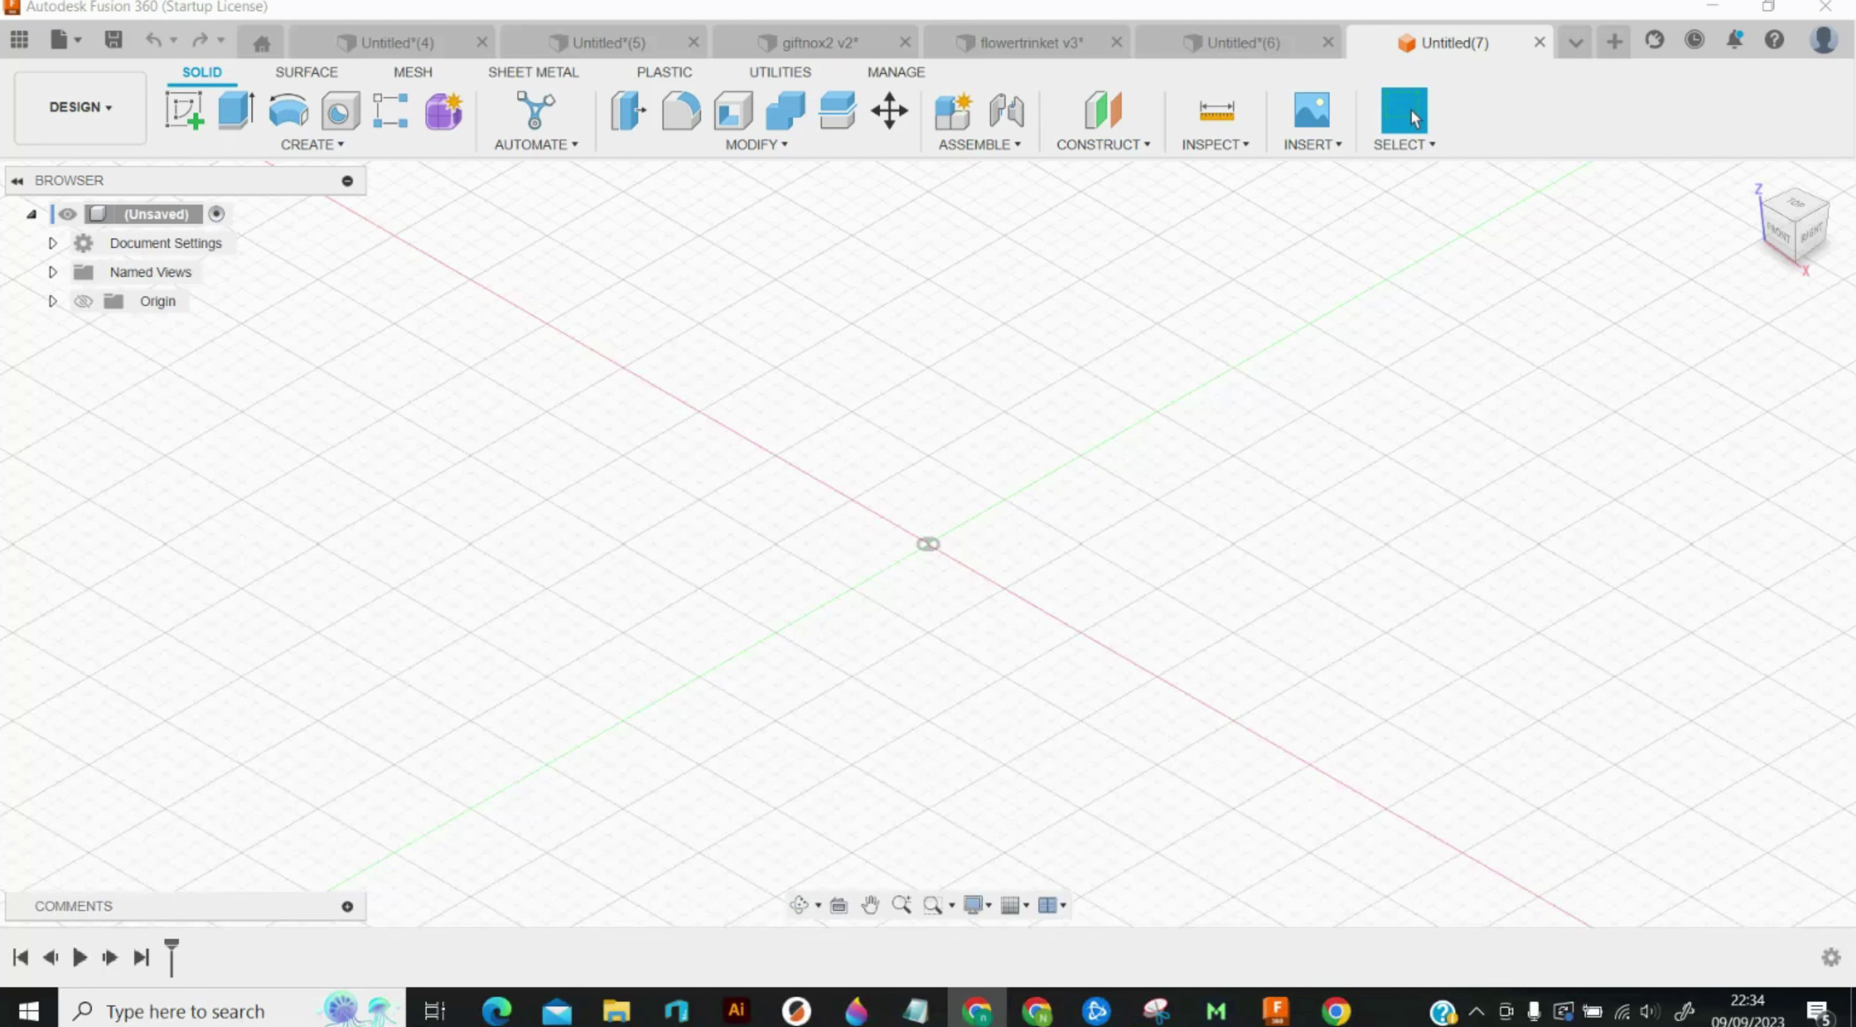
# Step: Start a sketch on the top plane and draw a circle about 50 mm in diameter centred on the origin
pyautogui.click(1797, 201)
pyautogui.click(184, 112)
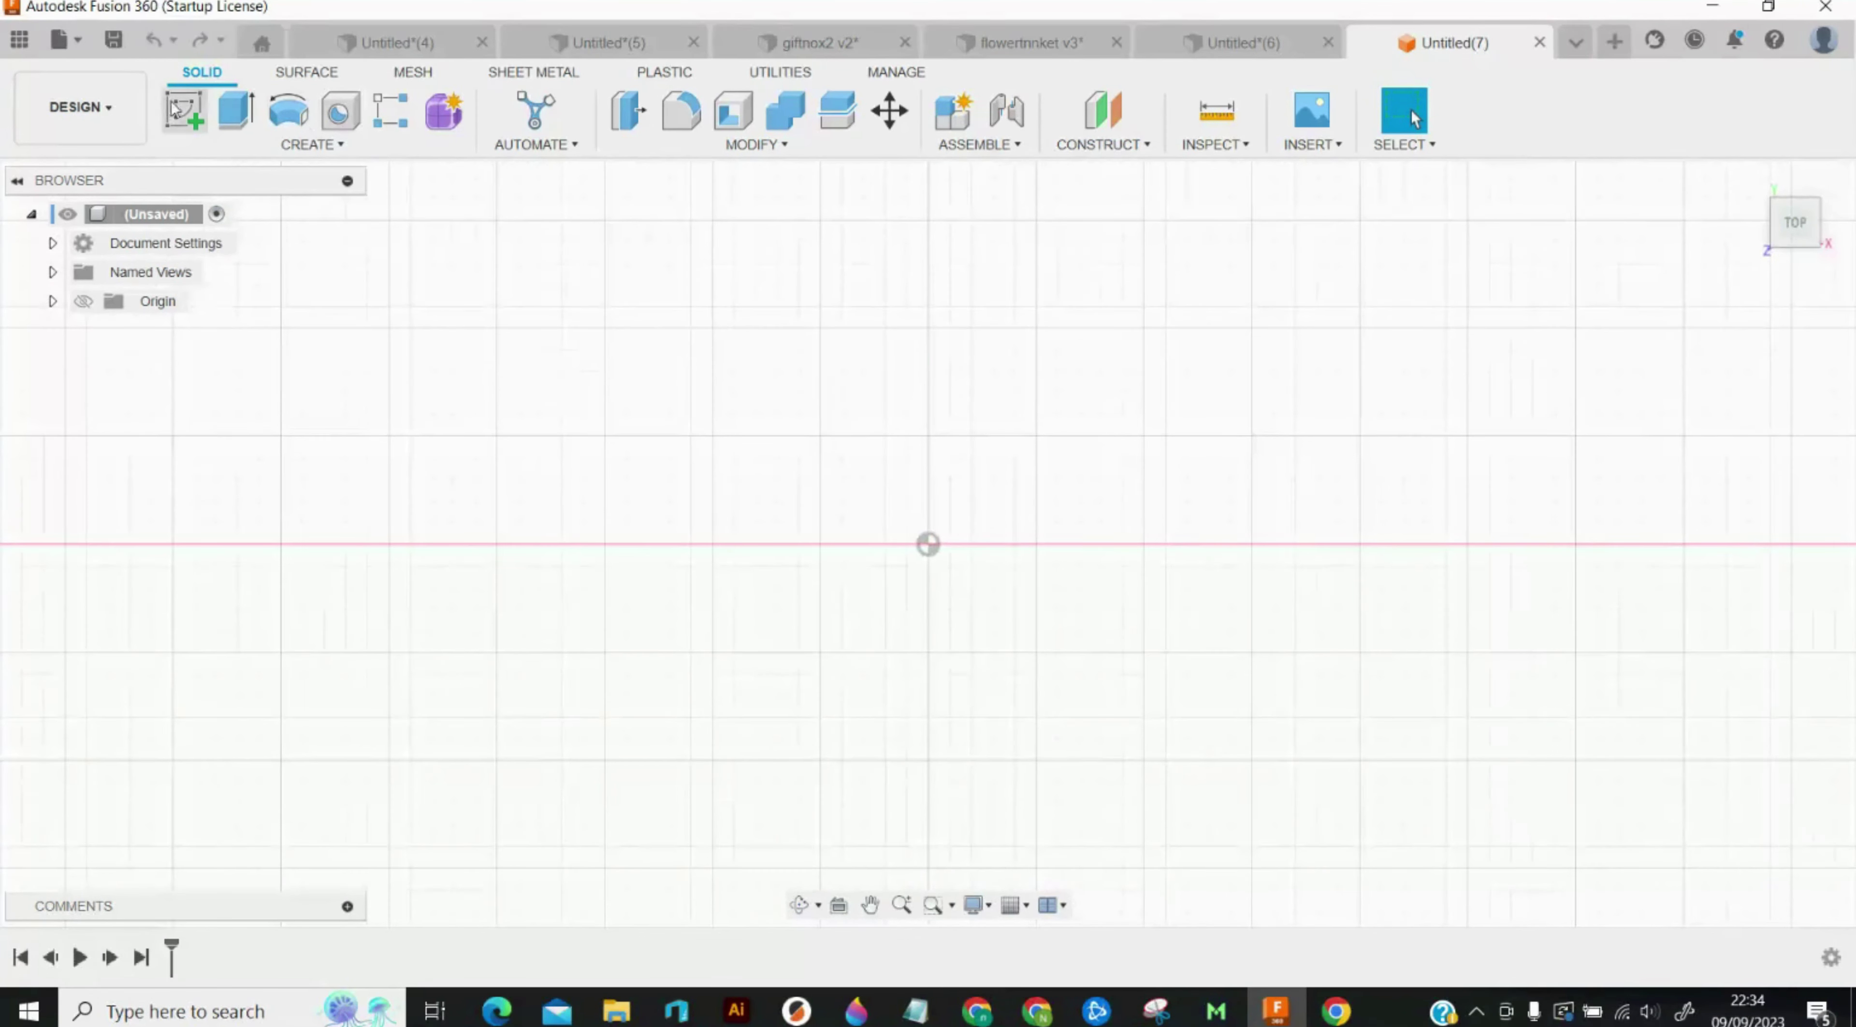
pyautogui.click(962, 457)
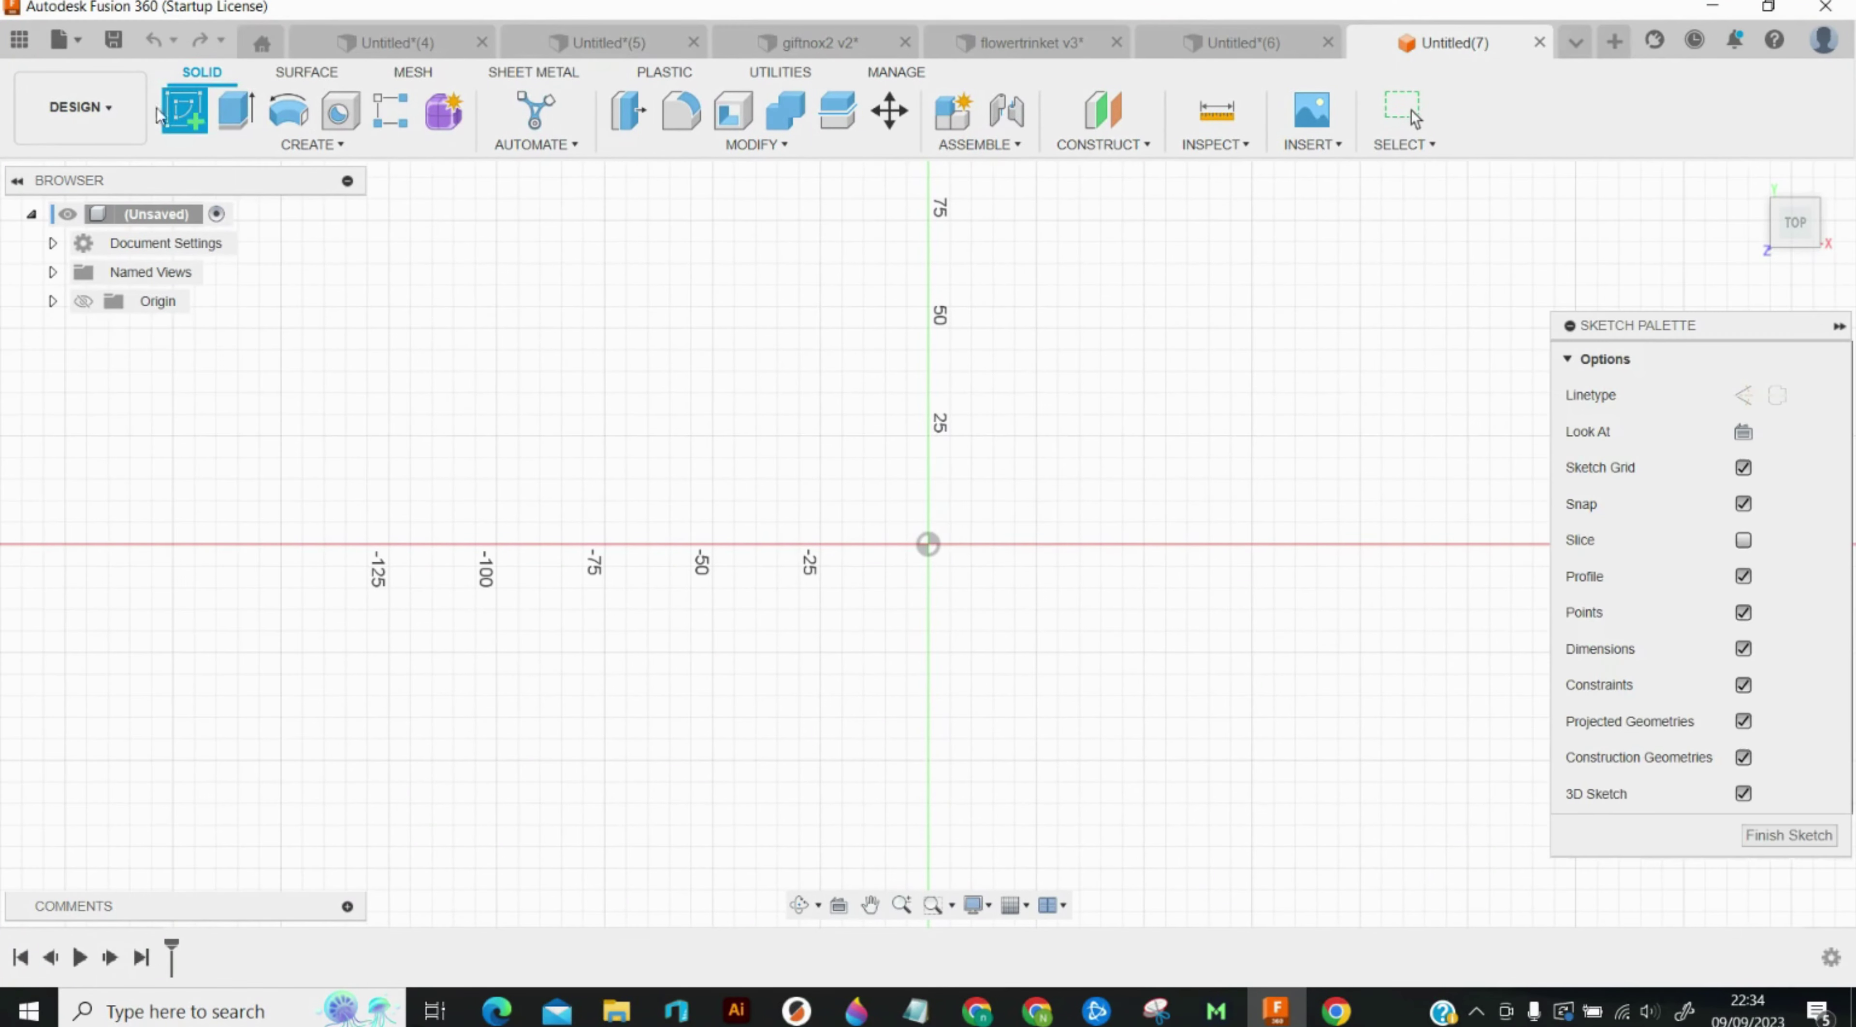
pyautogui.click(288, 110)
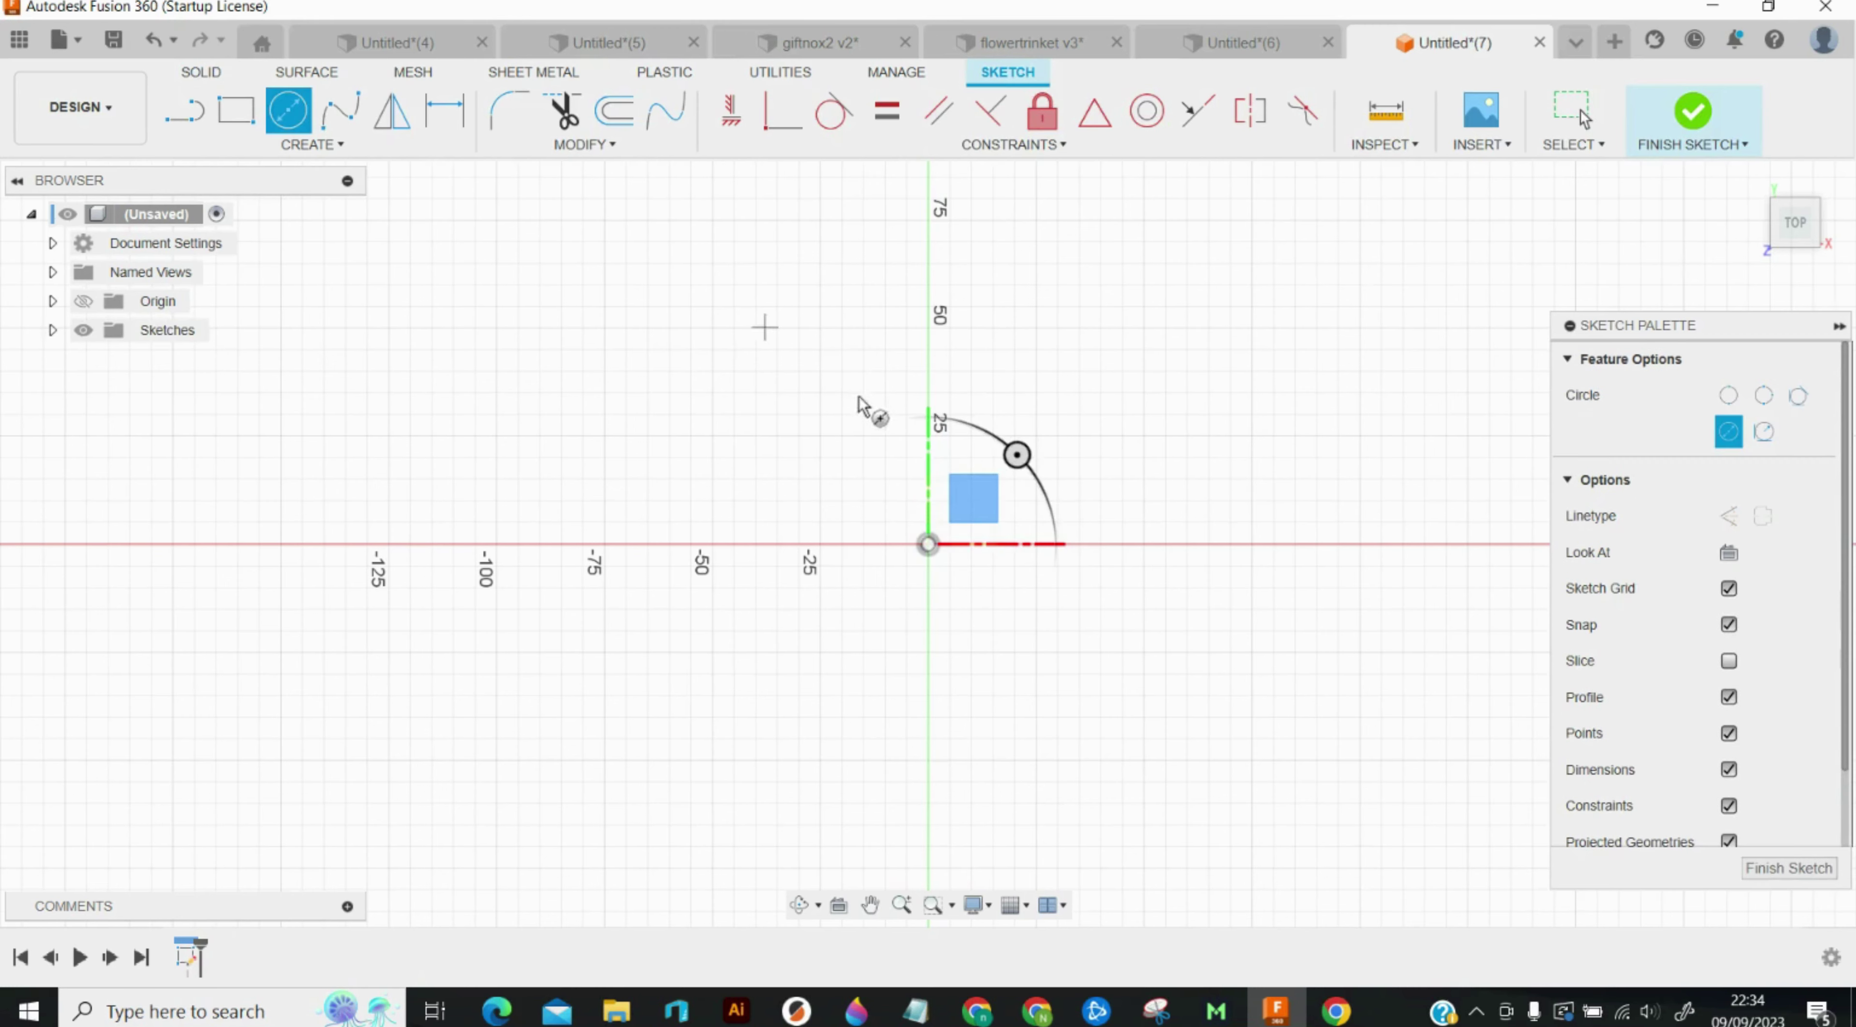
pyautogui.click(928, 544)
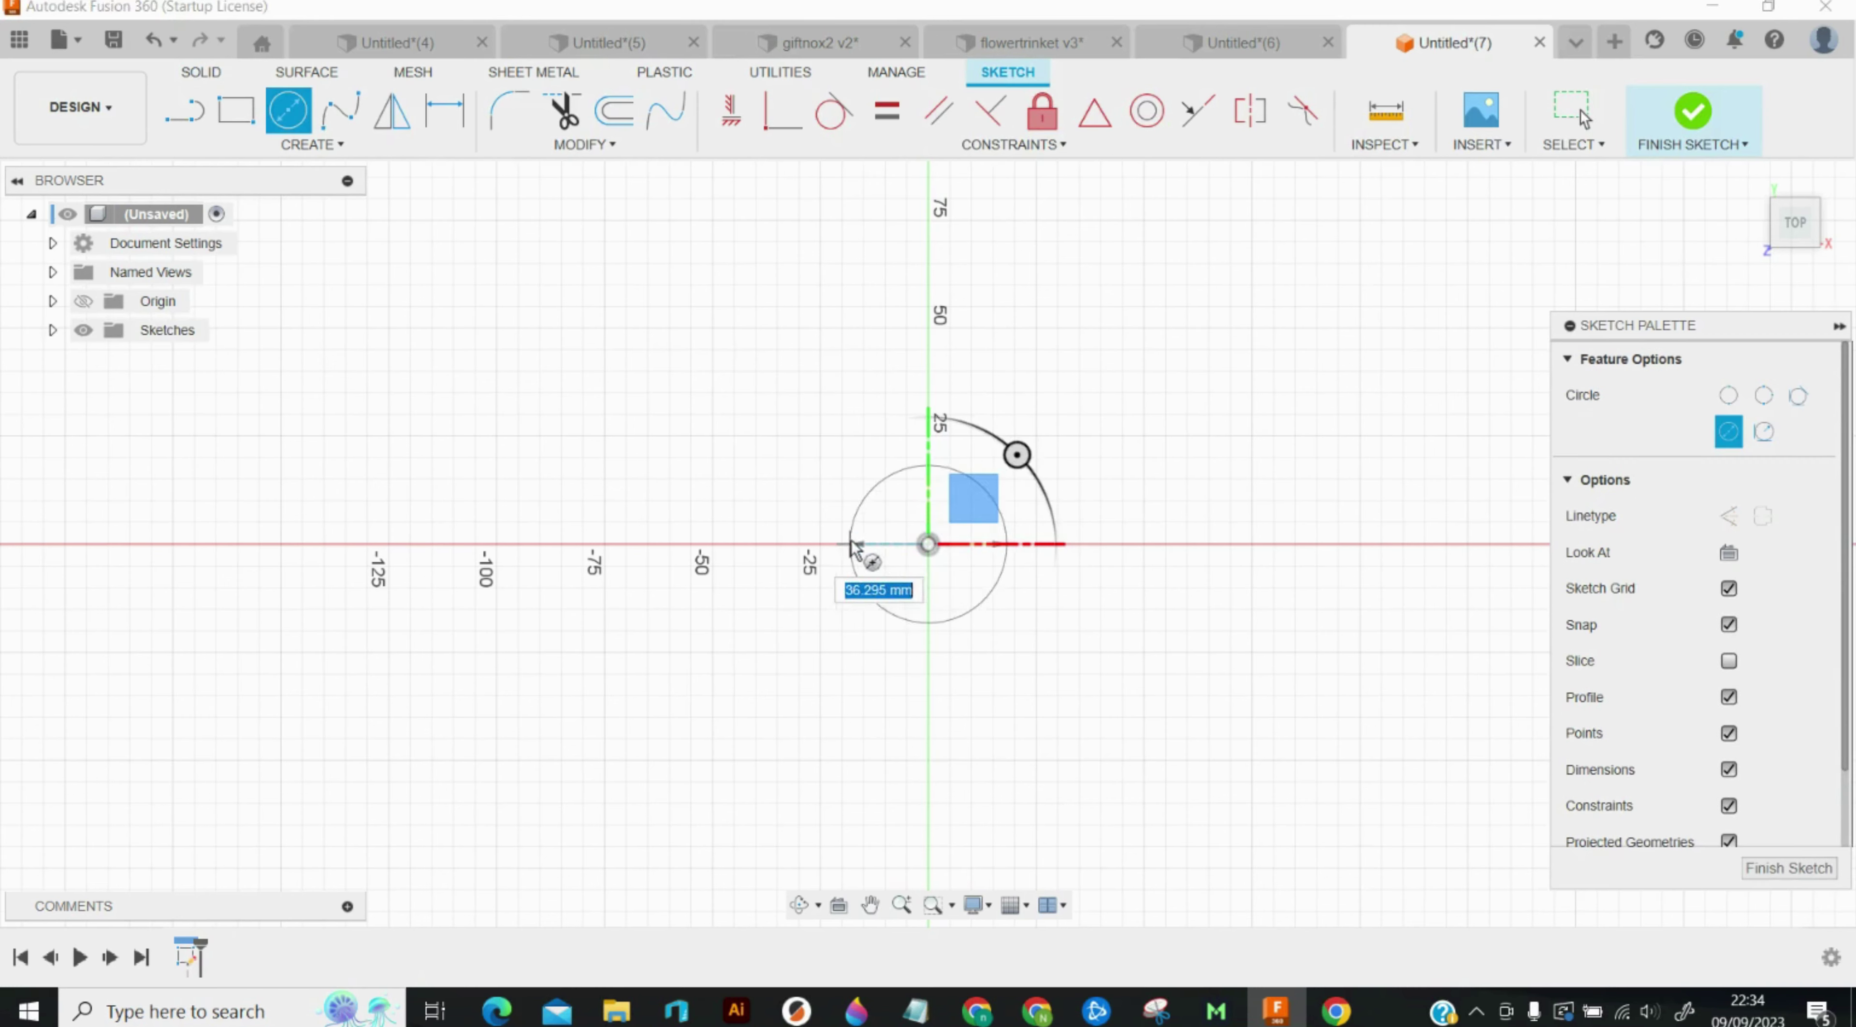
pyautogui.click(820, 544)
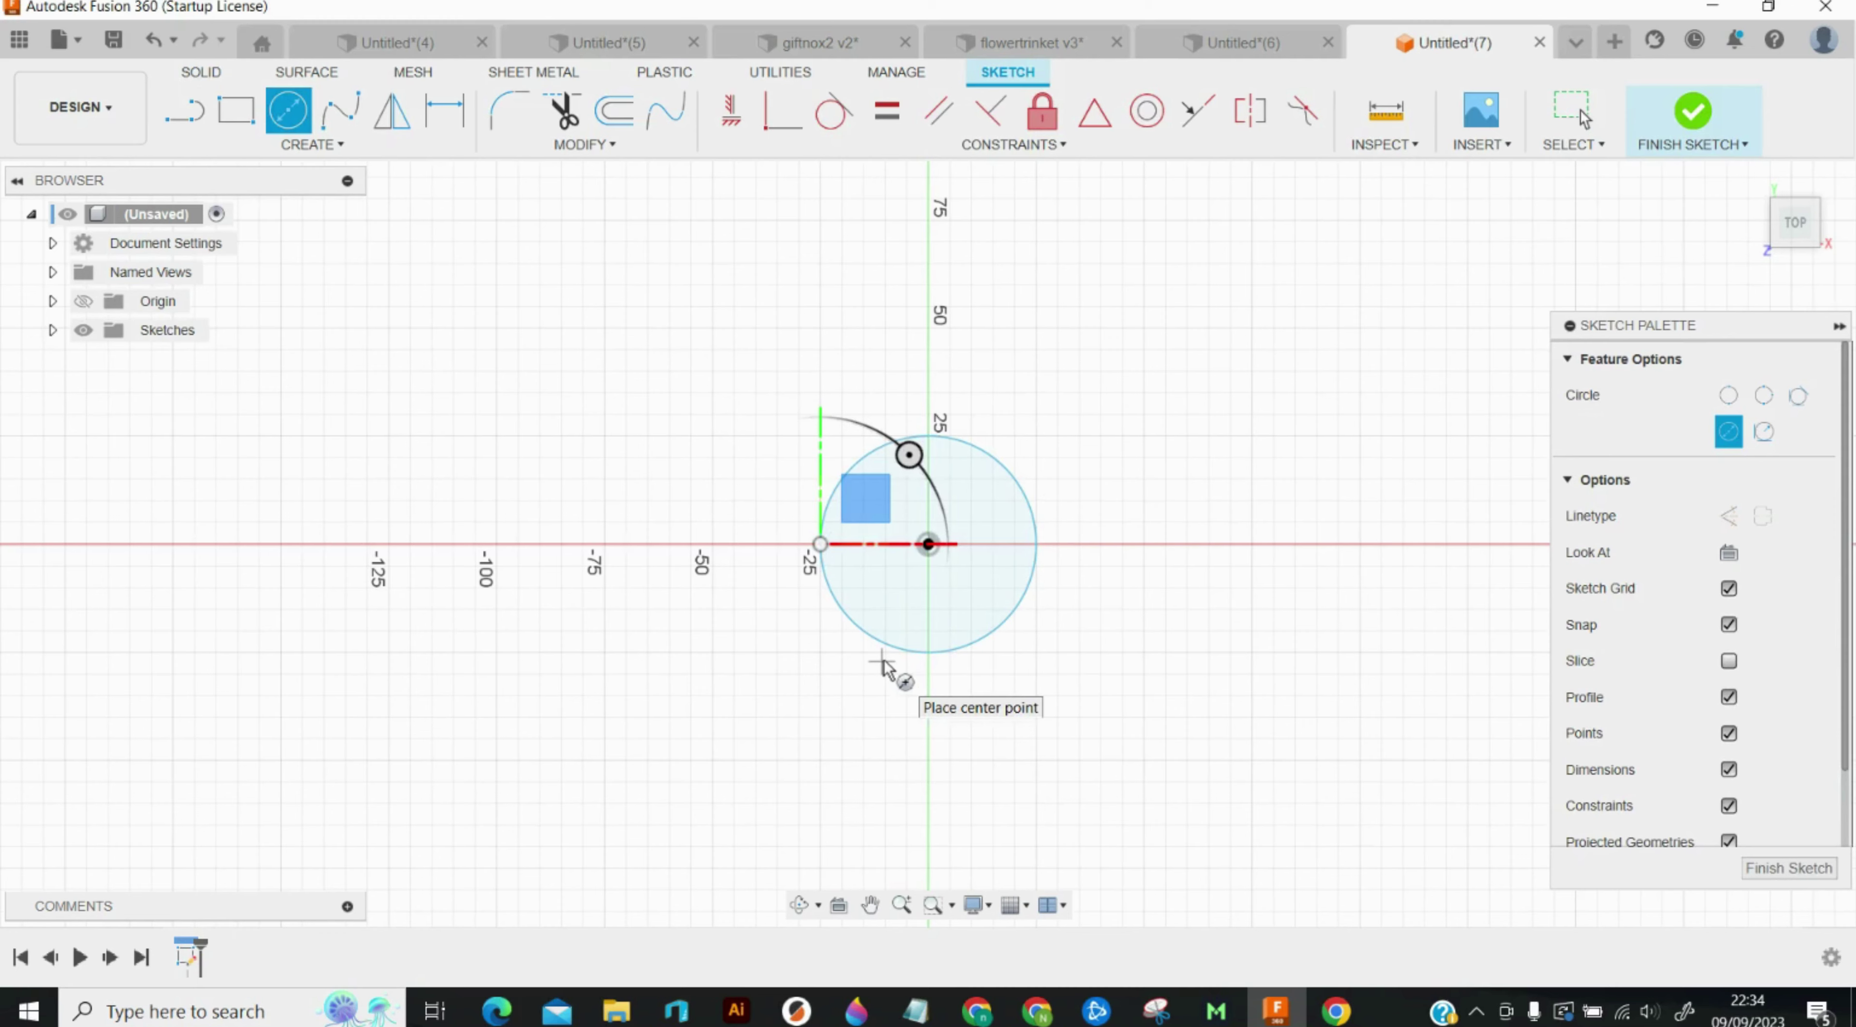
# Step: Offset the circle outward by 1 mm and by 3 mm, both from the original circle, and finish the sketch
pyautogui.press('o')
pyautogui.click(986, 635)
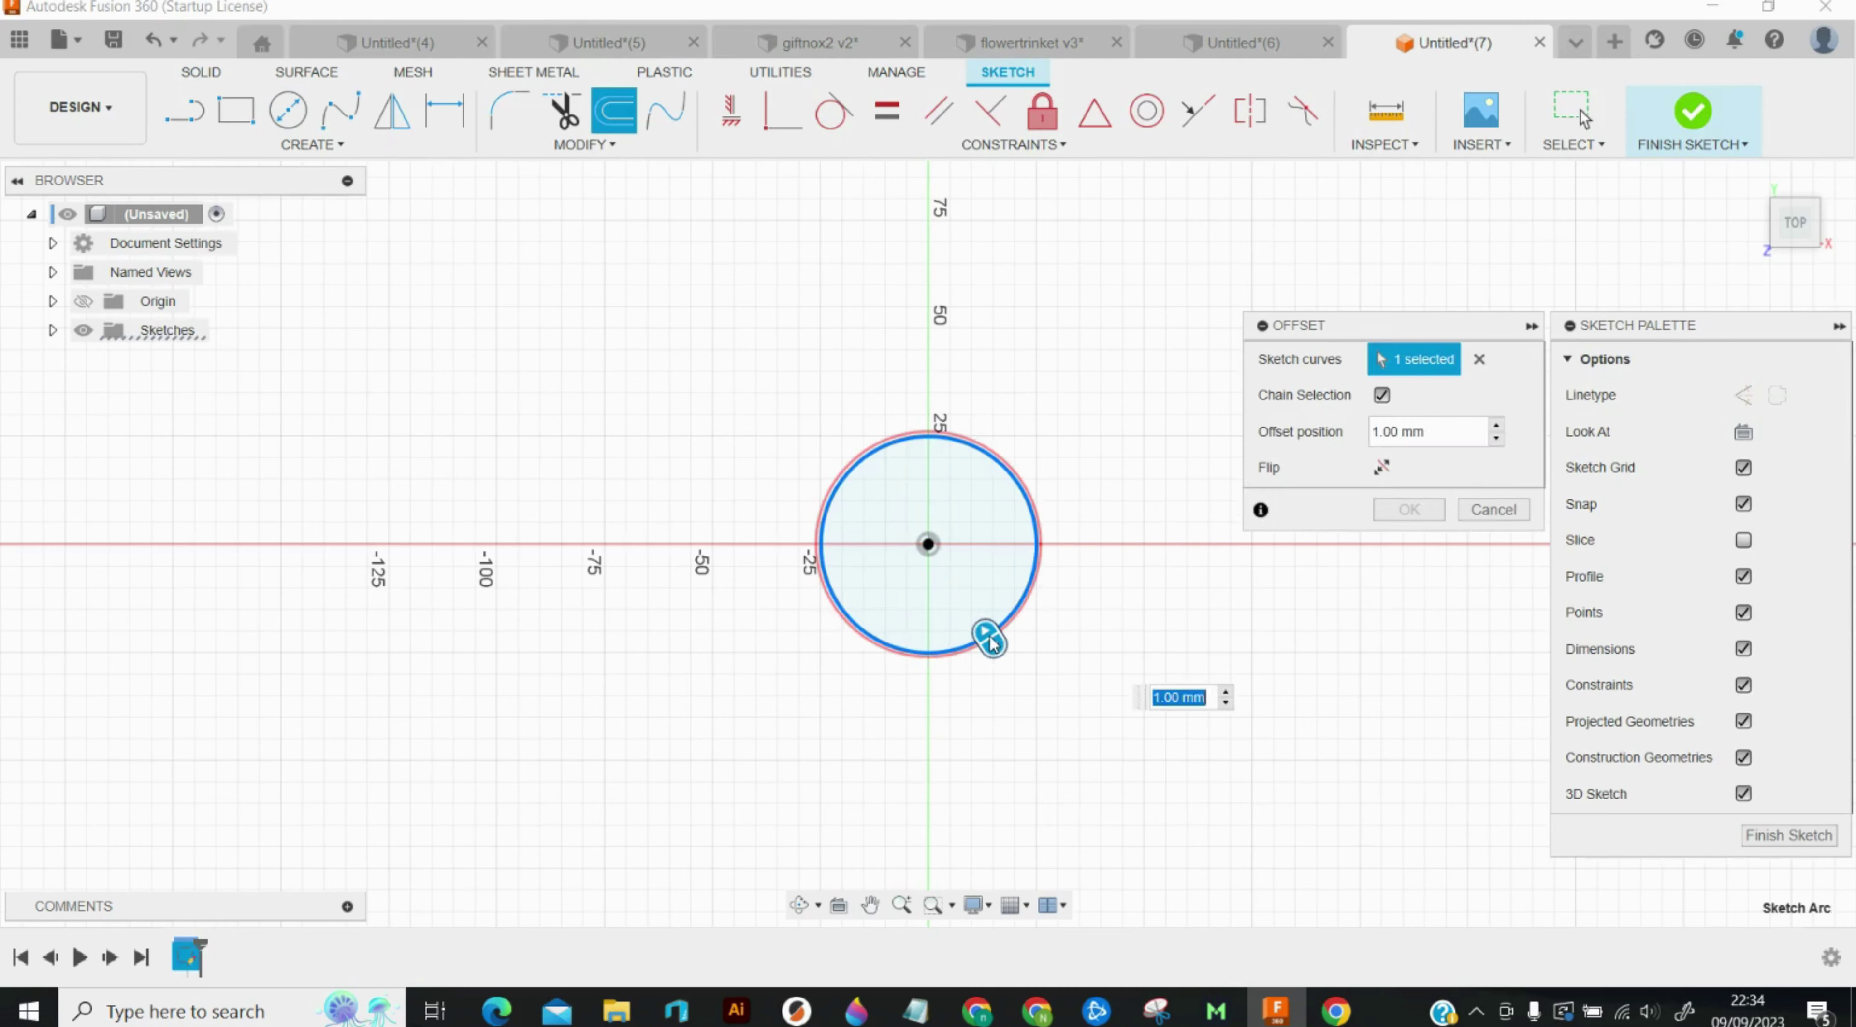
pyautogui.press('Return')
pyautogui.press('o')
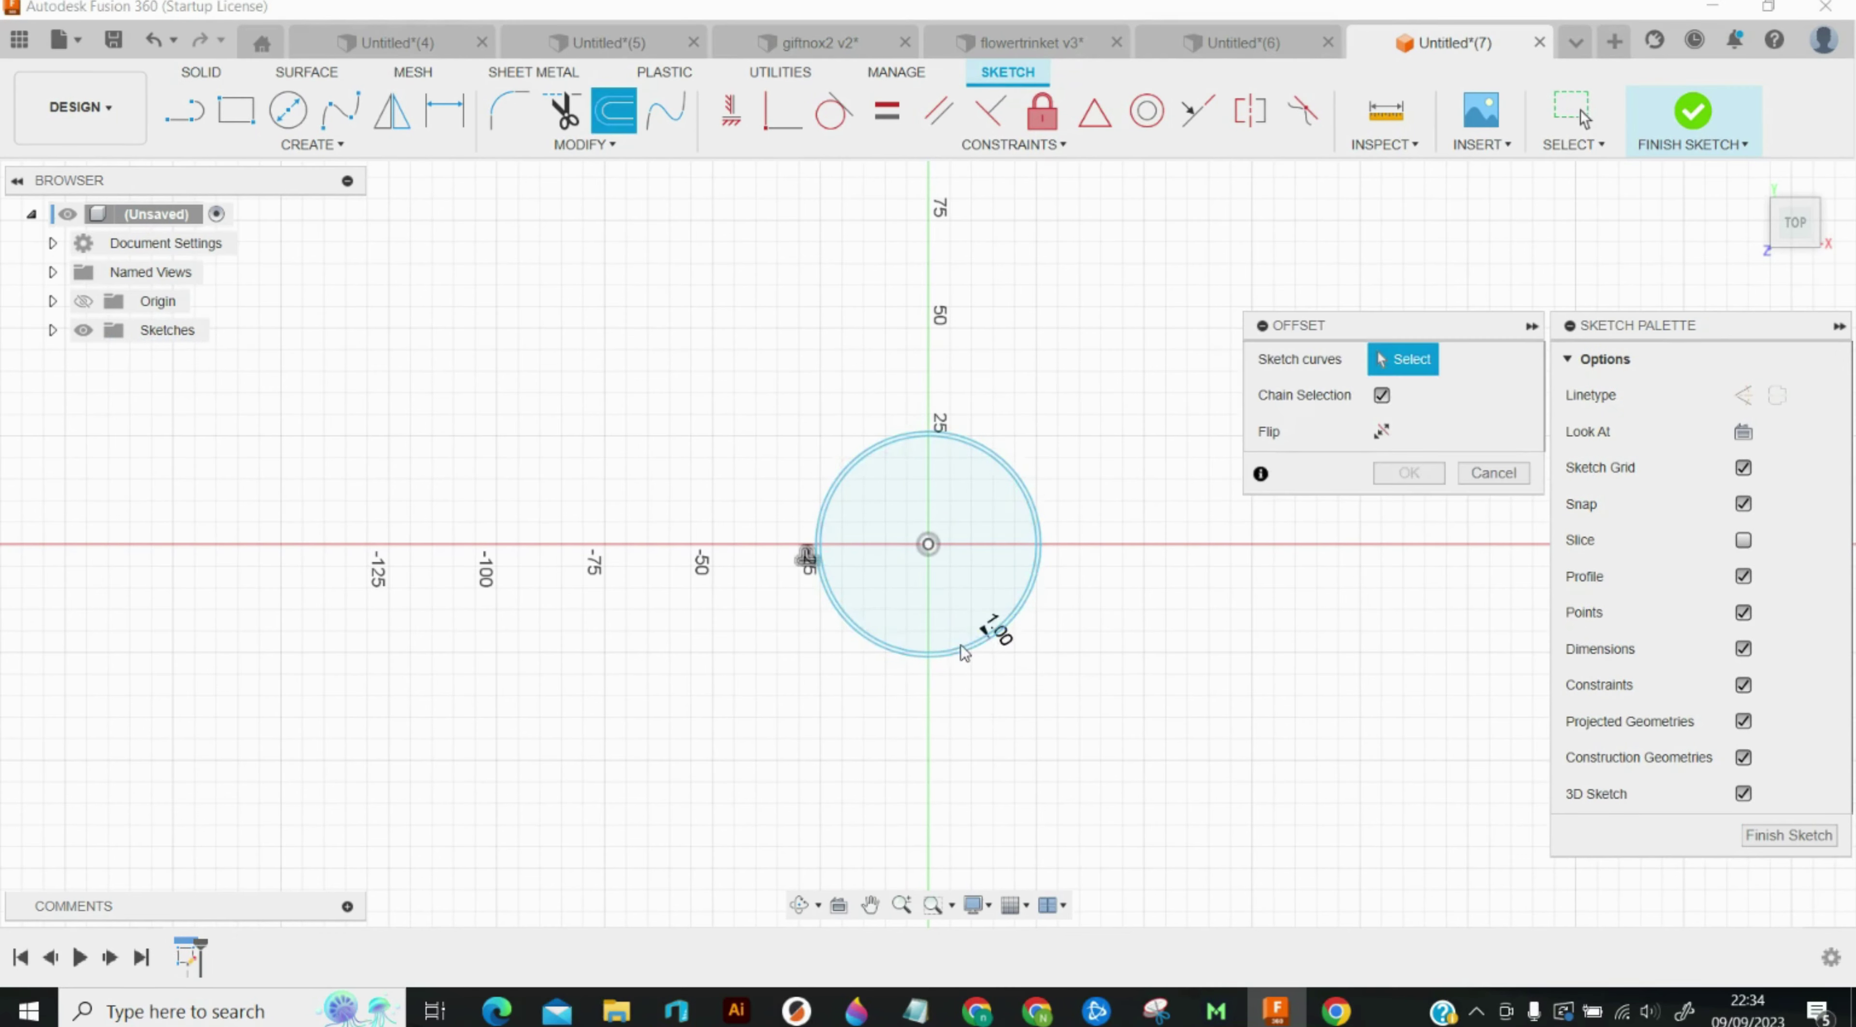
pyautogui.click(959, 649)
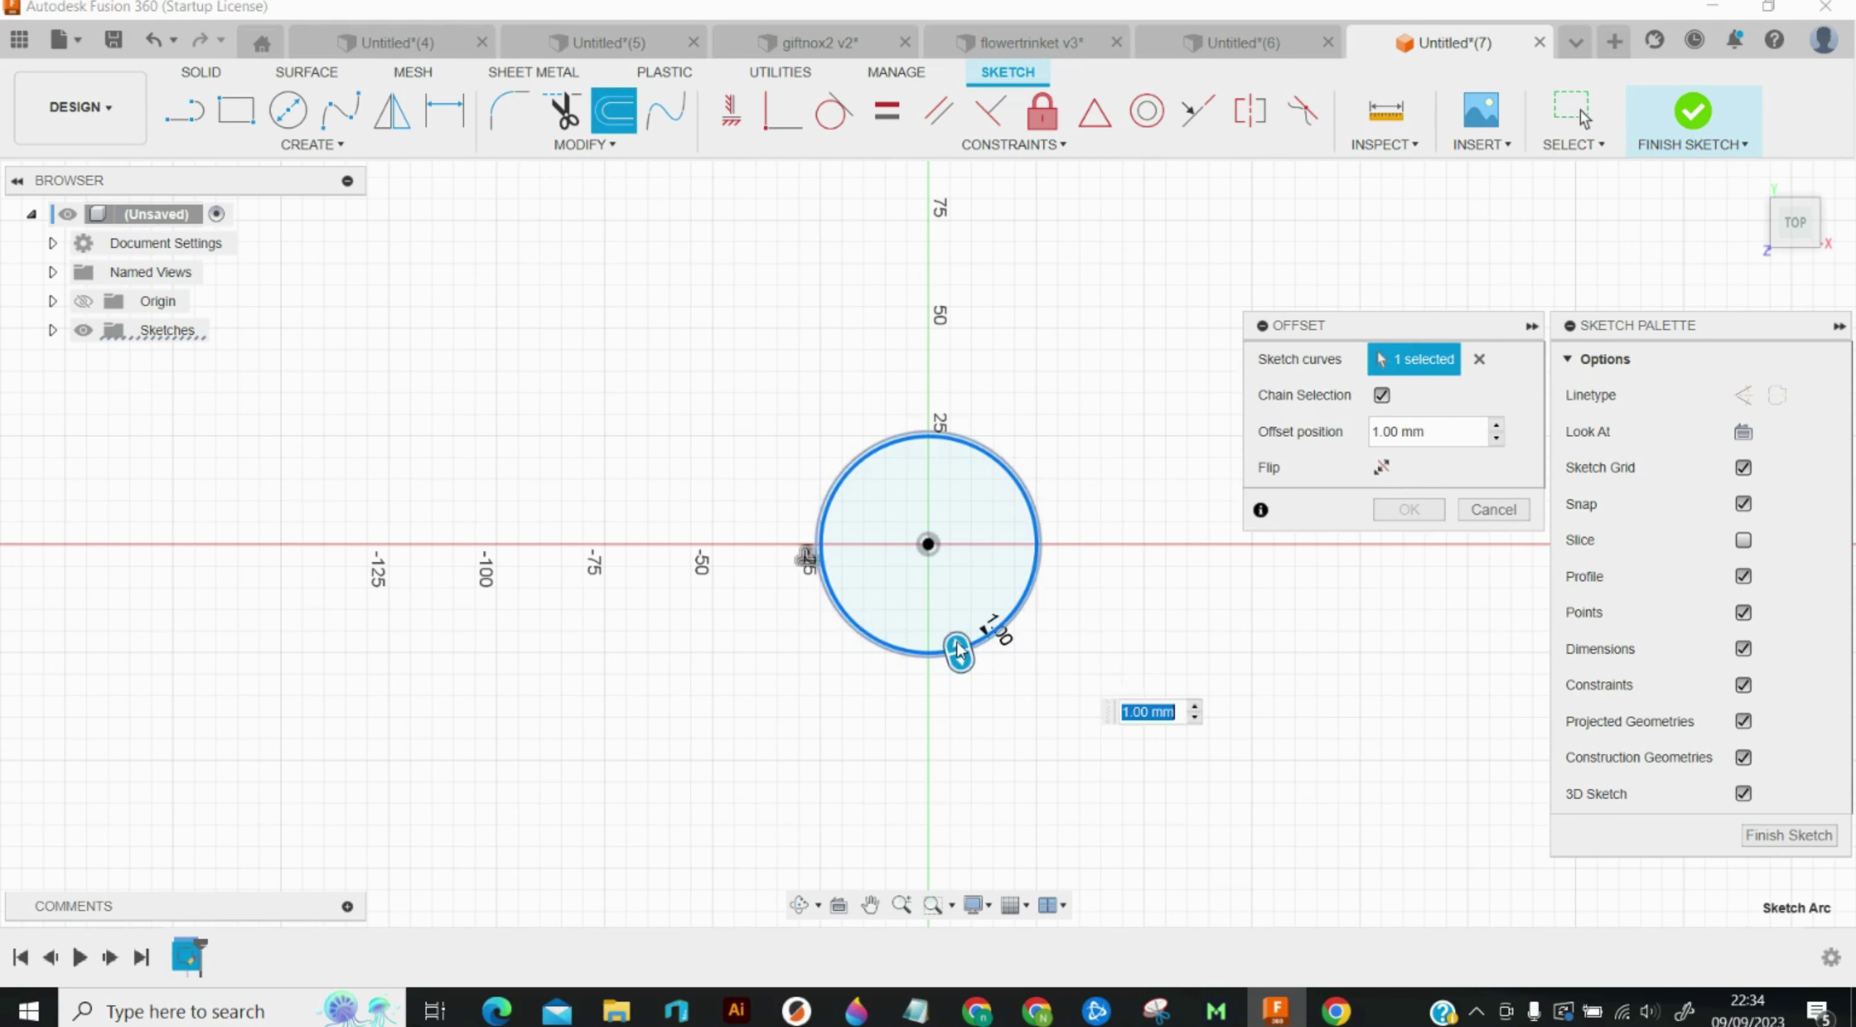
pyautogui.write('3')
pyautogui.press('Return')
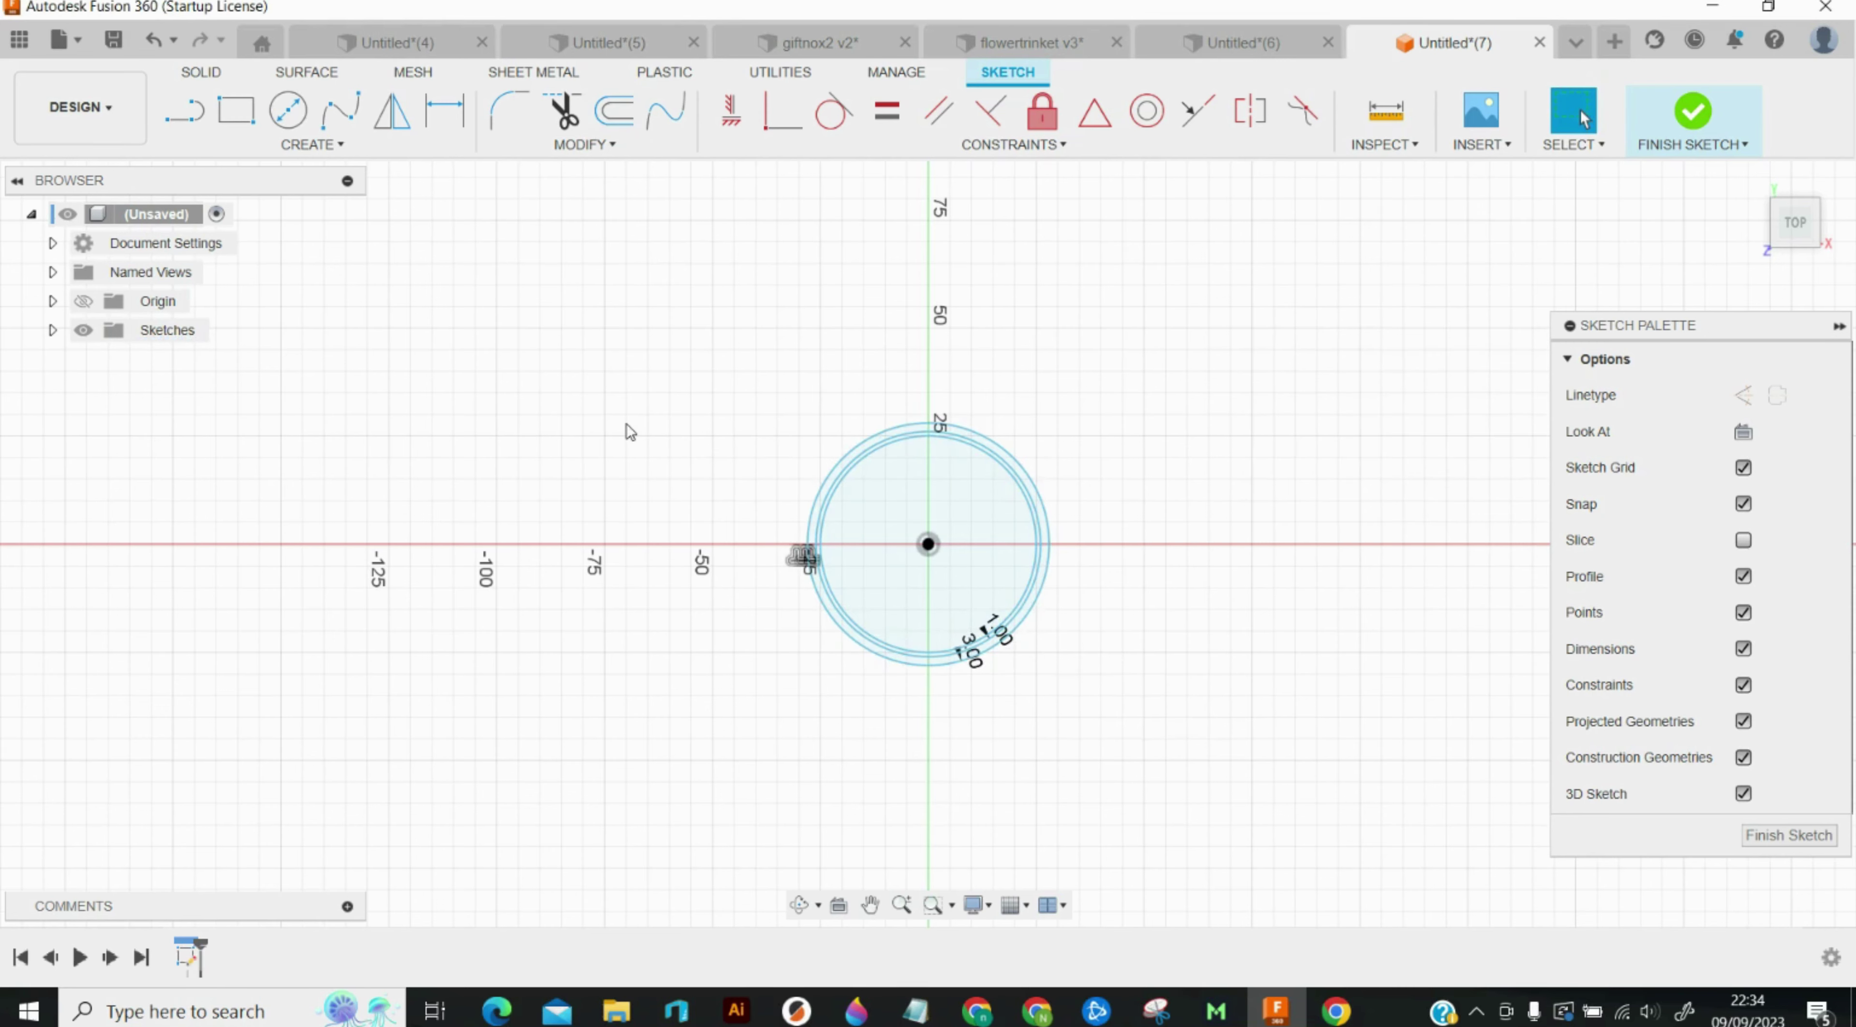
pyautogui.click(1678, 128)
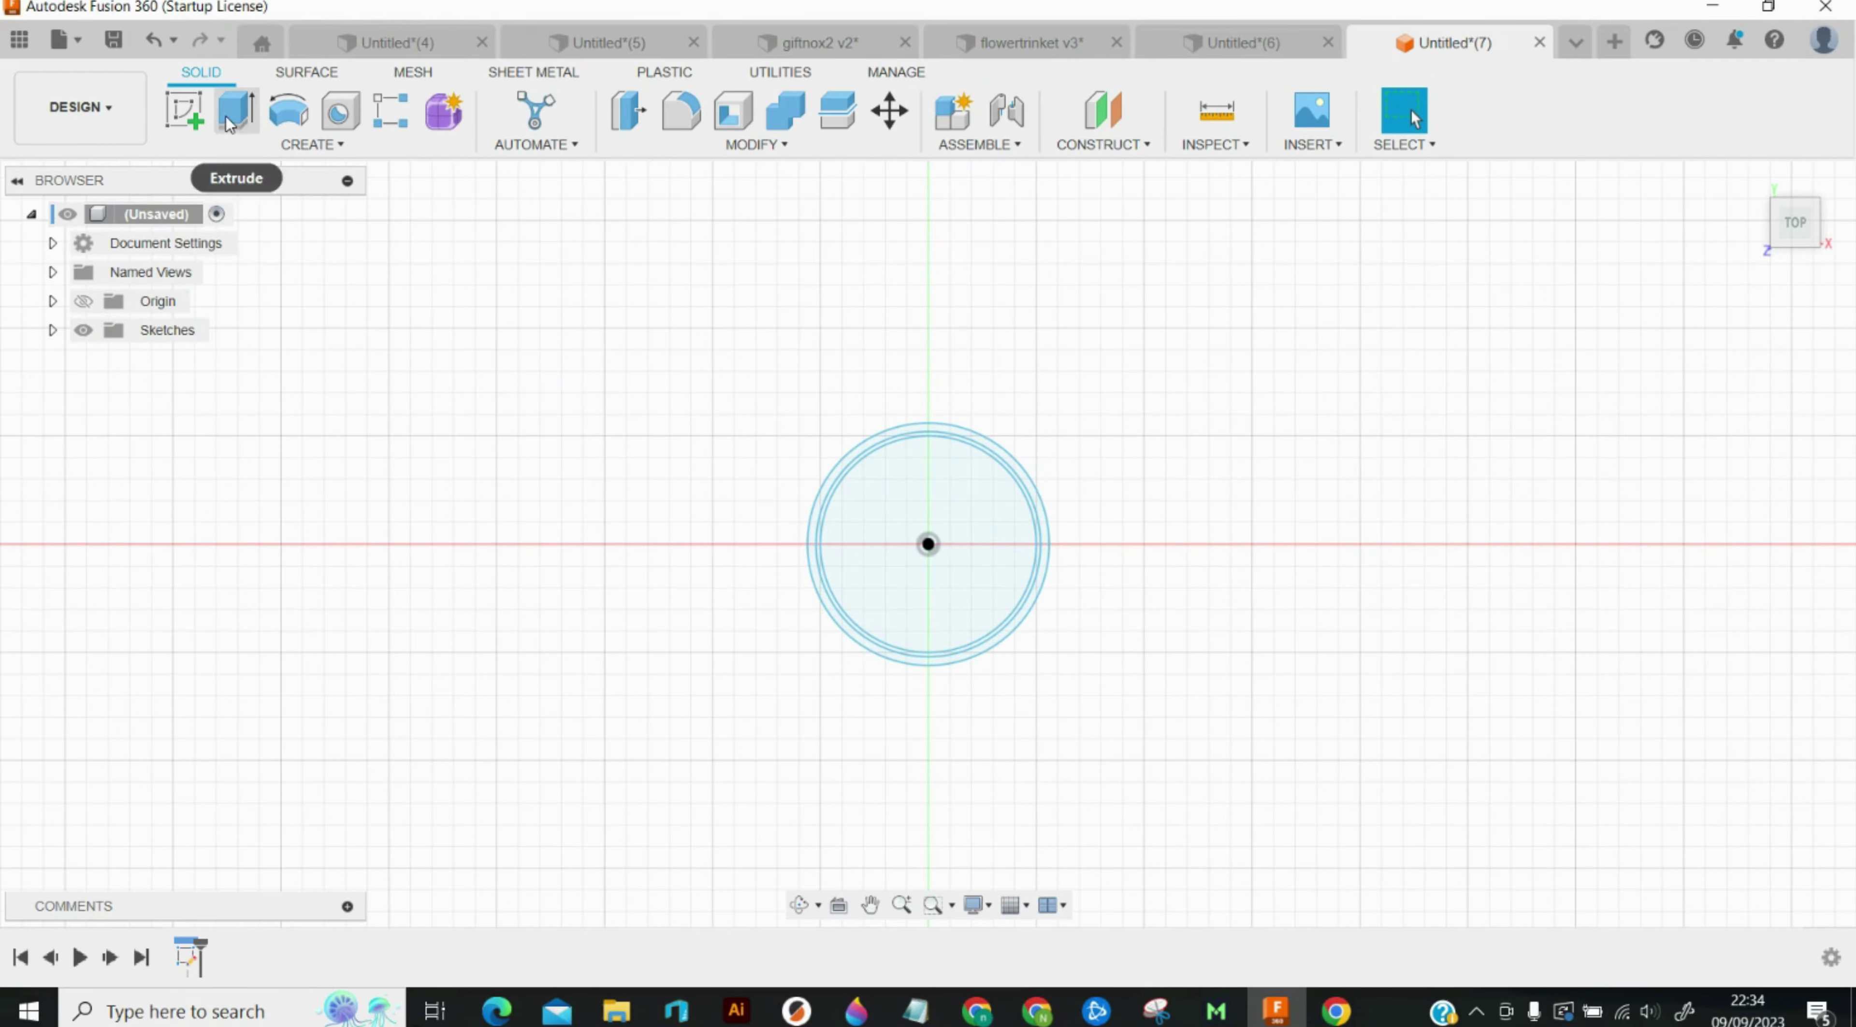
pyautogui.click(228, 117)
pyautogui.scroll(3, 947, 690)
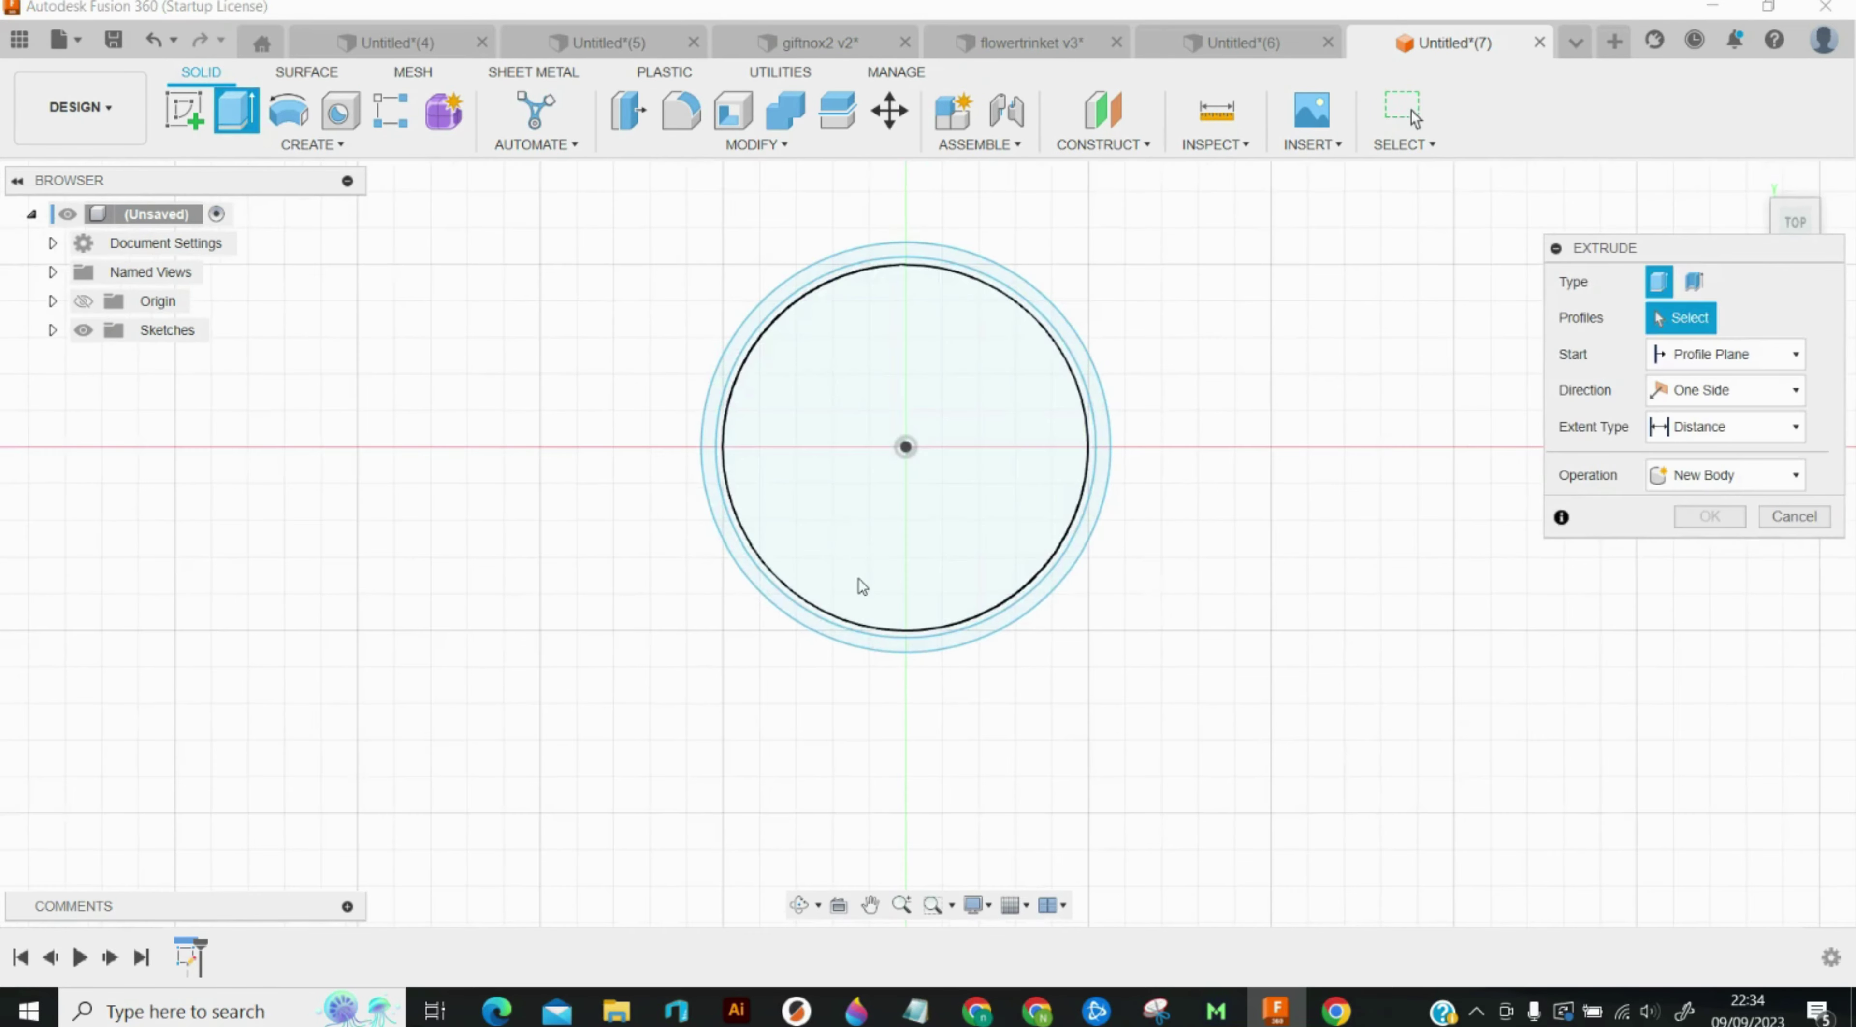
pyautogui.scroll(2, 741, 458)
pyautogui.click(837, 629)
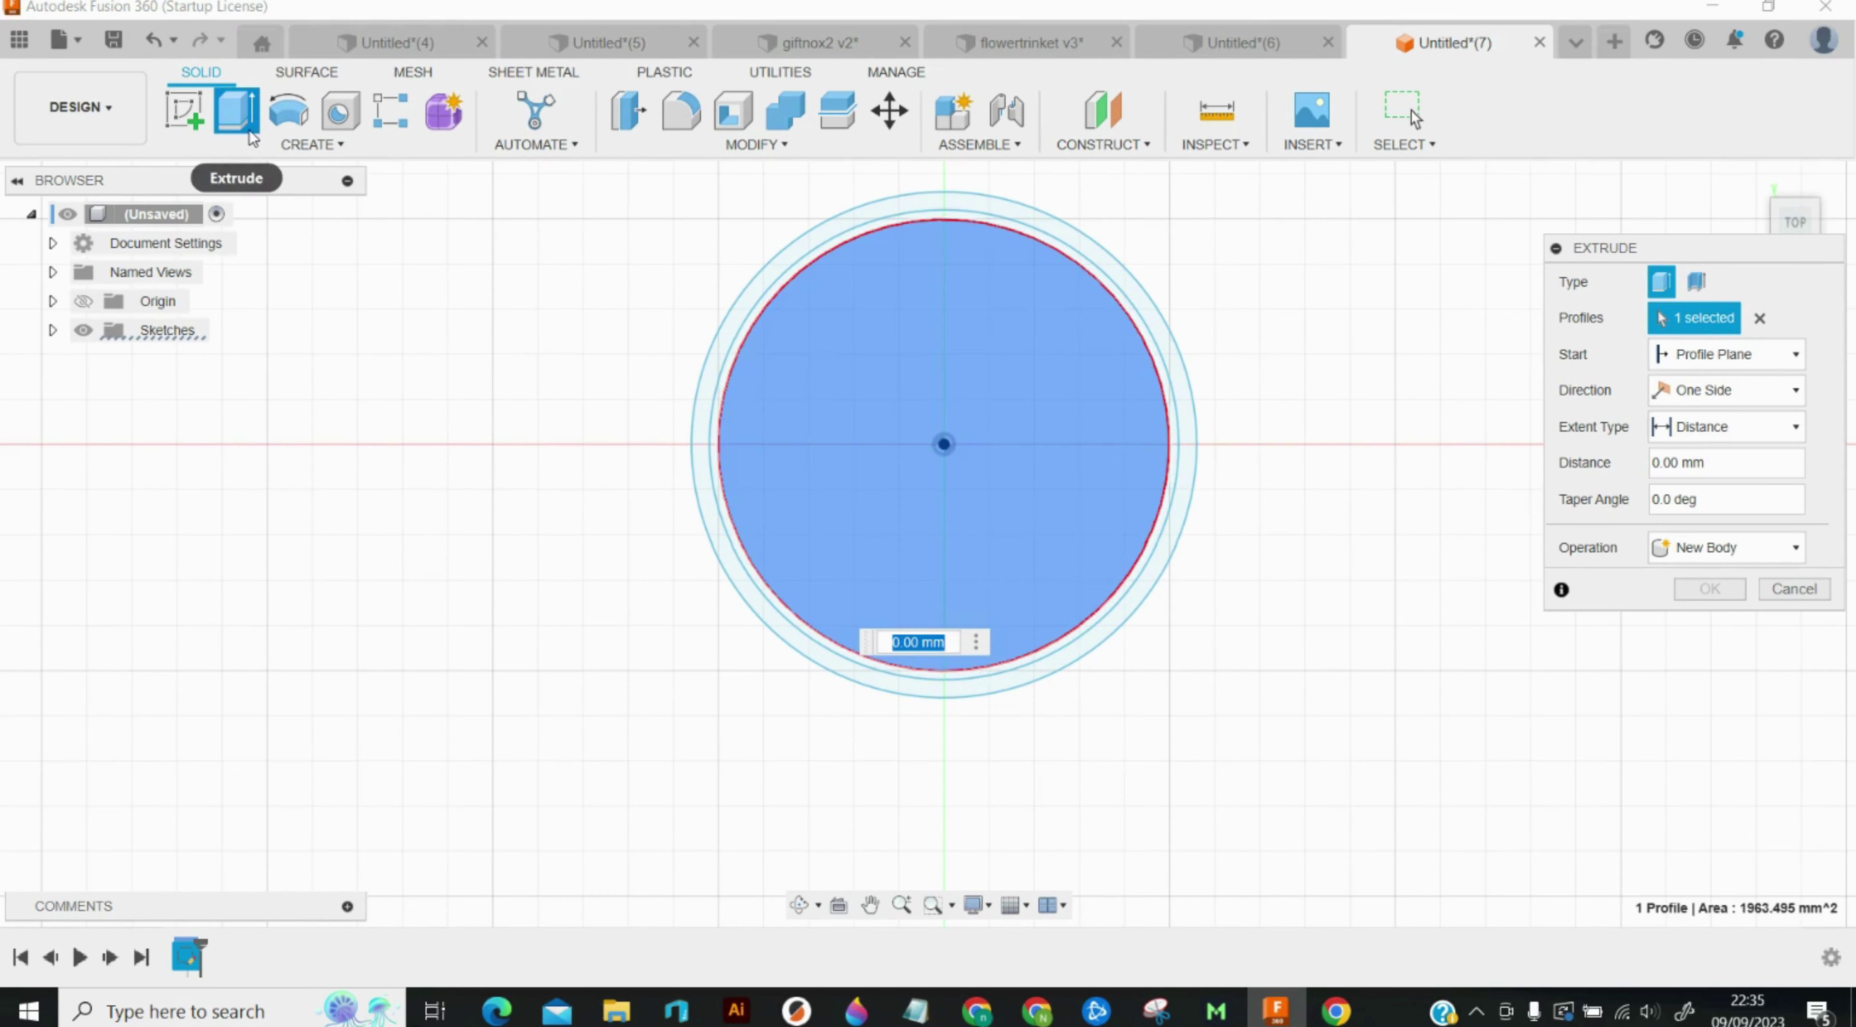
pyautogui.press('Escape')
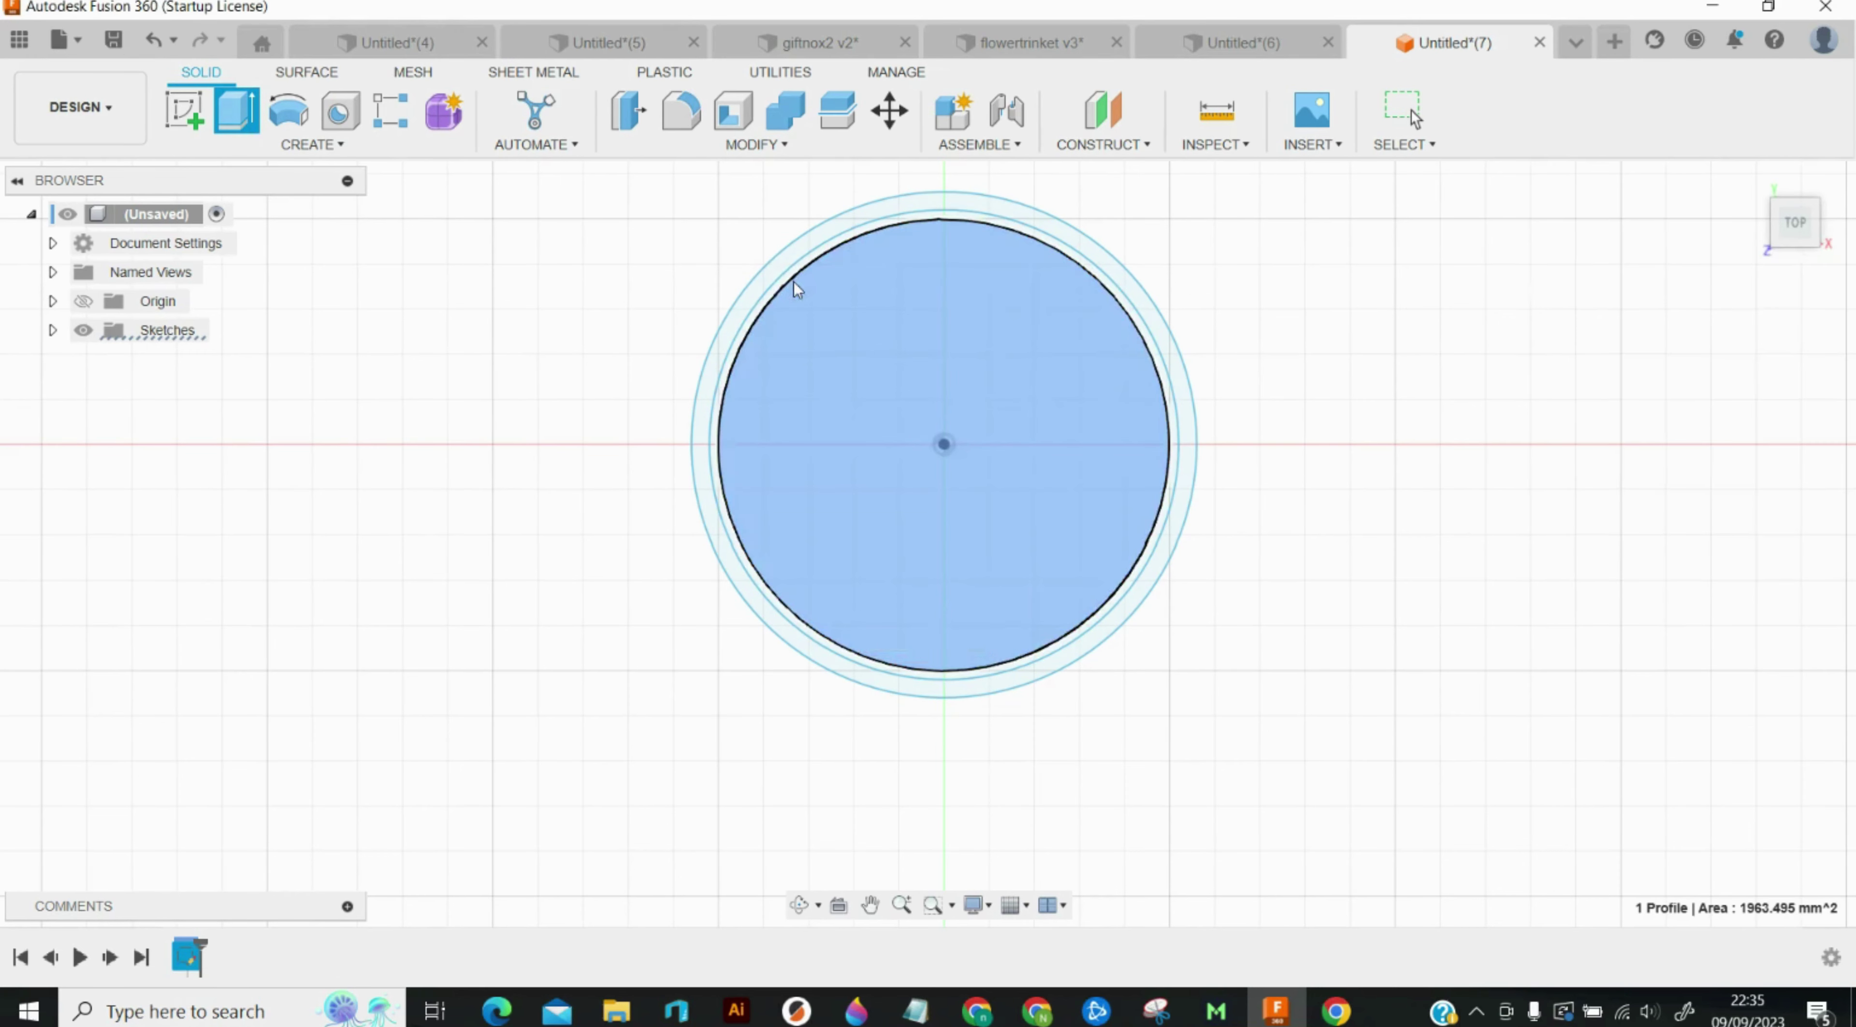
pyautogui.scroll(3, 810, 279)
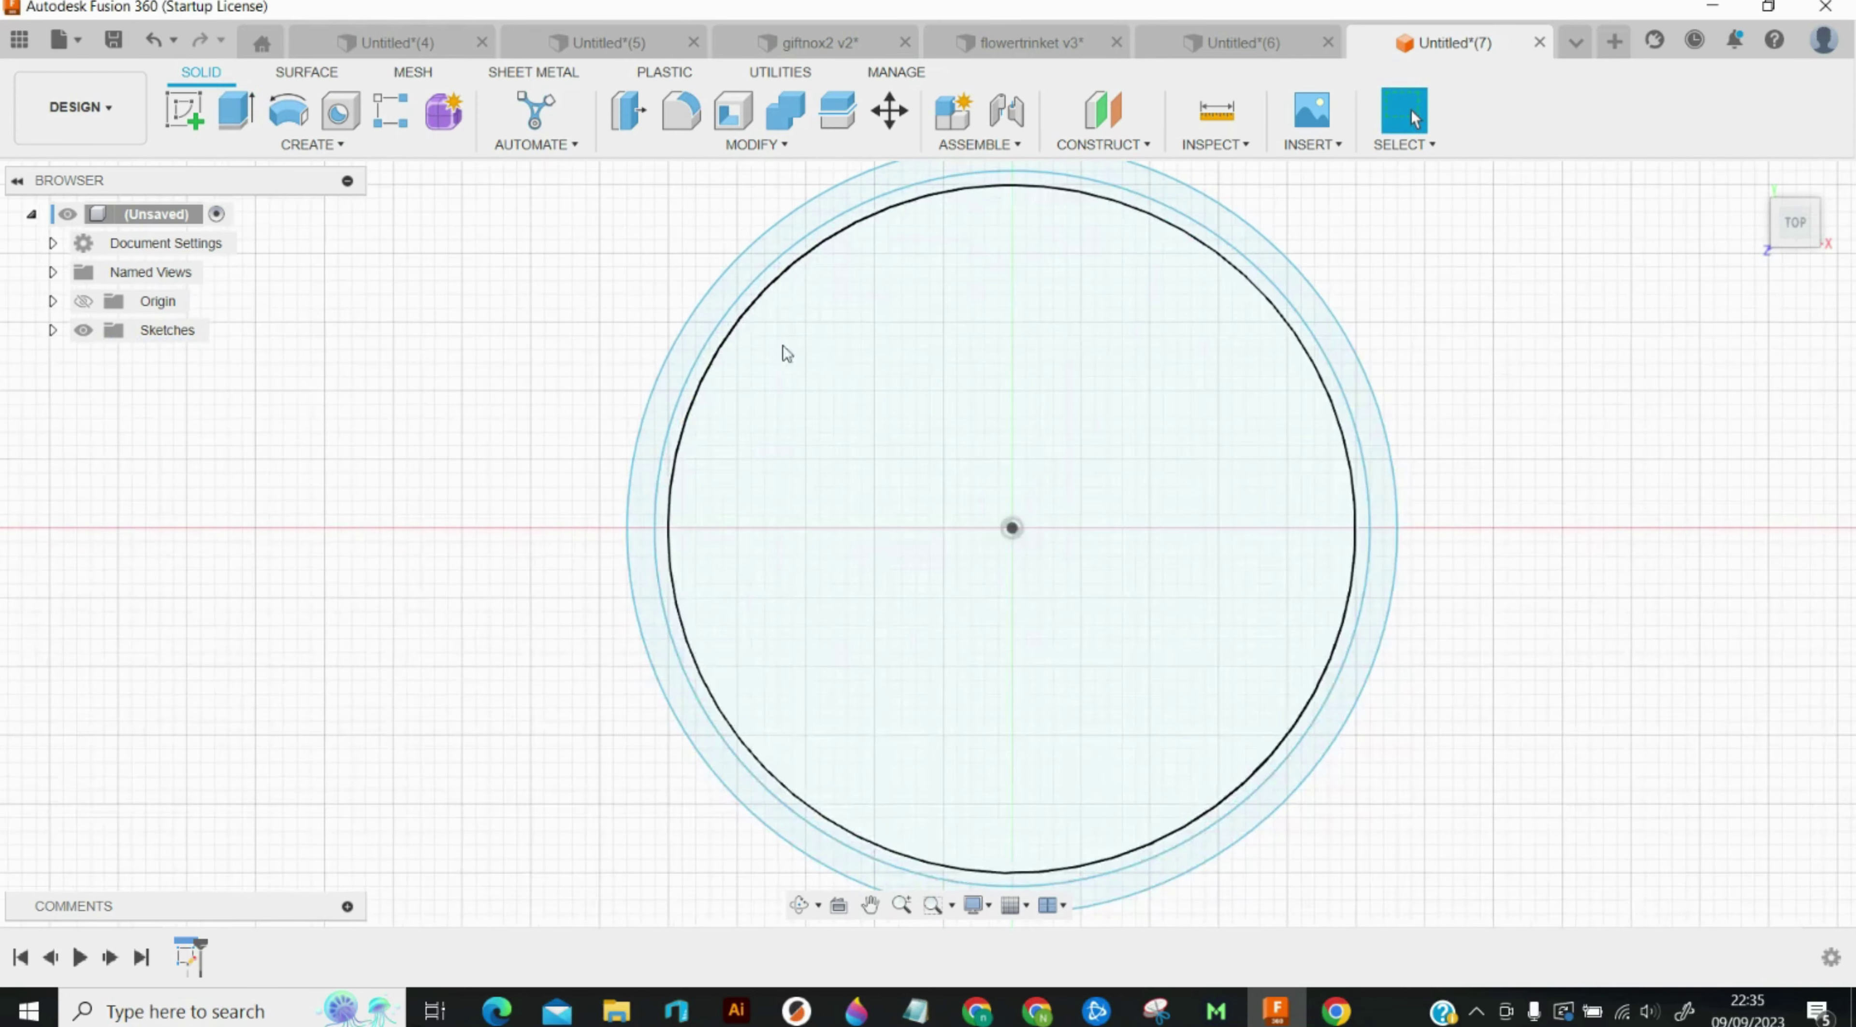
pyautogui.press('e')
pyautogui.click(883, 325)
pyautogui.press('Escape')
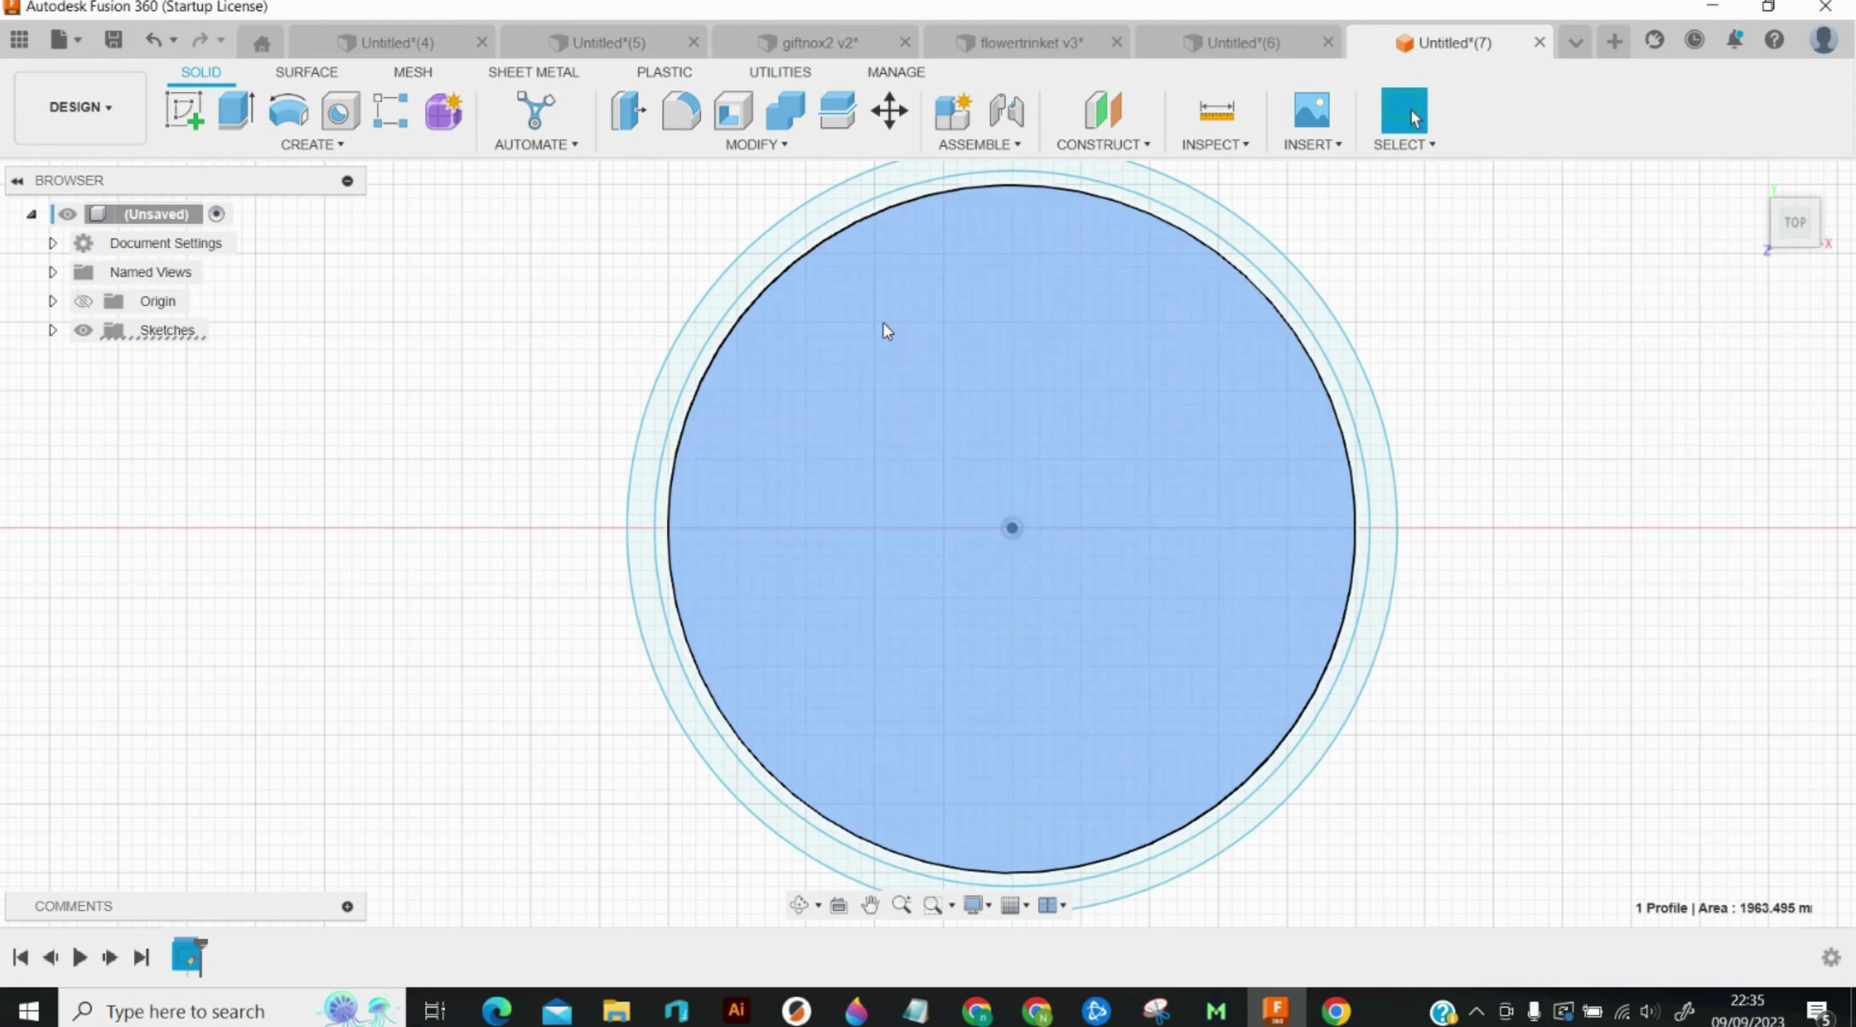
pyautogui.press('e')
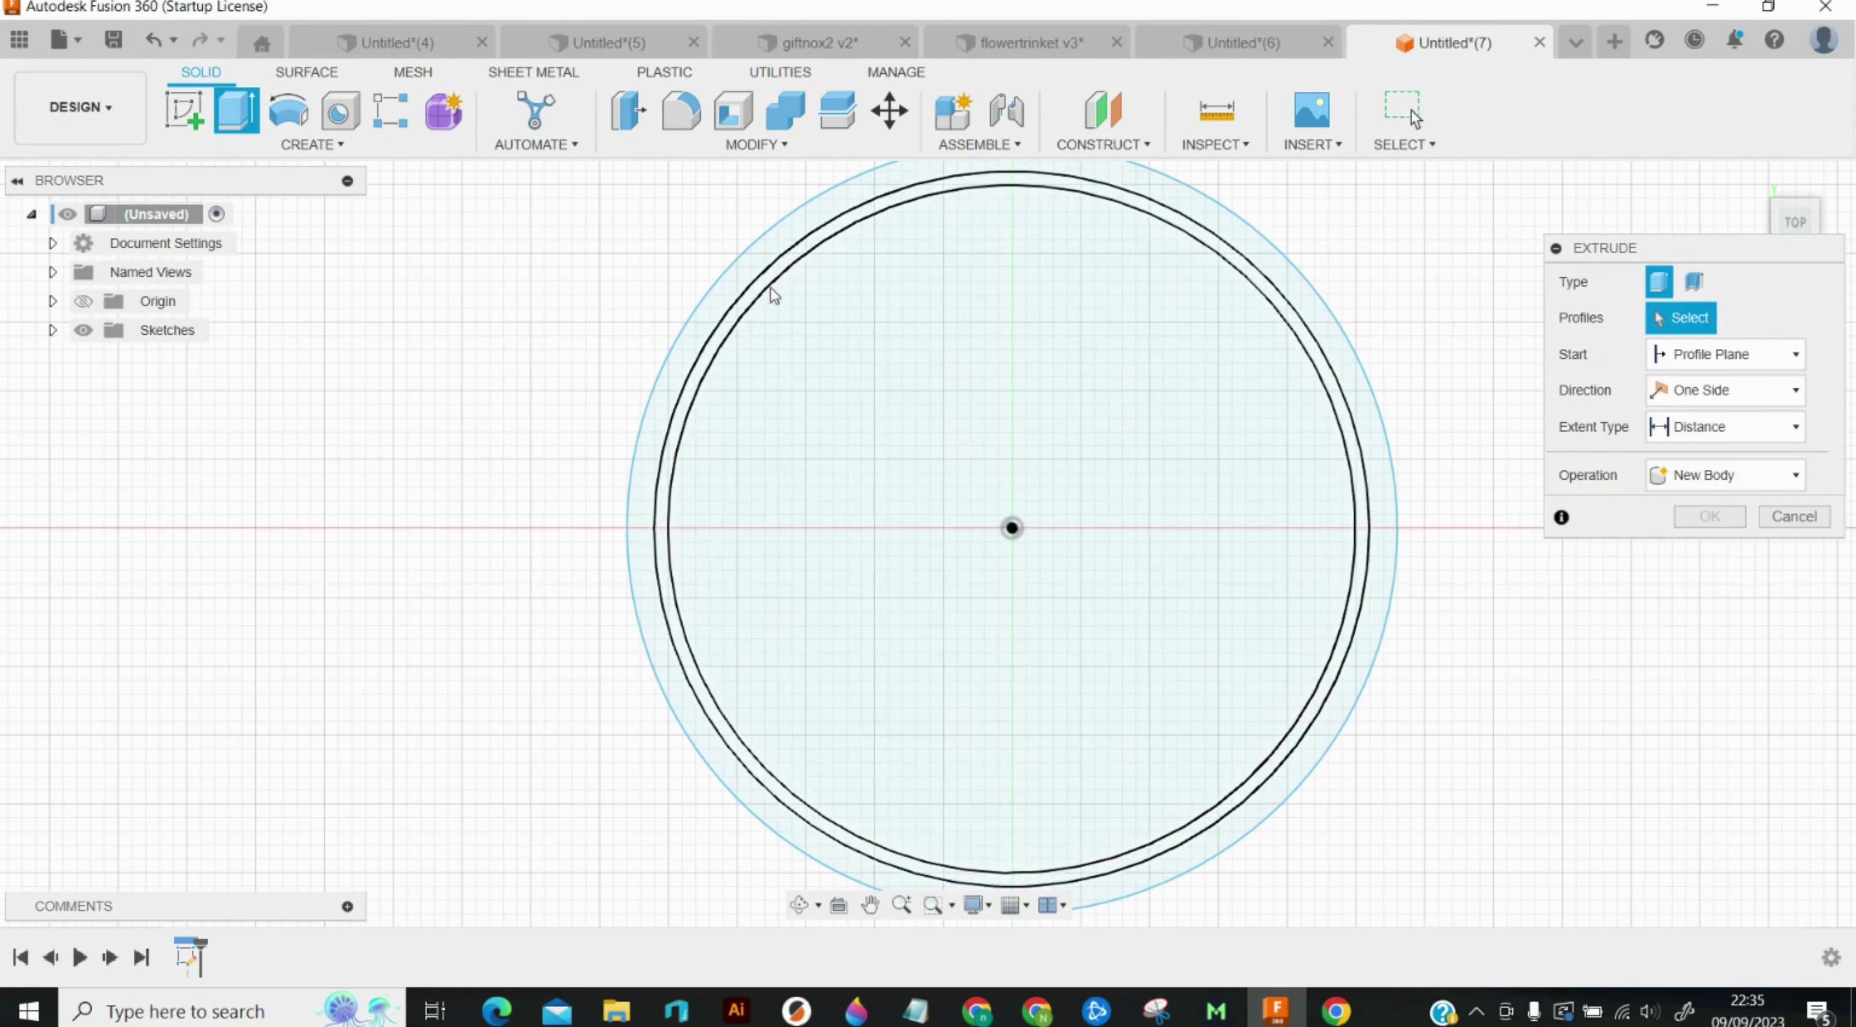
pyautogui.click(770, 287)
pyautogui.press('Escape')
pyautogui.press('e')
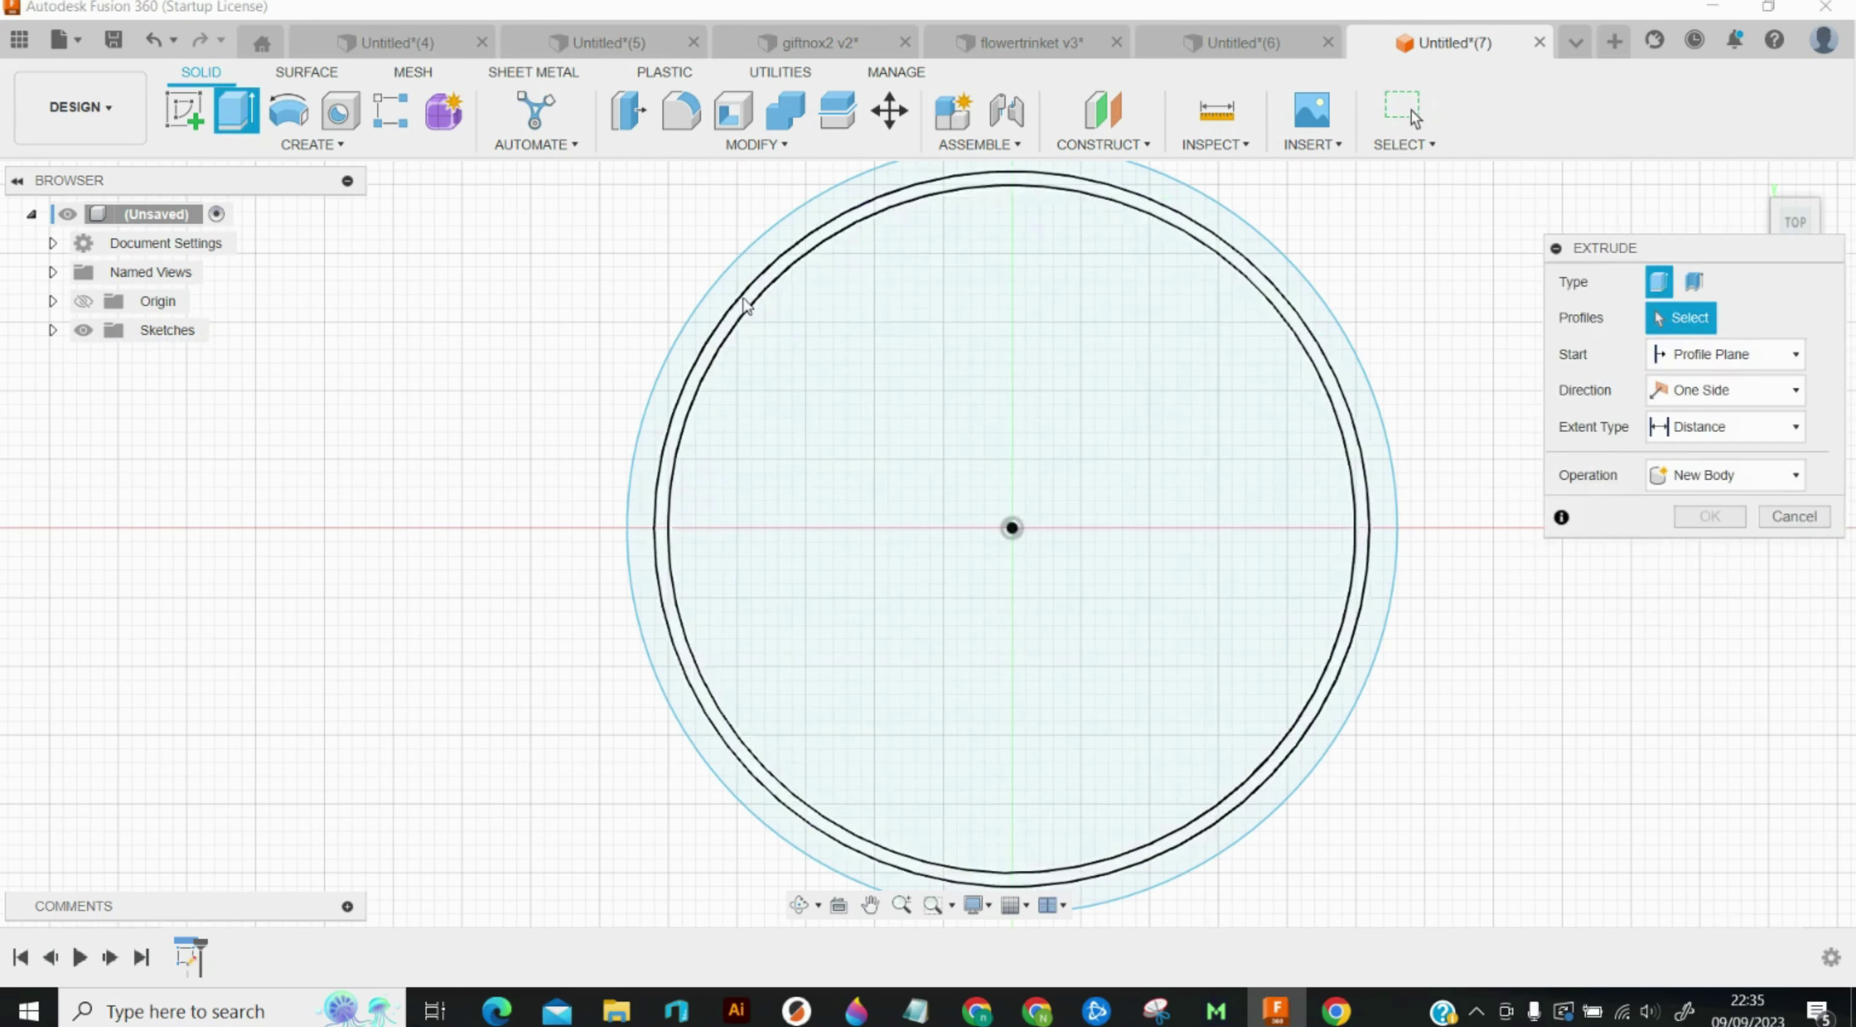
pyautogui.click(751, 303)
pyautogui.press('Escape')
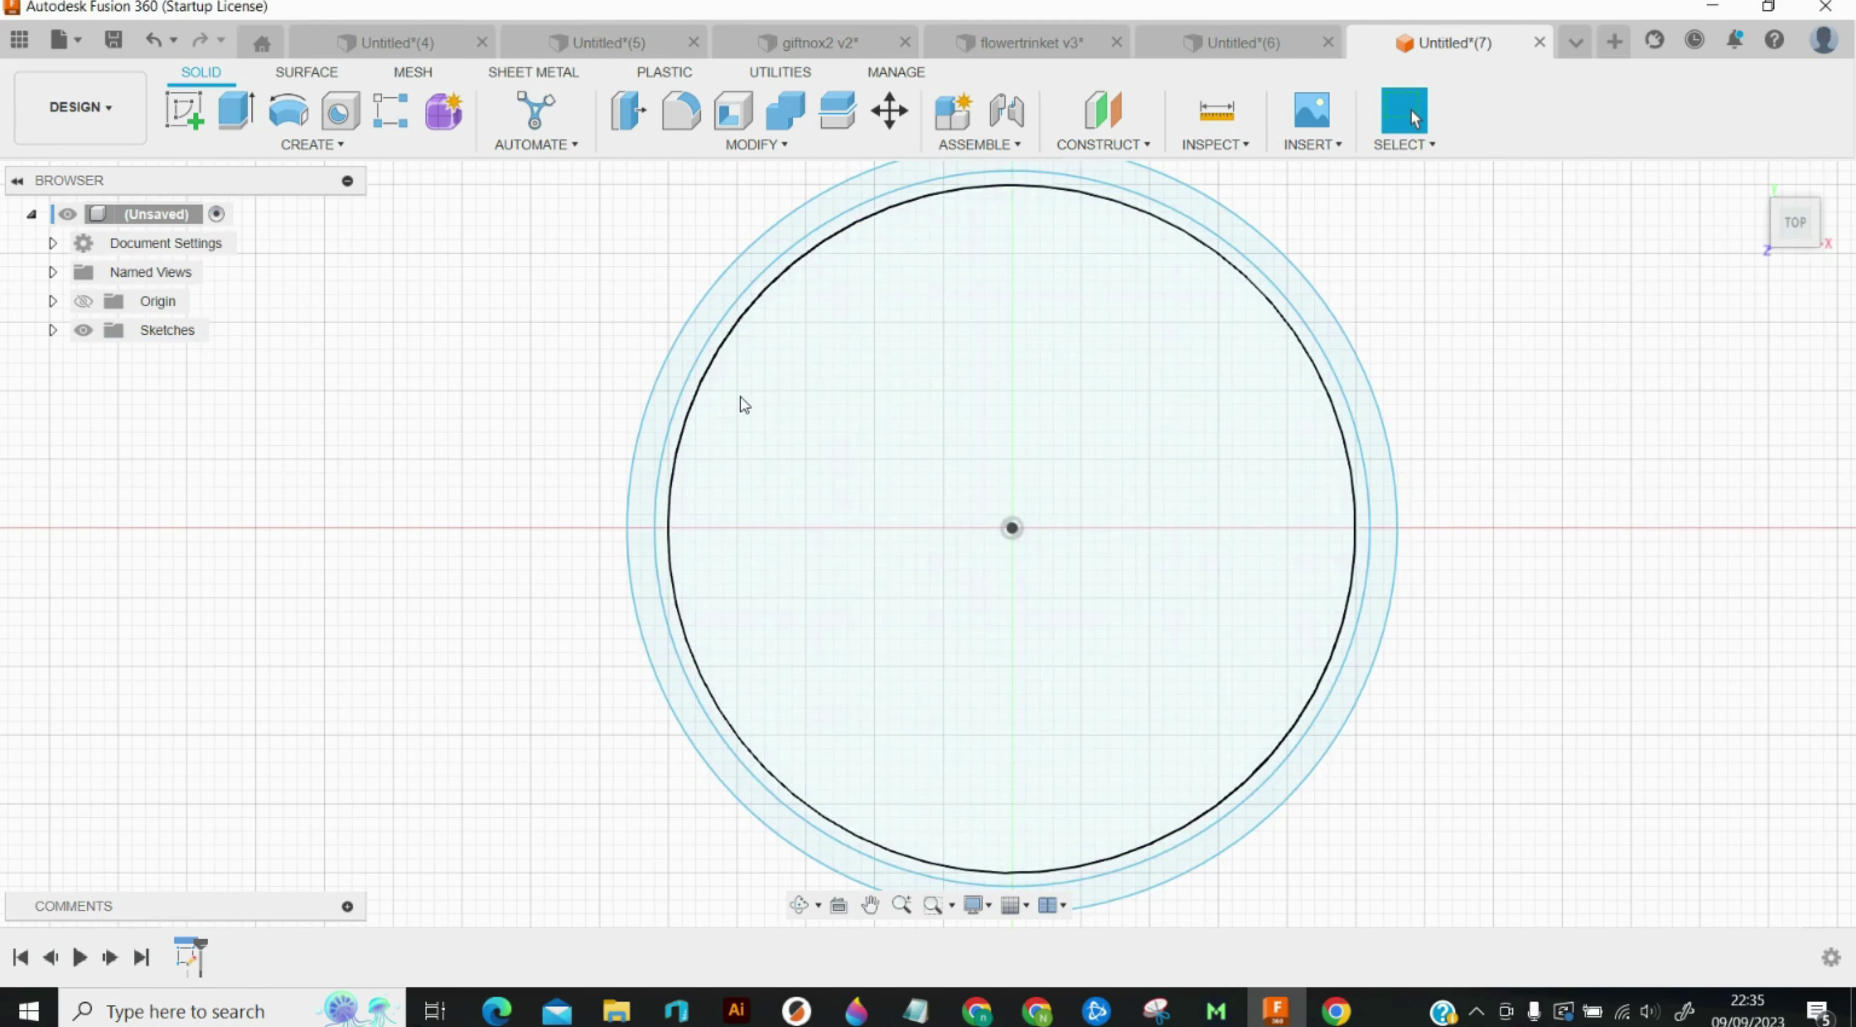
# Step: Extrude the narrow ring between the two inner circles 12 mm as a new body
pyautogui.scroll(2, 745, 405)
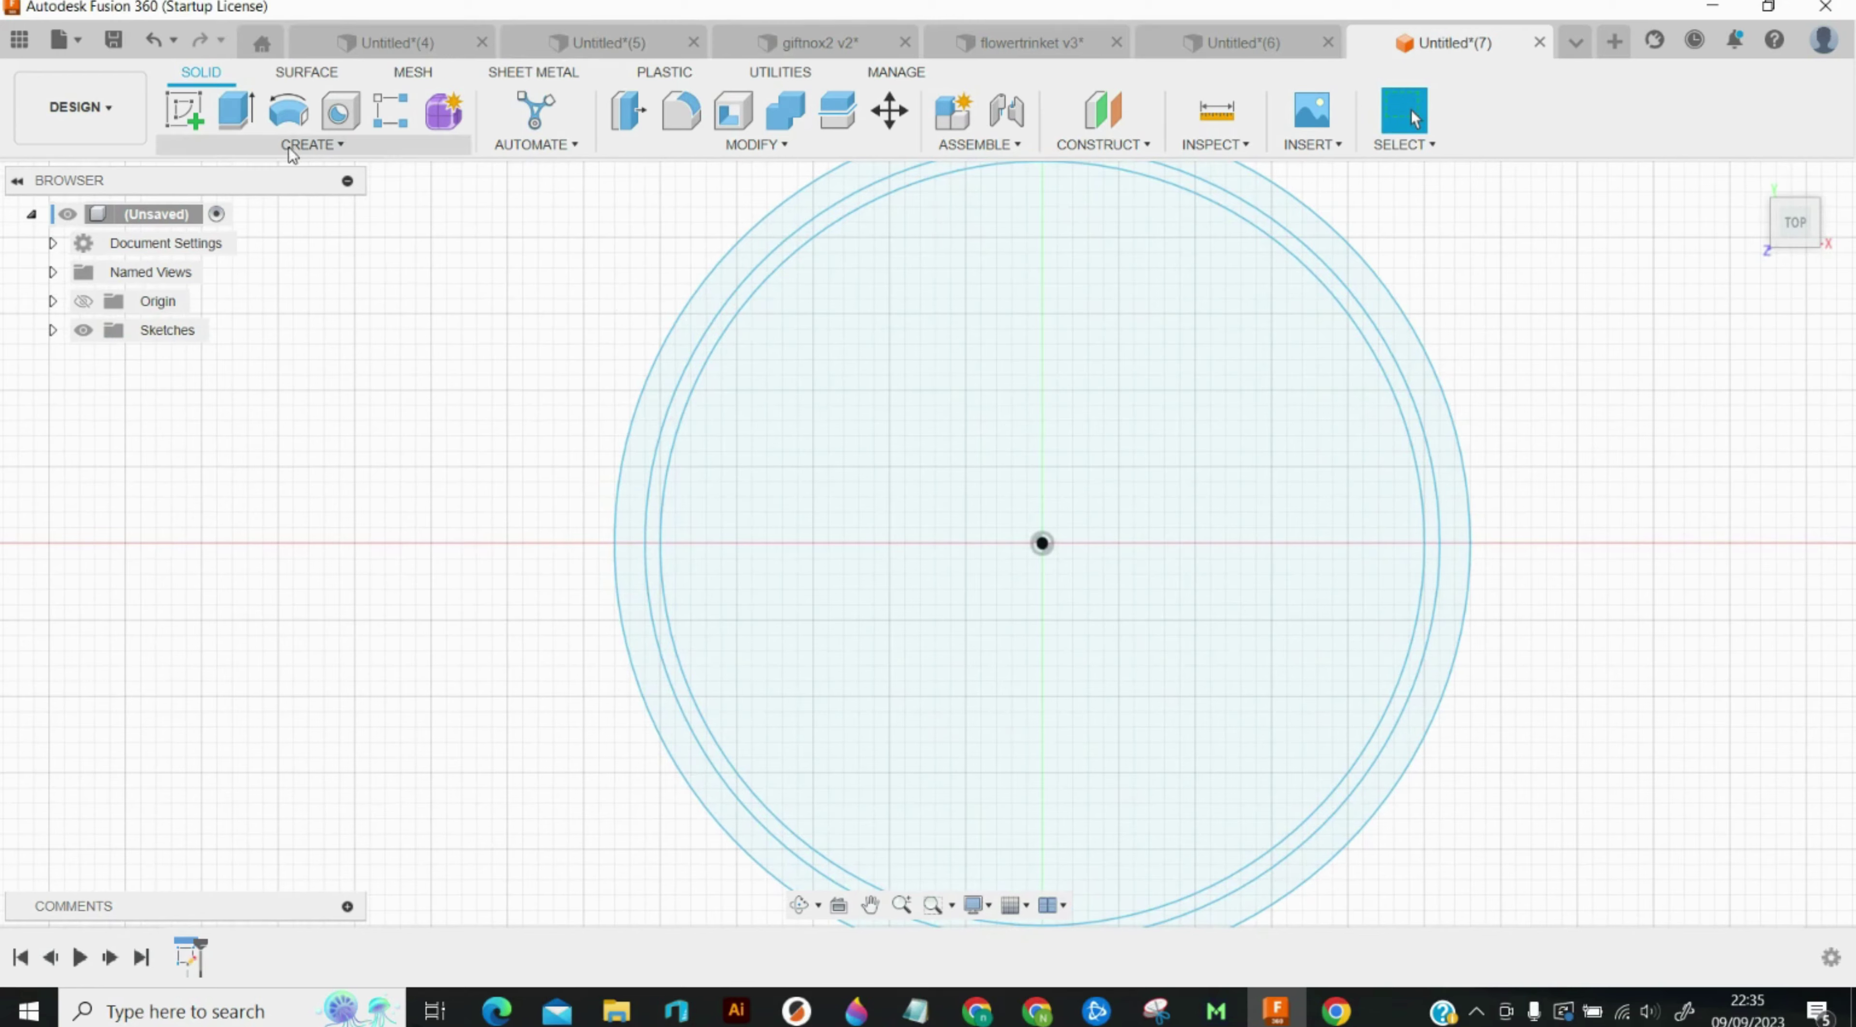
pyautogui.click(246, 124)
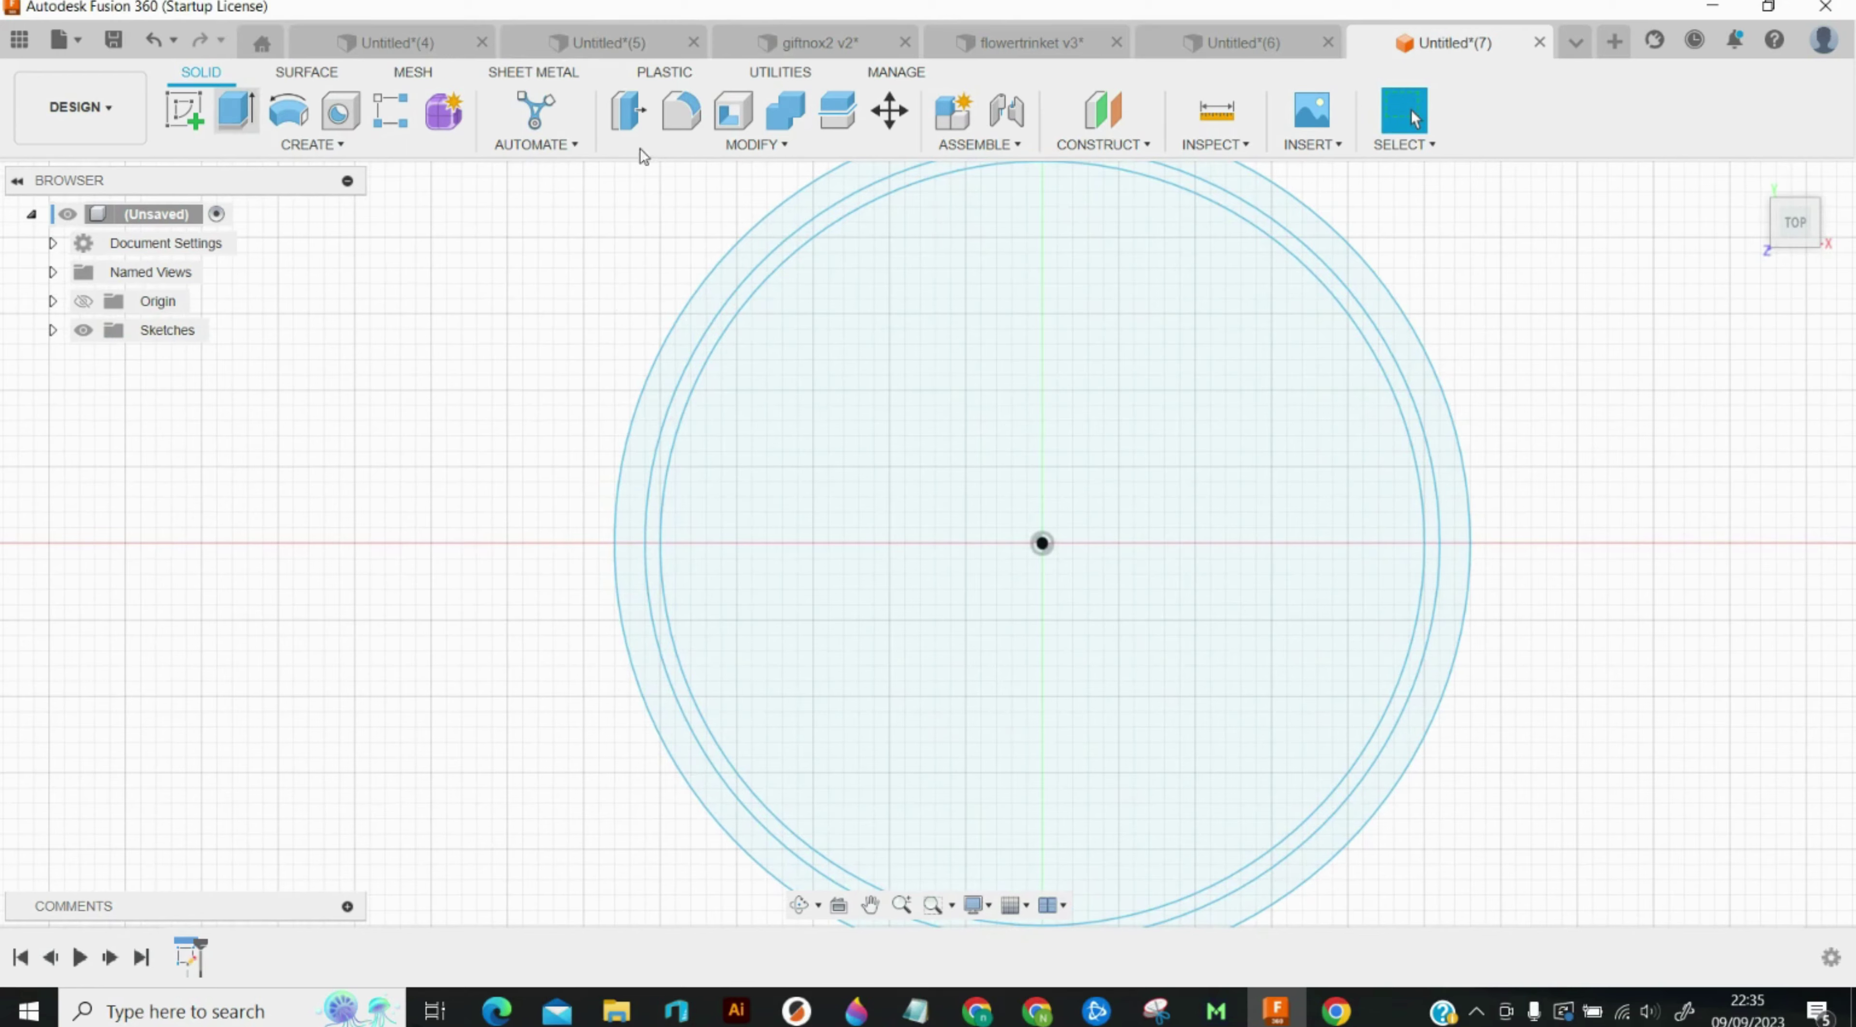
pyautogui.click(780, 261)
pyautogui.write('12')
pyautogui.press('Return')
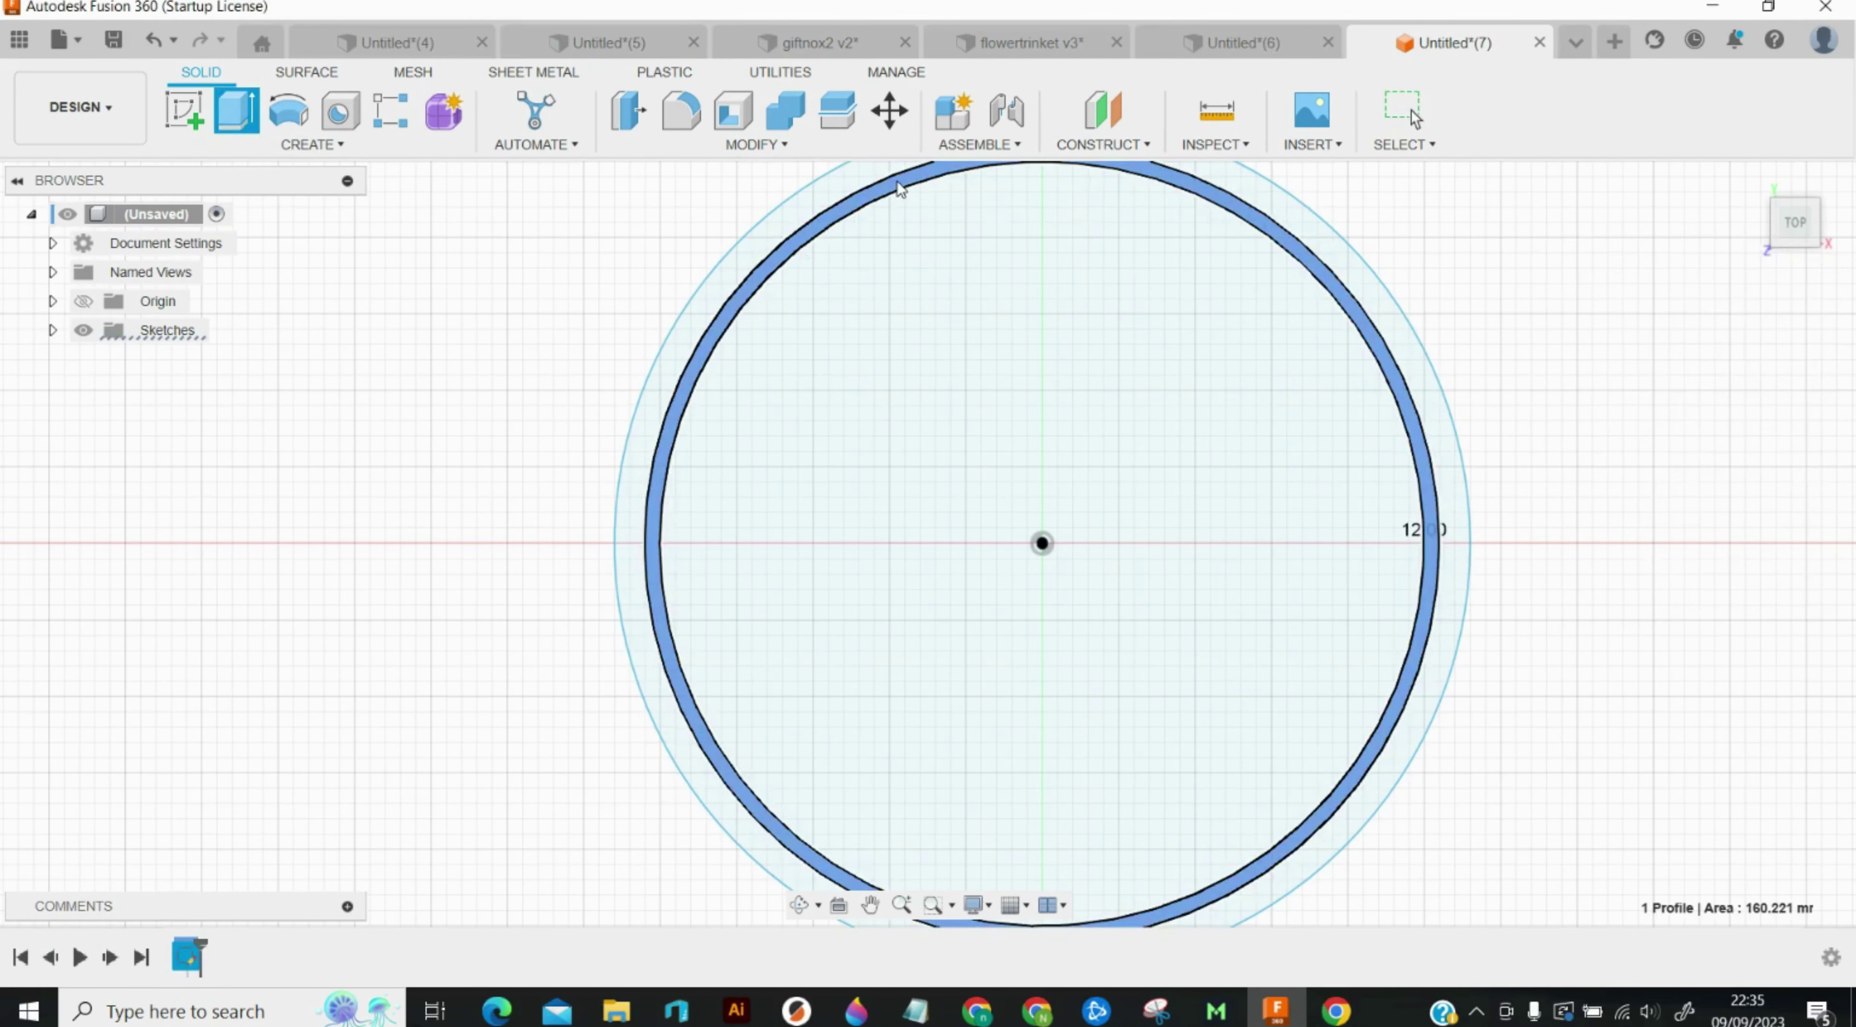
# Step: Extrude the outer ring profile 3 mm and join it to the existing wall
pyautogui.press('e')
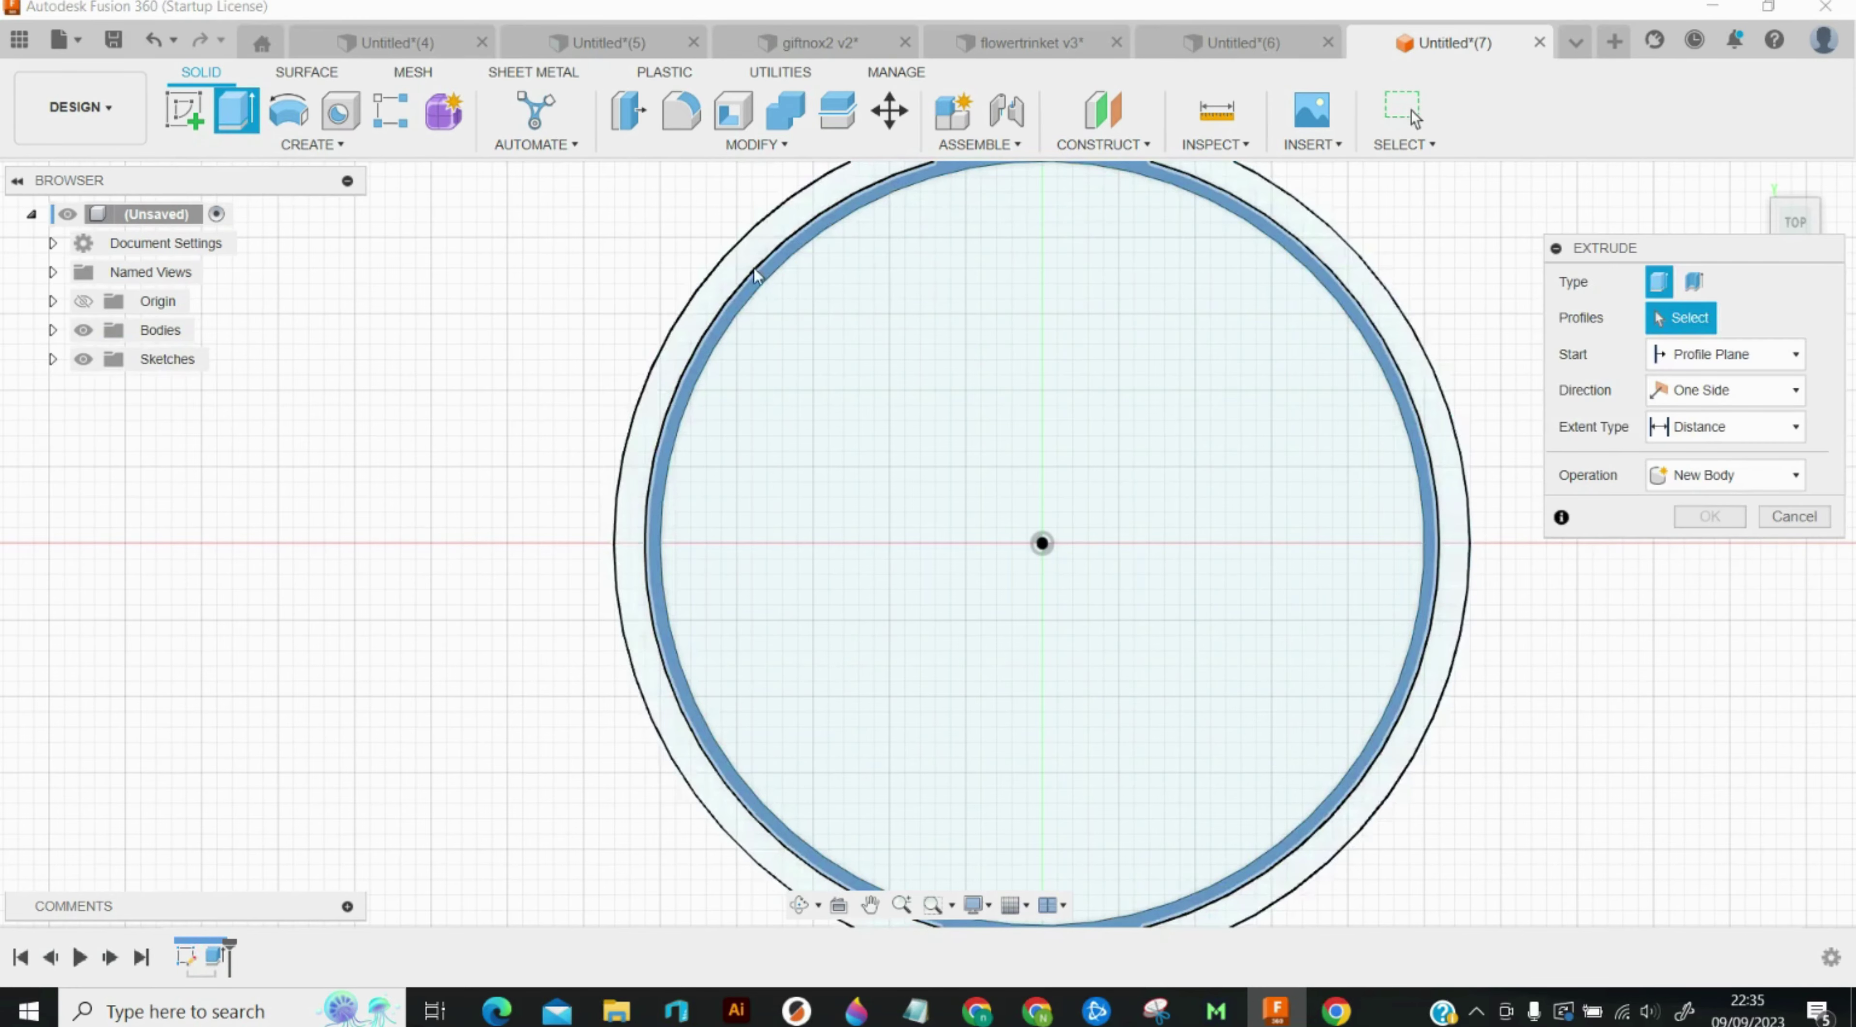
pyautogui.click(724, 295)
pyautogui.write('3')
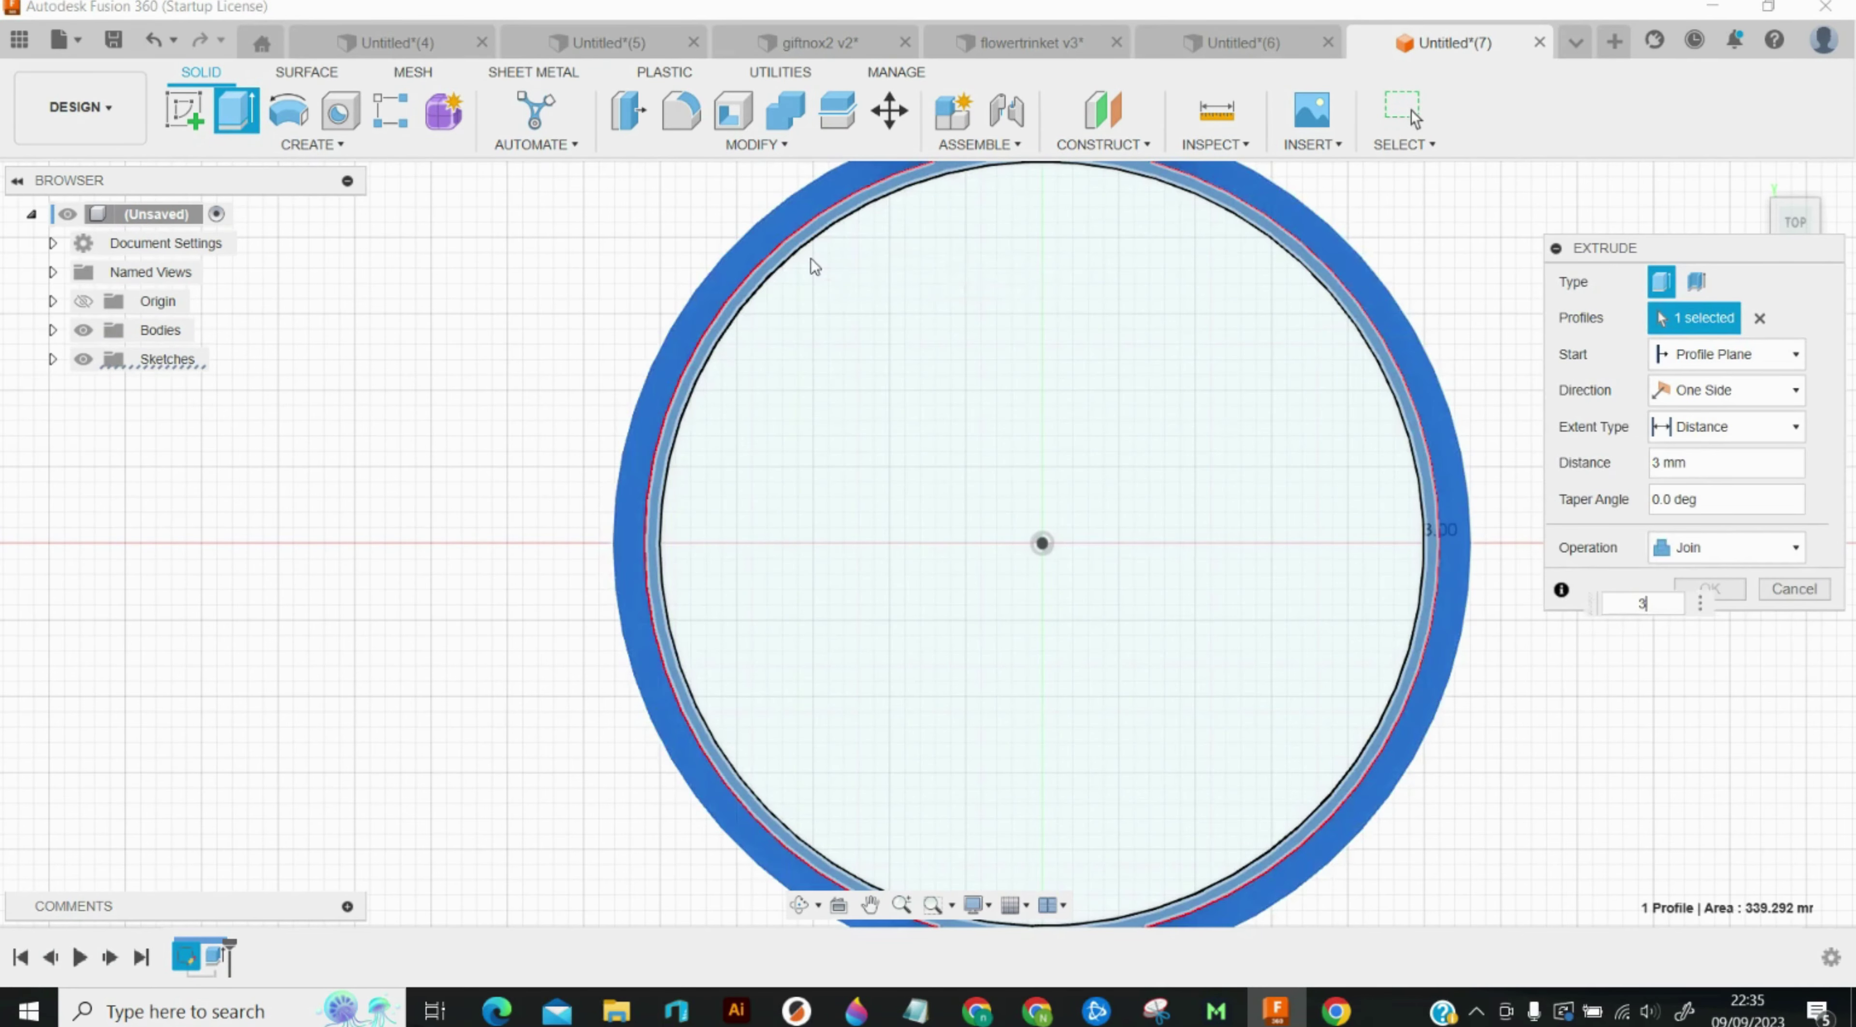
pyautogui.press('Return')
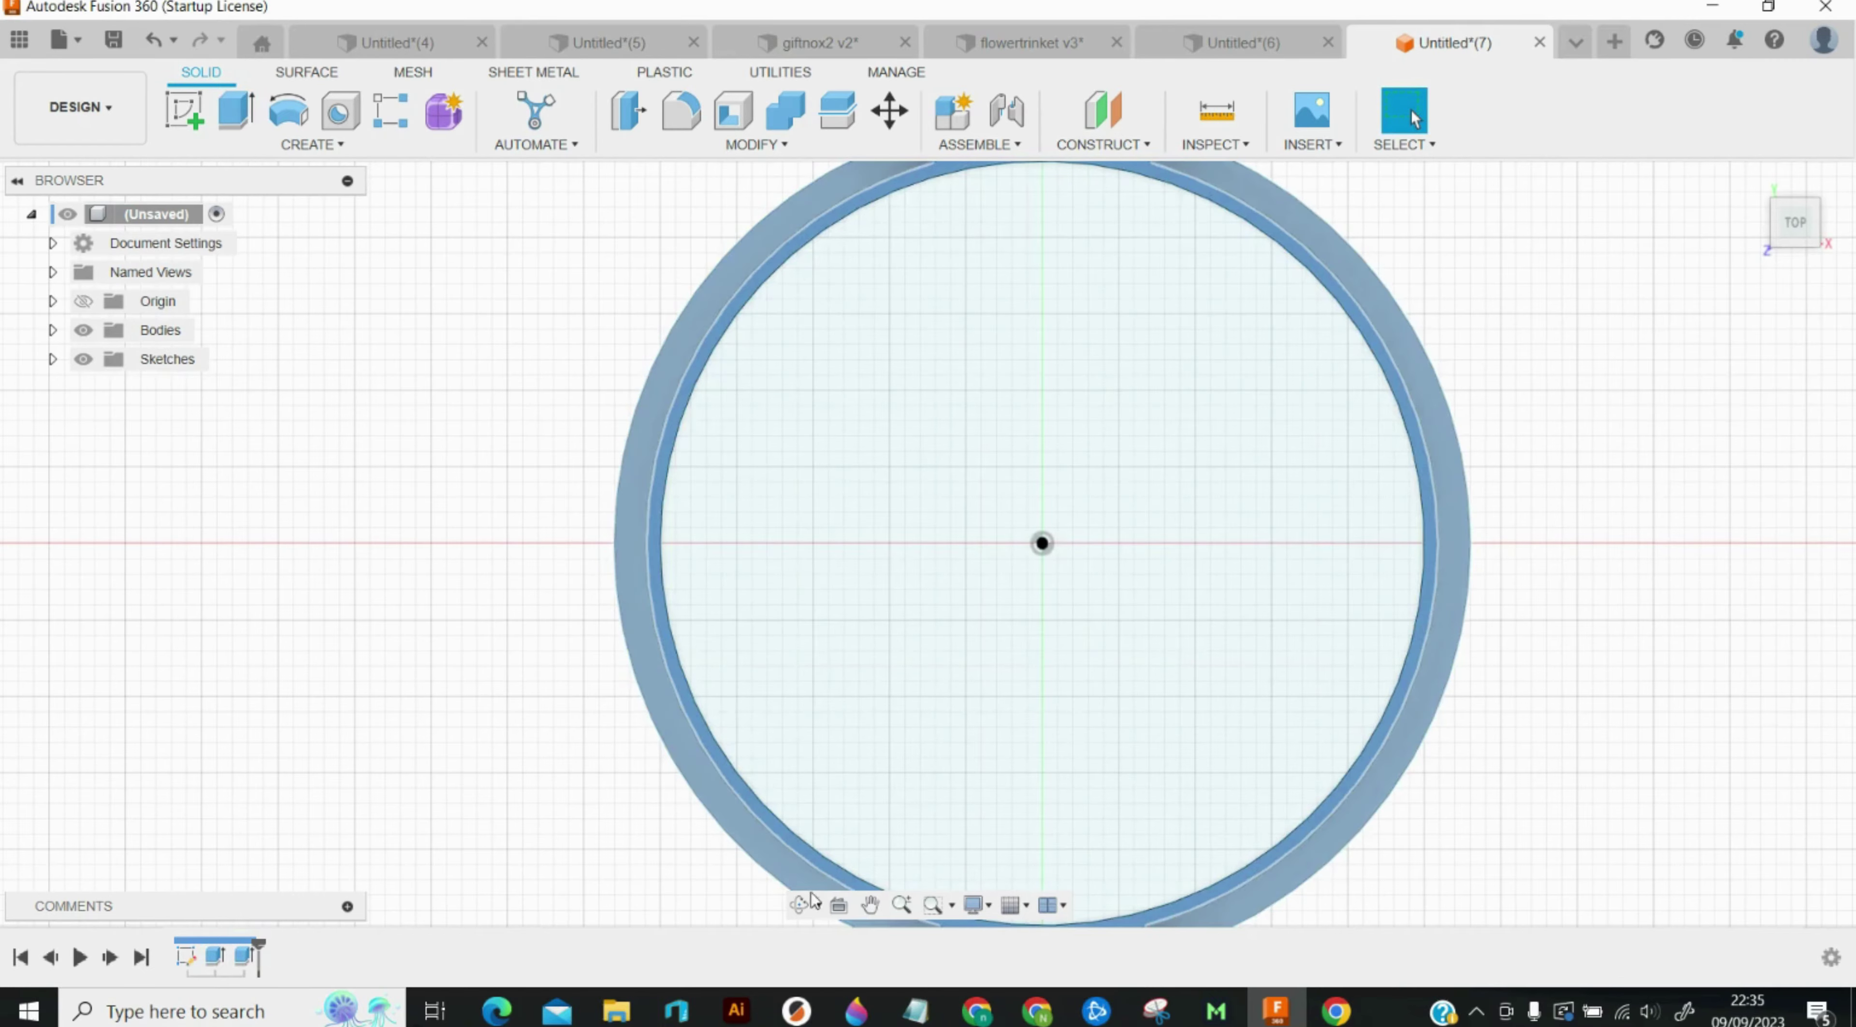
# Step: Inspect the ring body from an angle, return to the top view and undo both ring extrusions
pyautogui.click(798, 906)
pyautogui.moveTo(803, 690); pyautogui.dragTo(832, 595)
pyautogui.keyDown('shift'); pyautogui.moveTo(832, 595); pyautogui.dragTo(809, 599, button='middle'); pyautogui.keyUp('shift')
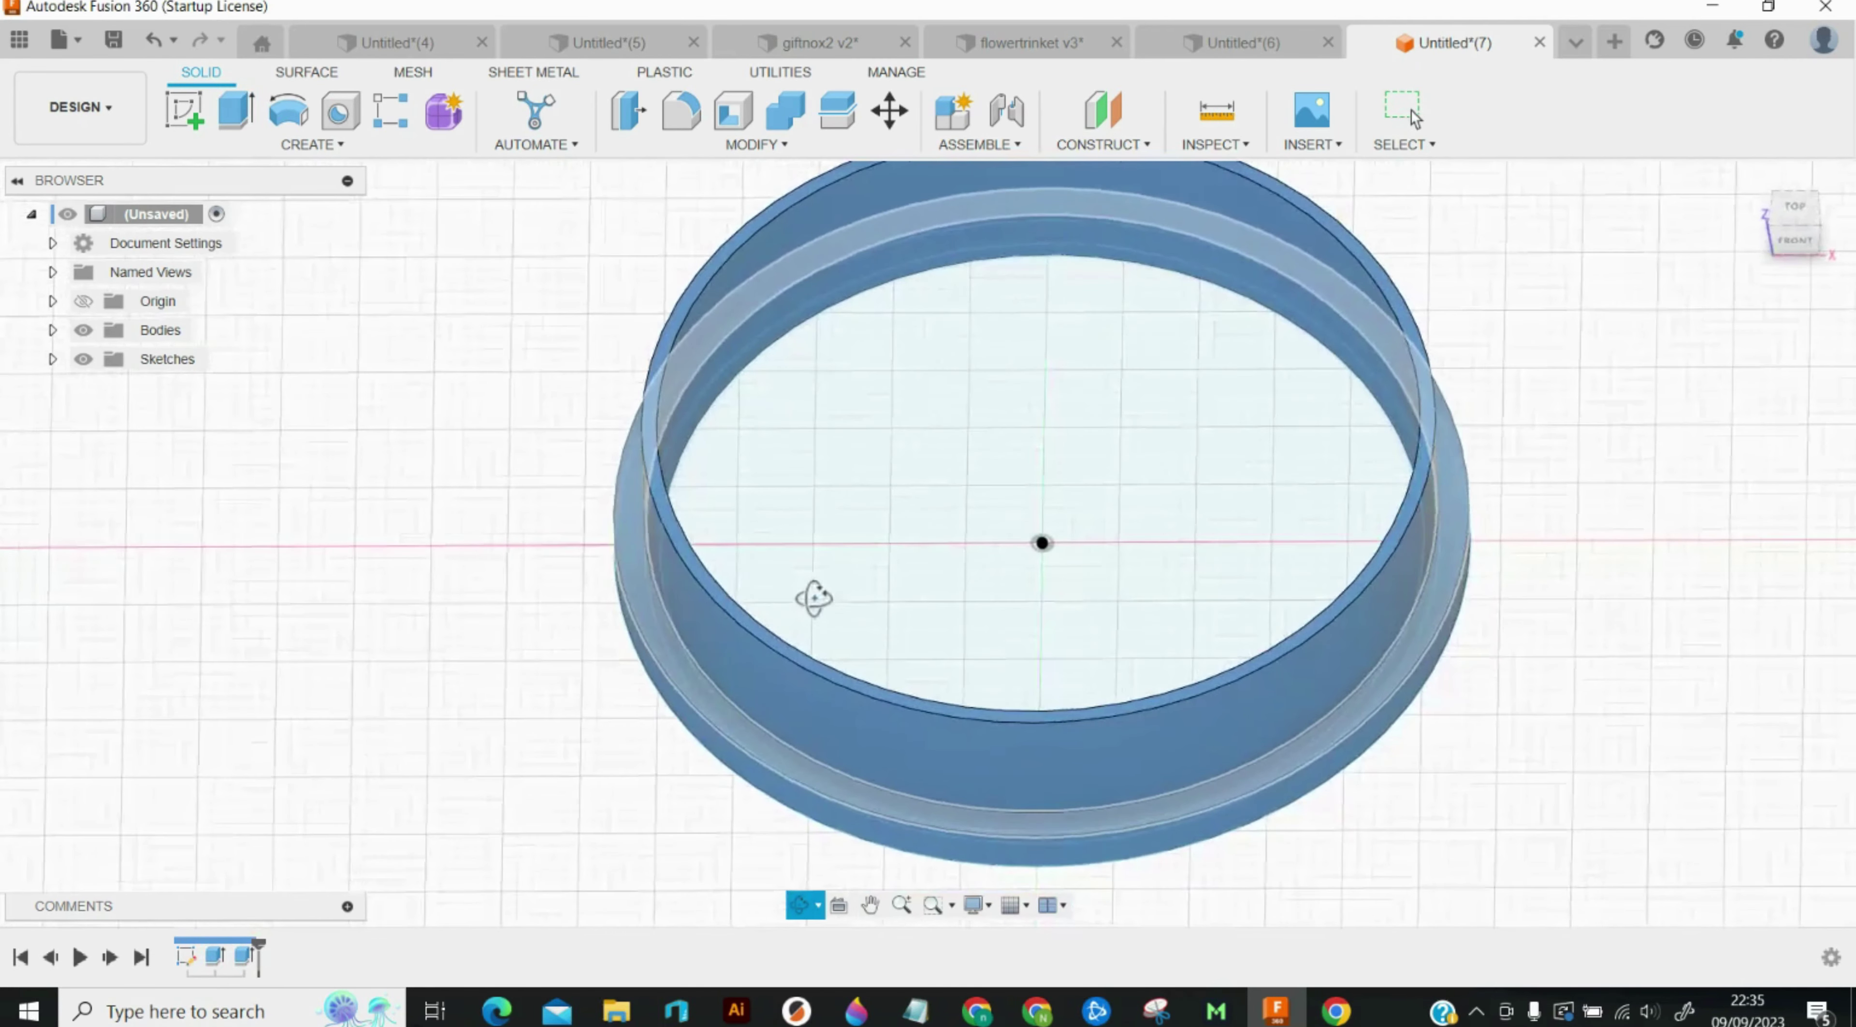
pyautogui.click(1795, 206)
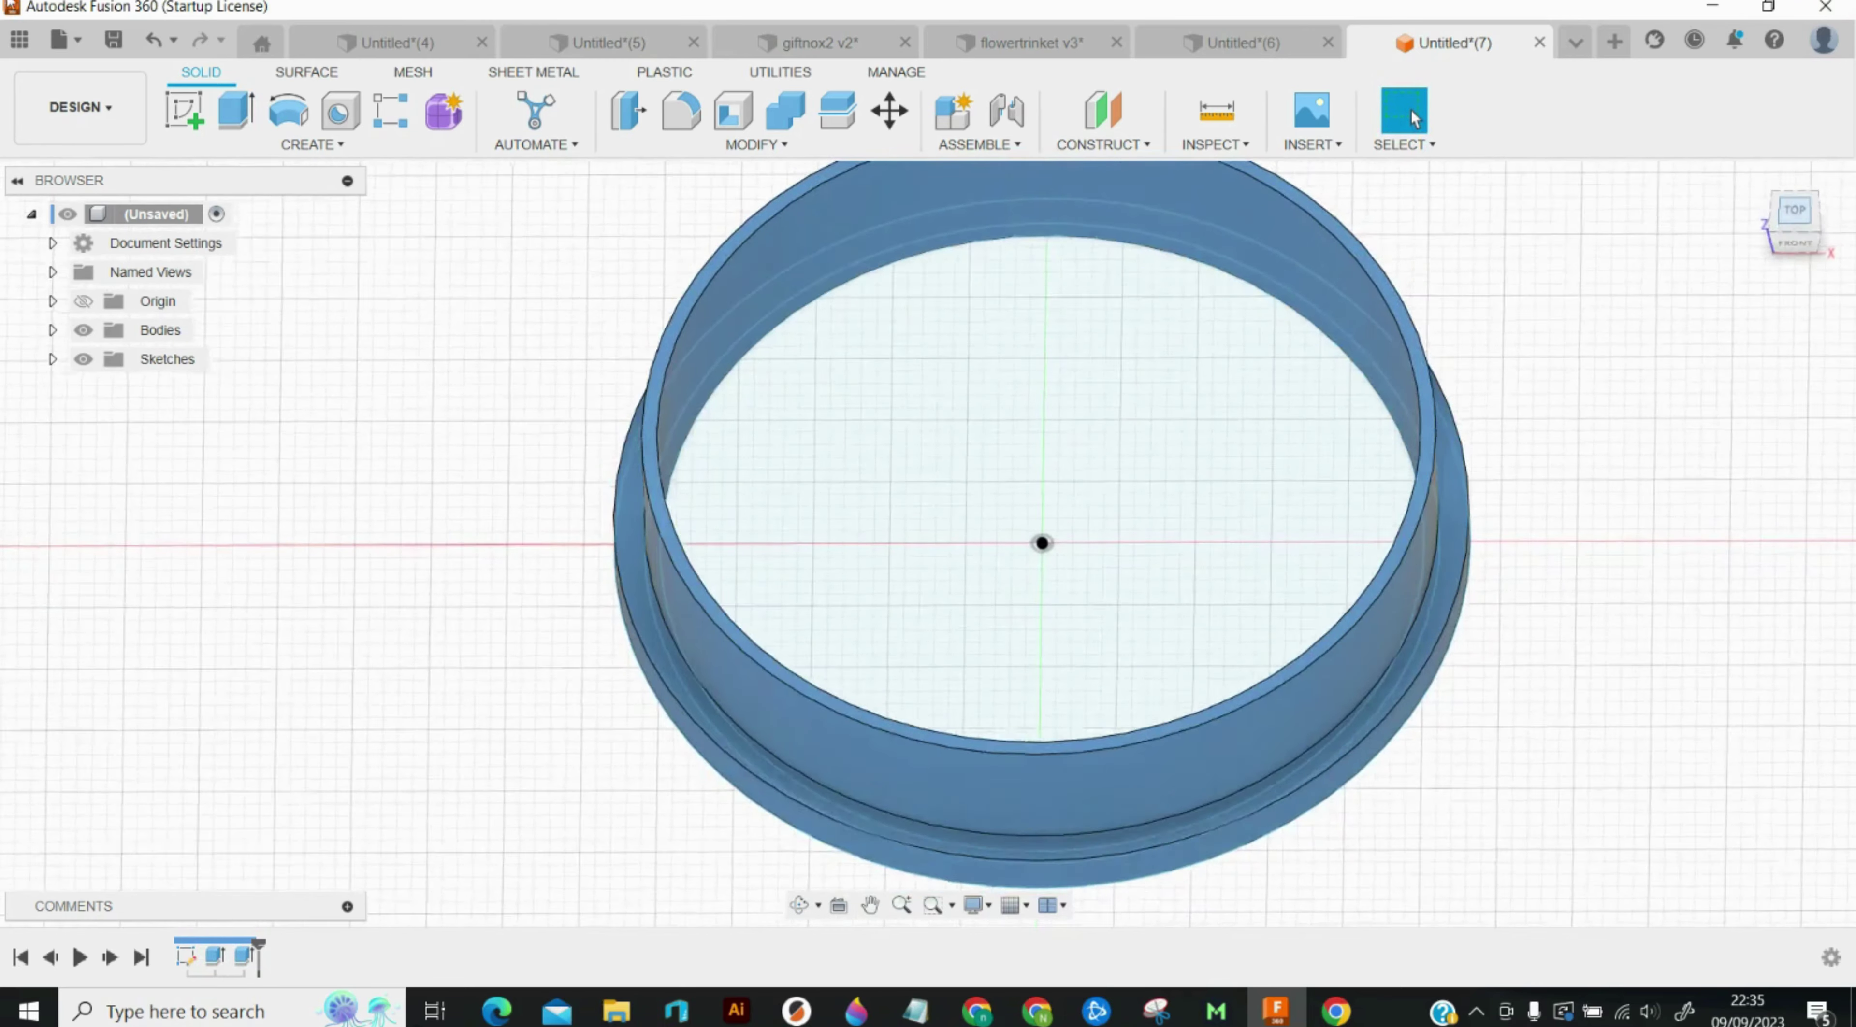
pyautogui.click(169, 45)
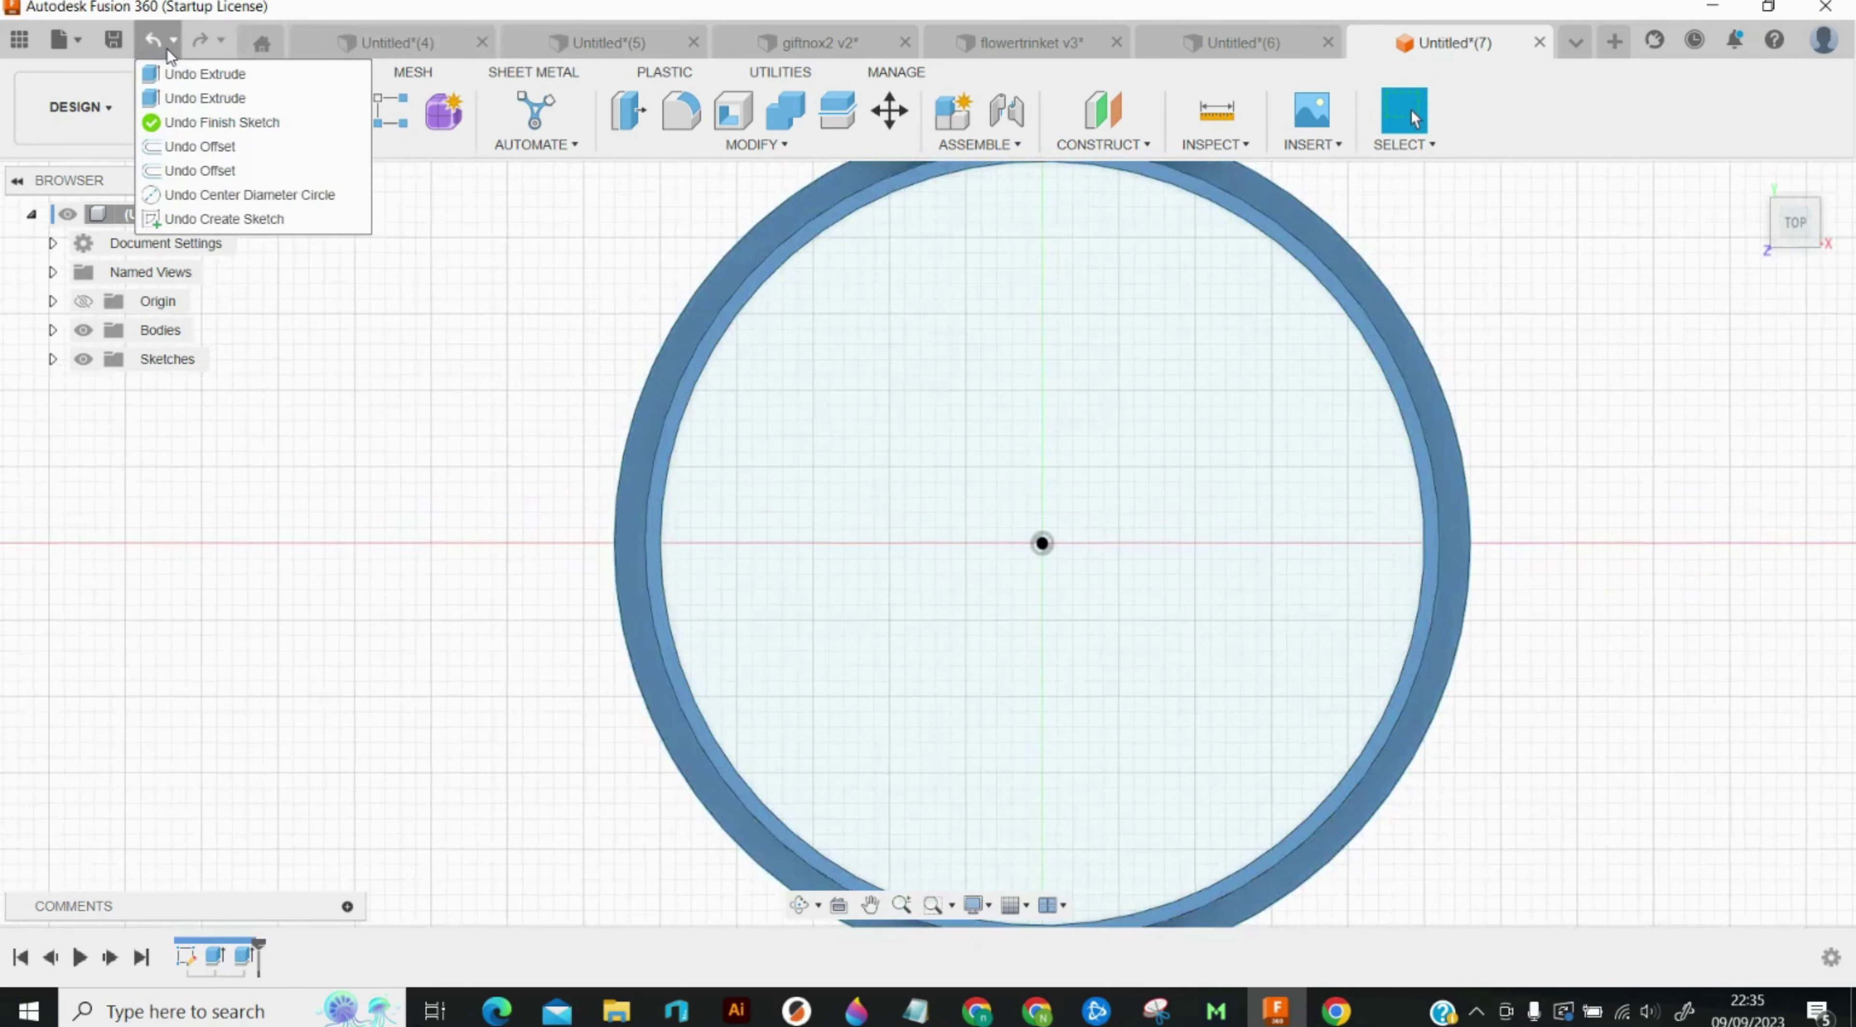
pyautogui.click(160, 47)
pyautogui.click(160, 48)
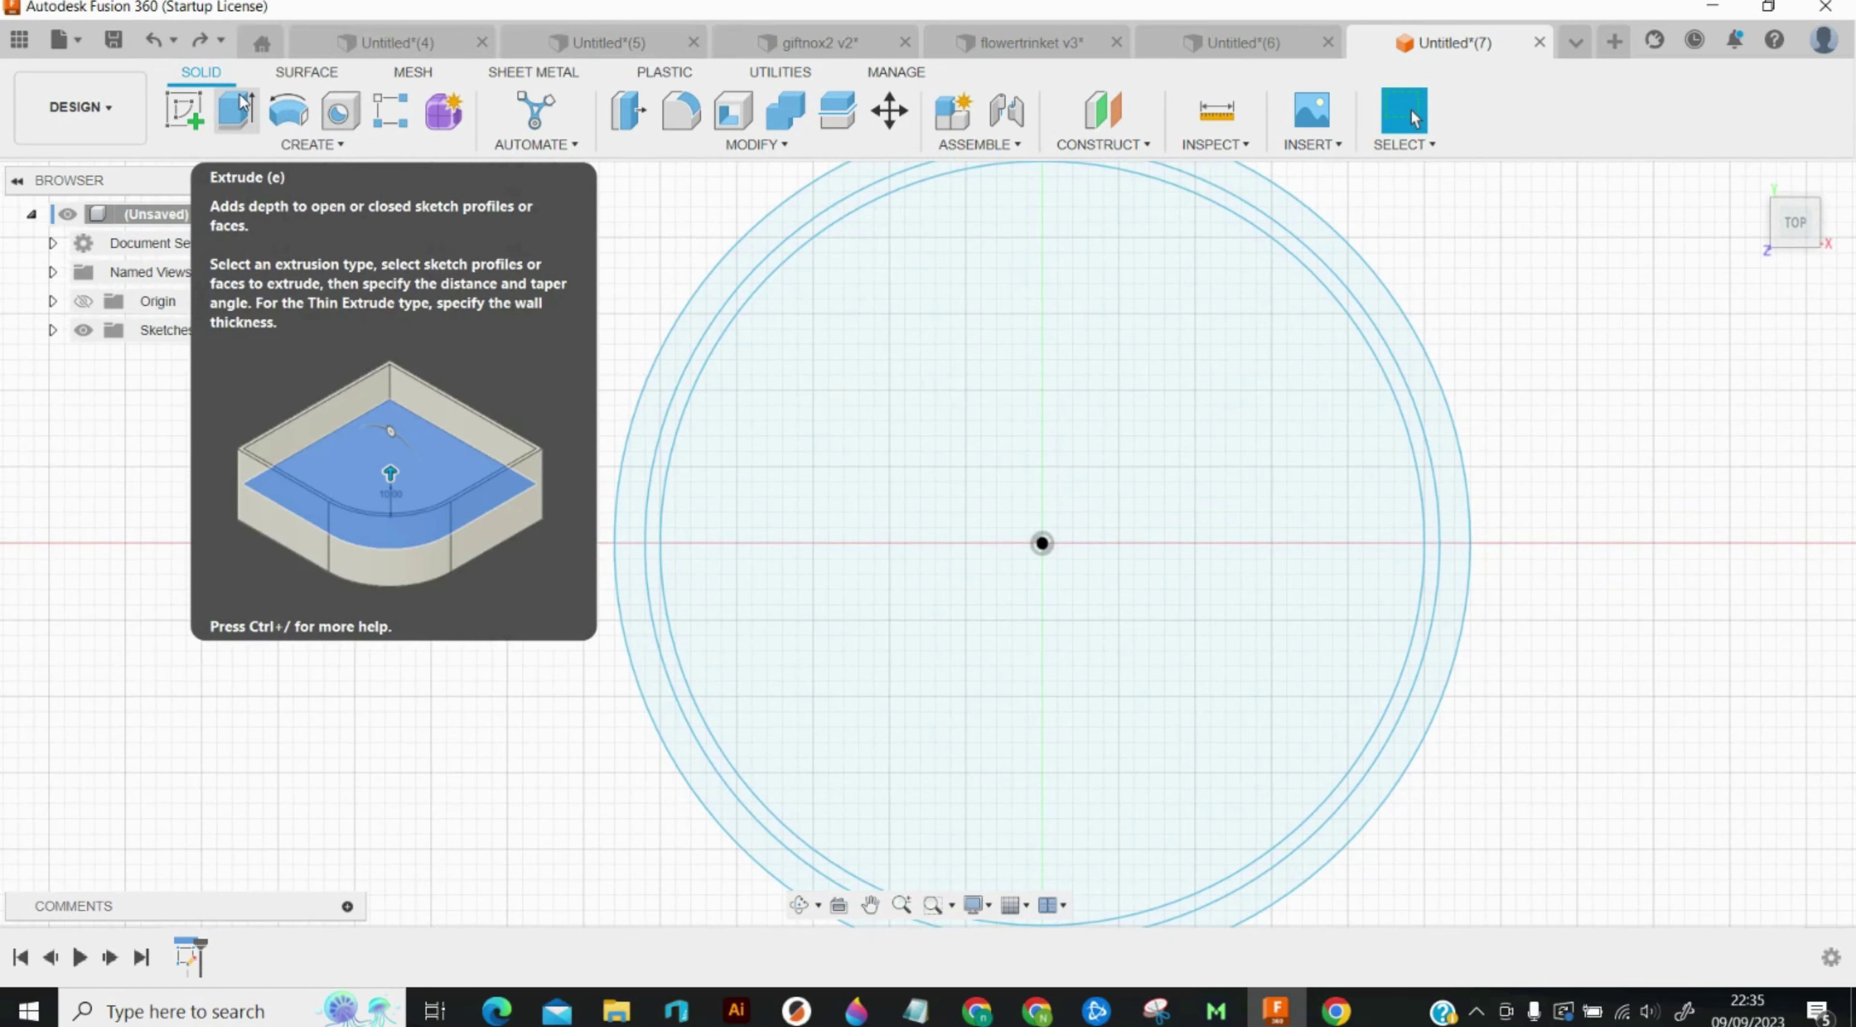
# Step: Set up a Thin Extrude of the innermost circle as a new body, 12 mm high with a 0.44 mm wall thickness
pyautogui.click(238, 109)
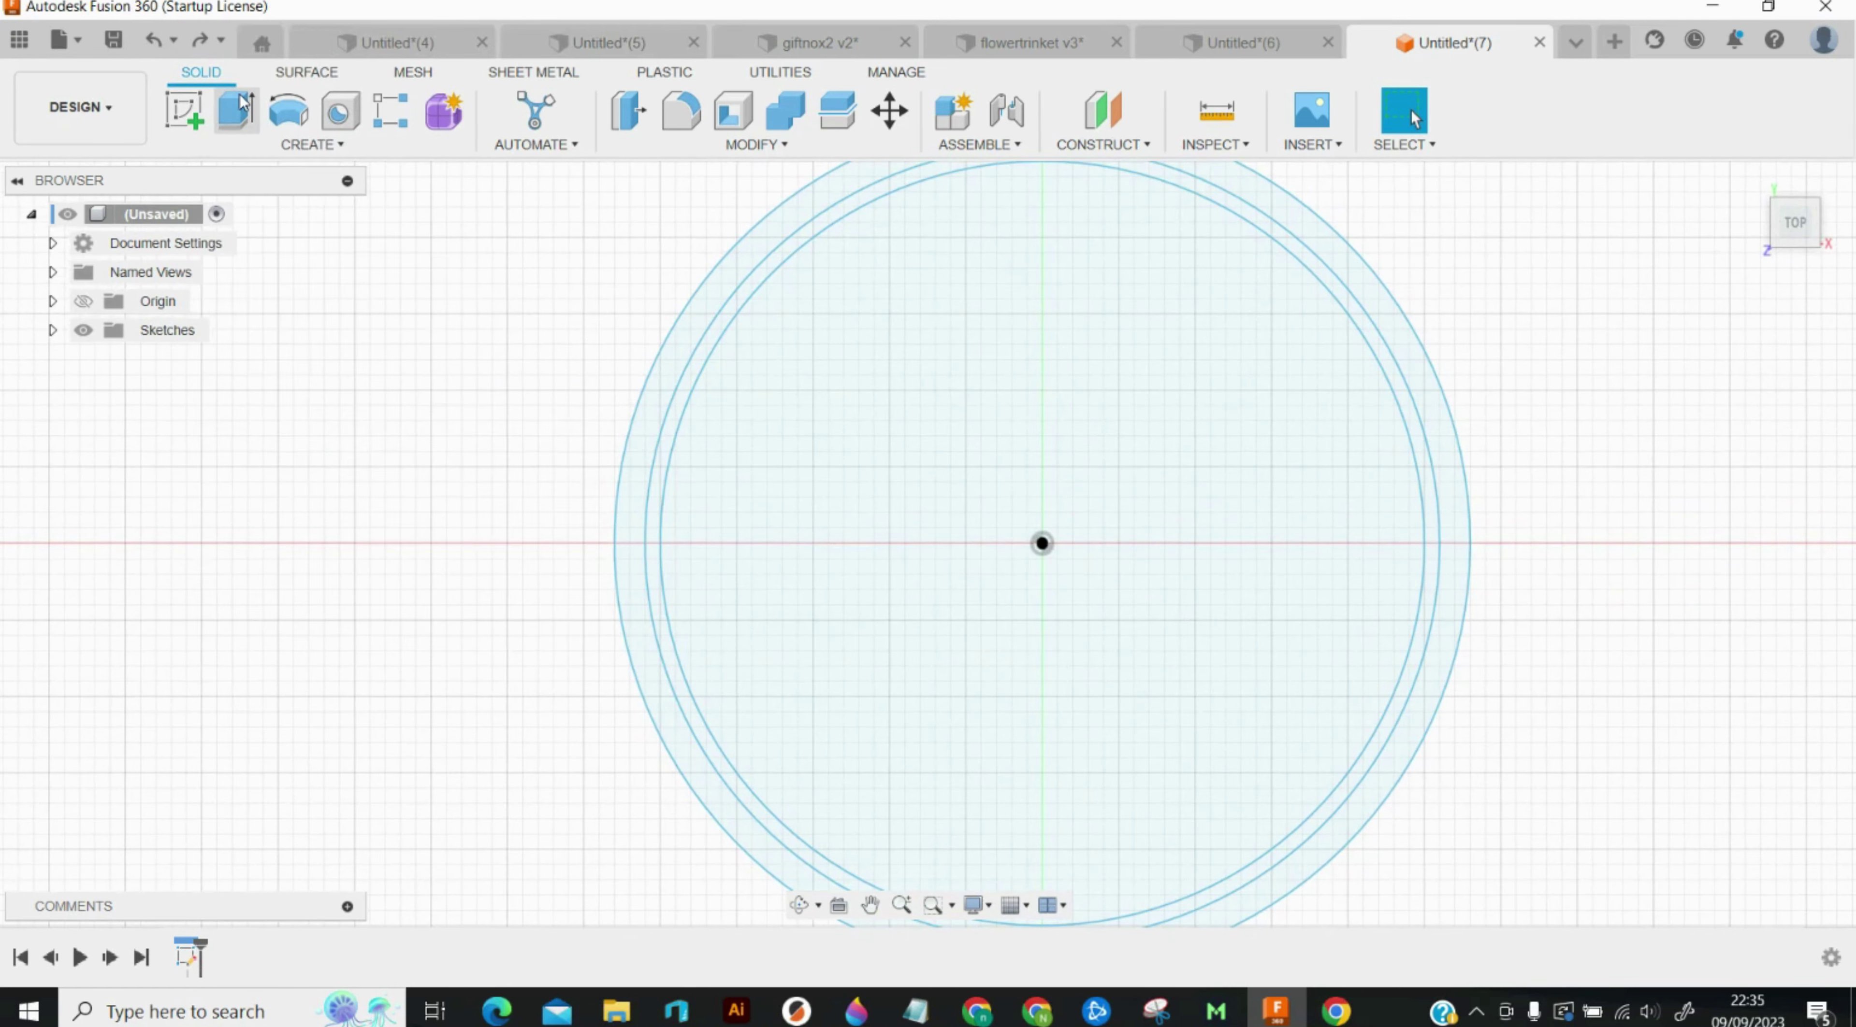
pyautogui.scroll(2, 892, 292)
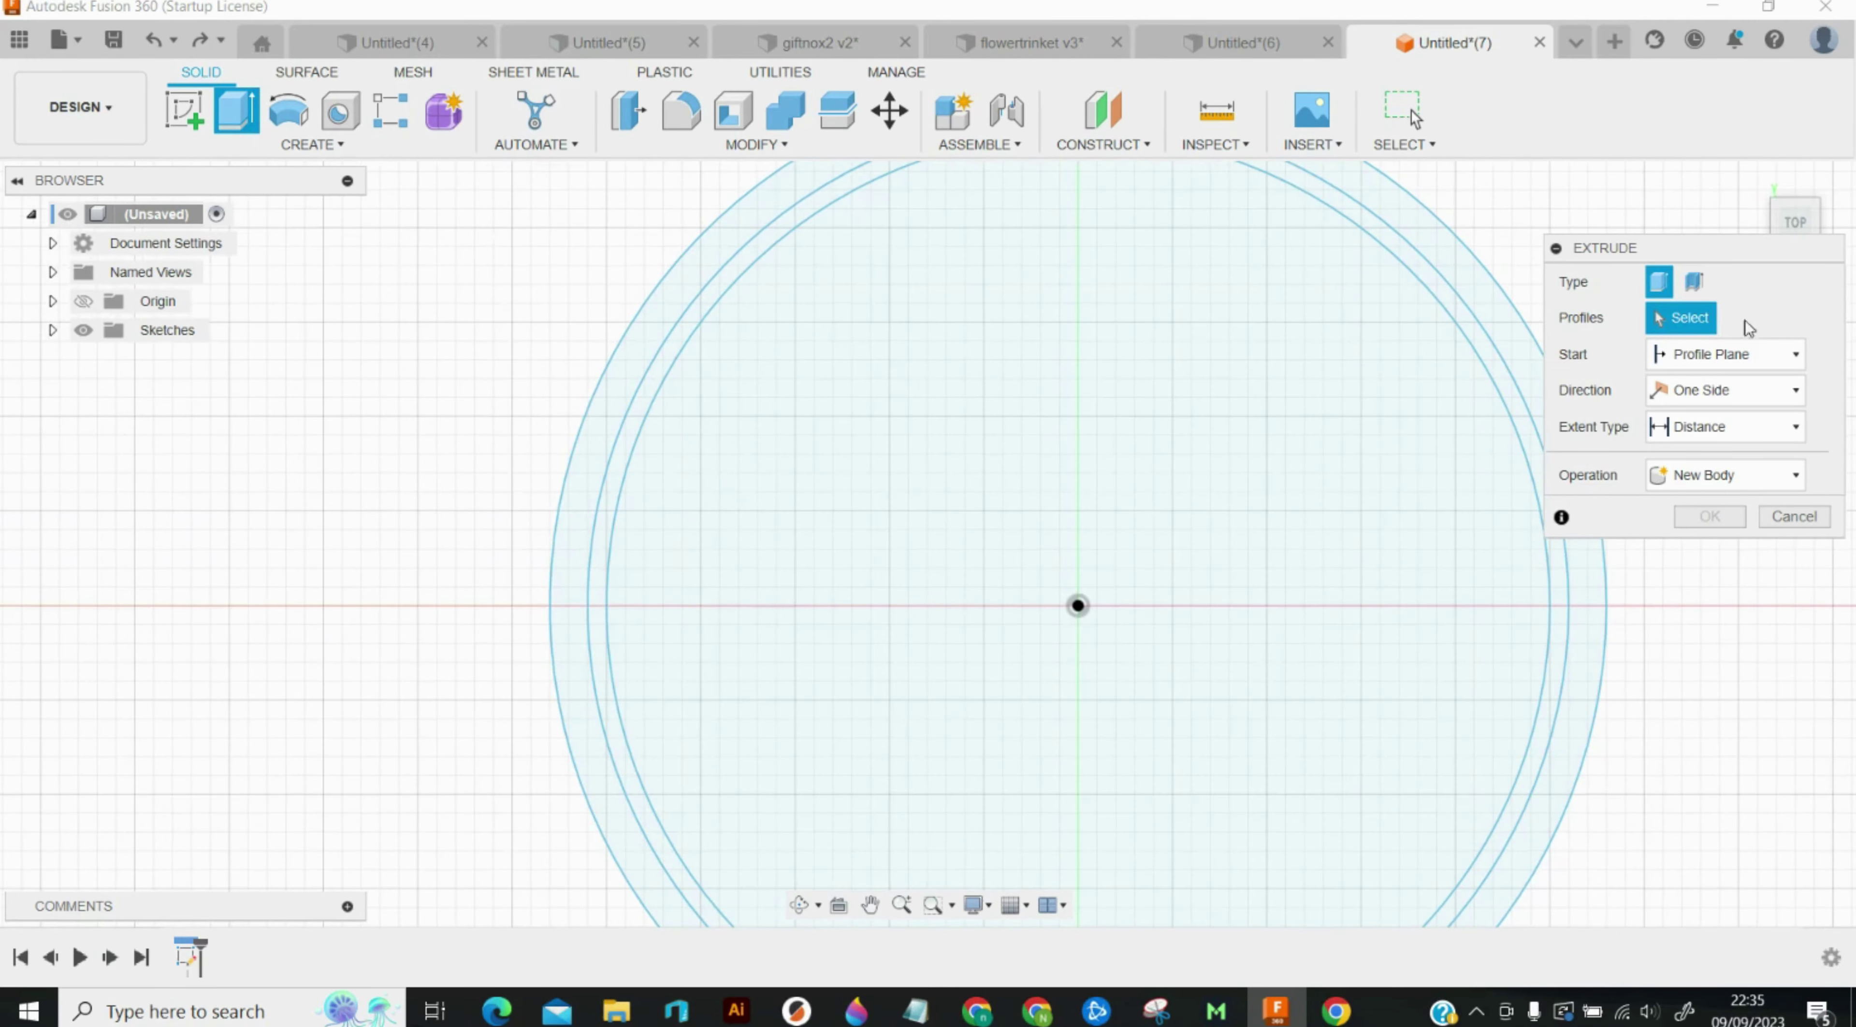
pyautogui.click(1696, 287)
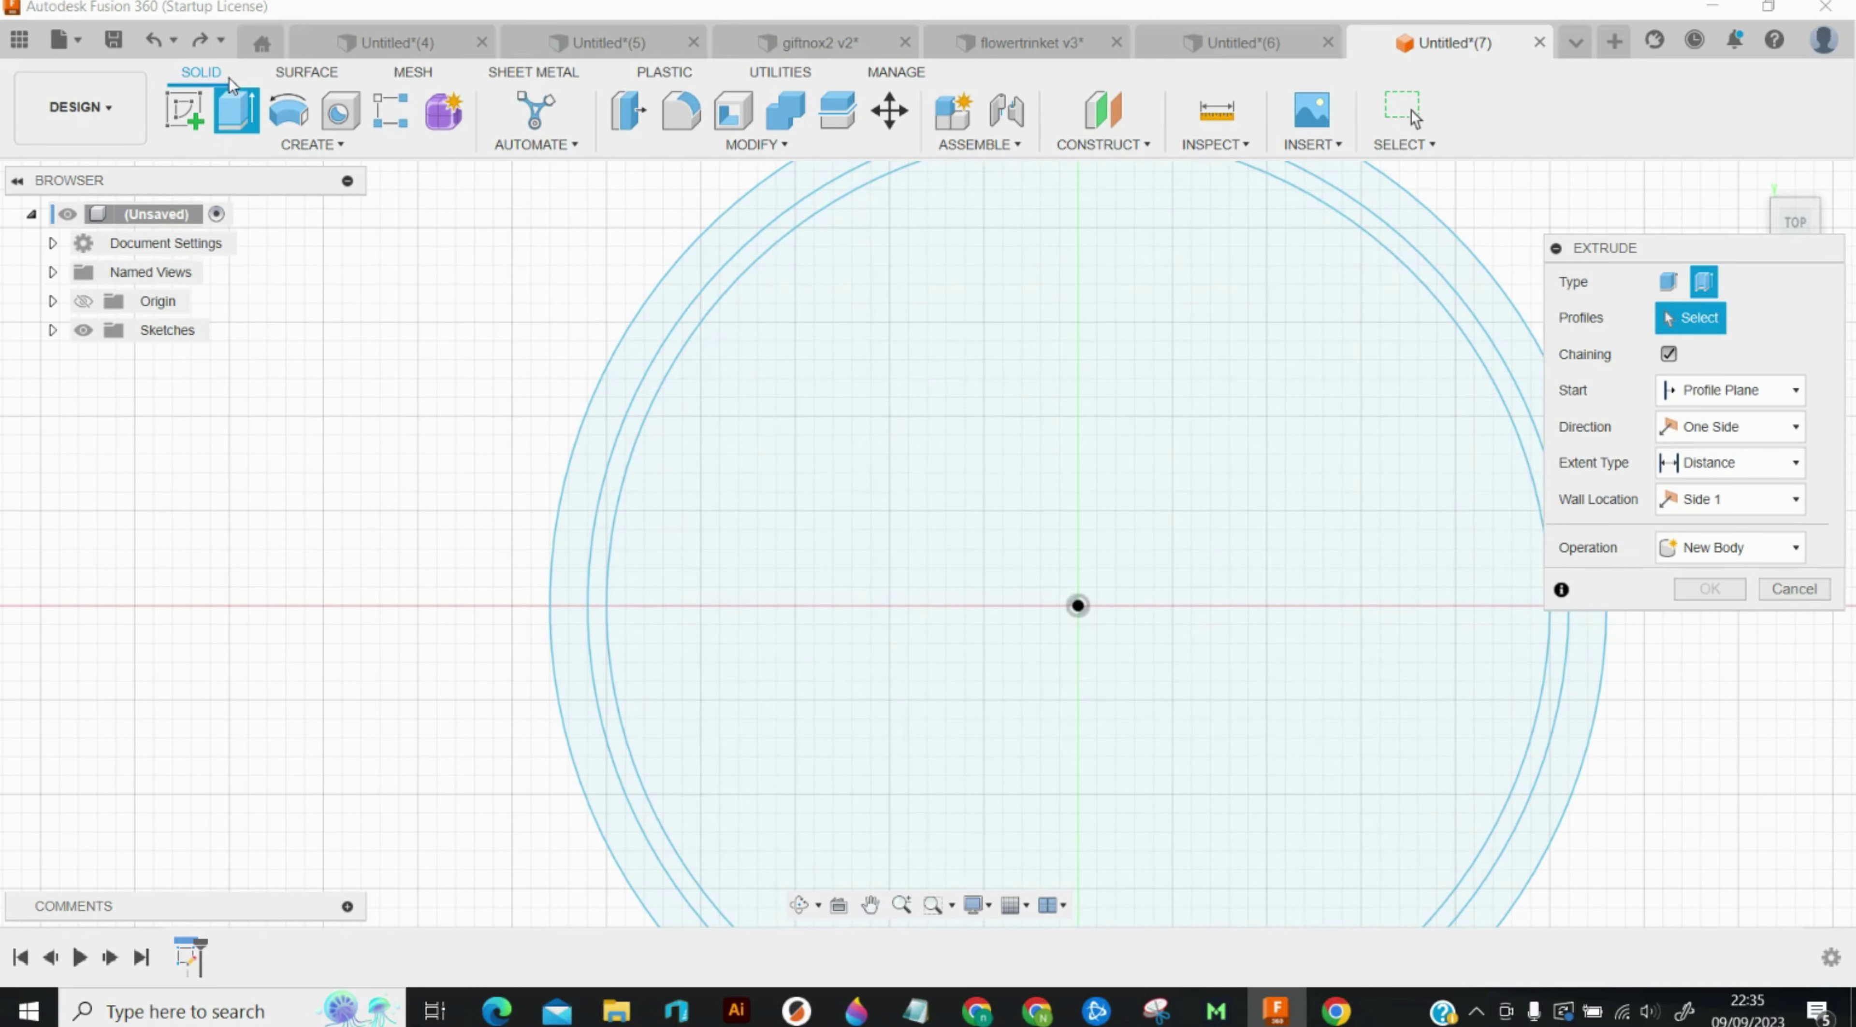
pyautogui.click(771, 336)
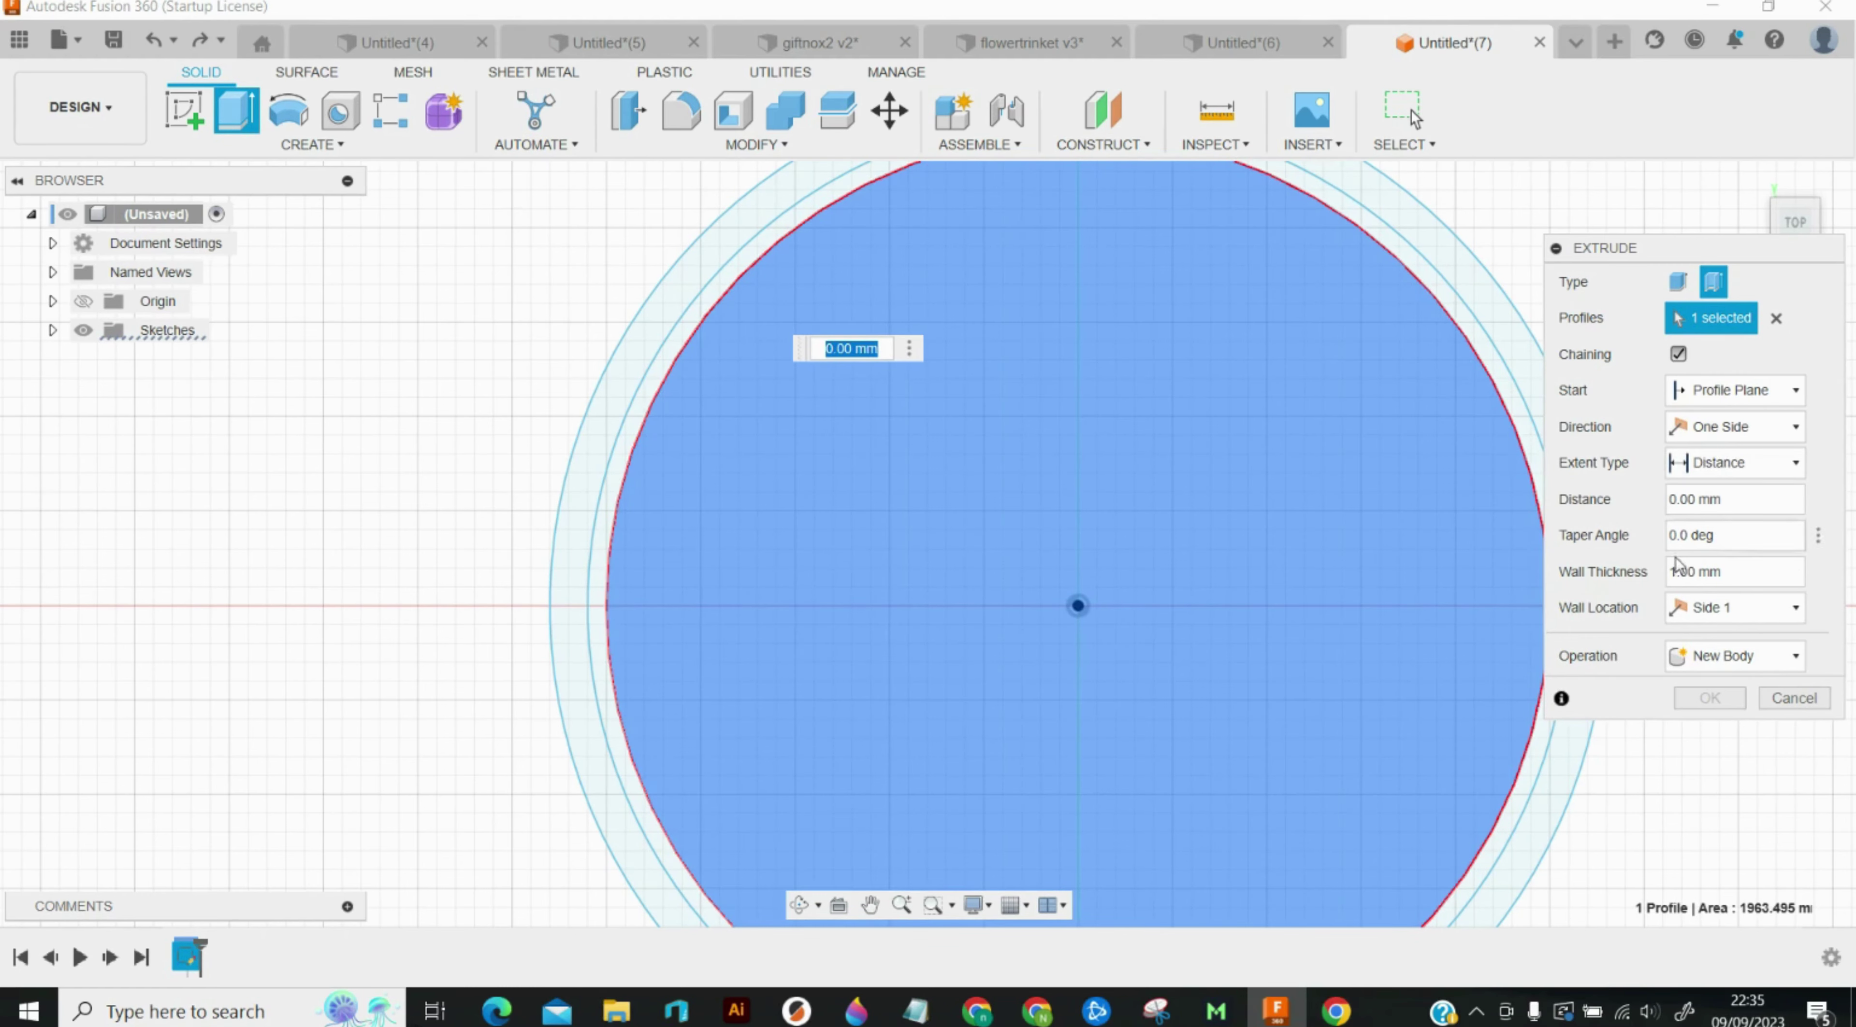
pyautogui.click(1678, 282)
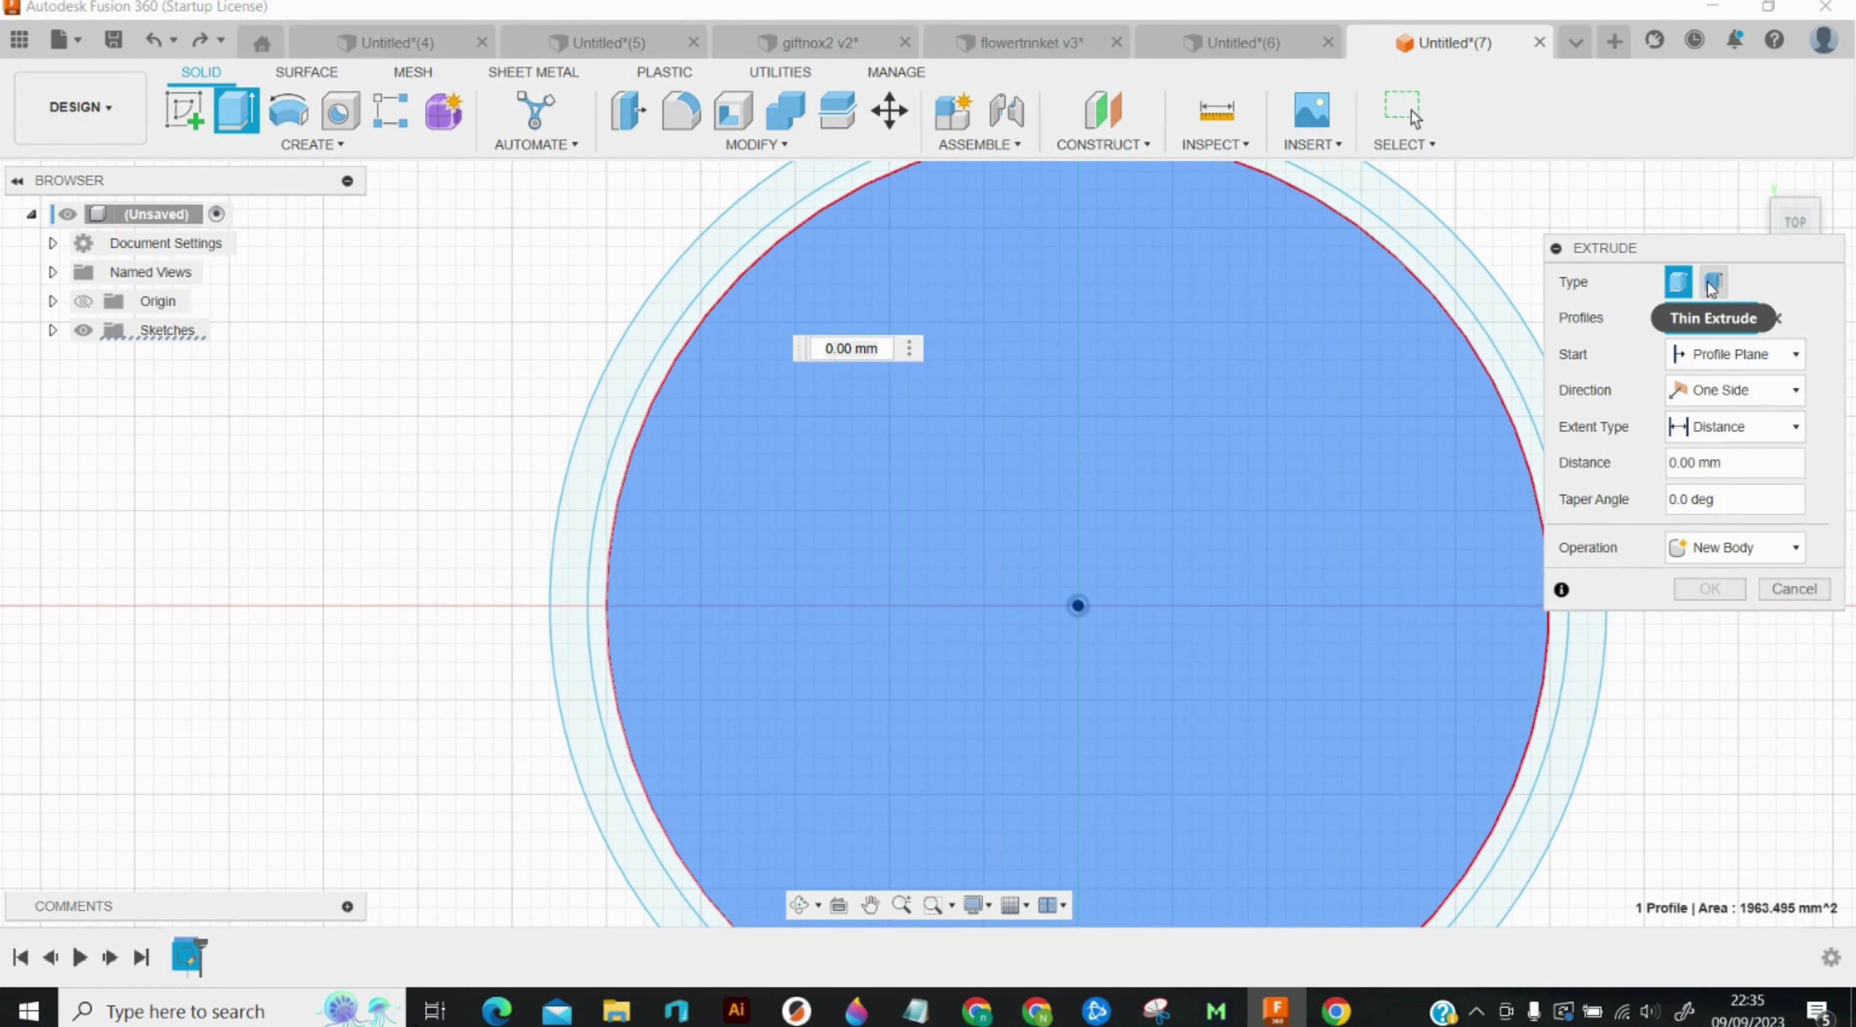
pyautogui.click(1712, 283)
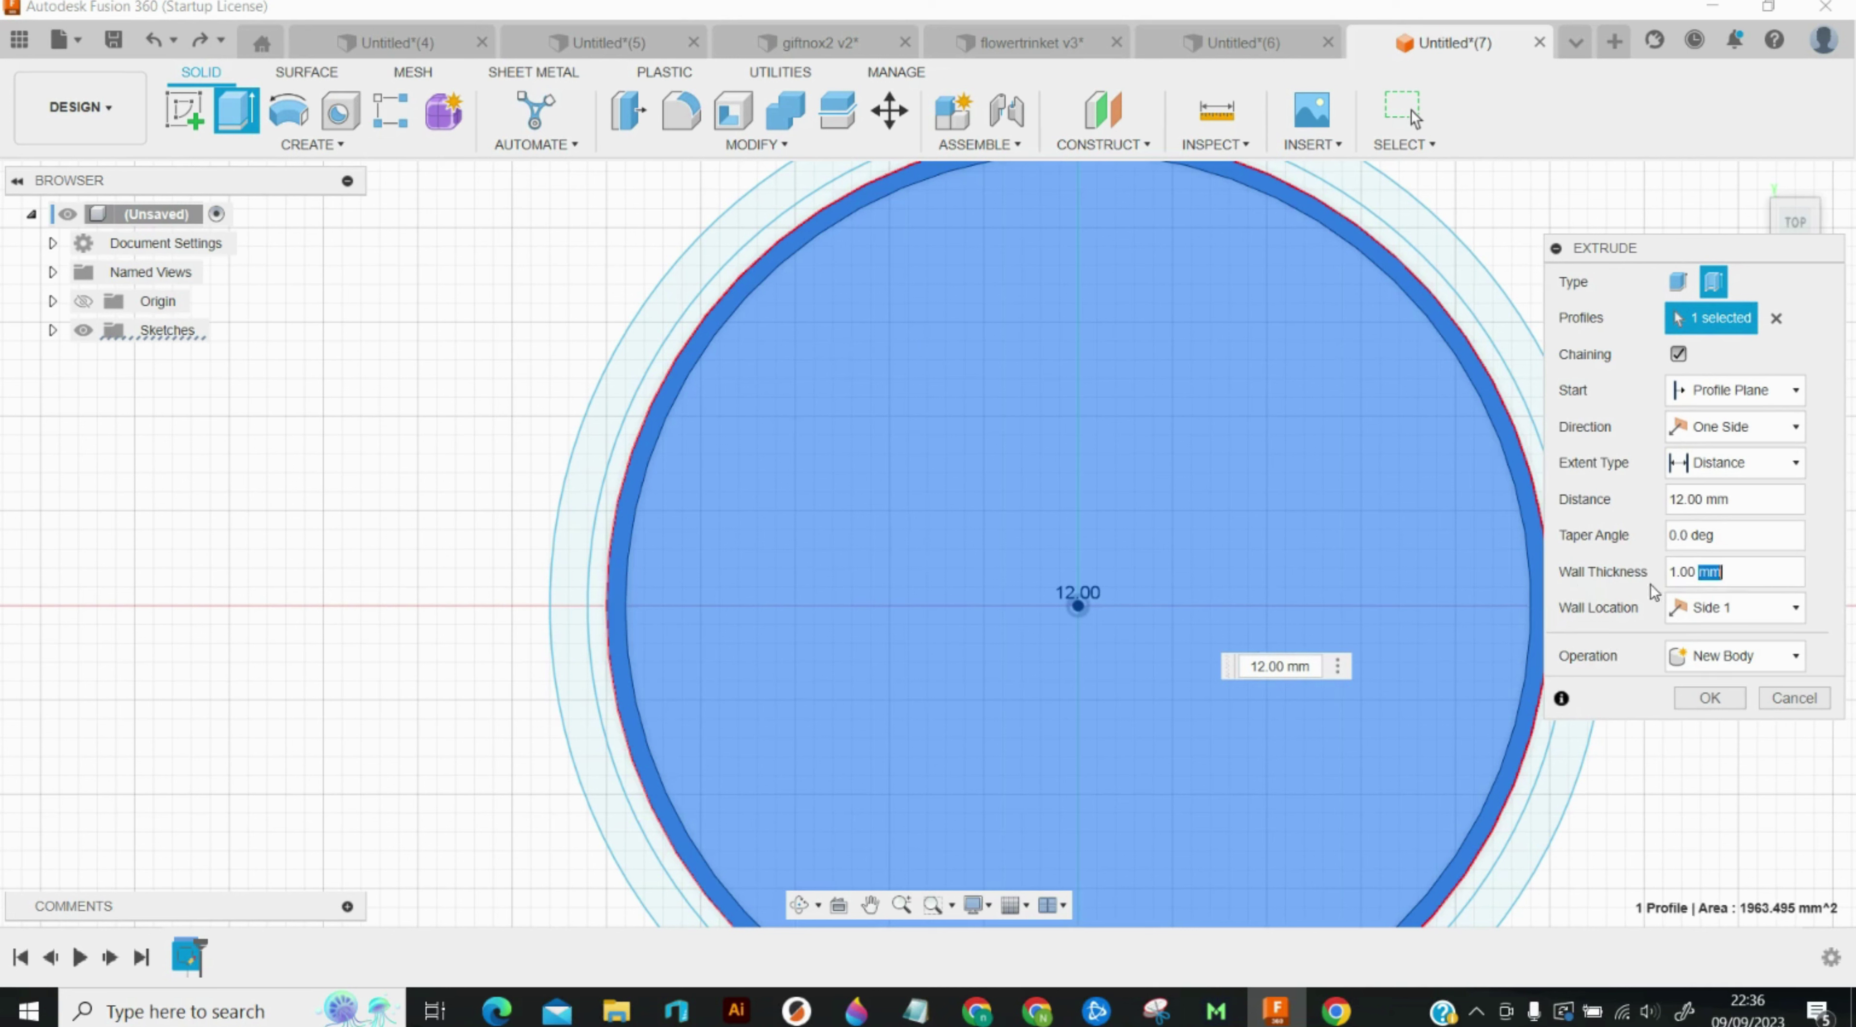
pyautogui.doubleClick(1682, 572)
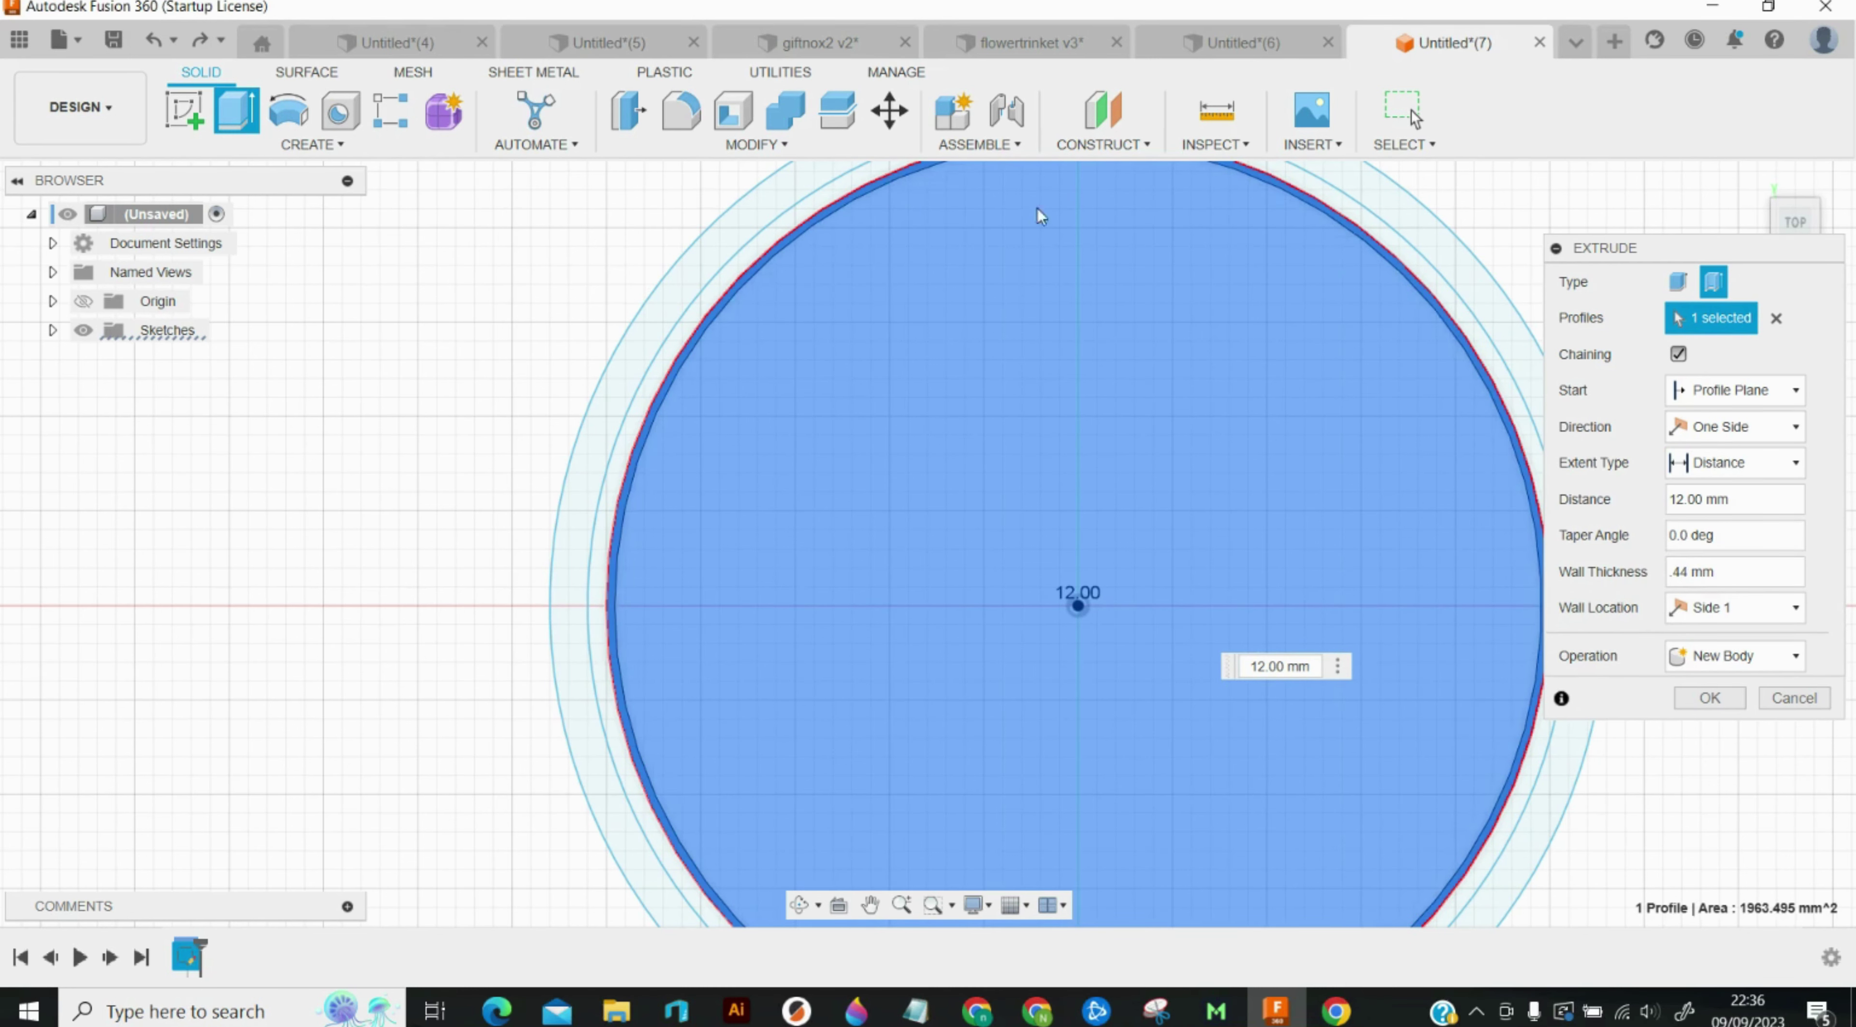
# Step: Compare the Side 2 and Center wall locations on the thin wall, and complete the extrusion with Side 2
pyautogui.scroll(5, 685, 379)
pyautogui.scroll(1, 666, 386)
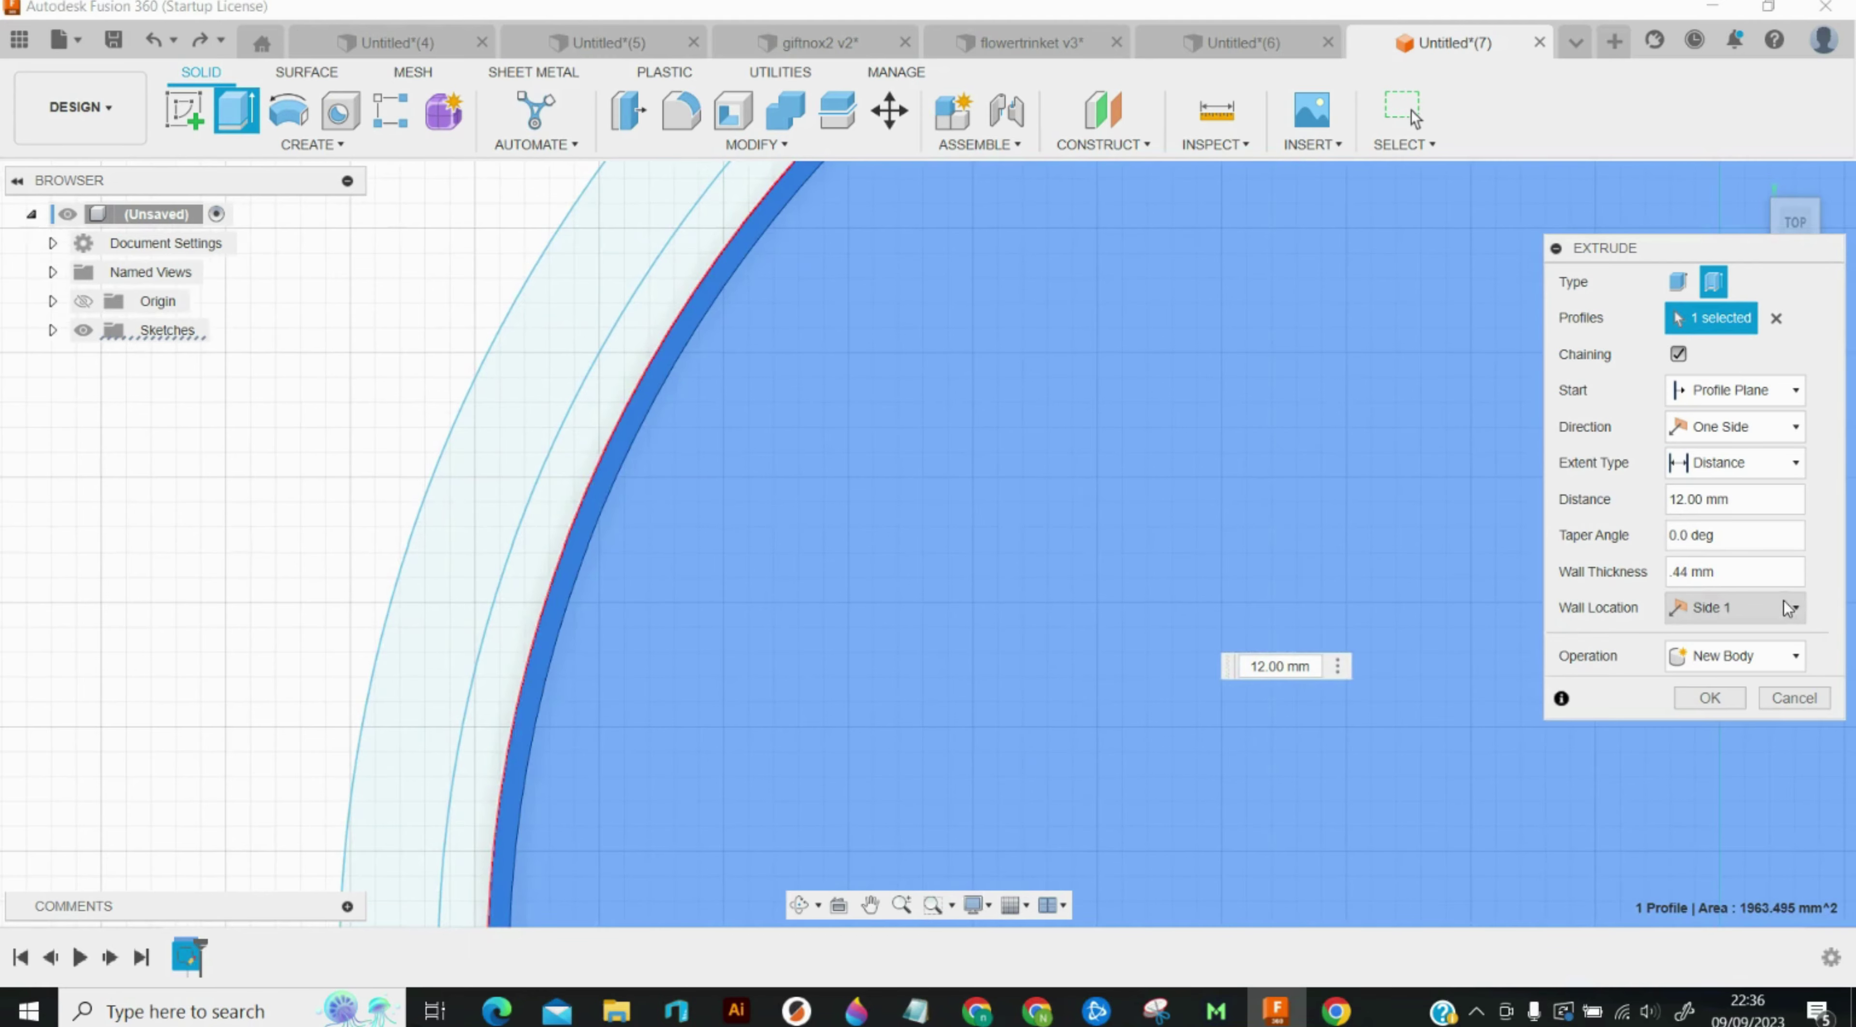
pyautogui.click(1751, 608)
pyautogui.click(1737, 660)
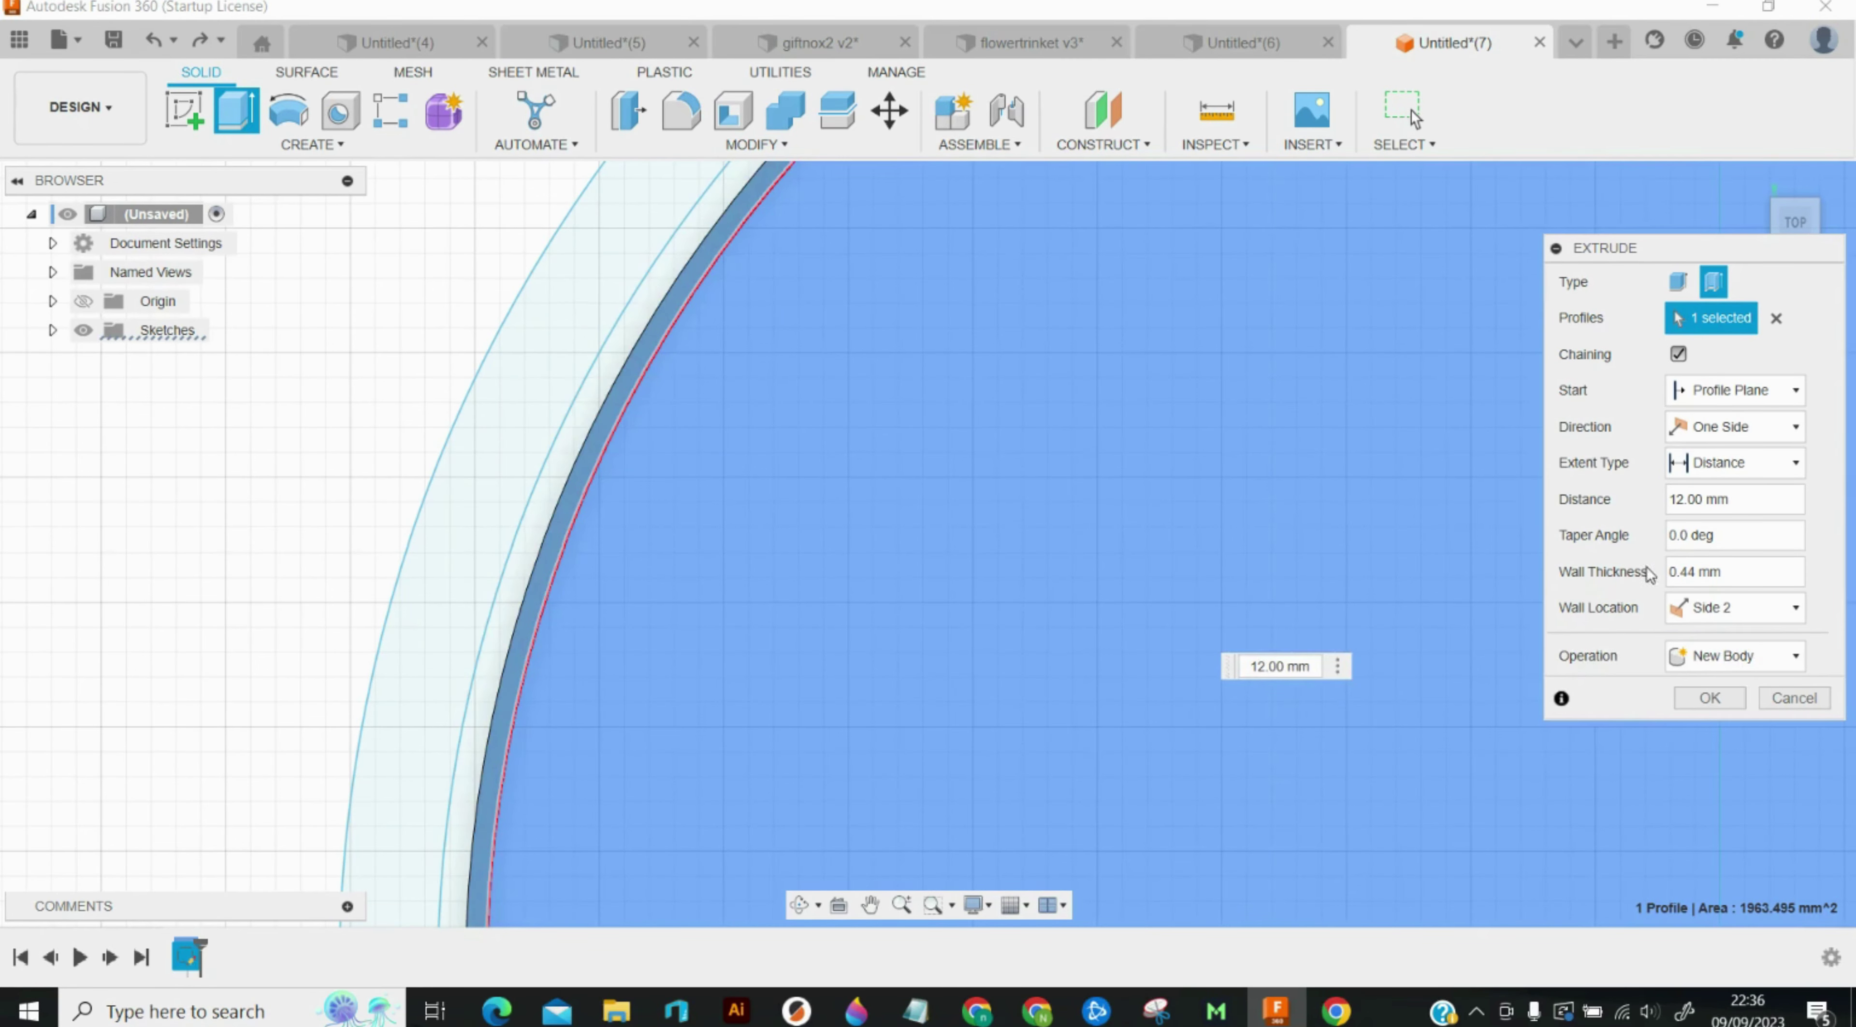
pyautogui.click(1743, 607)
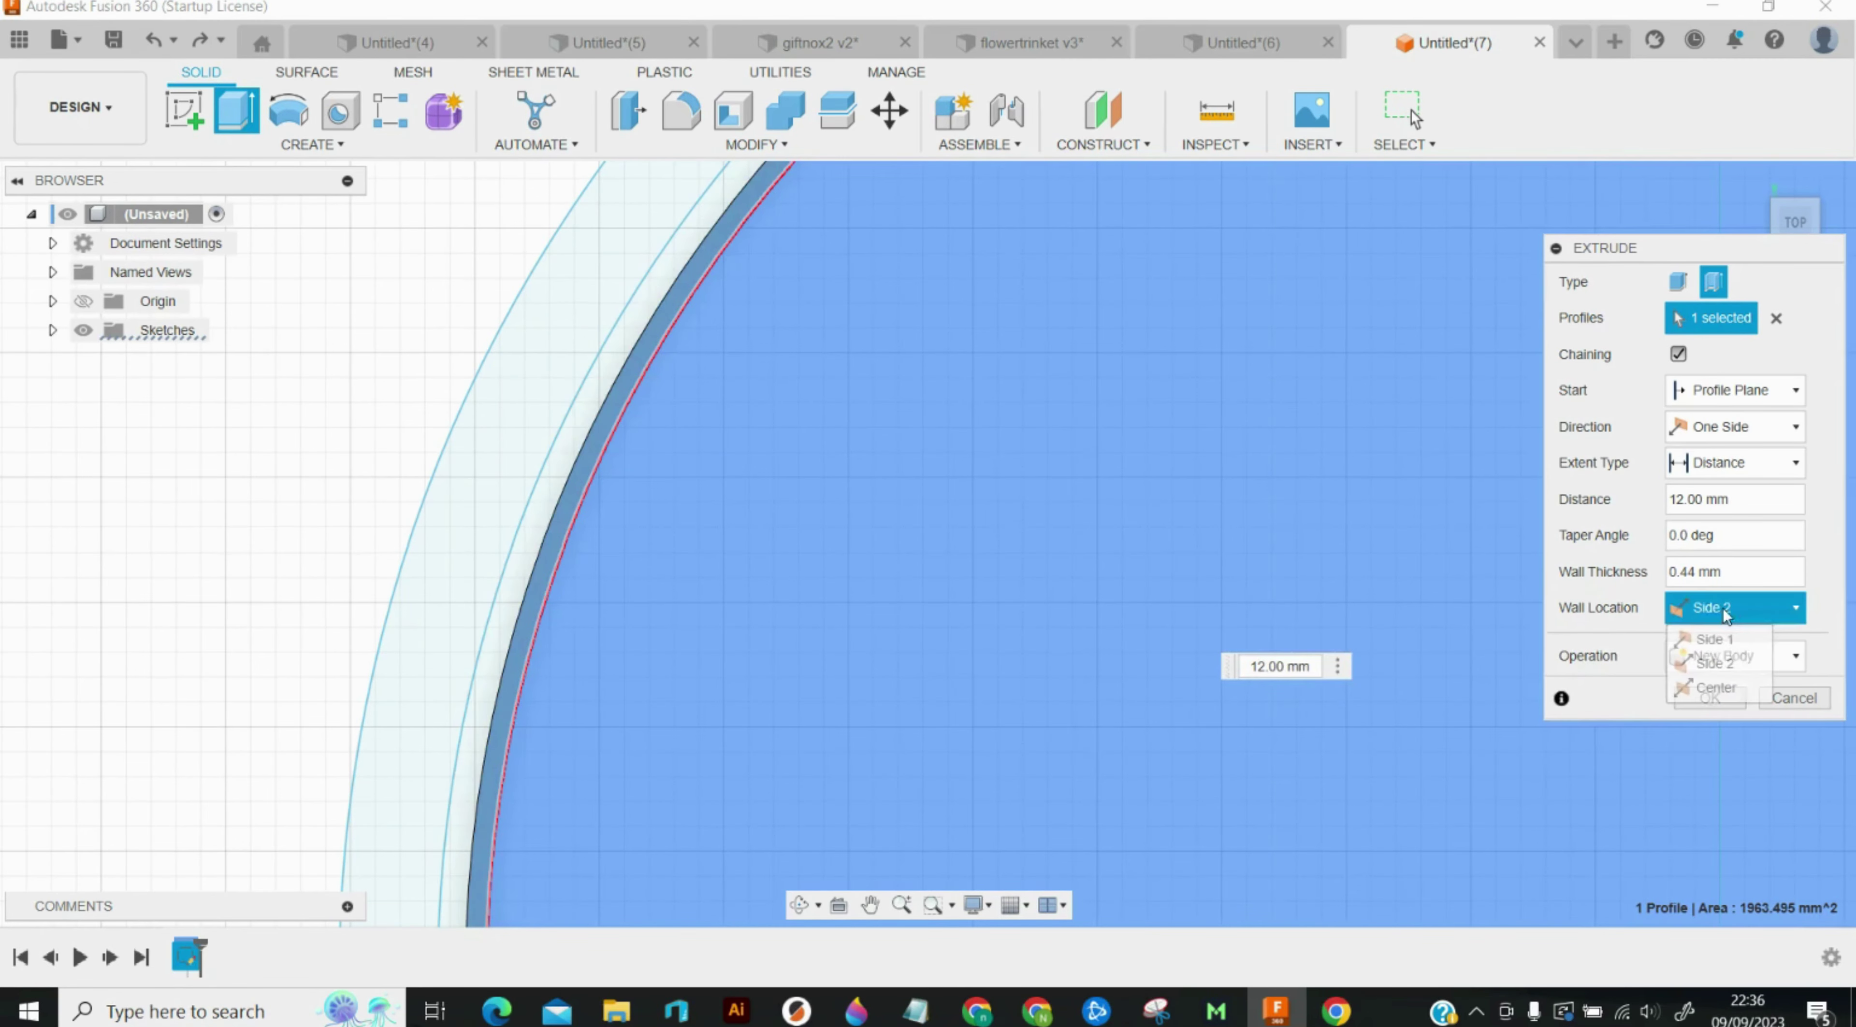
pyautogui.click(1722, 689)
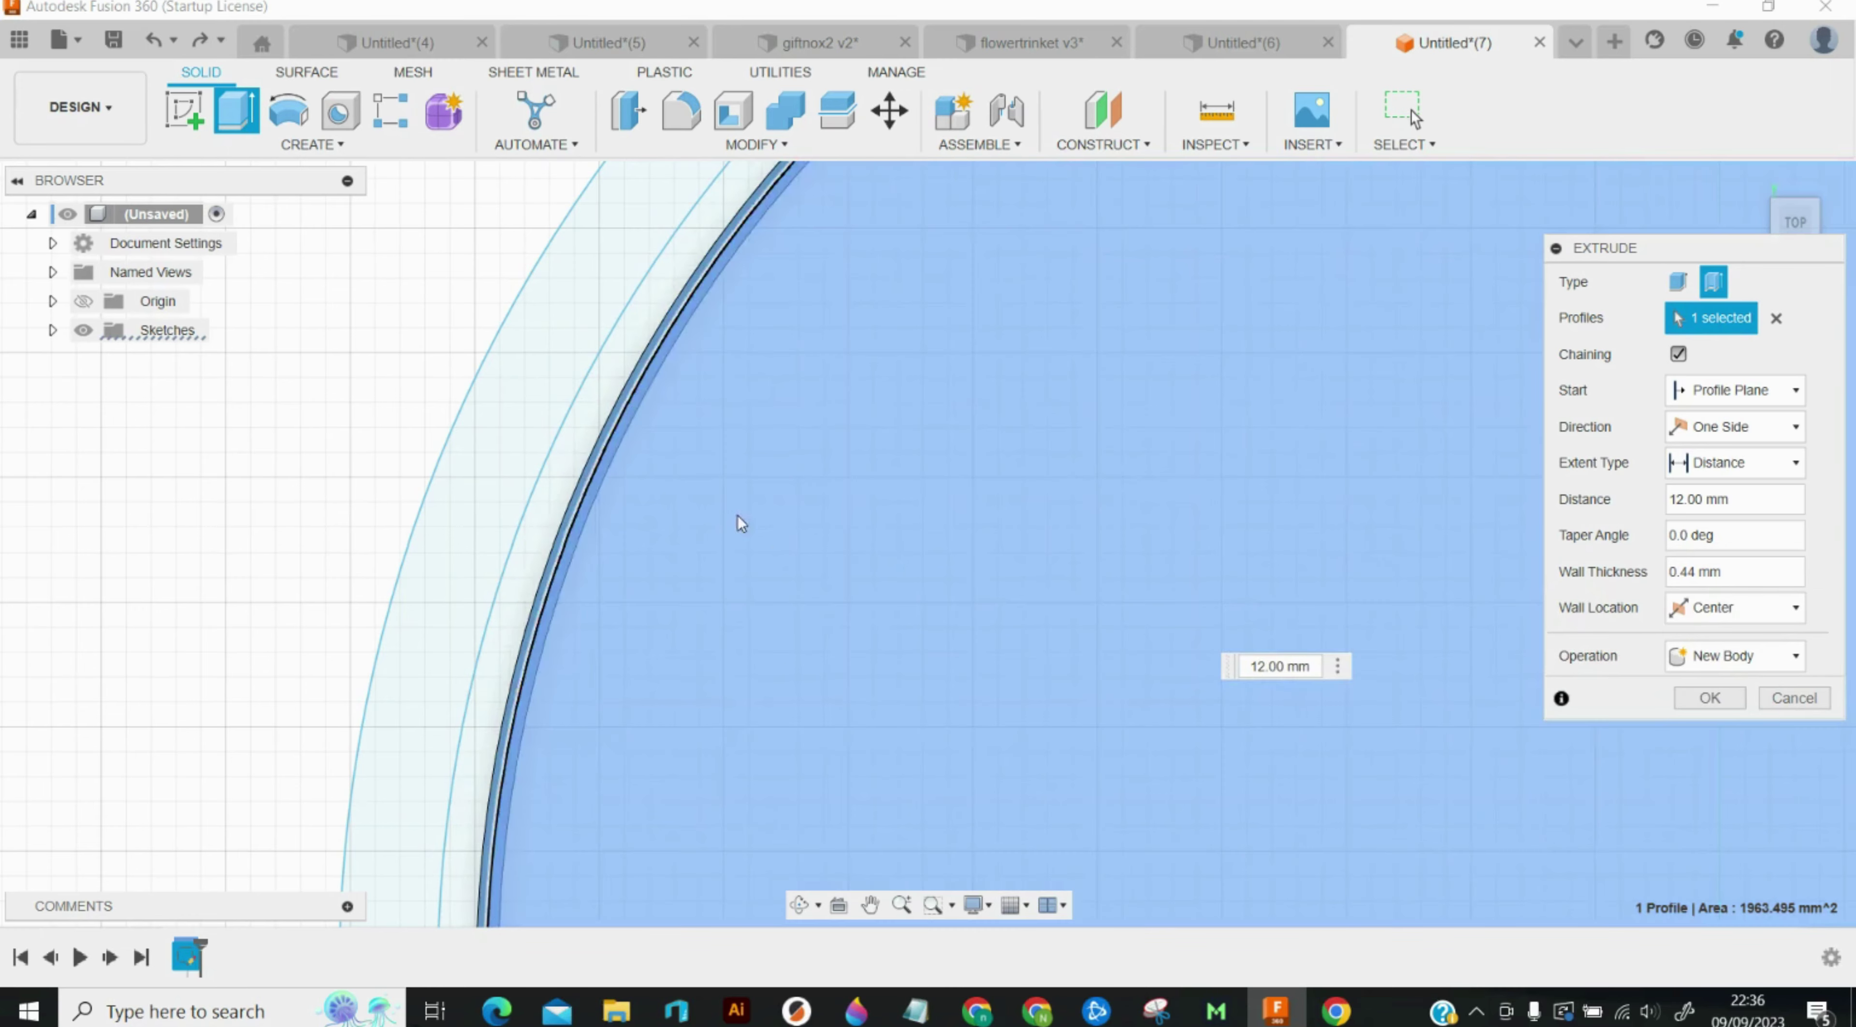
pyautogui.scroll(3, 341, 468)
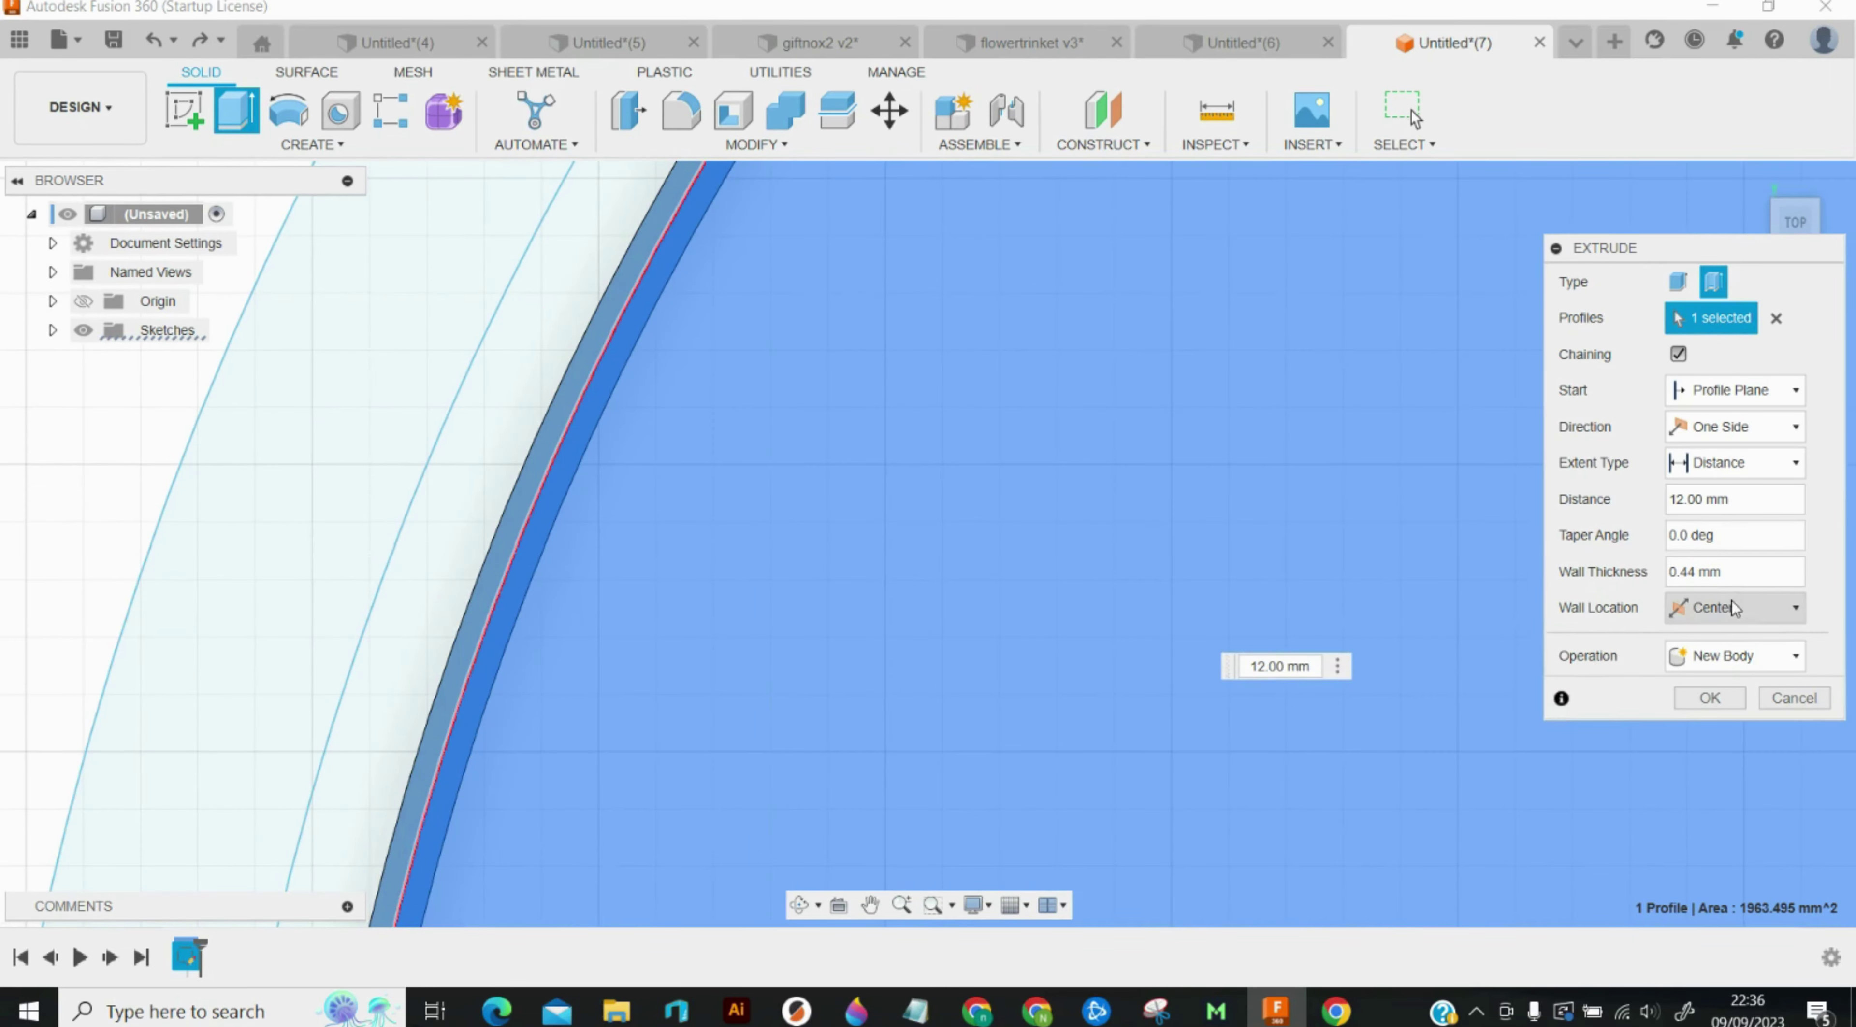
pyautogui.click(1731, 607)
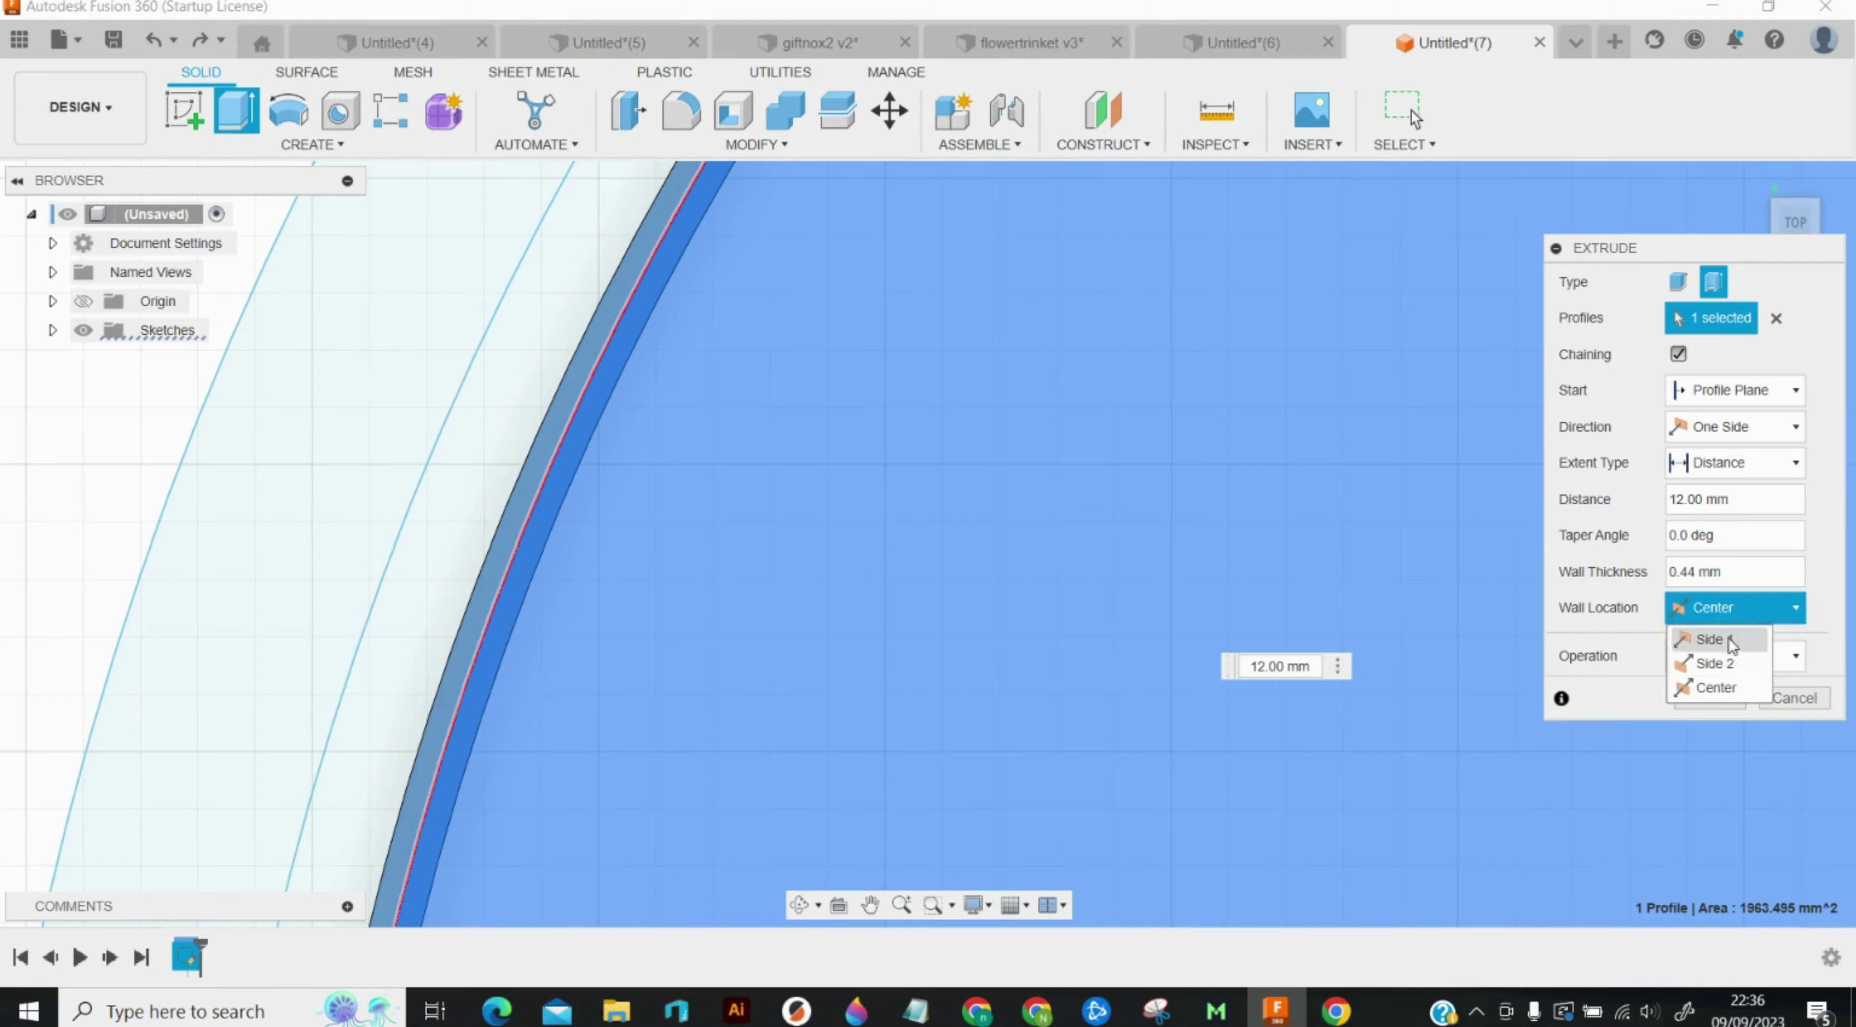
pyautogui.click(1728, 663)
pyautogui.scroll(-5, 1044, 493)
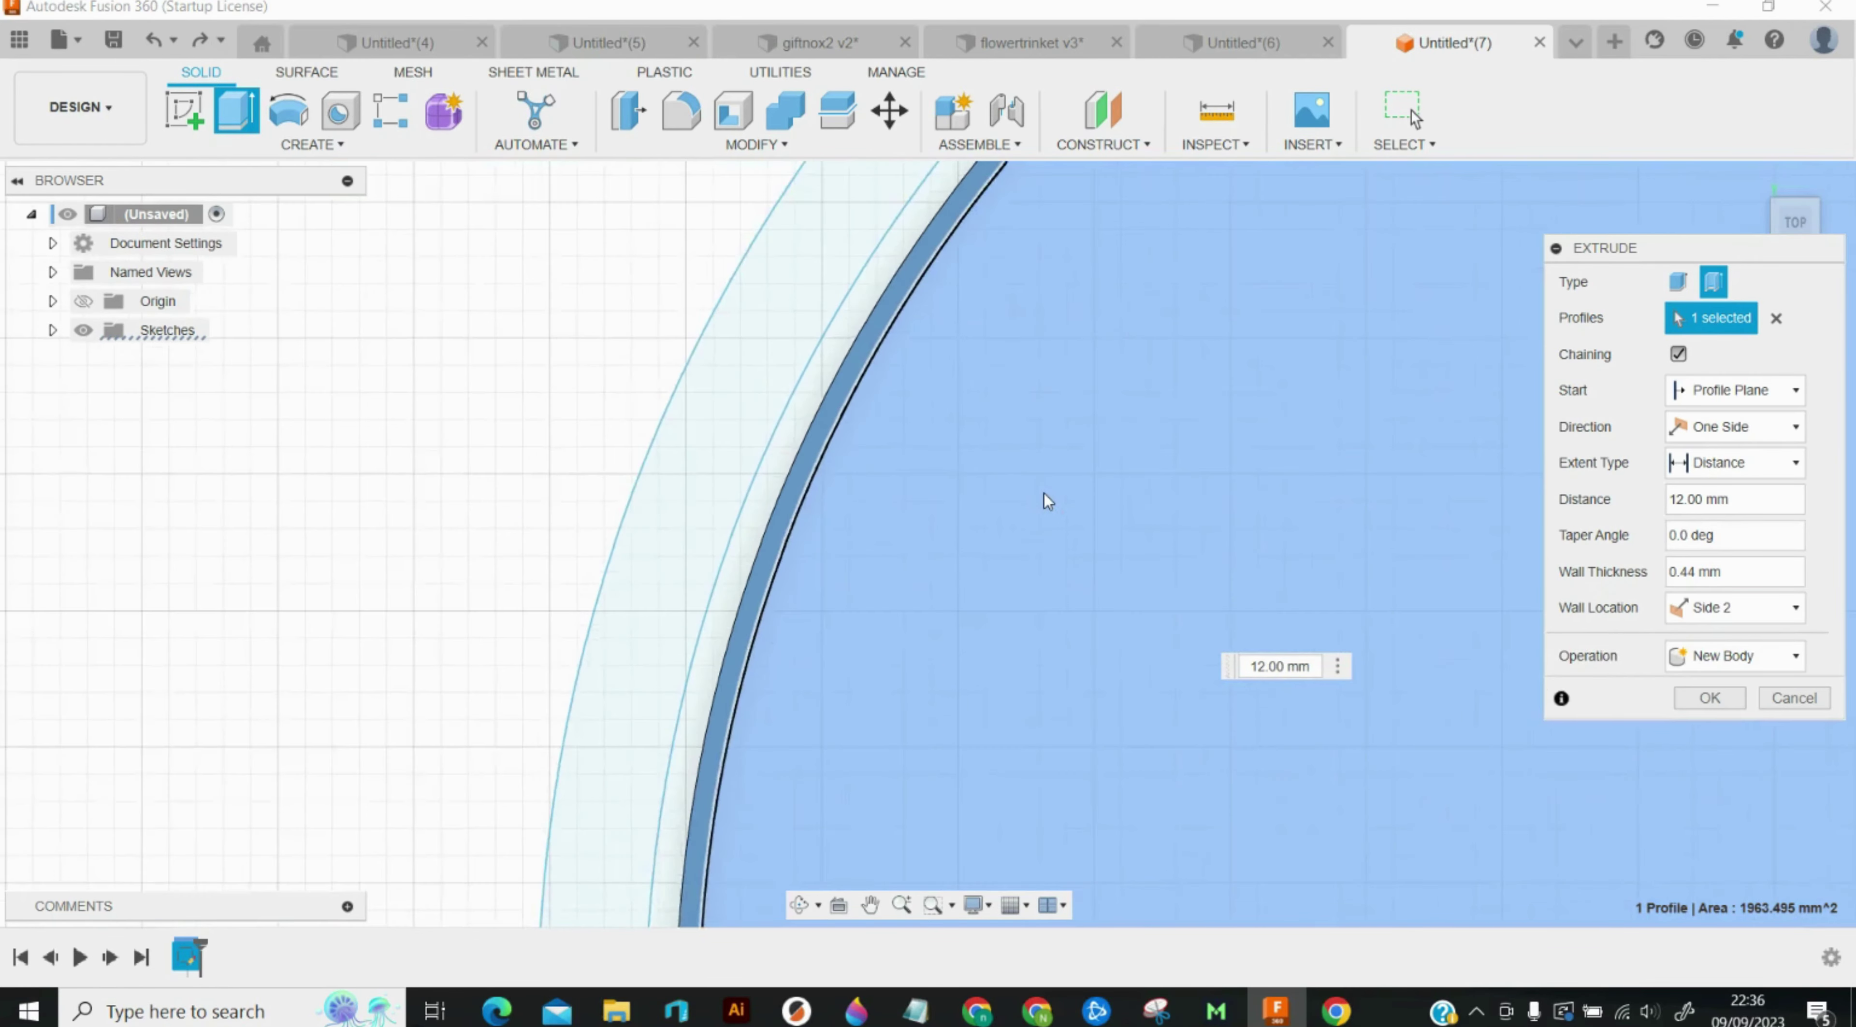
pyautogui.press('Return')
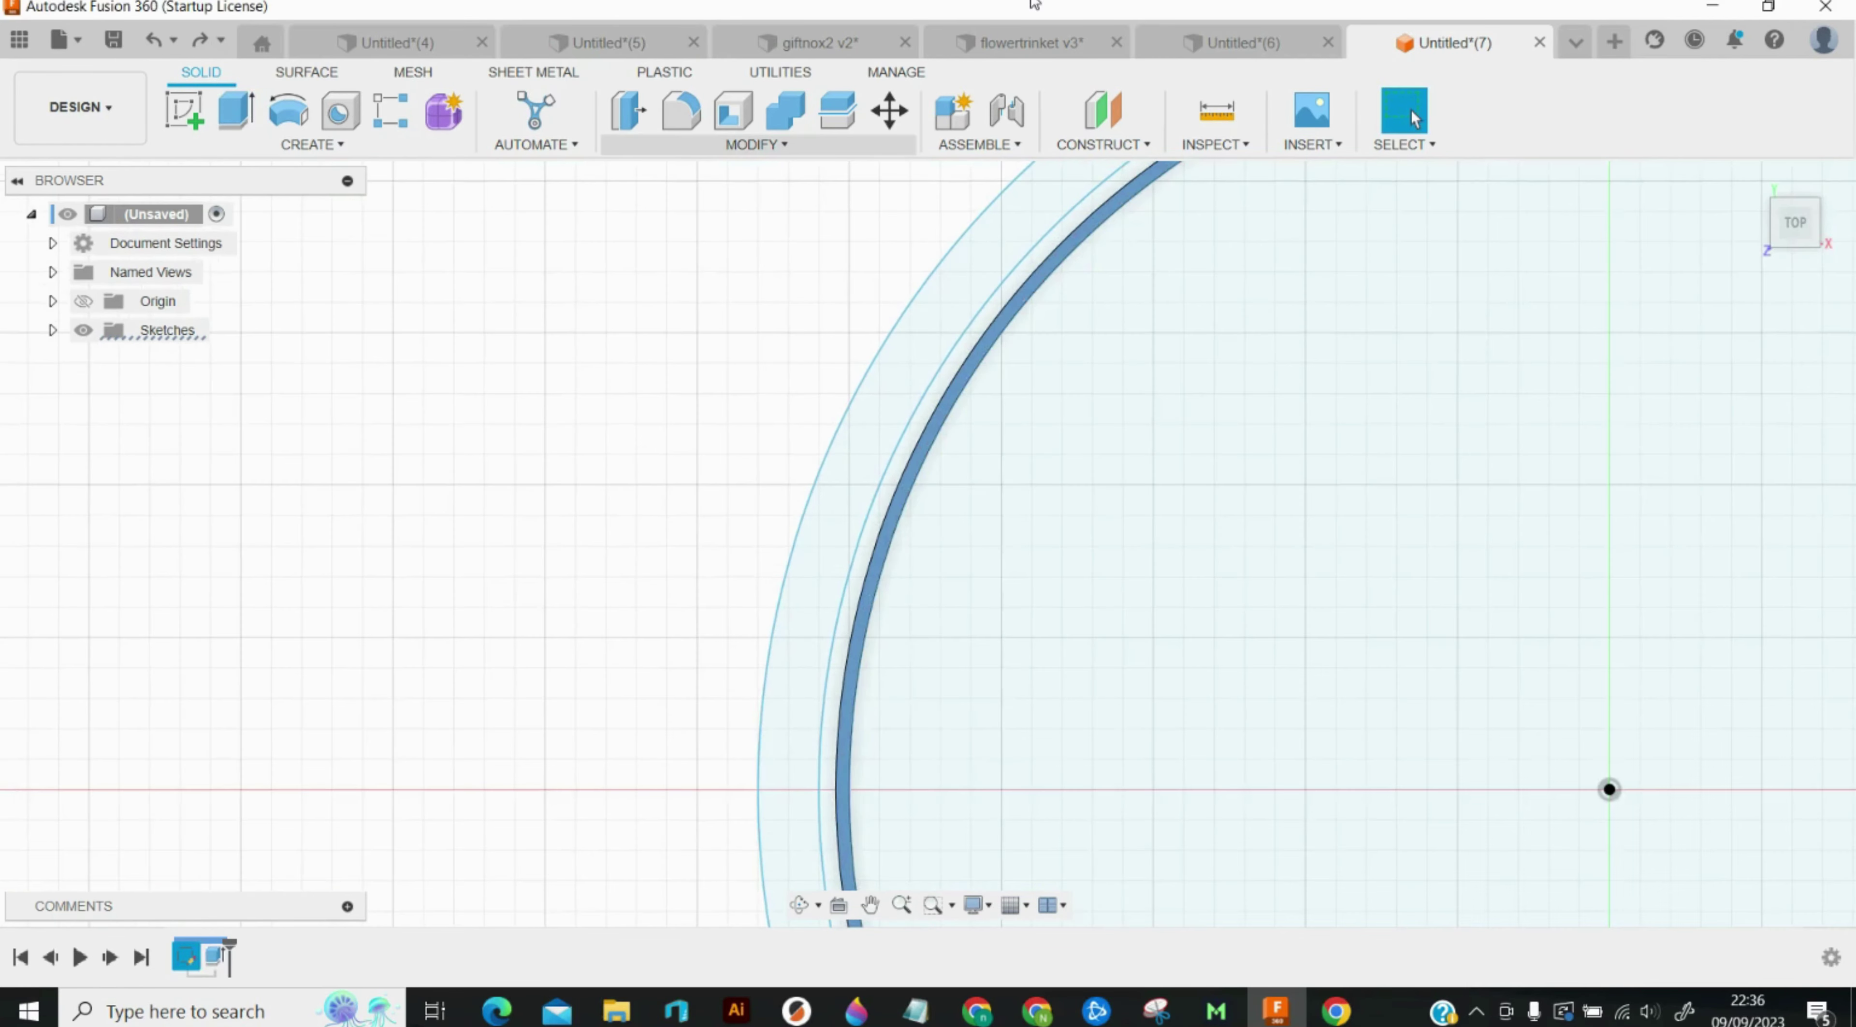
# Step: Extrude the narrow ring between the two inner circles 10 mm and join it to the thin wall
pyautogui.click(240, 112)
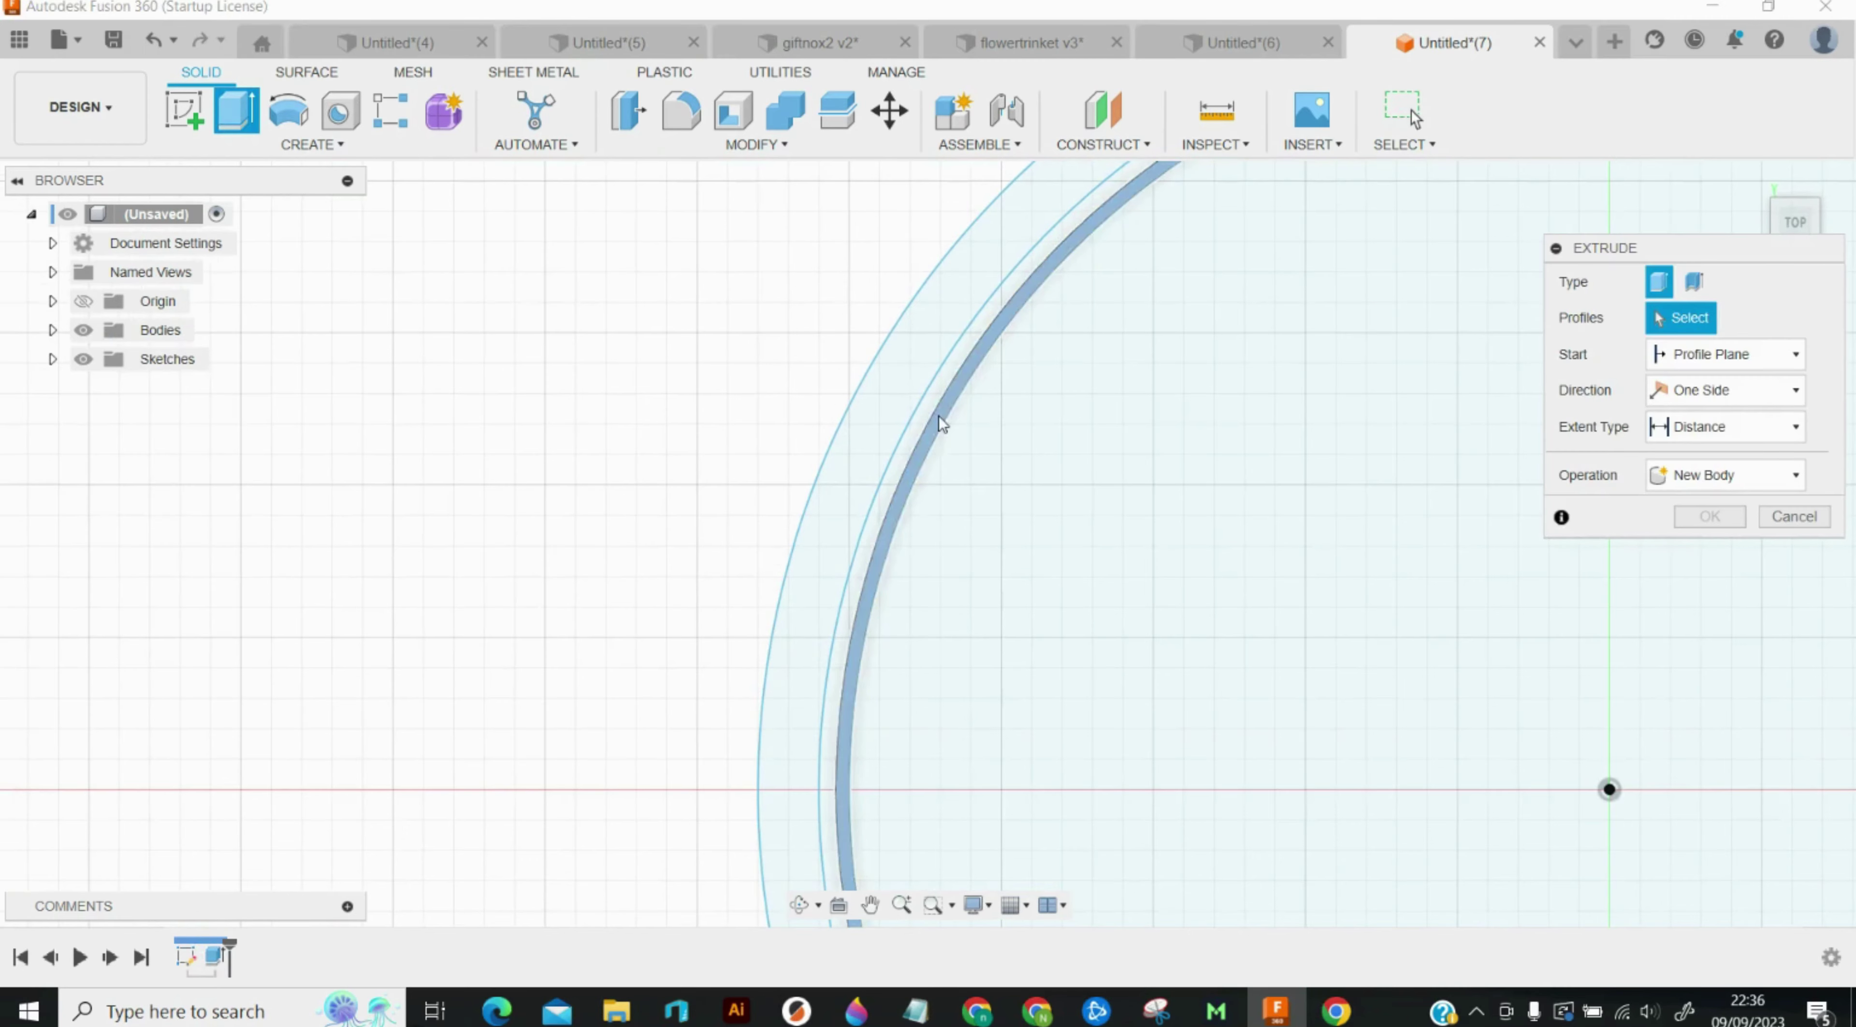
pyautogui.click(922, 425)
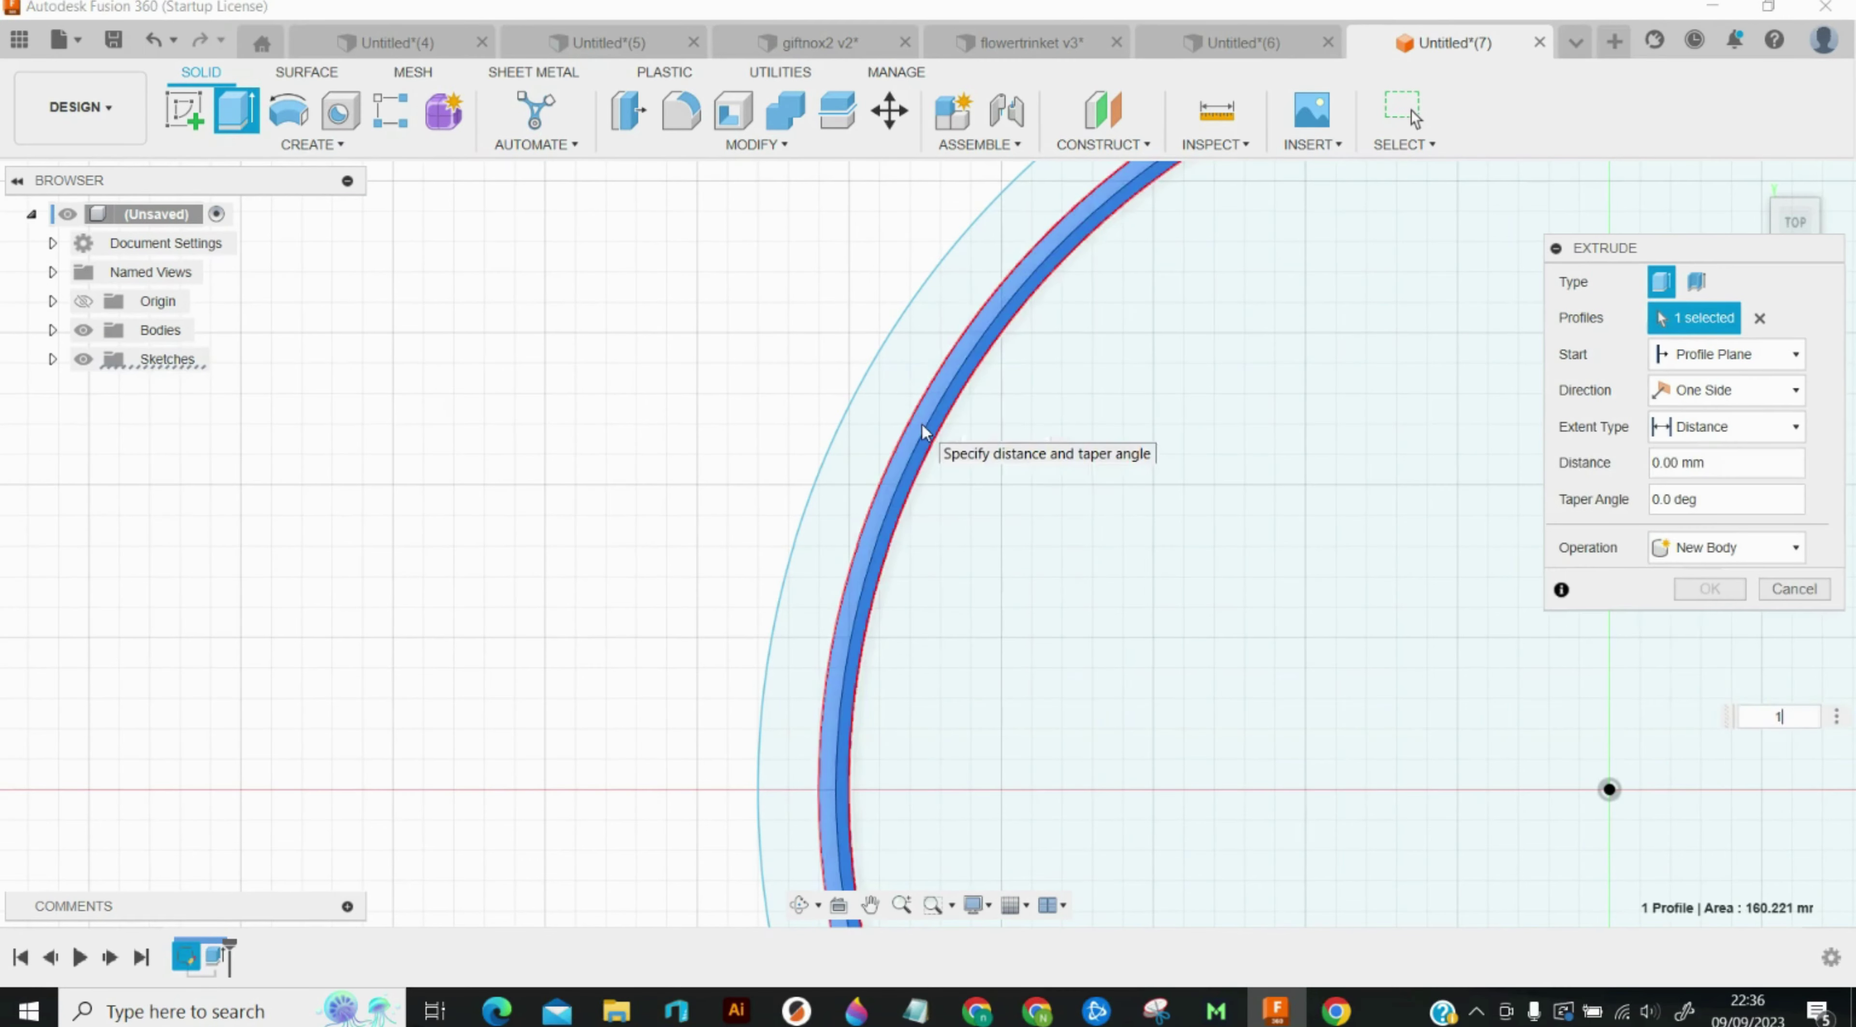
pyautogui.click(1729, 548)
pyautogui.click(1708, 591)
pyautogui.click(1719, 550)
pyautogui.click(1693, 576)
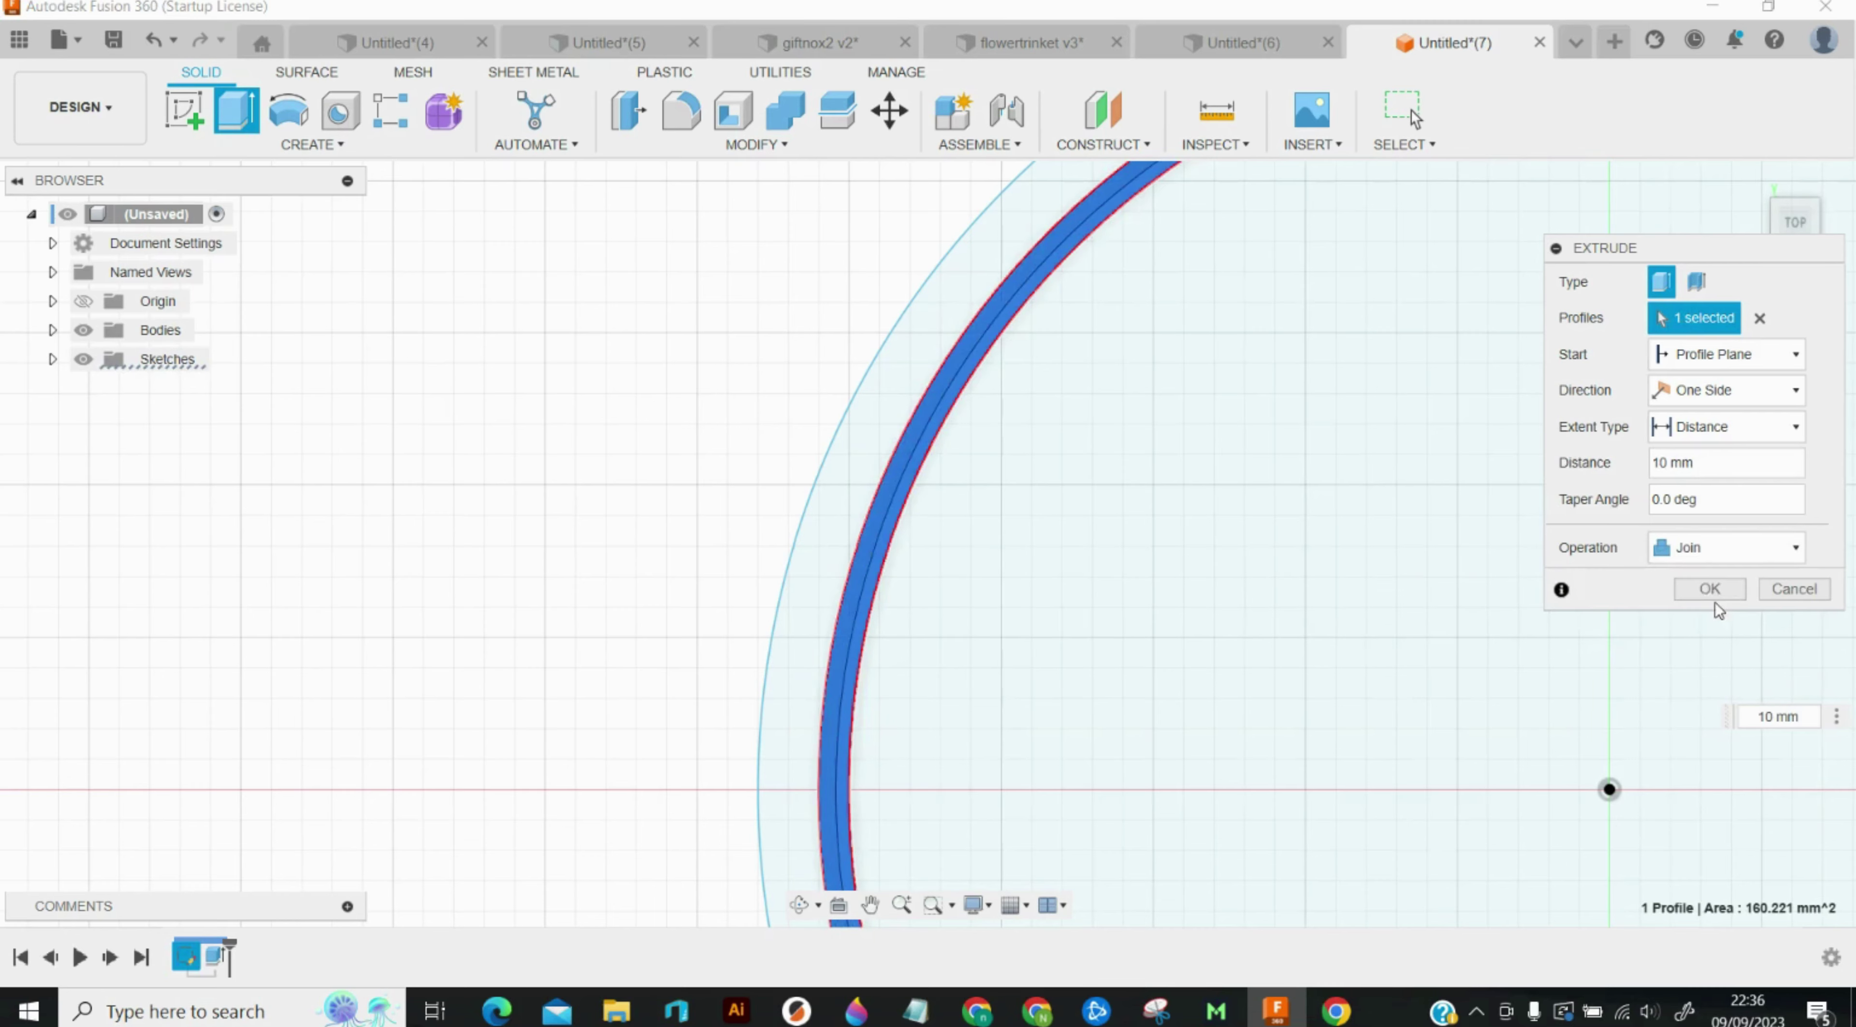
pyautogui.click(1708, 589)
# Step: Extrude the outermost ring profile 3 mm and join it to the existing body
pyautogui.press('e')
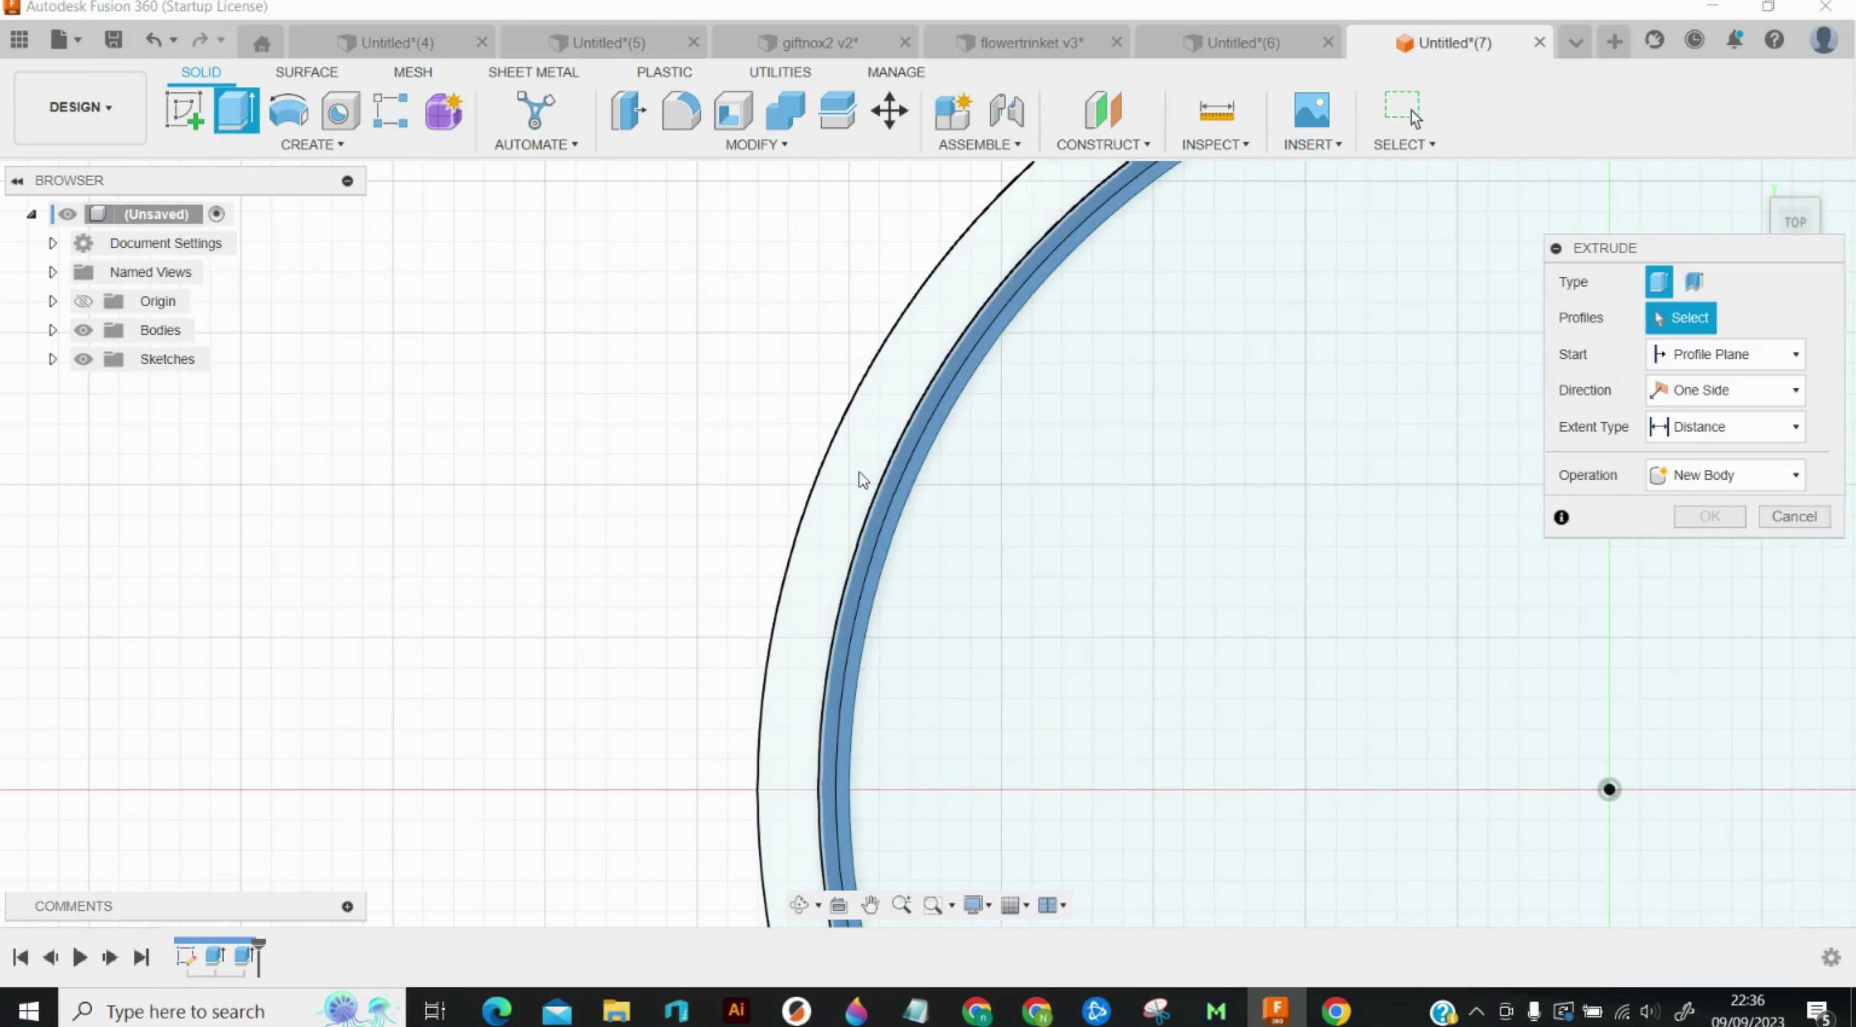
pyautogui.click(862, 479)
pyautogui.write('3')
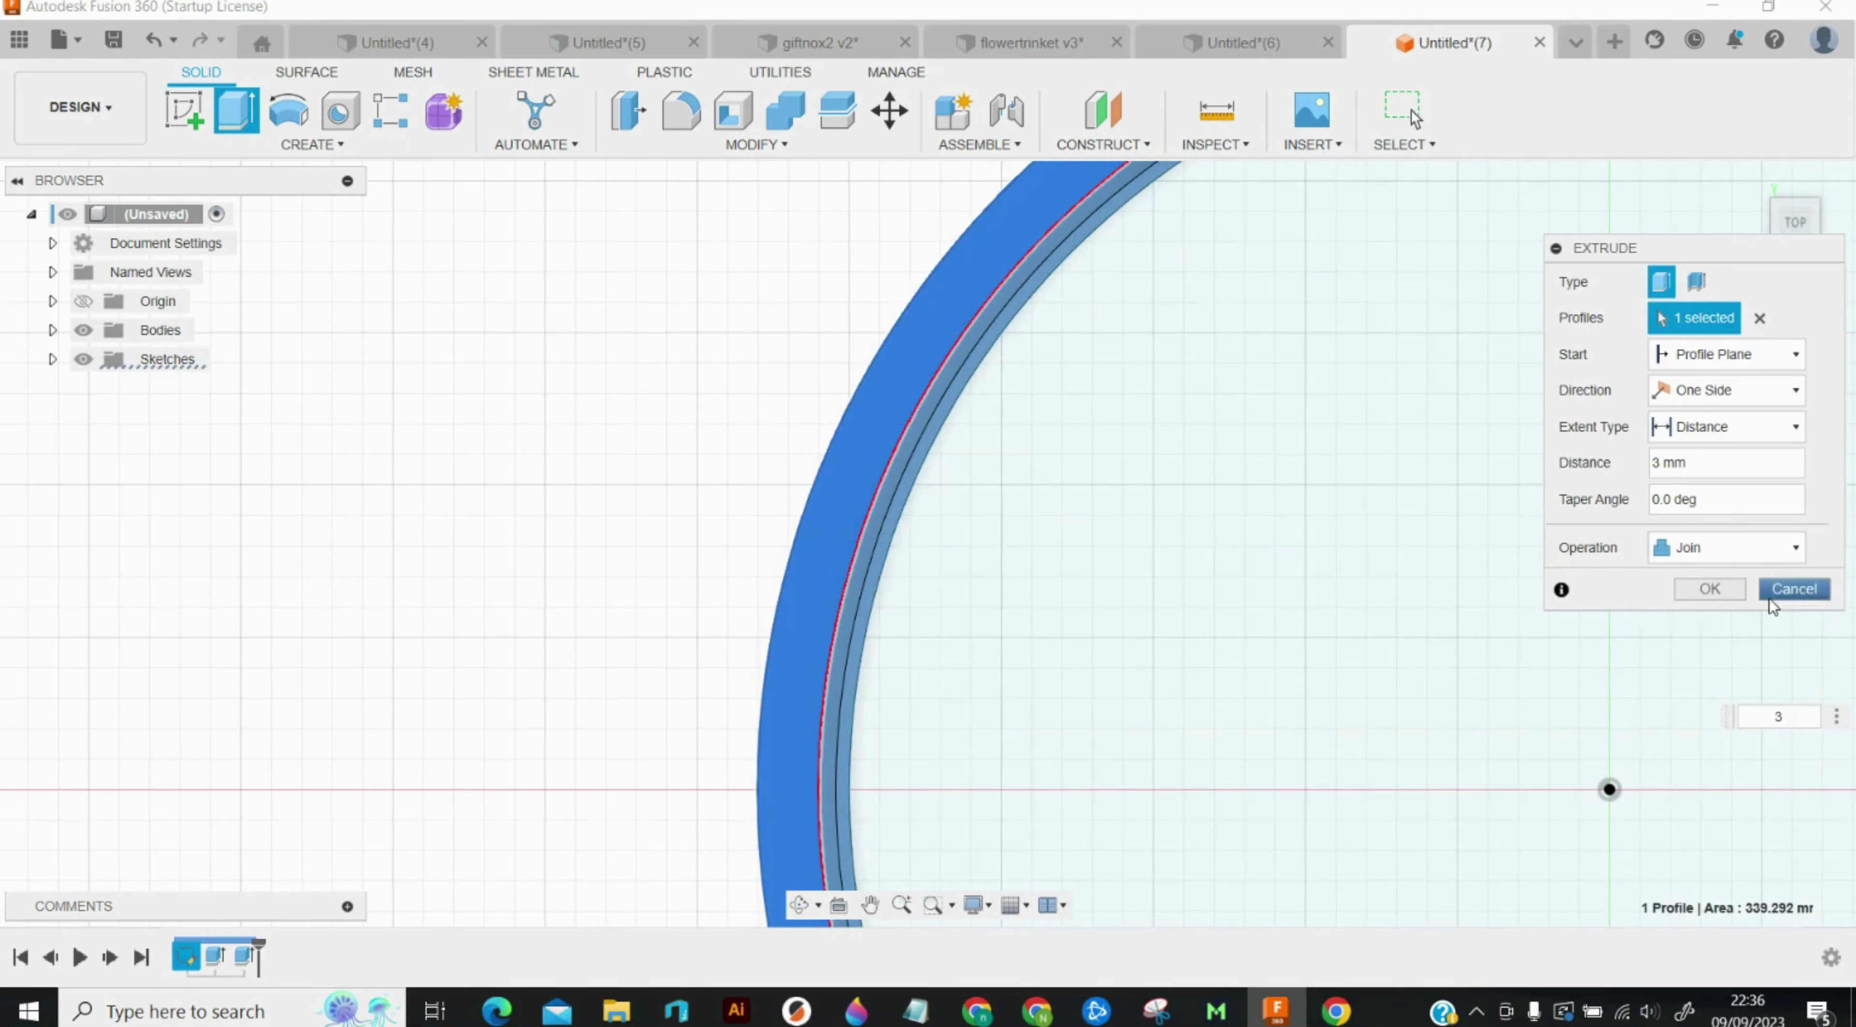
pyautogui.click(1692, 593)
pyautogui.scroll(-2, 1209, 571)
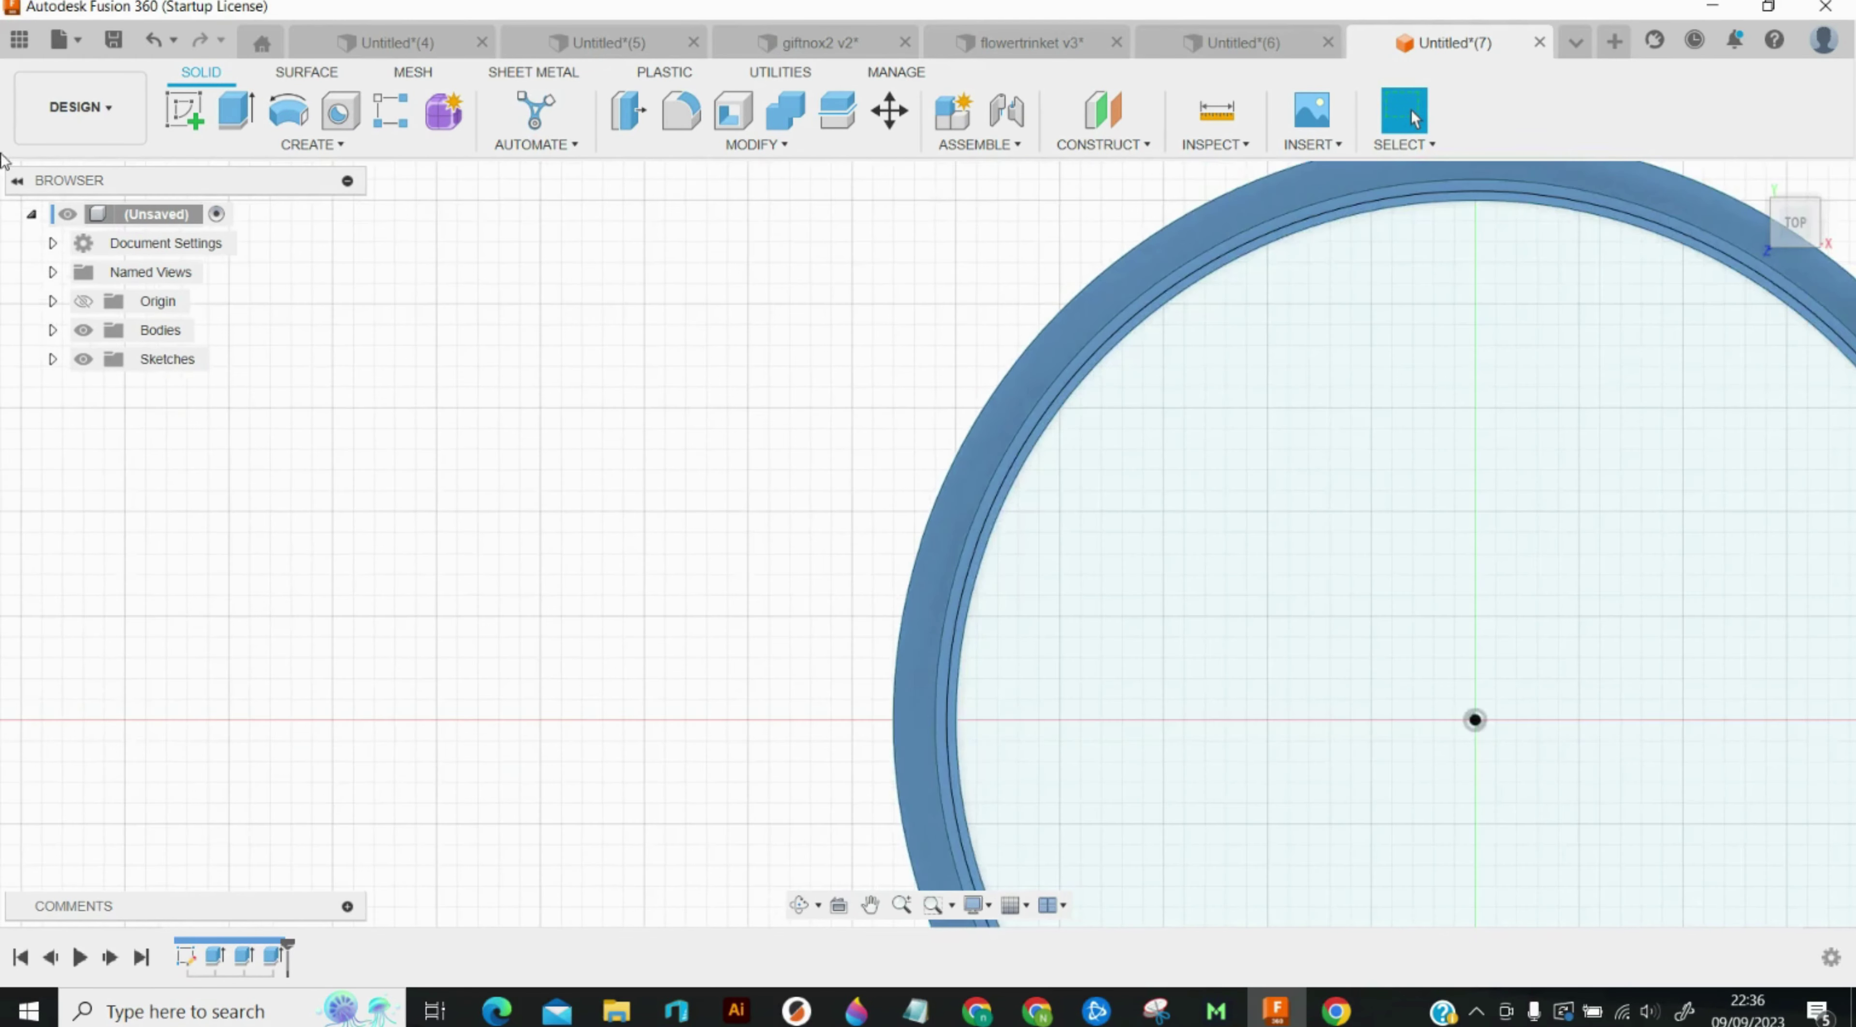
# Step: Inspect the stepped ring from an angle, return to the top view and undo the ring extrusions back to the sketch
pyautogui.click(869, 905)
pyautogui.moveTo(1052, 663); pyautogui.dragTo(814, 536)
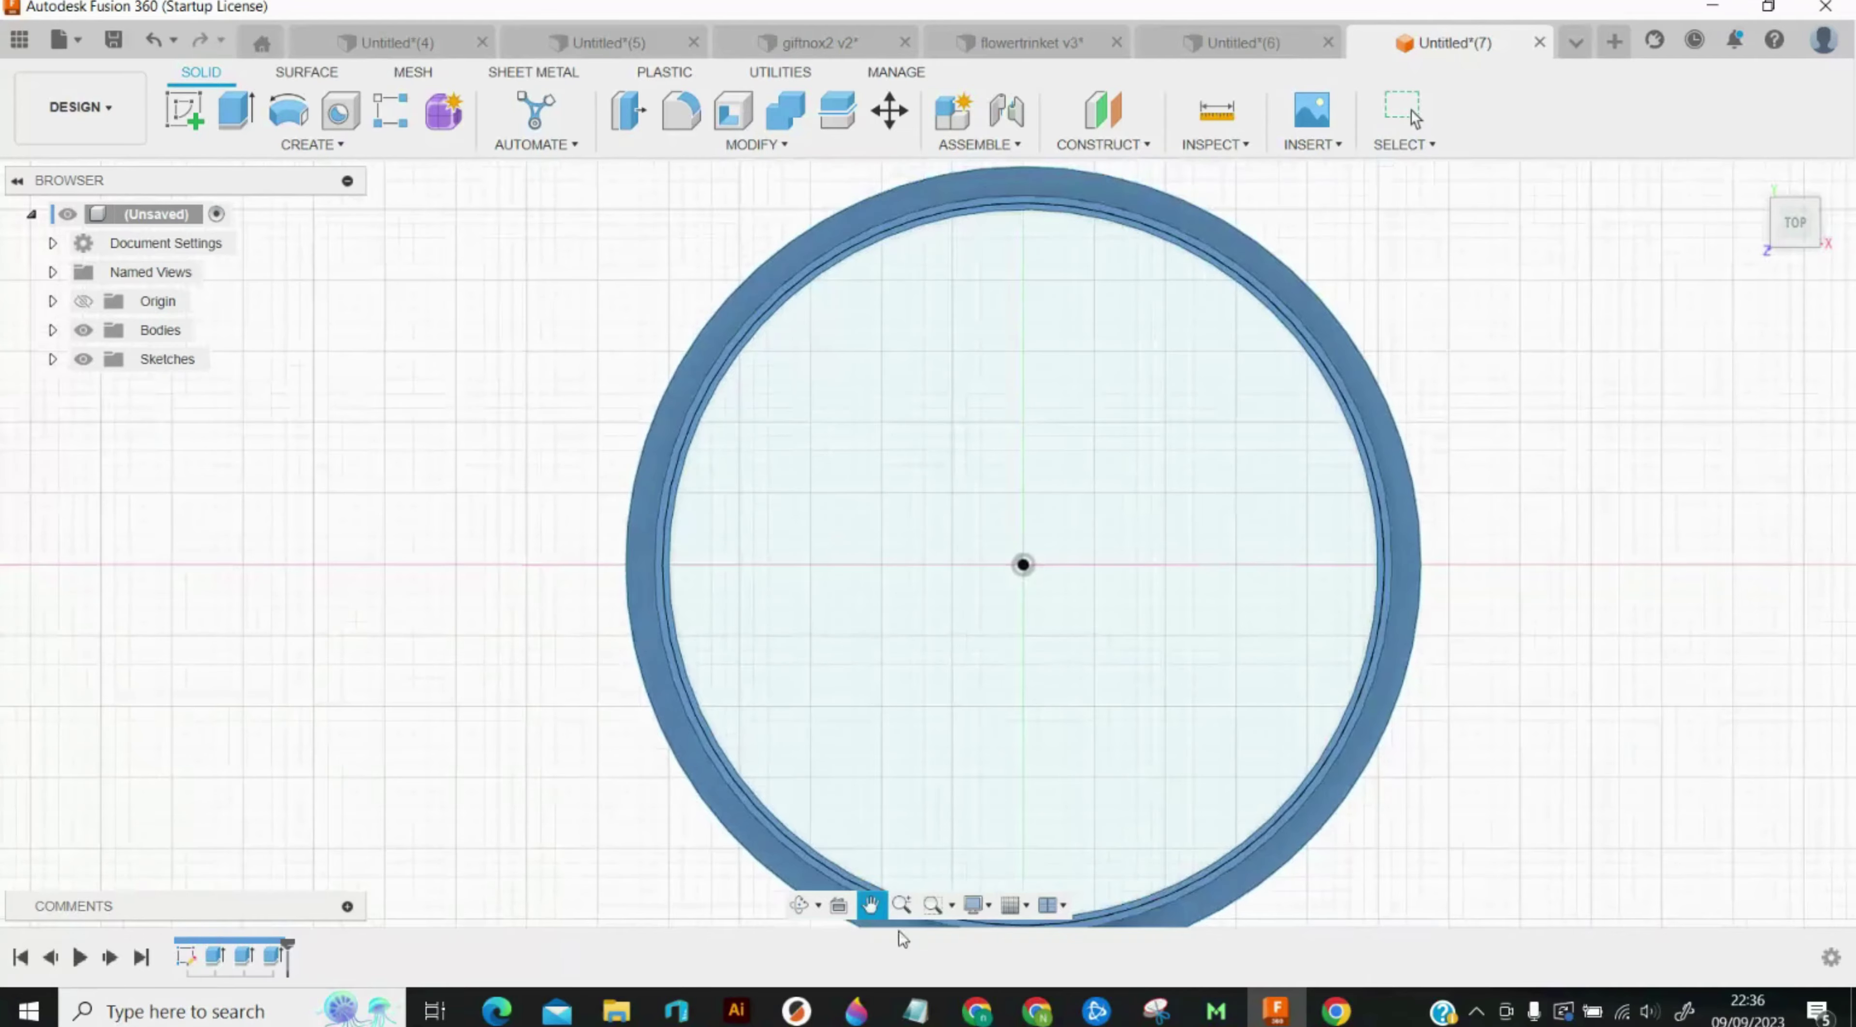
pyautogui.click(800, 906)
pyautogui.moveTo(883, 634); pyautogui.dragTo(949, 609)
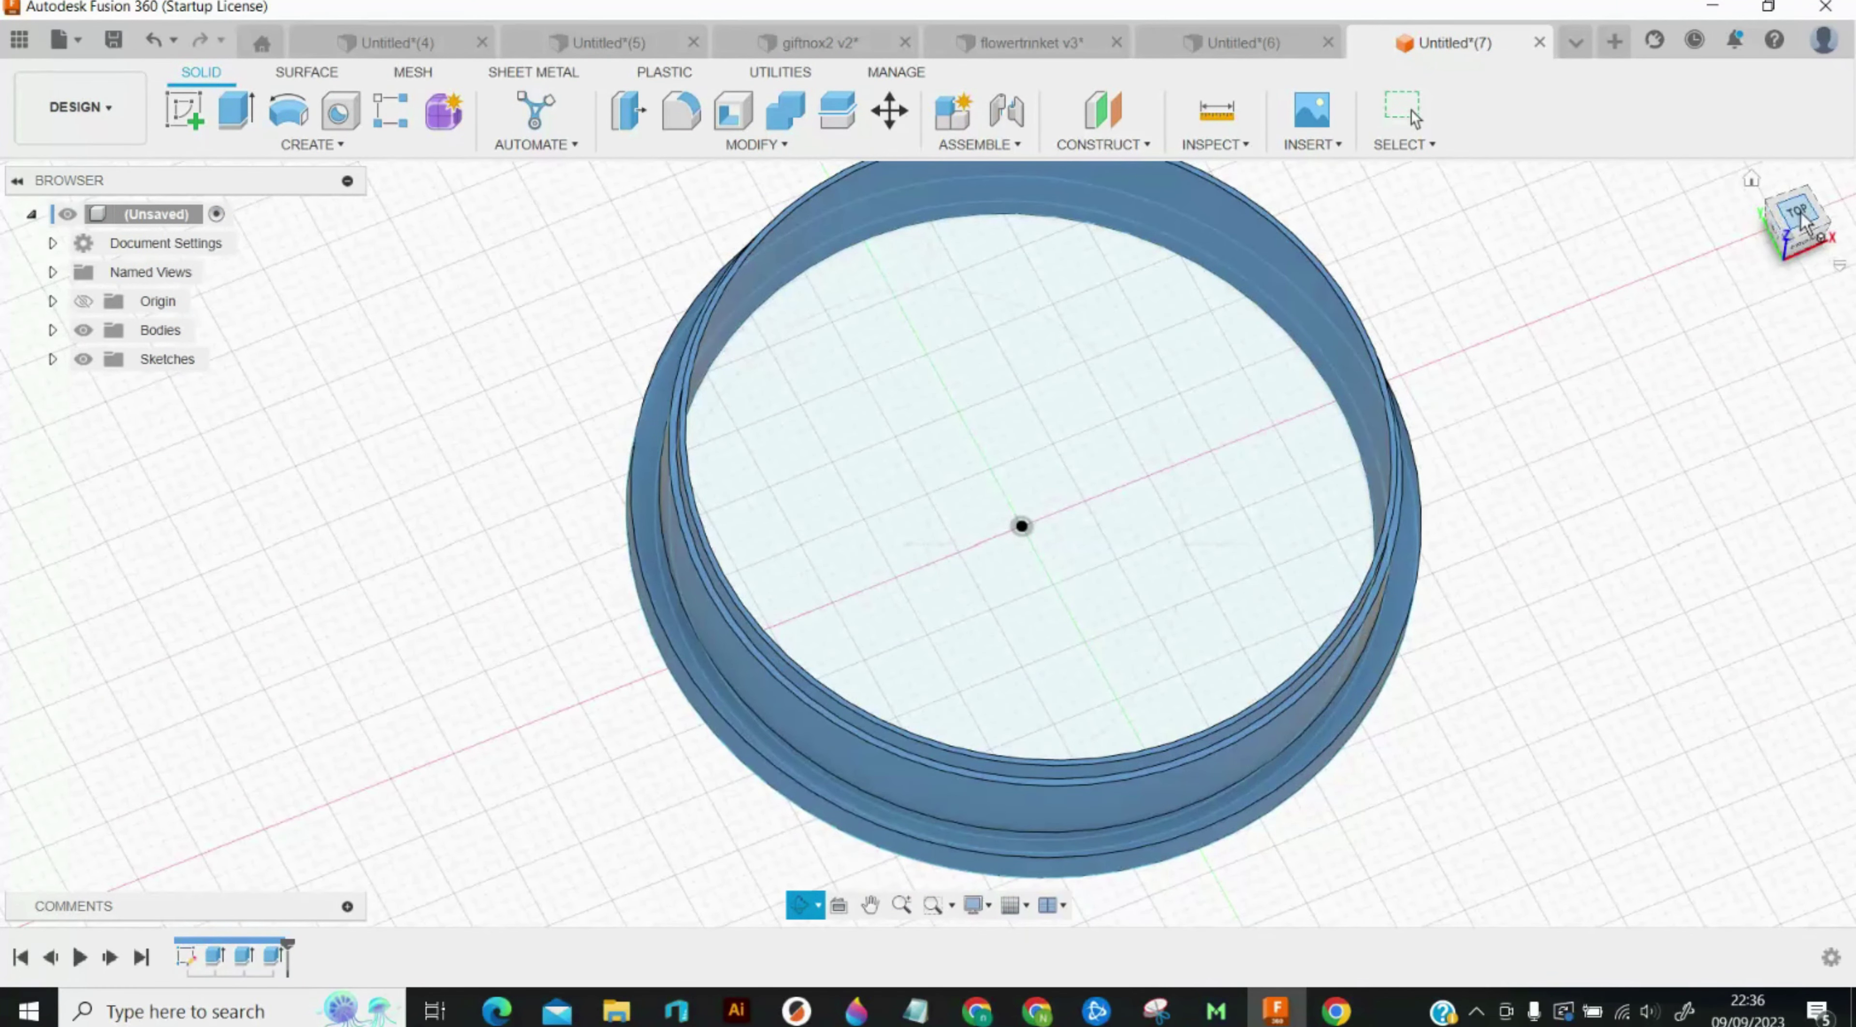
pyautogui.click(1788, 229)
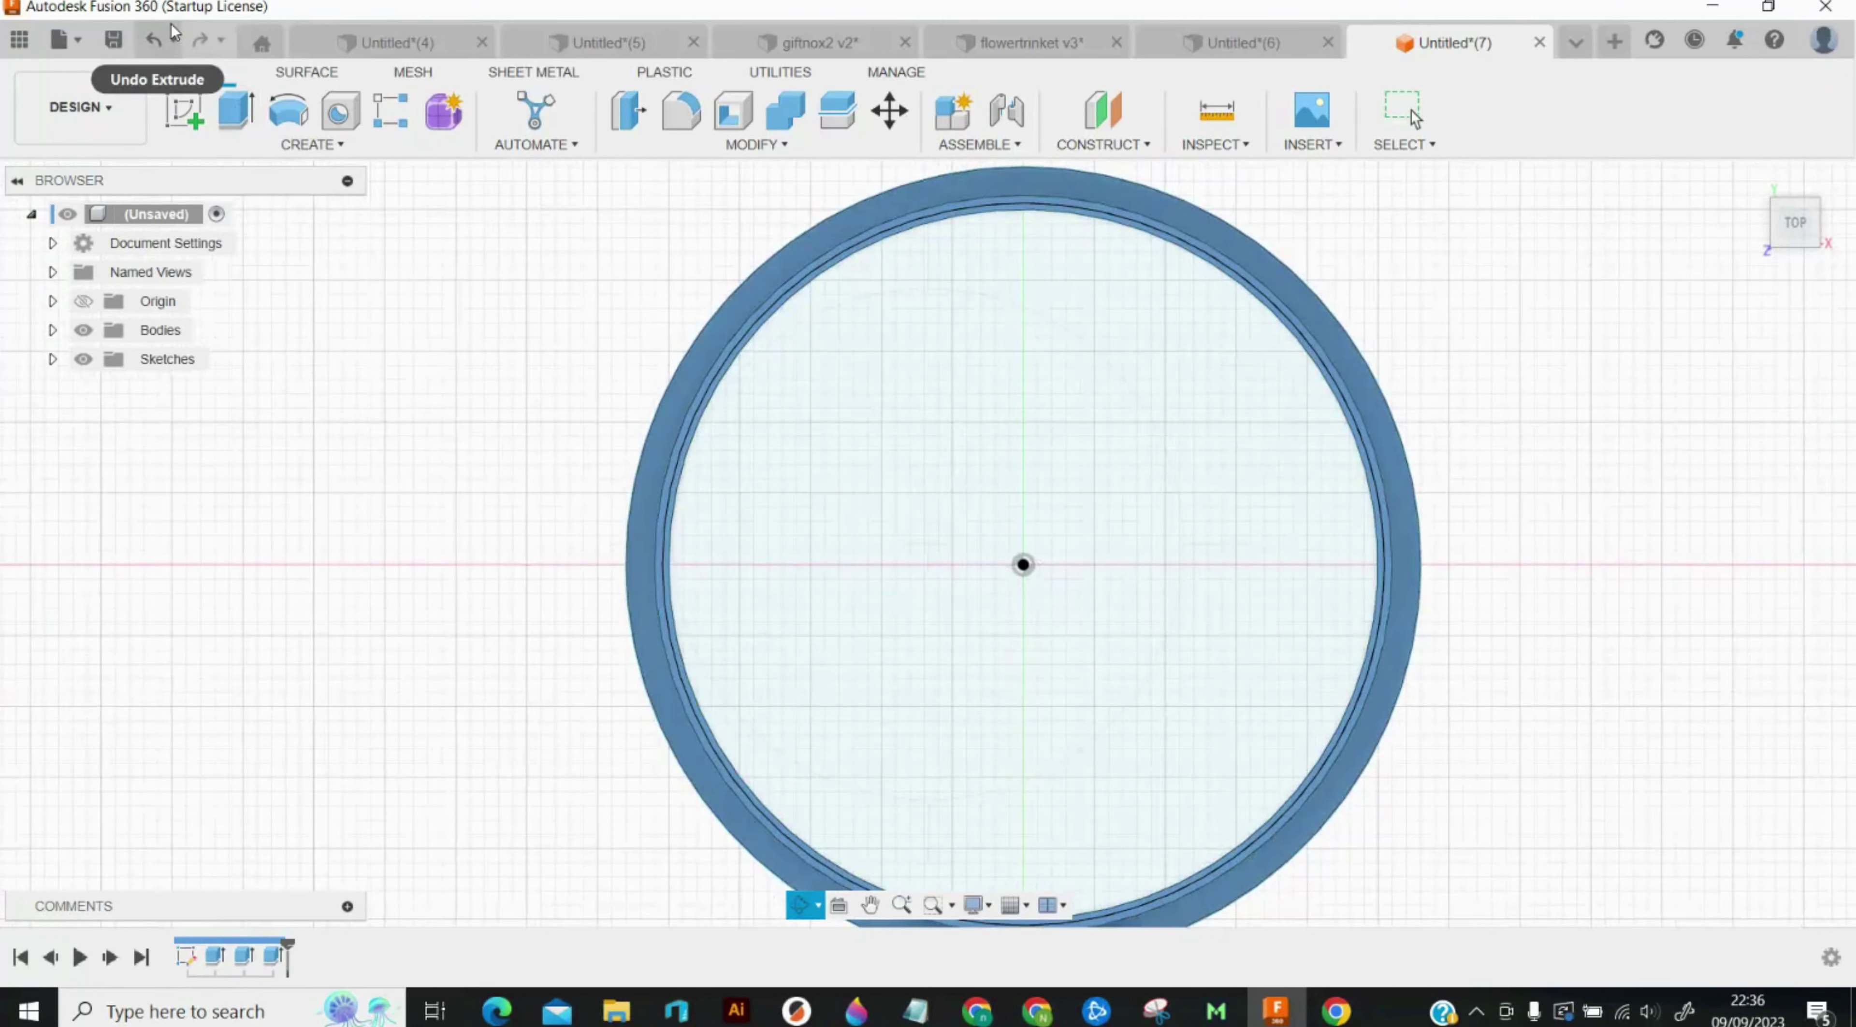
pyautogui.click(153, 40)
pyautogui.click(152, 39)
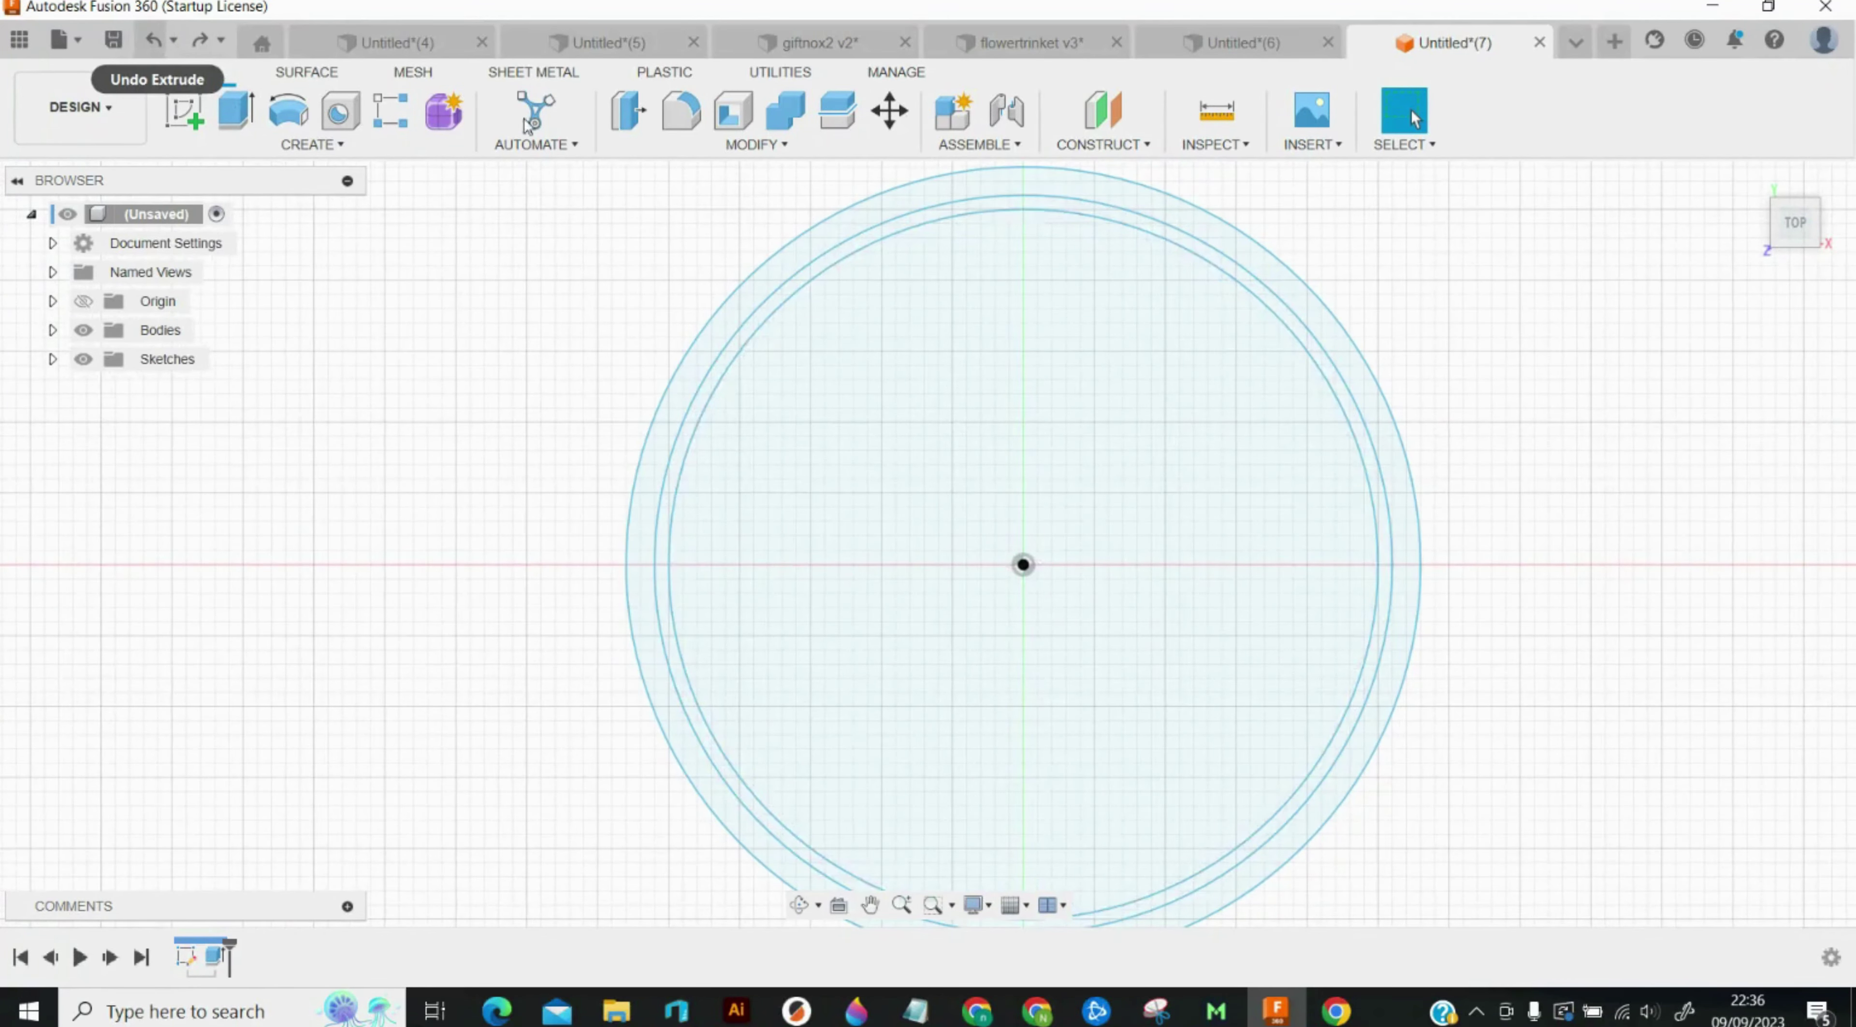
pyautogui.scroll(5, 890, 294)
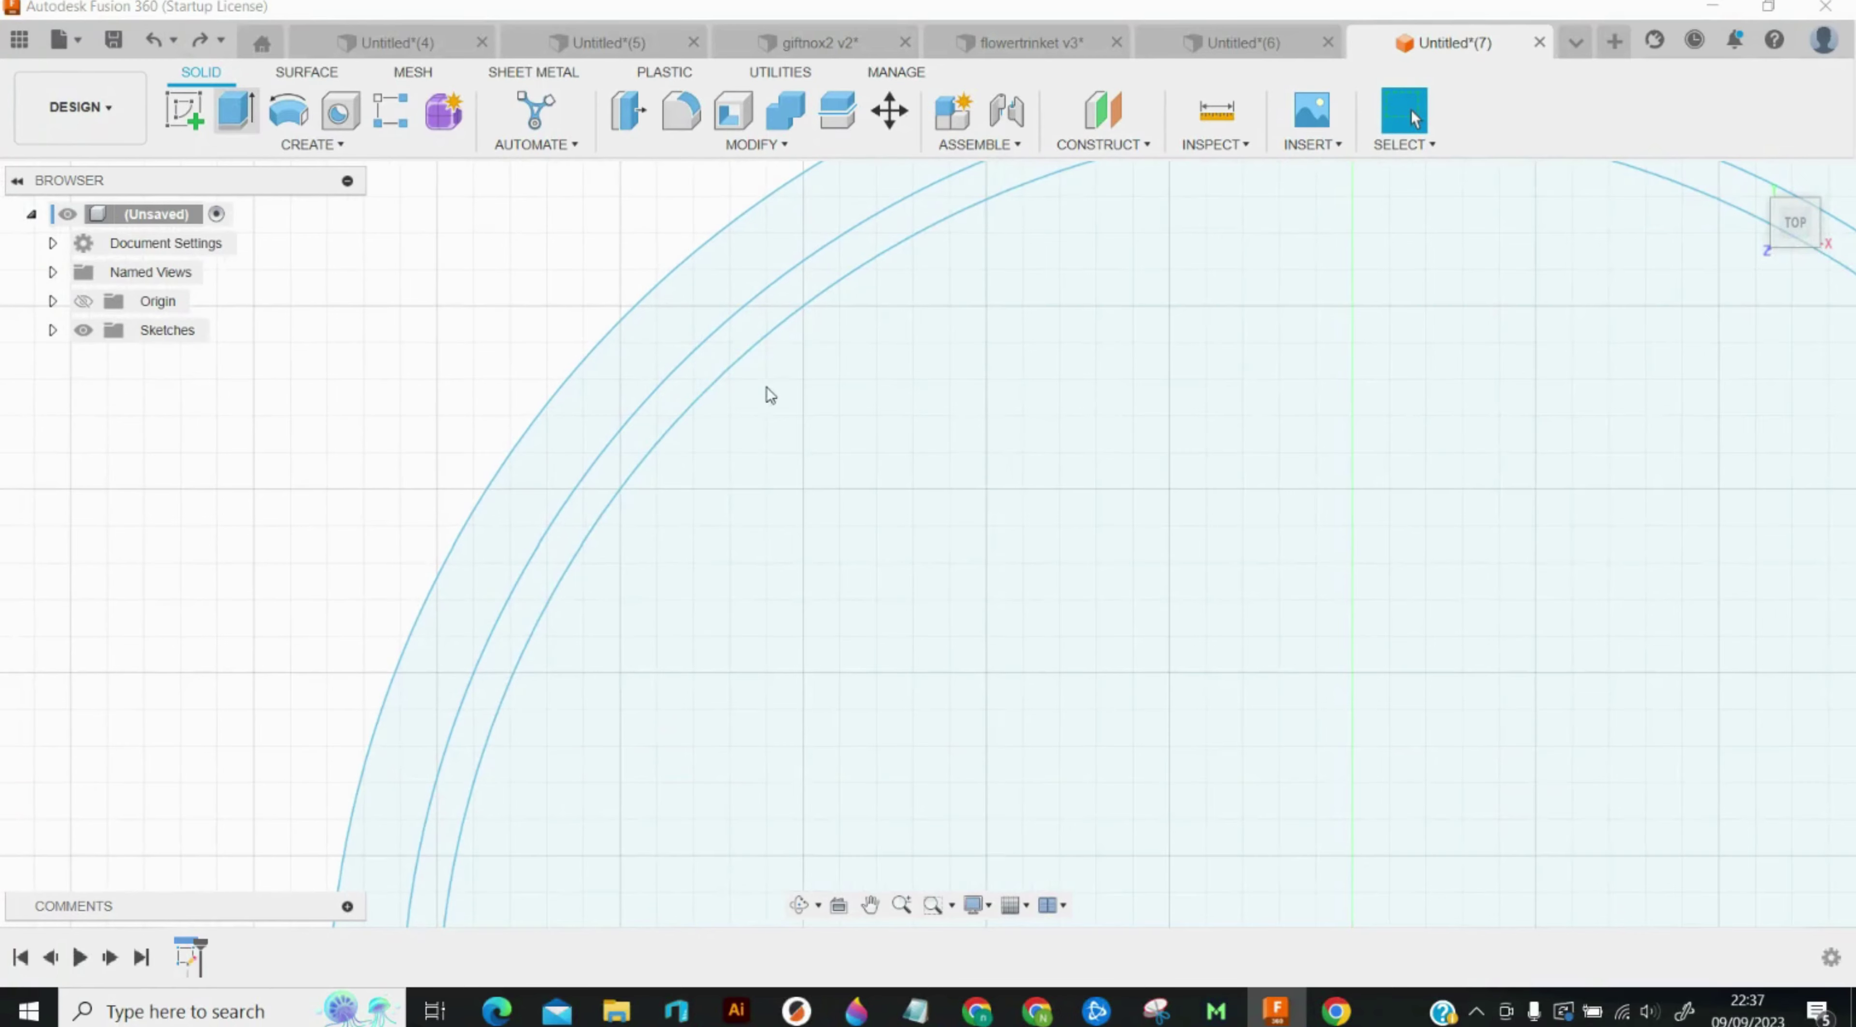
pyautogui.press('e')
pyautogui.click(782, 394)
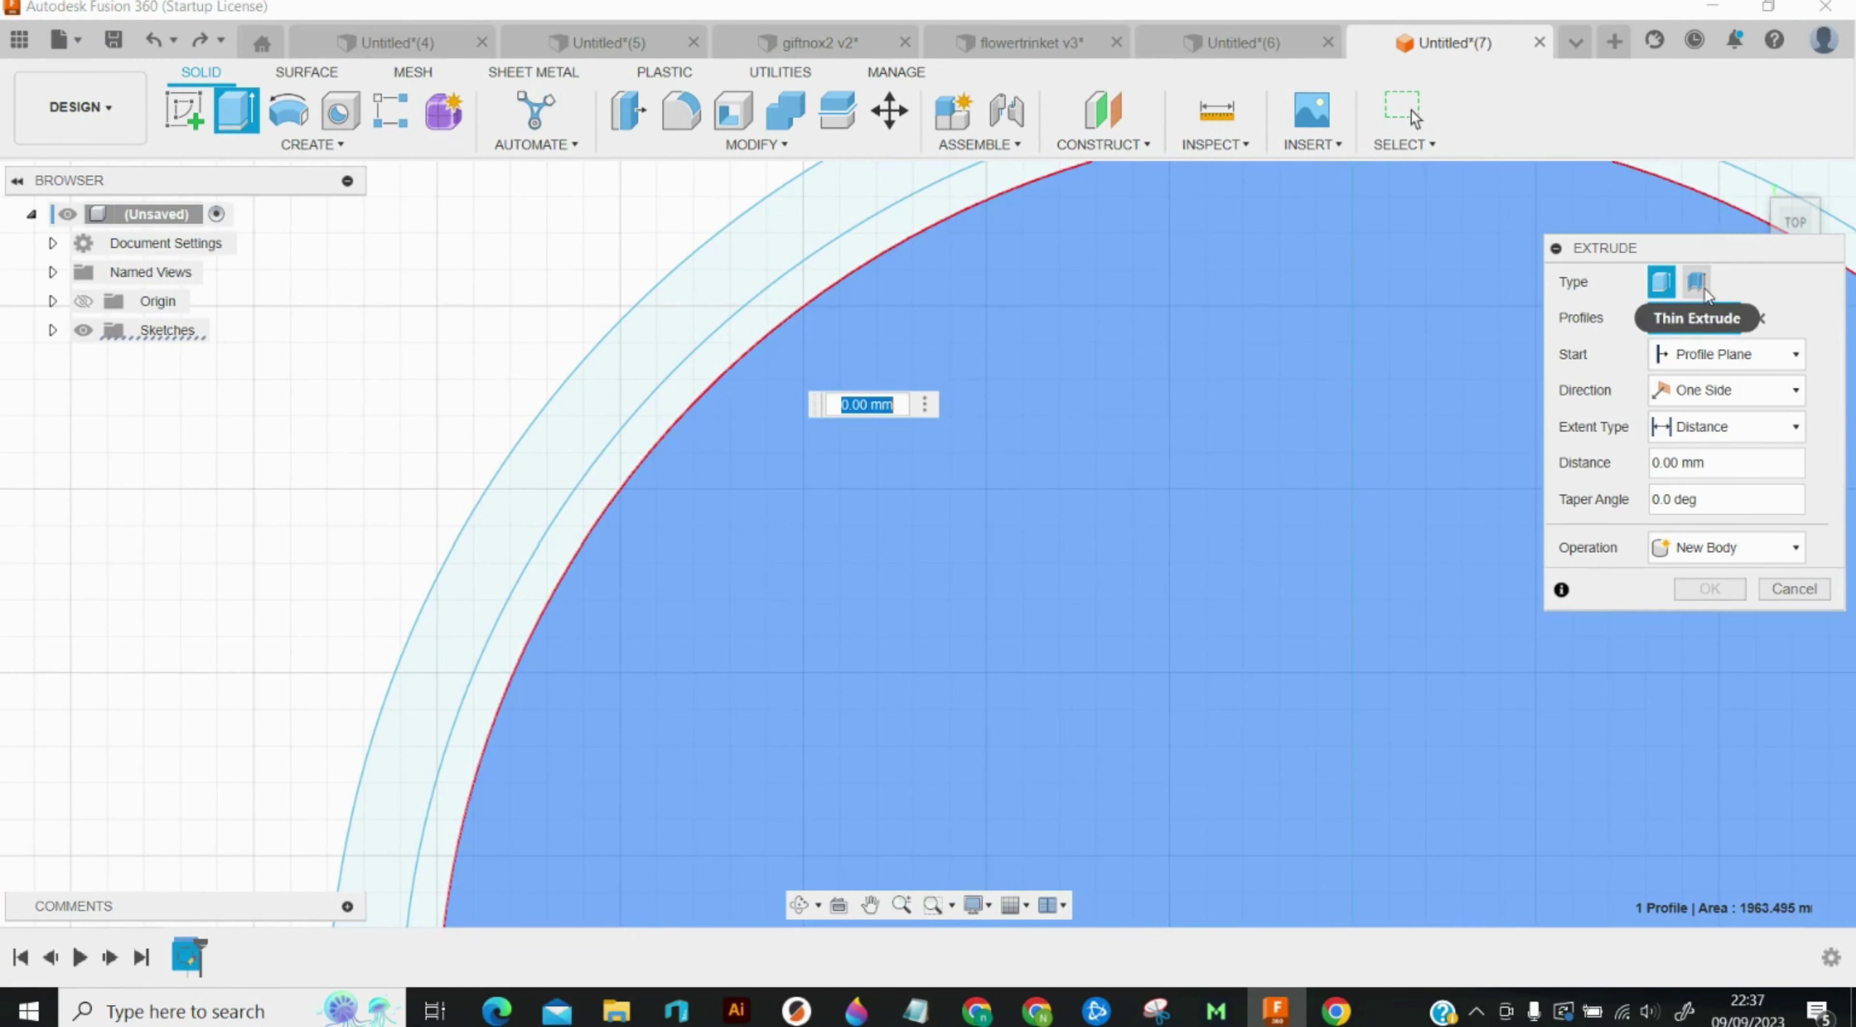
pyautogui.click(1700, 285)
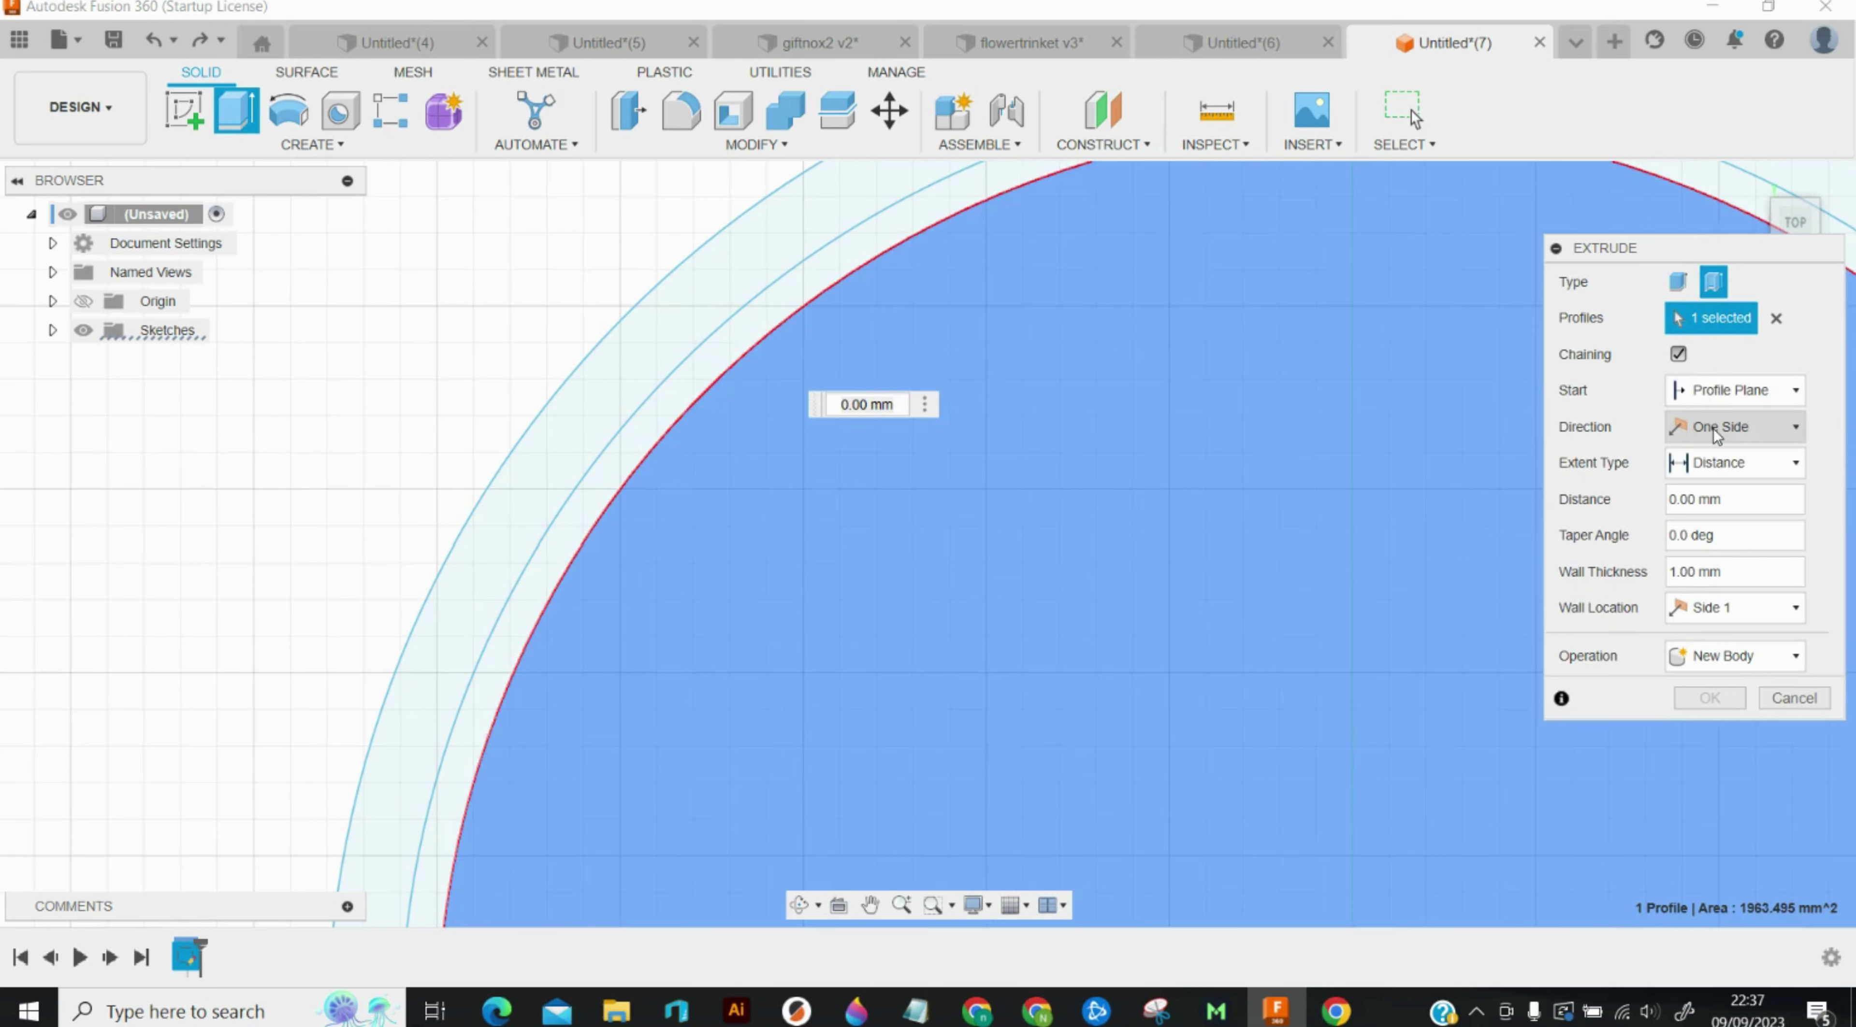
pyautogui.press('Escape')
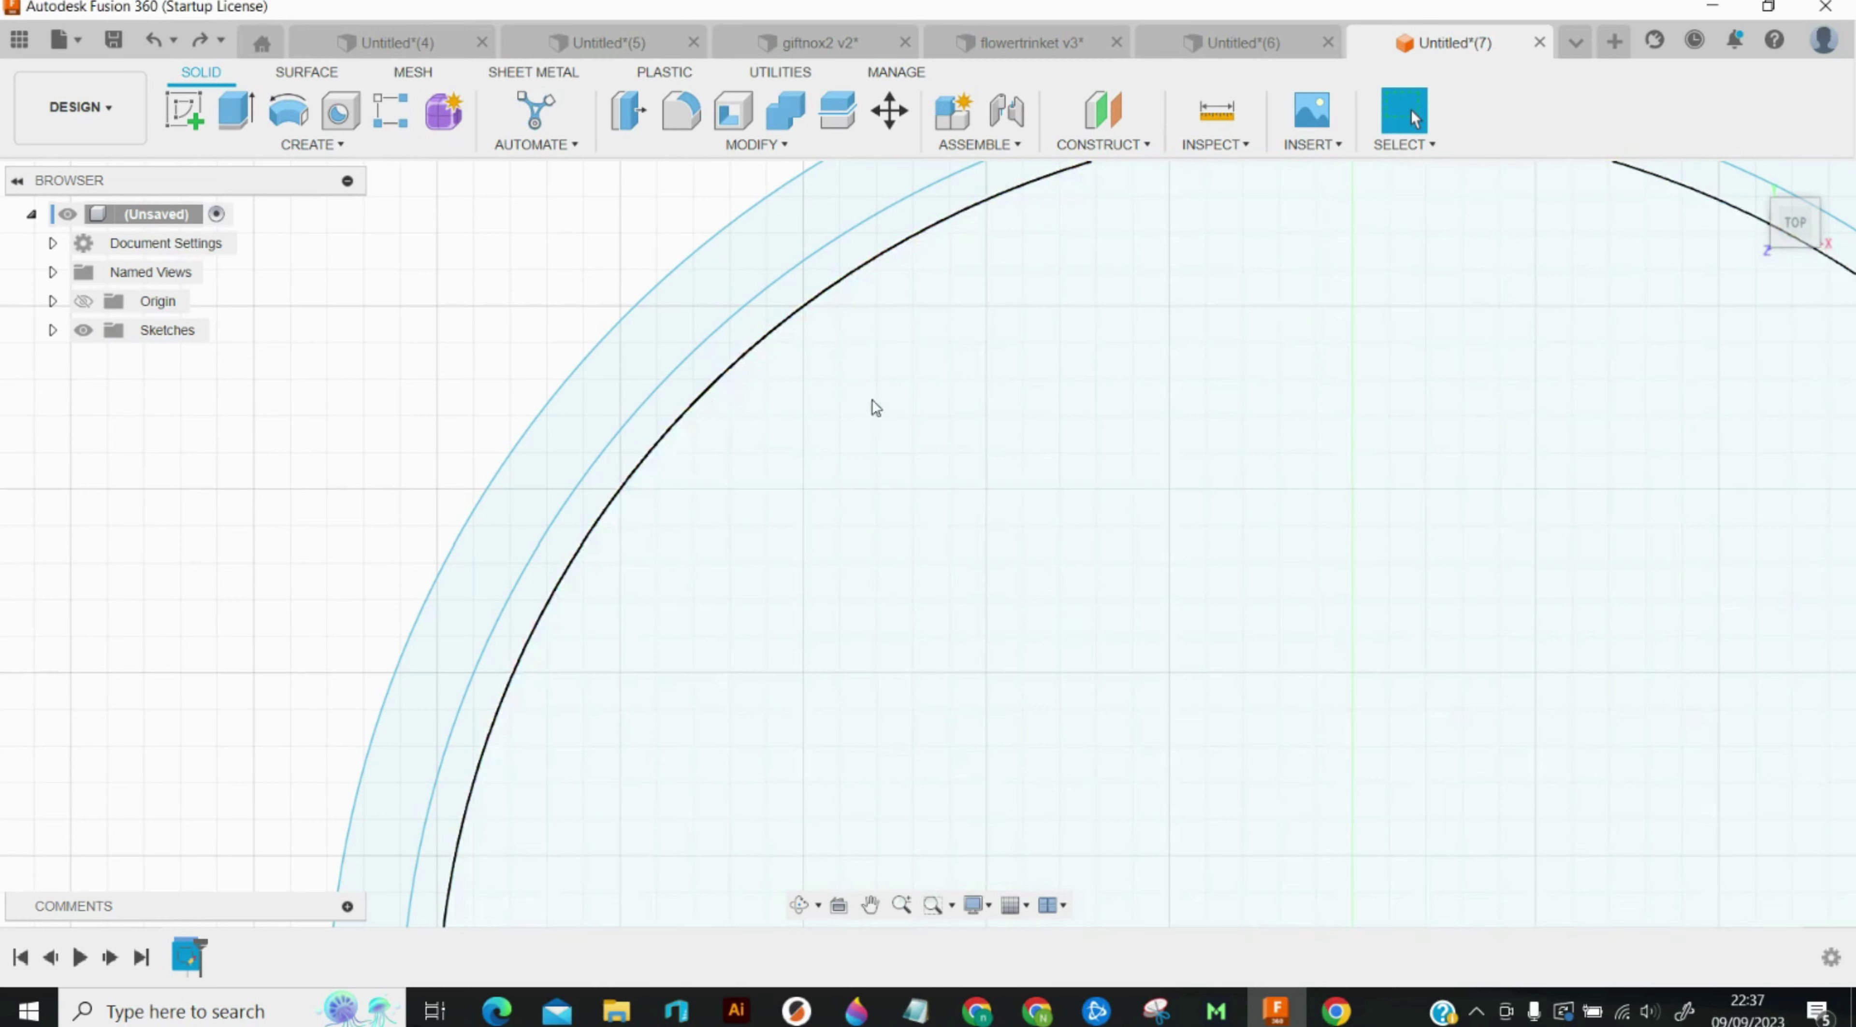
pyautogui.click(236, 110)
pyautogui.click(710, 348)
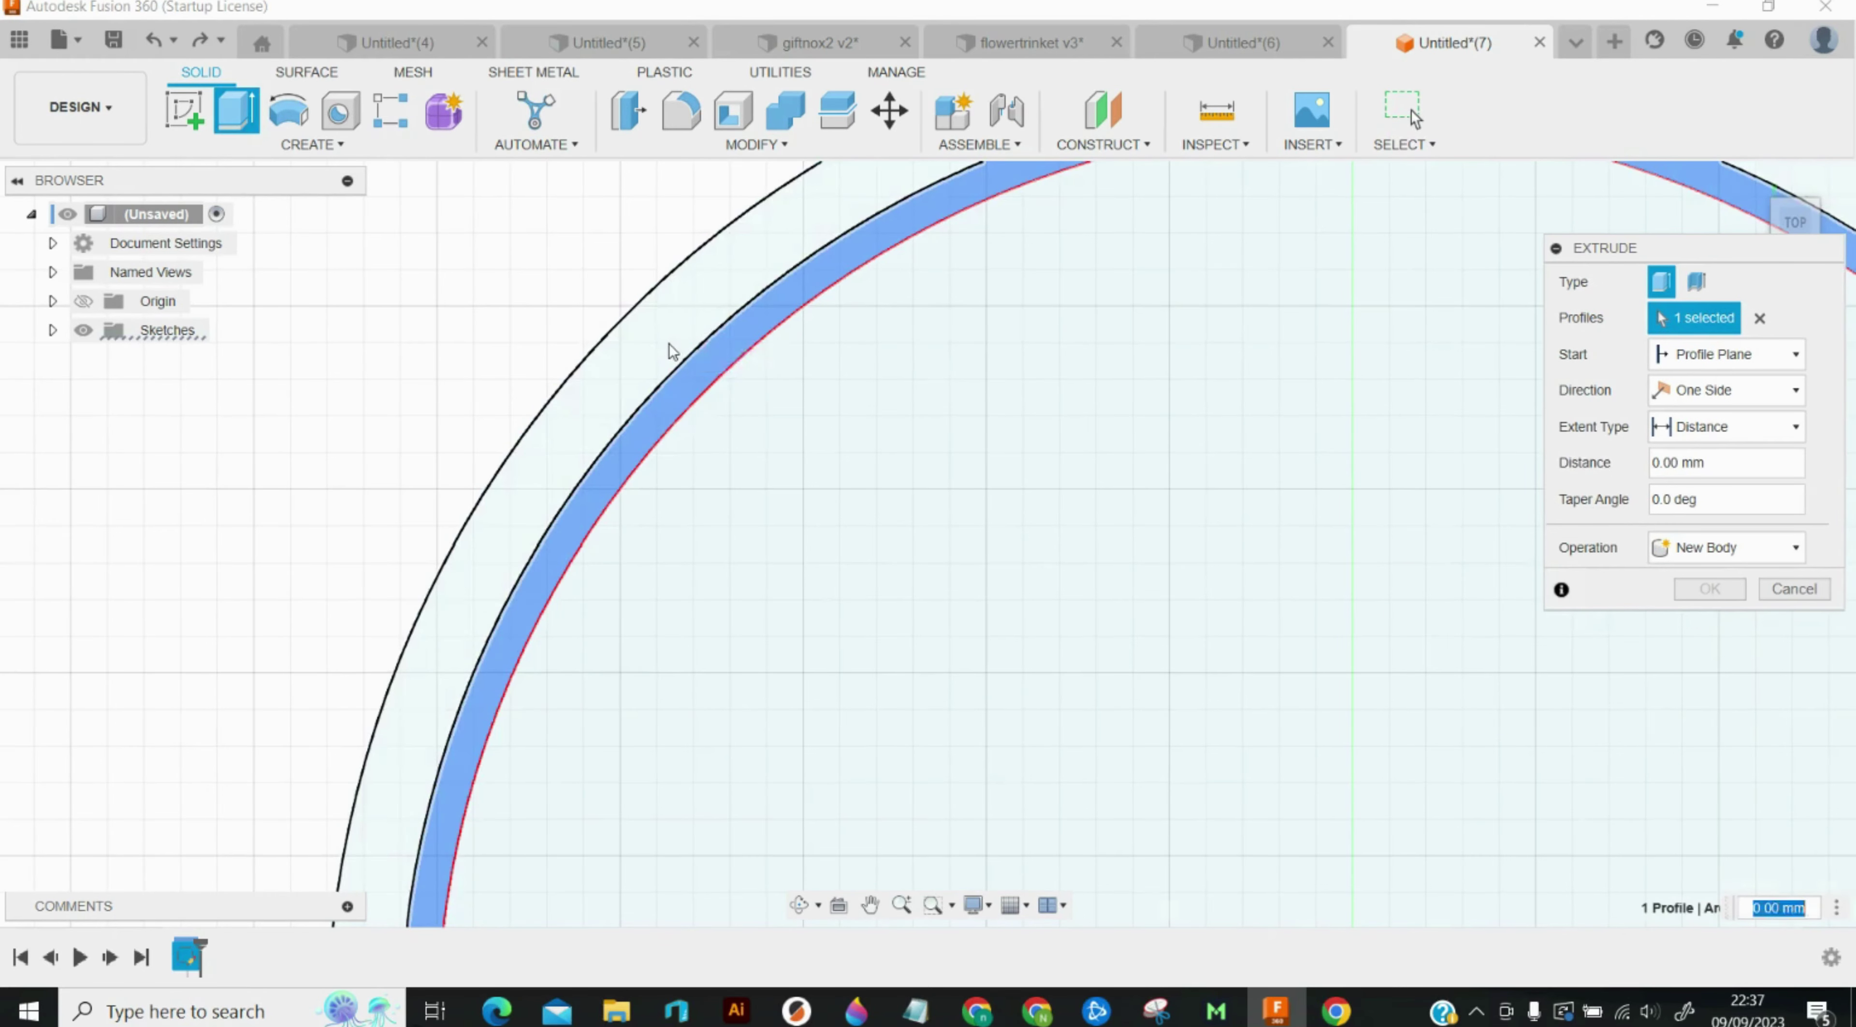
pyautogui.press('Escape')
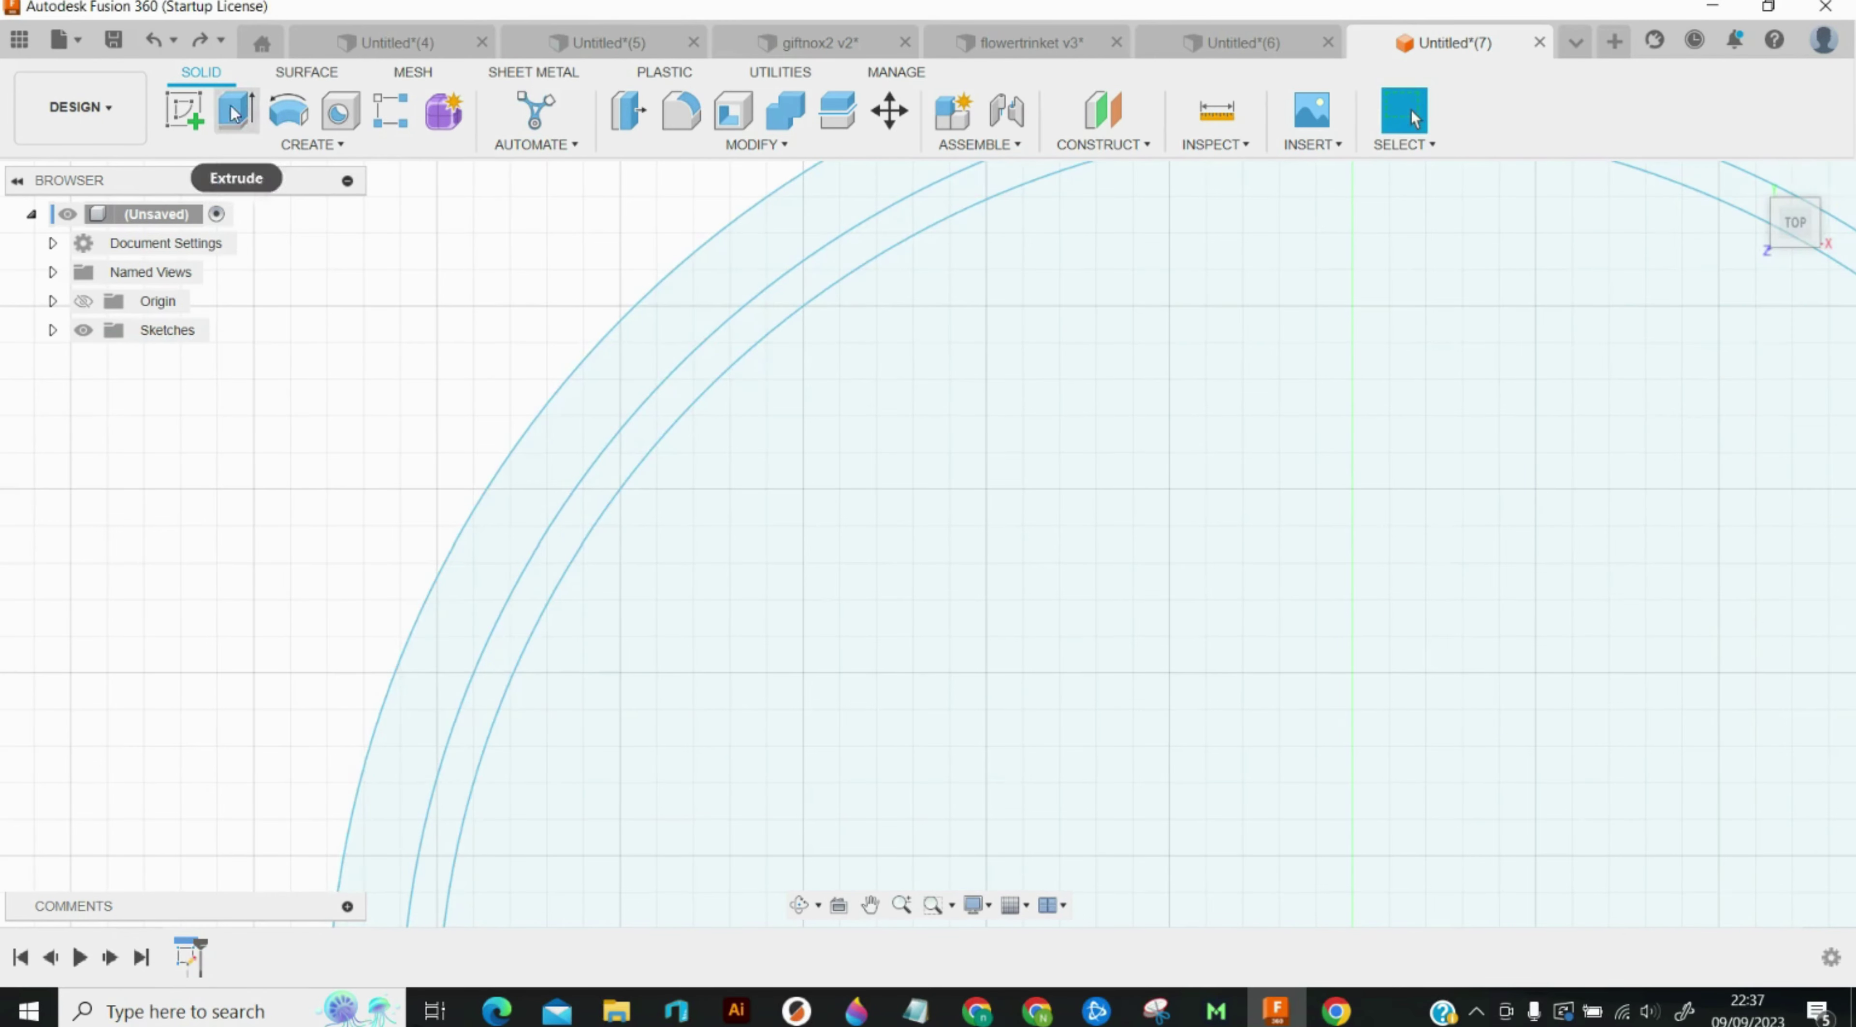
# Step: Try a 12 mm thin extrusion of the outer ring profile with a 0.44 mm wall thickness
pyautogui.click(236, 110)
pyautogui.click(670, 339)
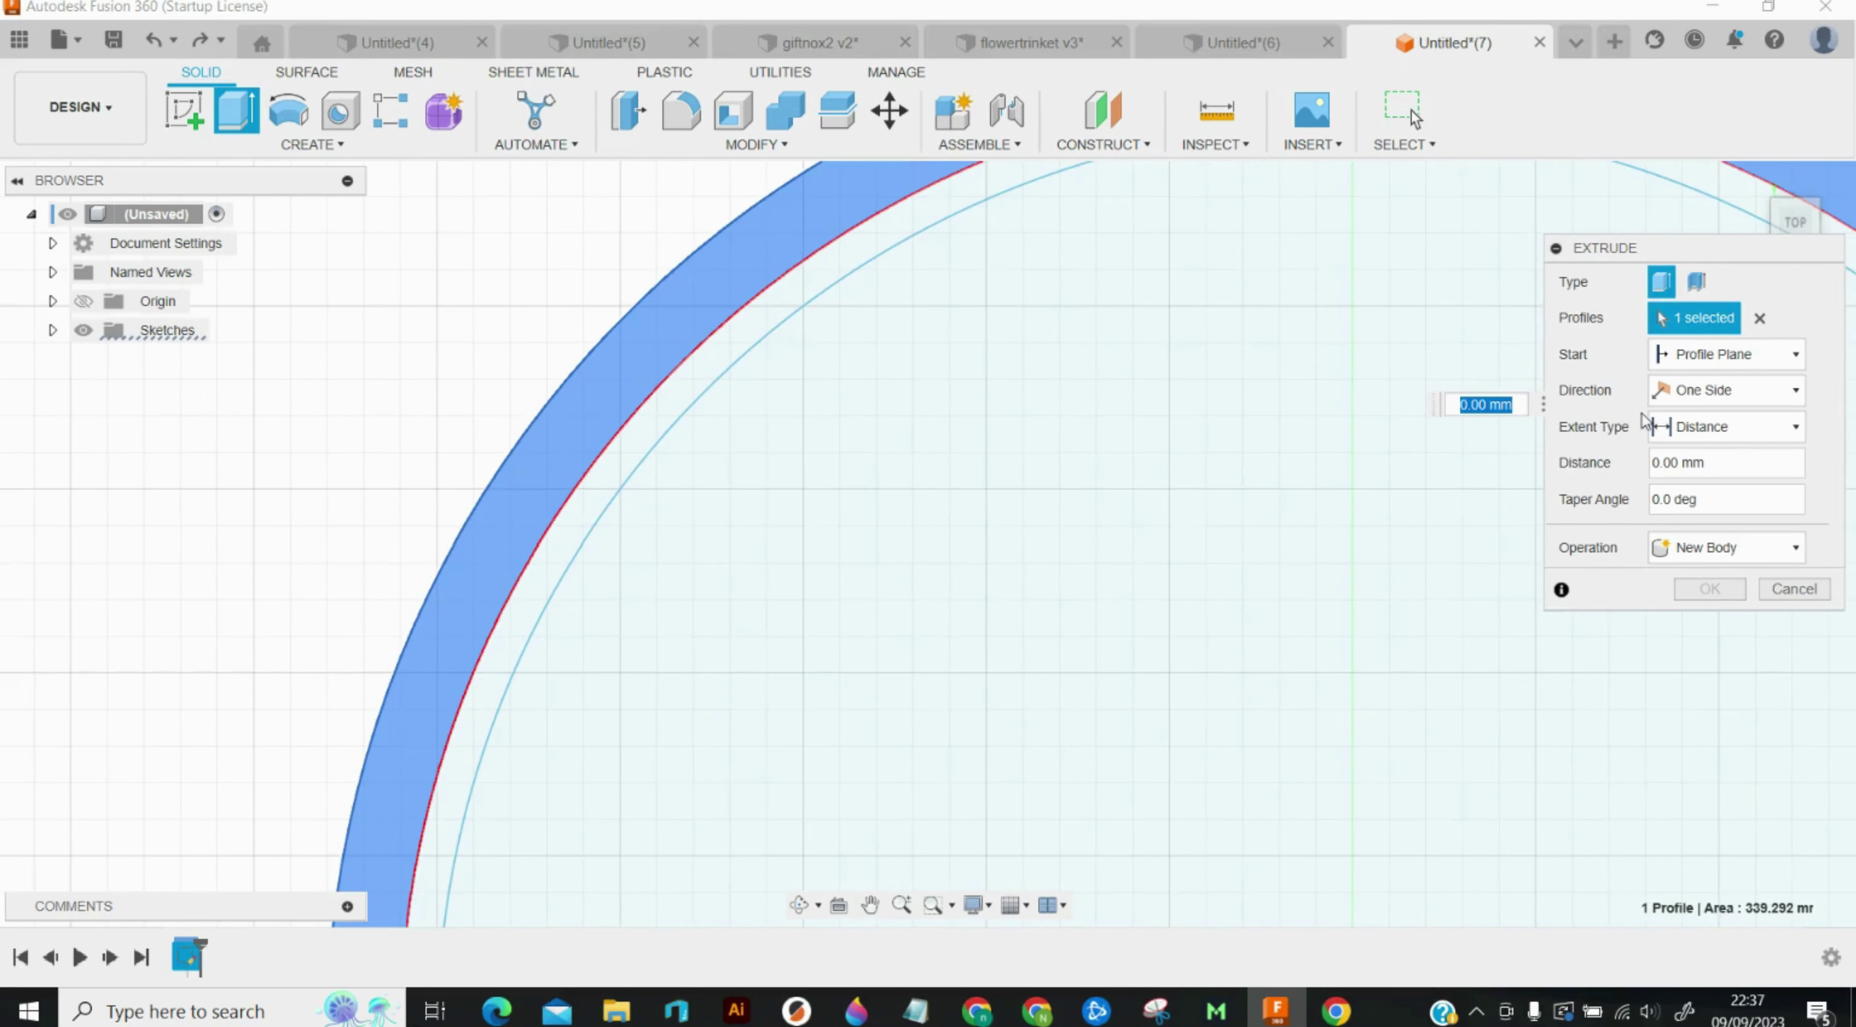
pyautogui.click(1695, 282)
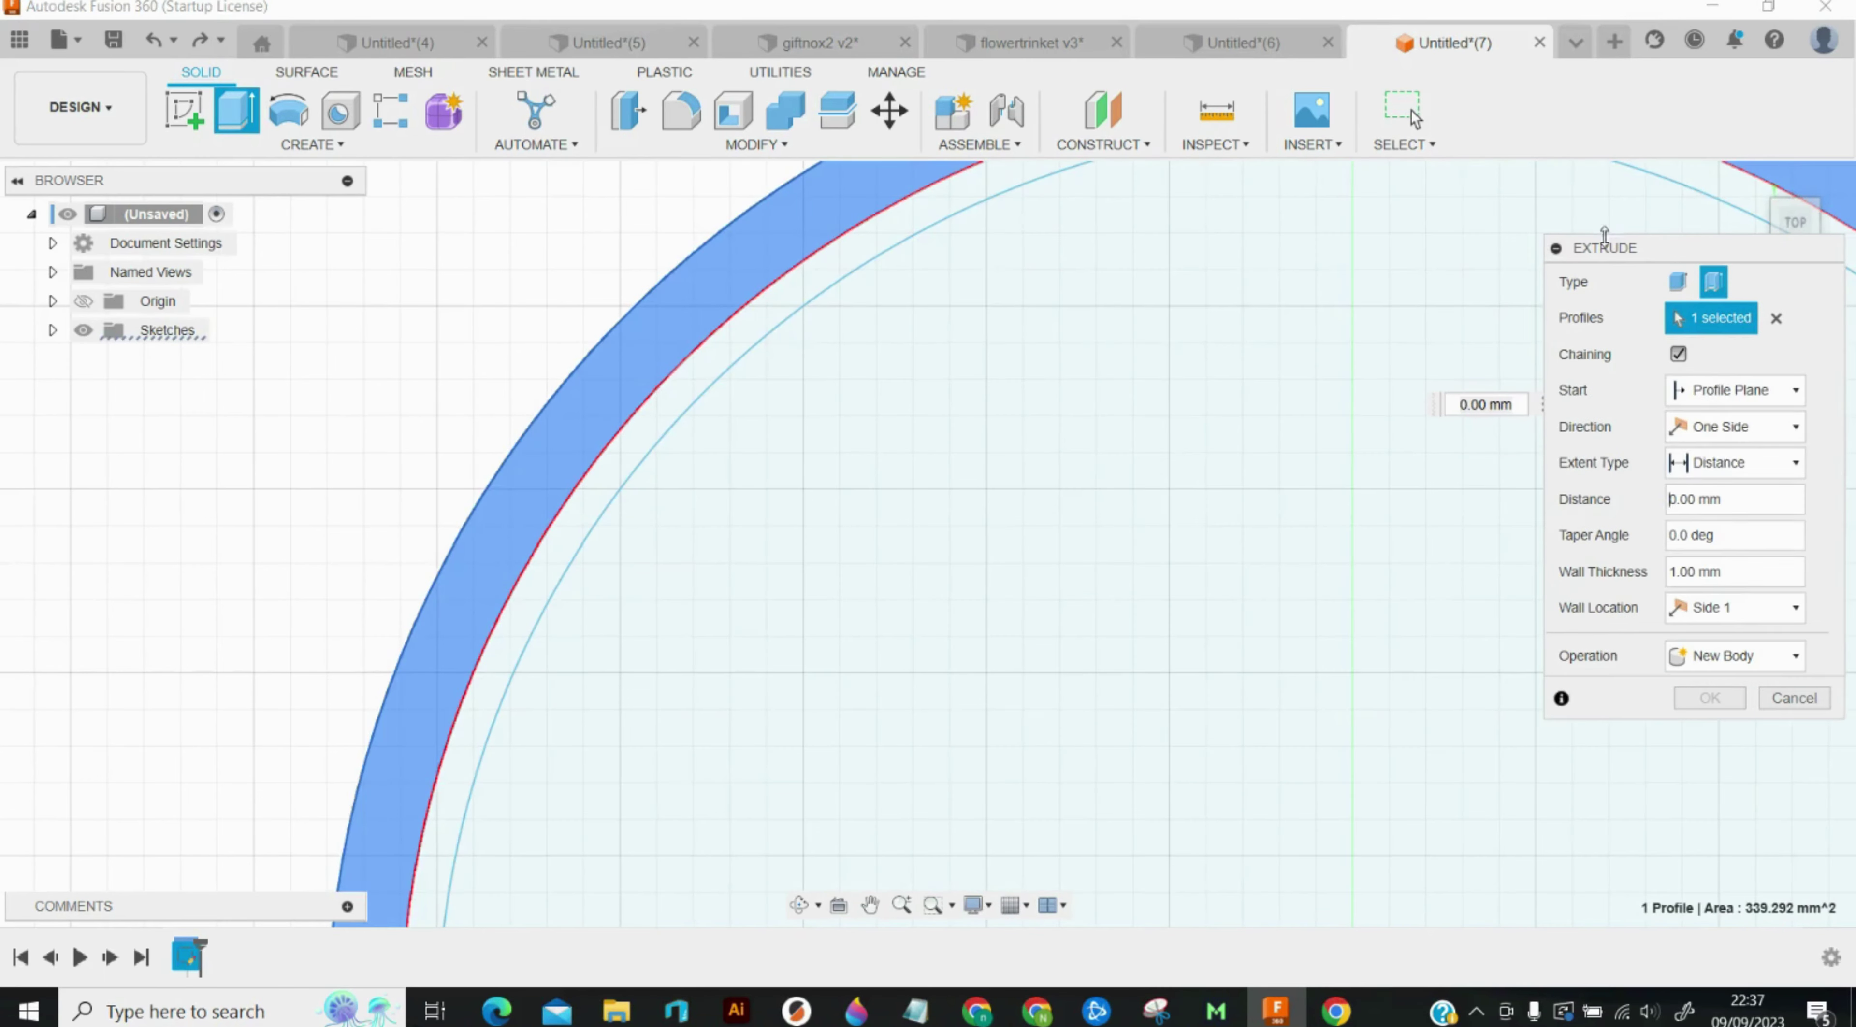
pyautogui.write('12')
pyautogui.press('Return')
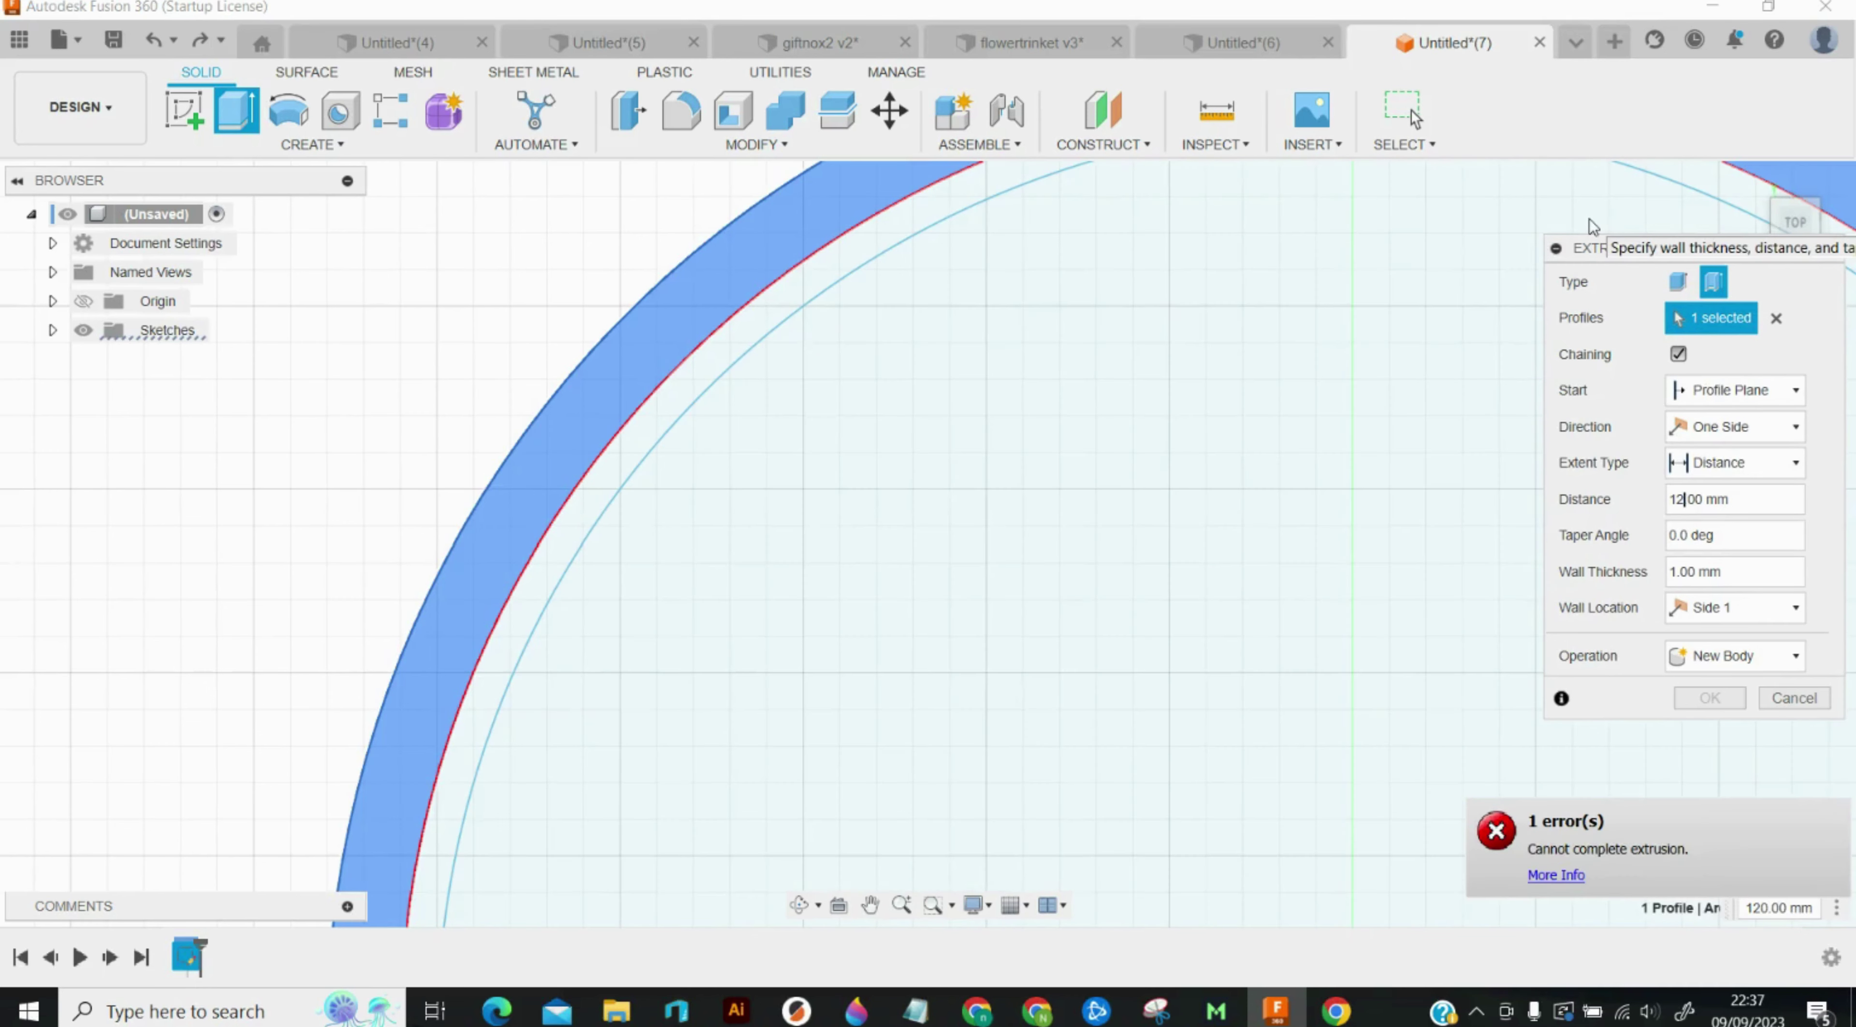
pyautogui.click(1678, 571)
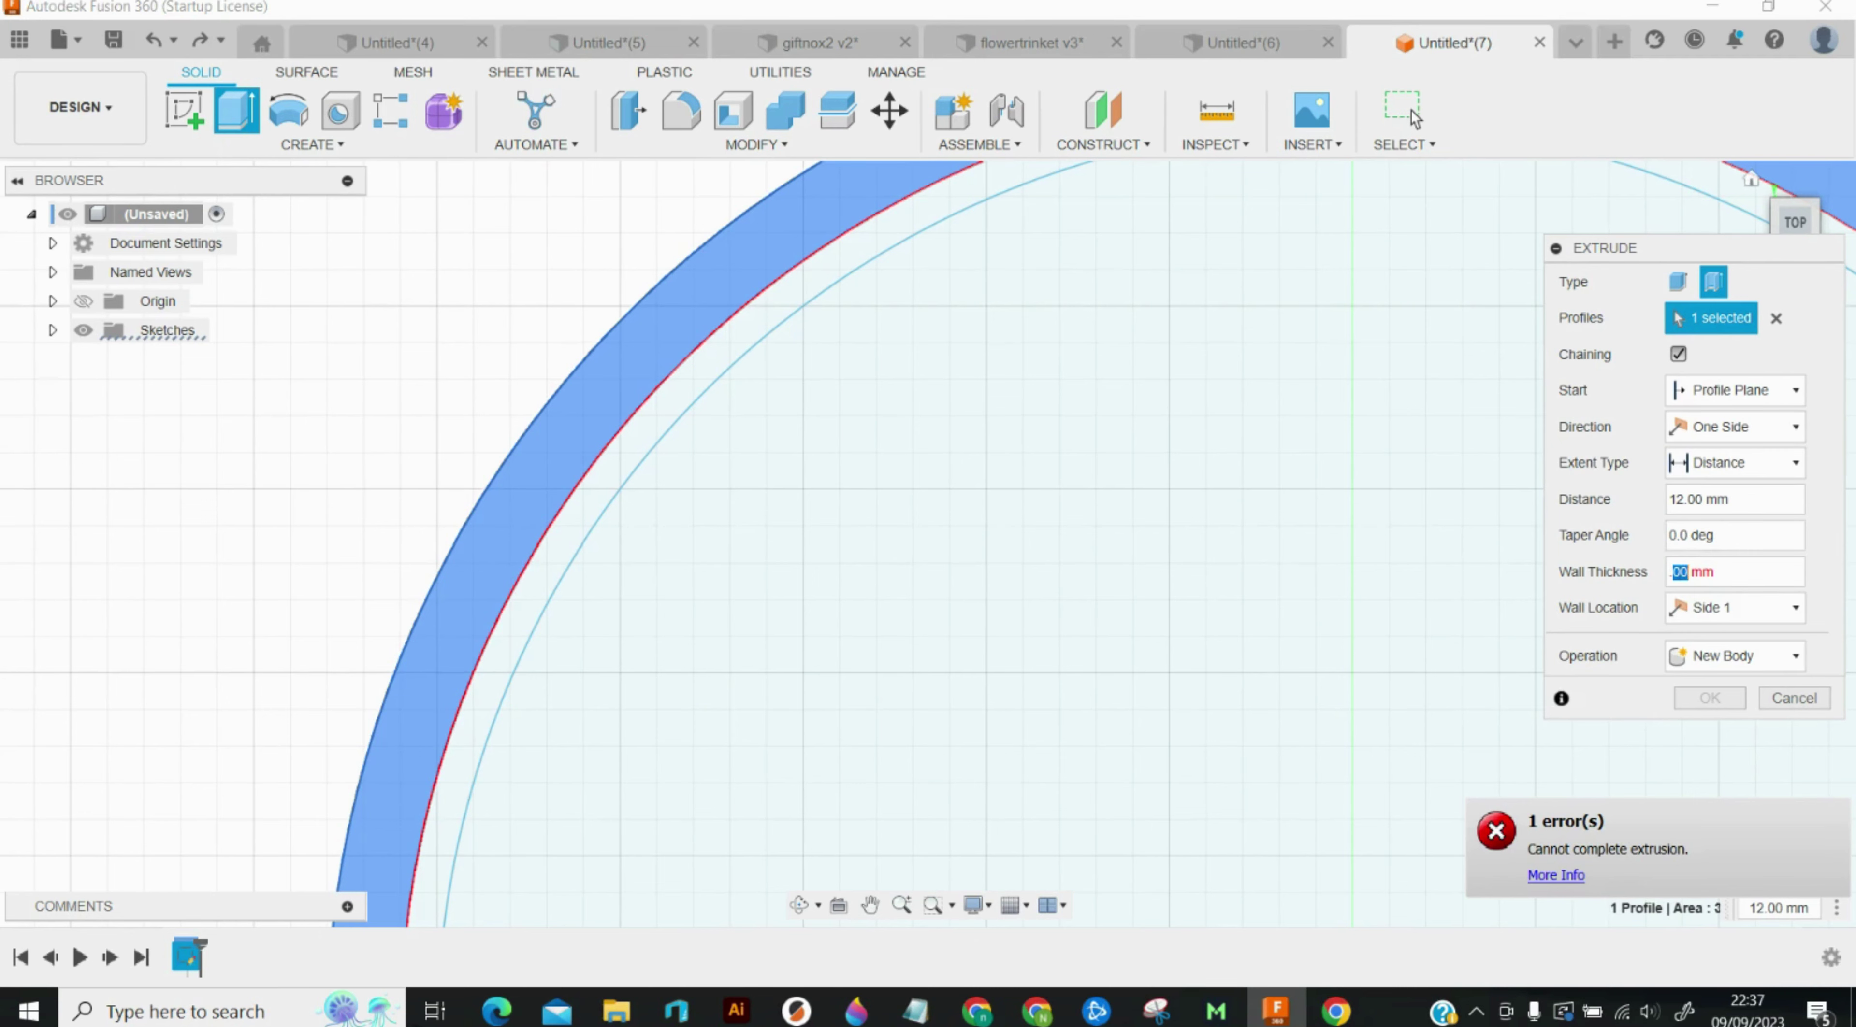
pyautogui.write('44')
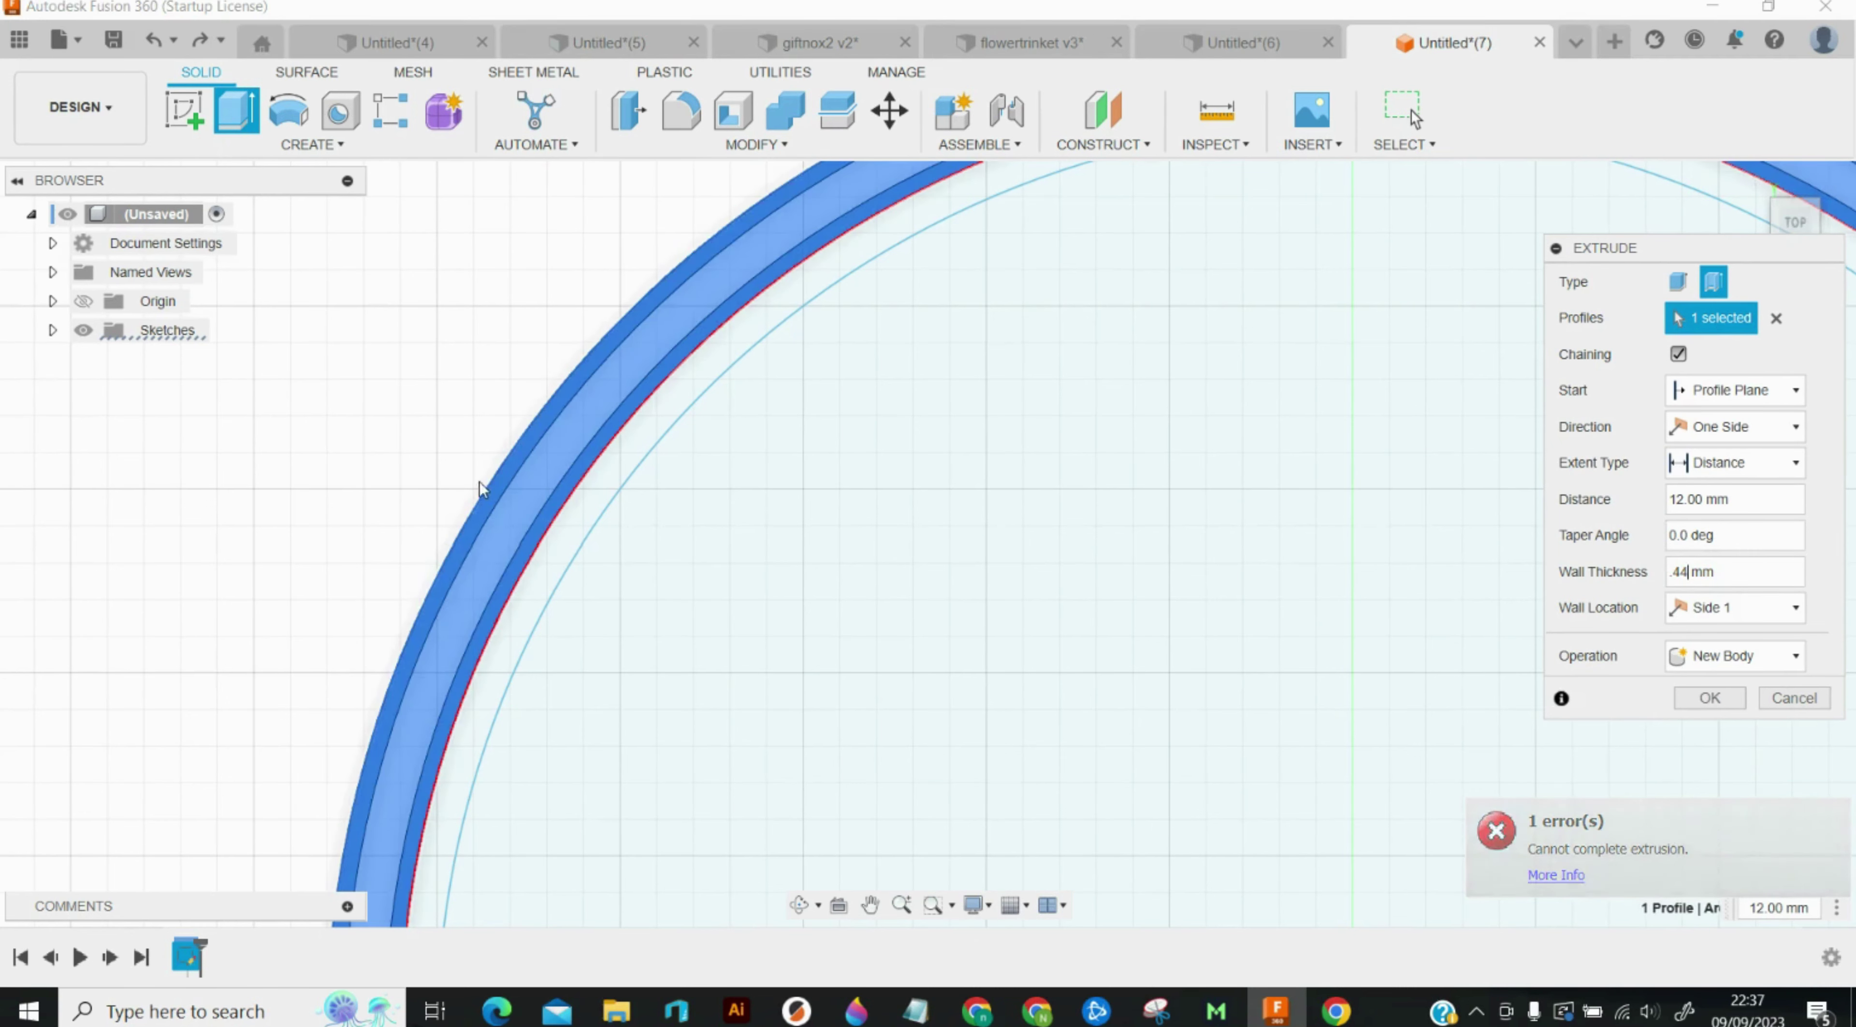
pyautogui.scroll(5, 482, 490)
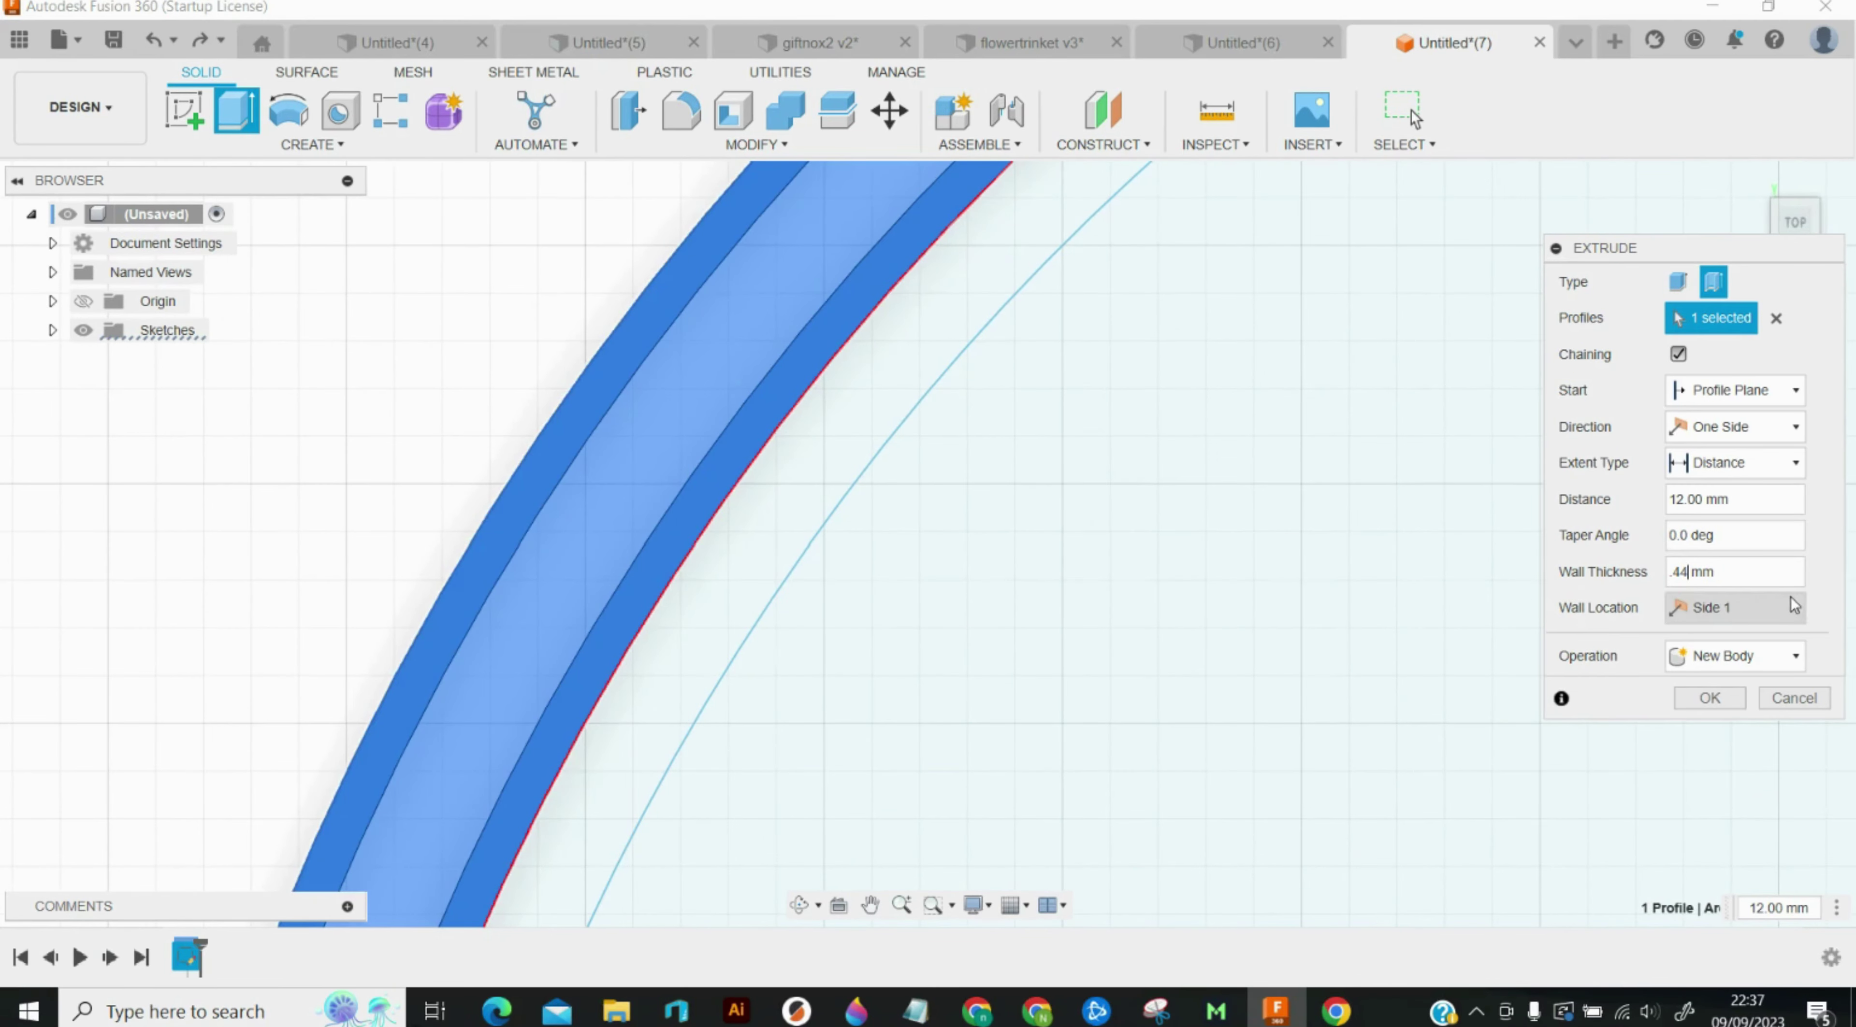
# Step: Compare the Side 2 and Center wall locations on the outer ring's thin extrusion, and cancel it
pyautogui.click(1781, 608)
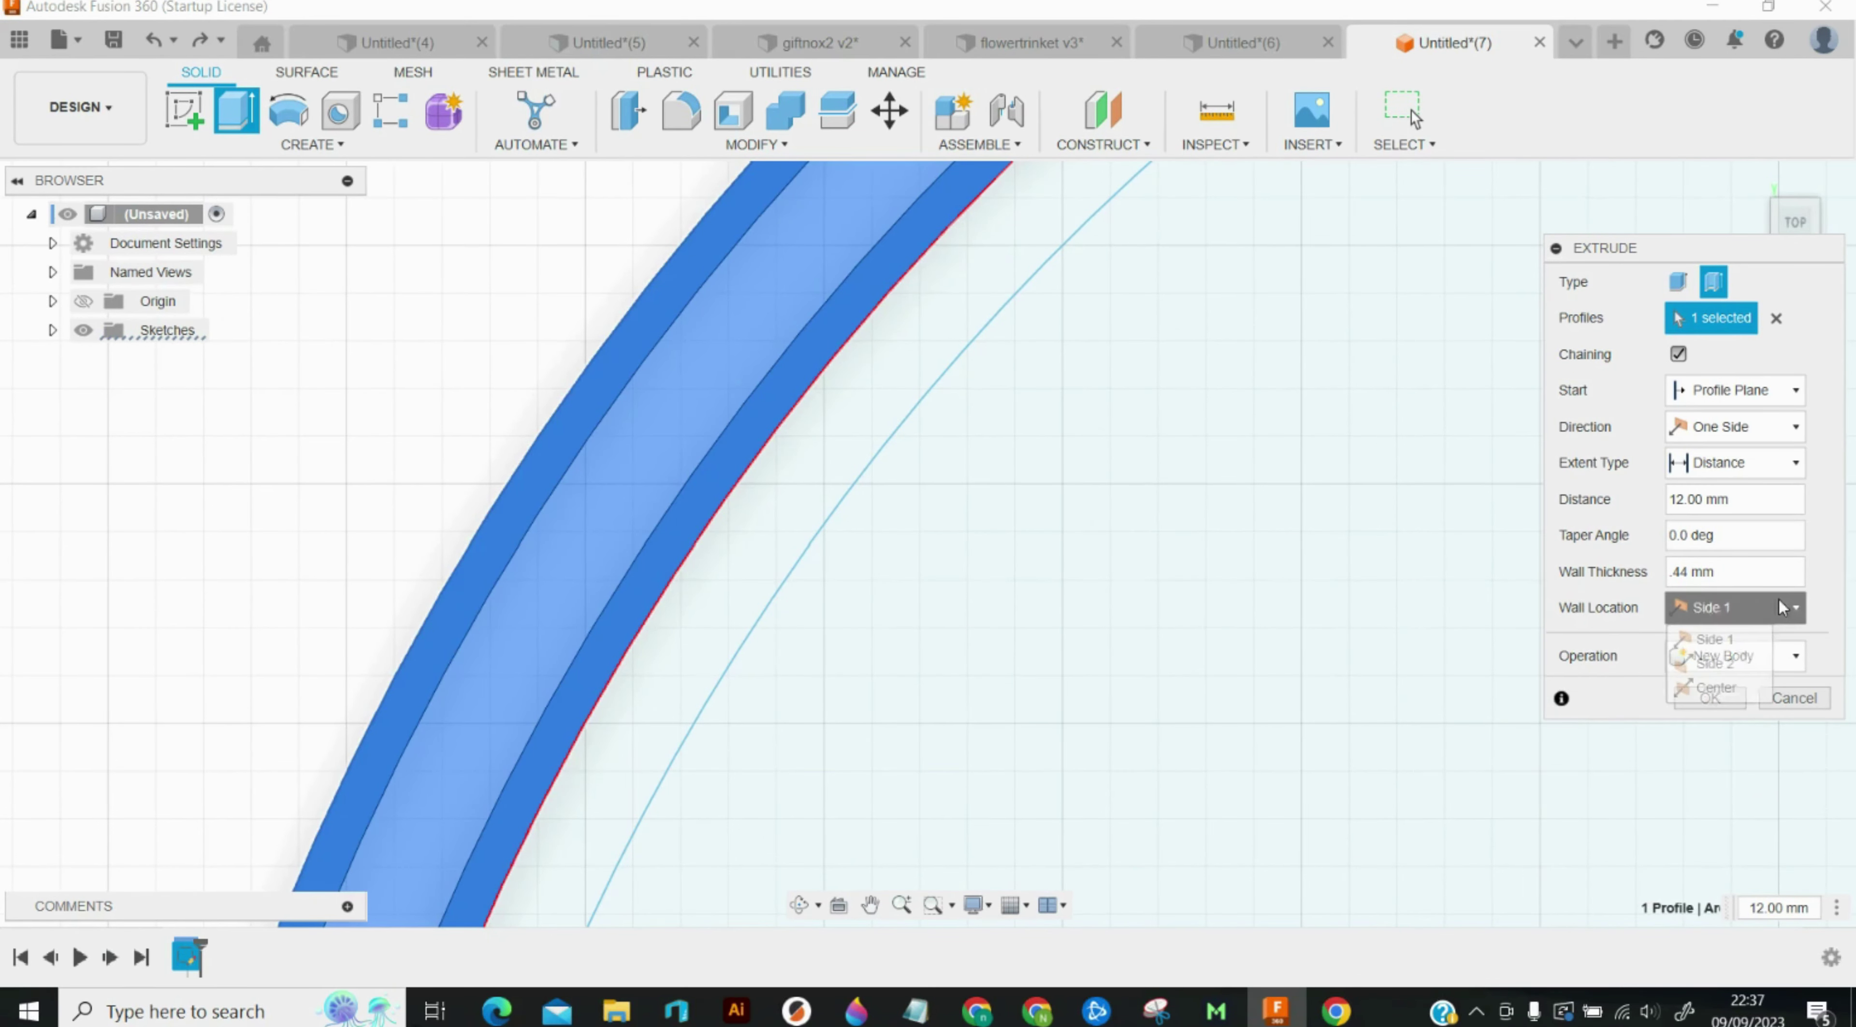
pyautogui.click(1737, 662)
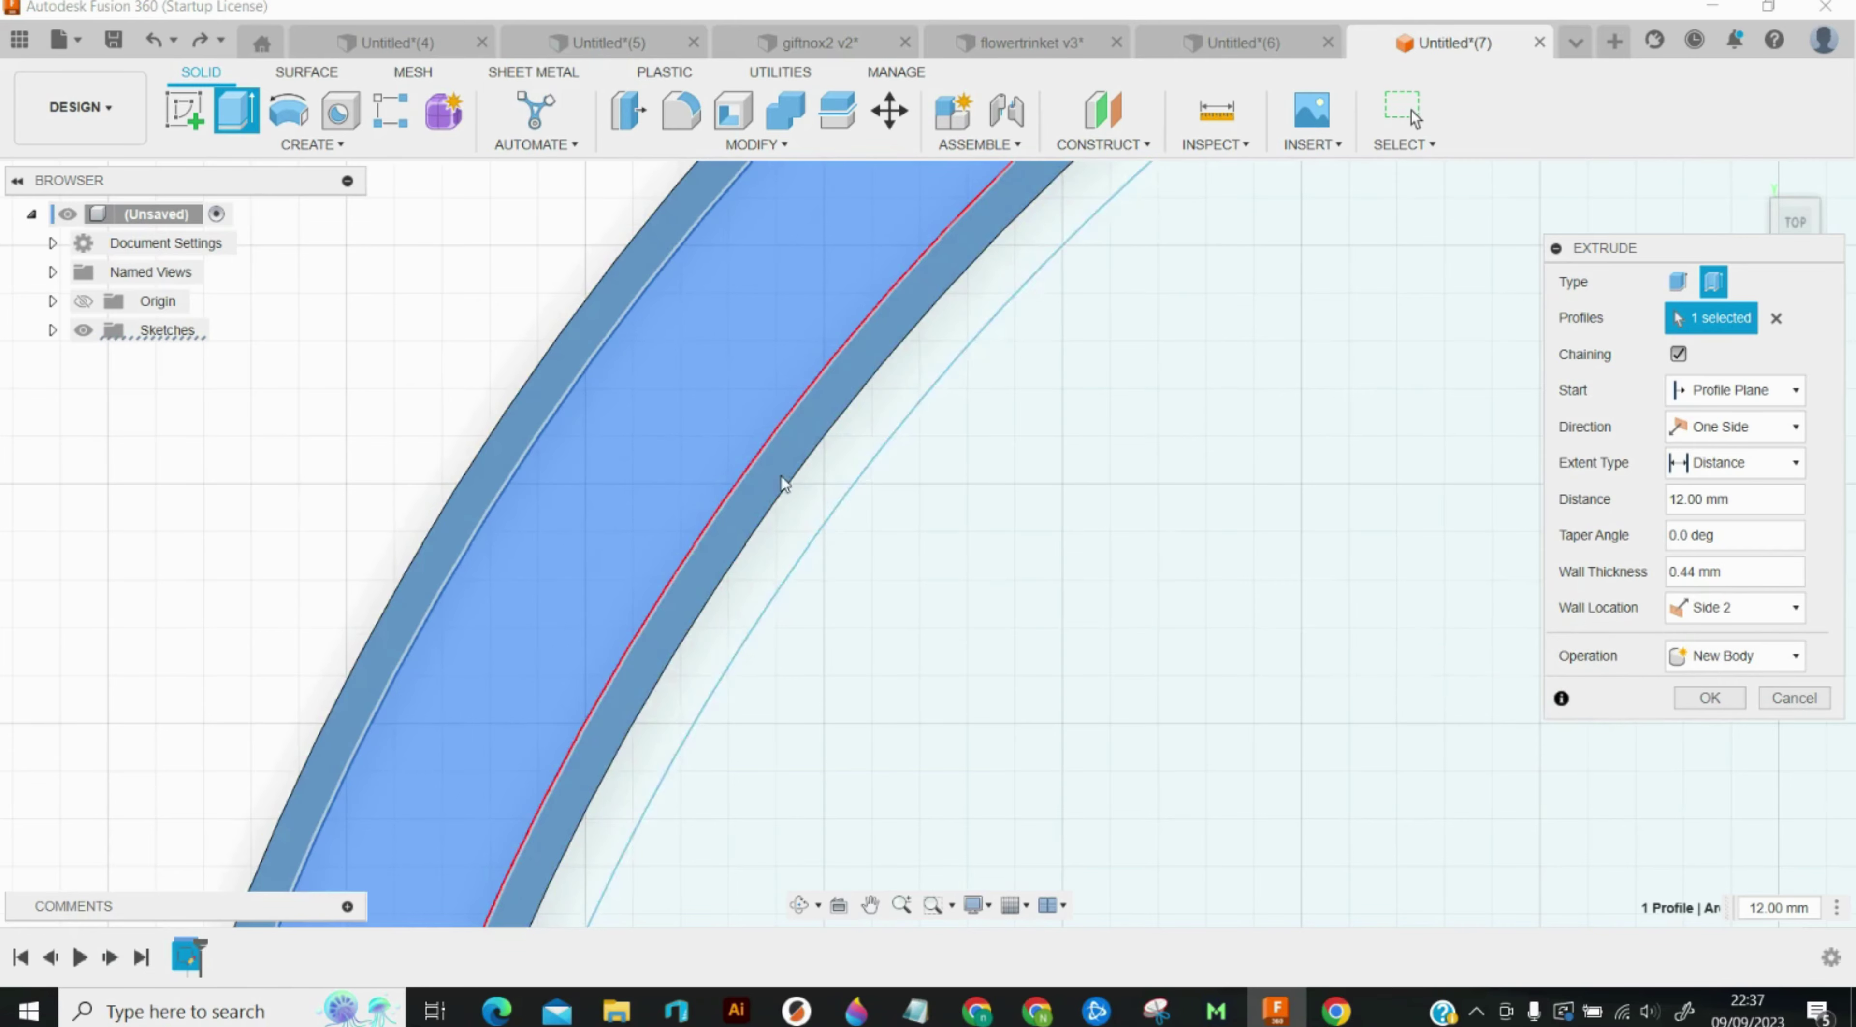
pyautogui.click(1729, 609)
pyautogui.click(1717, 688)
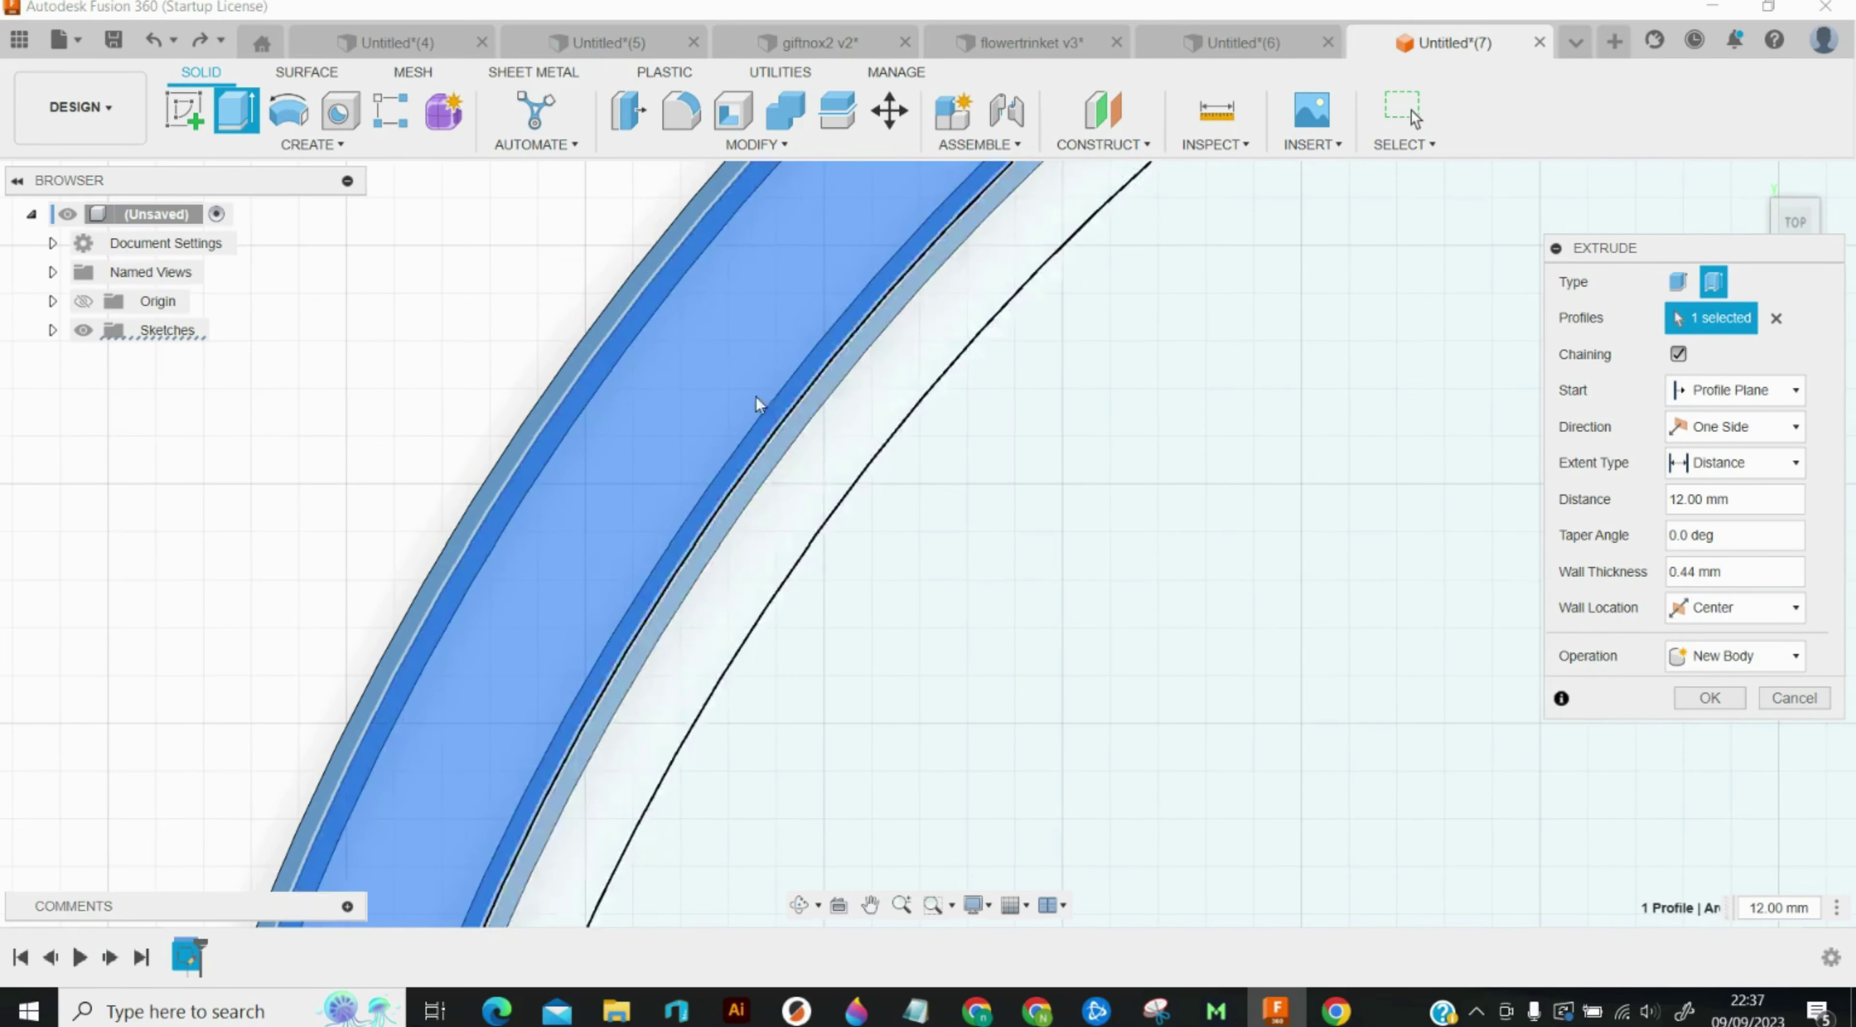
pyautogui.scroll(-10, 729, 455)
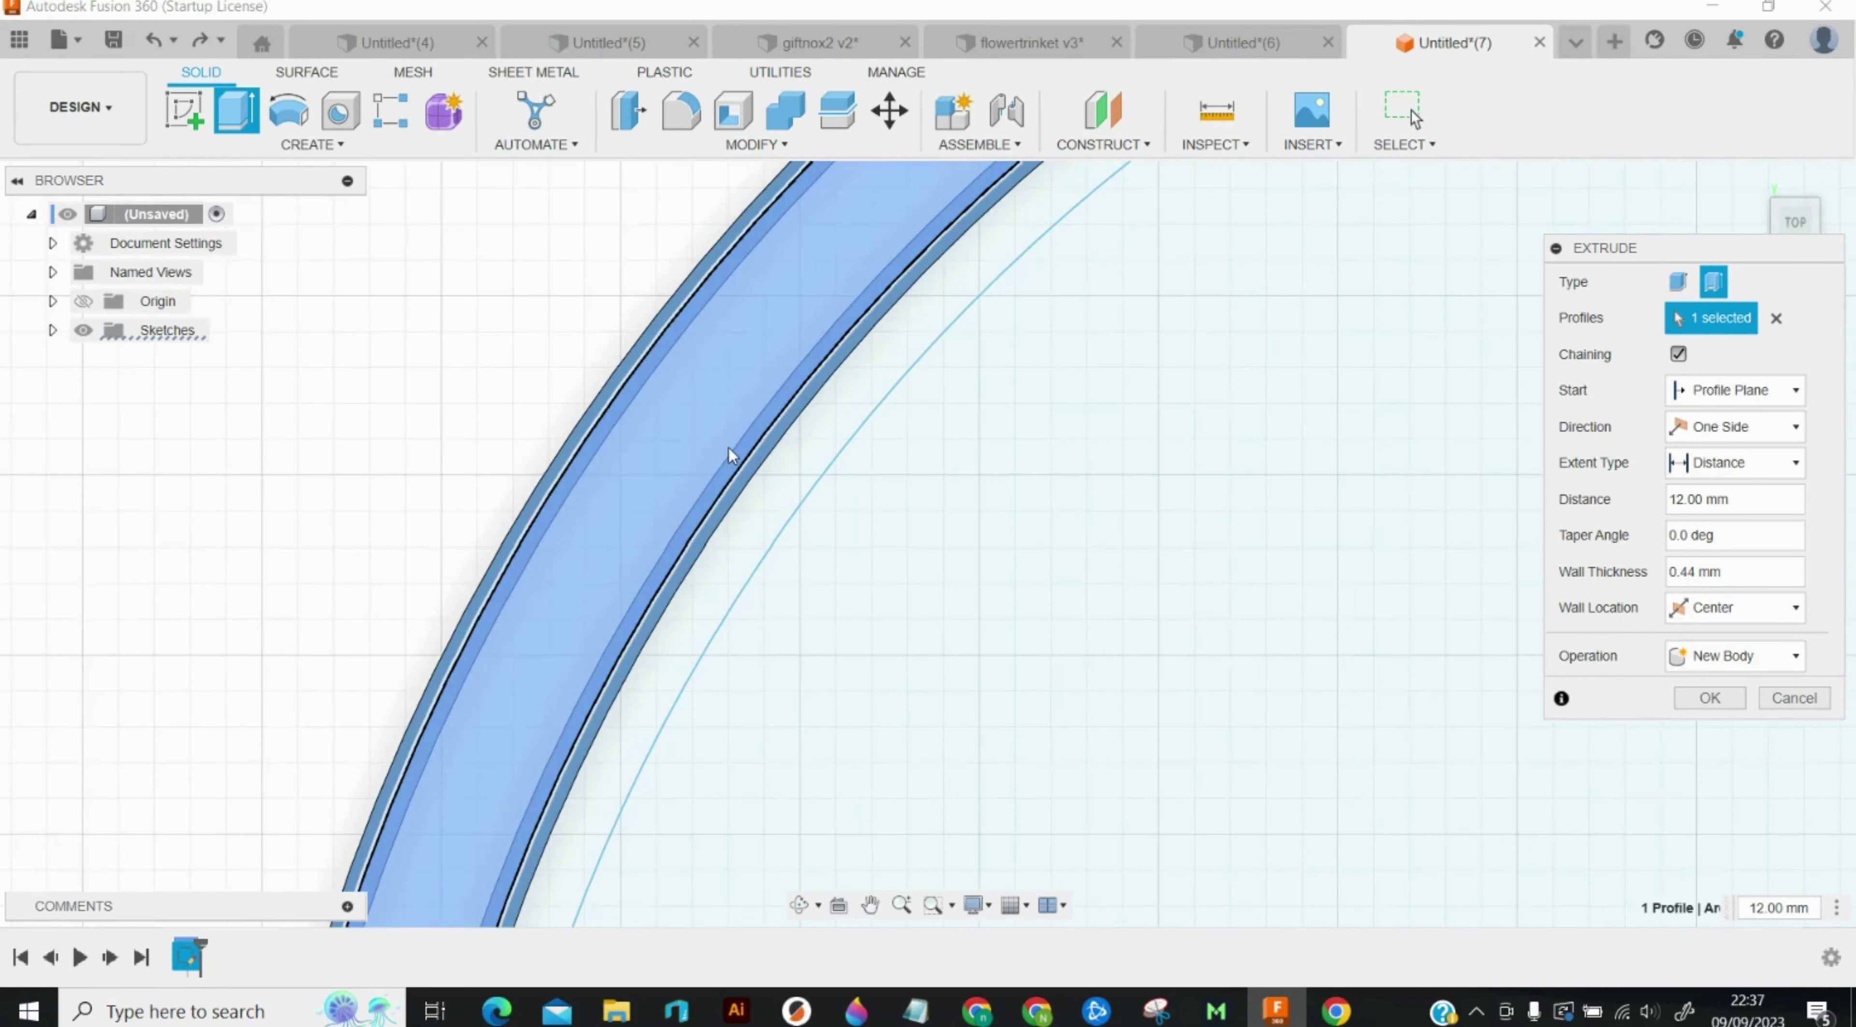
pyautogui.scroll(10, 735, 439)
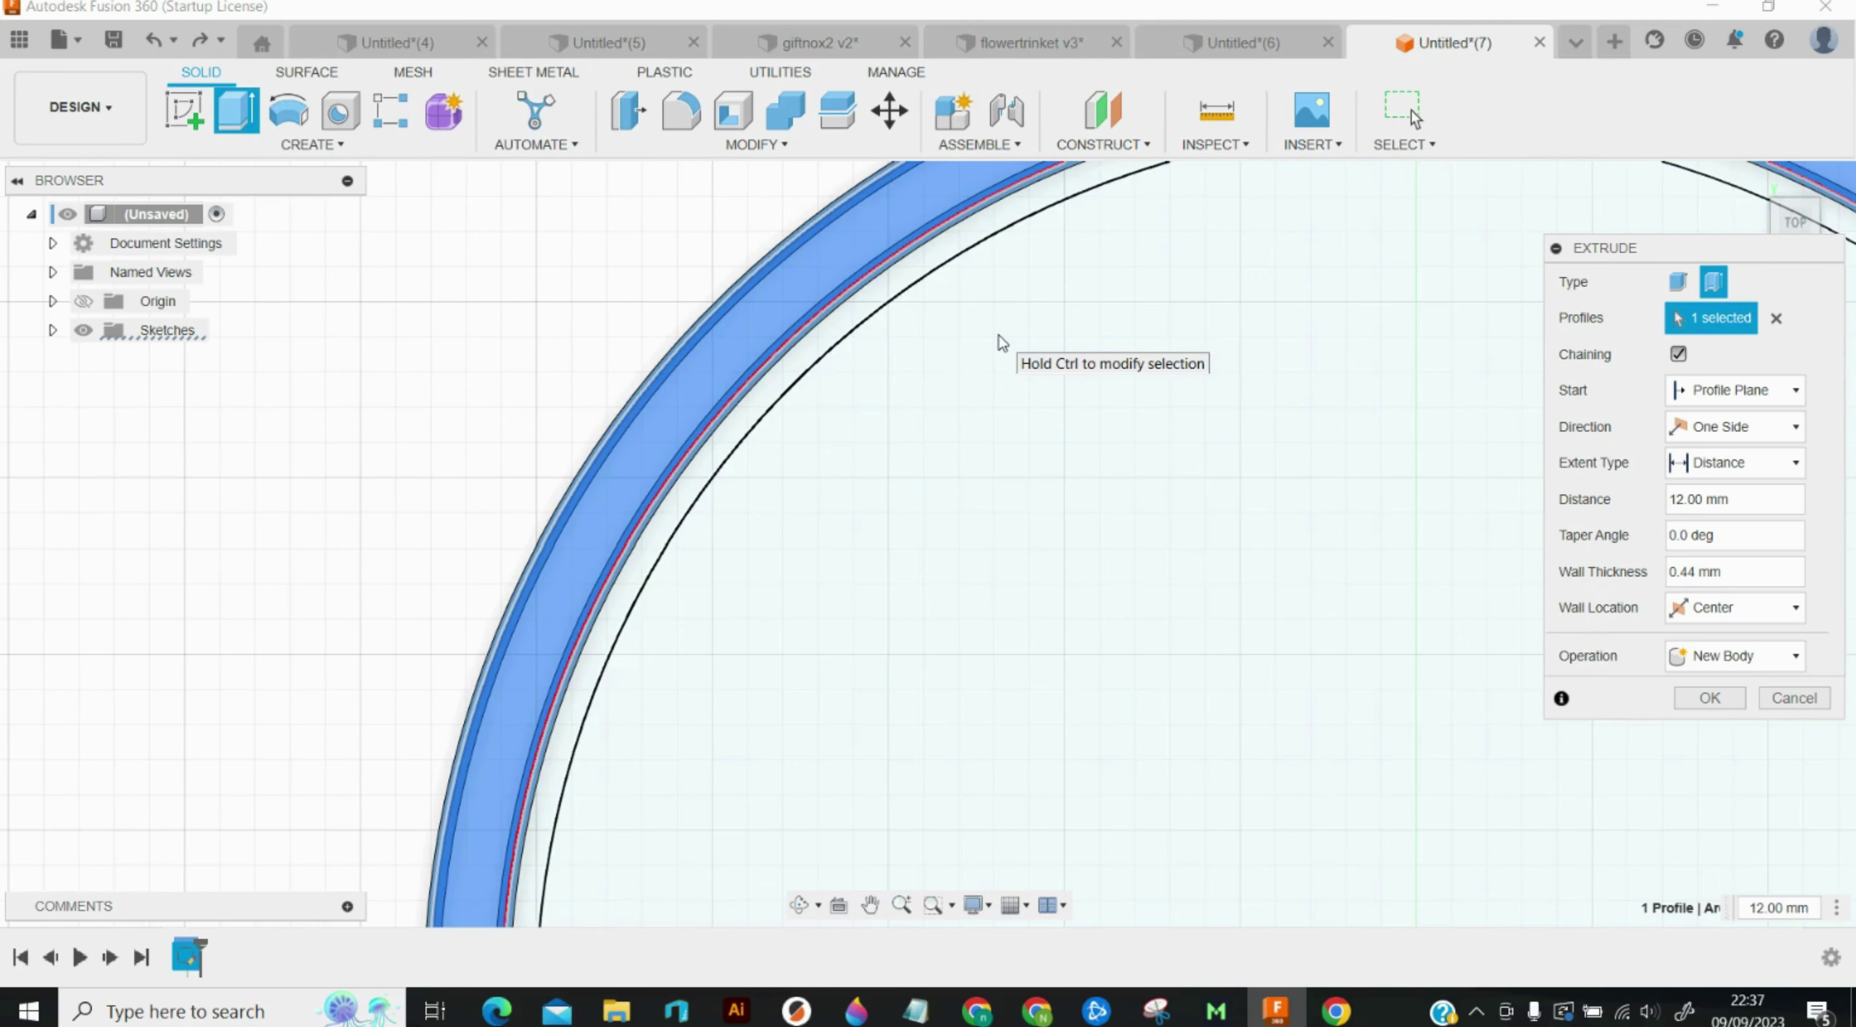
pyautogui.press('Escape')
pyautogui.scroll(-5, 720, 360)
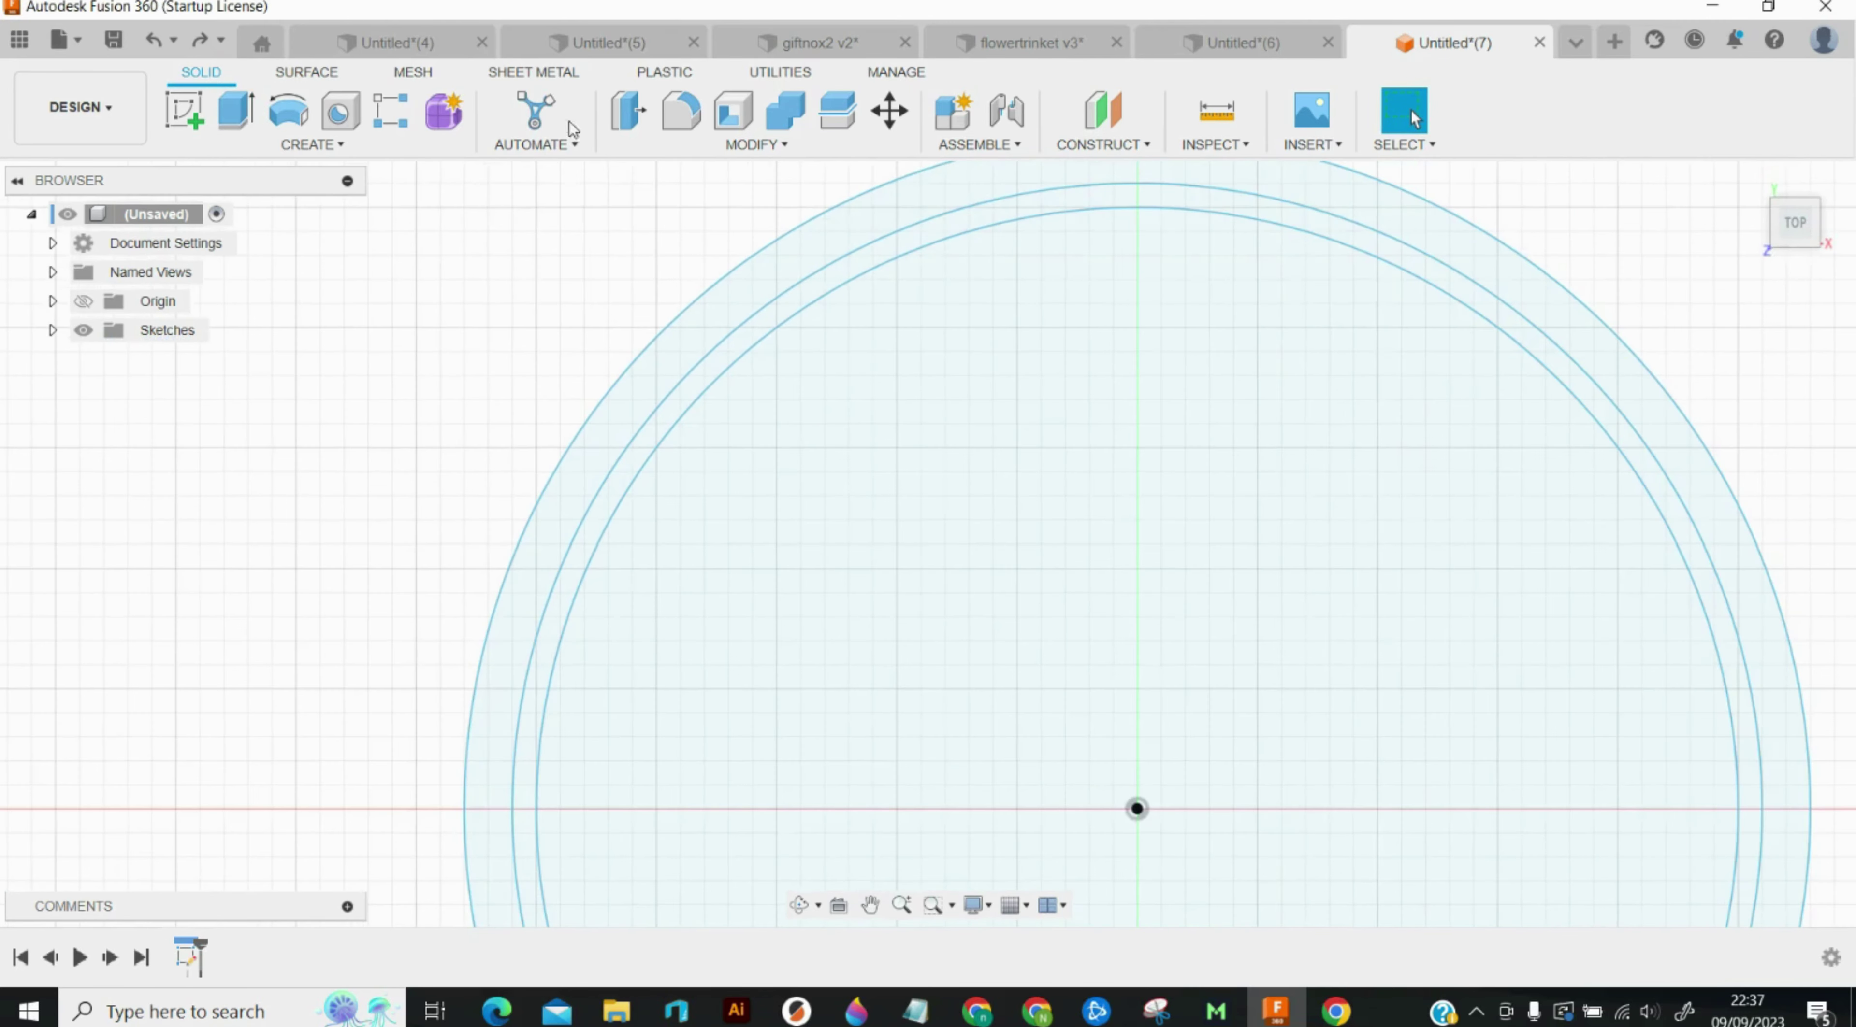
pyautogui.click(258, 114)
pyautogui.scroll(4, 447, 261)
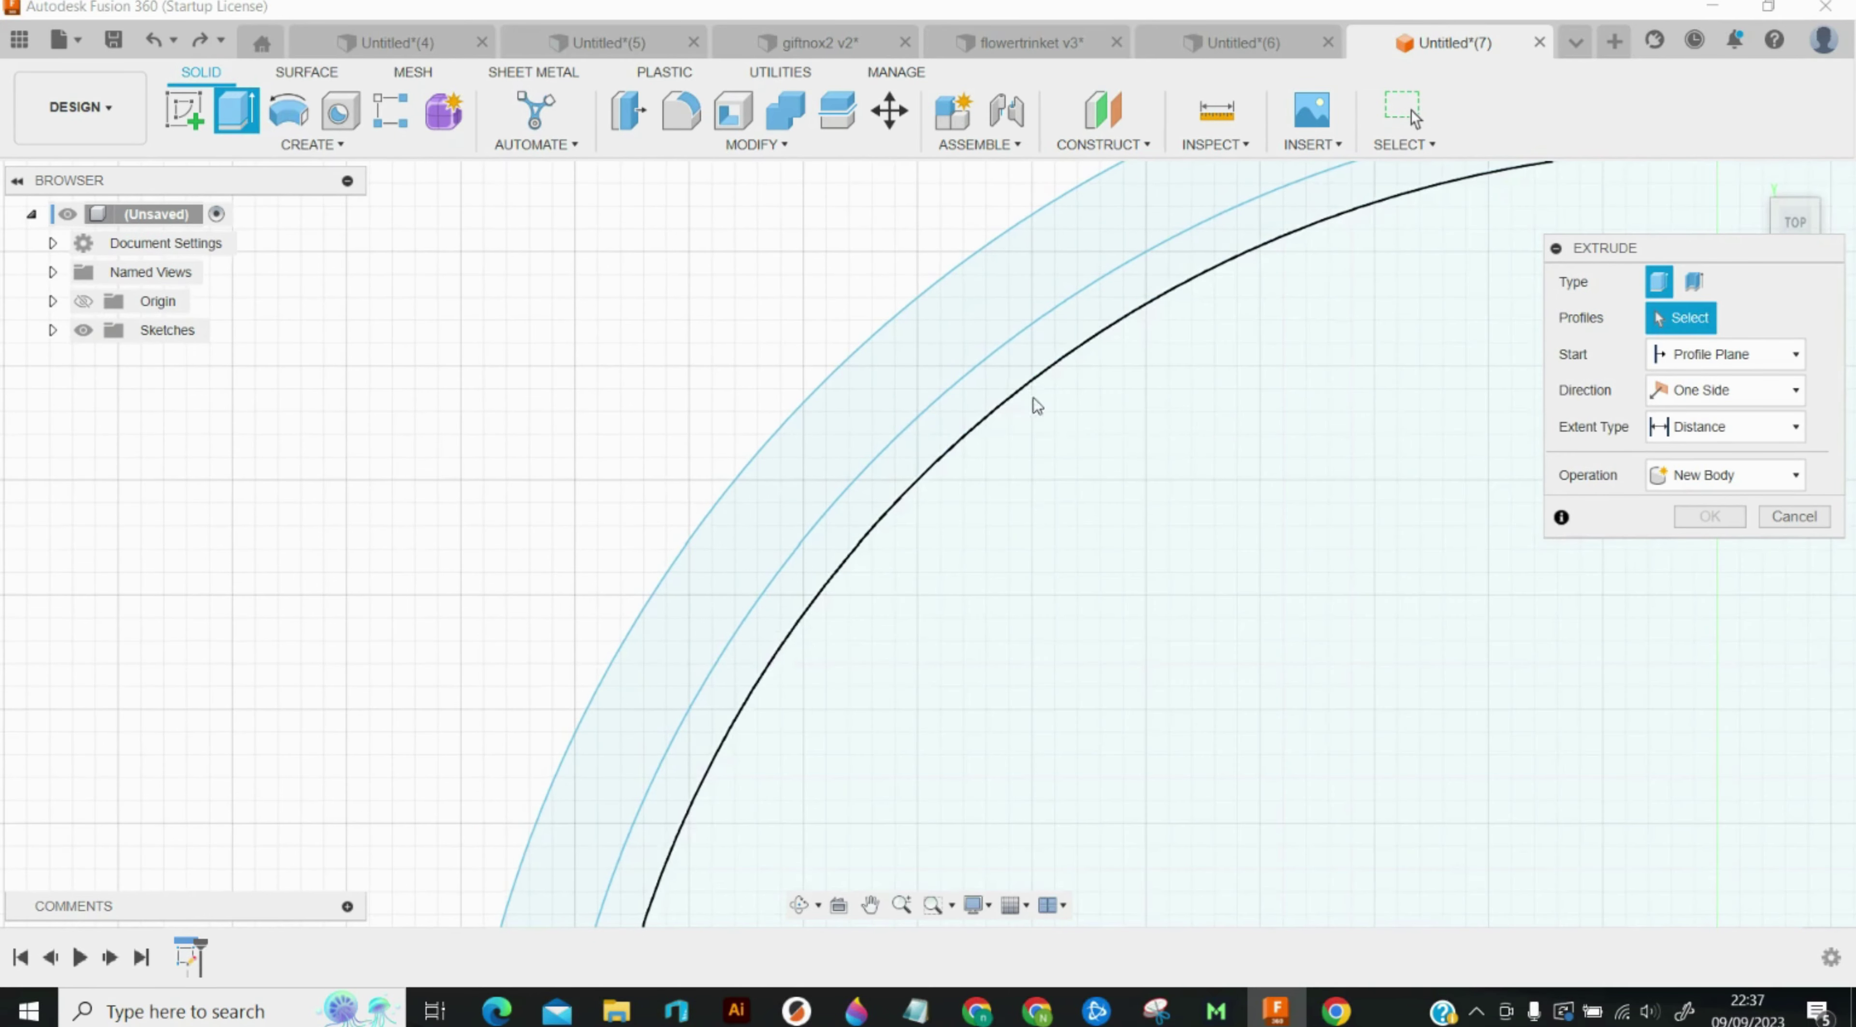
pyautogui.click(979, 342)
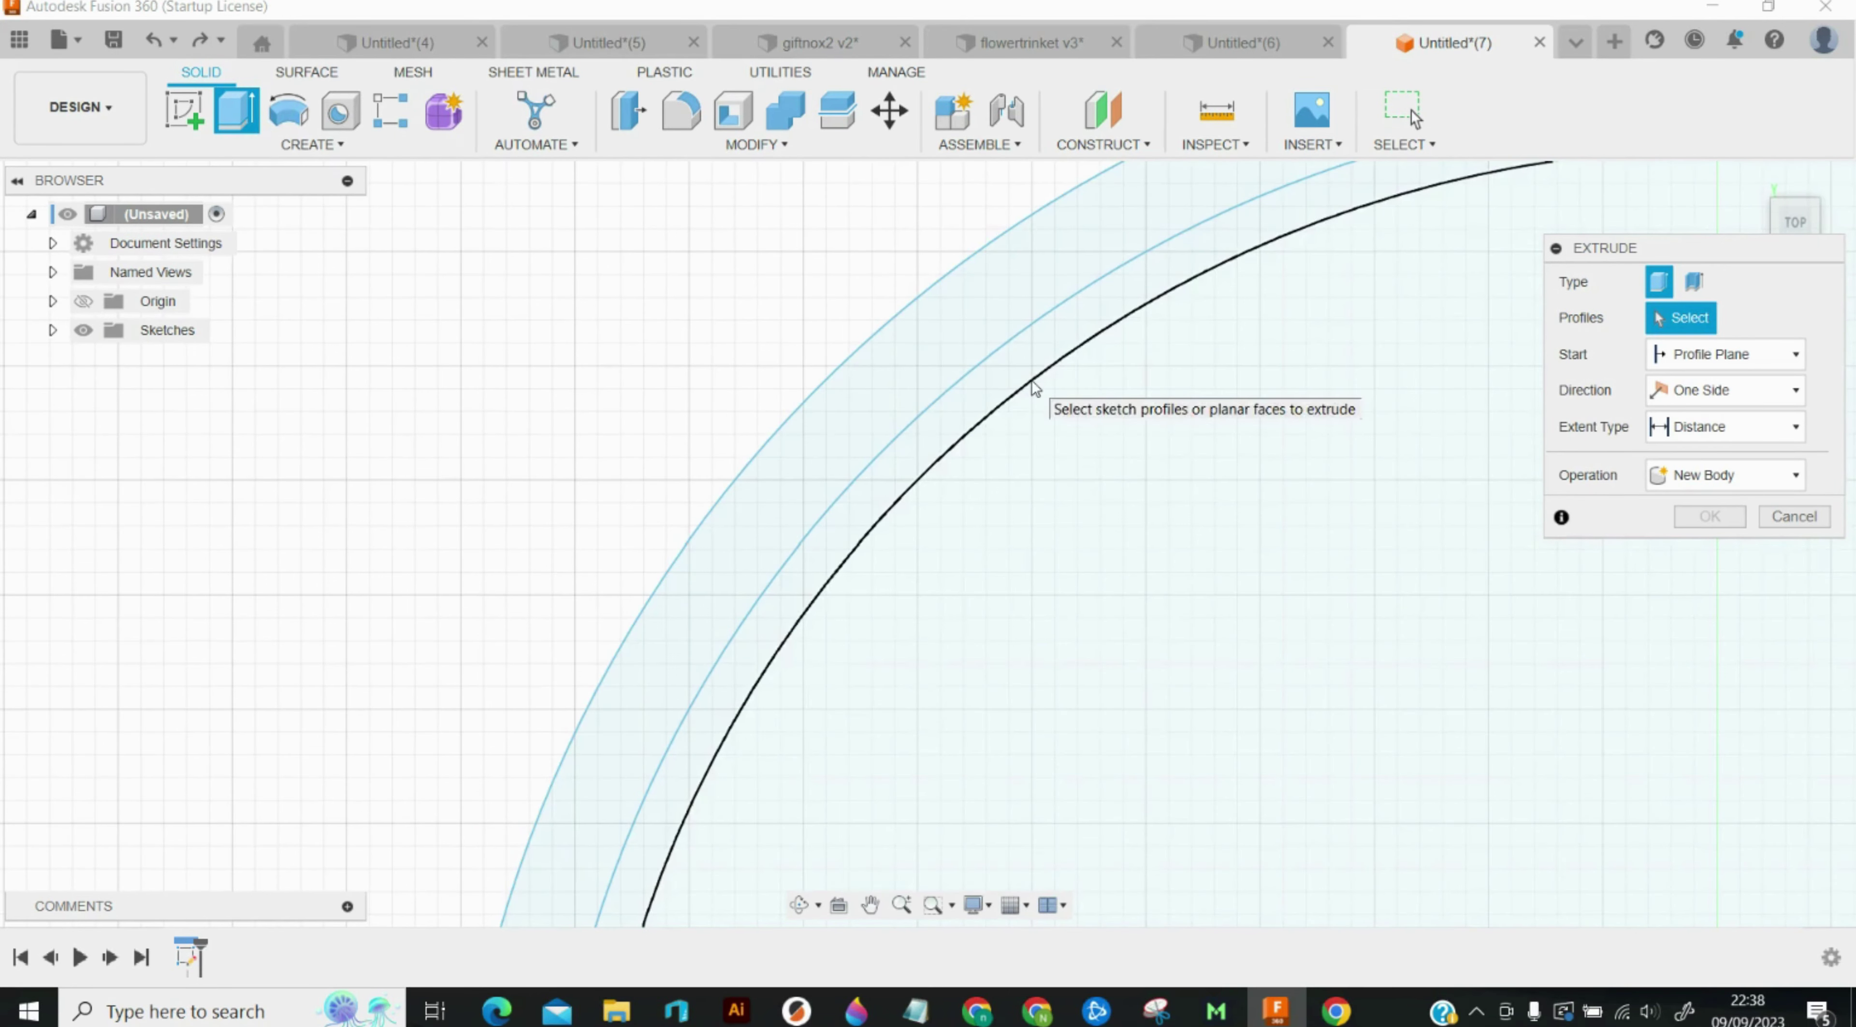
pyautogui.click(1035, 387)
pyautogui.press('Escape')
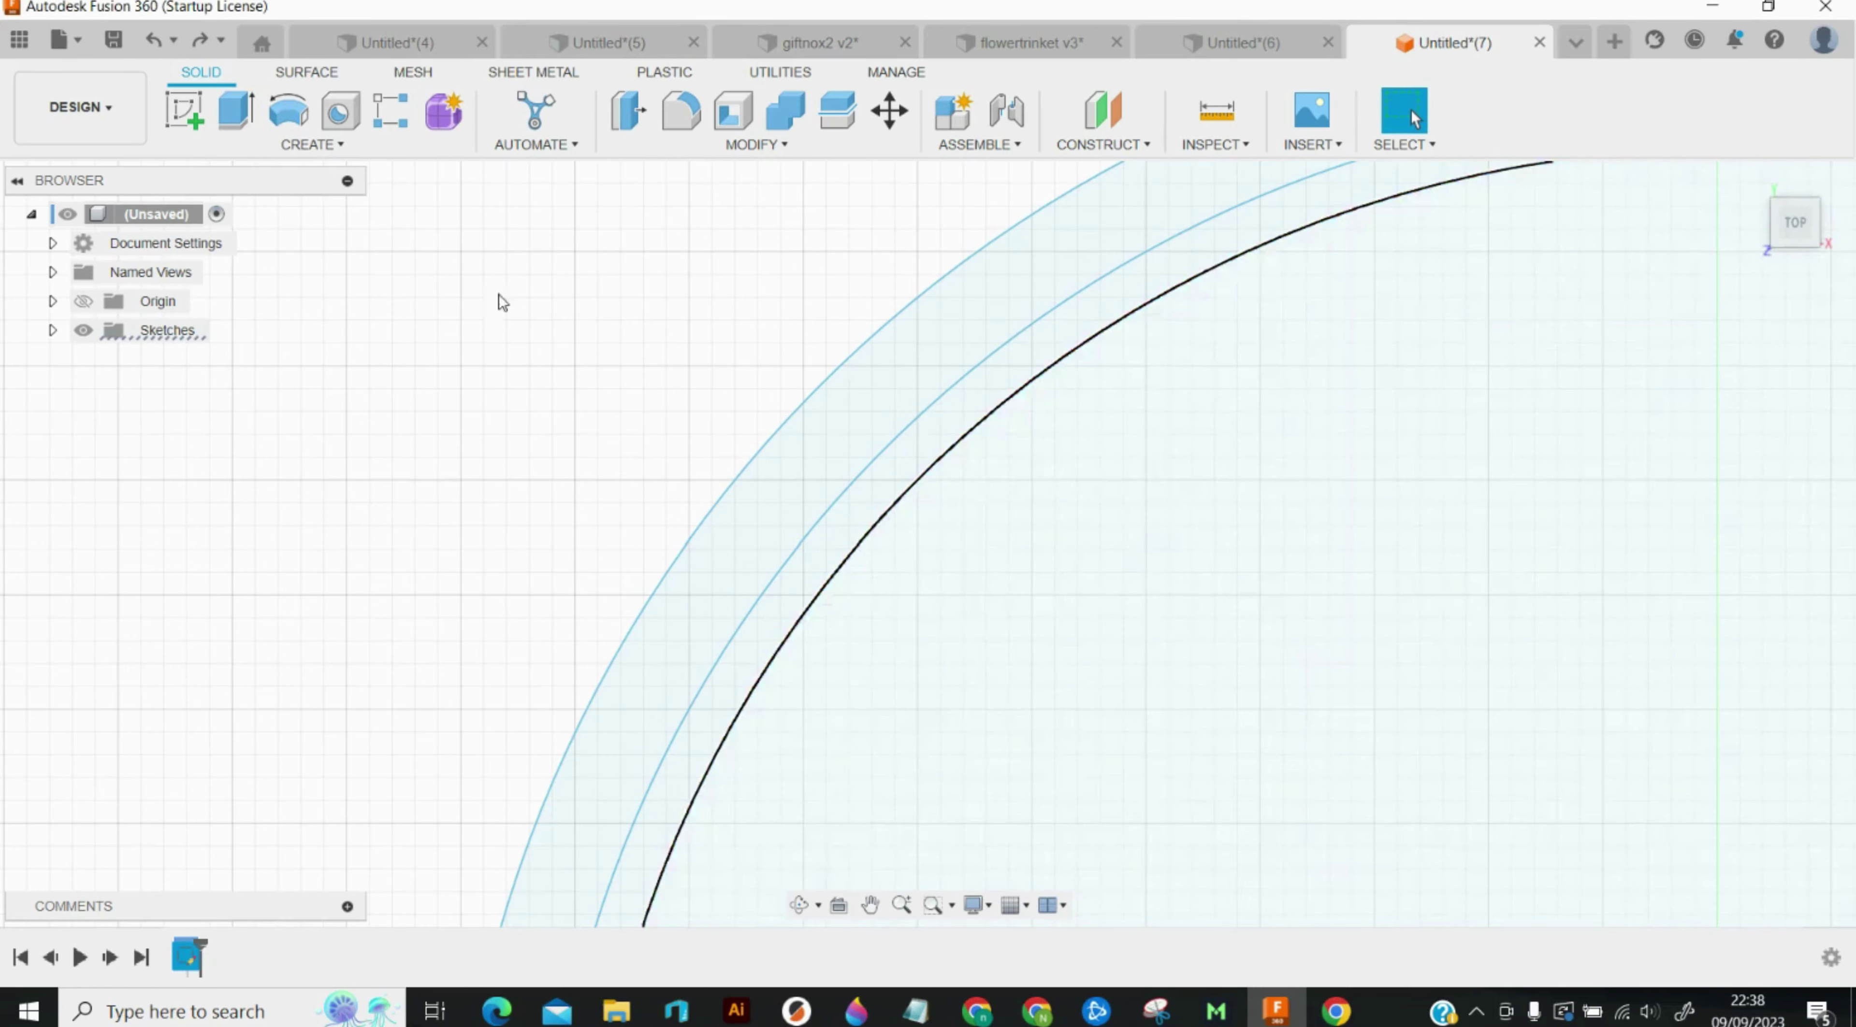
pyautogui.press('e')
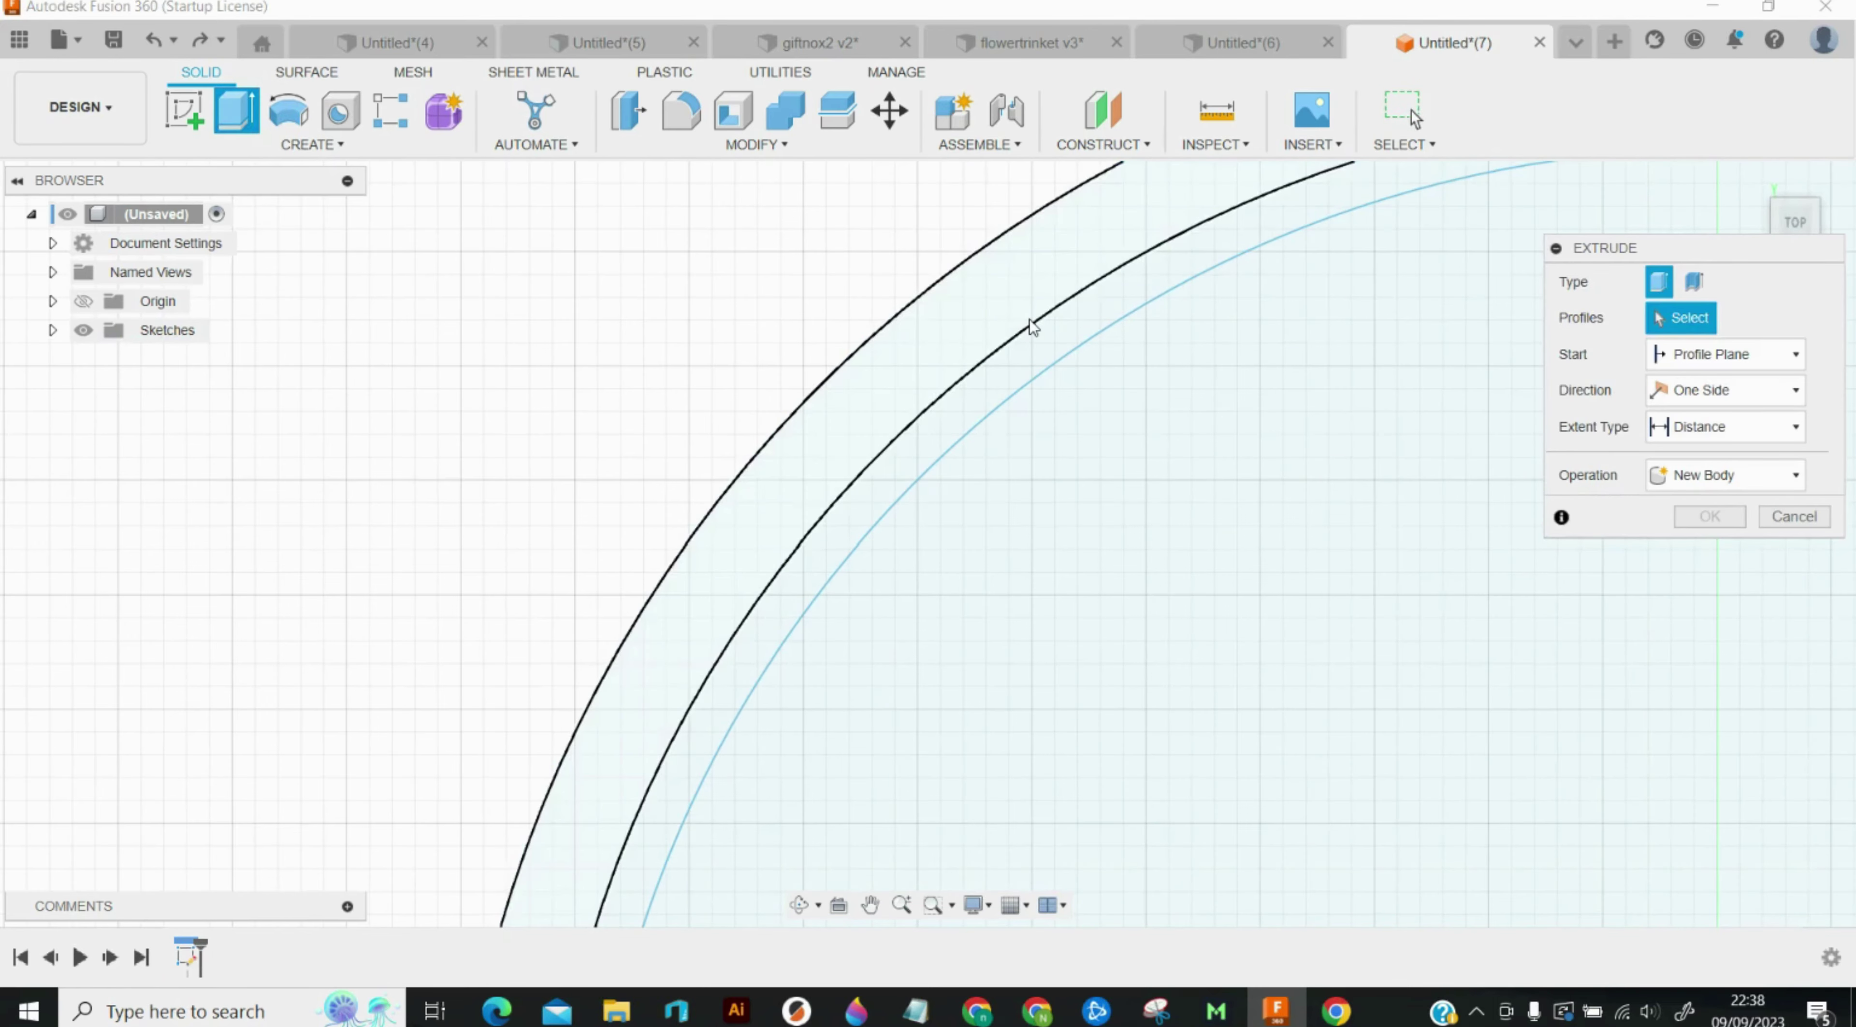
pyautogui.click(966, 331)
pyautogui.press('Escape')
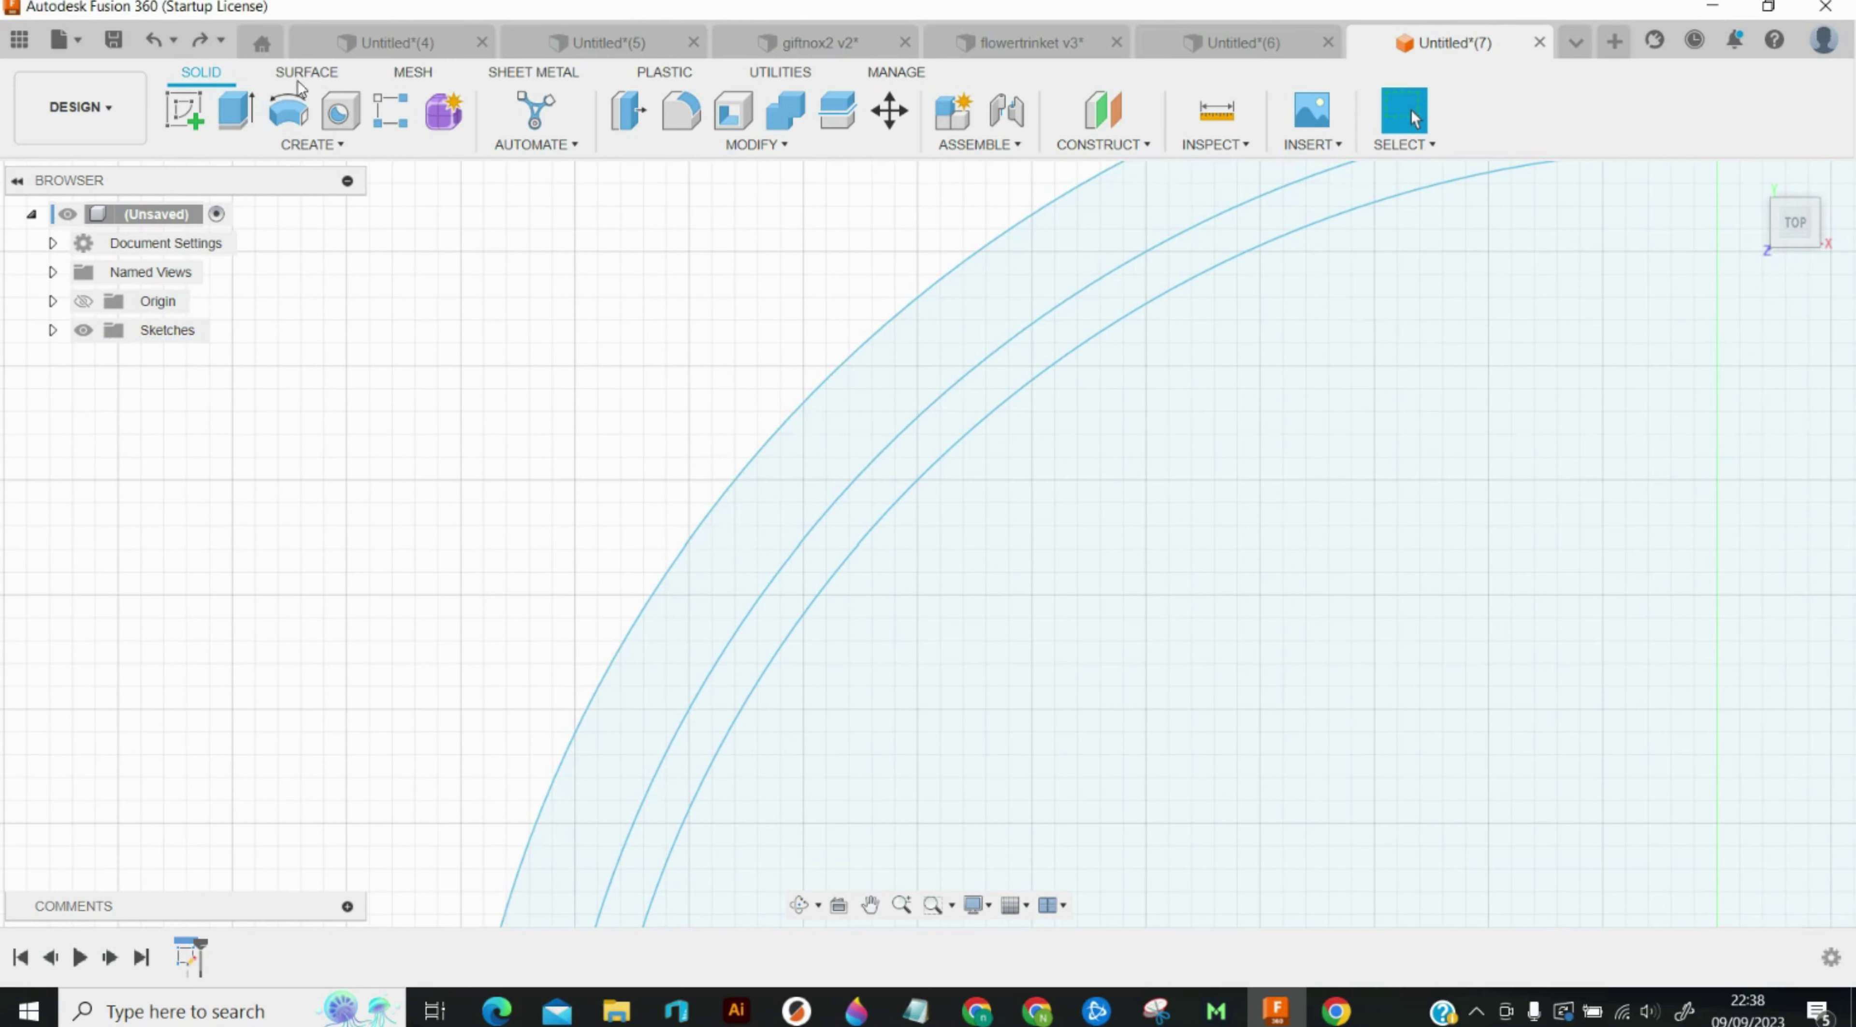
# Step: Extrude the innermost circle 12 mm as a new surface body
pyautogui.click(299, 72)
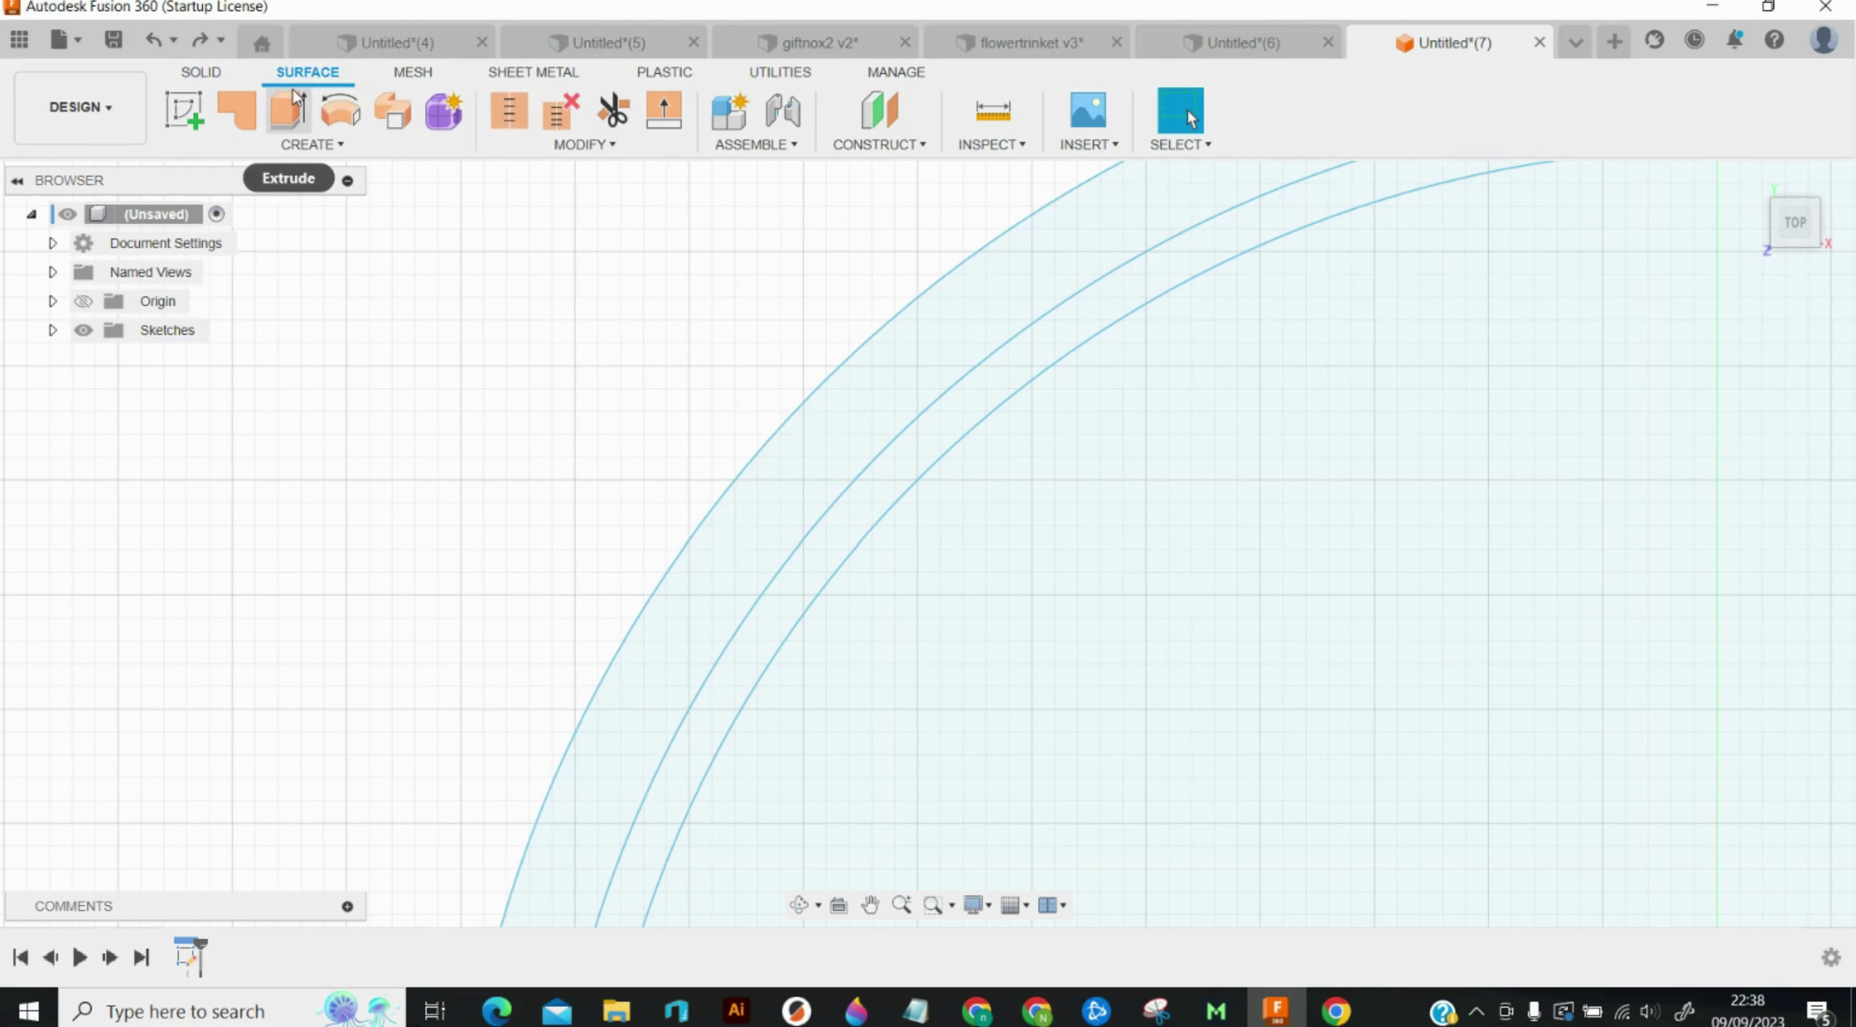
pyautogui.click(289, 117)
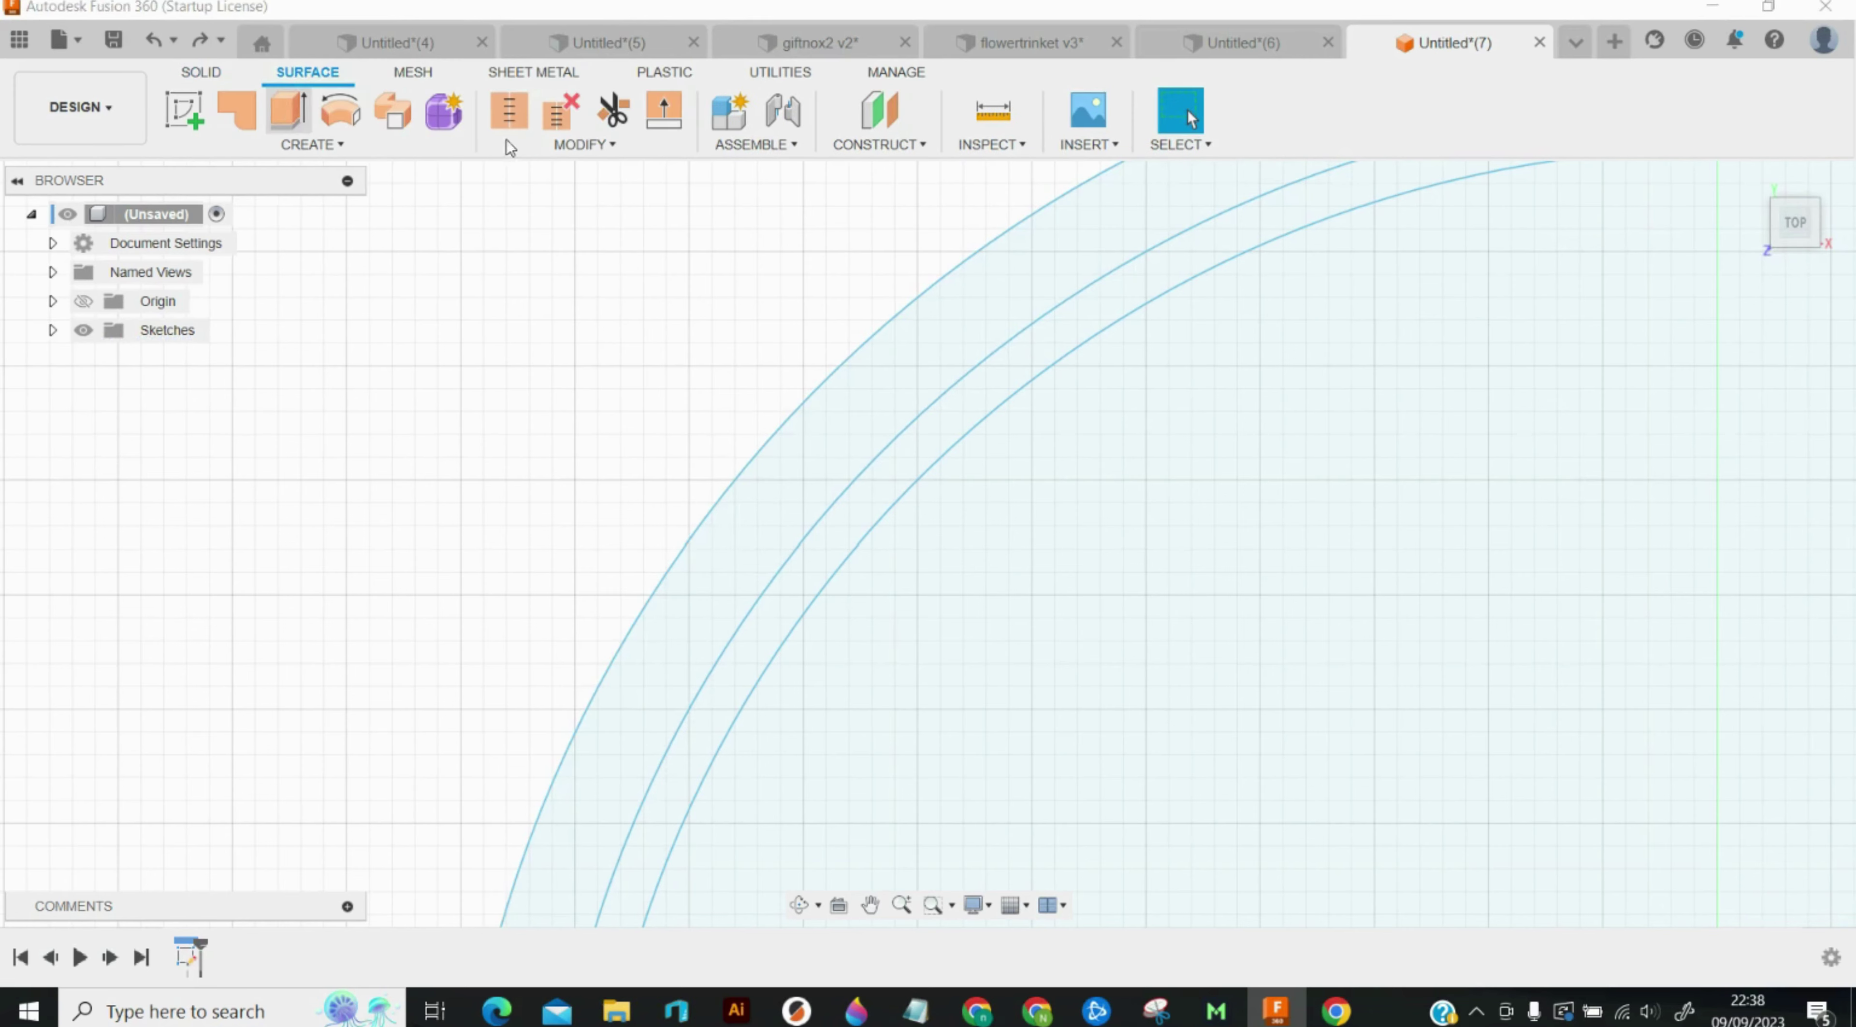
pyautogui.click(1008, 405)
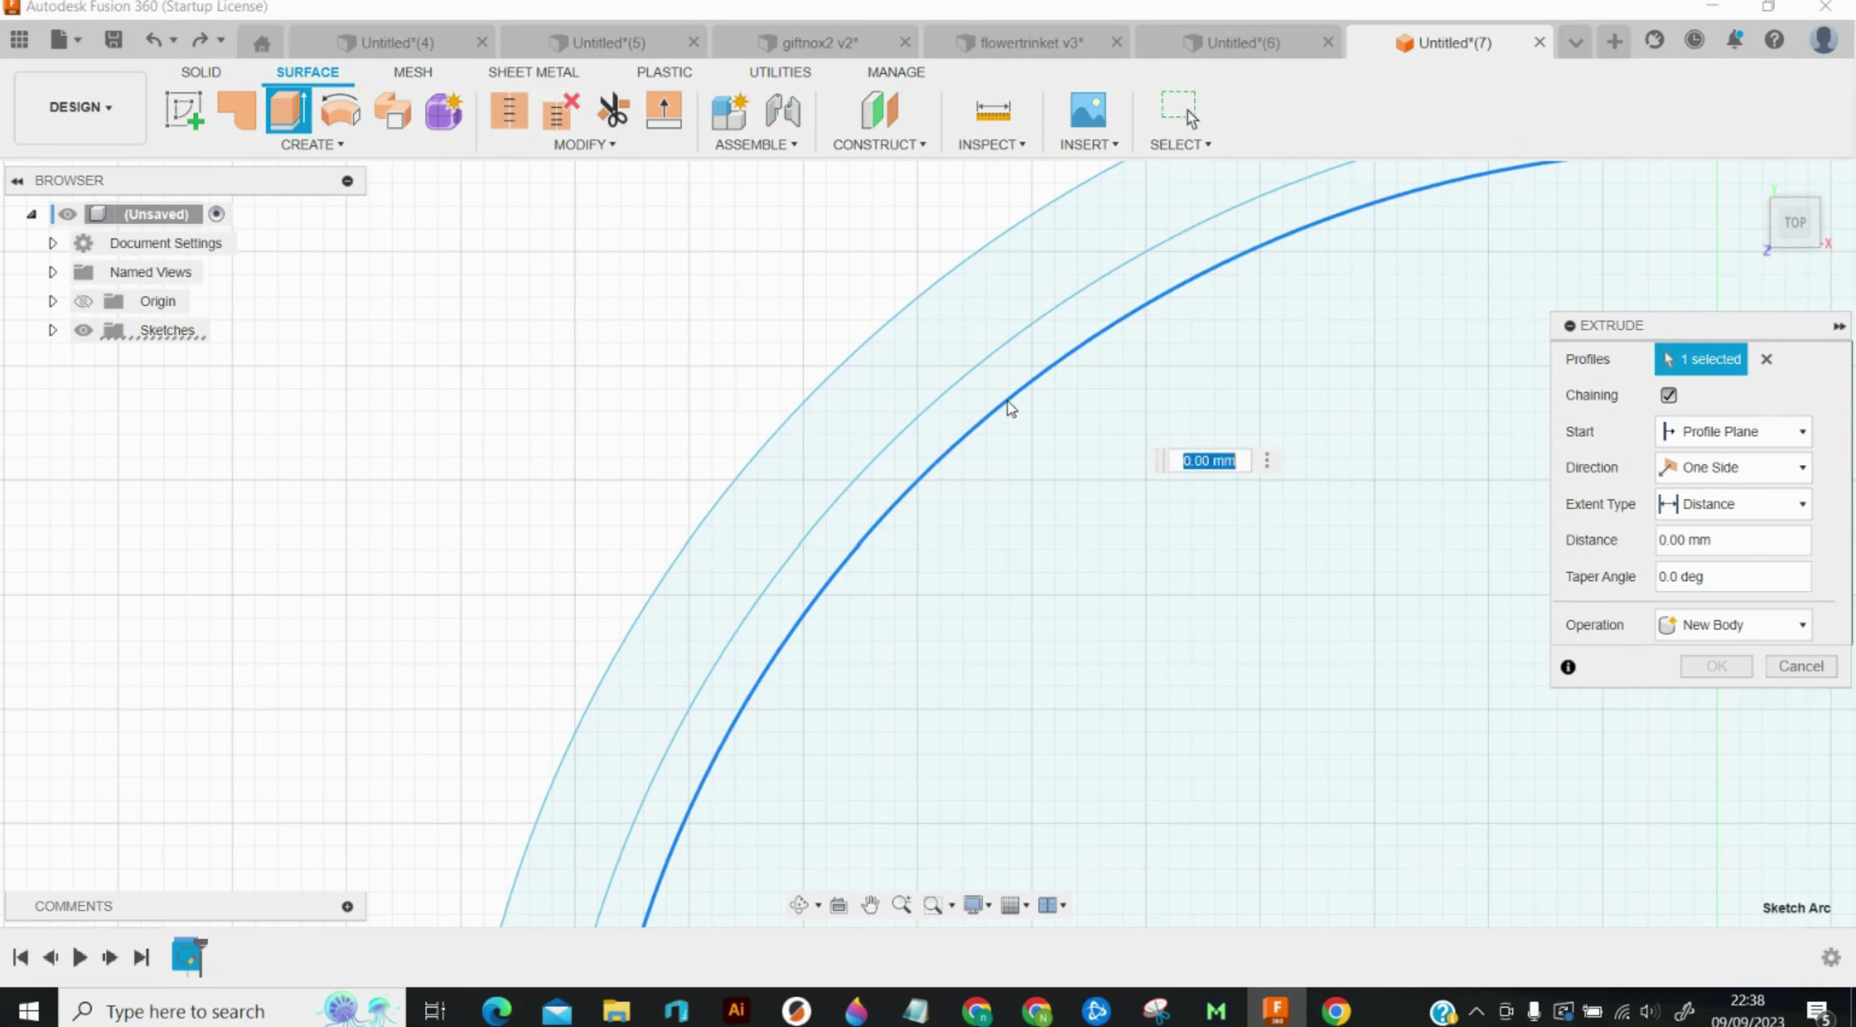
pyautogui.click(1665, 540)
pyautogui.write('12')
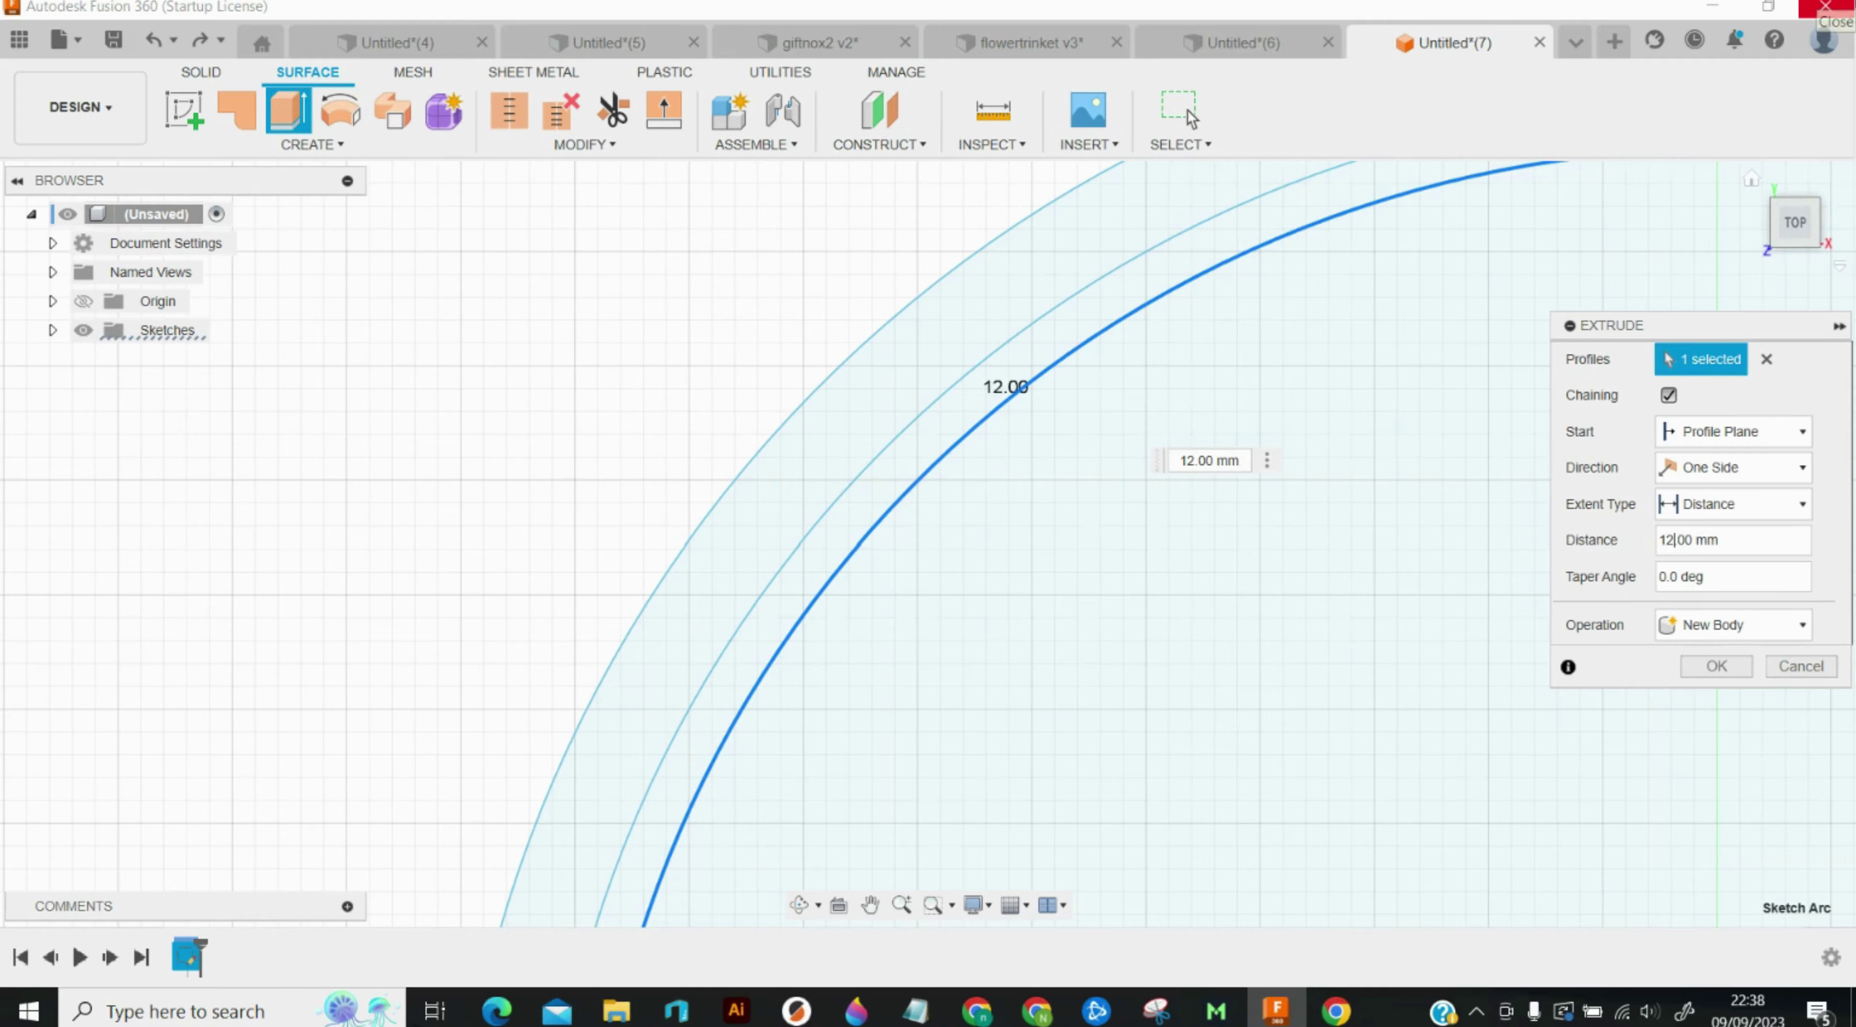
pyautogui.press('Return')
# Step: Inspect the extruded circular surface from an angle, dismiss the pop-up advertisement and return to the top view
pyautogui.scroll(-6, 1347, 605)
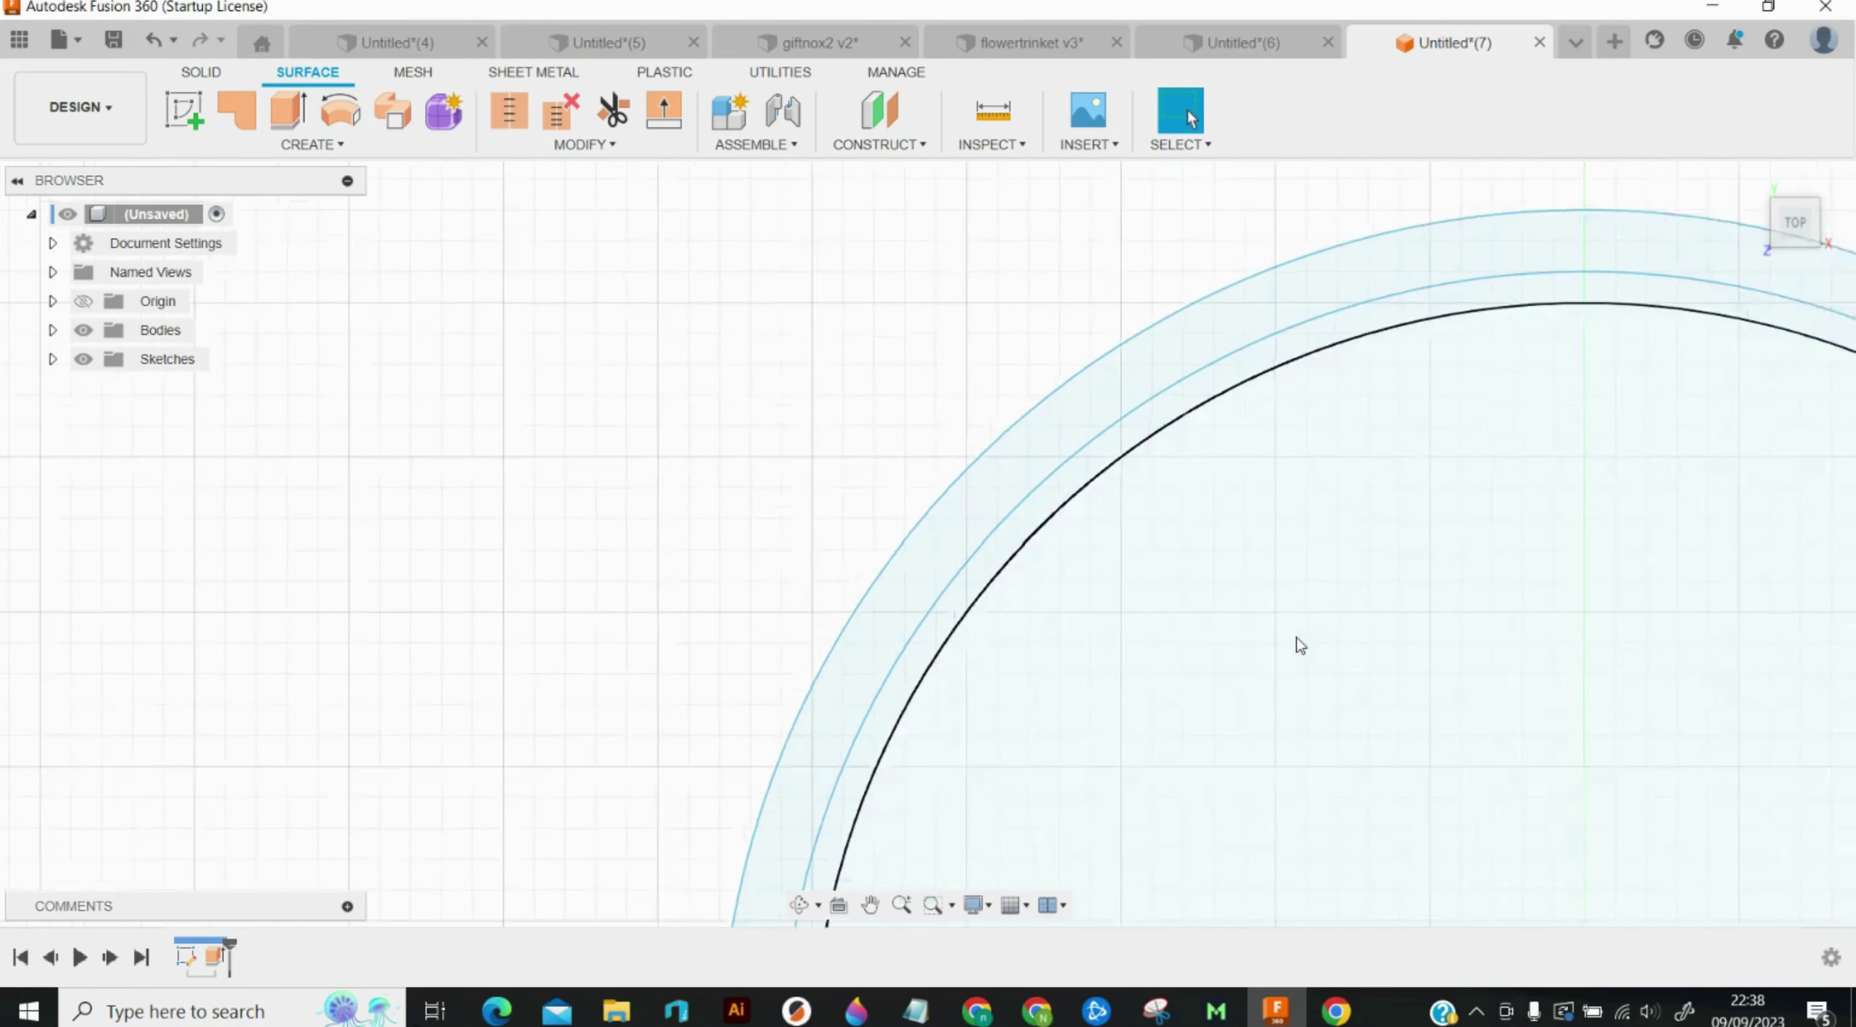
pyautogui.click(875, 908)
pyautogui.moveTo(1230, 695); pyautogui.dragTo(861, 294)
pyautogui.click(799, 905)
pyautogui.moveTo(821, 857); pyautogui.dragTo(944, 617)
pyautogui.press('Escape')
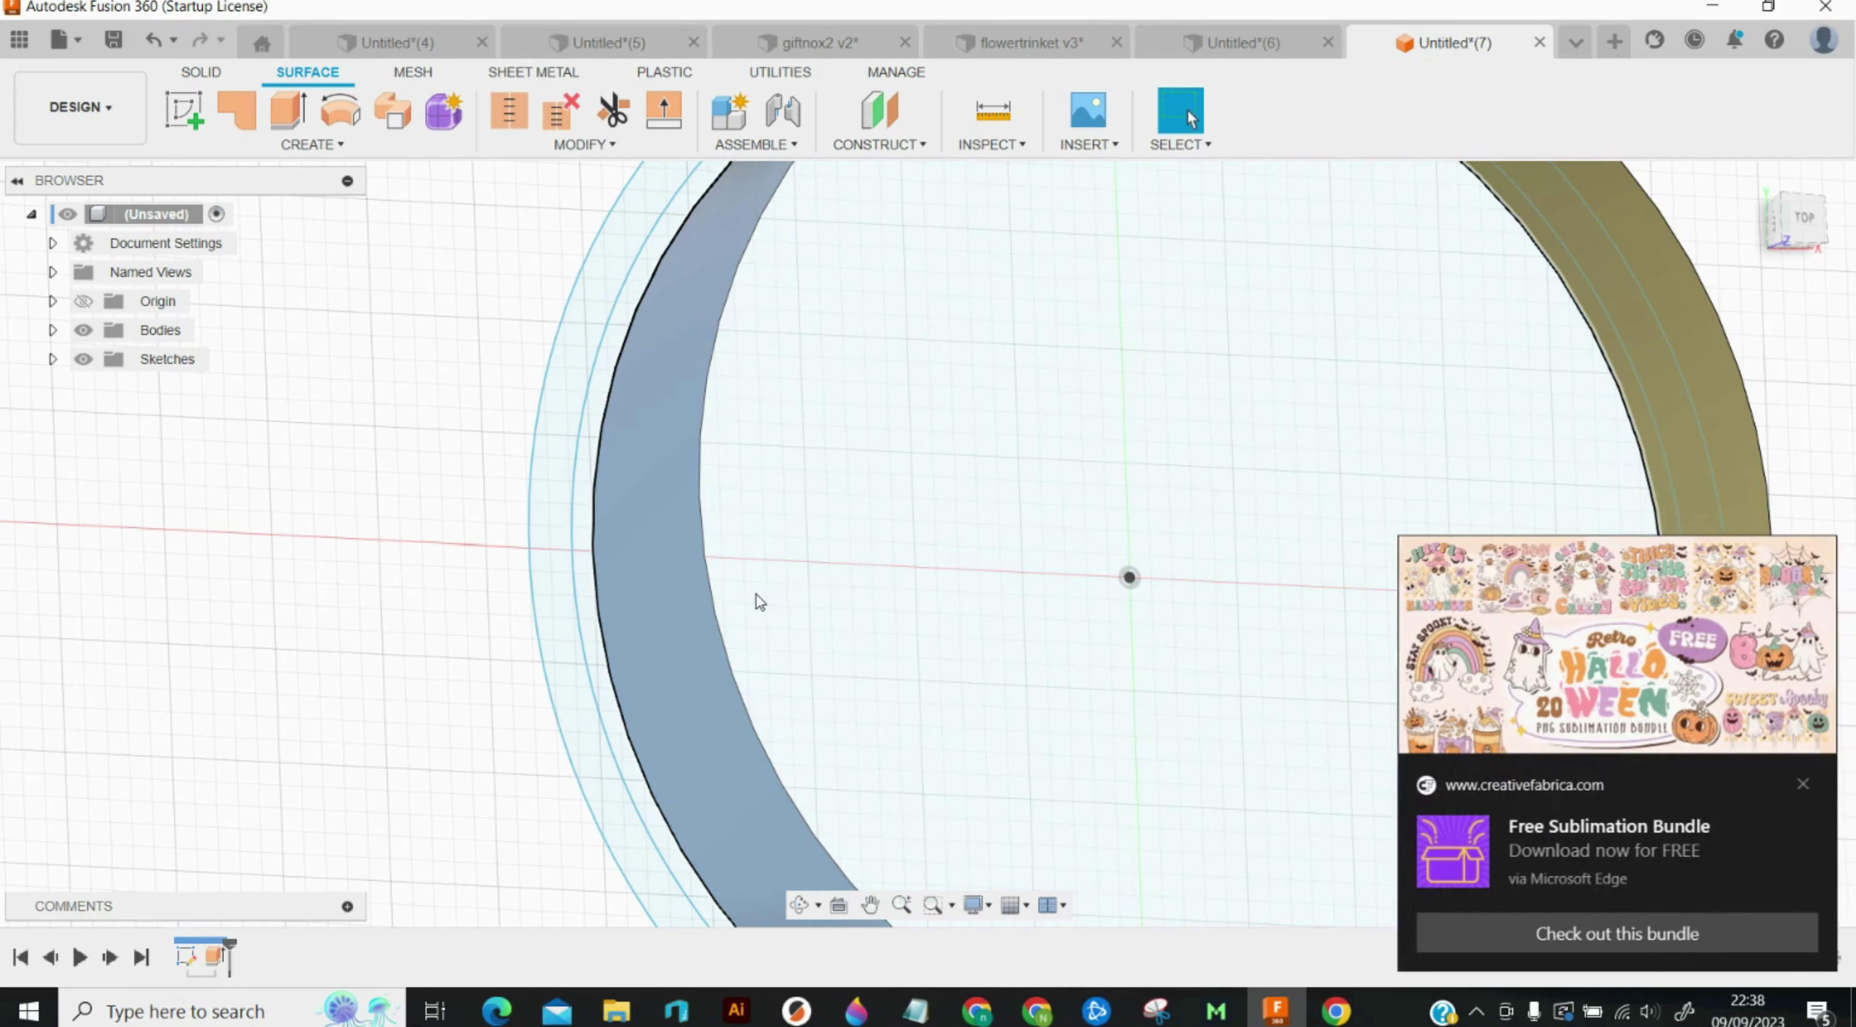
pyautogui.click(1803, 785)
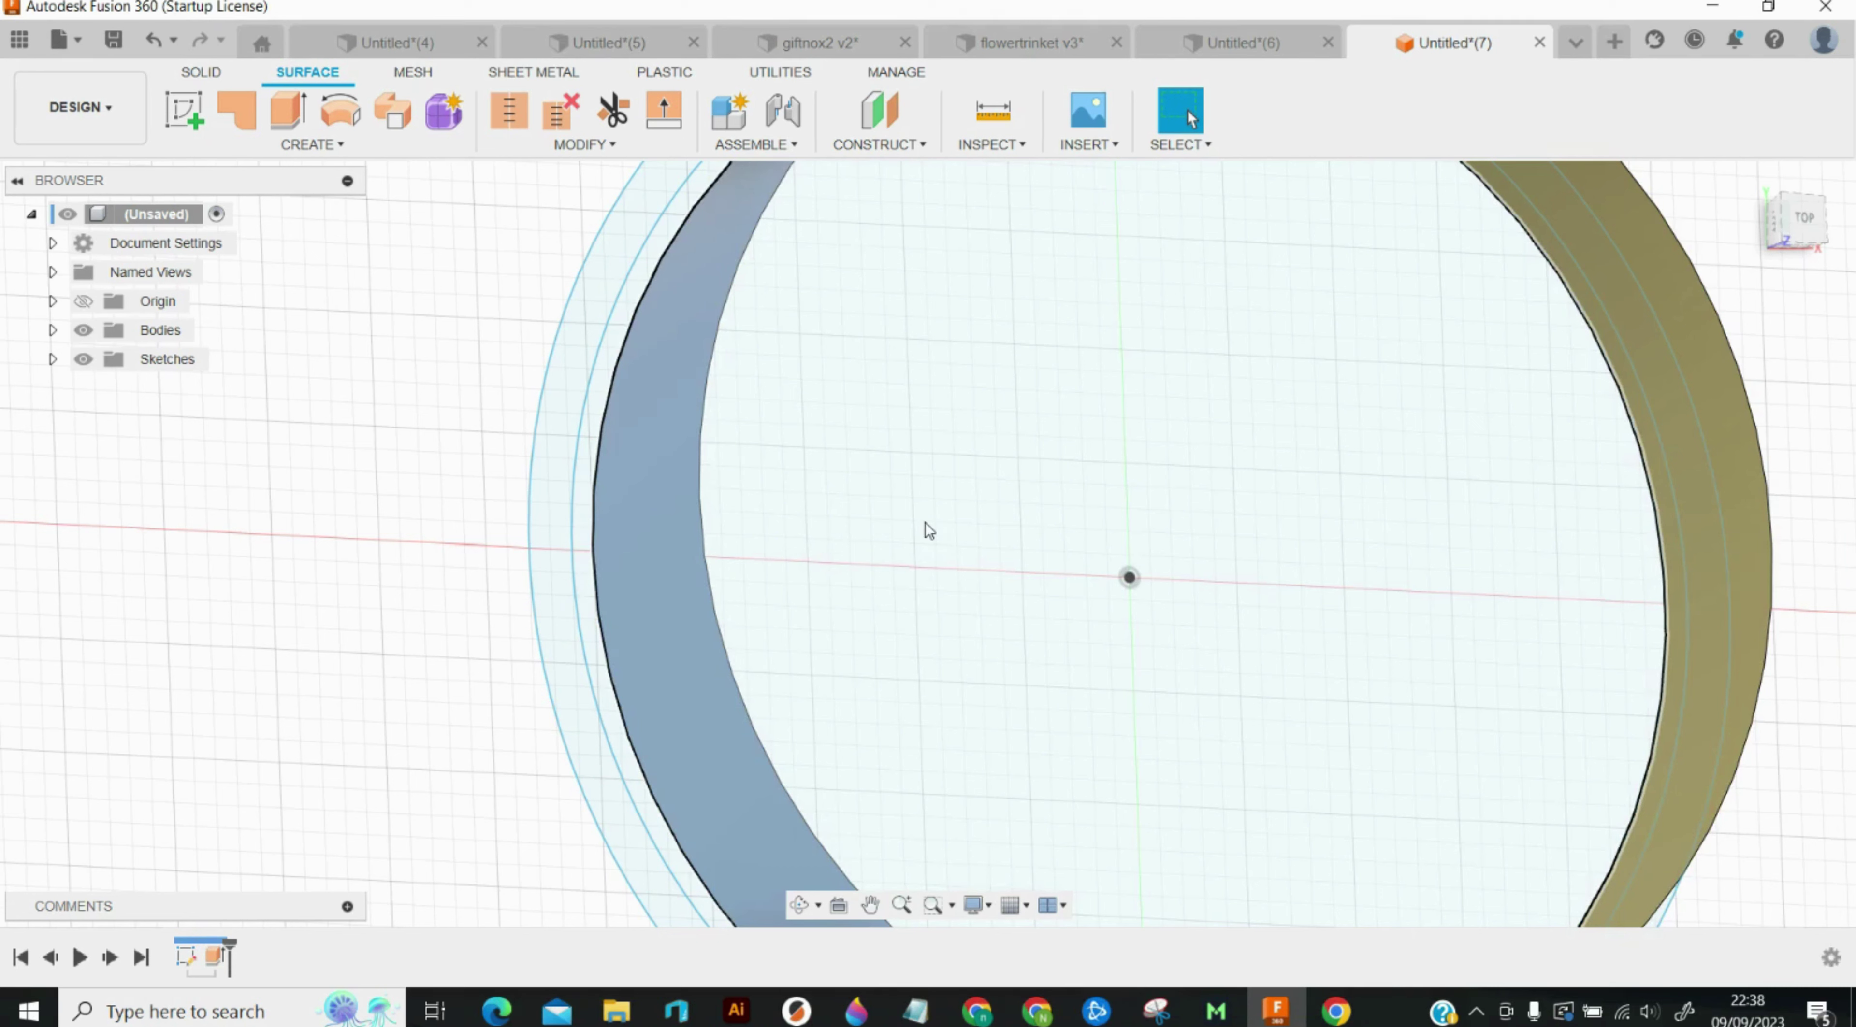
pyautogui.click(320, 145)
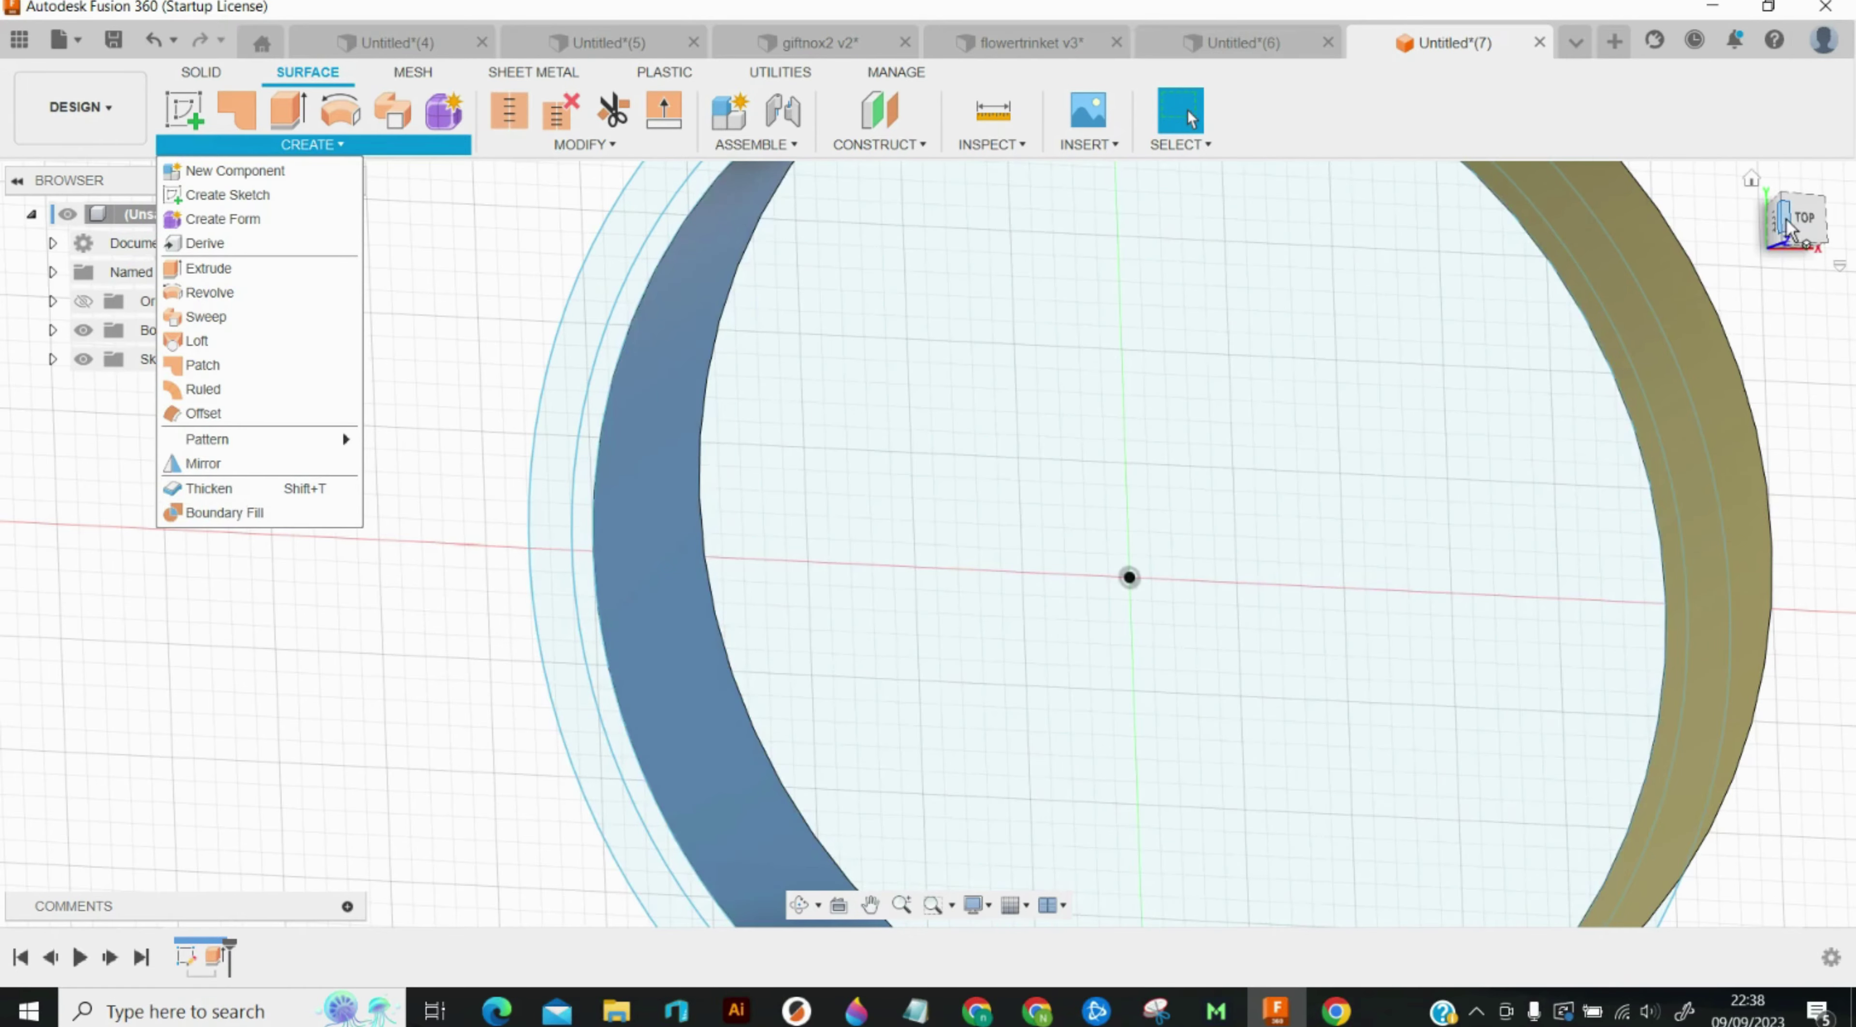
pyautogui.click(1801, 219)
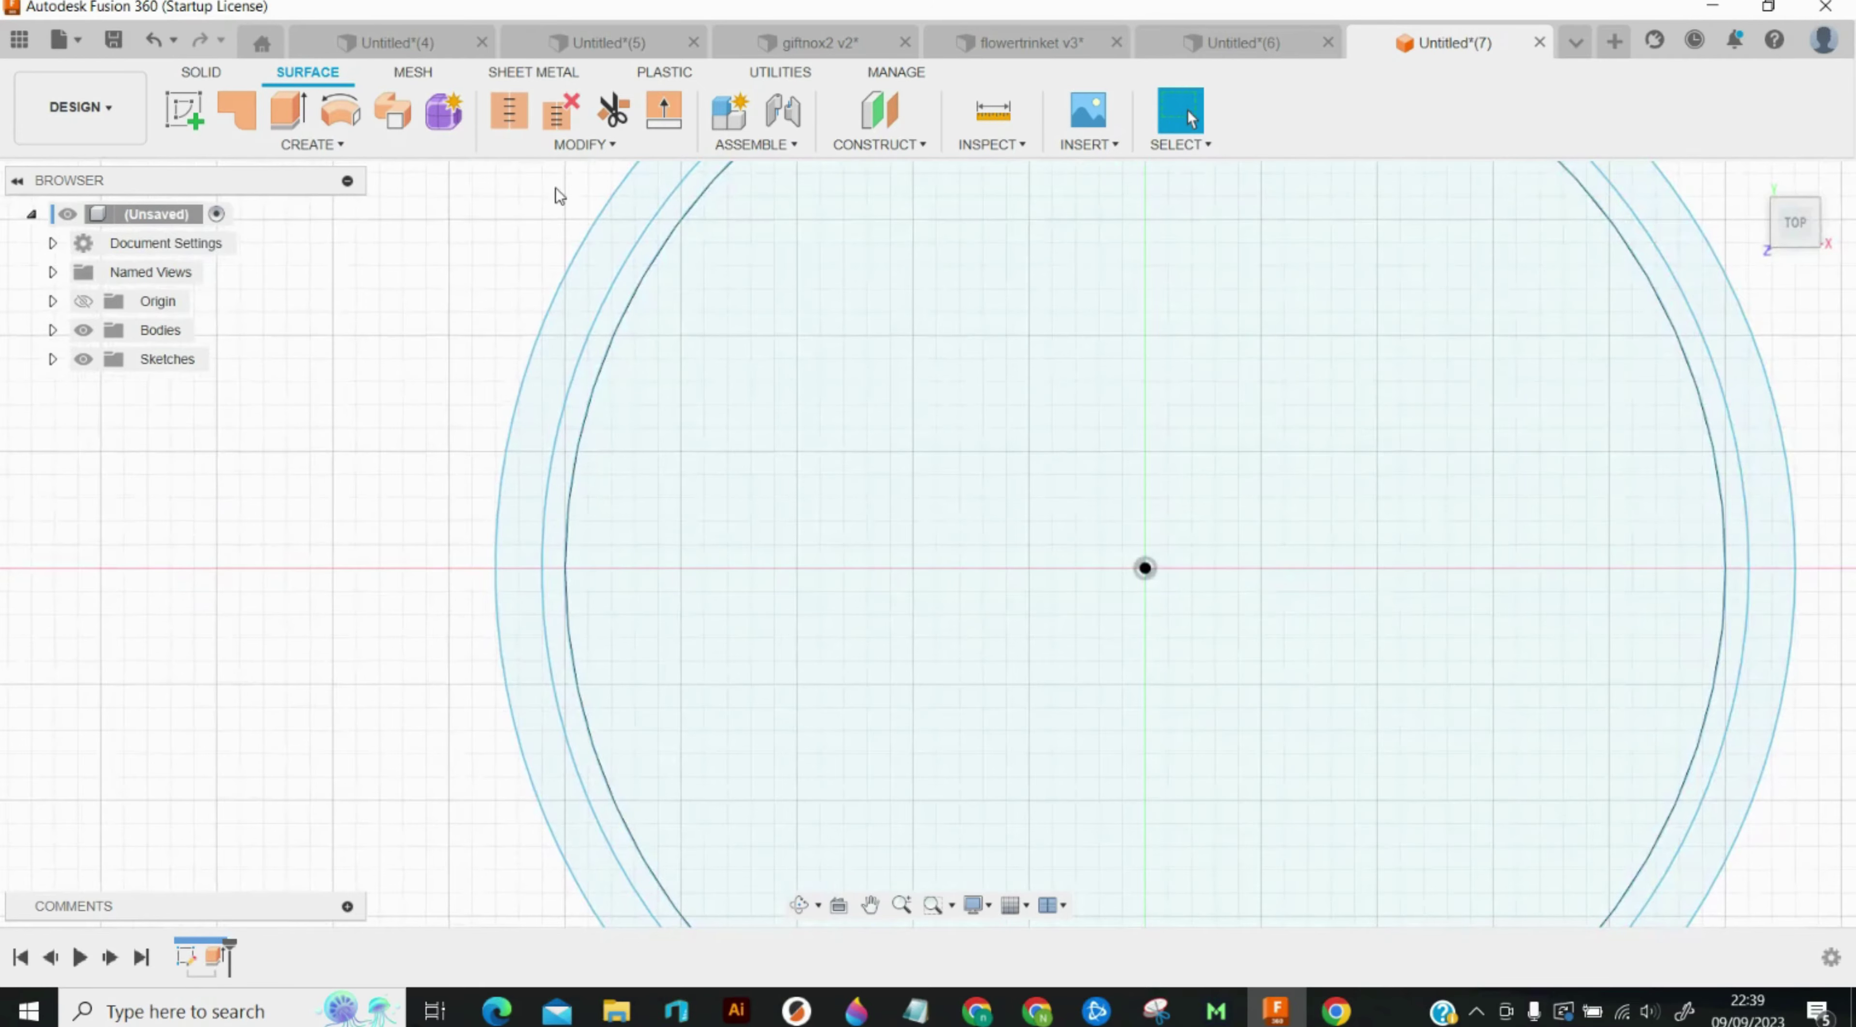
# Step: Thicken the circular surface by 0.44 mm on one side as a new body
pyautogui.click(314, 147)
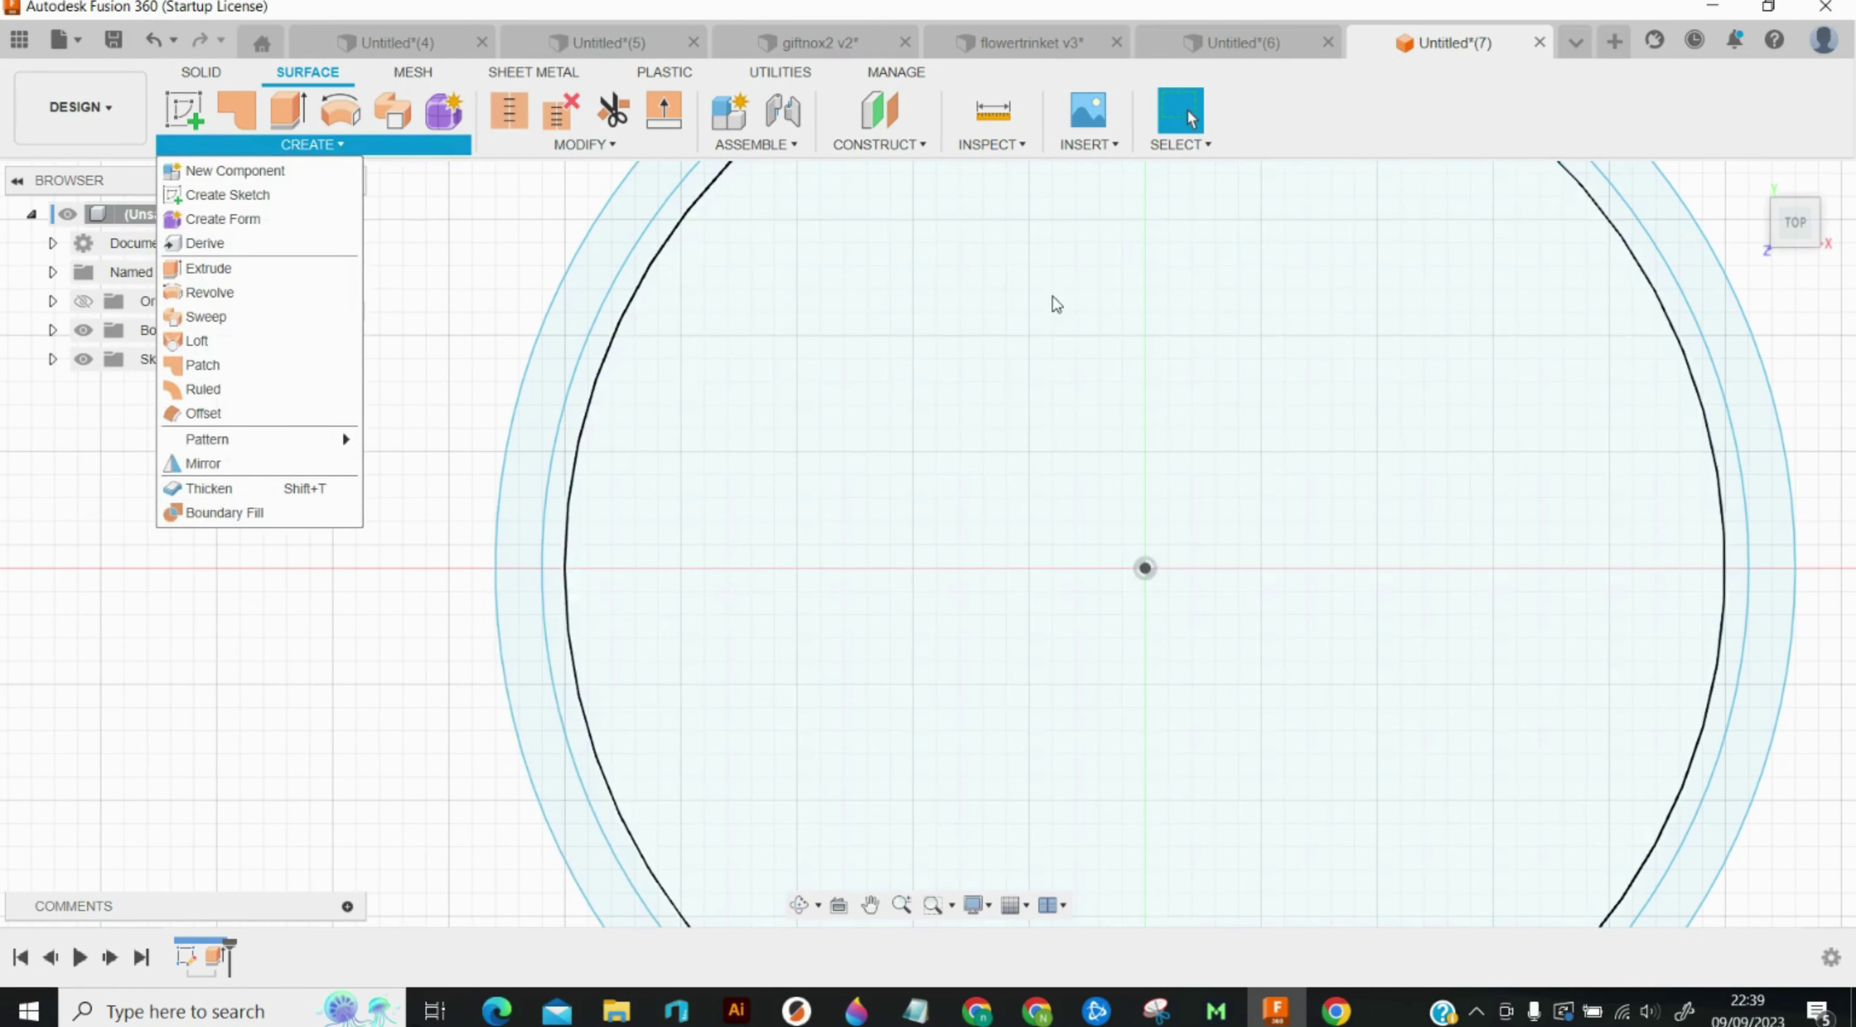
pyautogui.click(745, 430)
pyautogui.press('Escape')
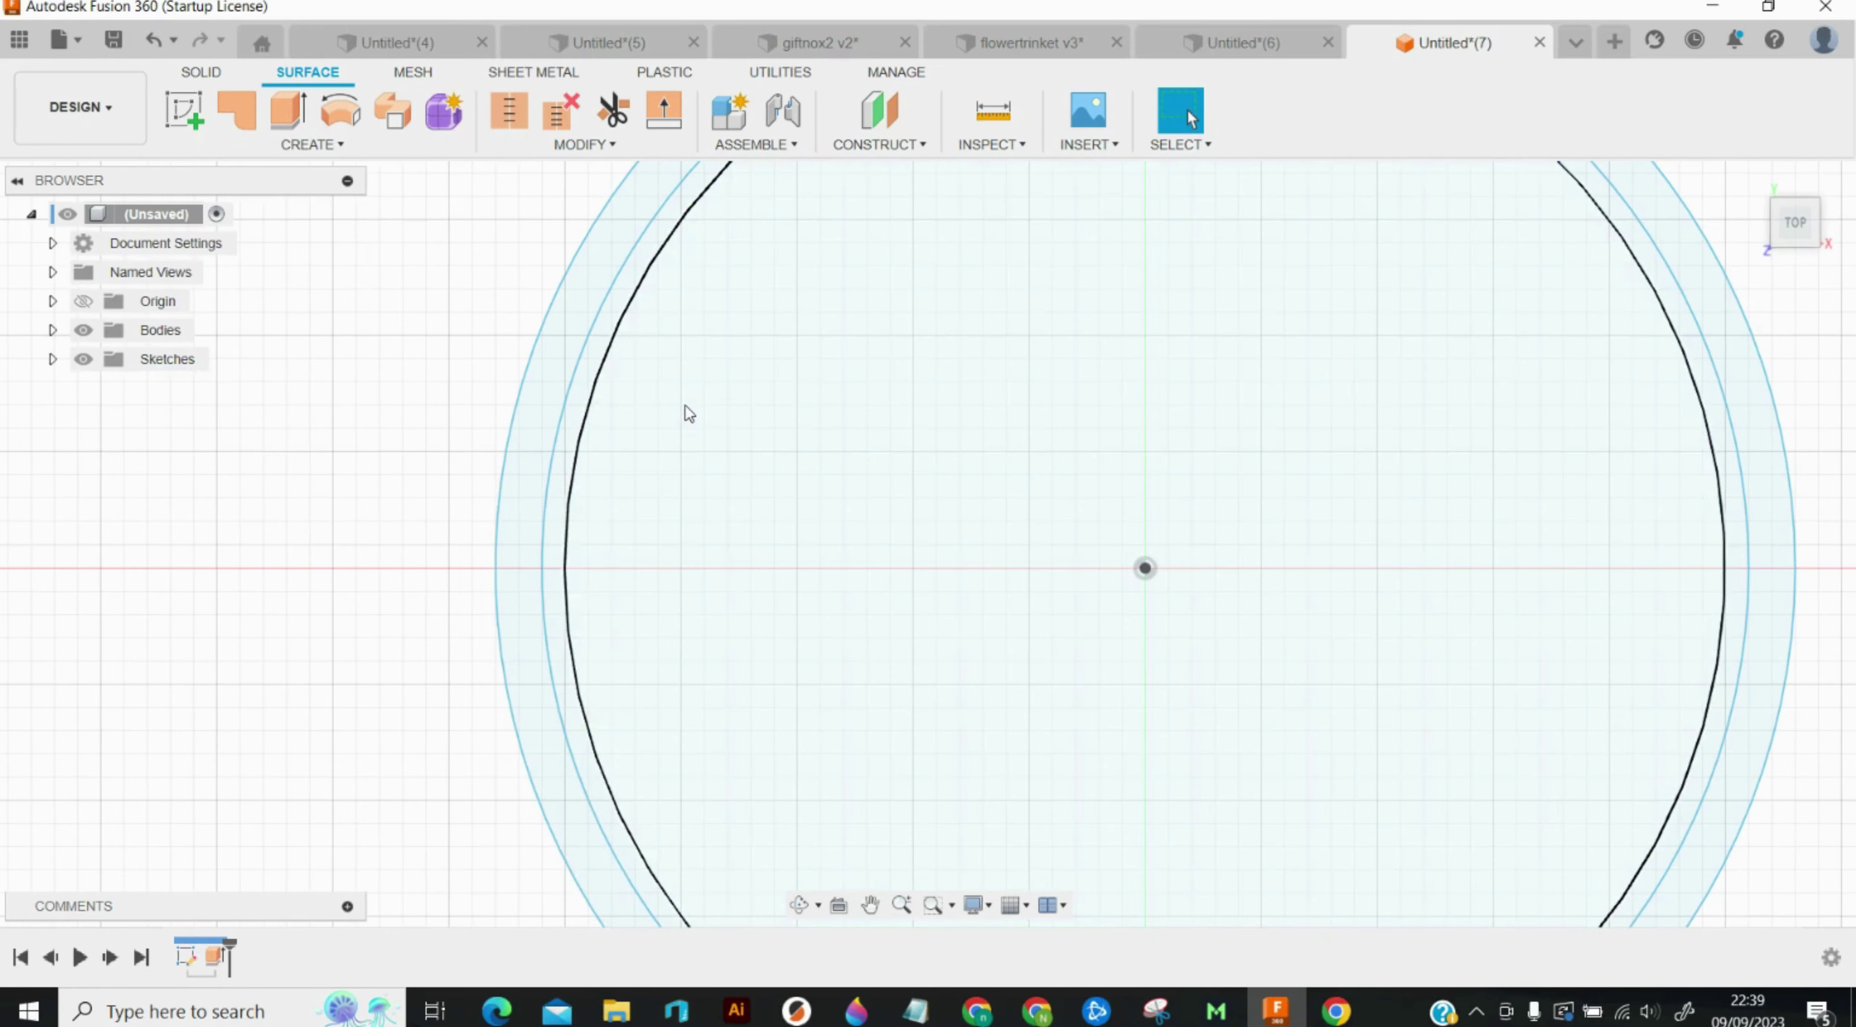
pyautogui.press('t')
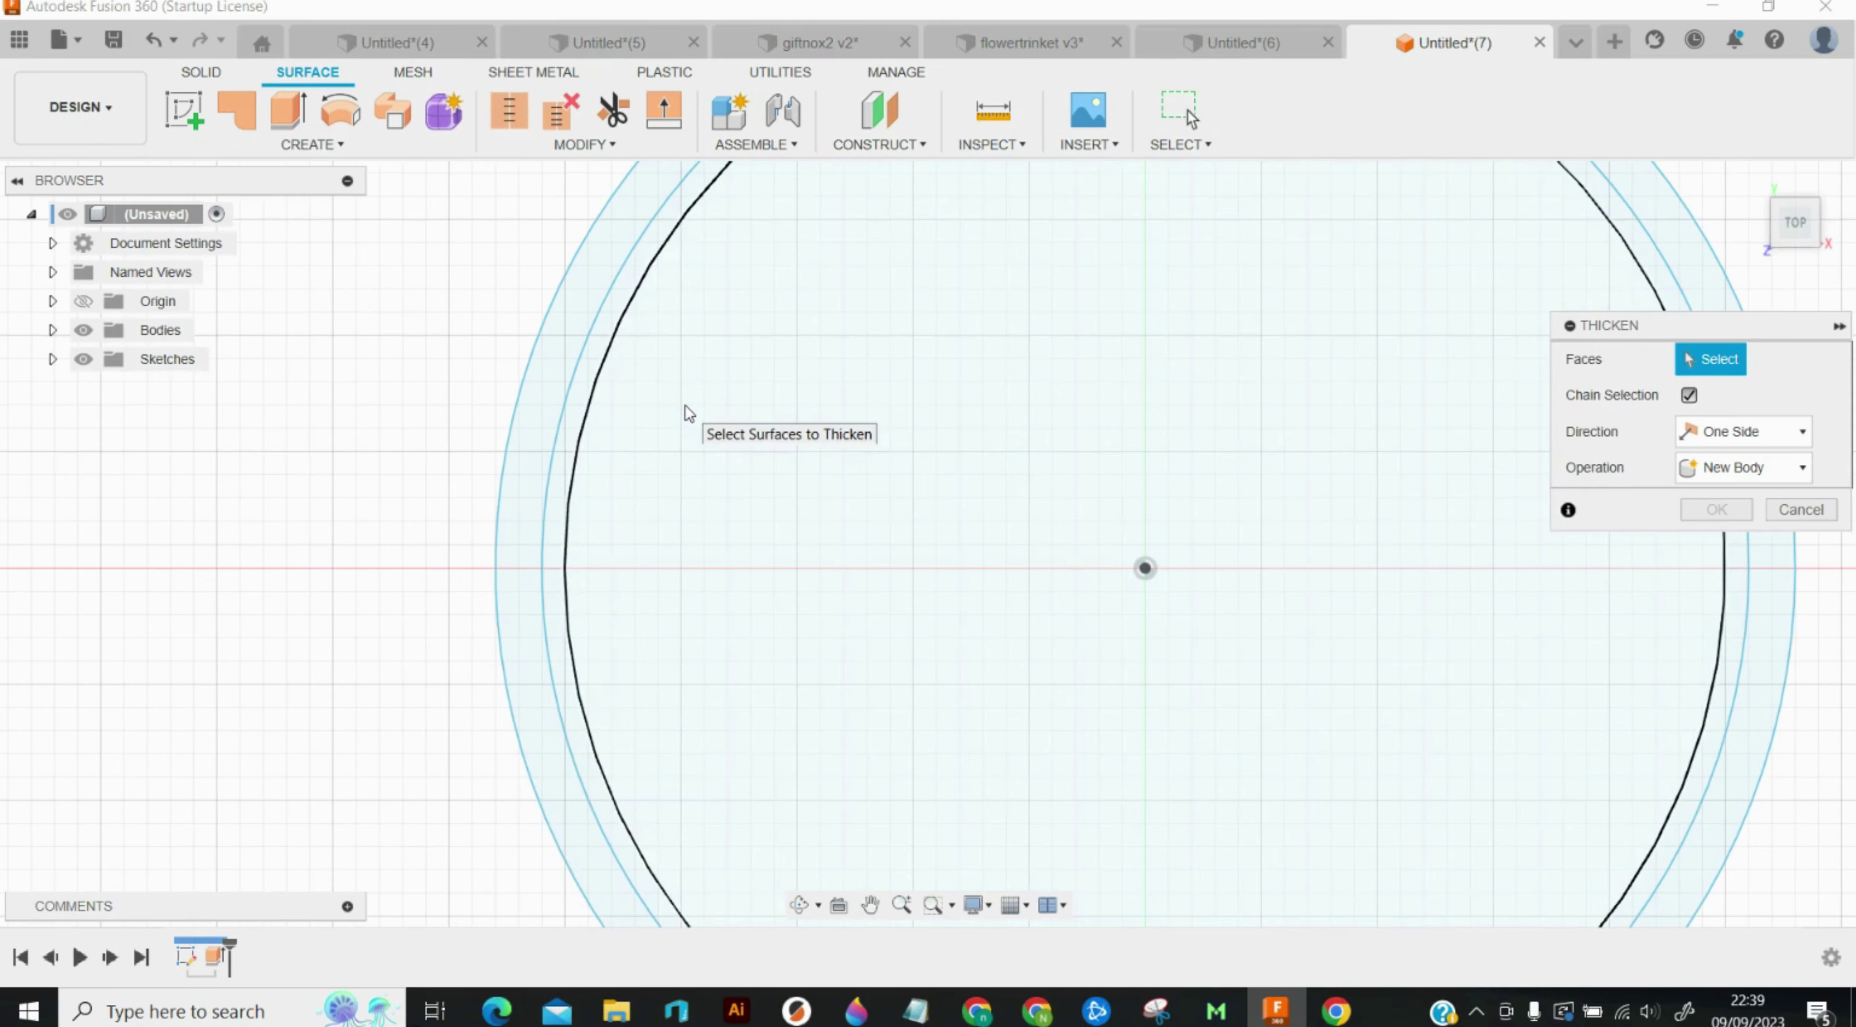
pyautogui.click(582, 448)
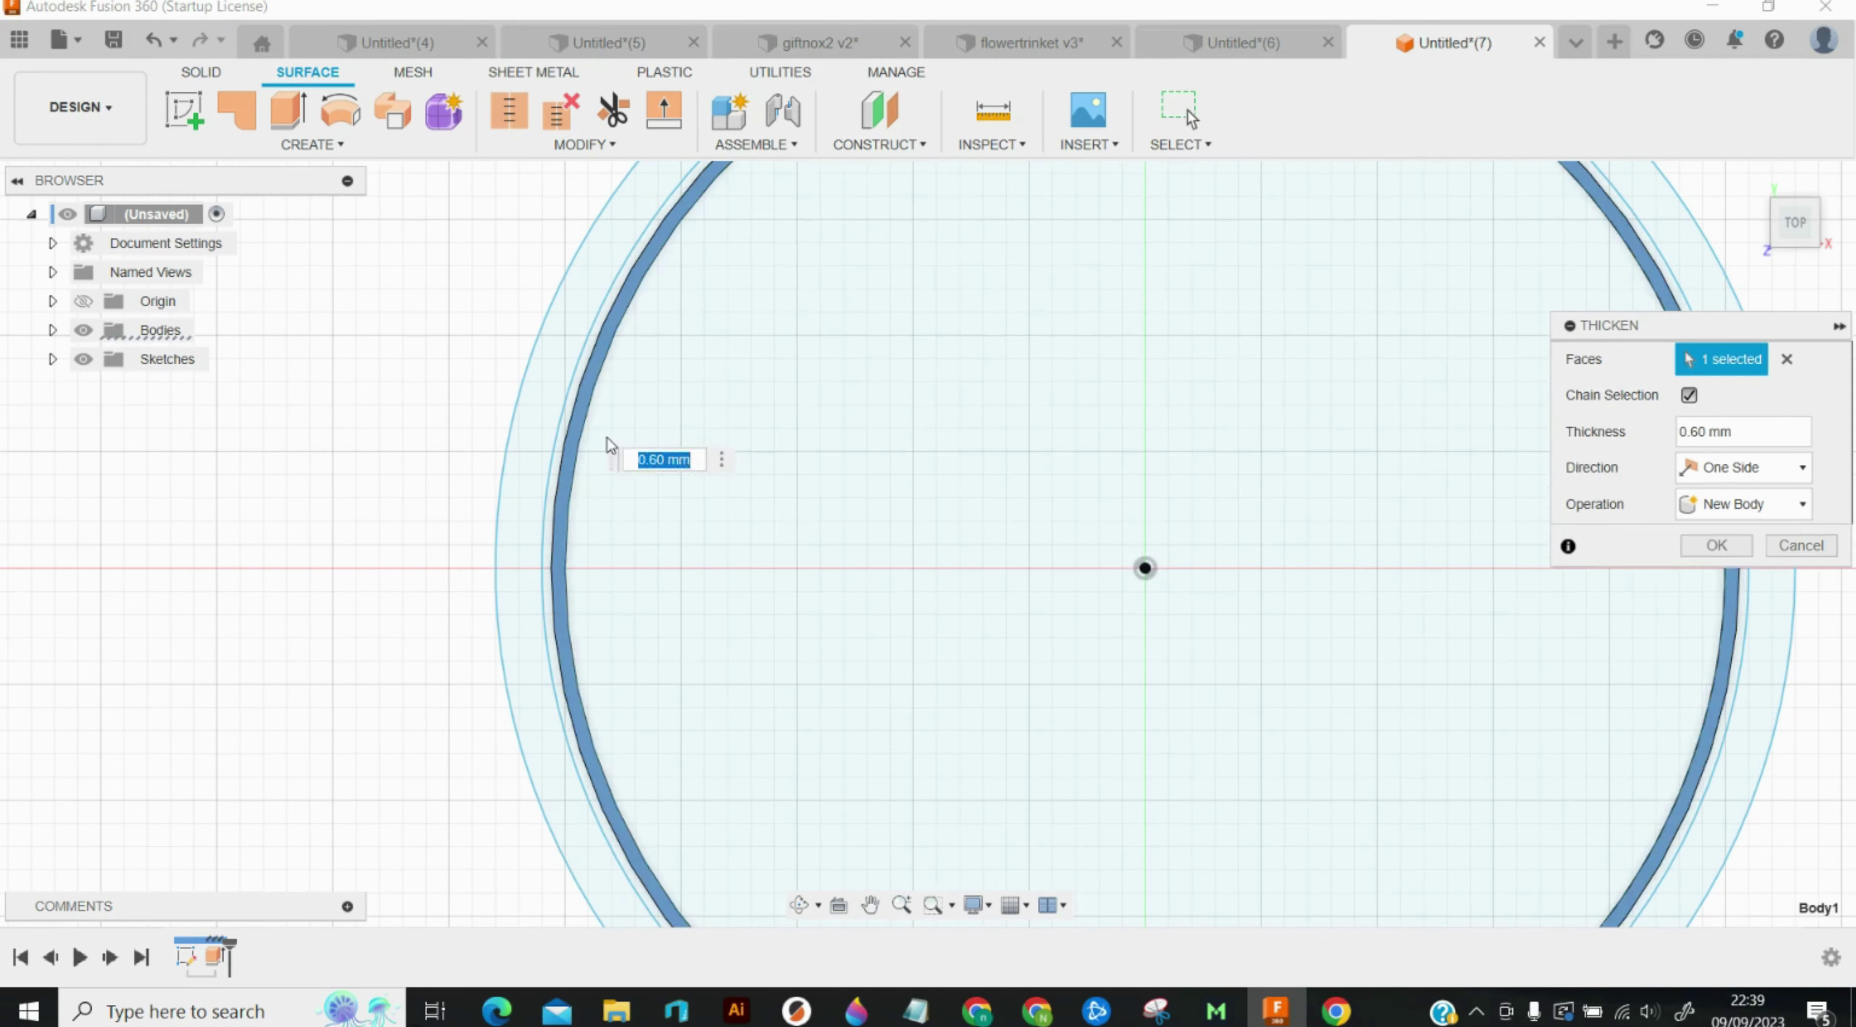
pyautogui.write('.44')
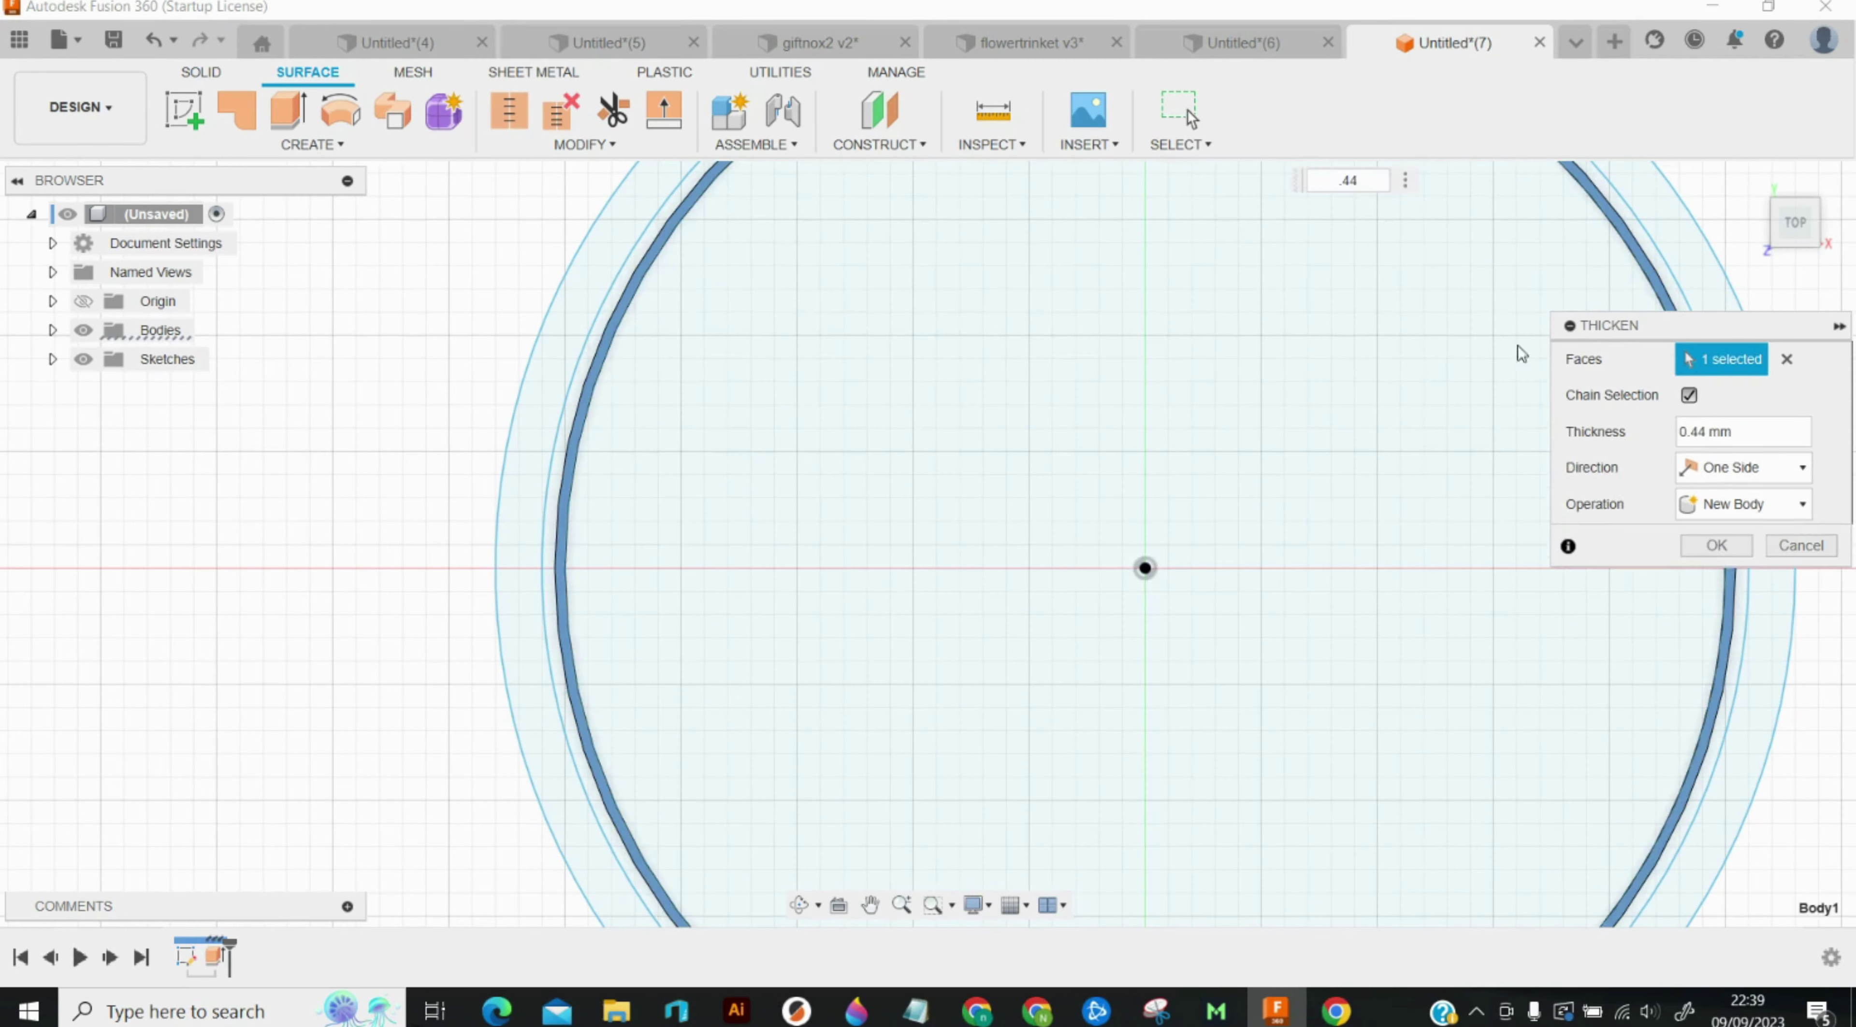
pyautogui.click(1717, 546)
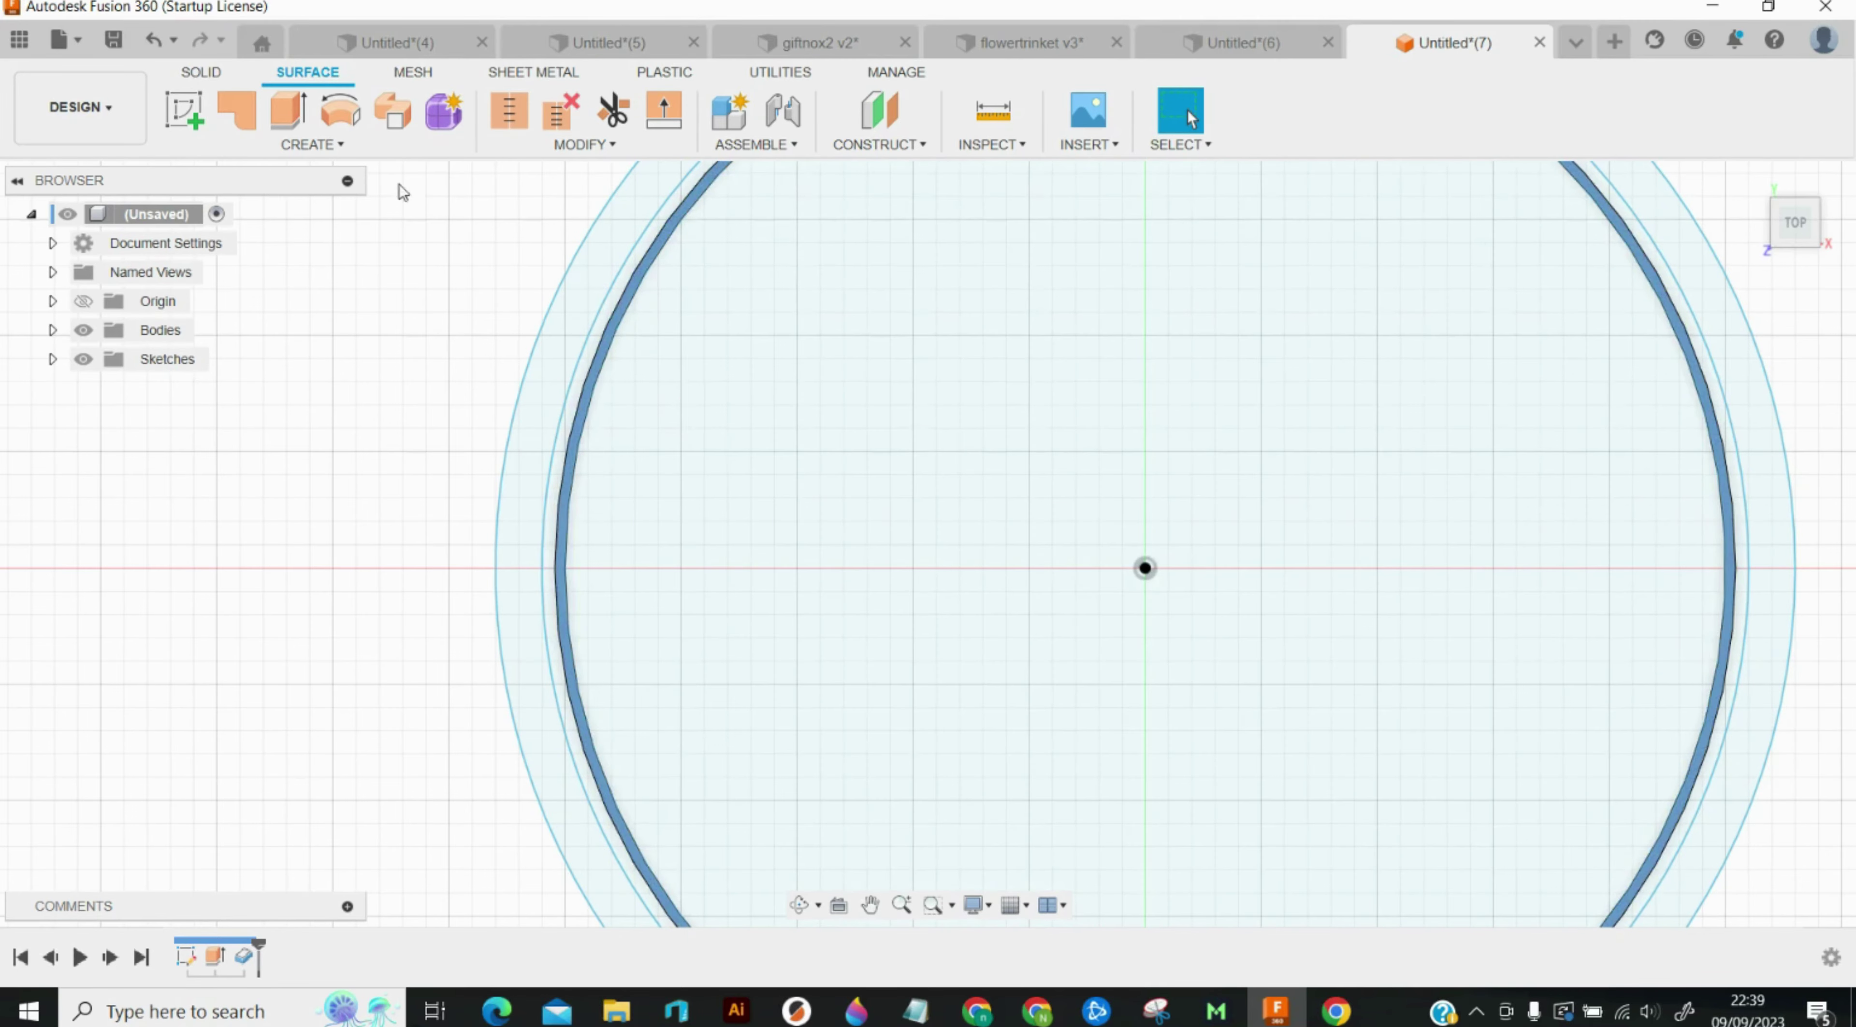
# Step: Extrude the narrow ring profile with the thin wall by 10 mm as a solid joined to the wall body
pyautogui.click(216, 75)
pyautogui.scroll(5, 402, 231)
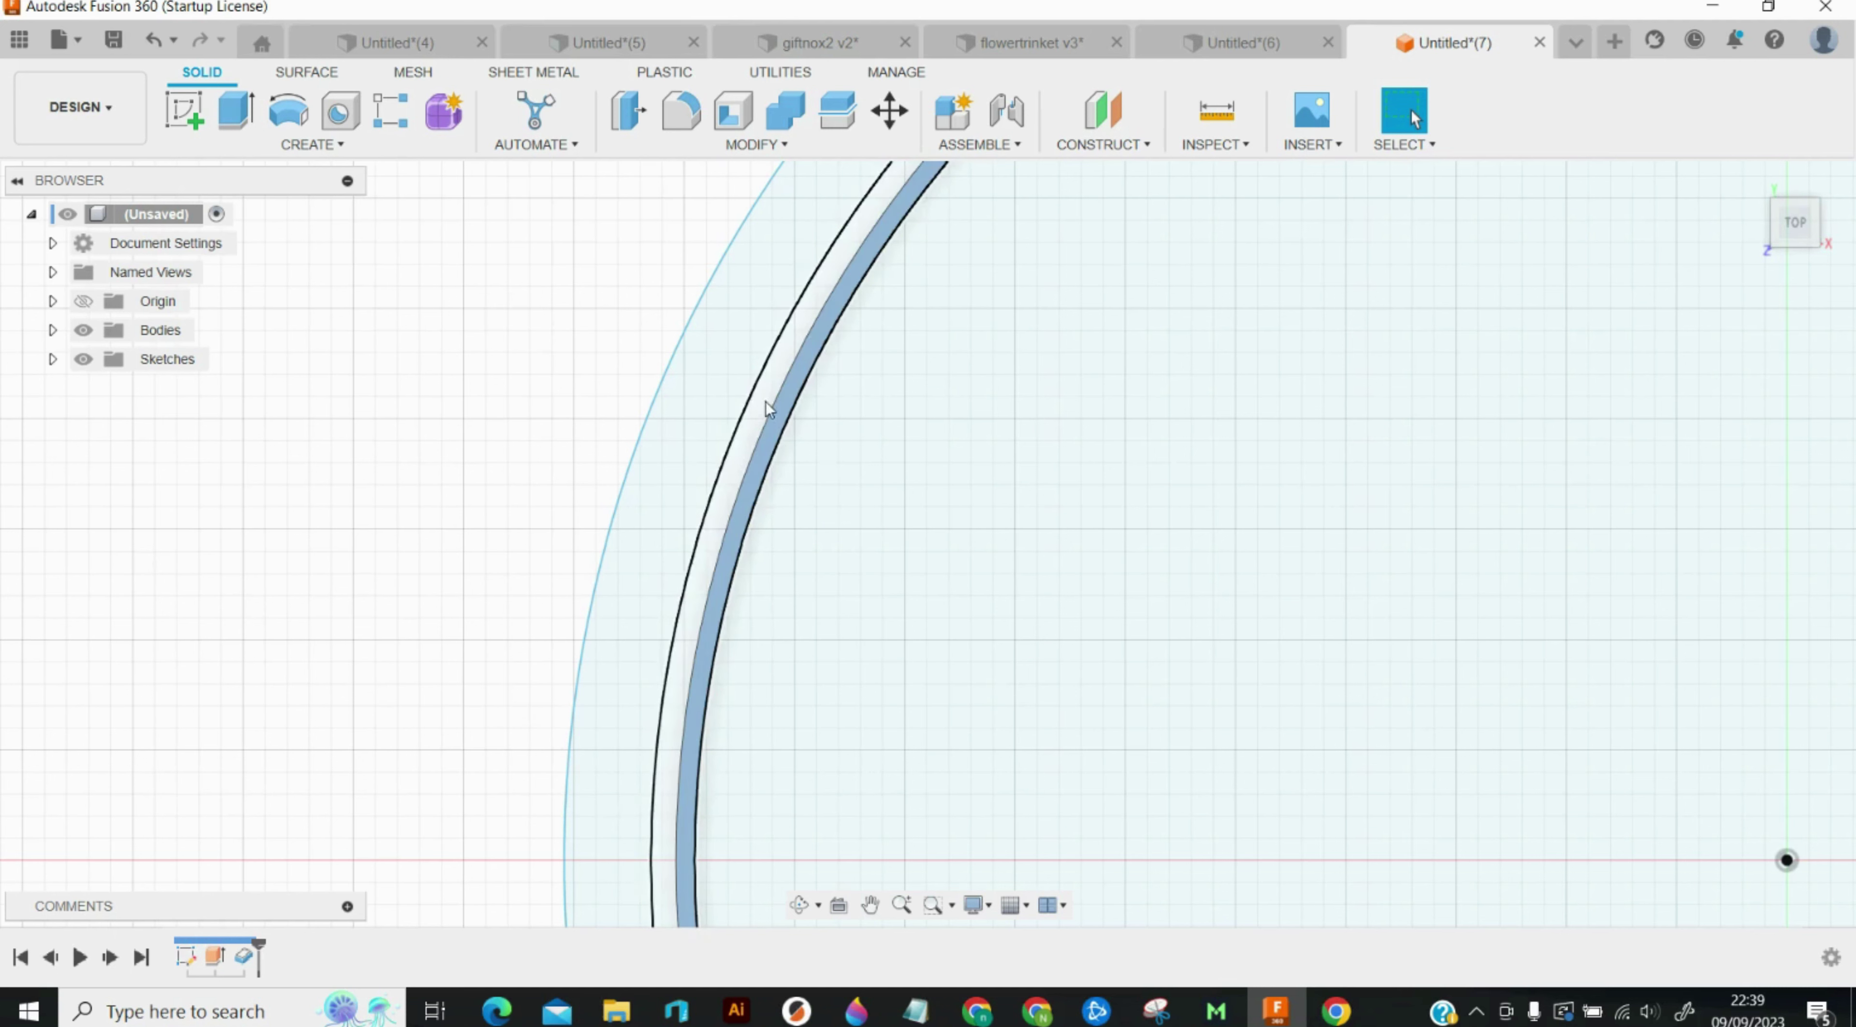
pyautogui.click(759, 425)
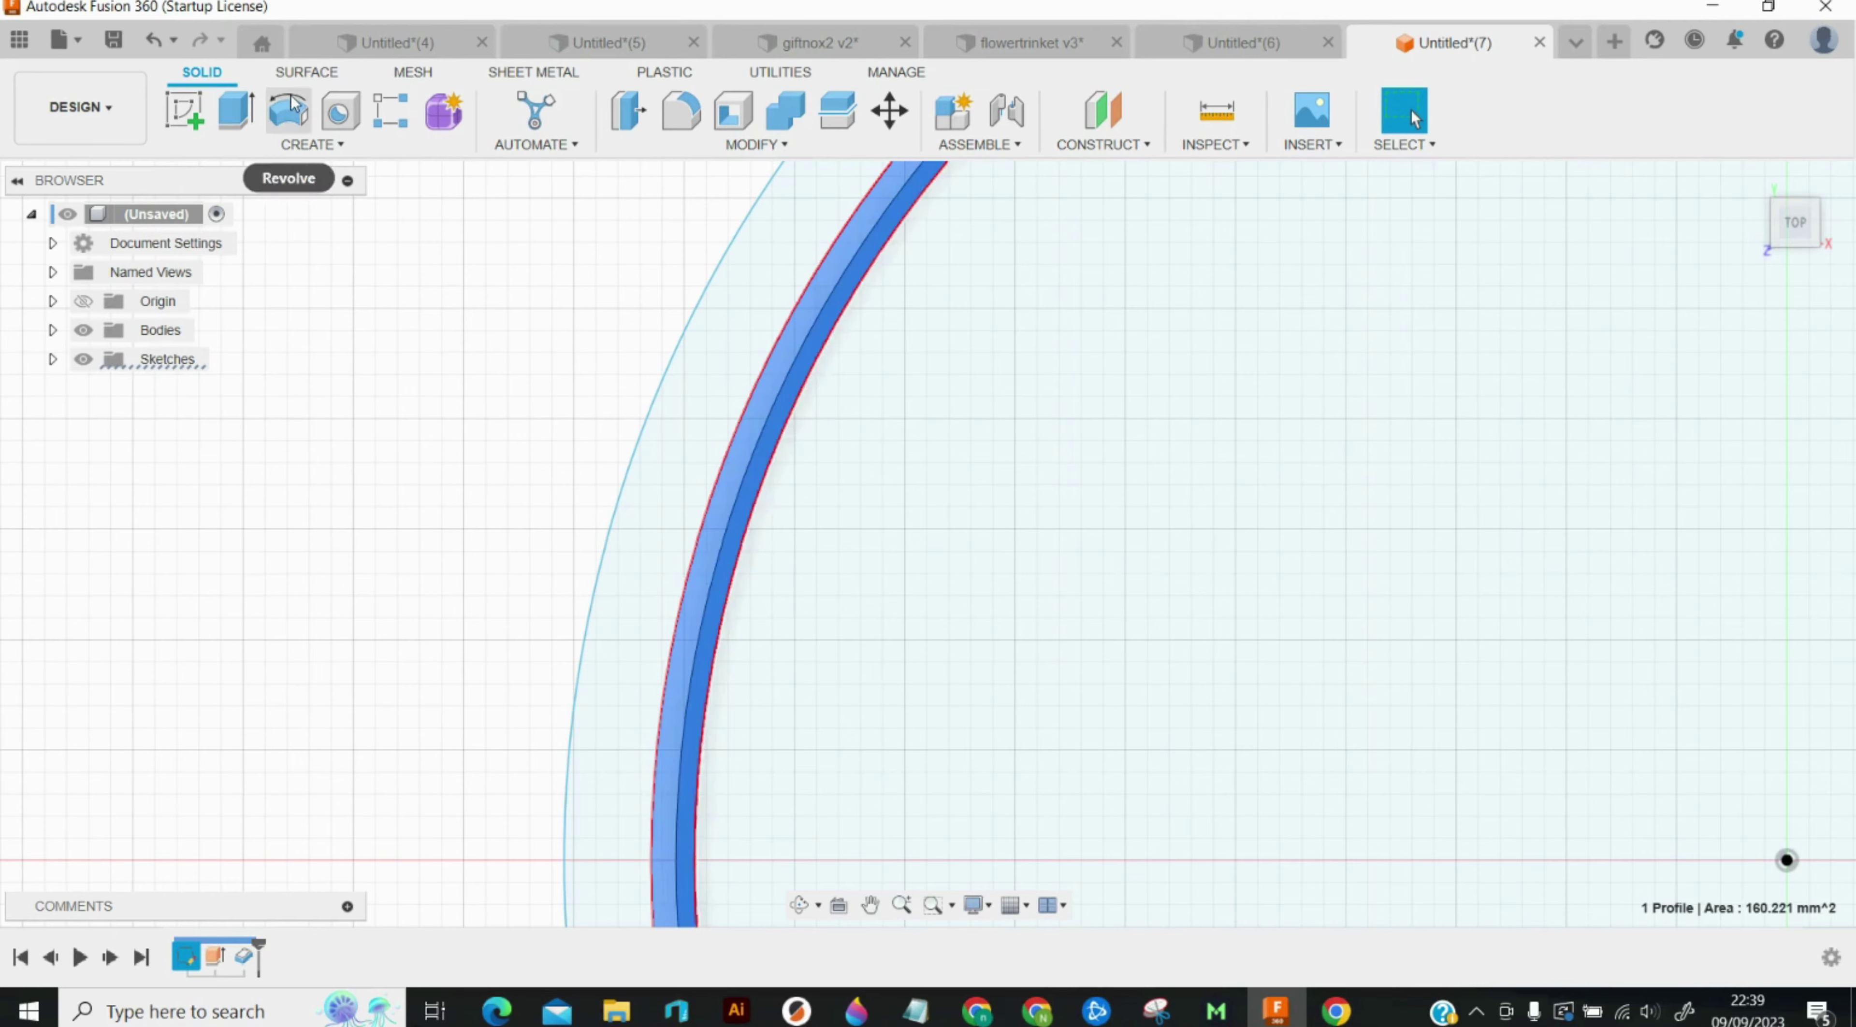
pyautogui.click(235, 109)
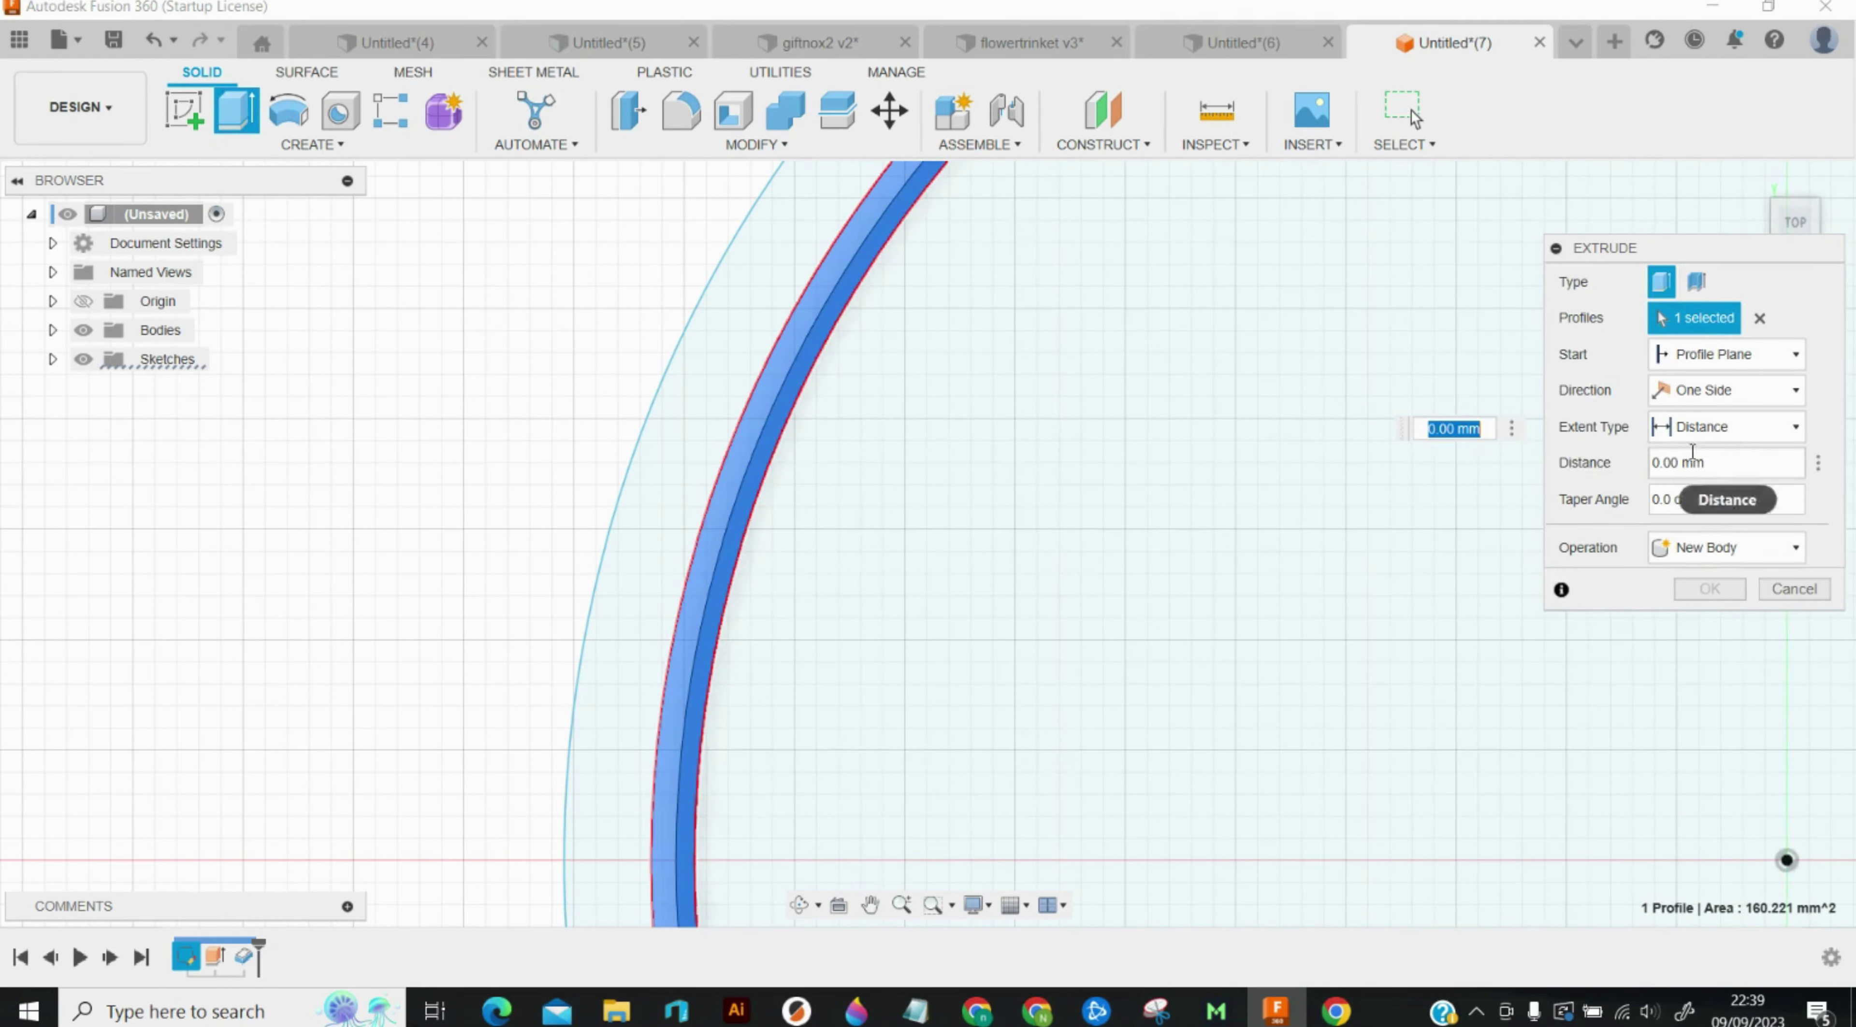
pyautogui.click(1656, 464)
pyautogui.press('Delete')
pyautogui.press('Delete')
pyautogui.write('1')
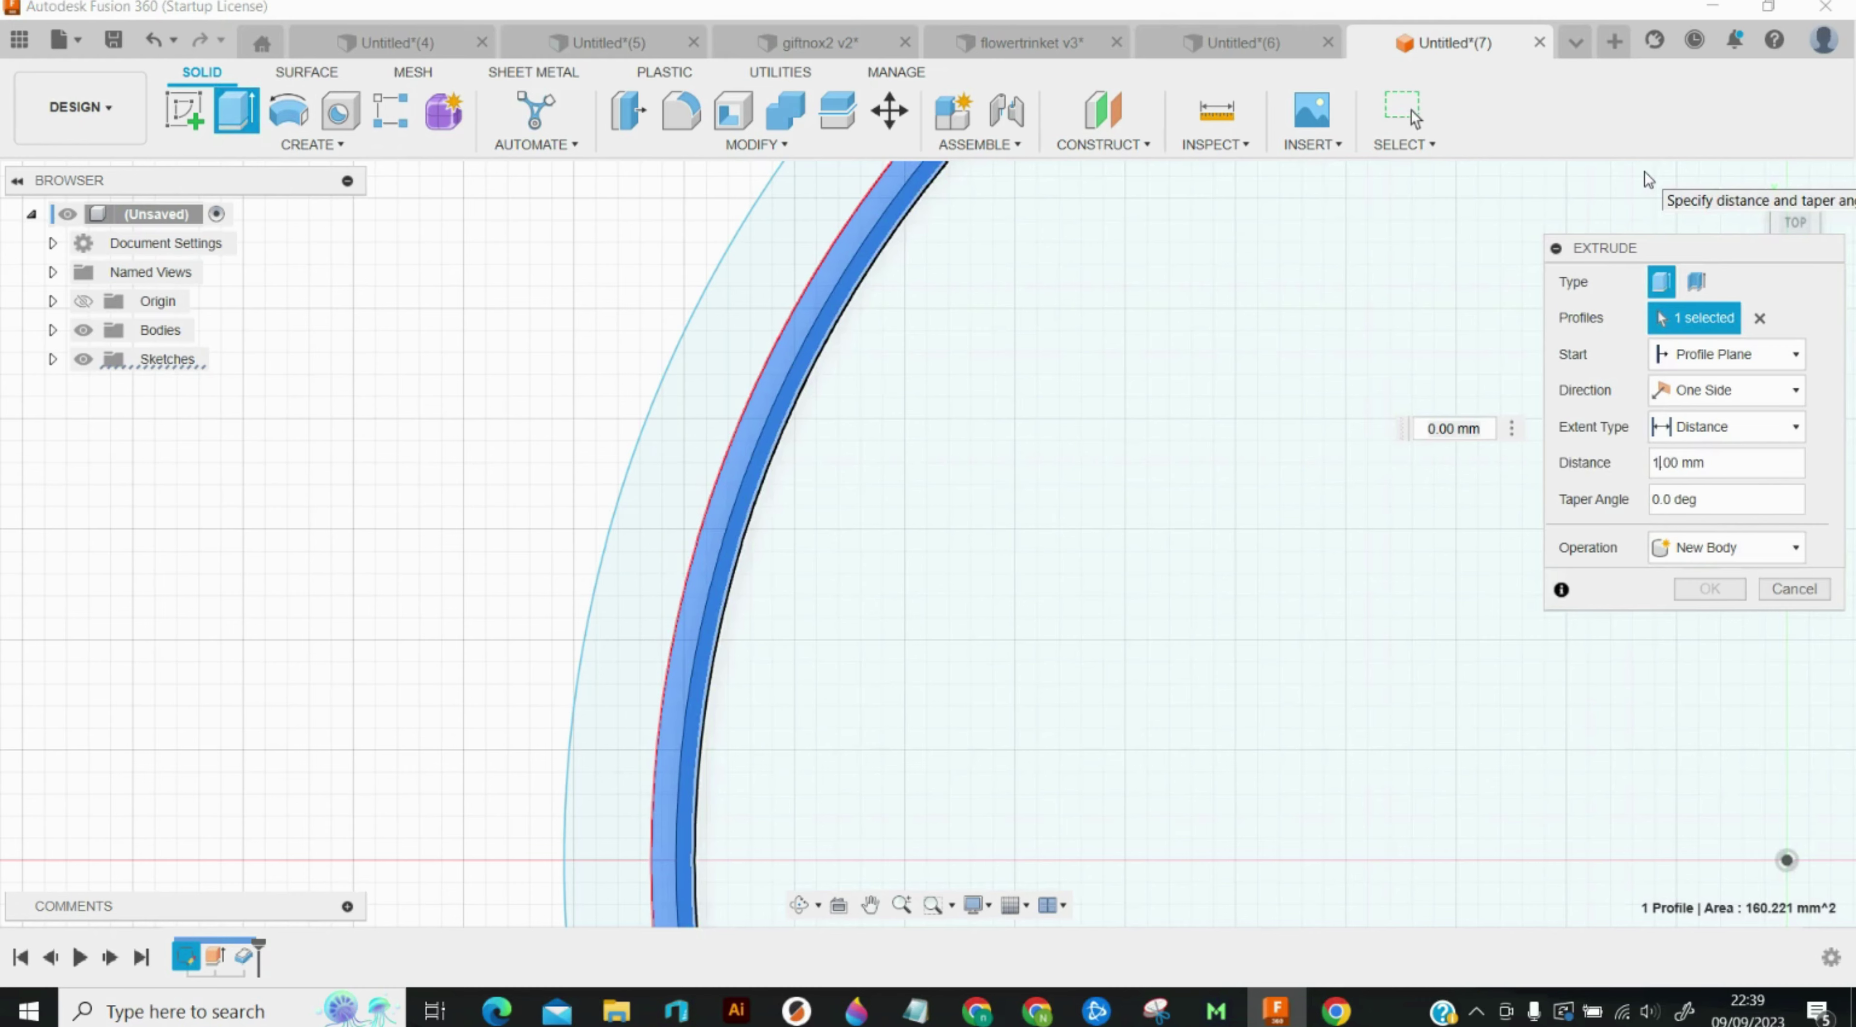
pyautogui.write('0.')
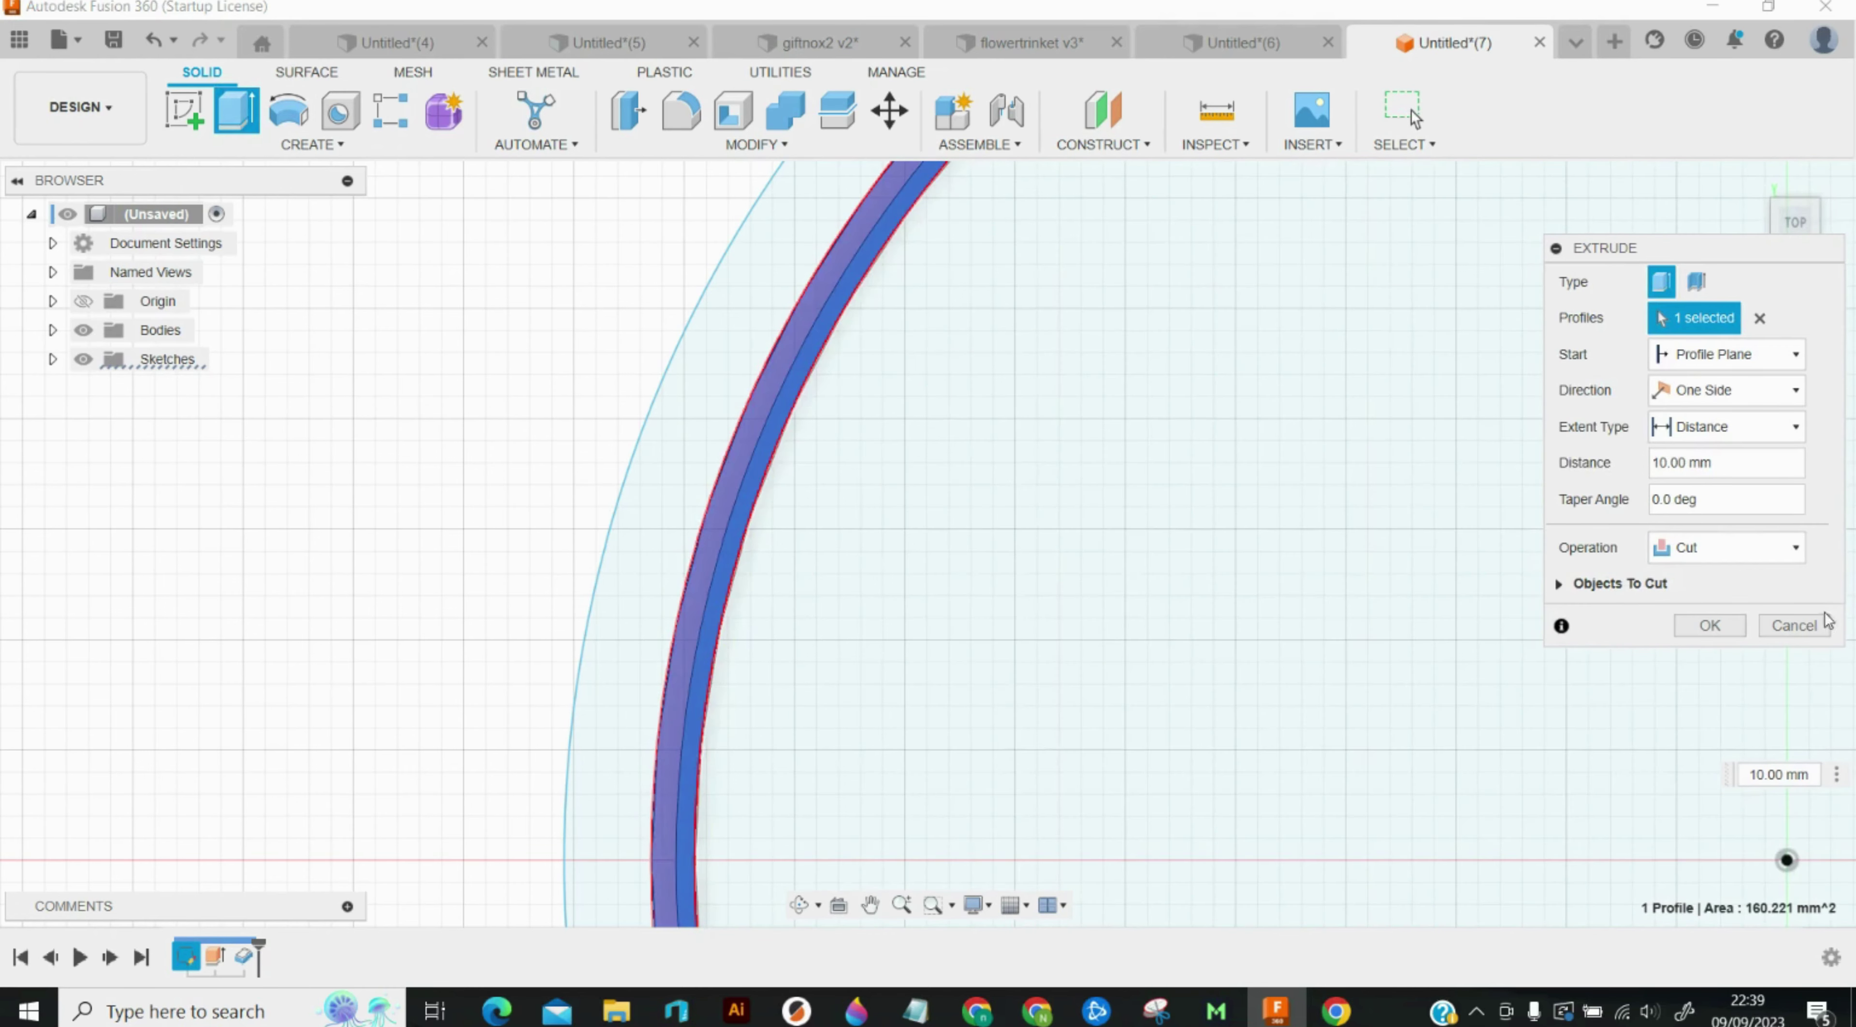
pyautogui.click(1729, 547)
pyautogui.click(1707, 578)
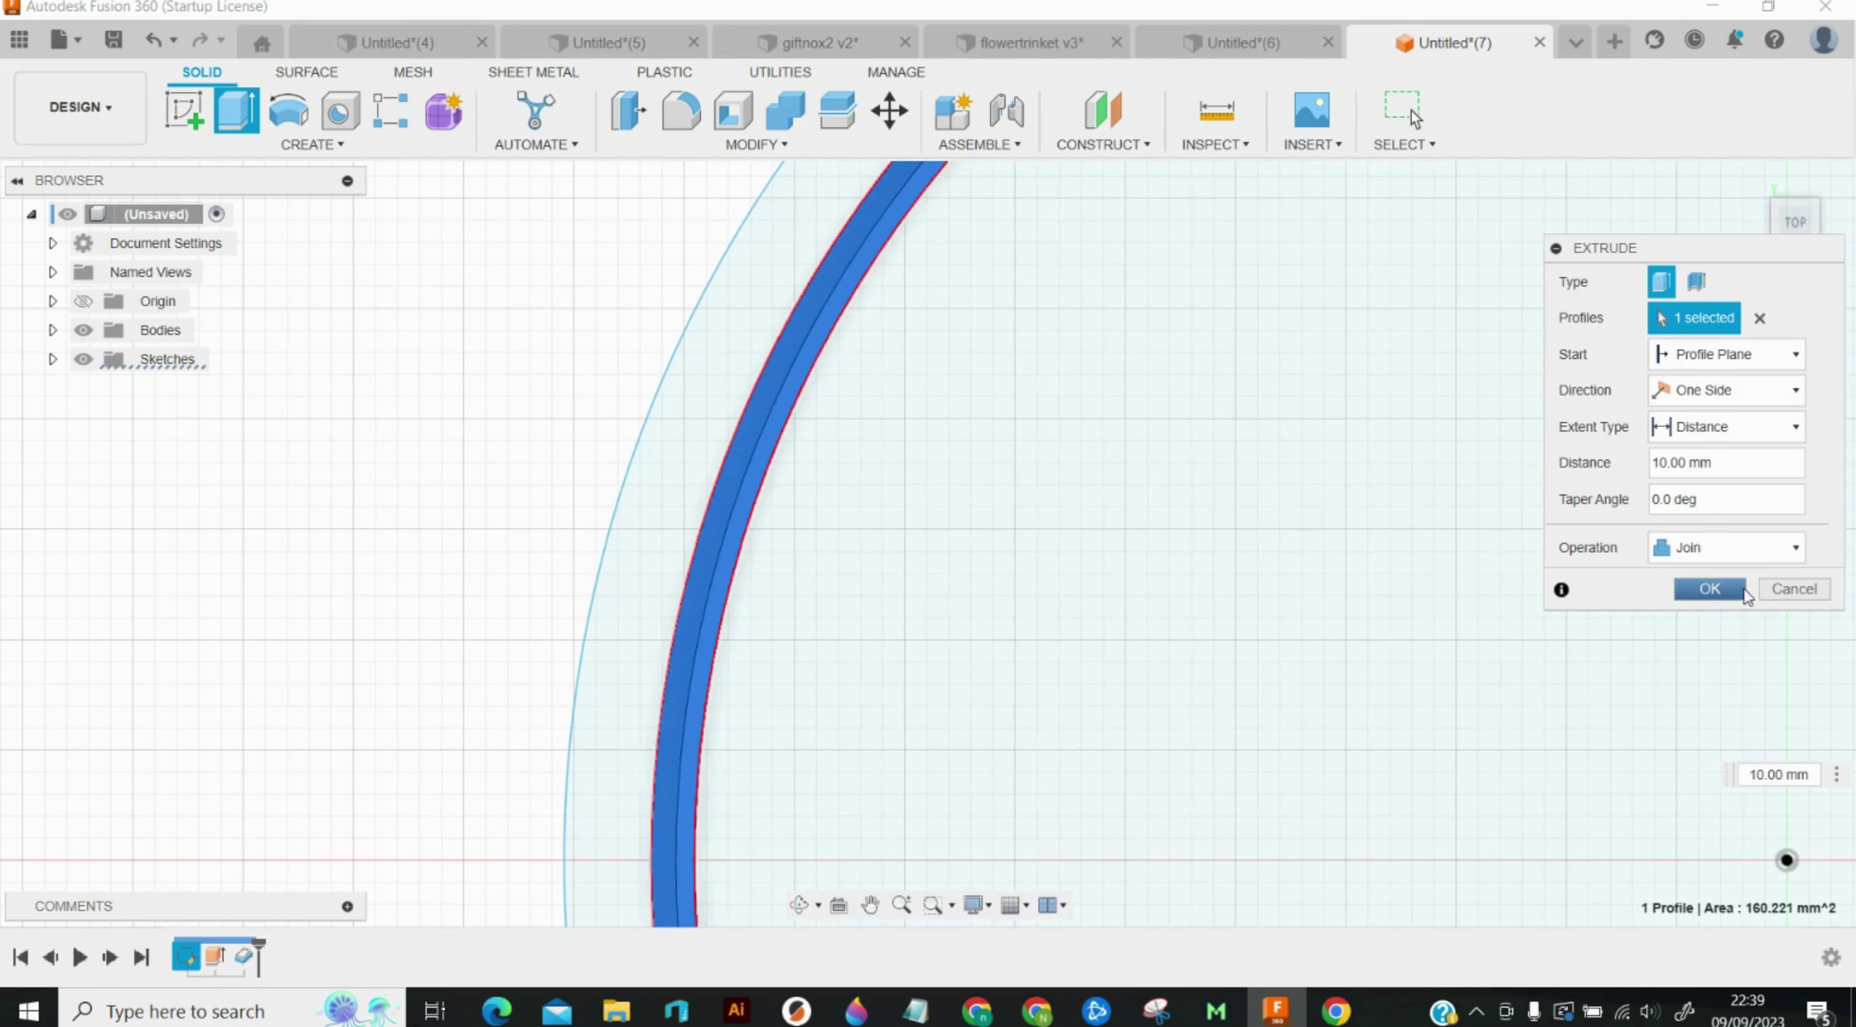
pyautogui.click(1710, 590)
# Step: Extrude the outermost ring profile 3 mm as a solid joined to the existing body
pyautogui.press('e')
pyautogui.click(691, 492)
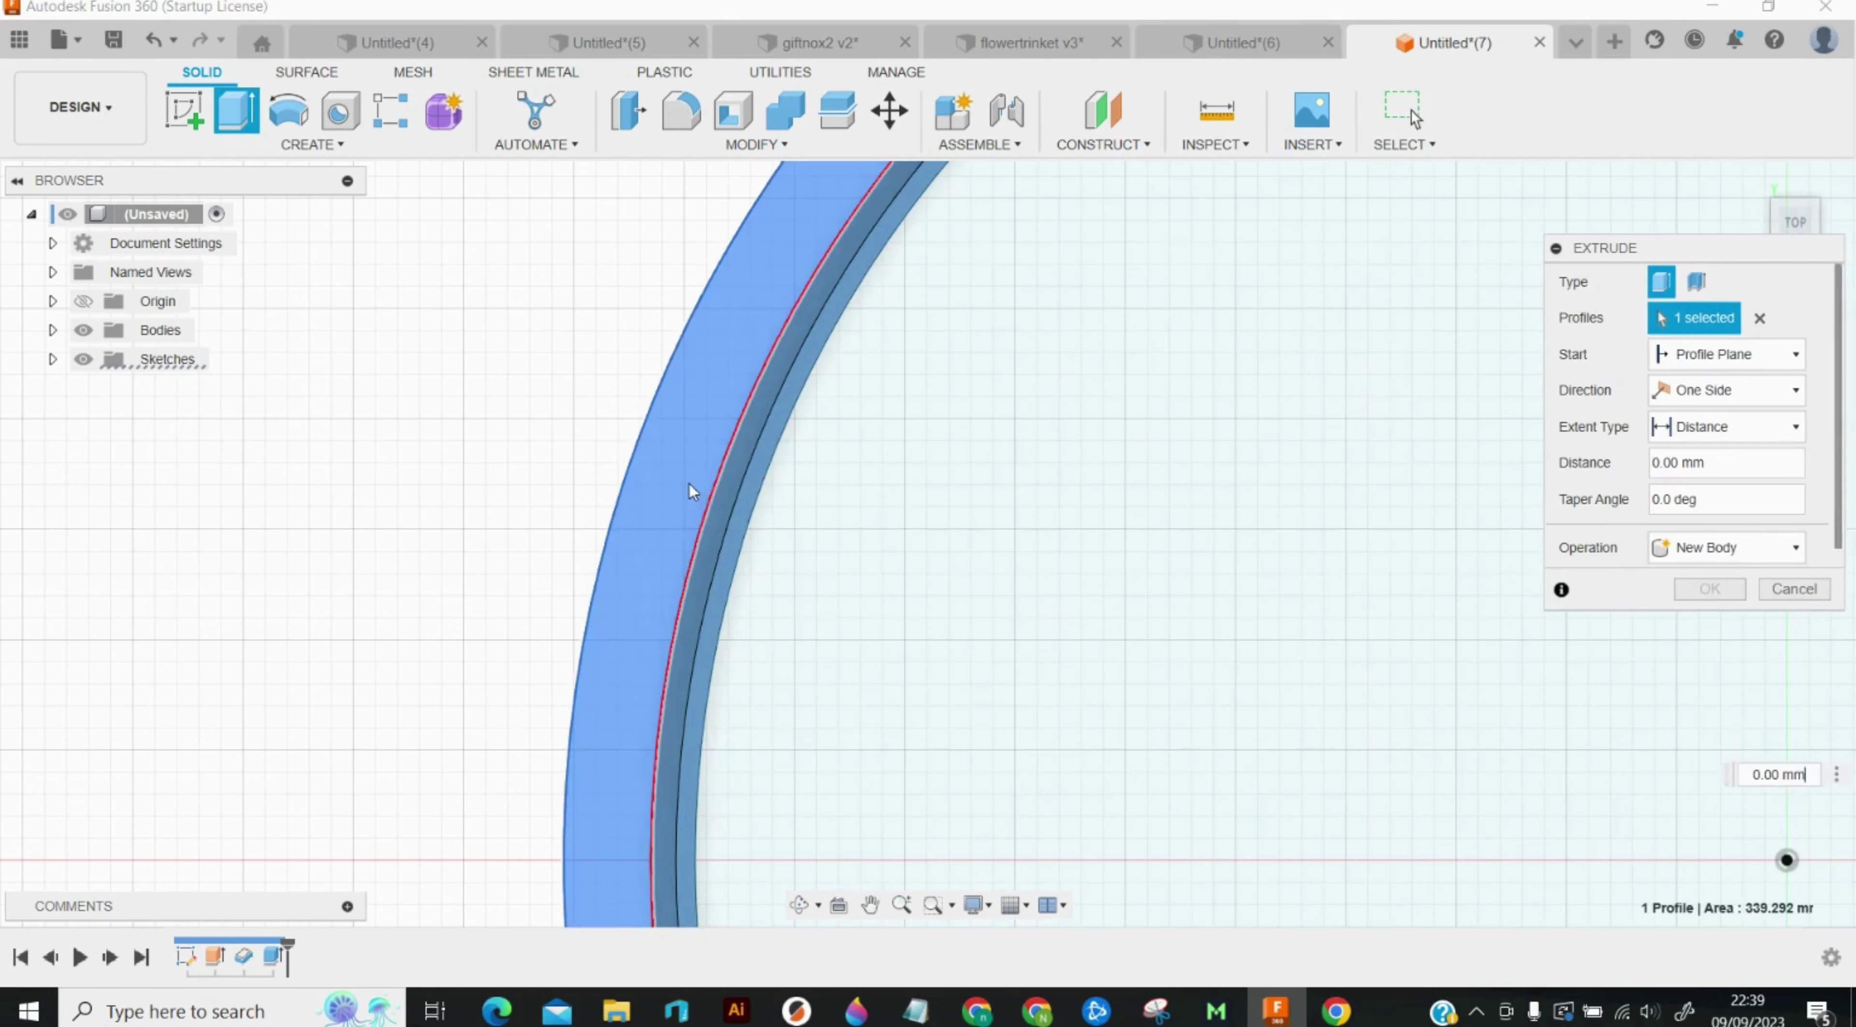
pyautogui.write('3')
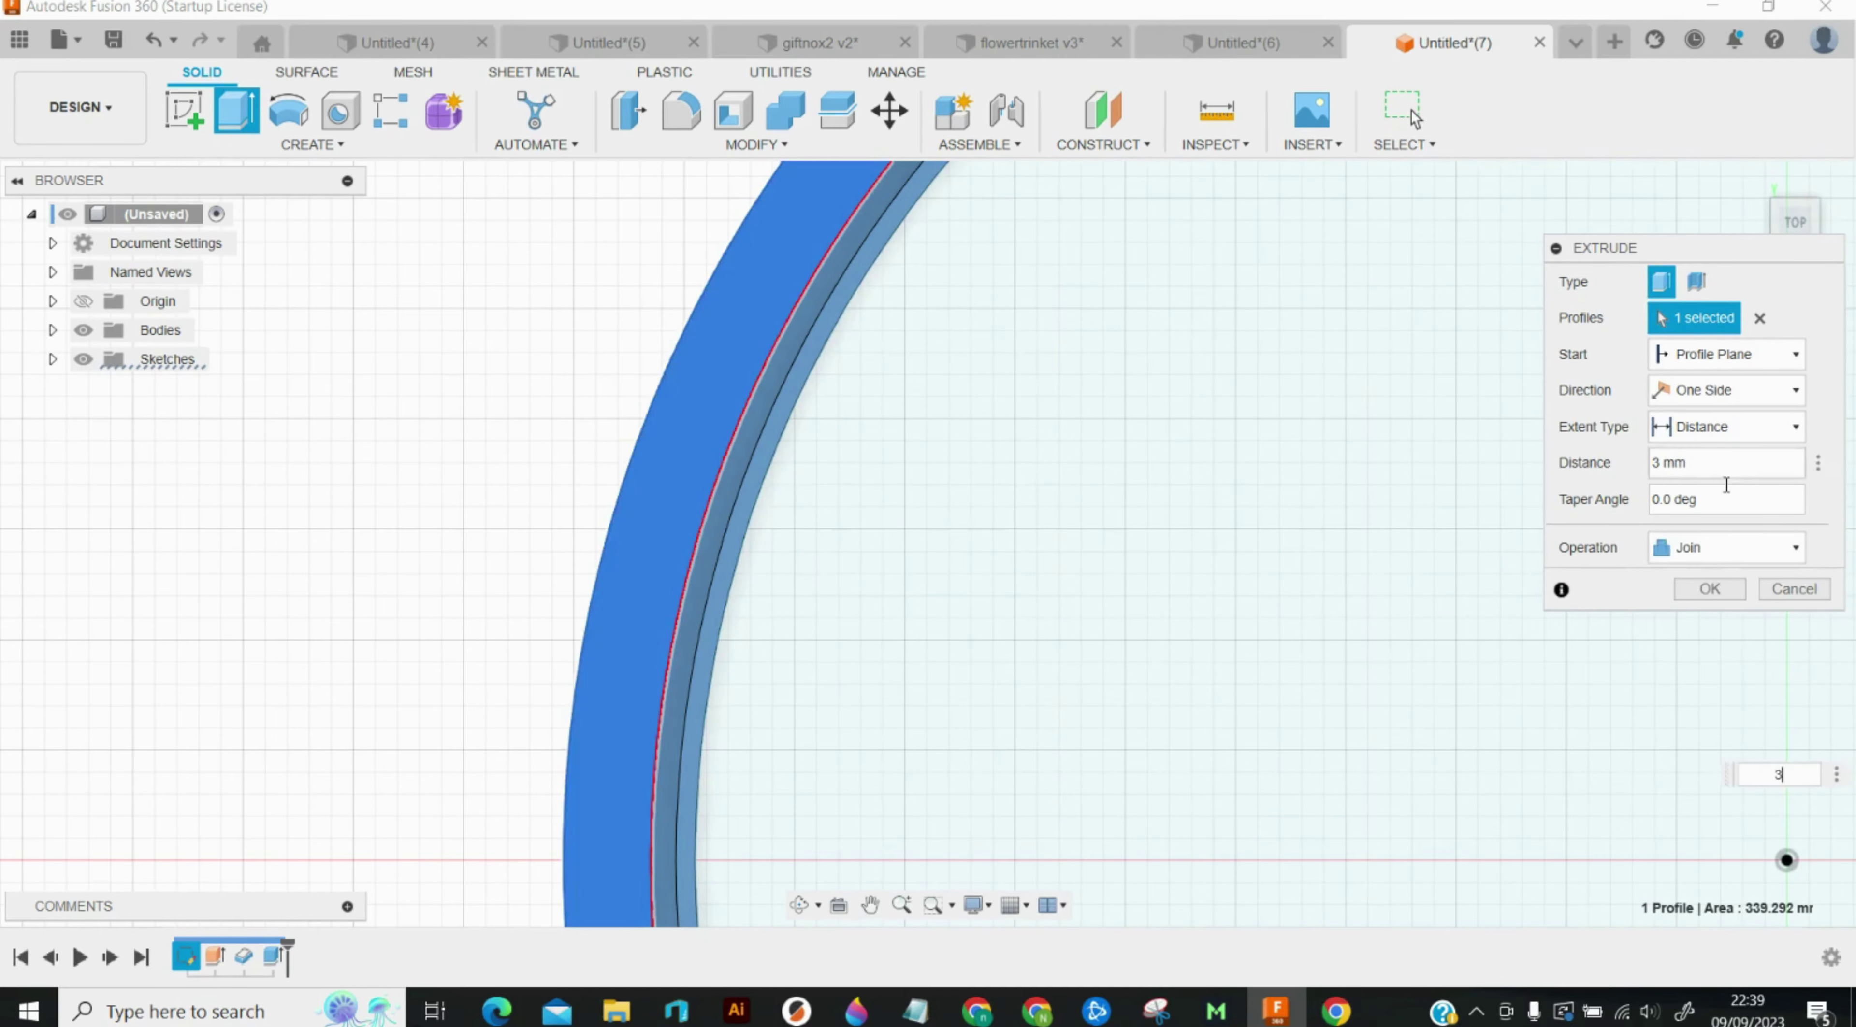
pyautogui.click(1709, 589)
pyautogui.scroll(-2, 1357, 504)
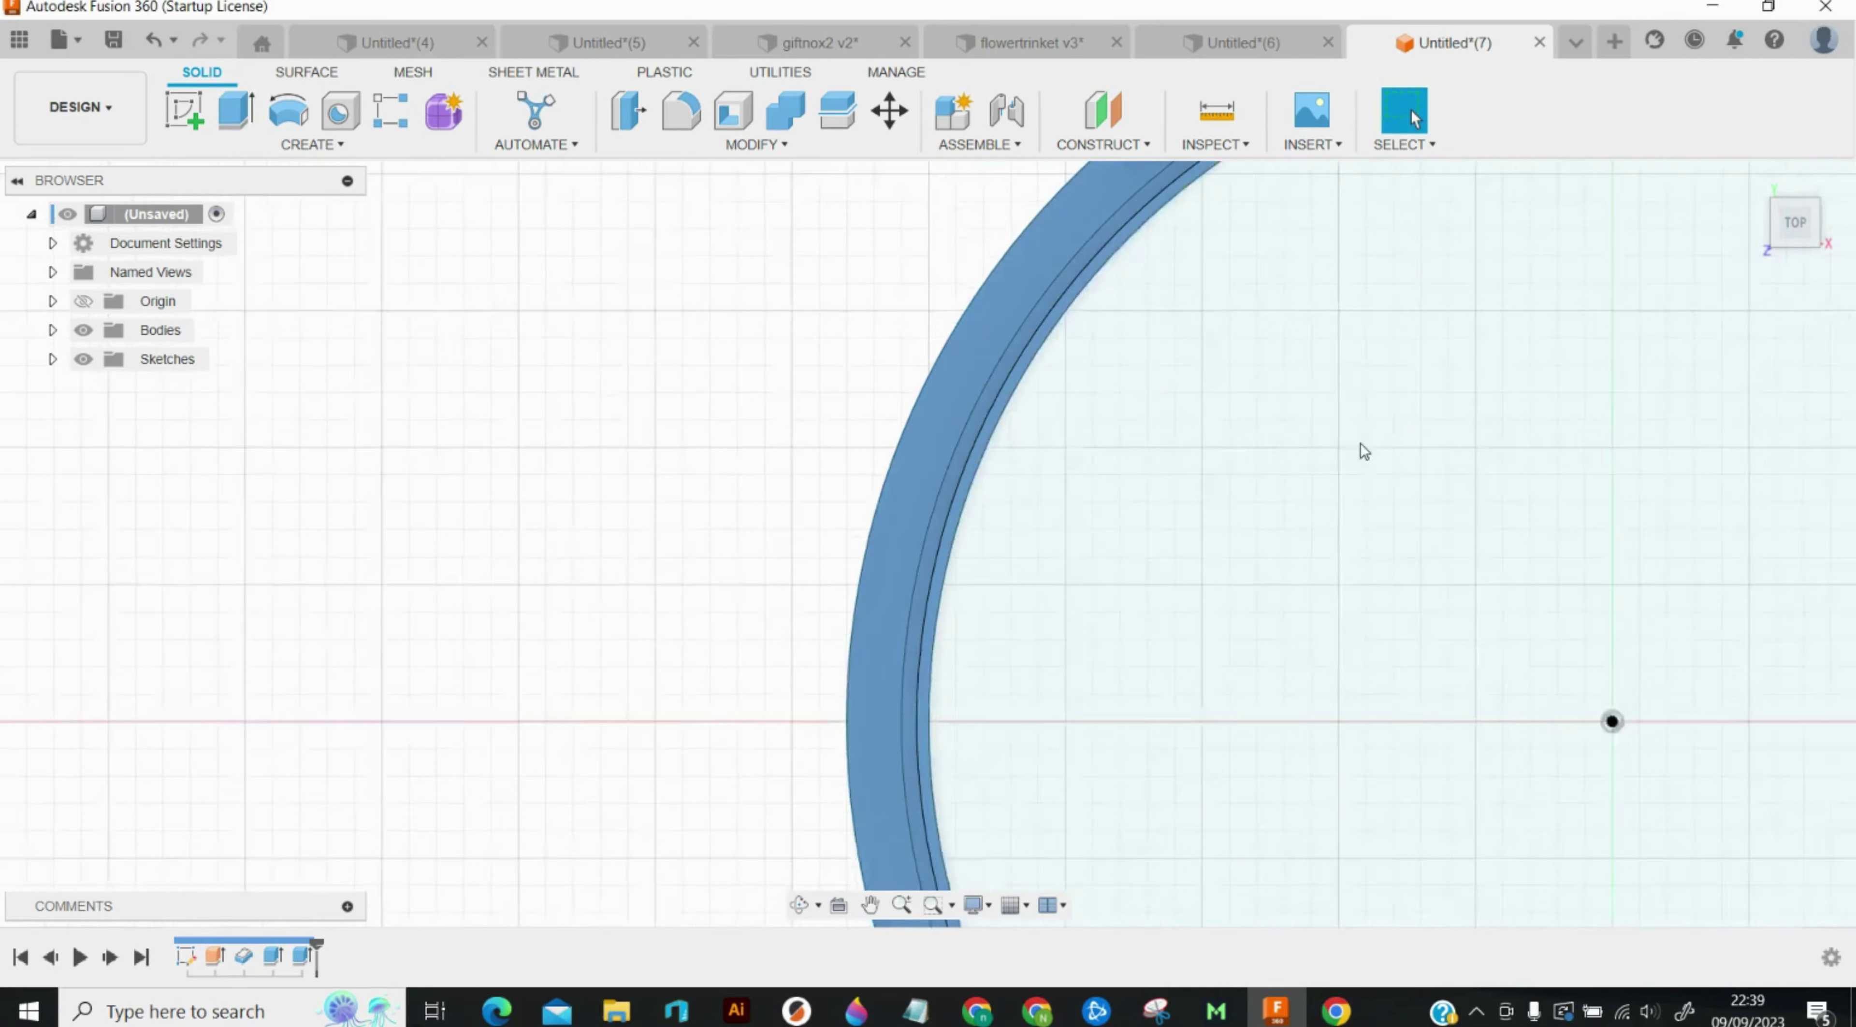
# Step: Inspect the stepped ring from an angle, undo its 10 mm and 3 mm solid extrusions, and return to the top view
pyautogui.click(870, 906)
pyautogui.moveTo(1289, 670); pyautogui.dragTo(897, 399)
pyautogui.click(800, 905)
pyautogui.moveTo(900, 620); pyautogui.dragTo(1209, 365)
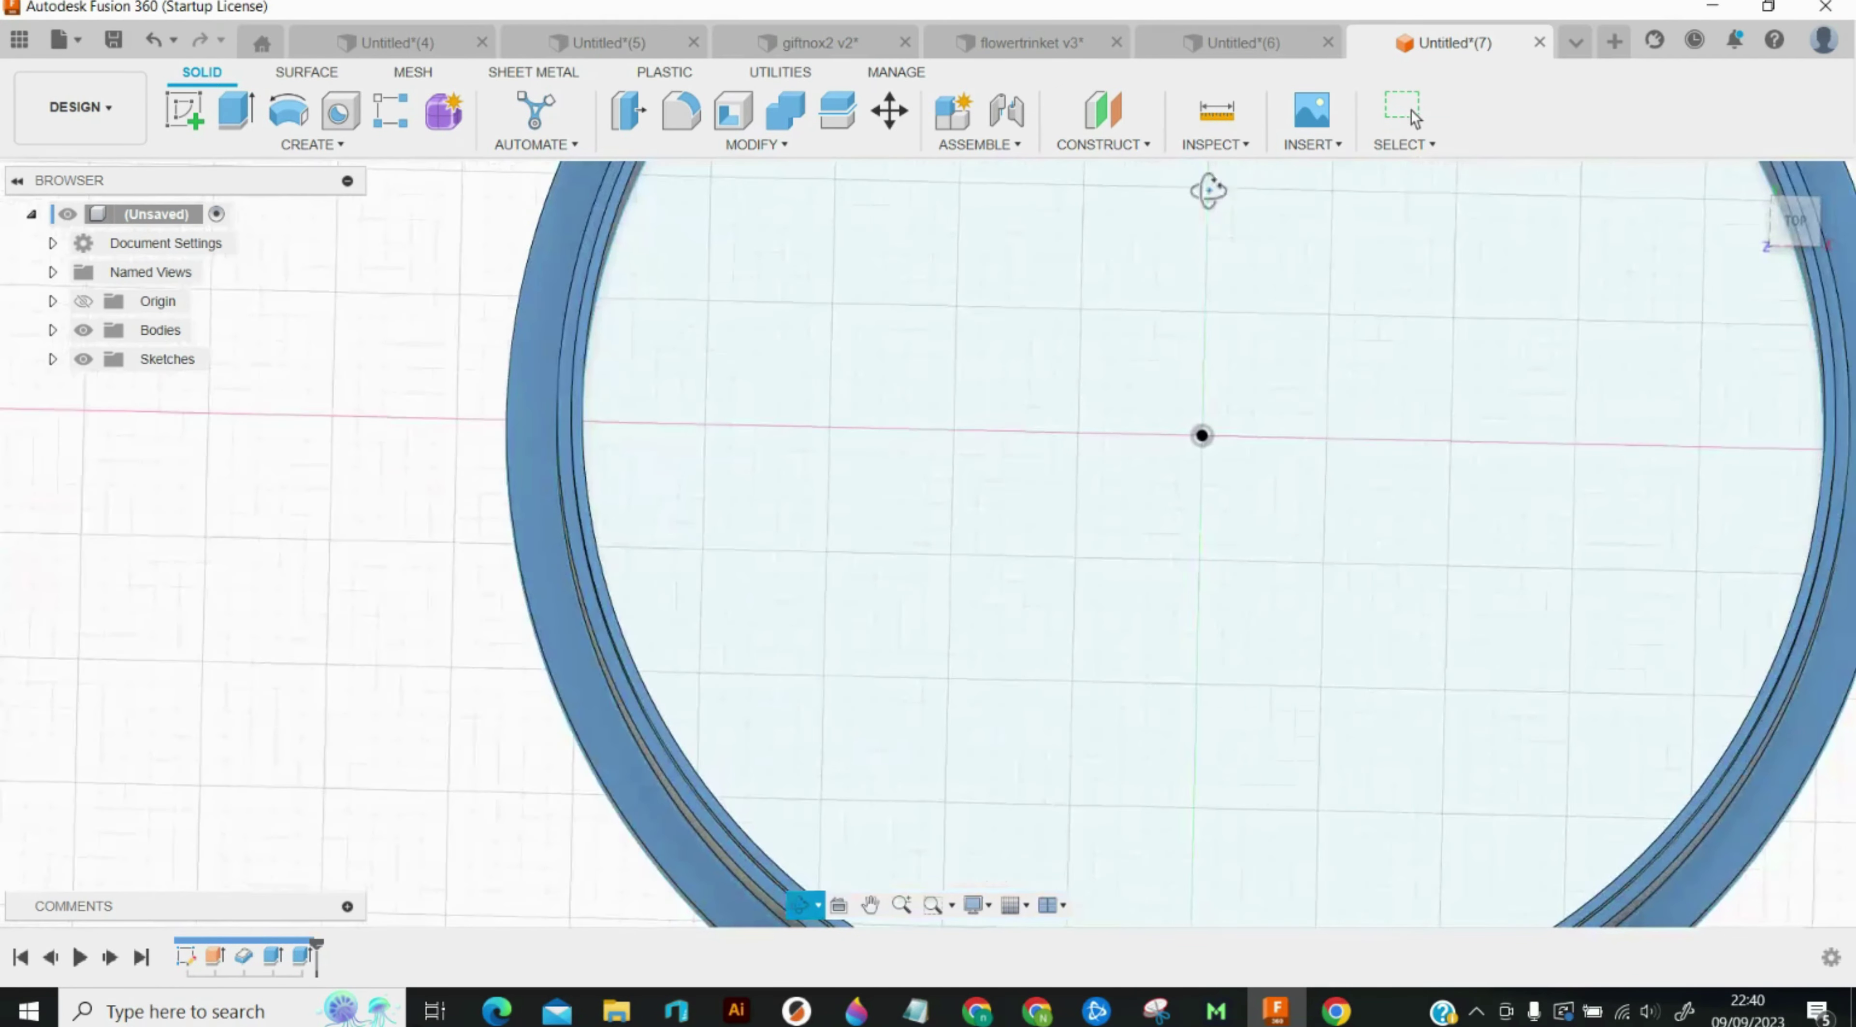
pyautogui.click(1405, 112)
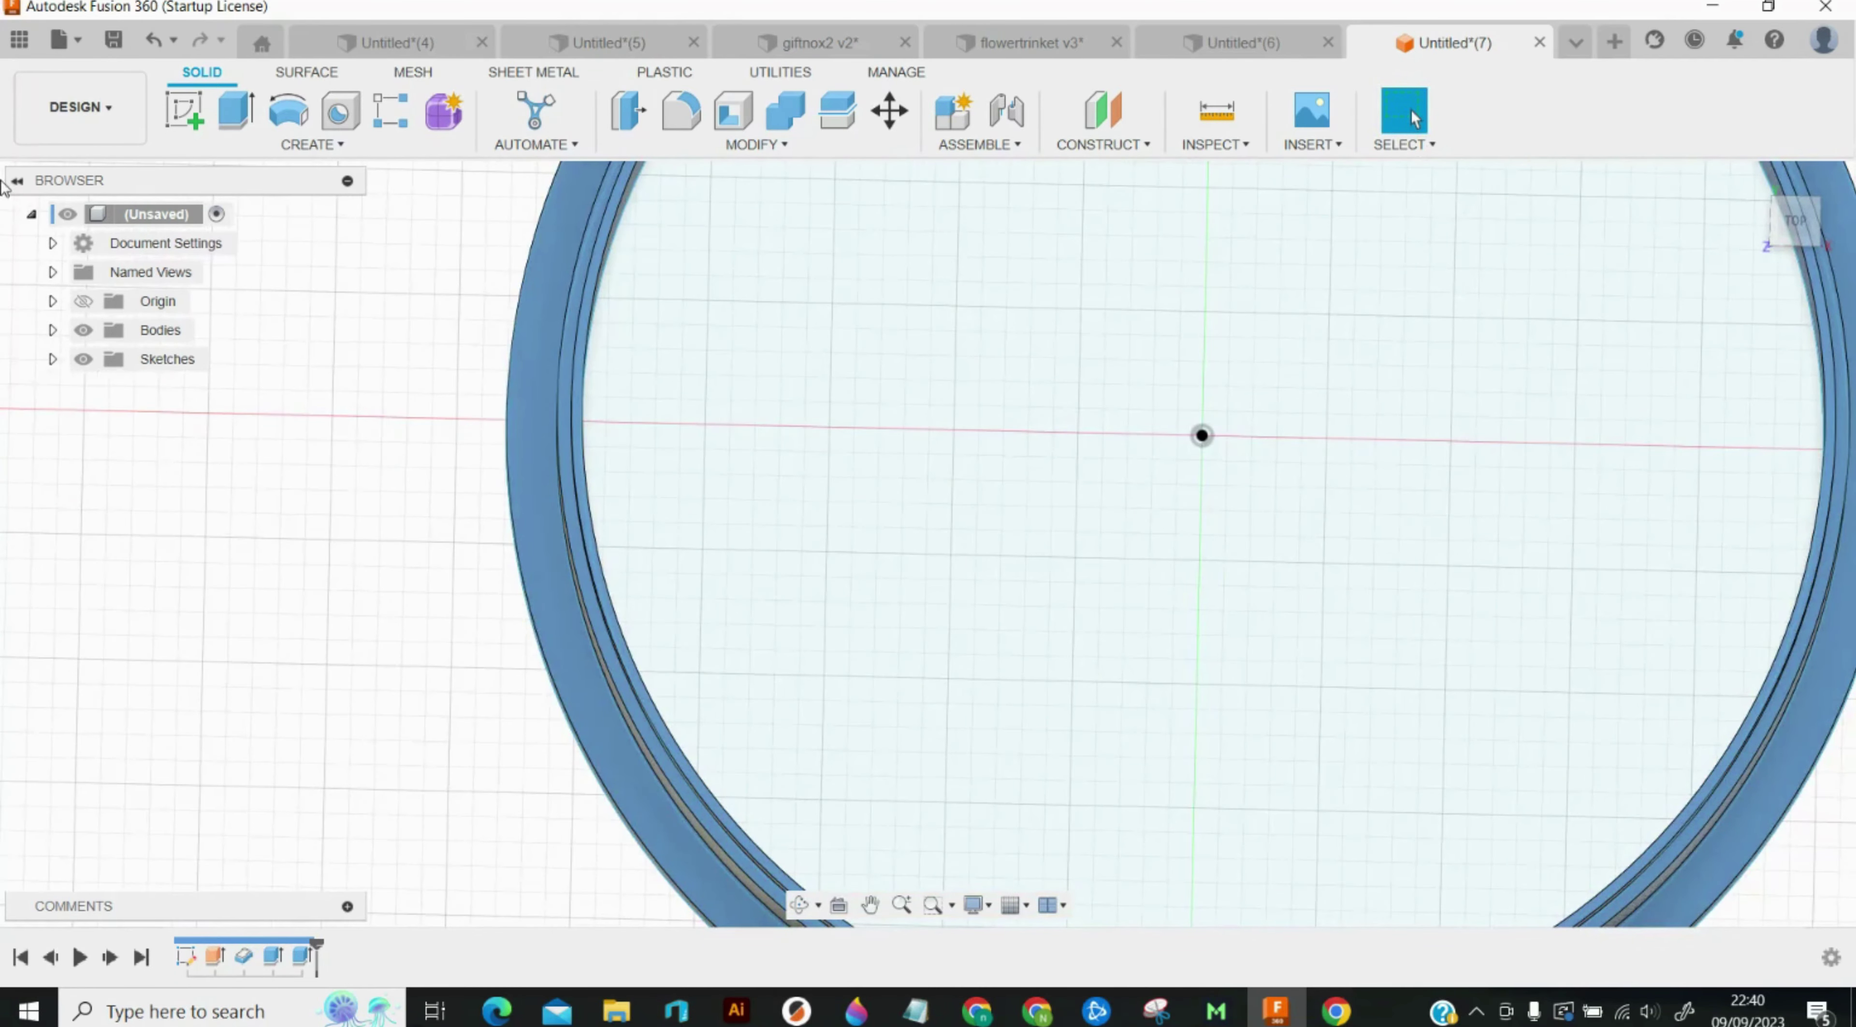
pyautogui.click(152, 40)
pyautogui.click(153, 40)
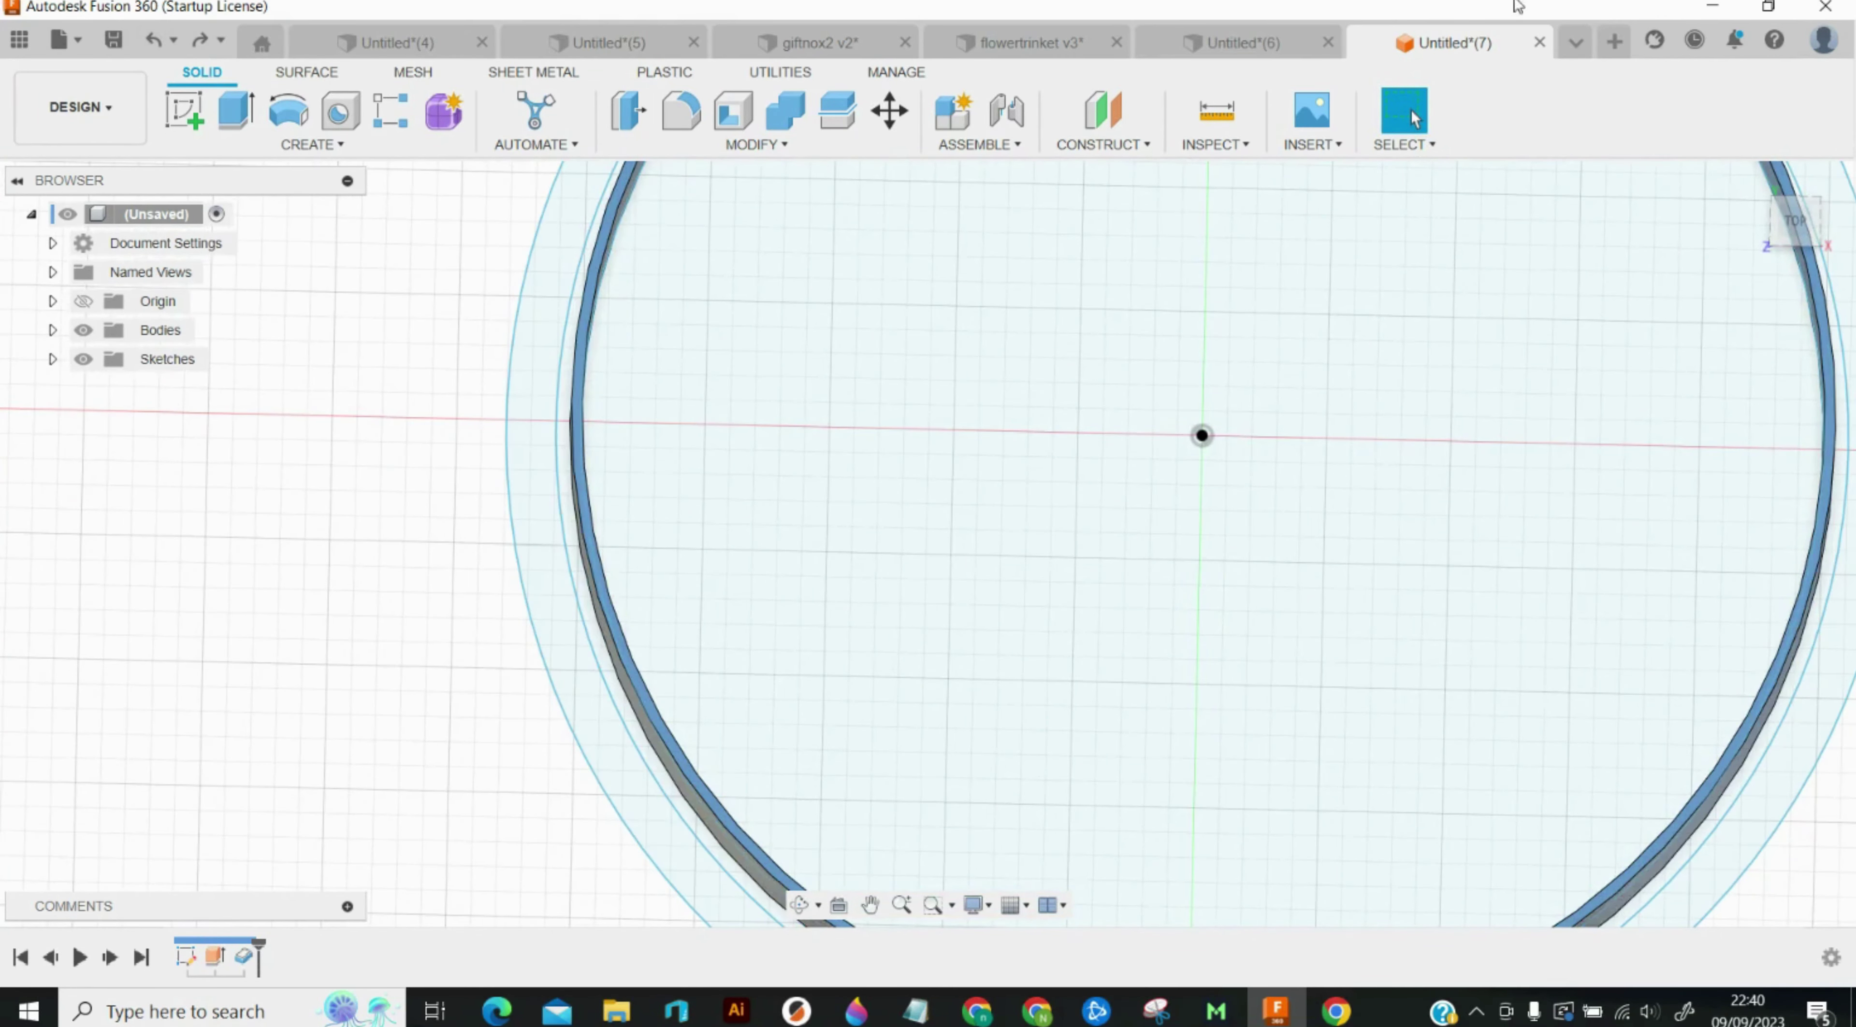
pyautogui.click(1799, 225)
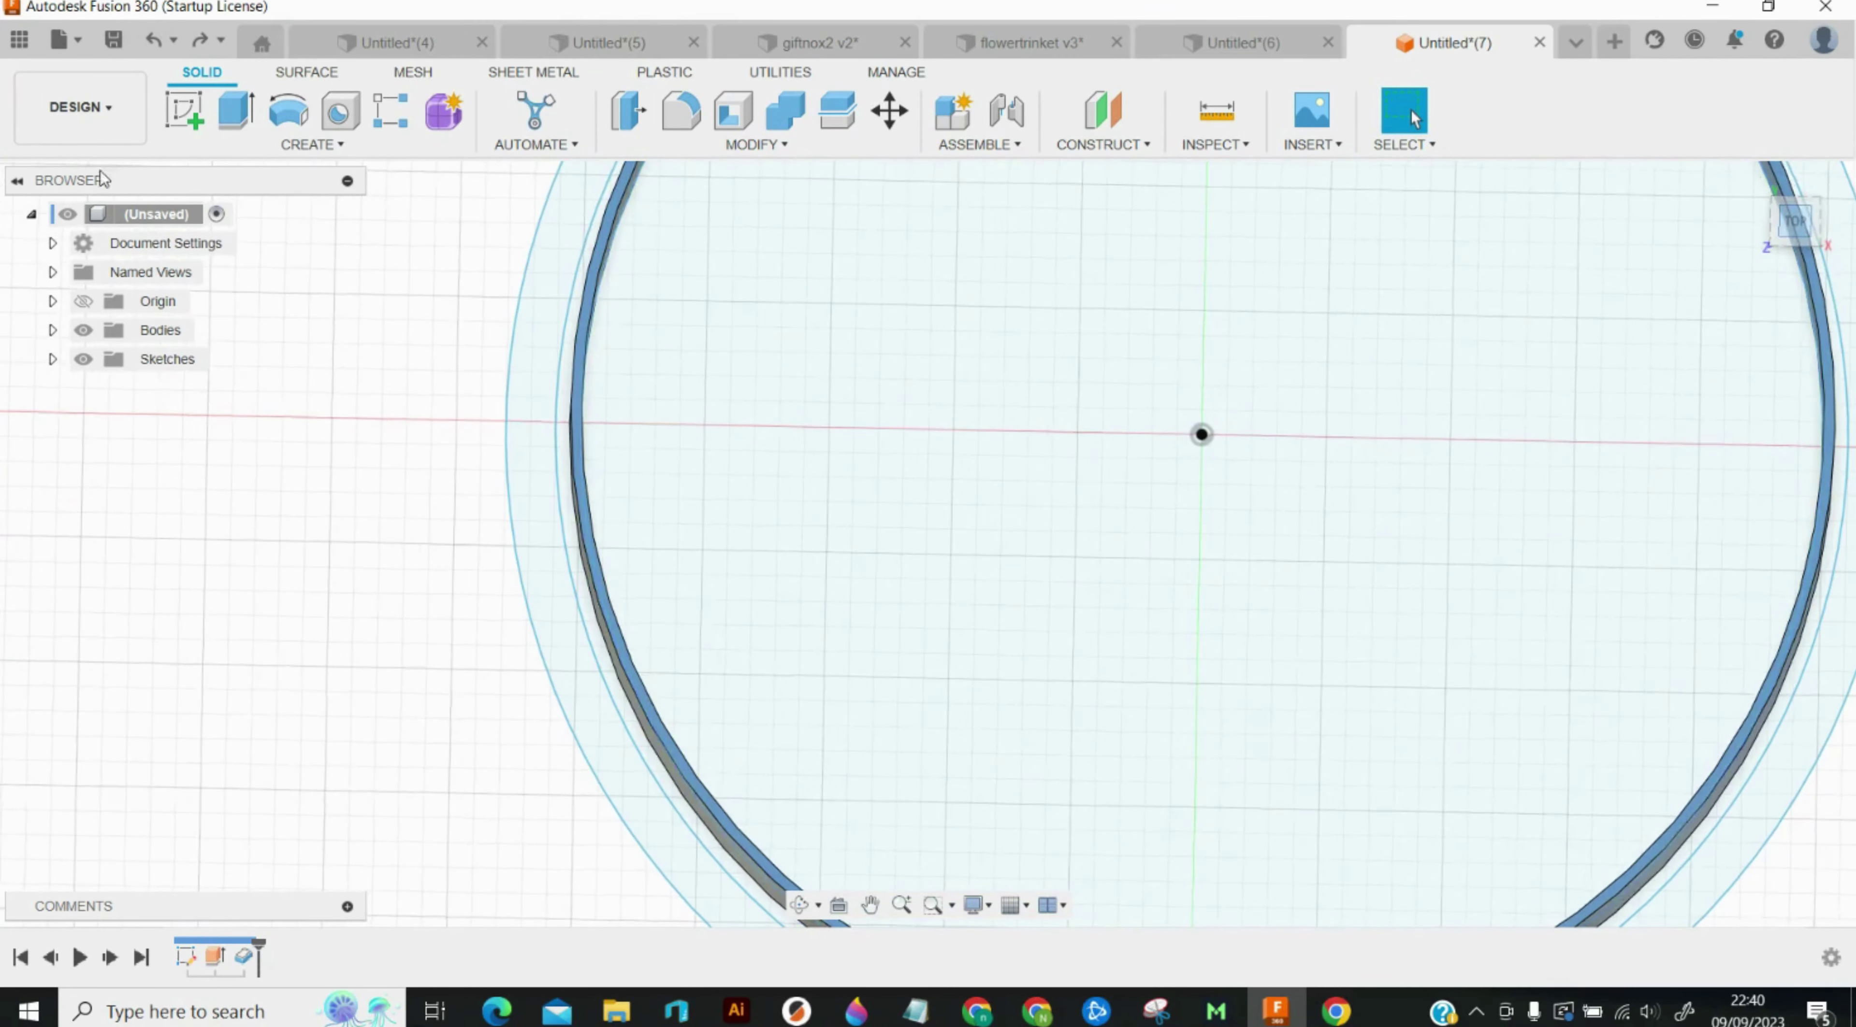
# Step: Extrude the innermost circle 10 mm on one side as a new surface body
pyautogui.click(308, 73)
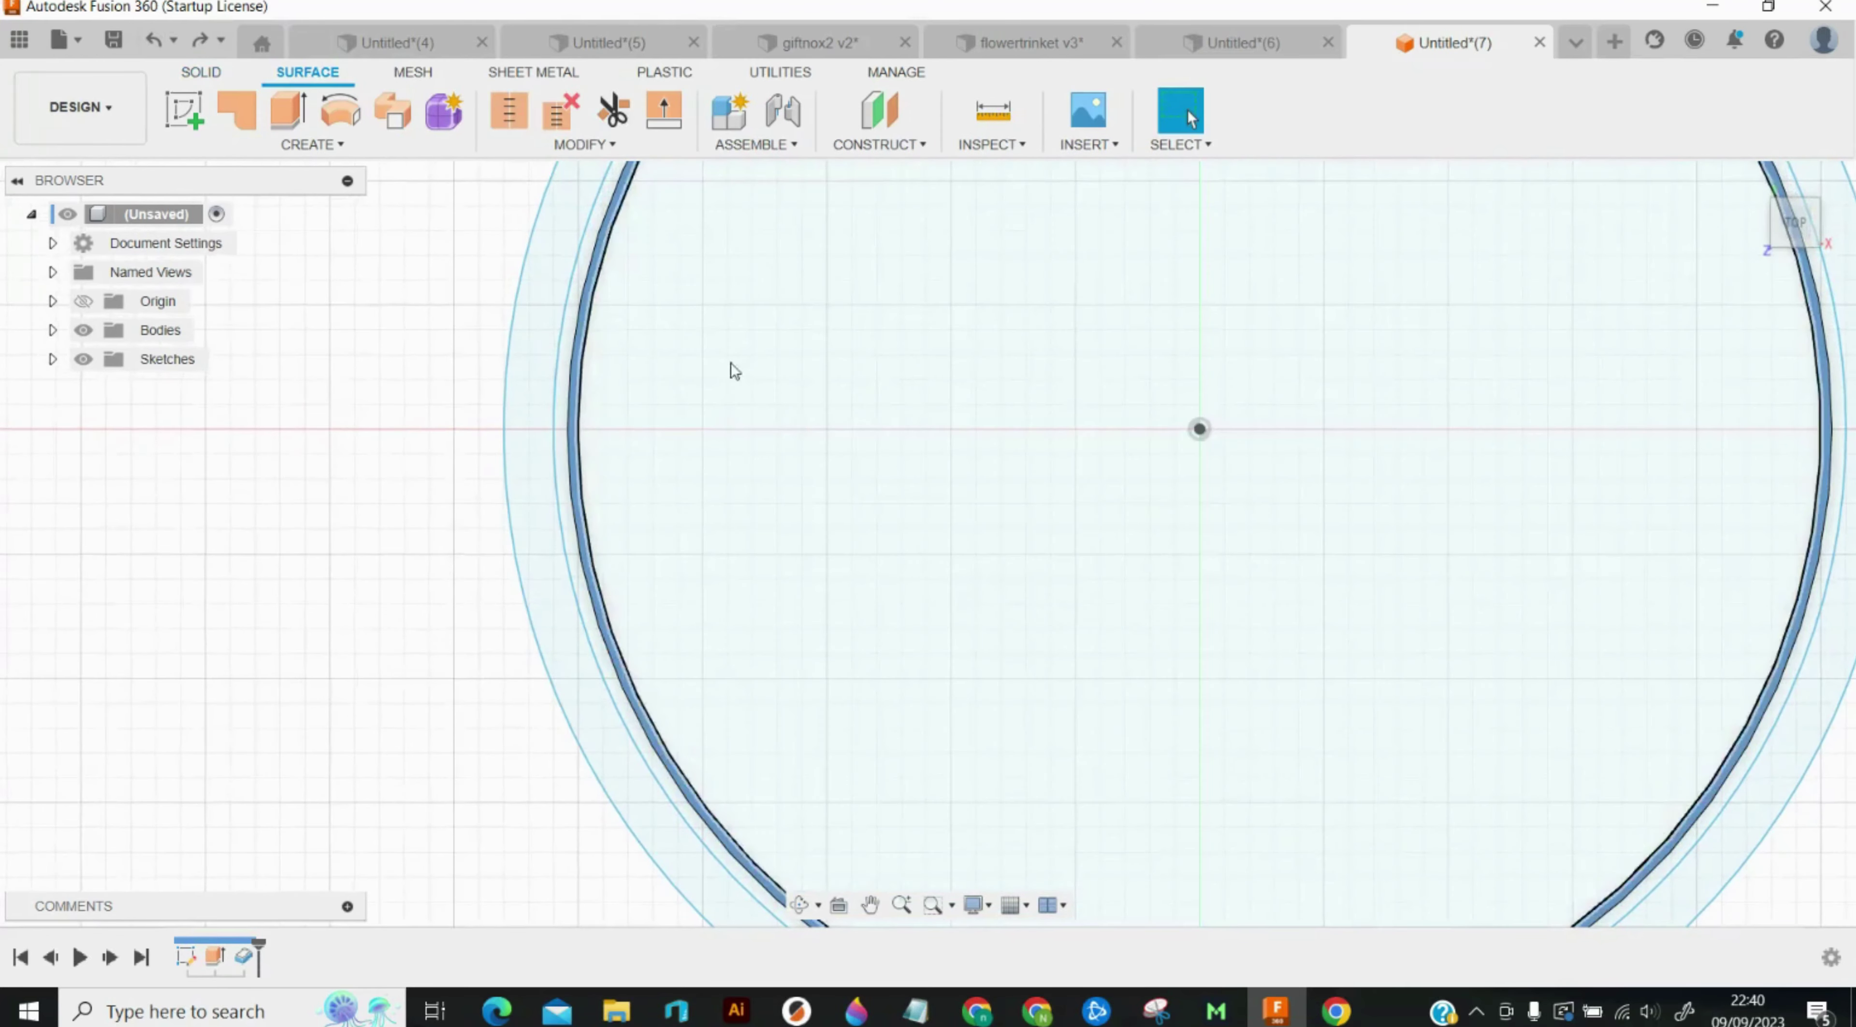
pyautogui.click(590, 538)
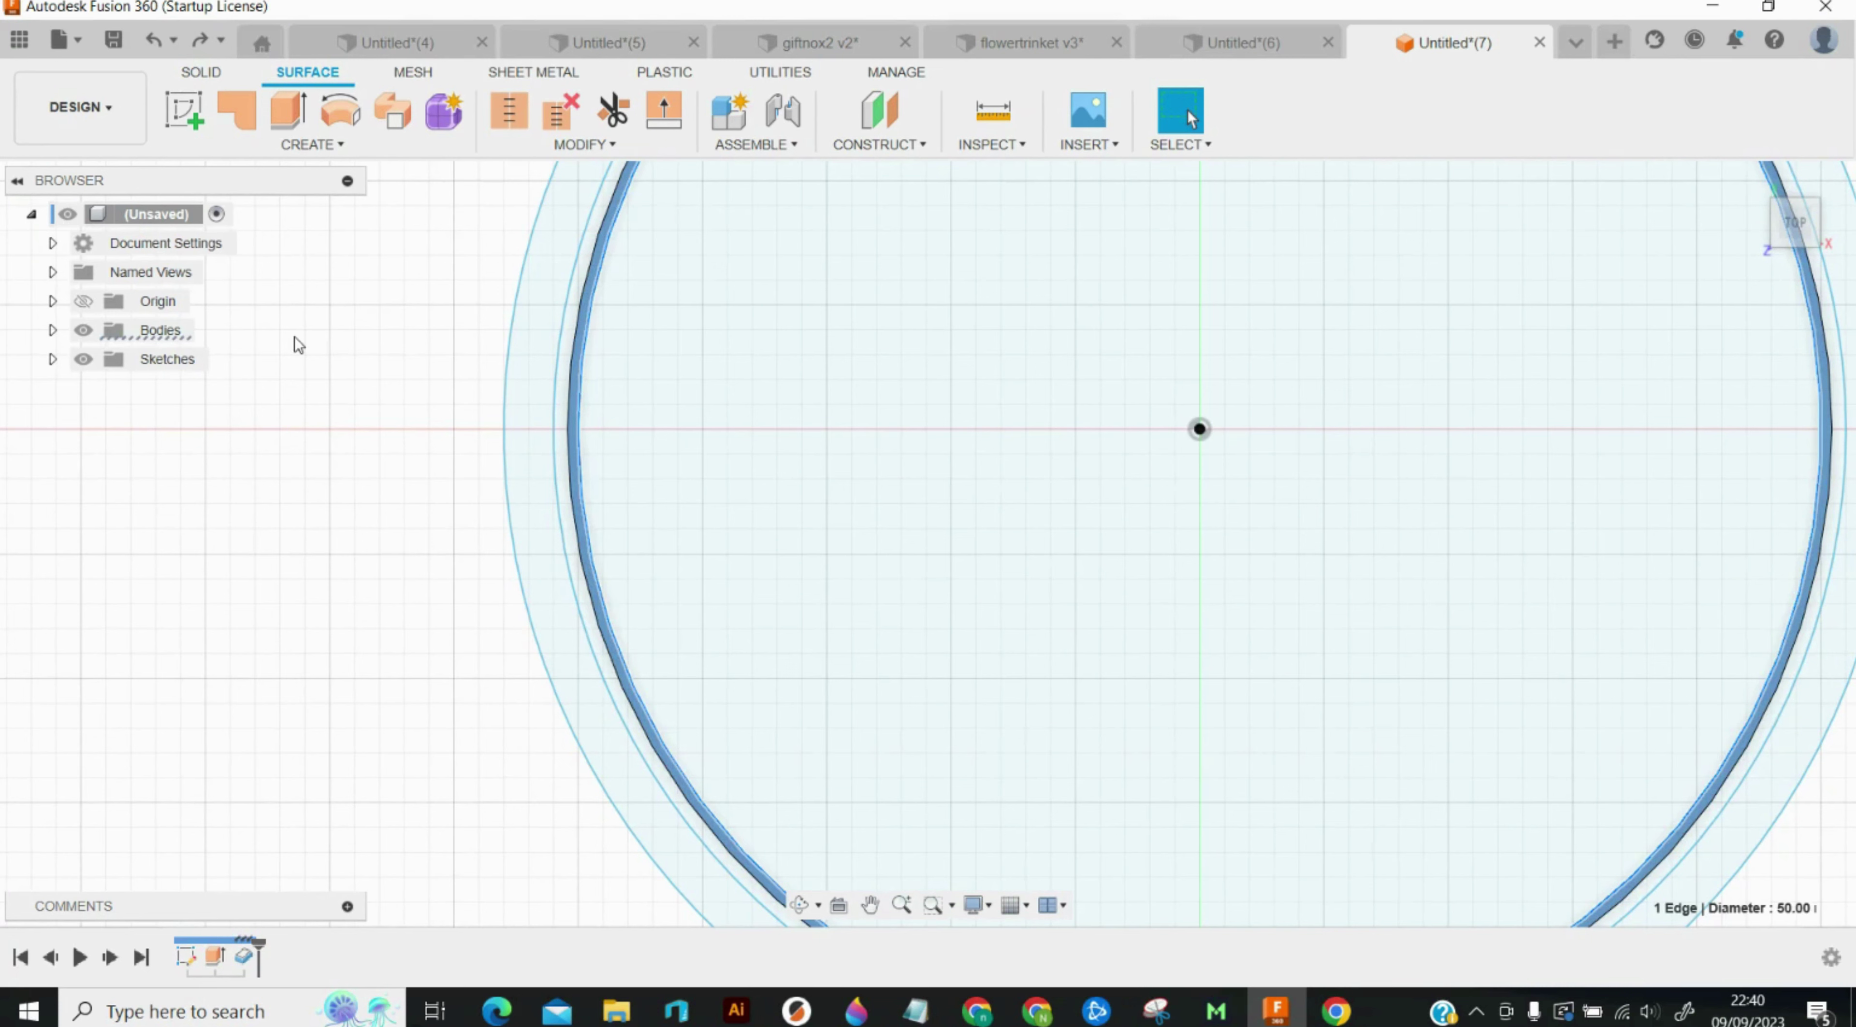
pyautogui.click(52, 330)
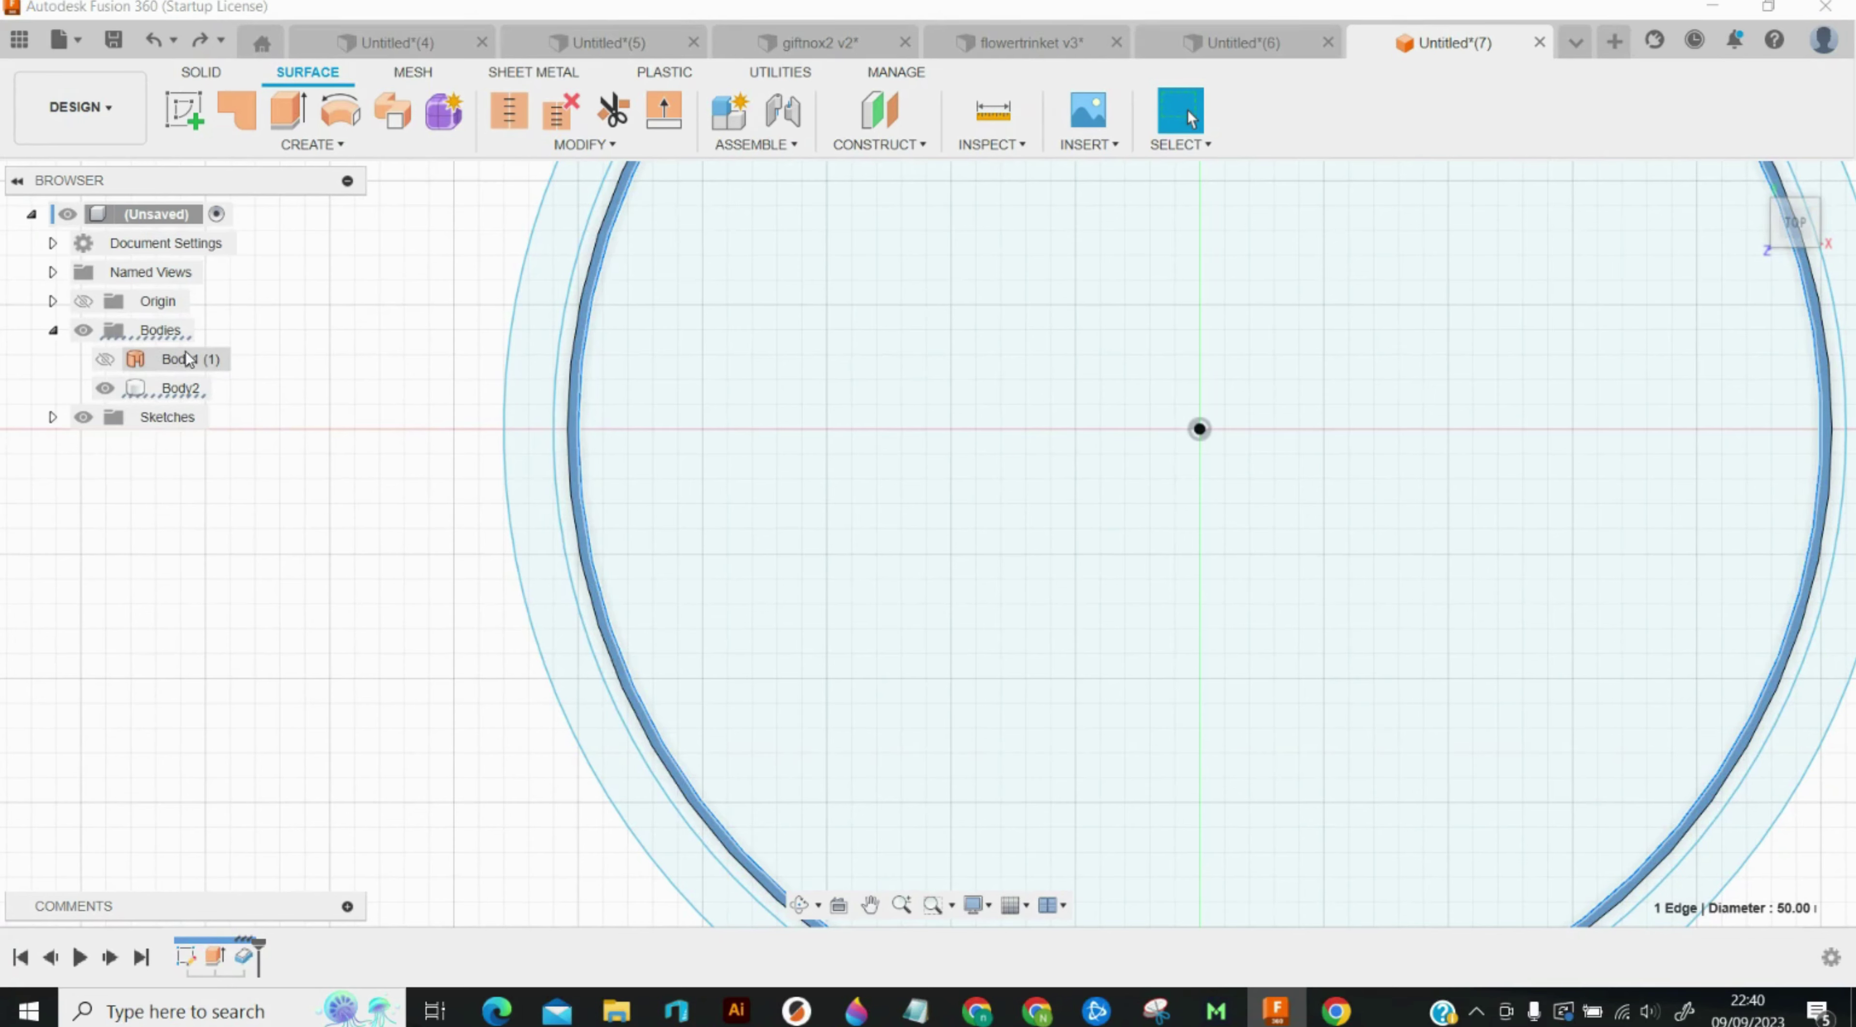
pyautogui.click(141, 364)
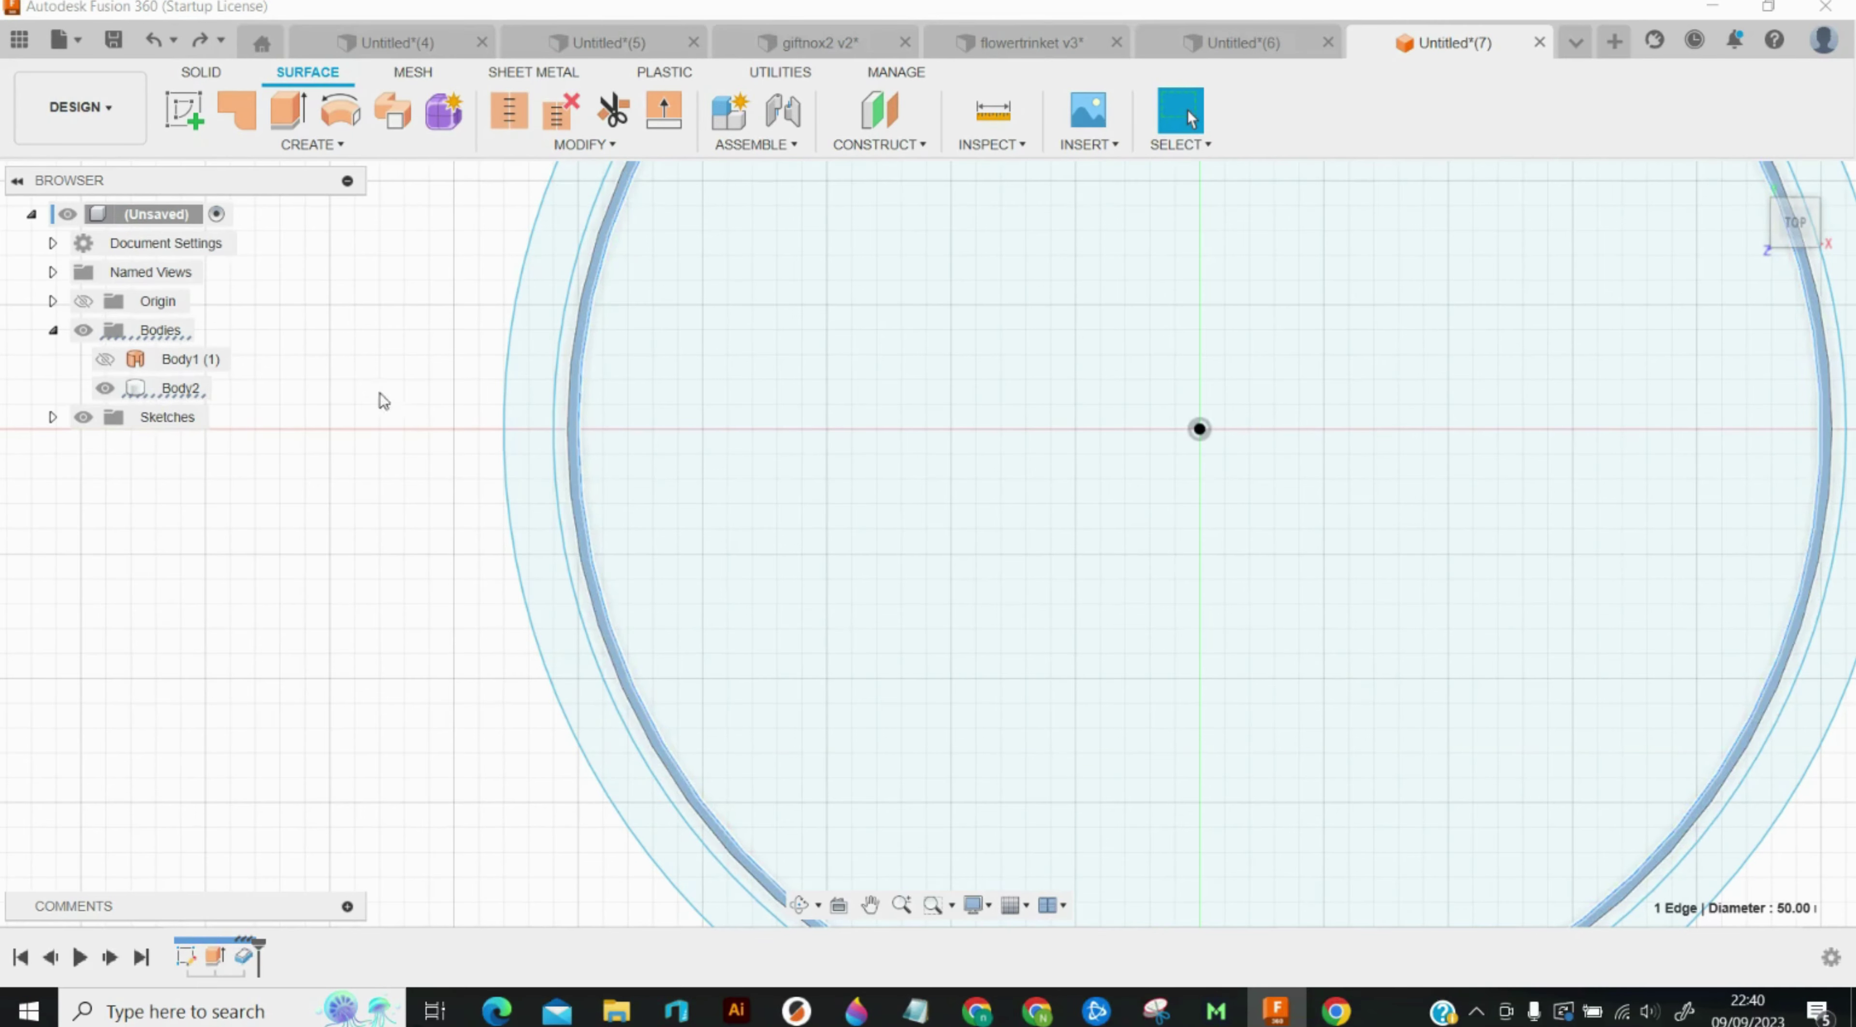
pyautogui.click(287, 116)
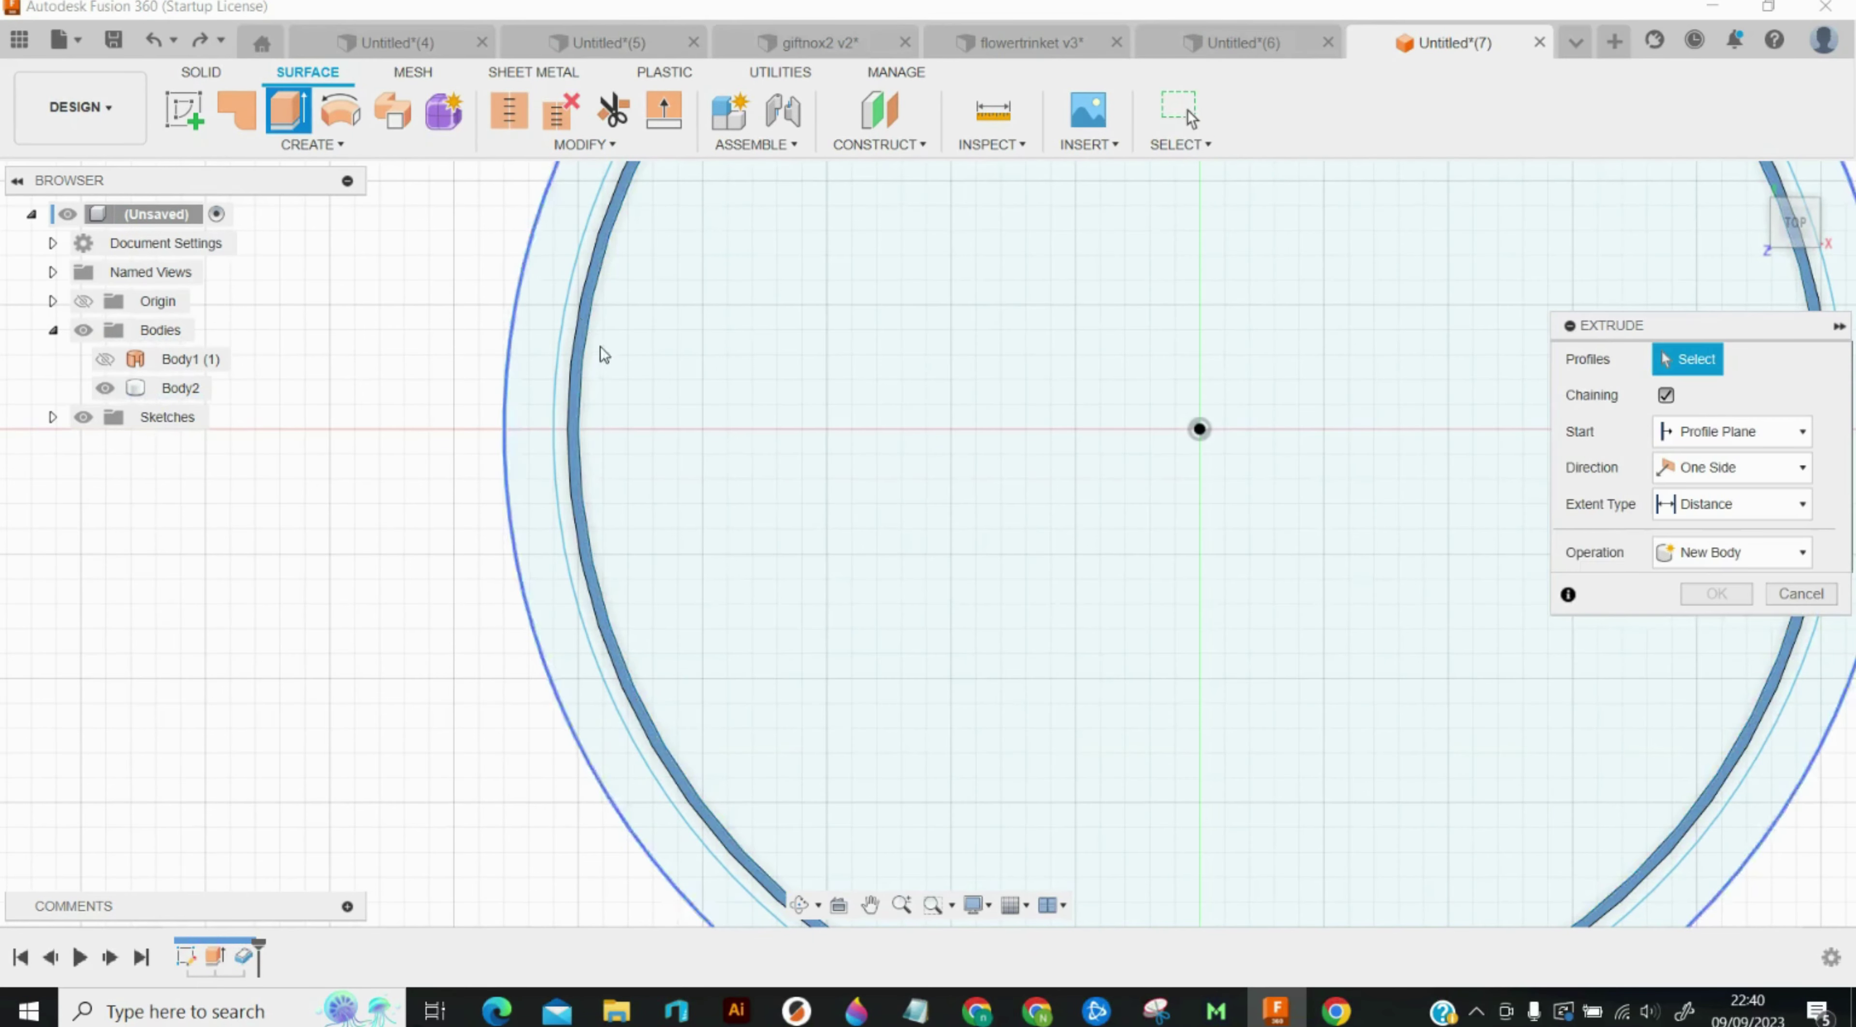
pyautogui.click(586, 354)
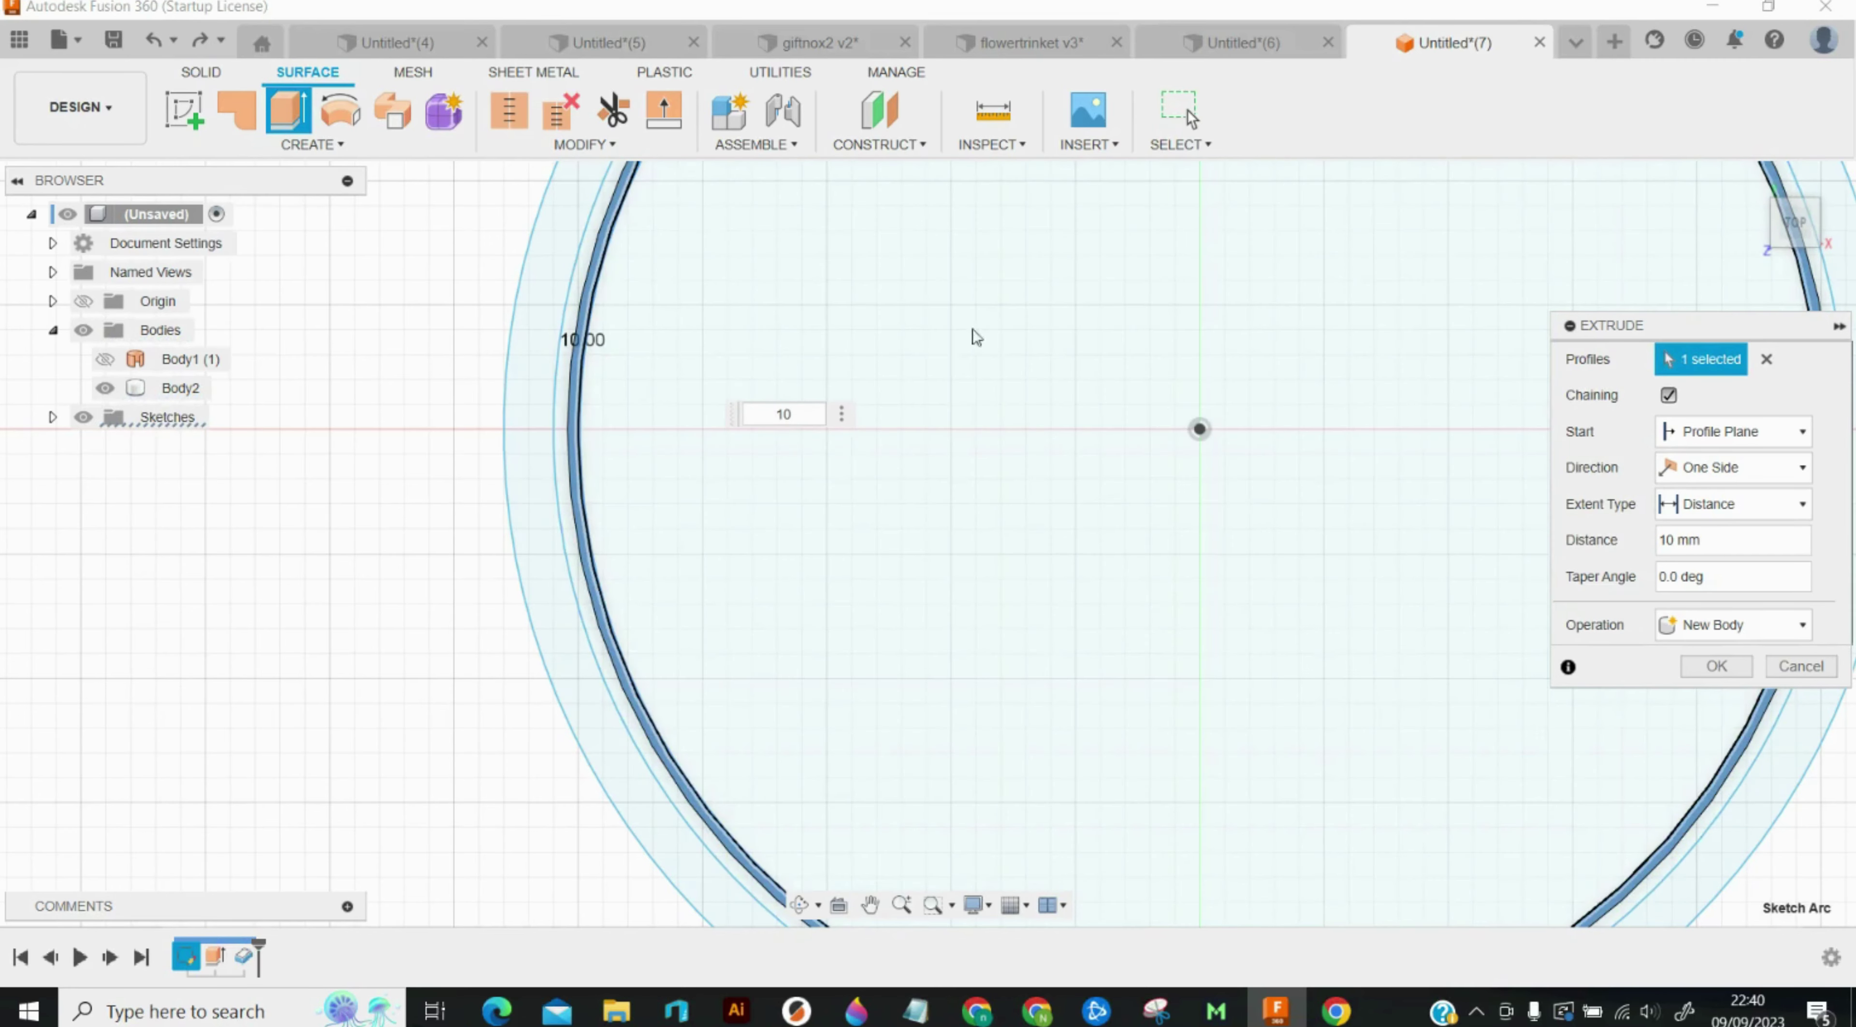
pyautogui.press('Return')
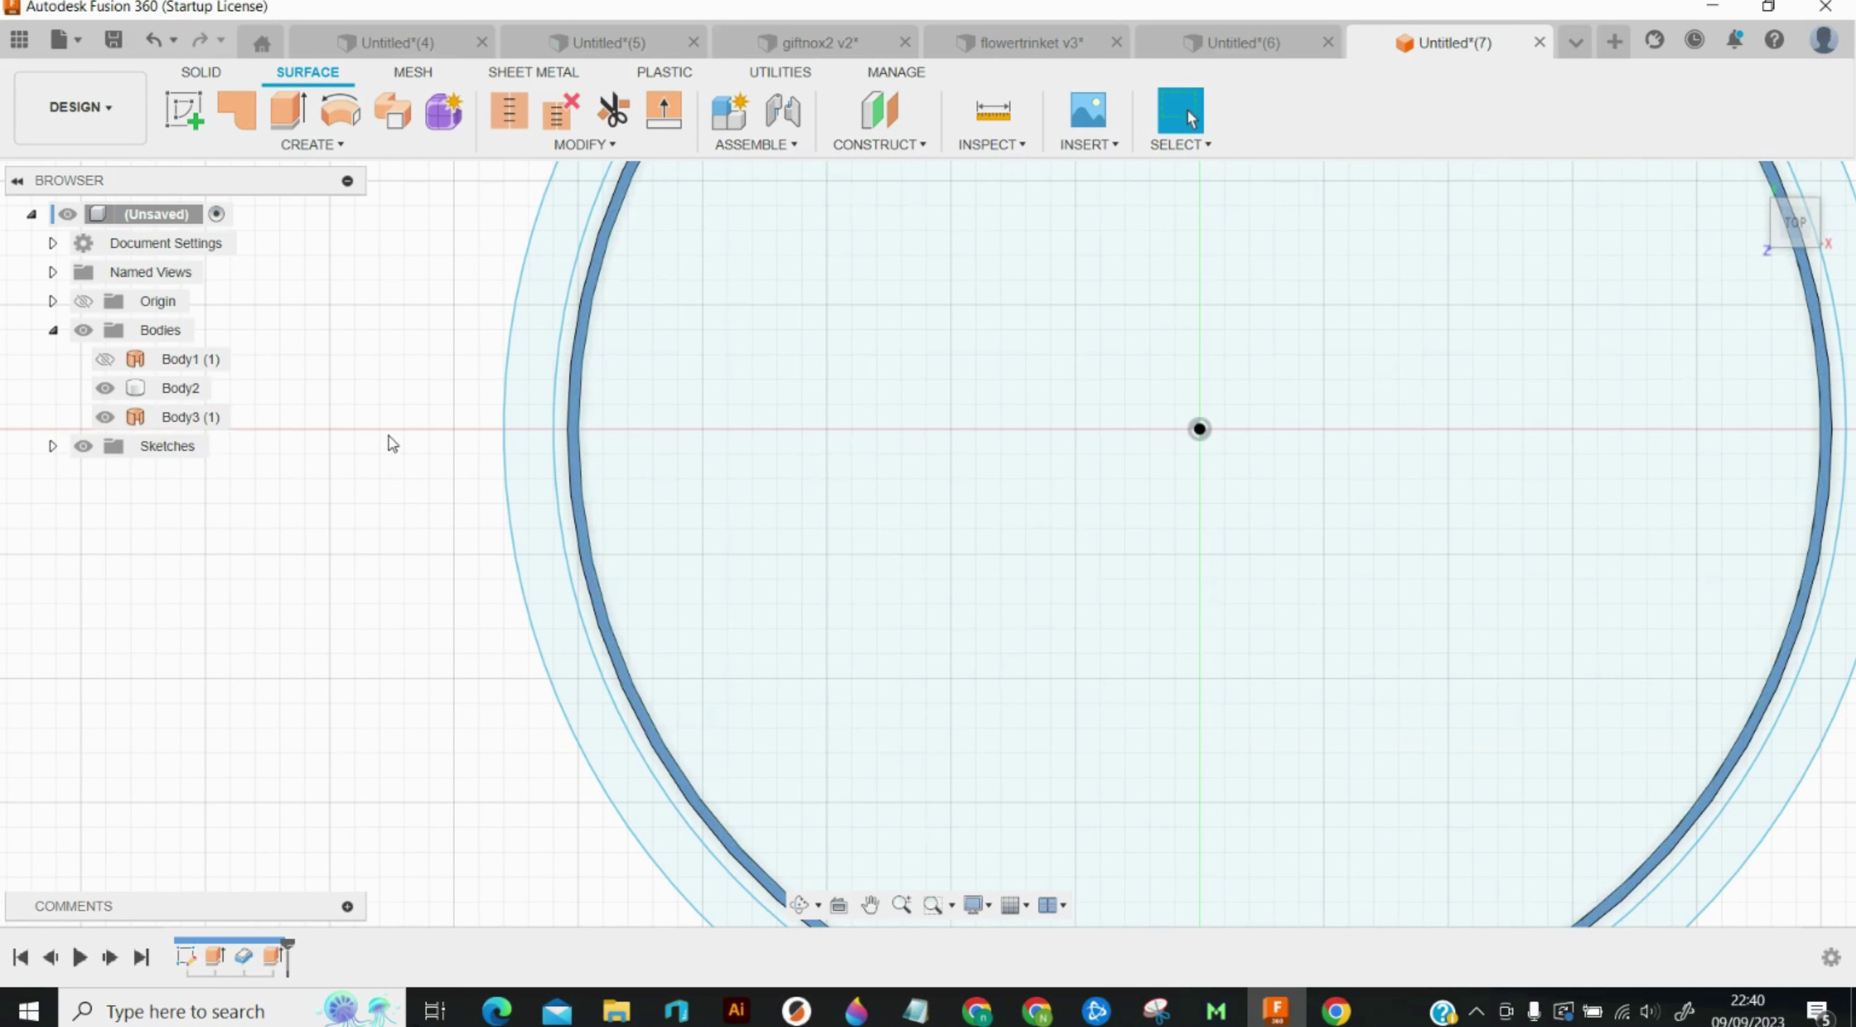
# Step: Thicken the 10 mm high circular surface by 1 mm on one side, joined to the wall body
pyautogui.press('t')
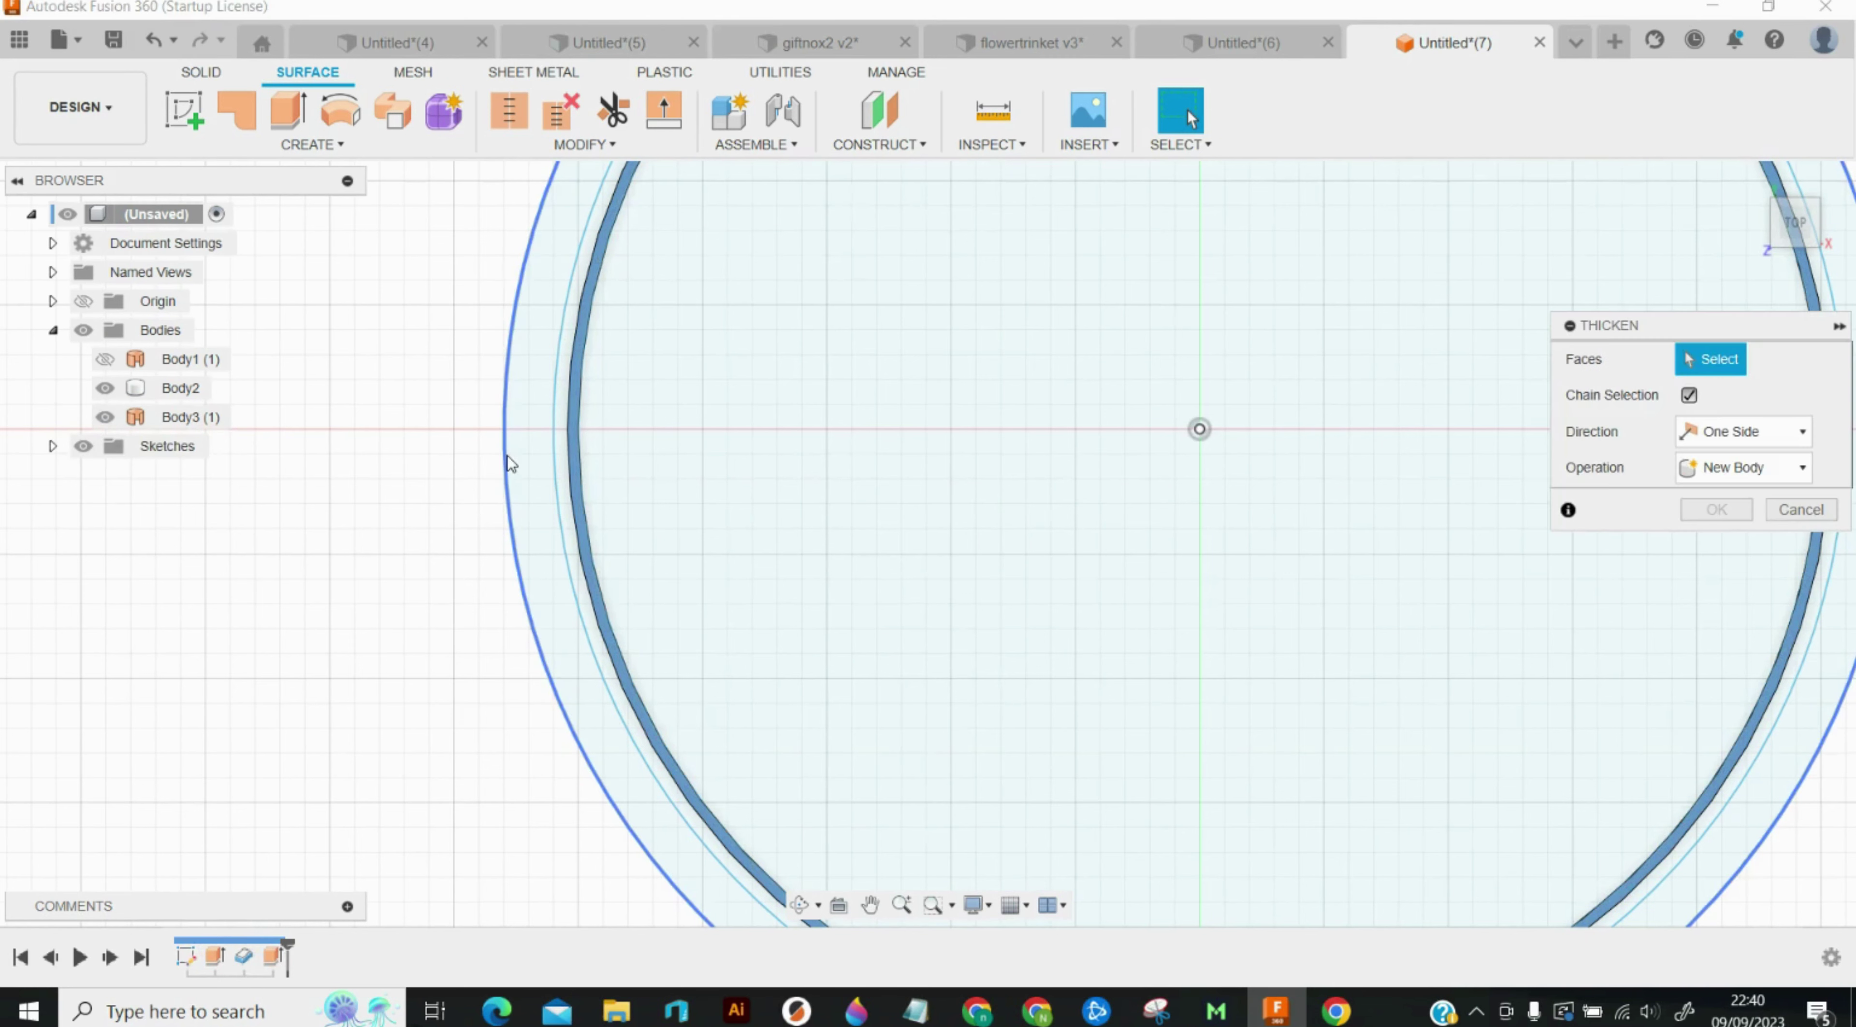
pyautogui.click(583, 595)
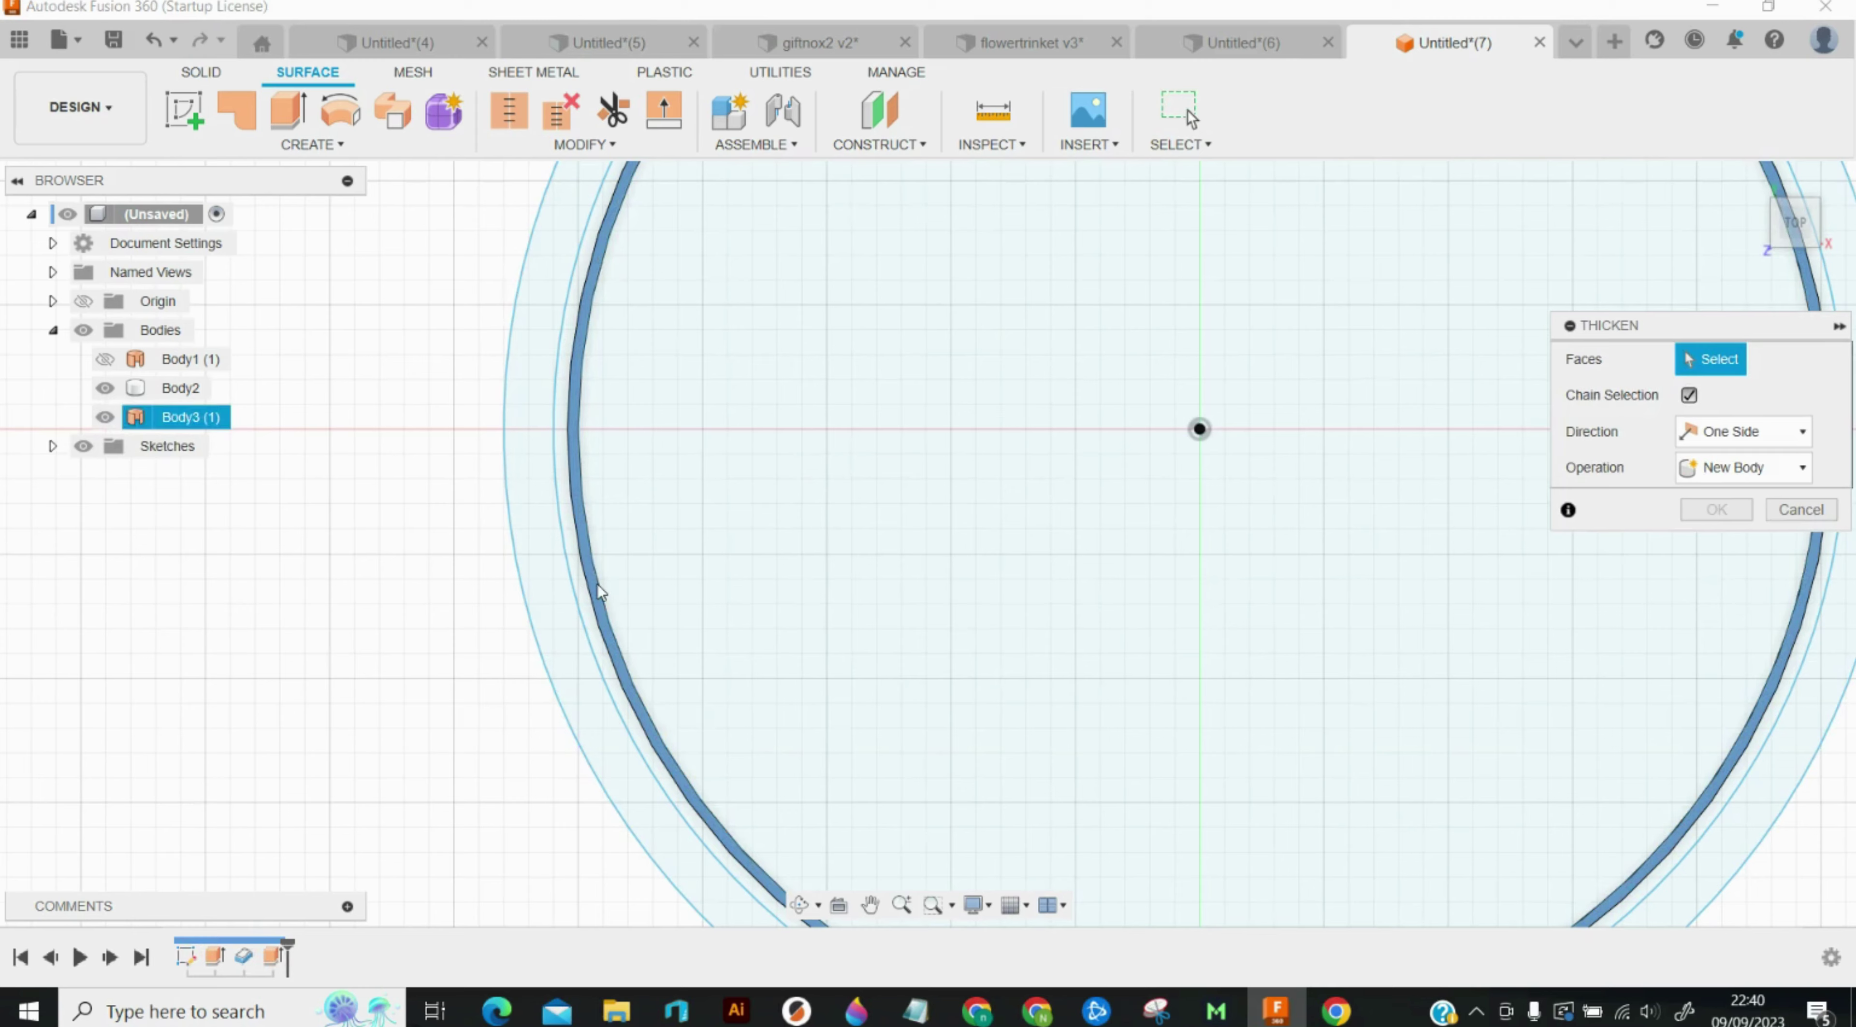
pyautogui.write('1')
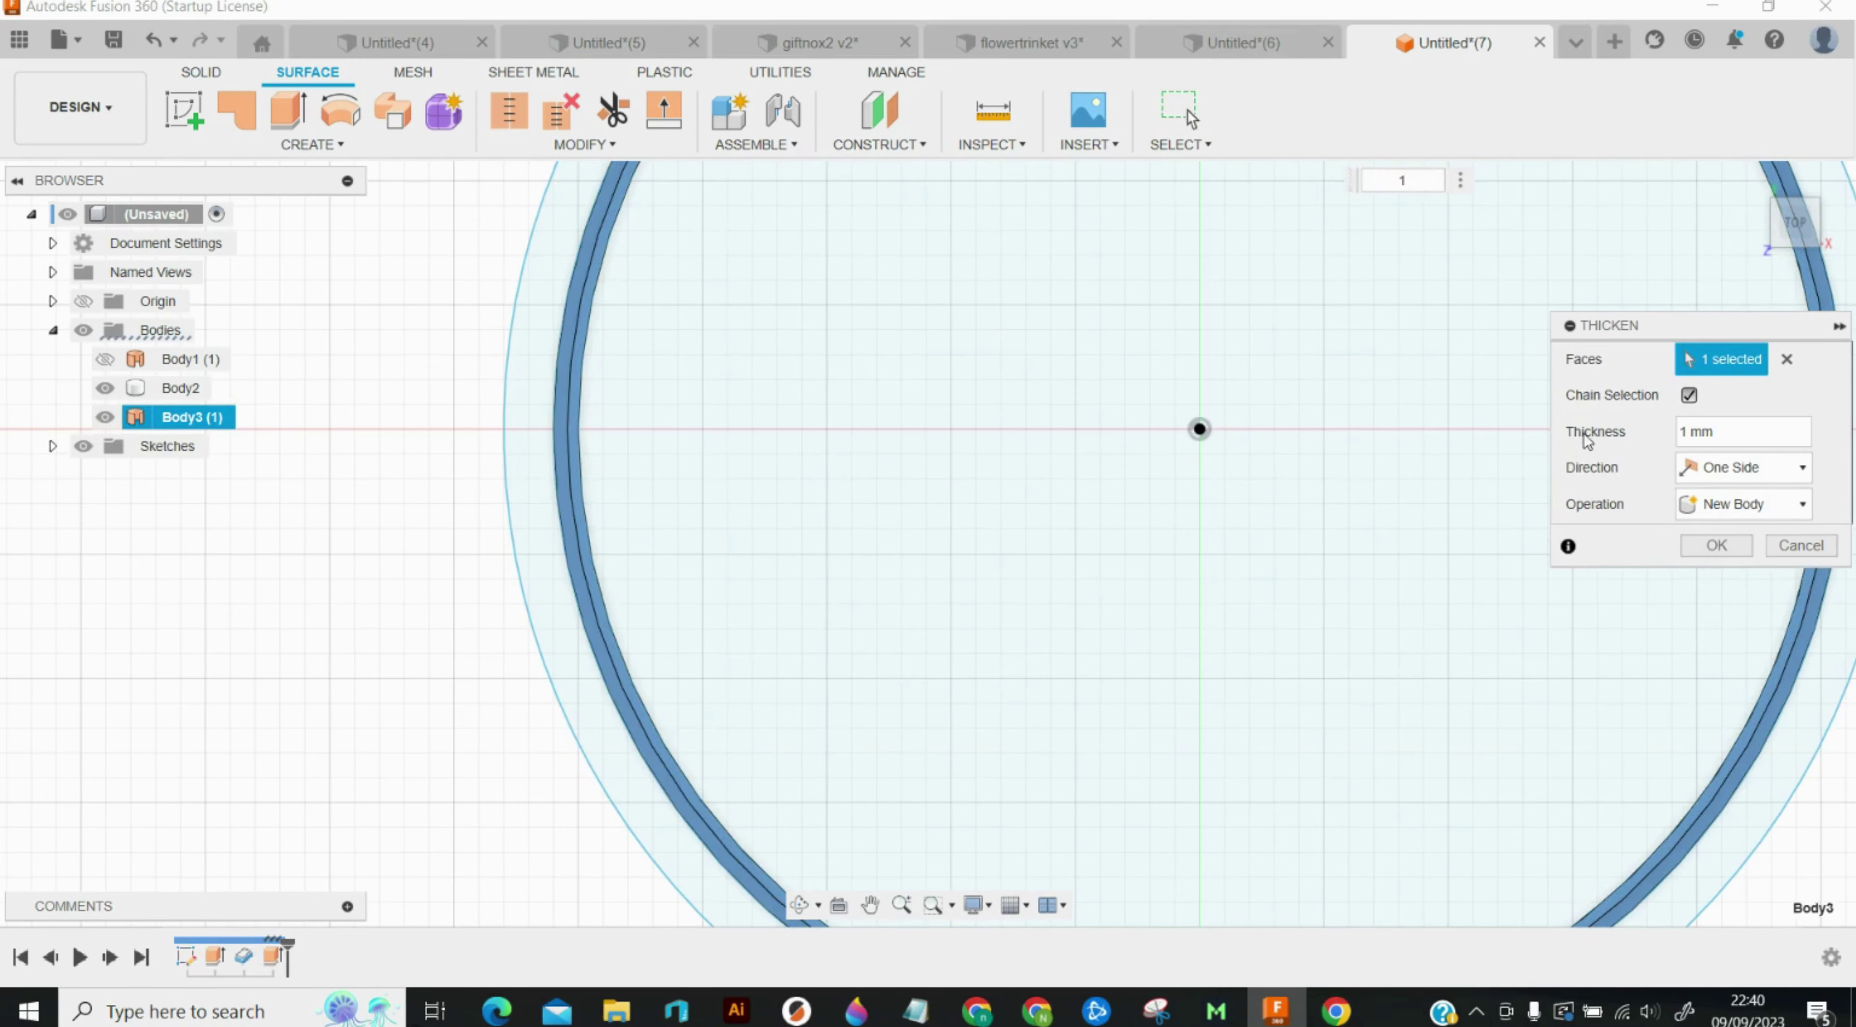
pyautogui.click(1743, 504)
pyautogui.click(1718, 531)
pyautogui.click(1716, 546)
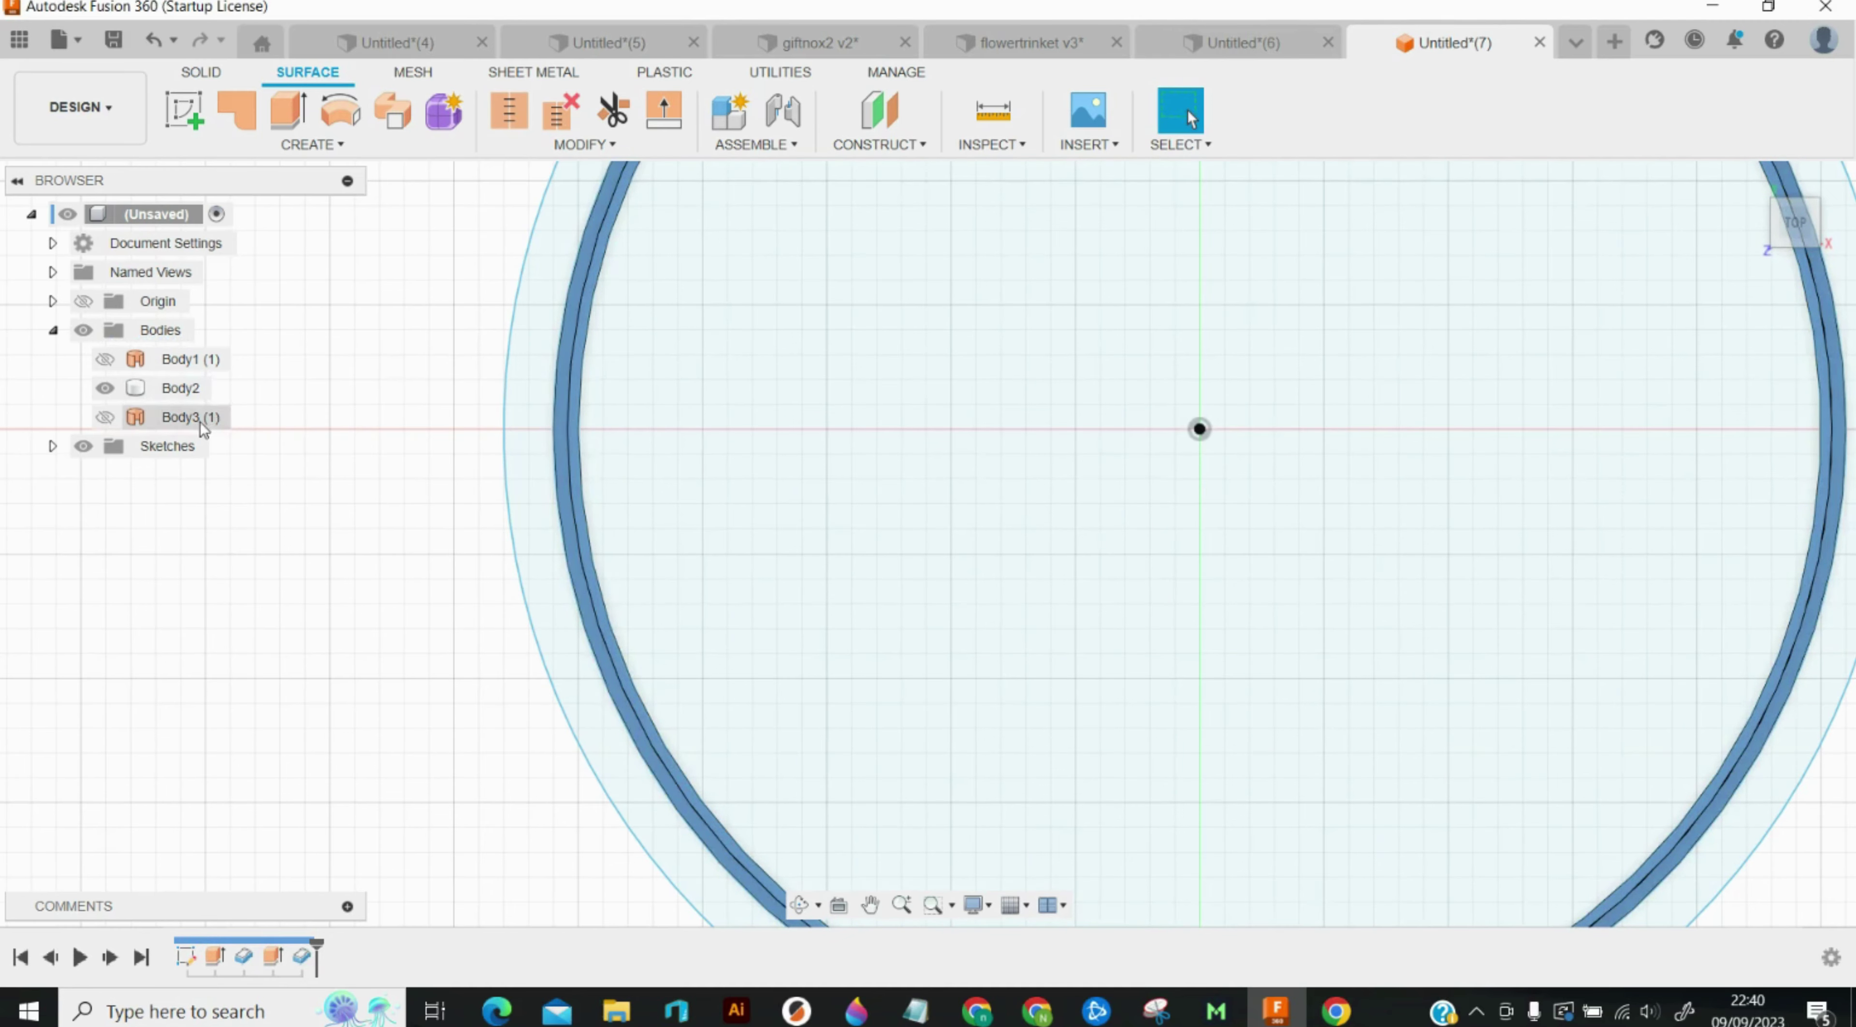
# Step: Extrude the innermost circle 3 mm on one side as a new surface body
pyautogui.click(290, 110)
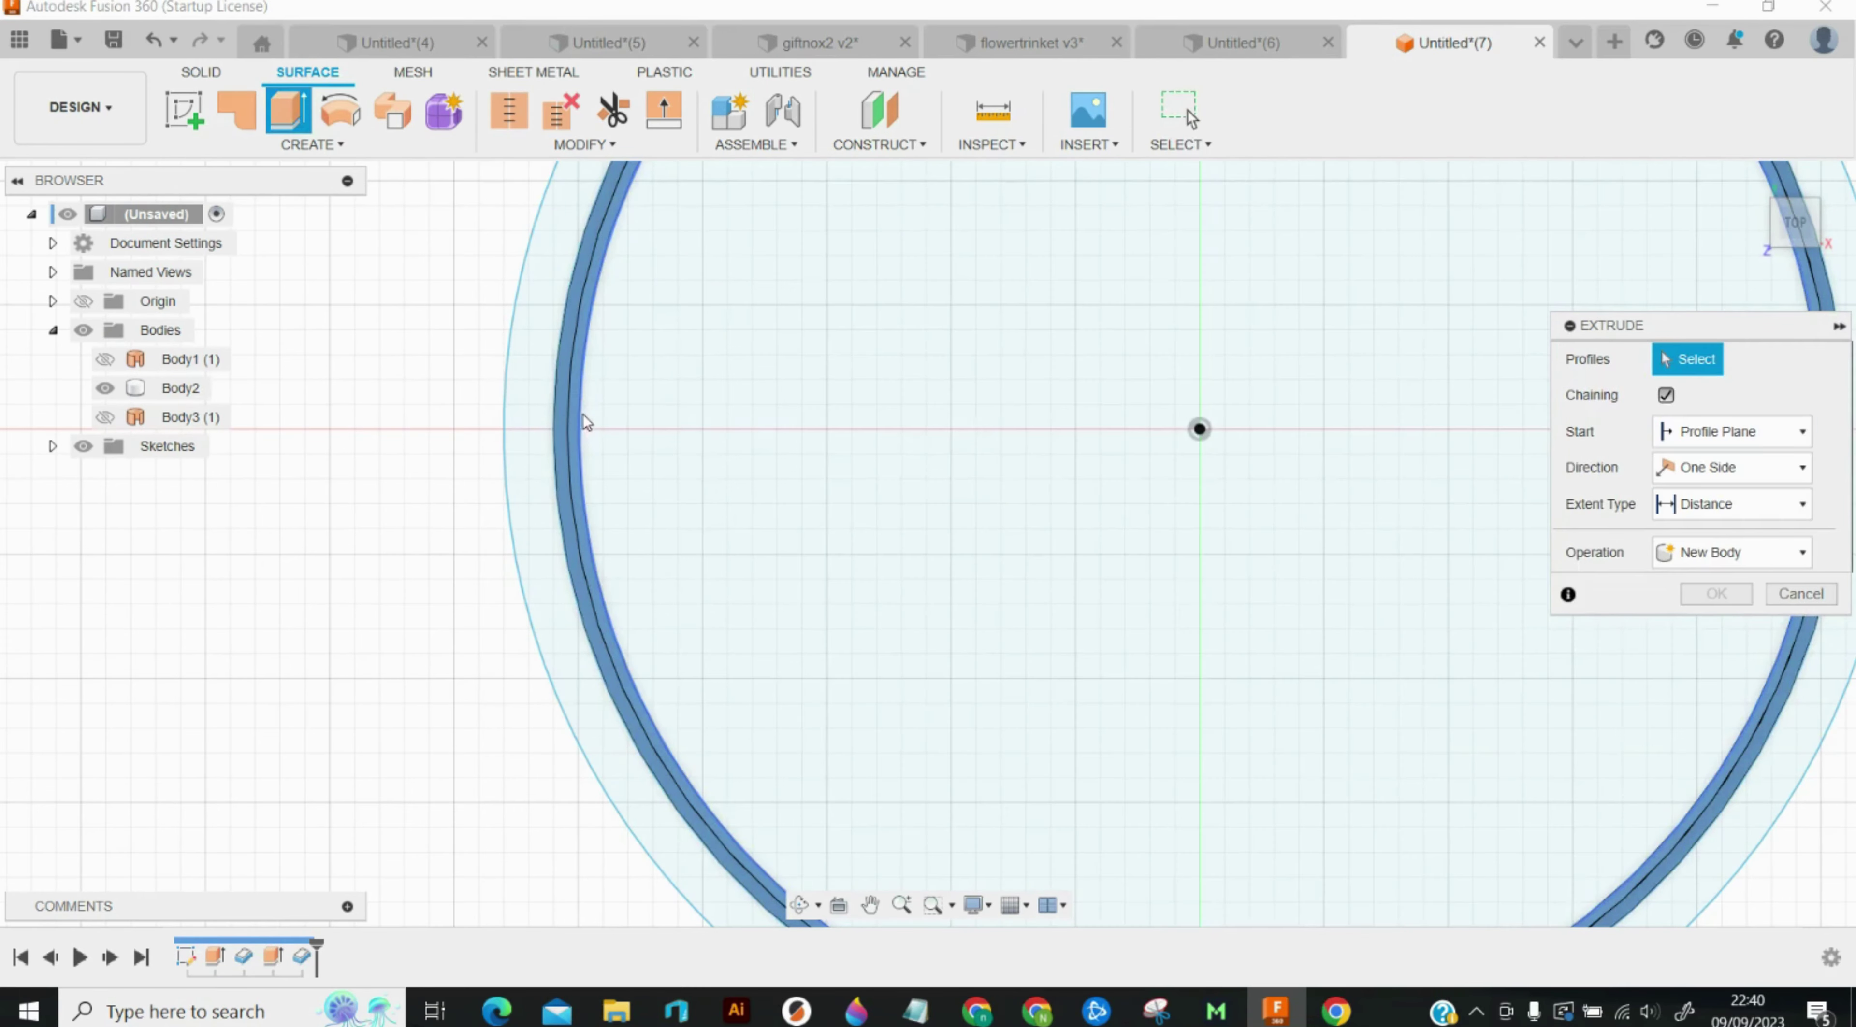
pyautogui.click(583, 432)
pyautogui.write('1')
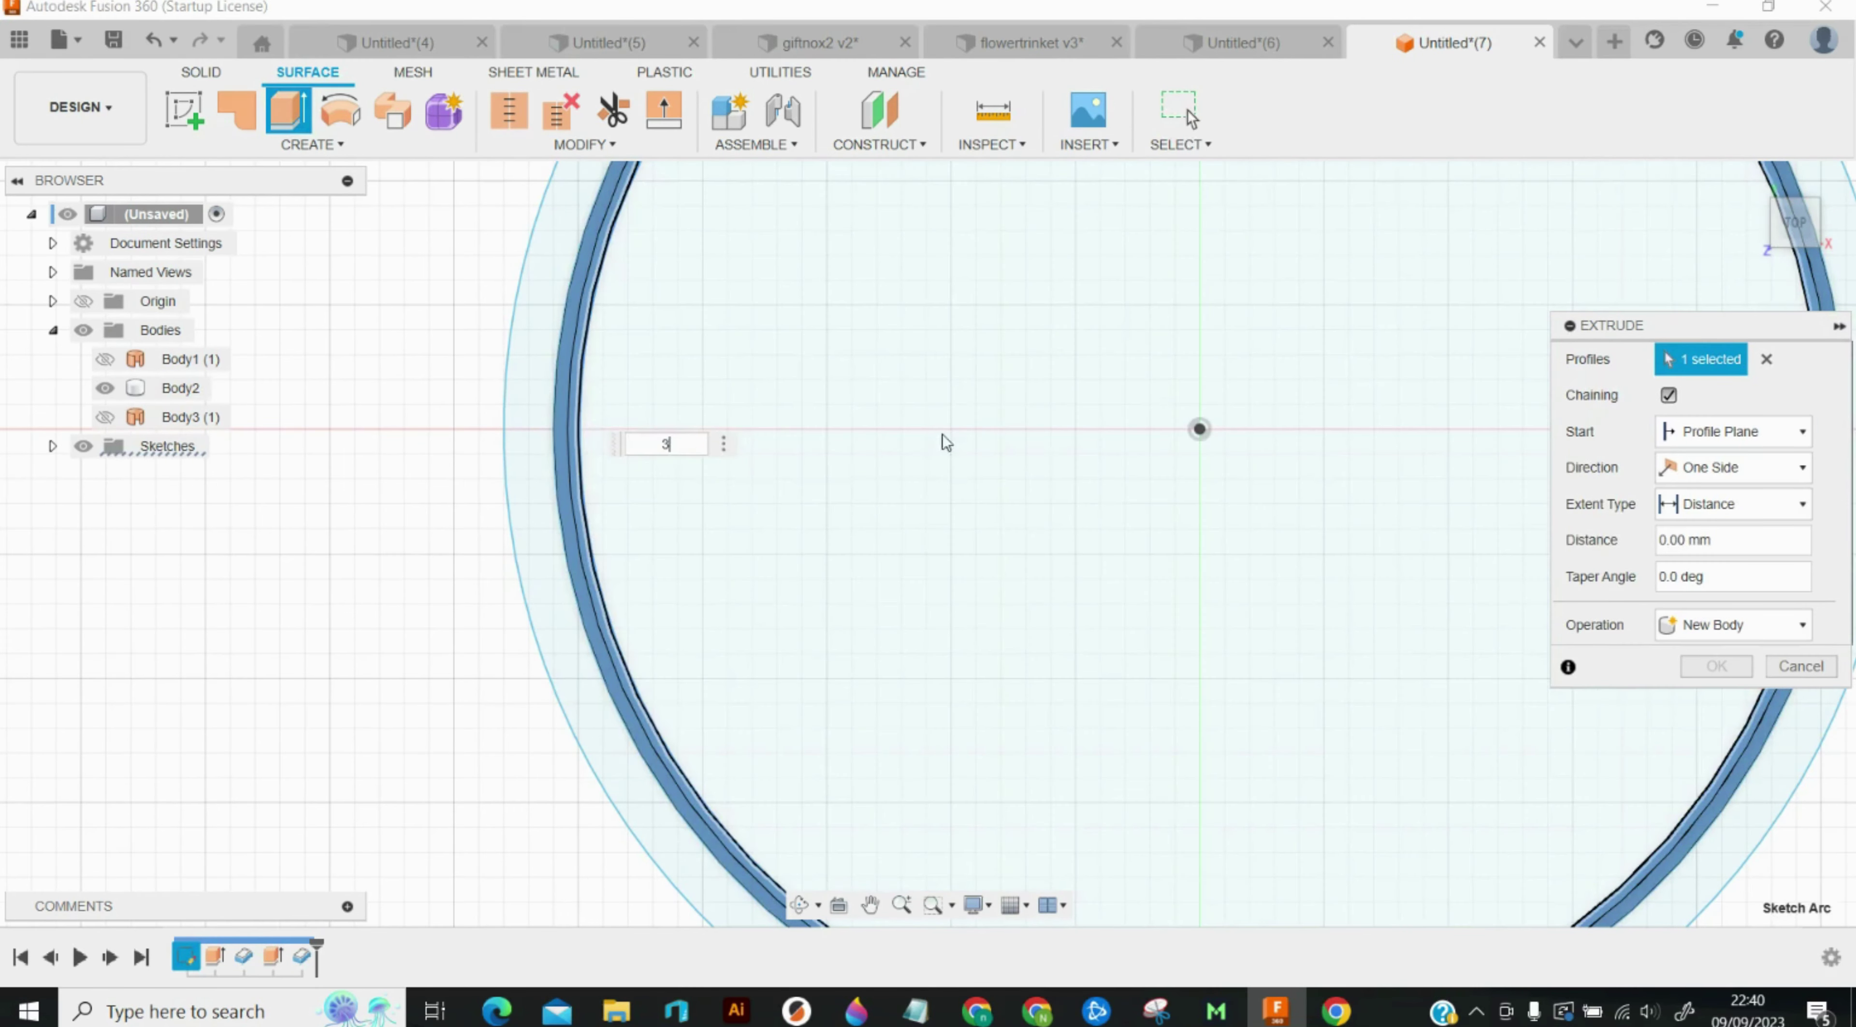
pyautogui.press('Return')
# Step: Thicken the 3 mm high circular surface by 3 mm on one side, joined to the ring body
pyautogui.press('t')
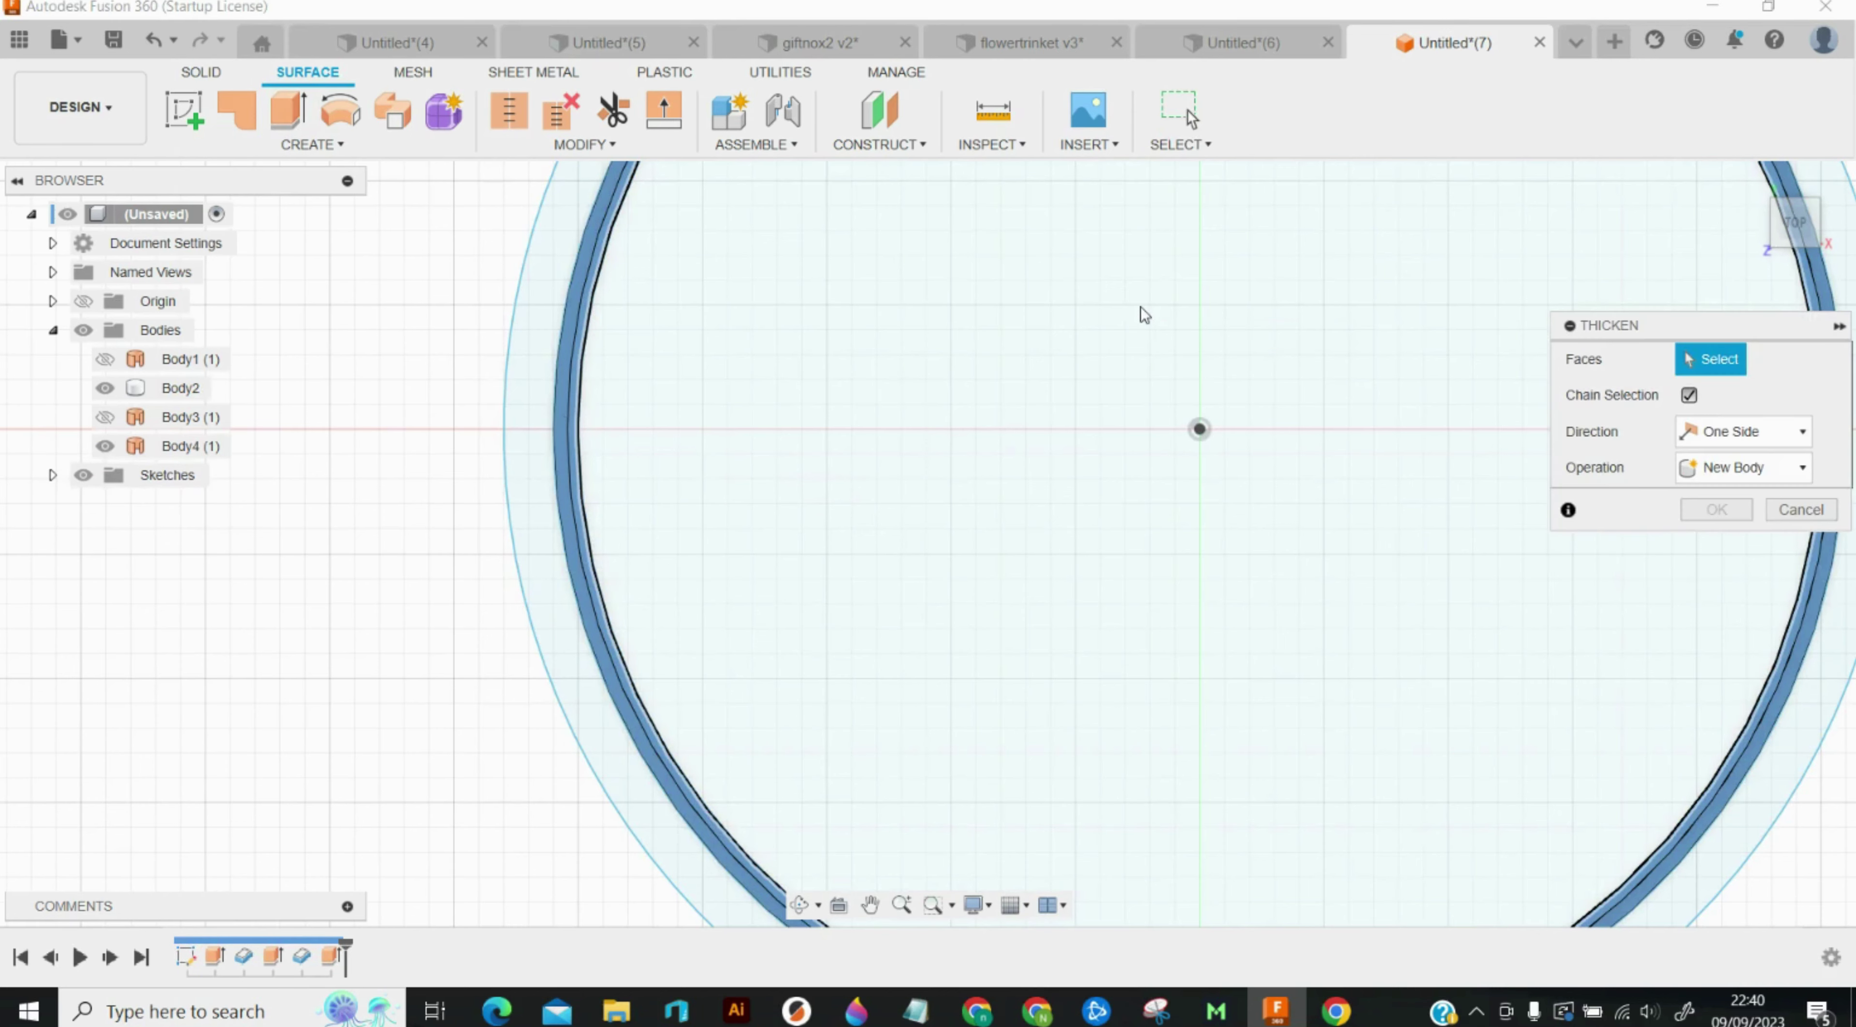
pyautogui.click(658, 756)
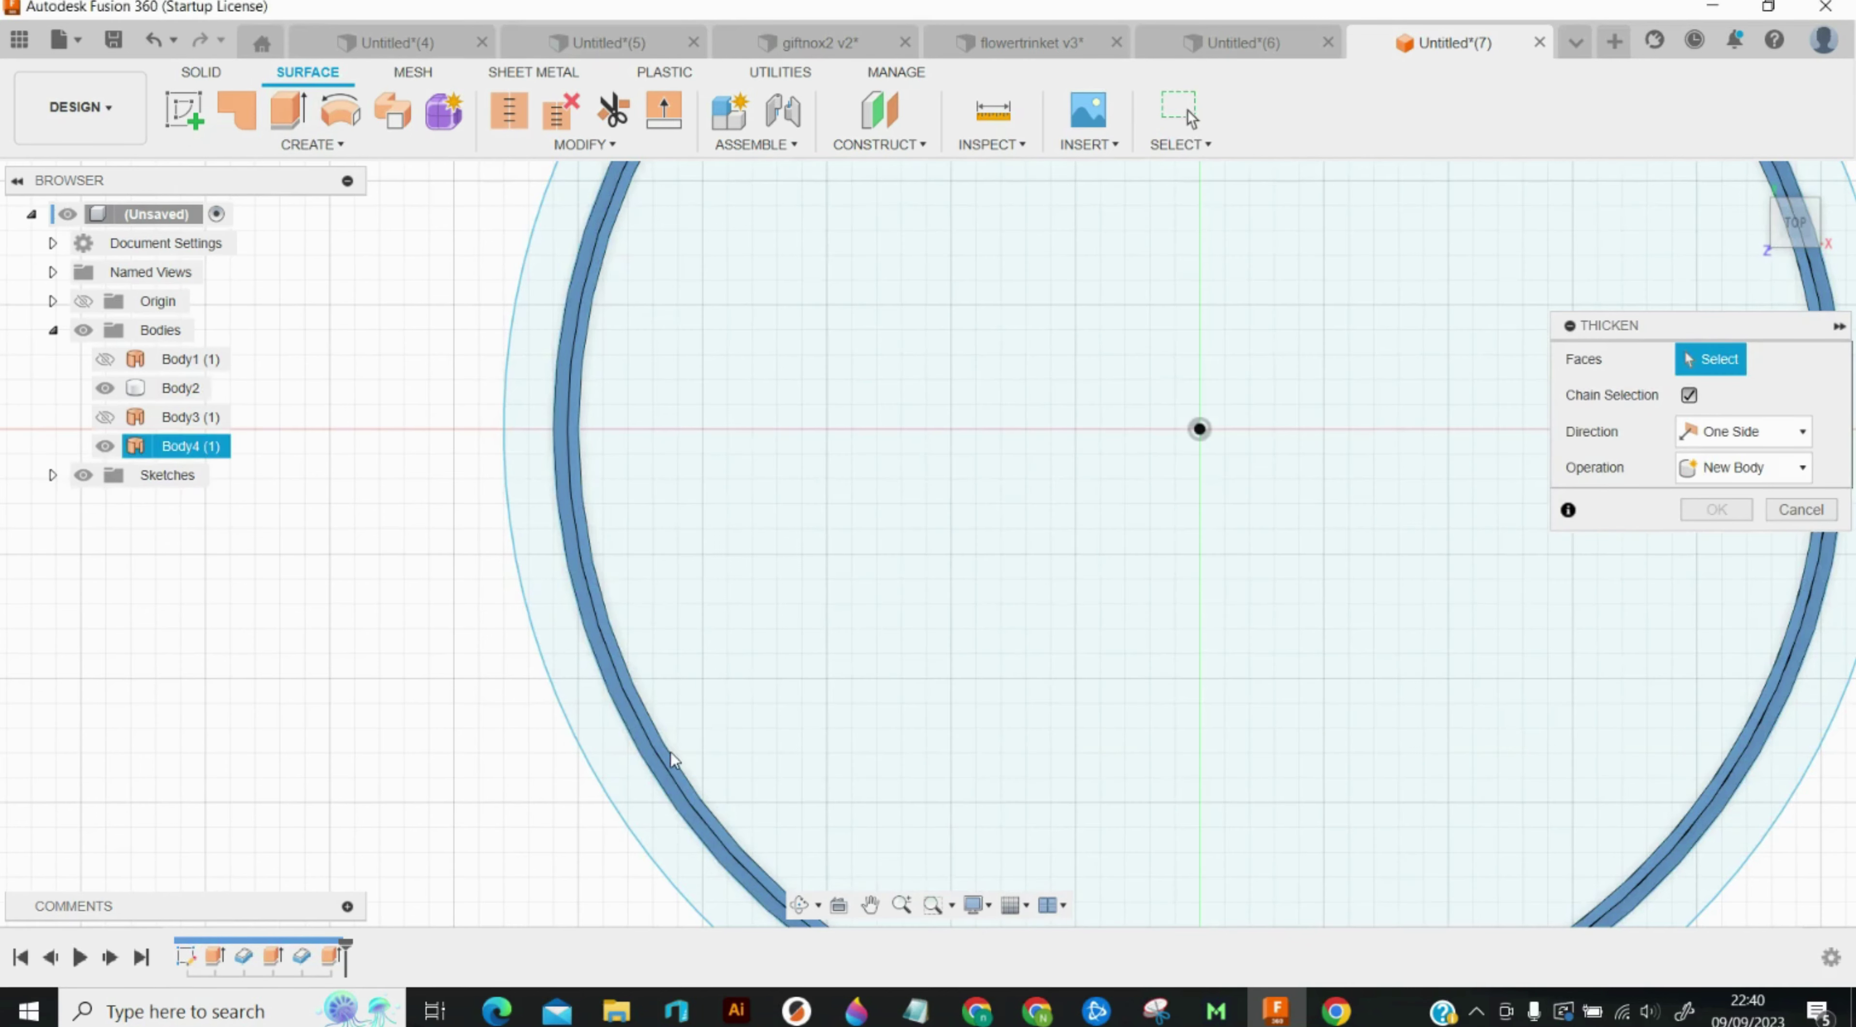
pyautogui.write('3')
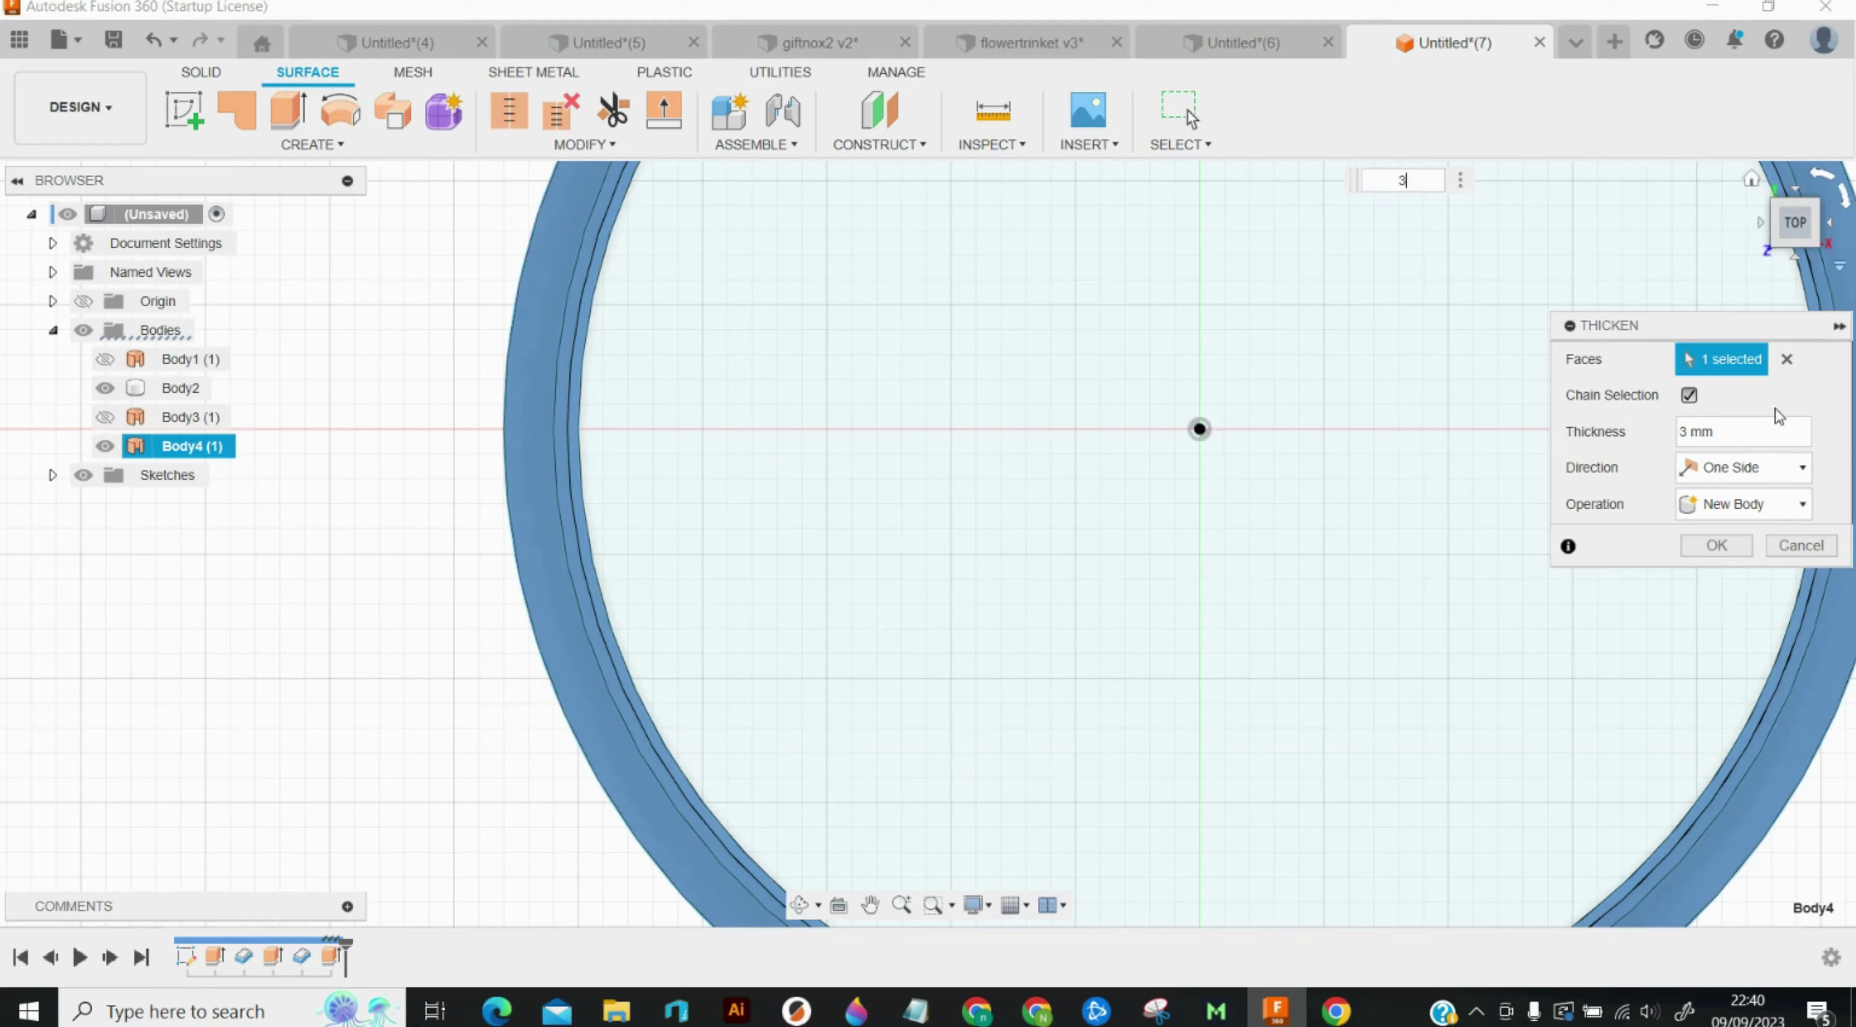
pyautogui.click(1743, 504)
pyautogui.click(1722, 533)
pyautogui.click(1718, 545)
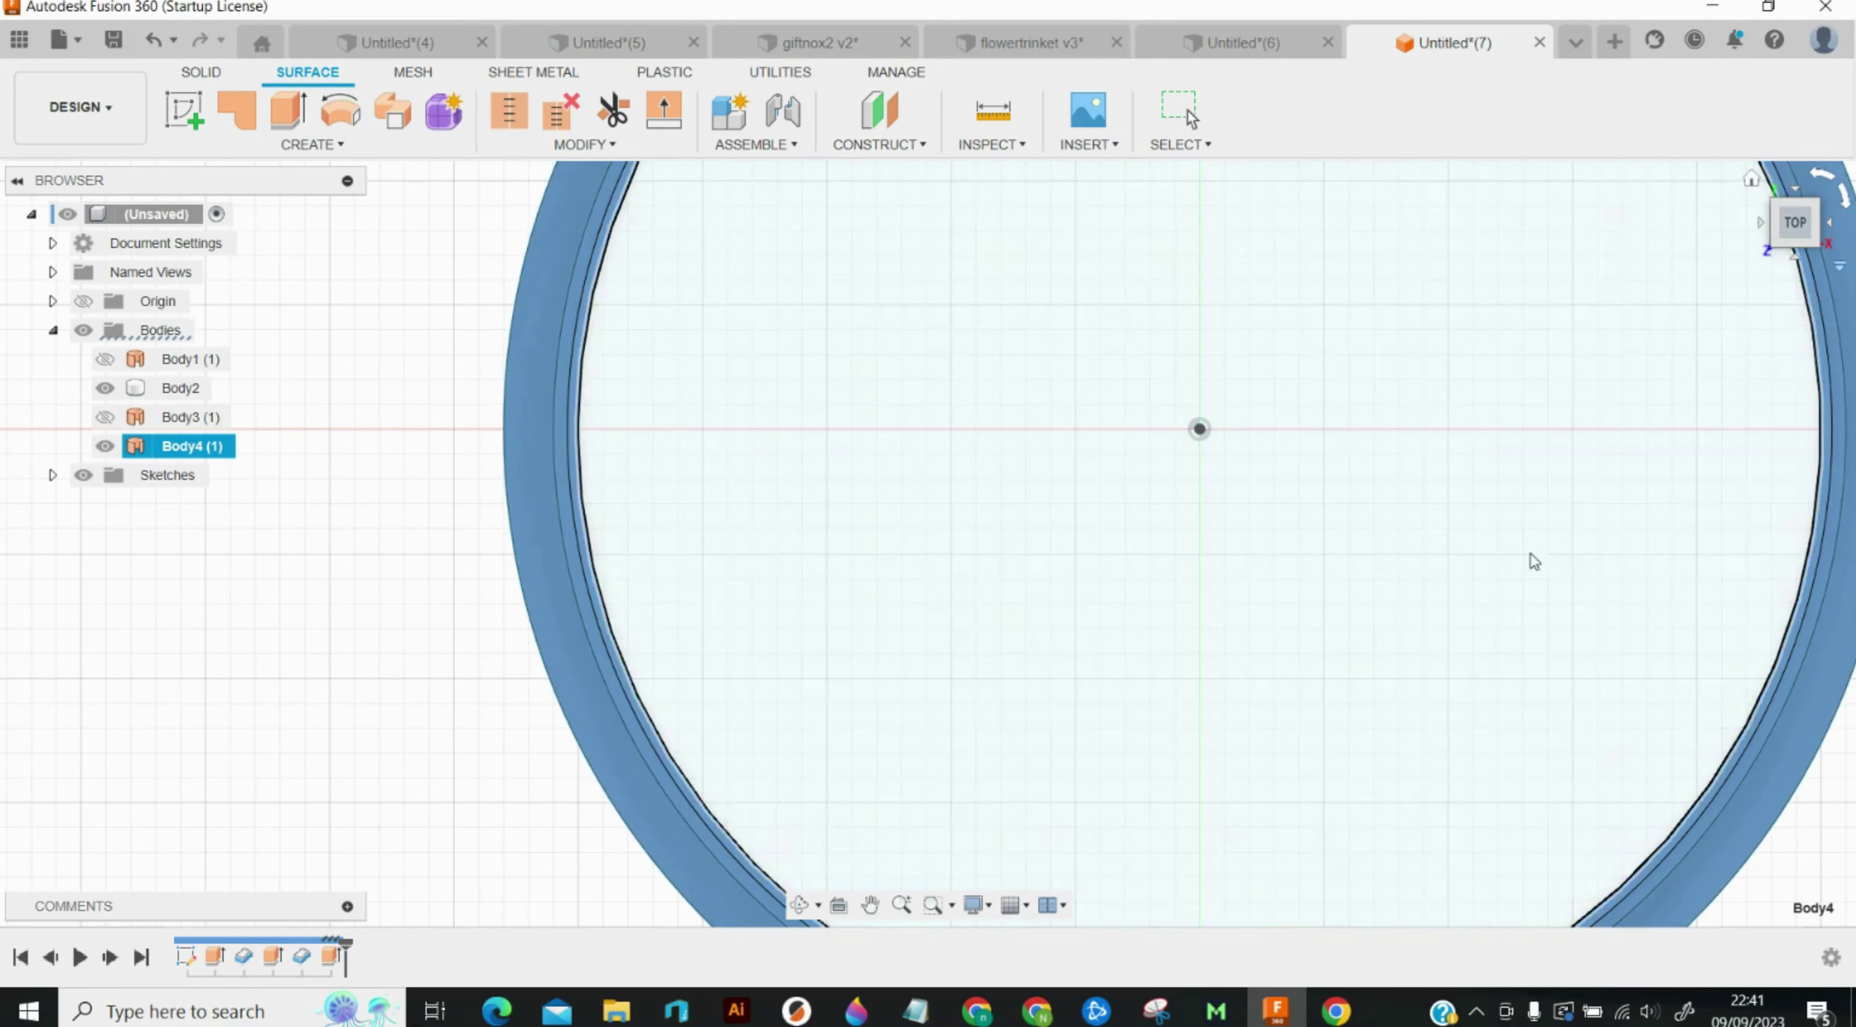
# Step: Inspect the stepped ring from an angle, undo all surface extrusions and thickenings back to the circle sketch, and return to the top view
pyautogui.scroll(-2, 746, 431)
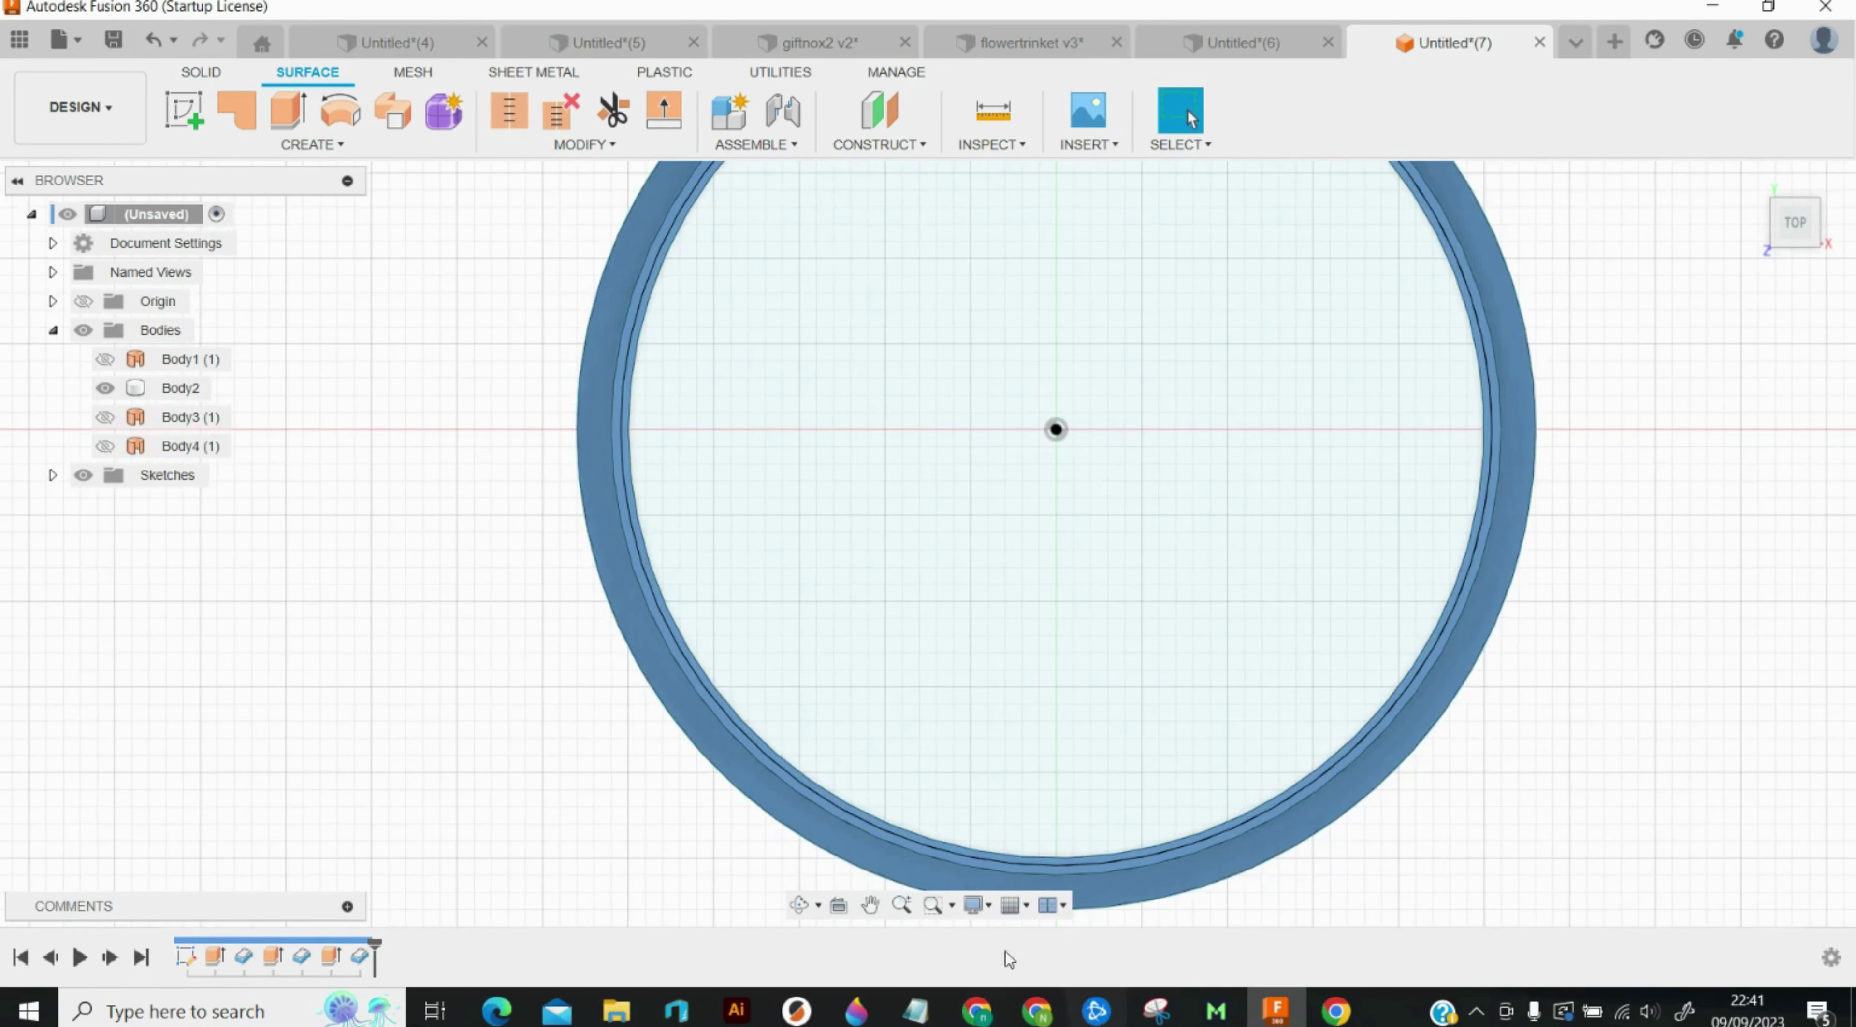
pyautogui.click(800, 906)
pyautogui.moveTo(923, 497); pyautogui.dragTo(861, 365)
pyautogui.press('Escape')
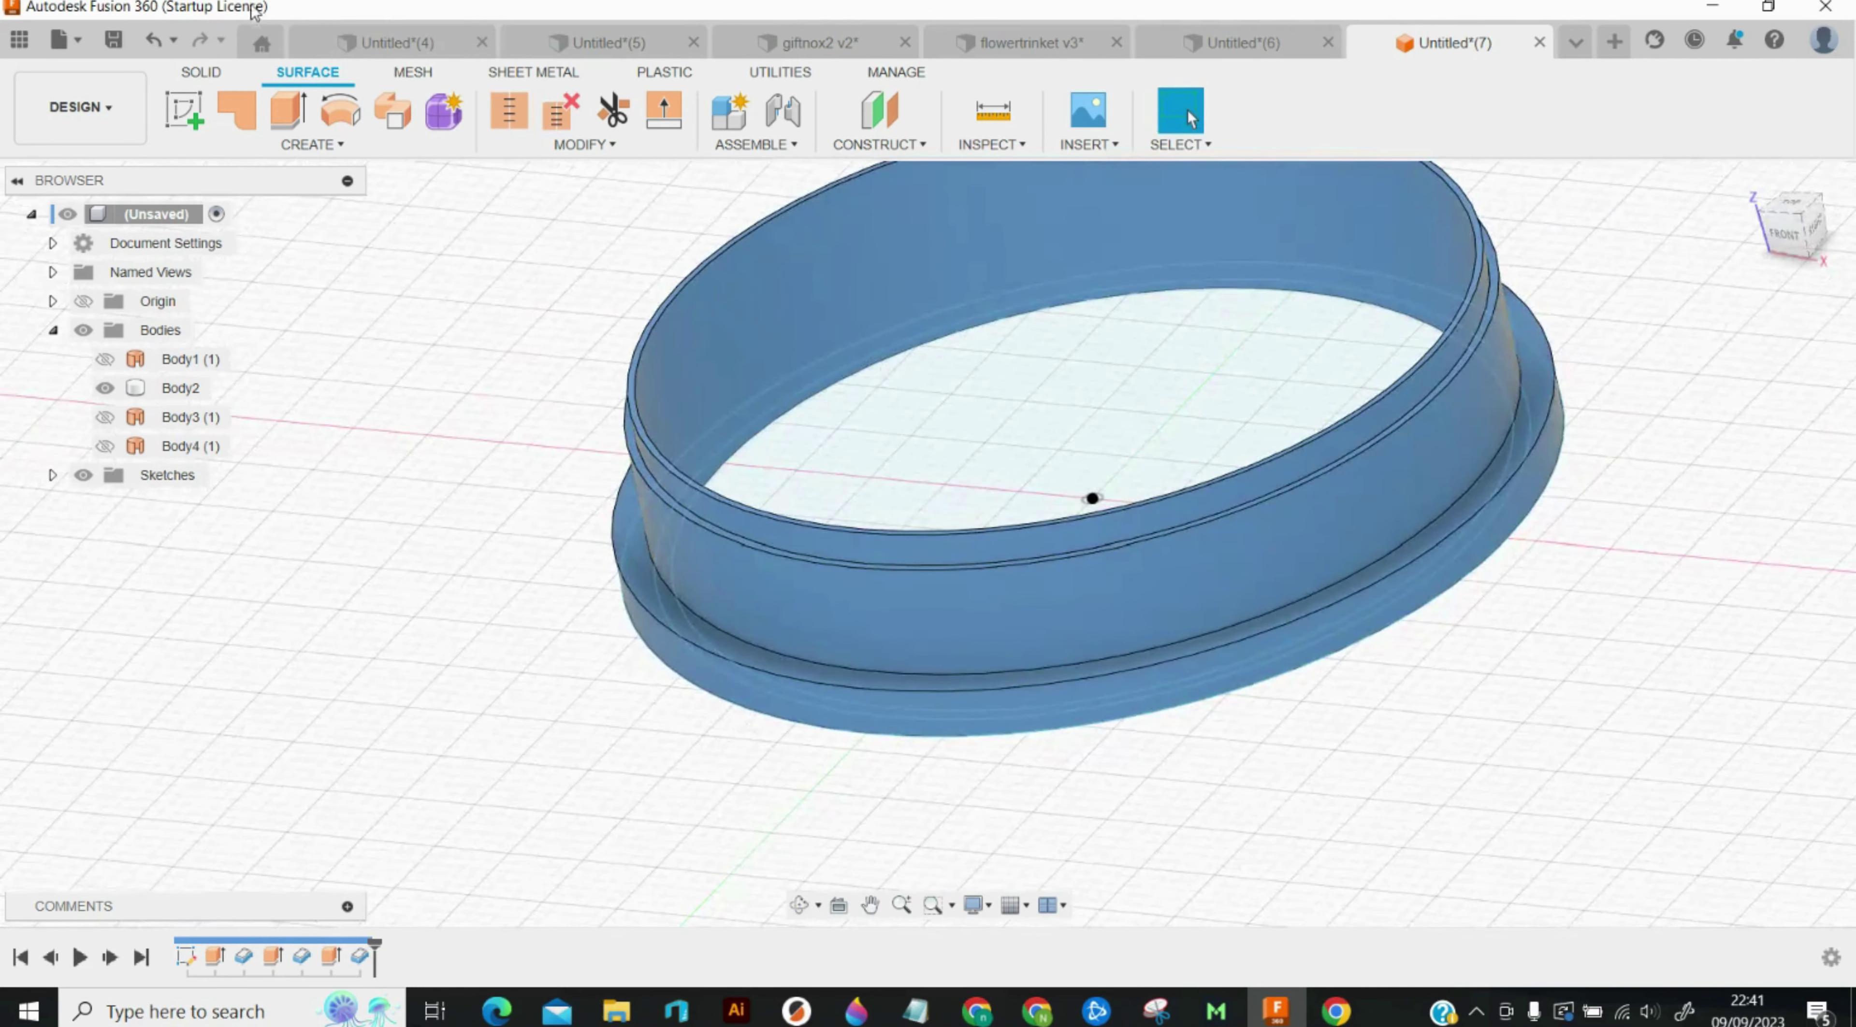
pyautogui.click(158, 52)
pyautogui.click(157, 52)
pyautogui.click(157, 51)
pyautogui.click(159, 54)
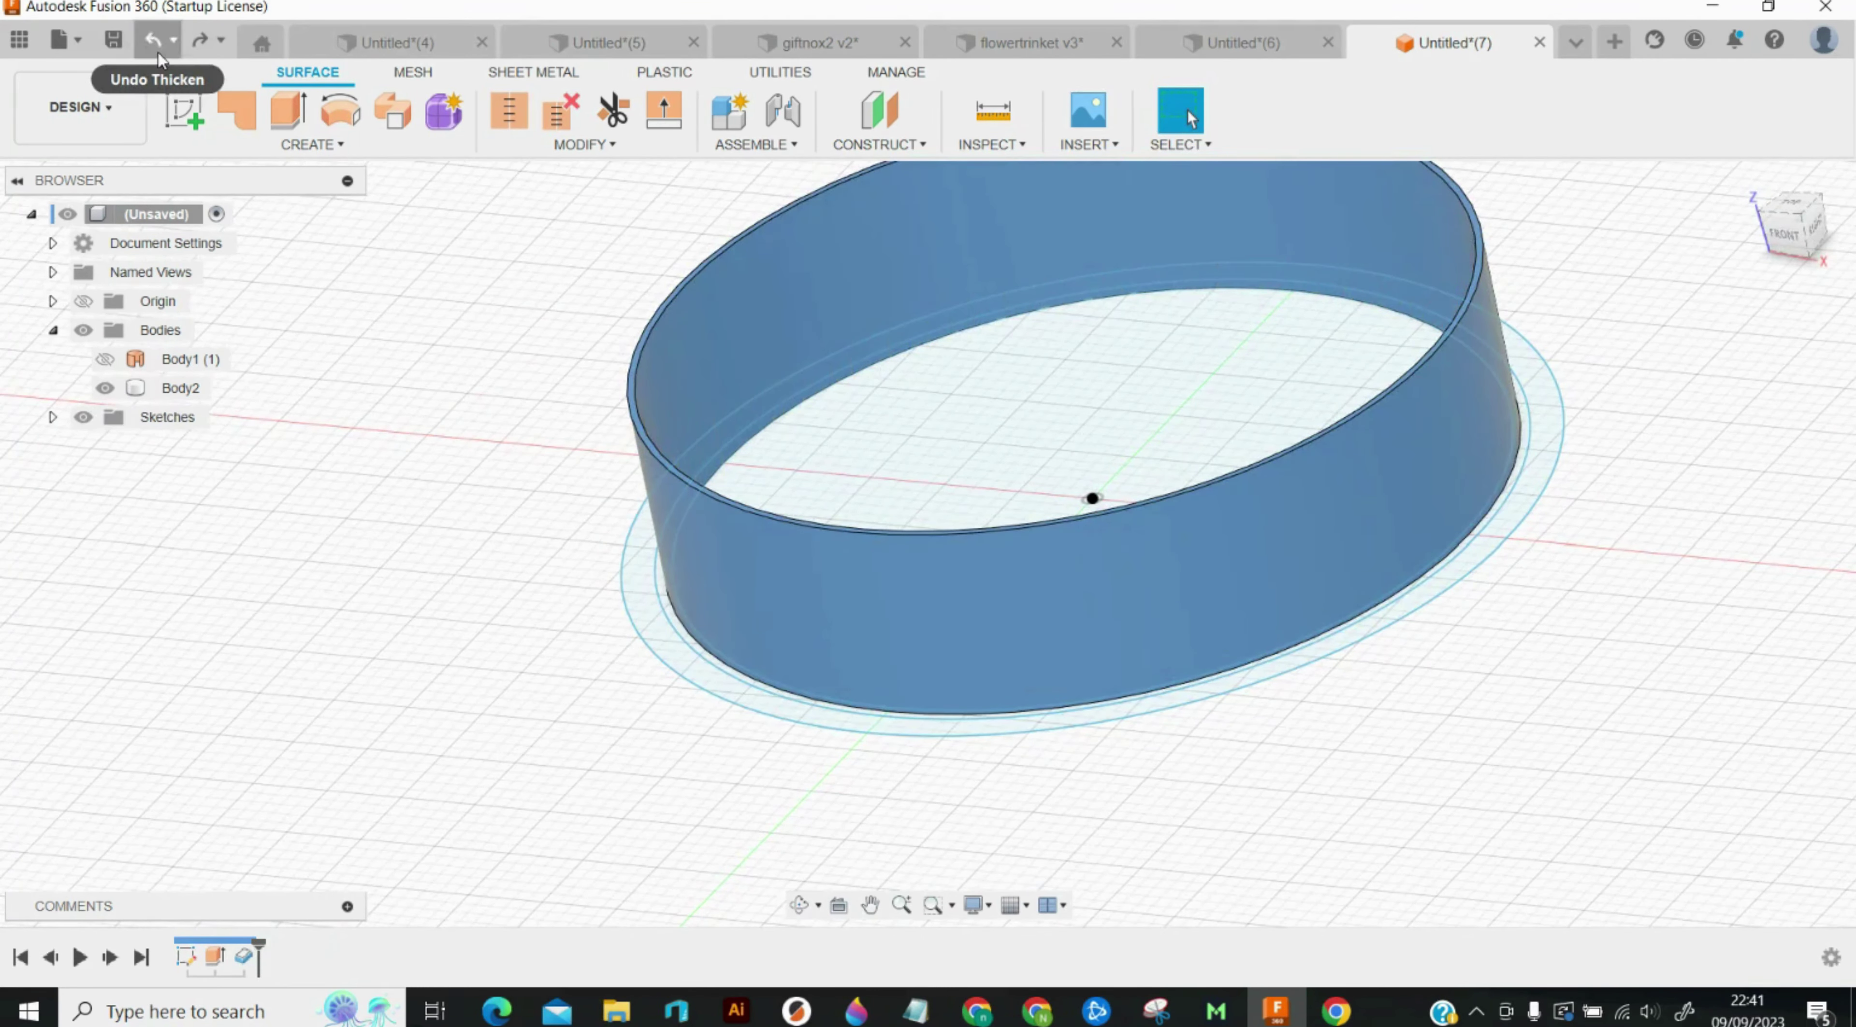
pyautogui.click(159, 55)
pyautogui.click(158, 54)
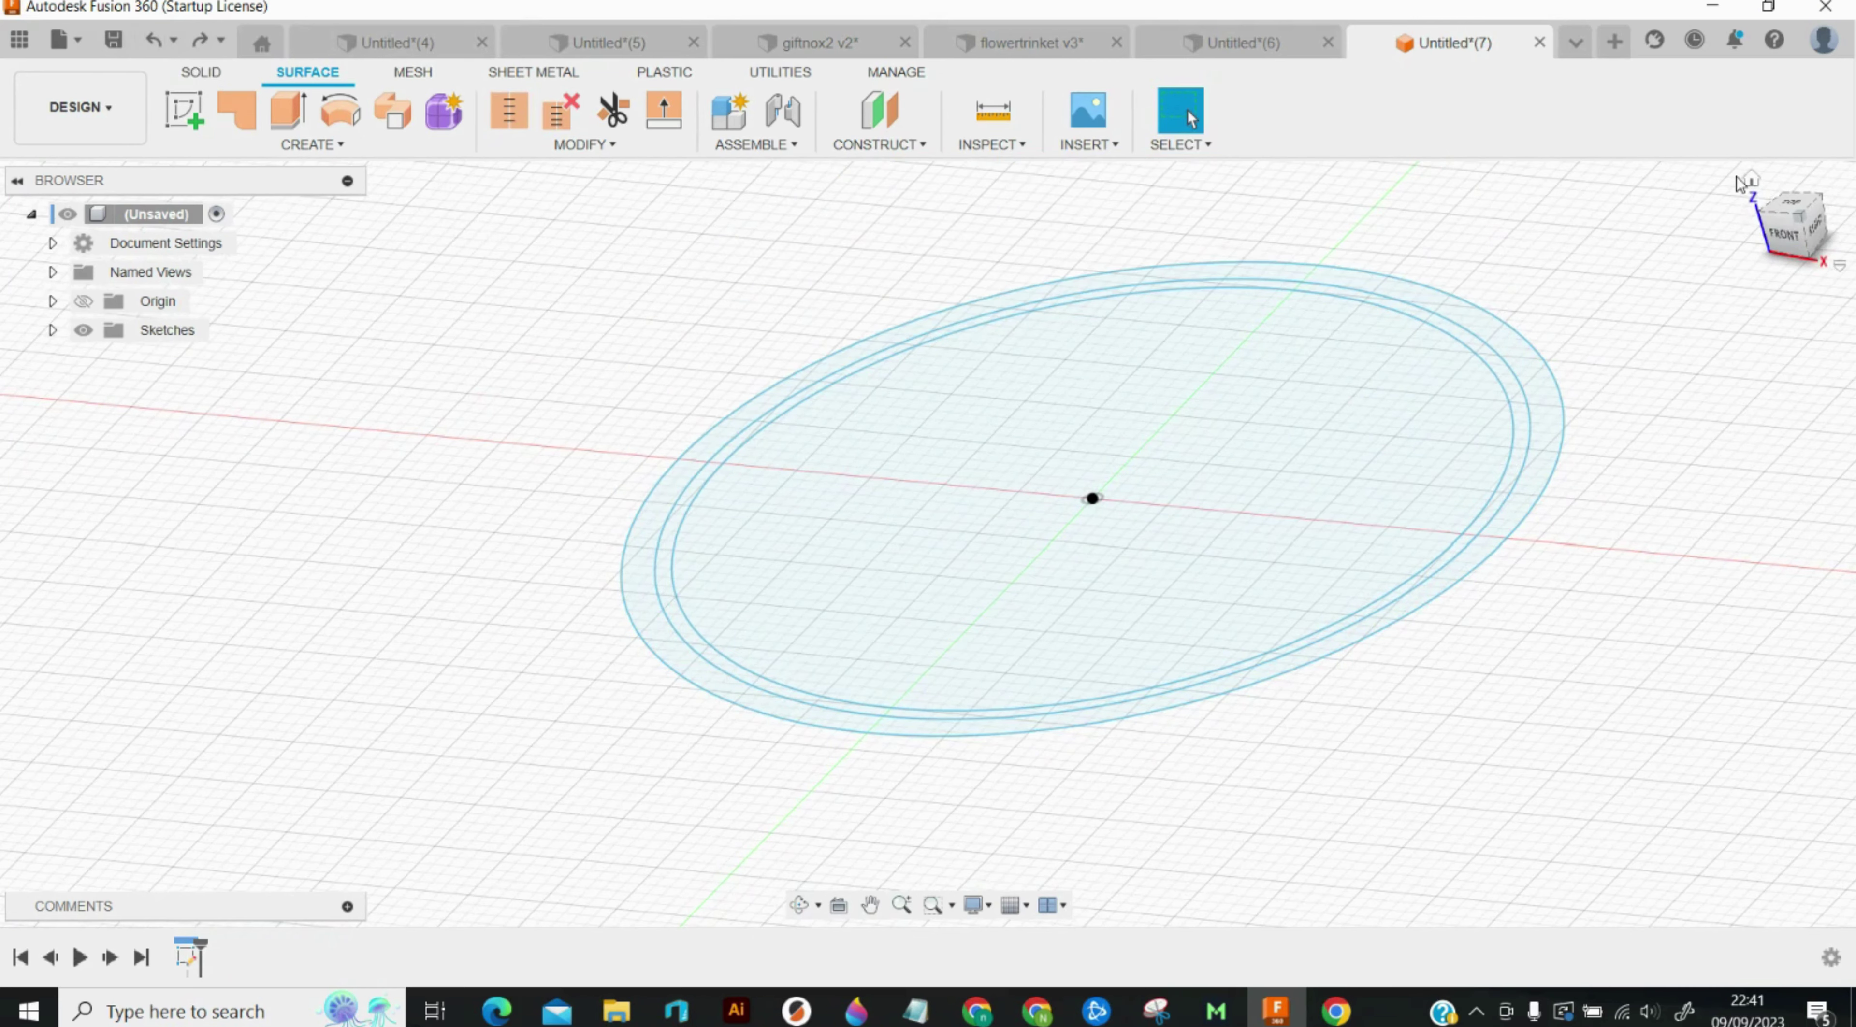
pyautogui.click(1796, 207)
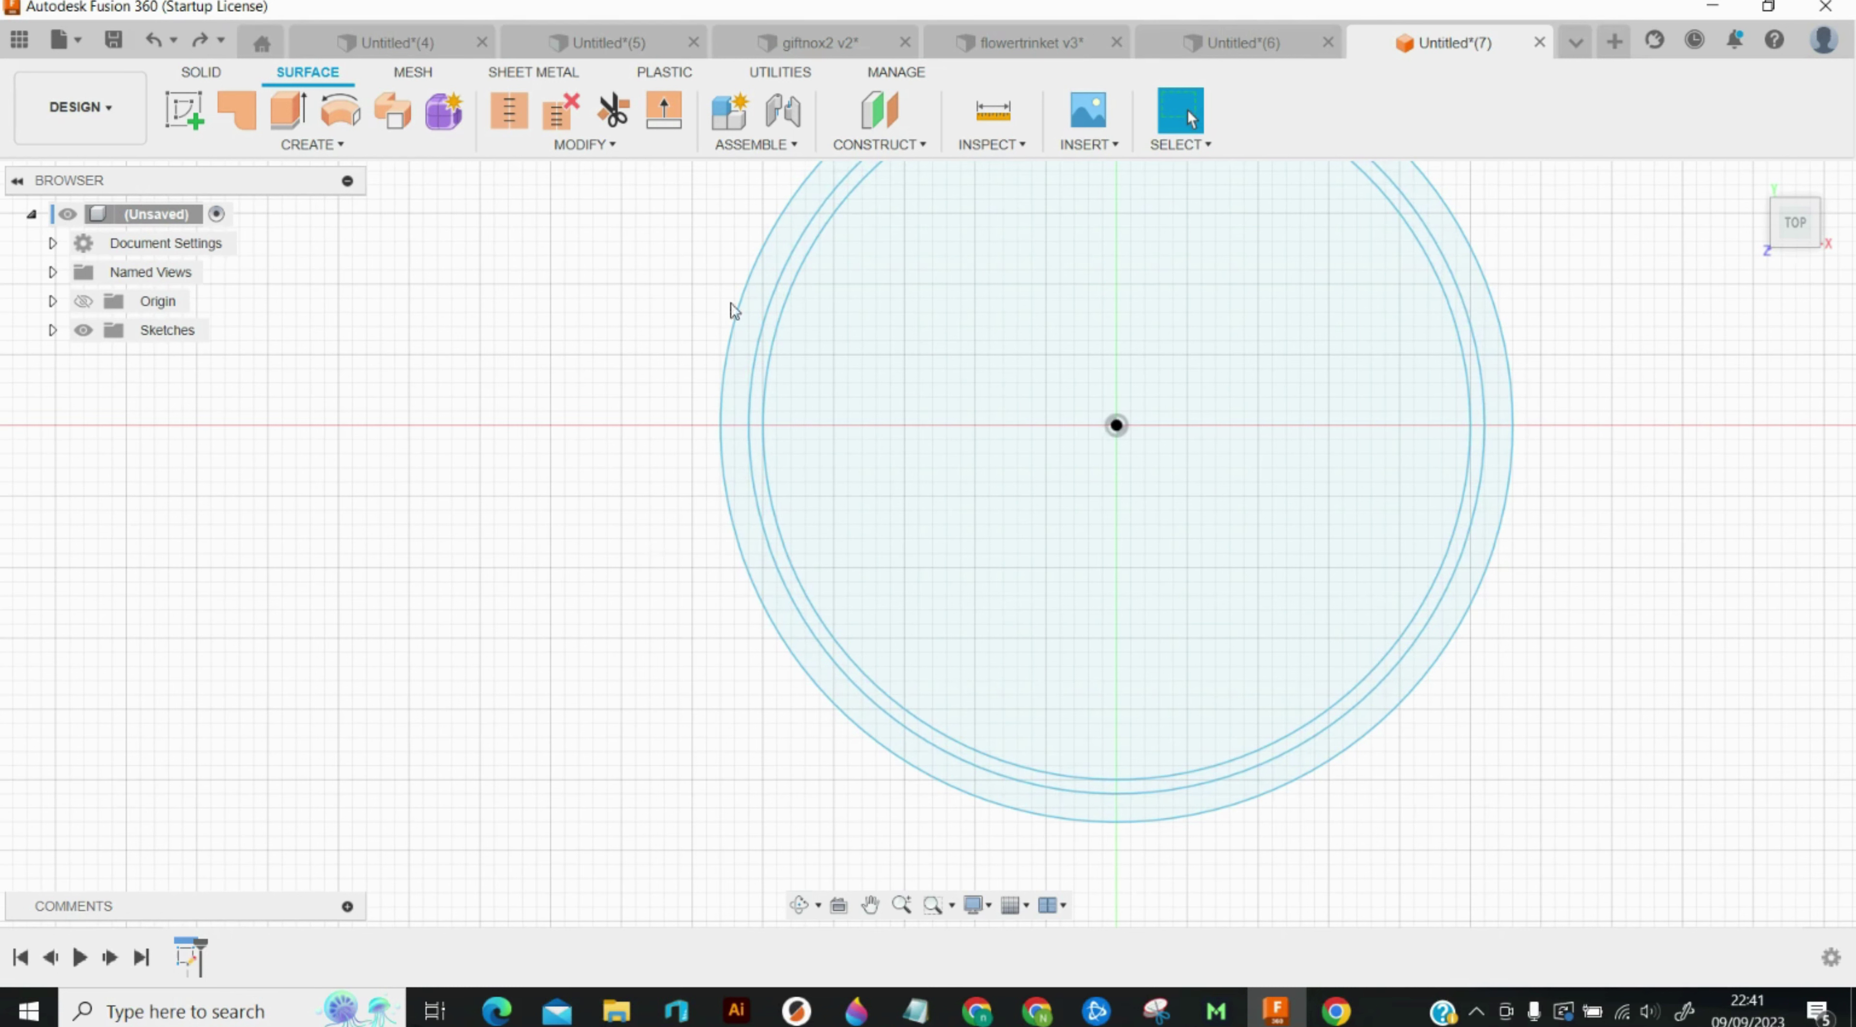
# Step: Extrude the innermost circle 10 mm on one side as a new surface body
pyautogui.click(291, 120)
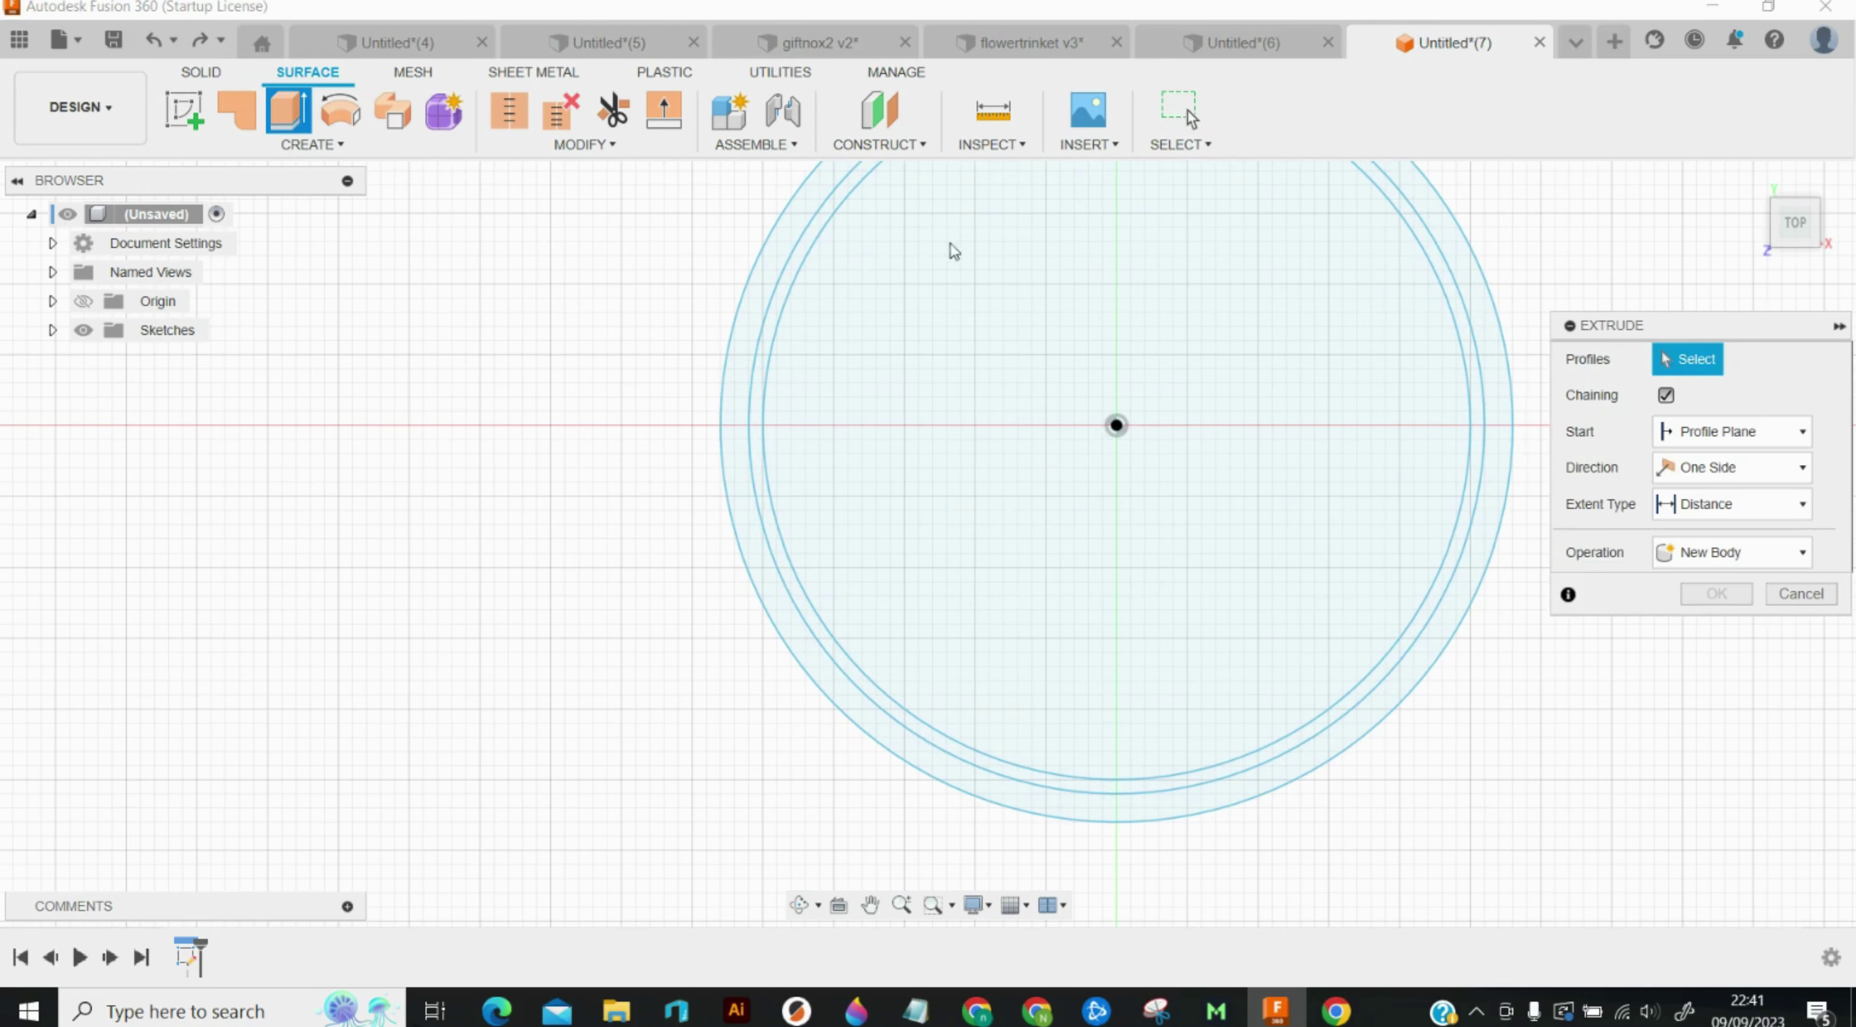
pyautogui.click(796, 295)
pyautogui.write('10')
pyautogui.press('Return')
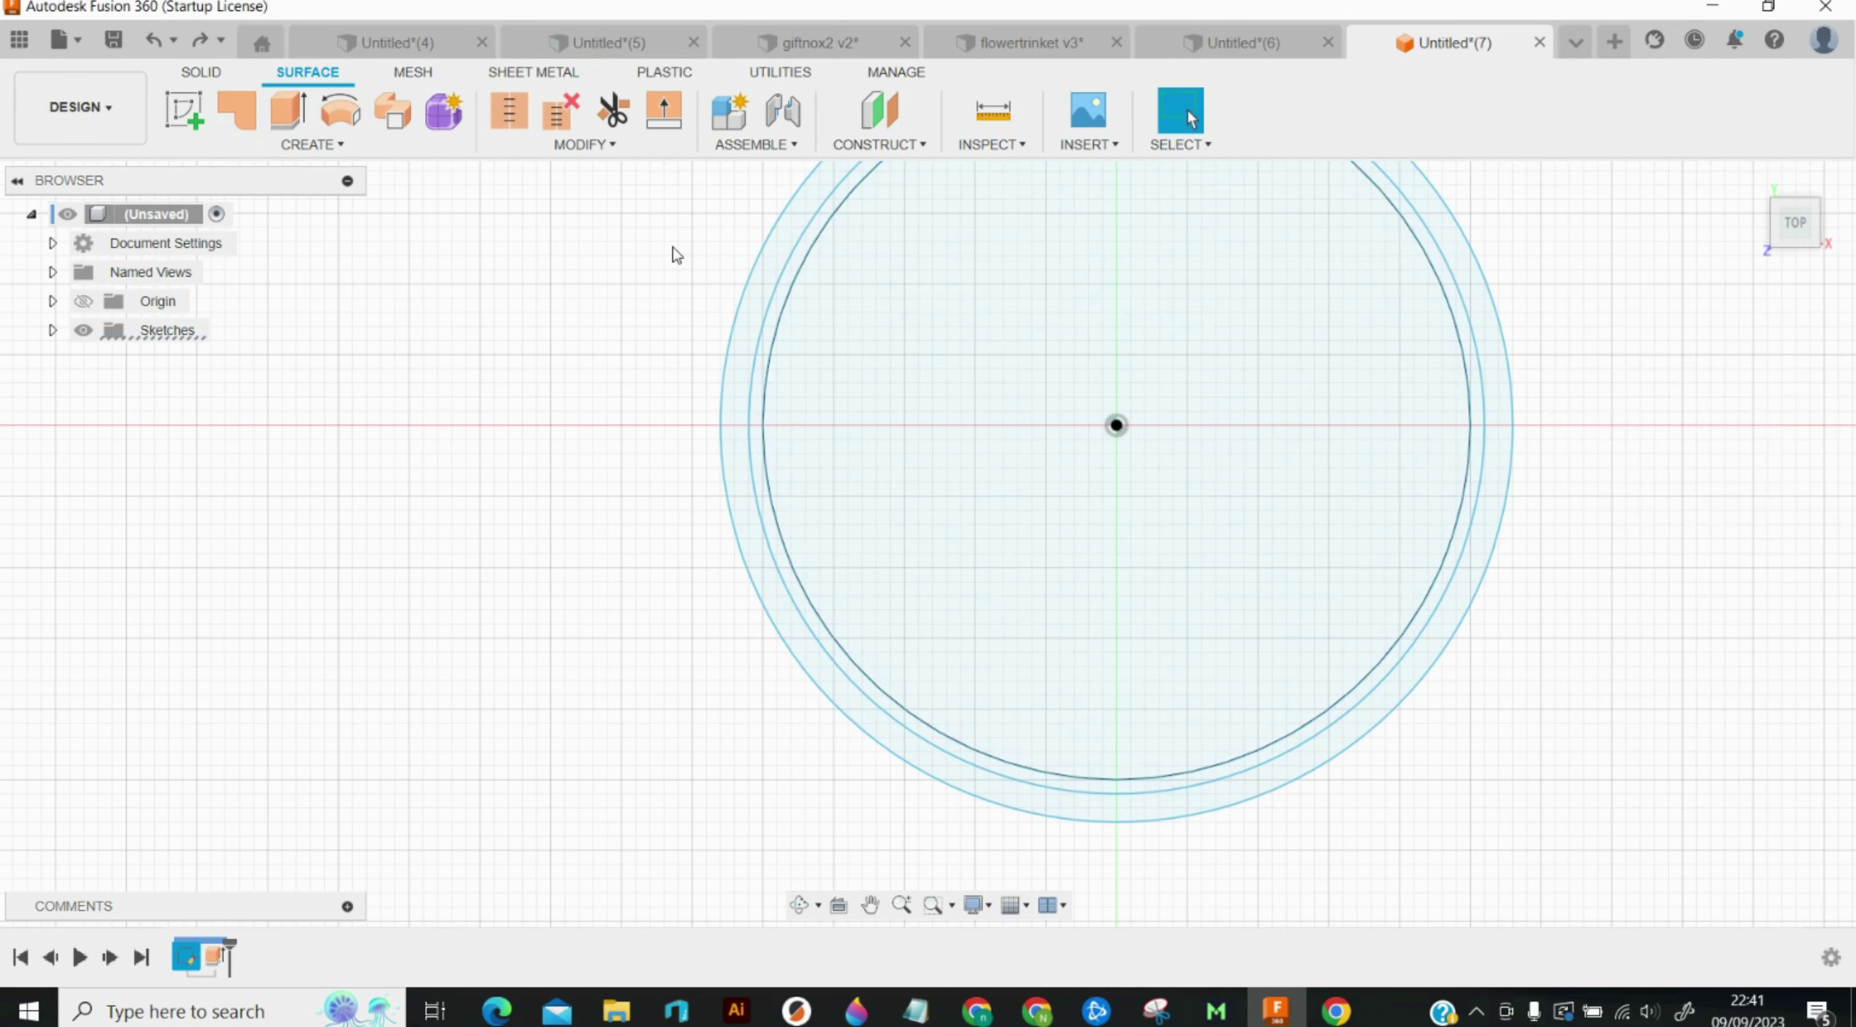
# Step: Thicken the innermost circular surface by 0.7 mm on one side as a new body
pyautogui.press('t')
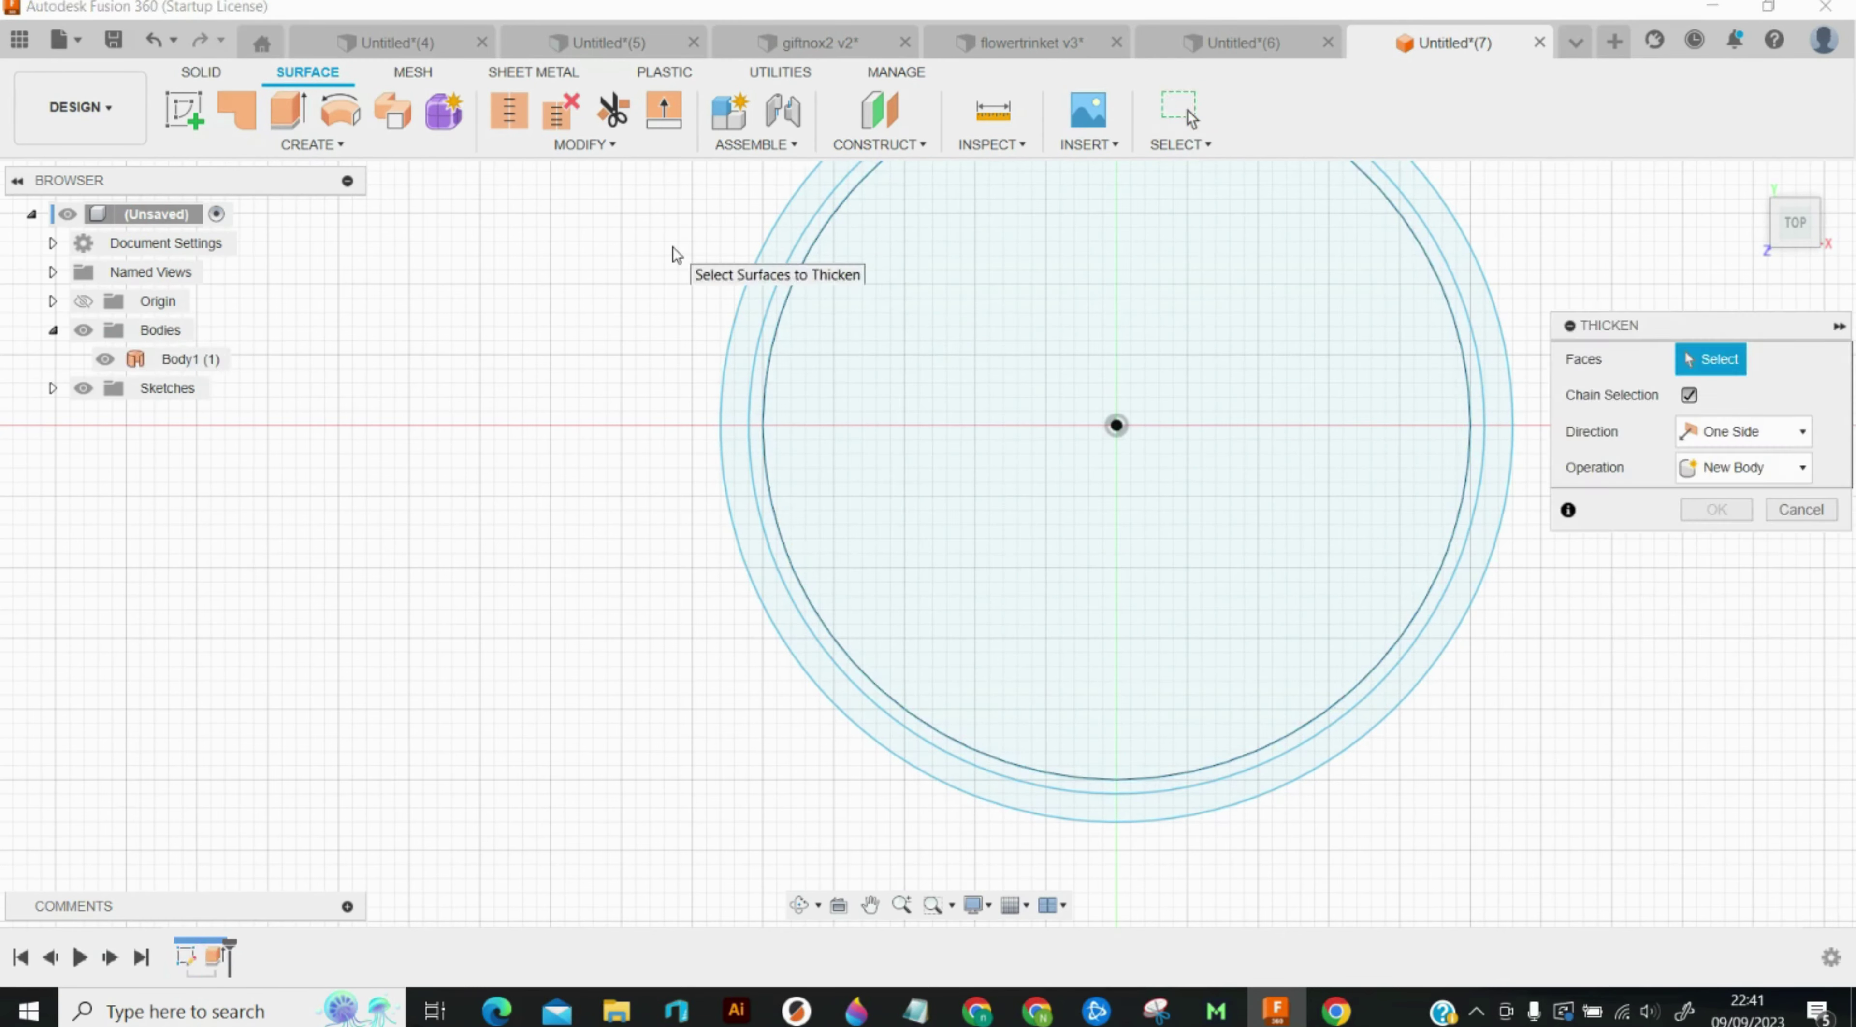
pyautogui.click(1035, 773)
pyautogui.write('.7')
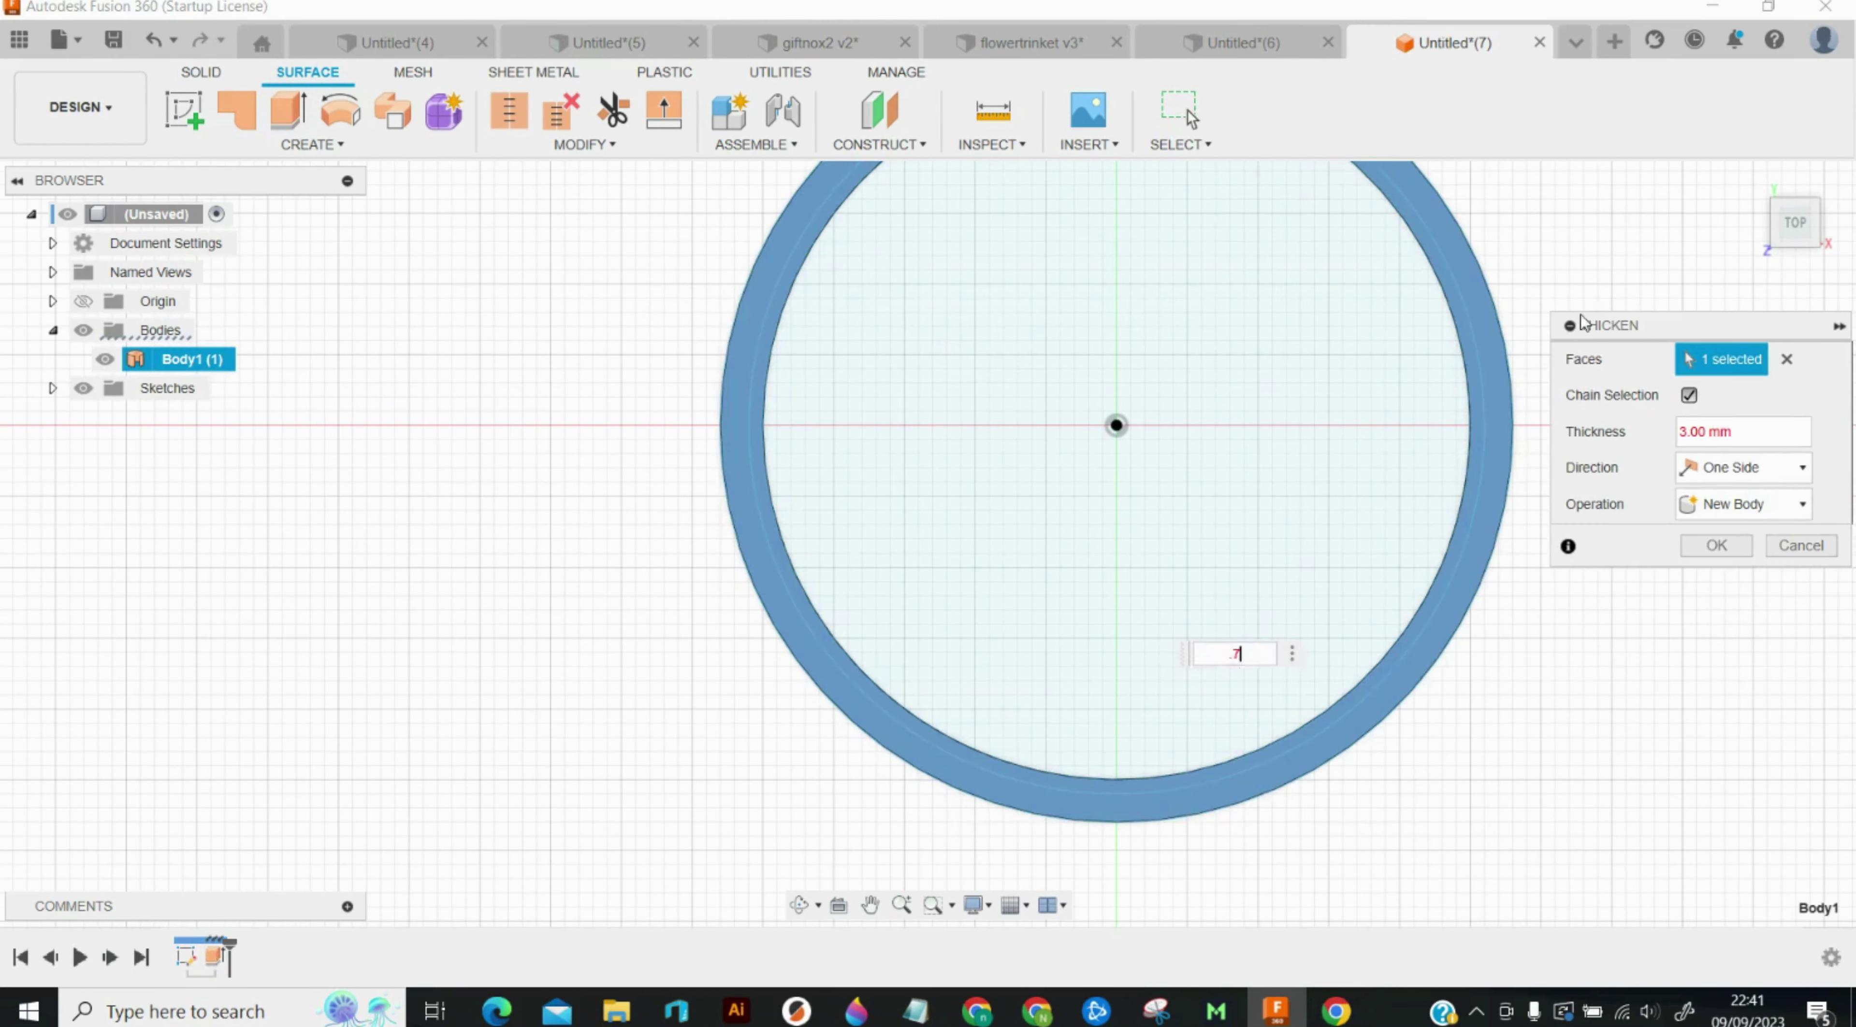
pyautogui.click(1716, 546)
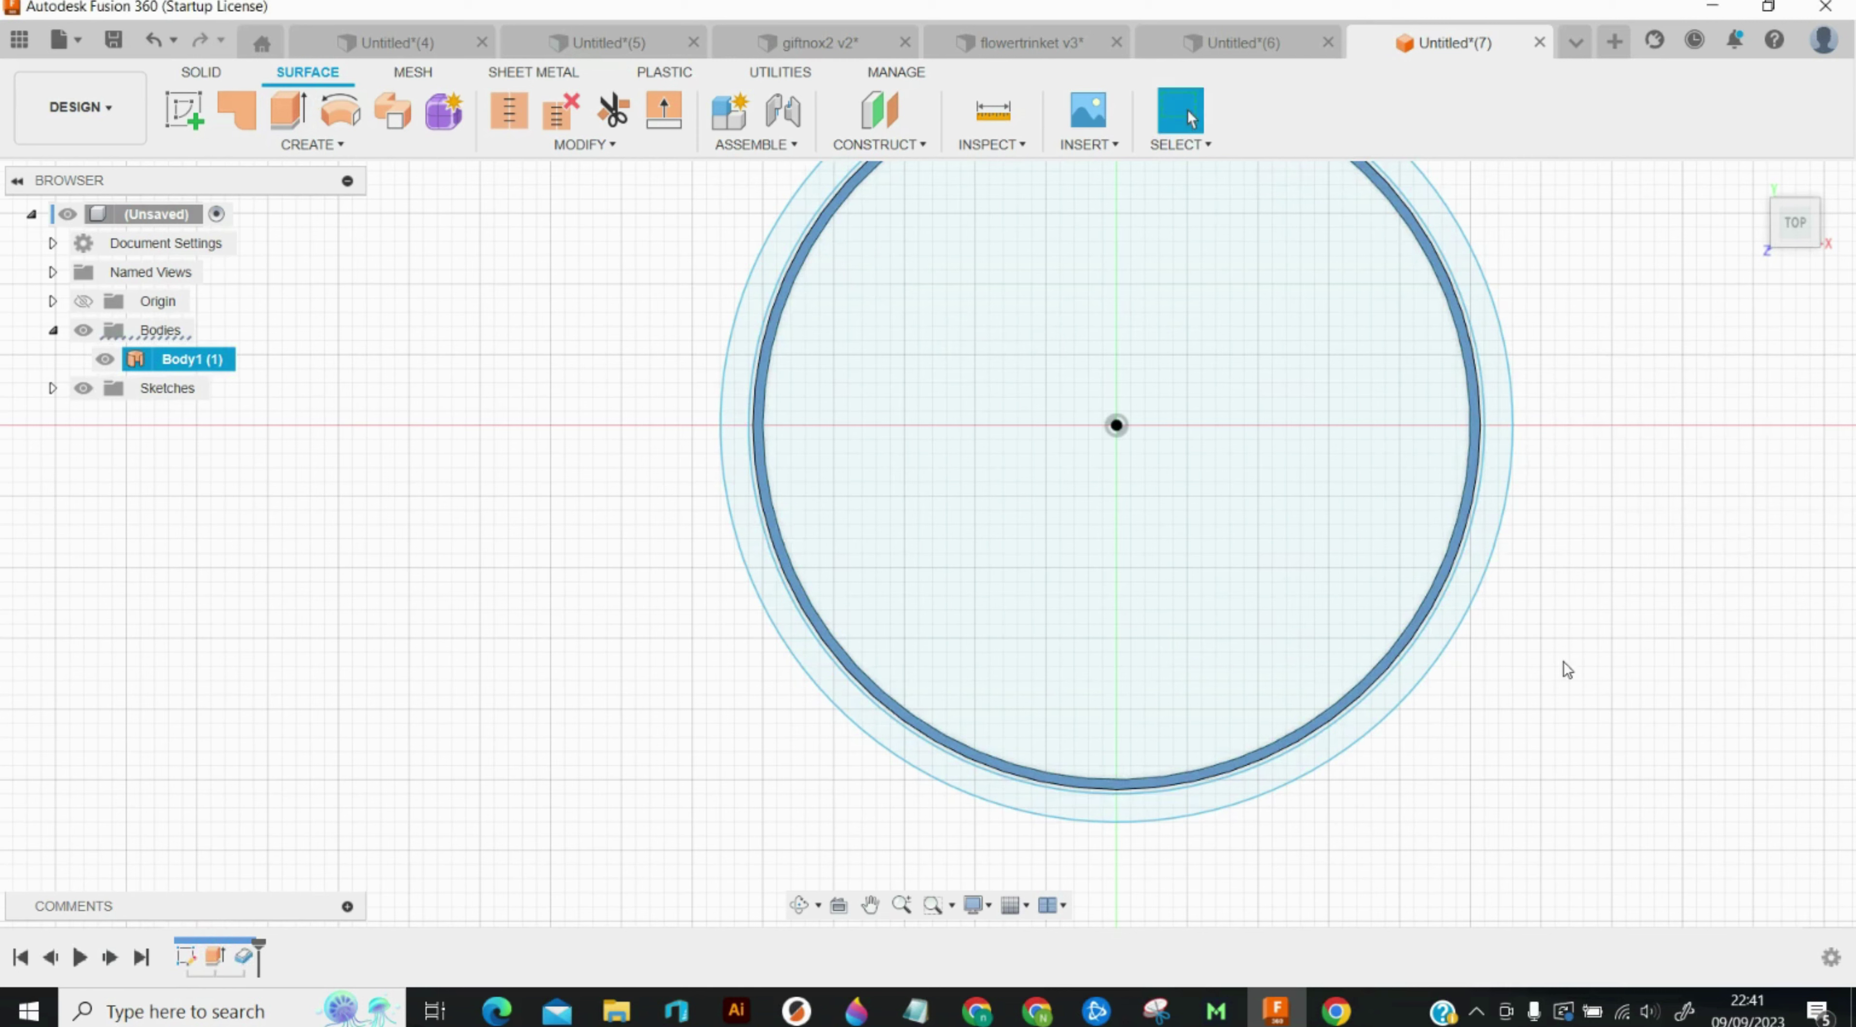
# Step: Extrude the outer and inner ring profiles 3 mm on one side, joined to the thickened wall body
pyautogui.press('e')
pyautogui.click(1392, 667)
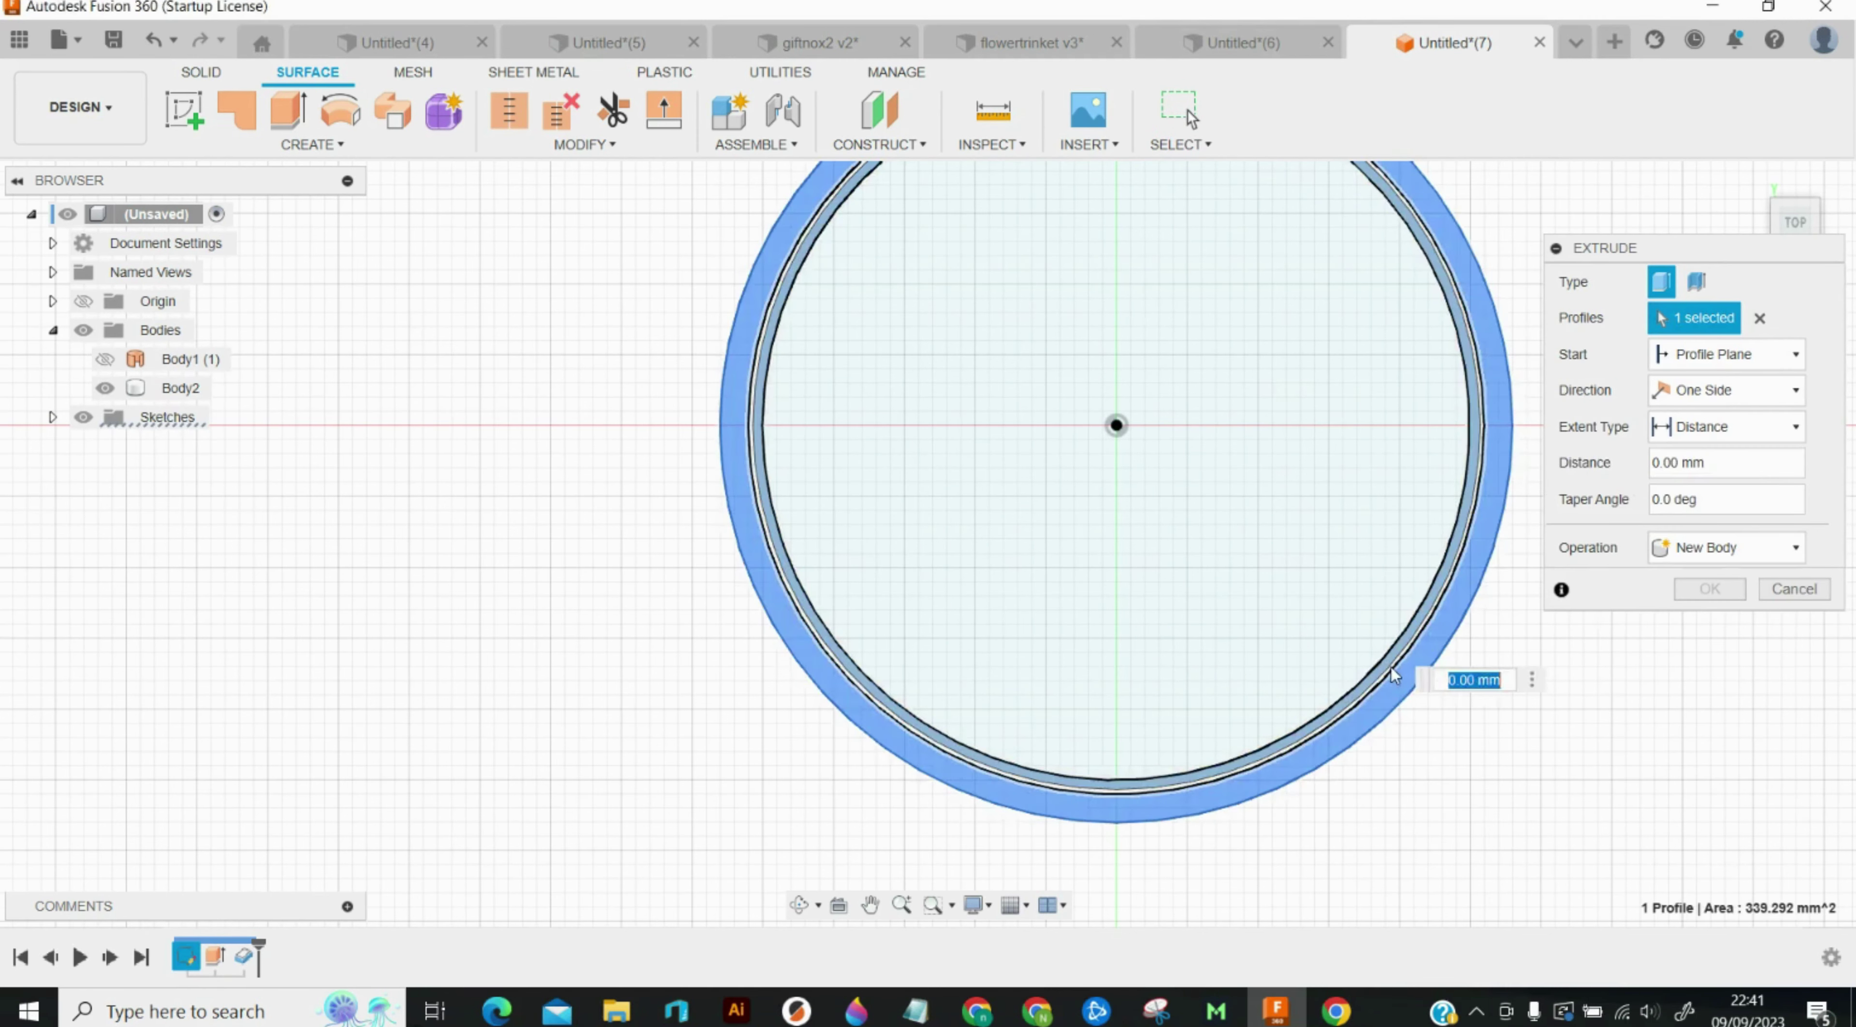
pyautogui.click(1431, 636)
pyautogui.write('3')
pyautogui.press('Return')
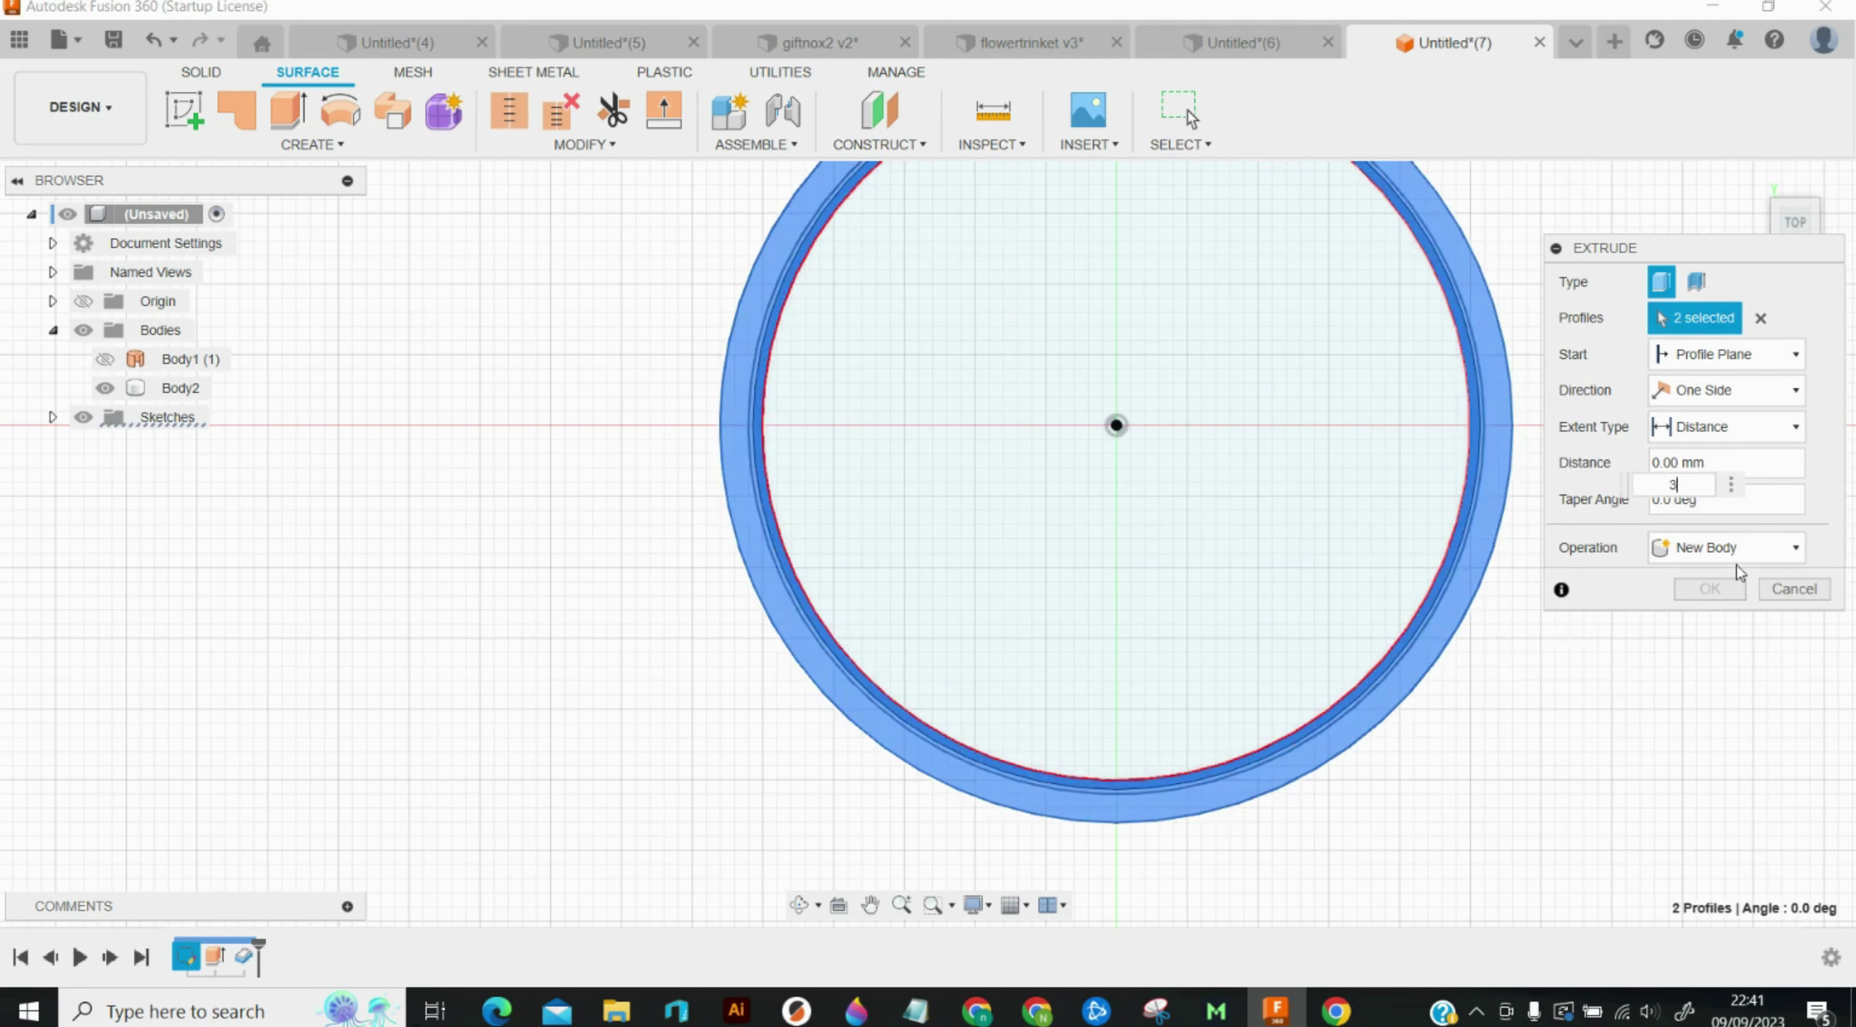
pyautogui.click(1705, 548)
pyautogui.click(1690, 579)
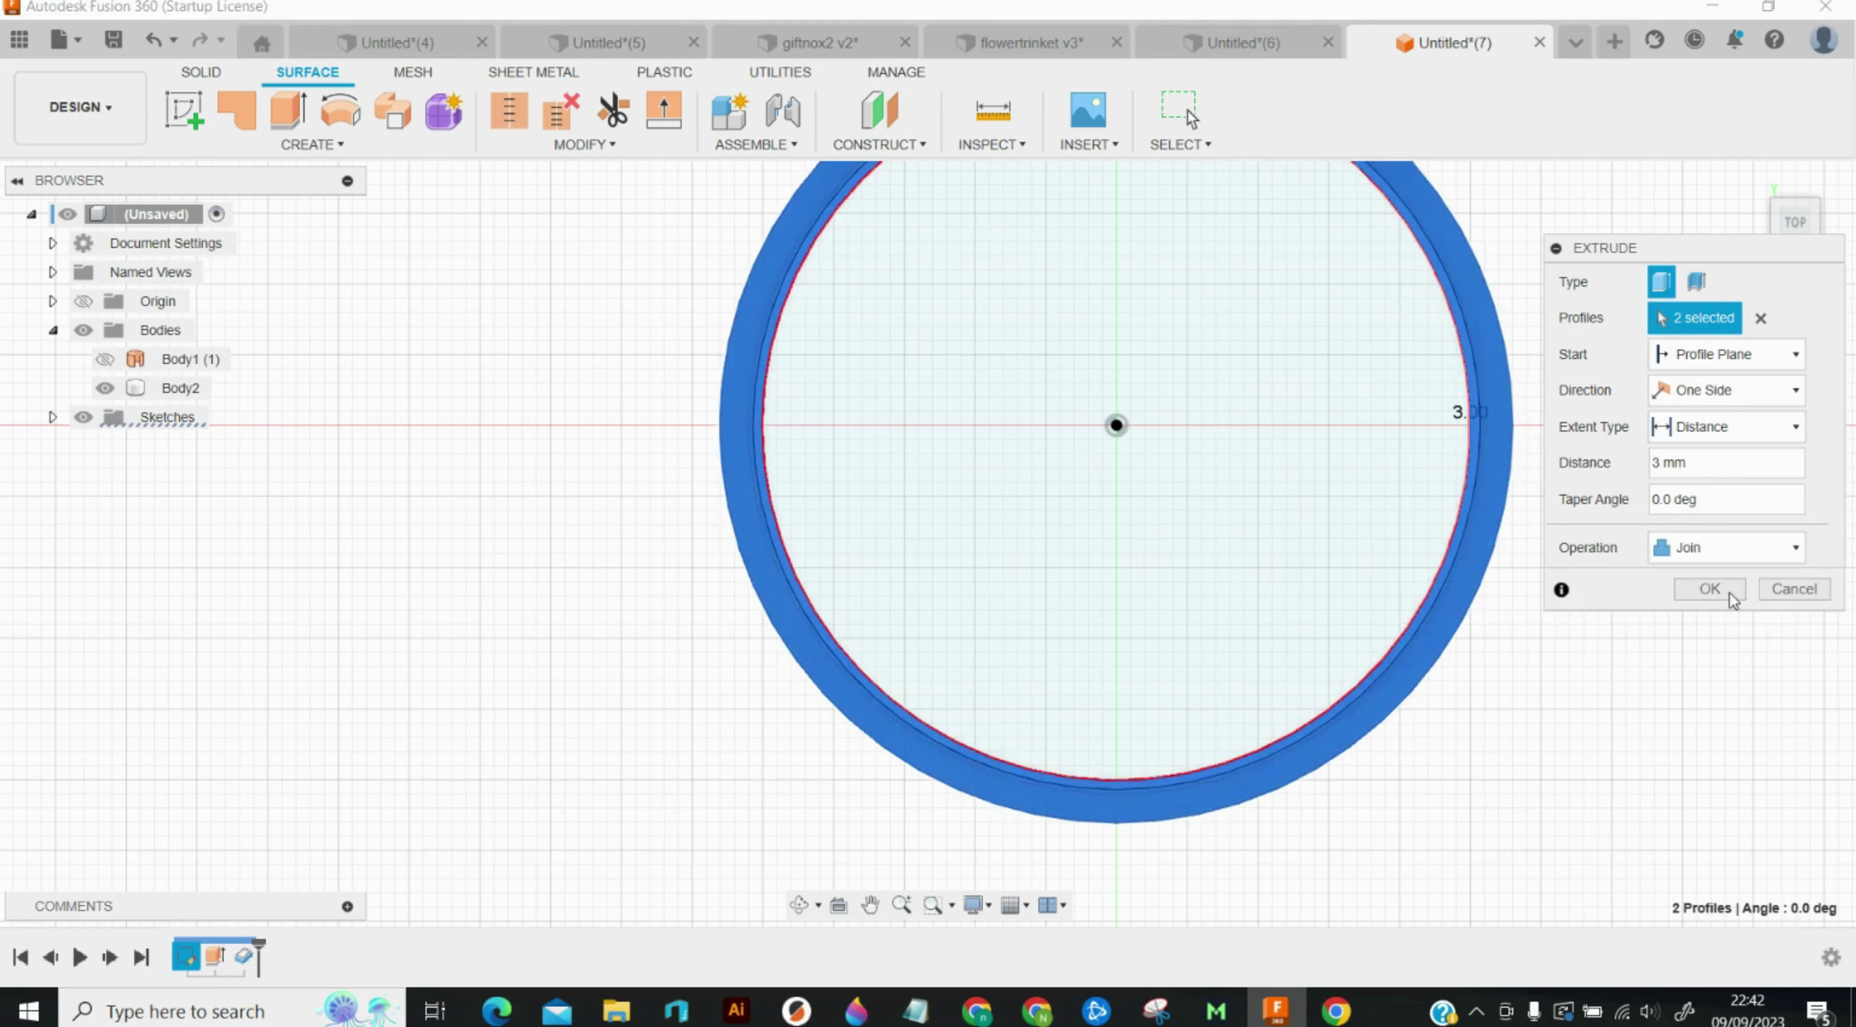
pyautogui.click(1728, 591)
# Step: Undo the 3 mm extrusion and 0.7 mm thickening, and thicken the circular surface again with a thinner one-sided wall as a new body
pyautogui.click(180, 389)
pyautogui.rightClick(181, 389)
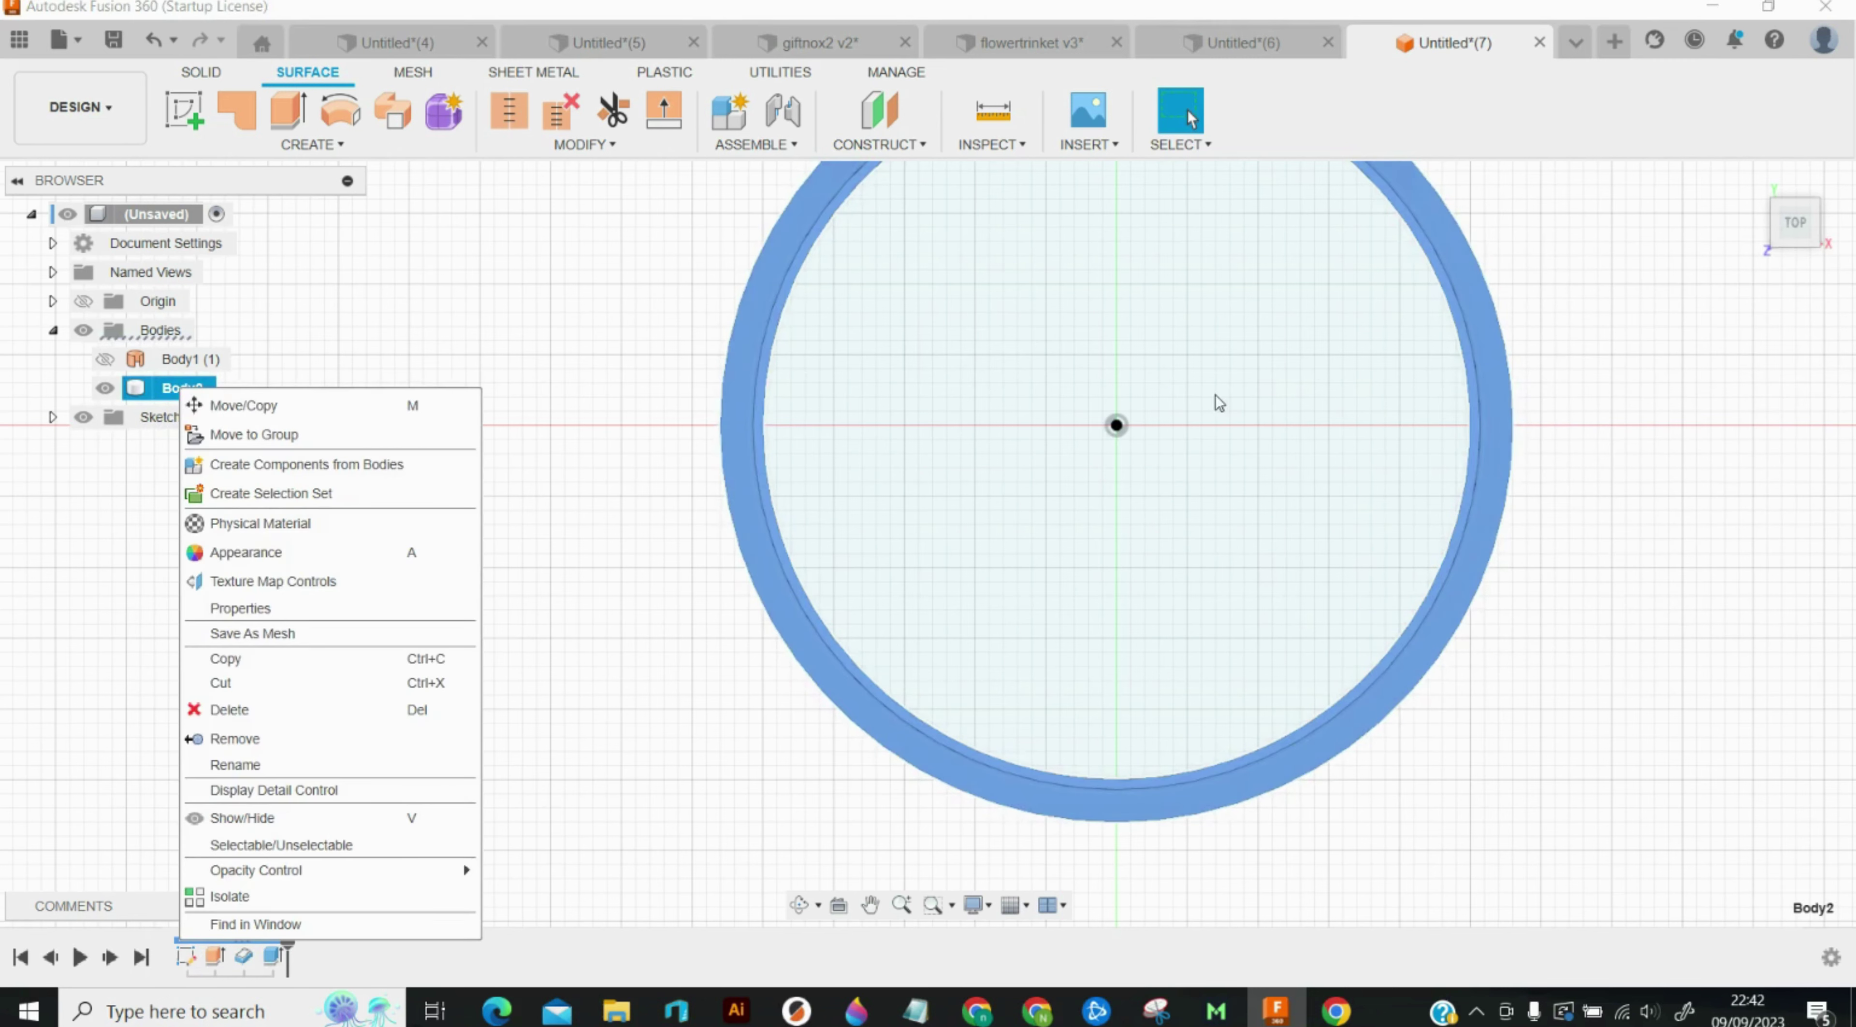
pyautogui.click(332, 223)
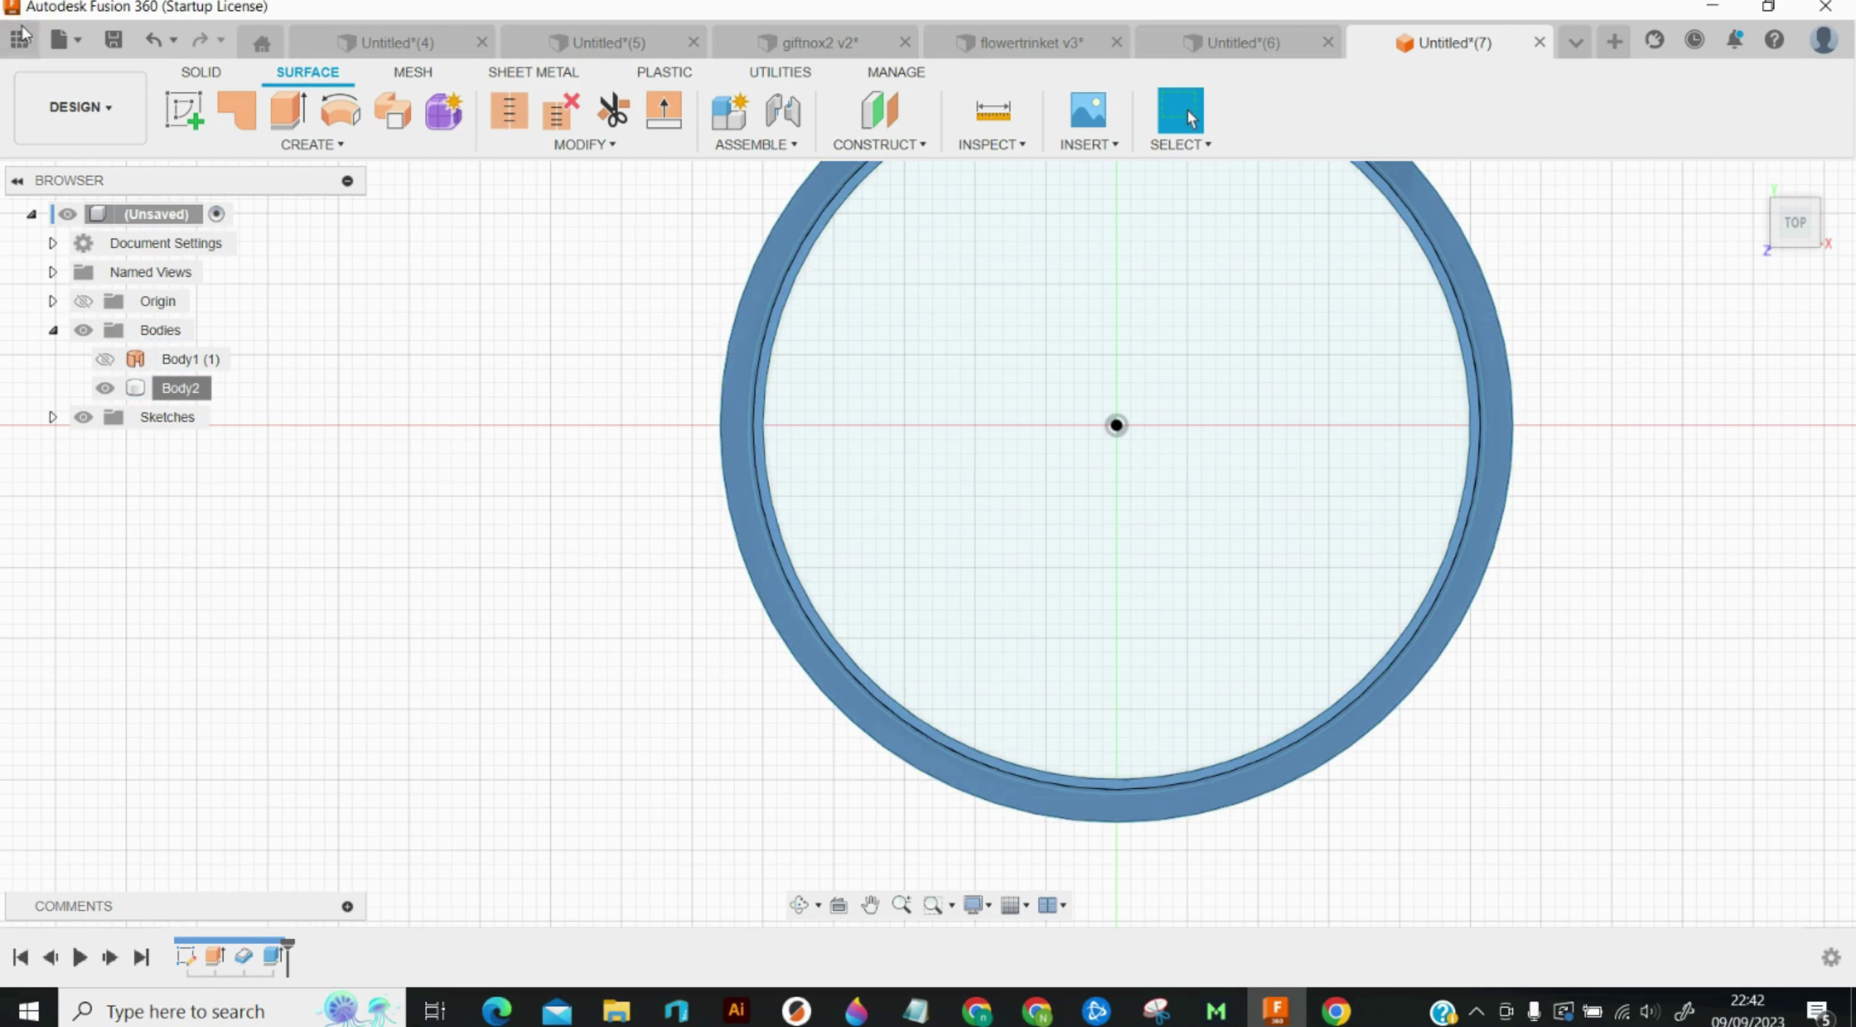
pyautogui.click(151, 41)
pyautogui.click(151, 41)
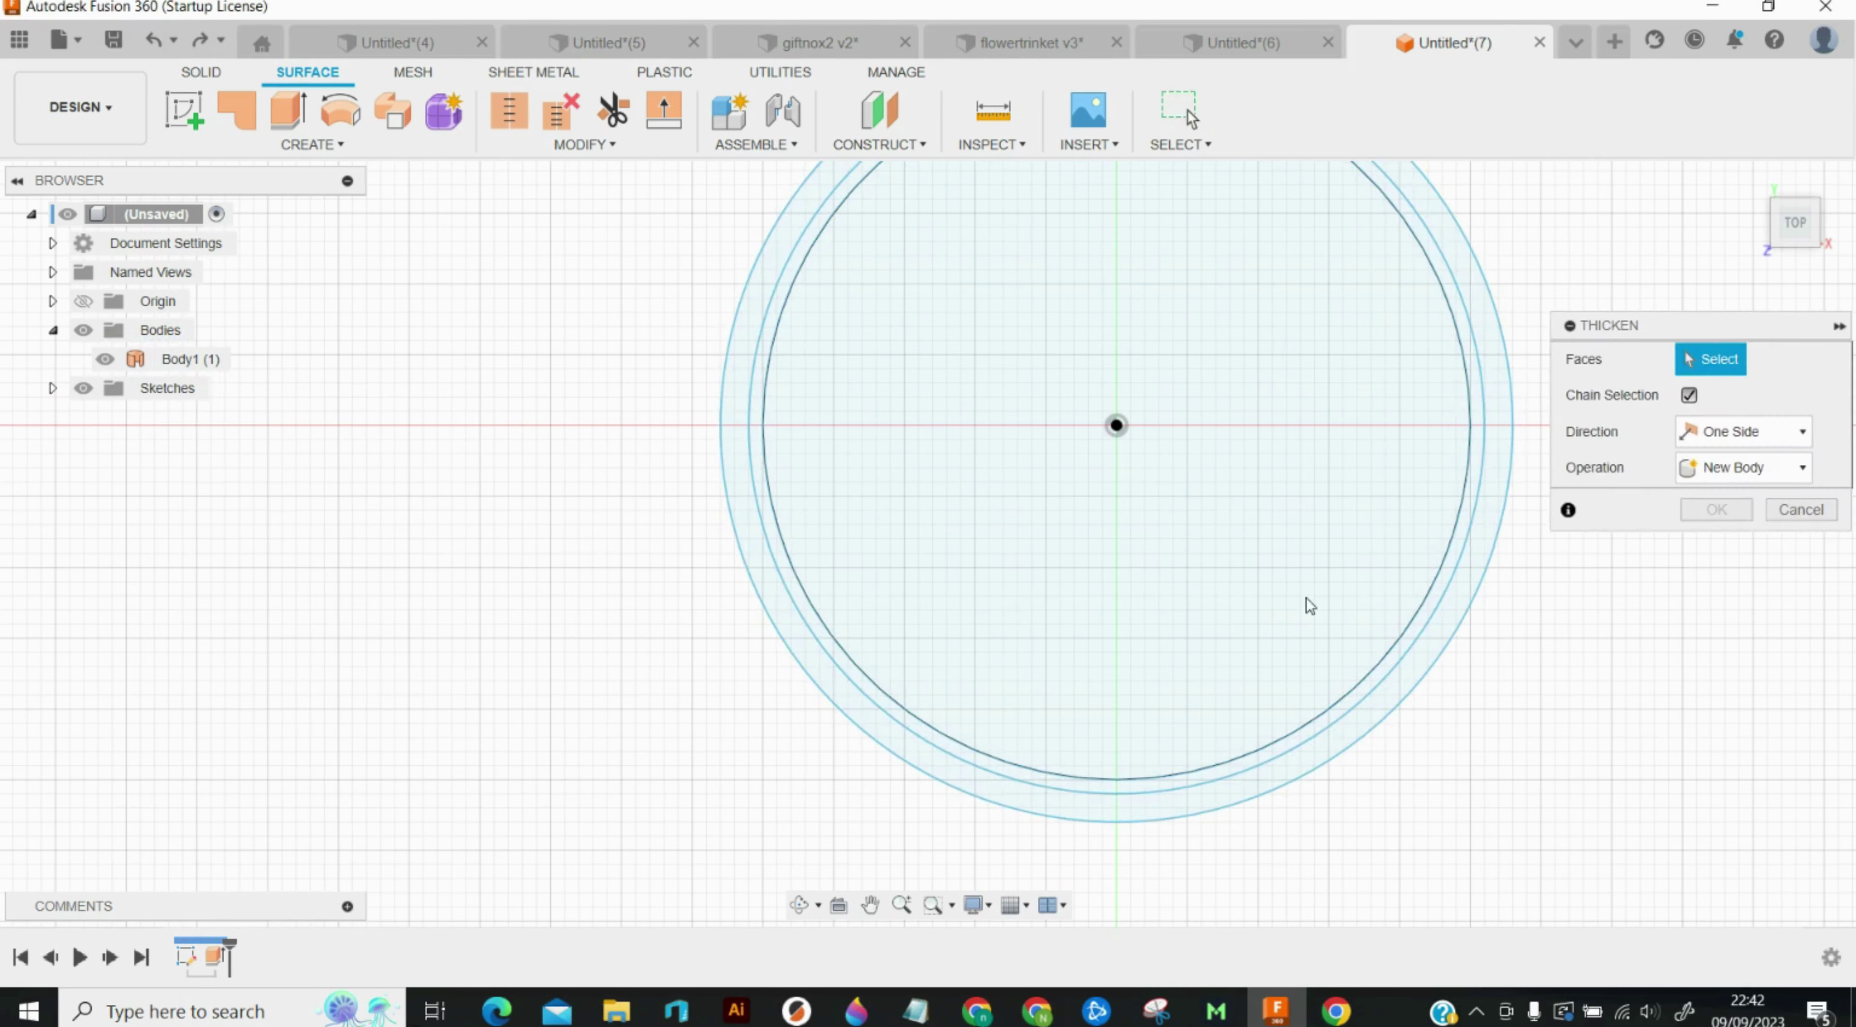
pyautogui.click(1307, 722)
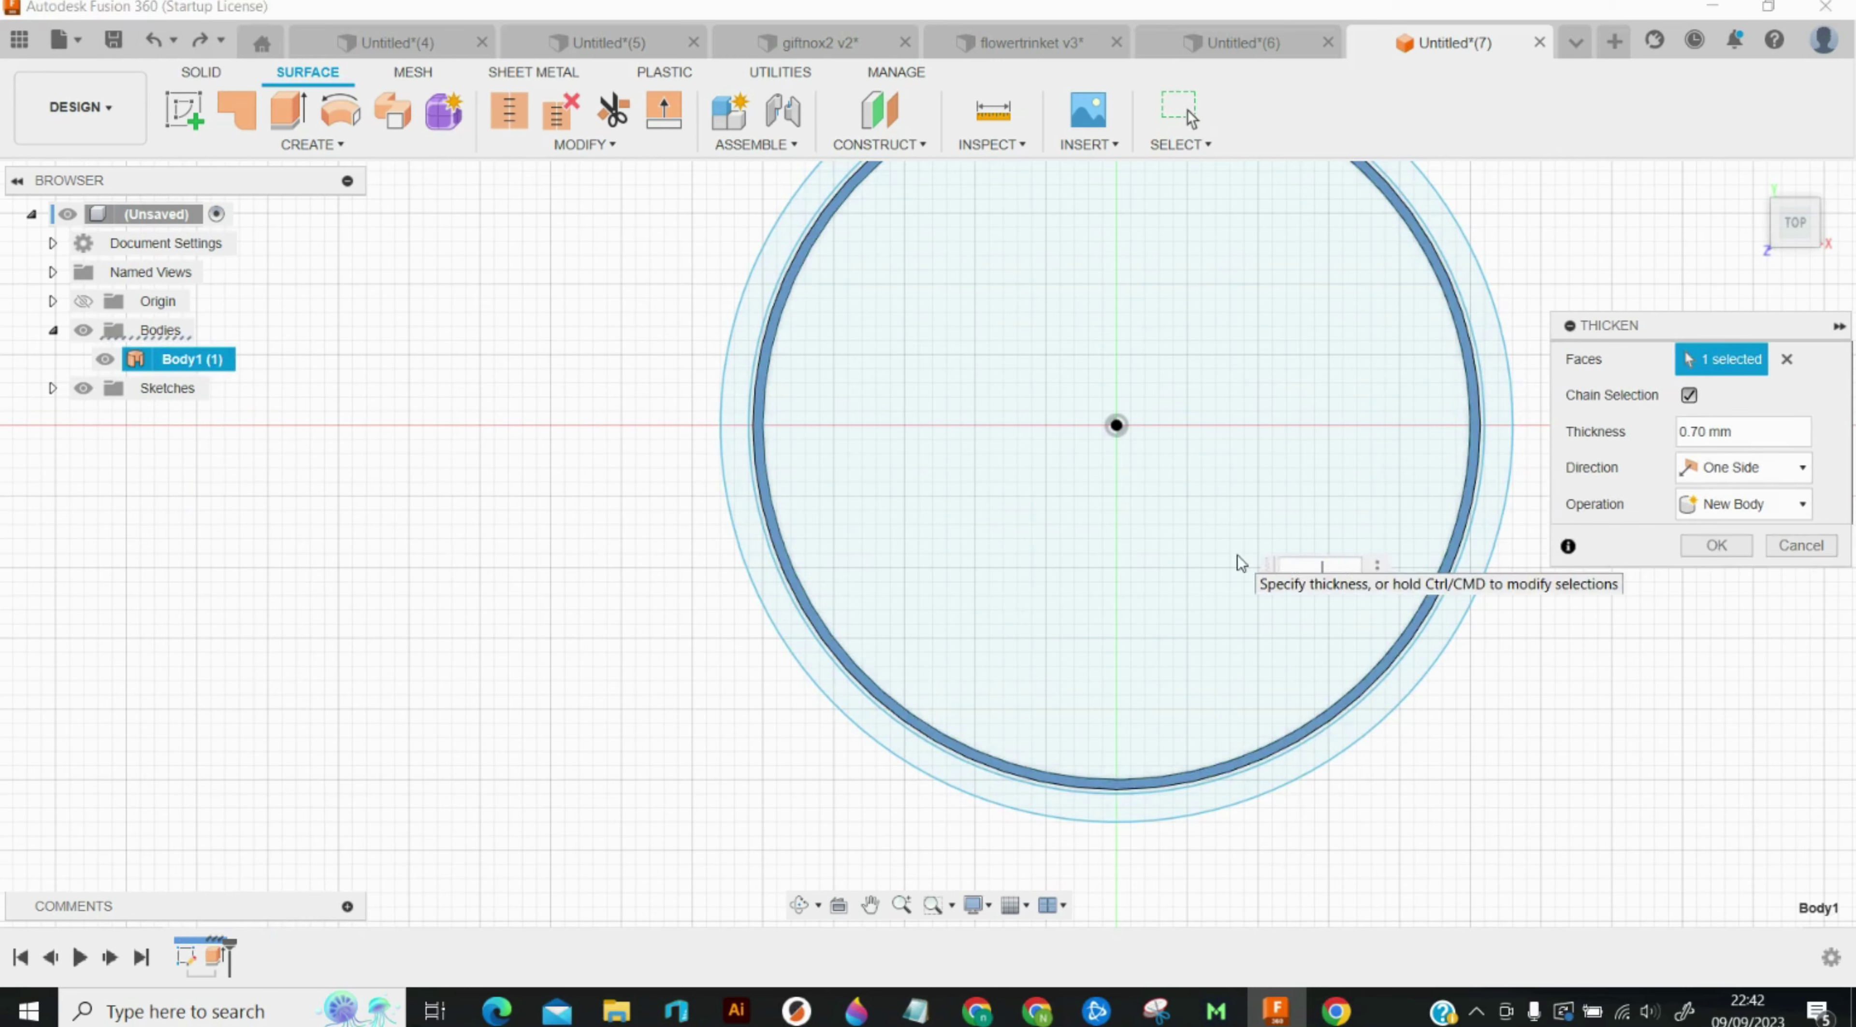
pyautogui.press('Return')
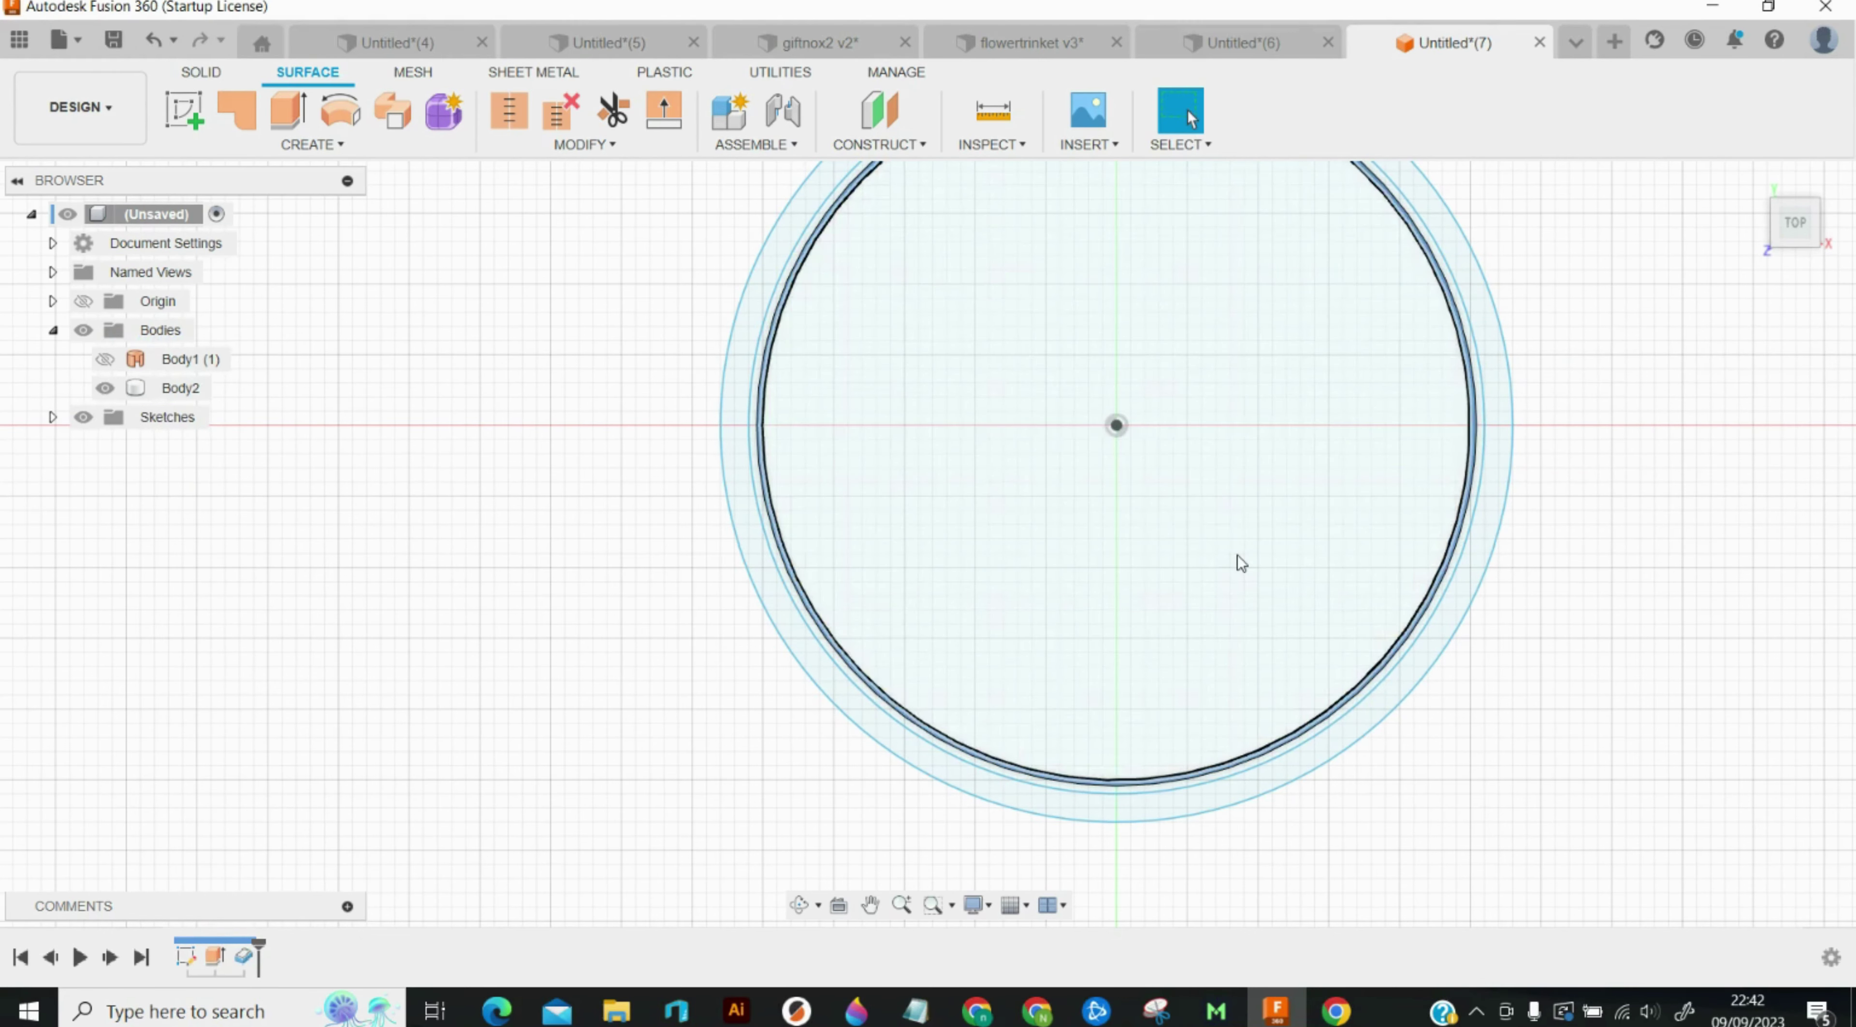
# Step: Extrude the narrow ring profile outside the thin wall 10 mm on one side, joined to the wall body
pyautogui.press('e')
pyautogui.click(1389, 677)
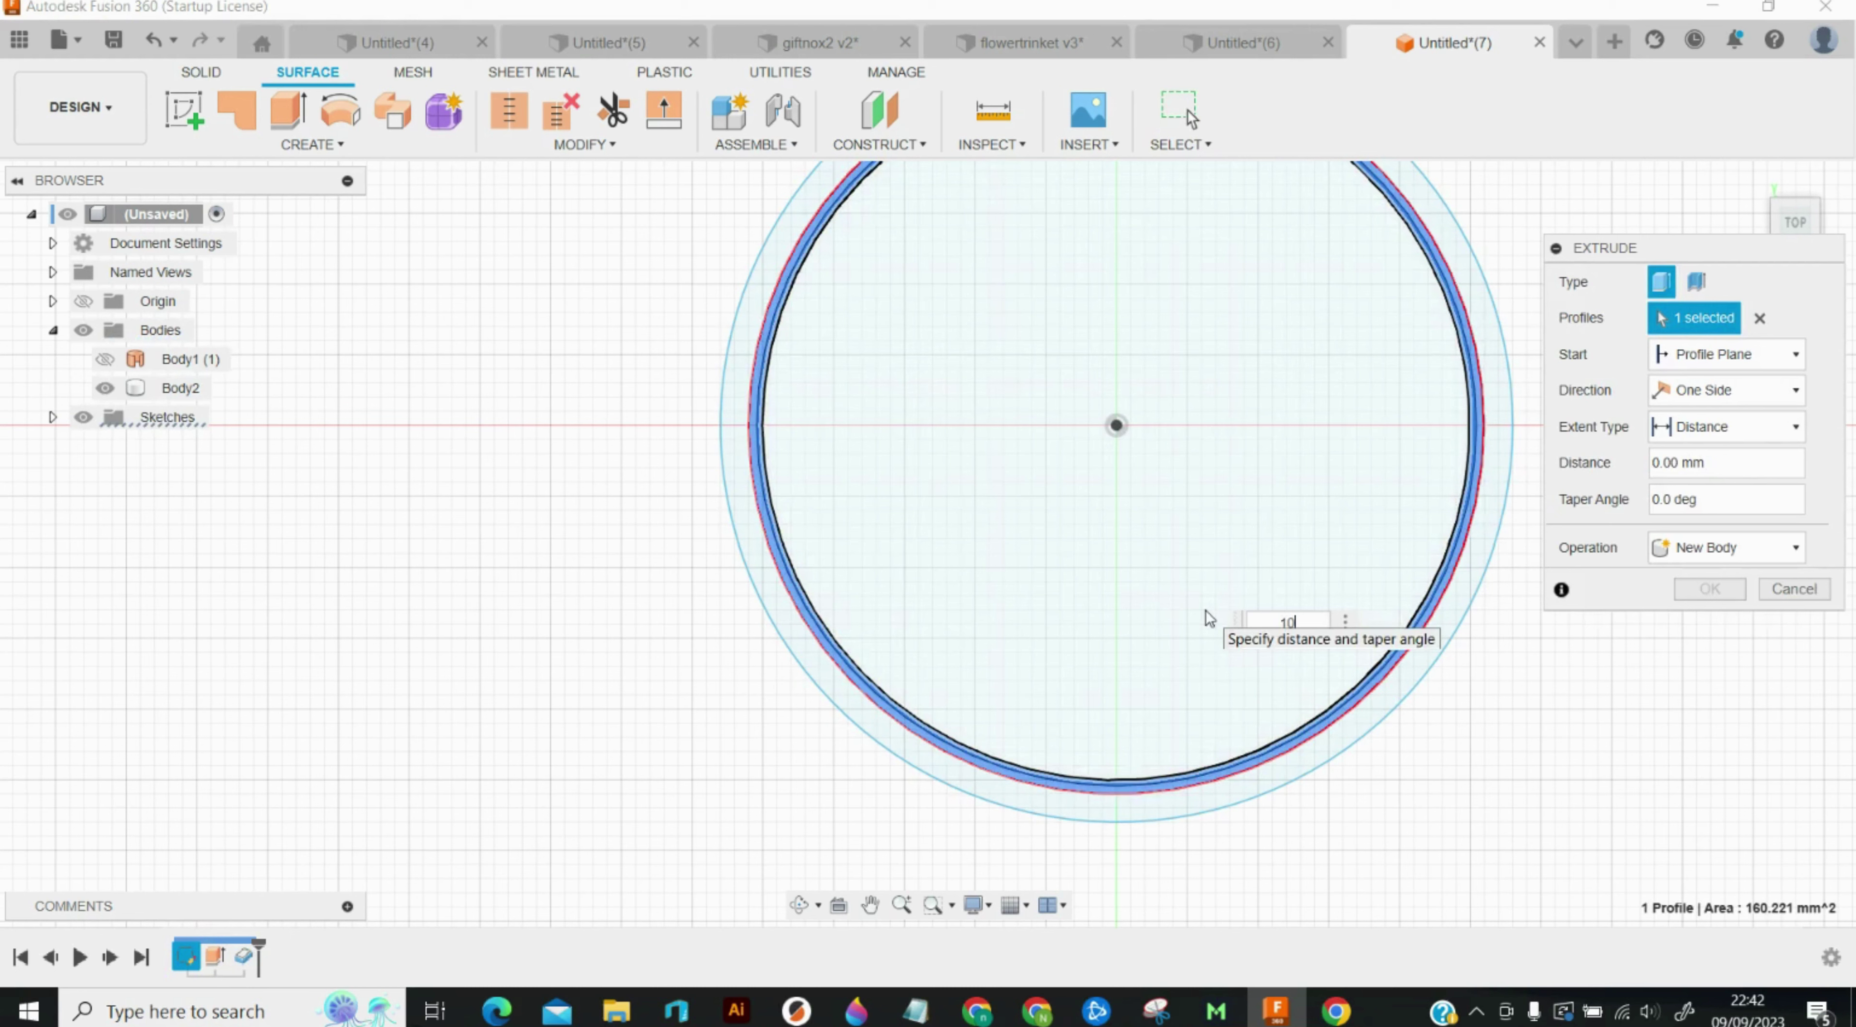
pyautogui.click(1715, 545)
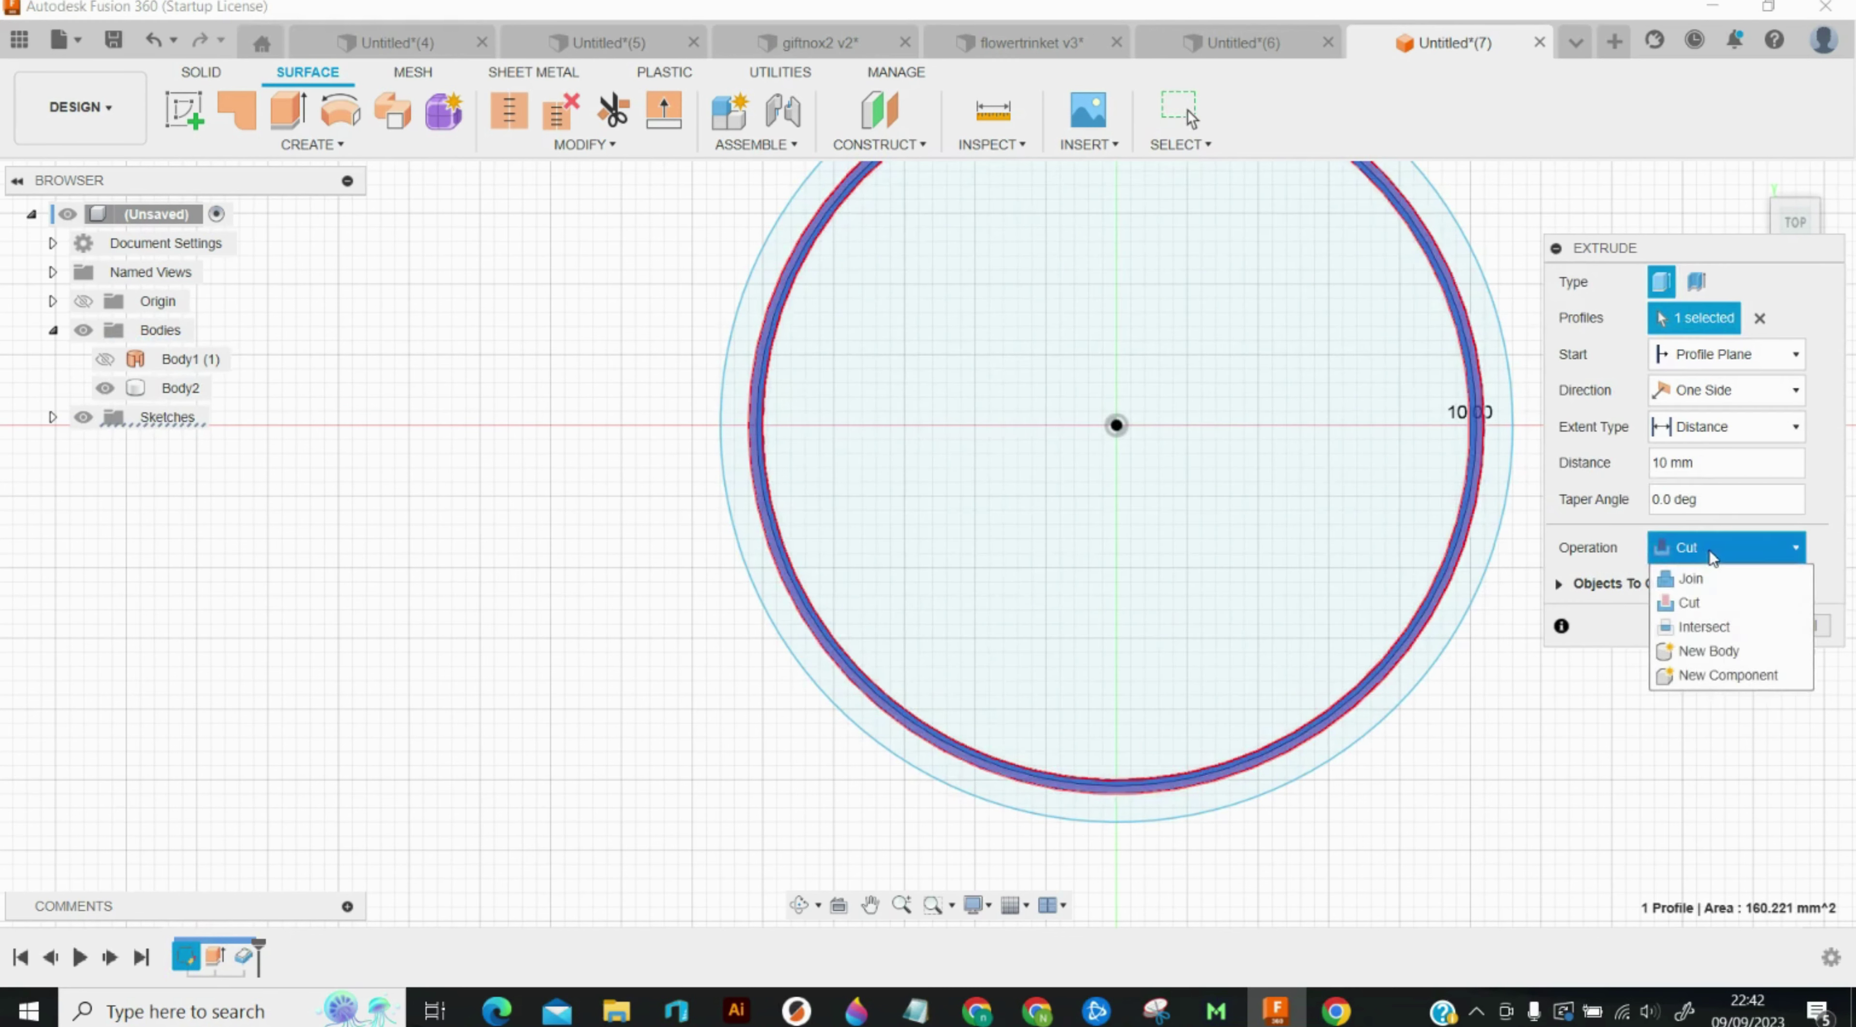
pyautogui.click(1686, 576)
pyautogui.click(1720, 598)
# Step: Extrude the outermost ring profile on one side as the base, joined to the wall body
pyautogui.press('e')
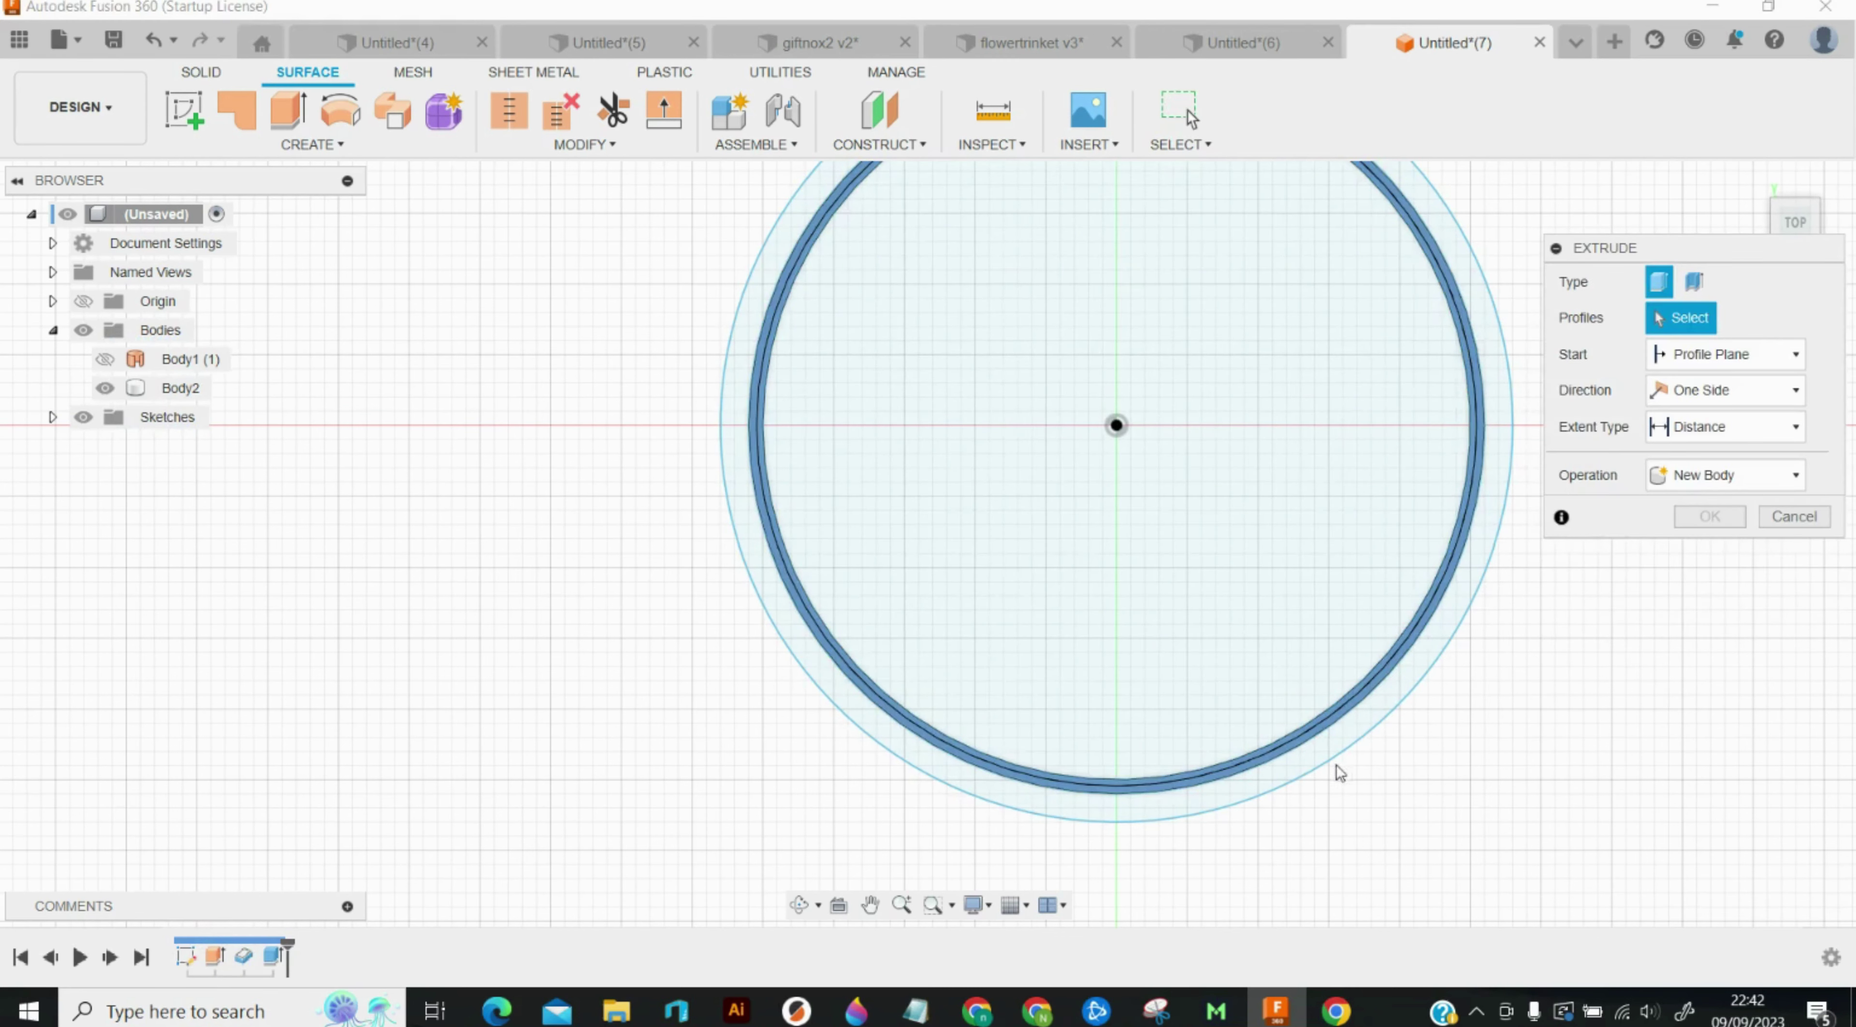
pyautogui.click(1297, 769)
pyautogui.write('1')
pyautogui.press('Return')
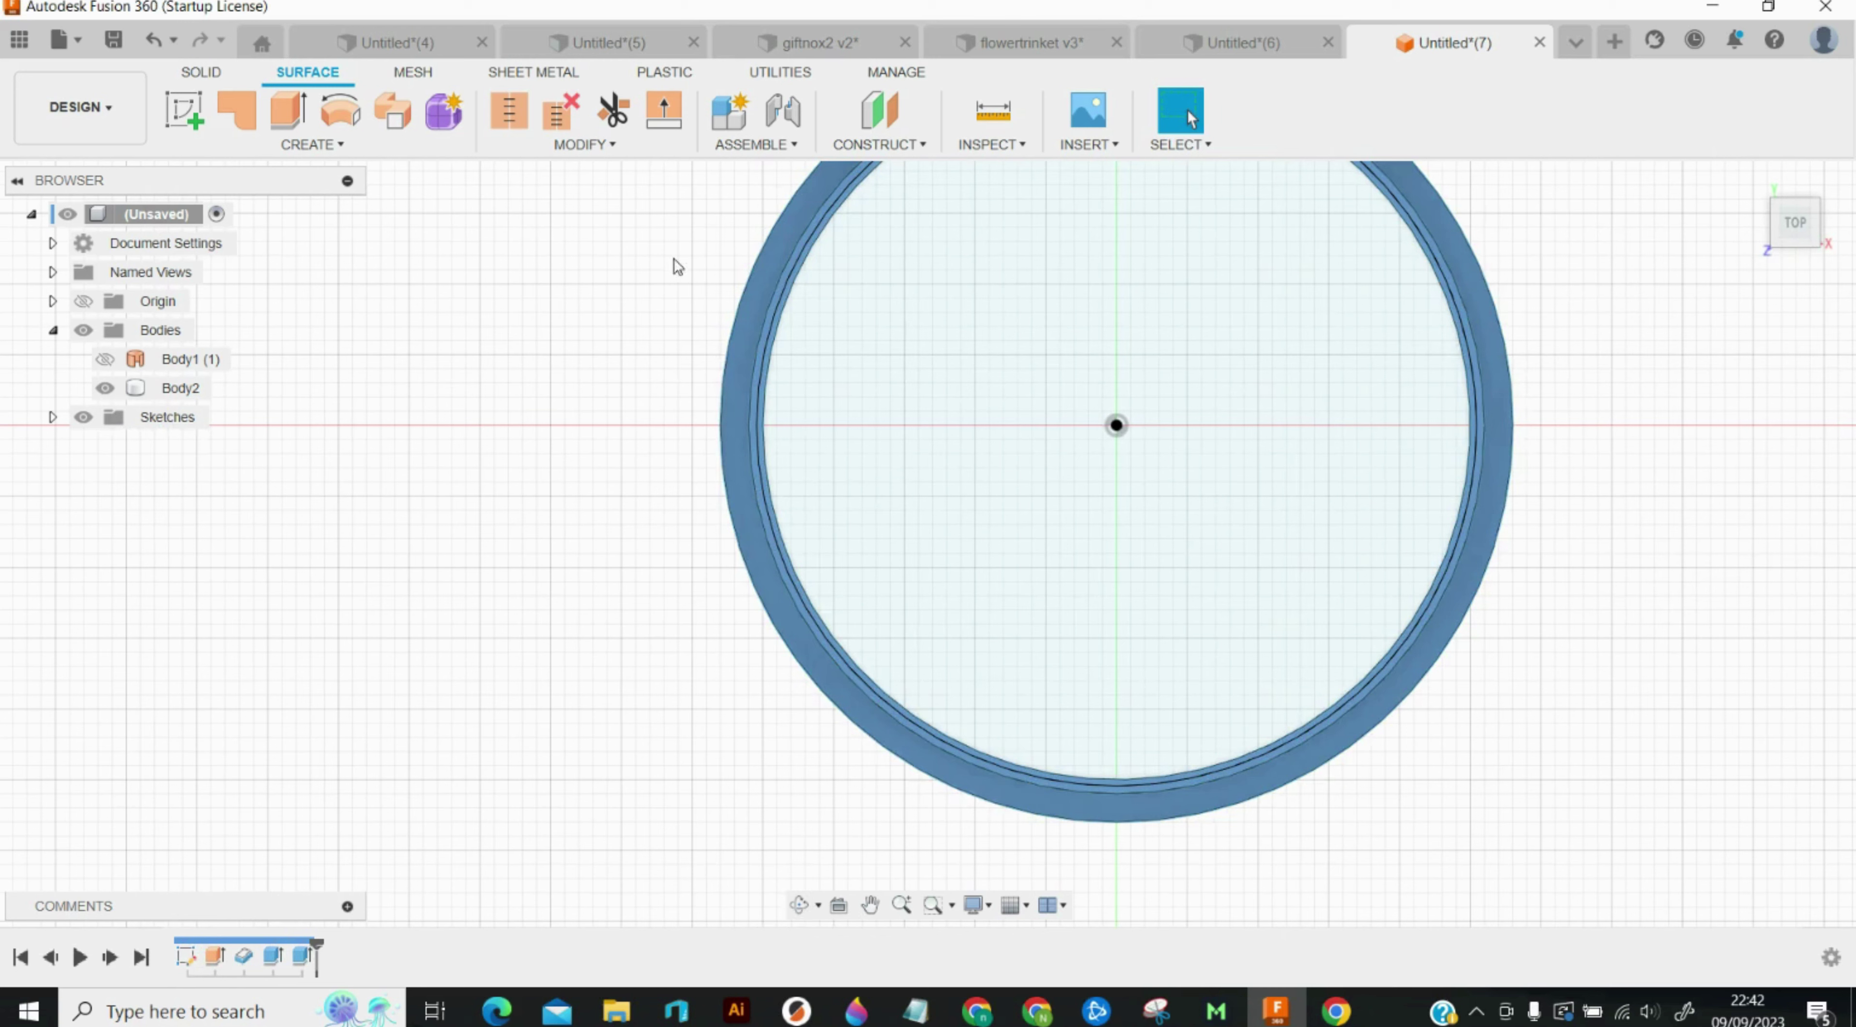
pyautogui.click(1015, 772)
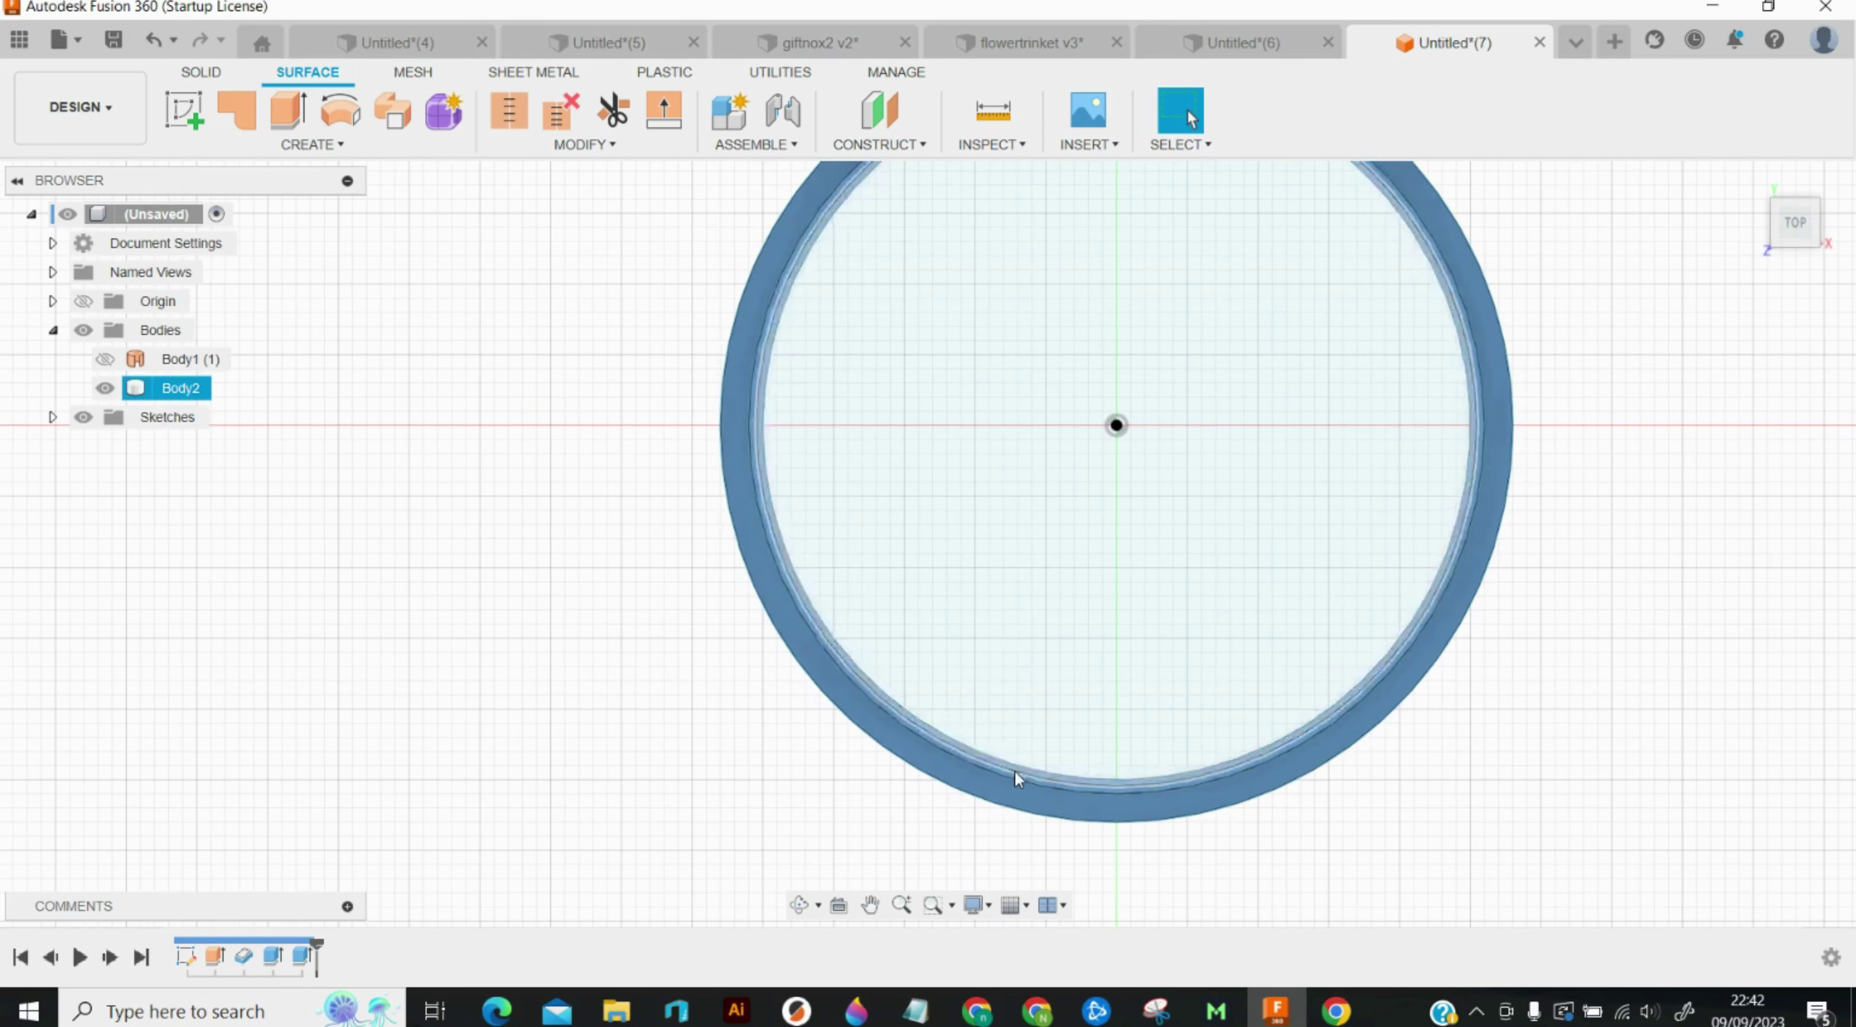
pyautogui.click(990, 778)
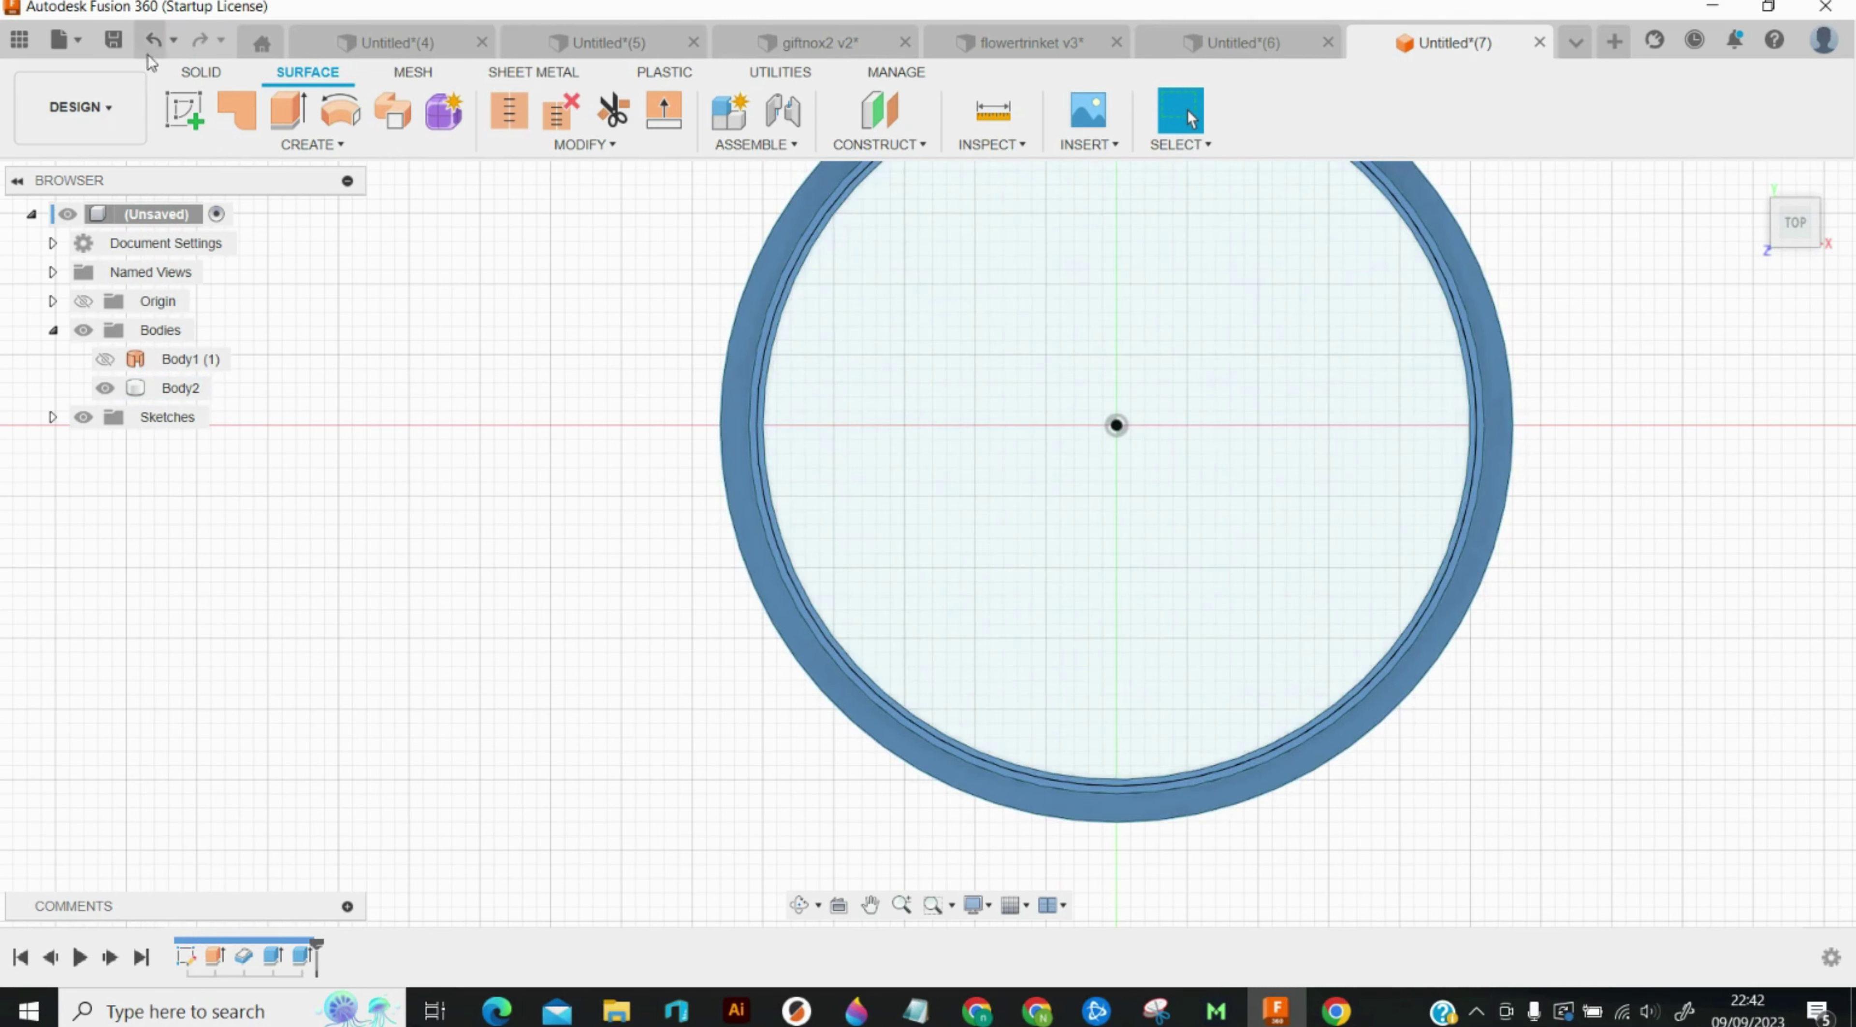
# Step: Undo both ring extrusions, the thickening and the surface extrusion back to the circle sketch
pyautogui.click(154, 39)
pyautogui.click(154, 39)
pyautogui.click(154, 40)
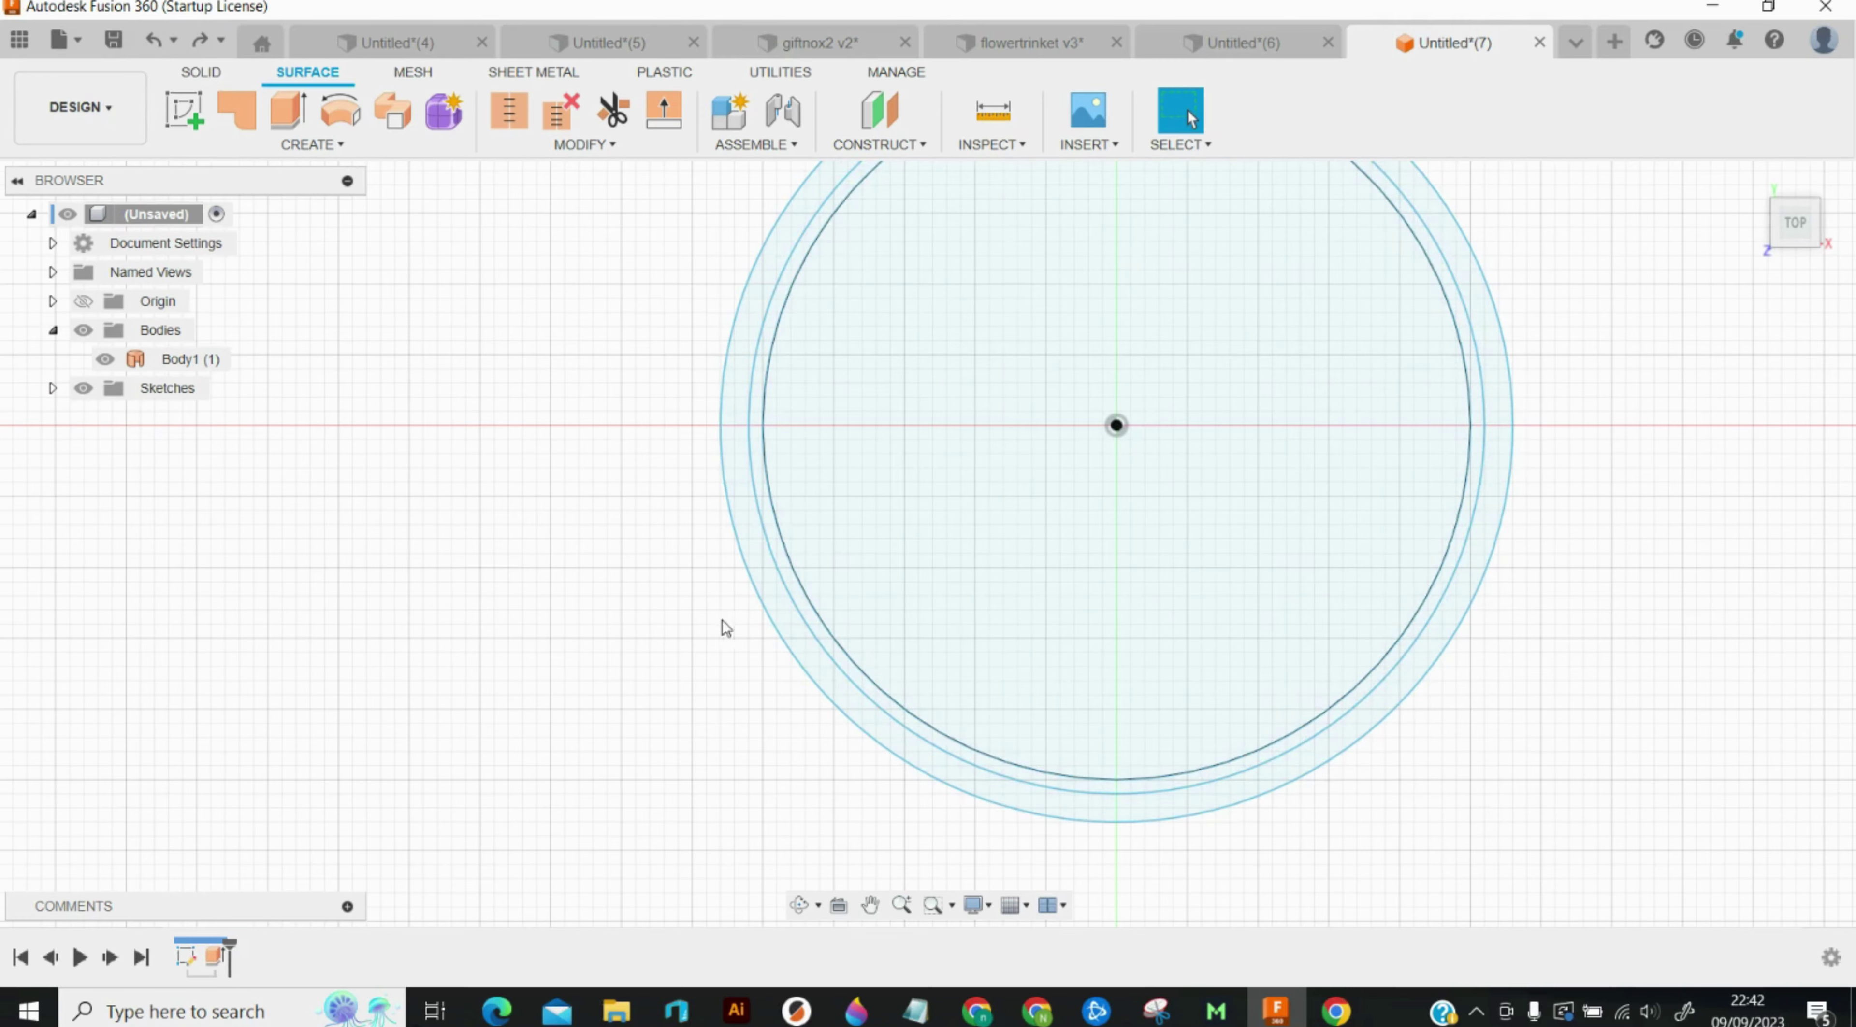
pyautogui.click(162, 39)
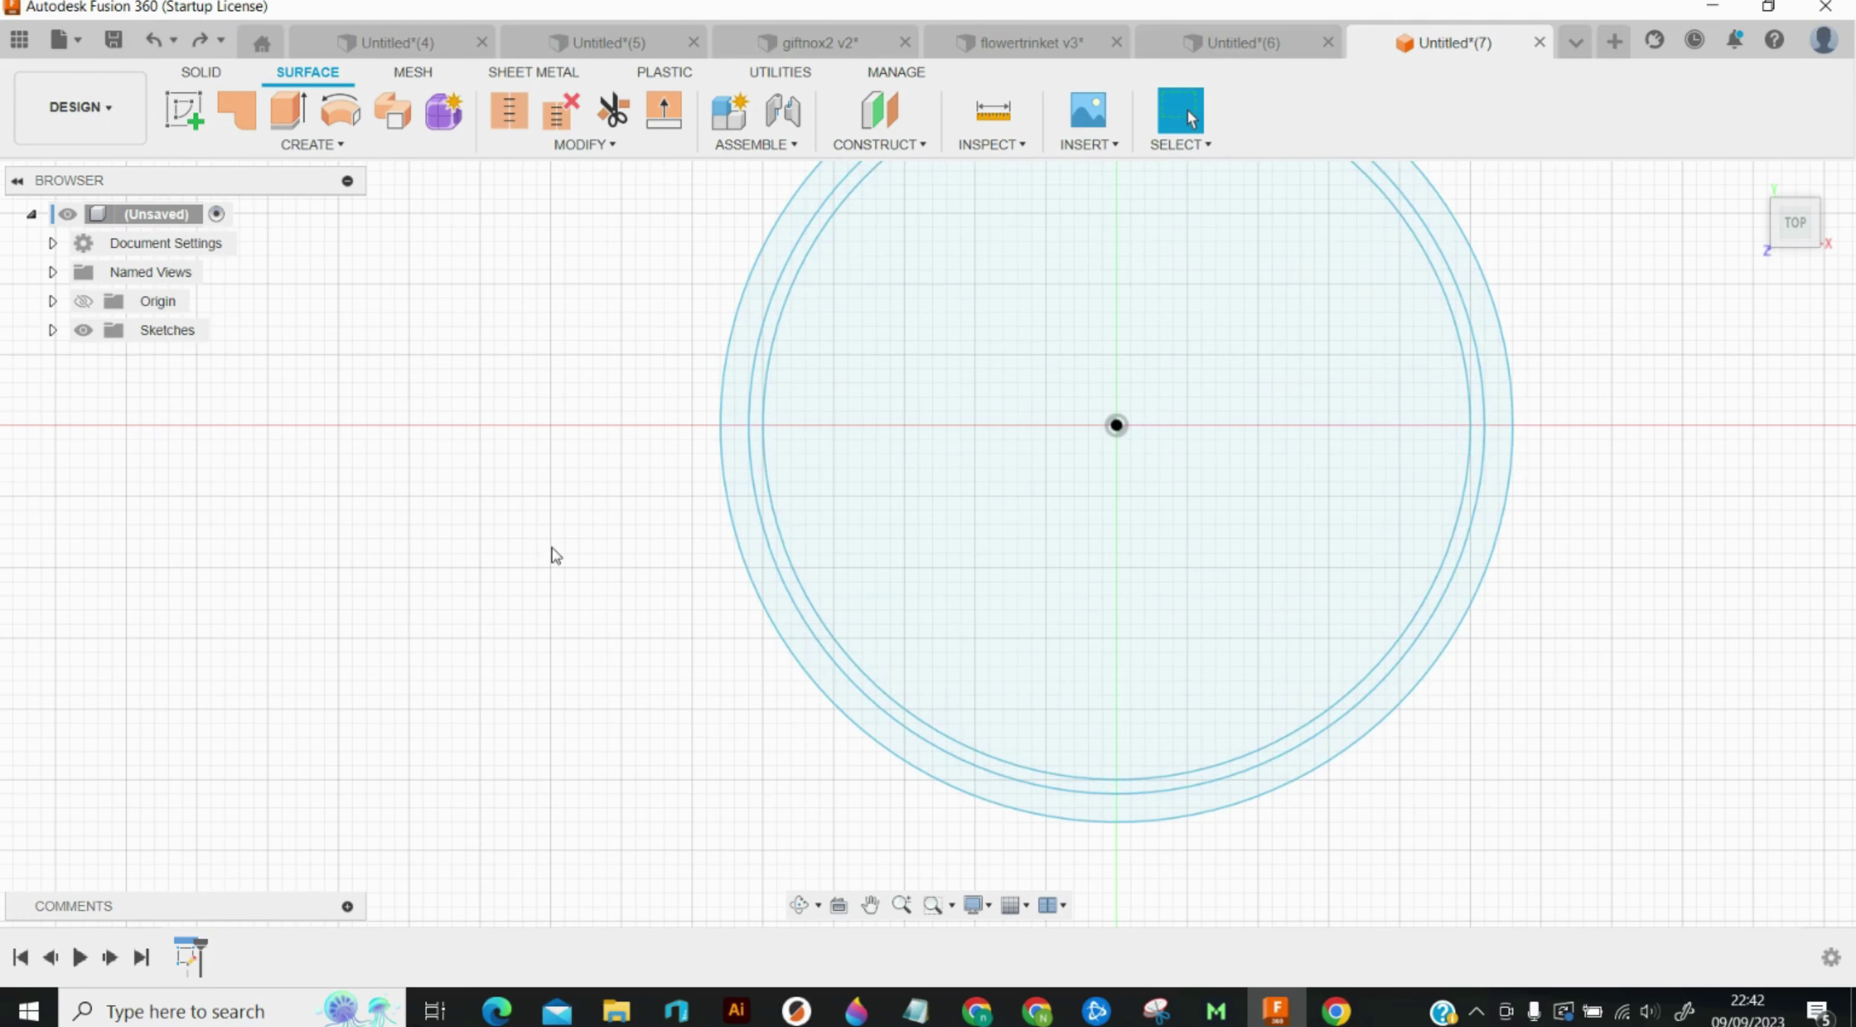
pyautogui.scroll(-2, 591, 533)
pyautogui.scroll(2, 1283, 220)
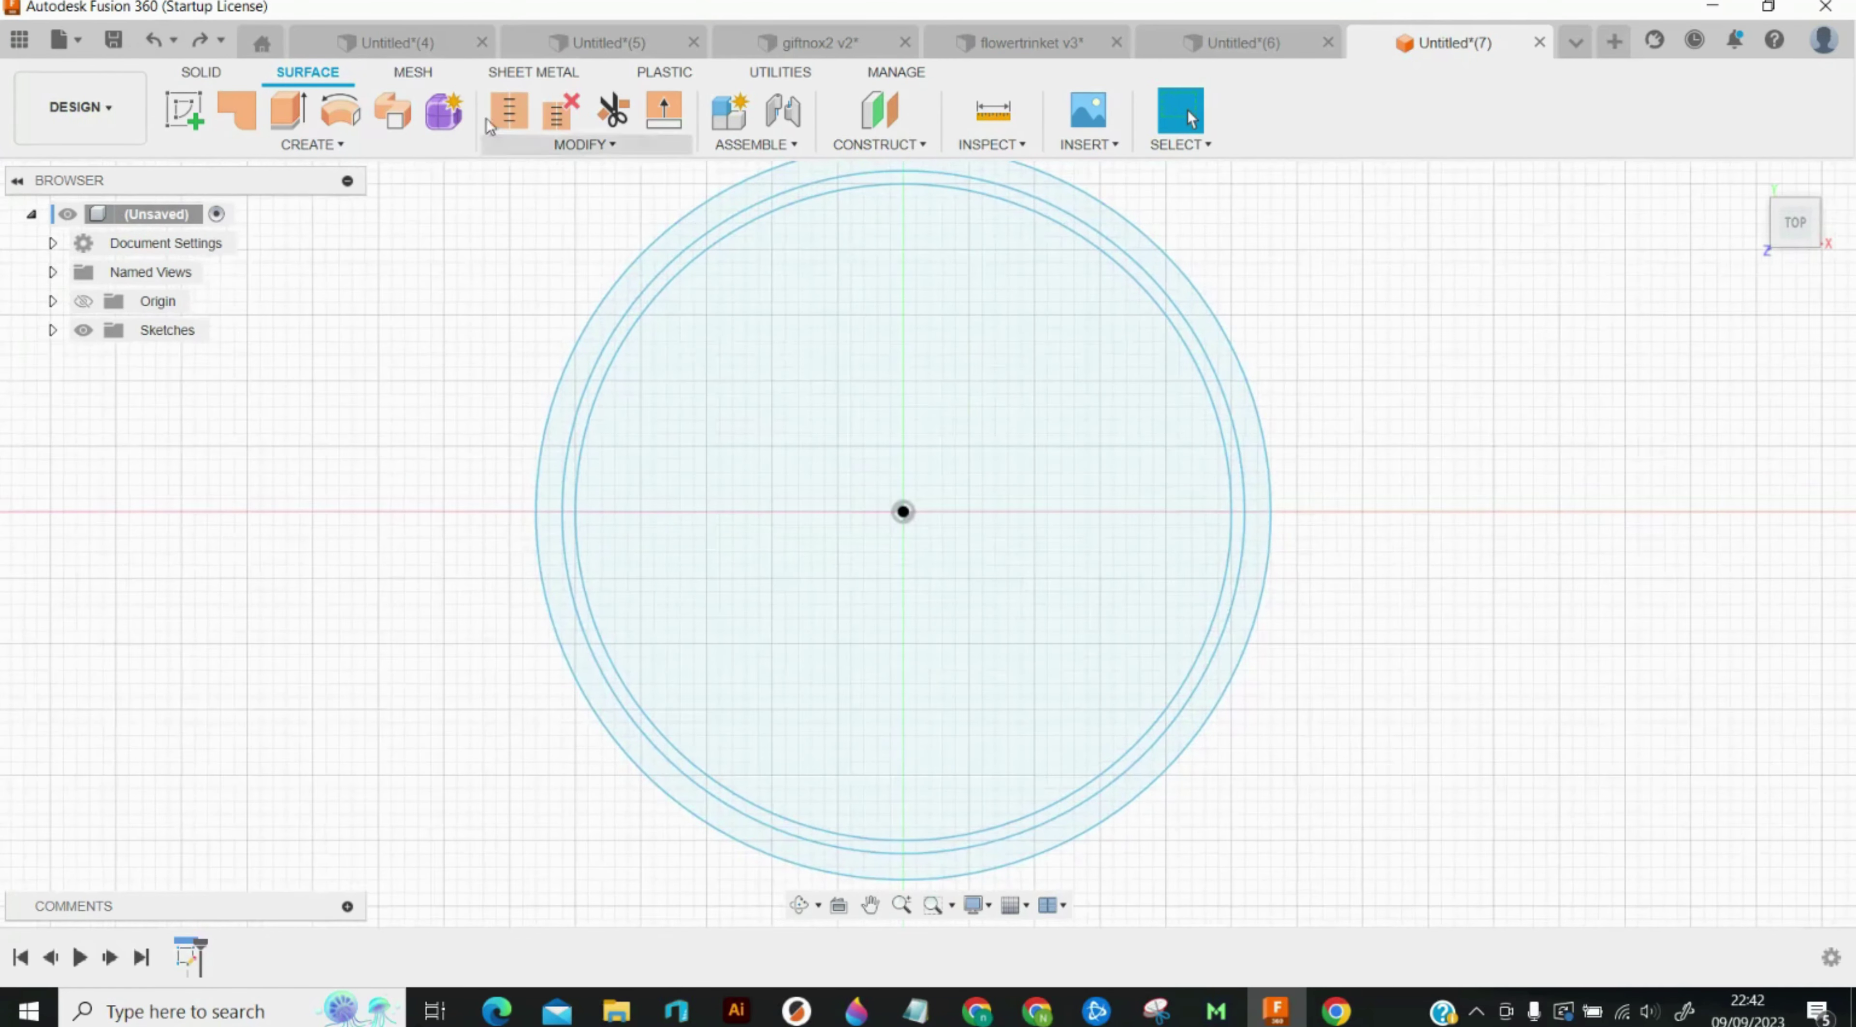
# Step: Extrude the innermost circle profile 12 mm on one side as a new surface body
pyautogui.click(277, 116)
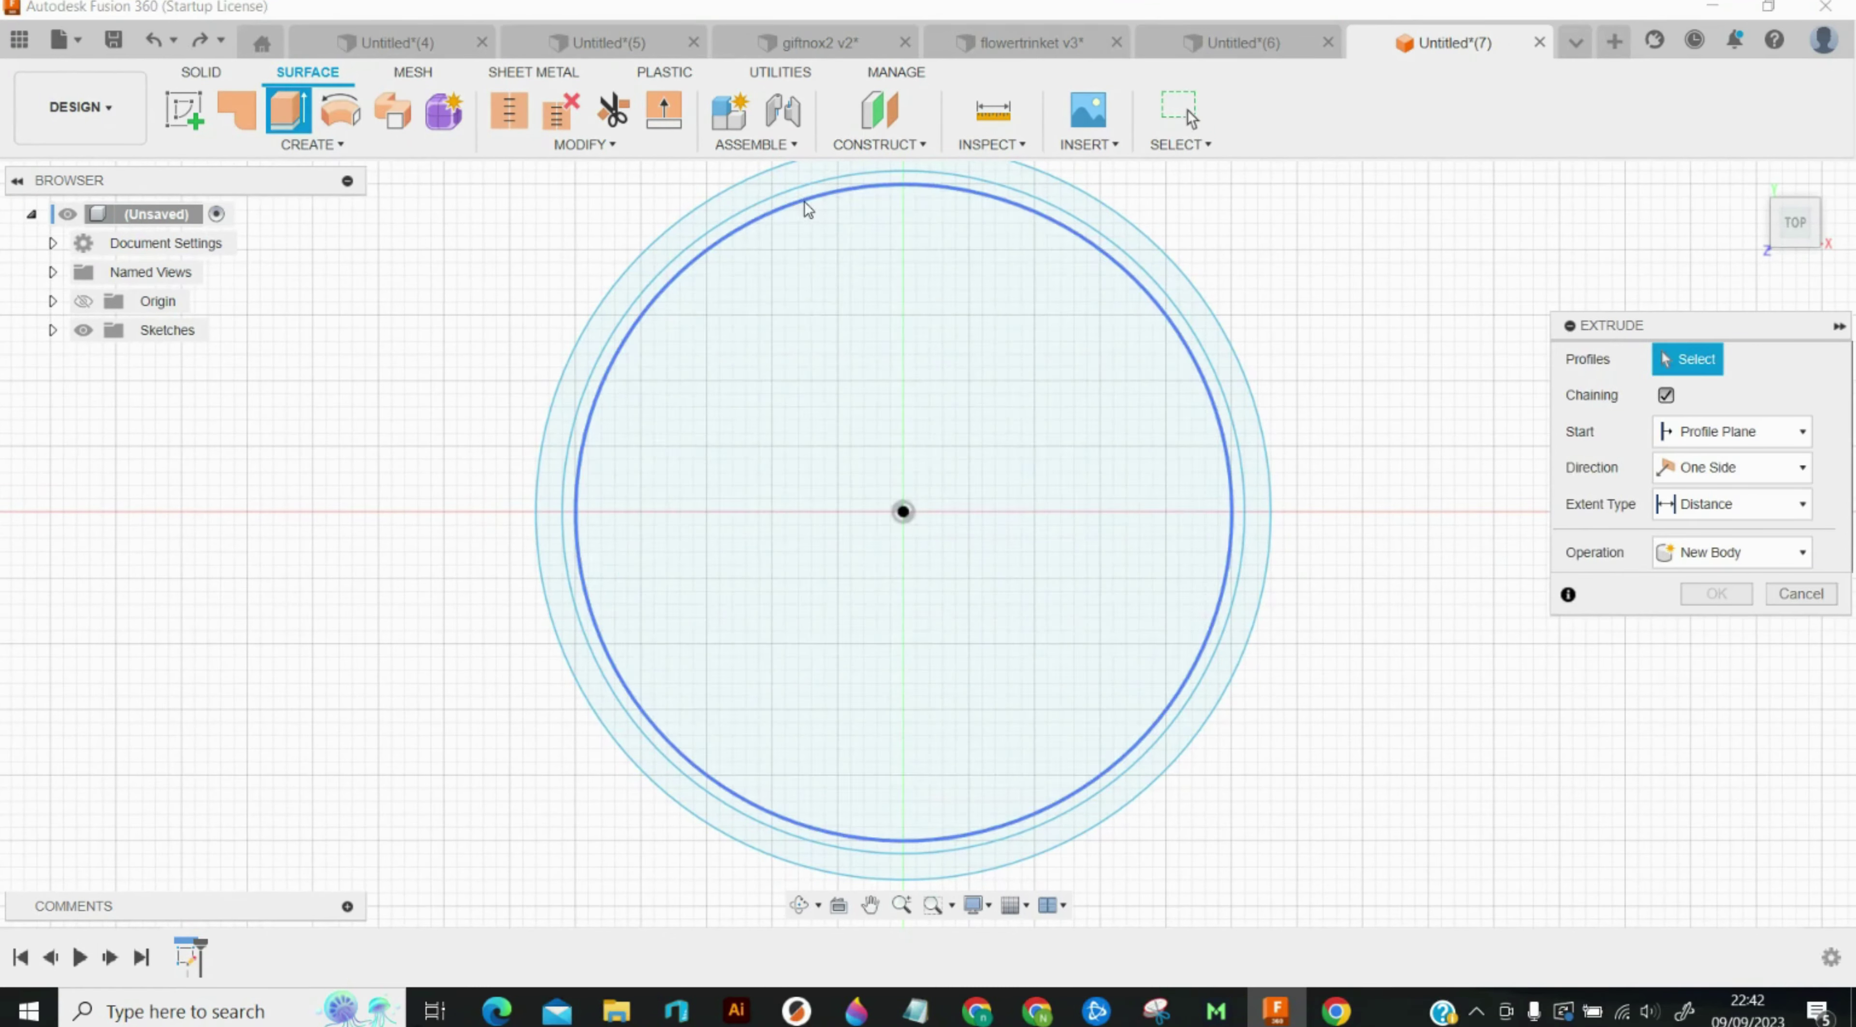
pyautogui.click(828, 242)
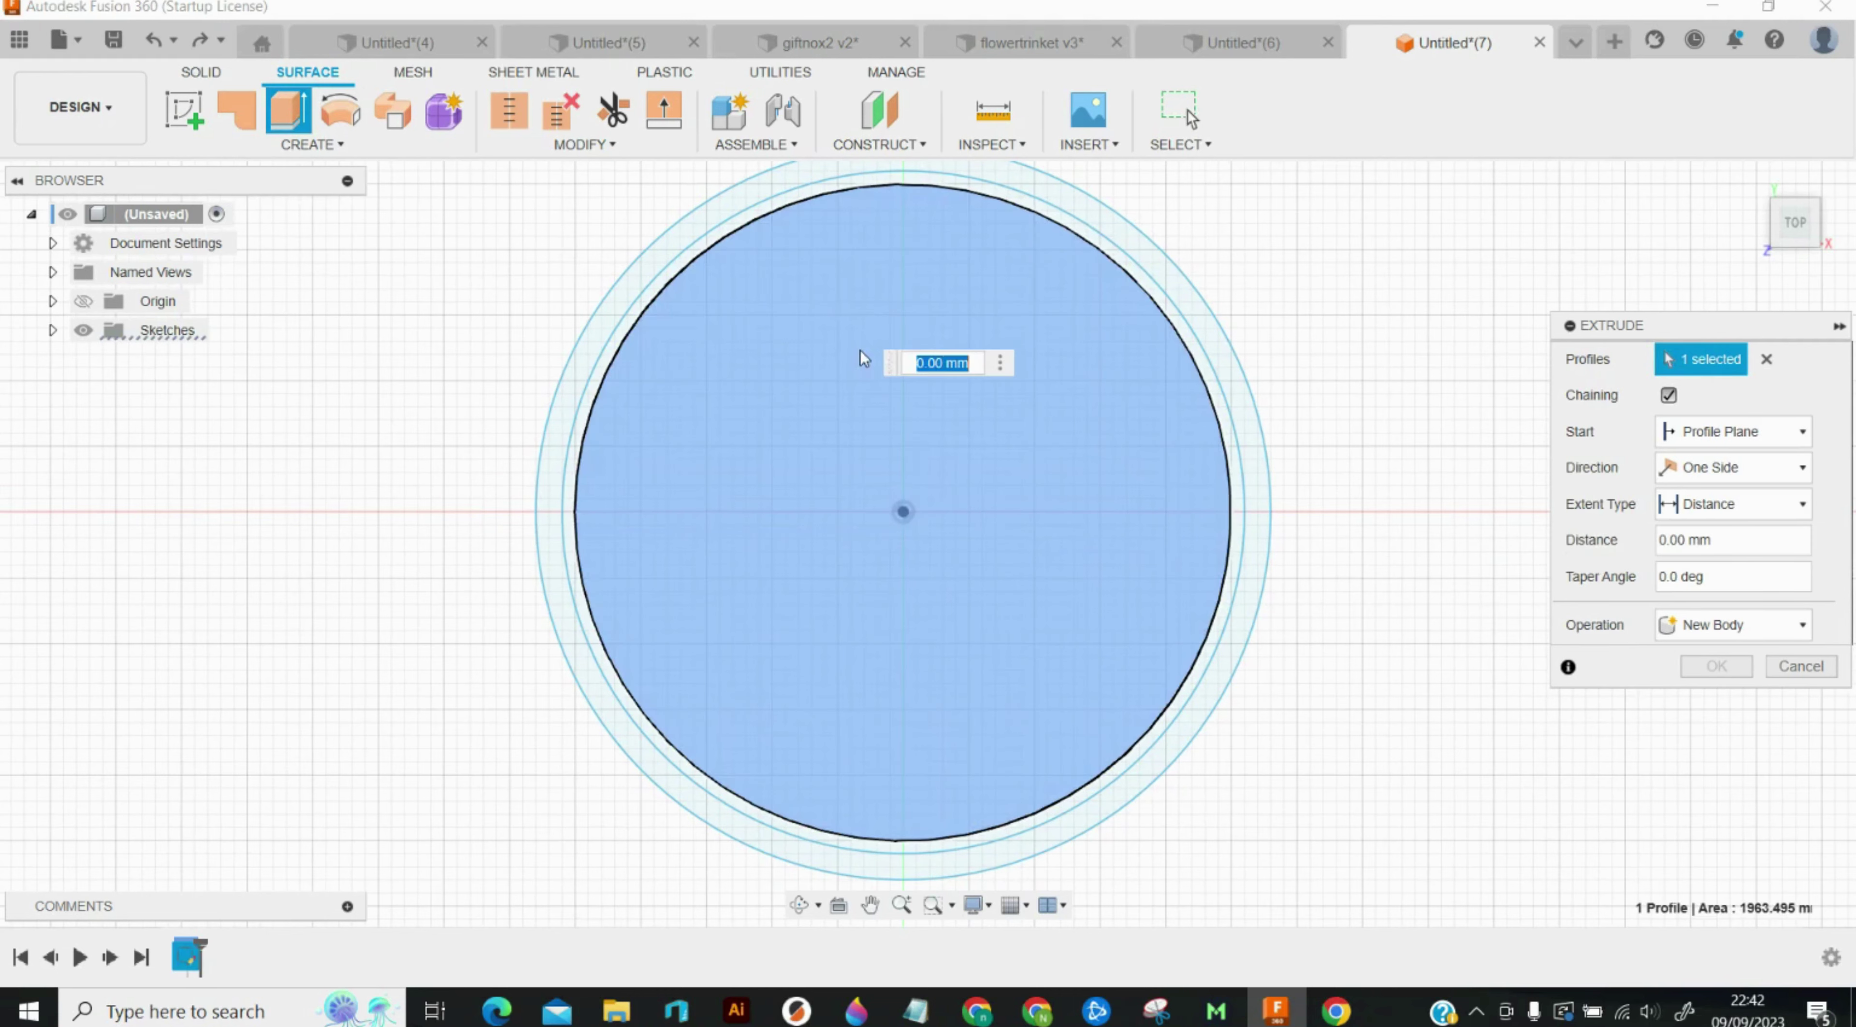
pyautogui.write('12')
pyautogui.press('Return')
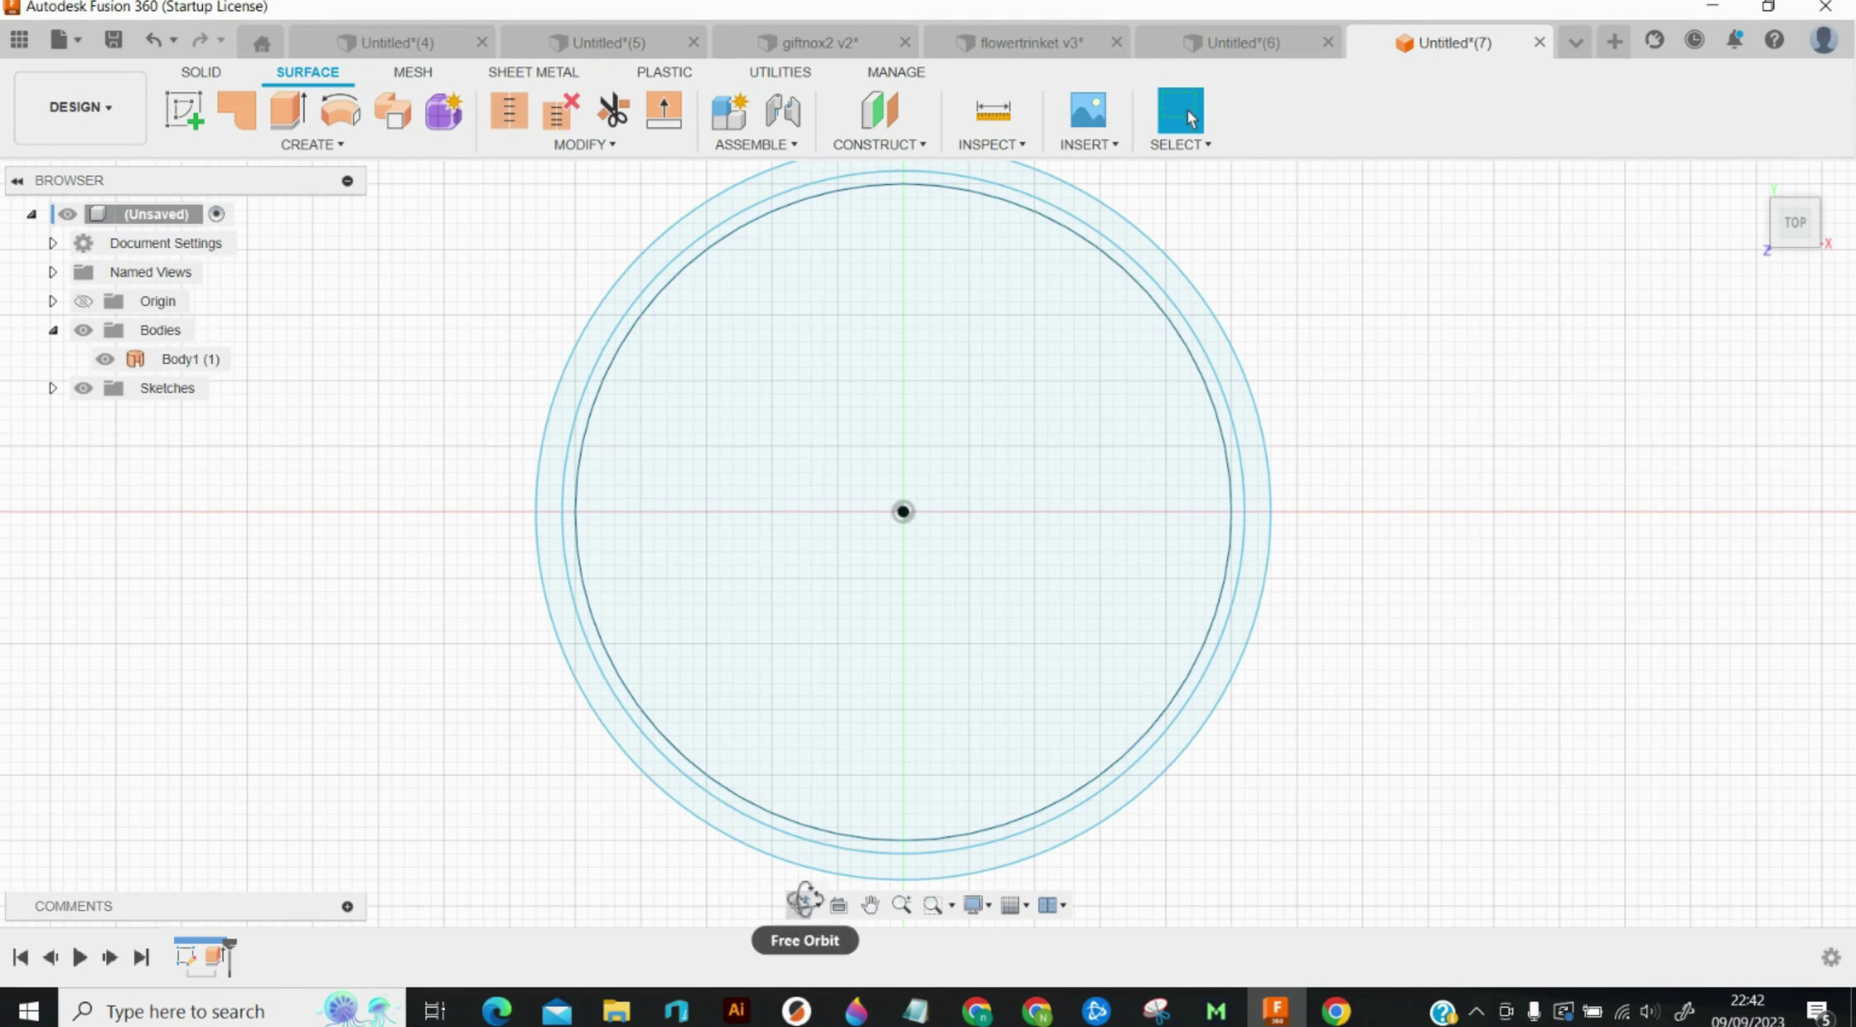
# Step: Thicken the 12 mm high circular surface outward by about 0.44 mm on one side as a new body
pyautogui.click(798, 905)
pyautogui.moveTo(807, 721); pyautogui.dragTo(1254, 306)
pyautogui.press('t')
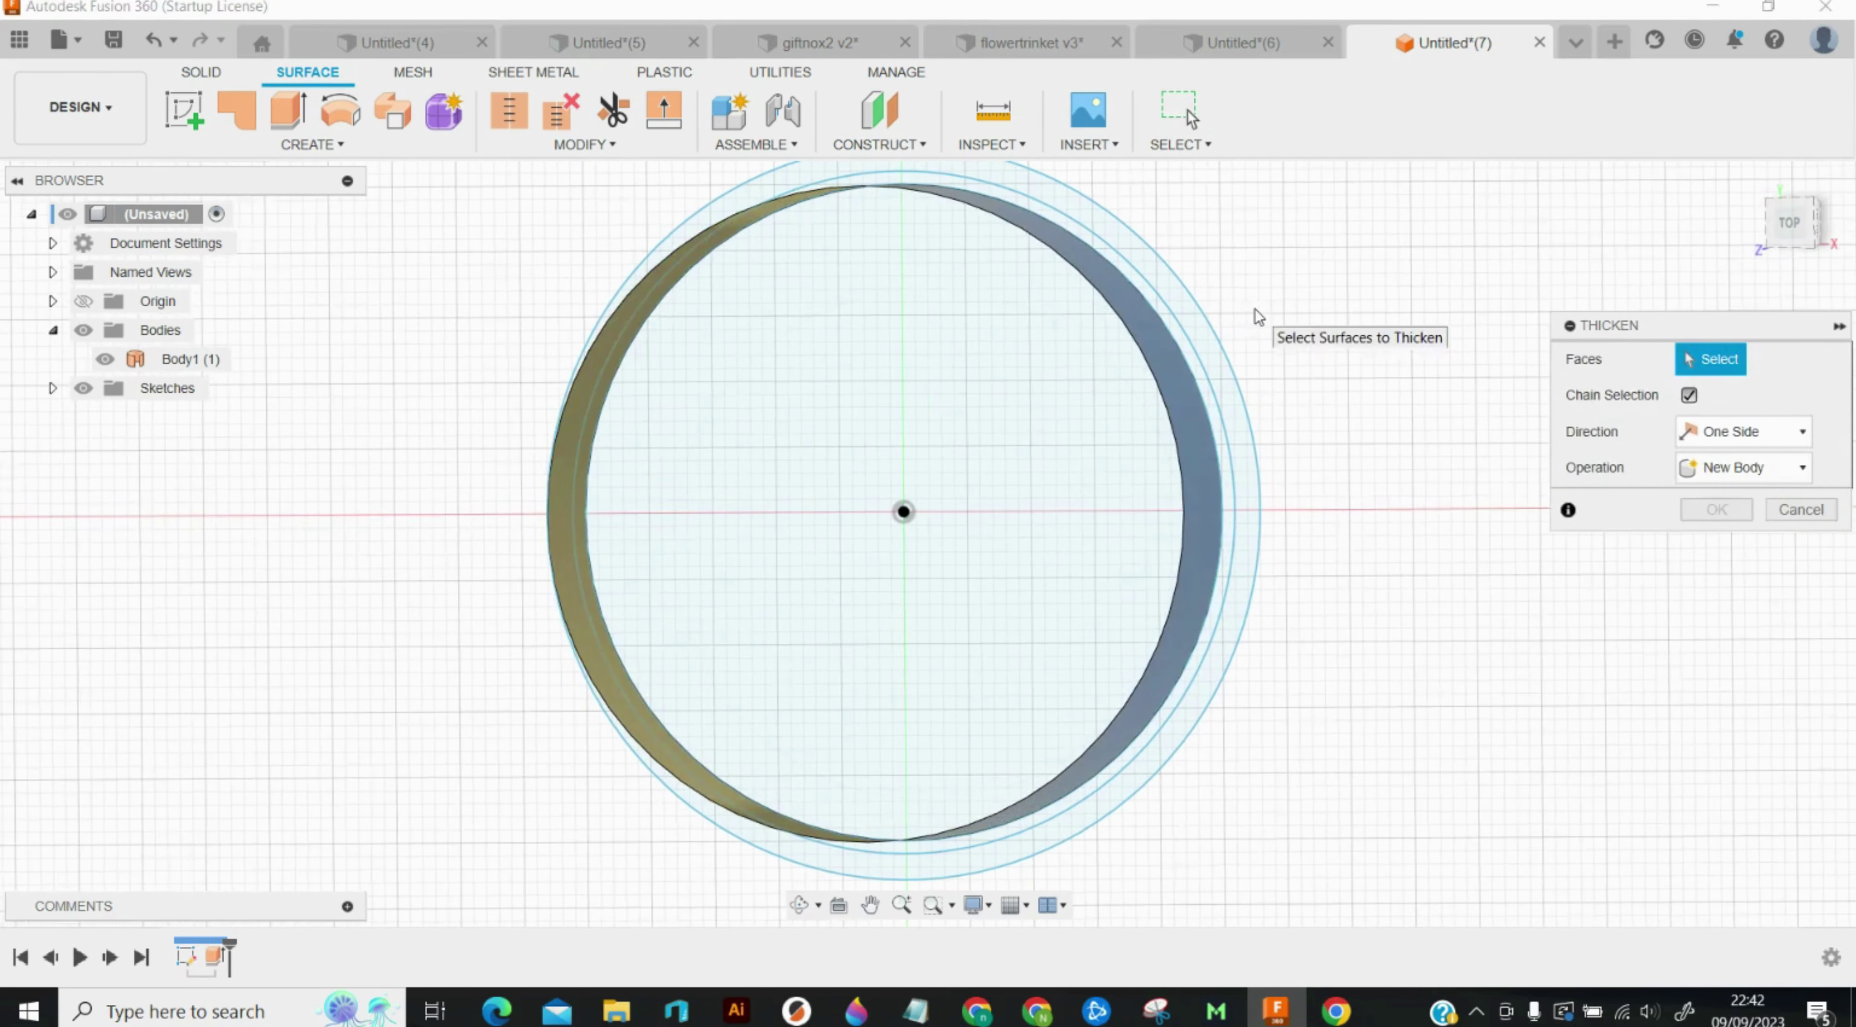
pyautogui.click(1141, 704)
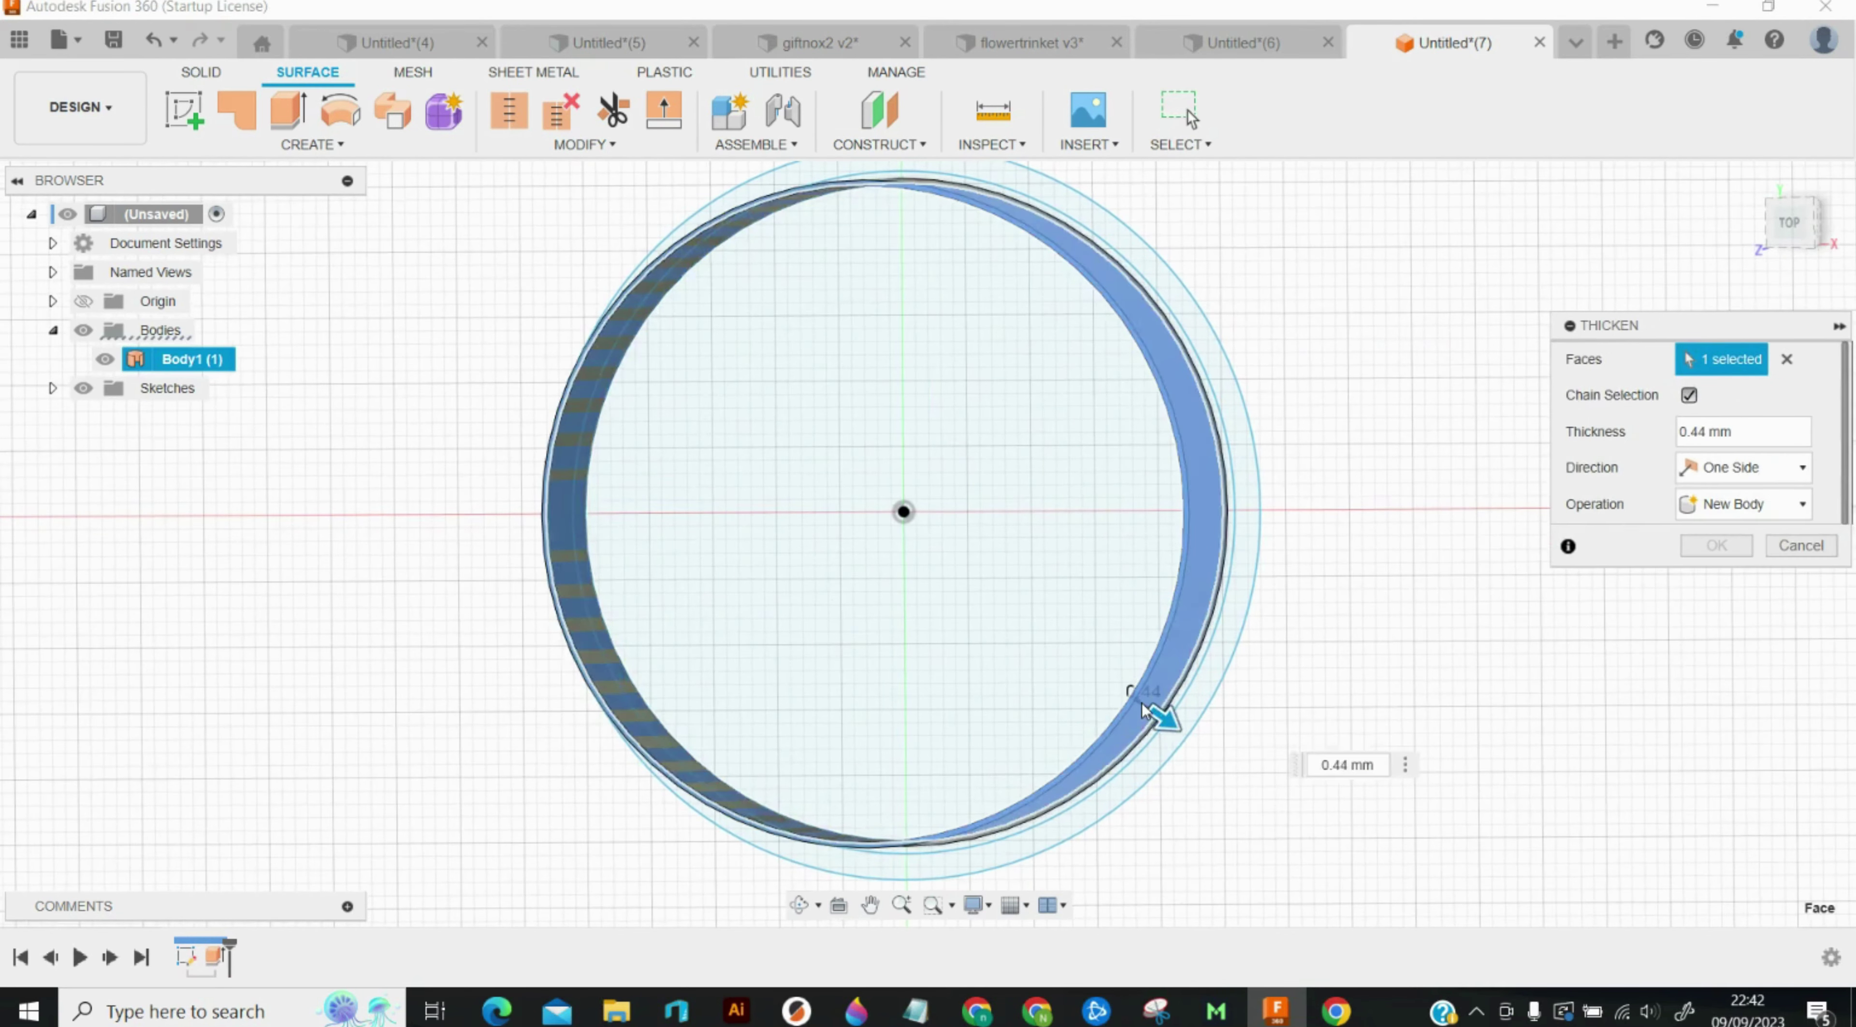
pyautogui.press('Return')
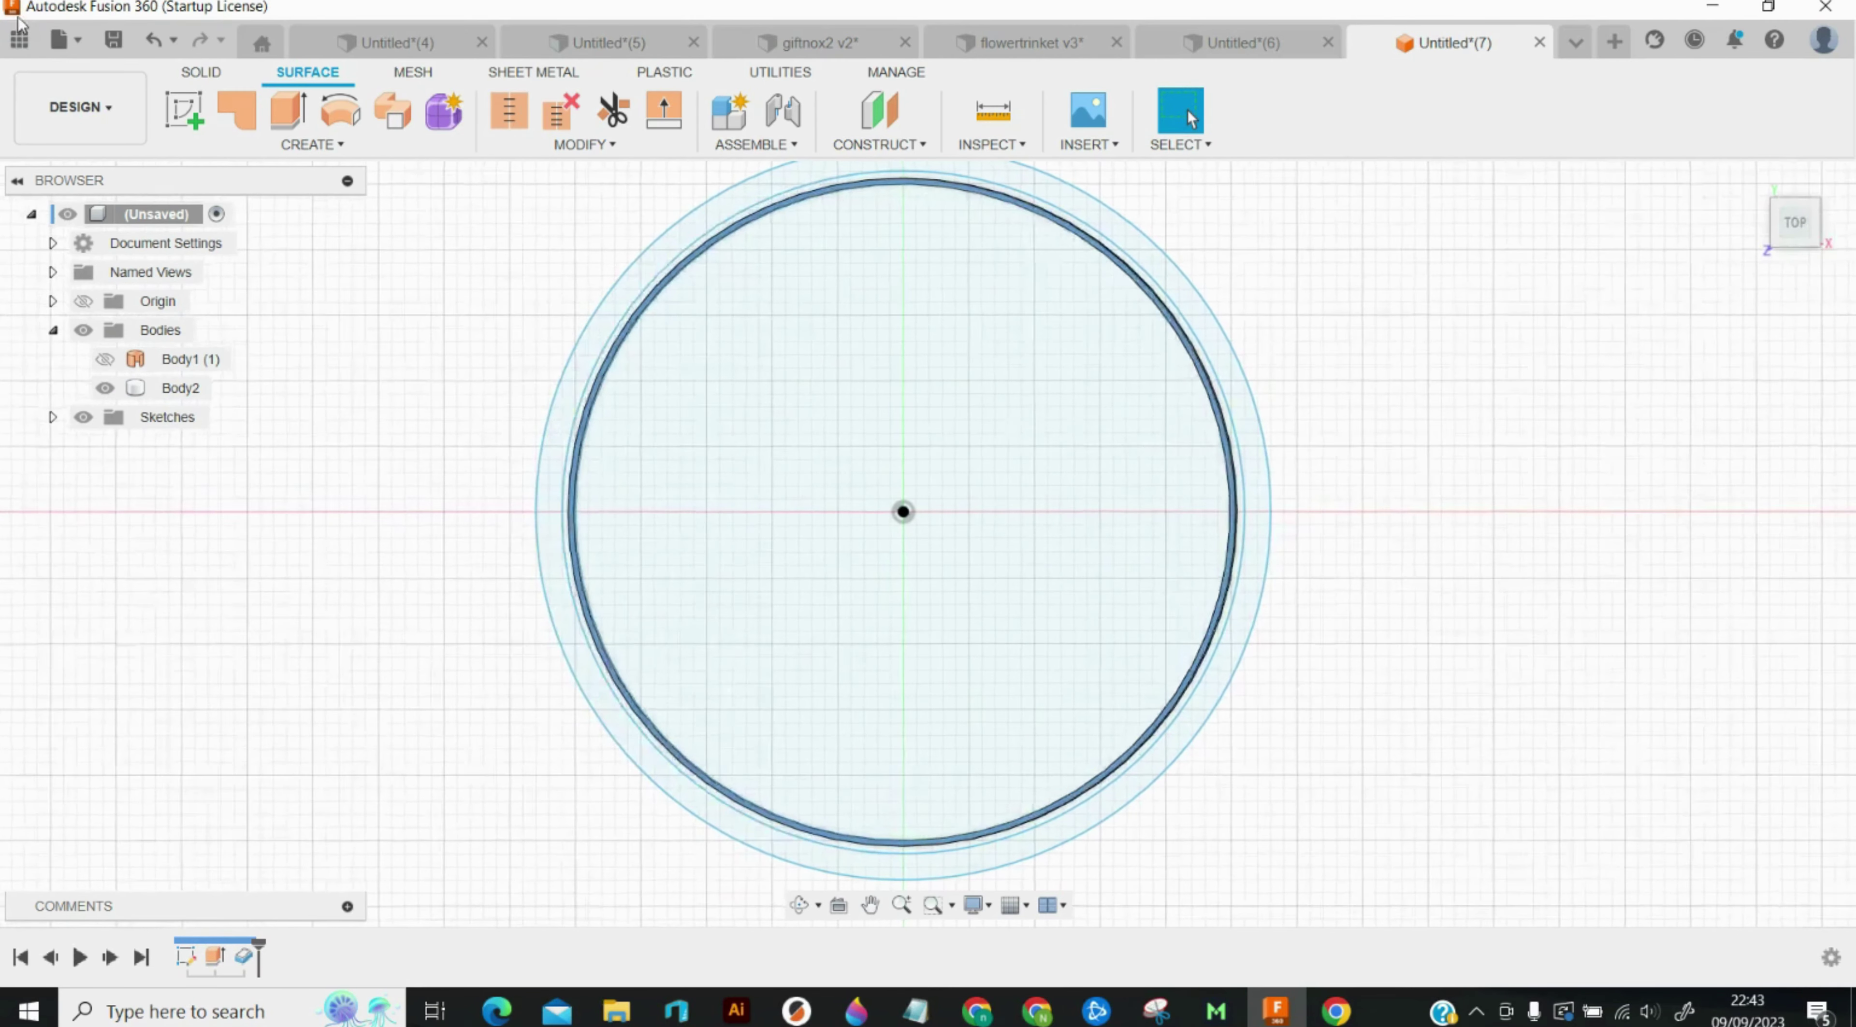
# Step: Undo the wall thickening and the 12 mm surface extrusion back to the circle sketch
pyautogui.click(166, 43)
pyautogui.click(163, 41)
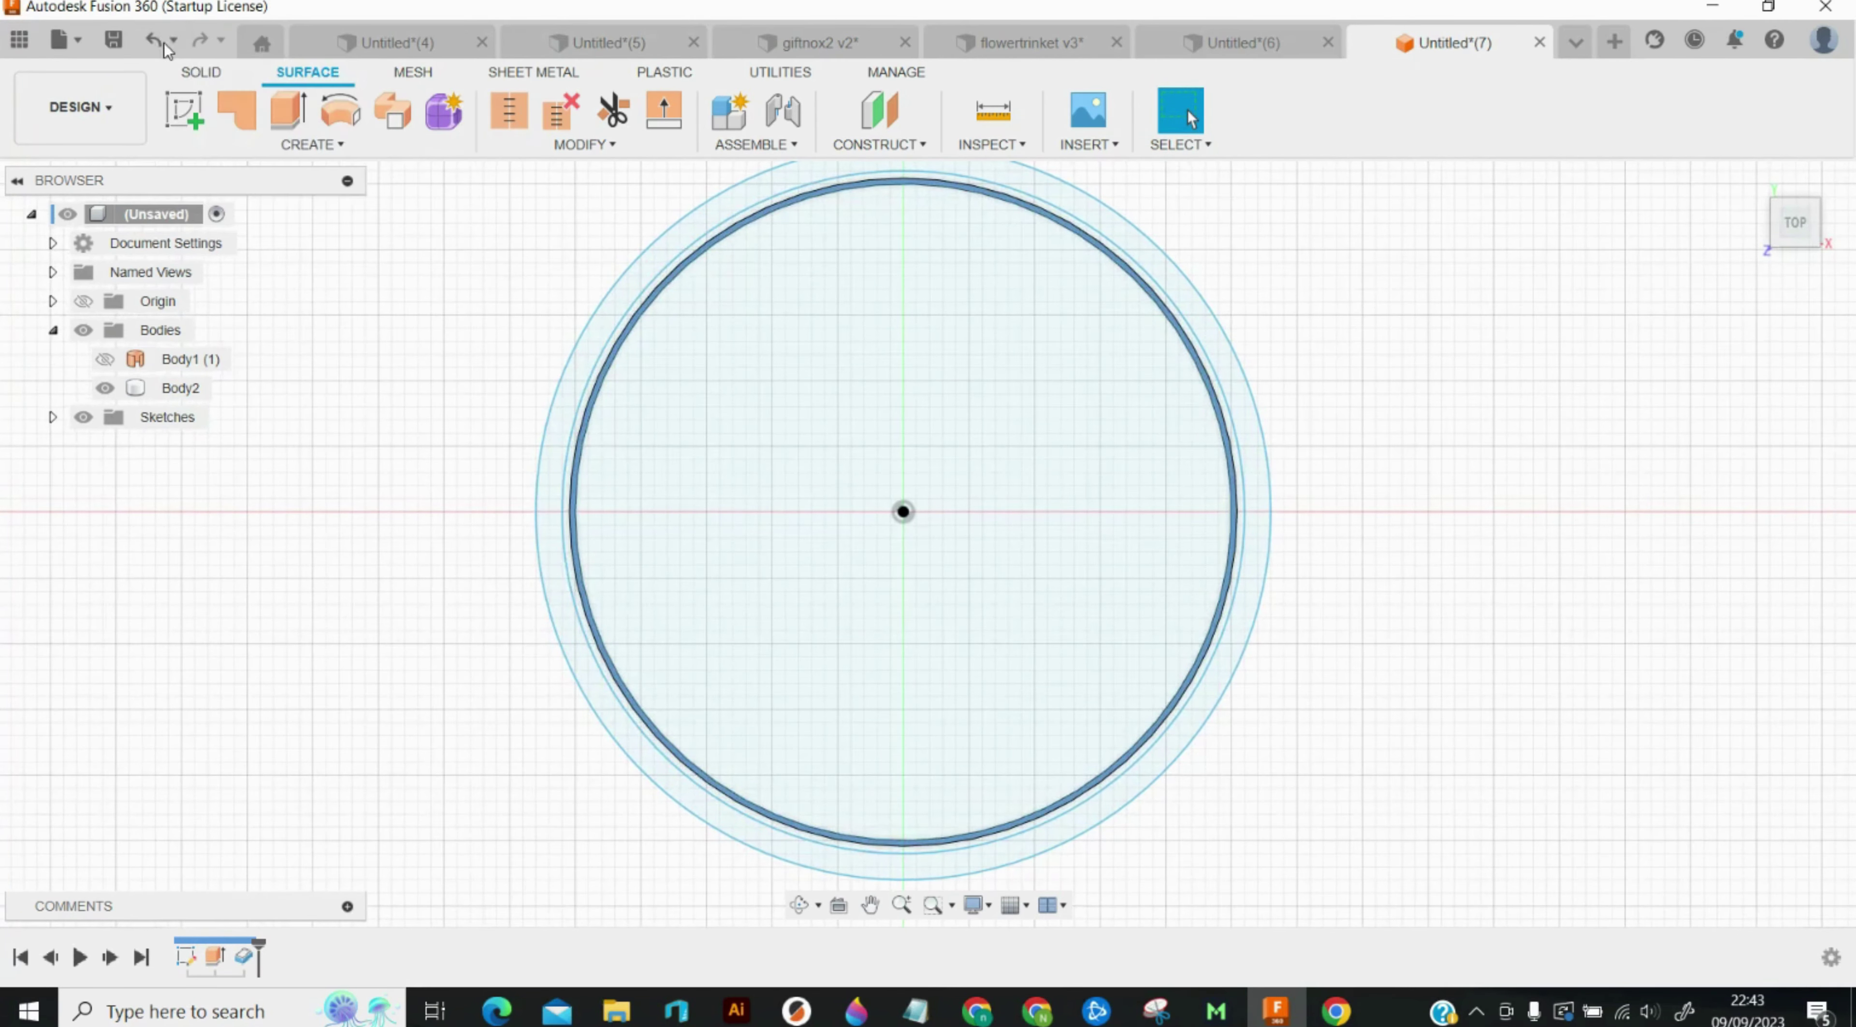
pyautogui.click(164, 42)
pyautogui.scroll(-5, 569, 280)
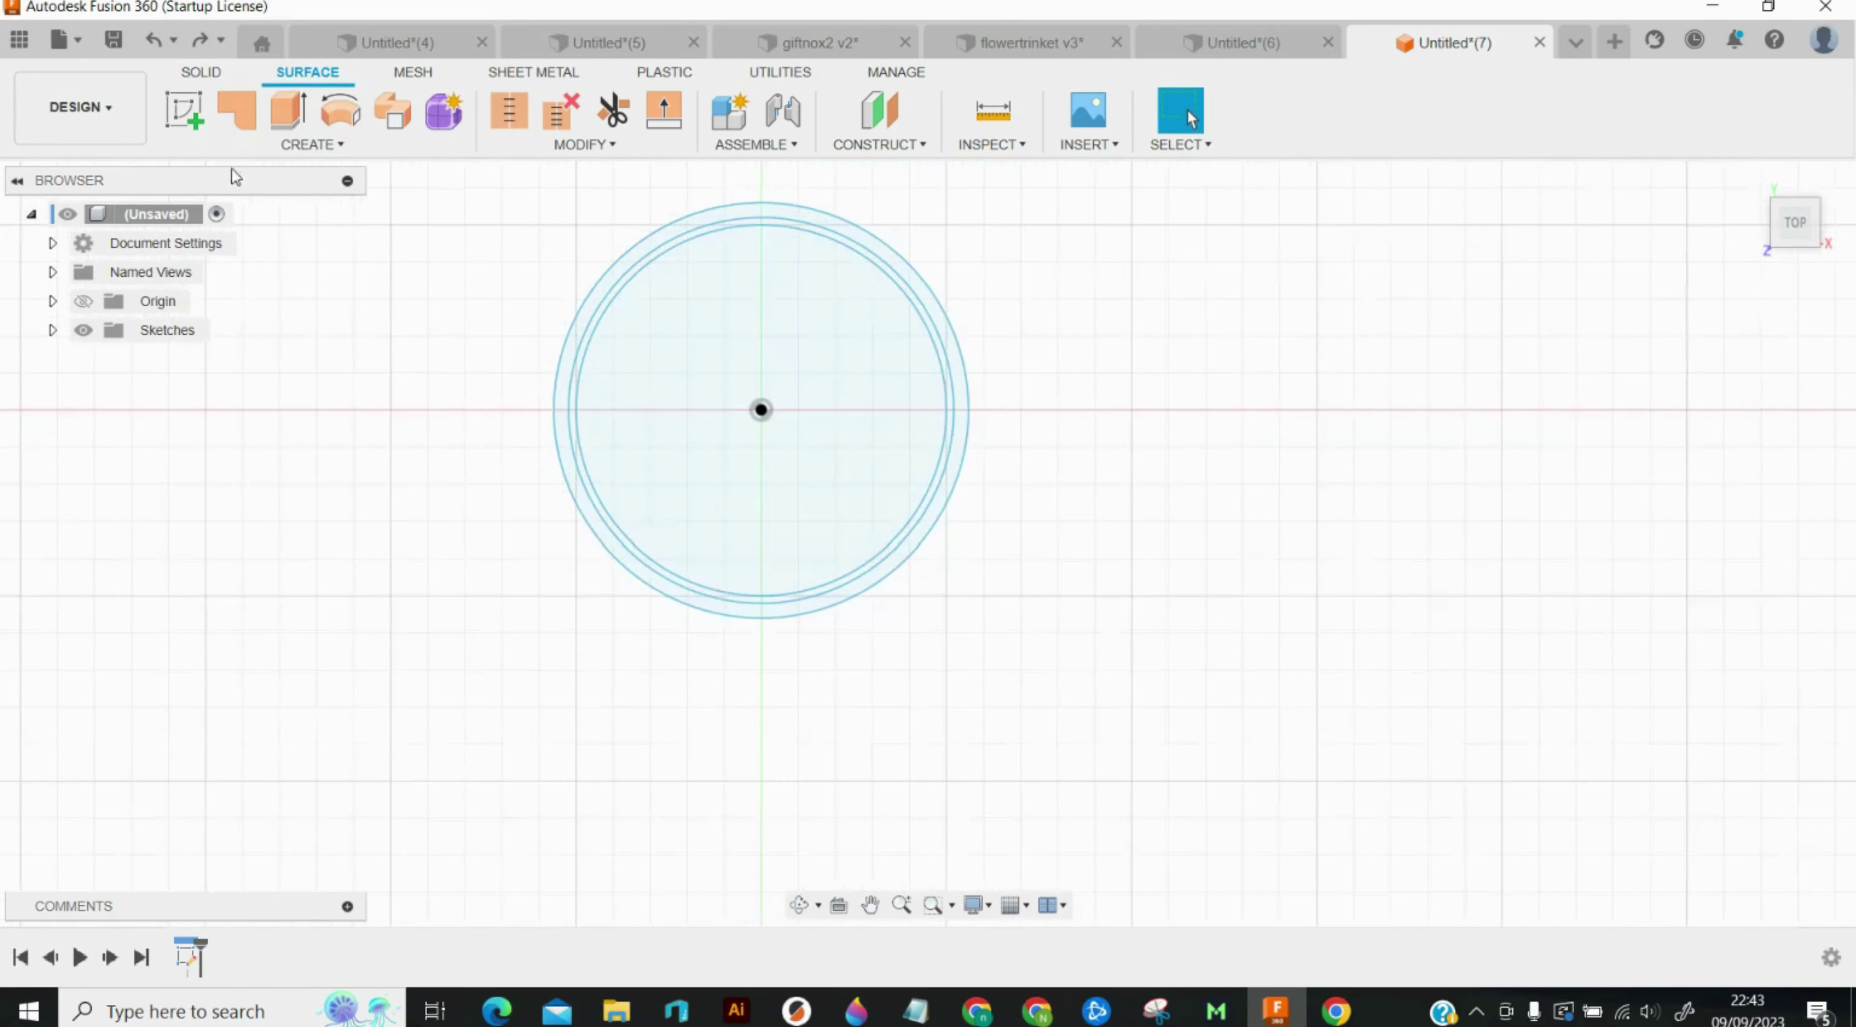
# Step: Edit the existing circle sketch, add a separate 20 mm diameter circle beside the concentric rings, and finish the sketch
pyautogui.click(52, 333)
pyautogui.click(154, 359)
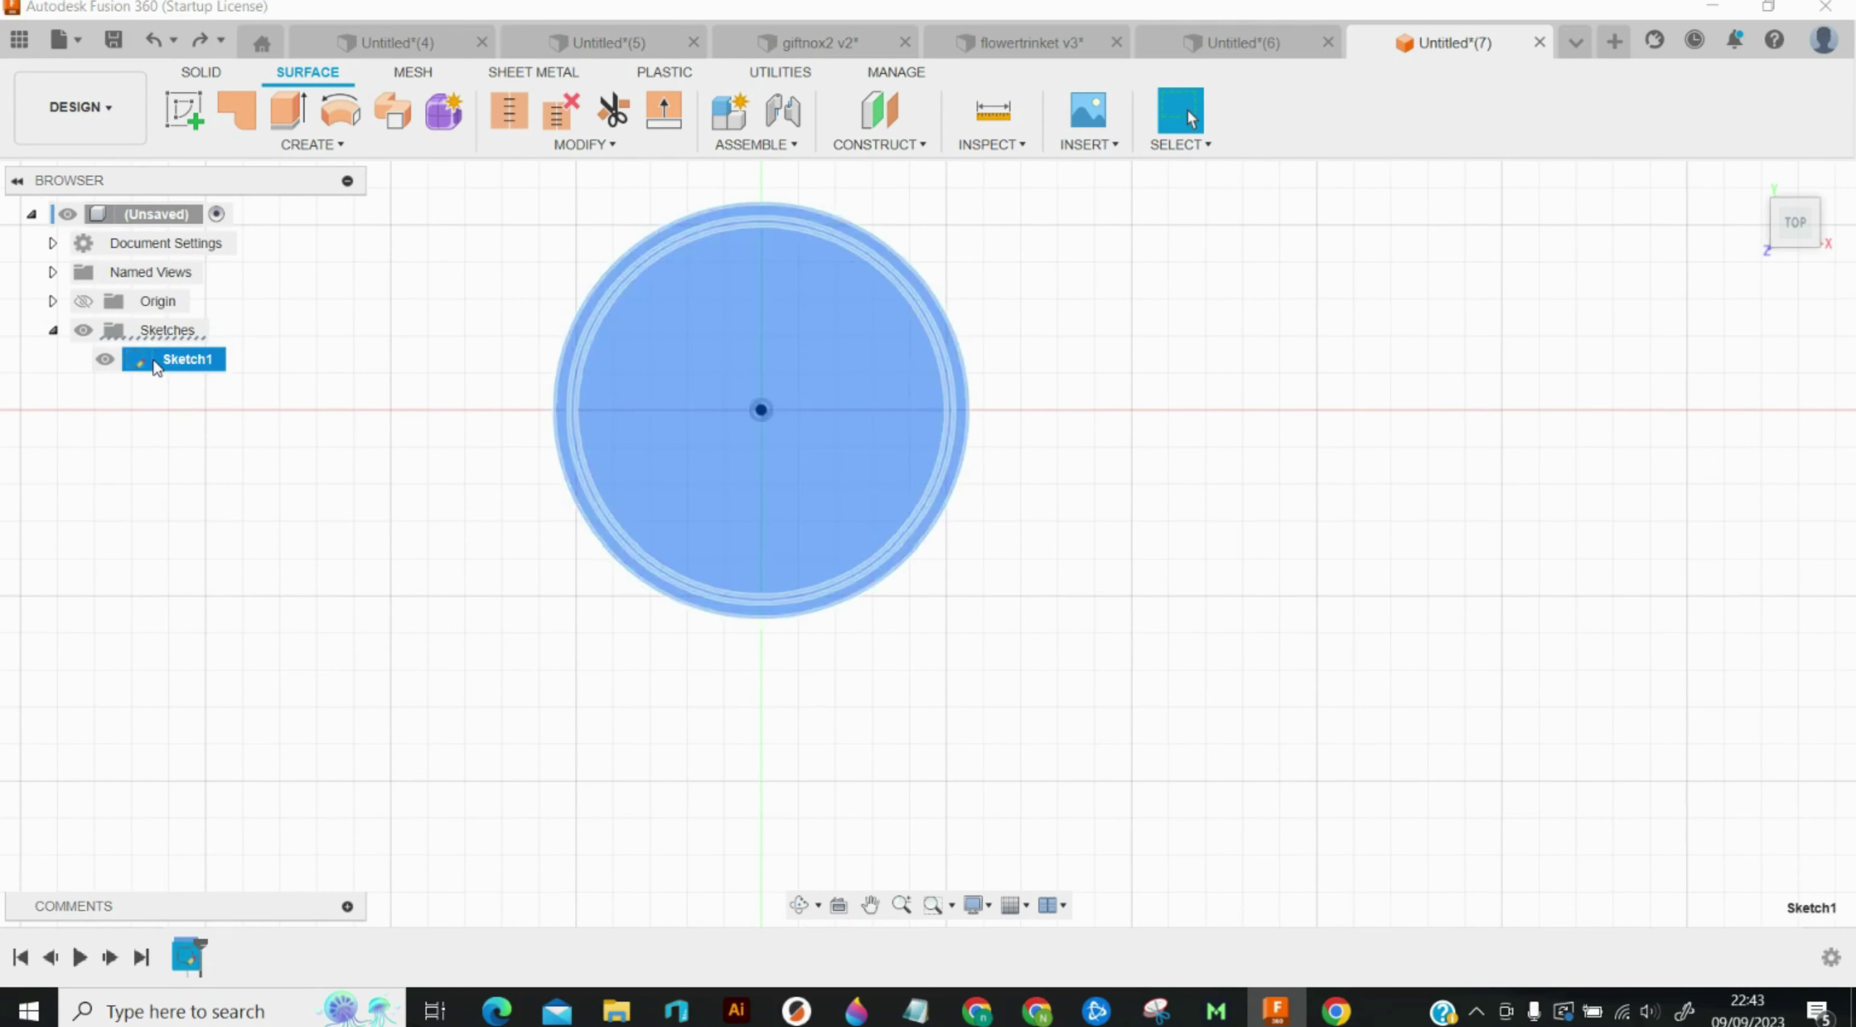
pyautogui.rightClick(154, 359)
pyautogui.click(277, 435)
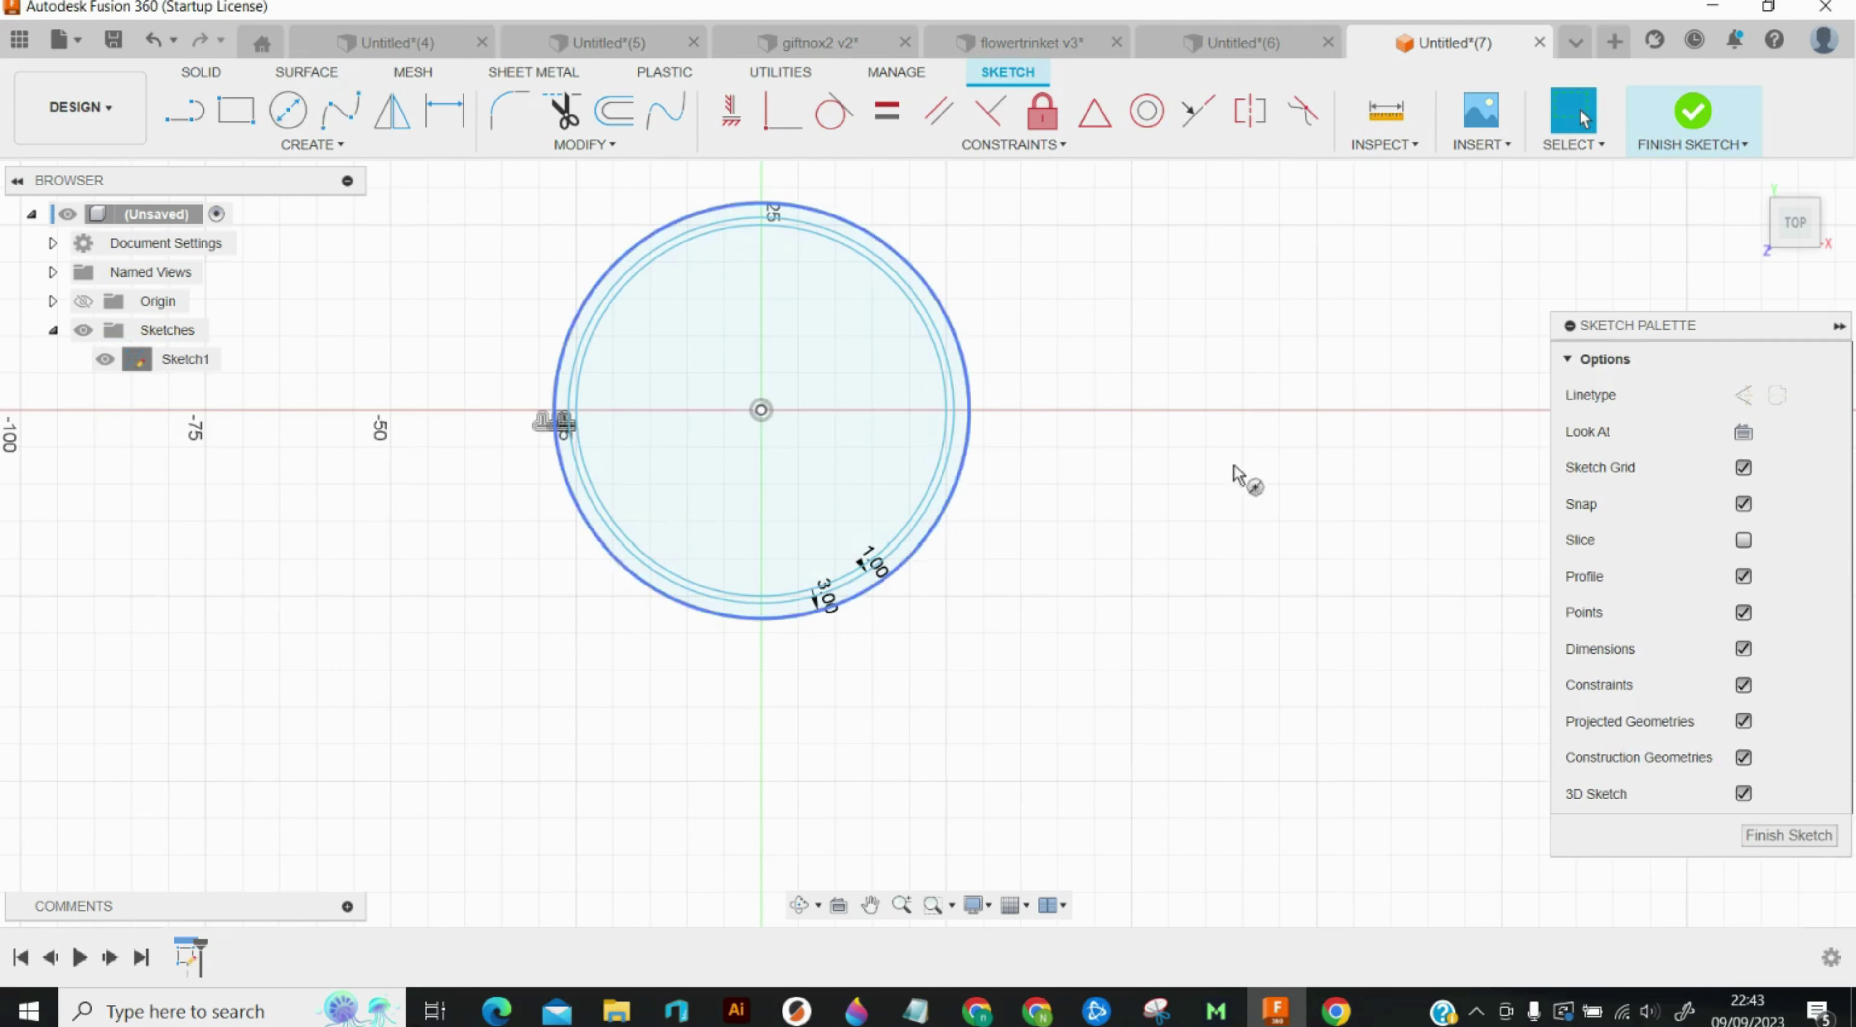
pyautogui.press('c')
pyautogui.click(1316, 596)
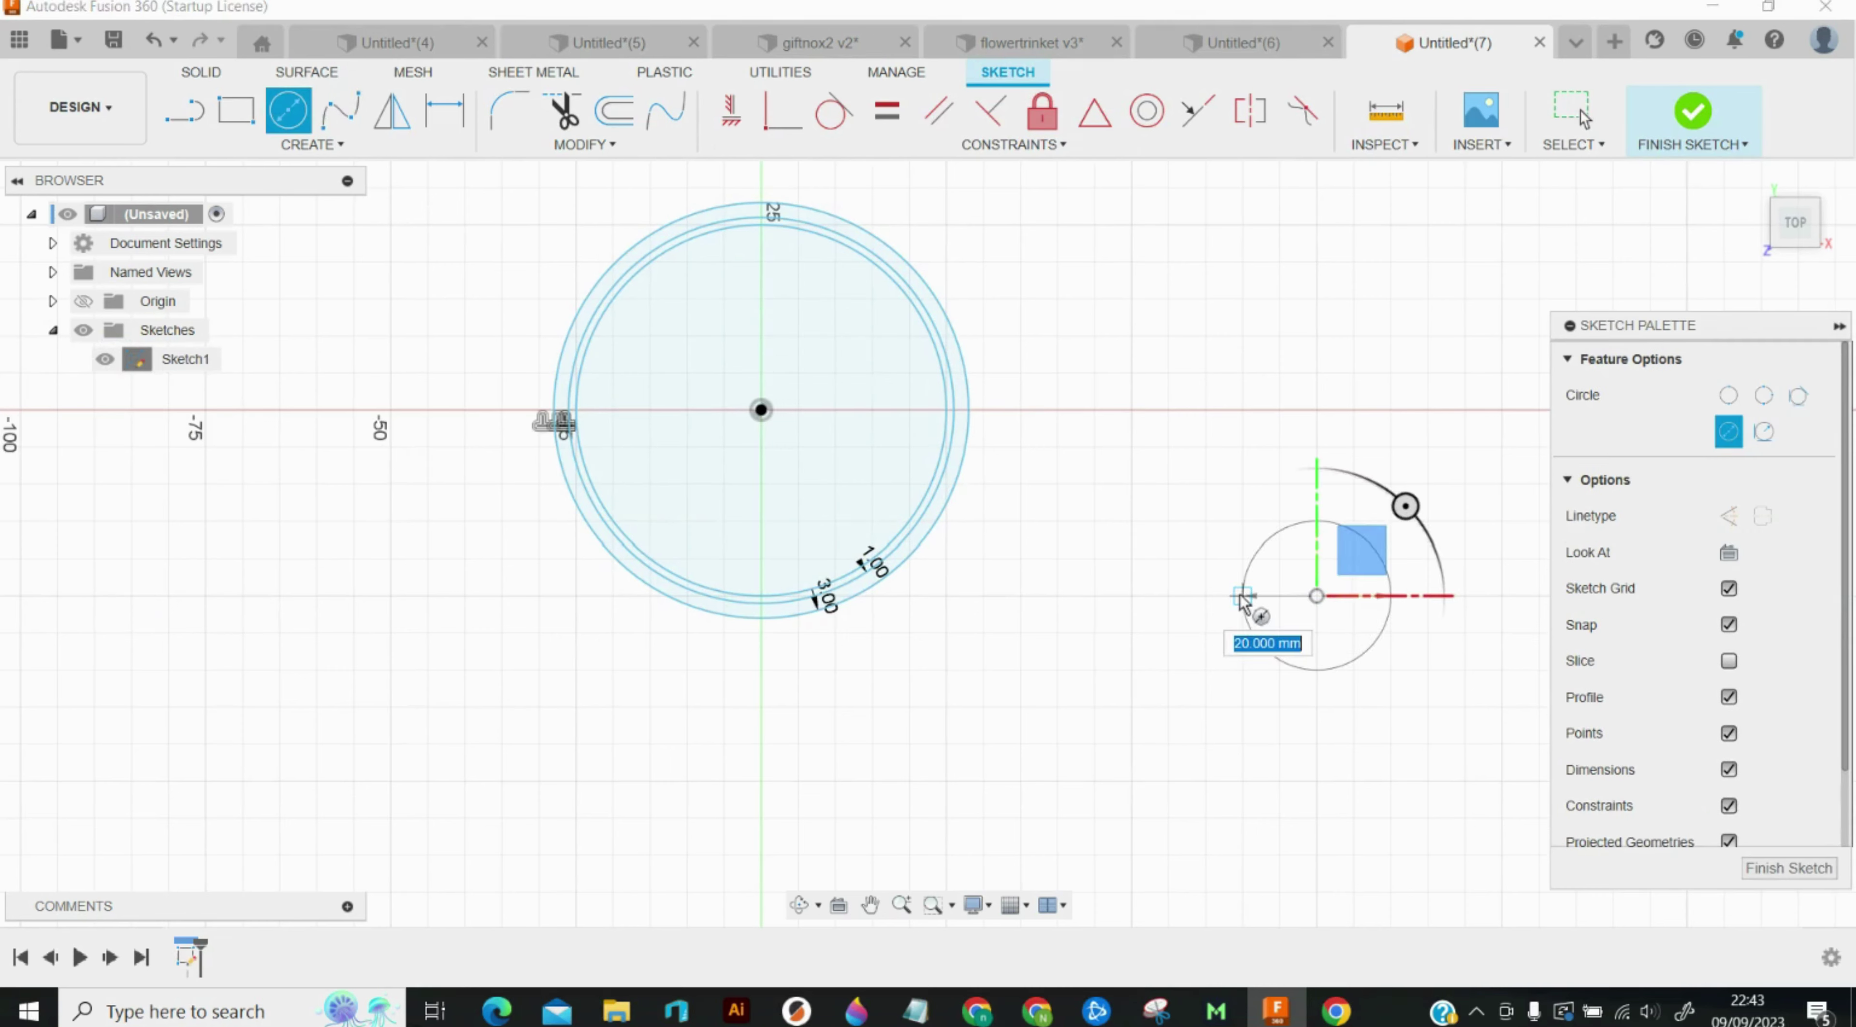
pyautogui.click(1240, 598)
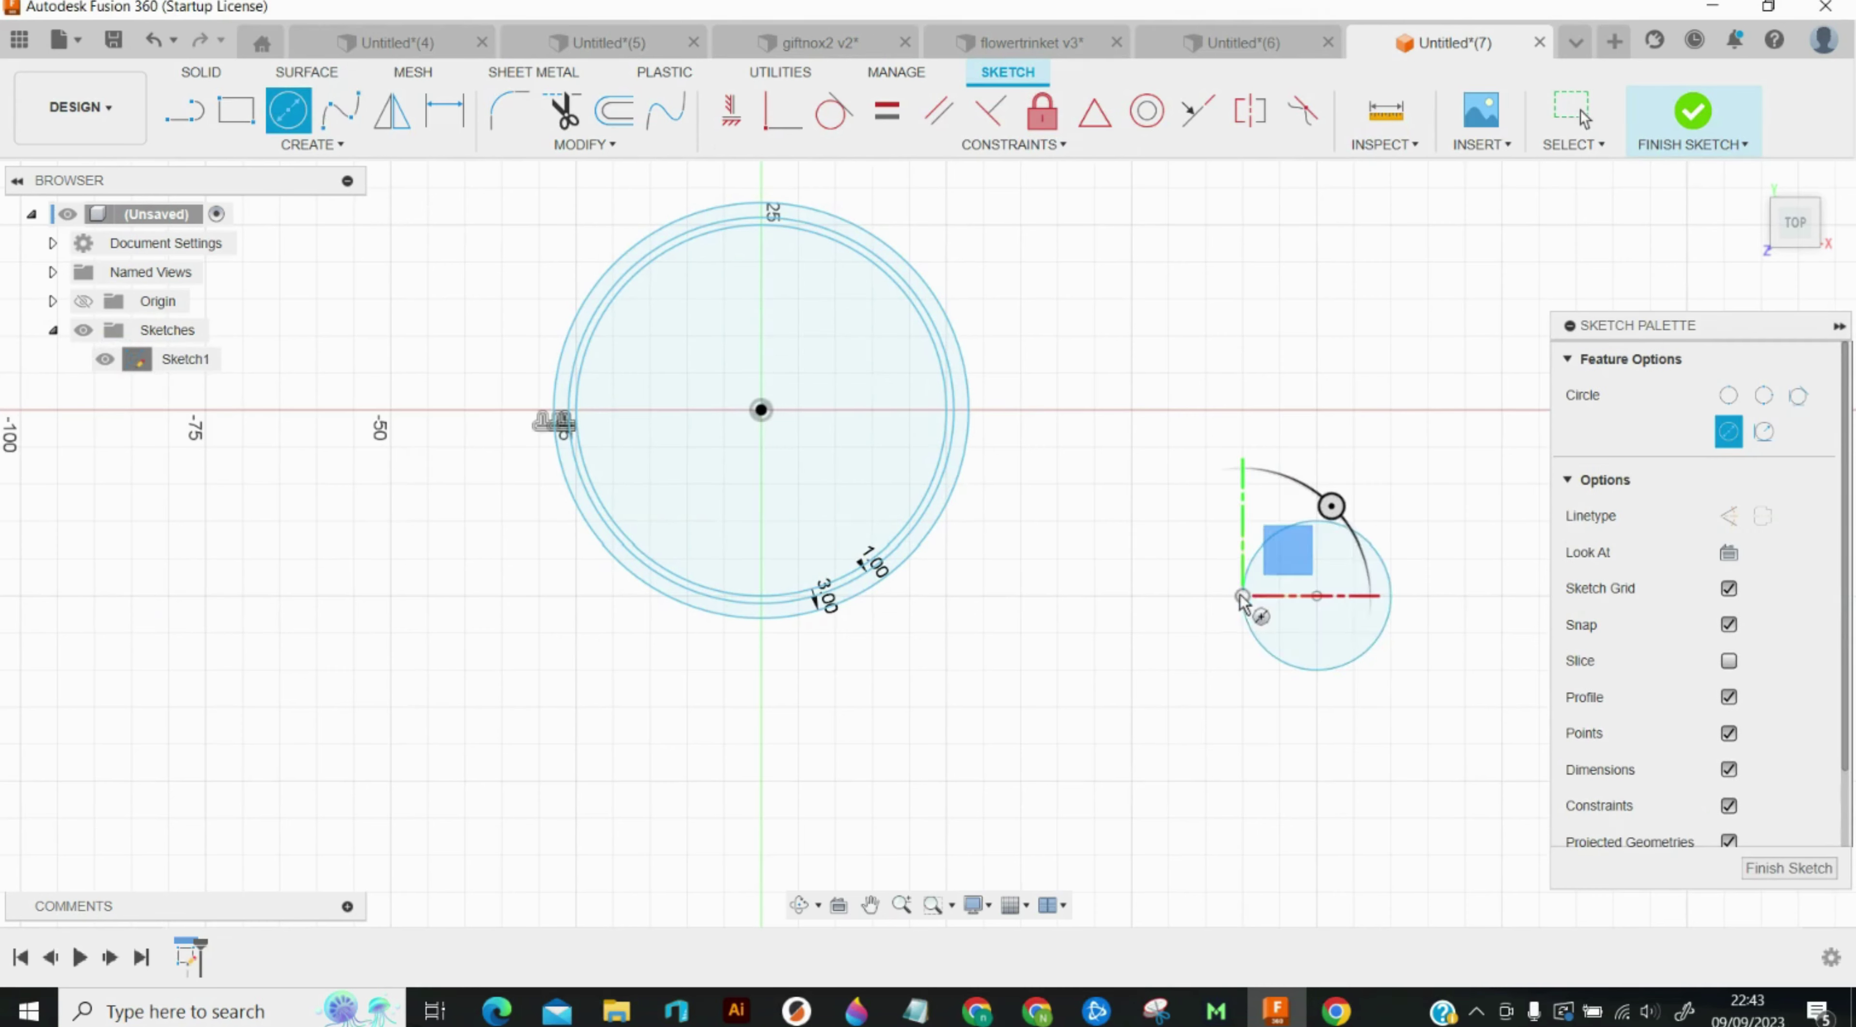
pyautogui.click(1690, 109)
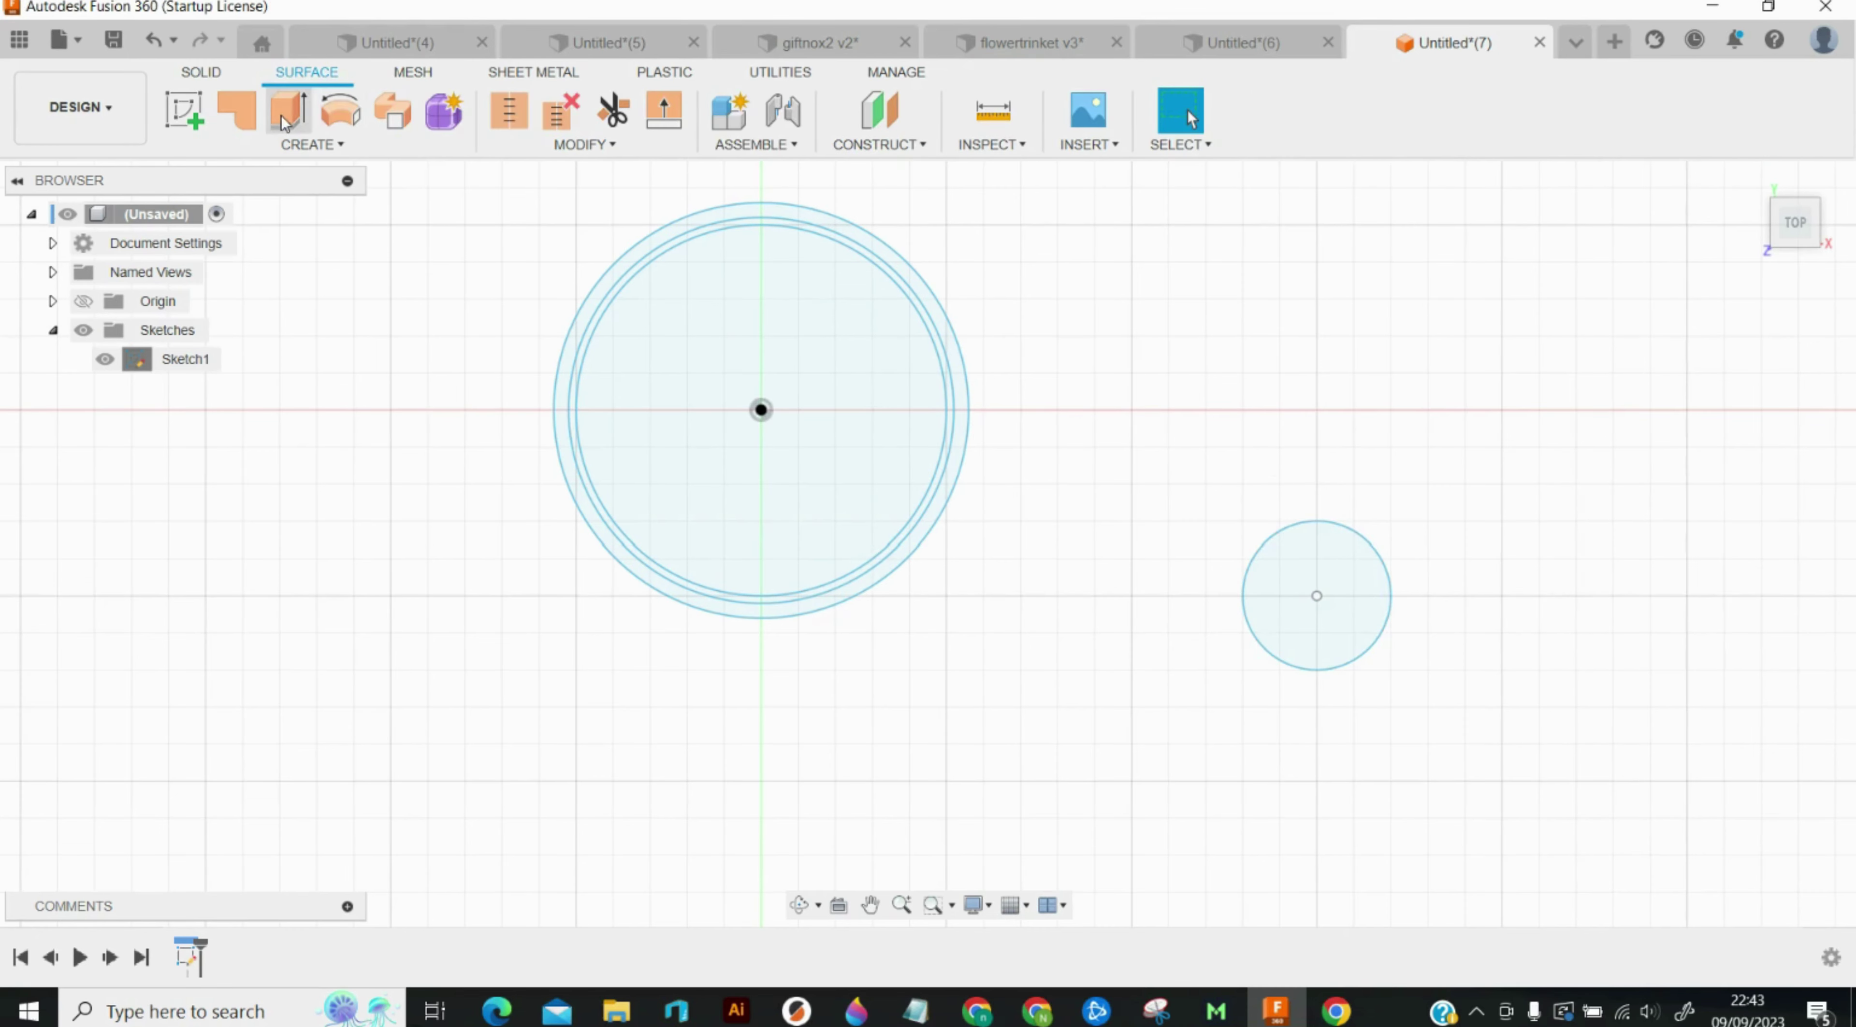
# Step: Extrude the separate 20 mm circle as a surface and thicken its wall by 0.44 mm on one side as a new body
pyautogui.click(284, 114)
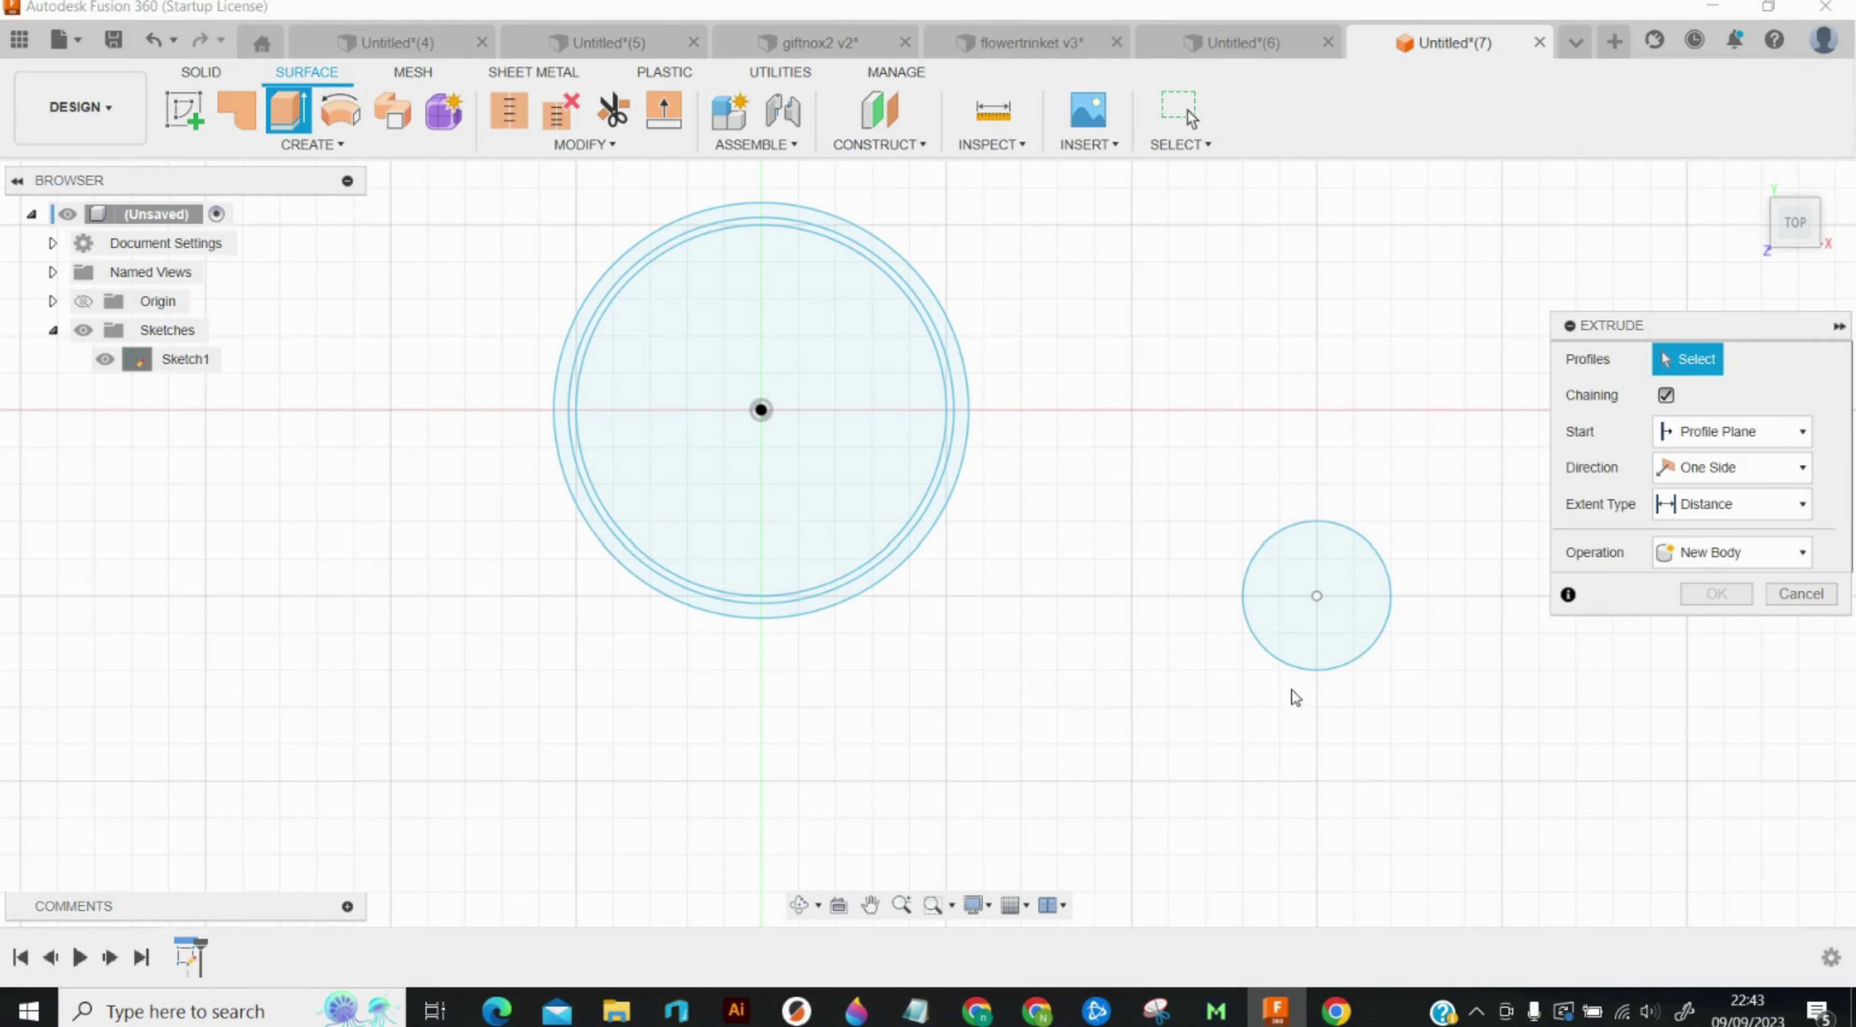
pyautogui.click(1318, 667)
pyautogui.press('Escape')
pyautogui.press('t')
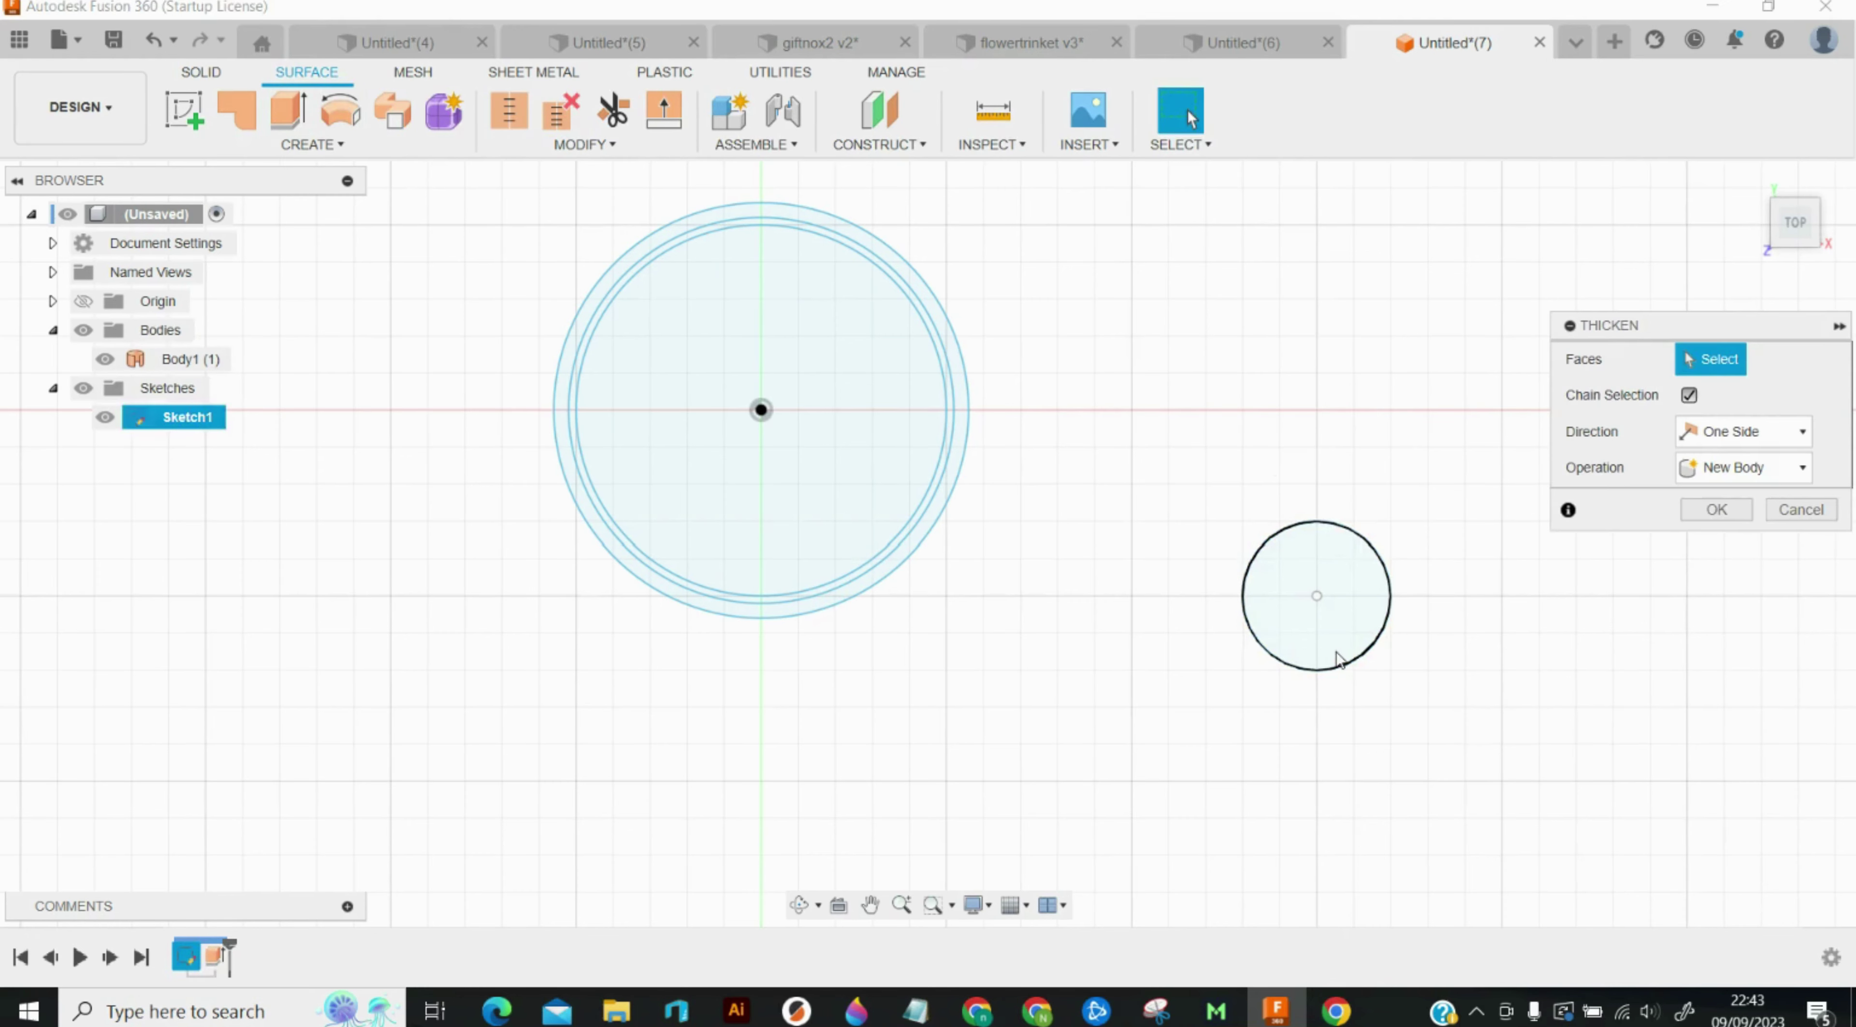
pyautogui.click(1372, 655)
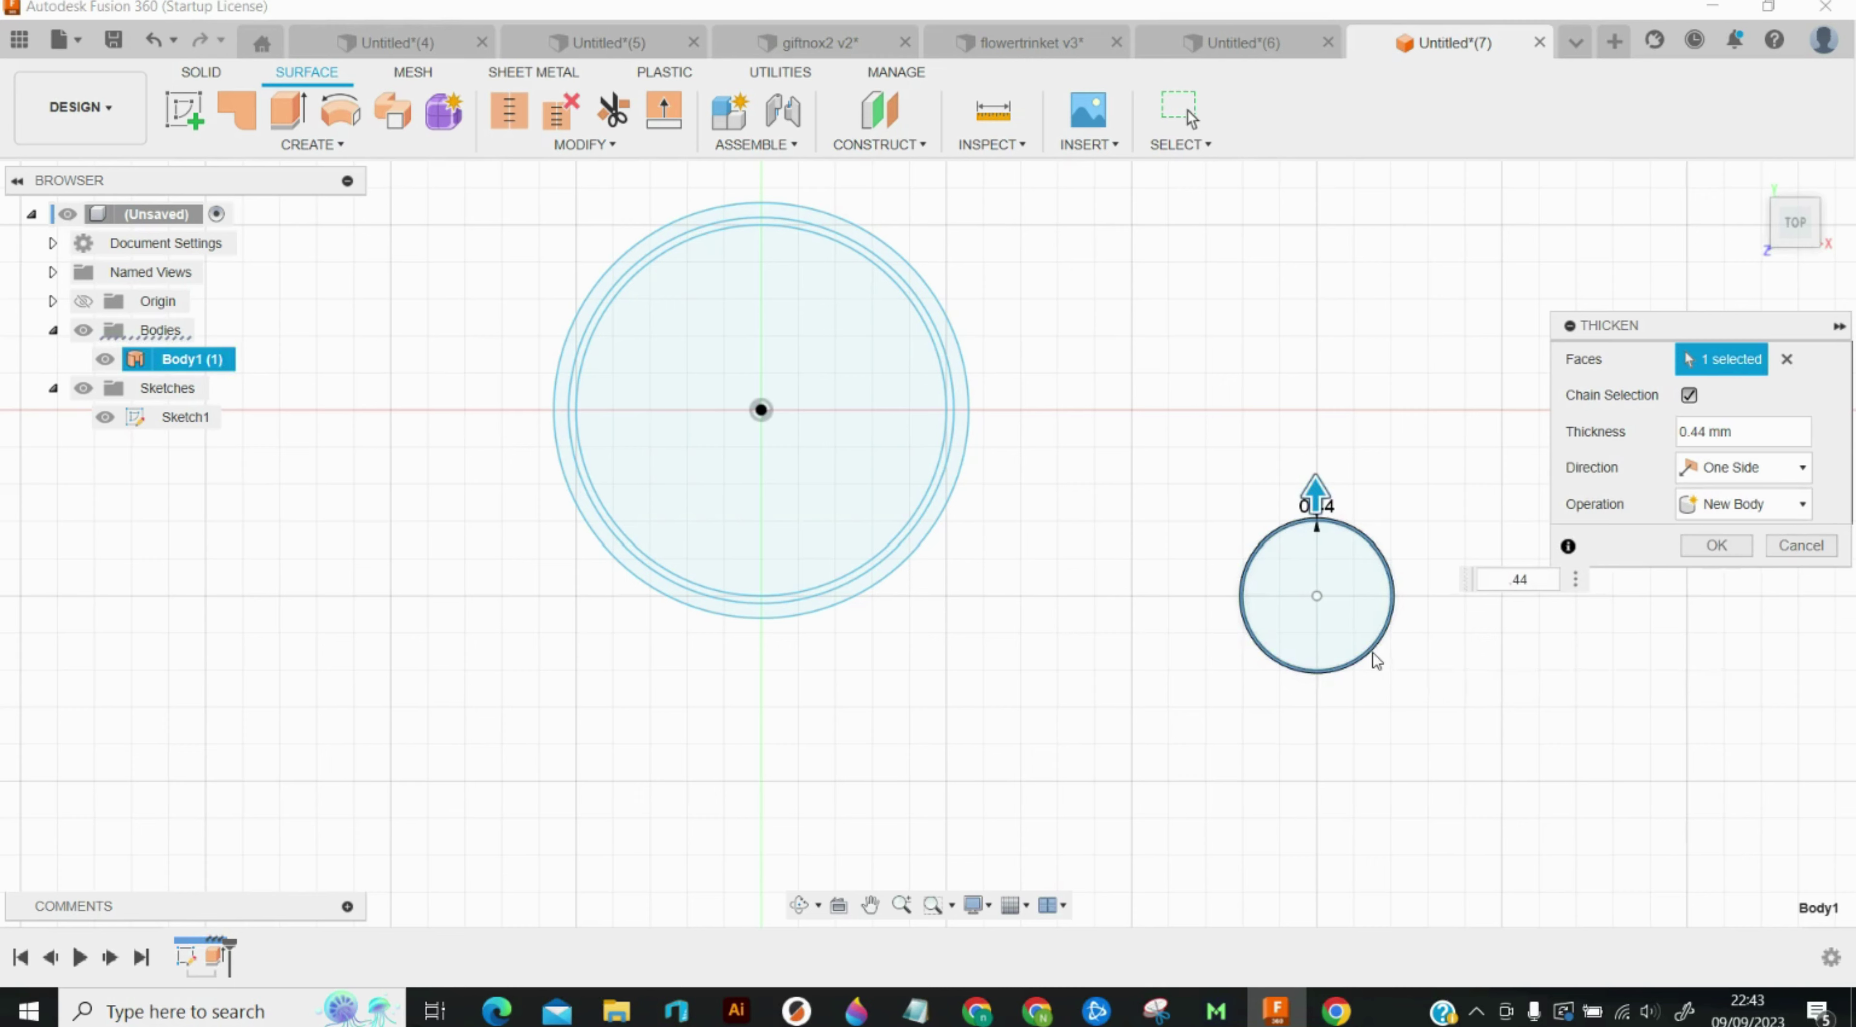
pyautogui.press('Return')
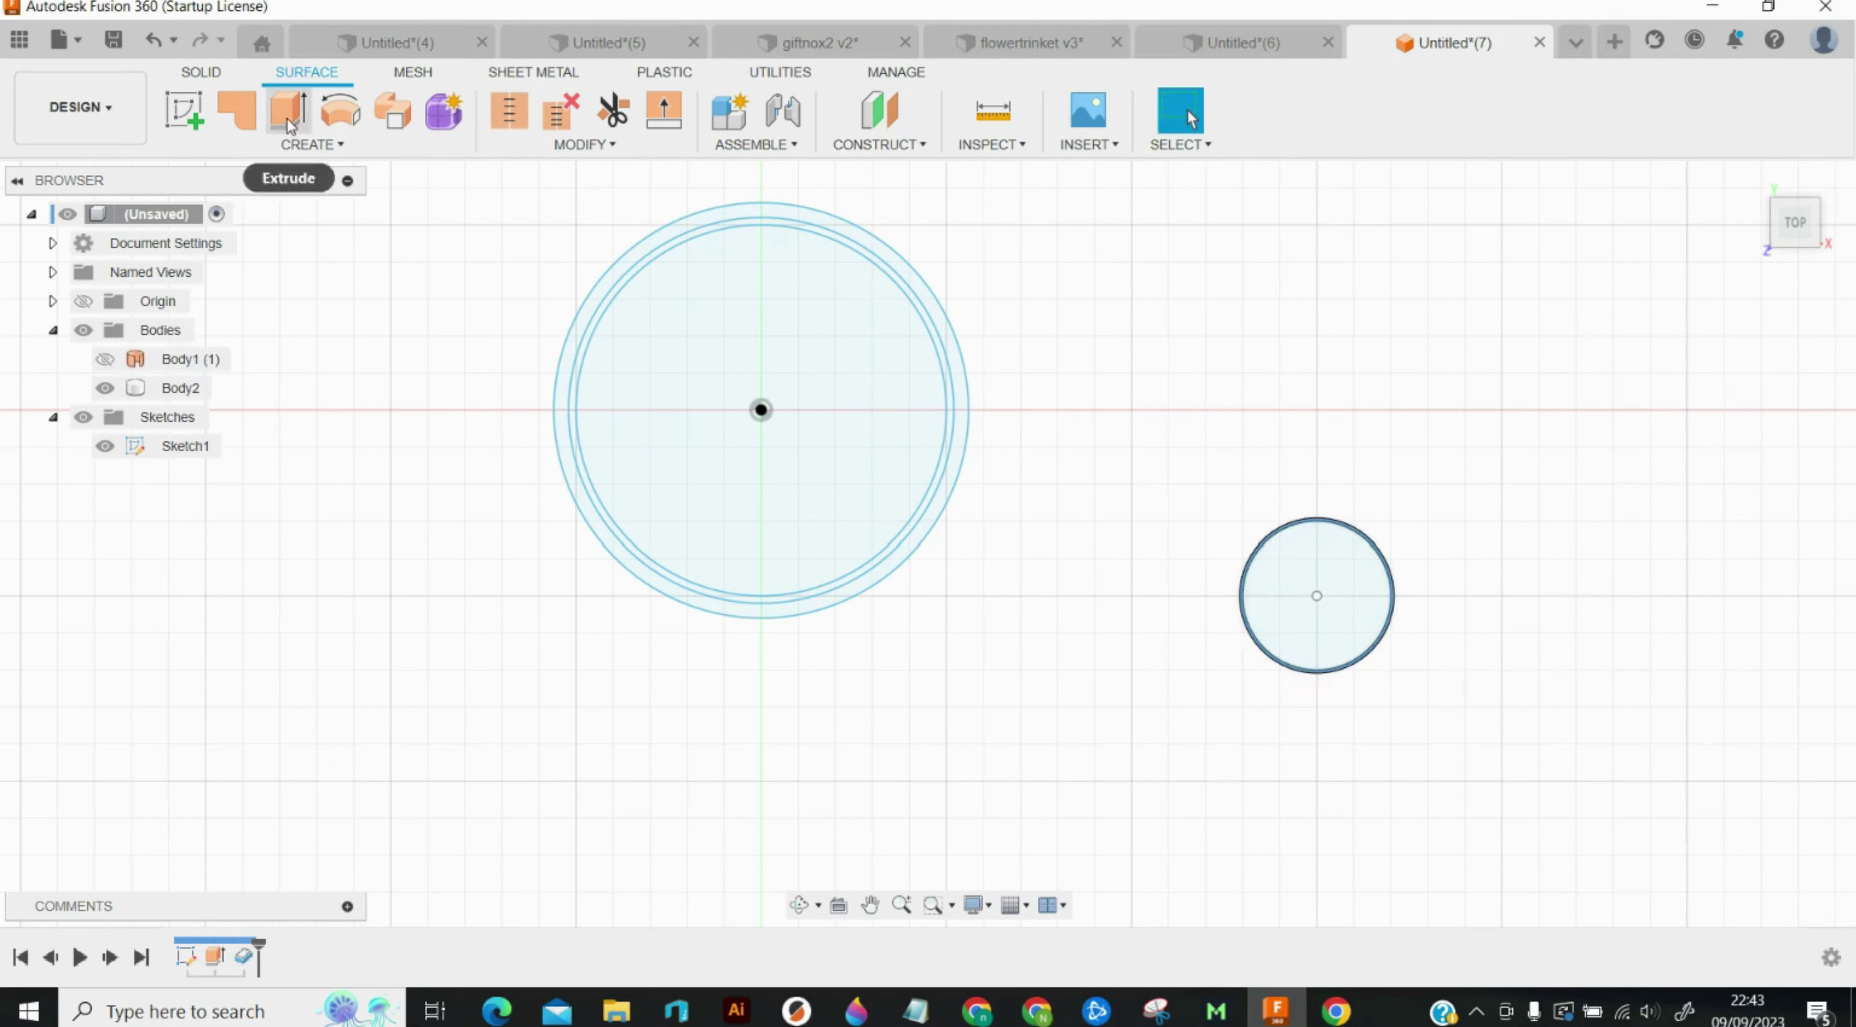
# Step: Extrude the same 20 mm circle profile 10 mm on one side as another new surface body
pyautogui.click(288, 115)
pyautogui.click(1335, 600)
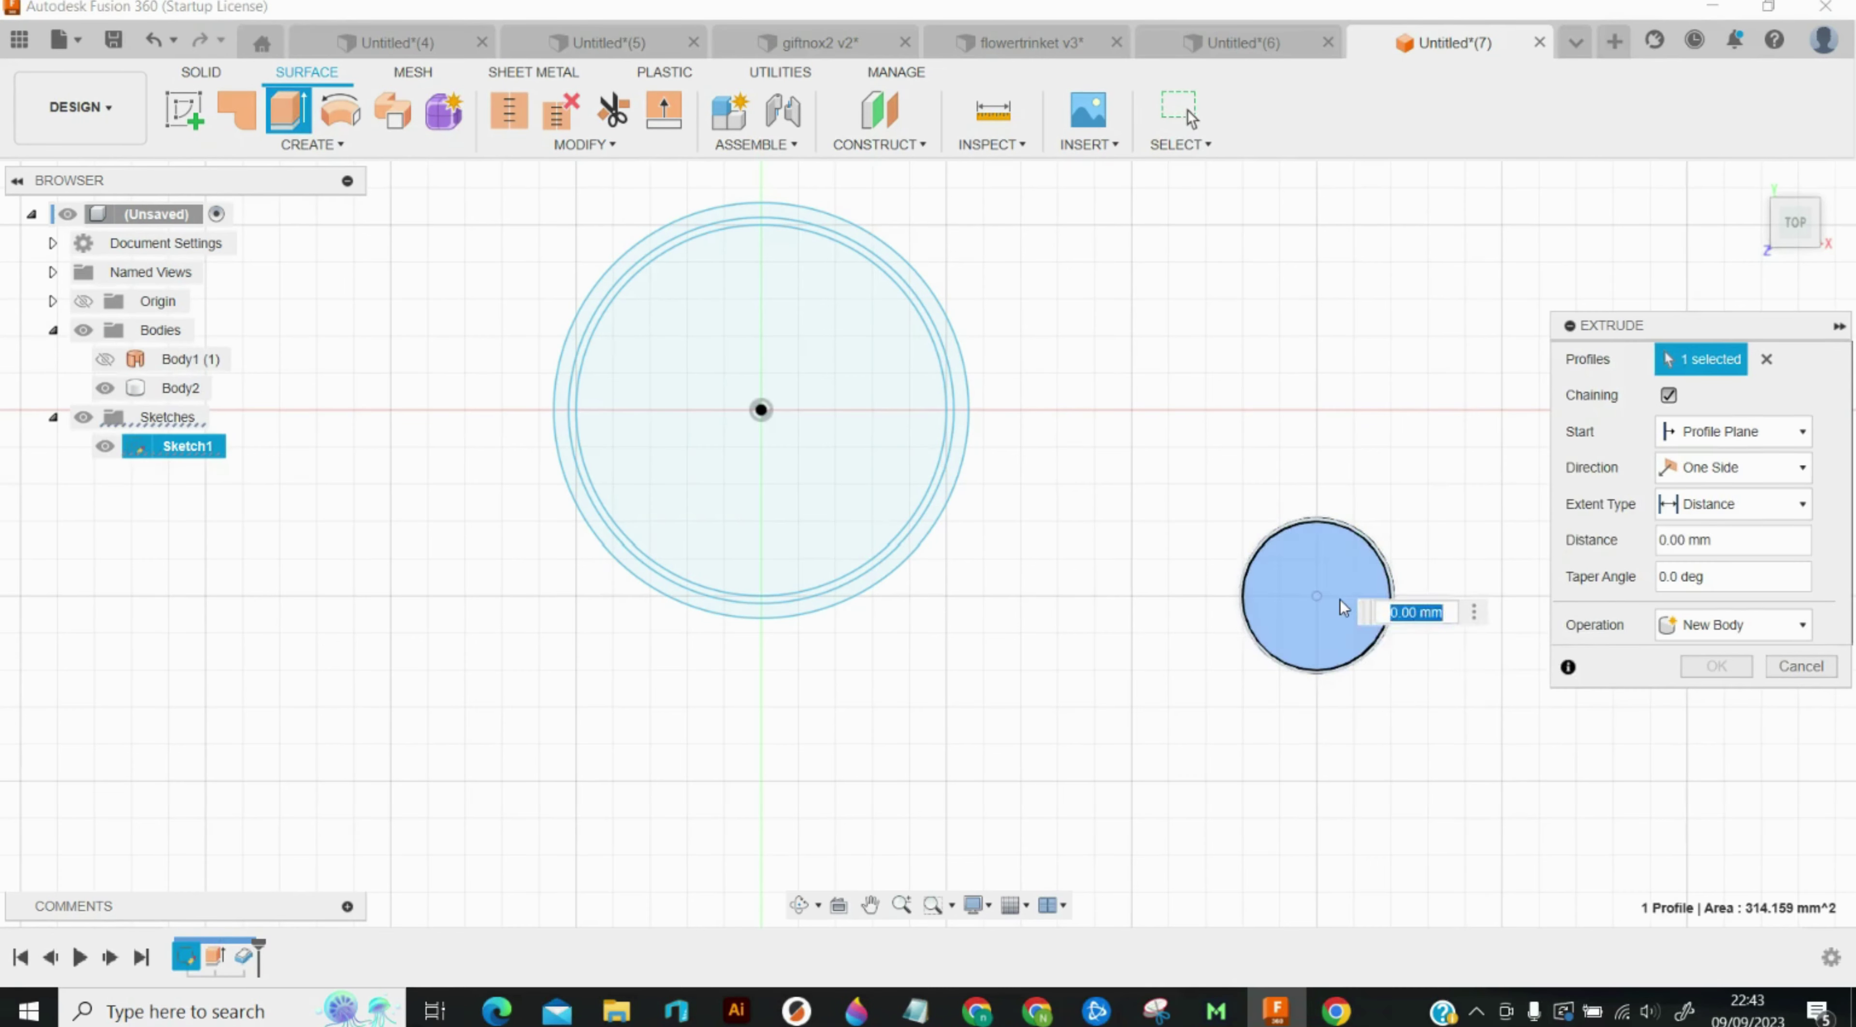
pyautogui.write('10')
pyautogui.press('Return')
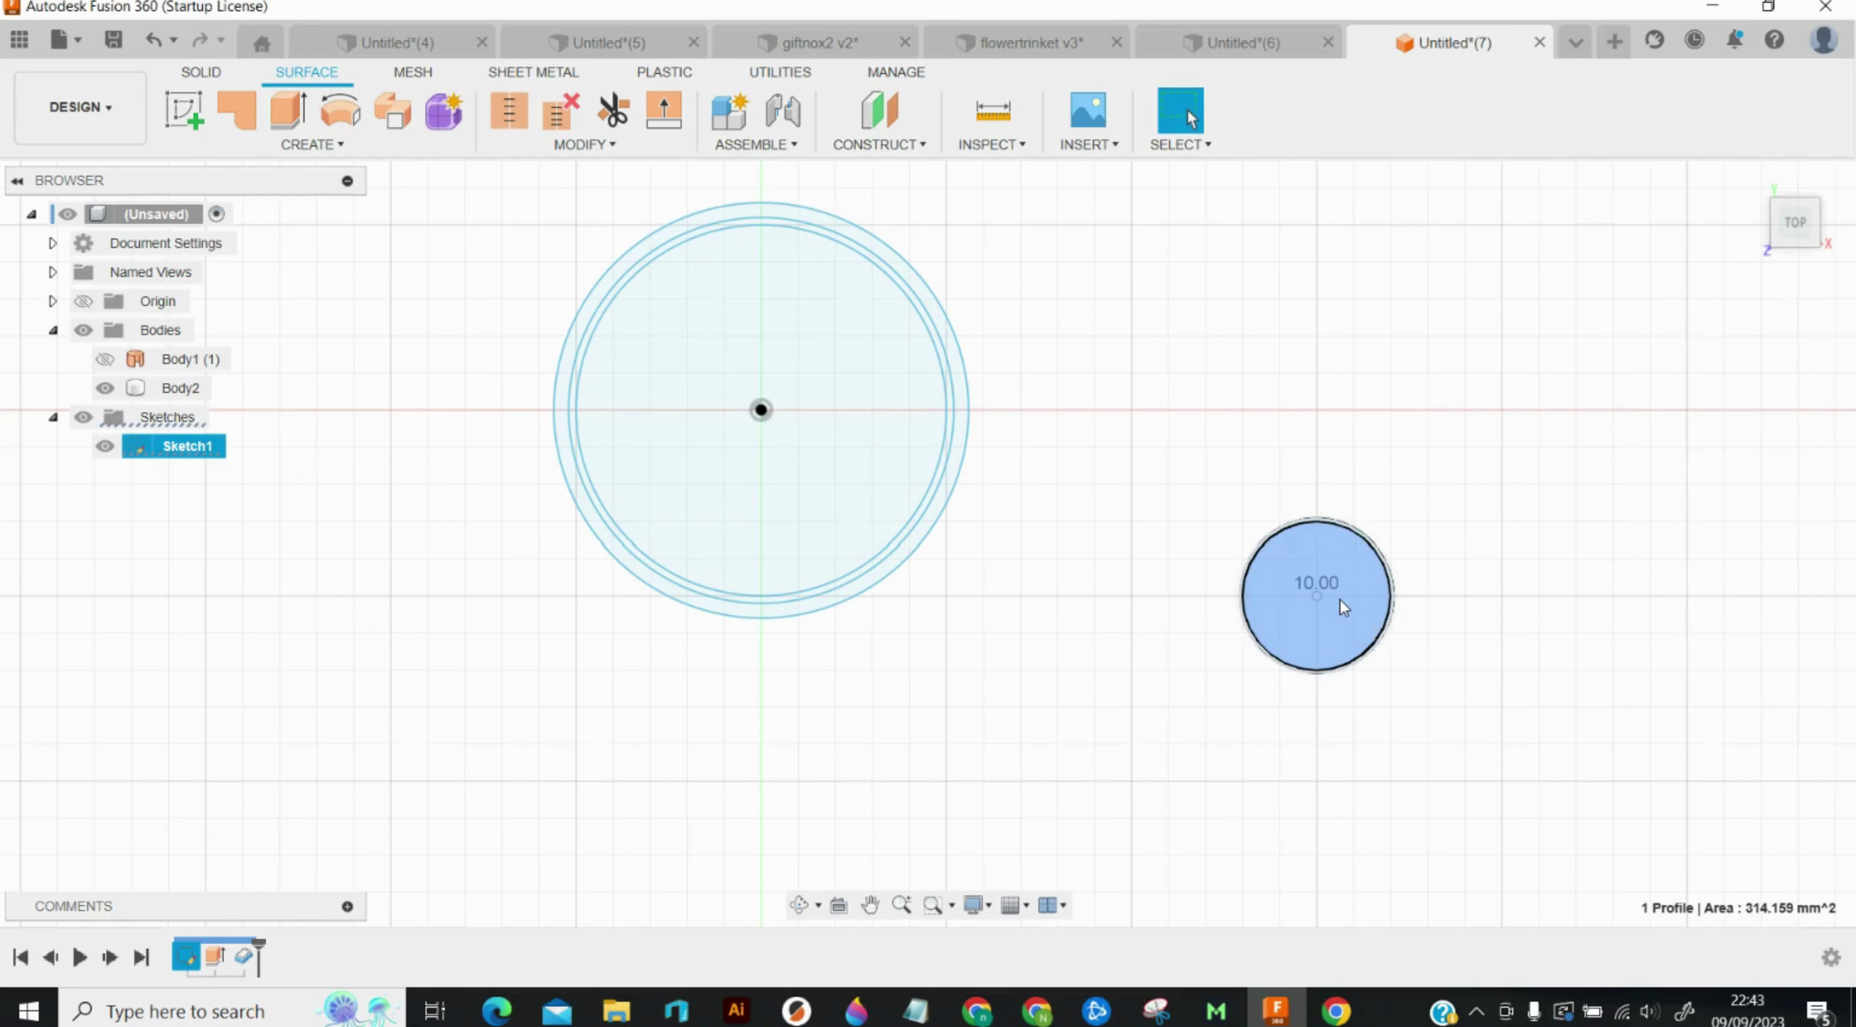
# Step: Thicken the 10 mm high circular surface by 1 mm on one side, joining it to the existing solid wall
pyautogui.press('t')
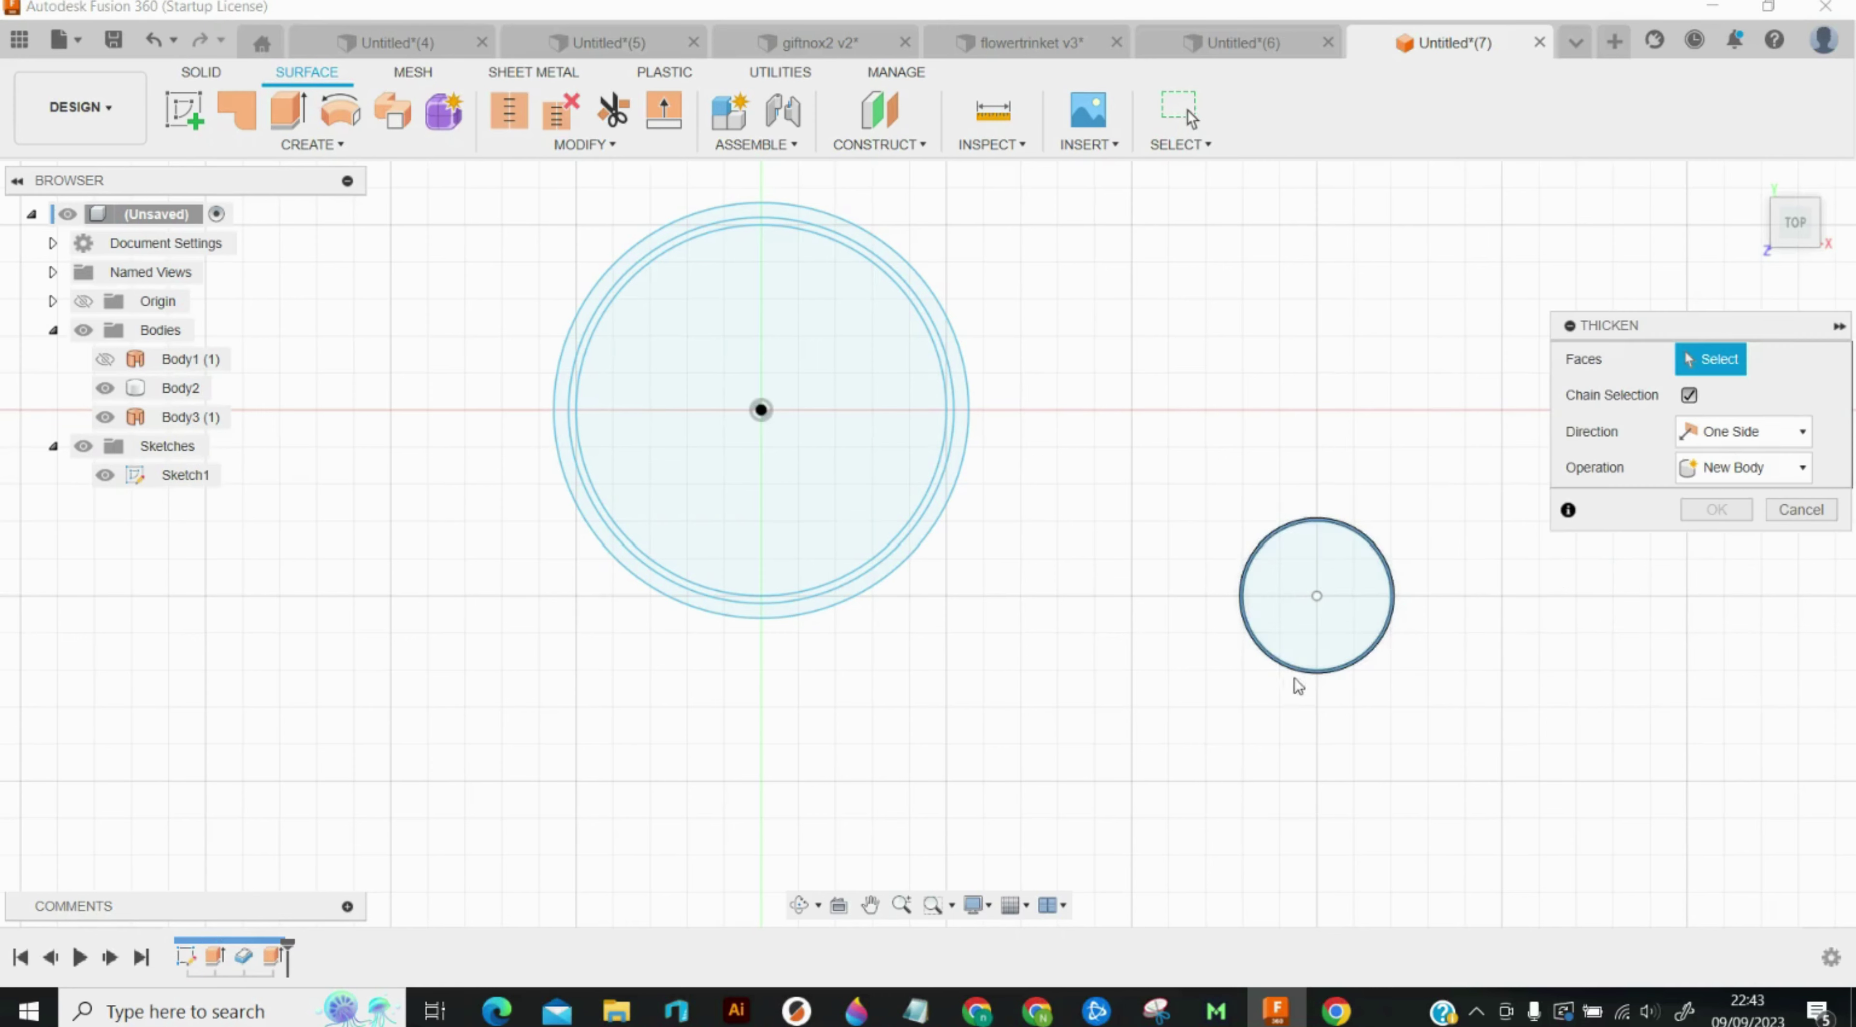
pyautogui.click(1326, 669)
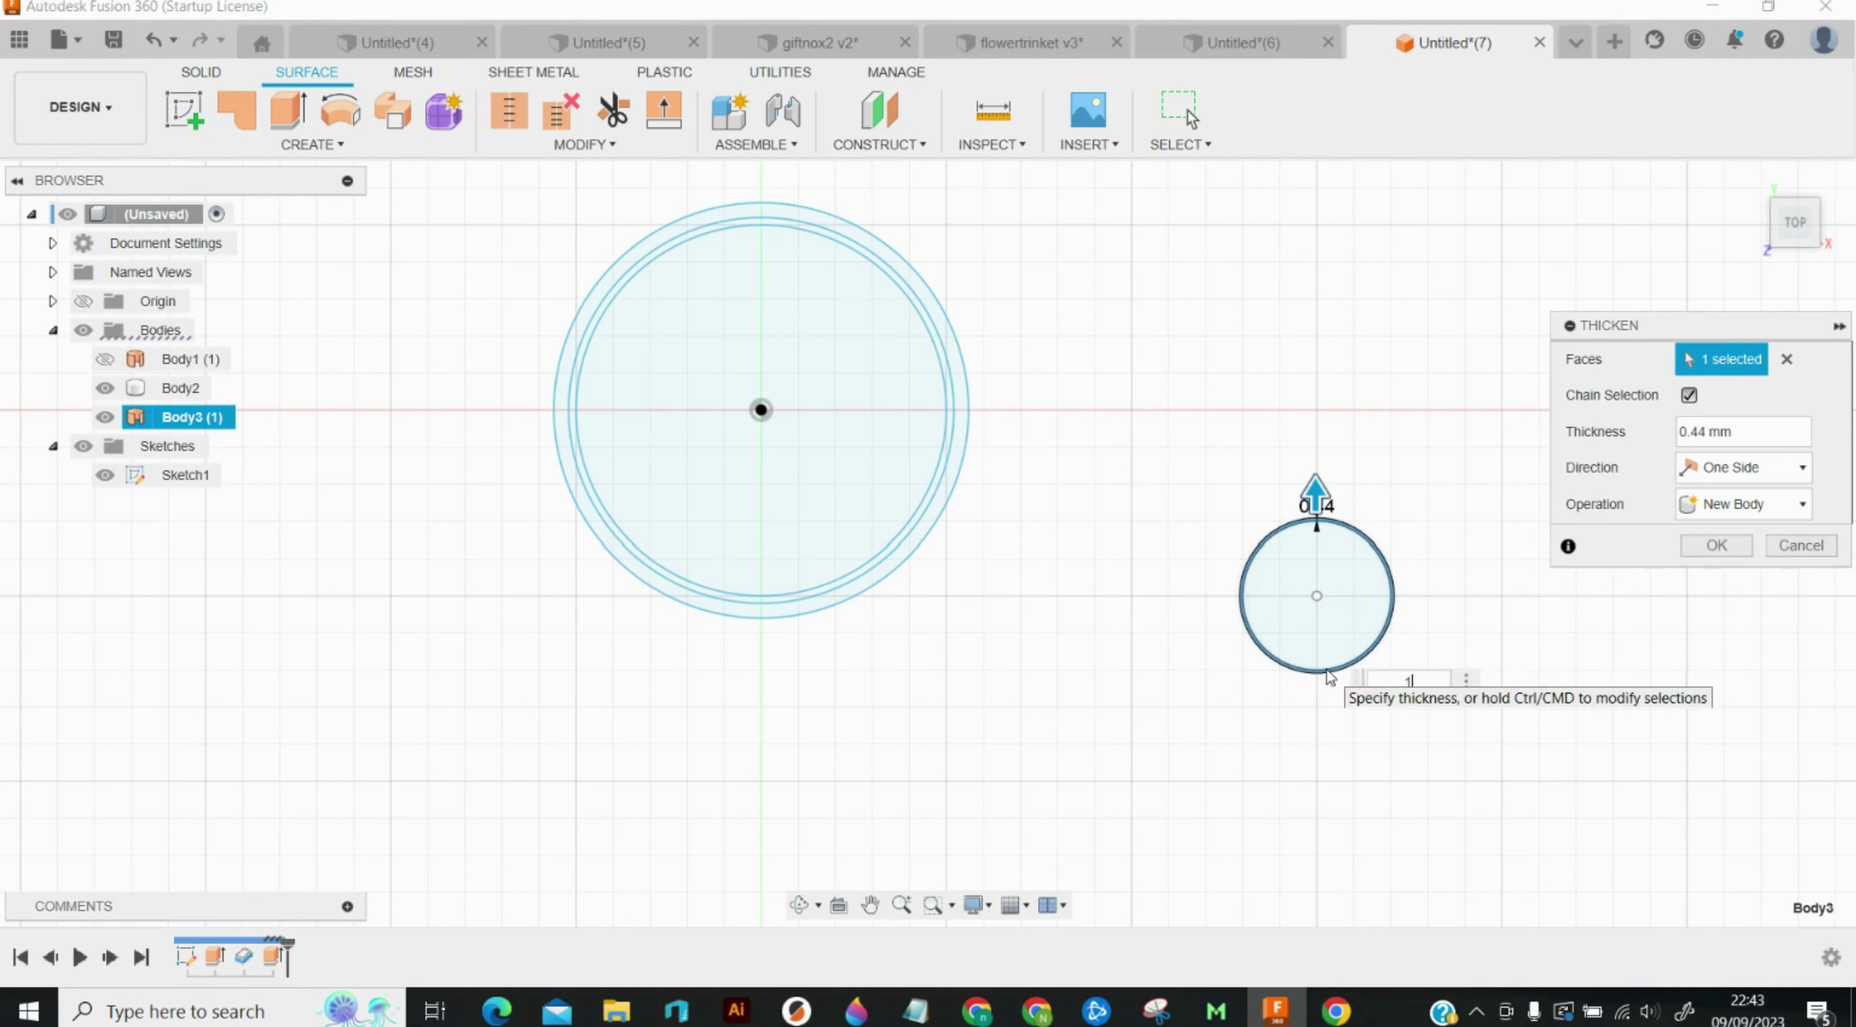
pyautogui.write('1')
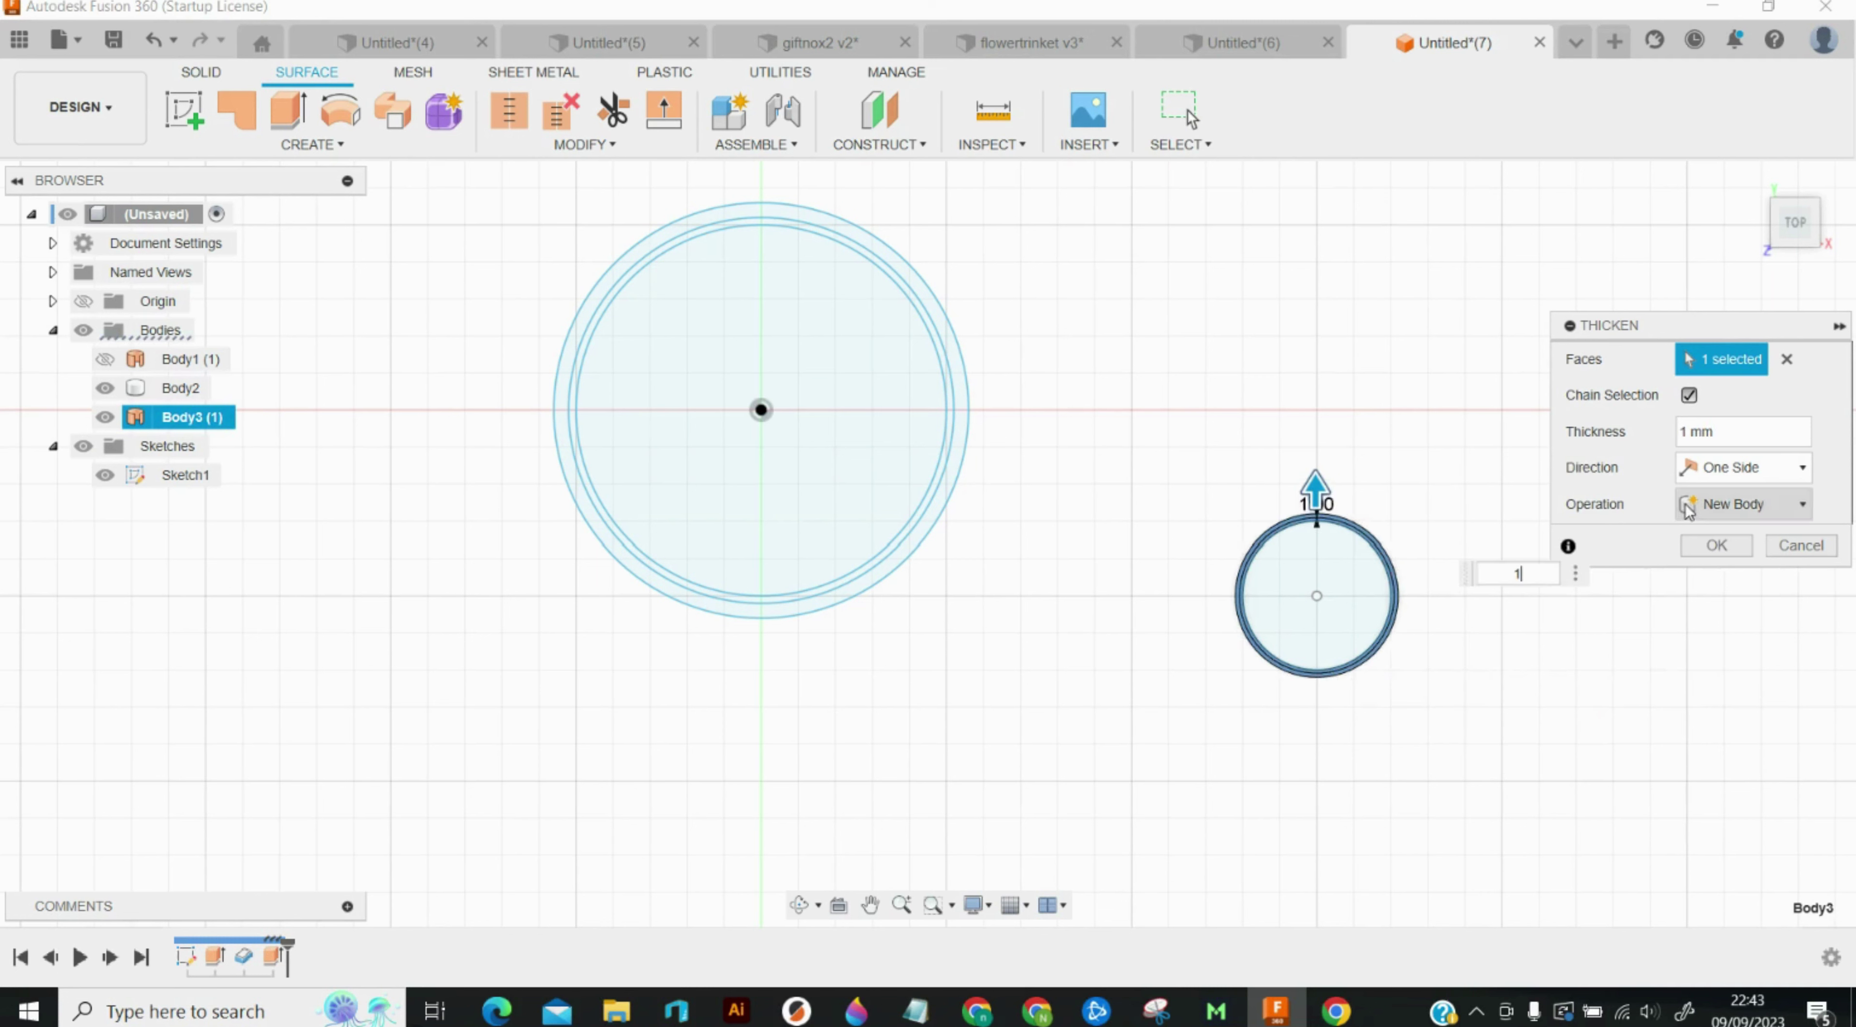
pyautogui.click(1740, 505)
pyautogui.click(1719, 536)
pyautogui.click(1737, 549)
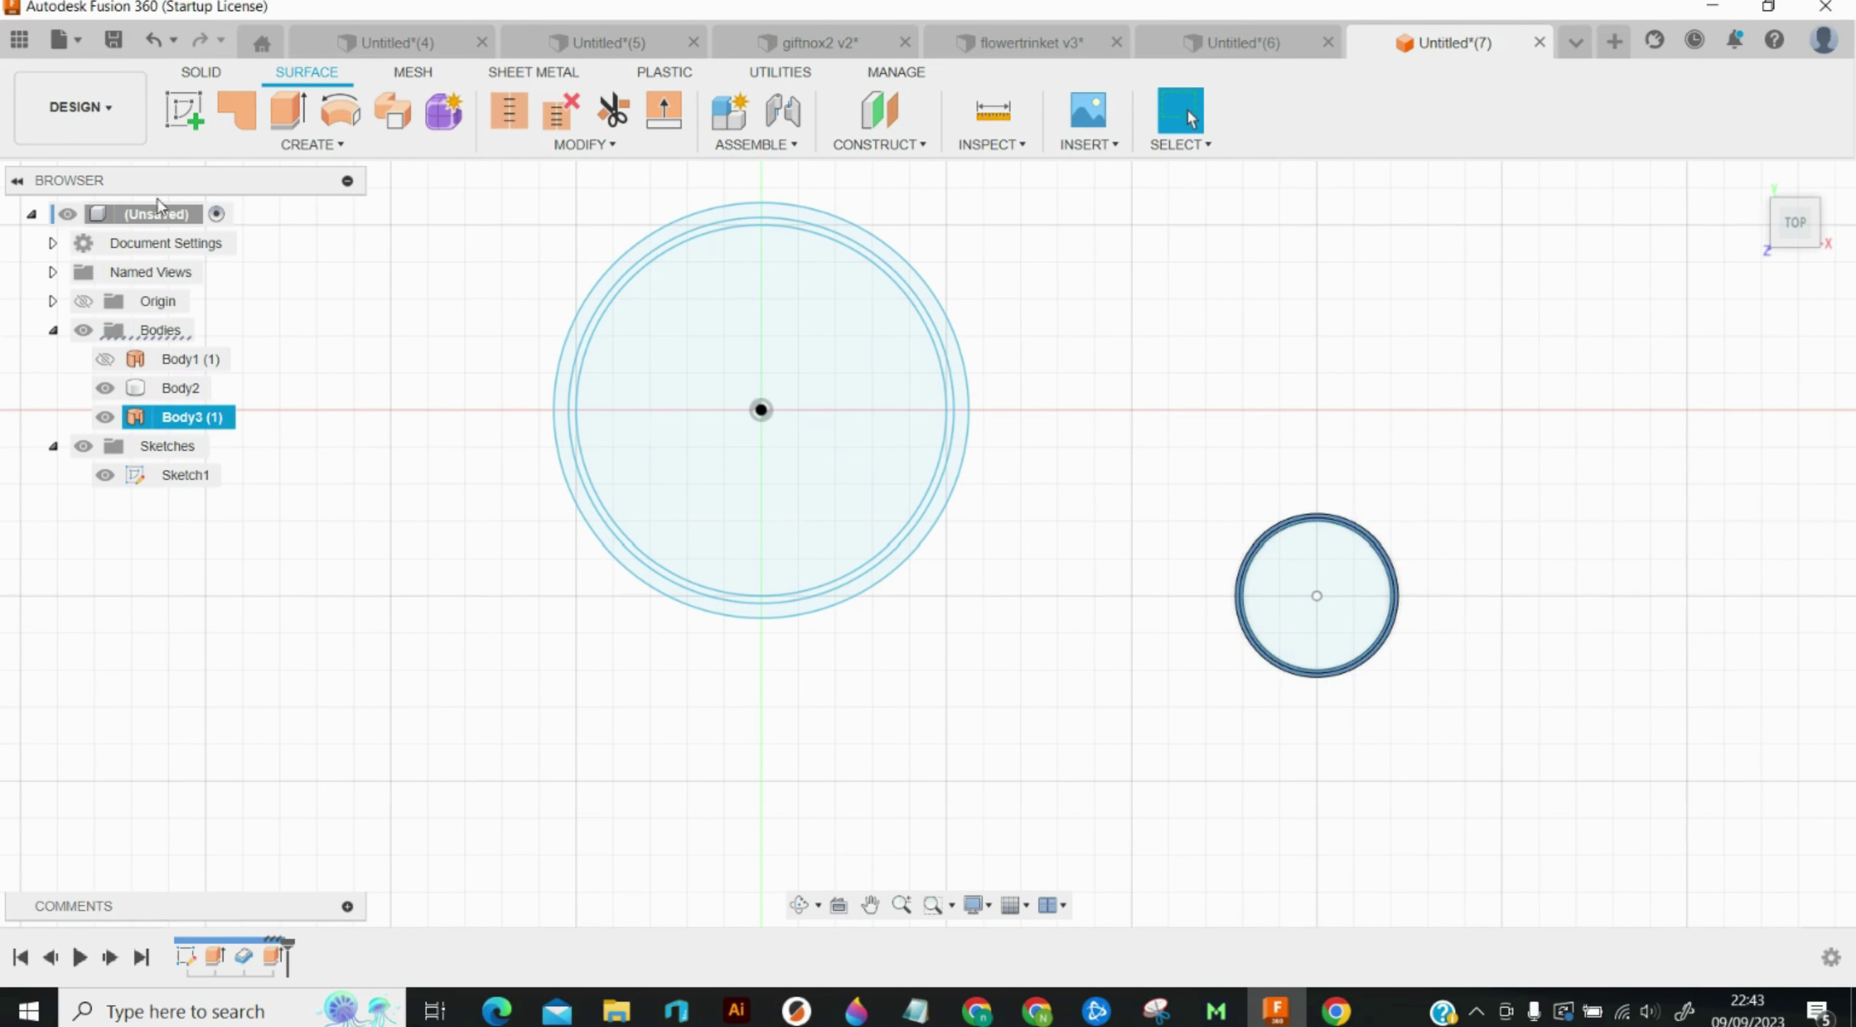
# Step: Extrude the 20 mm circle profile 3 mm on one side as a further new surface body
pyautogui.click(287, 109)
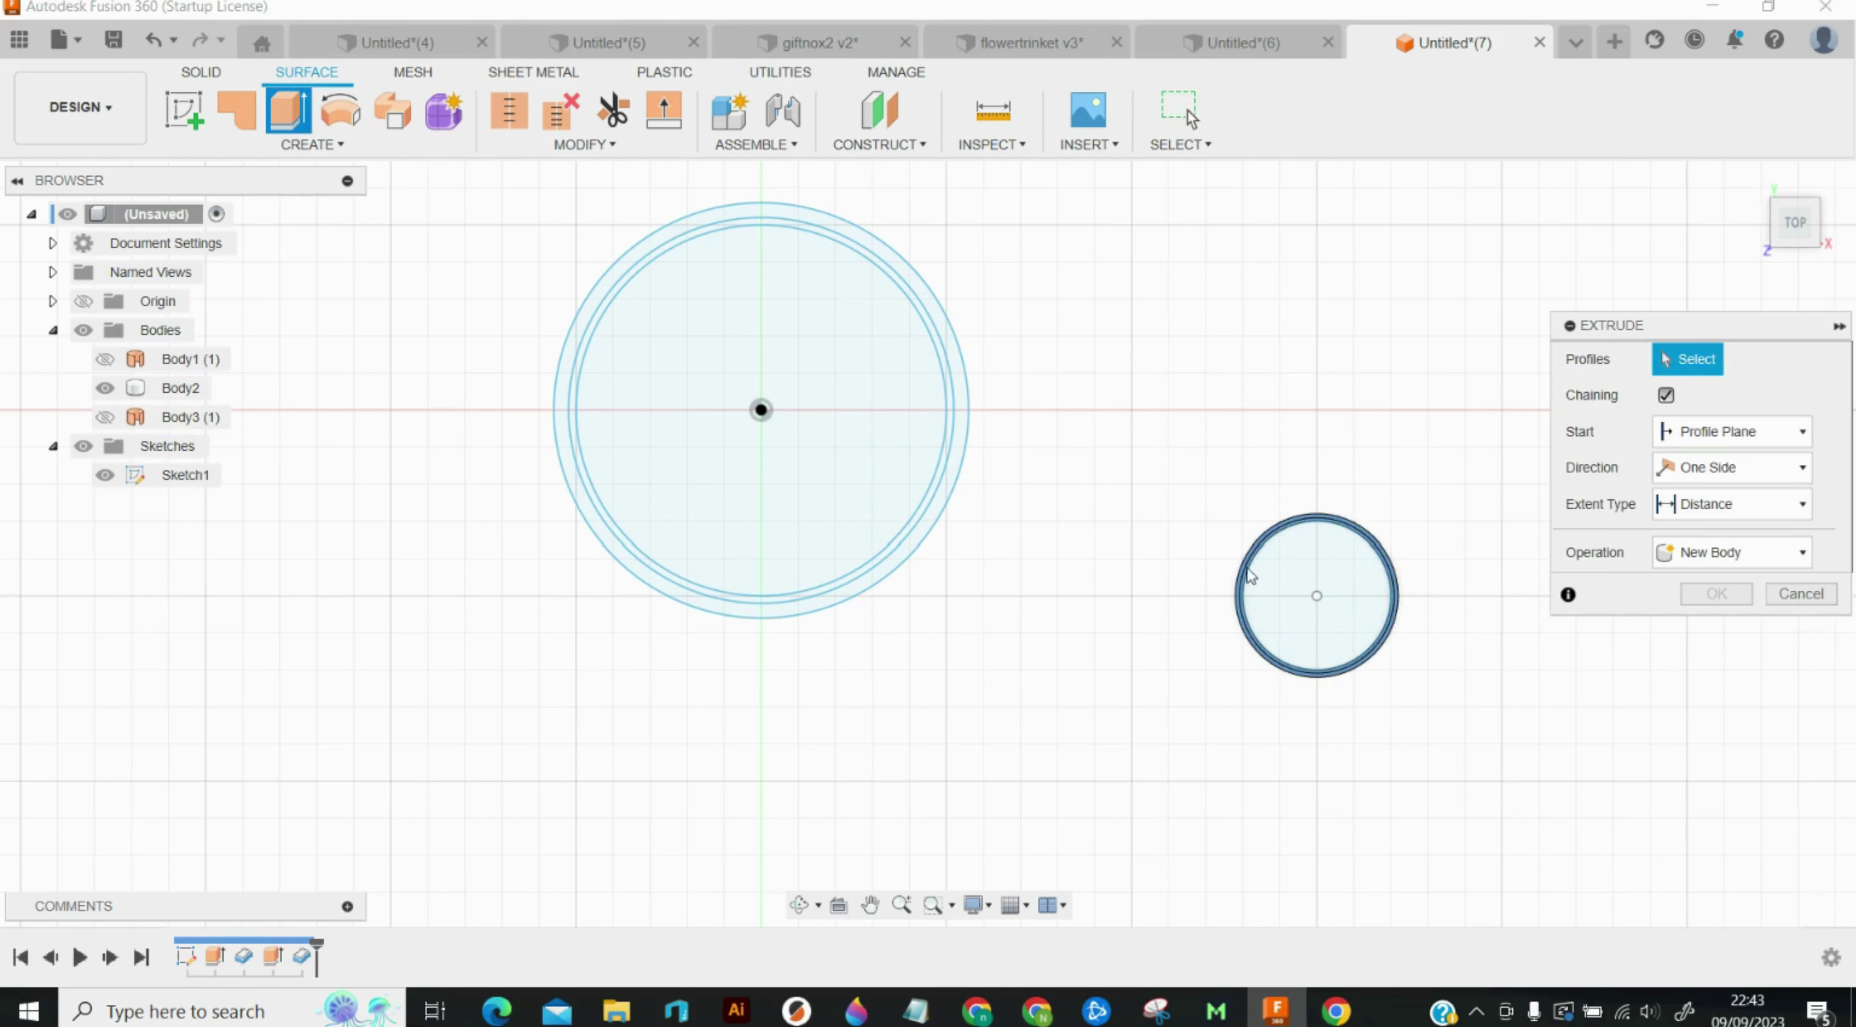
pyautogui.click(1343, 567)
pyautogui.write('3')
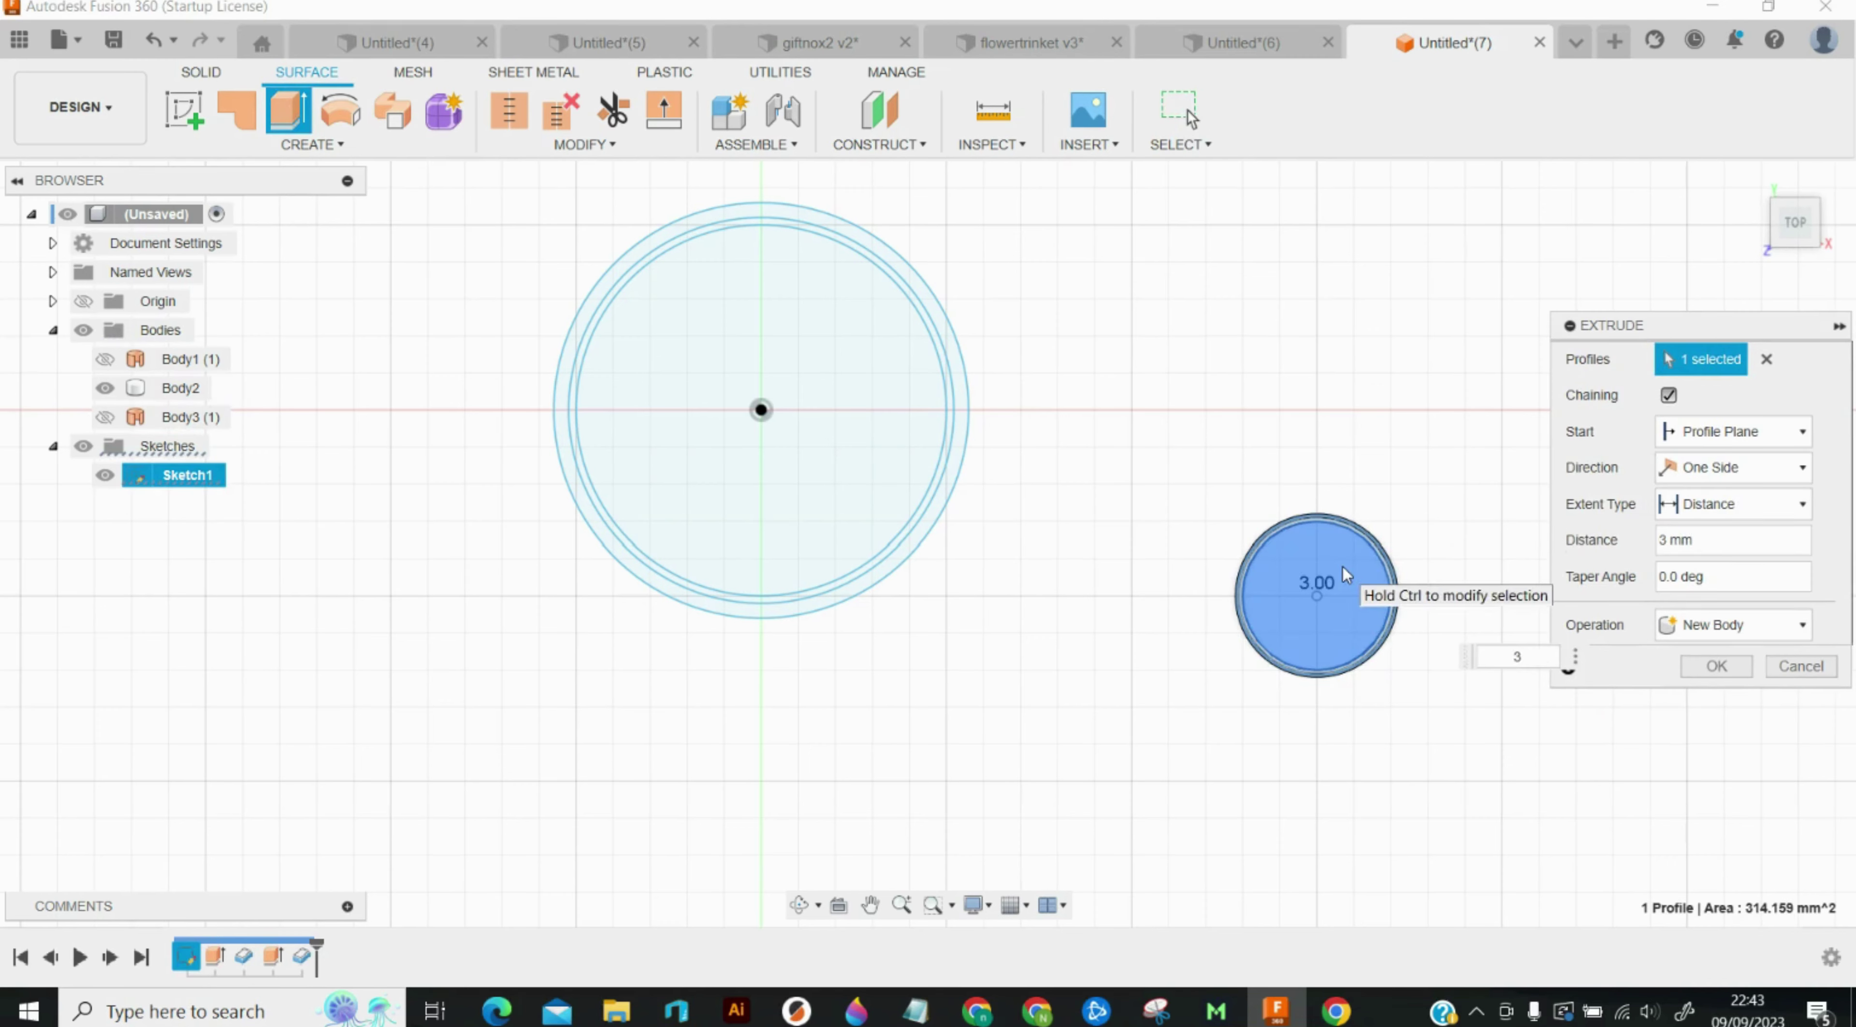
pyautogui.press('Return')
# Step: Thicken the 3 mm high circular surface by 3 mm on one side, joining it to the stepped ring
pyautogui.press('t')
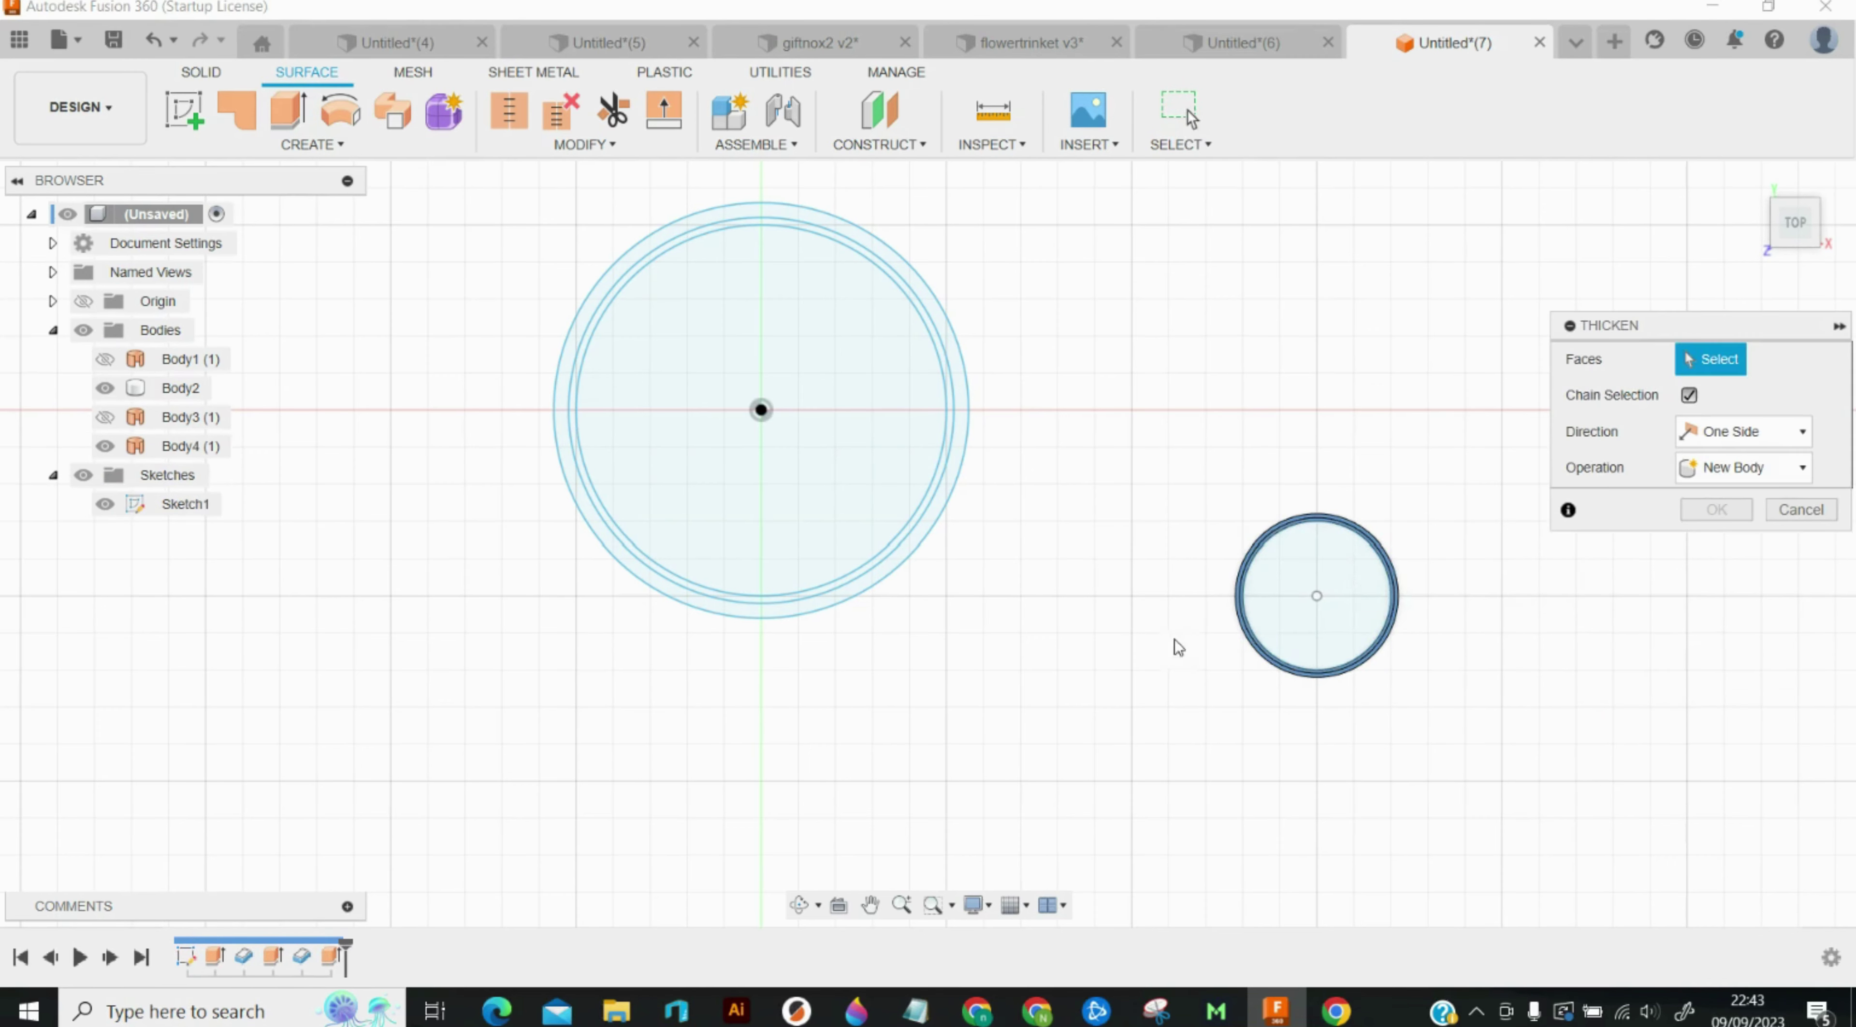
pyautogui.click(1339, 664)
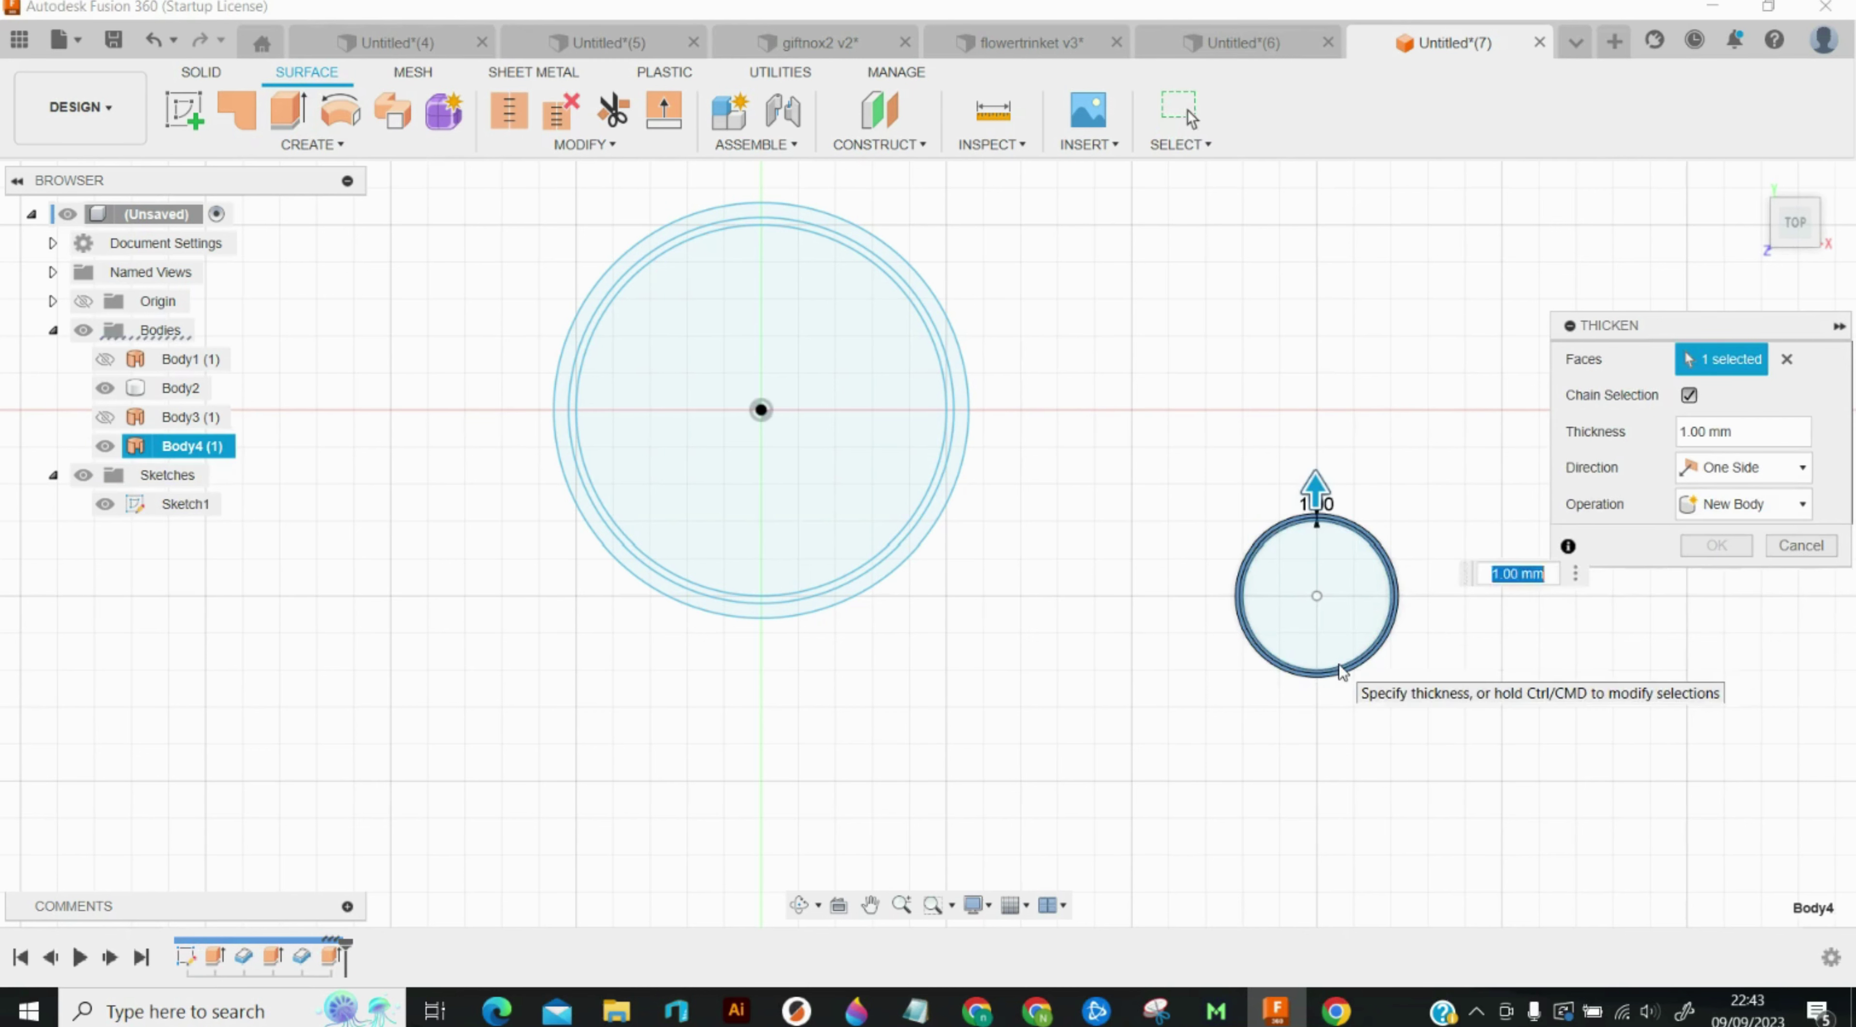
pyautogui.write('3')
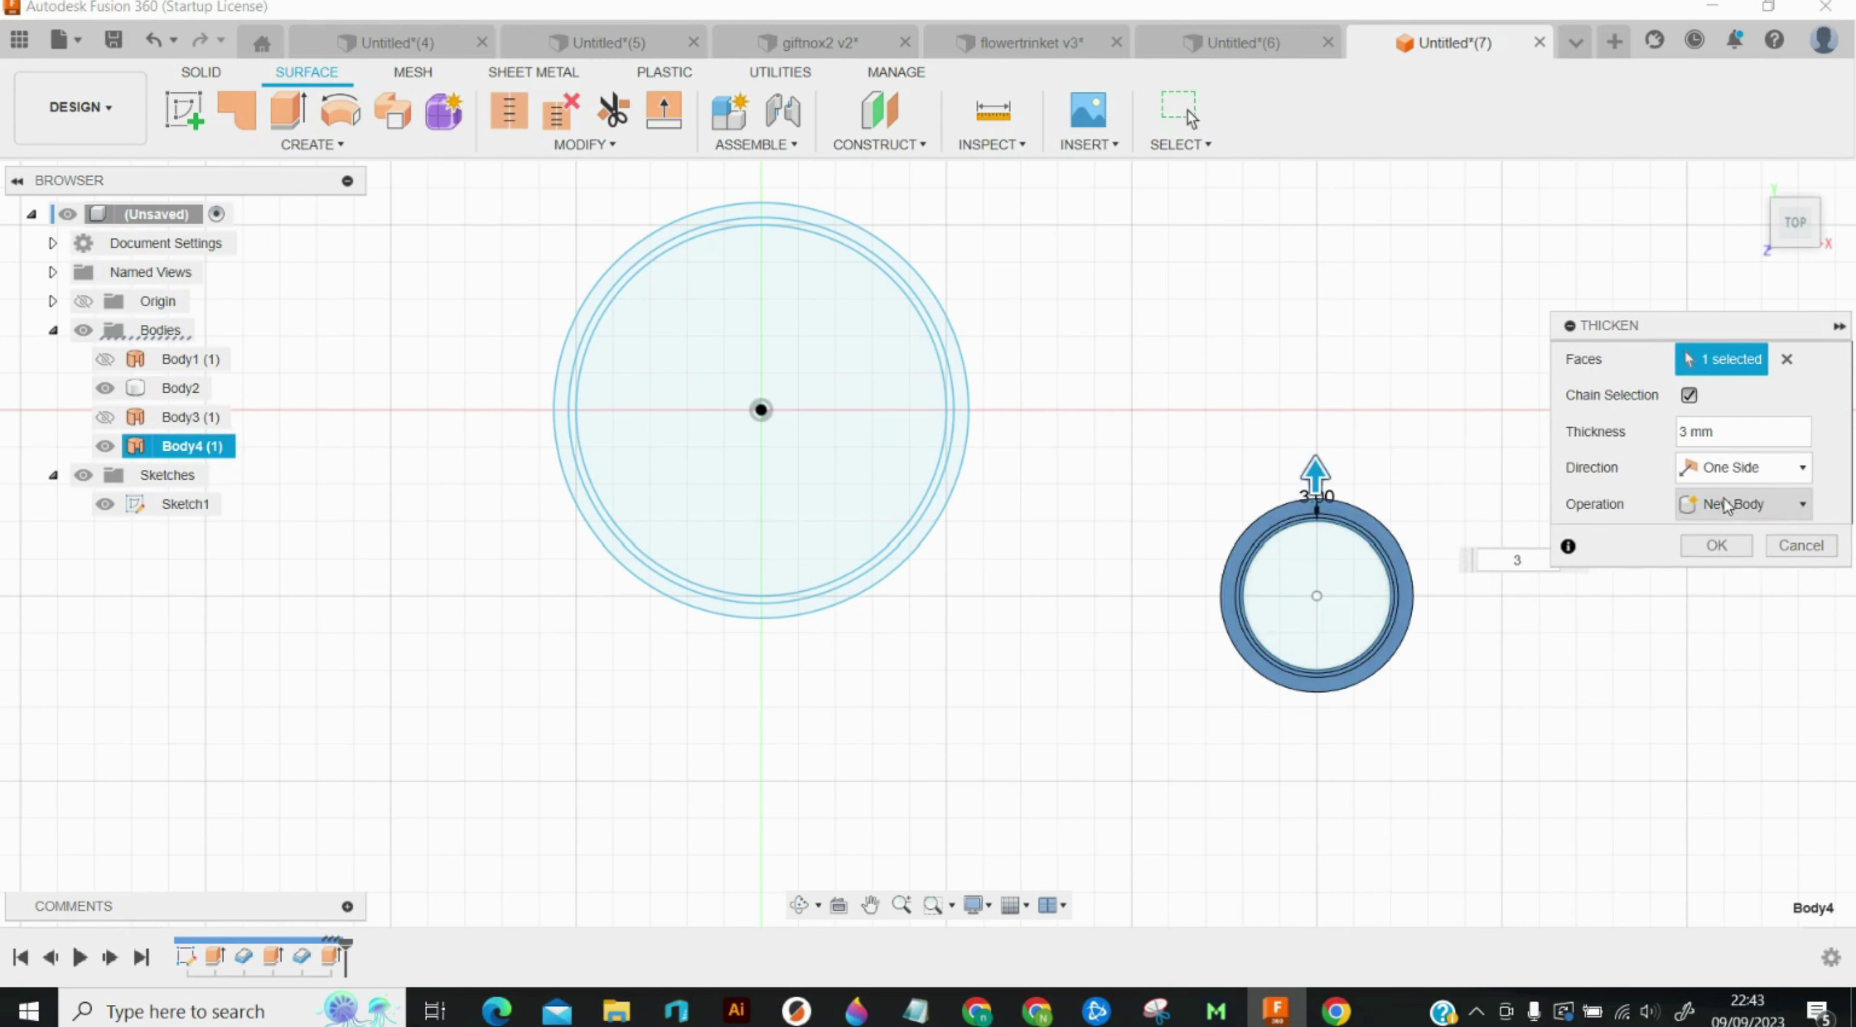
pyautogui.click(1740, 504)
pyautogui.click(1719, 536)
pyautogui.click(1725, 547)
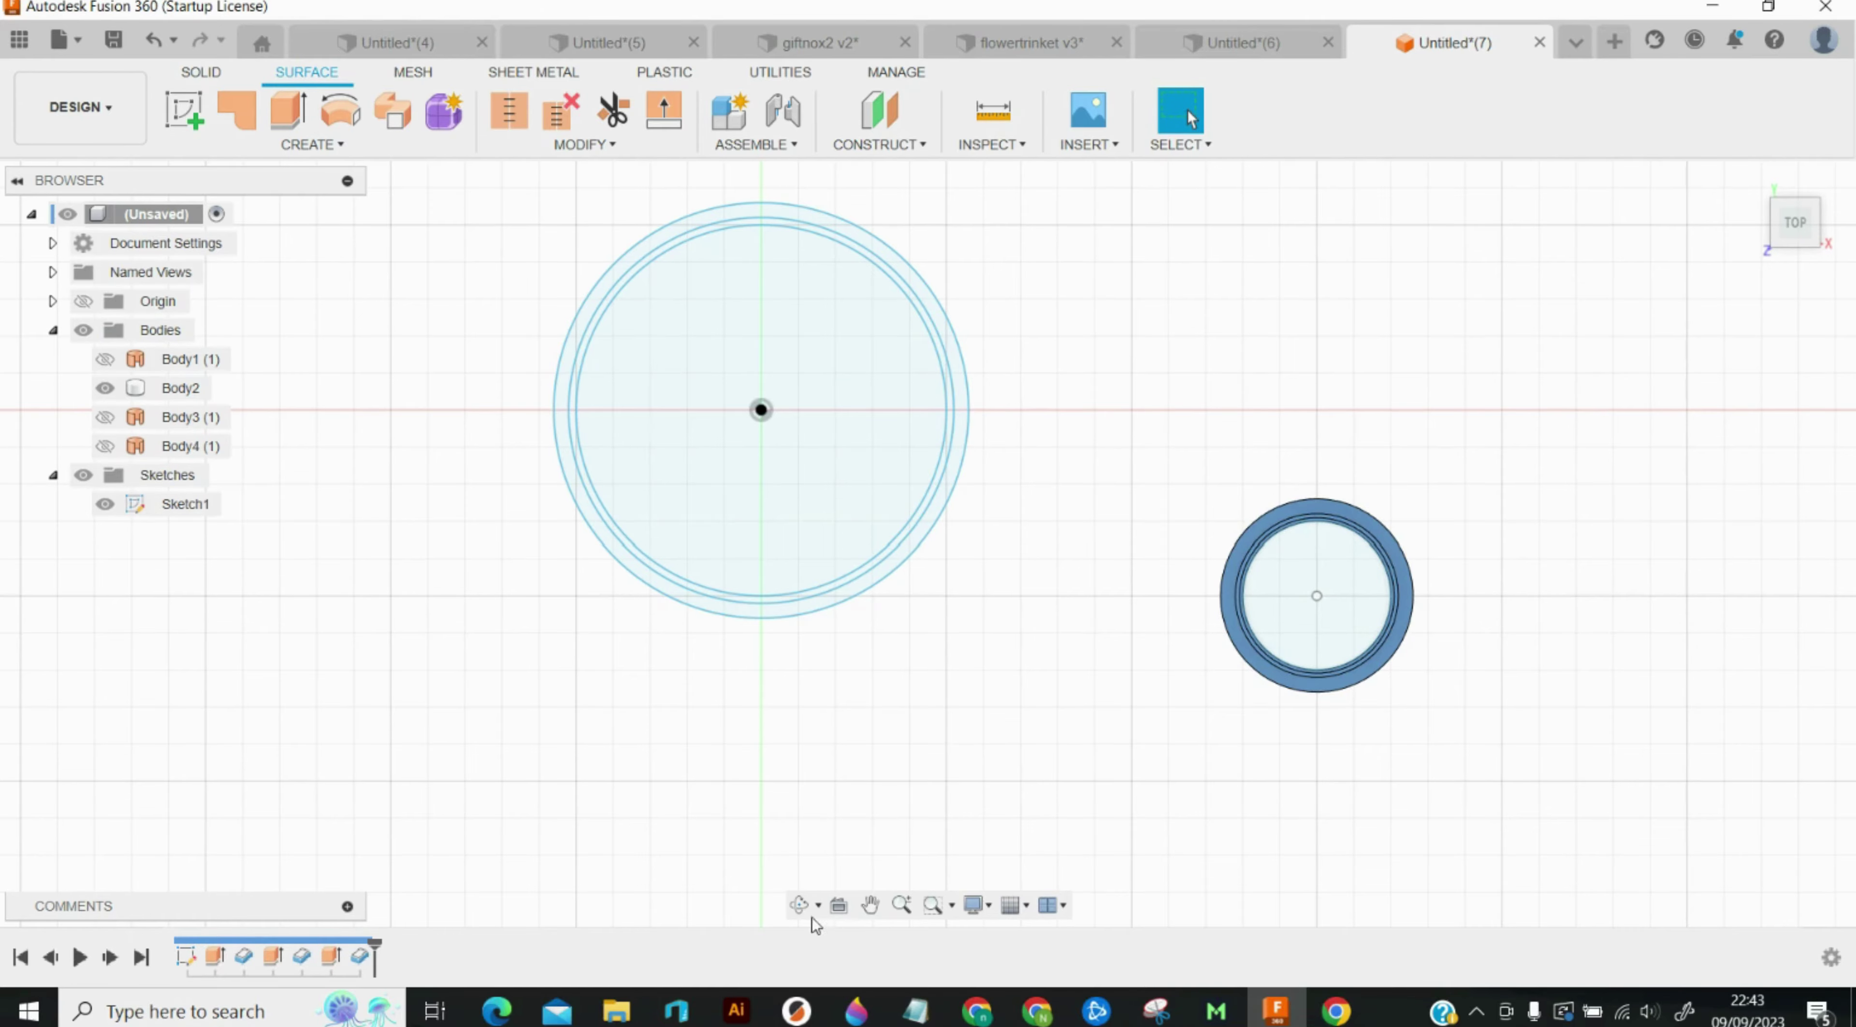
pyautogui.click(800, 905)
pyautogui.moveTo(1230, 738)
pyautogui.mouseDown()
pyautogui.moveTo(1242, 650)
pyautogui.moveTo(1152, 593)
pyautogui.moveTo(1392, 564)
pyautogui.moveTo(1347, 626)
pyautogui.moveTo(1338, 601)
pyautogui.moveTo(1234, 642)
pyautogui.moveTo(1263, 752)
pyautogui.mouseUp()
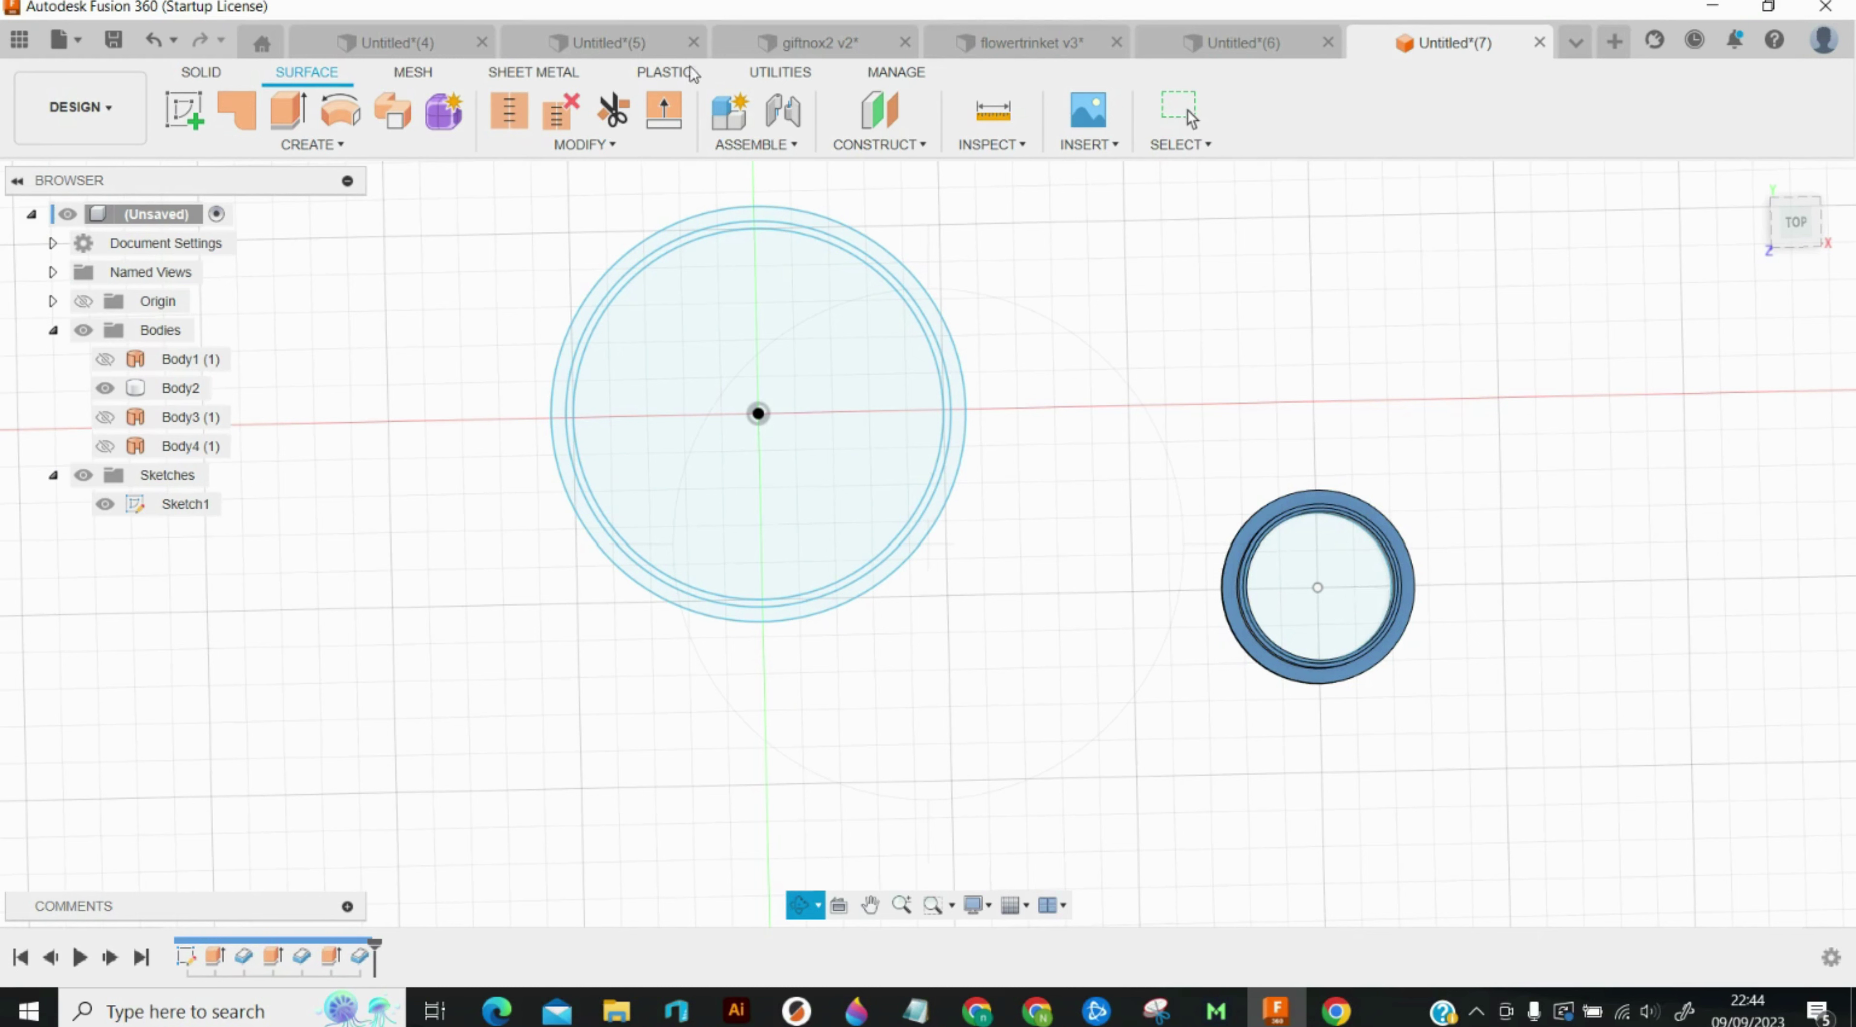
# Step: Switch to the giftnox2 v2 design and copy all sketch curves of the gift box without a bow
pyautogui.click(781, 46)
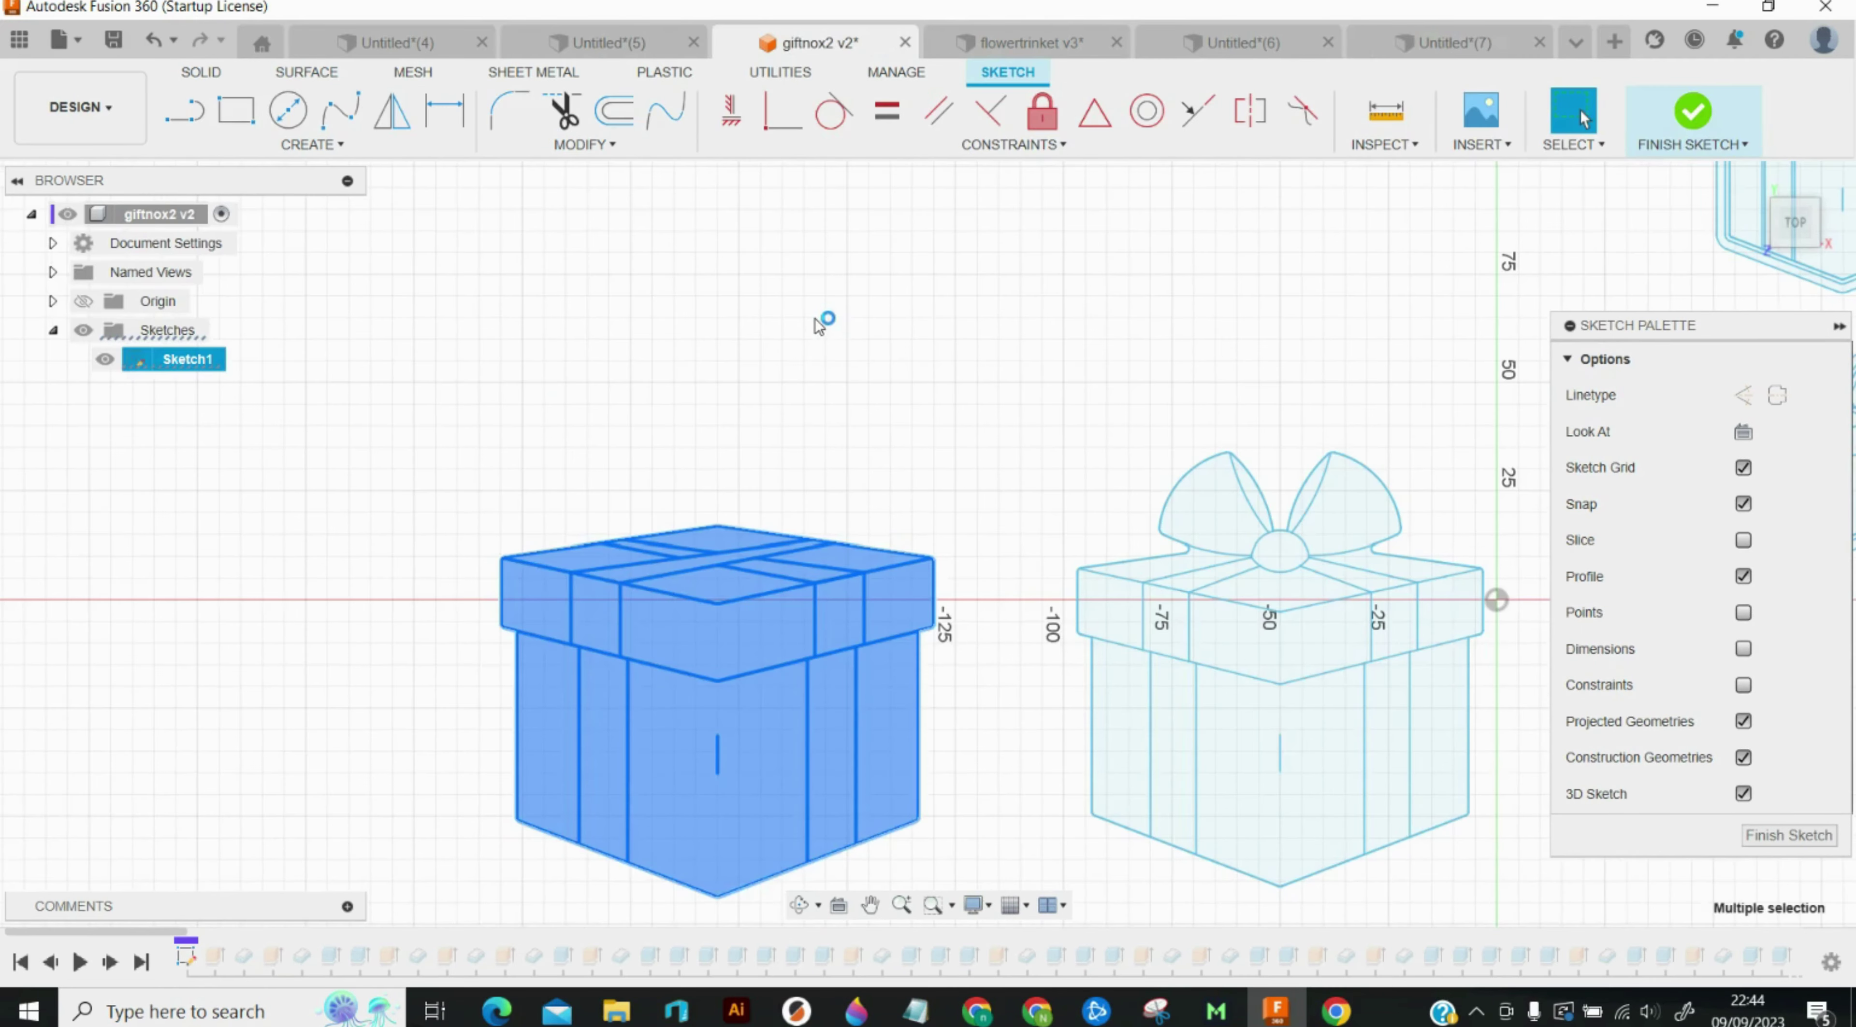
pyautogui.click(815, 319)
pyautogui.scroll(-2, 764, 395)
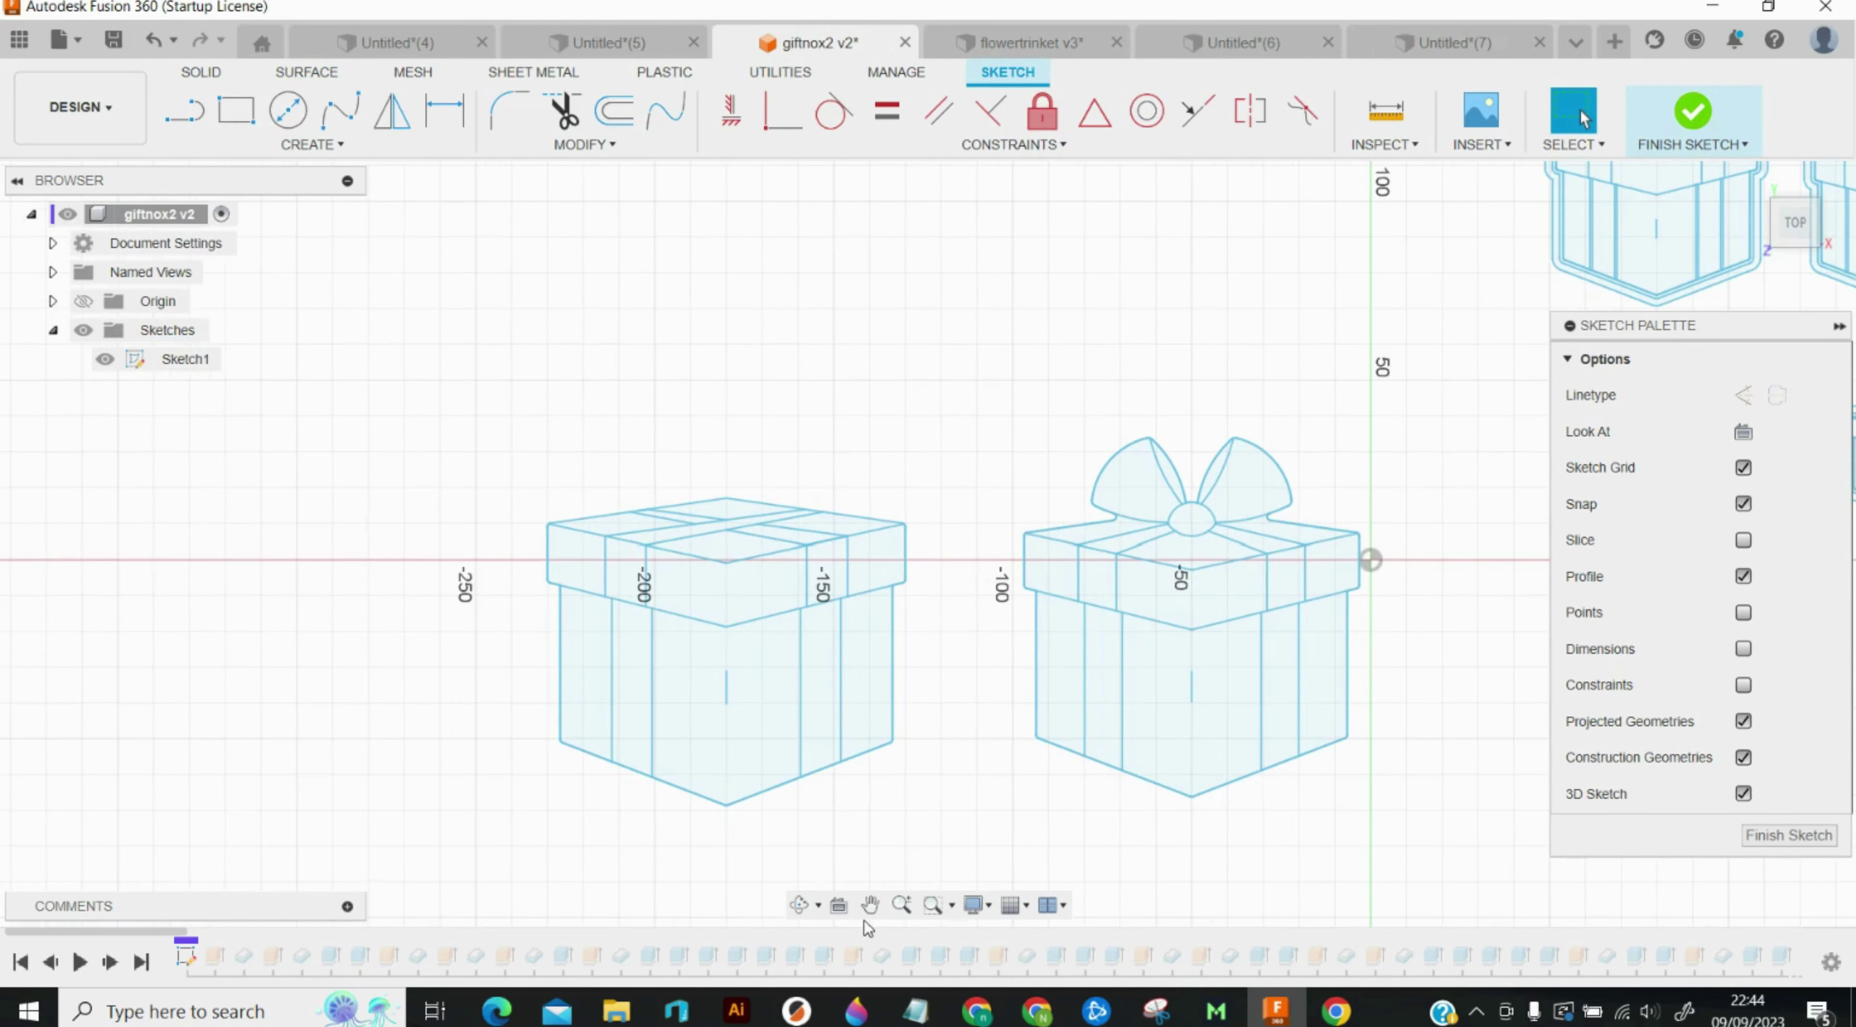
pyautogui.click(872, 906)
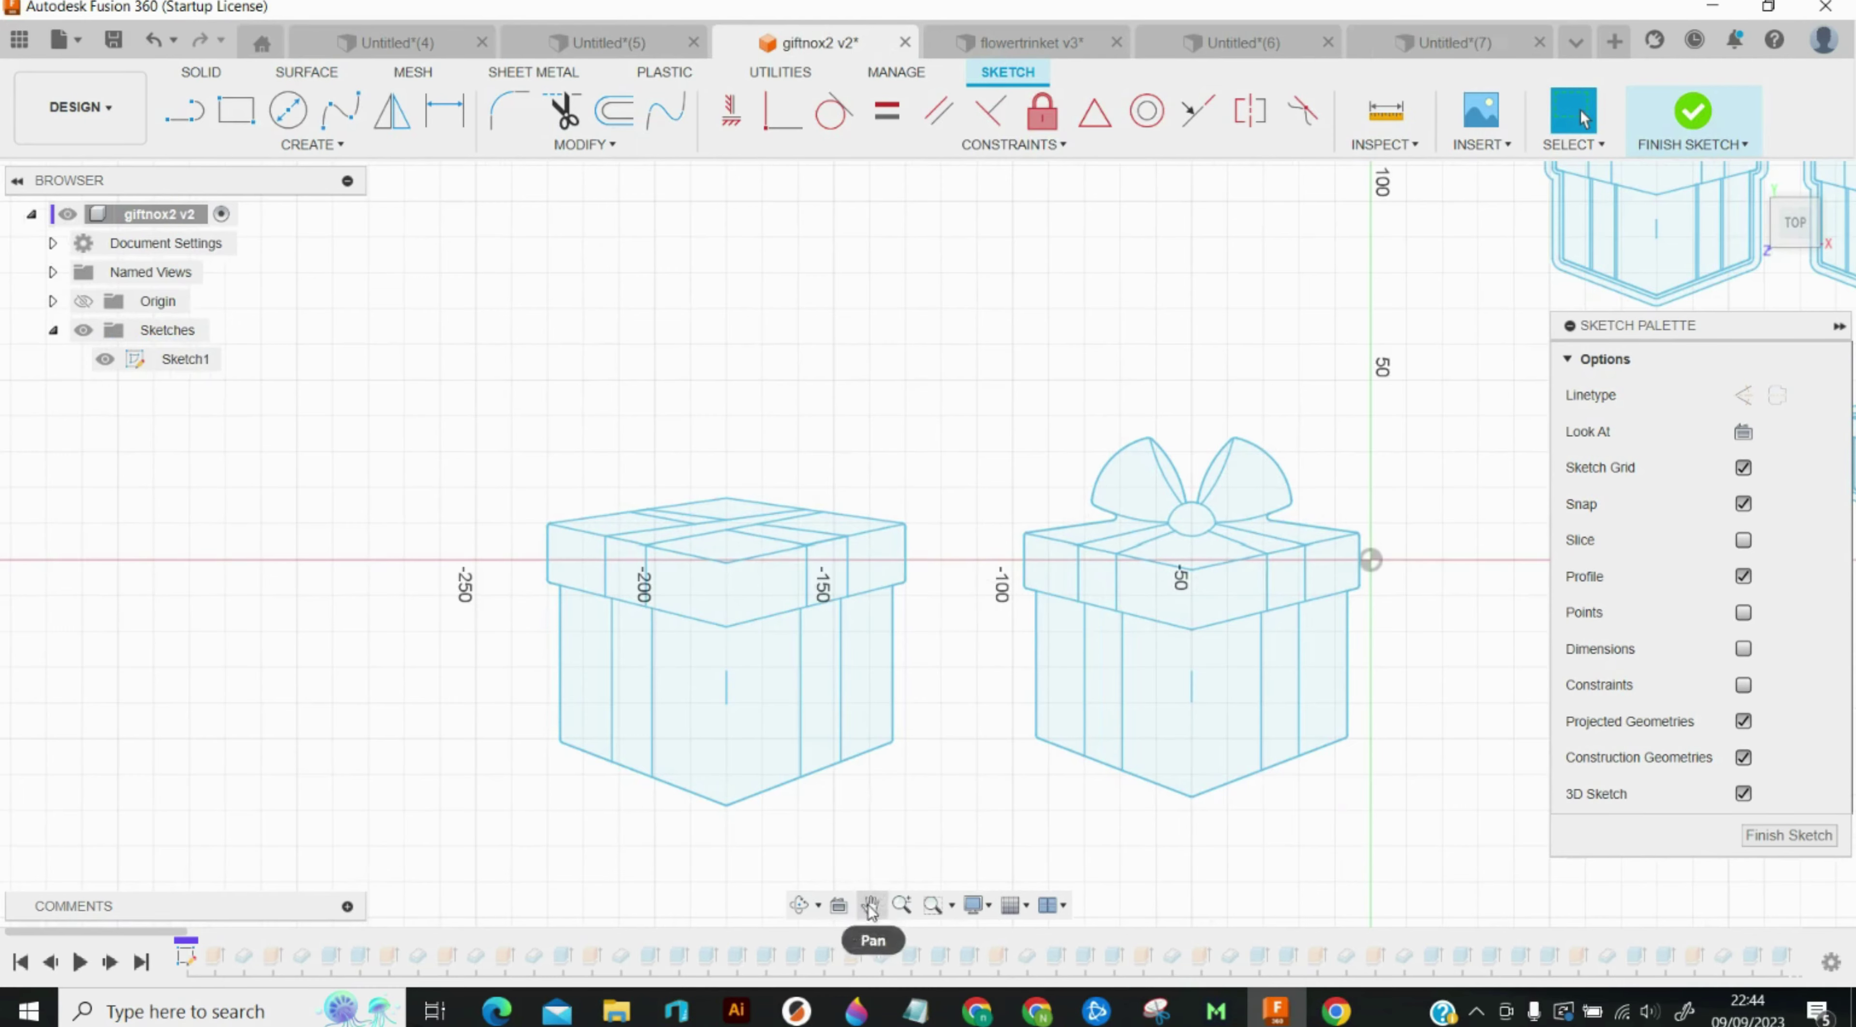
pyautogui.moveTo(983, 709); pyautogui.dragTo(1035, 589)
pyautogui.press('Escape')
pyautogui.moveTo(561, 298)
pyautogui.mouseDown()
pyautogui.moveTo(999, 767)
pyautogui.moveTo(991, 720)
pyautogui.mouseUp()
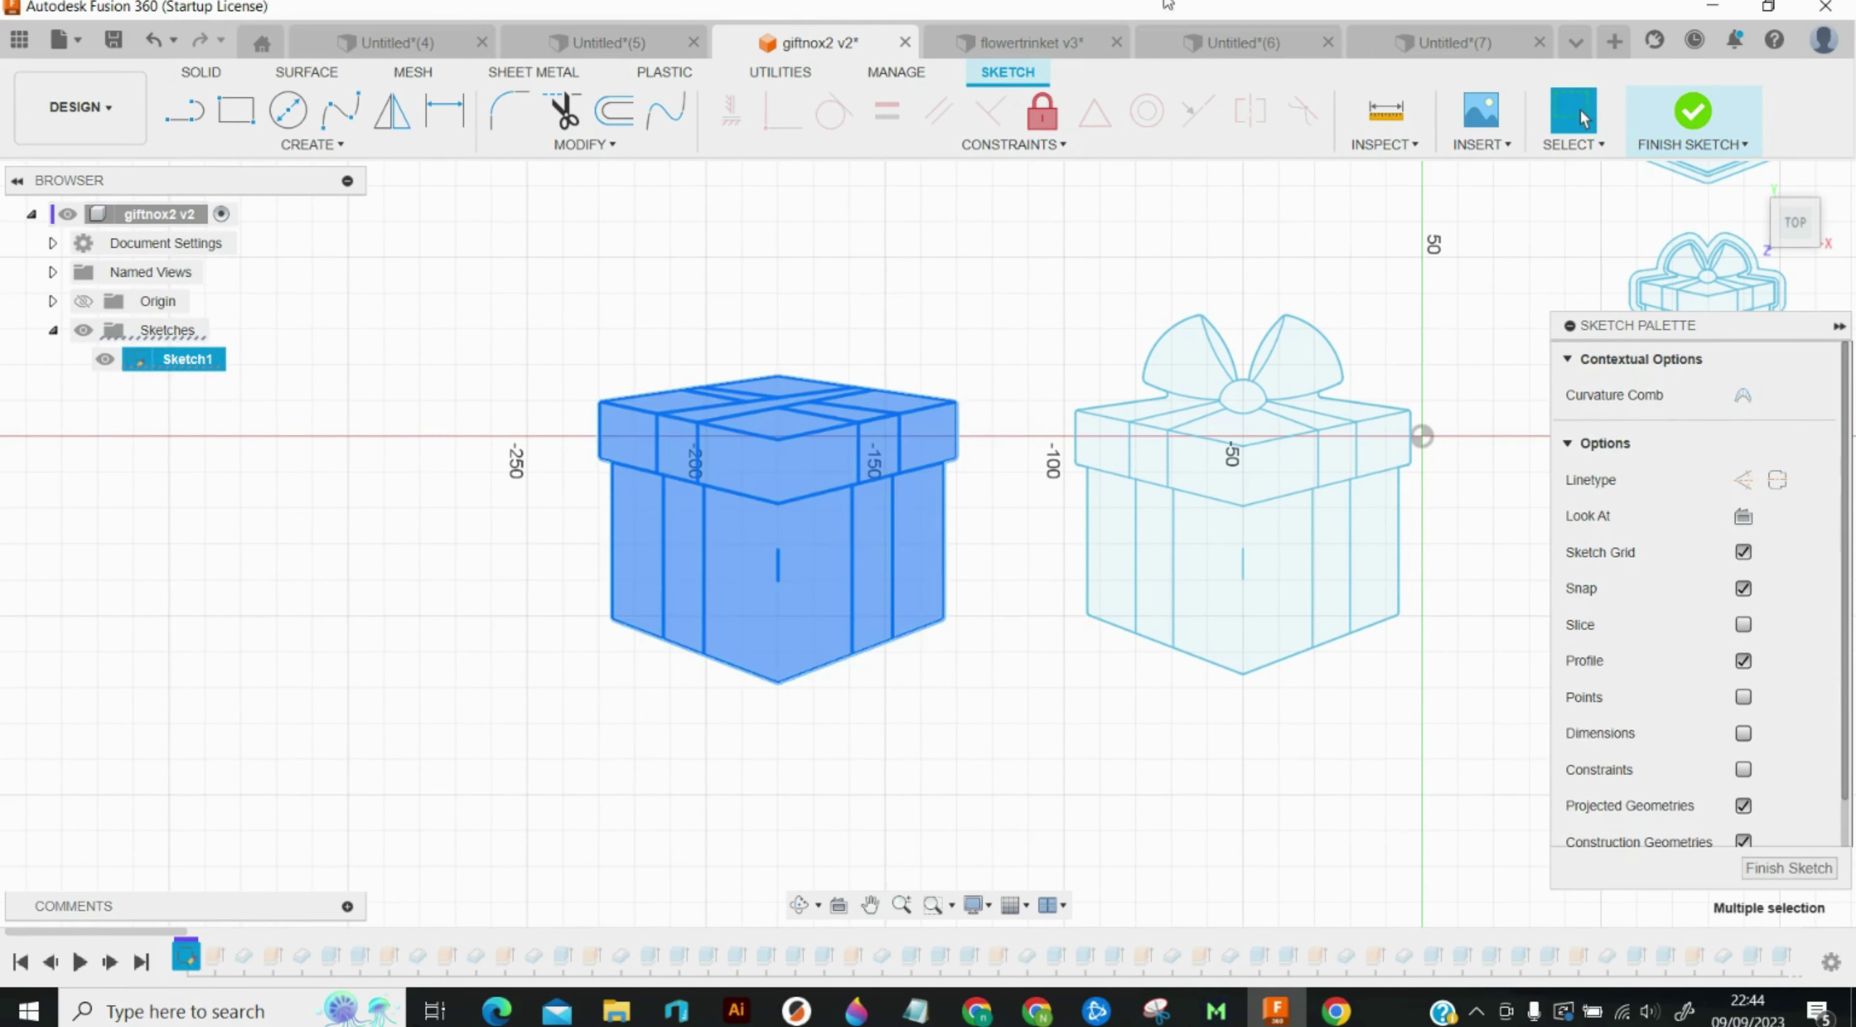
# Step: Return to the Untitled(7) design, edit the circle sketch and paste the gift box curves into it
pyautogui.click(1575, 41)
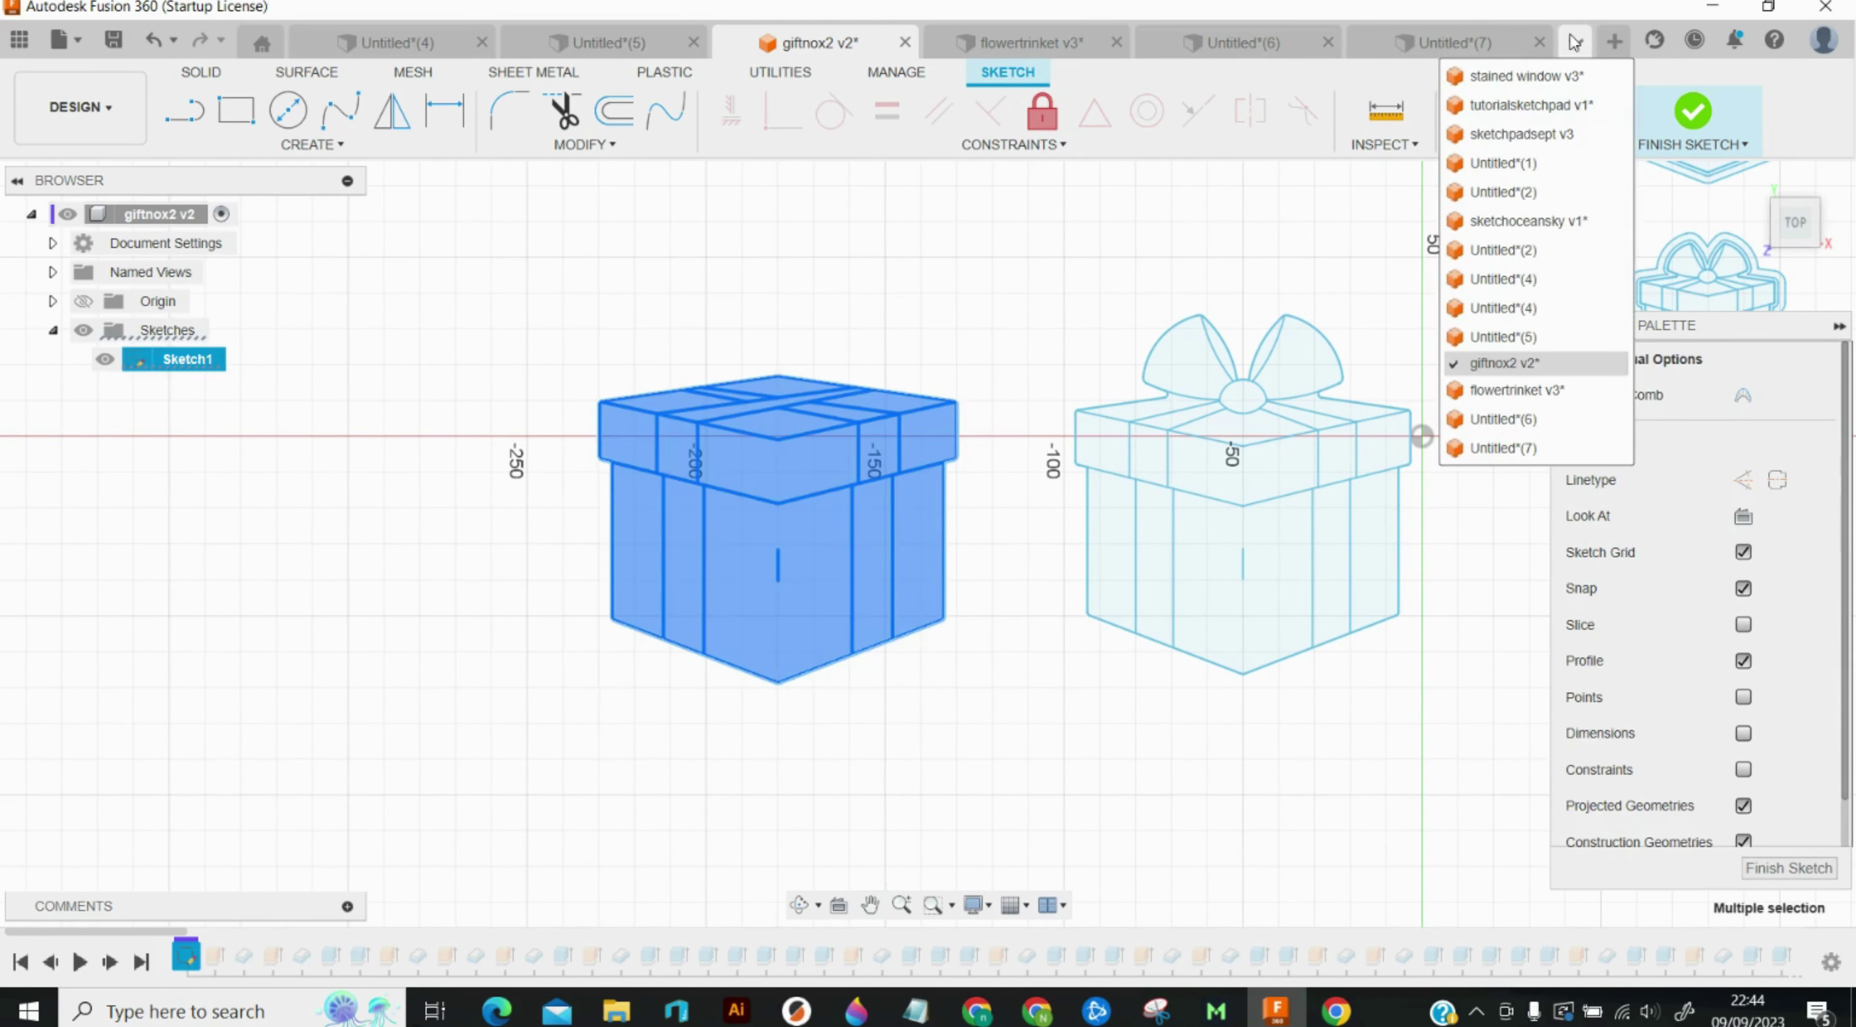
pyautogui.click(1462, 43)
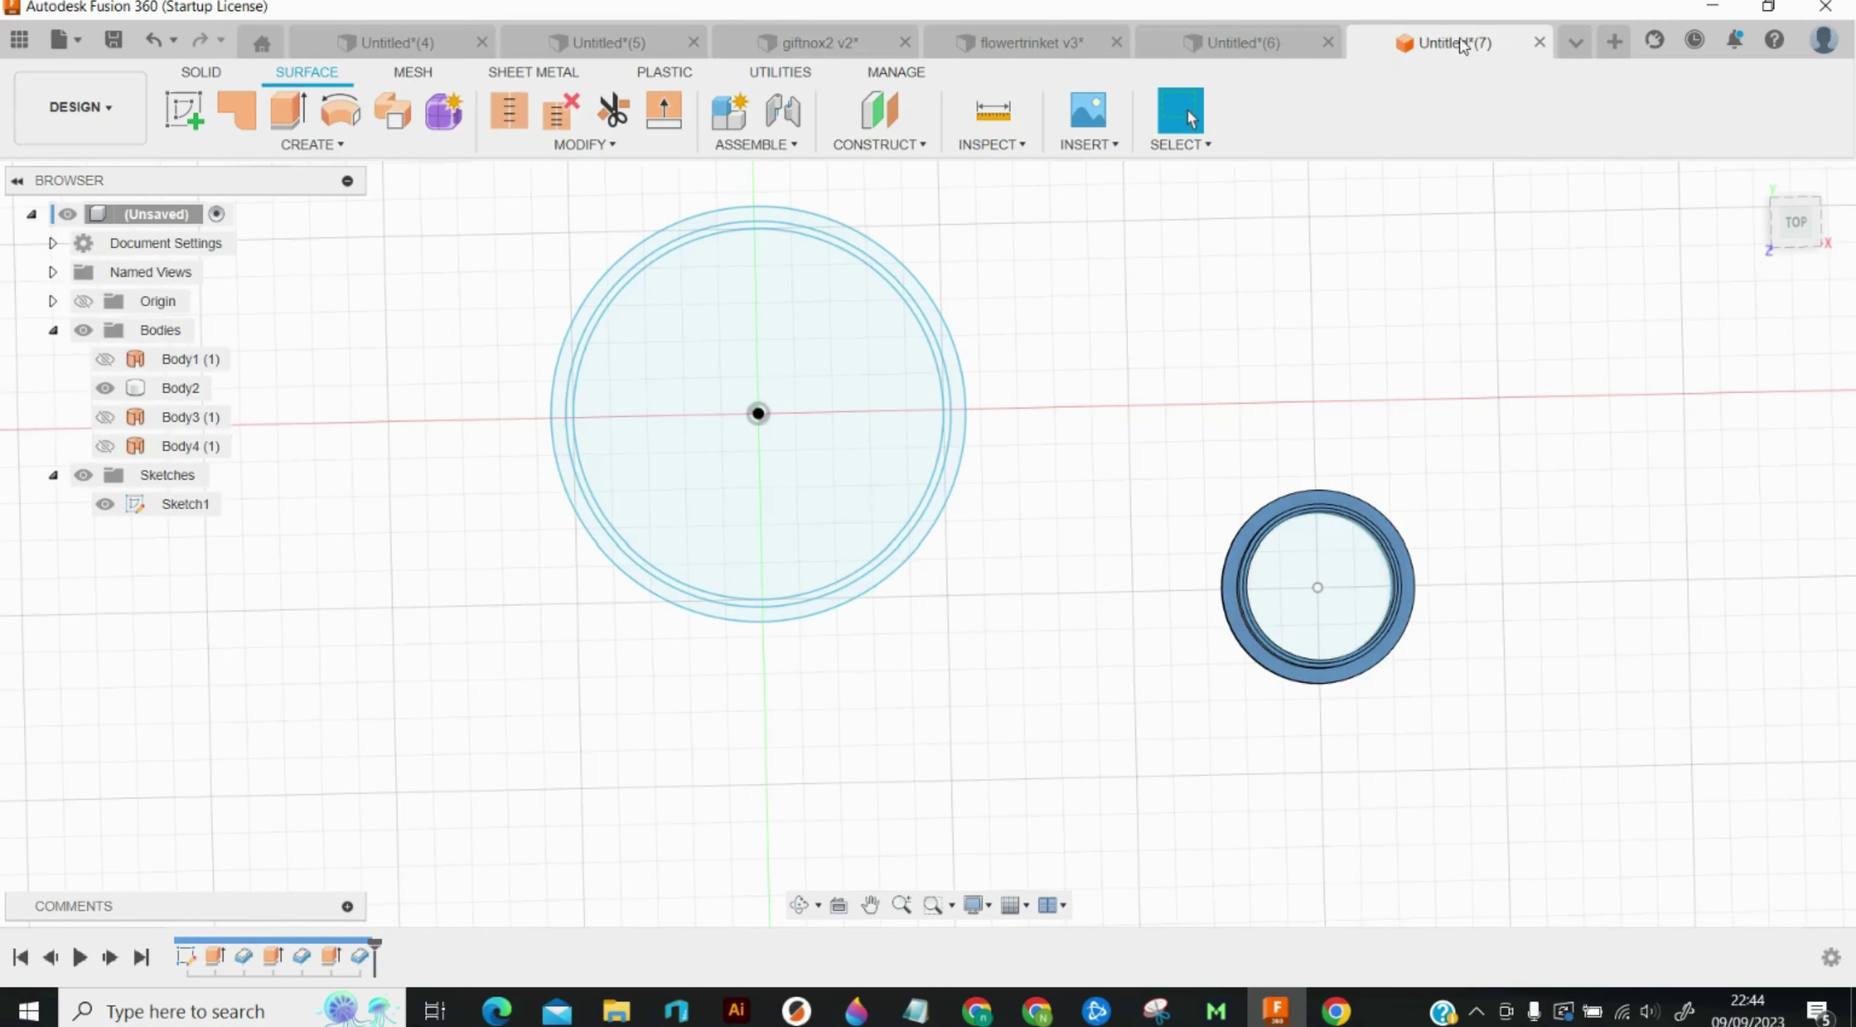
pyautogui.scroll(-3, 1006, 426)
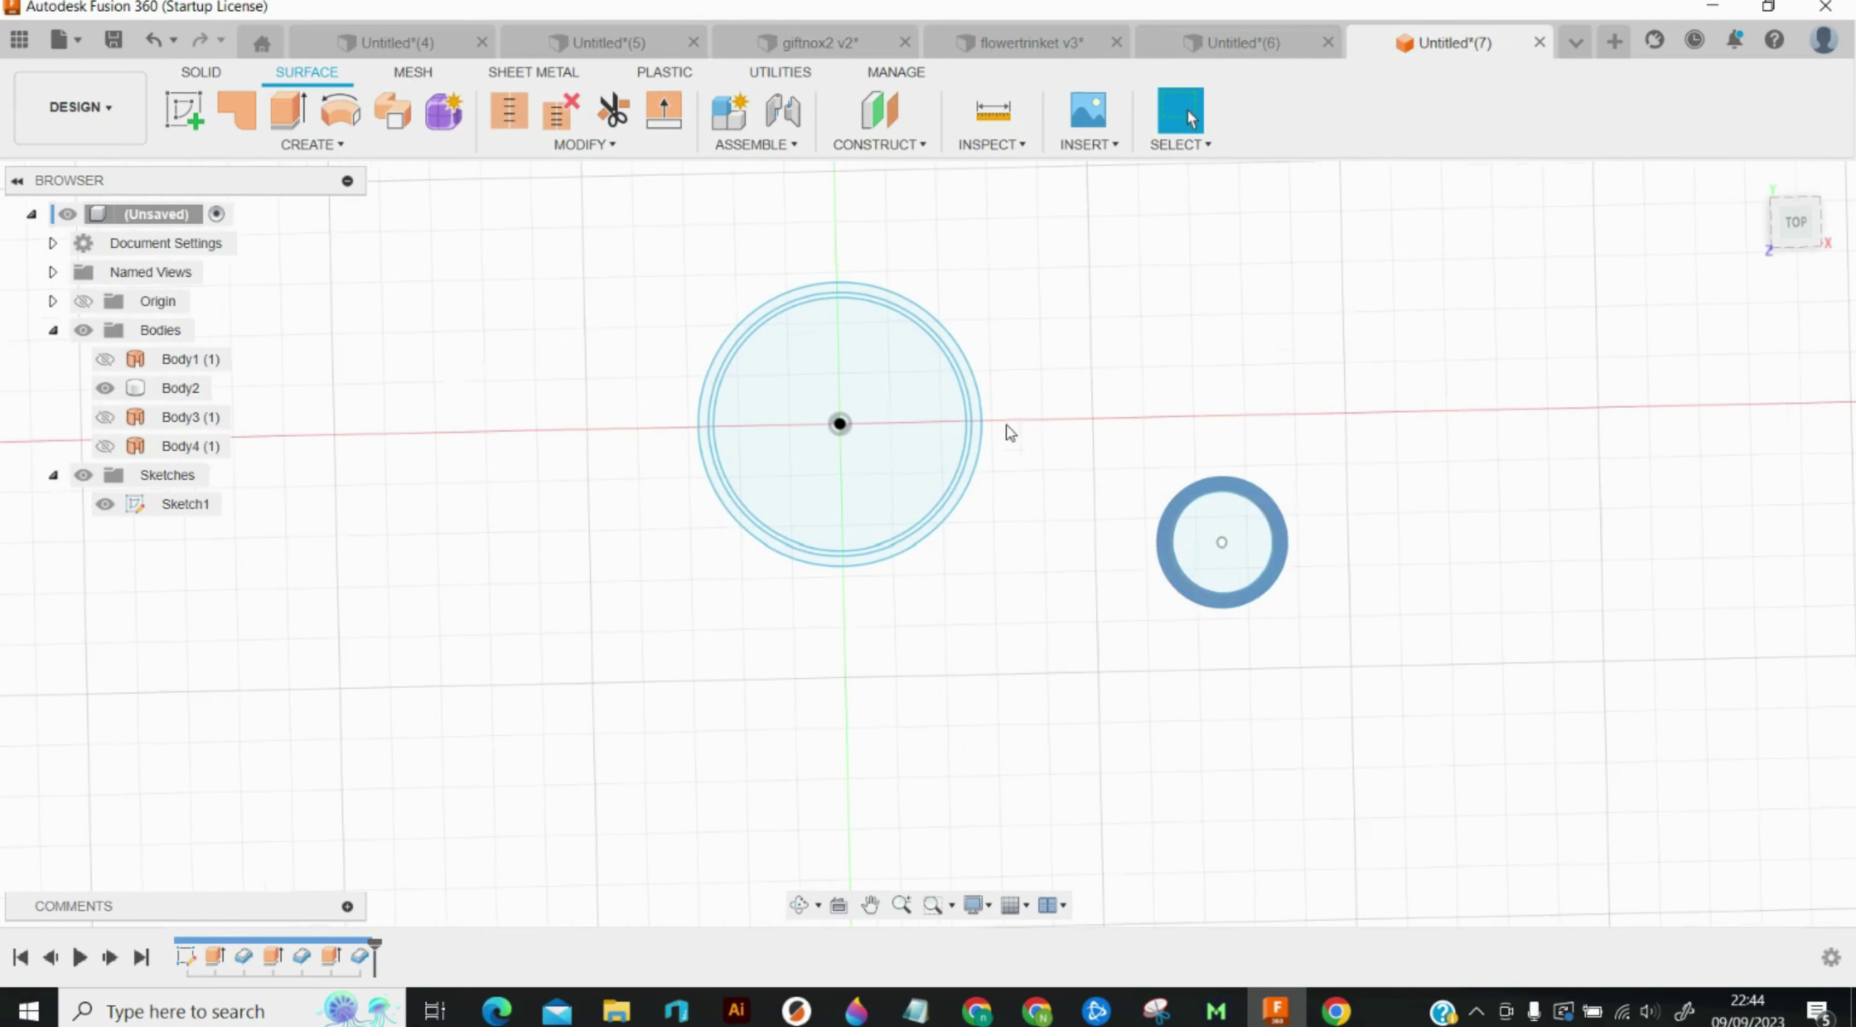
pyautogui.rightClick(203, 508)
pyautogui.click(292, 585)
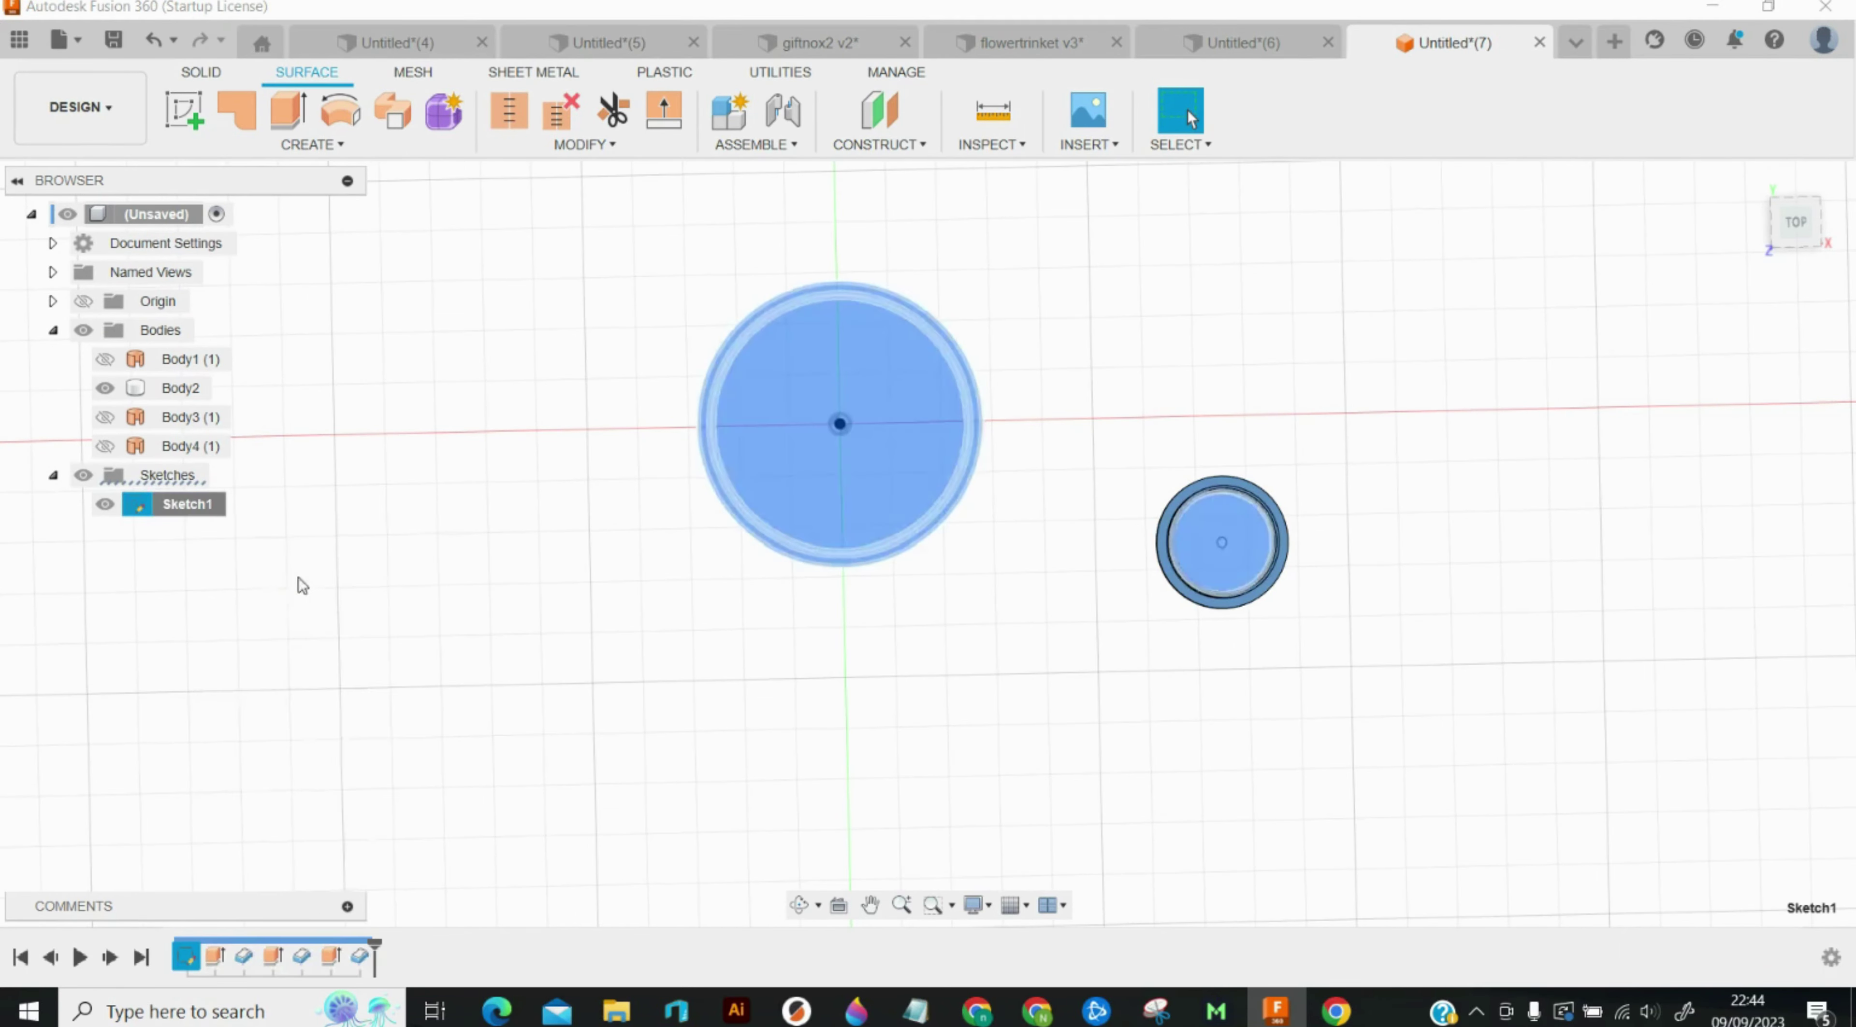
pyautogui.scroll(-1, 575, 517)
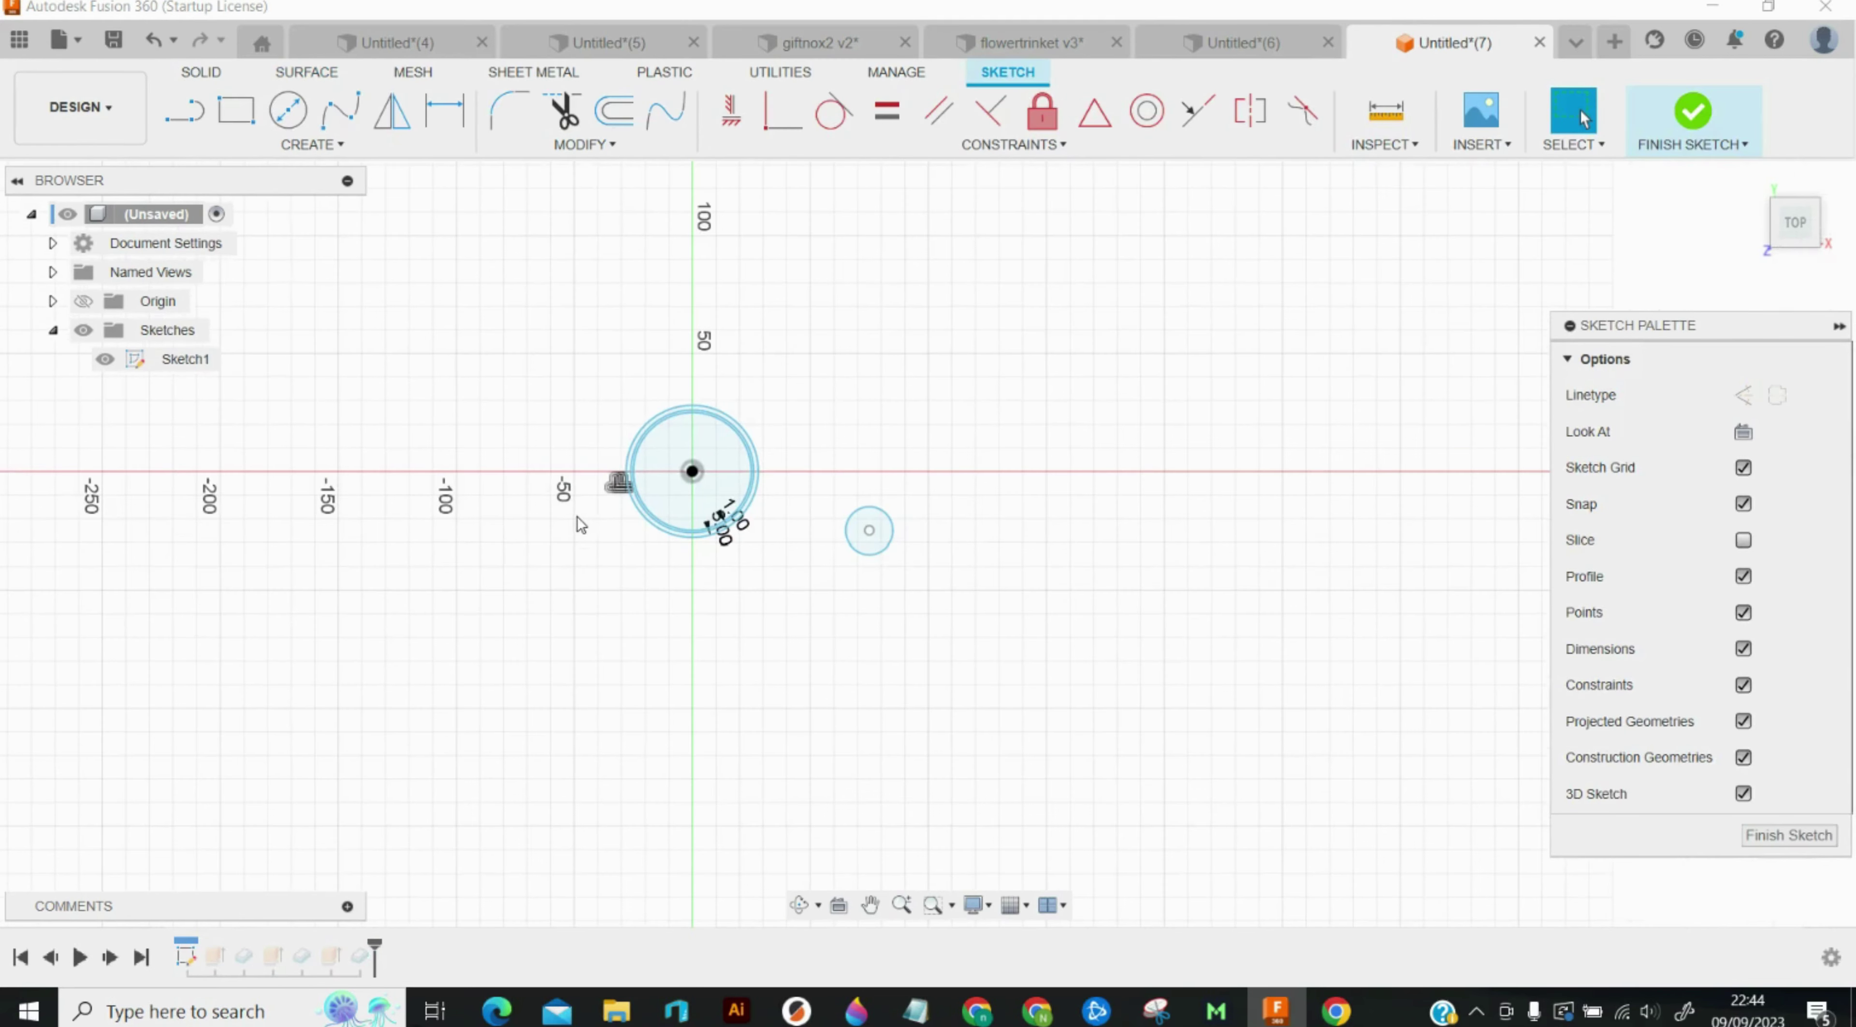
pyautogui.hotkey('ctrl', 'v')
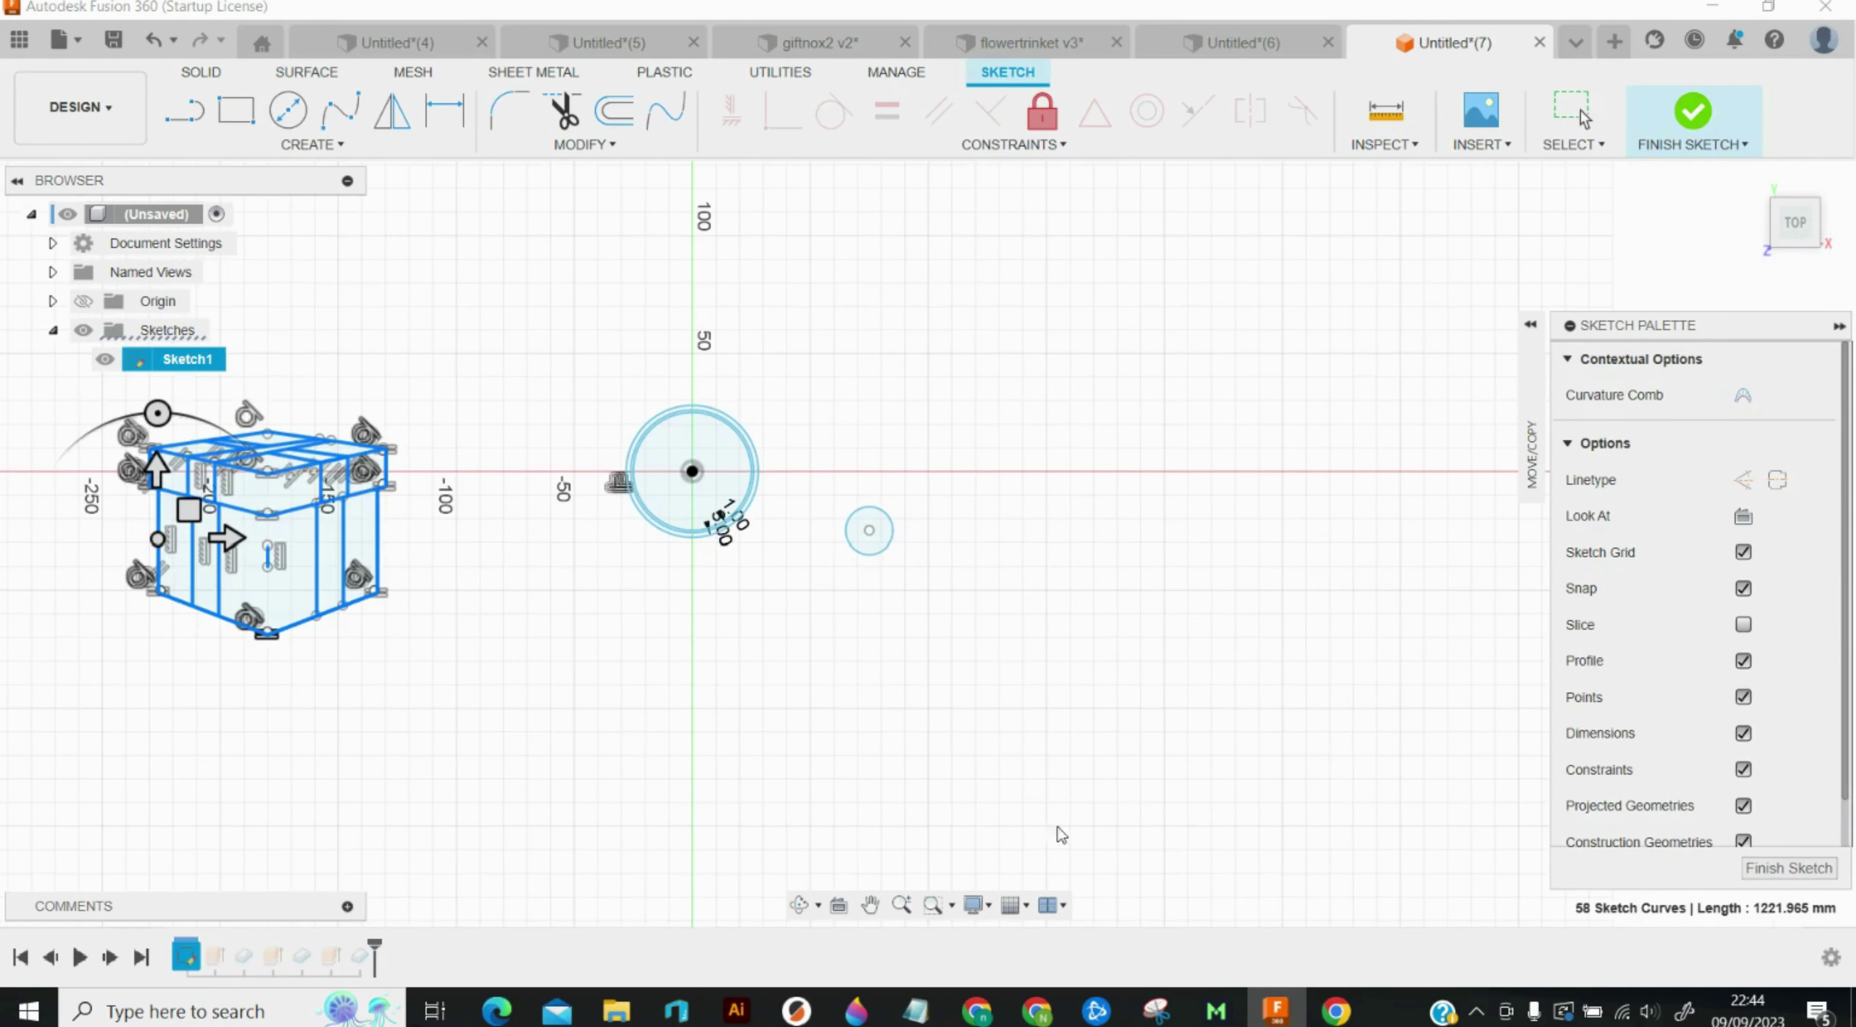
pyautogui.press('Return')
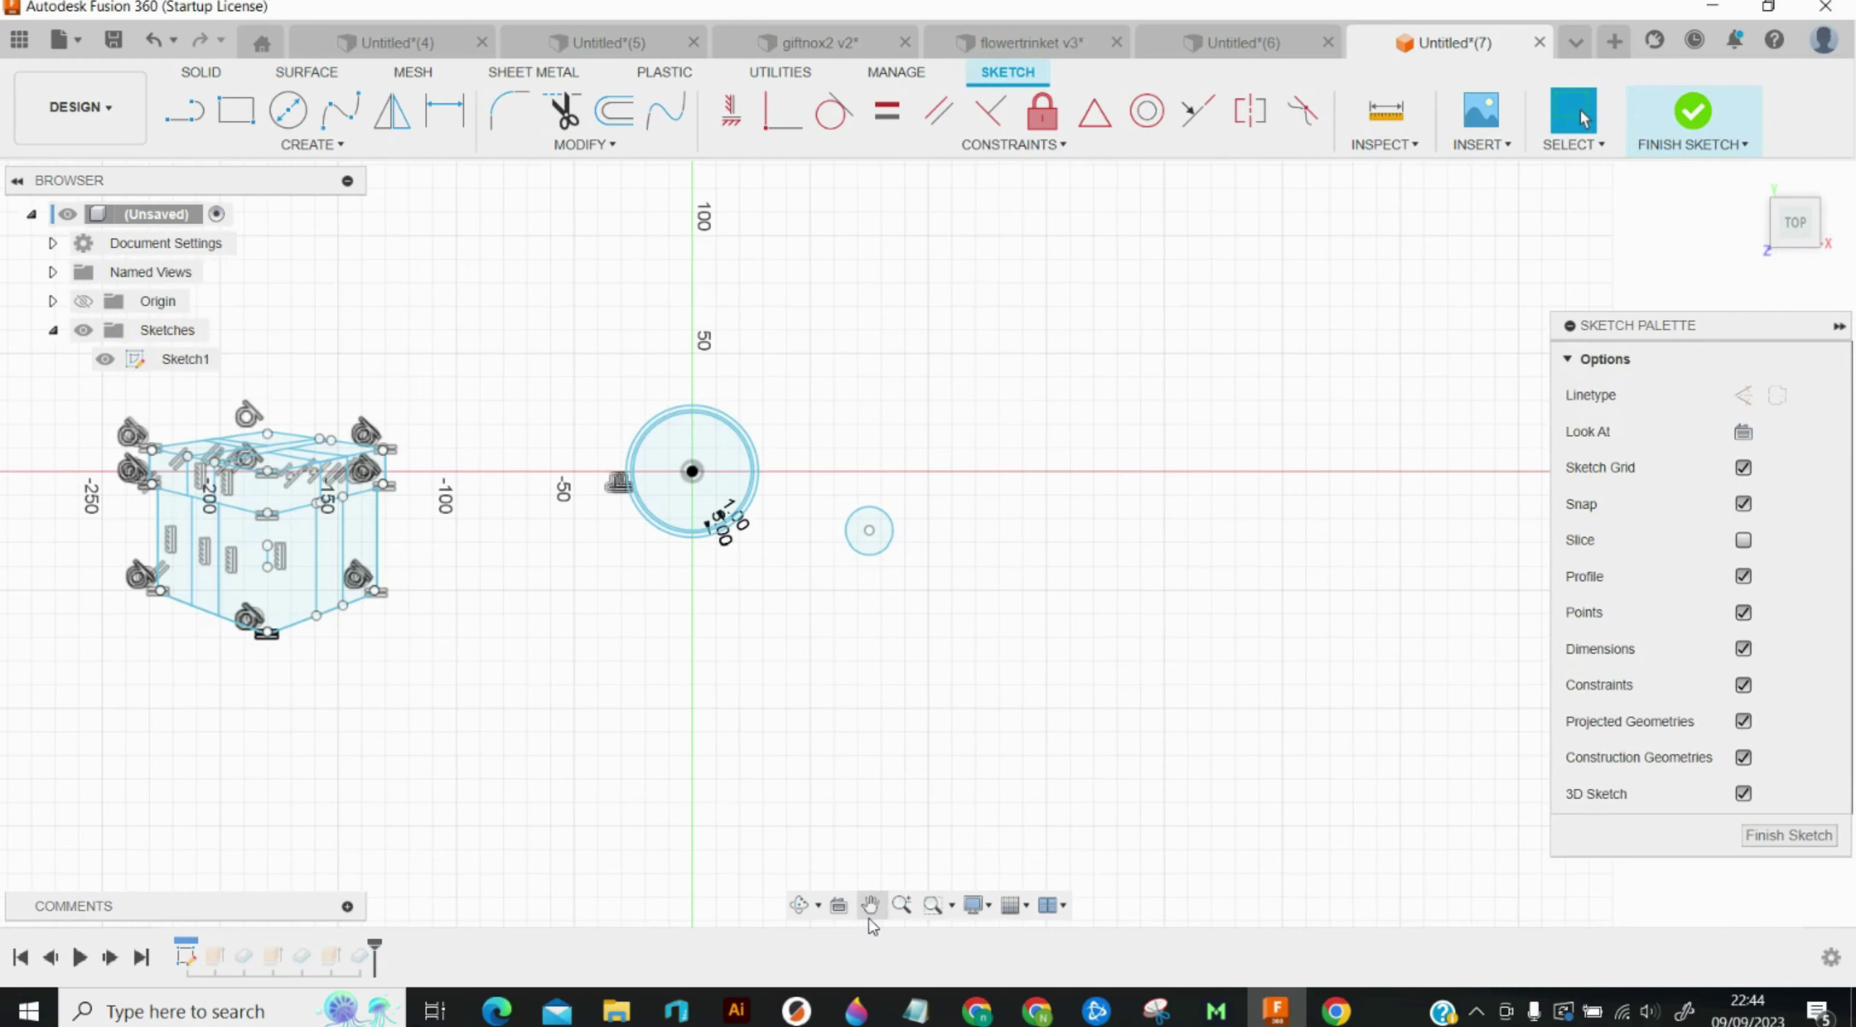
# Step: Move all curves of the pasted gift box straight down, clear of their original position
pyautogui.click(870, 906)
pyautogui.moveTo(489, 742); pyautogui.dragTo(752, 693)
pyautogui.press('Escape')
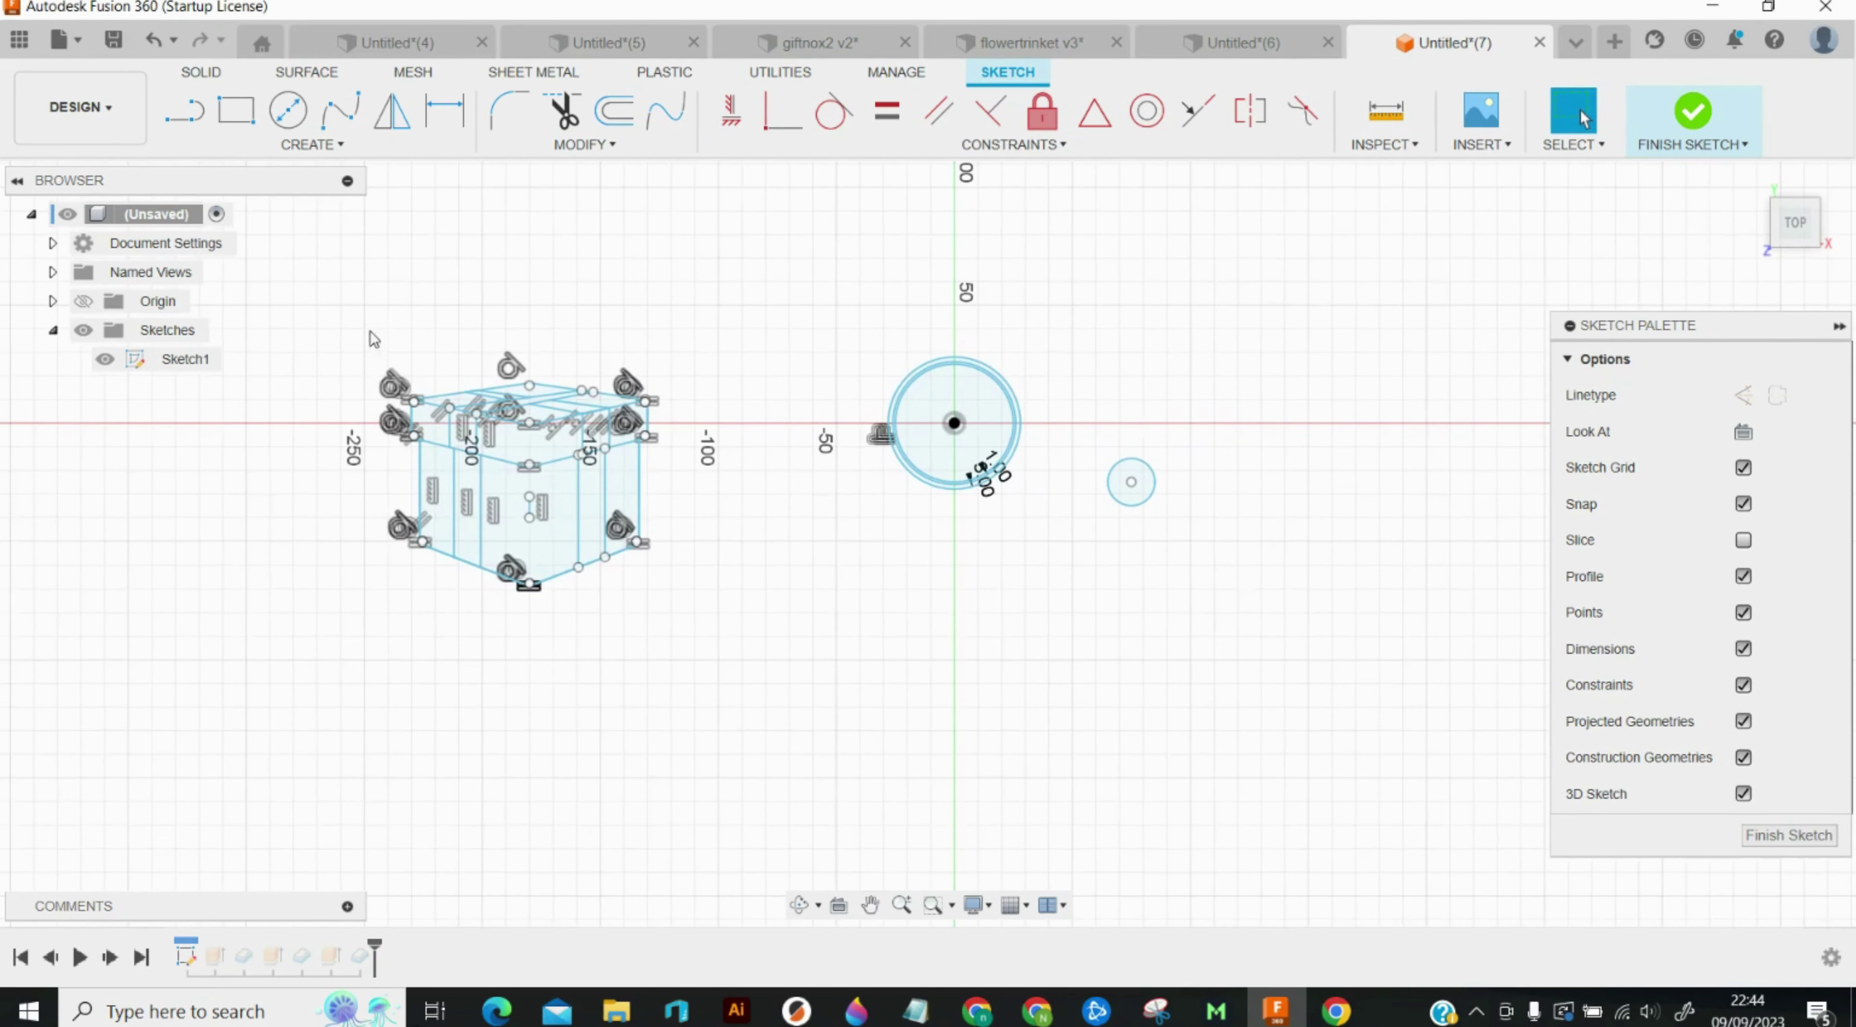
pyautogui.moveTo(365, 322); pyautogui.dragTo(671, 661)
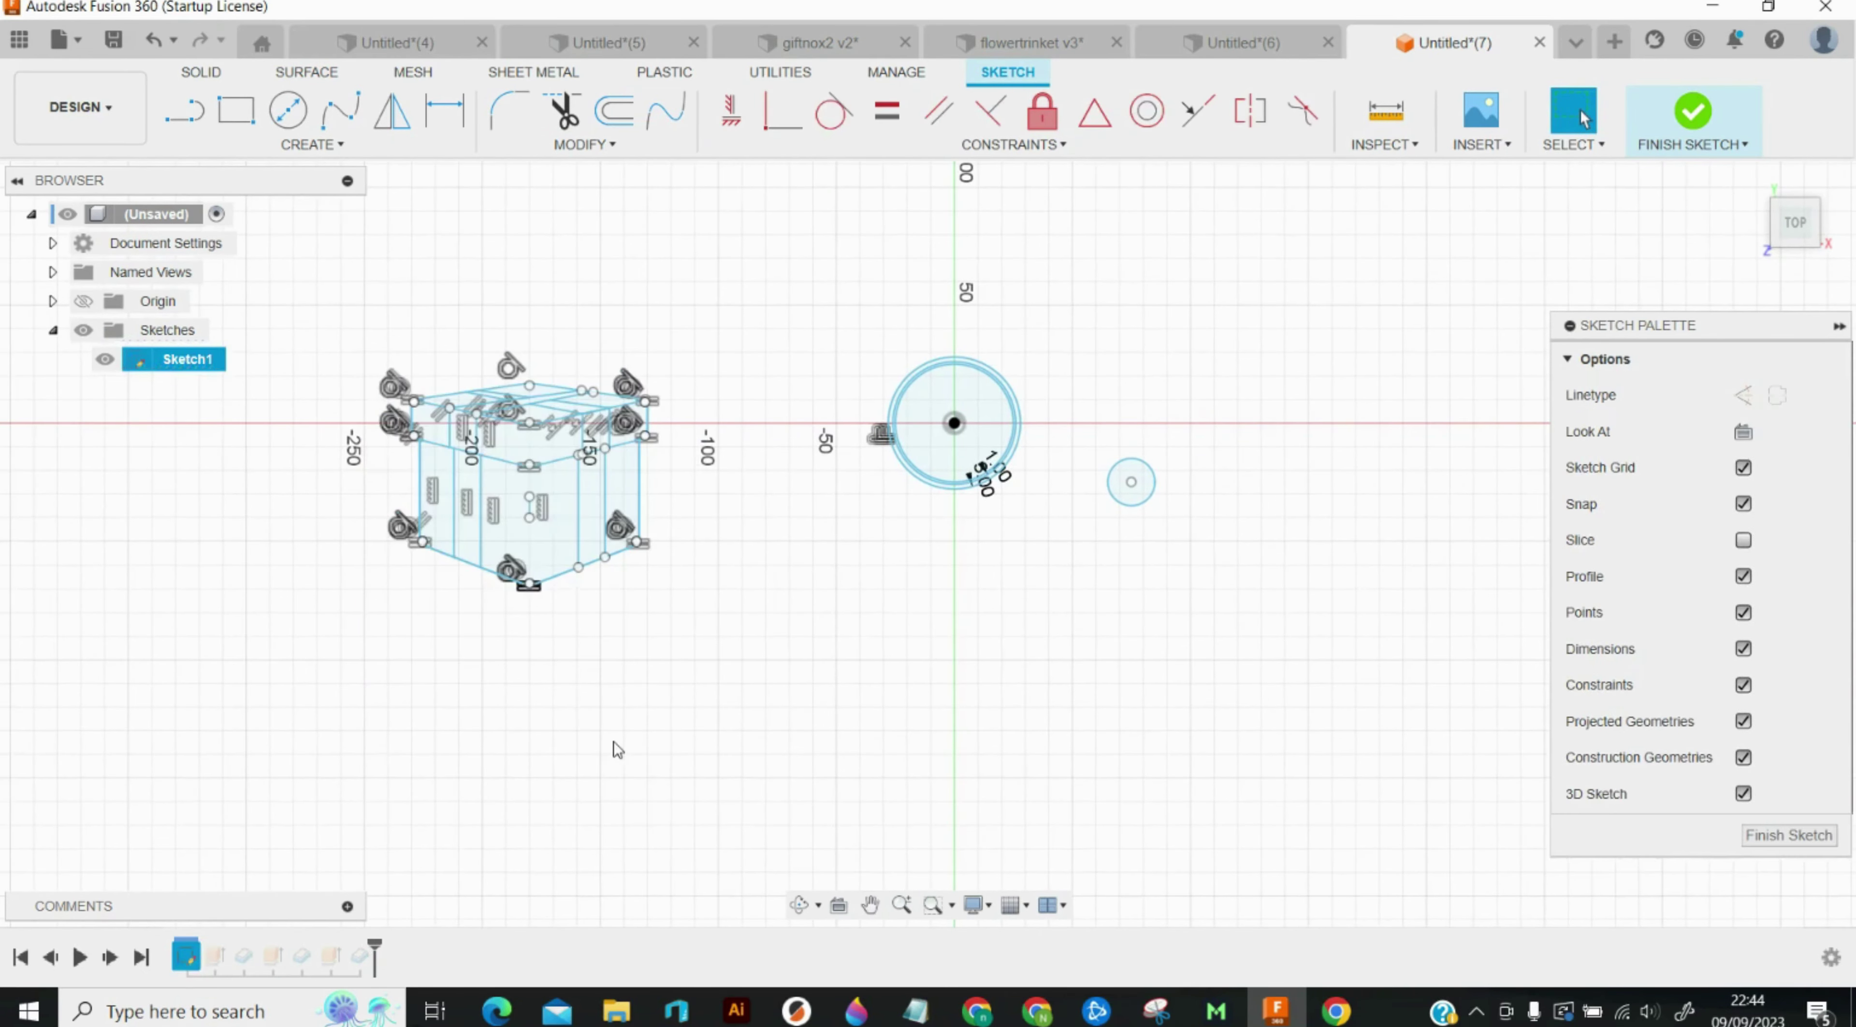
pyautogui.press('m')
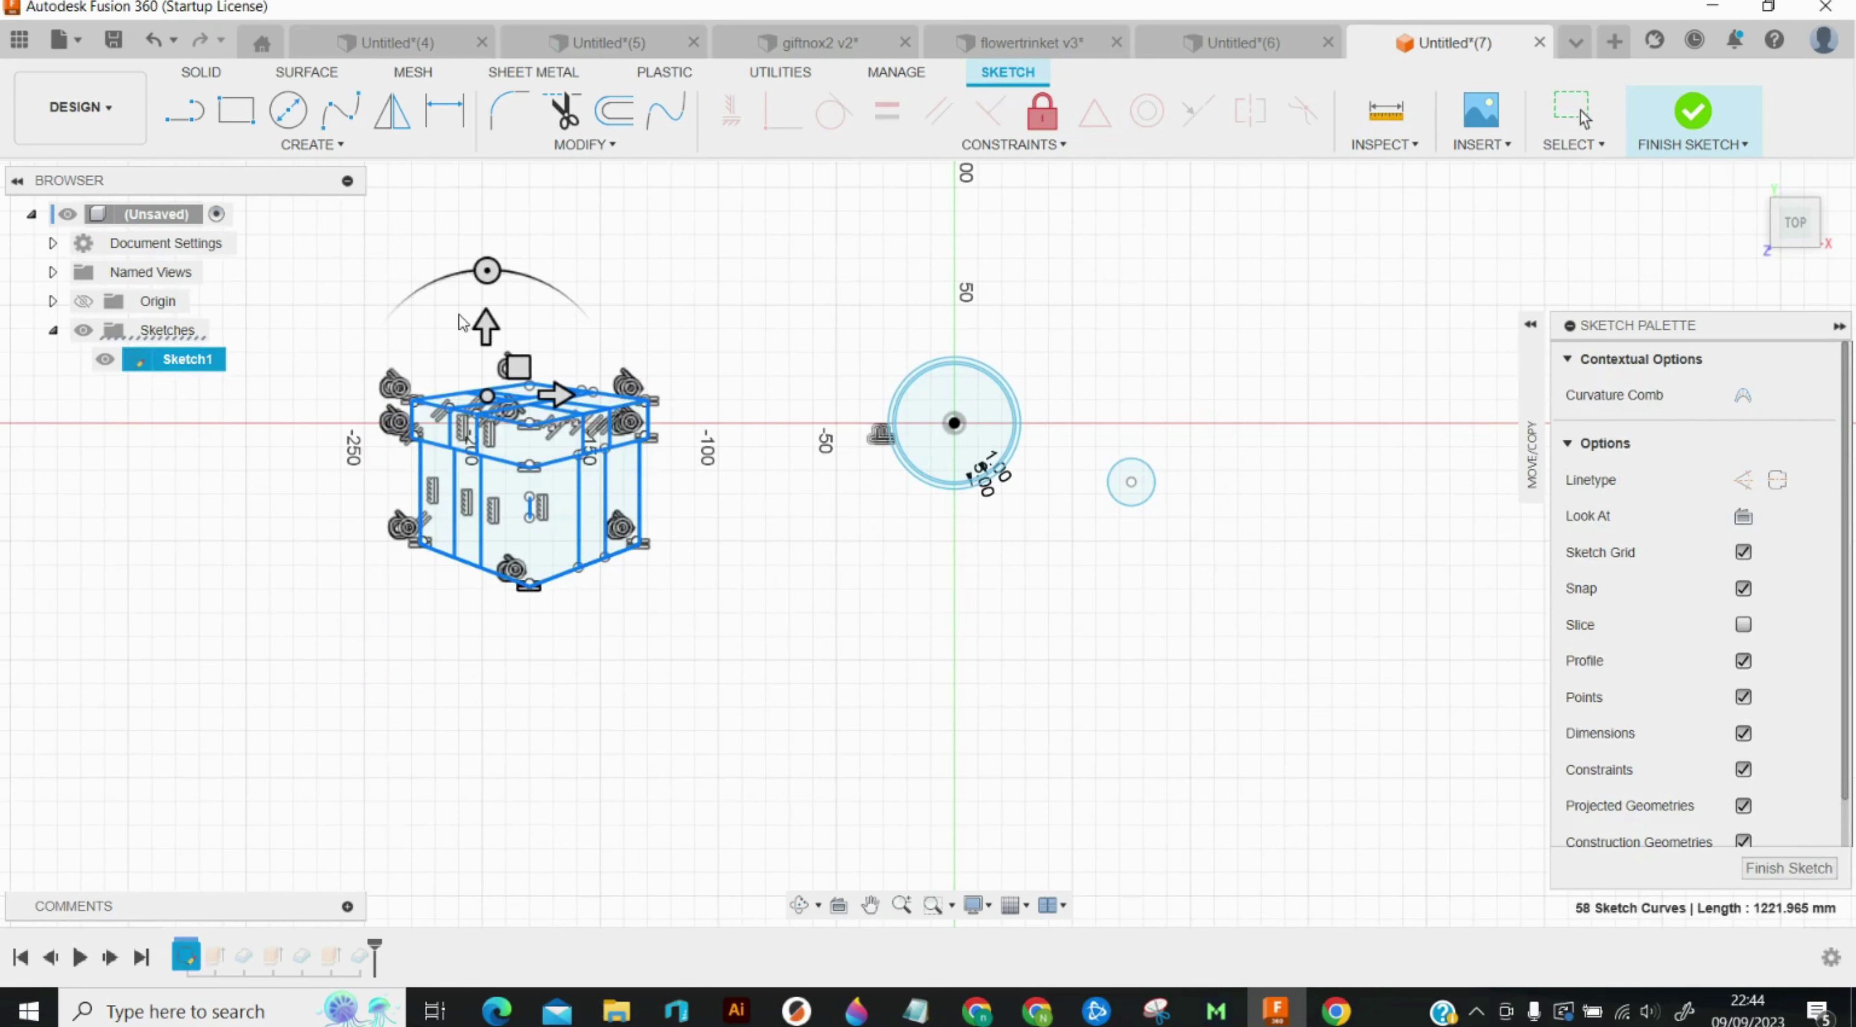
pyautogui.moveTo(496, 328); pyautogui.dragTo(493, 605)
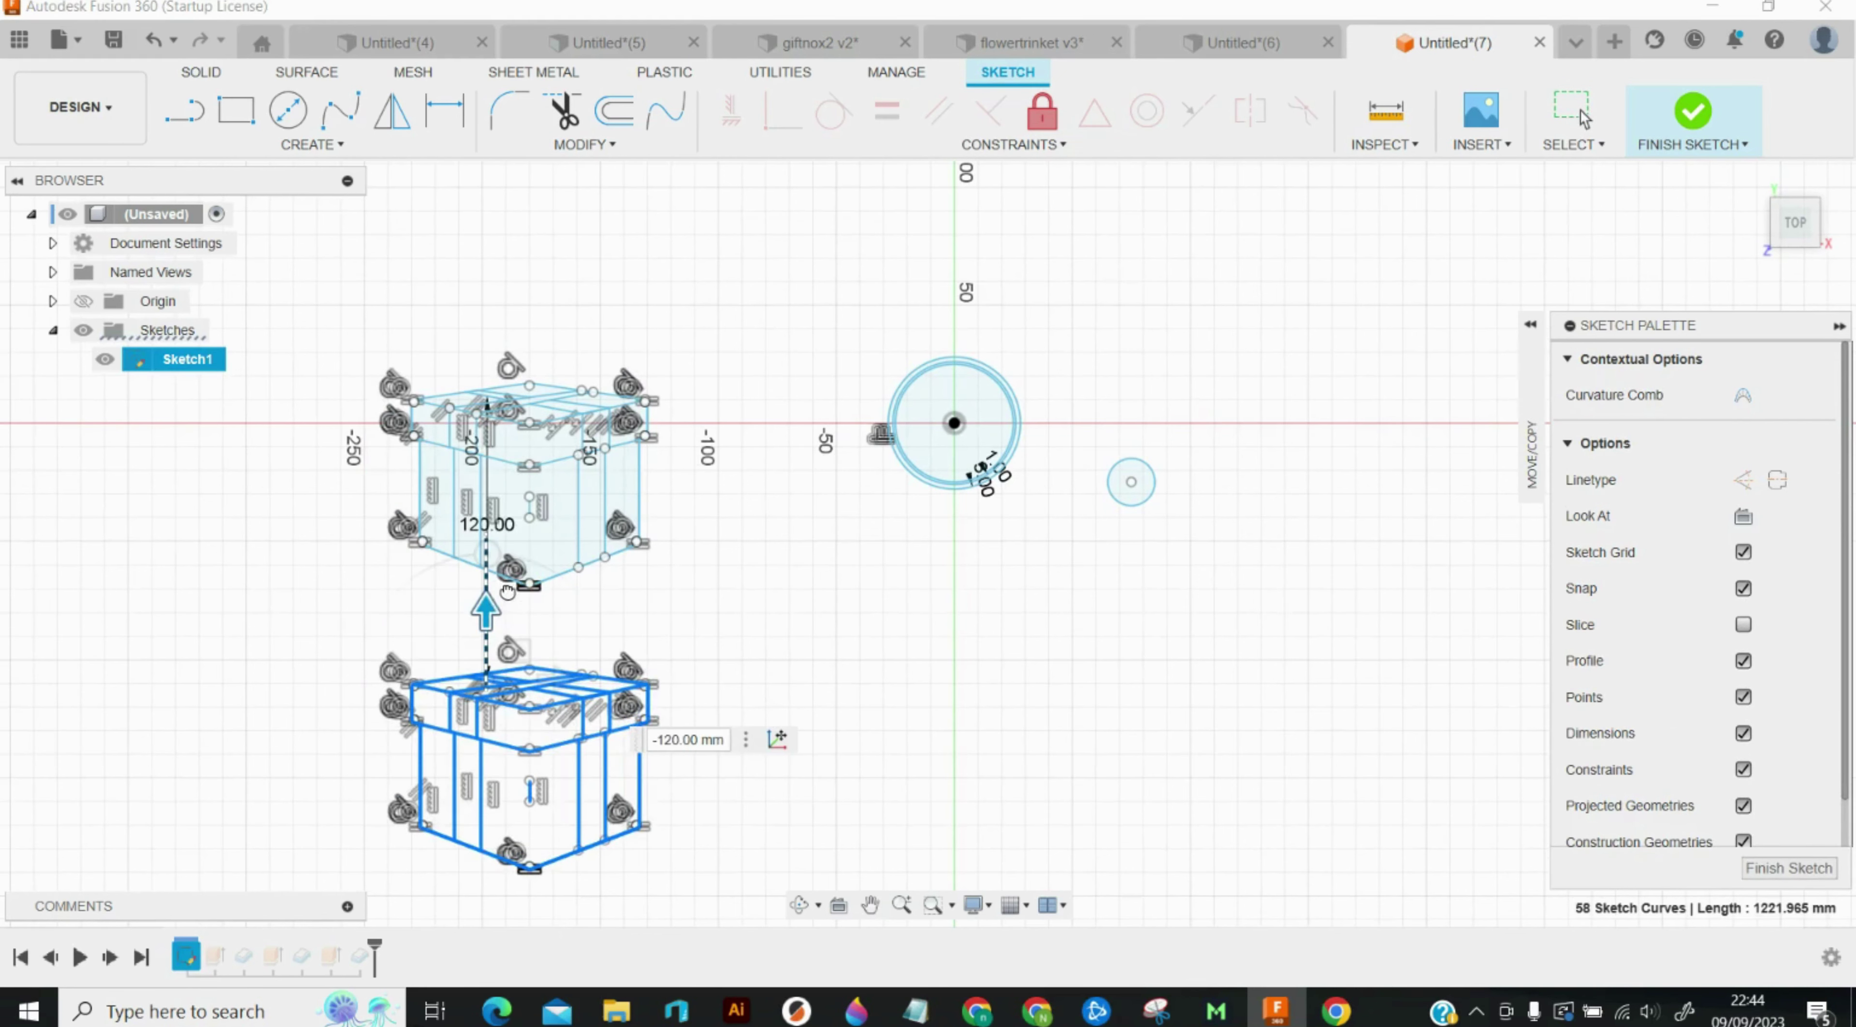
pyautogui.press('Return')
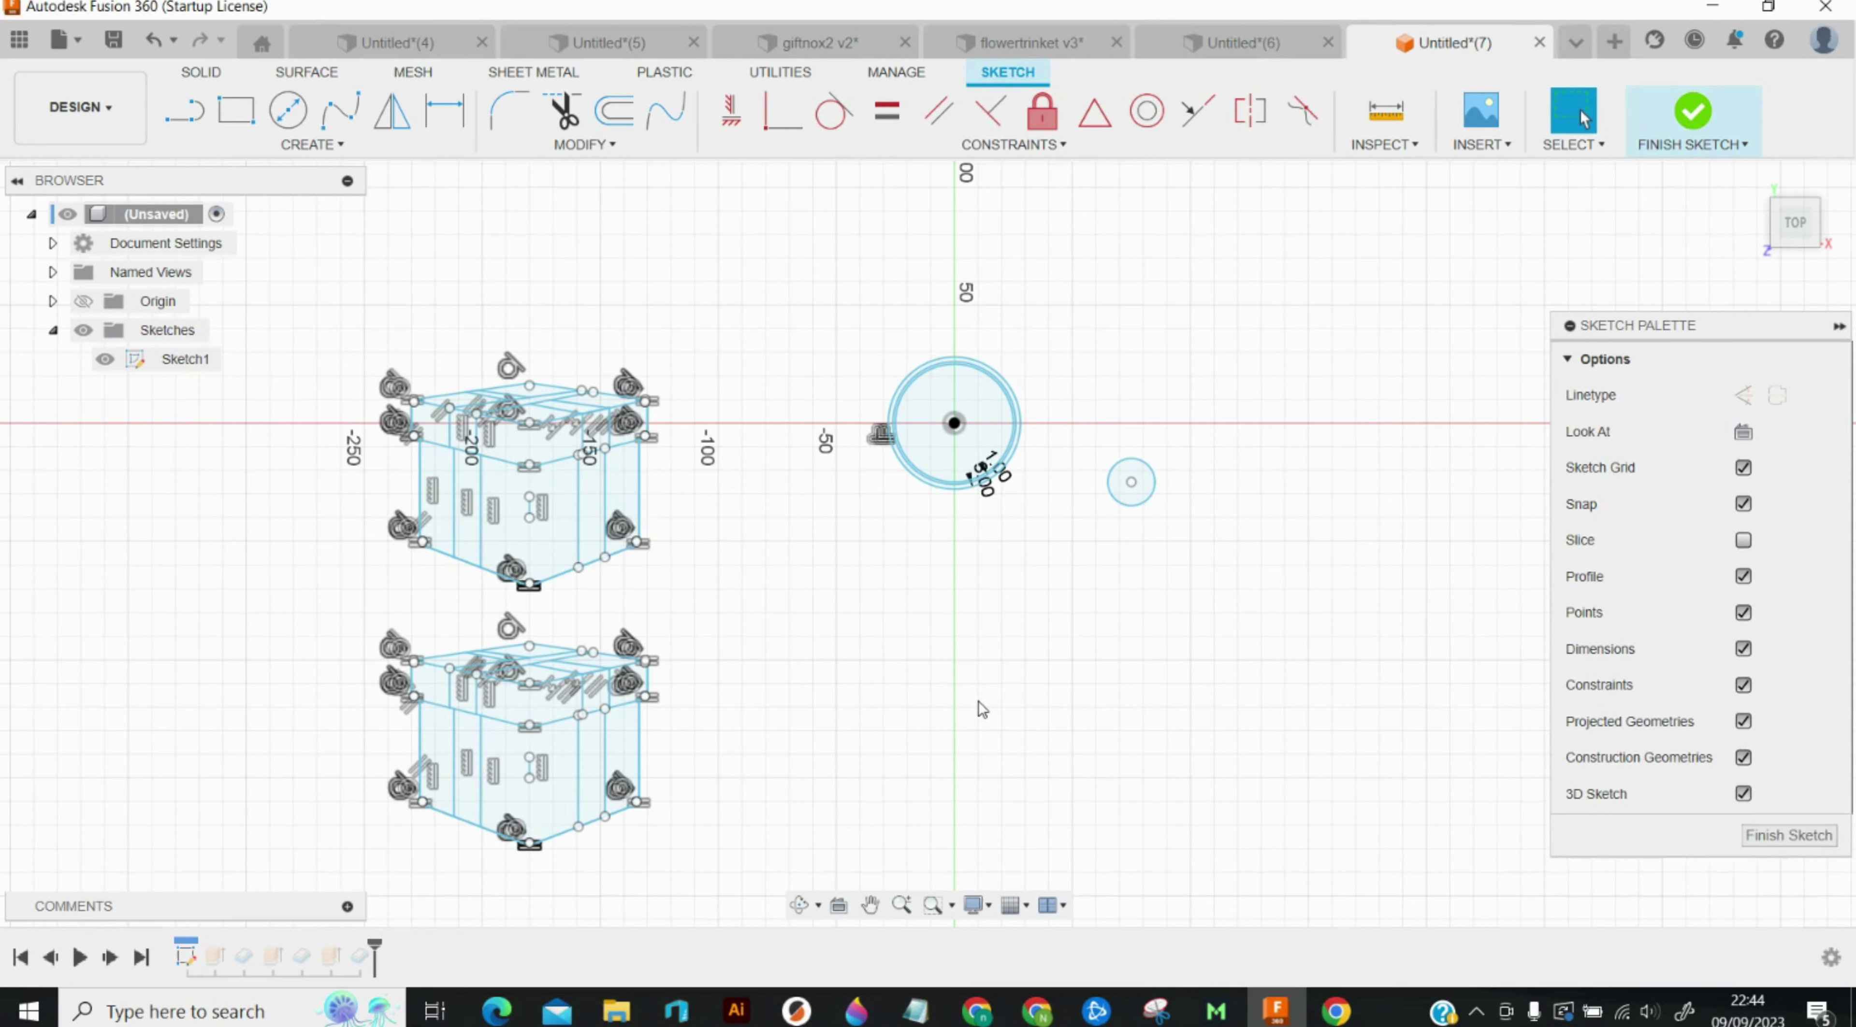
# Step: Paste another copy of the gift box curves and move it straight up, clear of the two existing boxes
pyautogui.hotkey('ctrl', 'v')
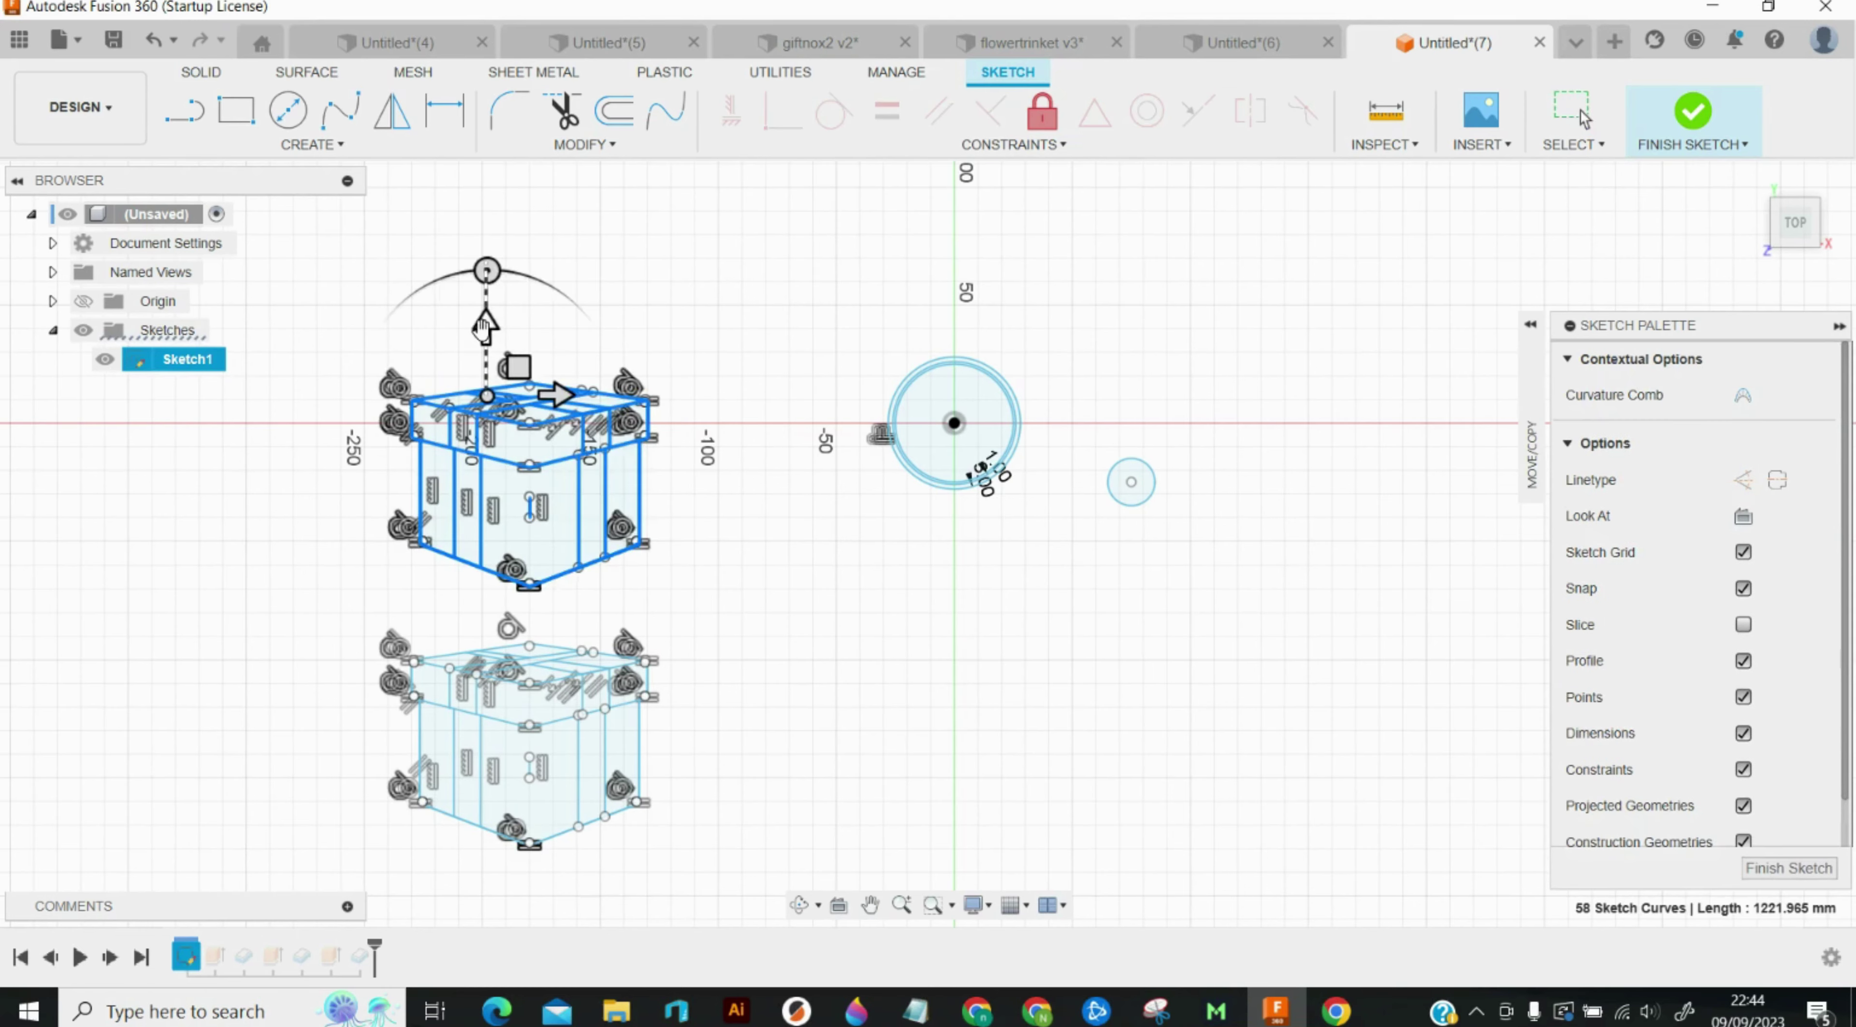
pyautogui.moveTo(483, 328); pyautogui.dragTo(488, 14)
pyautogui.scroll(-3, 537, 420)
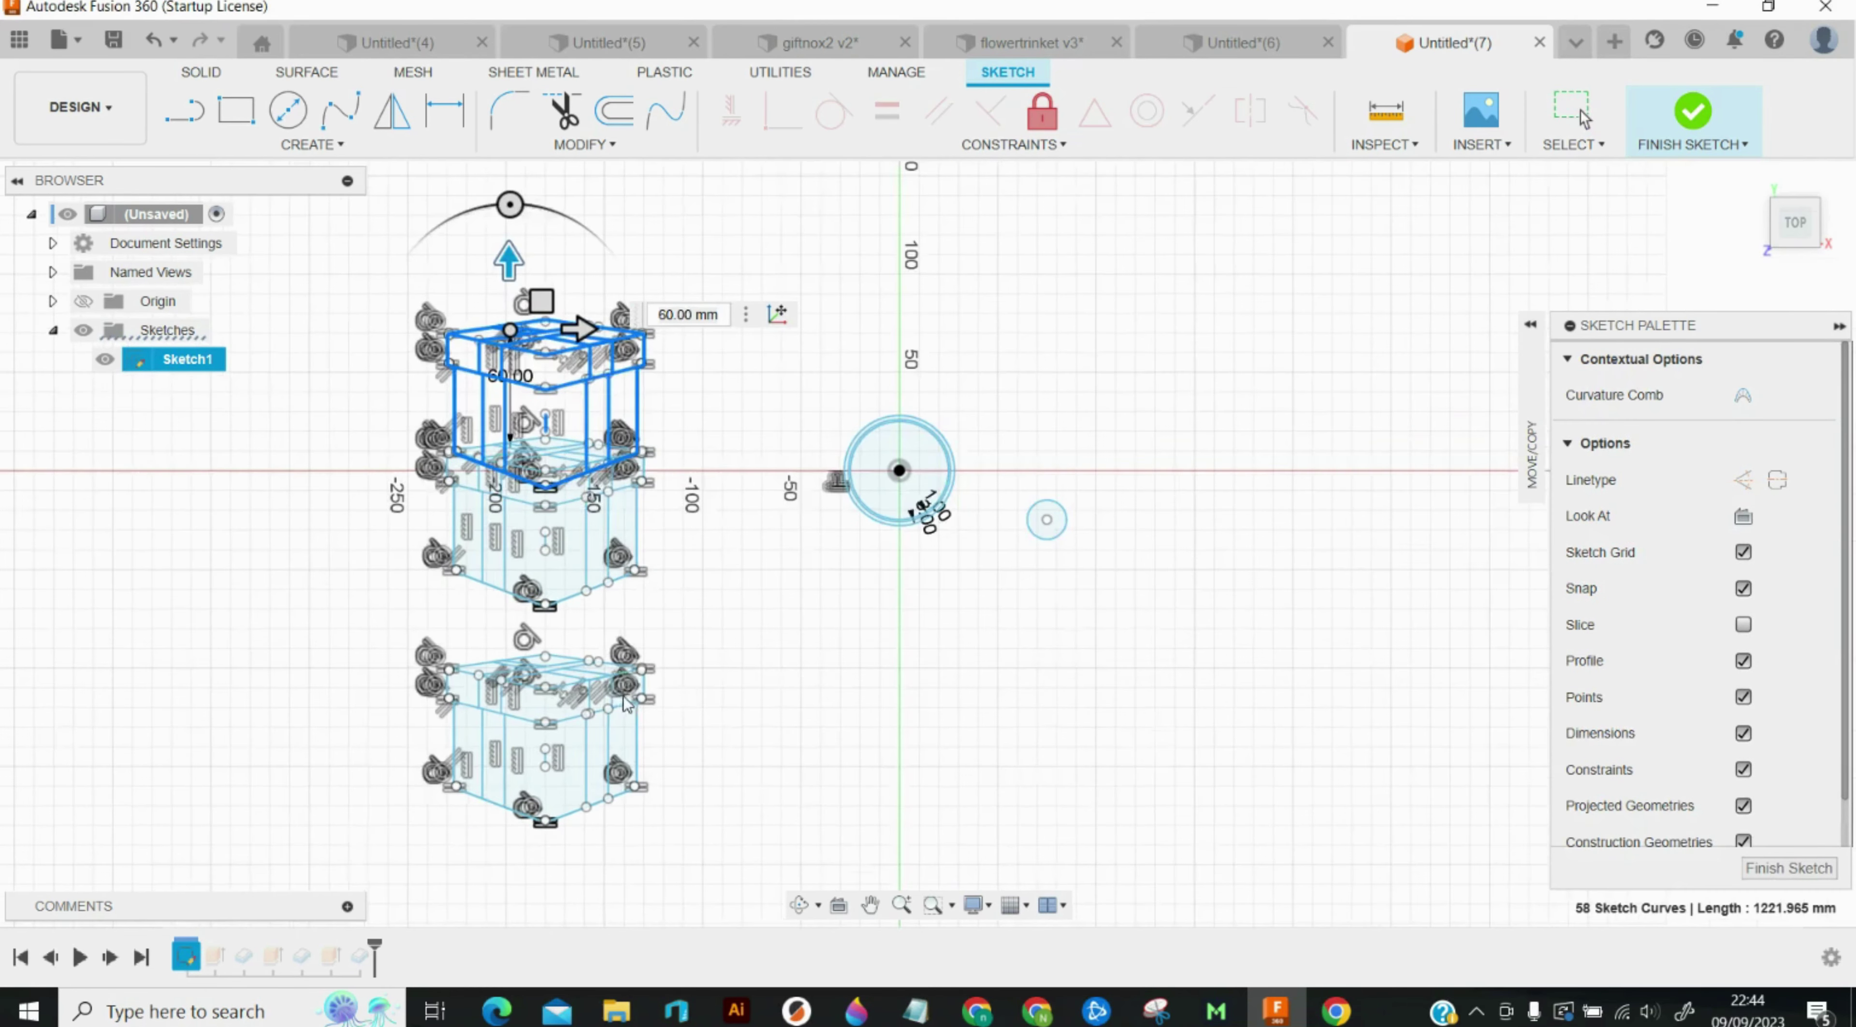
pyautogui.moveTo(529, 326); pyautogui.dragTo(551, 180)
pyautogui.press('Return')
pyautogui.scroll(2, 475, 349)
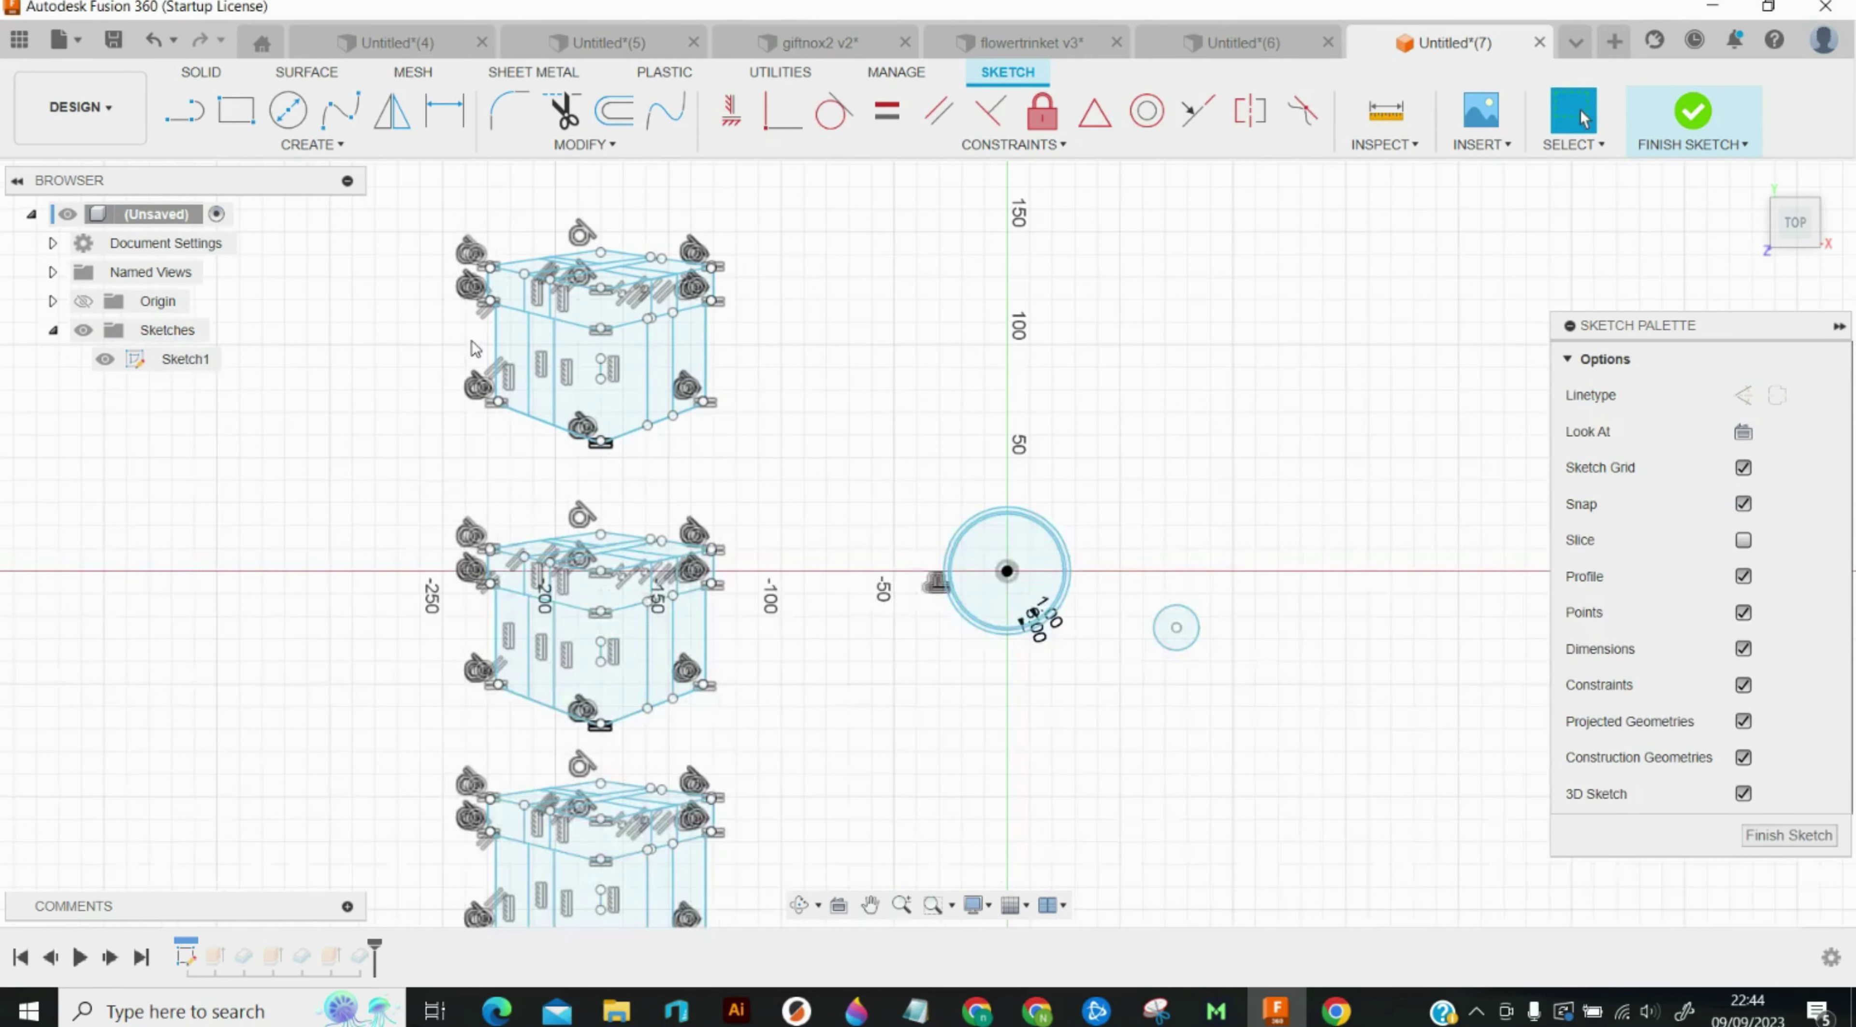
# Step: Offset the outer outline of the uppermost gift box outward by 1 mm and again by 3 mm
pyautogui.press('o')
pyautogui.click(602, 248)
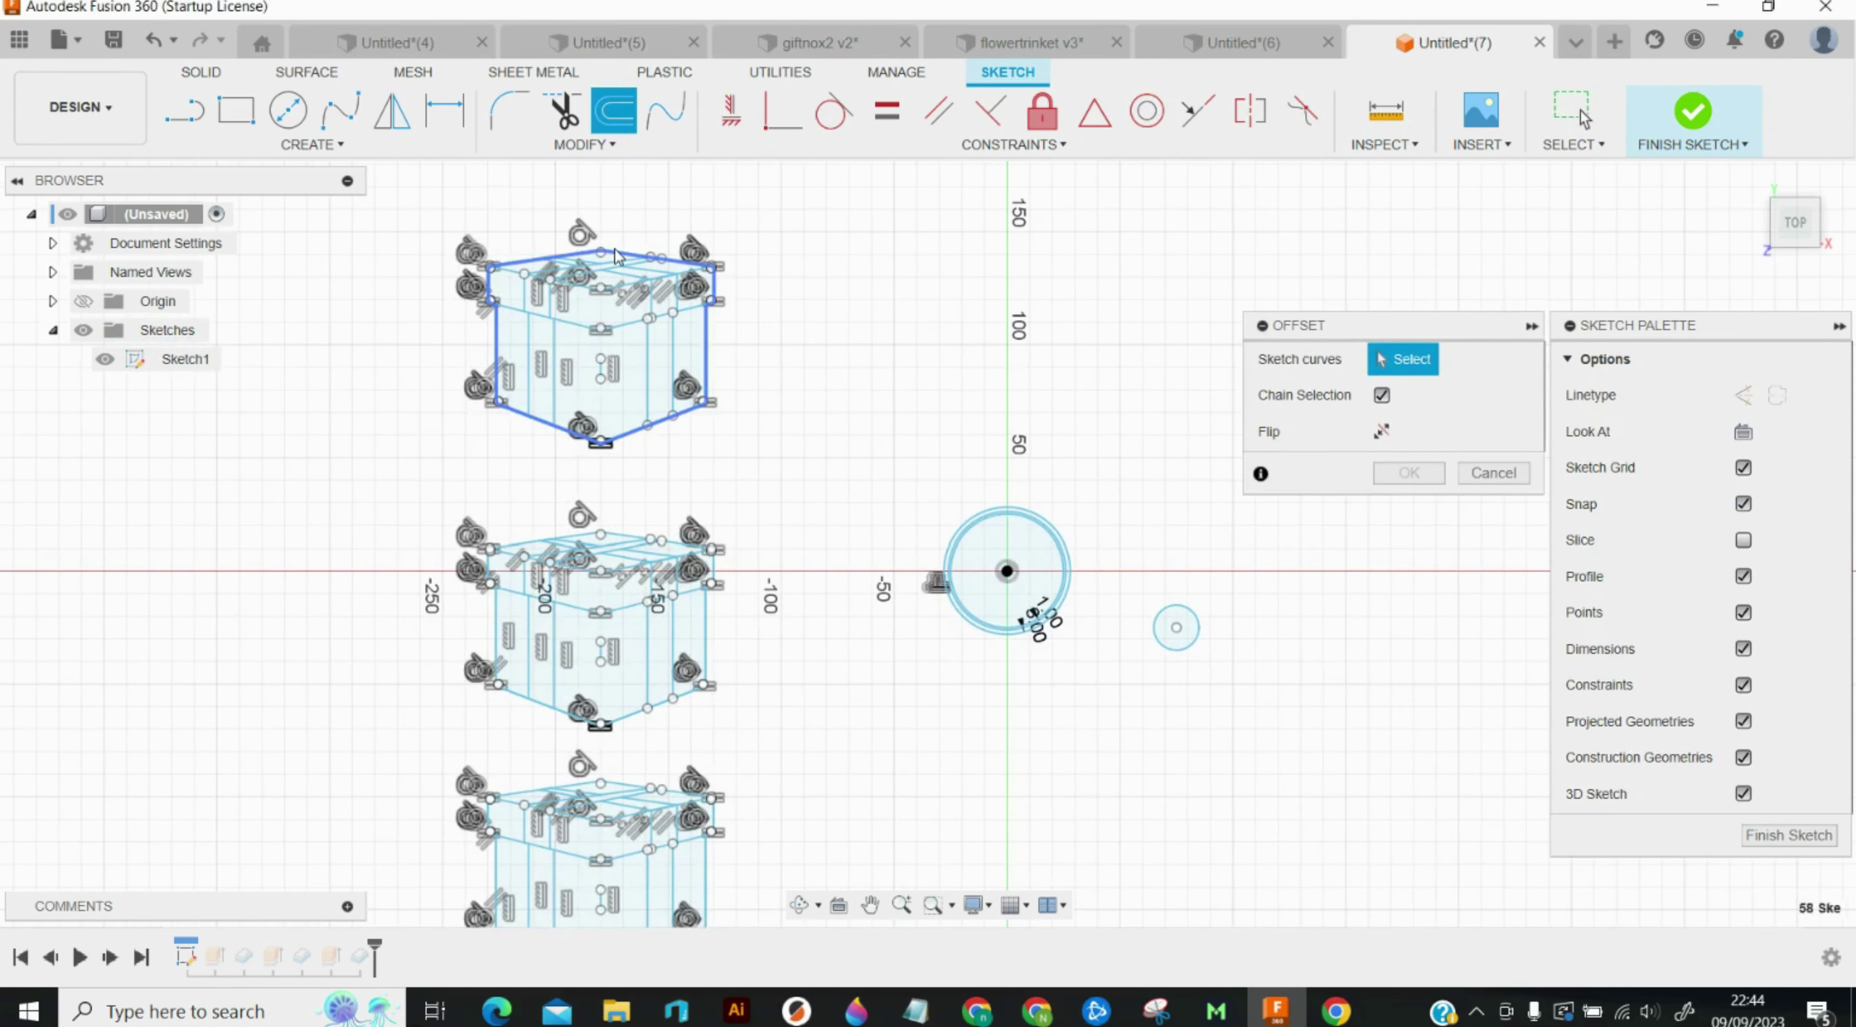
pyautogui.press('Return')
pyautogui.press('o')
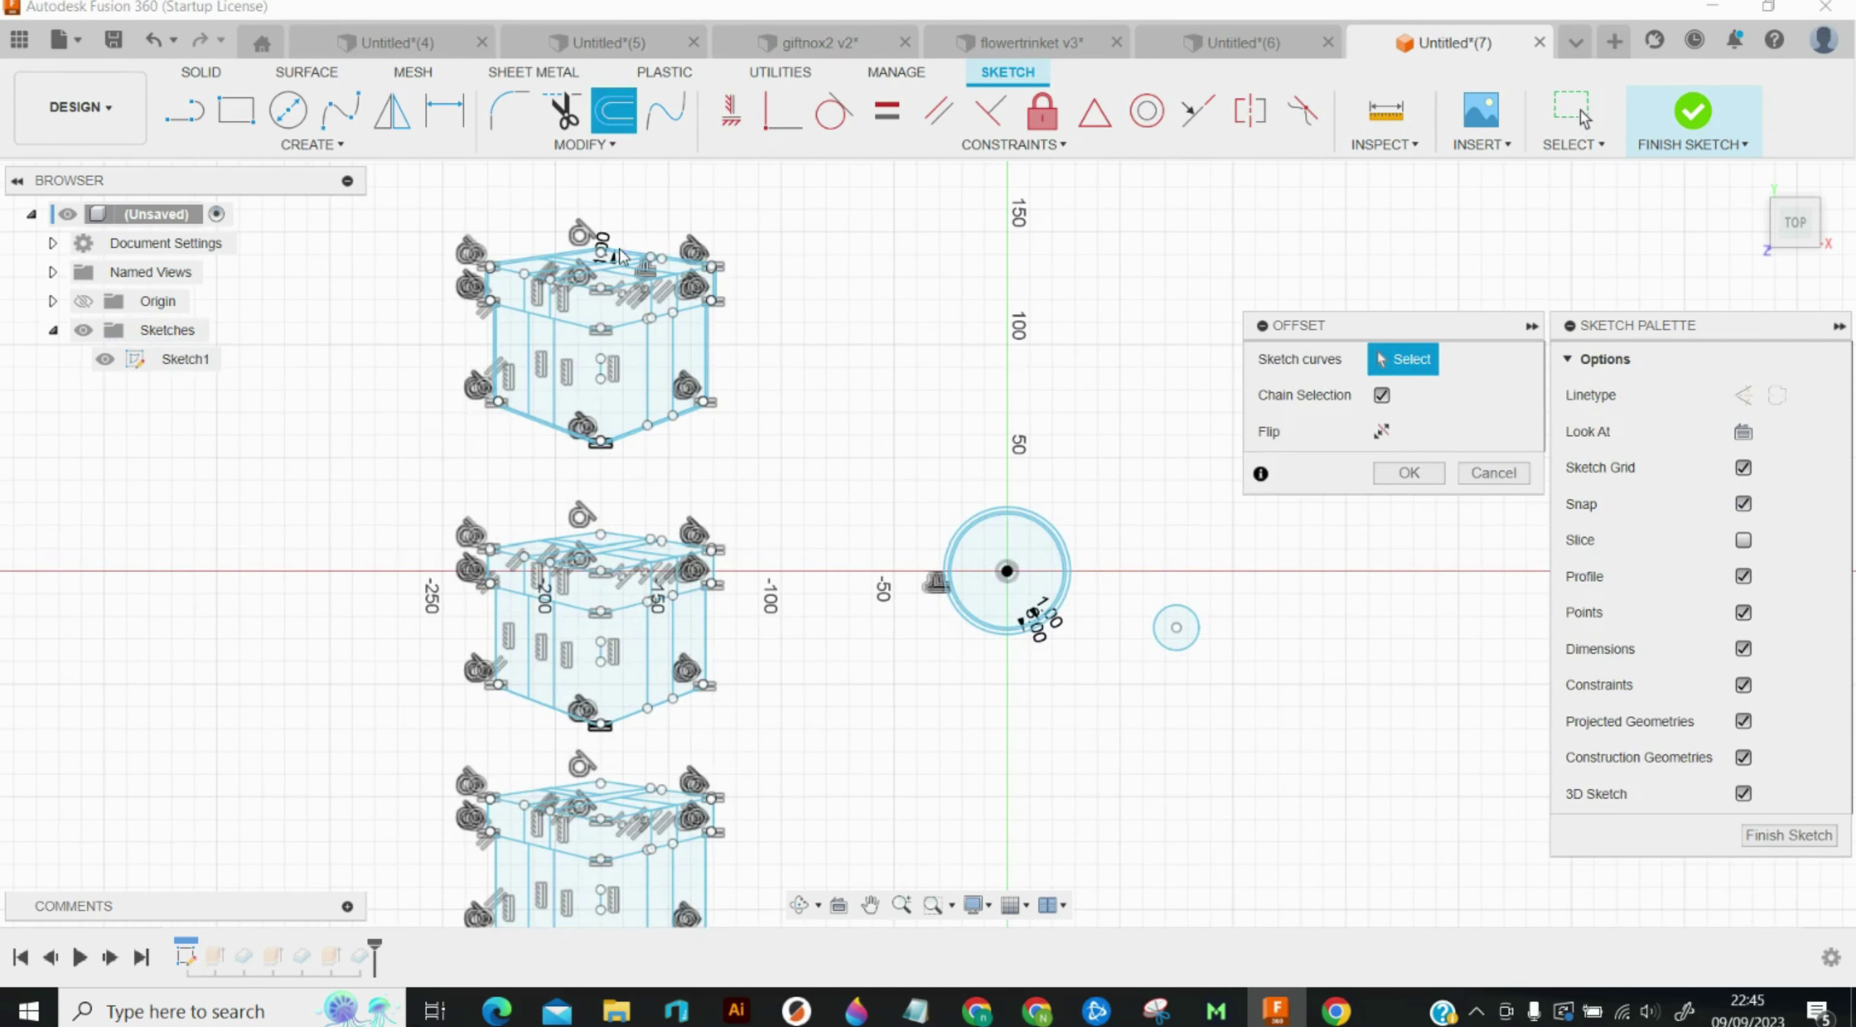
pyautogui.scroll(3, 625, 259)
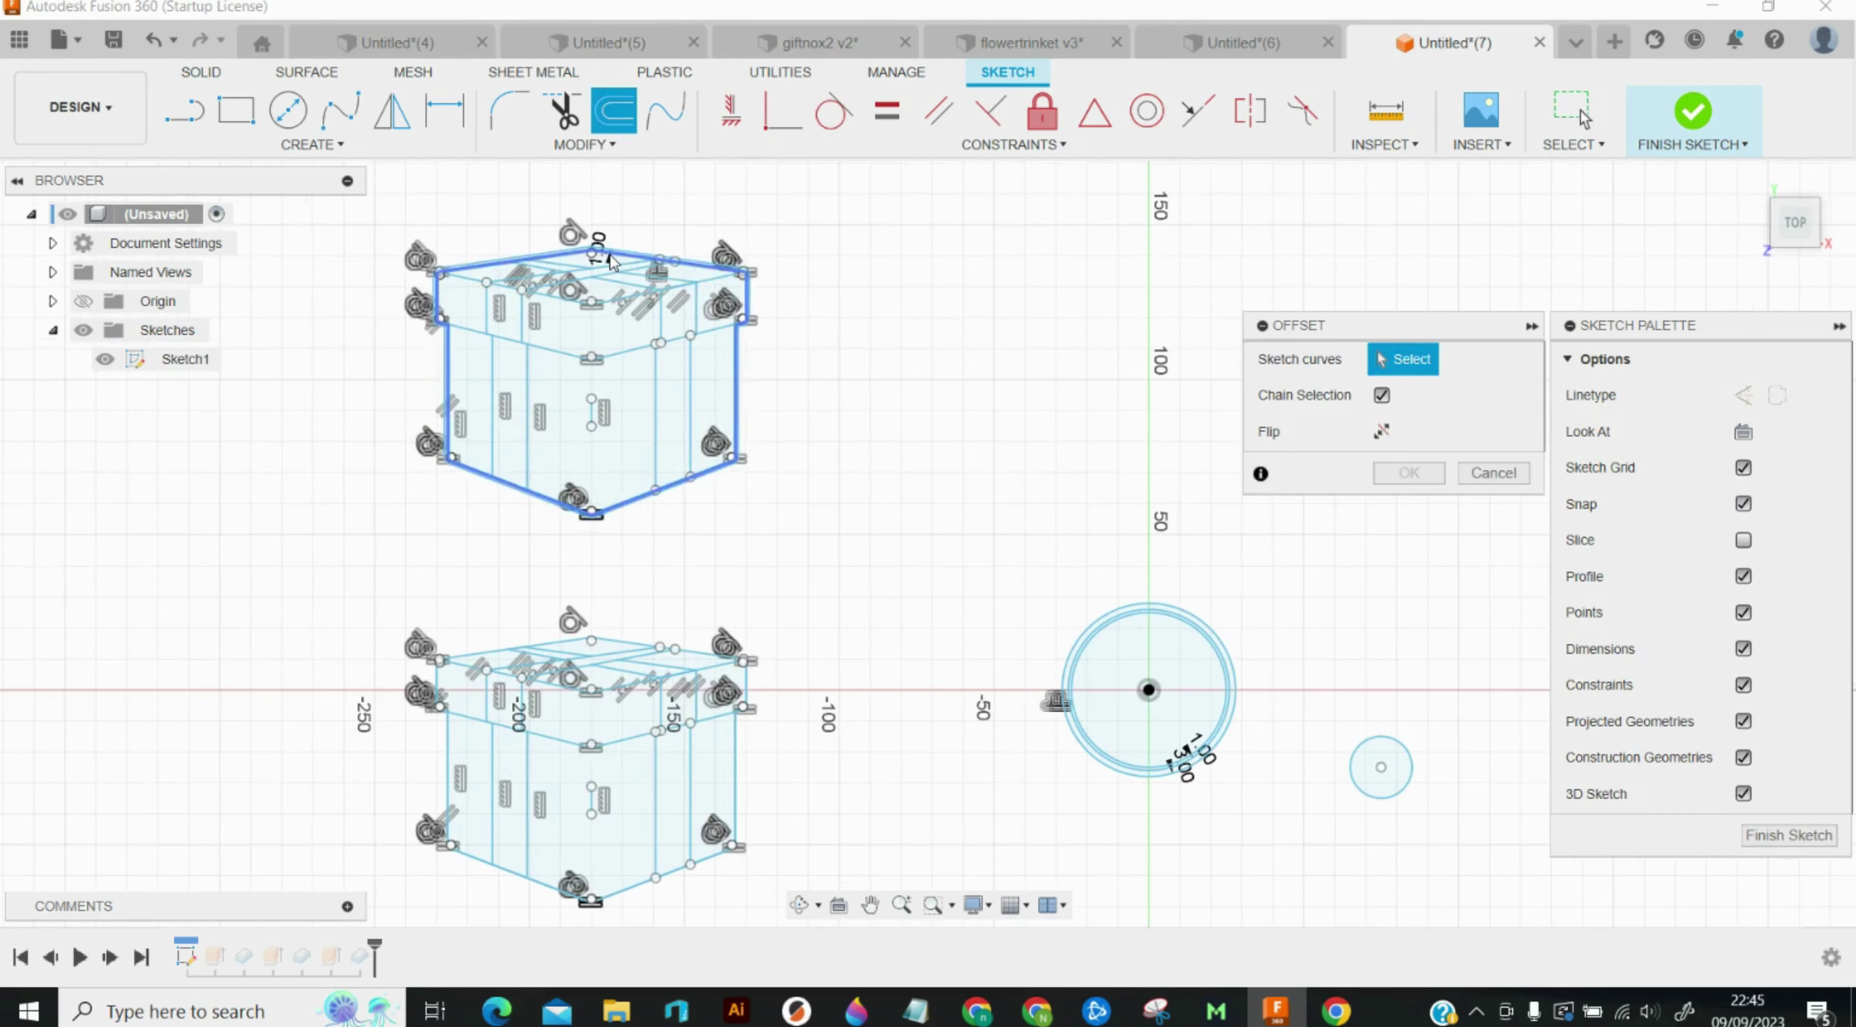
pyautogui.scroll(2, 611, 261)
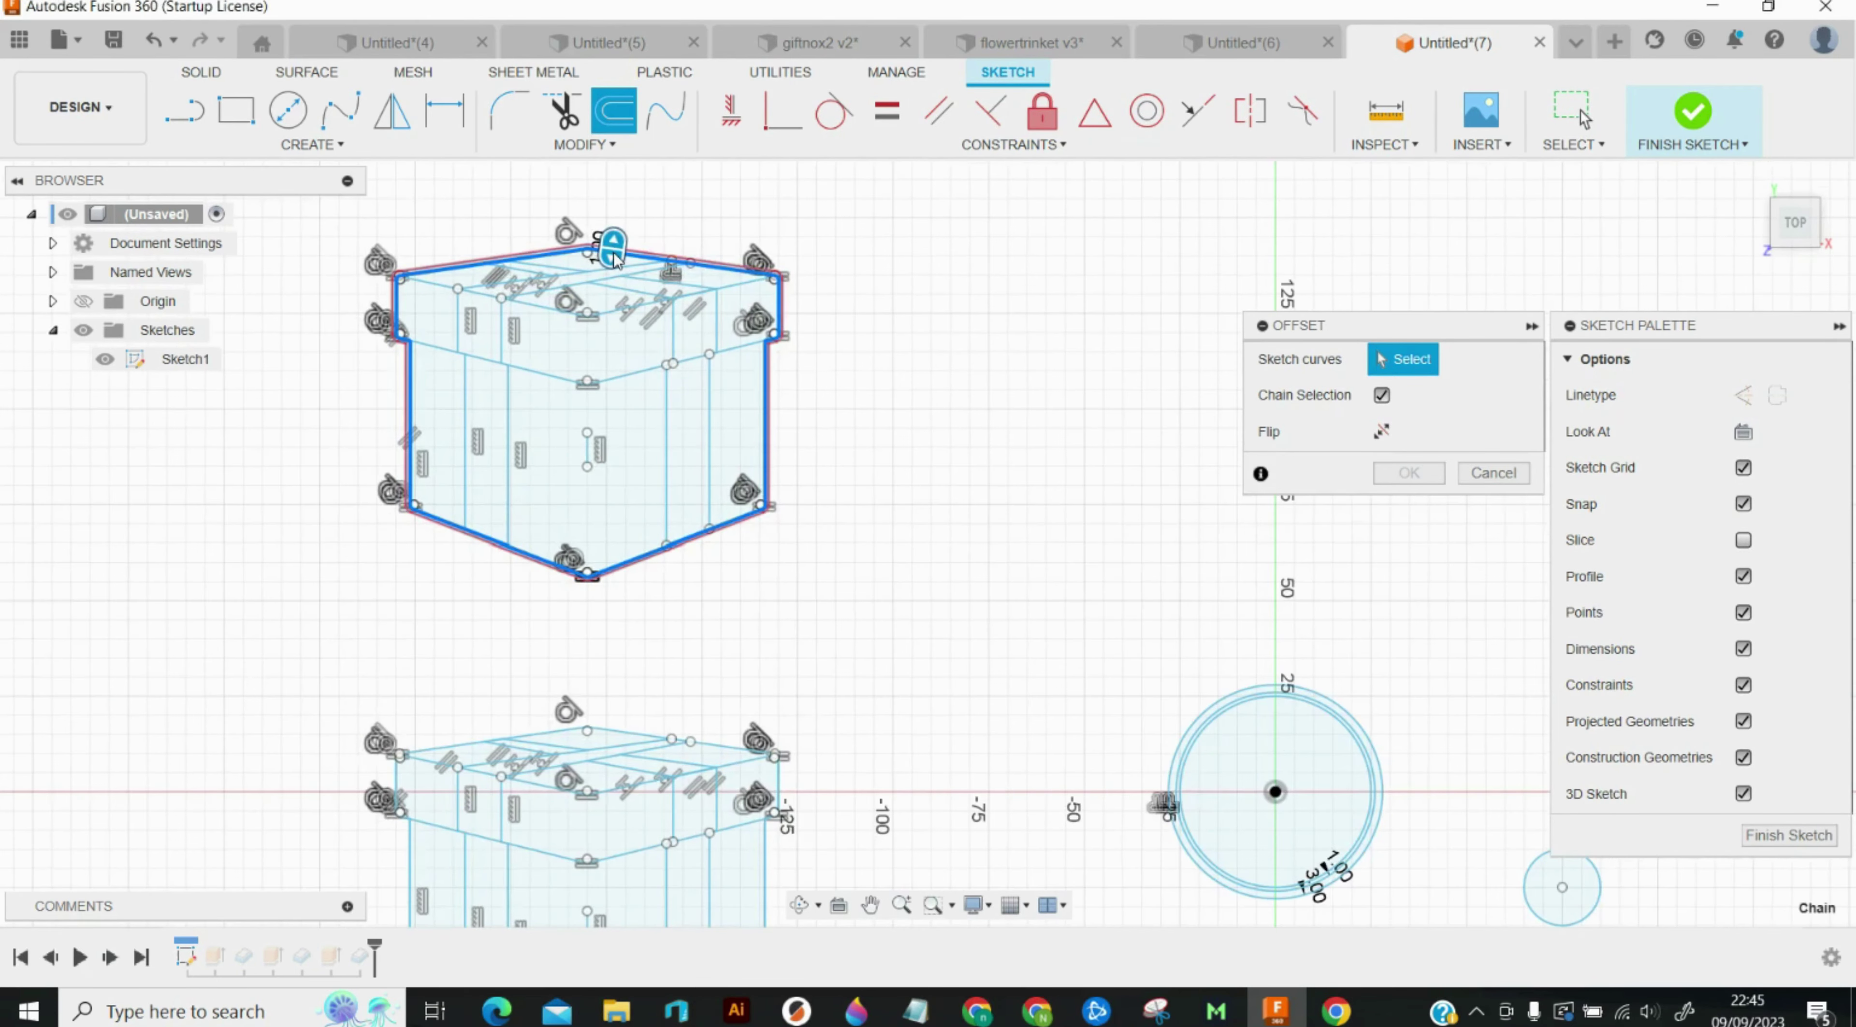
pyautogui.click(612, 259)
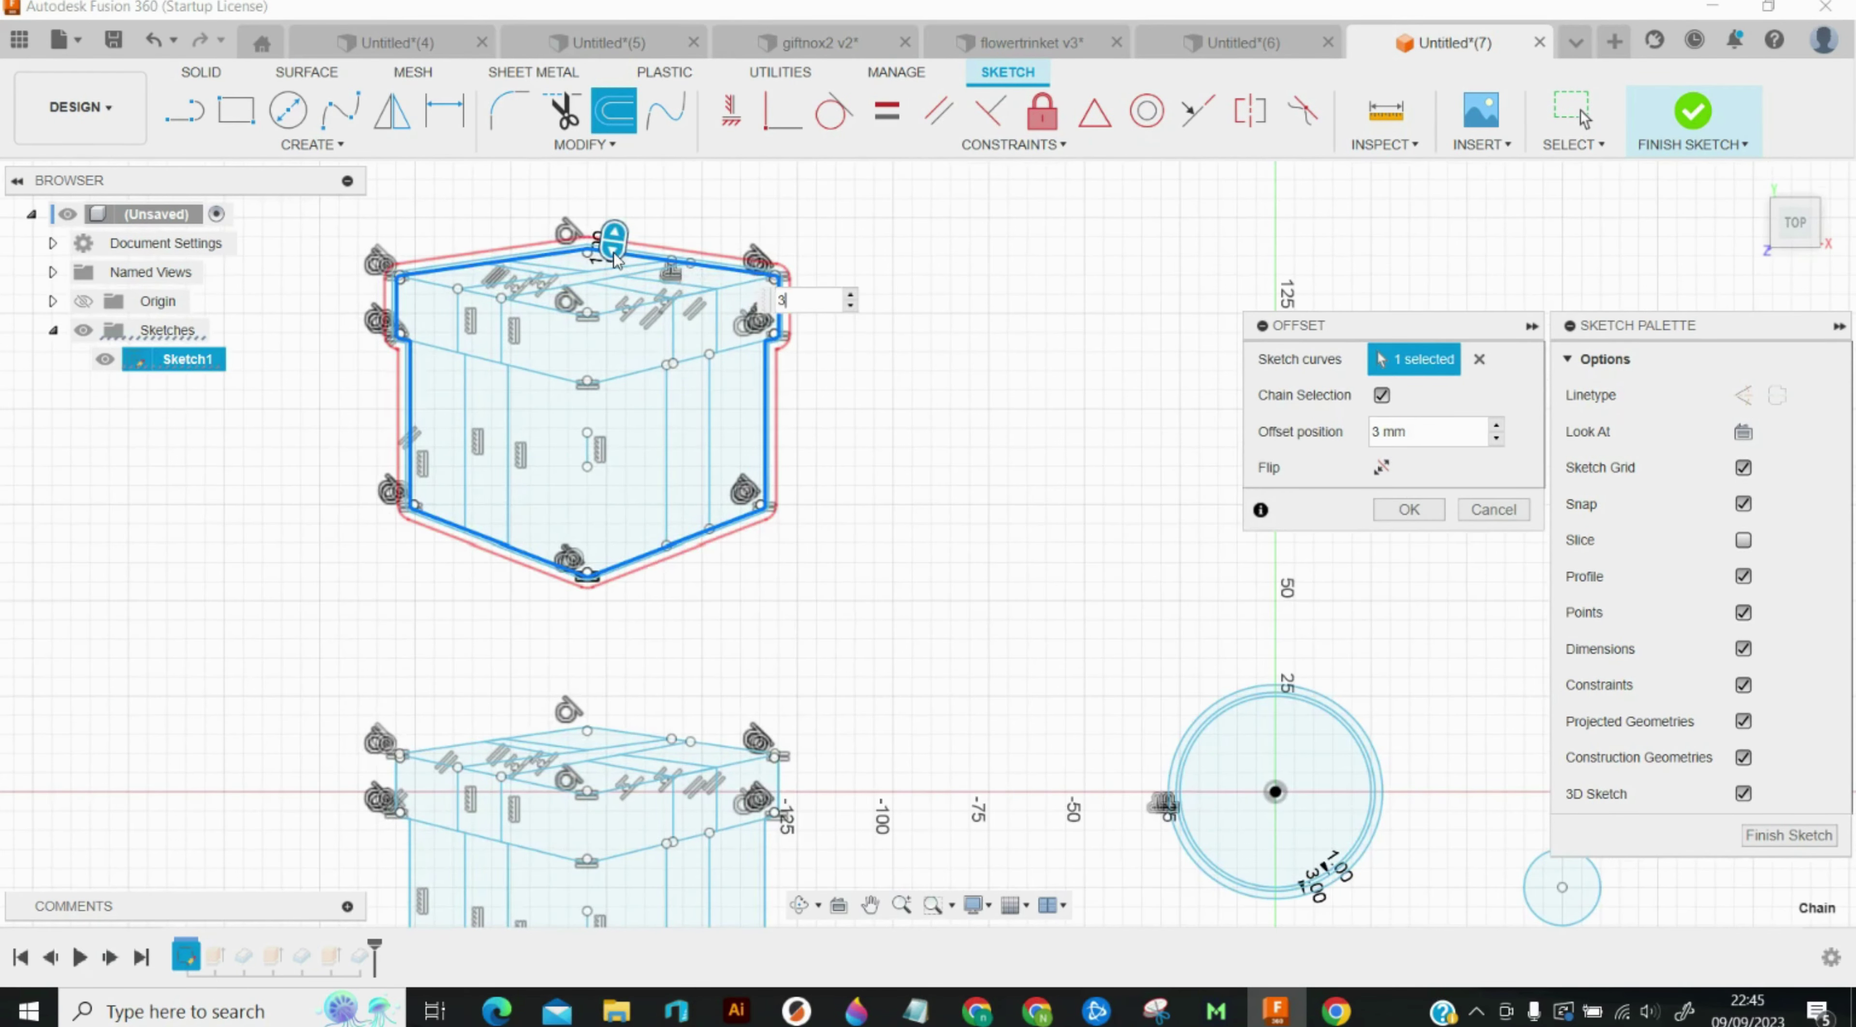
pyautogui.press('Return')
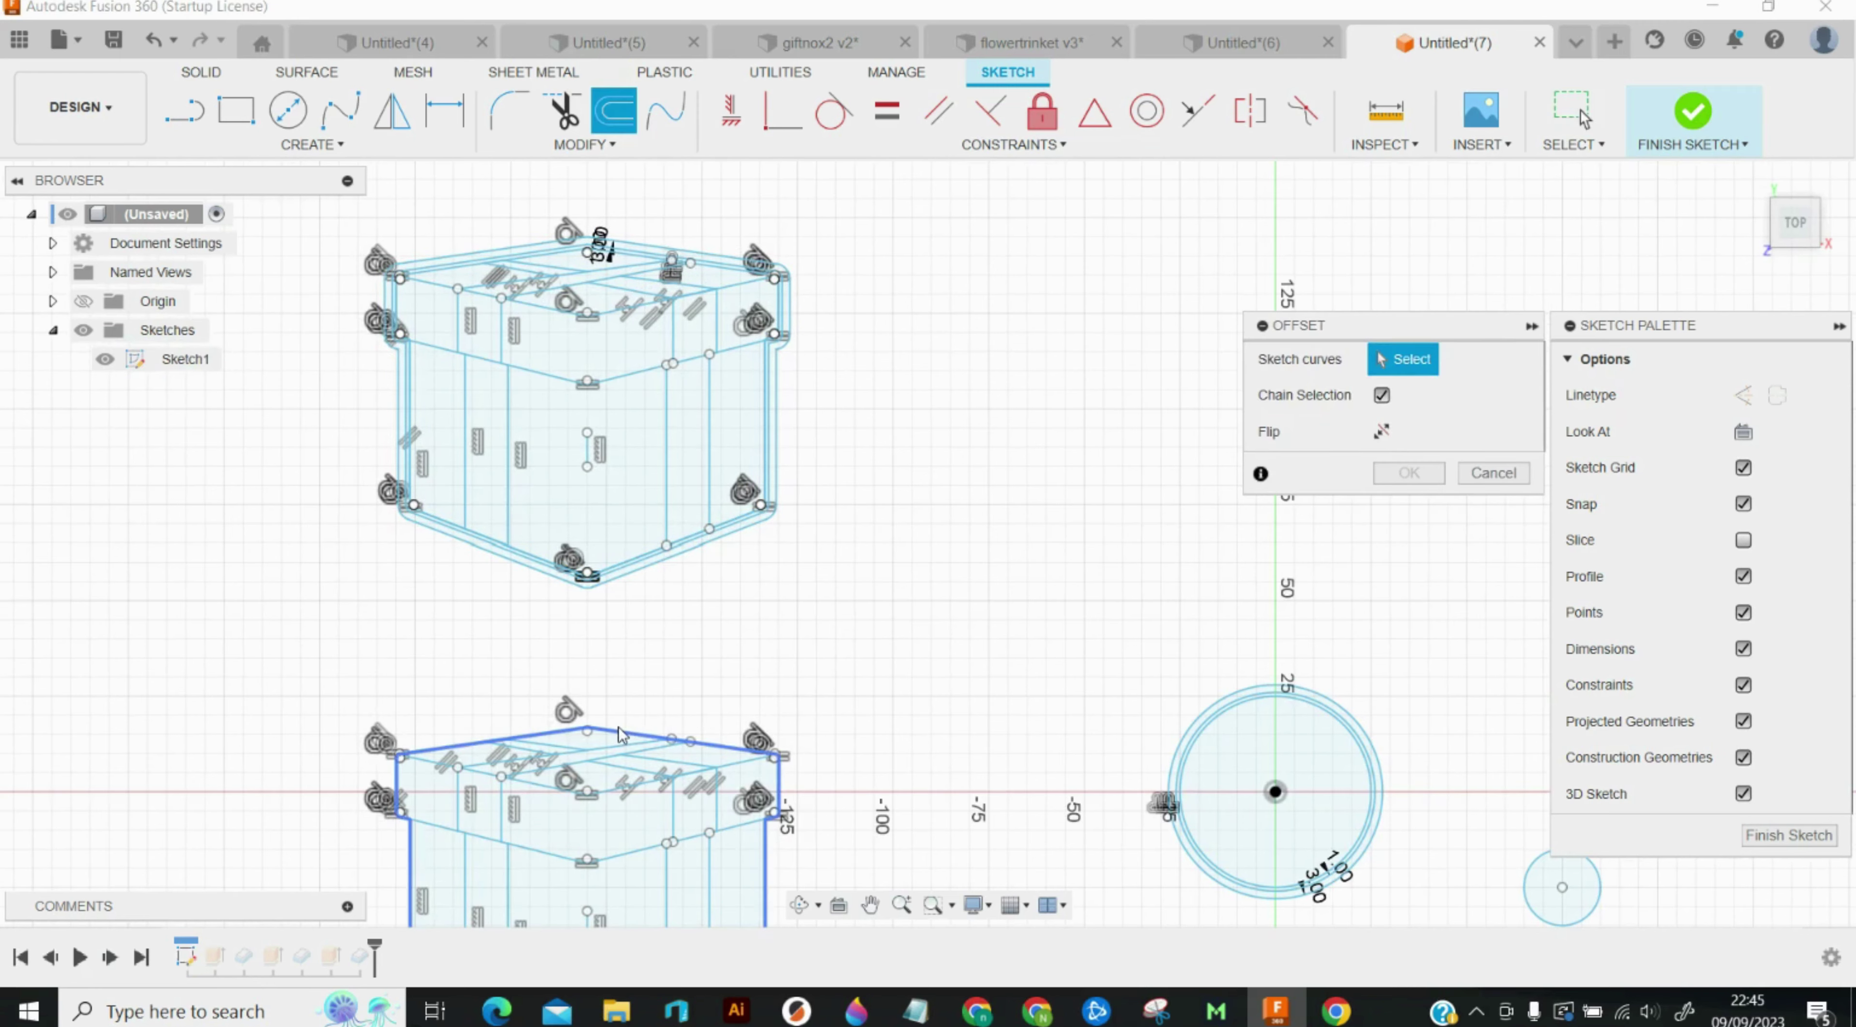
# Step: Offset the outer outline of the middle gift box outward by 1 mm and again by 3 mm
pyautogui.click(614, 735)
pyautogui.press('Return')
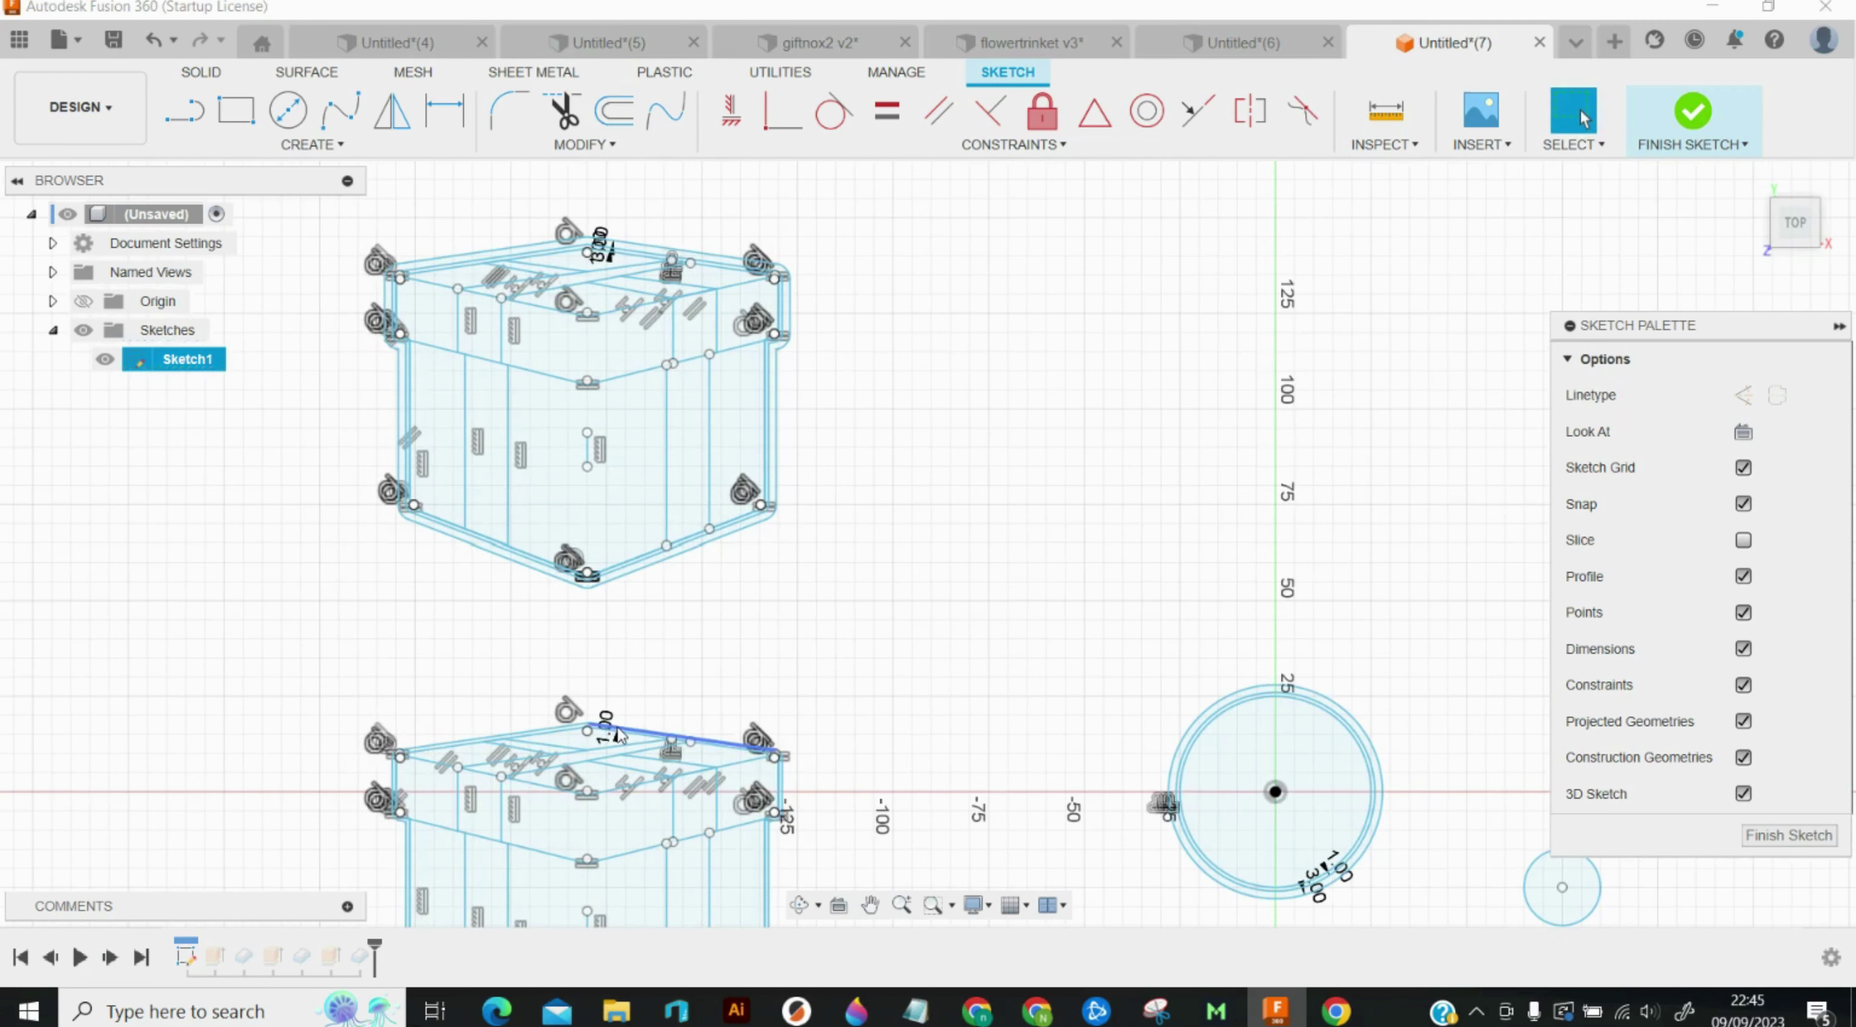
pyautogui.press('o')
pyautogui.scroll(3, 617, 730)
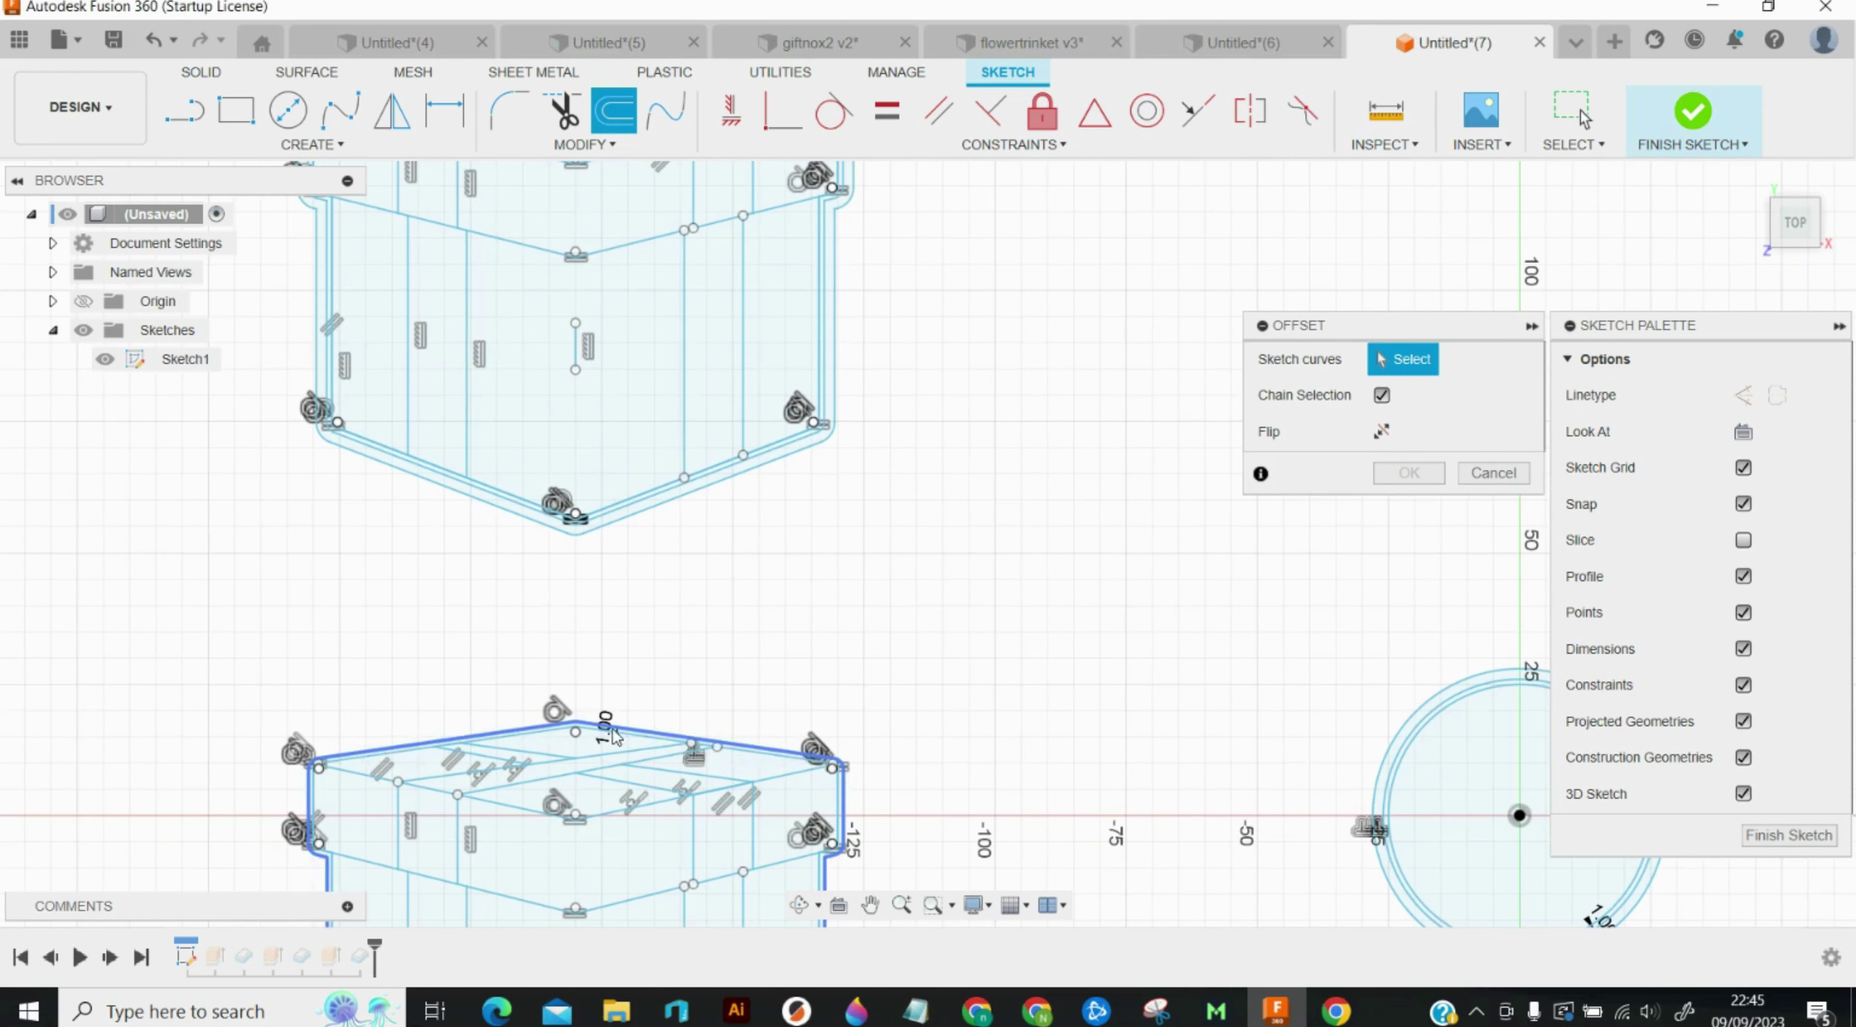
pyautogui.click(615, 735)
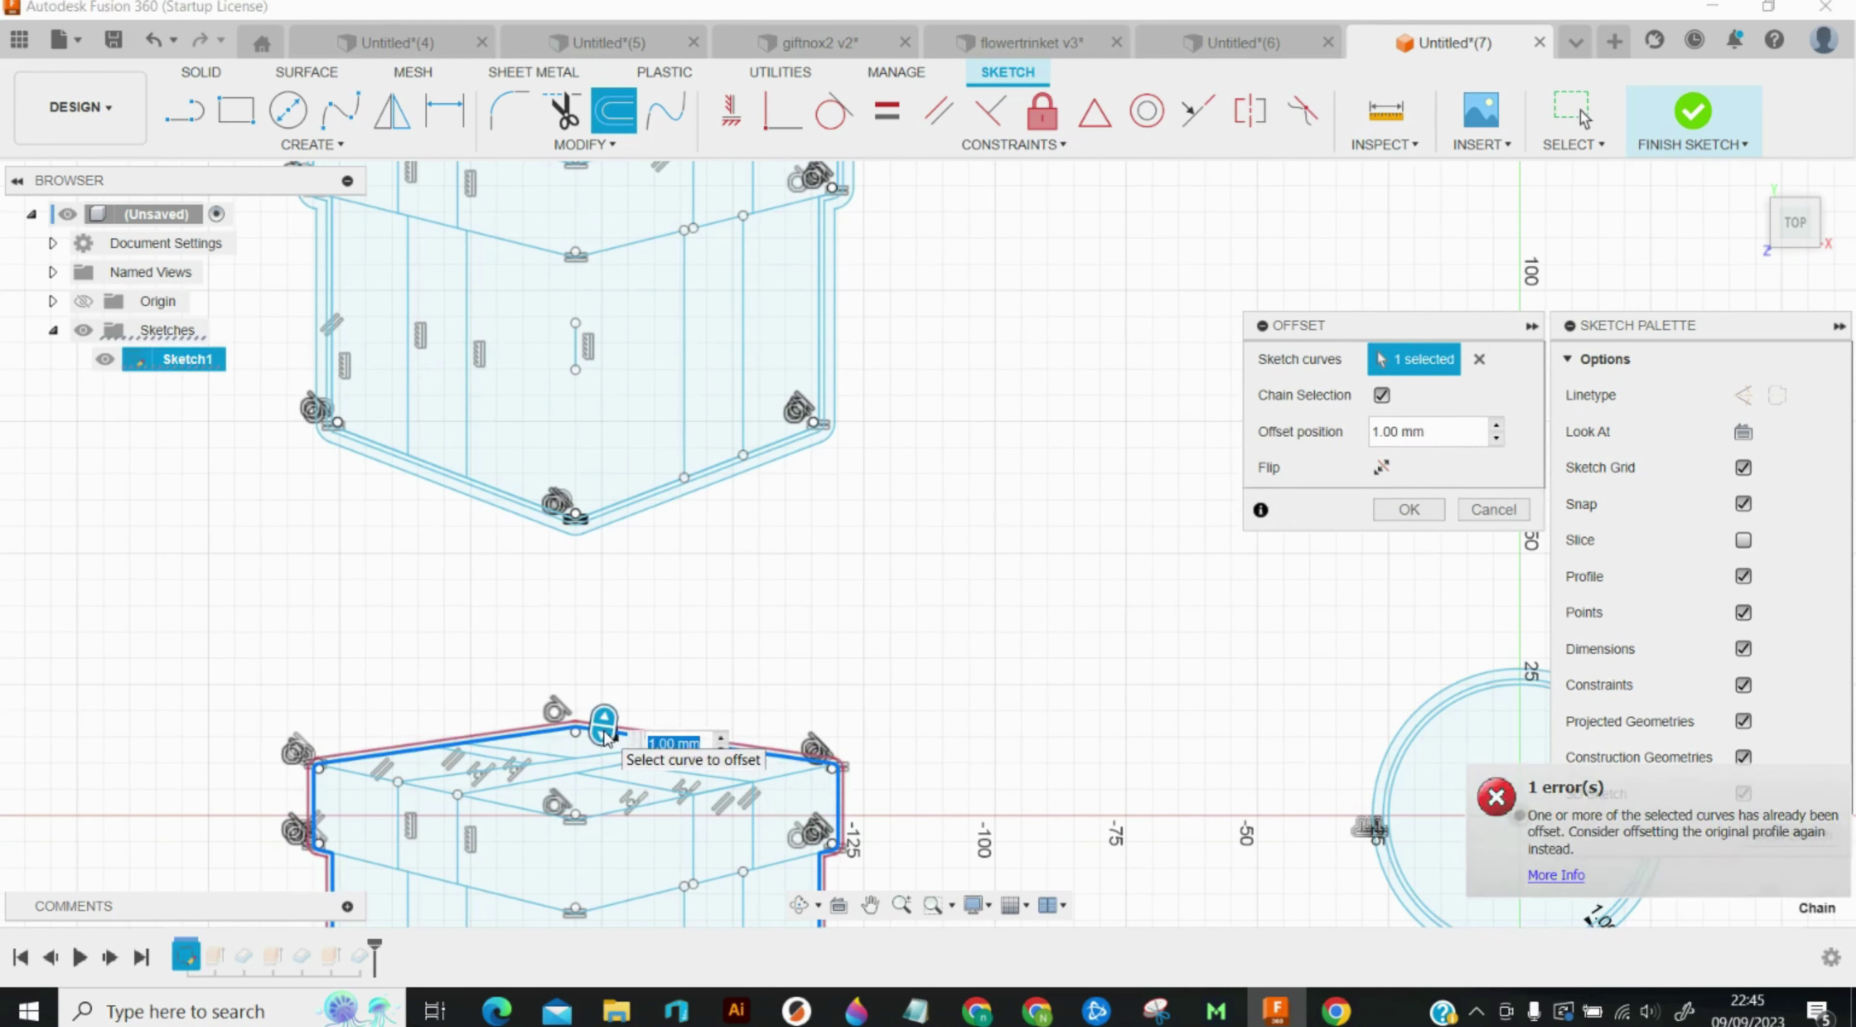
pyautogui.write('2')
pyautogui.press('Return')
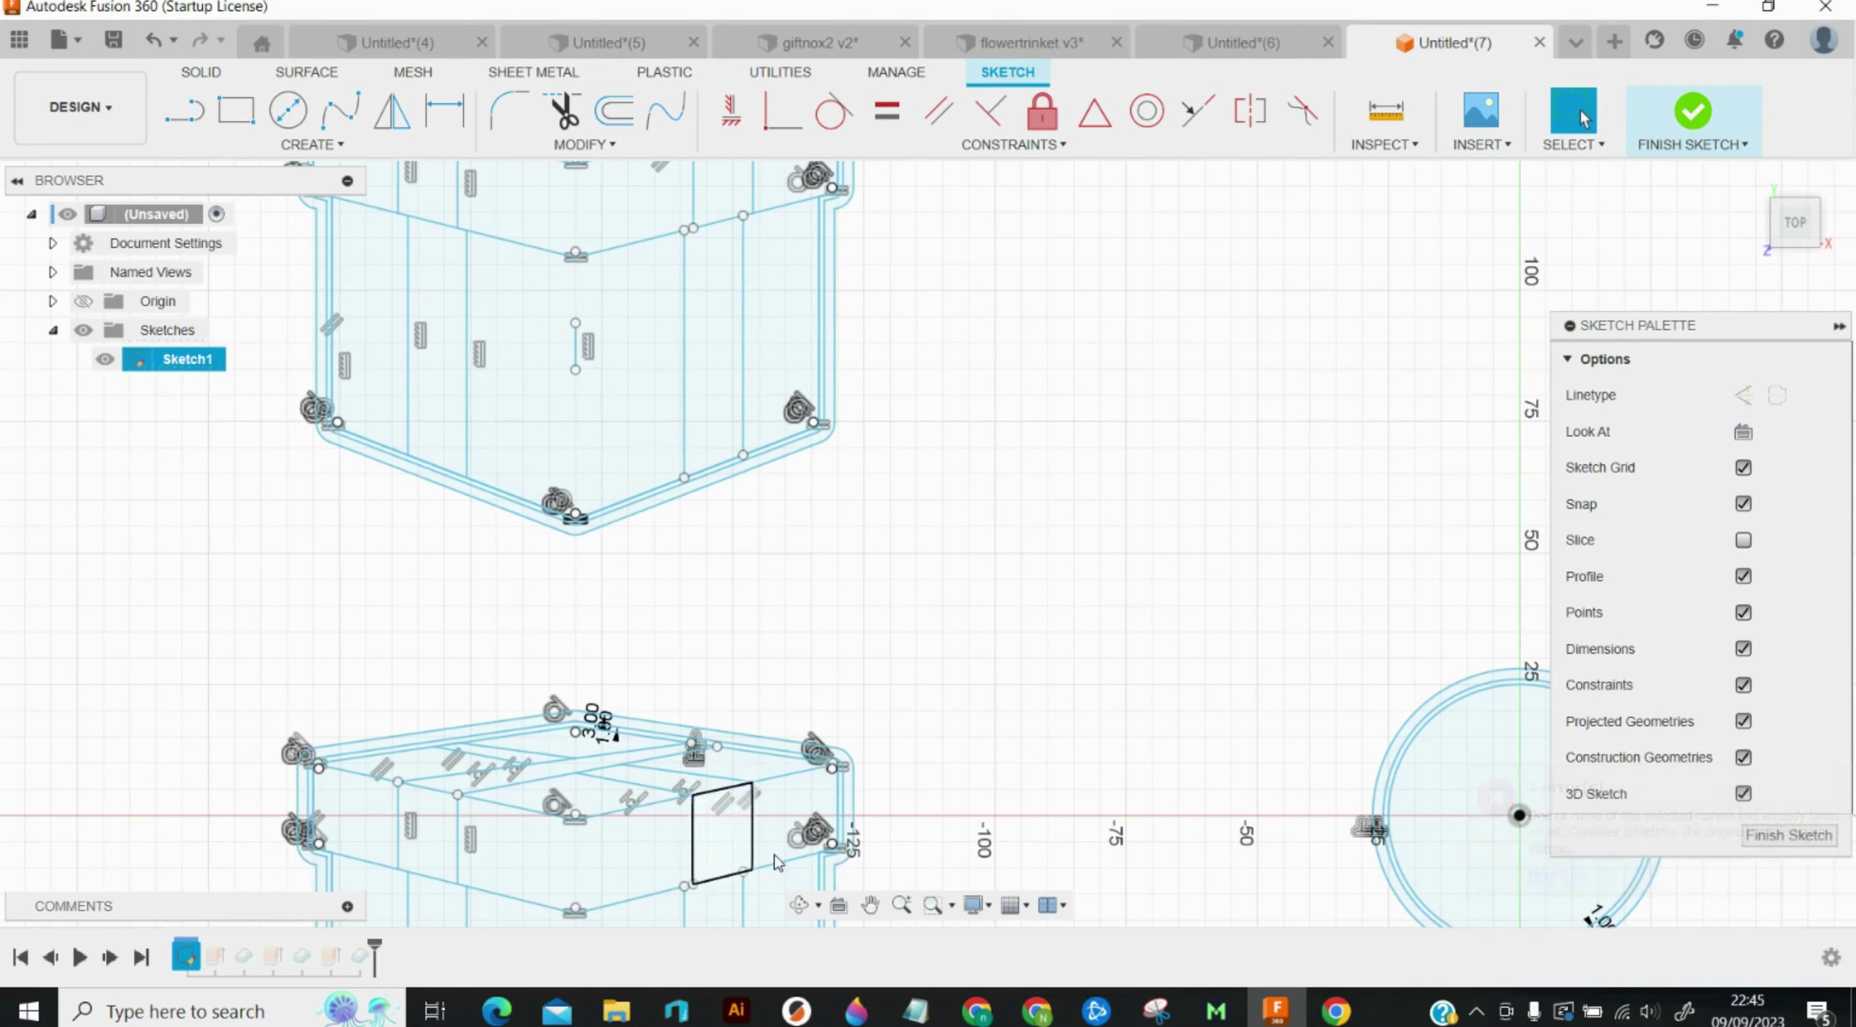
pyautogui.moveTo(882, 767)
pyautogui.mouseDown(button='middle')
pyautogui.moveTo(940, 36)
pyautogui.moveTo(800, 518)
pyautogui.moveTo(857, 474)
pyautogui.mouseUp(button='middle')
pyautogui.press('o')
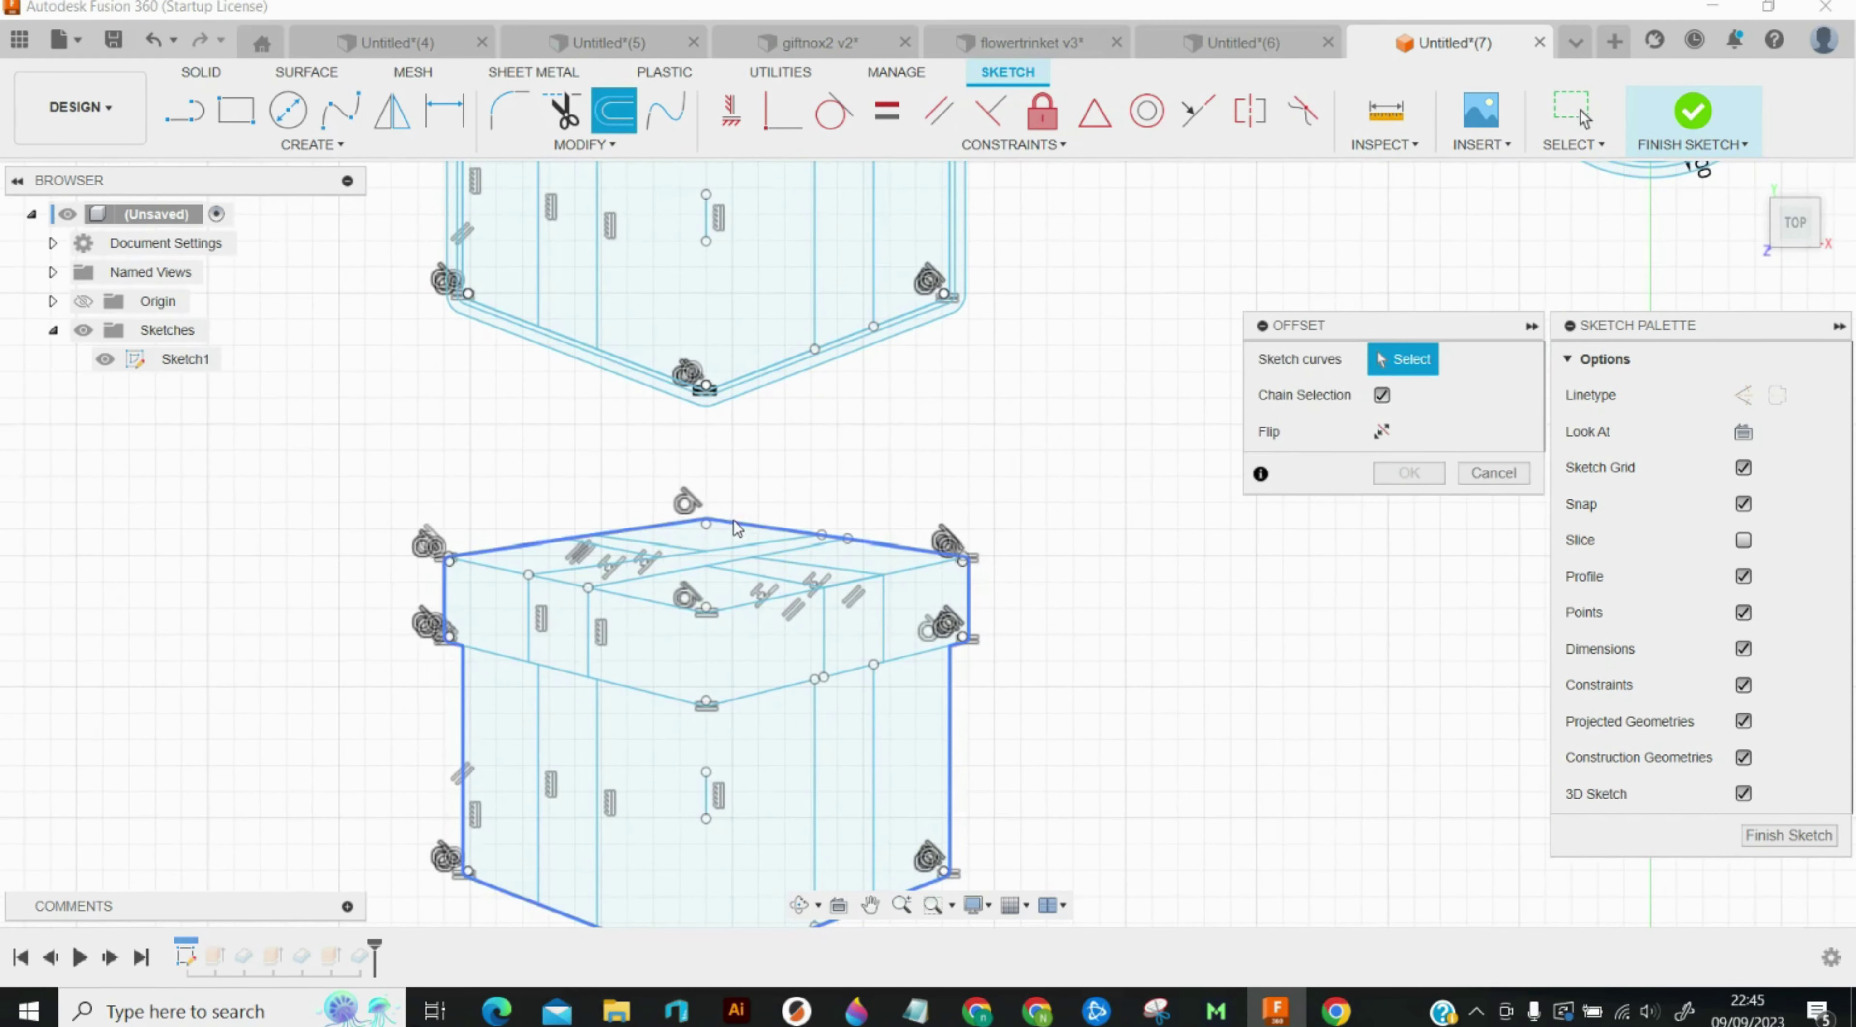
pyautogui.click(734, 526)
pyautogui.press('Return')
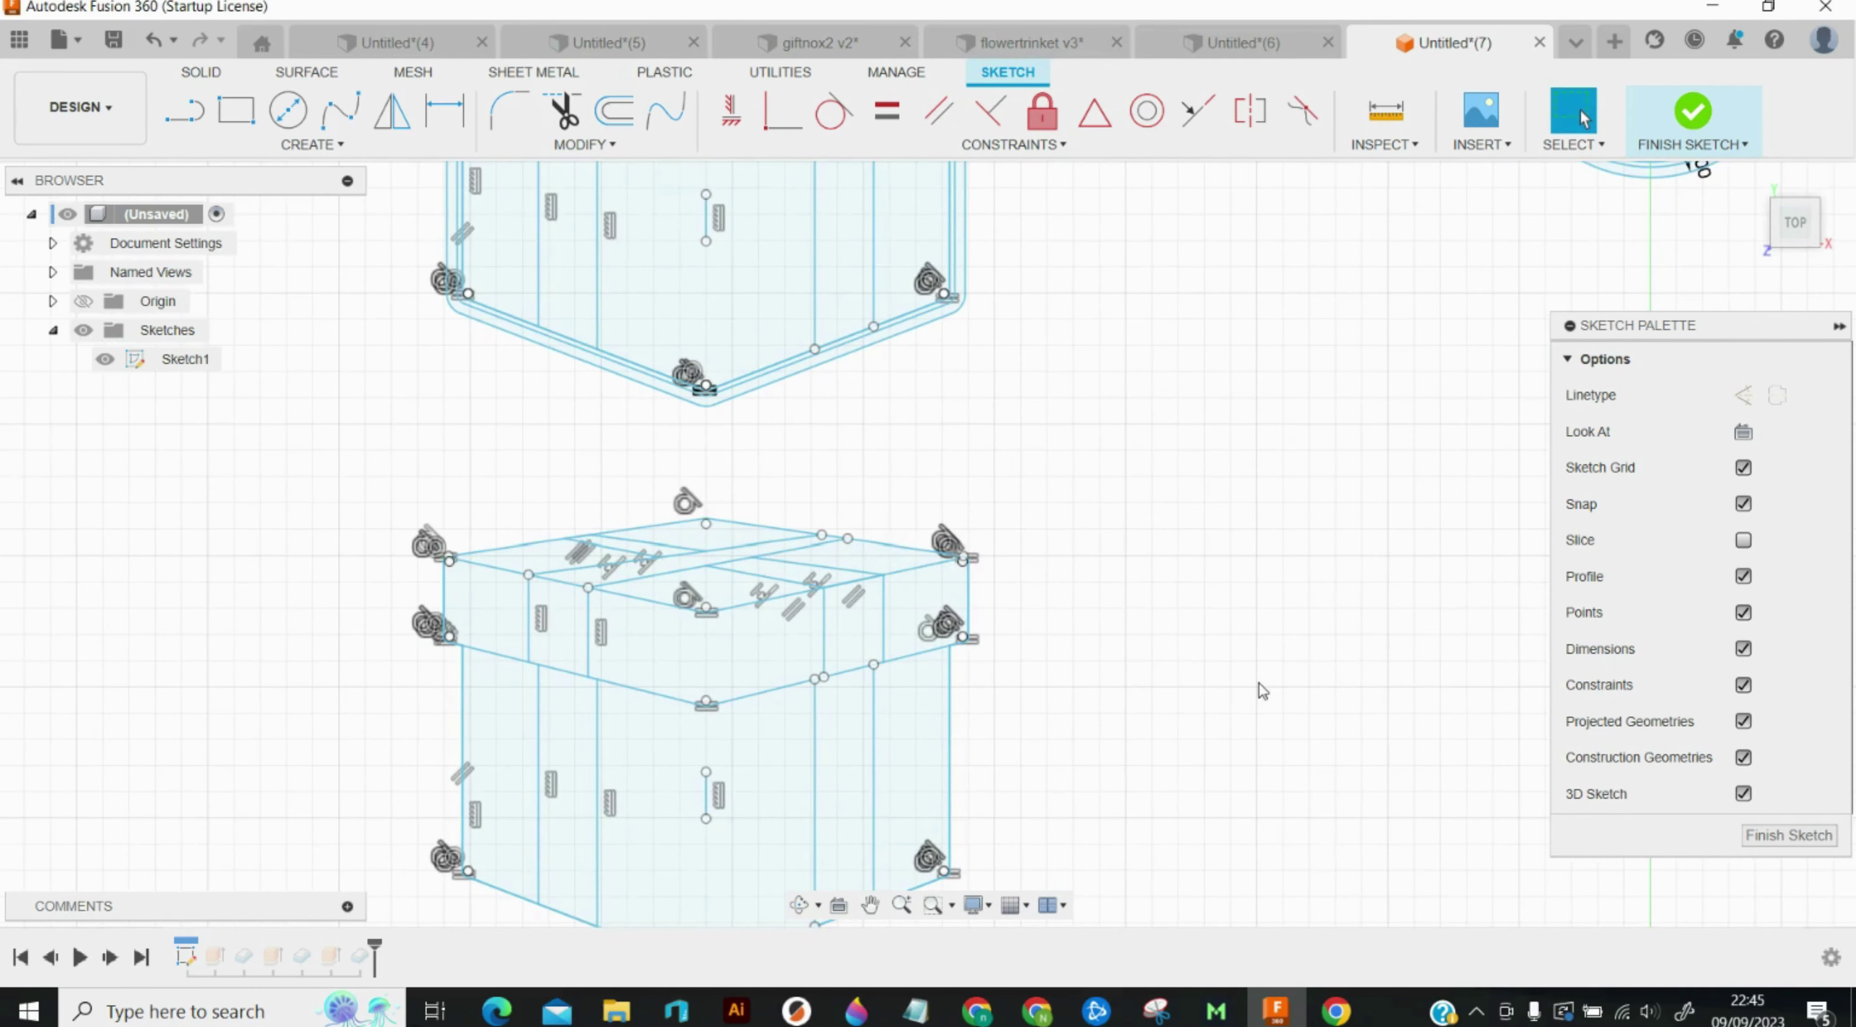
# Step: Finish the sketch containing the three gift boxes, keeping the uppermost box in view
pyautogui.scroll(-5, 1297, 710)
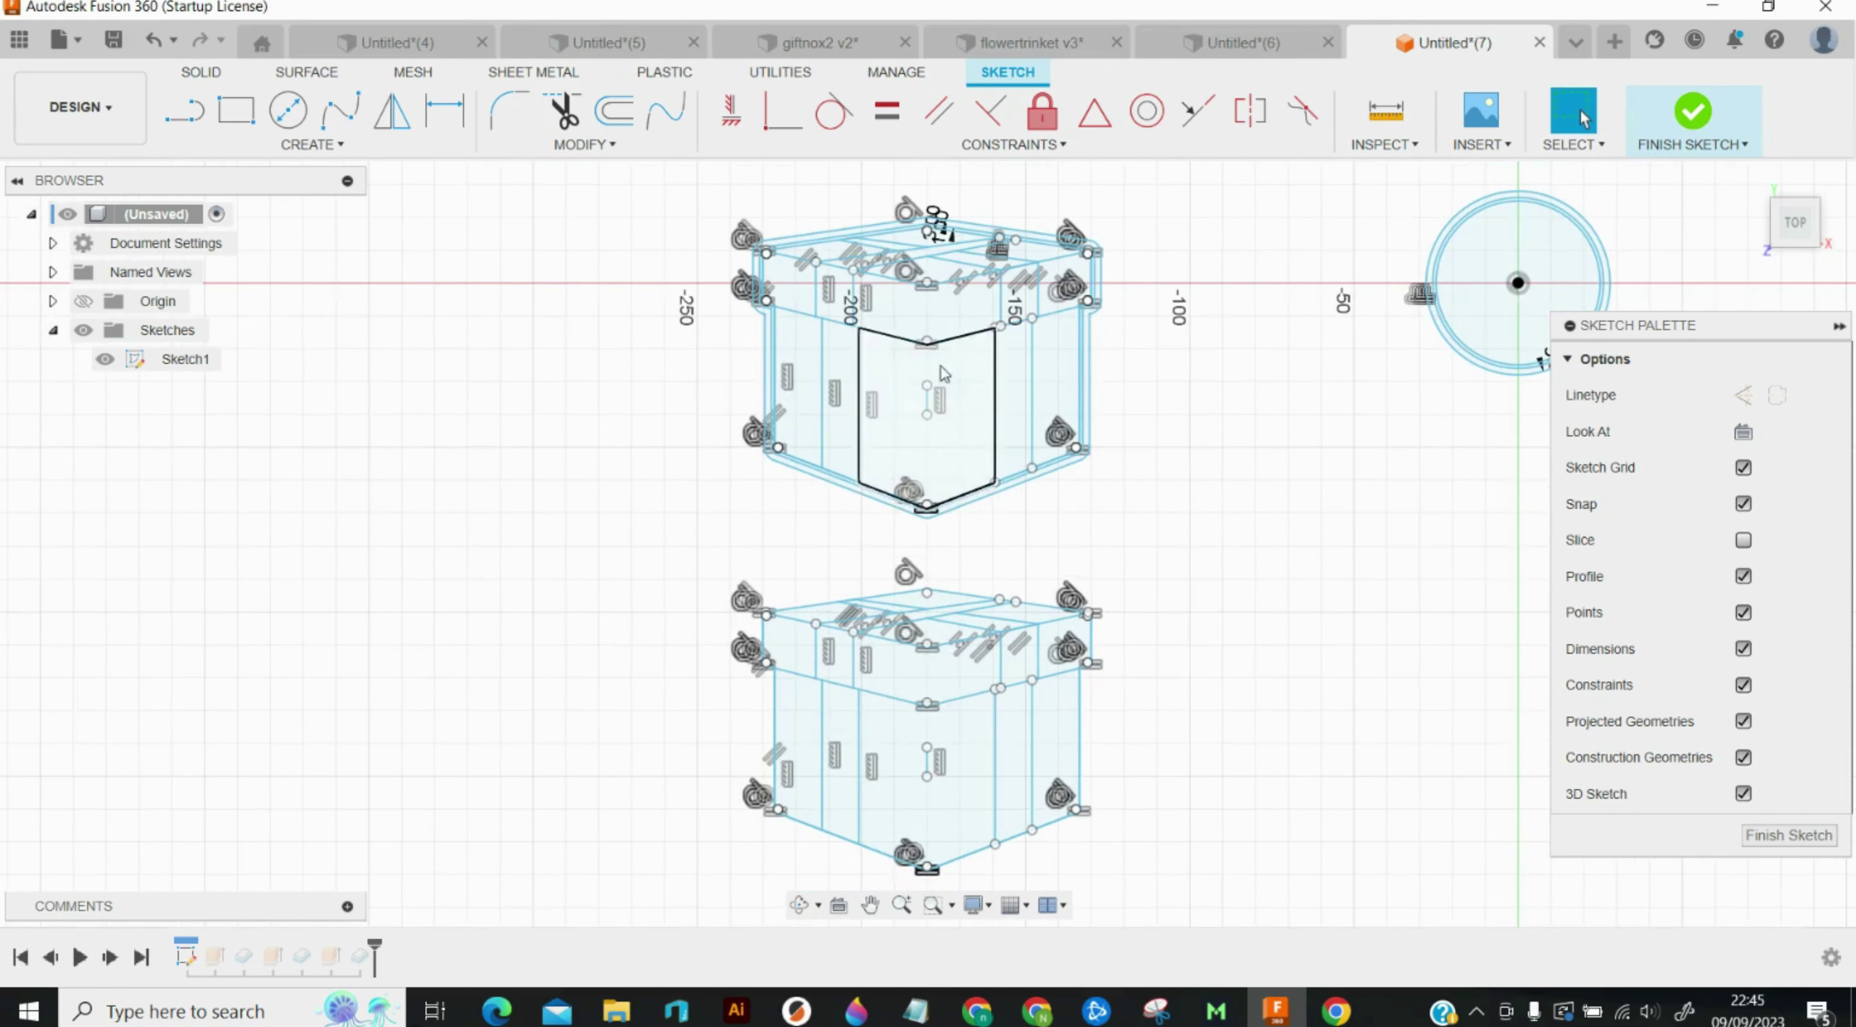
pyautogui.click(886, 909)
pyautogui.moveTo(1131, 390); pyautogui.dragTo(994, 875)
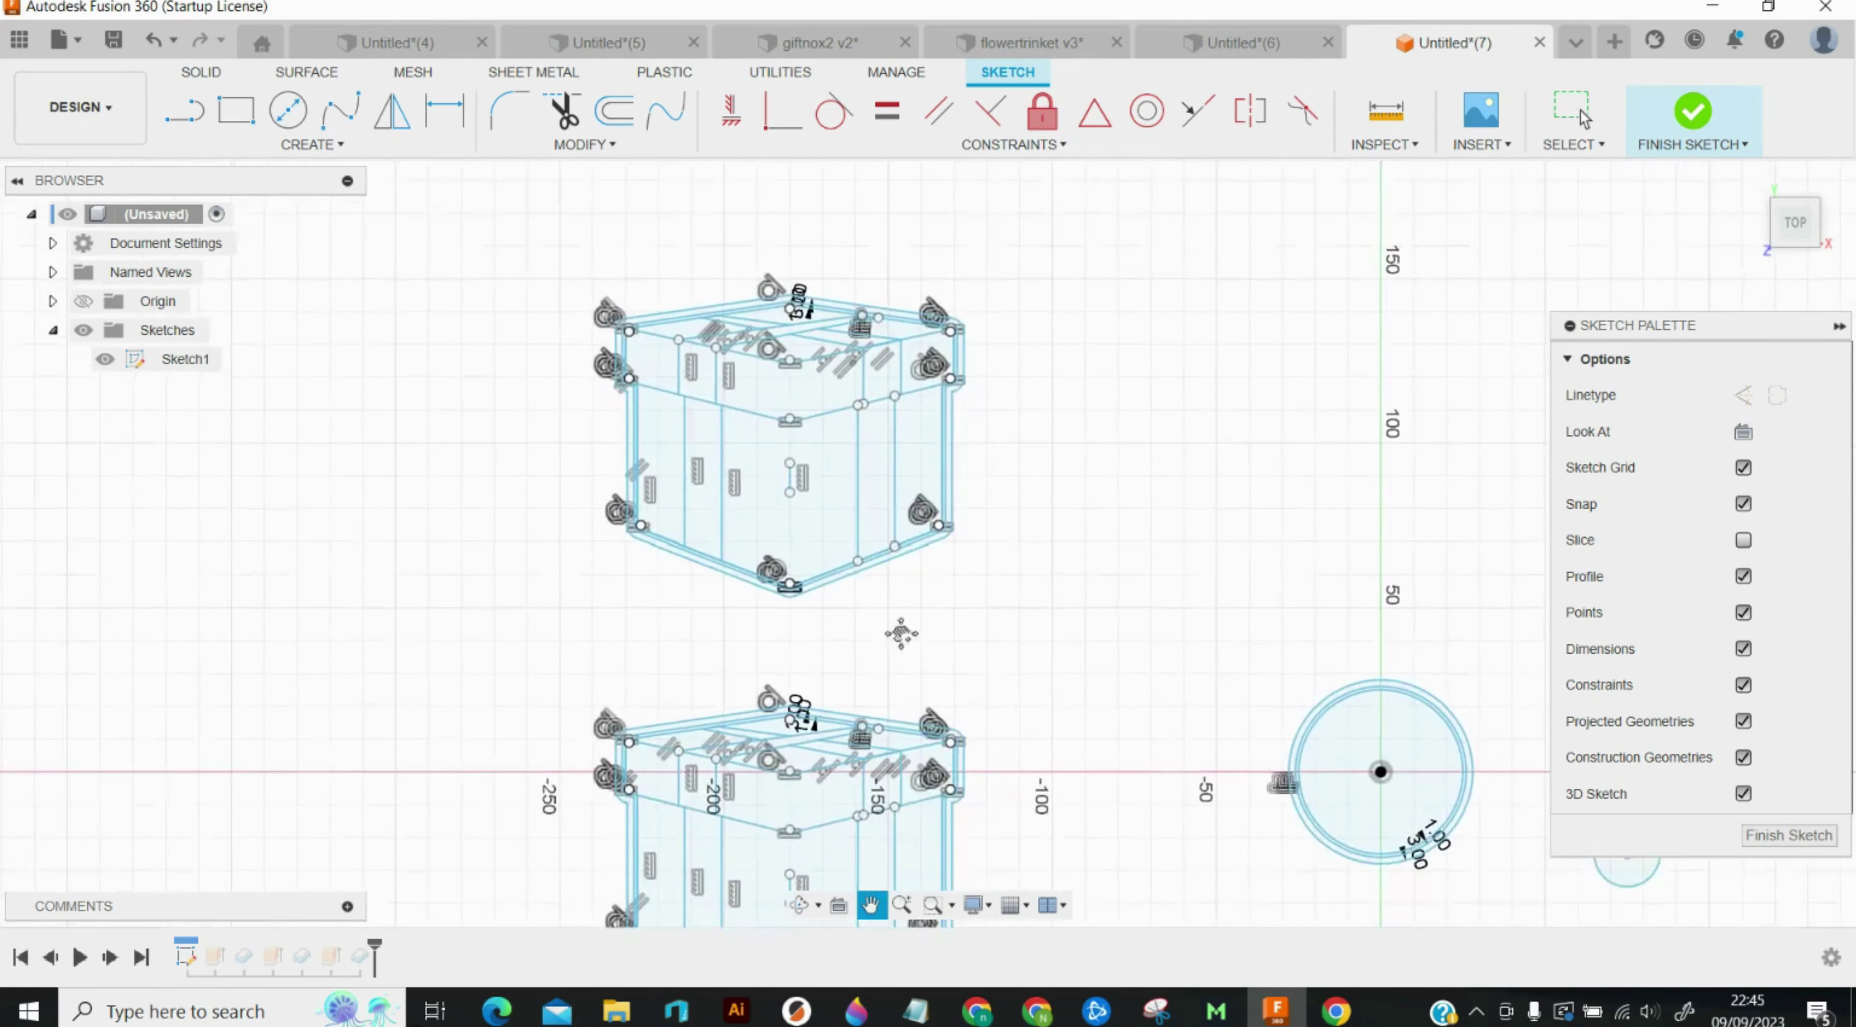
pyautogui.scroll(3, 851, 441)
pyautogui.scroll(2, 690, 271)
pyautogui.moveTo(690, 272); pyautogui.dragTo(693, 329)
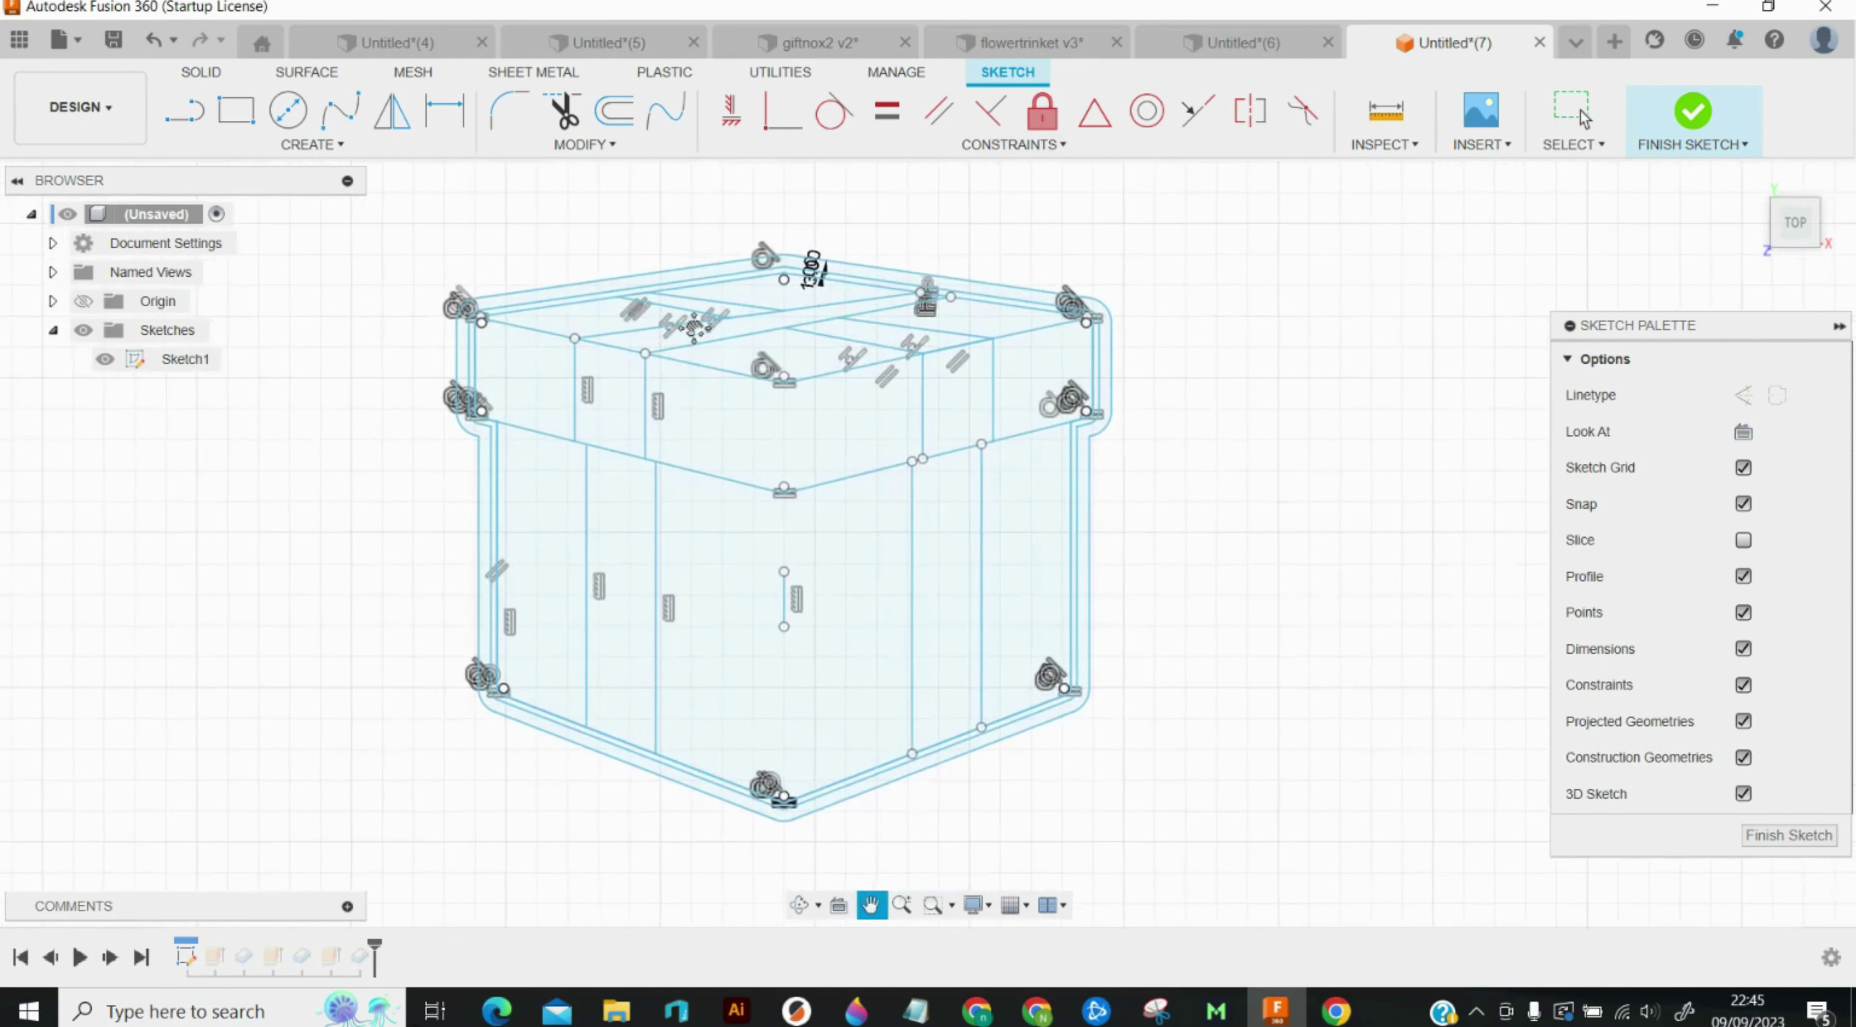
pyautogui.press('Escape')
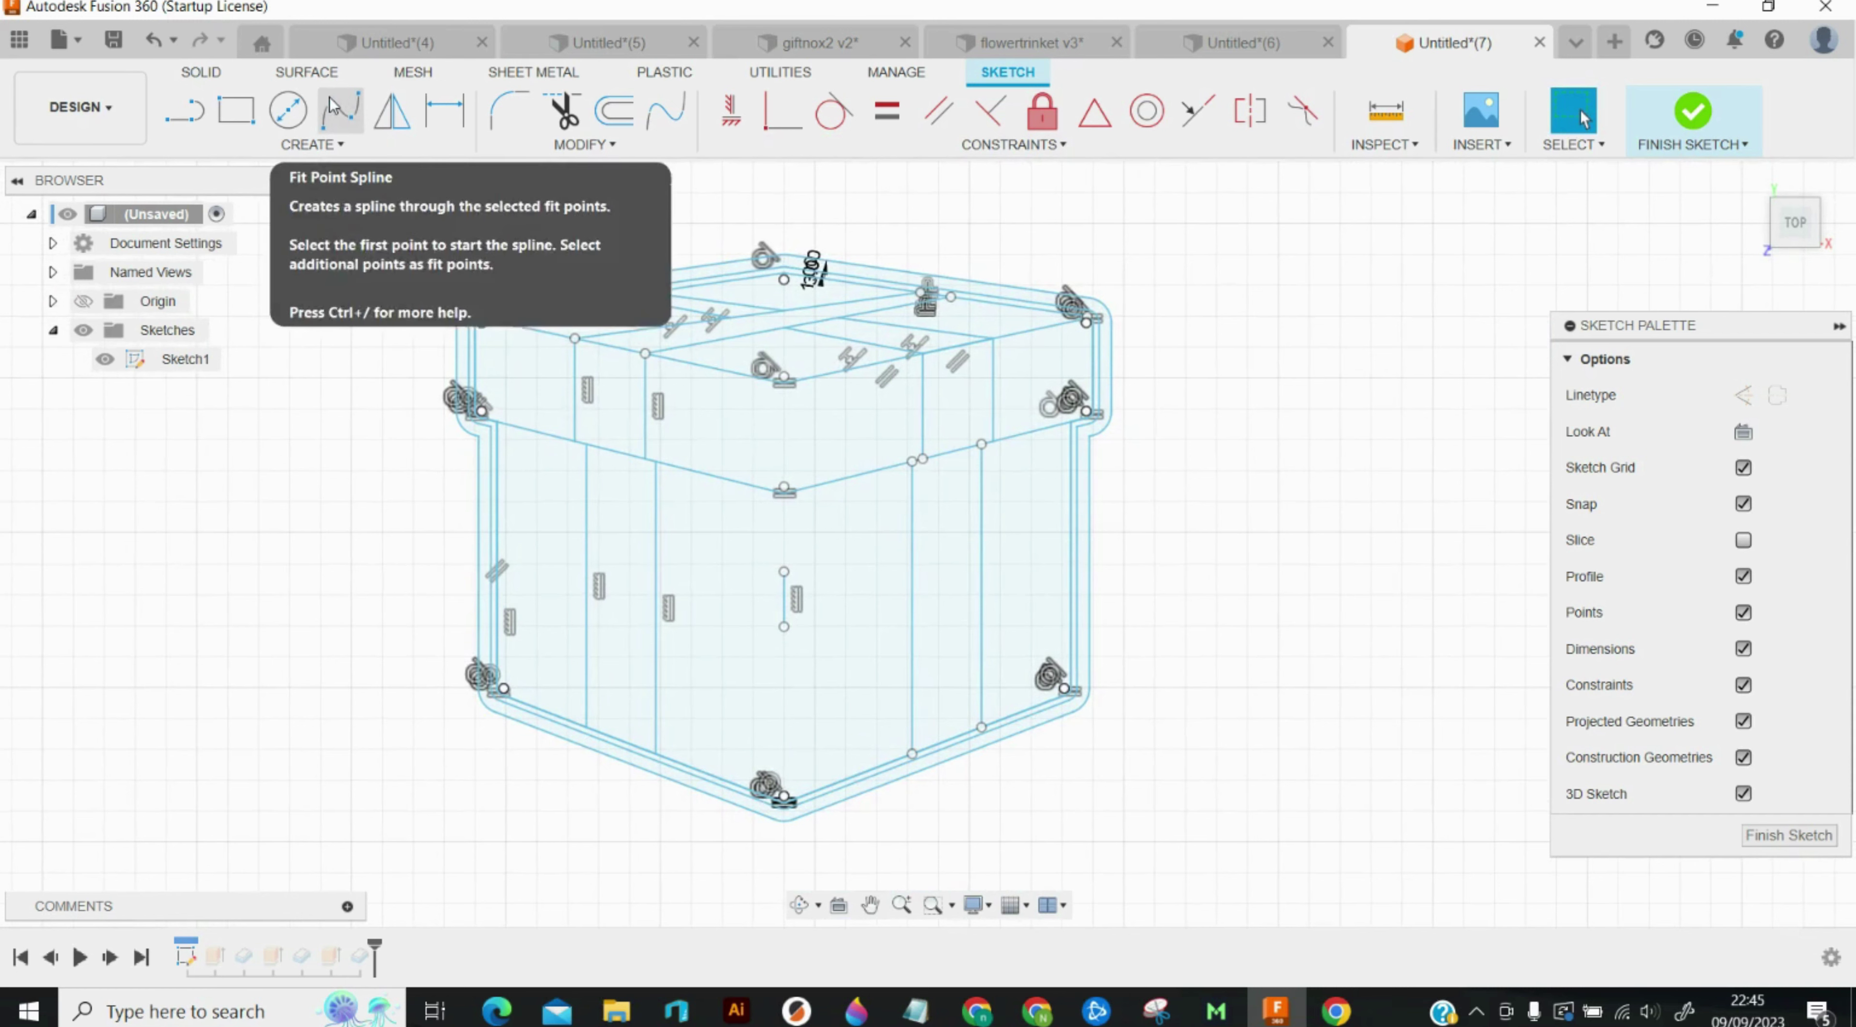
pyautogui.click(1690, 115)
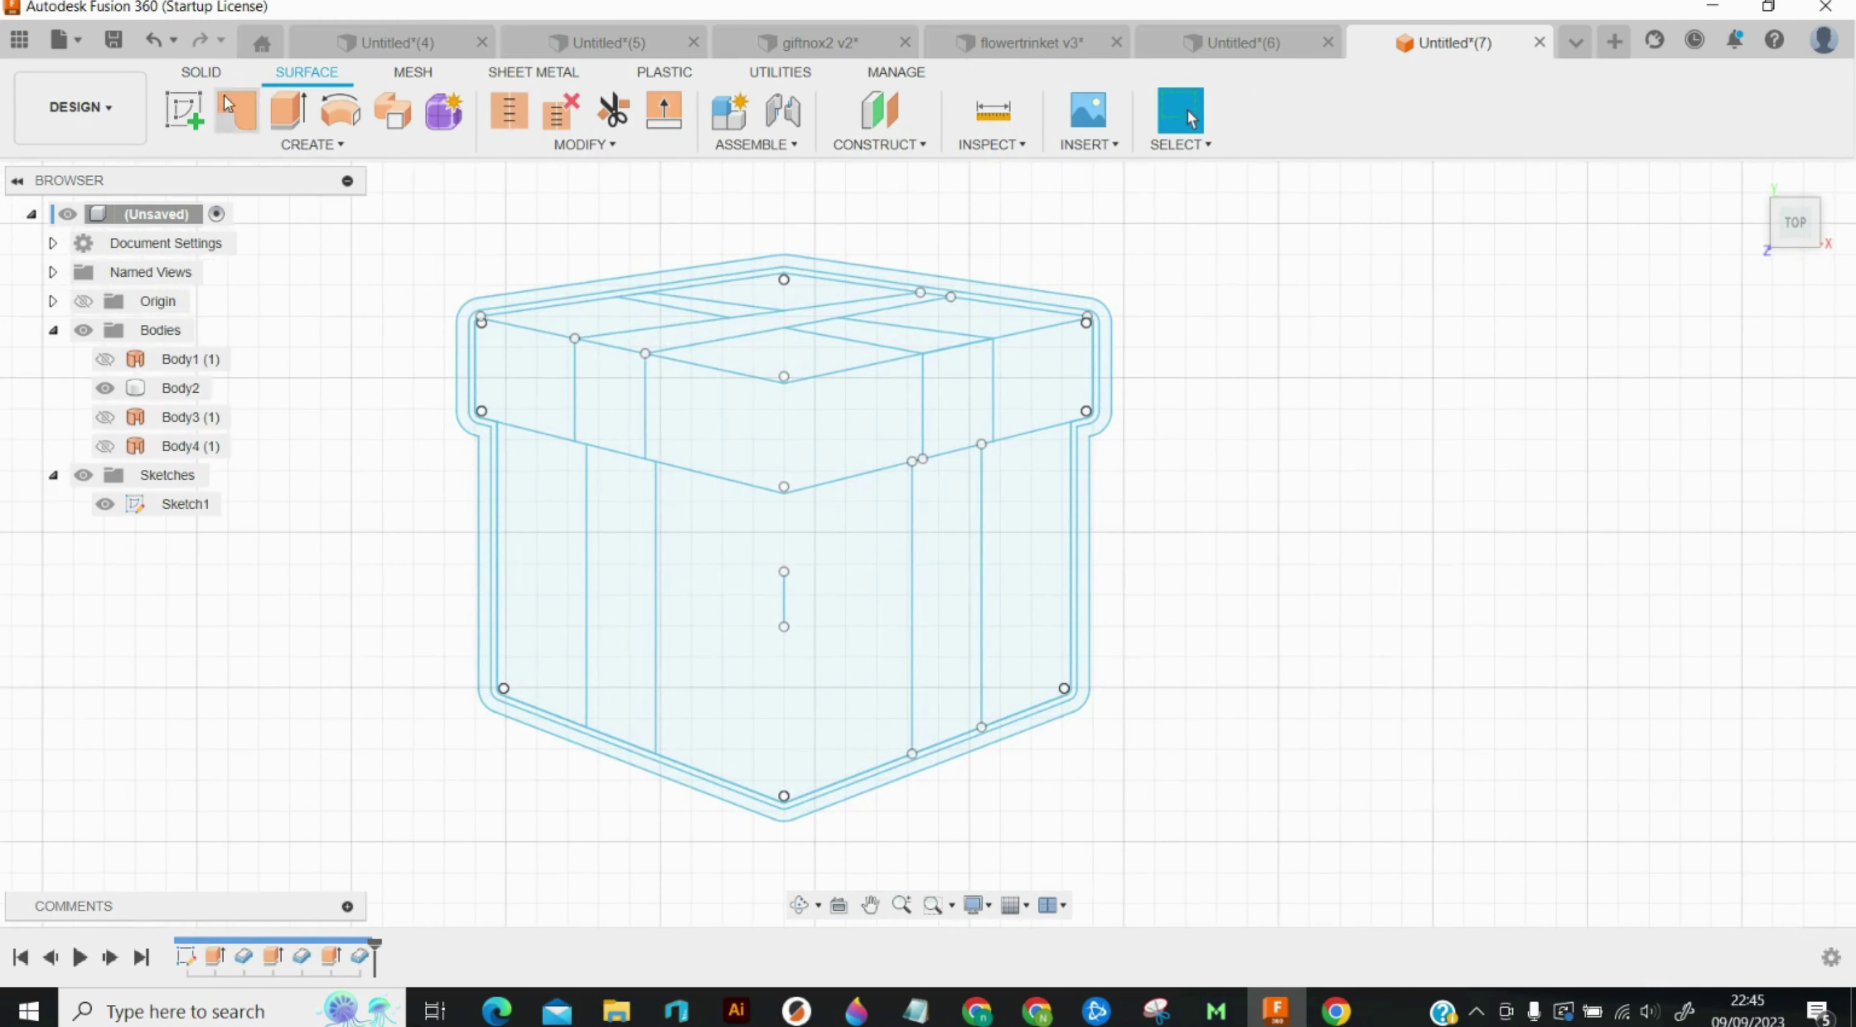
# Step: Thin-extrude the left vertical ribbon profile of the uppermost box's body 10.5 mm with a 0.6 mm wall on Side 2 as a new body
pyautogui.click(192, 75)
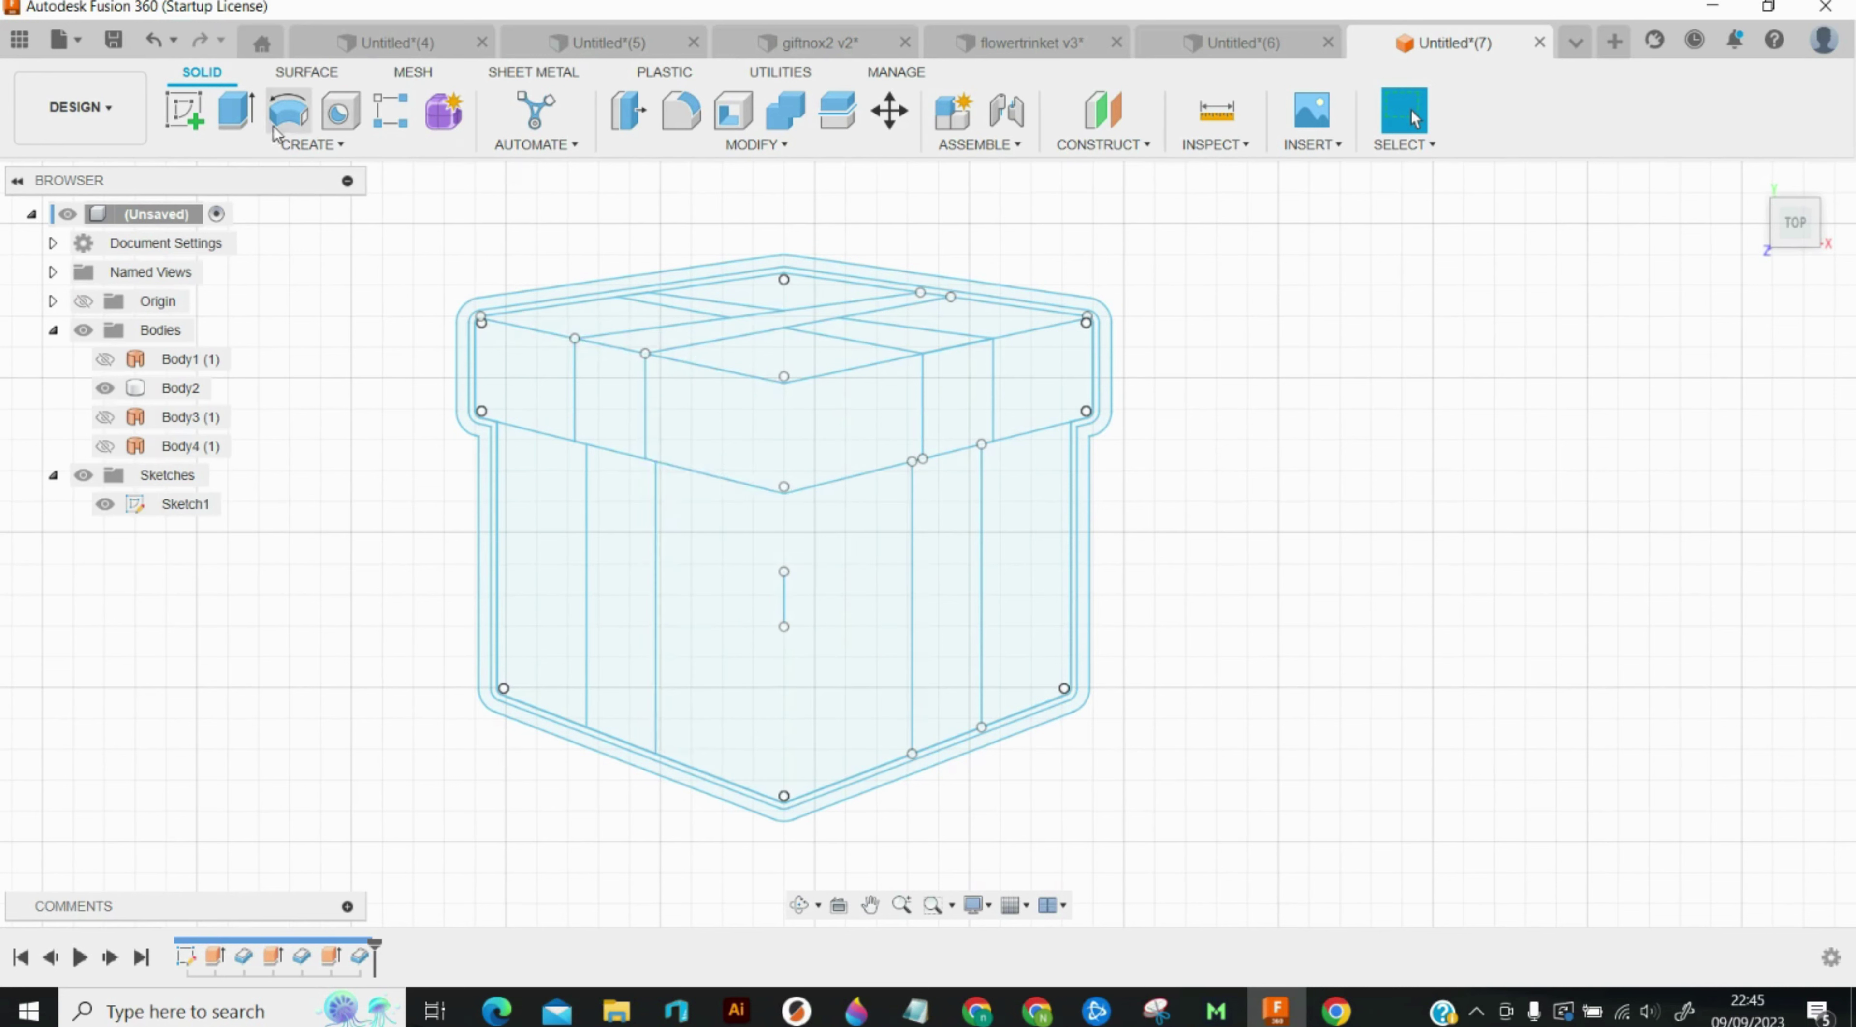
pyautogui.click(236, 116)
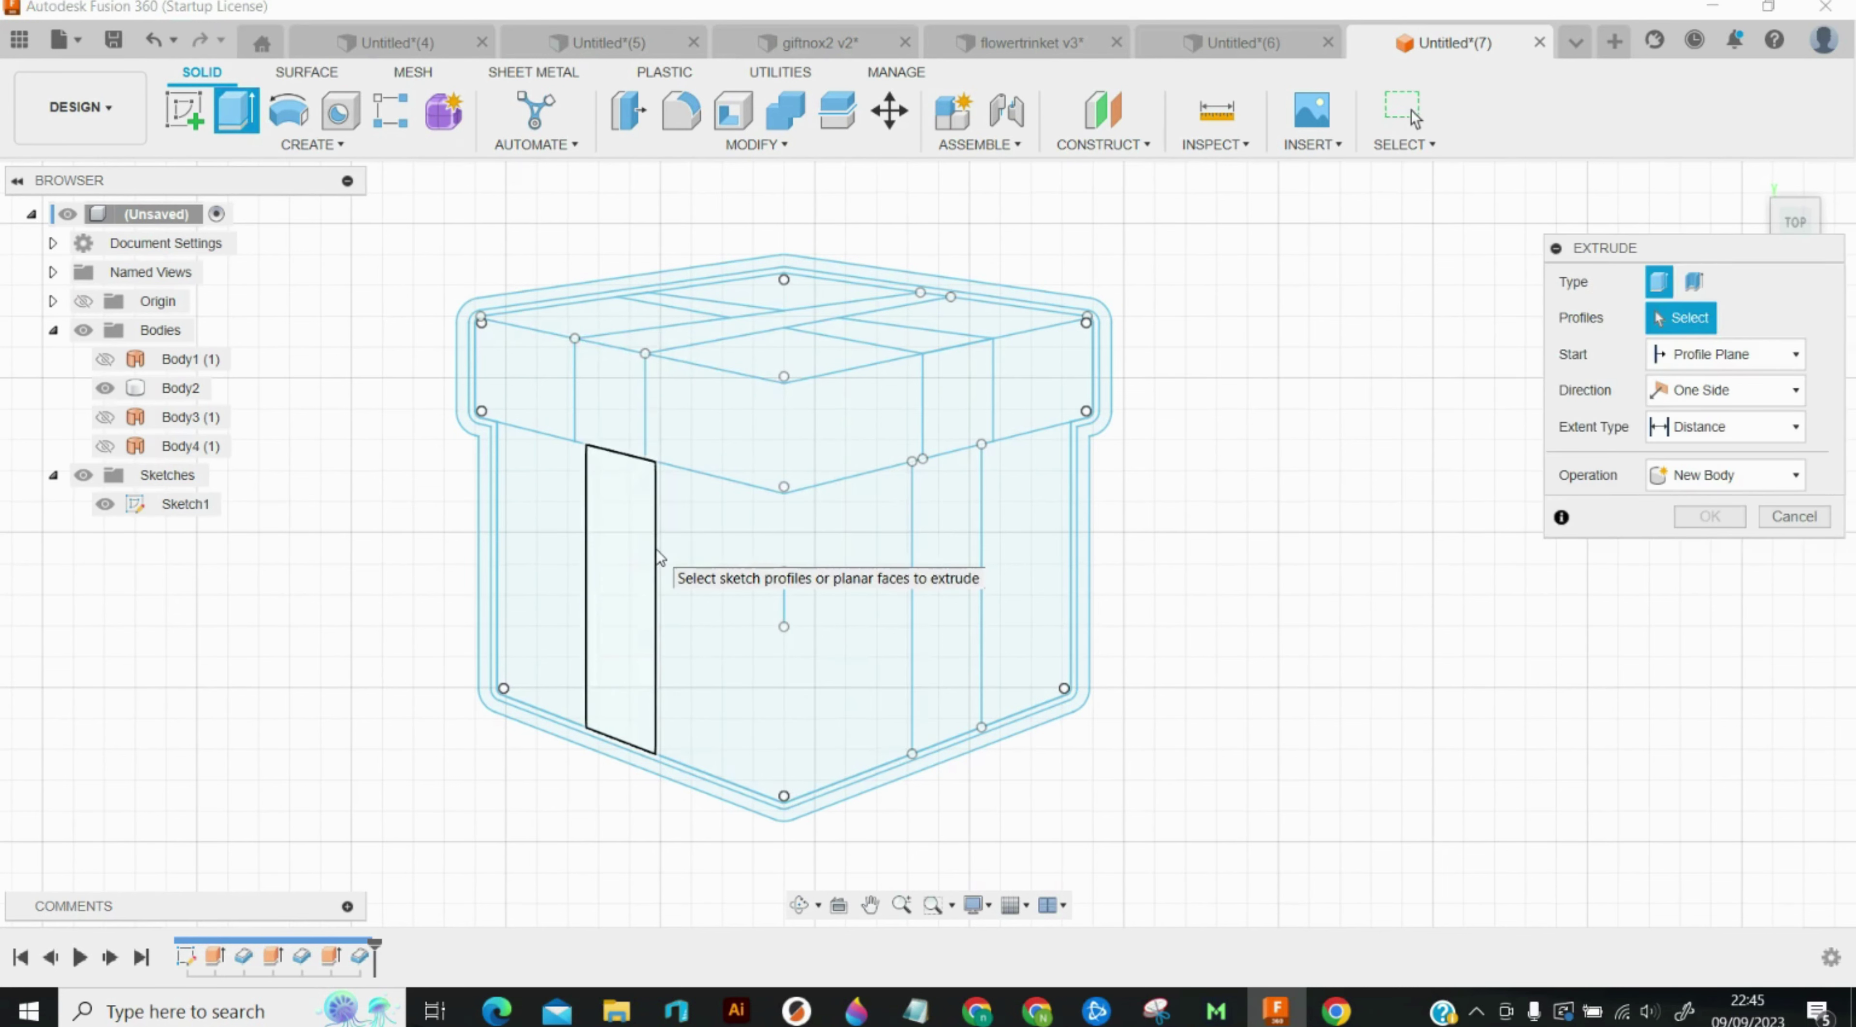
pyautogui.click(623, 557)
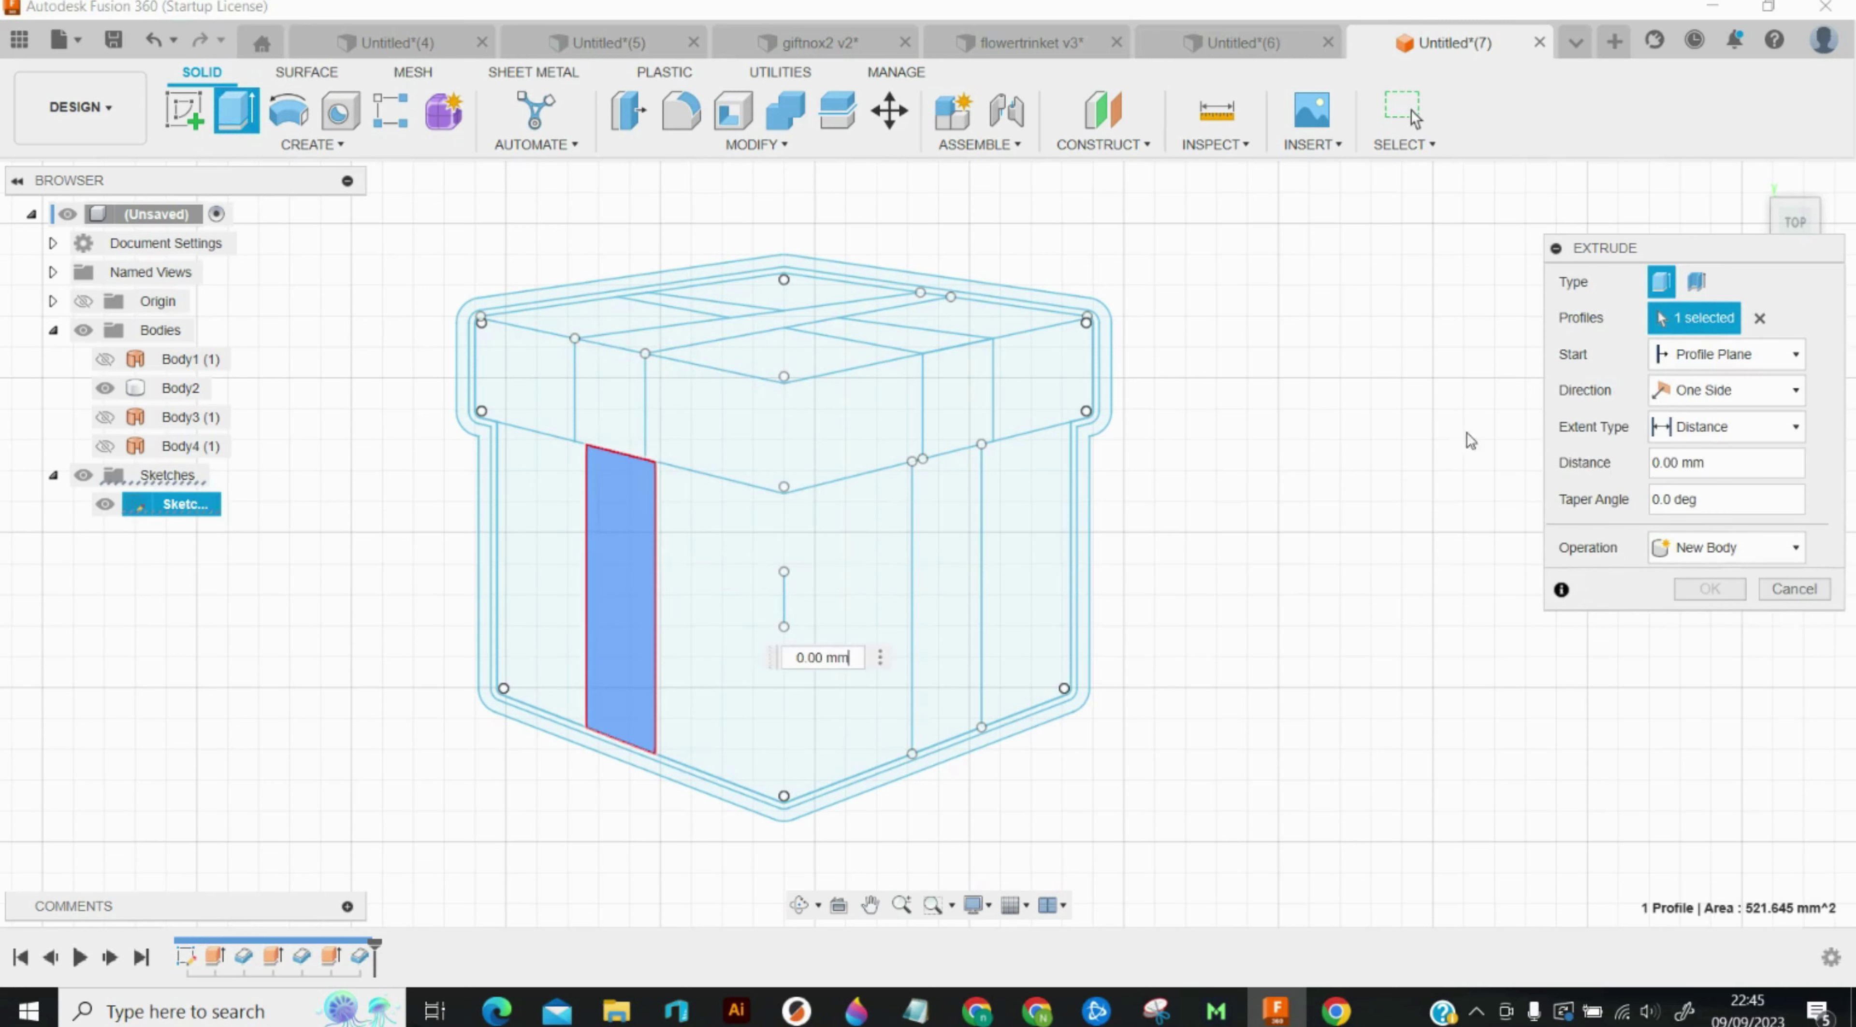
pyautogui.click(1687, 400)
pyautogui.click(1697, 282)
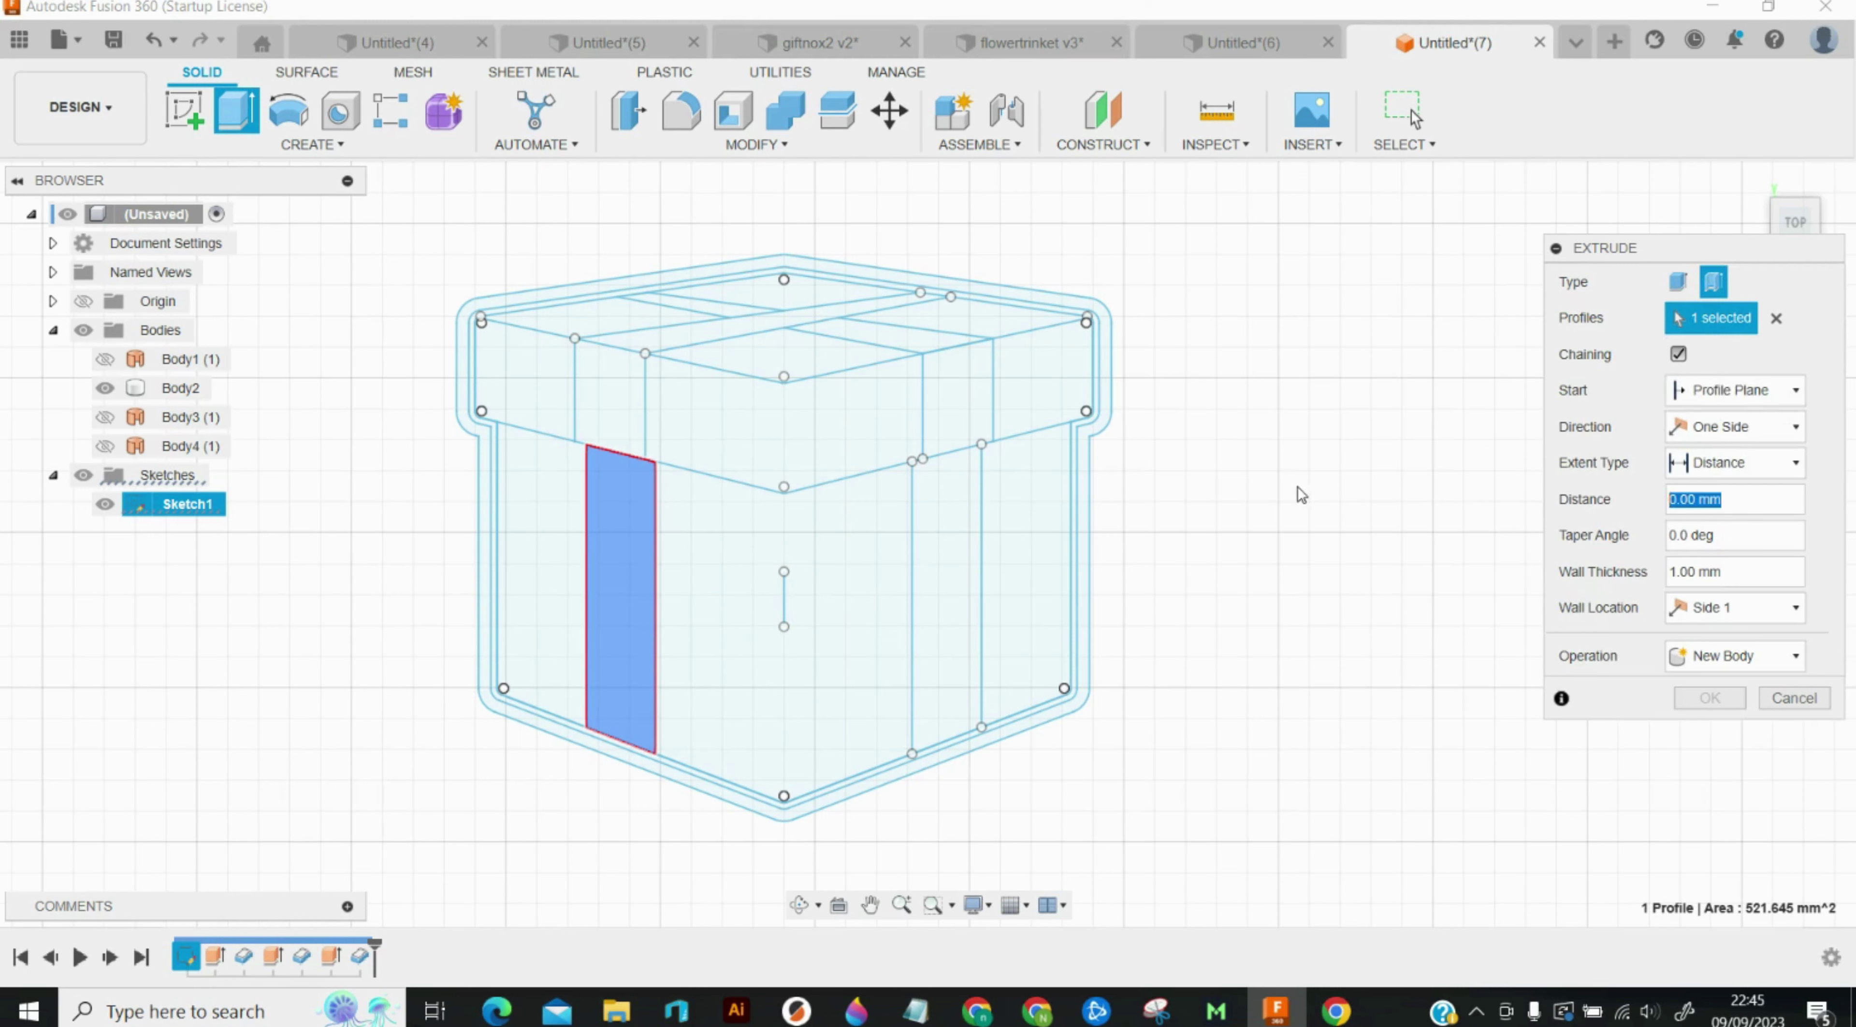
pyautogui.press('Return')
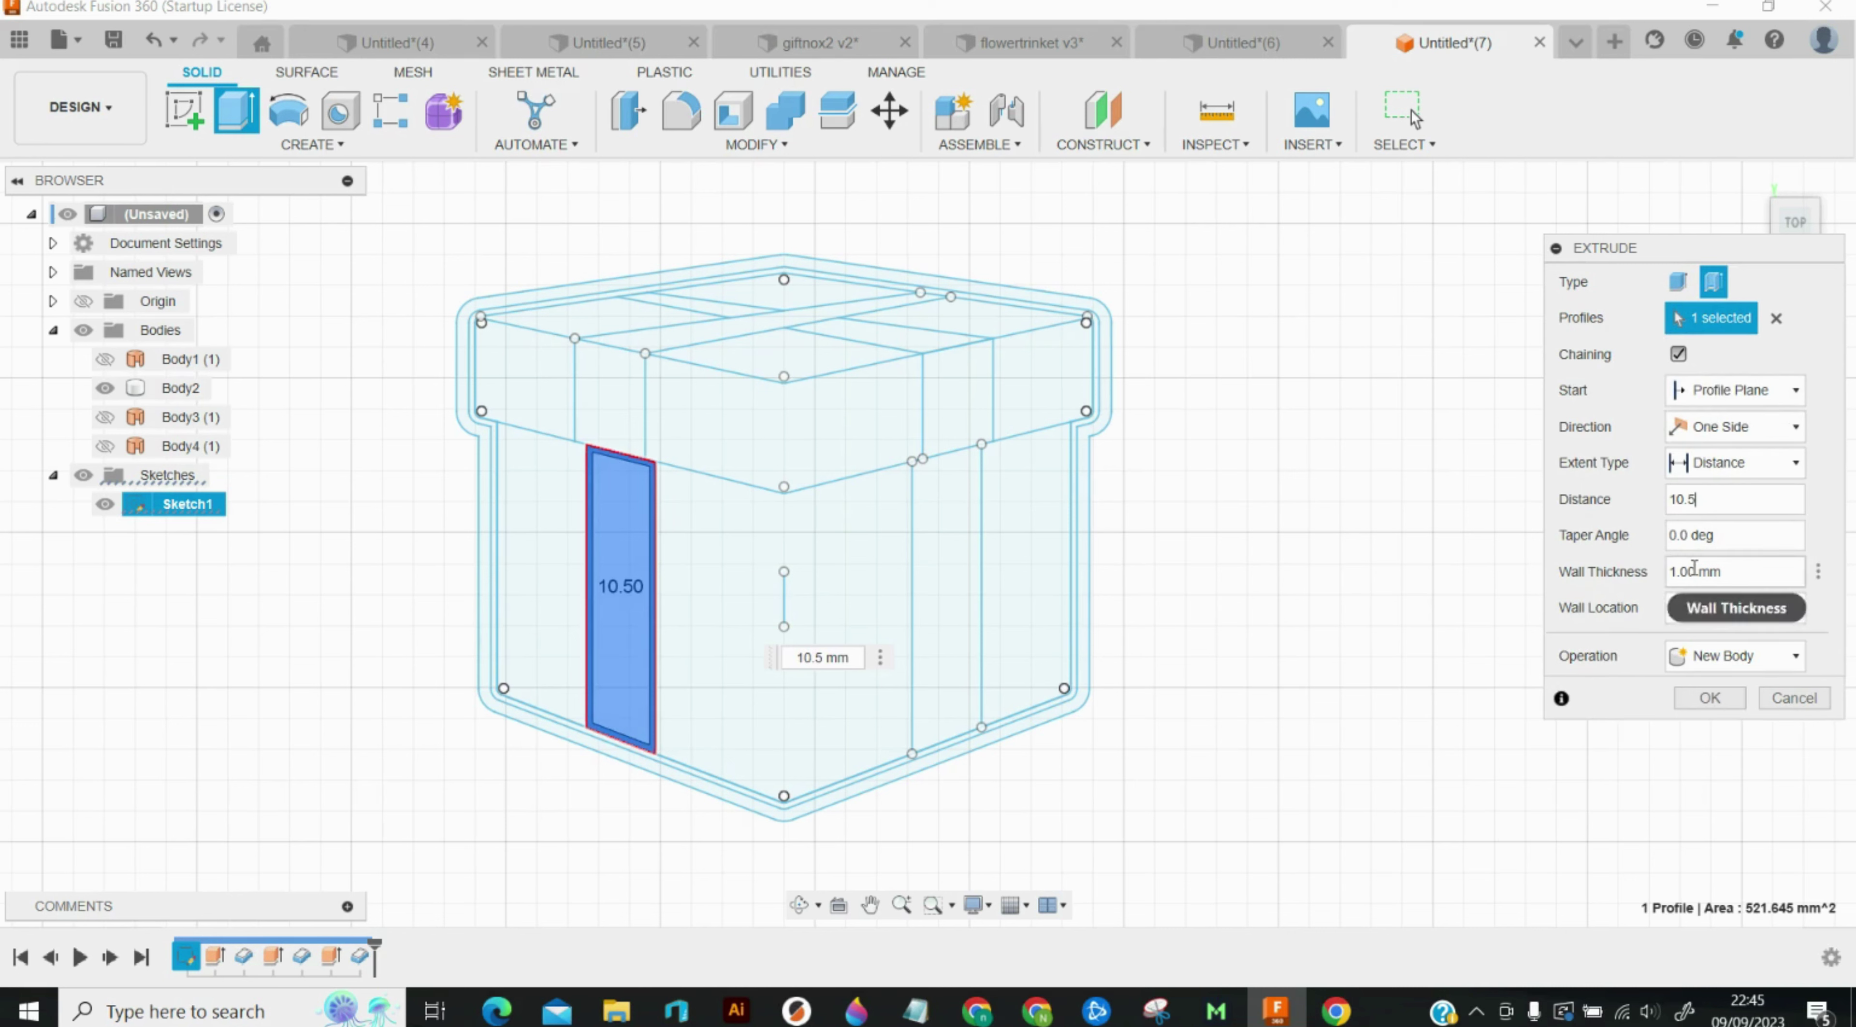
pyautogui.doubleClick(1682, 571)
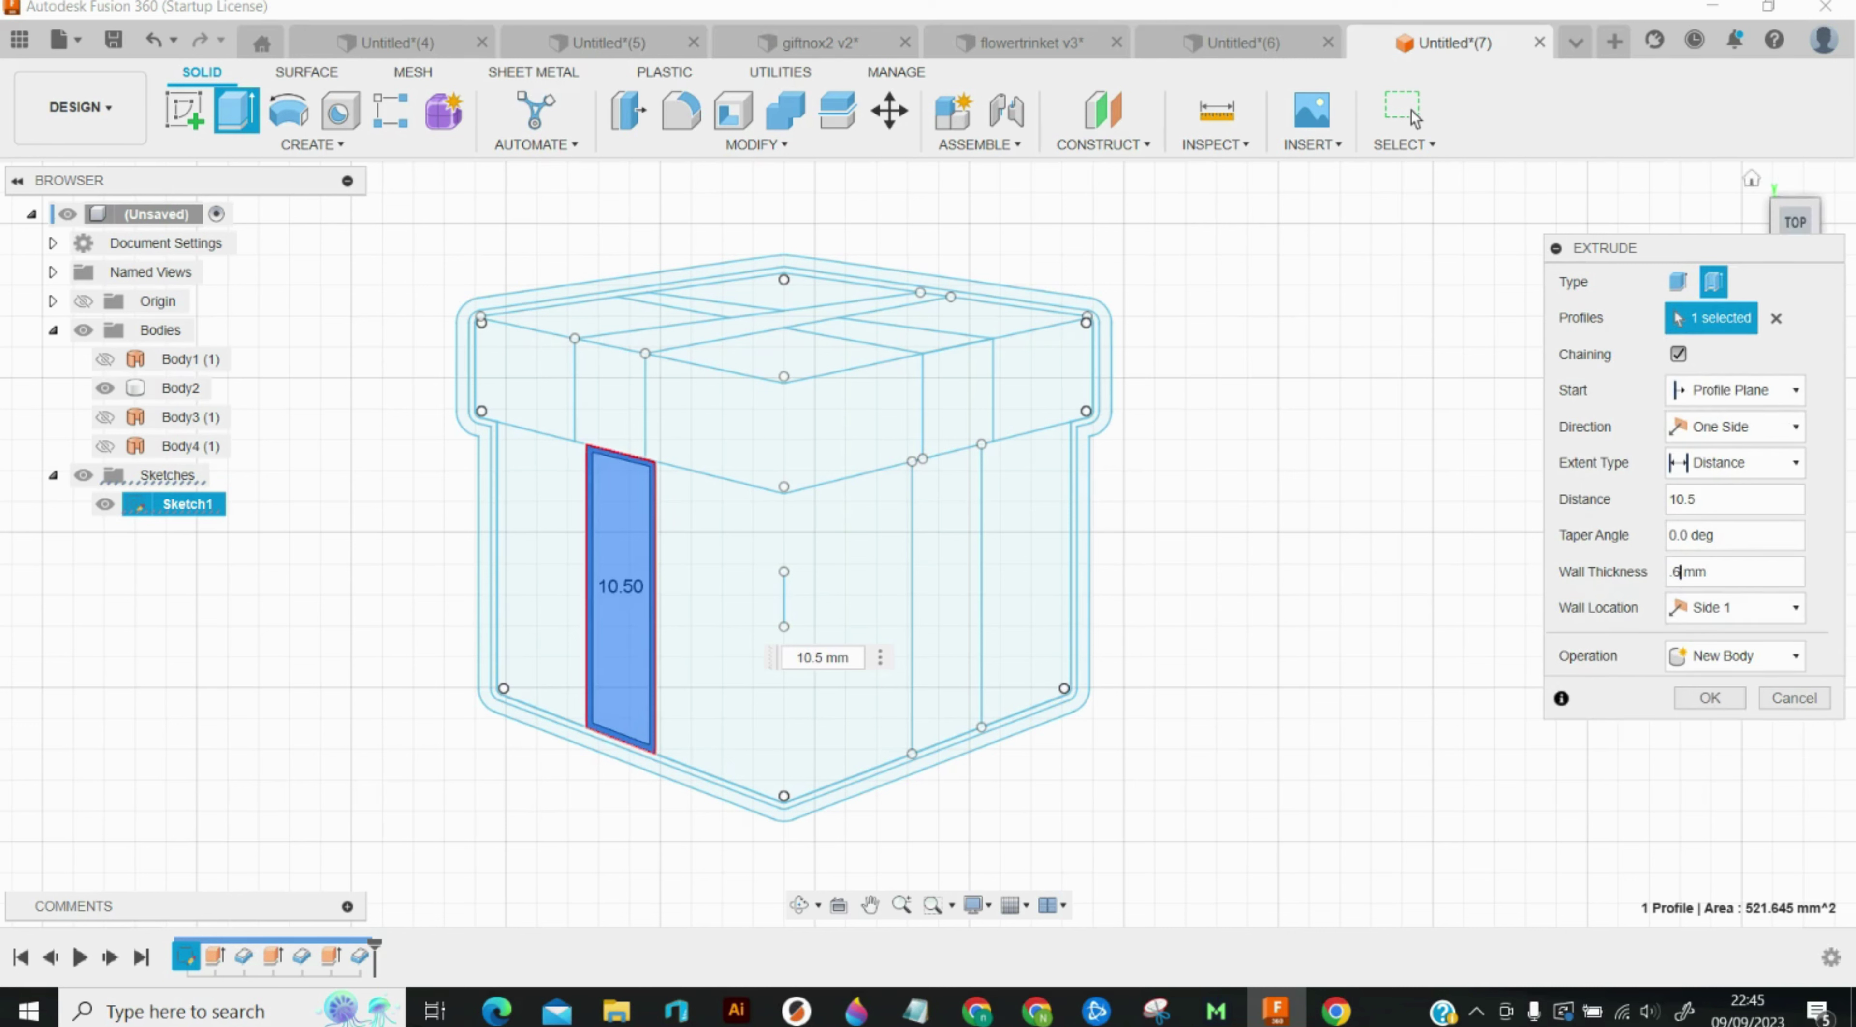
pyautogui.press('Return')
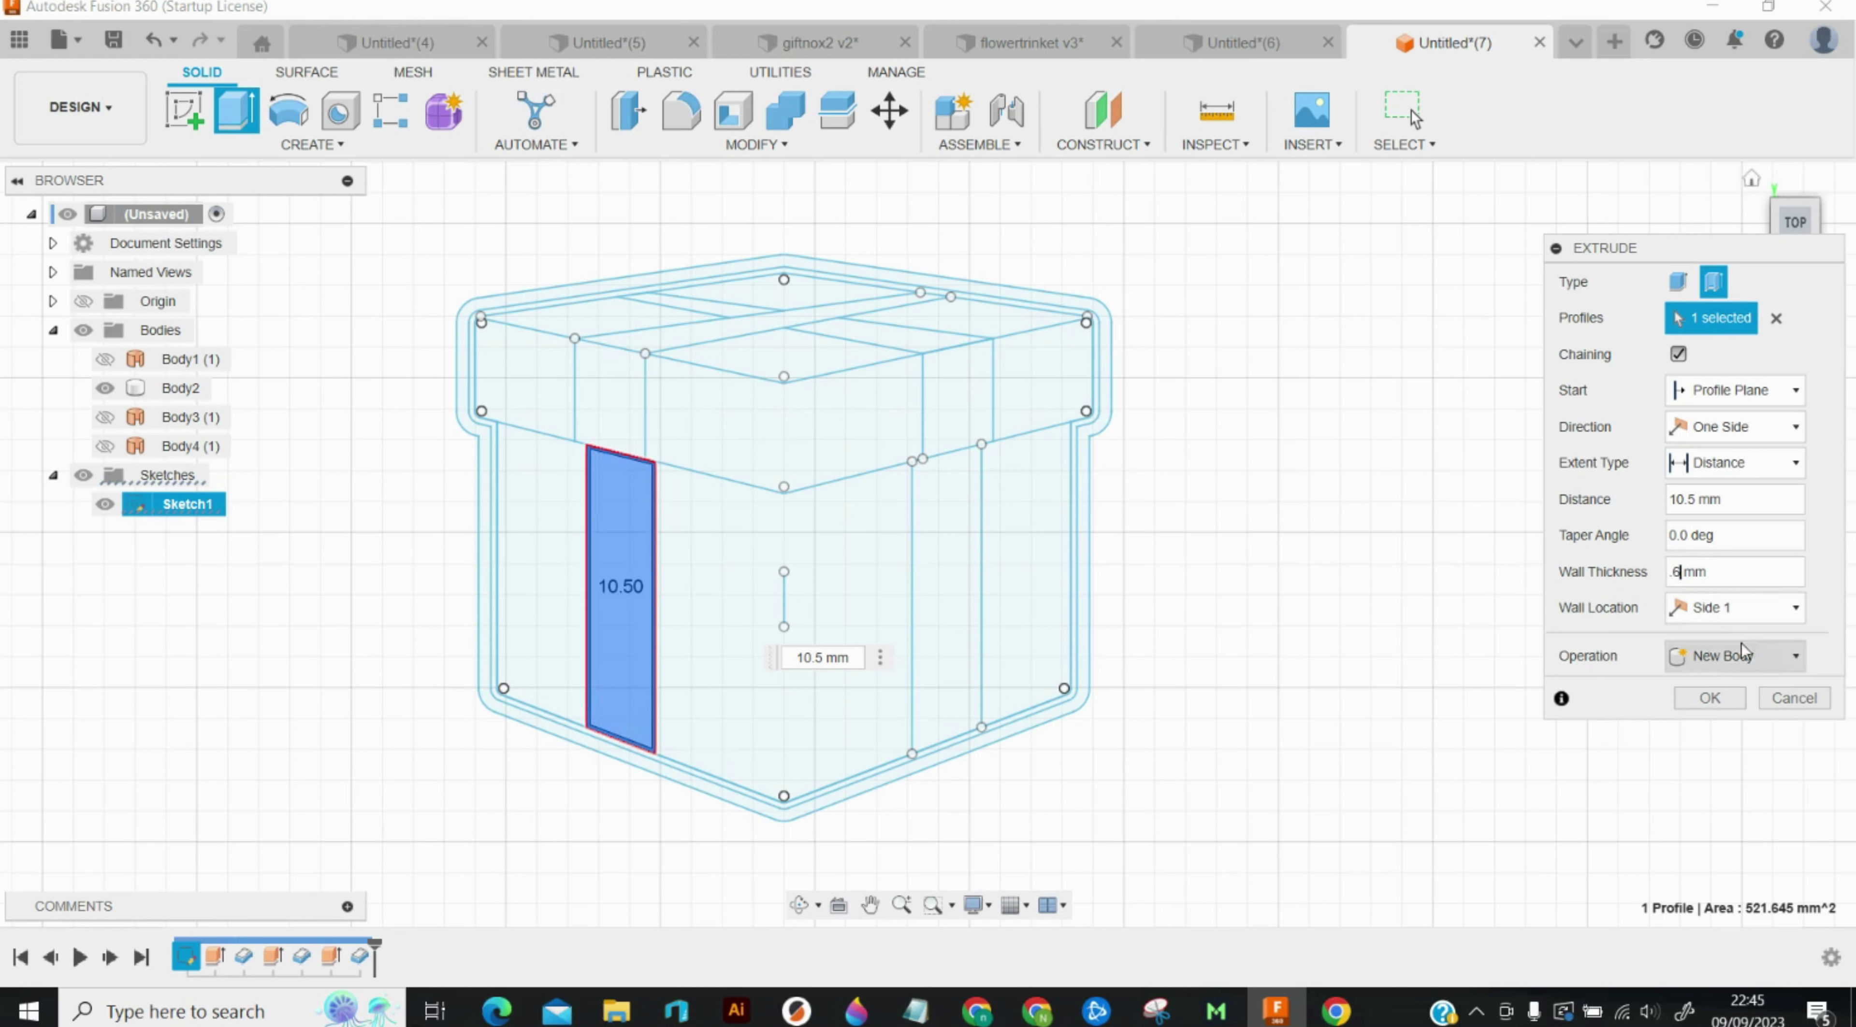
pyautogui.click(1737, 607)
pyautogui.click(1711, 664)
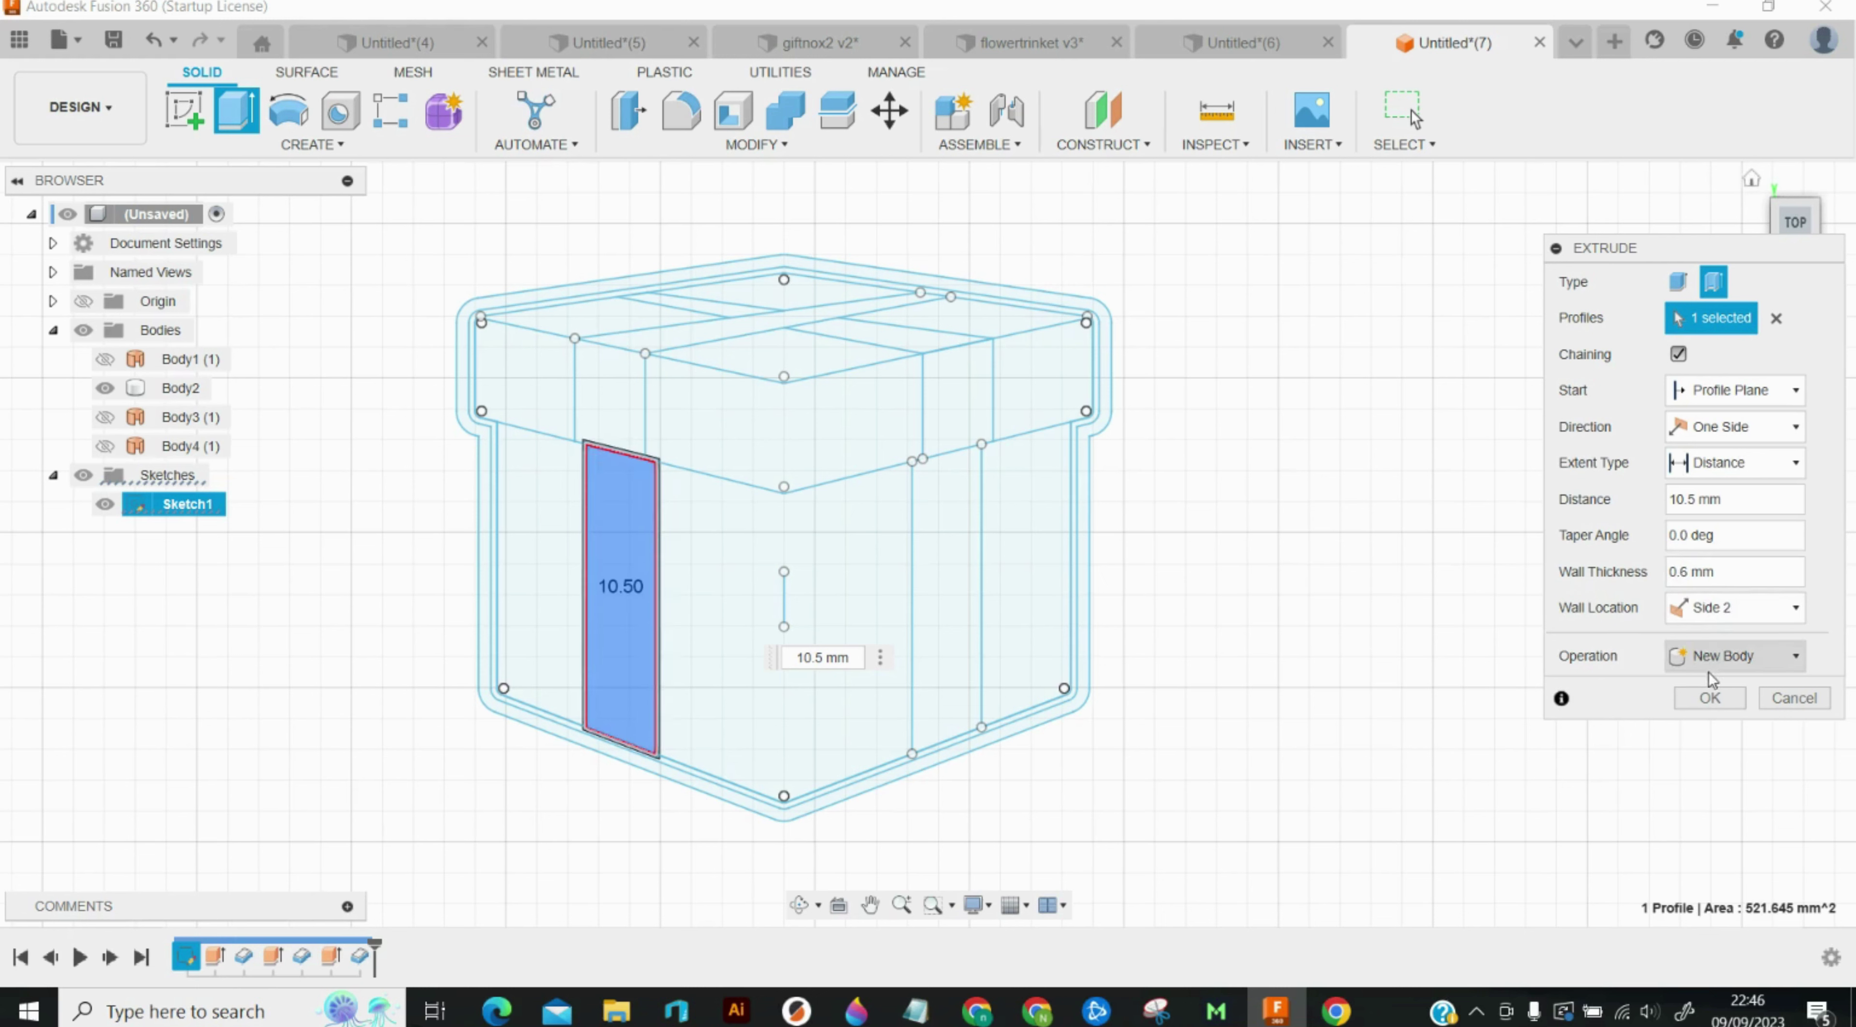
pyautogui.click(1728, 703)
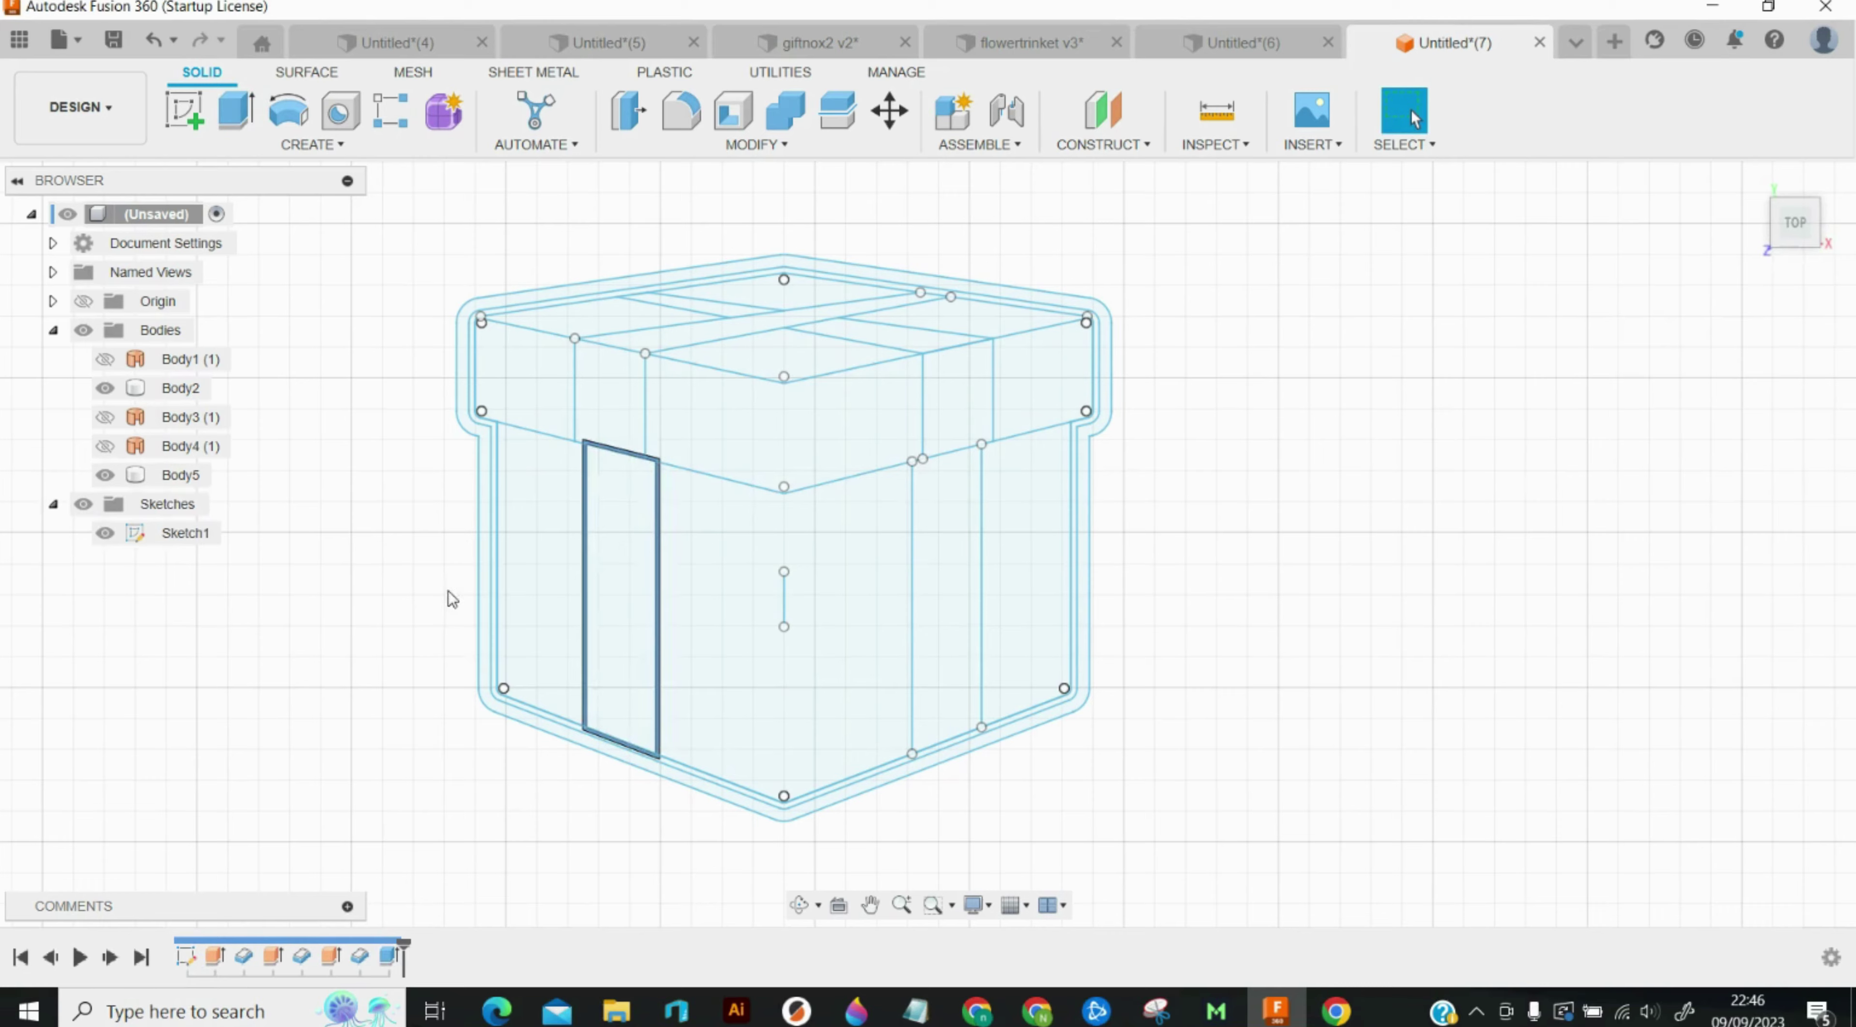
pyautogui.scroll(1, 508, 570)
pyautogui.click(254, 116)
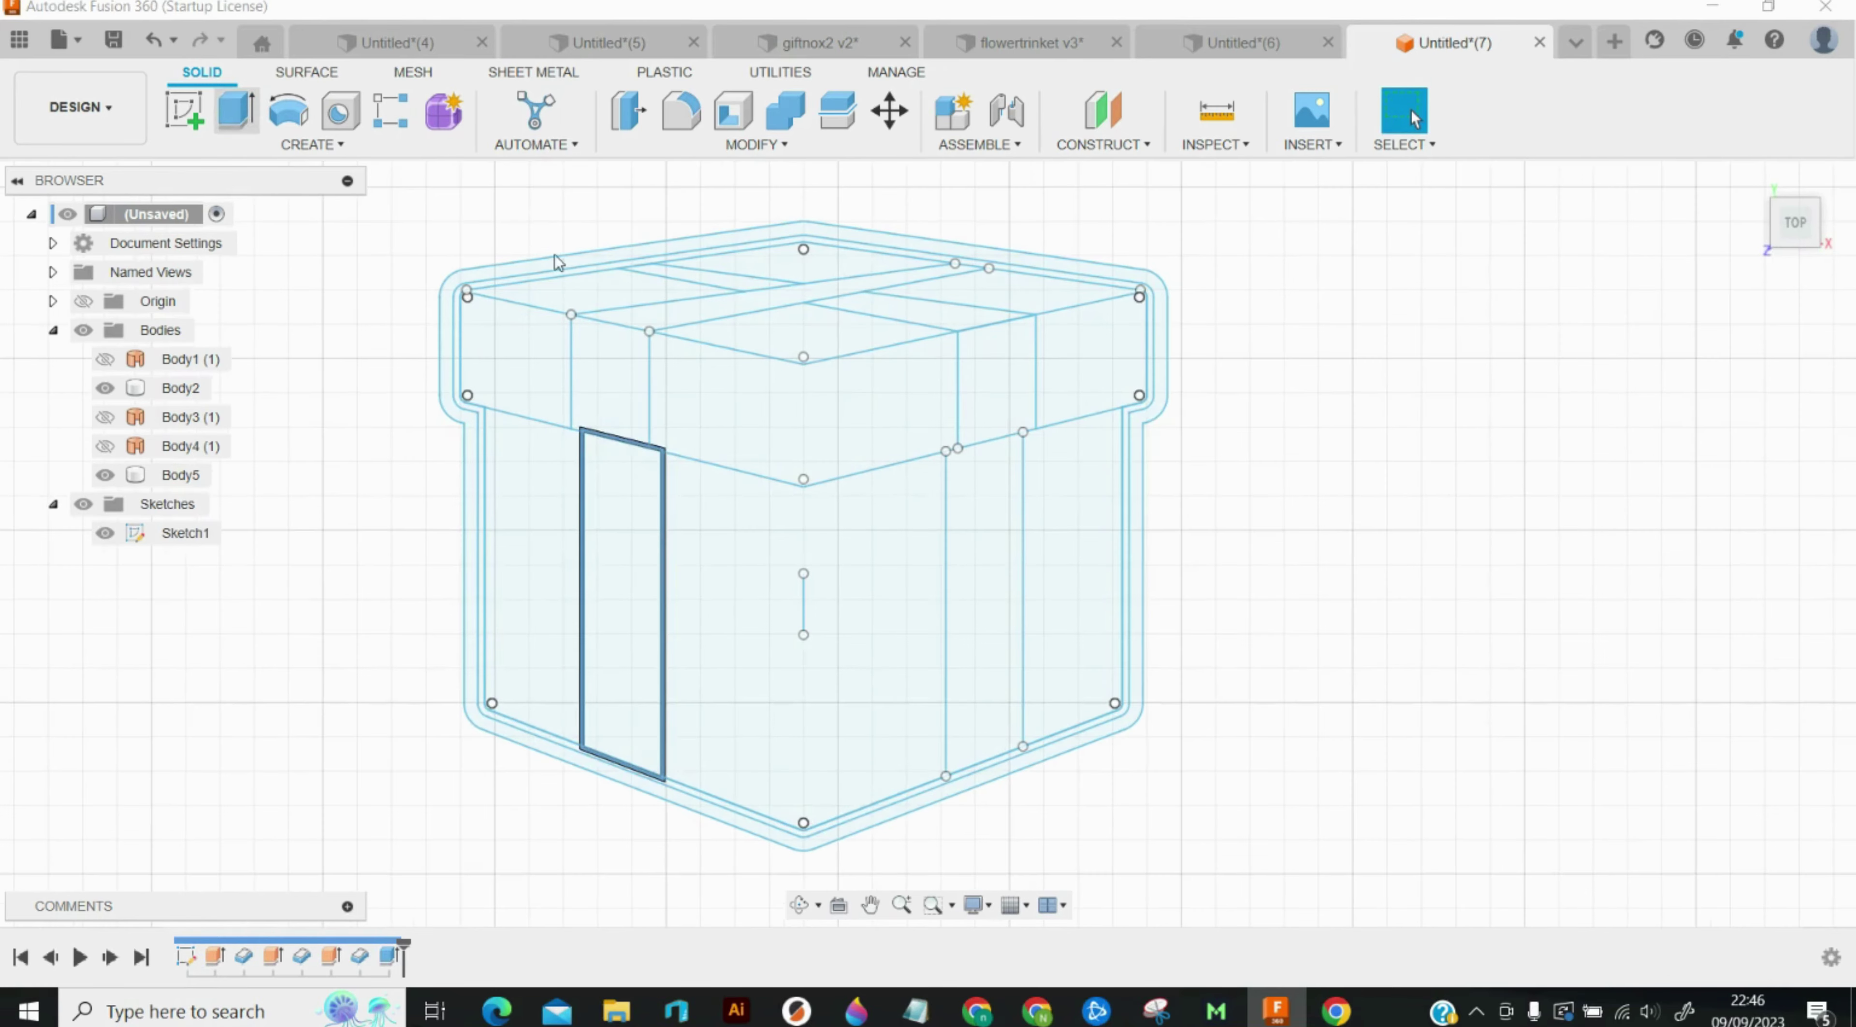
pyautogui.click(620, 389)
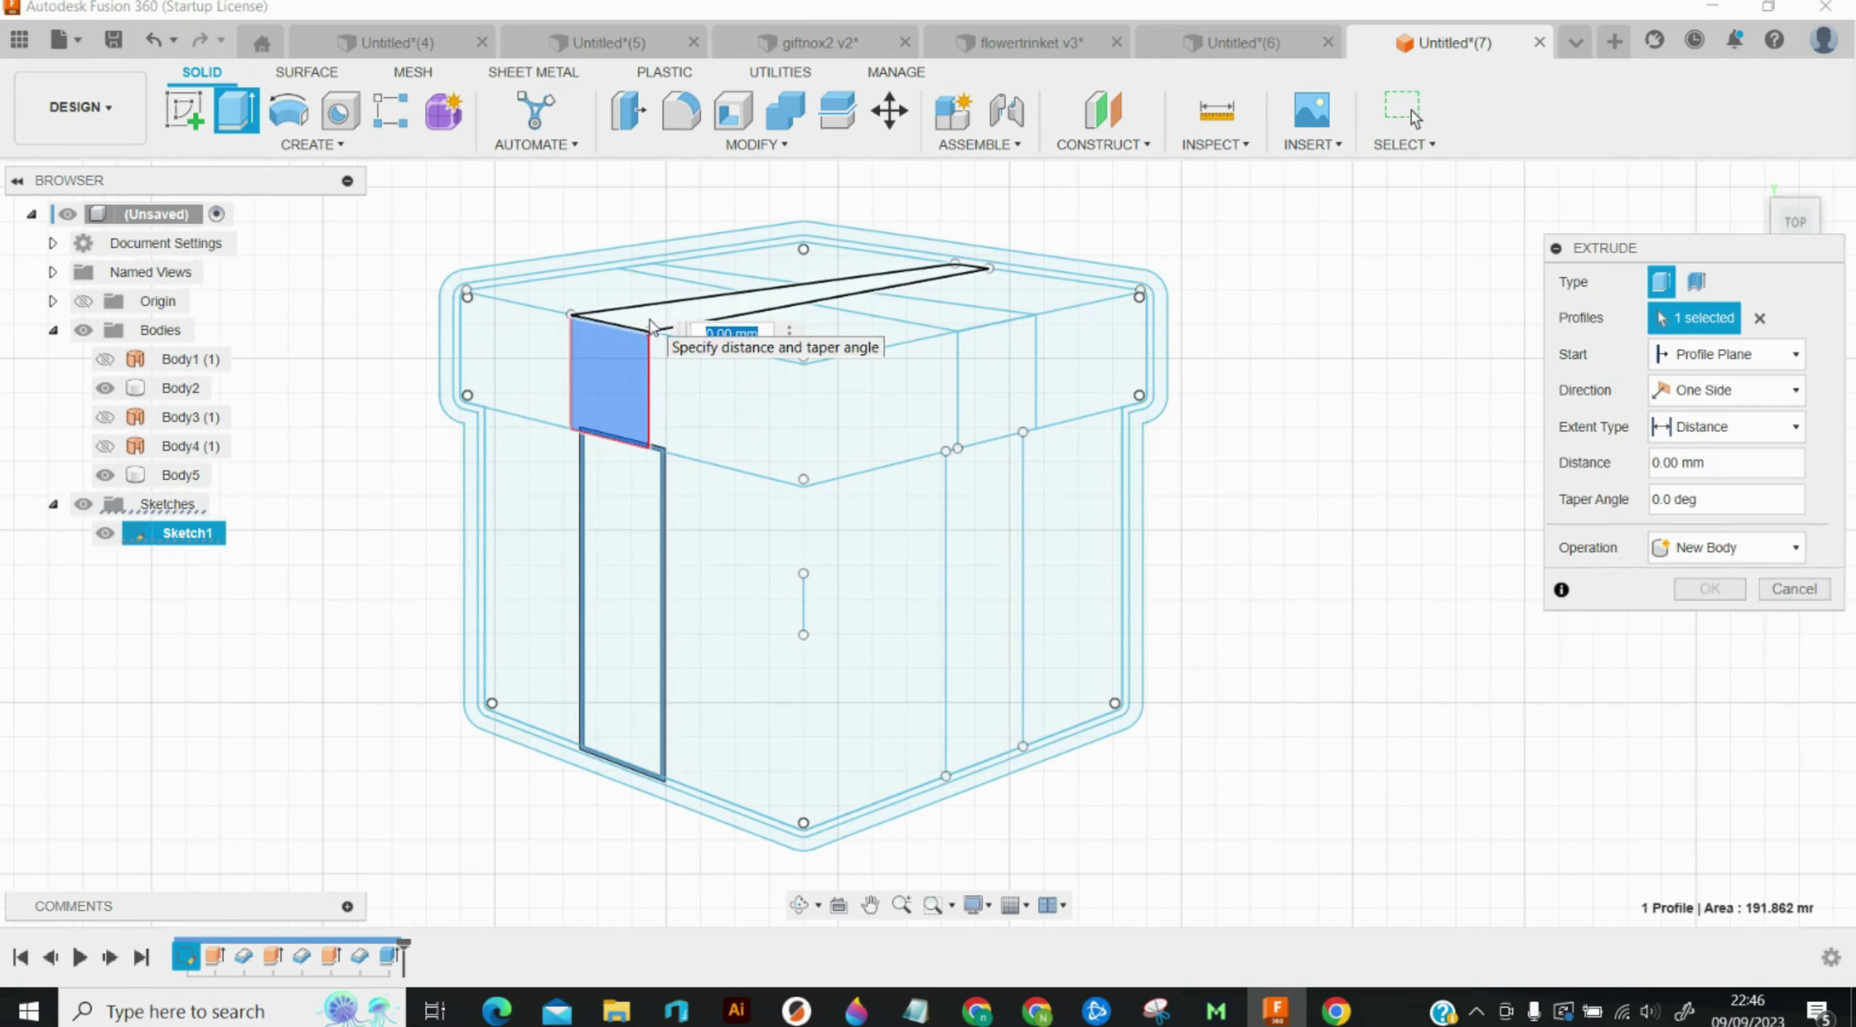
pyautogui.press('Escape')
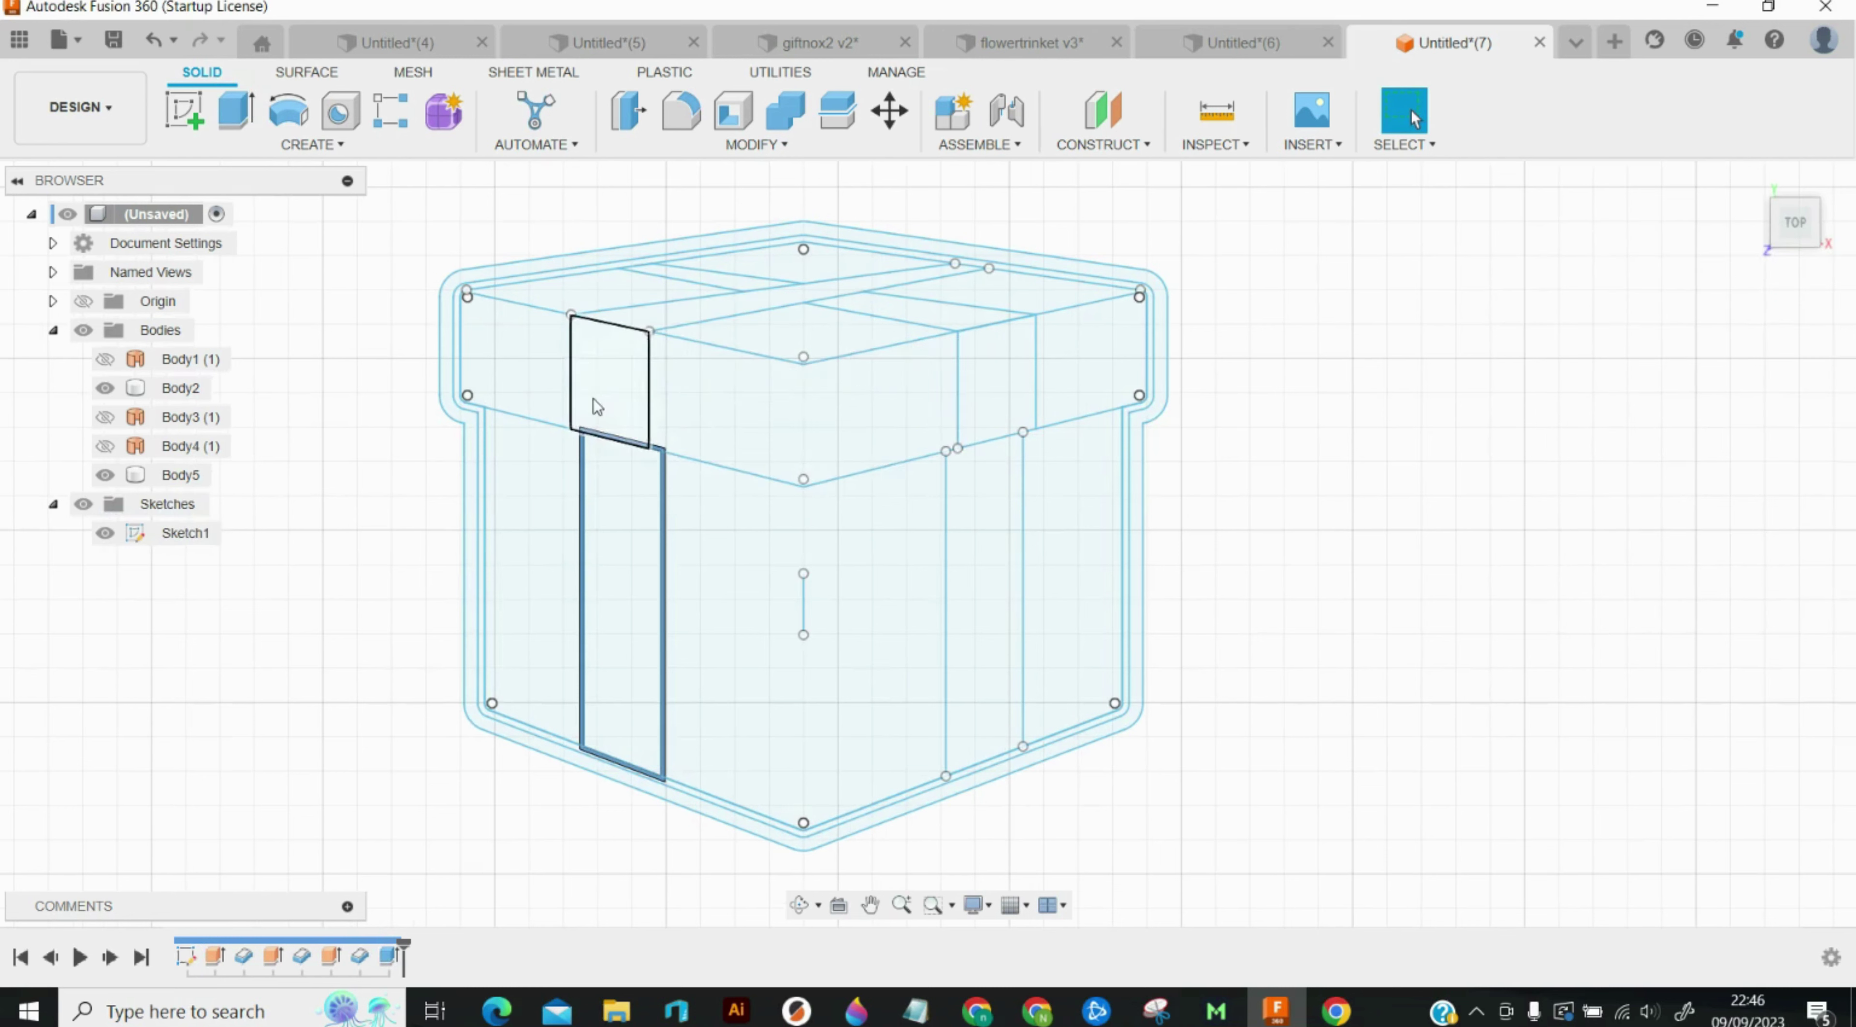
# Step: Extrude the lid's left ribbon profile and the adjacent central front profile 12 mm as a cut through the thin-walled body
pyautogui.press('e')
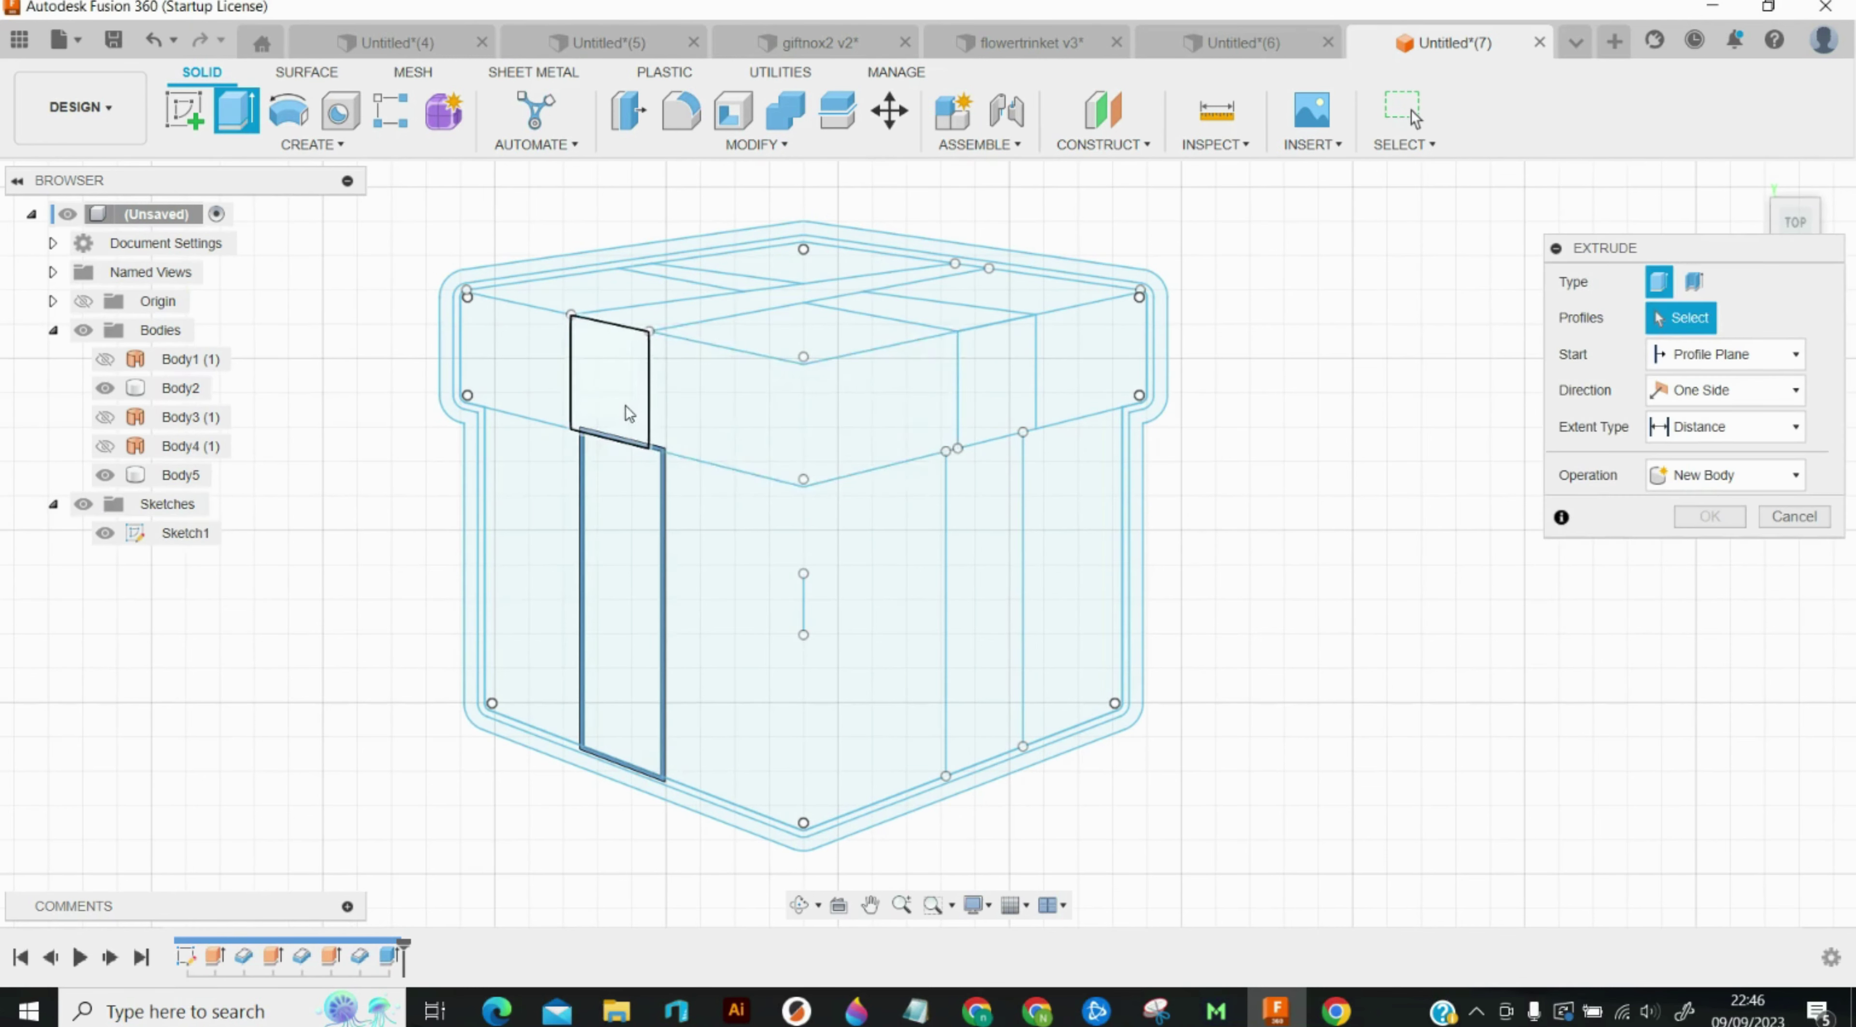
pyautogui.click(629, 414)
pyautogui.click(696, 419)
pyautogui.write('12')
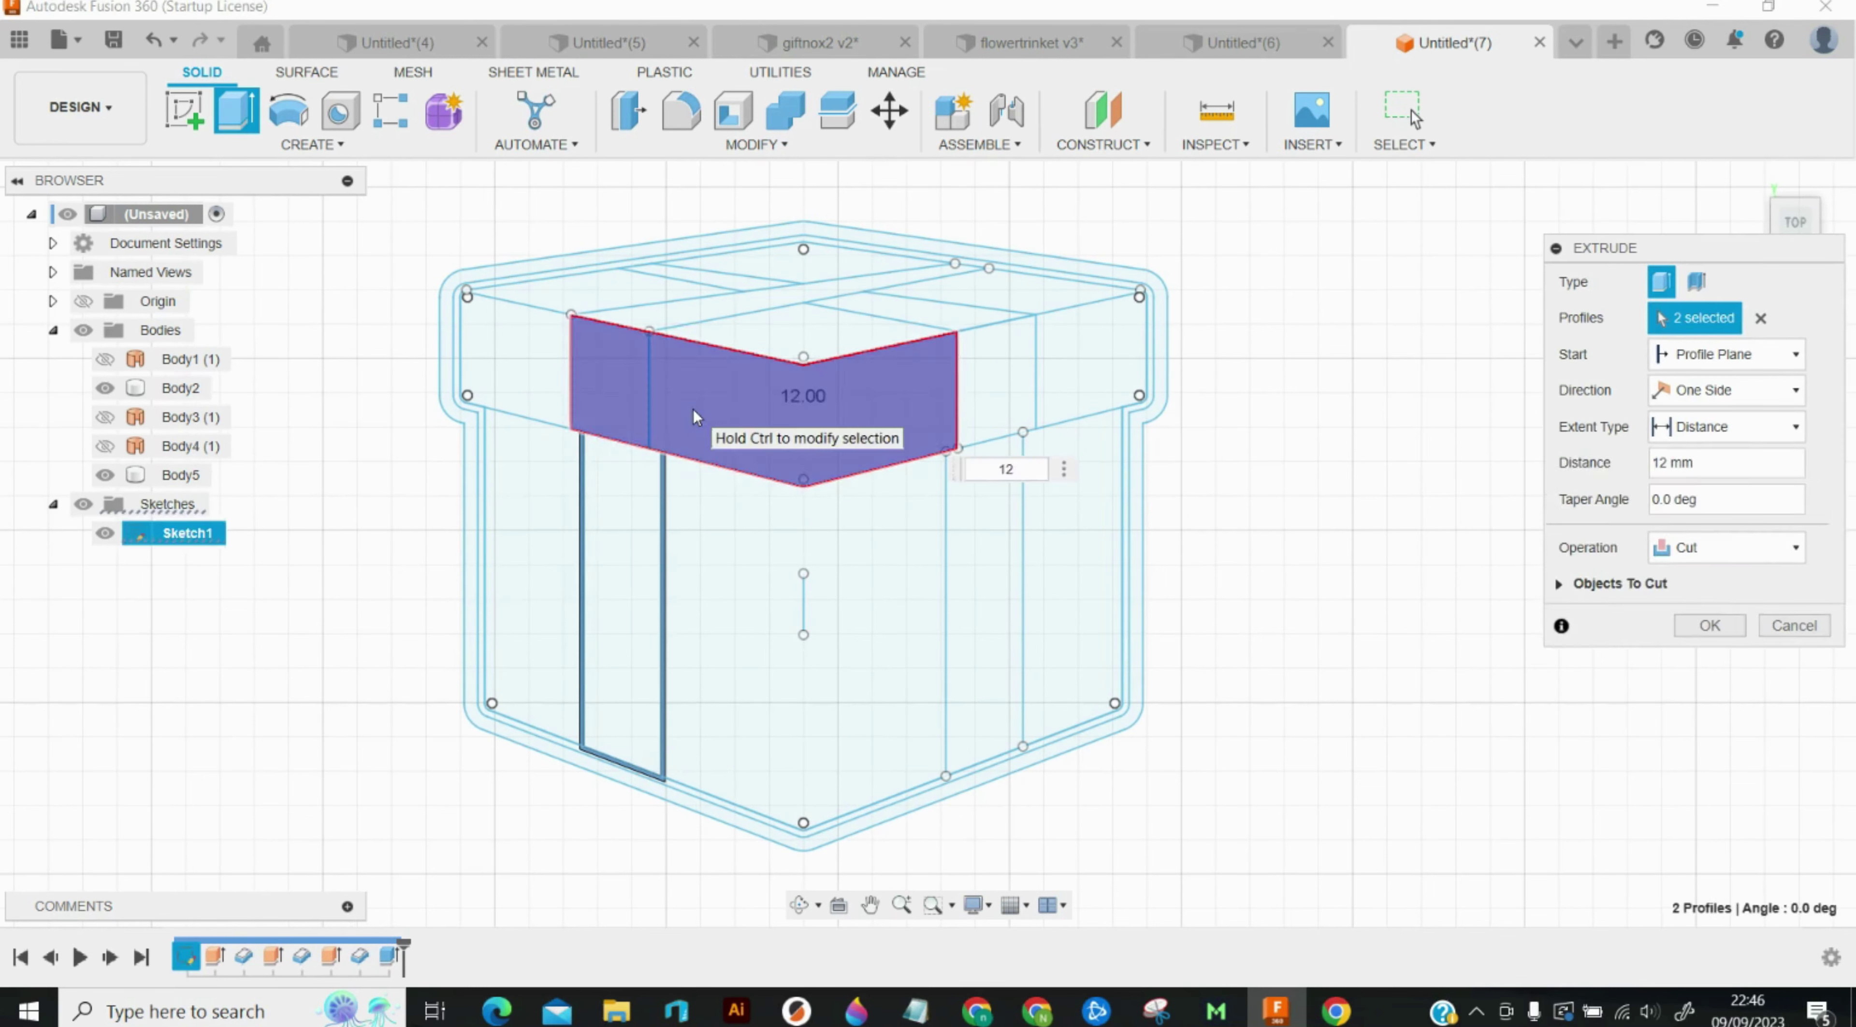
pyautogui.press('Return')
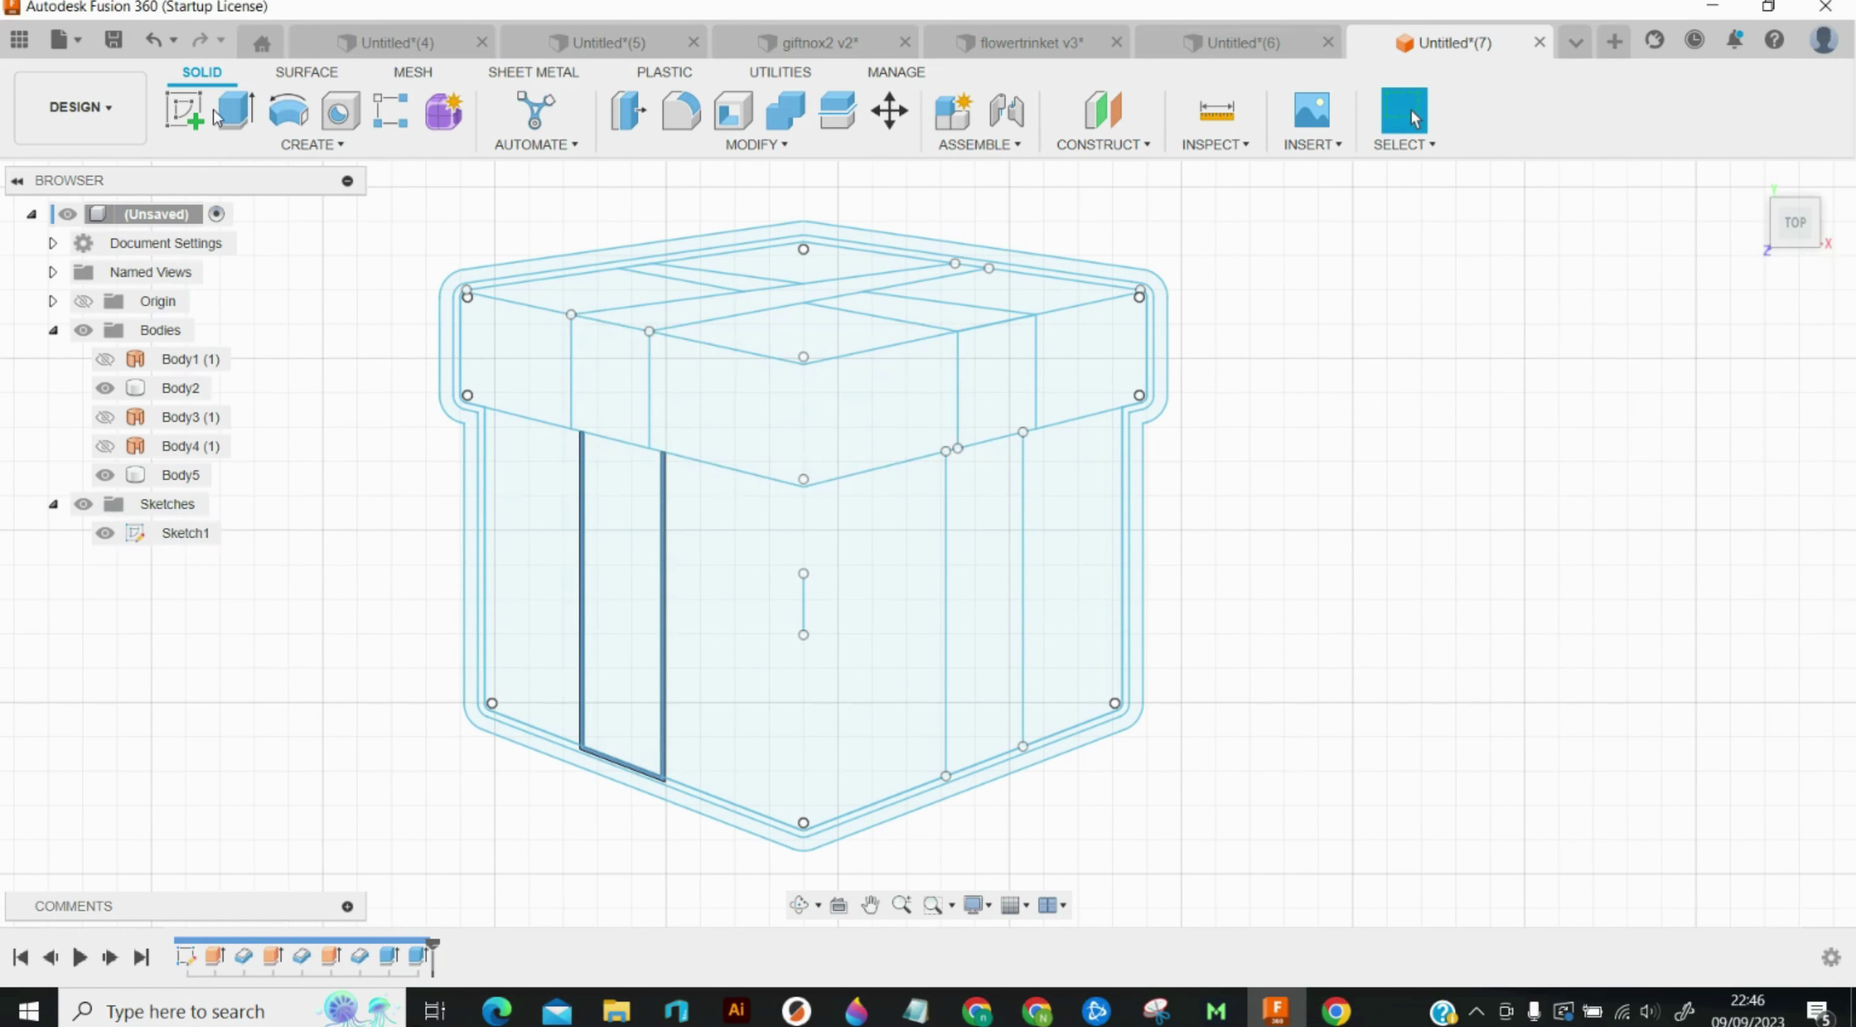
# Step: Extrude the lid's left ribbon front profile and its connecting long top ribbon profile 10.5 mm
pyautogui.click(224, 117)
pyautogui.click(621, 393)
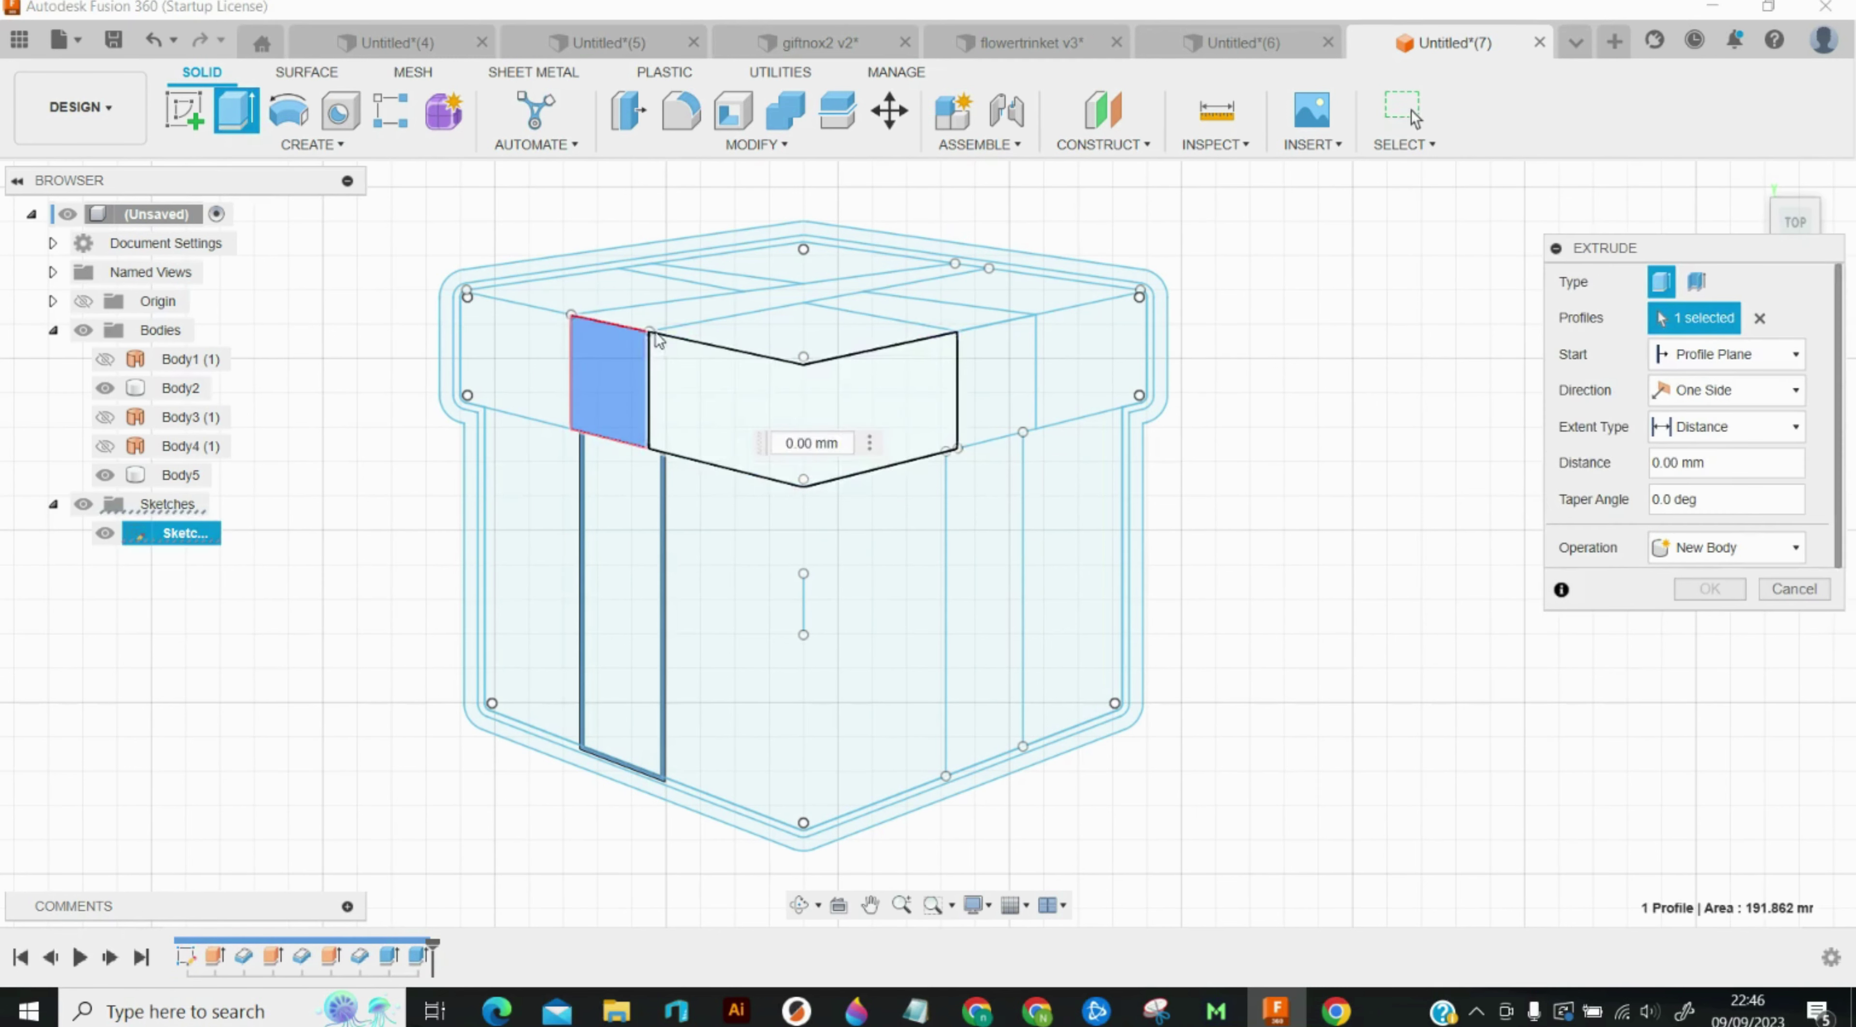
pyautogui.click(654, 324)
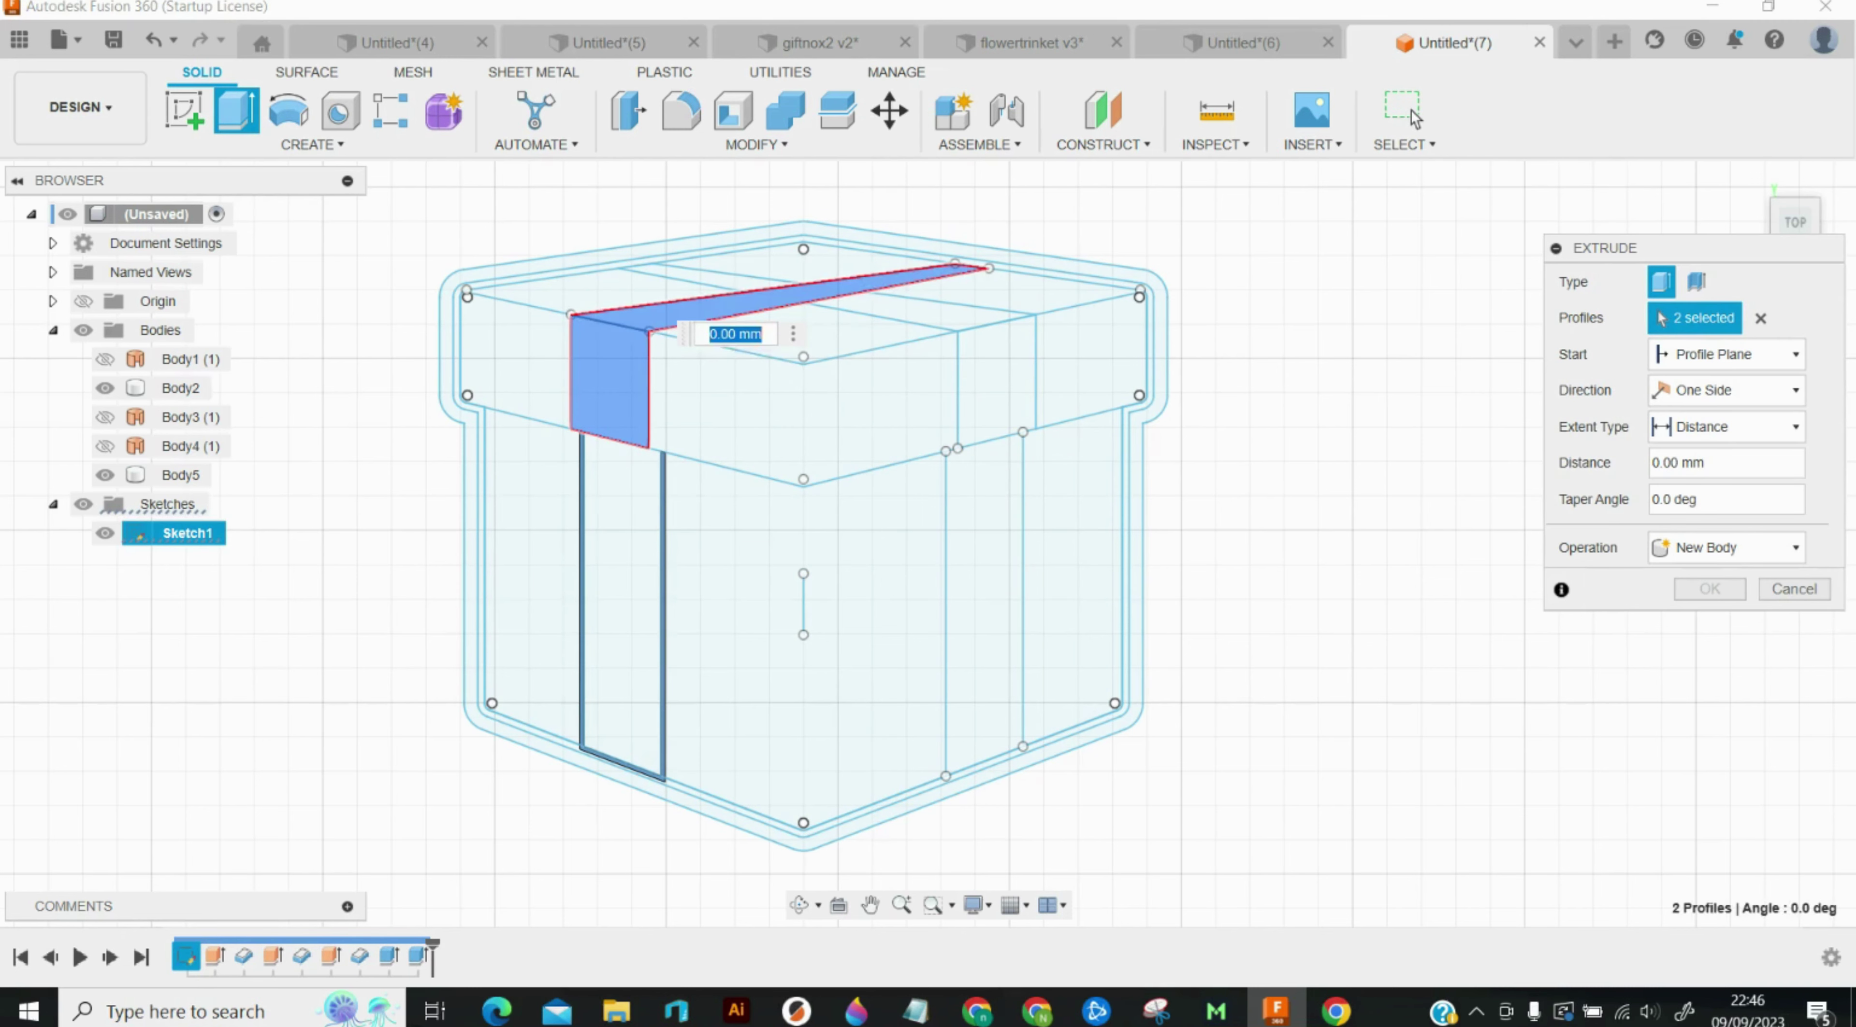
pyautogui.write('10.5')
pyautogui.press('Return')
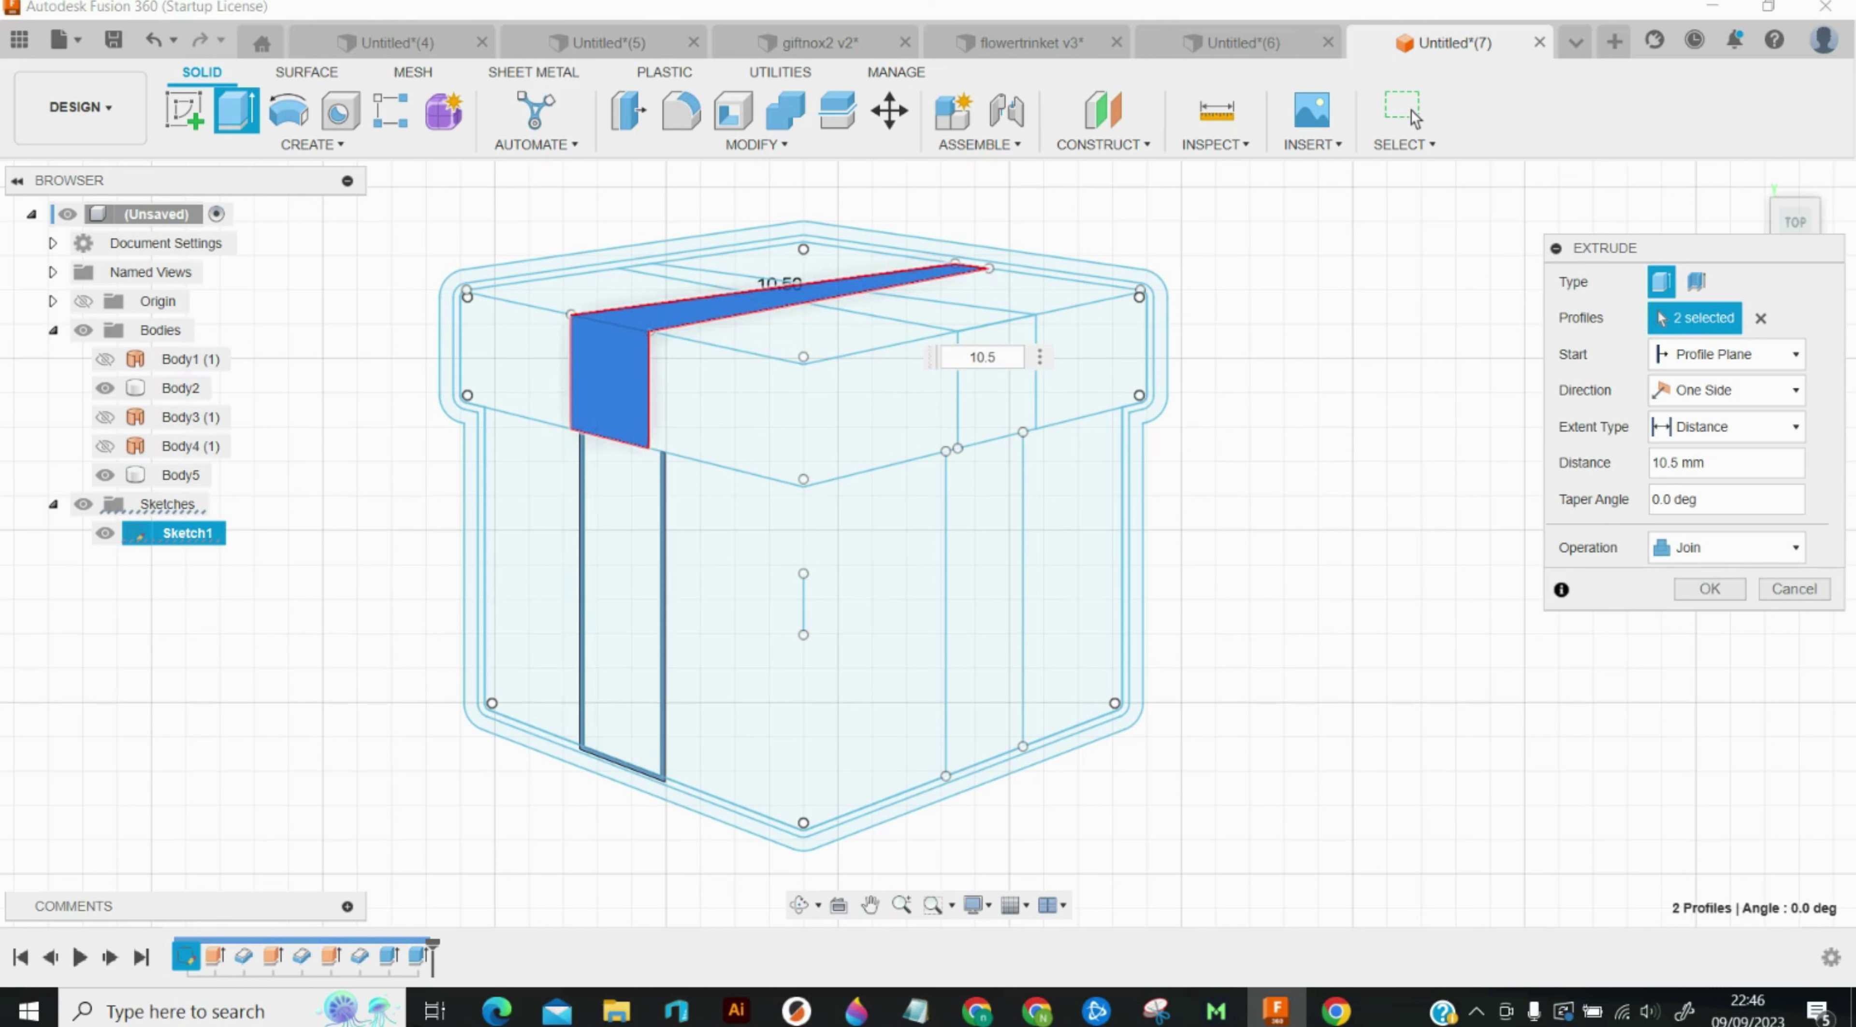
# Step: Make the ribbon extrusion thin with a 0.6 mm wall on Side 2 and create it as a new body
pyautogui.click(1698, 283)
pyautogui.click(1731, 430)
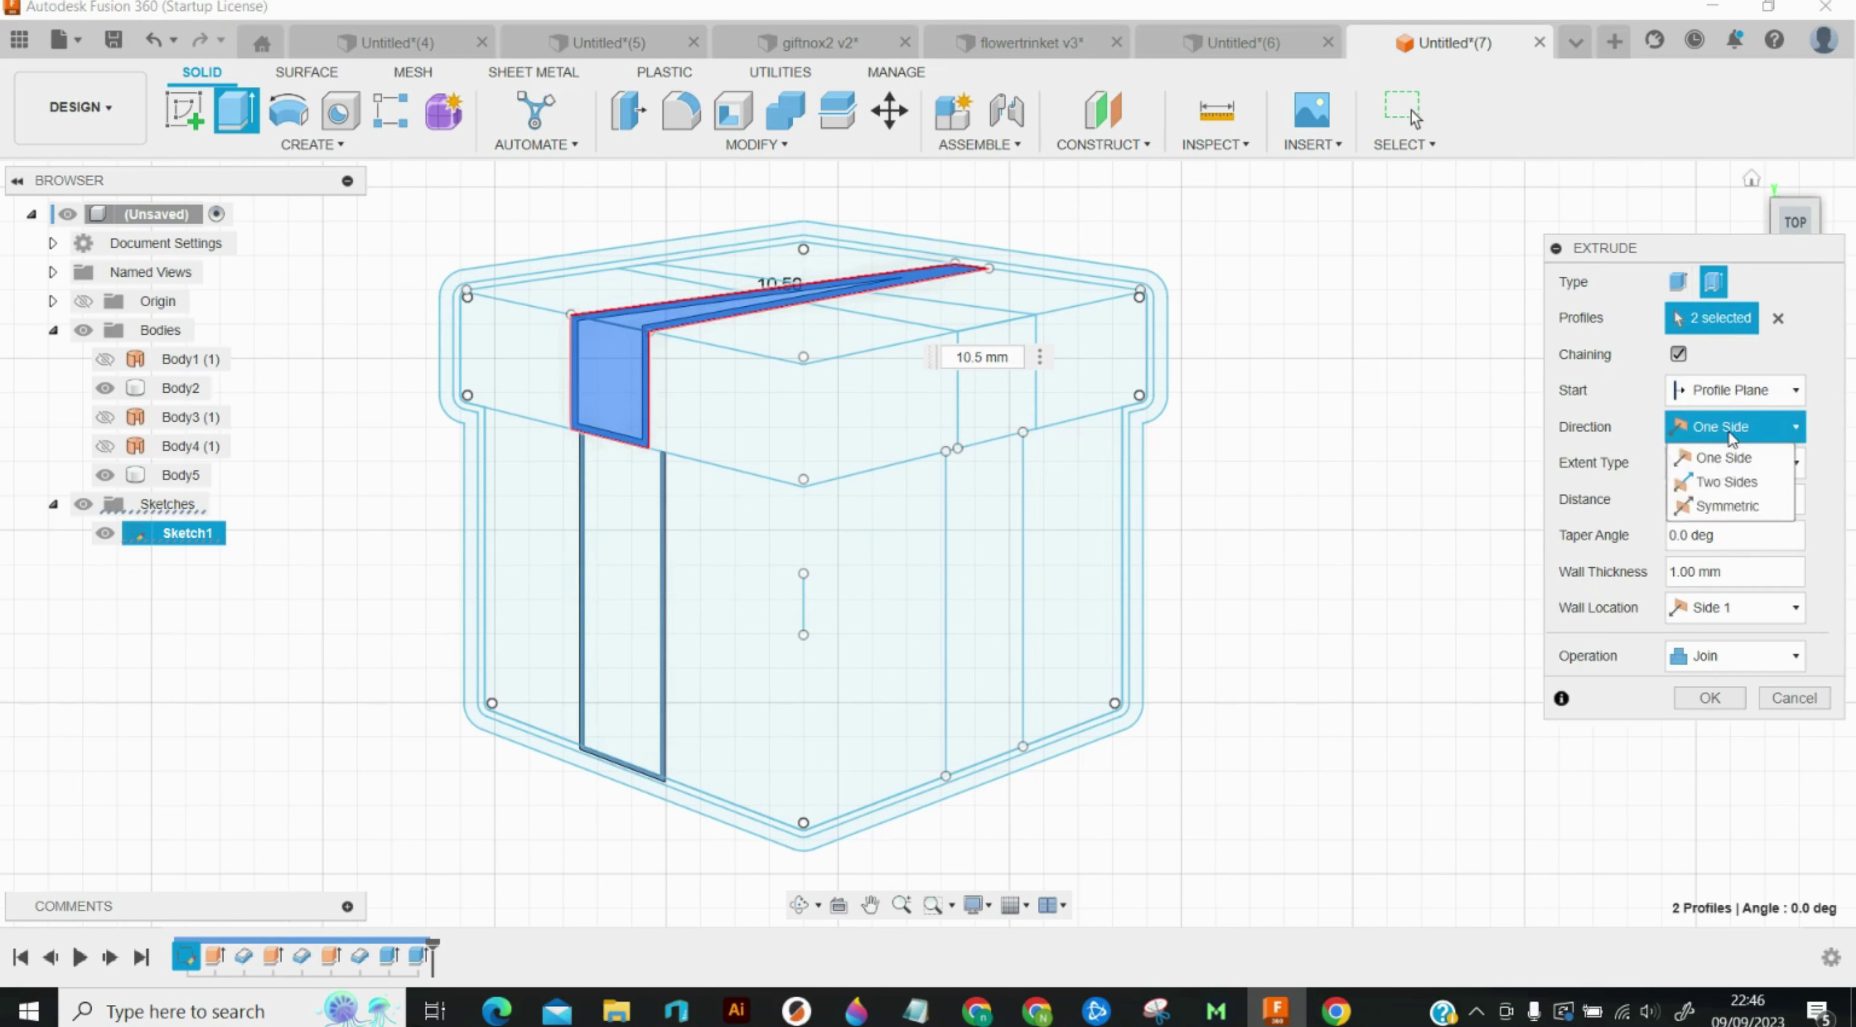
pyautogui.click(1723, 444)
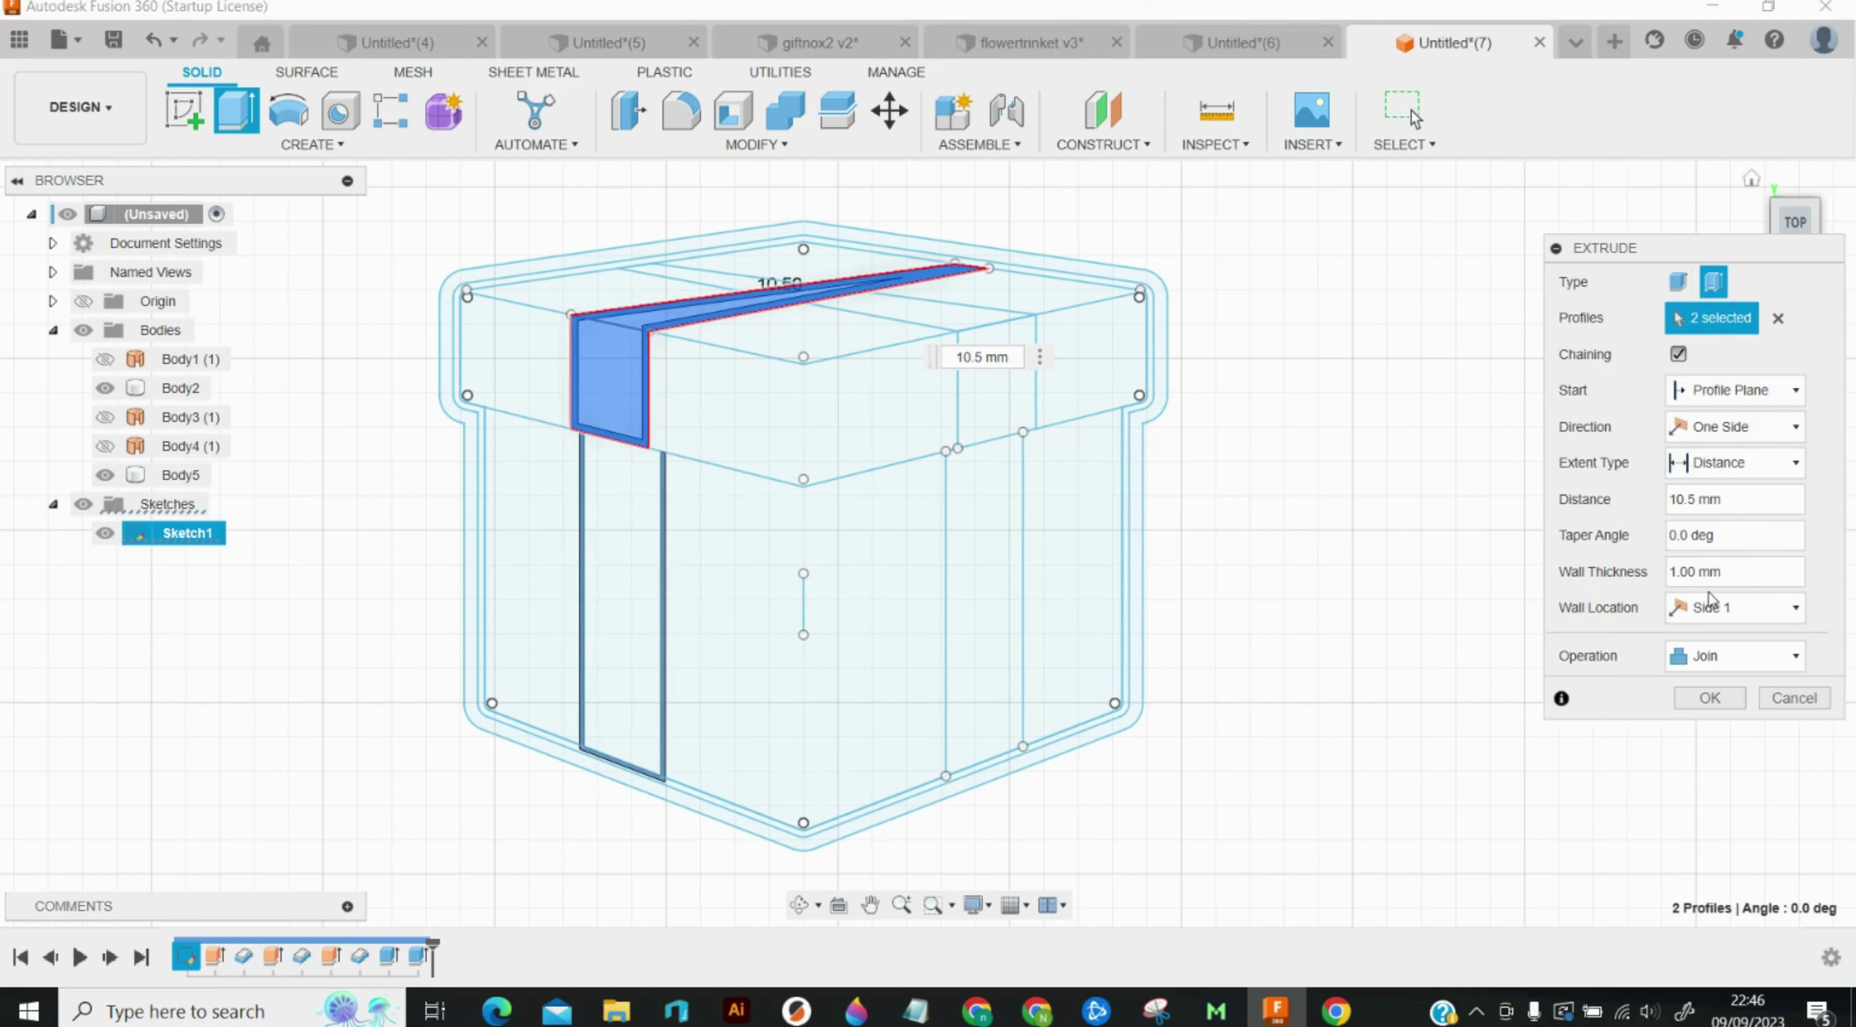
pyautogui.click(1671, 575)
pyautogui.write('.6')
pyautogui.click(1727, 609)
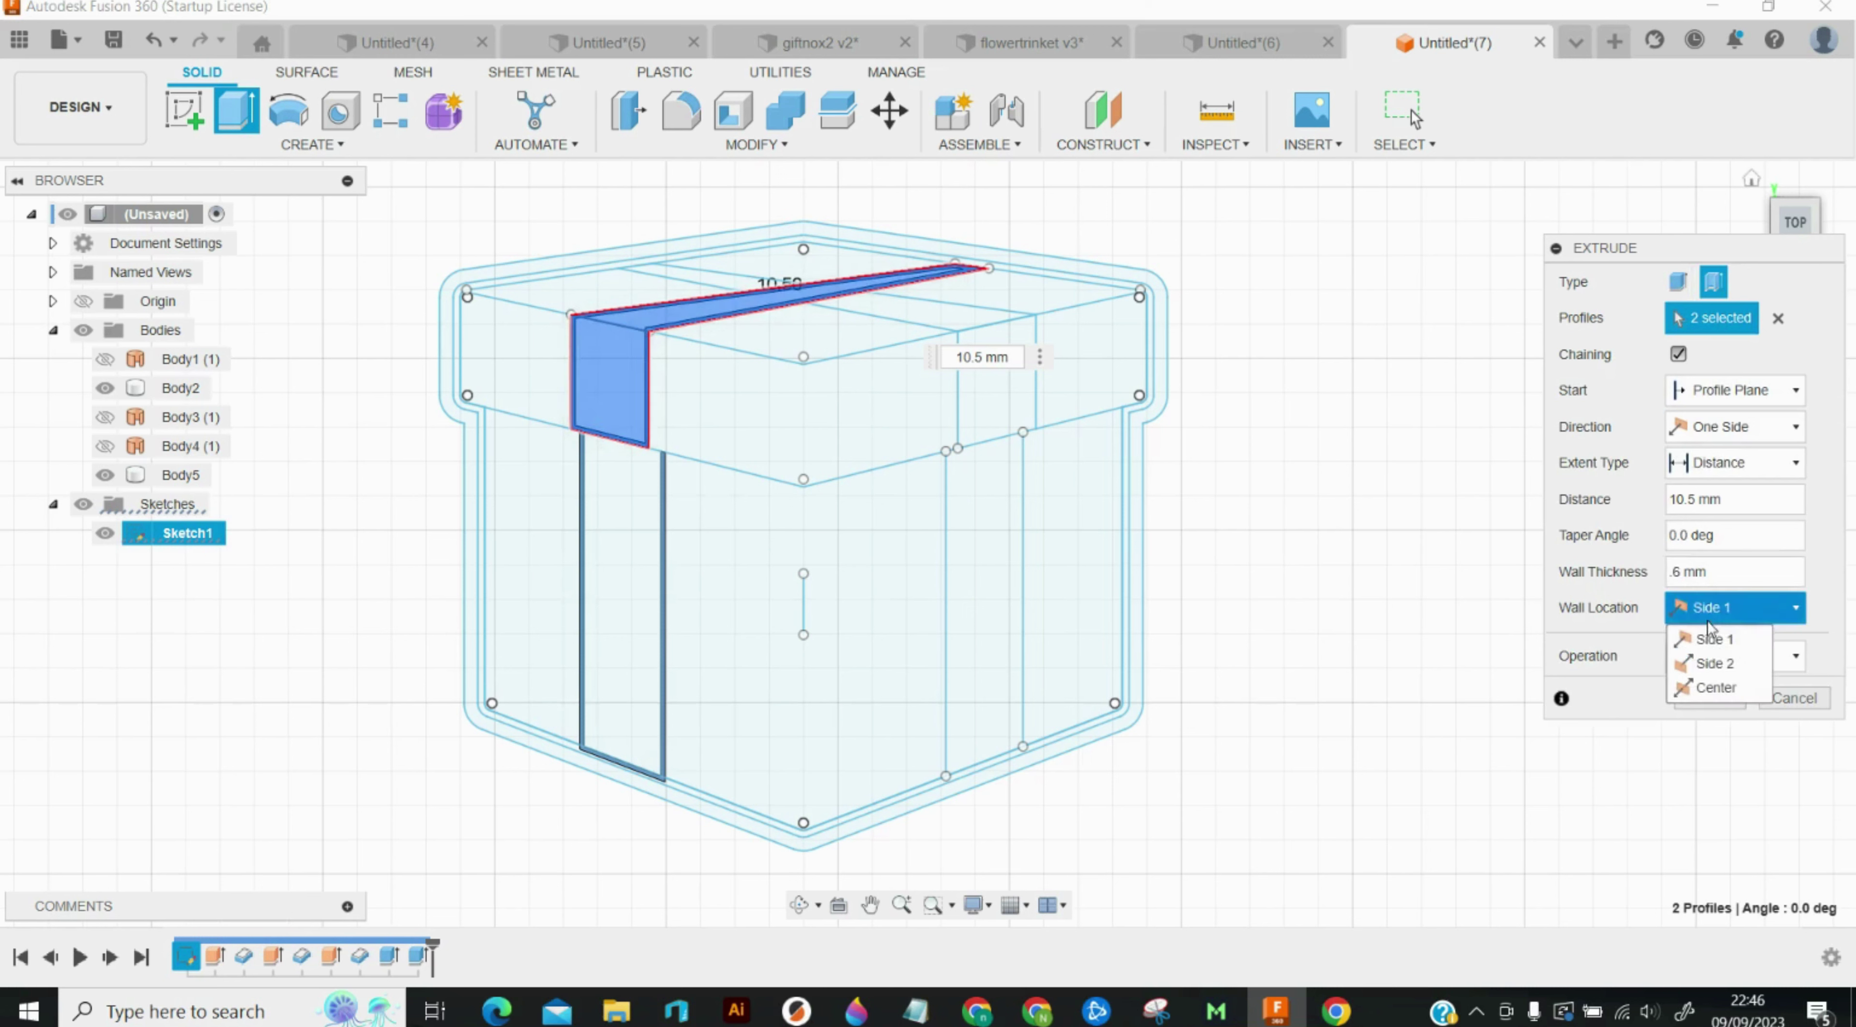
pyautogui.click(1702, 665)
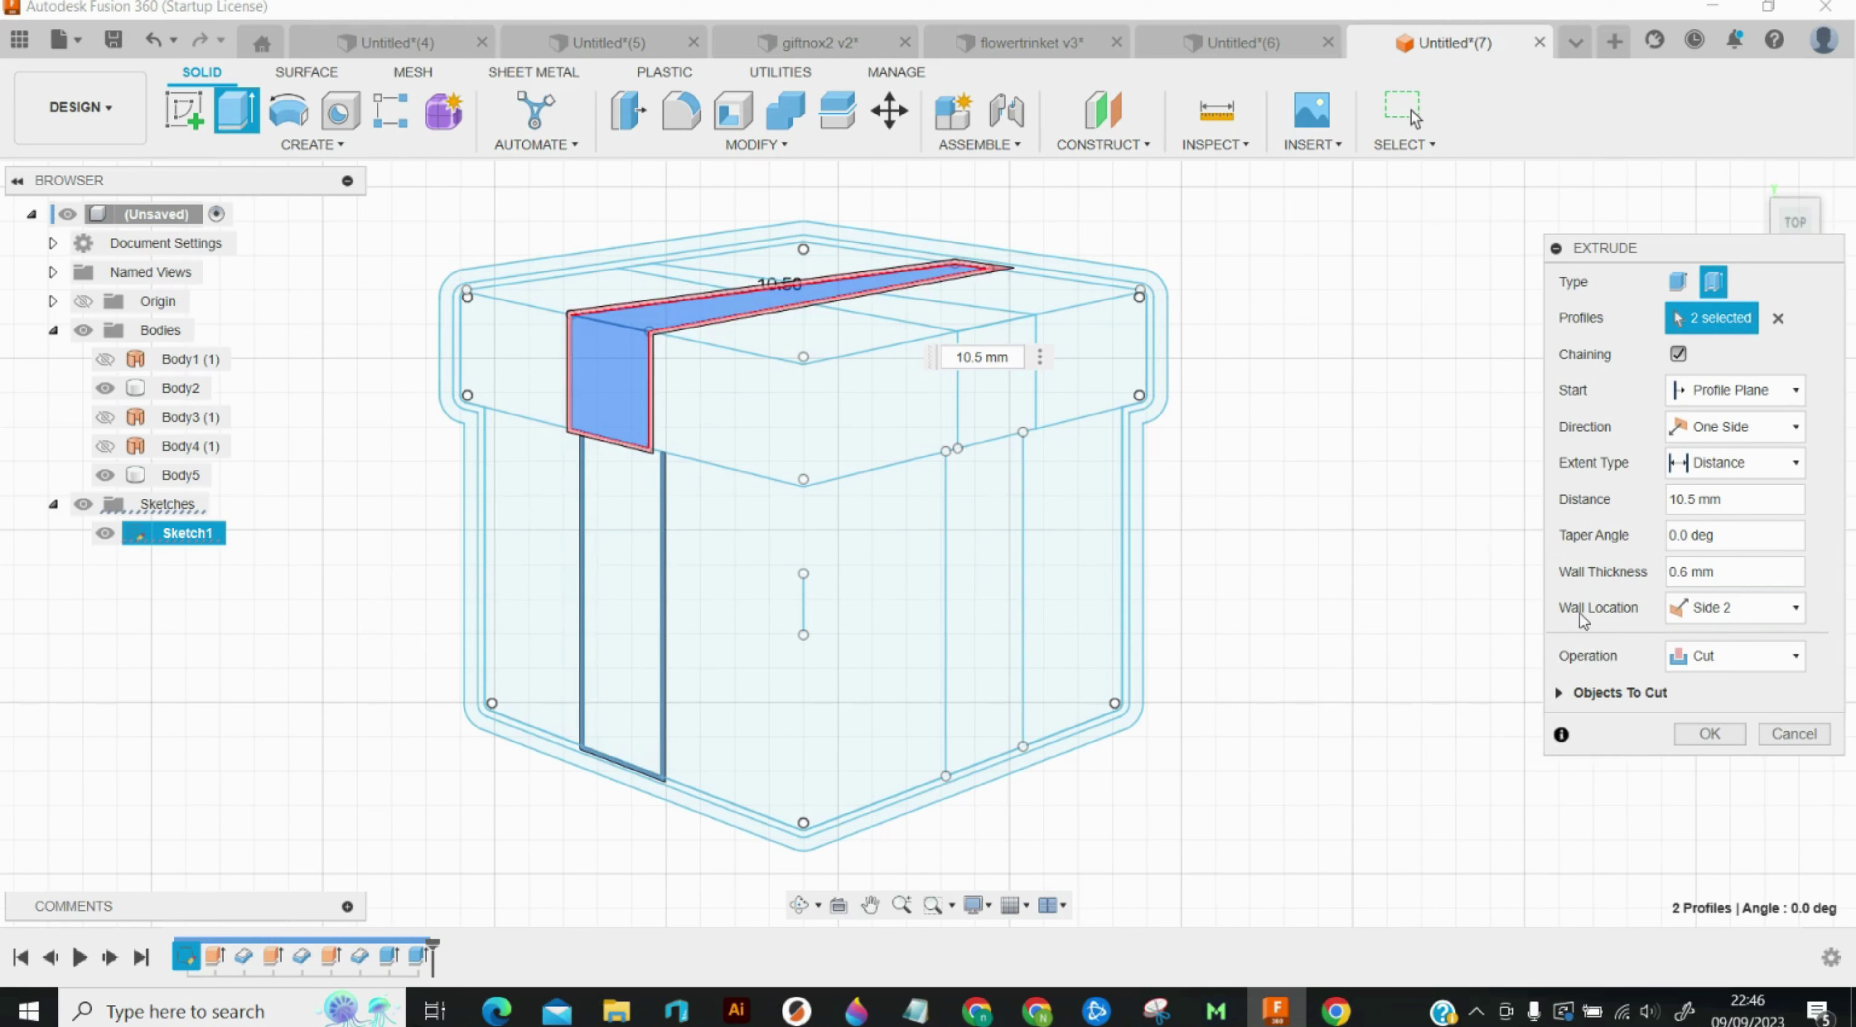
pyautogui.click(1718, 657)
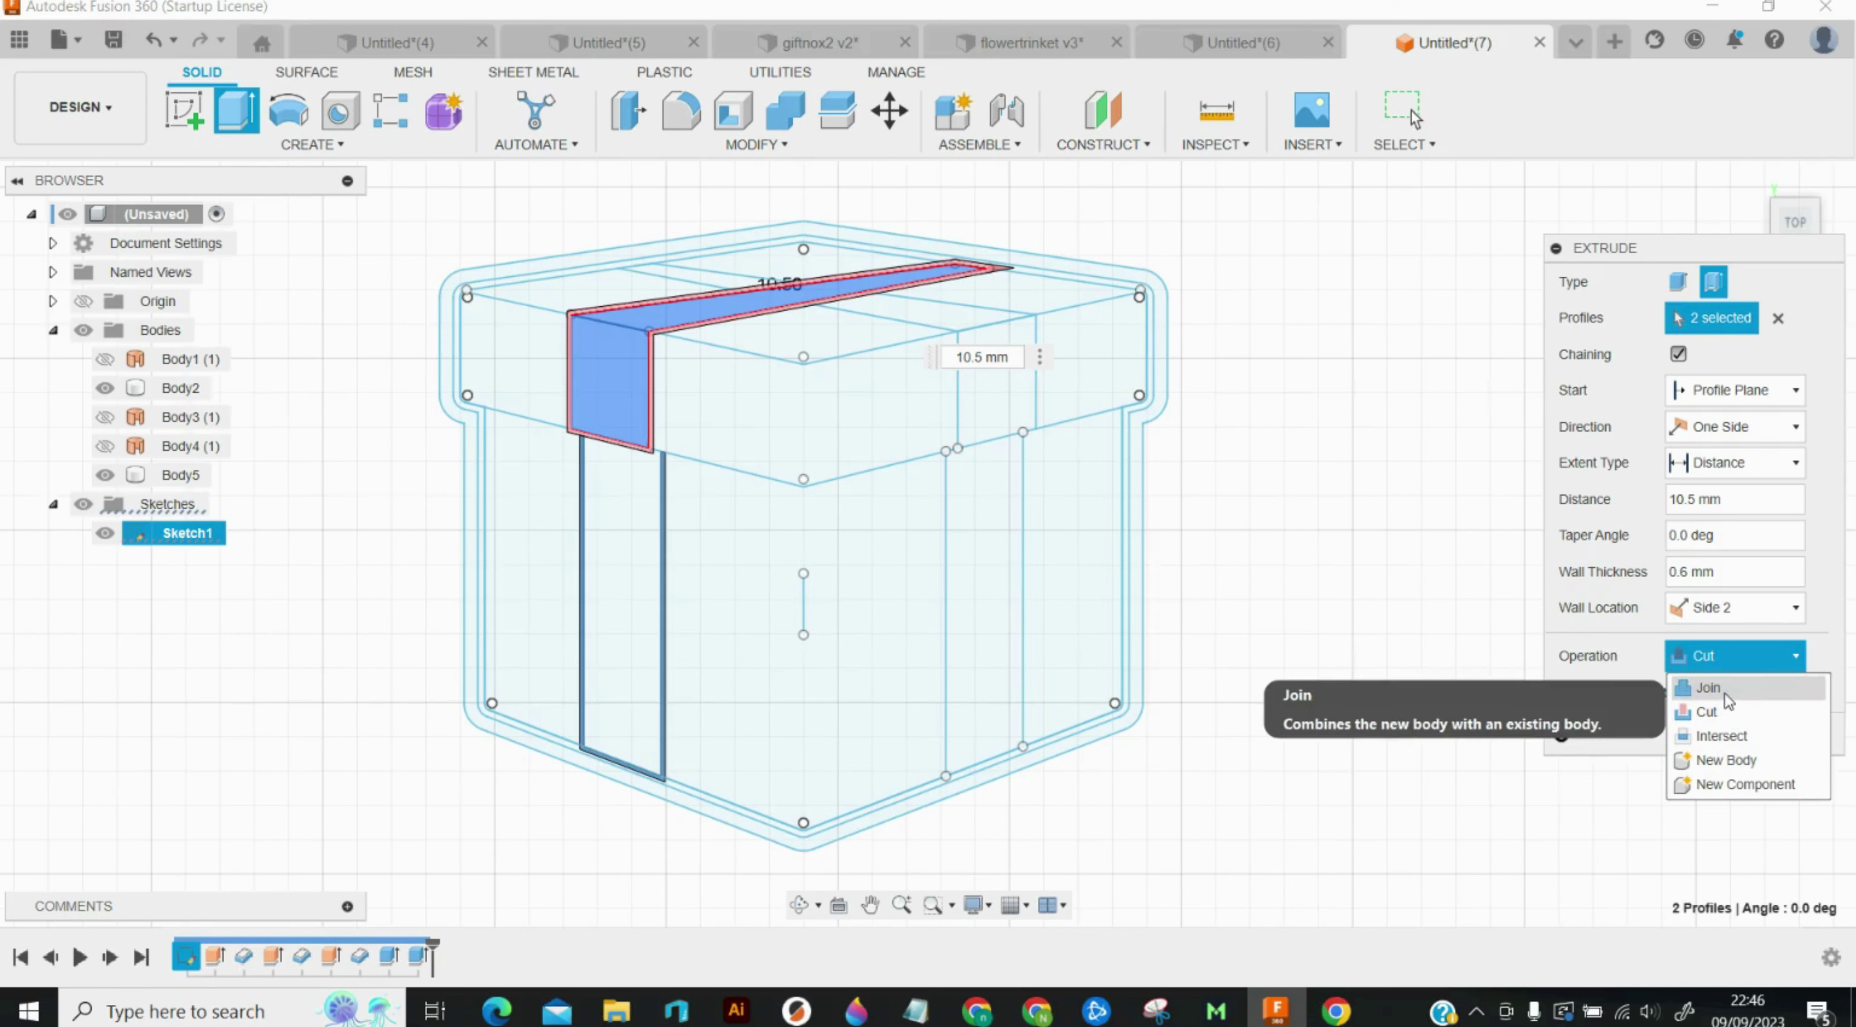
pyautogui.click(1726, 760)
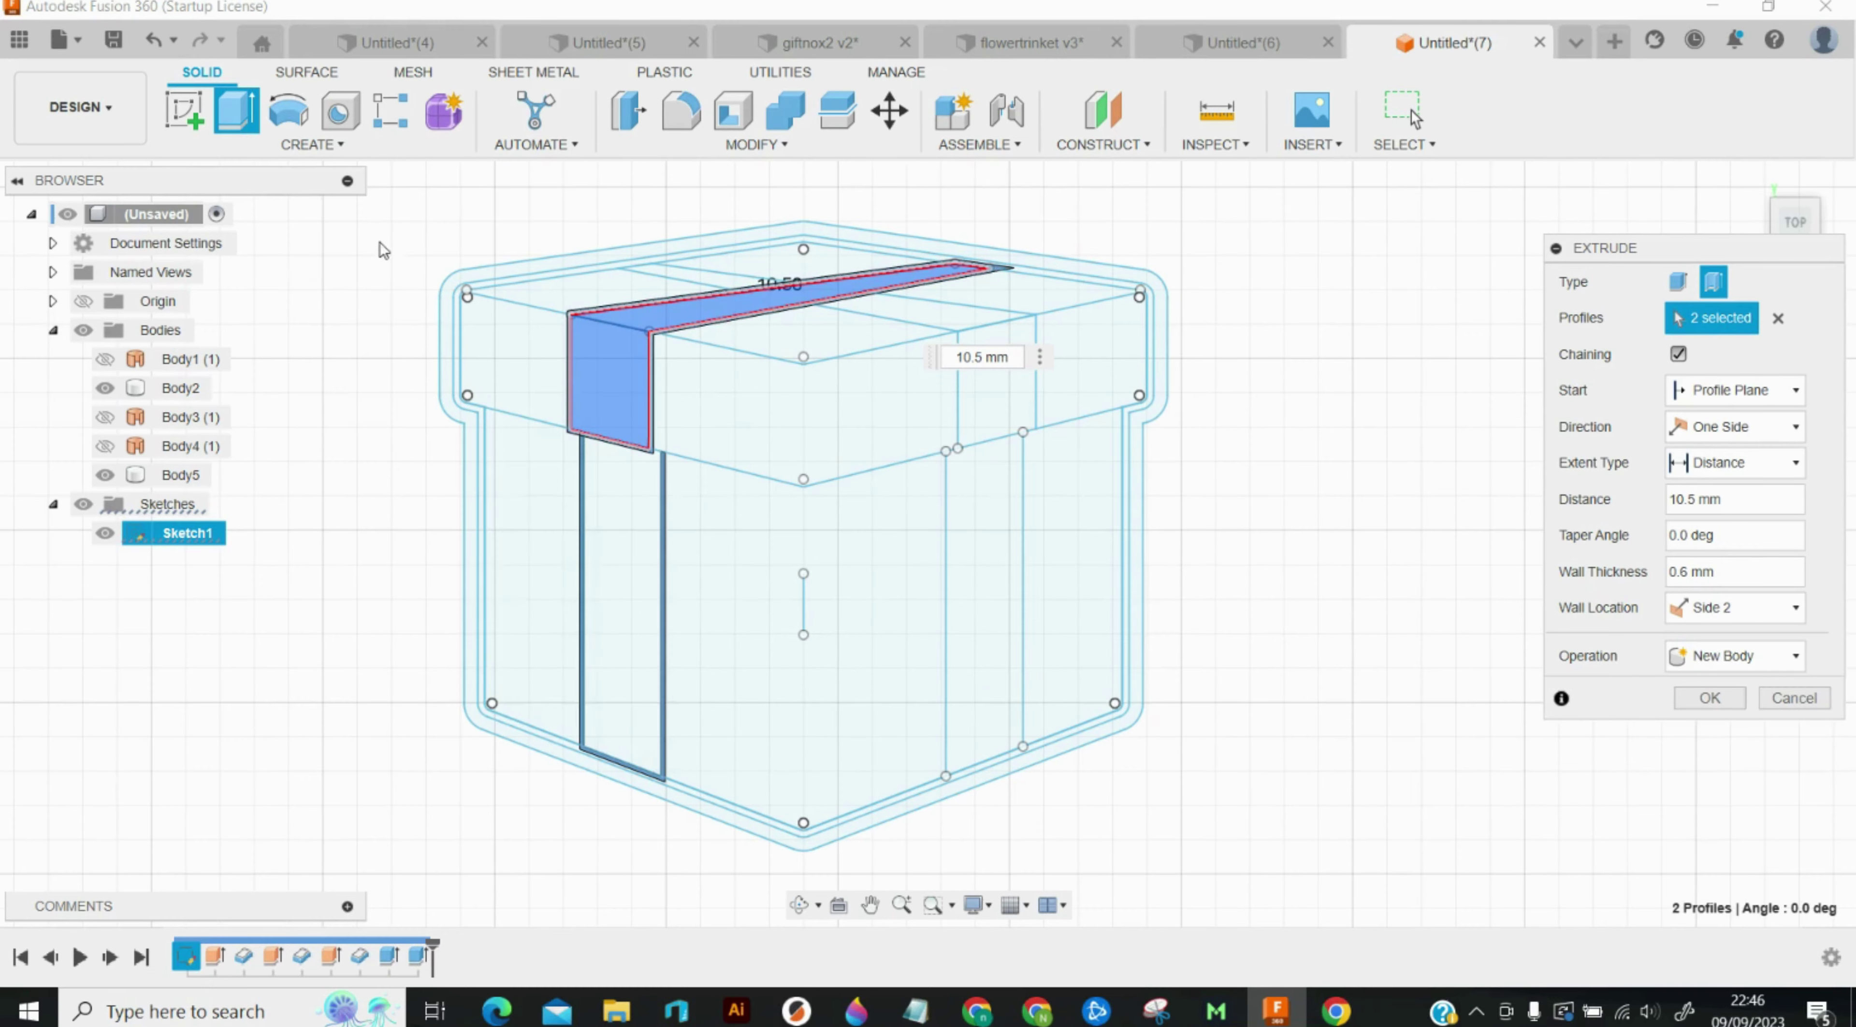
pyautogui.scroll(2, 382, 250)
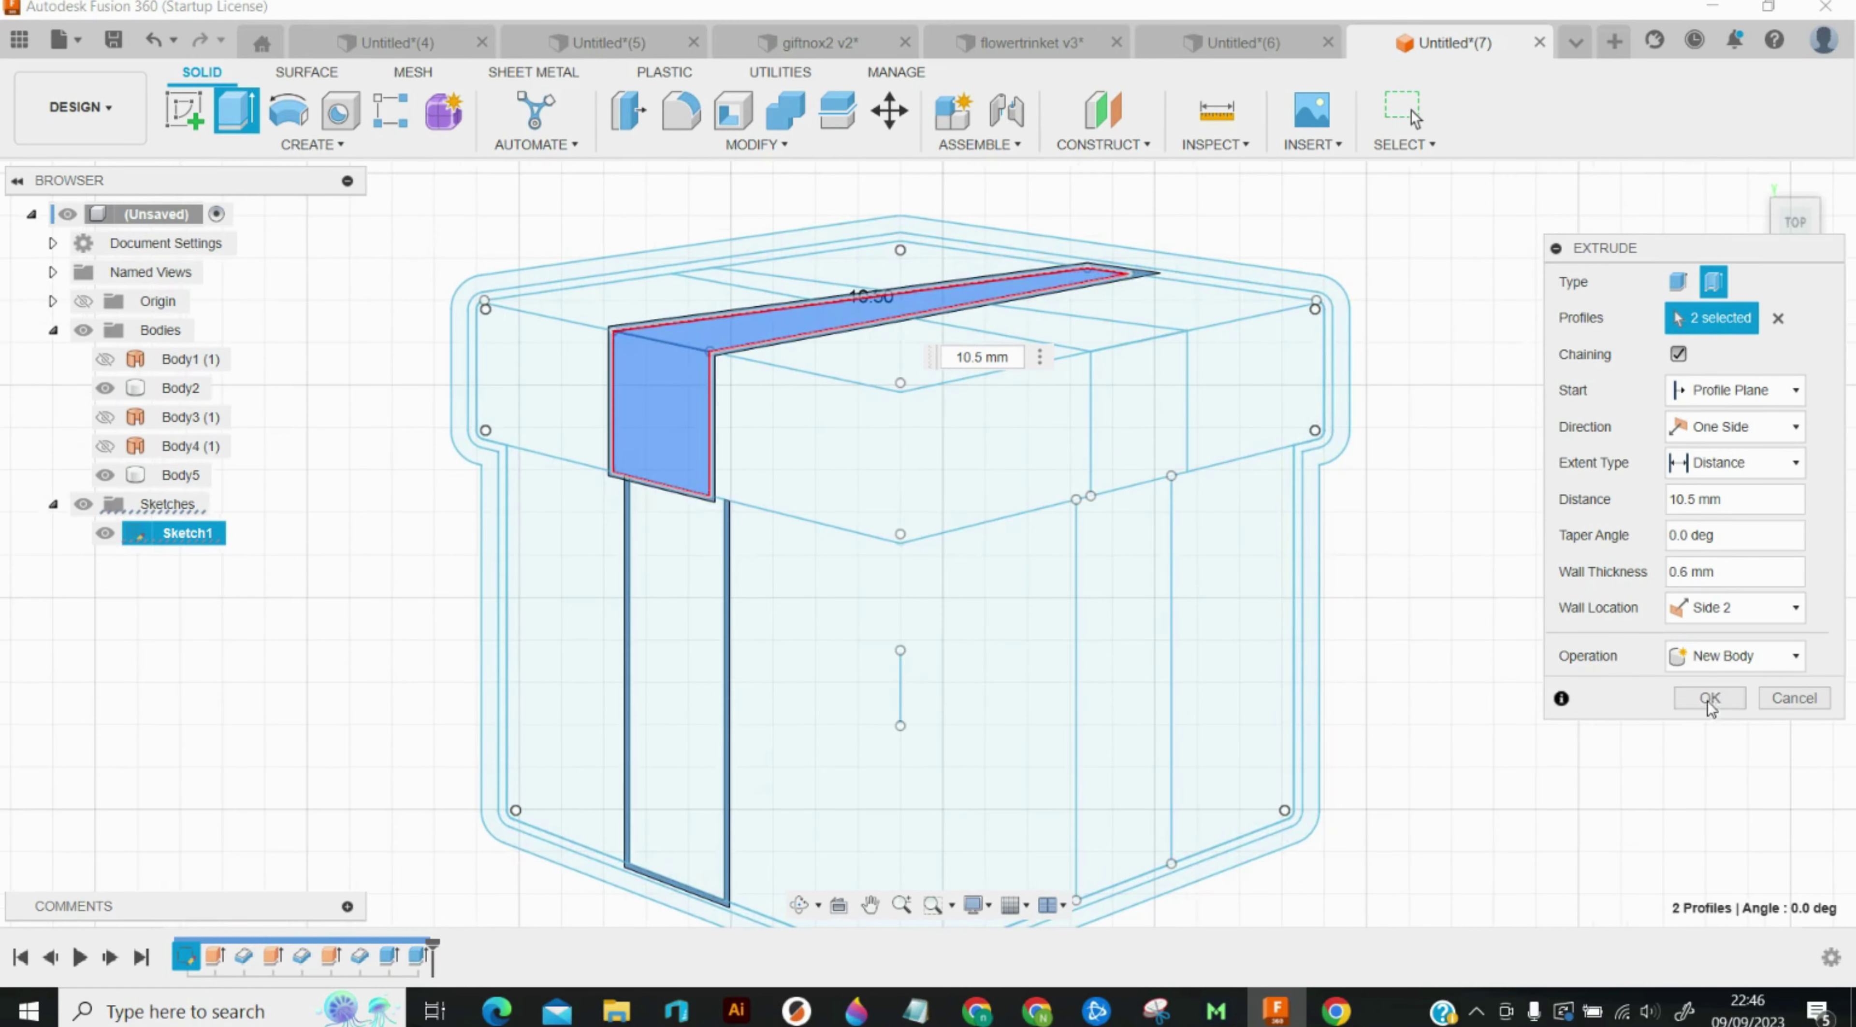
pyautogui.click(1710, 699)
# Step: Hide Body2 and Body5 so only the lid ribbon's thin-walled body stays visible
pyautogui.scroll(2, 477, 498)
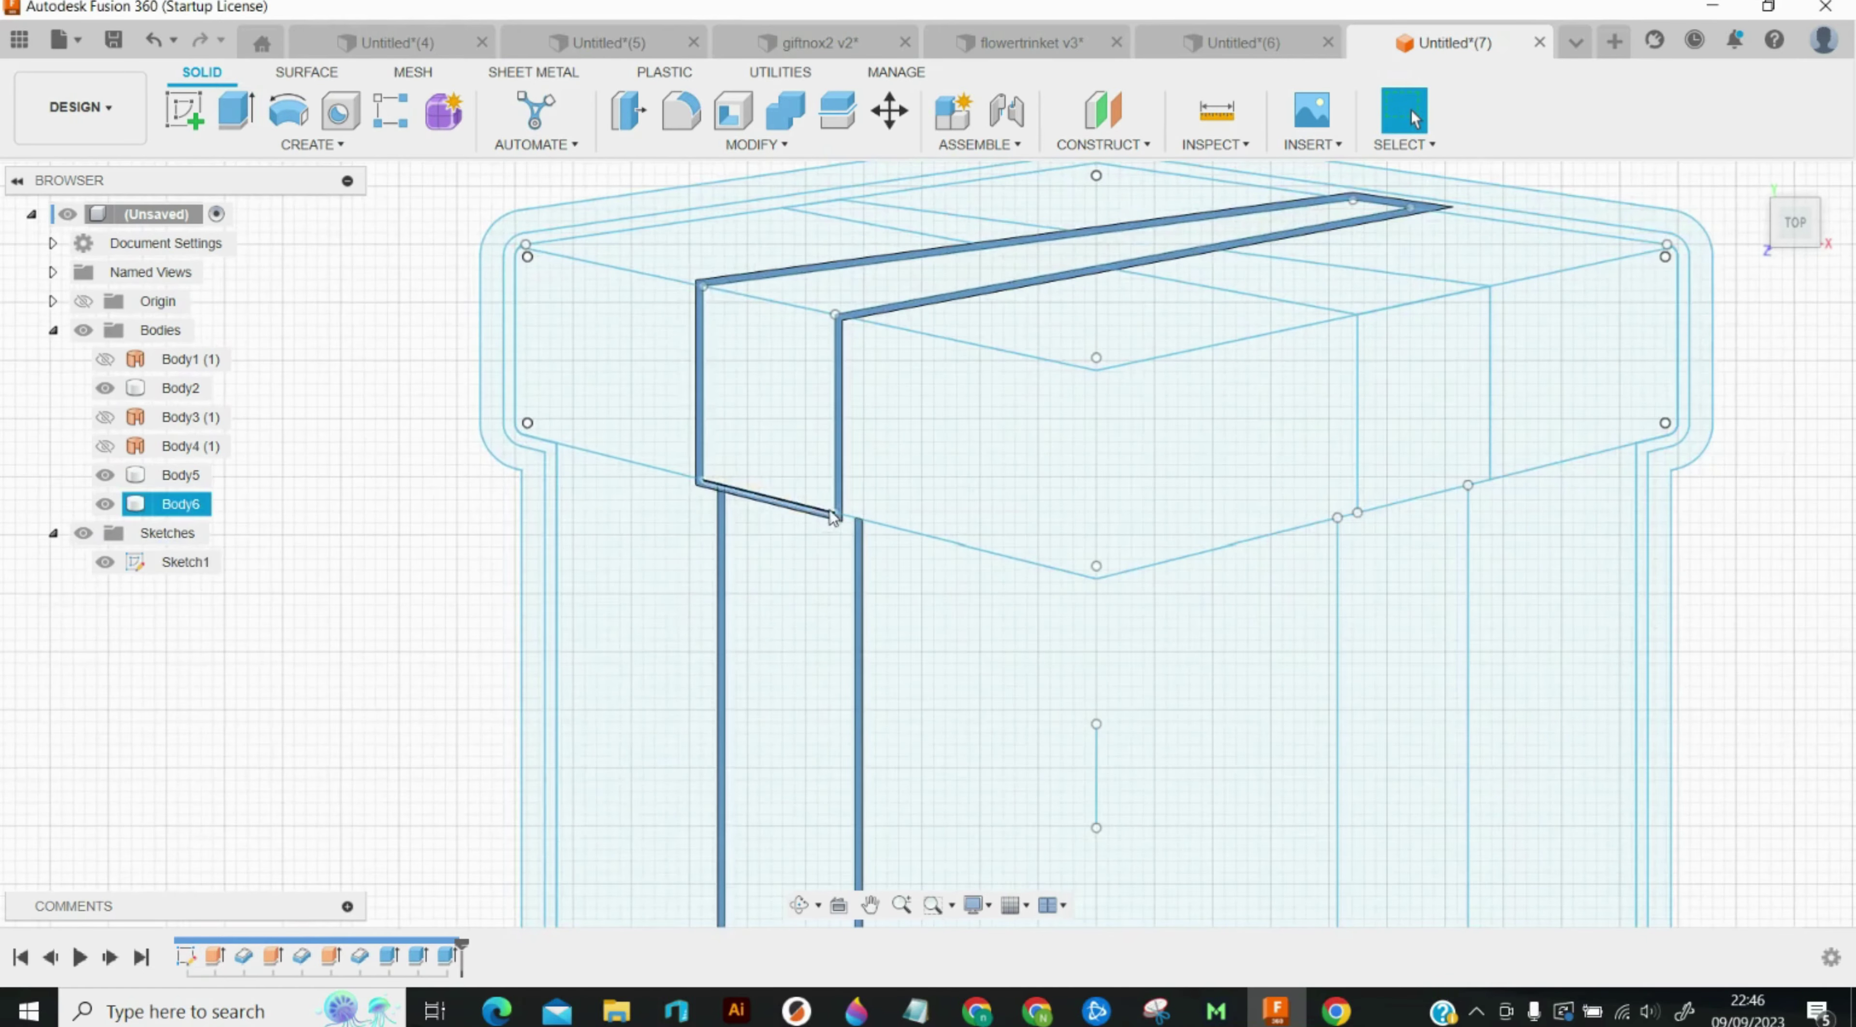
pyautogui.scroll(2, 832, 517)
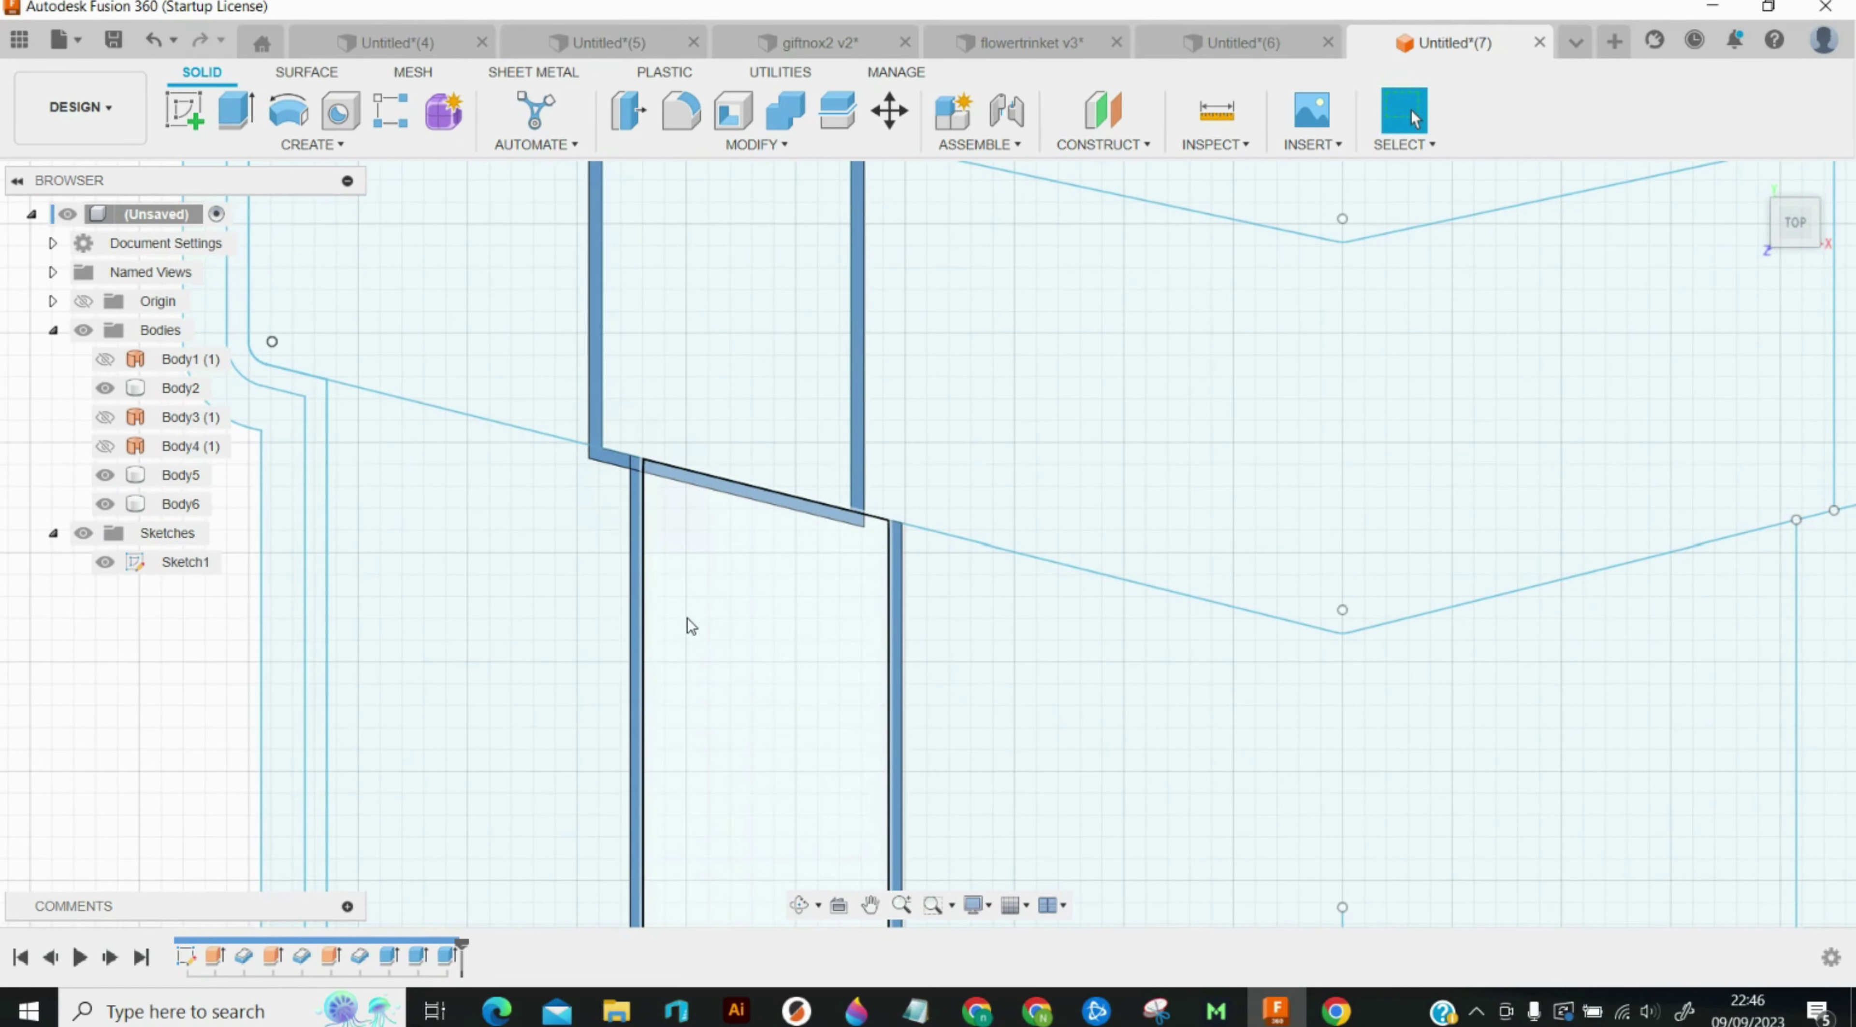
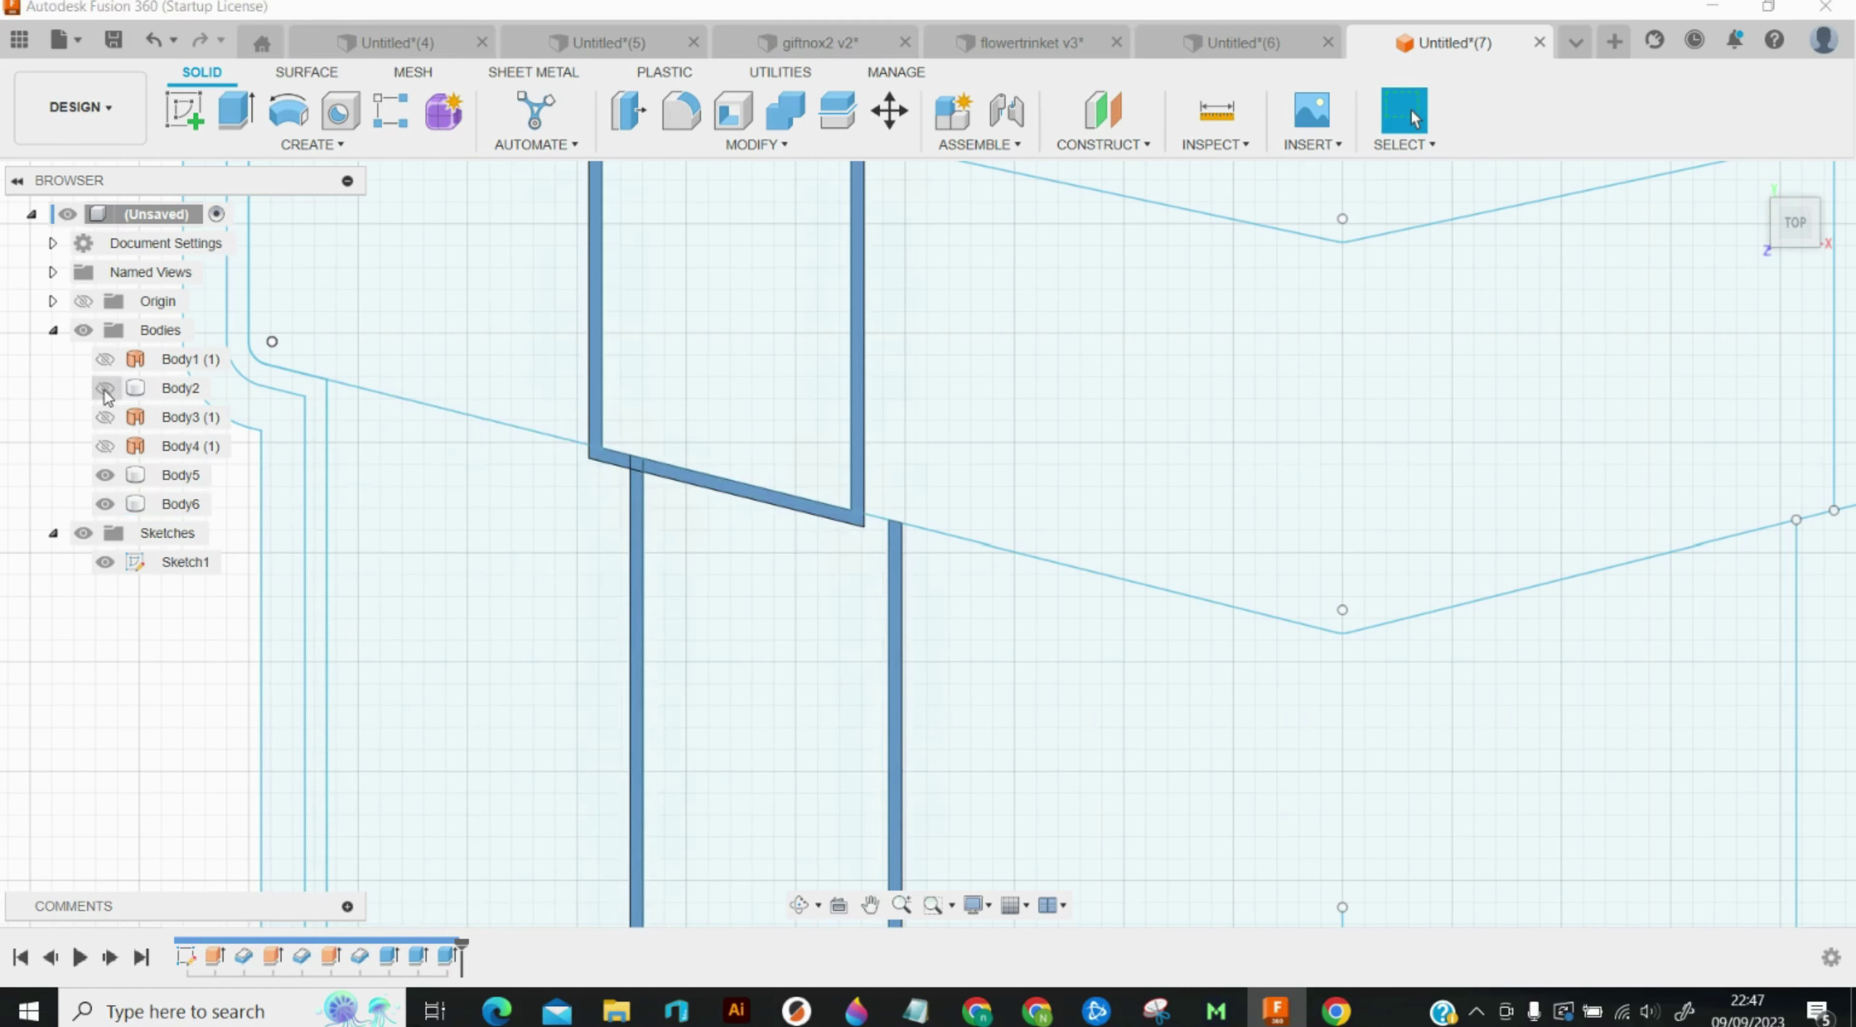
pyautogui.click(108, 504)
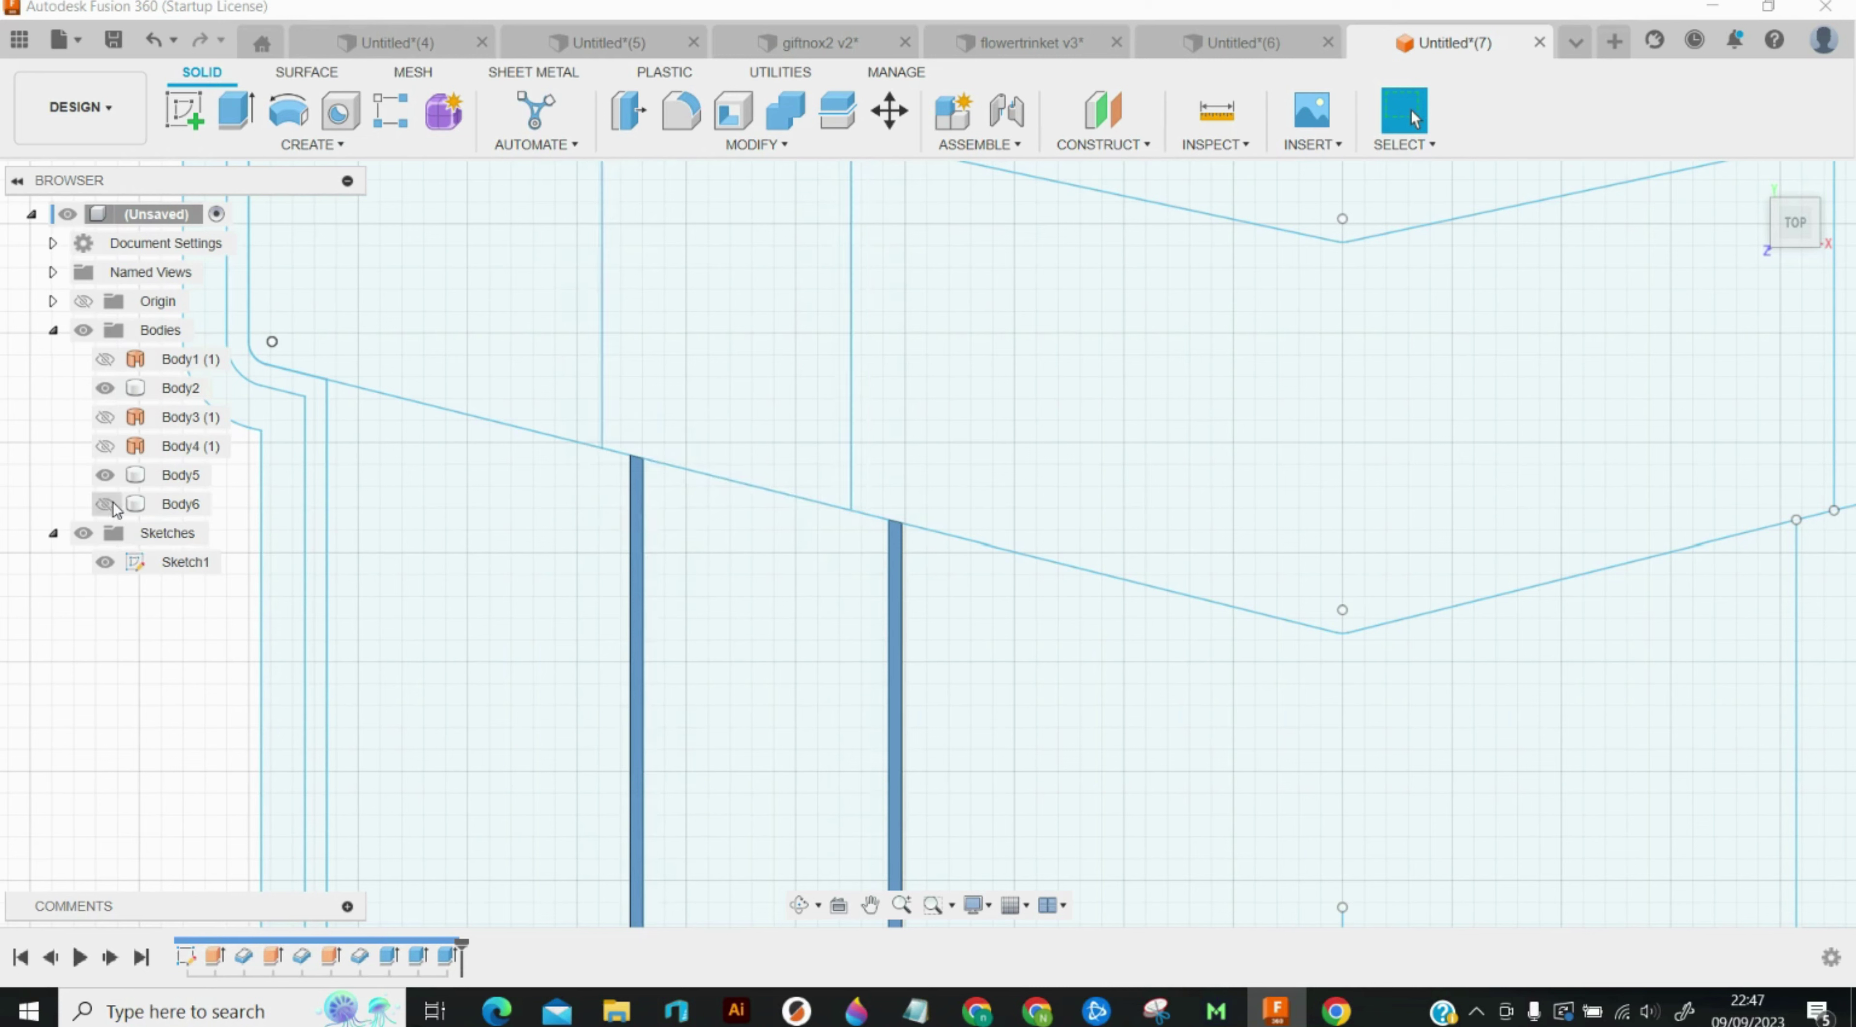
pyautogui.click(106, 505)
pyautogui.click(103, 395)
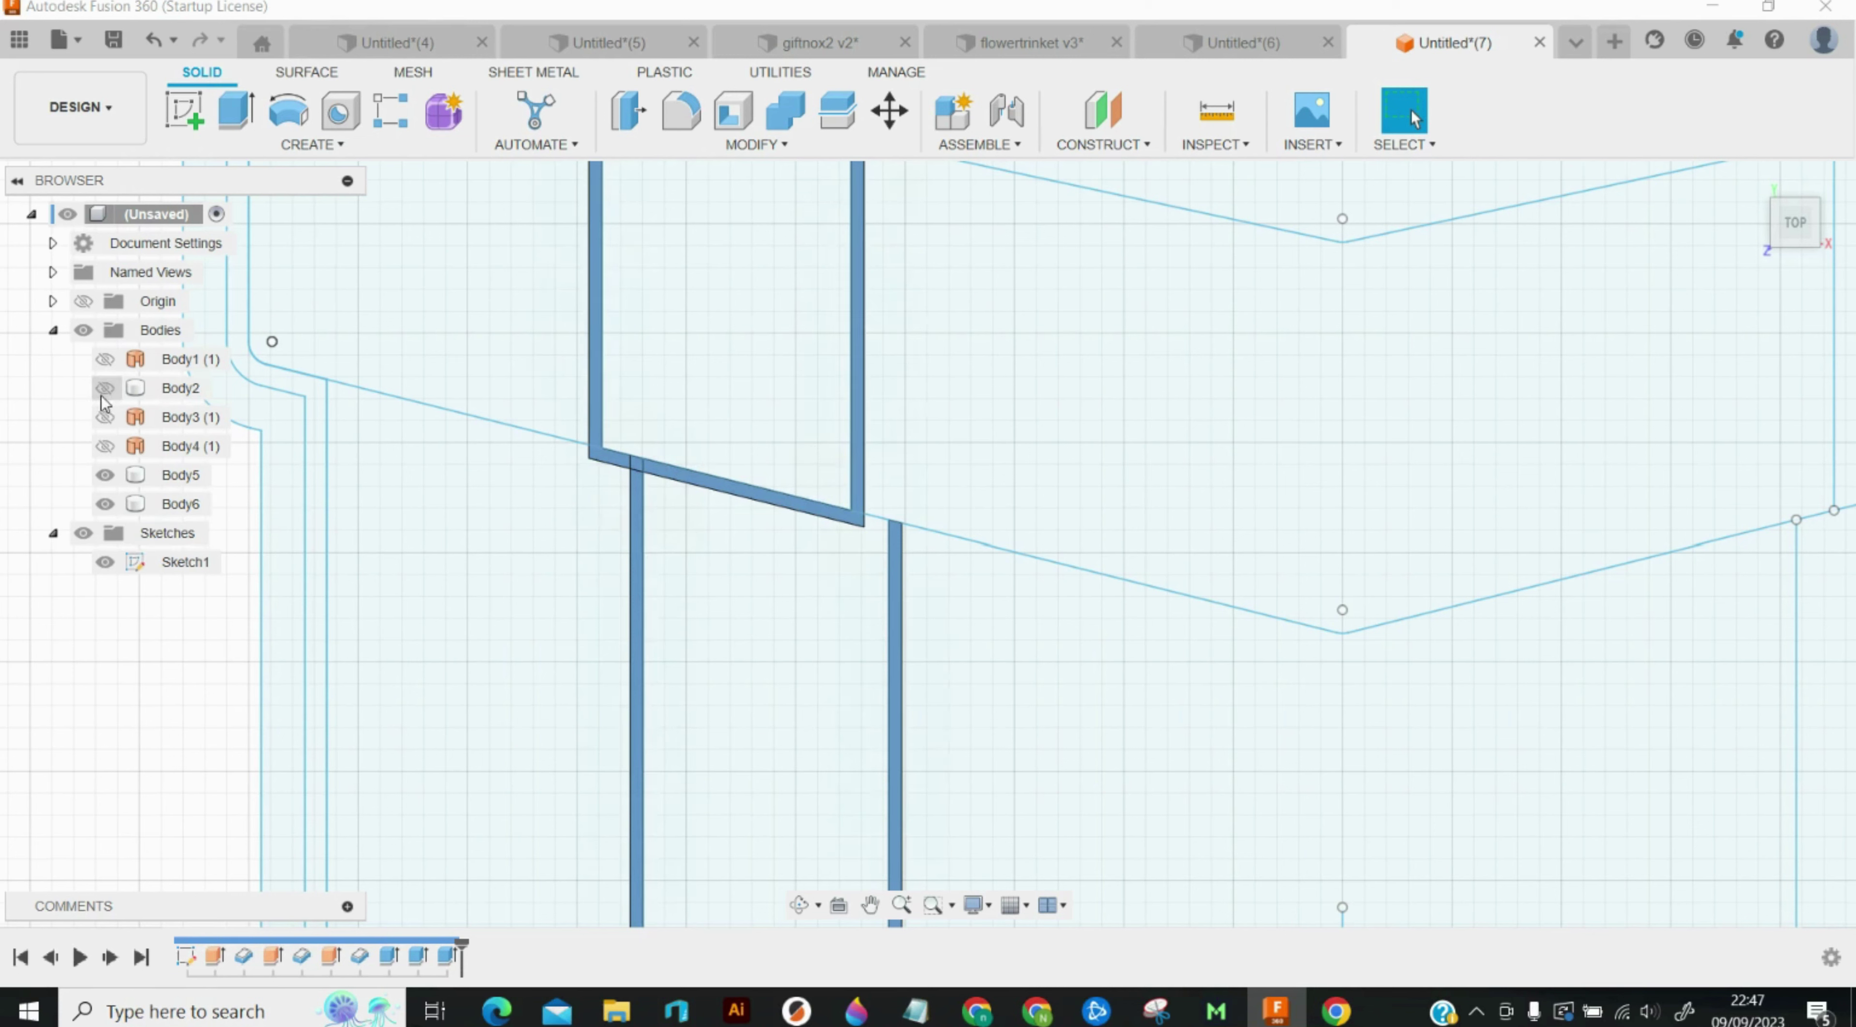
pyautogui.click(107, 475)
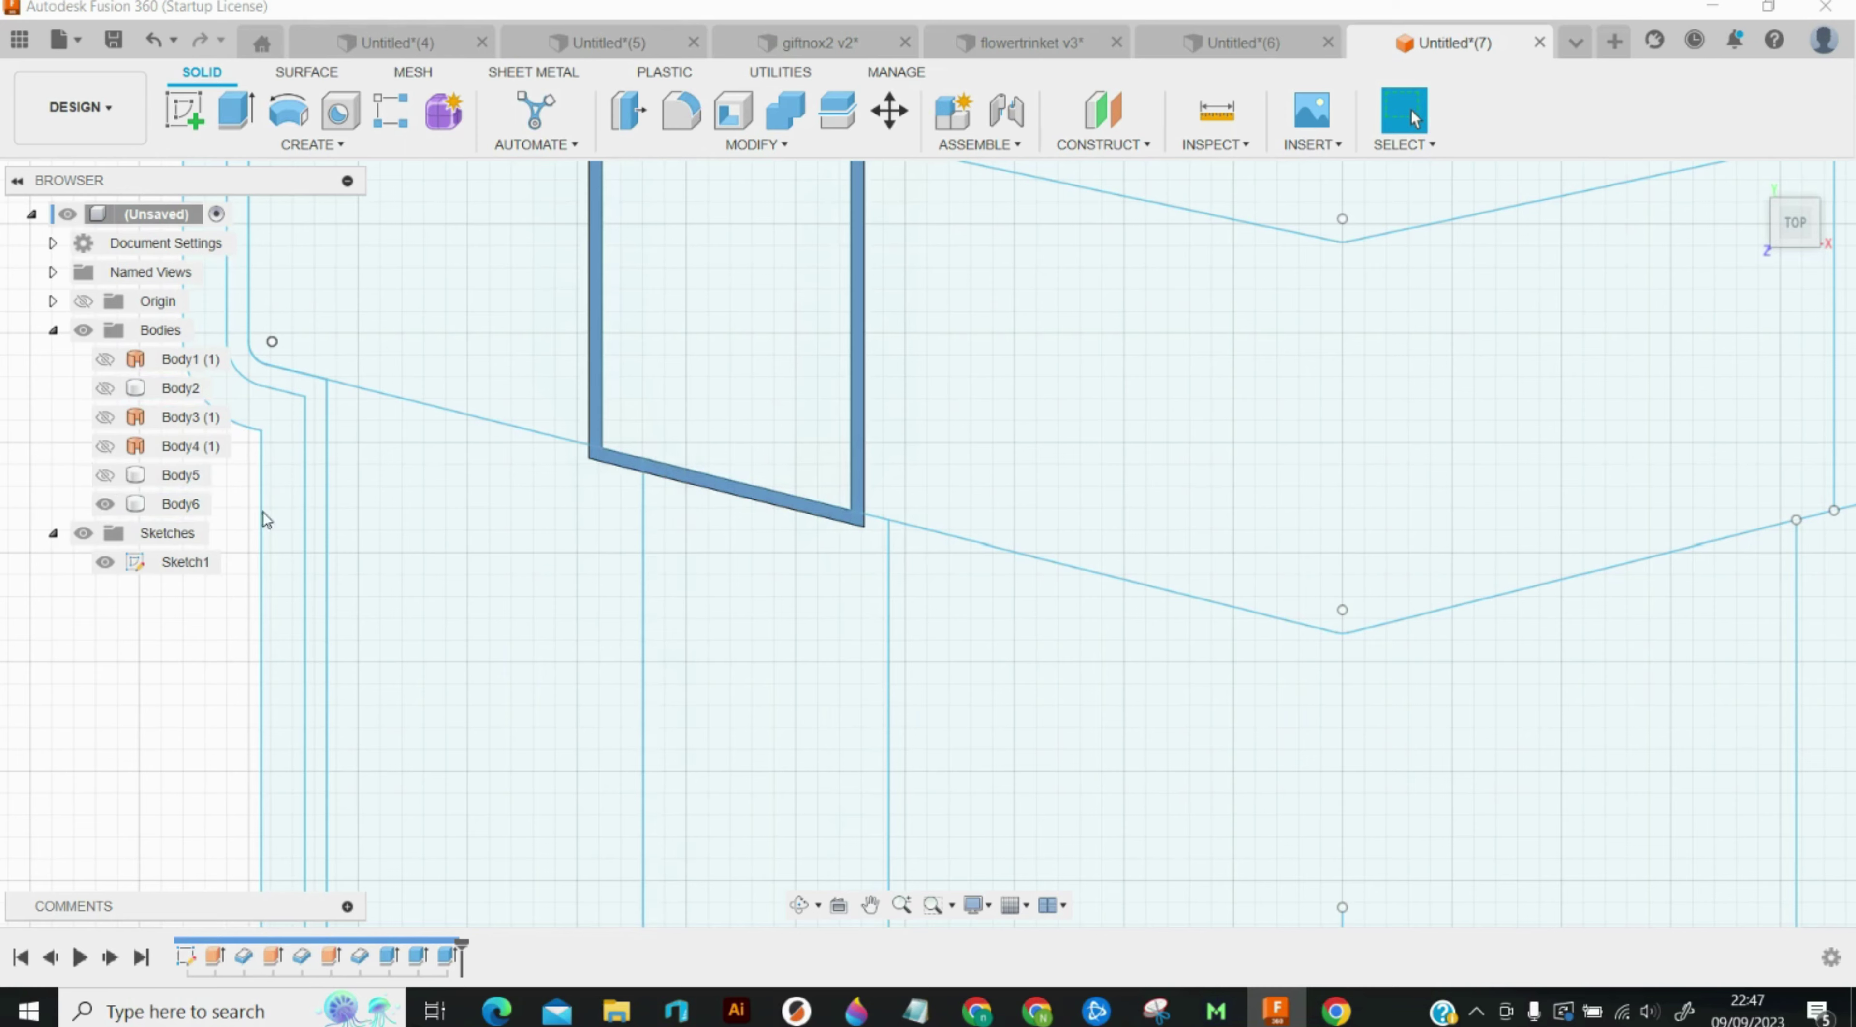
# Step: Extrude the box body's left panel and left ribbon profiles as a cut through the lid ribbon's lower wall, and show Body5 again
pyautogui.press('e')
pyautogui.click(371, 530)
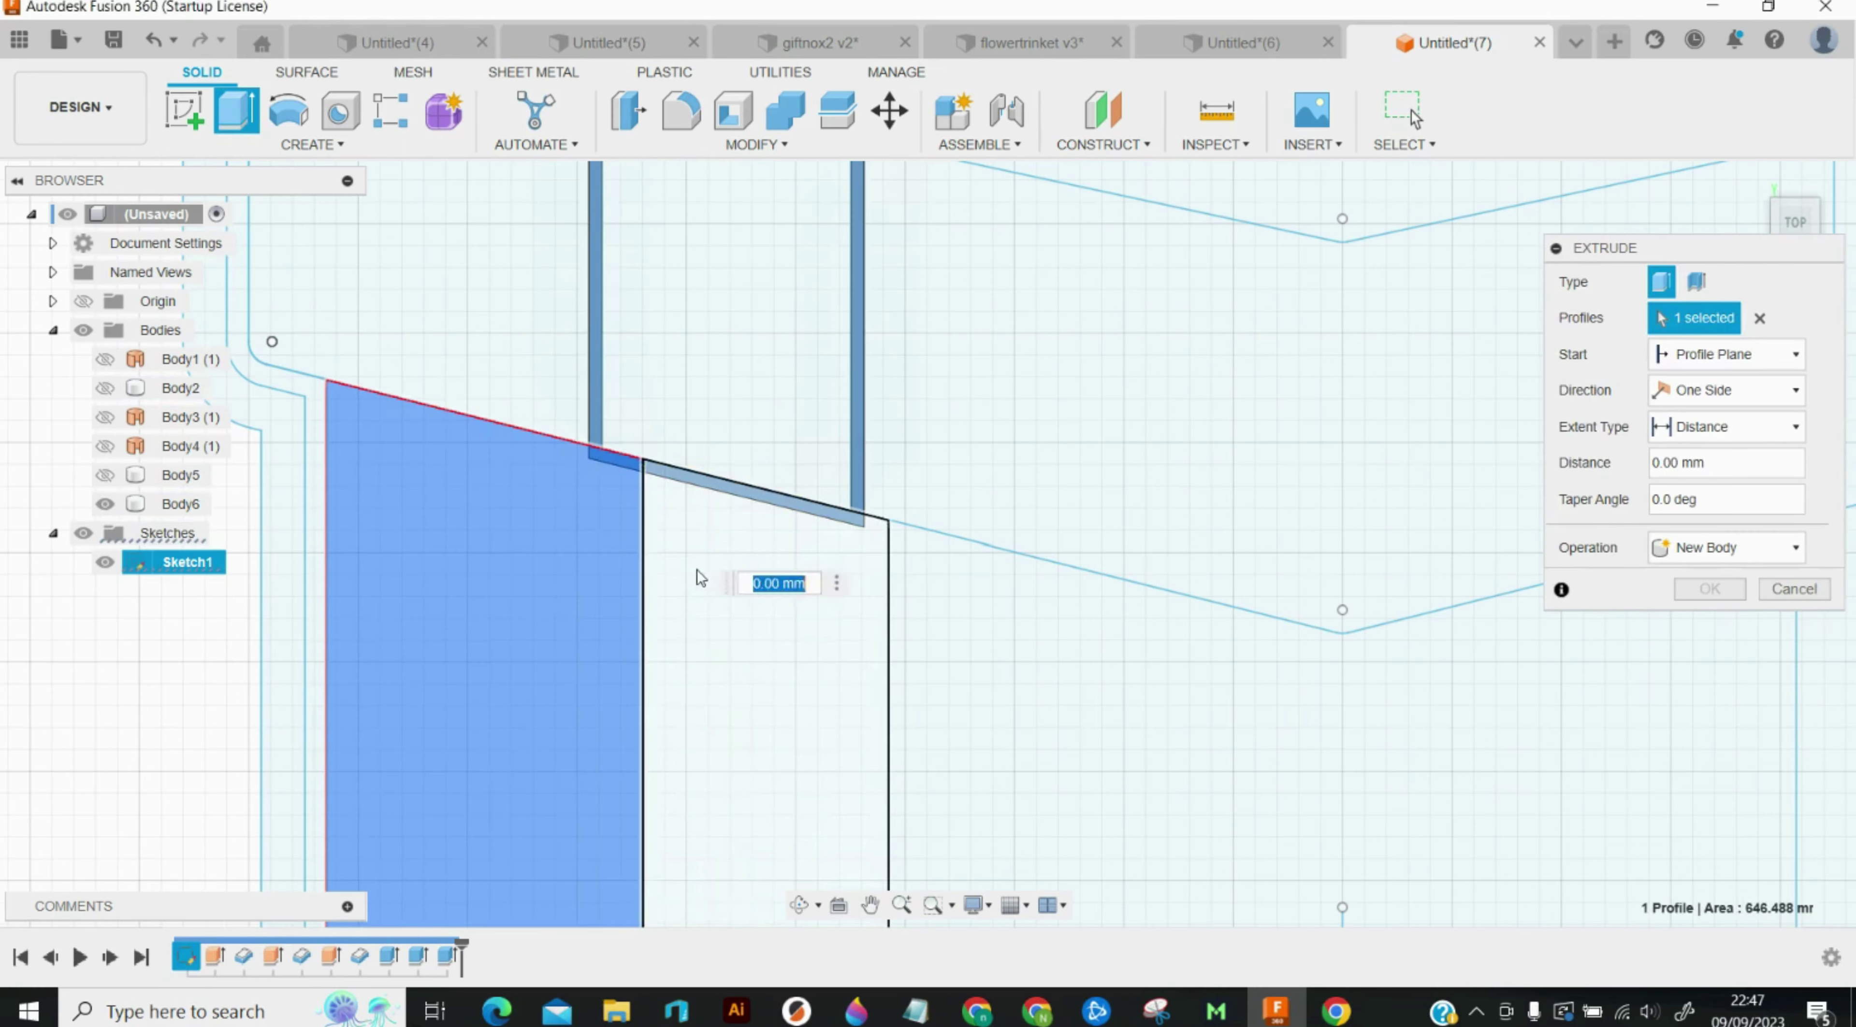
pyautogui.click(697, 571)
pyautogui.press('Return')
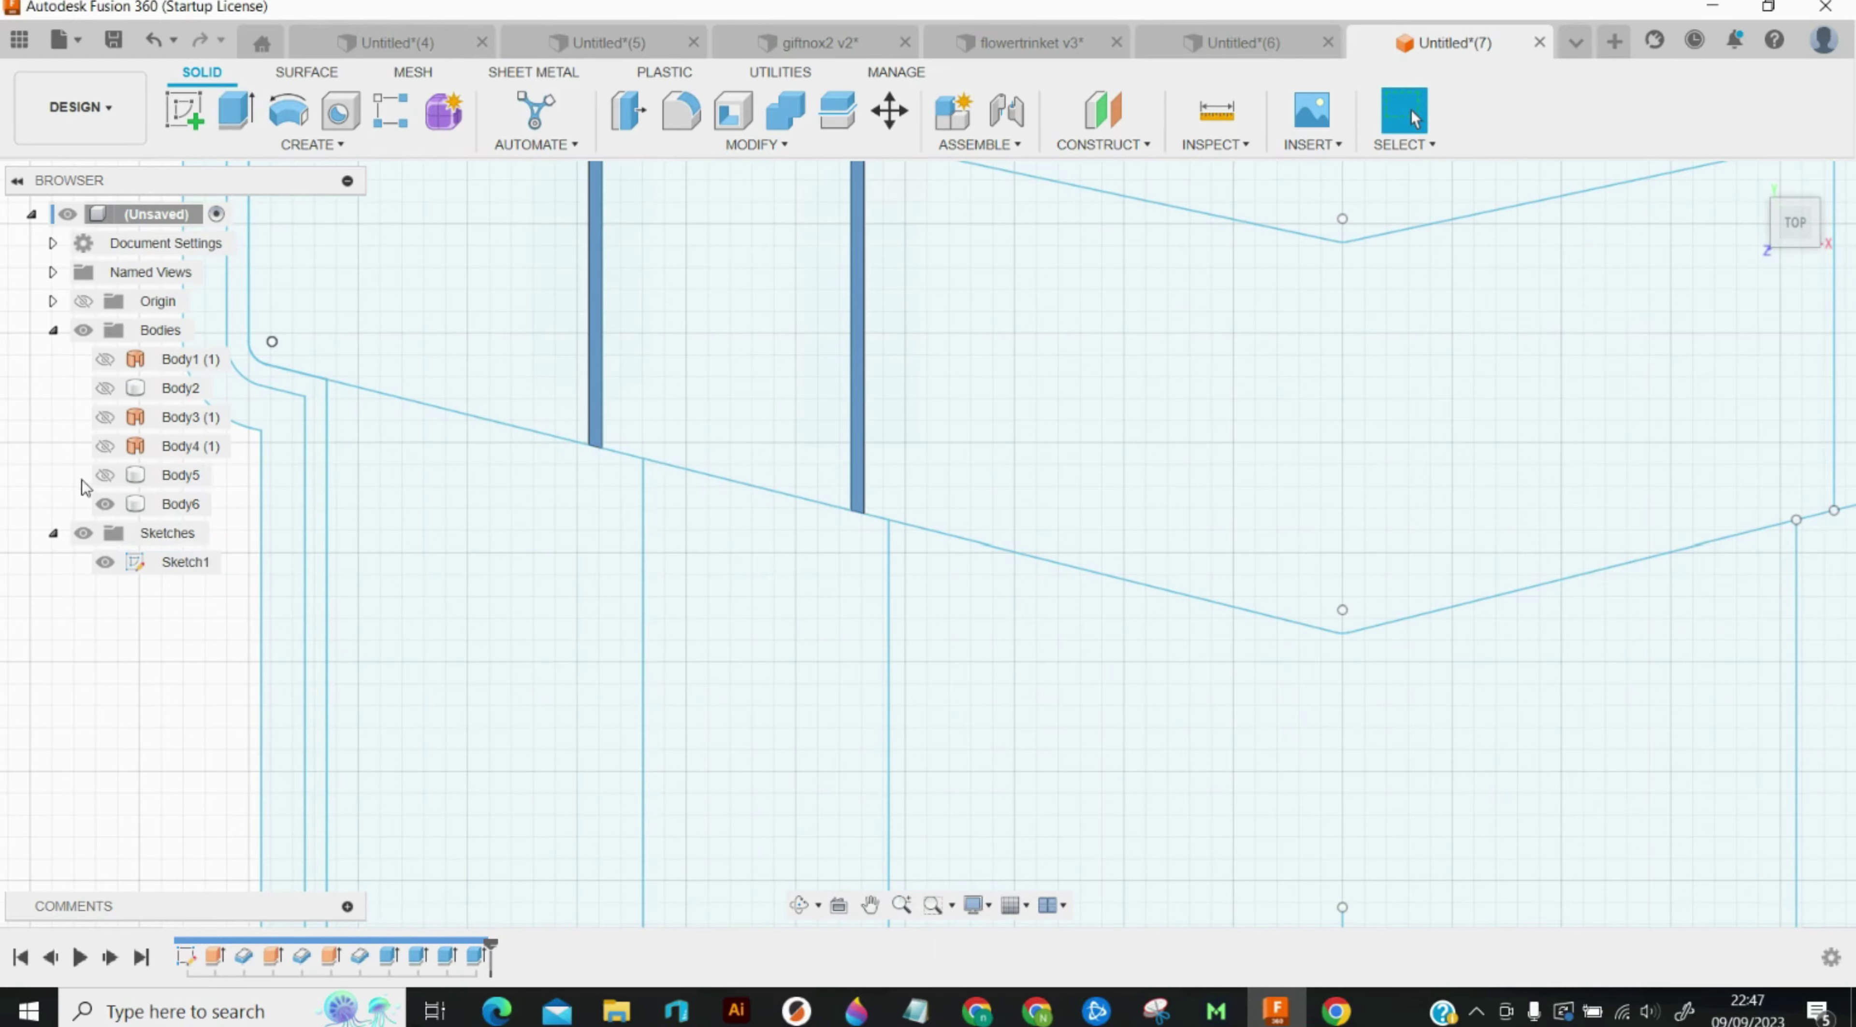
pyautogui.click(105, 475)
# Step: Start an extrusion using all the front profiles of the lid, including both vertical ribbons and the side panels
pyautogui.scroll(-3, 436, 553)
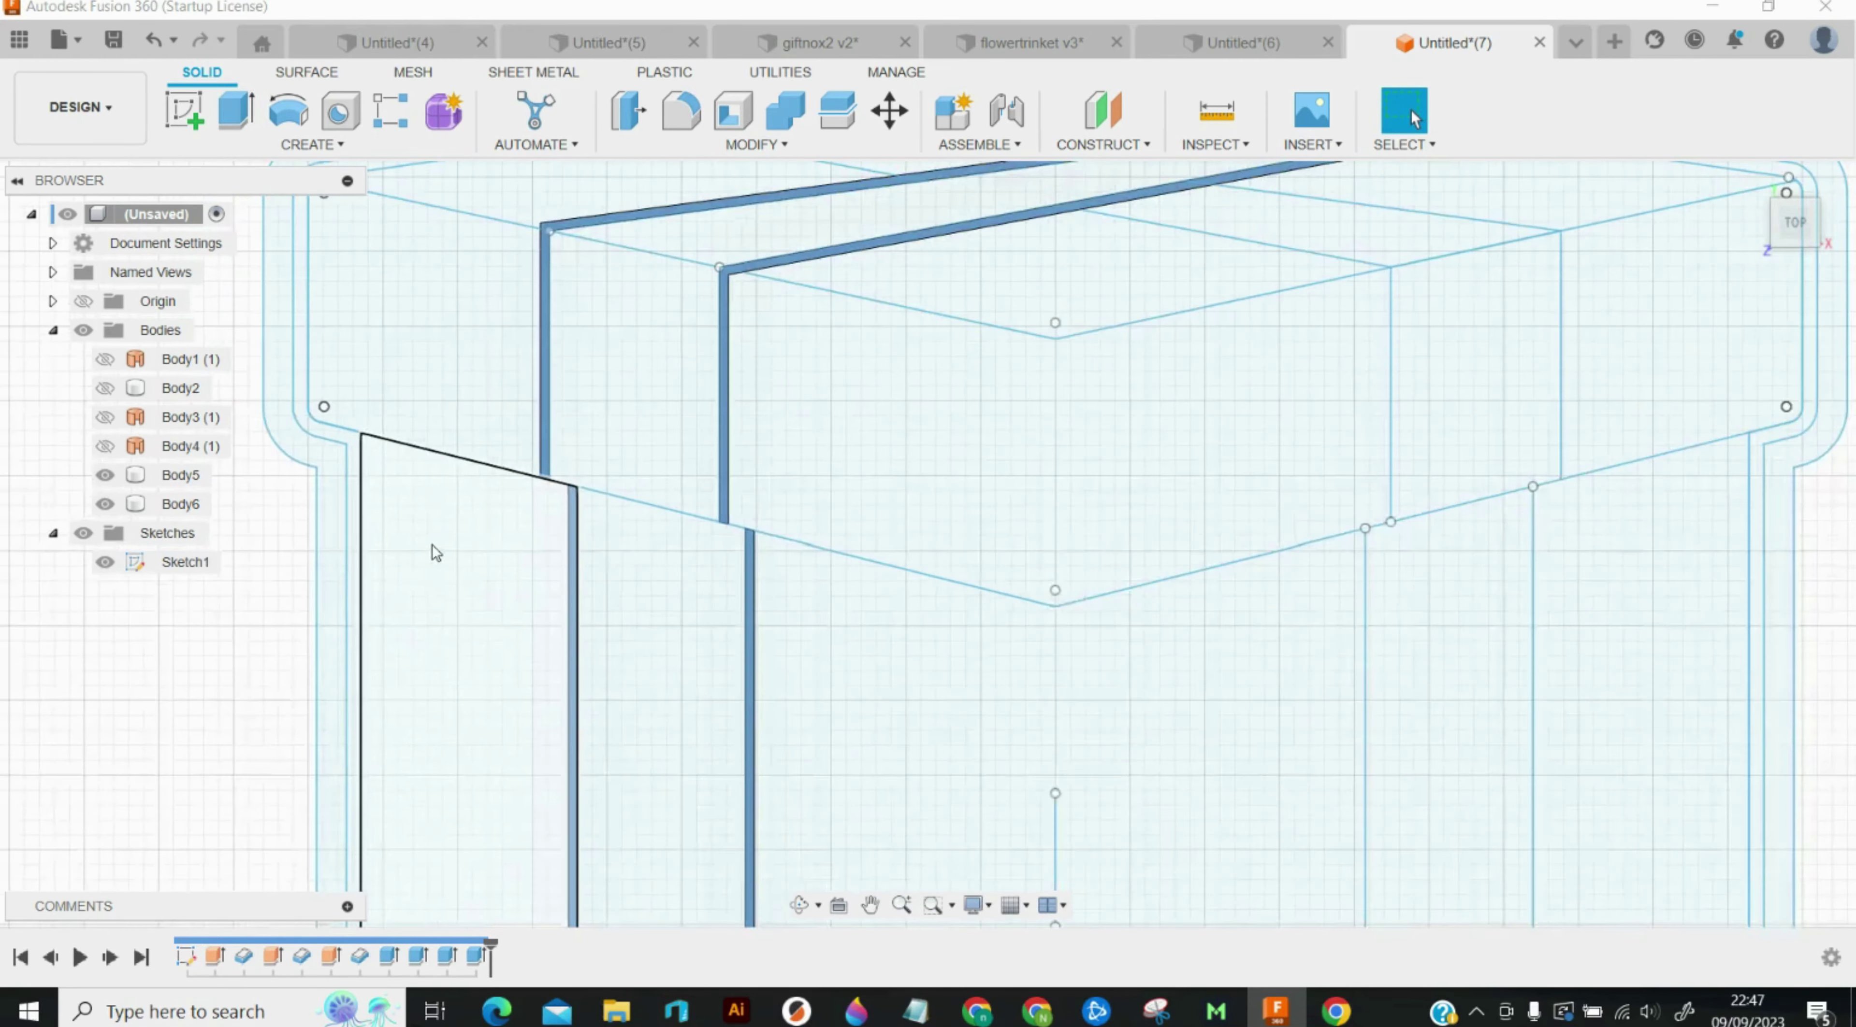
pyautogui.scroll(-3, 436, 554)
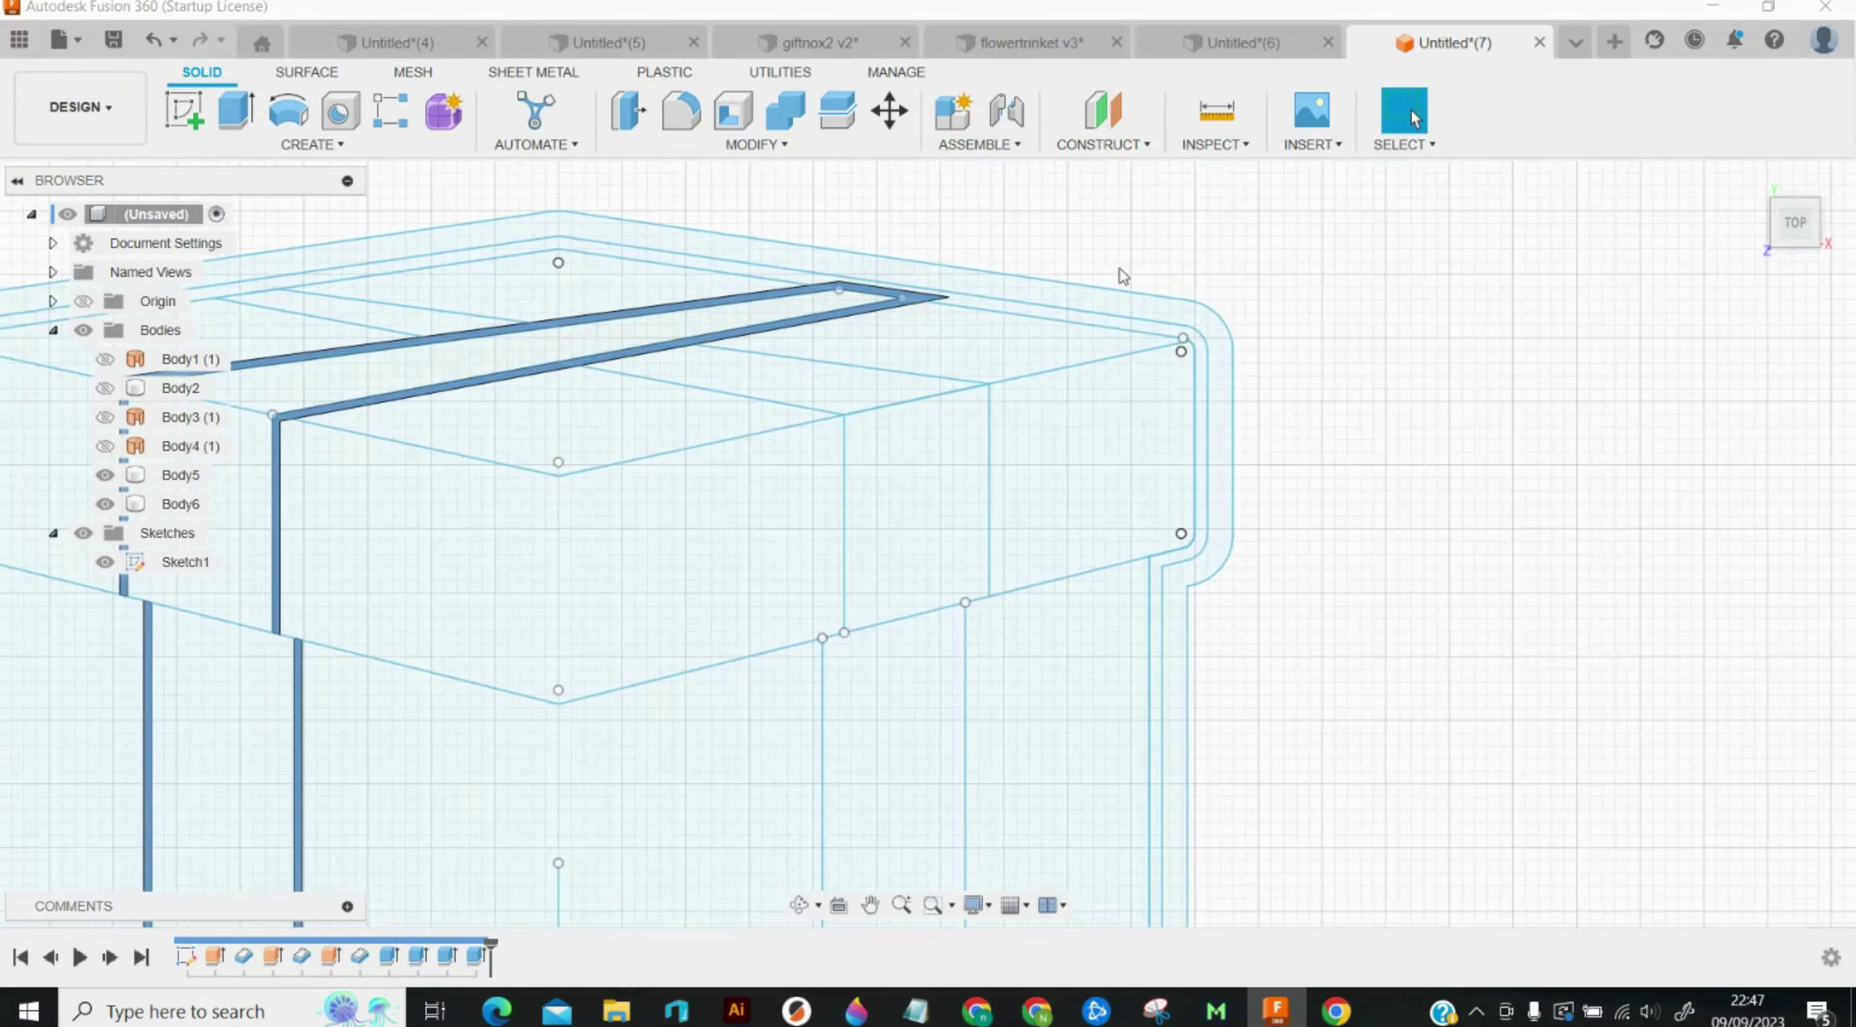
pyautogui.scroll(-3, 432, 433)
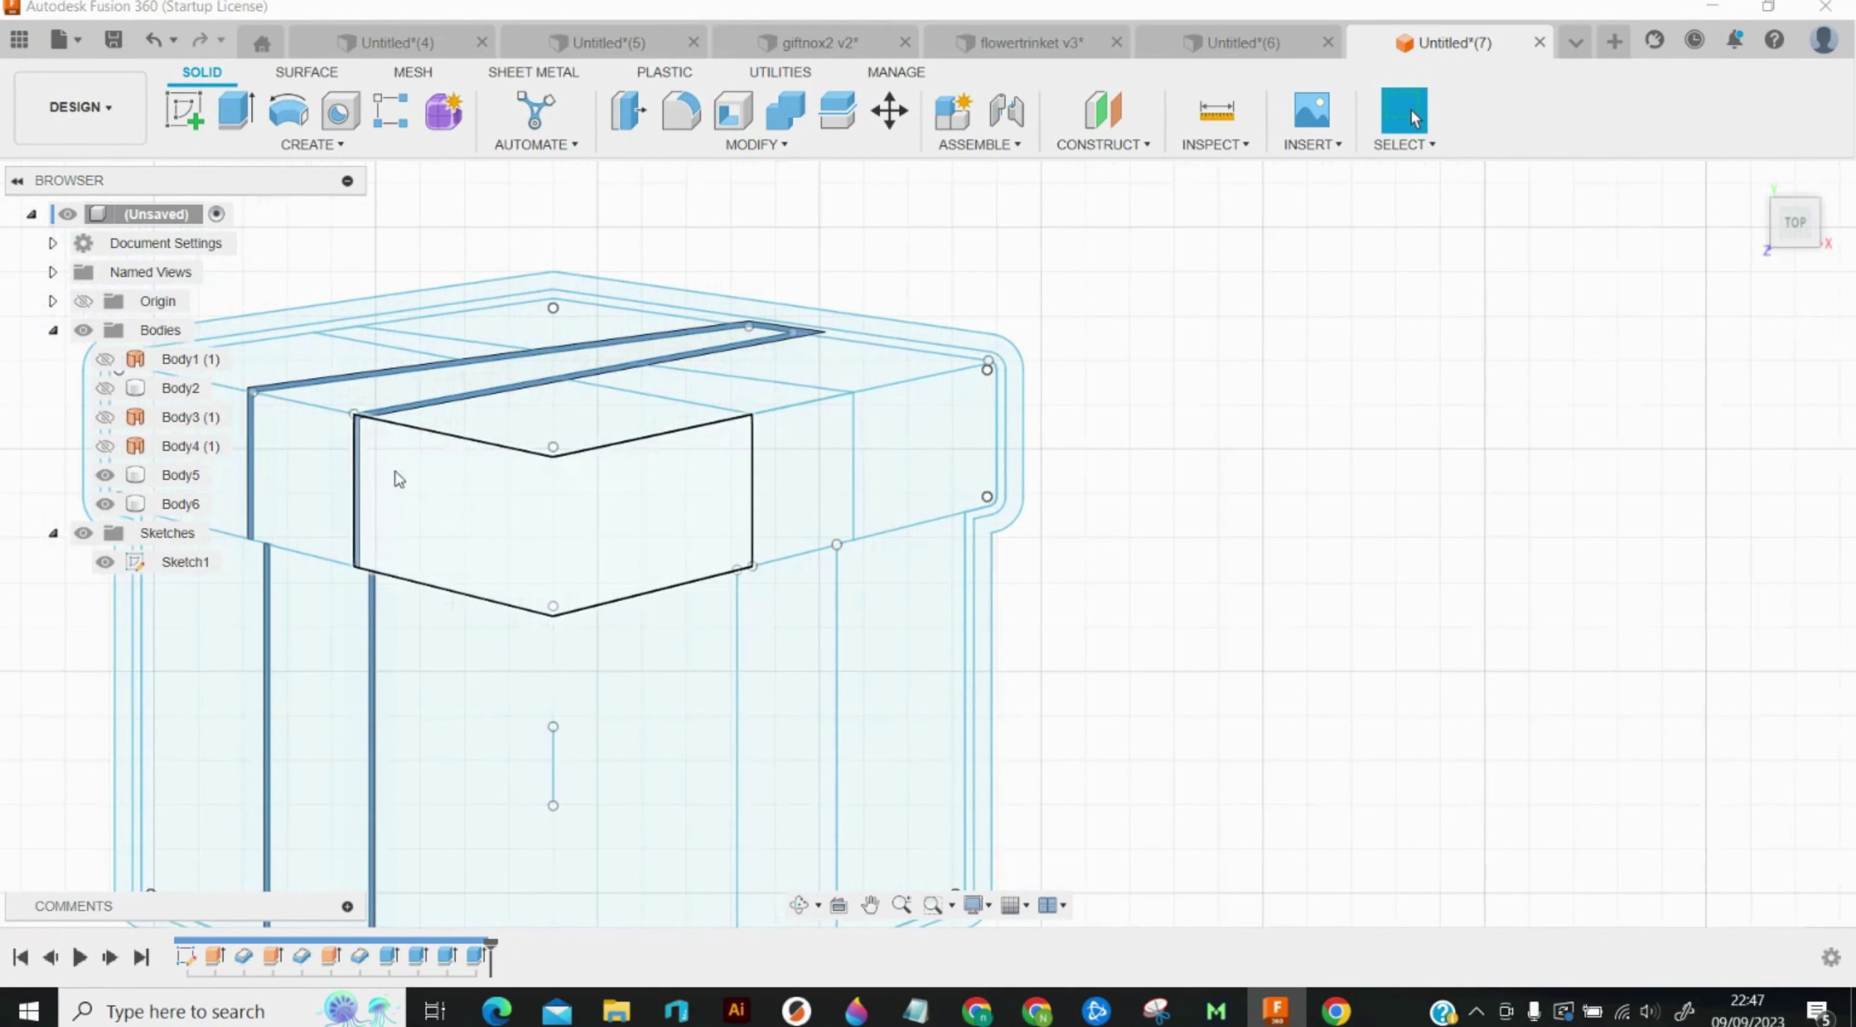
pyautogui.press('e')
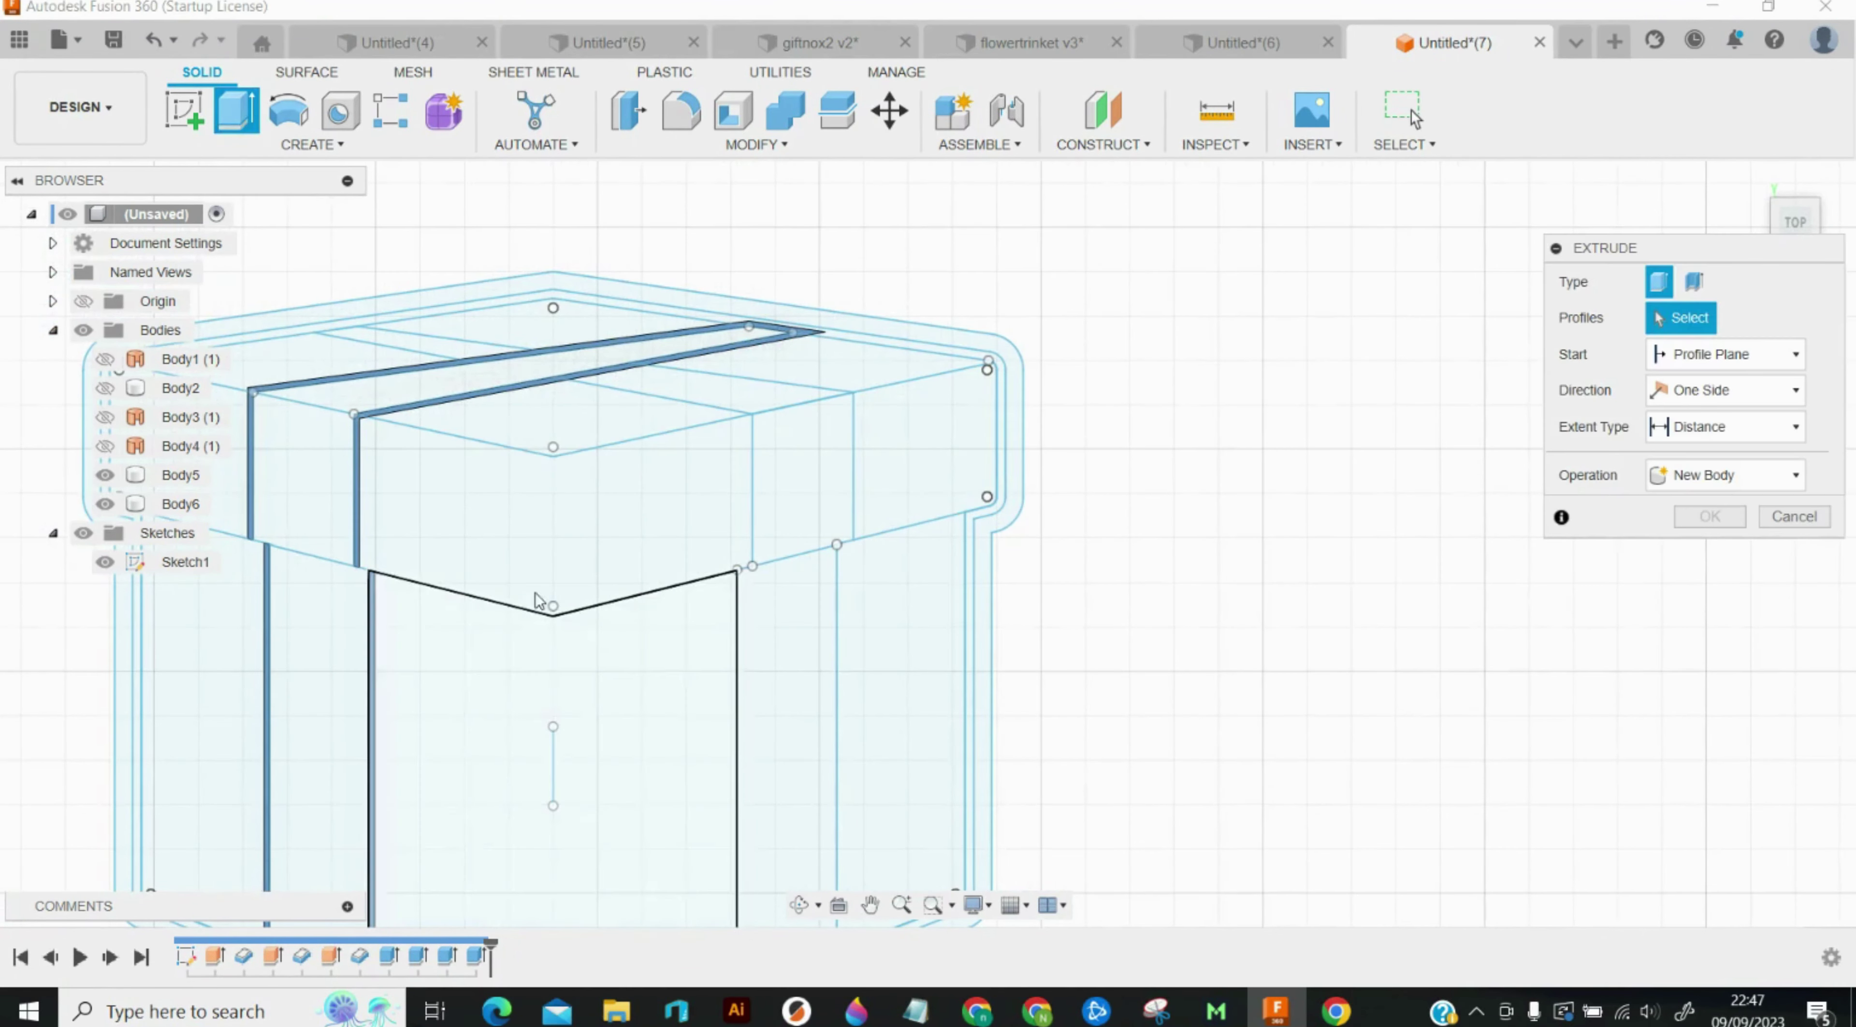
pyautogui.click(383, 519)
pyautogui.click(337, 504)
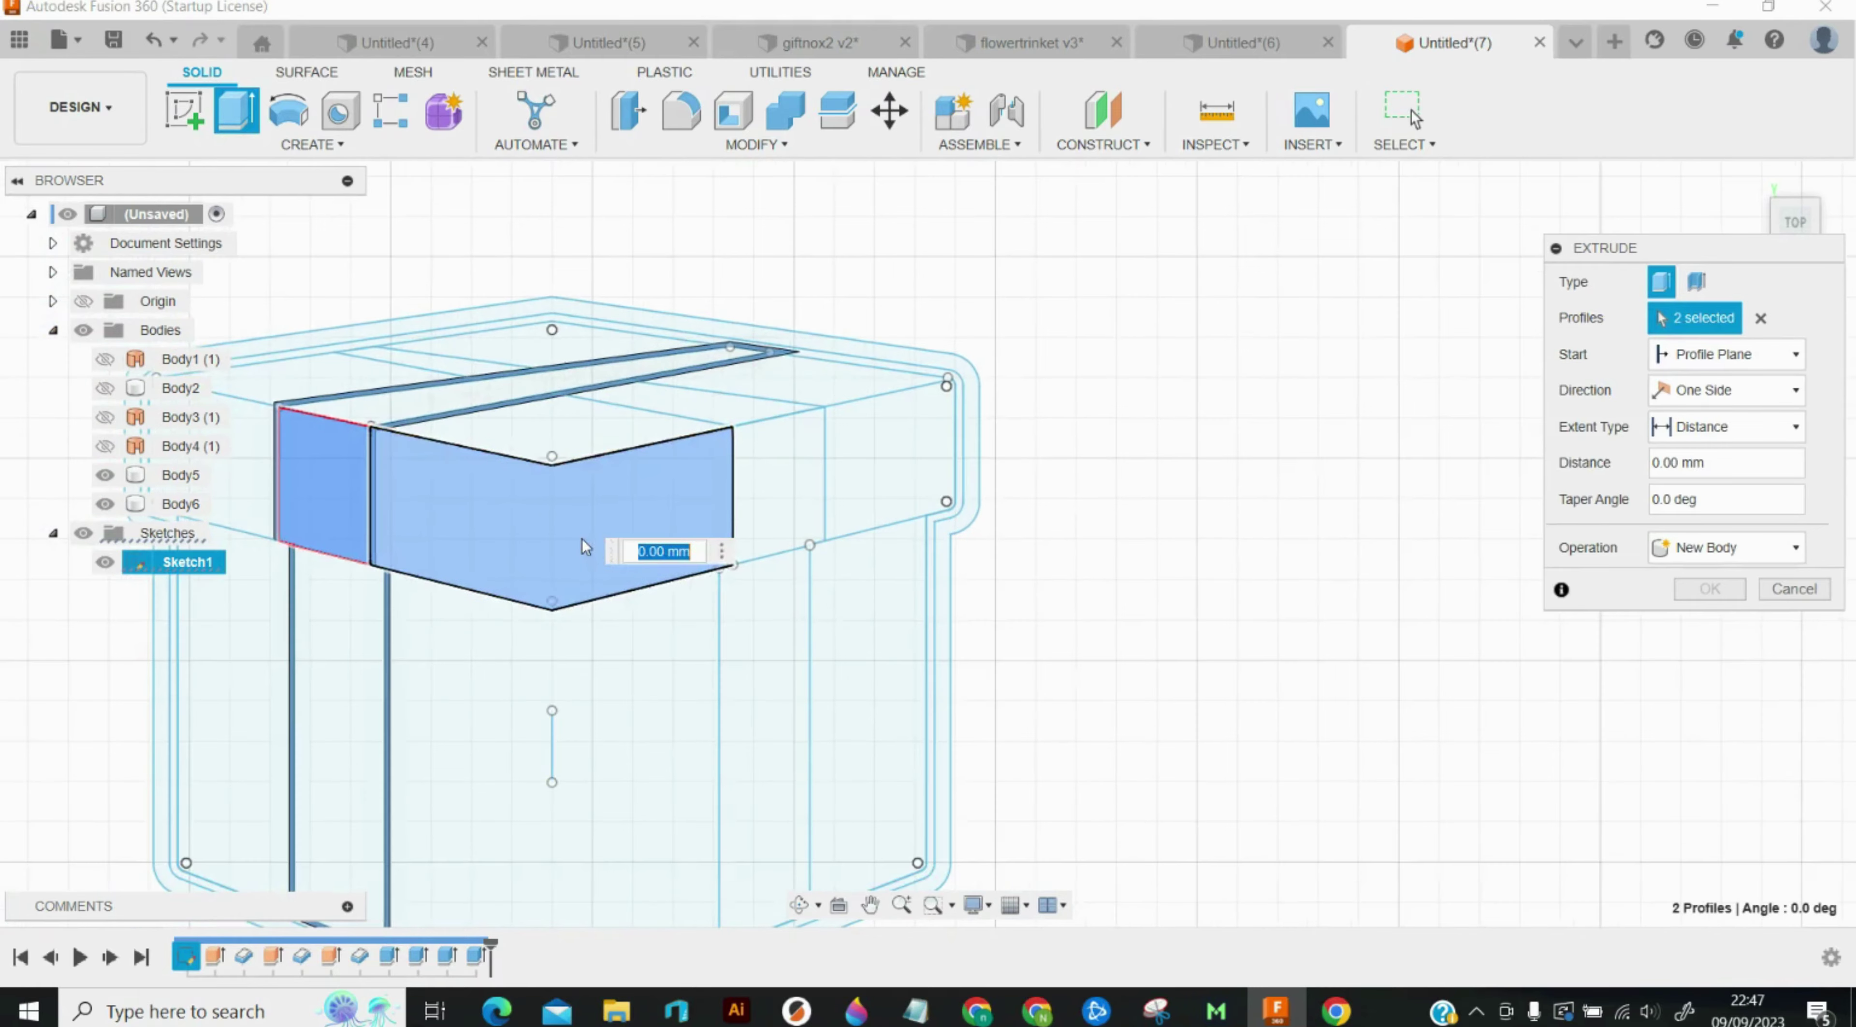
pyautogui.scroll(-3, 582, 545)
pyautogui.click(306, 477)
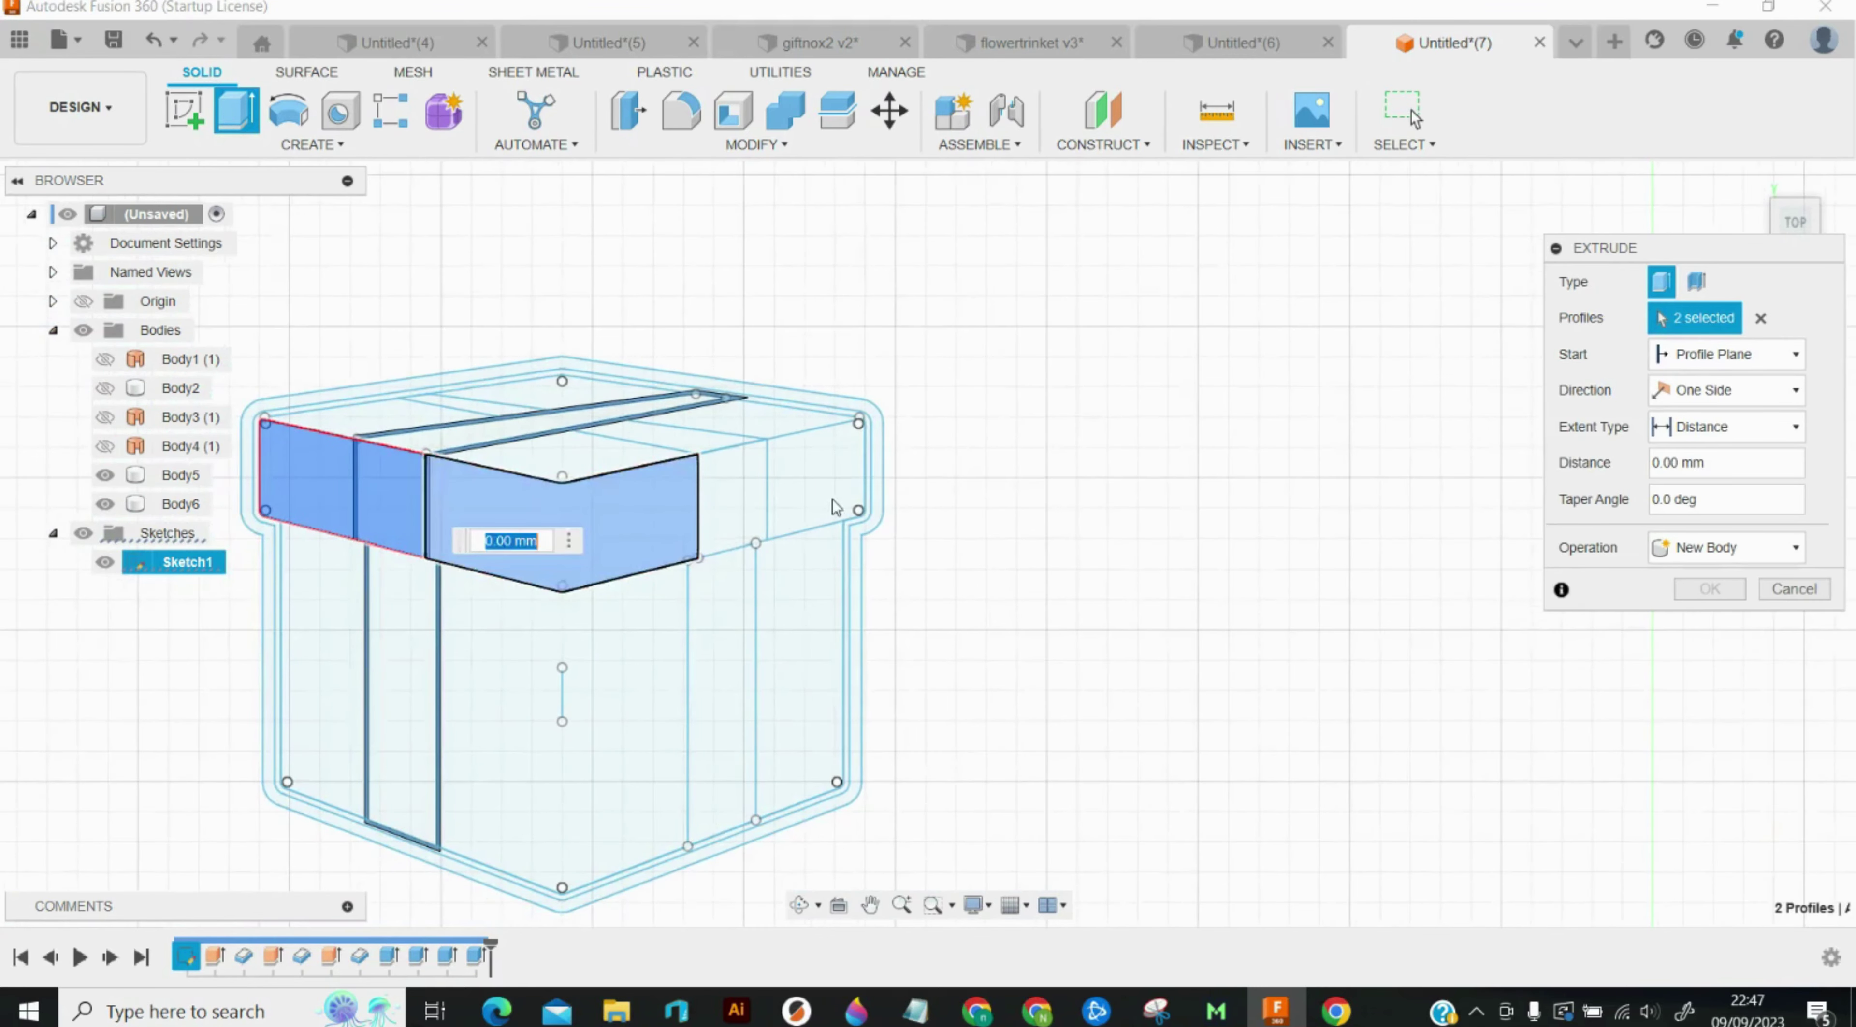
pyautogui.click(714, 486)
pyautogui.click(796, 451)
pyautogui.scroll(3, 360, 415)
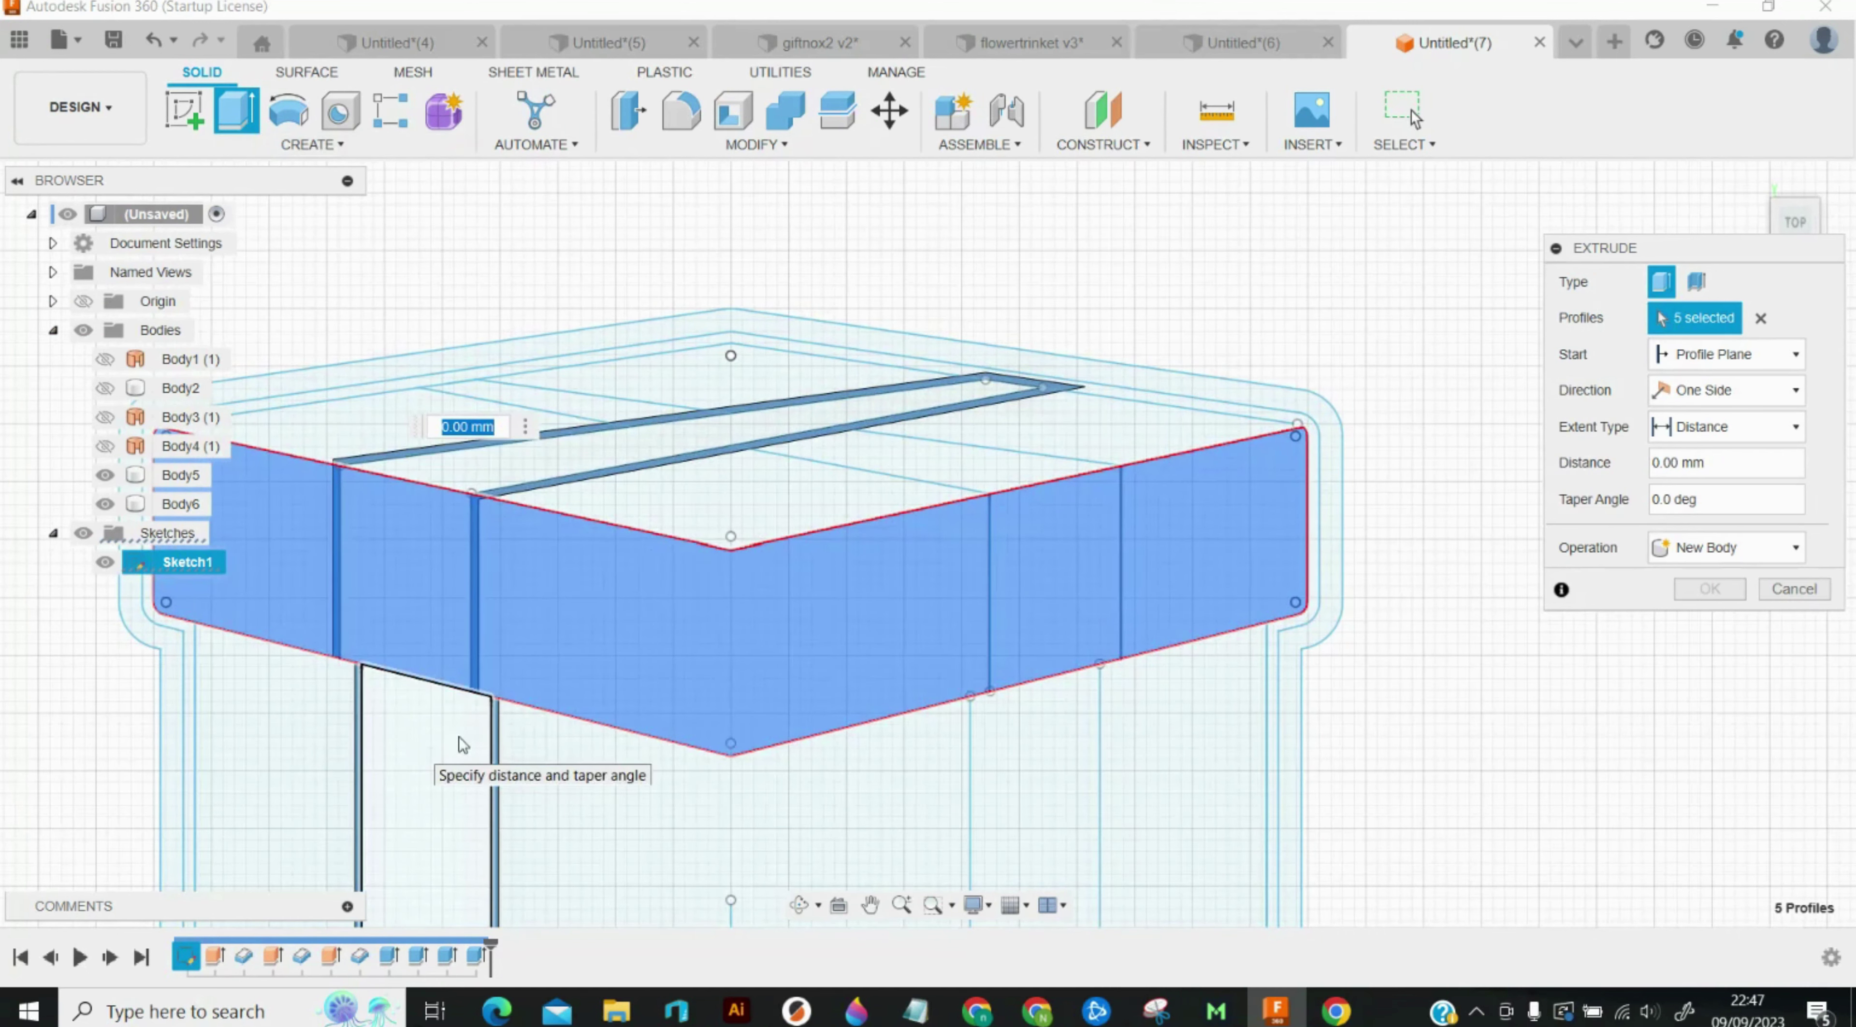
# Step: Add the lid's top panels and crossing ribbon profiles to the extrusion so it covers the whole lid
pyautogui.scroll(2, 404, 771)
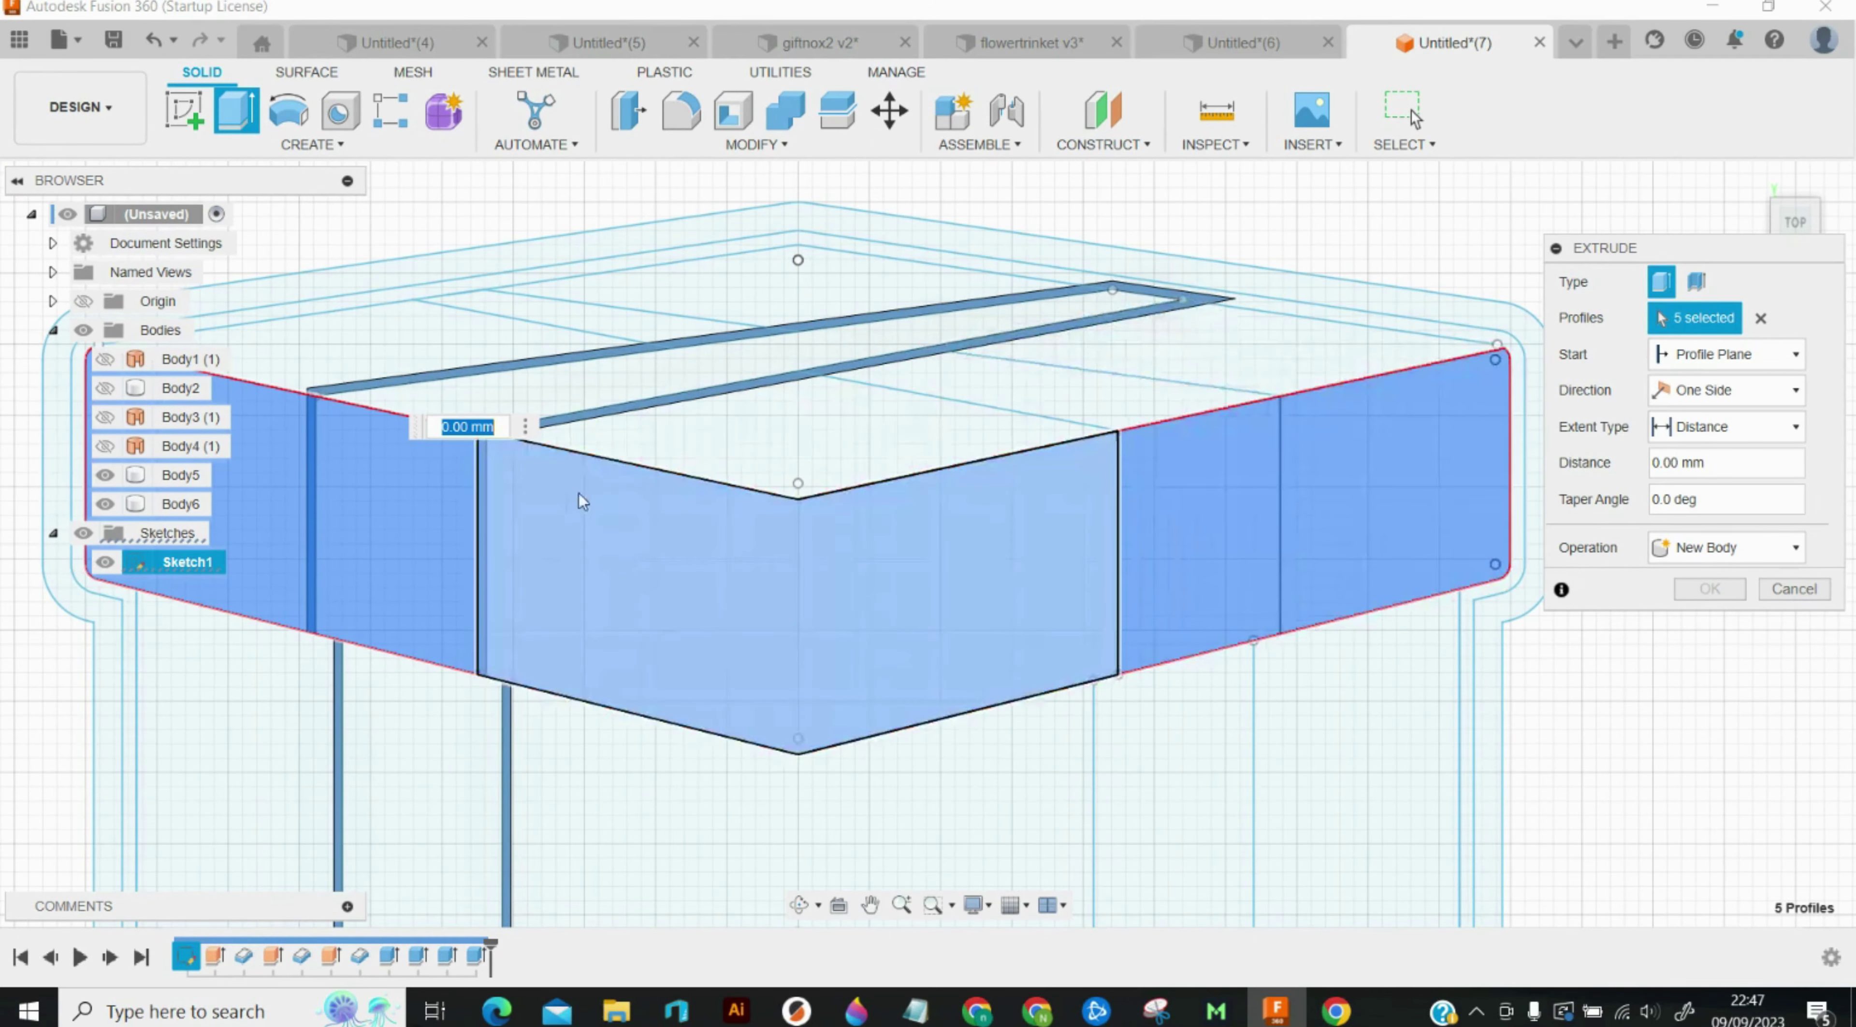
pyautogui.scroll(2, 1448, 374)
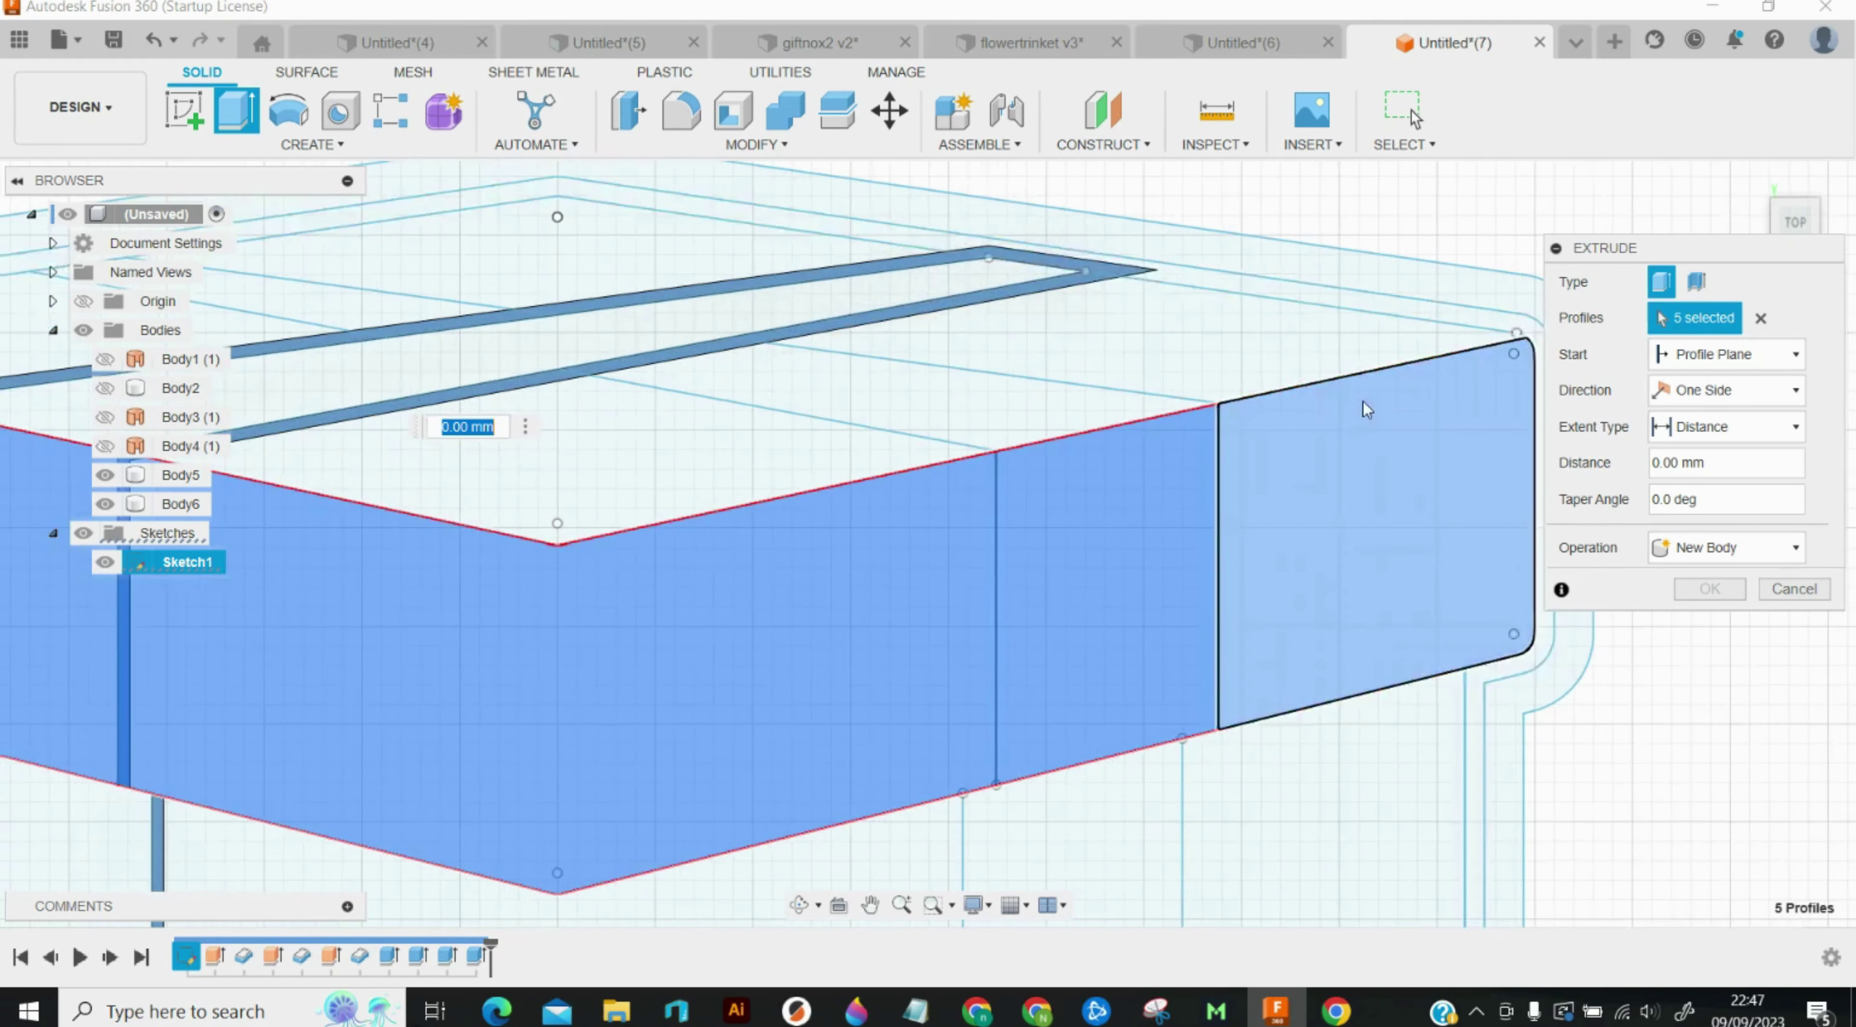
pyautogui.scroll(-2, 1332, 448)
pyautogui.scroll(-2, 1331, 446)
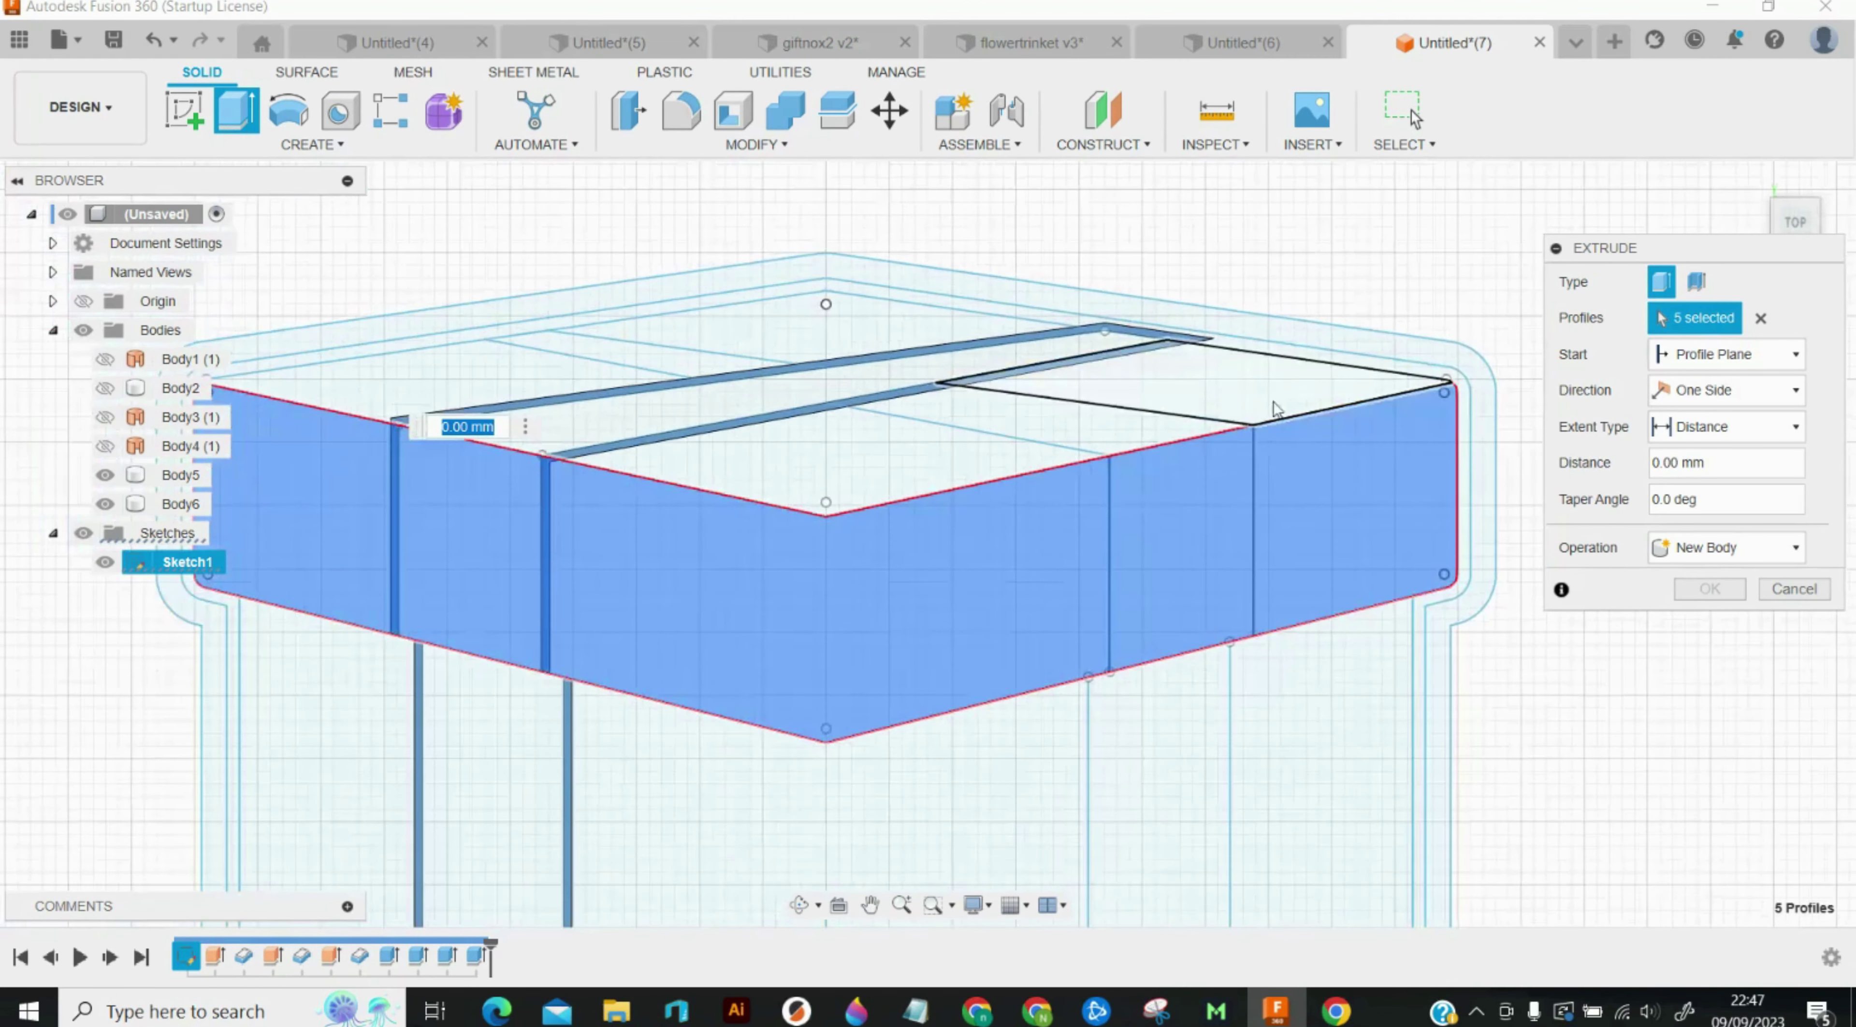
pyautogui.click(1191, 425)
pyautogui.click(924, 472)
pyautogui.click(836, 388)
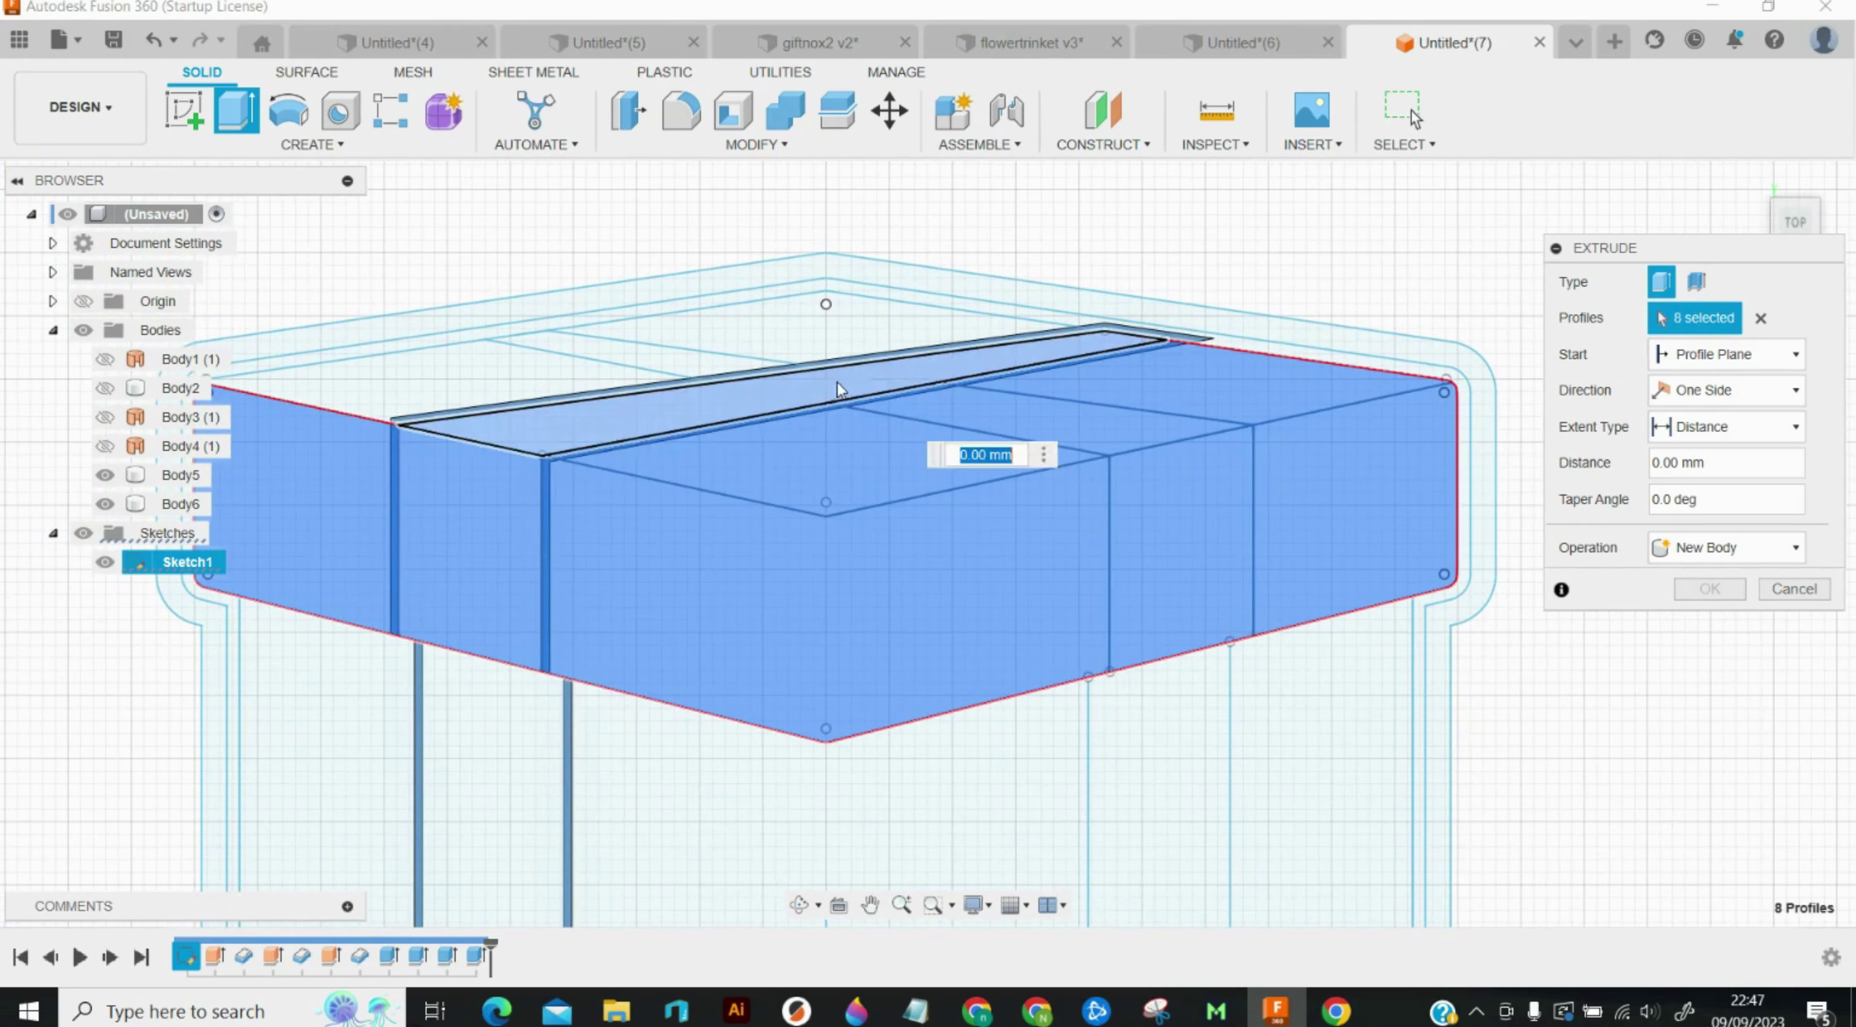
pyautogui.click(805, 340)
pyautogui.click(619, 376)
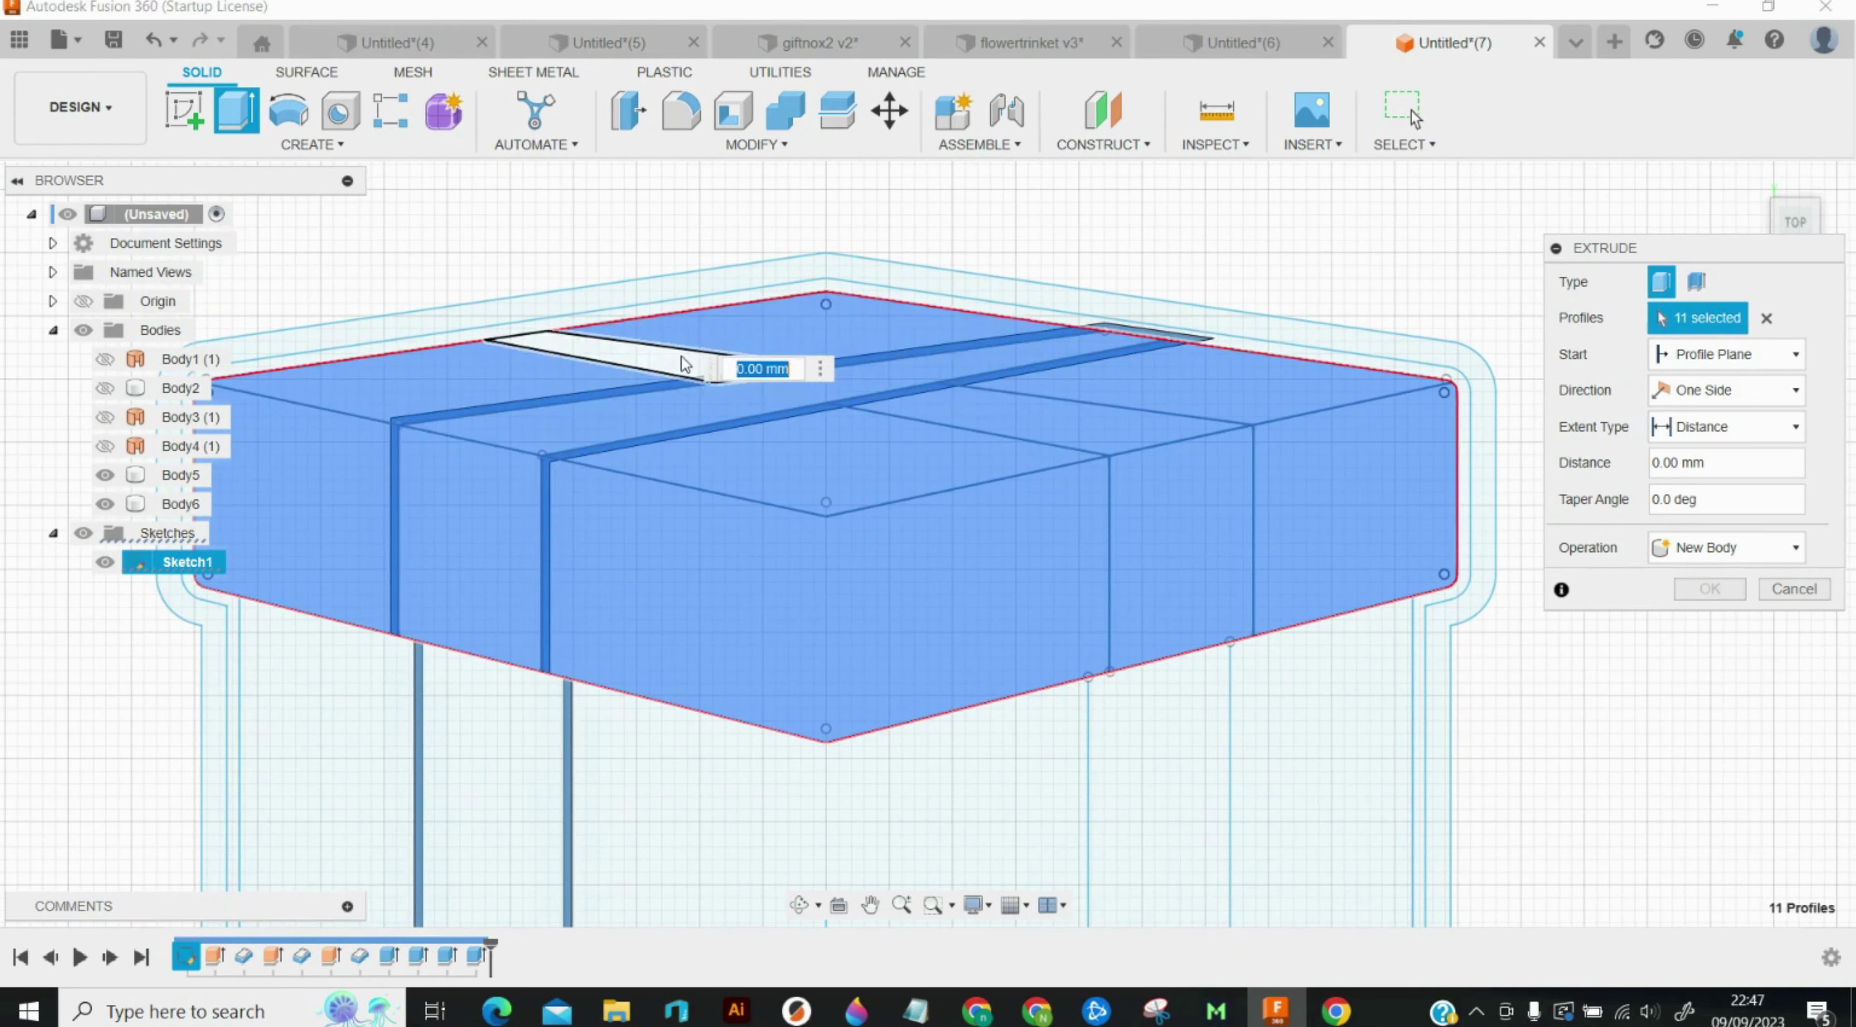
pyautogui.click(684, 364)
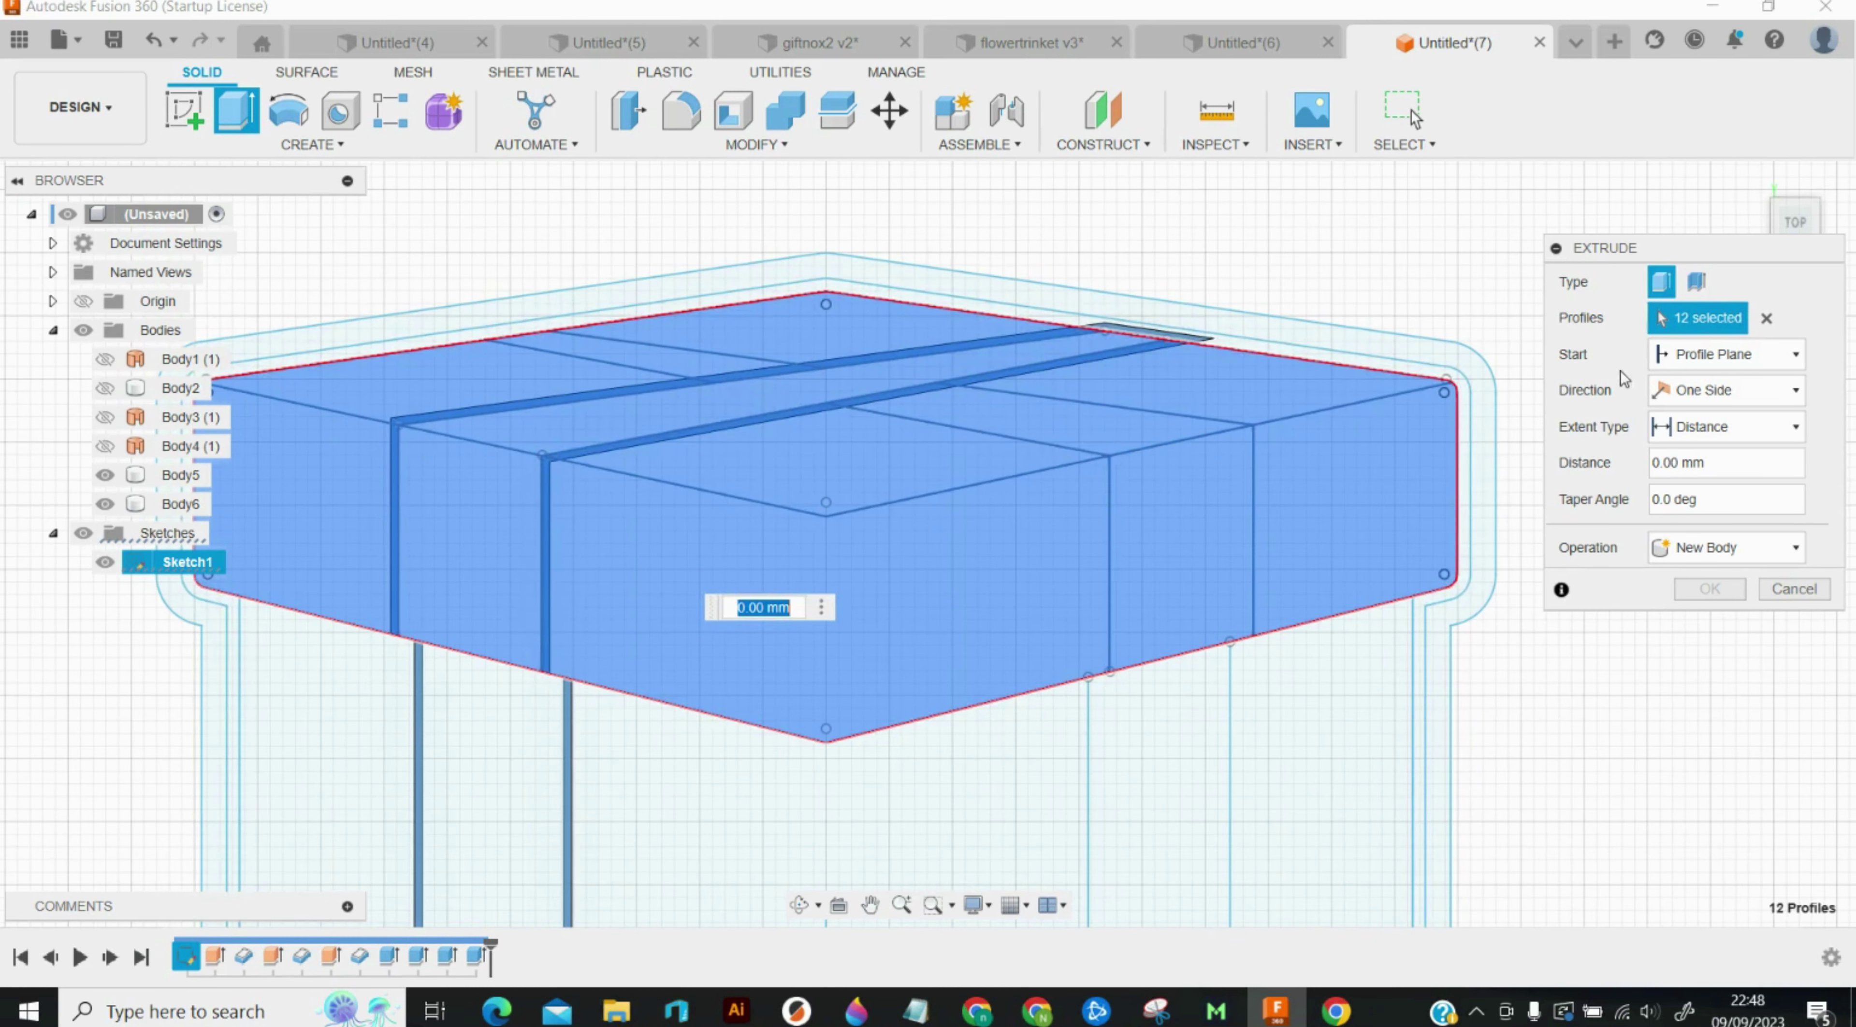
# Step: Finish the lid outline as a 10.5 mm thin extrude with 0.6 mm walls on Side 2, joined to the existing body
pyautogui.click(1697, 281)
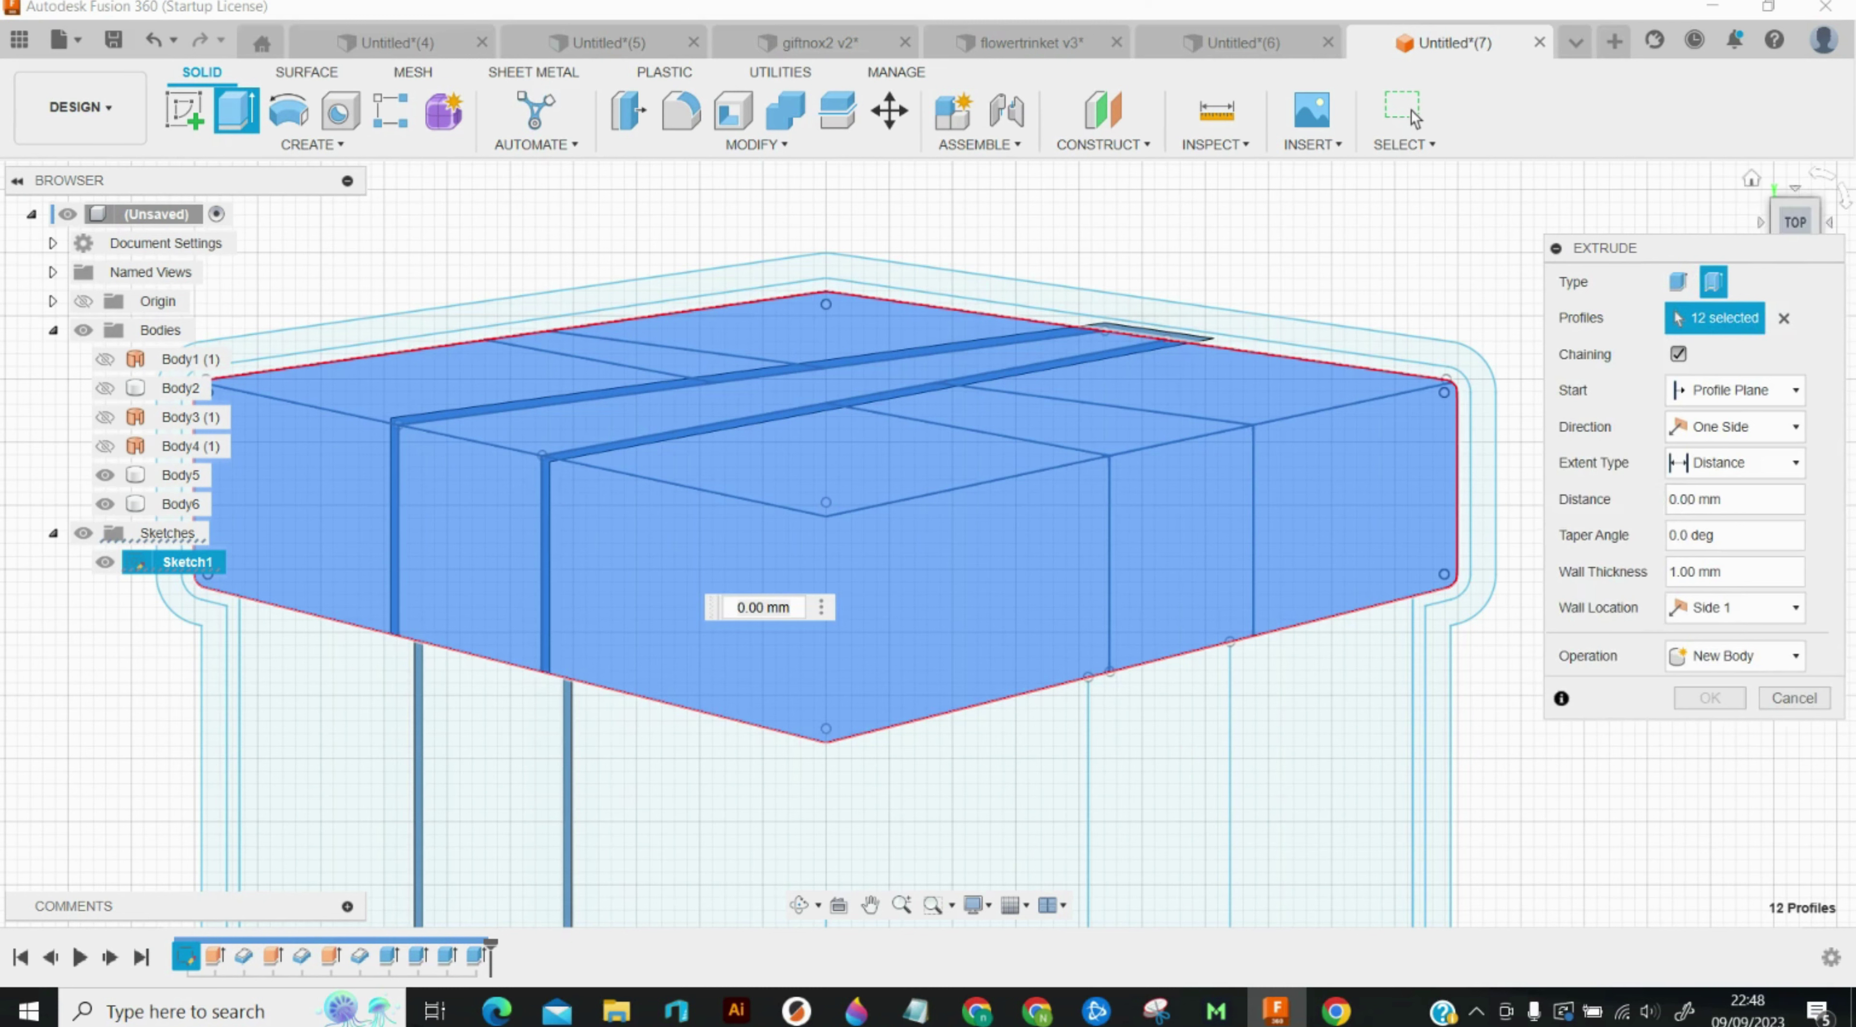
pyautogui.press('Return')
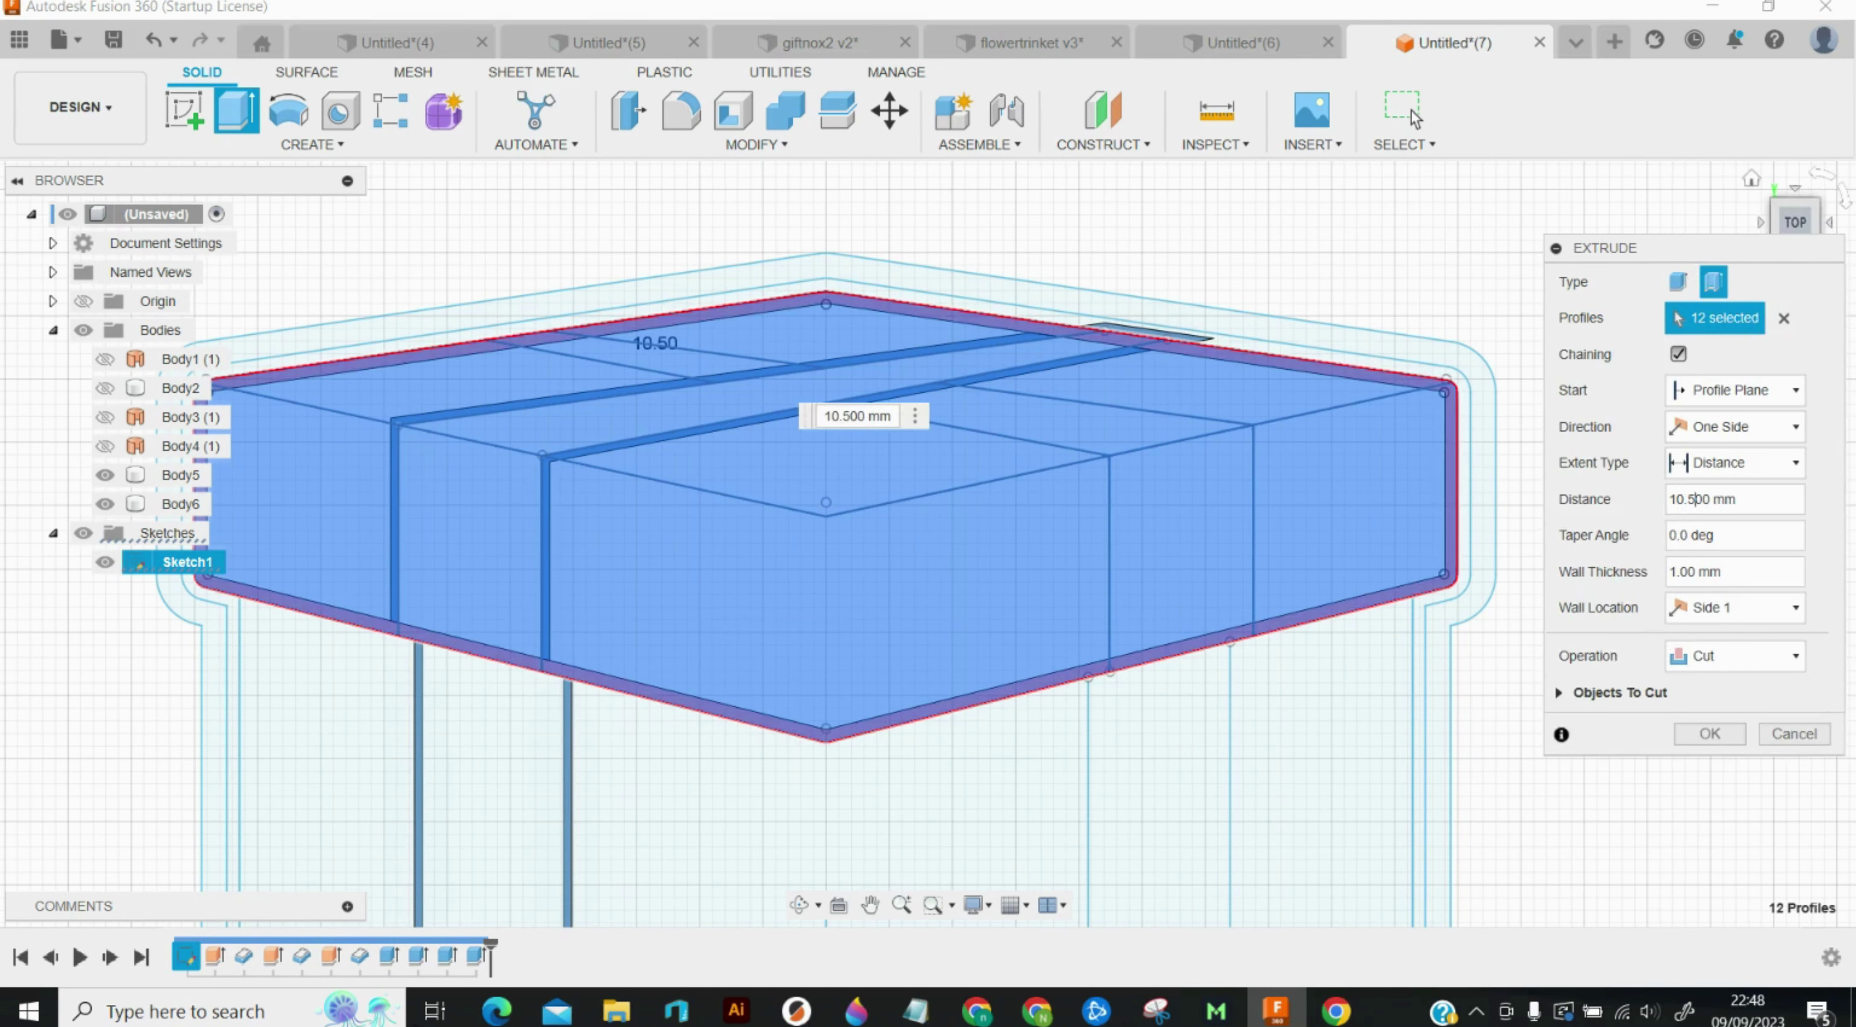
pyautogui.doubleClick(1690, 571)
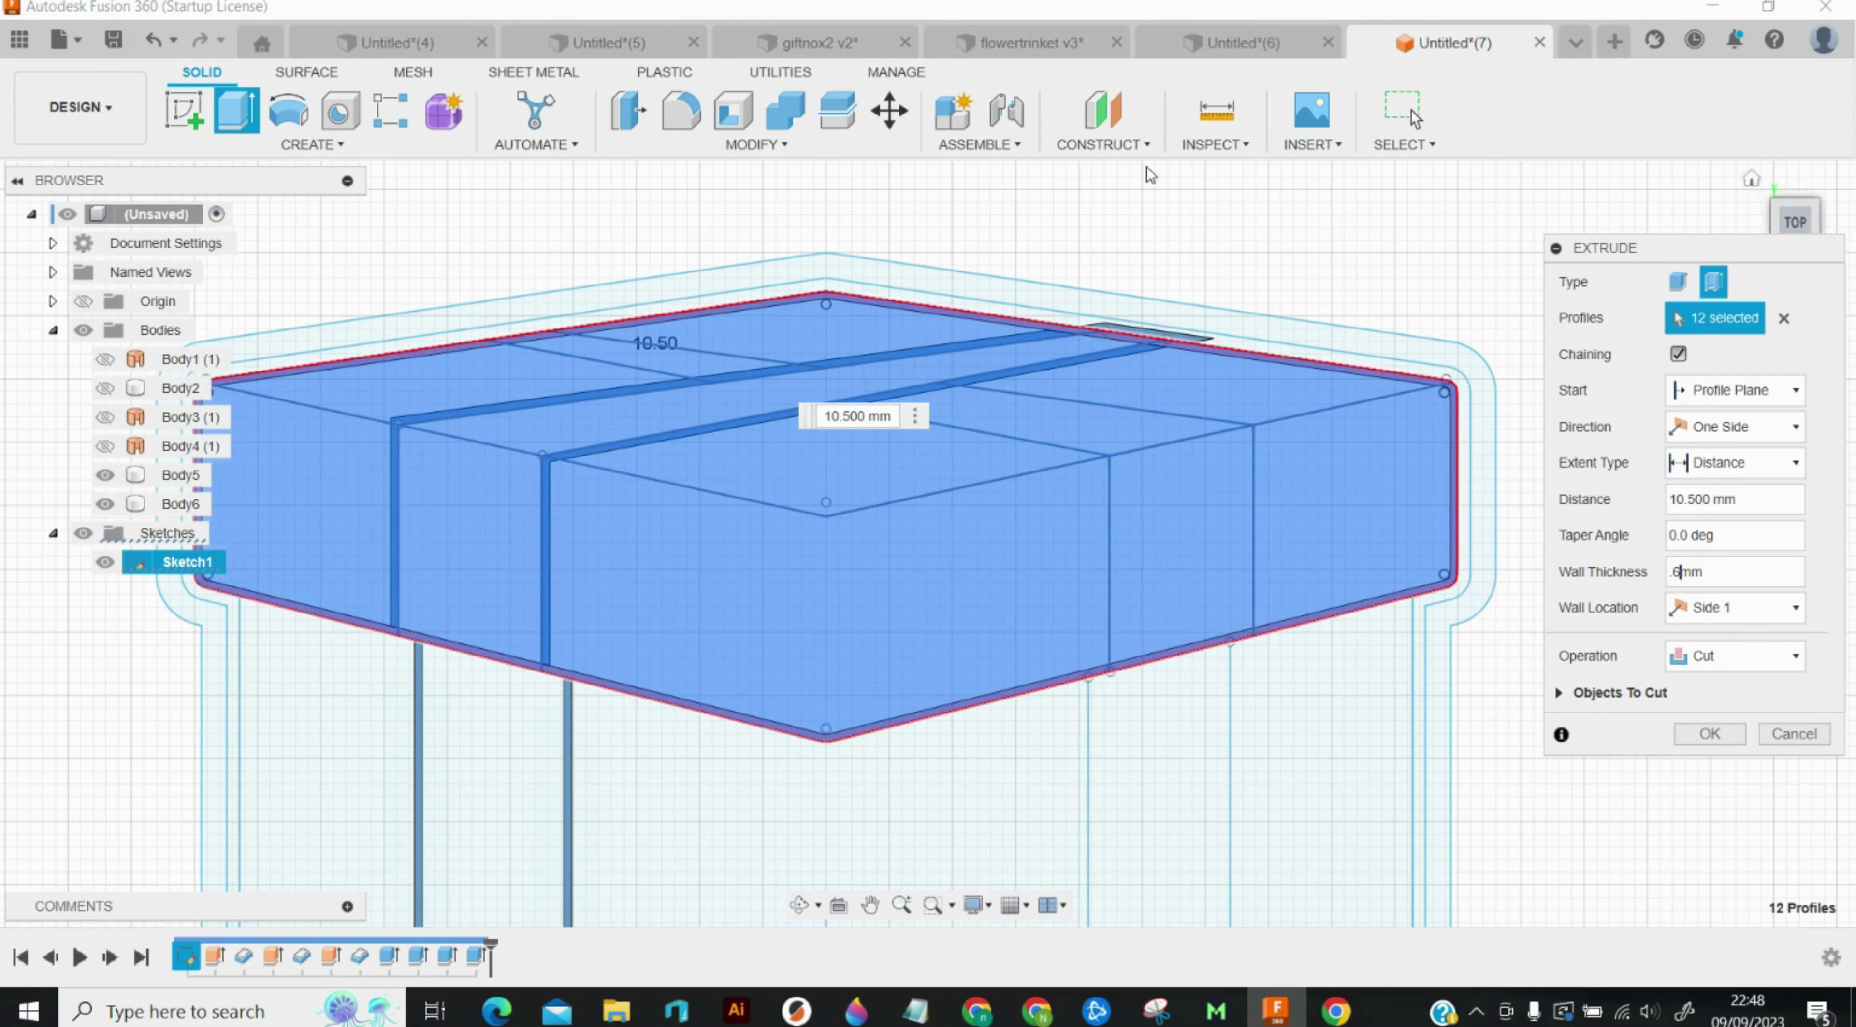
pyautogui.click(1741, 613)
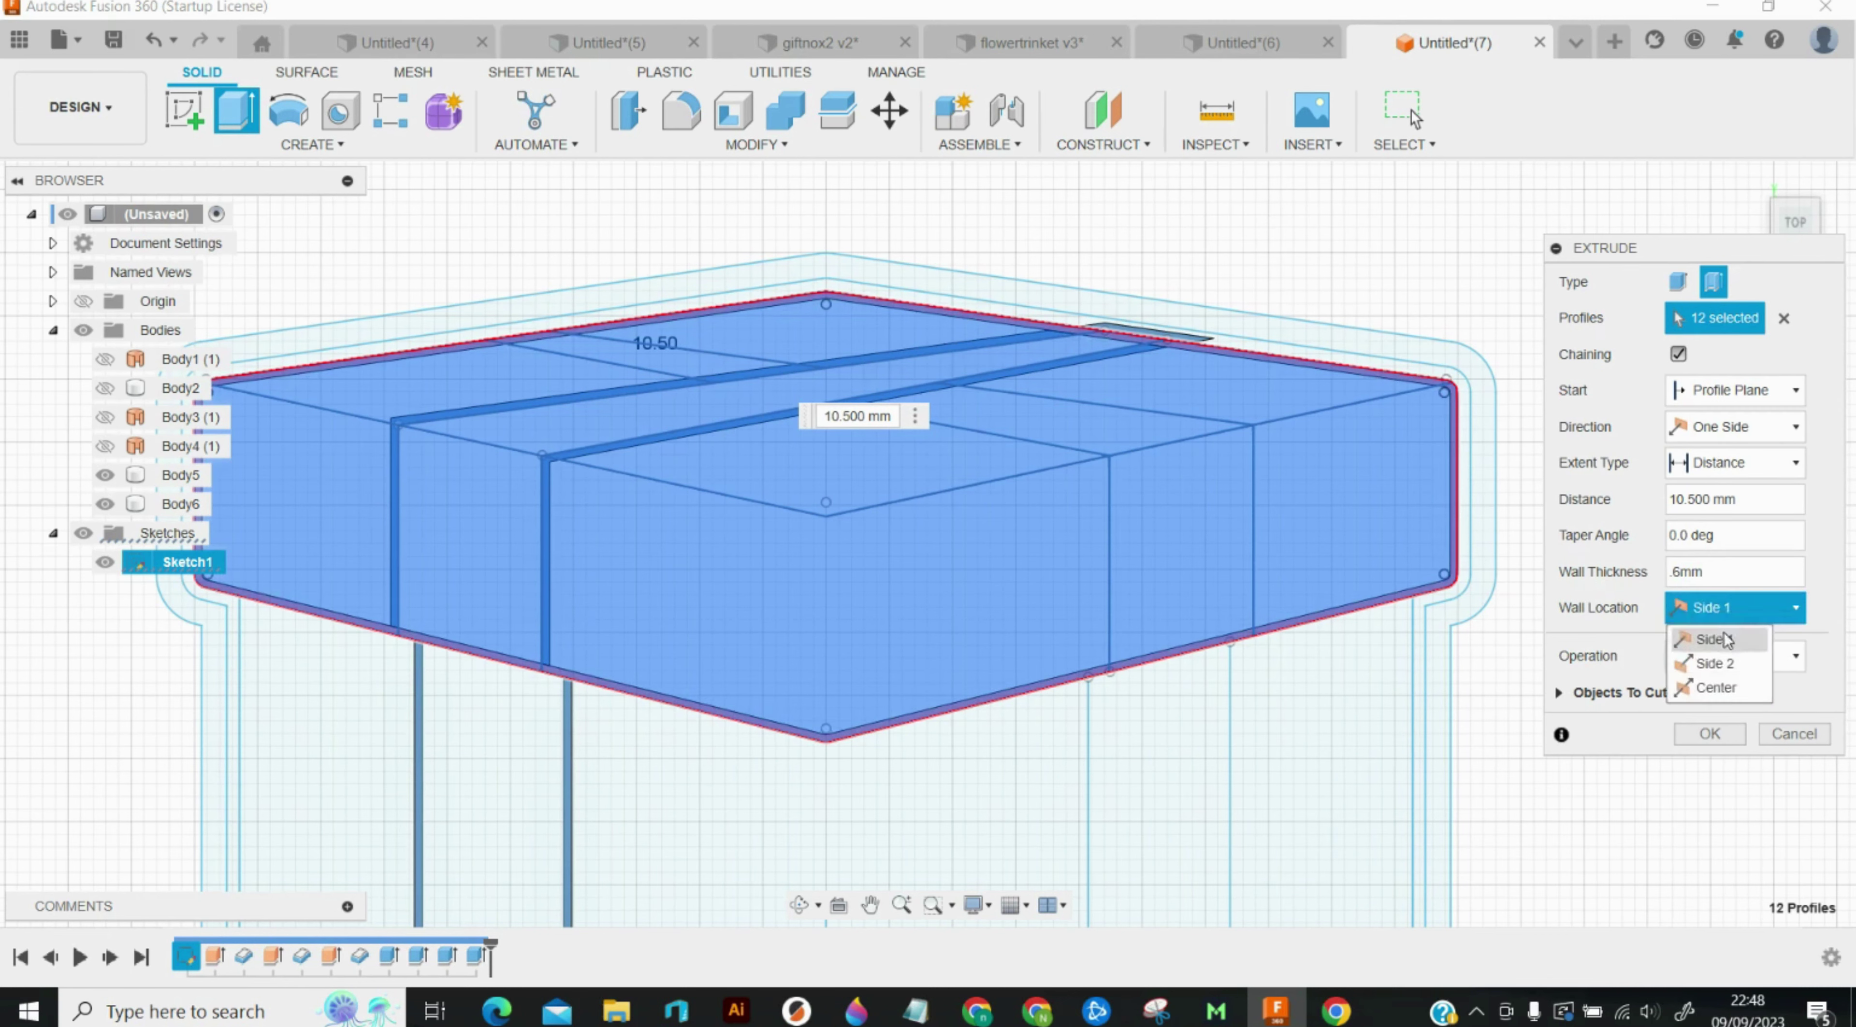
pyautogui.click(1714, 664)
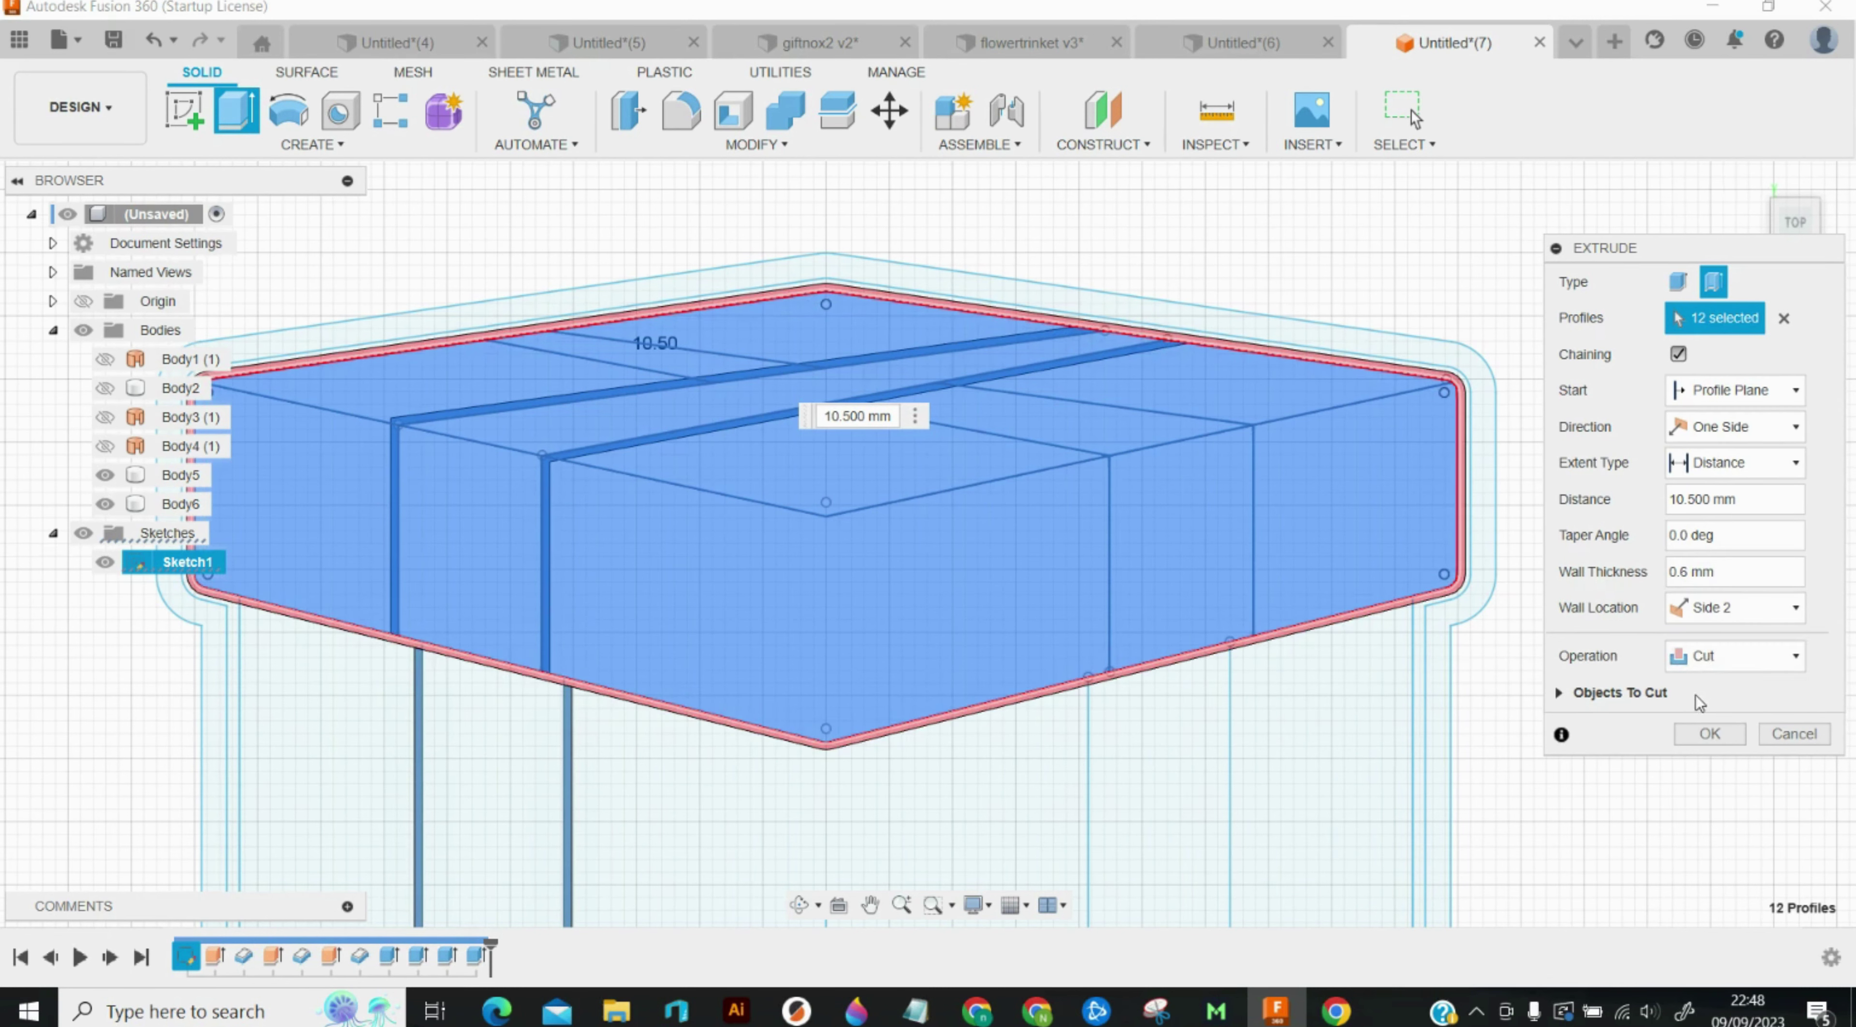
pyautogui.click(1706, 656)
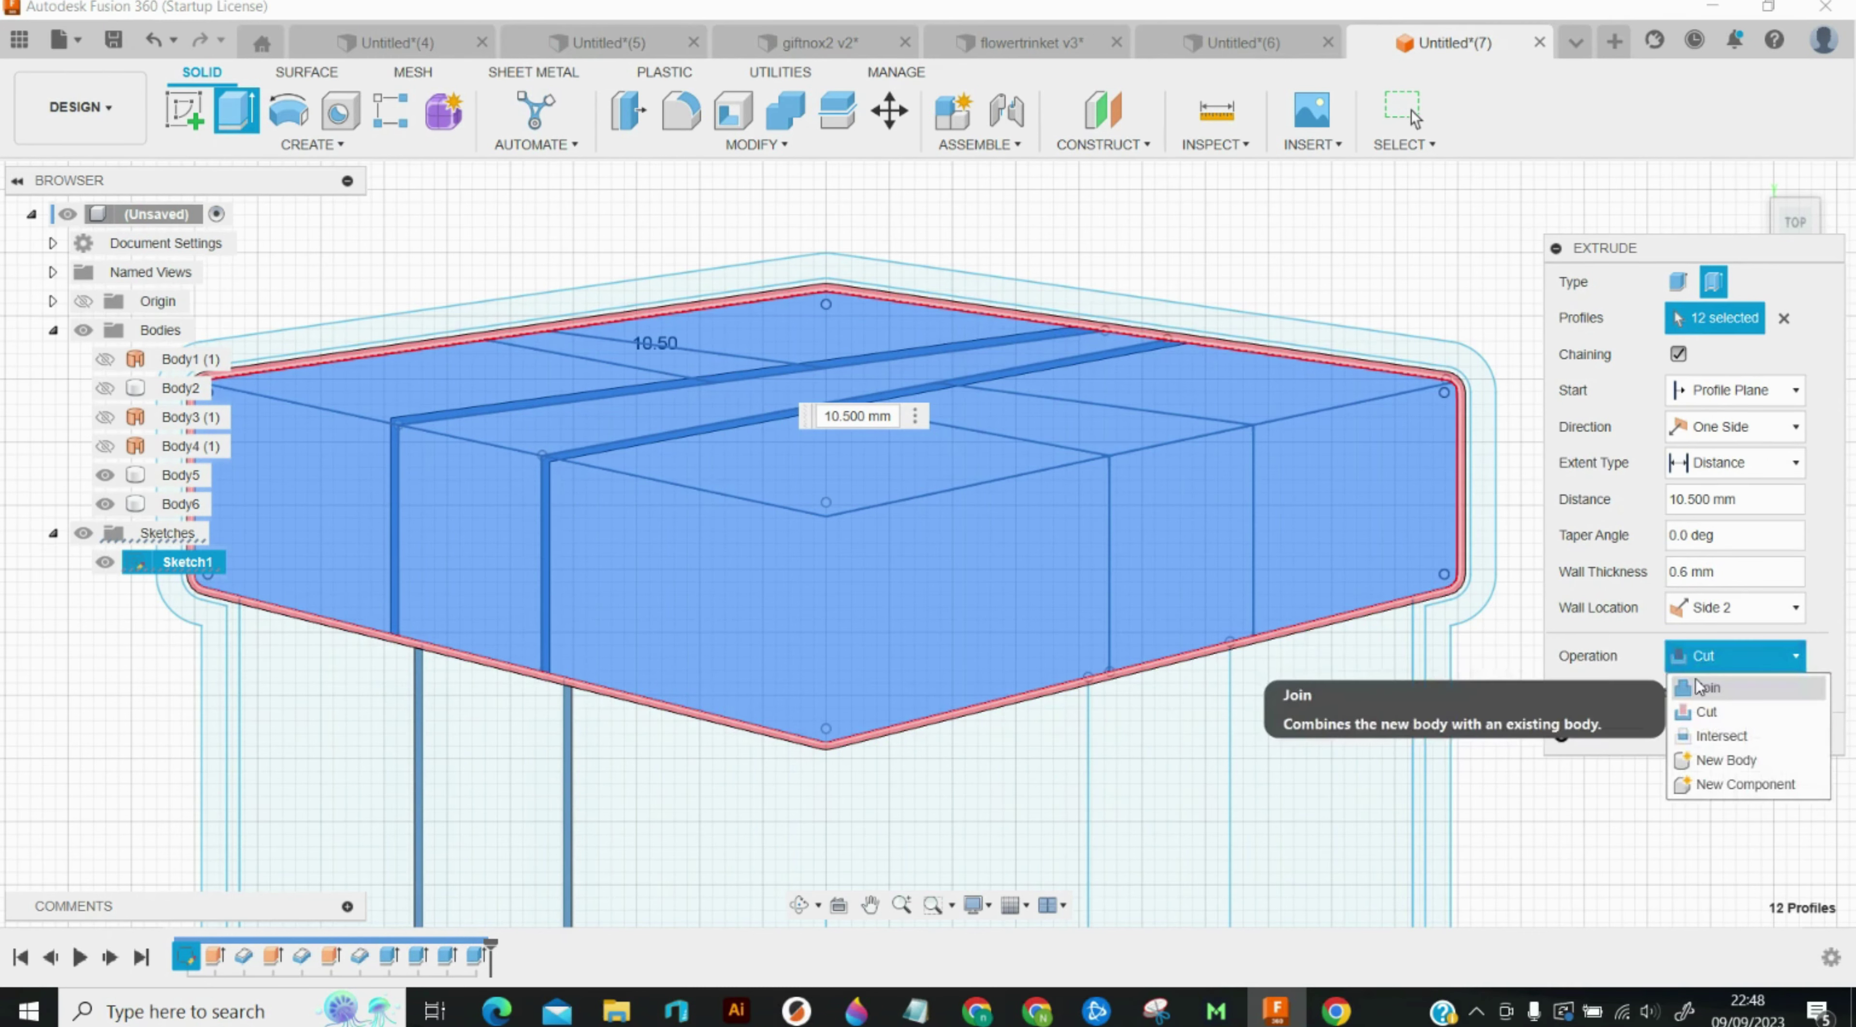
pyautogui.click(1700, 689)
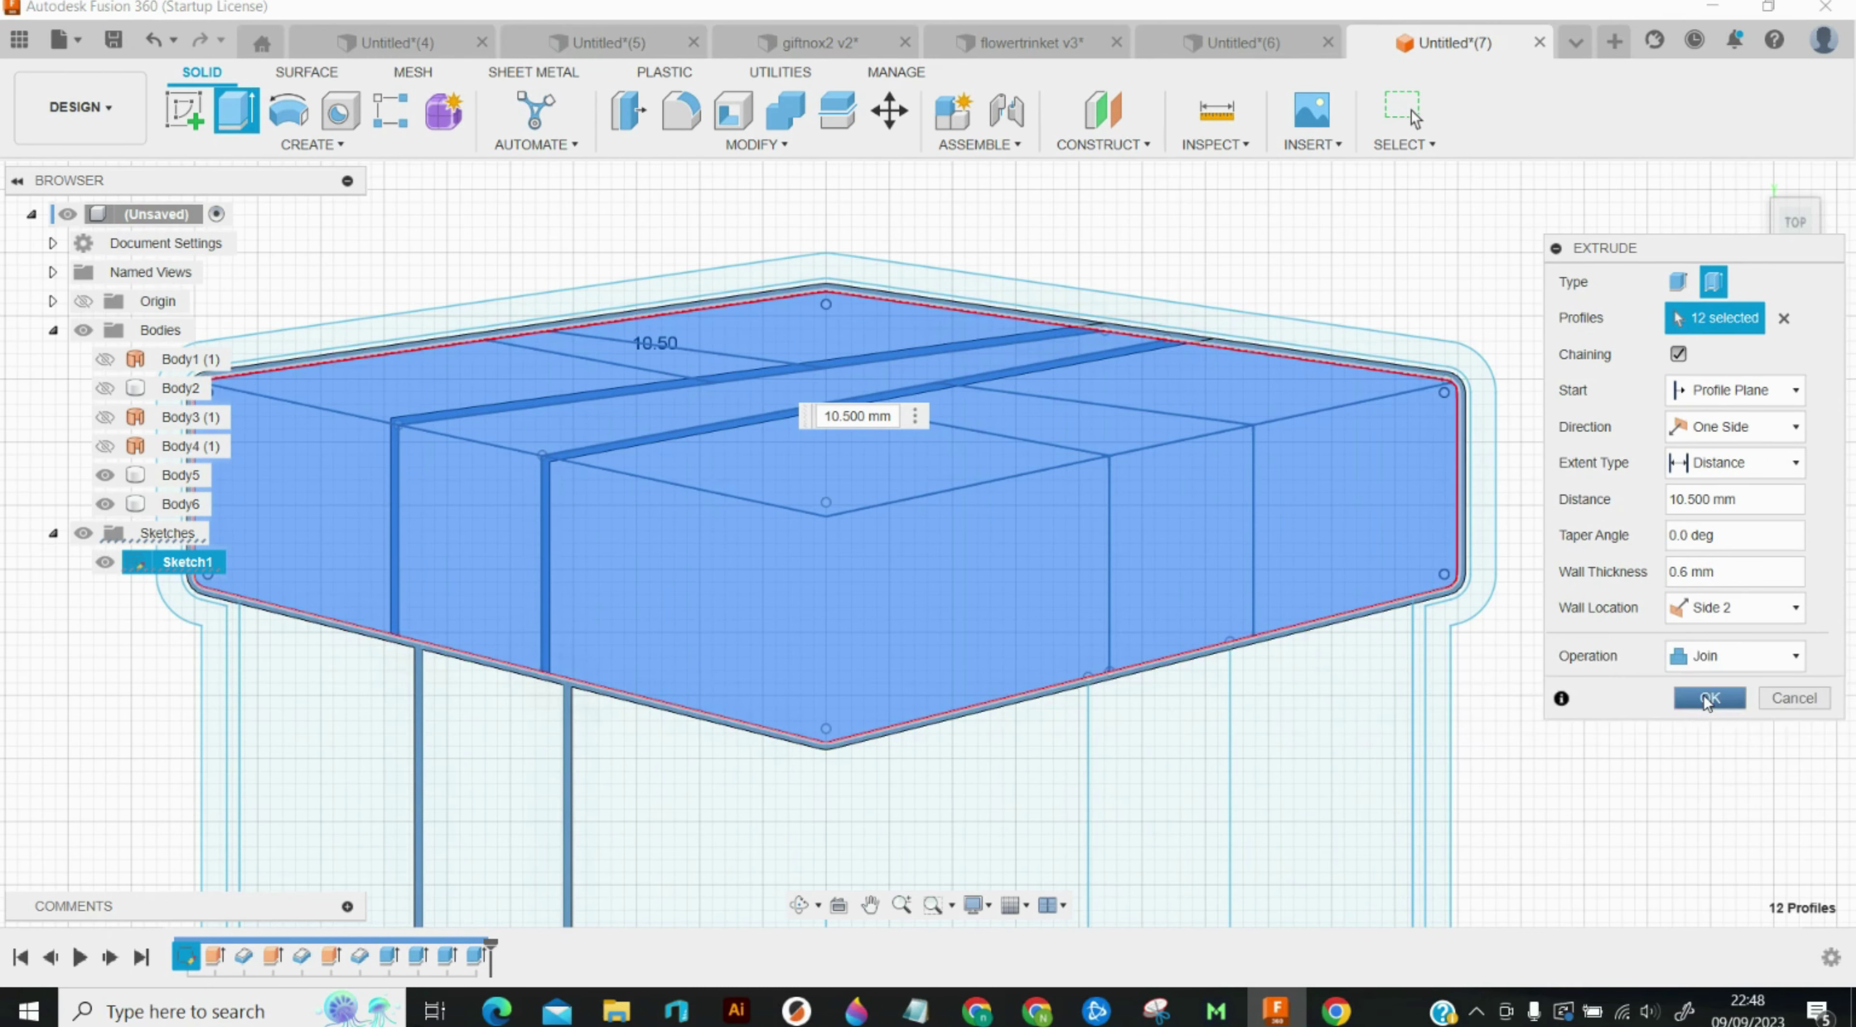
pyautogui.click(1707, 699)
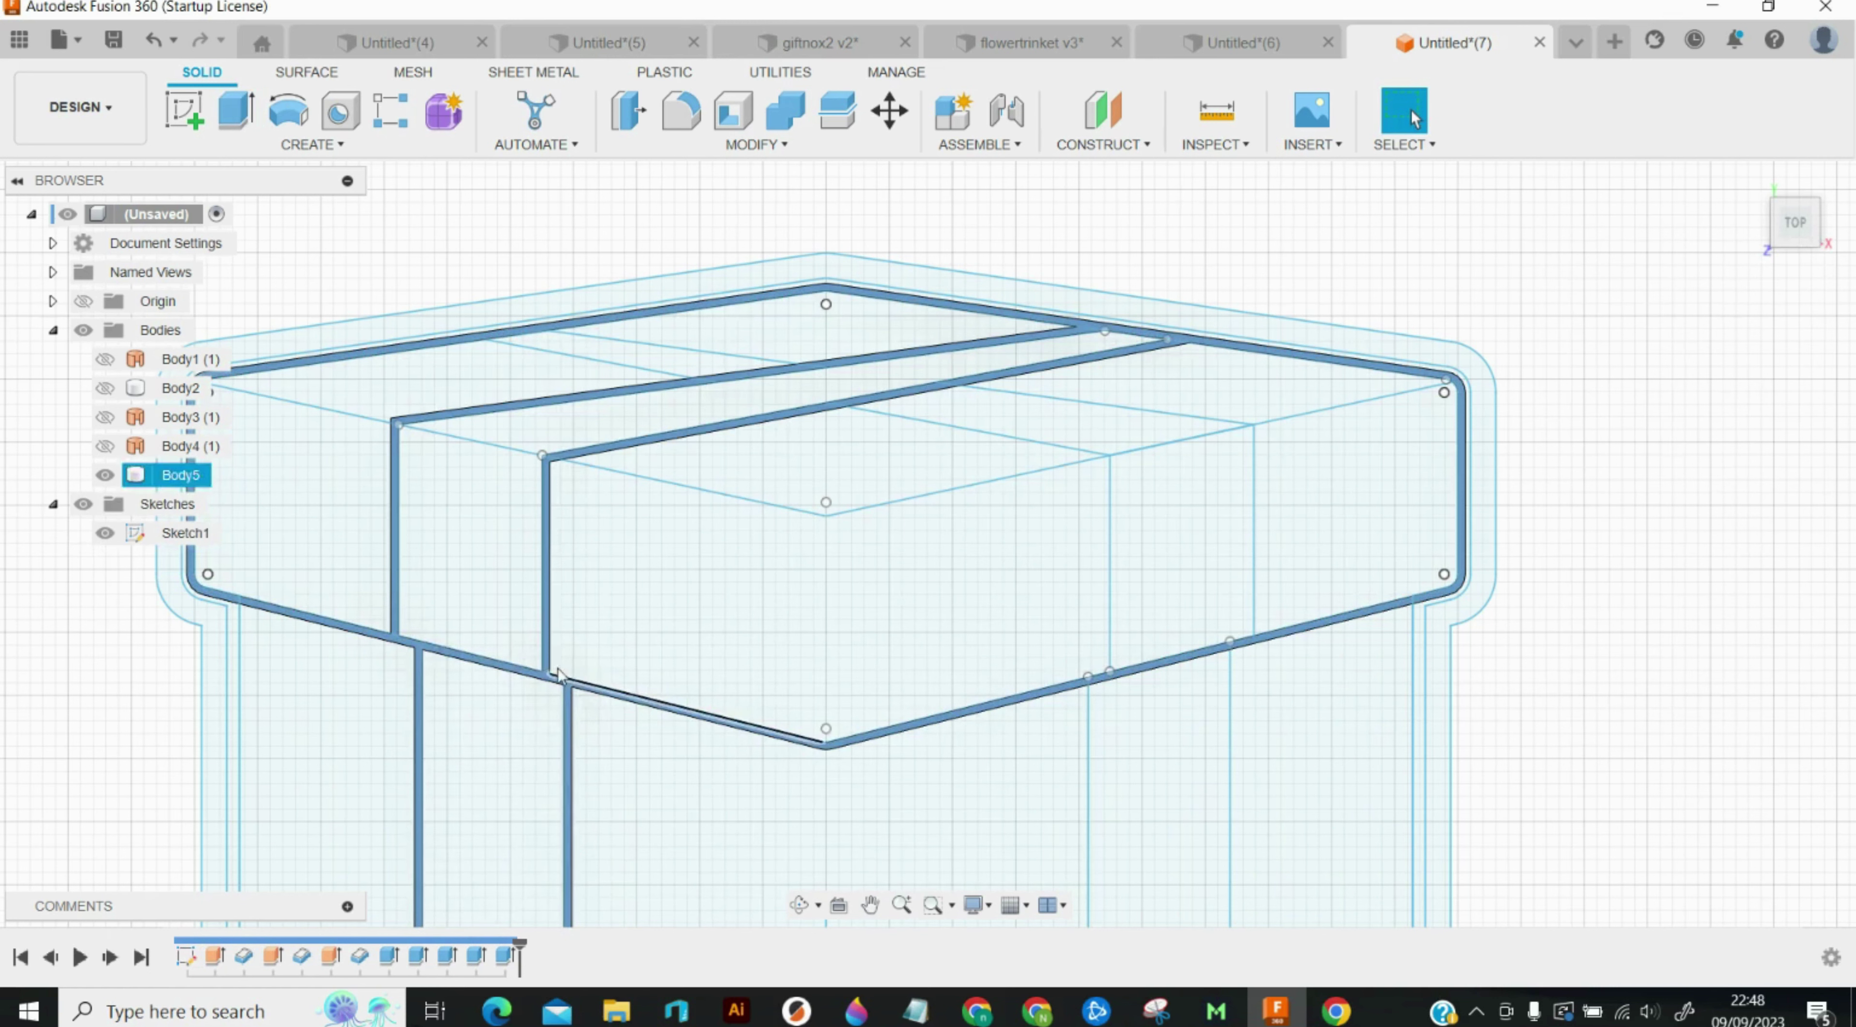
# Step: Start a 10.5 mm extrusion of the crossing ribbon's profiles on the lid's top and right face
pyautogui.scroll(-1, 677, 657)
pyautogui.scroll(-1, 678, 657)
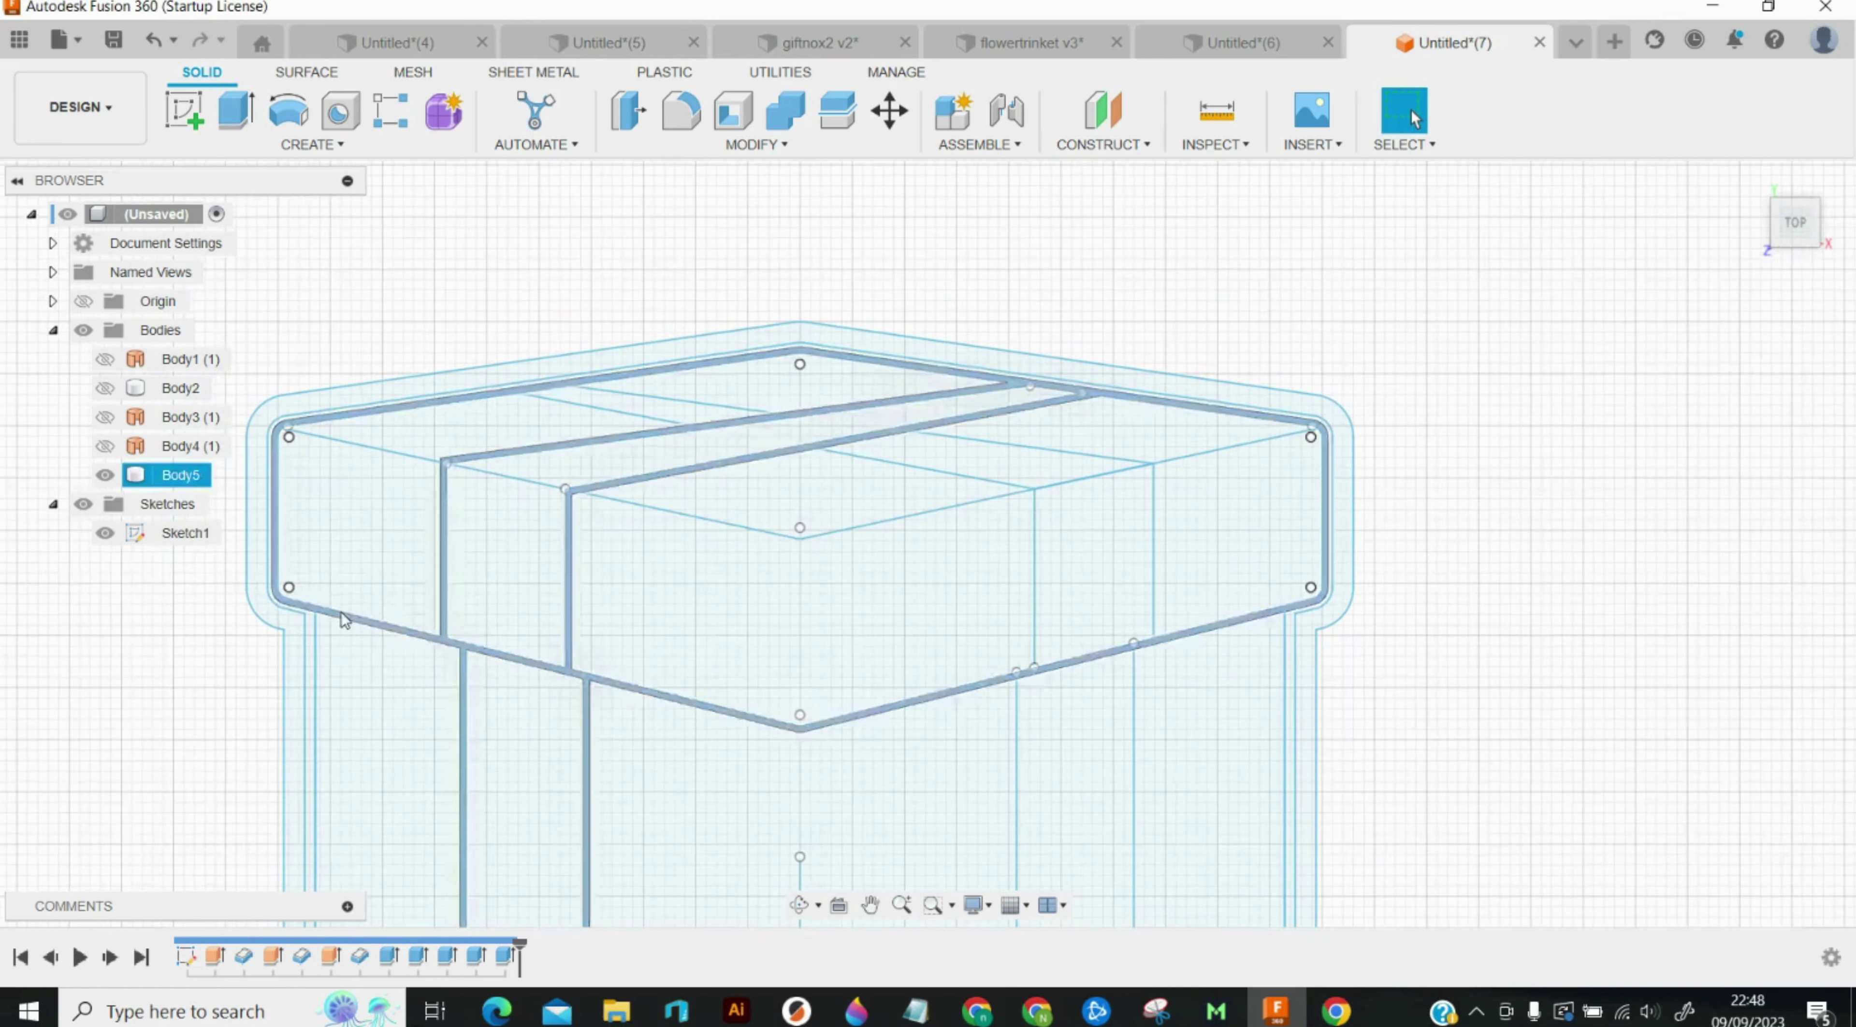
pyautogui.click(236, 110)
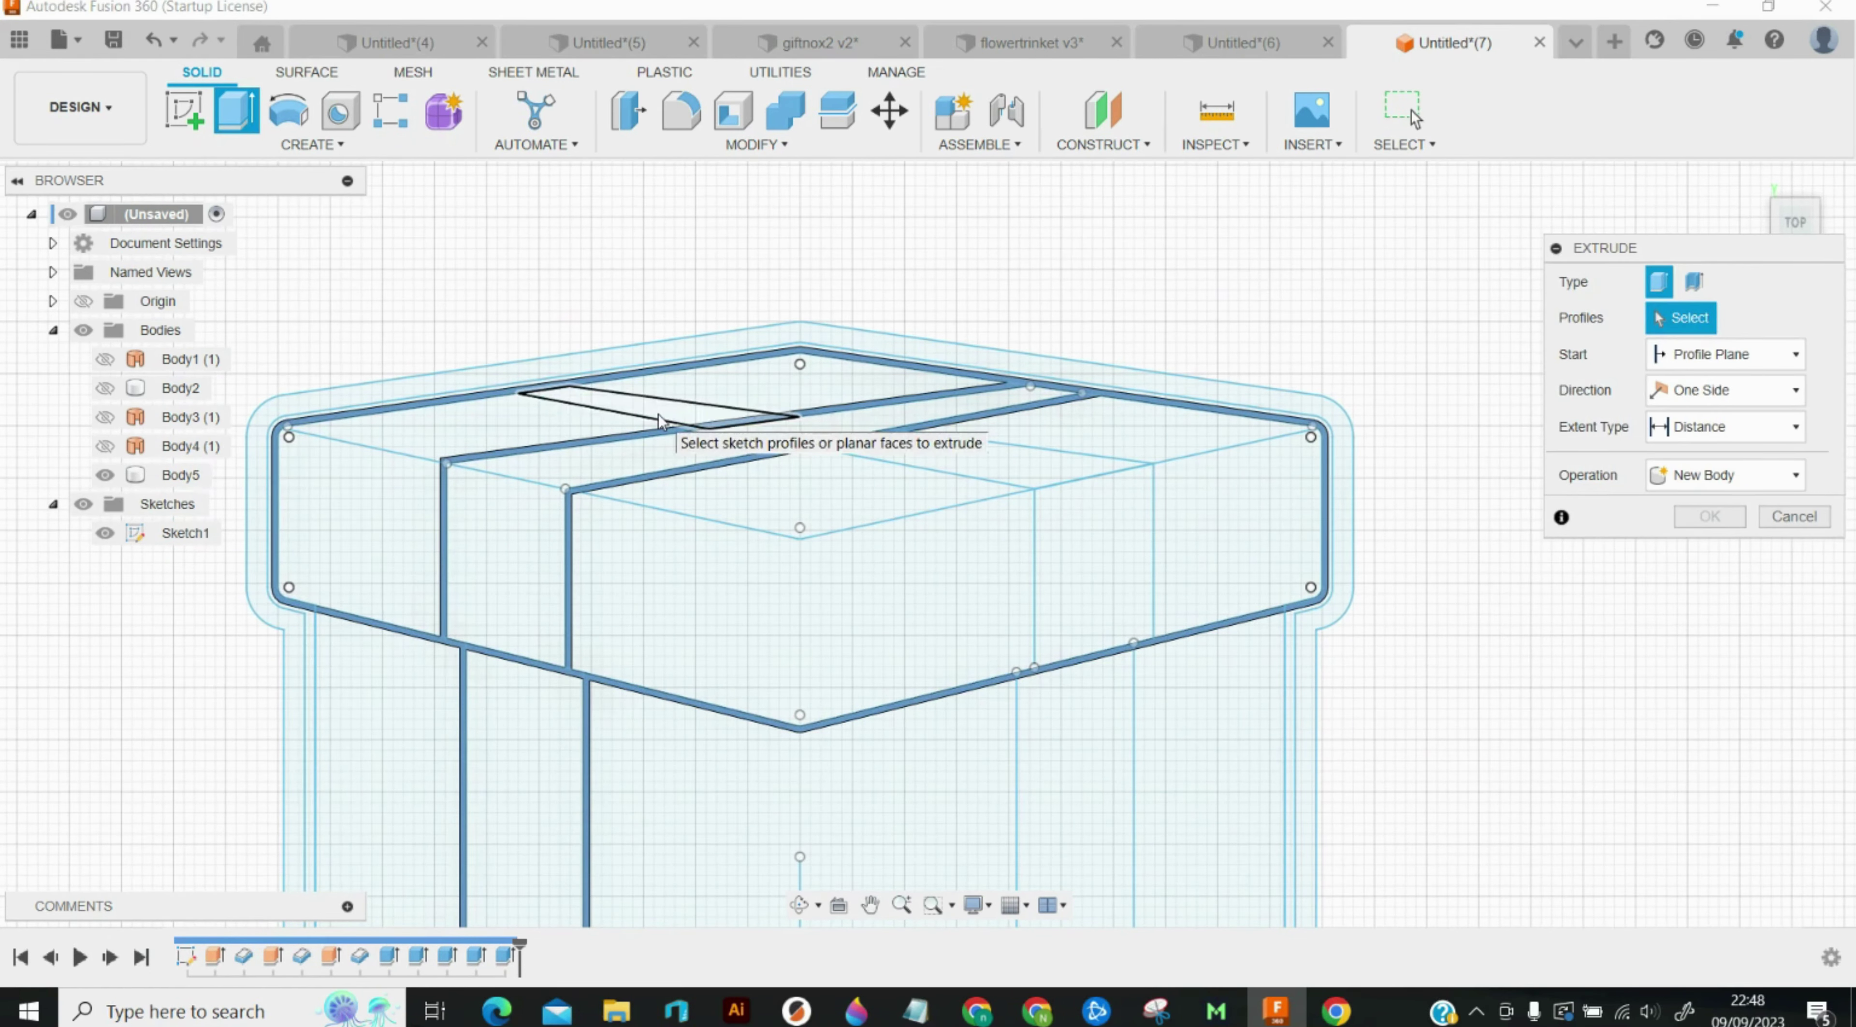
pyautogui.click(744, 433)
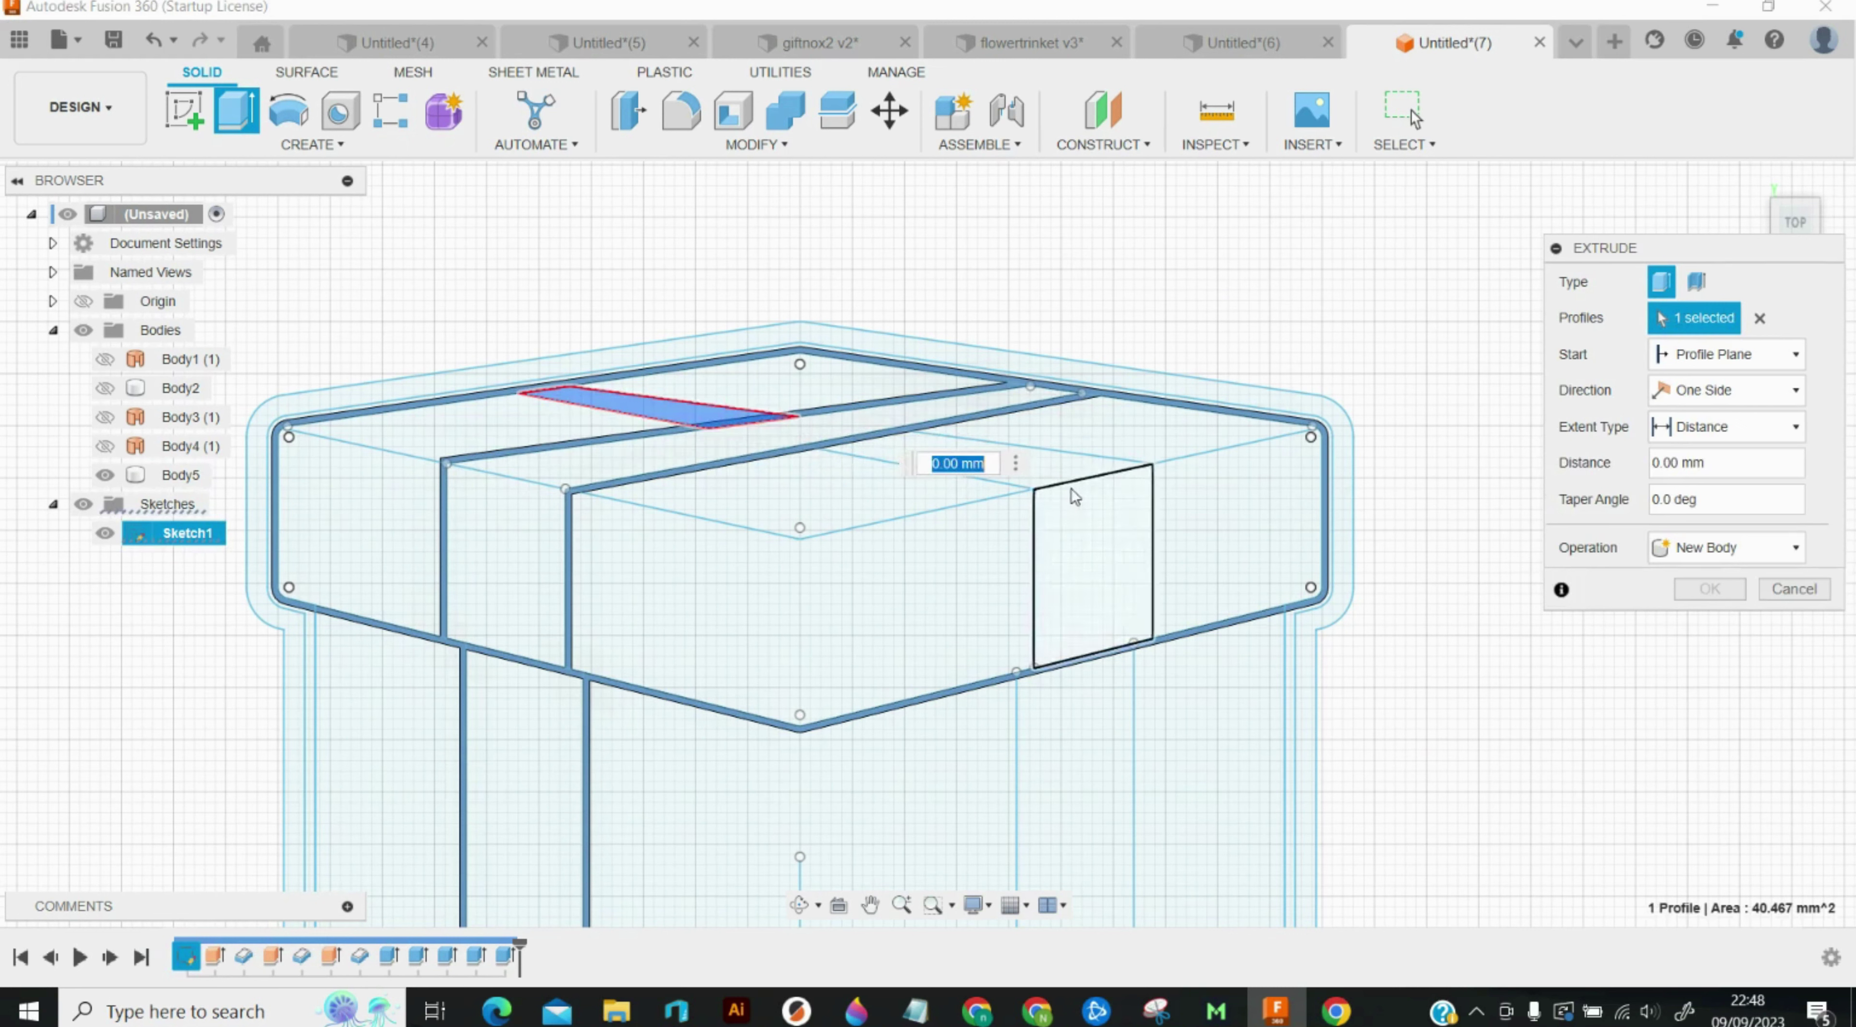
pyautogui.click(1065, 475)
pyautogui.click(1091, 562)
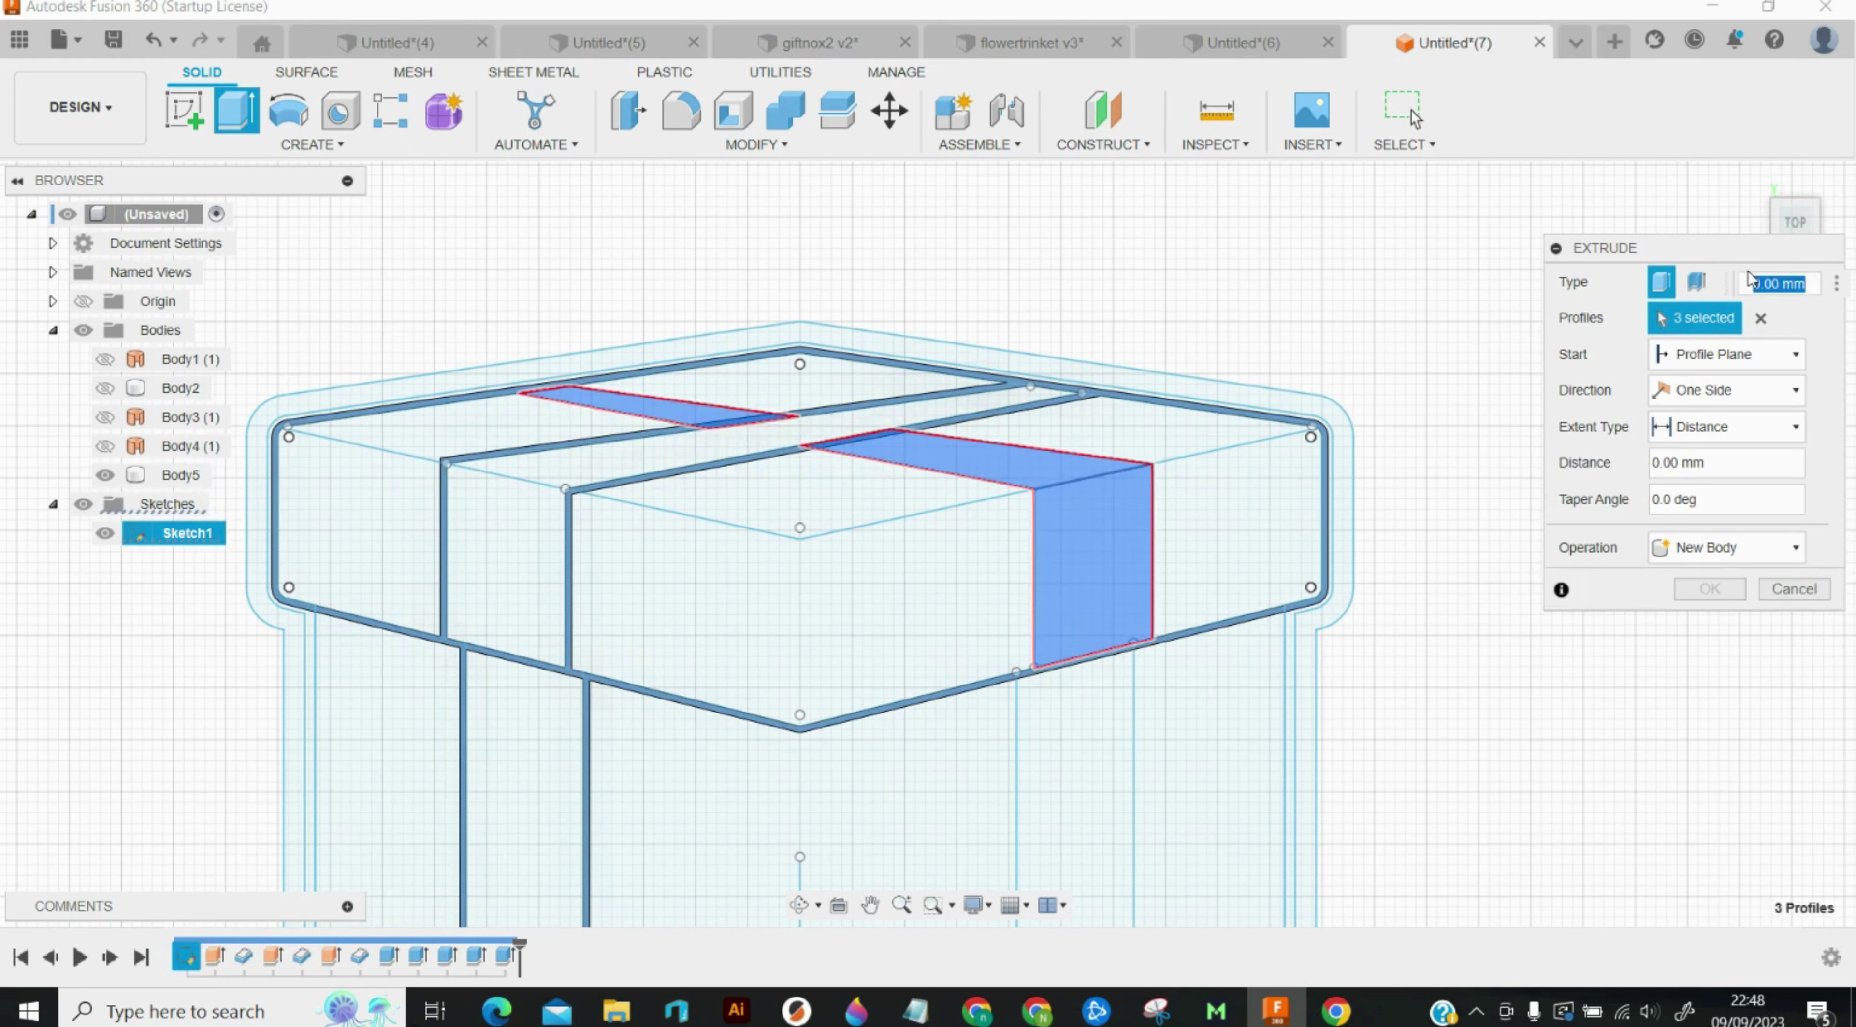
pyautogui.write('10.5')
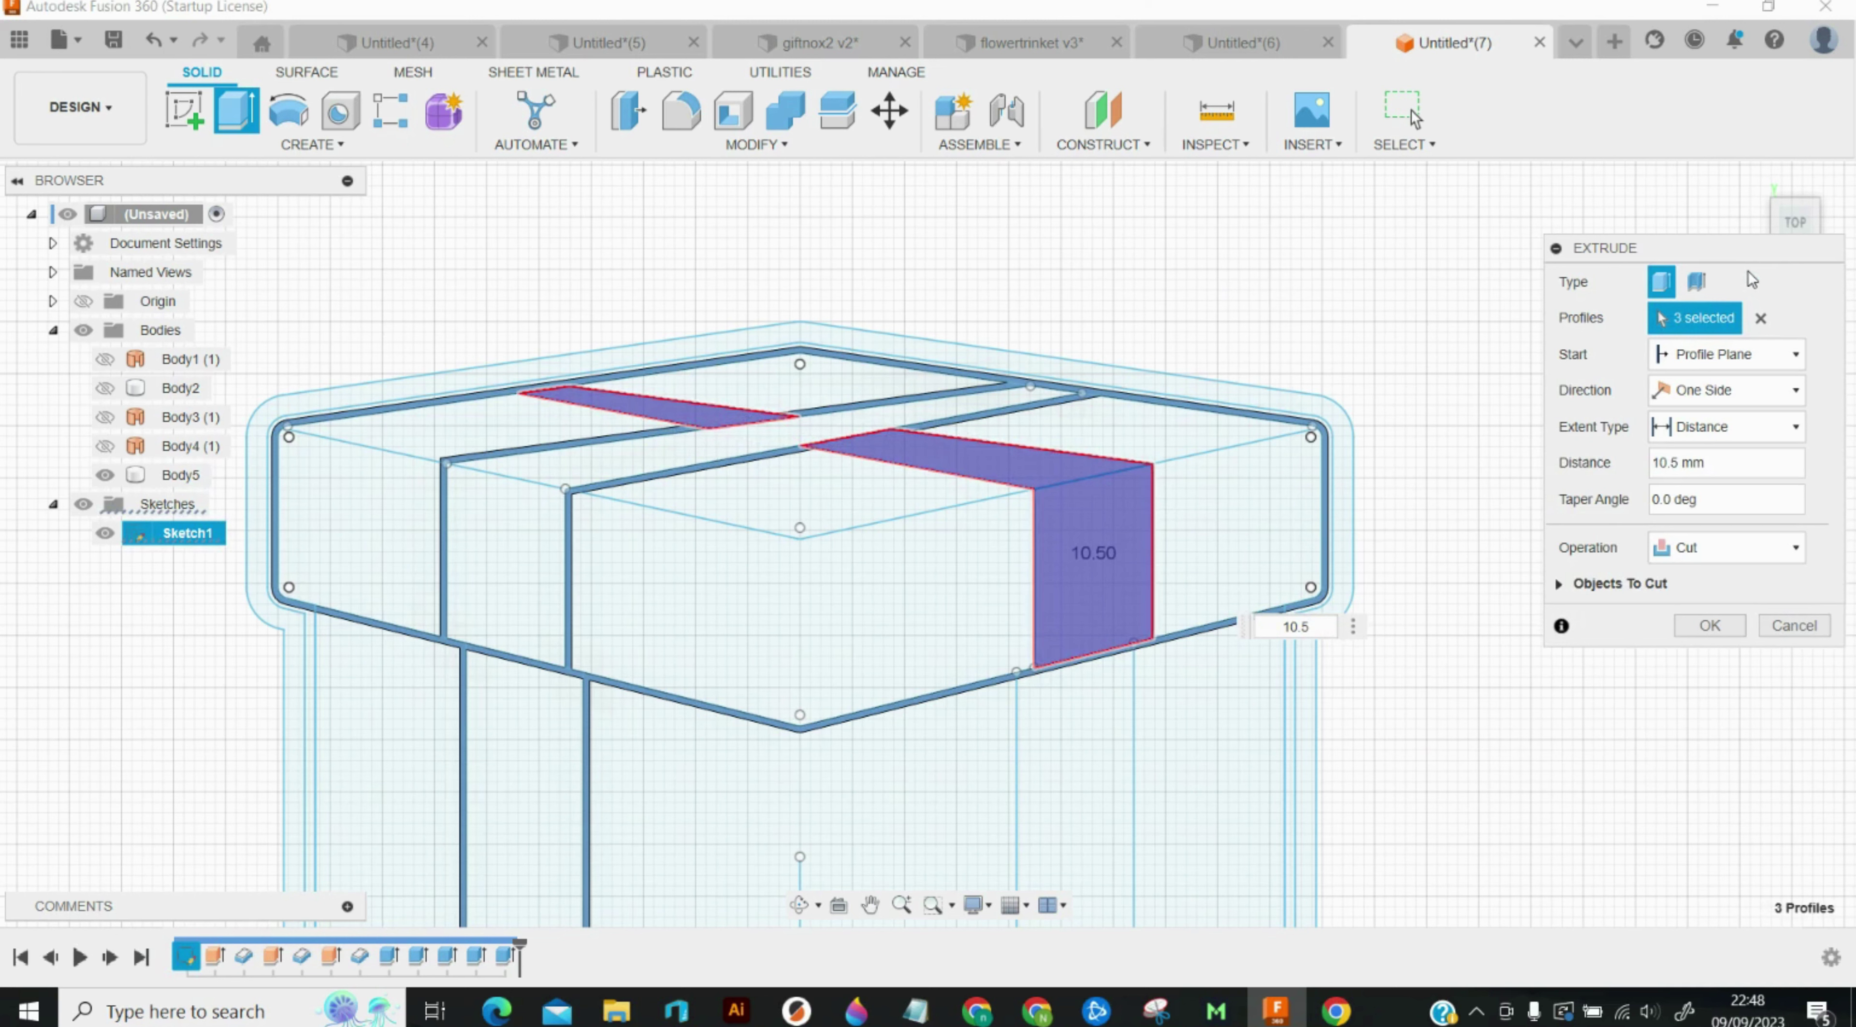
# Step: Make the crossing ribbon a thin extrude with 0.6 mm walls on Side 2 and join it to the lid body
pyautogui.click(1697, 282)
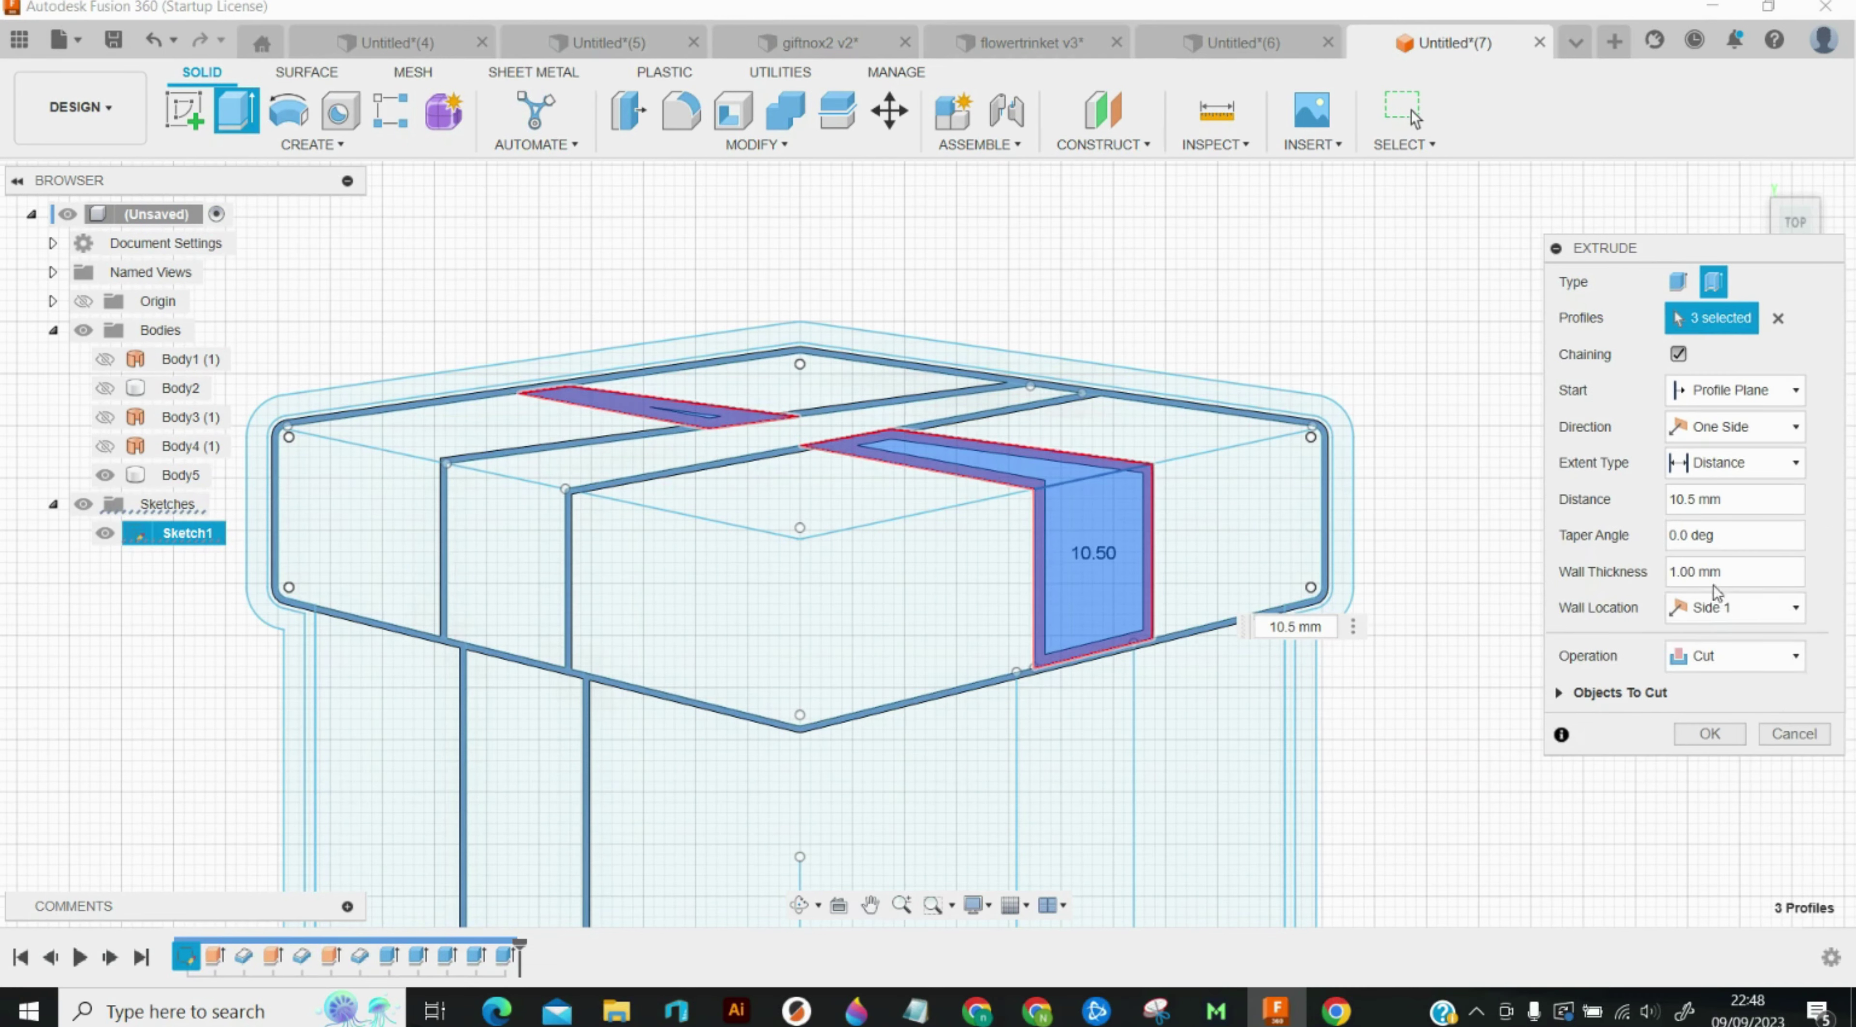
pyautogui.moveTo(1684, 577); pyautogui.dragTo(1664, 578)
pyautogui.press('Tab')
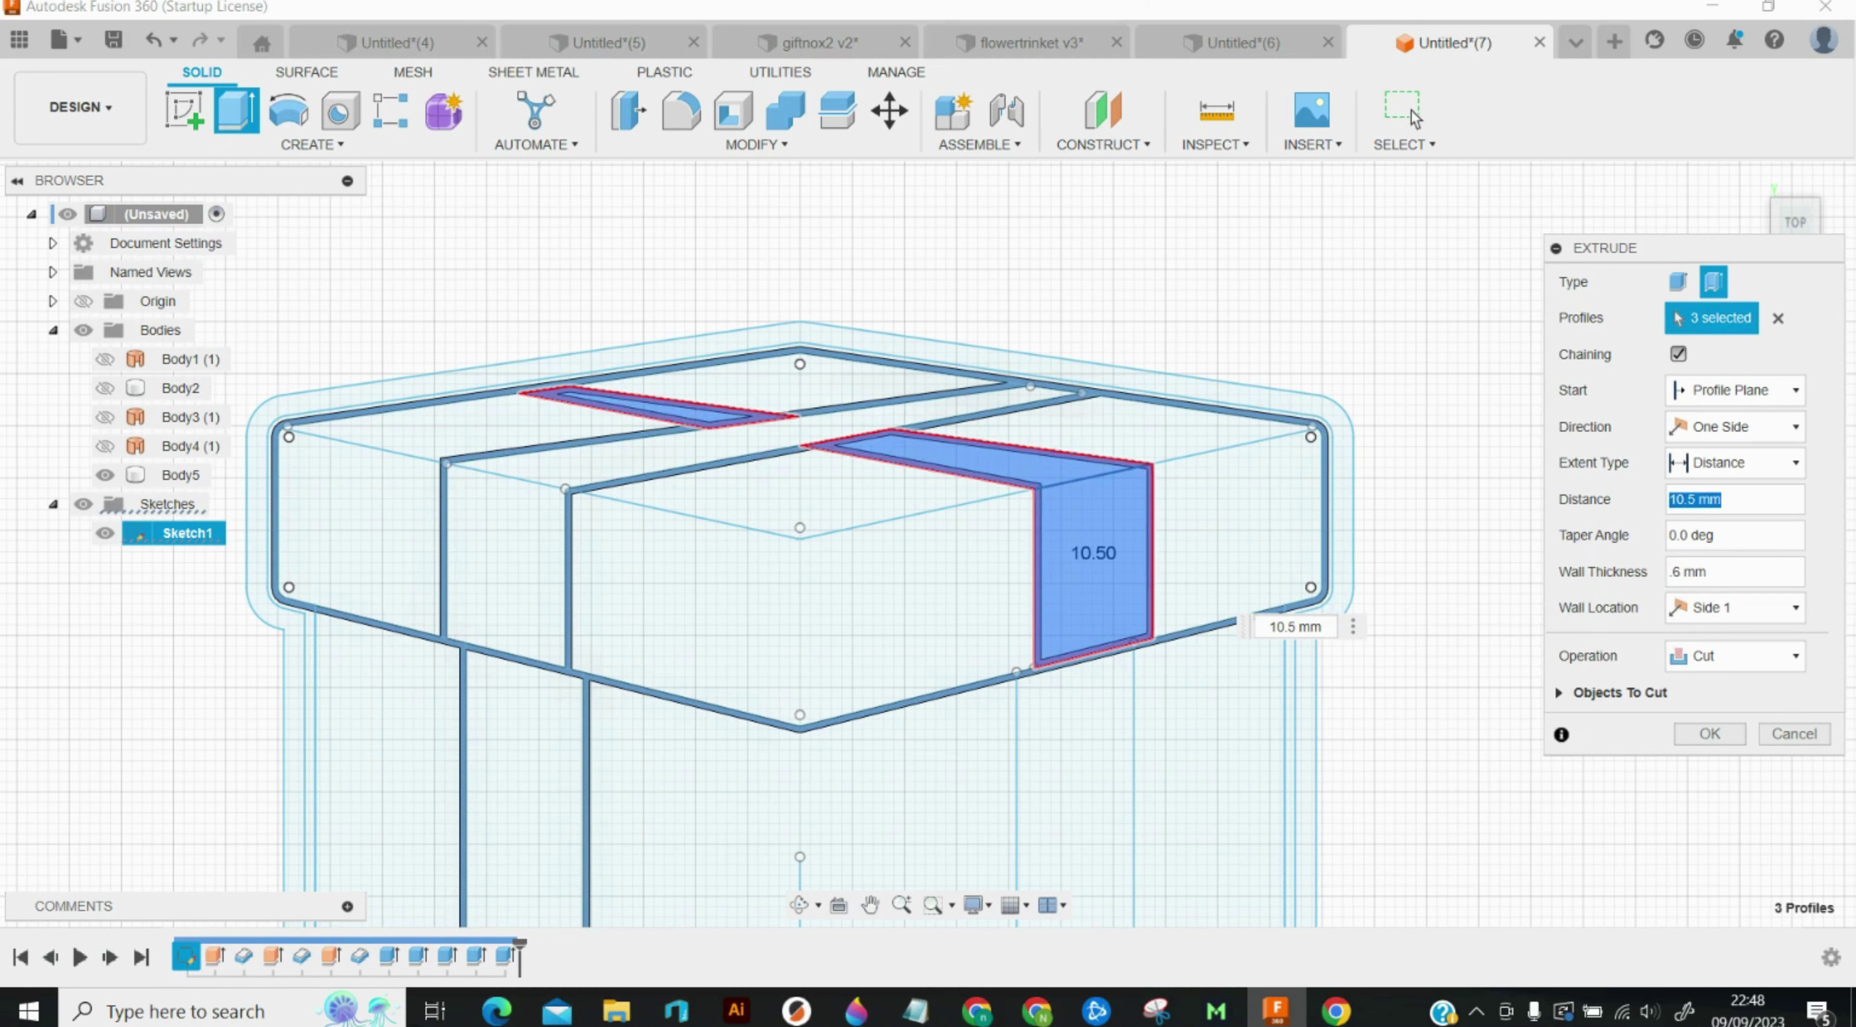
pyautogui.click(1816, 572)
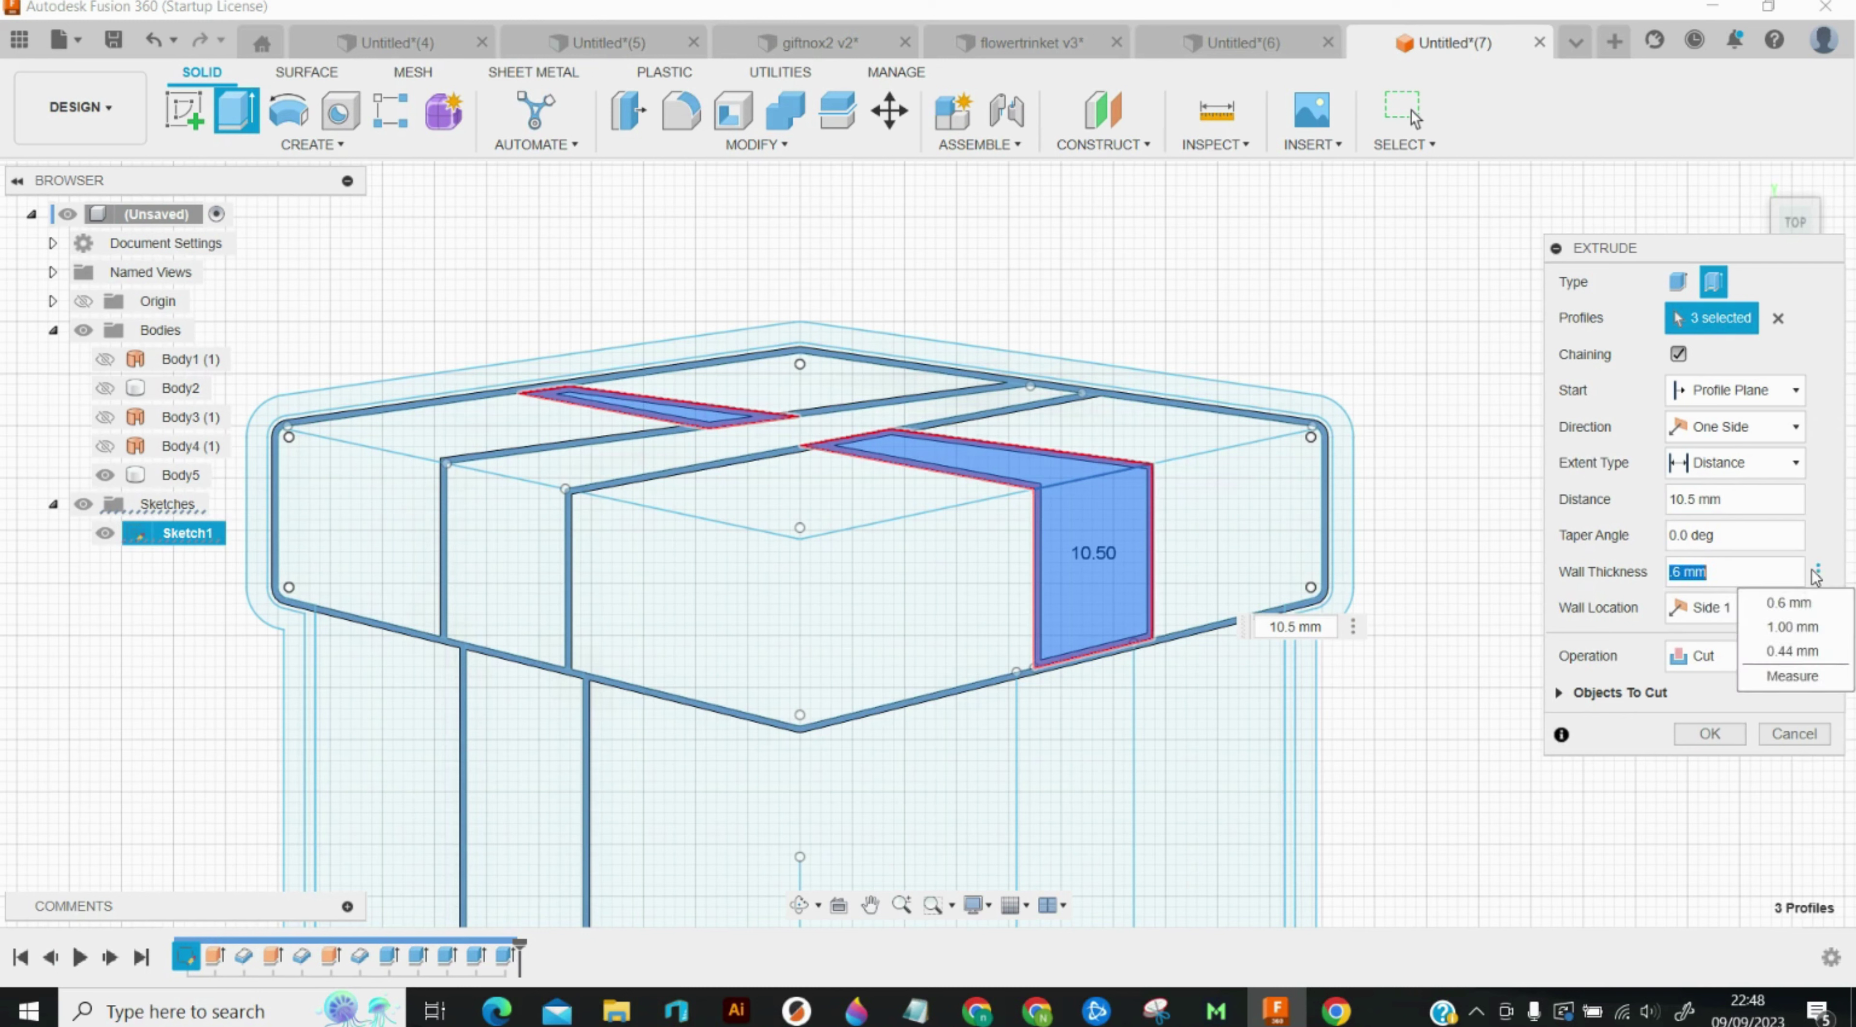
pyautogui.click(1586, 635)
pyautogui.click(1696, 620)
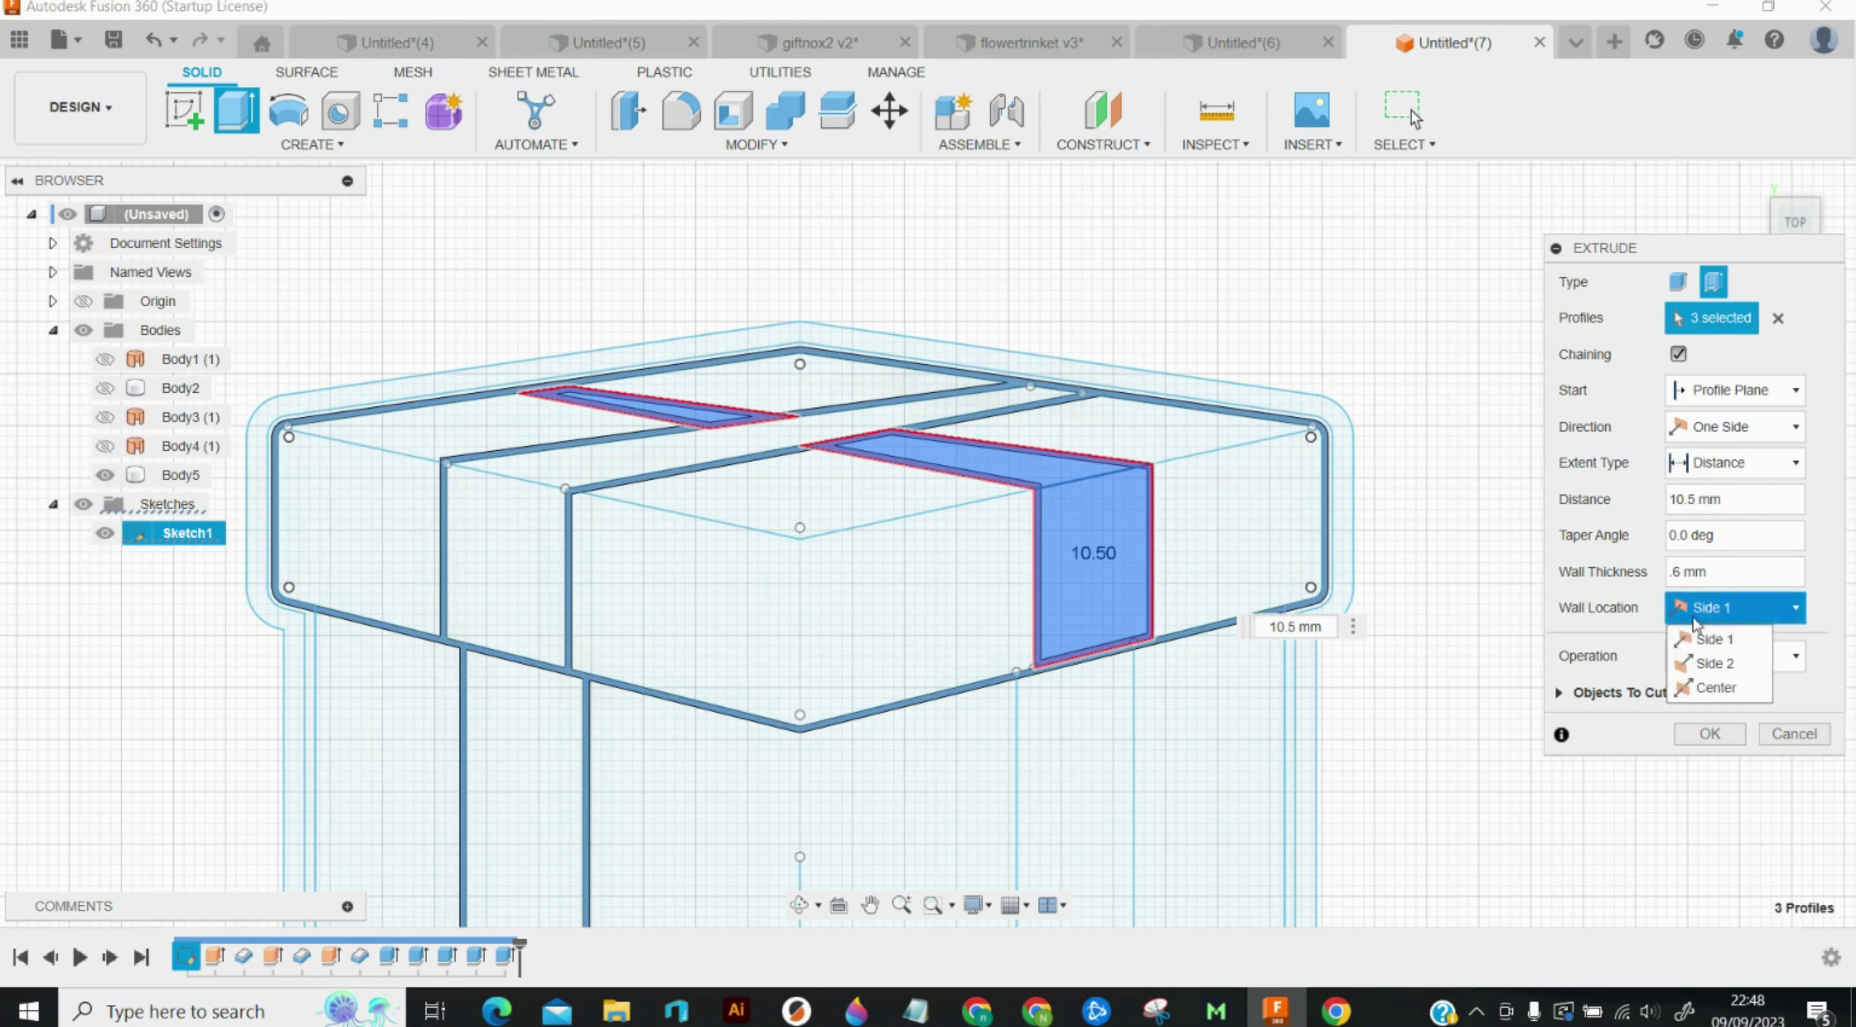
pyautogui.click(1693, 657)
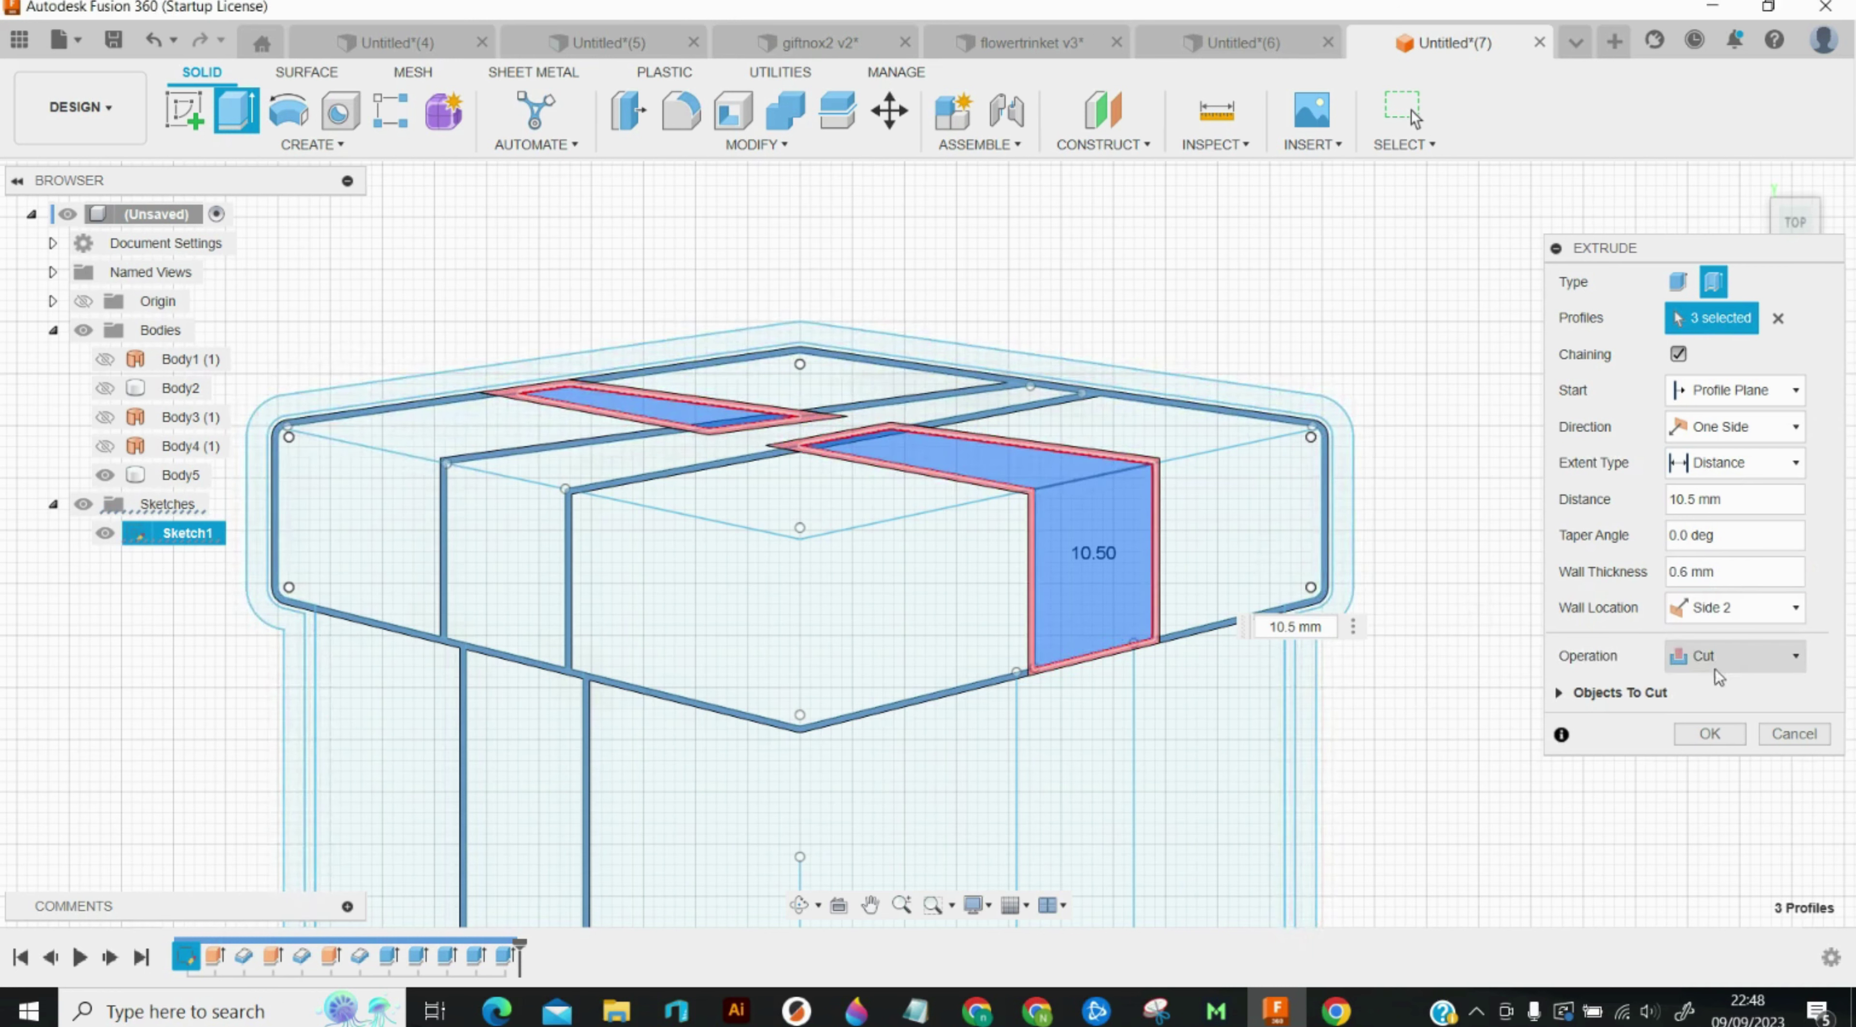
pyautogui.click(1765, 659)
pyautogui.click(1707, 684)
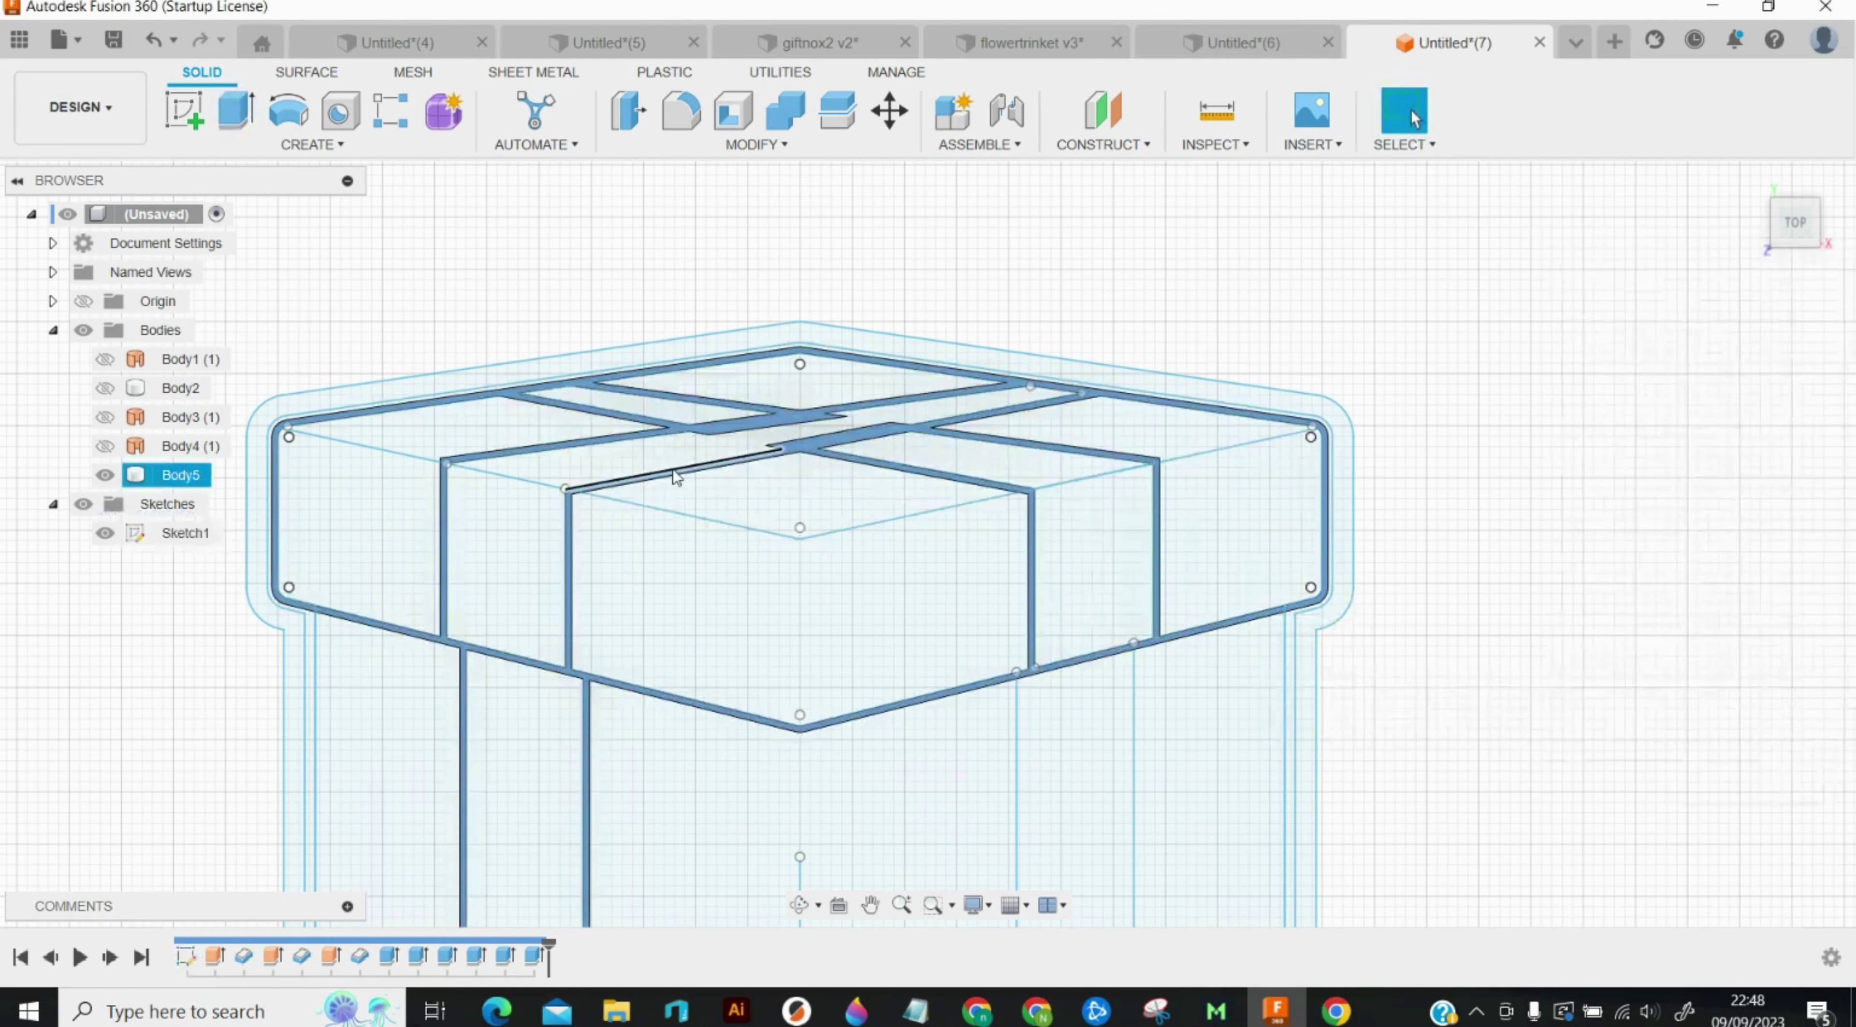
# Step: Cut the front ribbon's long profile on the lid's top 12 mm deep to clear the overlapping ribbon walls
pyautogui.press('e')
pyautogui.click(754, 439)
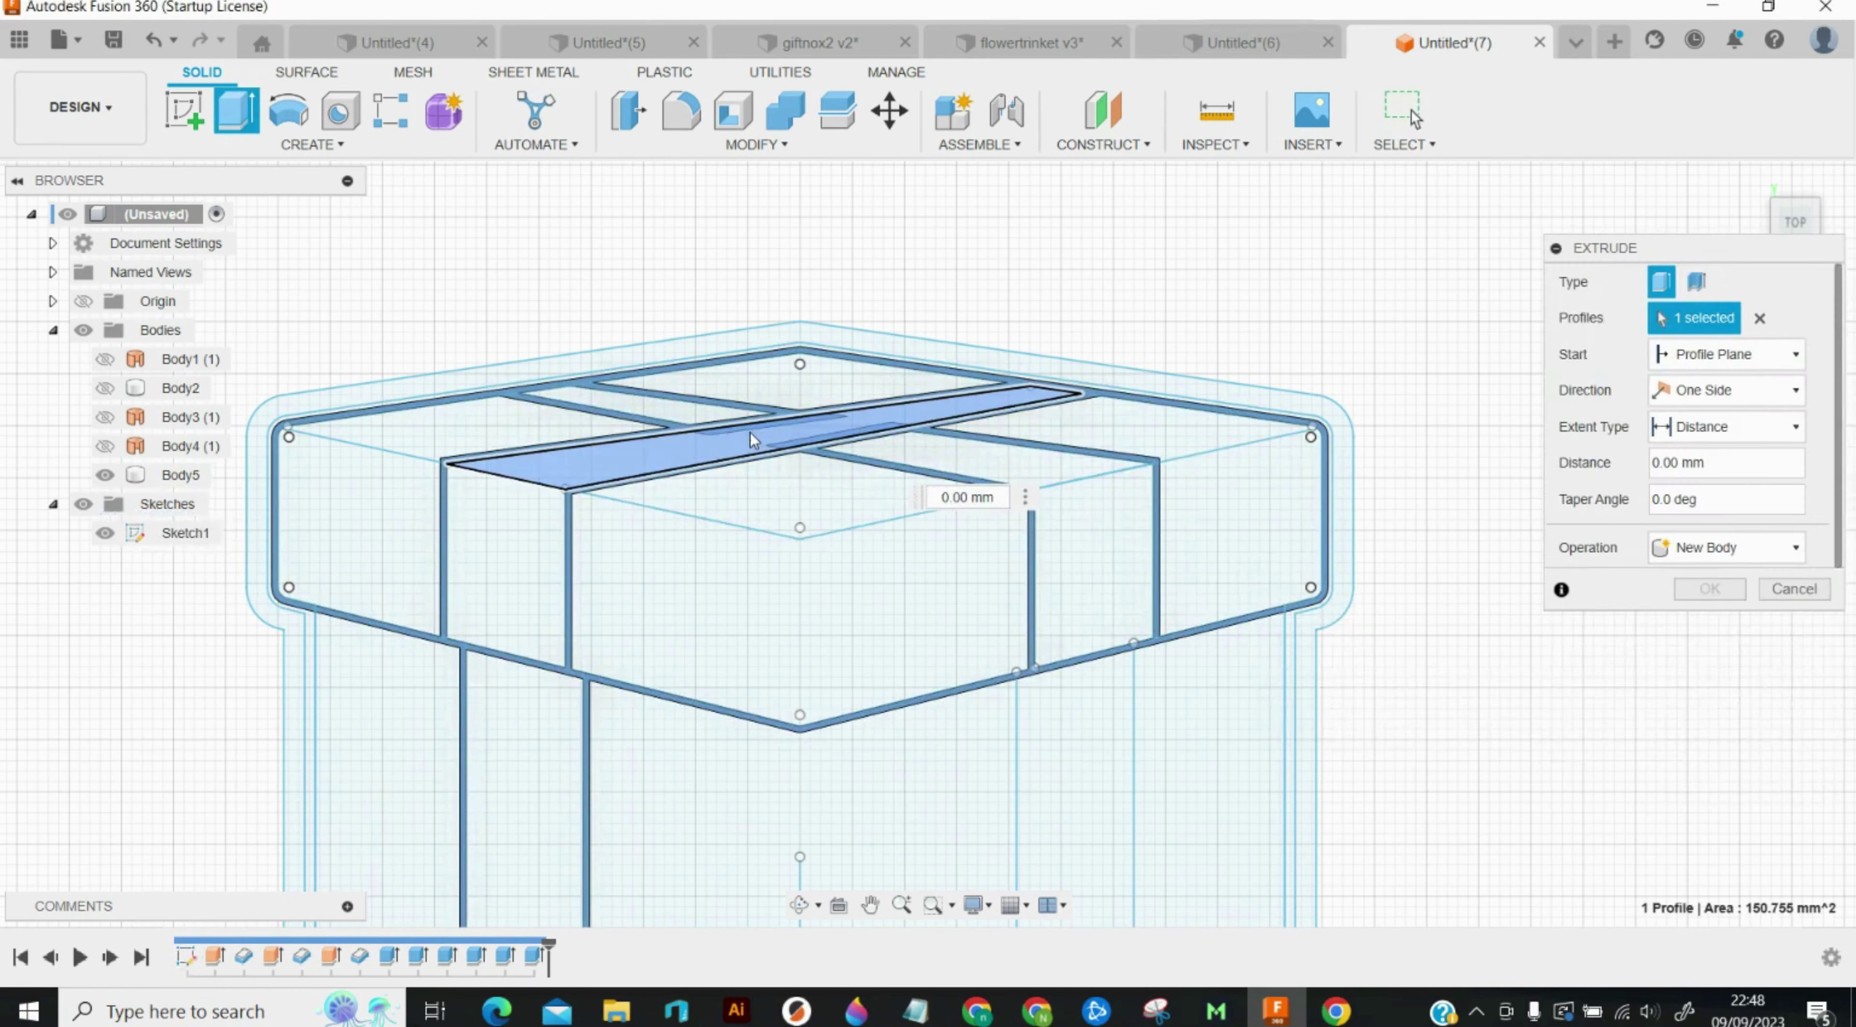
pyautogui.write('12')
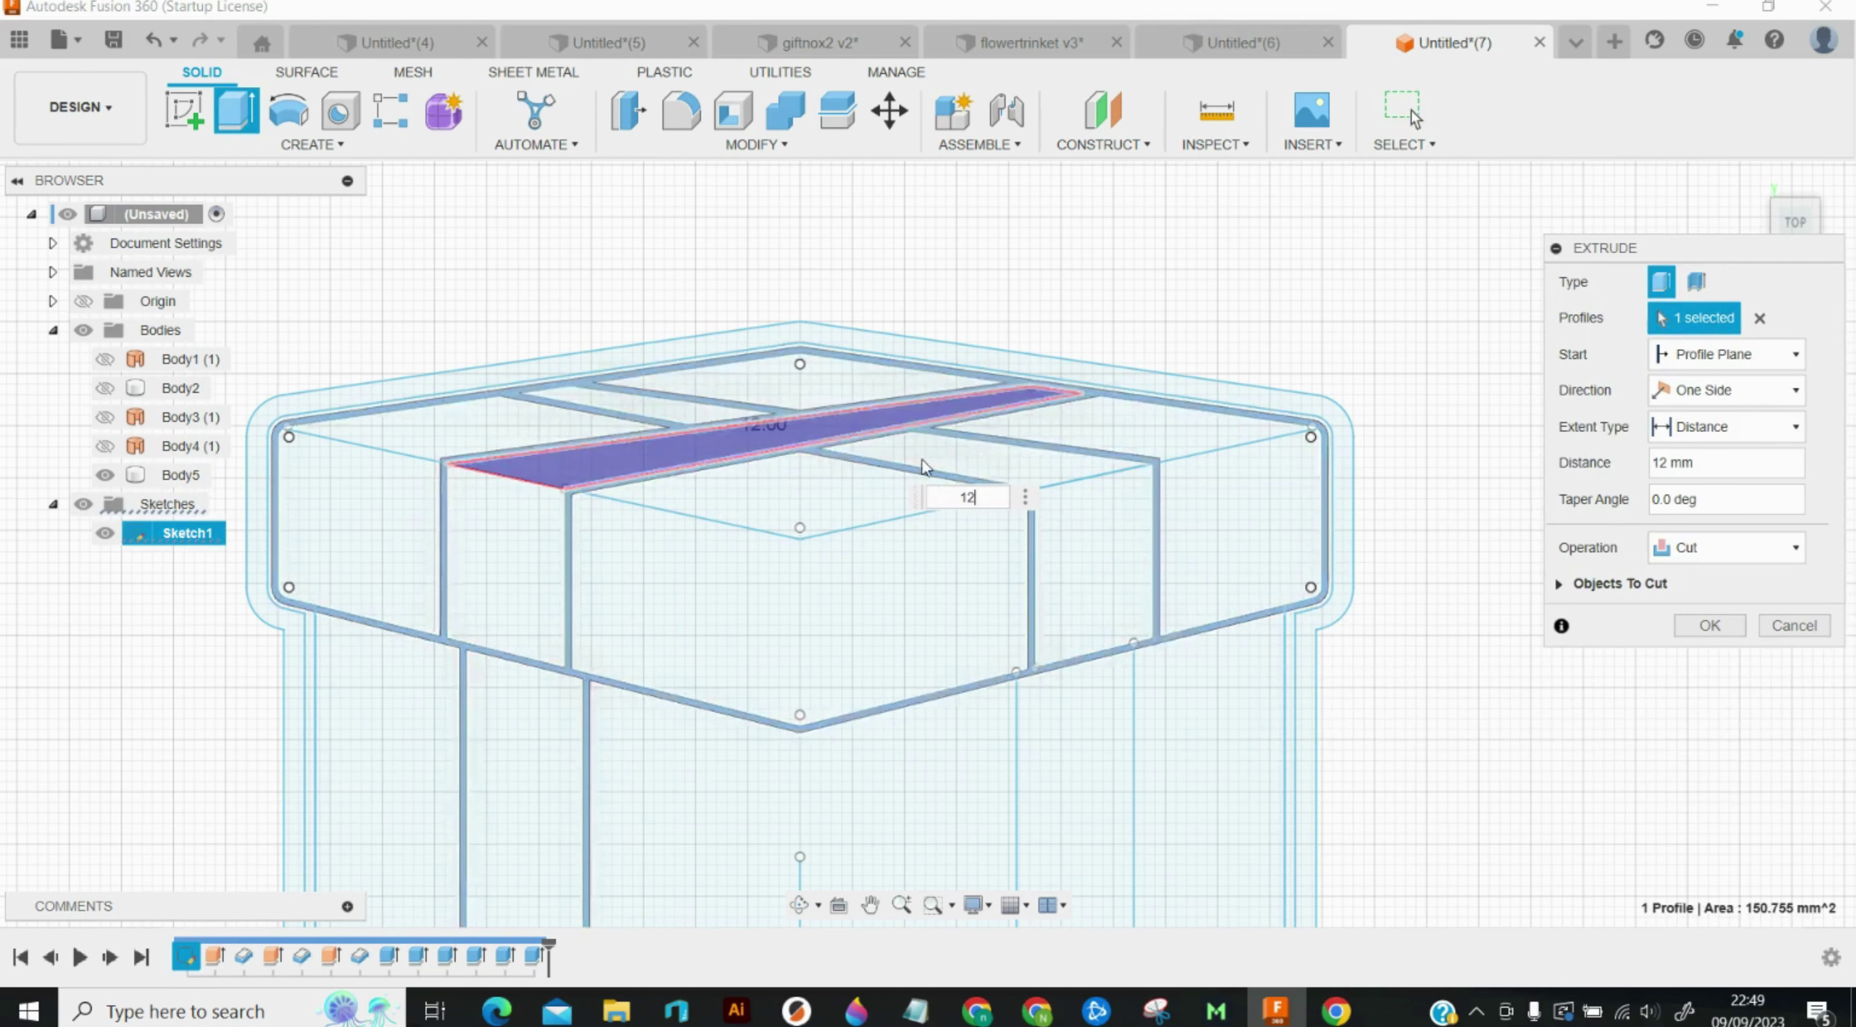
pyautogui.press('Return')
pyautogui.scroll(-3, 929, 470)
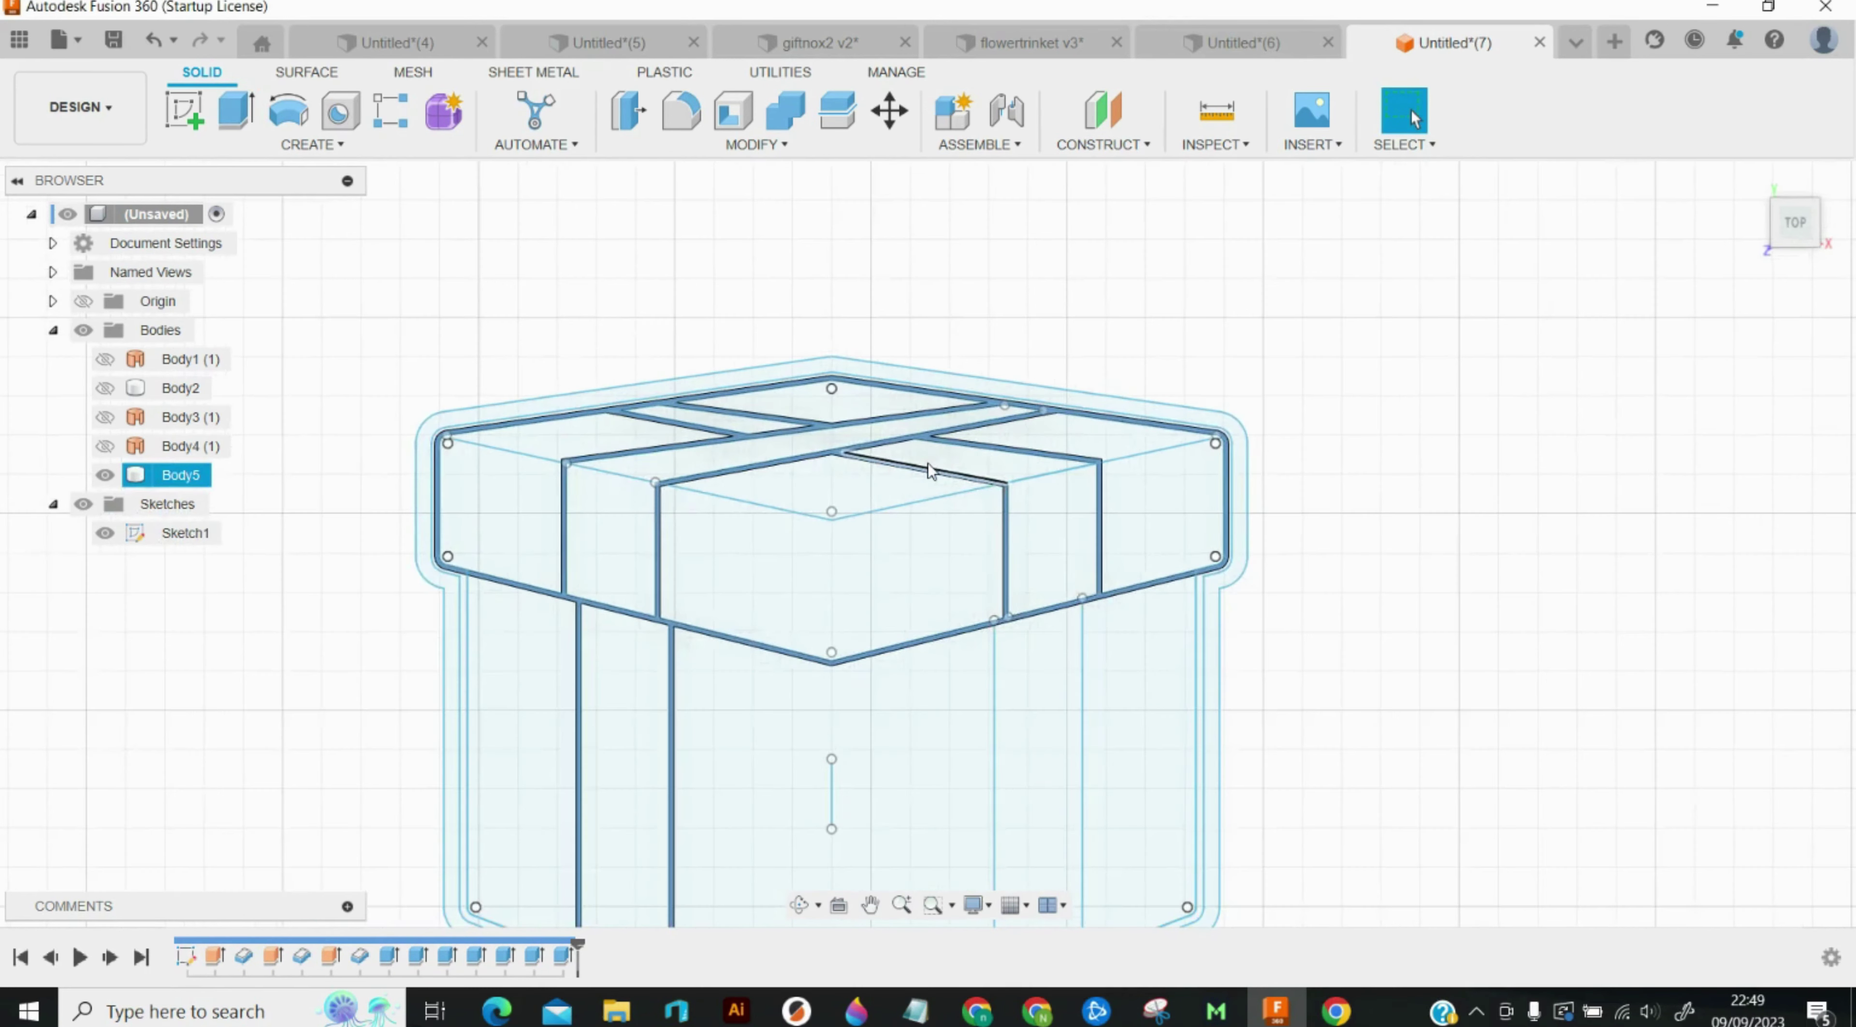
pyautogui.scroll(2, 1094, 833)
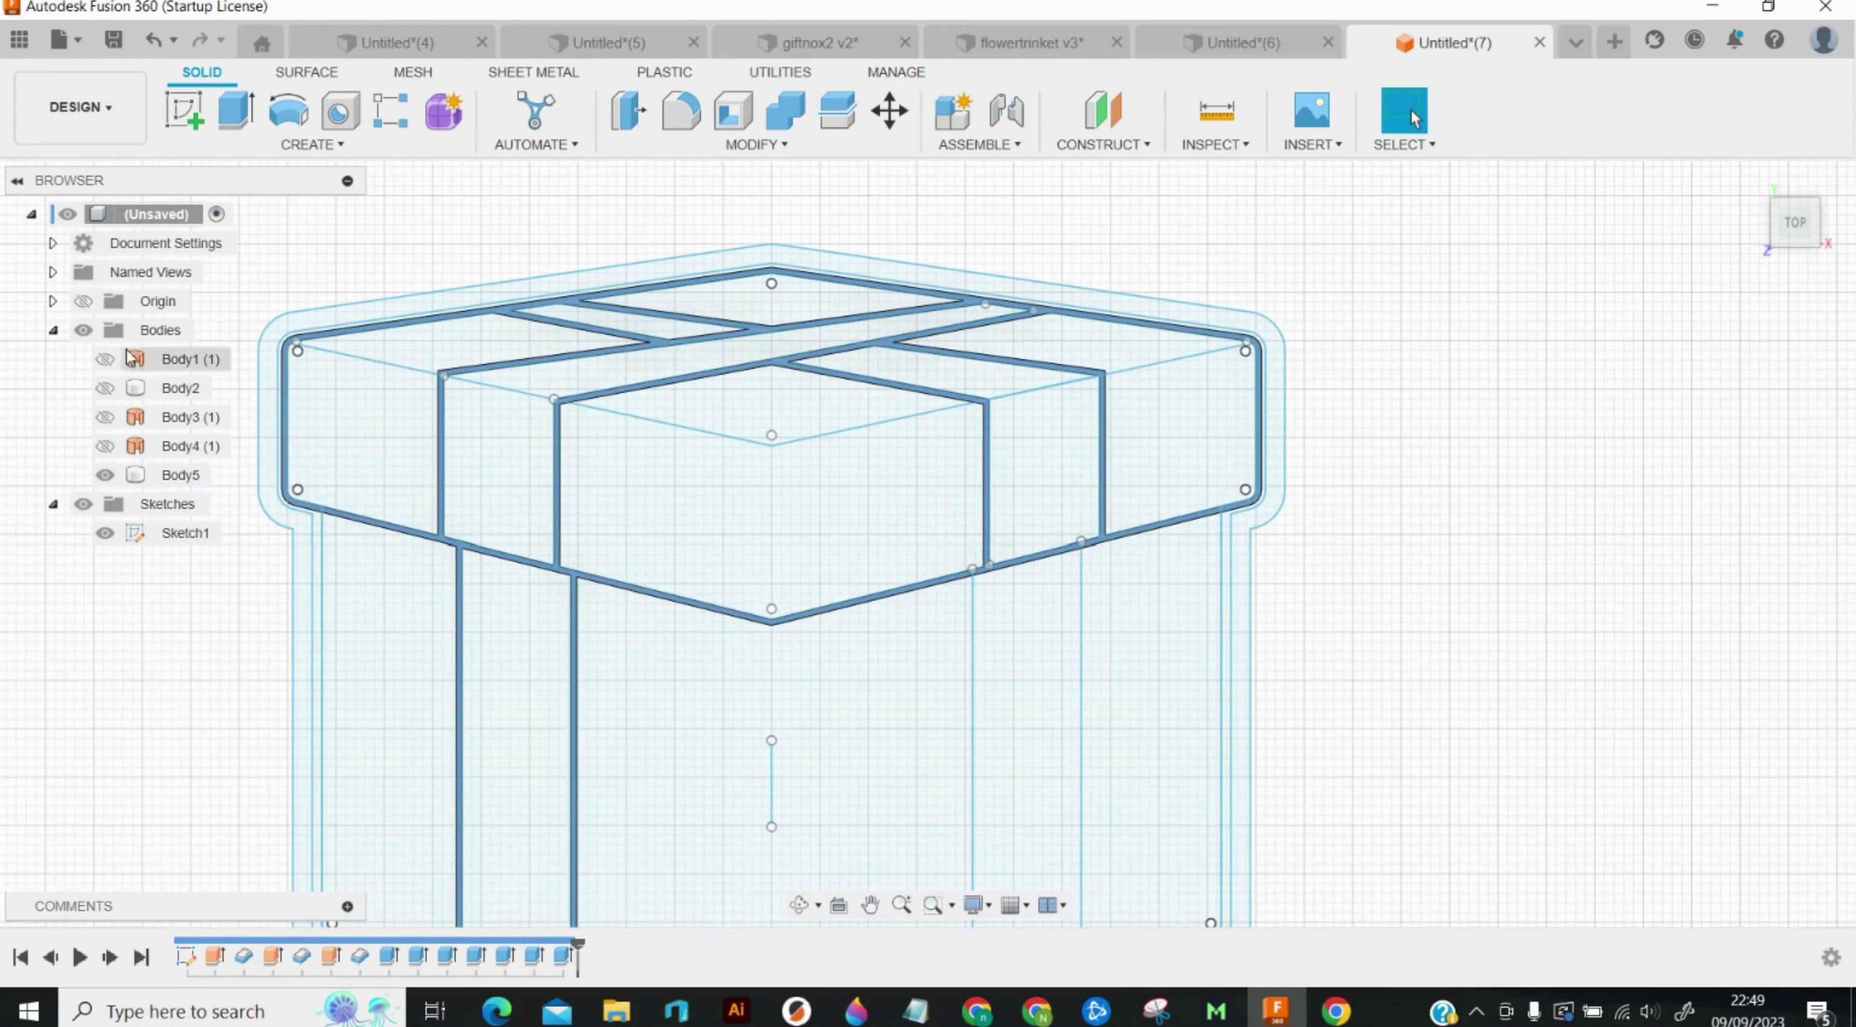
pyautogui.click(232, 114)
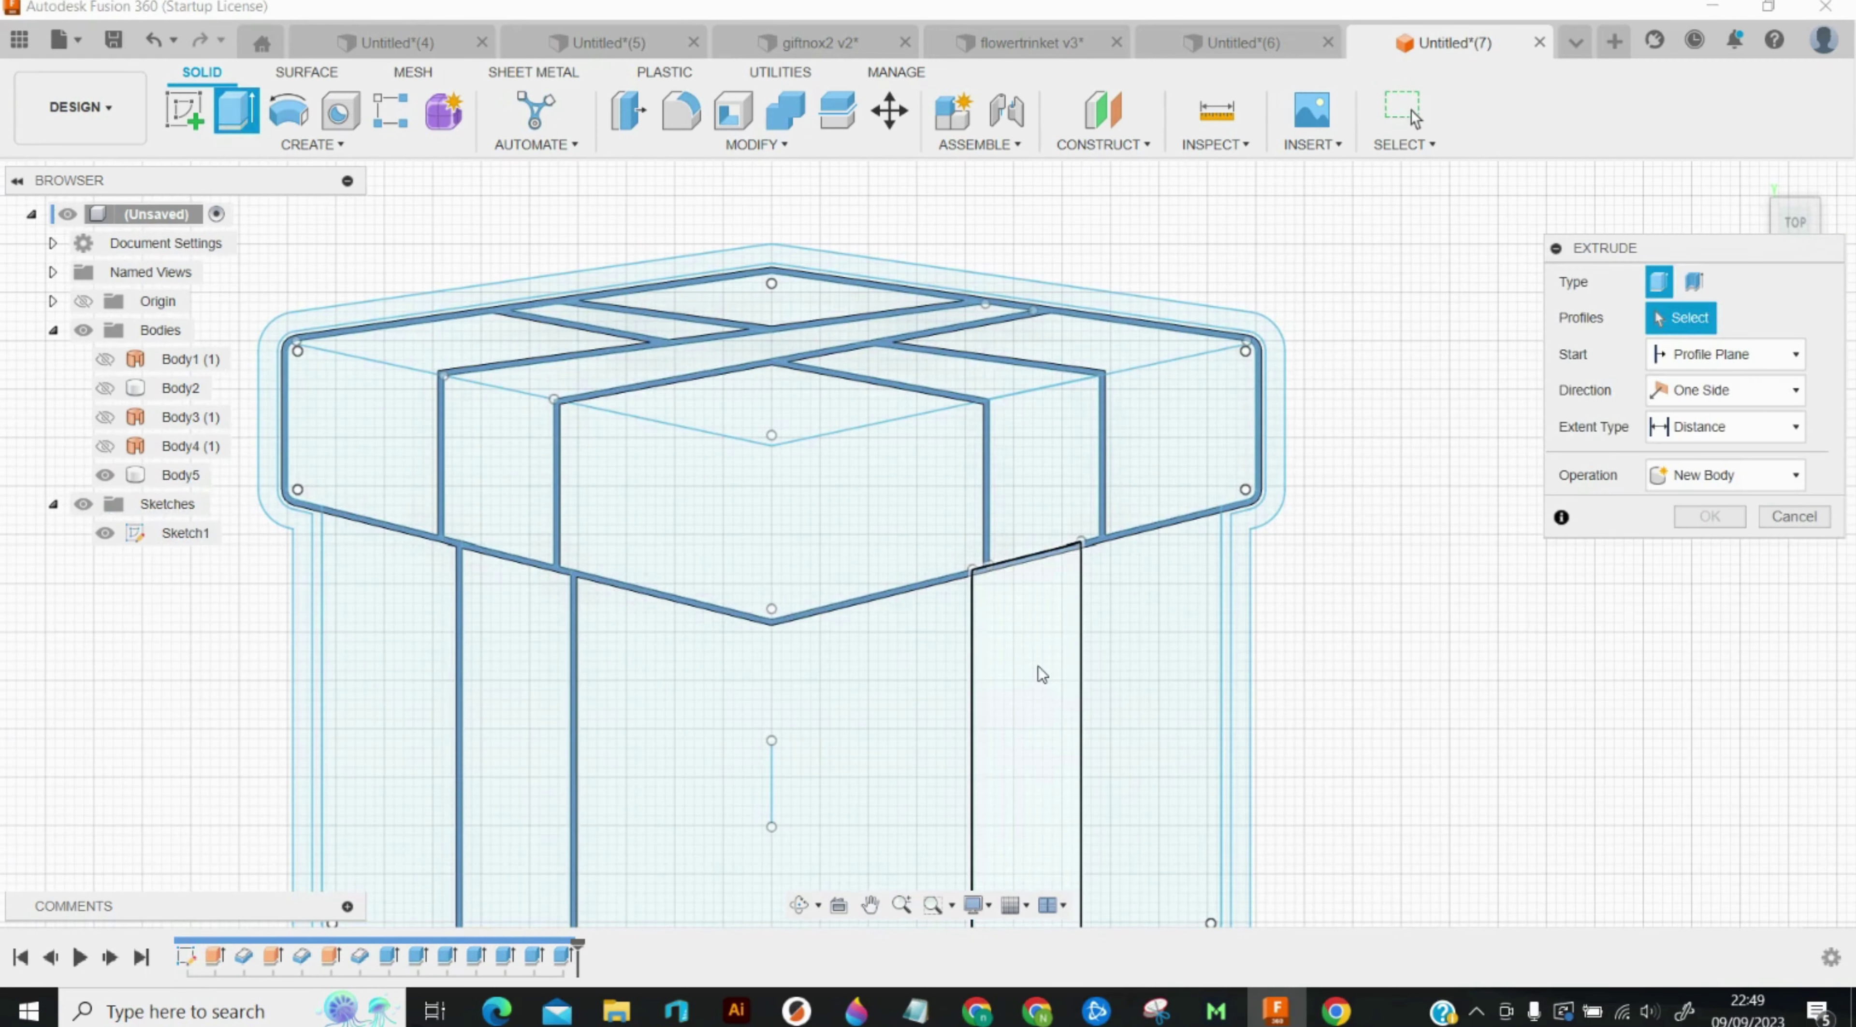
pyautogui.click(1038, 668)
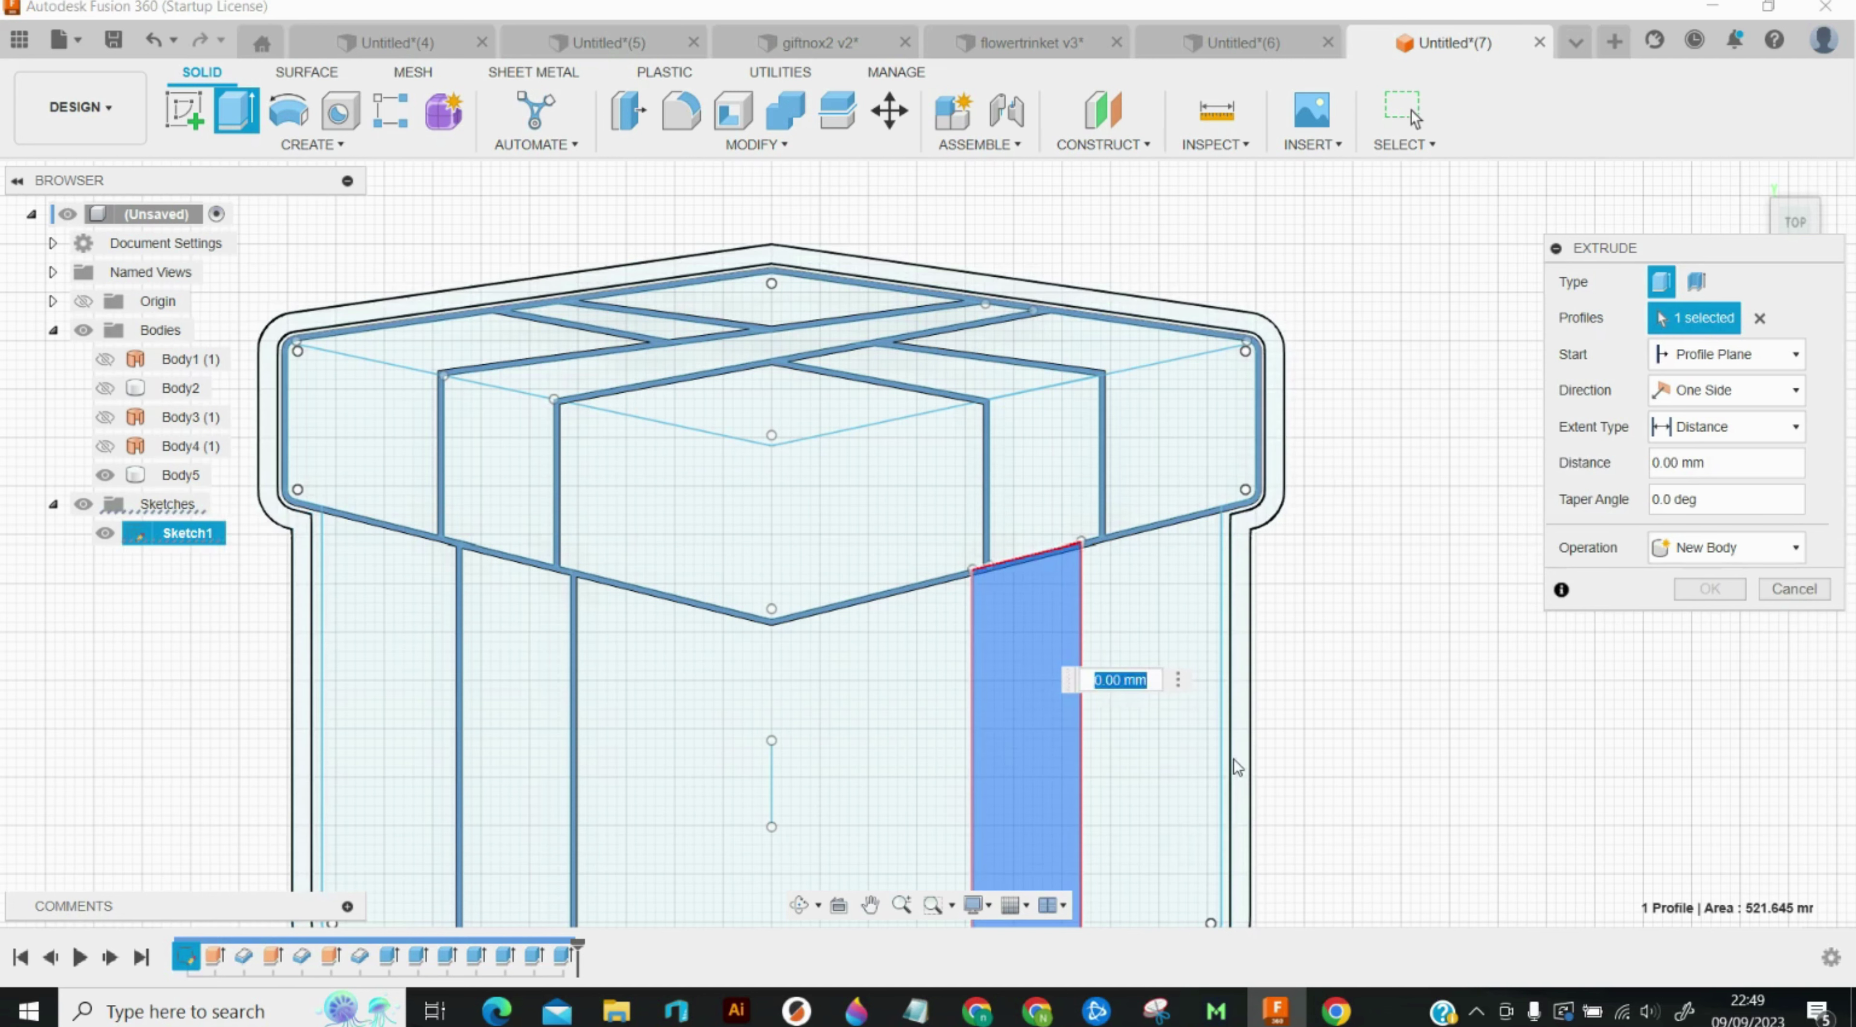
pyautogui.write('10.5')
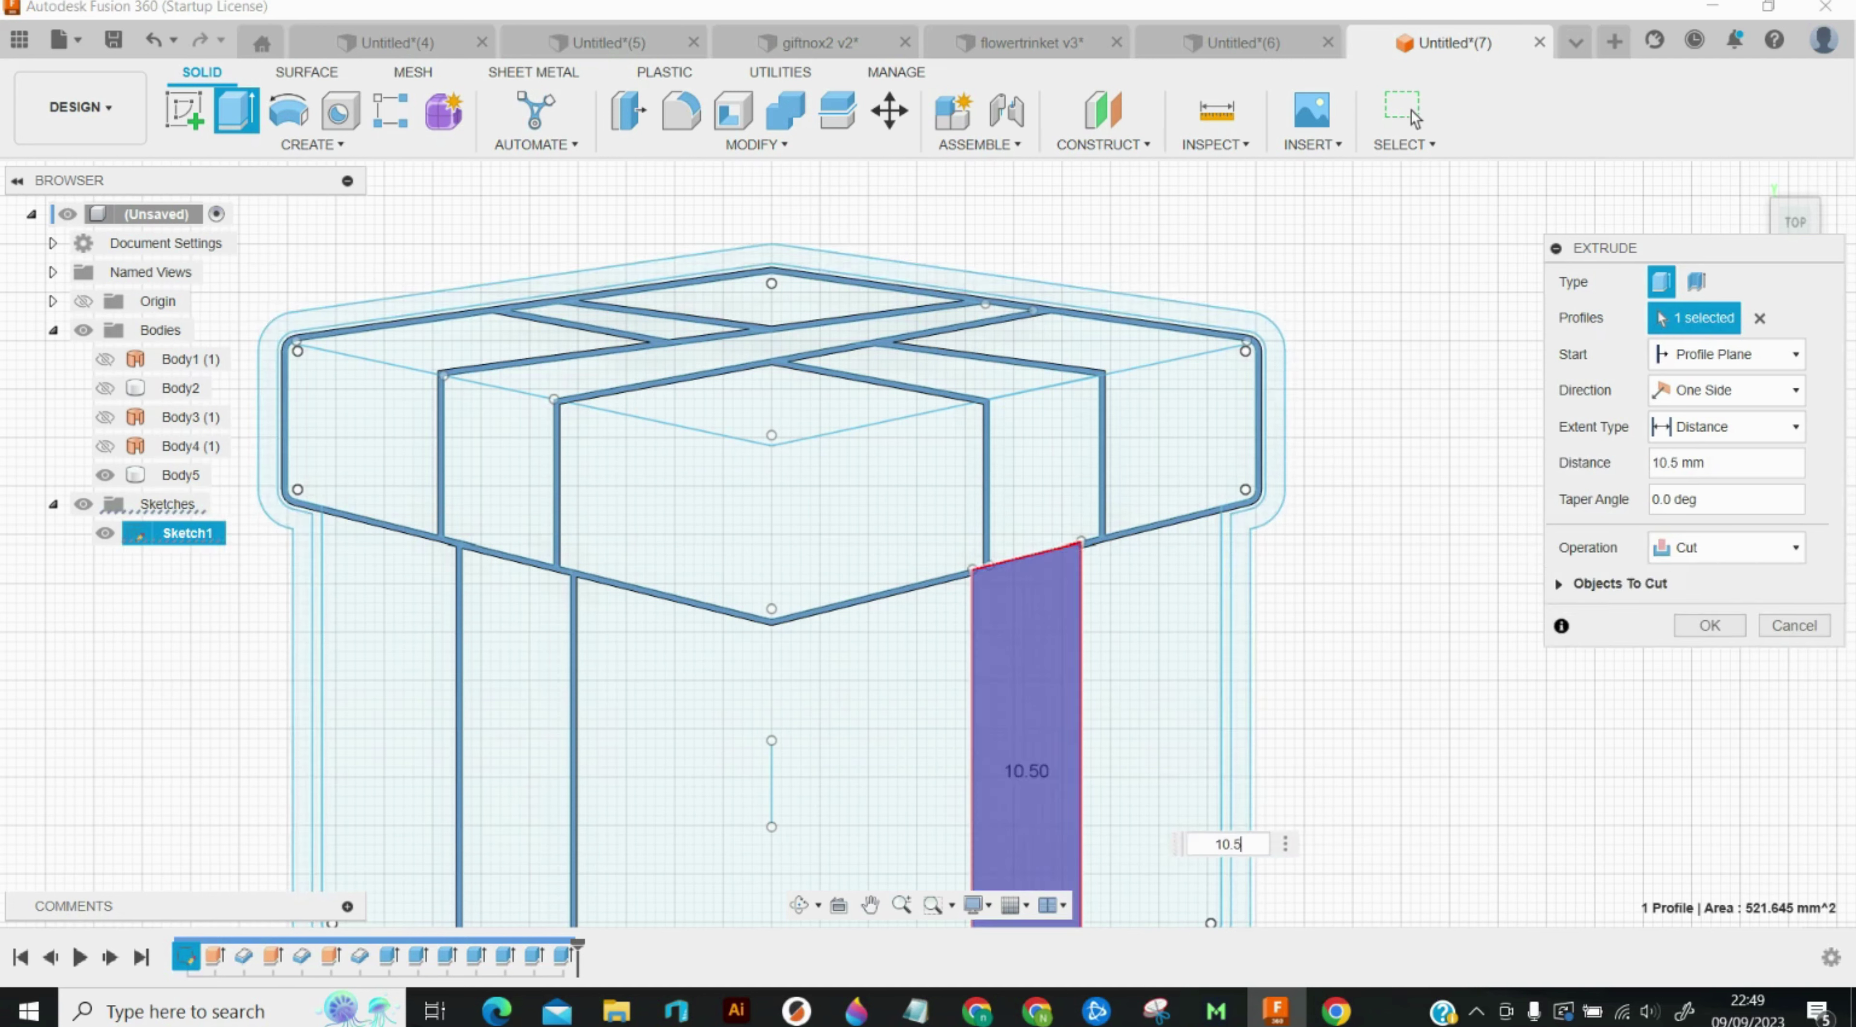
pyautogui.click(1706, 283)
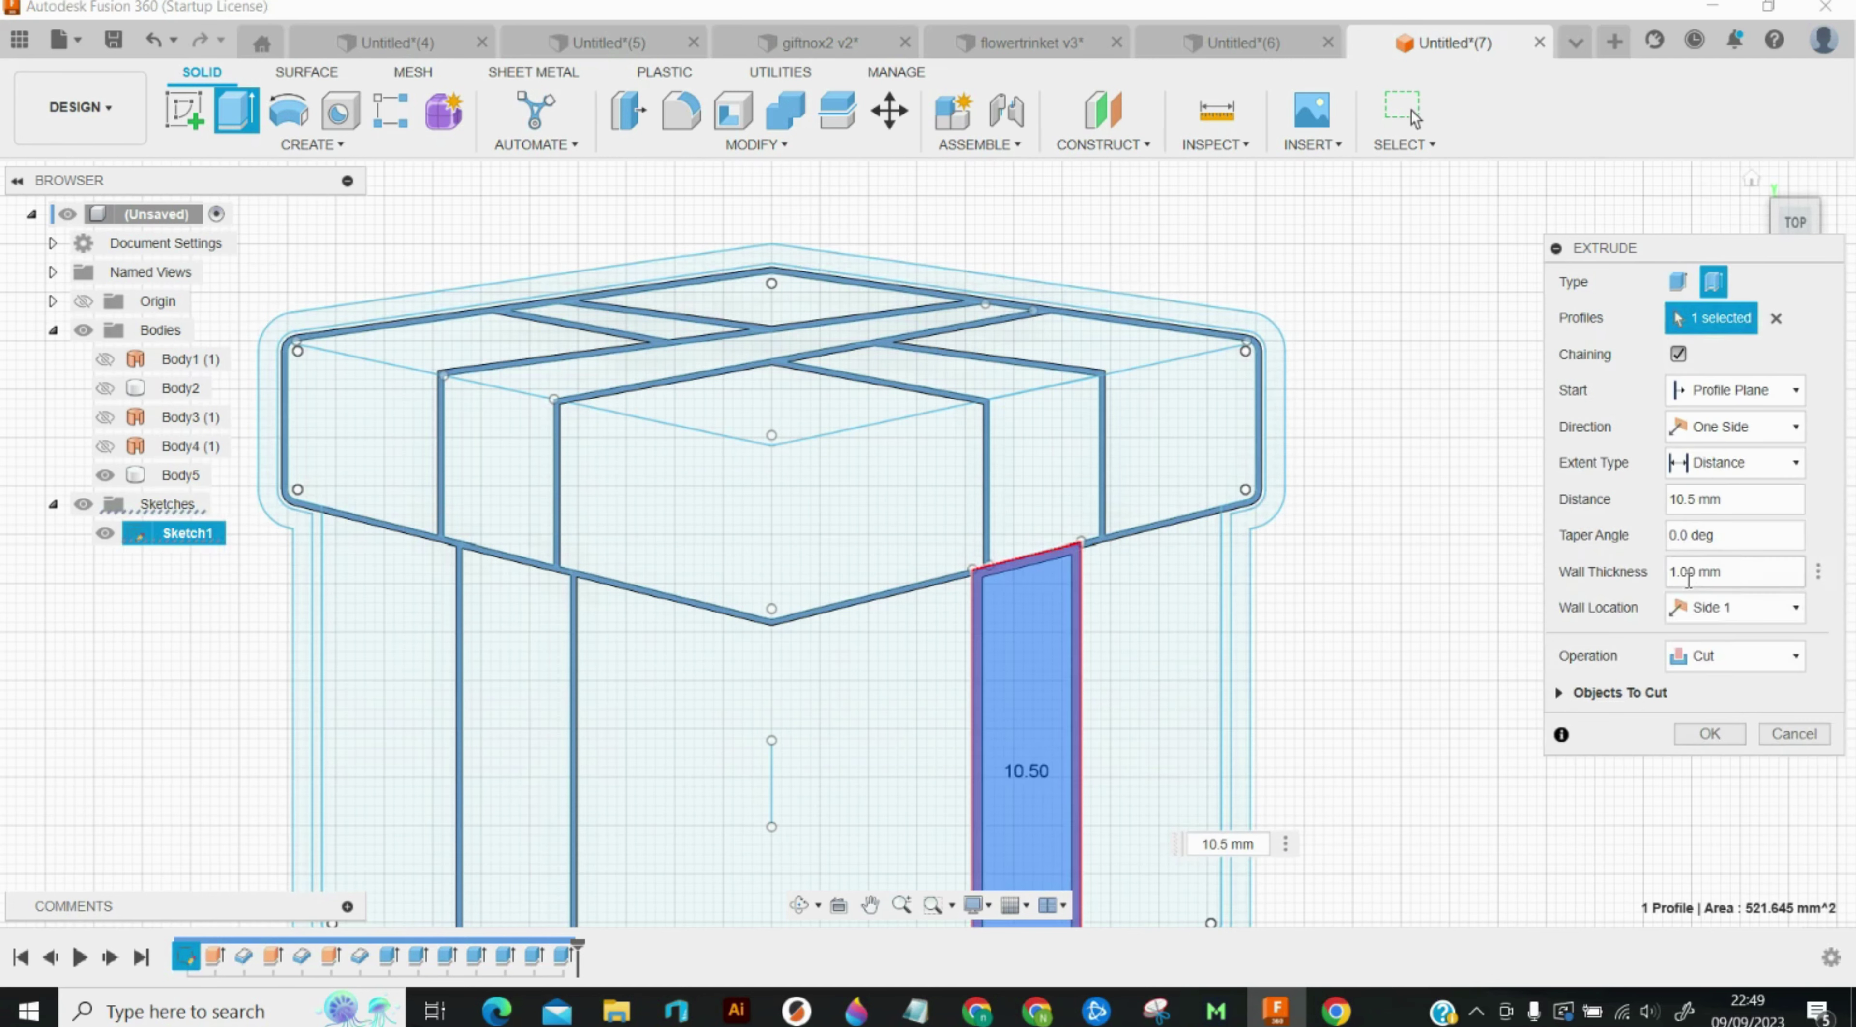
pyautogui.click(1714, 656)
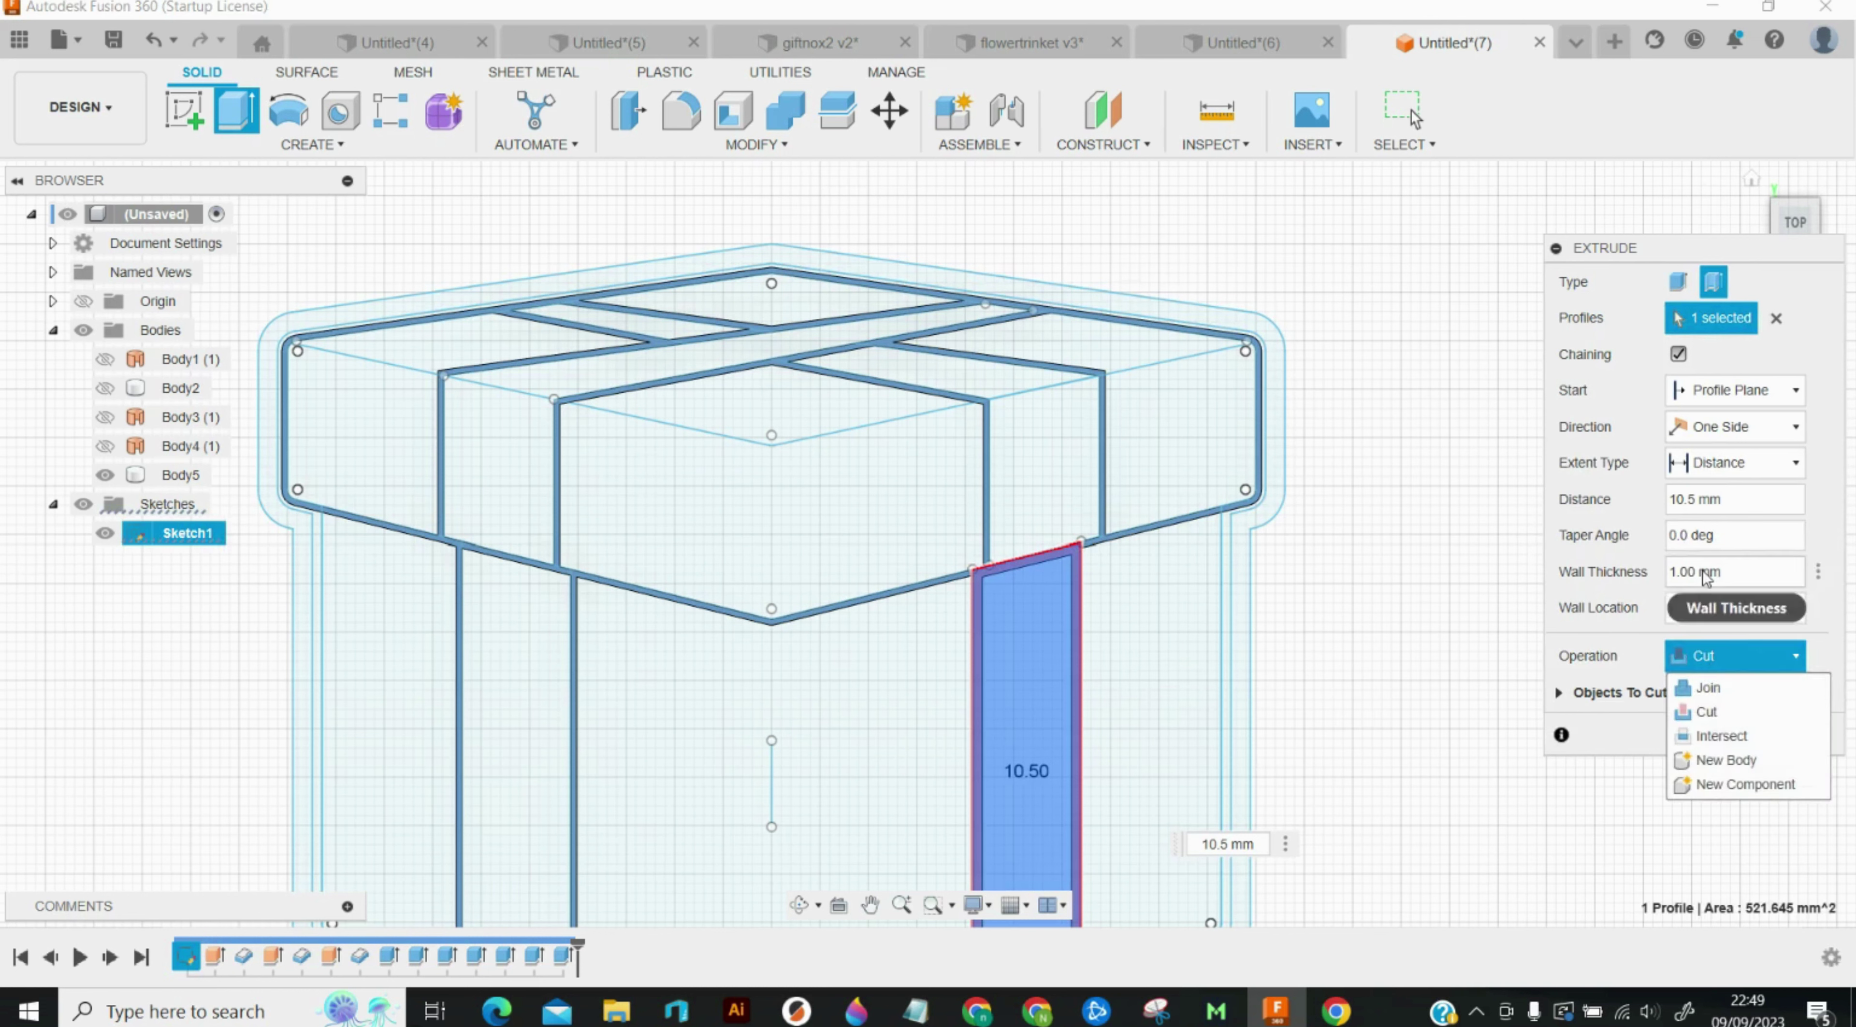
pyautogui.click(1722, 427)
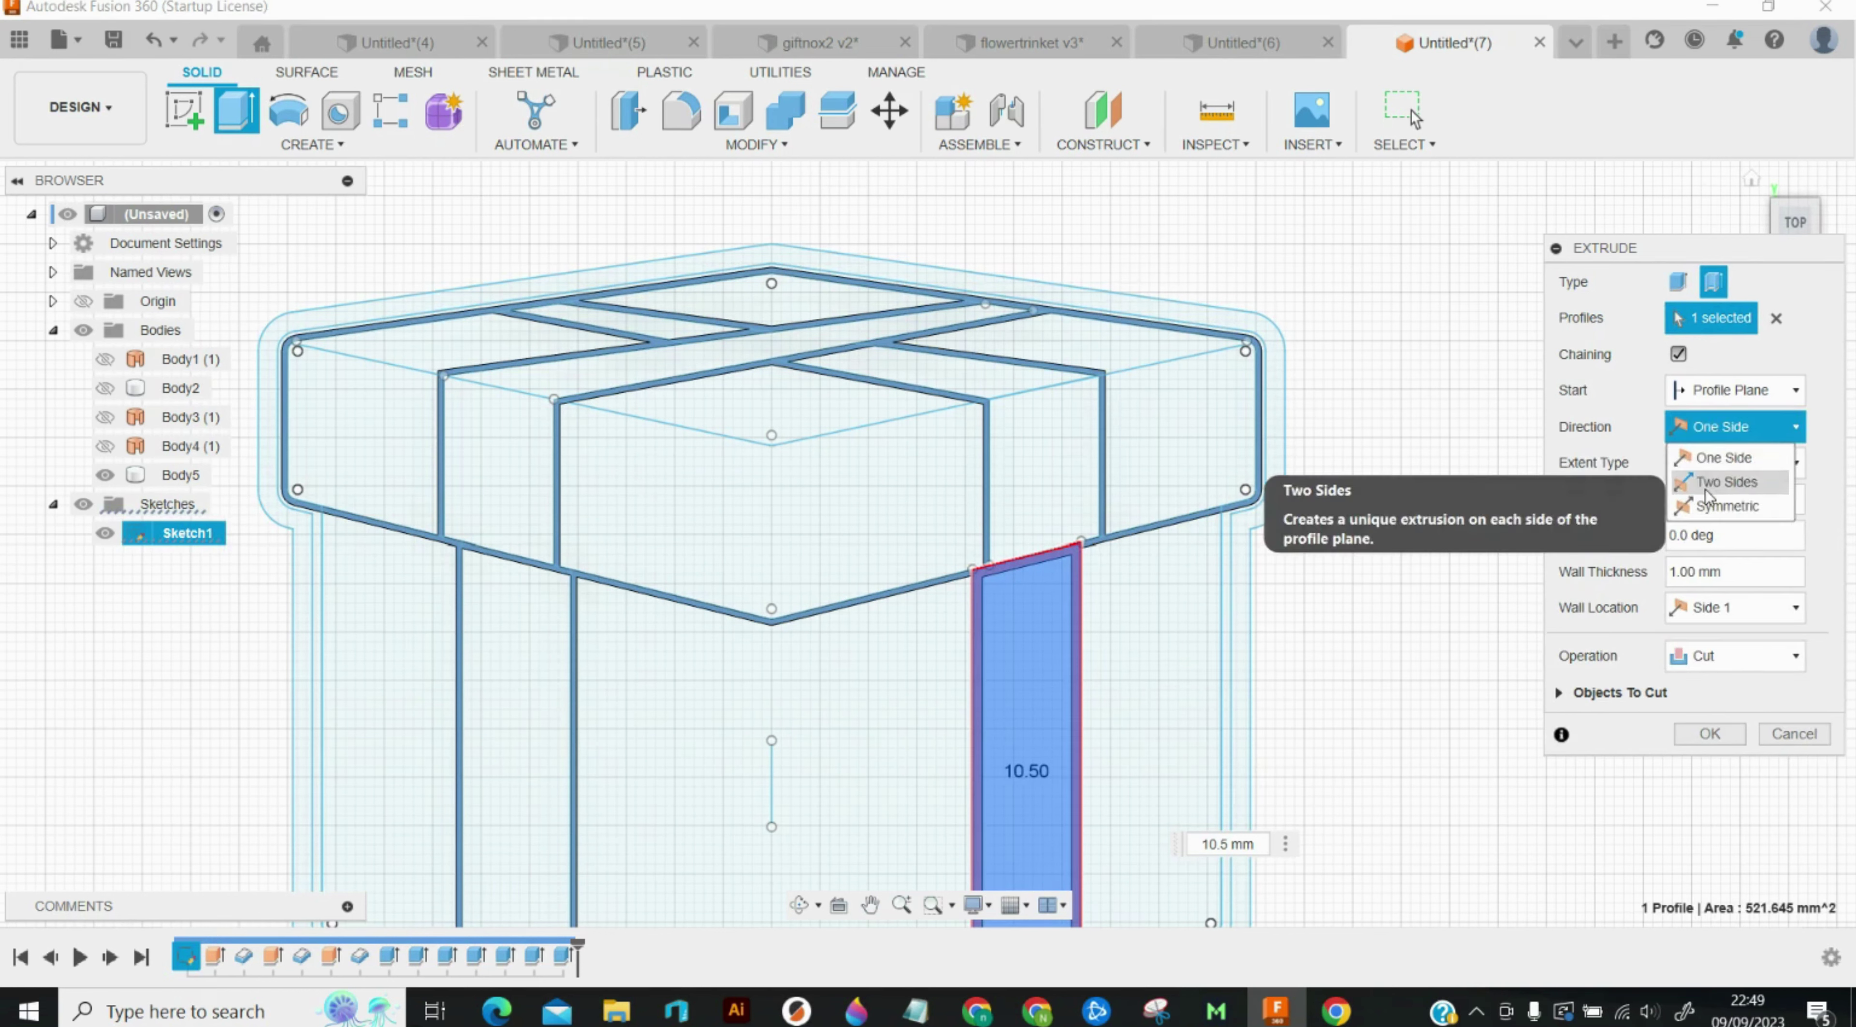
pyautogui.click(1718, 481)
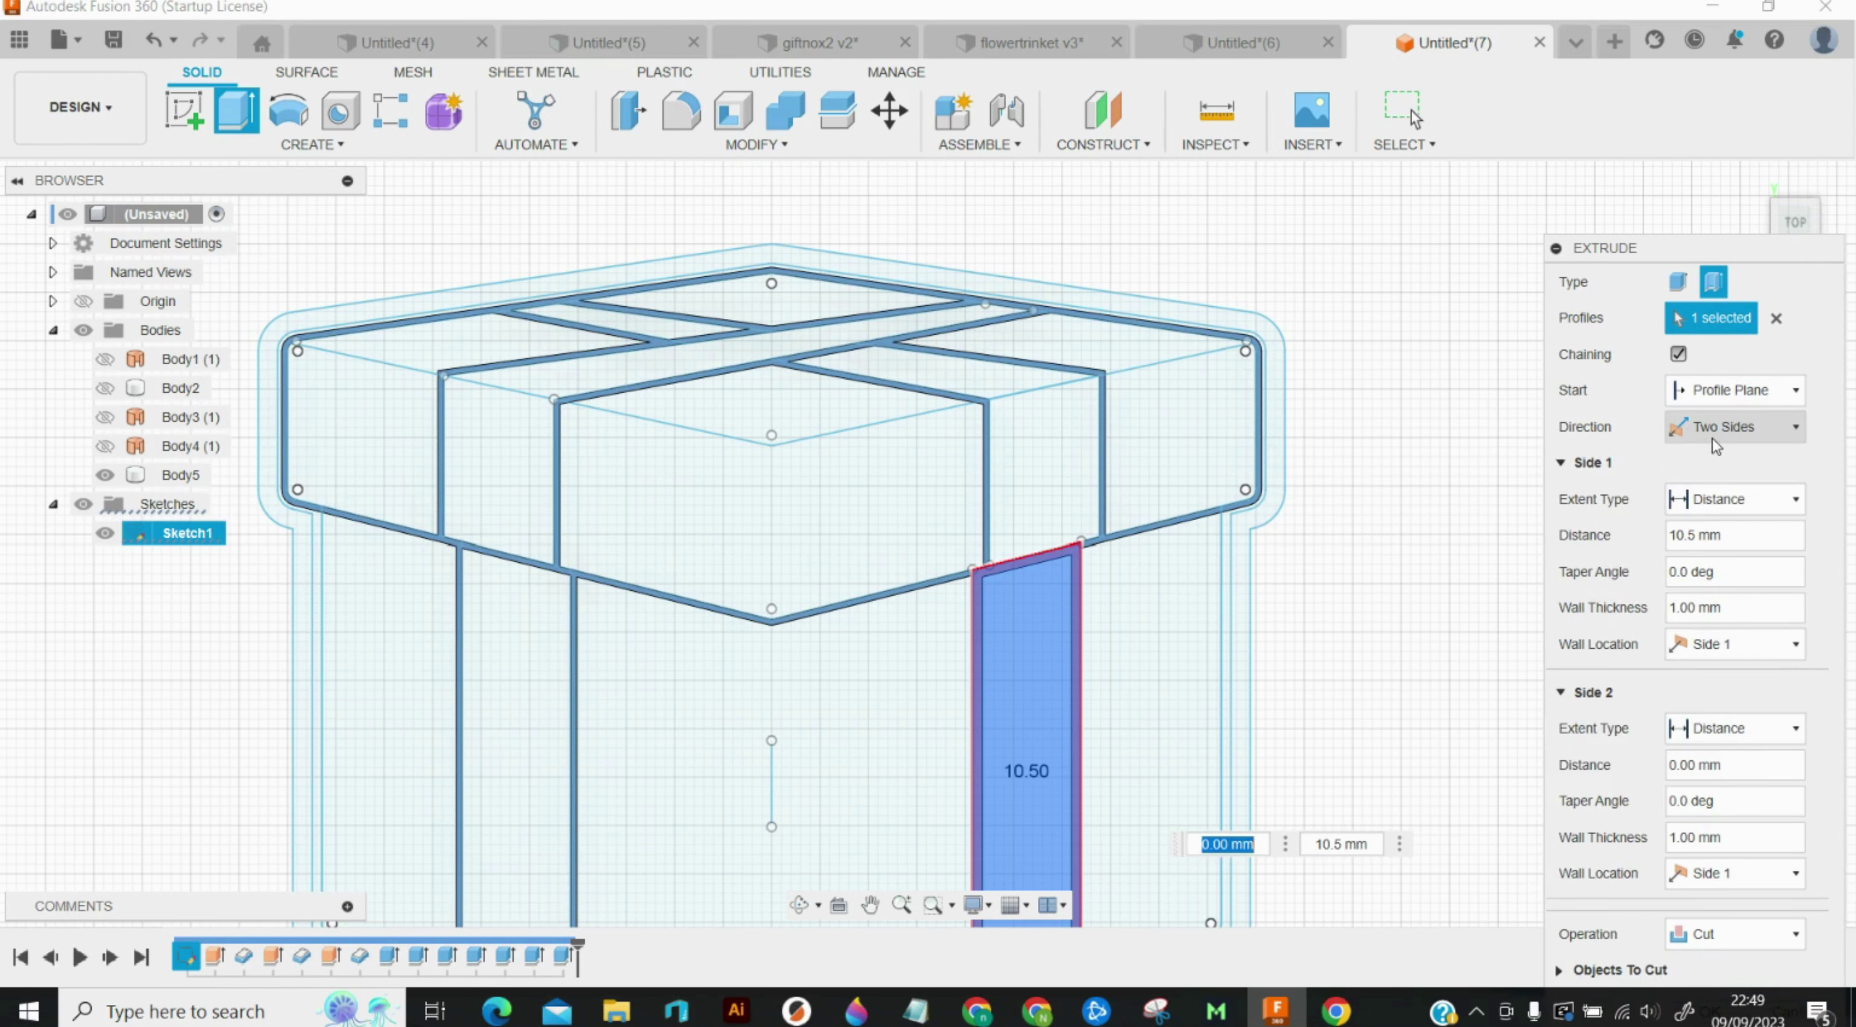
pyautogui.press('Escape')
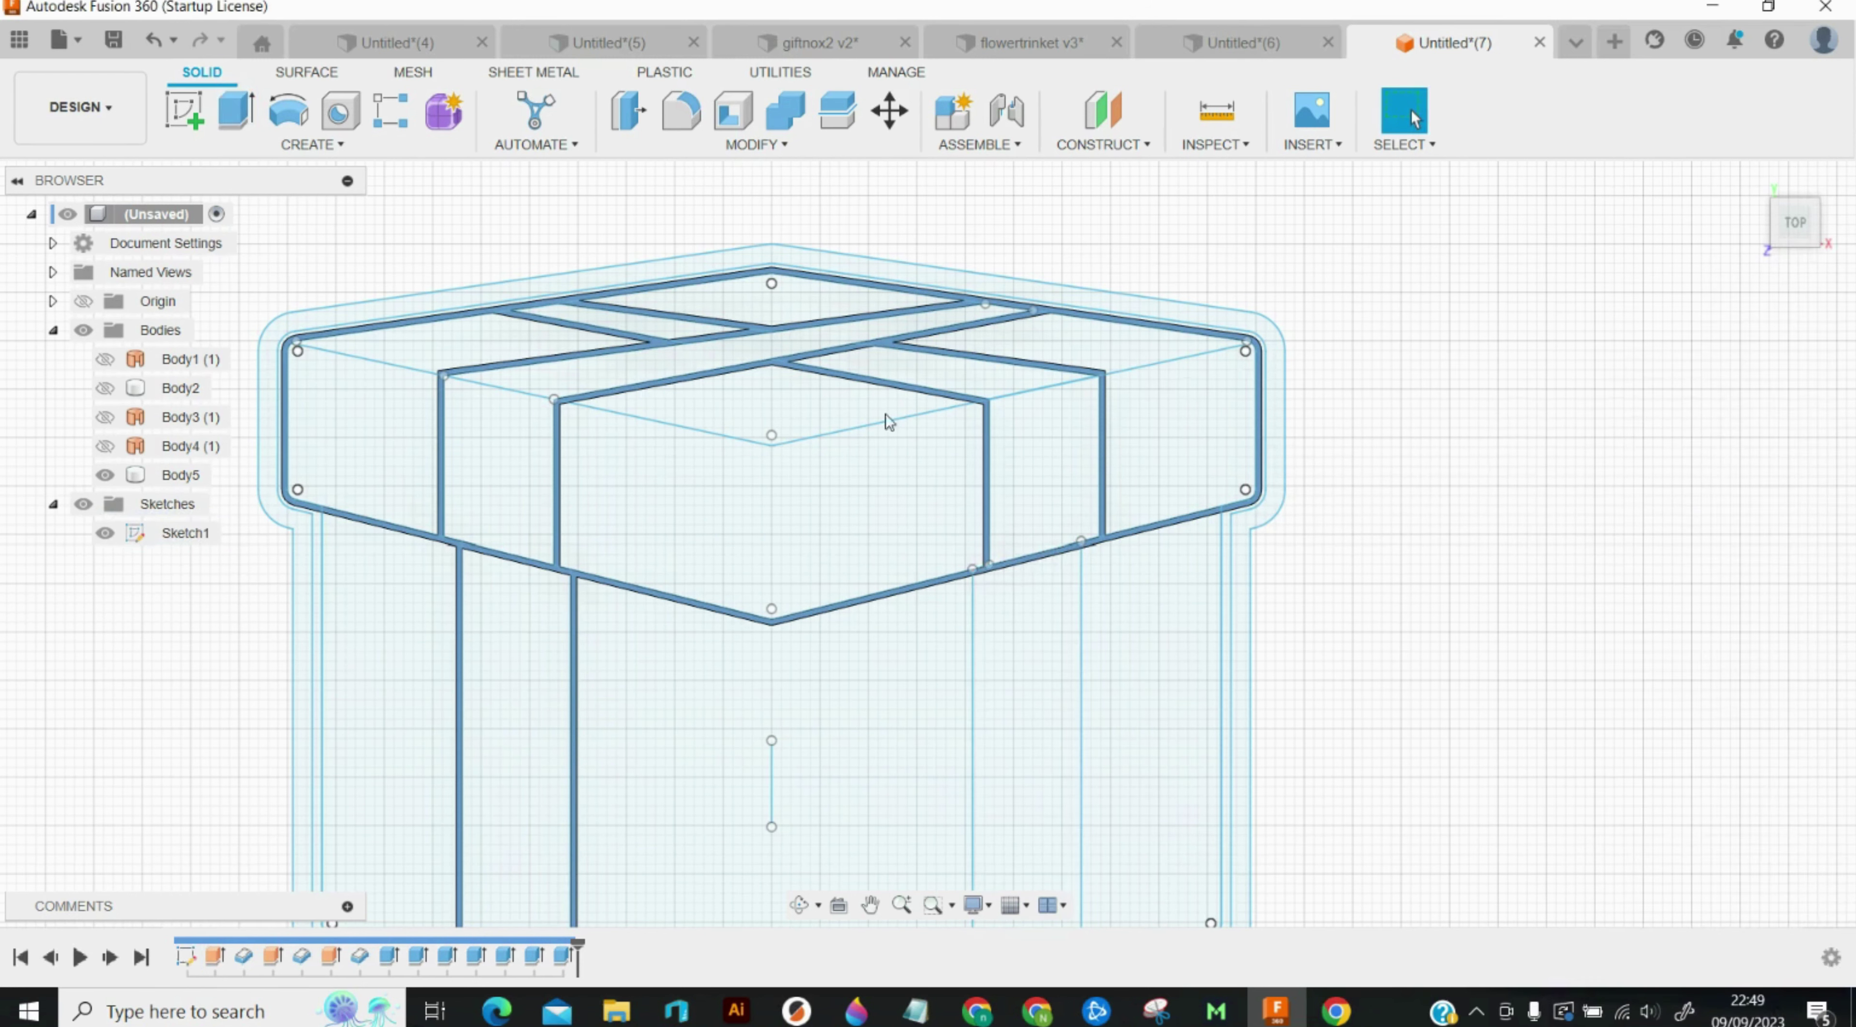
# Step: Thin-extrude the right ribbon's profile on the box front 10.5 mm as a new body, with 1 mm walls on Side 2
pyautogui.click(246, 115)
pyautogui.click(1002, 641)
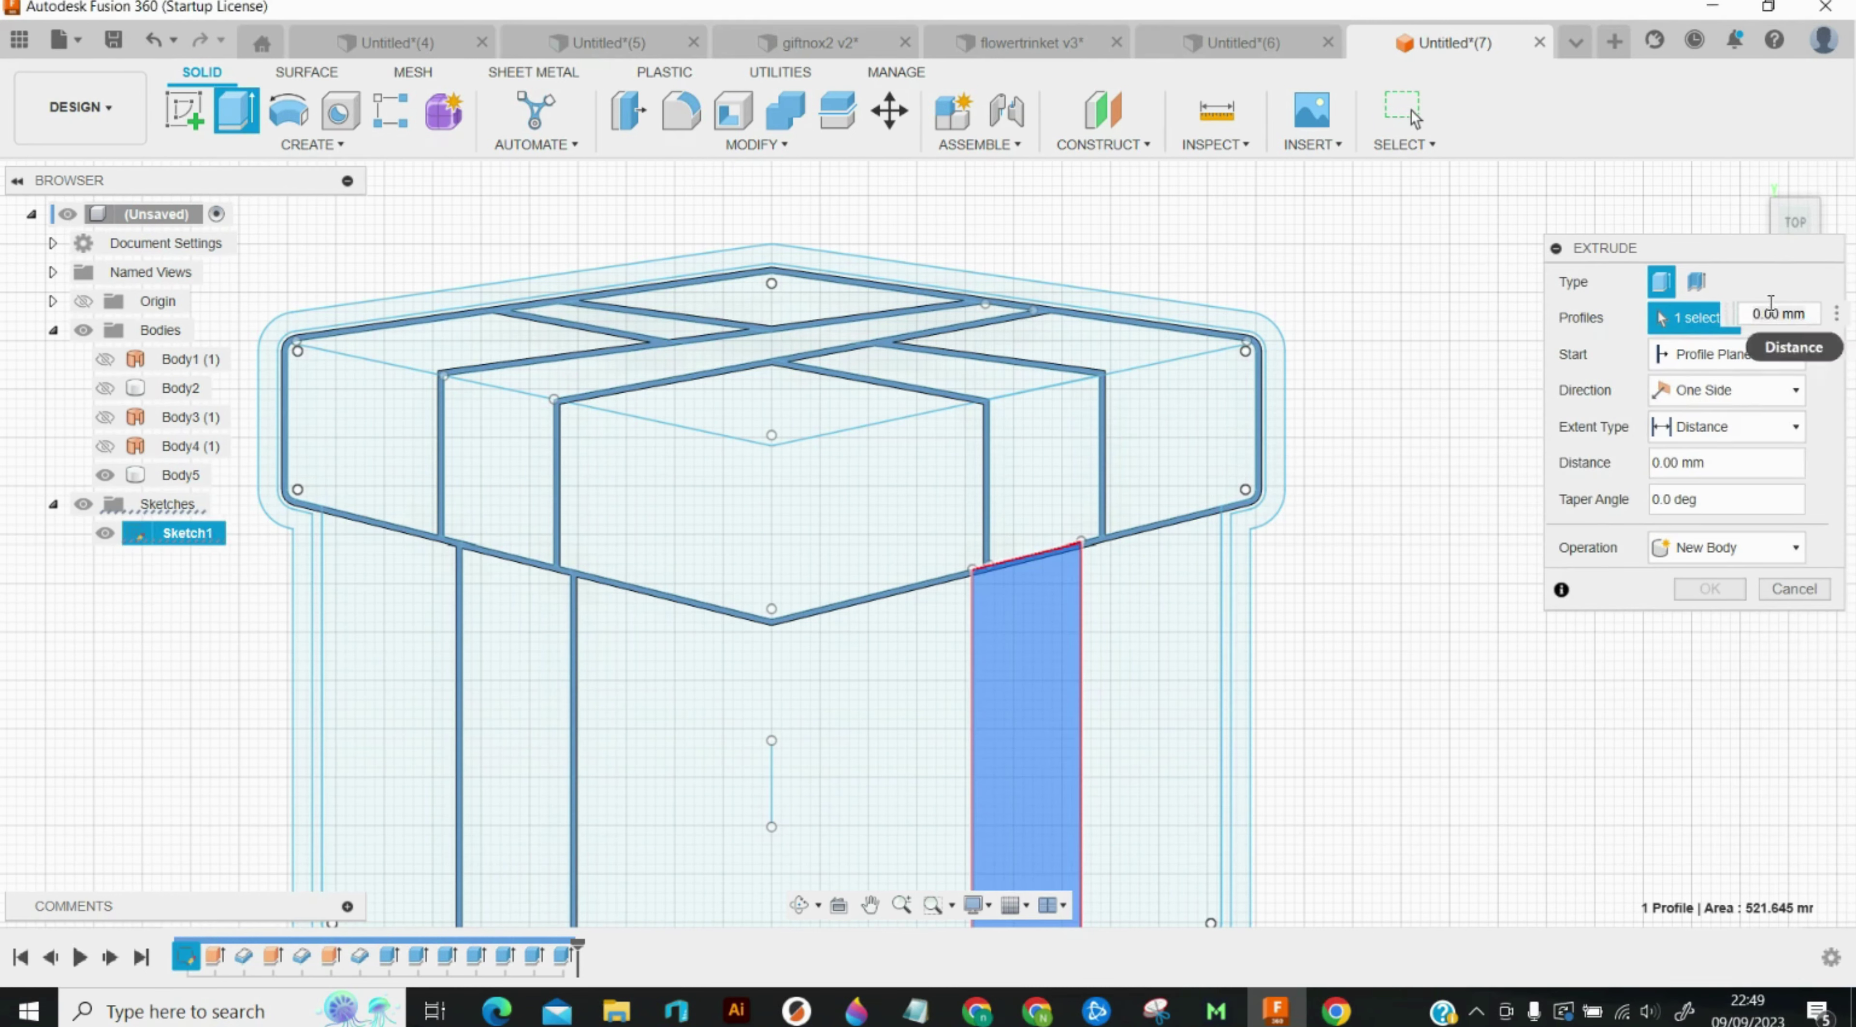
pyautogui.click(1697, 280)
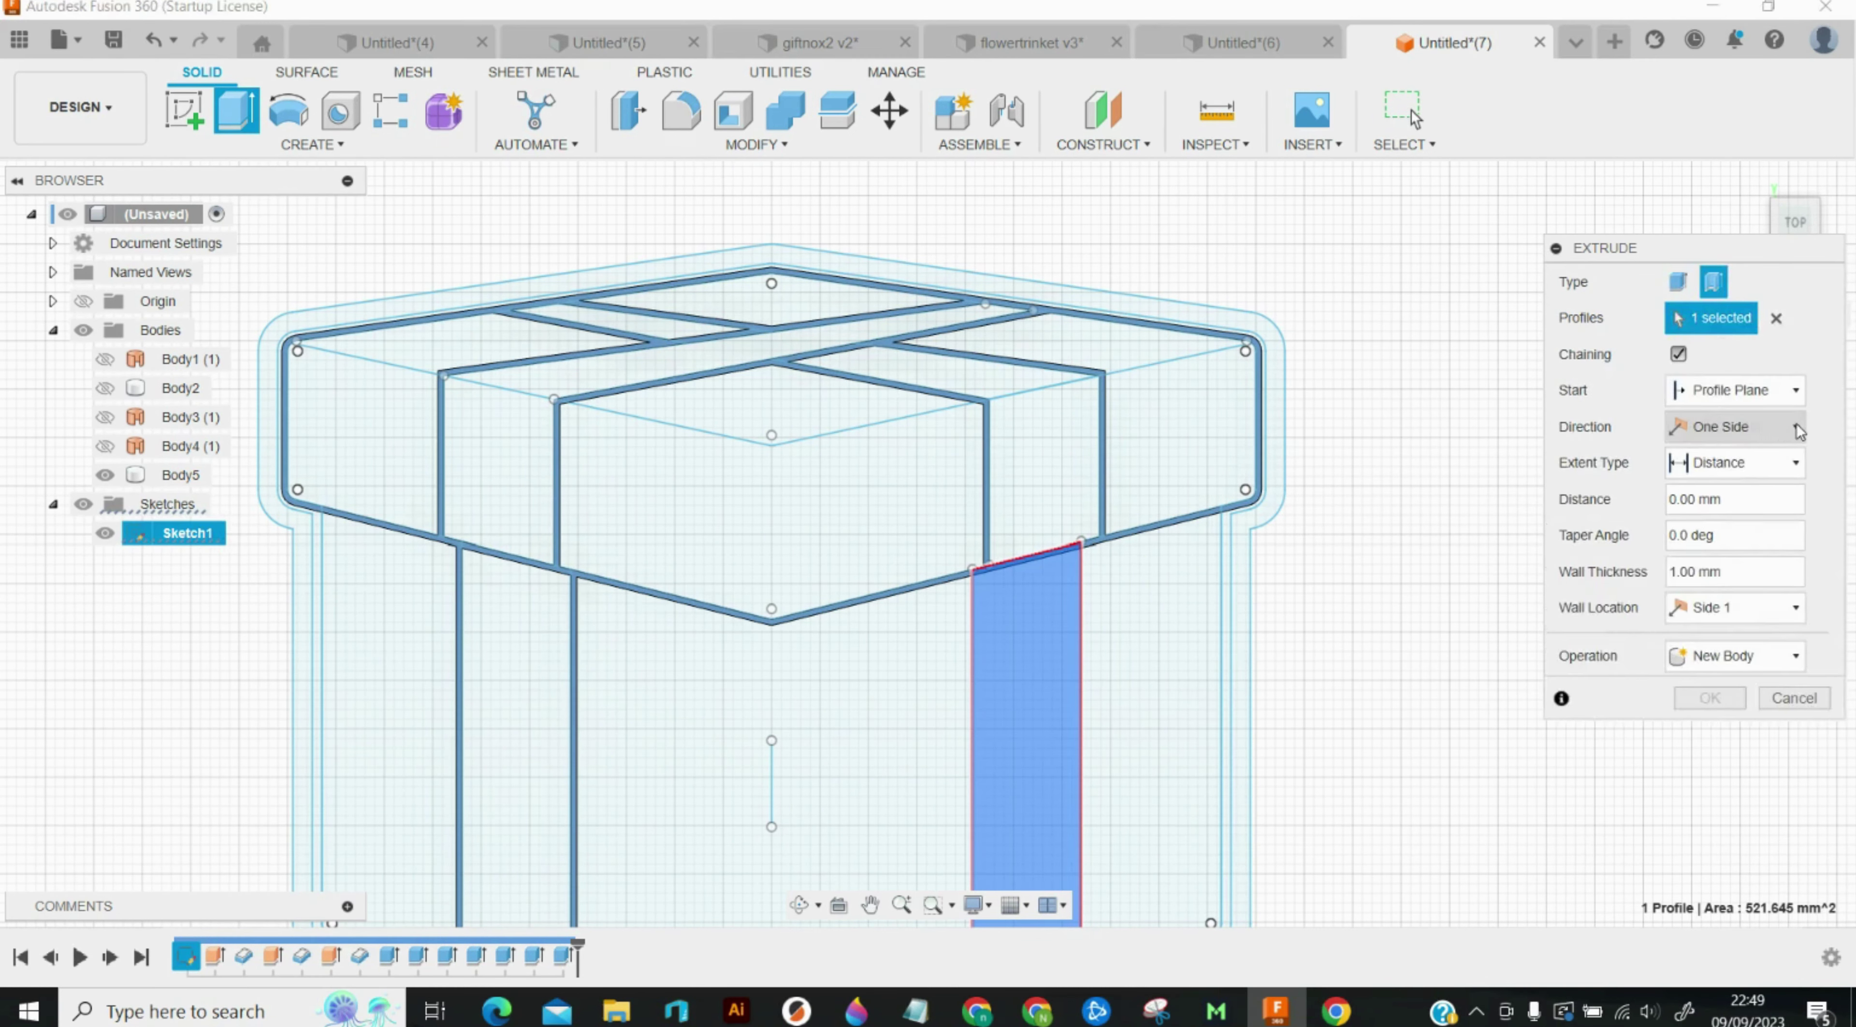
pyautogui.click(1743, 607)
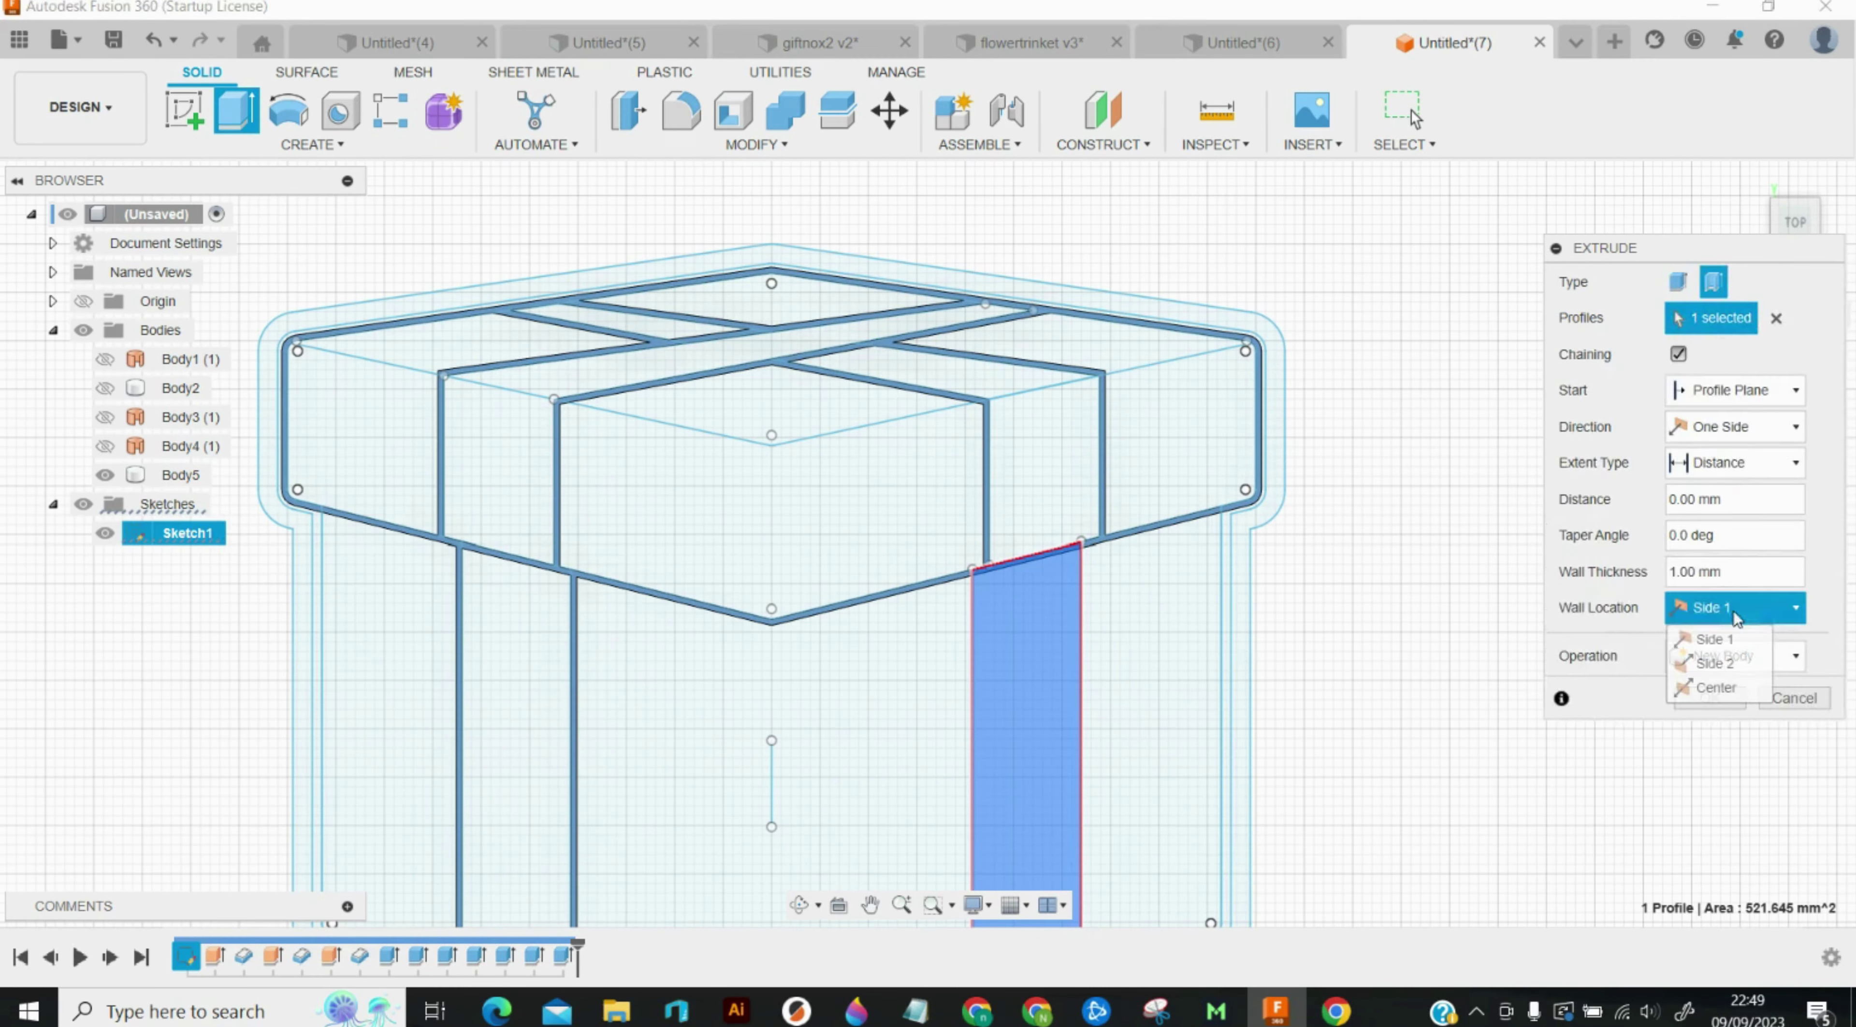
pyautogui.click(1722, 650)
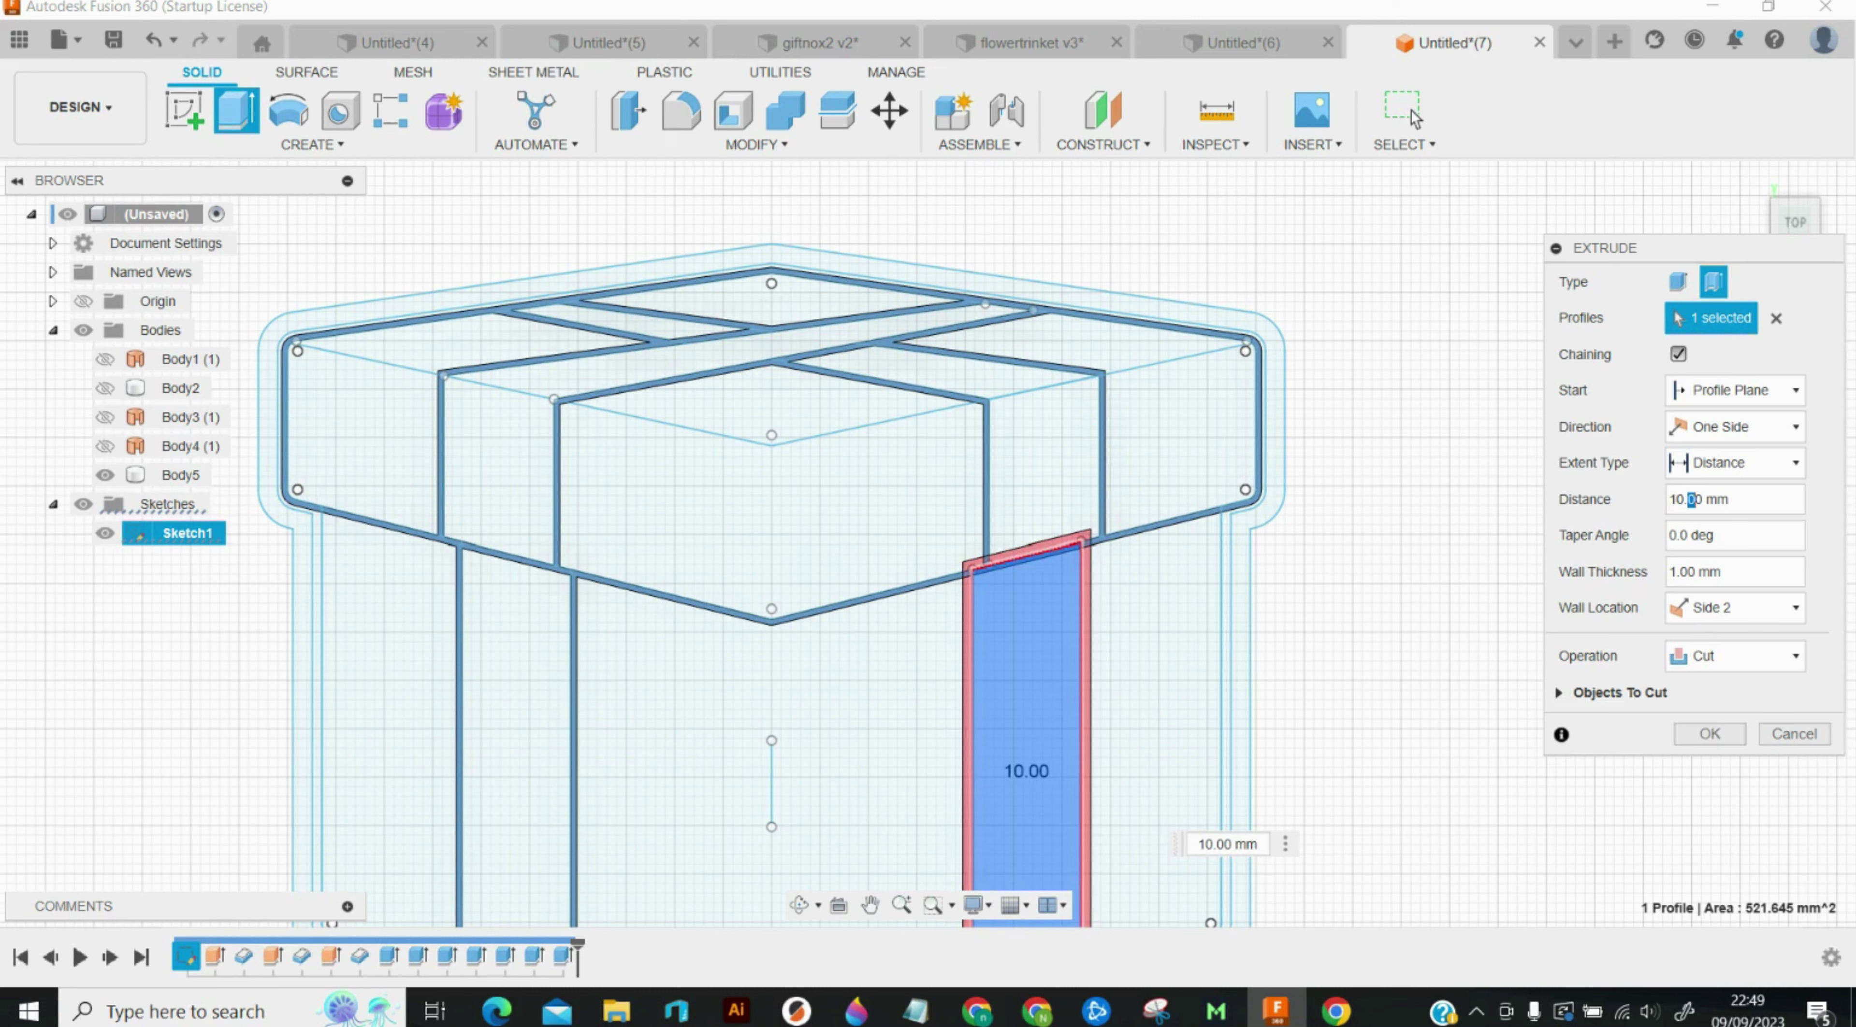
pyautogui.click(1689, 659)
pyautogui.click(1726, 761)
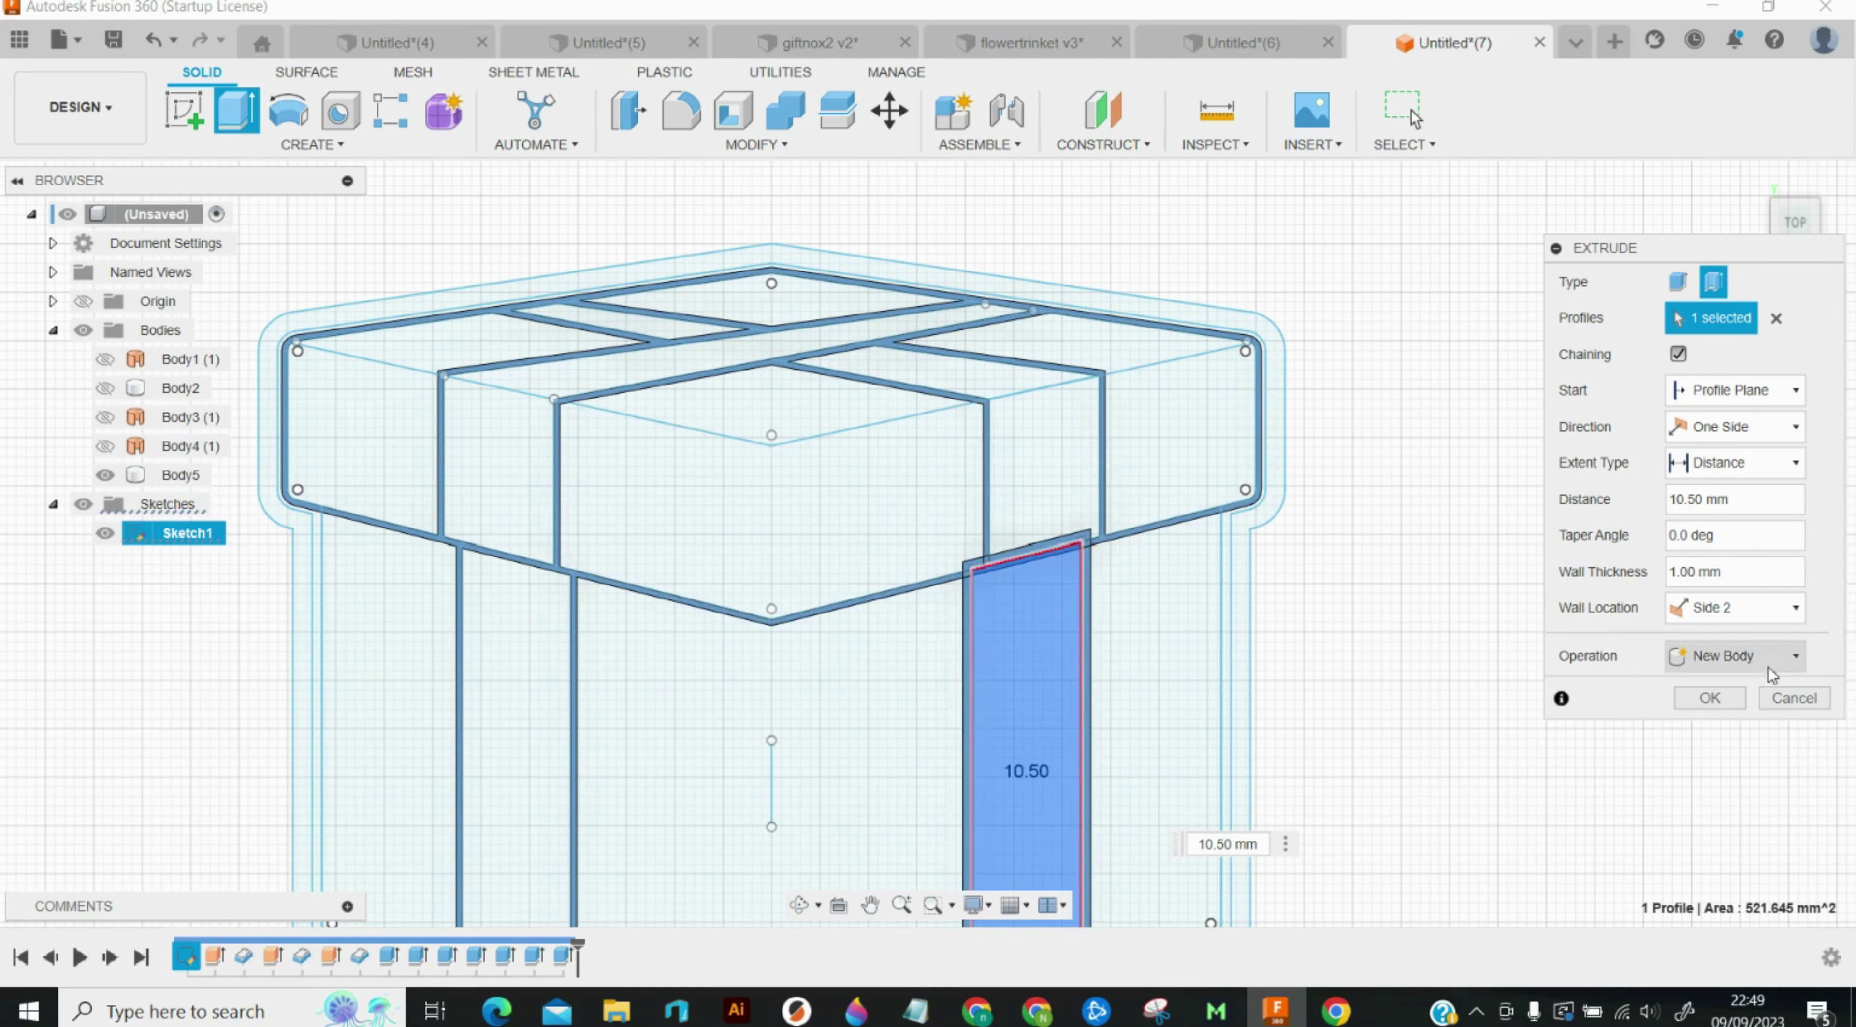
pyautogui.click(1711, 698)
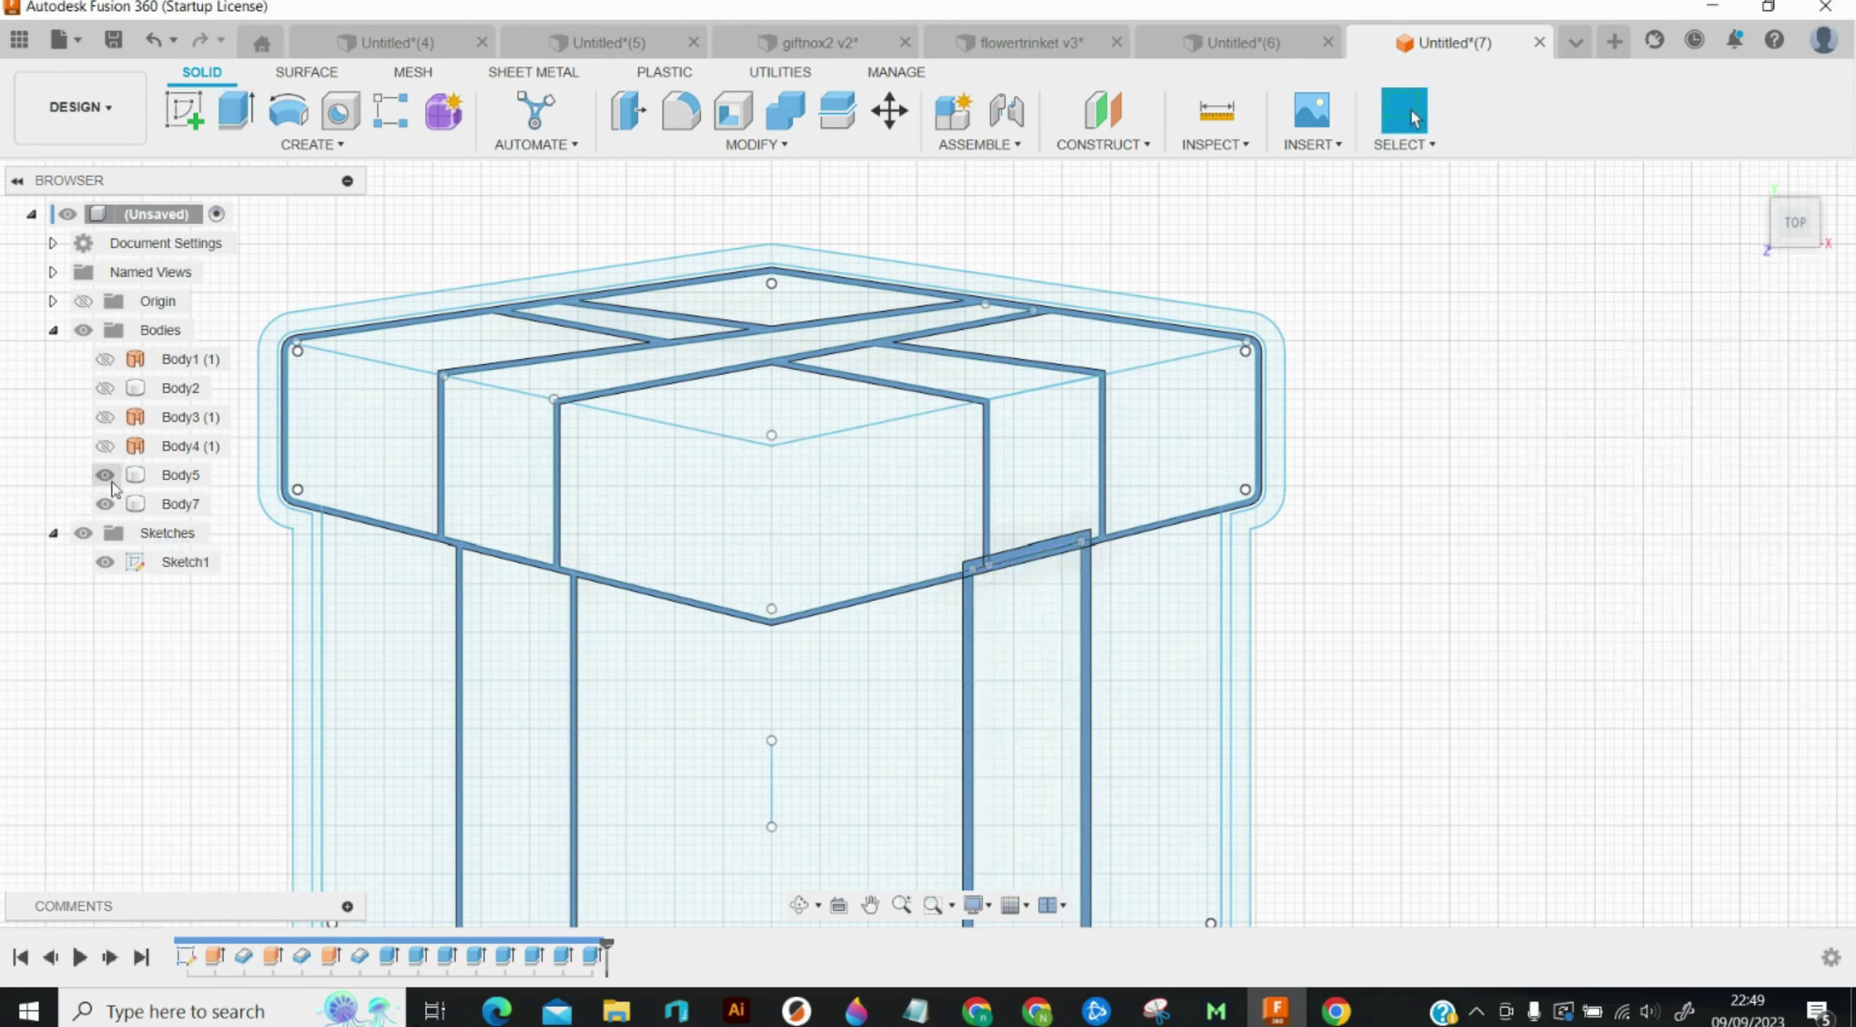
# Step: Hide Body5 and cut the lid's front face and adjacent ribbon profiles 12 mm deep to trim the new ribbon's upper edge
pyautogui.click(105, 474)
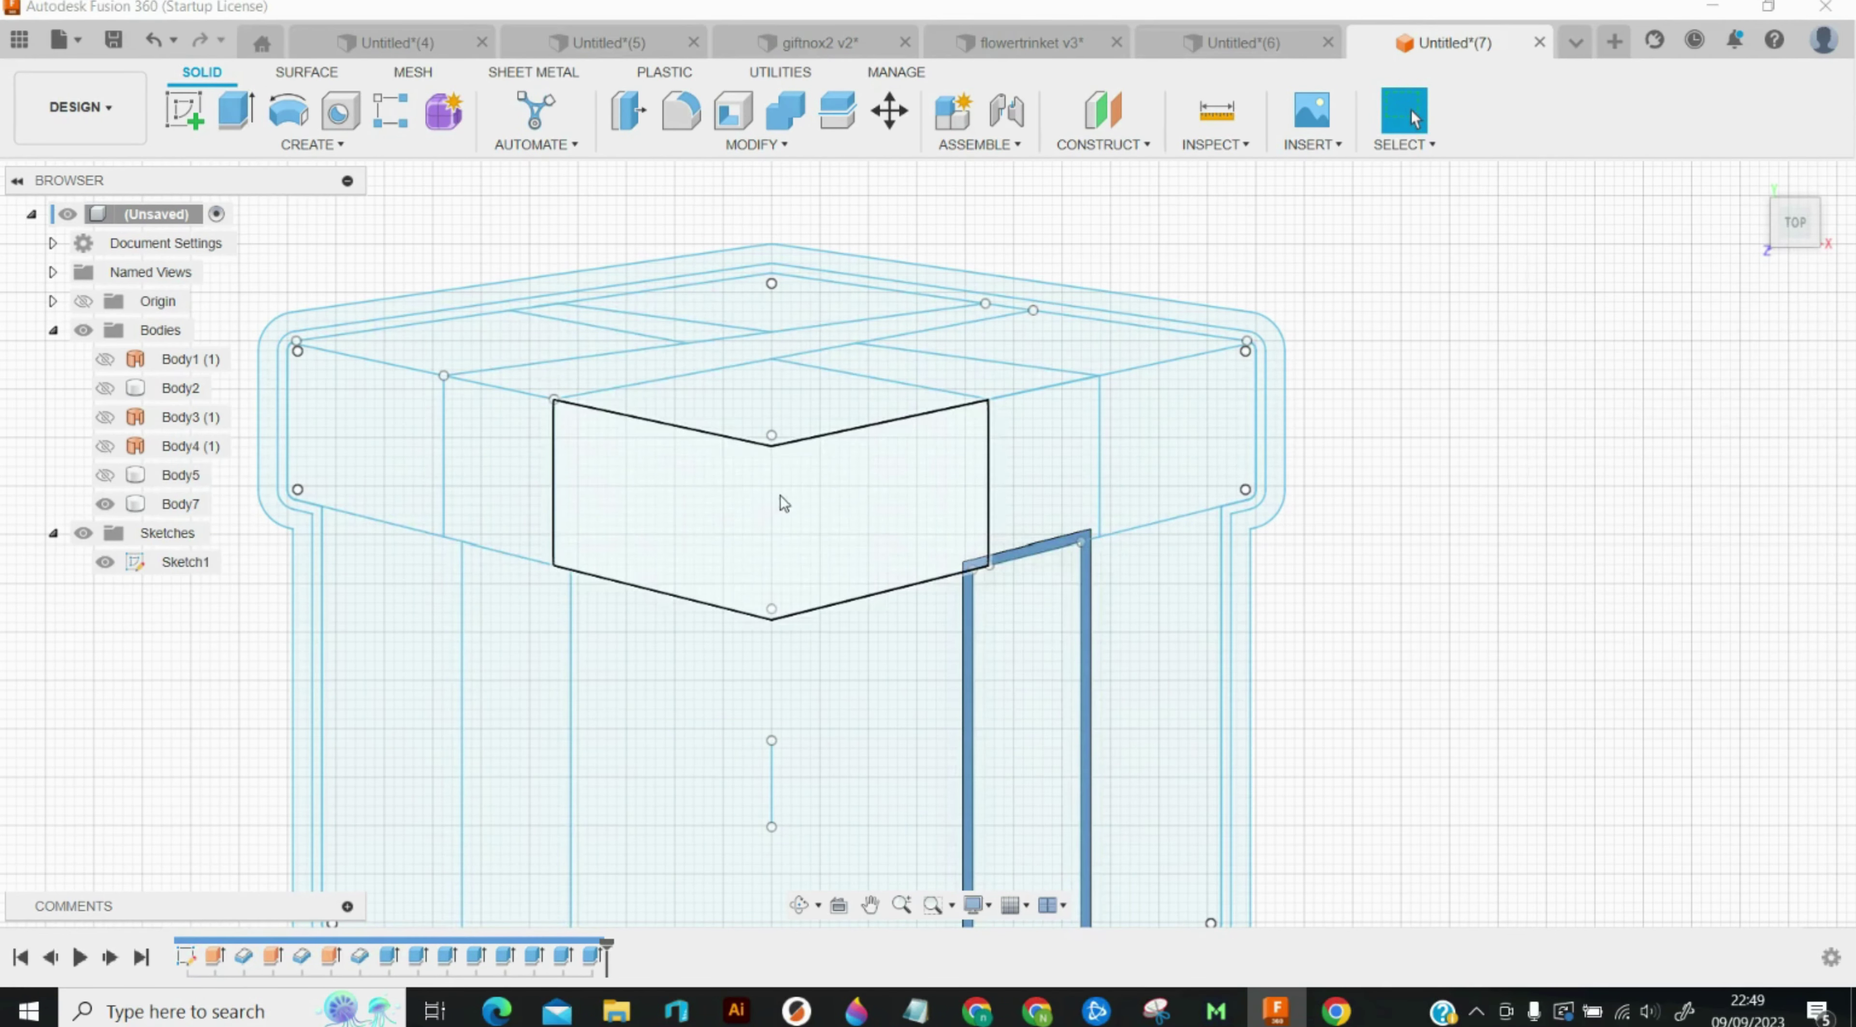
pyautogui.press('e')
pyautogui.click(906, 493)
pyautogui.click(1034, 464)
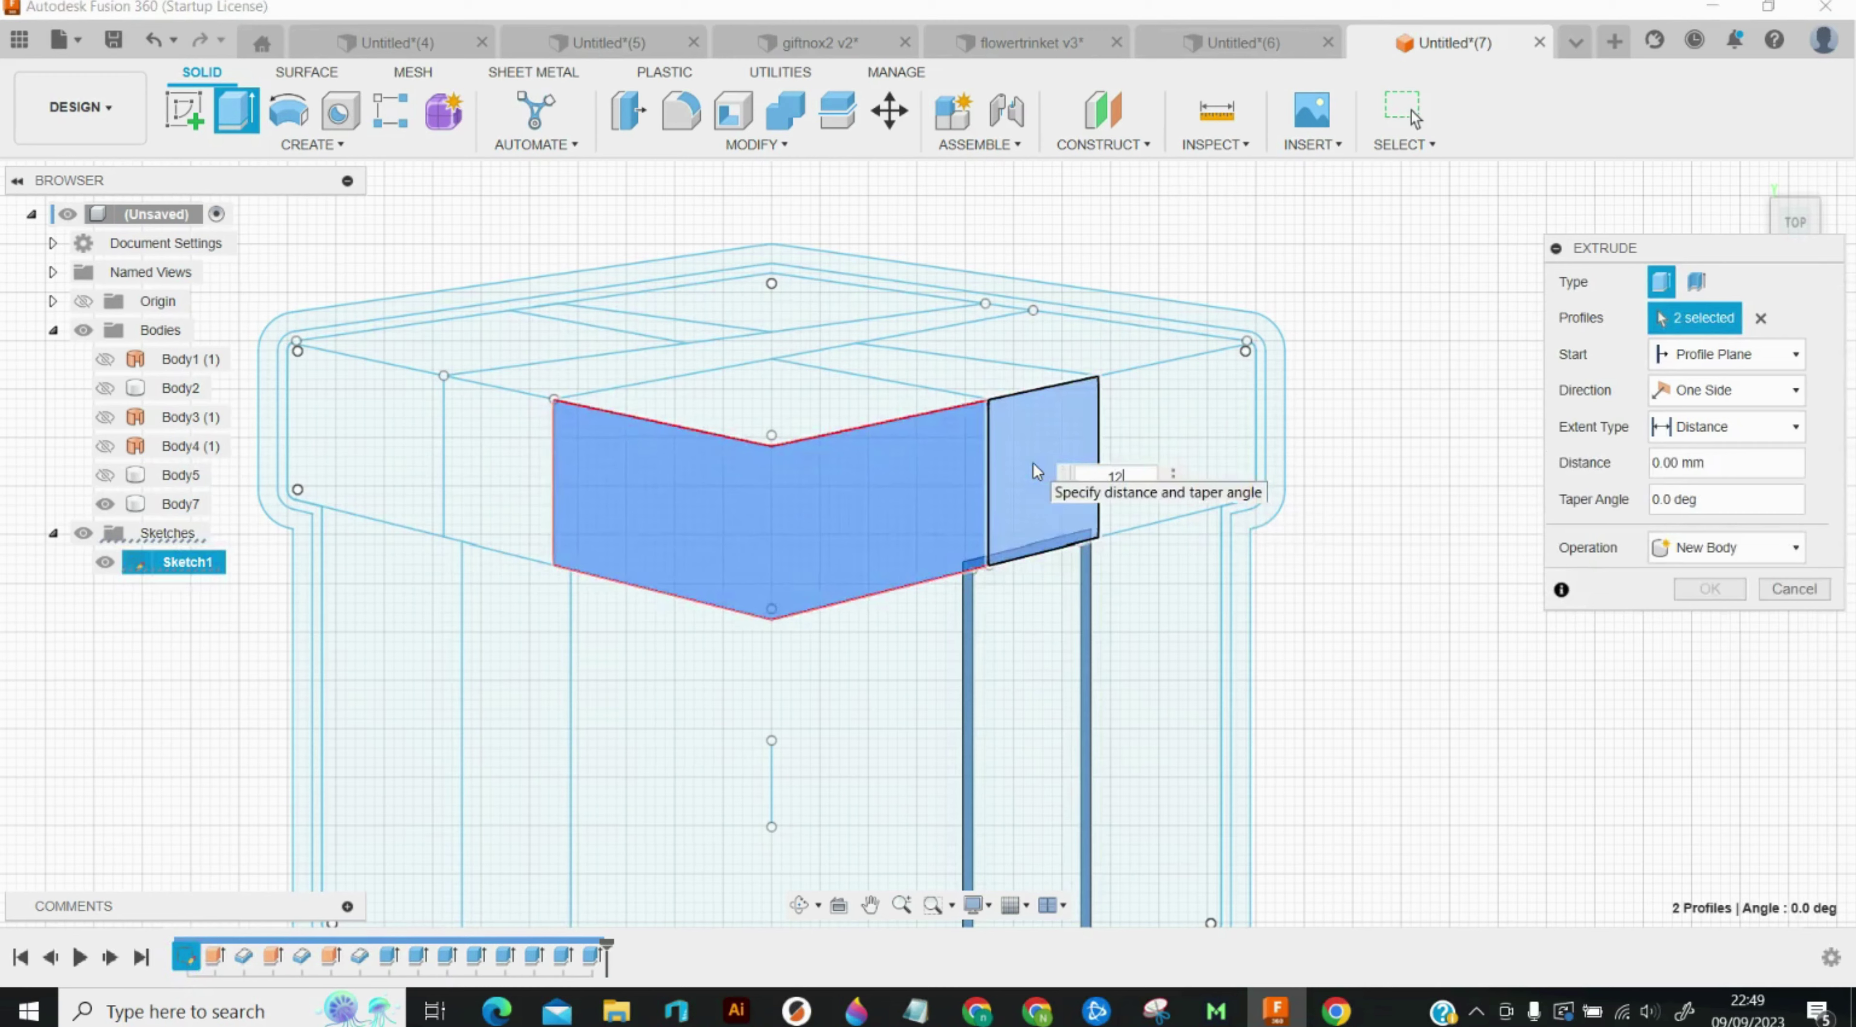
pyautogui.write('12')
pyautogui.press('Return')
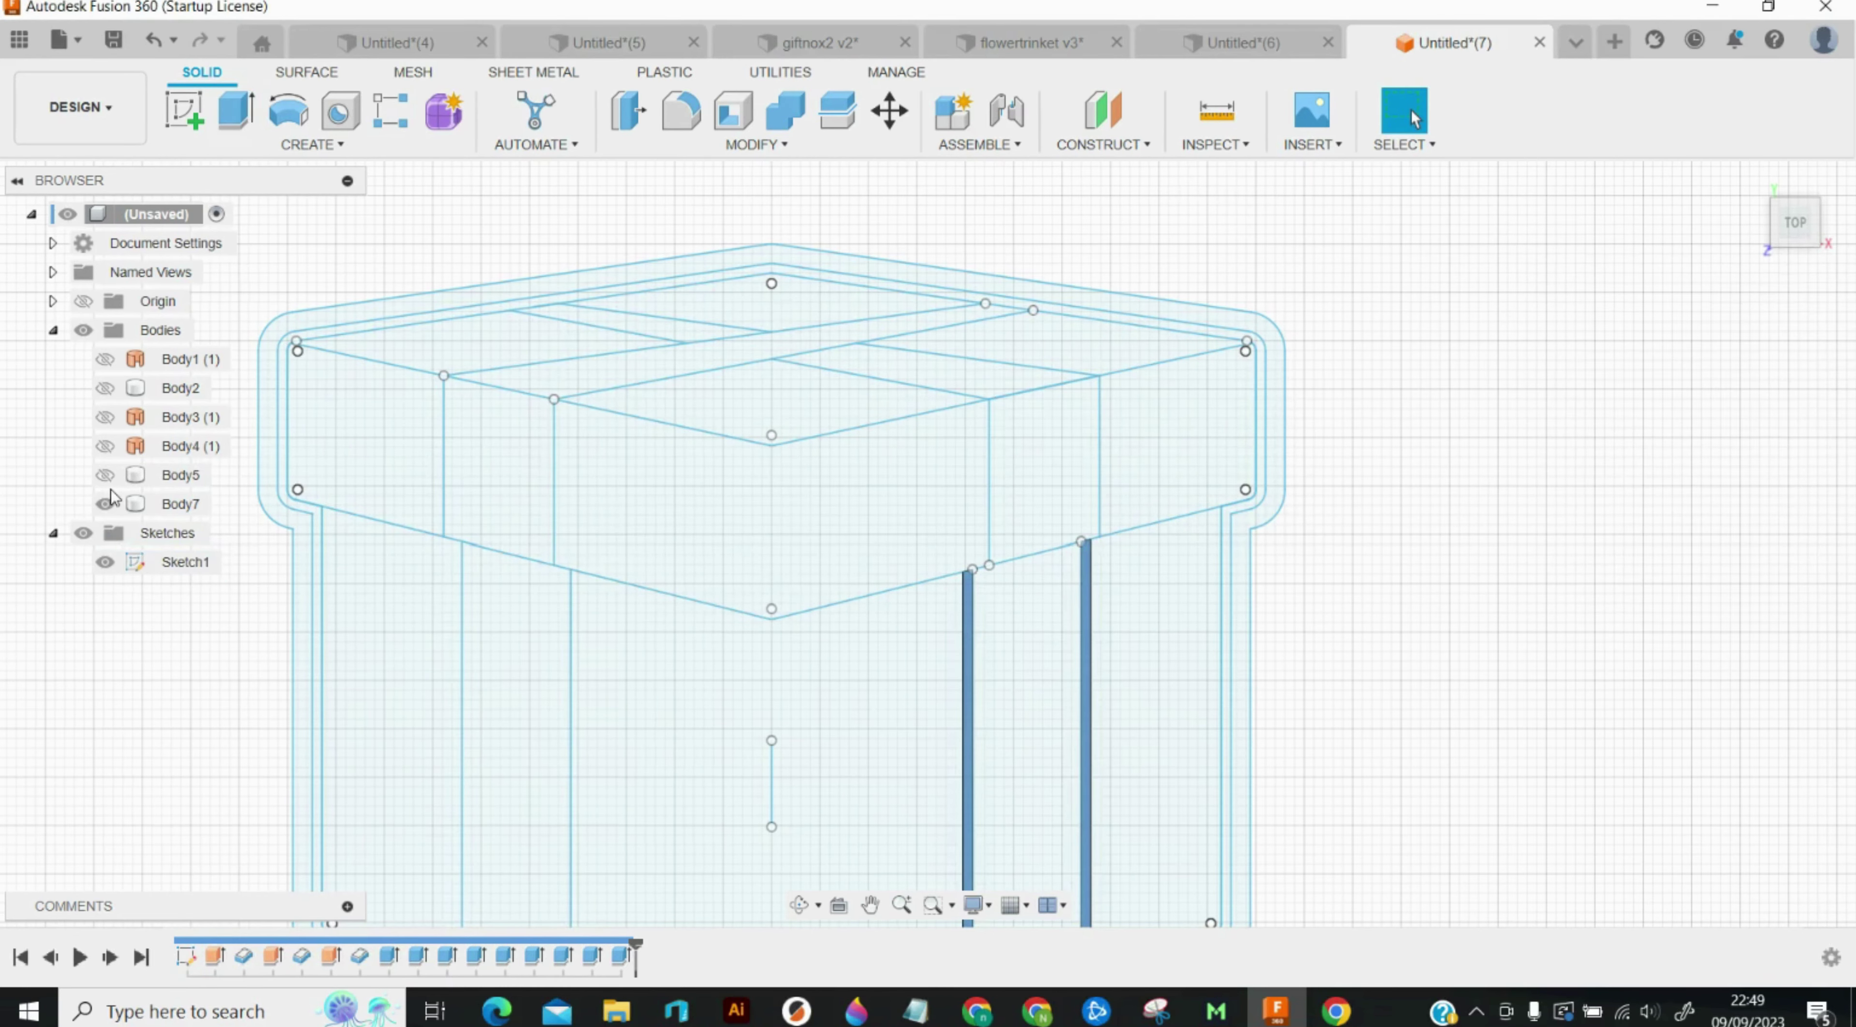
# Step: Show Body5 again and combine it with the new ribbon body using a join
pyautogui.click(105, 477)
pyautogui.scroll(-2, 920, 633)
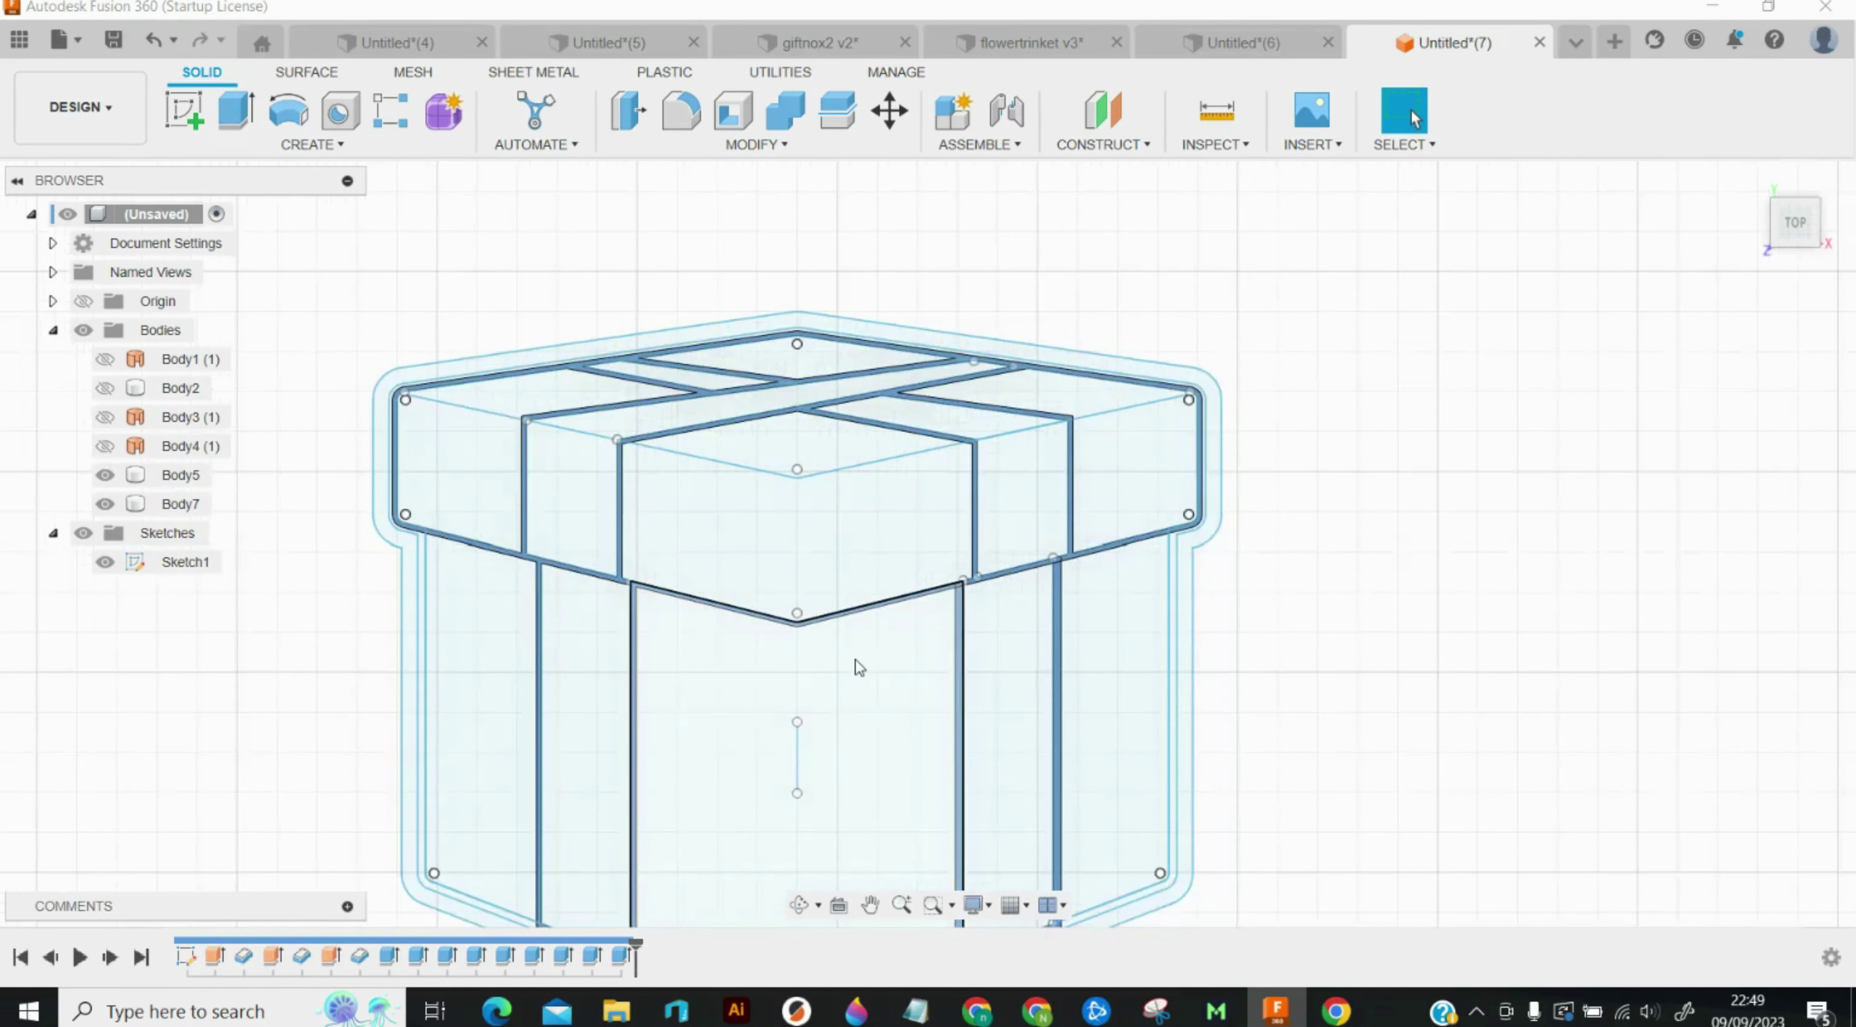
pyautogui.scroll(-2, 857, 663)
pyautogui.moveTo(350, 298); pyautogui.dragTo(1226, 940)
pyautogui.click(785, 110)
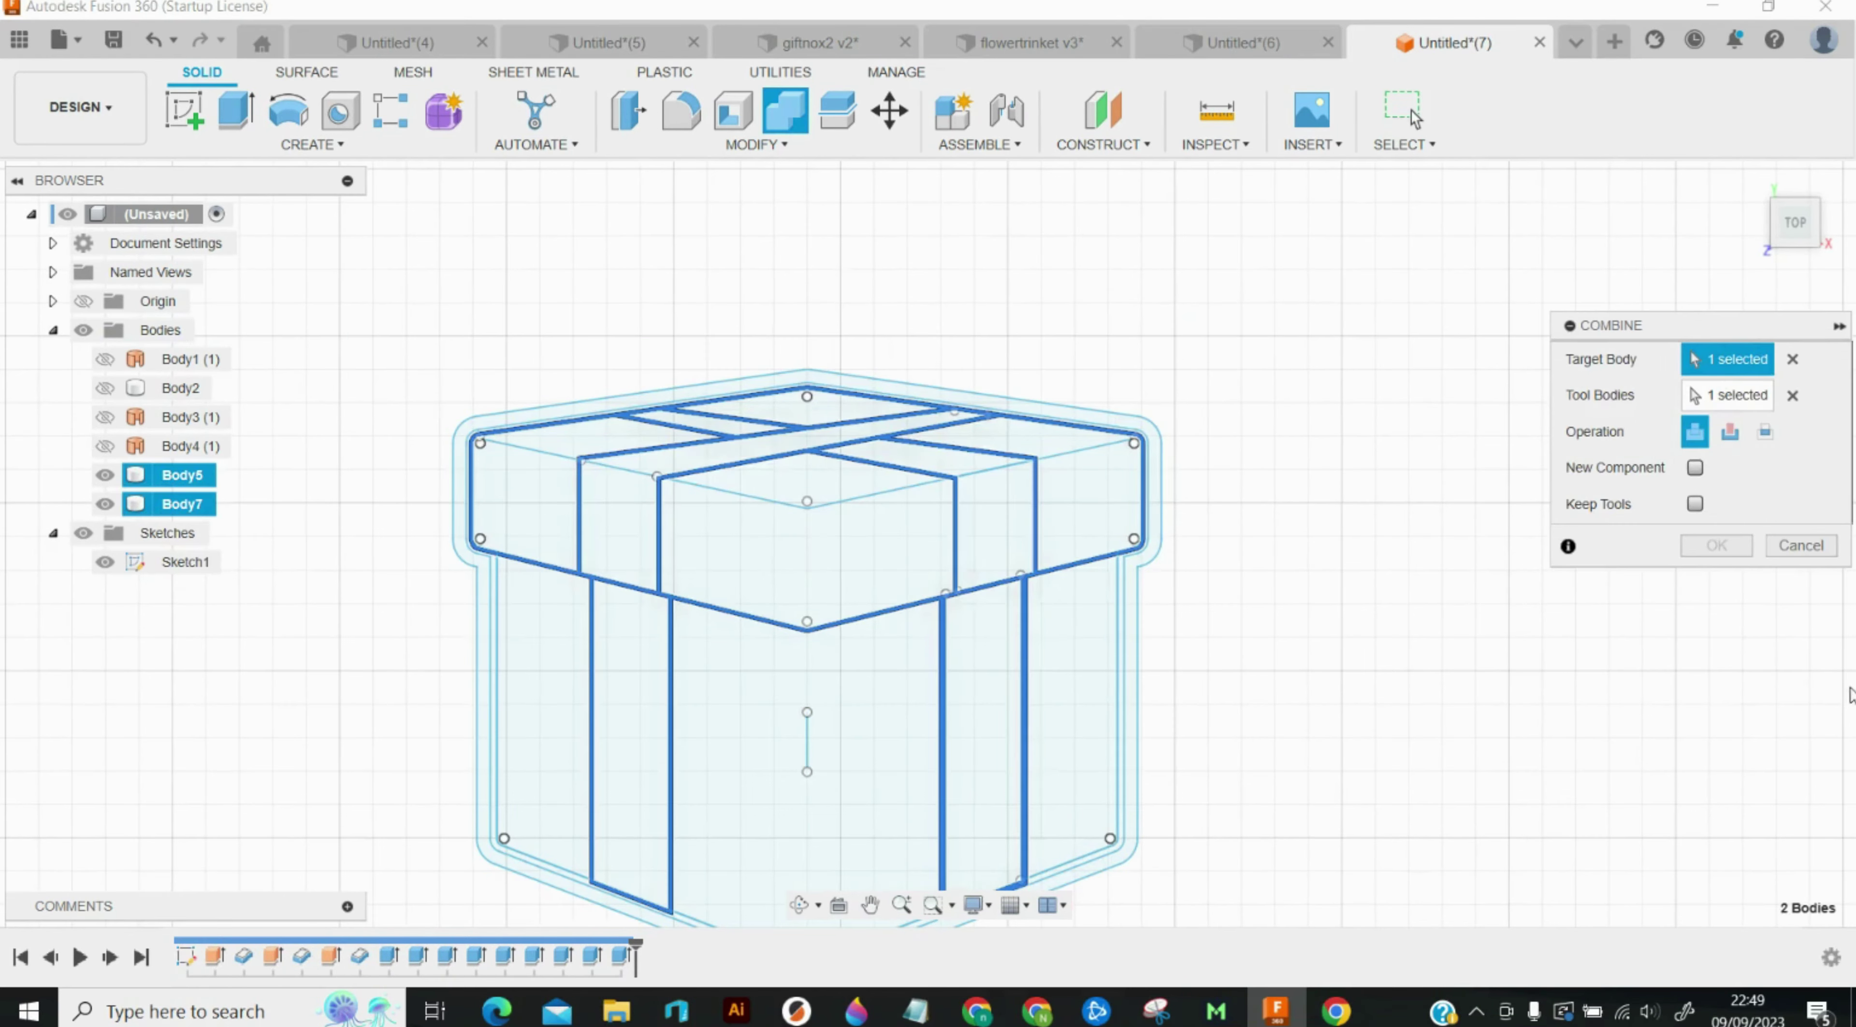
pyautogui.click(1716, 546)
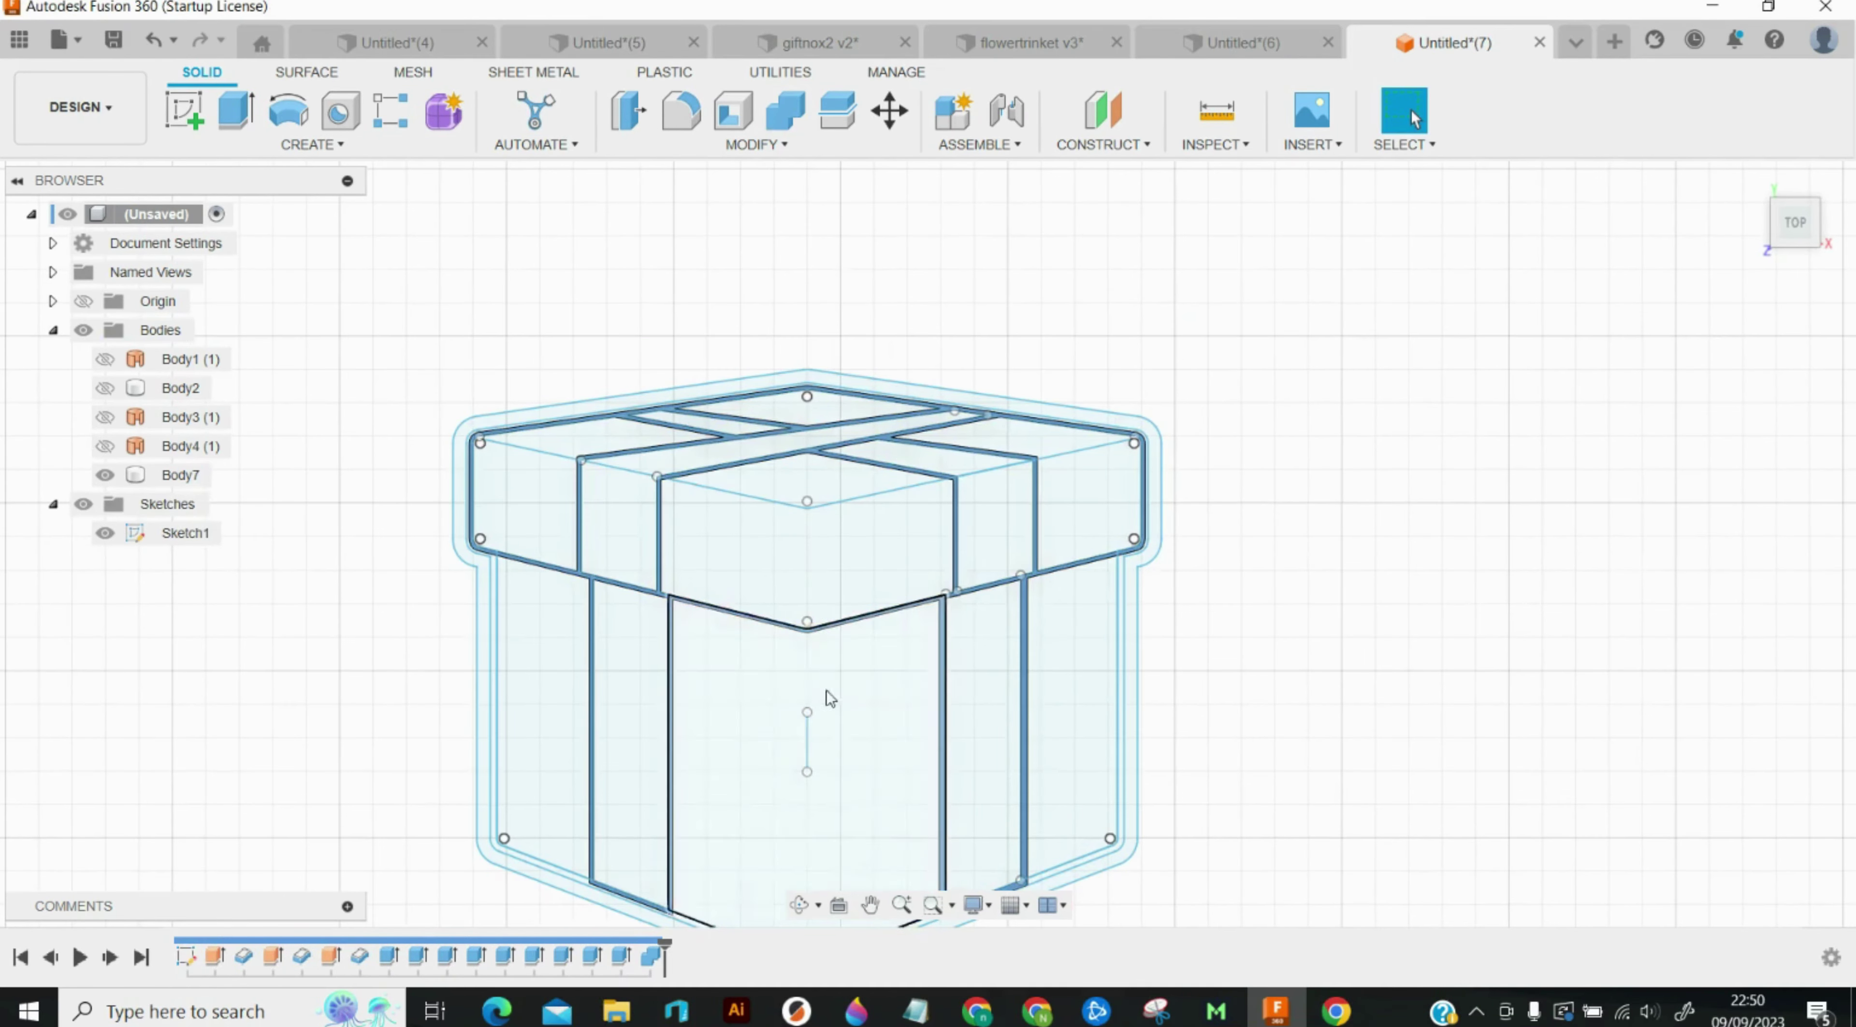
# Step: Measure the thickness of the lid's lower front wall and compare it closely with the new ribbon's walls
pyautogui.scroll(2, 793, 693)
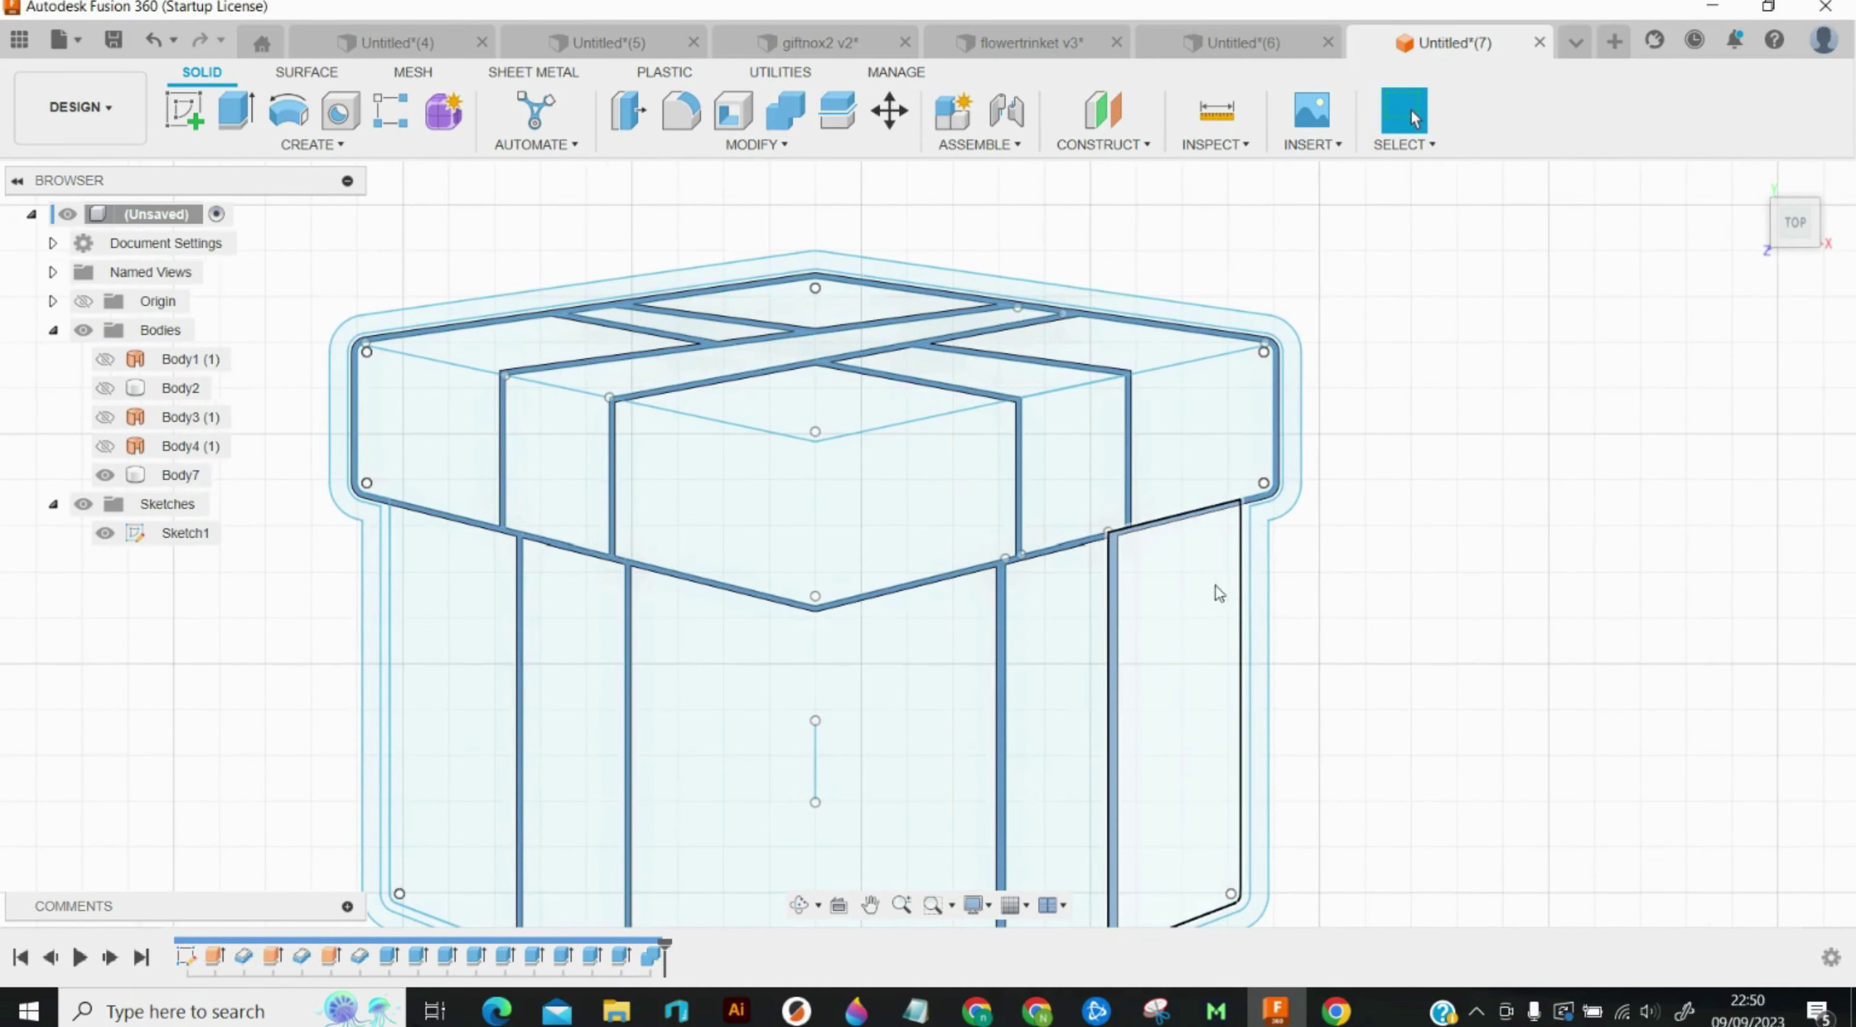
pyautogui.scroll(1, 1183, 668)
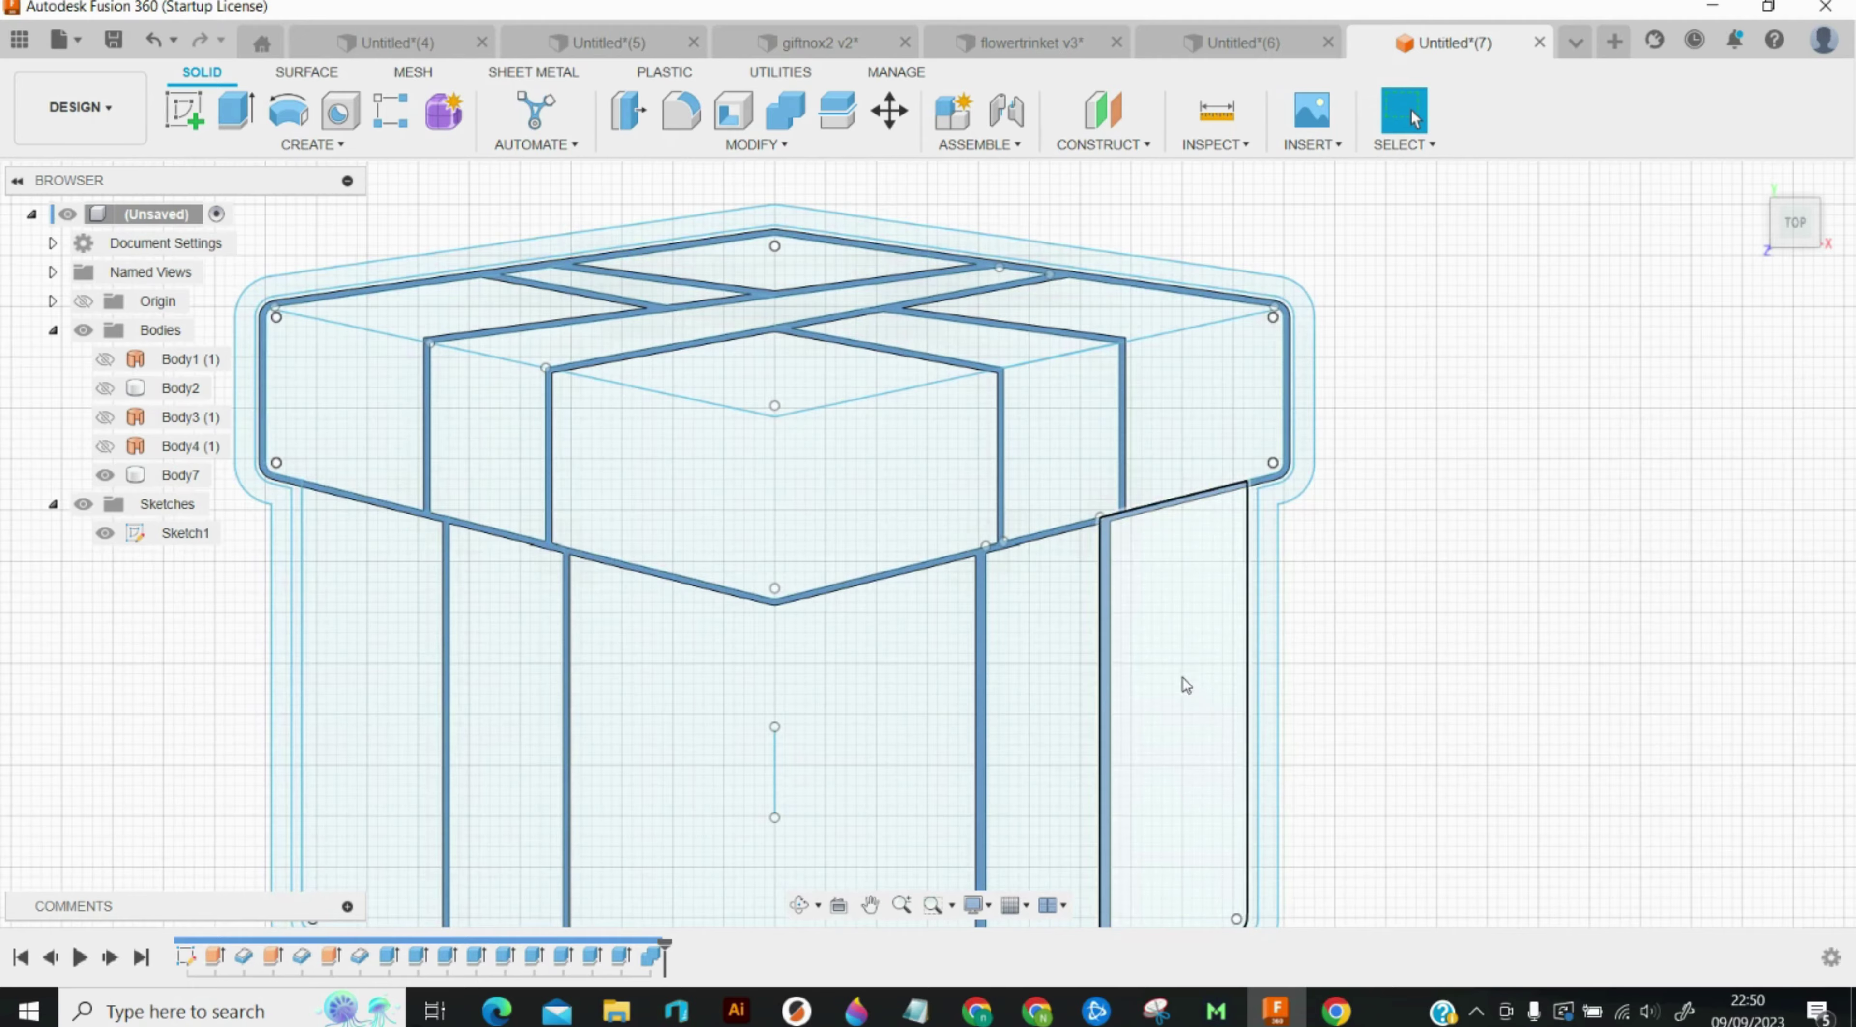
pyautogui.click(837, 580)
pyautogui.scroll(3, 832, 594)
pyautogui.scroll(2, 836, 596)
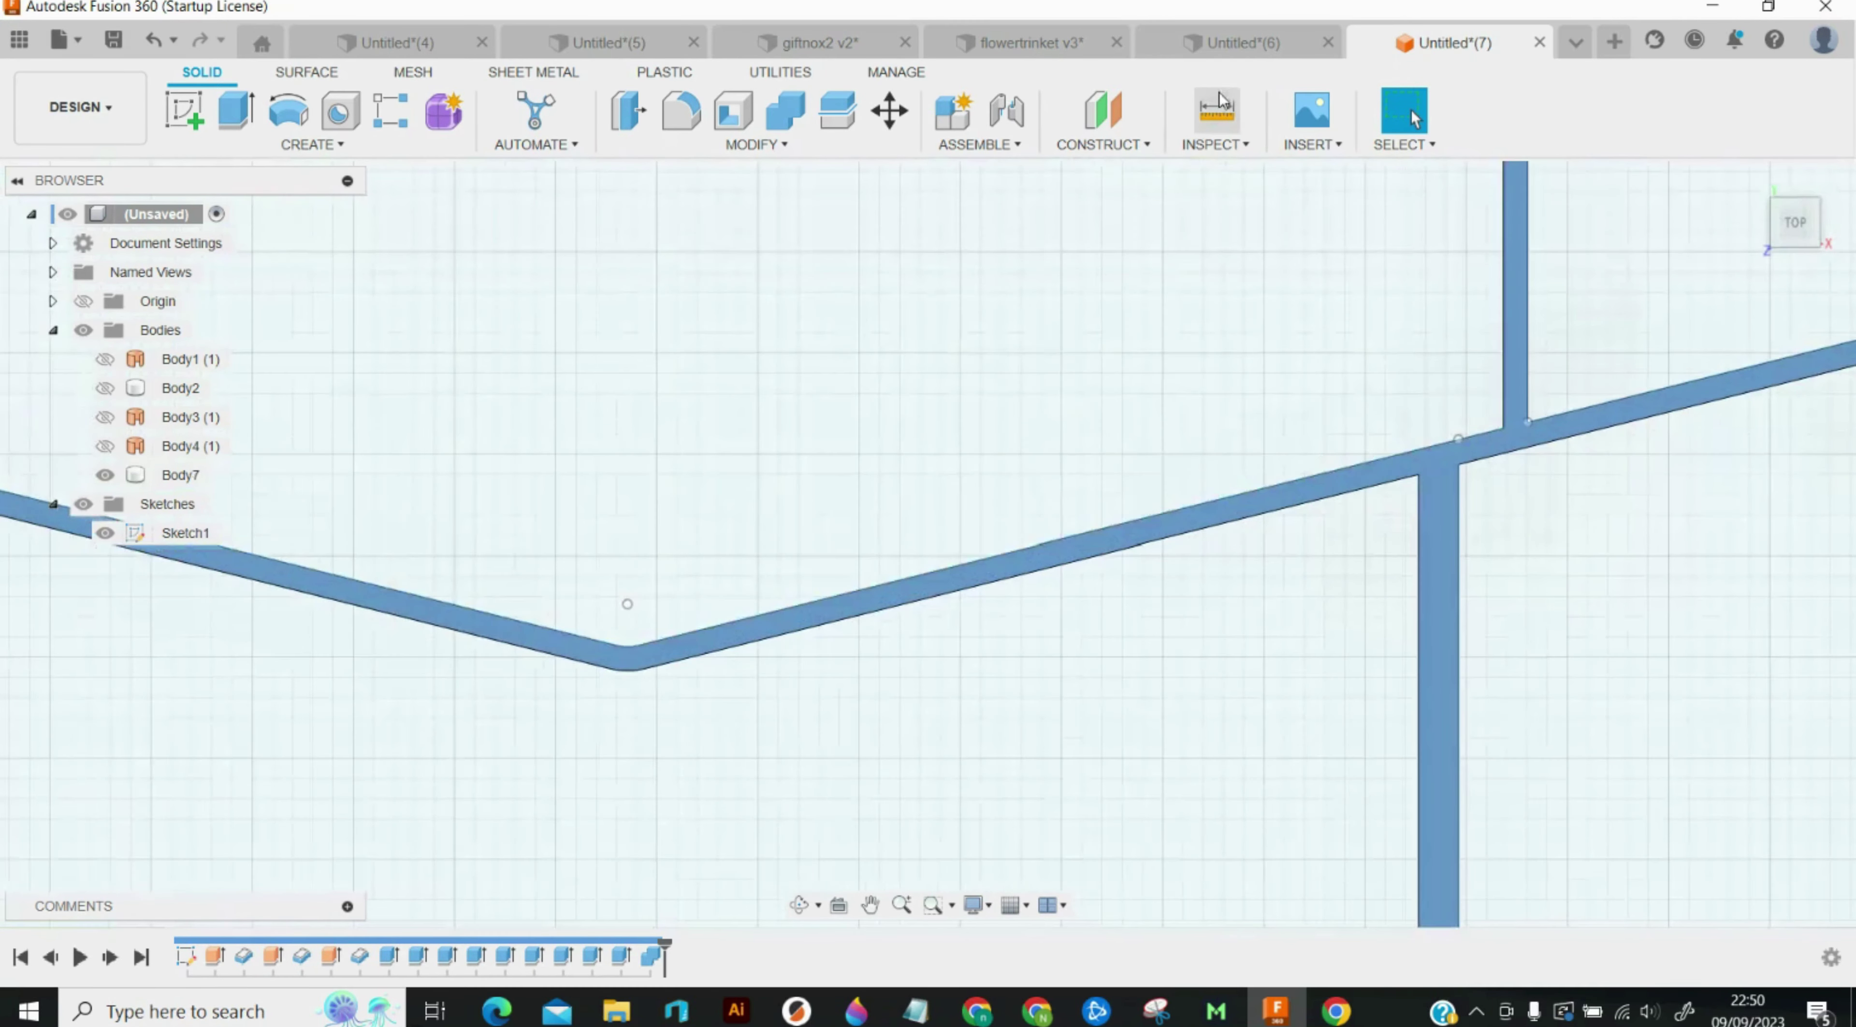
pyautogui.click(1207, 116)
pyautogui.click(1187, 539)
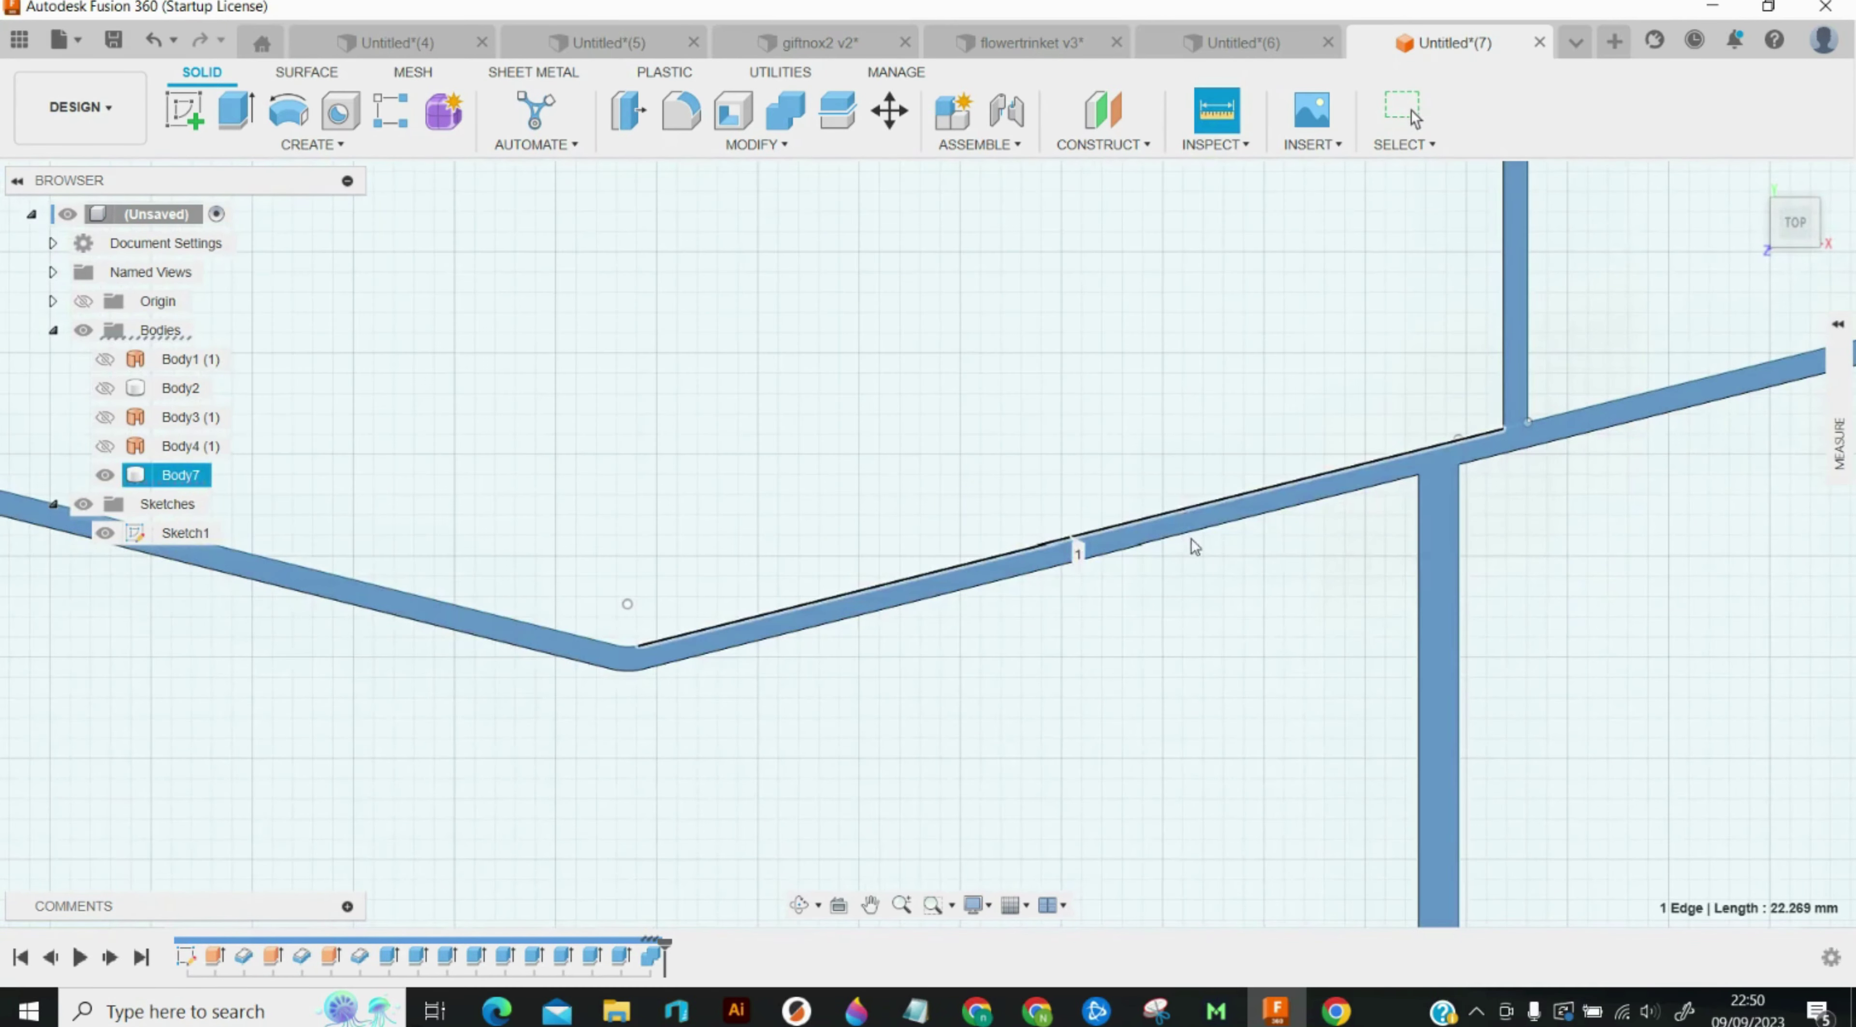
pyautogui.click(1184, 539)
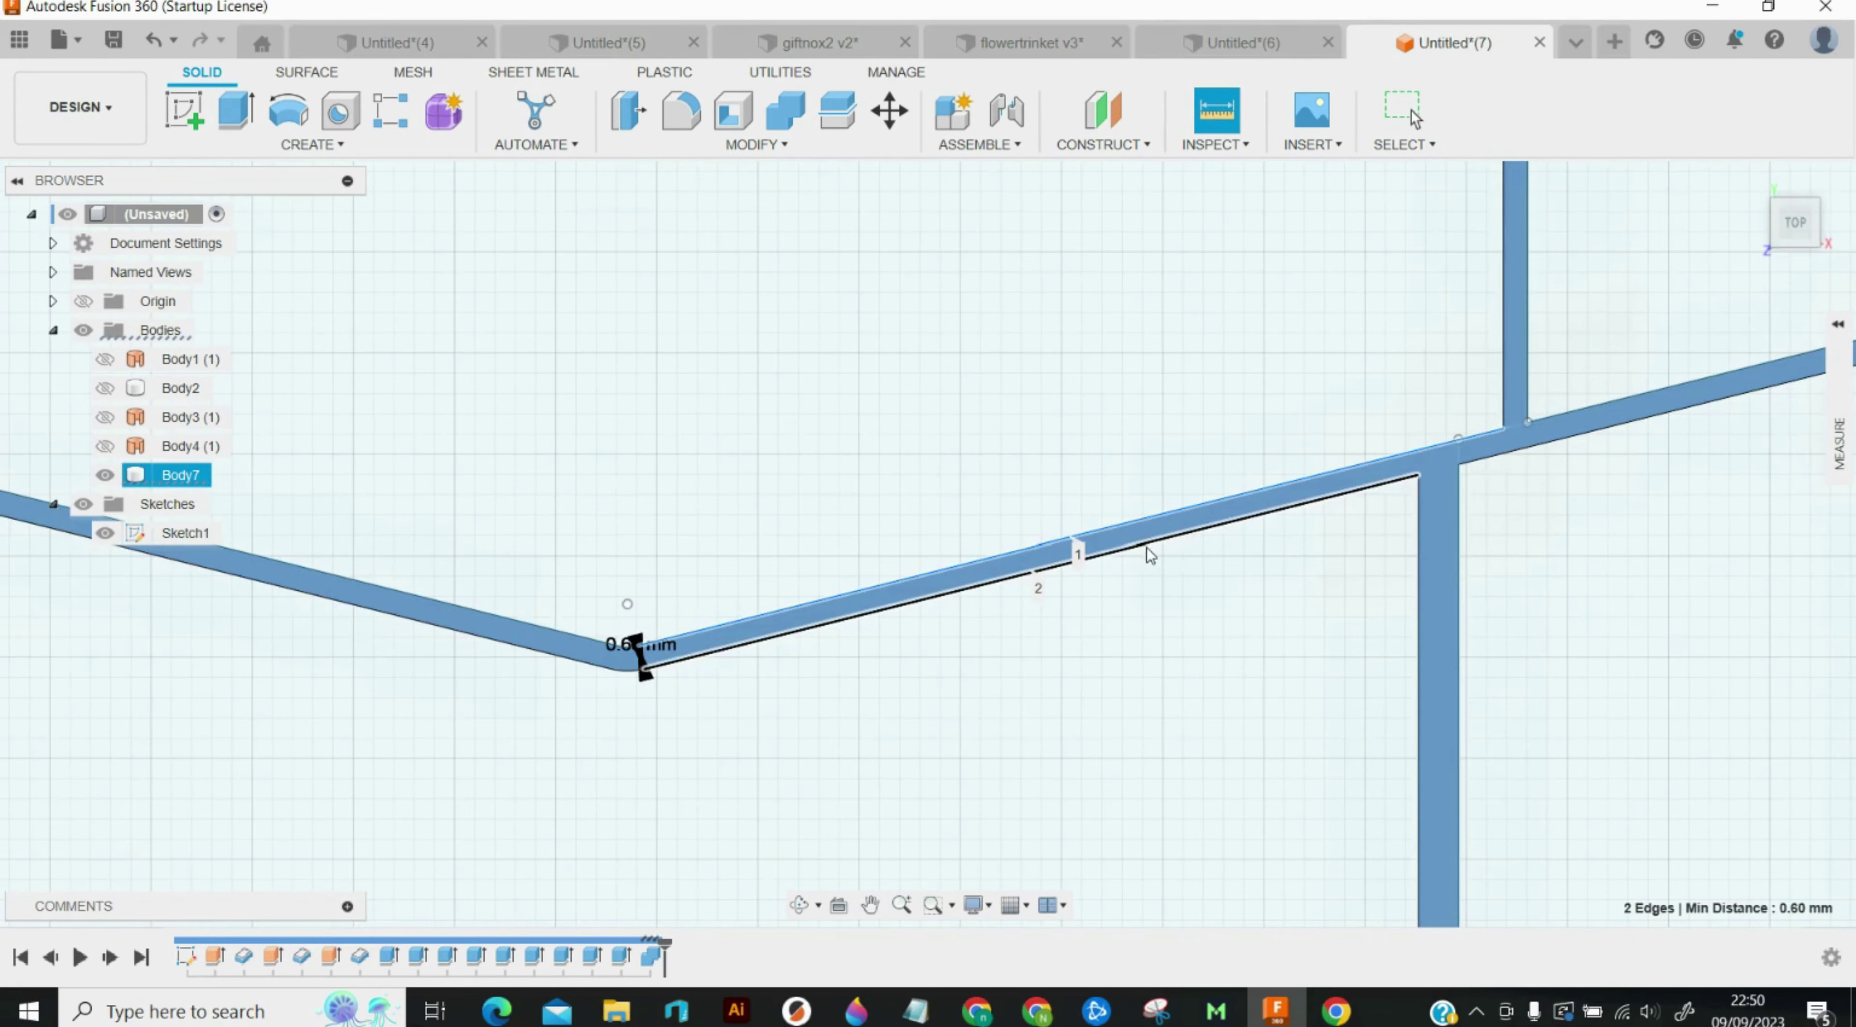
pyautogui.scroll(-2, 1155, 556)
pyautogui.press('Escape')
pyautogui.scroll(-4, 1339, 681)
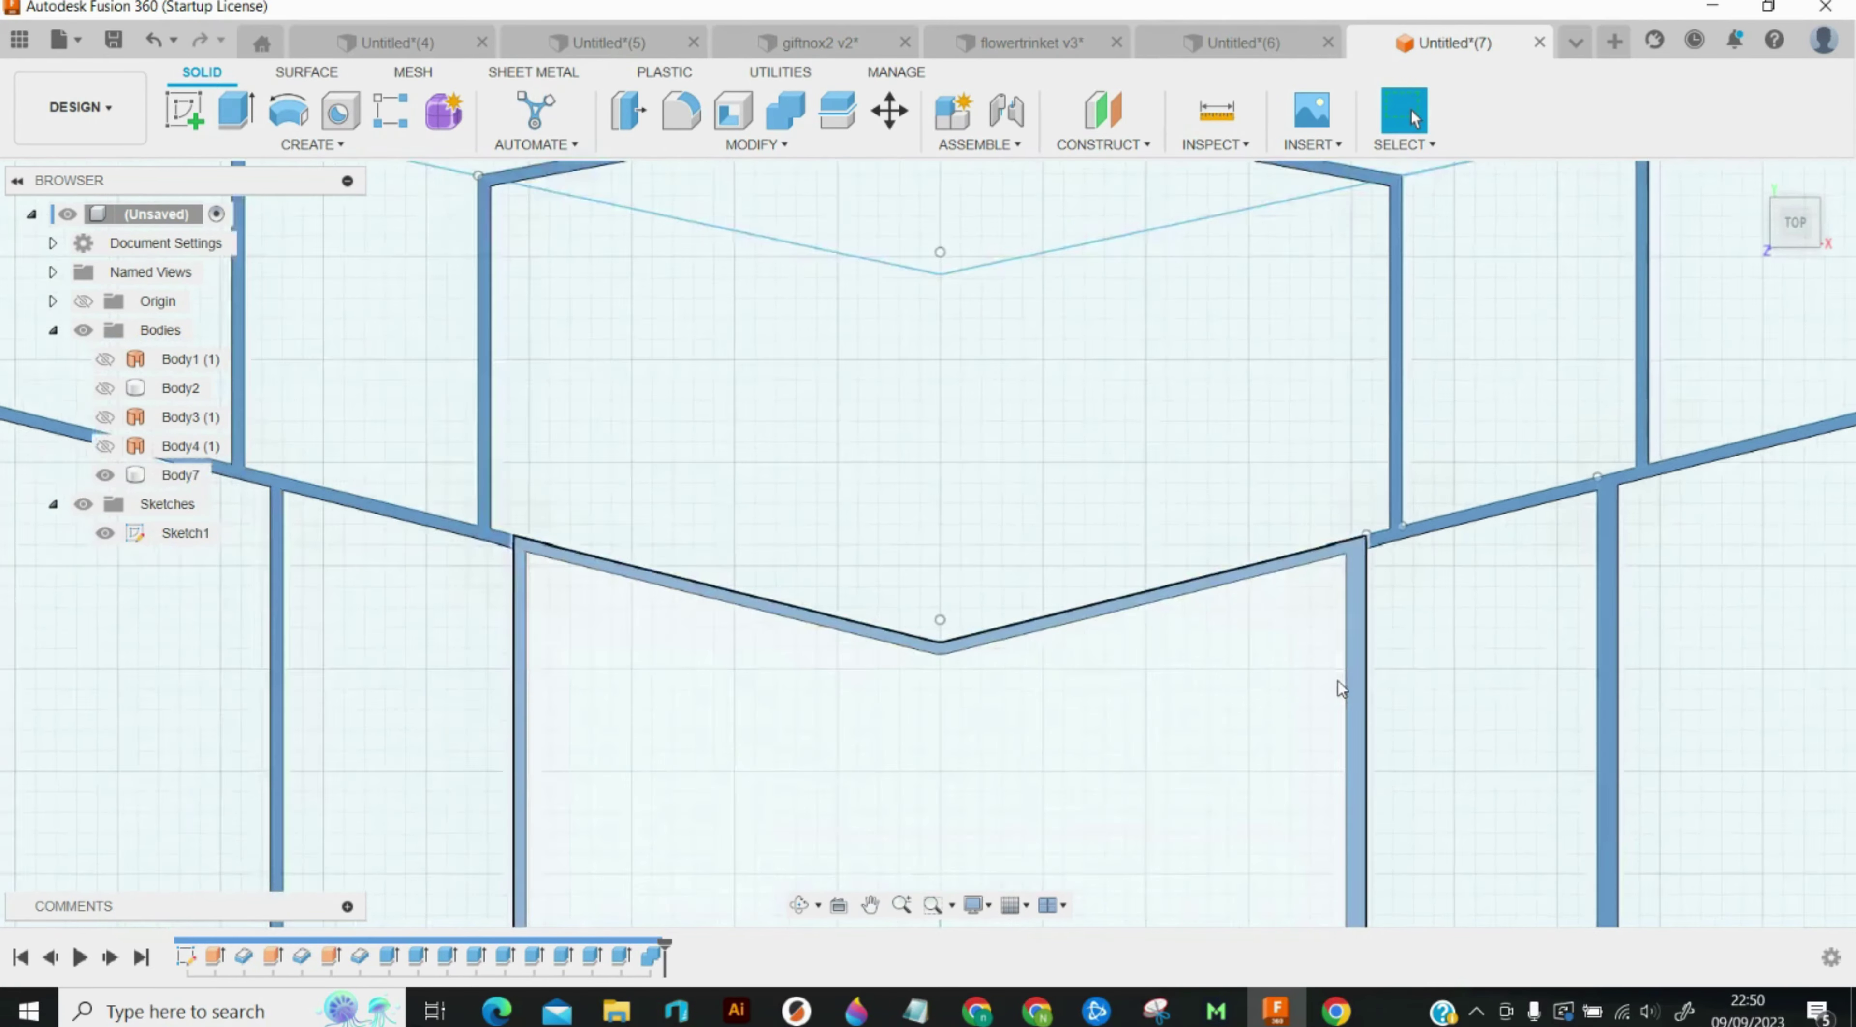
pyautogui.scroll(6, 1343, 679)
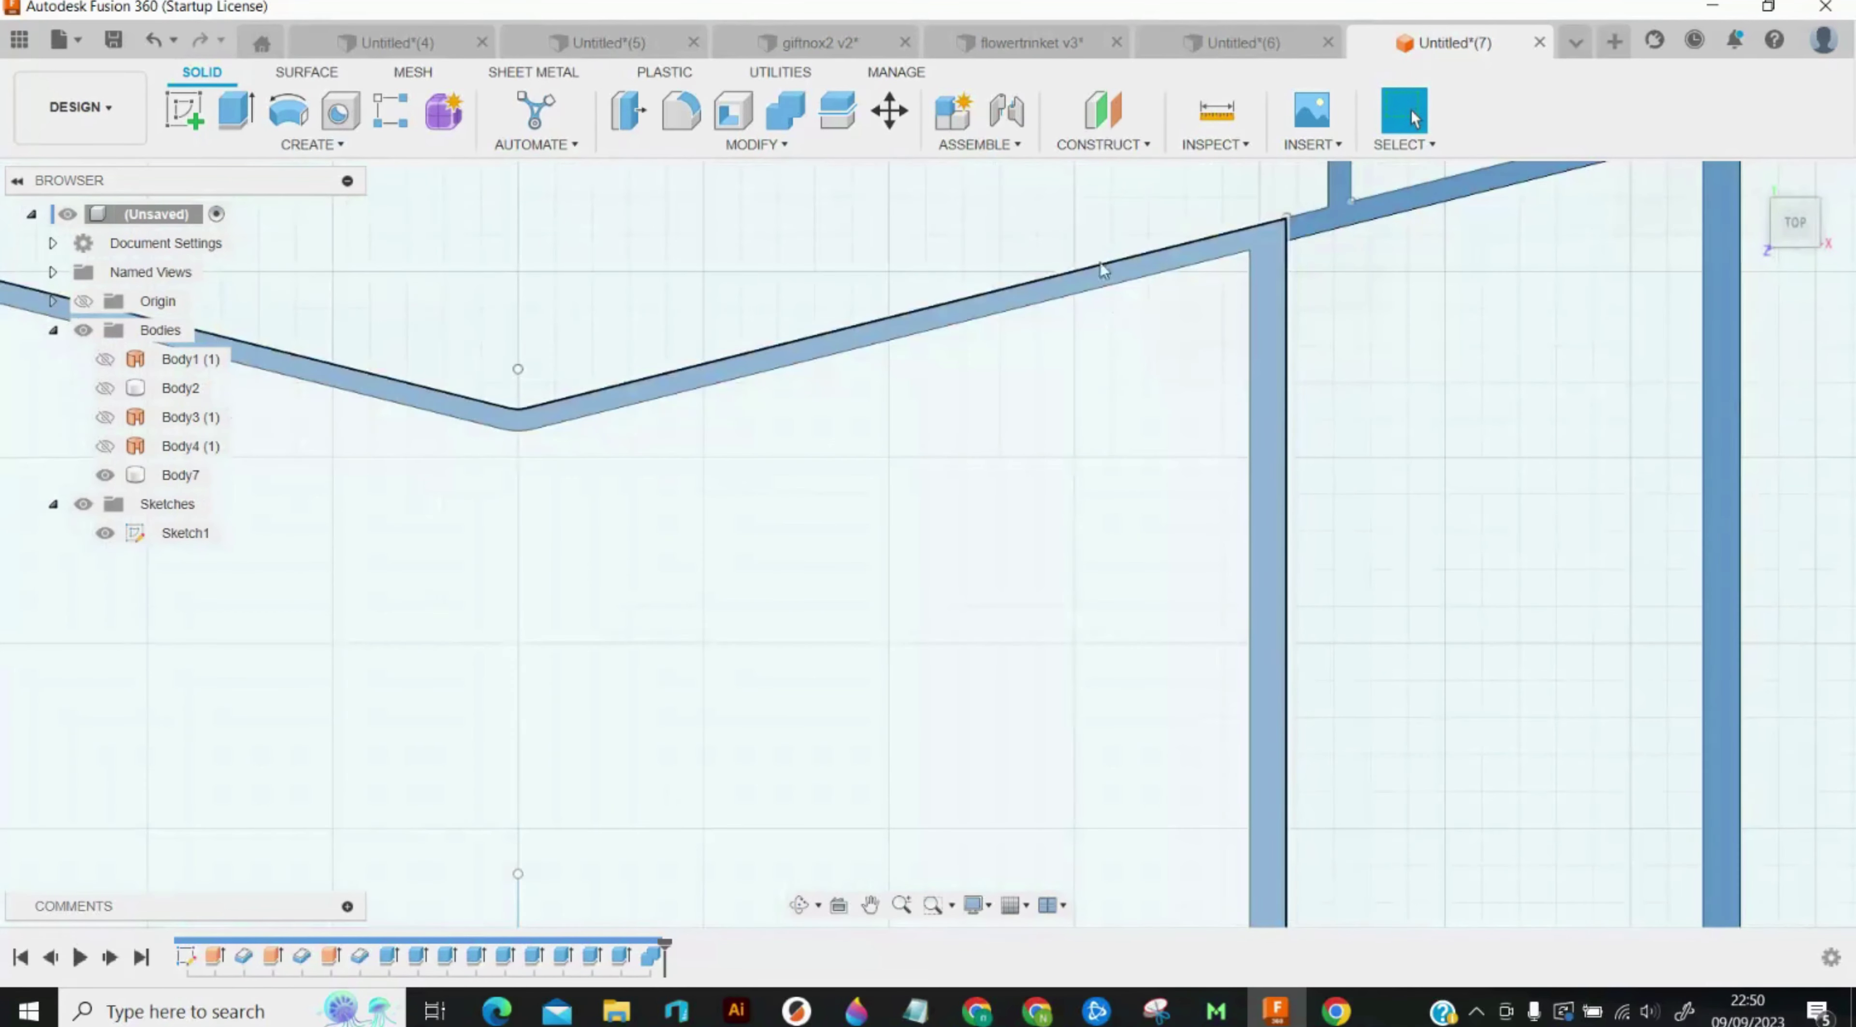
# Step: Undo the combine, the 12 mm cut and the right ribbon's thin extrude
pyautogui.click(149, 47)
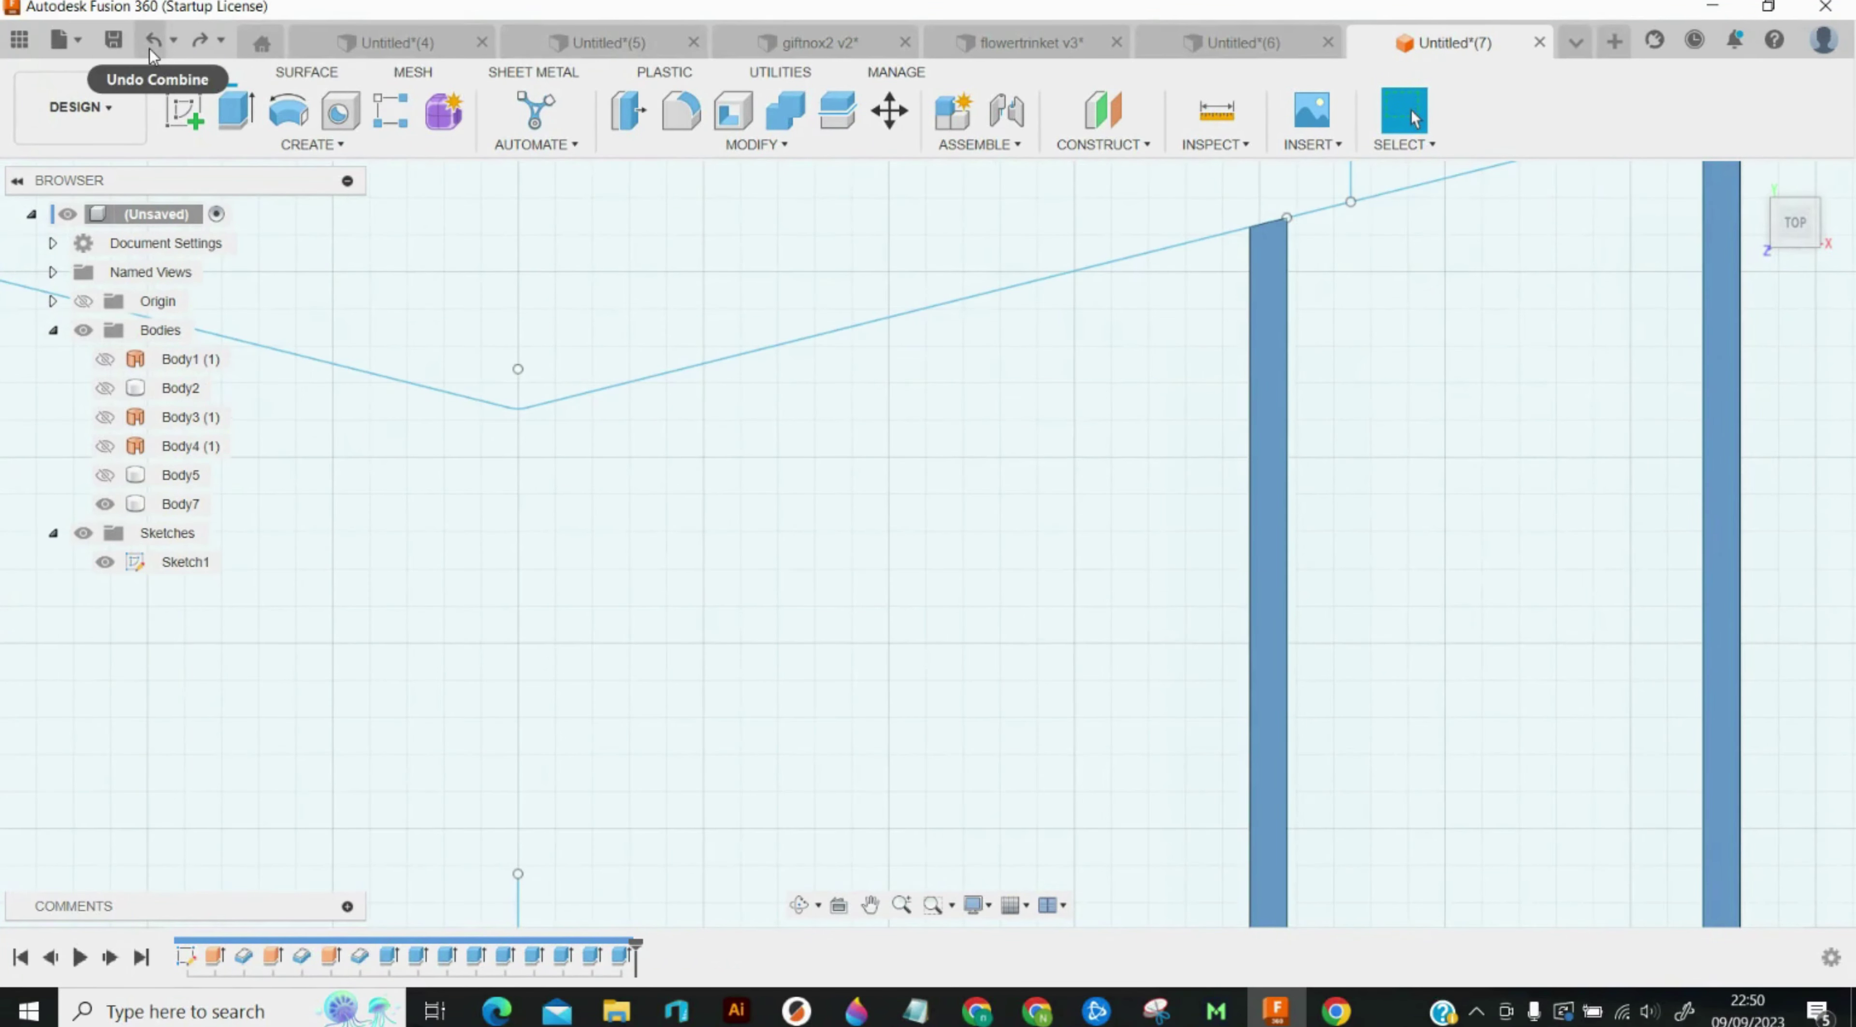
pyautogui.click(151, 46)
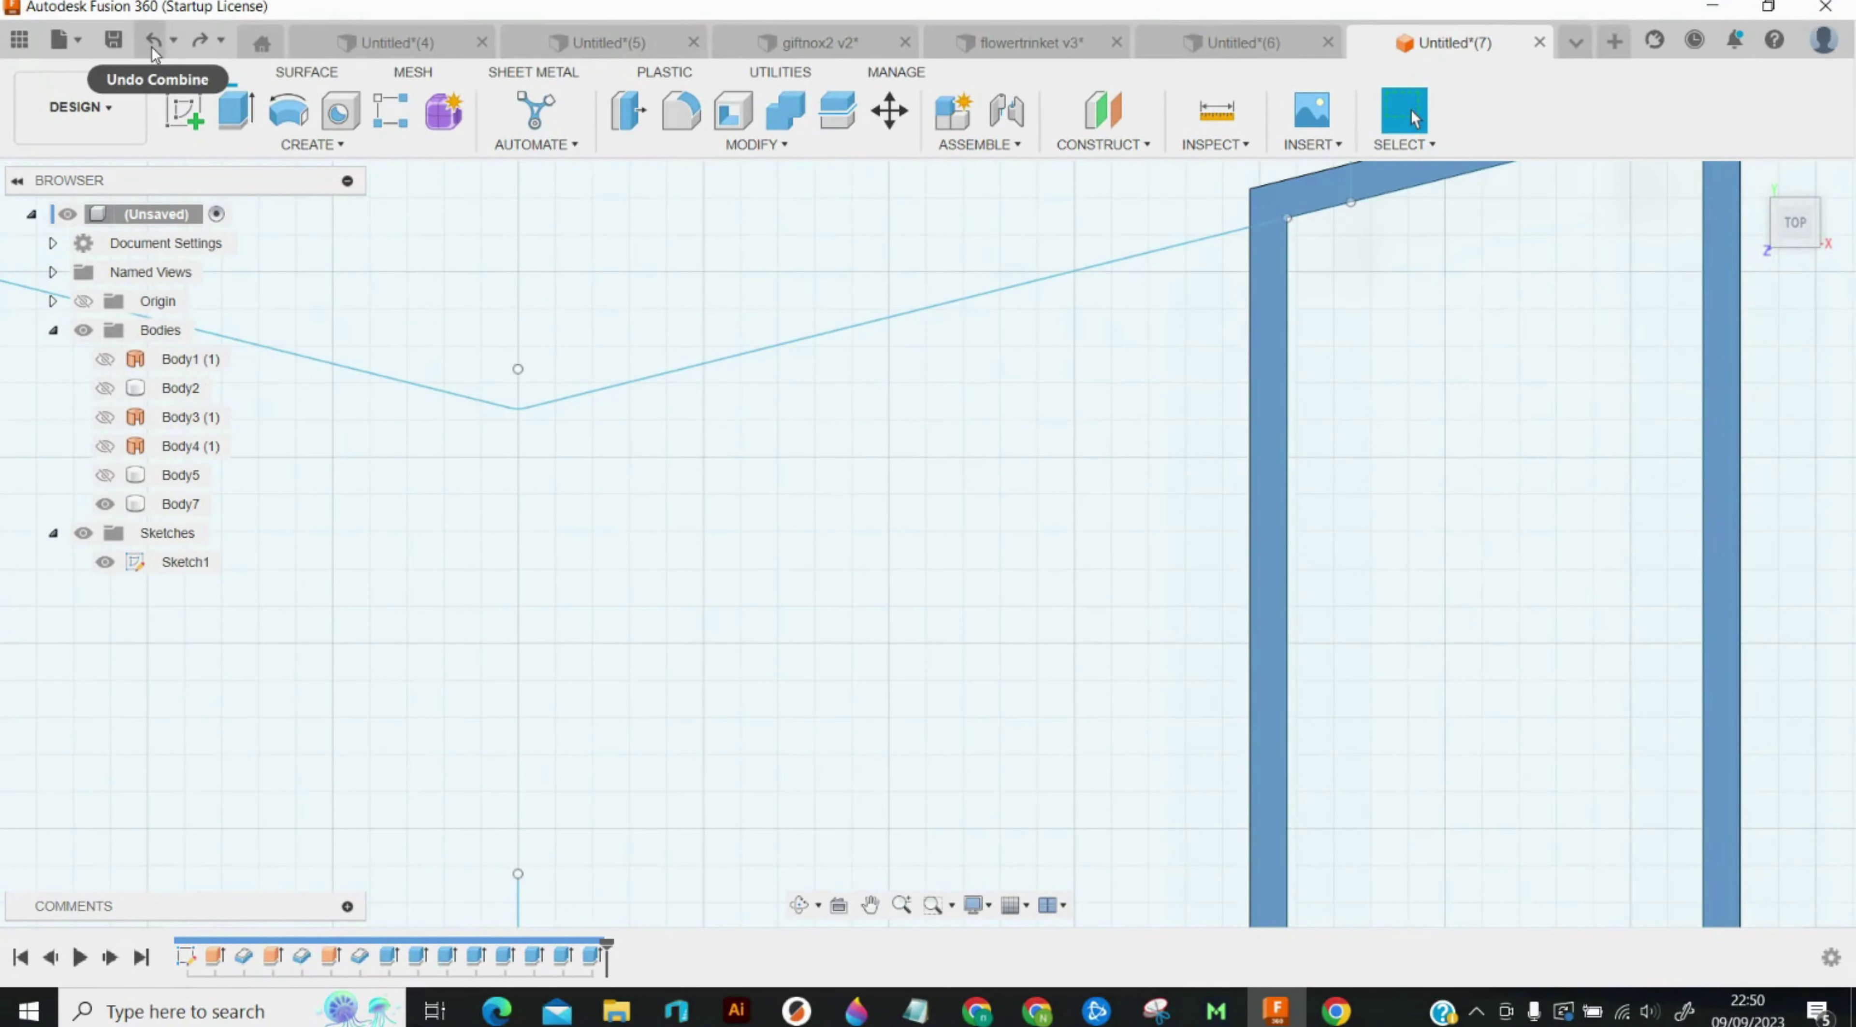
pyautogui.click(152, 46)
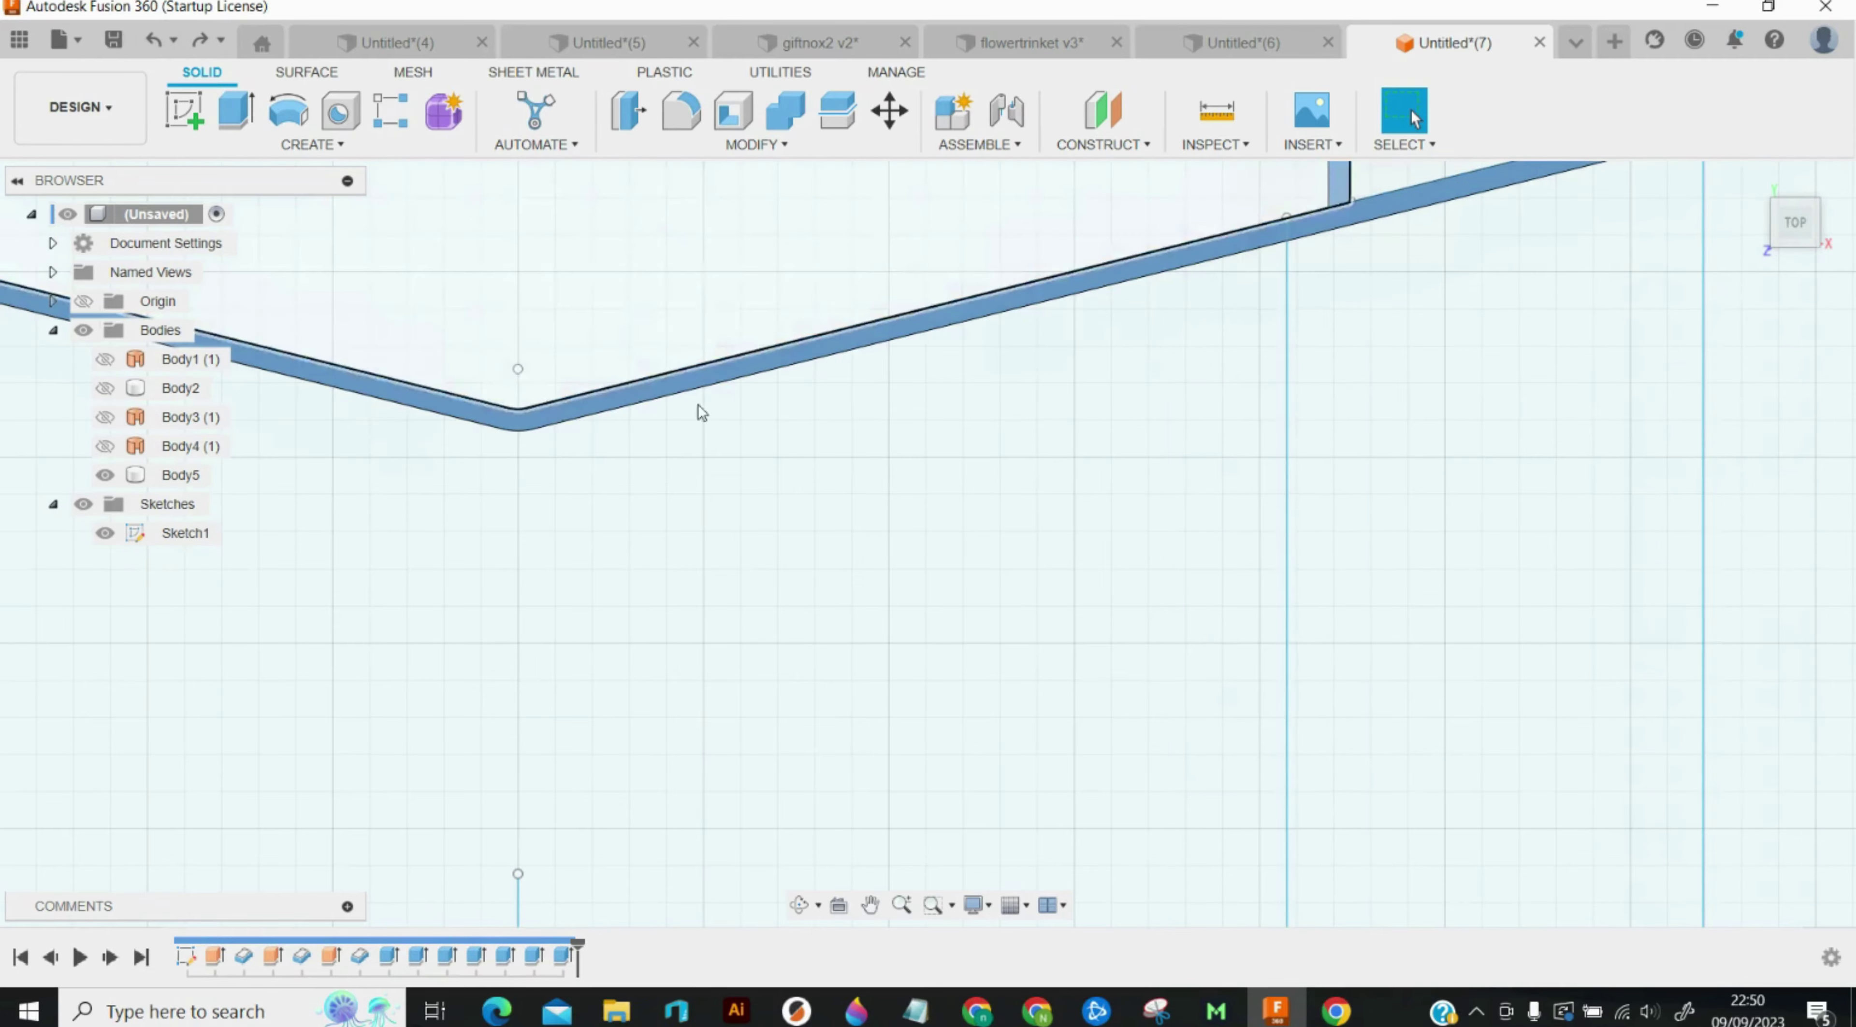
# Step: Thin-extrude the narrow right ribbon profile below the lid 10.5 mm as a new body, with a 0.6 mm wall on Side 2
pyautogui.scroll(-5, 724, 410)
pyautogui.click(235, 112)
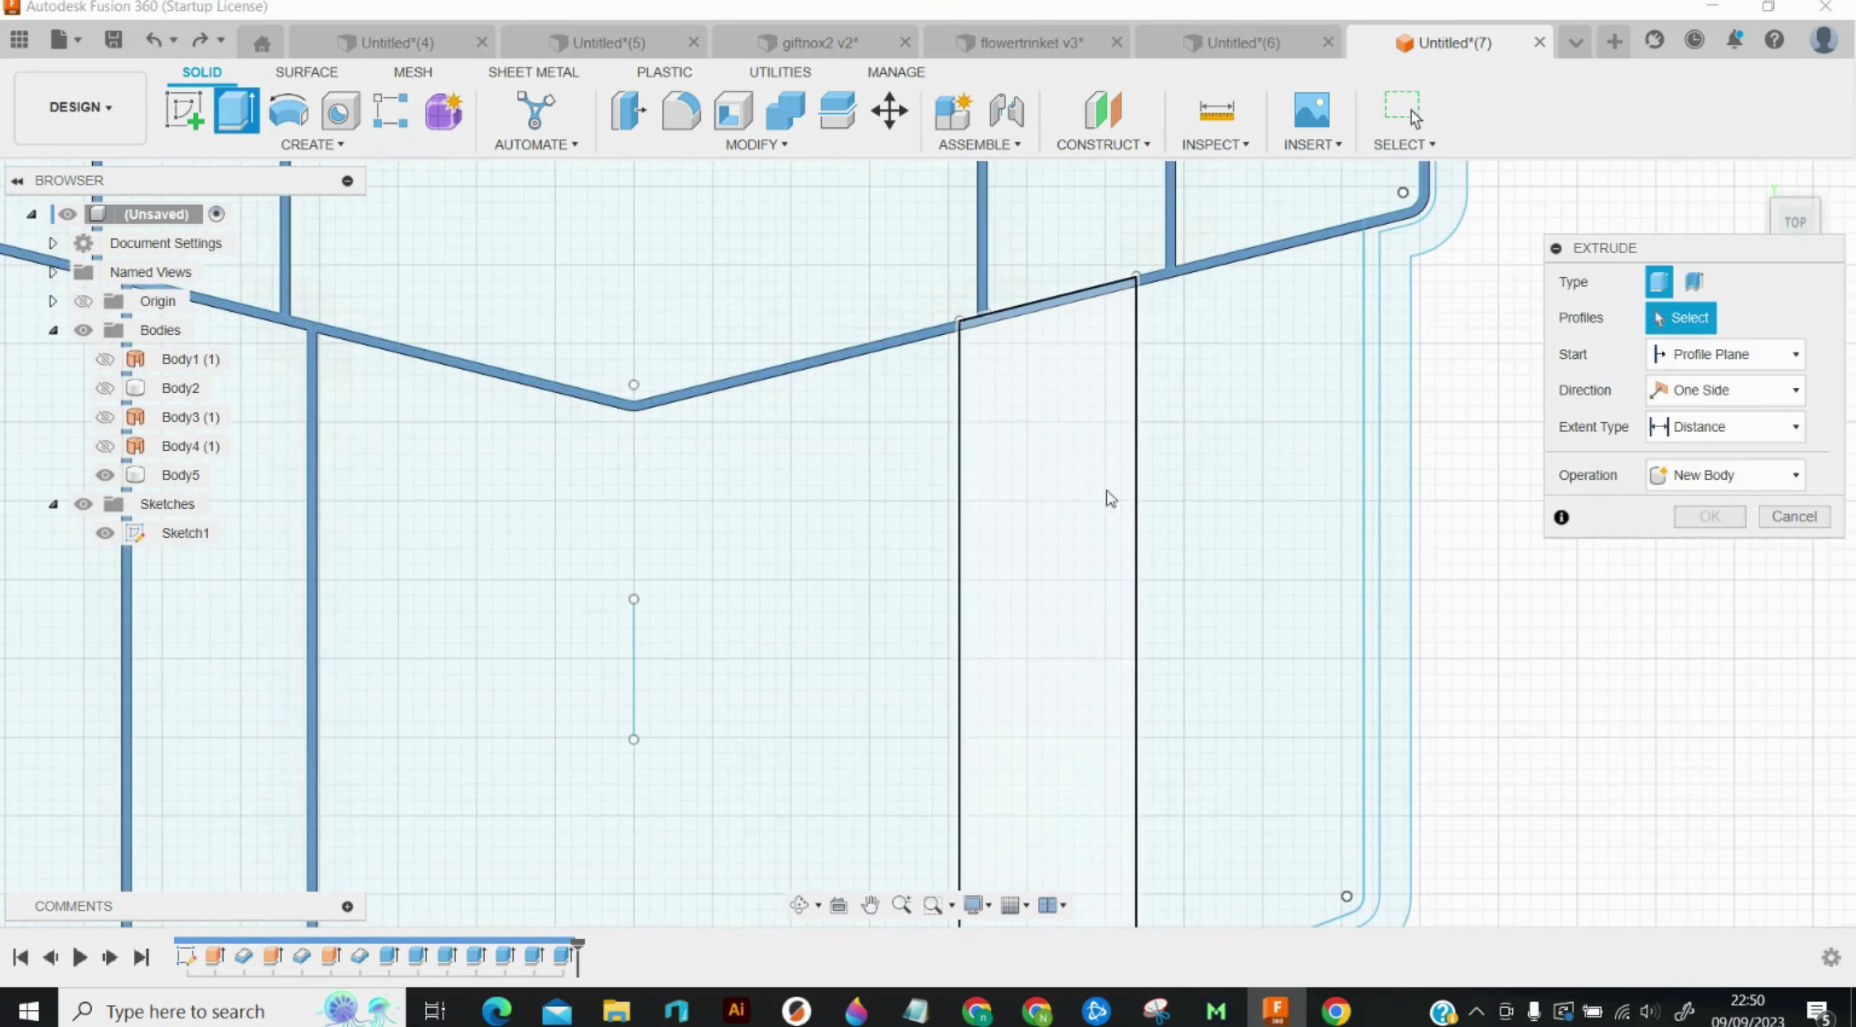
pyautogui.click(1079, 479)
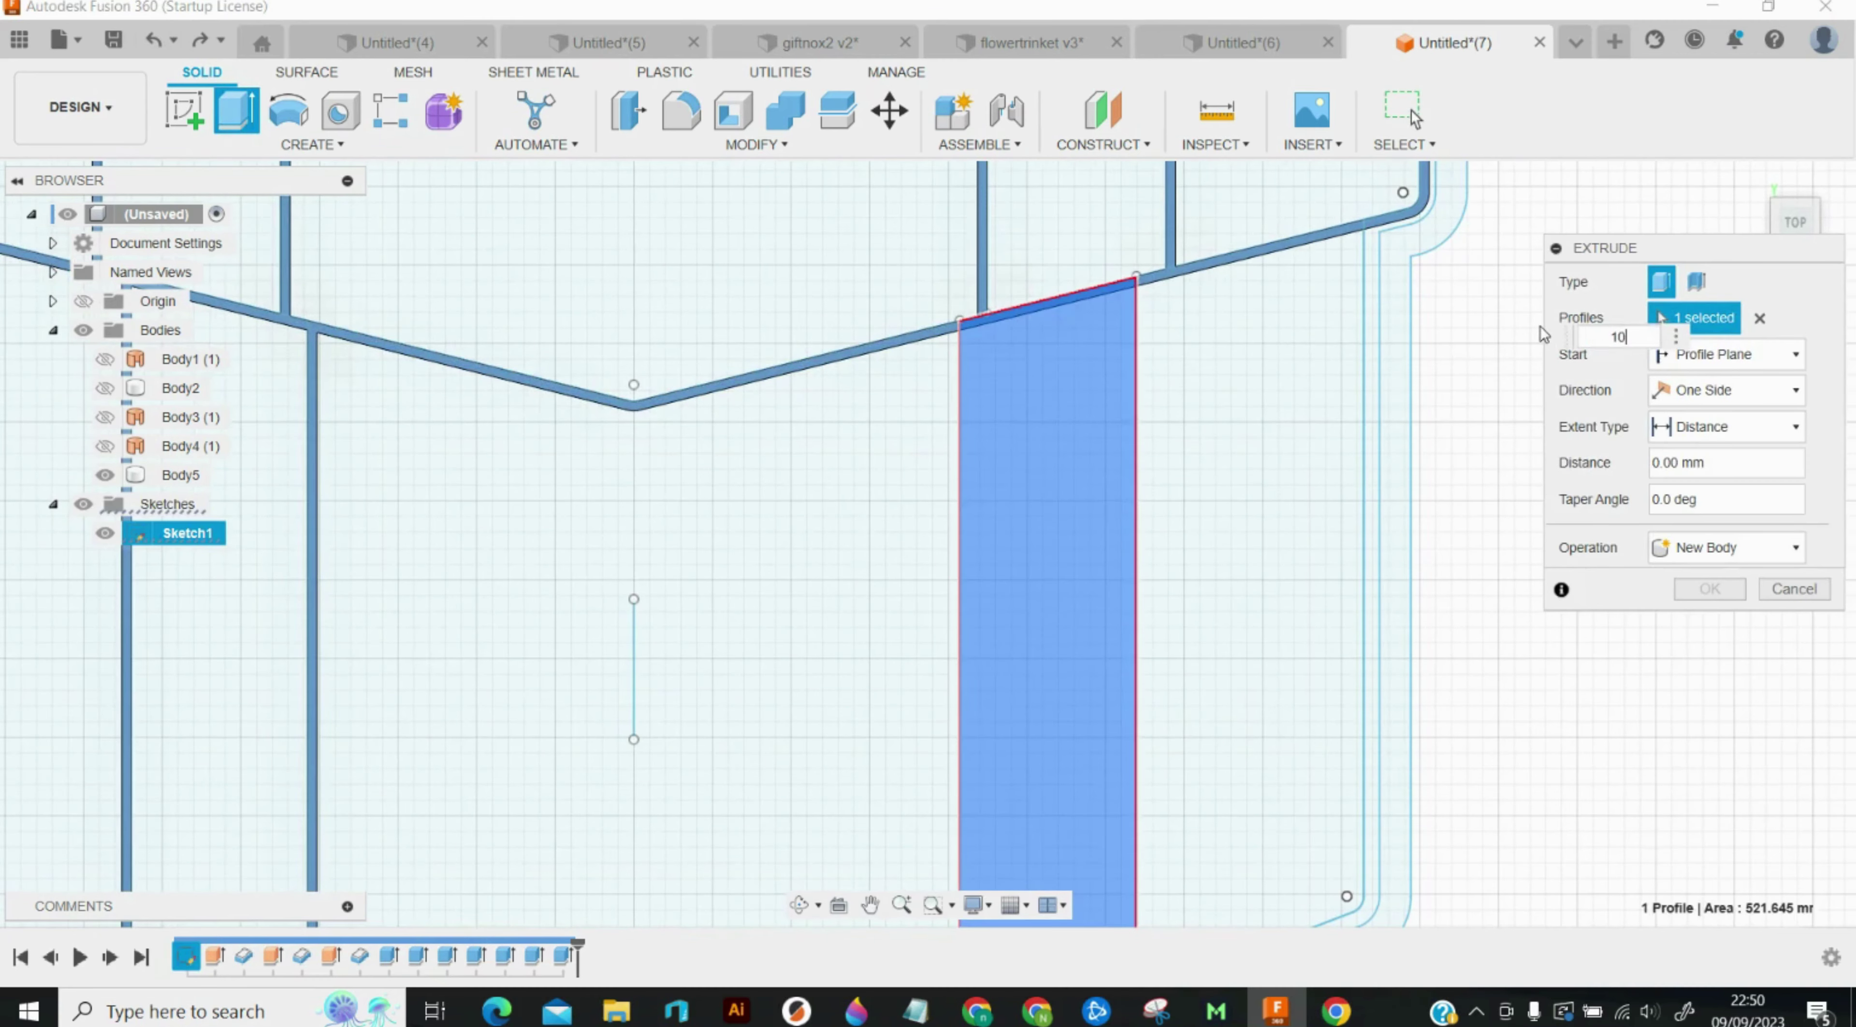
pyautogui.write('10.5')
pyautogui.press('Return')
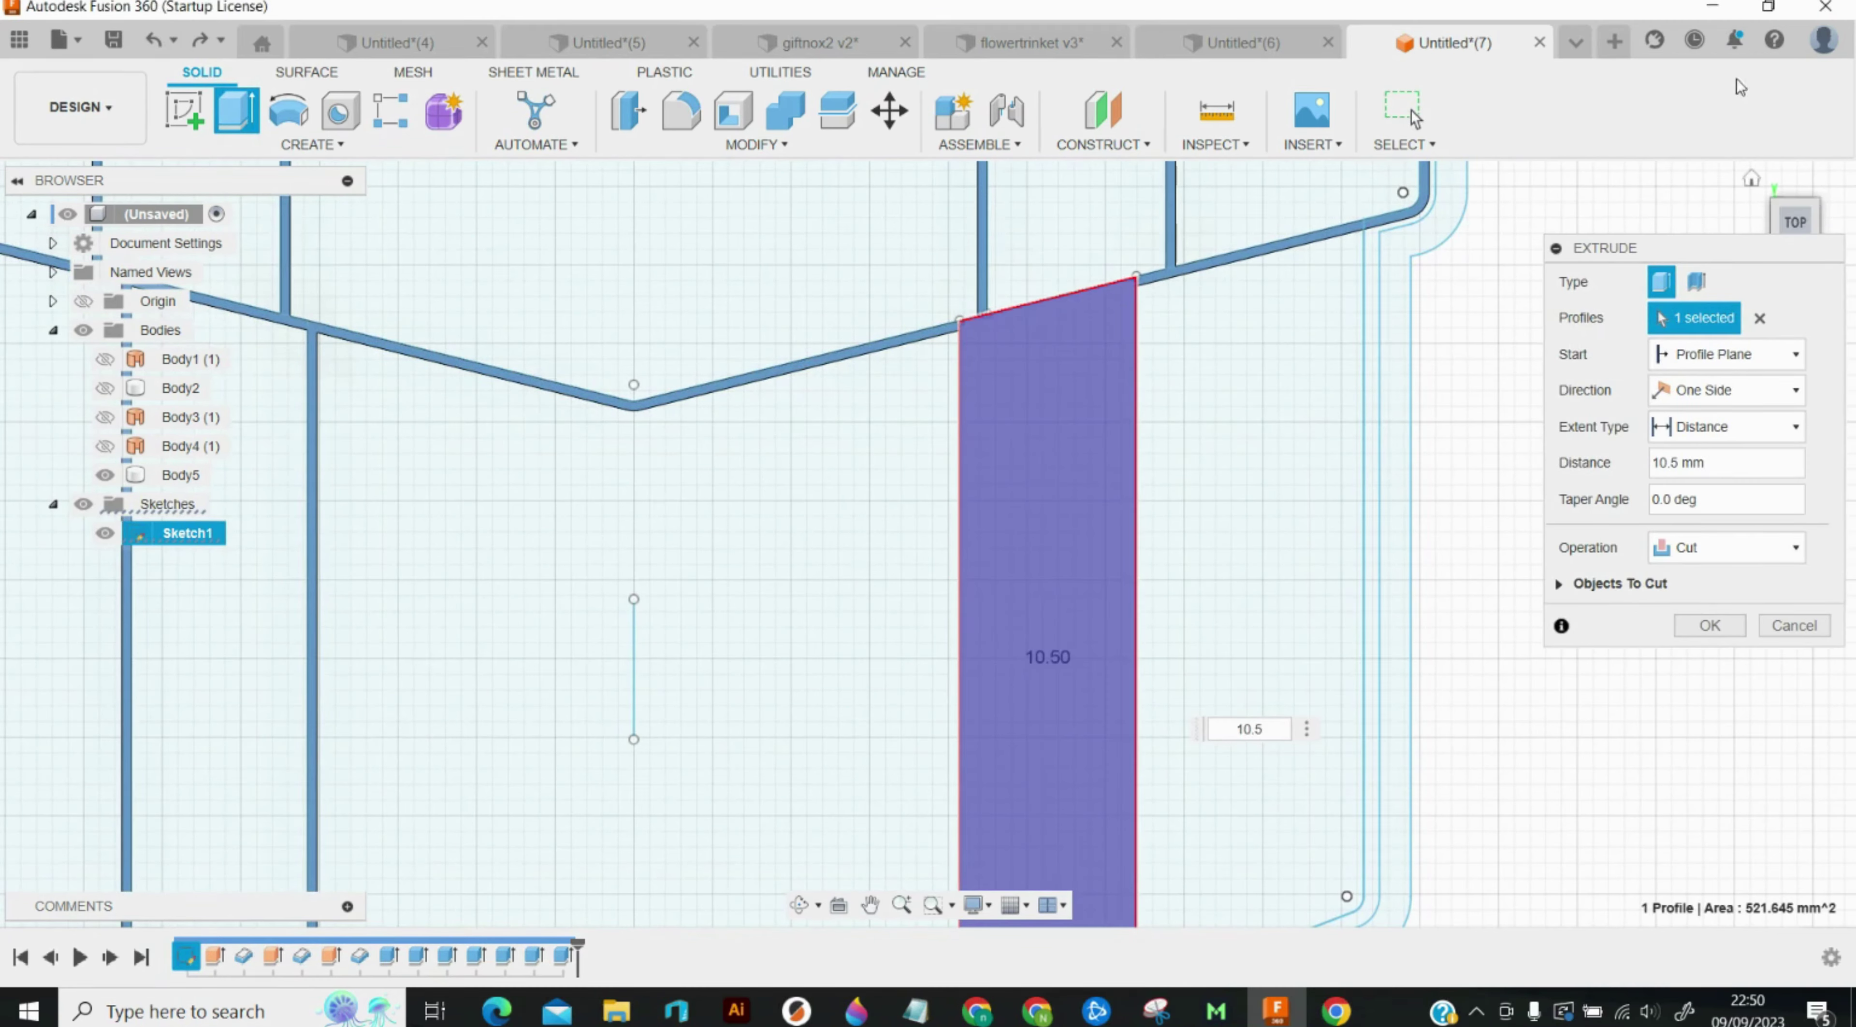
pyautogui.click(1697, 281)
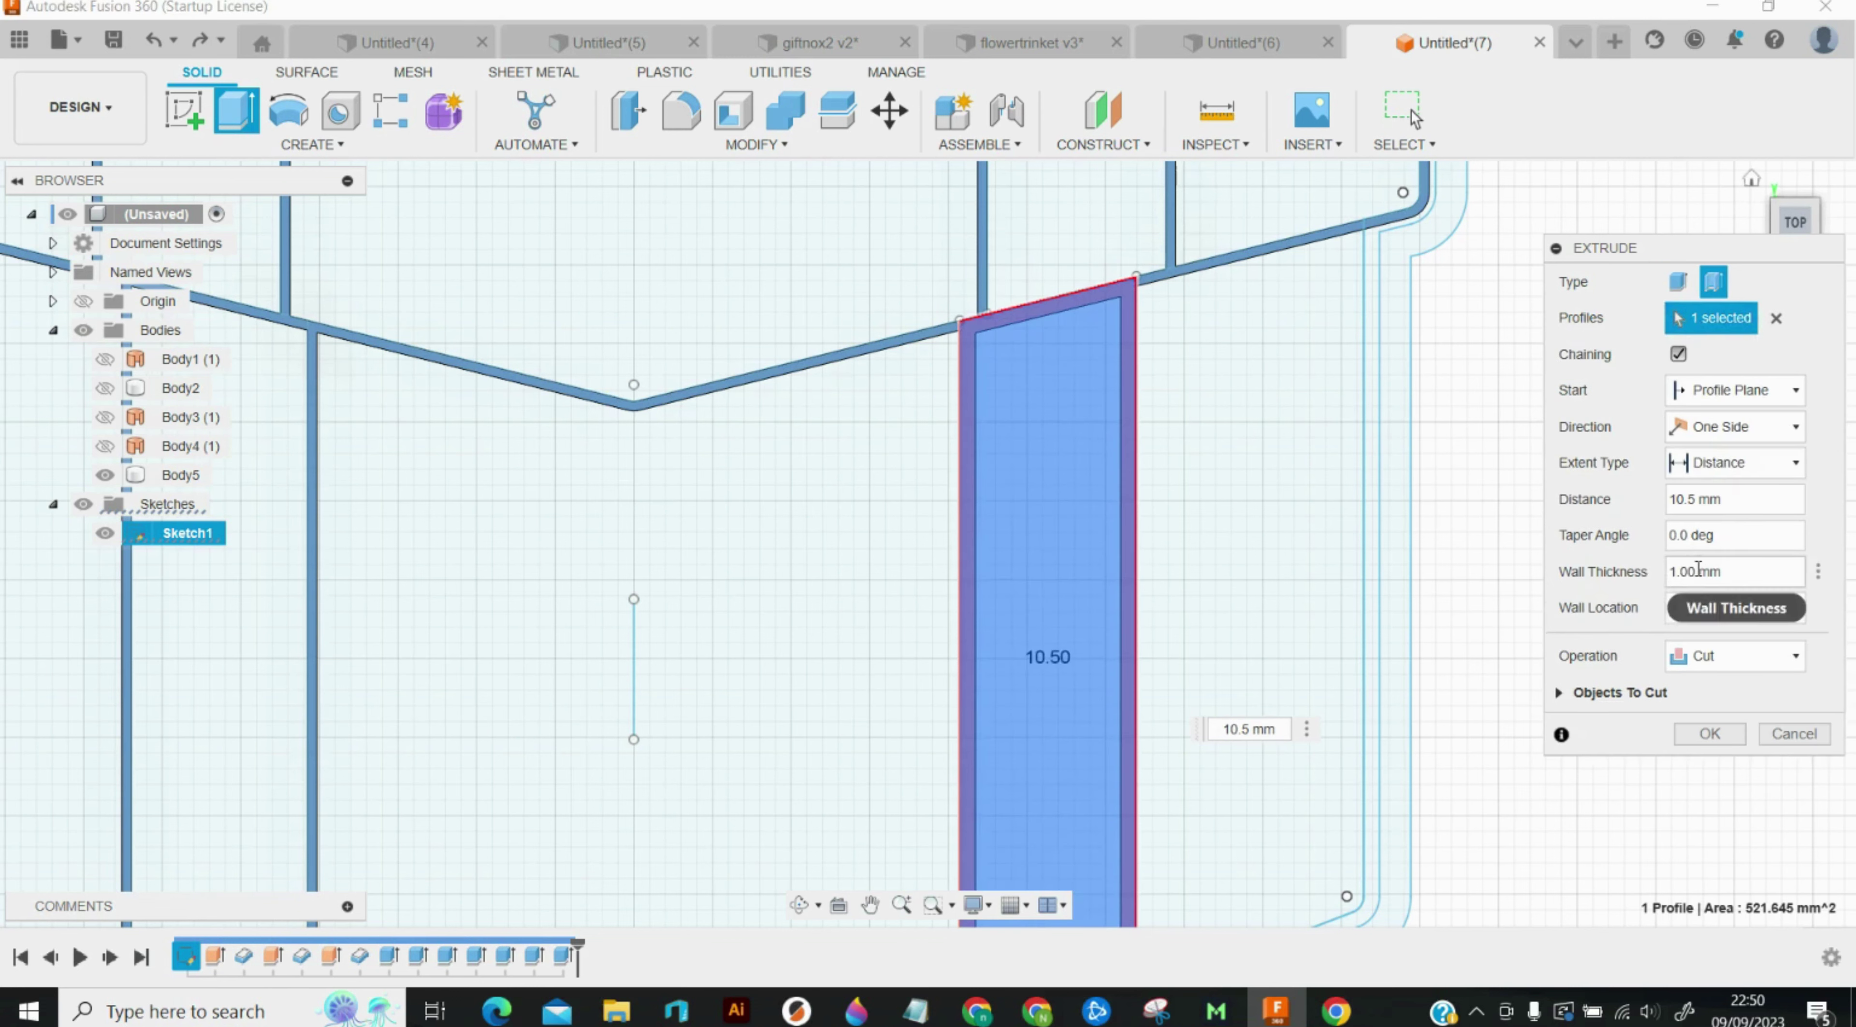
pyautogui.doubleClick(1698, 569)
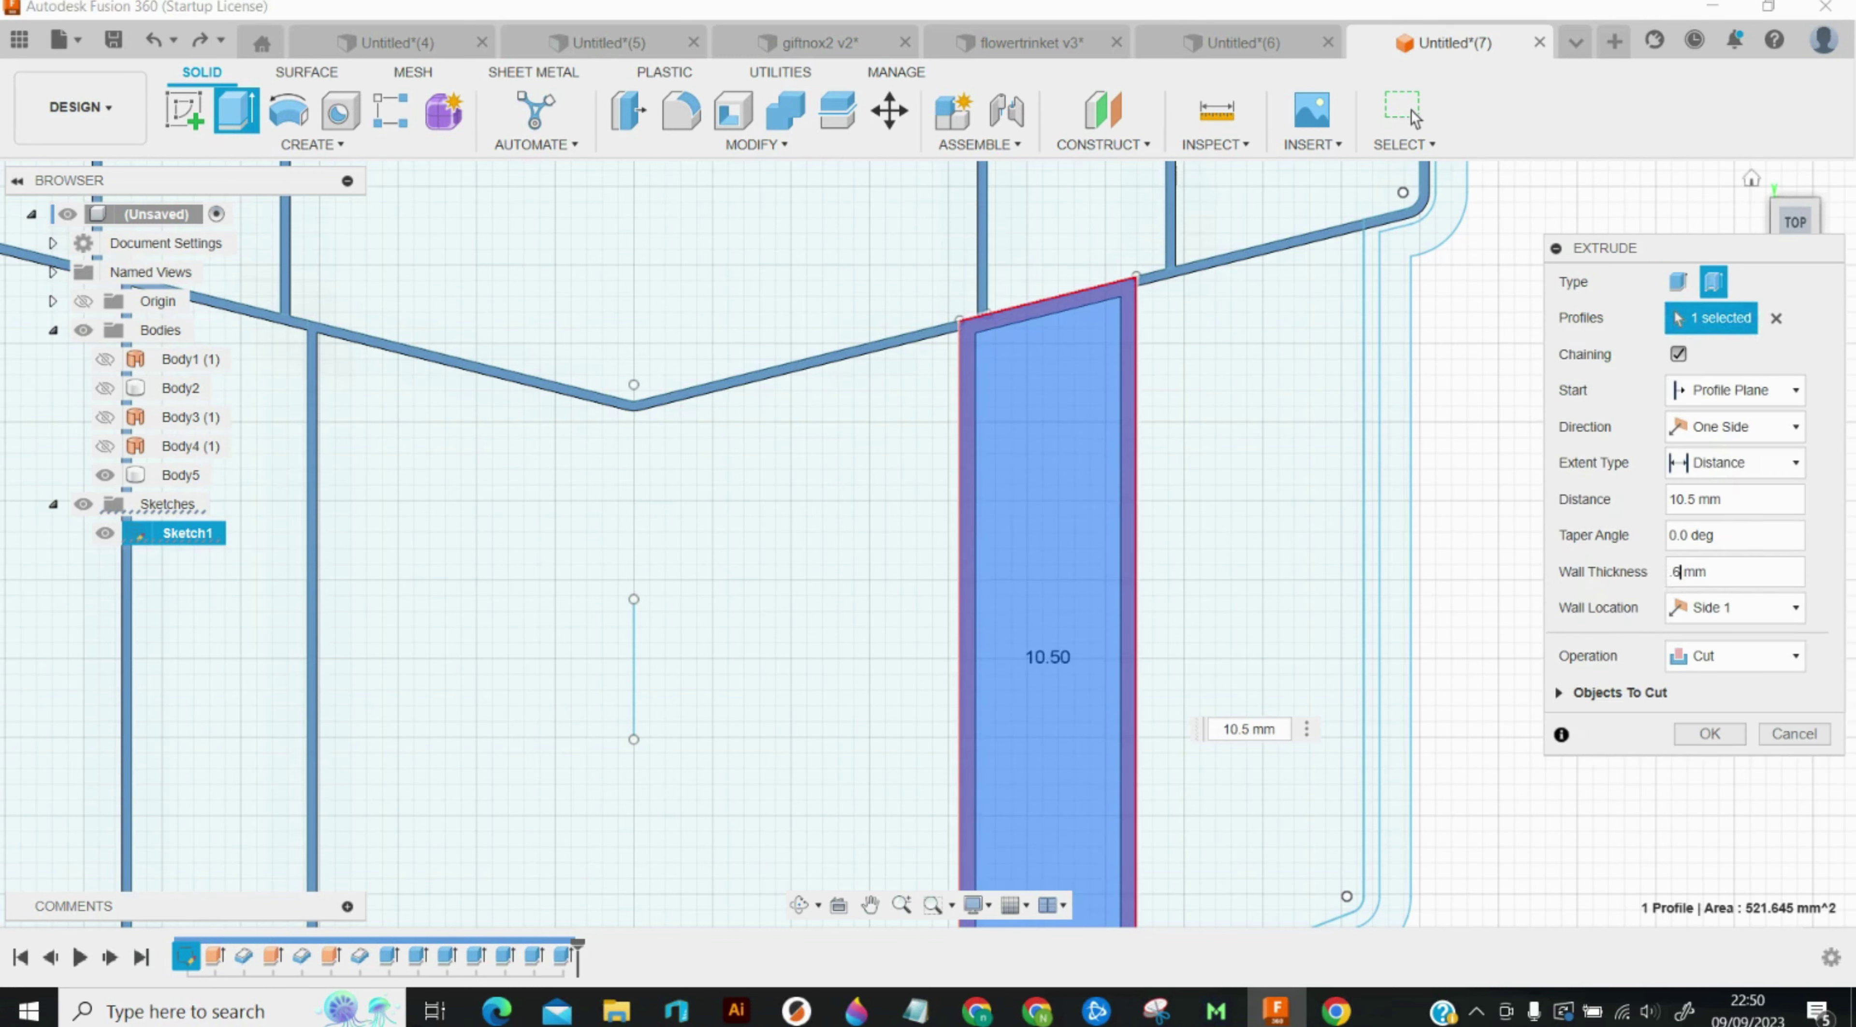
pyautogui.press('Return')
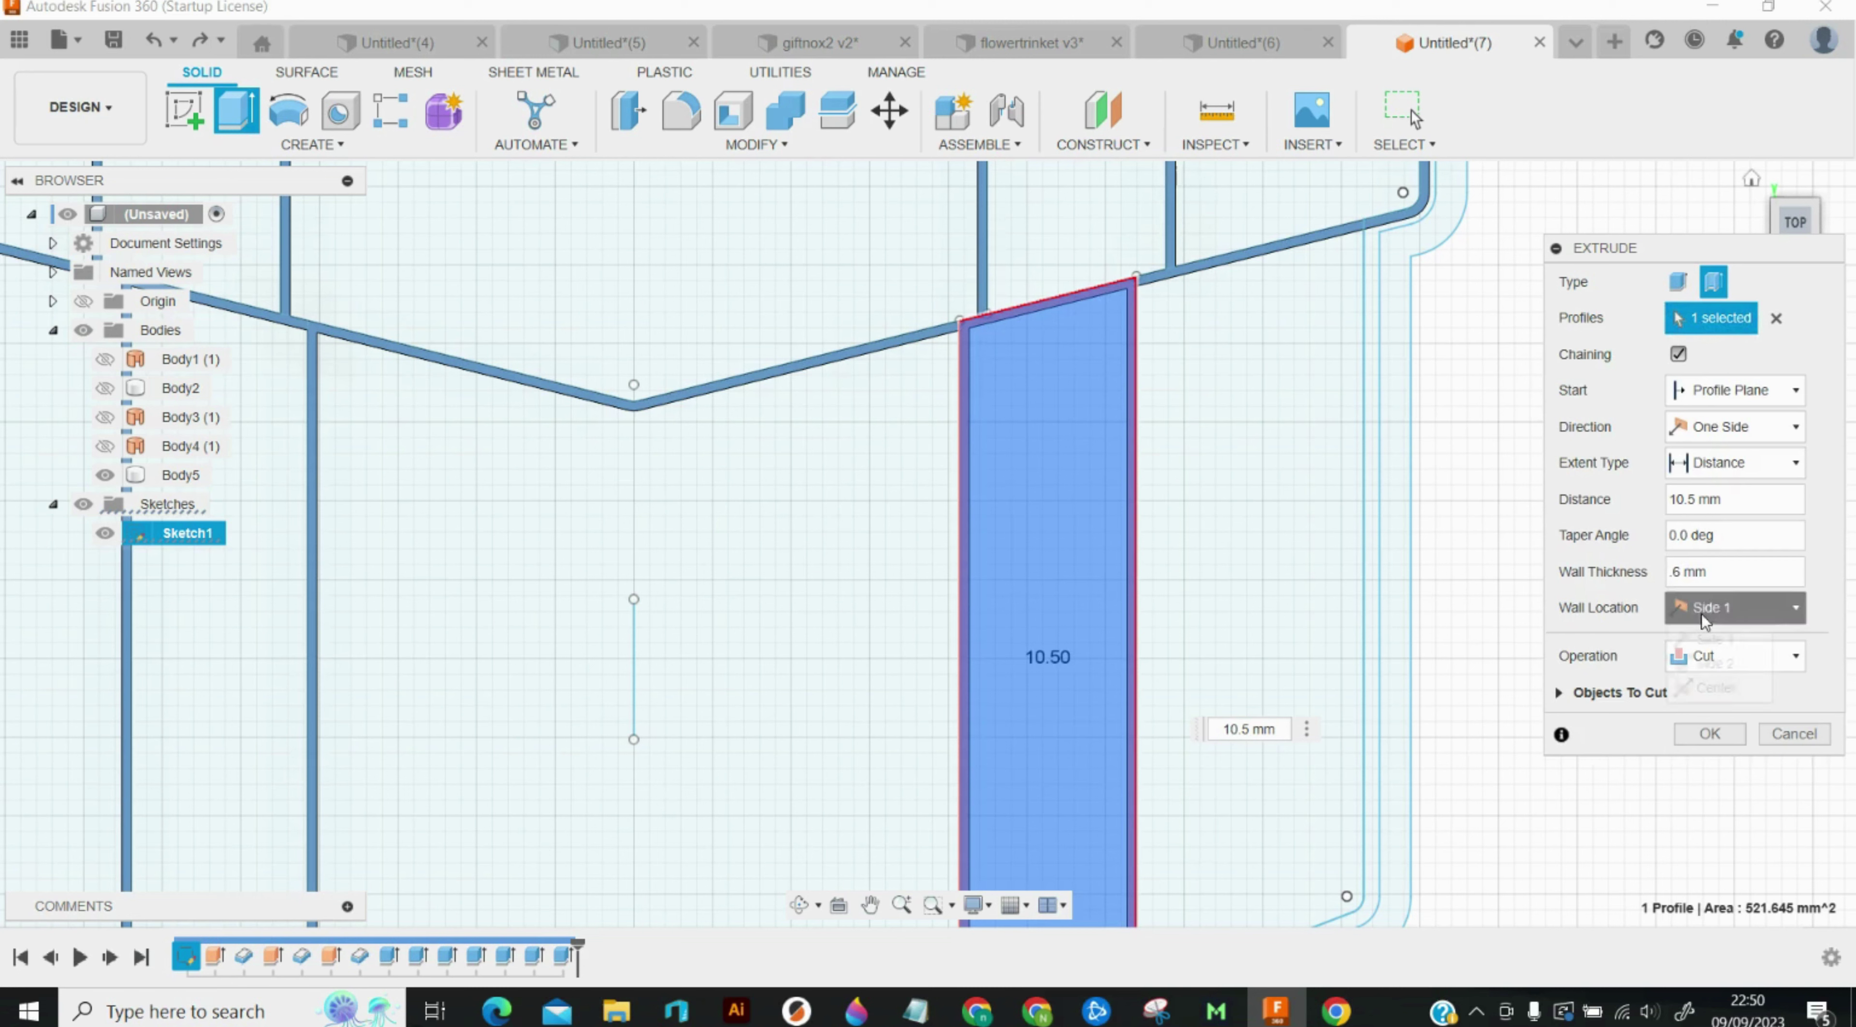
pyautogui.click(1729, 607)
pyautogui.click(1701, 659)
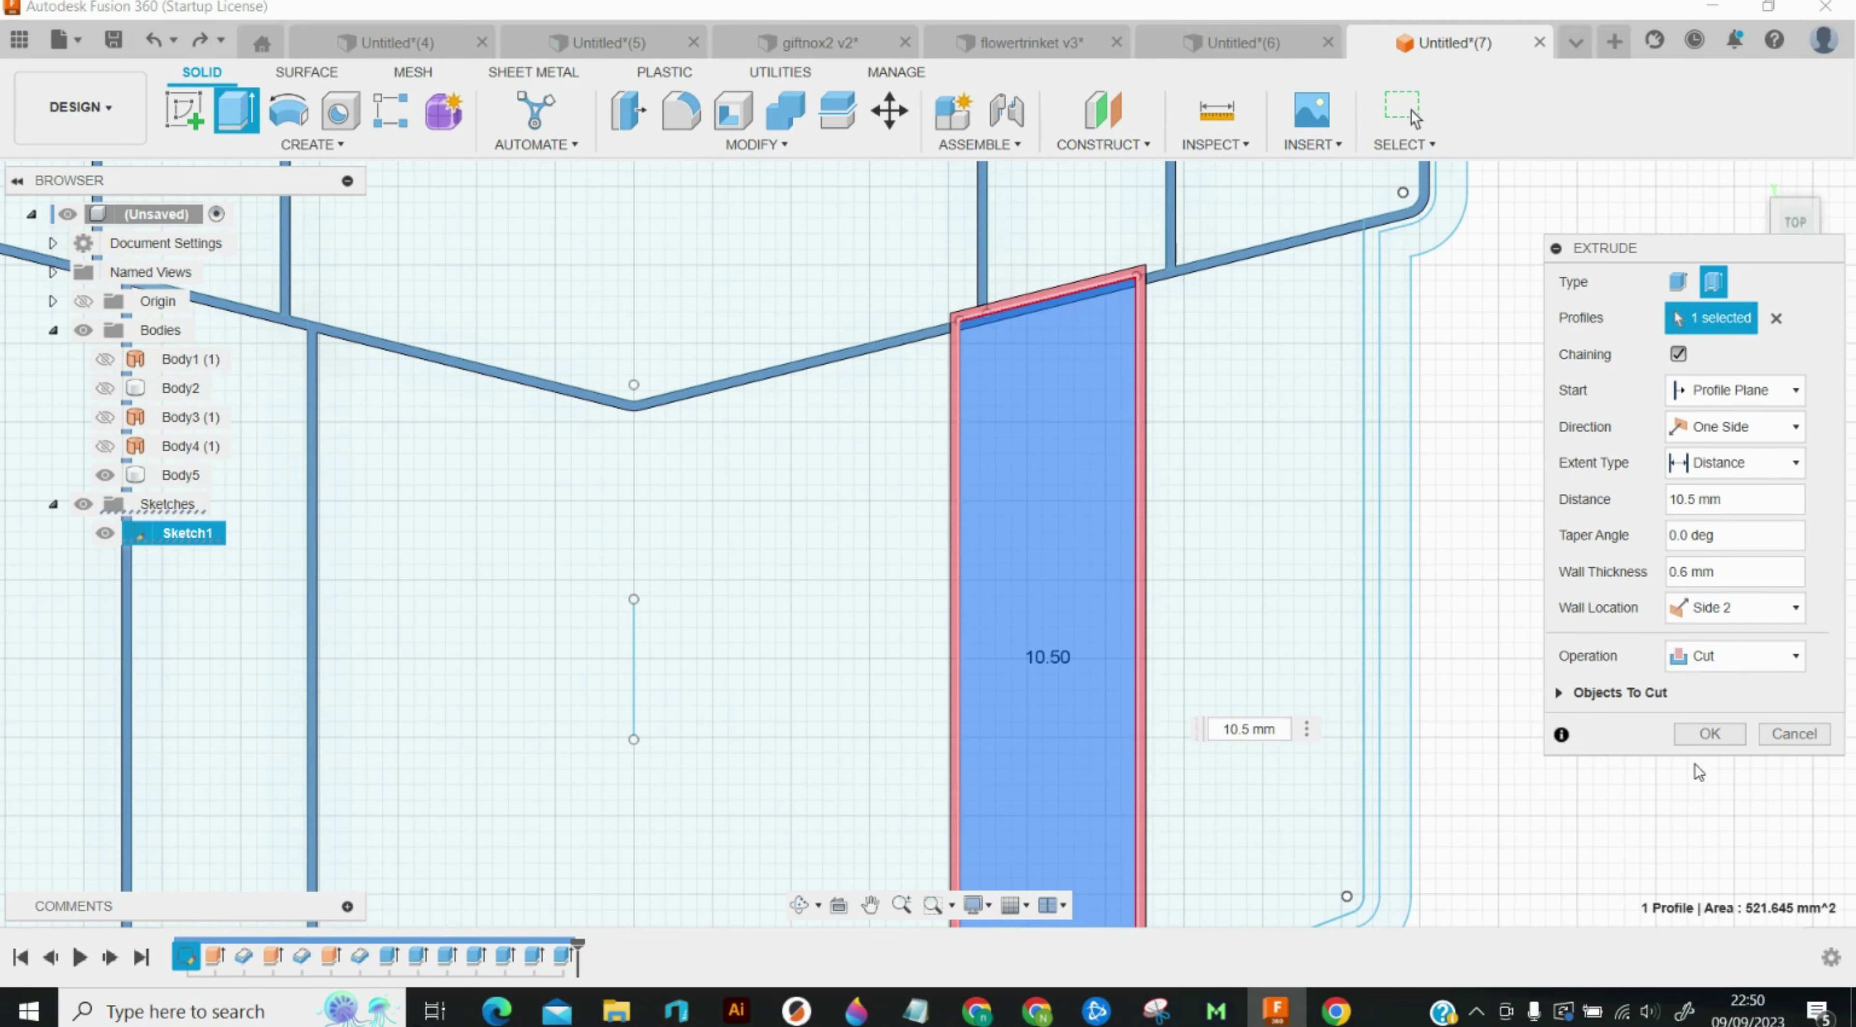
pyautogui.click(1714, 658)
pyautogui.click(1722, 756)
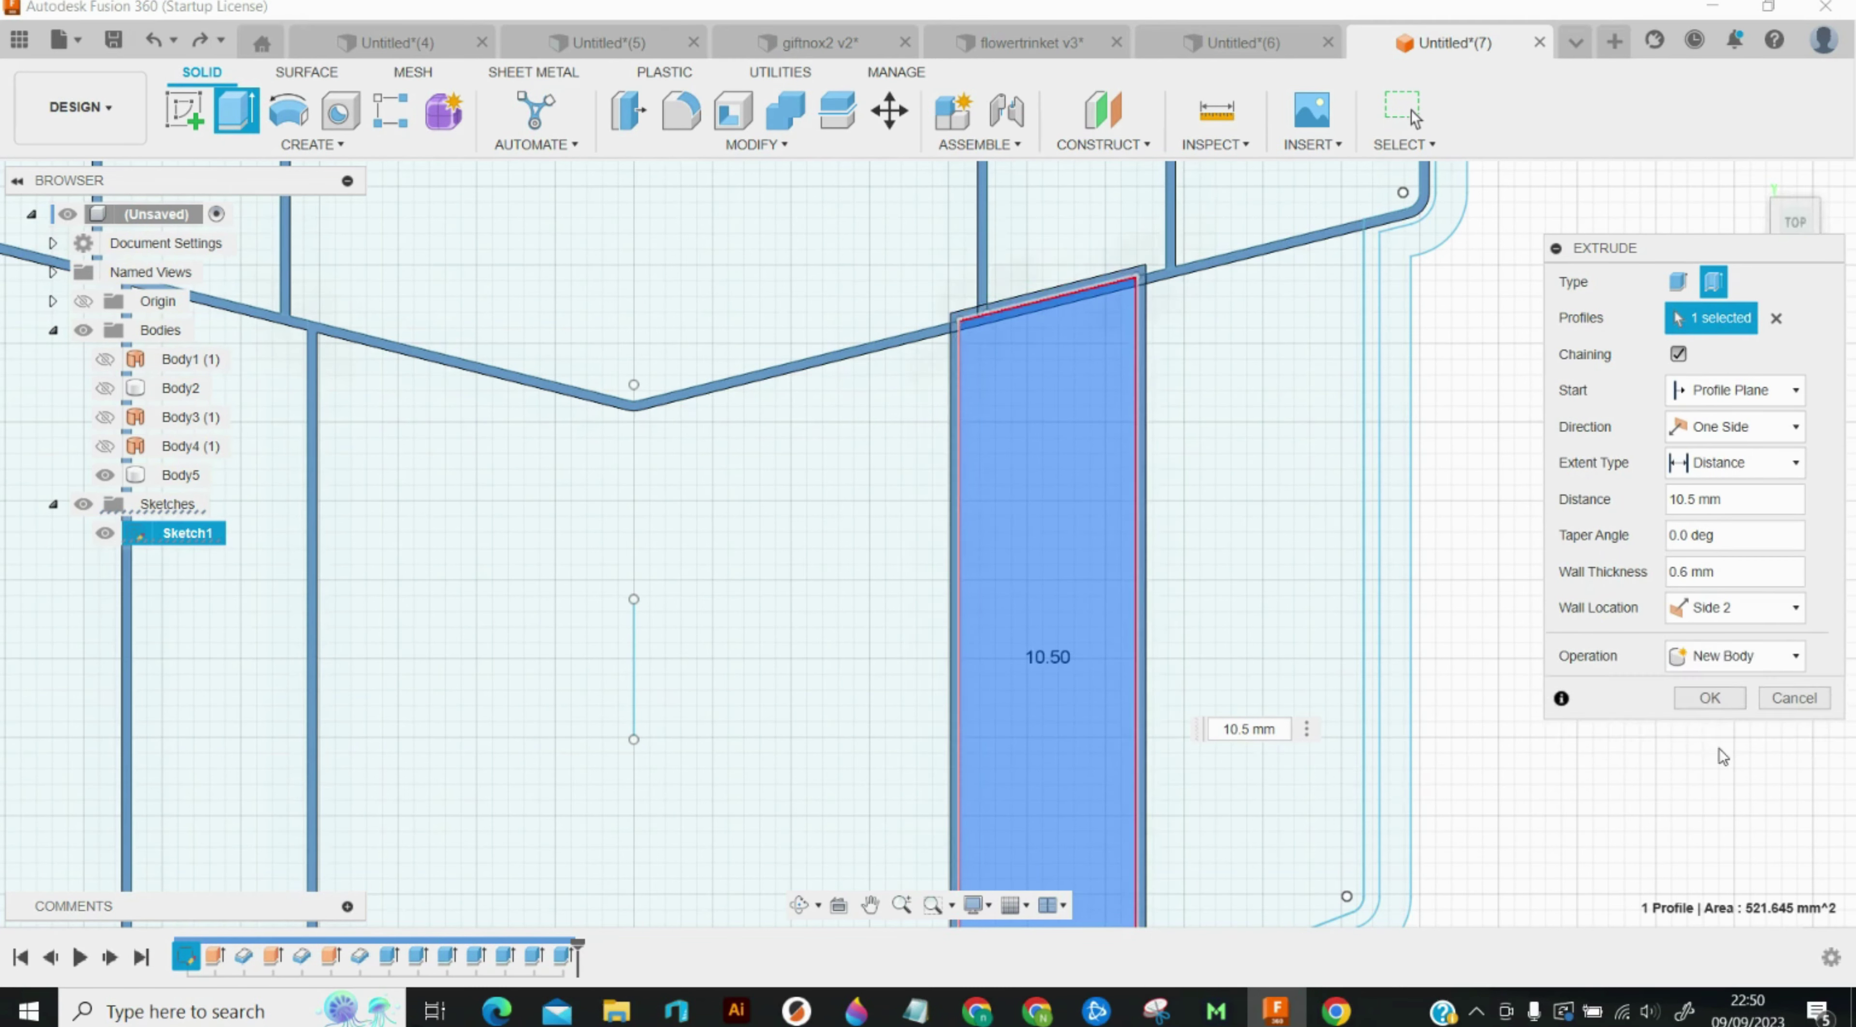
pyautogui.click(1709, 699)
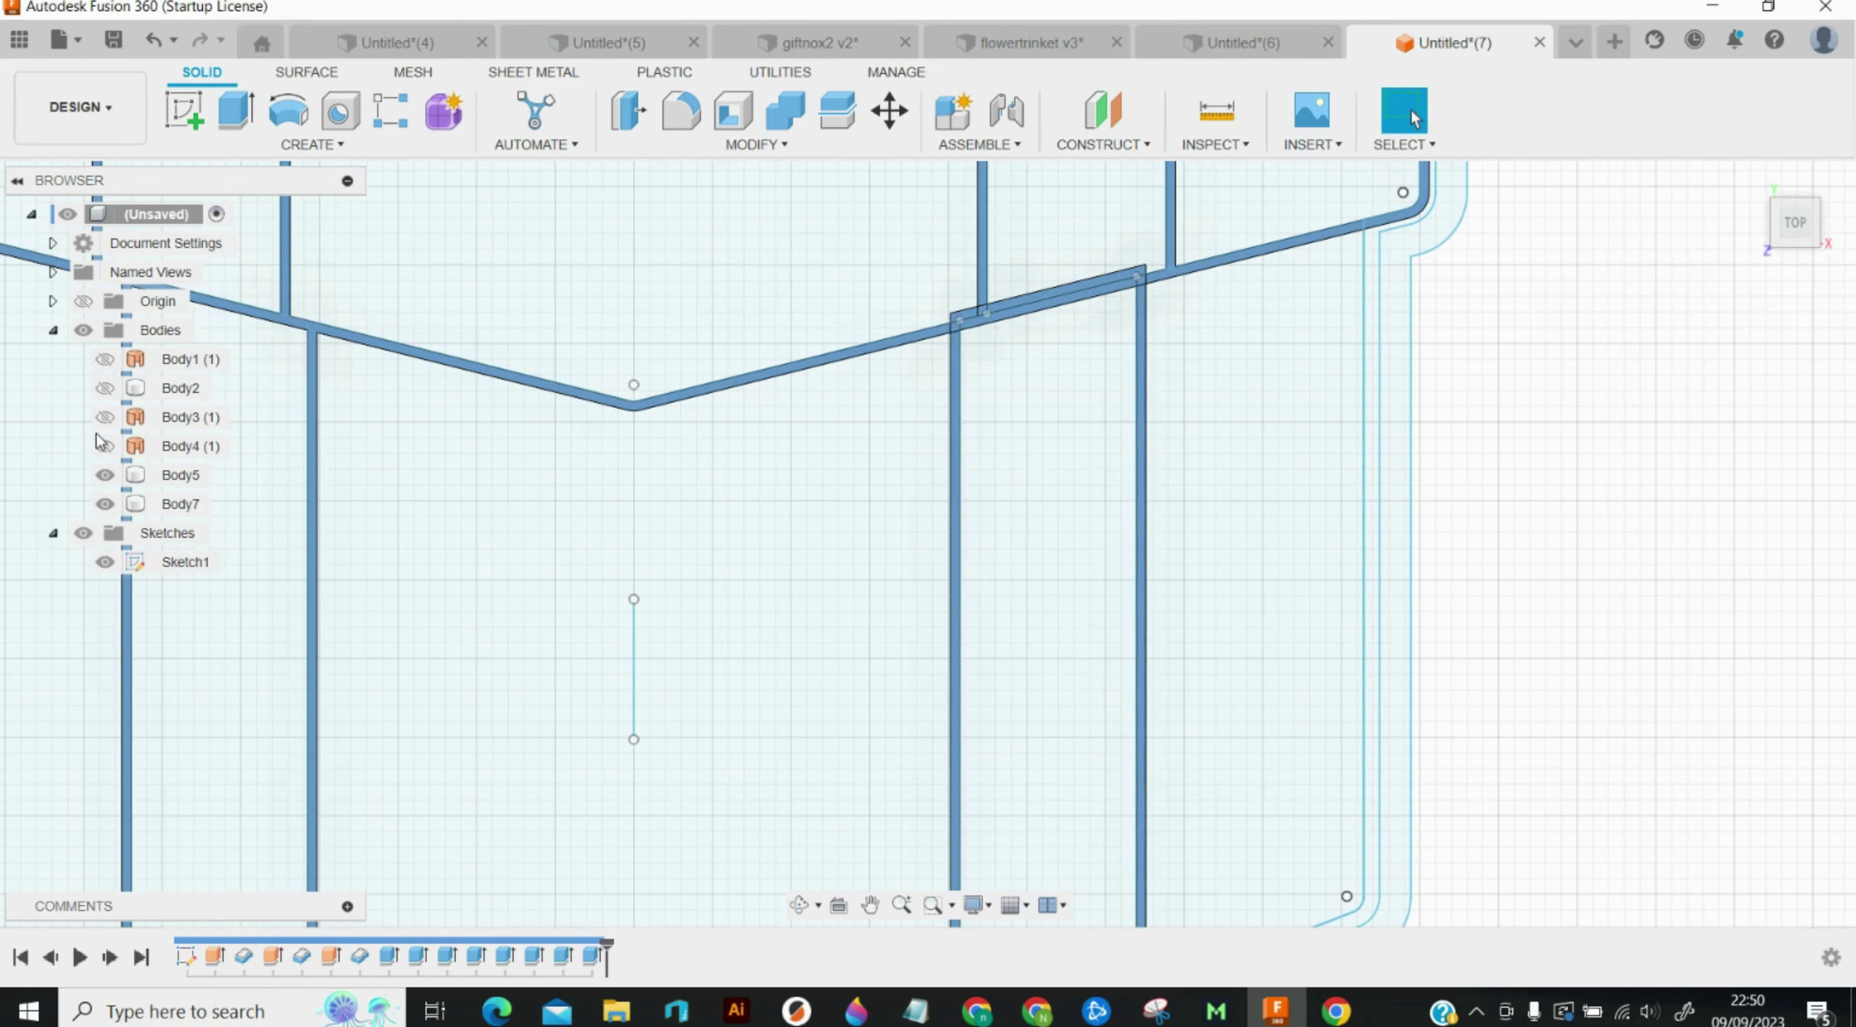
# Step: With Body5 hidden, cut the lid's front centre and right ribbon profiles 12 mm through the new ribbon wall, then show Body5 again
pyautogui.click(101, 478)
pyautogui.press('e')
pyautogui.click(814, 243)
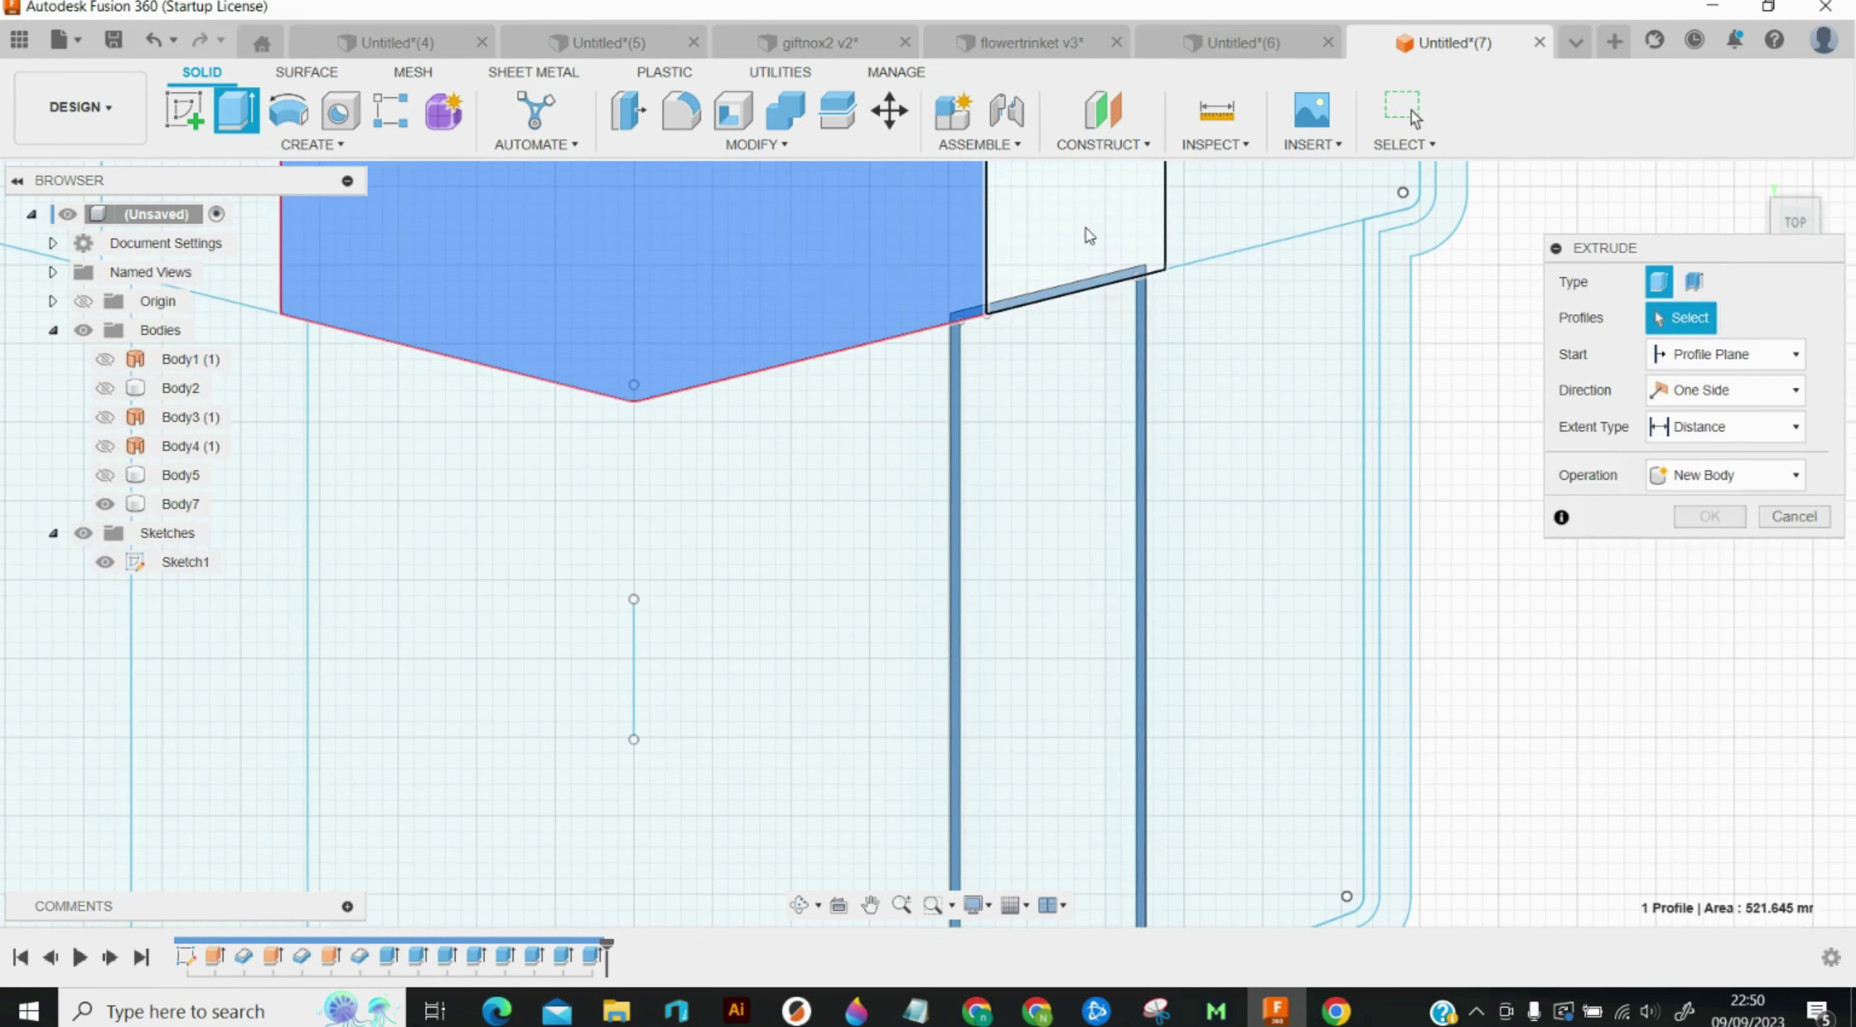
pyautogui.write('-1')
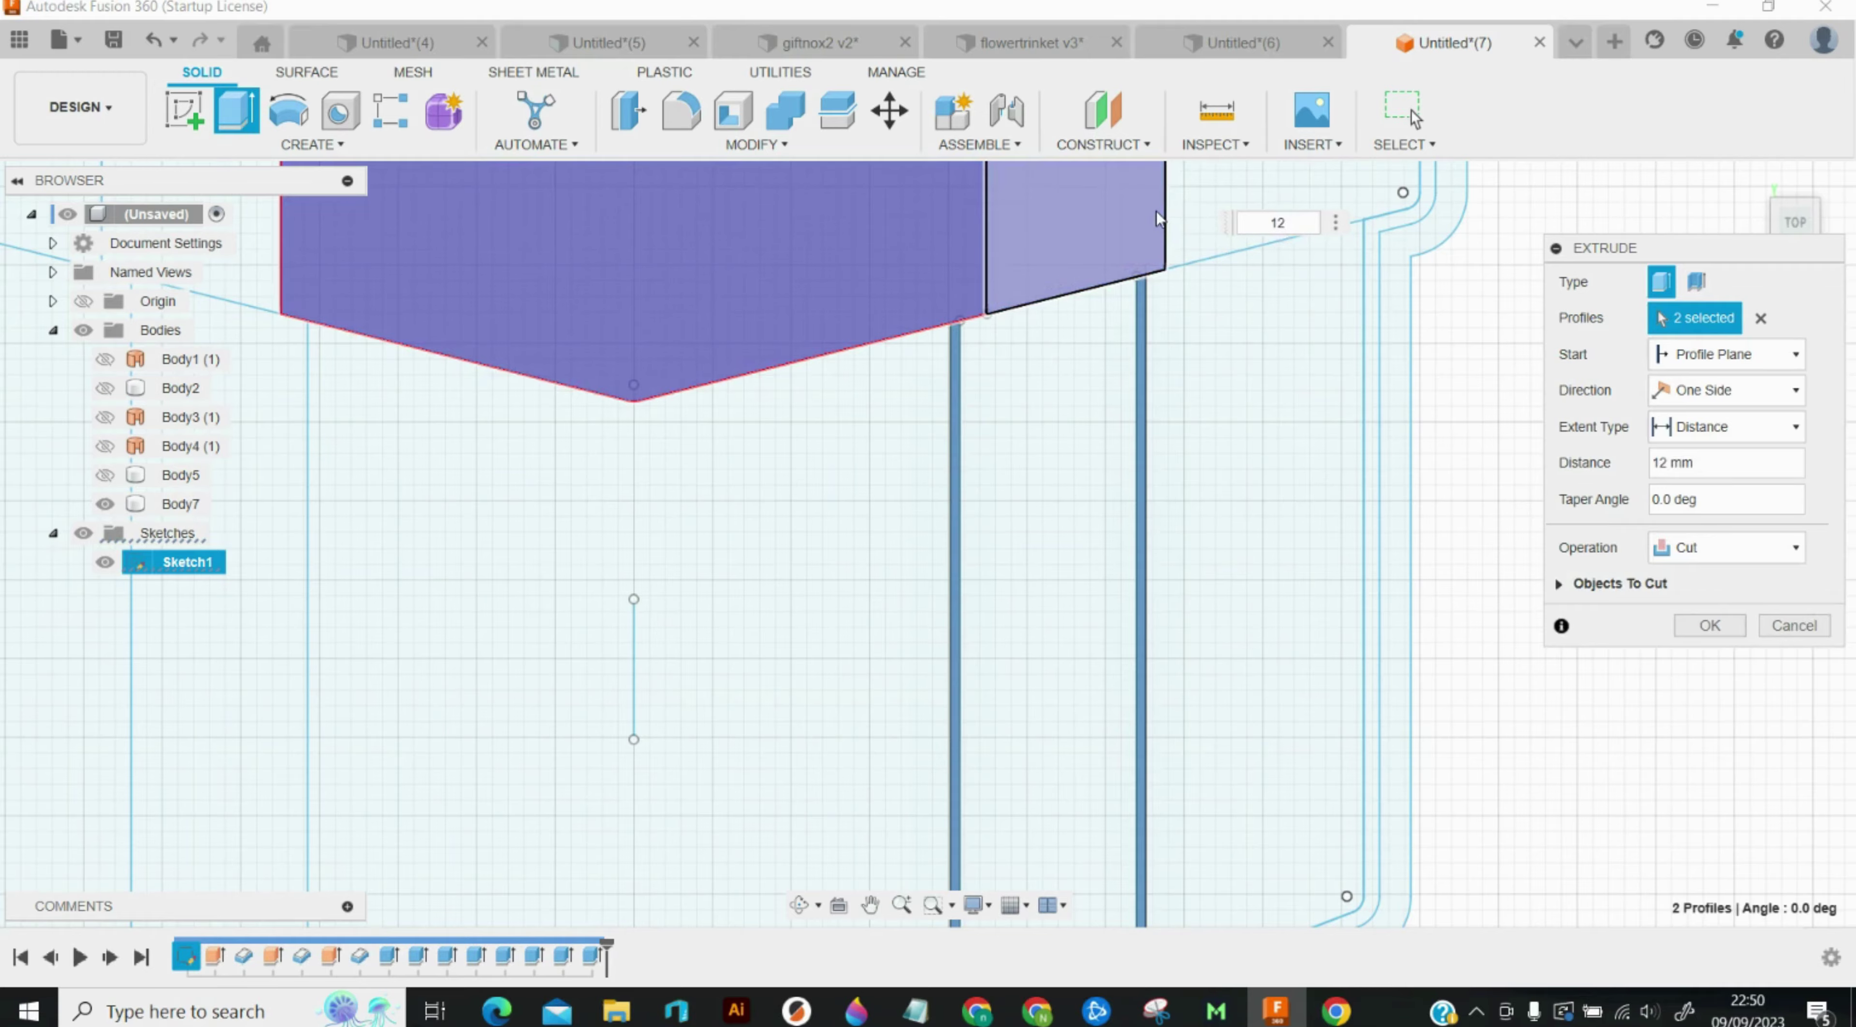
pyautogui.press('Return')
pyautogui.click(104, 475)
# Step: Combine Body5 and Body7 into a single body
pyautogui.scroll(-5, 656, 645)
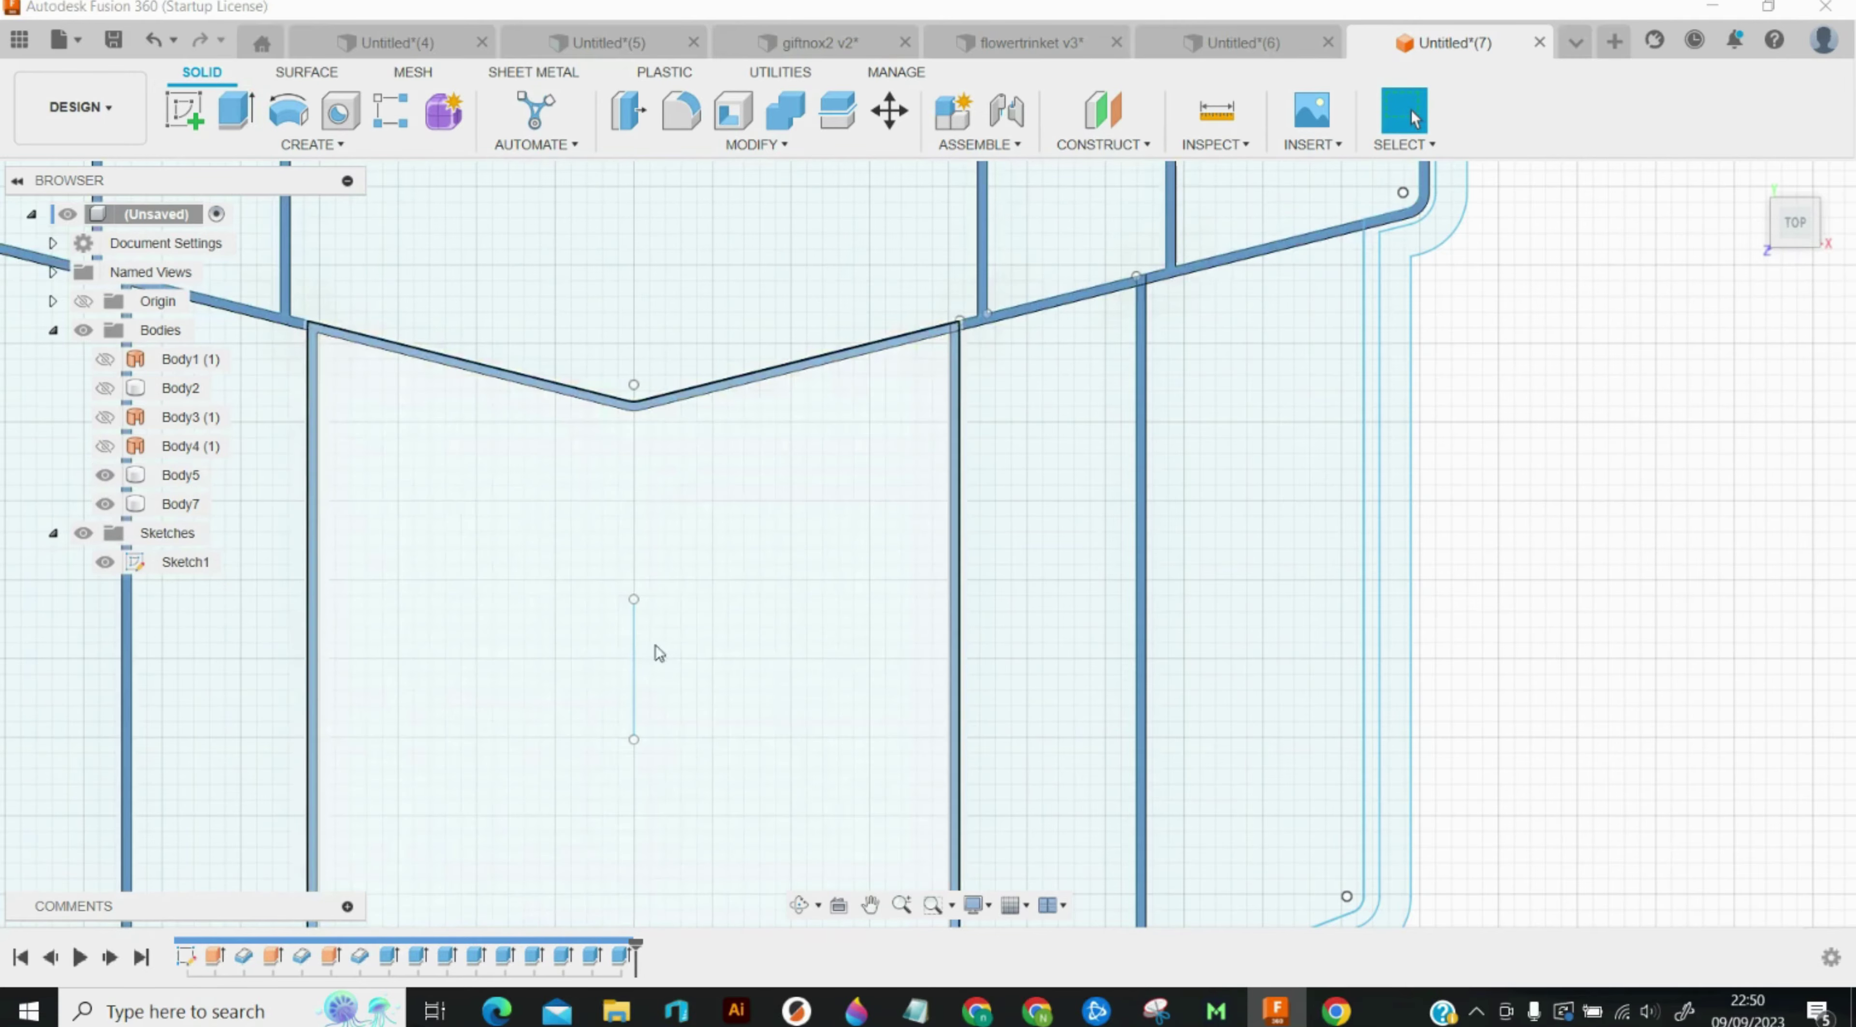
pyautogui.moveTo(1122, 226)
pyautogui.mouseDown()
pyautogui.moveTo(476, 915)
pyautogui.moveTo(209, 914)
pyautogui.mouseUp()
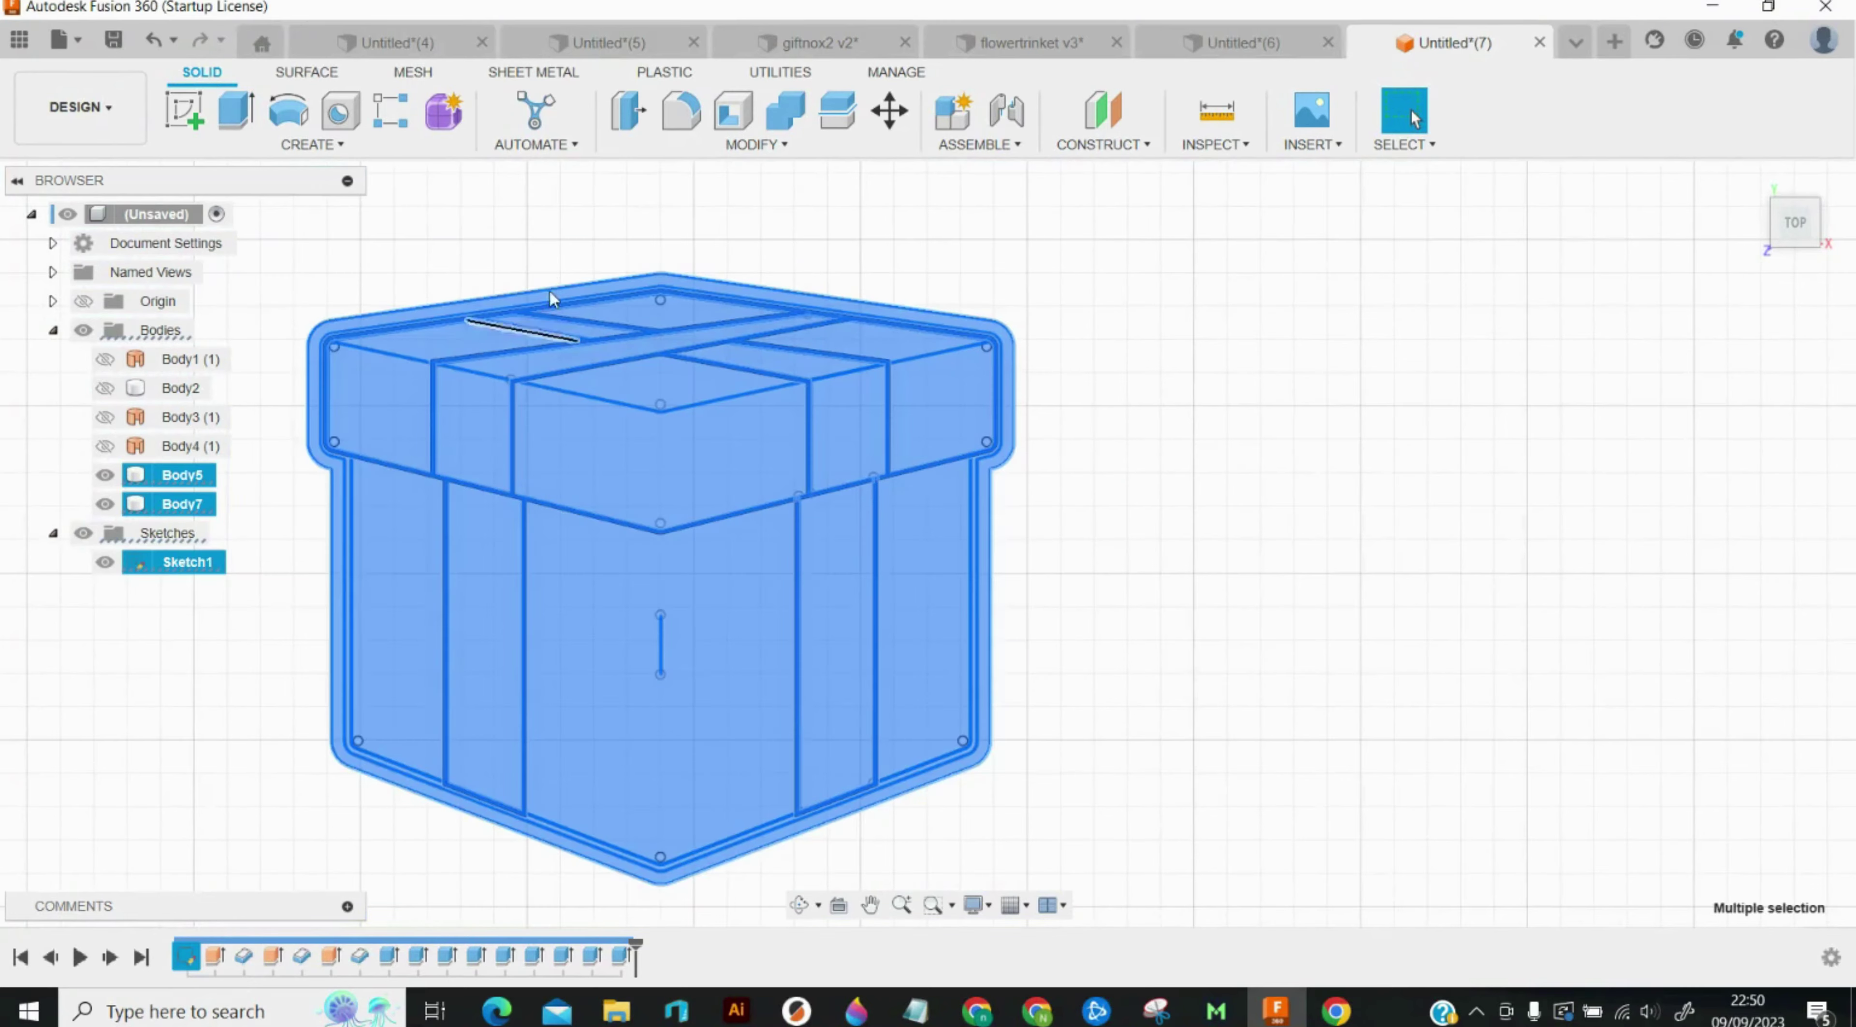
pyautogui.click(799, 107)
pyautogui.click(1737, 555)
# Step: Set up a thin extrude of the five profiles forming the lid's front band, with a distance of 10.5 mm
pyautogui.scroll(5, 415, 431)
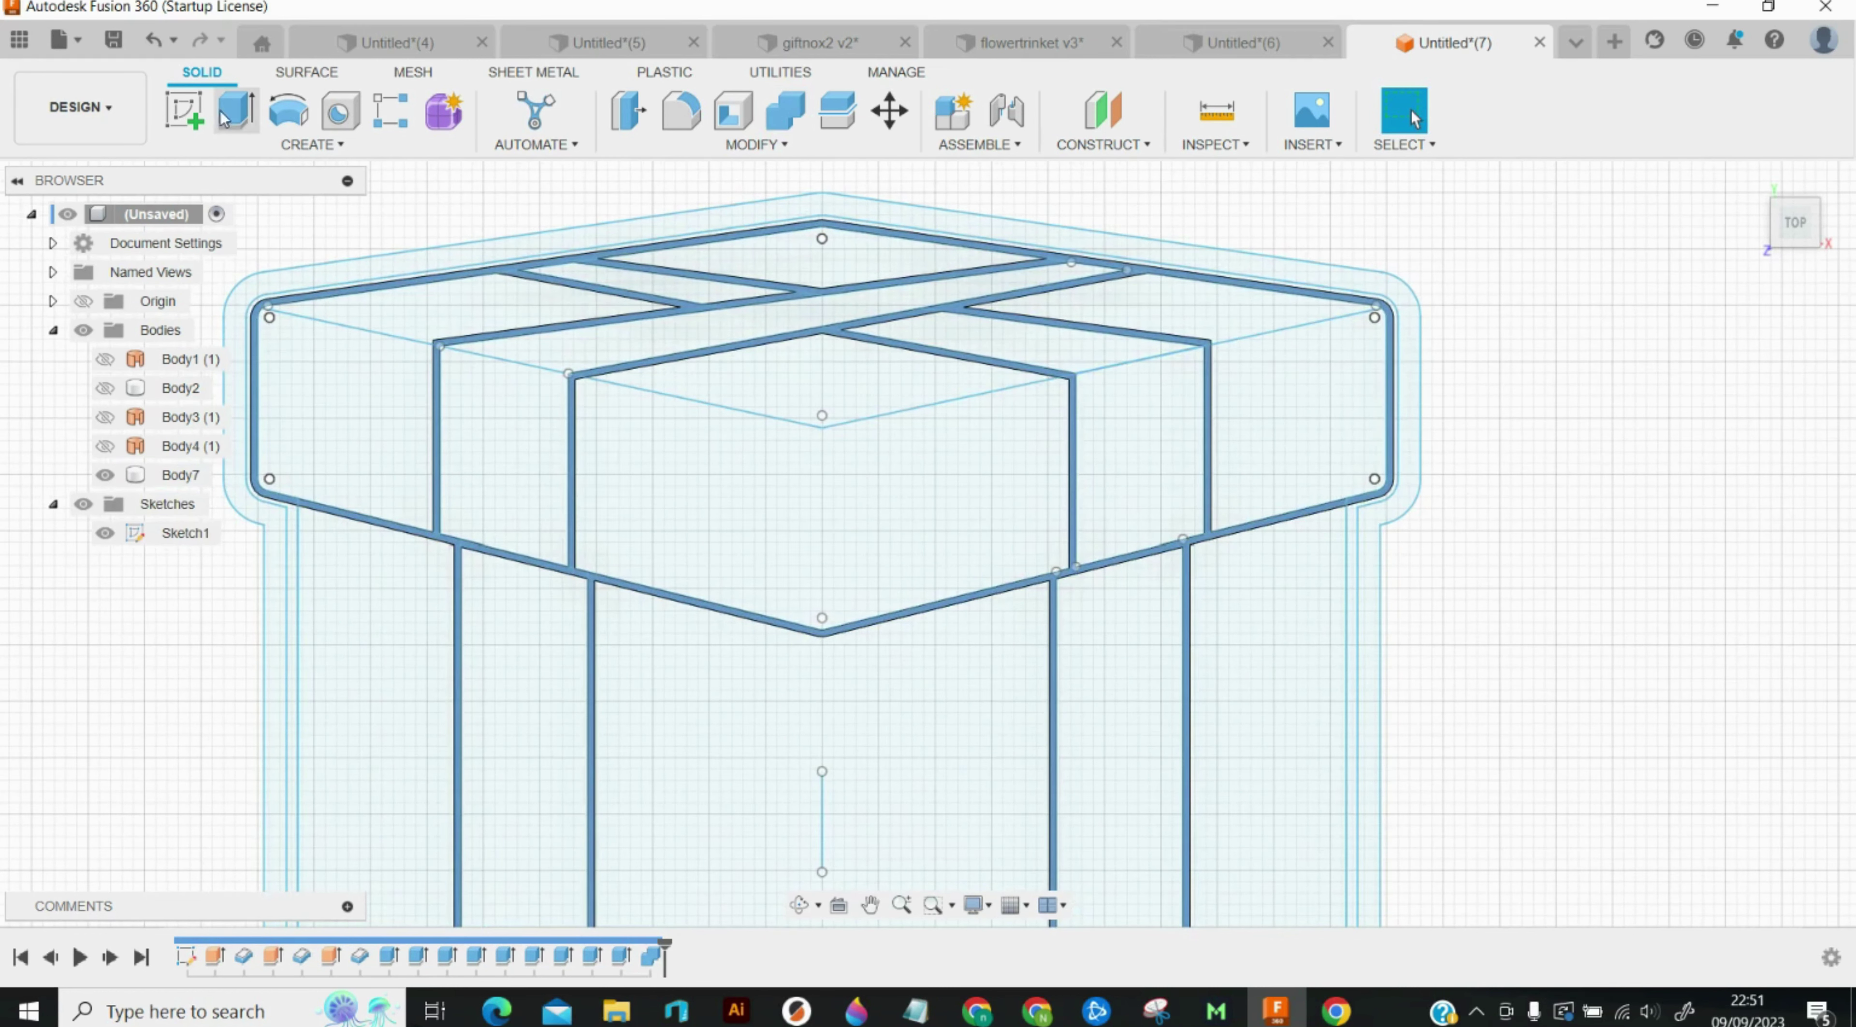
pyautogui.press('e')
pyautogui.click(358, 357)
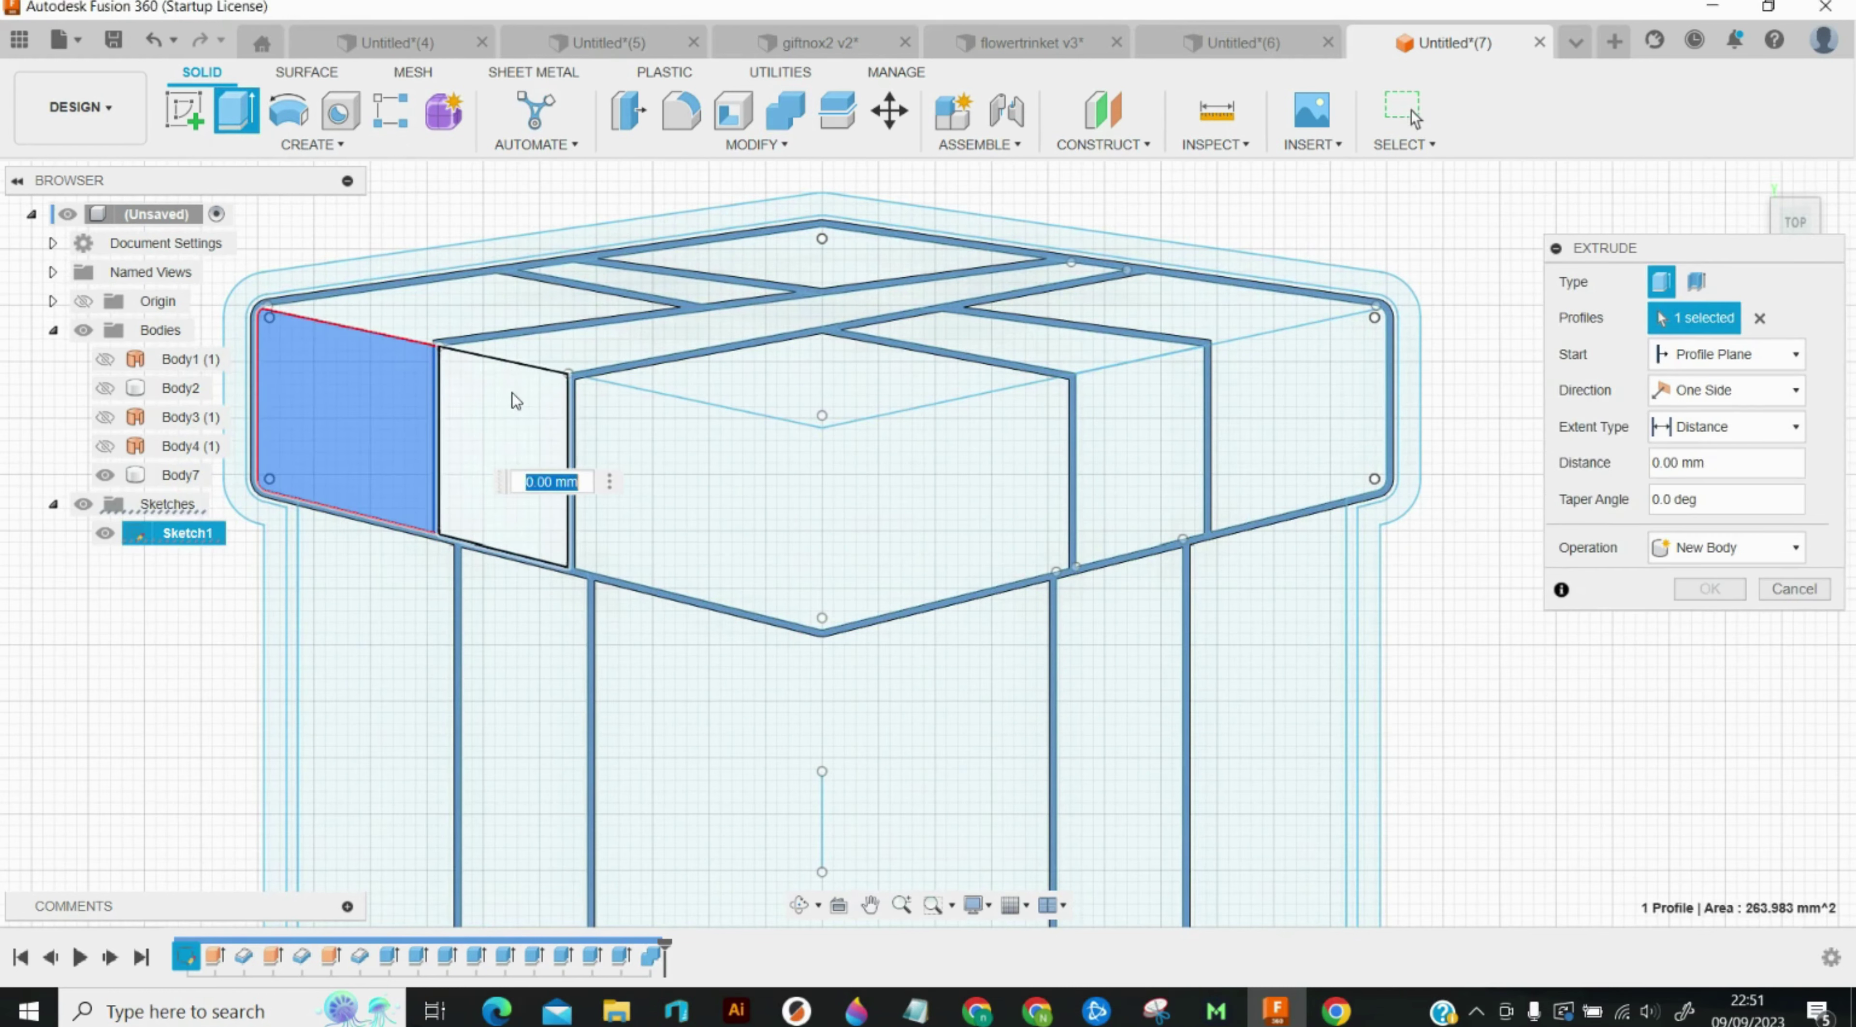
pyautogui.click(511, 394)
pyautogui.click(697, 416)
pyautogui.click(1160, 407)
pyautogui.click(1291, 371)
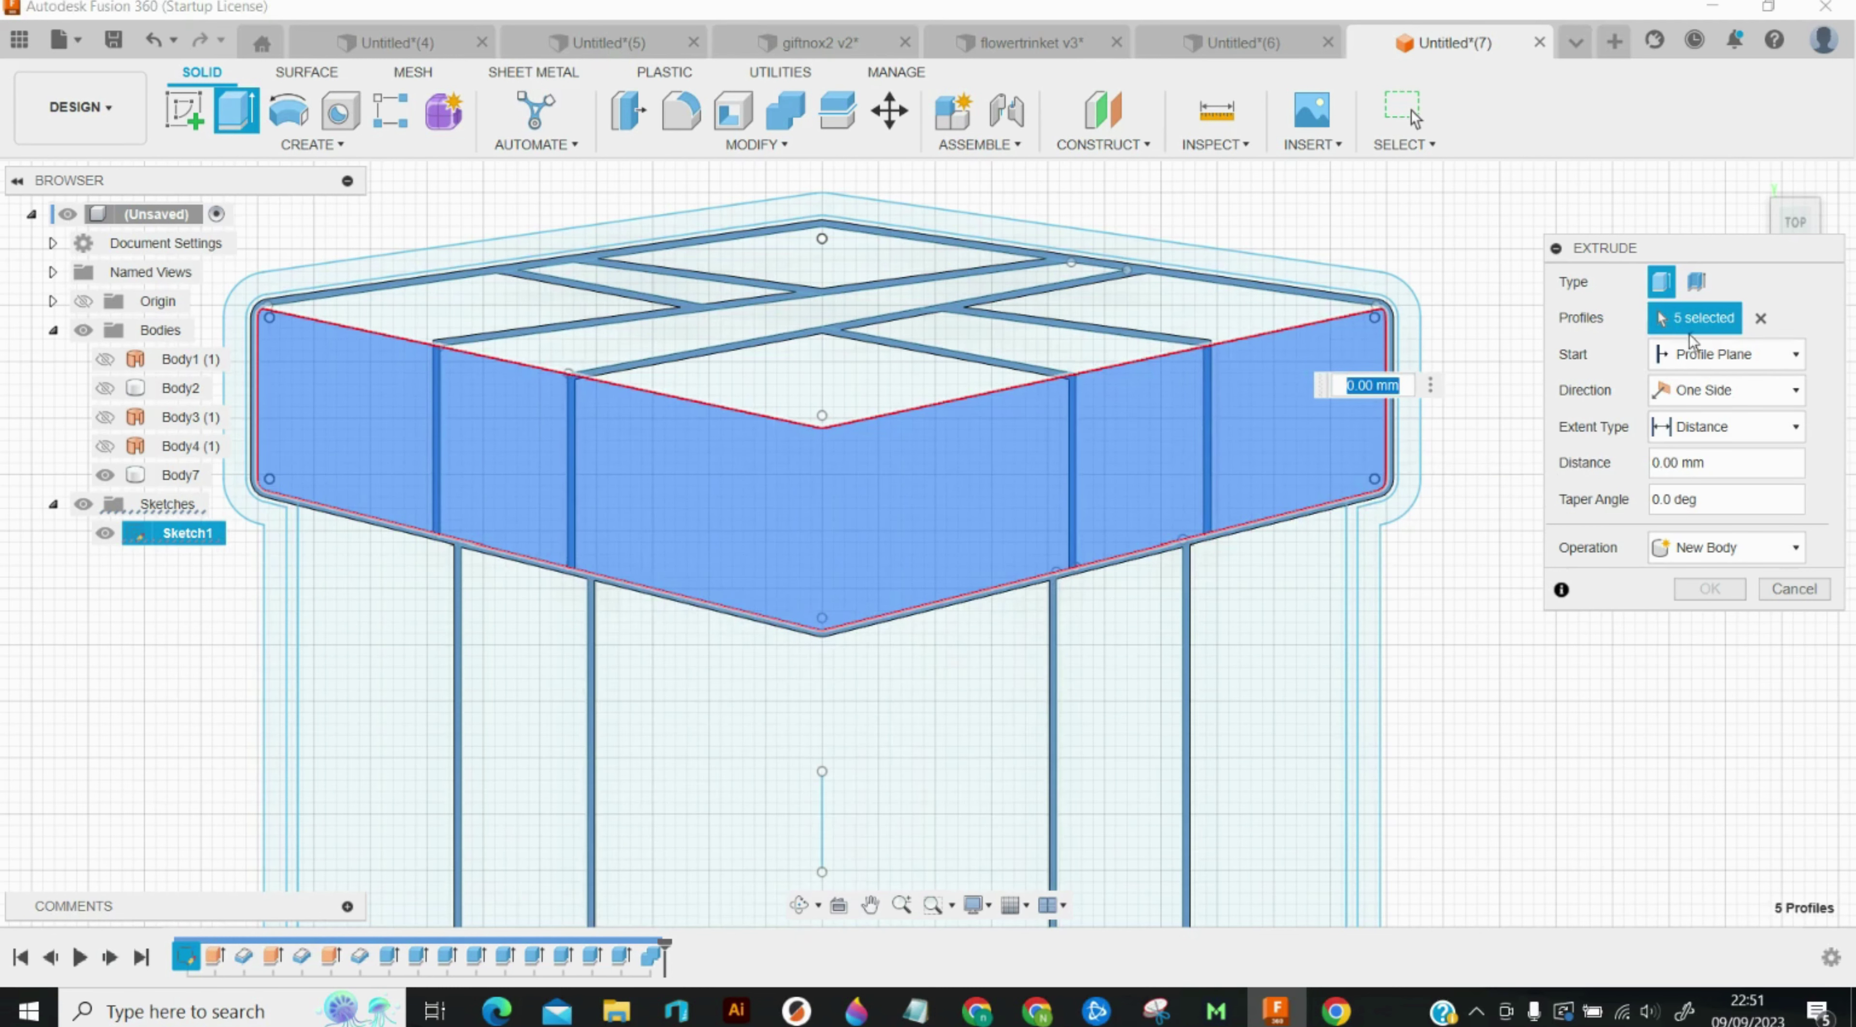
pyautogui.click(1696, 281)
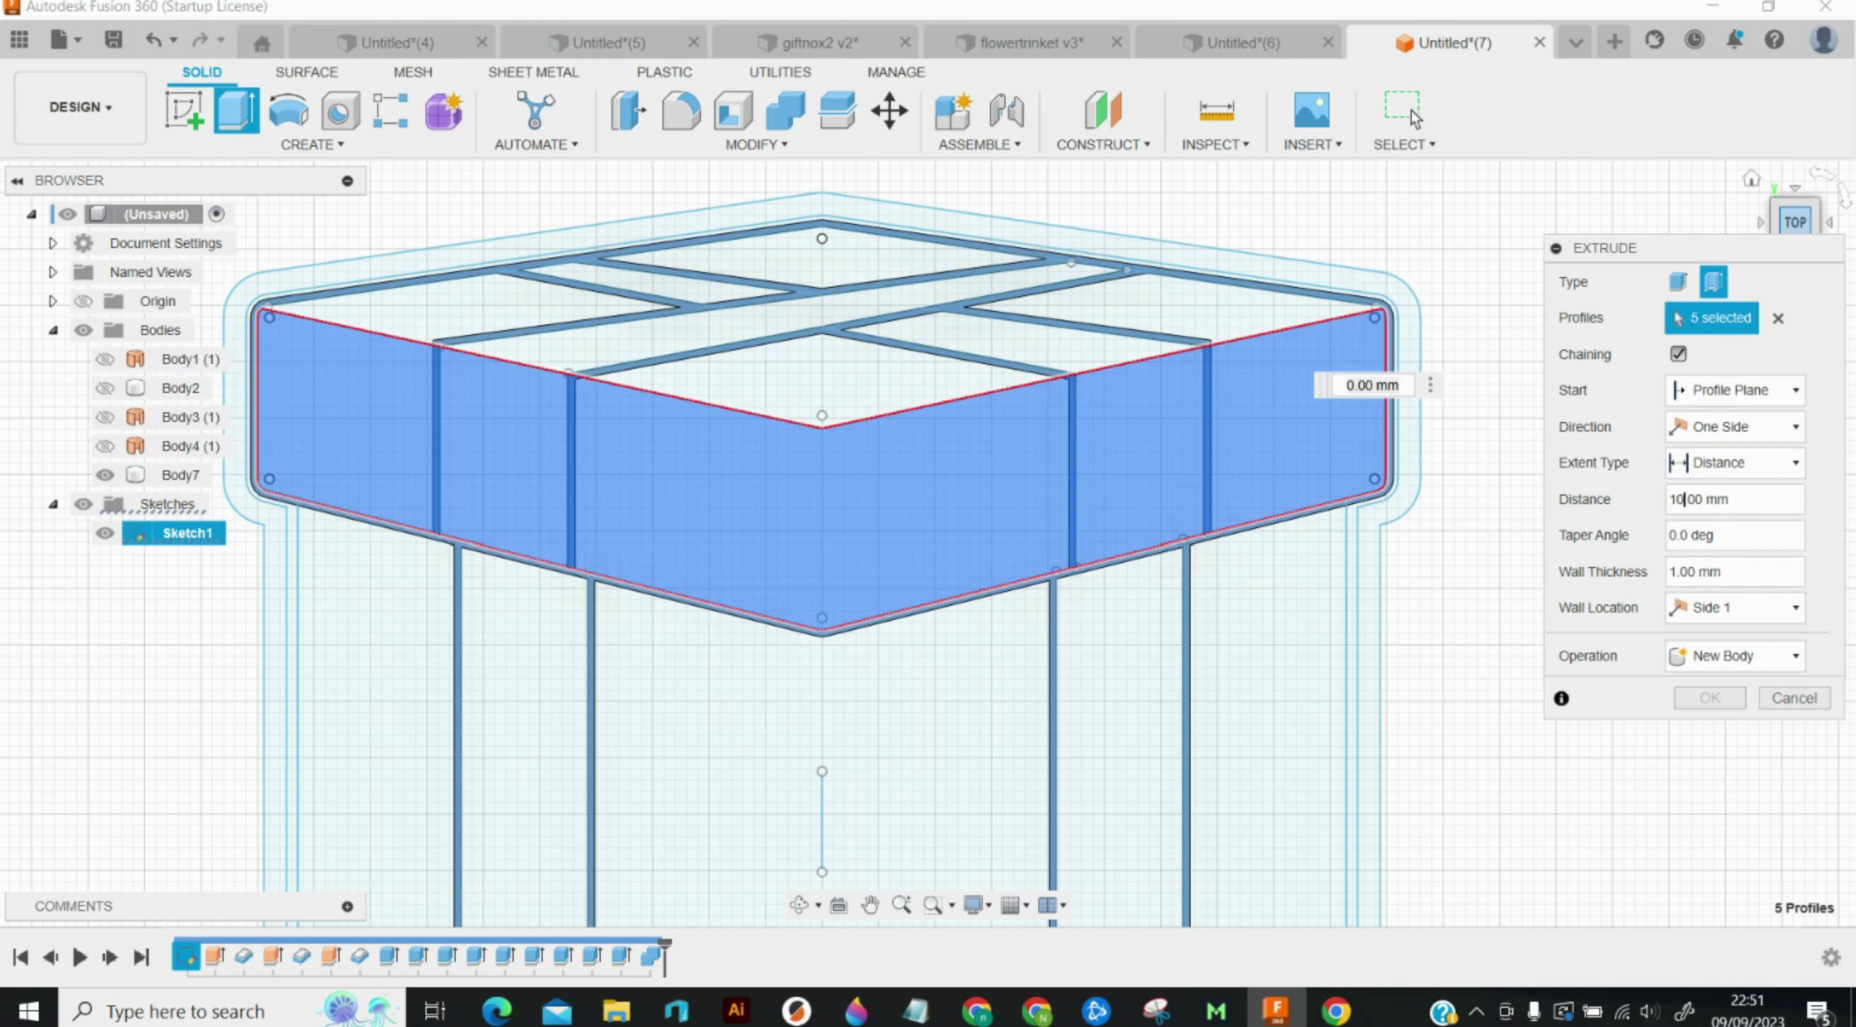
pyautogui.write('5')
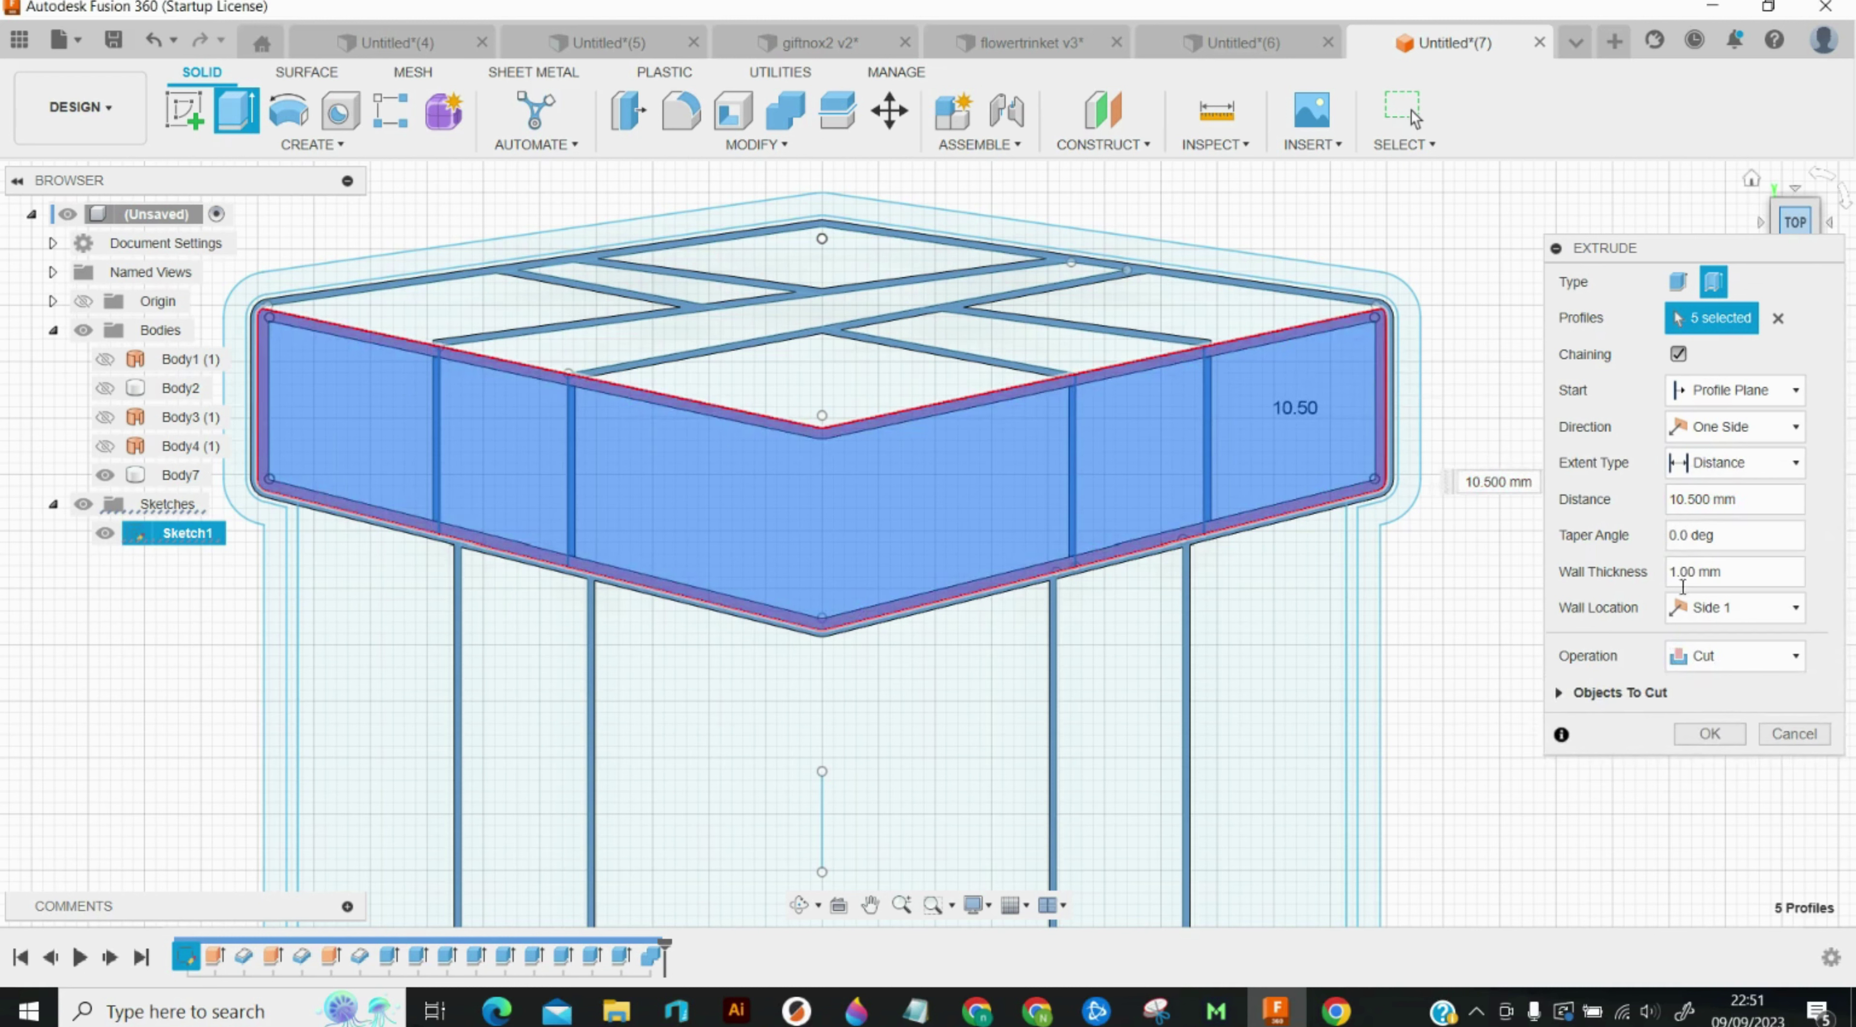
# Step: Centre the lid band's wall with 0.6 mm thickness, hide Body7, and create the thin extrusion as a new body
pyautogui.click(1701, 611)
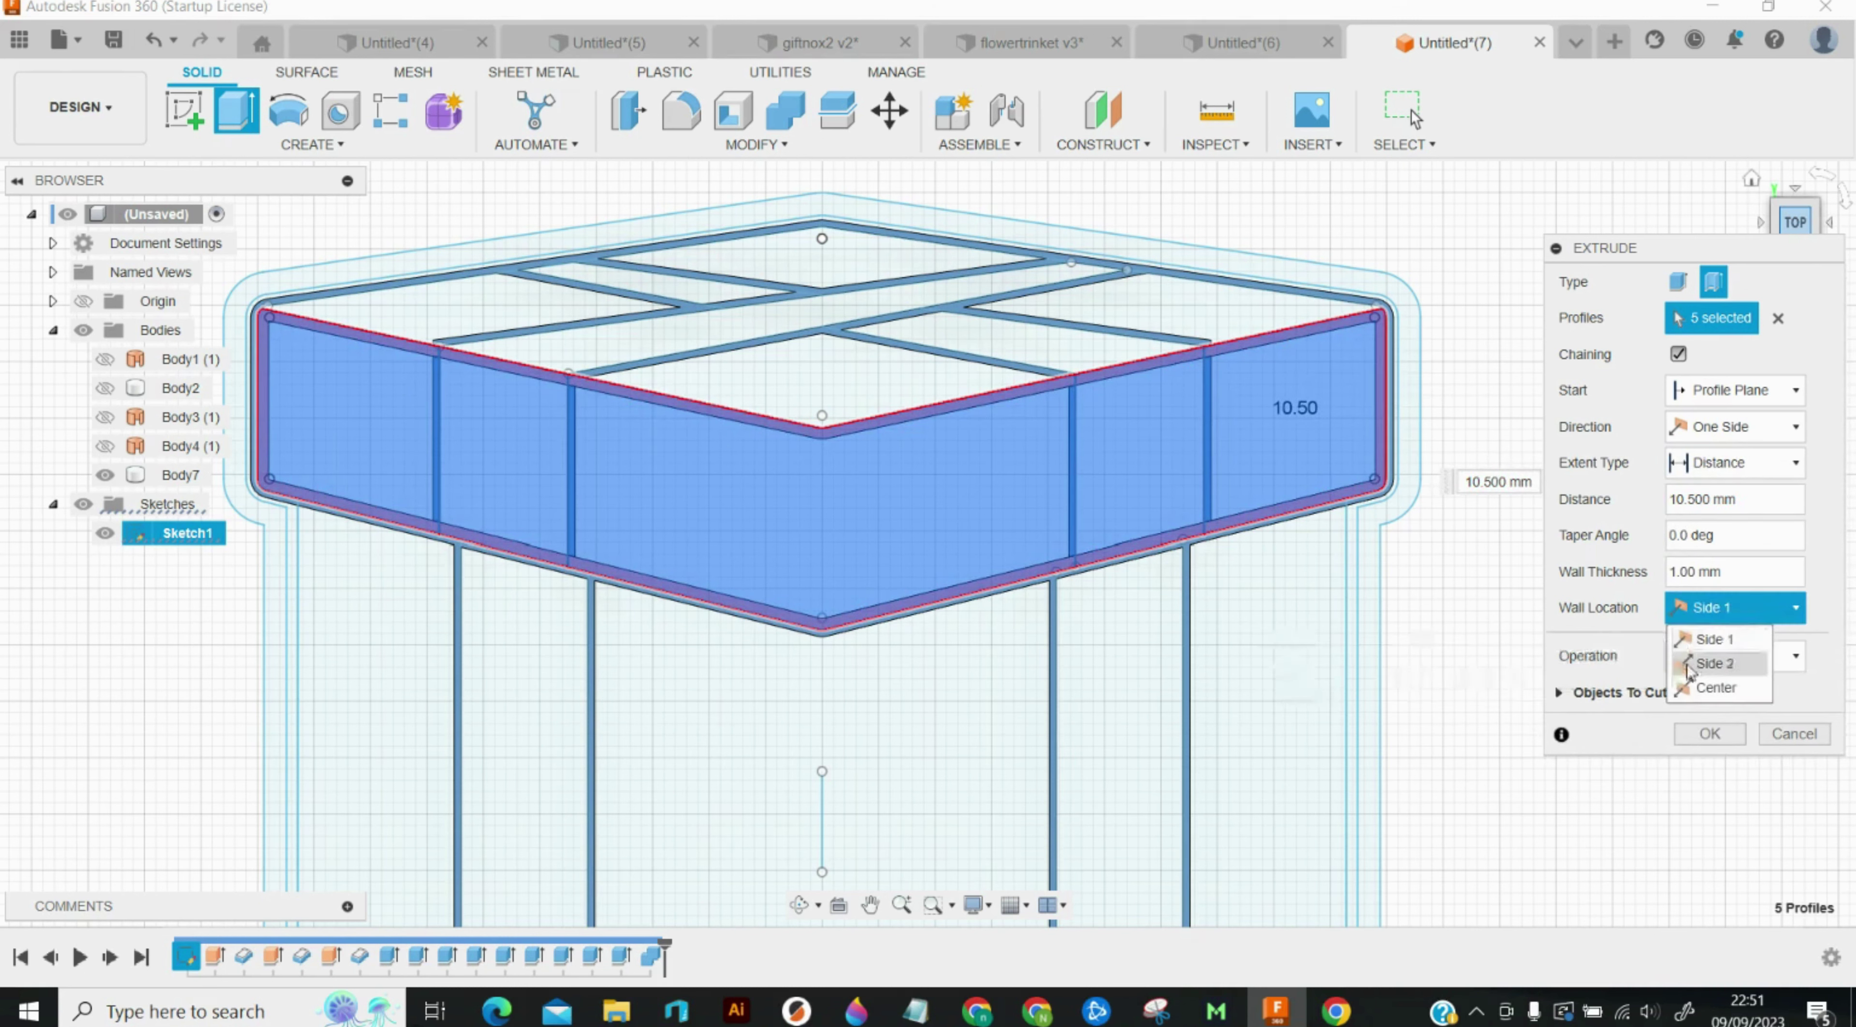
pyautogui.click(1715, 688)
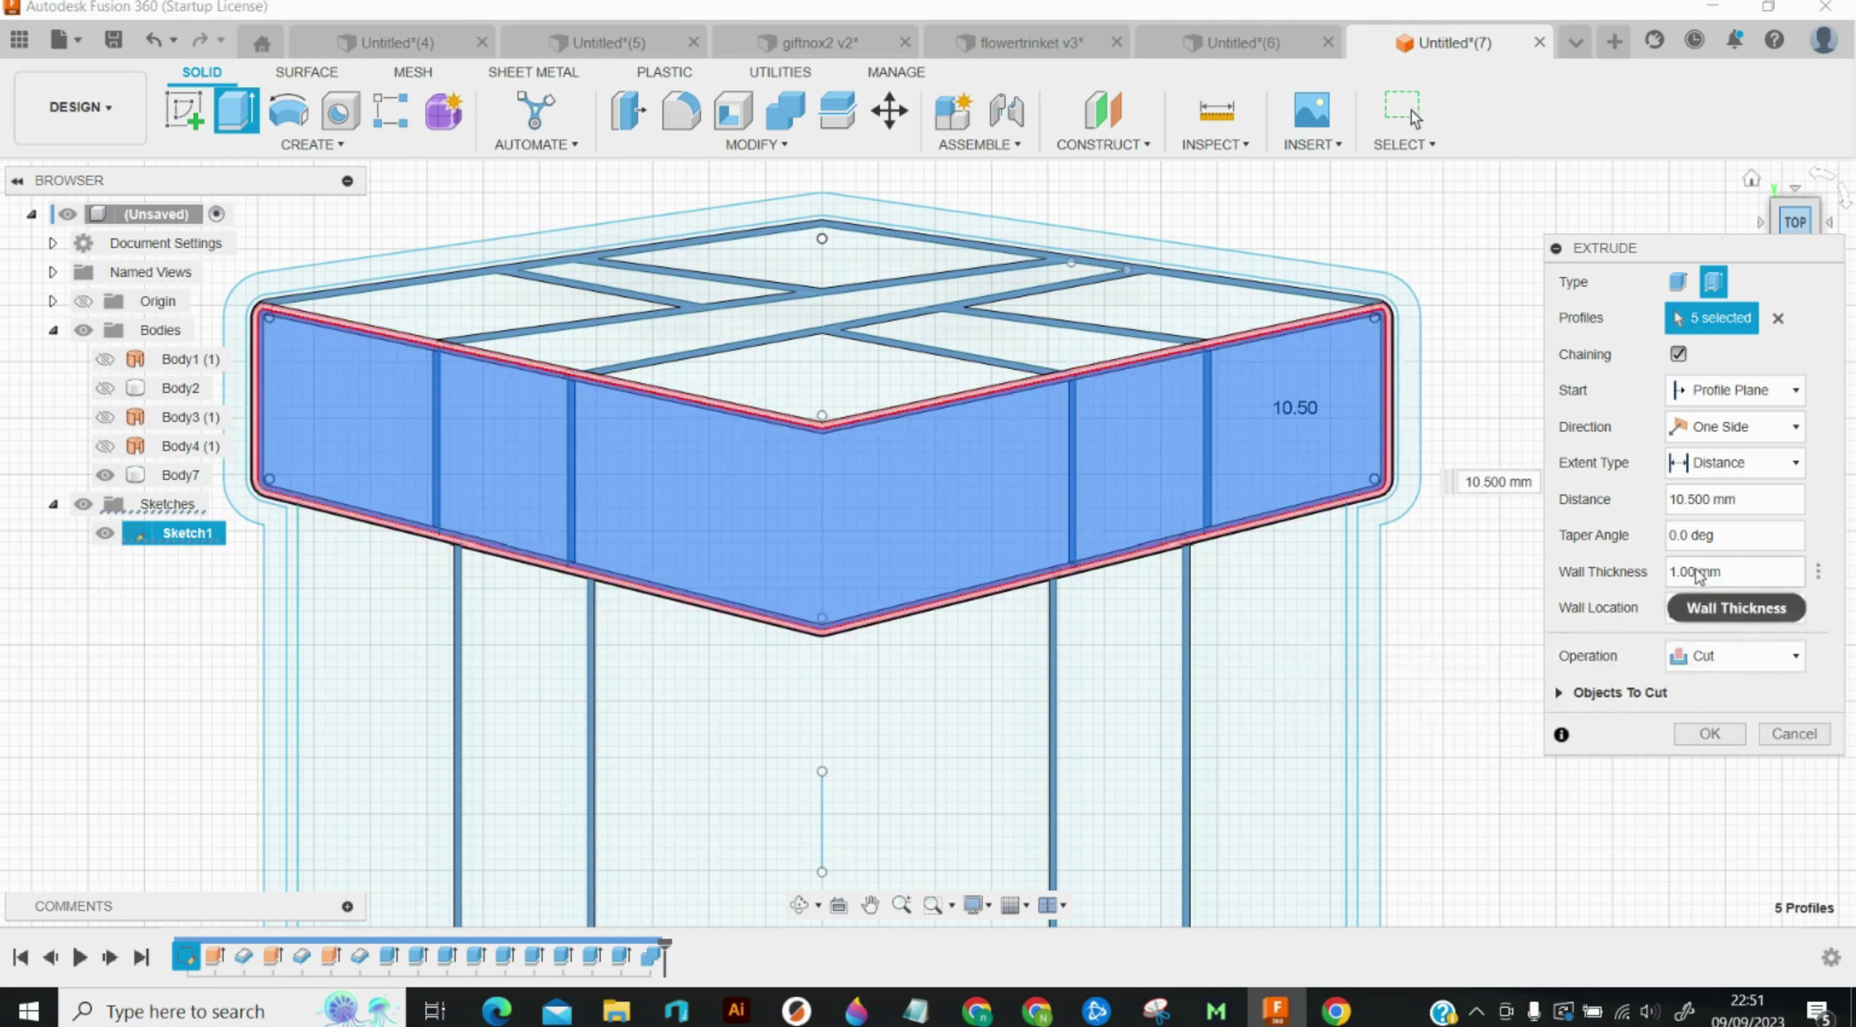
pyautogui.click(1697, 573)
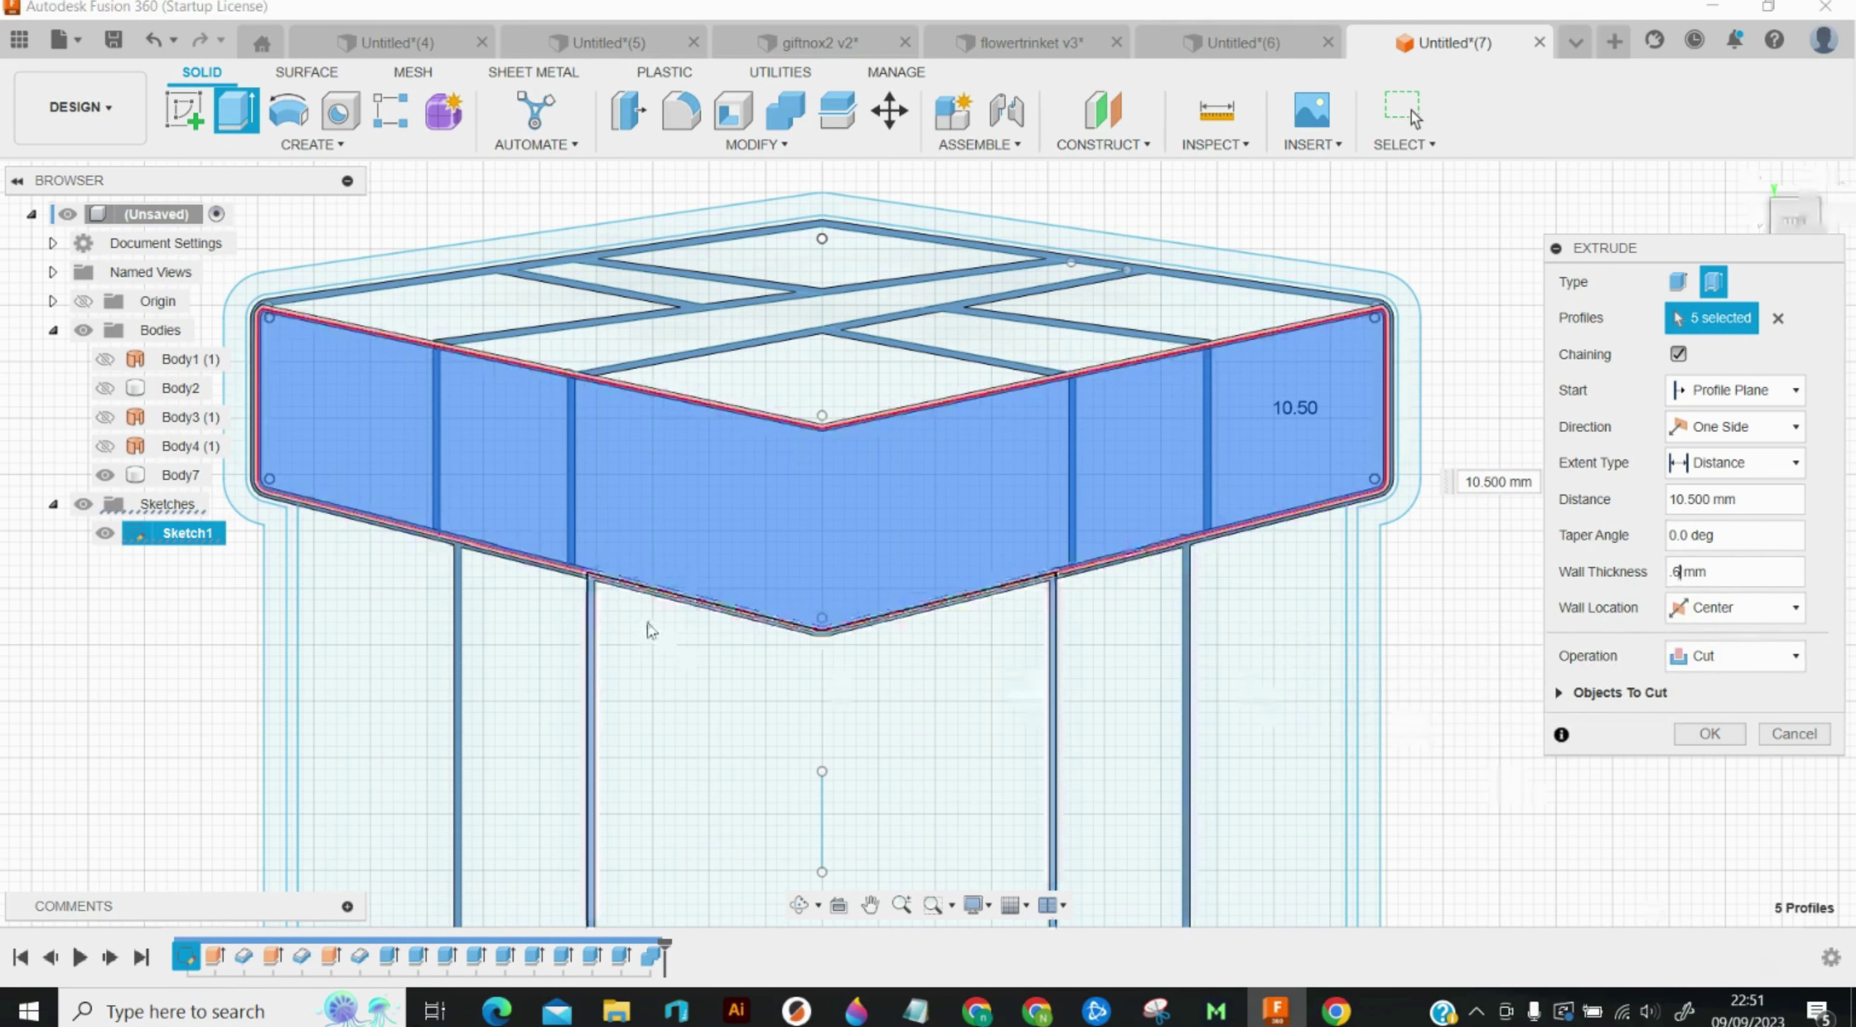
pyautogui.scroll(5, 649, 623)
pyautogui.scroll(-4, 609, 513)
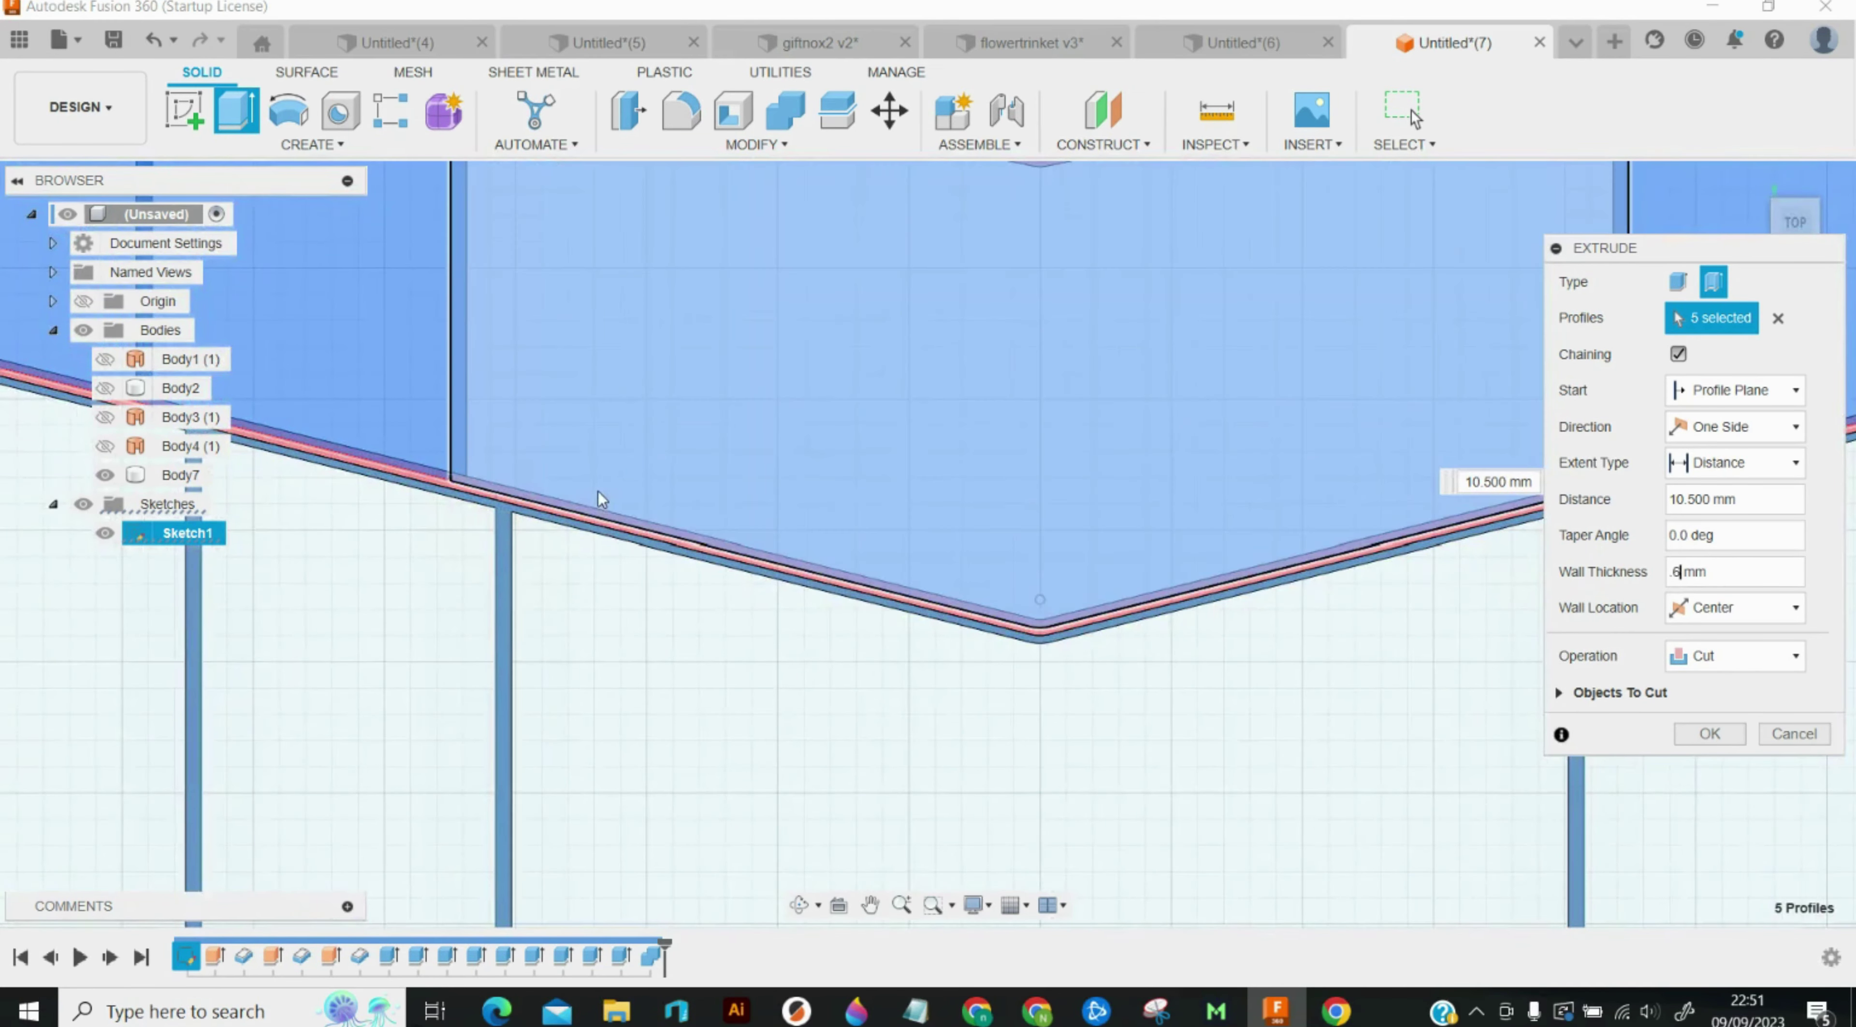
pyautogui.scroll(-5, 615, 477)
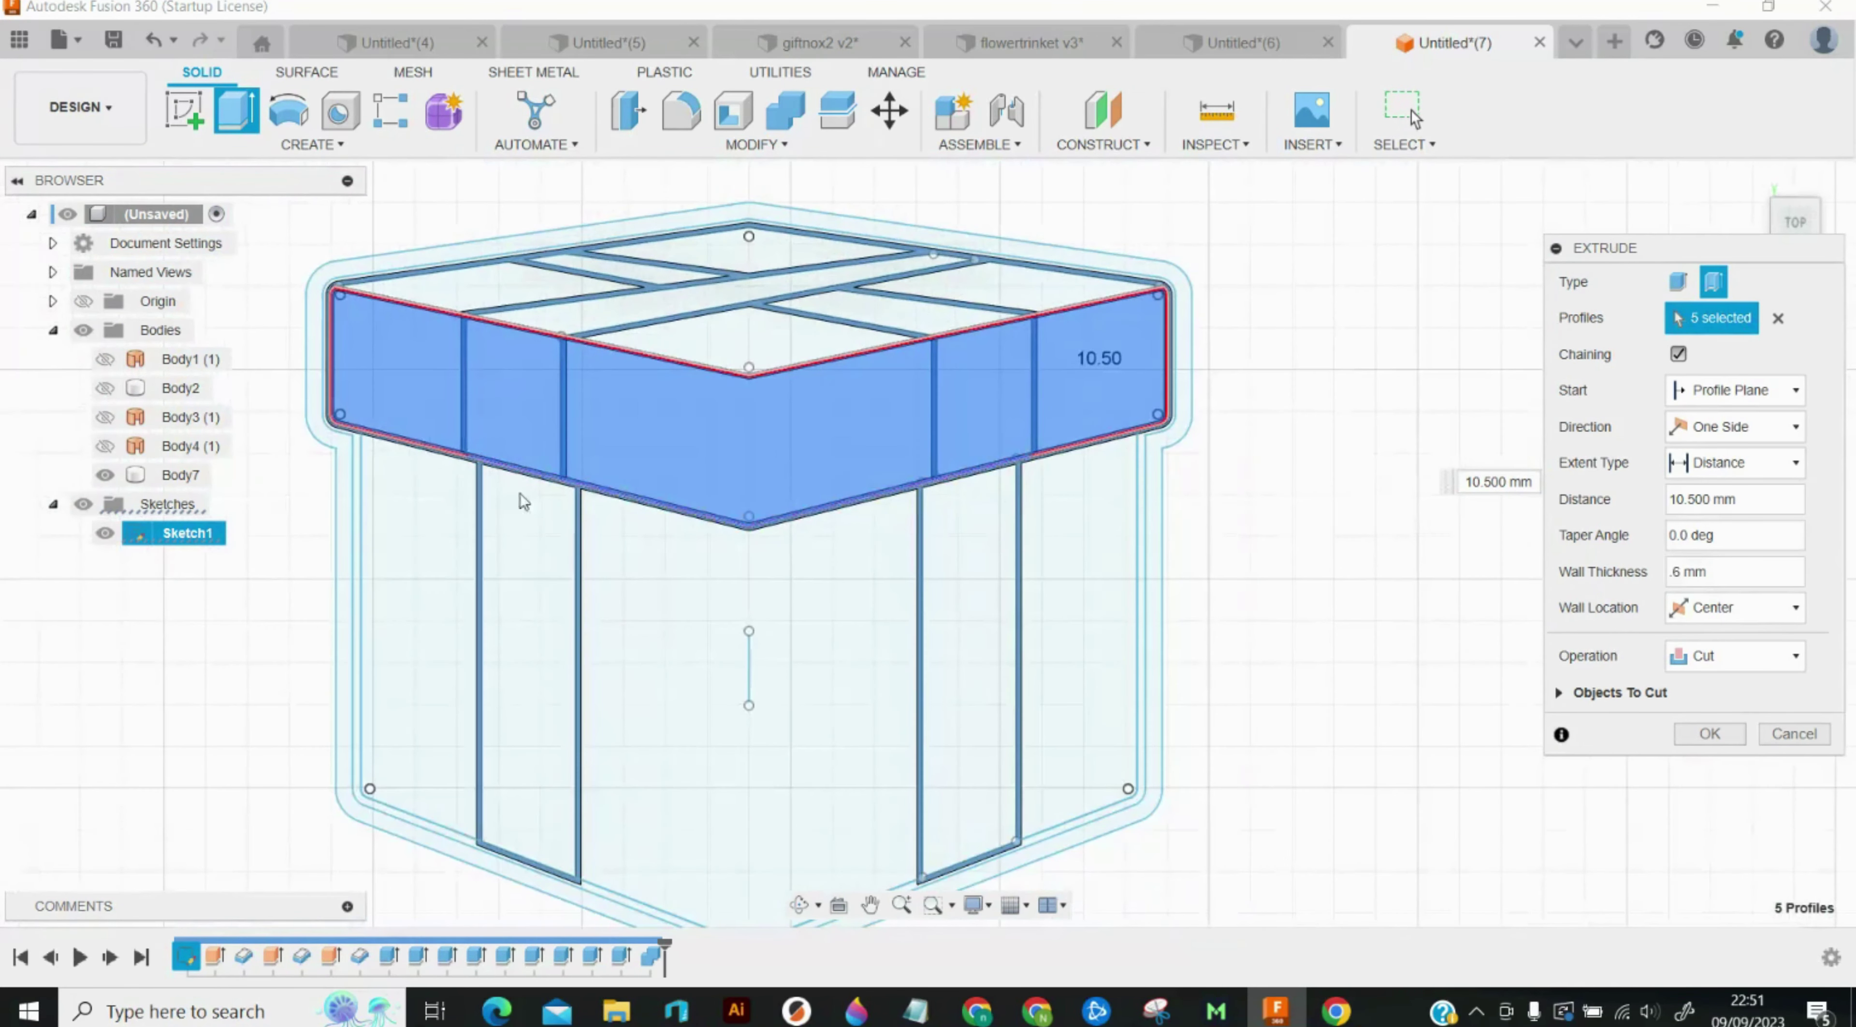
pyautogui.click(105, 474)
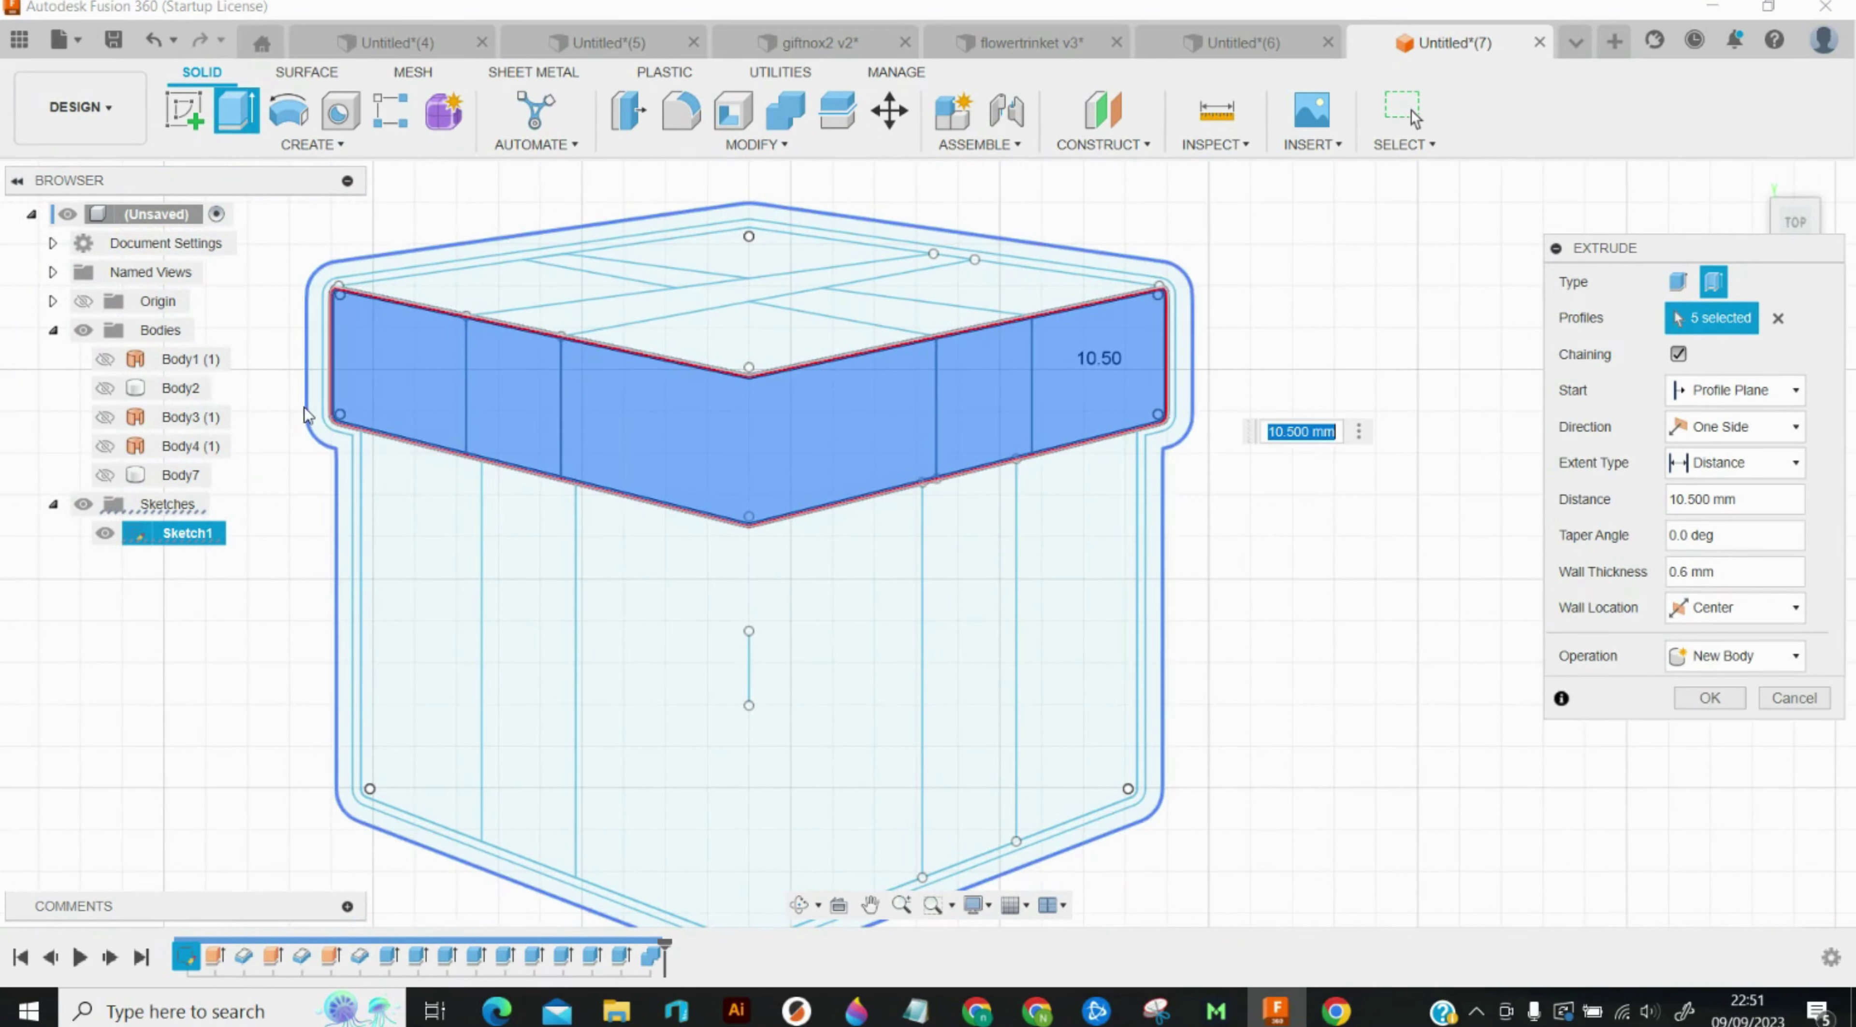
pyautogui.scroll(10, 305, 415)
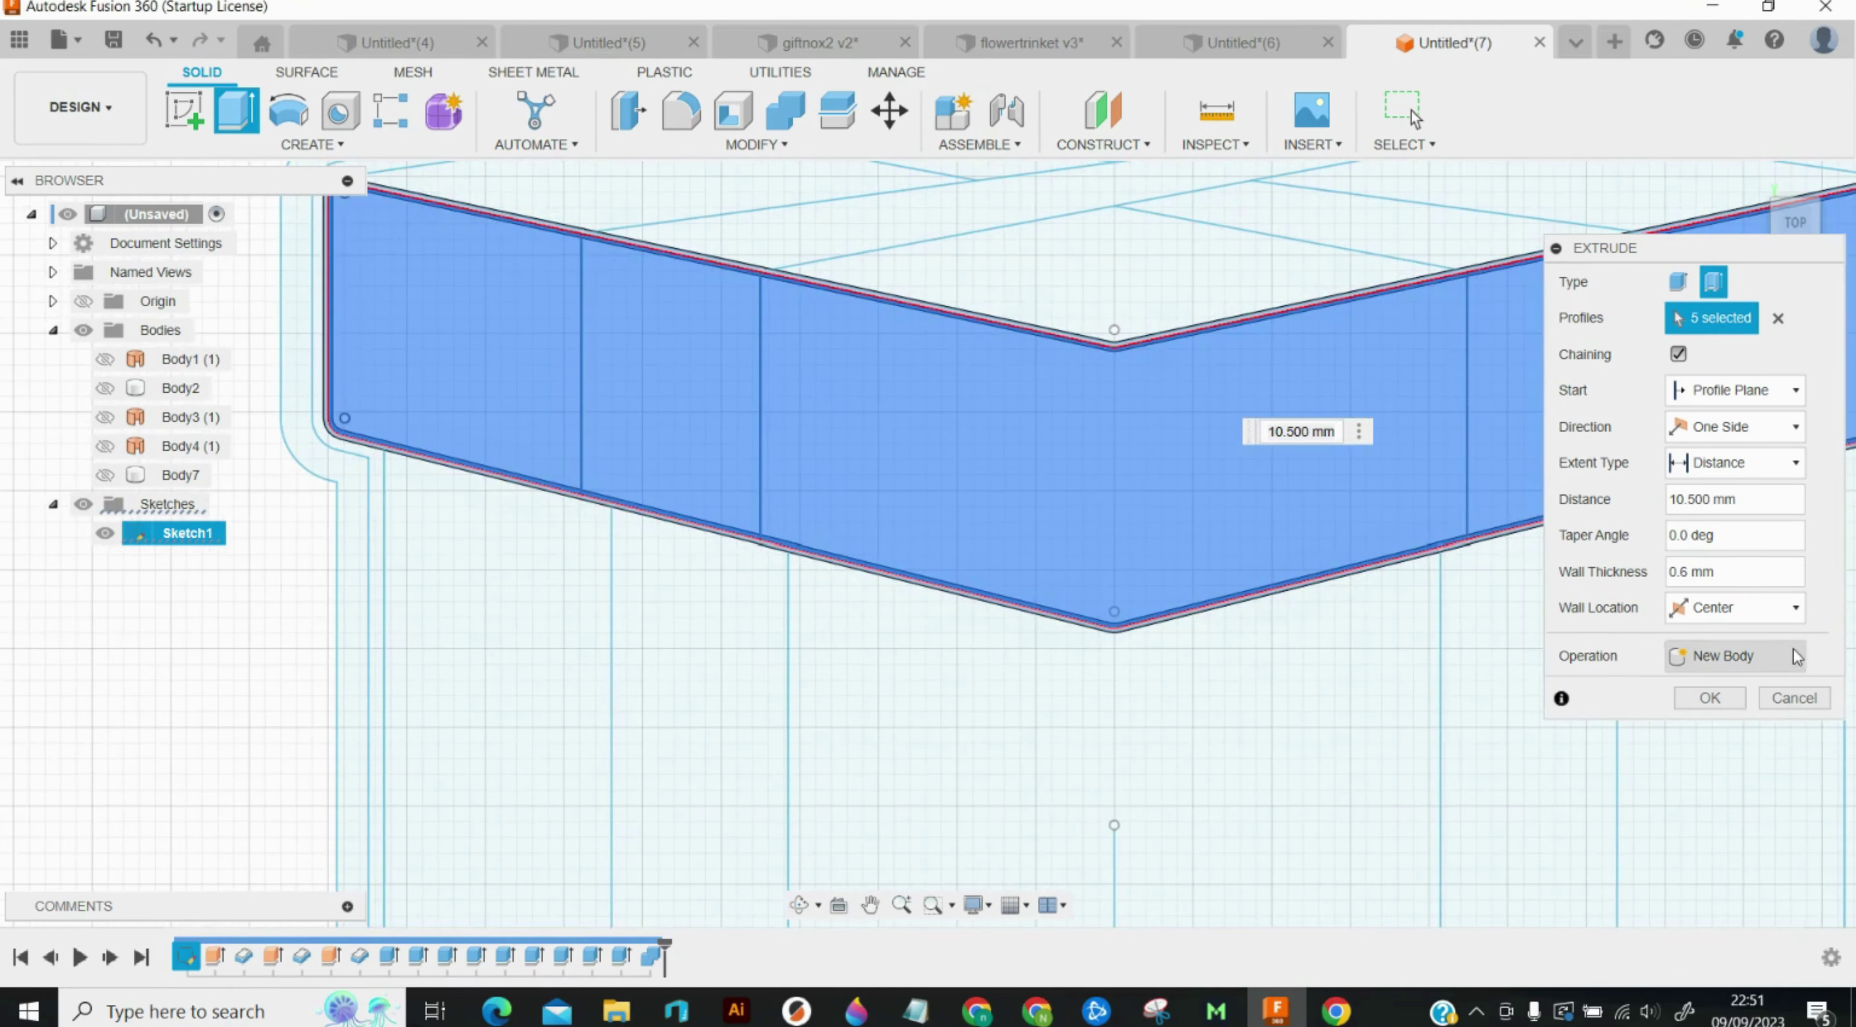
pyautogui.click(1710, 698)
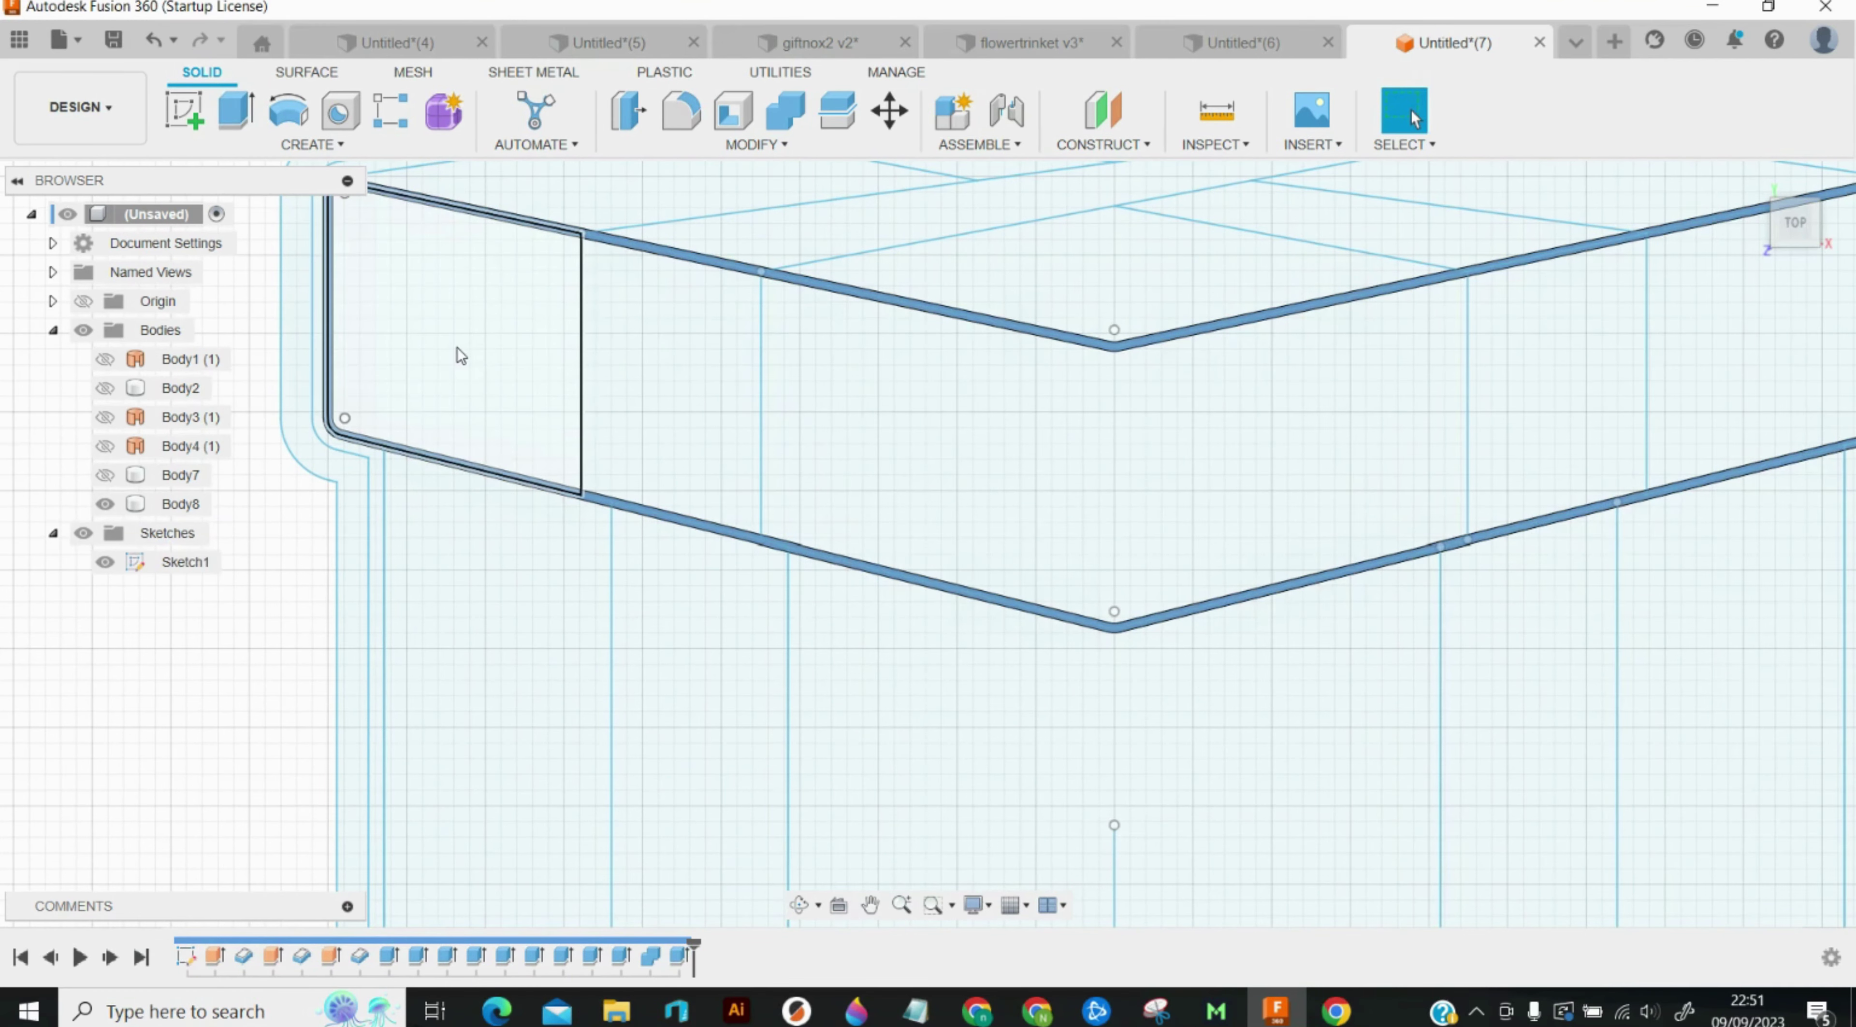
# Step: Cut the five front box profiles below the lid 12 mm deep to trim the band's lower wall
pyautogui.press('e')
pyautogui.click(458, 527)
pyautogui.click(684, 602)
pyautogui.click(1067, 660)
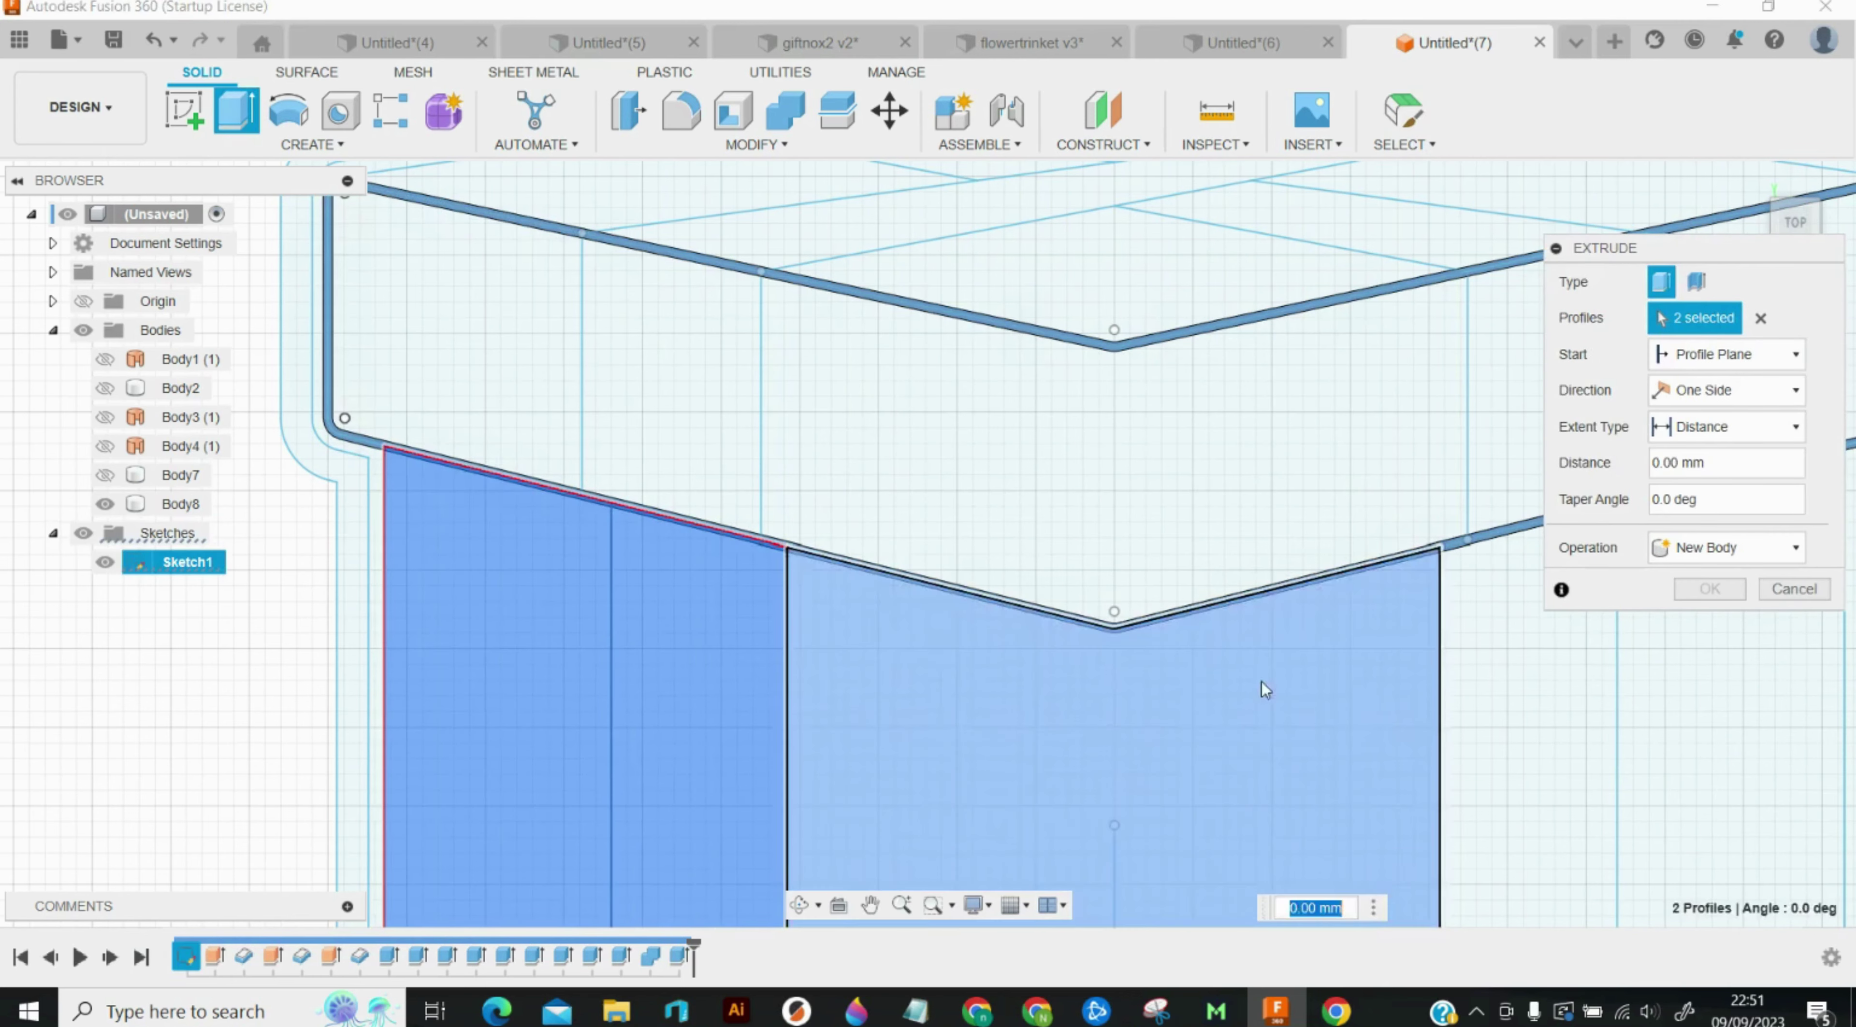
pyautogui.click(1578, 721)
pyautogui.scroll(-3, 1592, 749)
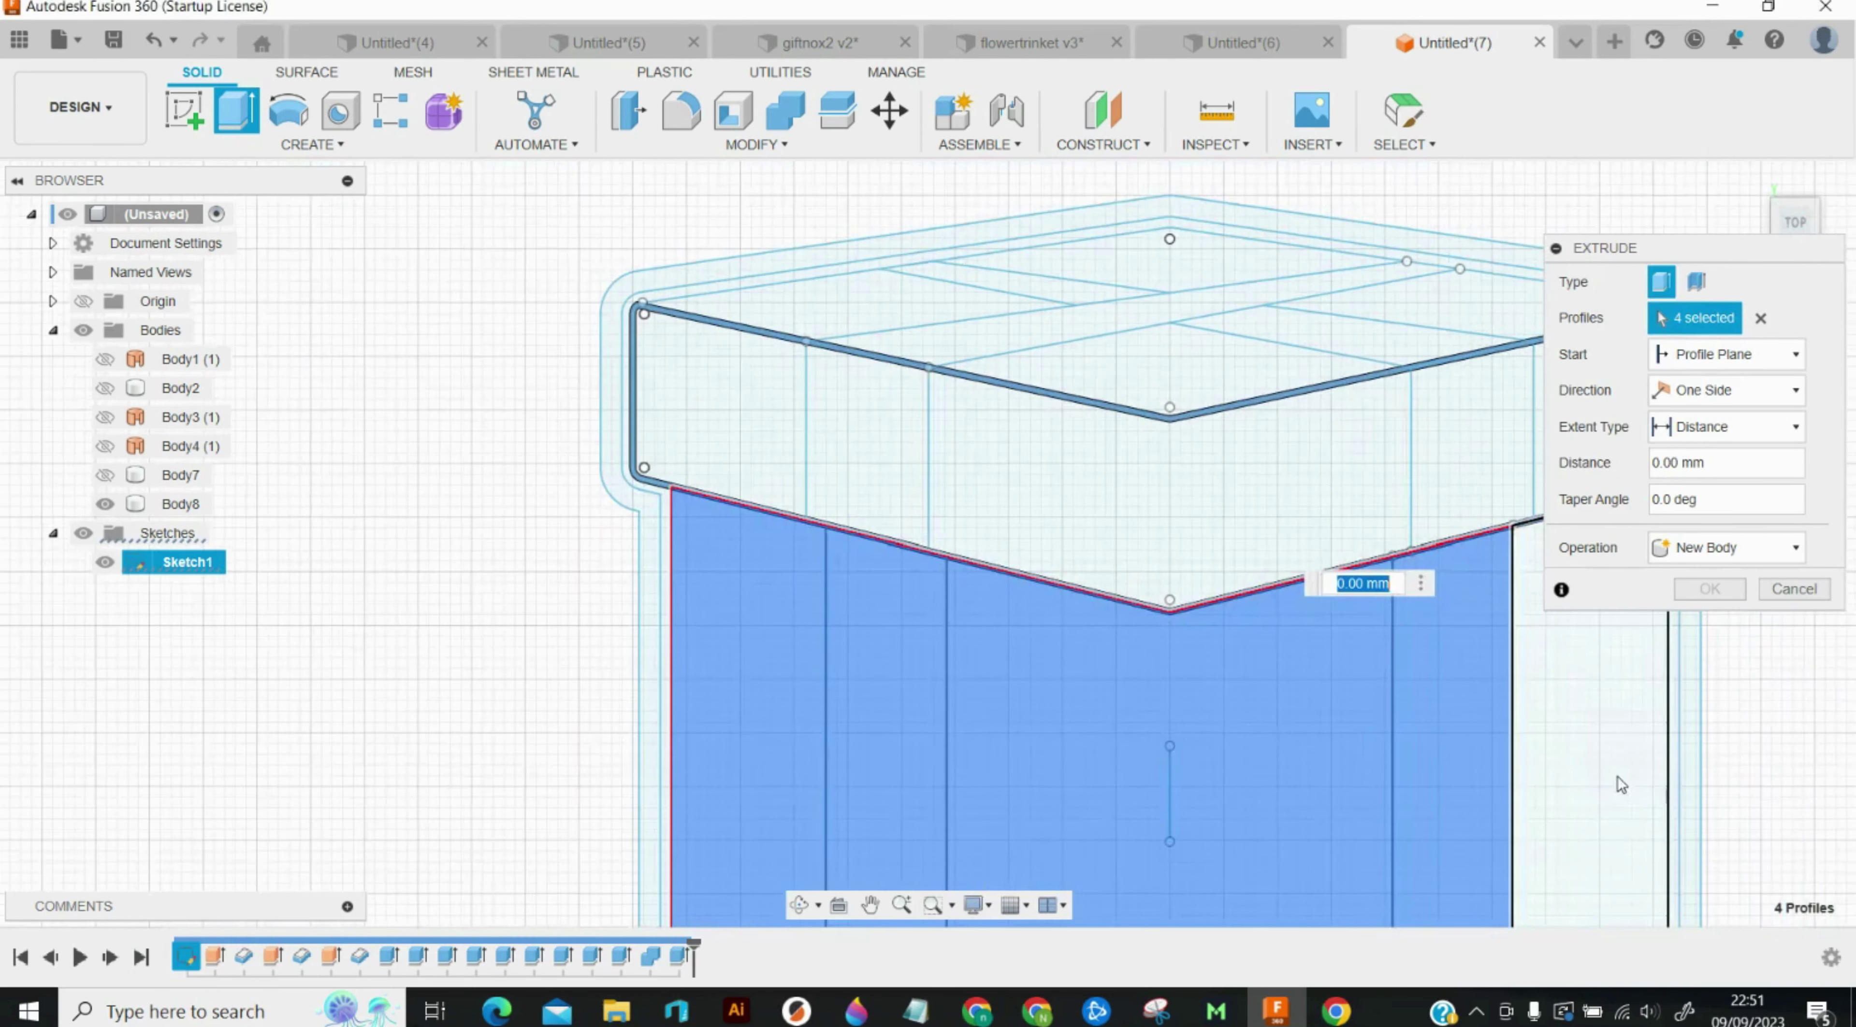
pyautogui.click(1617, 777)
pyautogui.write('12')
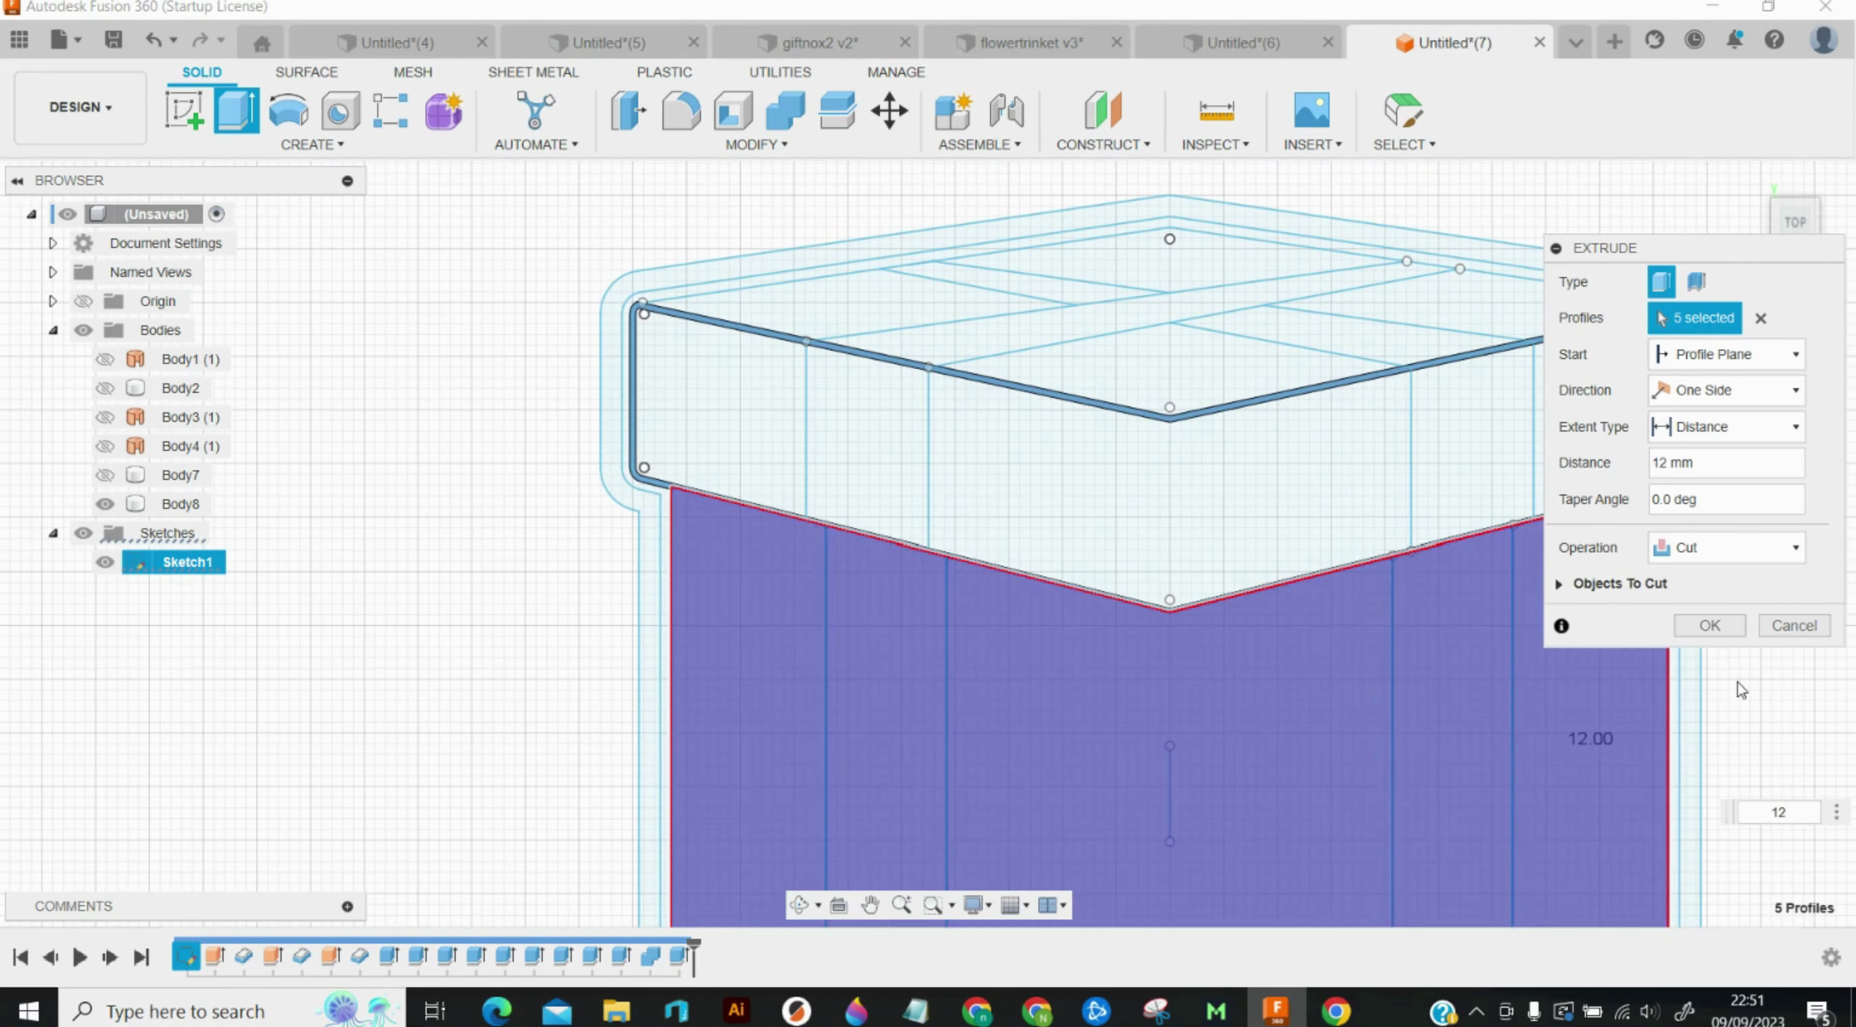
pyautogui.press('Return')
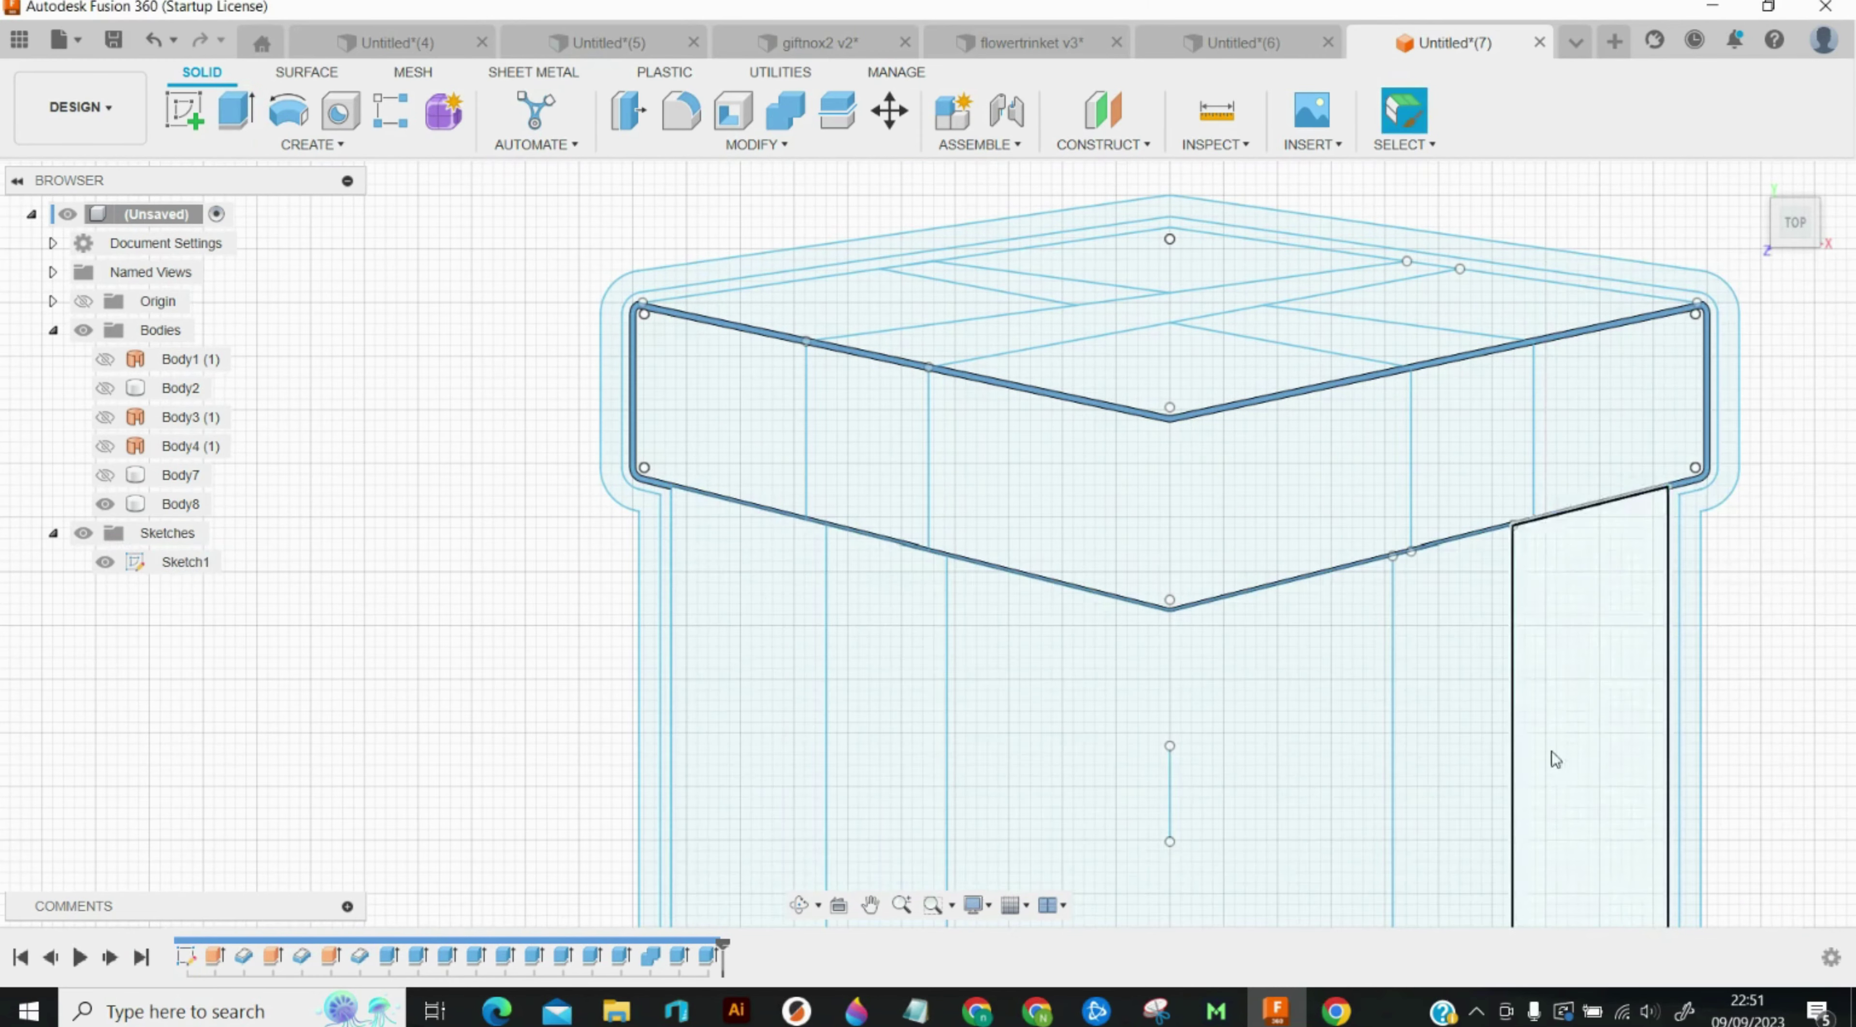
pyautogui.scroll(5, 1551, 751)
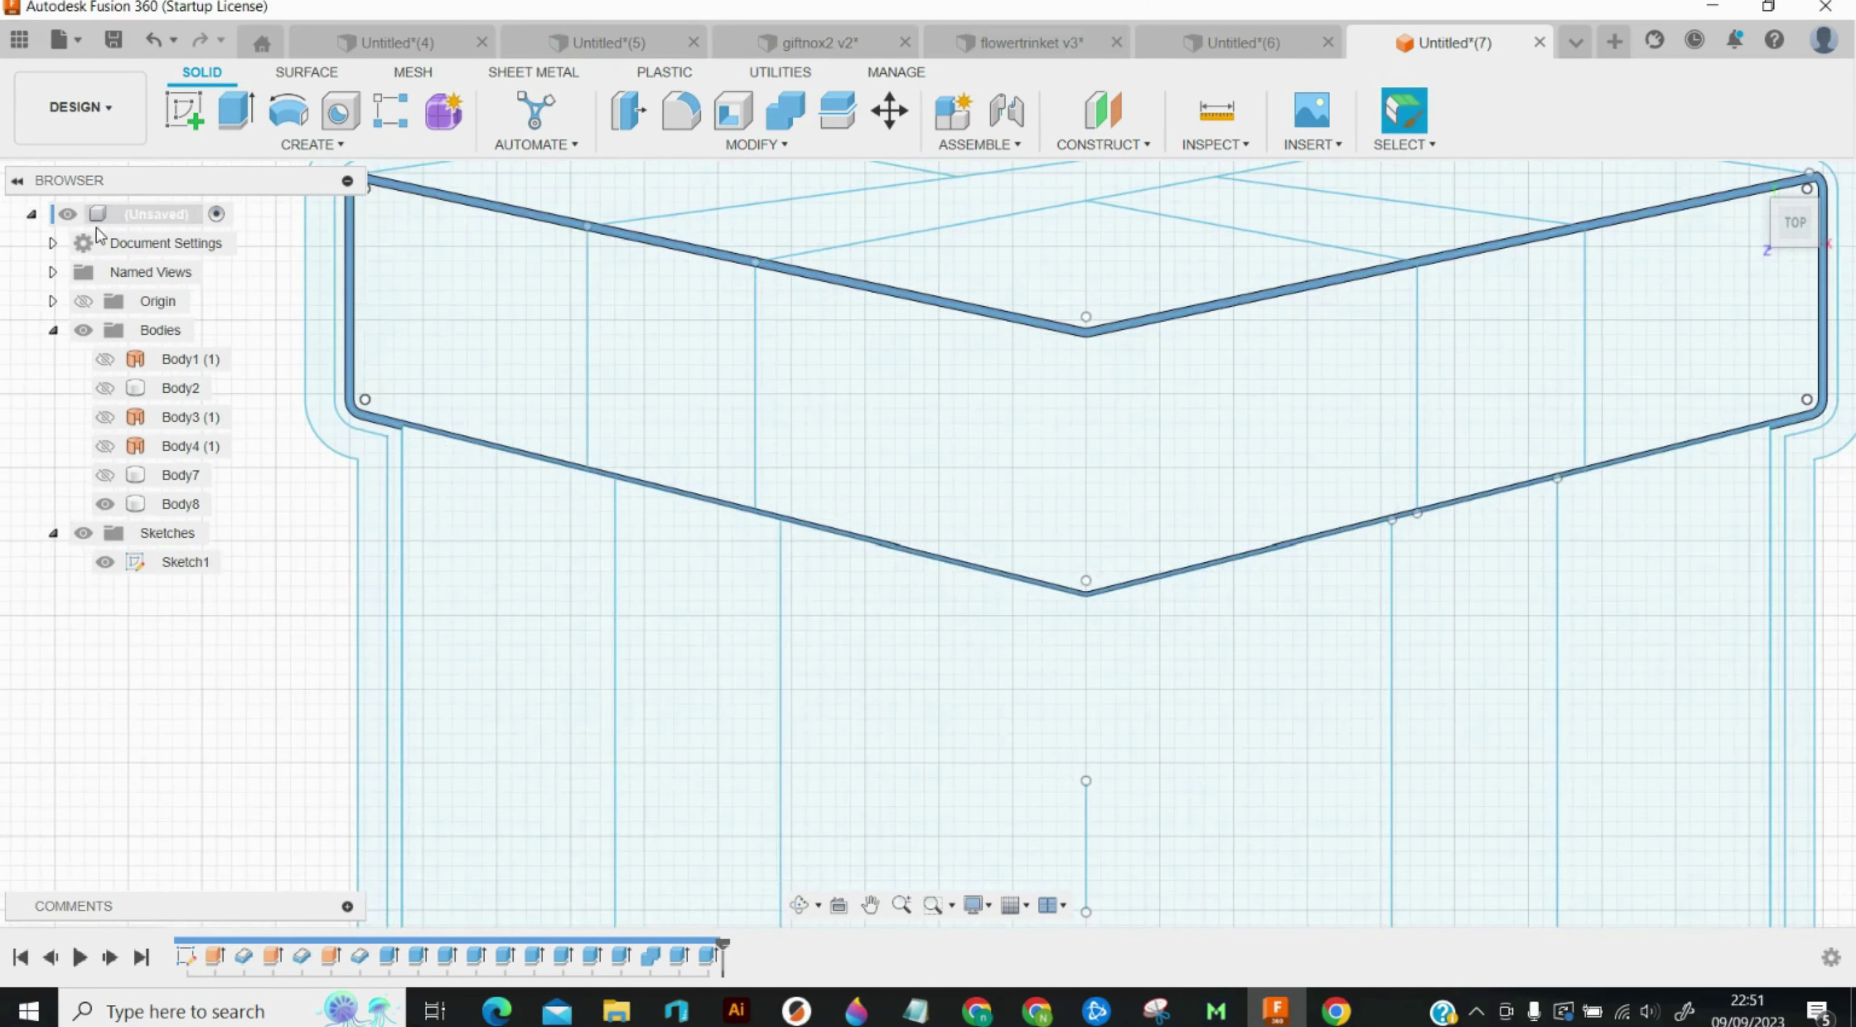
pyautogui.press('e')
pyautogui.click(481, 371)
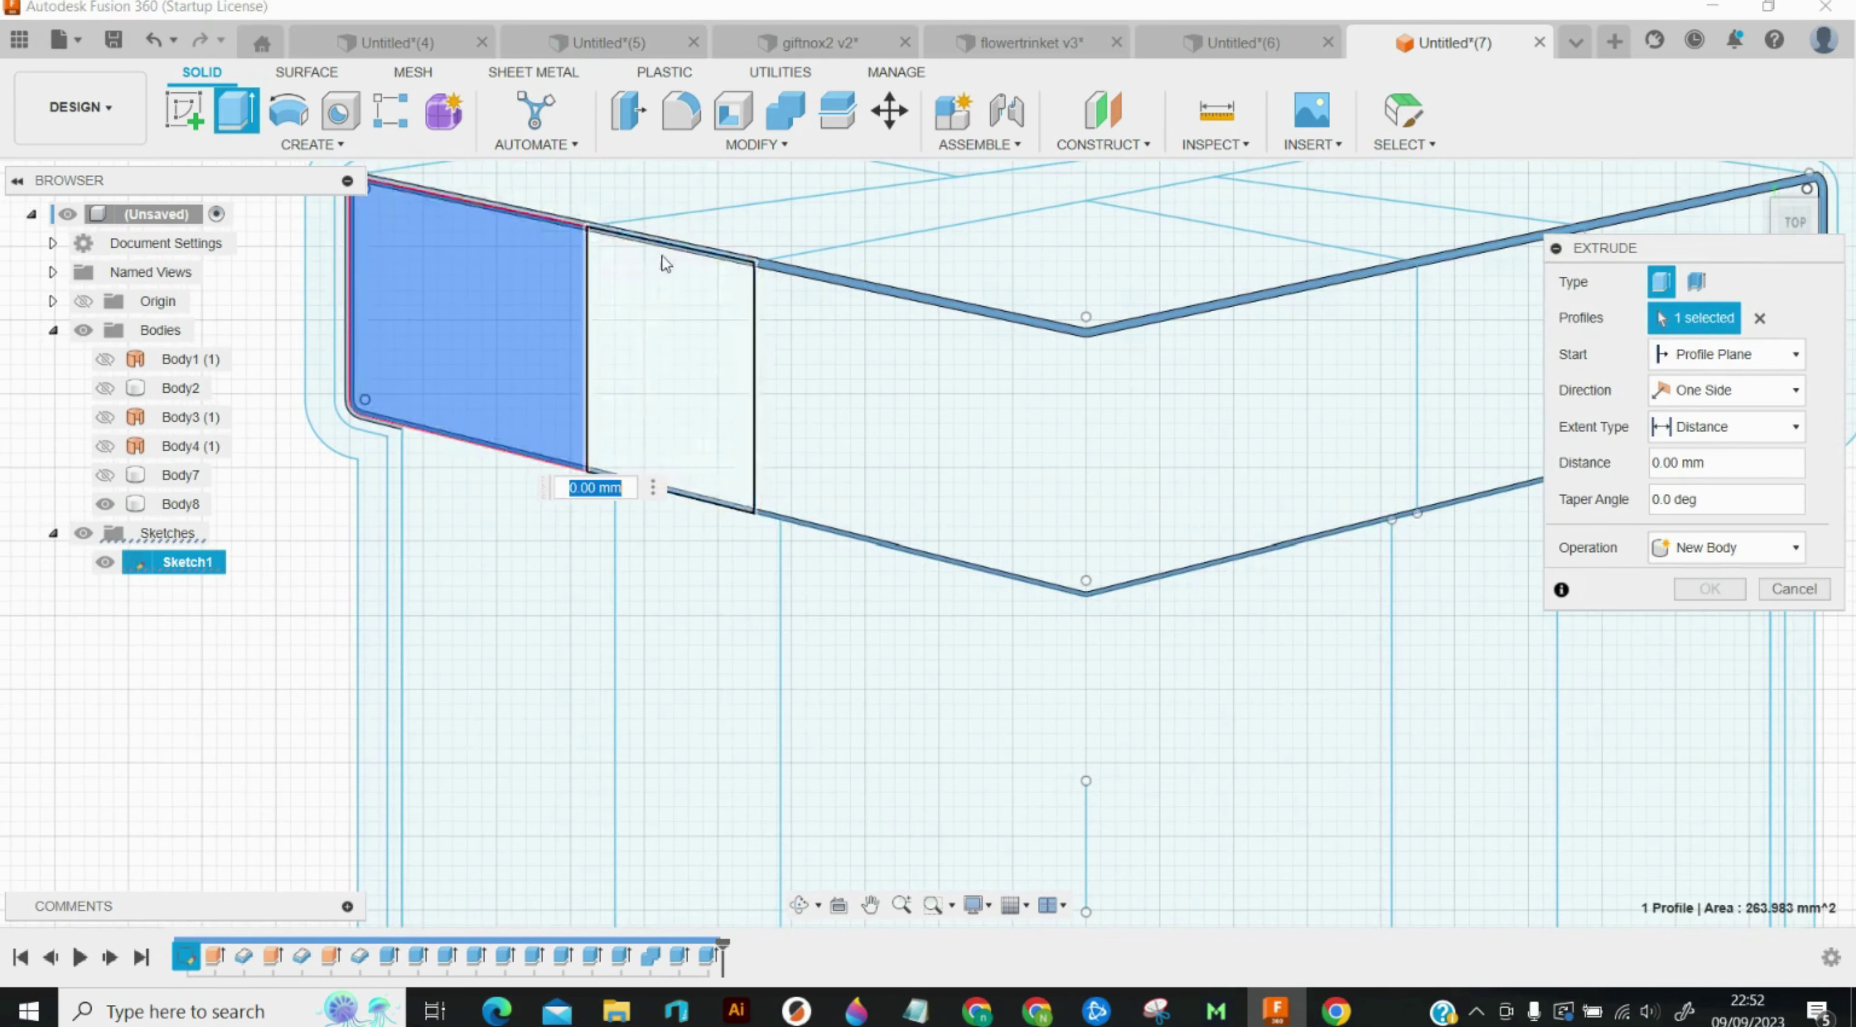
pyautogui.press('Escape')
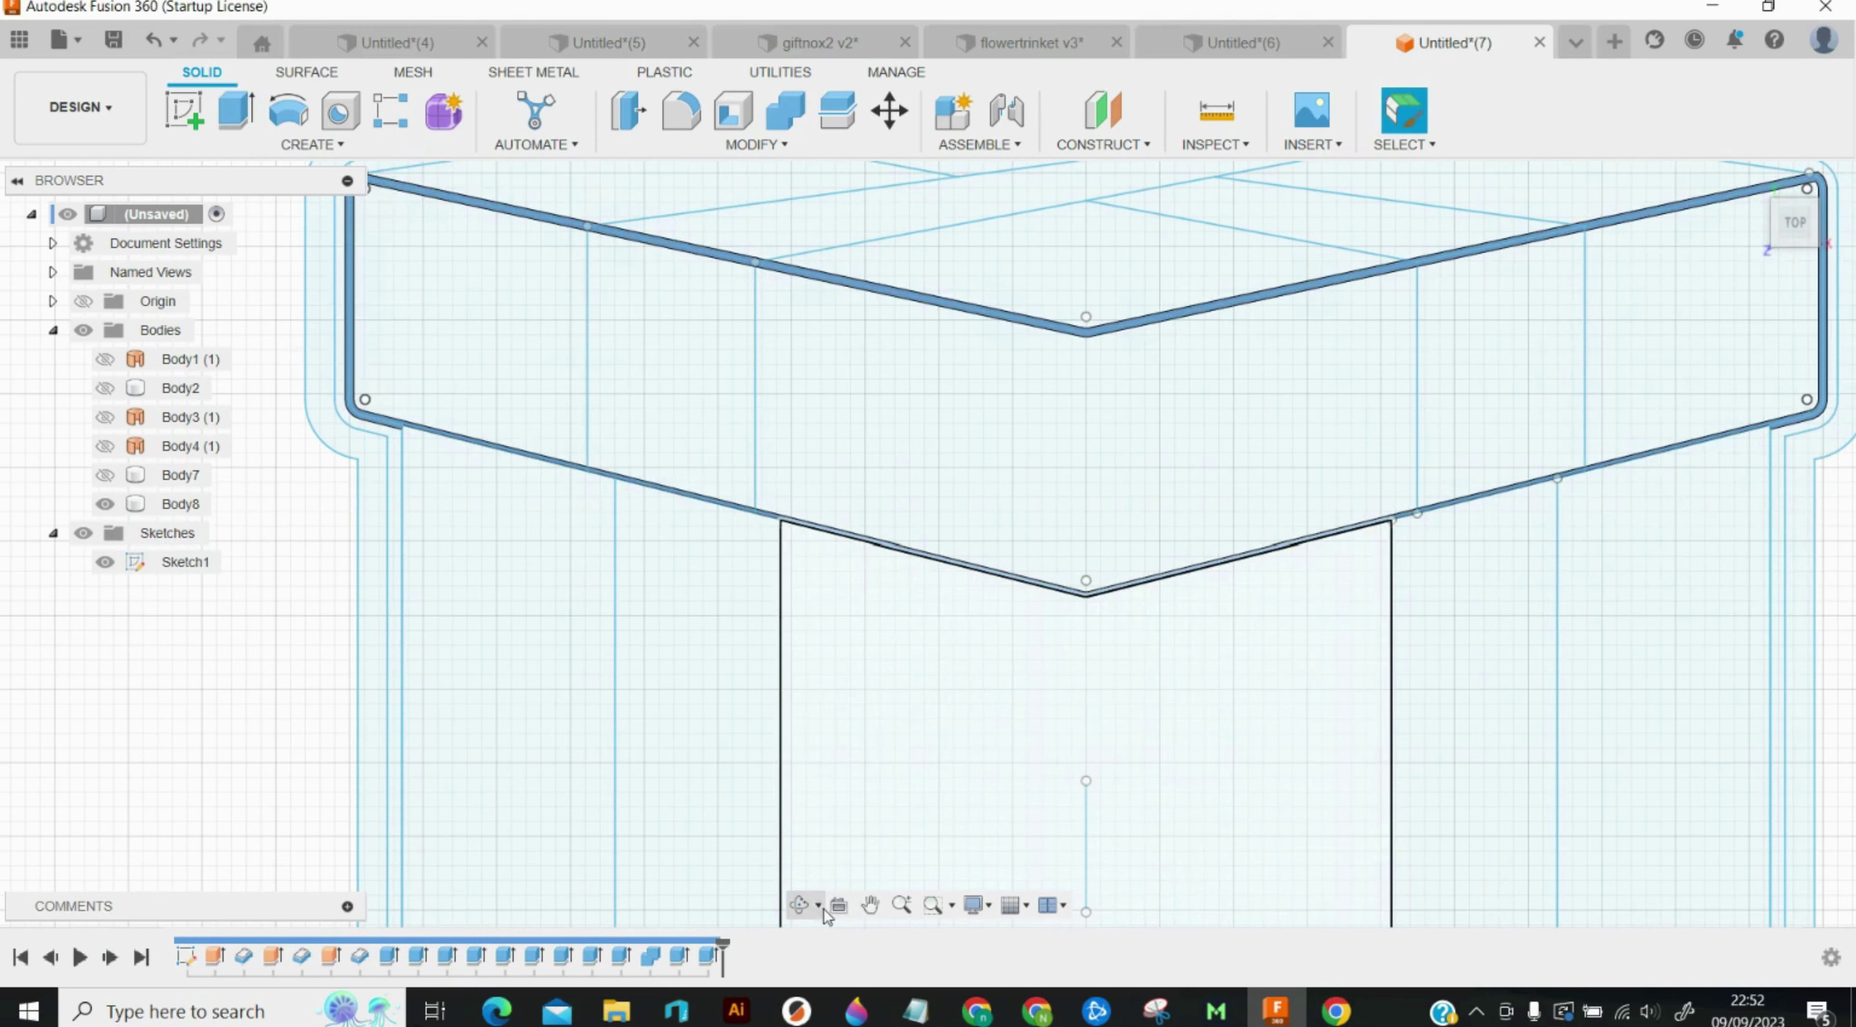
pyautogui.click(805, 905)
pyautogui.moveTo(846, 729); pyautogui.dragTo(845, 659)
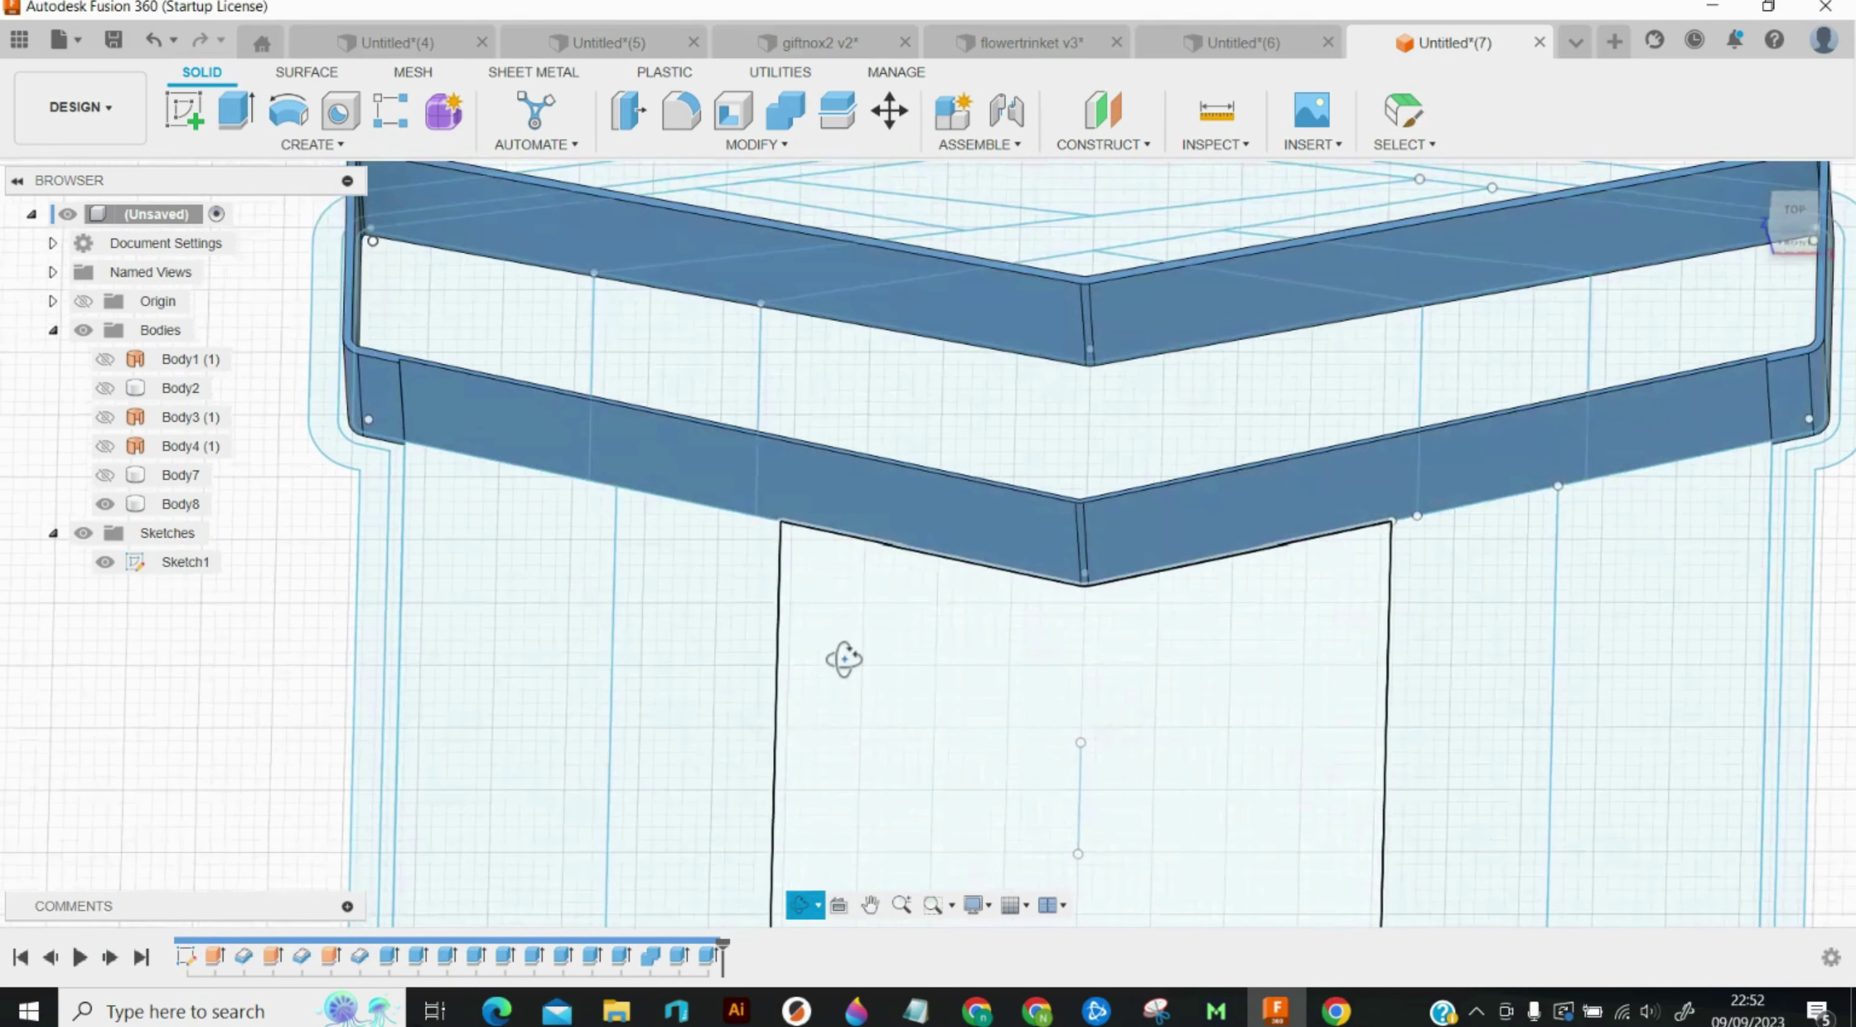
pyautogui.press('e')
pyautogui.click(745, 492)
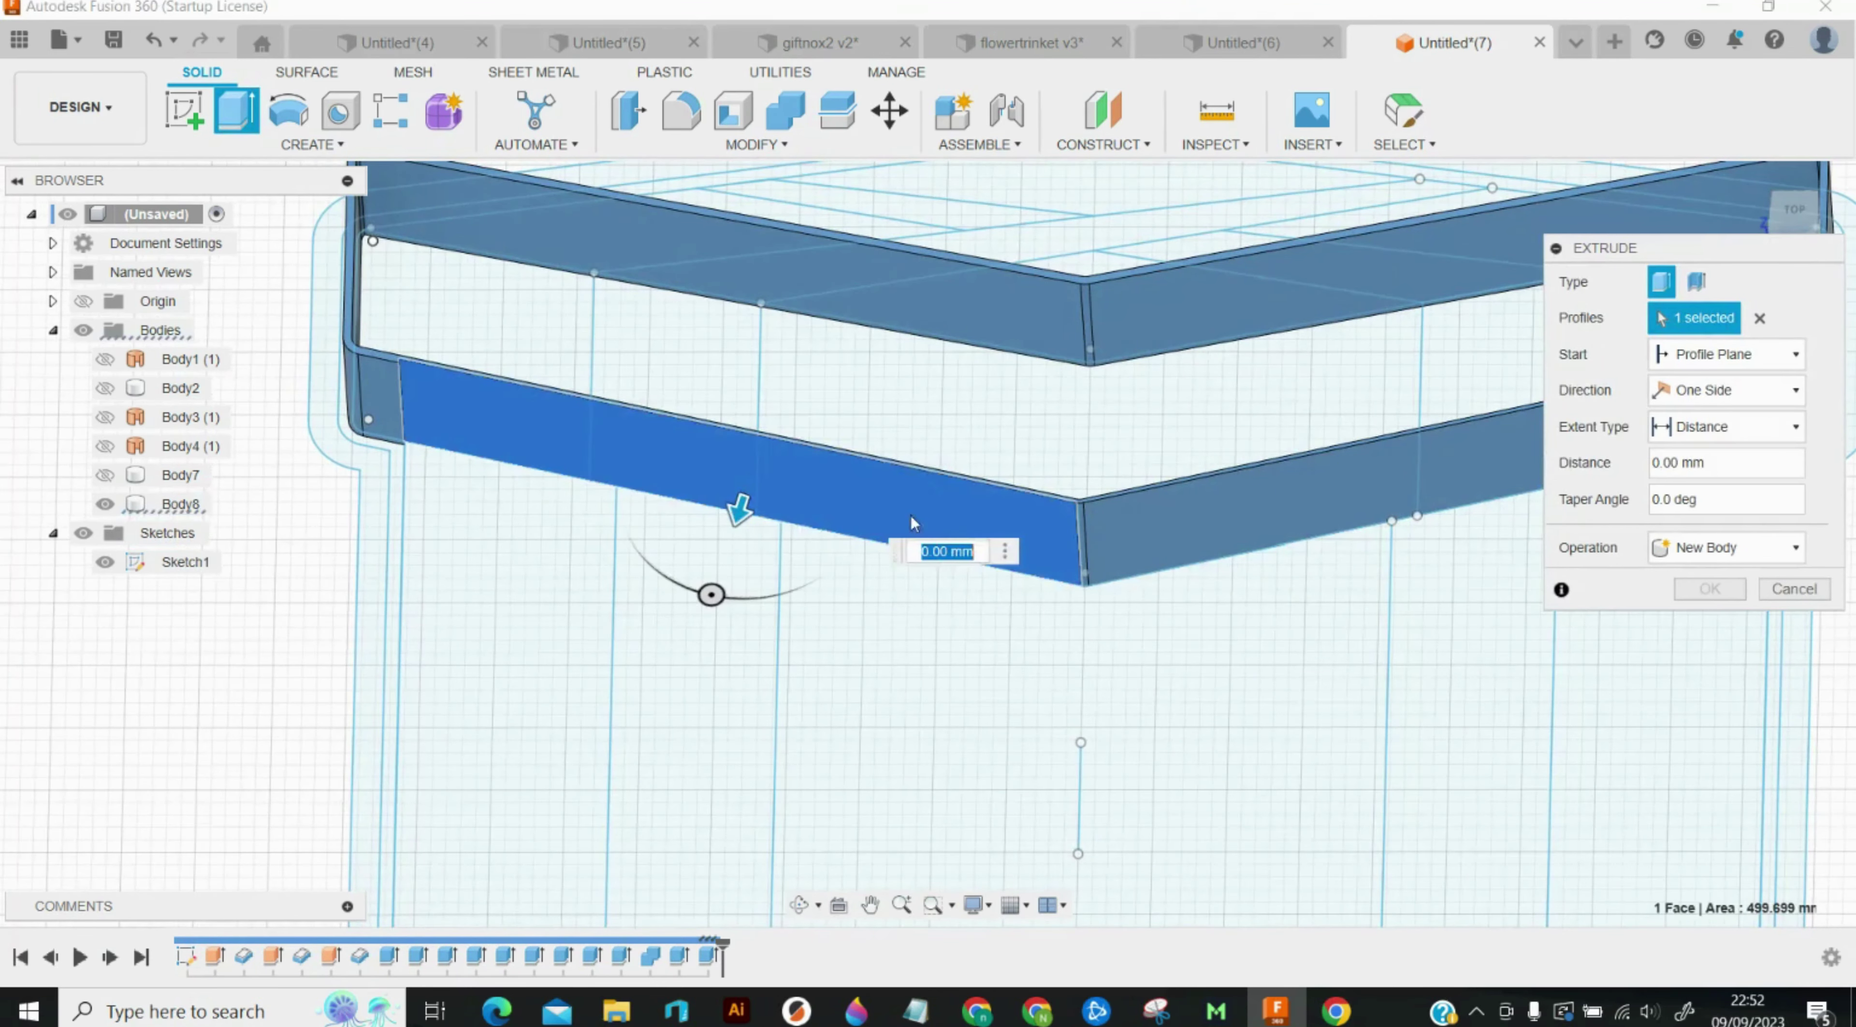
pyautogui.click(1235, 506)
pyautogui.scroll(3, 1167, 533)
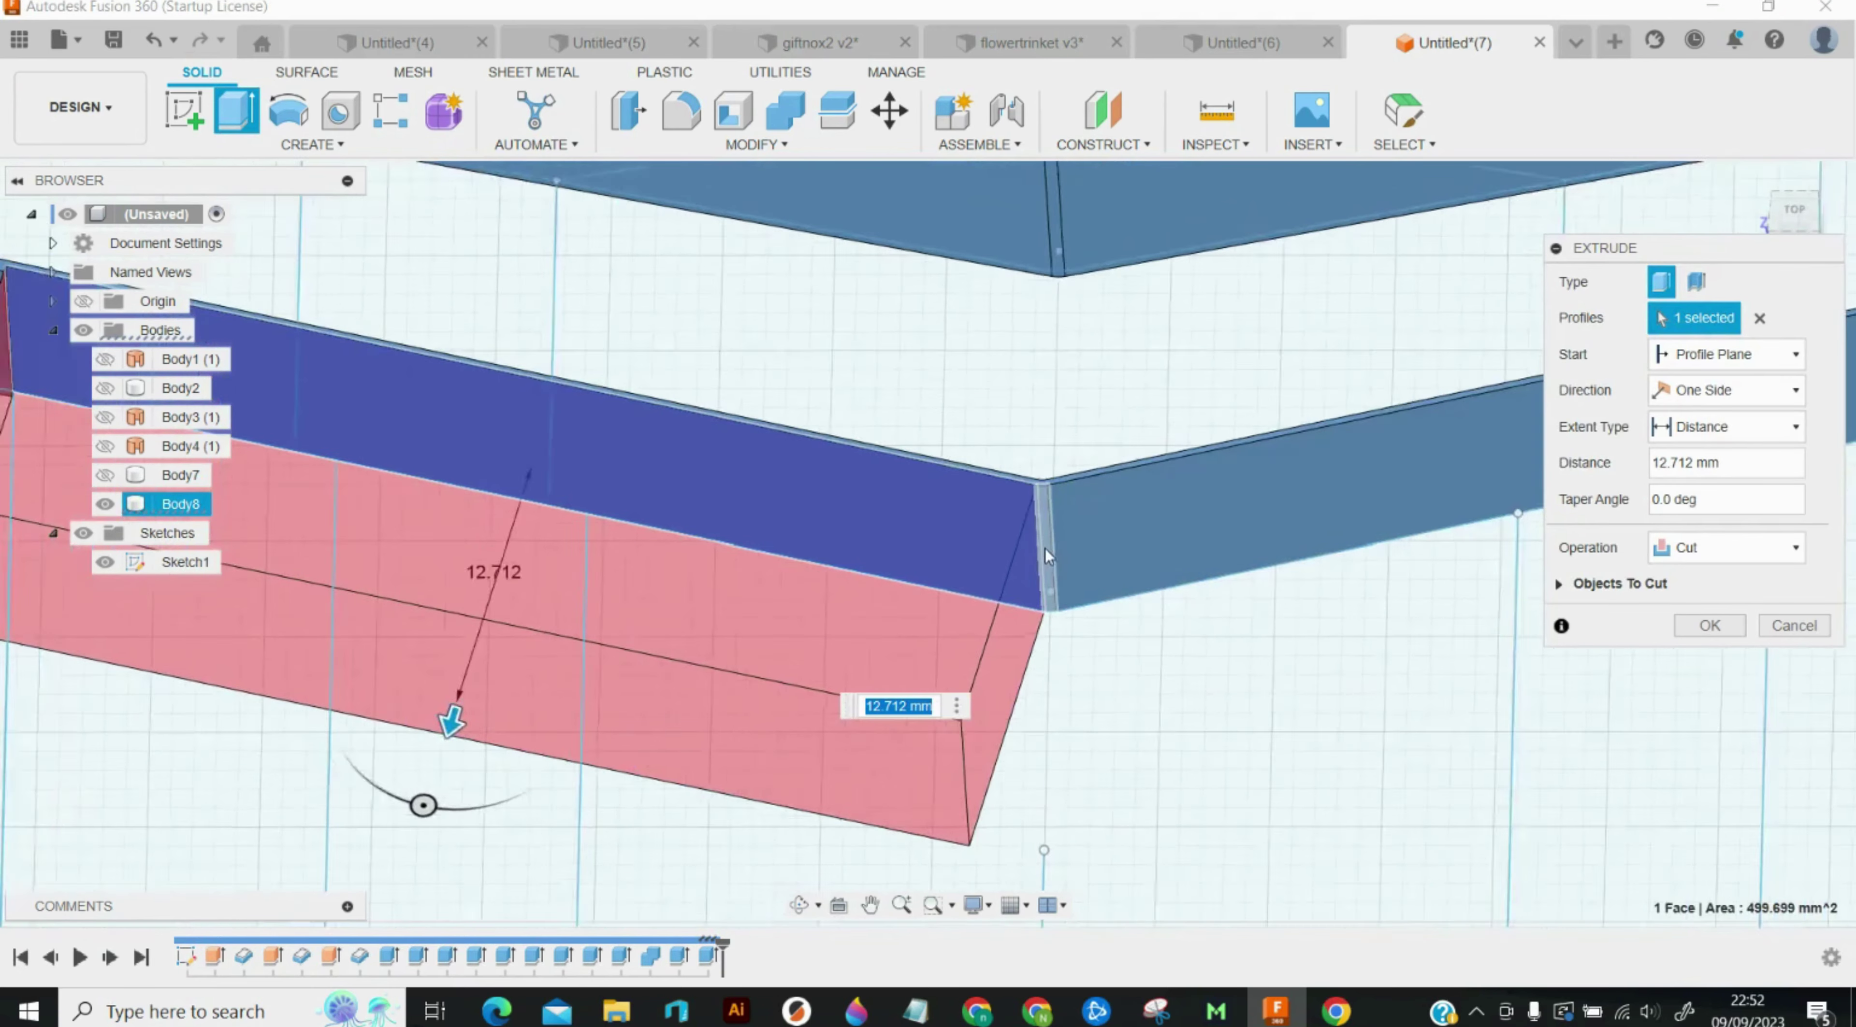
pyautogui.click(1041, 550)
pyautogui.scroll(-2, 814, 583)
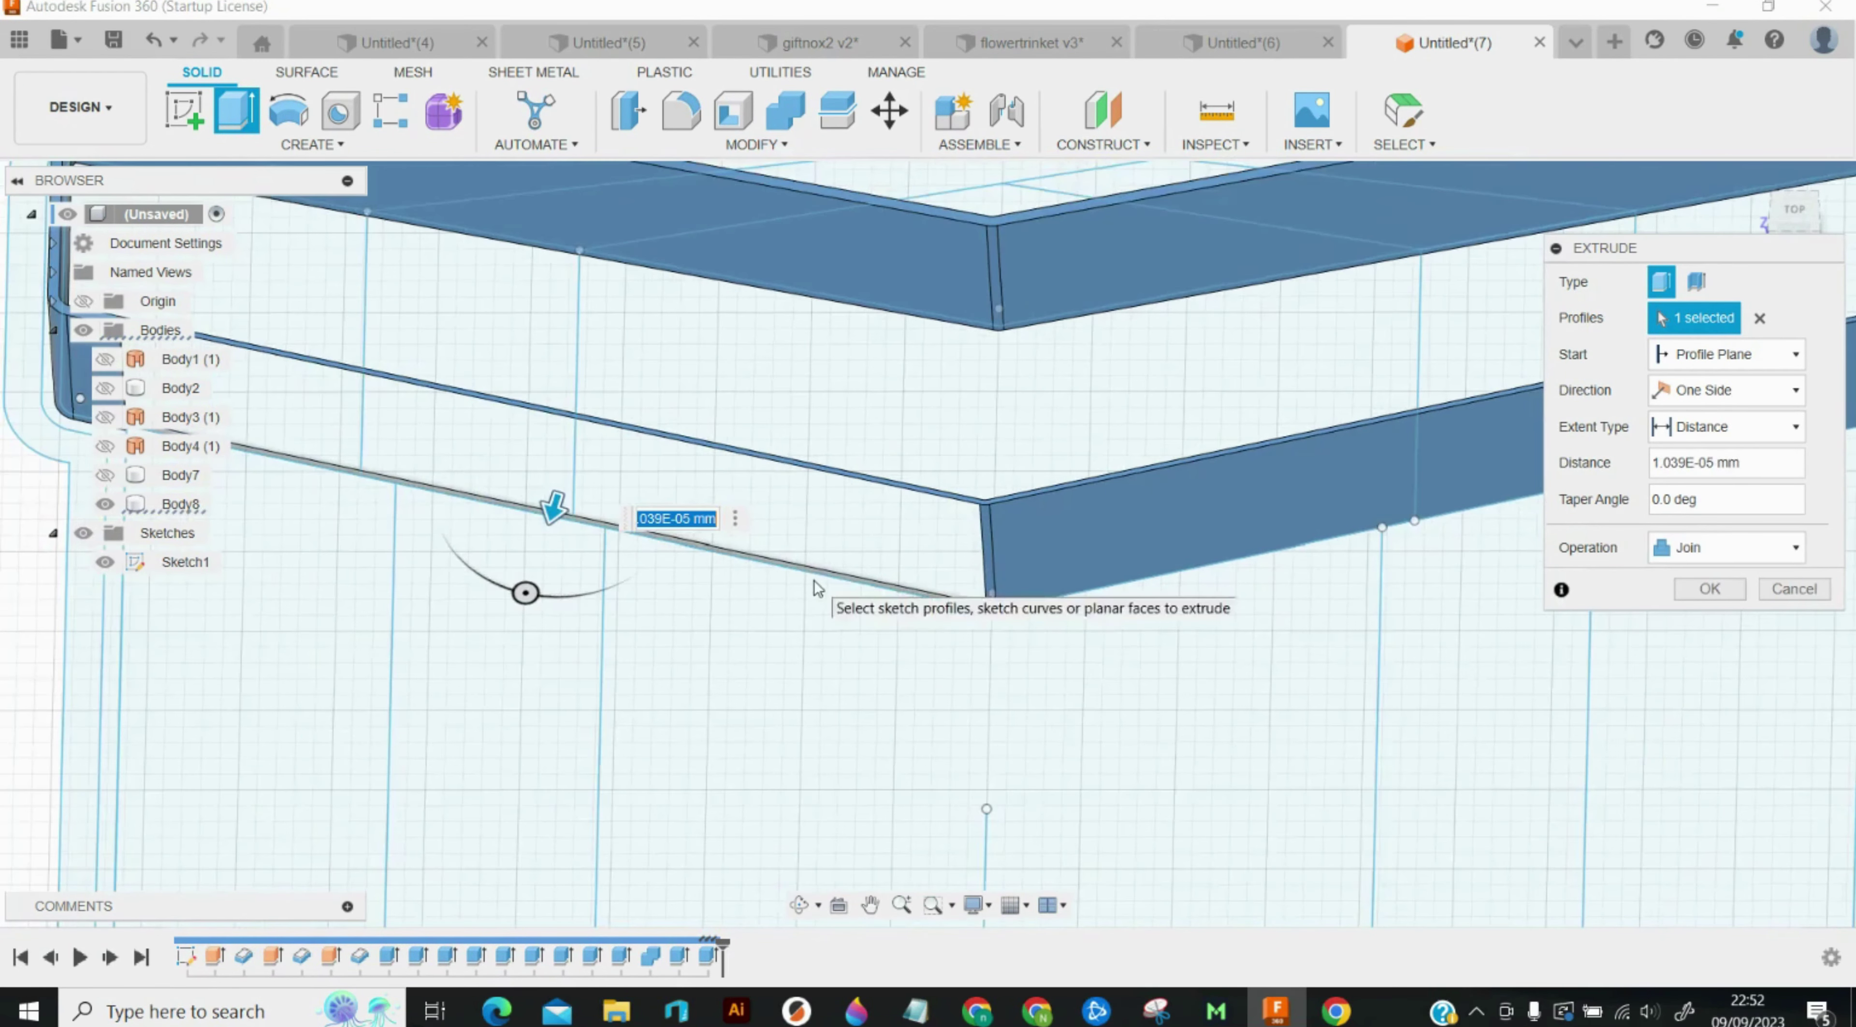
pyautogui.press('Escape')
# Step: Cut away the left half of the lid band's lower front wall by extruding its face -1 mm
pyautogui.press('e')
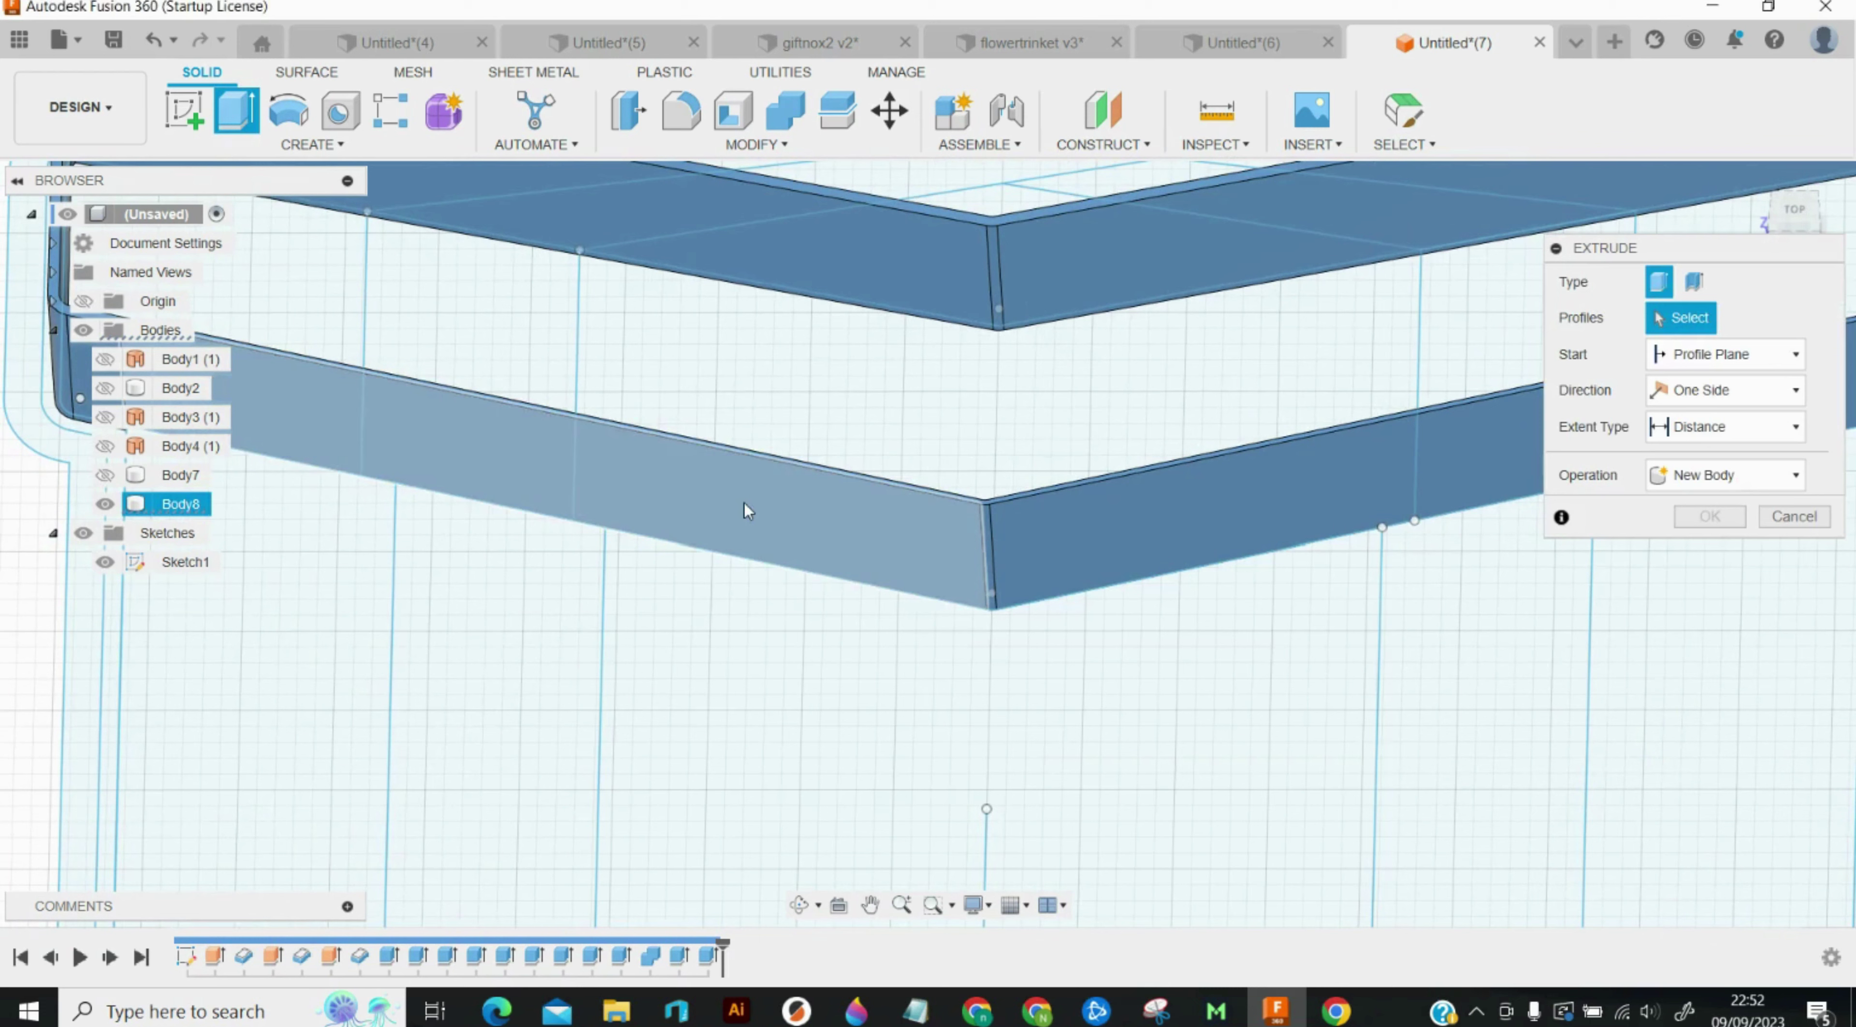
pyautogui.click(746, 509)
pyautogui.write('-3')
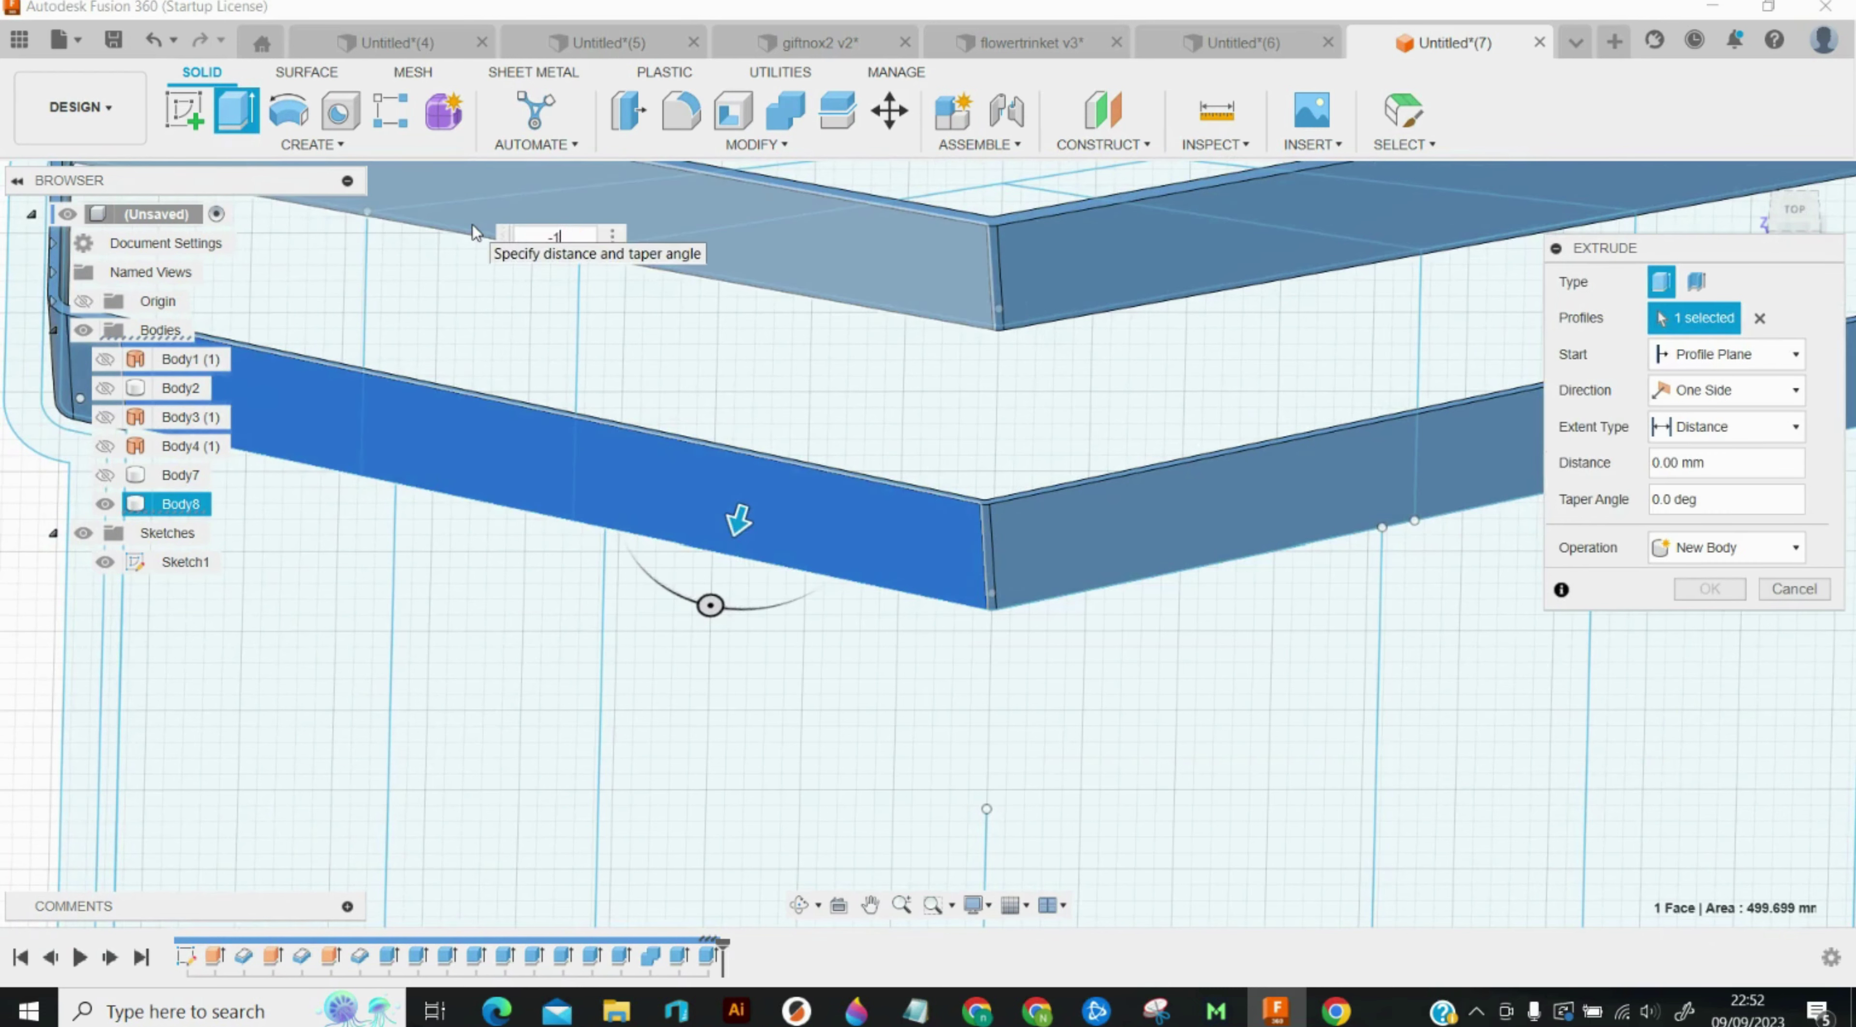
pyautogui.press('Return')
pyautogui.press('Return')
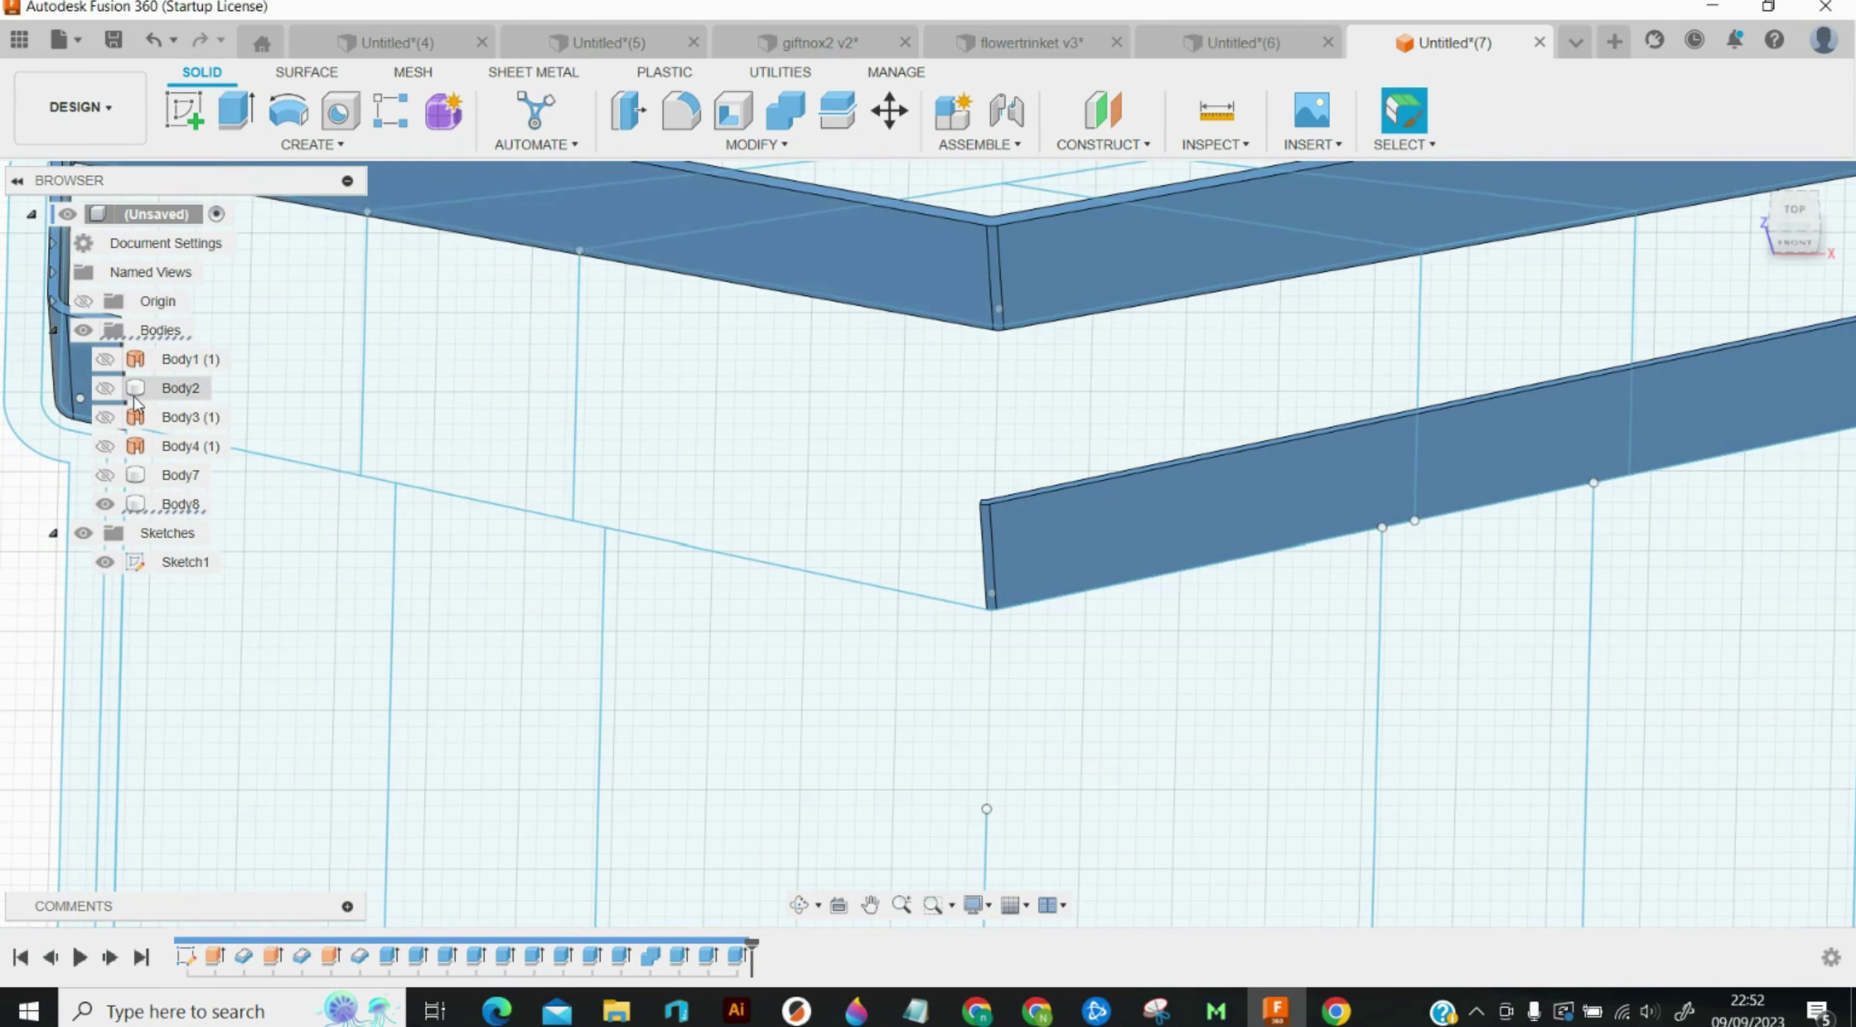
# Step: Remove the right half of the lid band's lower front wall with a -1 mm extrude cut on its face
pyautogui.press('e')
pyautogui.click(1135, 541)
pyautogui.write('-1')
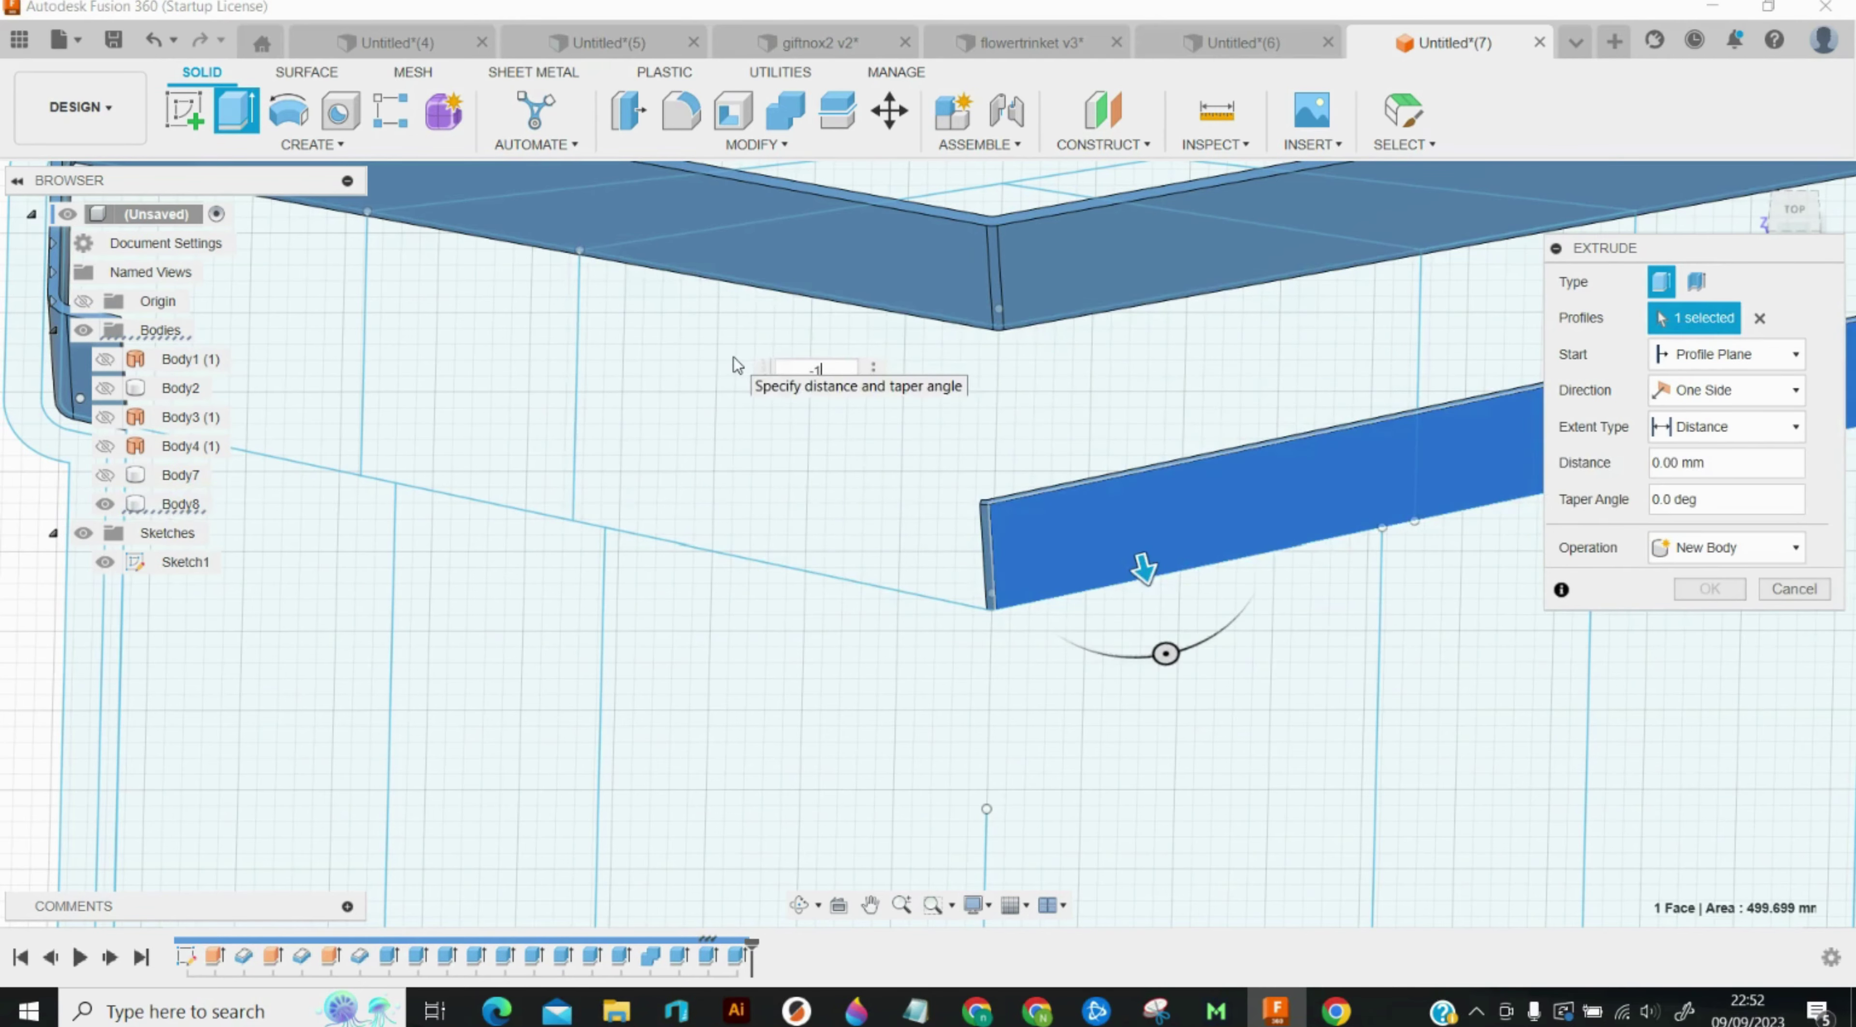
pyautogui.press('Return')
pyautogui.press('Return')
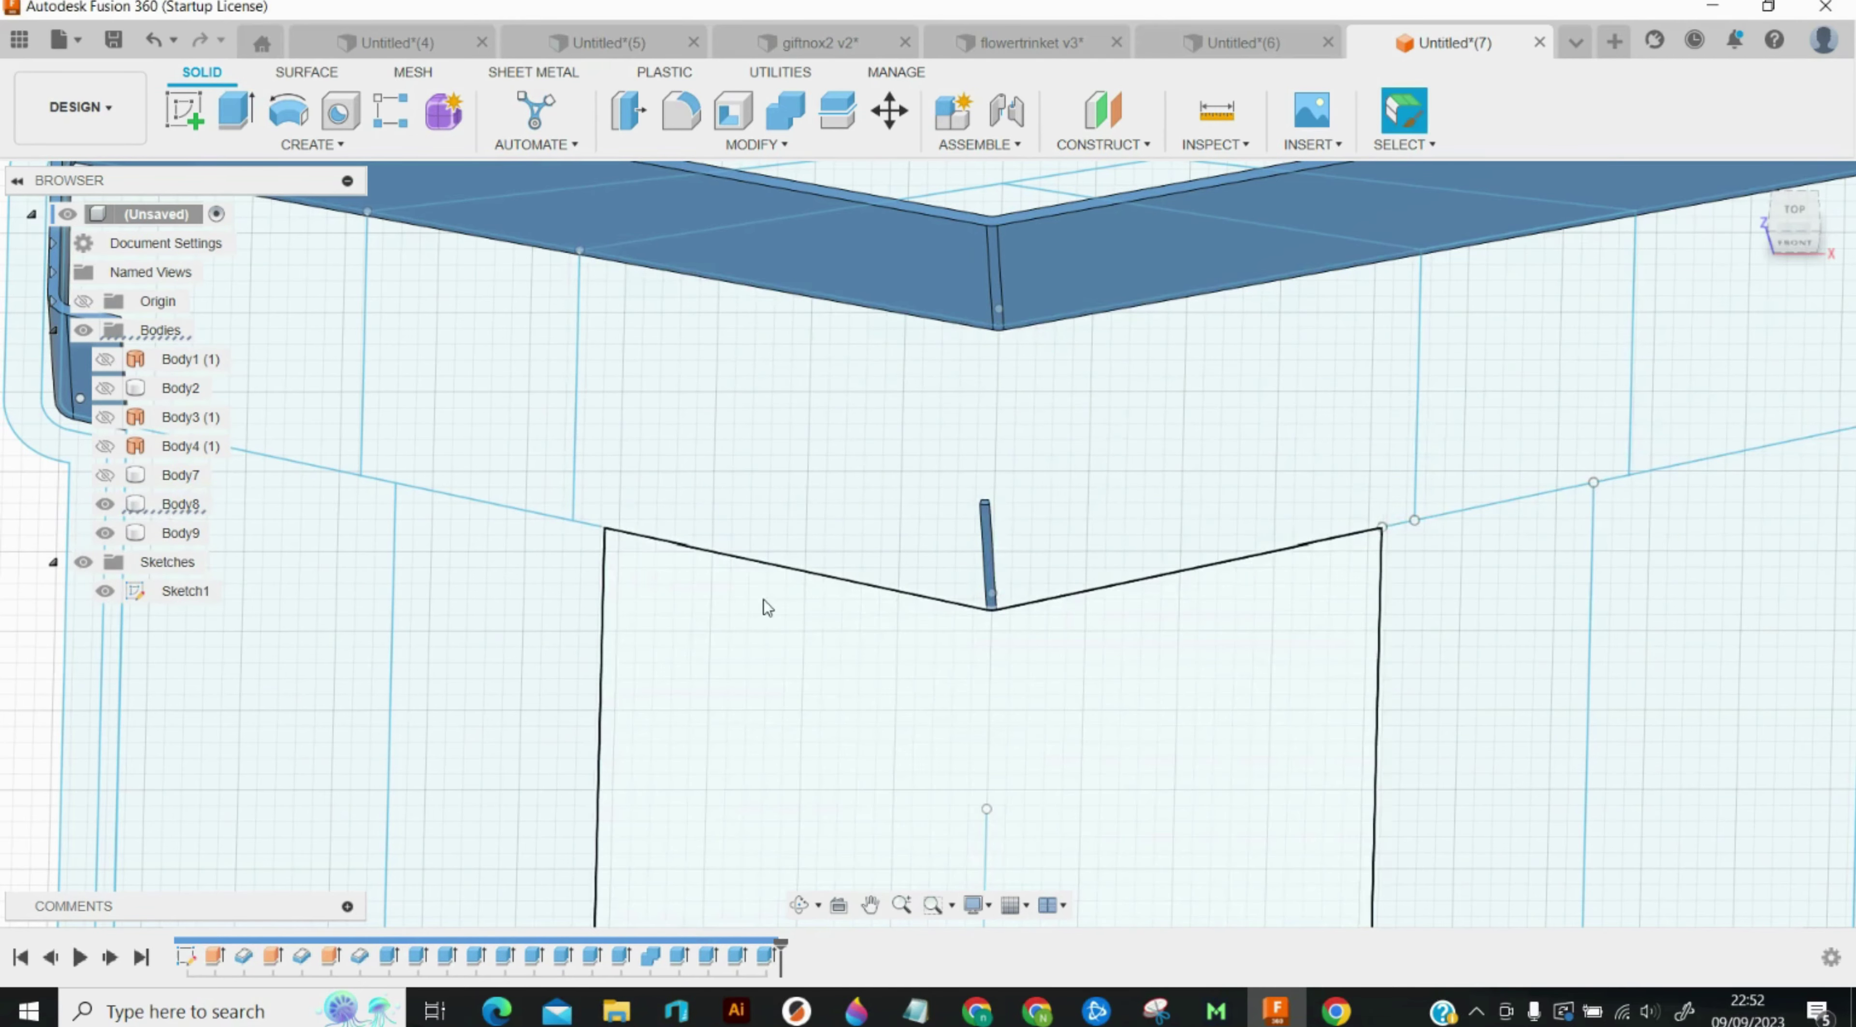
pyautogui.scroll(5, 765, 600)
pyautogui.press('e')
pyautogui.click(1238, 464)
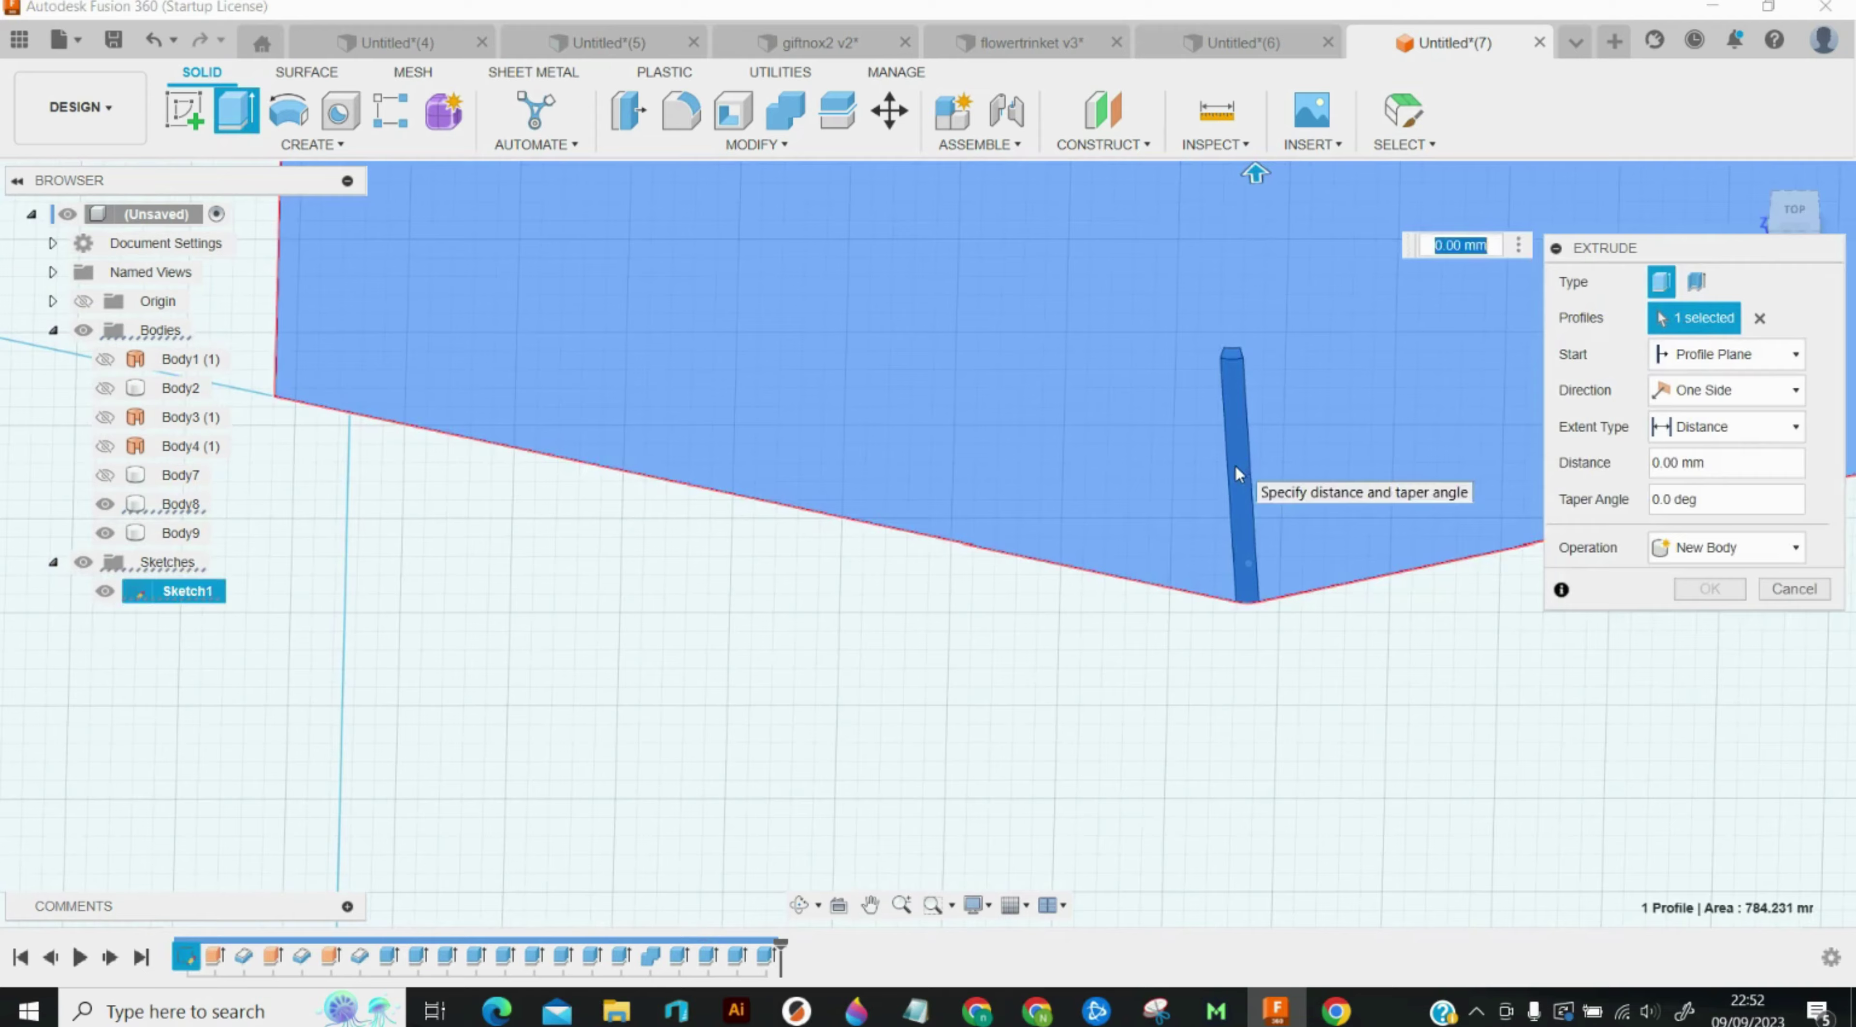
pyautogui.press('Escape')
# Step: Cut the leftover sliver at the lid's lower front corner 12 mm deep from its end face
pyautogui.keyDown('shift'); pyautogui.moveTo(1270, 584); pyautogui.dragTo(1273, 590, button='middle'); pyautogui.keyUp('shift')
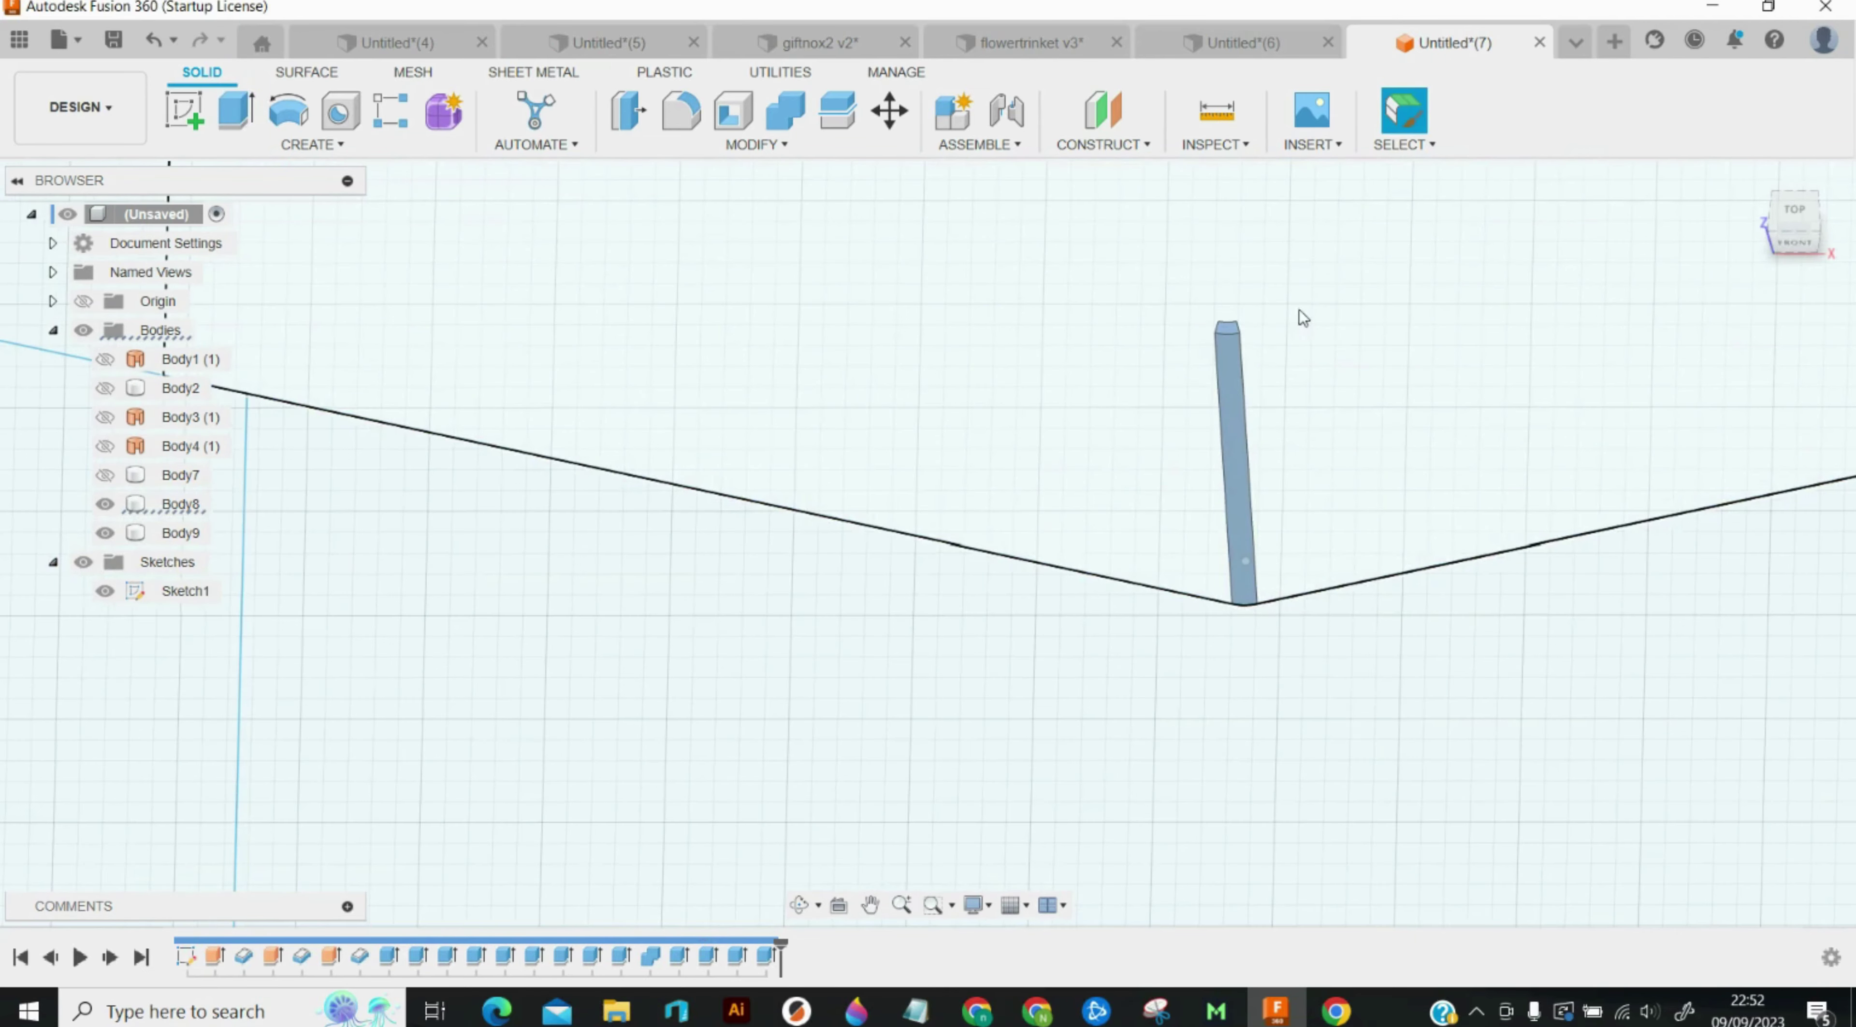
pyautogui.press('e')
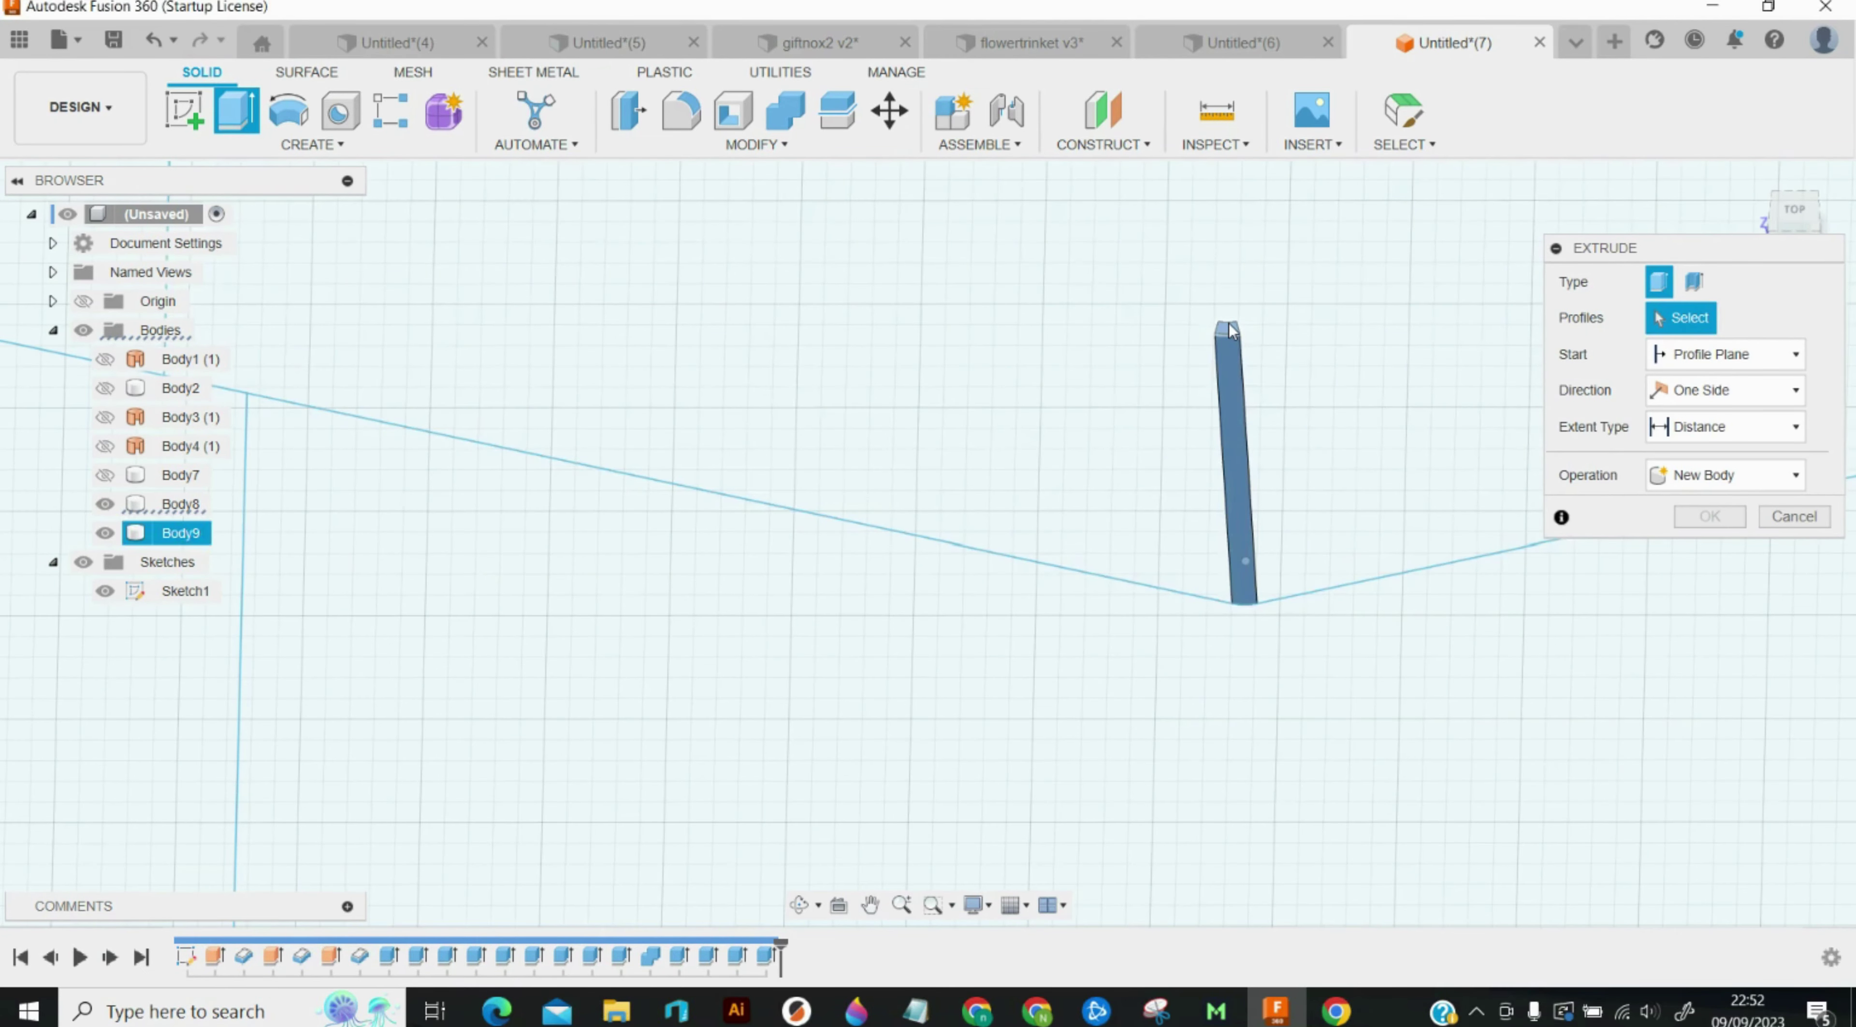
pyautogui.click(1227, 329)
pyautogui.write('-12')
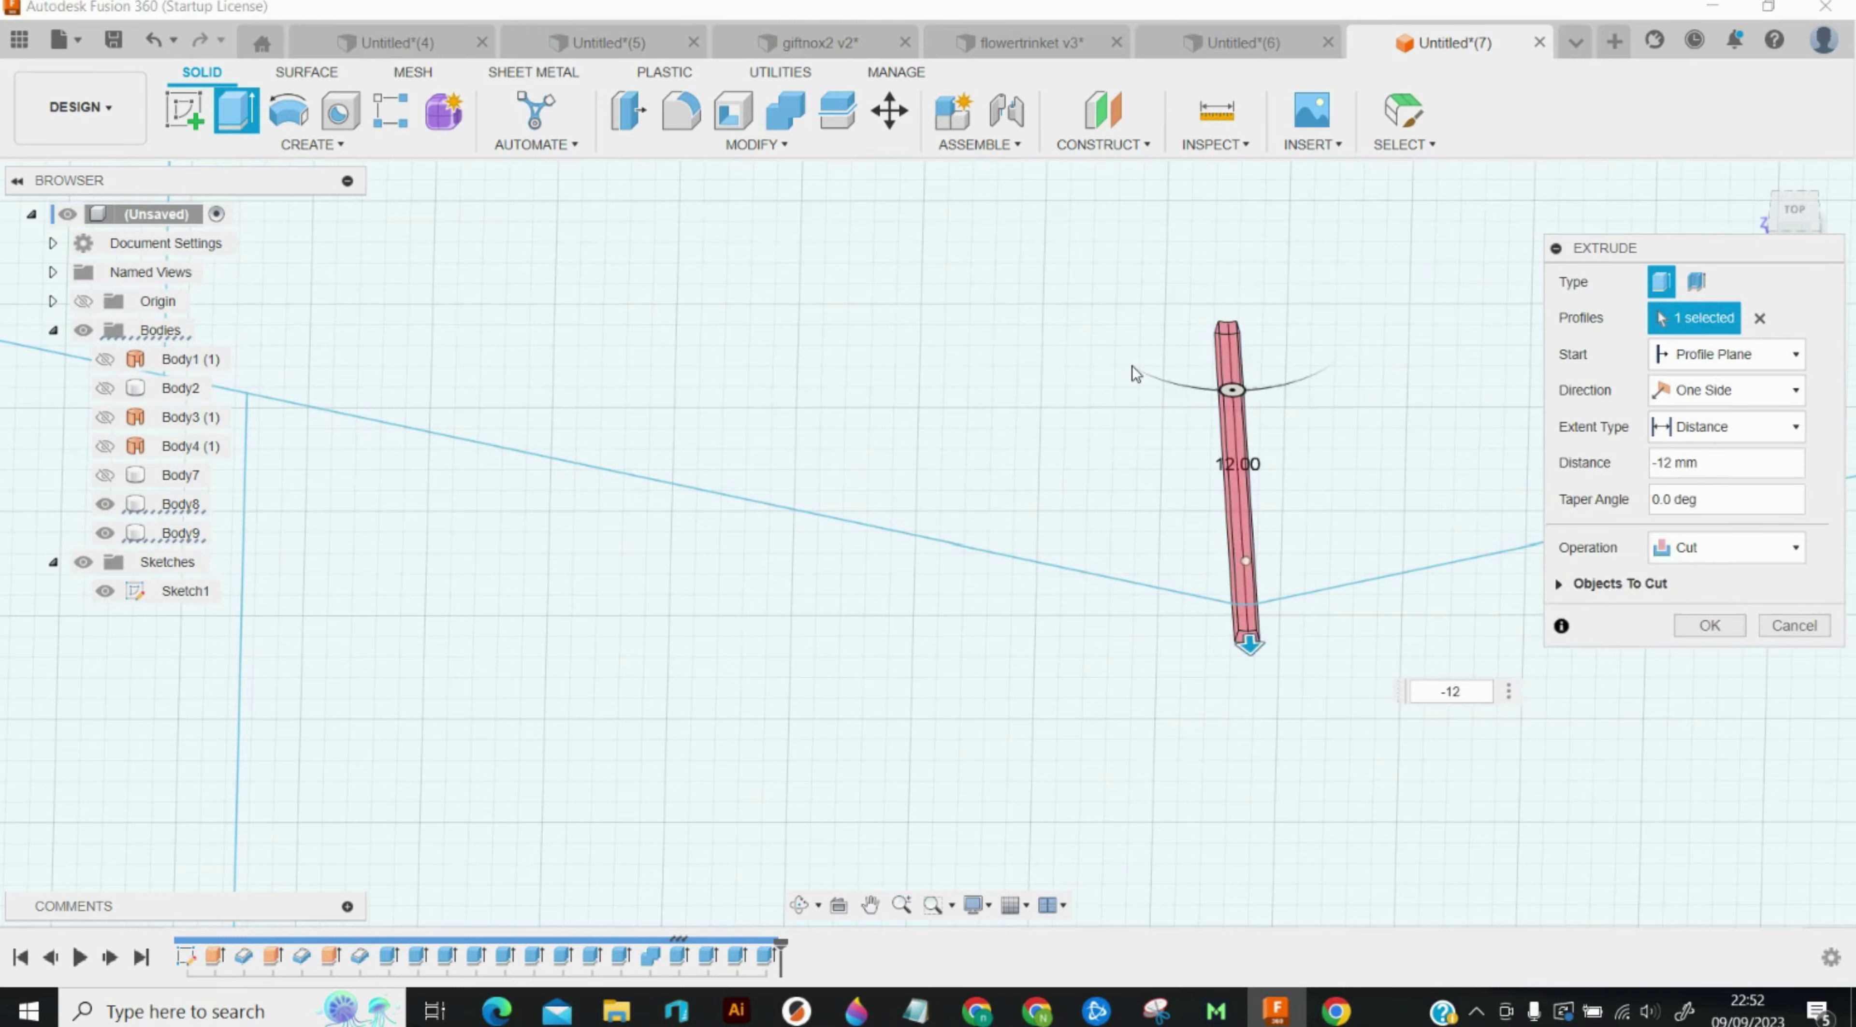
pyautogui.press('Return')
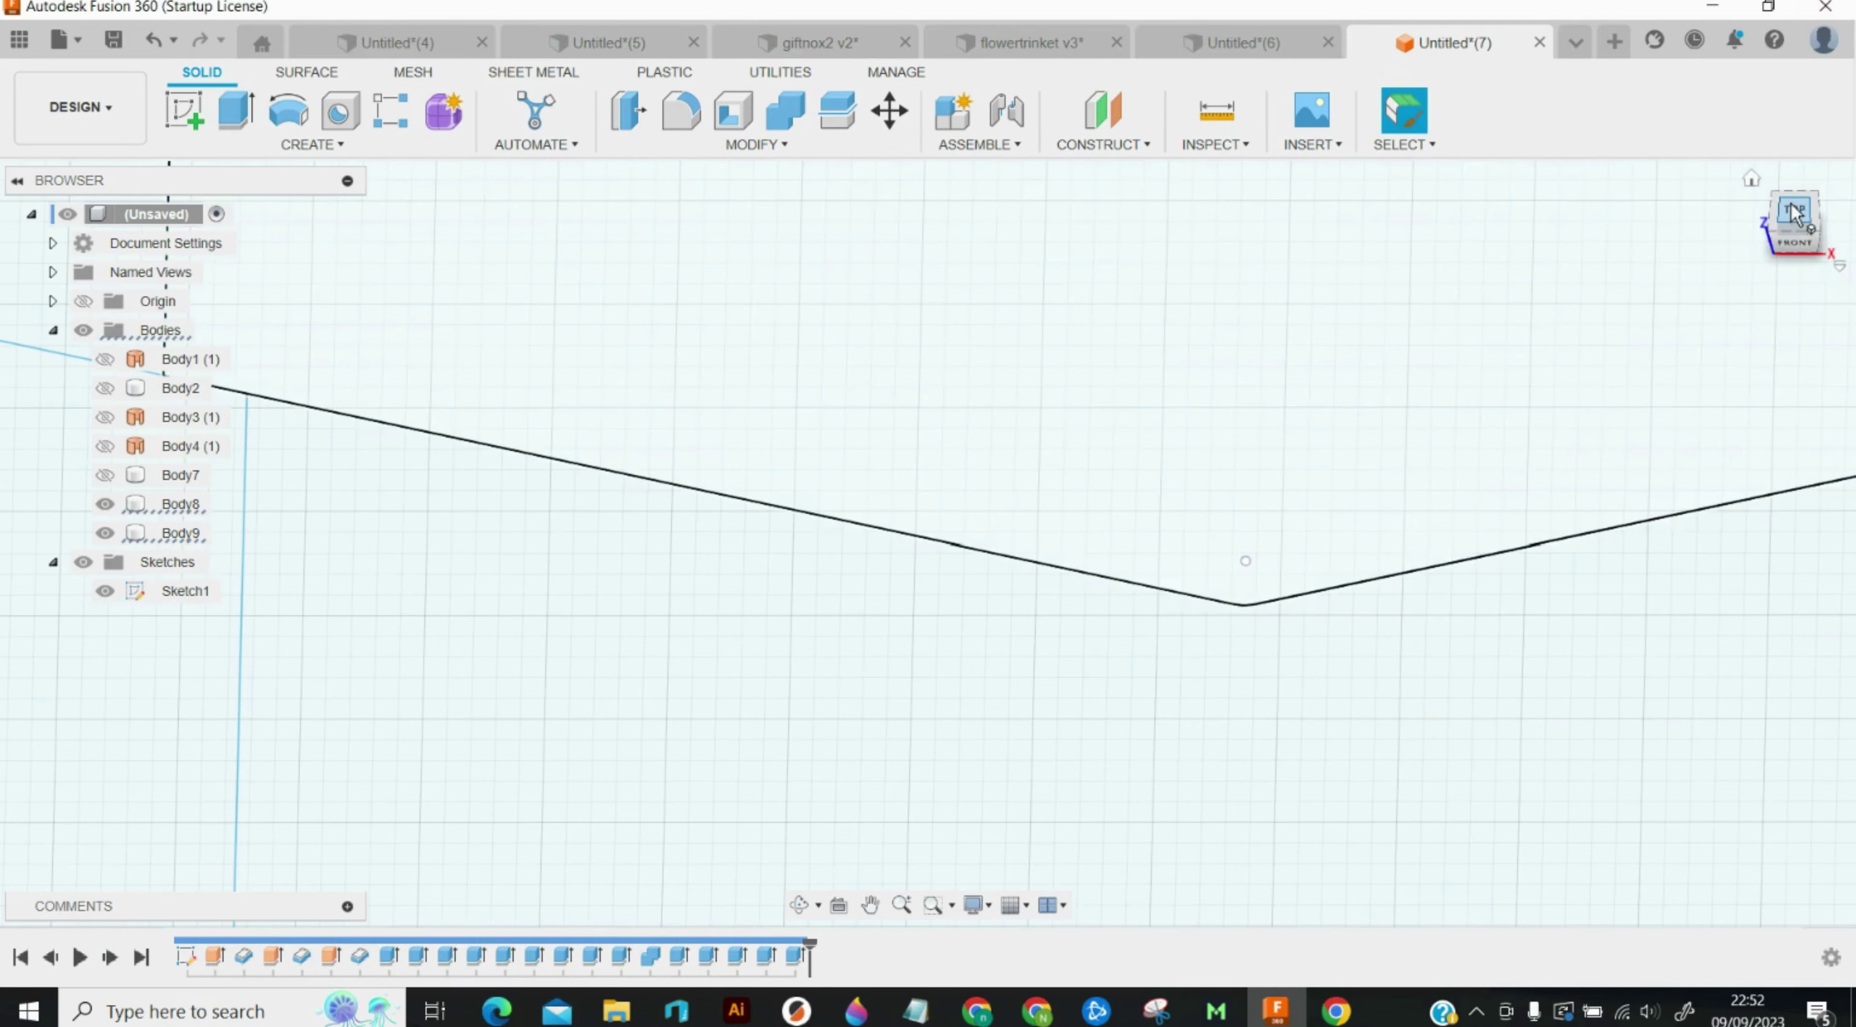
# Step: Show Body7 and join it with Body8 into a single body using Combine
pyautogui.scroll(-10, 980, 451)
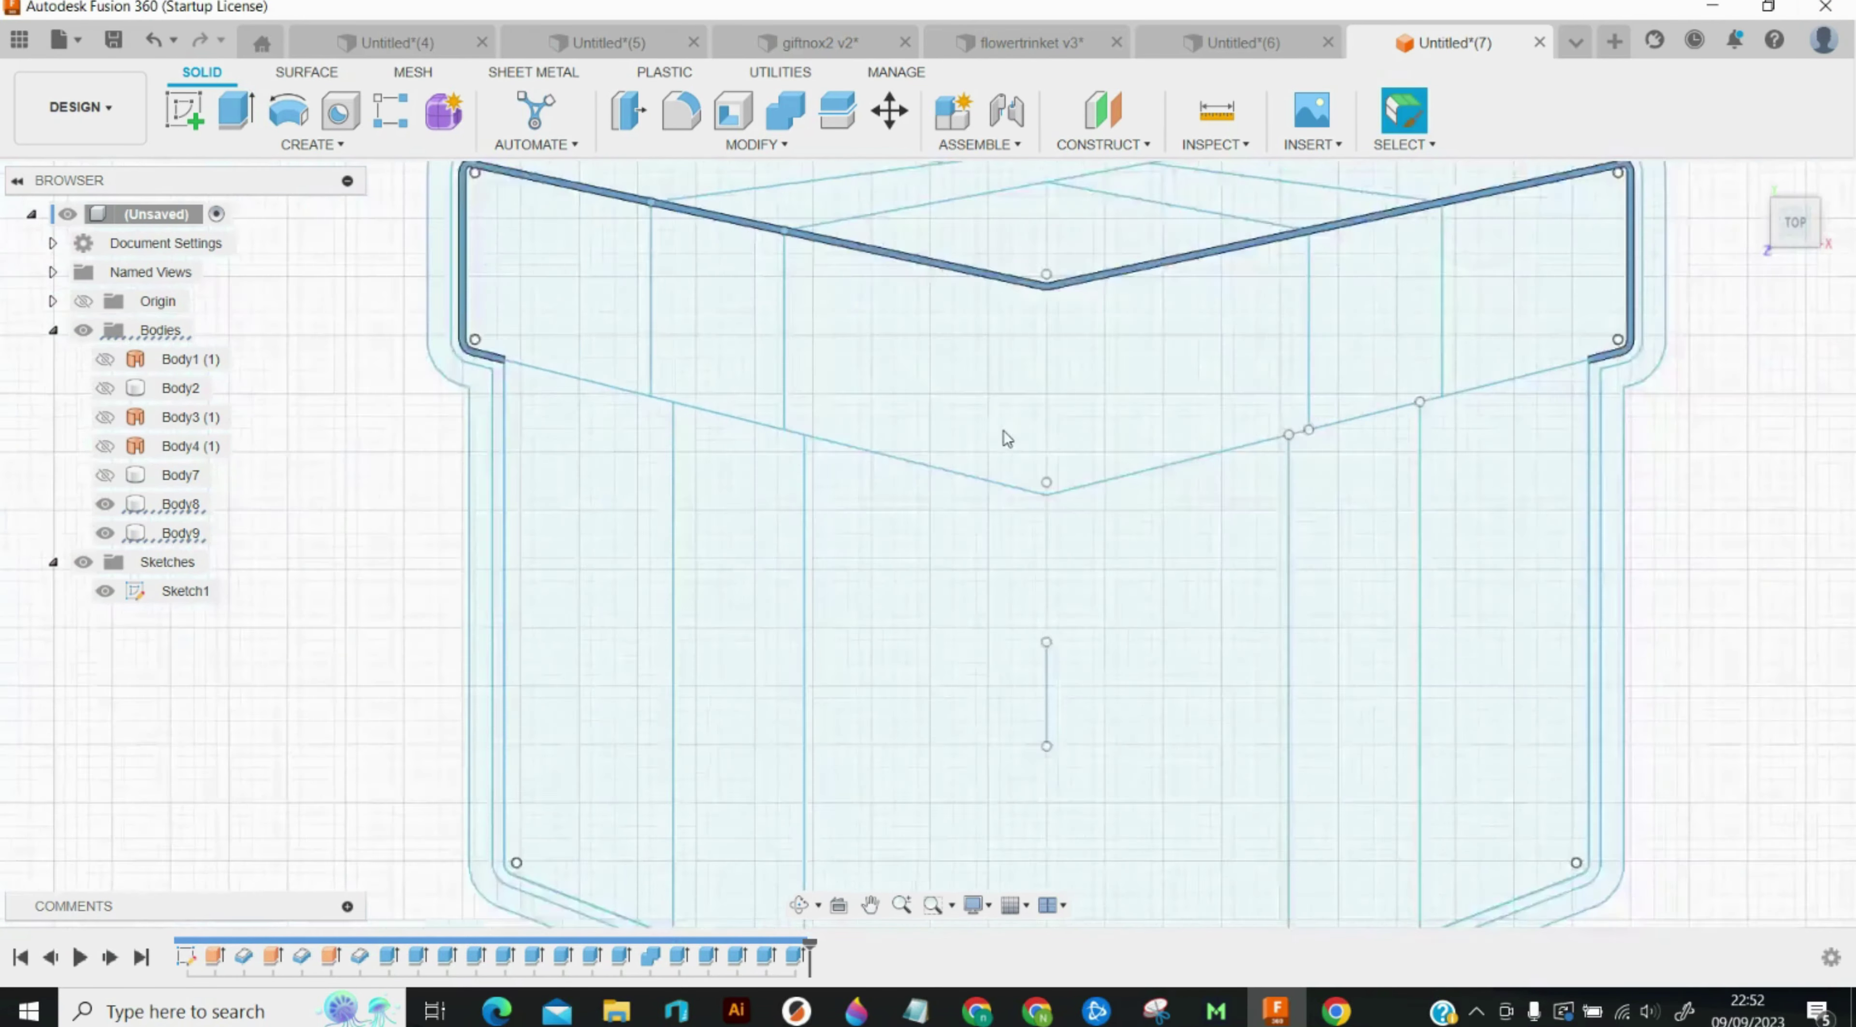
pyautogui.click(105, 474)
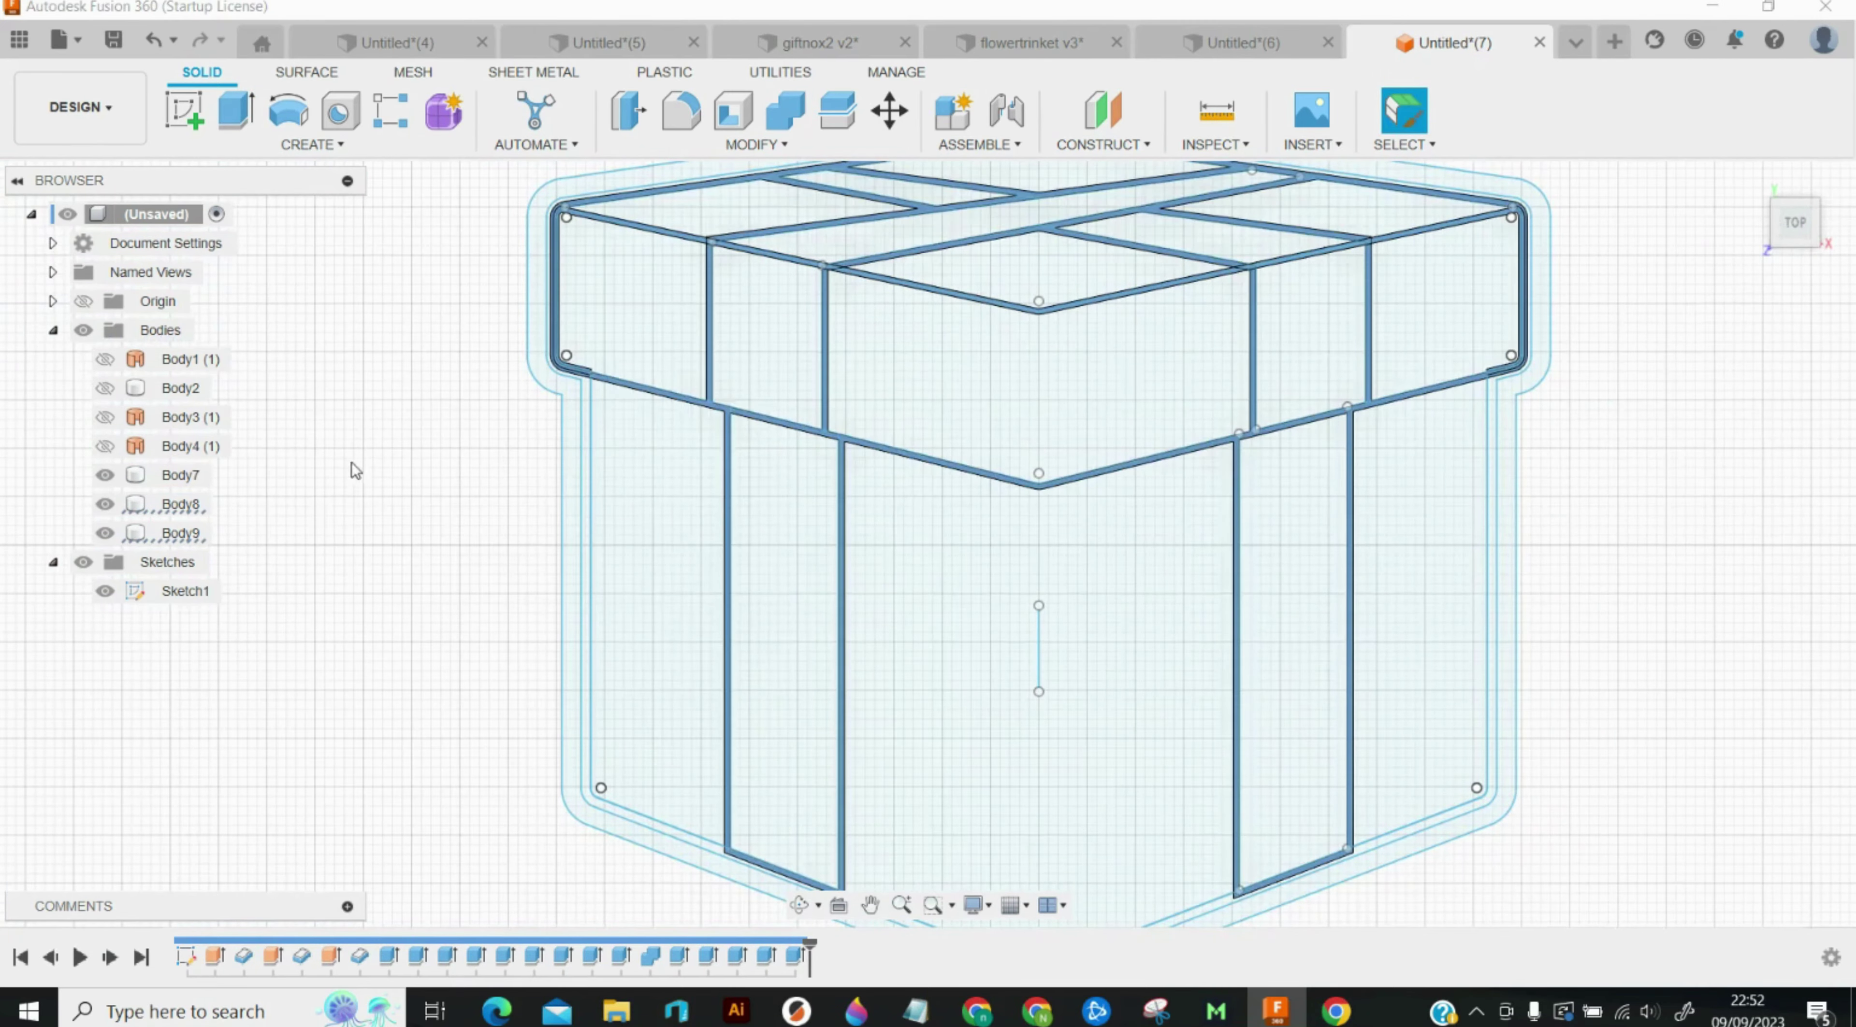
pyautogui.scroll(-3, 459, 625)
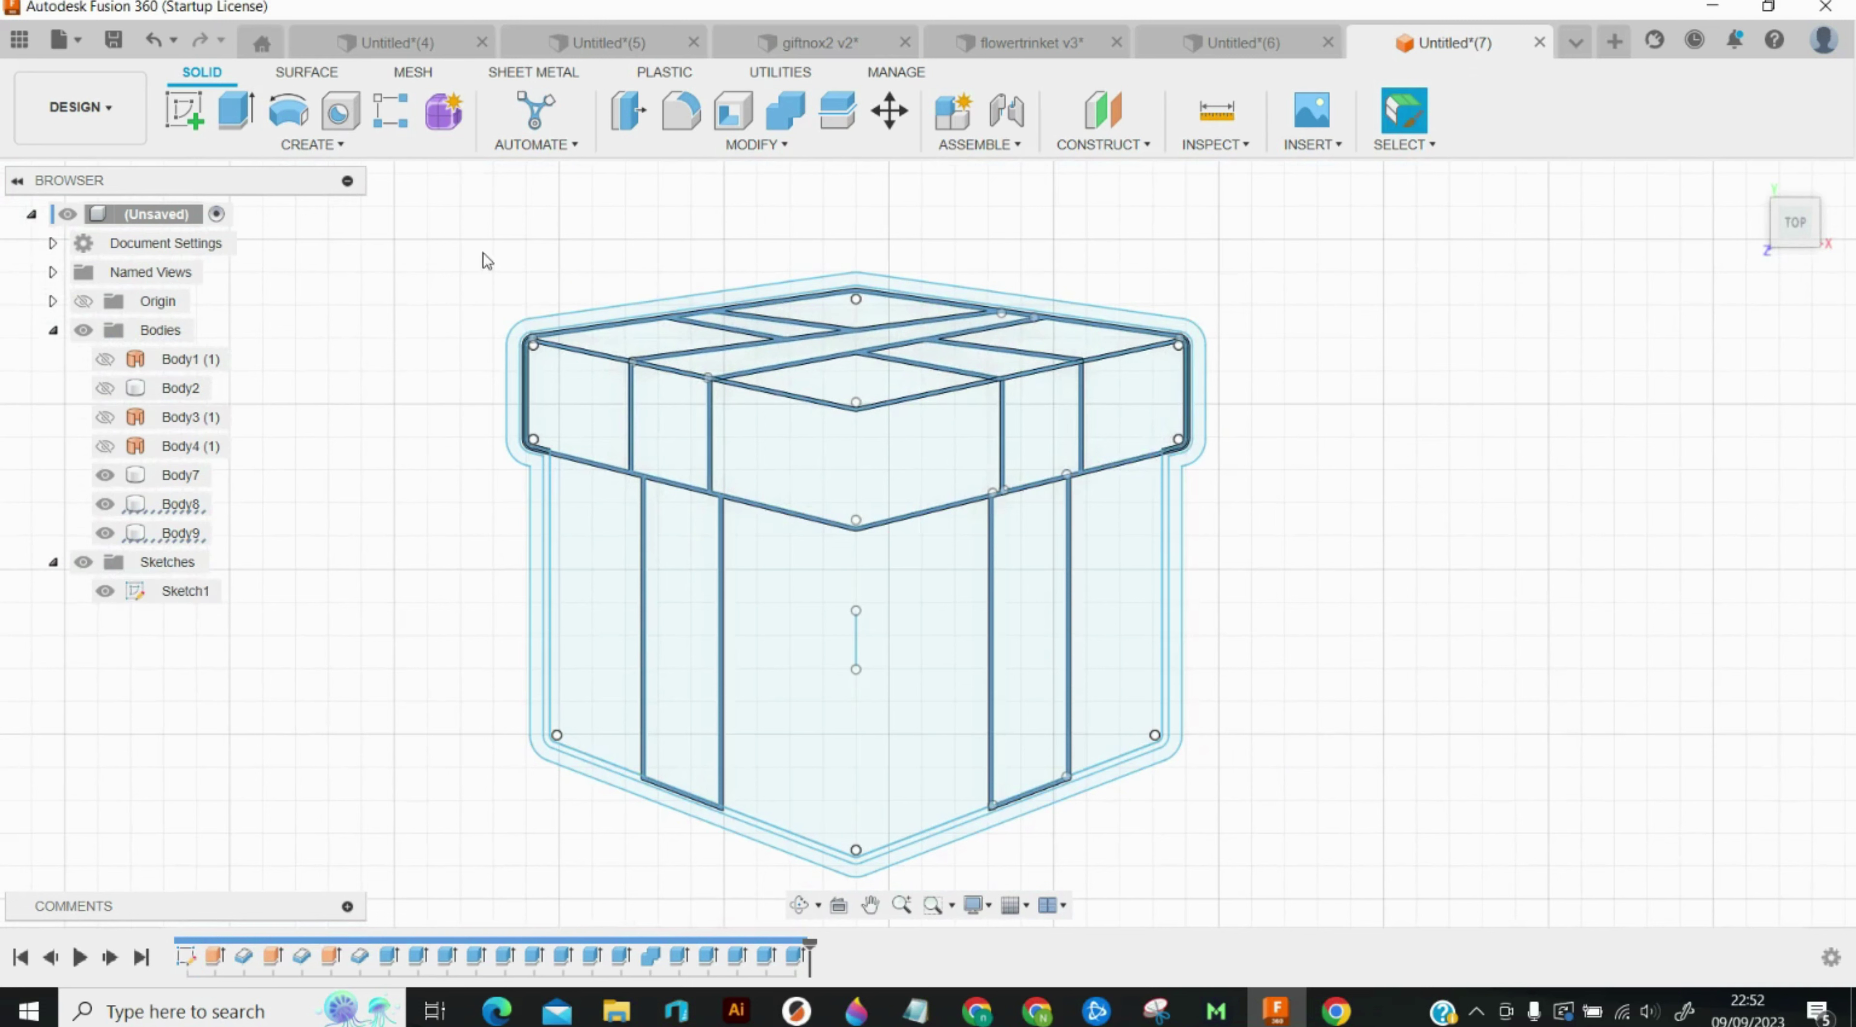
pyautogui.click(966, 650)
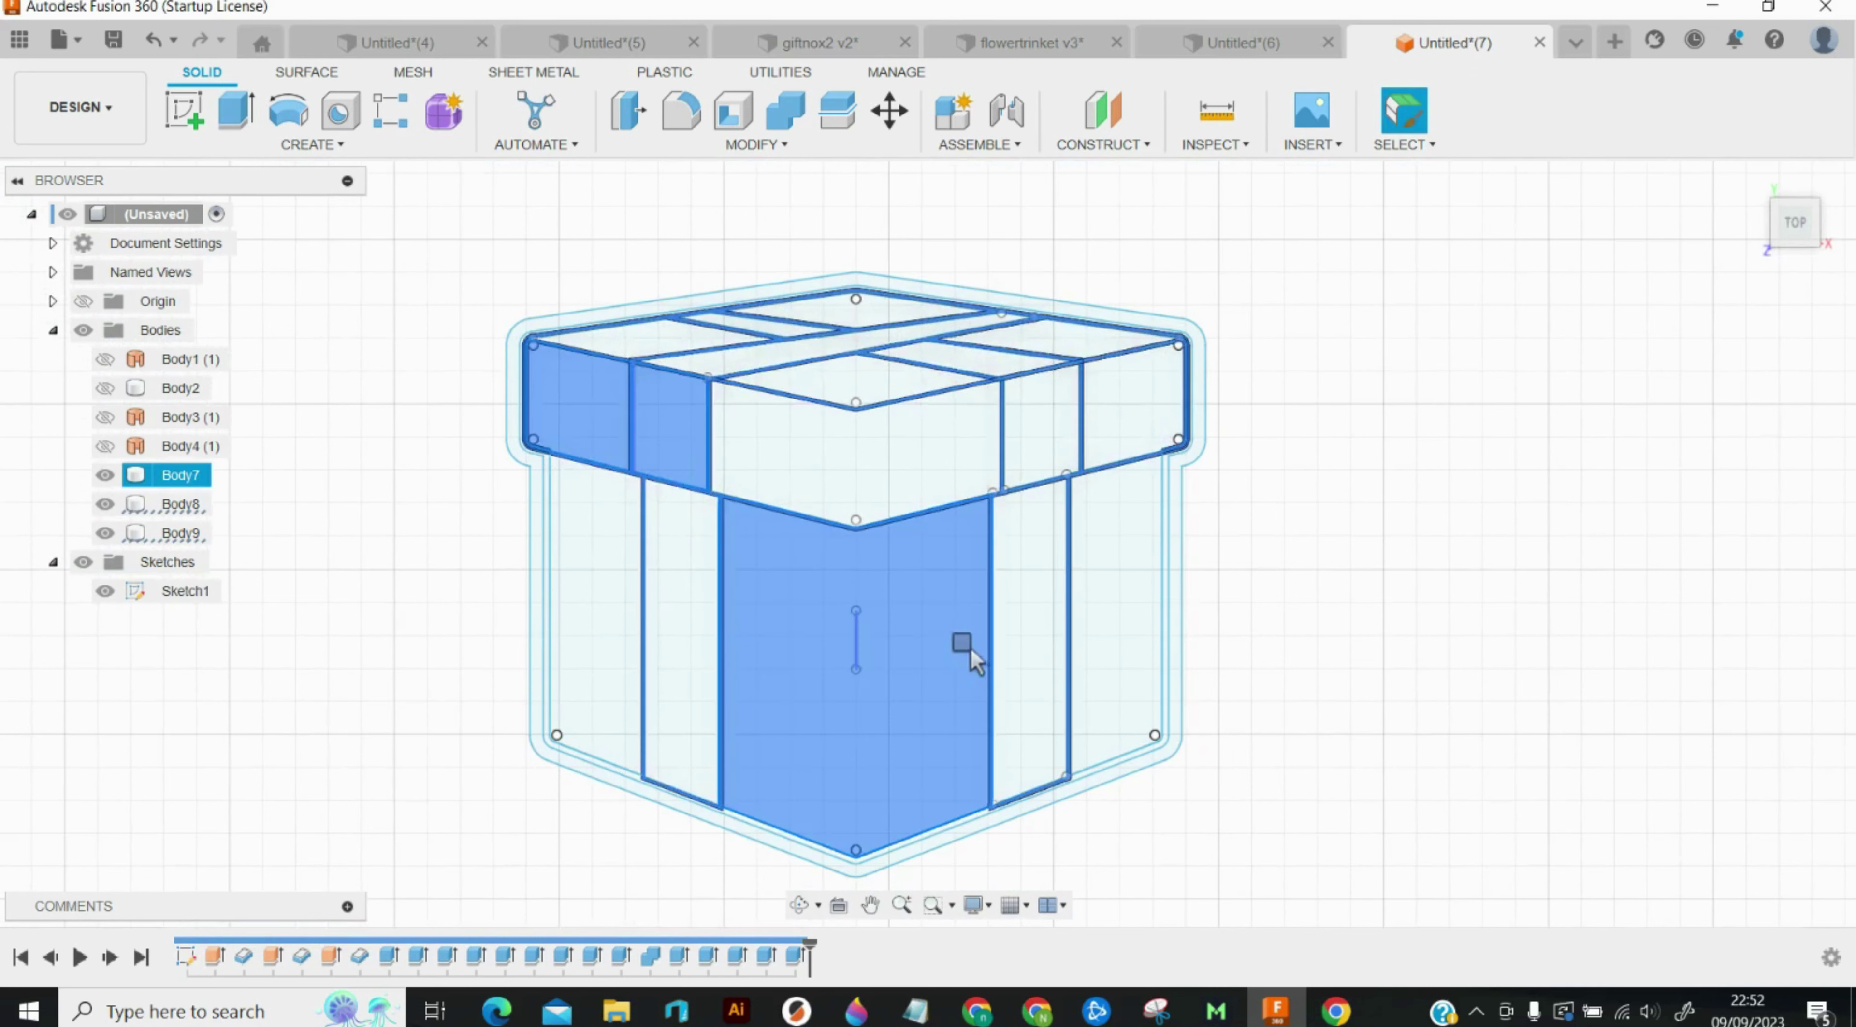
pyautogui.click(476, 274)
pyautogui.moveTo(440, 177); pyautogui.dragTo(1299, 911)
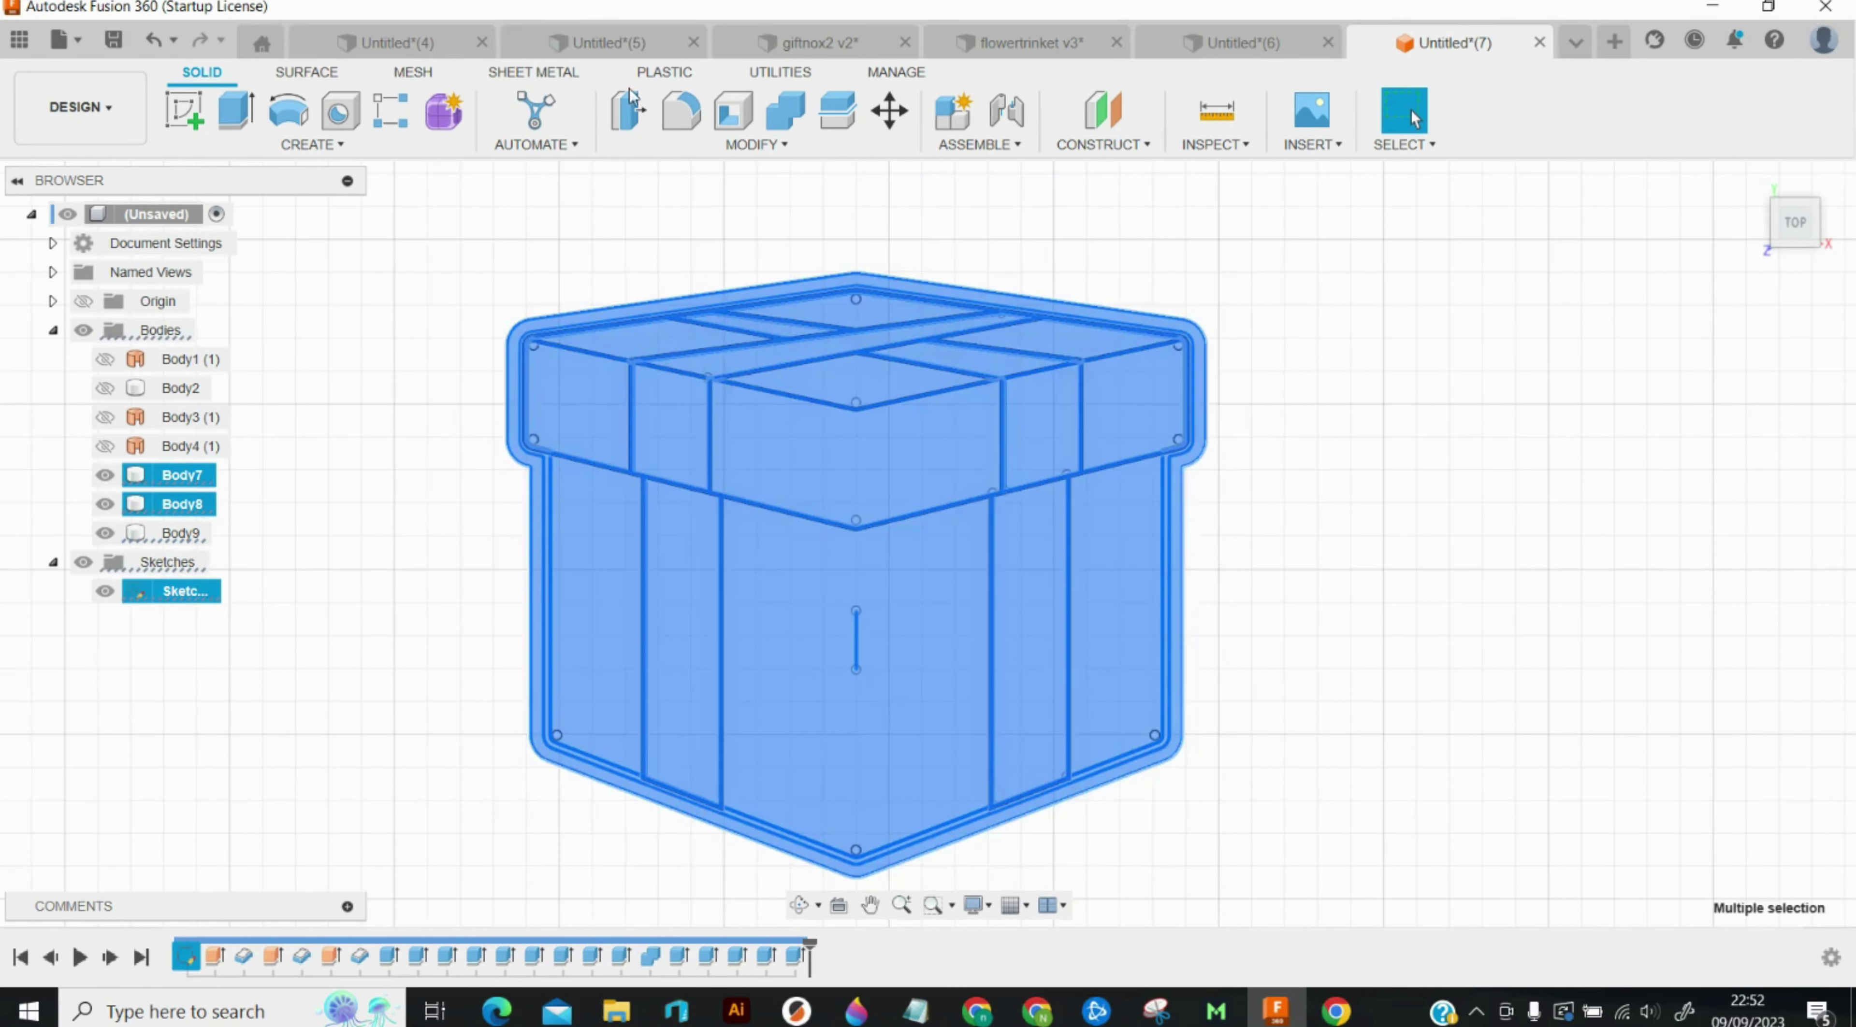
pyautogui.click(769, 109)
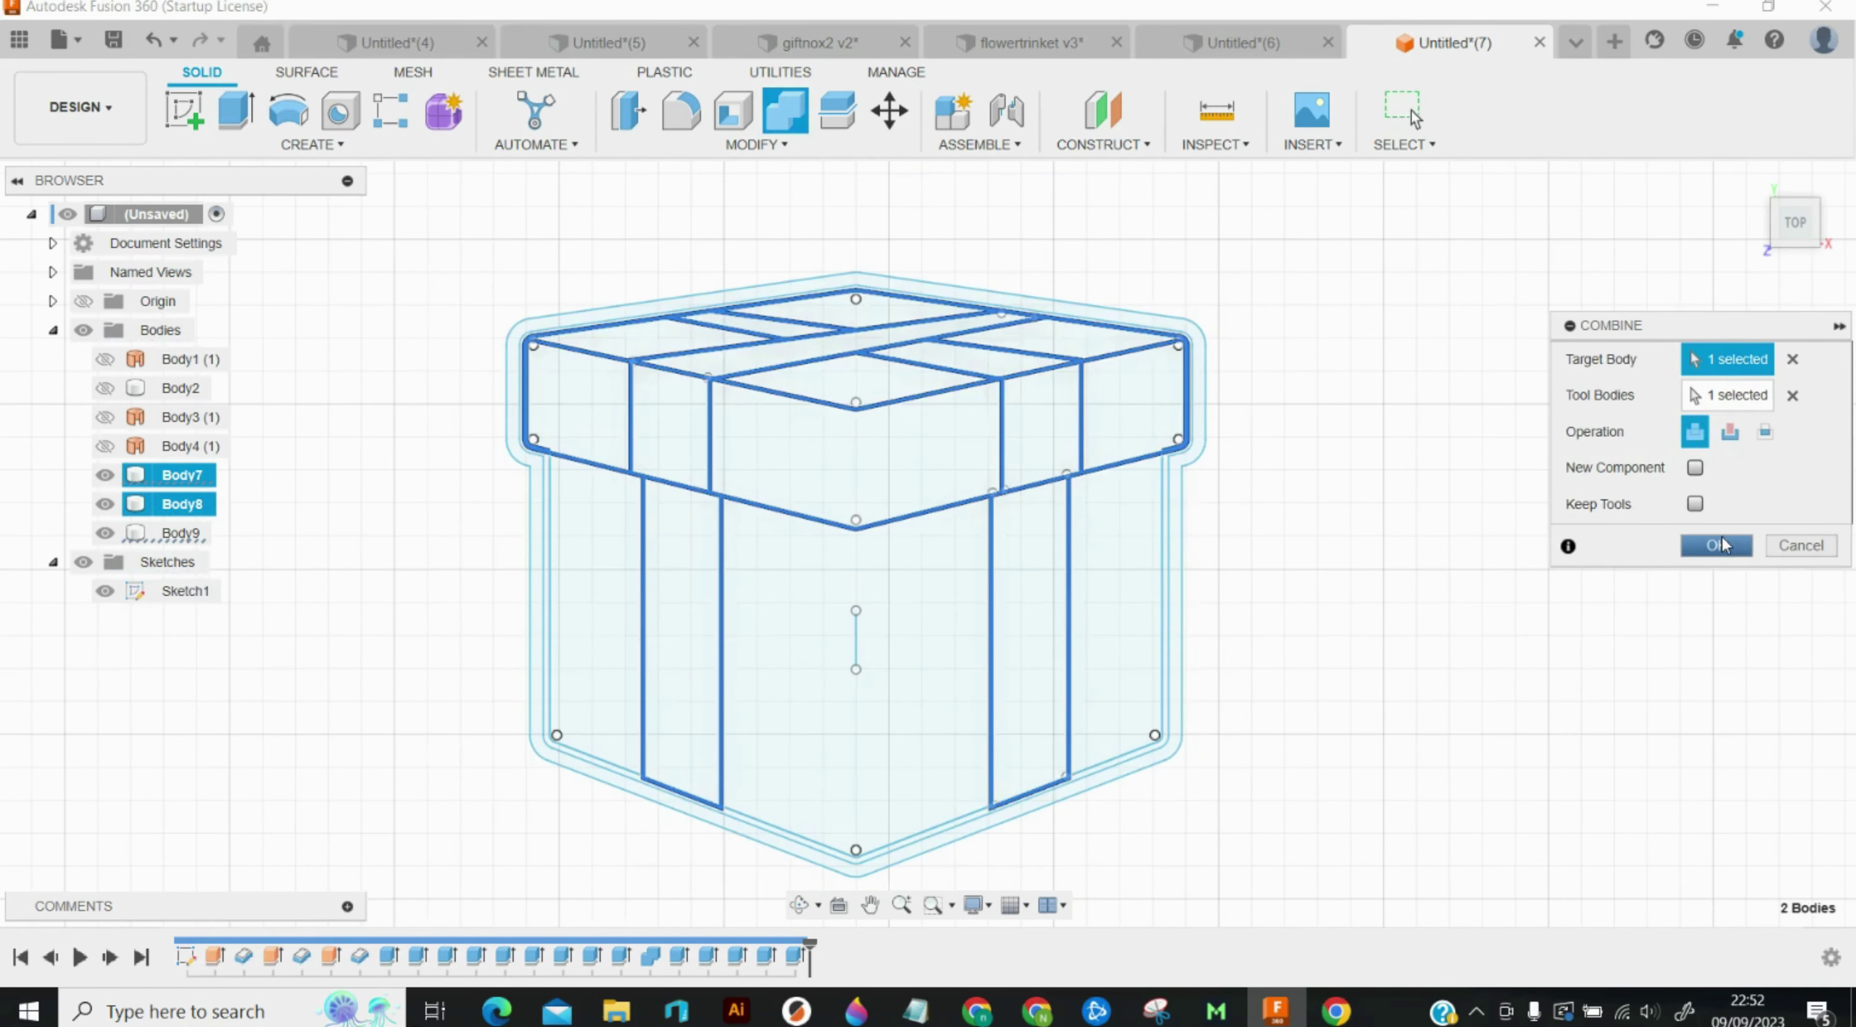
pyautogui.click(1715, 547)
# Step: Cut the two border profiles surrounding the gift box 12 mm deep to trim the walls' outer edge
pyautogui.scroll(2, 764, 648)
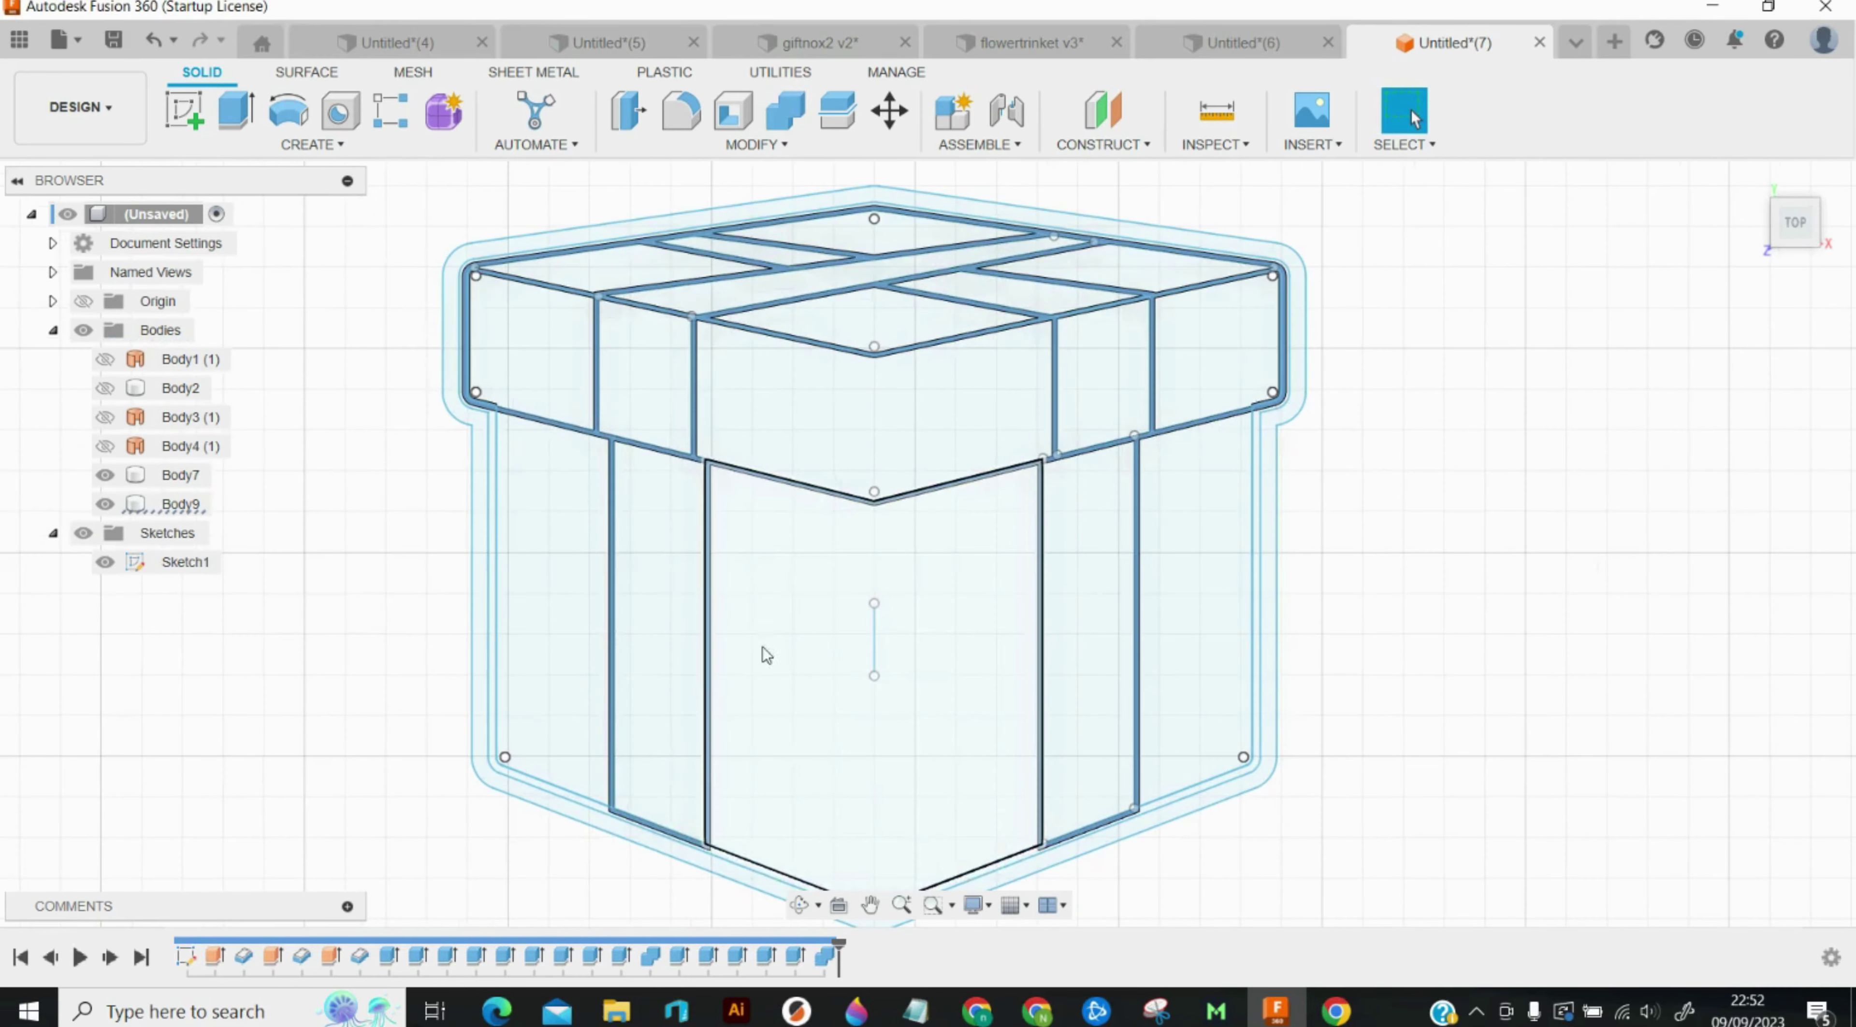
pyautogui.press('e')
pyautogui.click(492, 686)
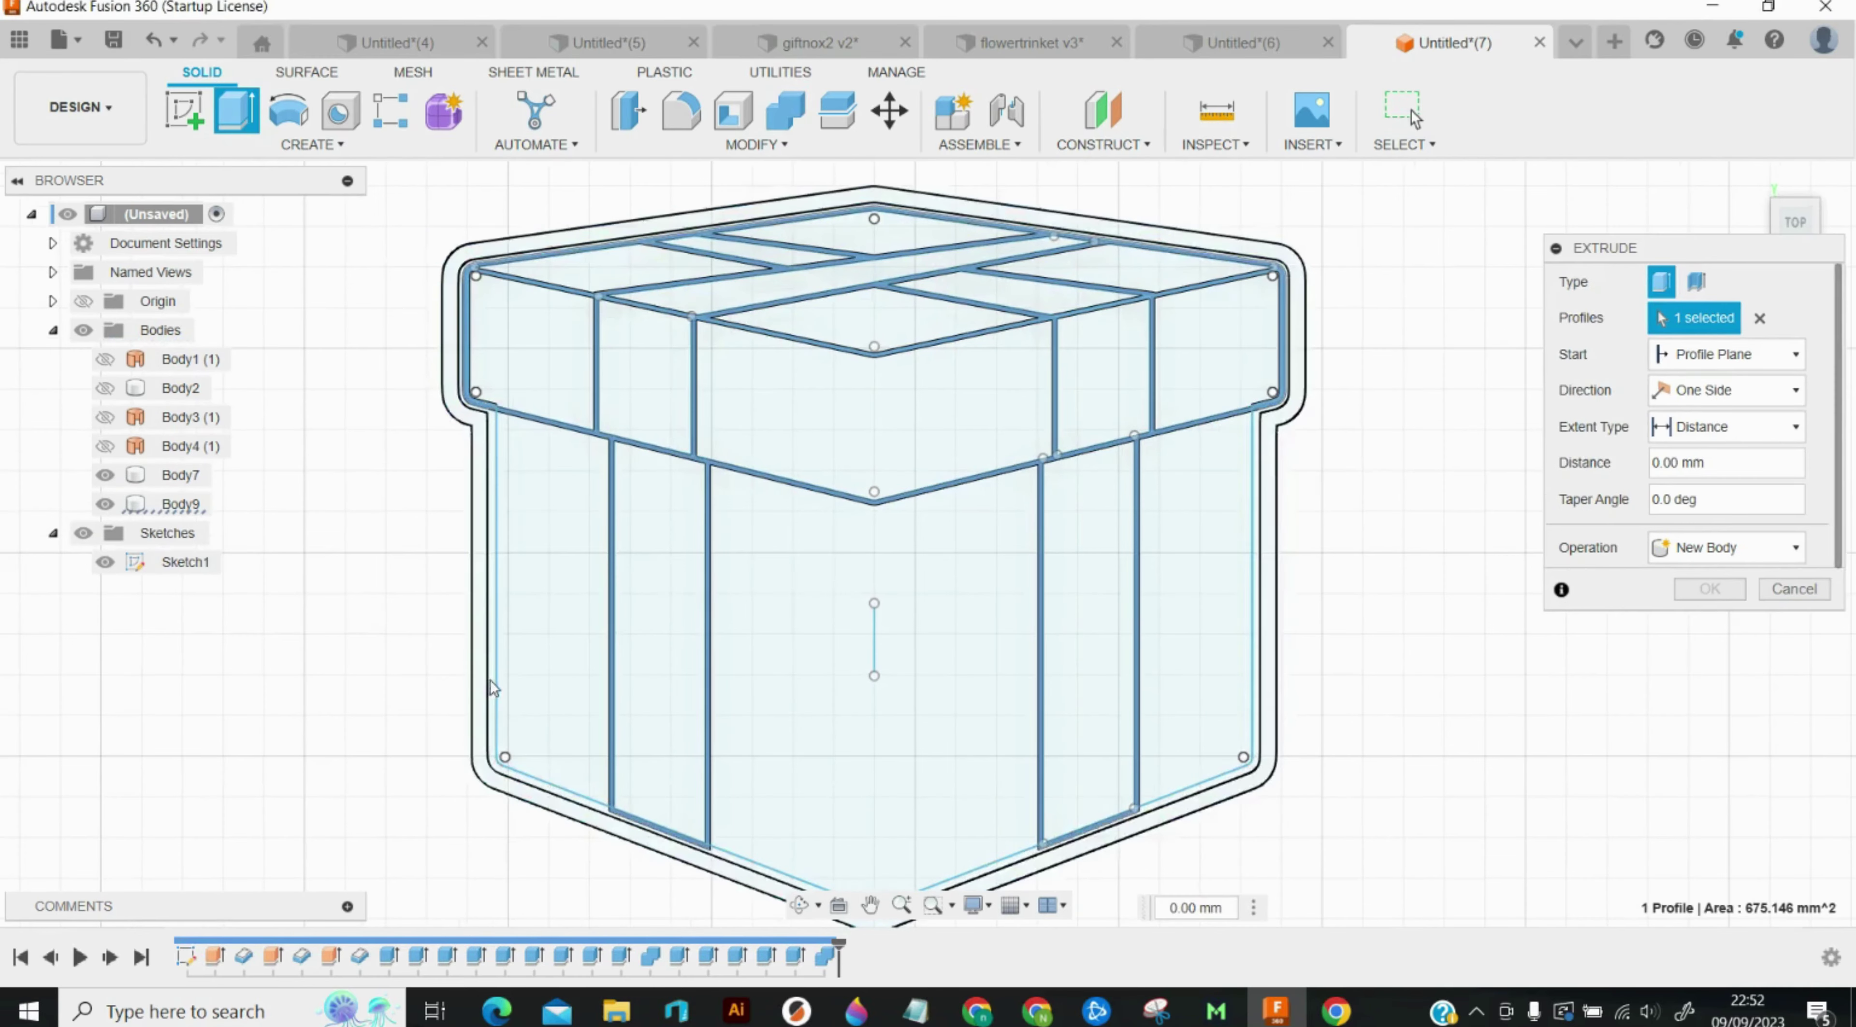
pyautogui.click(492, 686)
pyautogui.write('12')
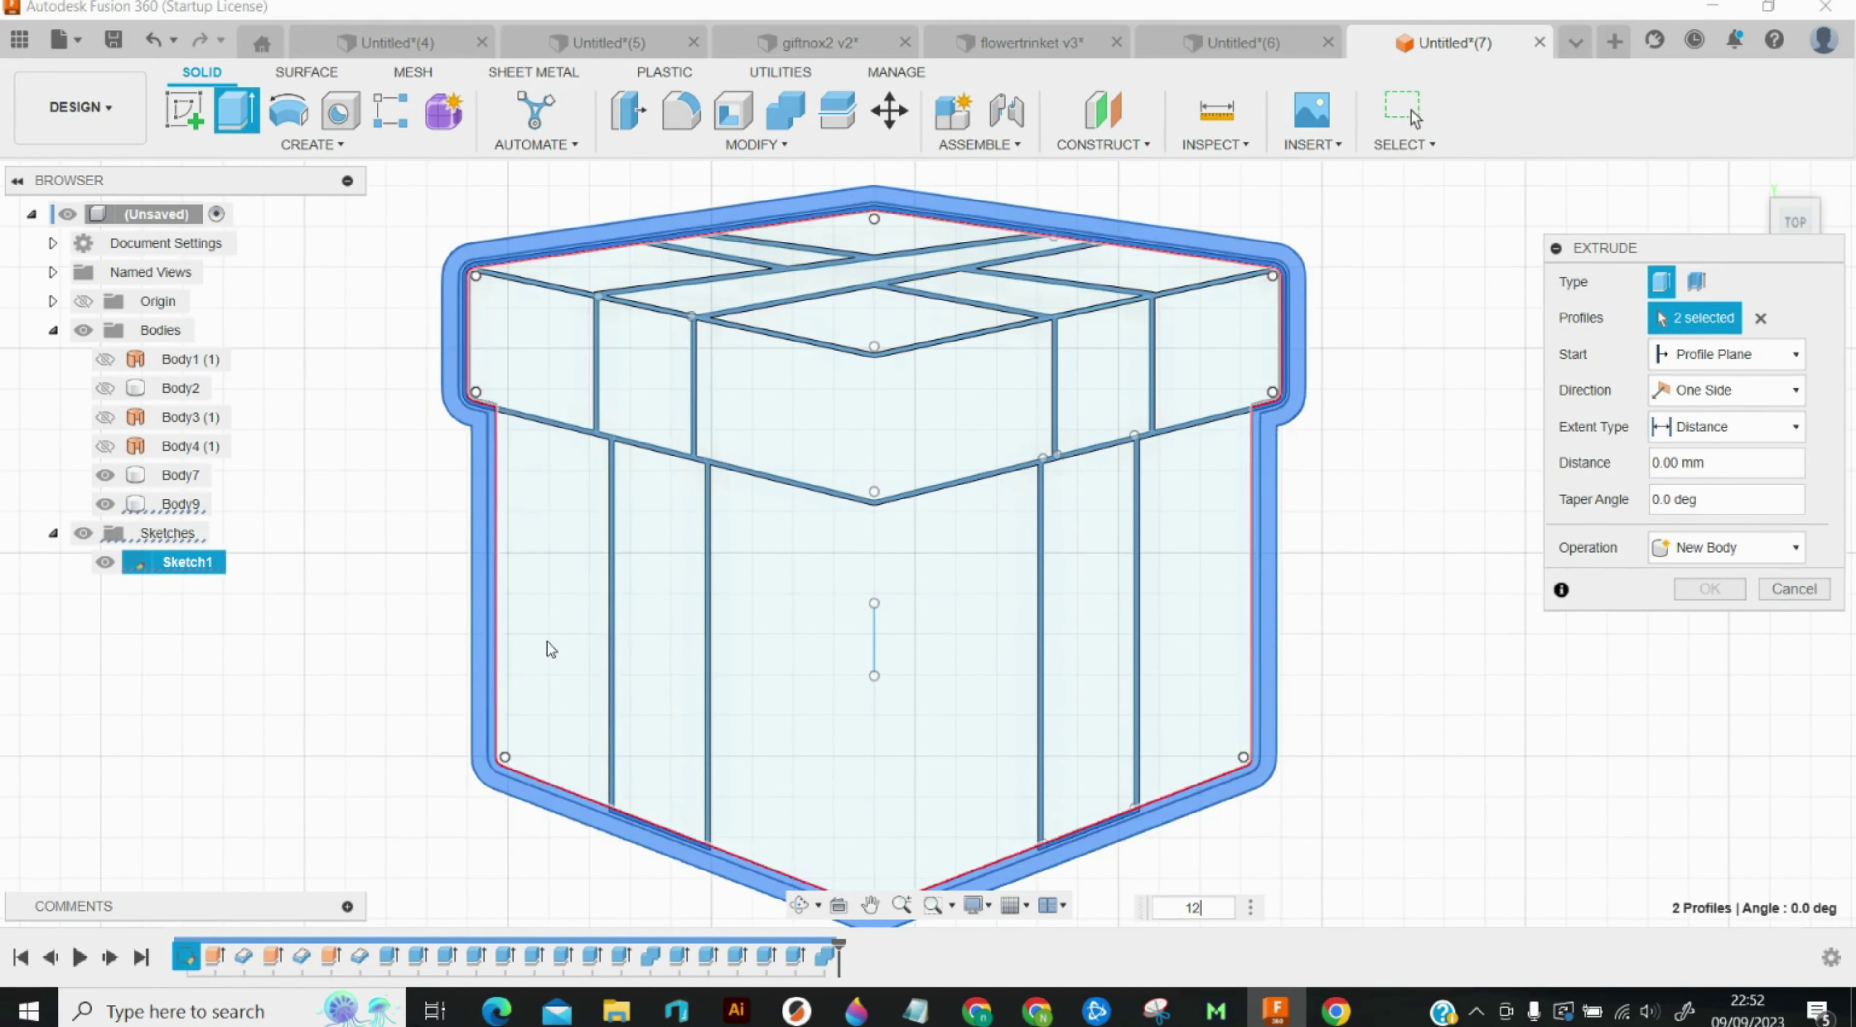
pyautogui.press('Return')
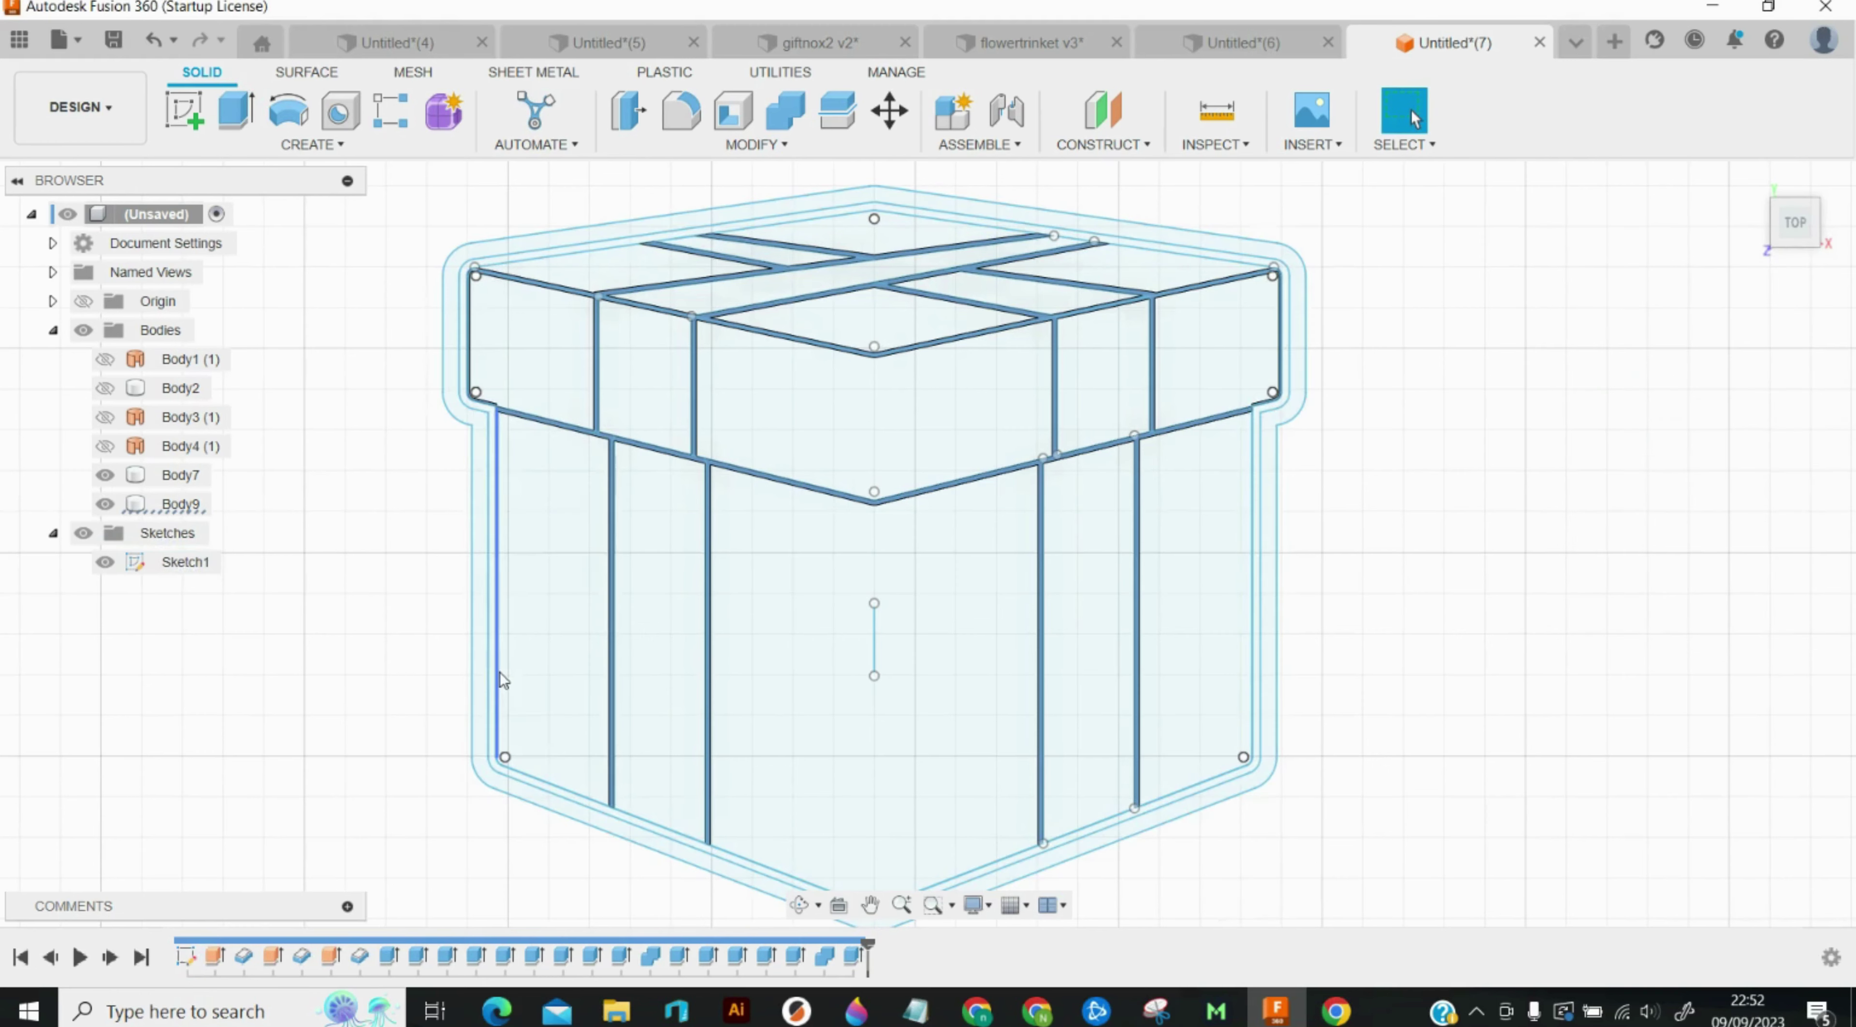
# Step: Extrude the seven ribbon profiles on the lid and box front 2 mm, joined to the existing walls
pyautogui.press('e')
pyautogui.click(675, 646)
pyautogui.click(669, 401)
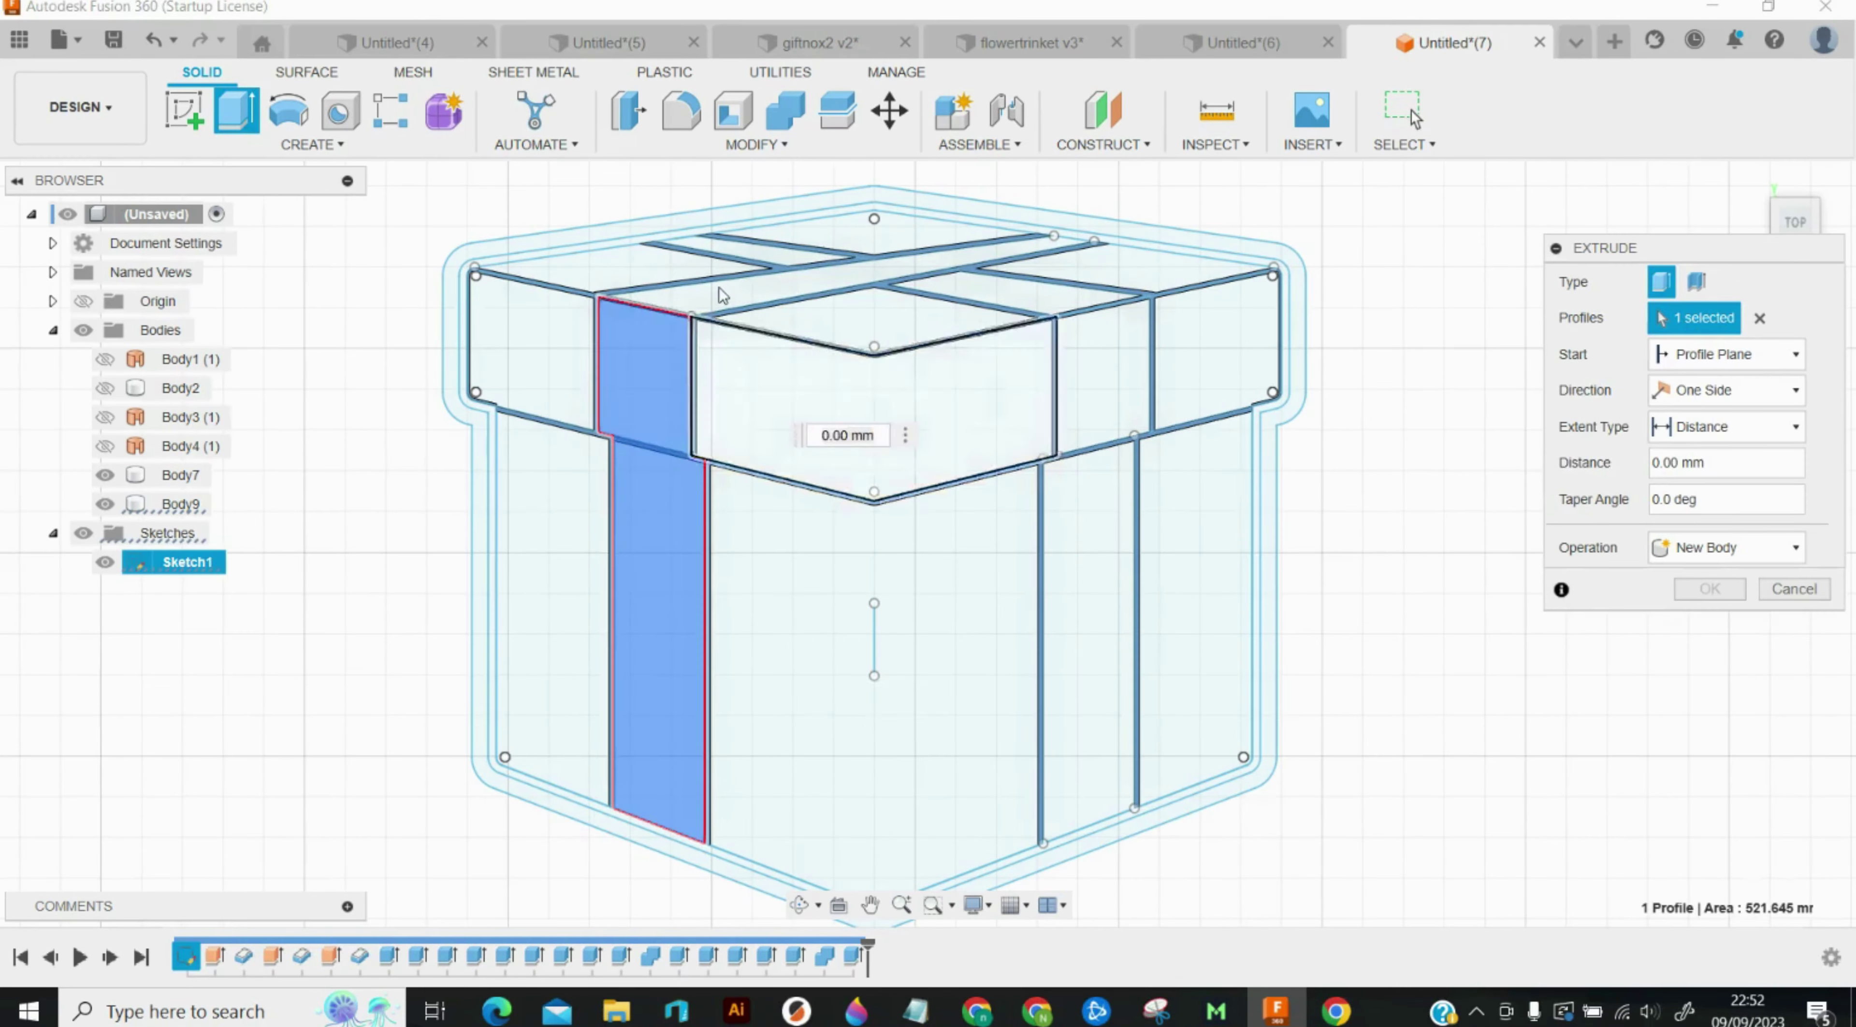
pyautogui.click(850, 284)
pyautogui.click(907, 290)
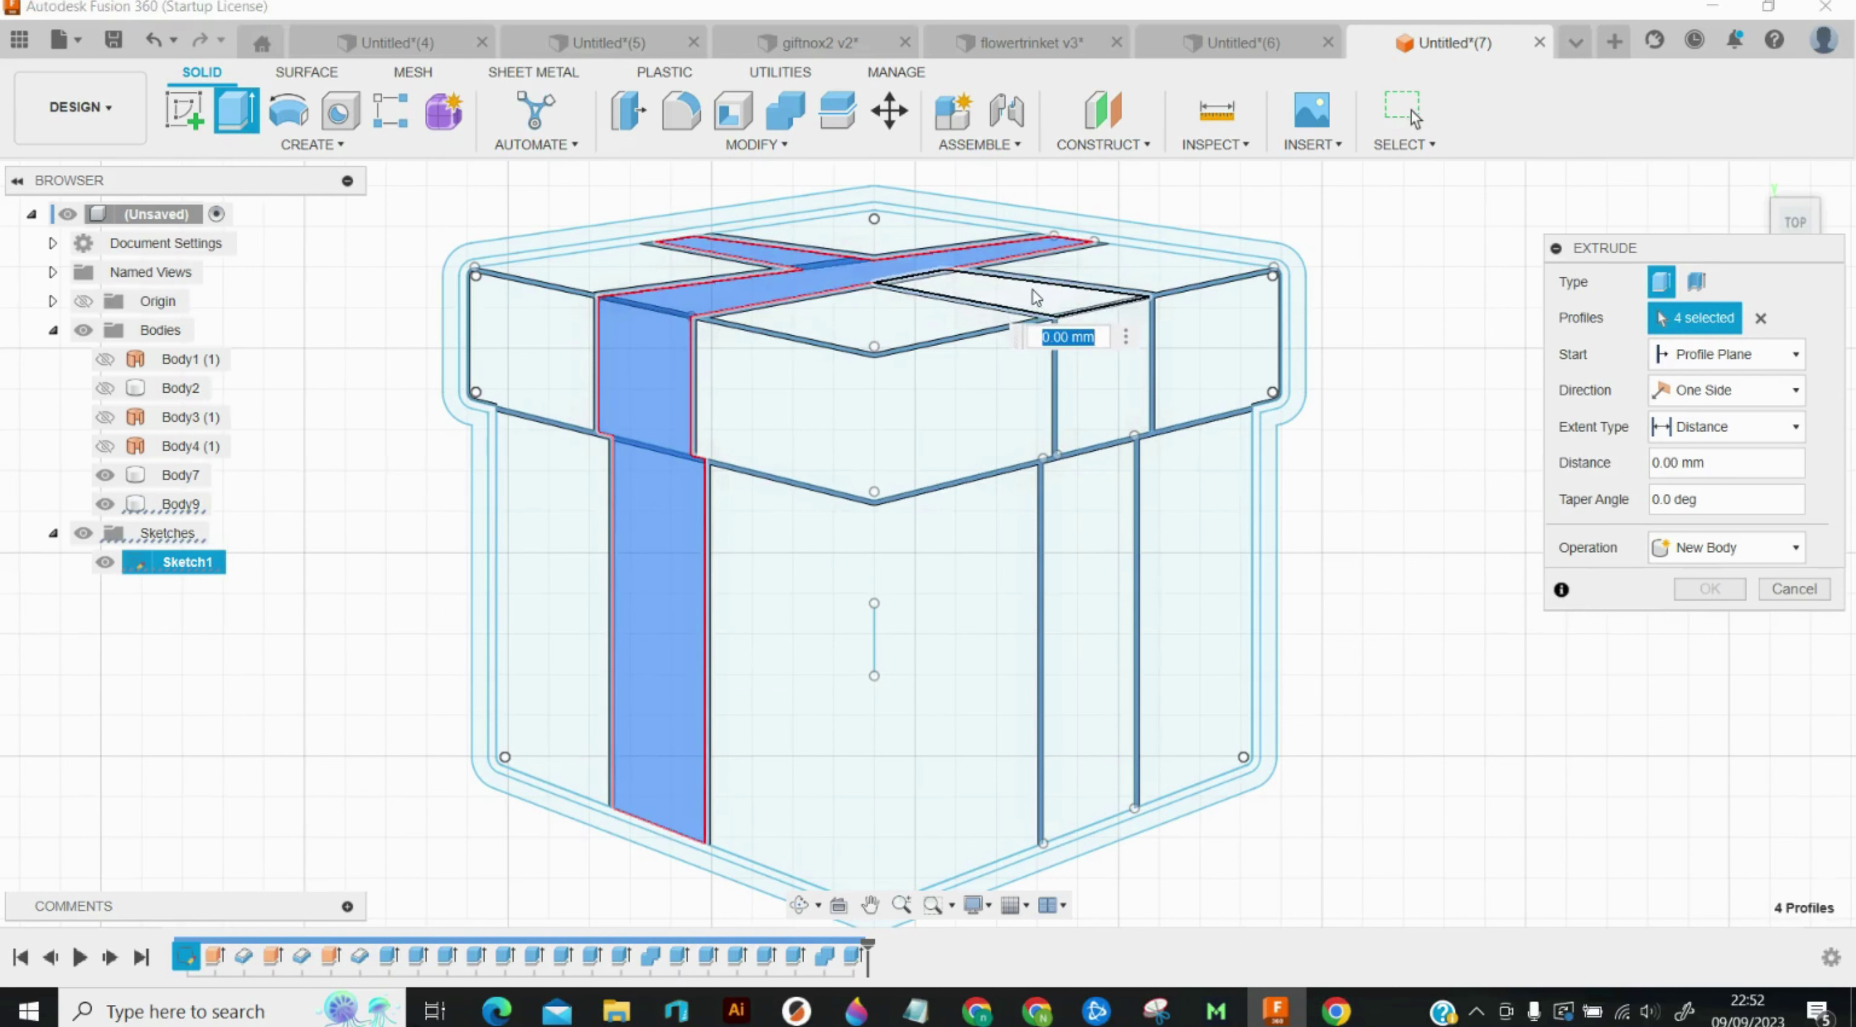
pyautogui.click(1074, 404)
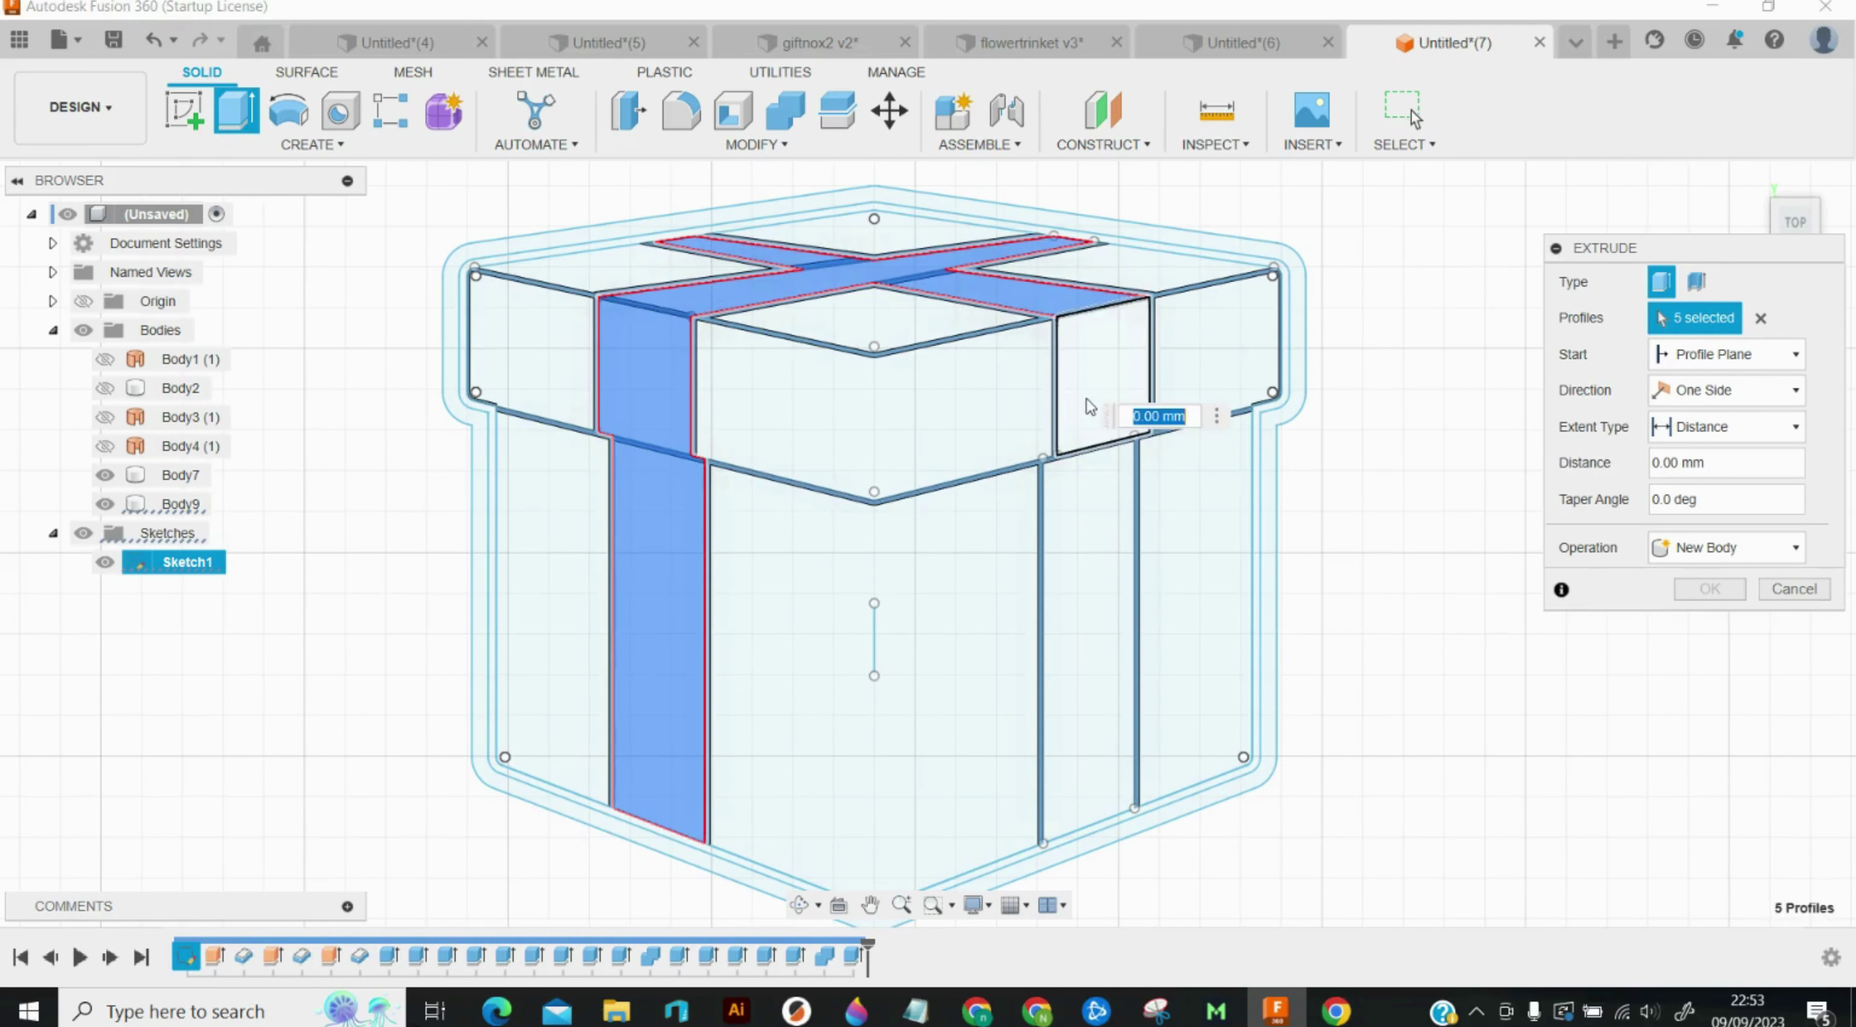
pyautogui.click(1067, 650)
pyautogui.write('2')
pyautogui.click(1714, 555)
pyautogui.click(1716, 587)
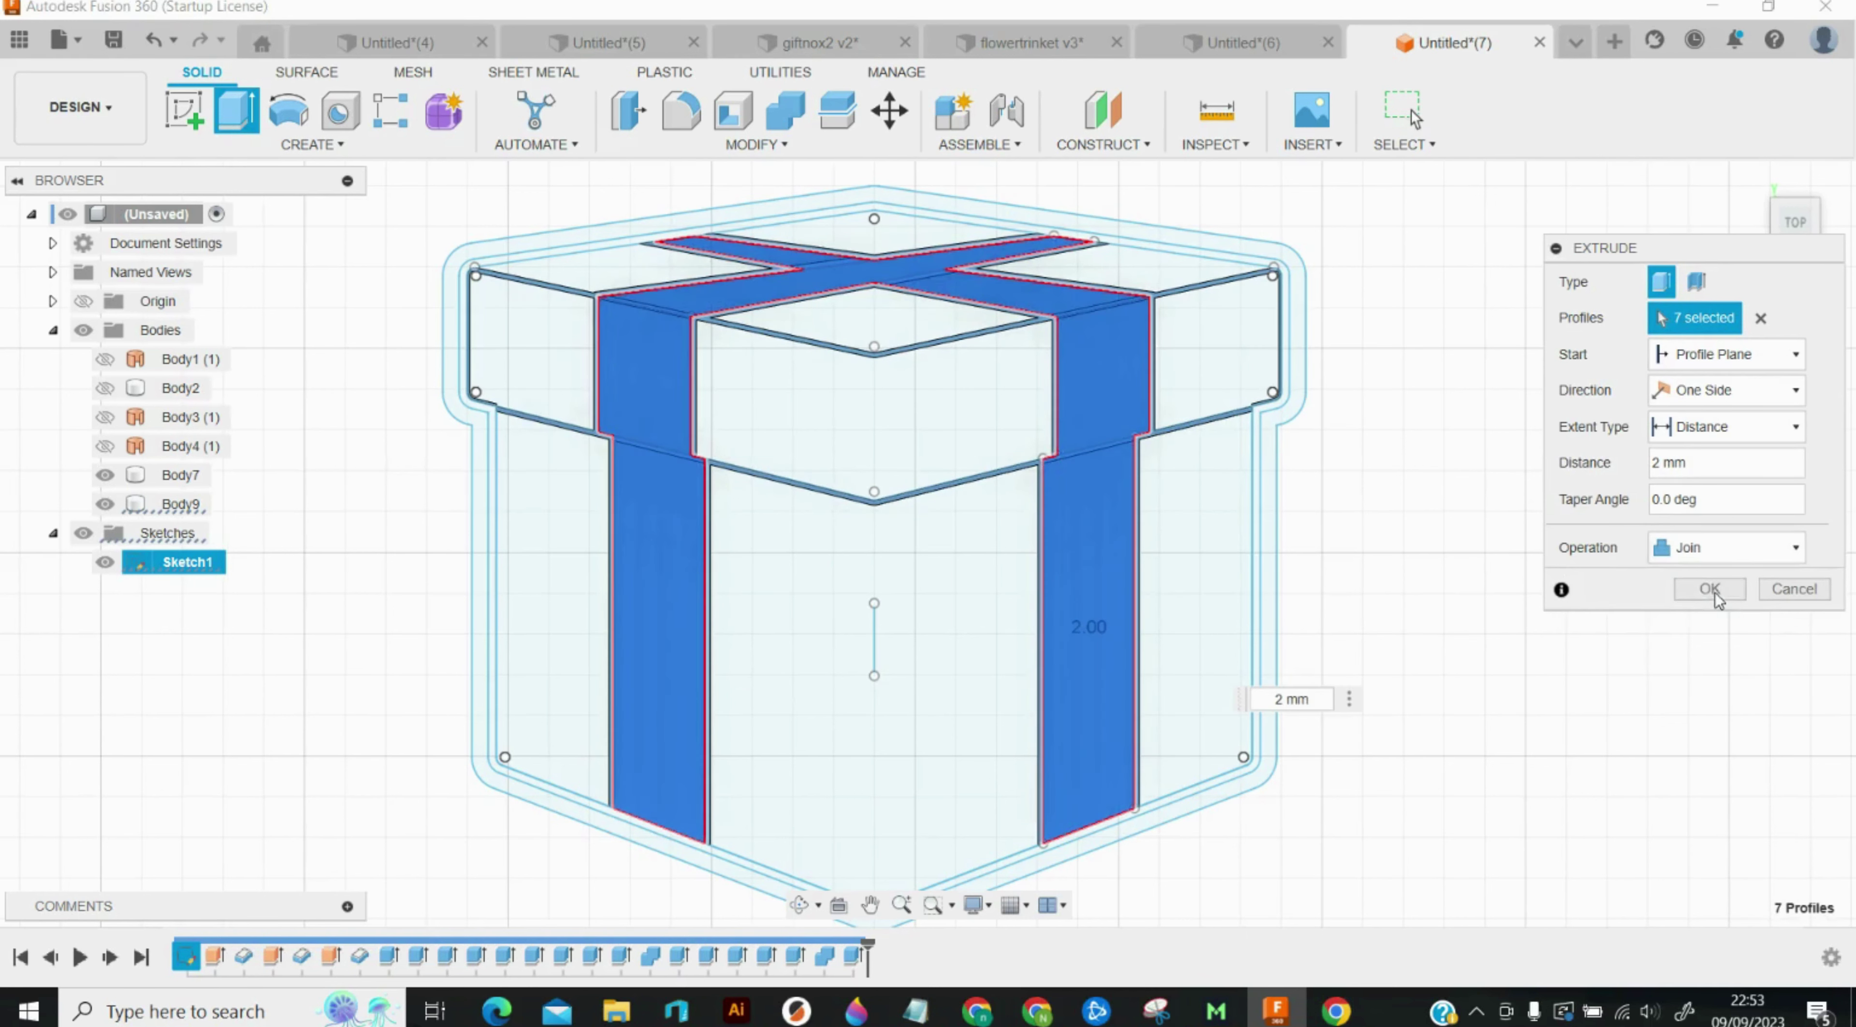
pyautogui.click(1700, 584)
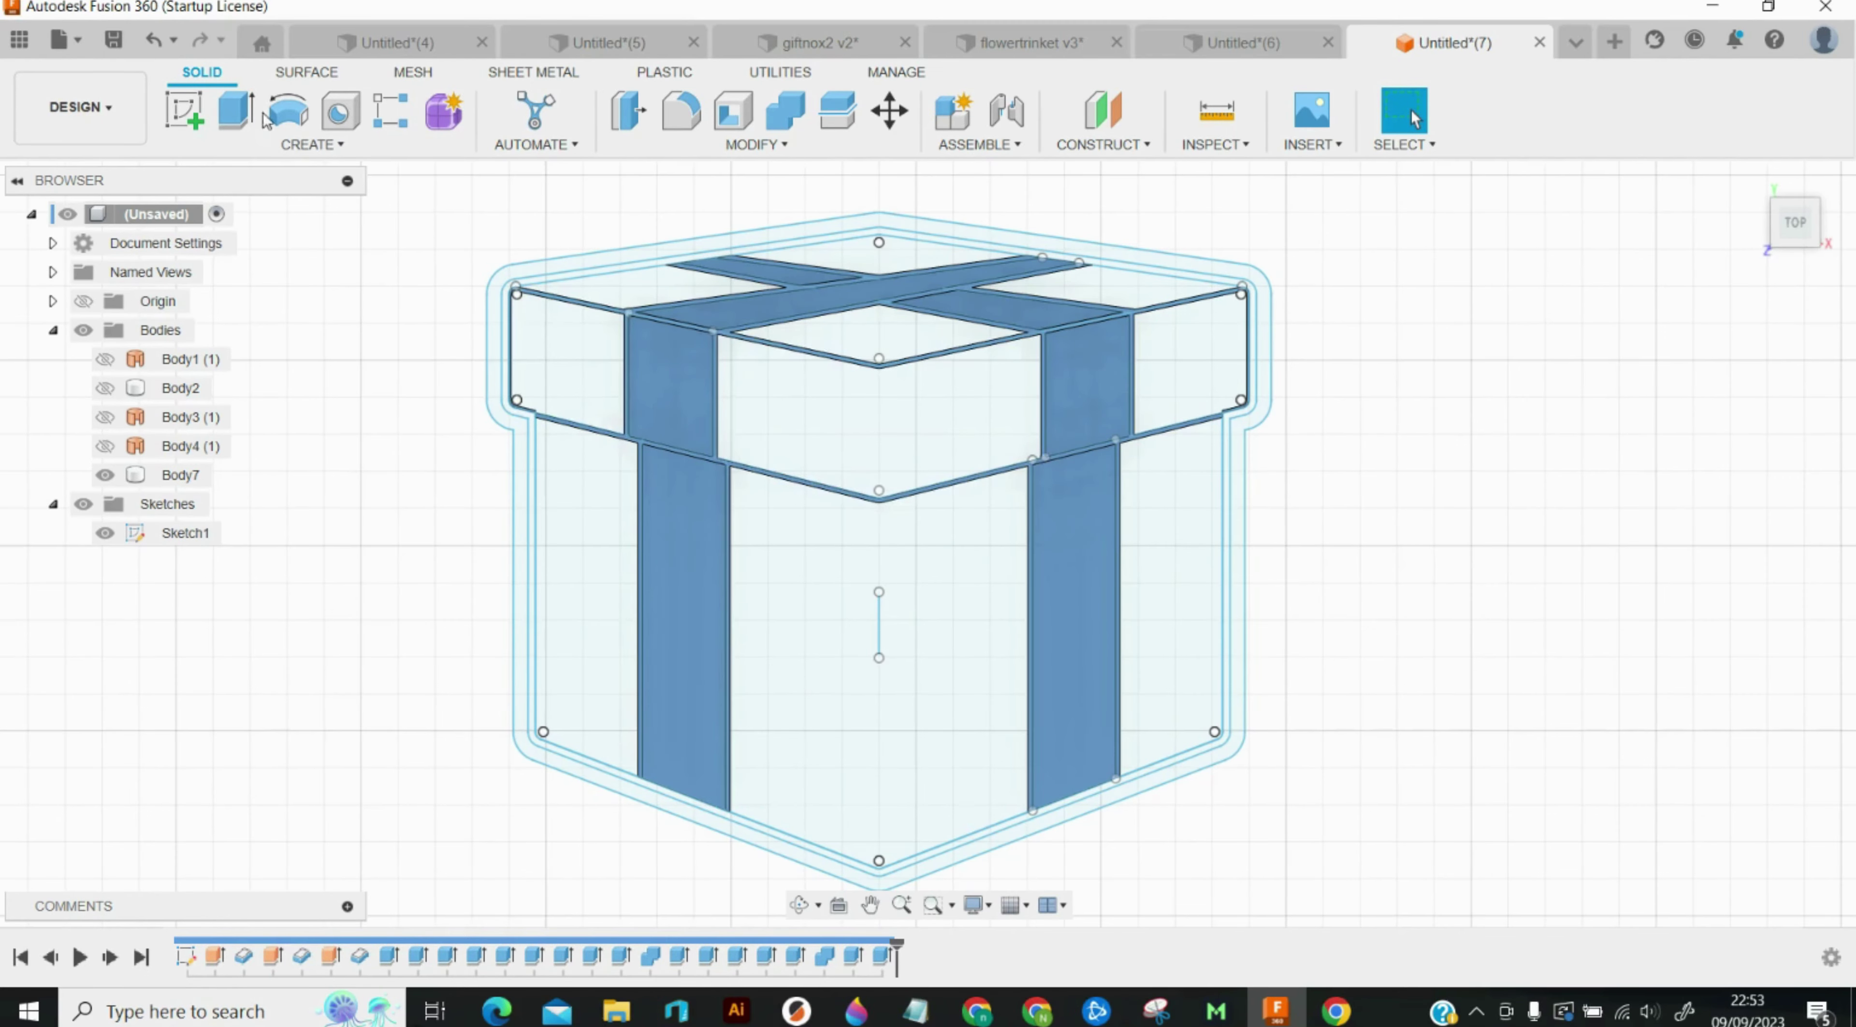
pyautogui.click(236, 110)
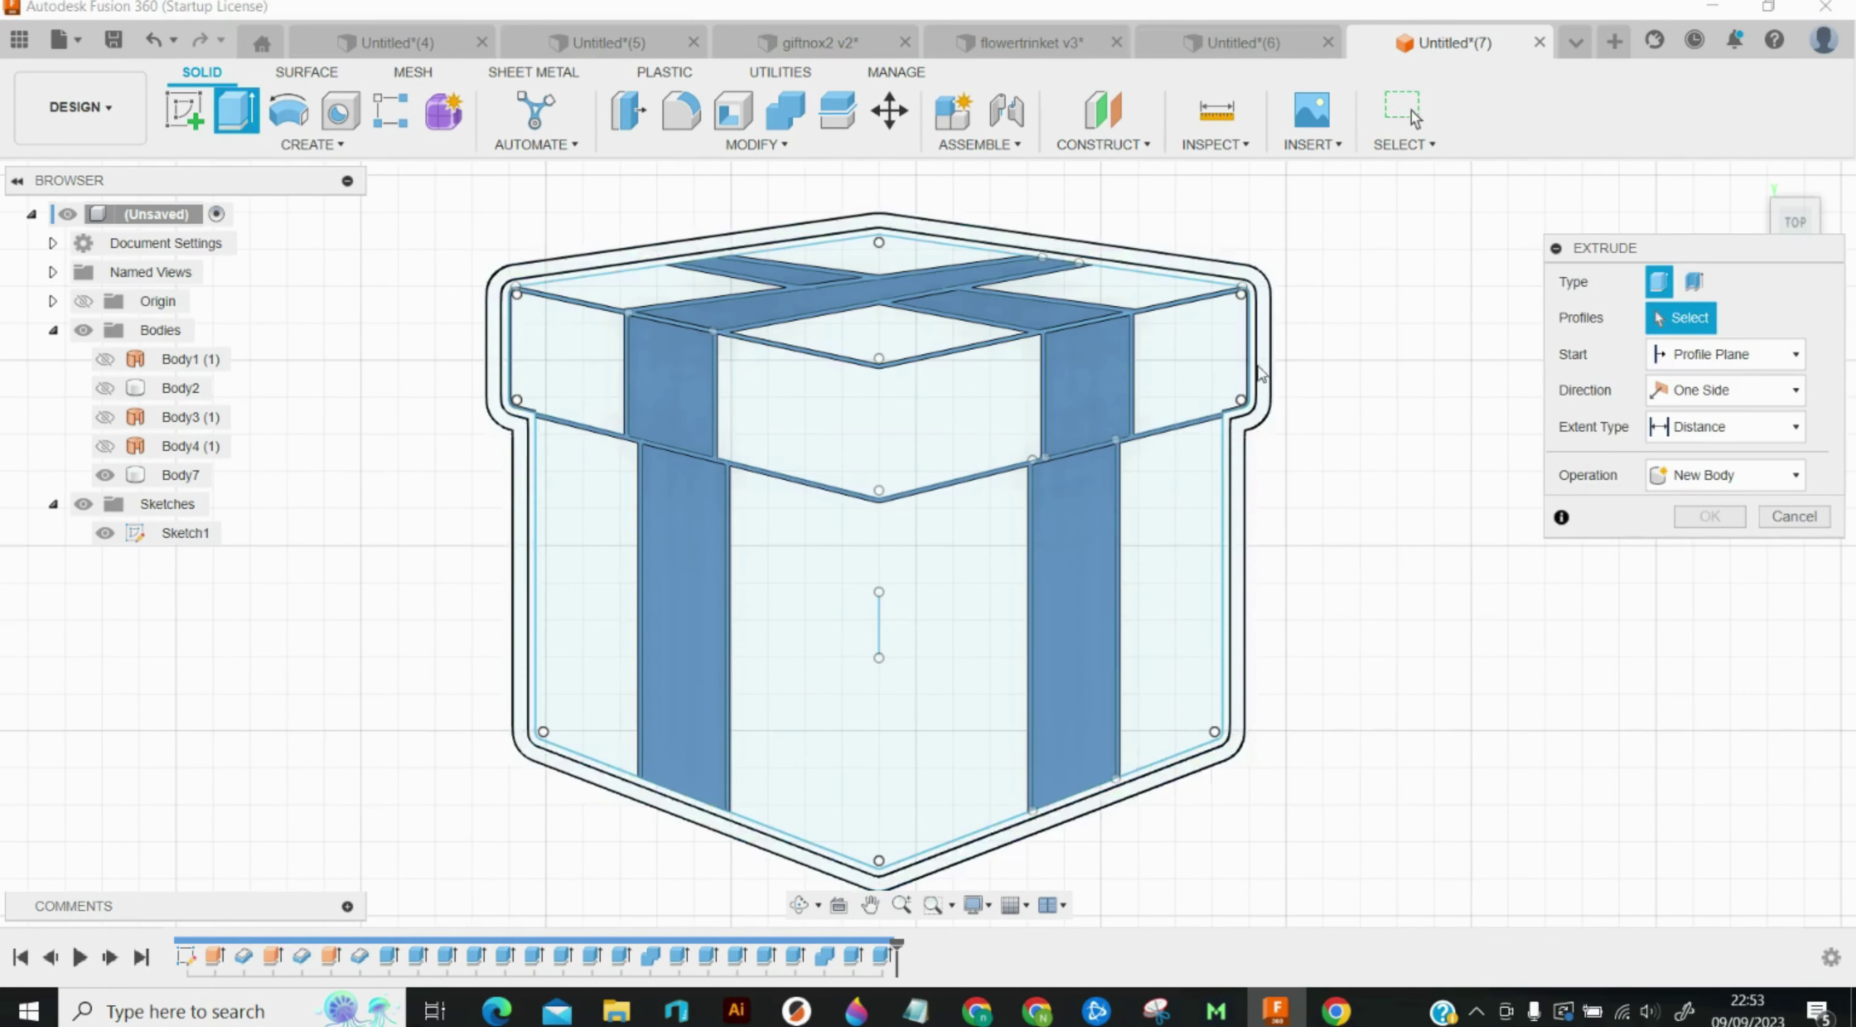
pyautogui.scroll(5, 1326, 346)
pyautogui.press('Escape')
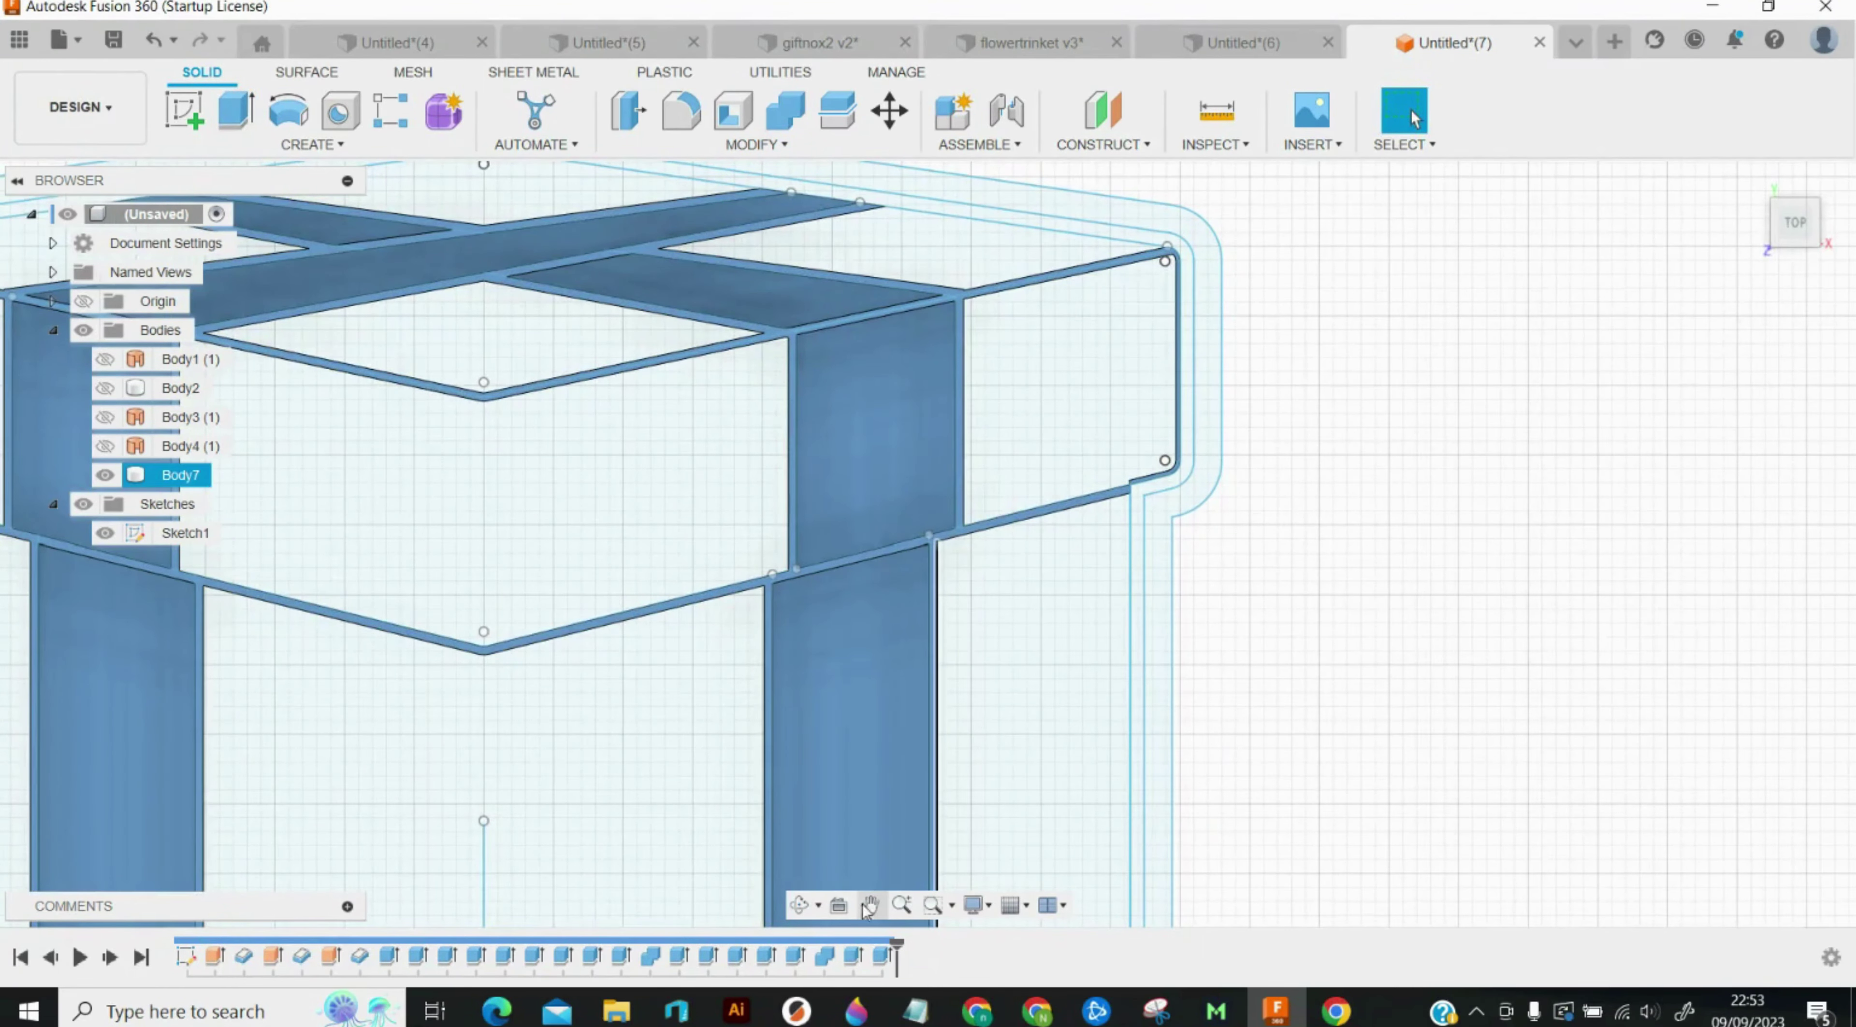
# Step: Cut away the lid's right end wall by extruding its inner face -1 mm
pyautogui.click(799, 906)
pyautogui.moveTo(1218, 584); pyautogui.dragTo(1236, 584)
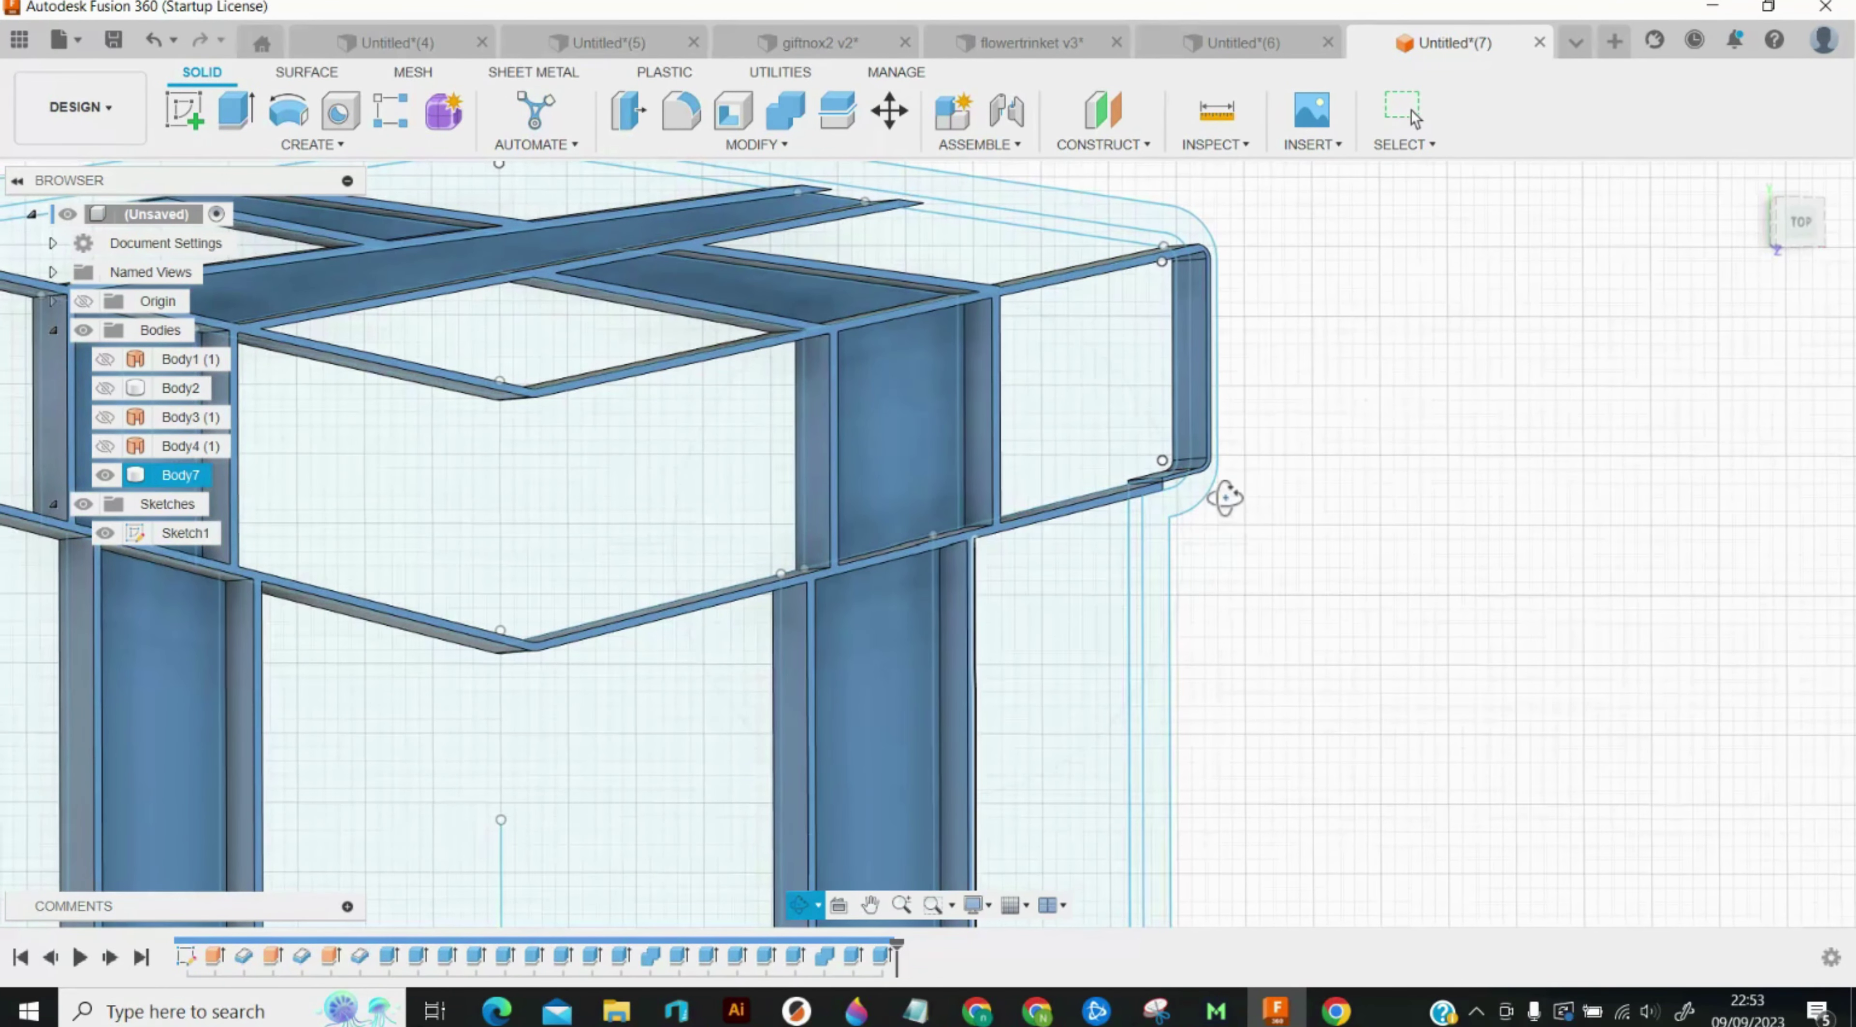
pyautogui.press('e')
pyautogui.click(1190, 368)
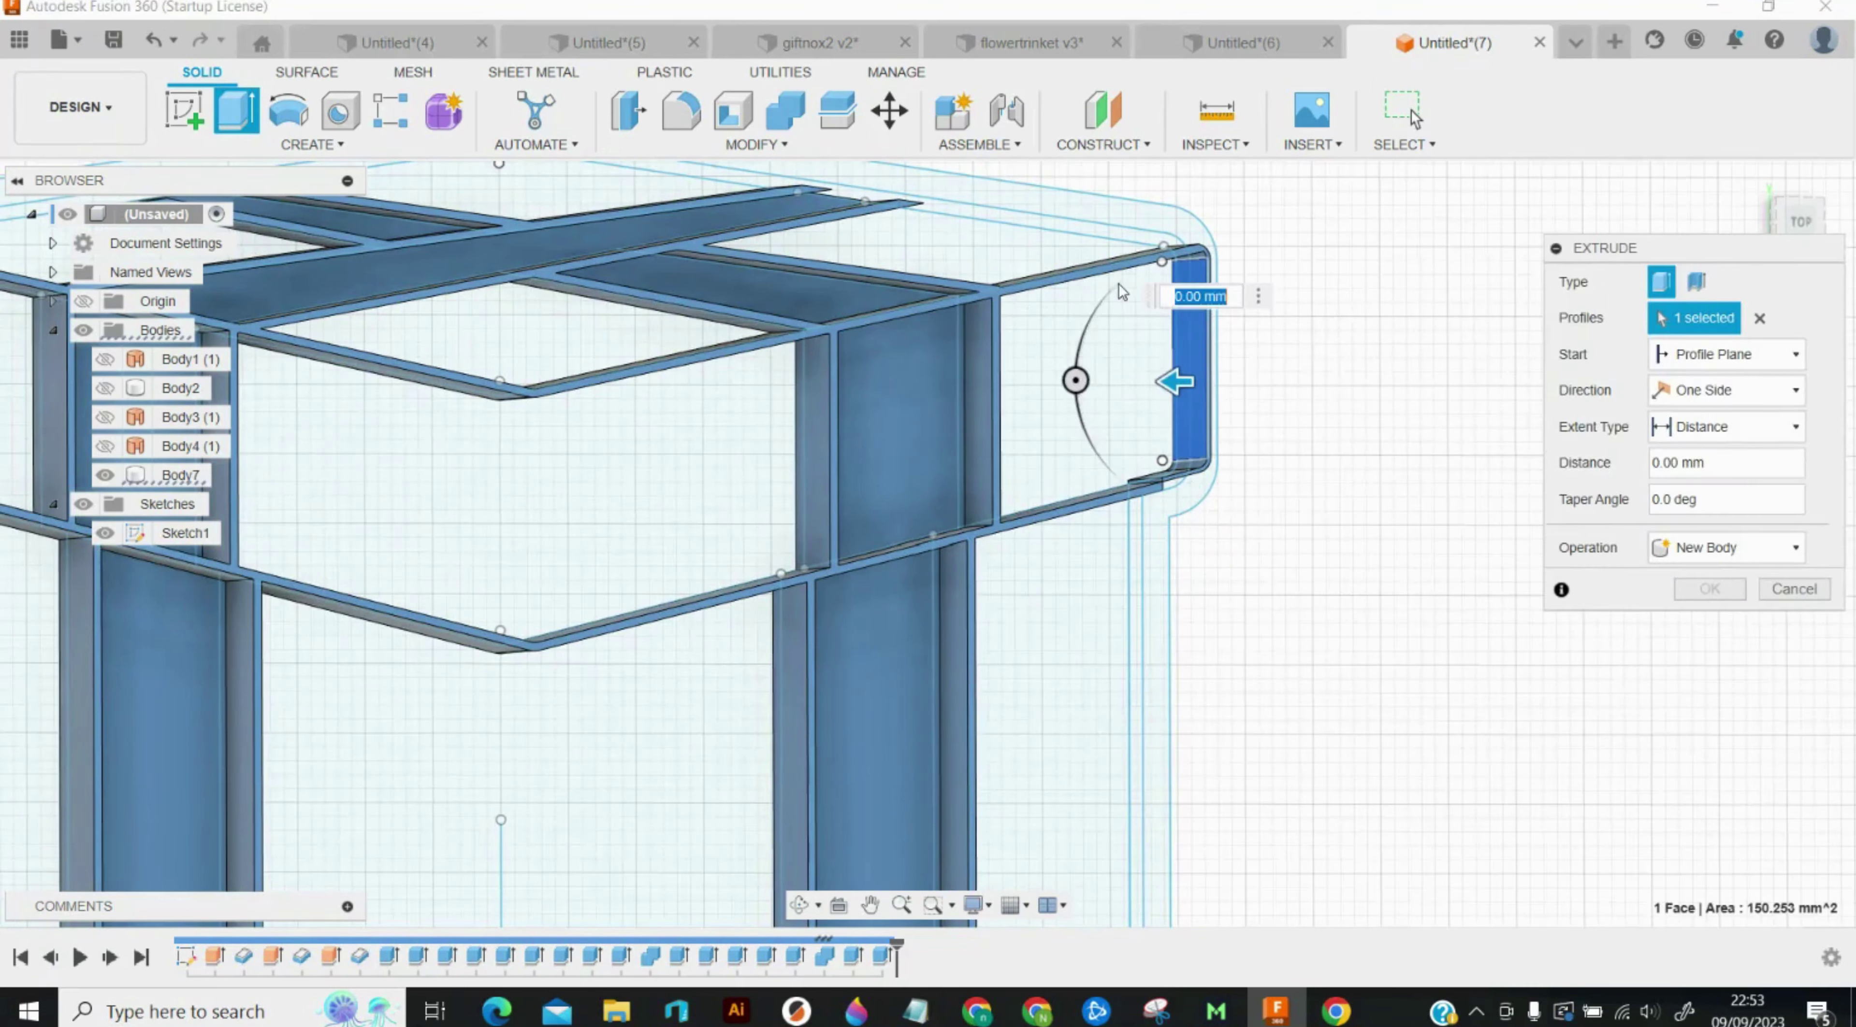
pyautogui.write('-1')
pyautogui.press('Return')
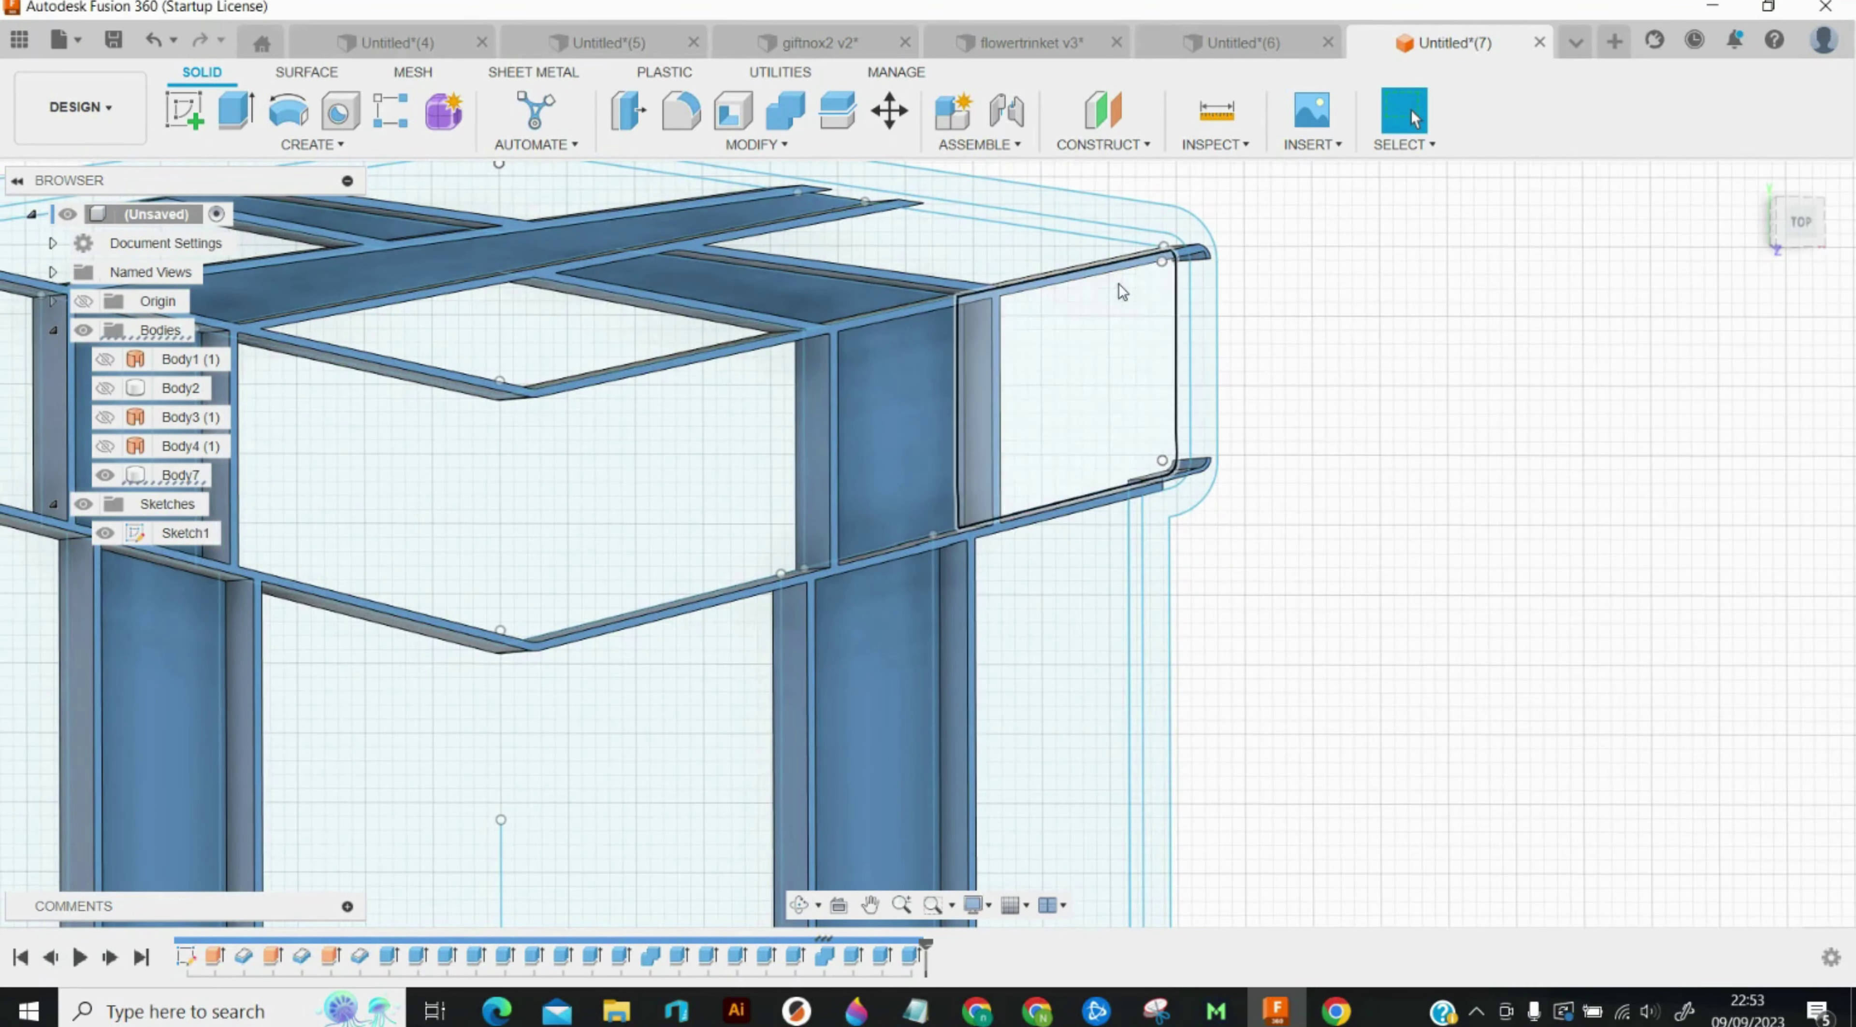
# Step: Extrude the remaining wall face at the lid's lower right corner -1 mm as a cut
pyautogui.click(830, 923)
pyautogui.click(799, 906)
pyautogui.keyDown('shift'); pyautogui.moveTo(1194, 705); pyautogui.dragTo(1236, 785, button='middle'); pyautogui.keyUp('shift')
pyautogui.press('e')
pyautogui.click(1213, 487)
pyautogui.write('-1')
pyautogui.press('Return')
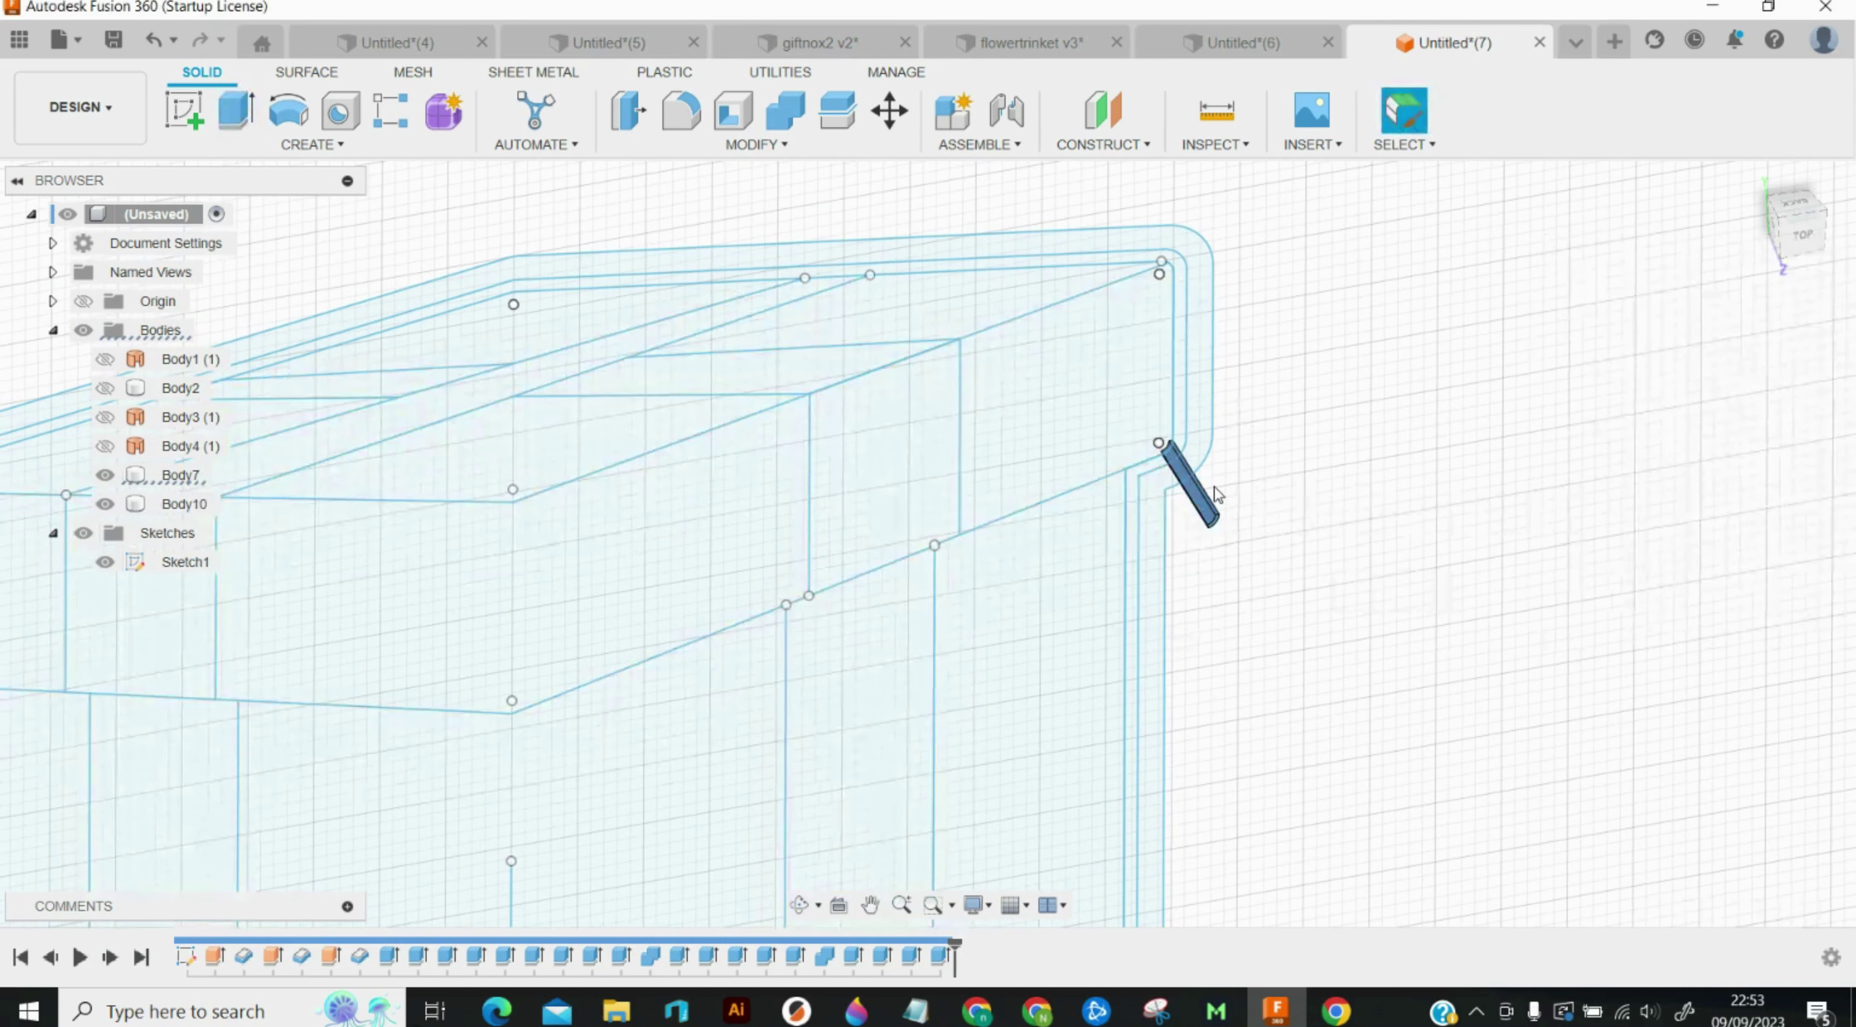
# Step: Undo the last cut at the lid's lower right corner
pyautogui.click(154, 41)
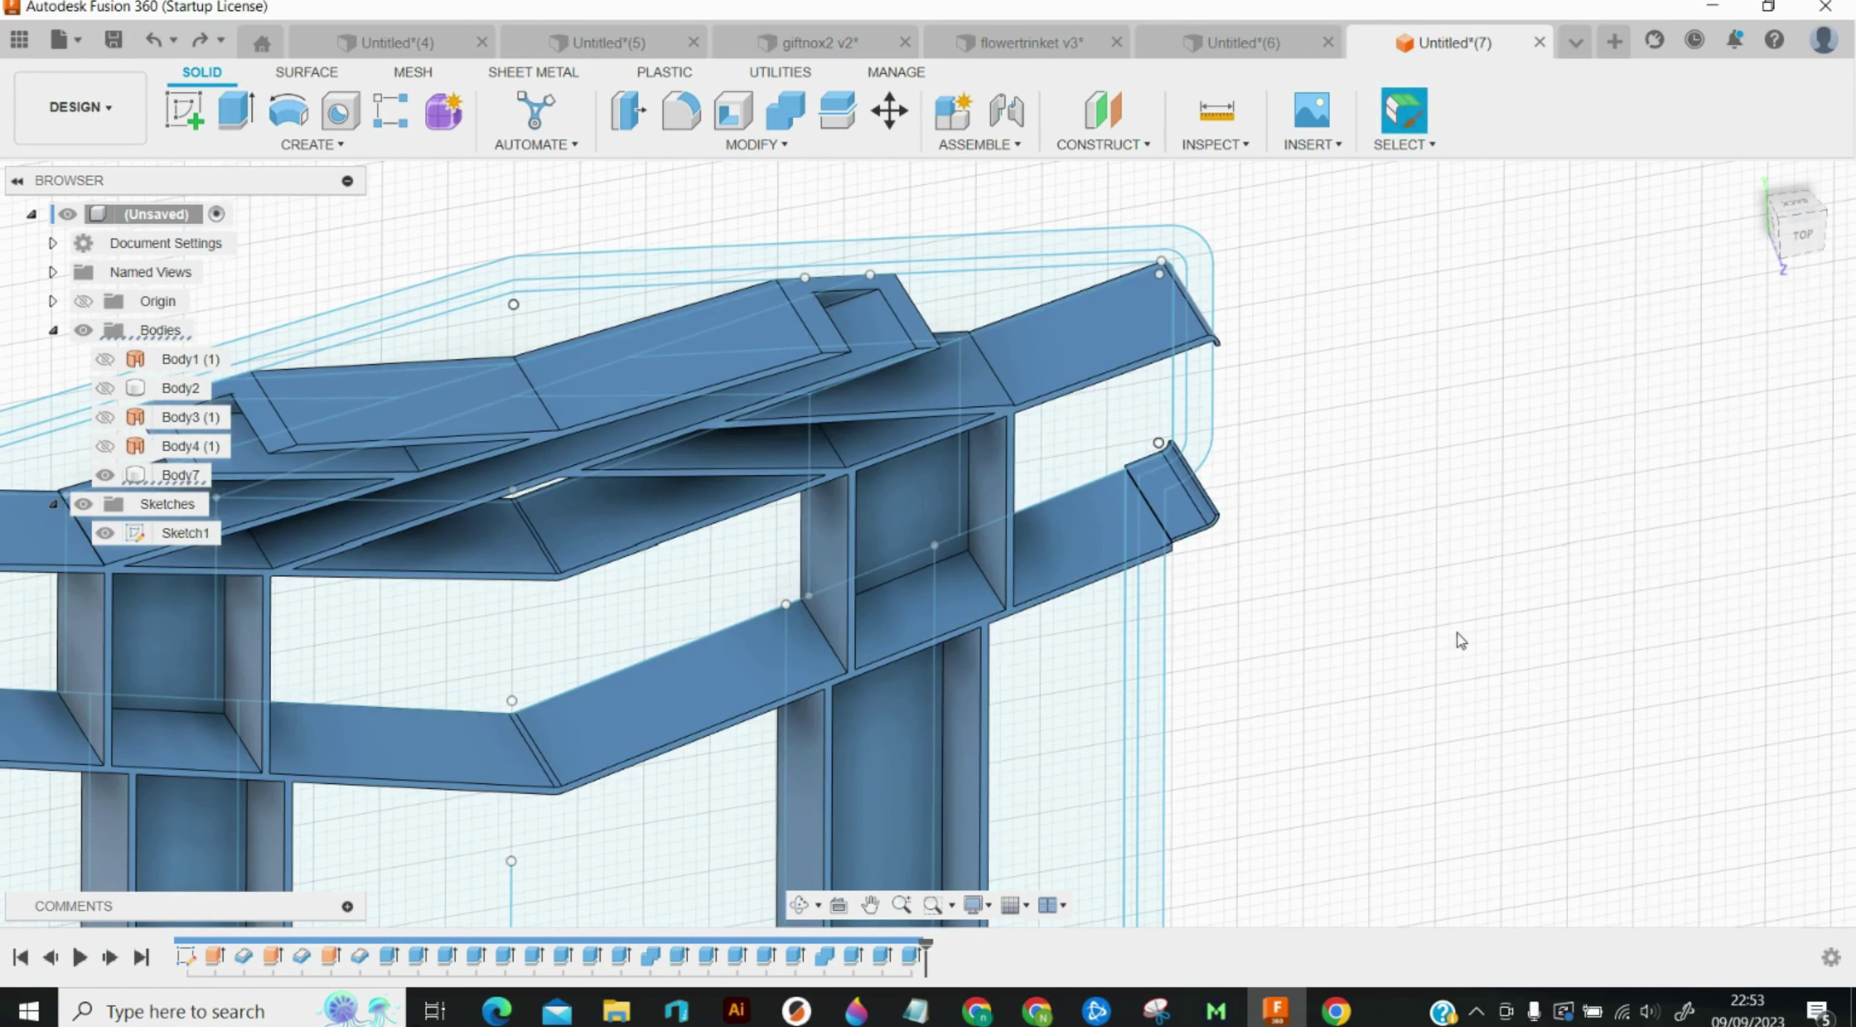
# Step: Try to cut the flat inner face at the lid's lower right corner by extruding it -1 mm, and undo the result
pyautogui.keyDown('shift'); pyautogui.moveTo(1081, 728); pyautogui.dragTo(1065, 577, button='middle'); pyautogui.keyUp('shift')
pyautogui.press('e')
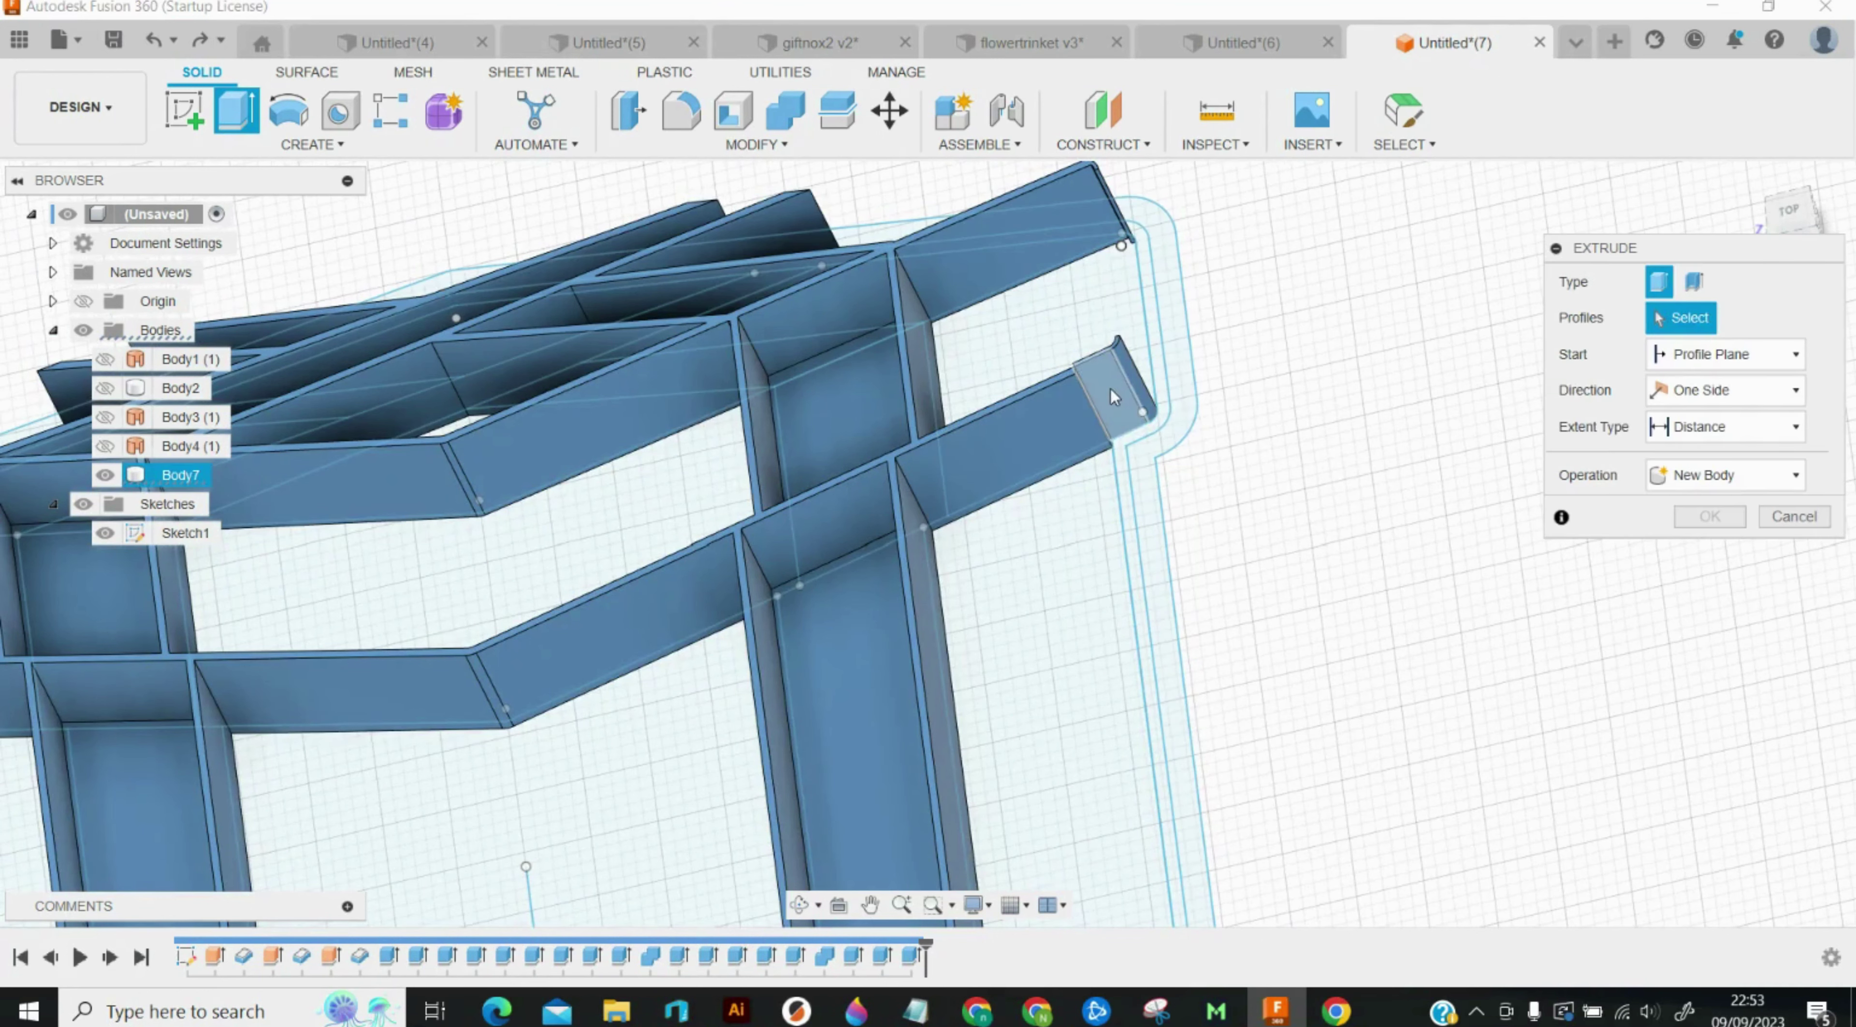
pyautogui.click(1114, 396)
pyautogui.write('-1')
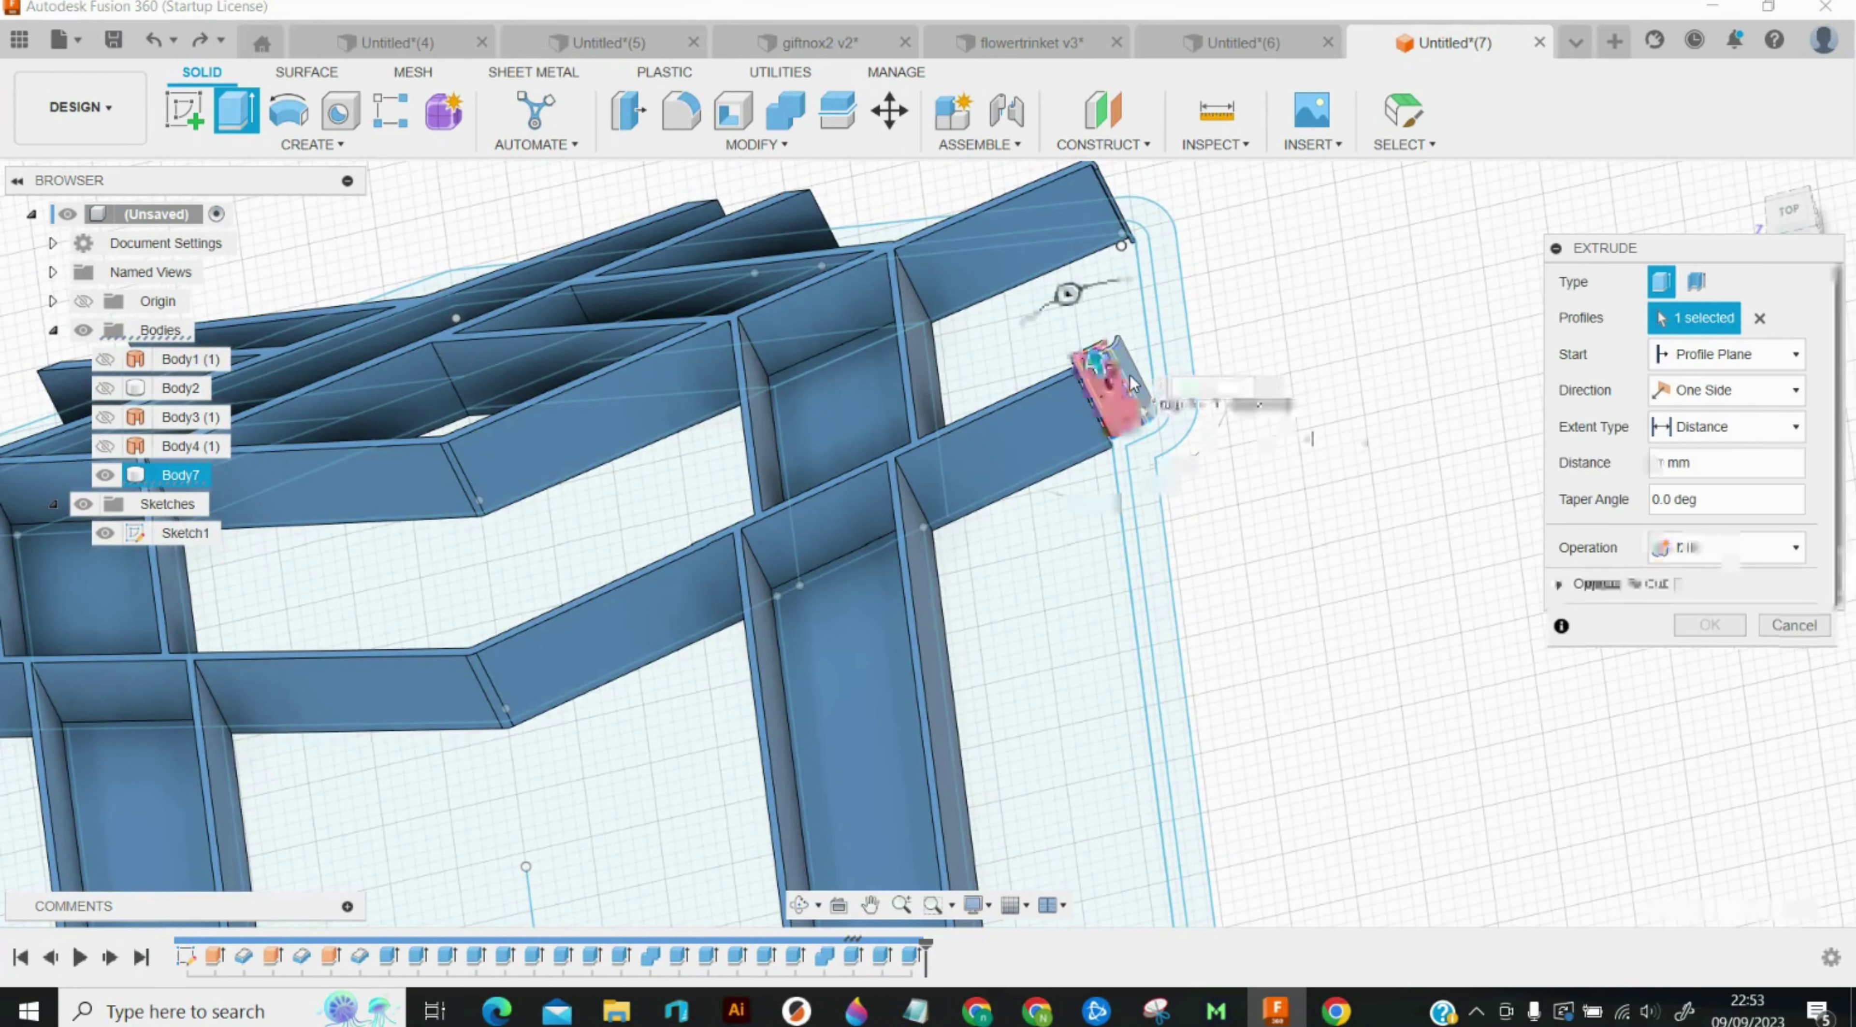
pyautogui.press('Return')
pyautogui.hotkey('ctrl', 'z')
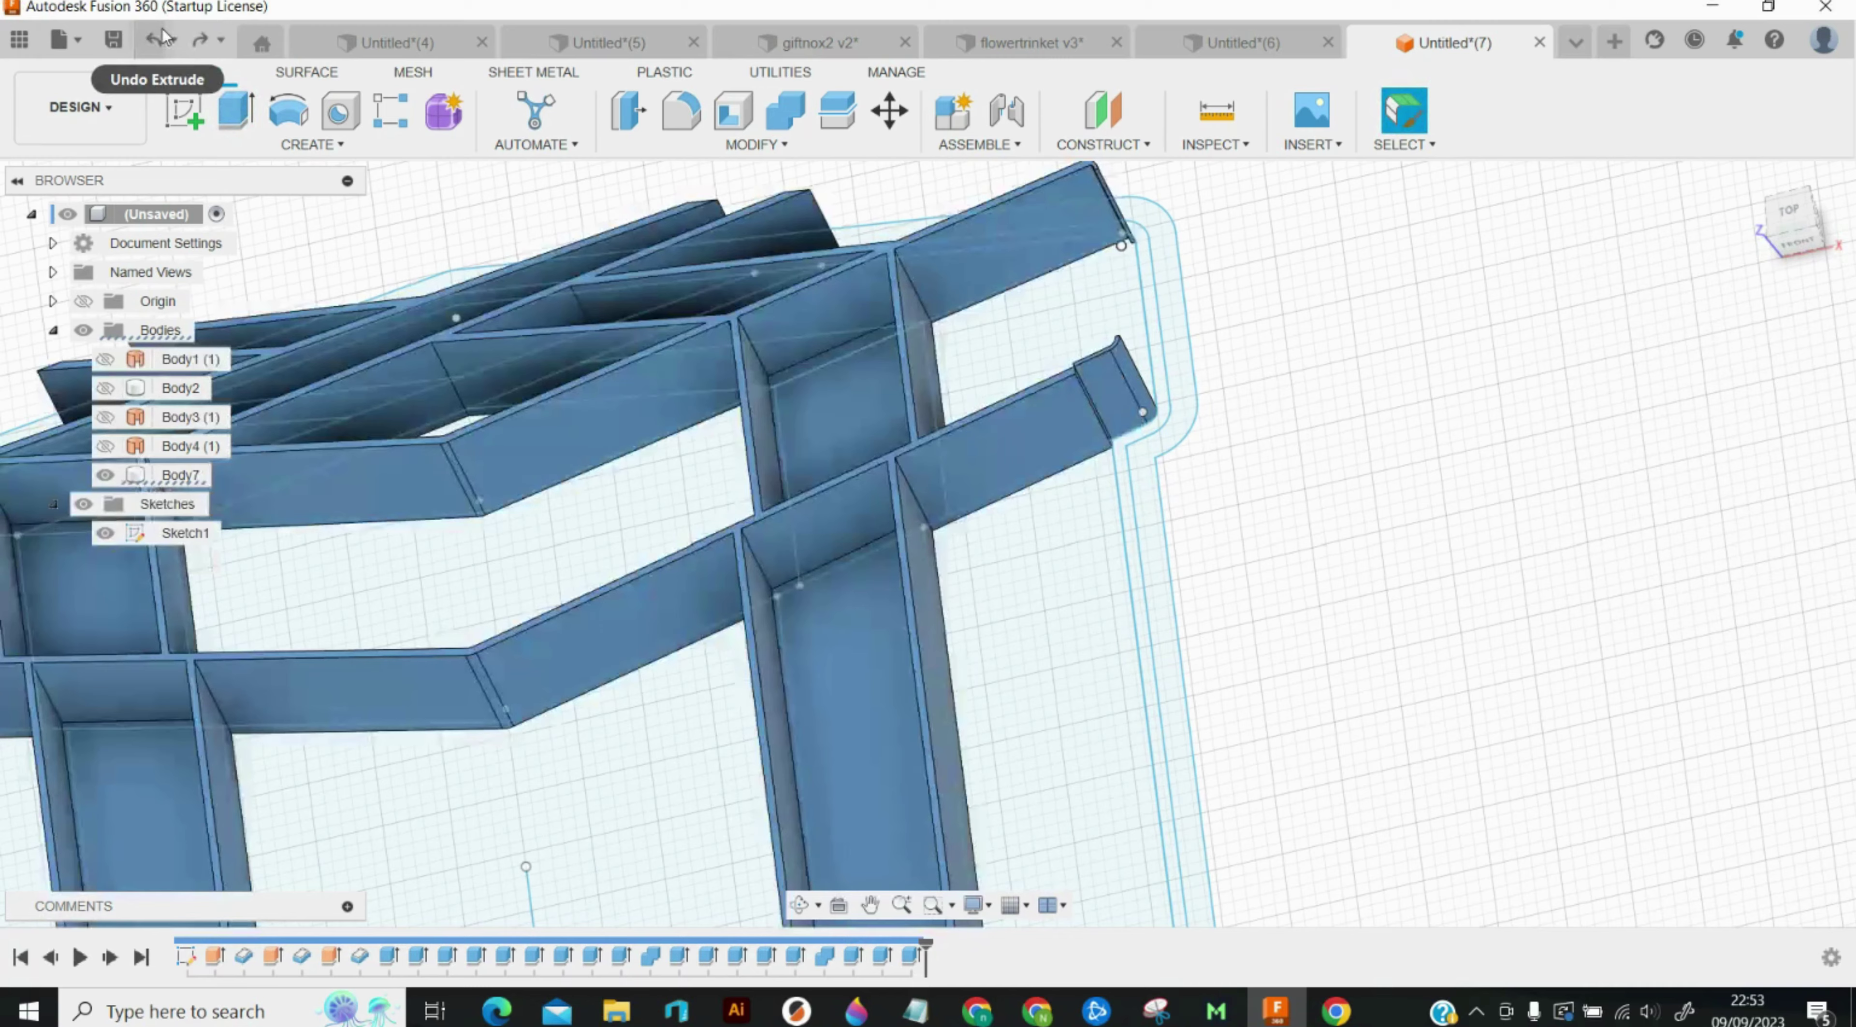
# Step: Try to cut the leftover wall at the lid's lower right corner by extruding its narrow end face -2 mm
pyautogui.click(1107, 386)
pyautogui.scroll(5, 966, 303)
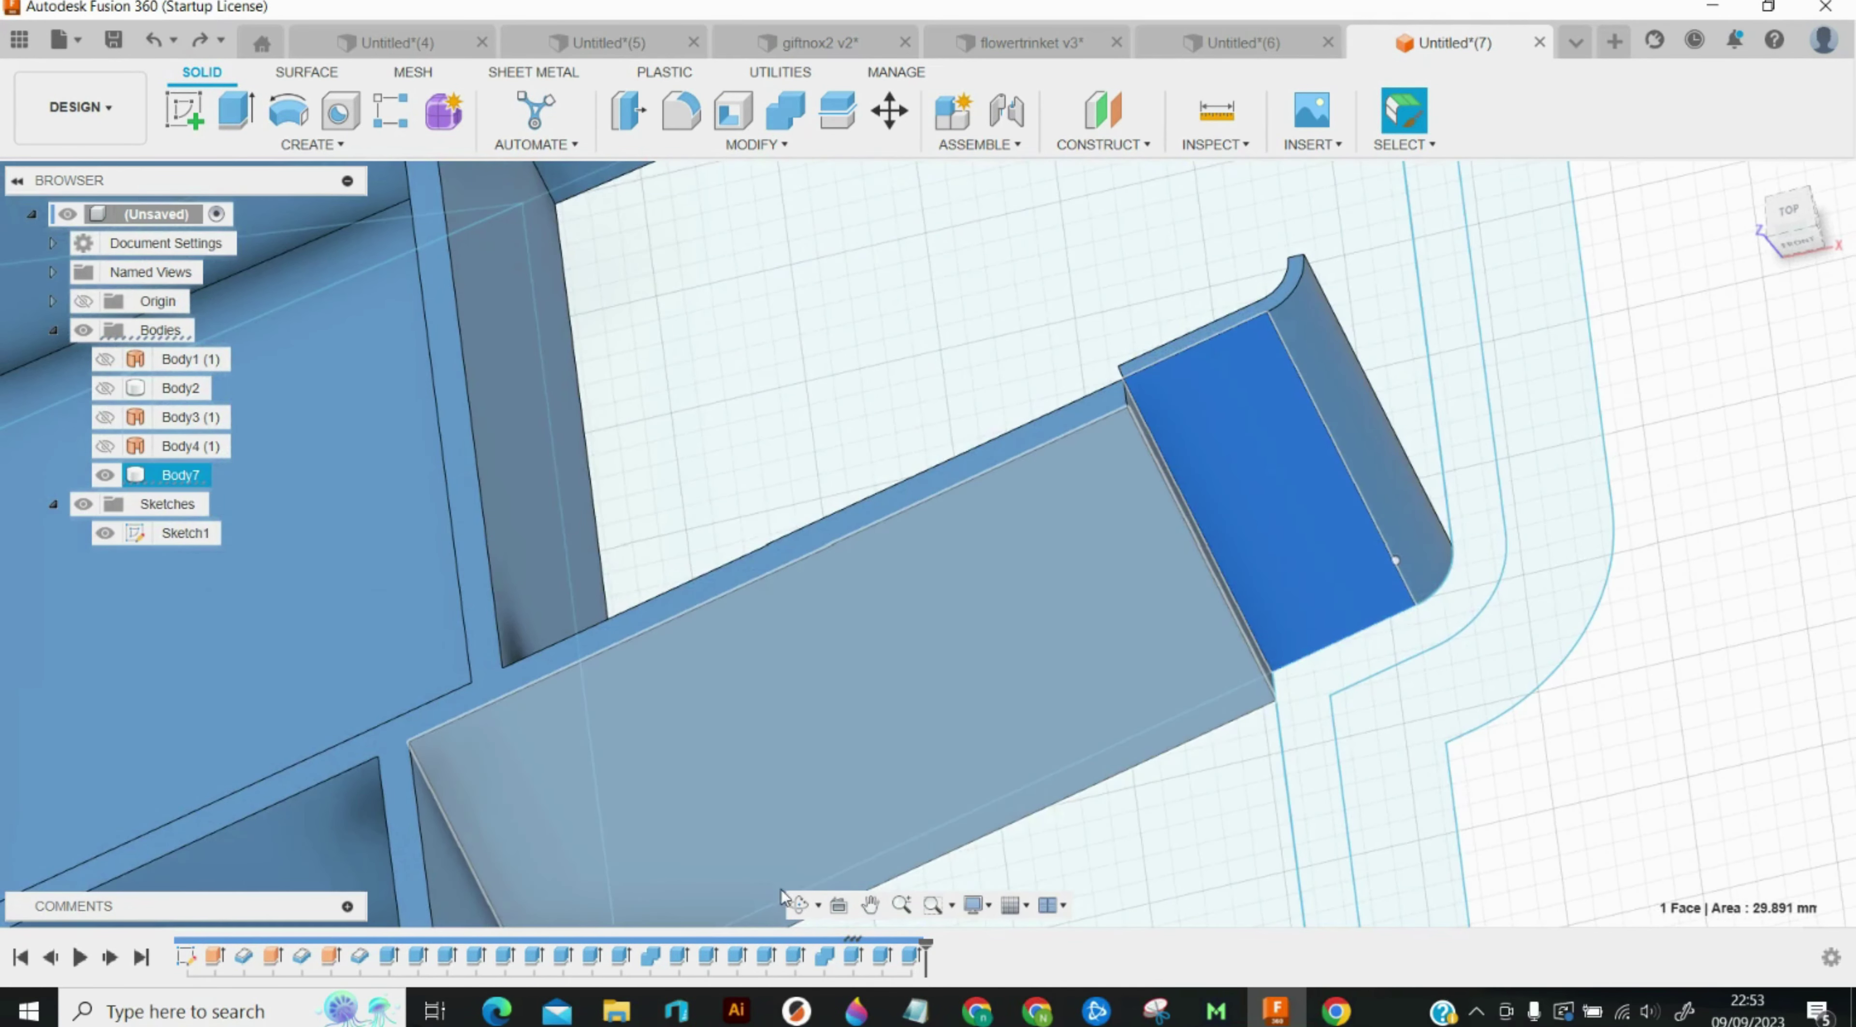
pyautogui.click(798, 905)
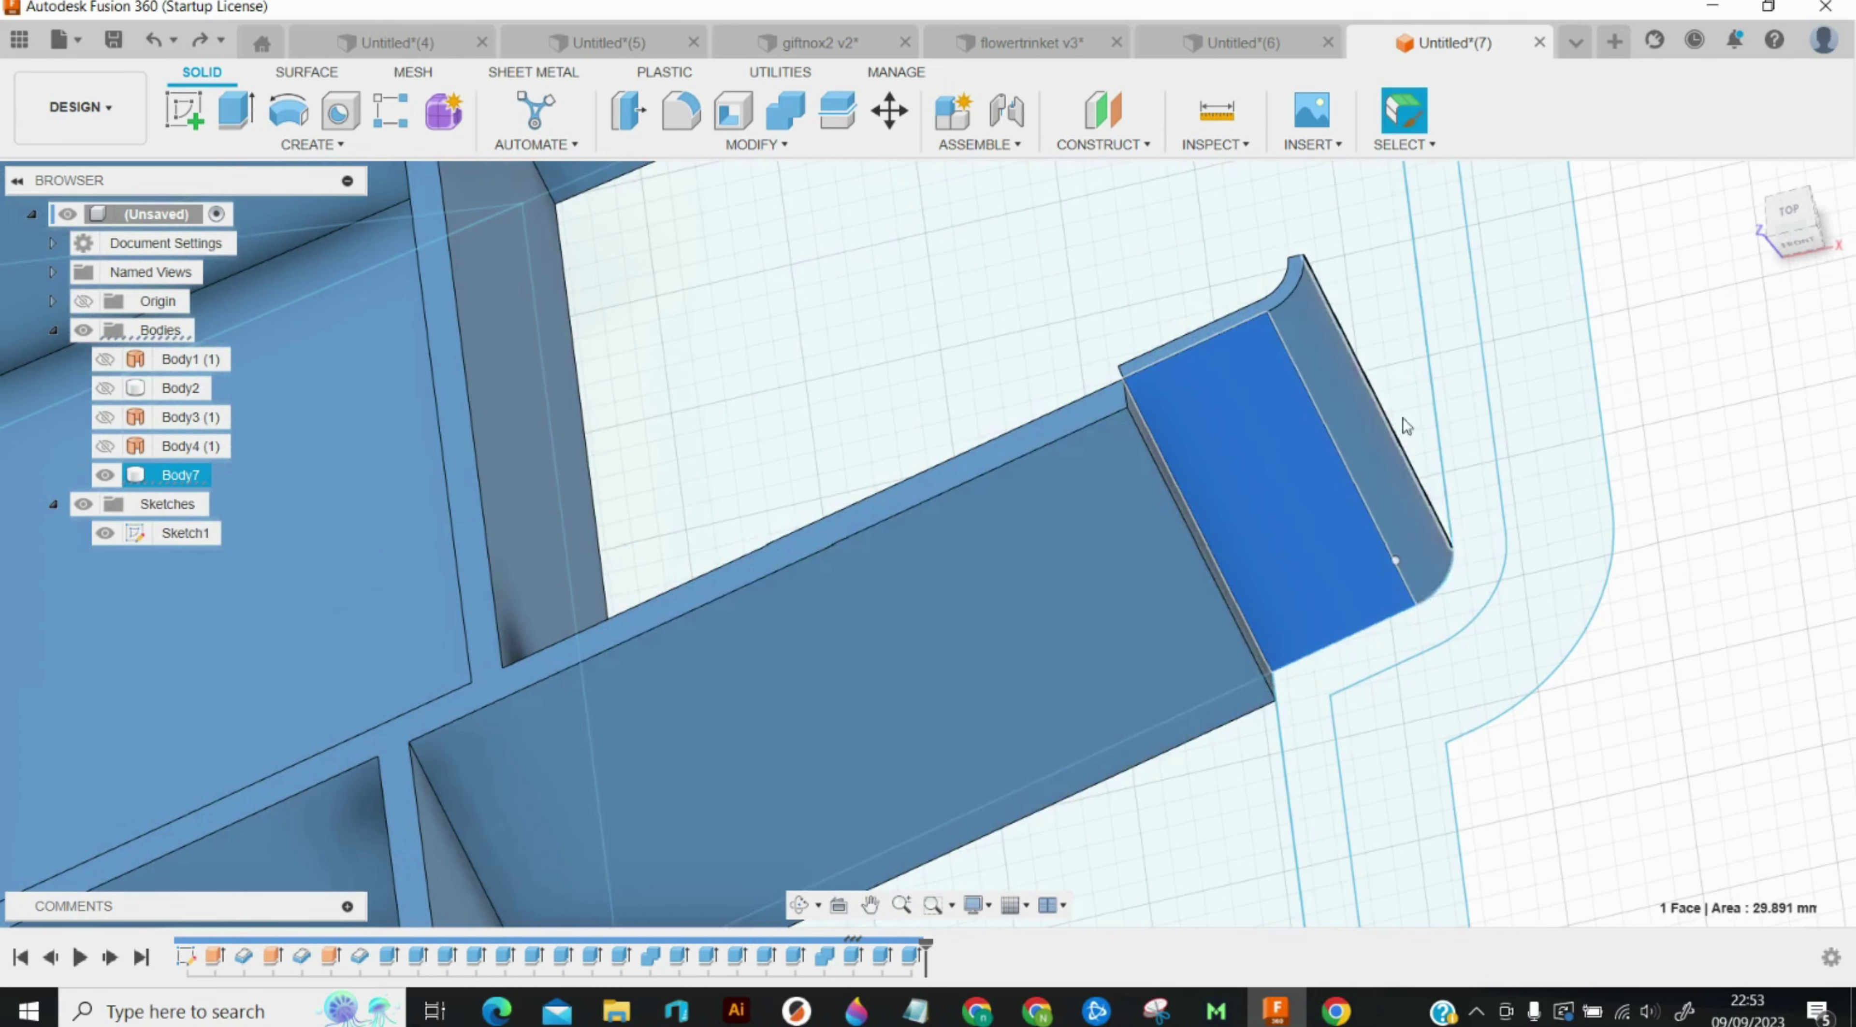
pyautogui.press('Escape')
pyautogui.click(801, 907)
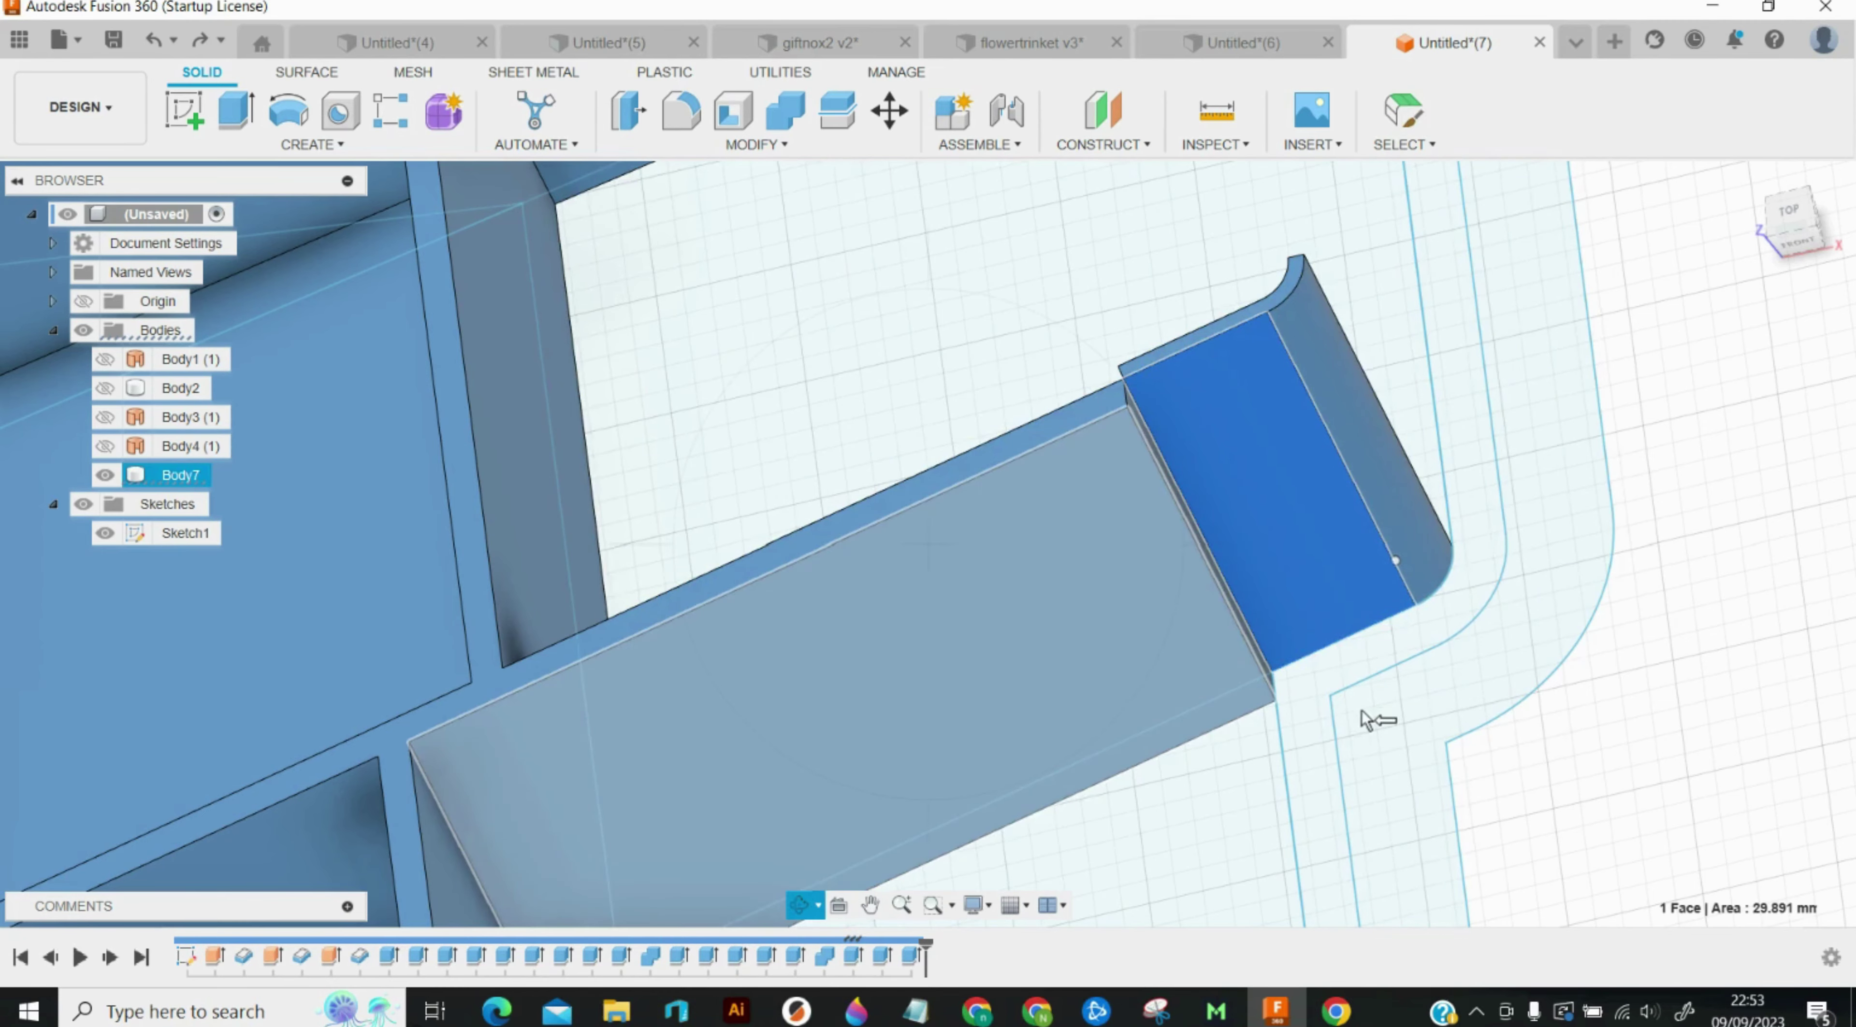
pyautogui.moveTo(1216, 749); pyautogui.dragTo(1313, 786)
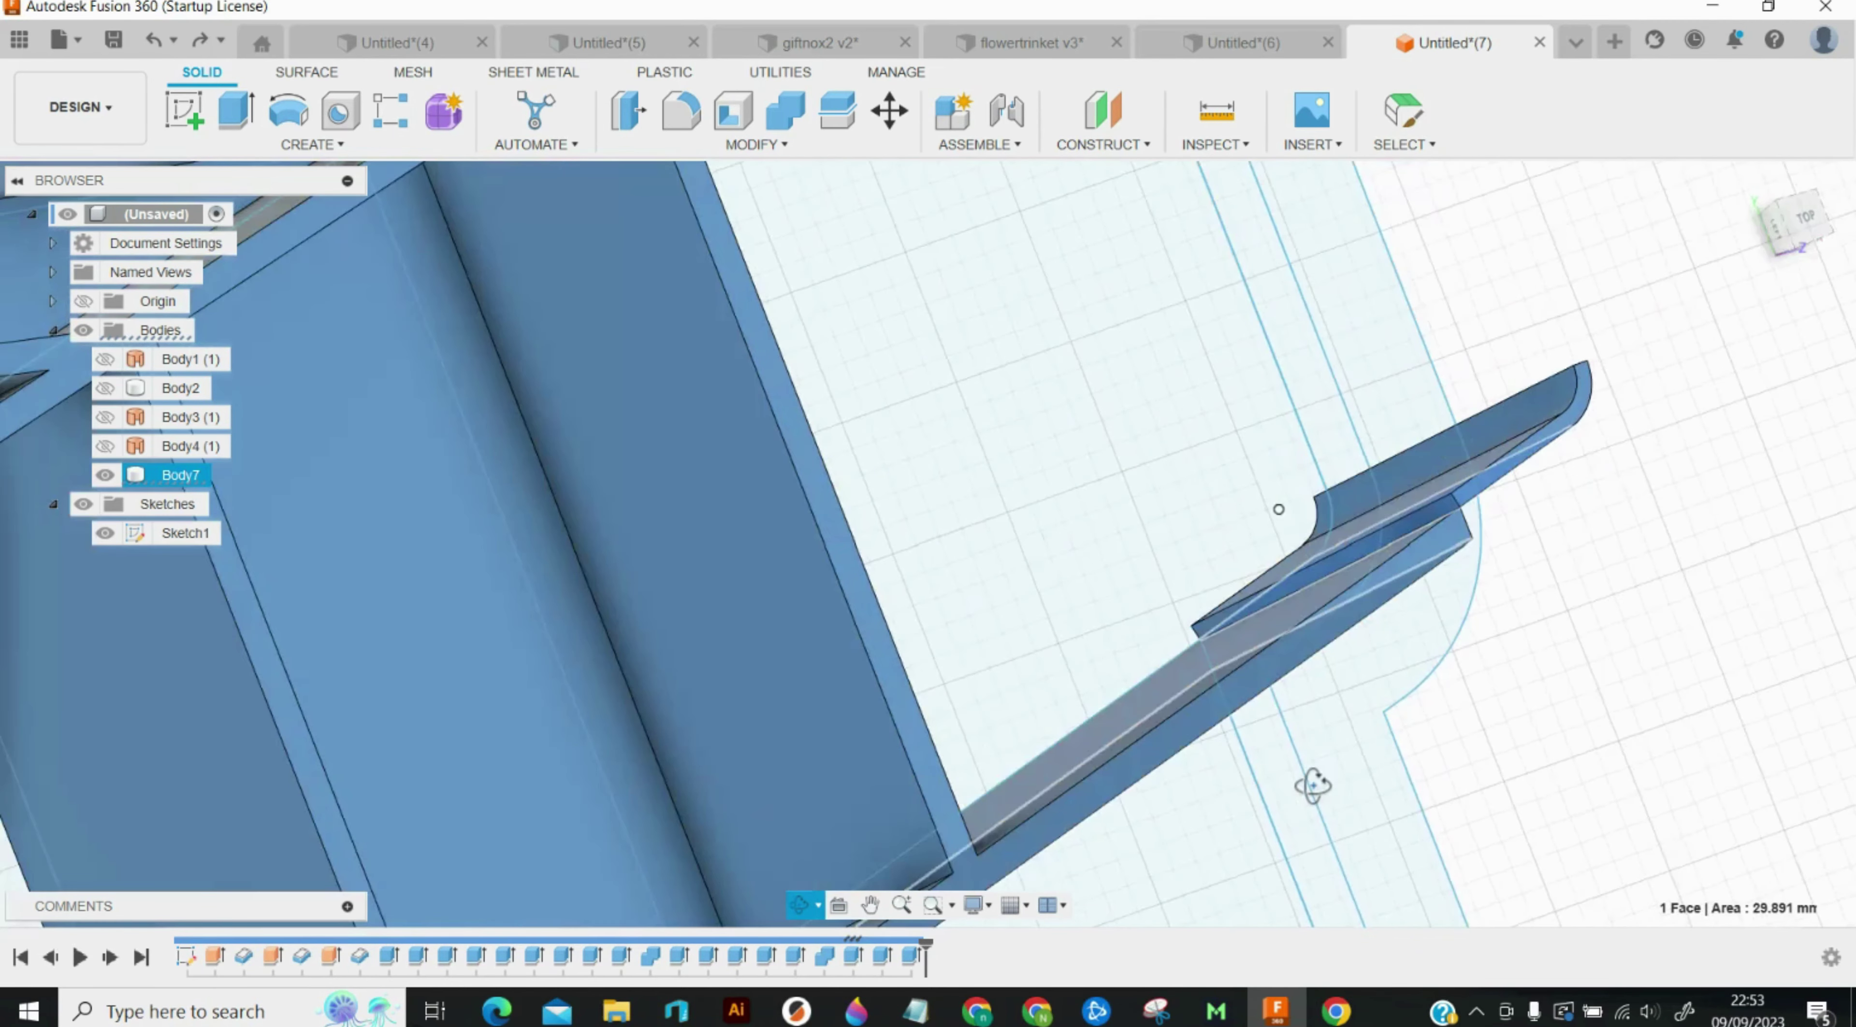
pyautogui.press('Escape')
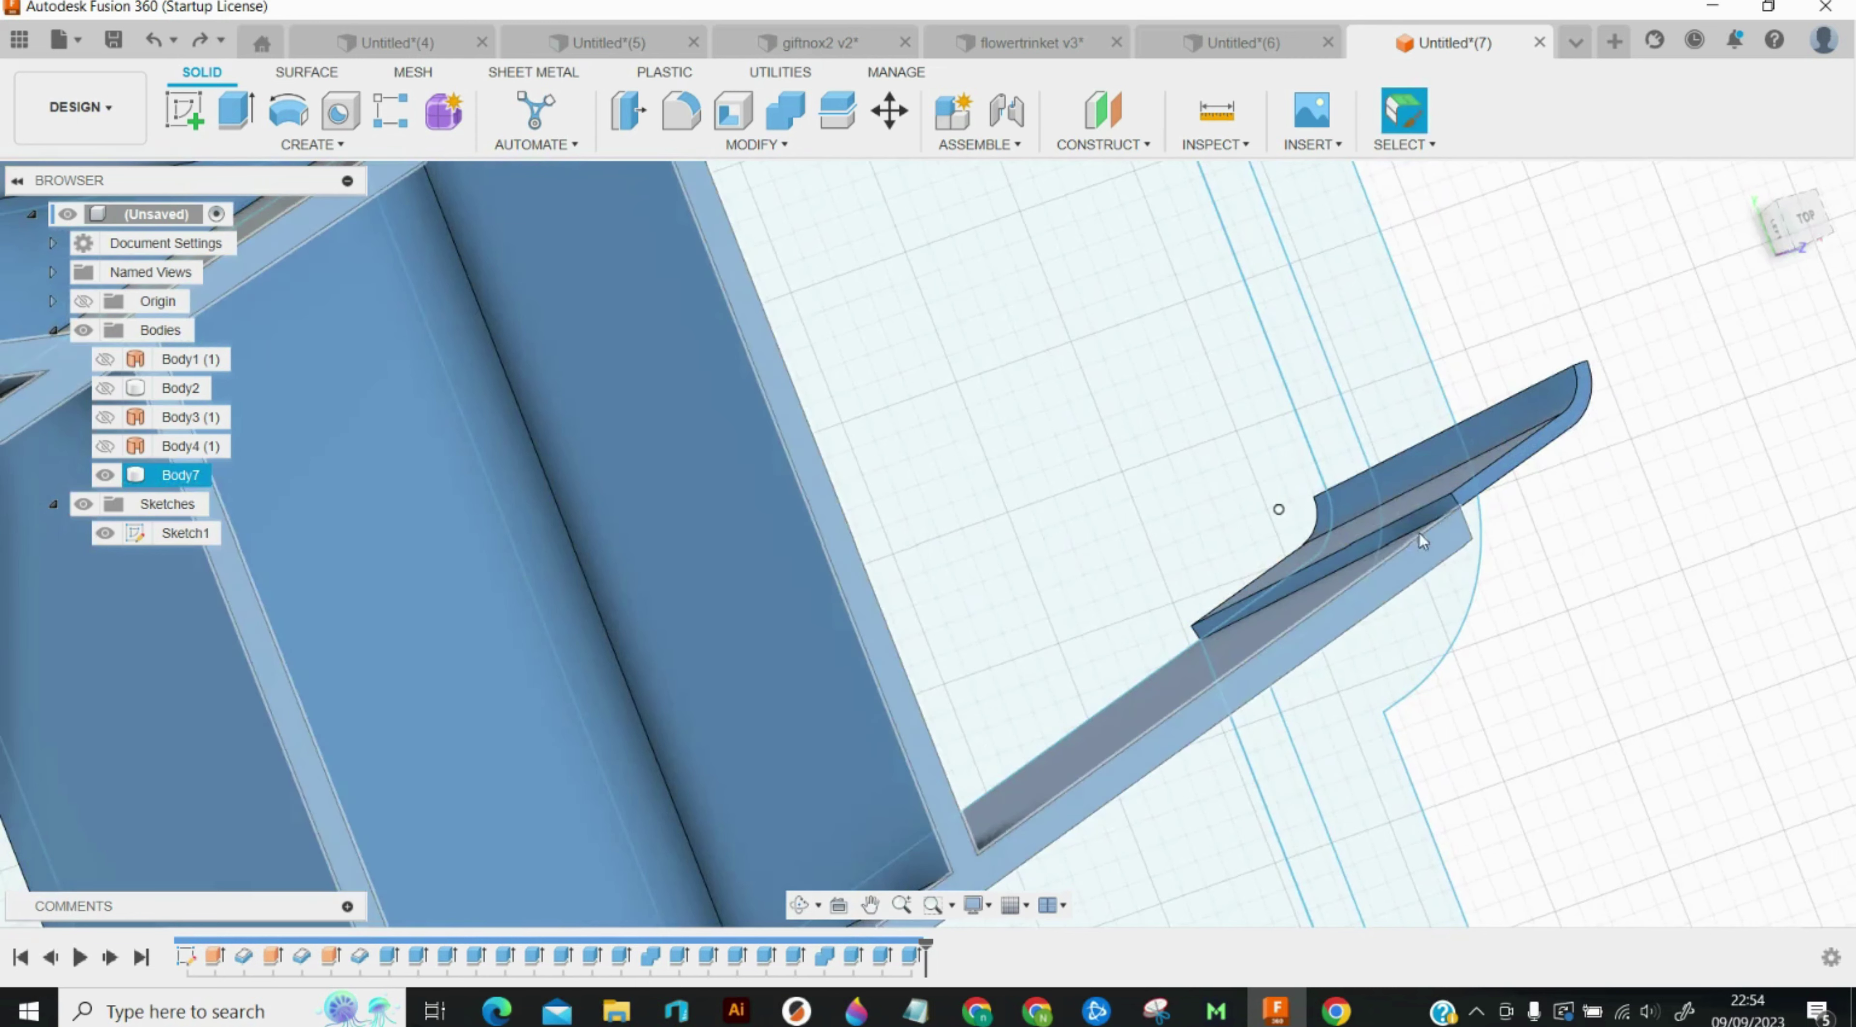
pyautogui.press('e')
pyautogui.click(1416, 527)
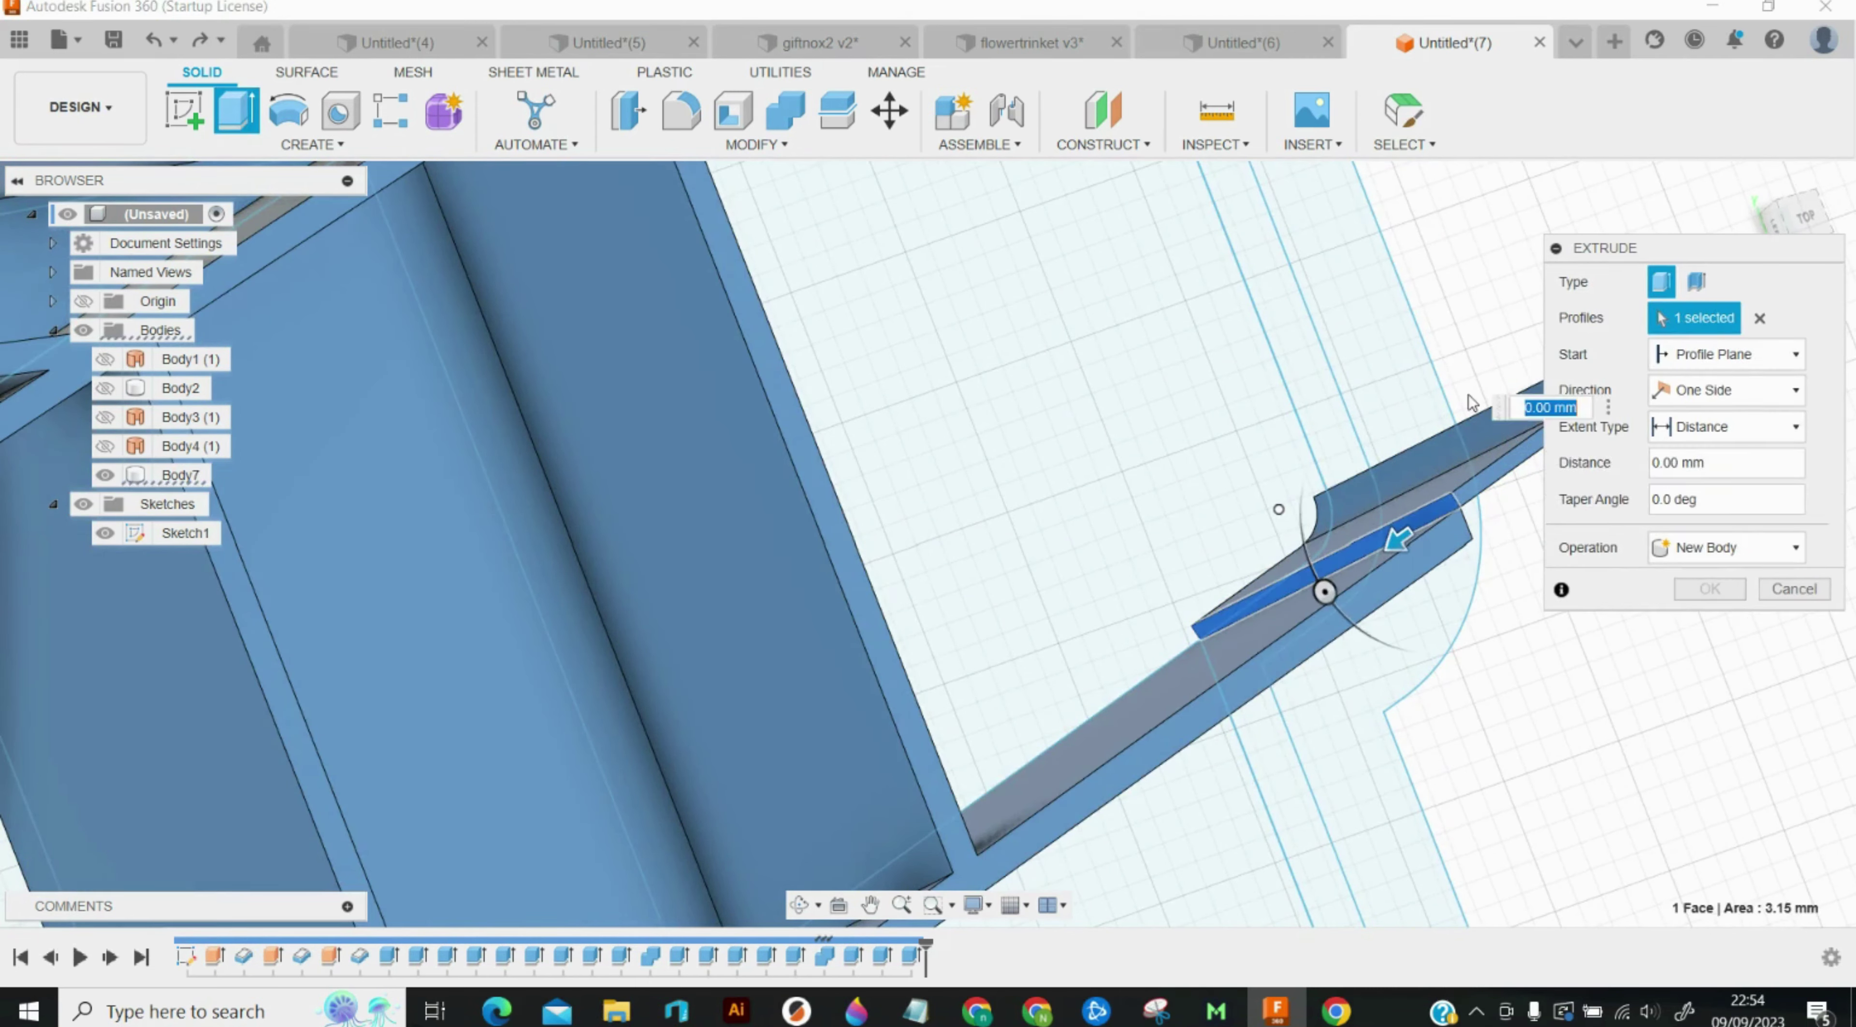
pyautogui.write('-2')
pyautogui.press('Return')
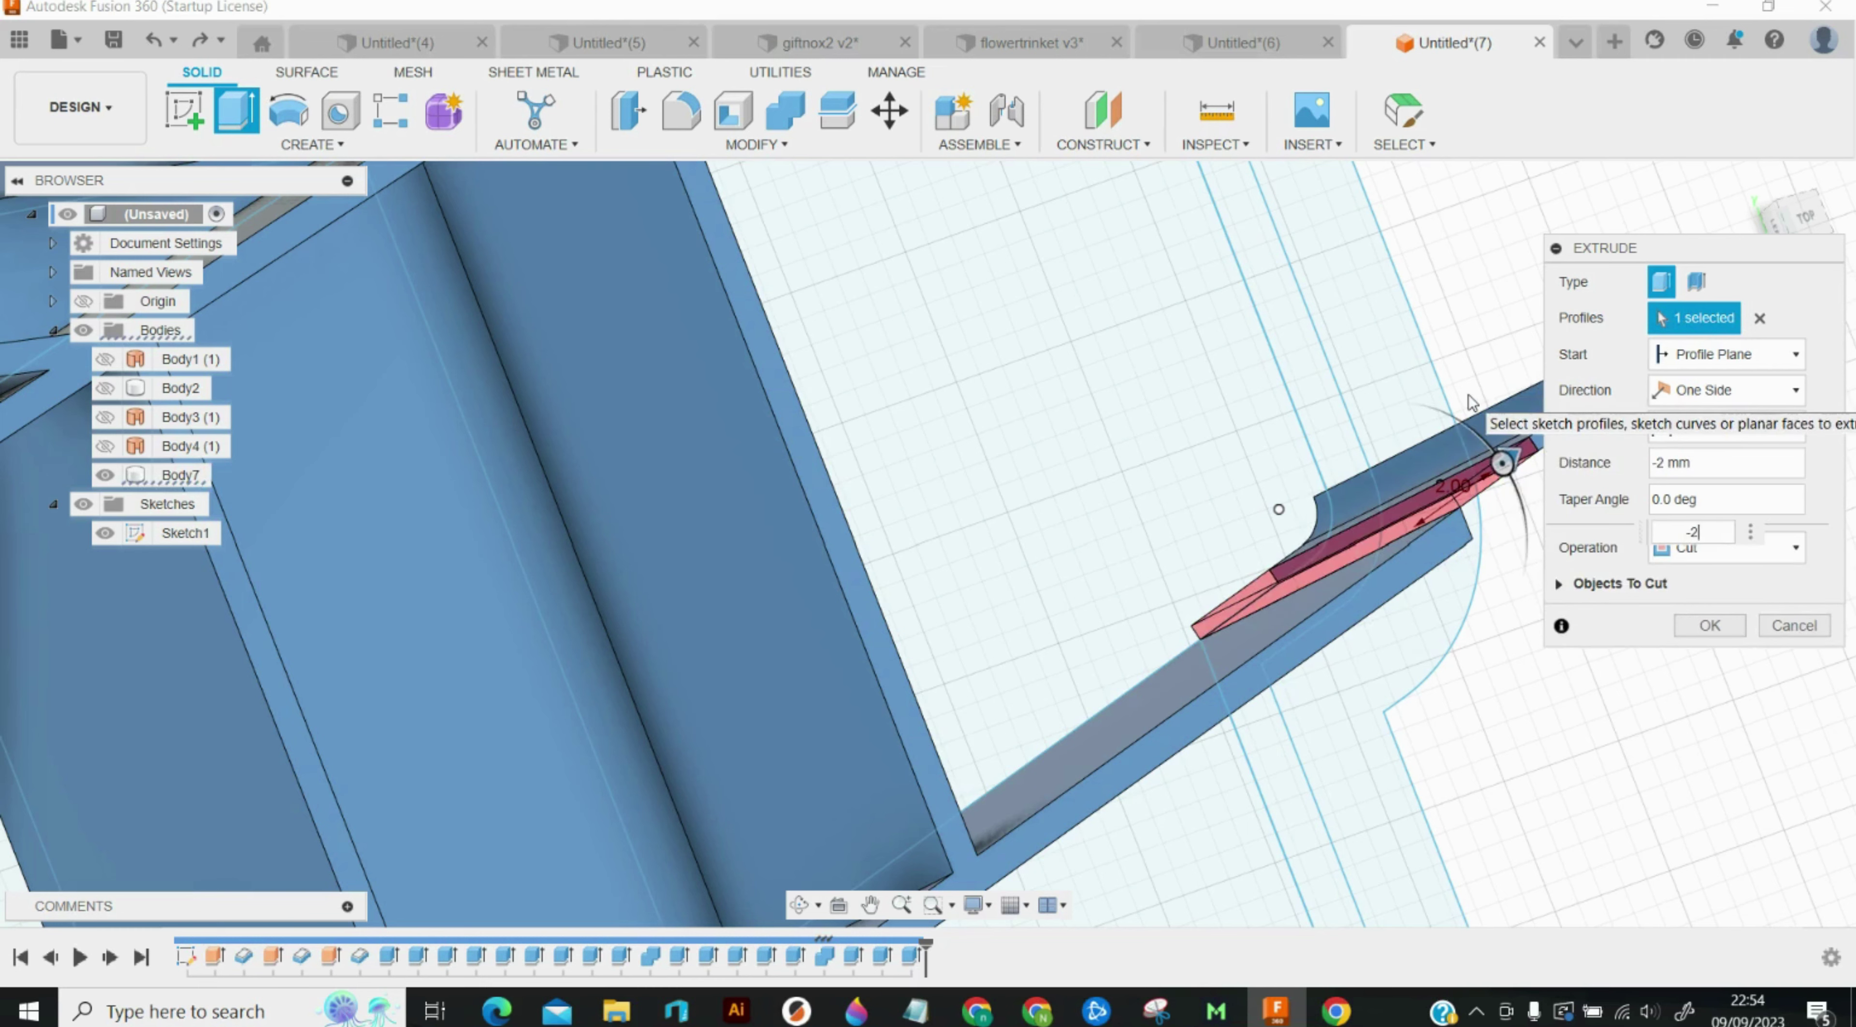
pyautogui.press('Return')
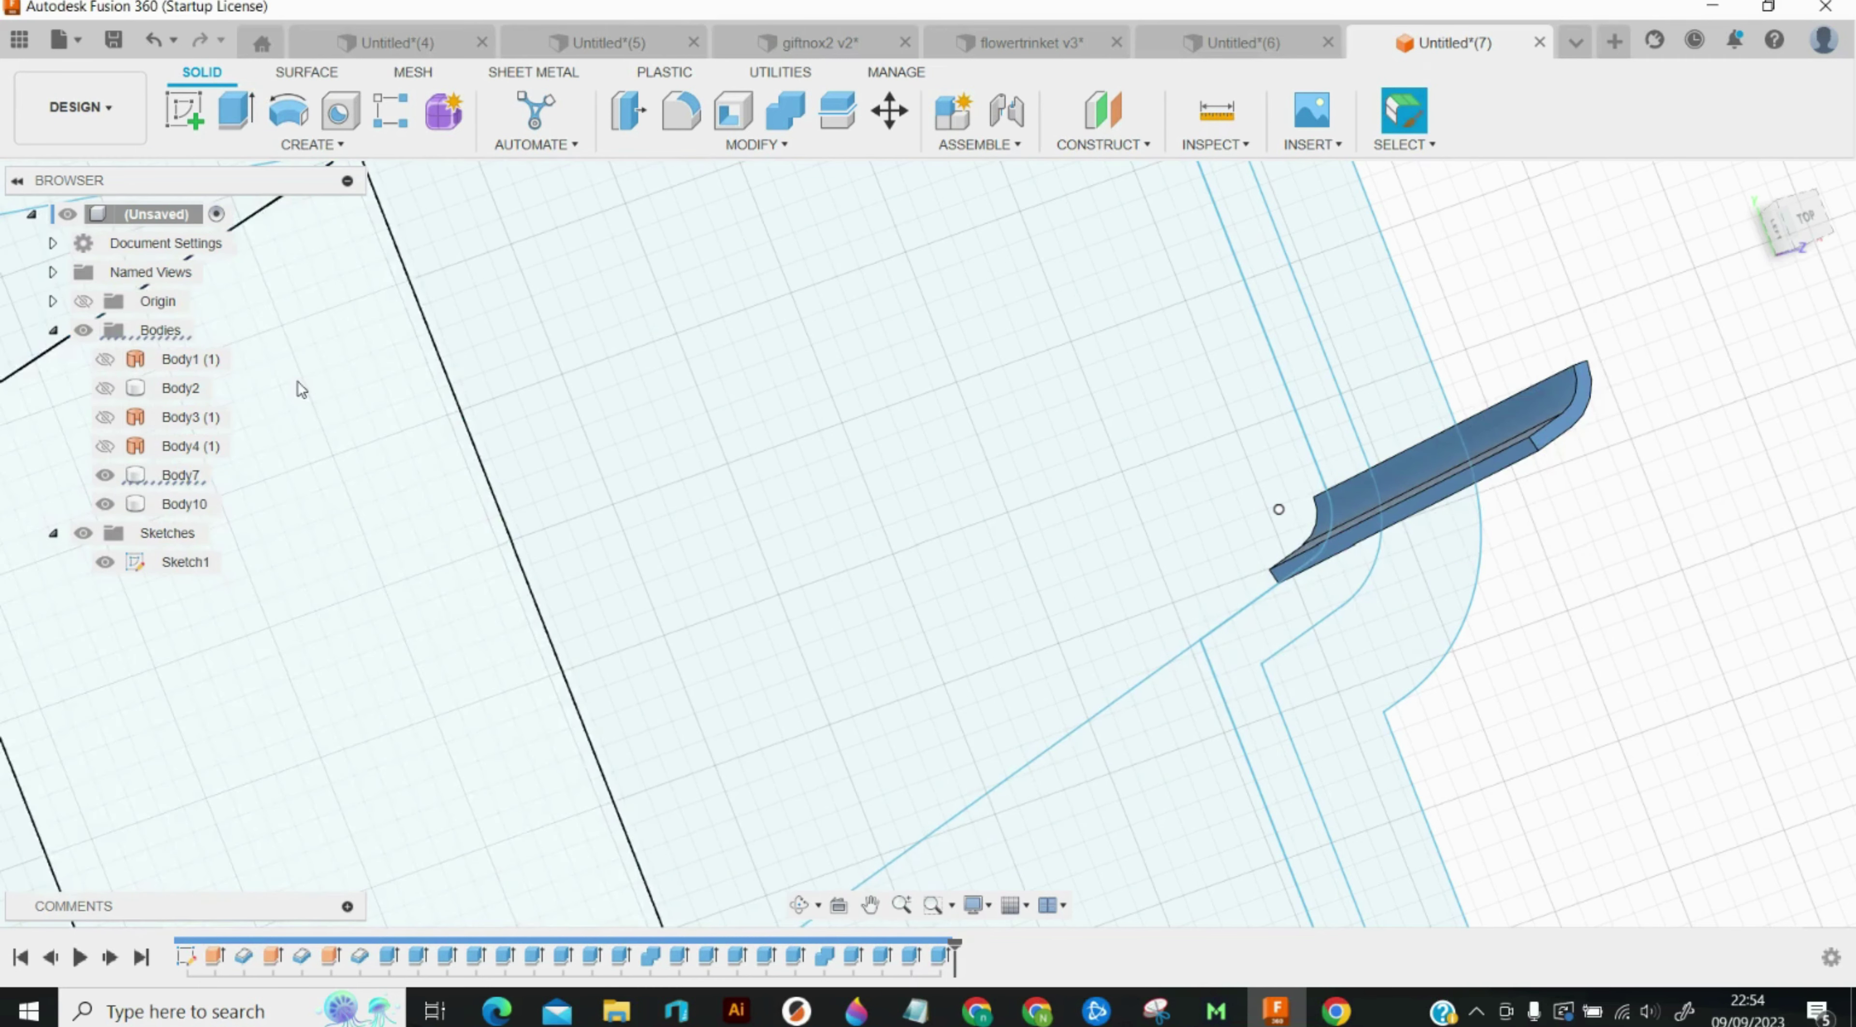
# Step: Toggle the visibility of Body2 to check the model, and undo the -2 mm corner cut
pyautogui.click(107, 389)
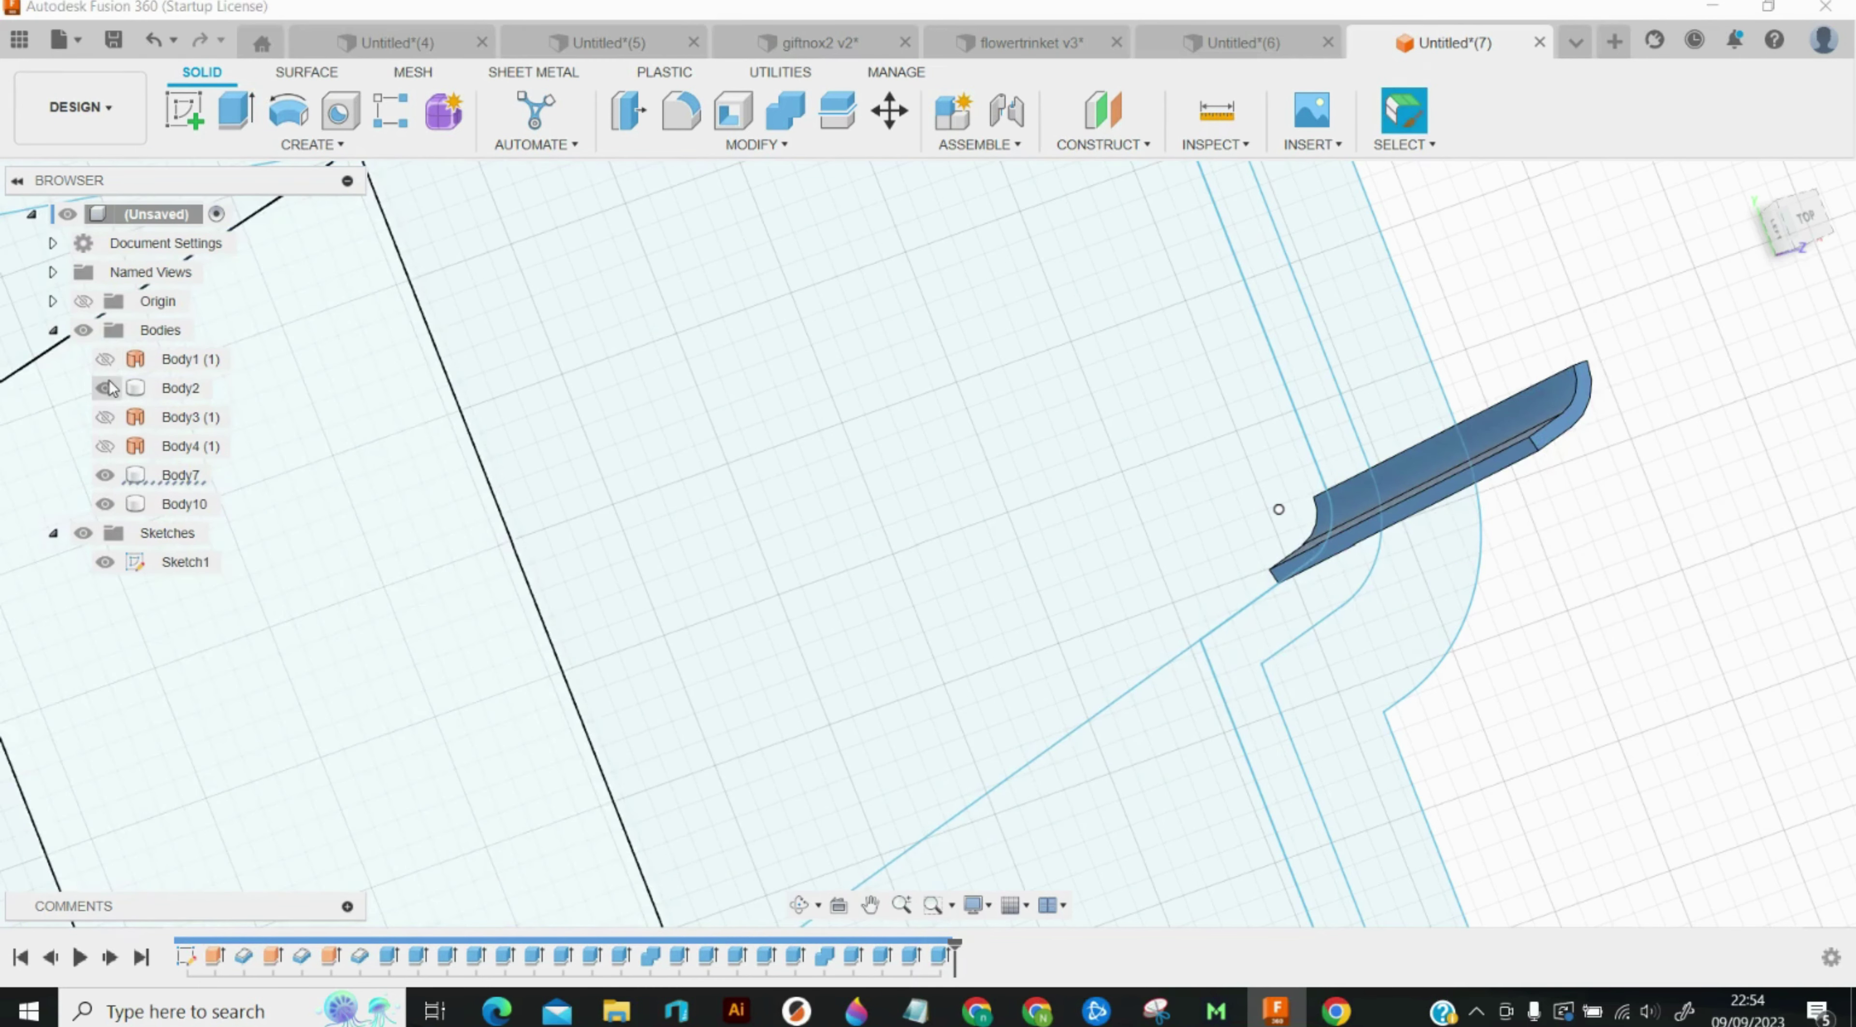
pyautogui.click(107, 388)
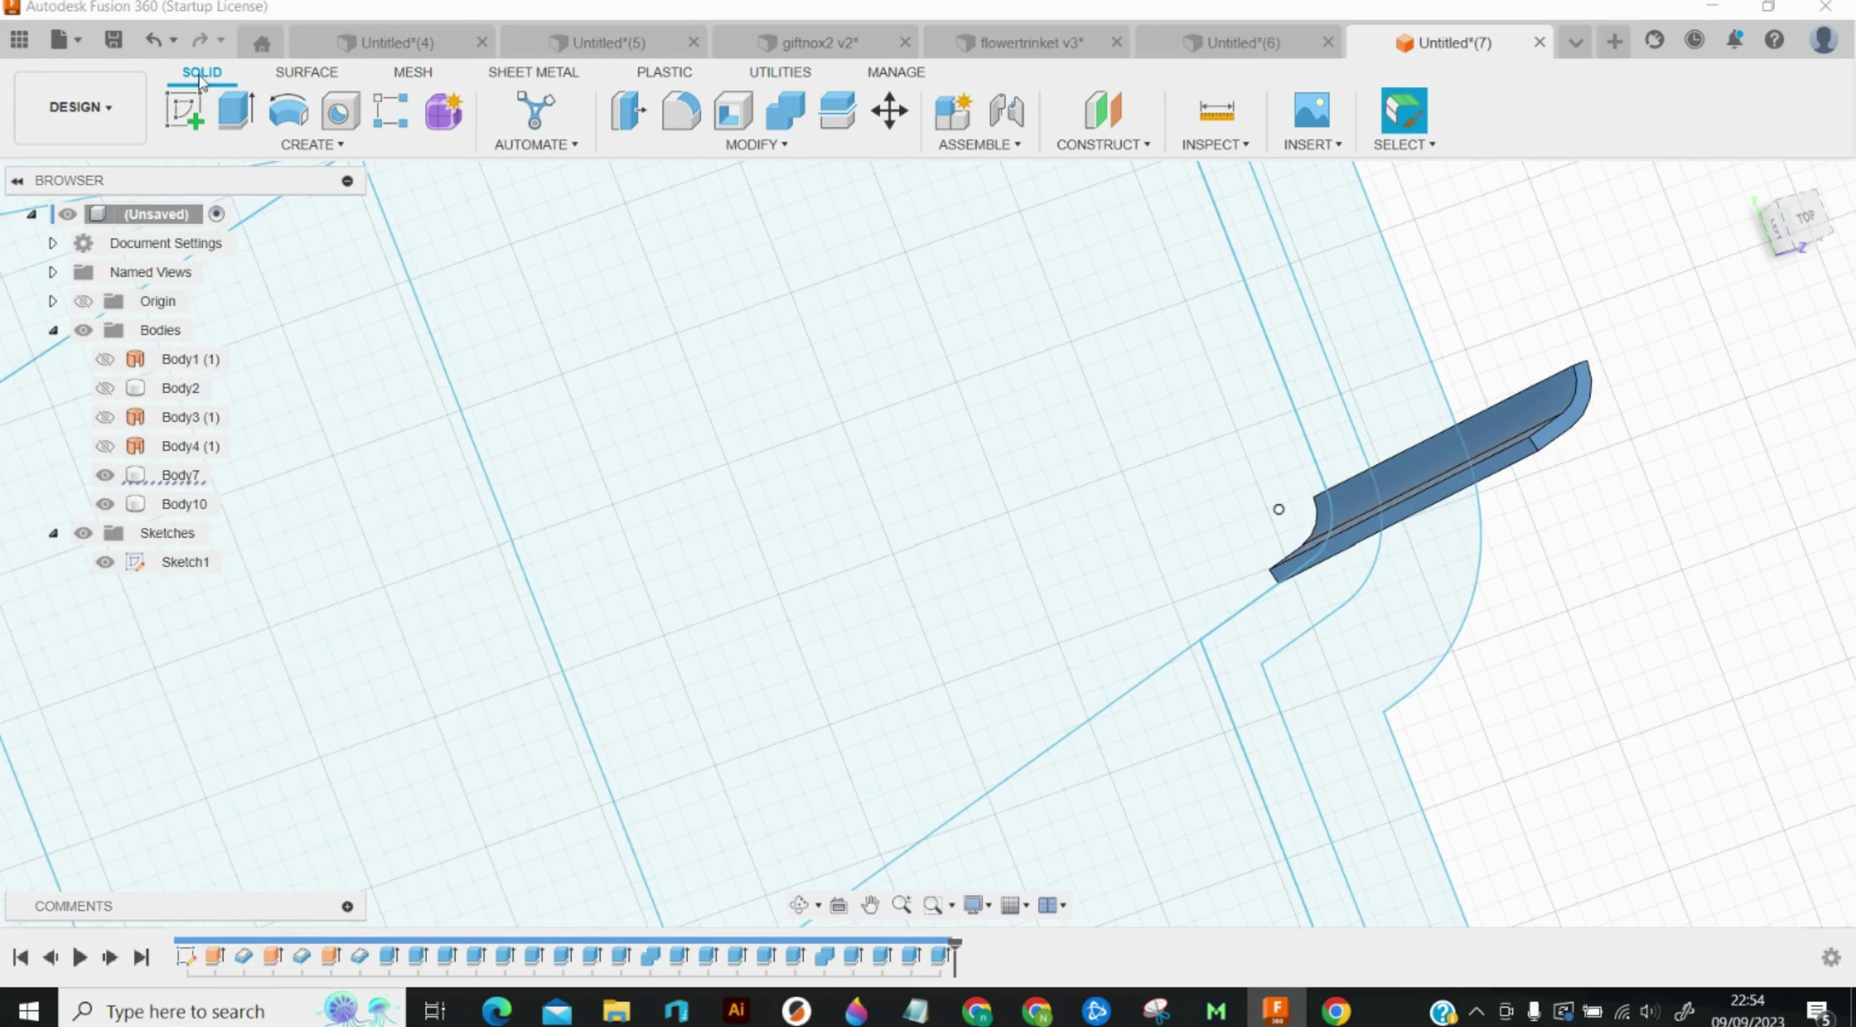
pyautogui.click(154, 41)
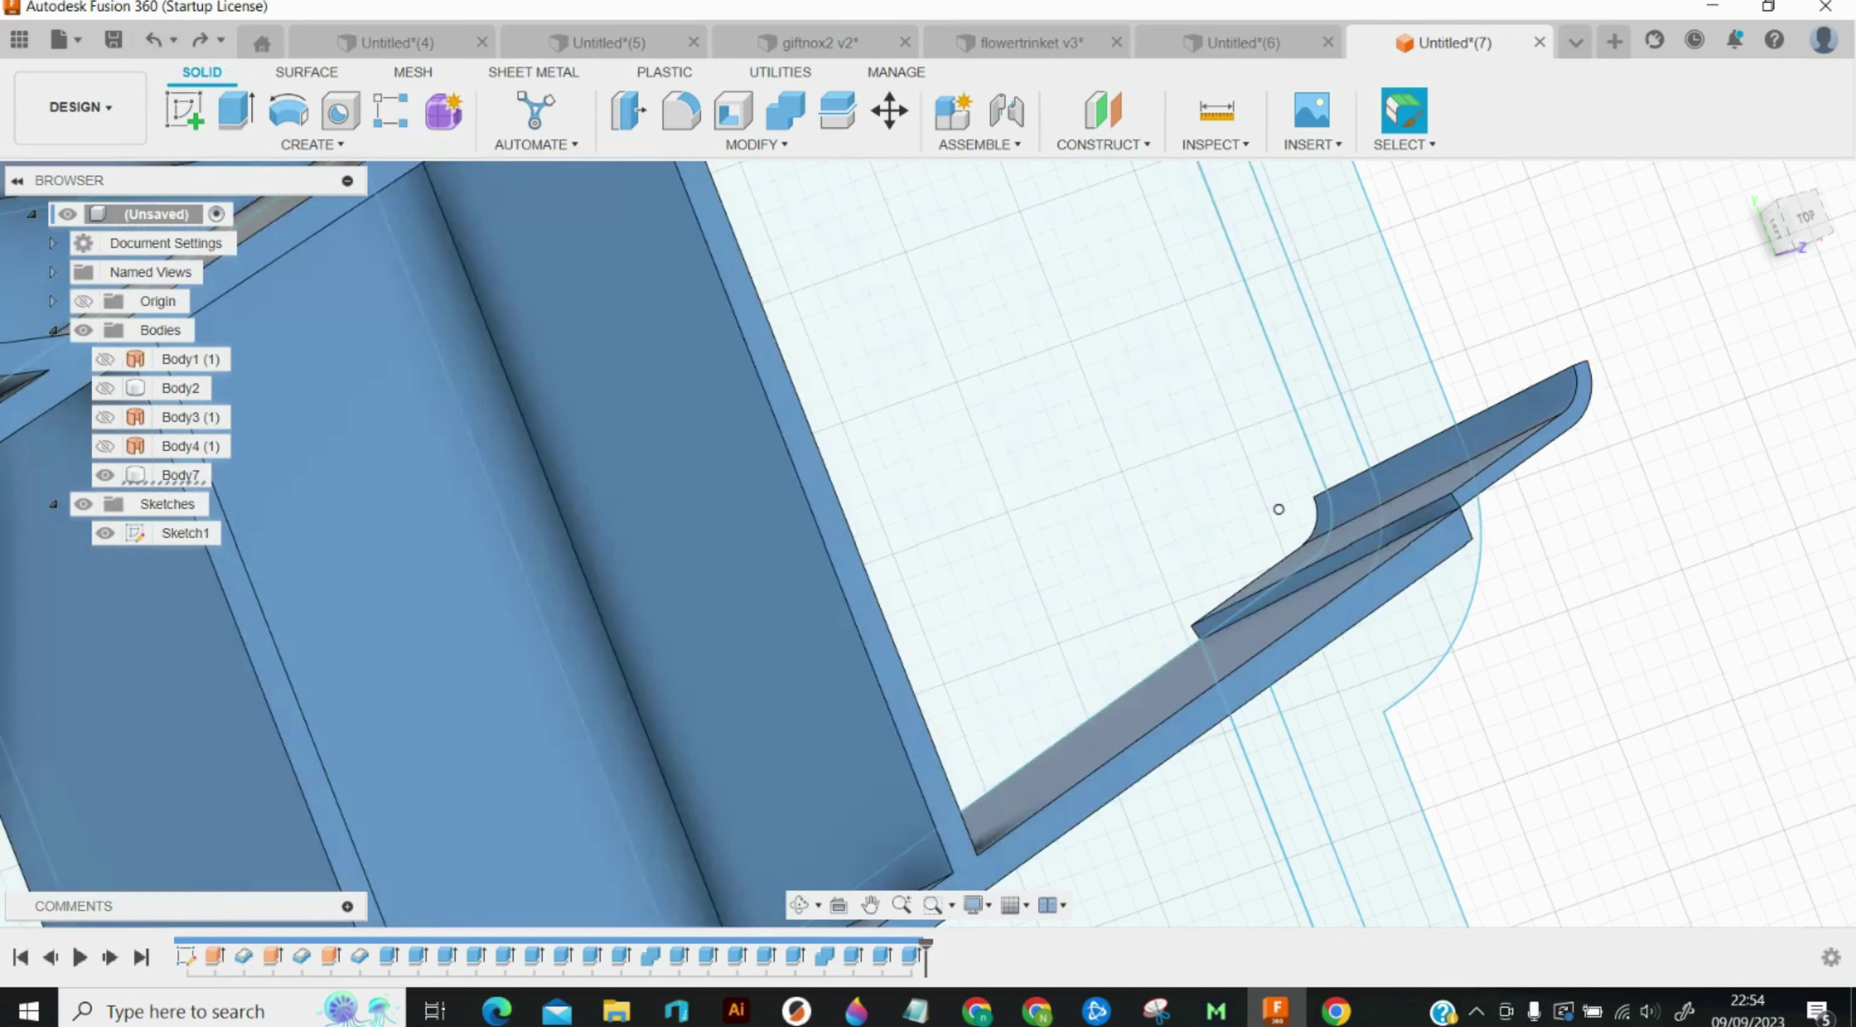
# Step: Examine from the top view how the leftover right corner wall meets the lid's lower edge
pyautogui.click(1805, 218)
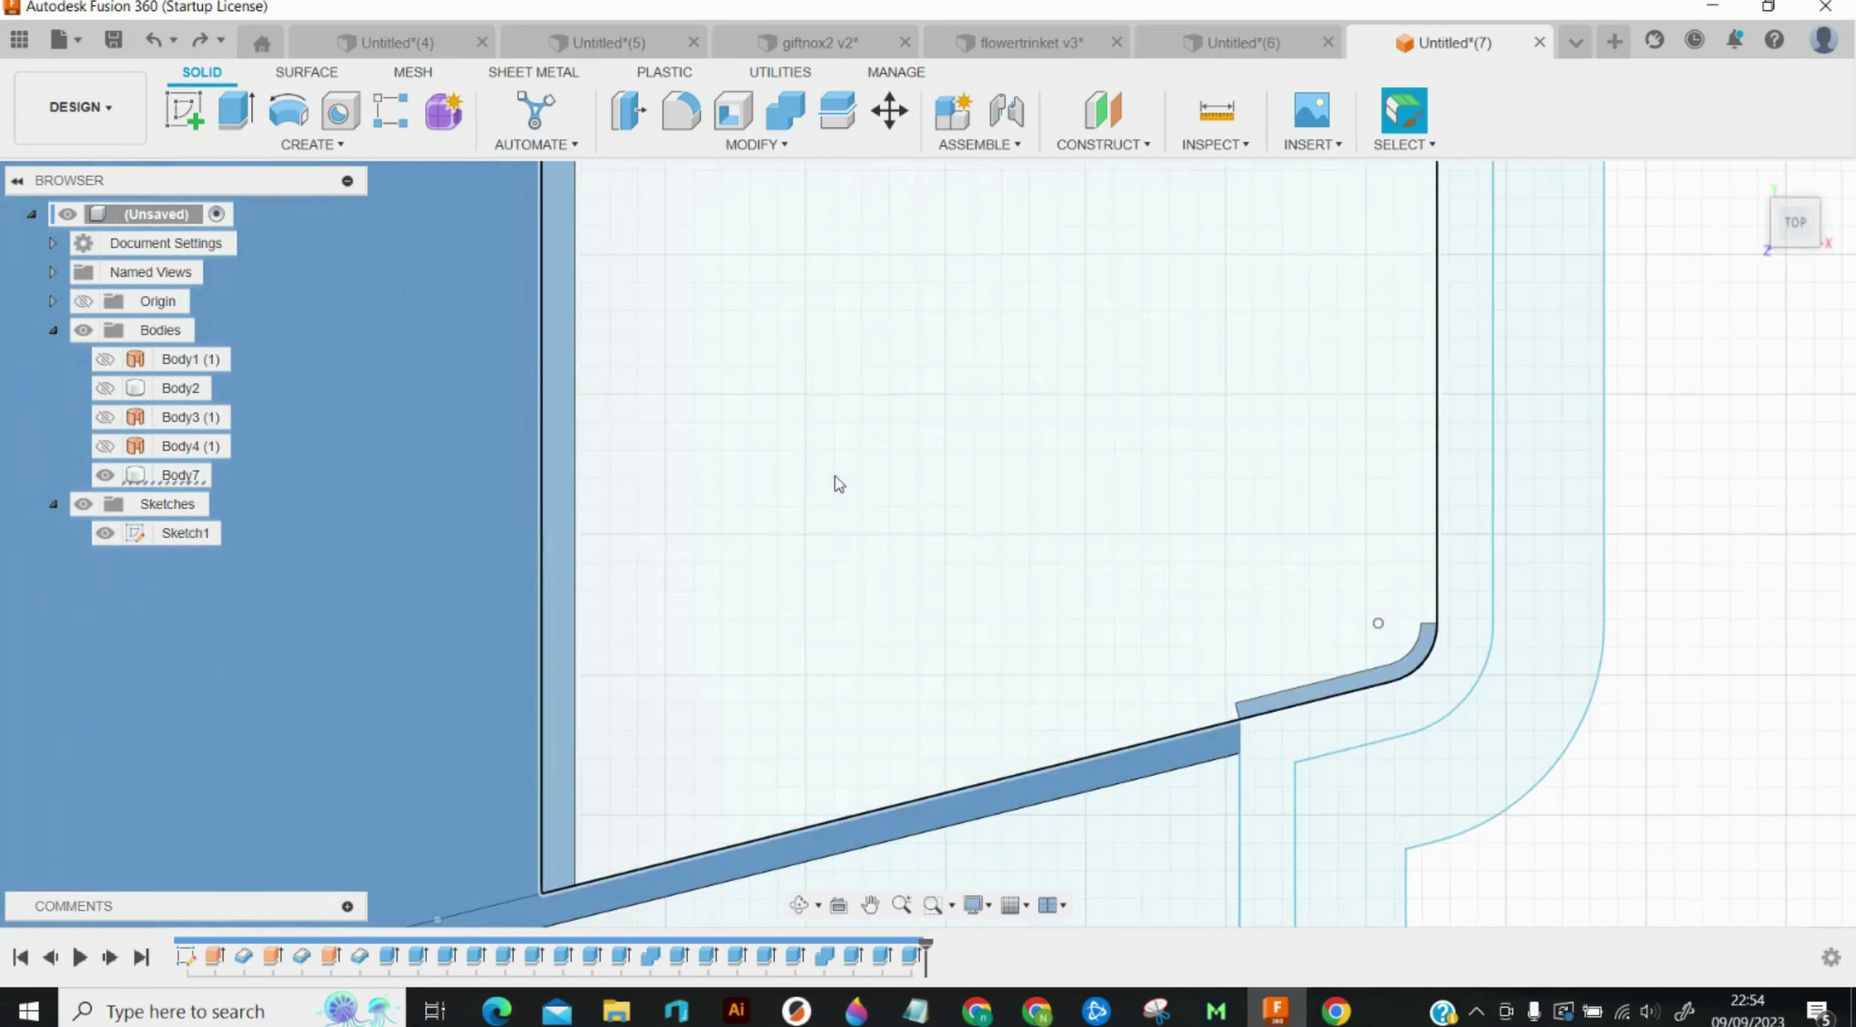
pyautogui.scroll(10, 1254, 786)
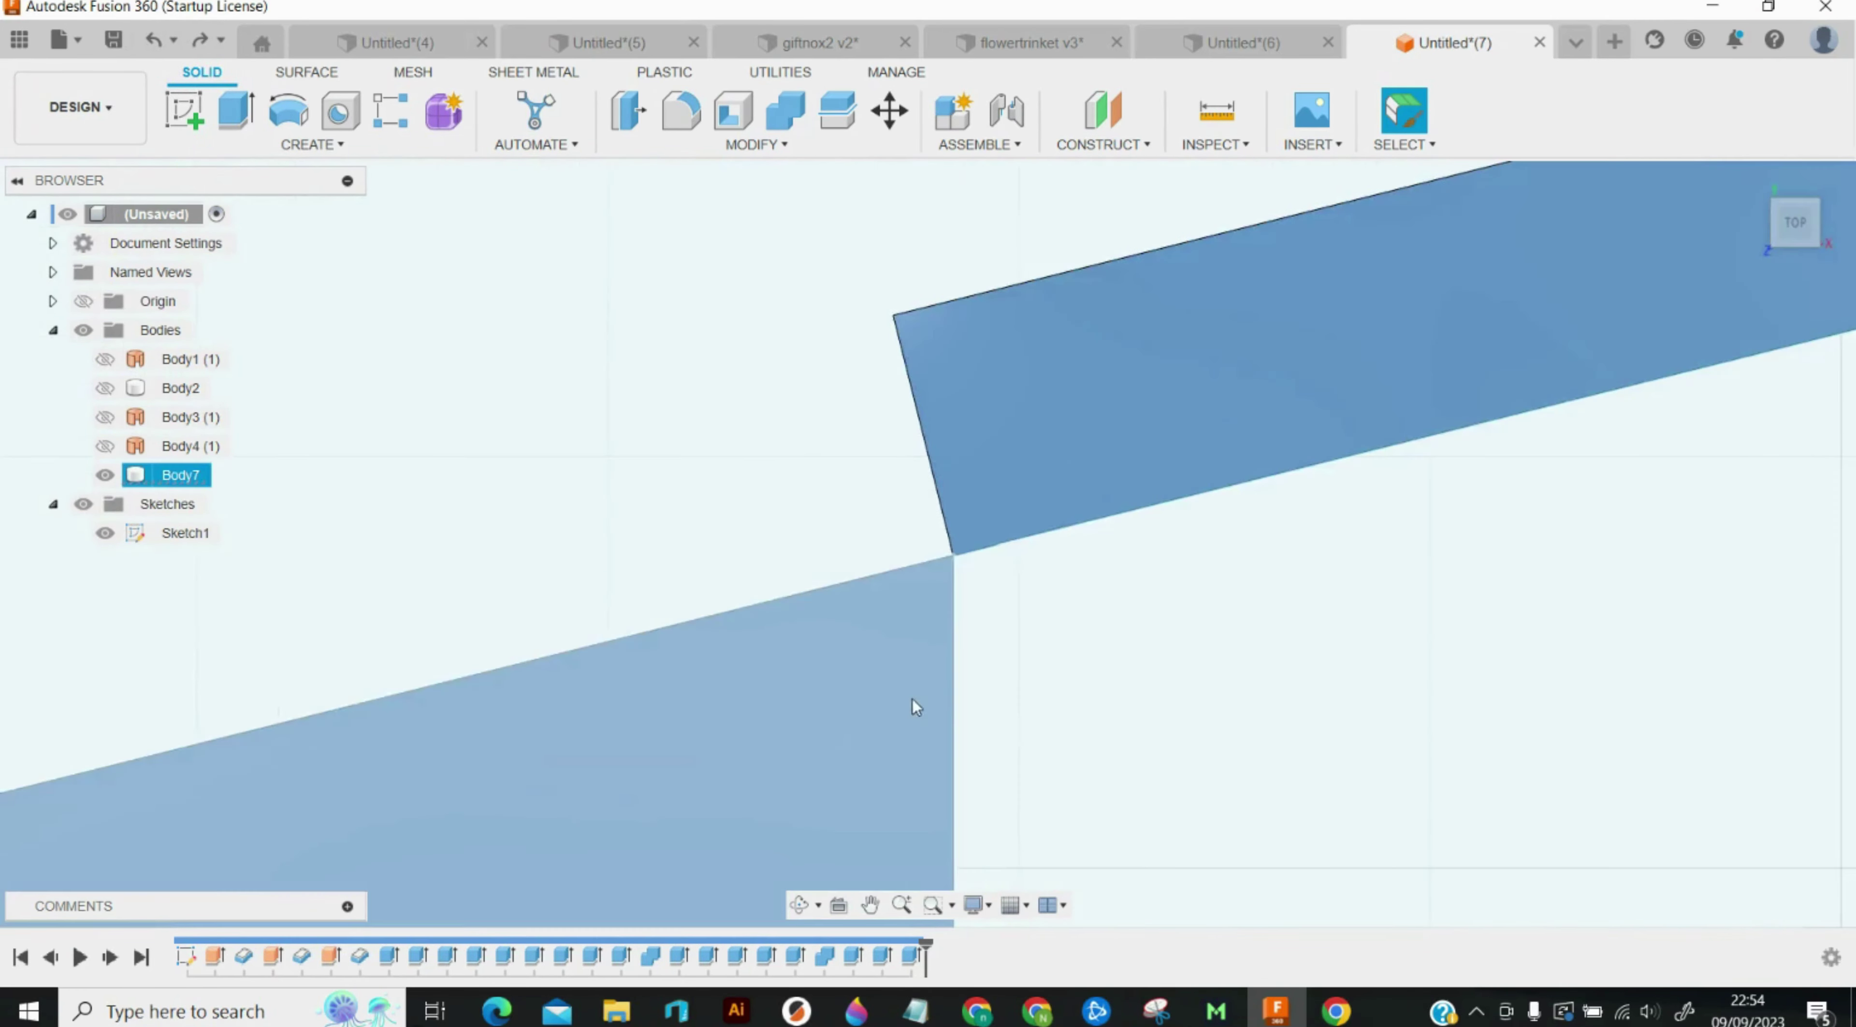
pyautogui.scroll(8, 912, 699)
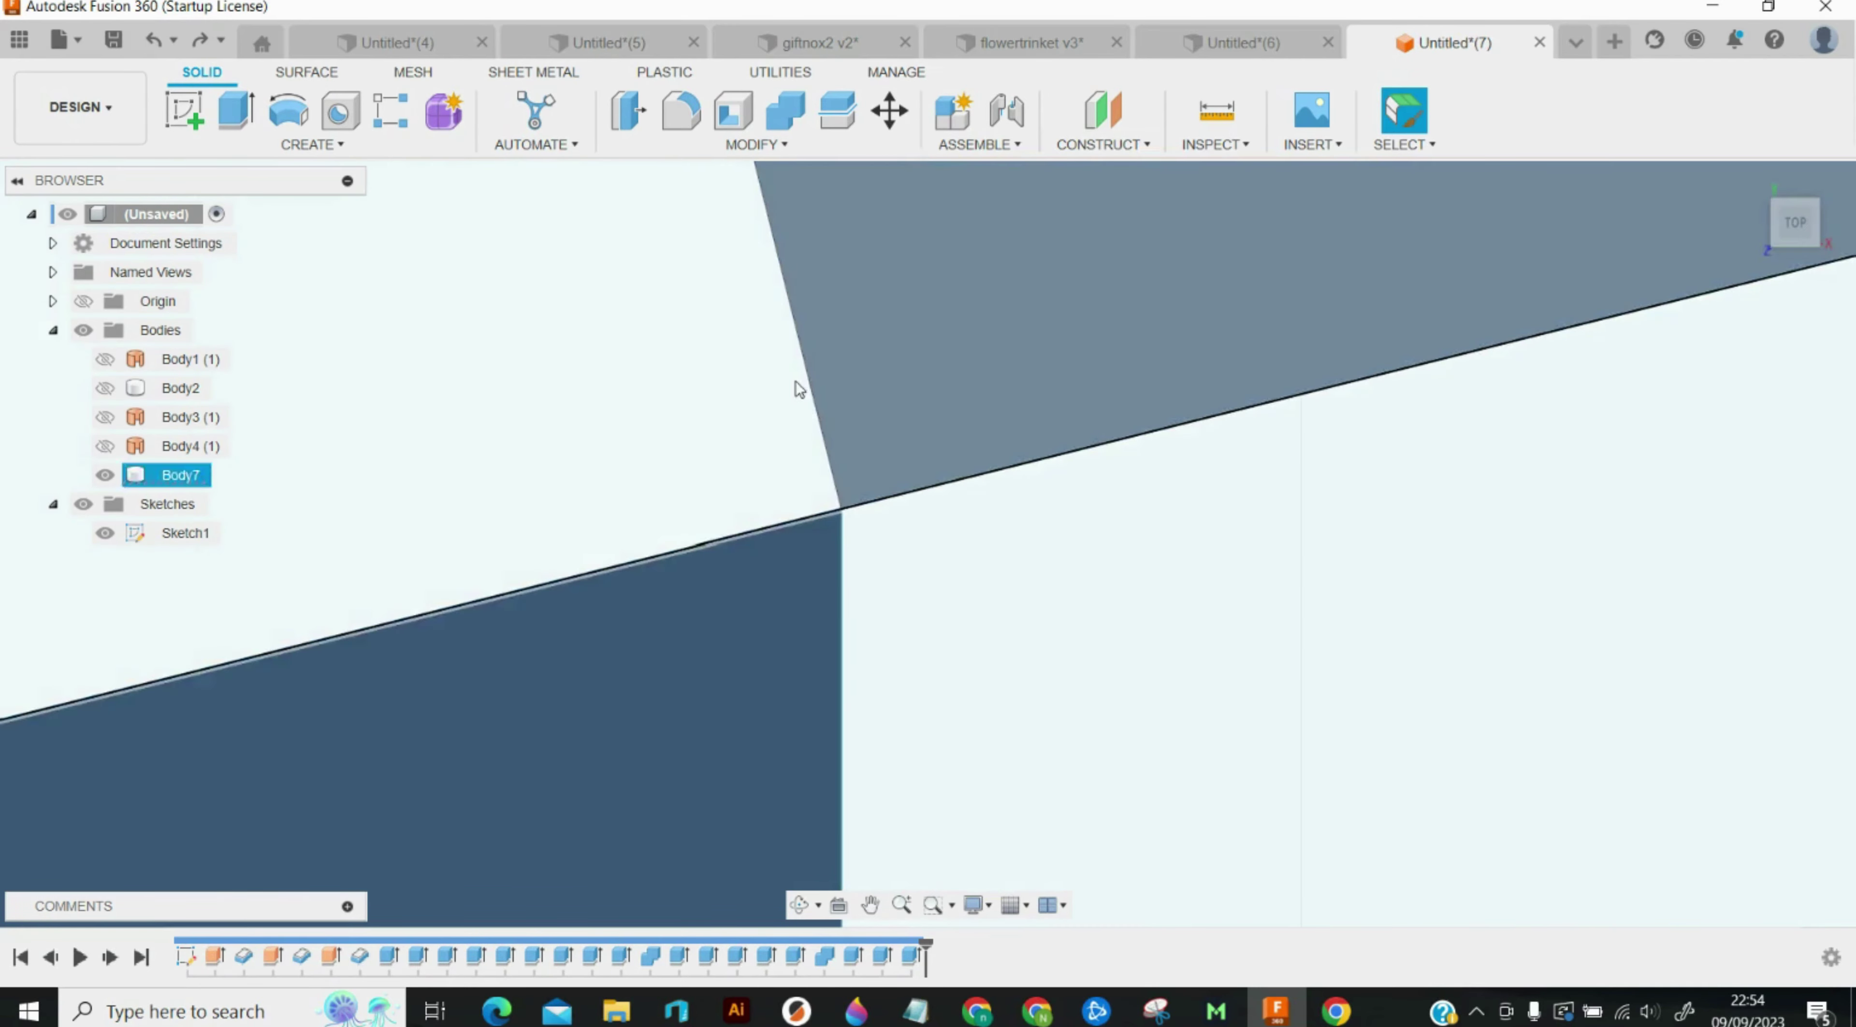
pyautogui.scroll(-5, 934, 529)
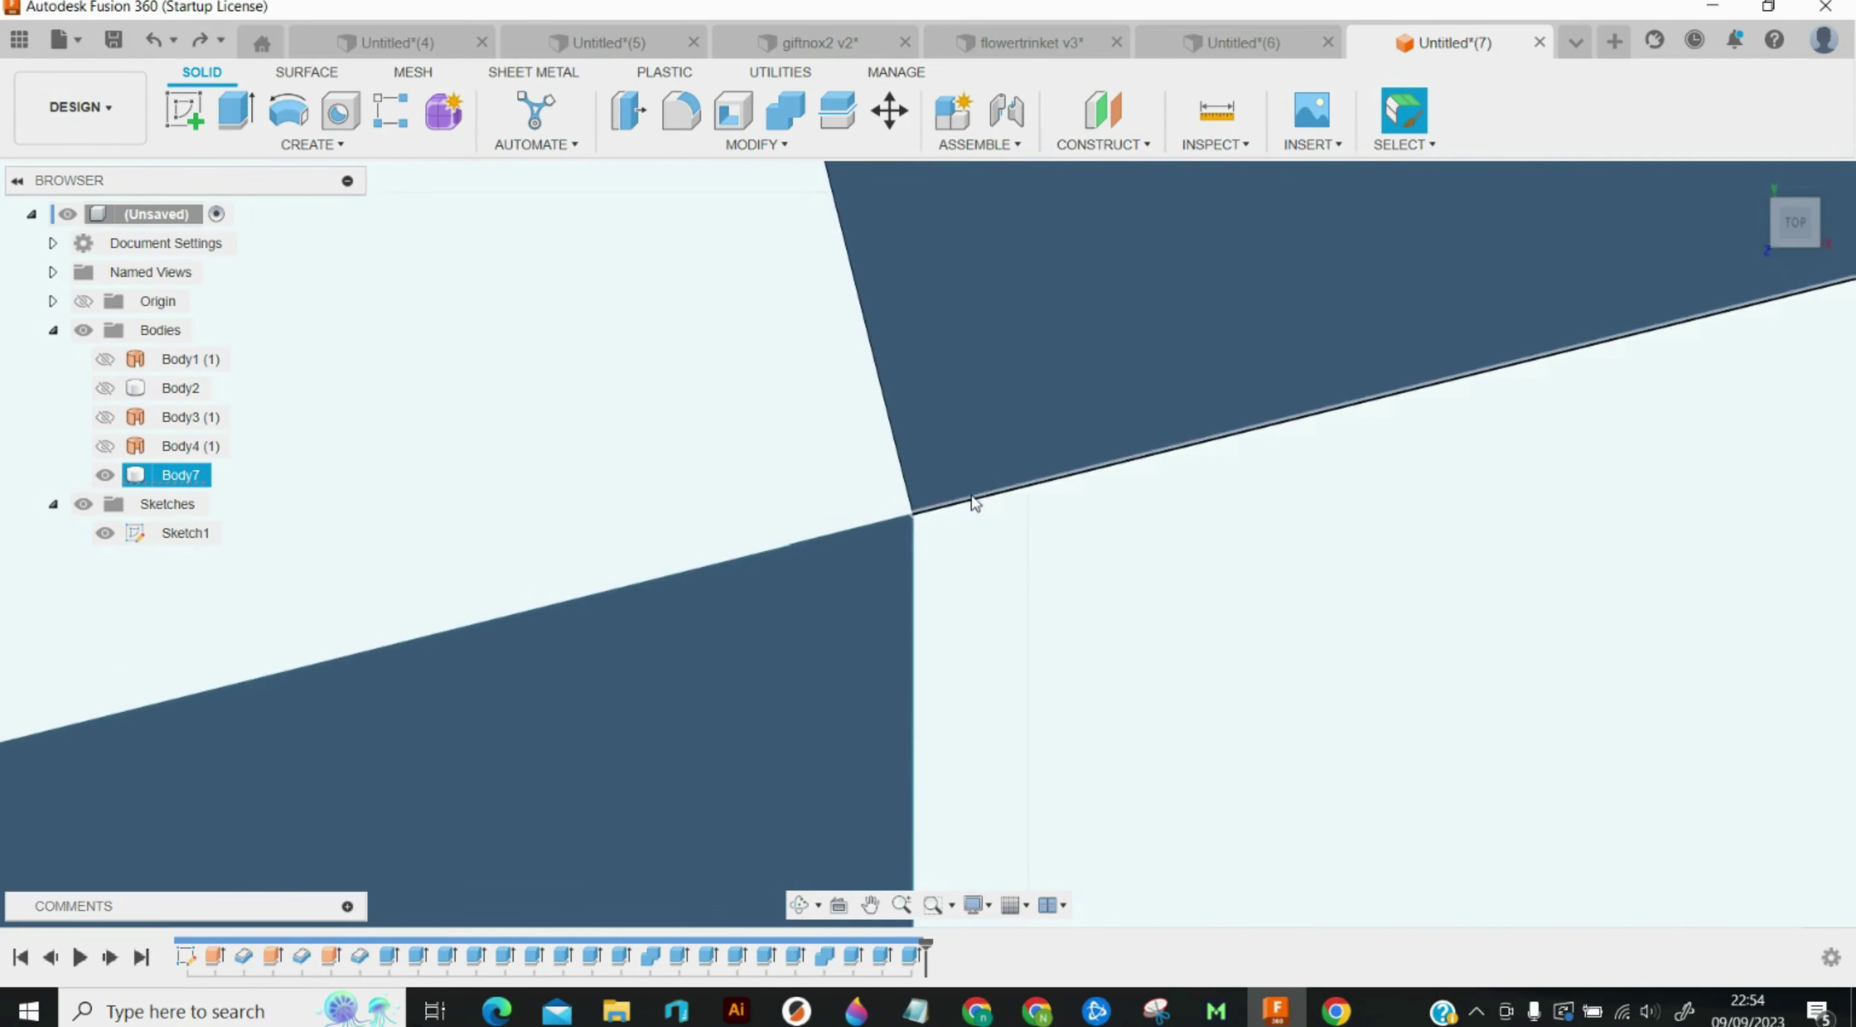
pyautogui.scroll(-6, 965, 504)
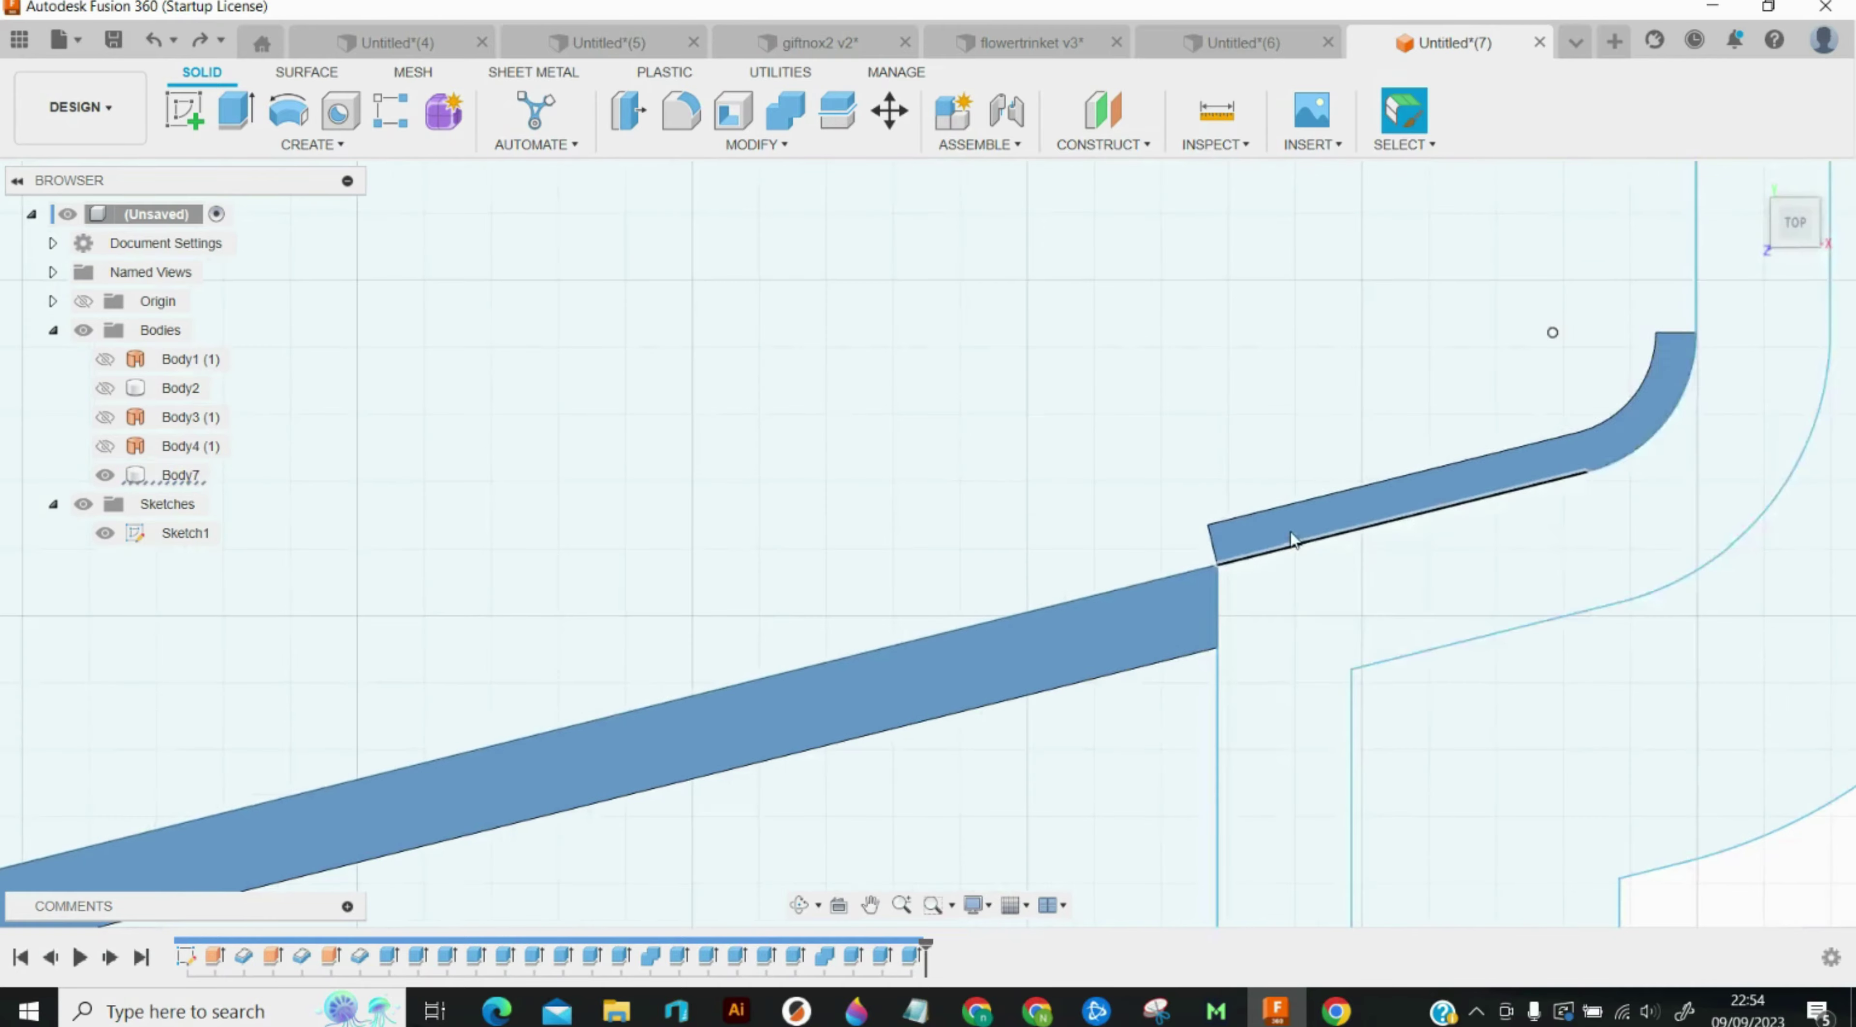
pyautogui.scroll(-10, 1289, 539)
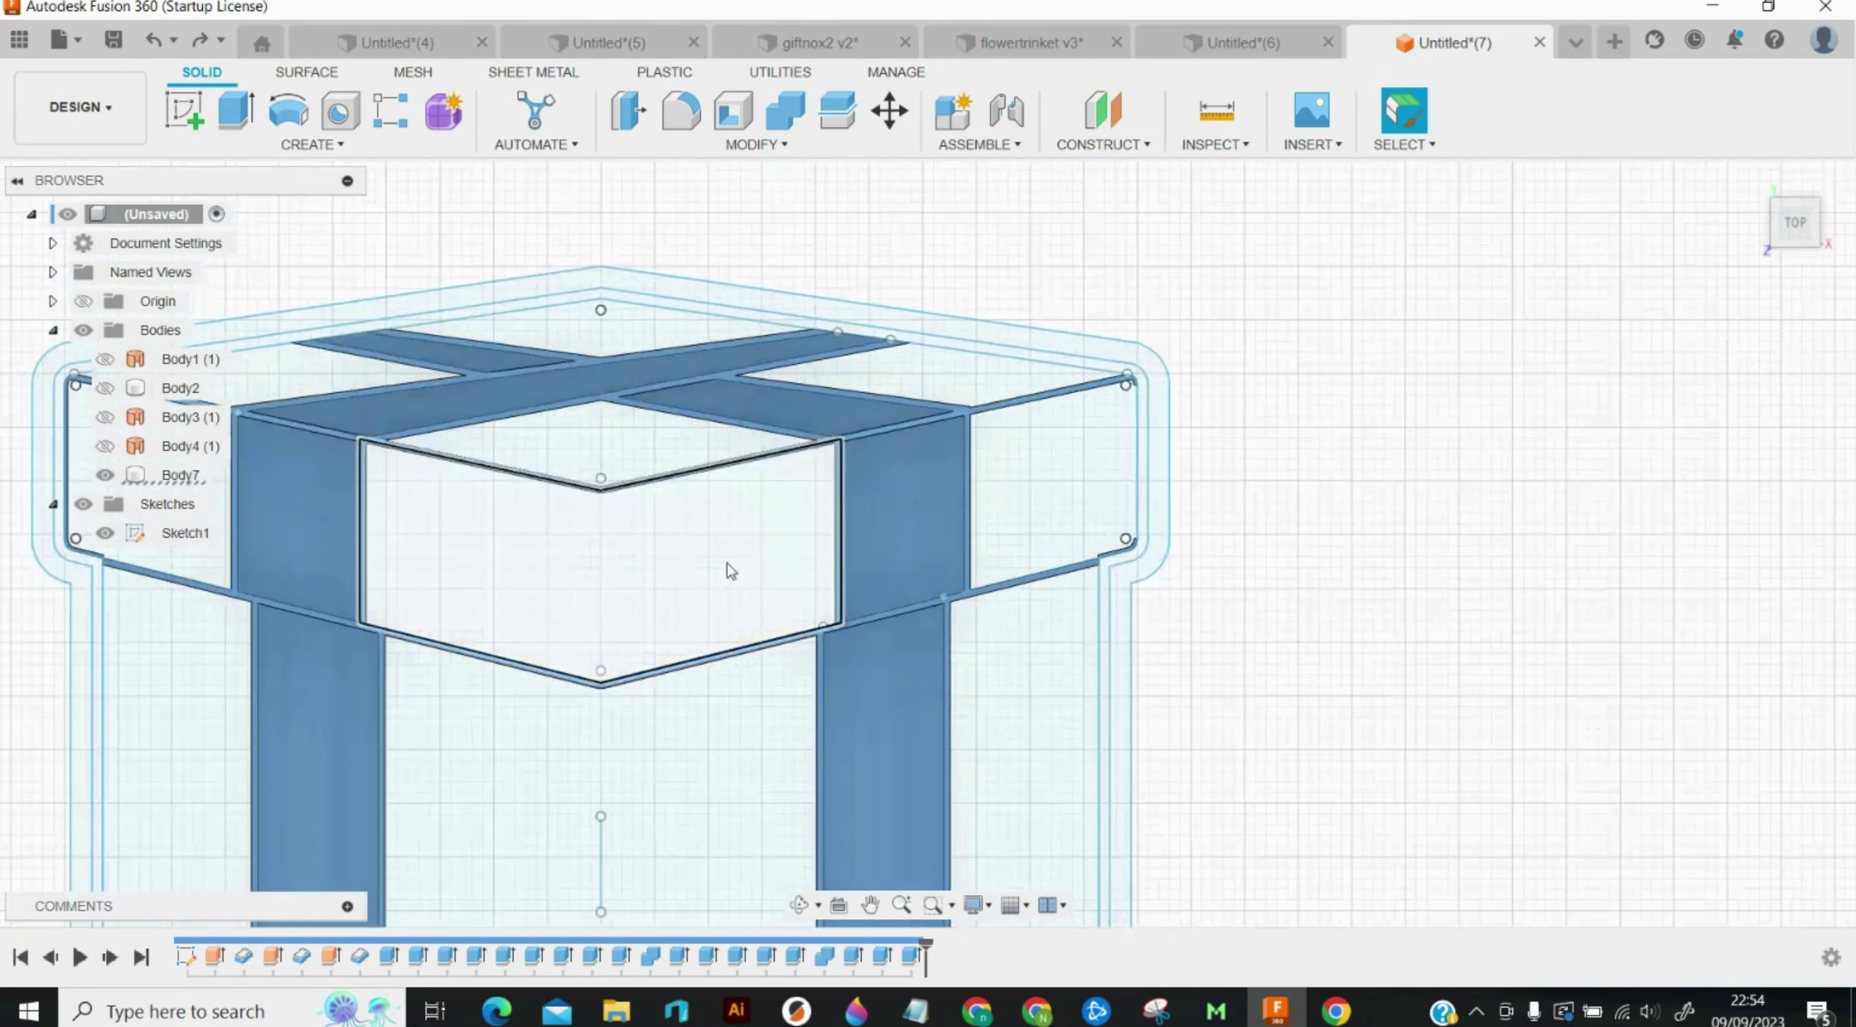
# Step: Cut away the lid's left end wall by extruding its outer face -2 mm
pyautogui.scroll(8, 567, 436)
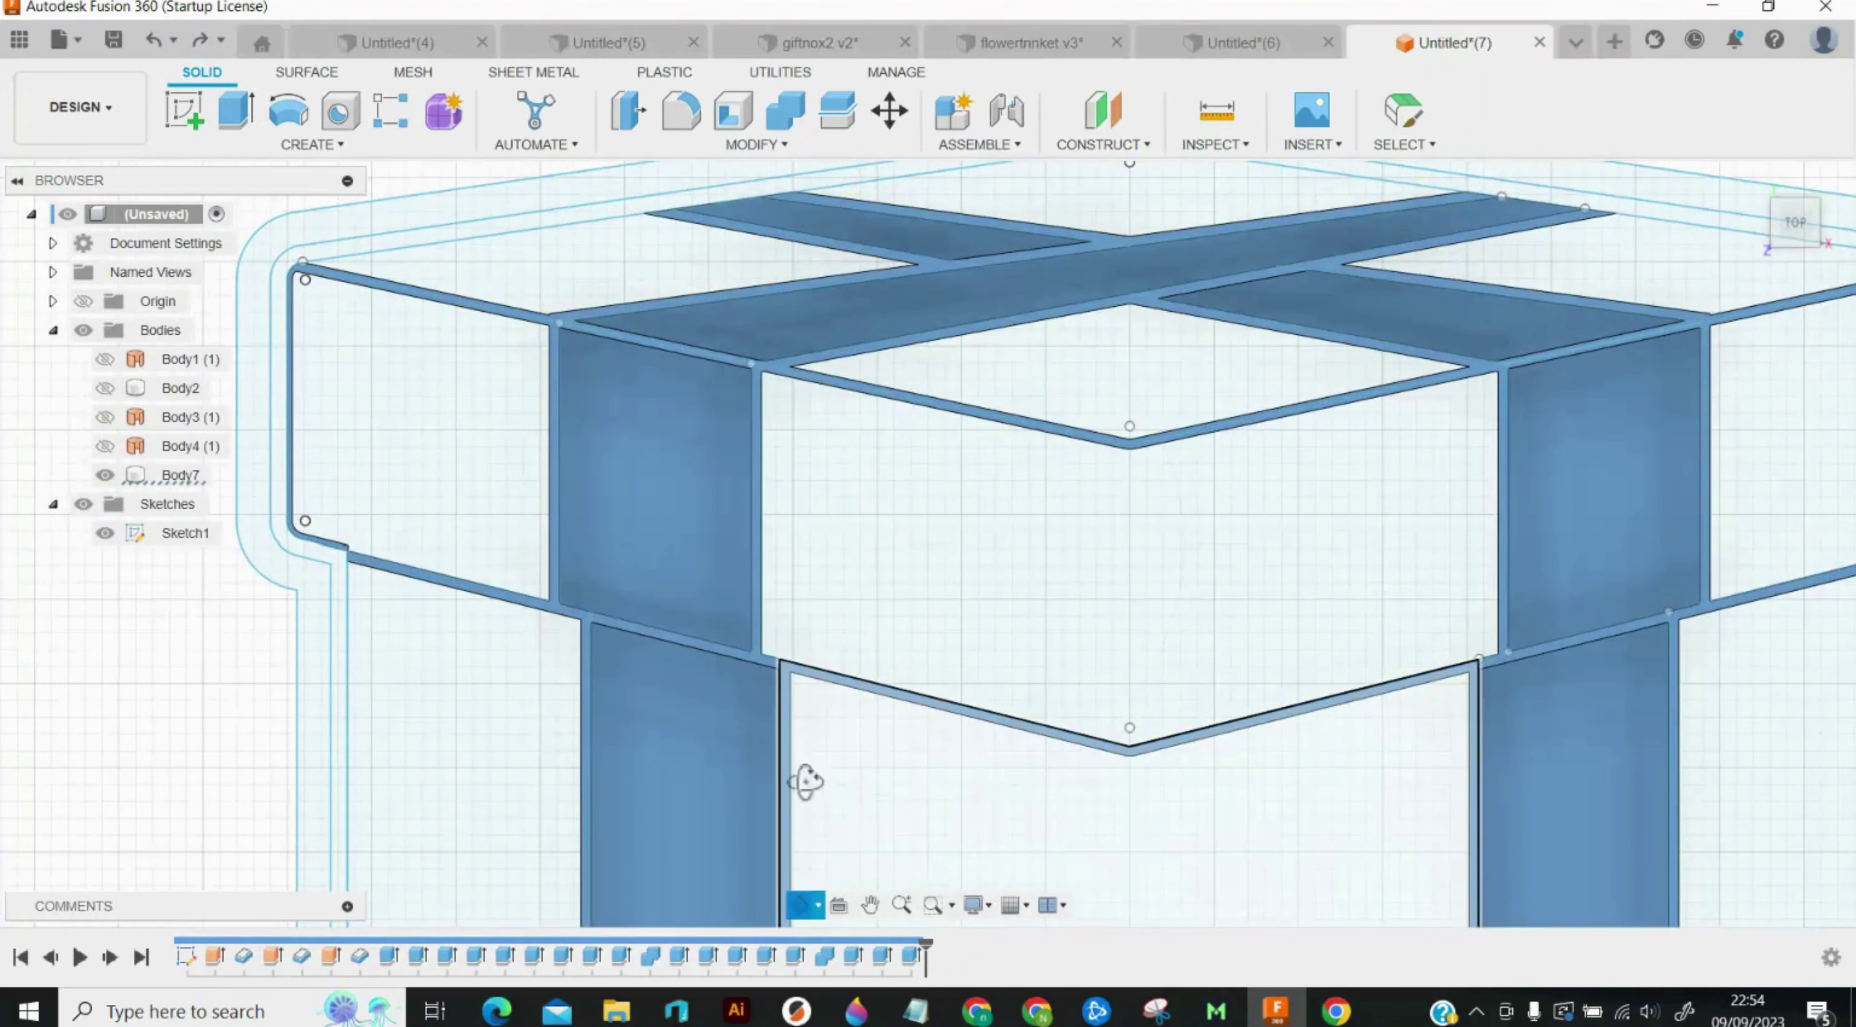
pyautogui.keyDown('shift'); pyautogui.moveTo(447, 443); pyautogui.dragTo(516, 422, button='middle'); pyautogui.keyUp('shift')
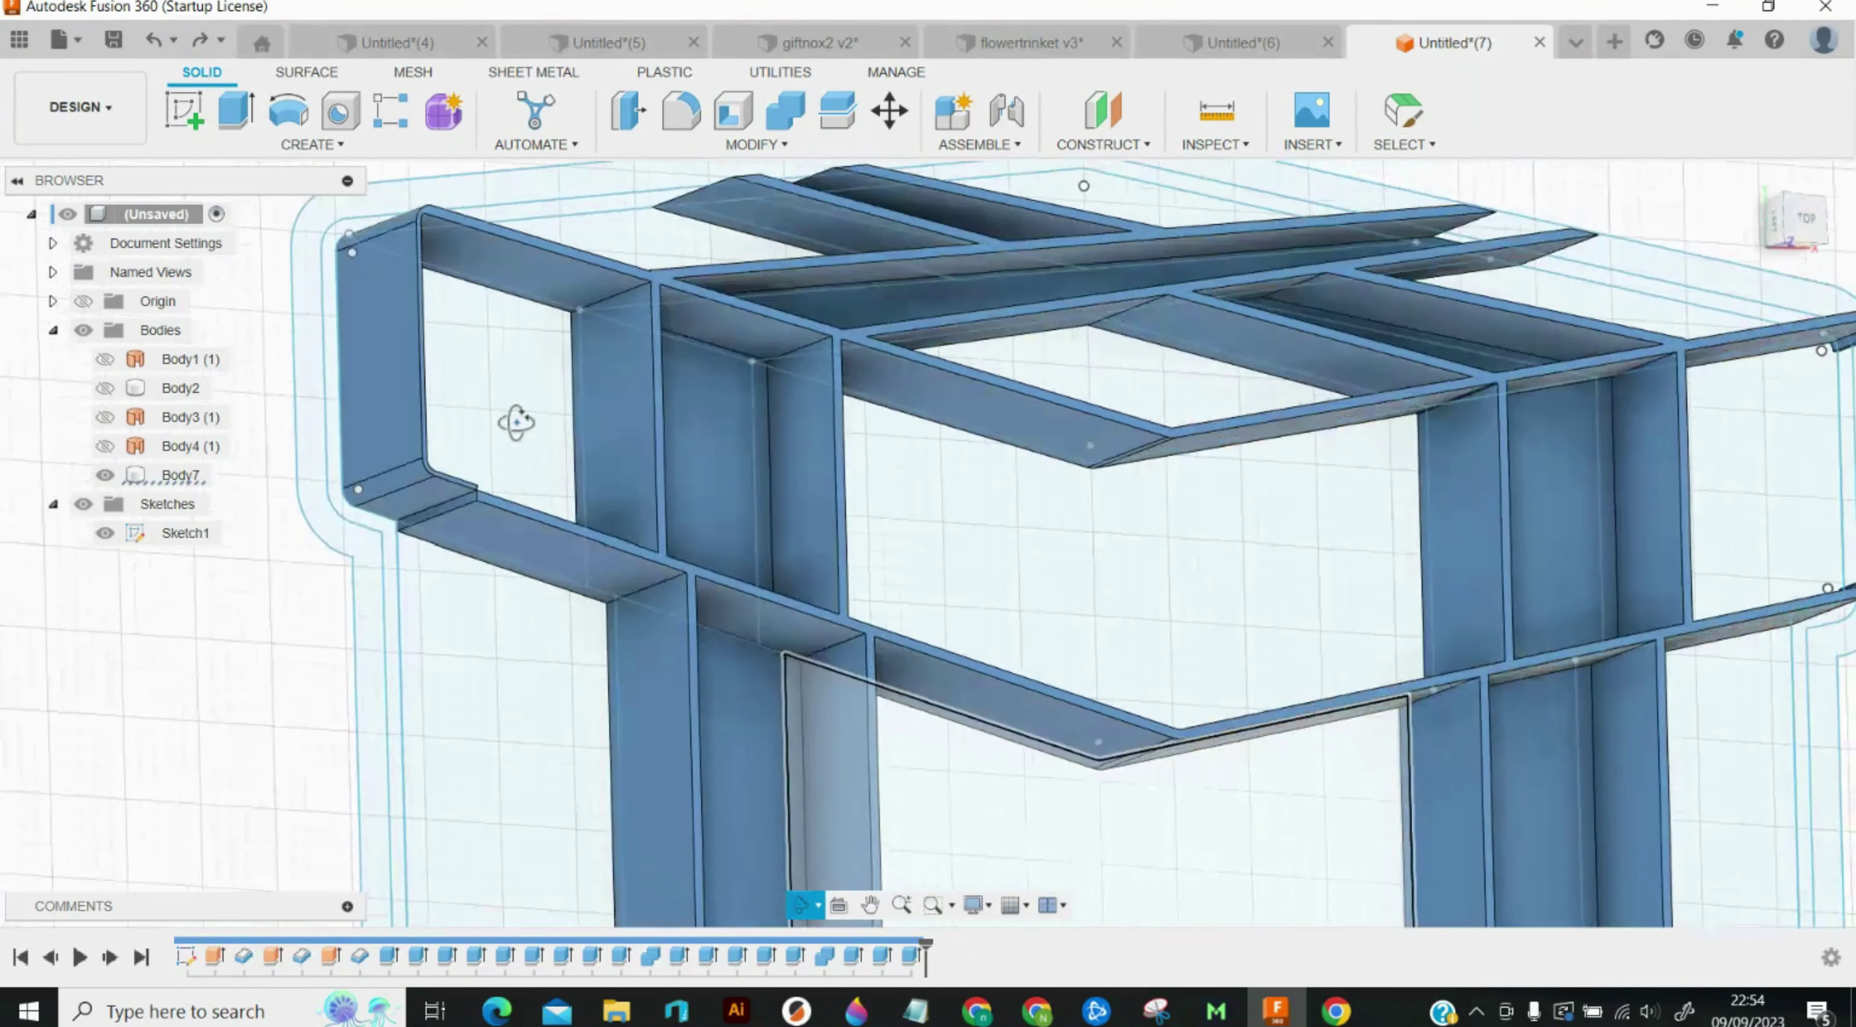
pyautogui.press('e')
pyautogui.click(394, 389)
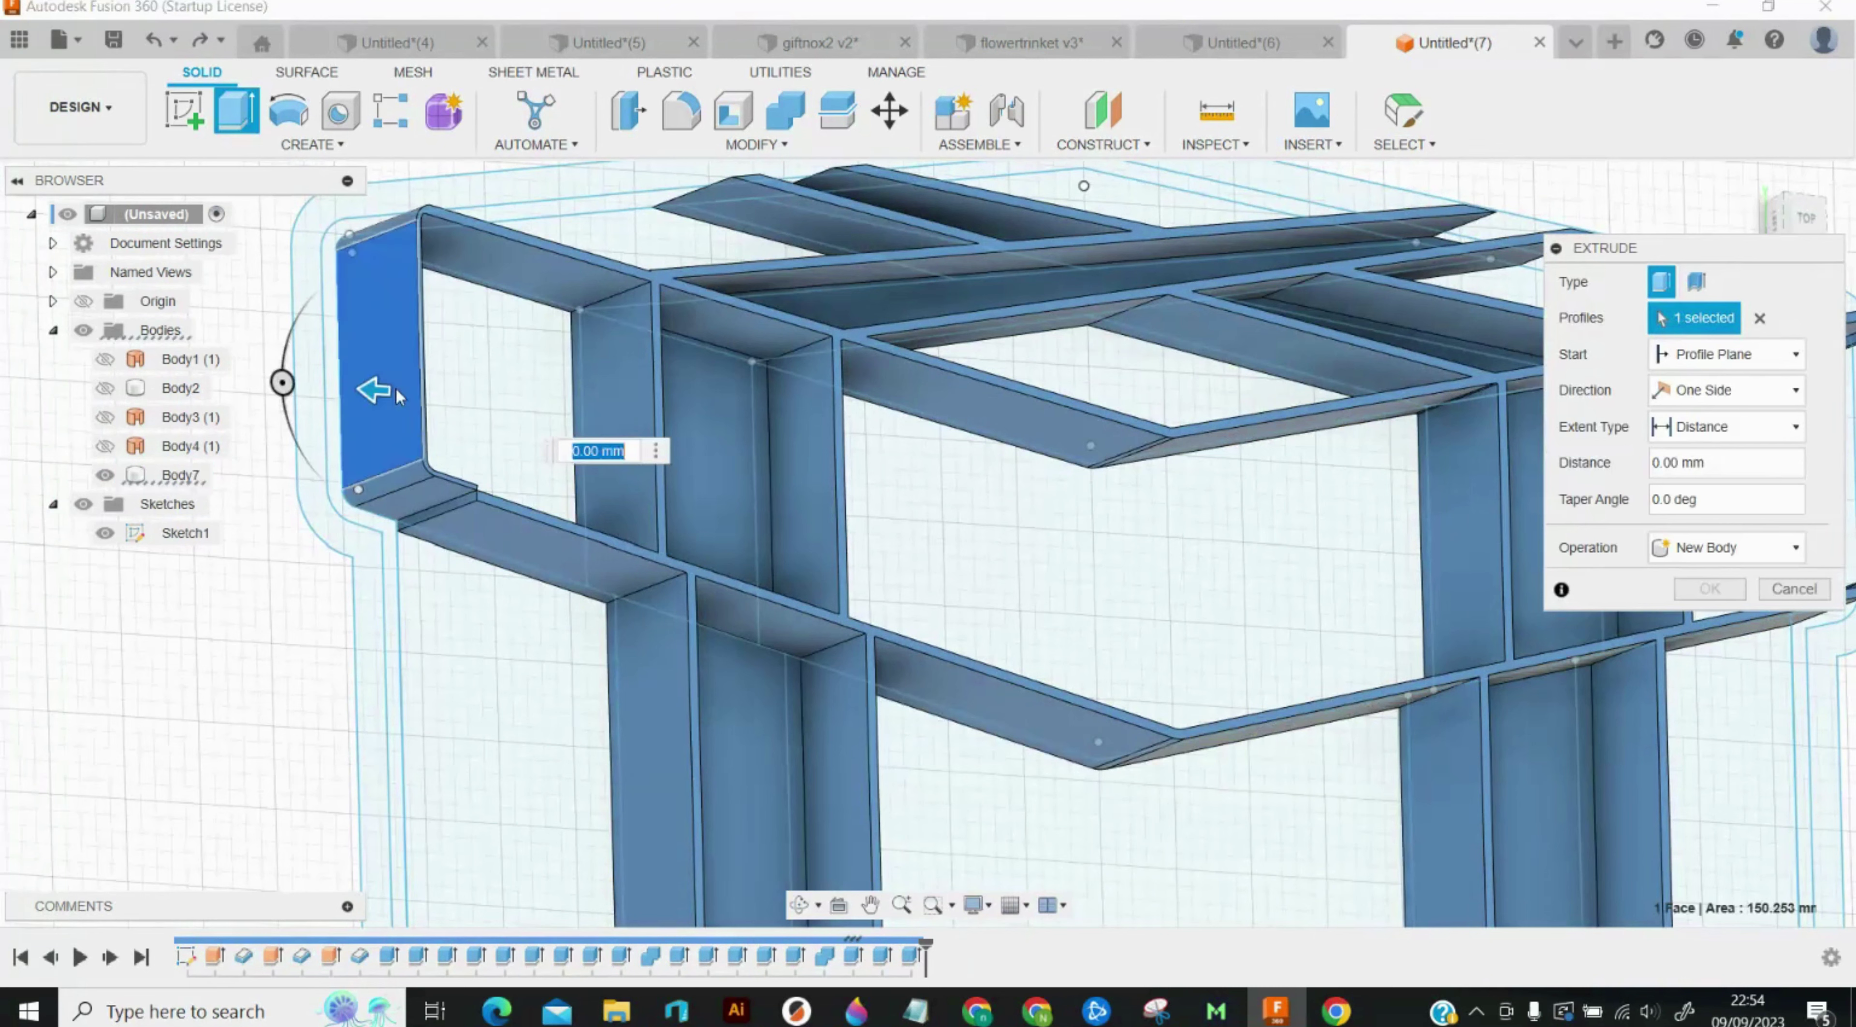
pyautogui.write('-2')
pyautogui.press('Return')
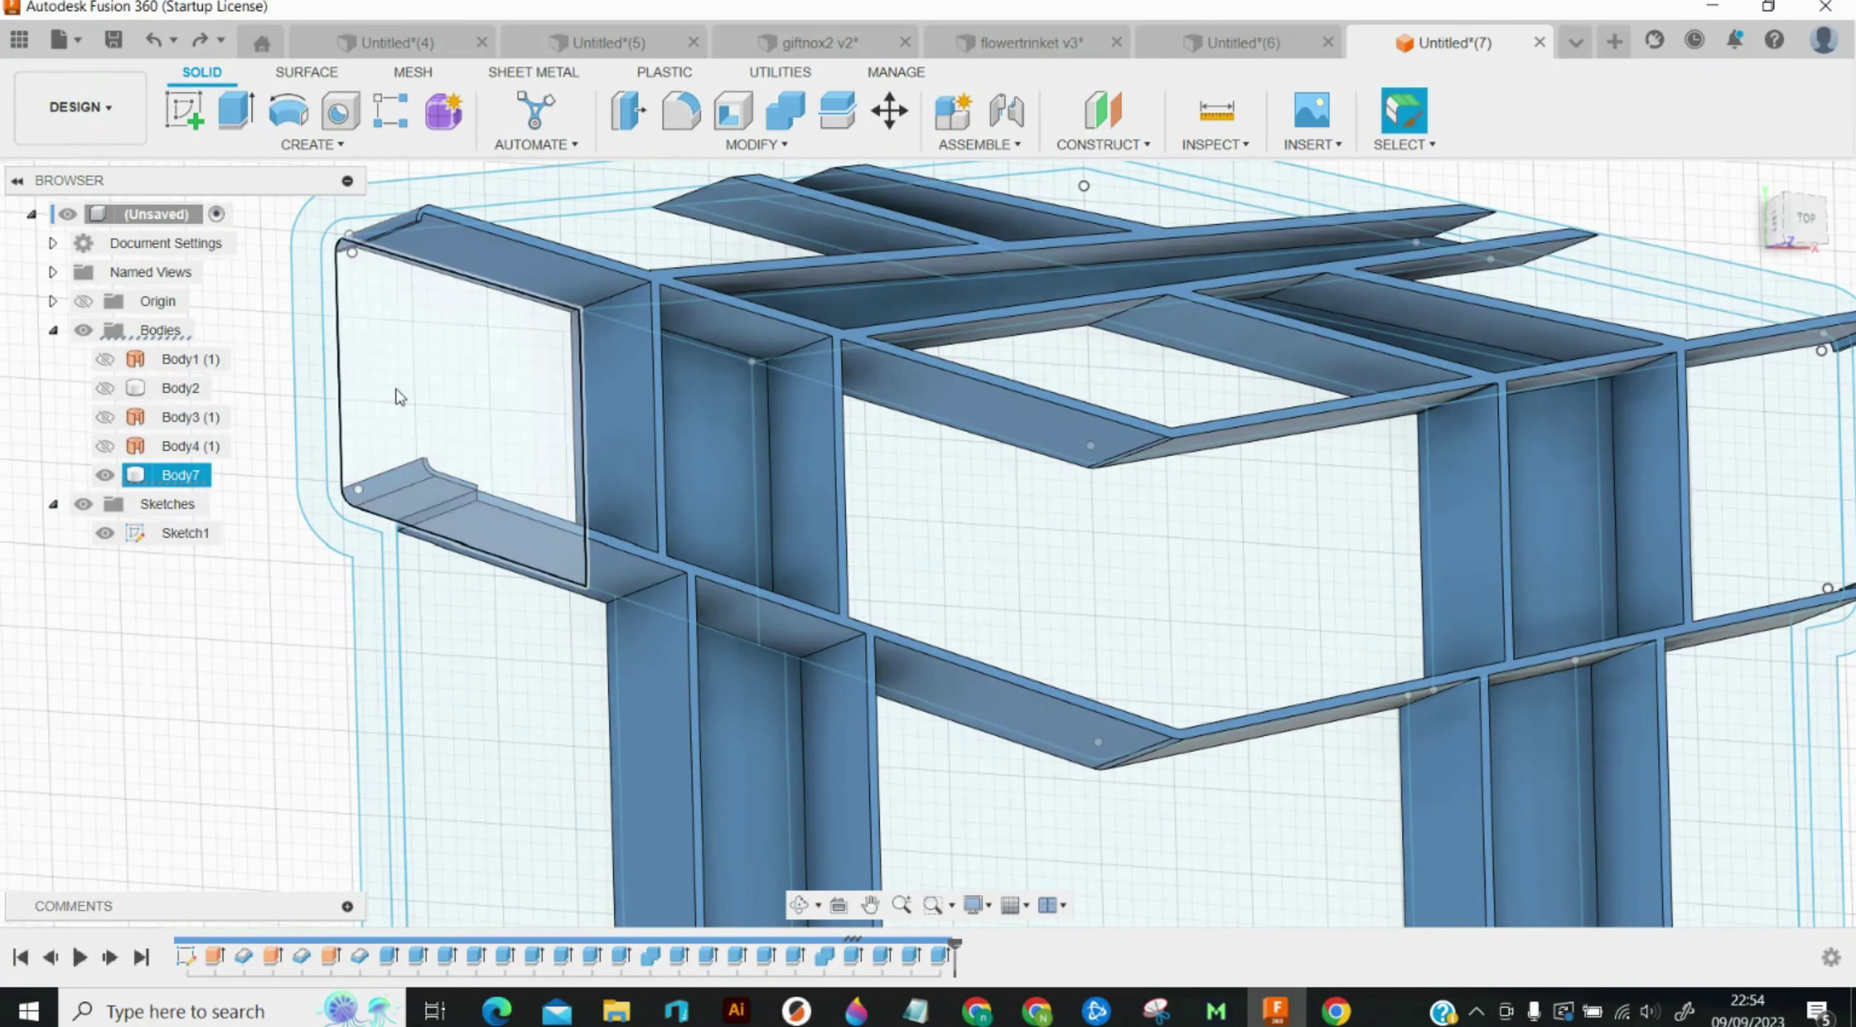
pyautogui.click(799, 905)
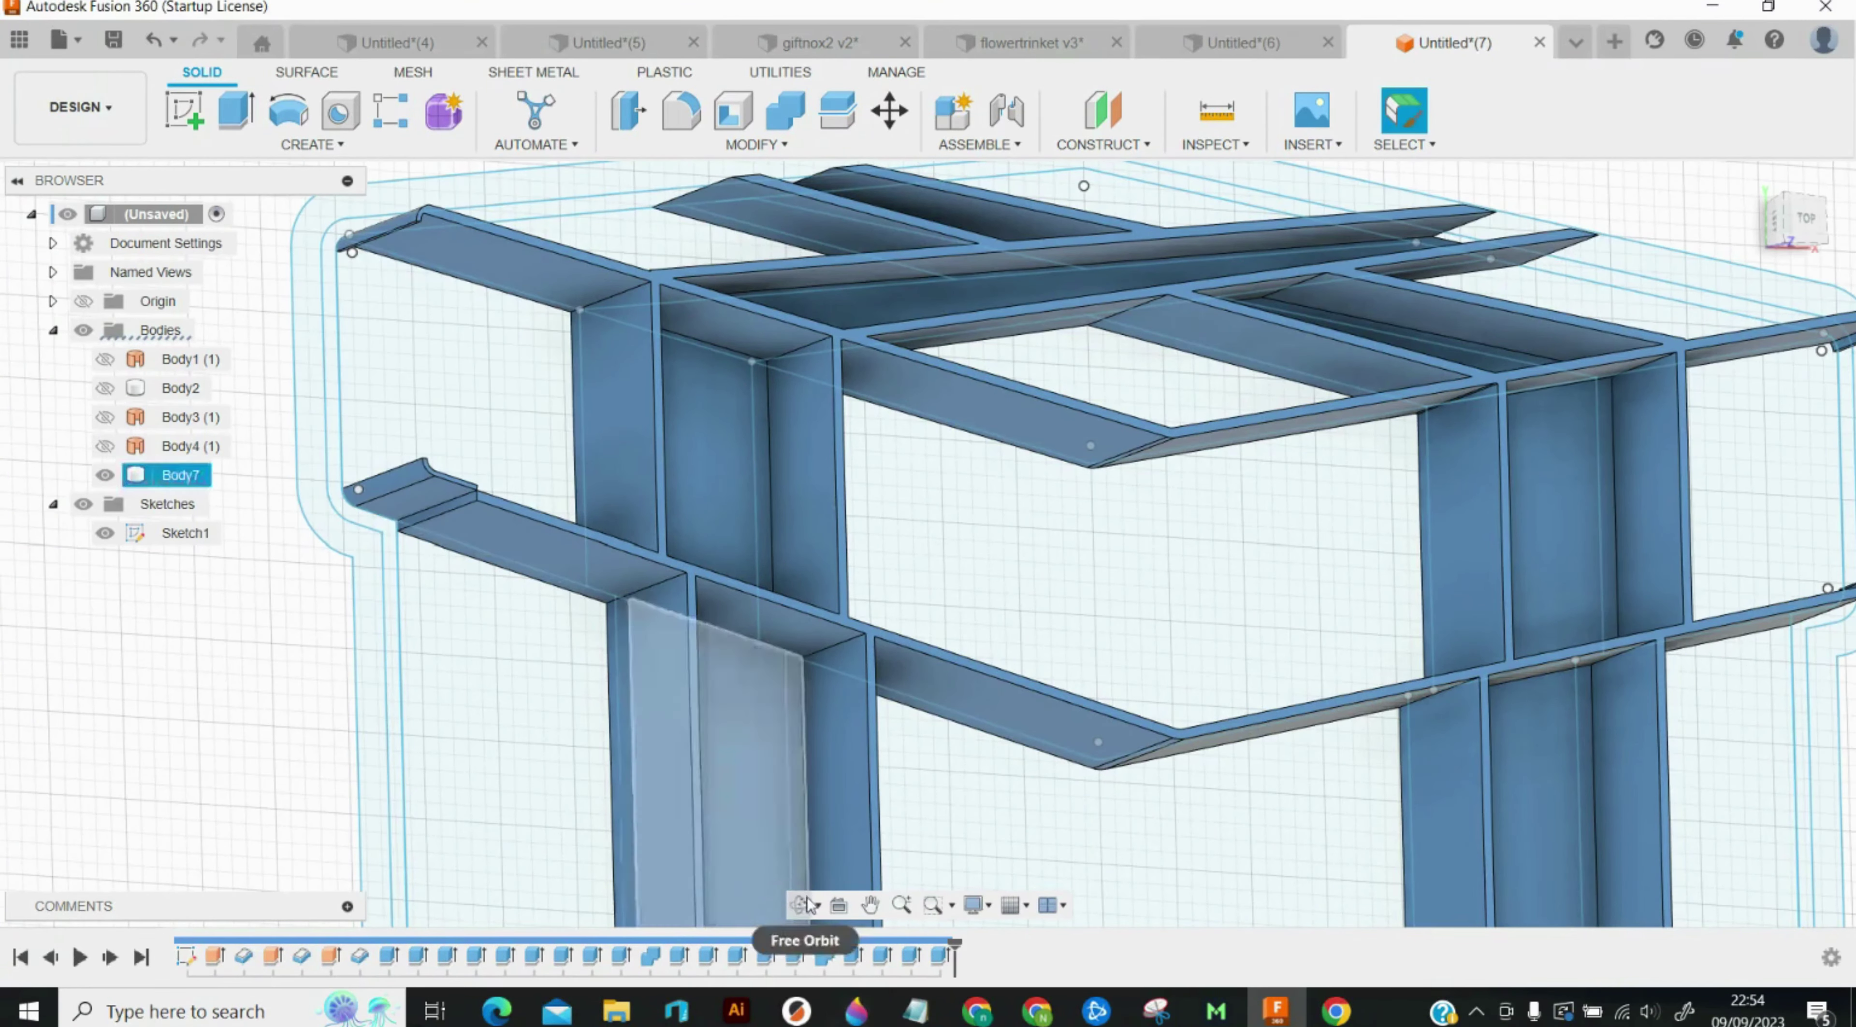
pyautogui.click(364, 232)
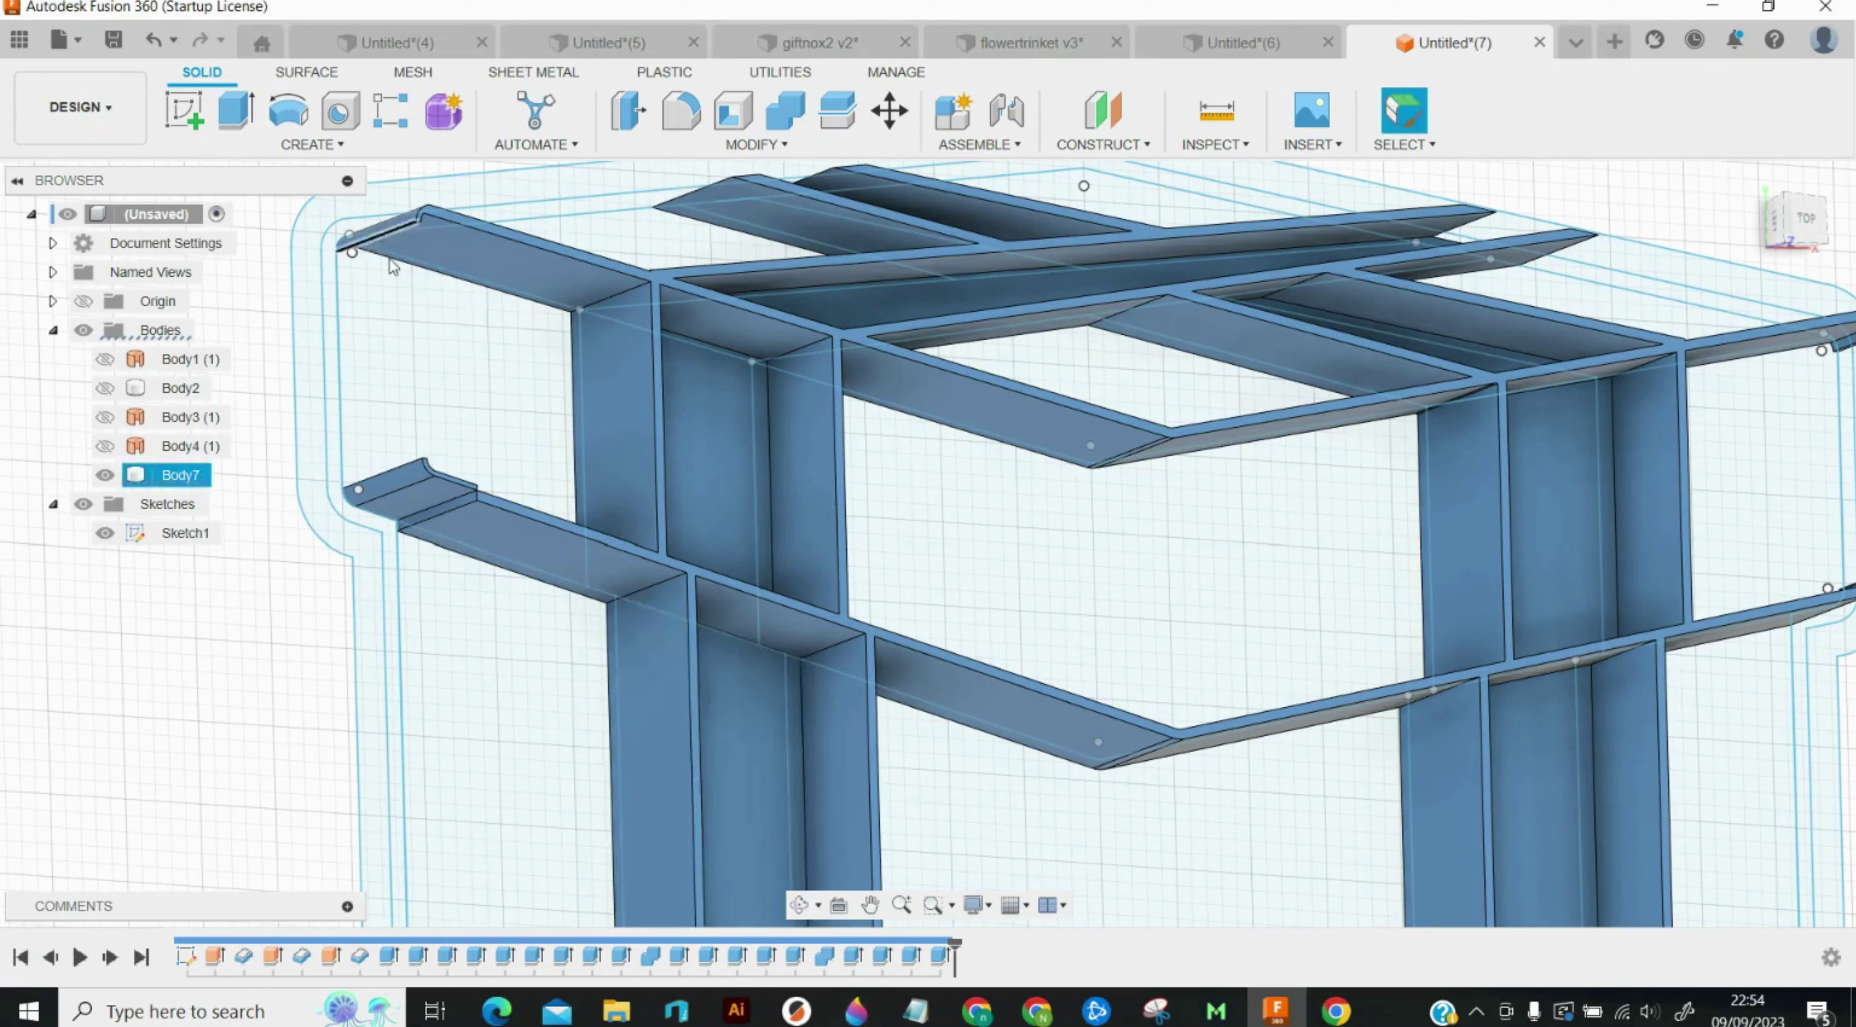
pyautogui.click(800, 905)
pyautogui.click(378, 364)
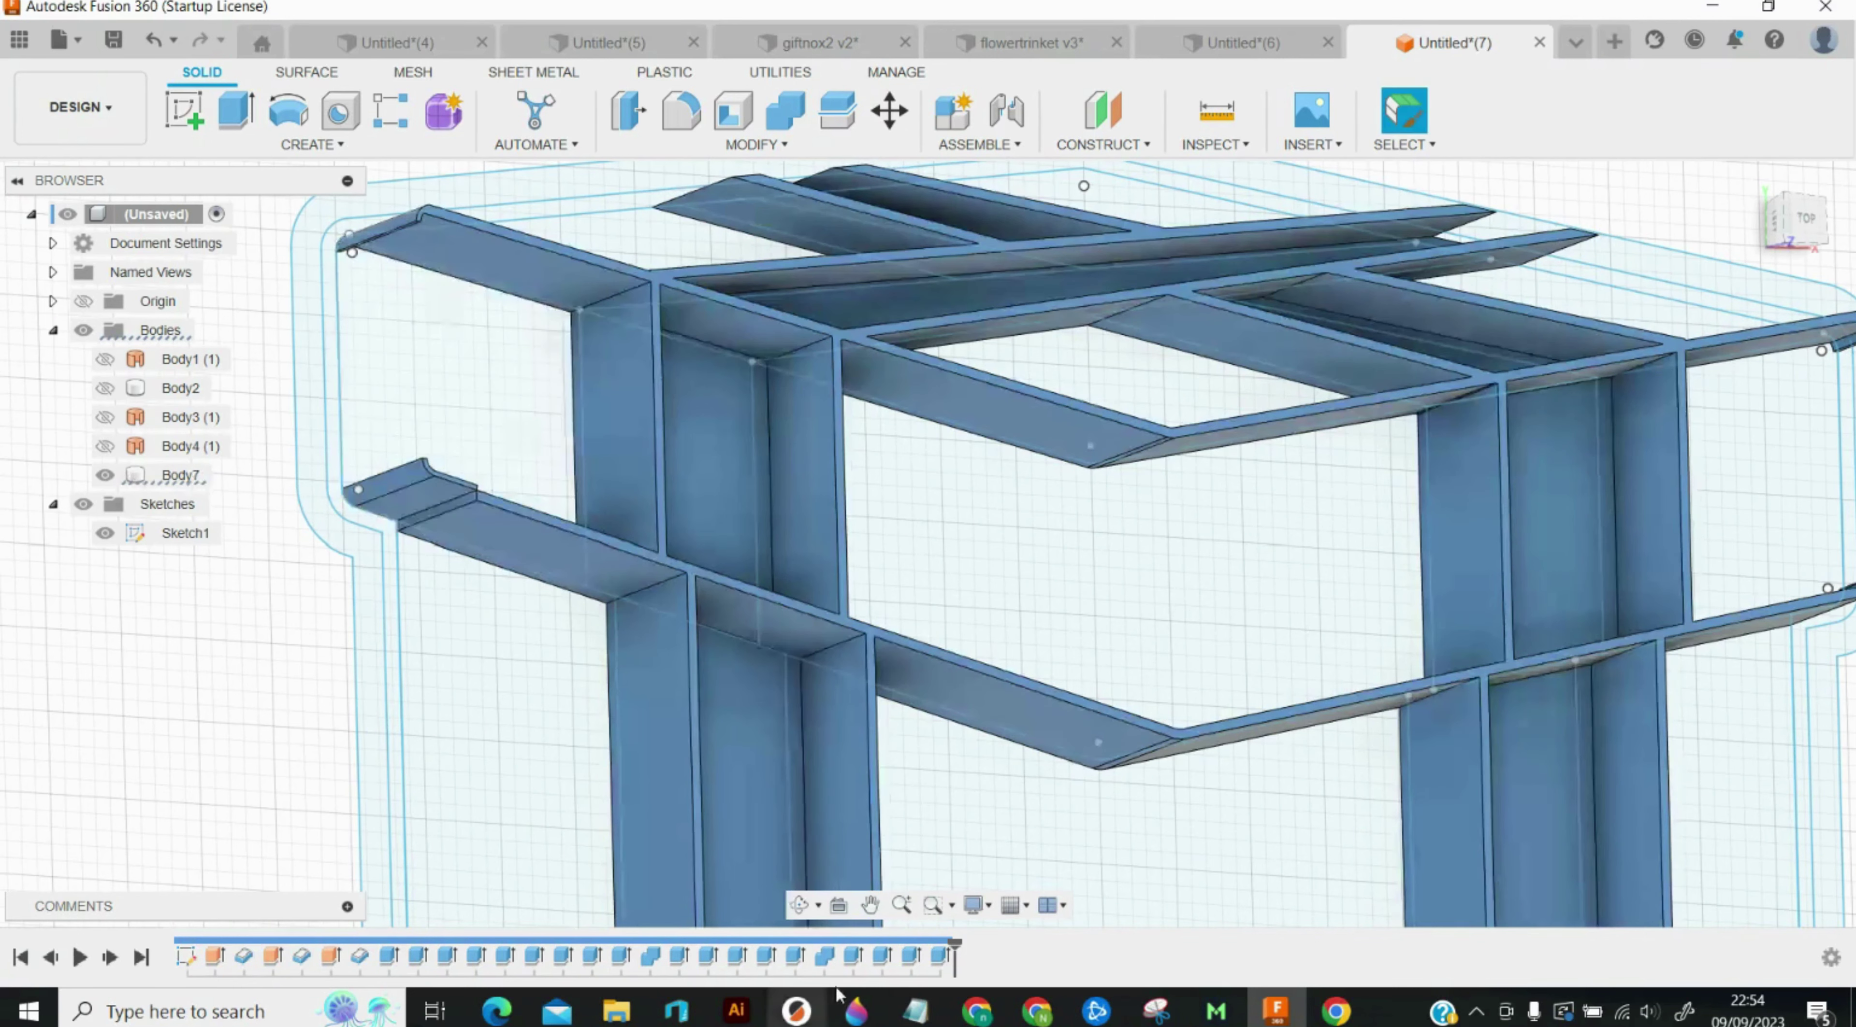
# Step: Extrude the narrow top face of the leftover piece at the lid's lower left corner 4 mm, joined to the body
pyautogui.click(800, 906)
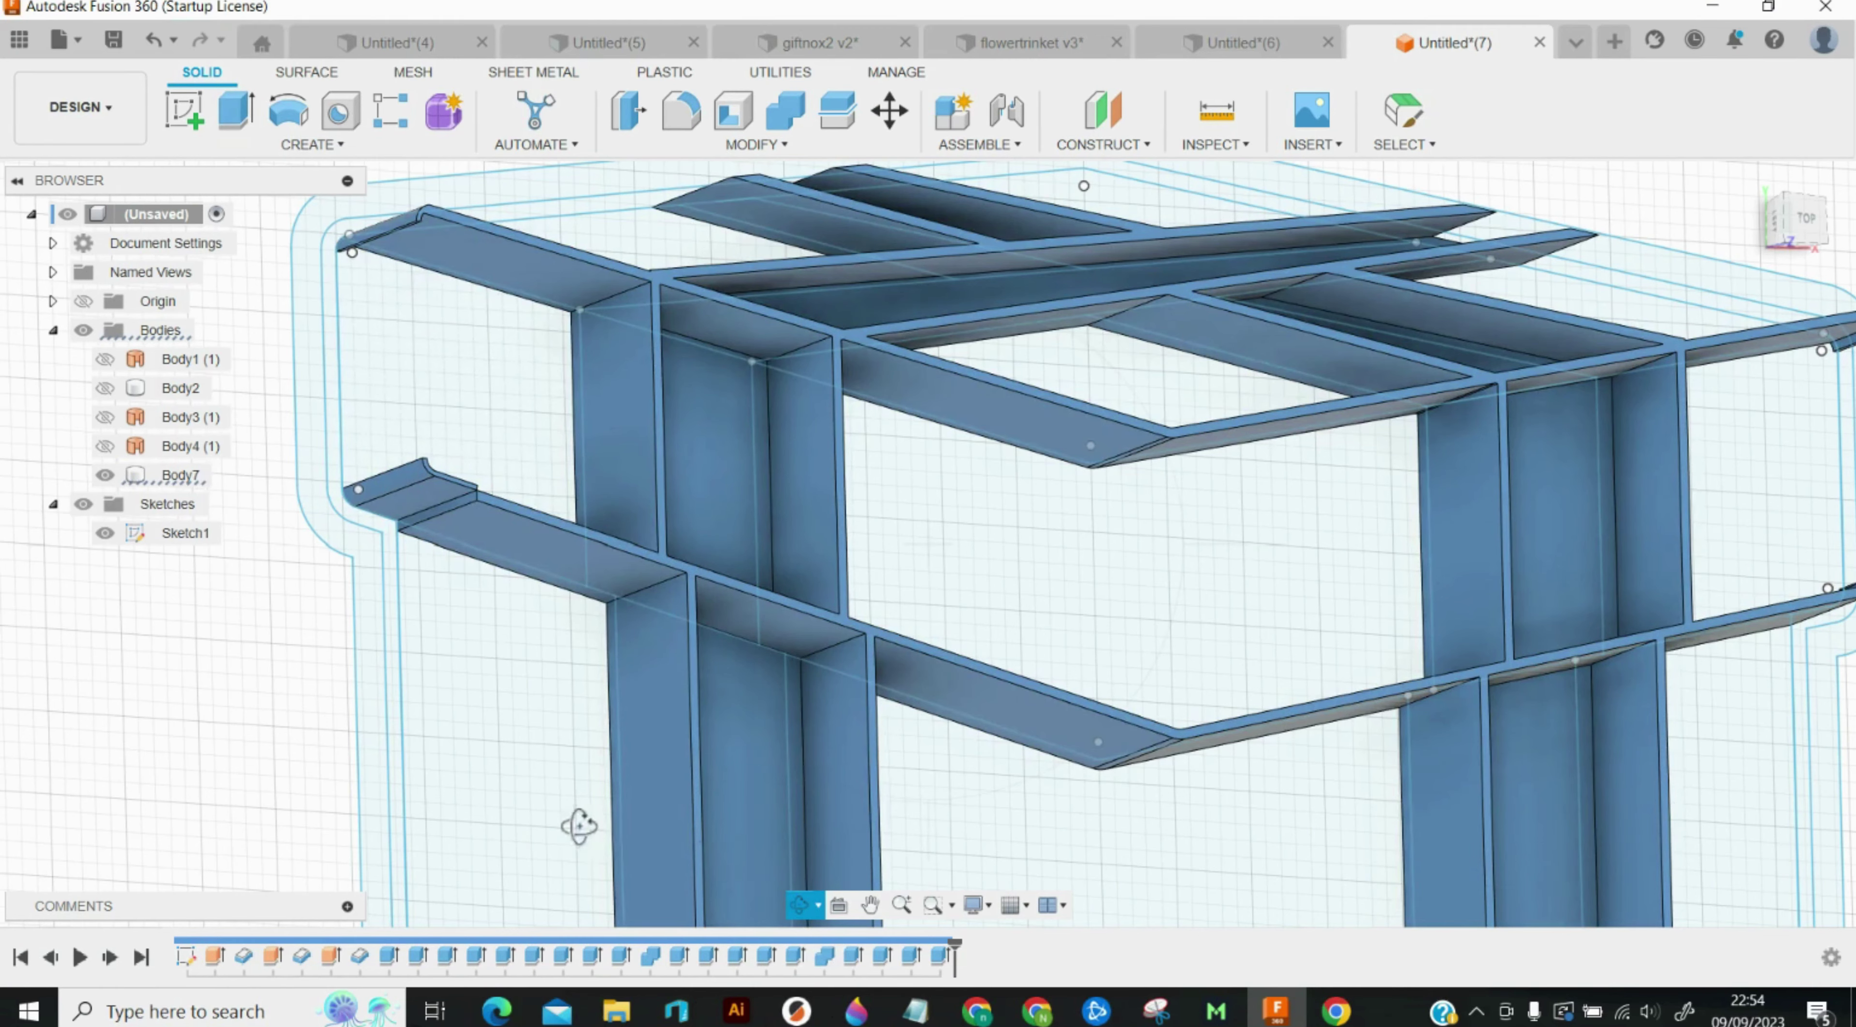
pyautogui.moveTo(579, 827); pyautogui.dragTo(497, 797)
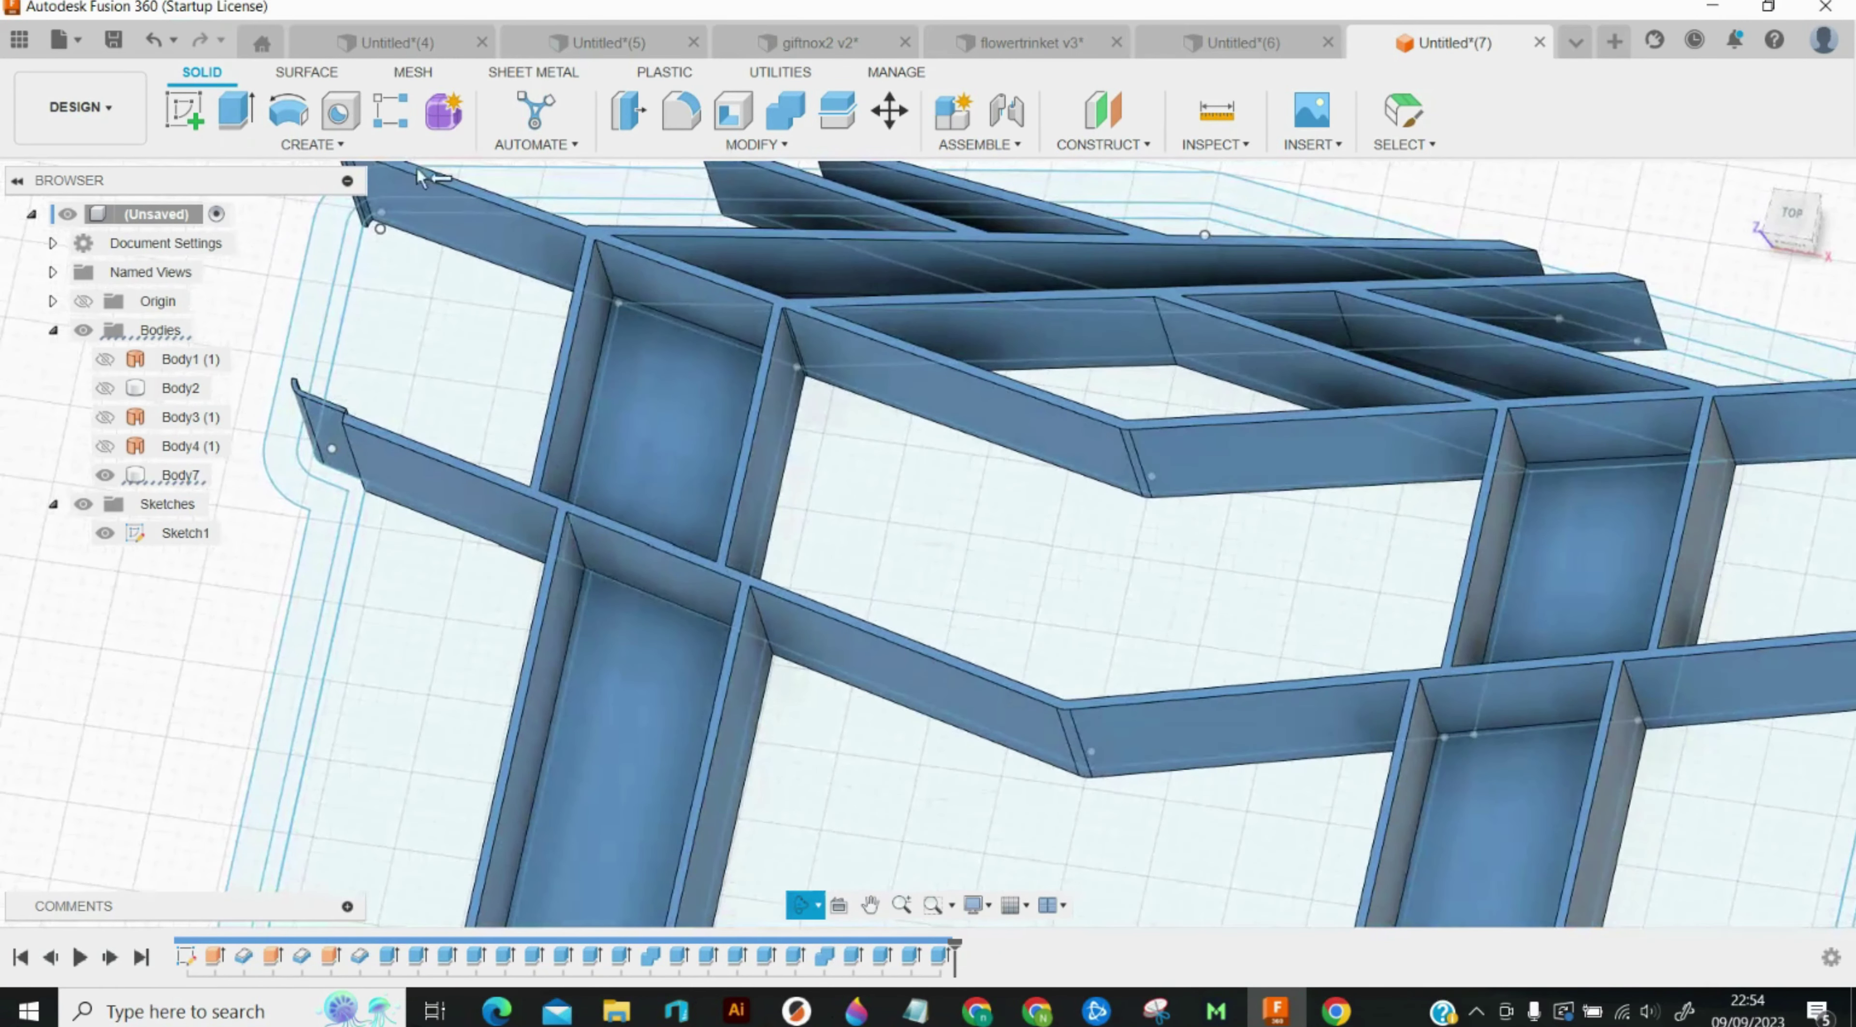
pyautogui.press('e')
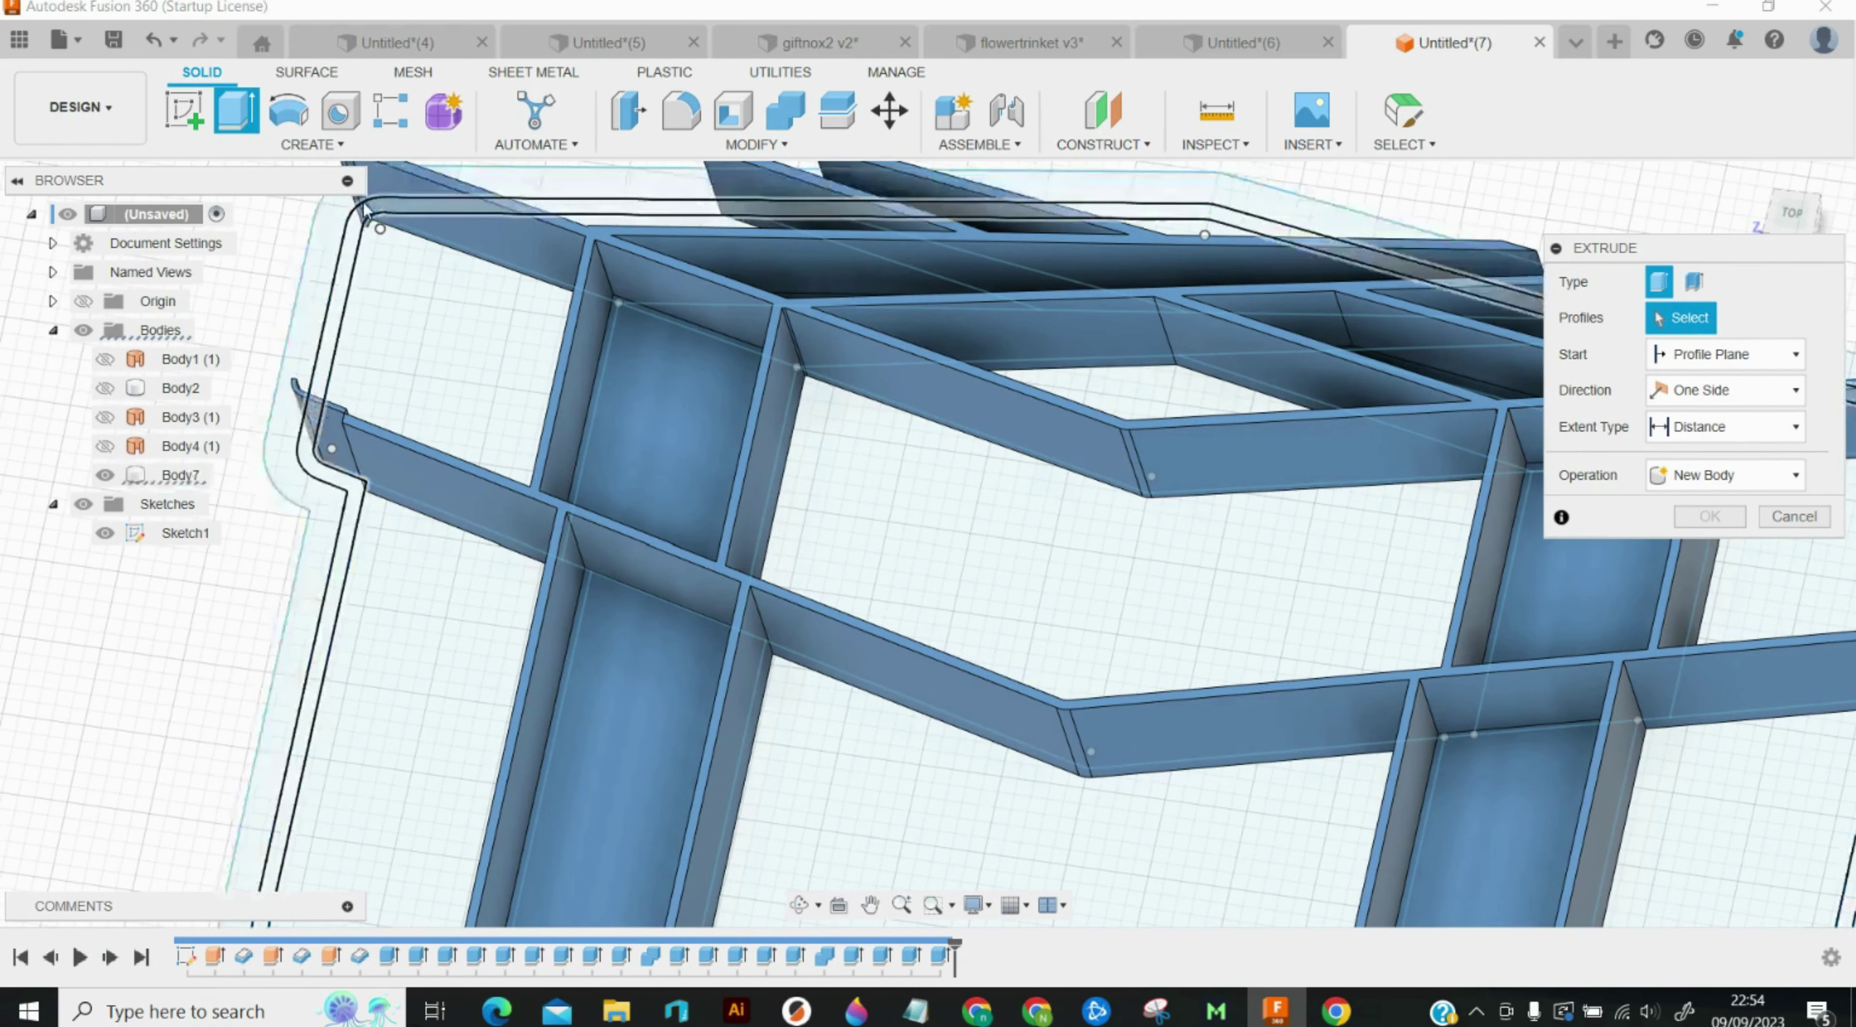
pyautogui.scroll(2, 364, 209)
pyautogui.scroll(2, 363, 209)
pyautogui.scroll(2, 366, 234)
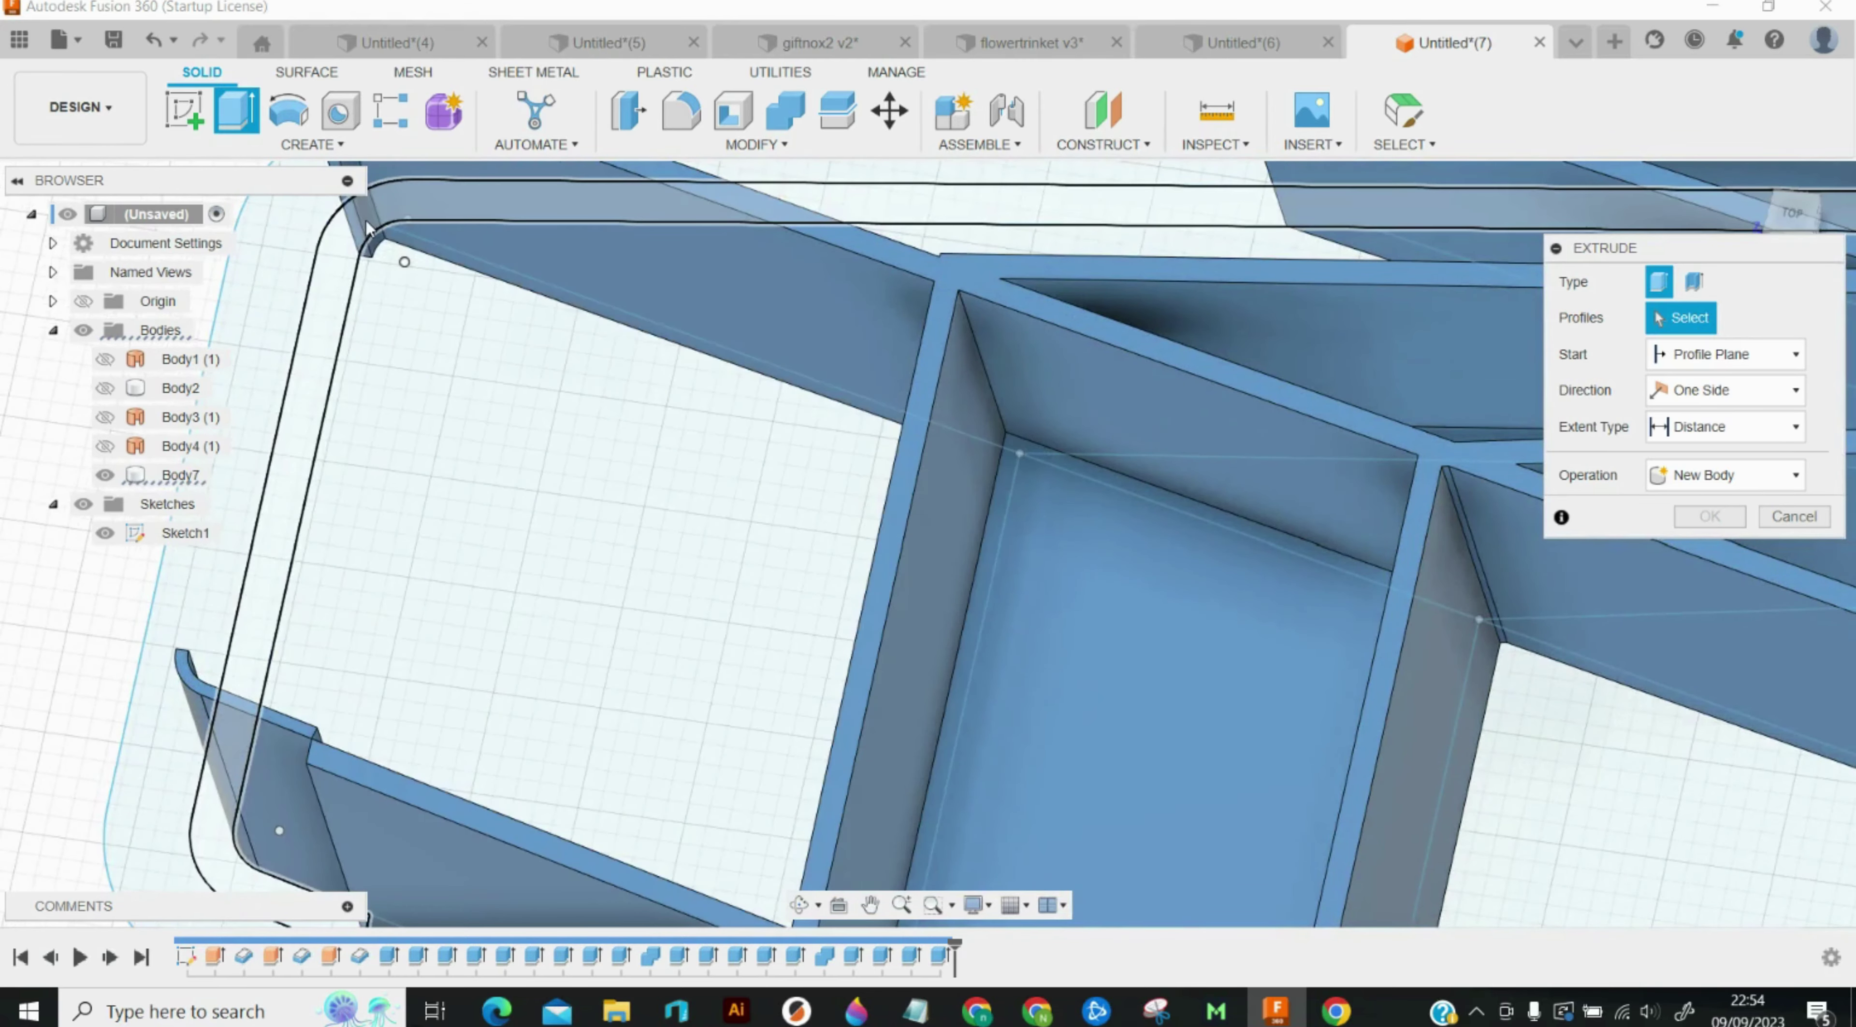
pyautogui.scroll(2, 383, 244)
pyautogui.scroll(-3, 453, 352)
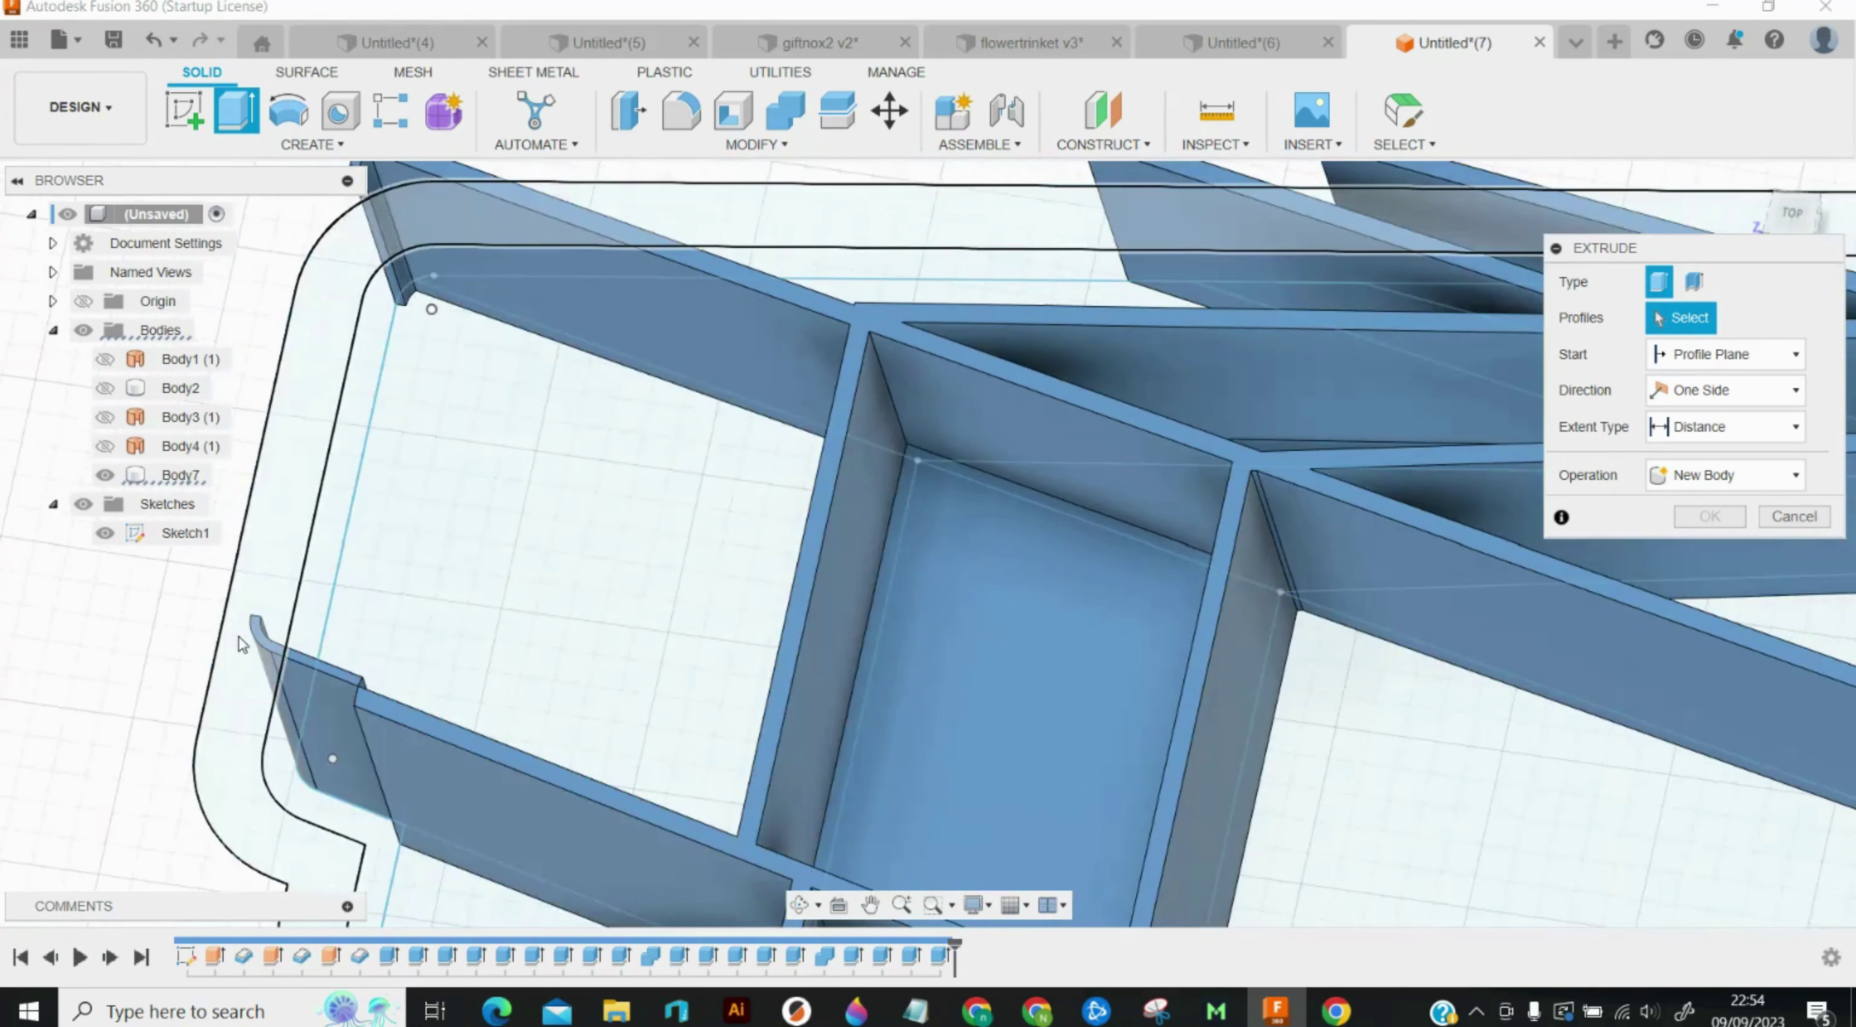
pyautogui.click(264, 635)
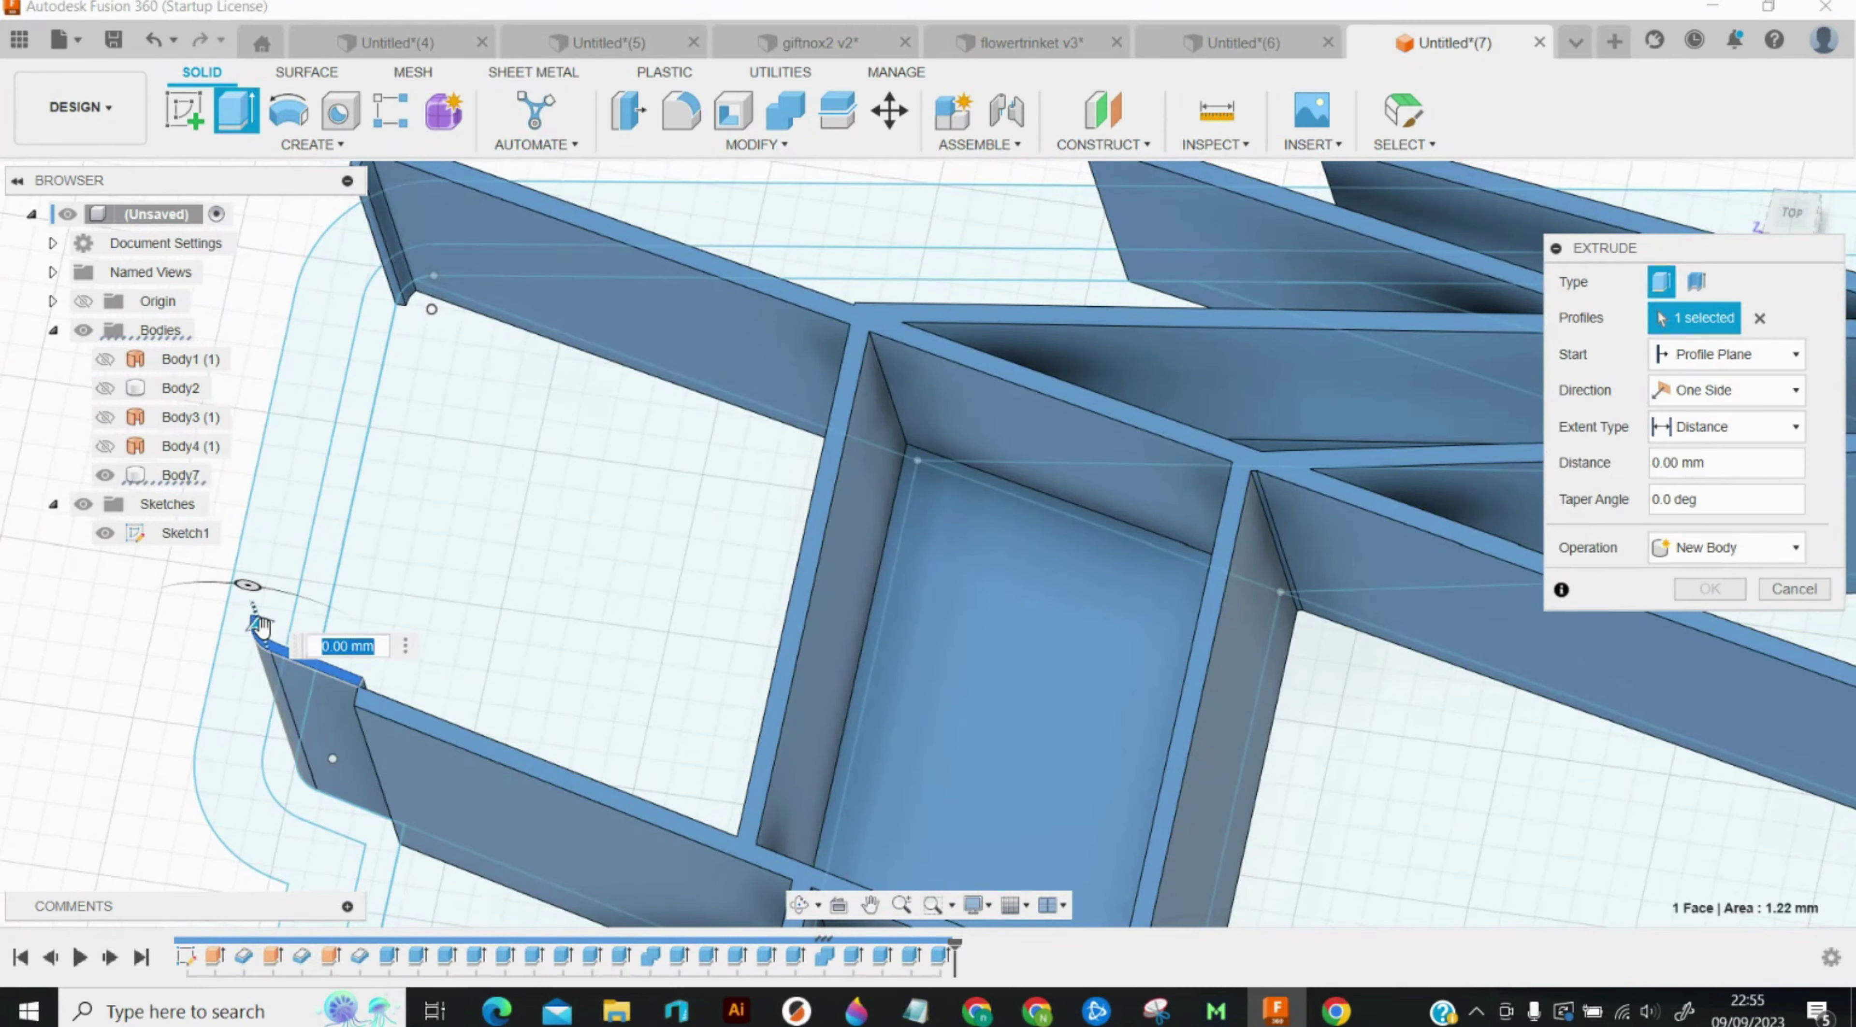
pyautogui.write('4')
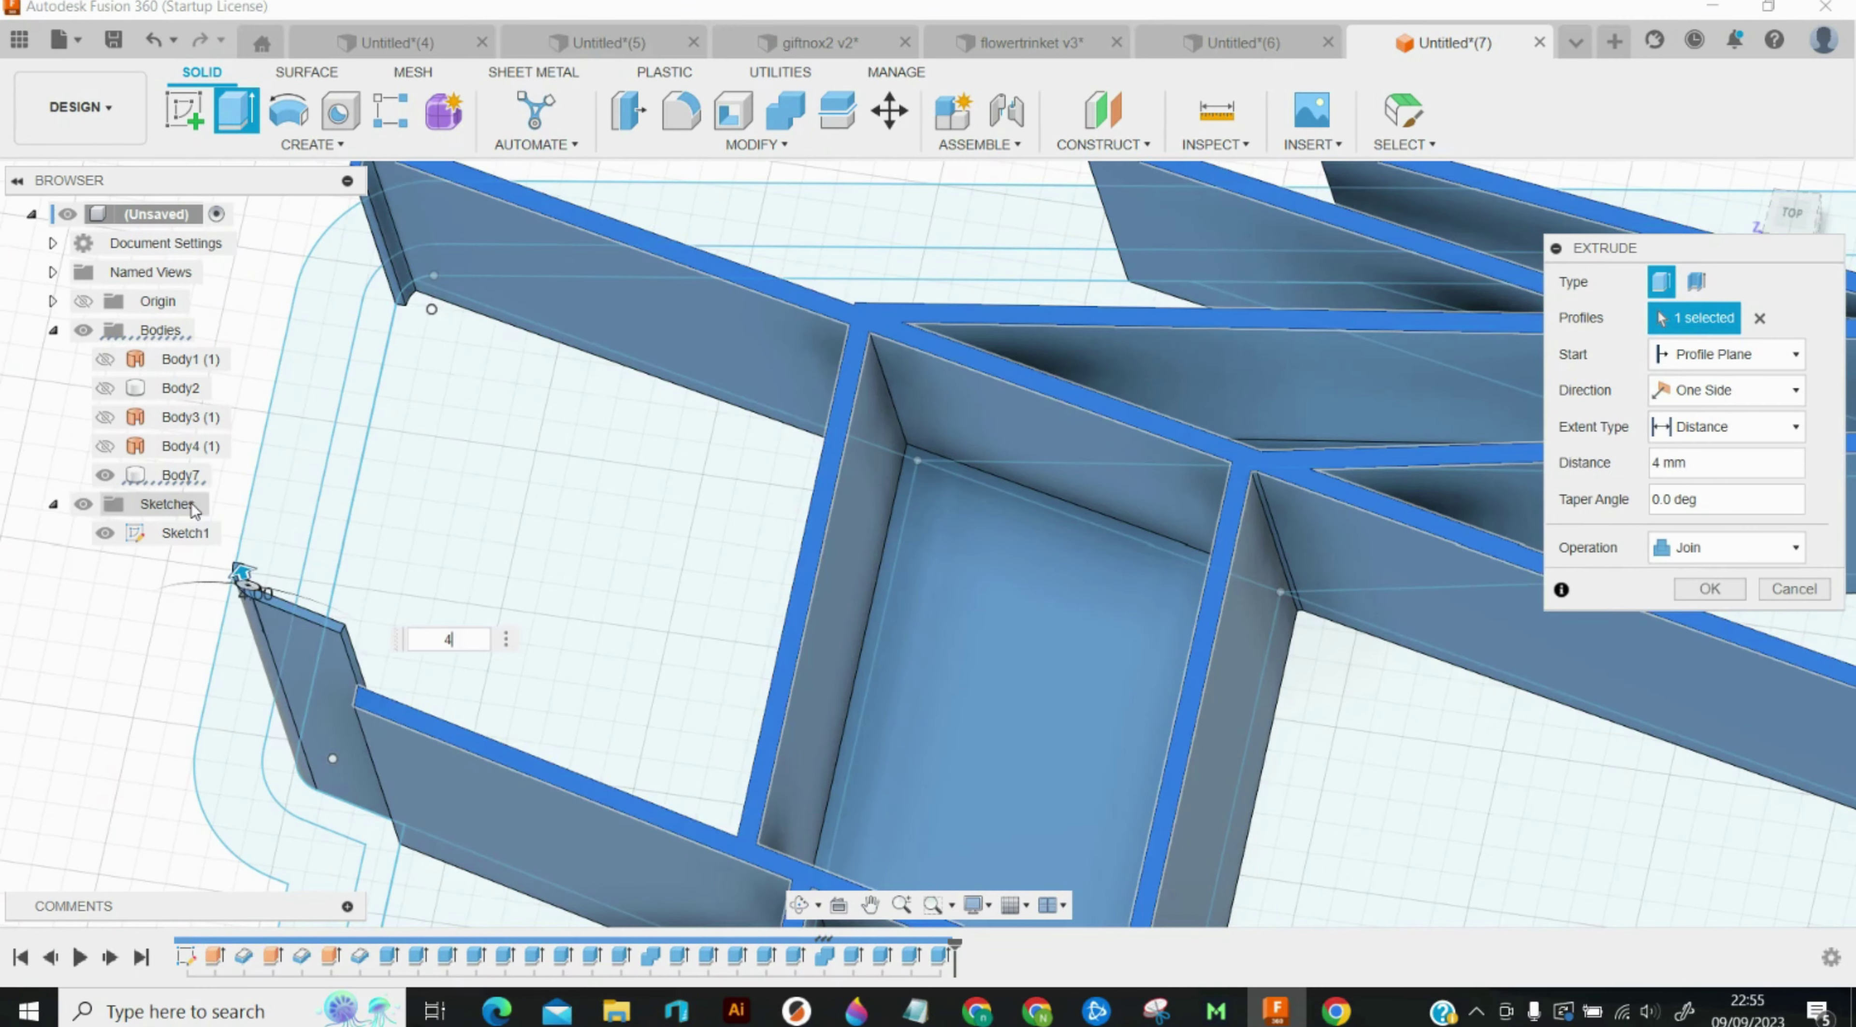
pyautogui.click(798, 905)
pyautogui.moveTo(758, 580); pyautogui.dragTo(862, 530)
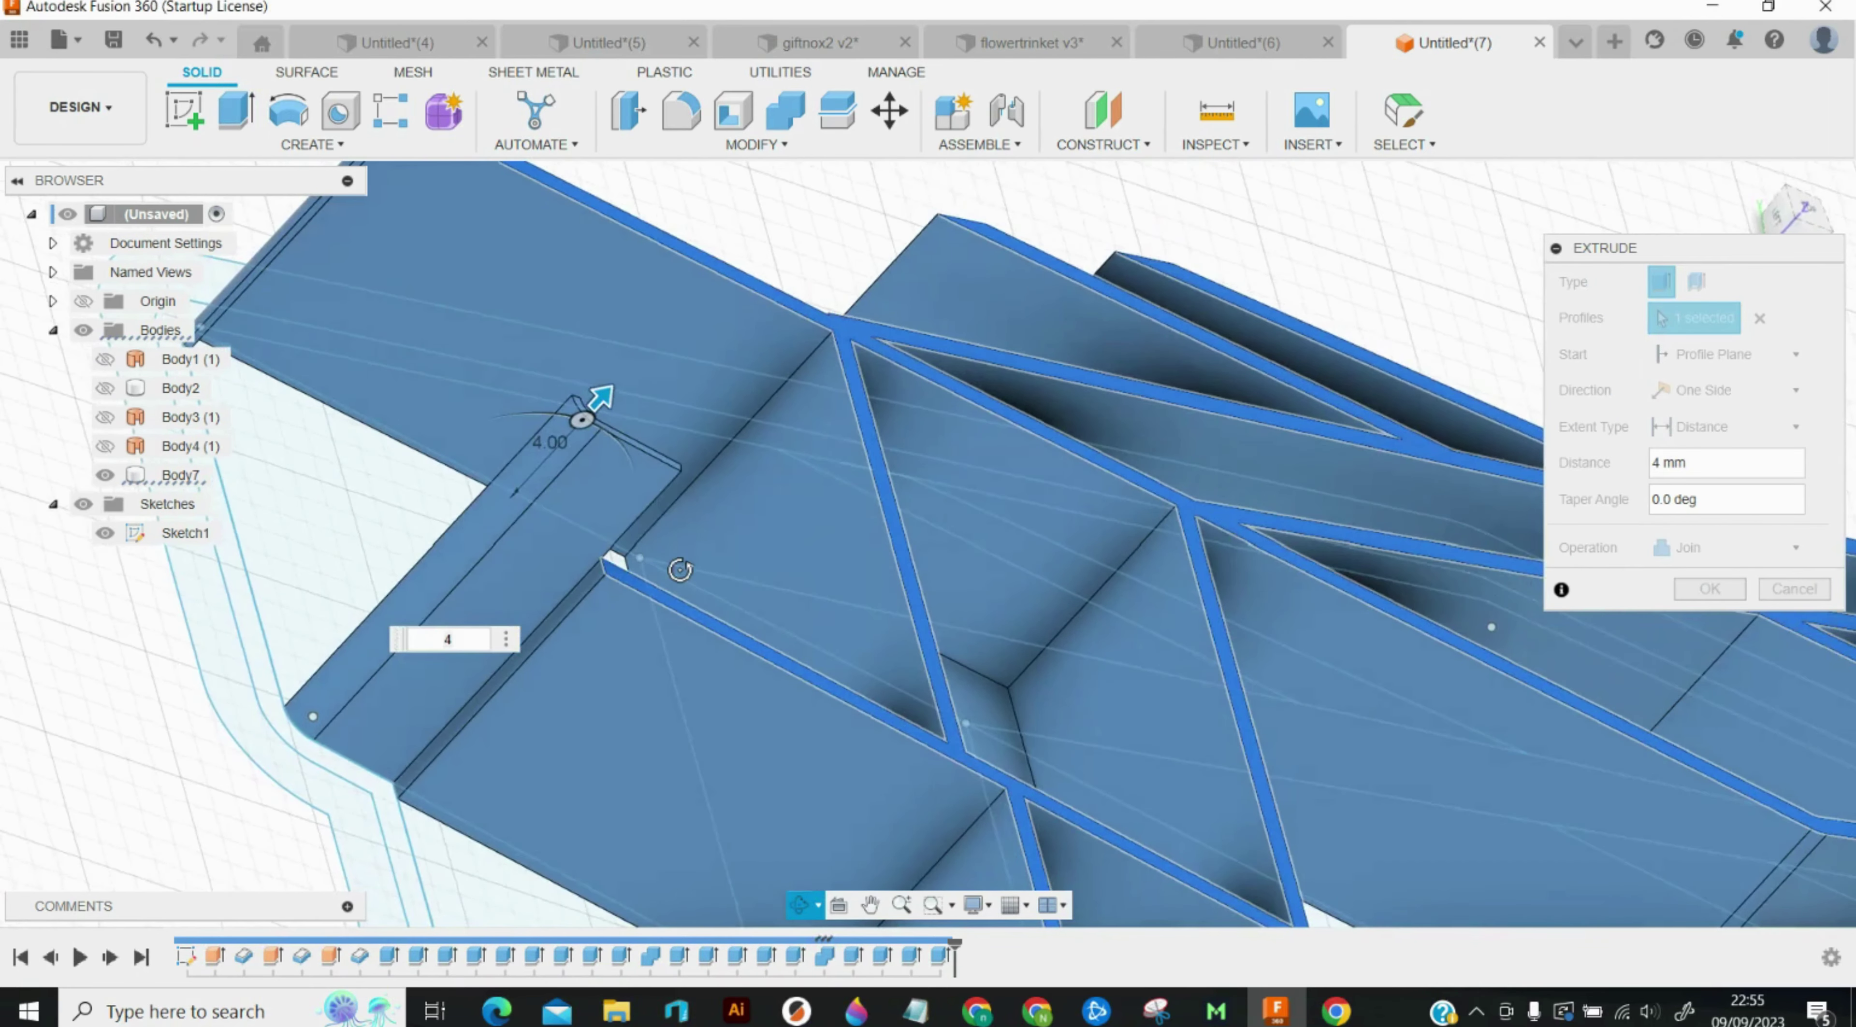
pyautogui.press('Escape')
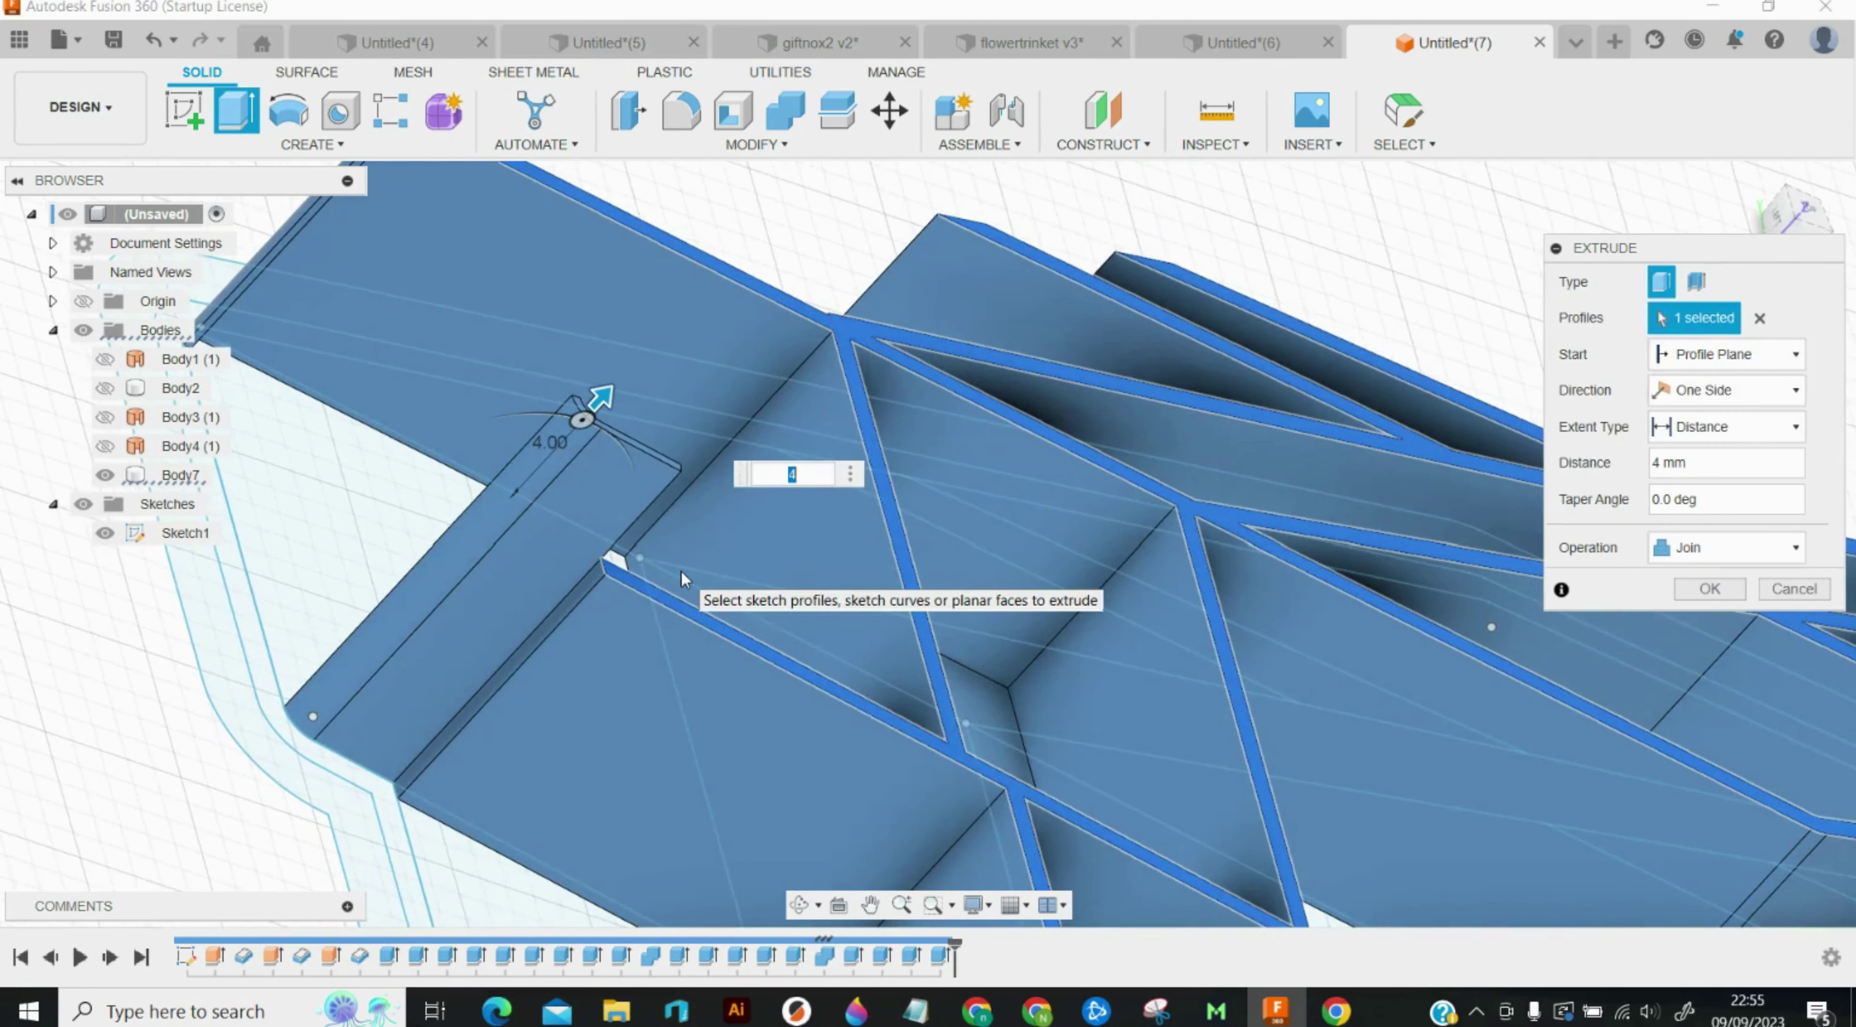
pyautogui.press('Return')
# Step: Cut away the leftover lower left corner piece of the lid with two successive -12 mm extrusions of its top face
pyautogui.press('e')
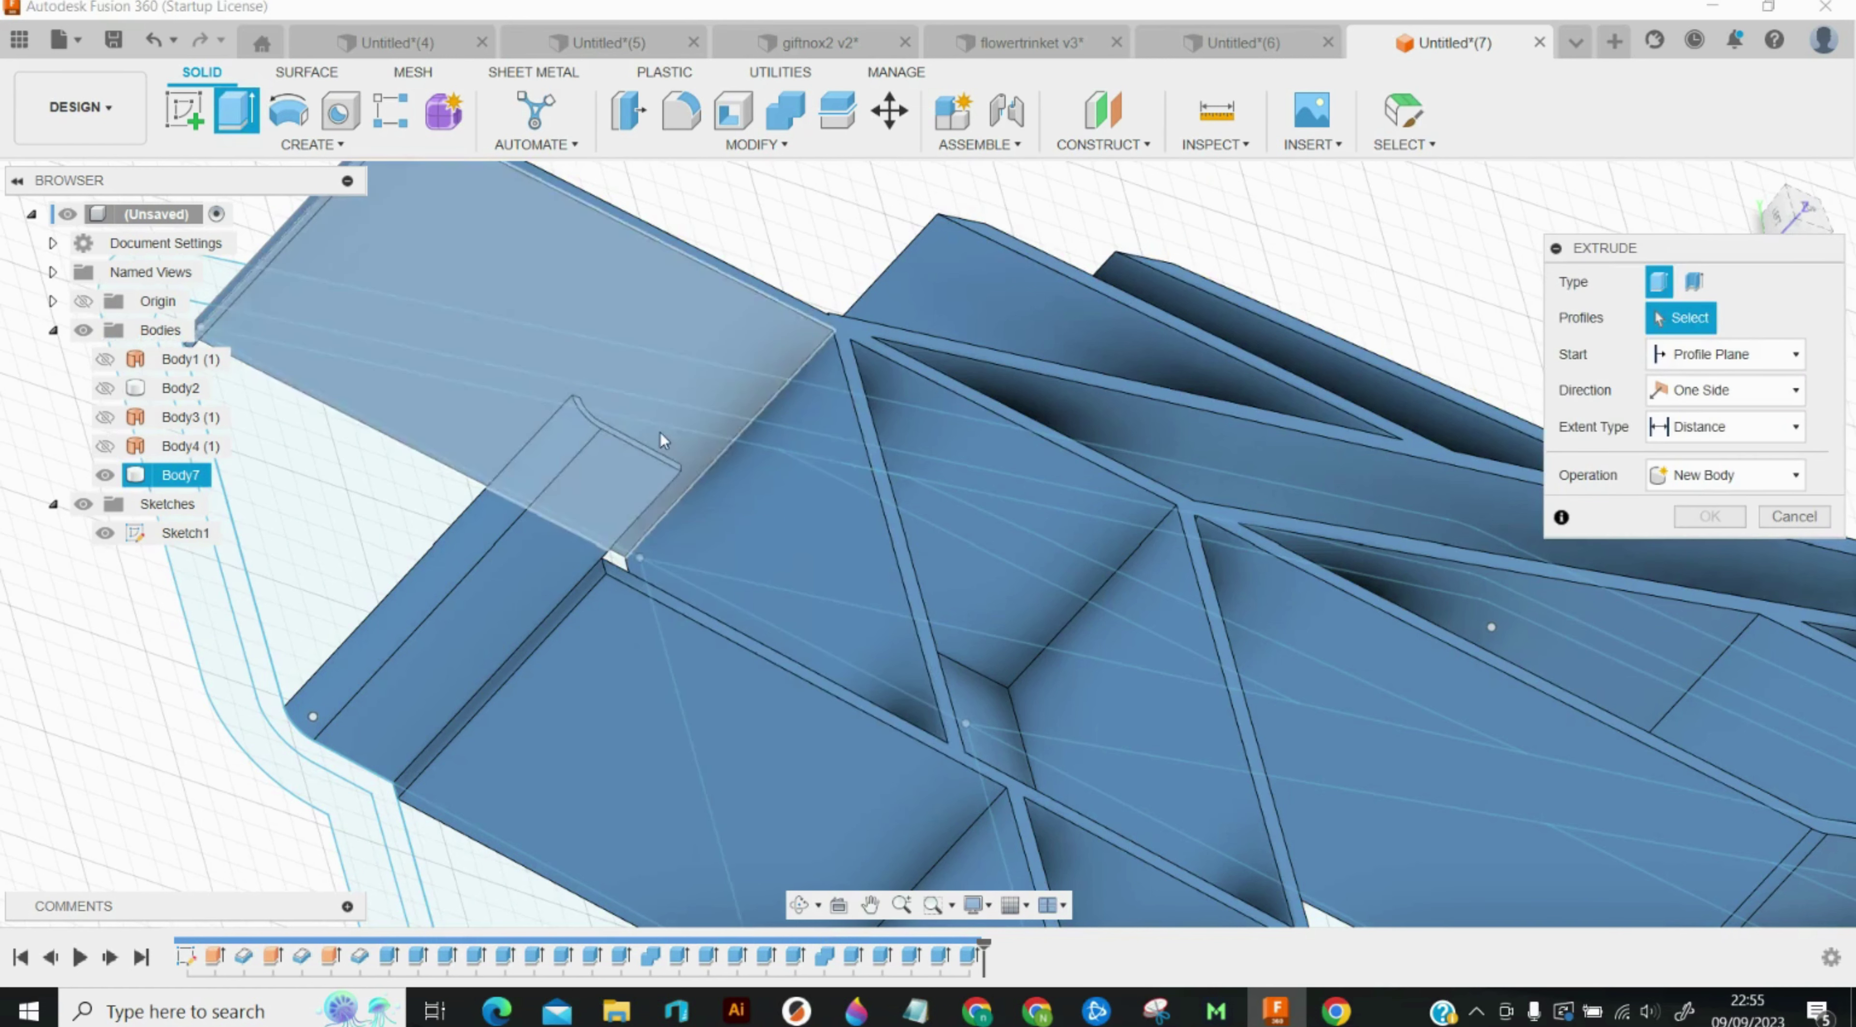
pyautogui.click(633, 441)
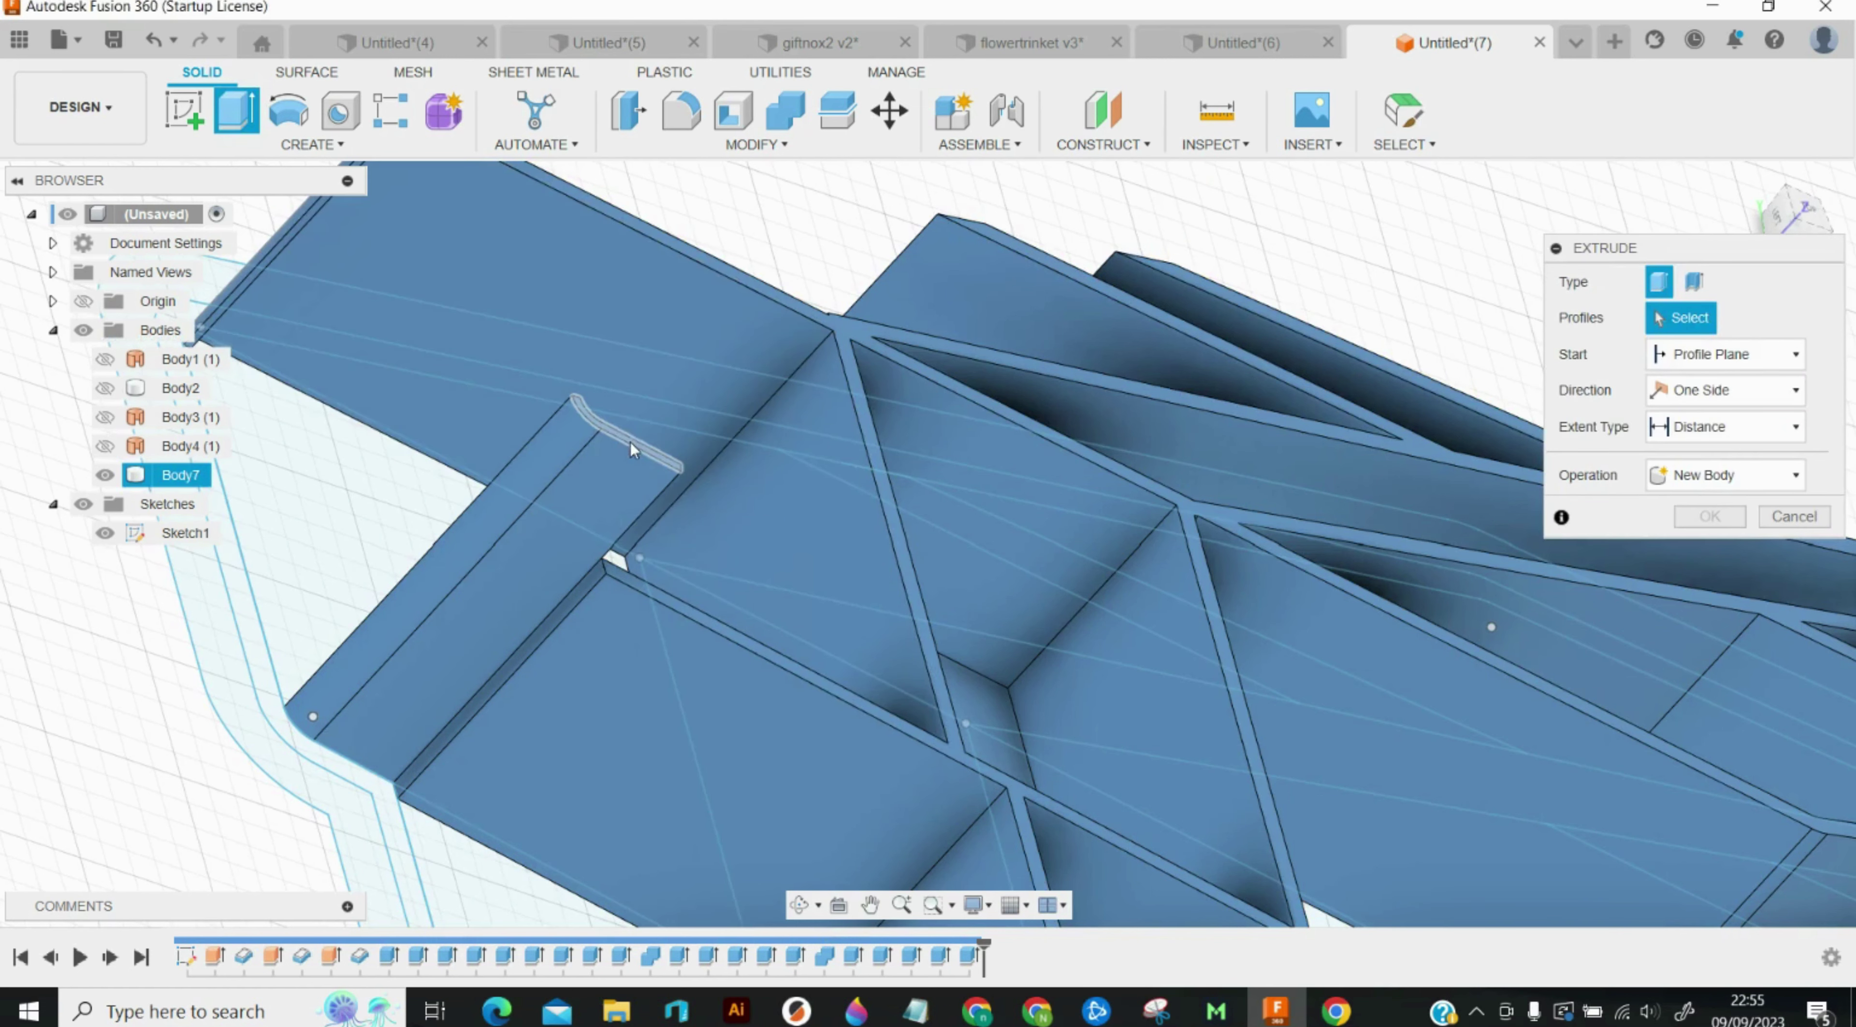
pyautogui.write('-12')
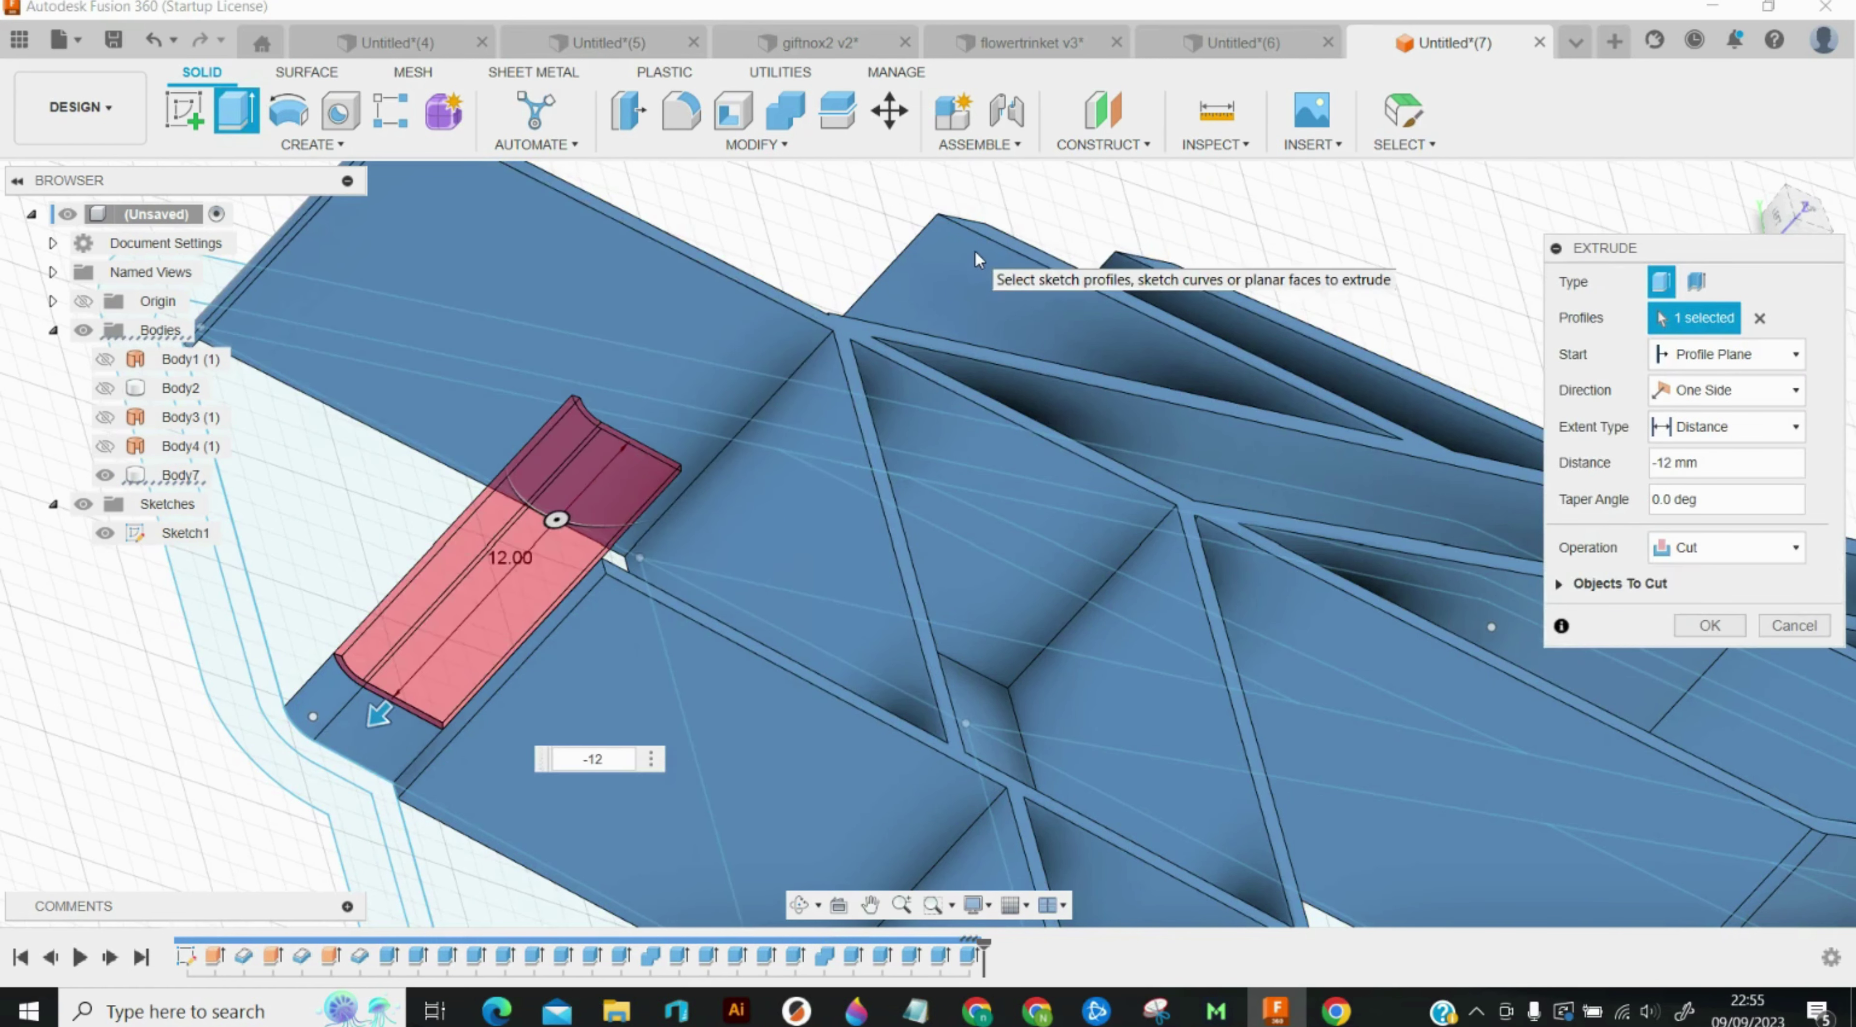
pyautogui.press('Return')
pyautogui.click(974, 259)
pyautogui.press('e')
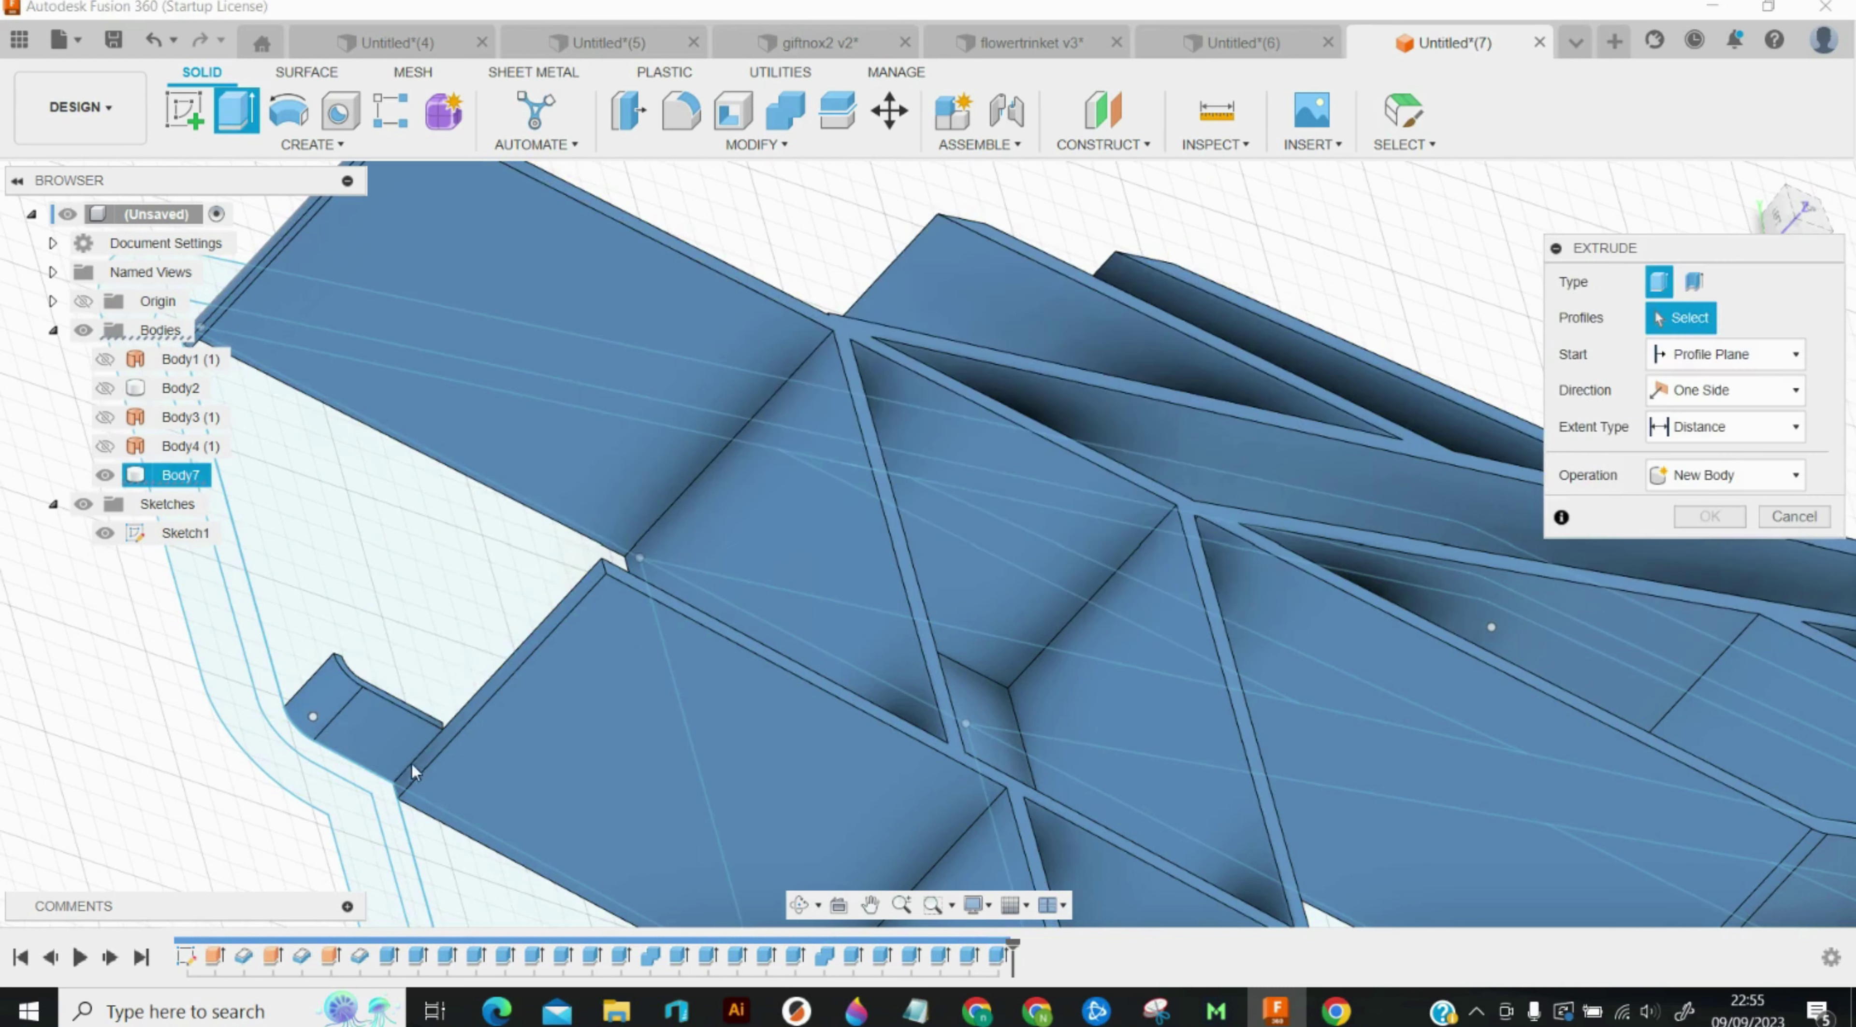
pyautogui.click(403, 705)
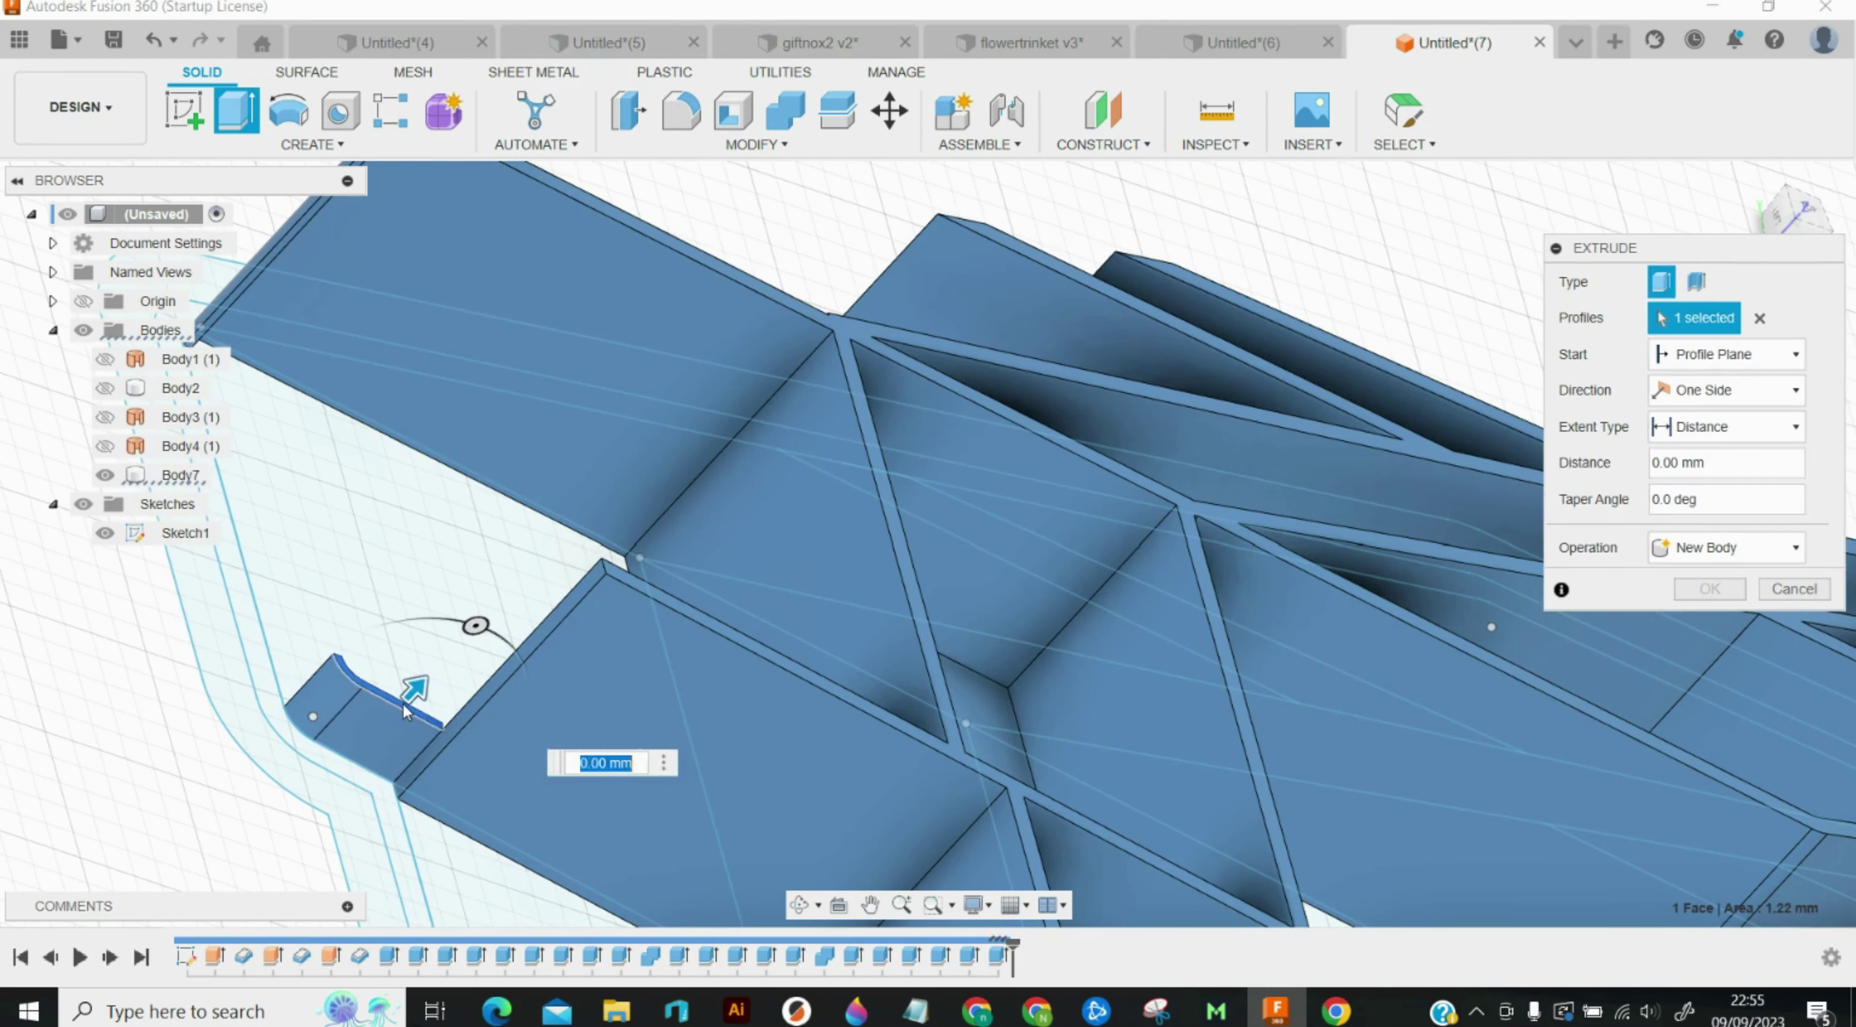
pyautogui.write('-12')
pyautogui.press('Return')
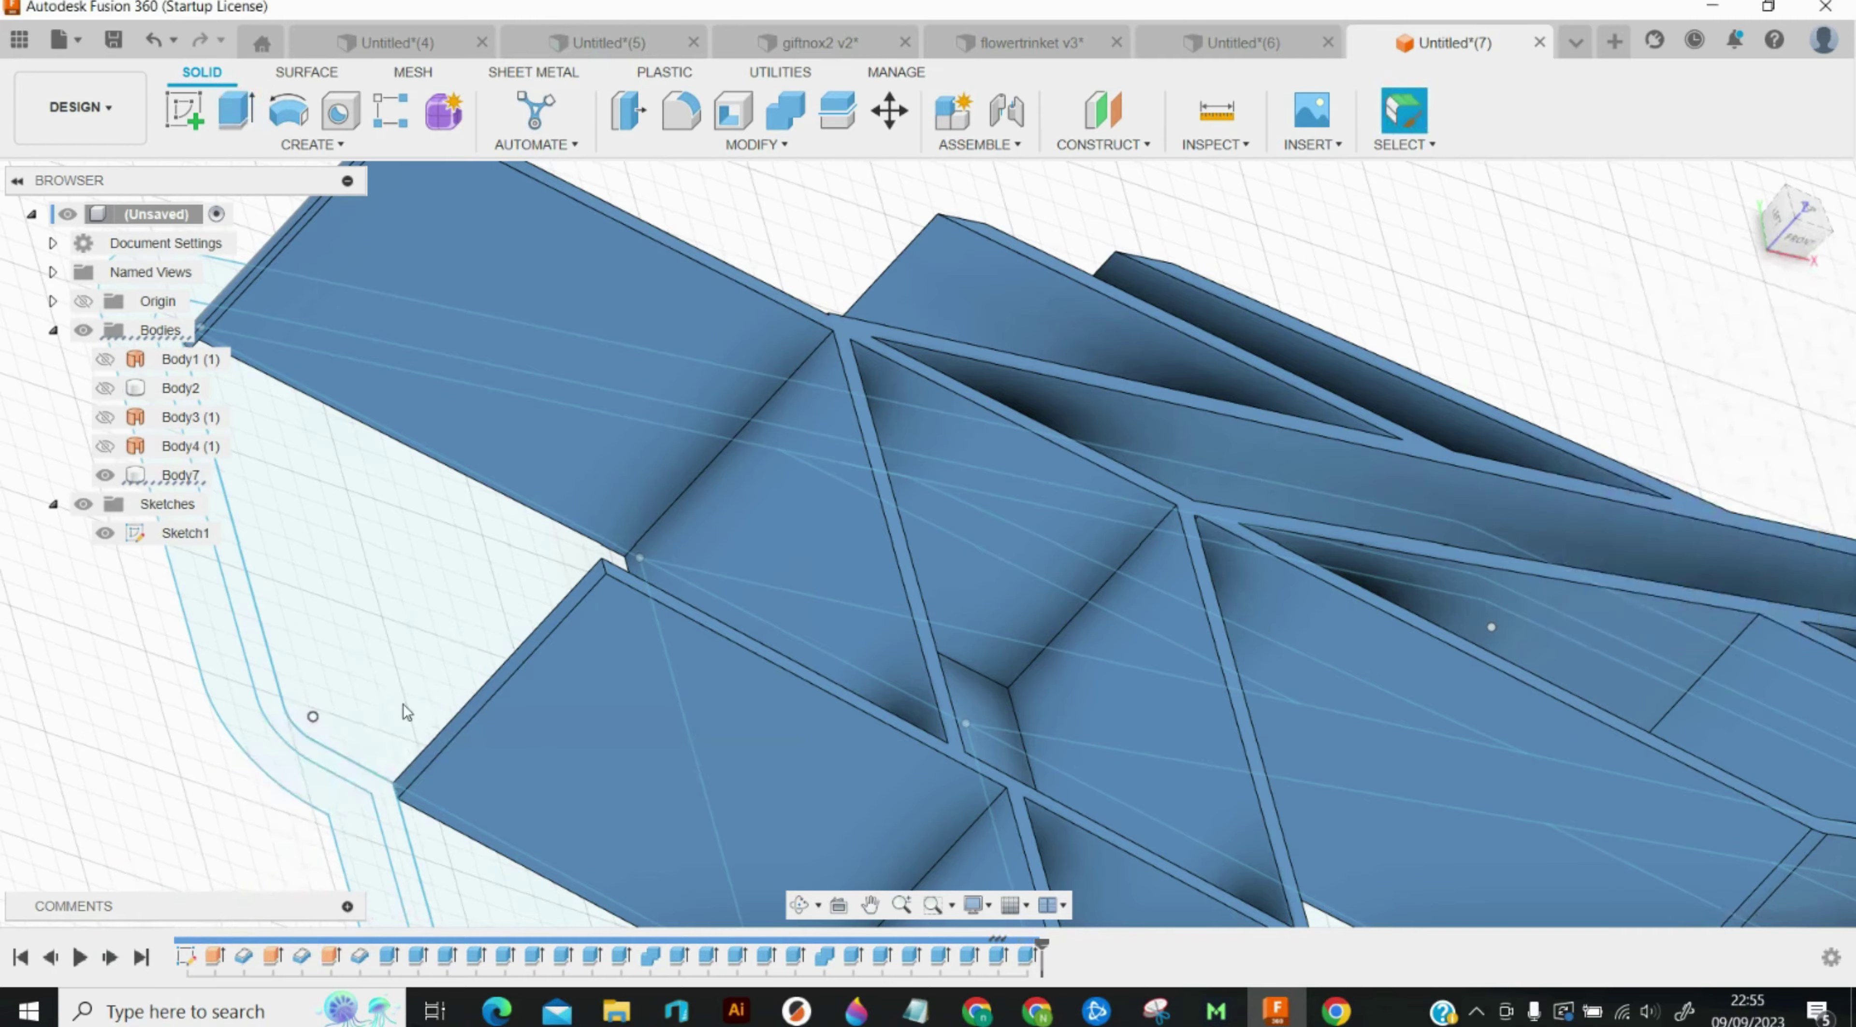
# Step: Hide Body7 and open Sketch1 for editing in the top view
pyautogui.scroll(-4, 80, 789)
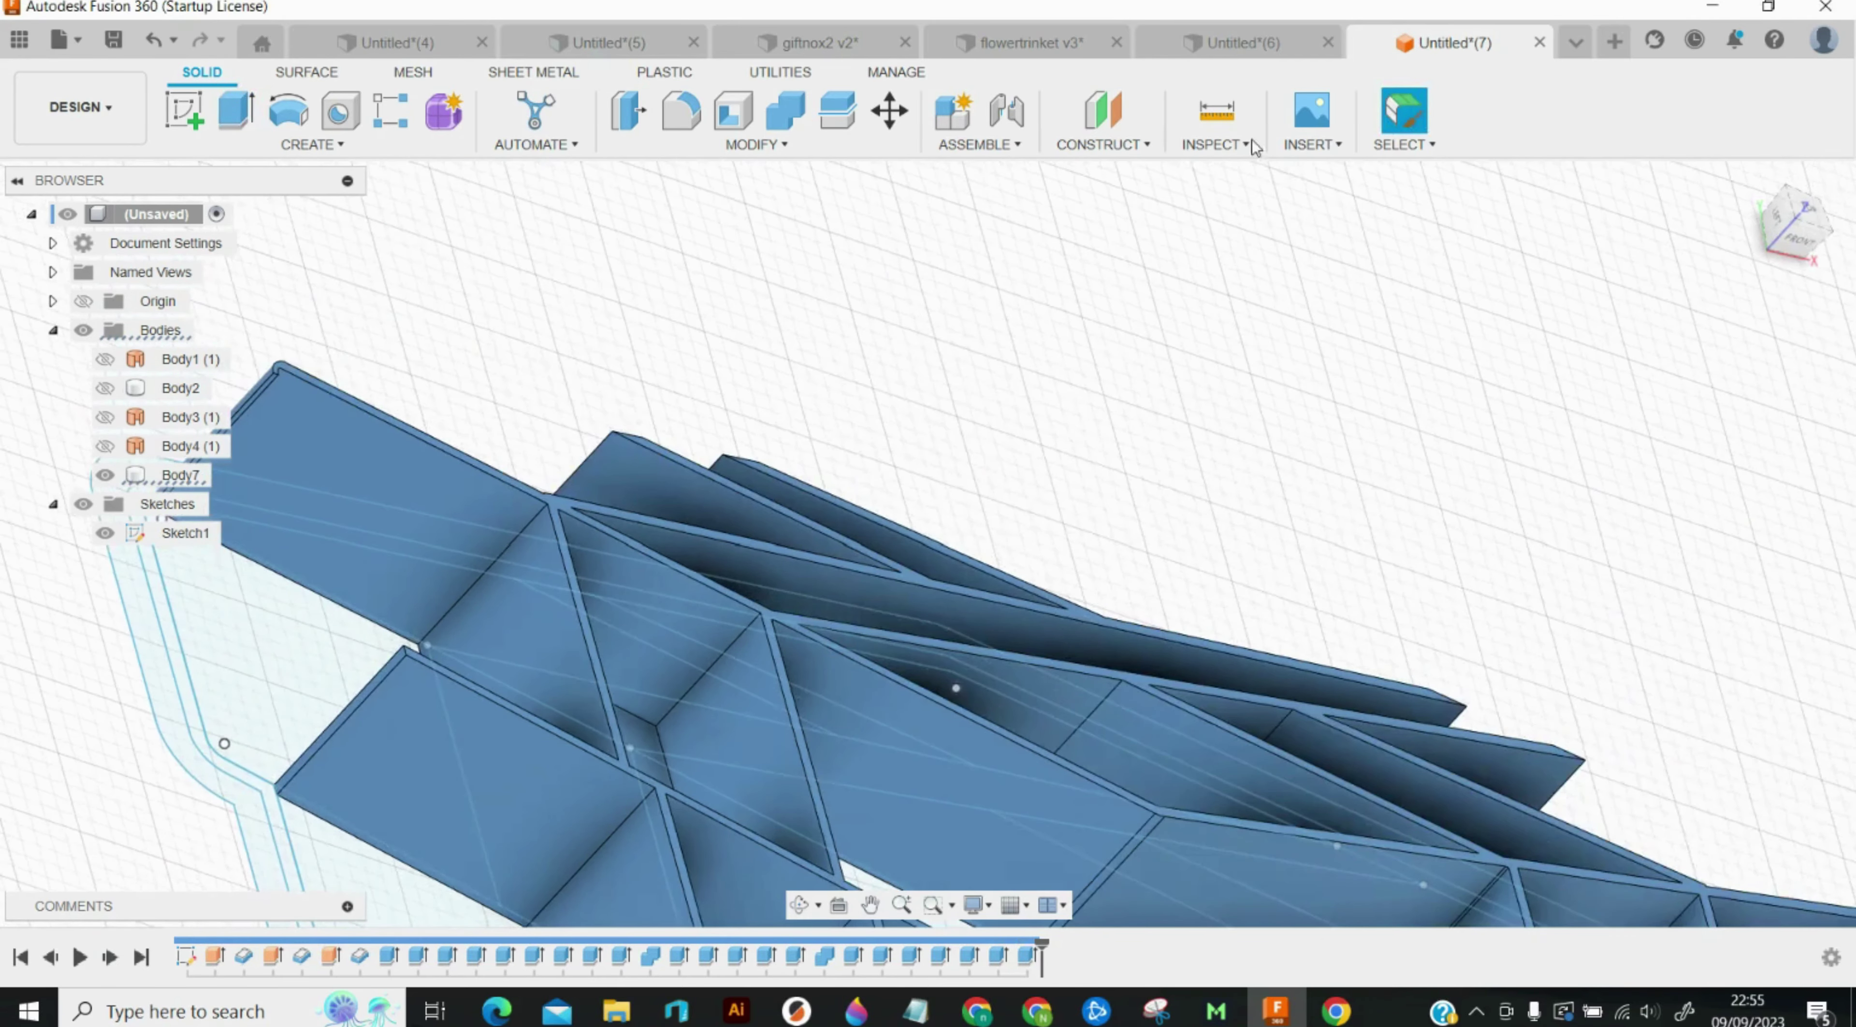
pyautogui.click(1822, 229)
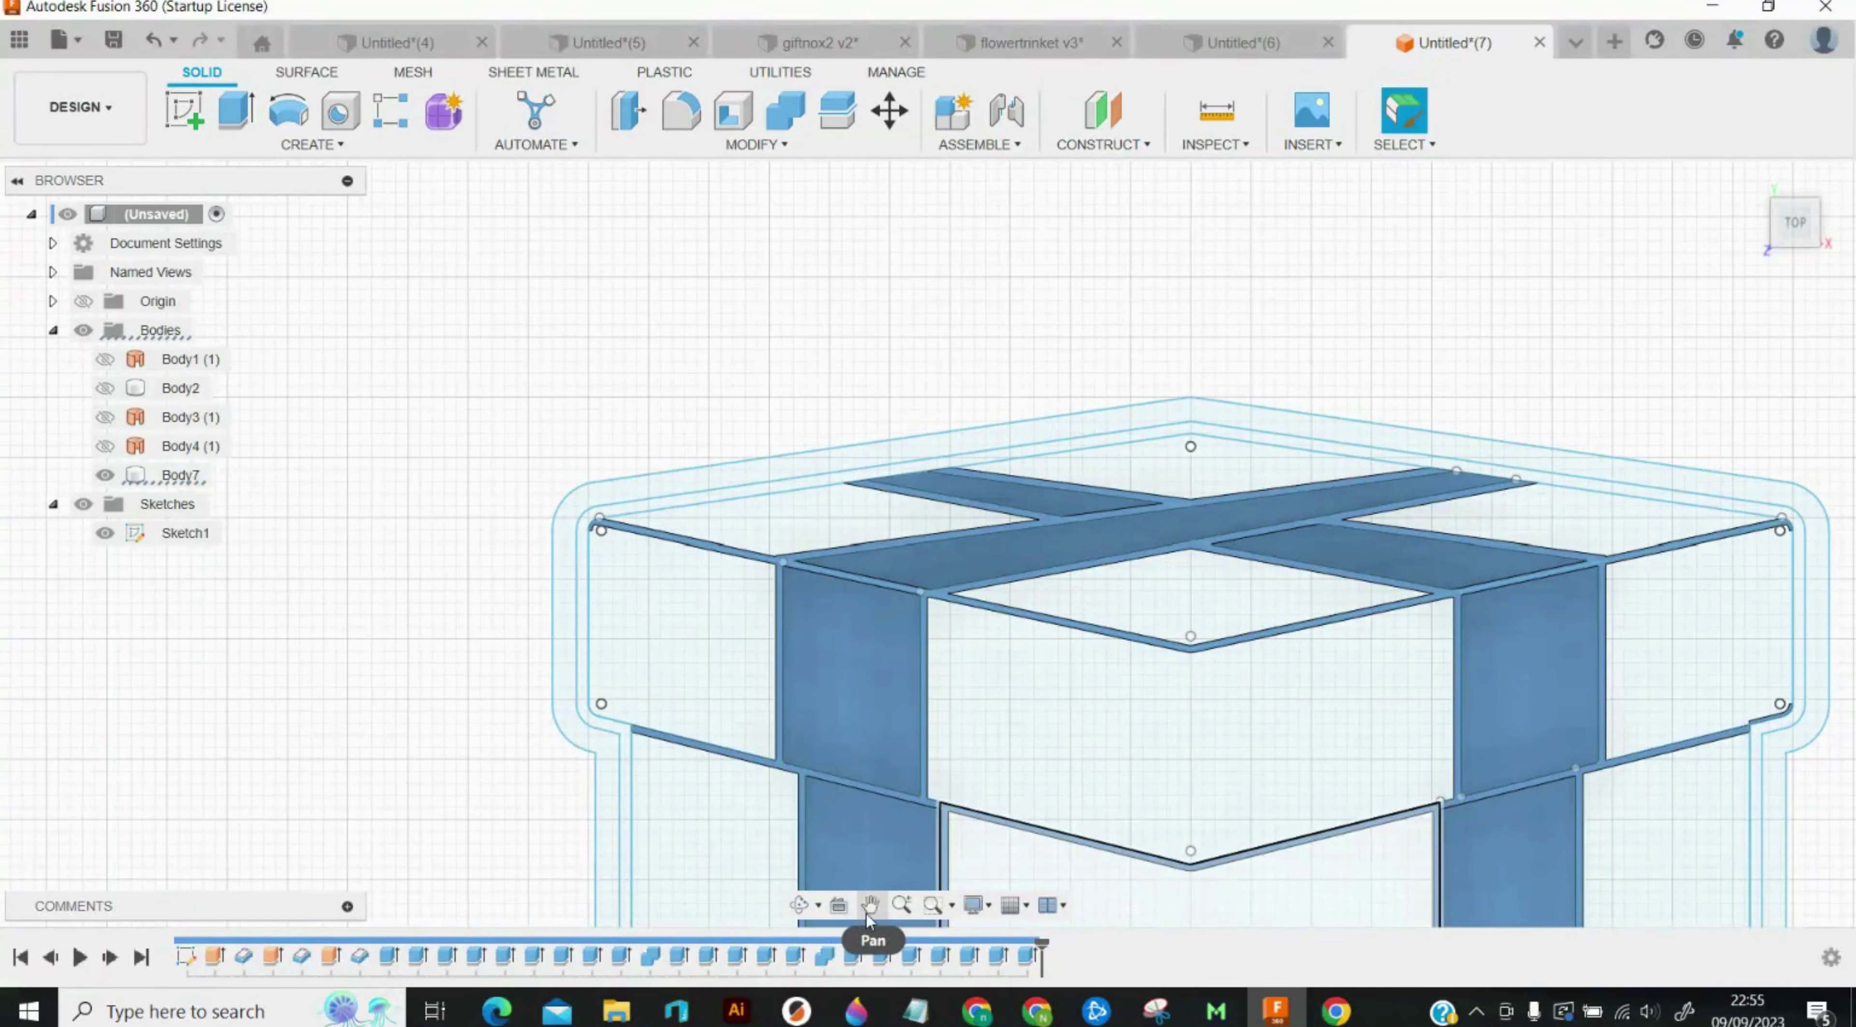
pyautogui.click(104, 475)
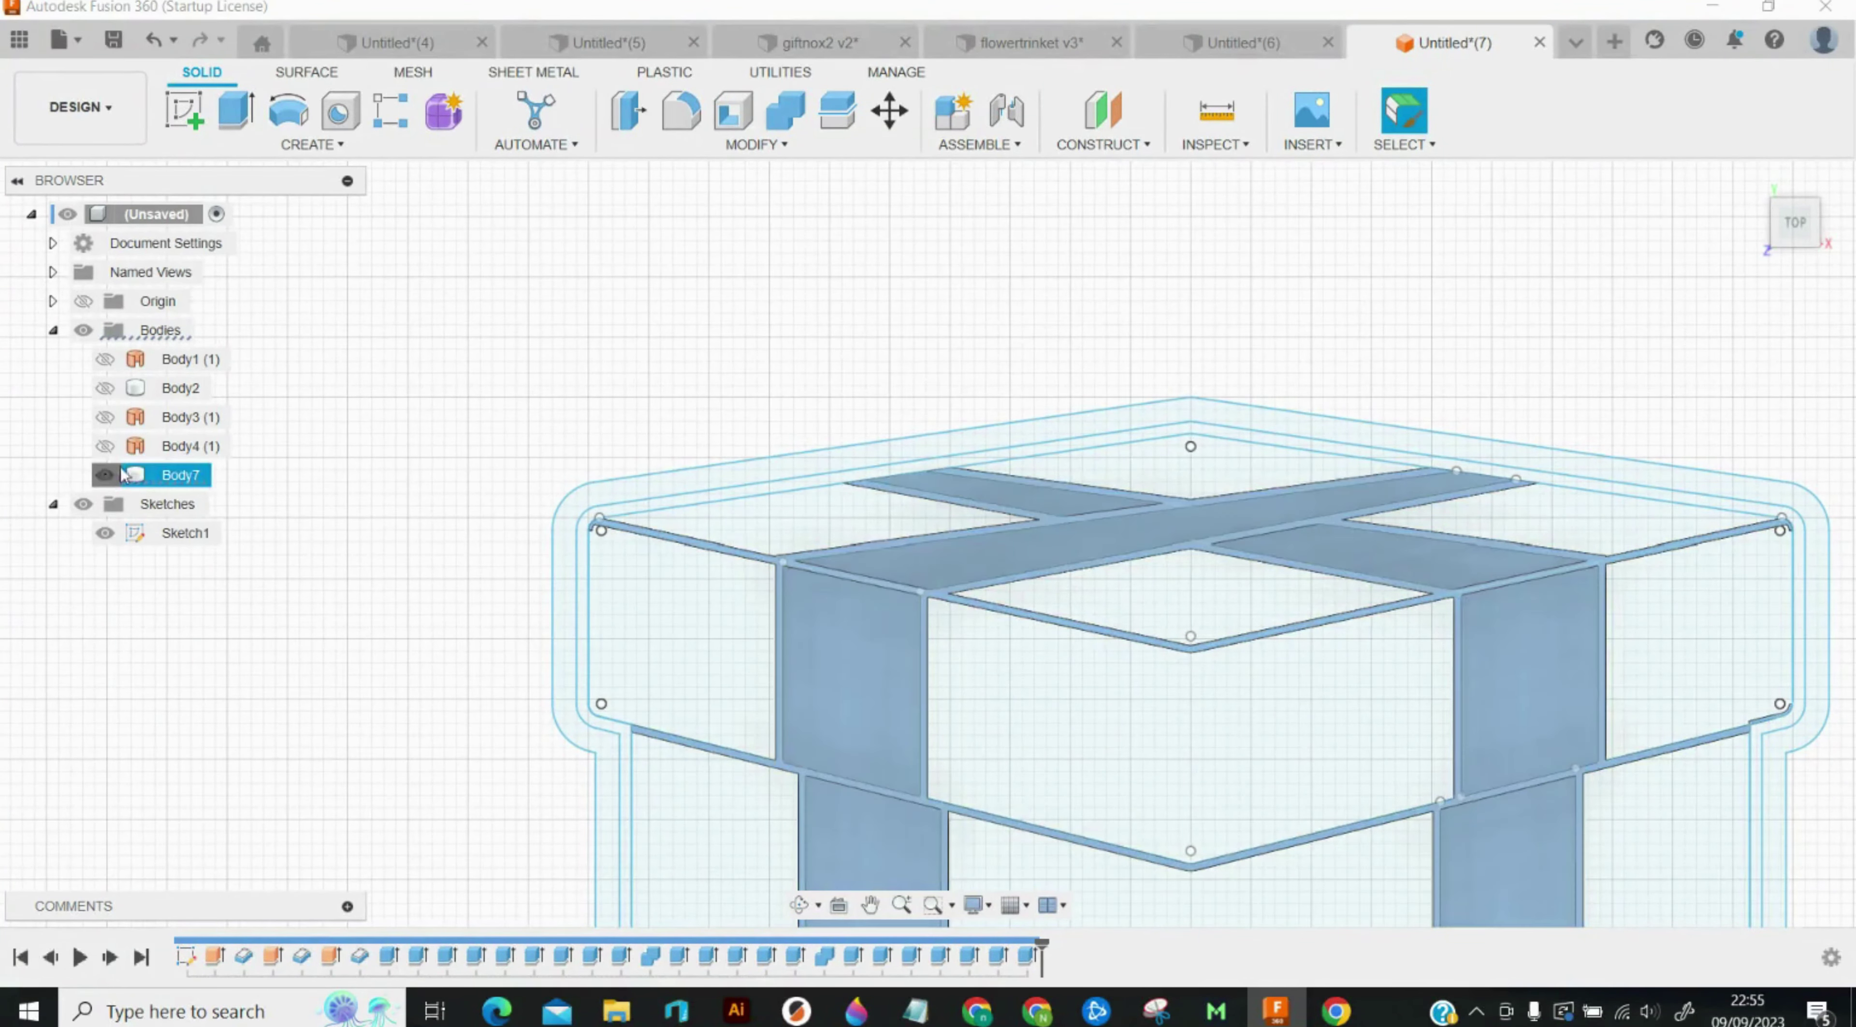
pyautogui.scroll(-5, 552, 528)
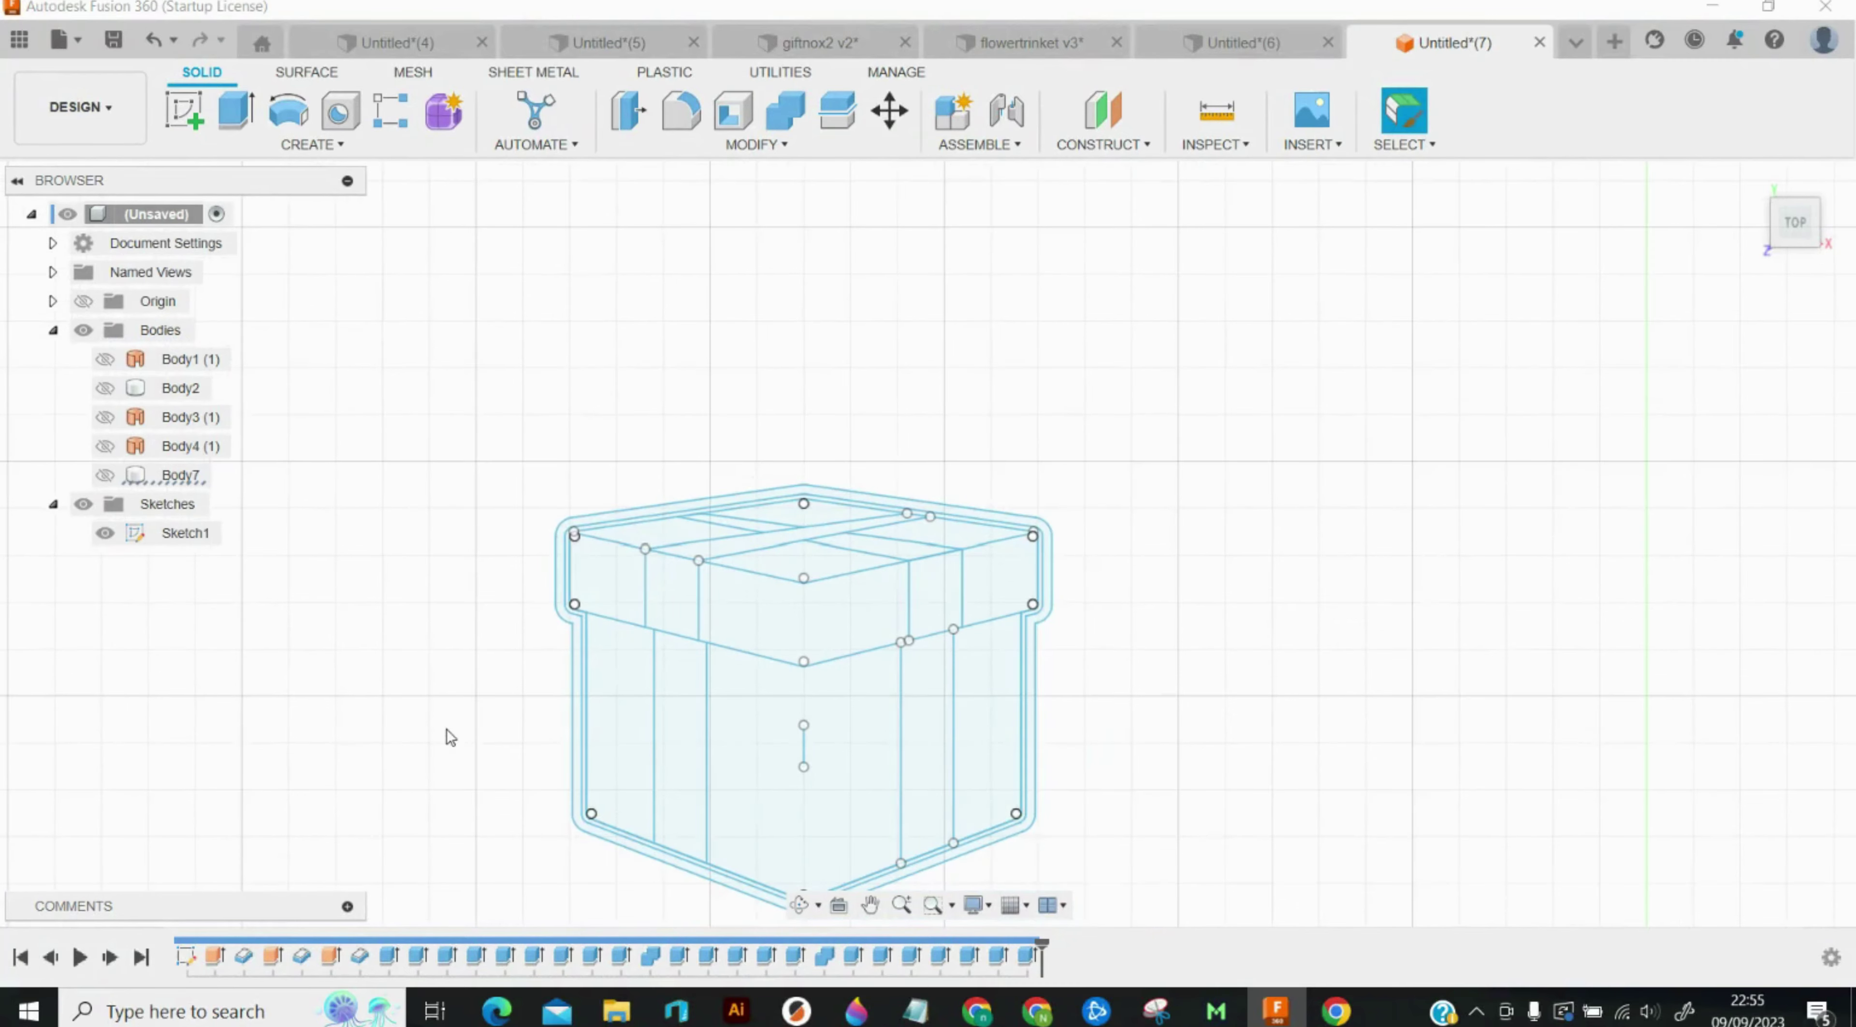
pyautogui.click(146, 542)
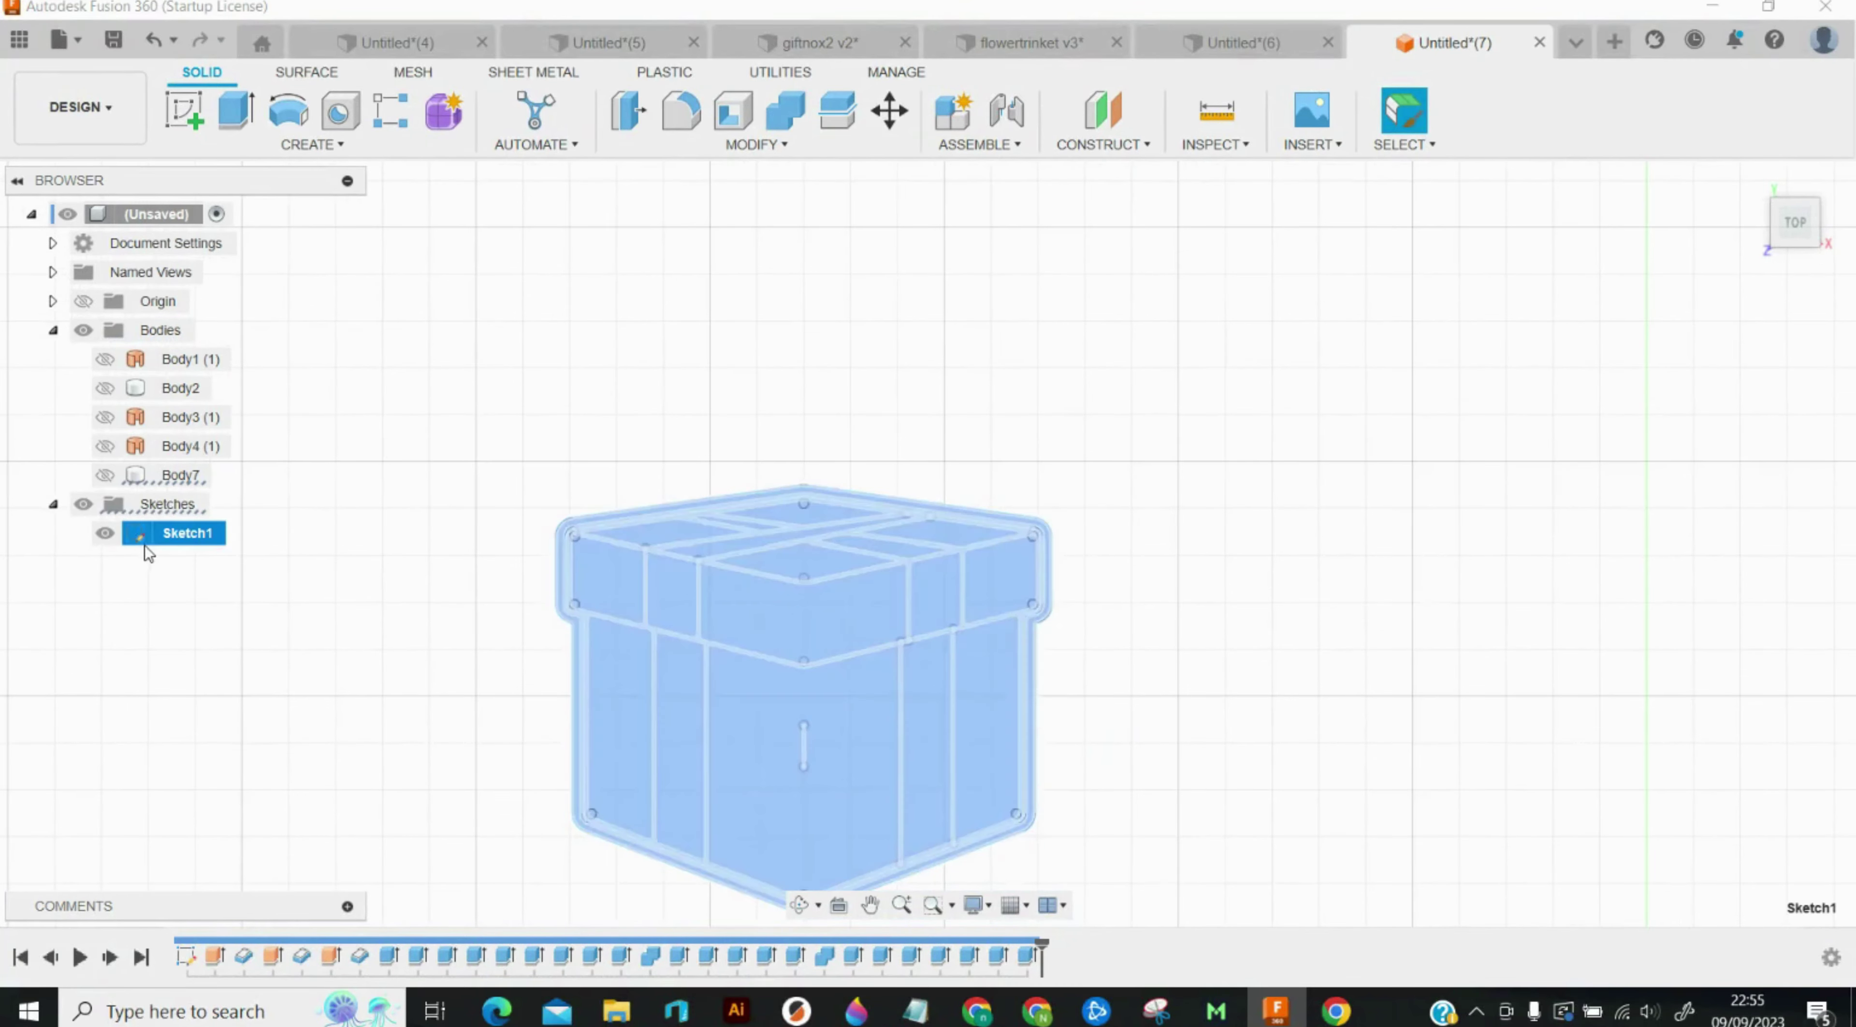
pyautogui.rightClick(210, 537)
pyautogui.click(304, 626)
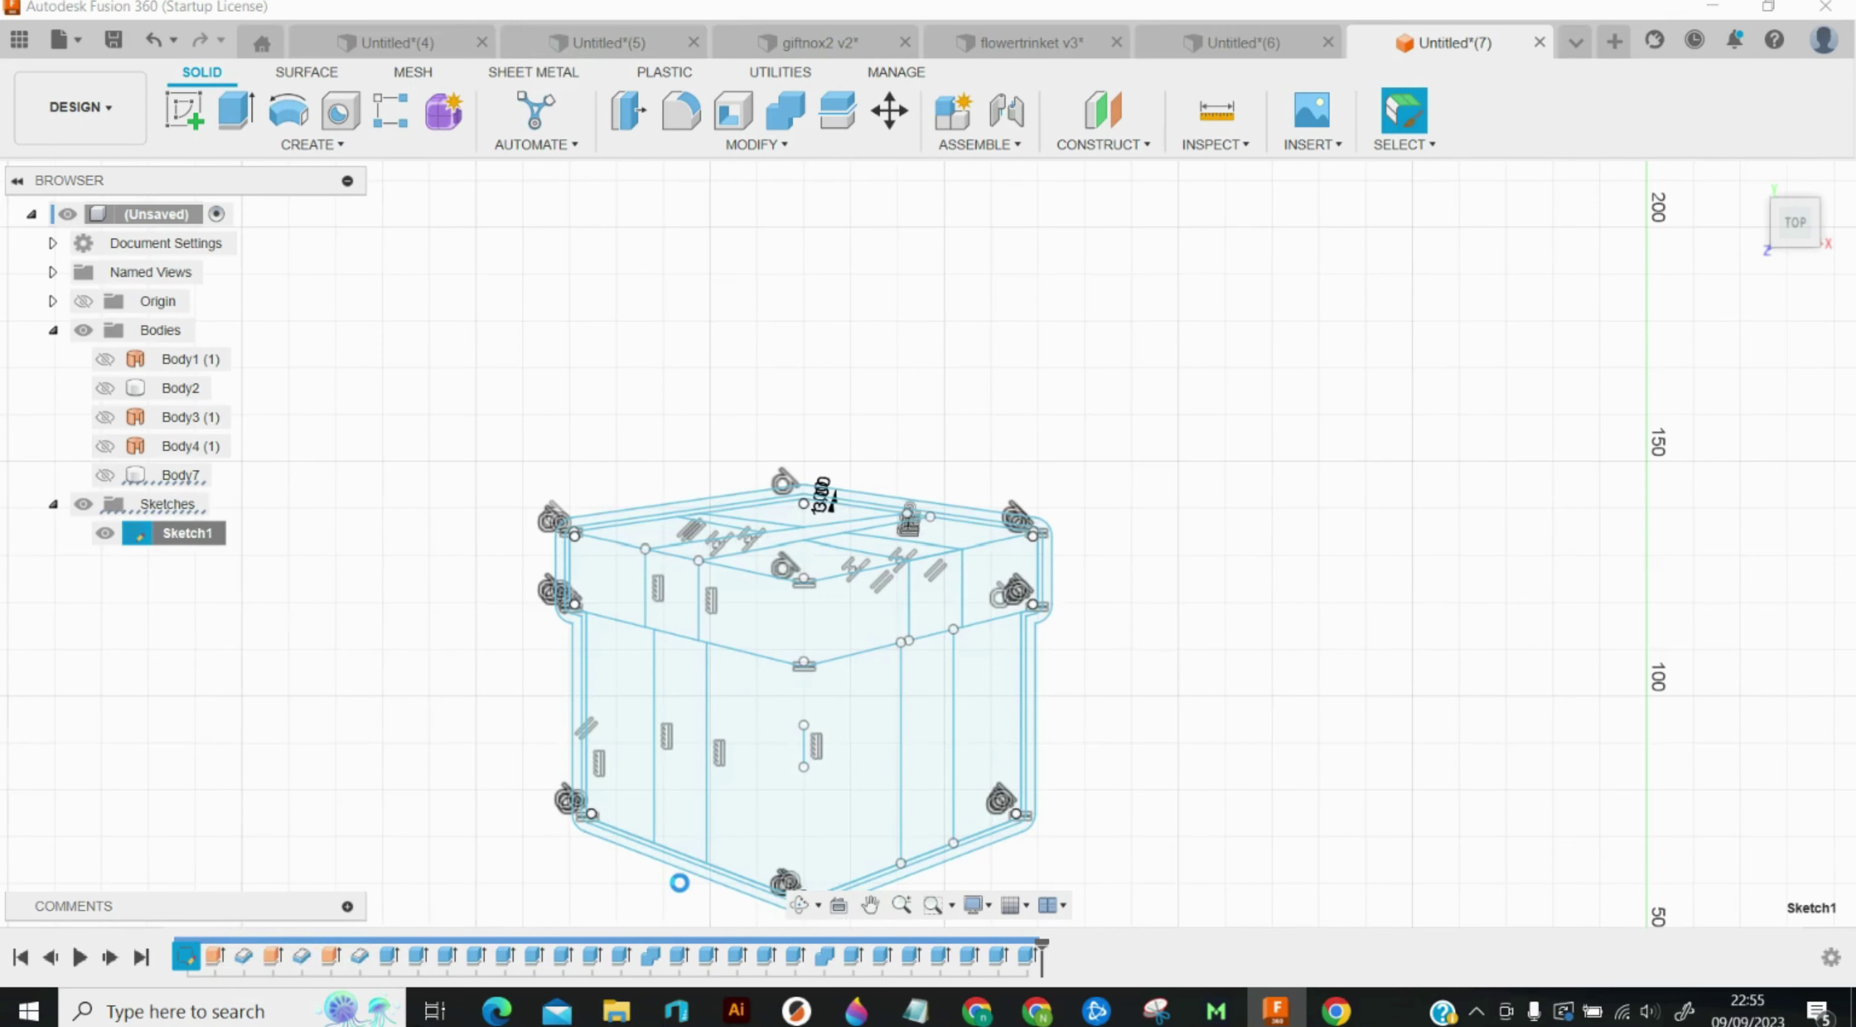
pyautogui.scroll(5, 674, 890)
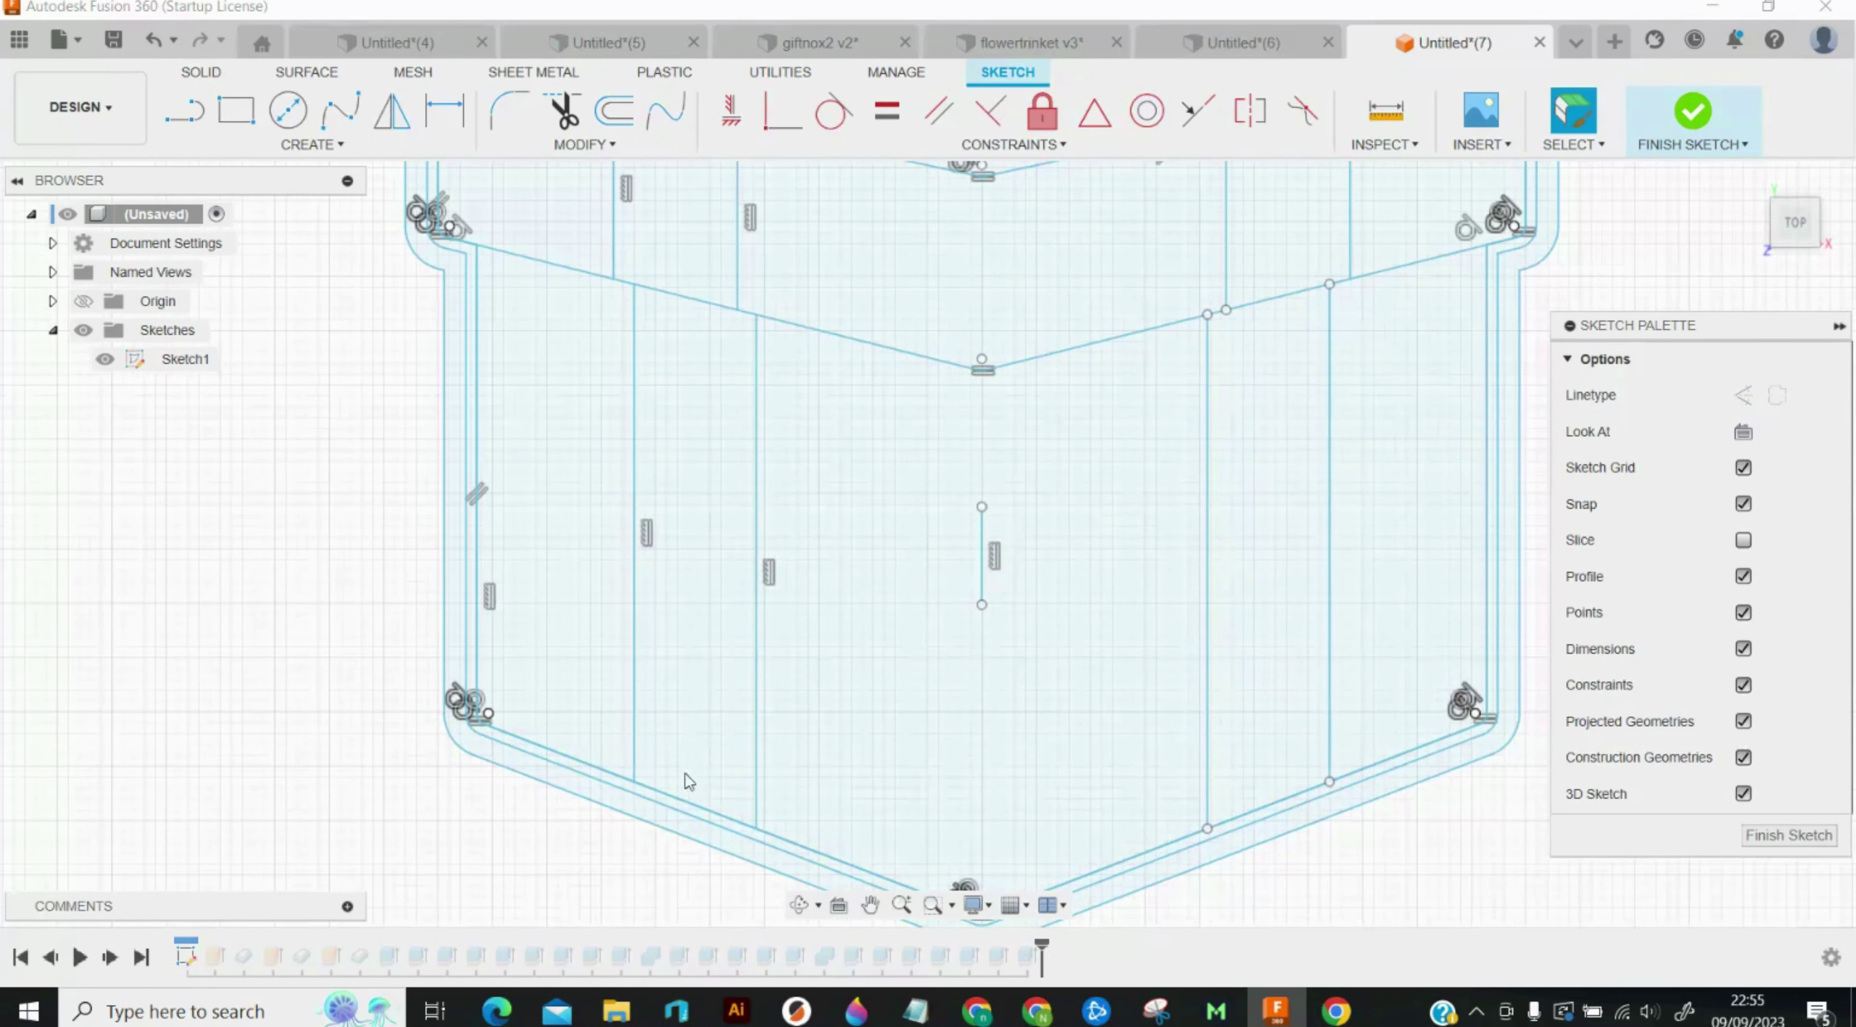
# Step: Offset both vertical lines of the left ribbon on the box's lower part outward, using 0.6 mm and -0.6 mm
pyautogui.press('o')
pyautogui.click(635, 720)
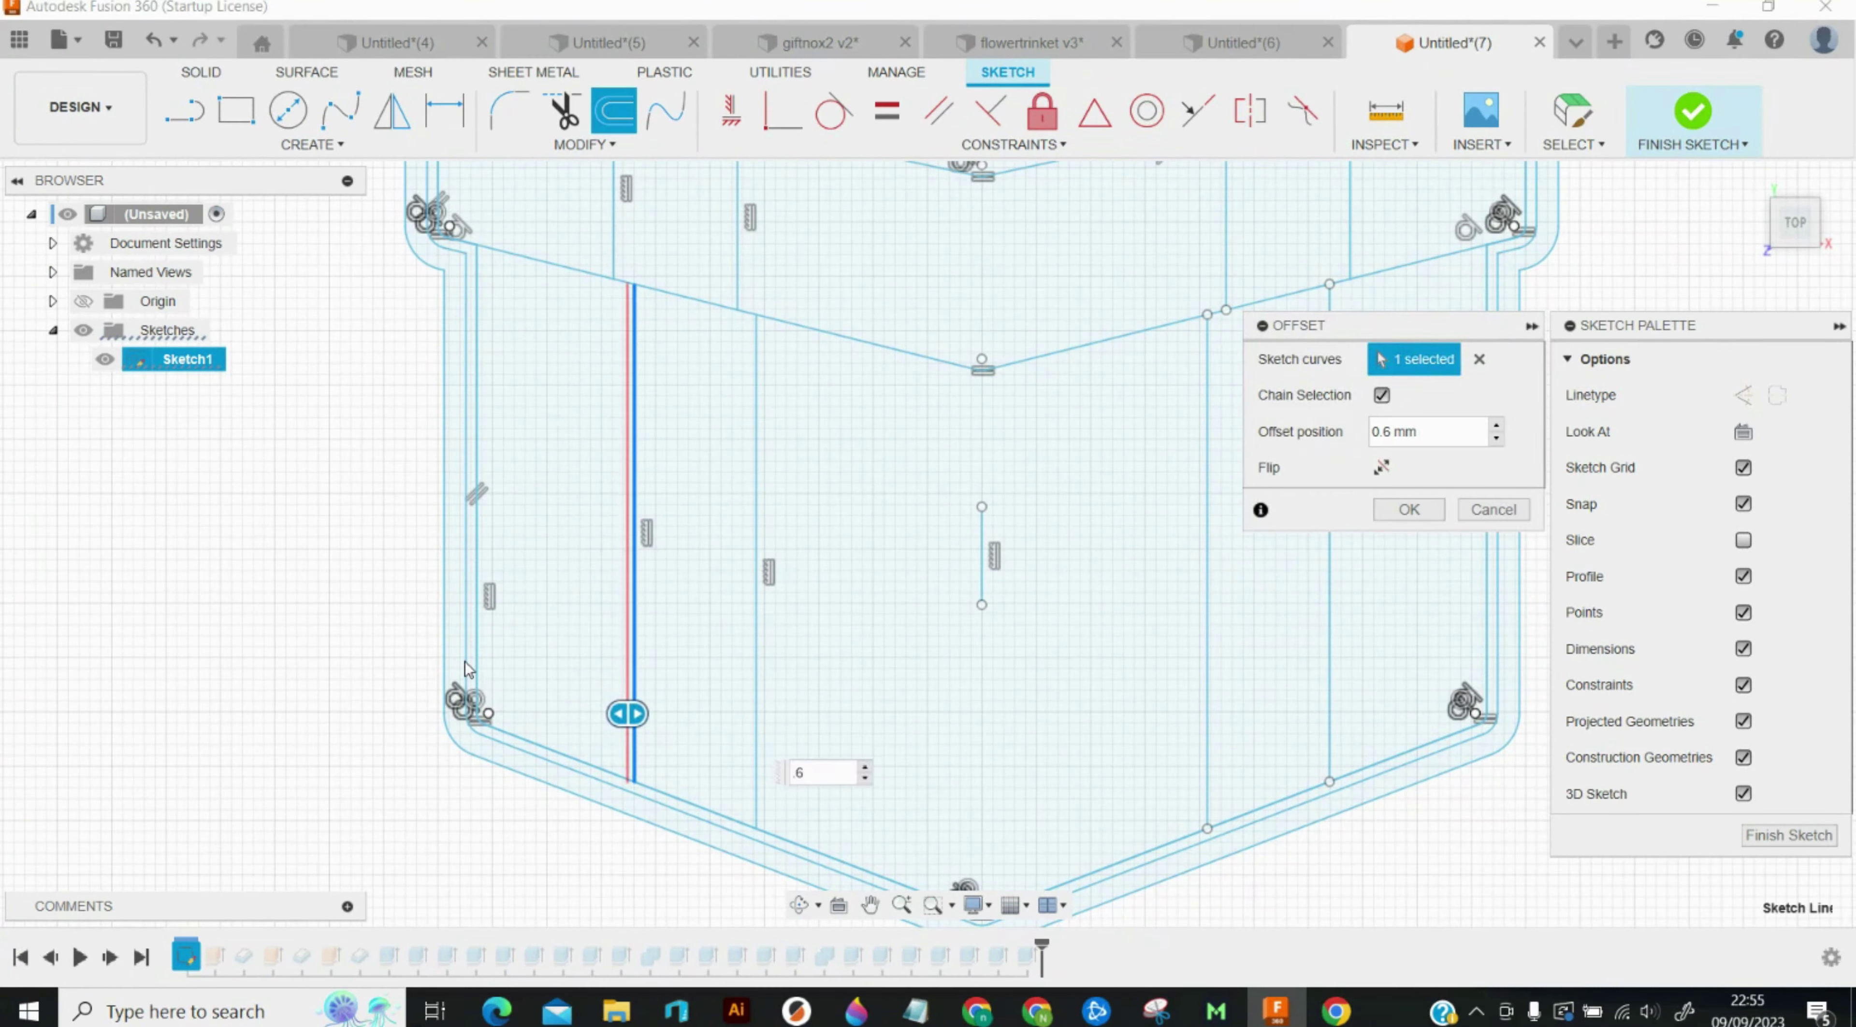
pyautogui.press('Return')
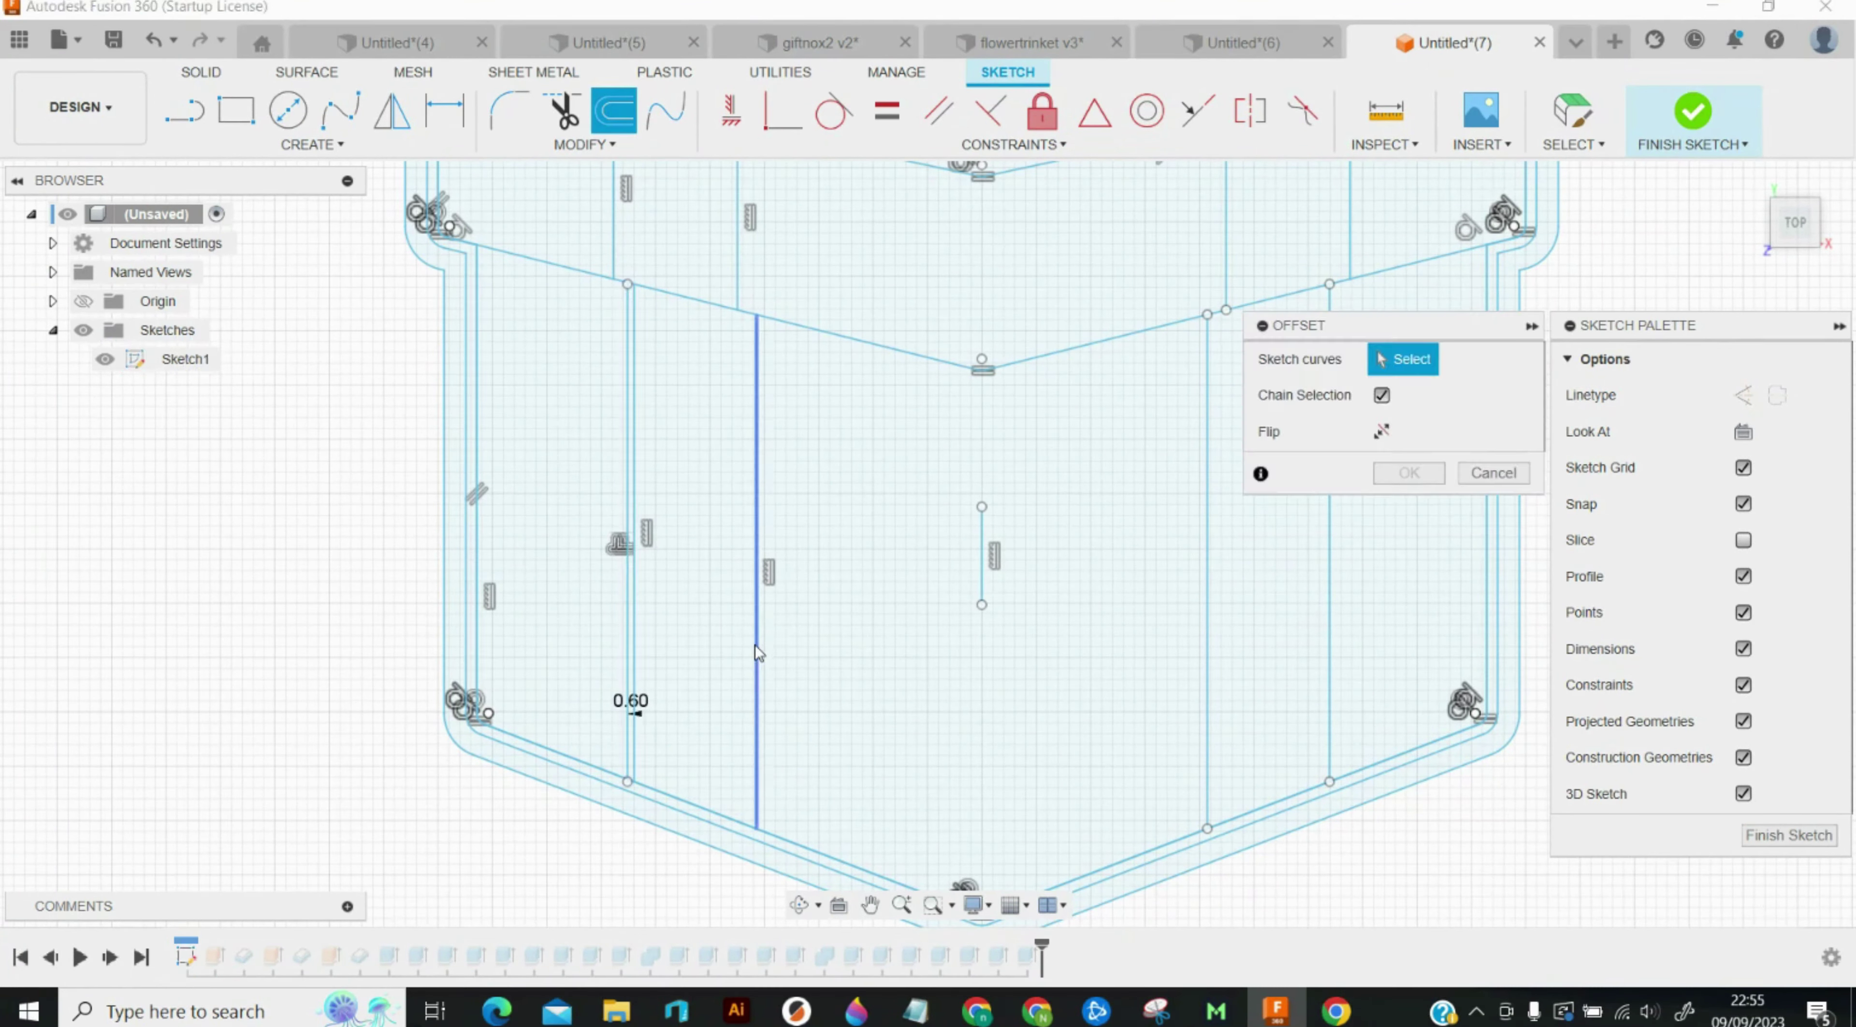
pyautogui.click(756, 650)
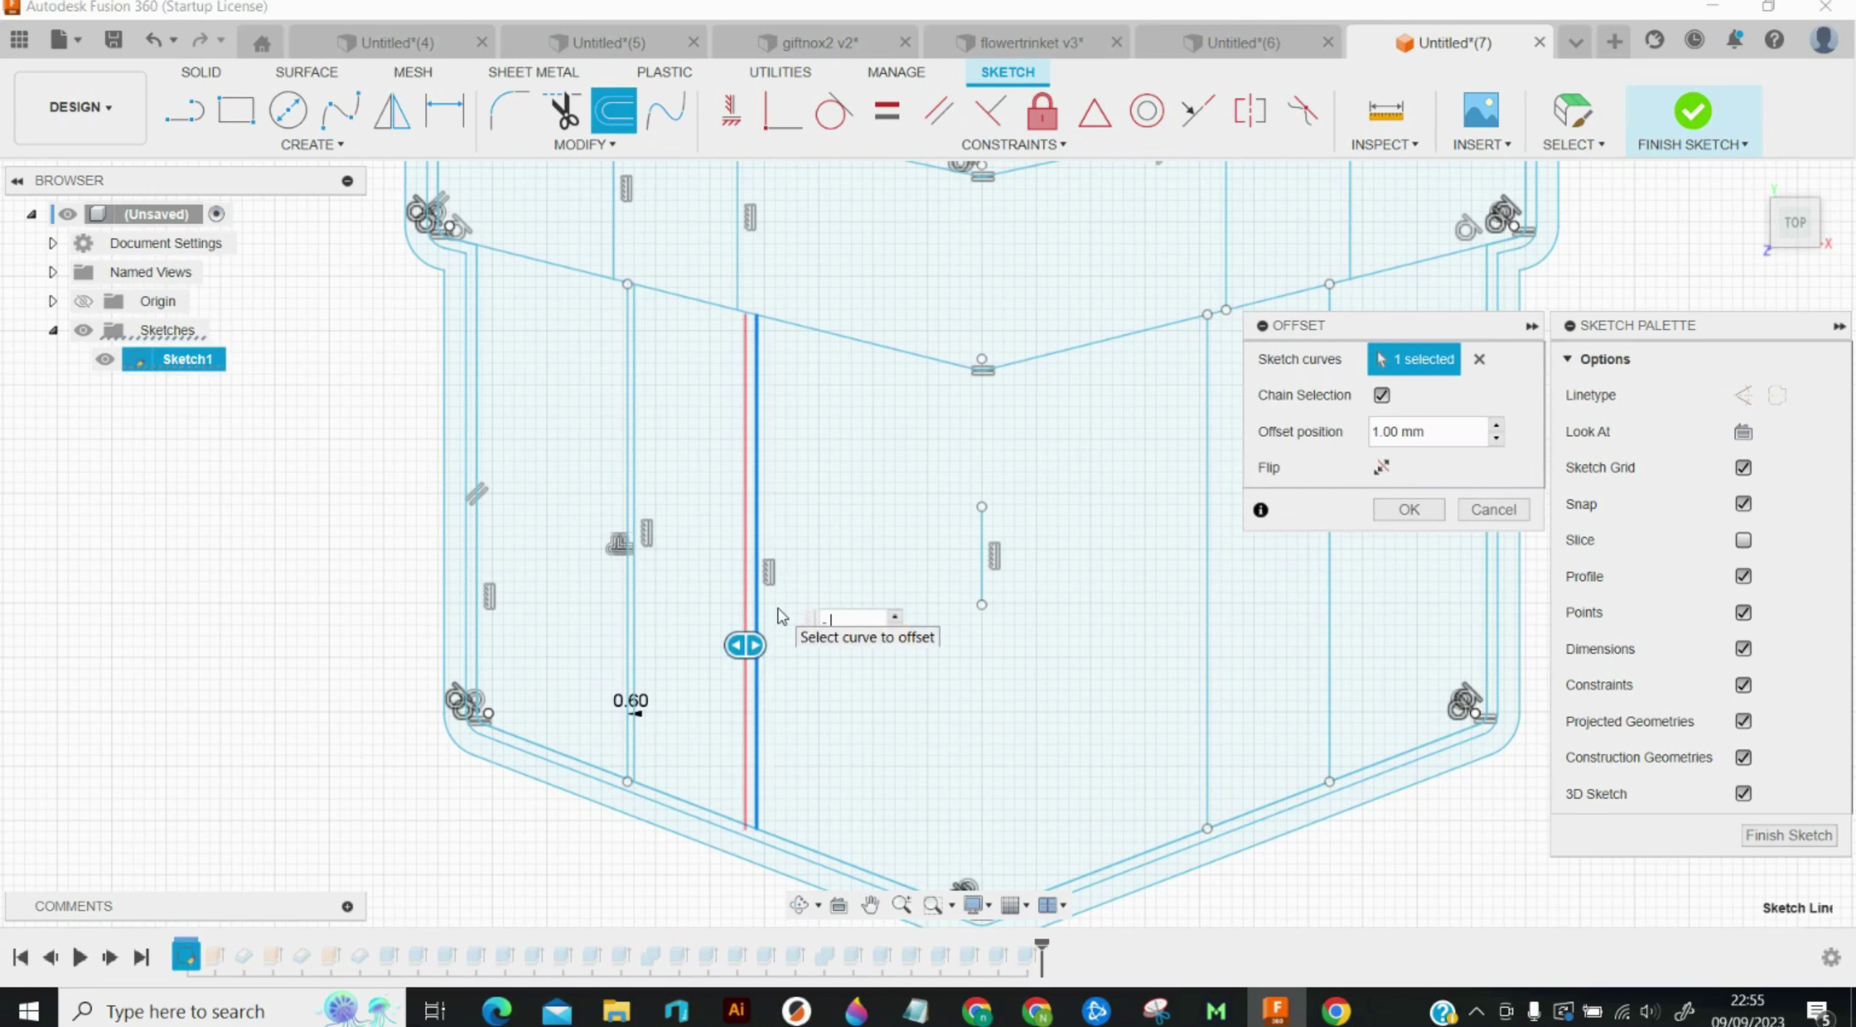
pyautogui.write('-.6')
pyautogui.press('Return')
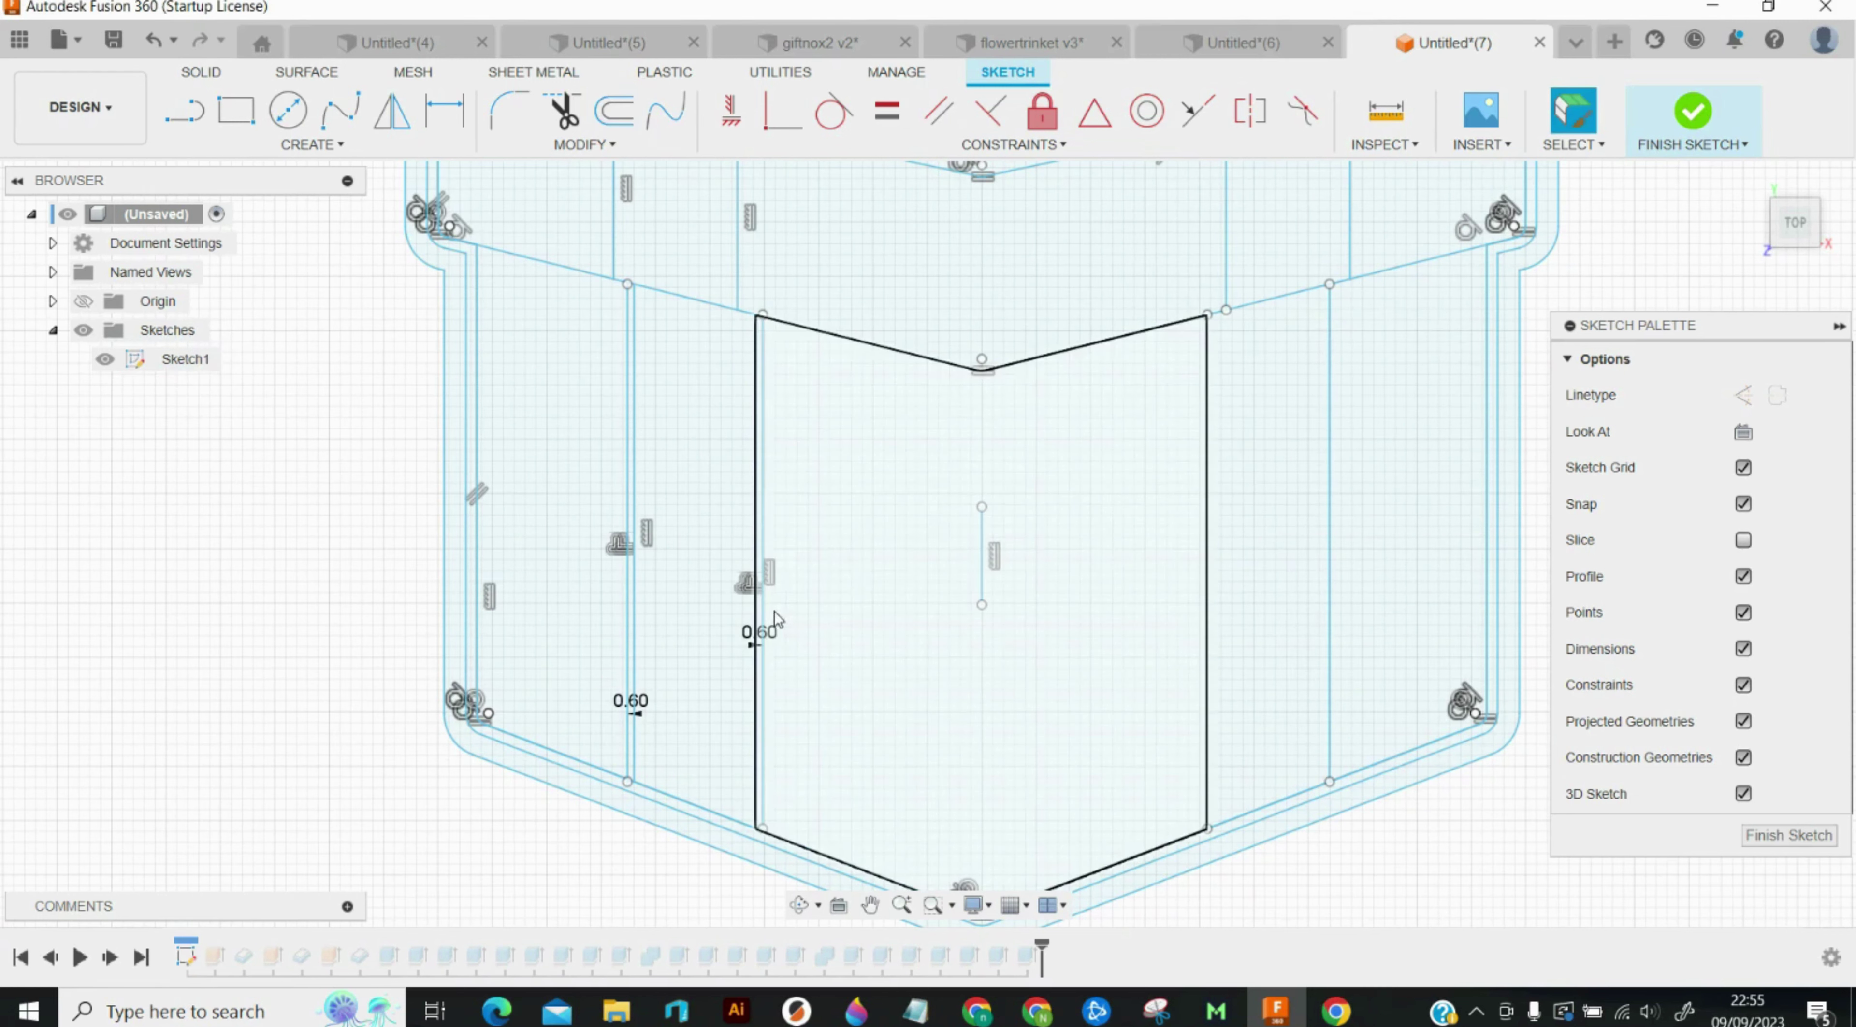
# Step: Offset both vertical lines of the right ribbon on the box's lower part outward, using 0.6 mm and -0.6 mm
pyautogui.click(1205, 691)
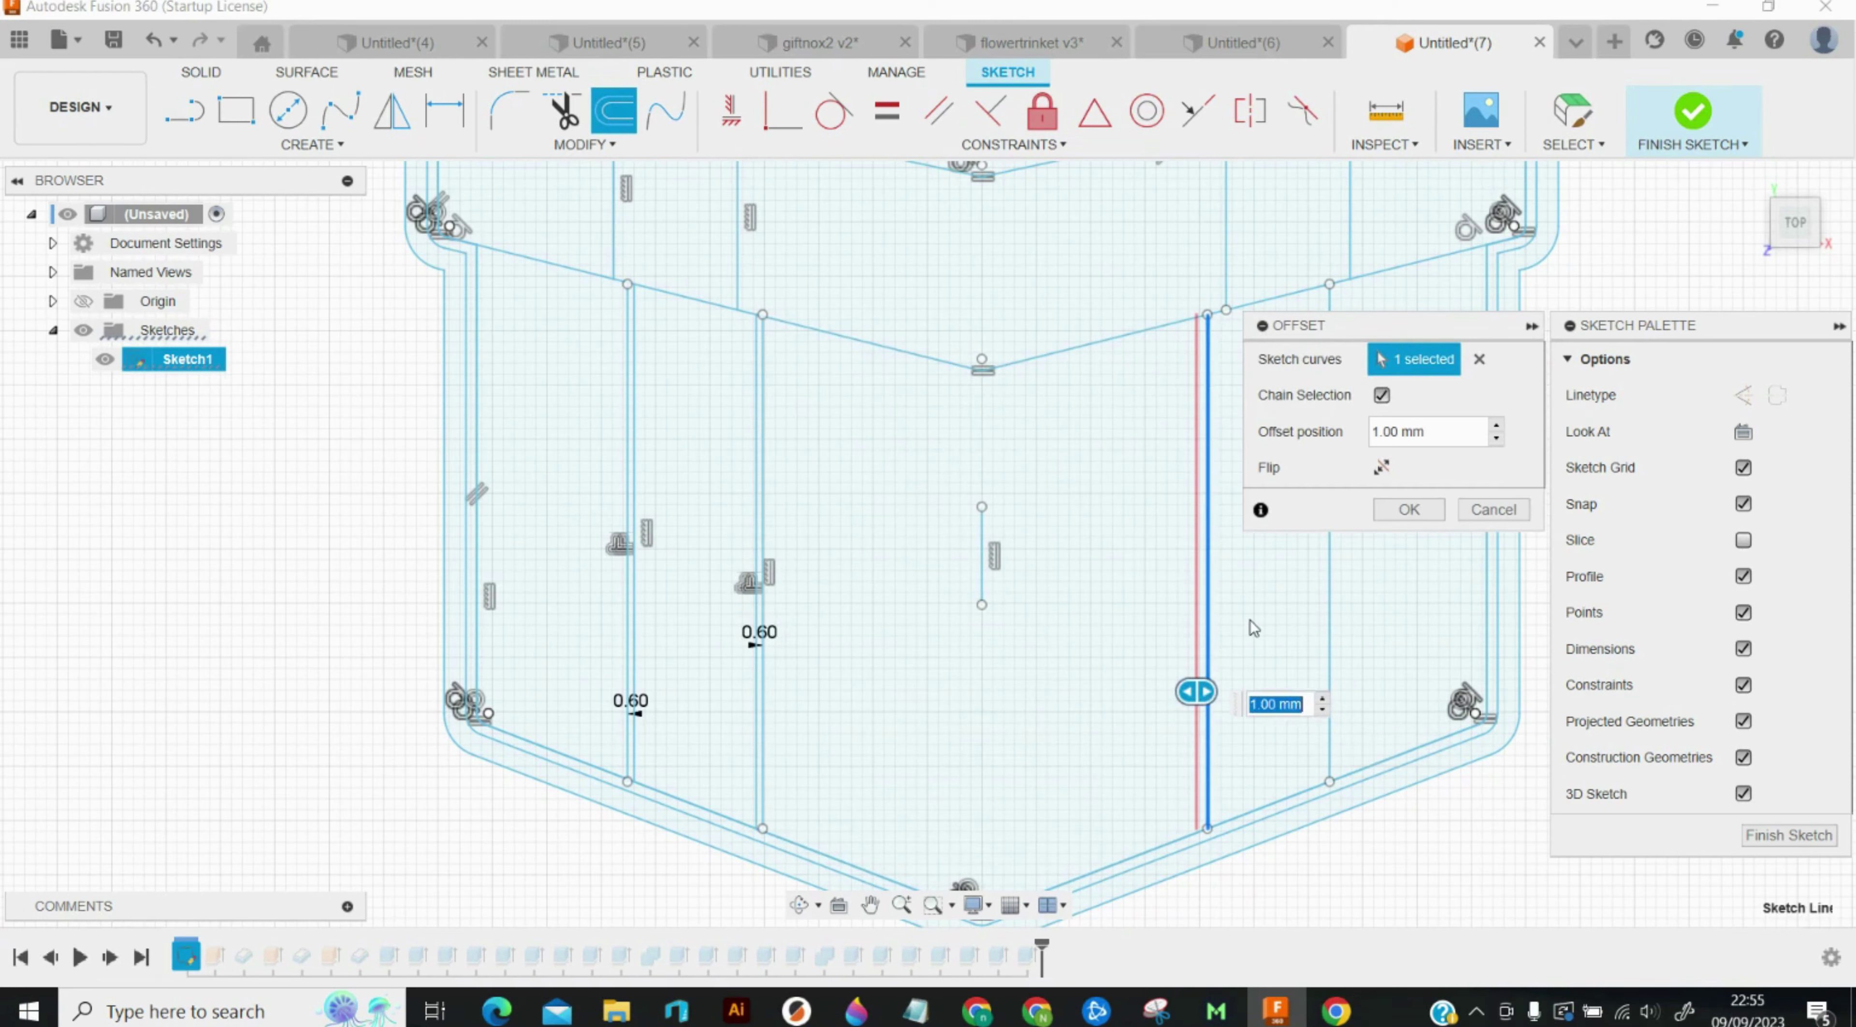
pyautogui.write('.6')
pyautogui.press('Return')
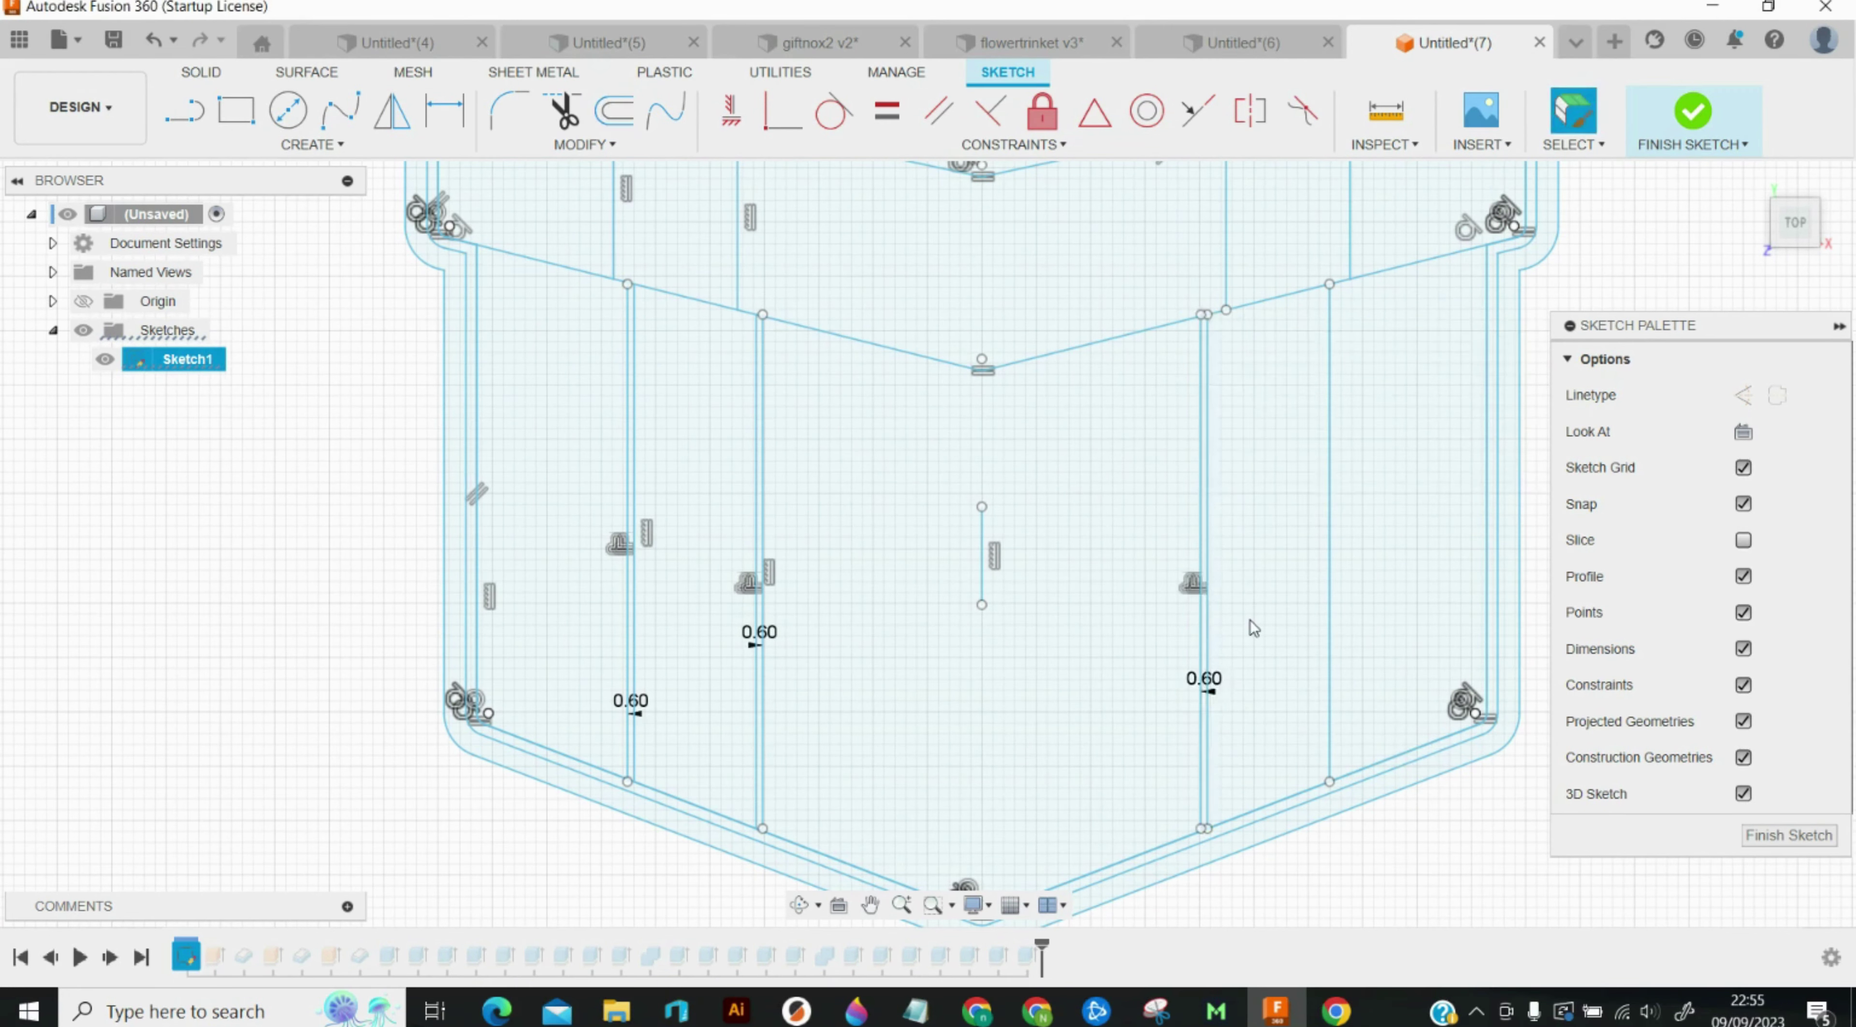
pyautogui.click(1328, 601)
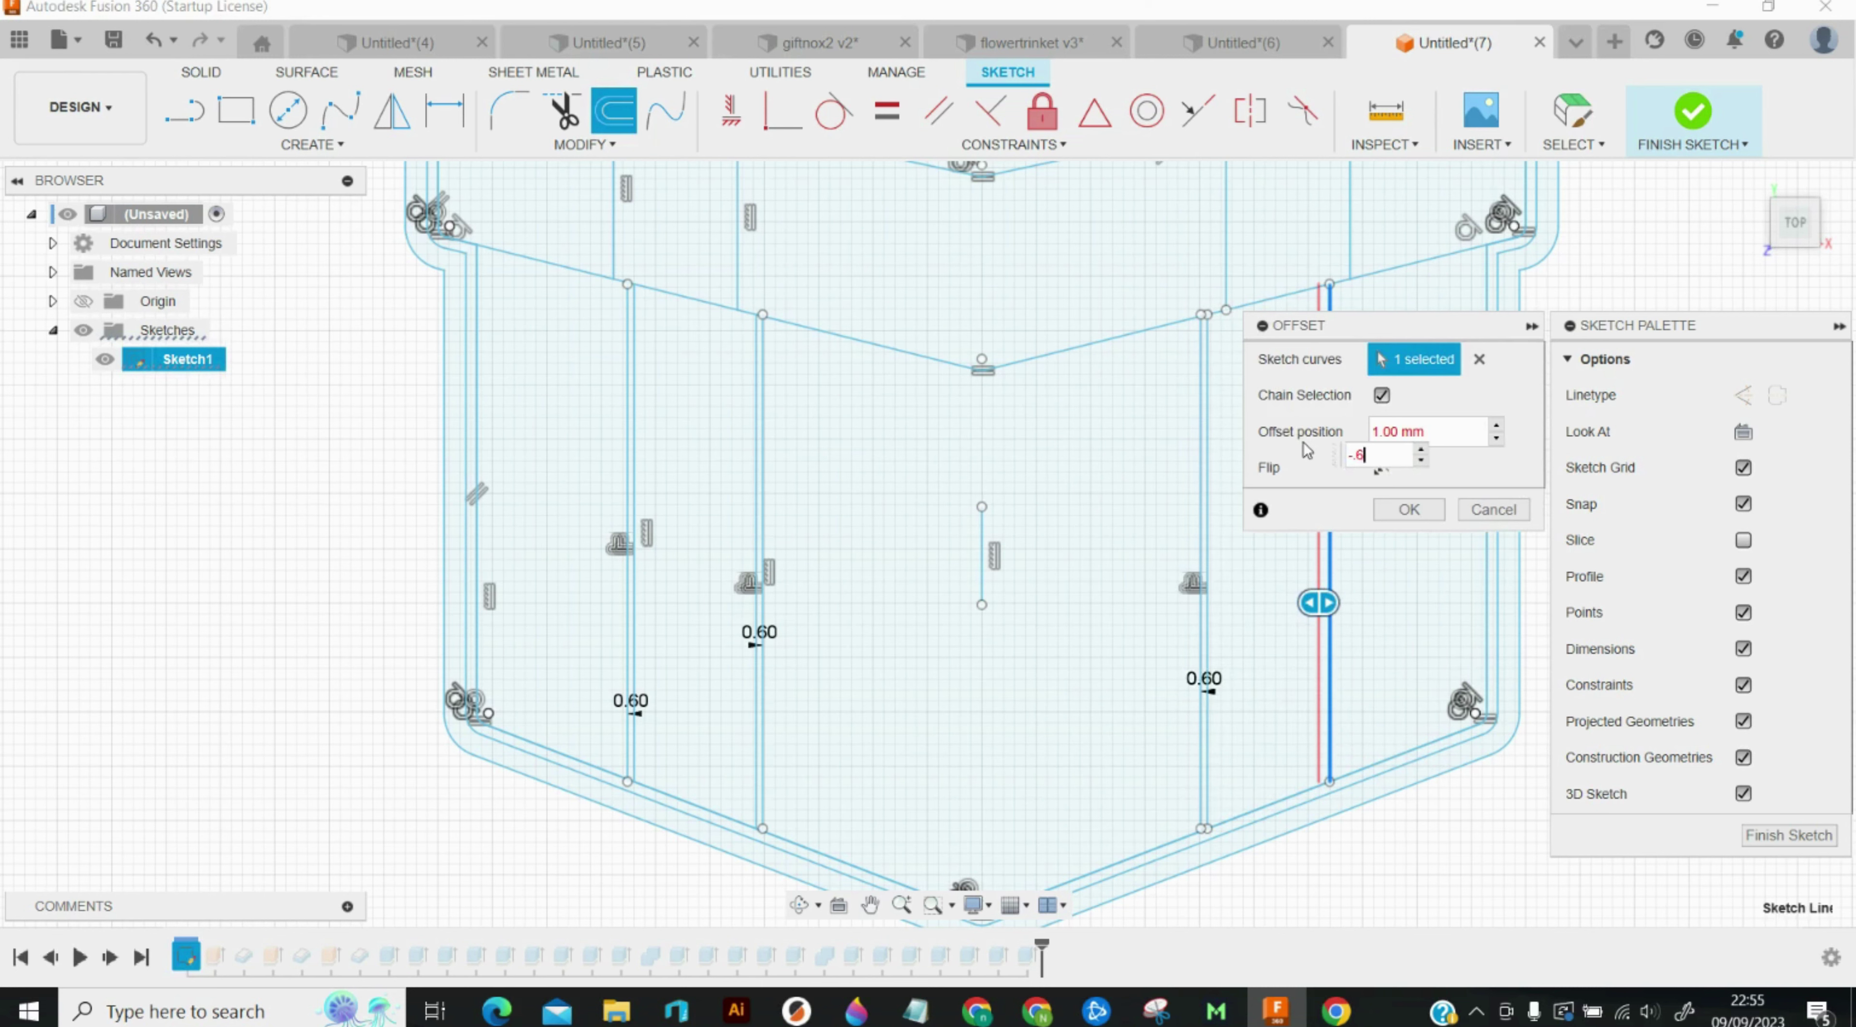
pyautogui.press('Return')
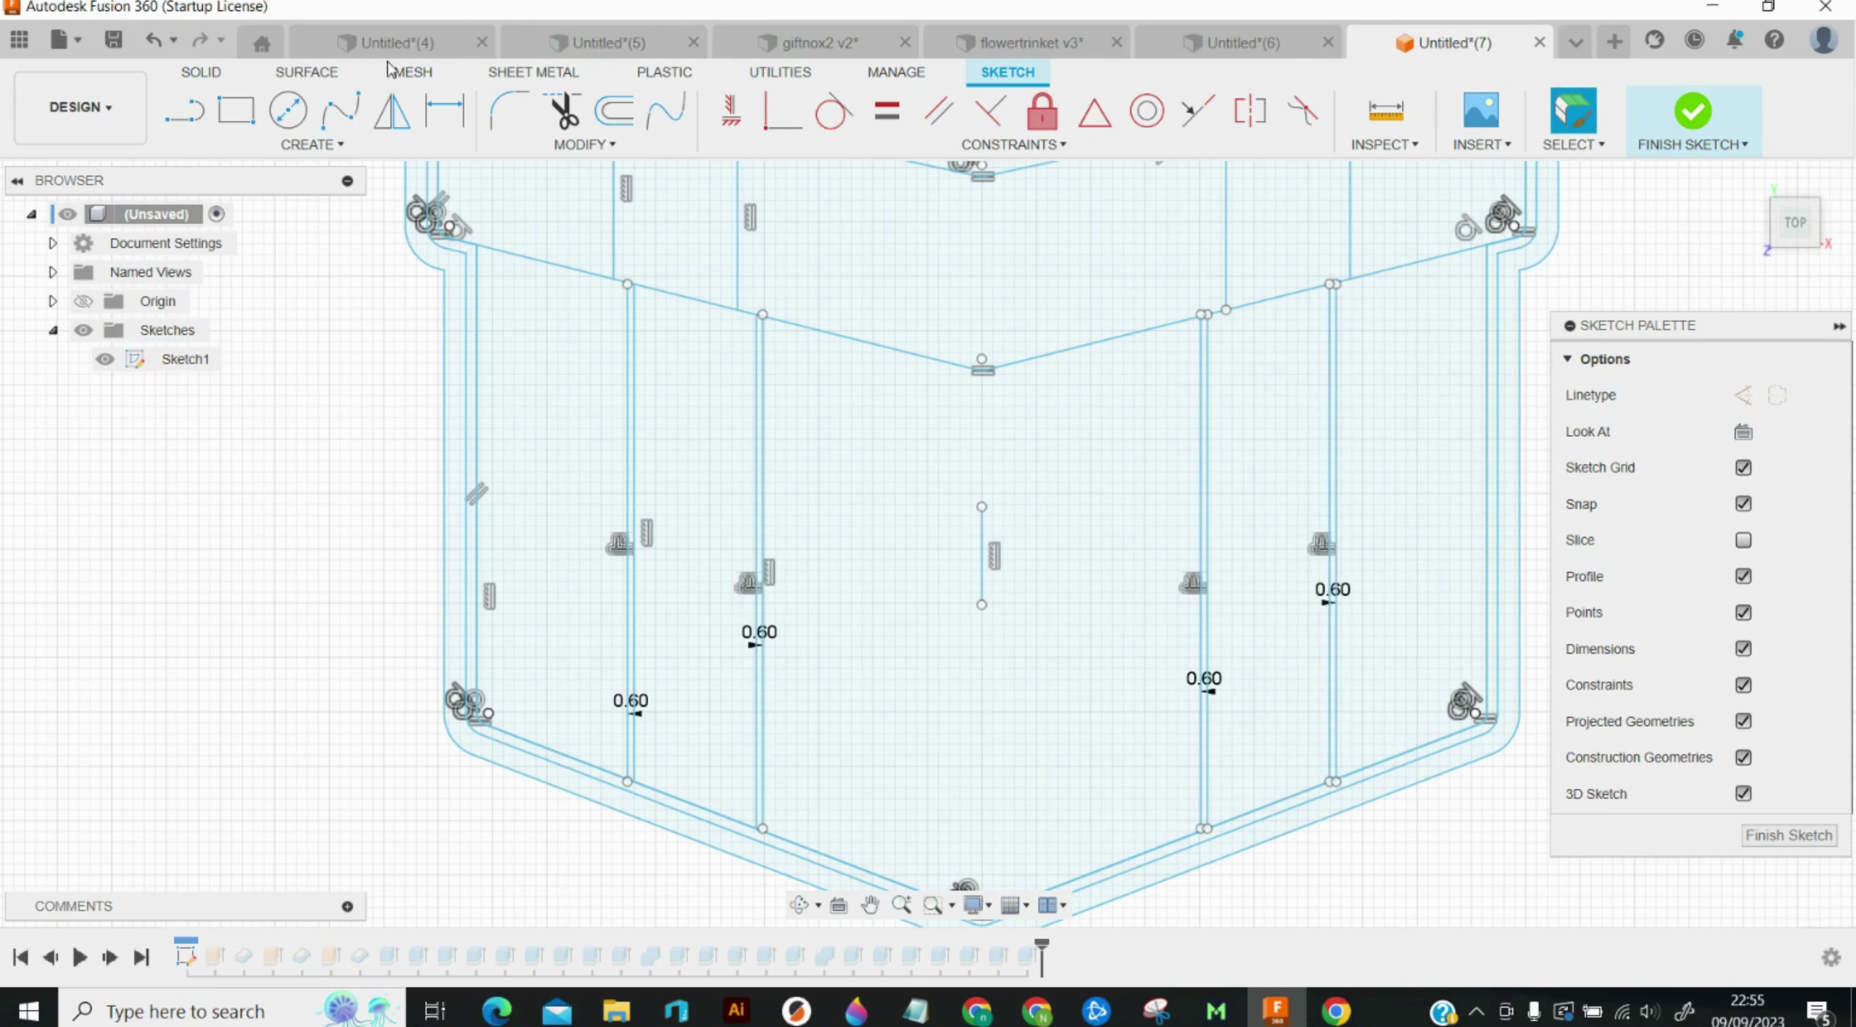
# Step: Extend the offset vertical ribbon lines on the box's lower part to the adjoining outline and finish the sketch
pyautogui.click(588, 147)
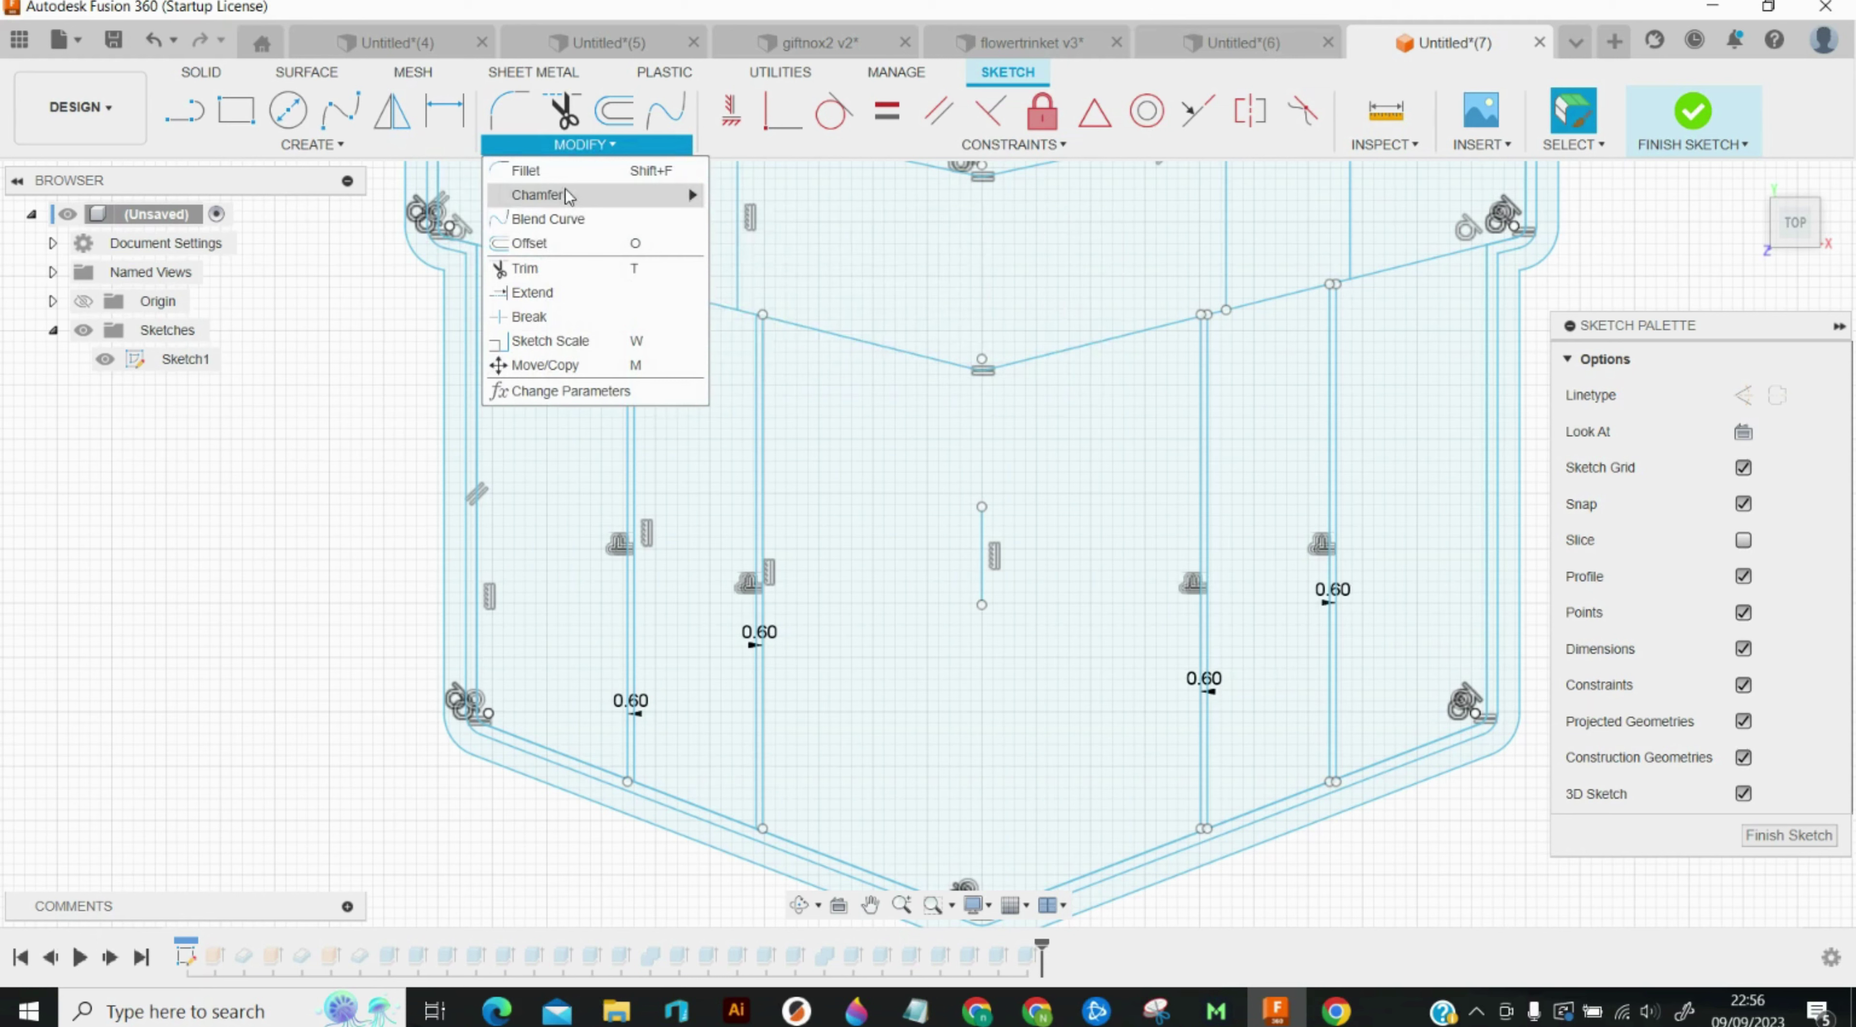
pyautogui.click(533, 292)
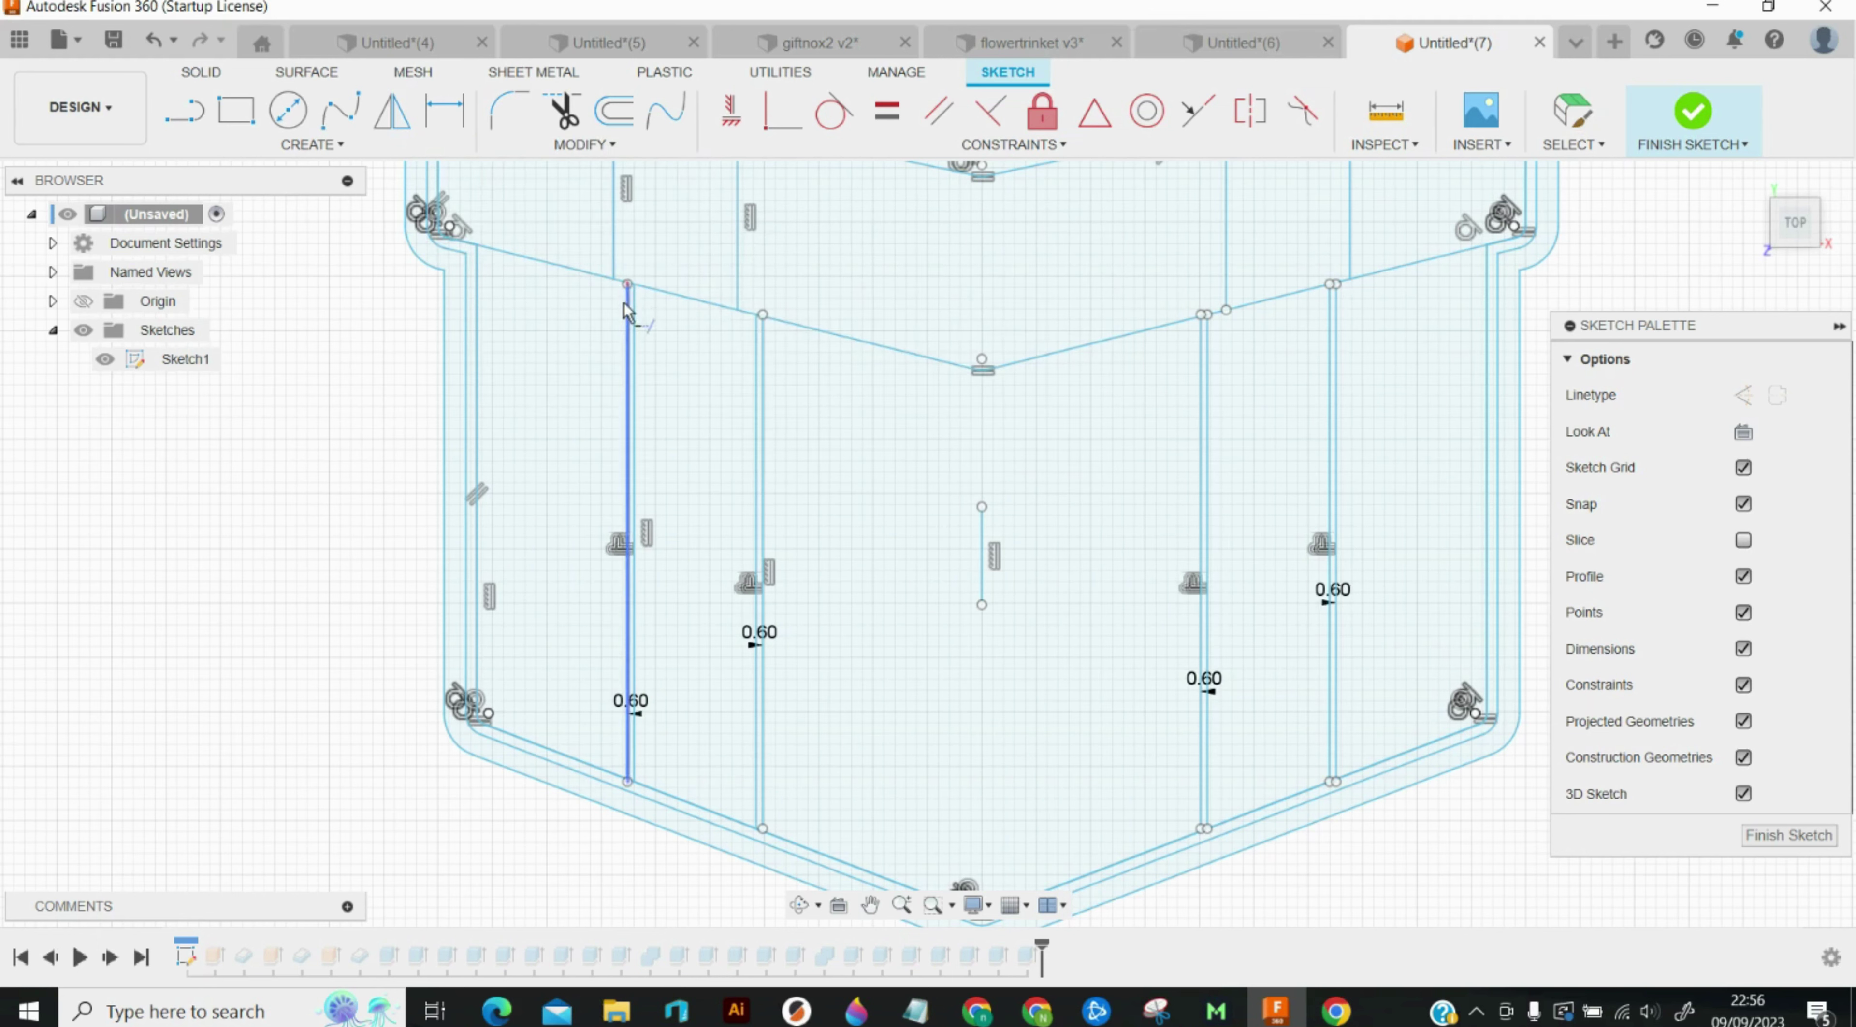
pyautogui.click(628, 721)
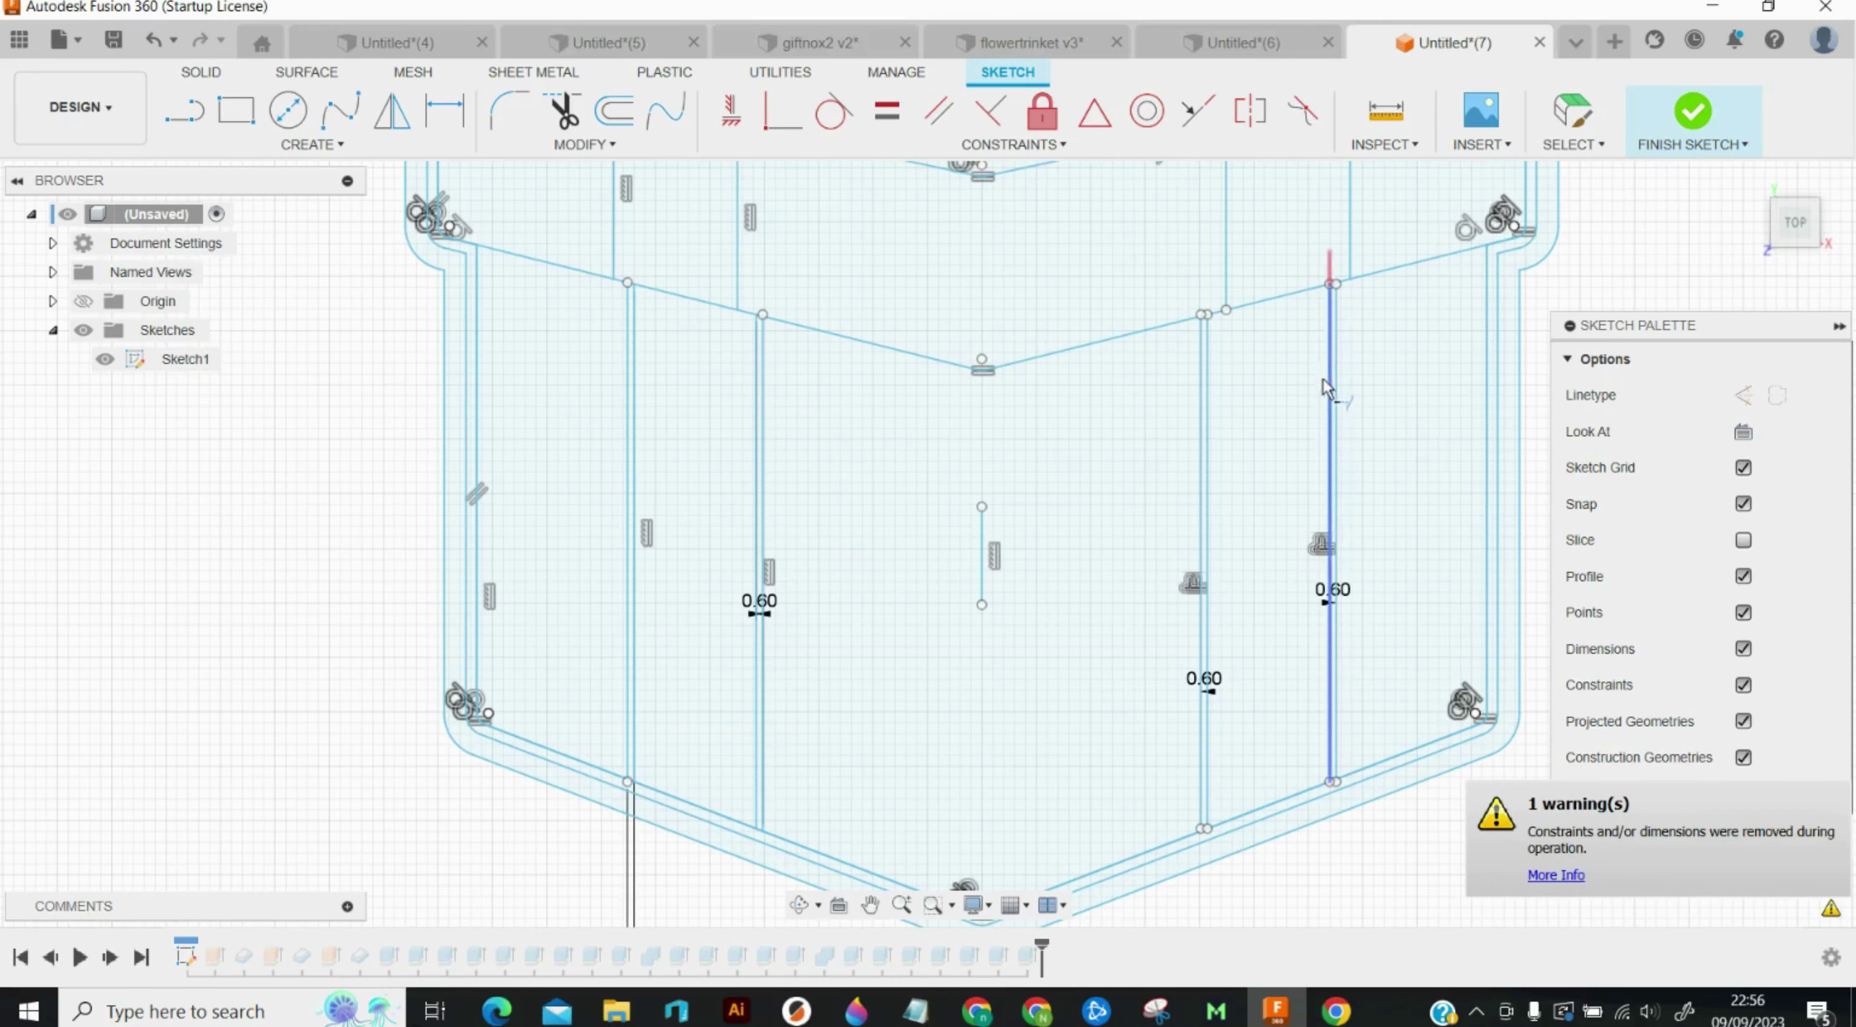
pyautogui.scroll(3, 1387, 772)
pyautogui.scroll(2, 1387, 772)
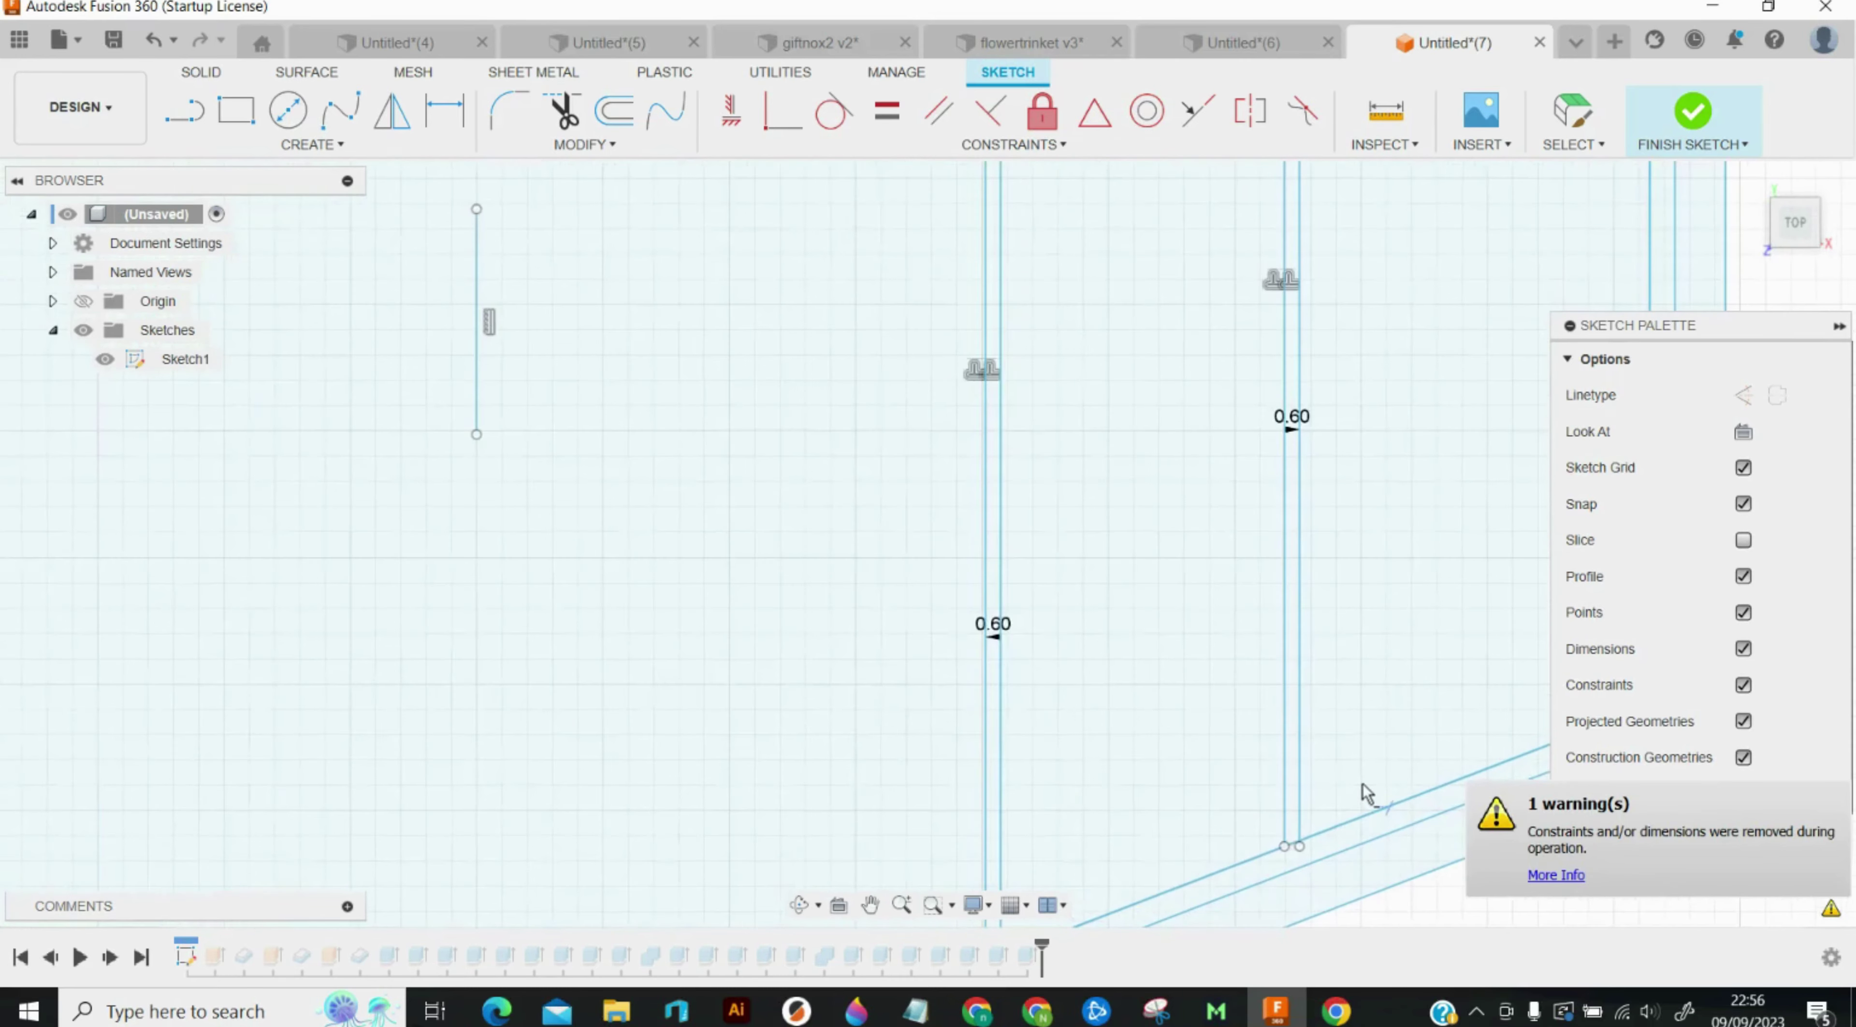
pyautogui.scroll(-5, 1385, 403)
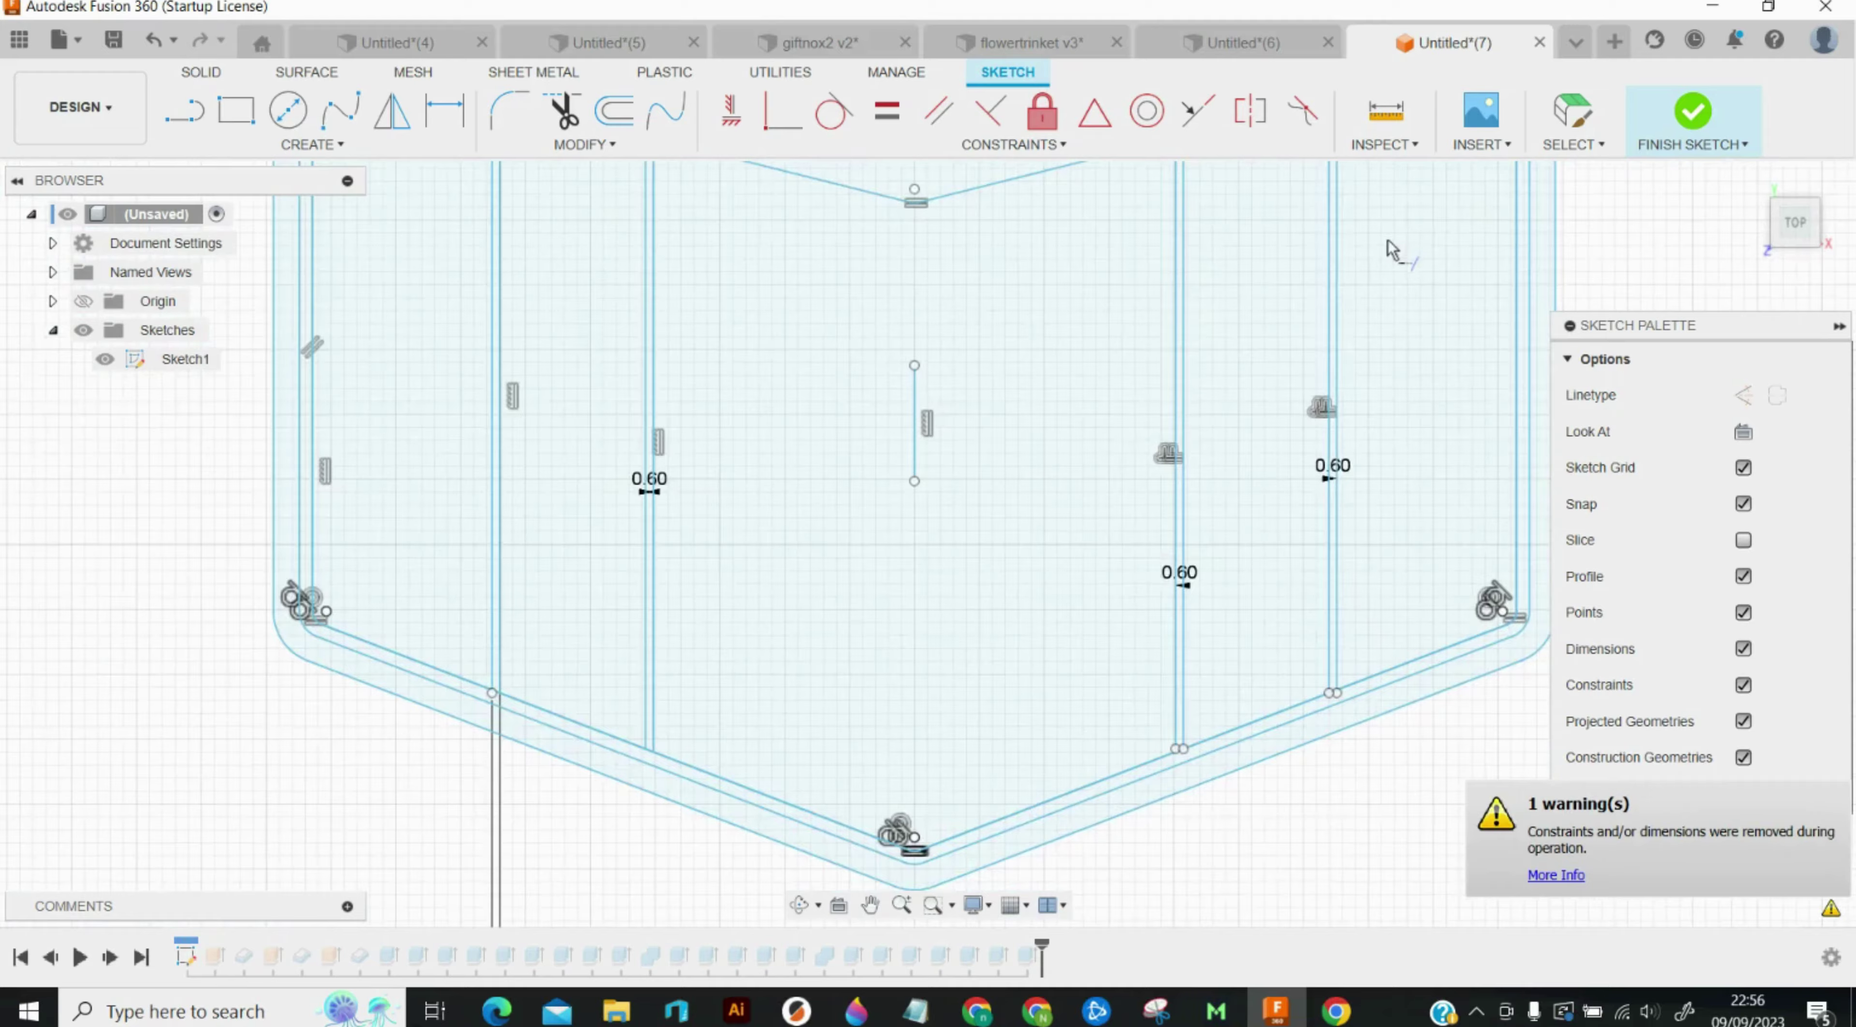
pyautogui.scroll(-2, 1412, 288)
pyautogui.scroll(5, 1411, 184)
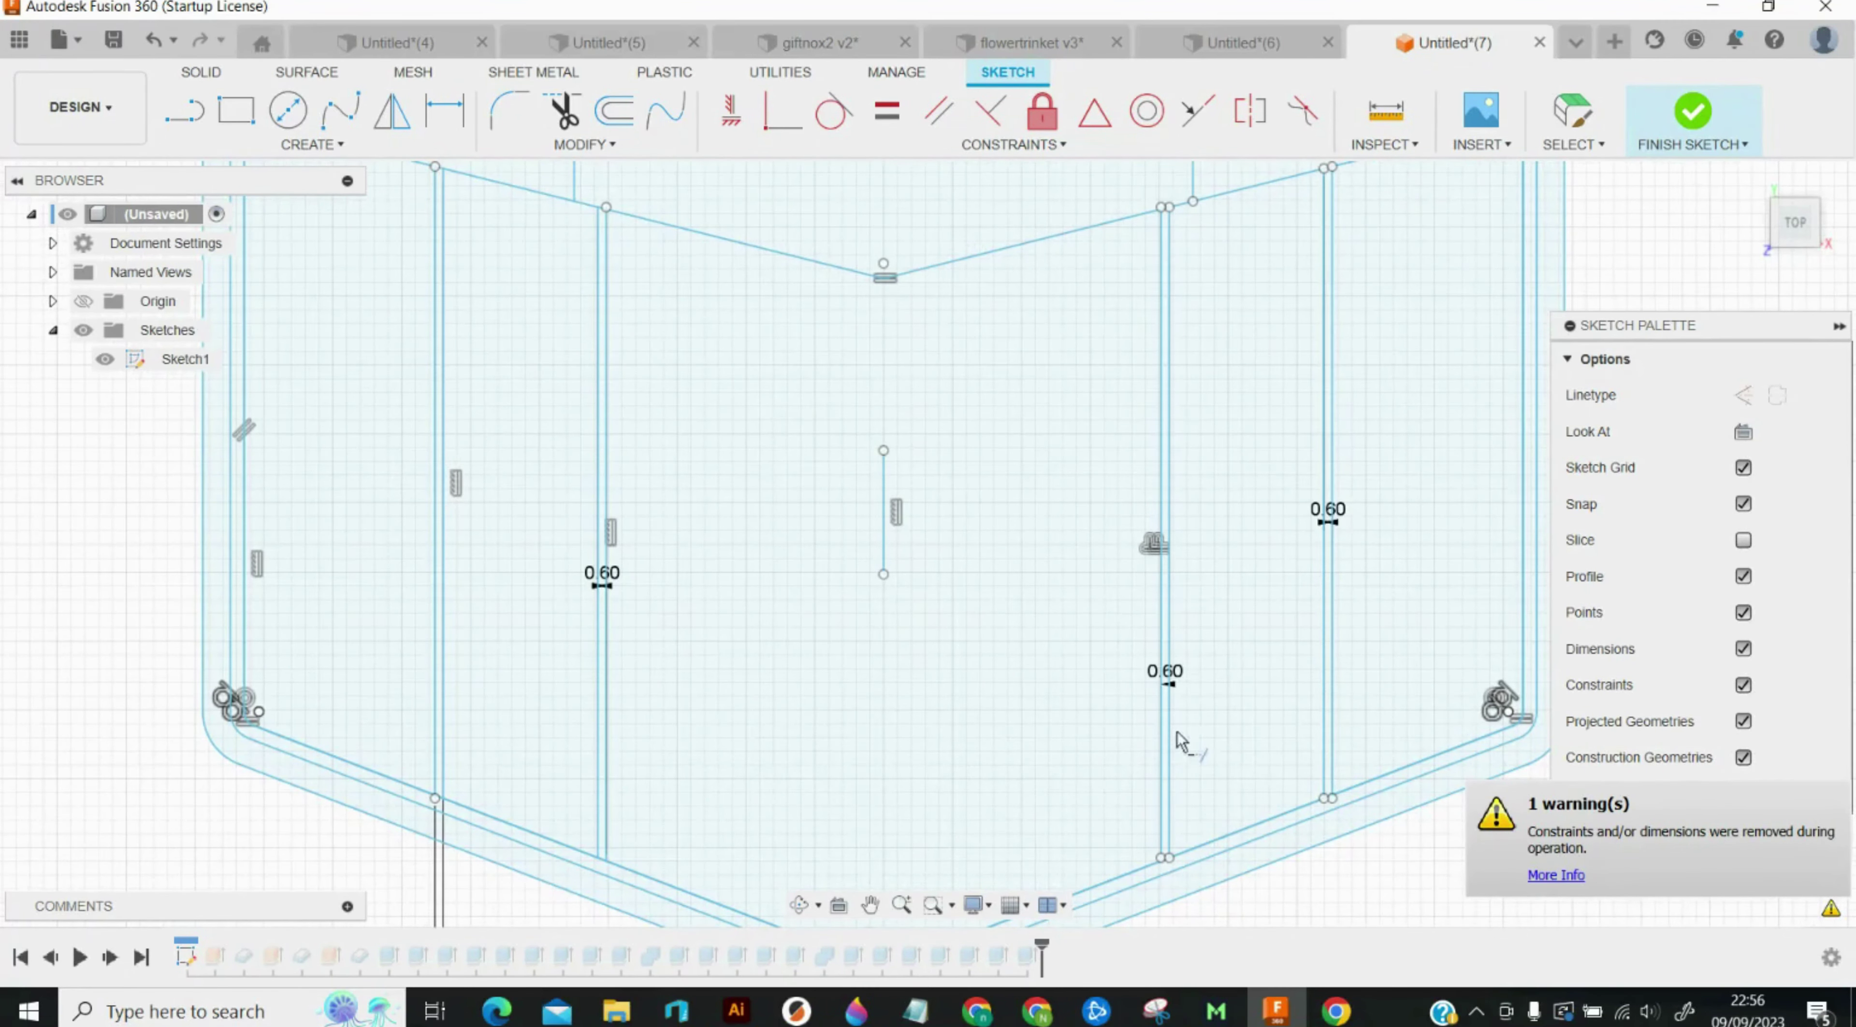
pyautogui.scroll(2, 1200, 836)
pyautogui.scroll(2, 1200, 836)
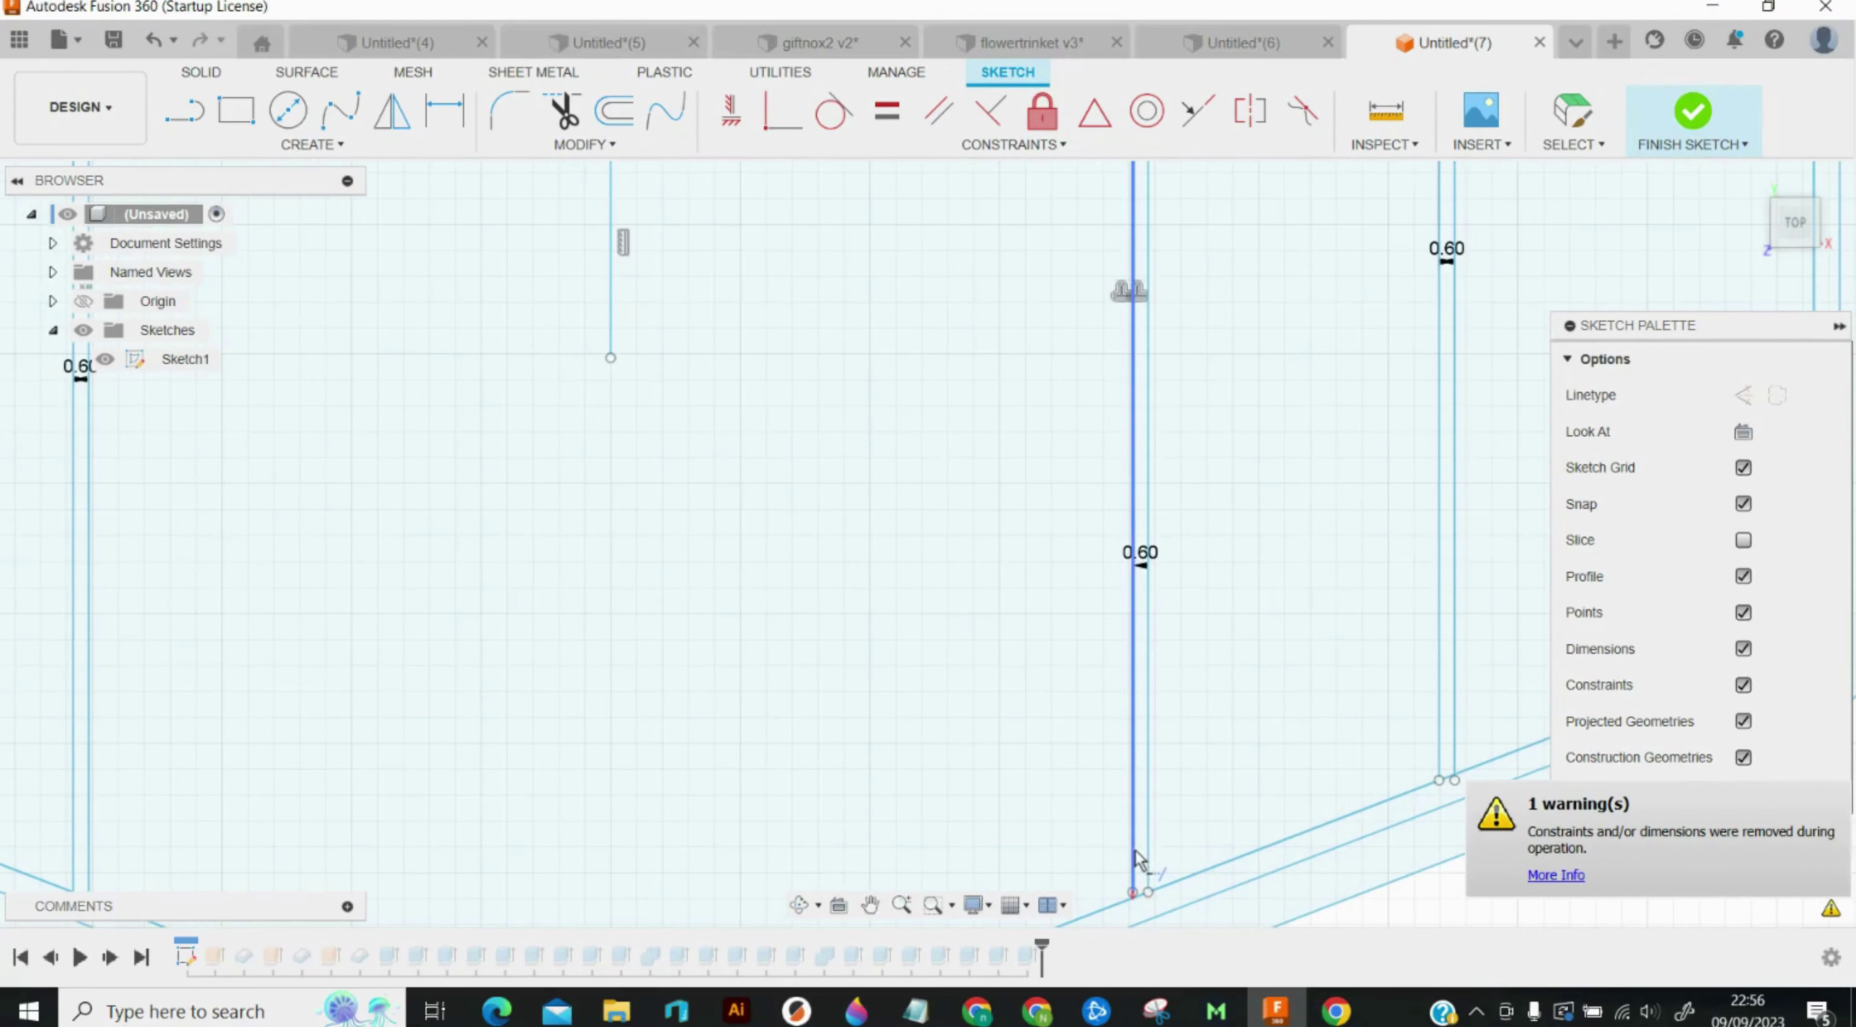
pyautogui.click(1695, 121)
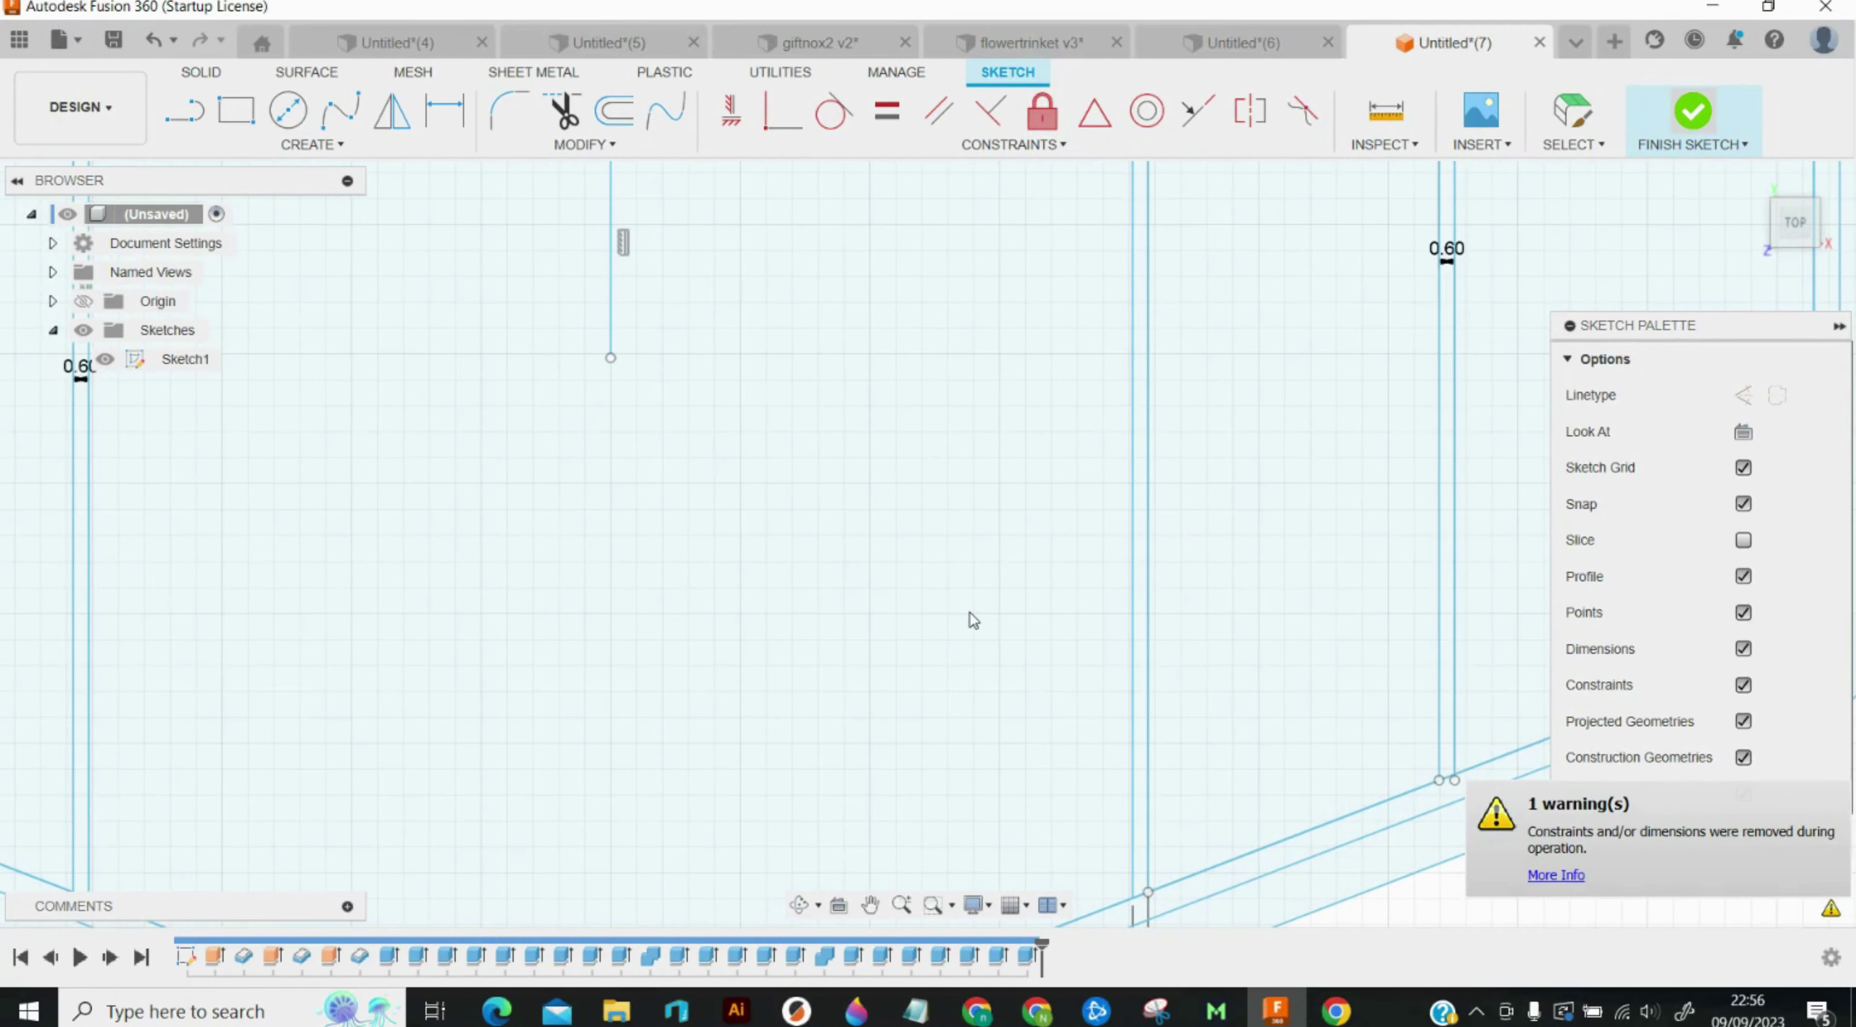
# Step: Try to extrude the four narrow vertical ribbon strips on the box's lower part 10.5 mm as a new body
pyautogui.scroll(-3, 976, 611)
pyautogui.scroll(-2, 982, 621)
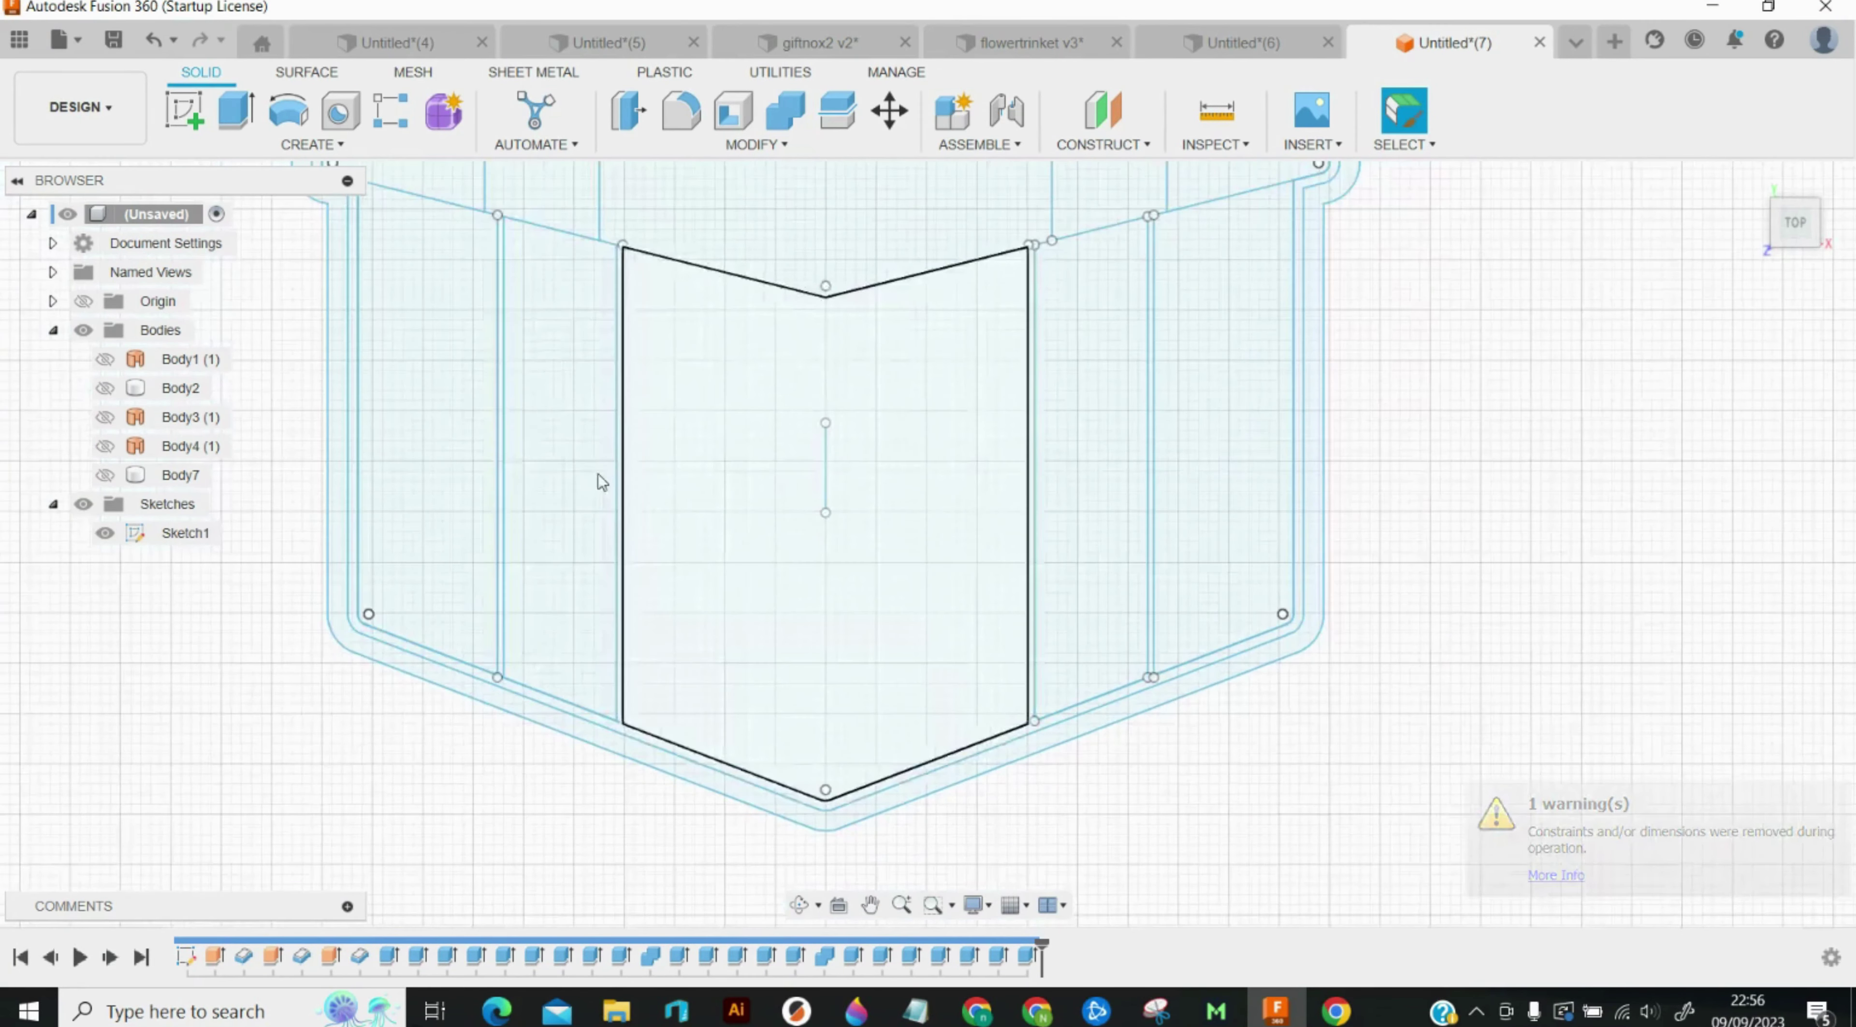
pyautogui.press('e')
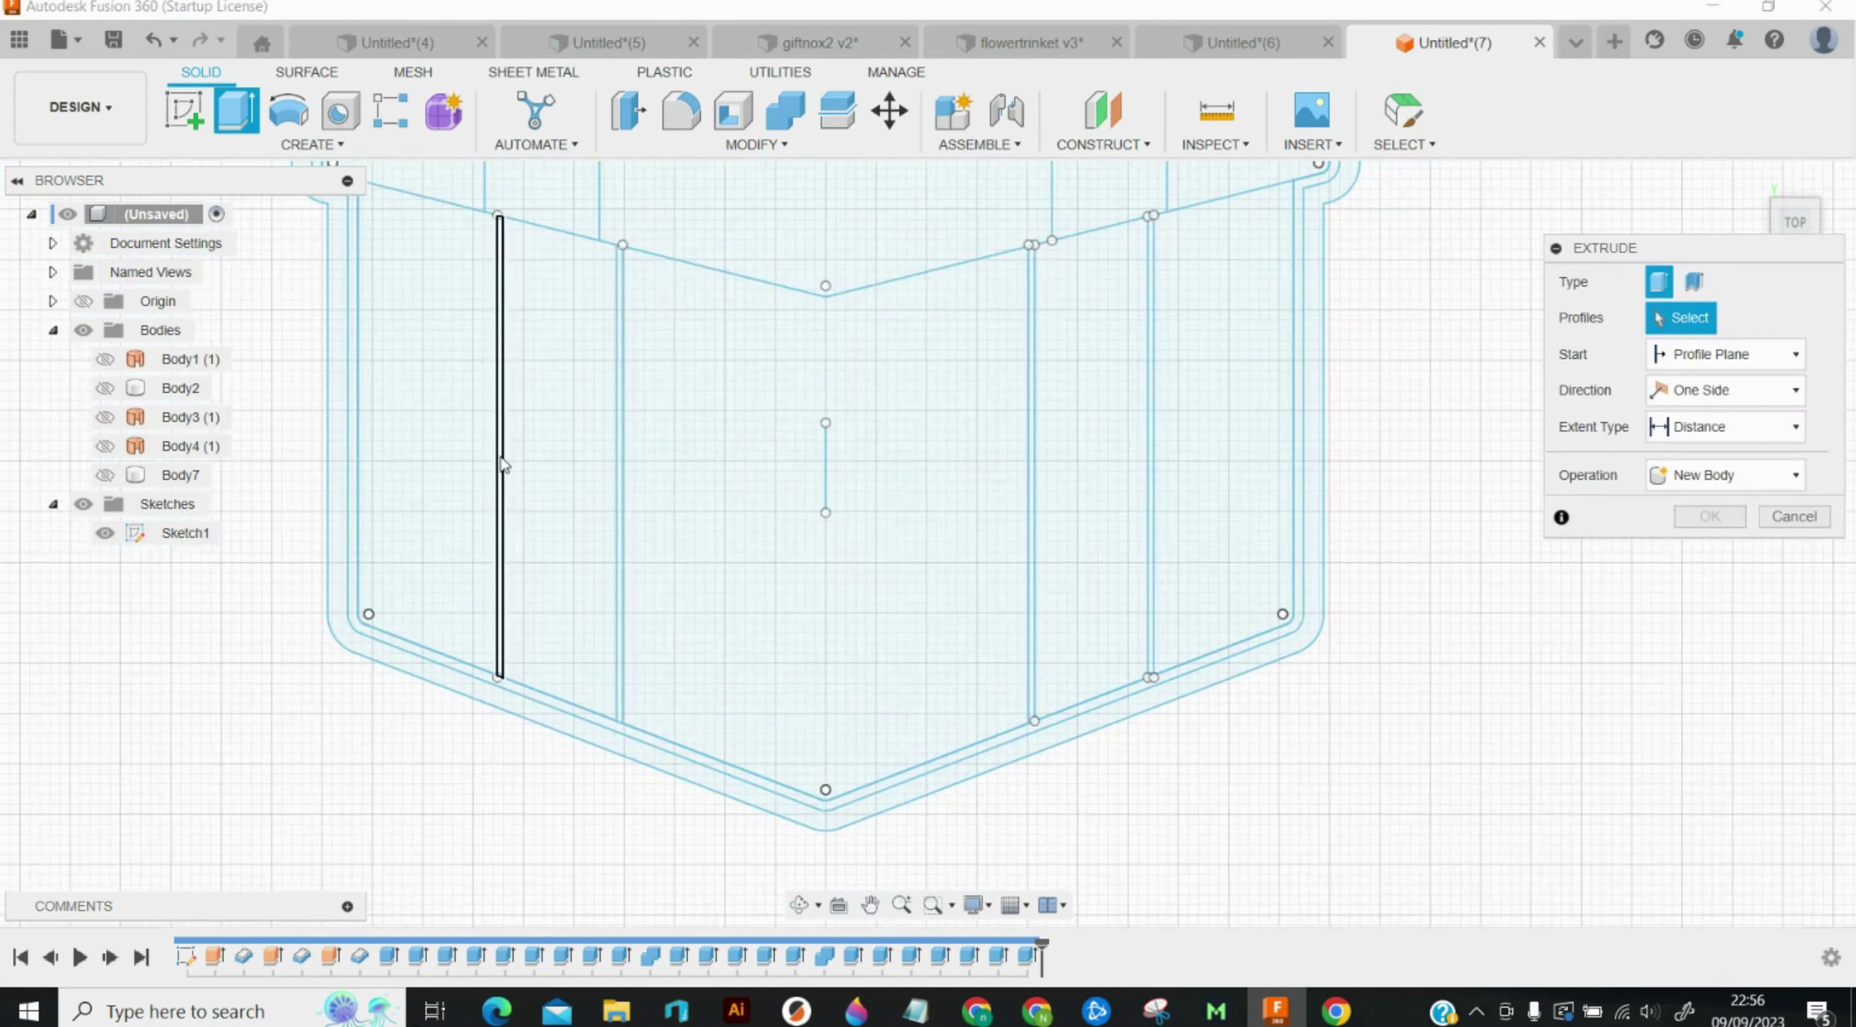
pyautogui.click(507, 454)
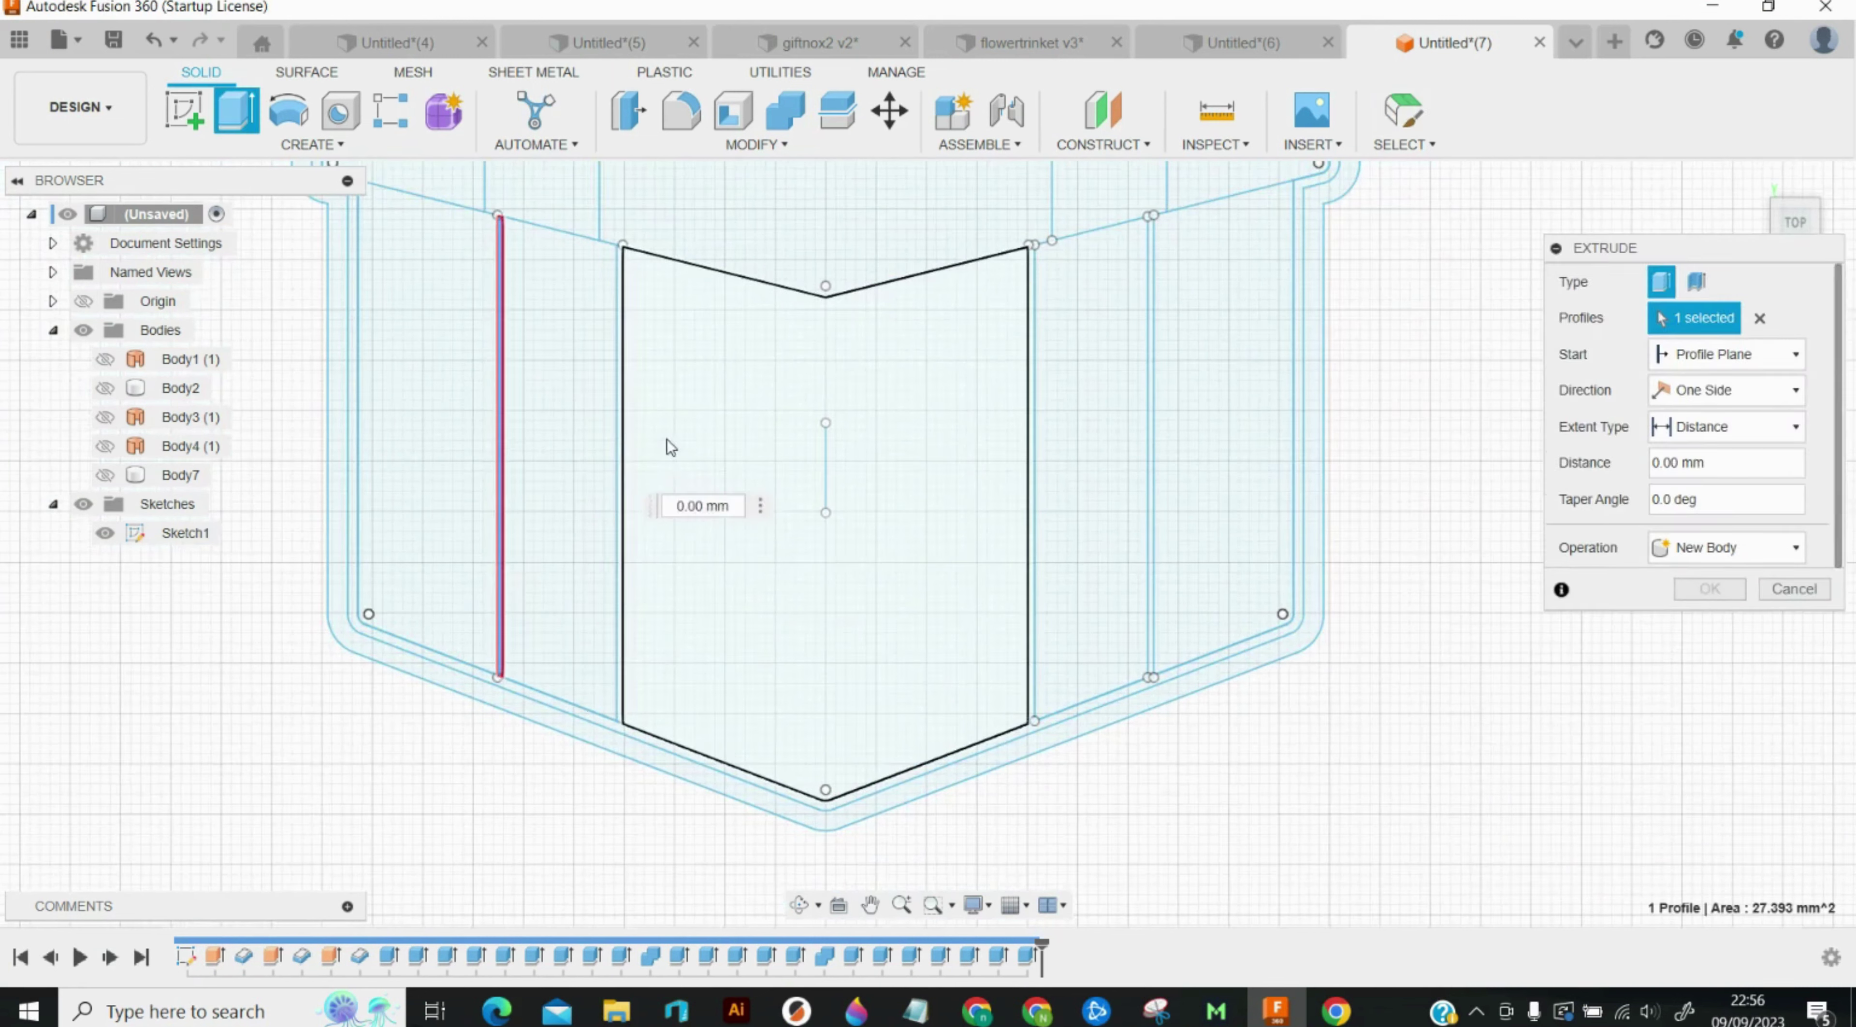
pyautogui.click(638, 447)
pyautogui.click(1034, 412)
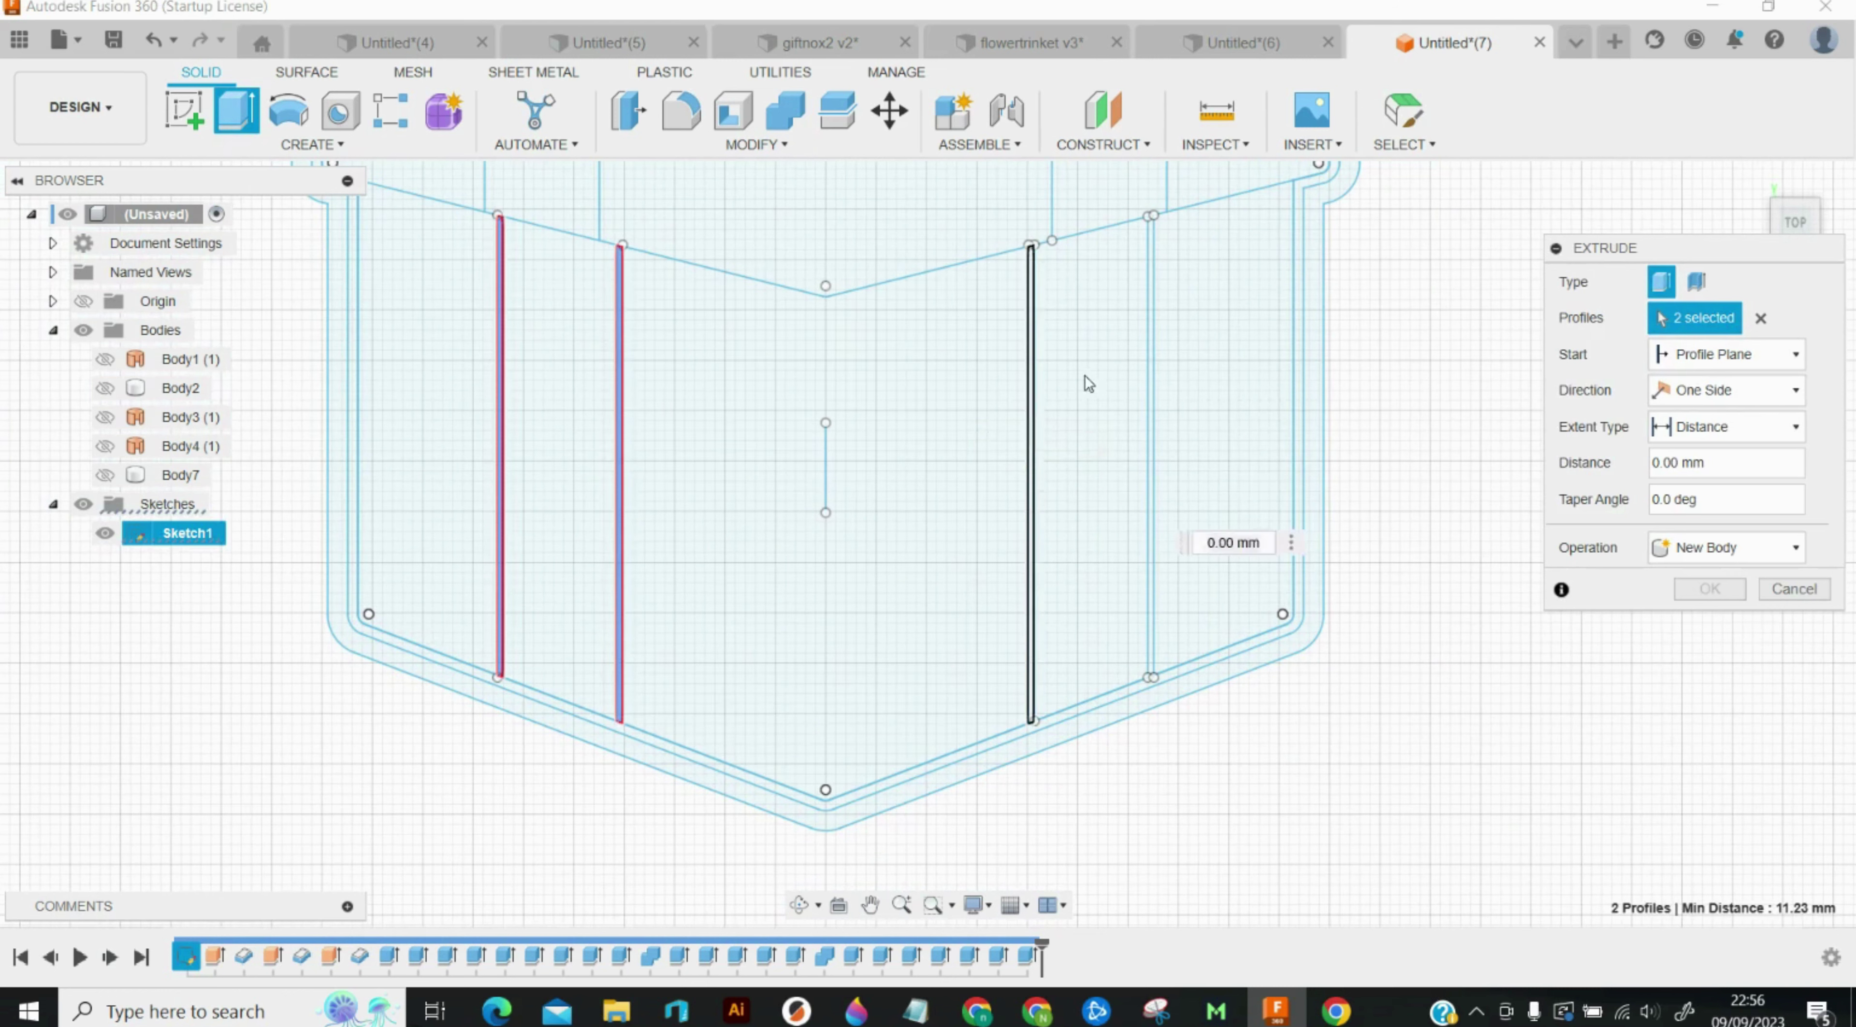
pyautogui.click(1150, 370)
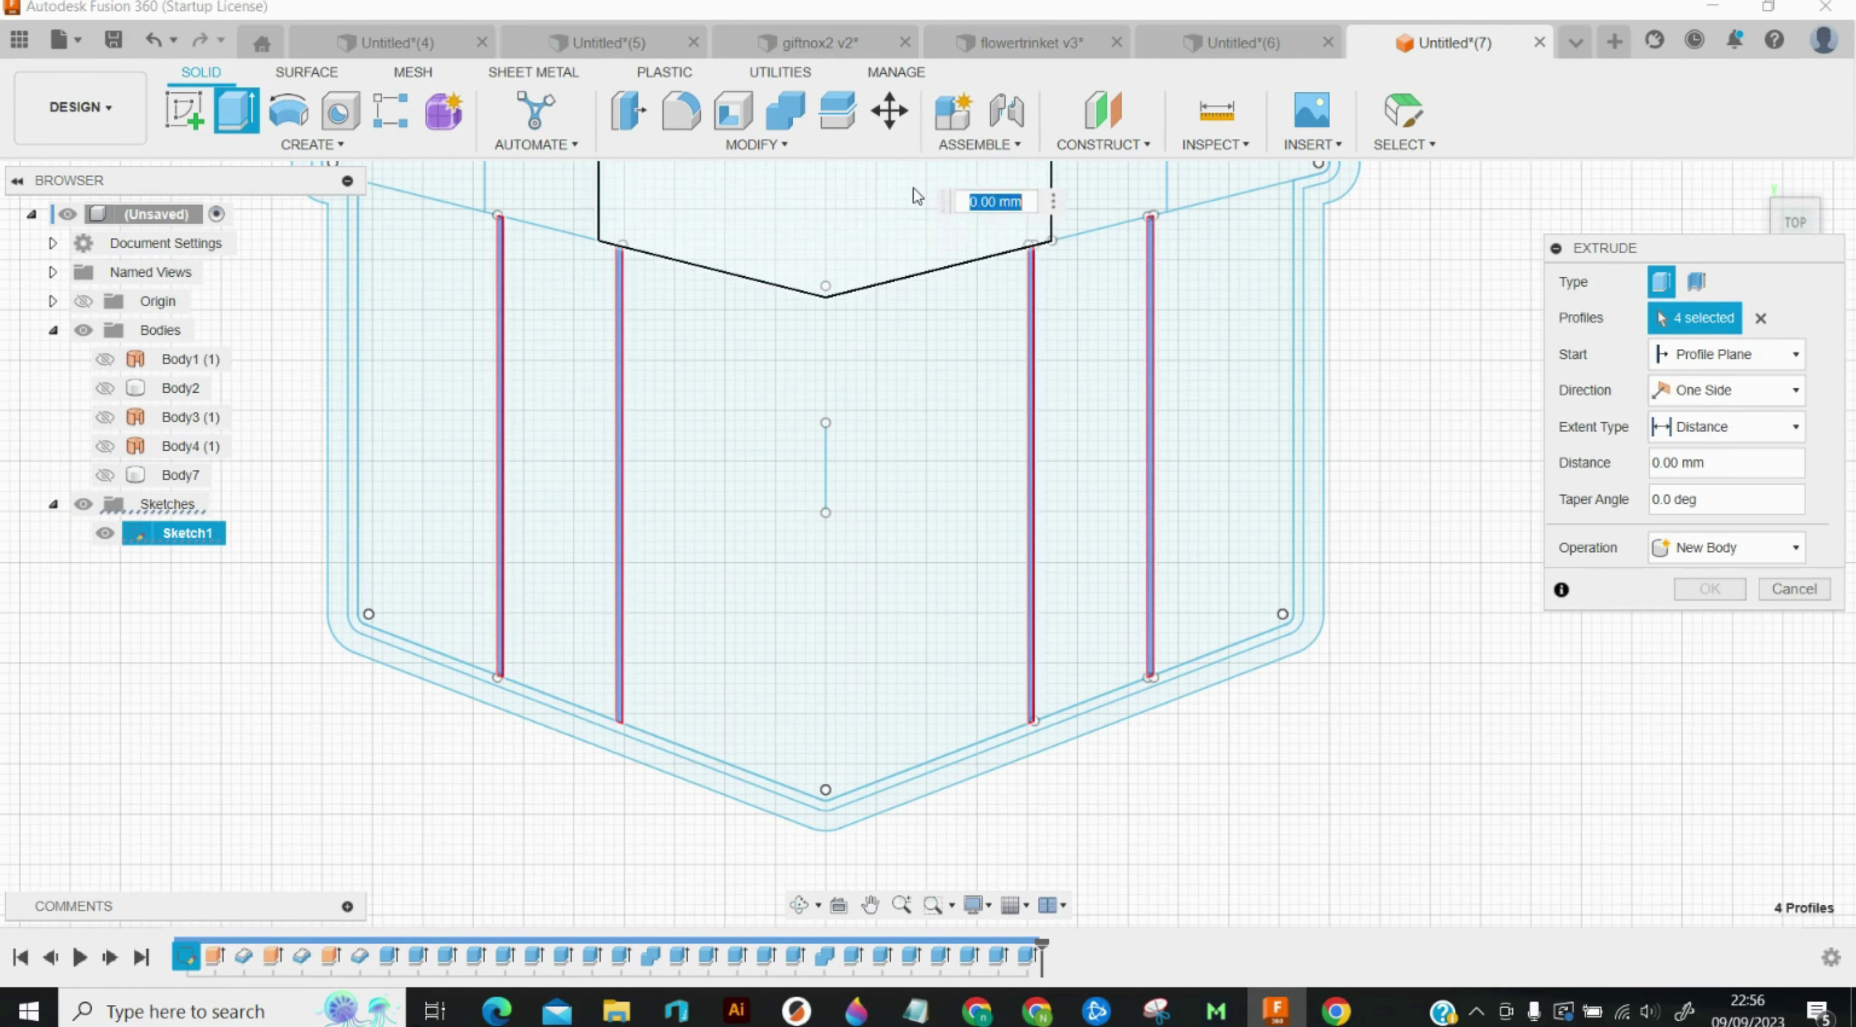
pyautogui.write('10.5')
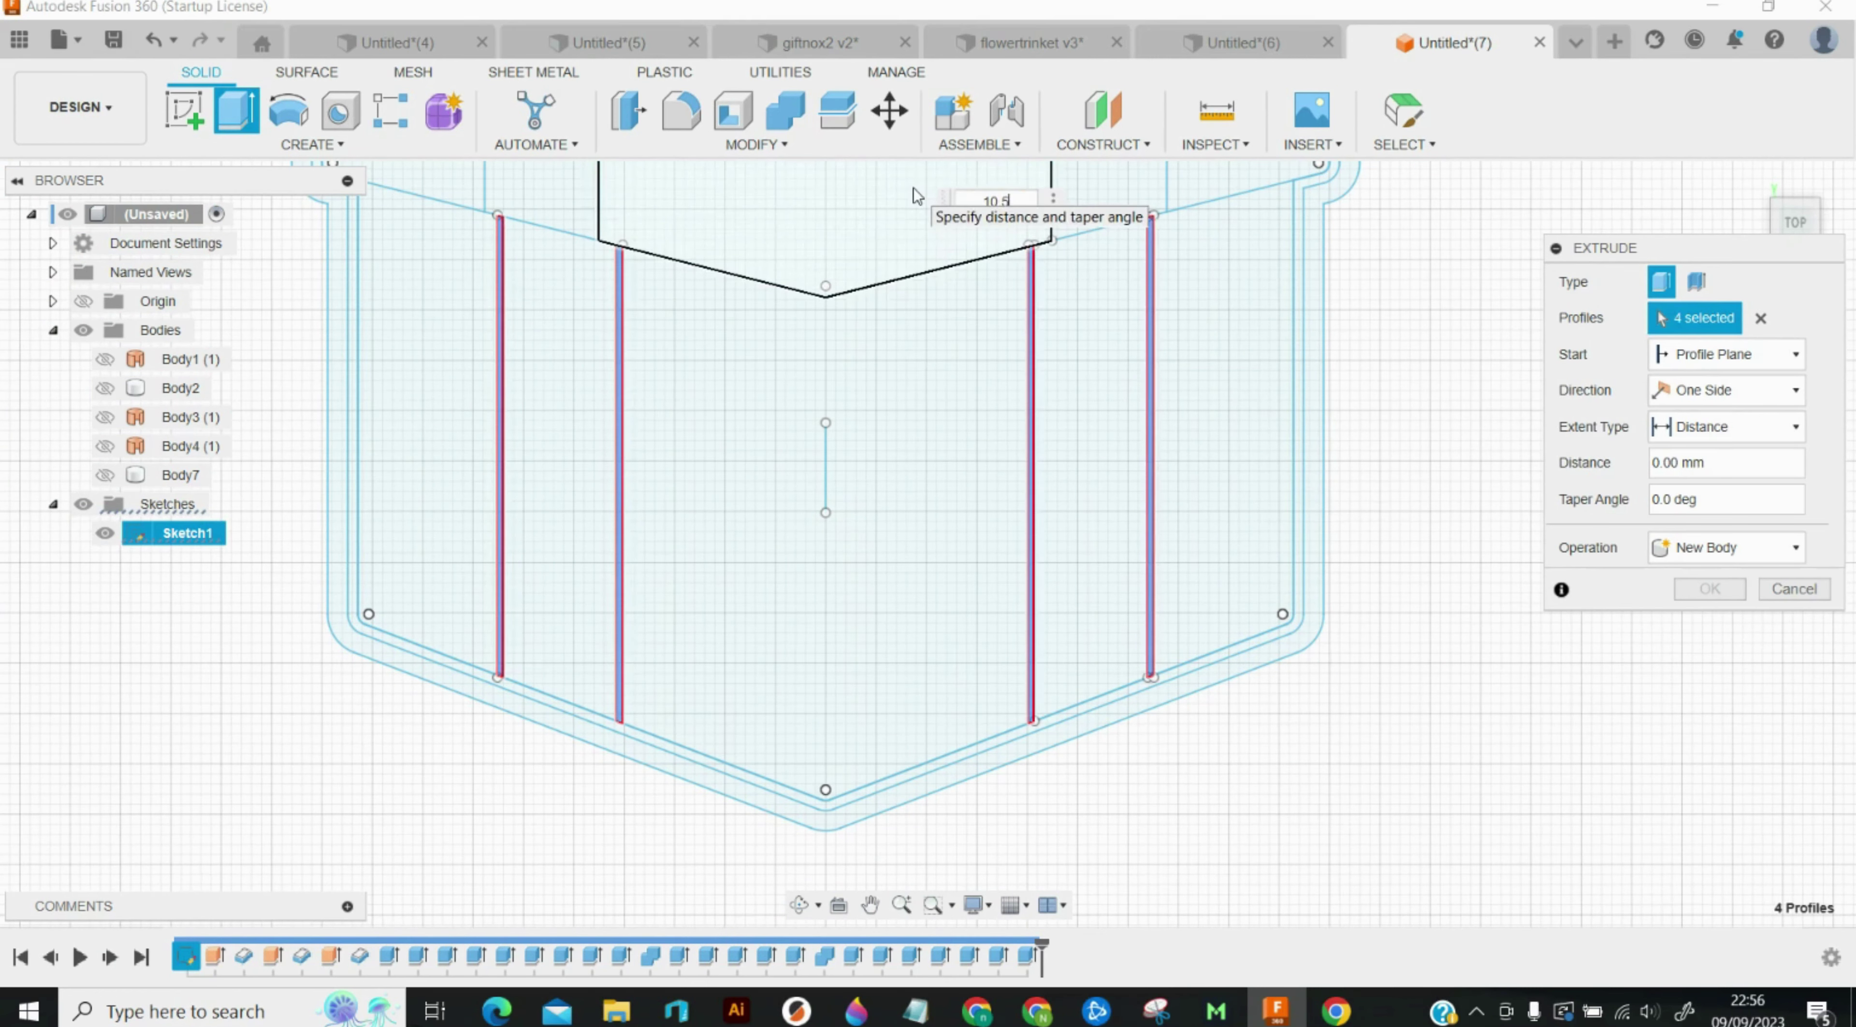
pyautogui.press('Return')
pyautogui.click(153, 40)
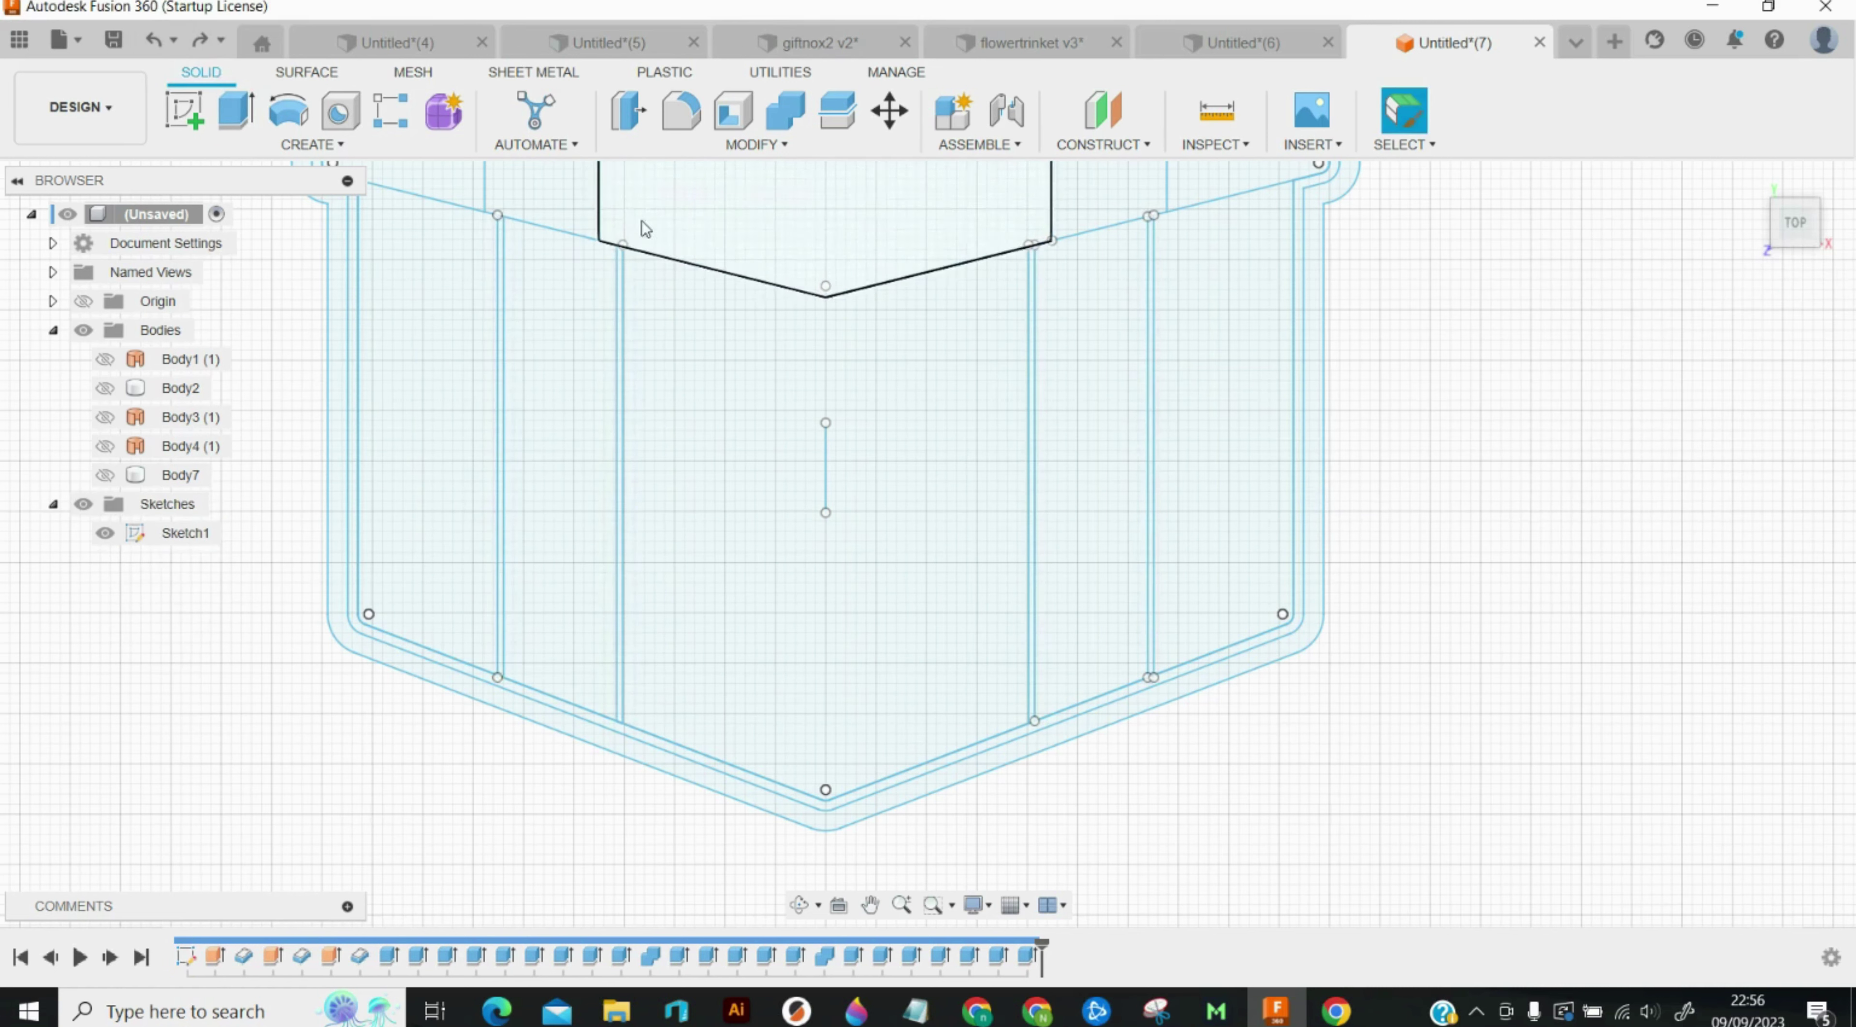
# Step: Offset the V-shaped line along the lid's lower edge by -0.6 mm in Sketch1
pyautogui.press('o')
pyautogui.click(657, 256)
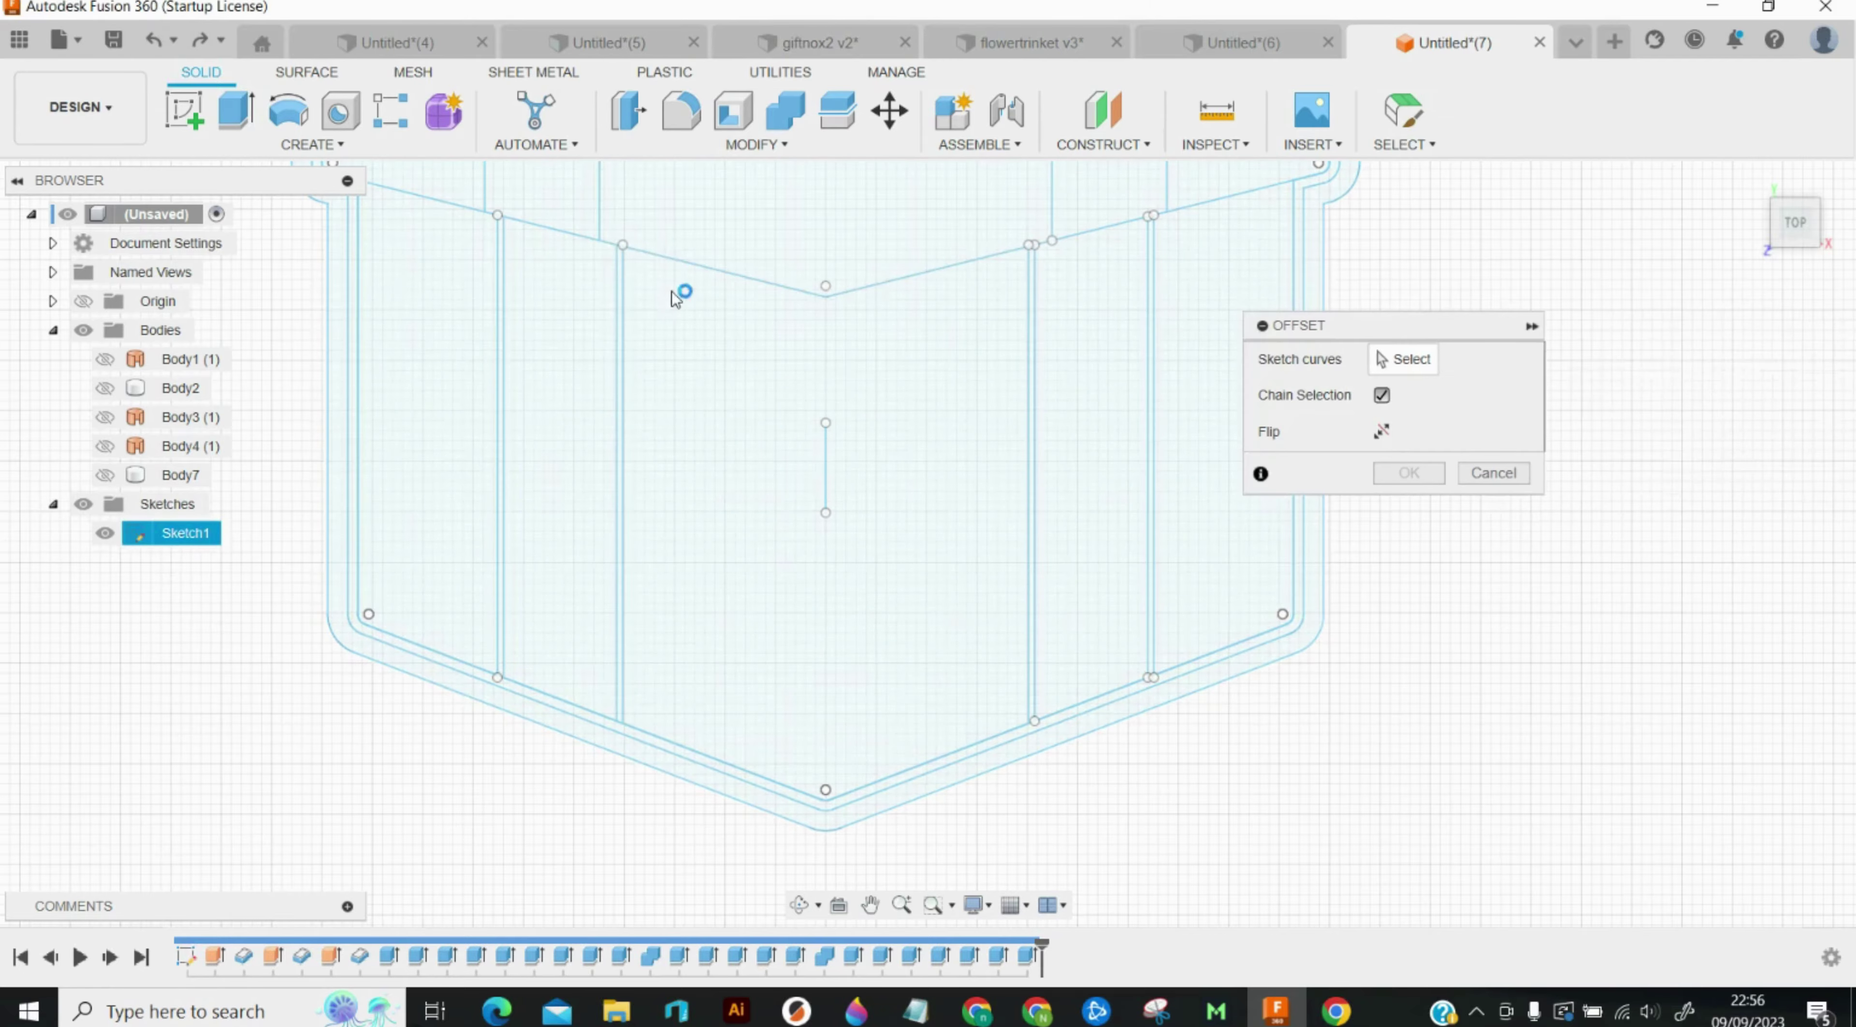
pyautogui.scroll(-3, 667, 415)
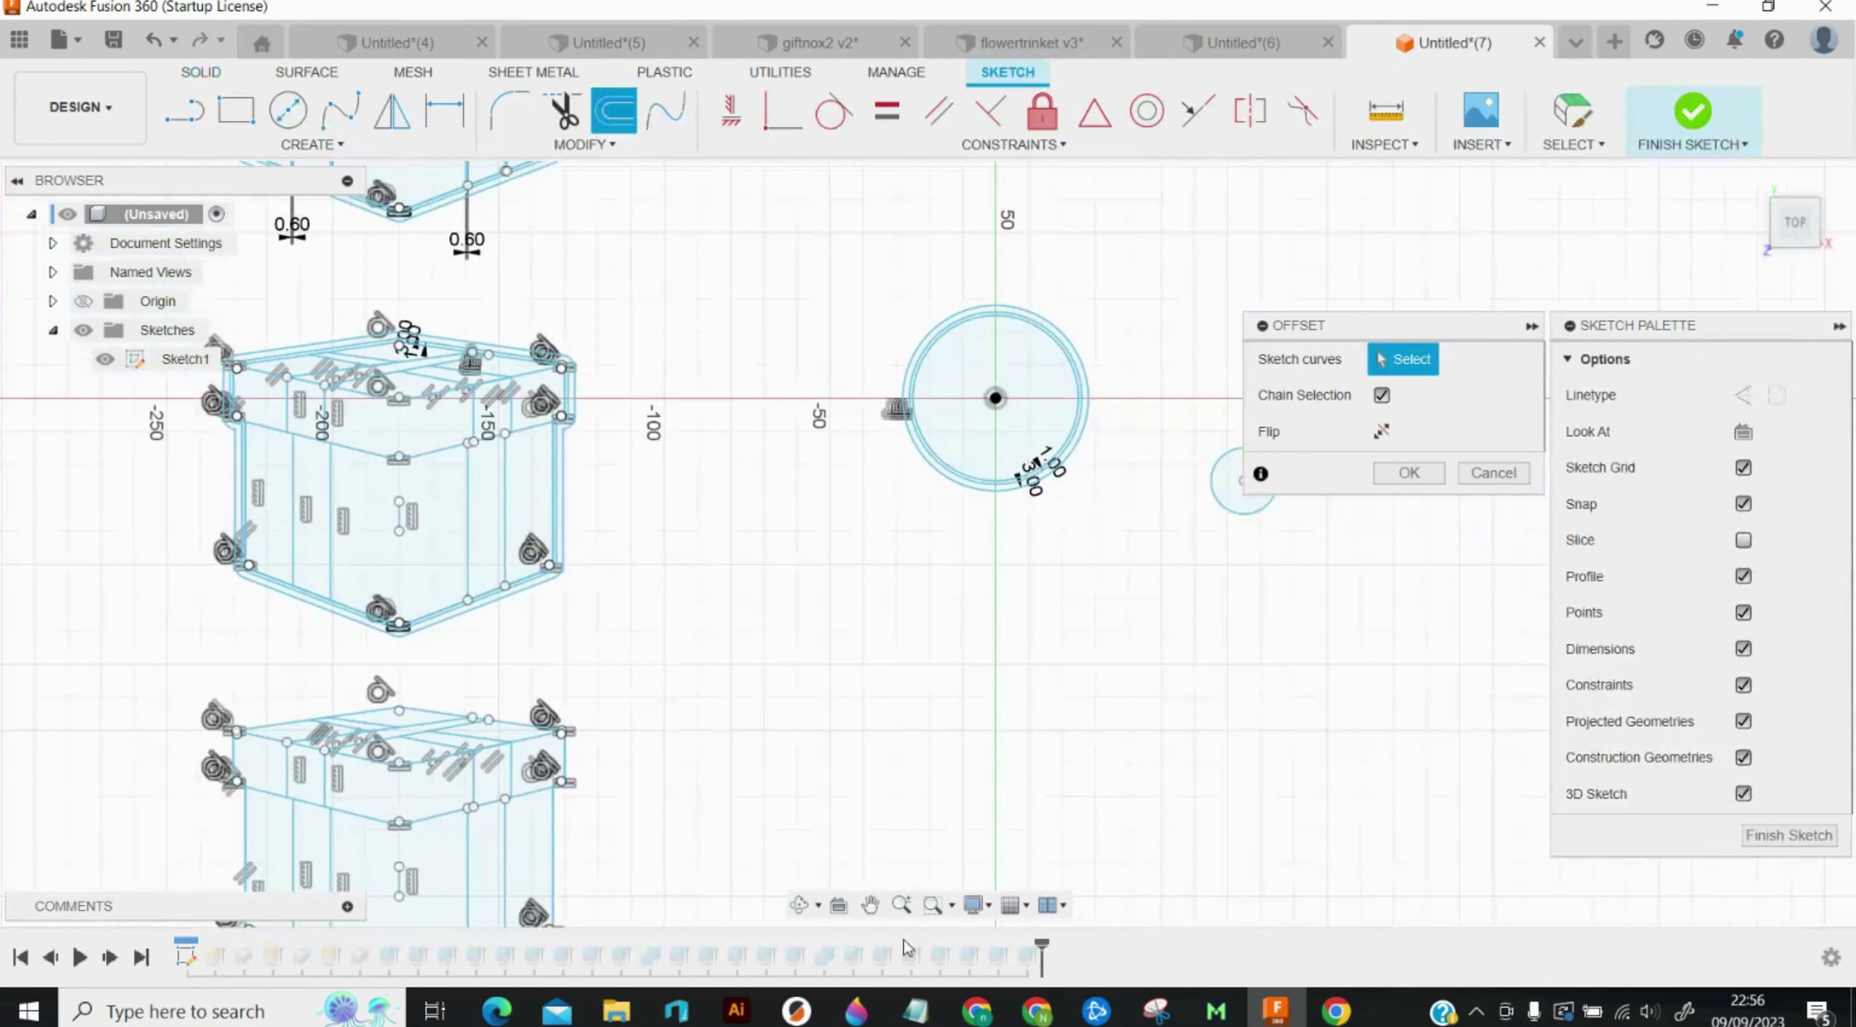
pyautogui.click(879, 911)
pyautogui.moveTo(715, 359); pyautogui.dragTo(983, 806)
pyautogui.scroll(6, 635, 425)
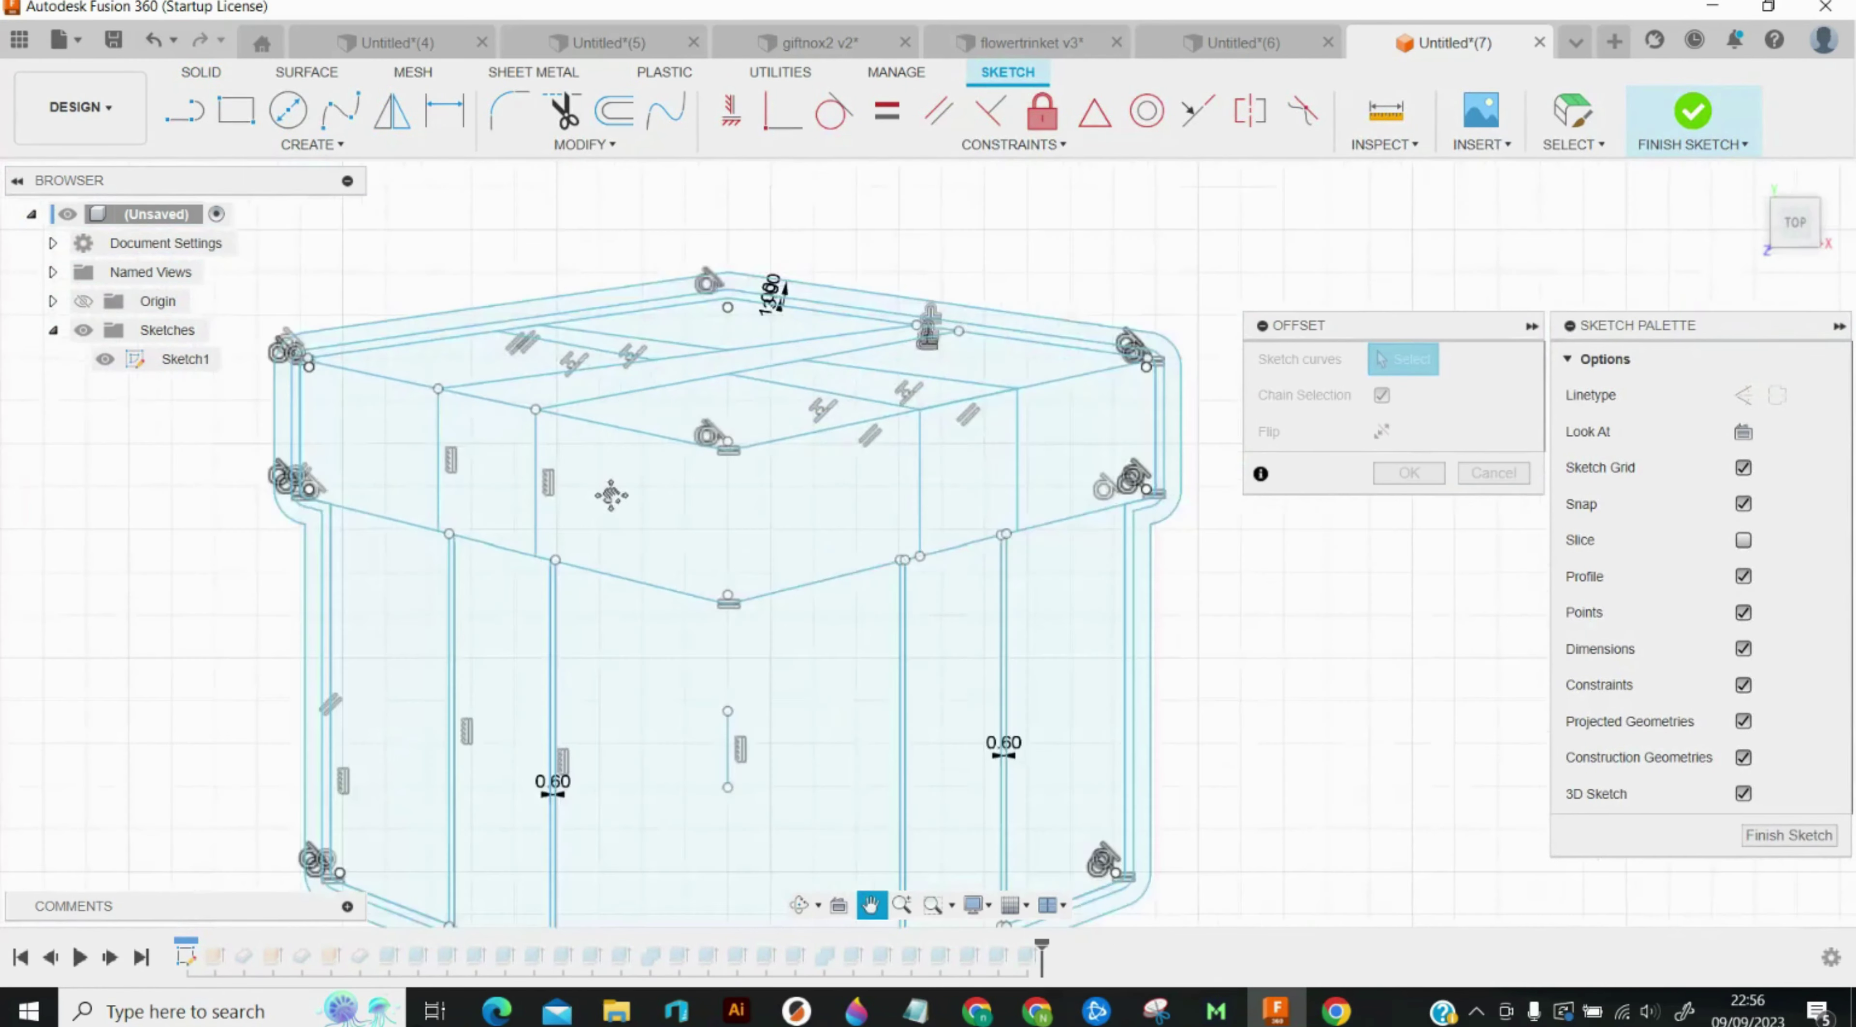
pyautogui.press('Escape')
pyautogui.click(749, 643)
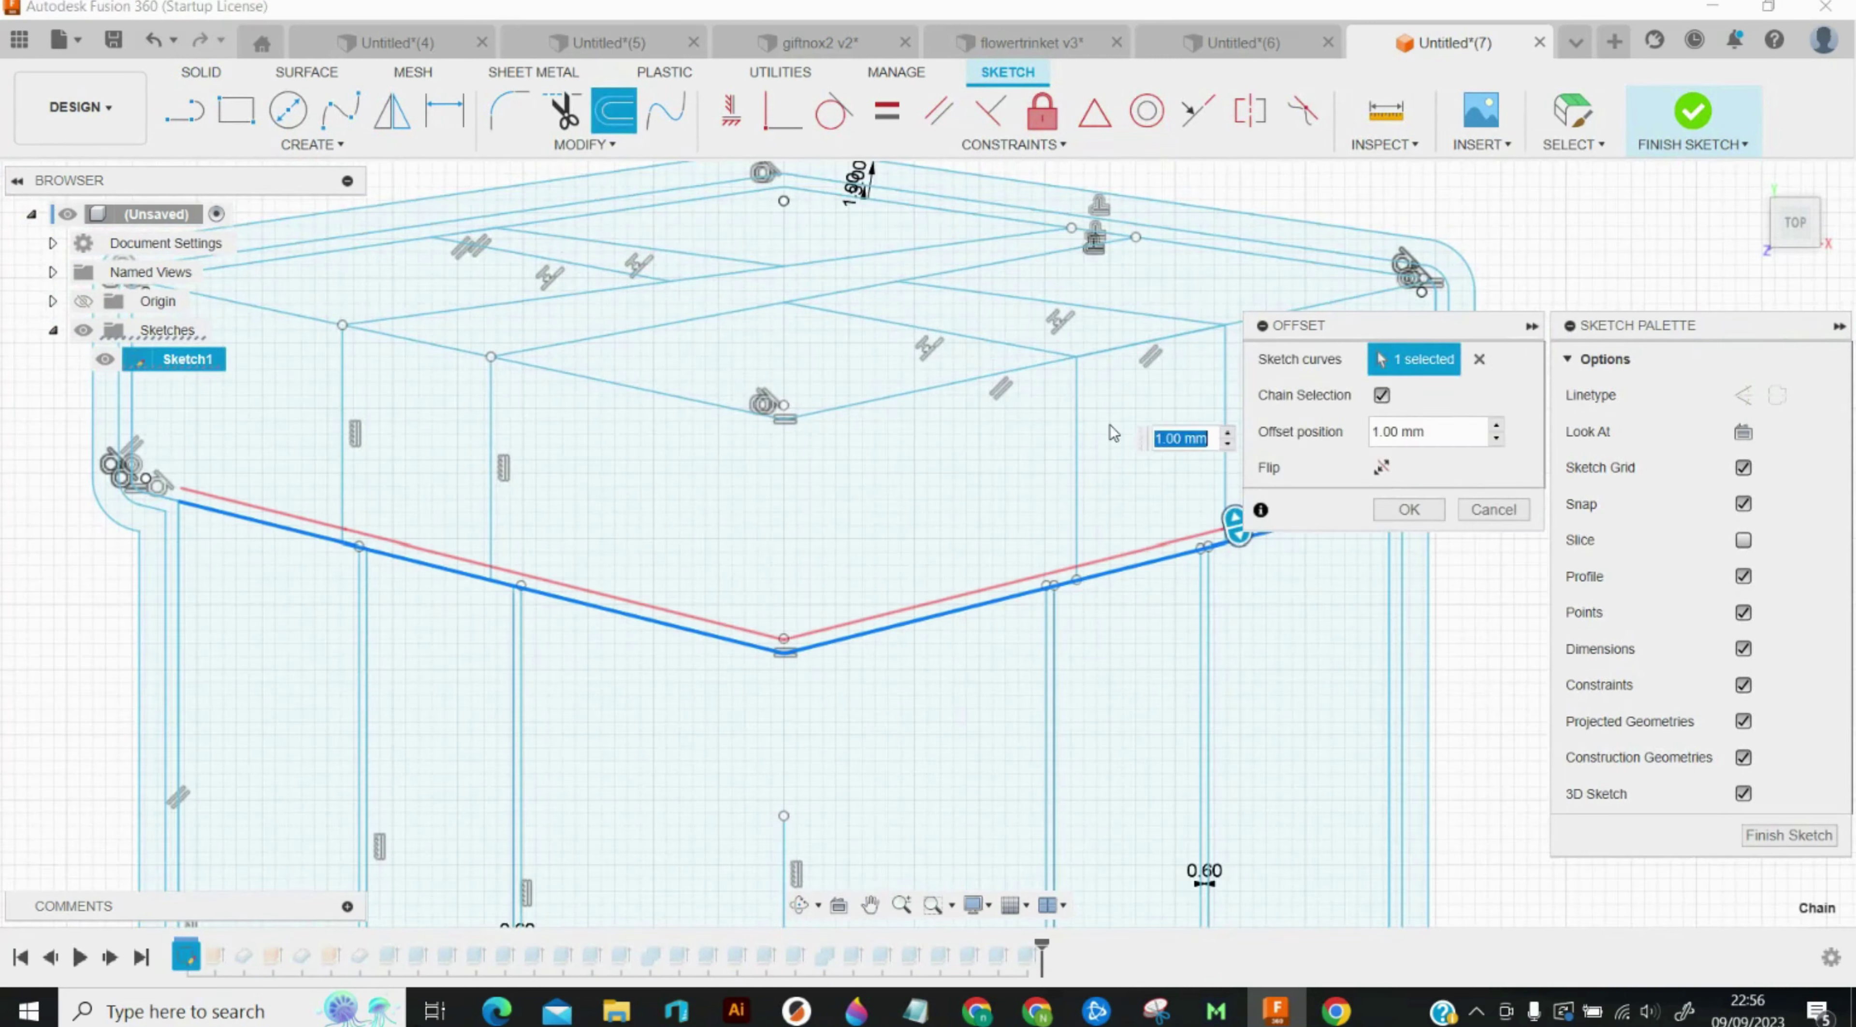
pyautogui.write('-6')
pyautogui.press('Return')
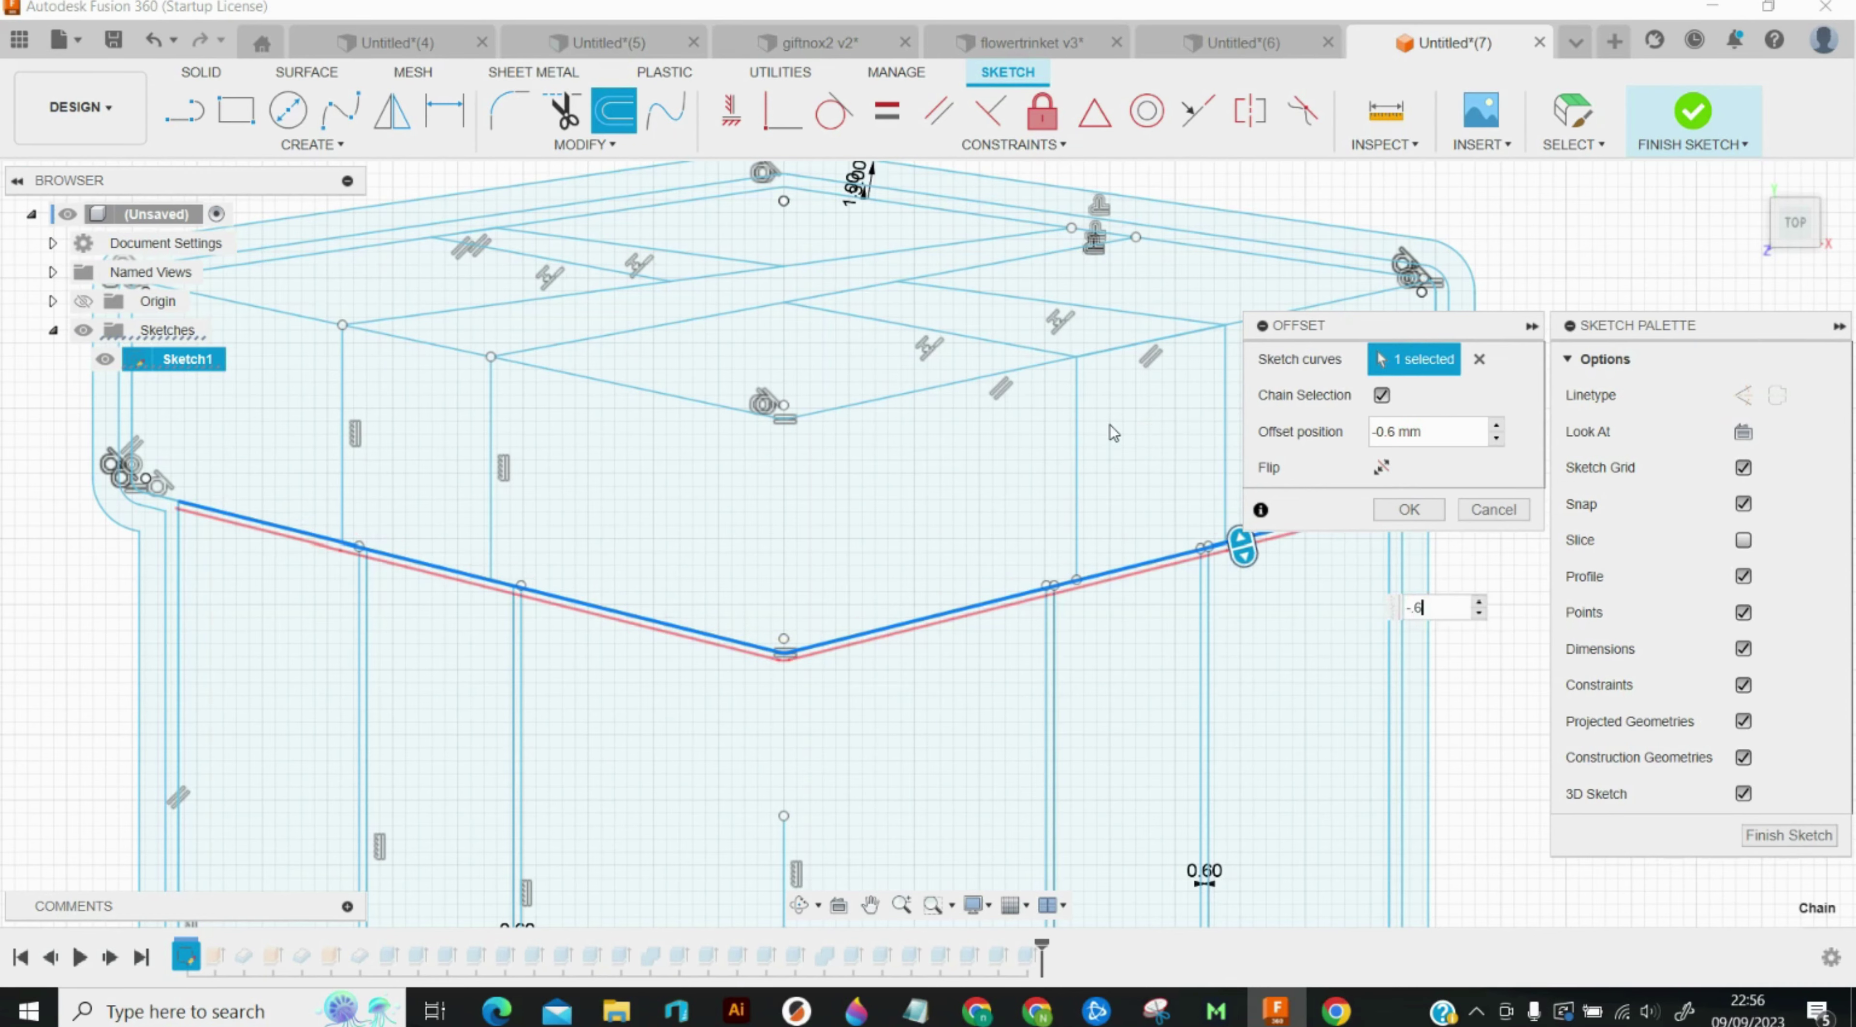
# Step: Extrude the two left ribbon strips and the connected strip under the lid, including their crossings, 10.5 mm as a new body
pyautogui.scroll(10, 364, 663)
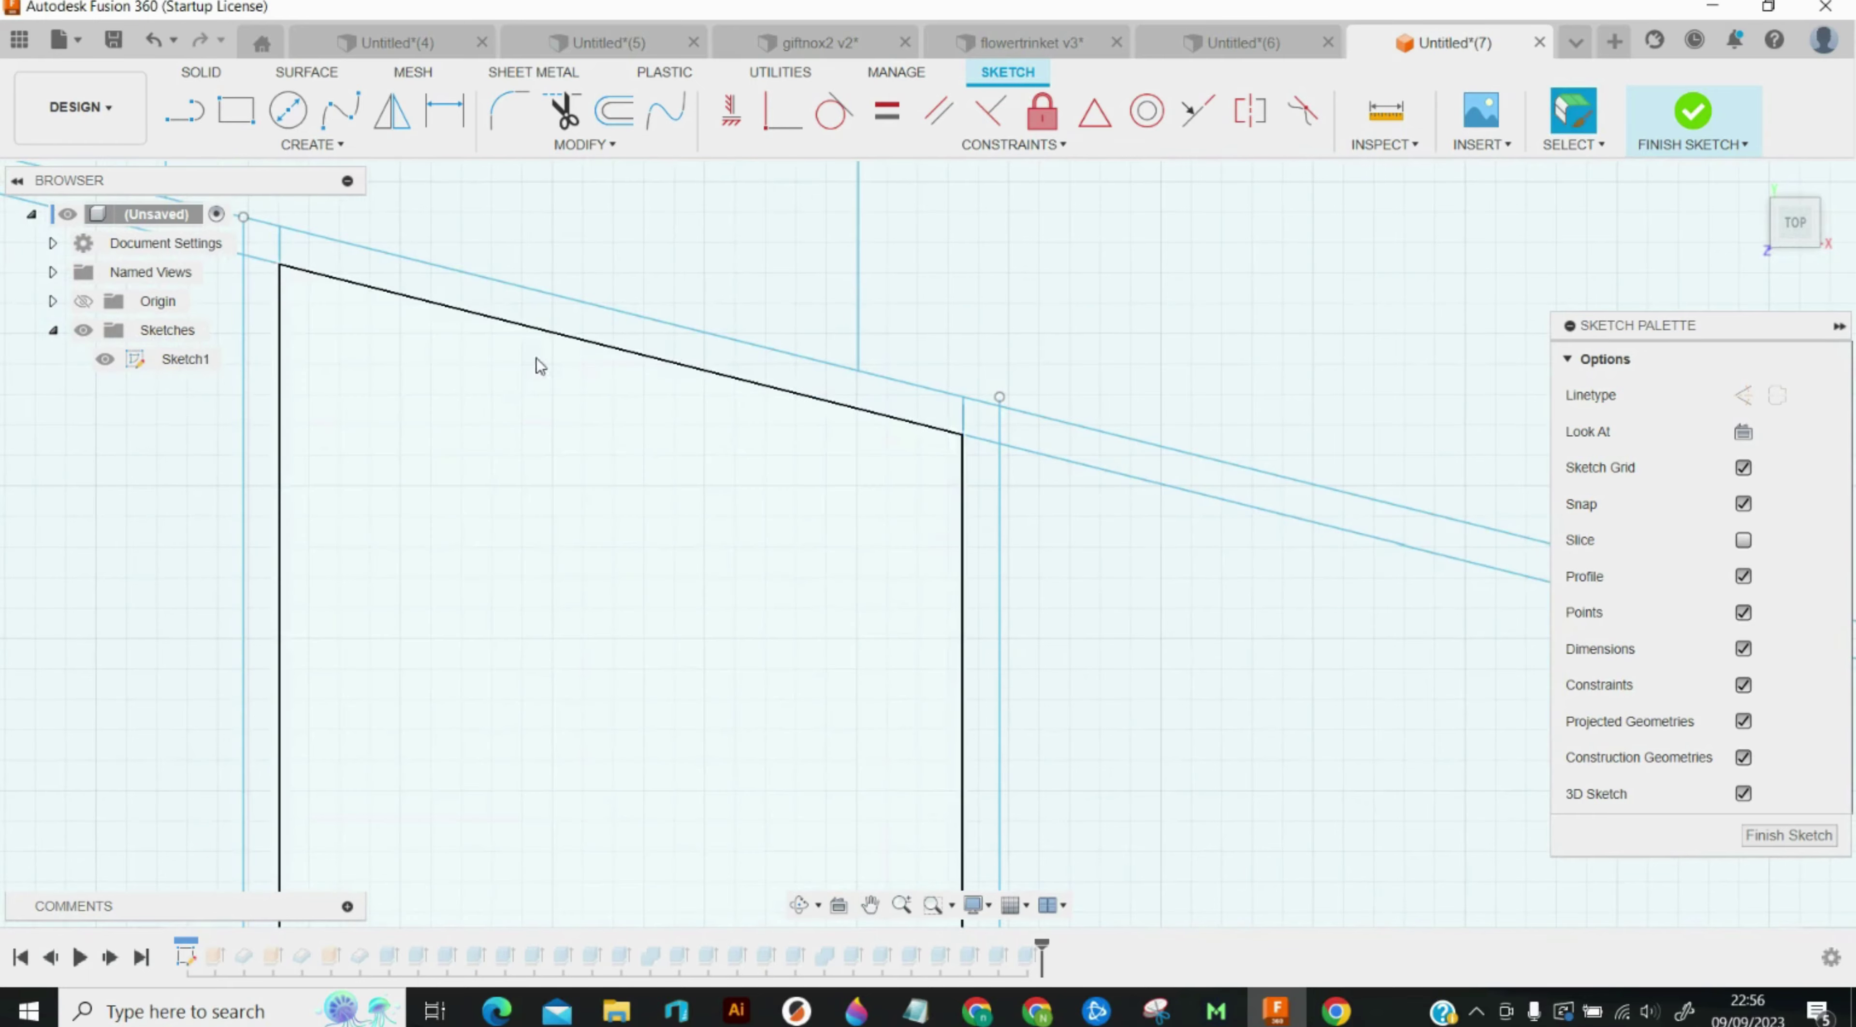
pyautogui.scroll(-5, 511, 425)
pyautogui.scroll(-3, 503, 483)
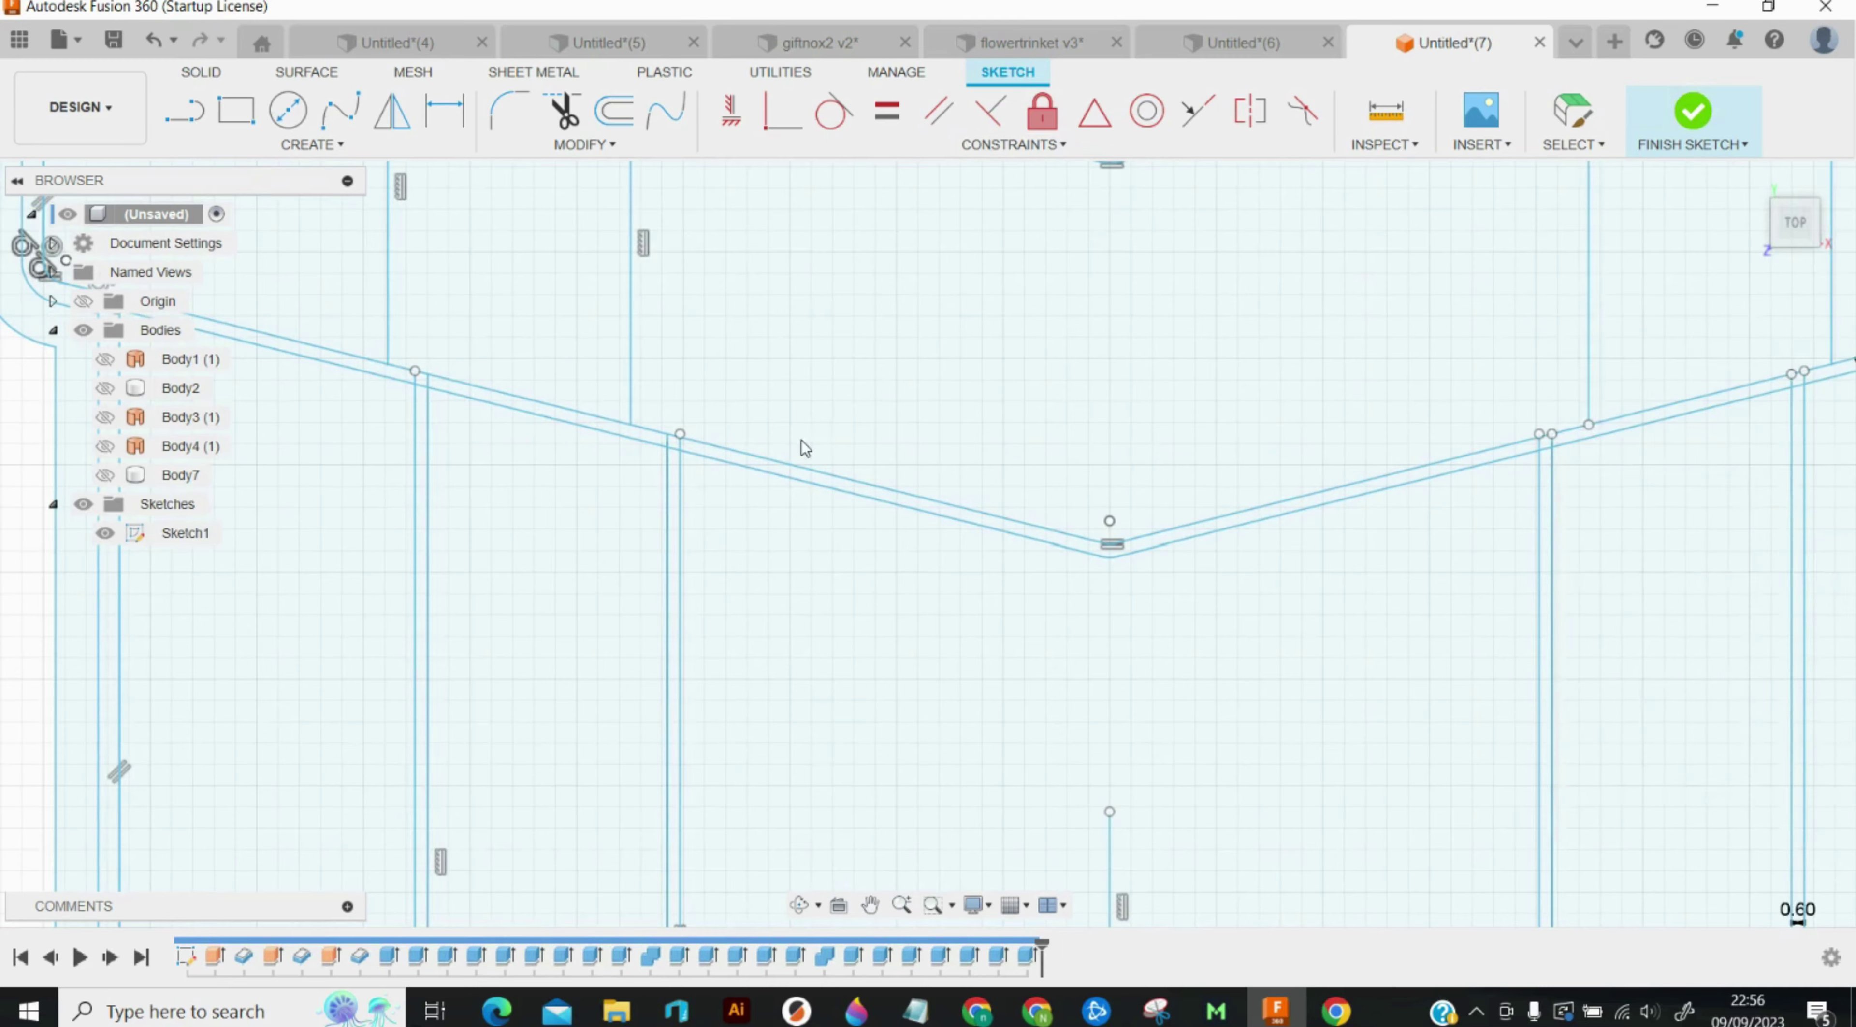
pyautogui.press('e')
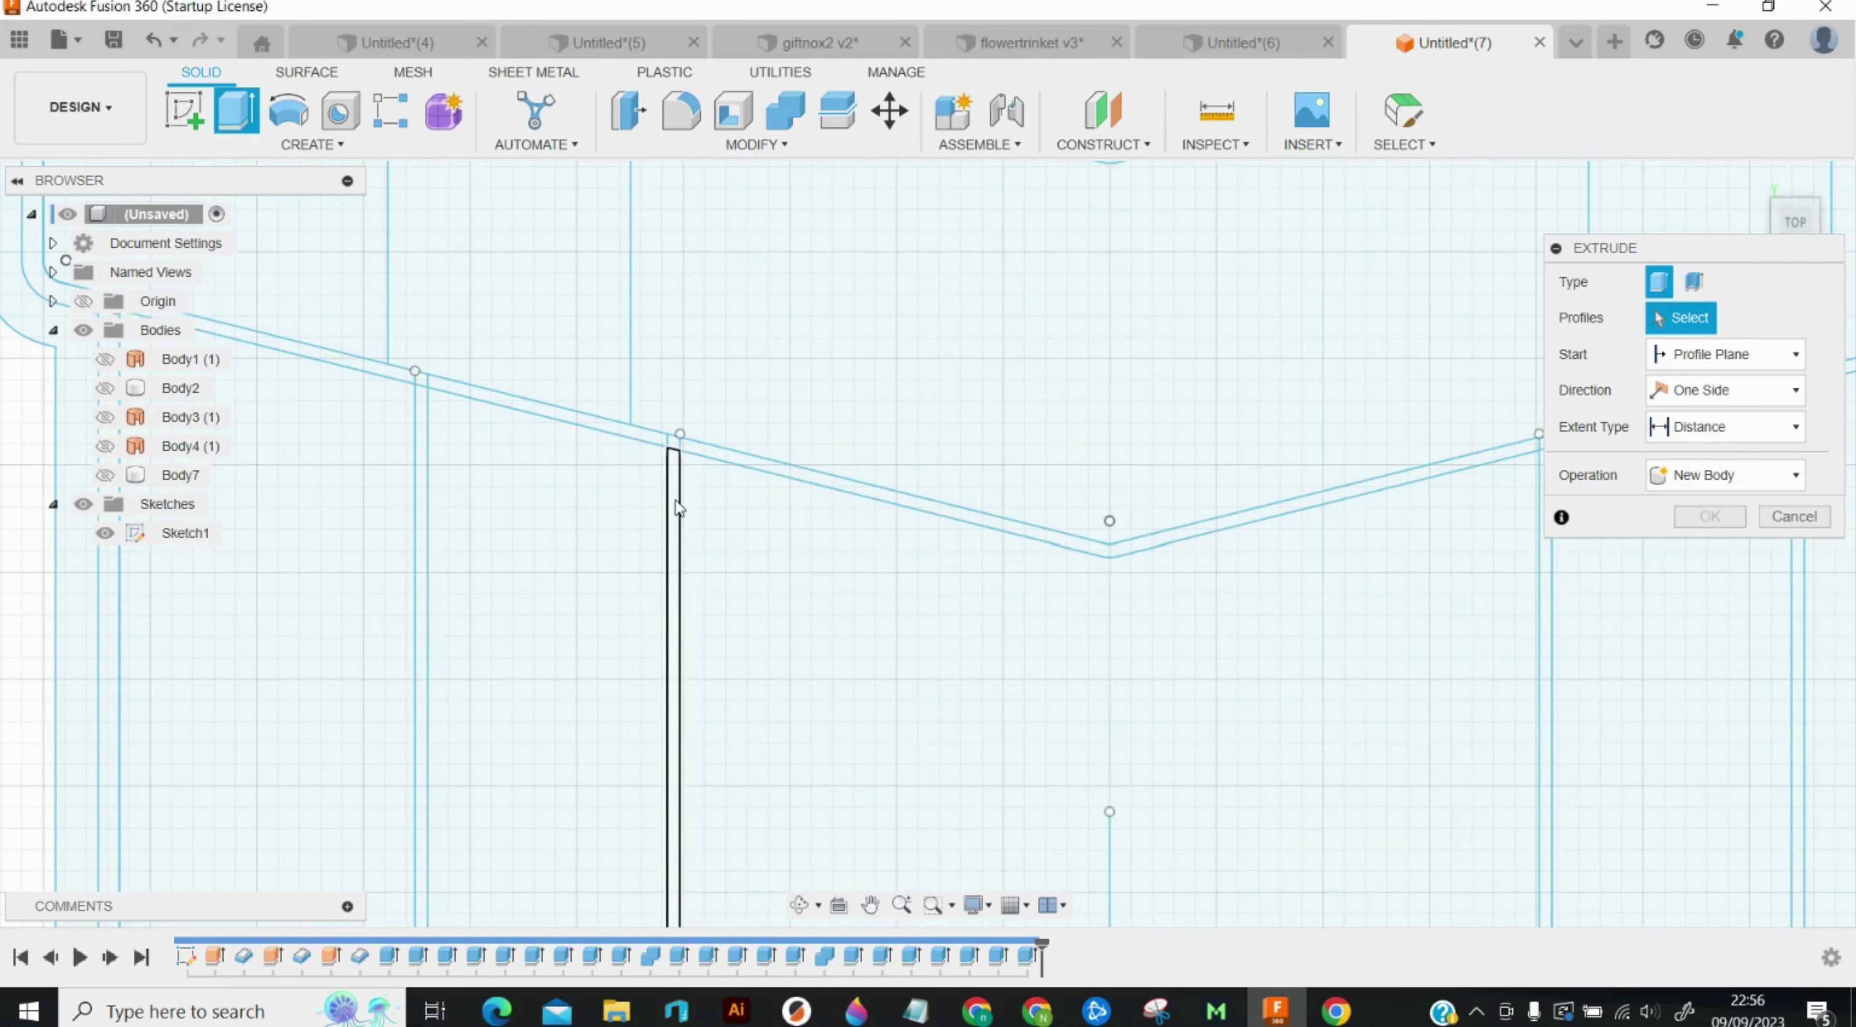
pyautogui.click(674, 505)
pyautogui.click(647, 444)
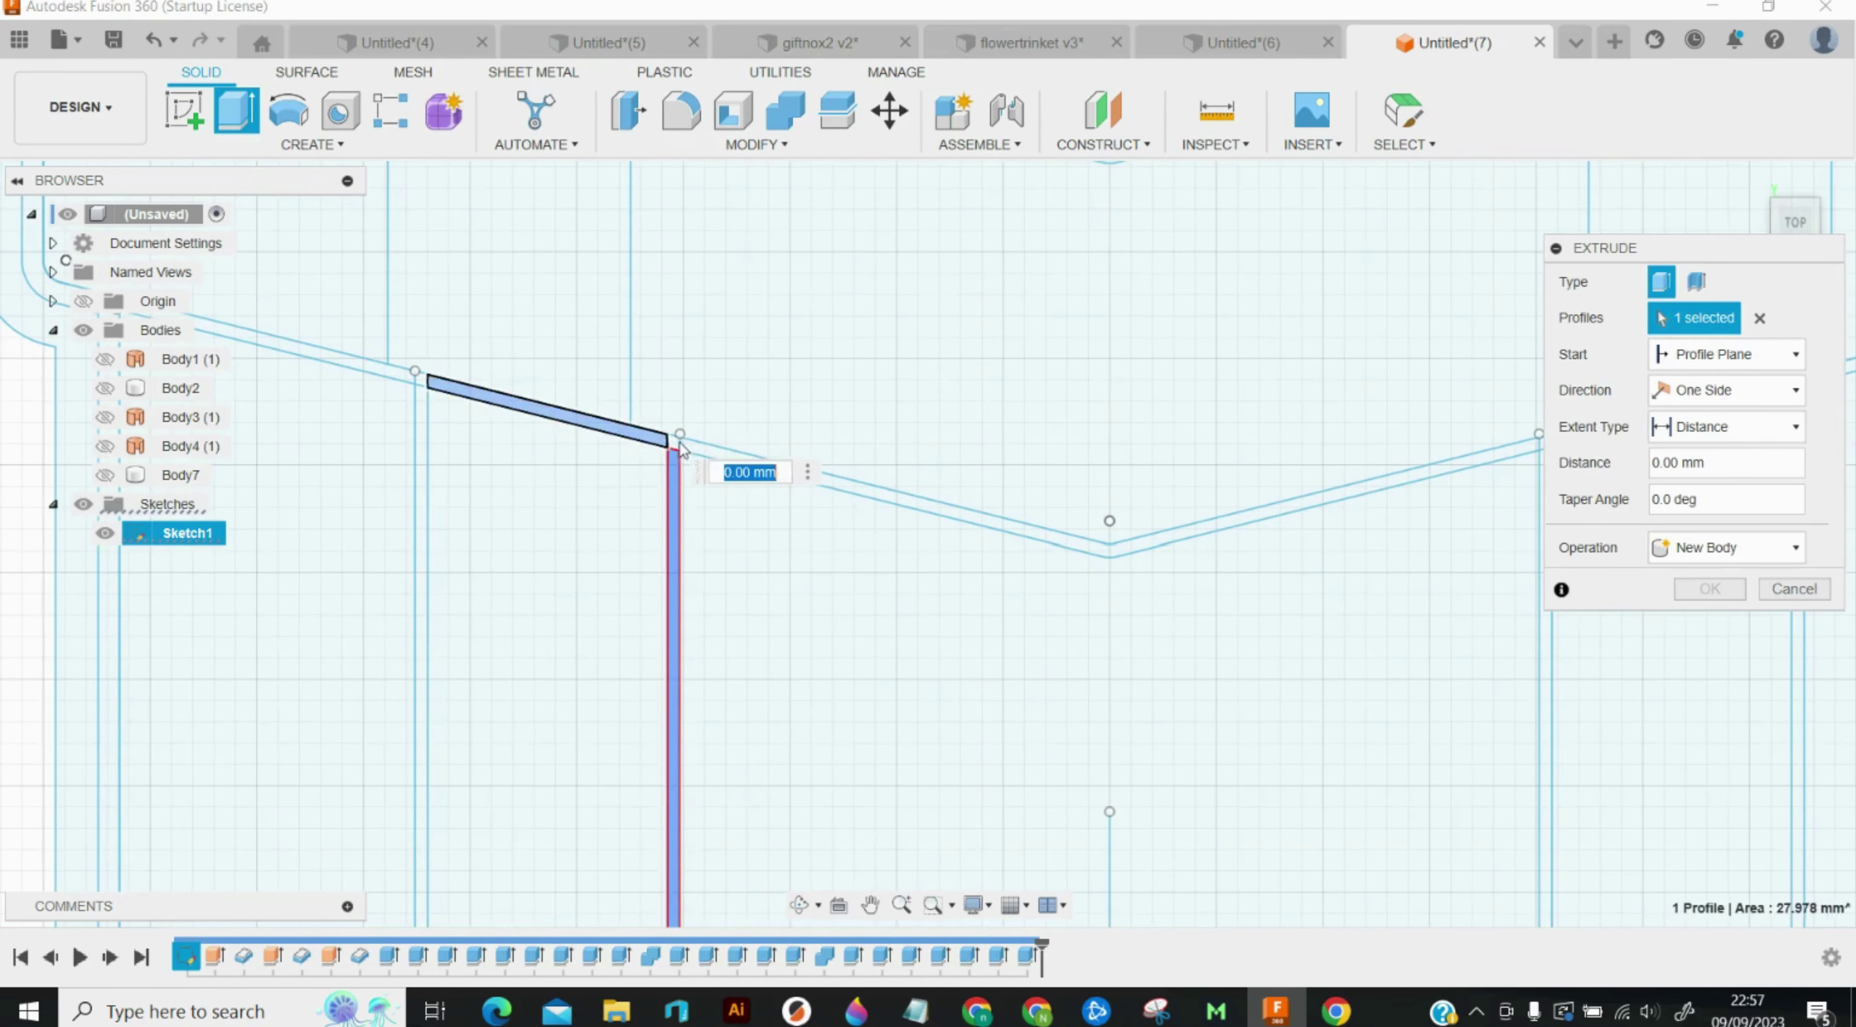
pyautogui.click(696, 458)
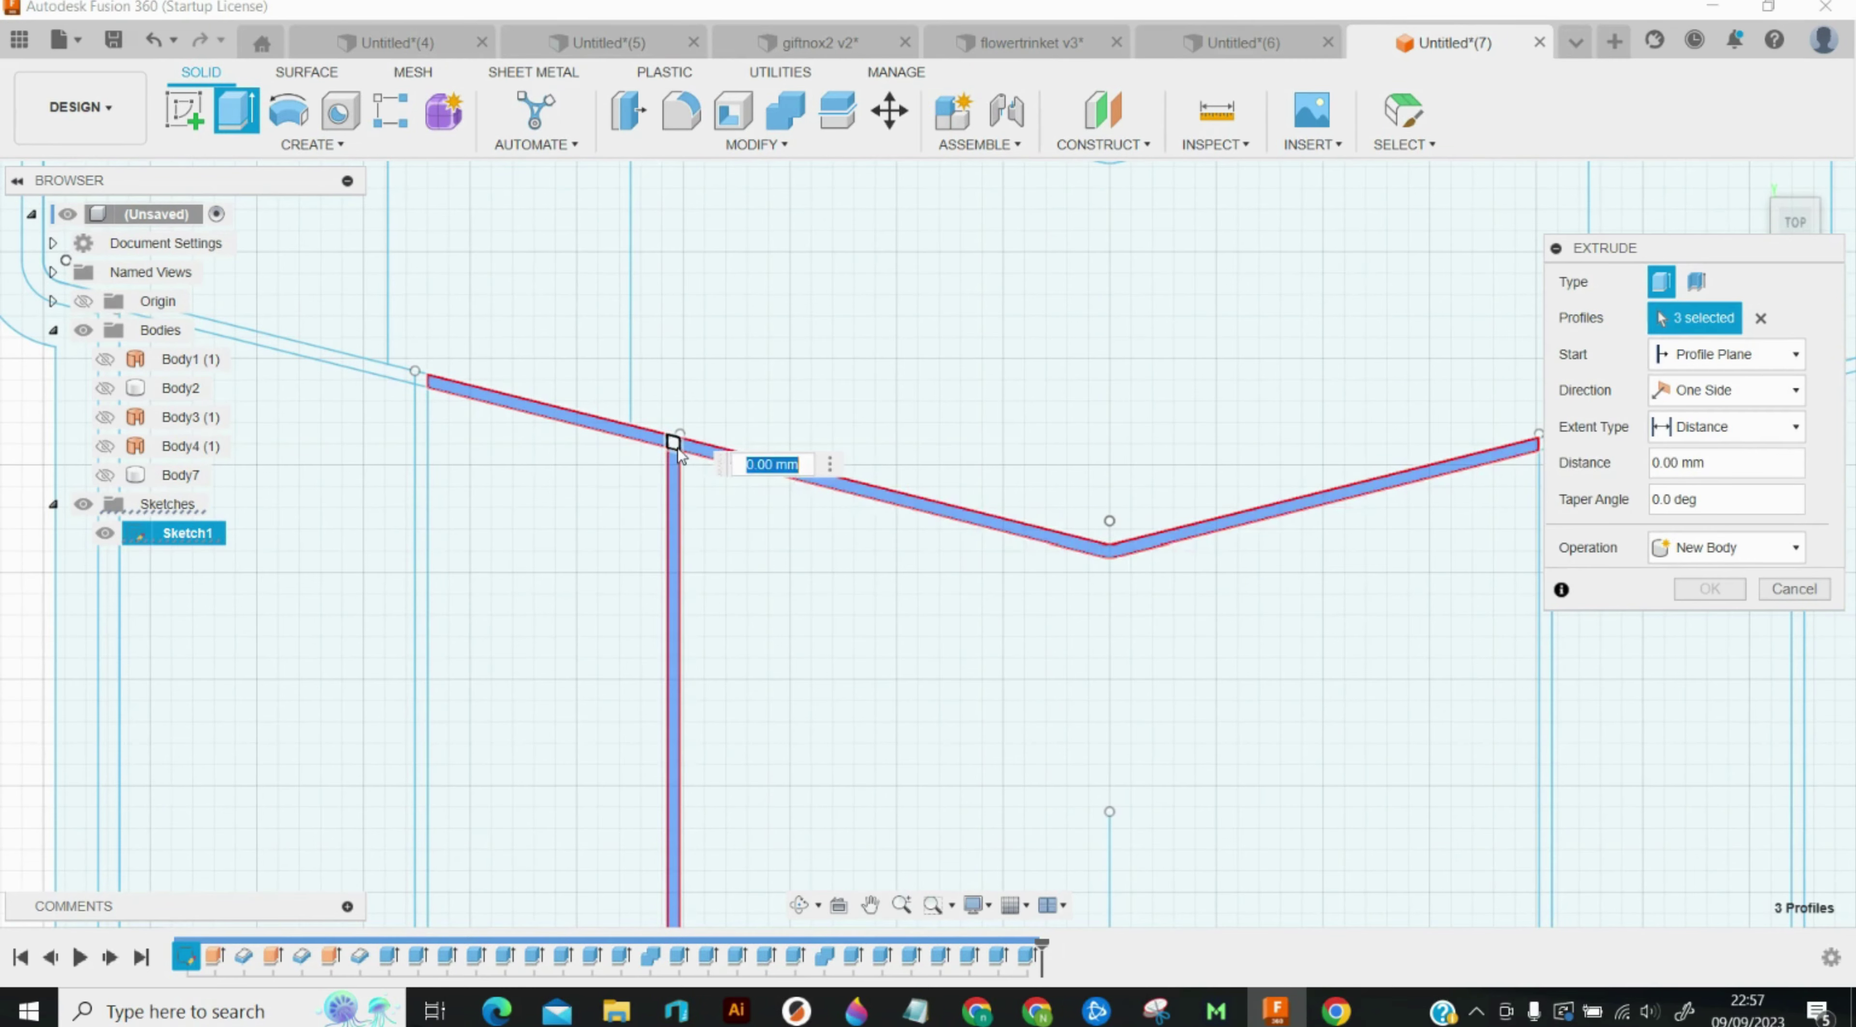
pyautogui.click(675, 447)
pyautogui.click(421, 429)
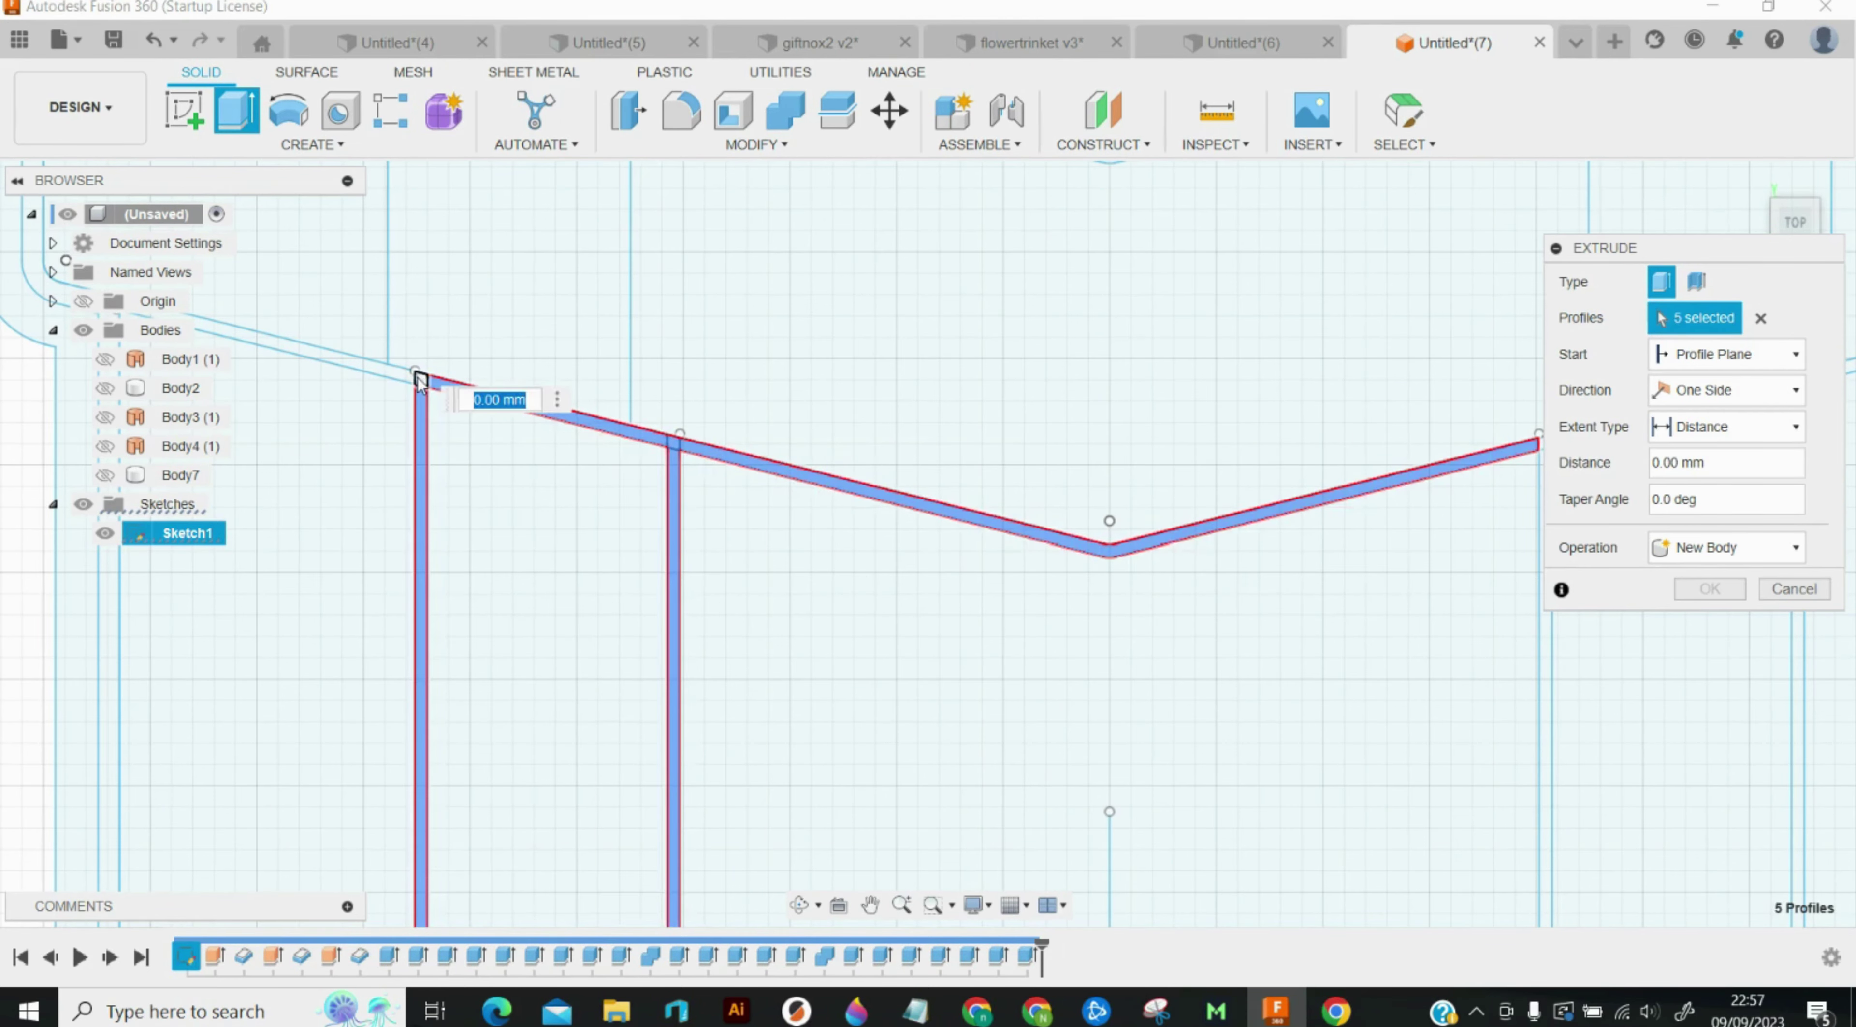
pyautogui.click(419, 379)
pyautogui.click(409, 377)
pyautogui.scroll(-3, 469, 454)
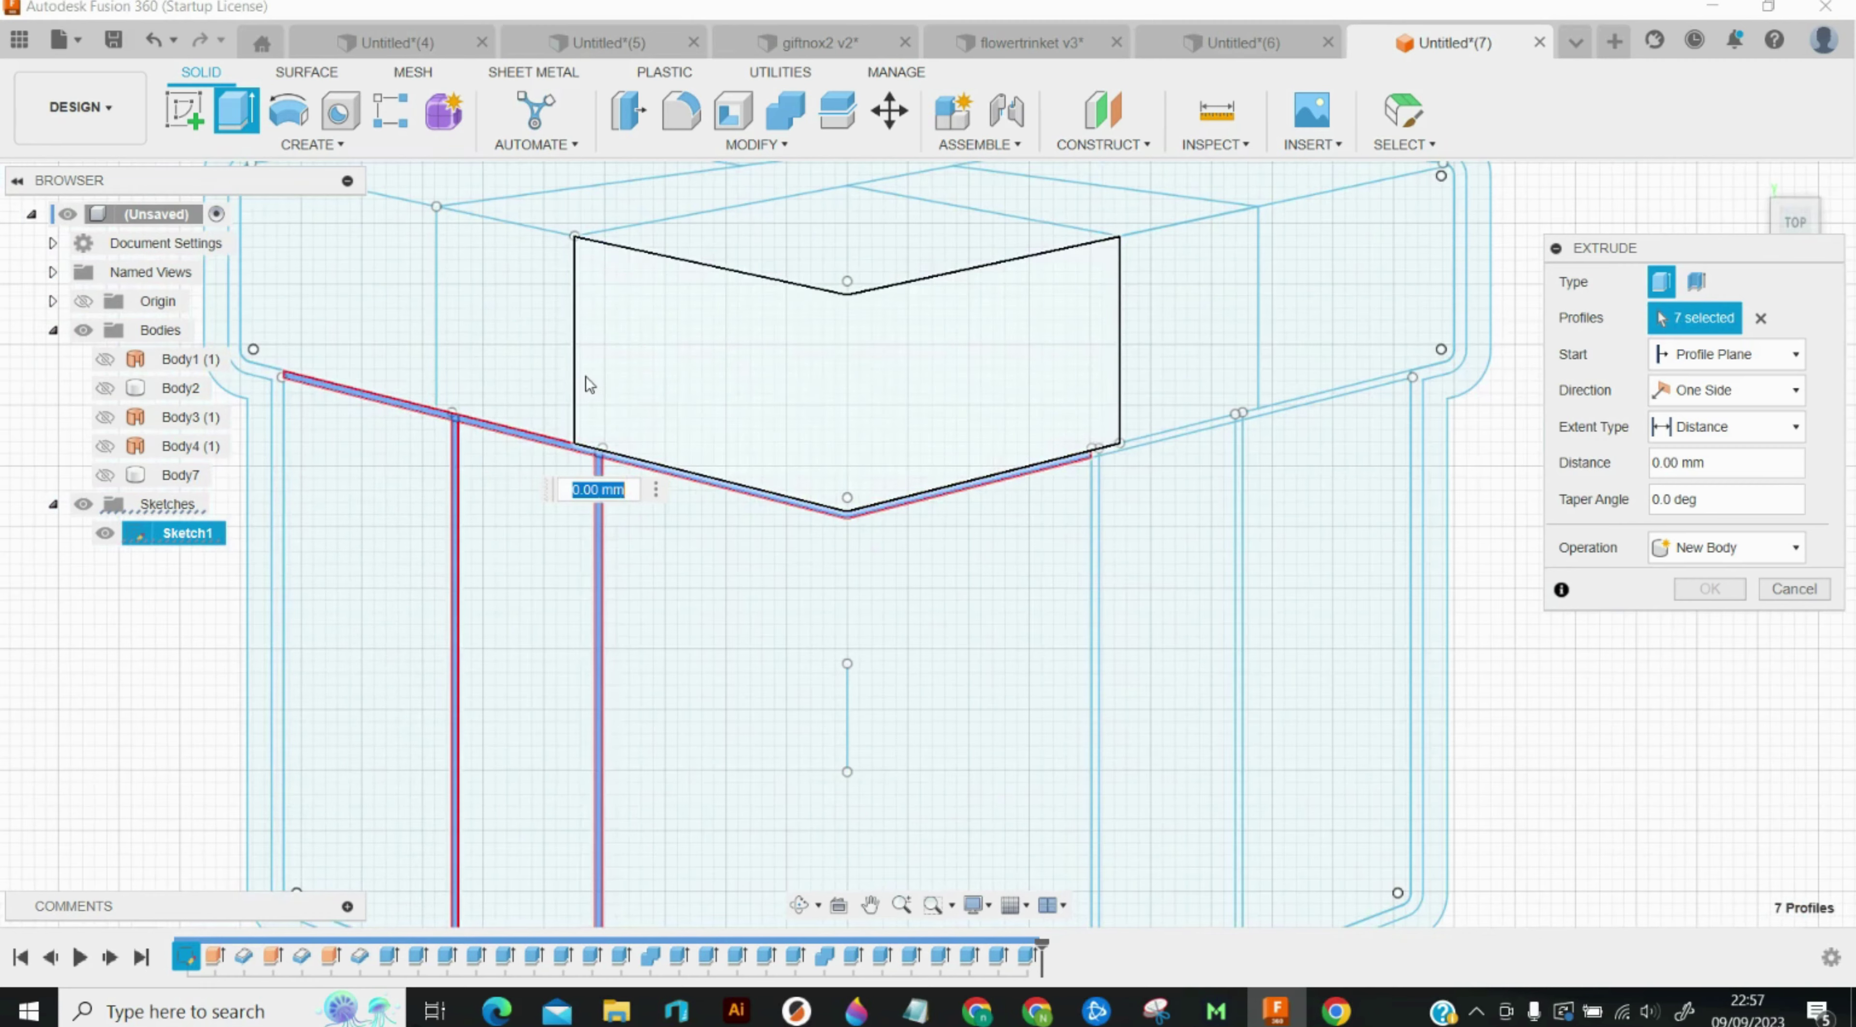
pyautogui.write('10.5')
pyautogui.press('Return')
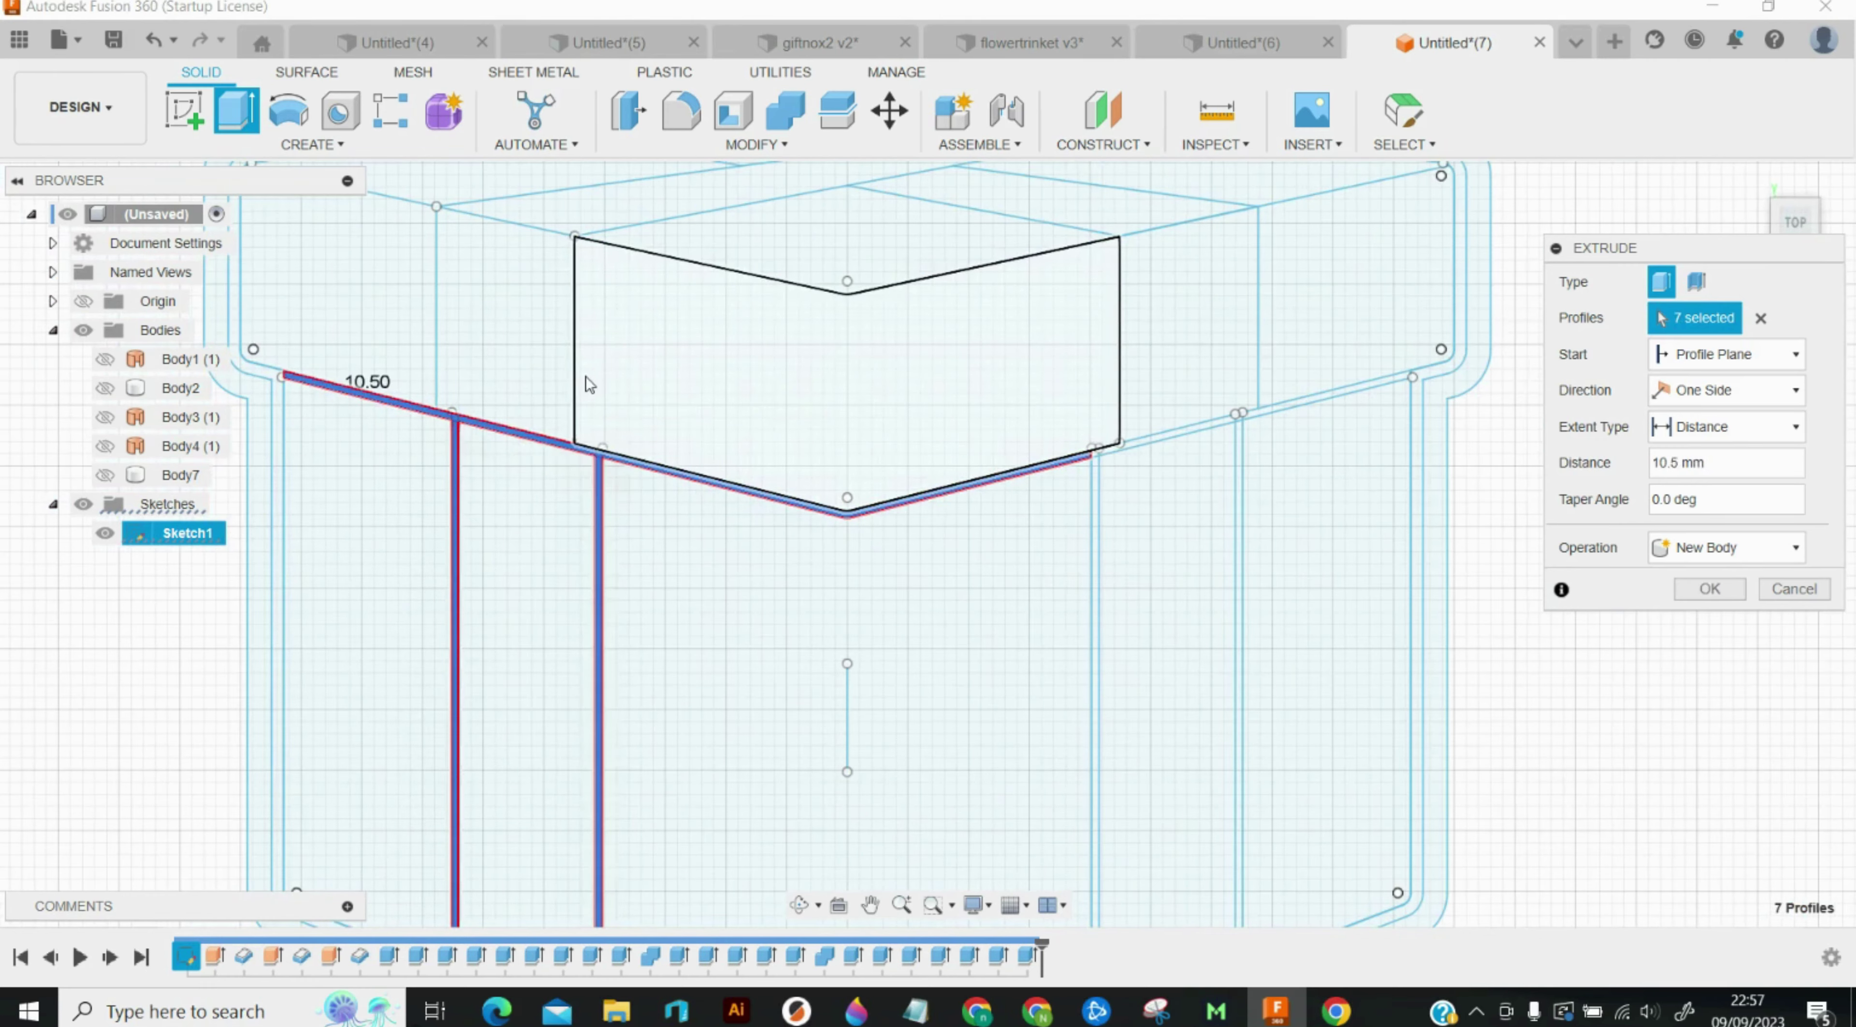
# Step: On the unextruded gift box, surface-extrude the long diagonal lid ribbon and its left front drop 10.5 mm, then thicken the surface 0.6 mm
pyautogui.scroll(-5, 703, 629)
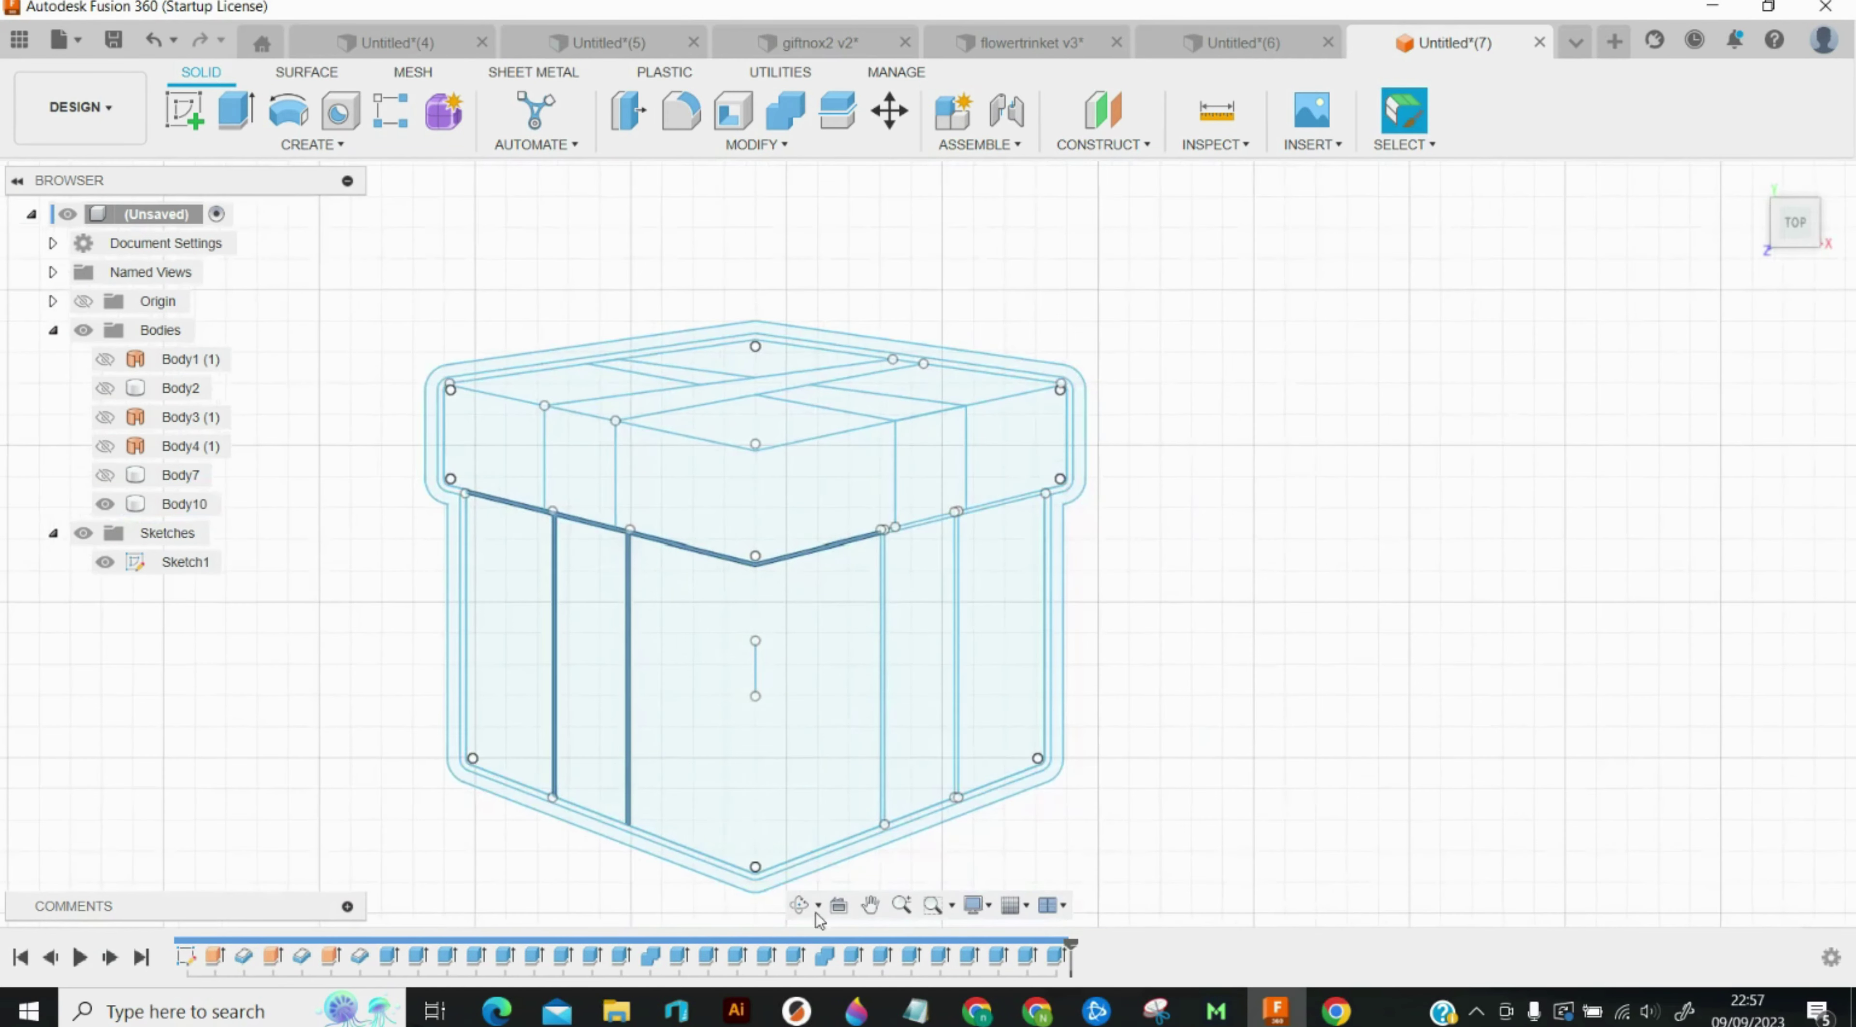
pyautogui.click(870, 906)
pyautogui.moveTo(638, 692); pyautogui.dragTo(761, 324)
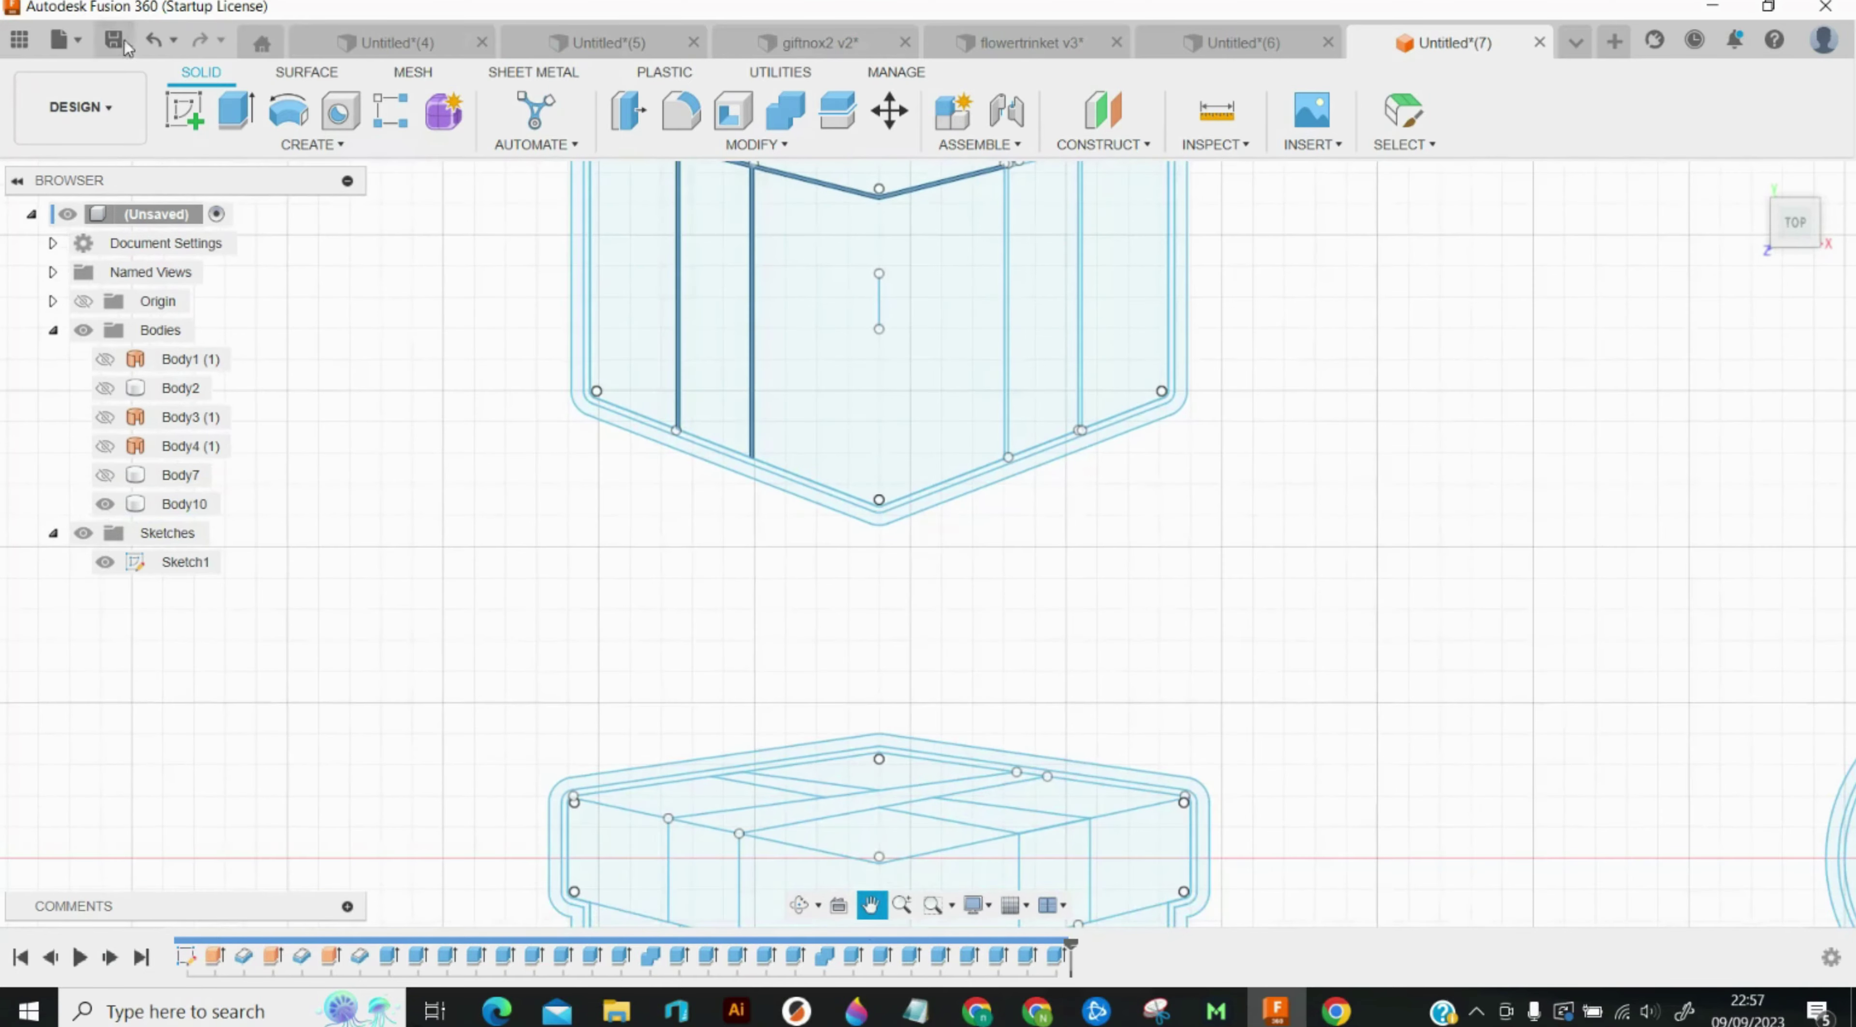
pyautogui.moveTo(684, 580); pyautogui.dragTo(599, 249)
pyautogui.moveTo(741, 626); pyautogui.dragTo(734, 421)
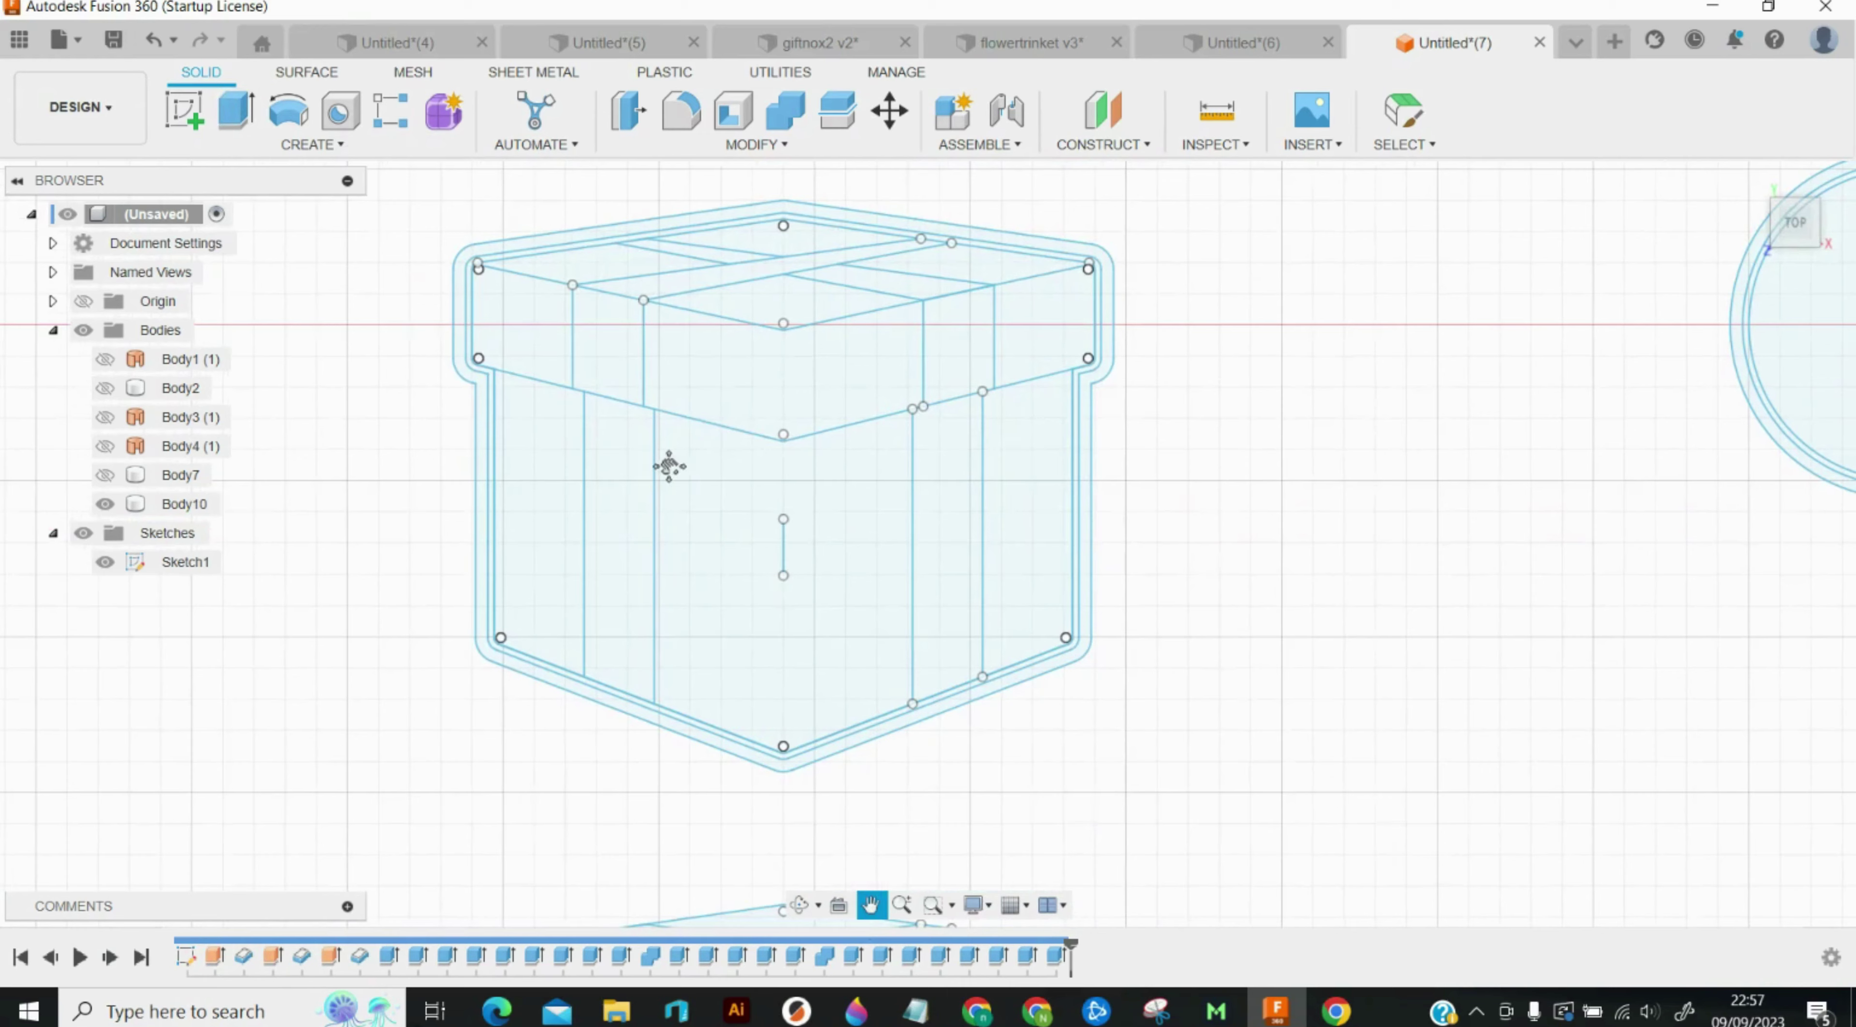
pyautogui.press('Escape')
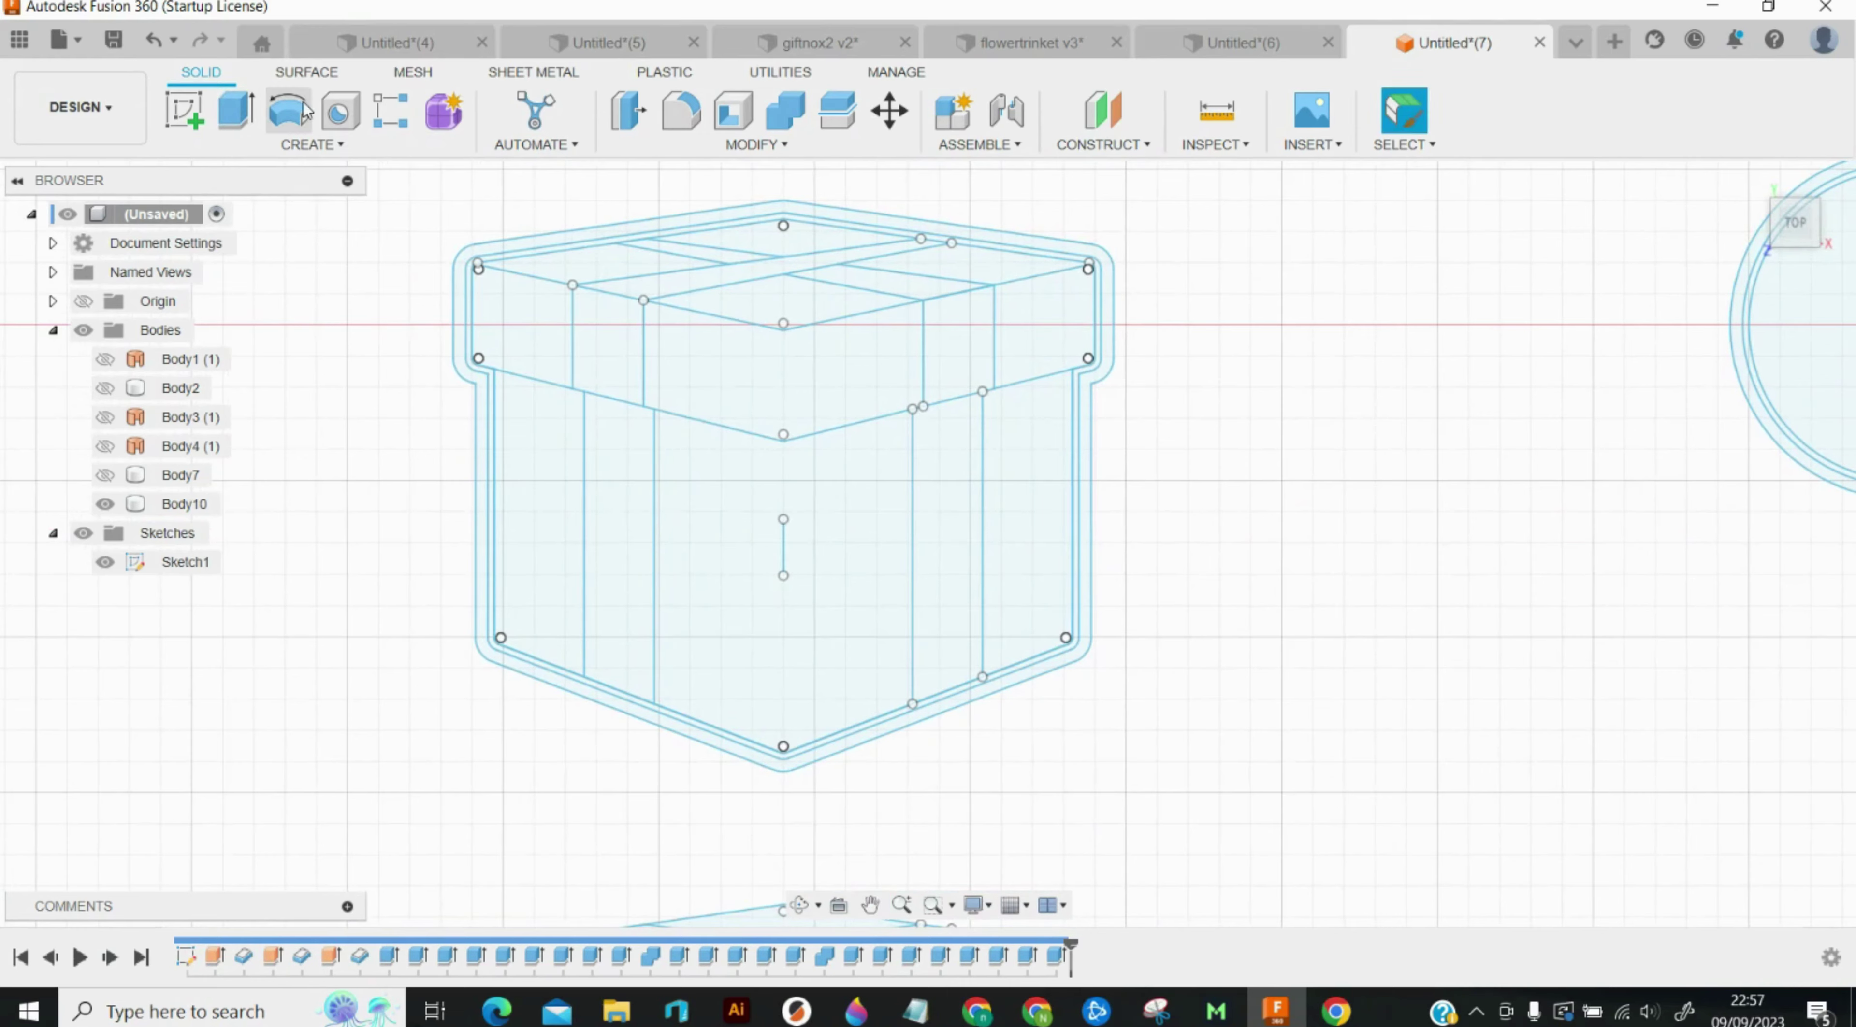
pyautogui.click(323, 75)
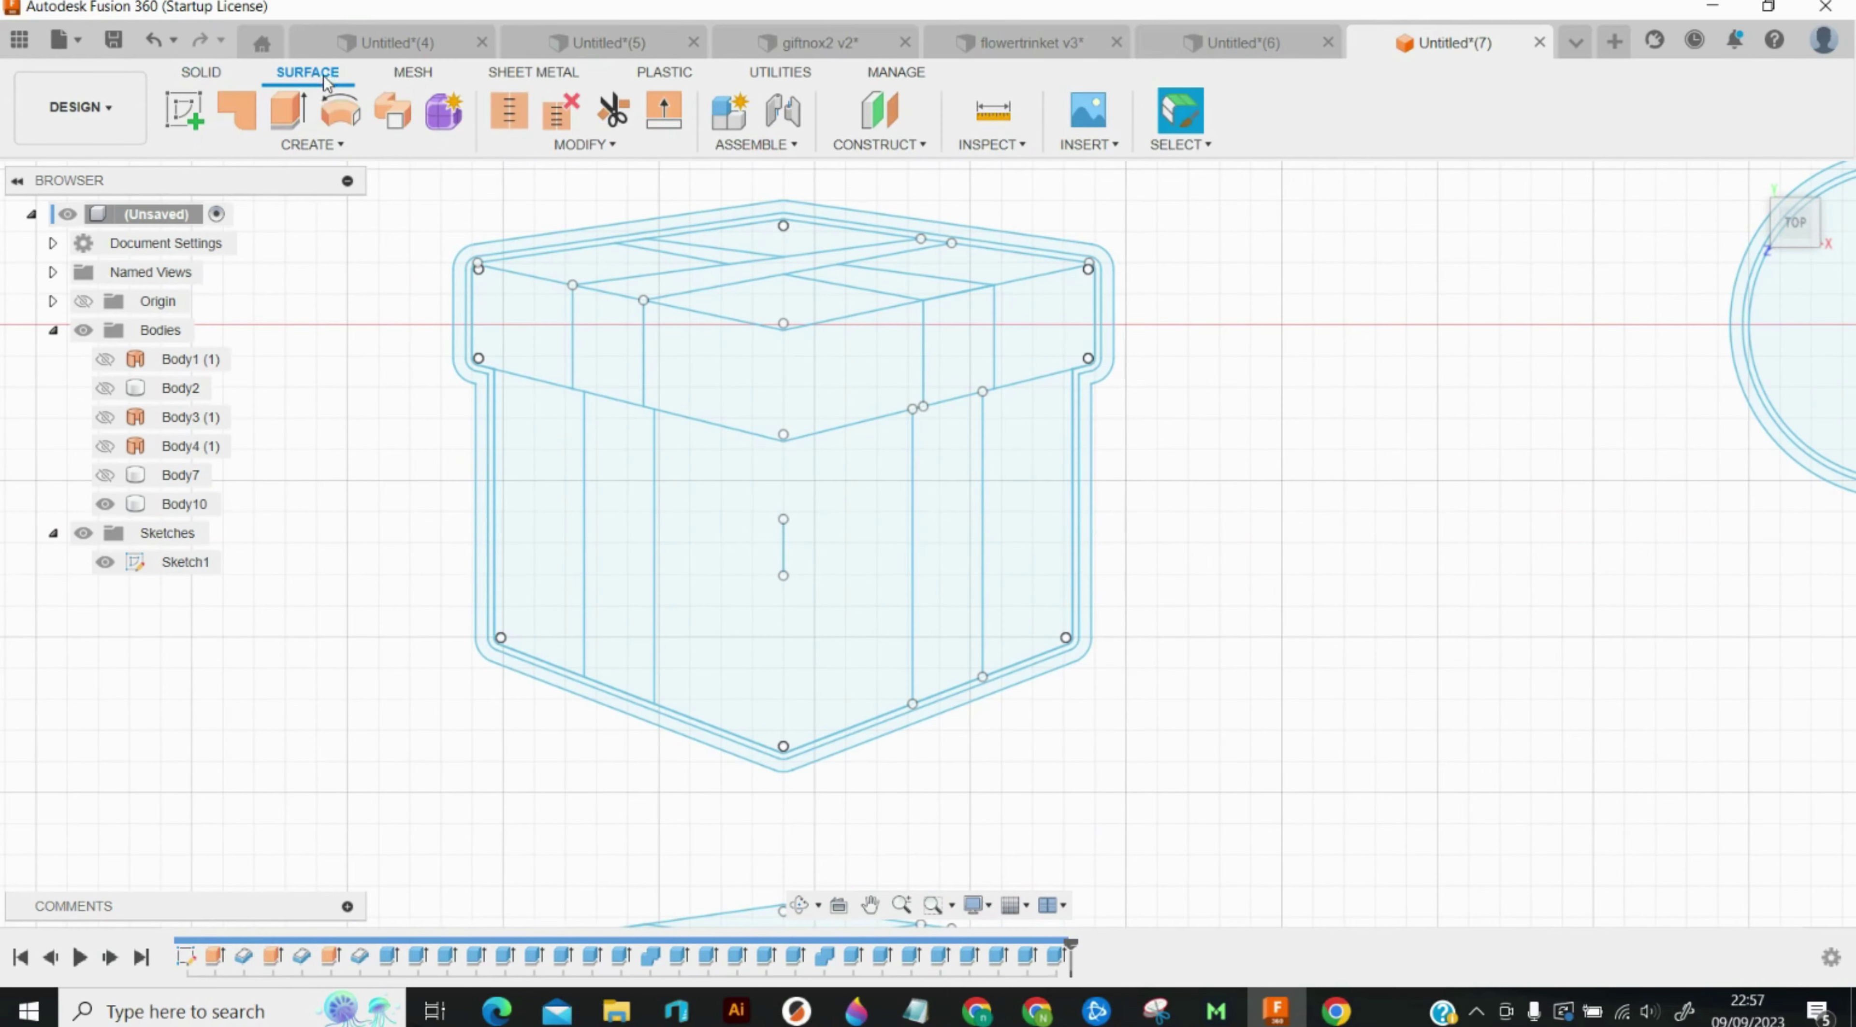
pyautogui.click(287, 109)
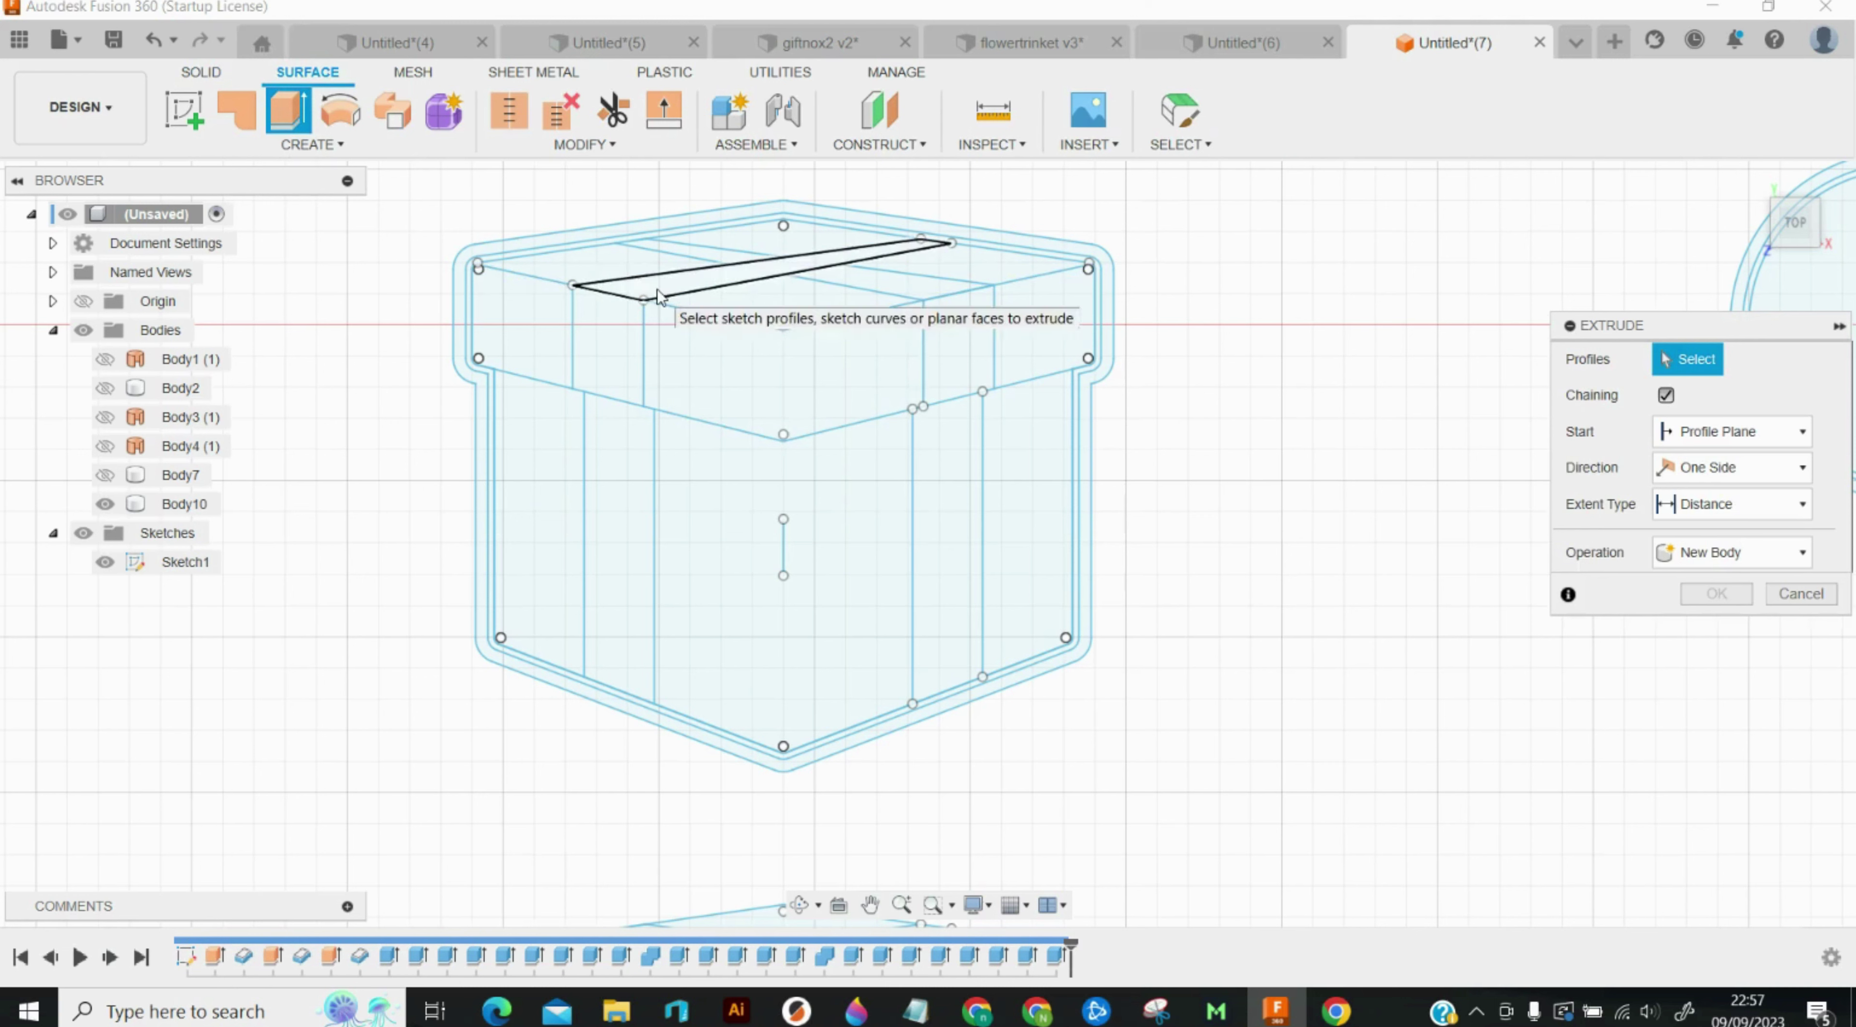
pyautogui.click(657, 290)
pyautogui.click(608, 340)
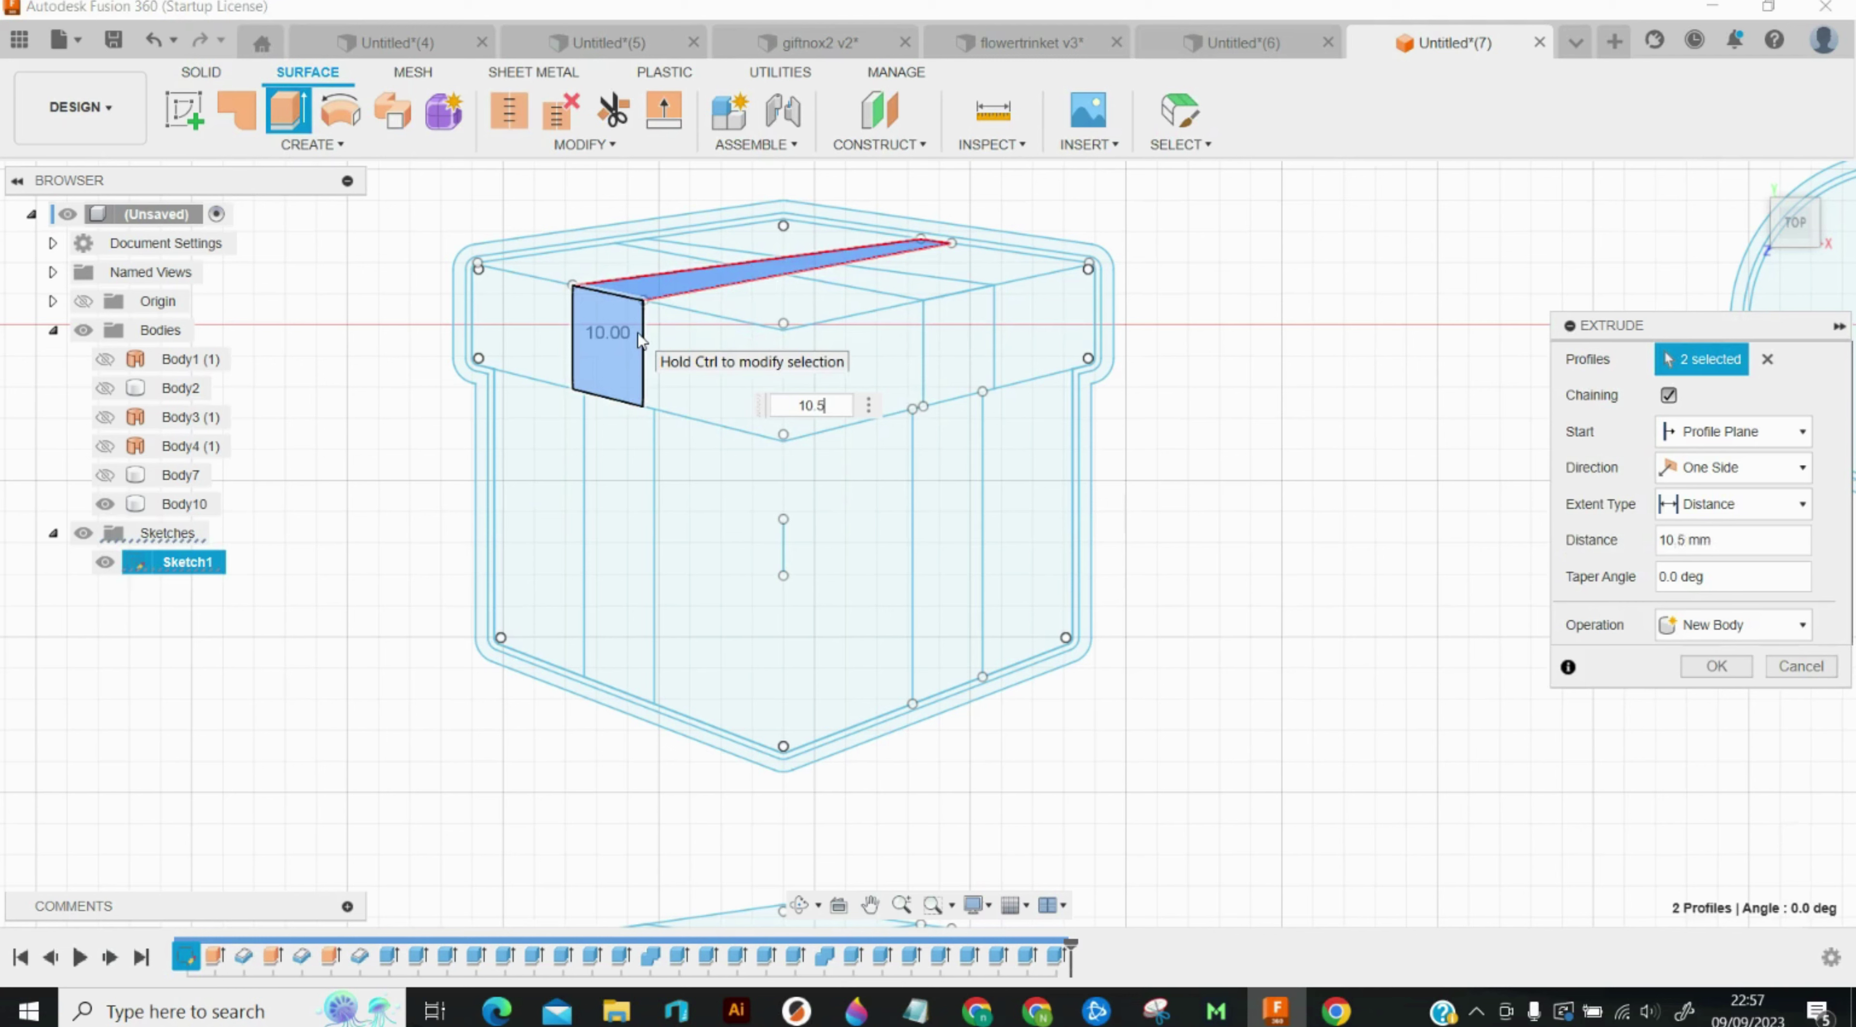
pyautogui.press('Return')
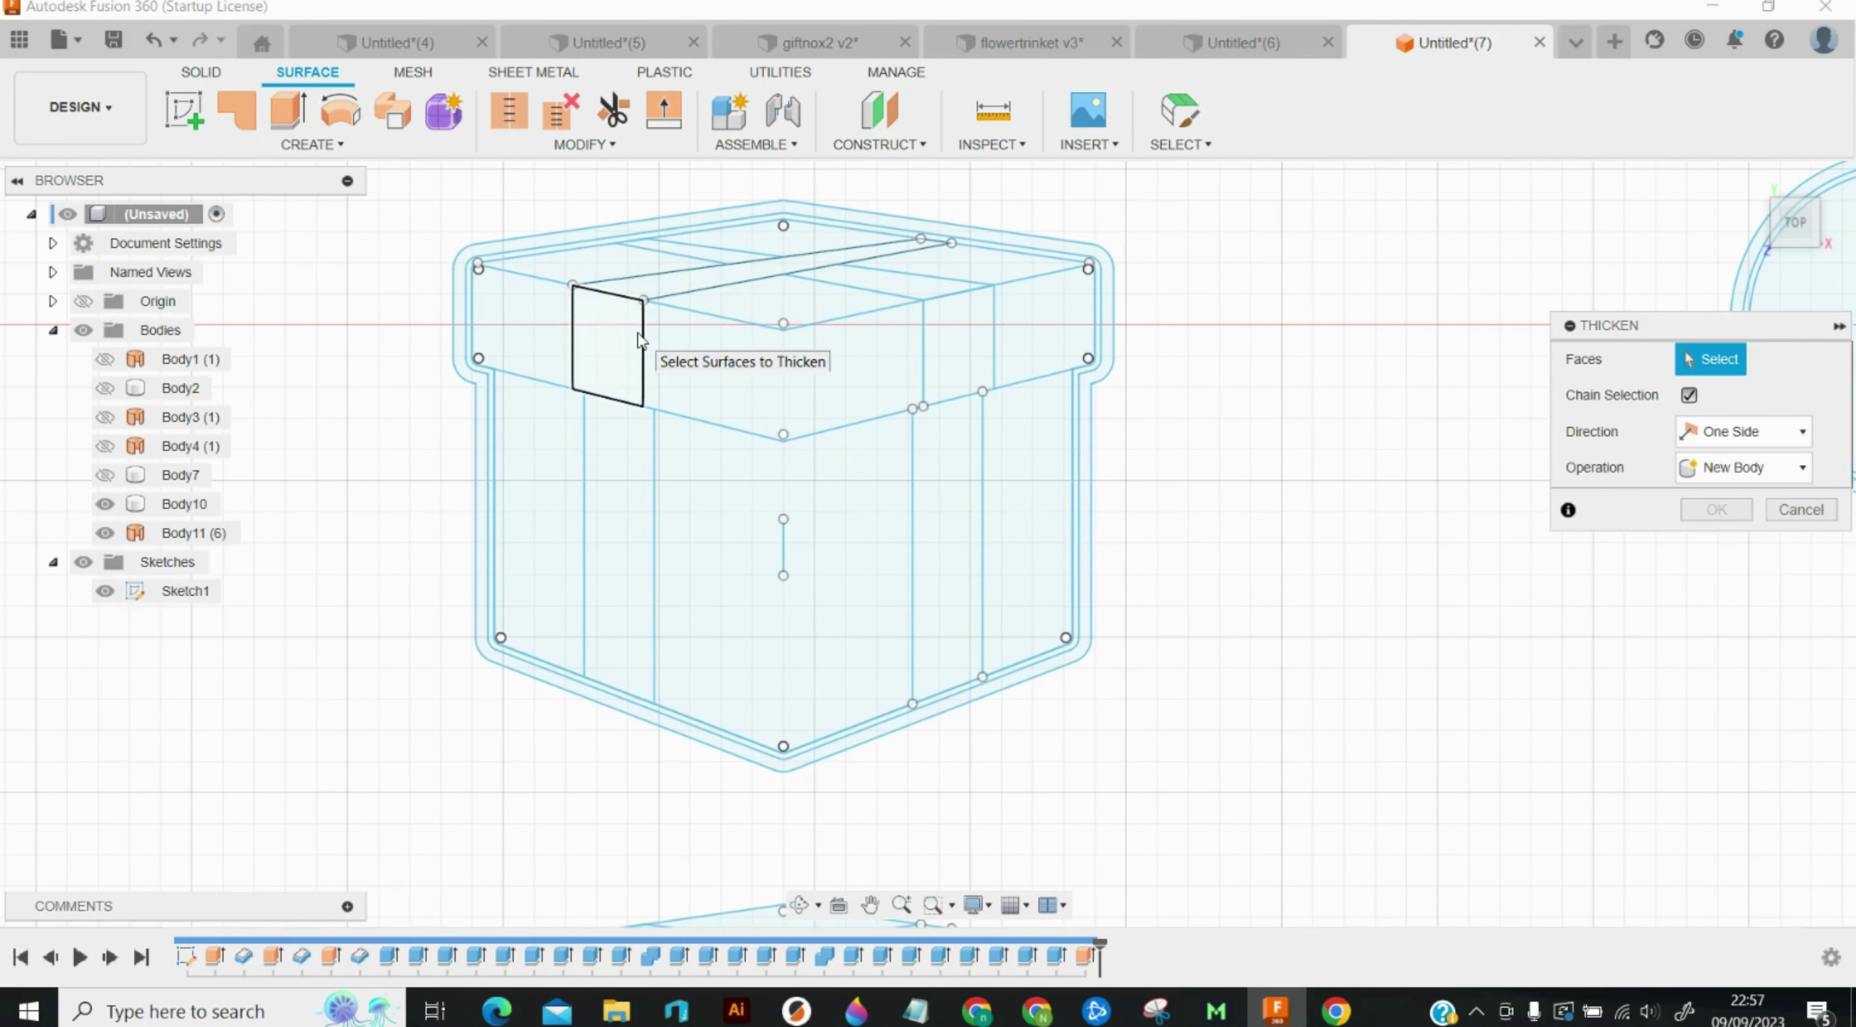
pyautogui.click(643, 375)
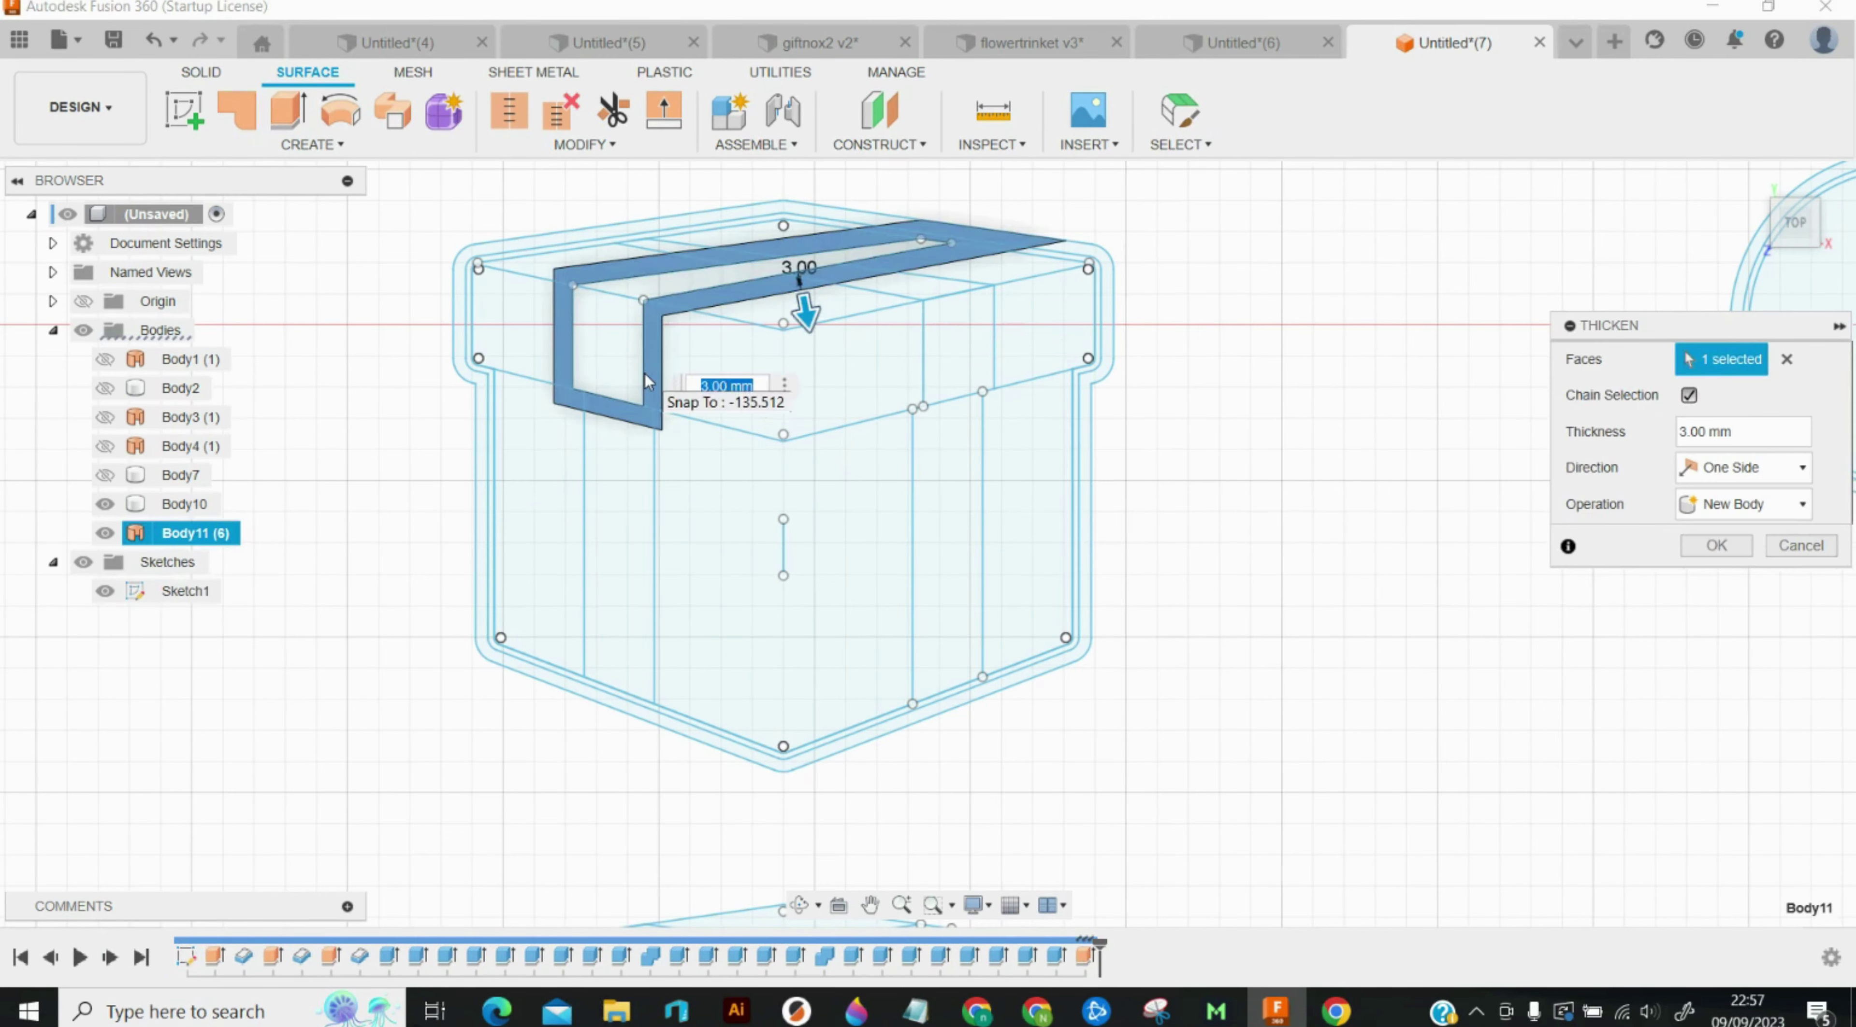
pyautogui.press('Return')
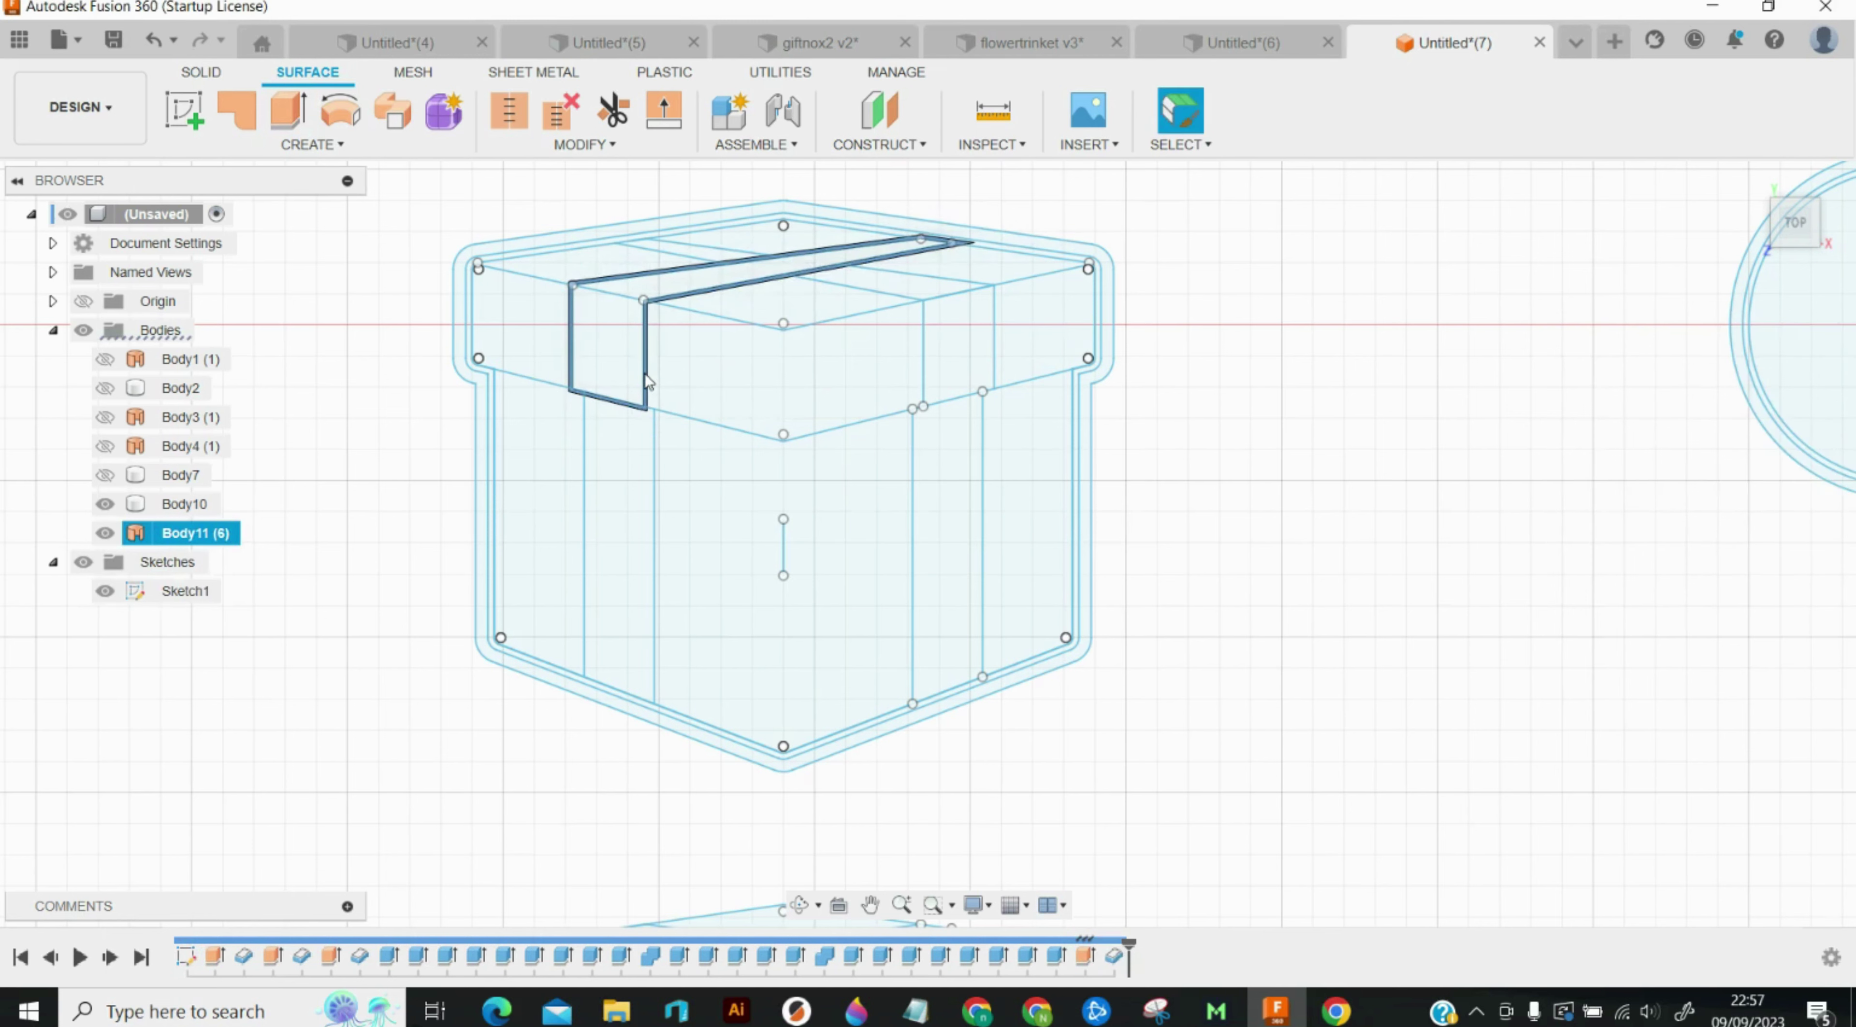
# Step: Extrude-cut the two leftmost panels below the lid 12 mm to trim the thickened ribbon's lower end
pyautogui.press('e')
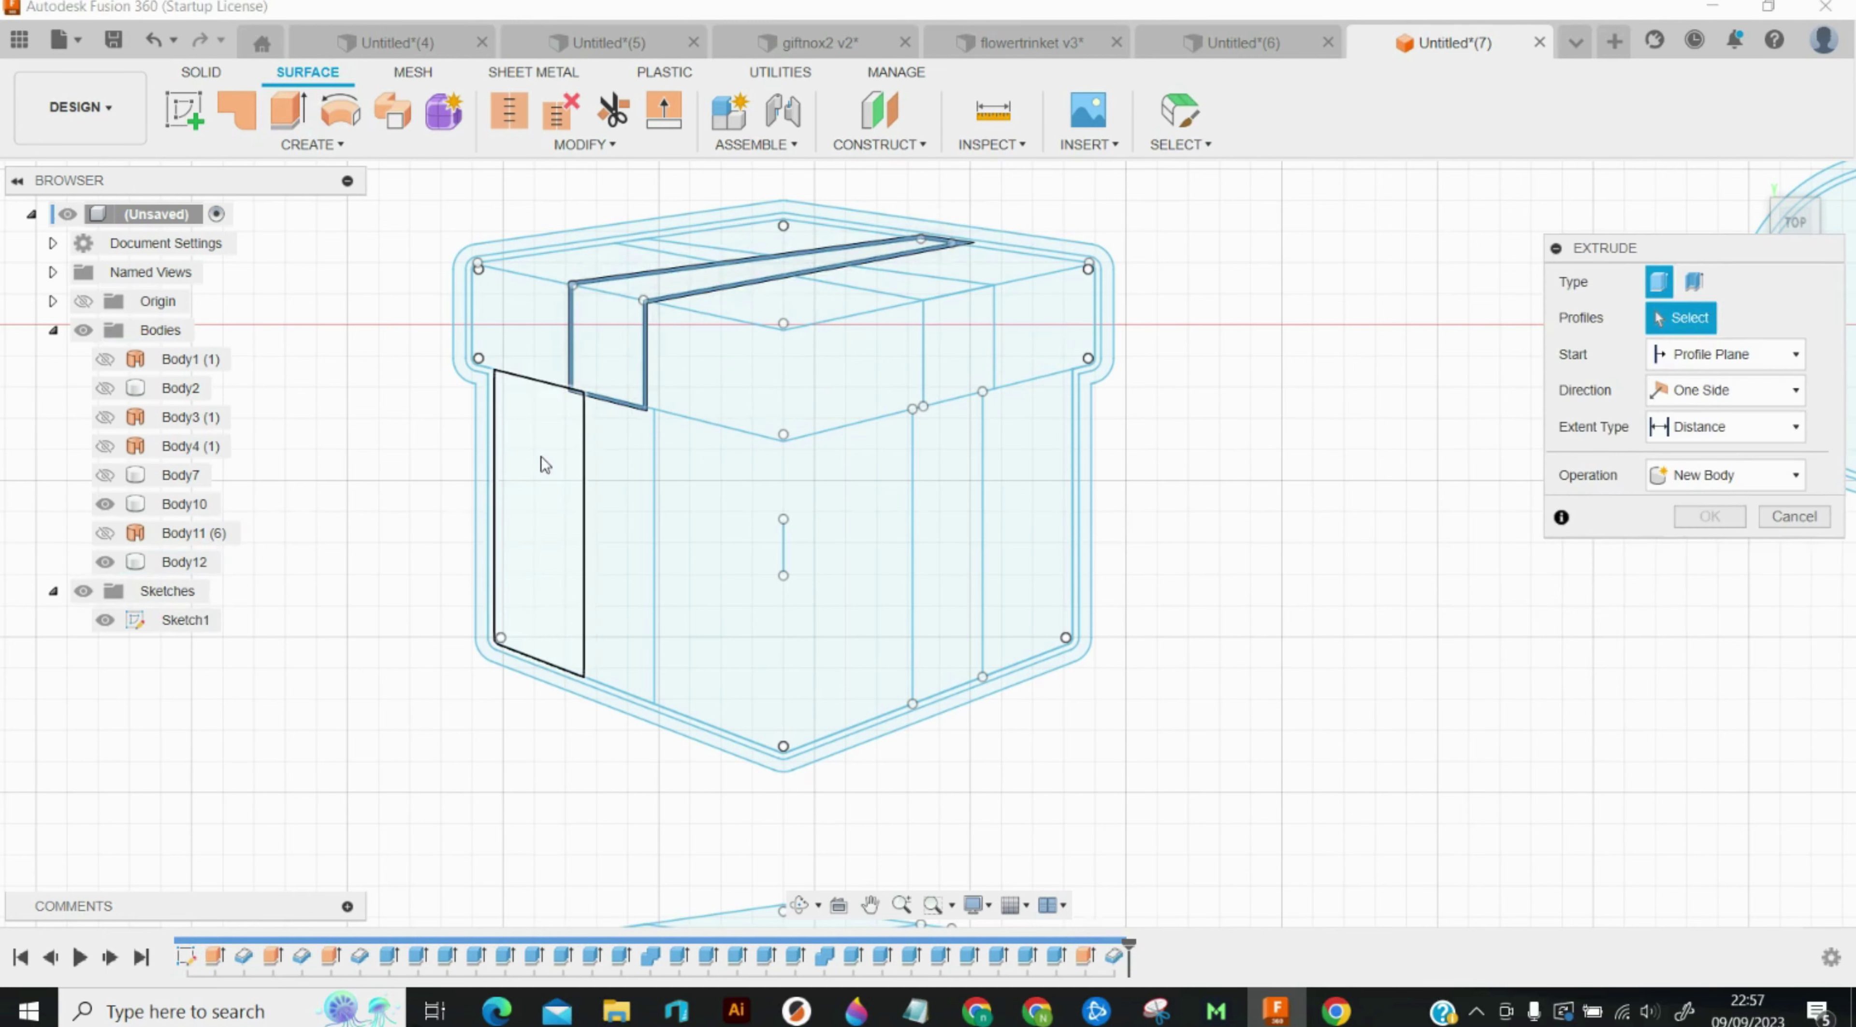
pyautogui.click(542, 457)
pyautogui.click(201, 71)
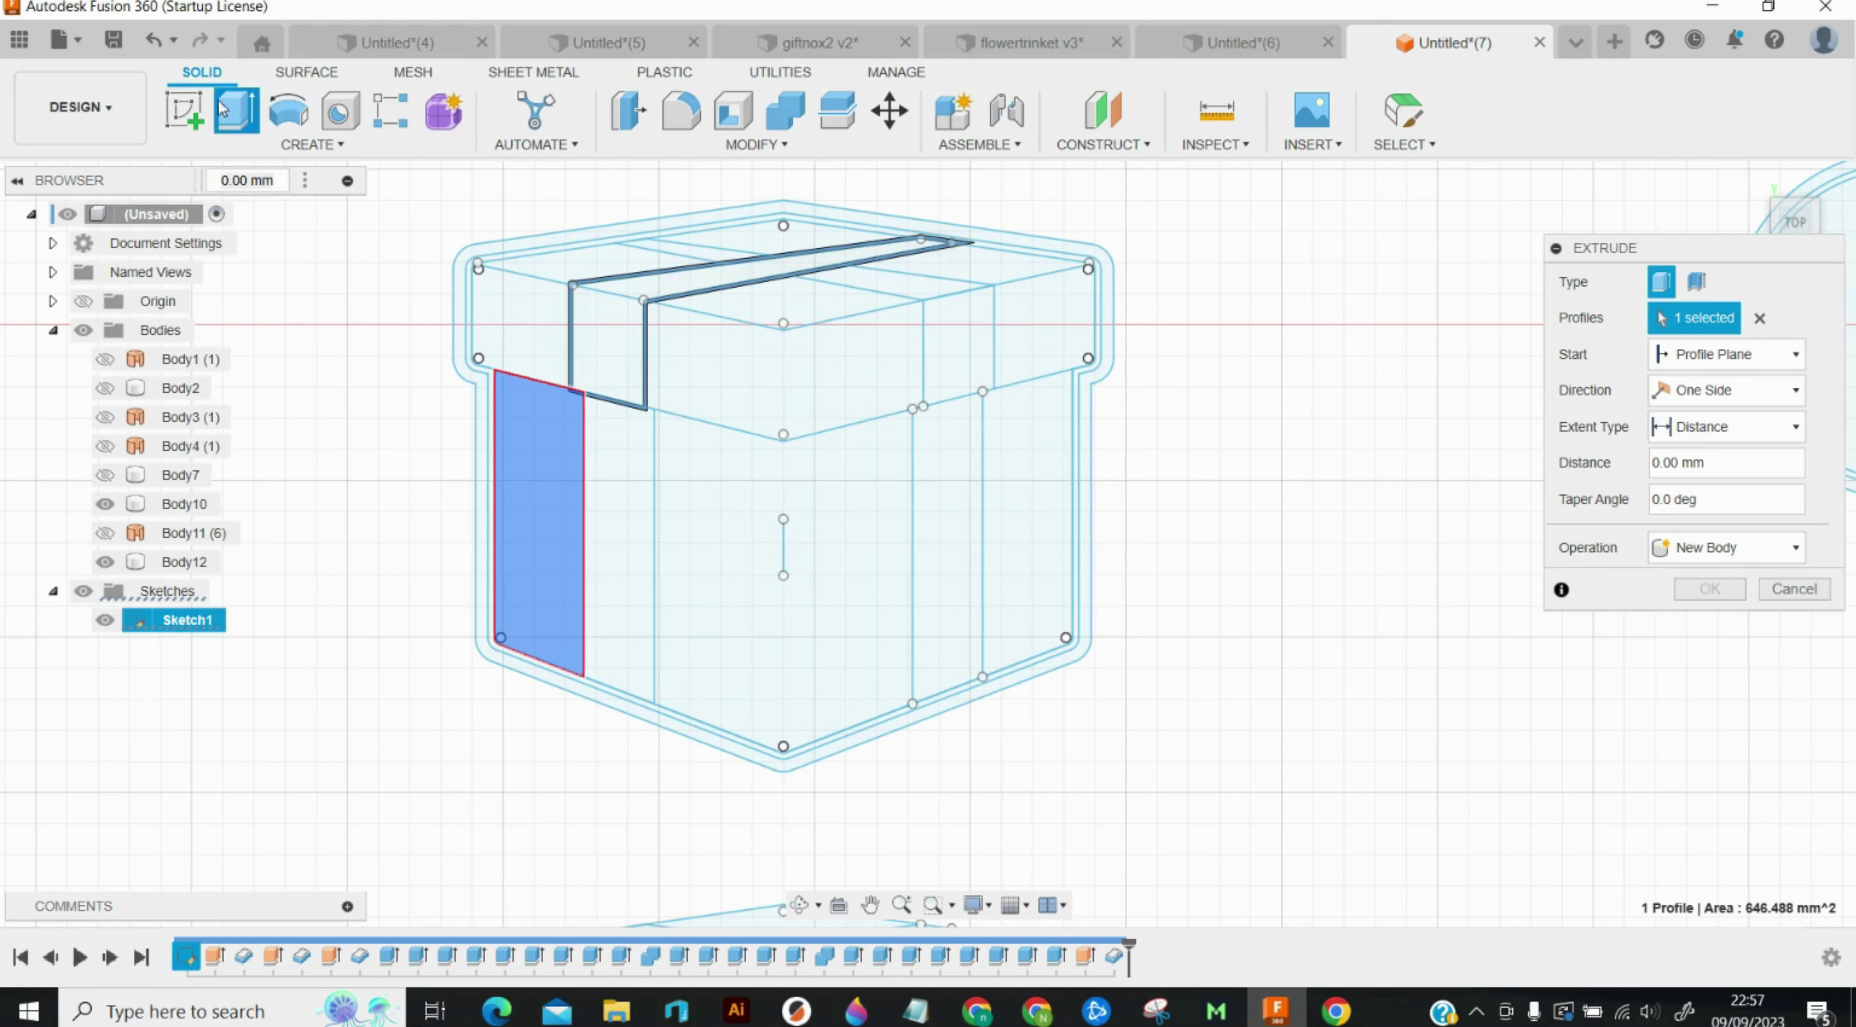
pyautogui.click(321, 72)
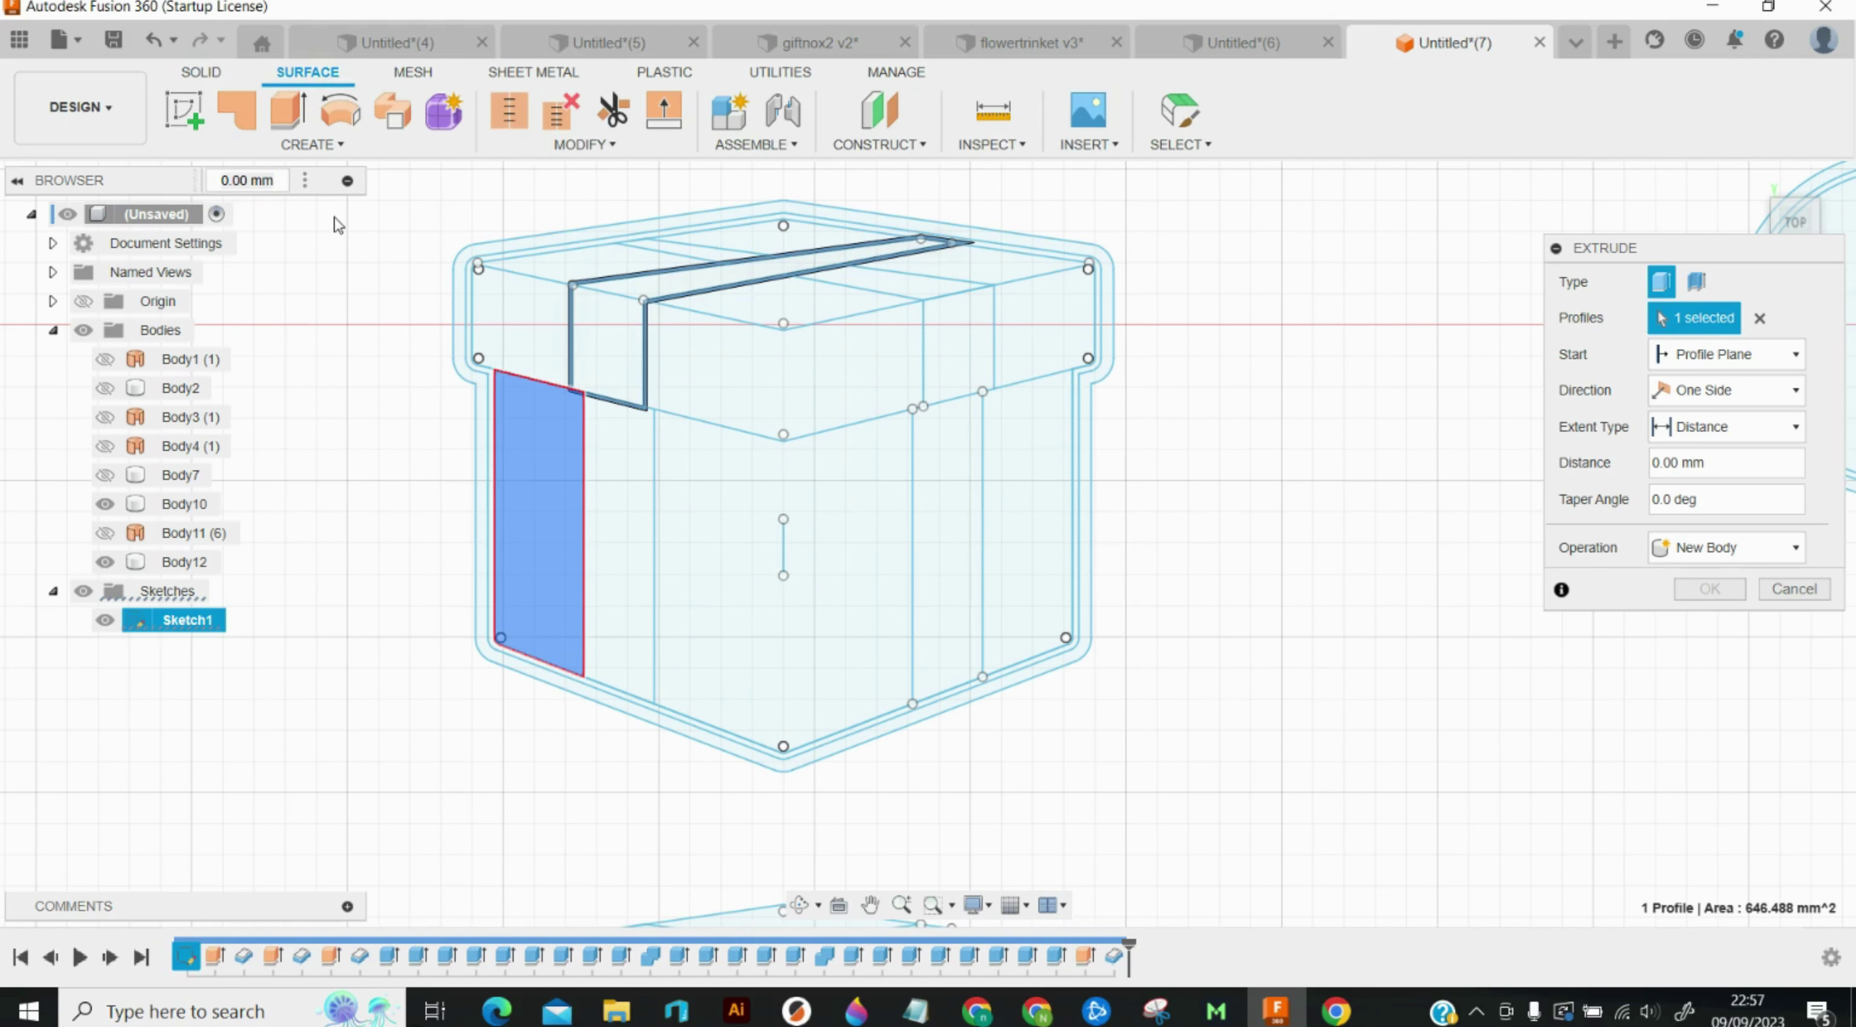
pyautogui.click(610, 438)
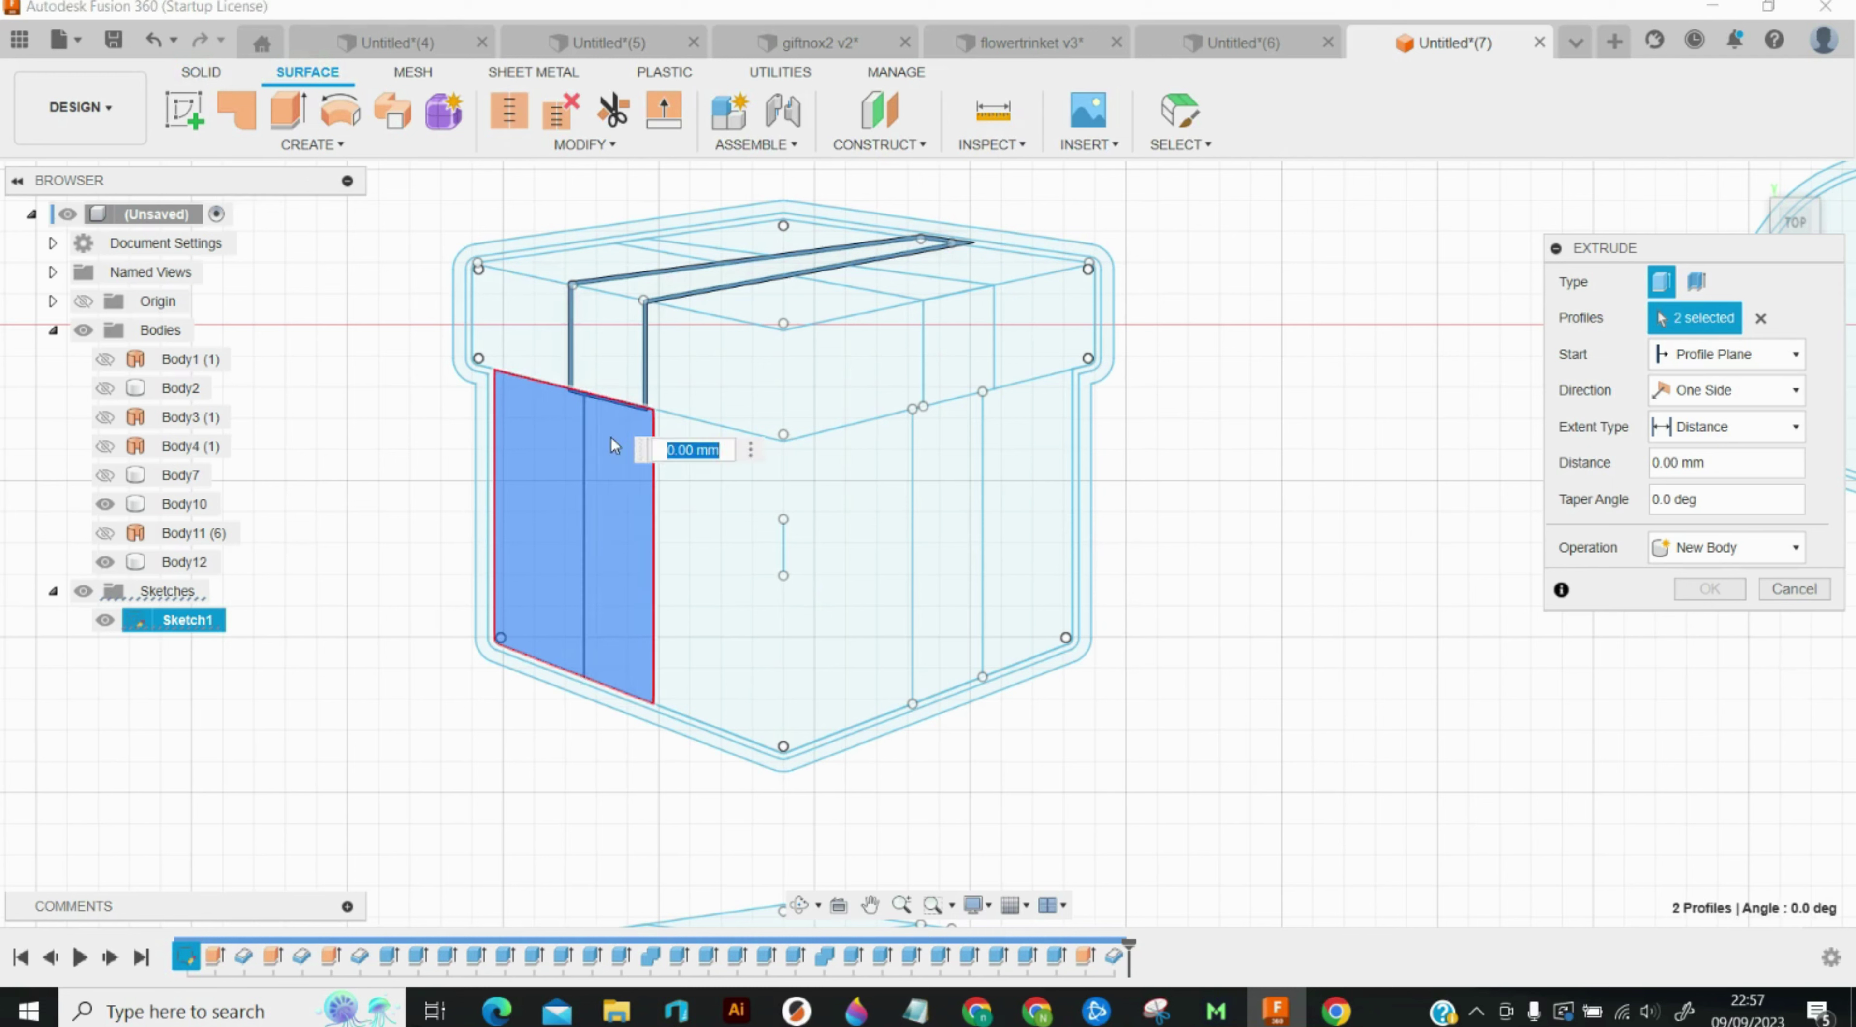
pyautogui.write('12')
pyautogui.press('Return')
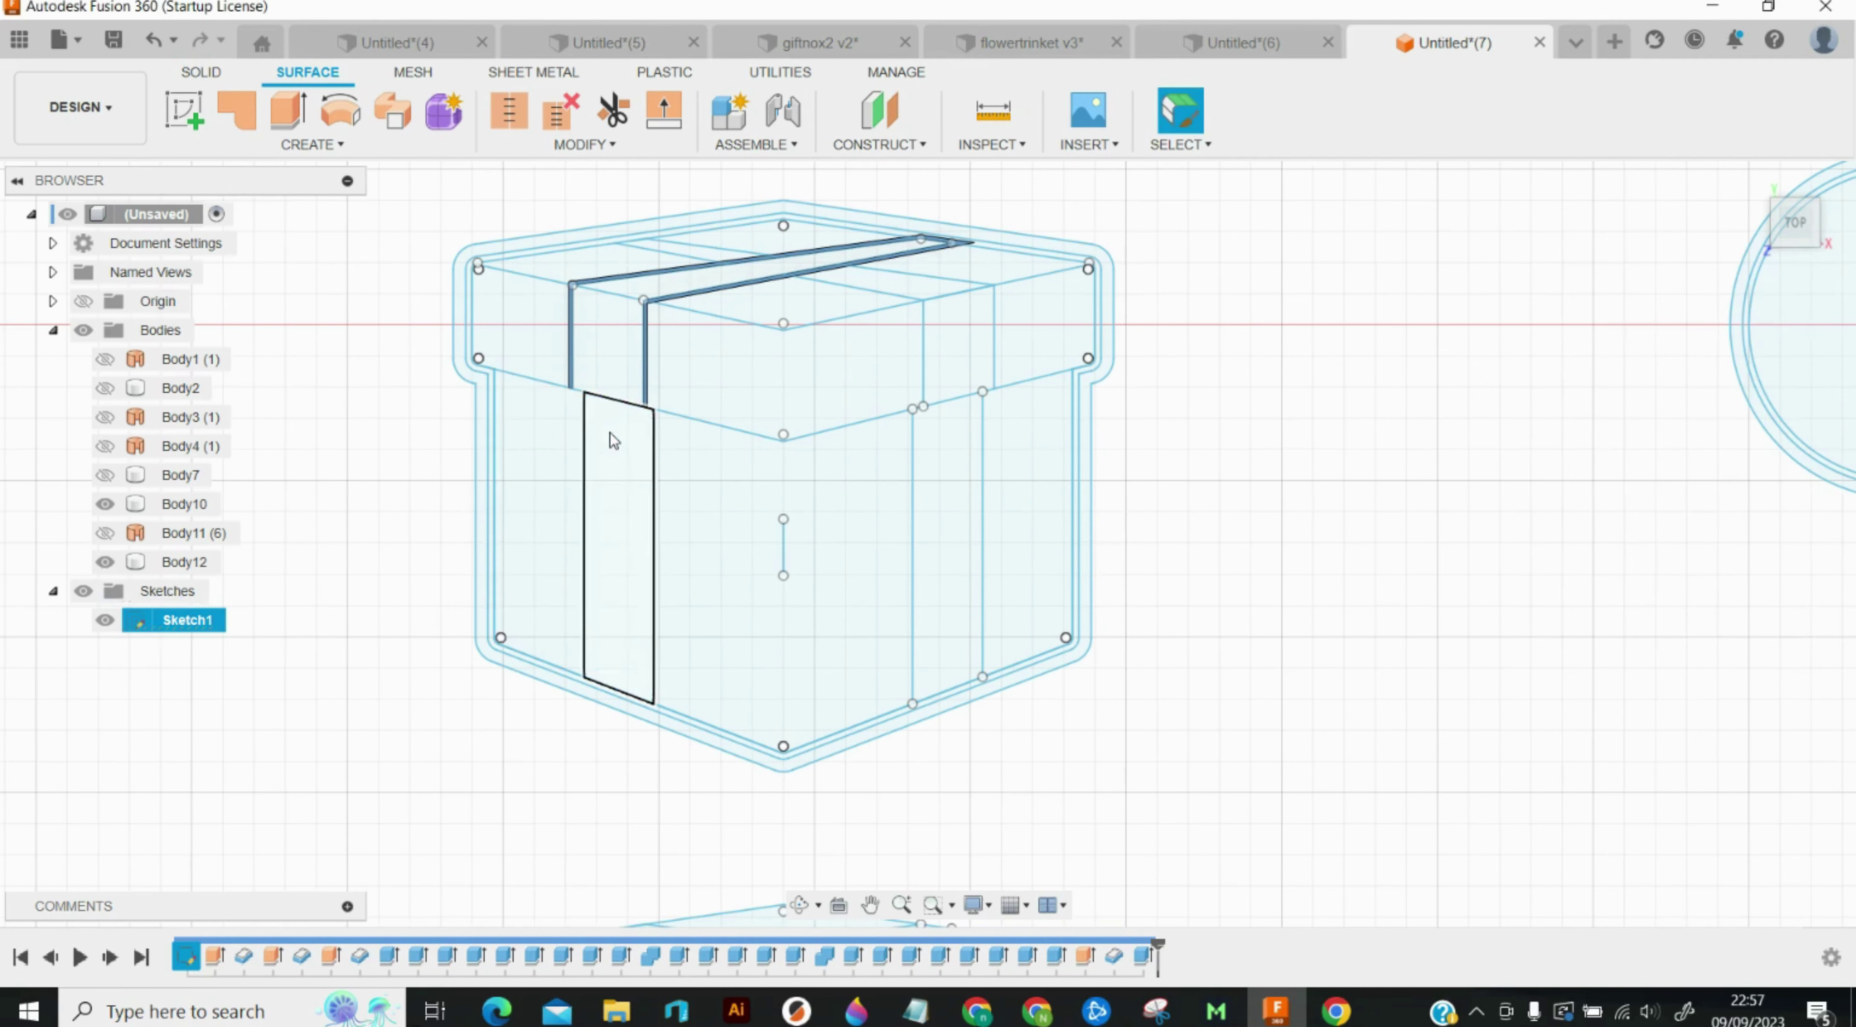
# Step: Surface-extrude both segments of the crossing lid ribbon and its right front drop 10.5 mm as new bodies
pyautogui.click(288, 110)
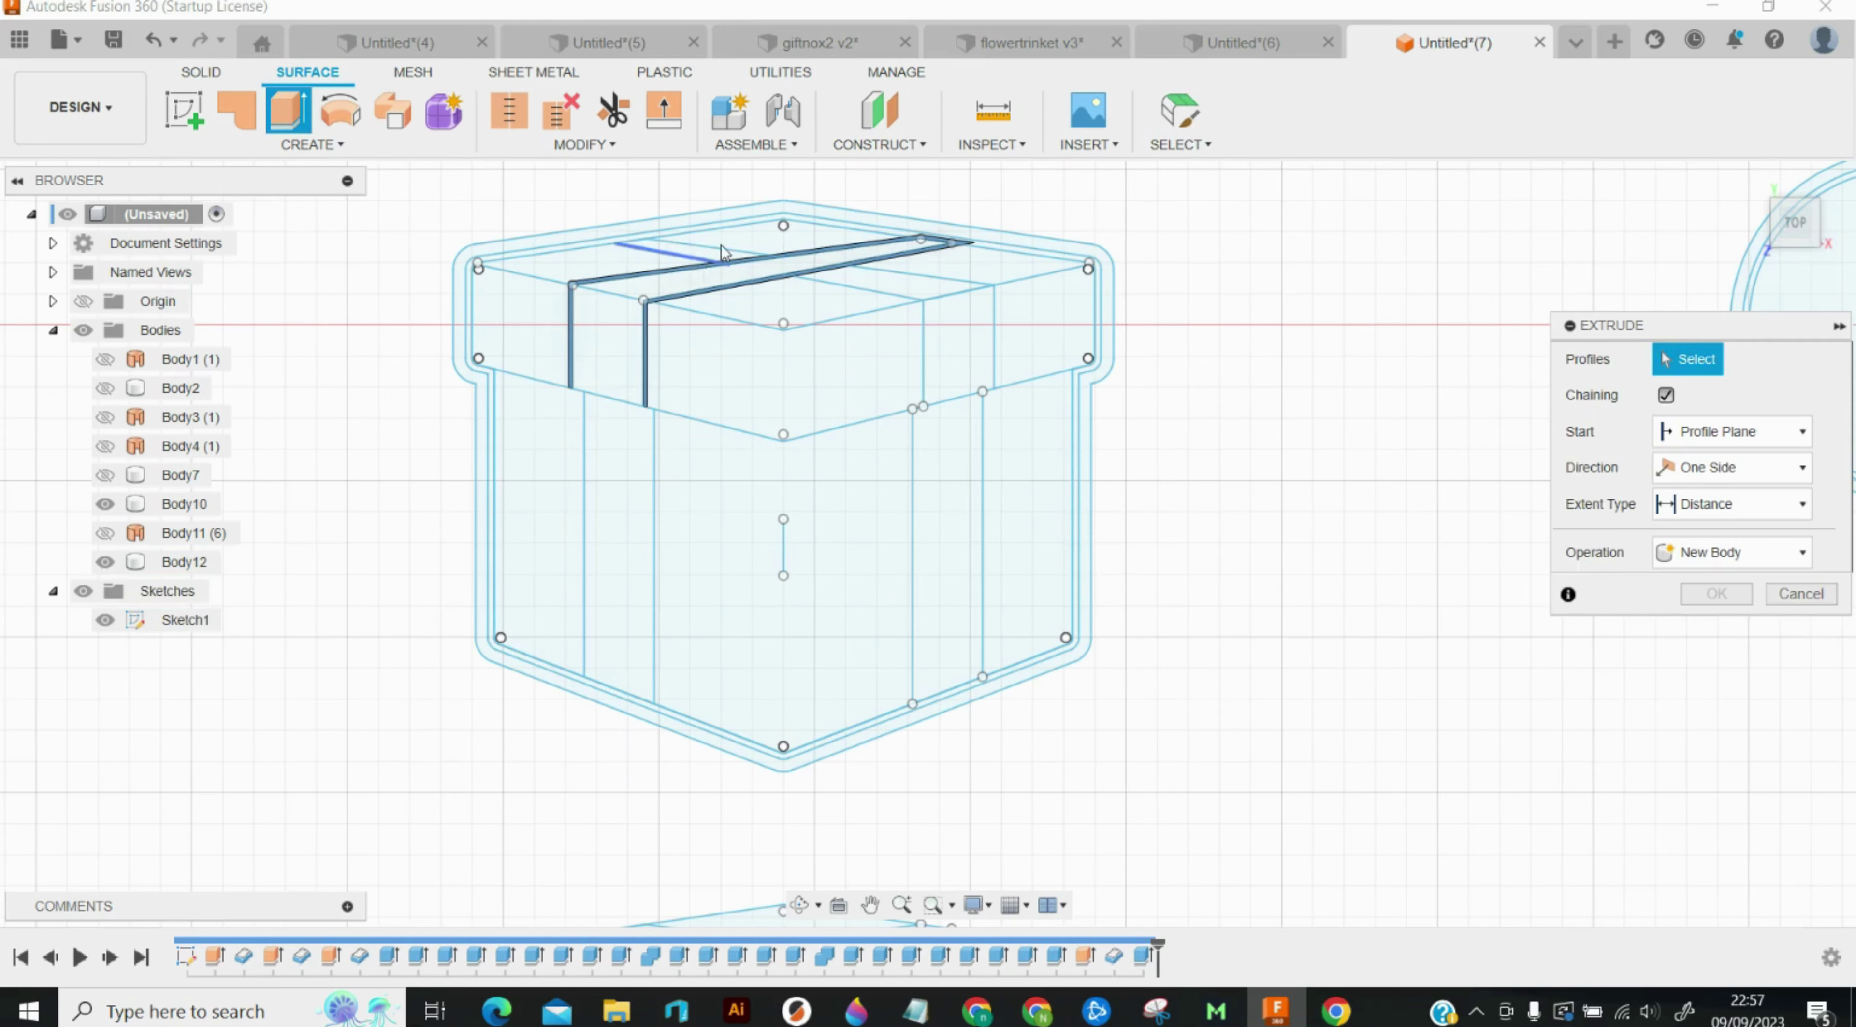
pyautogui.scroll(3, 722, 252)
pyautogui.scroll(2, 694, 265)
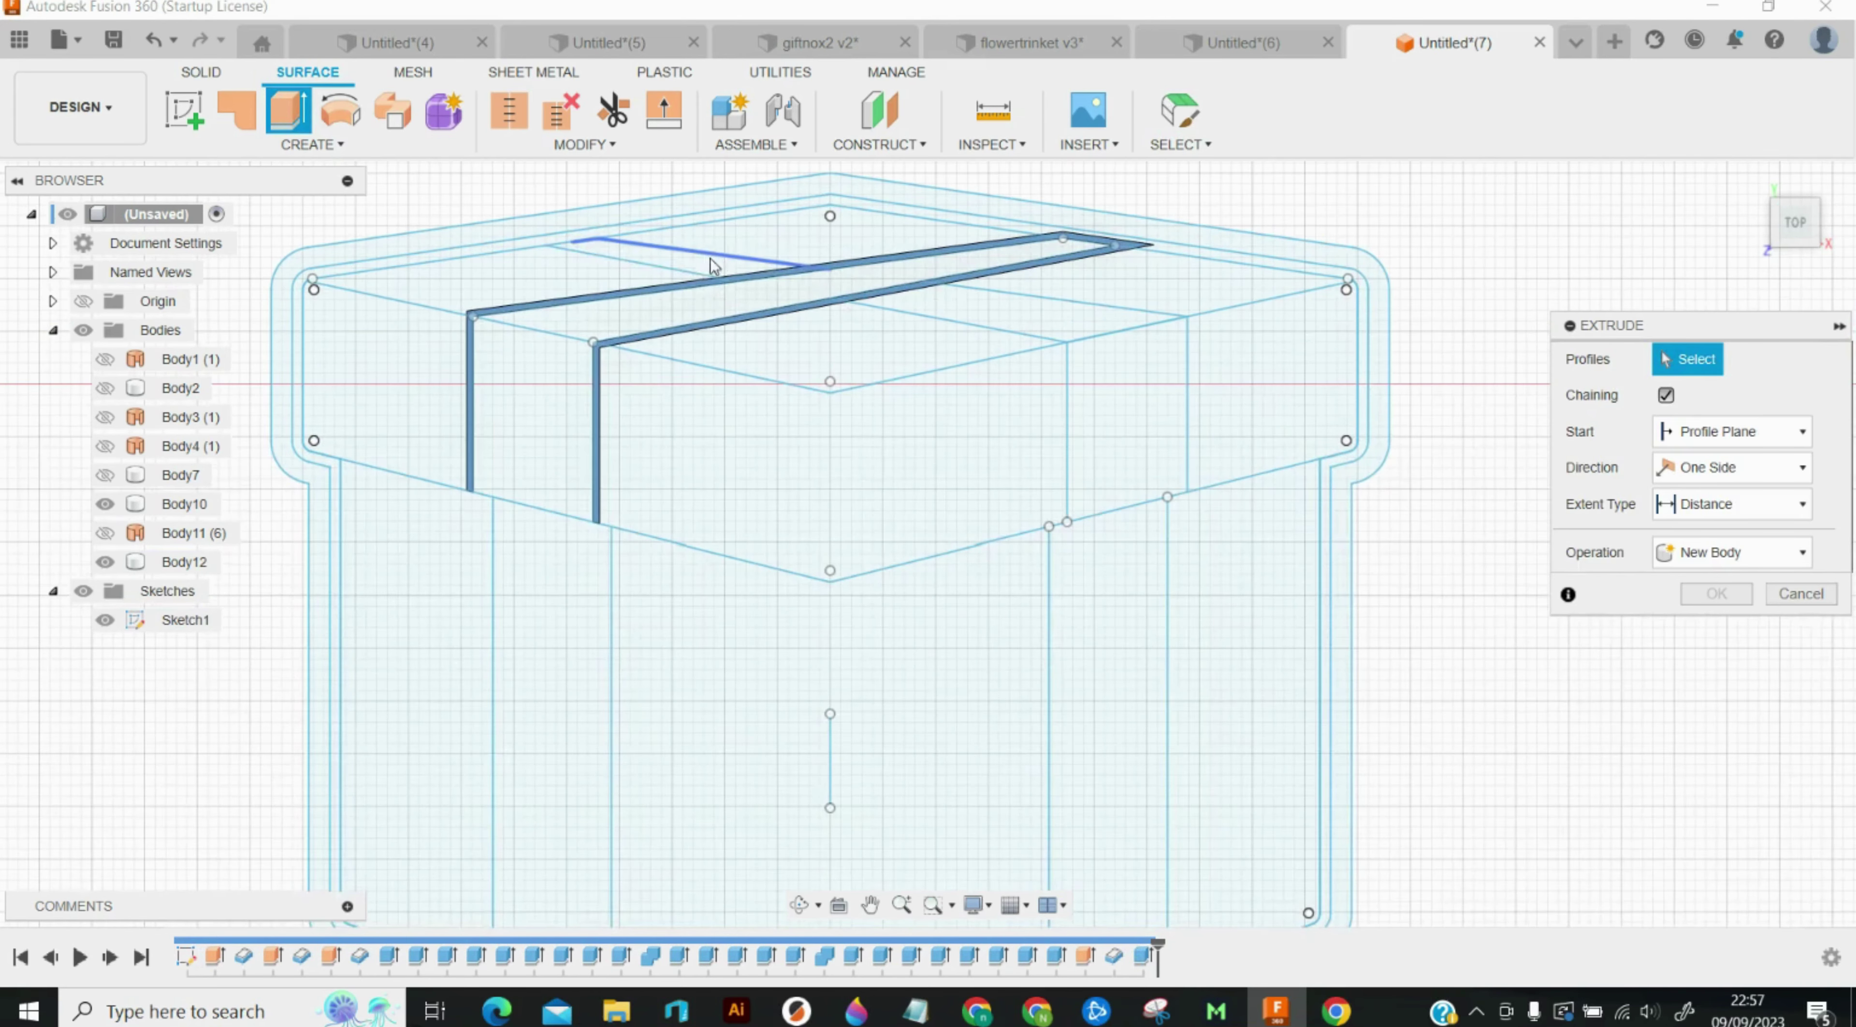
pyautogui.click(946, 283)
pyautogui.click(1036, 311)
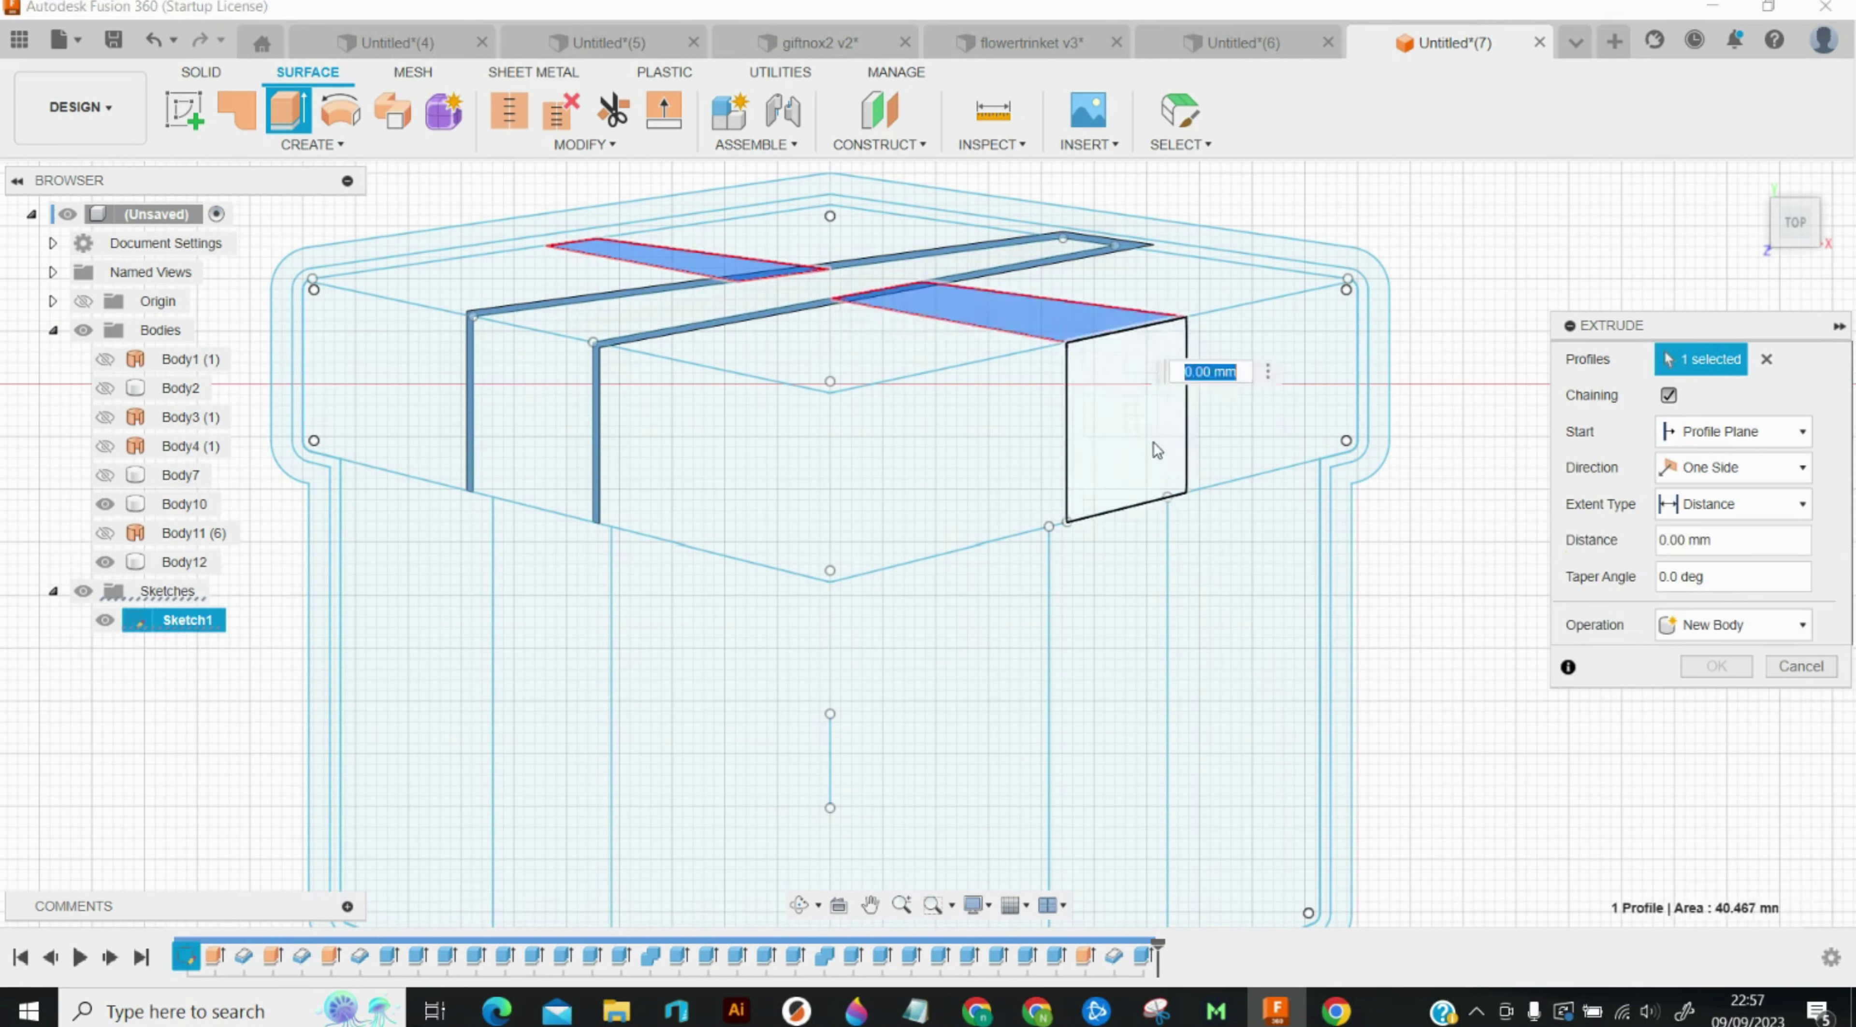
pyautogui.click(1124, 447)
pyautogui.write('10.5')
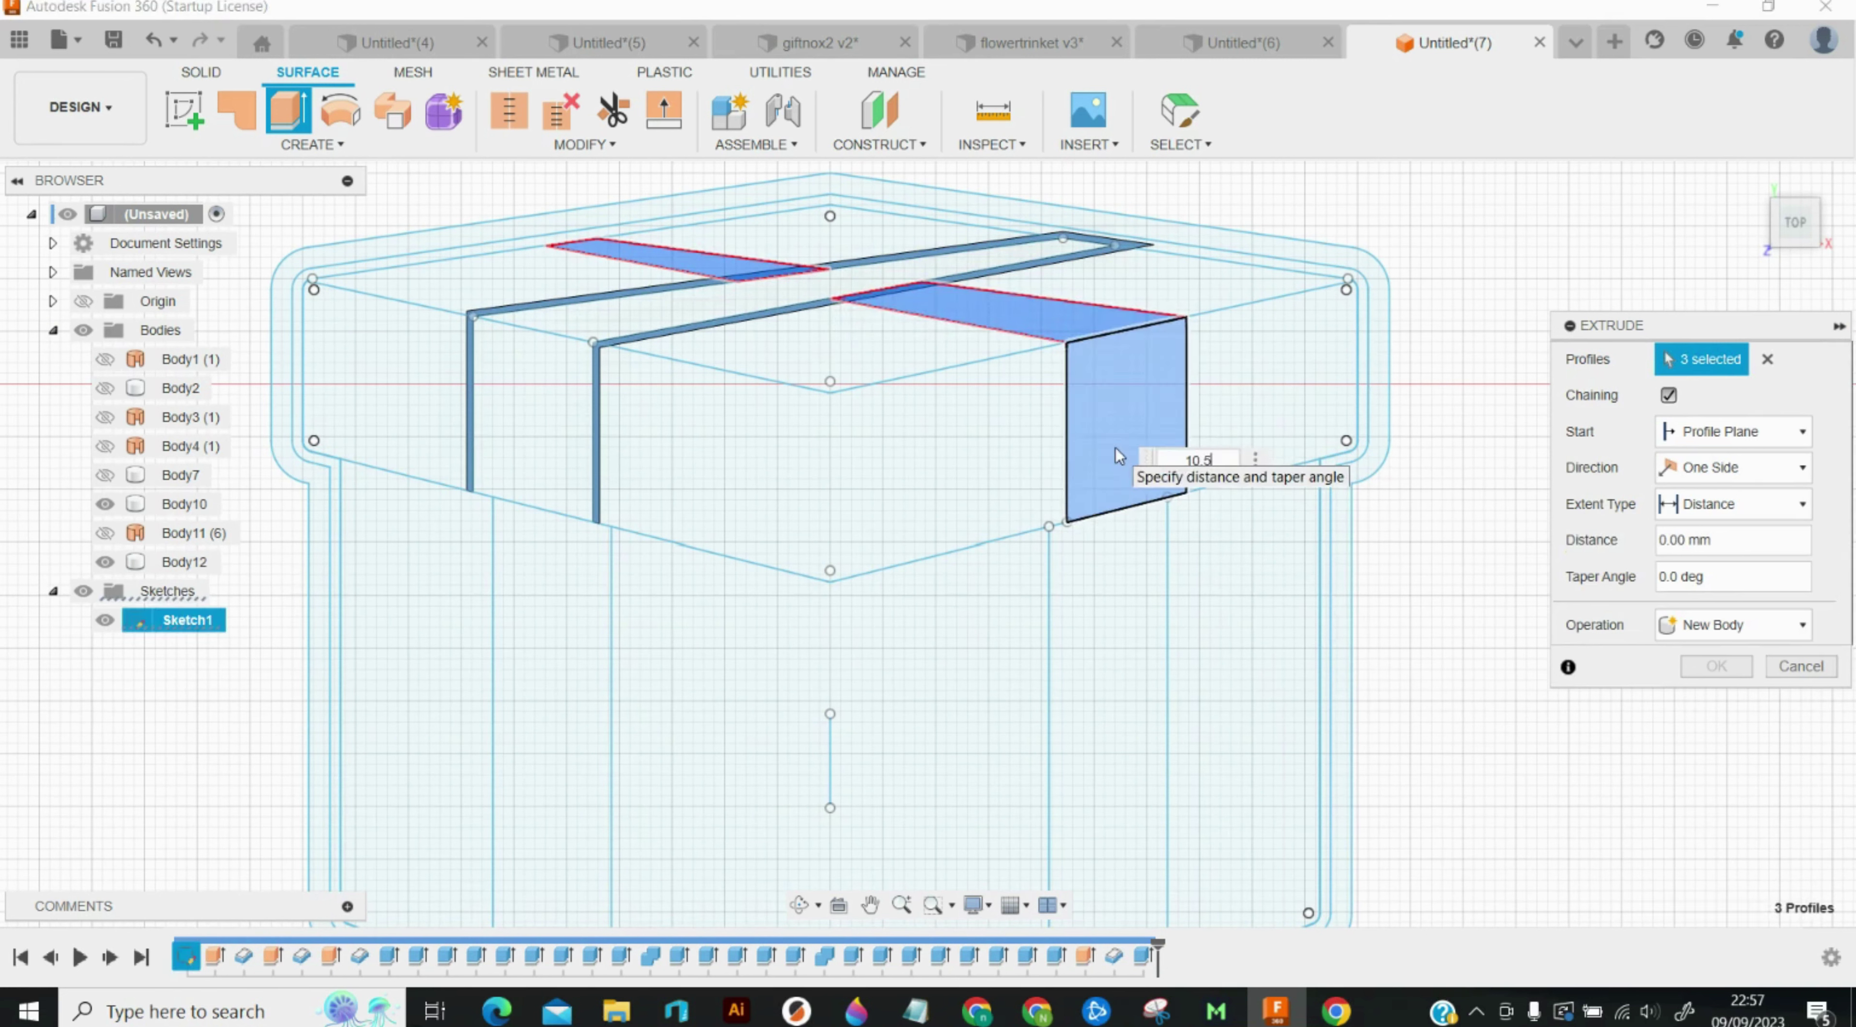
pyautogui.press('Return')
# Step: Thicken the two crossing-ribbon surfaces 0.6 mm on one side with the Join operation
pyautogui.press('t')
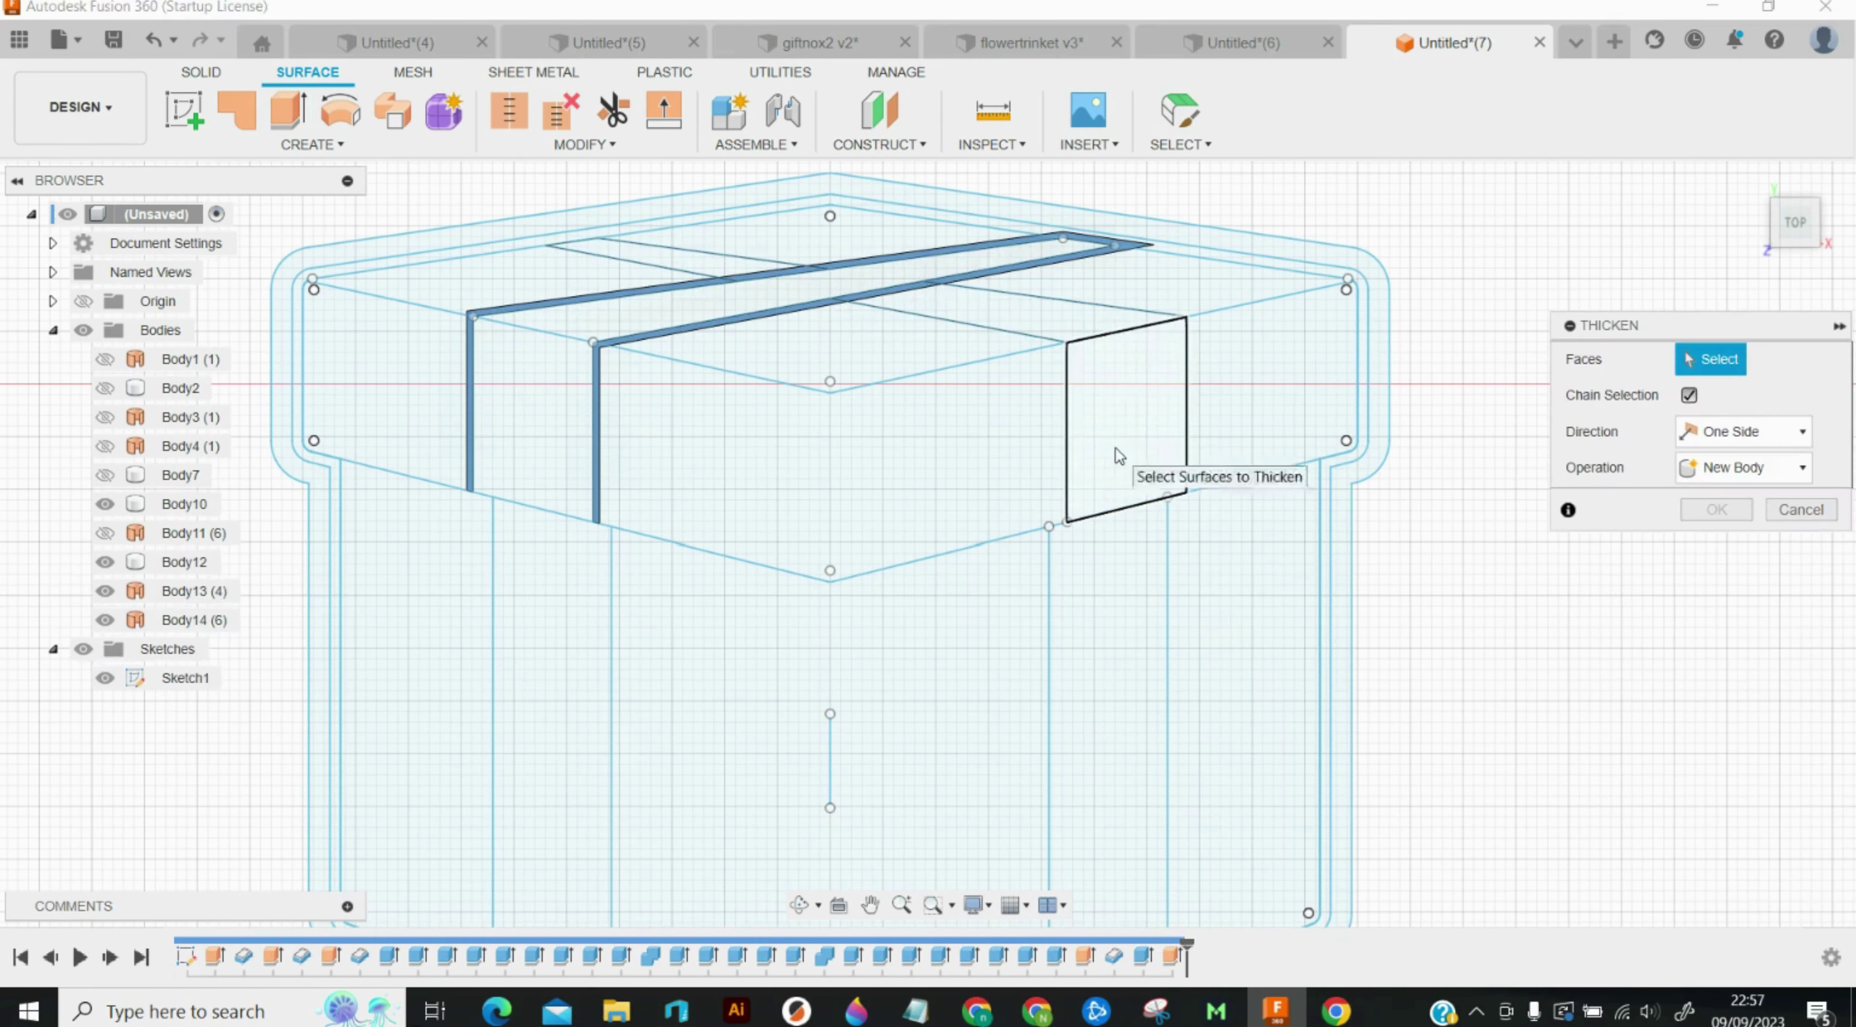
pyautogui.click(1079, 476)
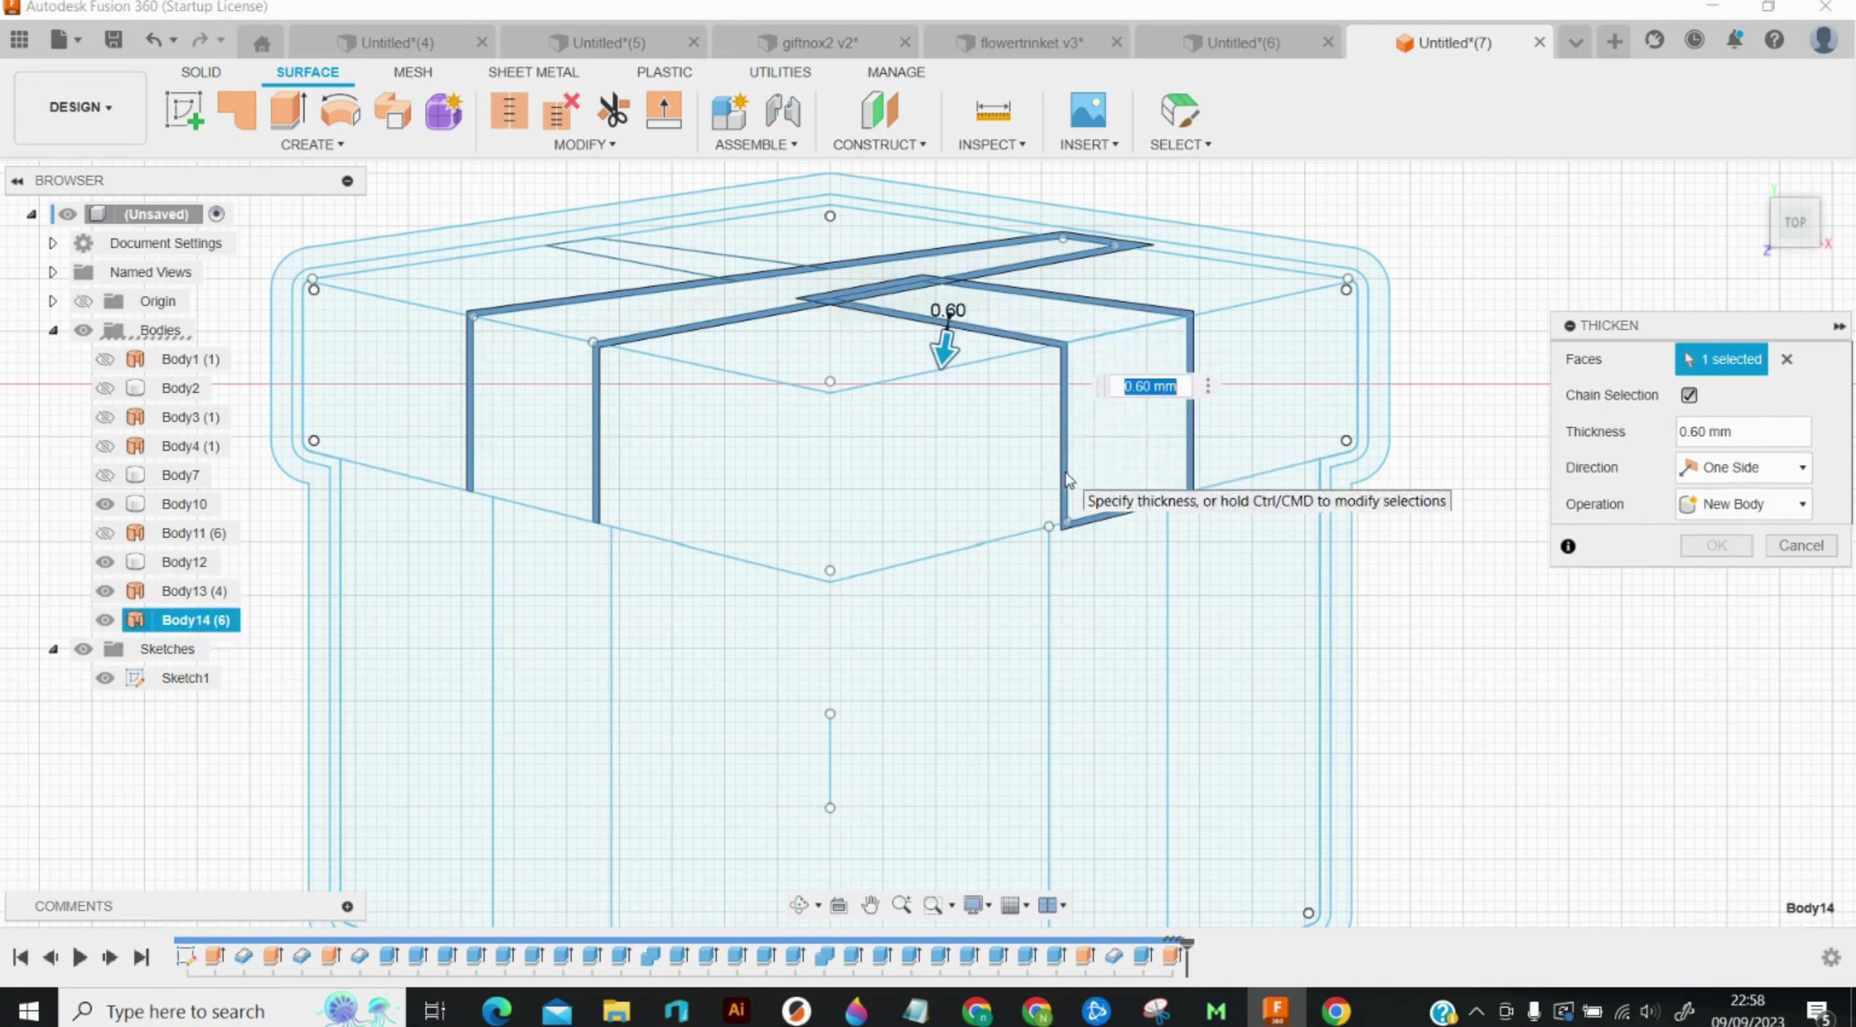
pyautogui.click(641, 266)
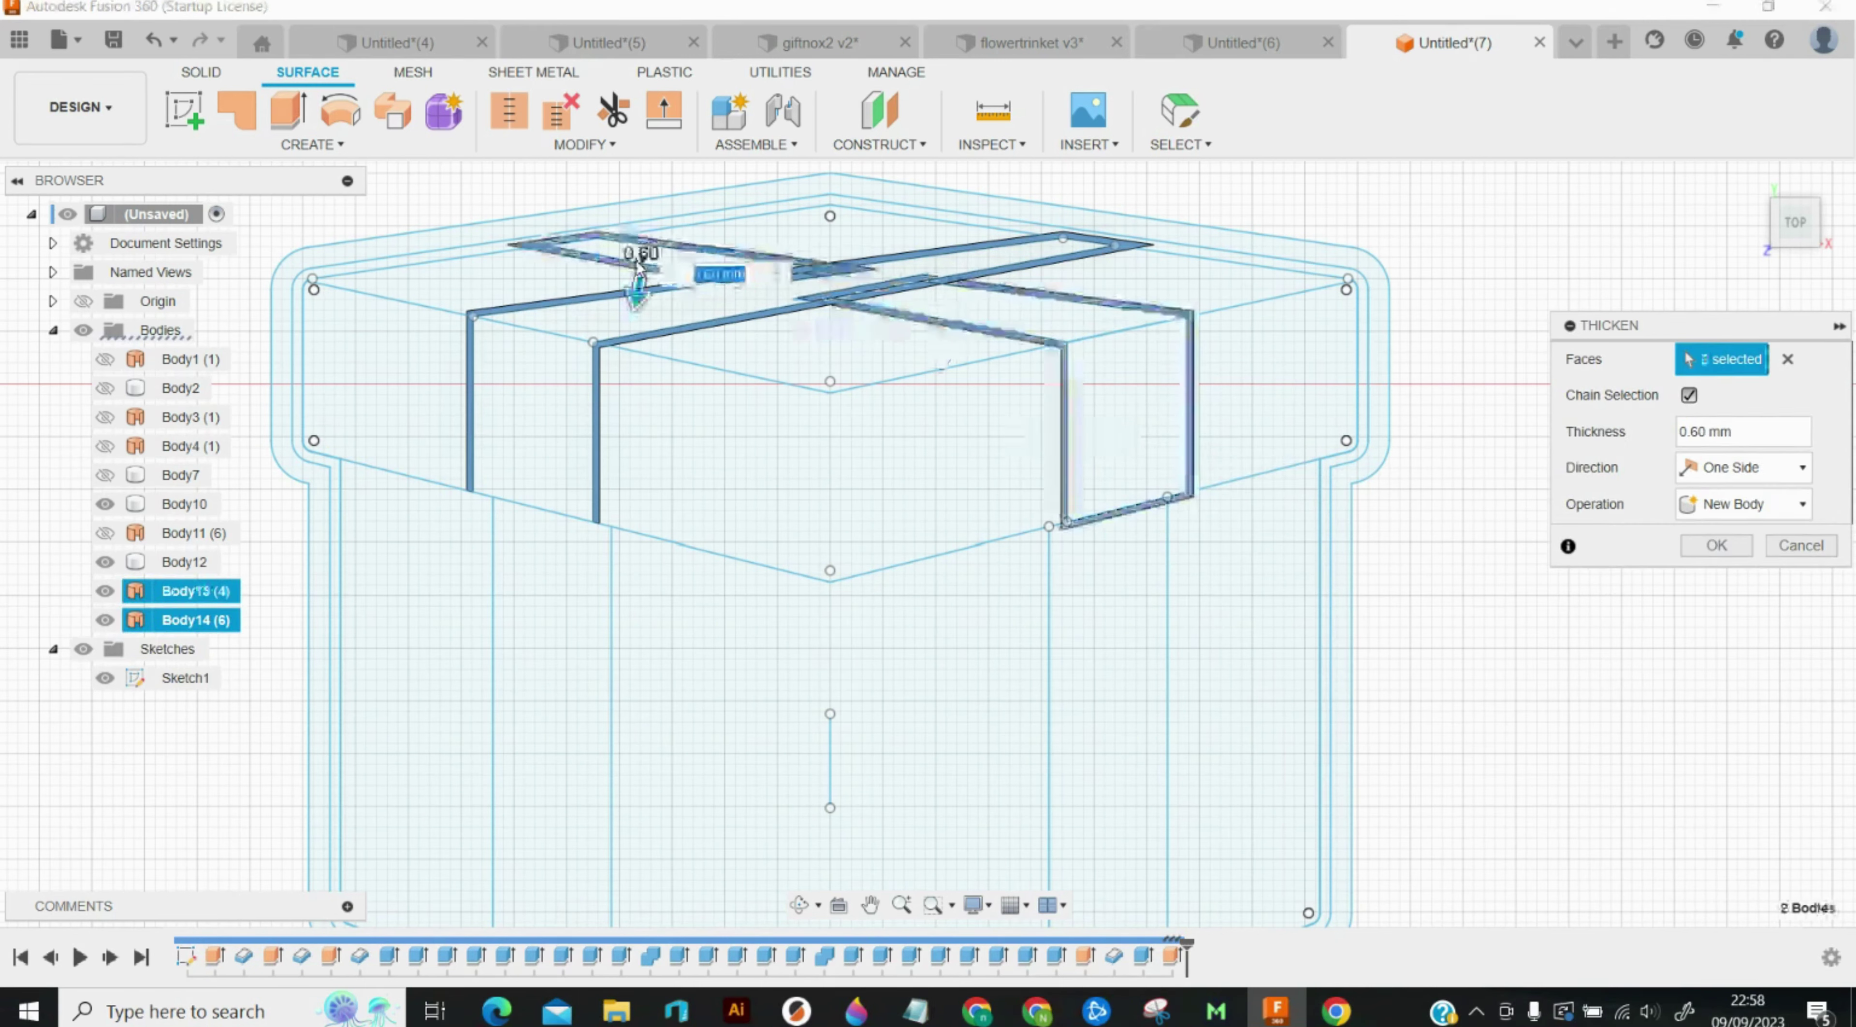
pyautogui.click(1735, 505)
pyautogui.click(1723, 537)
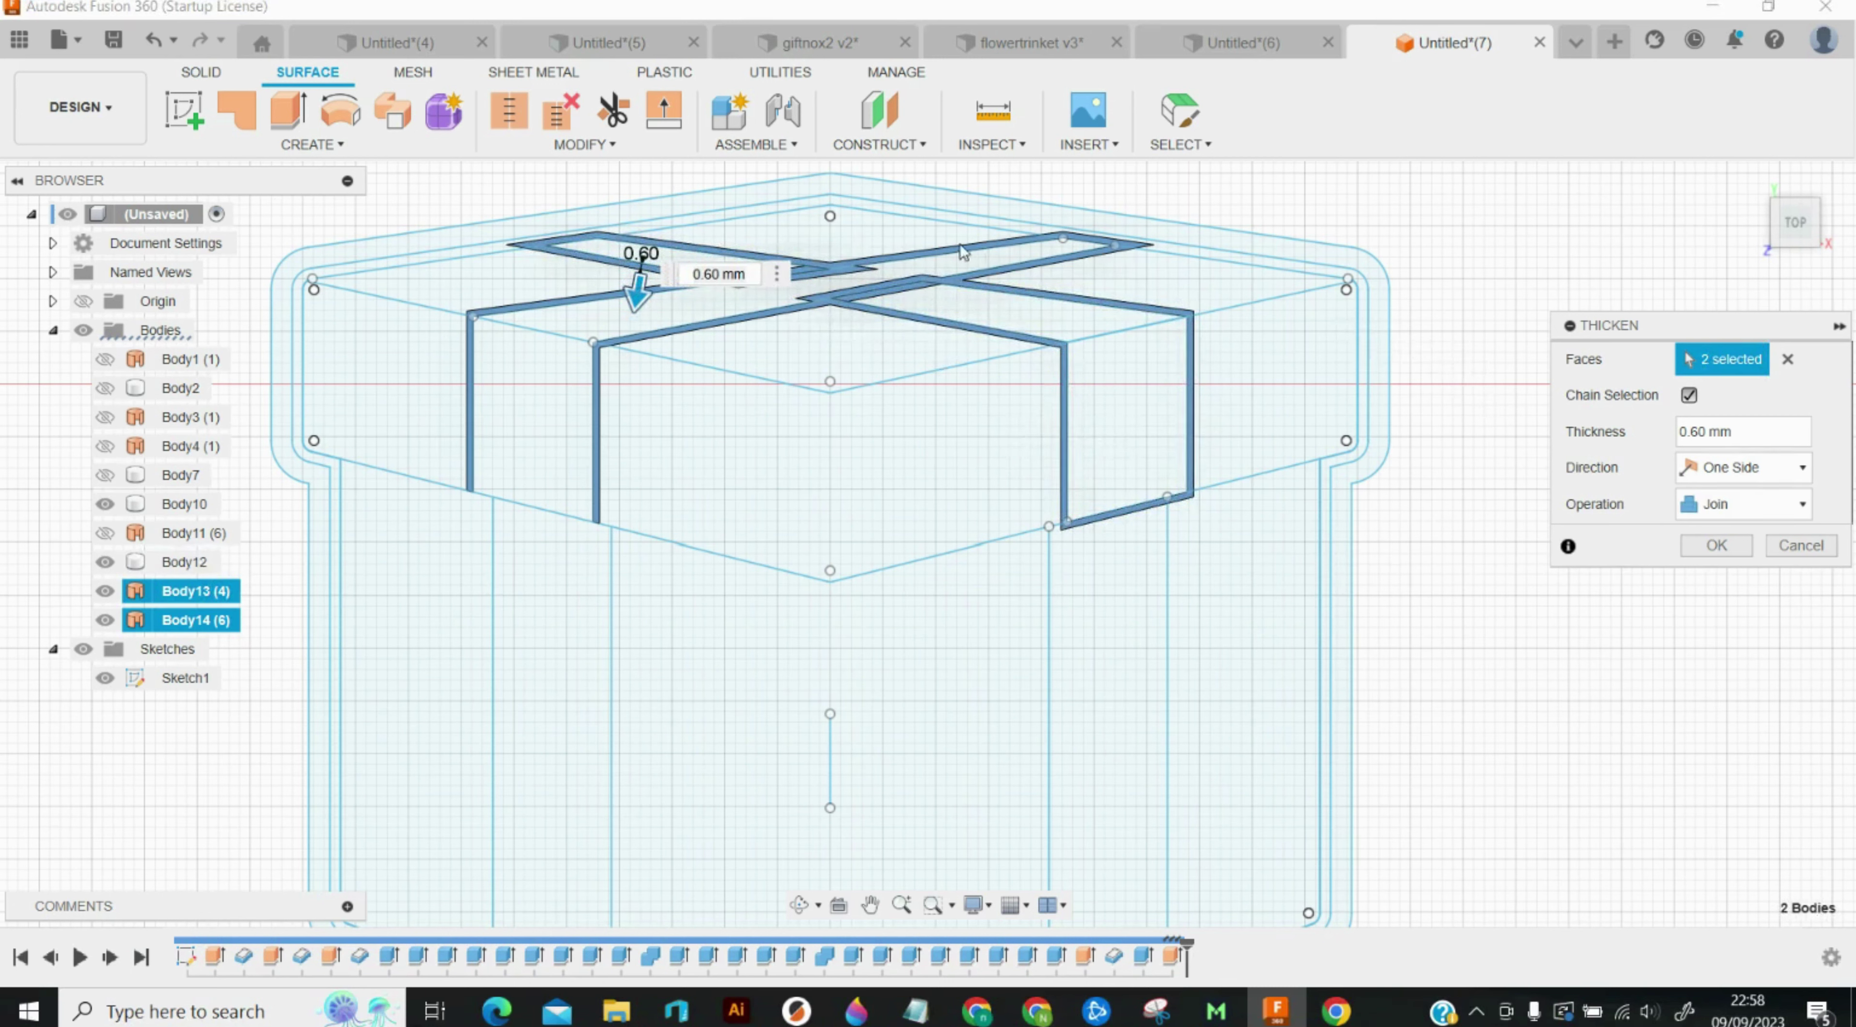
pyautogui.click(1723, 546)
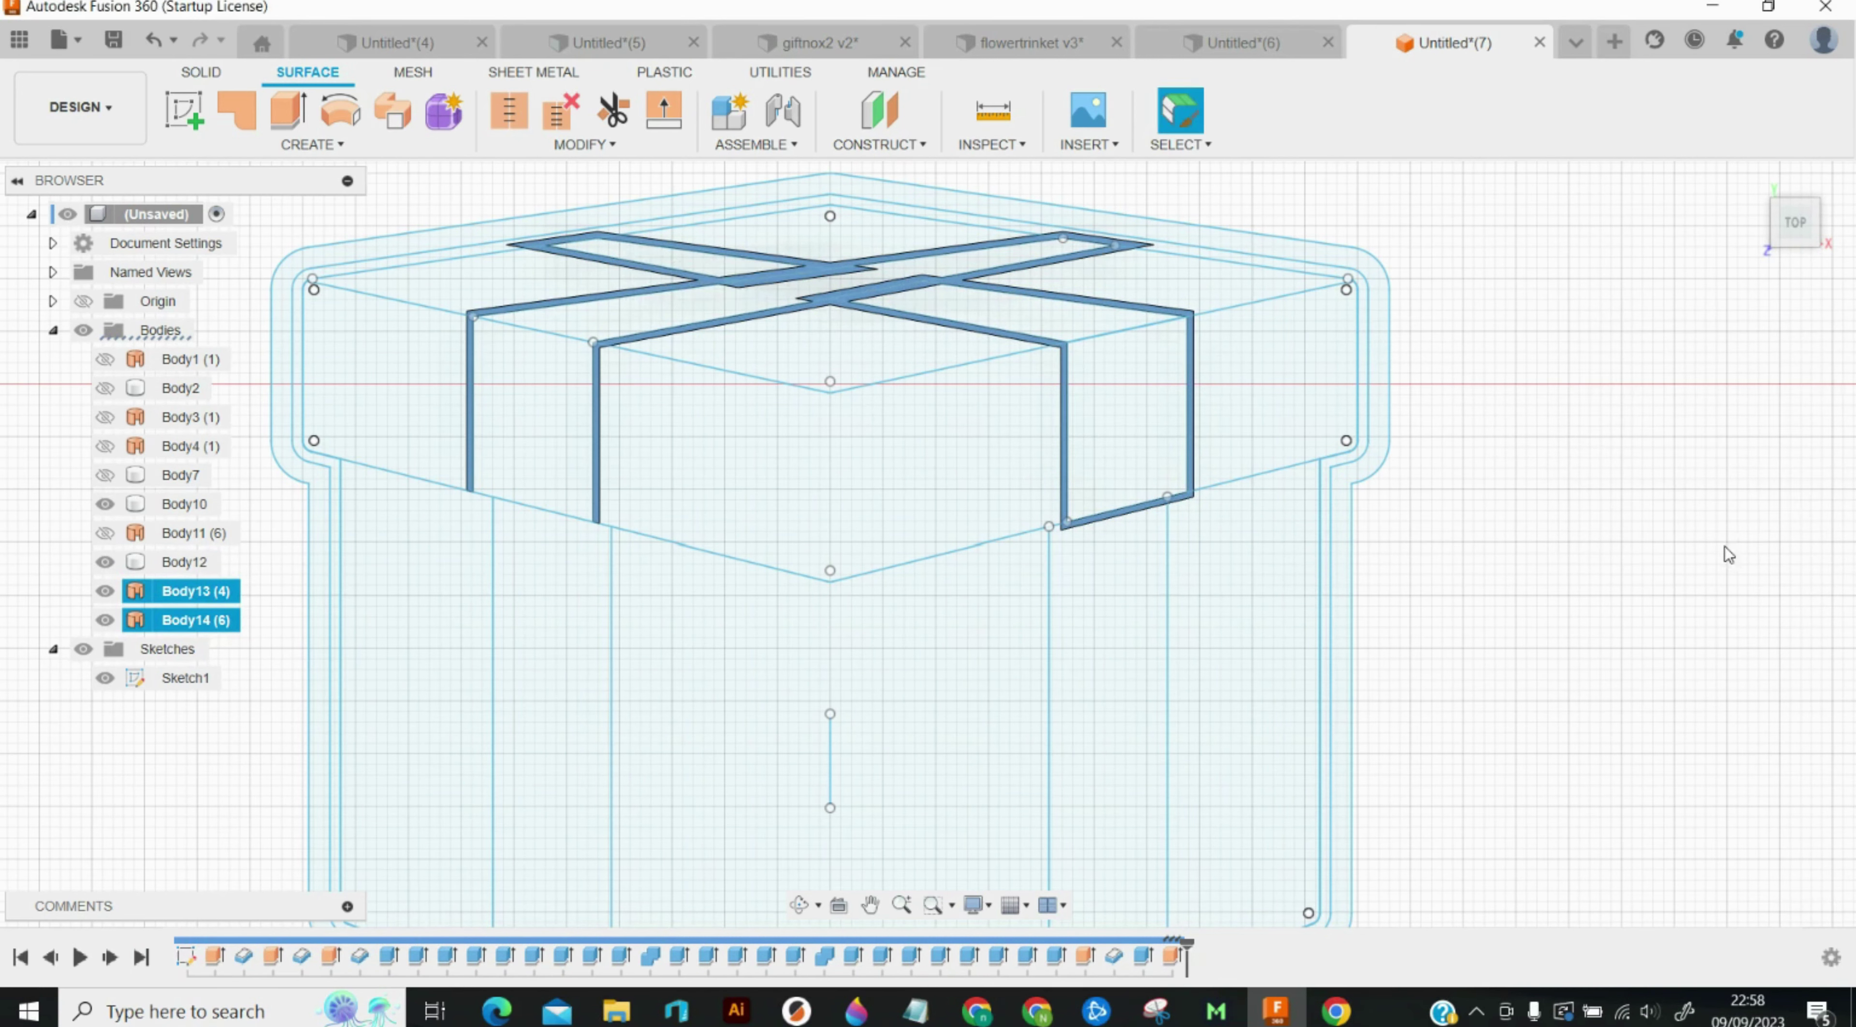
# Step: Extrude-cut the long diagonal lid ribbon profile 12 mm to clear the walls overlapping it where the ribbons cross
pyautogui.press('e')
pyautogui.click(651, 320)
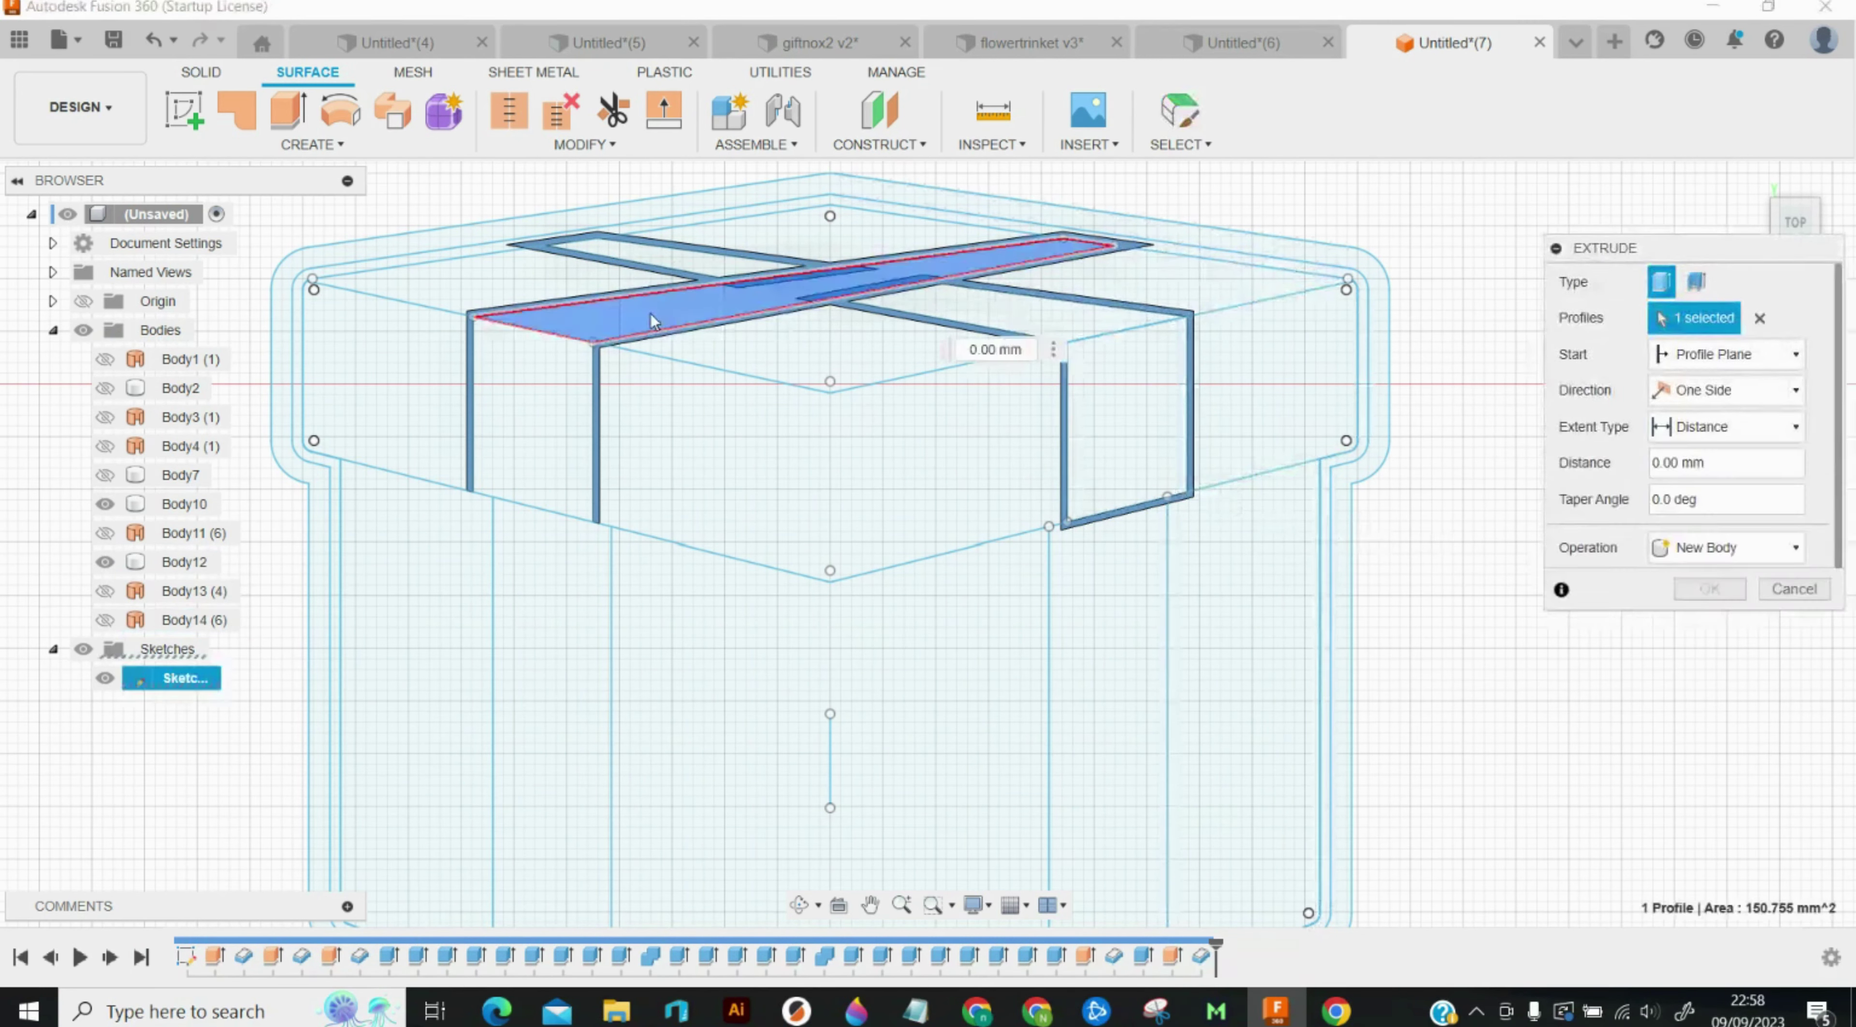
pyautogui.write('12')
pyautogui.press('Return')
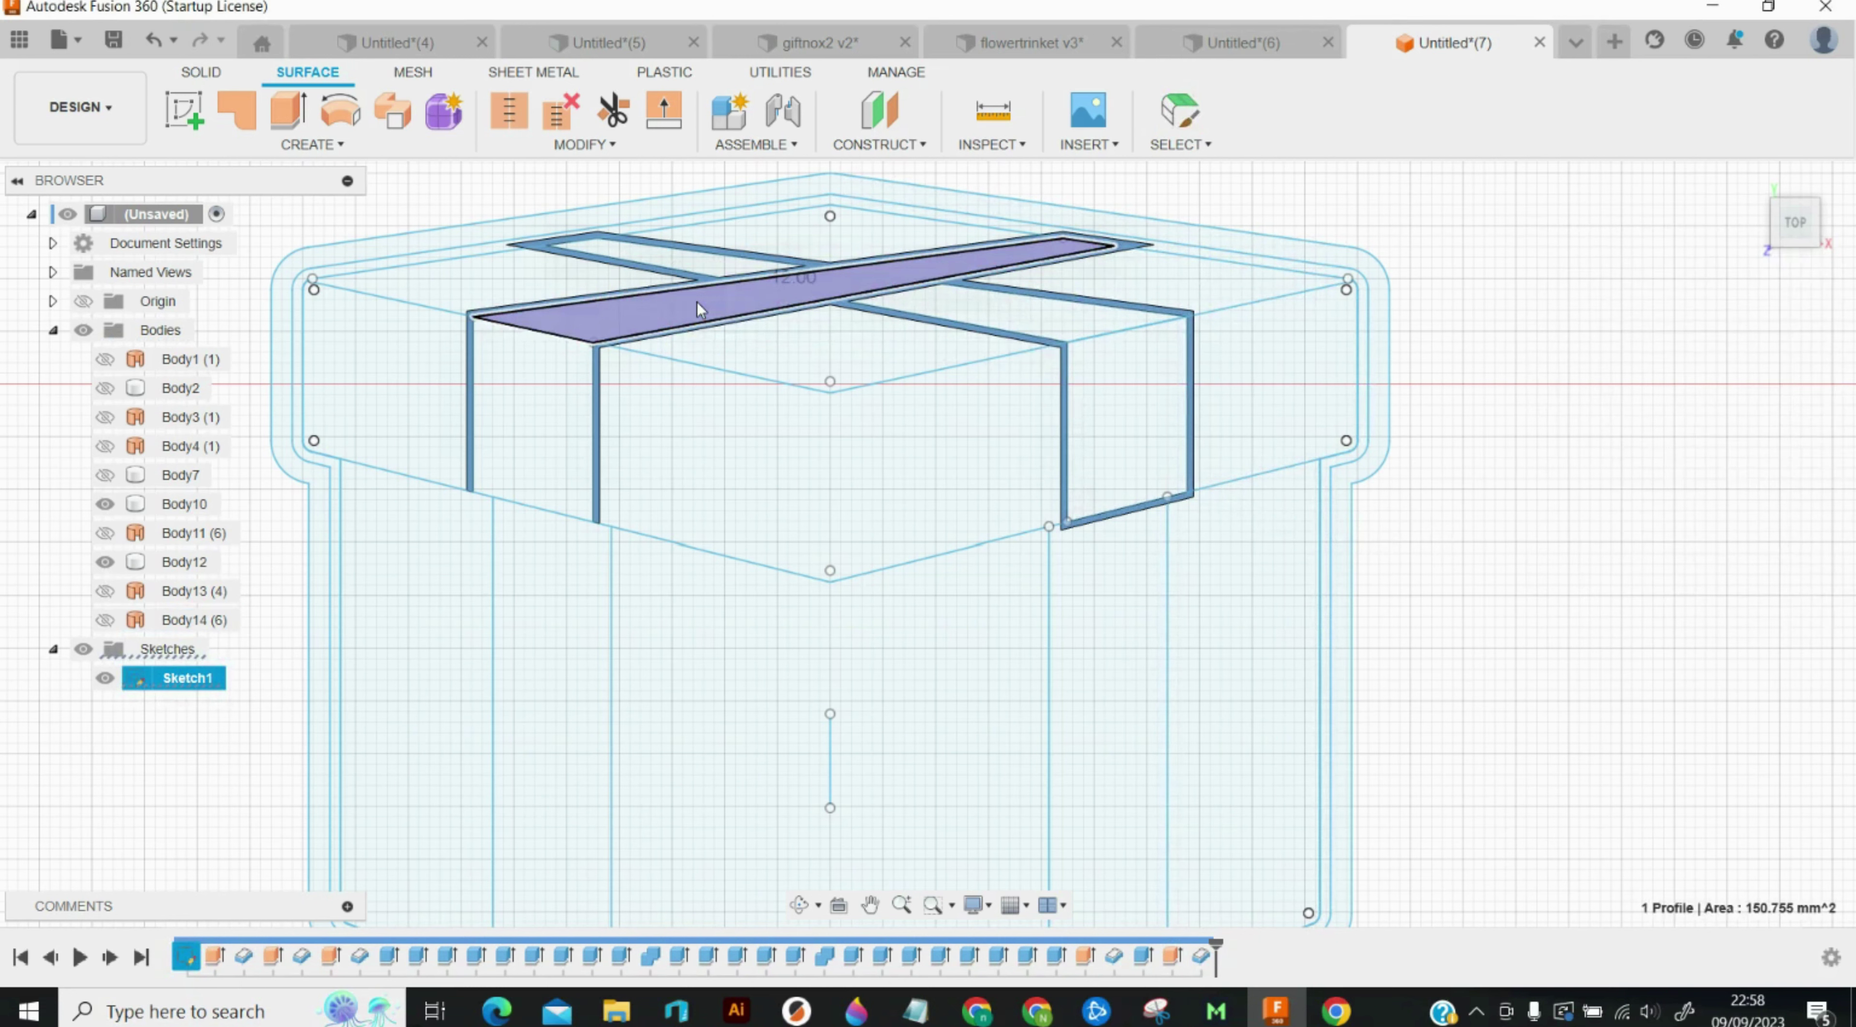
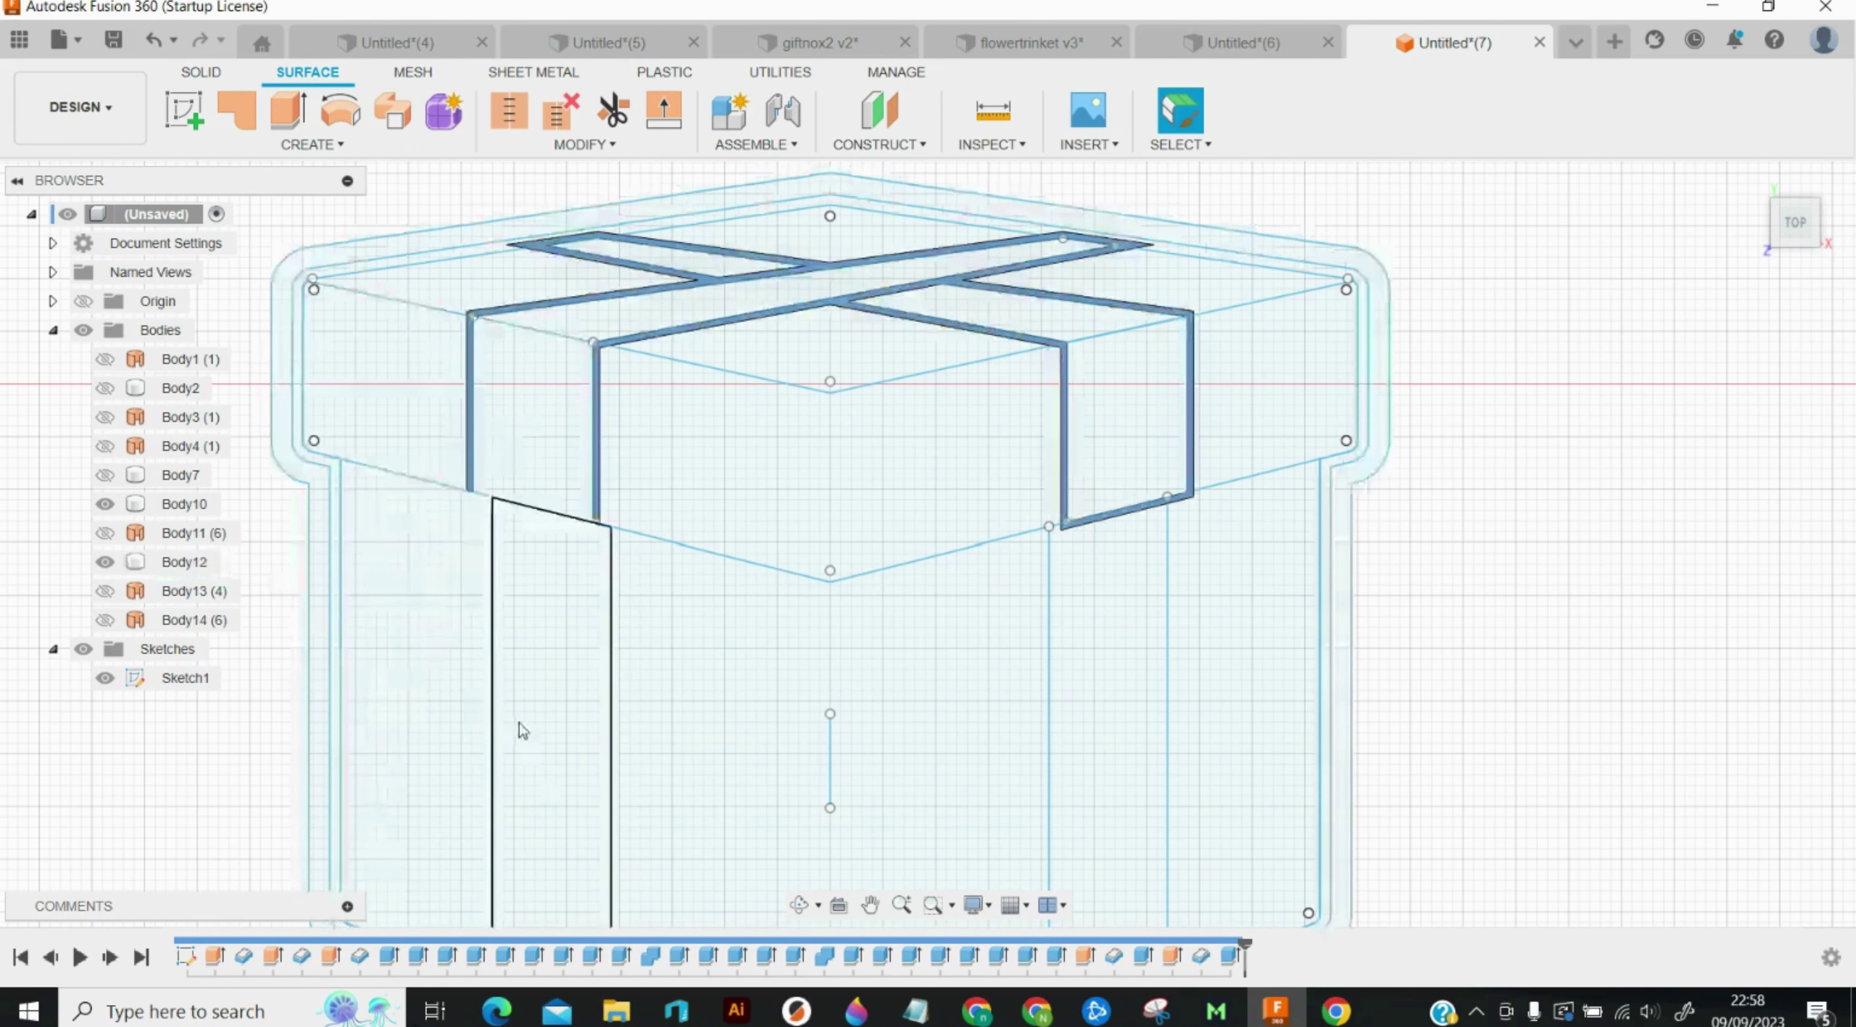
# Step: Surface-extrude the left and right vertical ribbon panels on the box's lower part 10.5 mm as new bodies
pyautogui.click(289, 109)
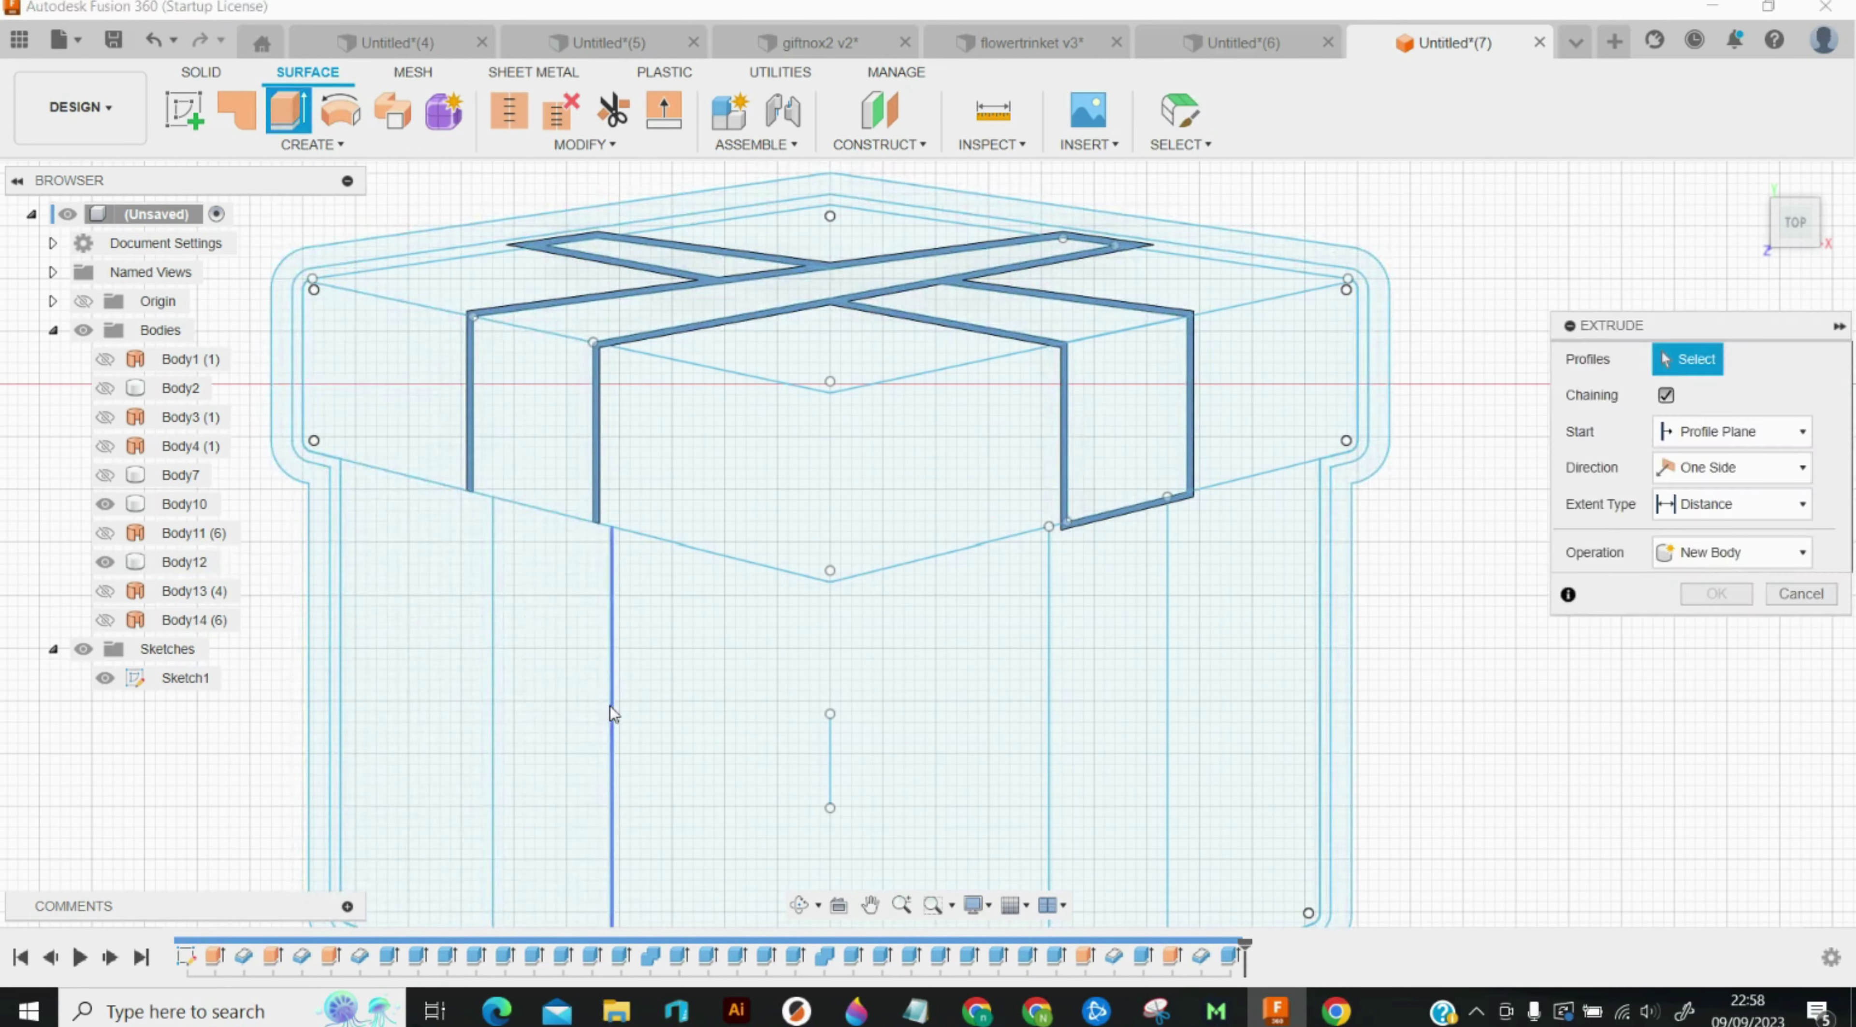
pyautogui.click(581, 719)
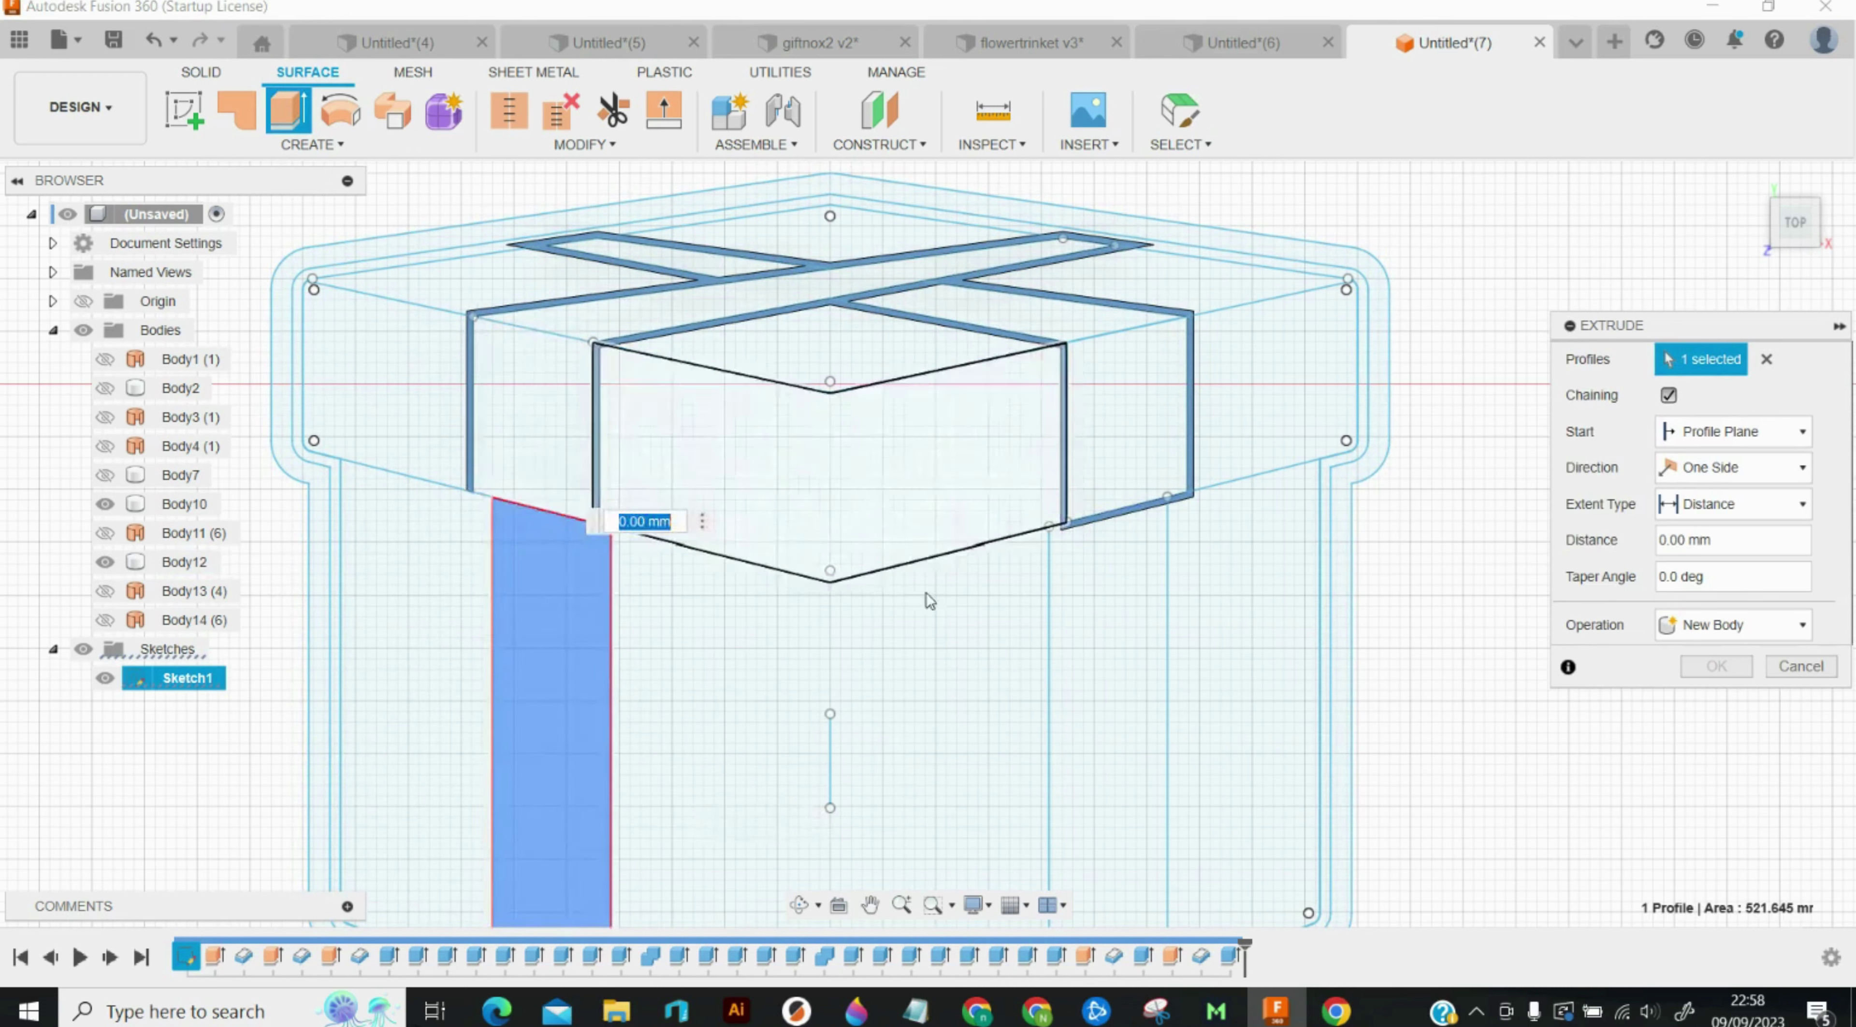
pyautogui.click(1121, 625)
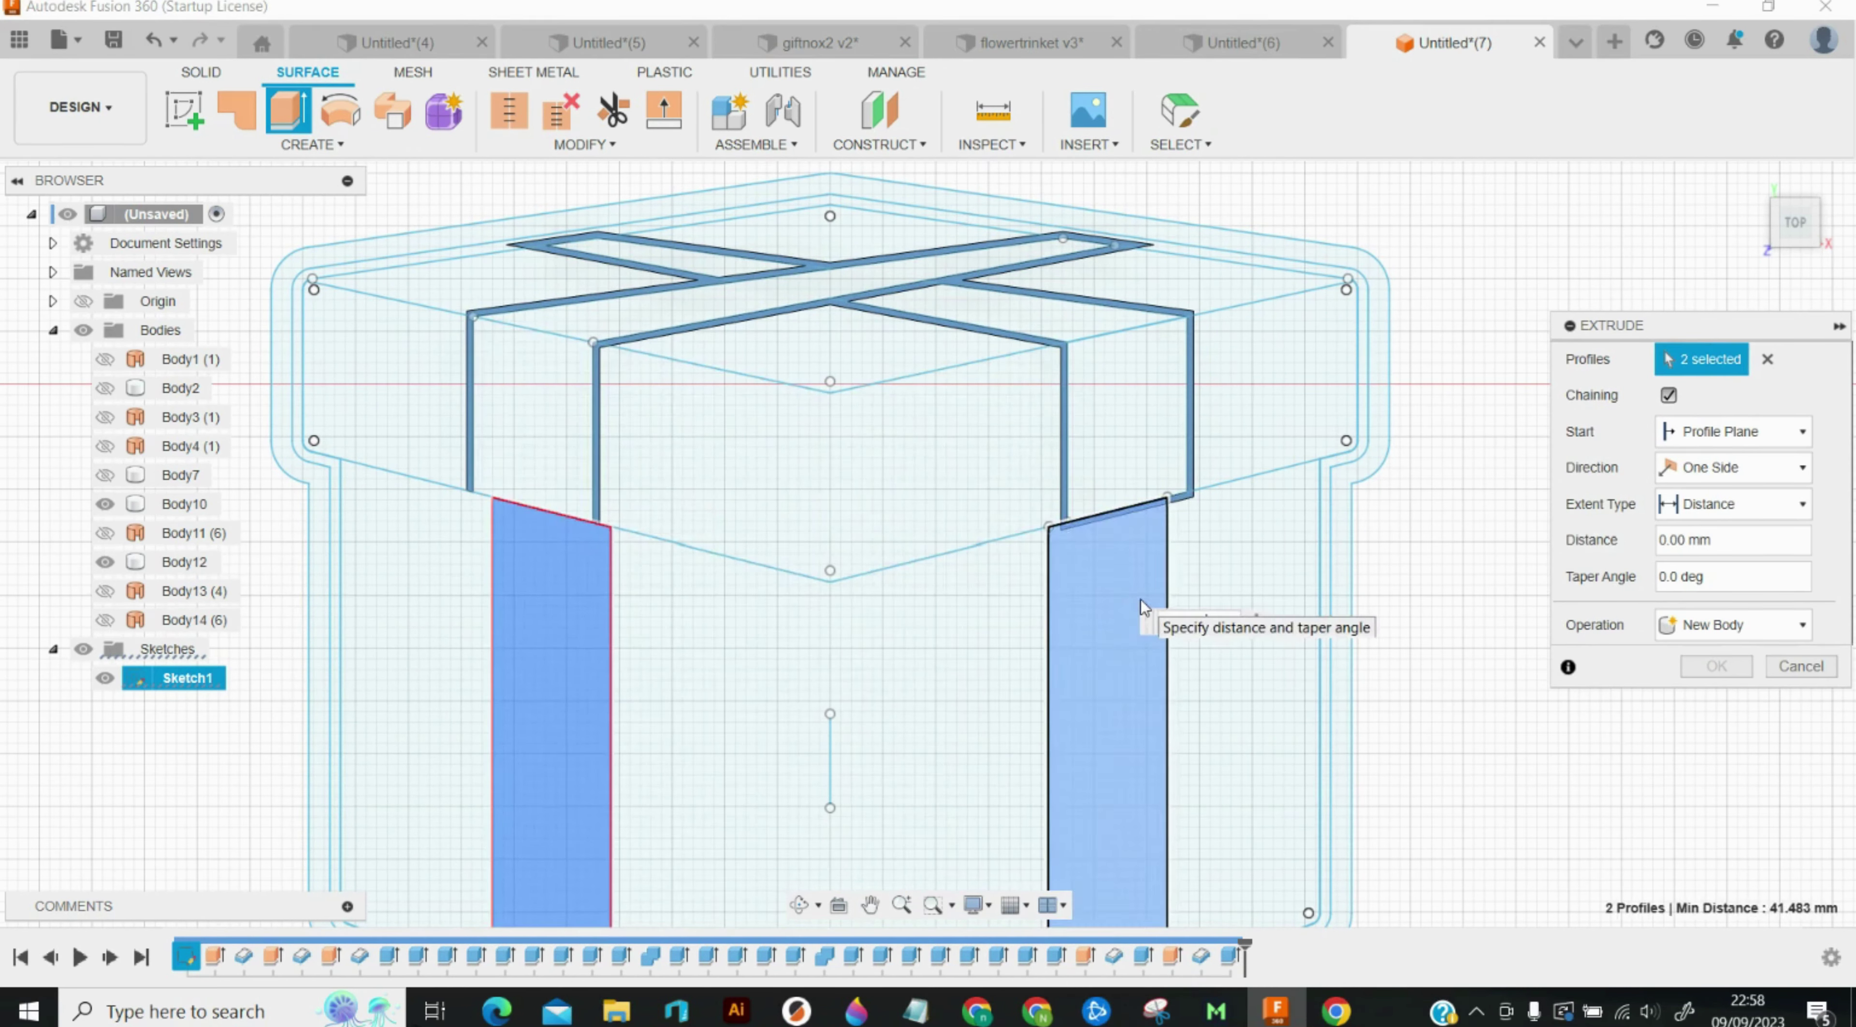
pyautogui.write('10.5')
pyautogui.press('Return')
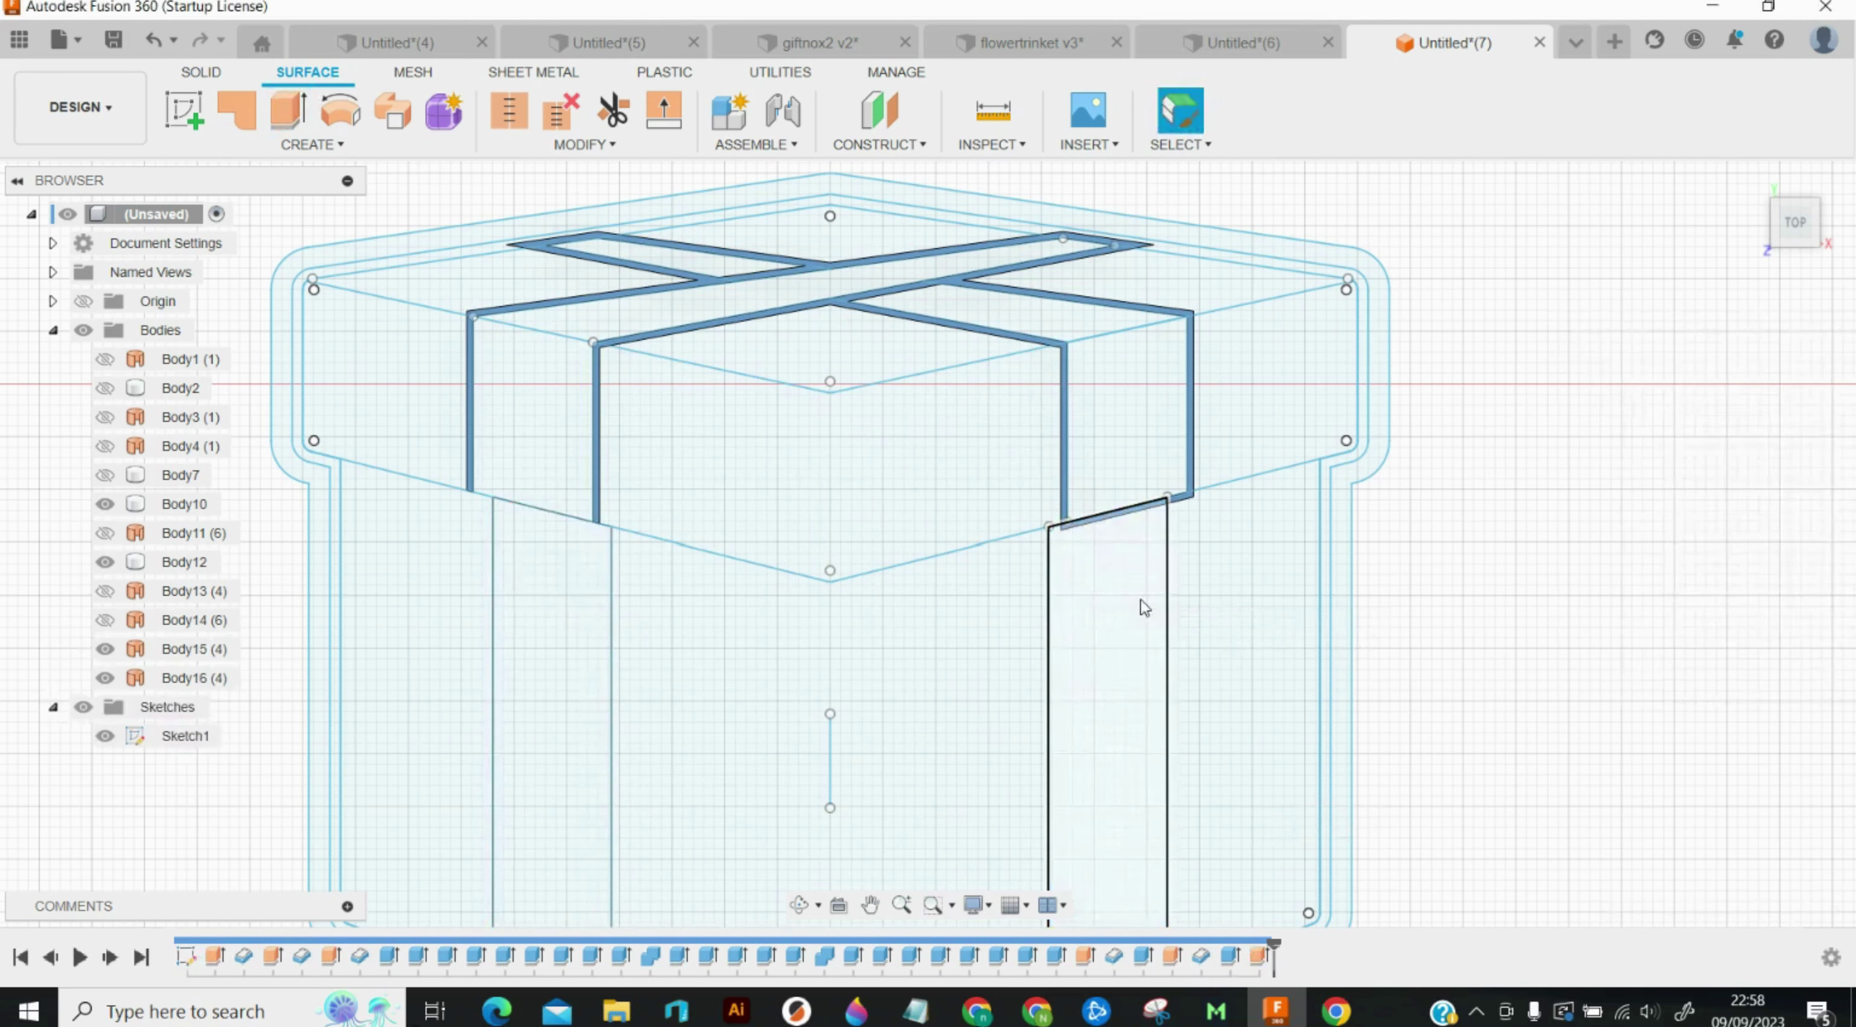
# Step: Thicken the left and right vertical ribbon panel surfaces 0.6 mm on one side as new bodies
pyautogui.press('t')
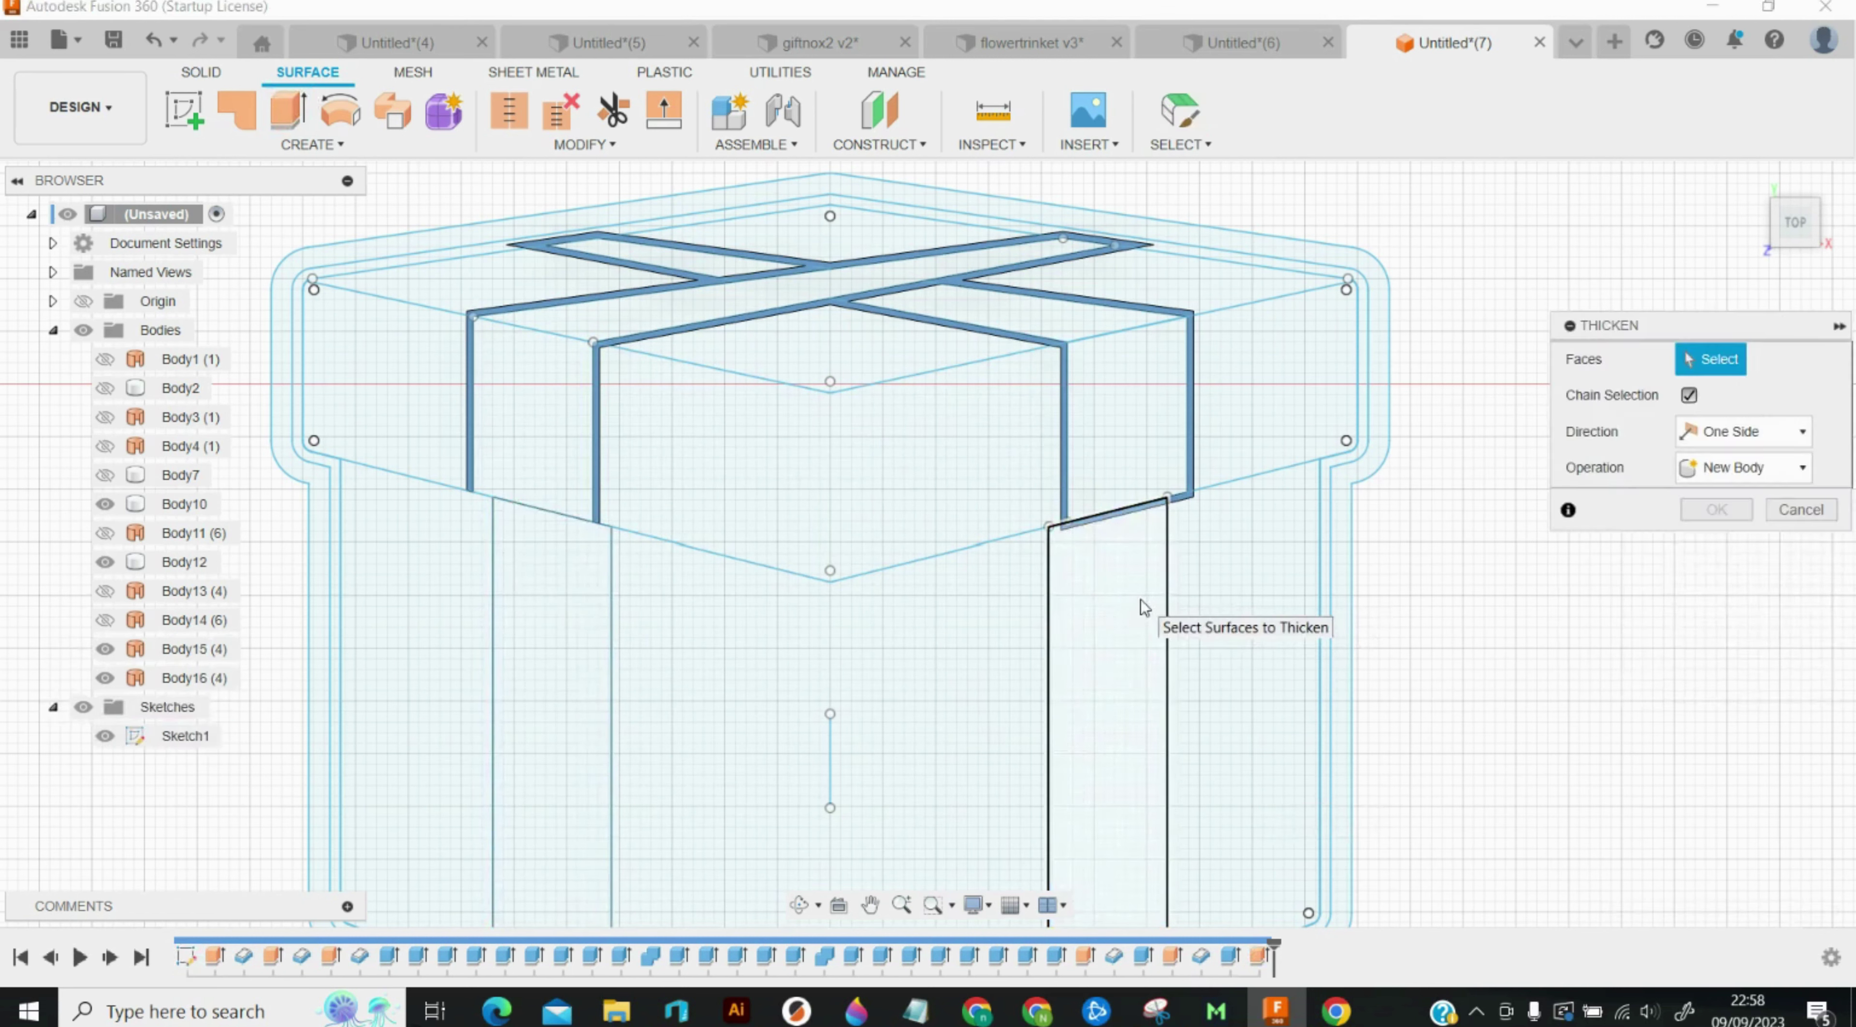
pyautogui.click(1055, 731)
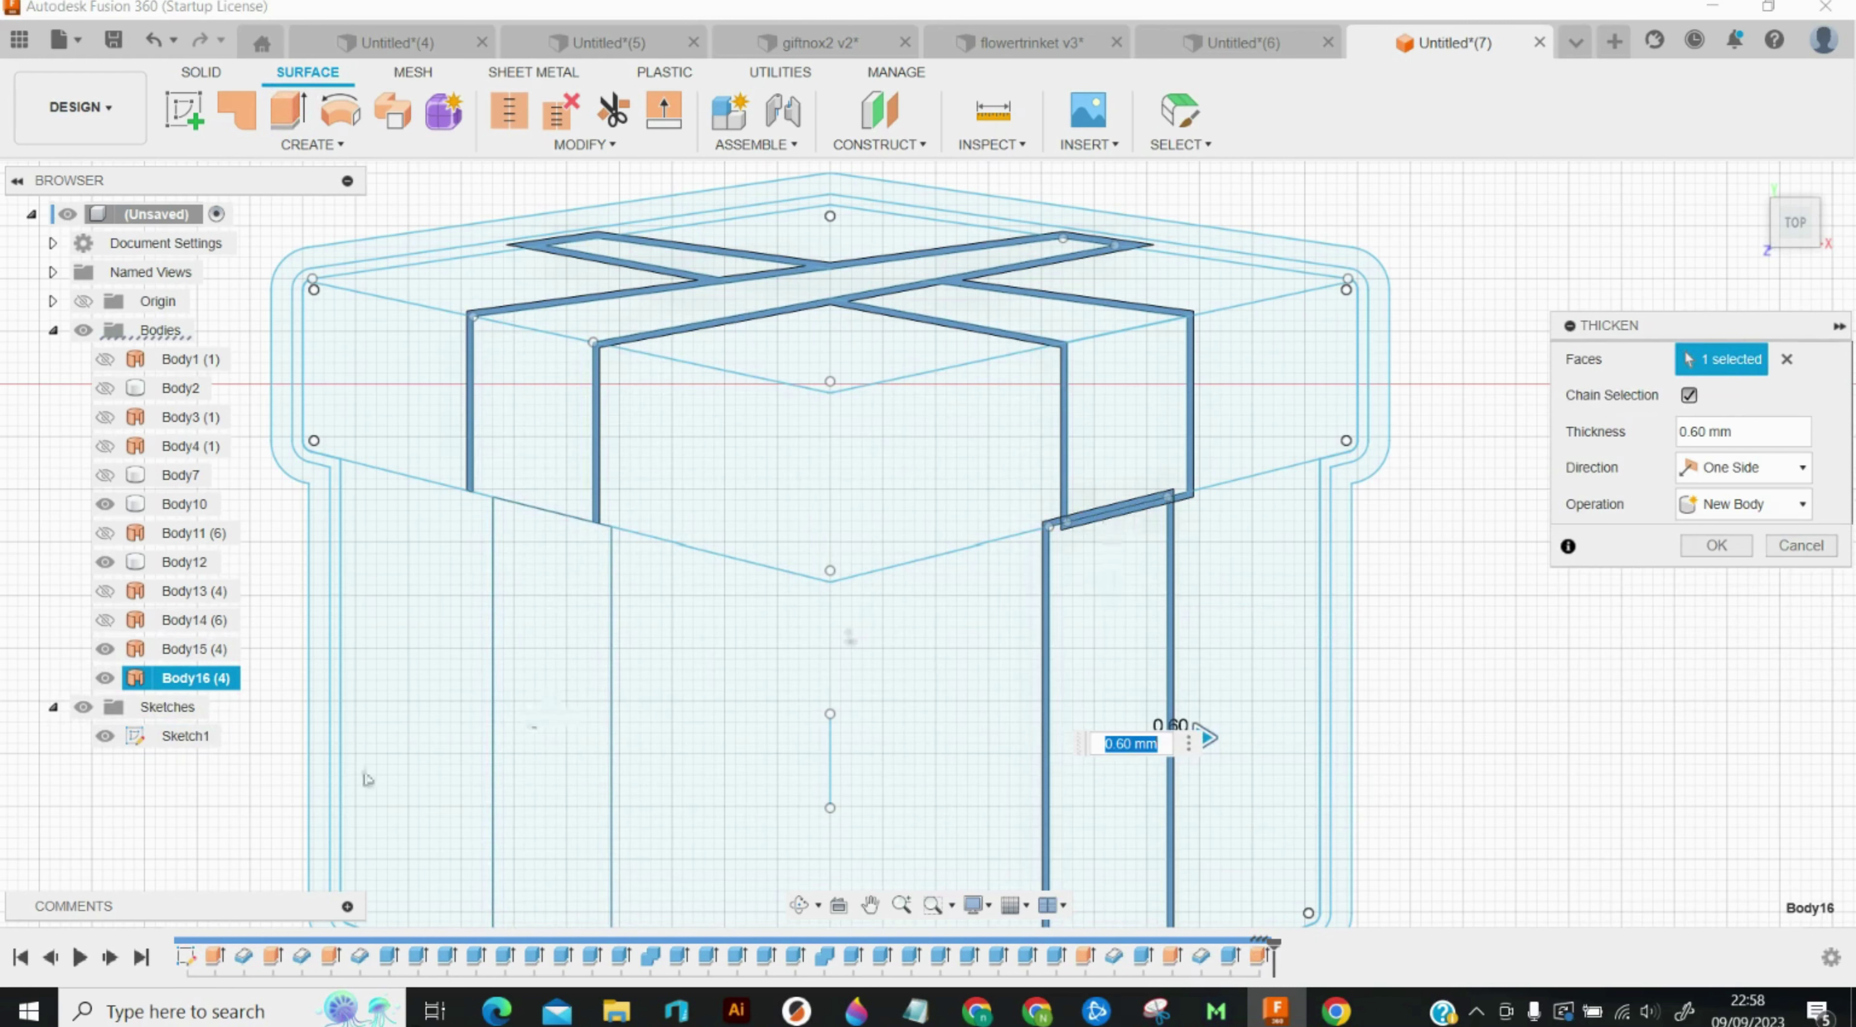
pyautogui.click(611, 761)
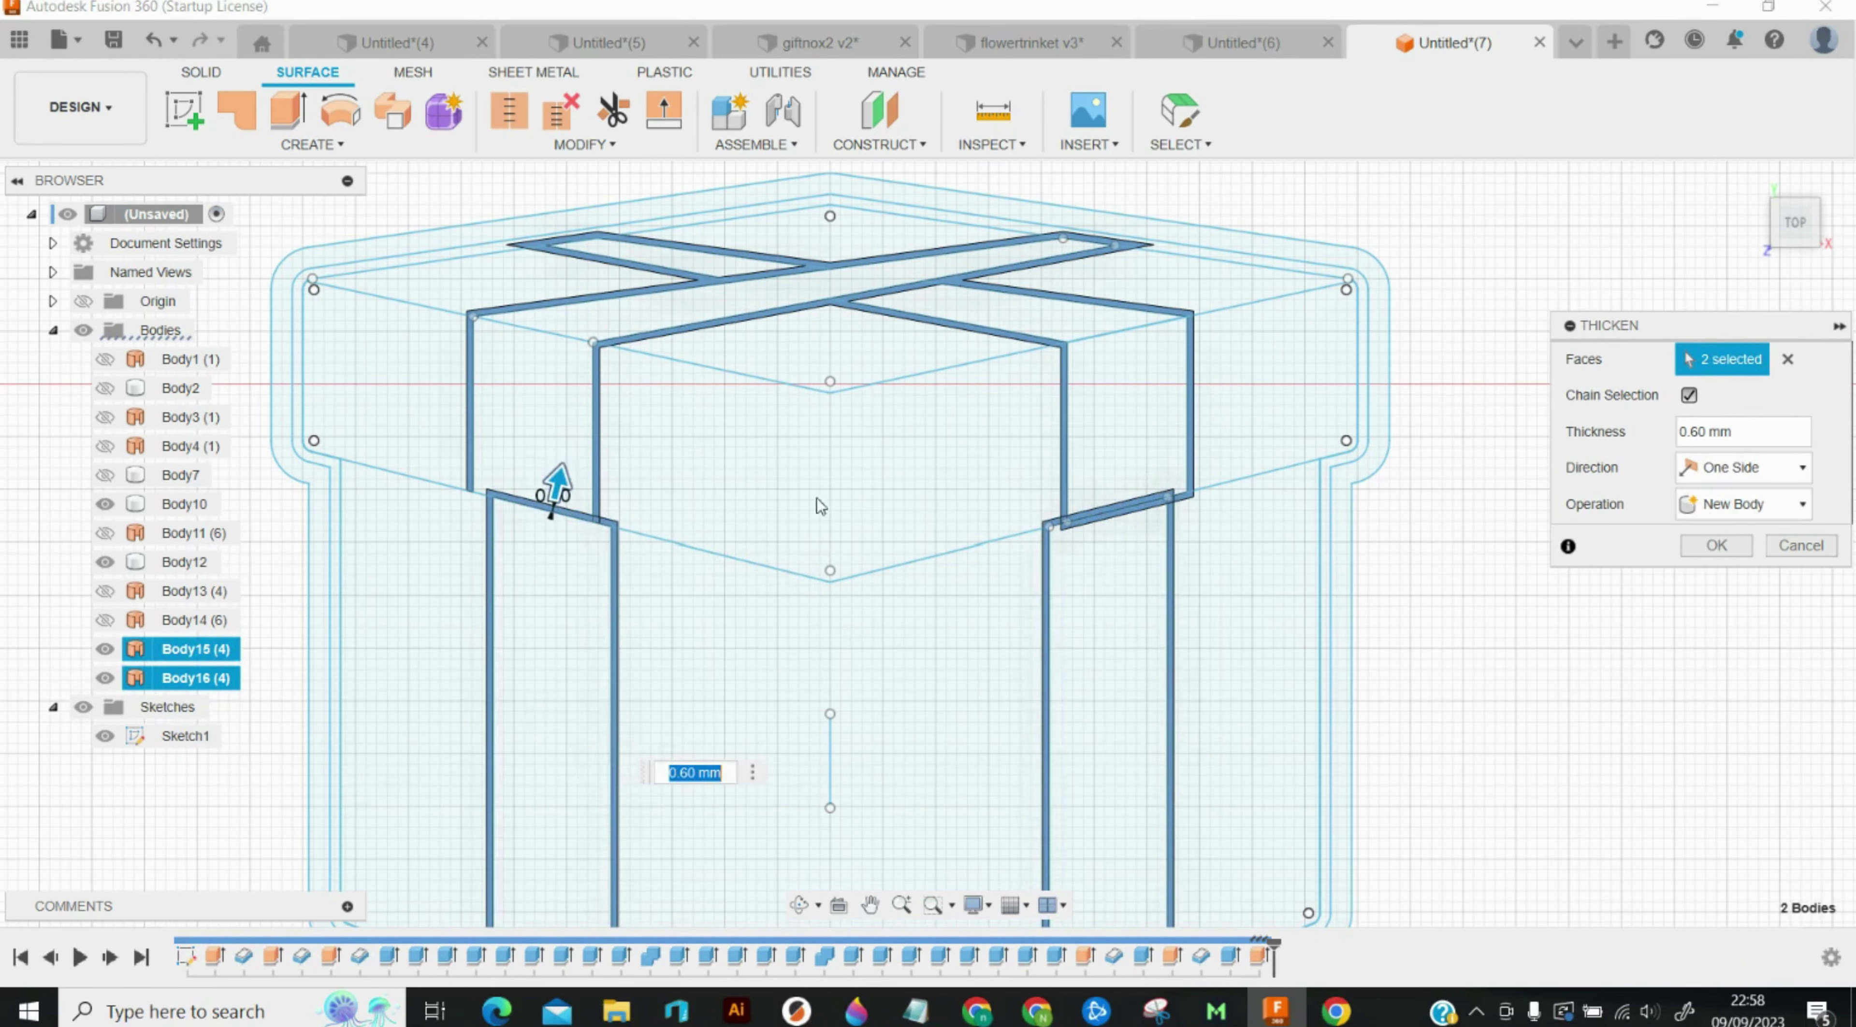
pyautogui.scroll(3, 571, 534)
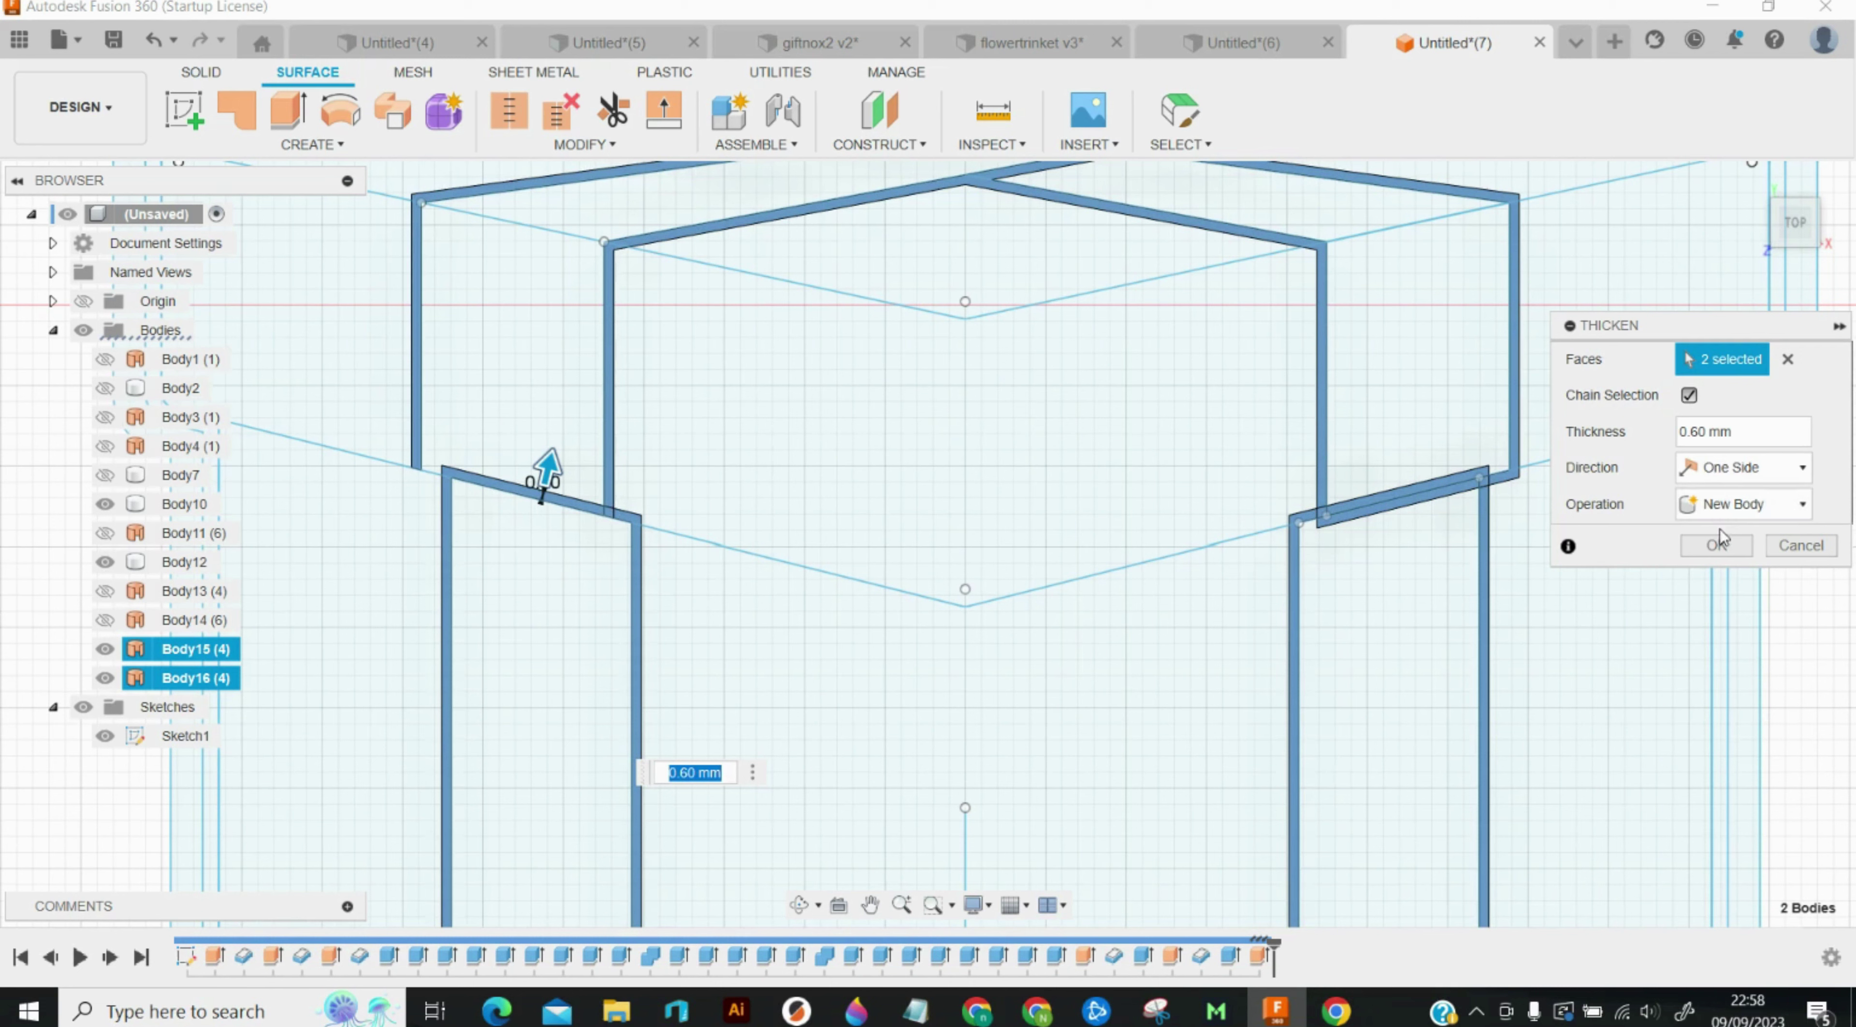
pyautogui.click(1716, 546)
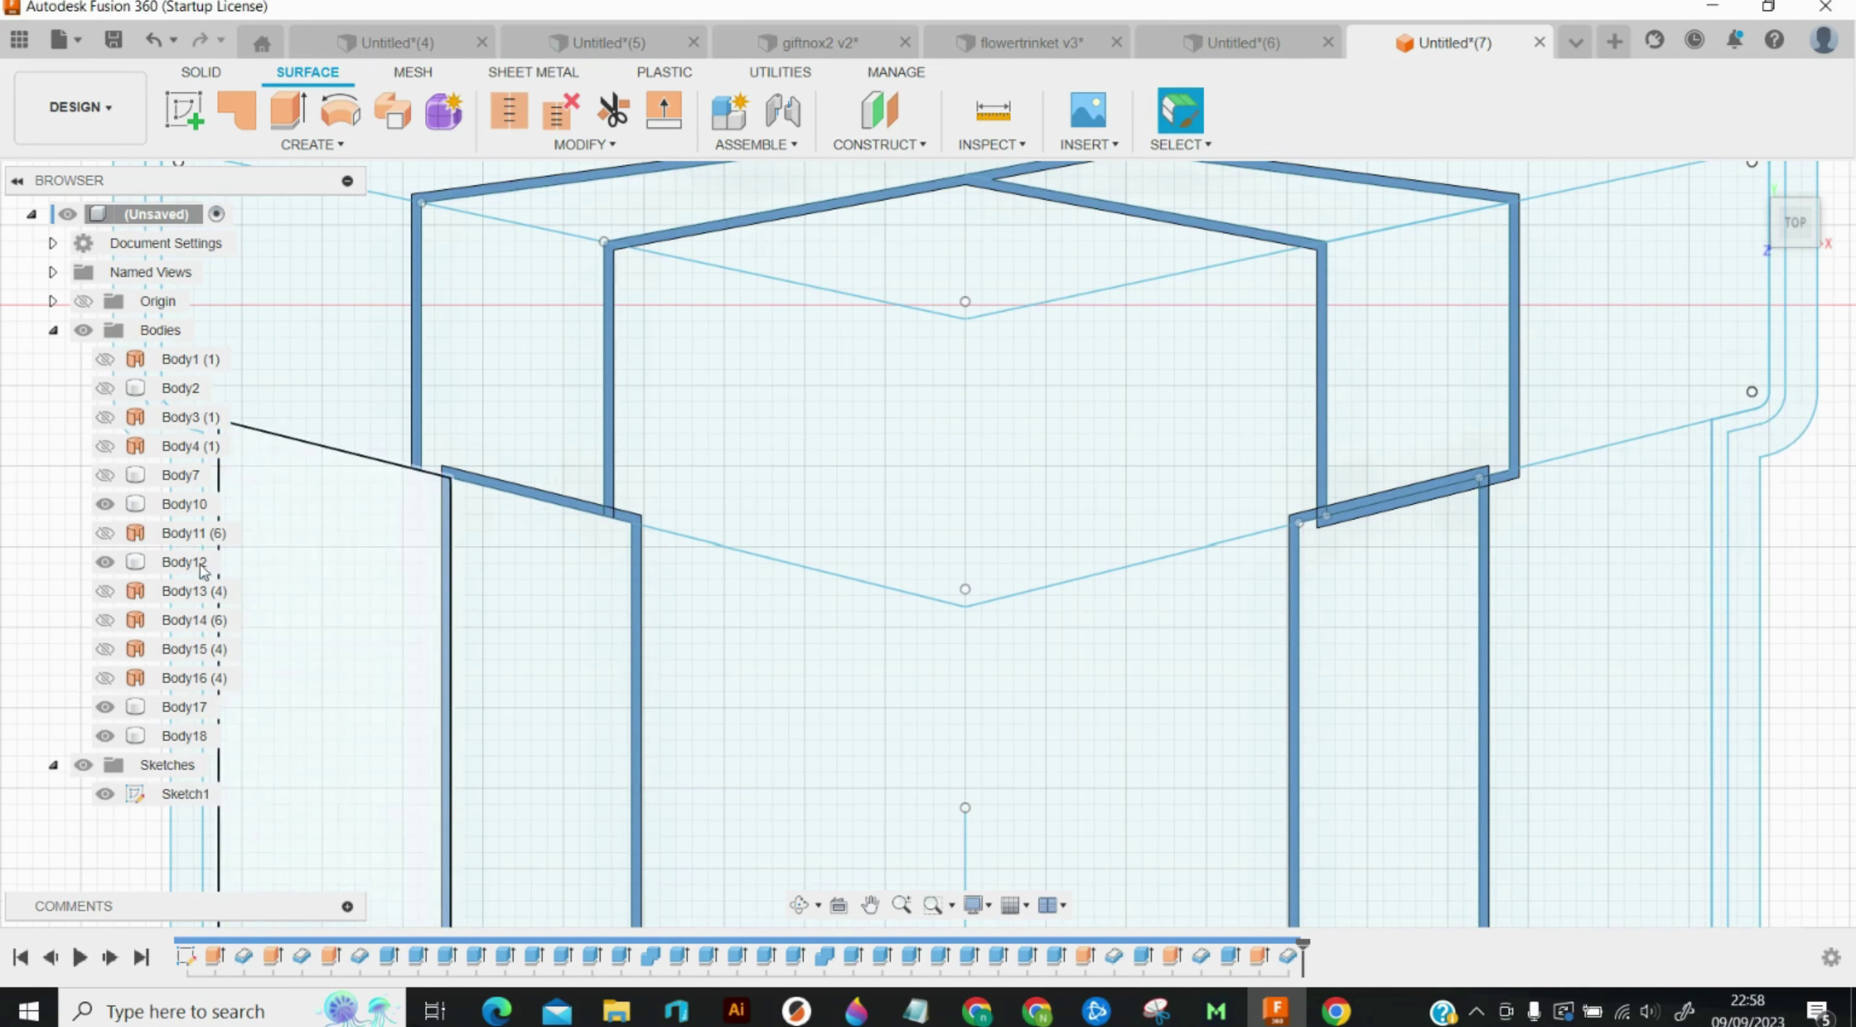
# Step: With the lid ribbon Body12 hidden meanwhile, extrude-cut the lid's front-side profiles 12 mm to trim the upper ends of both lower ribbon panels
pyautogui.click(110, 570)
pyautogui.click(106, 565)
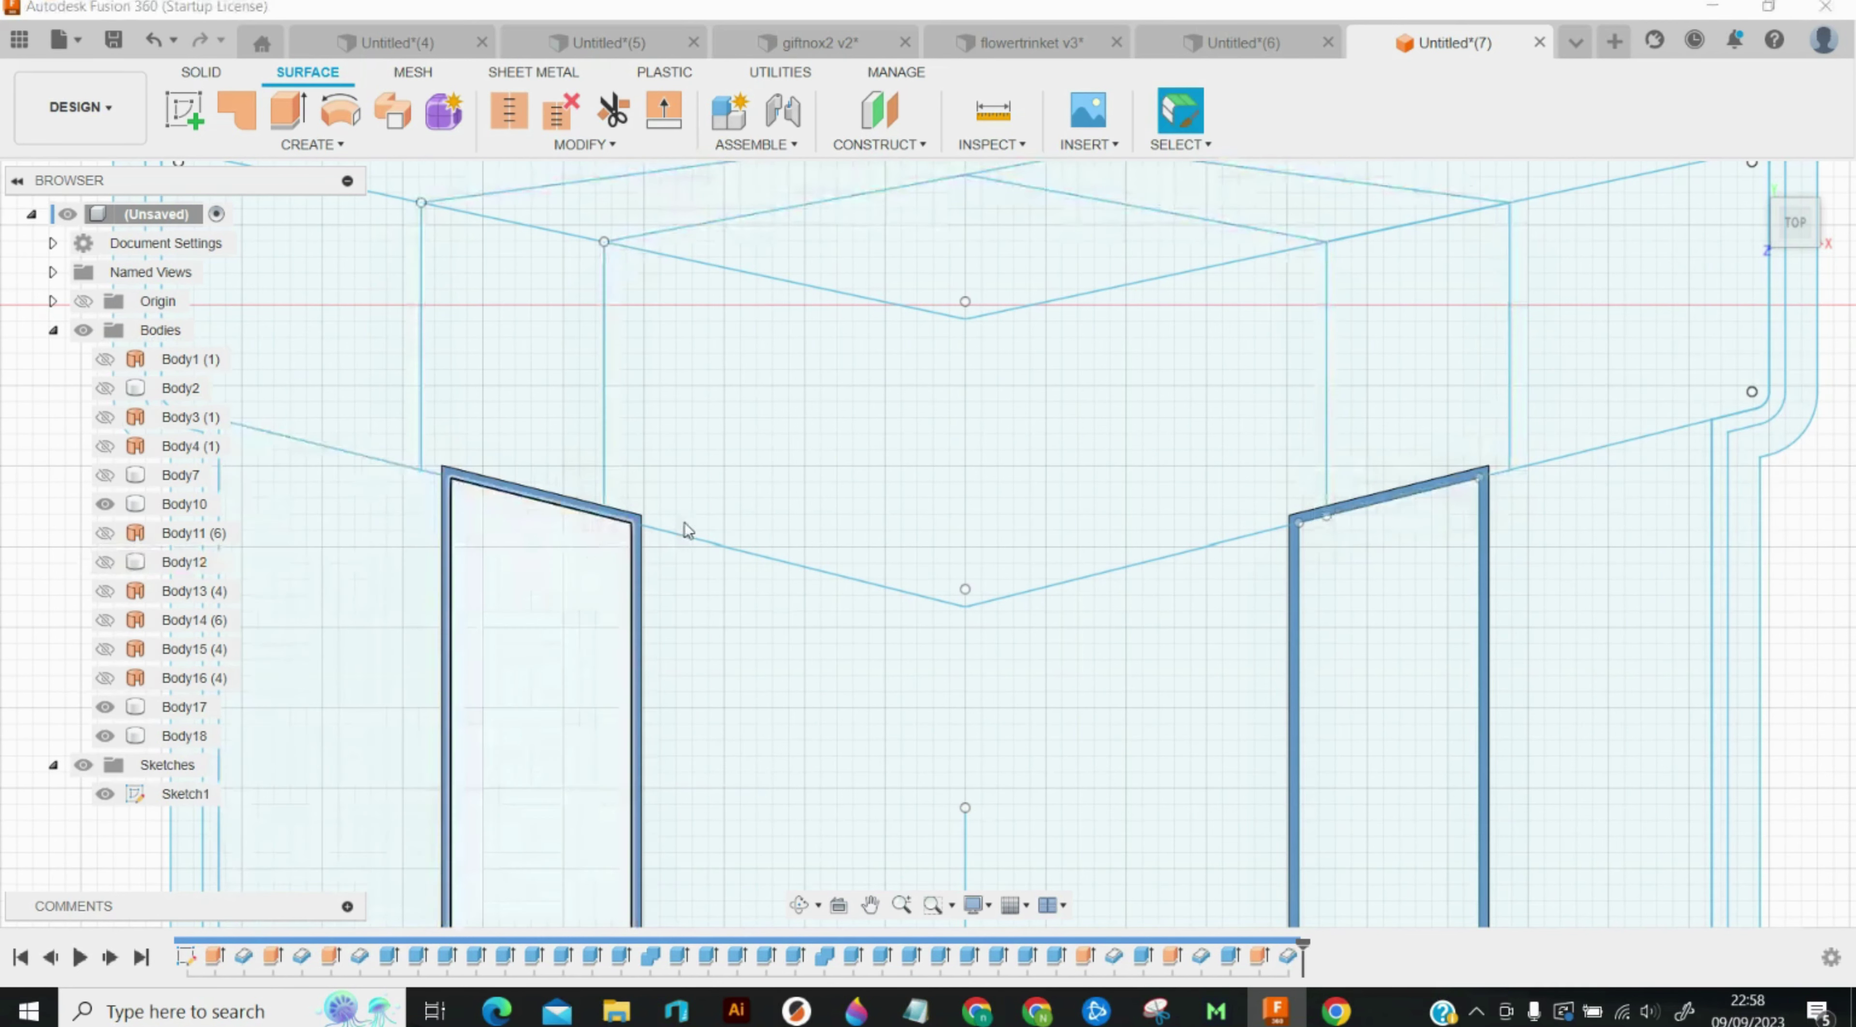
pyautogui.press('e')
pyautogui.click(562, 417)
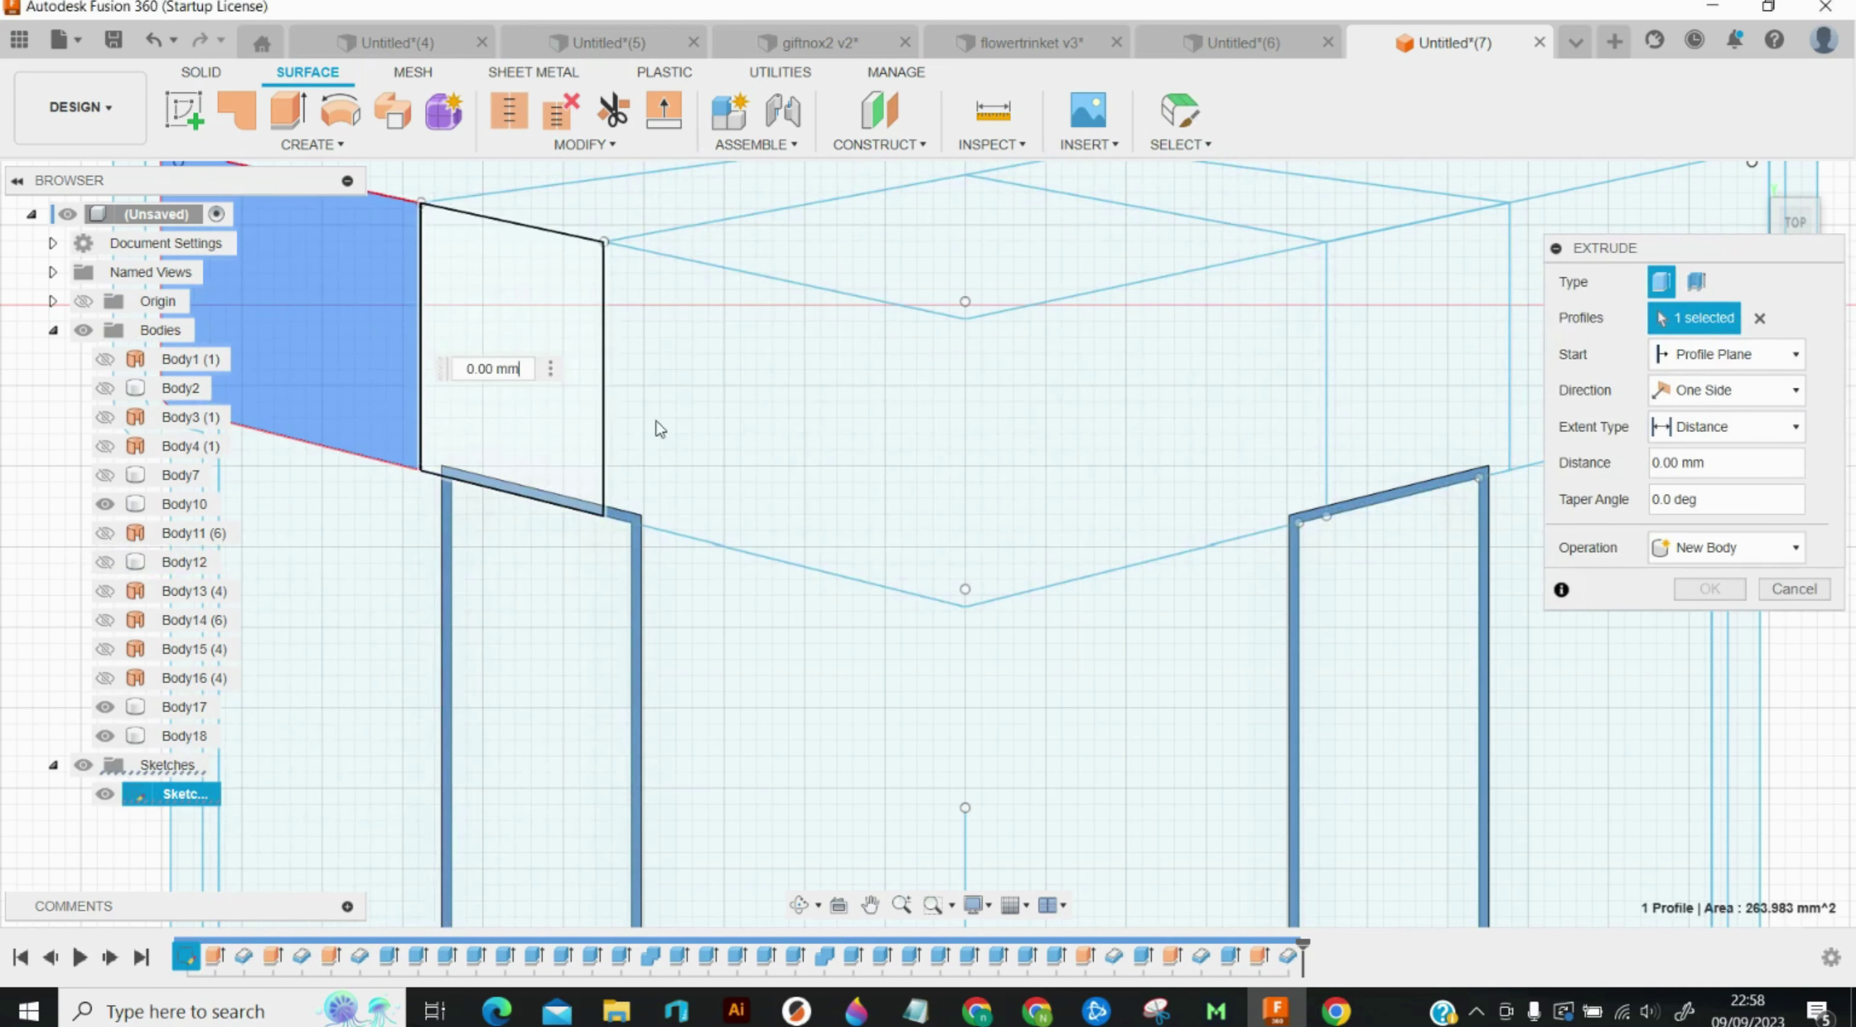
pyautogui.click(1434, 364)
pyautogui.click(1324, 393)
pyautogui.write('12')
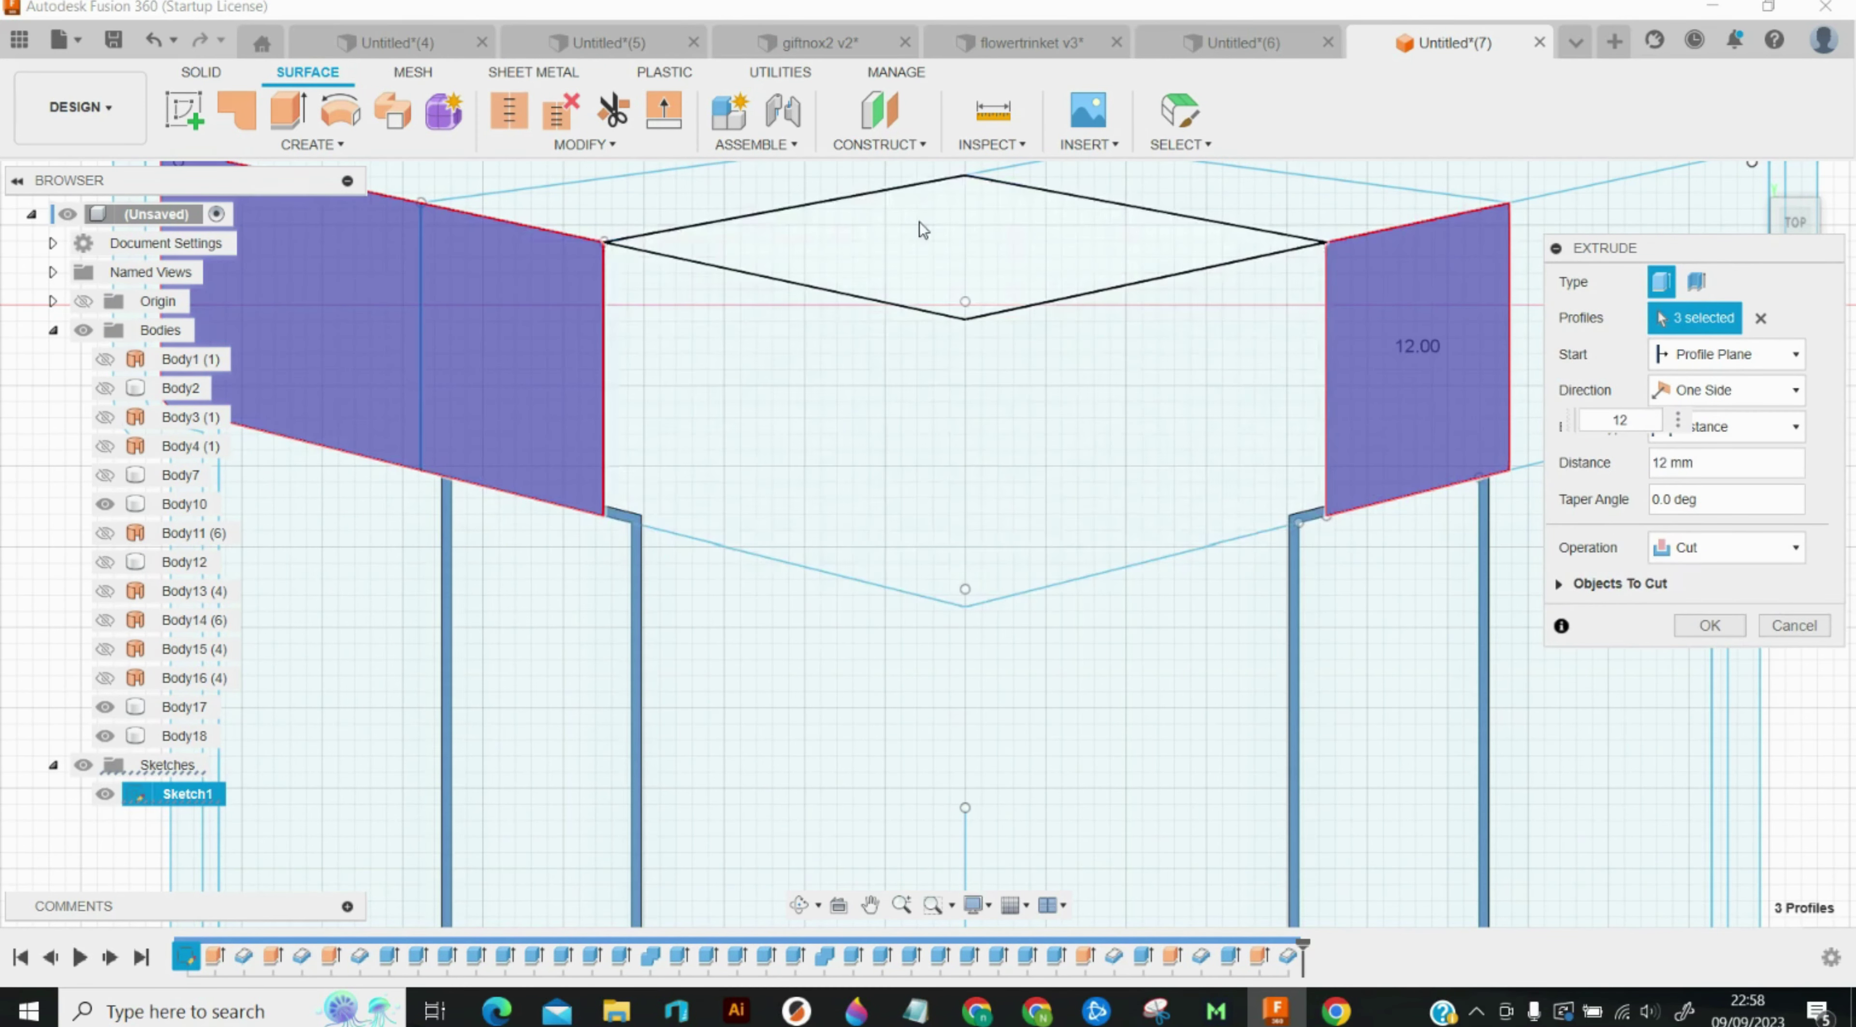
pyautogui.press('Return')
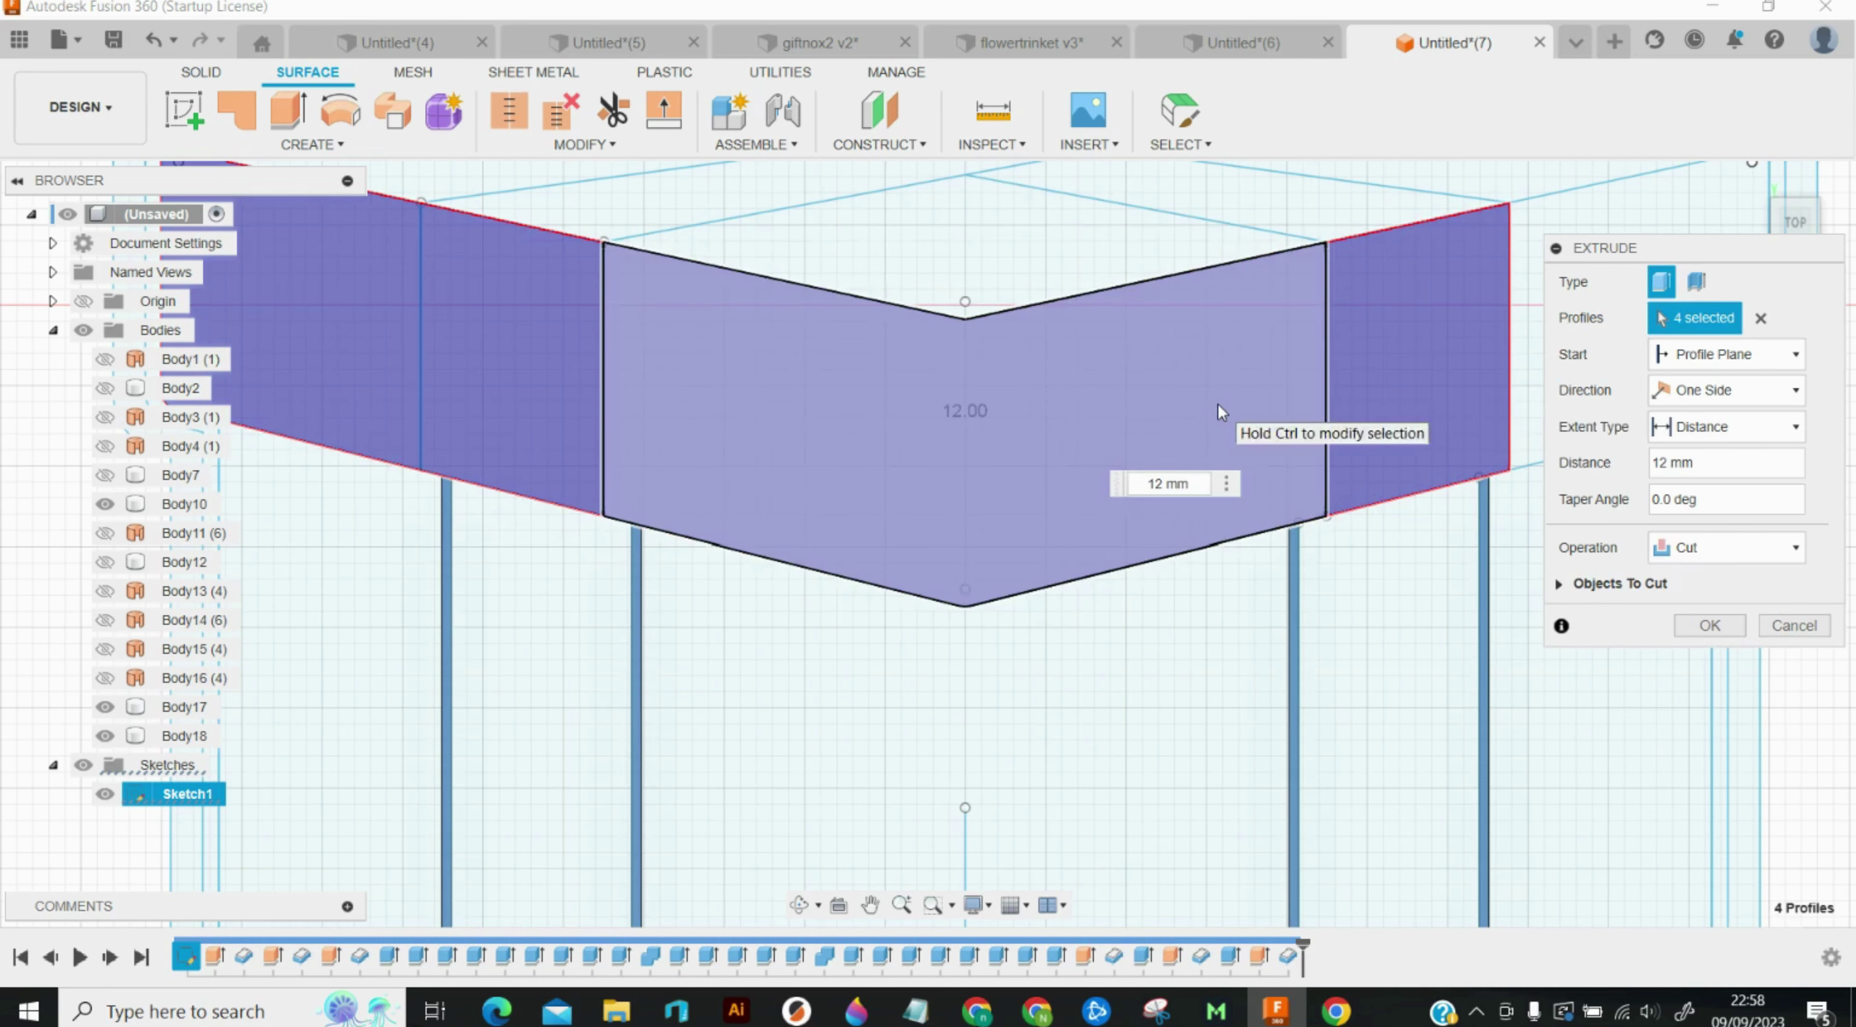
pyautogui.press('Return')
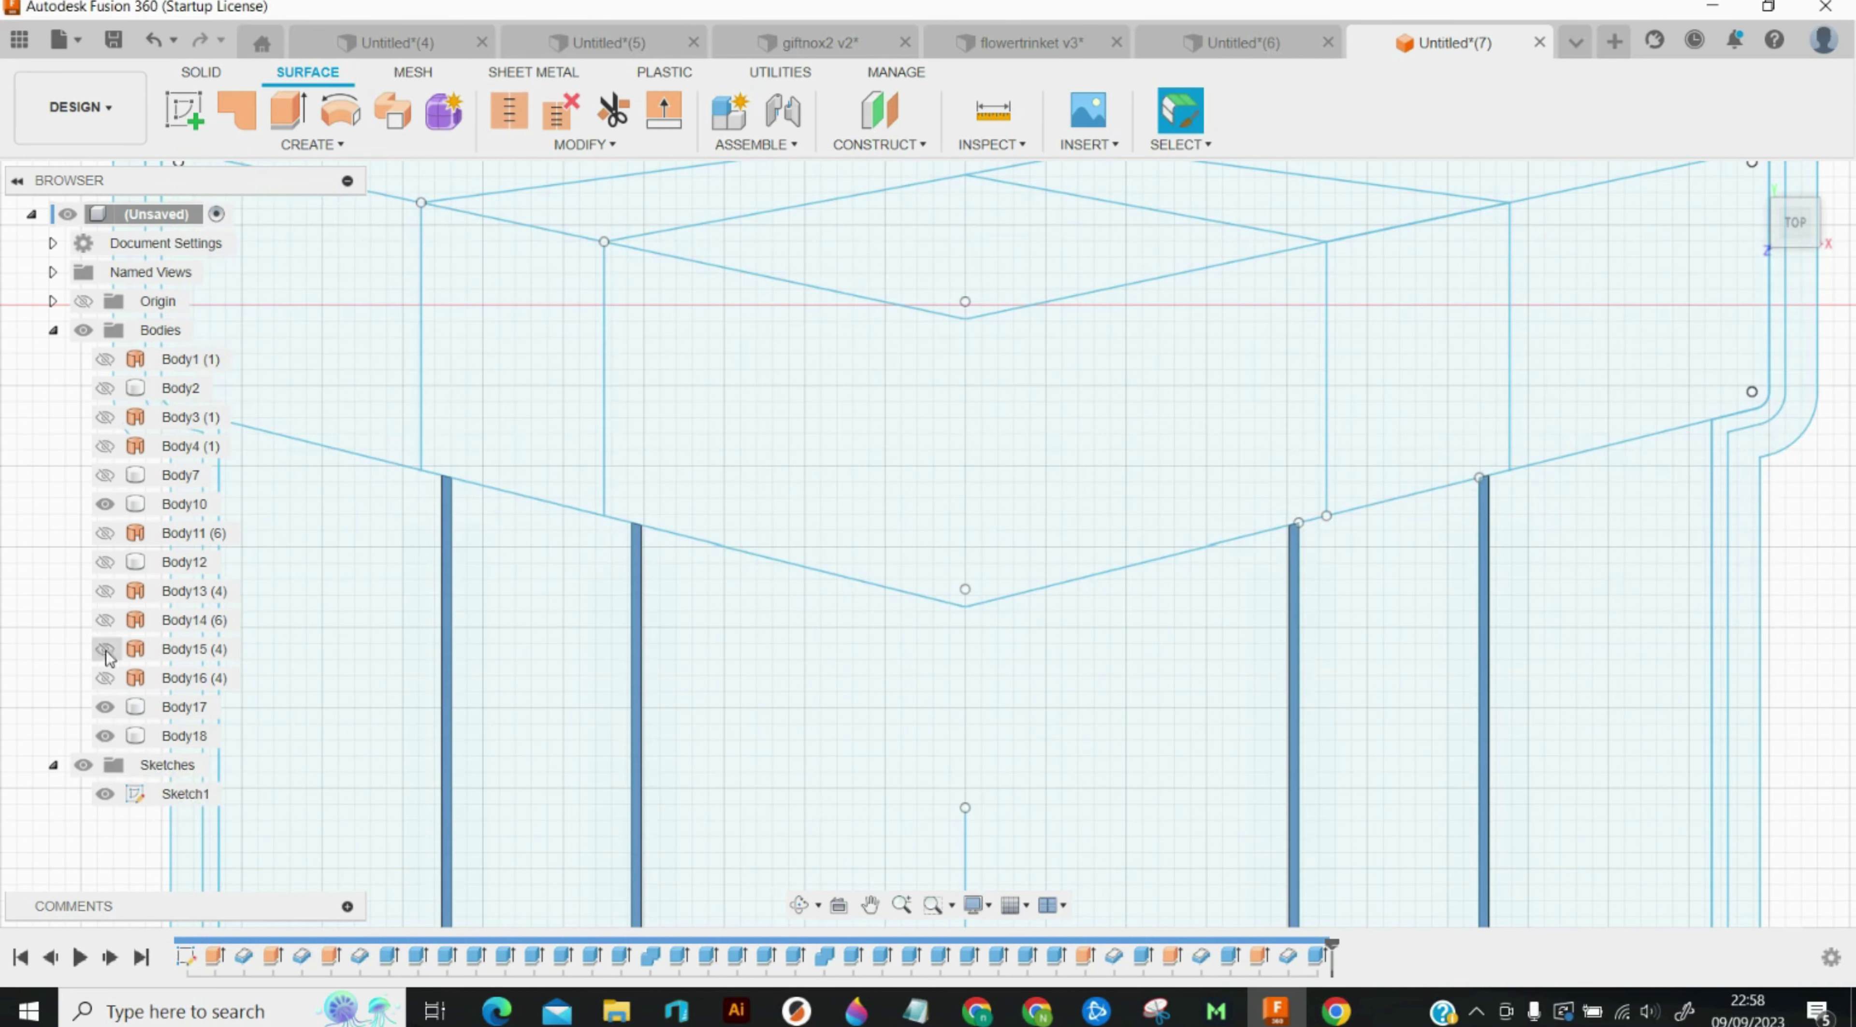
pyautogui.click(105, 562)
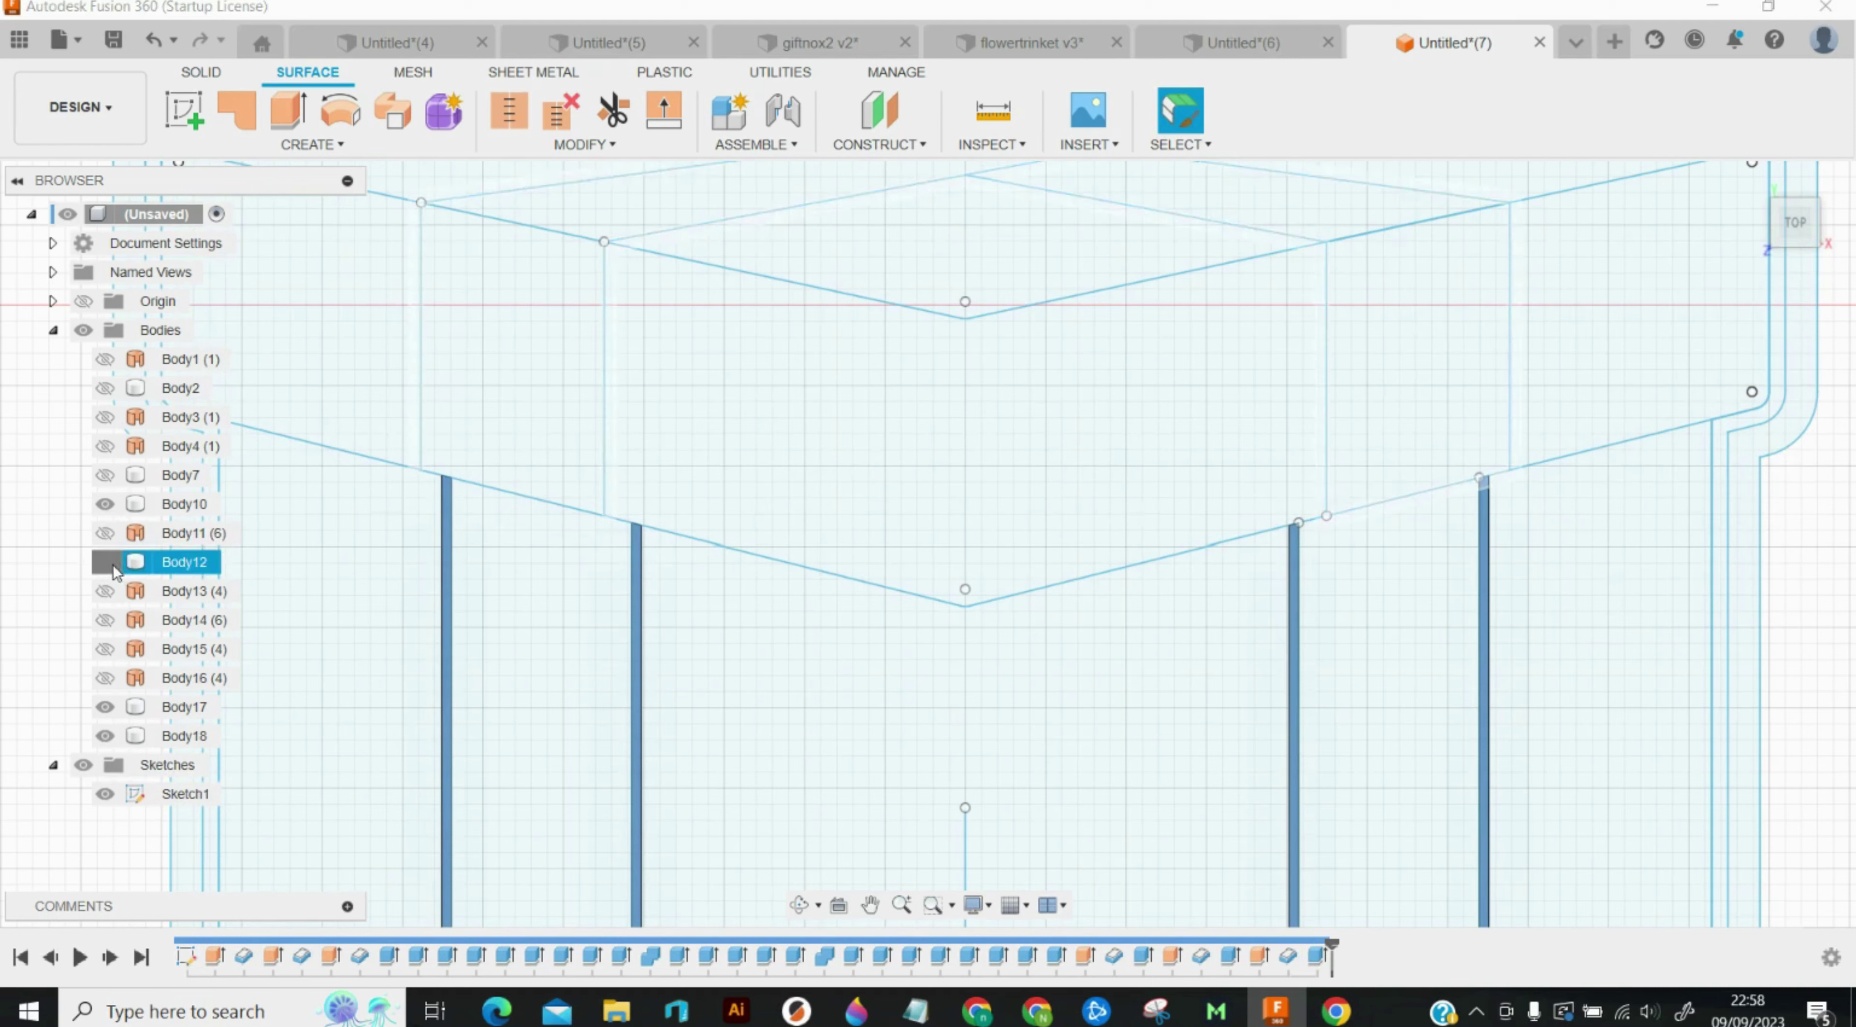
# Step: With Body17 hidden meanwhile, extrude-cut the right lower ribbon panel and its neighbouring outer profile 12 mm to remove the lid ribbon's lower end wall
pyautogui.click(184, 707)
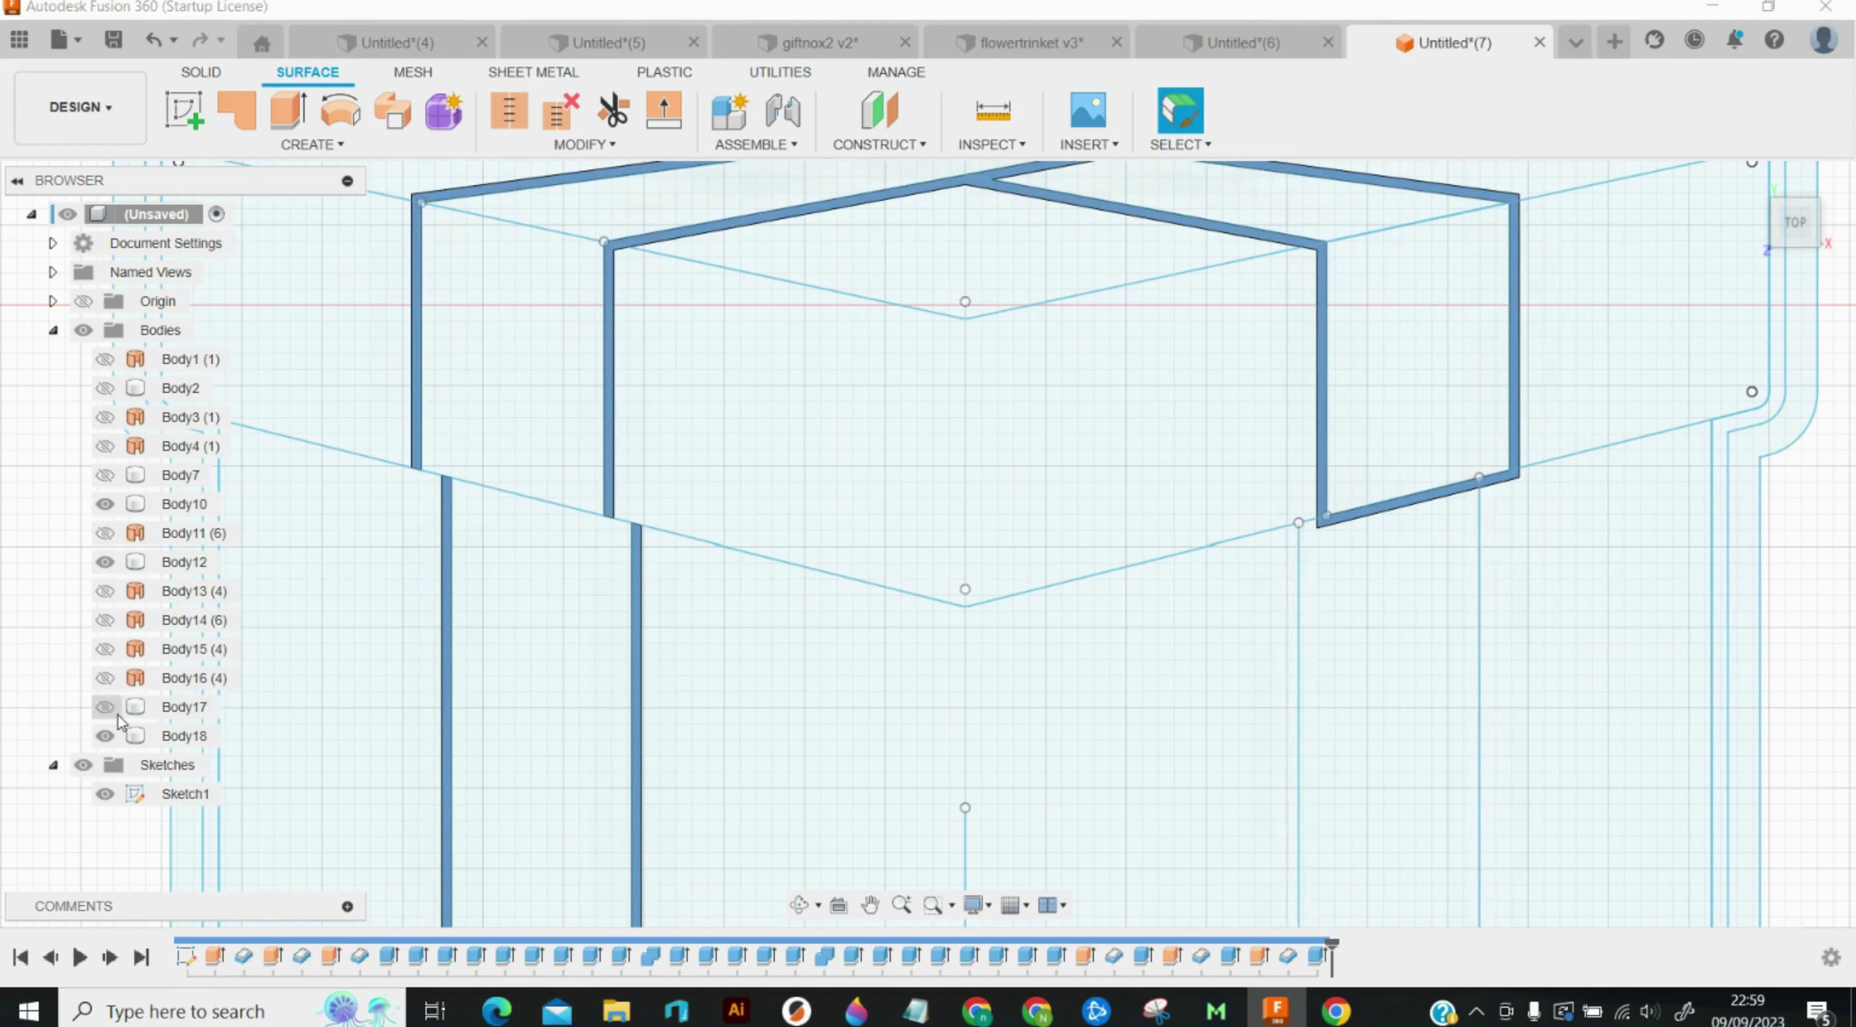
pyautogui.click(106, 707)
pyautogui.press('e')
pyautogui.click(1382, 693)
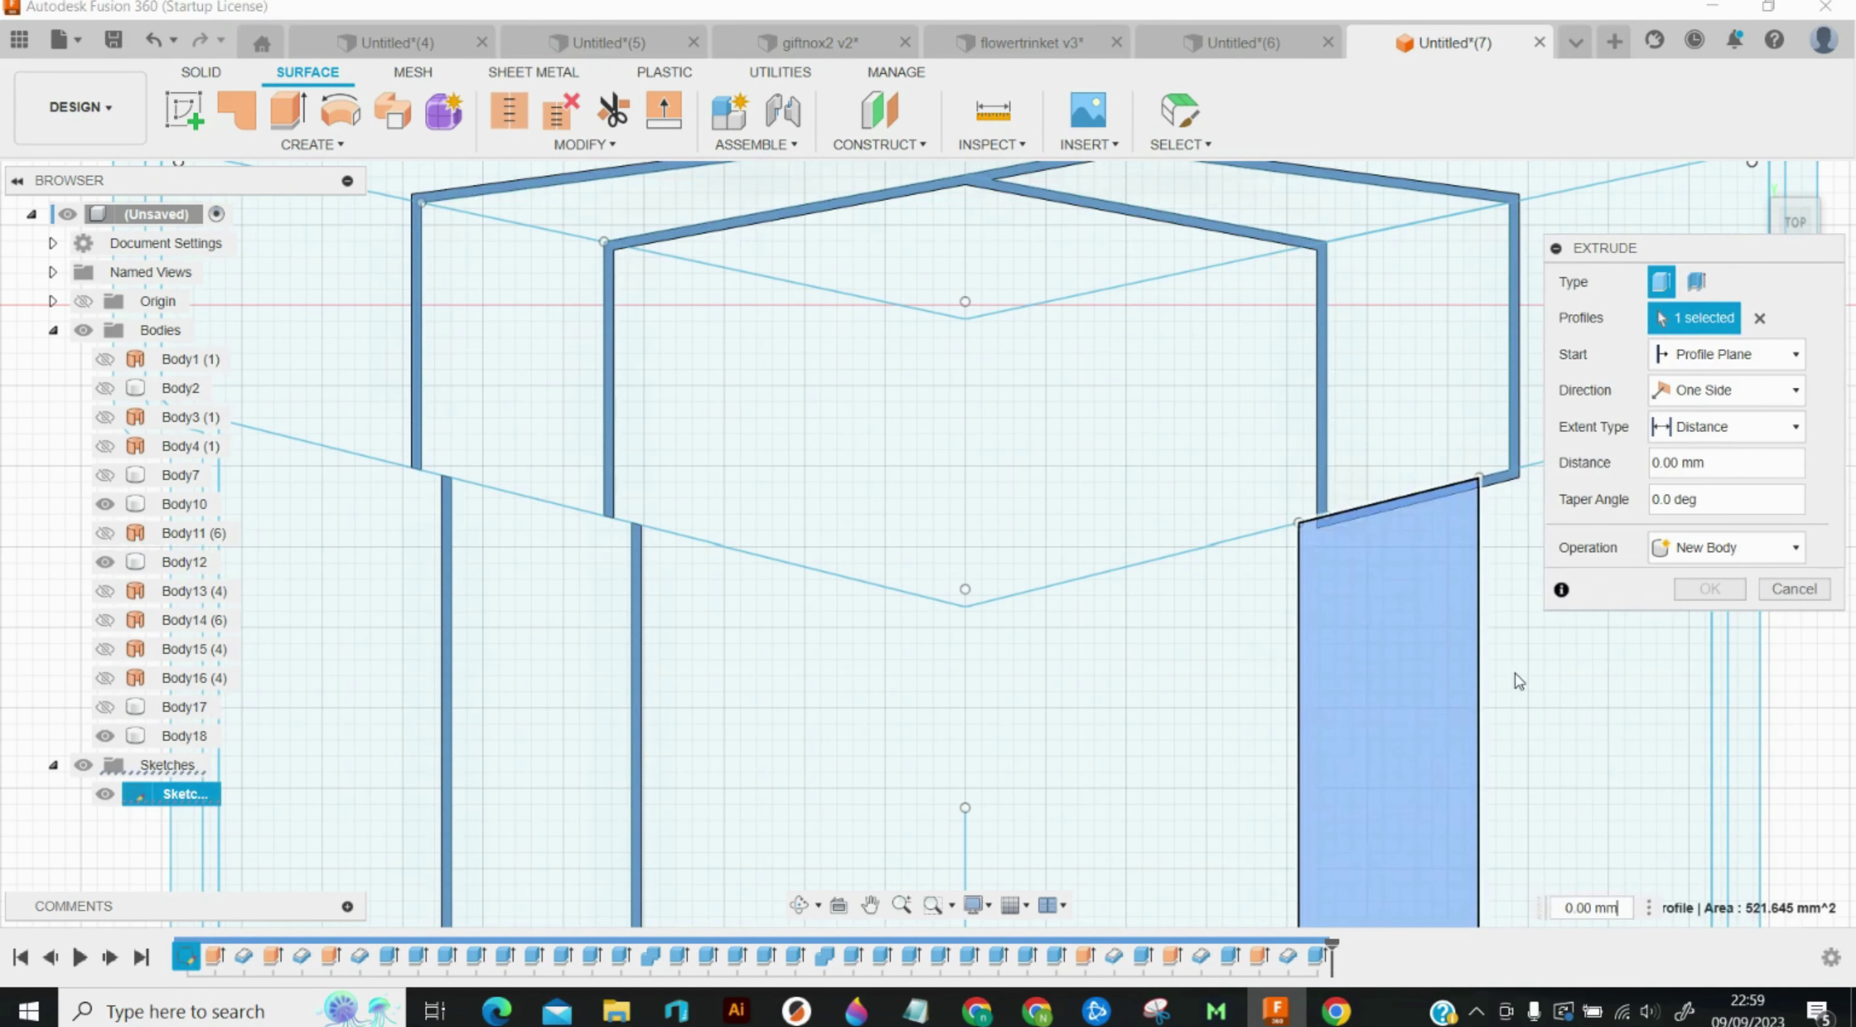
pyautogui.write('15')
pyautogui.press('Return')
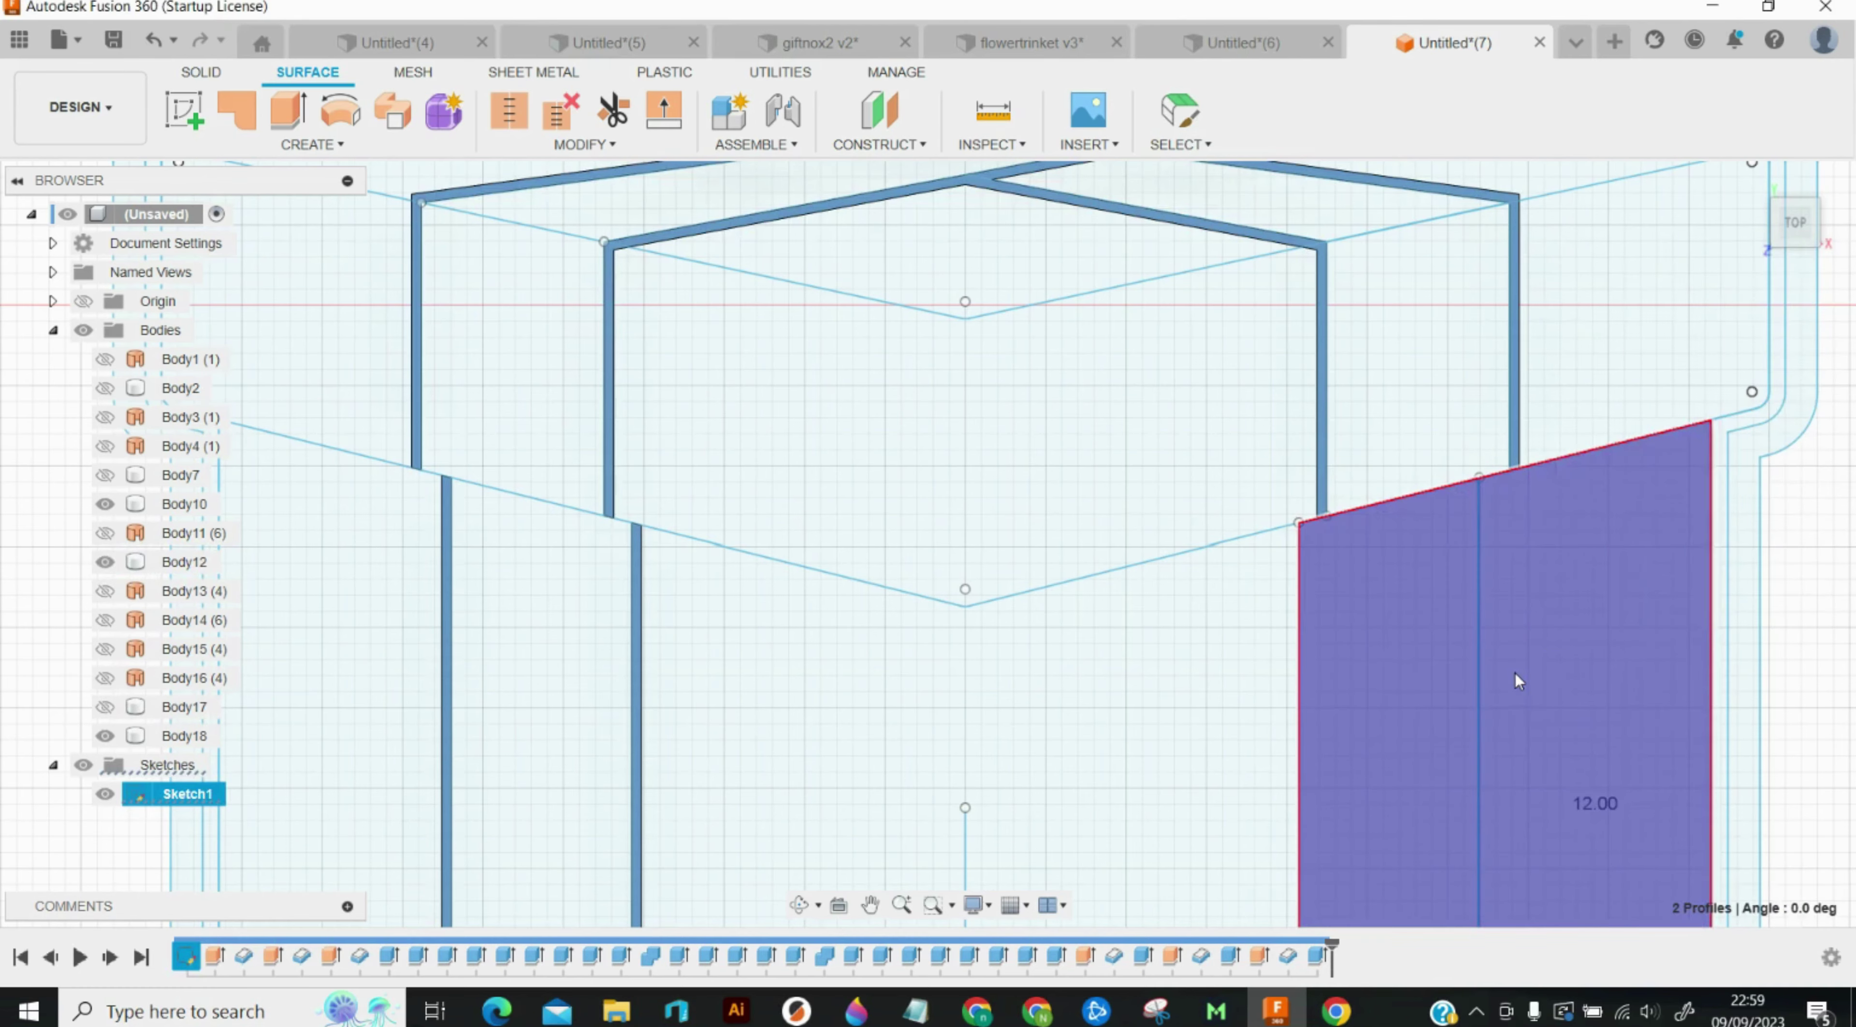
pyautogui.click(105, 707)
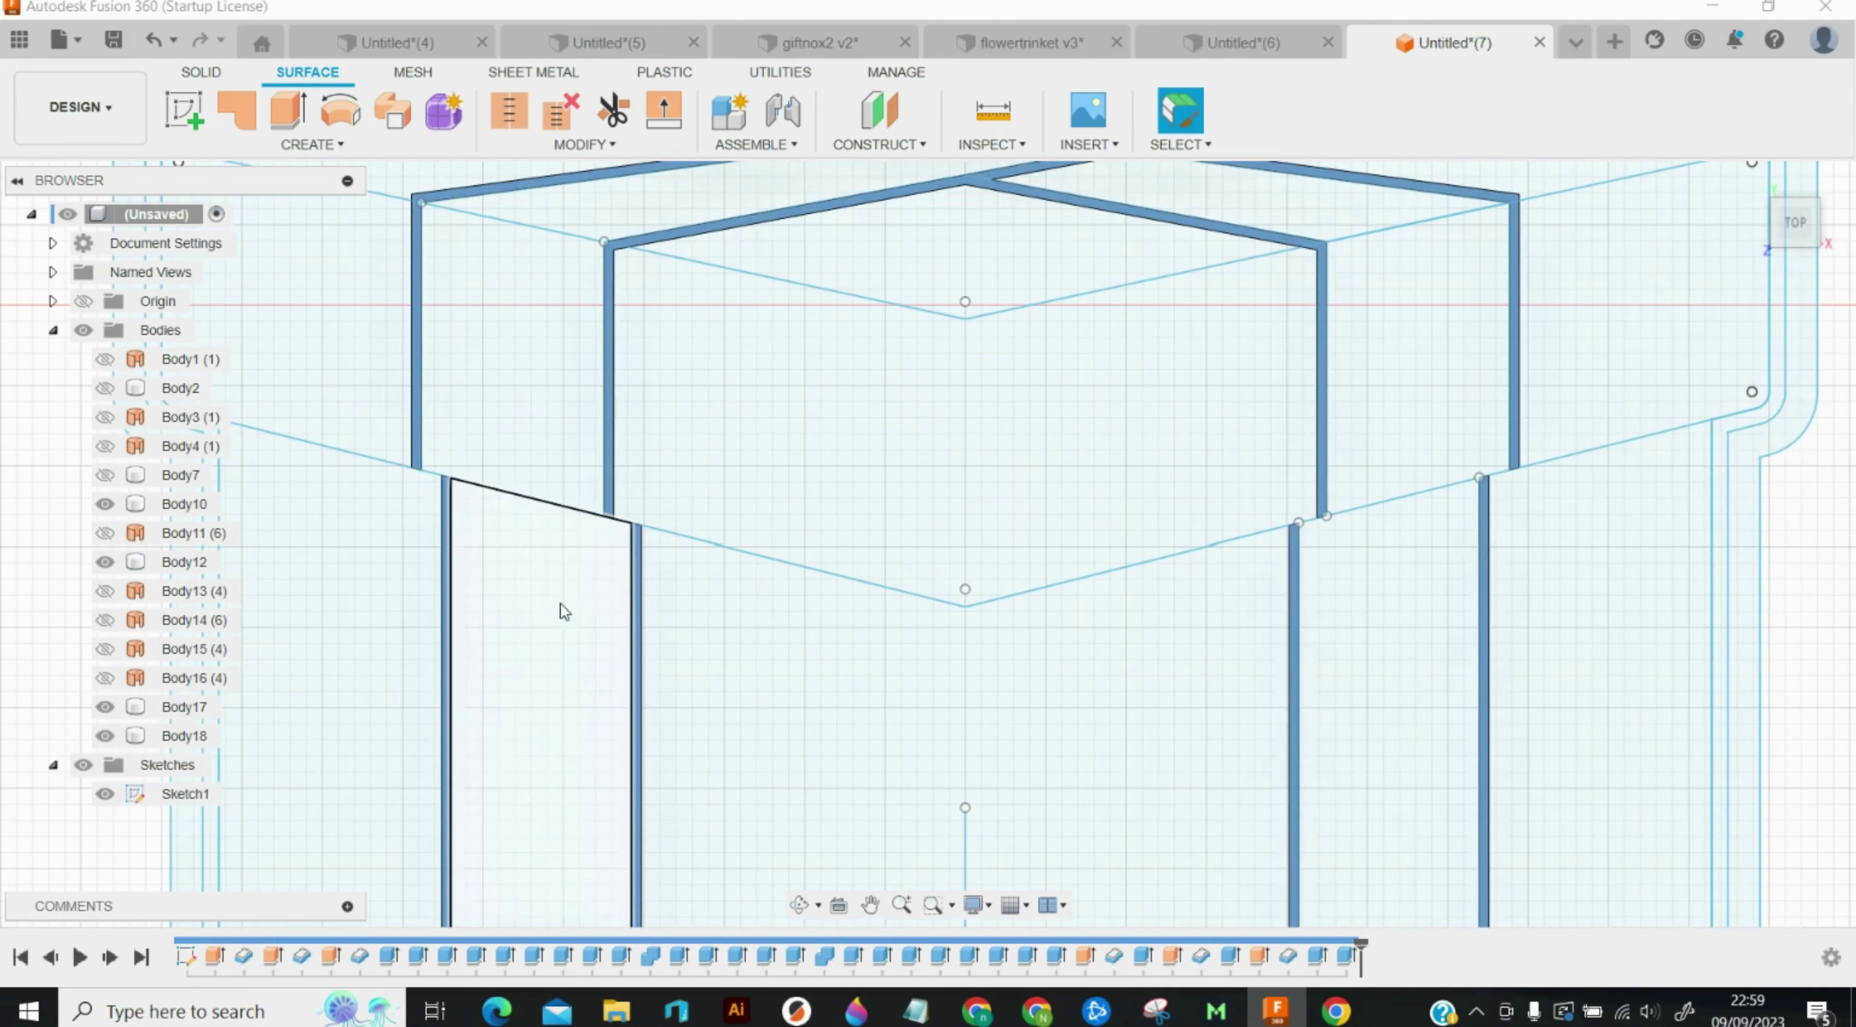
# Step: Surface-extrude the chained lower front edge of the lid 10.5 mm as a new body
pyautogui.scroll(-2, 634, 546)
pyautogui.scroll(-1, 634, 546)
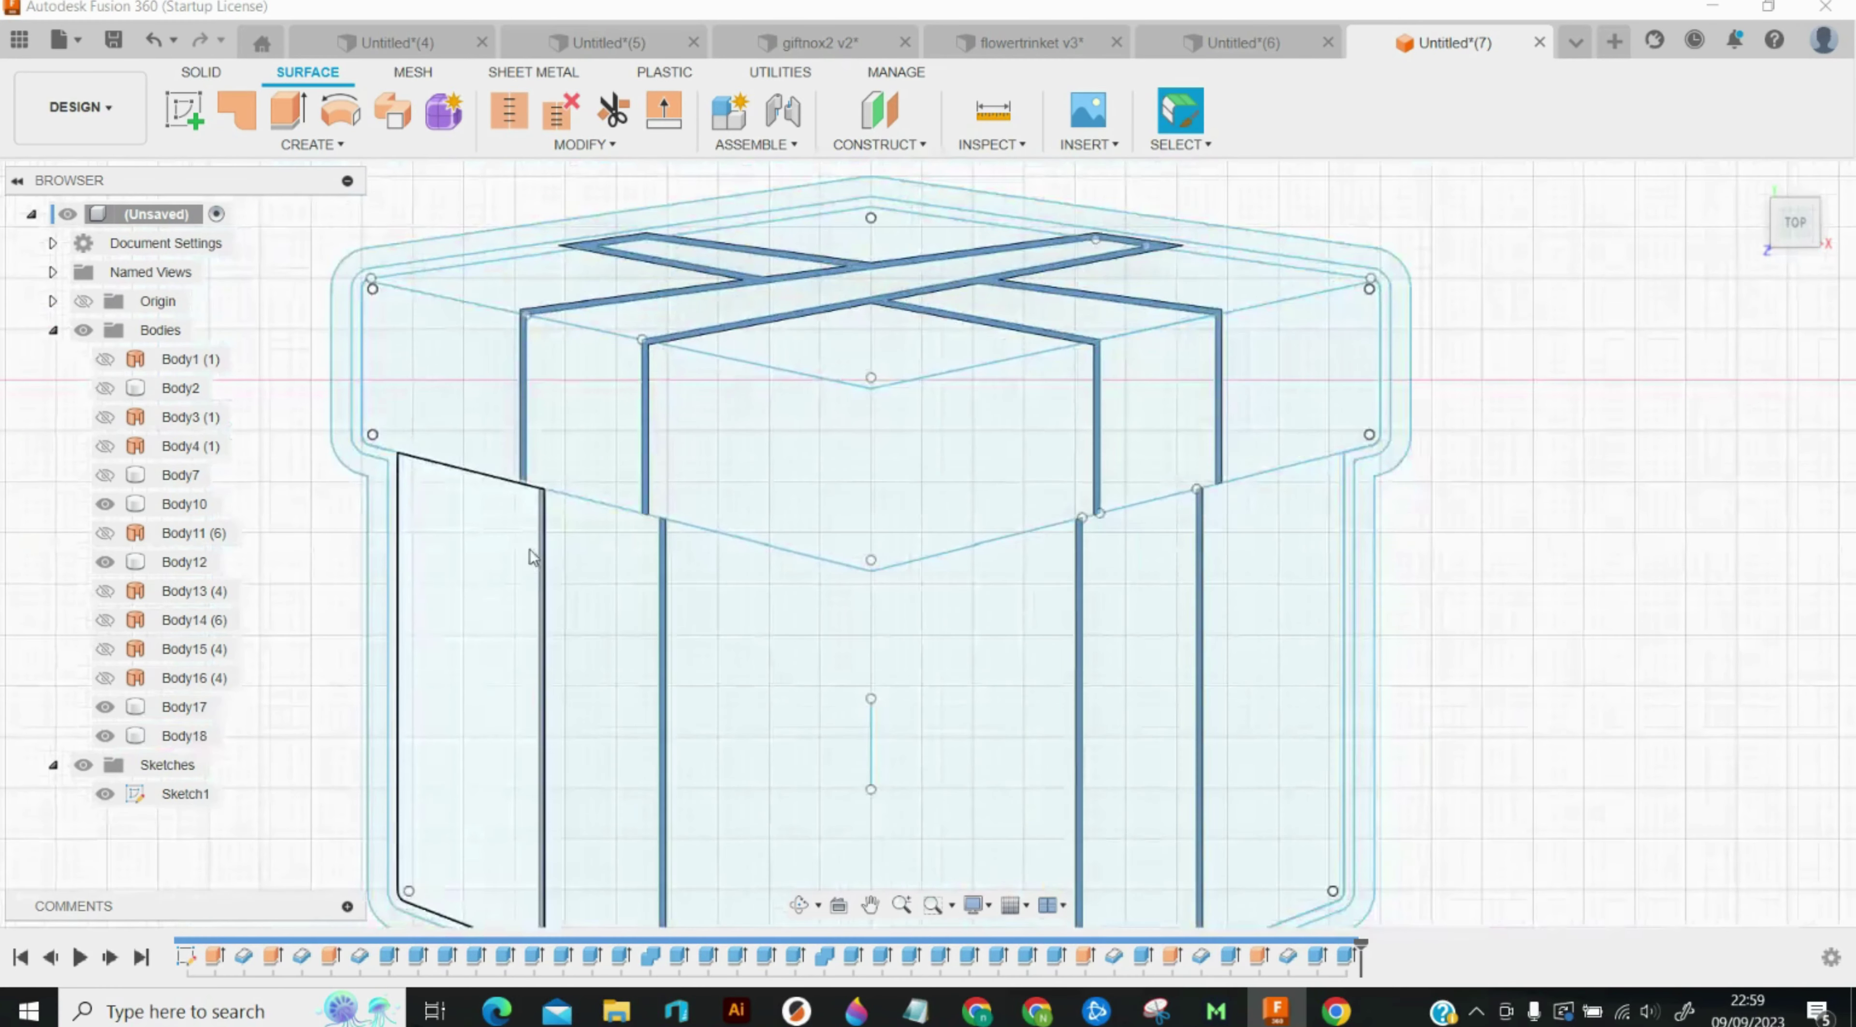
pyautogui.click(286, 113)
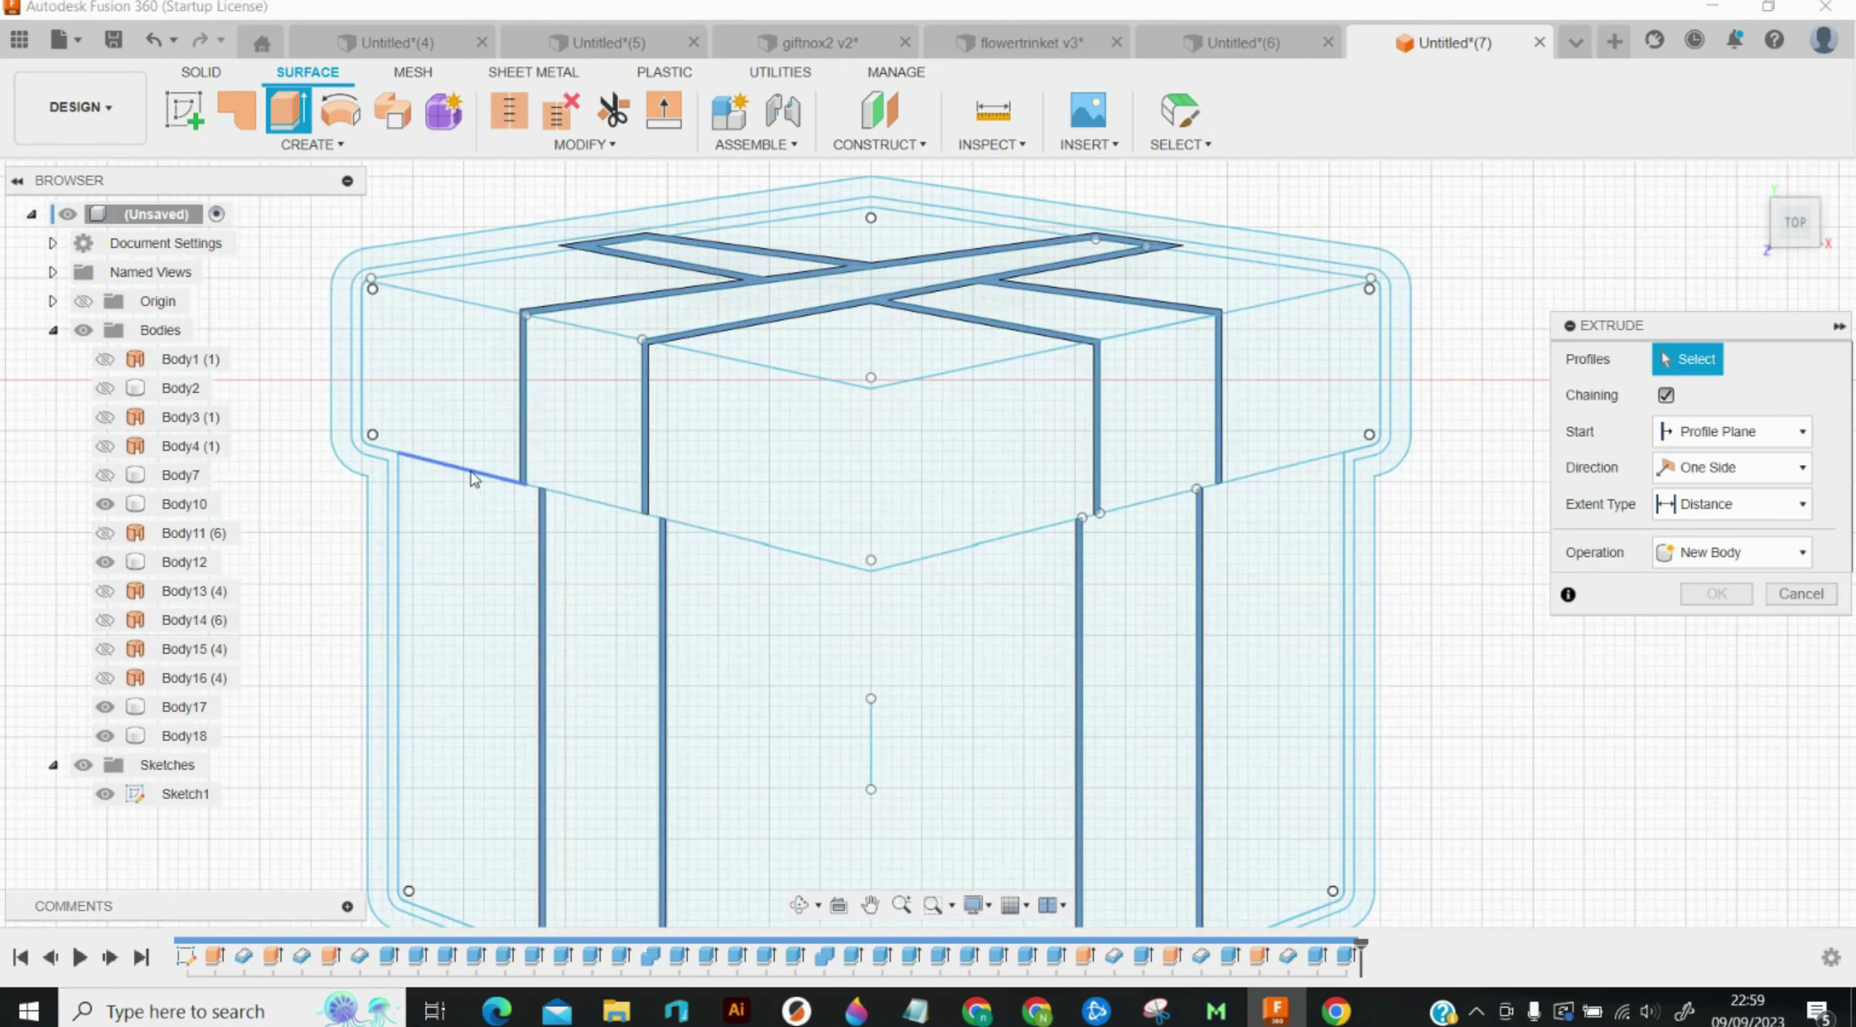
pyautogui.click(575, 503)
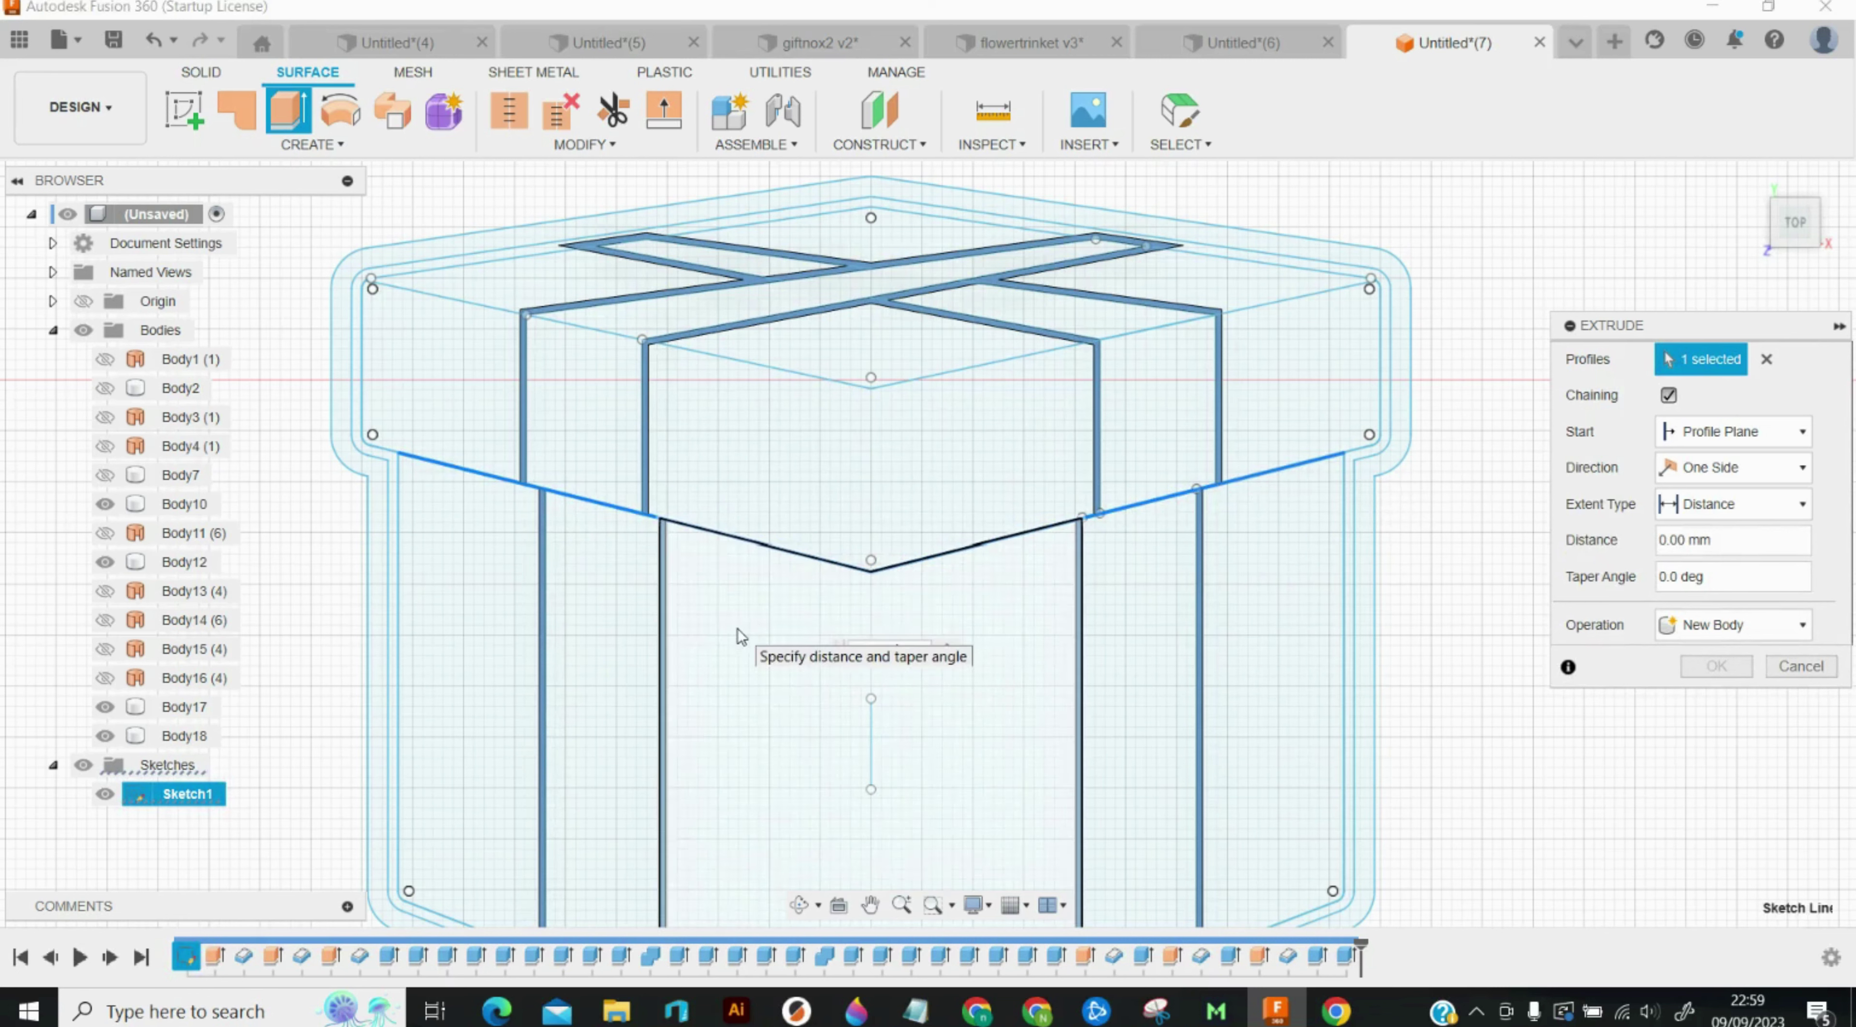
pyautogui.write('10.5')
pyautogui.press('Return')
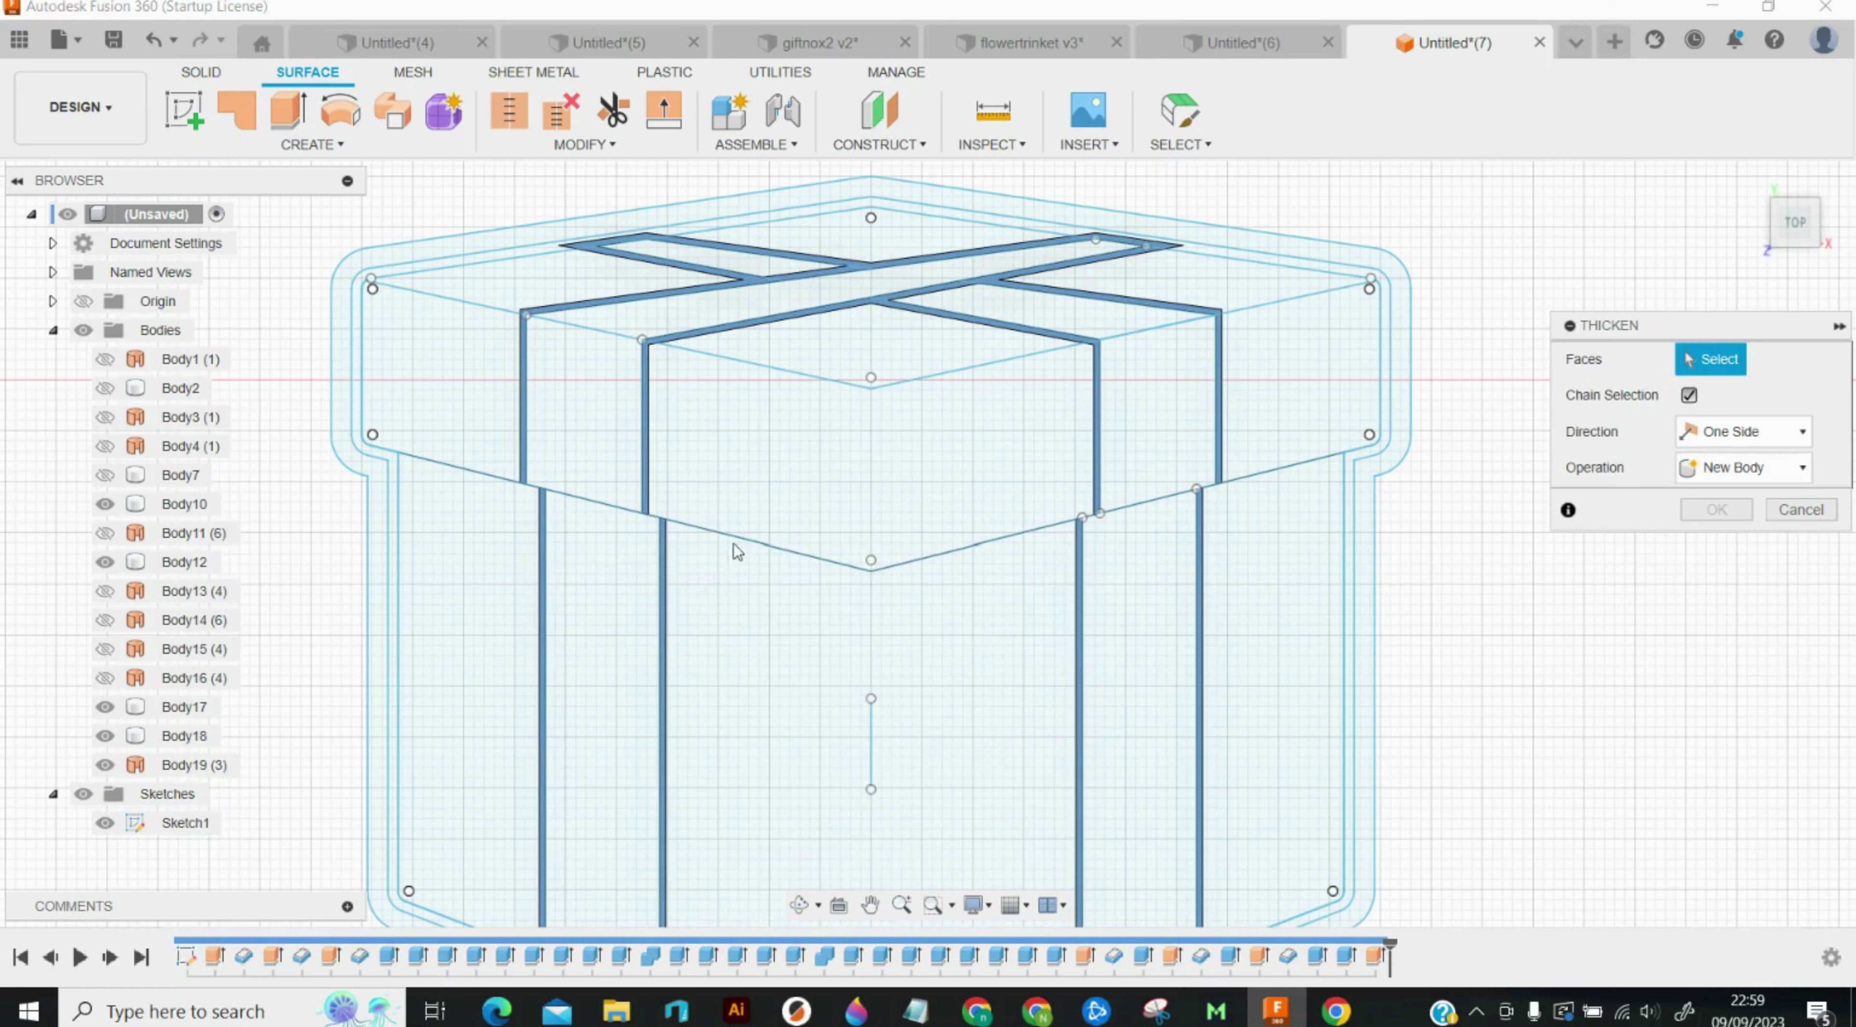
# Step: Thicken the lid's lower front edge surface 0.6 mm on one side with the Join operation
pyautogui.click(747, 541)
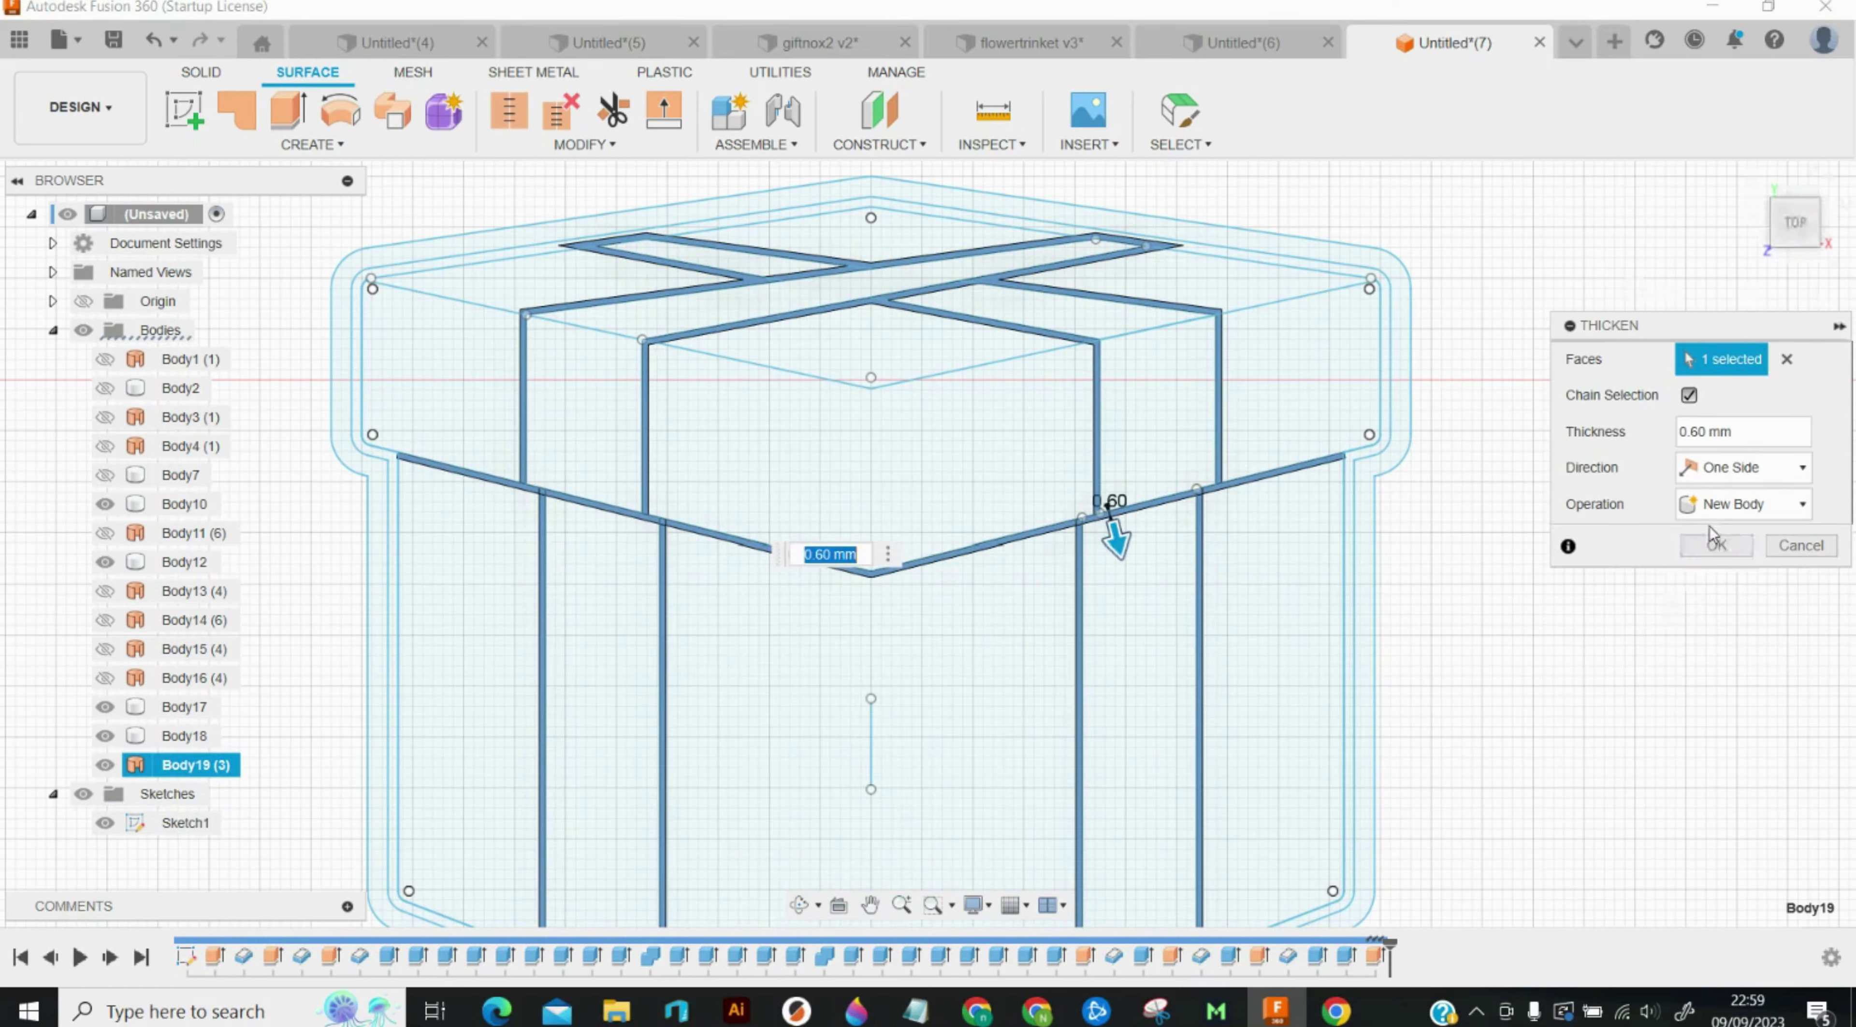
pyautogui.click(1730, 508)
pyautogui.click(1736, 535)
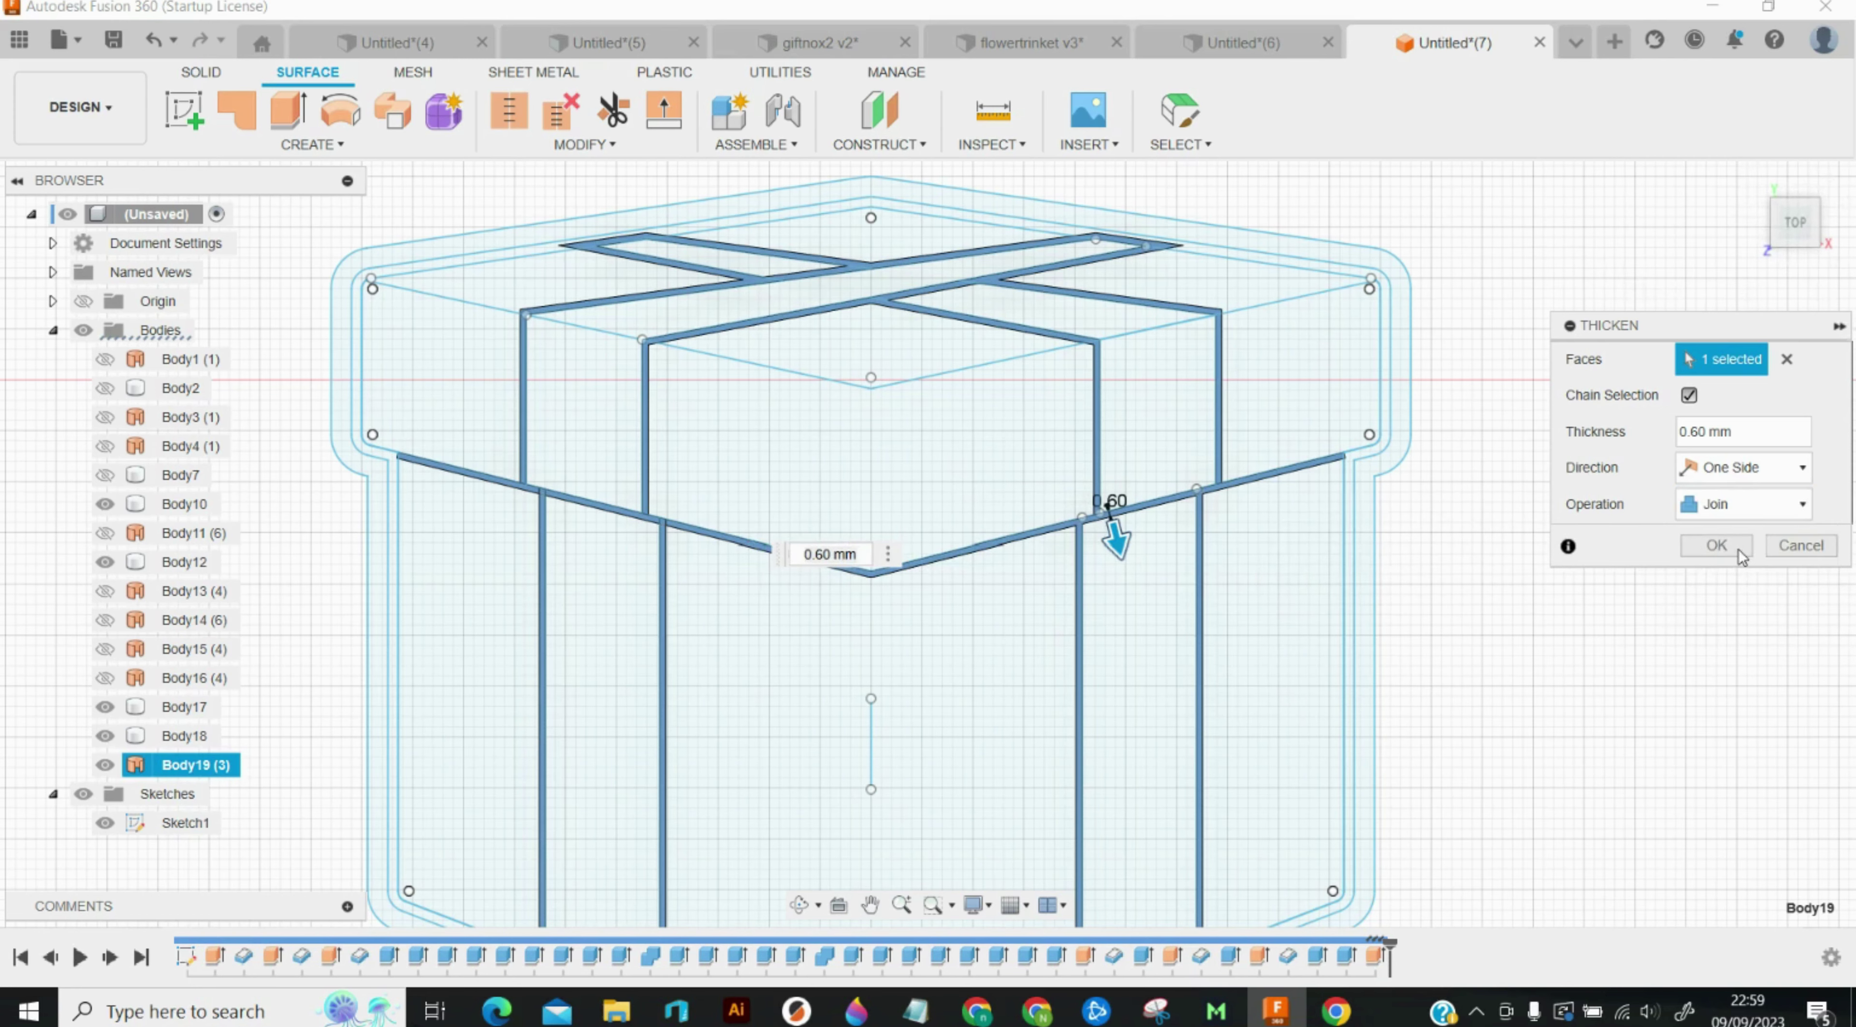
pyautogui.click(1737, 550)
# Step: Surface-extrude the chained upper front edge of the lid with a distance of 1-0.5 as a new body
pyautogui.scroll(2, 753, 401)
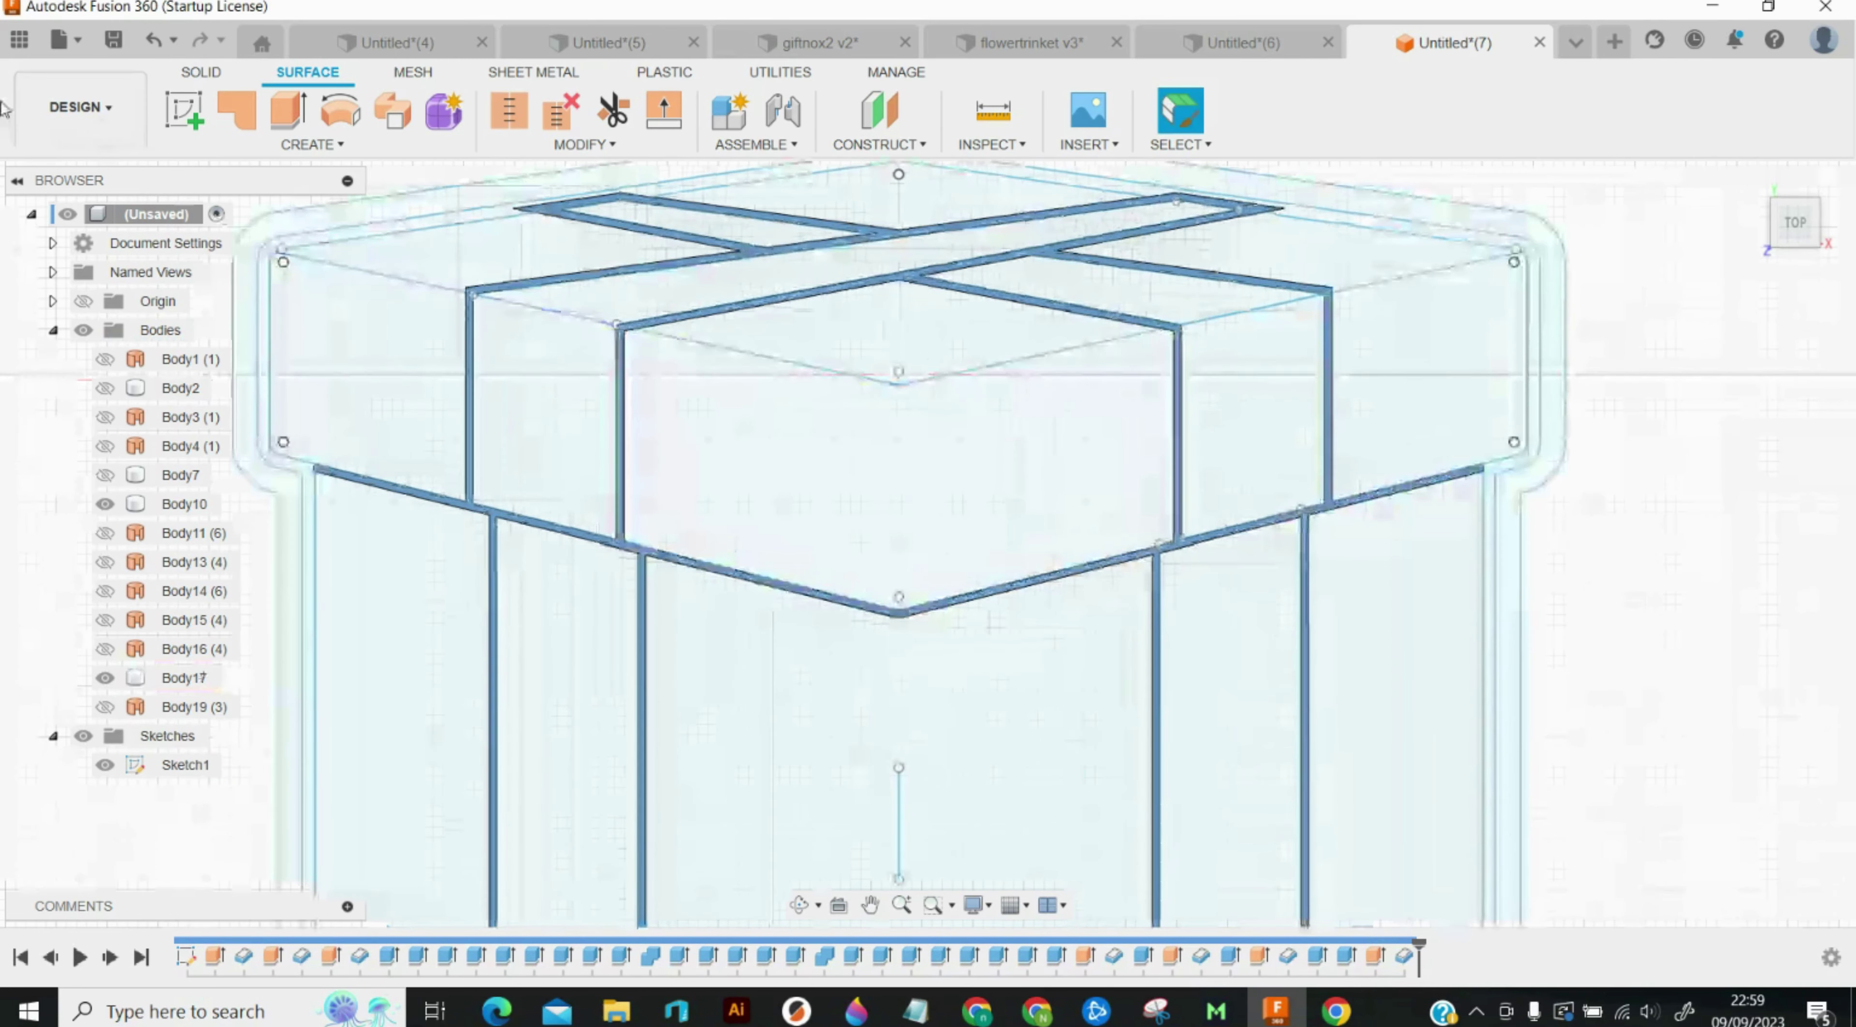
pyautogui.press('e')
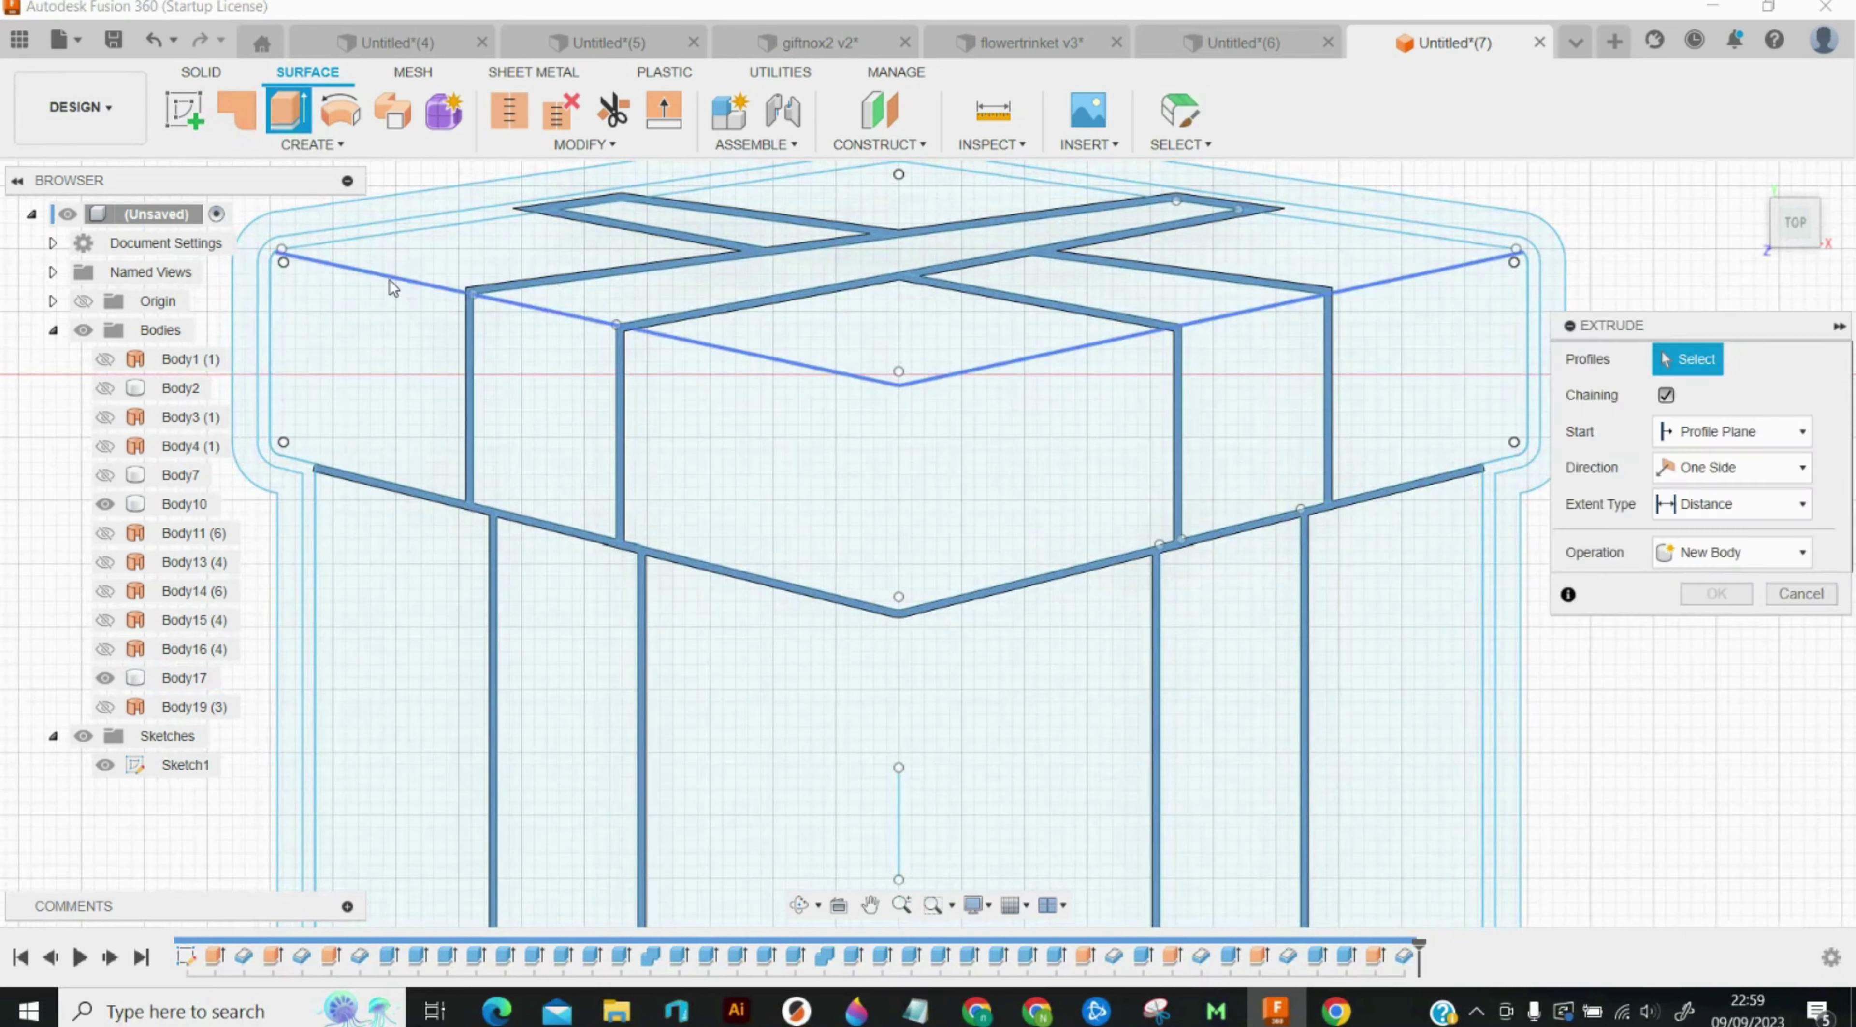
pyautogui.click(393, 290)
pyautogui.write('1')
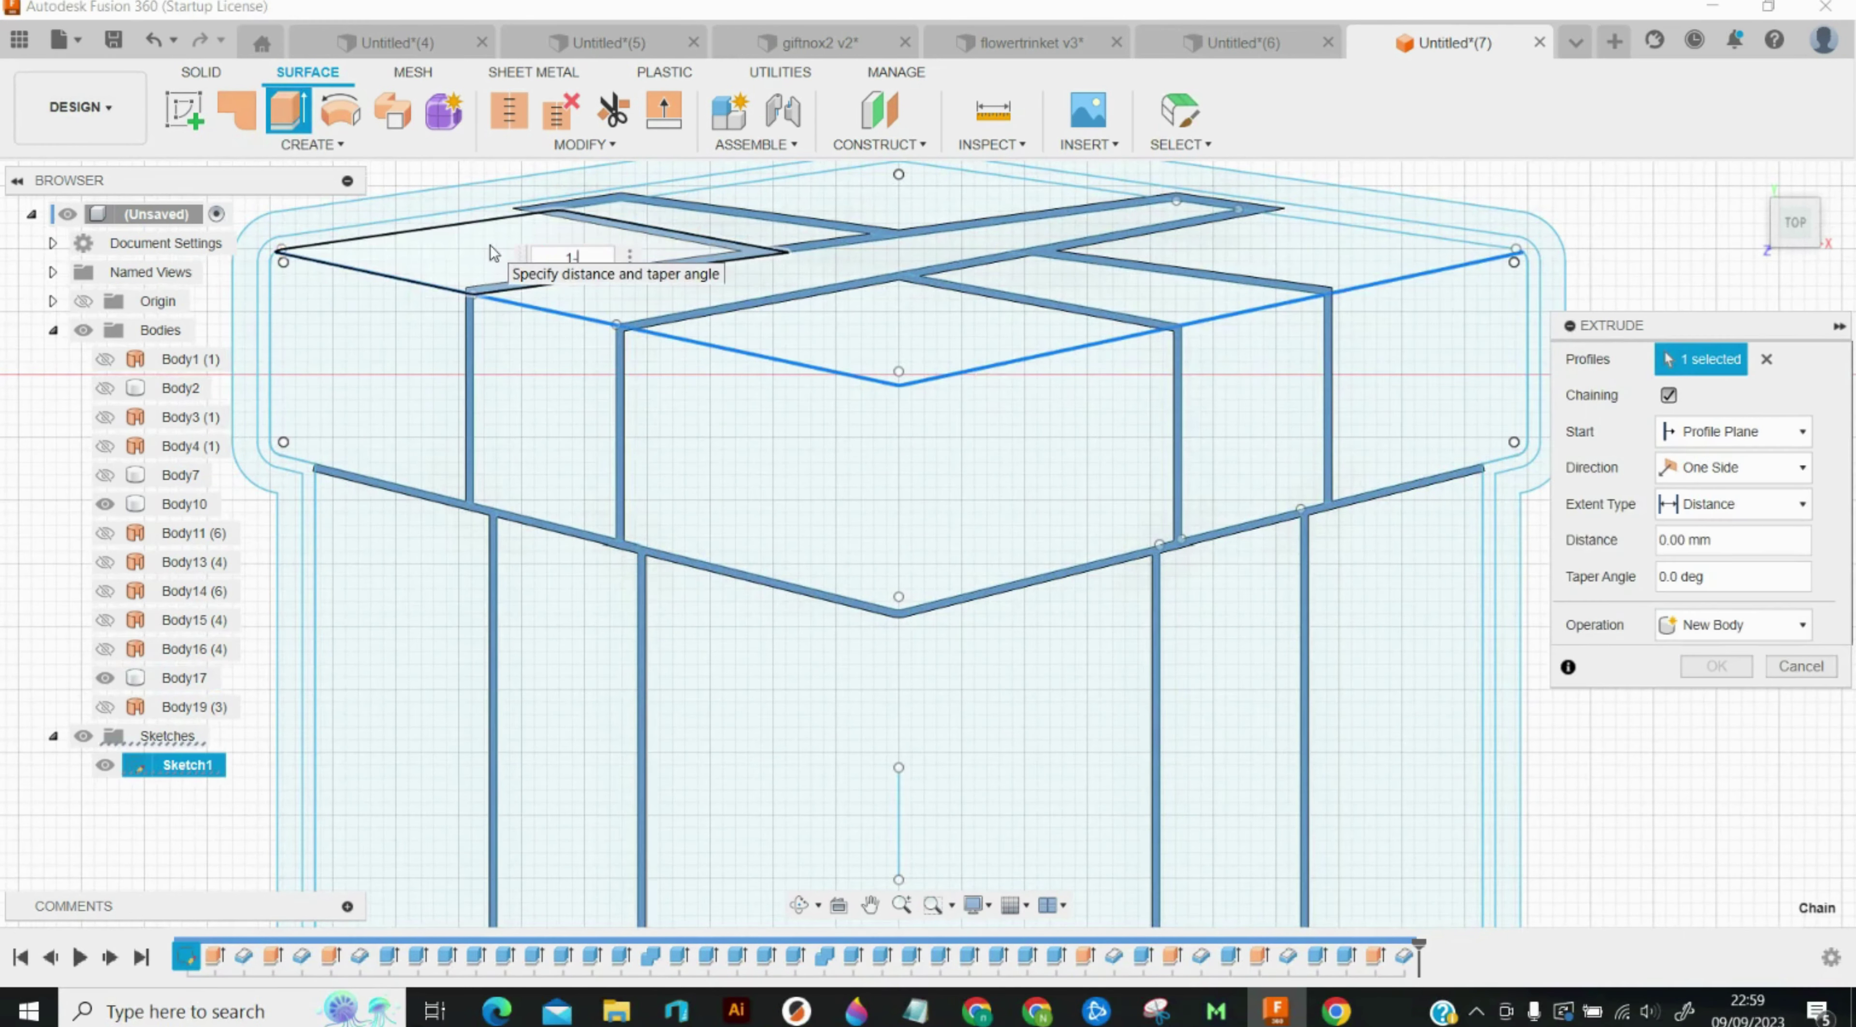
pyautogui.write('-')
pyautogui.write('.5')
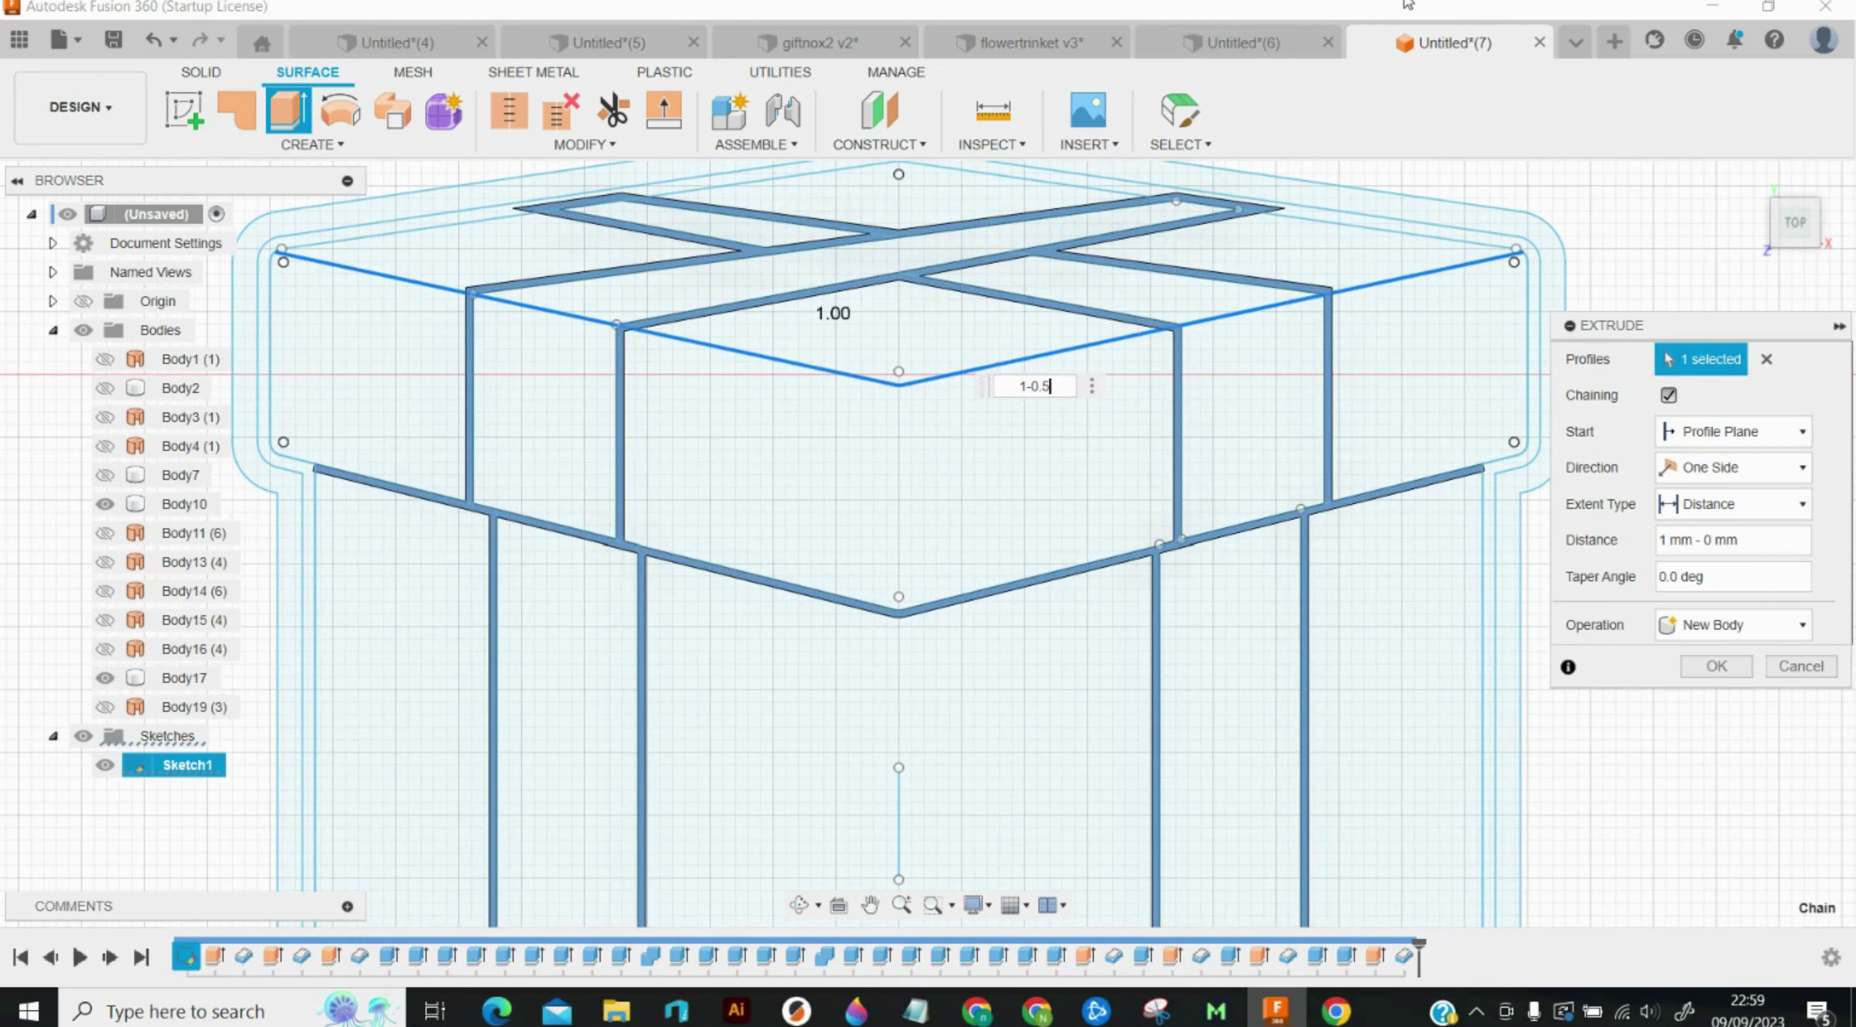
pyautogui.press('Return')
# Step: Thicken the lid's upper front edge surface 0.3 mm symmetrically with the Join operation
pyautogui.press('t')
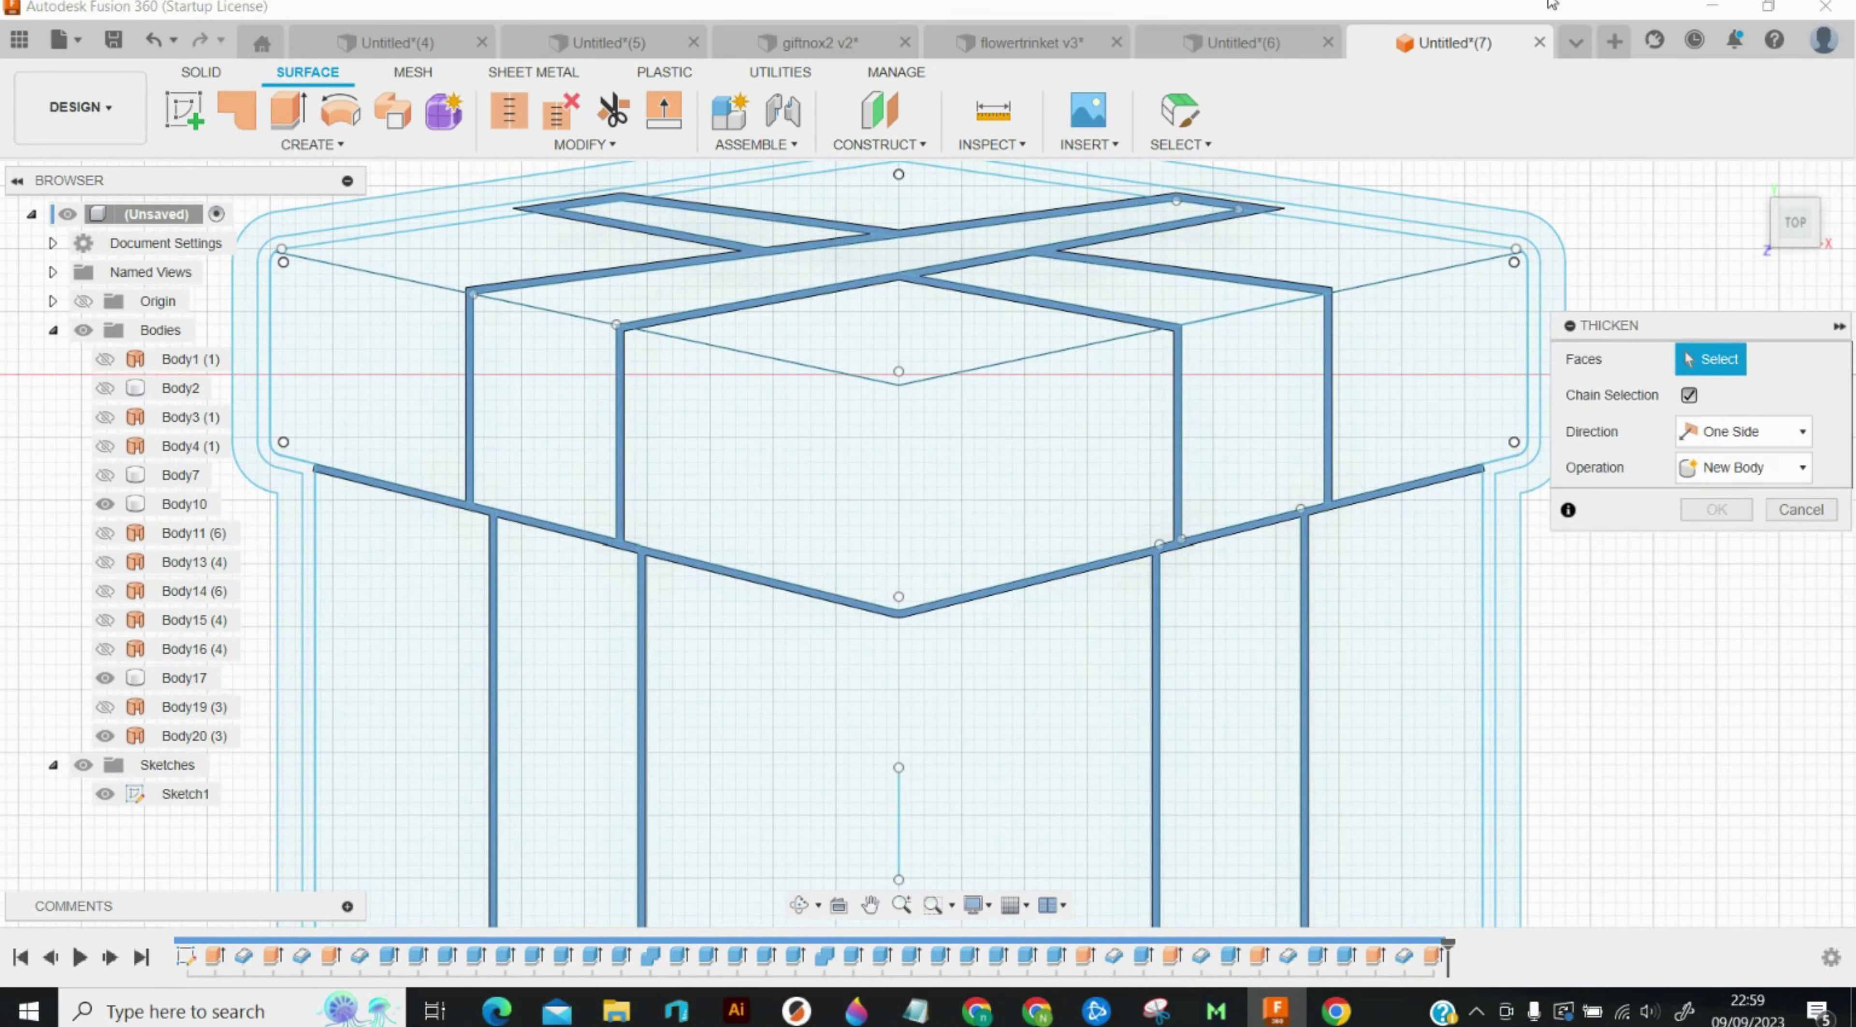
pyautogui.click(835, 376)
pyautogui.click(1705, 432)
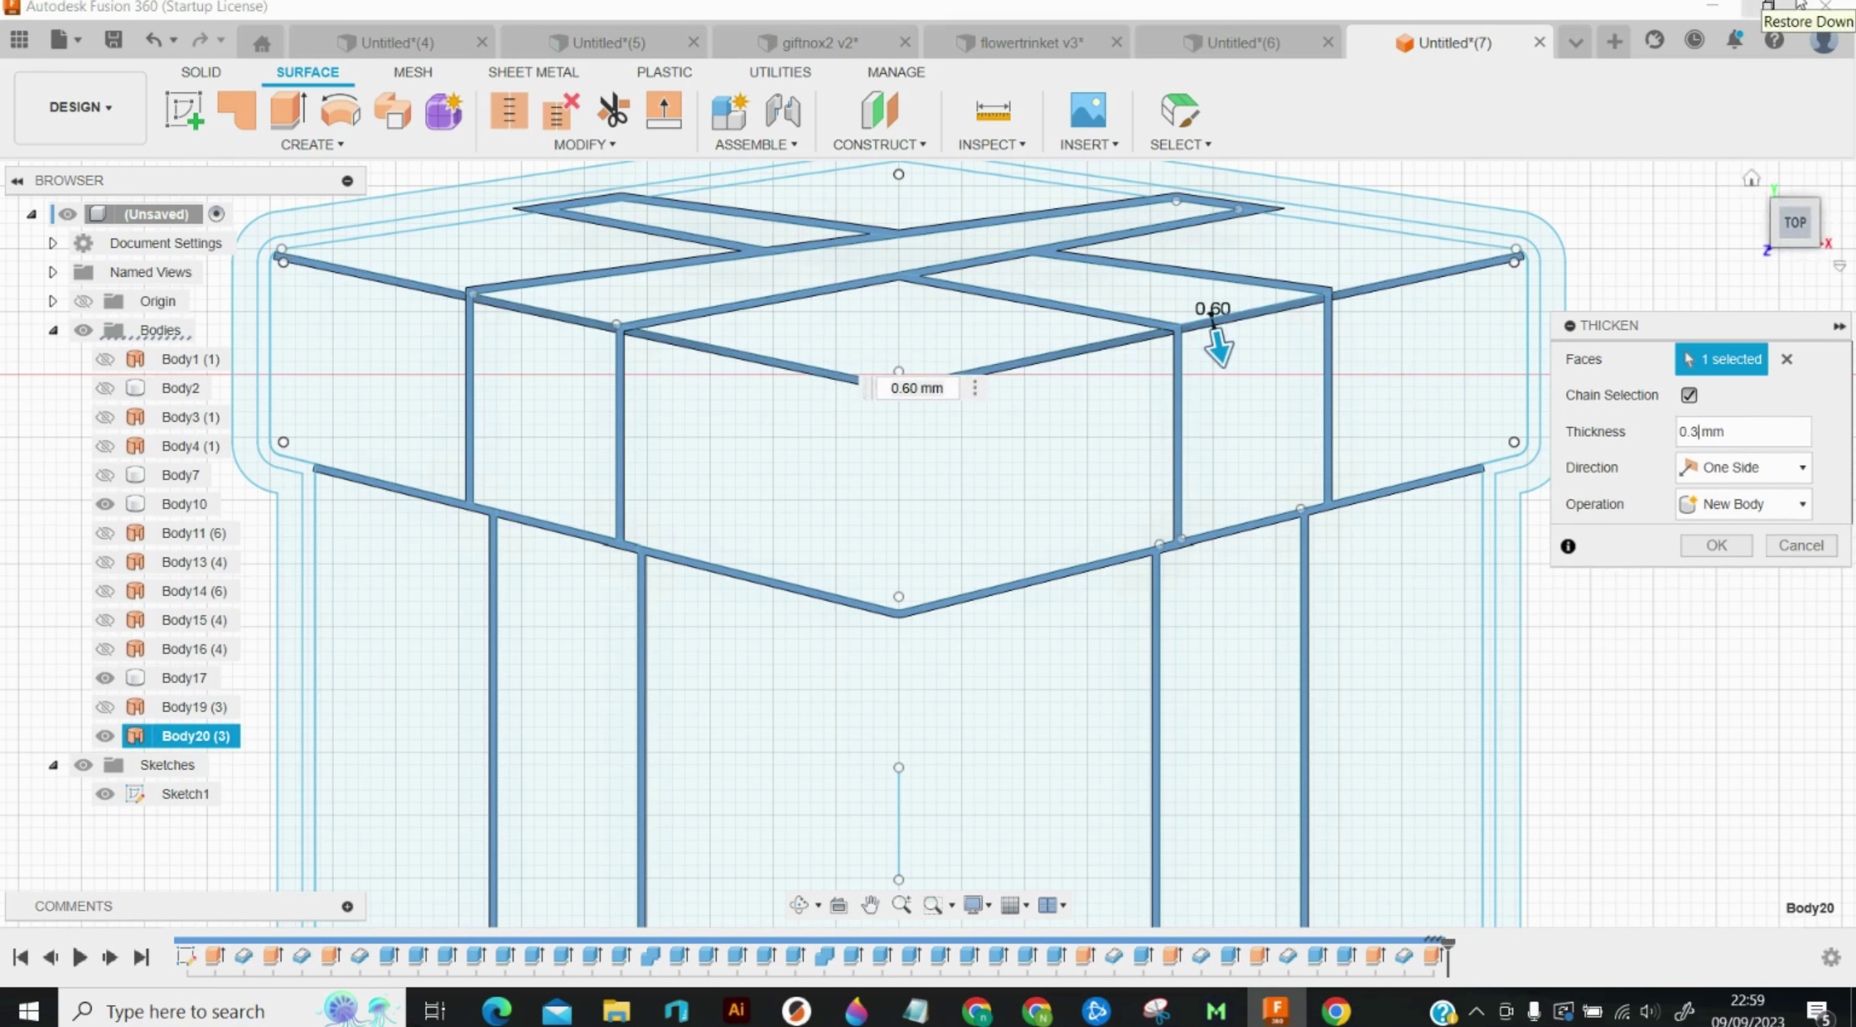
pyautogui.press('Return')
pyautogui.click(1736, 468)
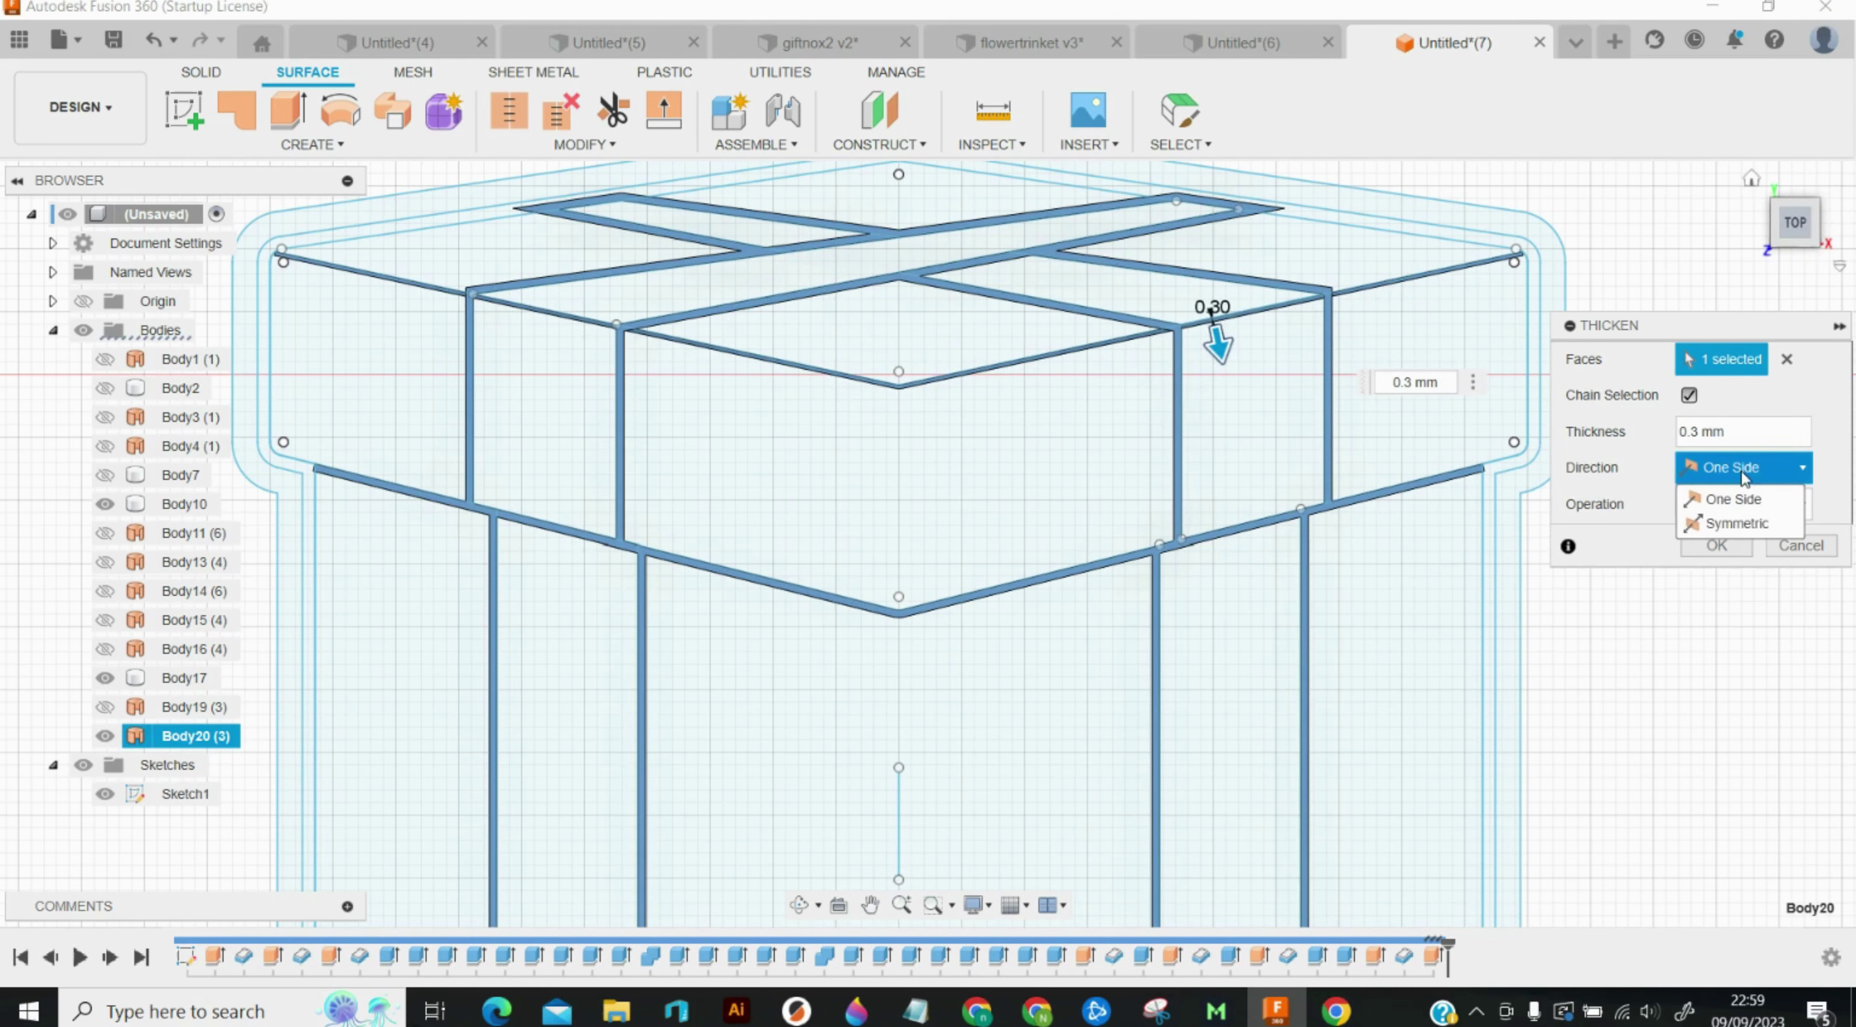
pyautogui.click(1742, 532)
pyautogui.click(1744, 505)
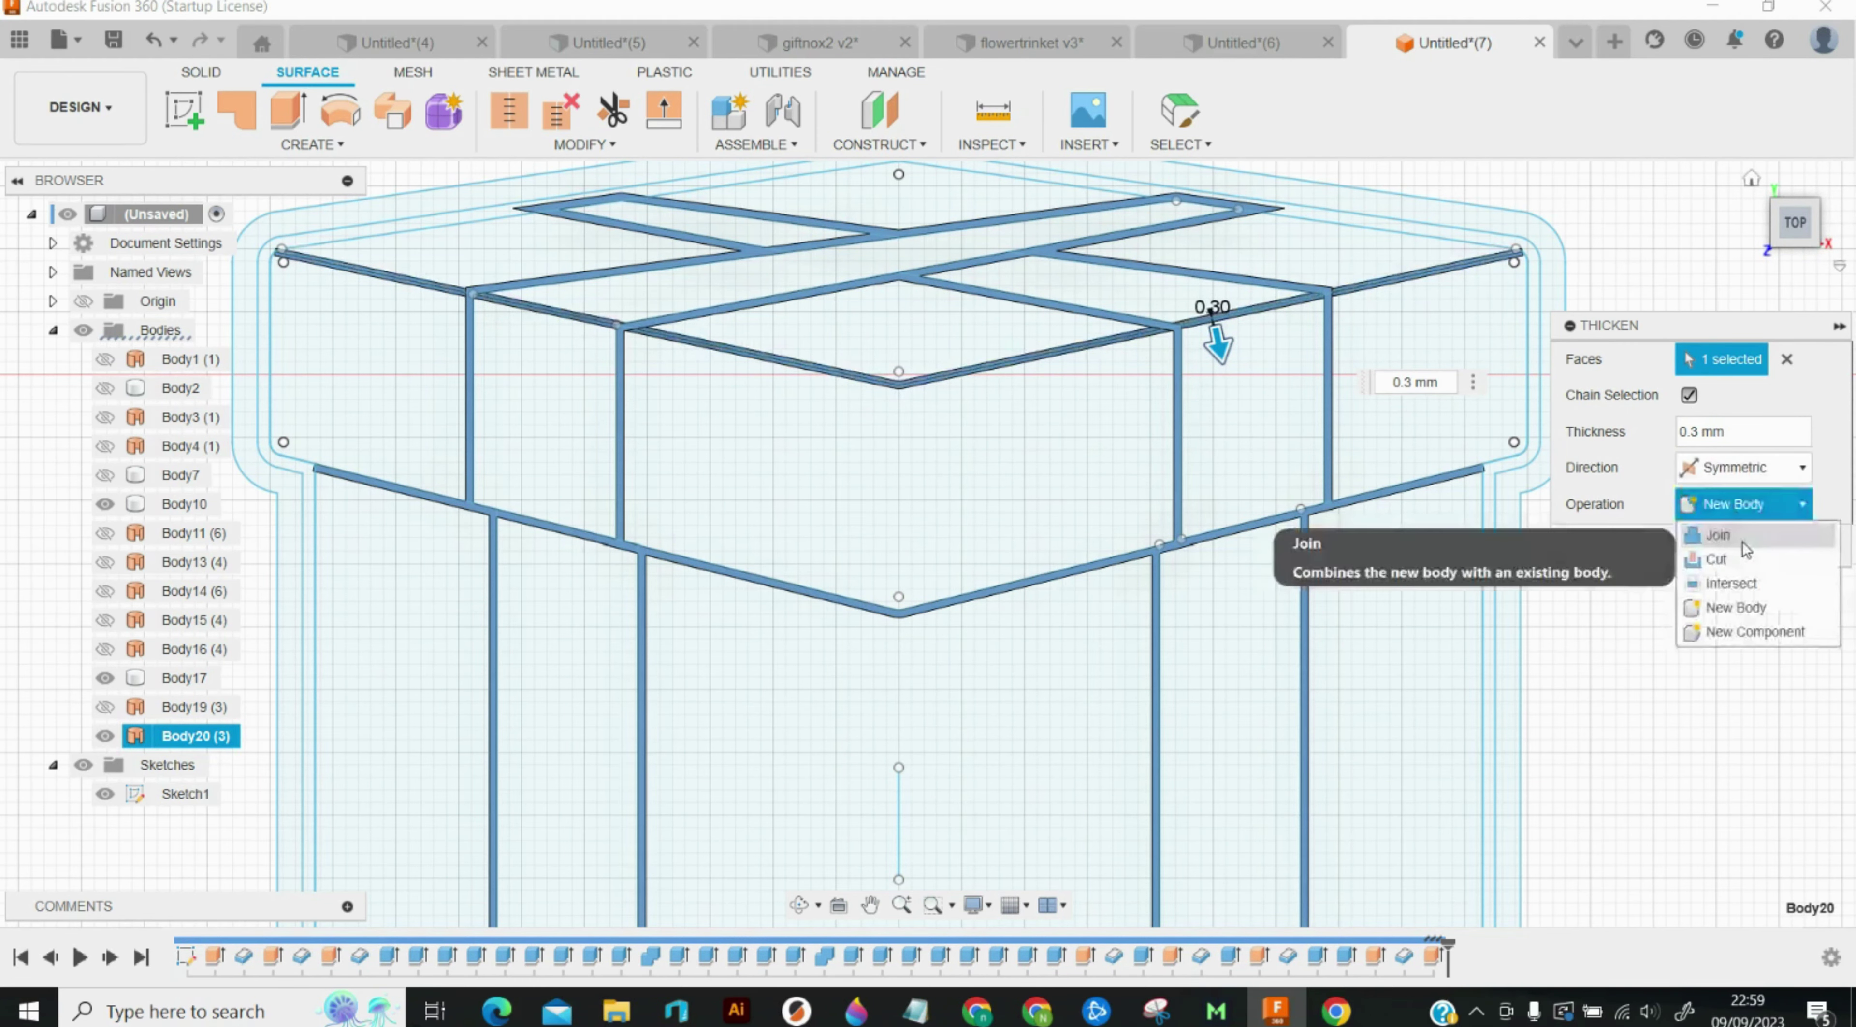
pyautogui.click(1738, 534)
pyautogui.click(1737, 548)
# Step: Inspect the joined wall along the lid's upper front edge in 3D and undo its Thicken
pyautogui.scroll(3, 1671, 500)
pyautogui.scroll(-3, 1467, 216)
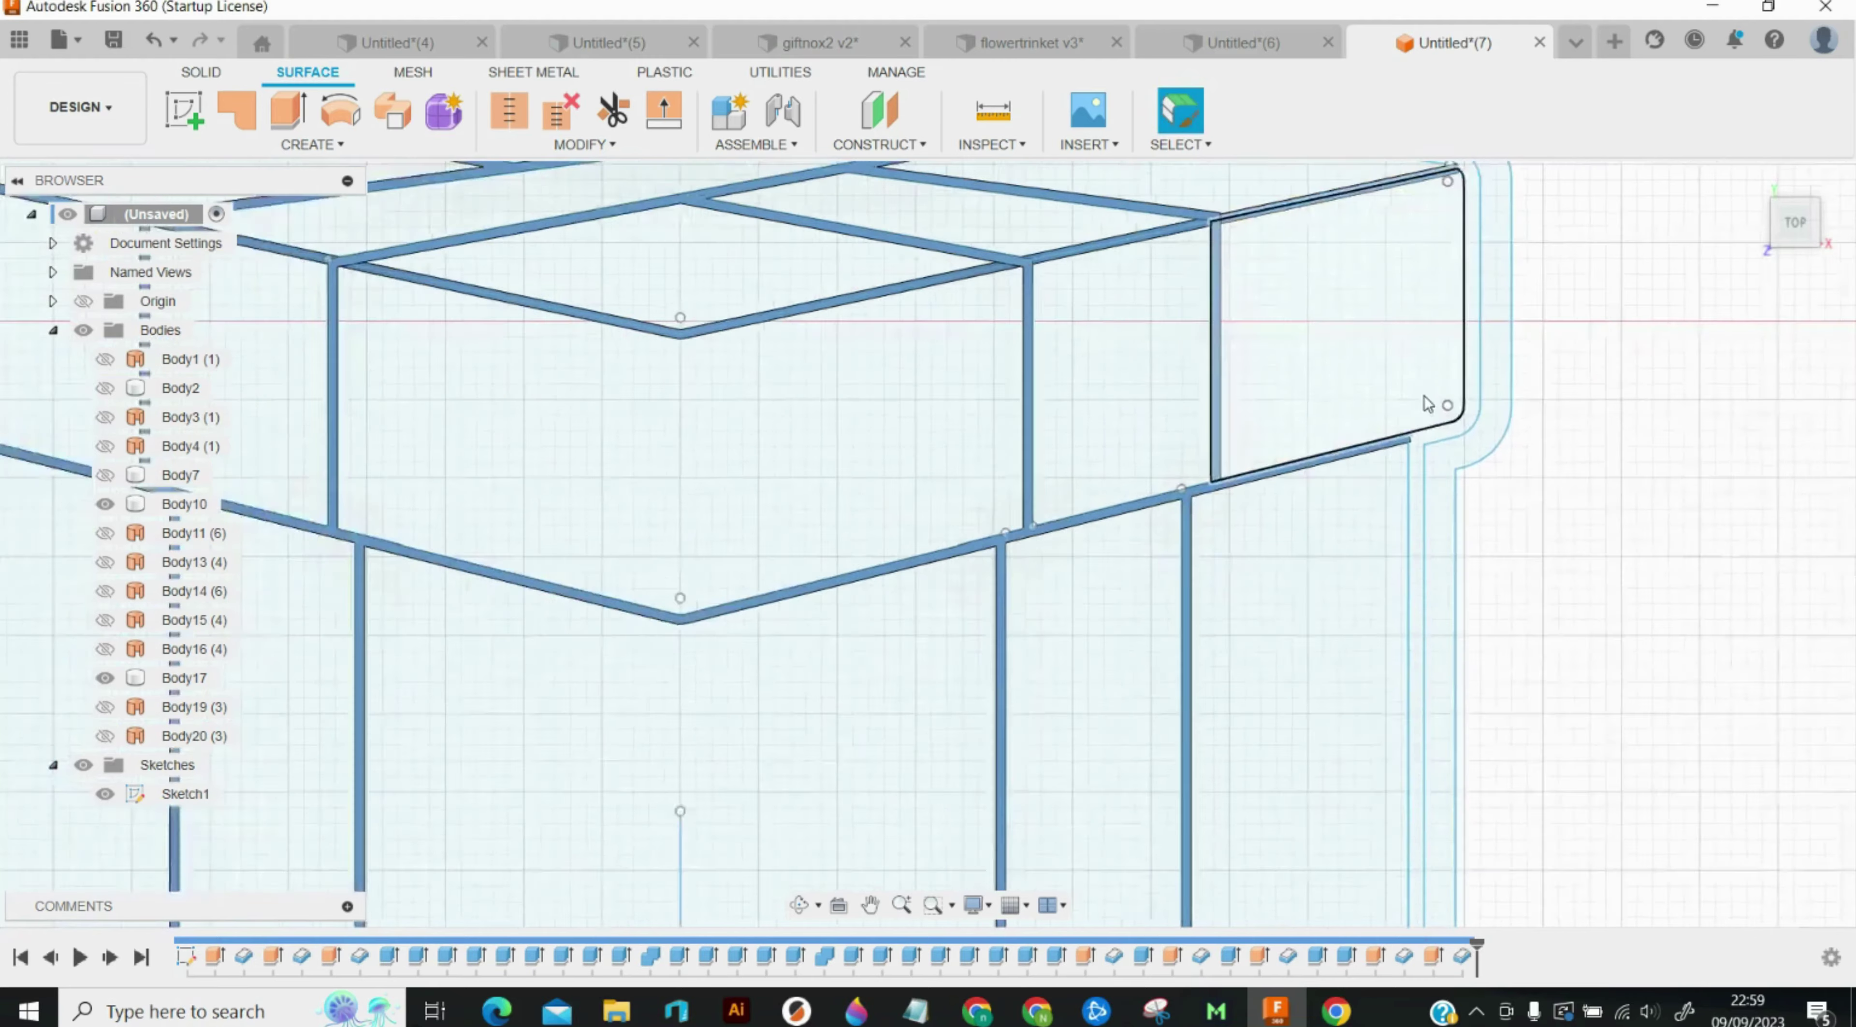
pyautogui.scroll(3, 1540, 154)
pyautogui.scroll(4, 1467, 205)
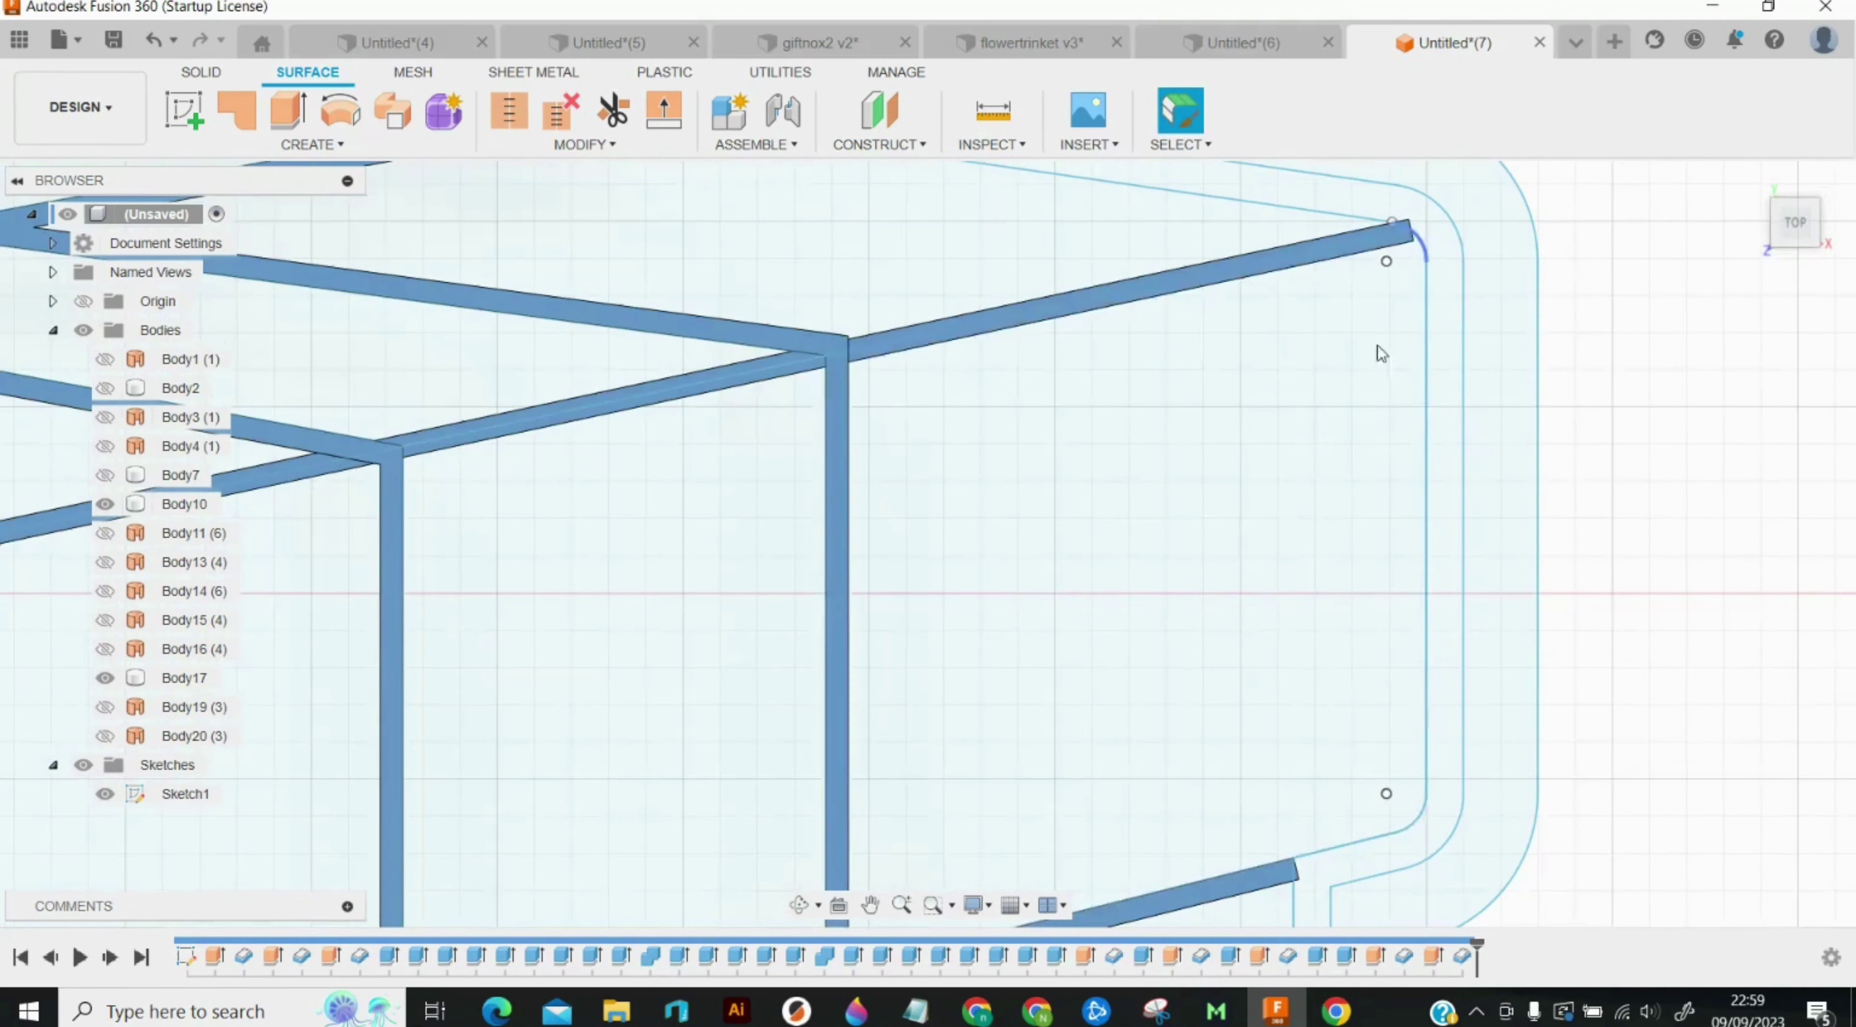
pyautogui.click(797, 905)
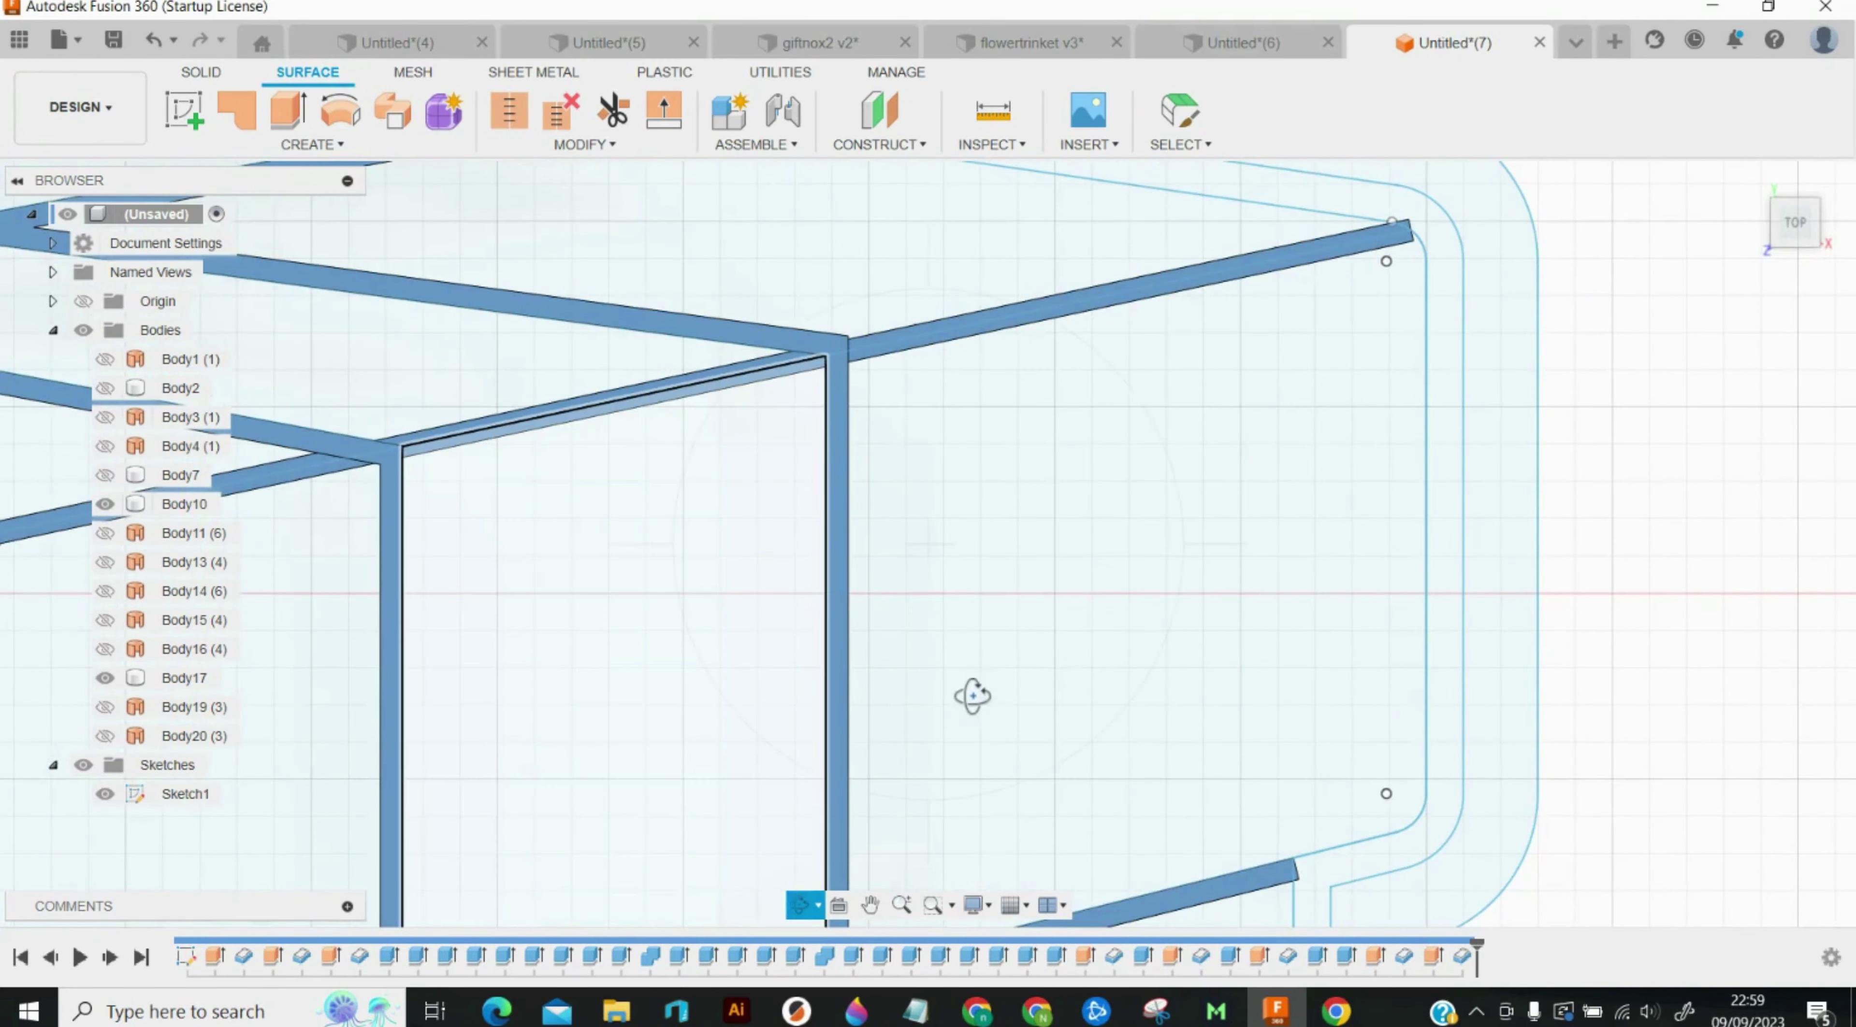
pyautogui.moveTo(974, 704); pyautogui.dragTo(953, 699)
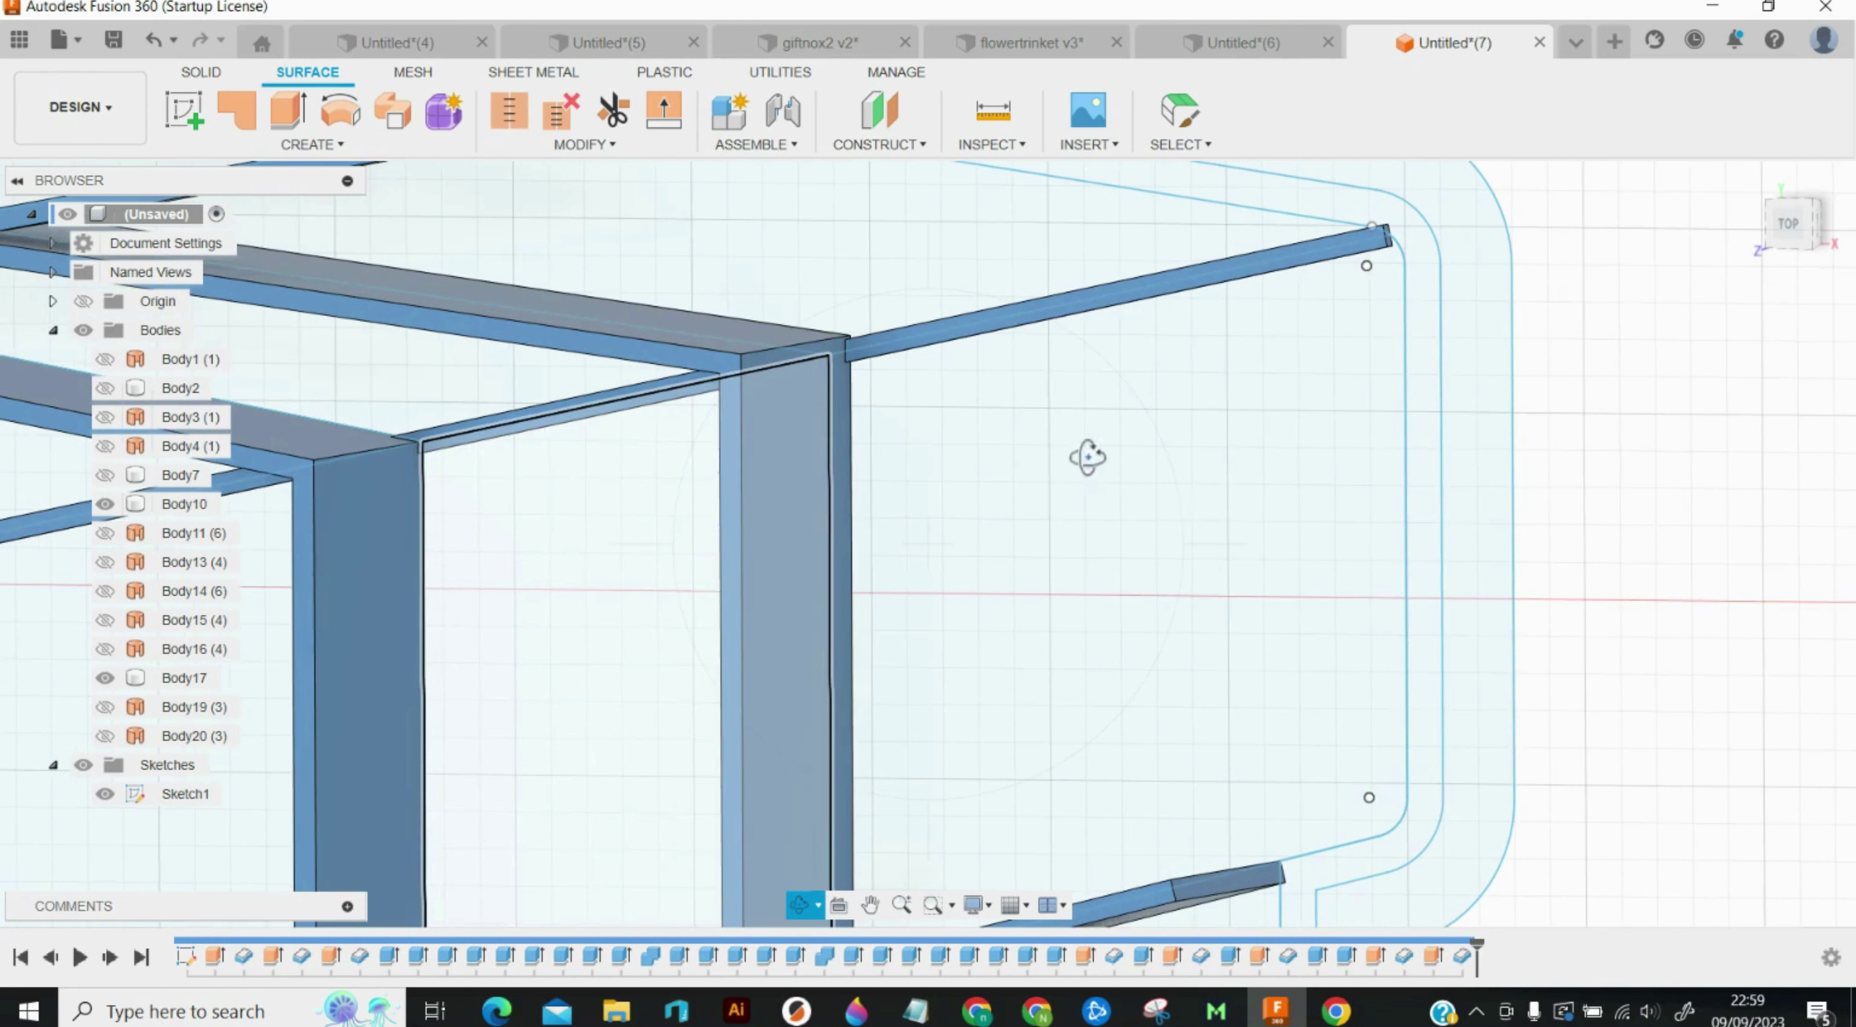
pyautogui.click(154, 41)
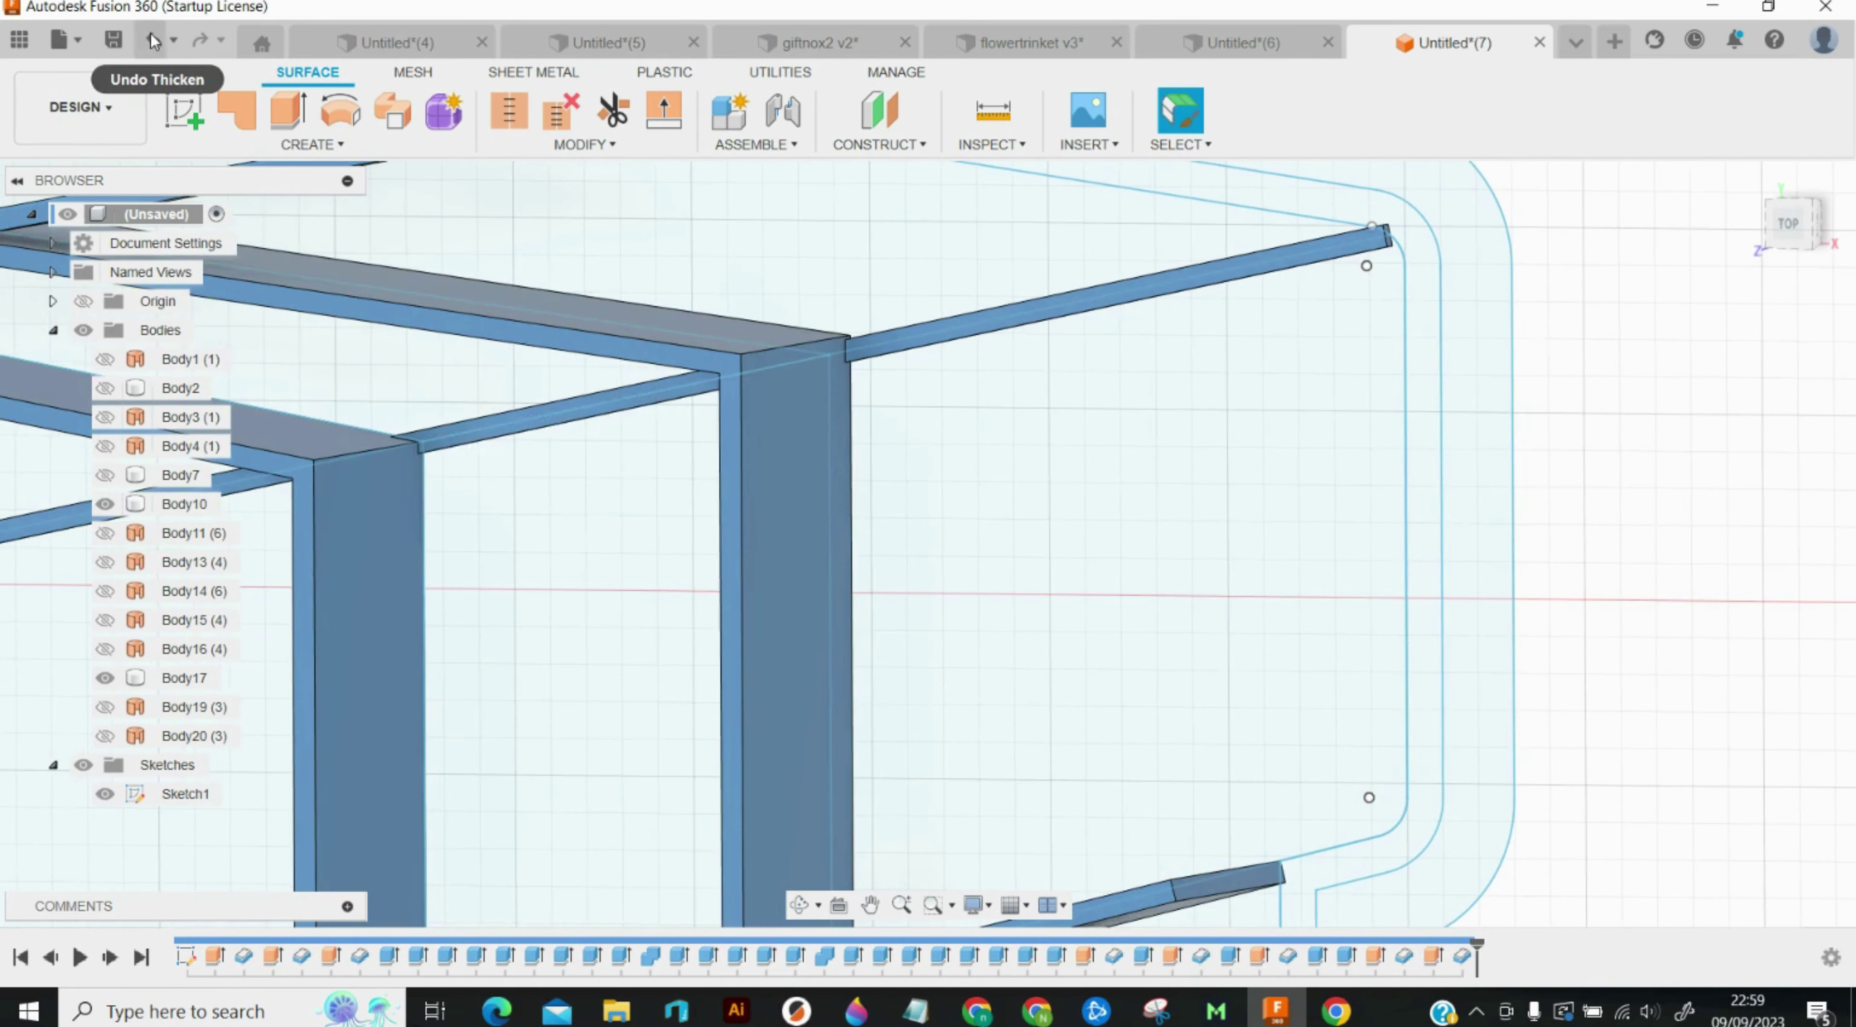
pyautogui.click(154, 41)
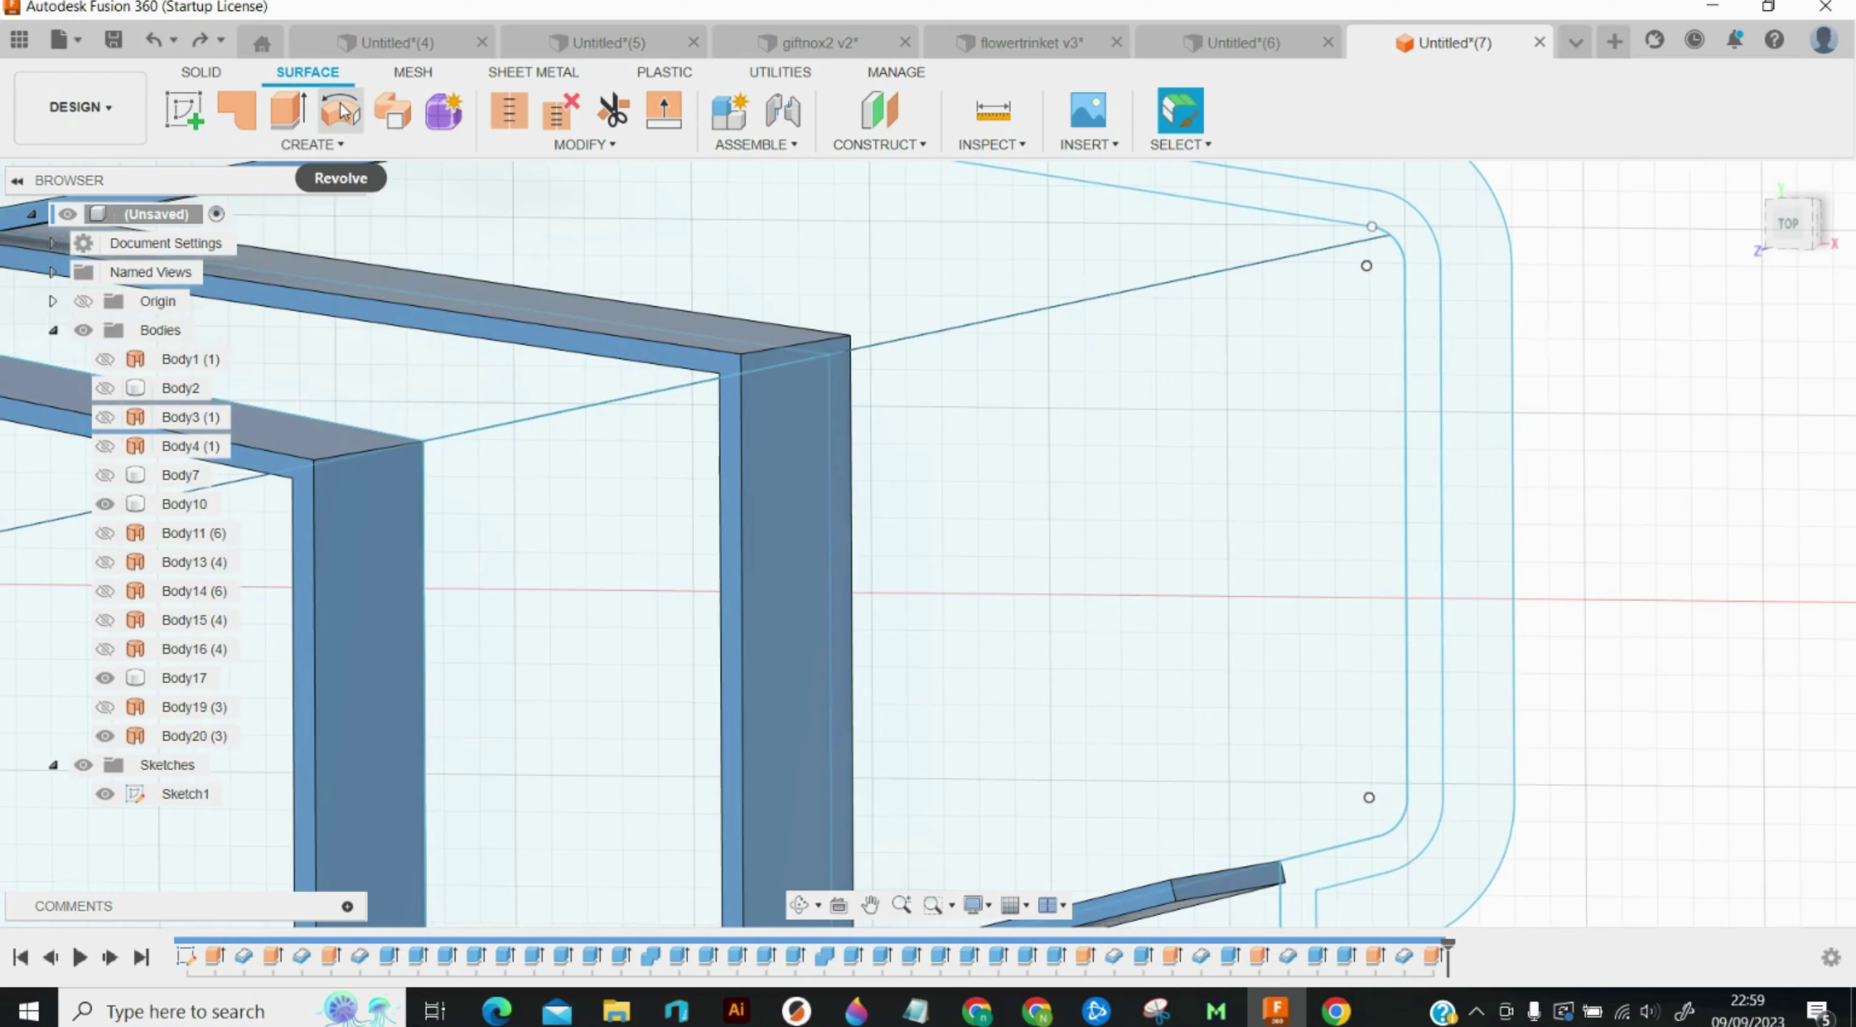
# Step: Undo the last surface extrusion and surface-extrude the chained upper front edge of the lid 10.5 mm as a new body
pyautogui.click(154, 41)
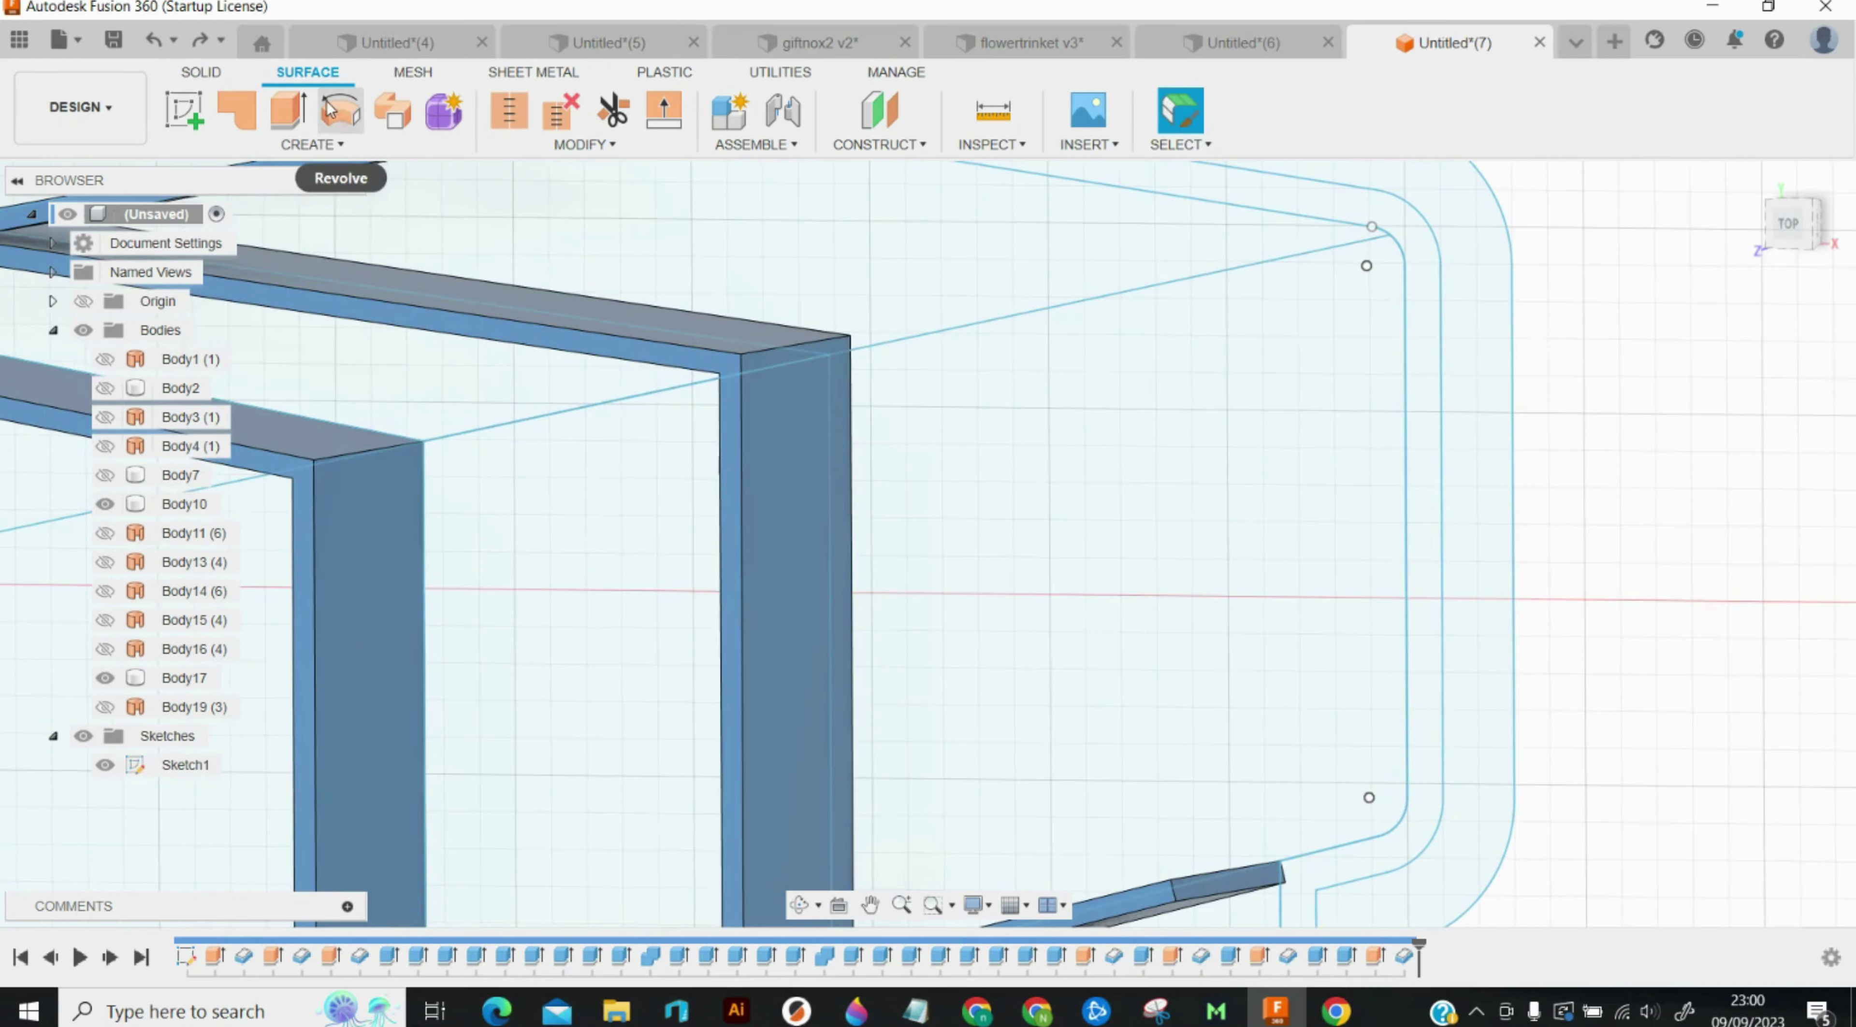
pyautogui.press('e')
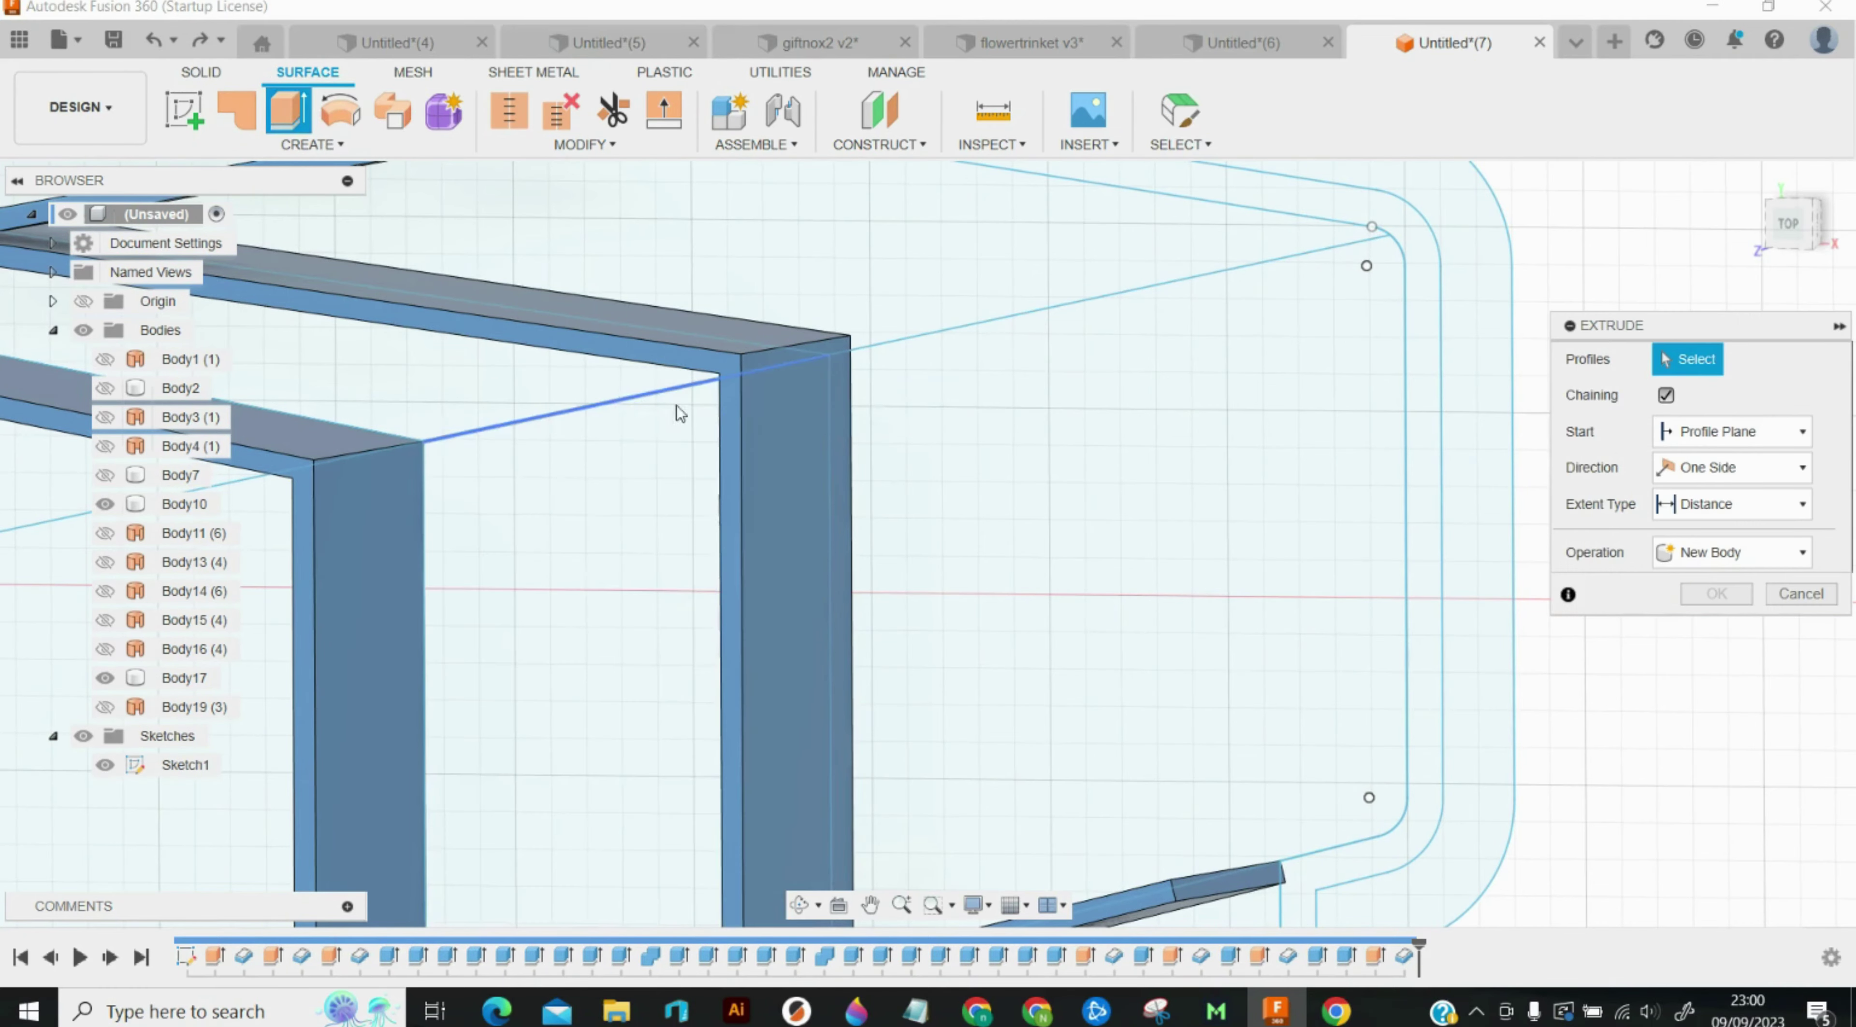
pyautogui.scroll(-2, 1006, 455)
pyautogui.scroll(-3, 1007, 454)
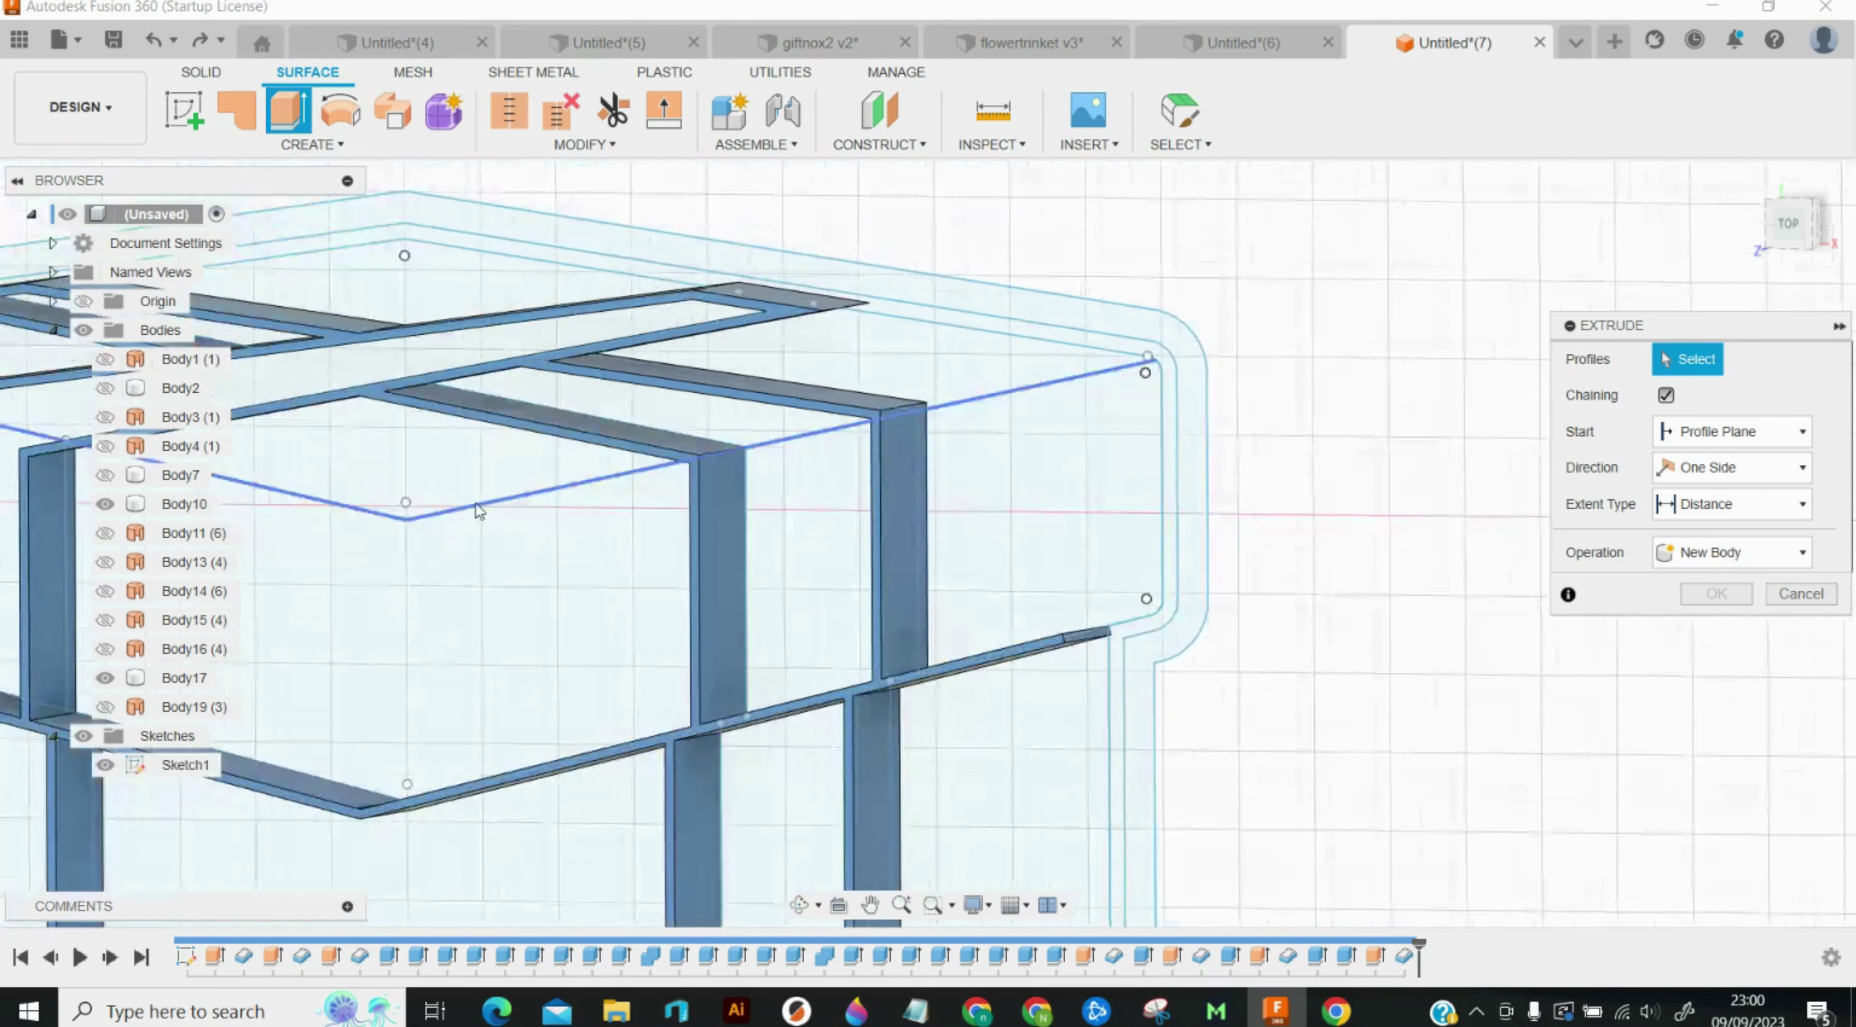
pyautogui.click(471, 508)
pyautogui.write('10')
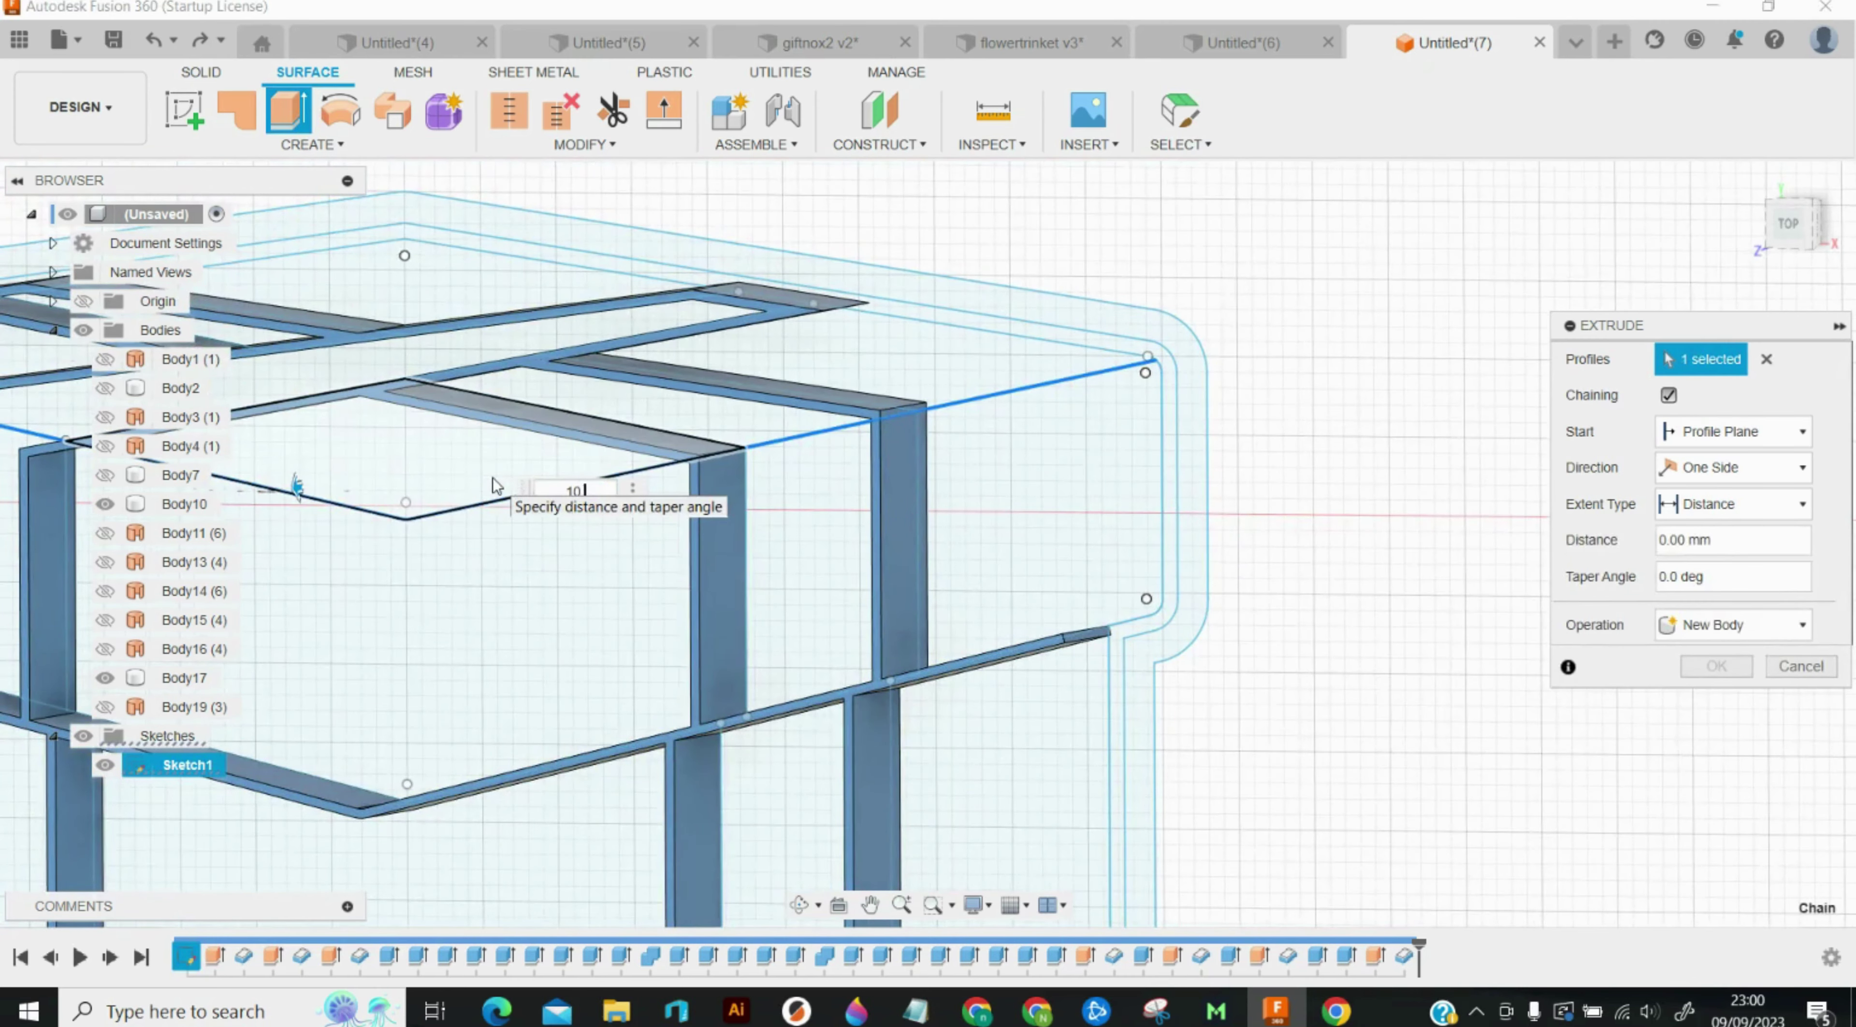
pyautogui.press('Return')
# Step: Thicken the new surface along the lid's upper front edge 0.3 mm symmetrically with the Join operation
pyautogui.press('t')
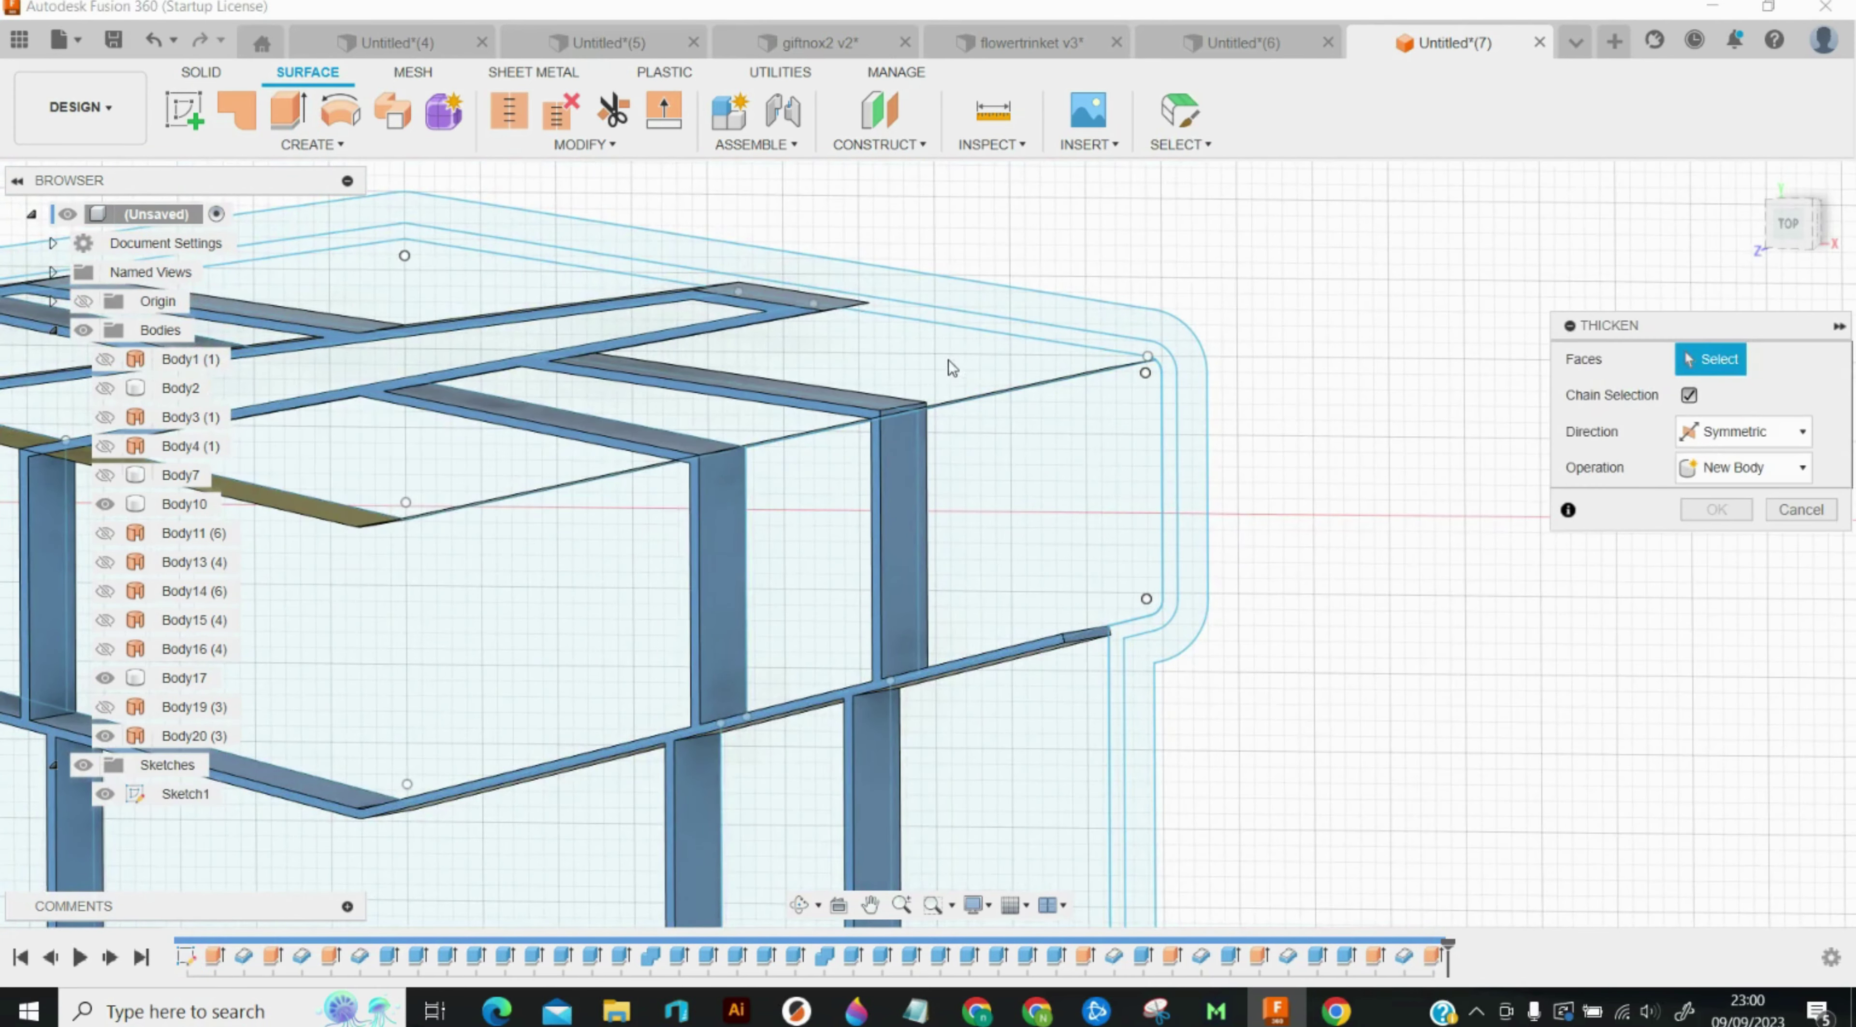
pyautogui.click(947, 396)
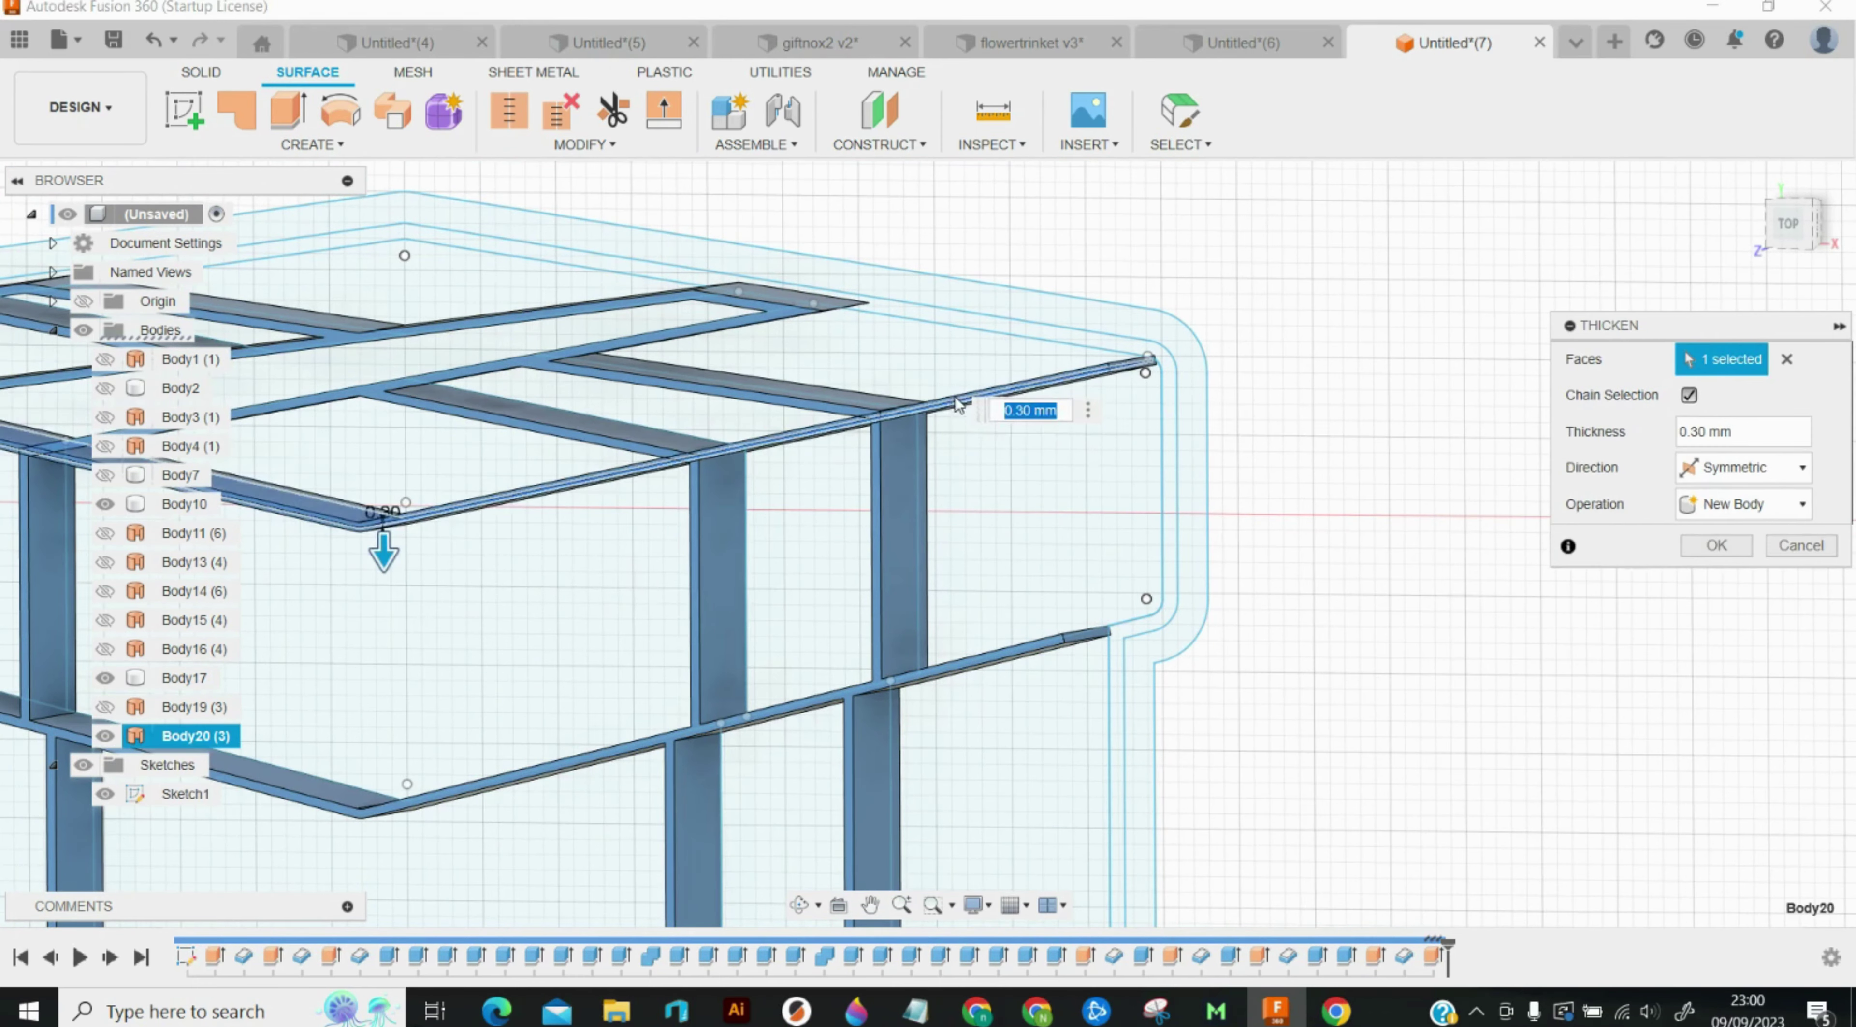
pyautogui.click(1751, 507)
pyautogui.click(1729, 541)
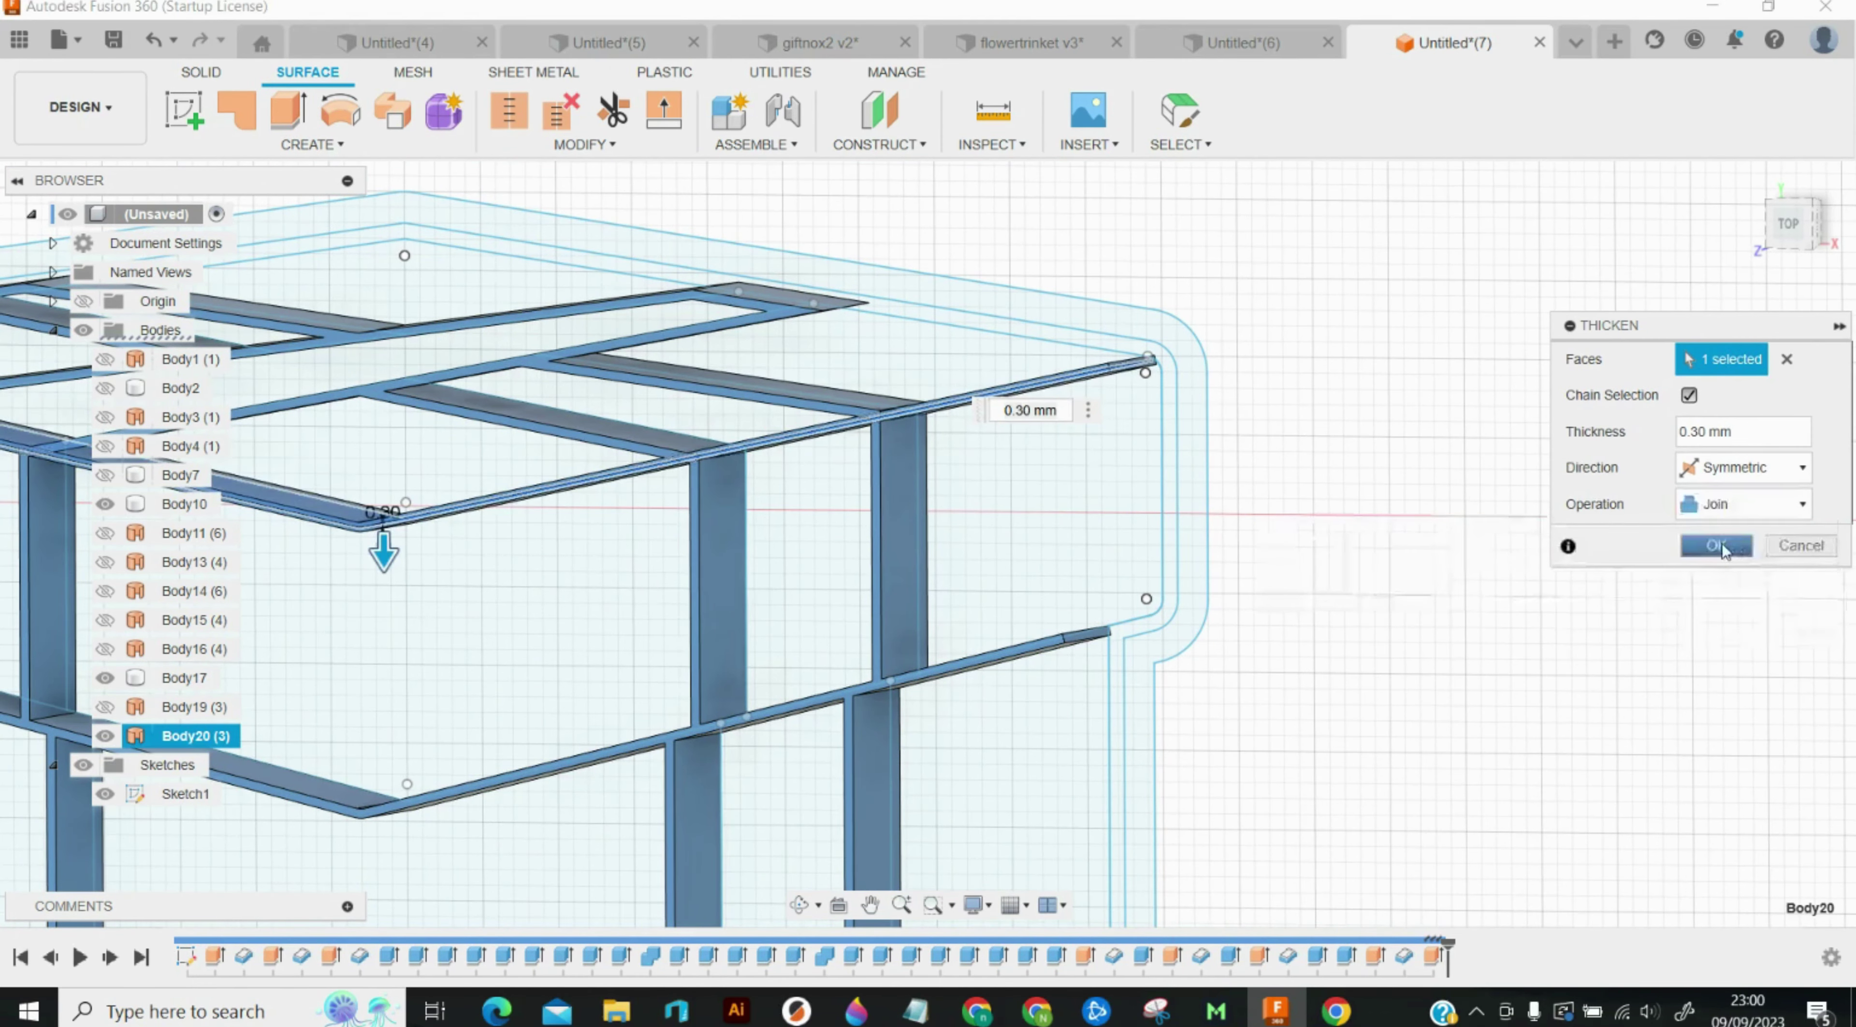
pyautogui.click(1719, 546)
# Step: Extrude the right end face of the lid's upper front edge wall by 1 mm into the outer border
pyautogui.scroll(5, 1163, 331)
pyautogui.press('e')
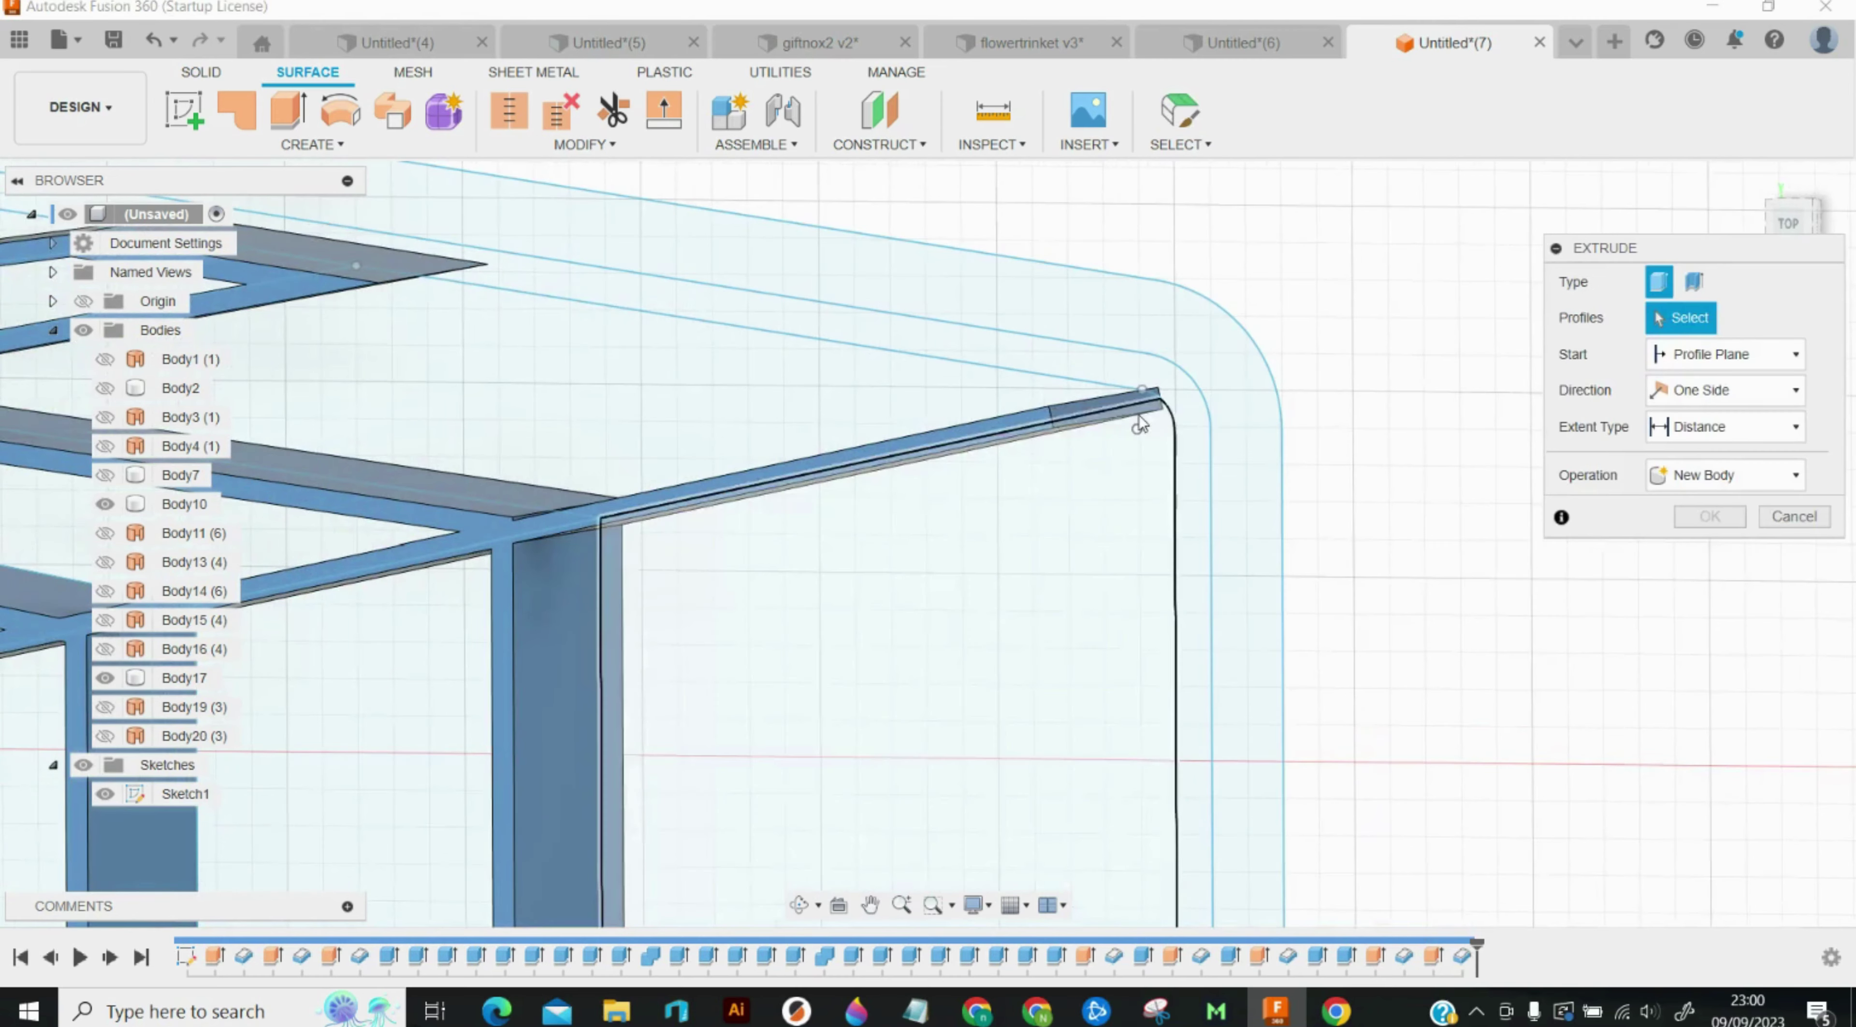
pyautogui.click(1135, 421)
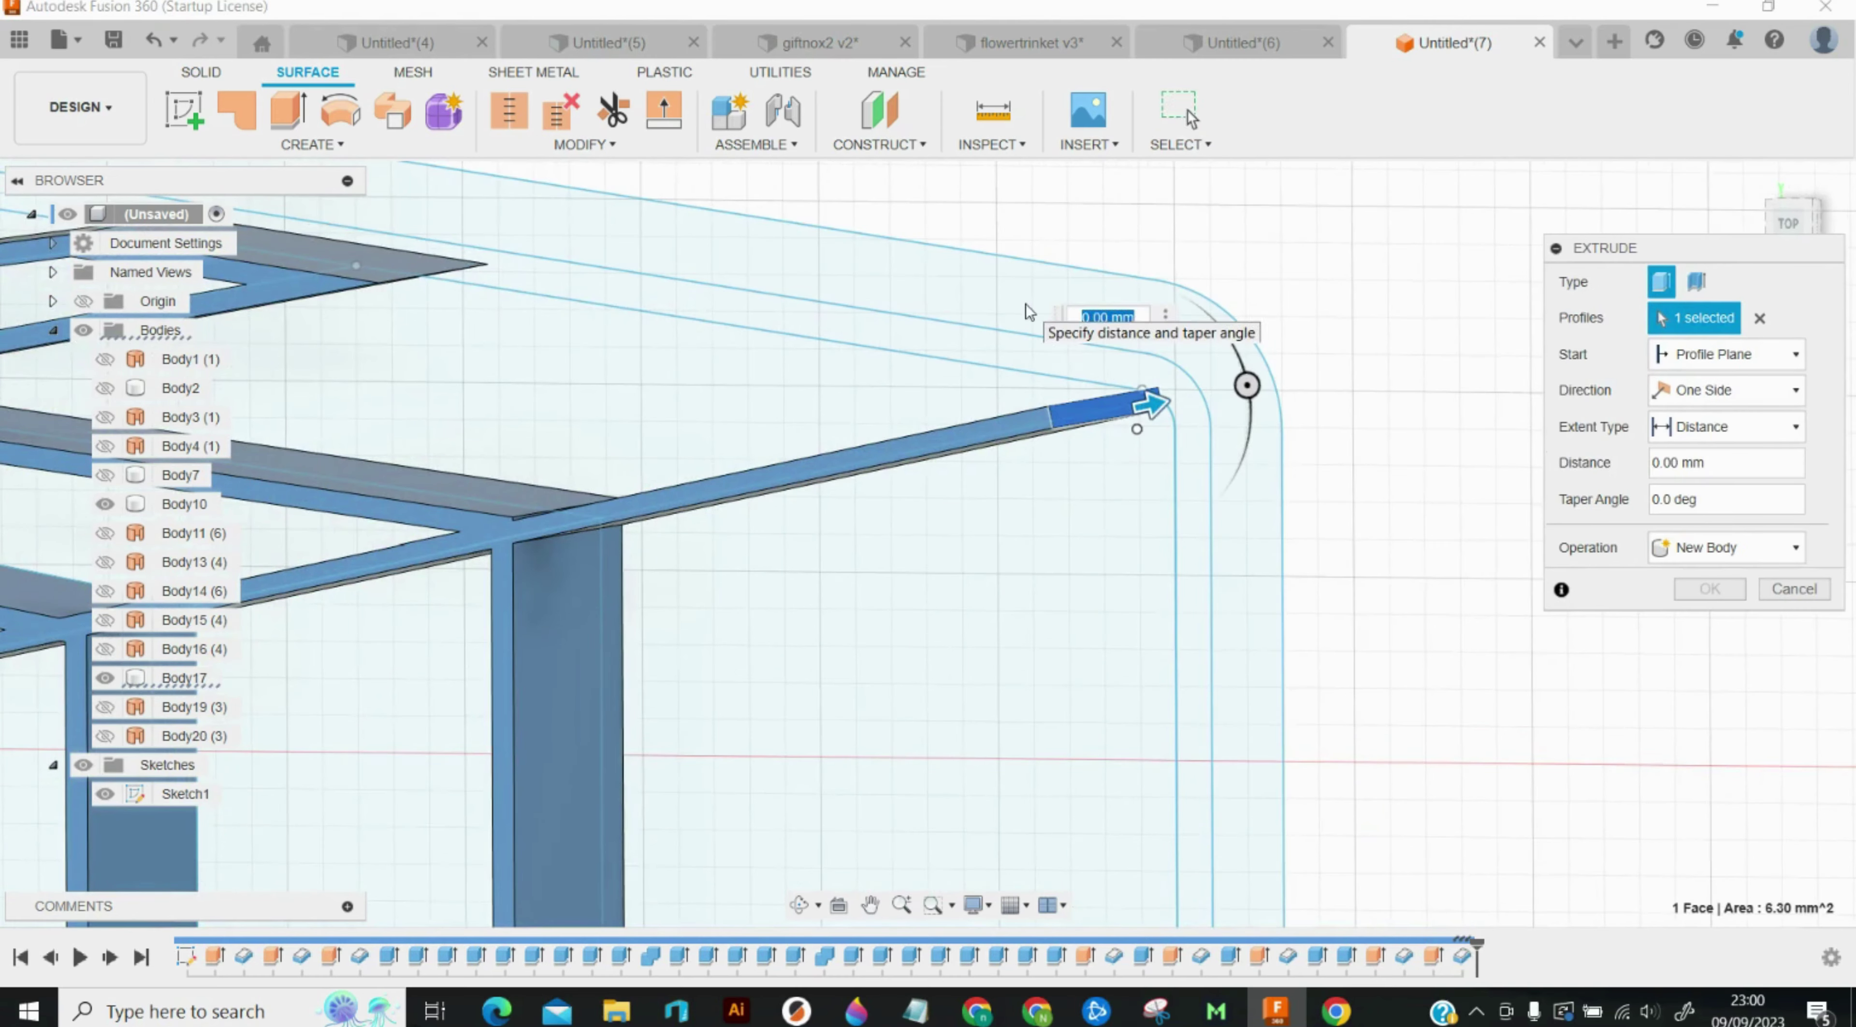
pyautogui.write('1')
pyautogui.press('Return')
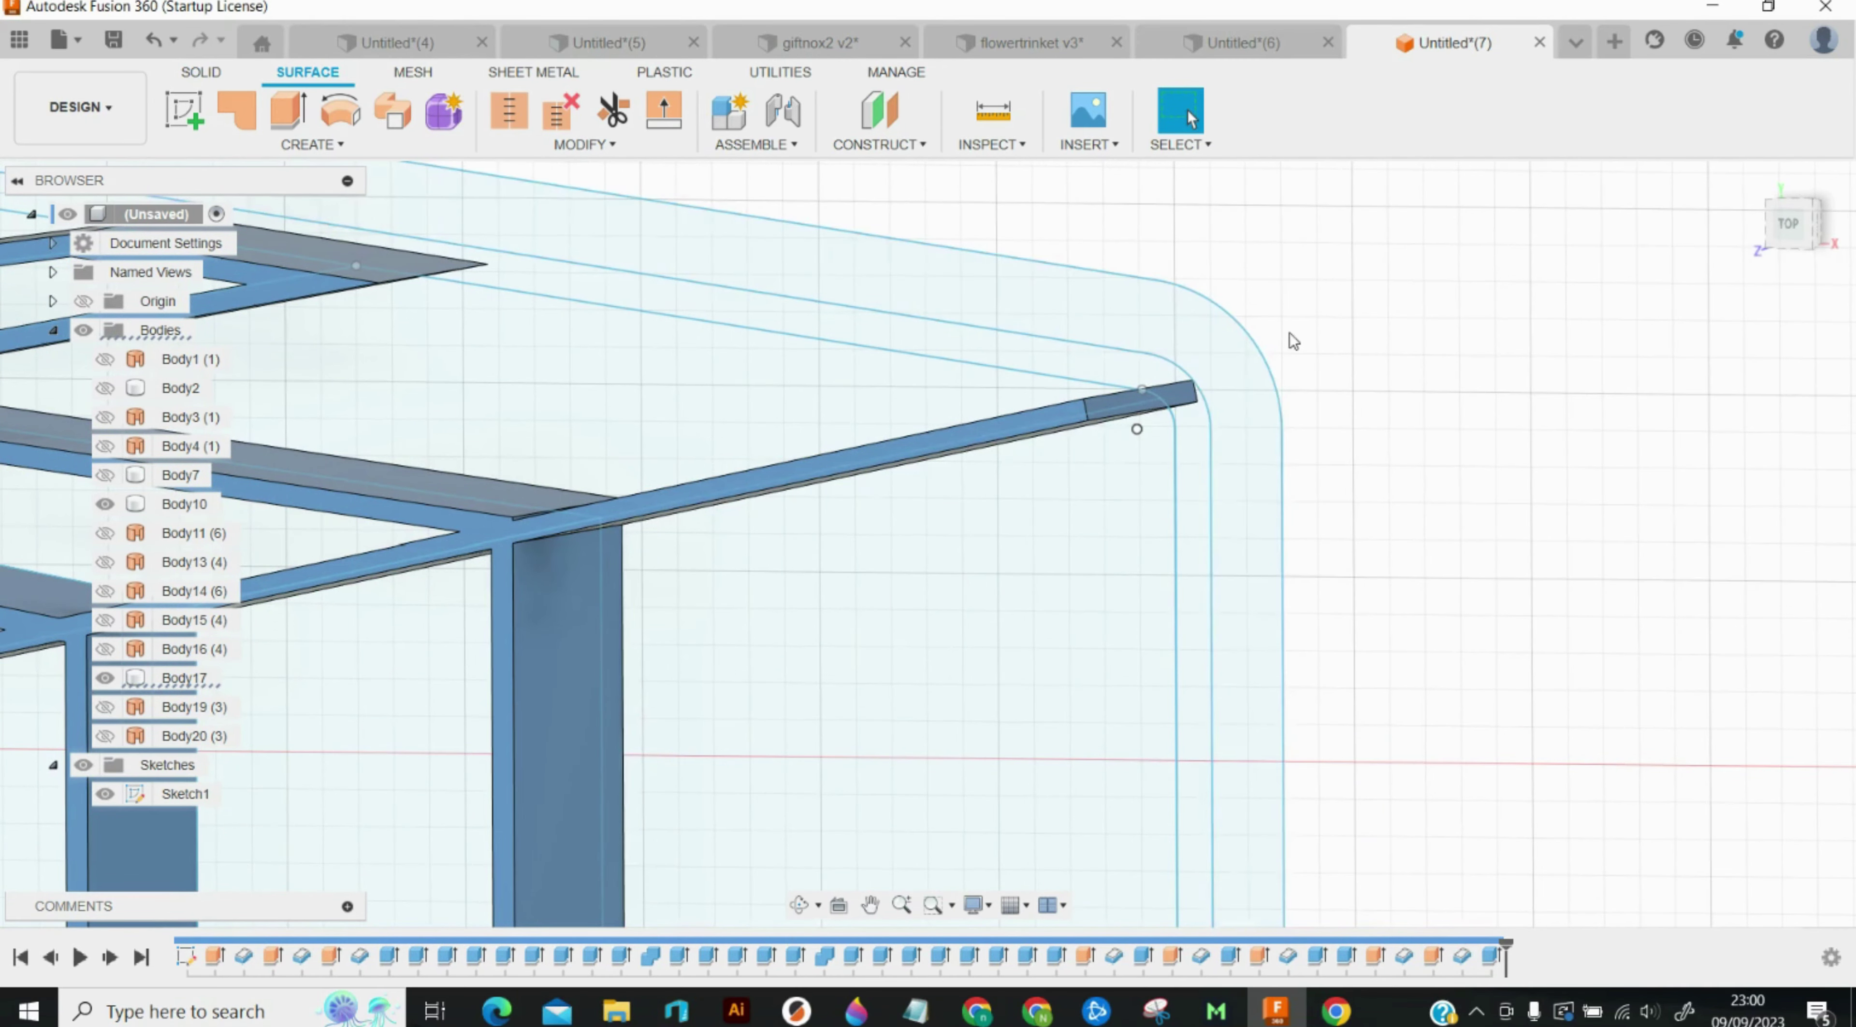
# Step: Extrude the left end face of the lid's upper front edge wall outward into the outer border
pyautogui.scroll(-2, 1300, 337)
pyautogui.scroll(-4, 1313, 346)
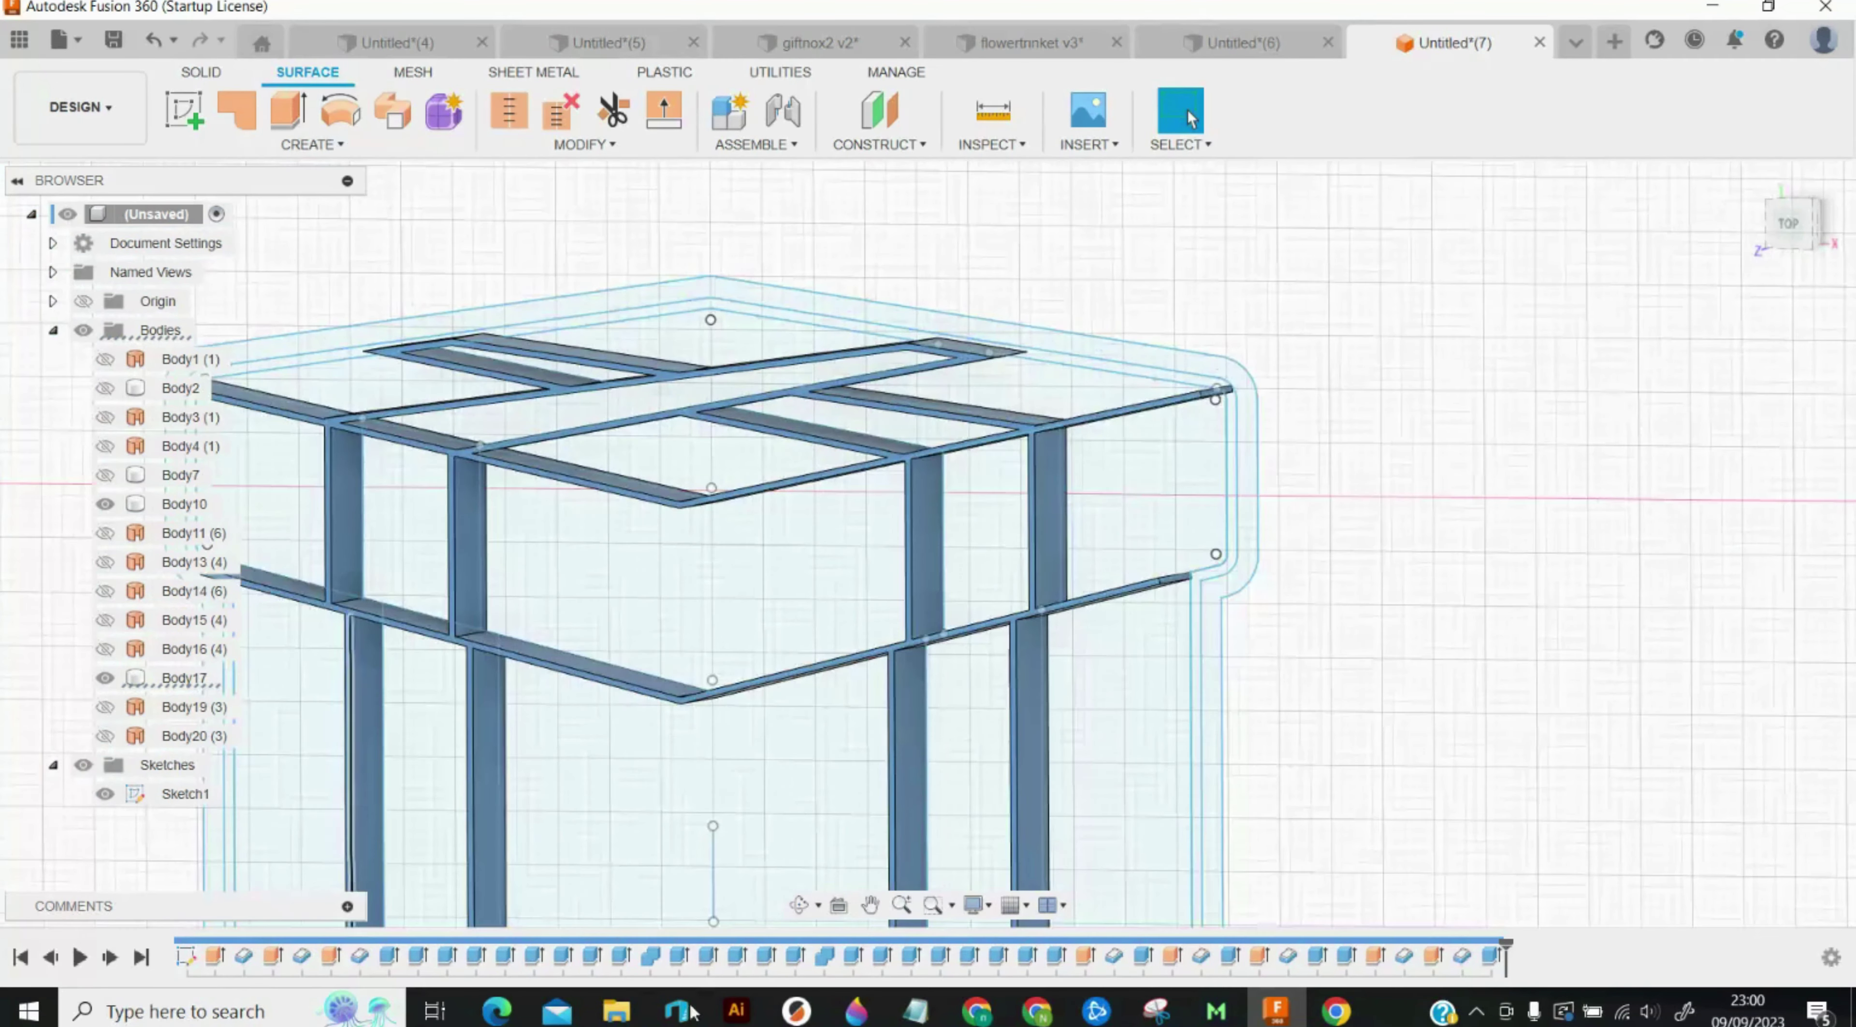
pyautogui.click(871, 905)
pyautogui.moveTo(423, 514); pyautogui.dragTo(787, 448)
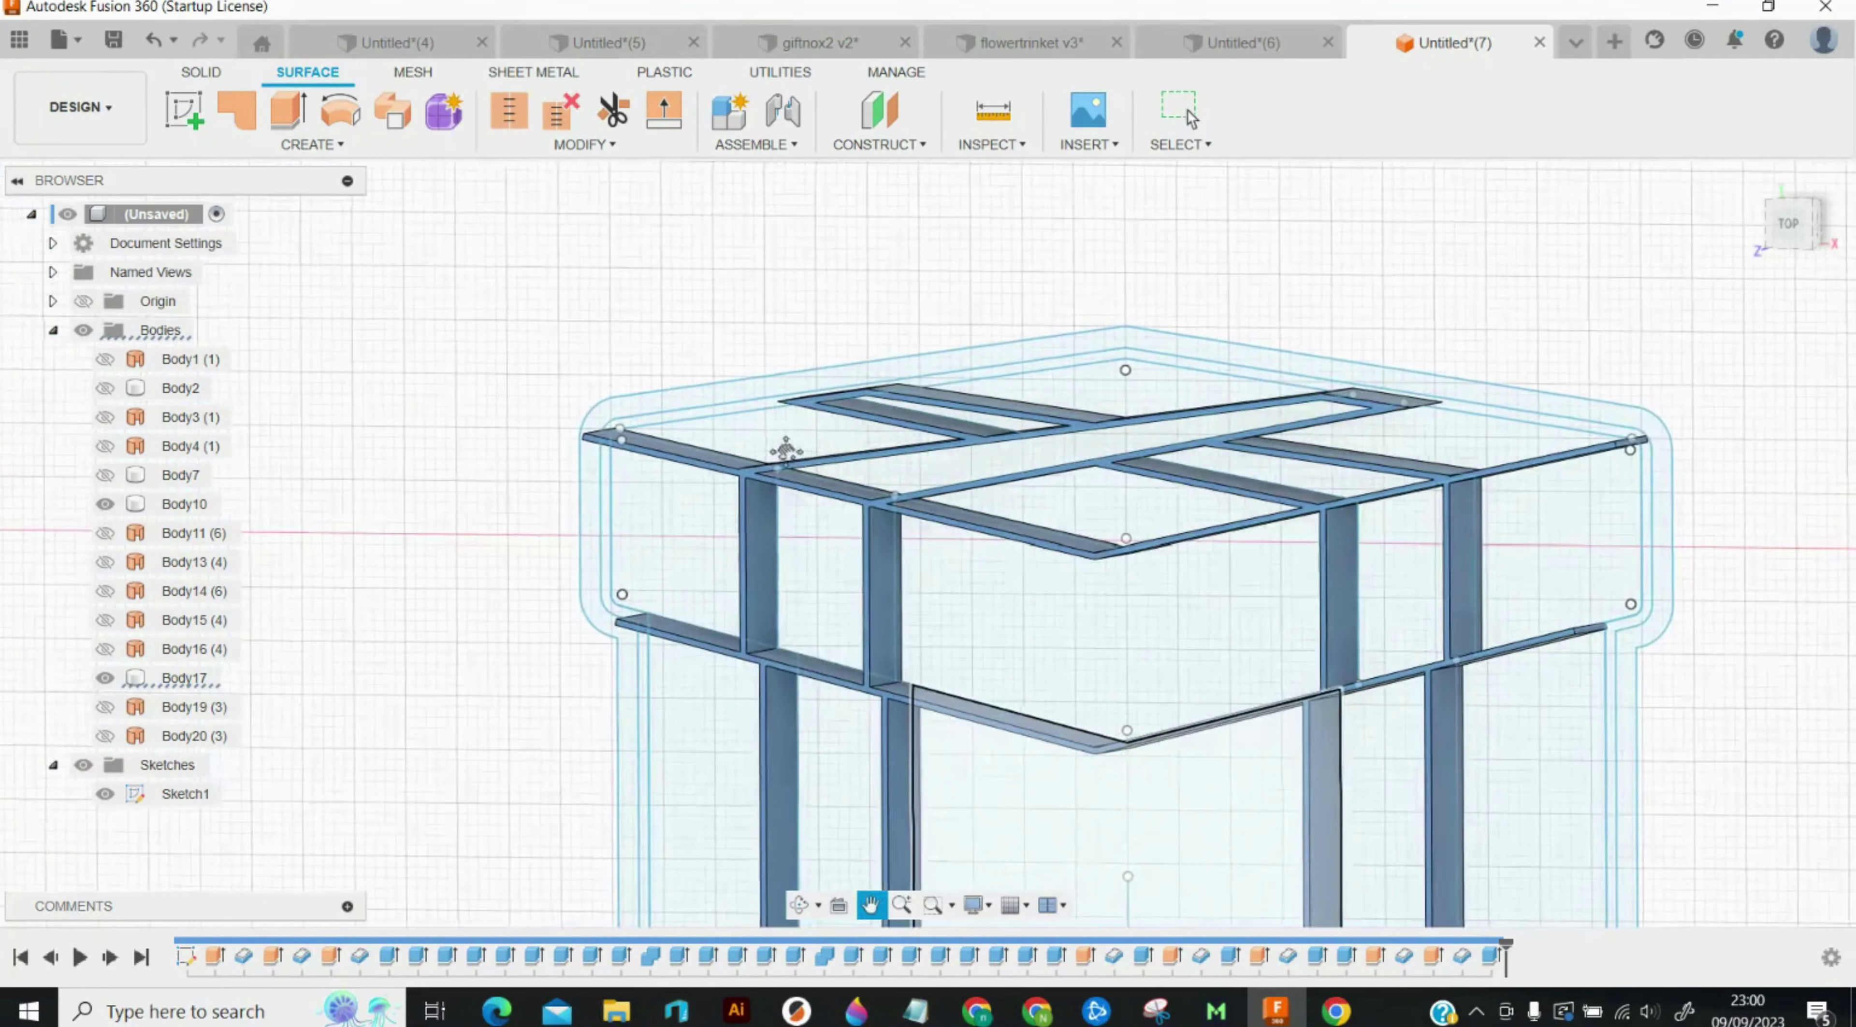
pyautogui.scroll(3, 589, 462)
pyautogui.scroll(2, 590, 461)
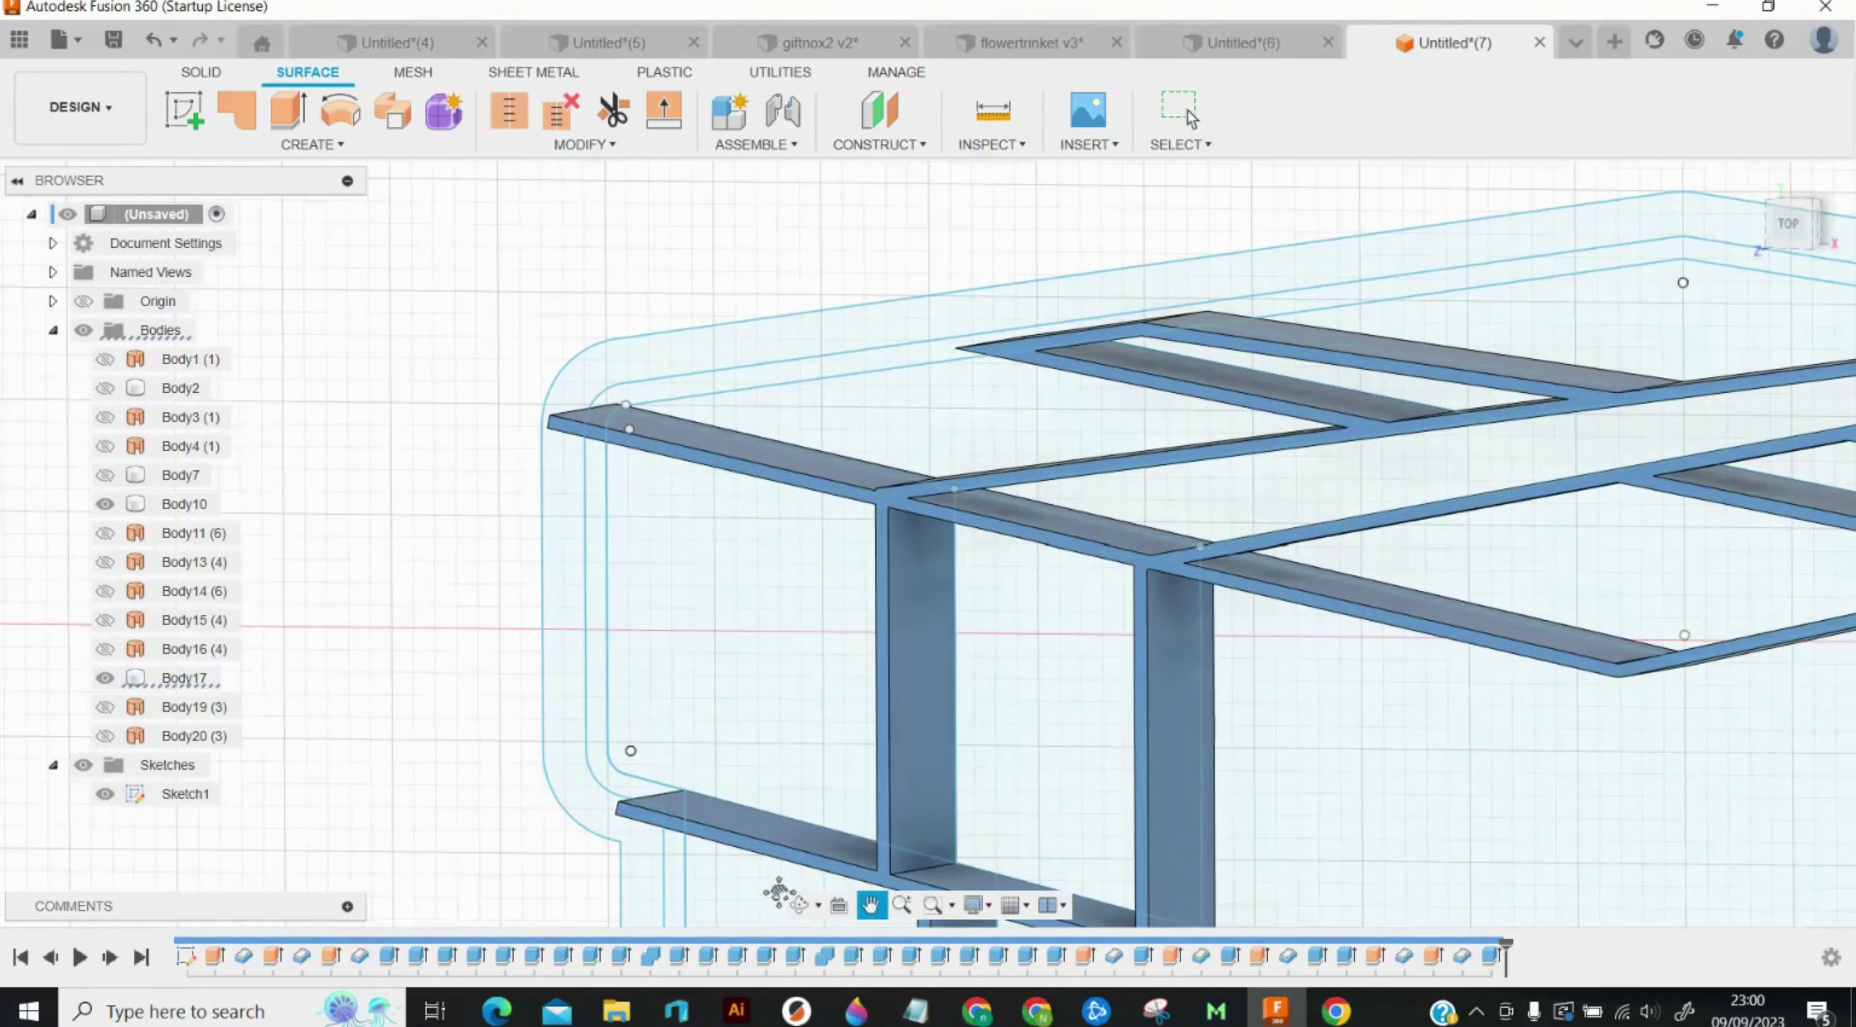
pyautogui.click(797, 905)
pyautogui.moveTo(778, 672)
pyautogui.mouseDown()
pyautogui.moveTo(828, 655)
pyautogui.moveTo(812, 663)
pyautogui.mouseUp()
pyautogui.press('e')
pyautogui.click(440, 452)
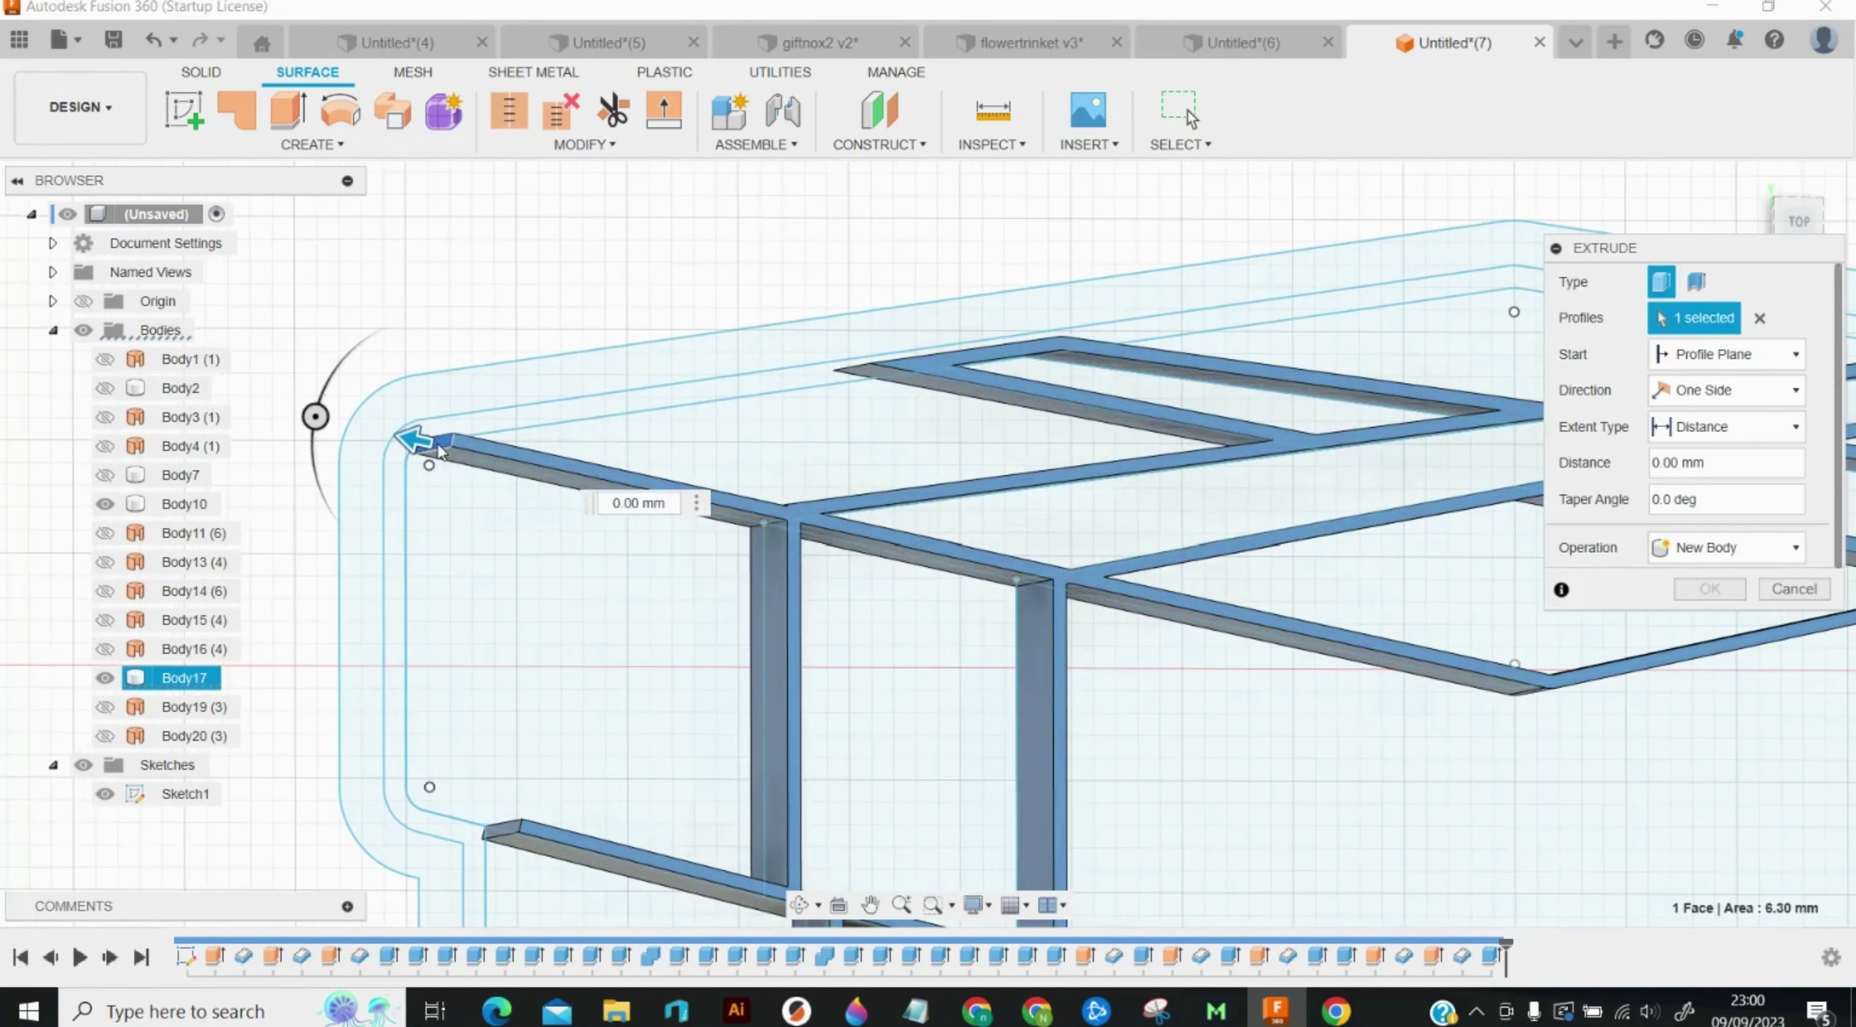
pyautogui.press('Return')
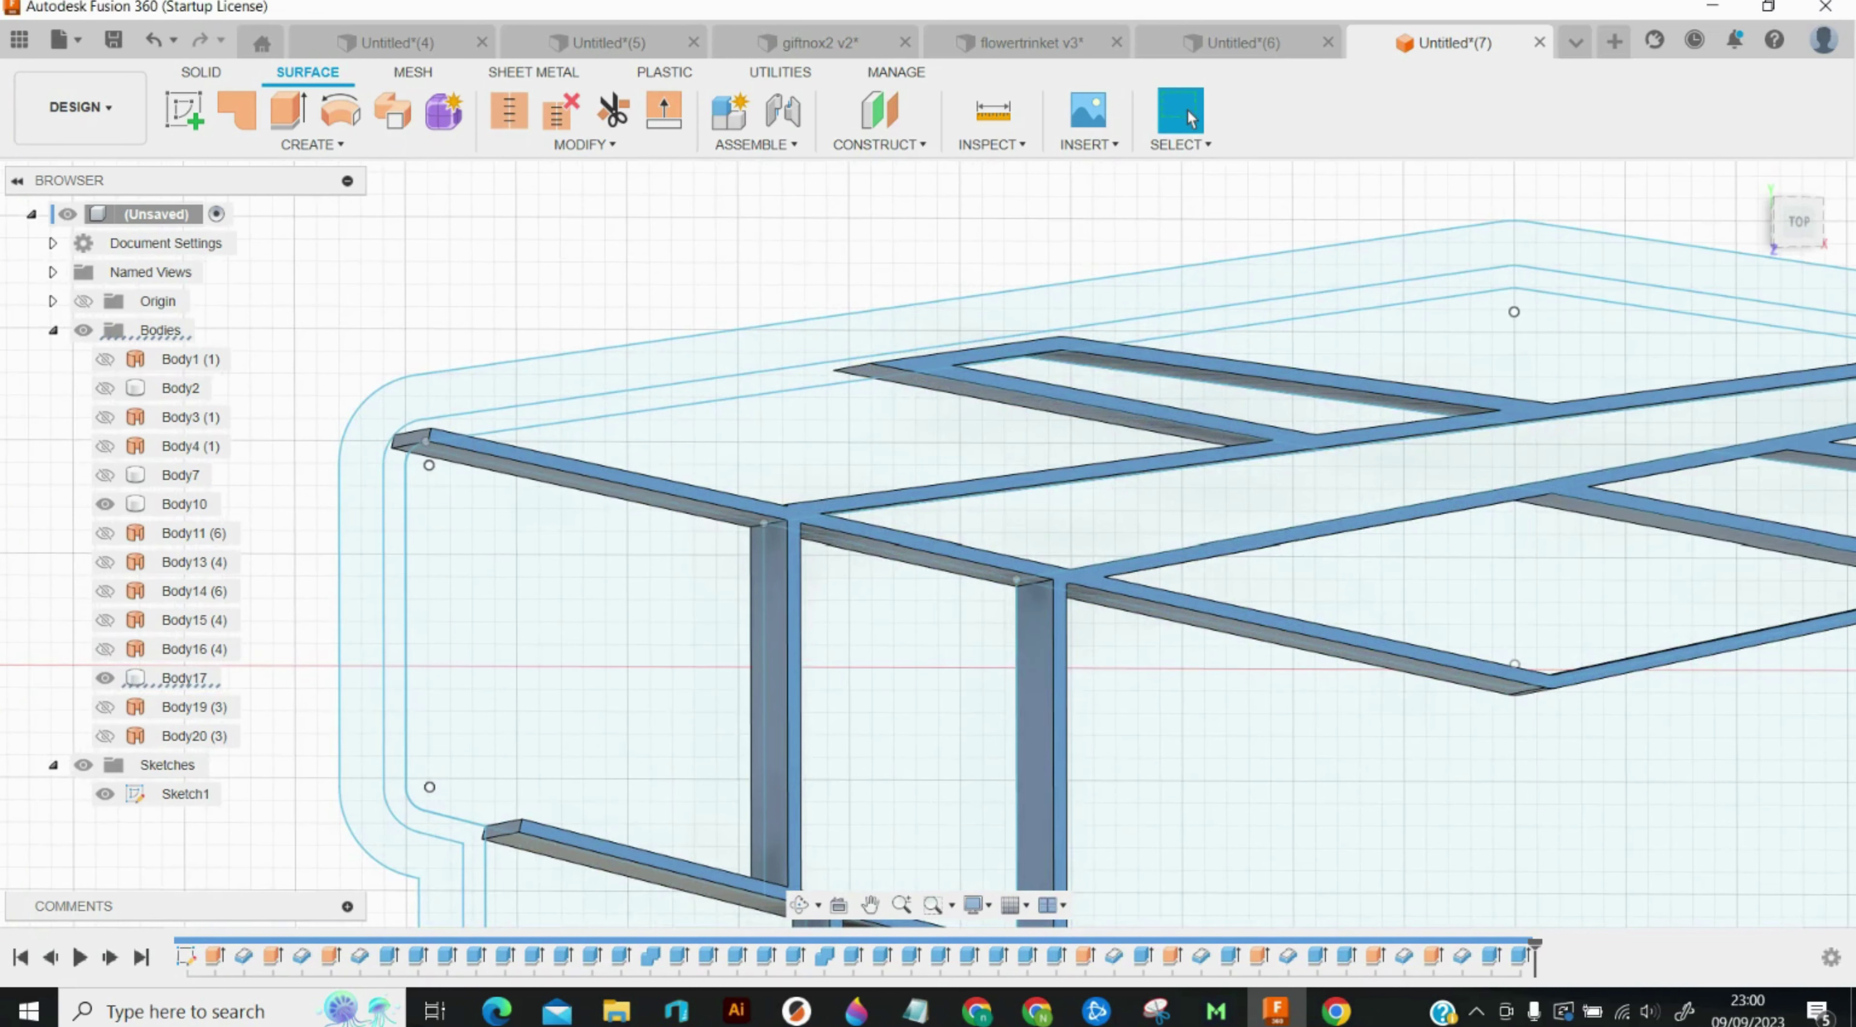
# Step: Extrude the two border profiles around the box outline 12 mm with the Cut operation to trim the protruding wall ends
pyautogui.click(1795, 231)
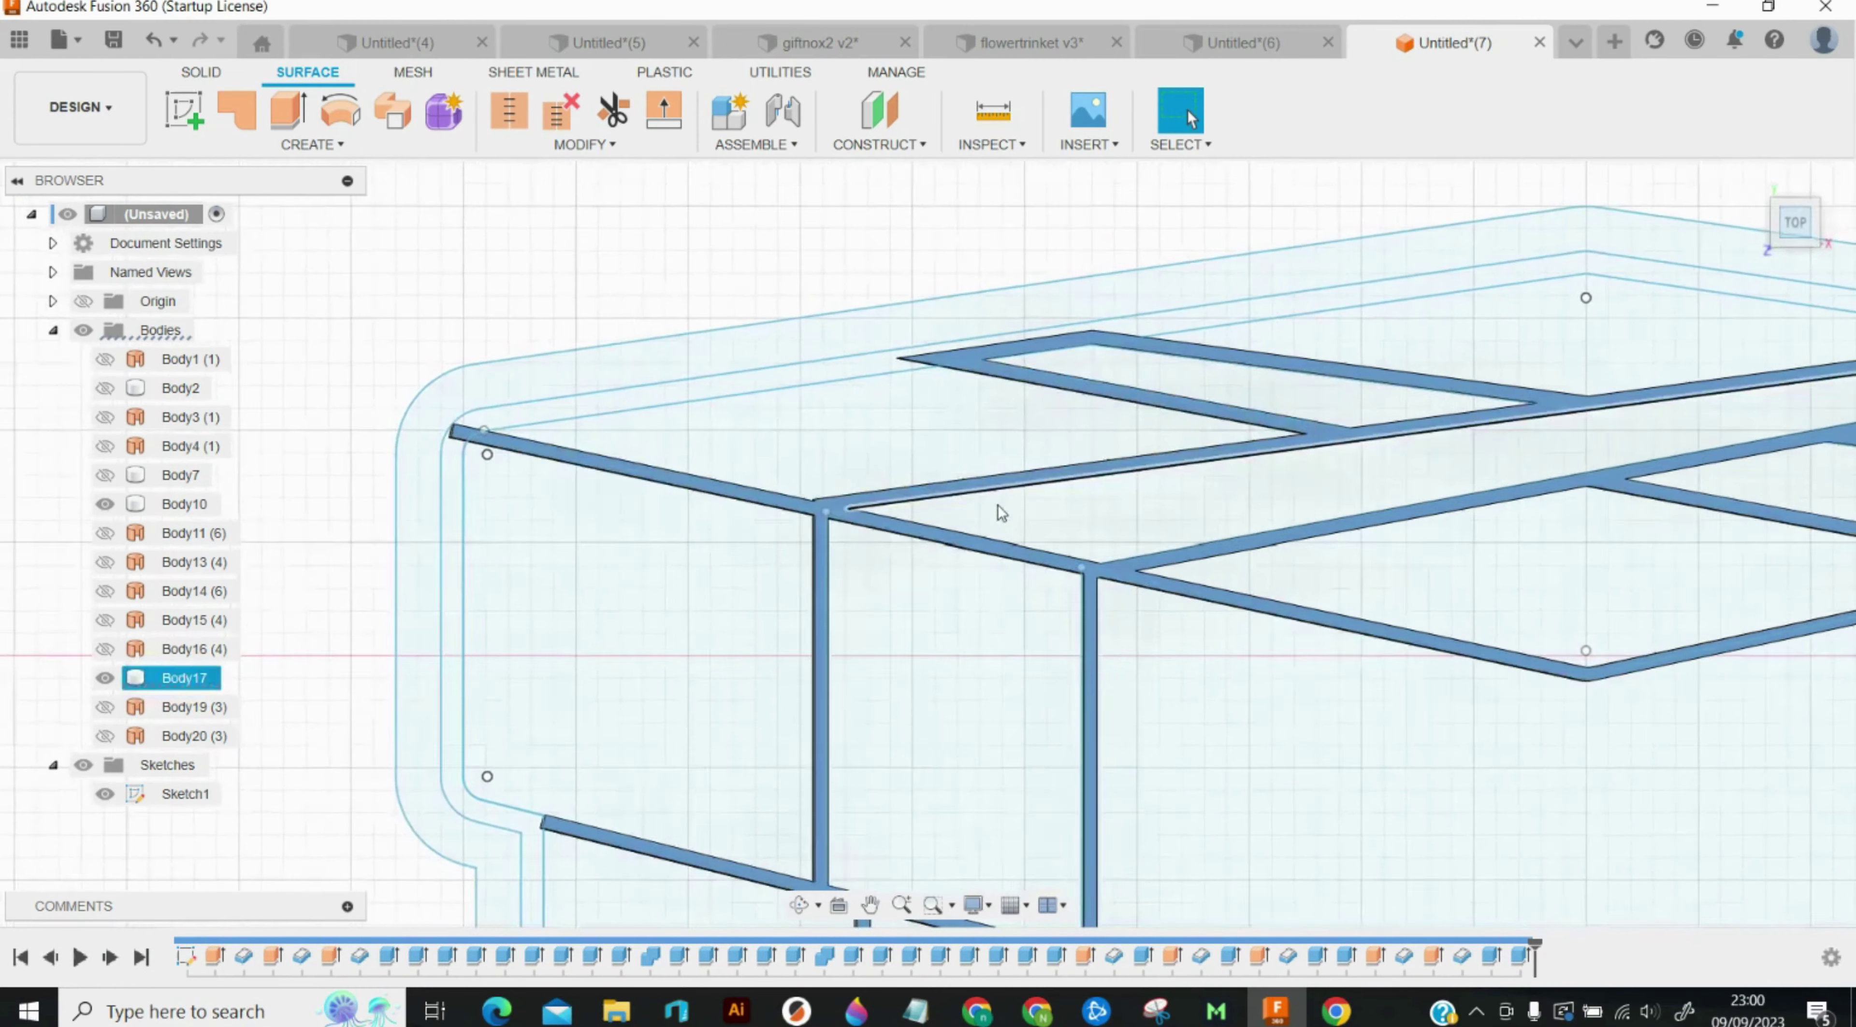
pyautogui.scroll(-3, 1032, 393)
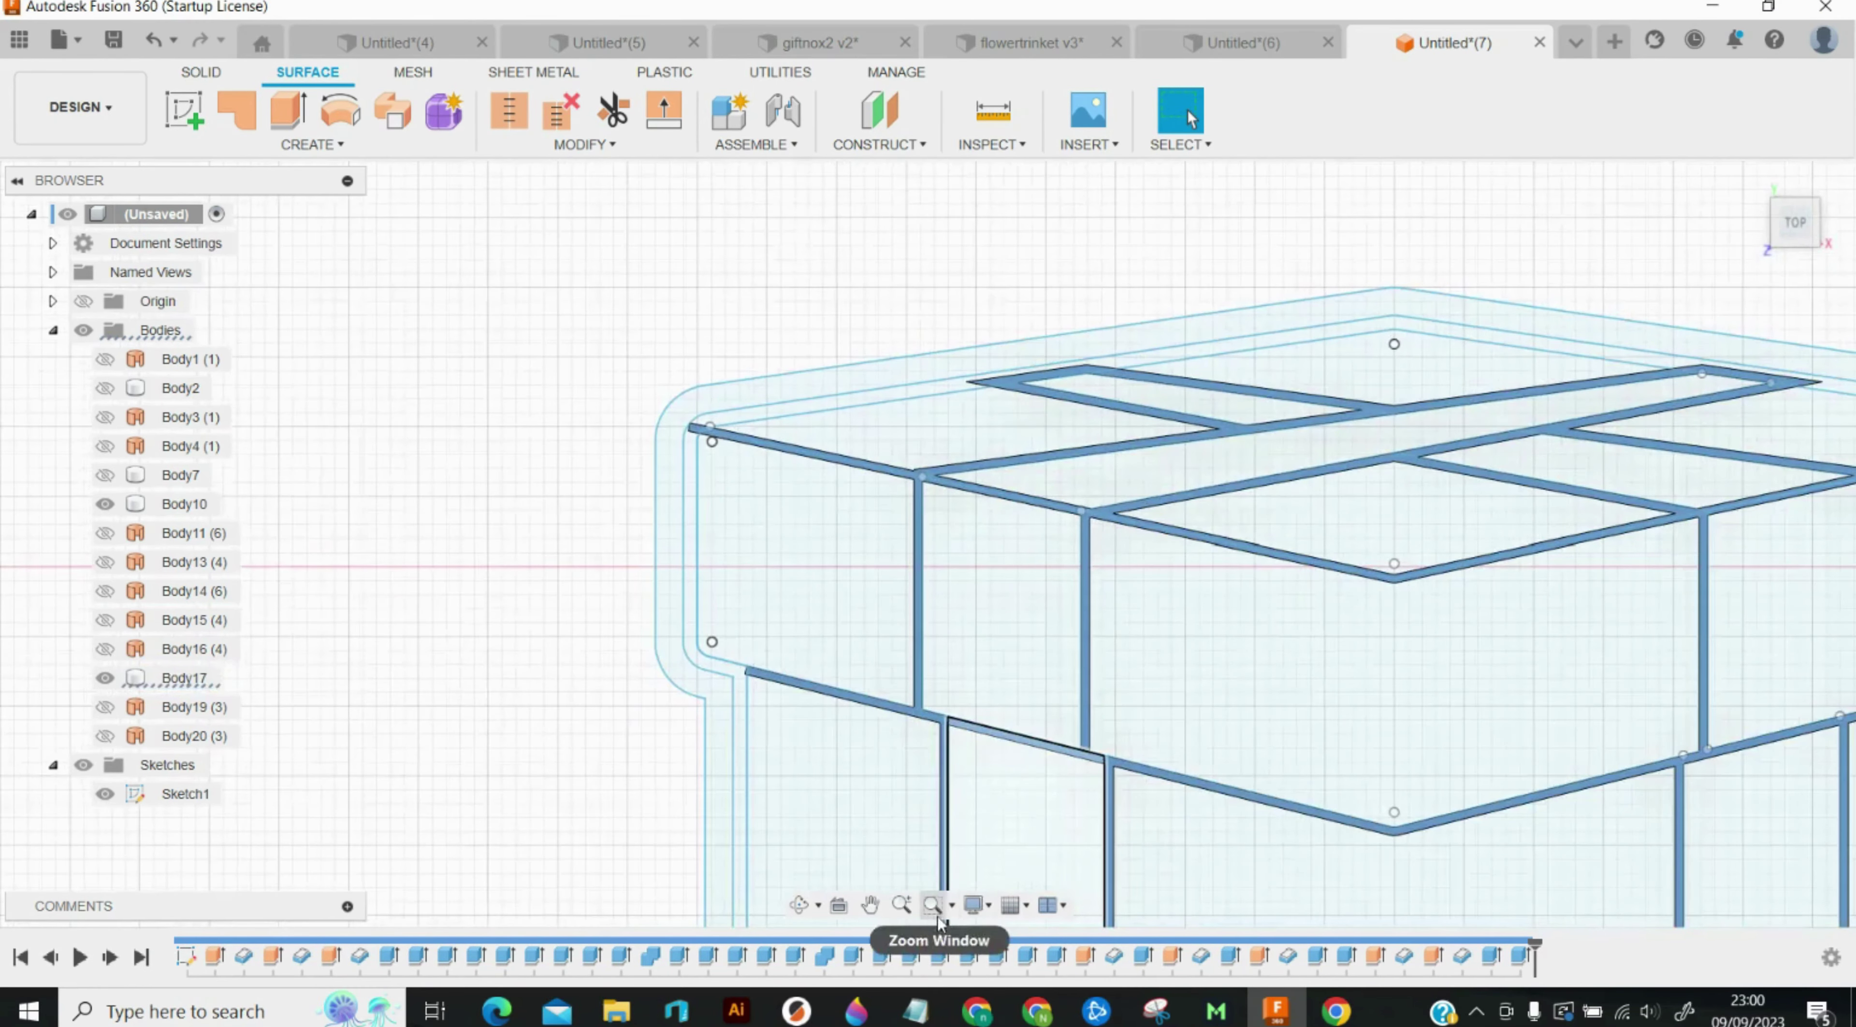
pyautogui.click(872, 907)
pyautogui.moveTo(1106, 783); pyautogui.dragTo(459, 3)
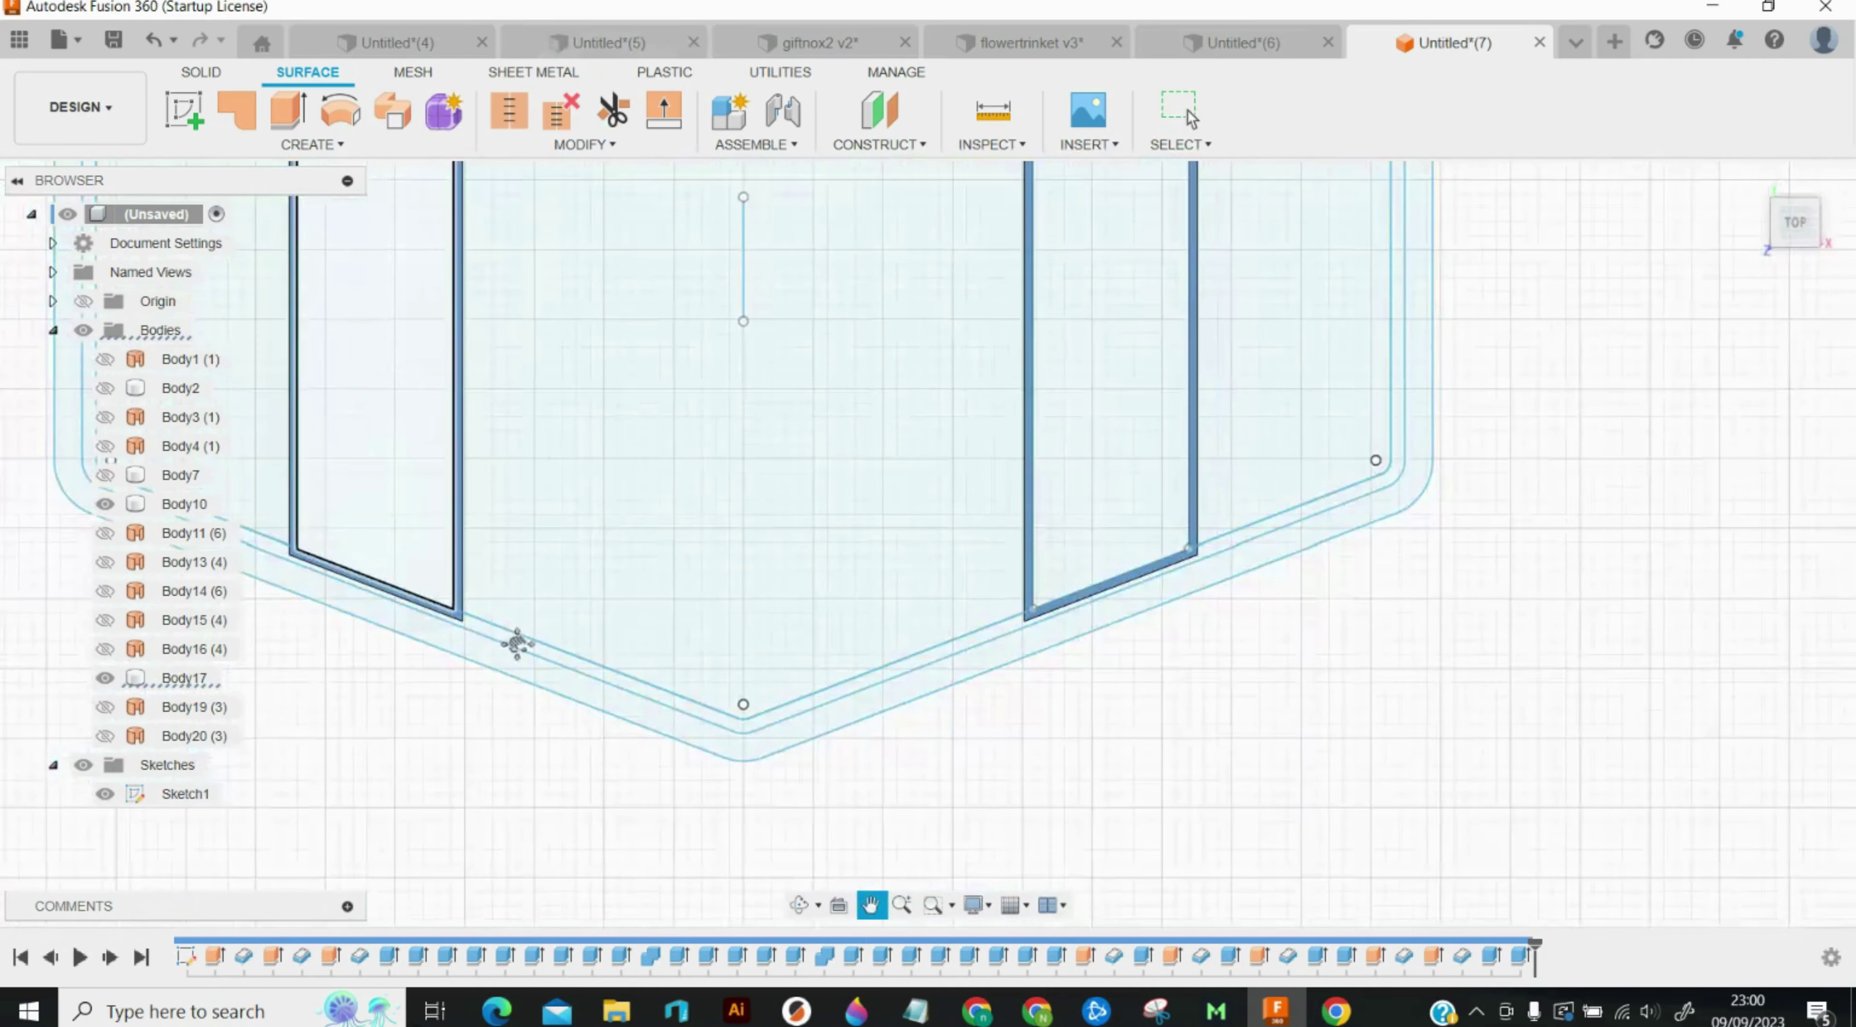
pyautogui.moveTo(517, 643); pyautogui.dragTo(950, 569)
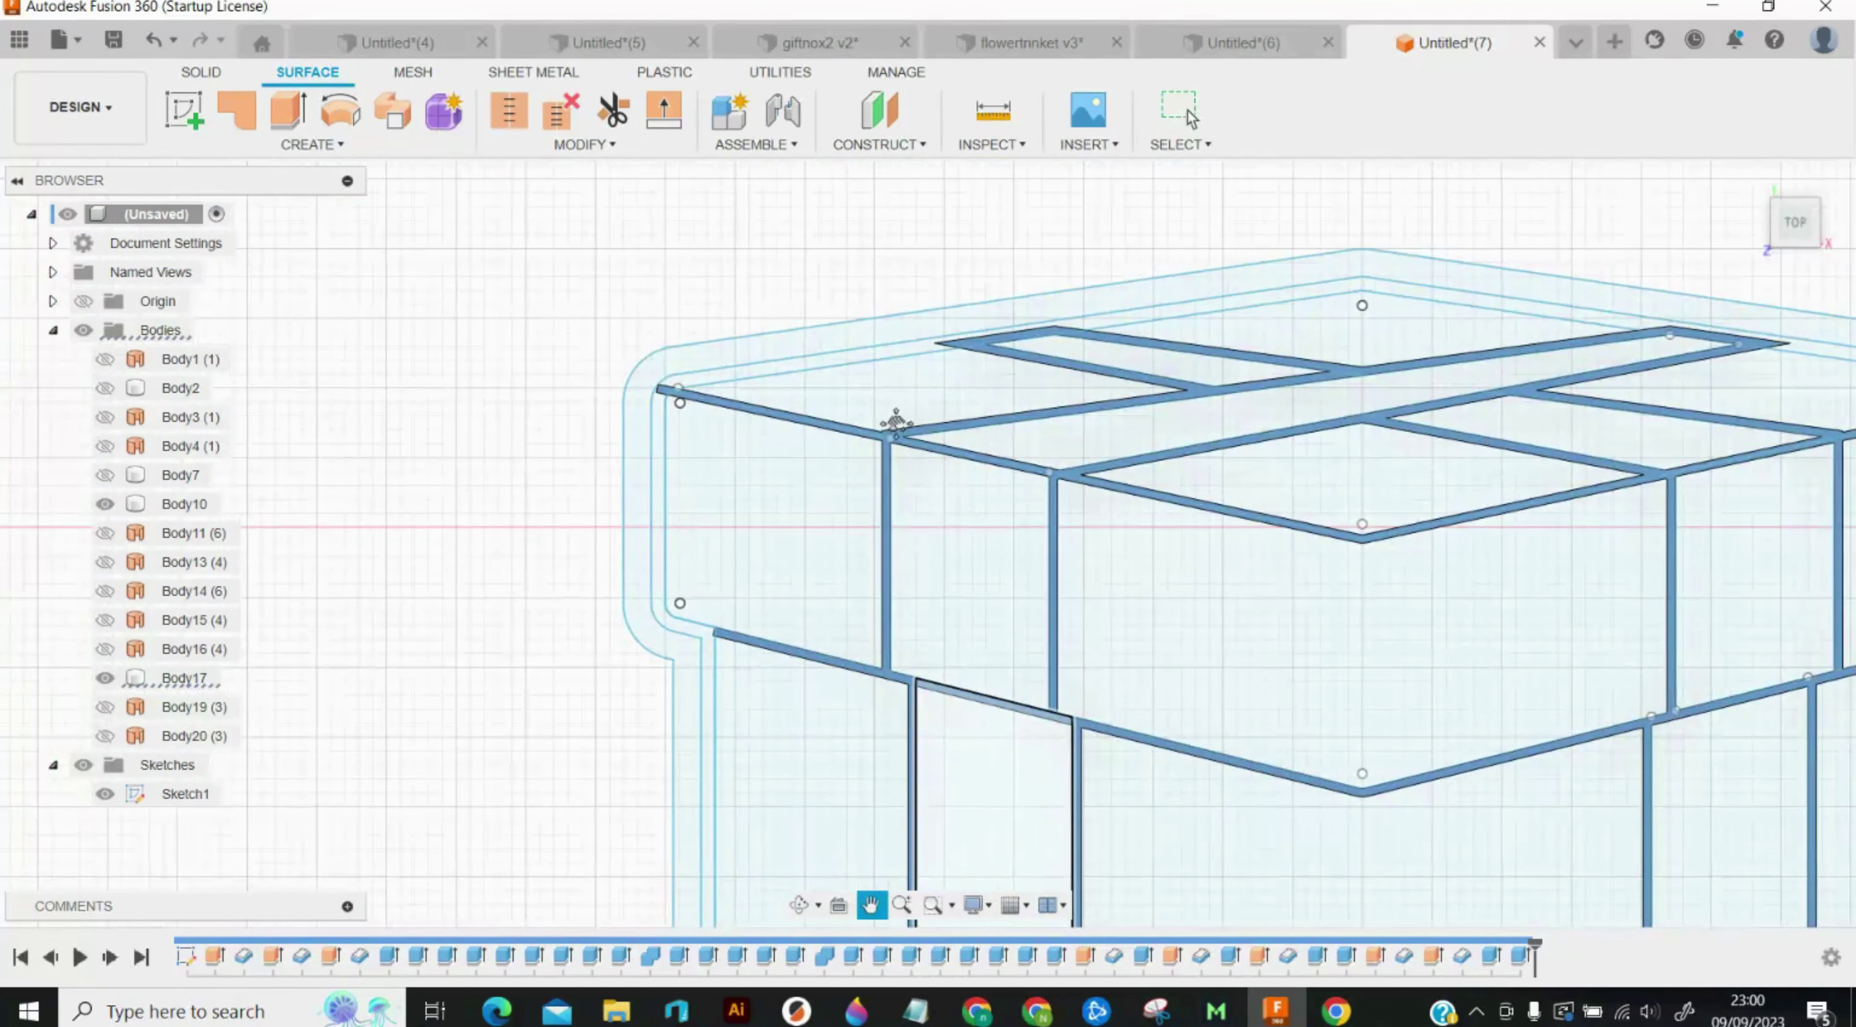
pyautogui.press('e')
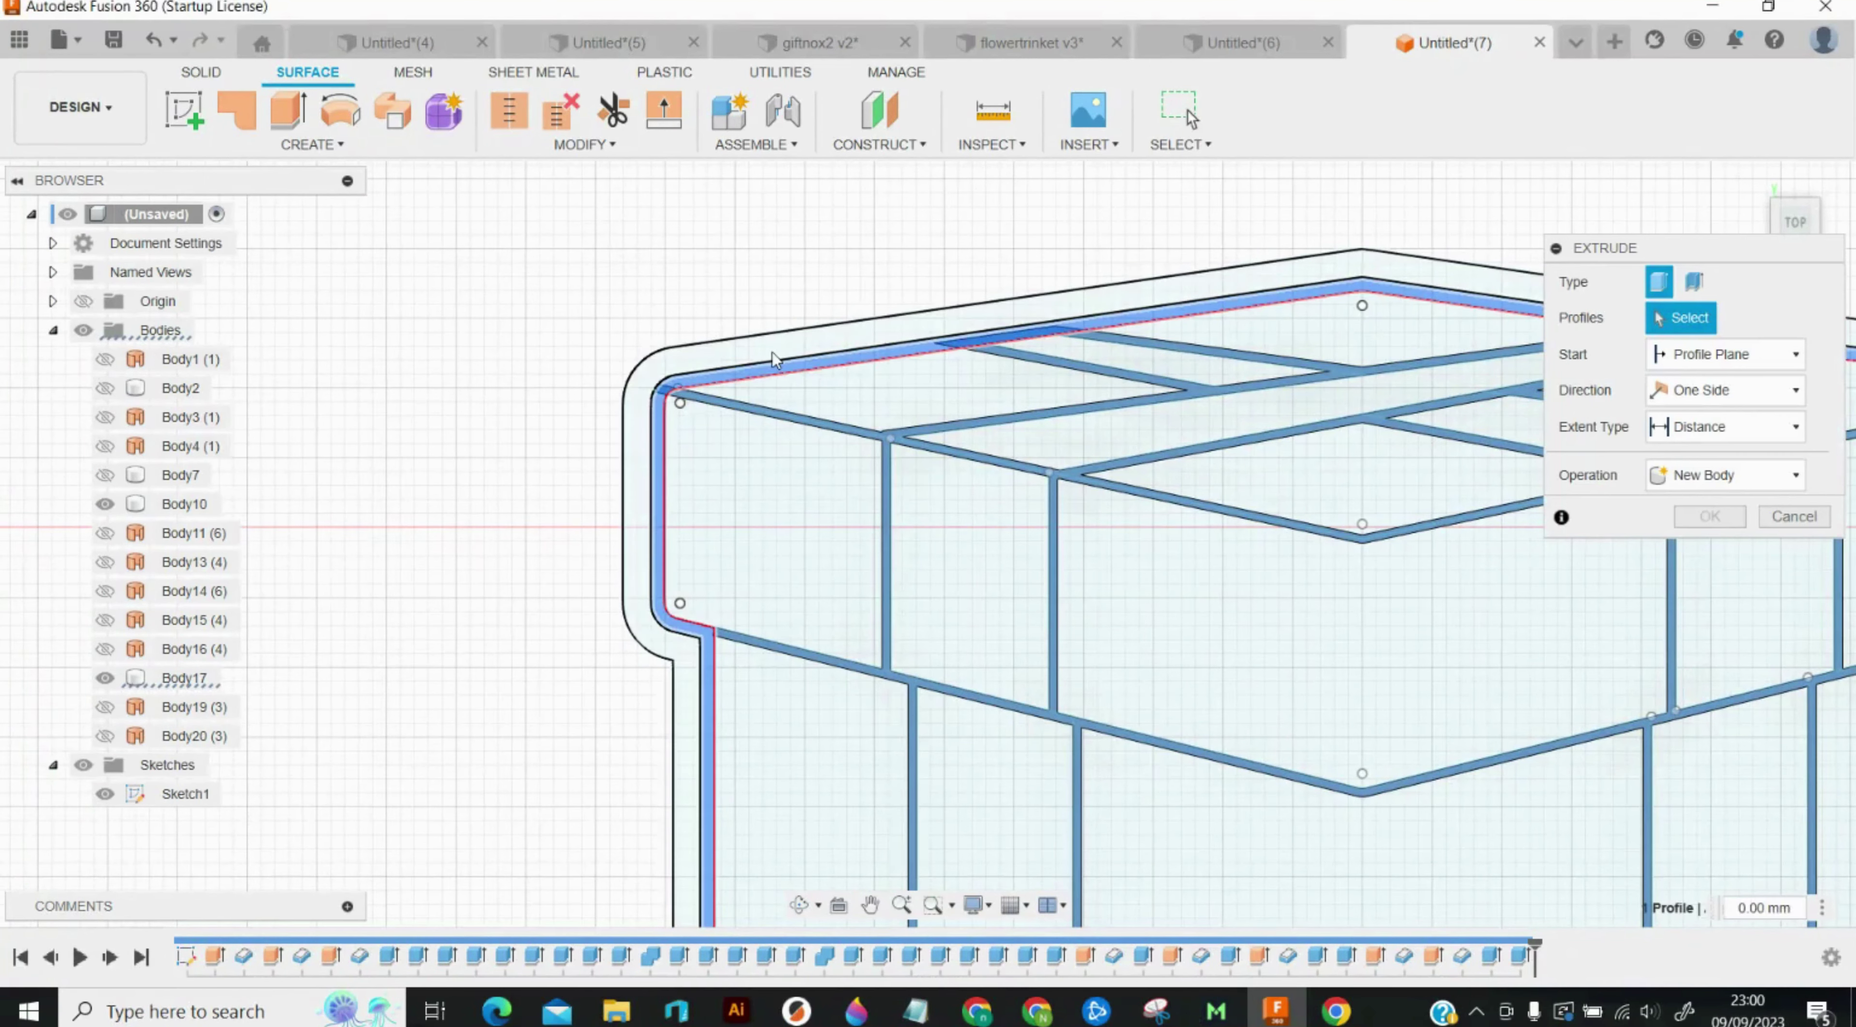
pyautogui.click(772, 358)
pyautogui.write('12')
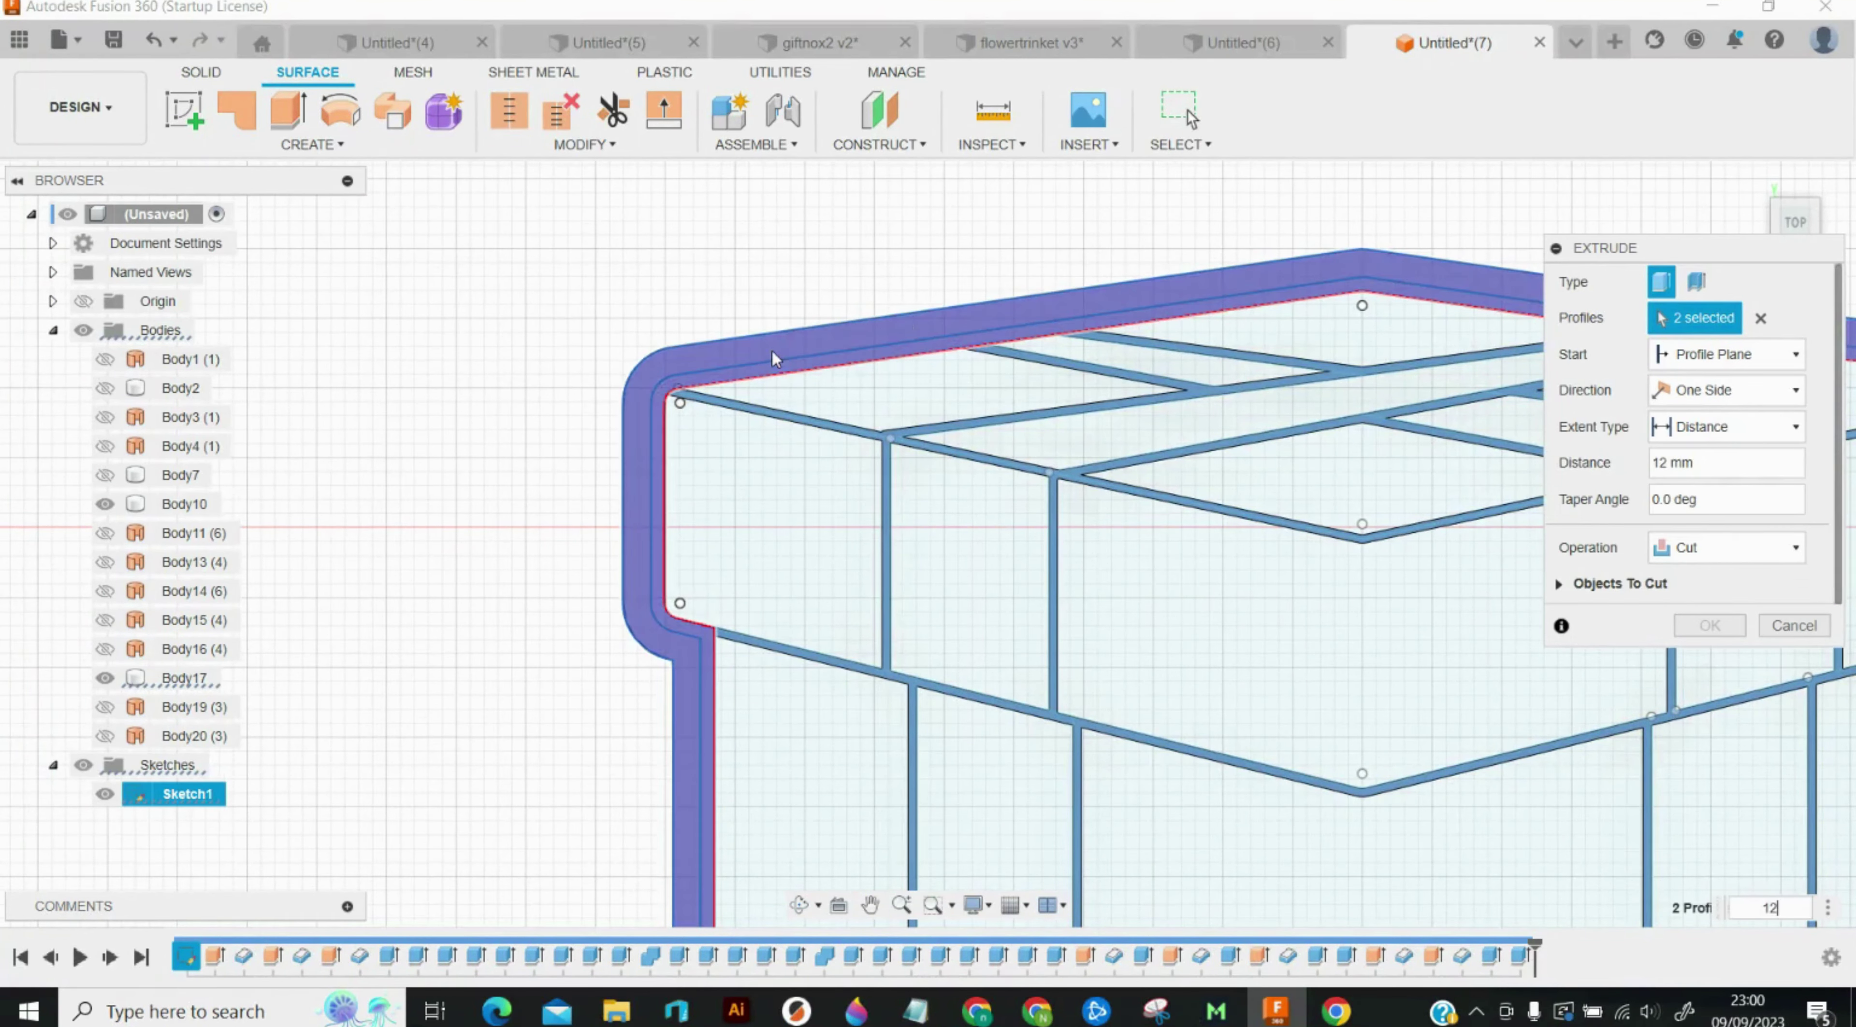
pyautogui.press('Return')
# Step: Surface-extrude the outline of the five front lid profiles 2 mm as a new body
pyautogui.scroll(-6, 1007, 363)
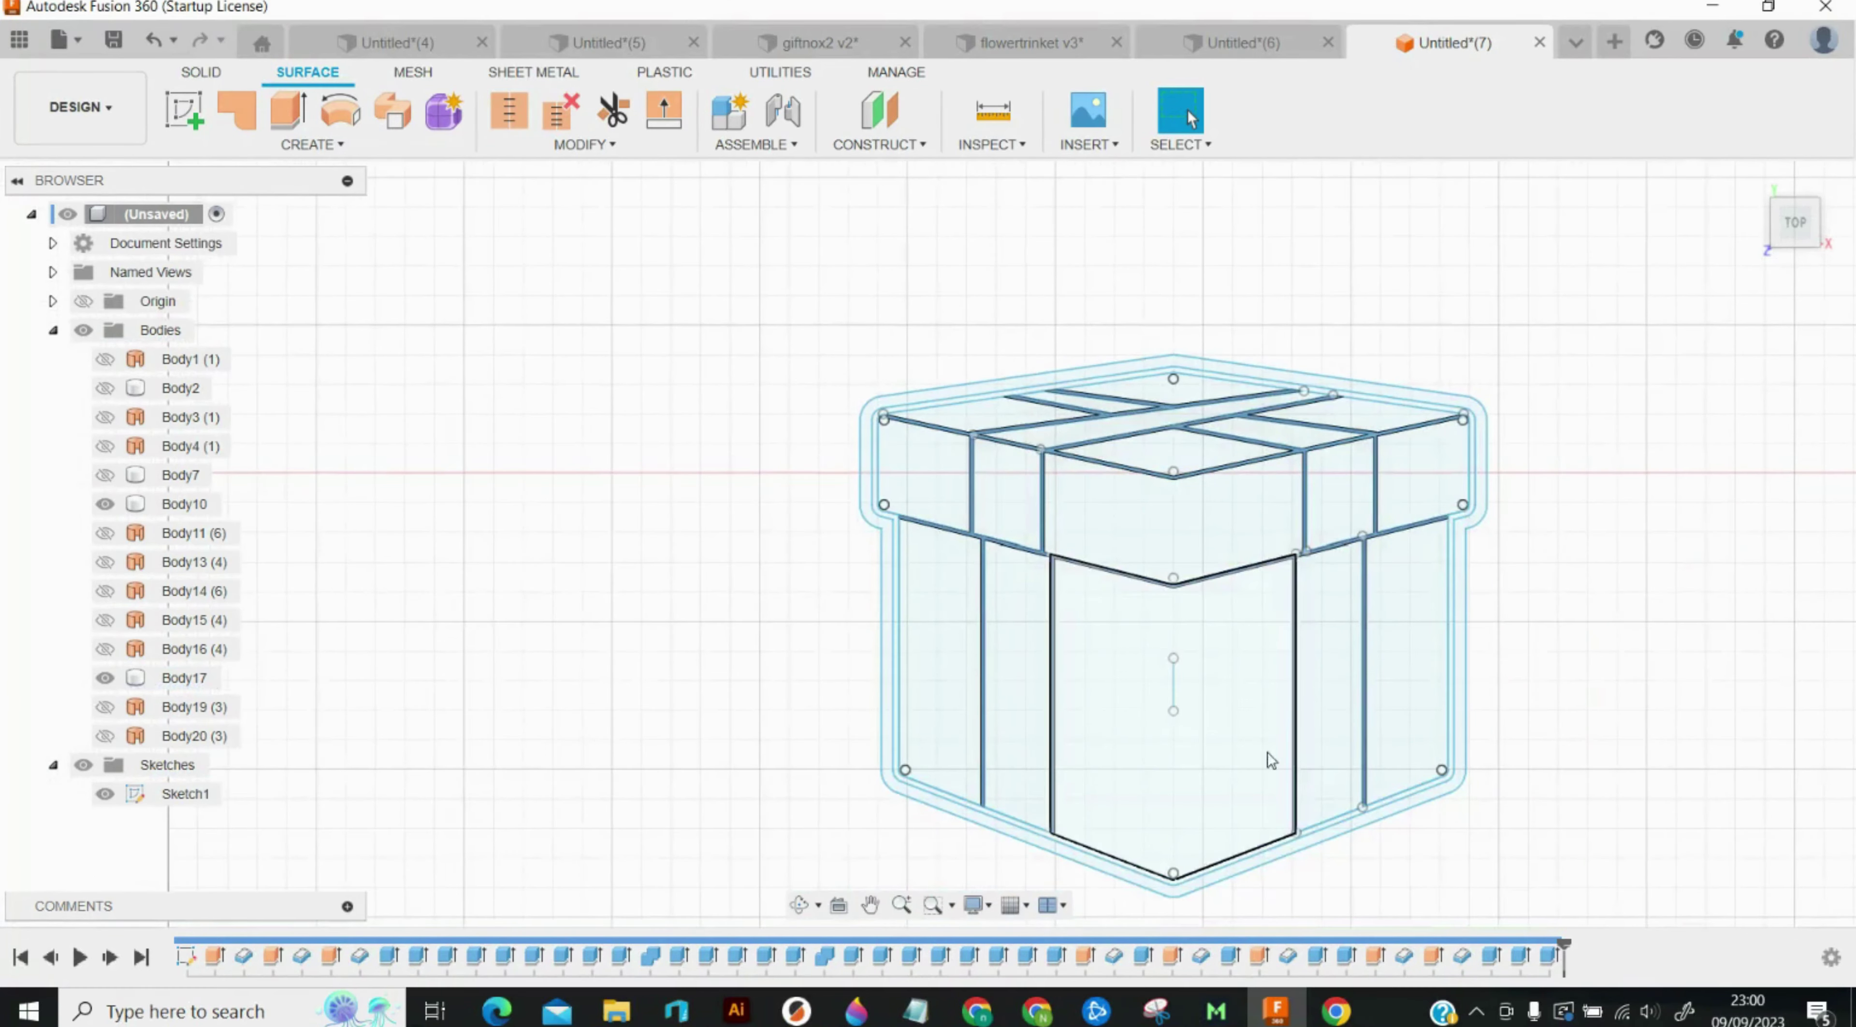
pyautogui.scroll(1, 1270, 753)
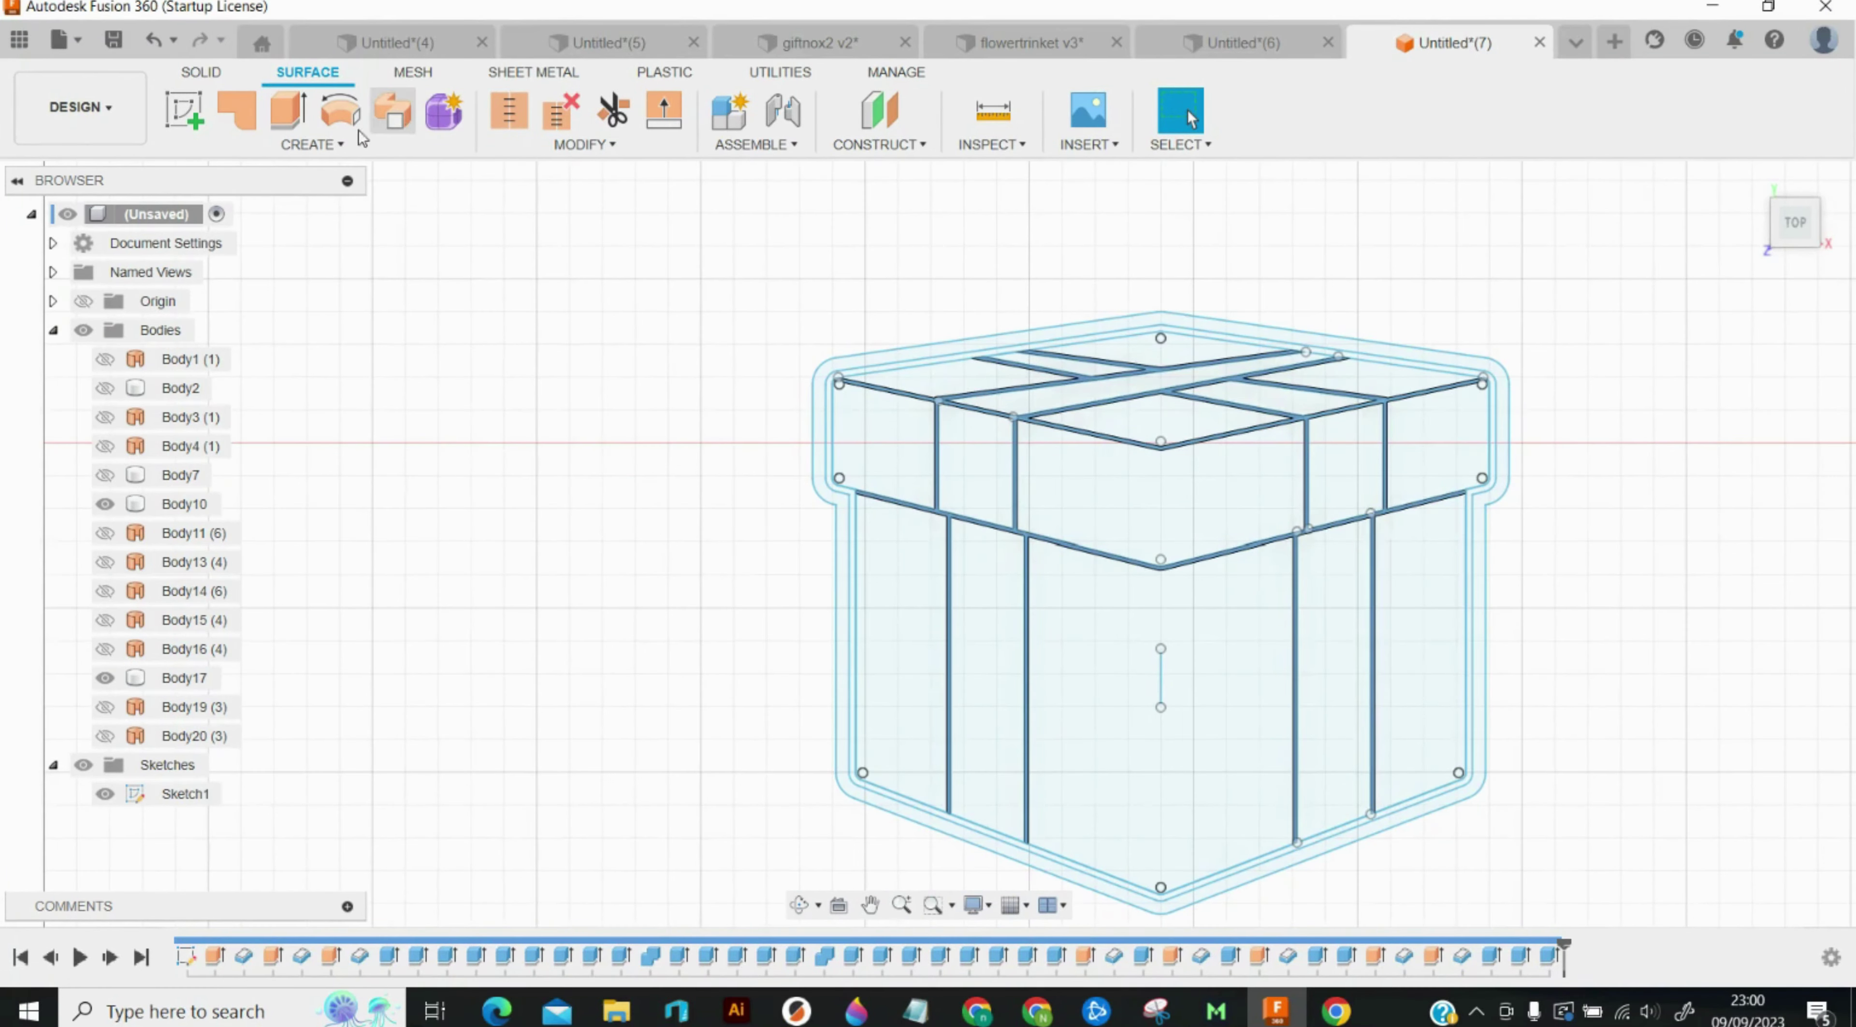
pyautogui.click(299, 117)
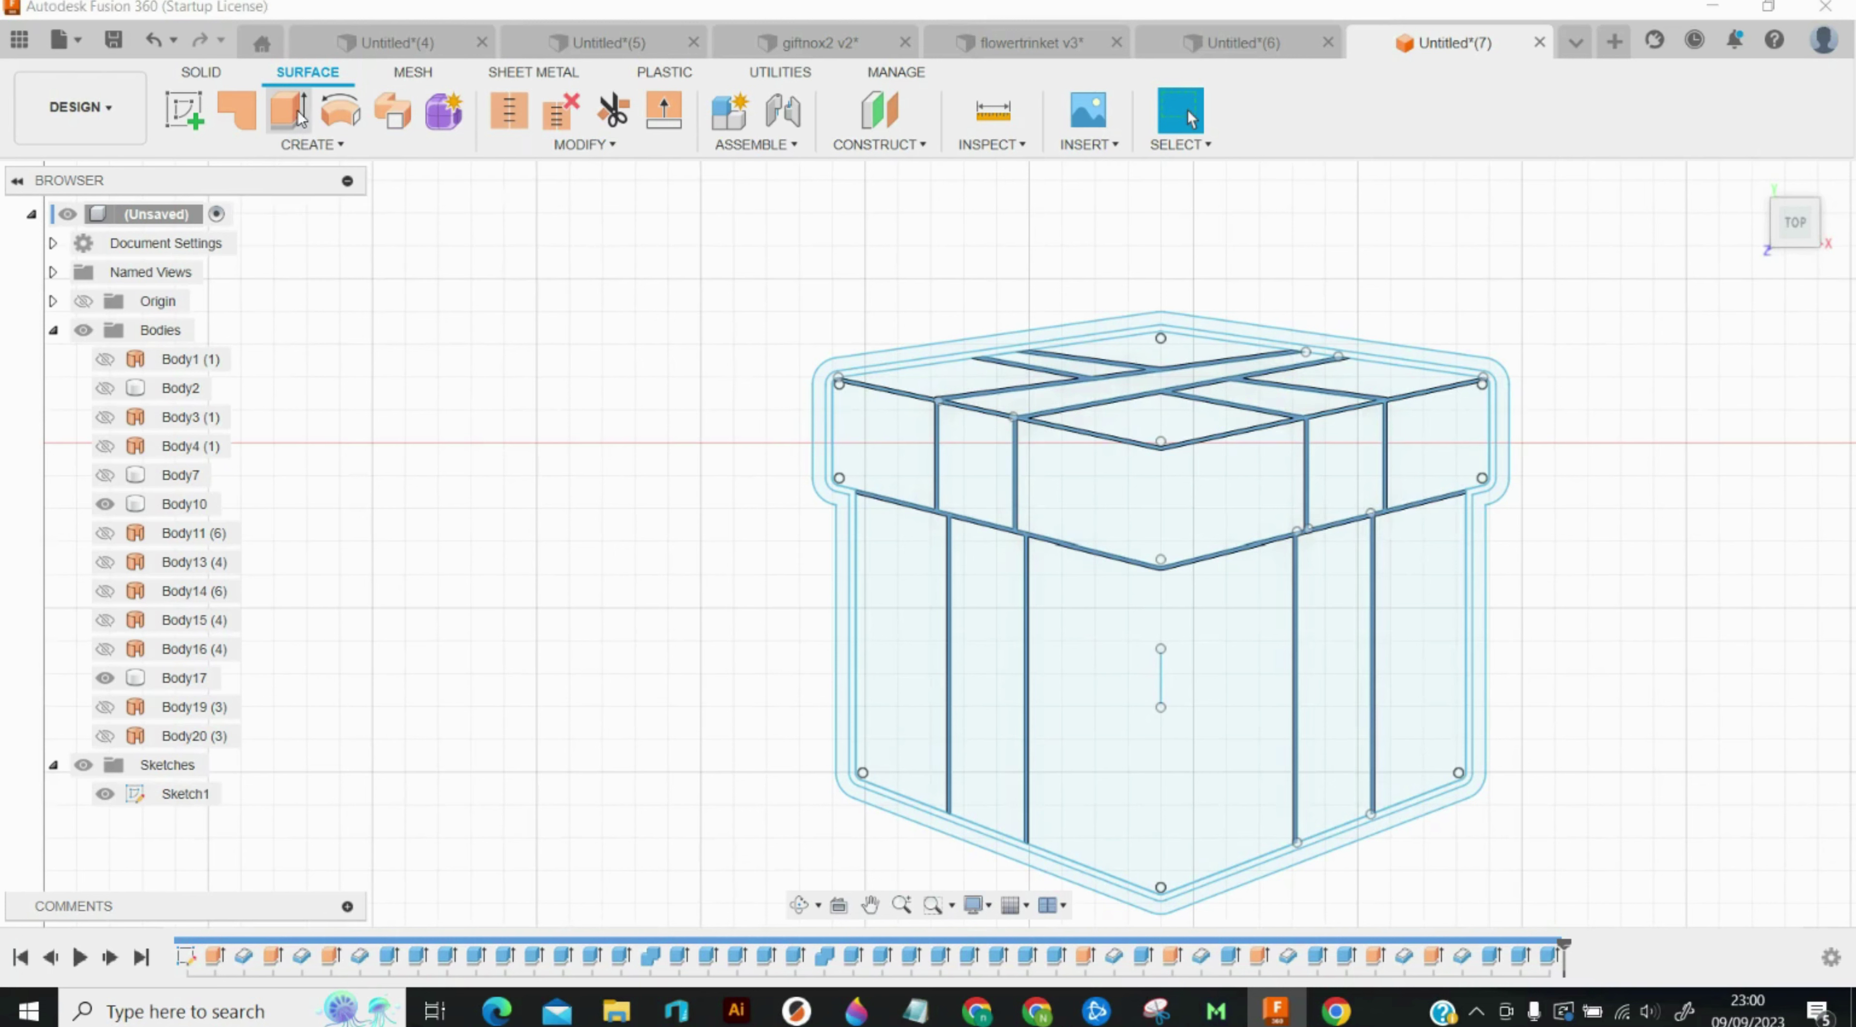
pyautogui.click(867, 454)
pyautogui.click(976, 469)
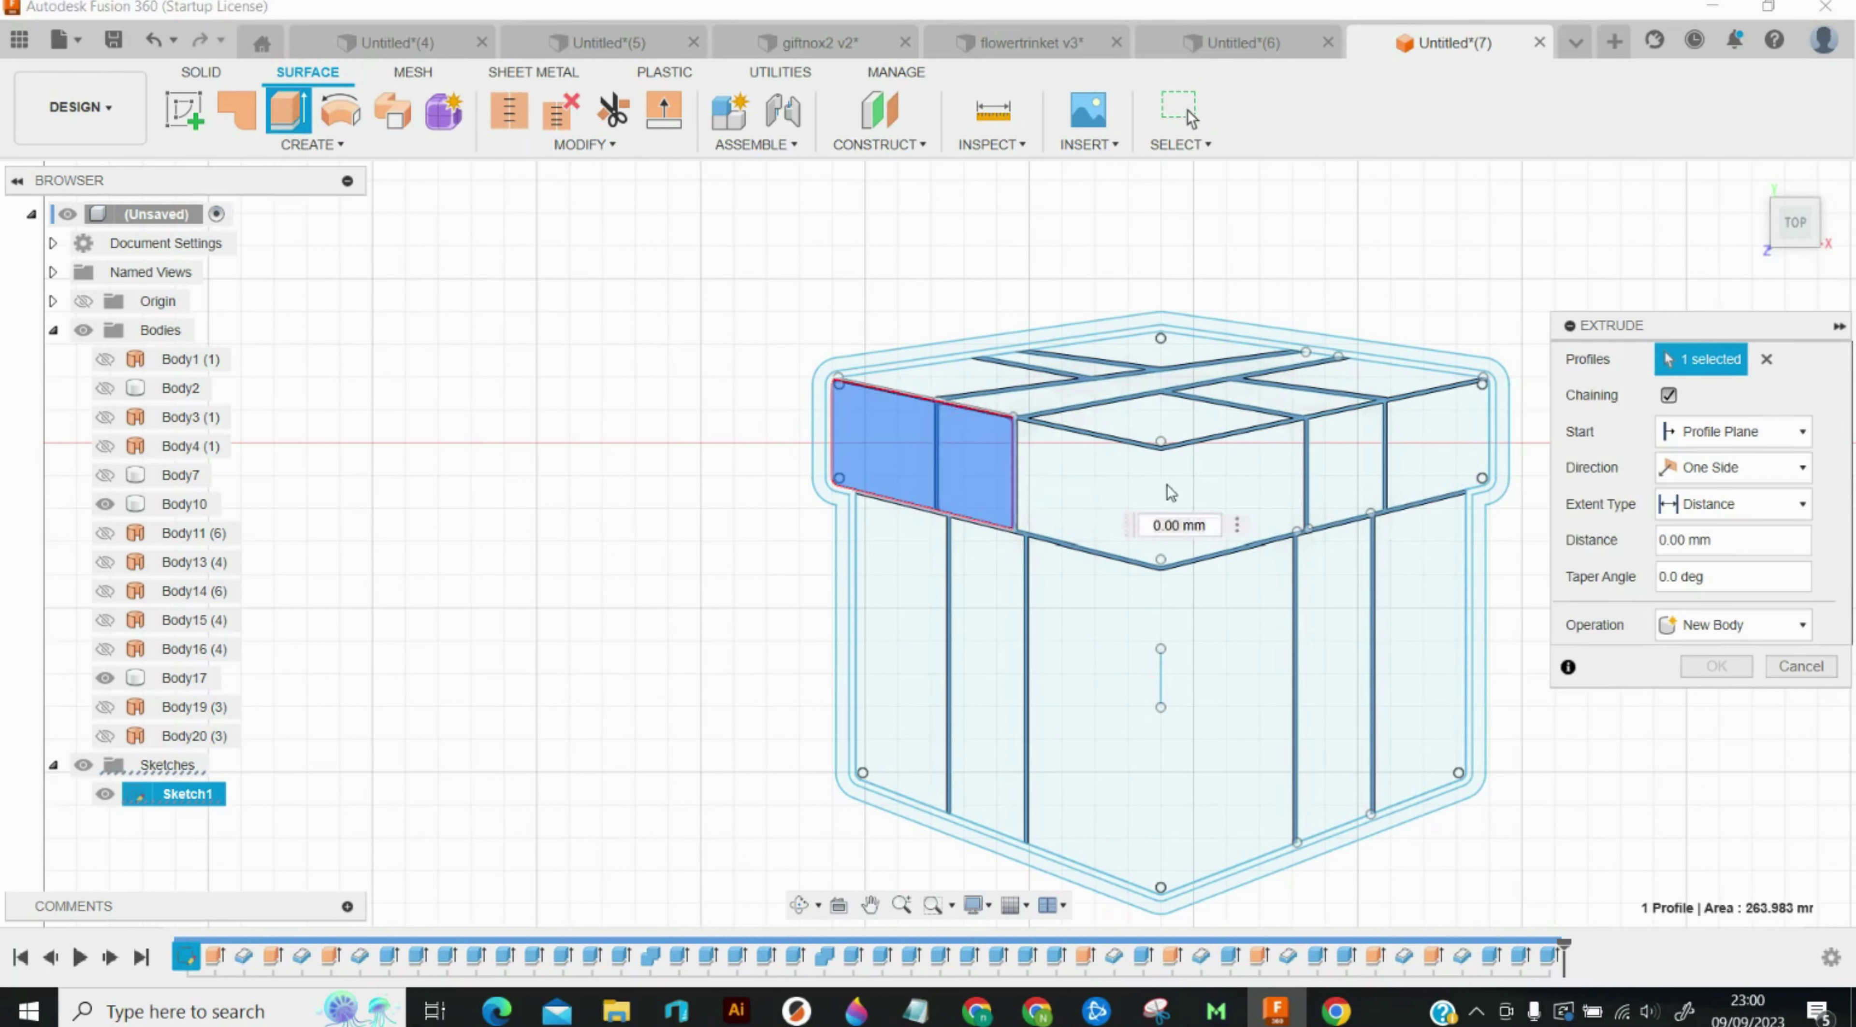
pyautogui.click(1293, 483)
pyautogui.click(1346, 472)
pyautogui.click(1415, 449)
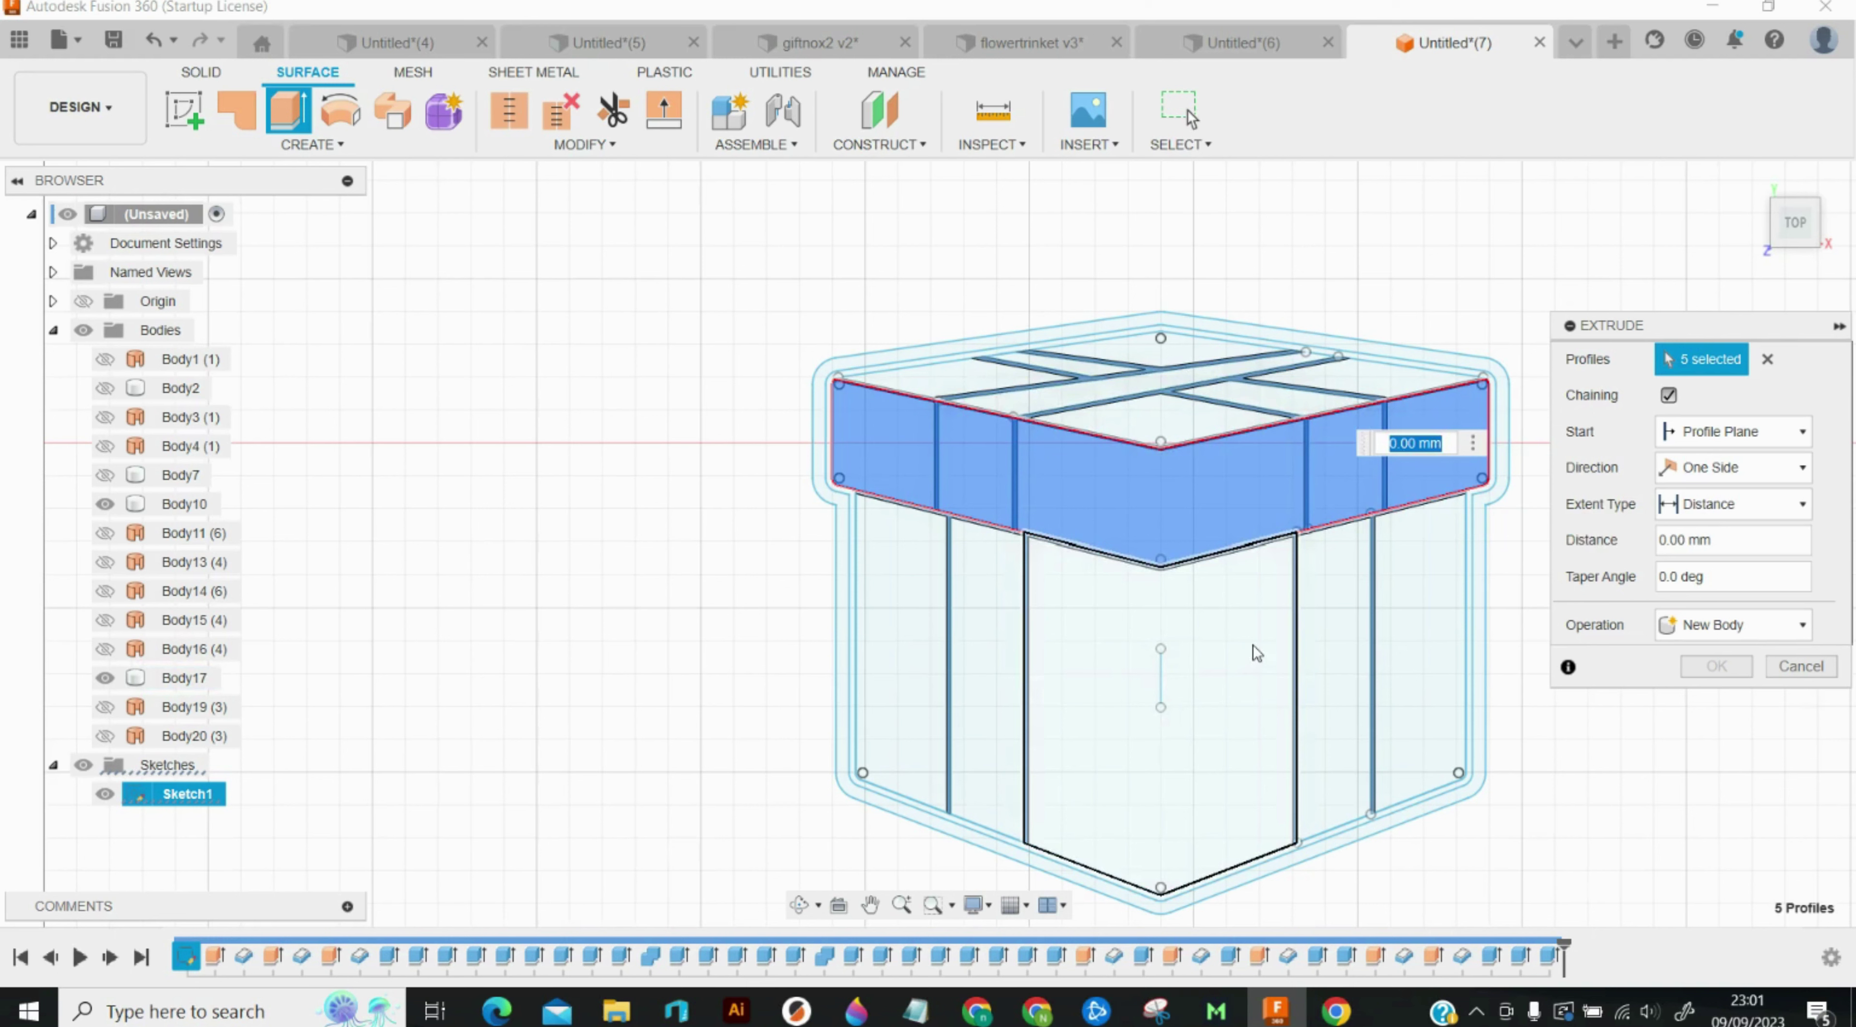
pyautogui.write('2')
pyautogui.press('Return')
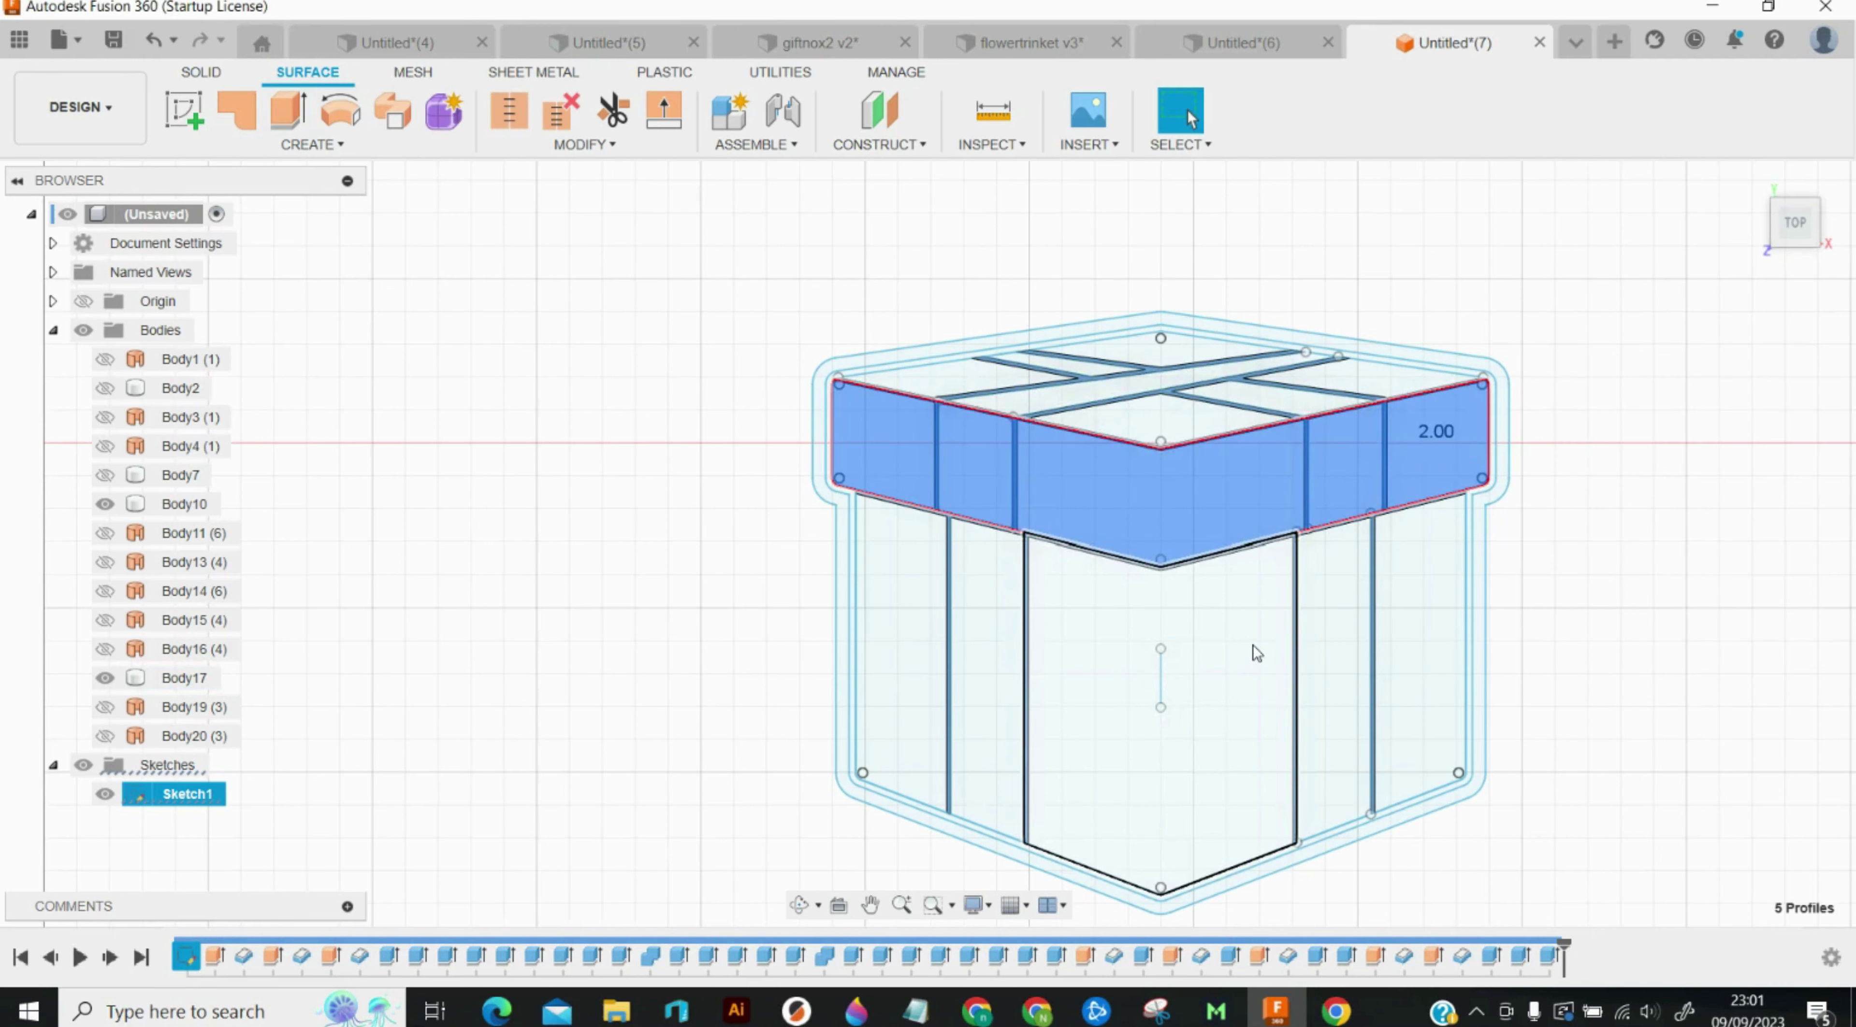
# Step: Thicken the lid front outline surface 2 mm symmetrically with the Join operation
pyautogui.press('t')
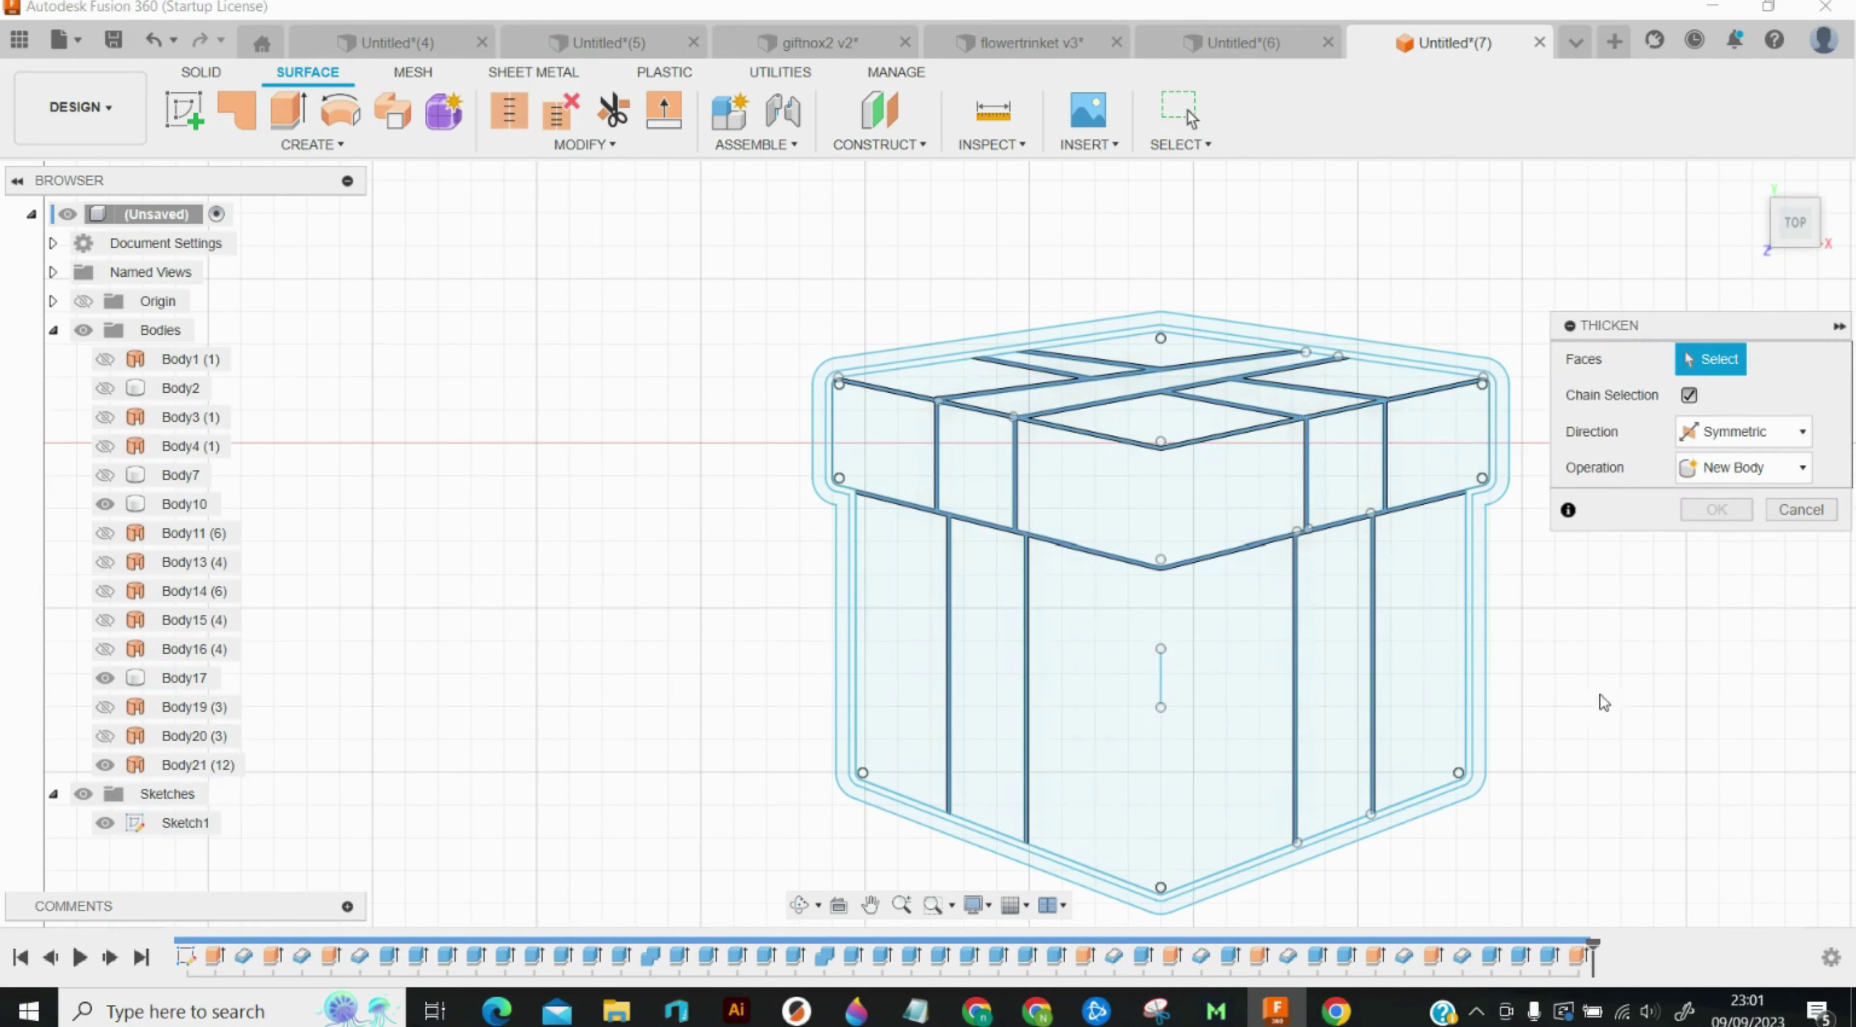
pyautogui.click(1268, 552)
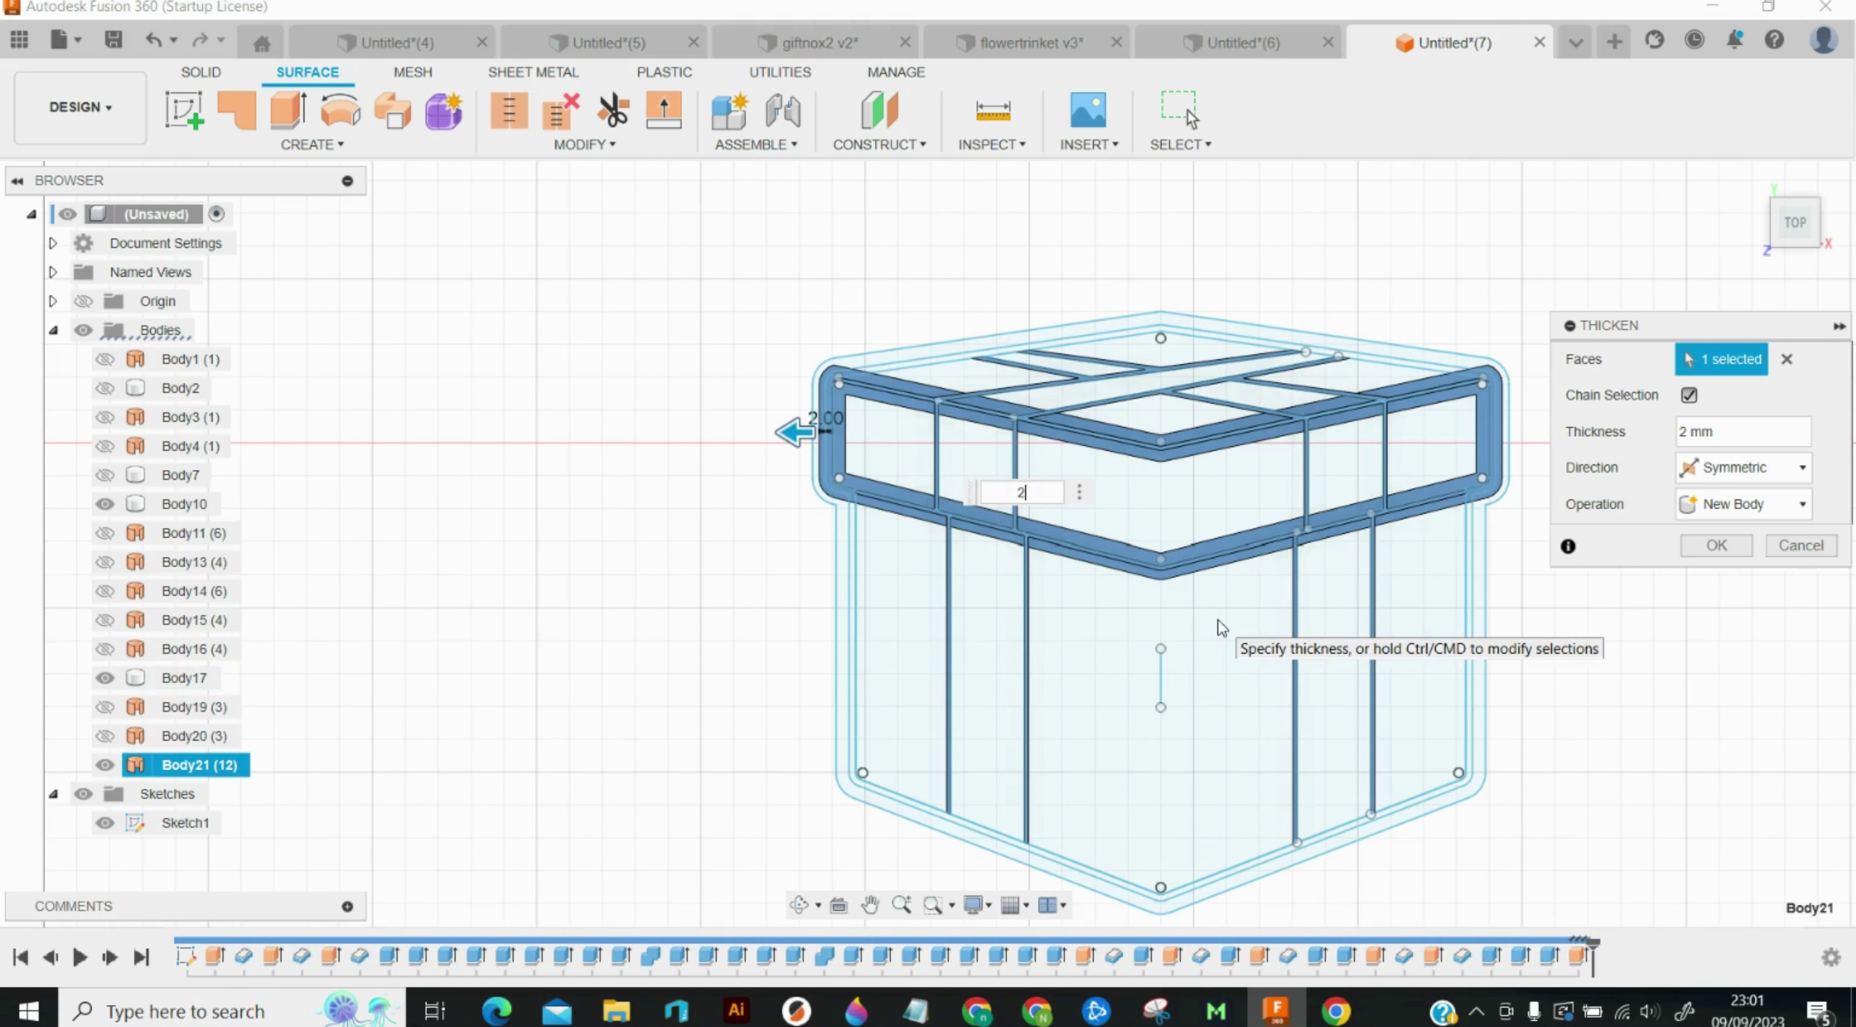
pyautogui.click(1780, 515)
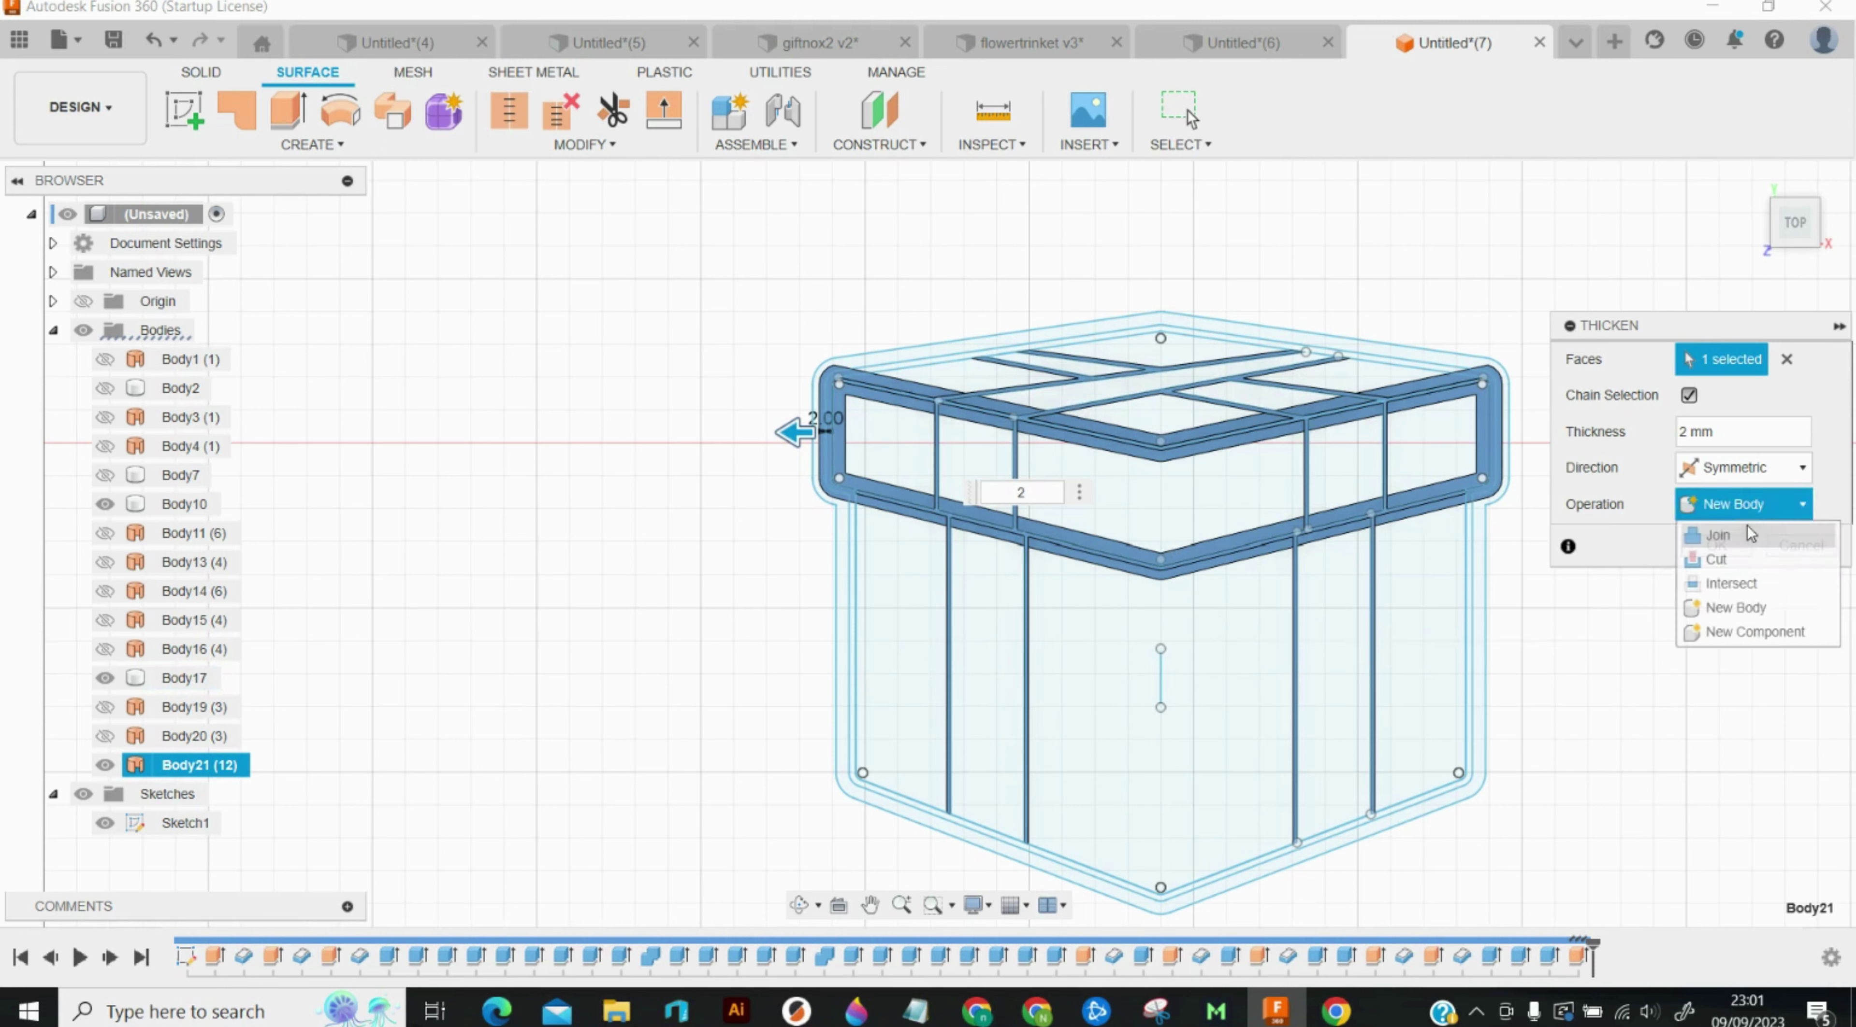
pyautogui.click(1734, 532)
pyautogui.click(1729, 546)
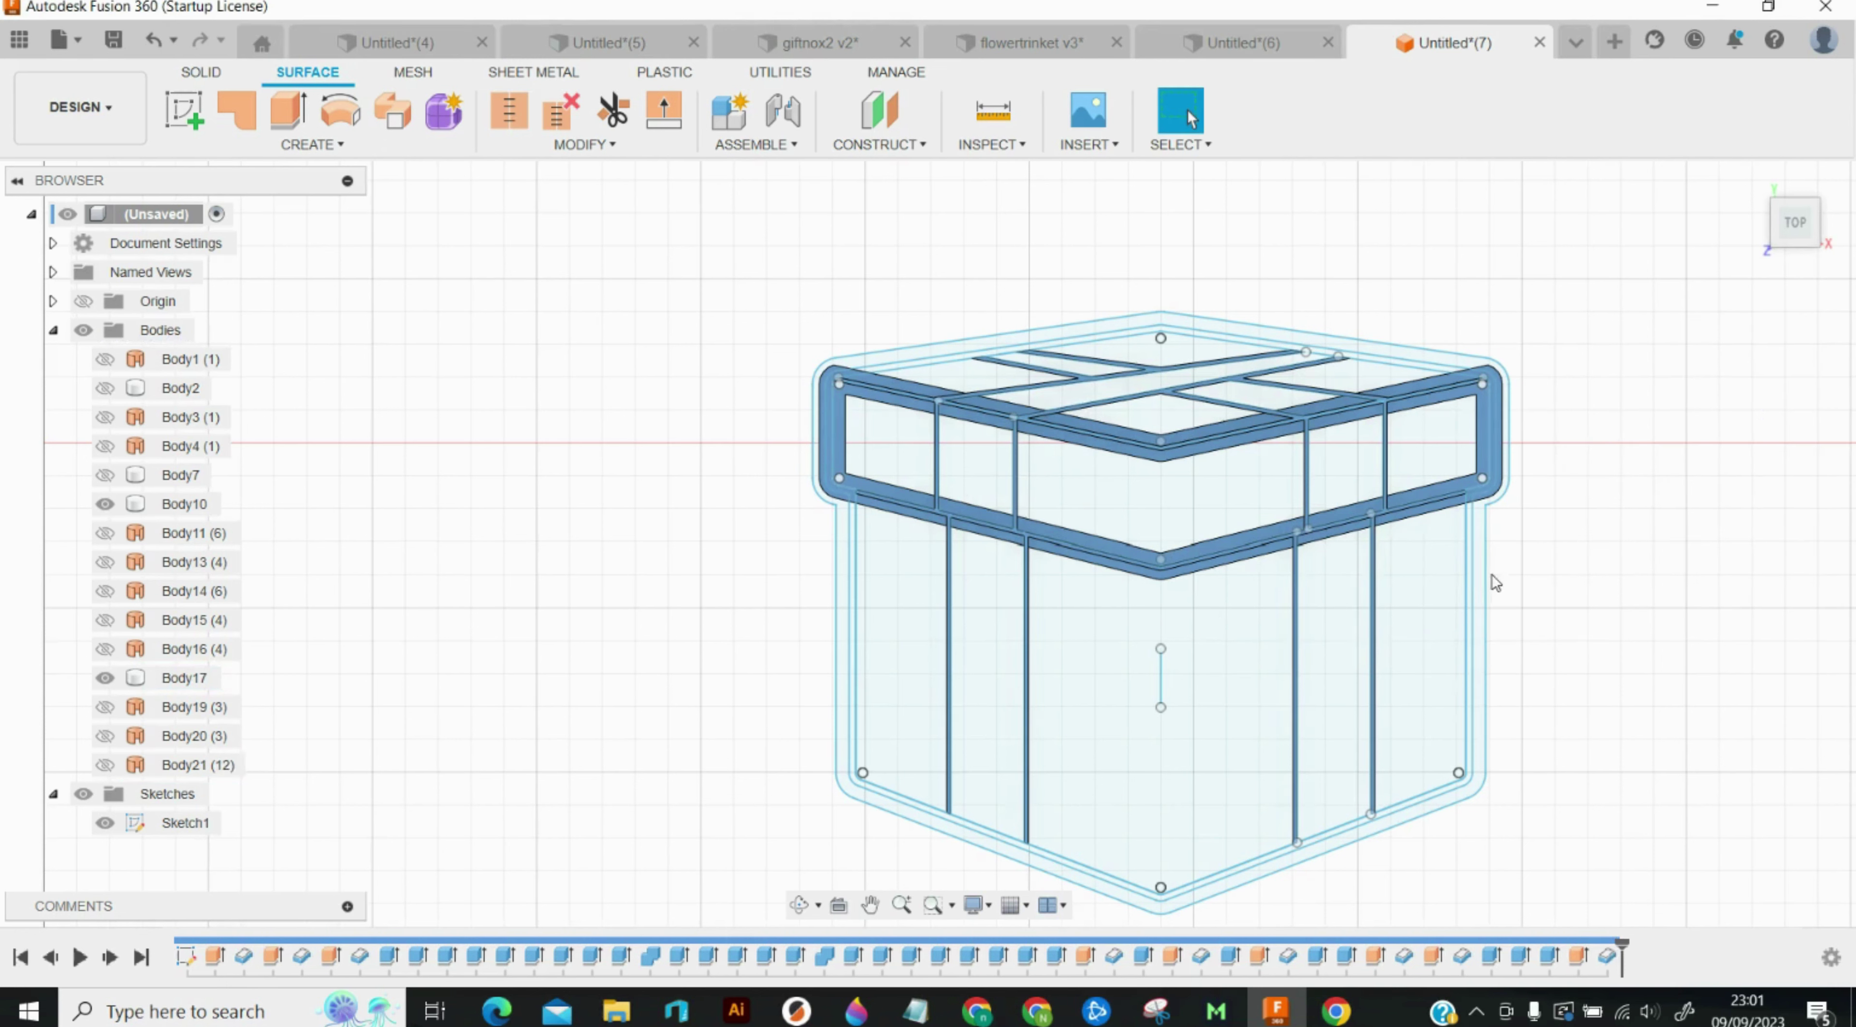
# Step: Try a 2 mm solid extrusion of the seven ribbon profiles with the Join operation, and undo it
pyautogui.scroll(2, 1406, 662)
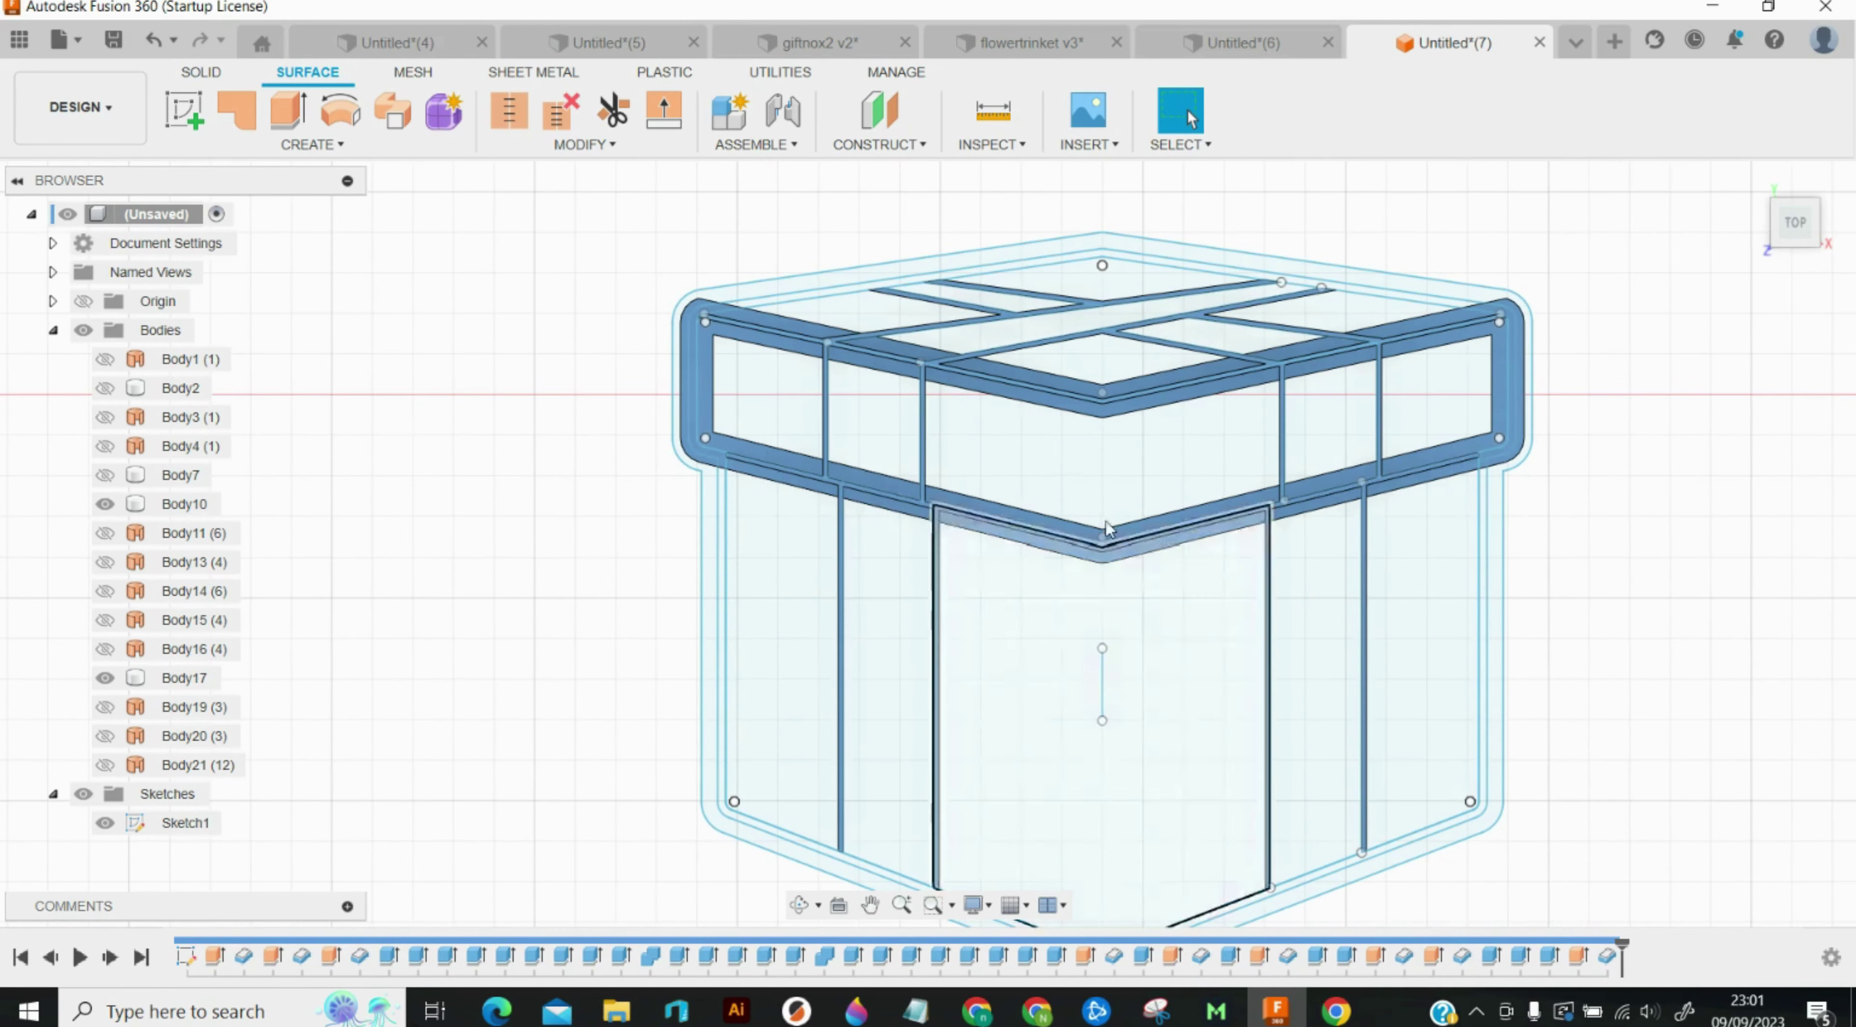
pyautogui.click(201, 72)
pyautogui.click(236, 110)
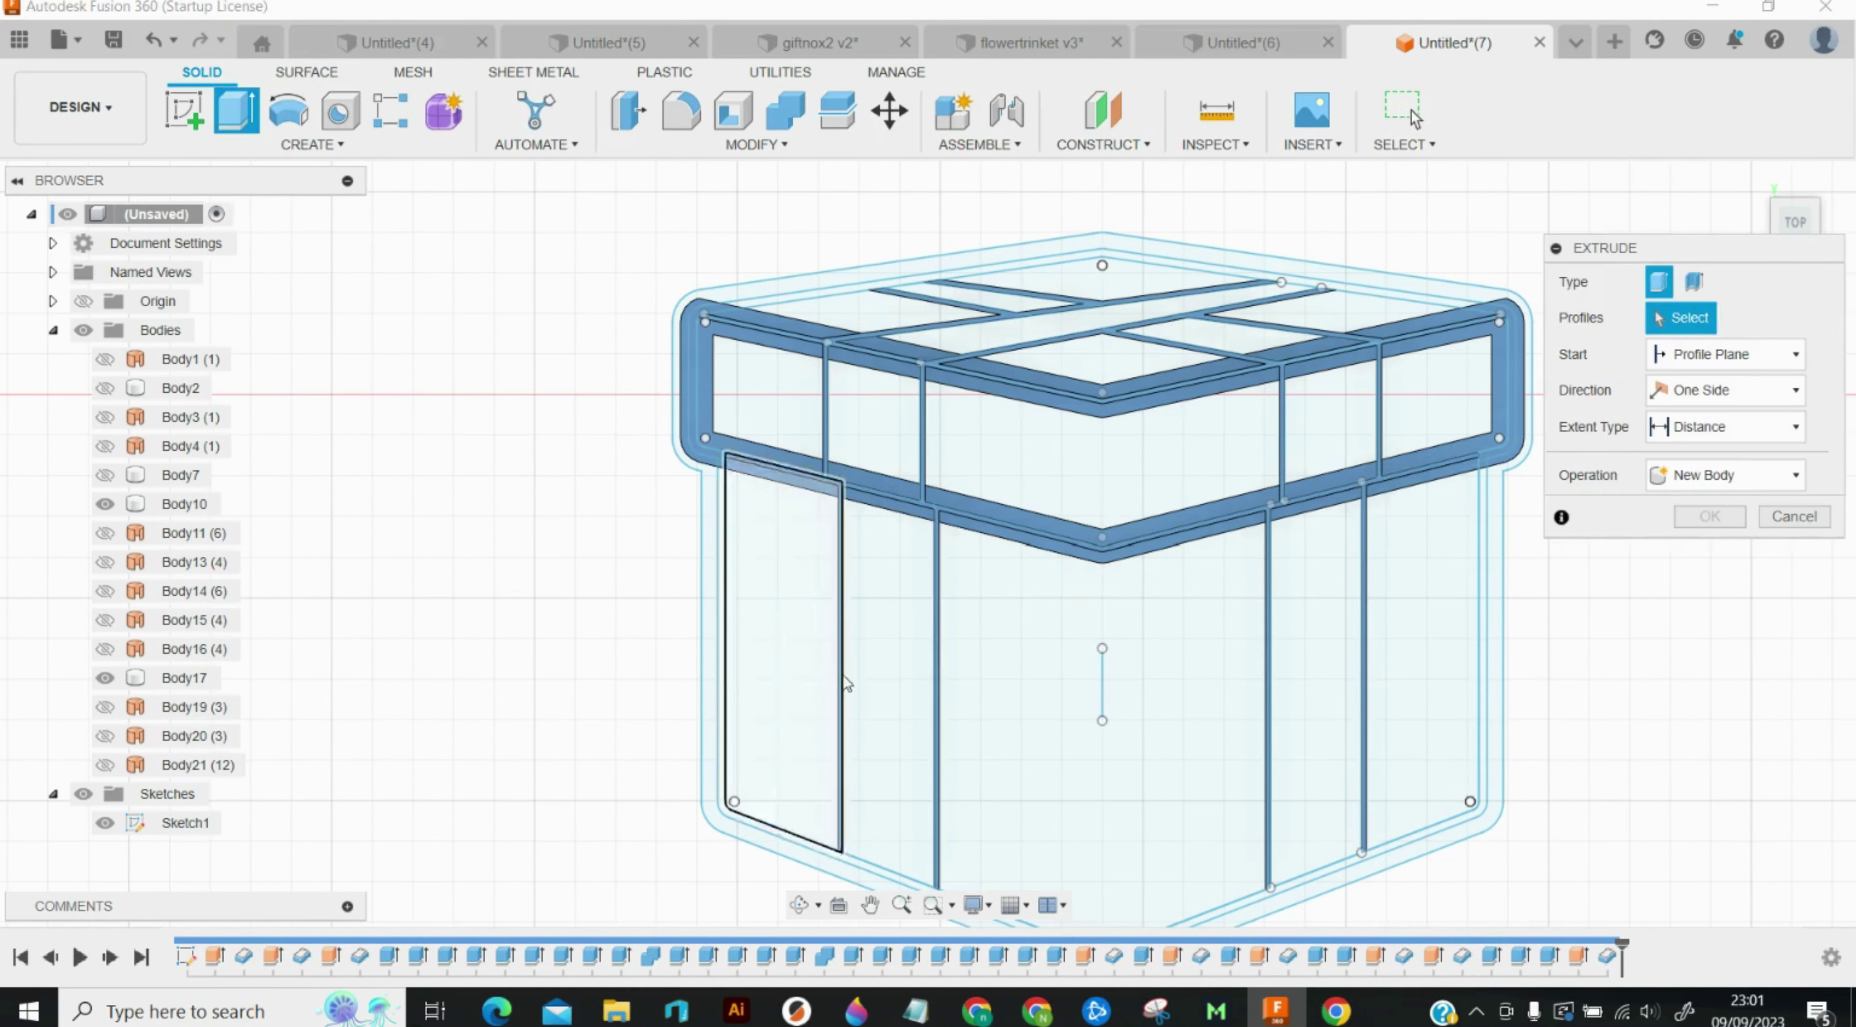
pyautogui.click(906, 656)
pyautogui.click(1318, 555)
pyautogui.click(1333, 421)
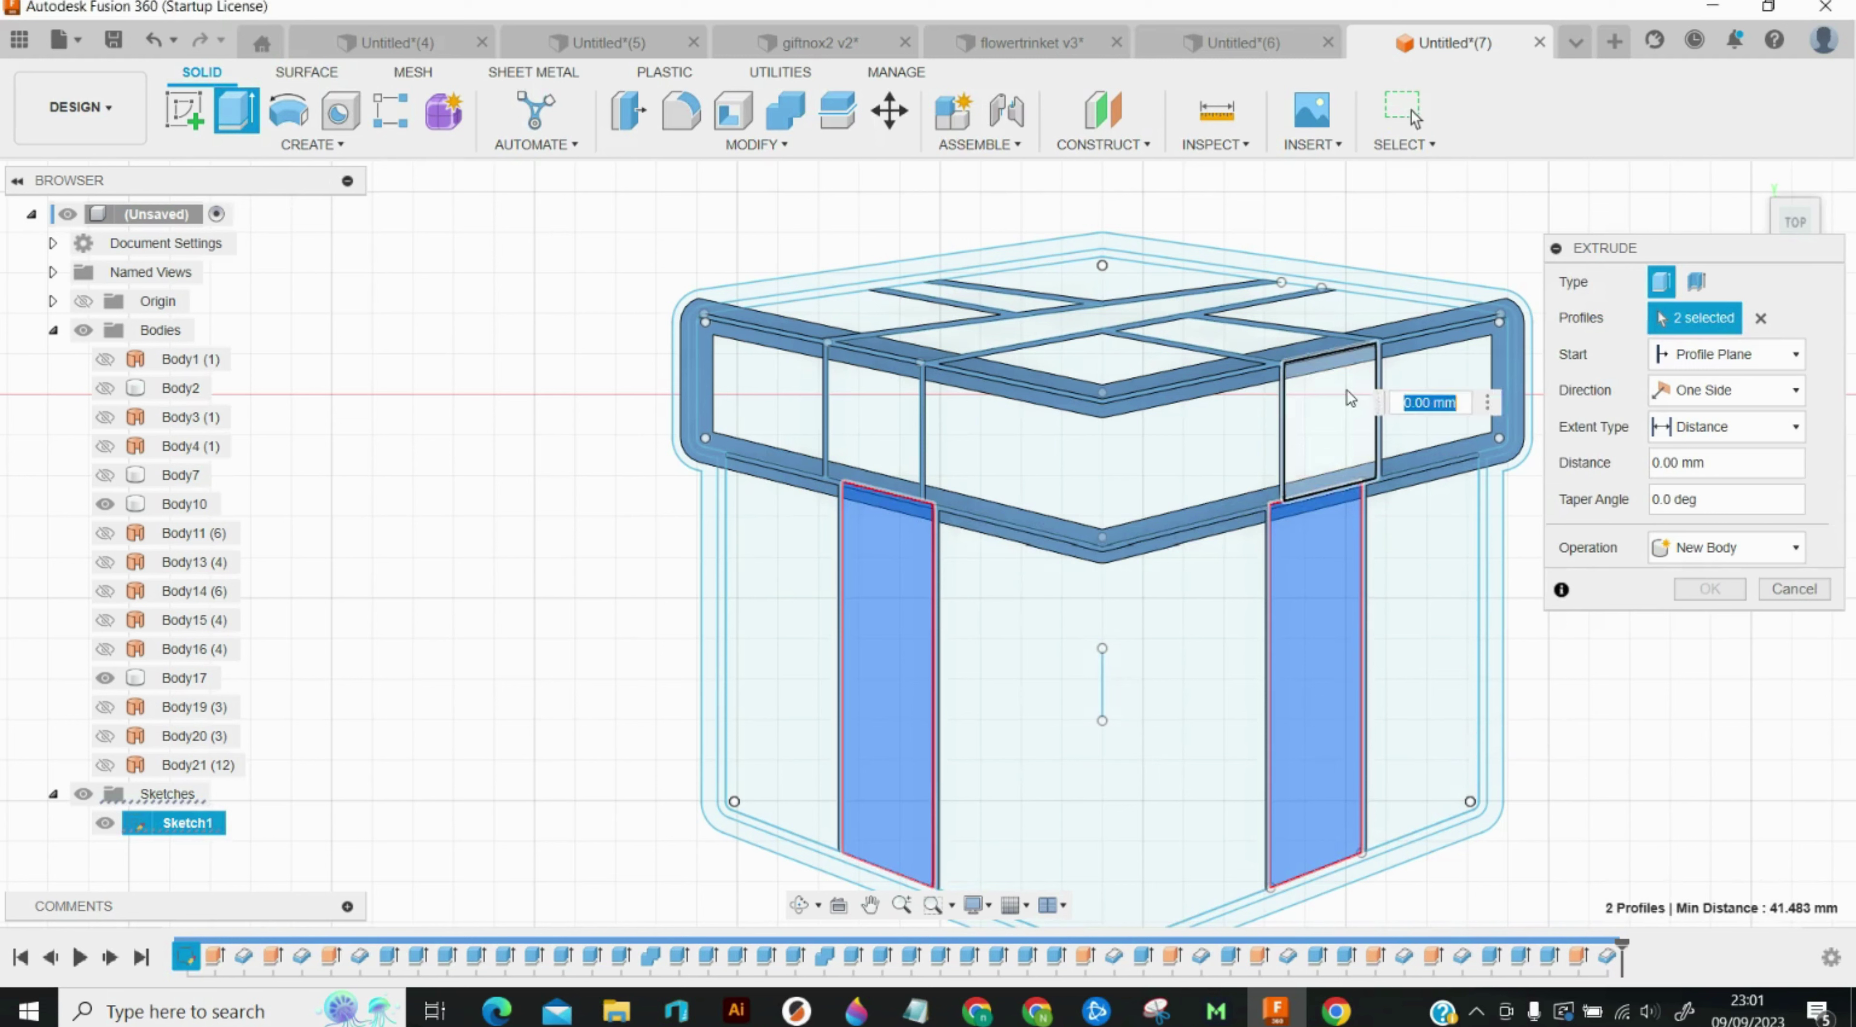
pyautogui.click(856, 447)
pyautogui.click(1123, 321)
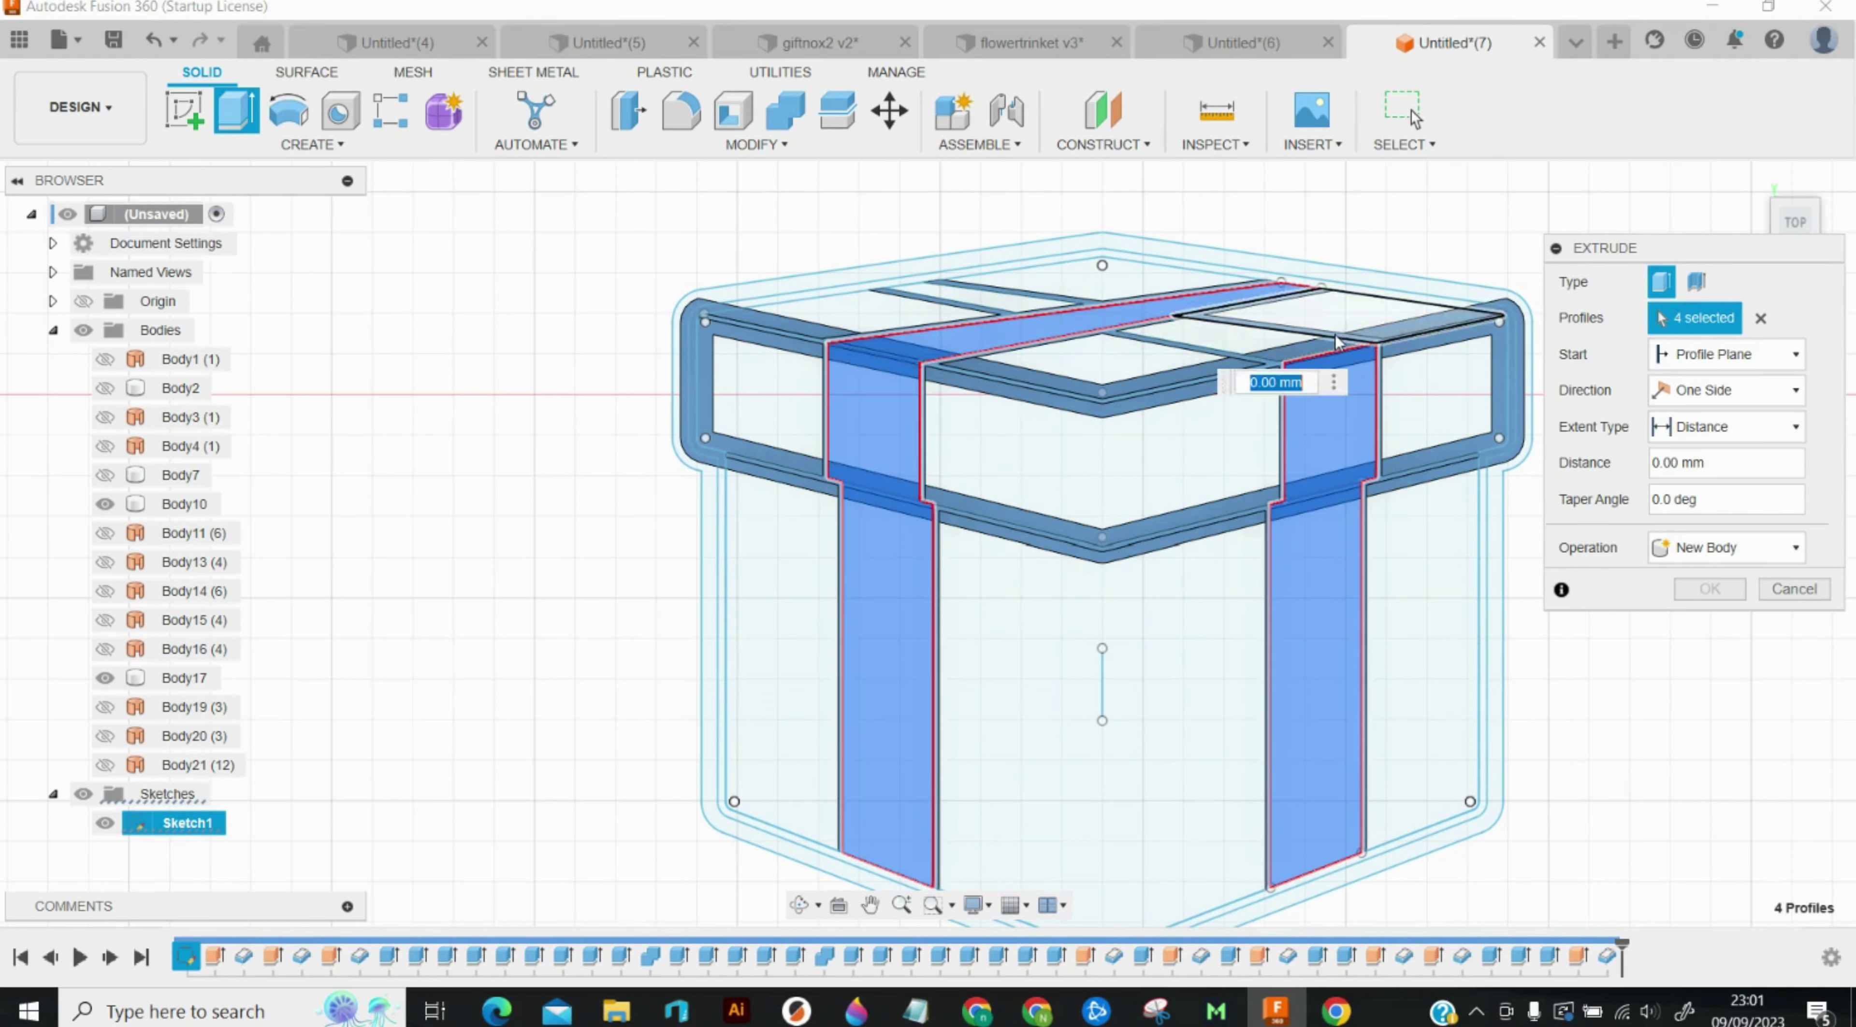
pyautogui.click(1250, 352)
pyautogui.click(997, 303)
pyautogui.write('2')
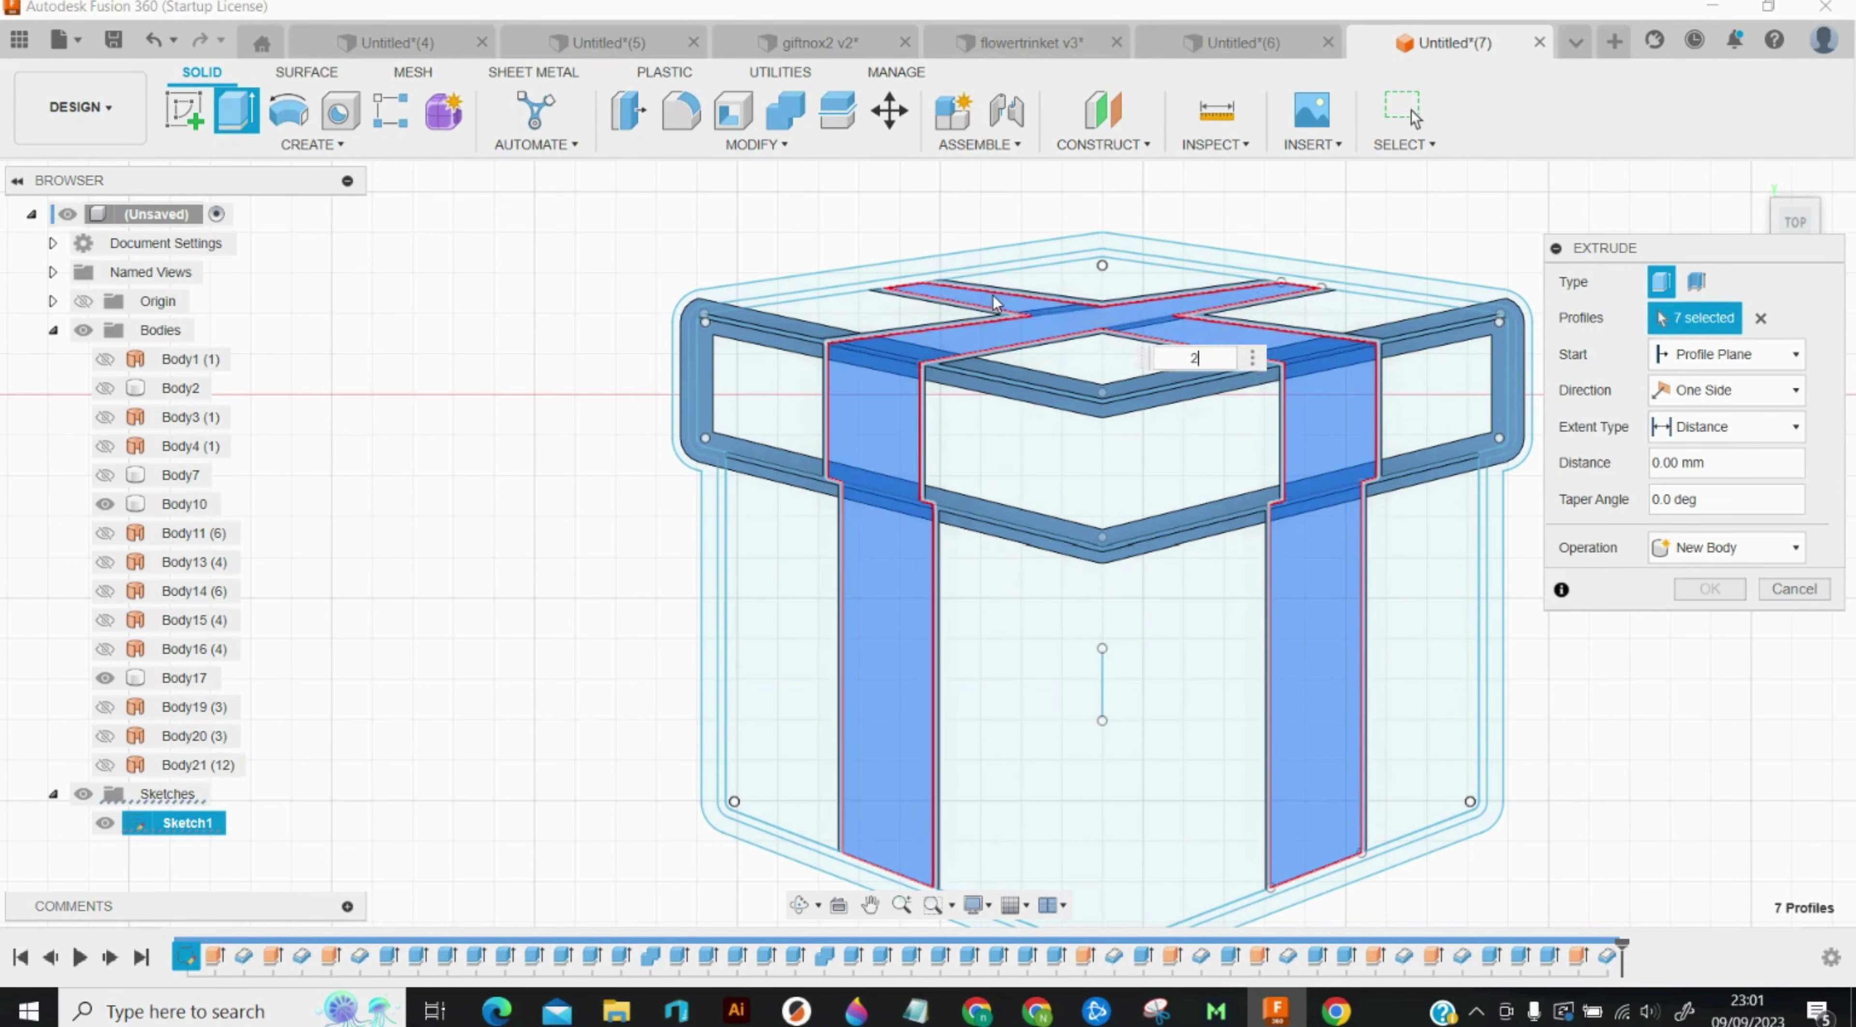
pyautogui.click(1690, 549)
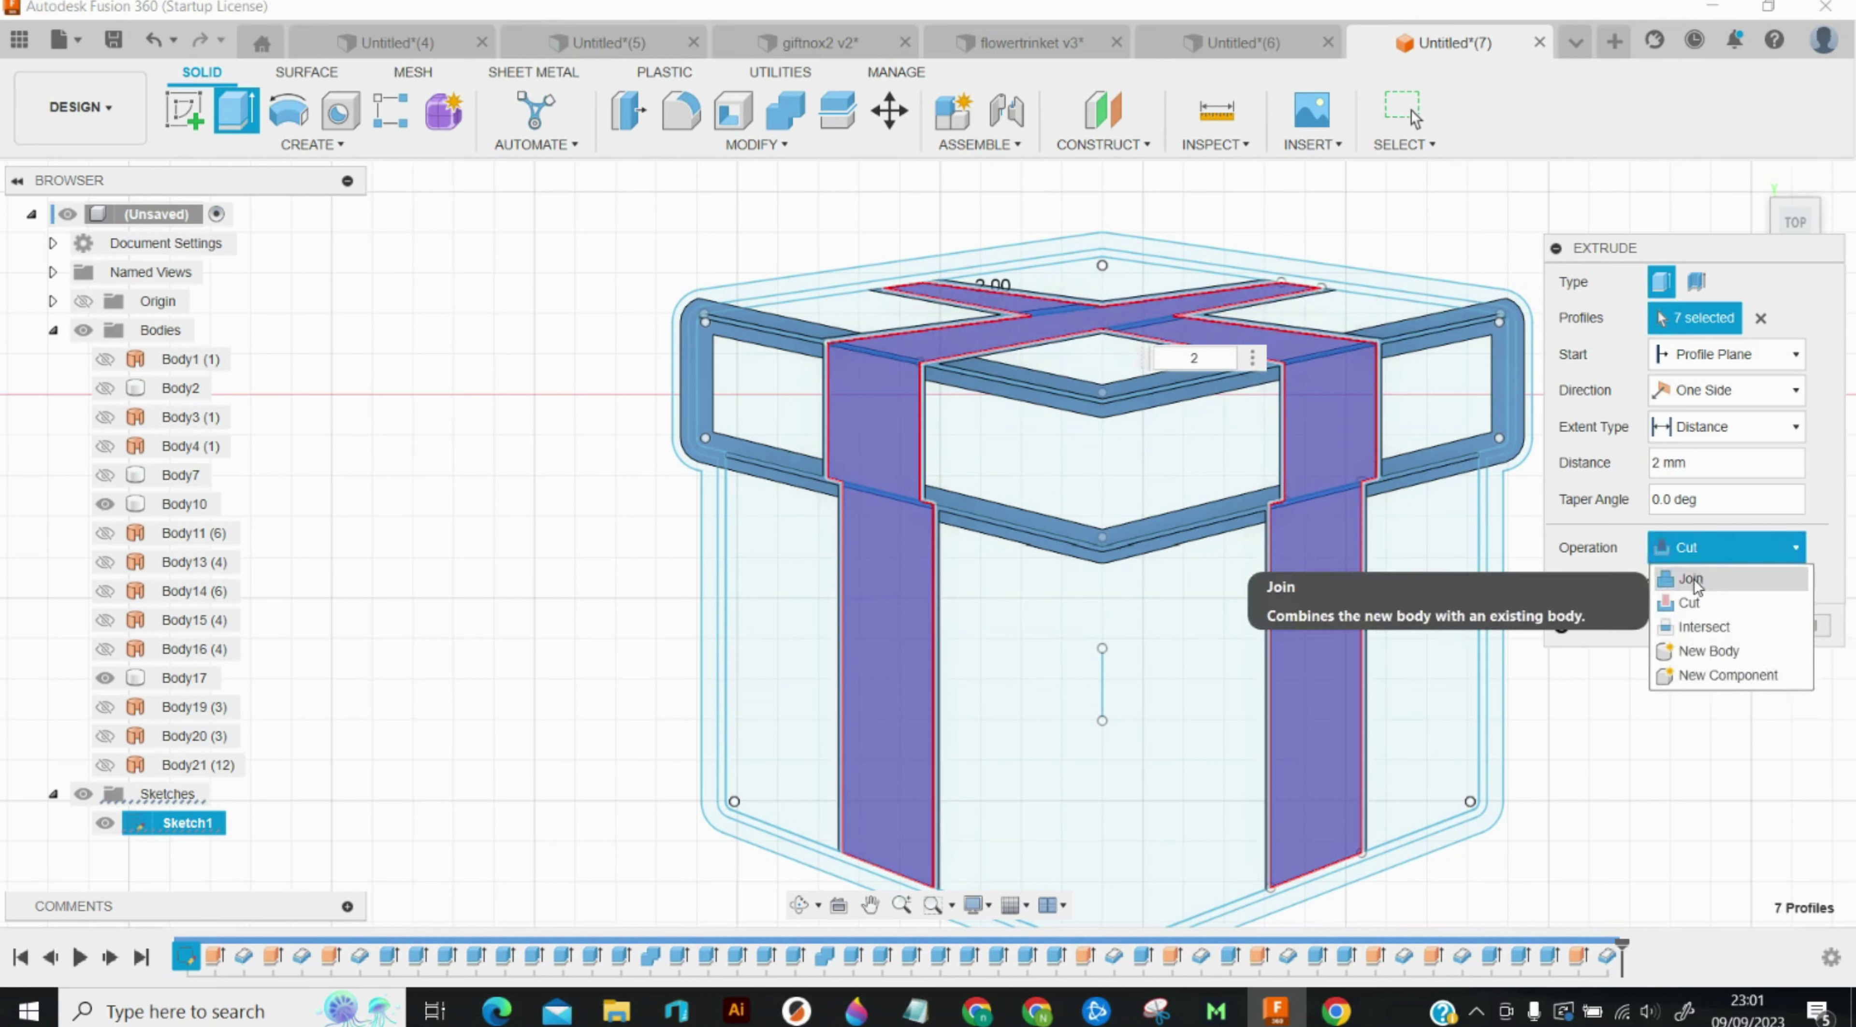
pyautogui.click(1691, 580)
pyautogui.click(1750, 594)
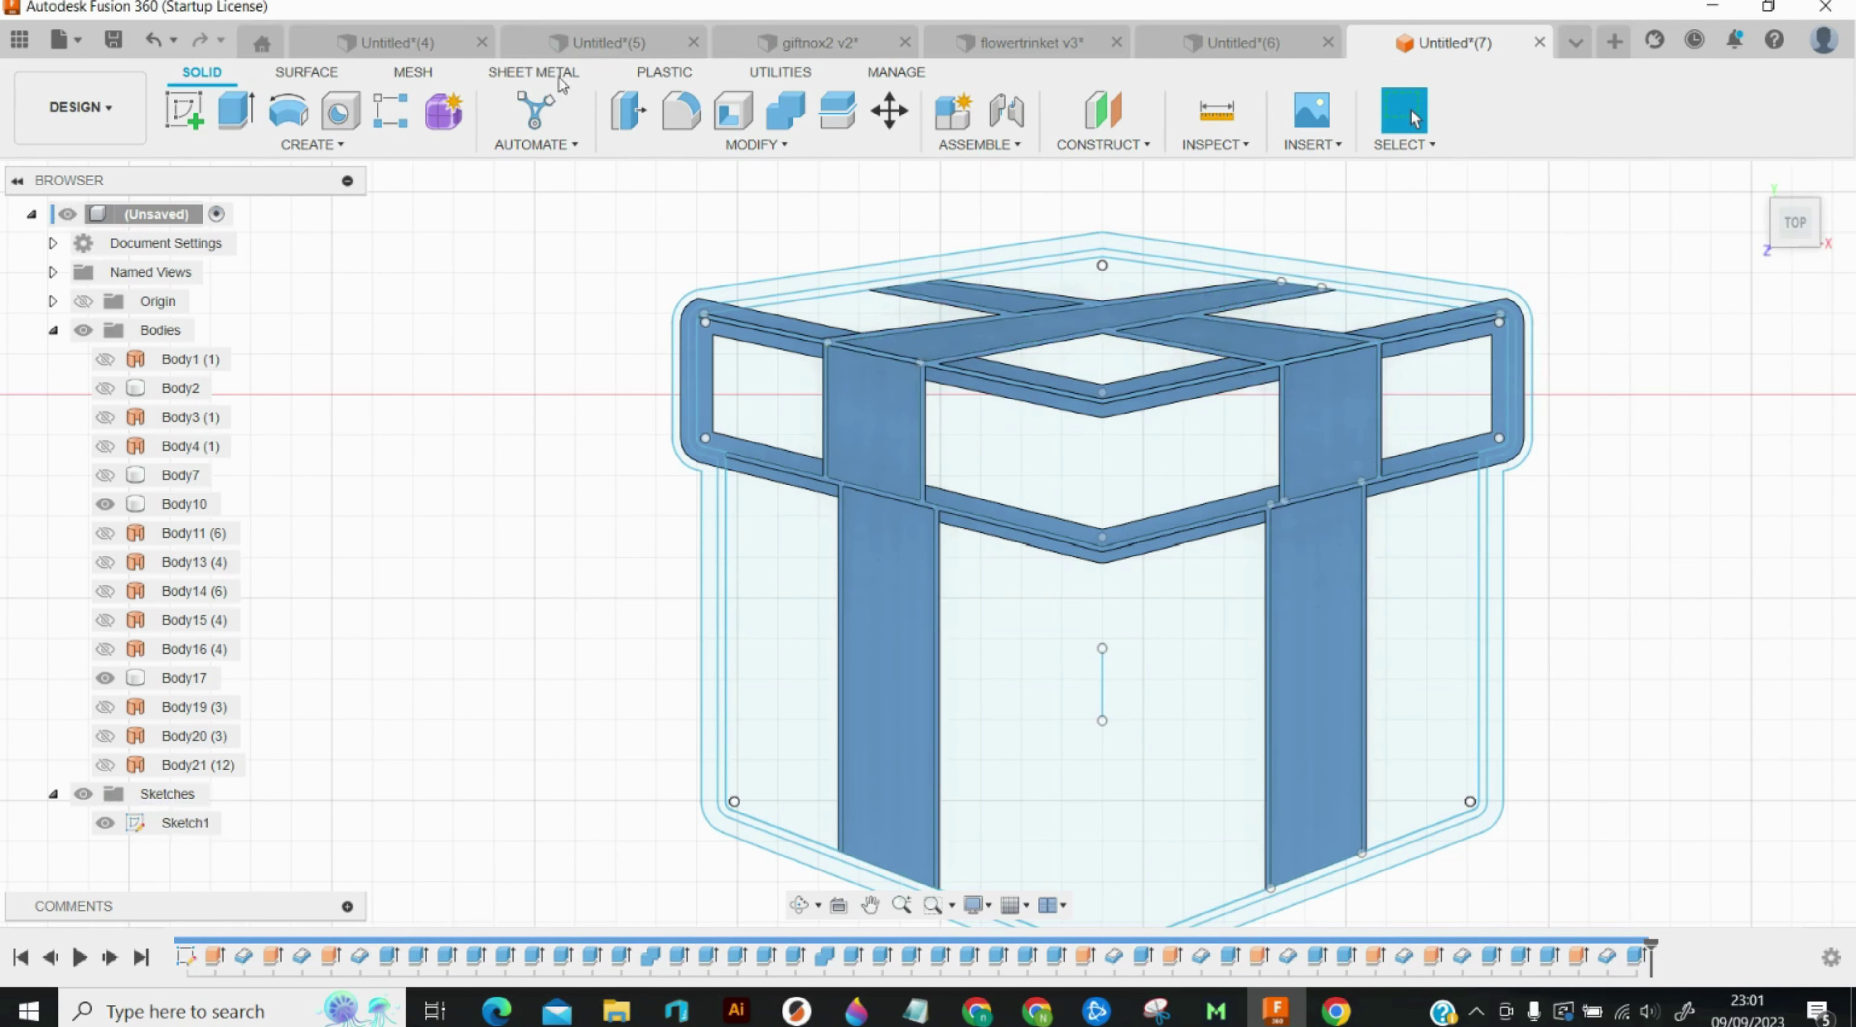
pyautogui.click(152, 46)
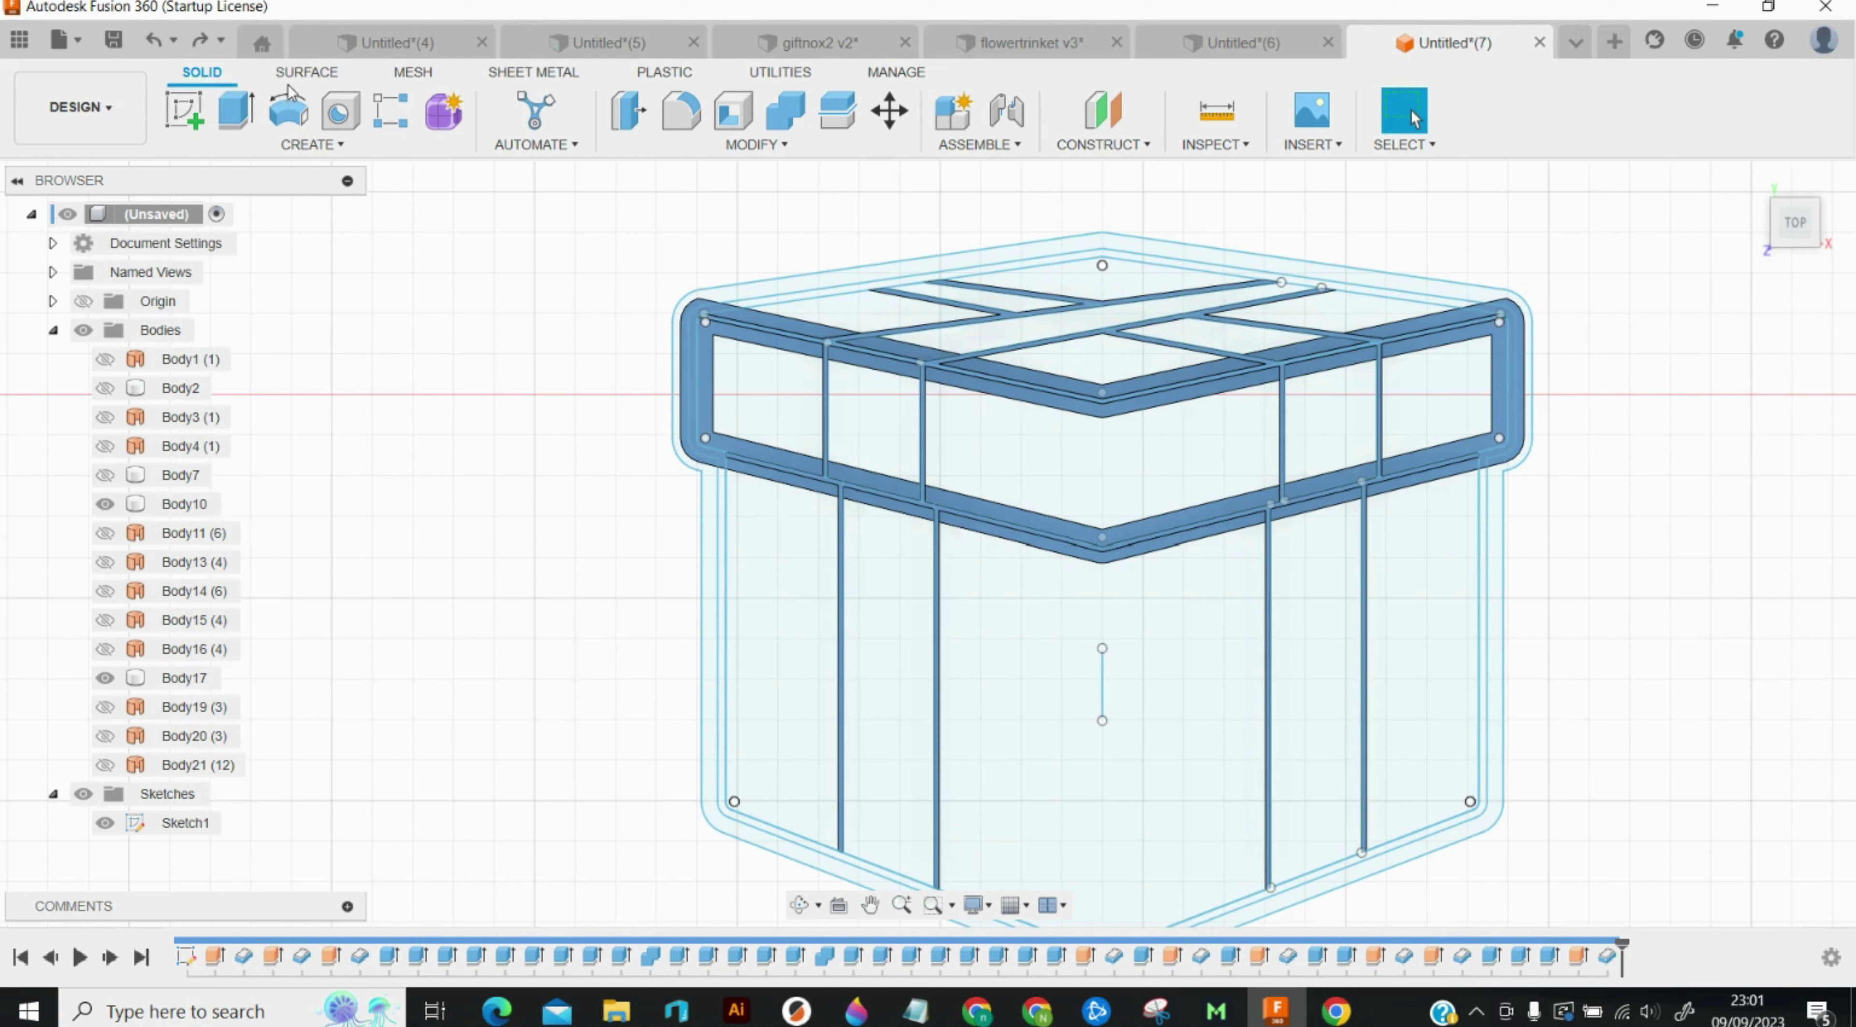
pyautogui.click(306, 72)
pyautogui.click(286, 110)
pyautogui.click(887, 672)
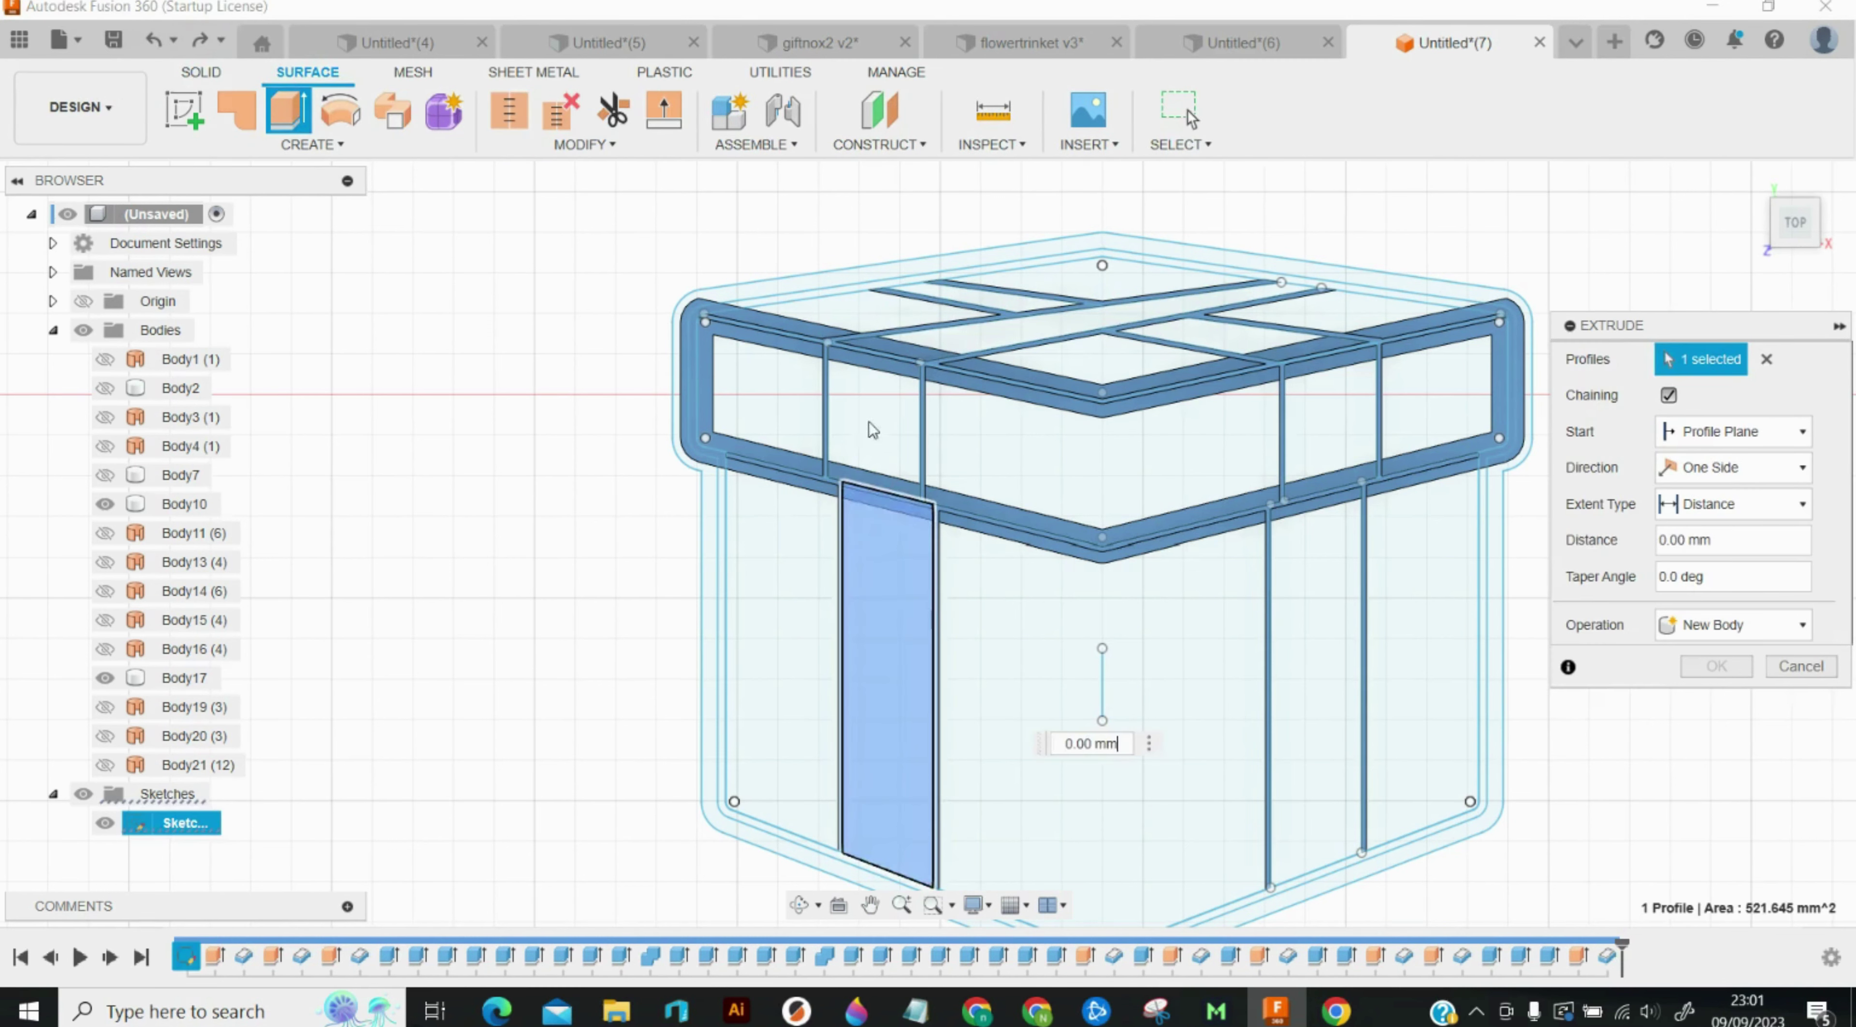
pyautogui.click(870, 423)
pyautogui.click(1045, 295)
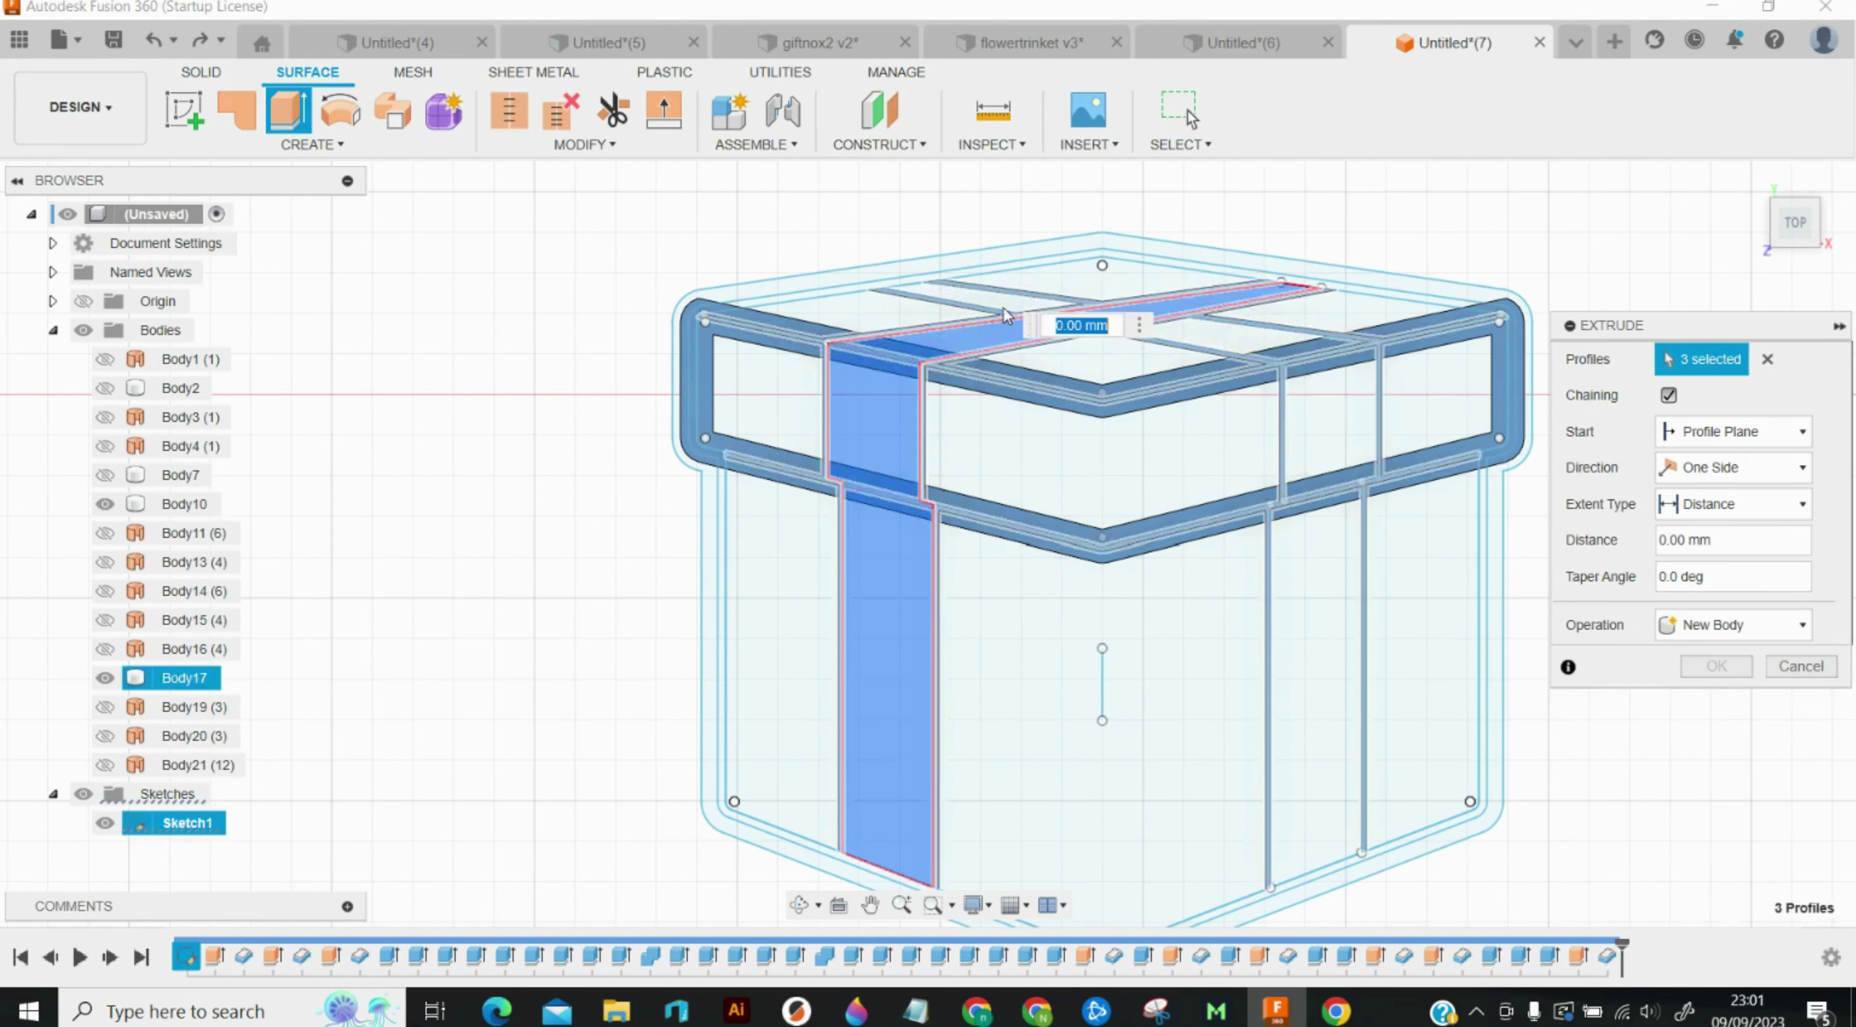
pyautogui.click(1012, 304)
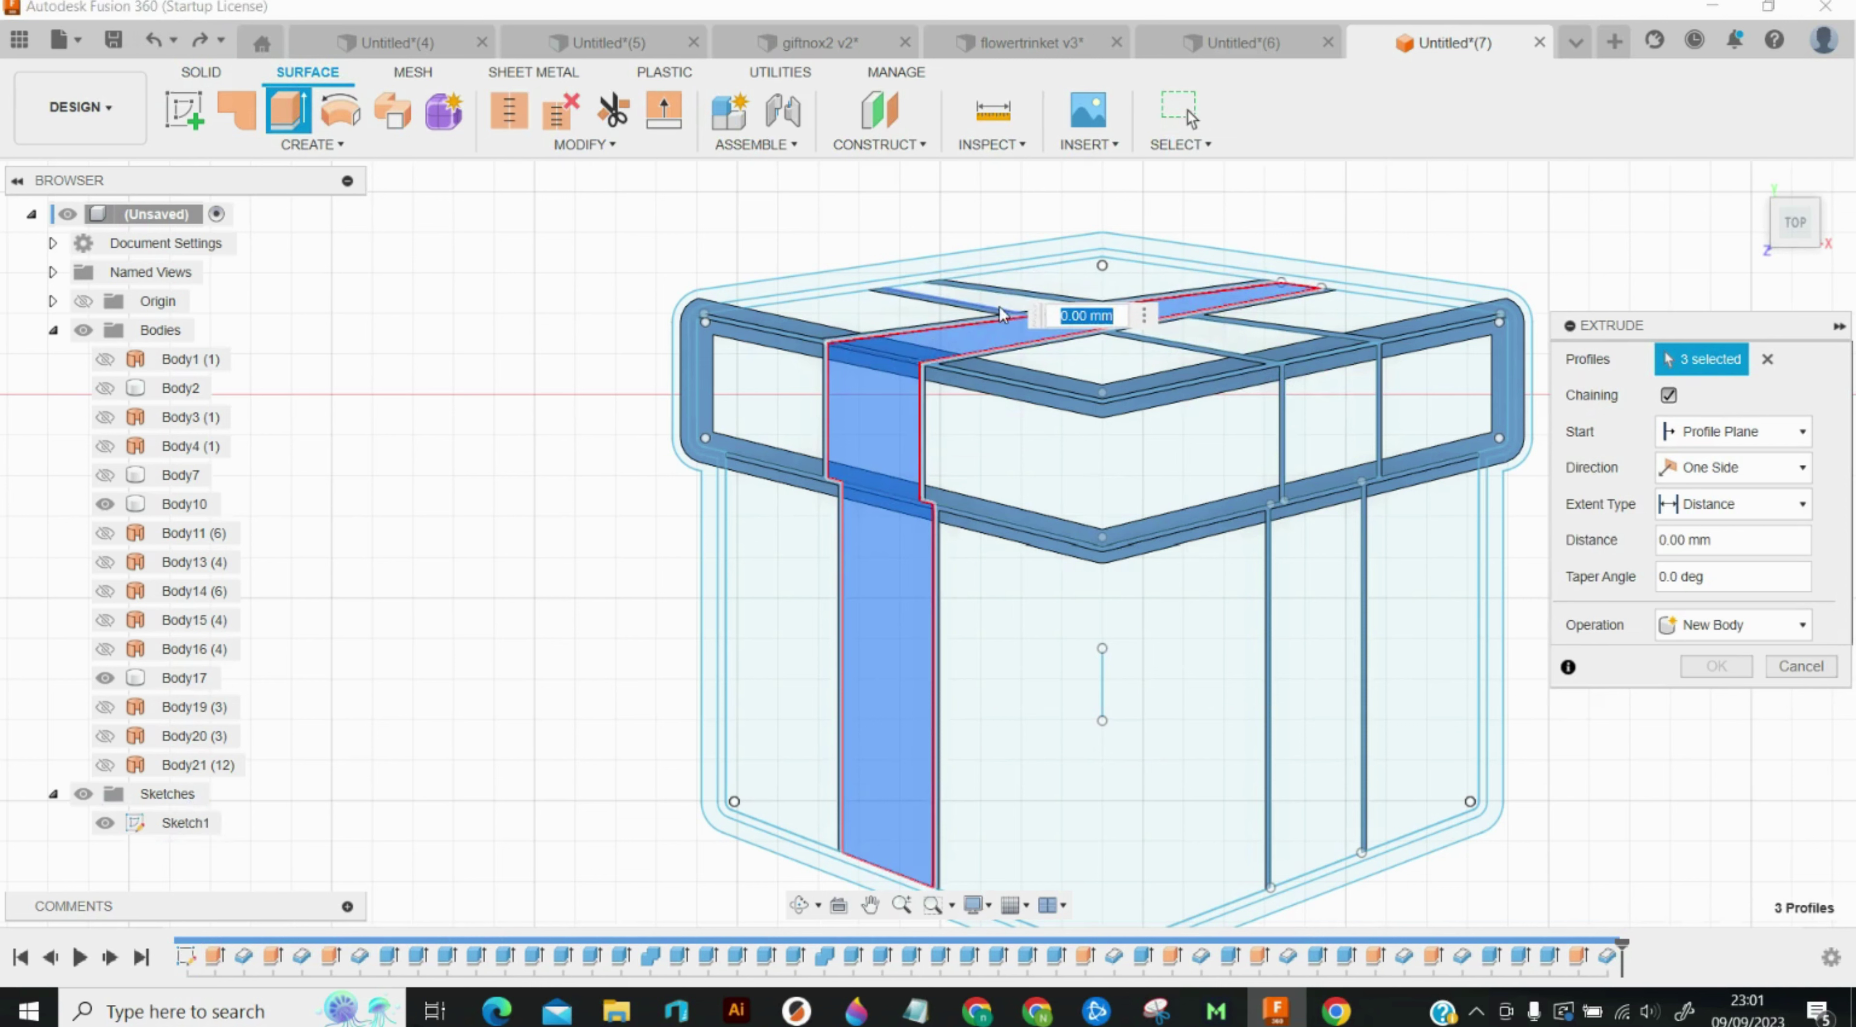
pyautogui.press('Escape')
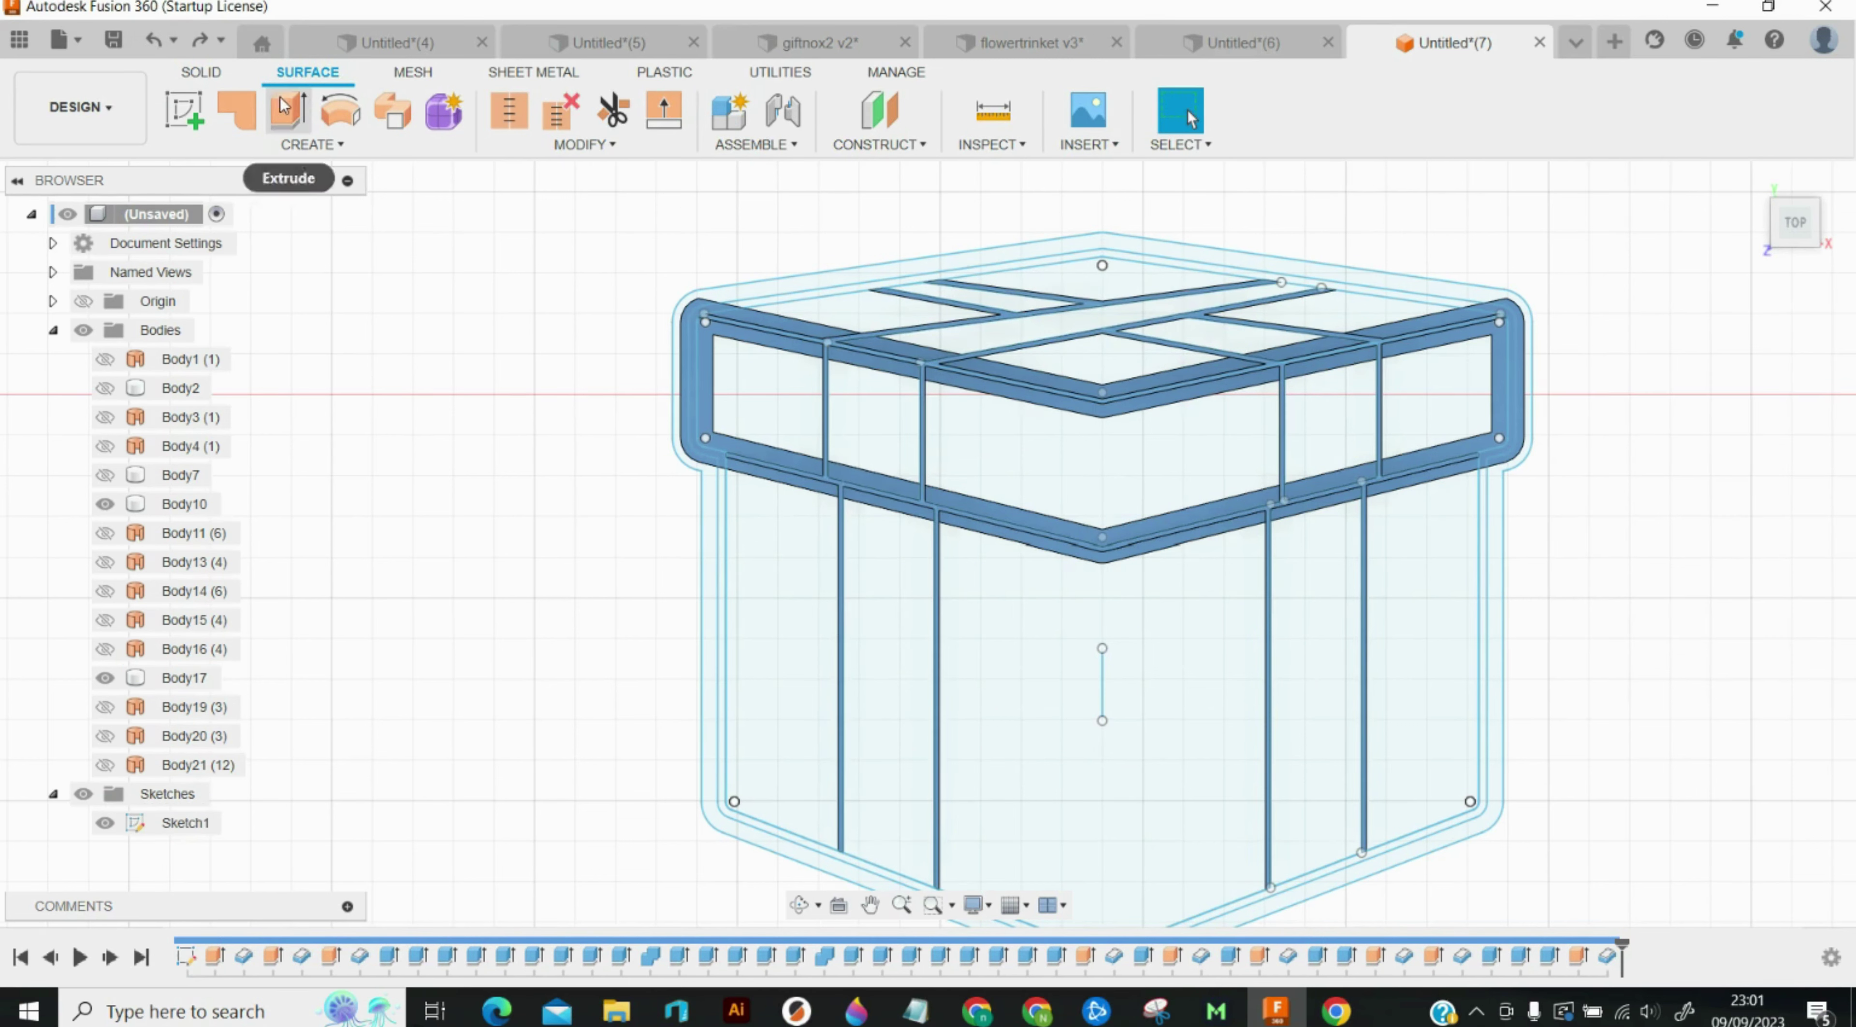
# Step: Surface-extrude the outlines of the seven ribbon profiles on the lid and box front 2 mm as a new body
pyautogui.click(288, 110)
pyautogui.click(863, 587)
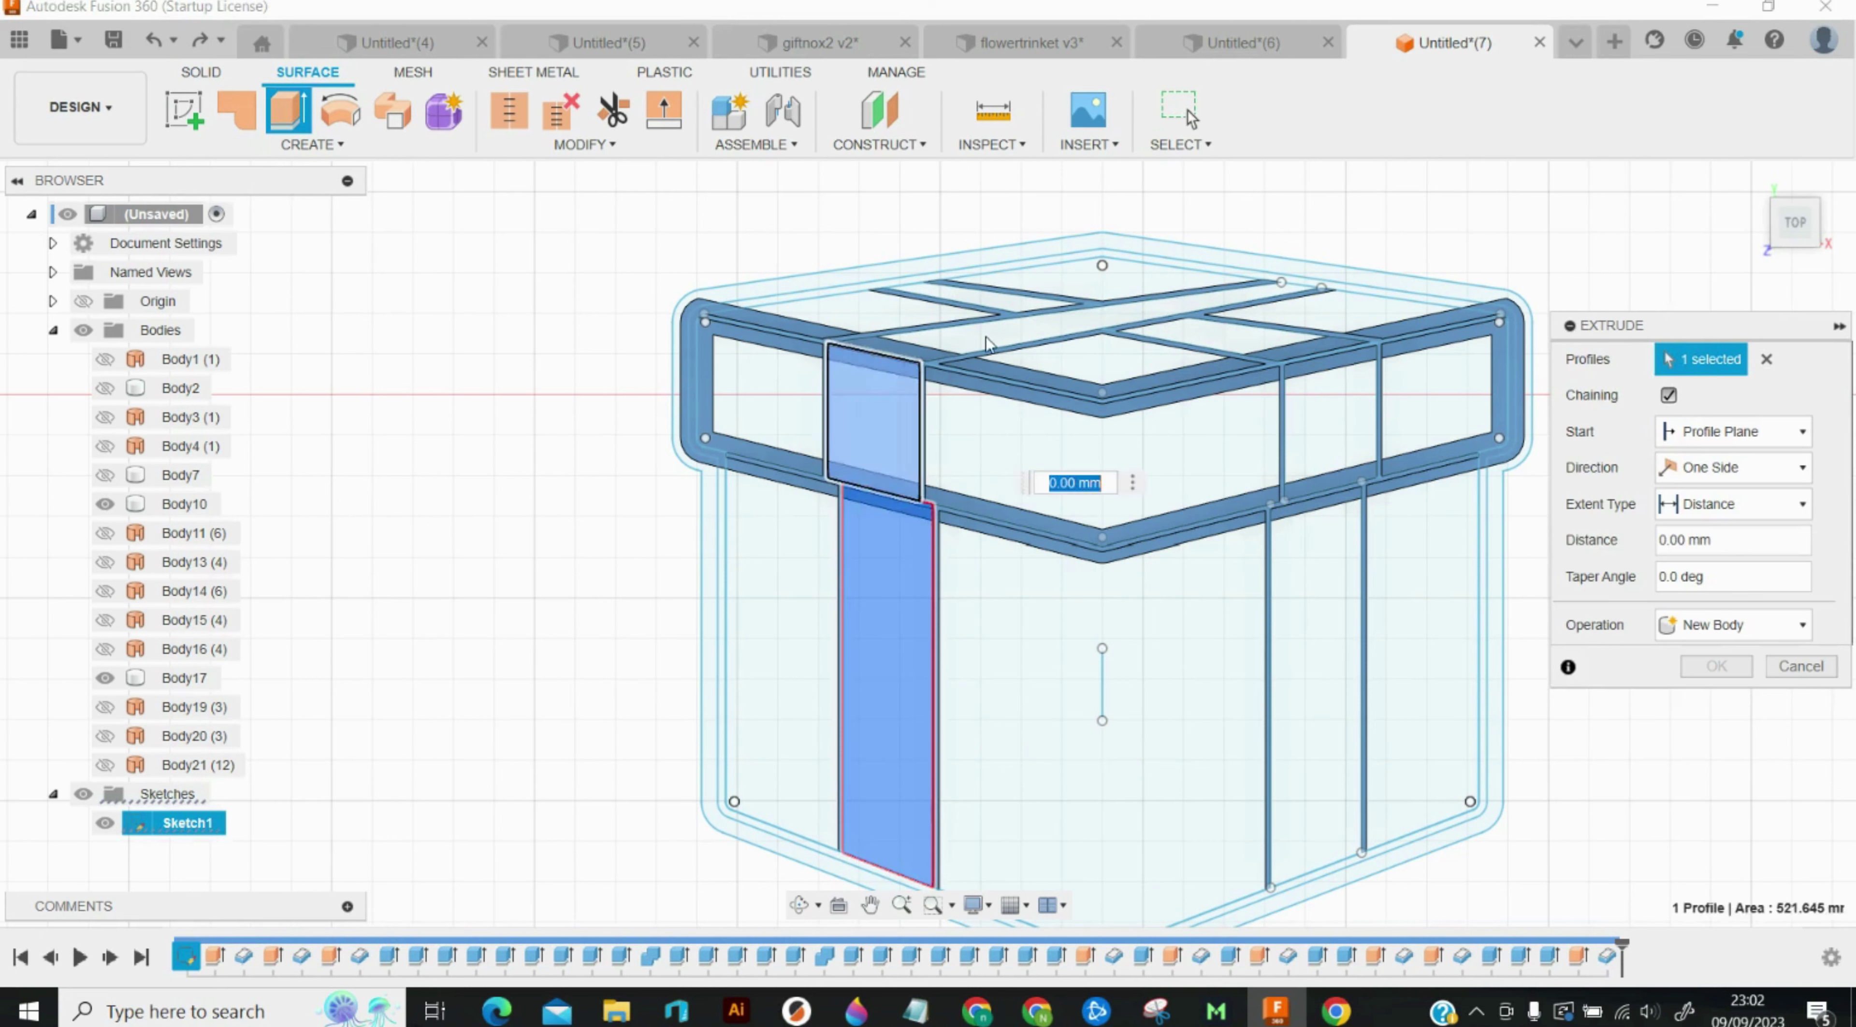
pyautogui.click(859, 436)
pyautogui.click(1019, 306)
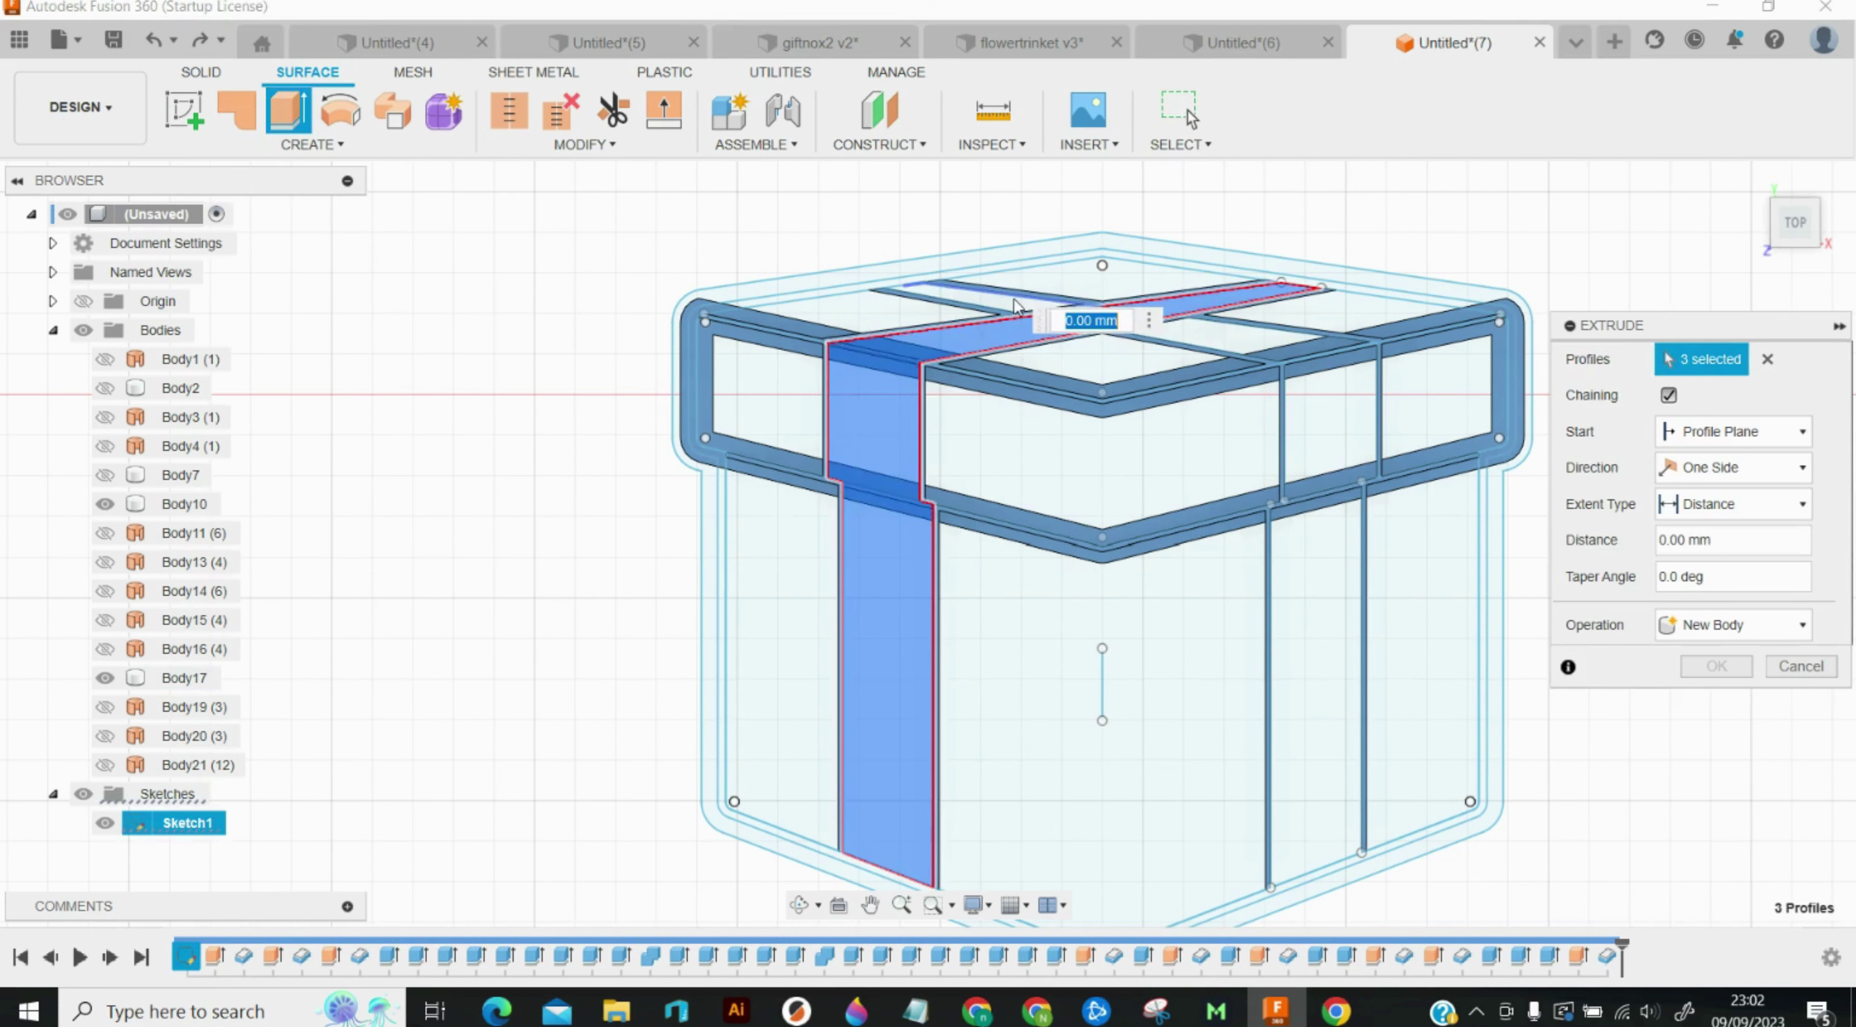
pyautogui.click(1012, 306)
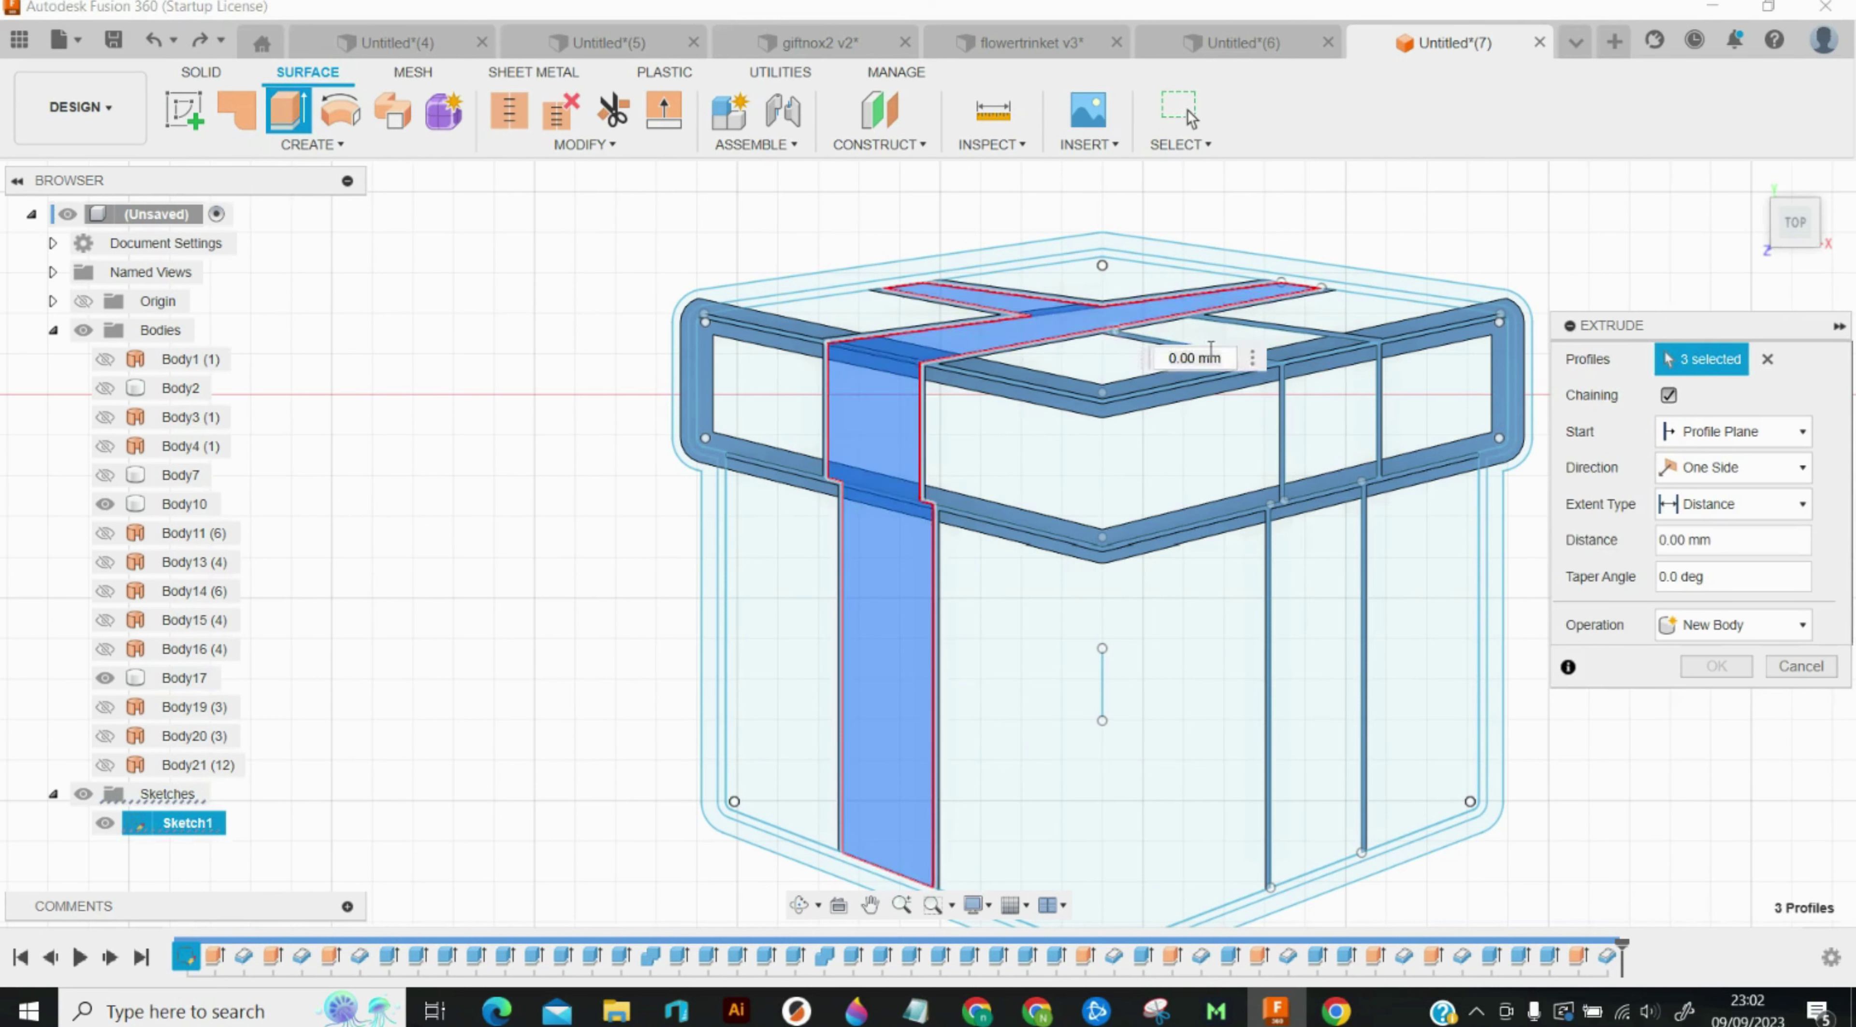
pyautogui.click(1308, 444)
pyautogui.click(1312, 451)
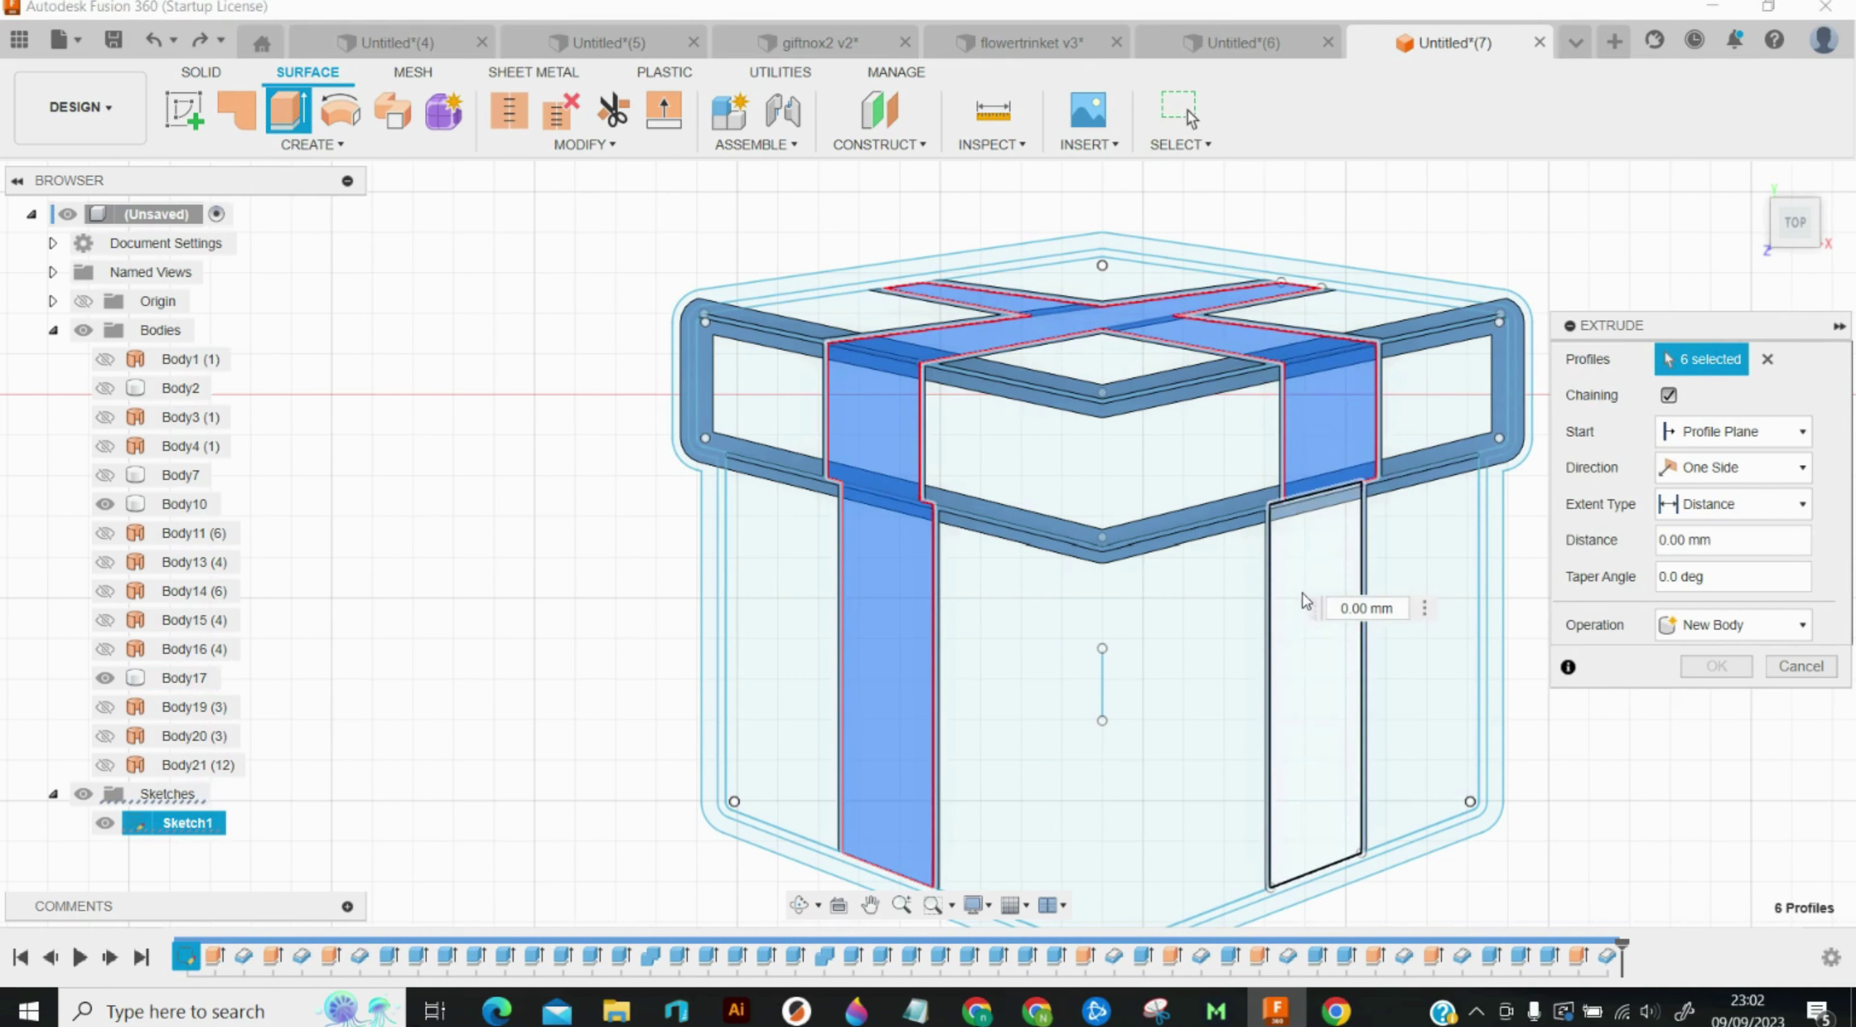
pyautogui.click(1300, 595)
pyautogui.write('2')
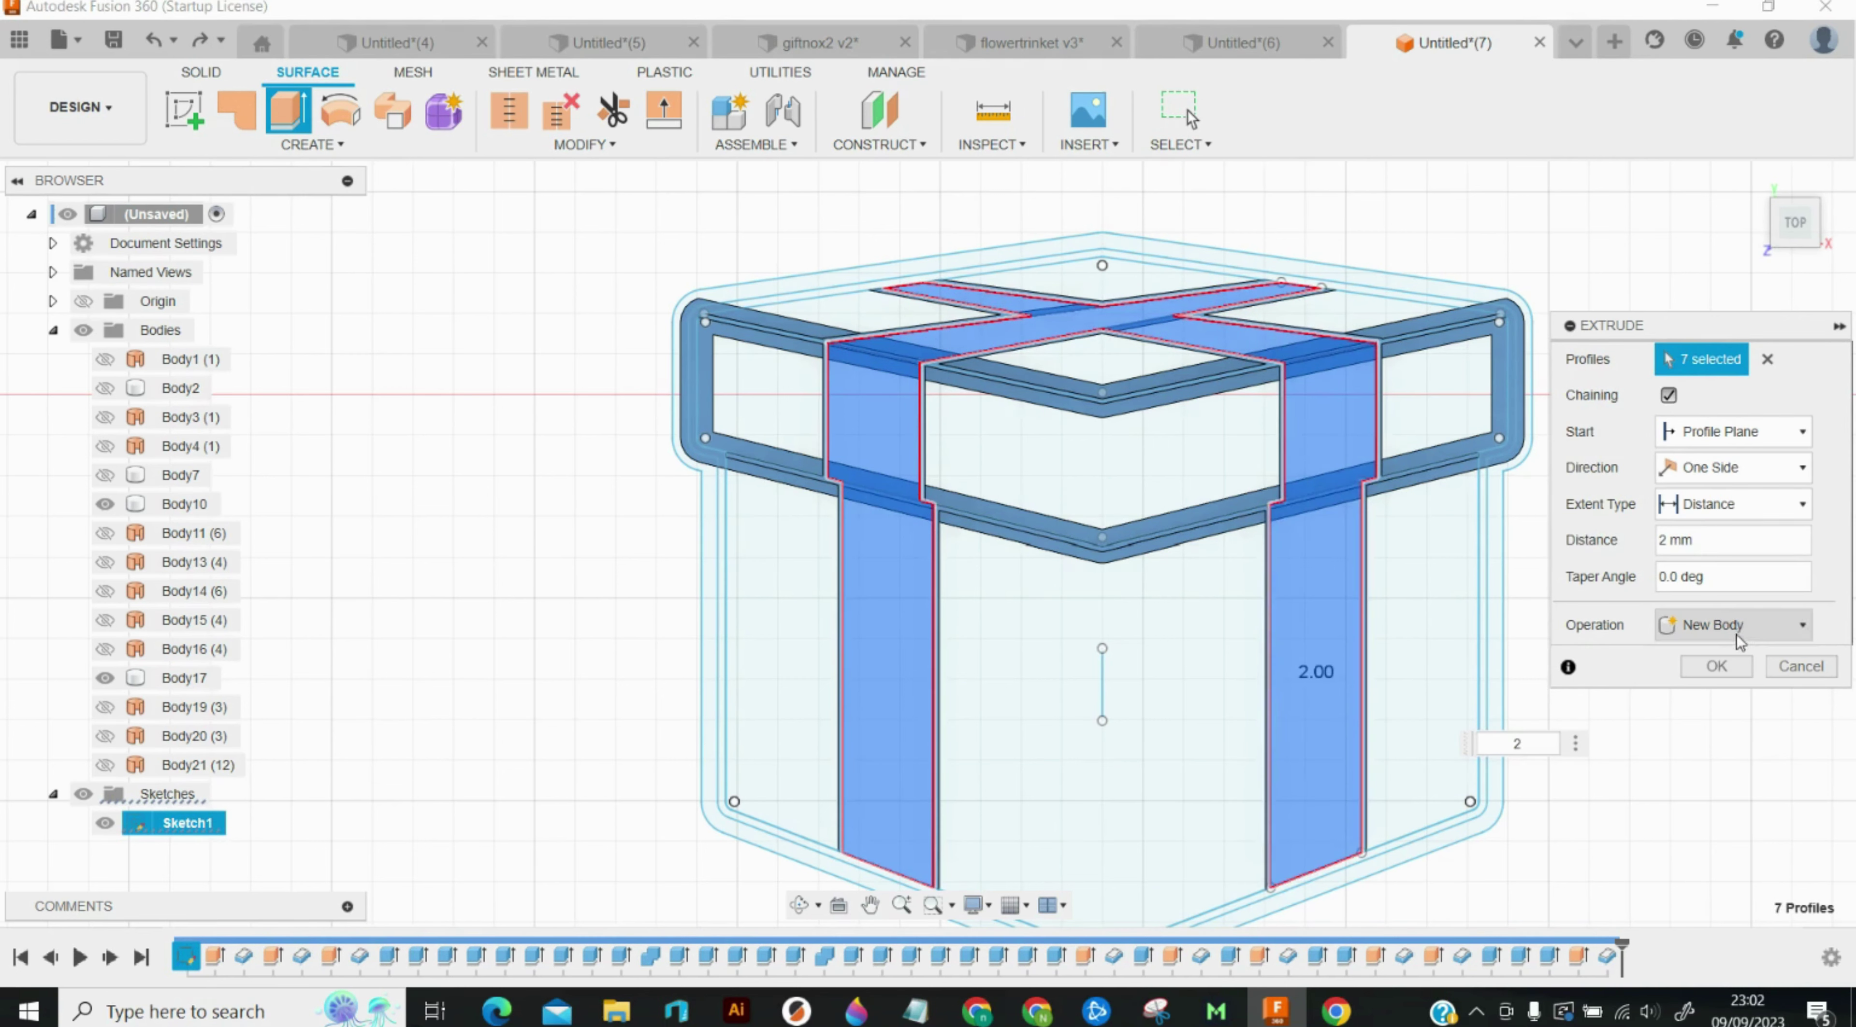
pyautogui.click(1718, 666)
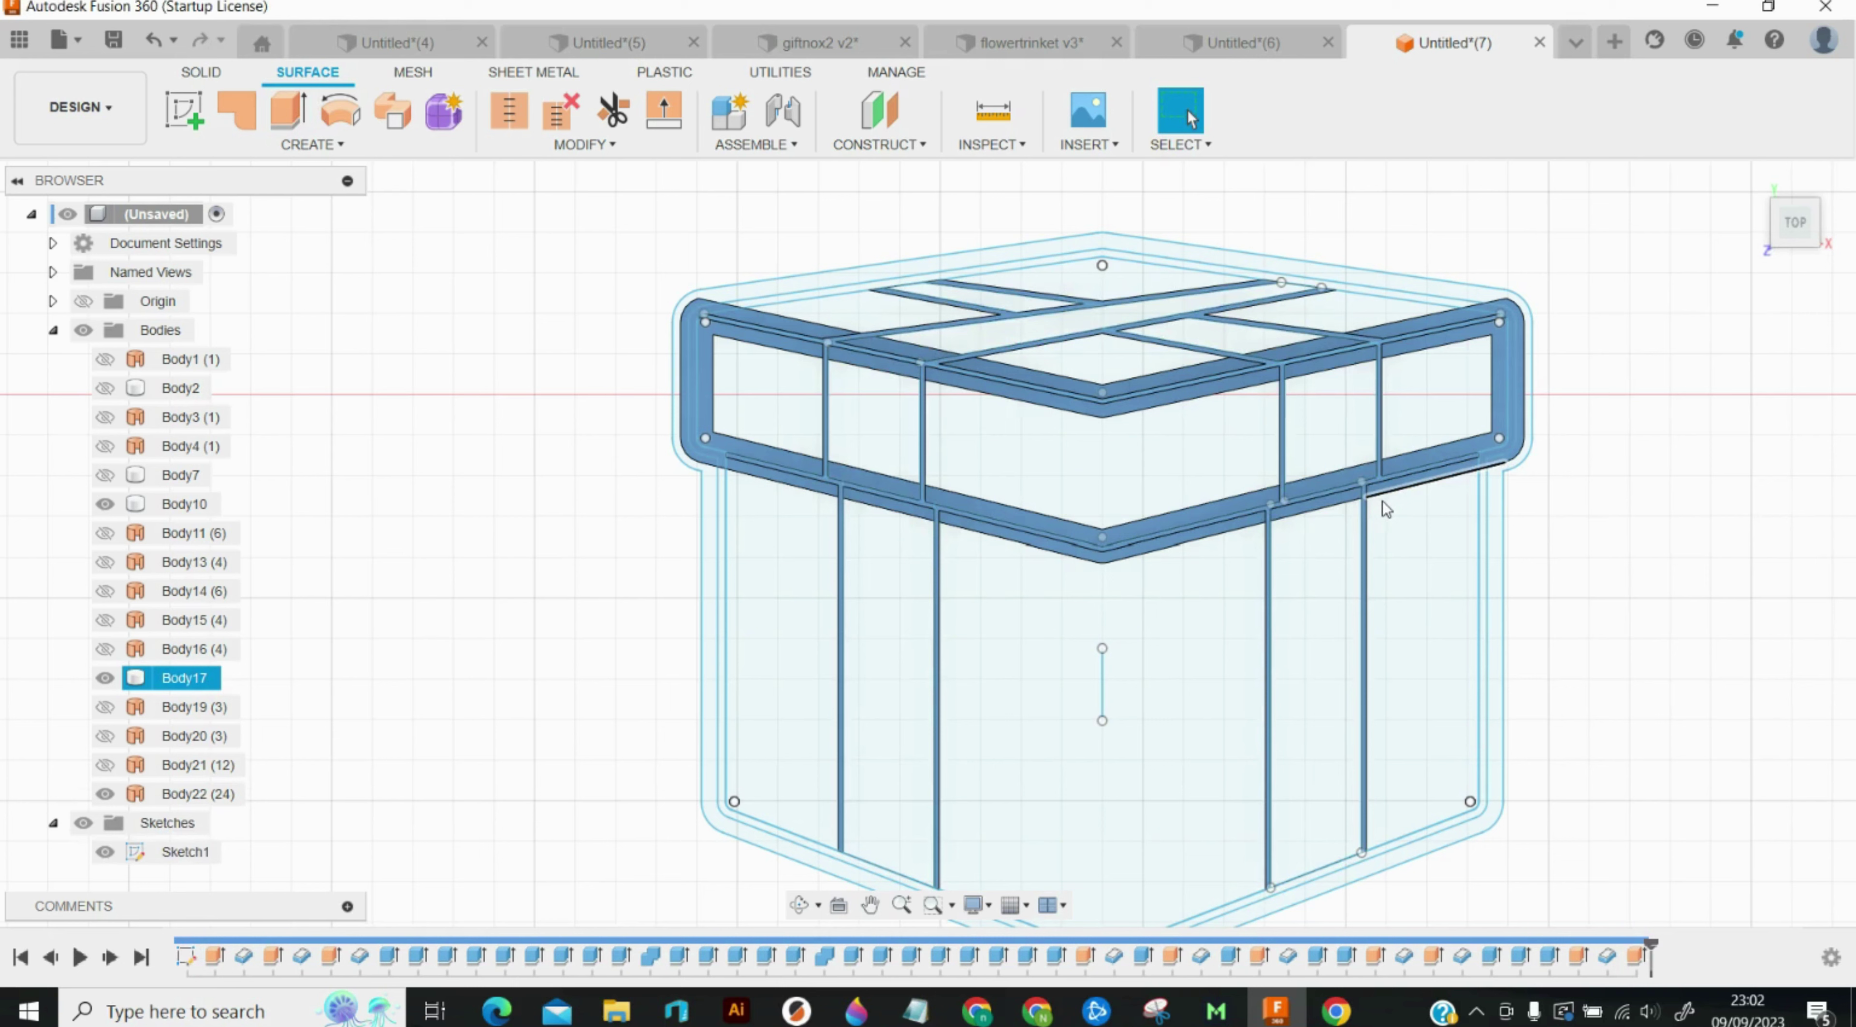
# Step: Thicken the ribbon outline surface 2 mm symmetrically with the Join operation
pyautogui.press('t')
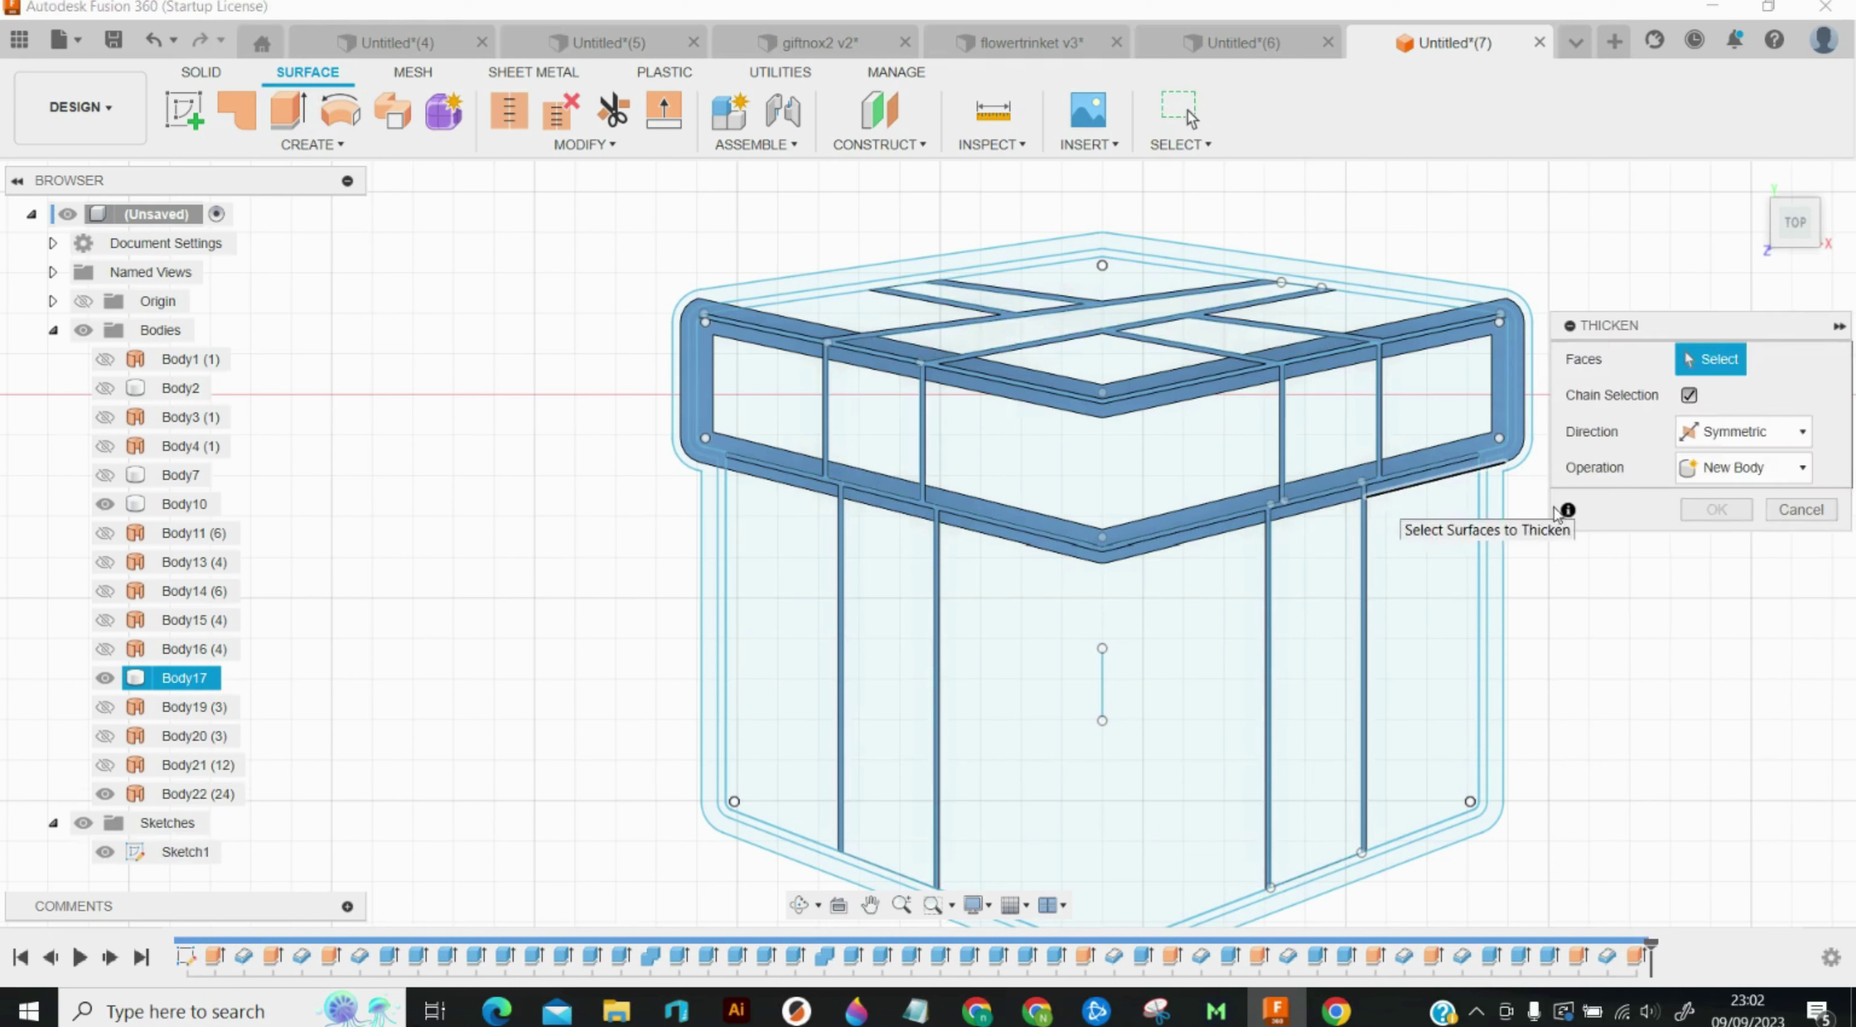
pyautogui.click(1268, 782)
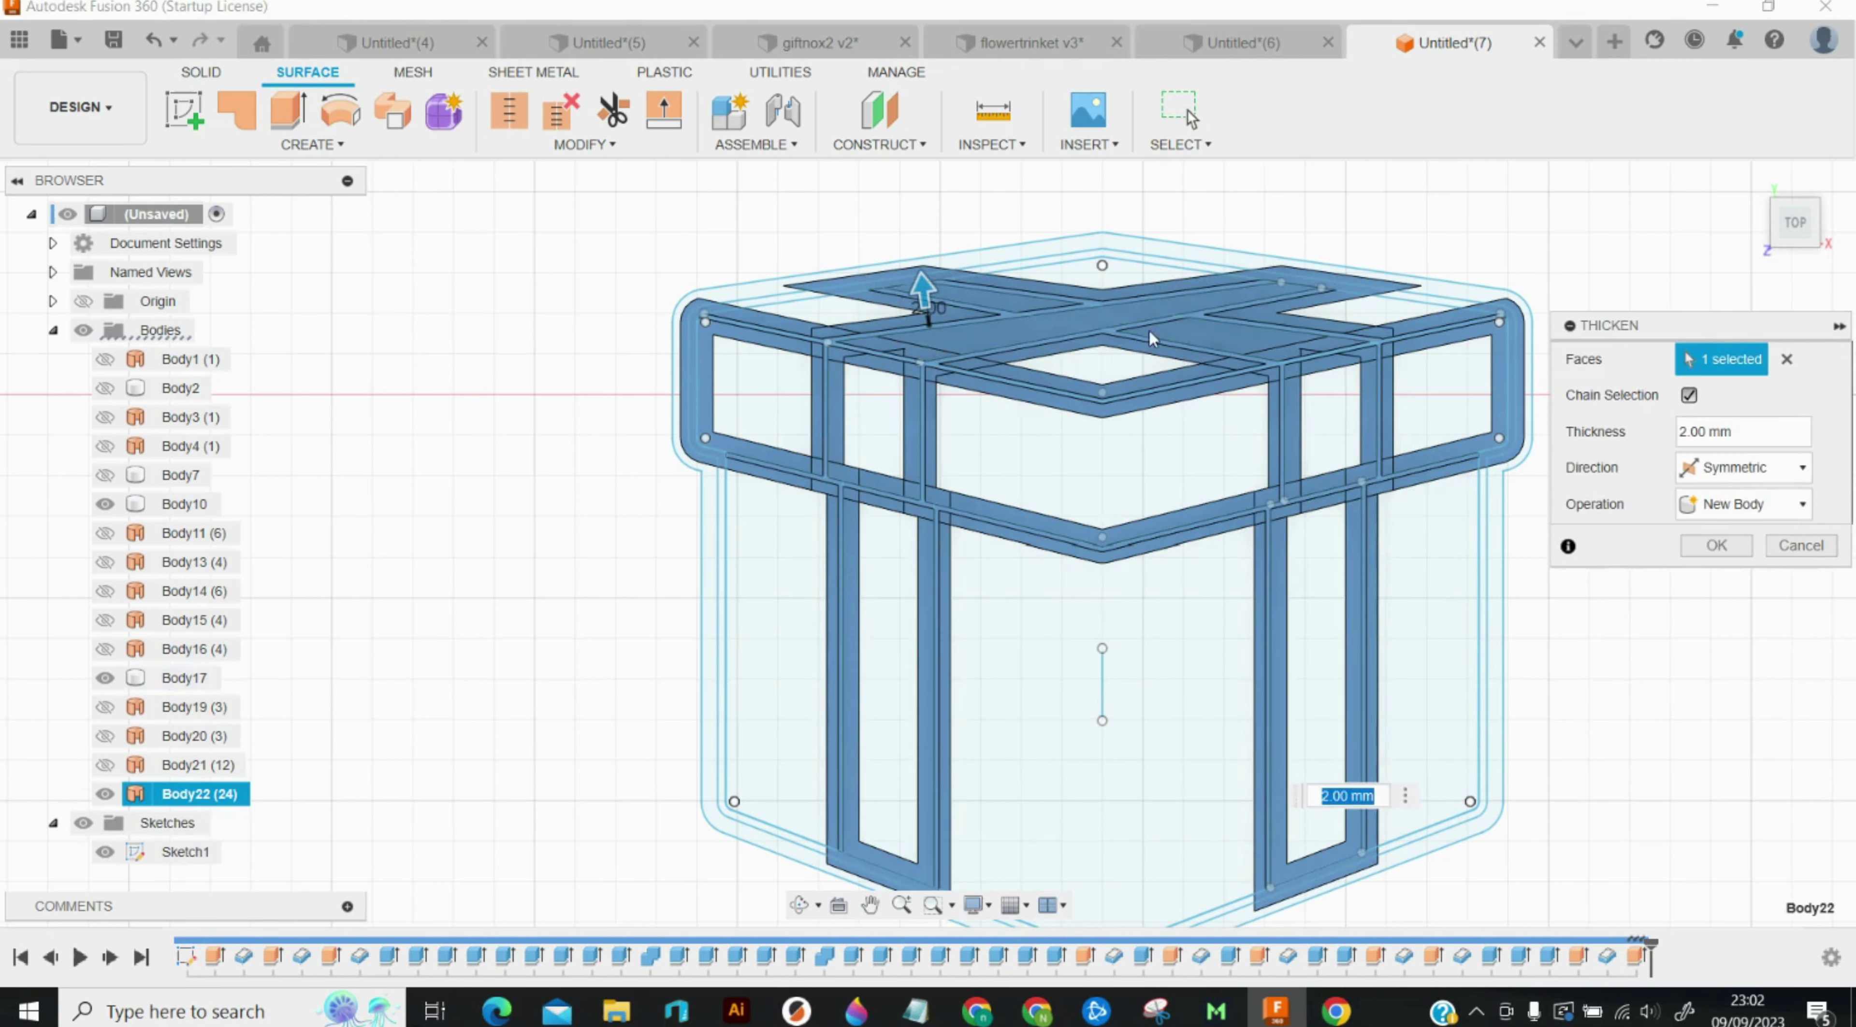
pyautogui.click(1737, 504)
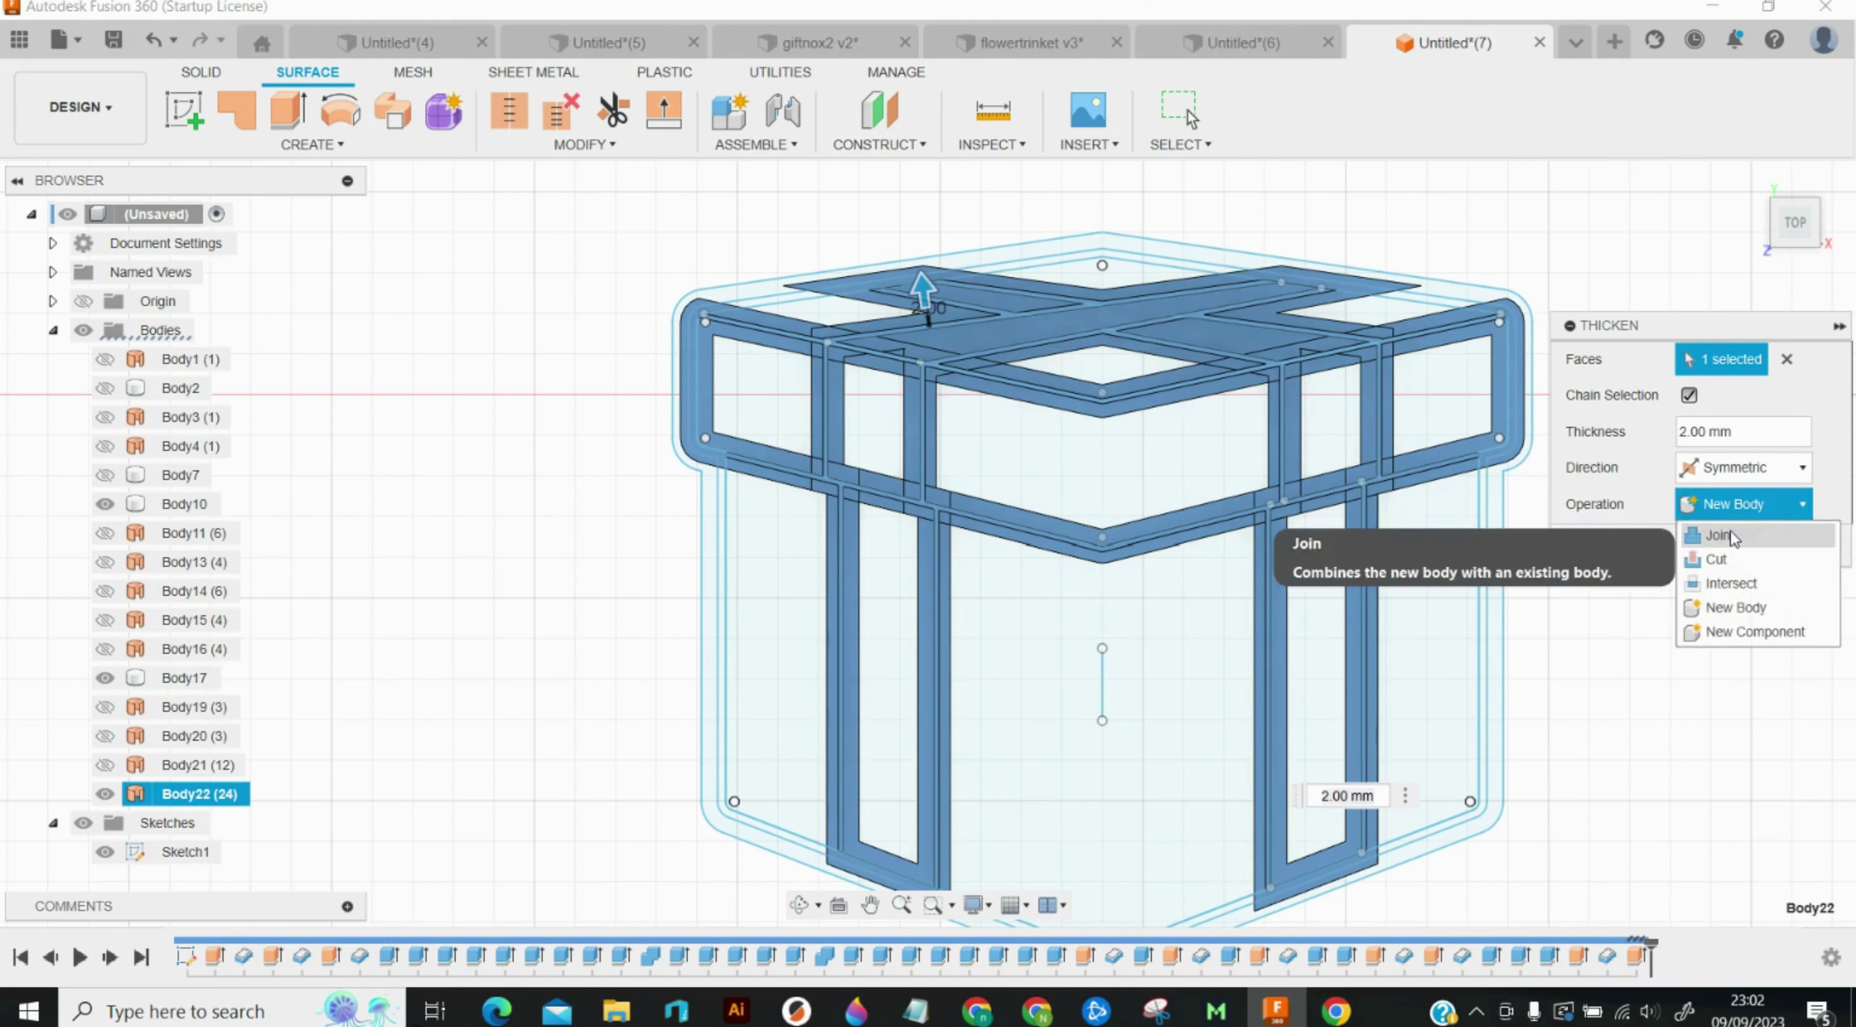
pyautogui.click(1730, 531)
pyautogui.press('Return')
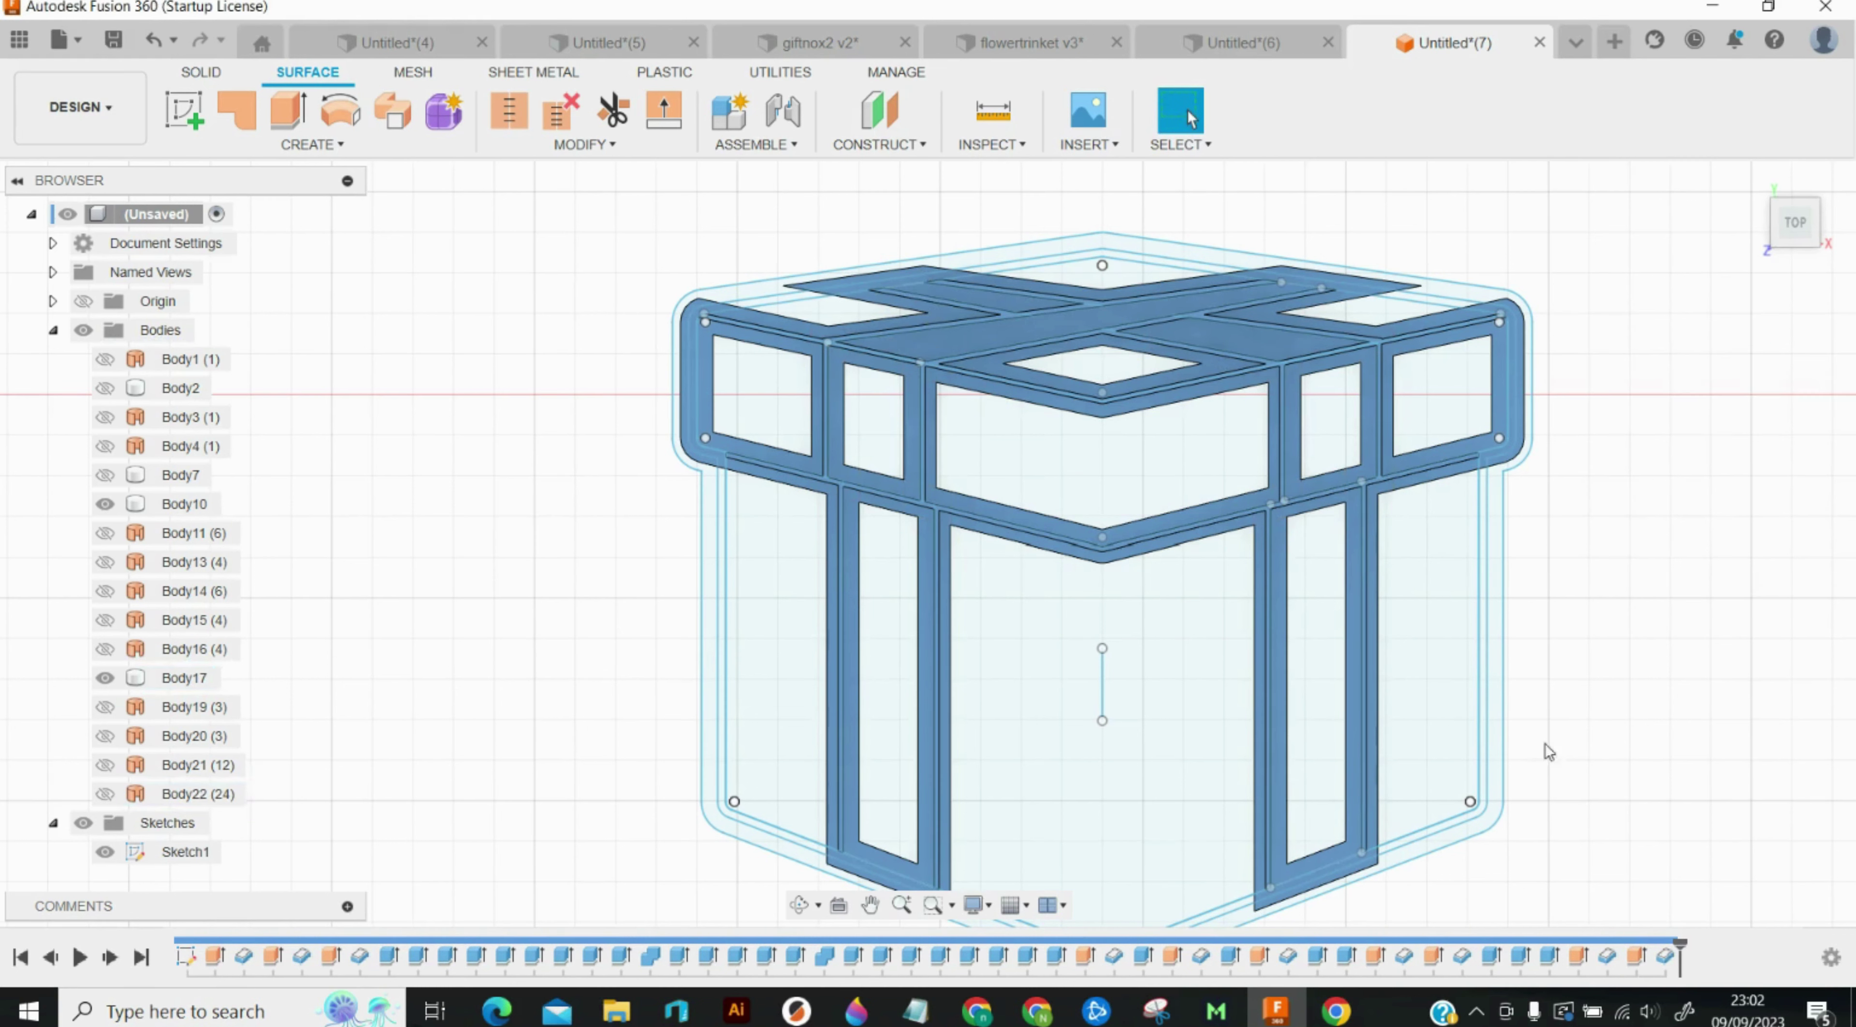
# Step: Cut off the ribbon wall ends protruding past the box outline by extruding the two border profiles 12 mm
pyautogui.press('e')
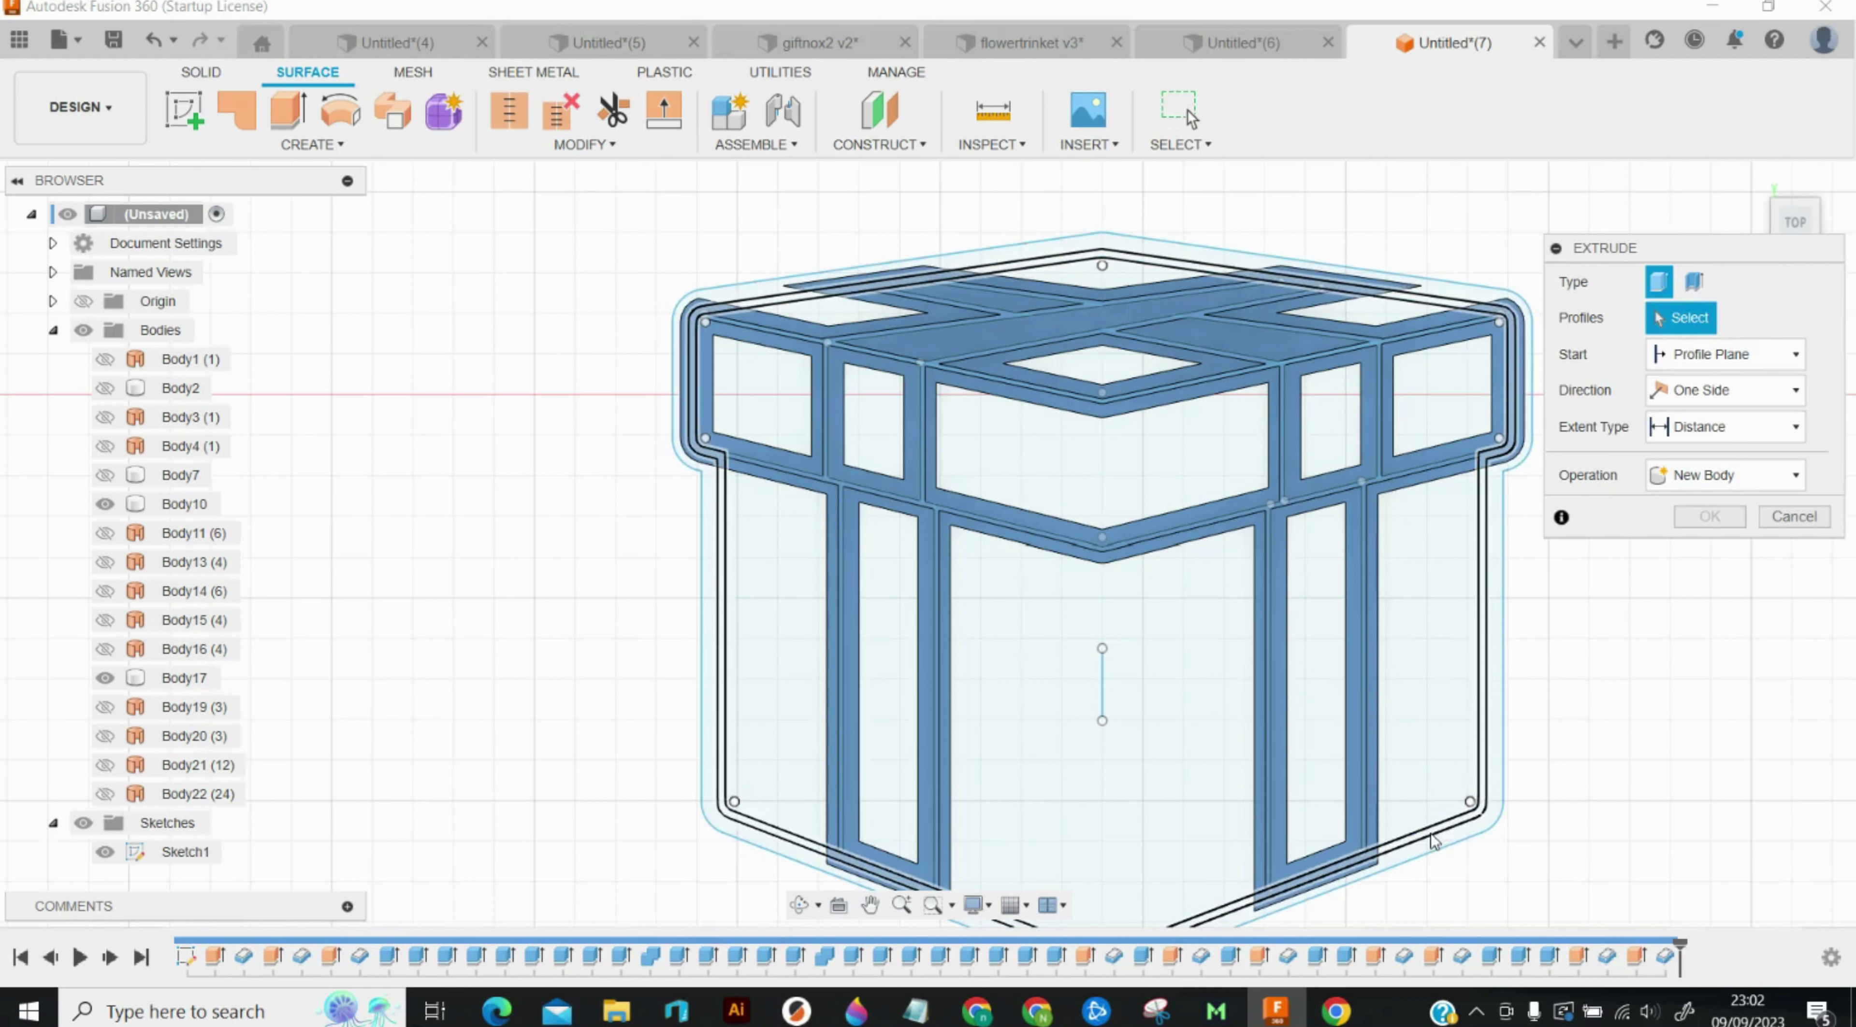
pyautogui.click(1434, 840)
pyautogui.click(1408, 808)
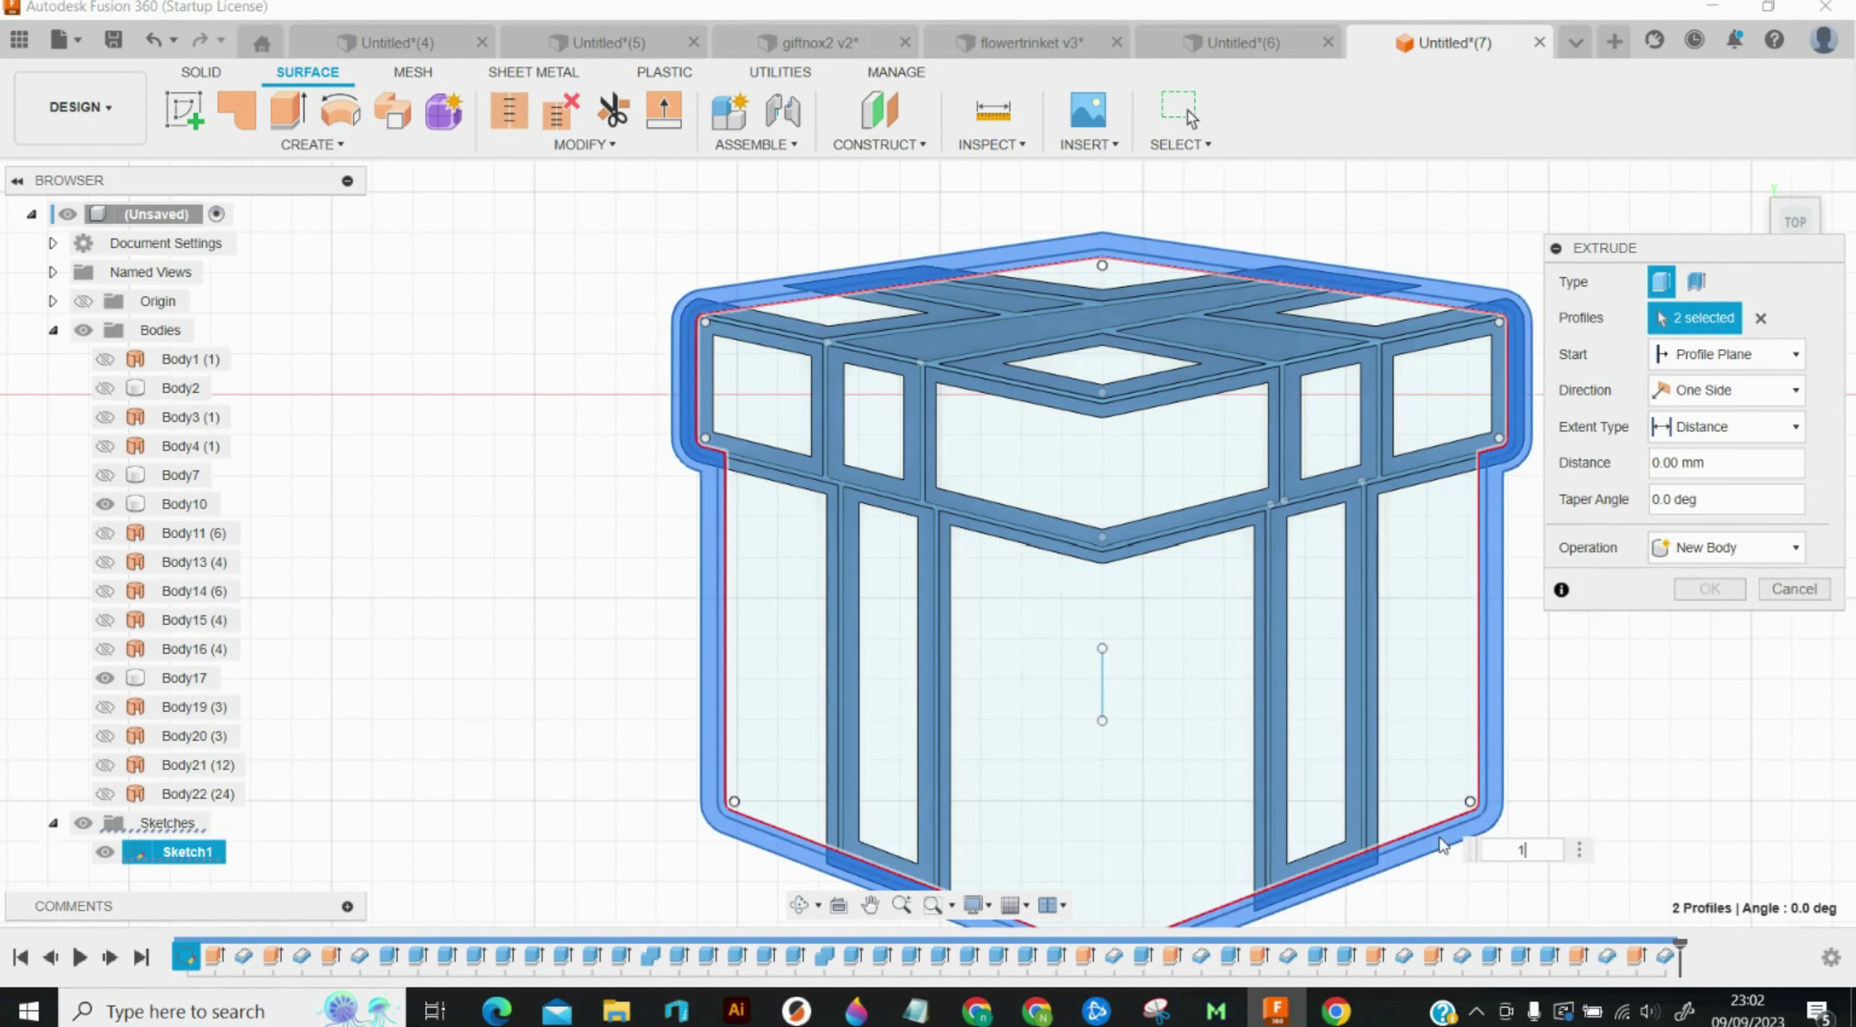
pyautogui.write('12')
pyautogui.press('Return')
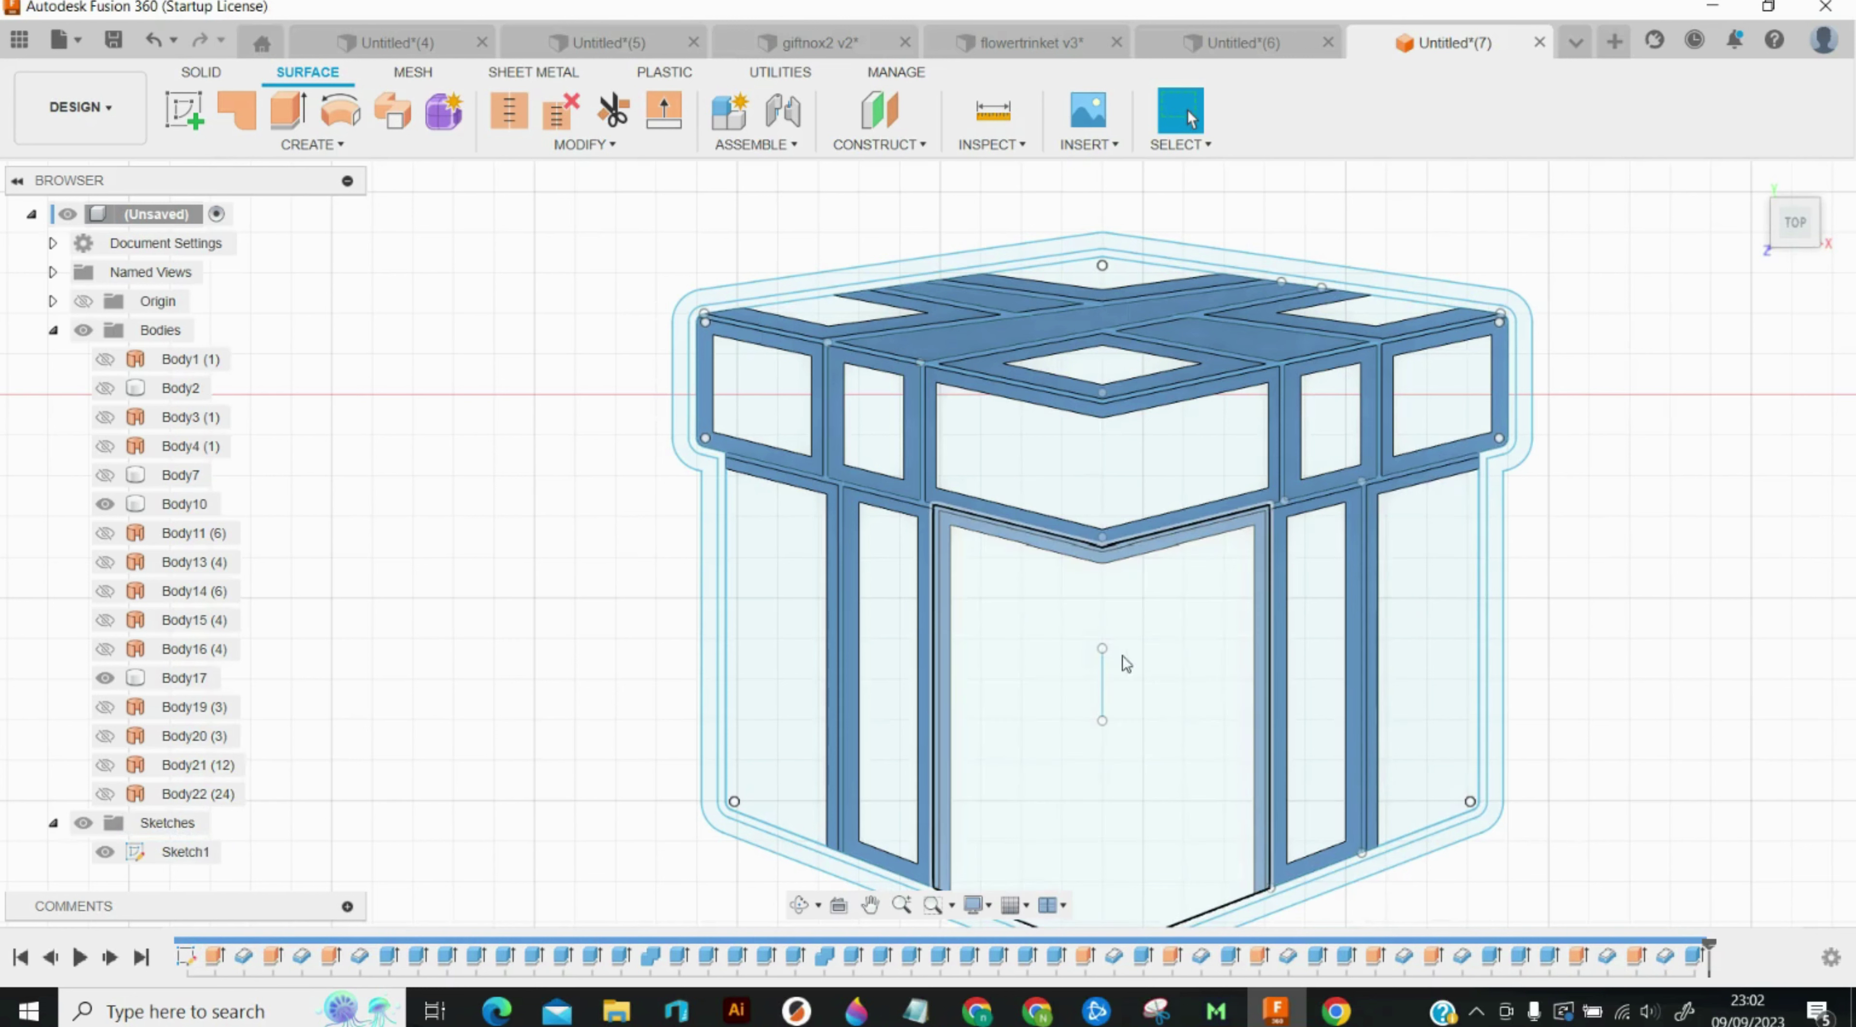
# Step: Surface-extrude the closed outer outline chain of the whole gift box 12 mm as a new body
pyautogui.click(287, 109)
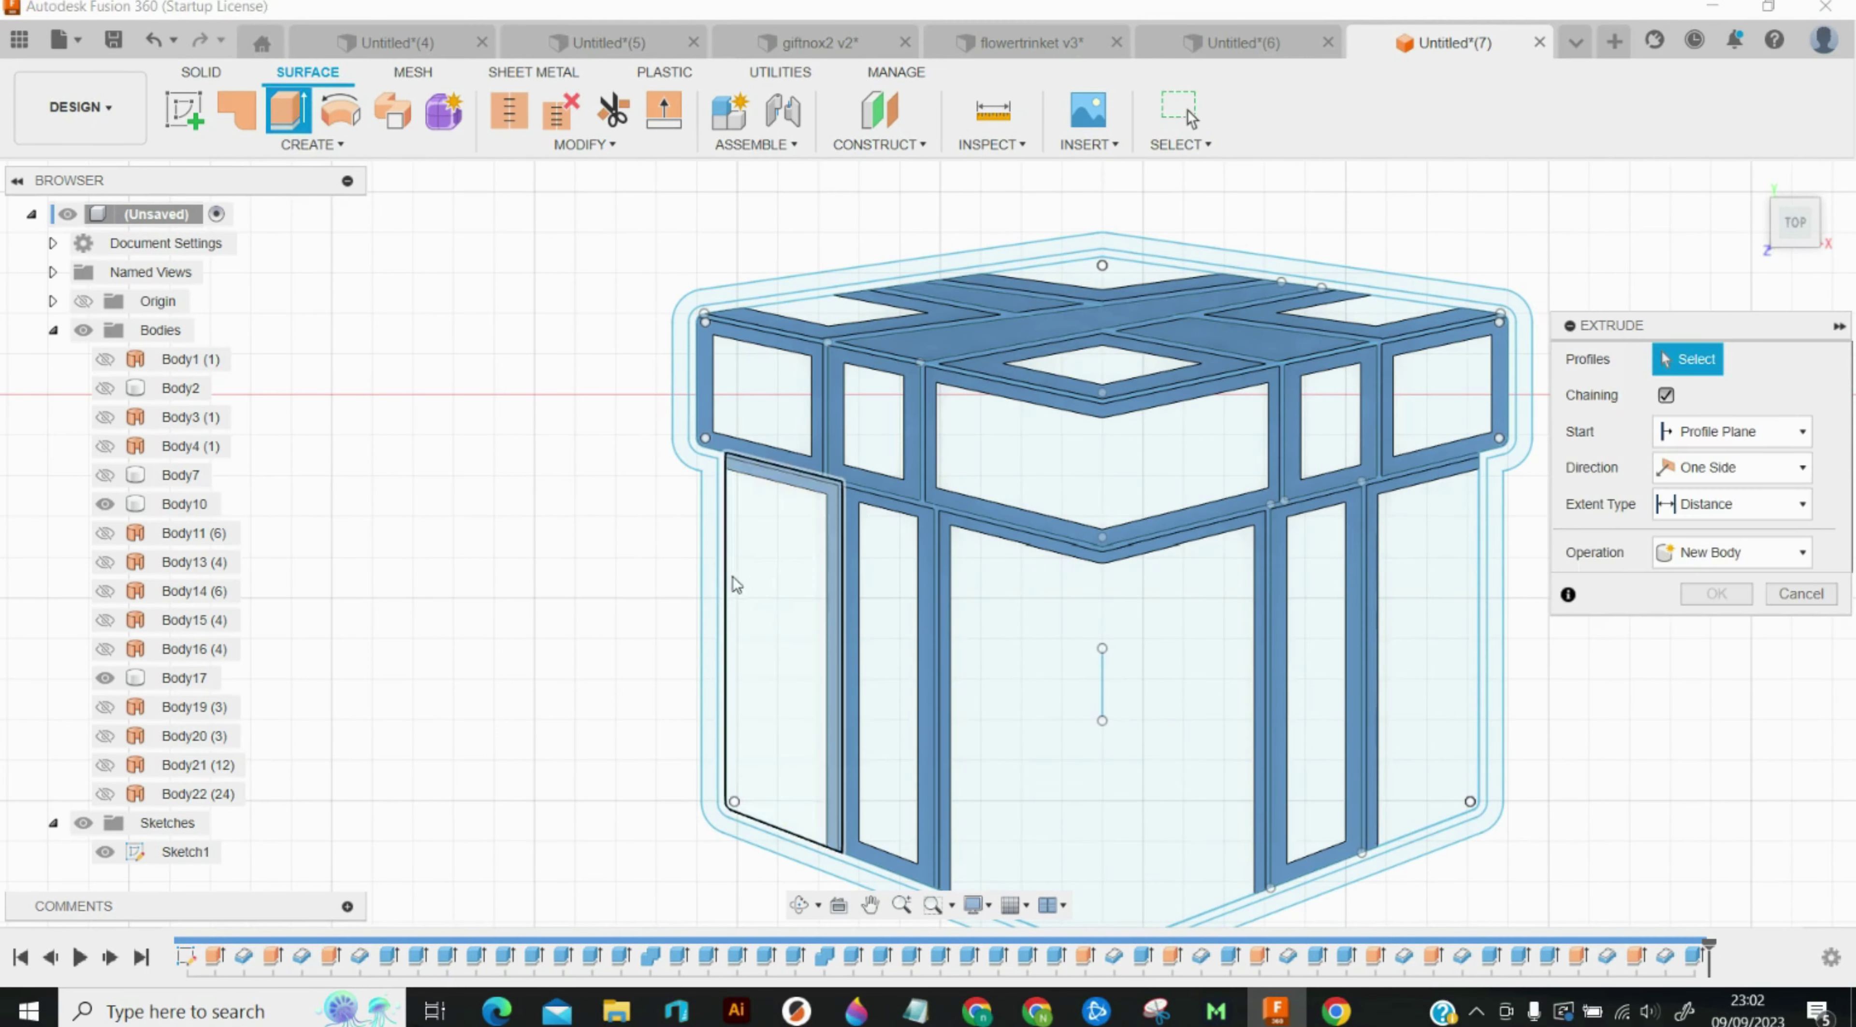
pyautogui.click(784, 549)
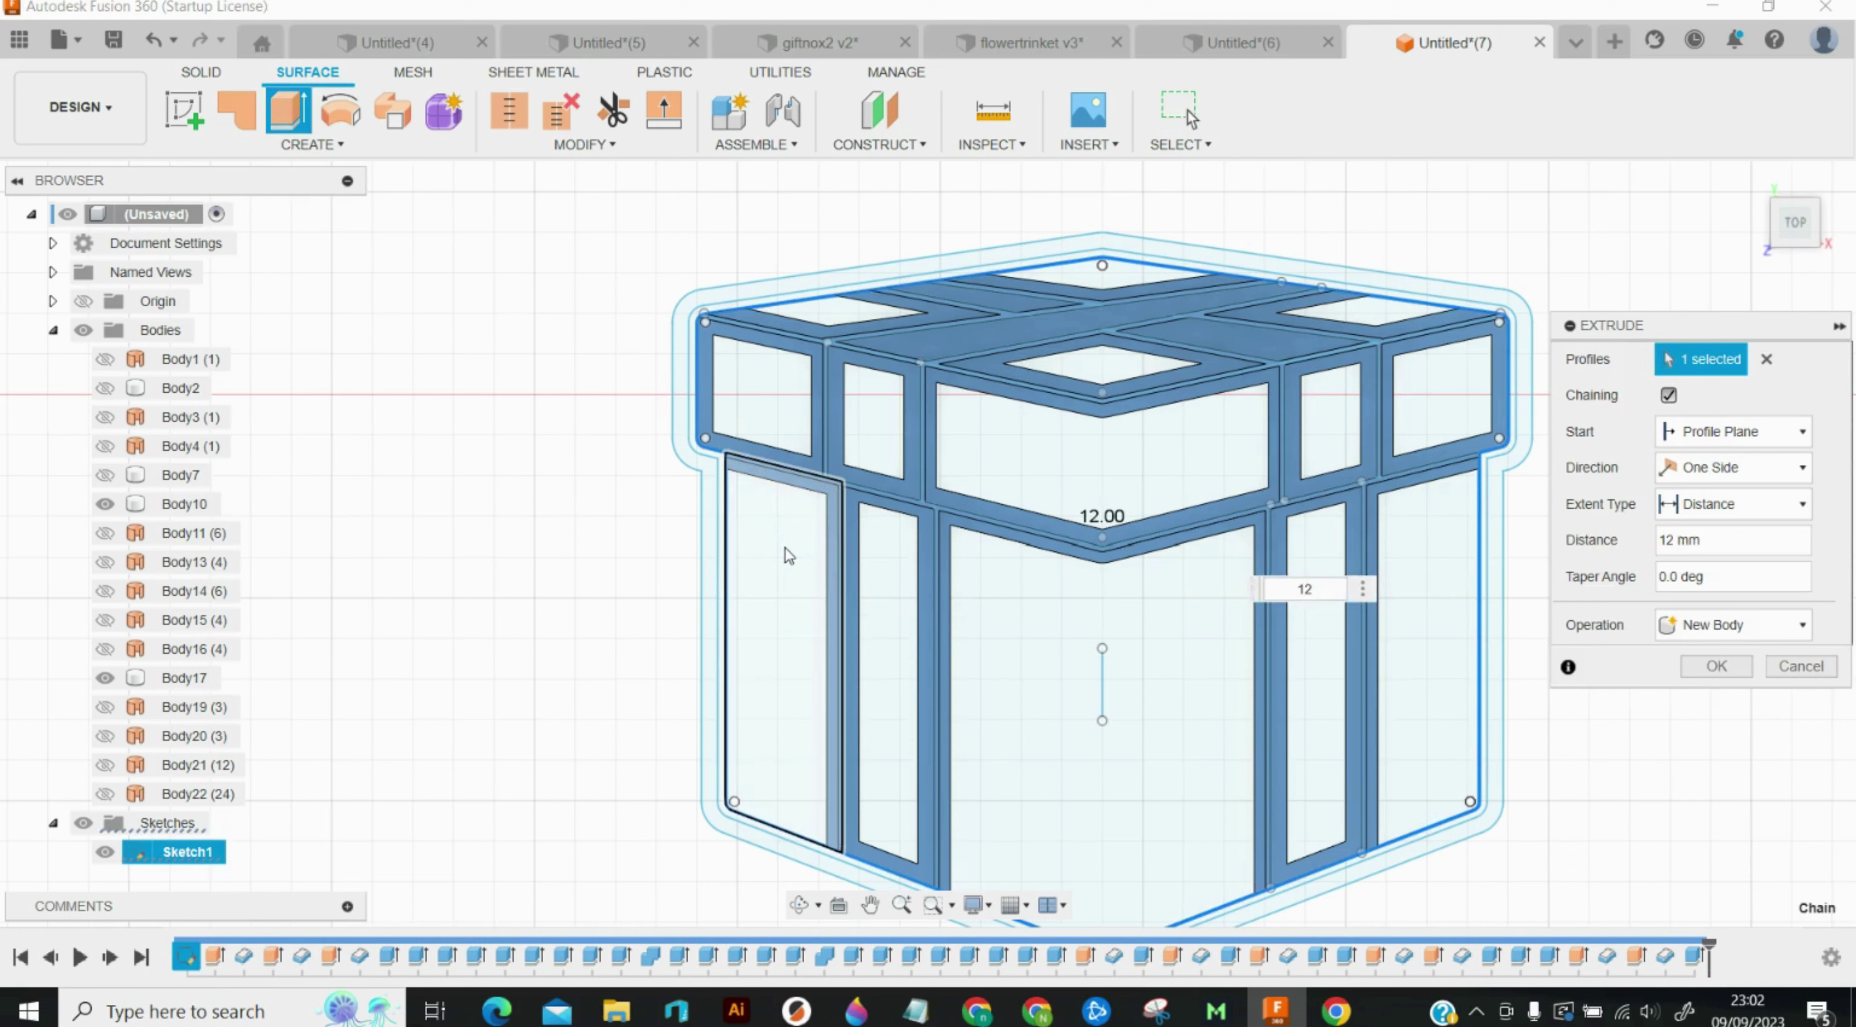
pyautogui.press('Return')
# Step: Thicken the outer box outline surface 0.7 mm on one side with the Join operation
pyautogui.press('t')
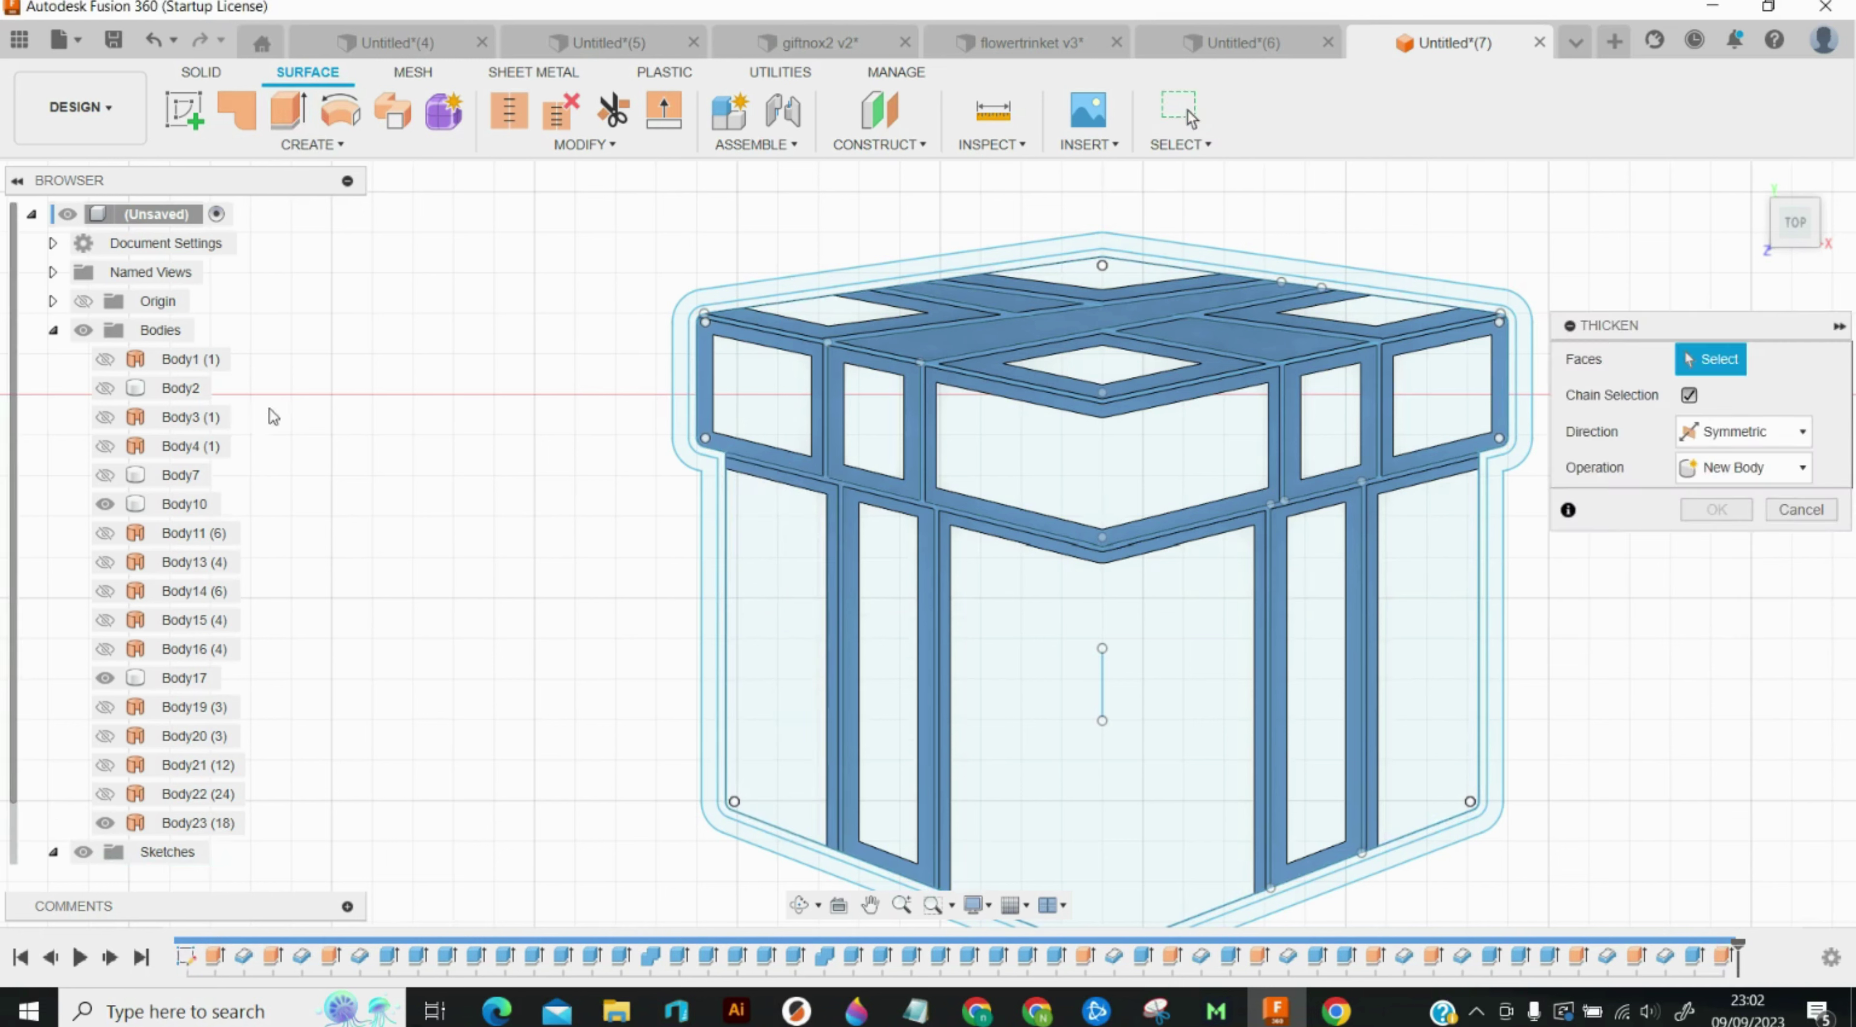
pyautogui.click(819, 302)
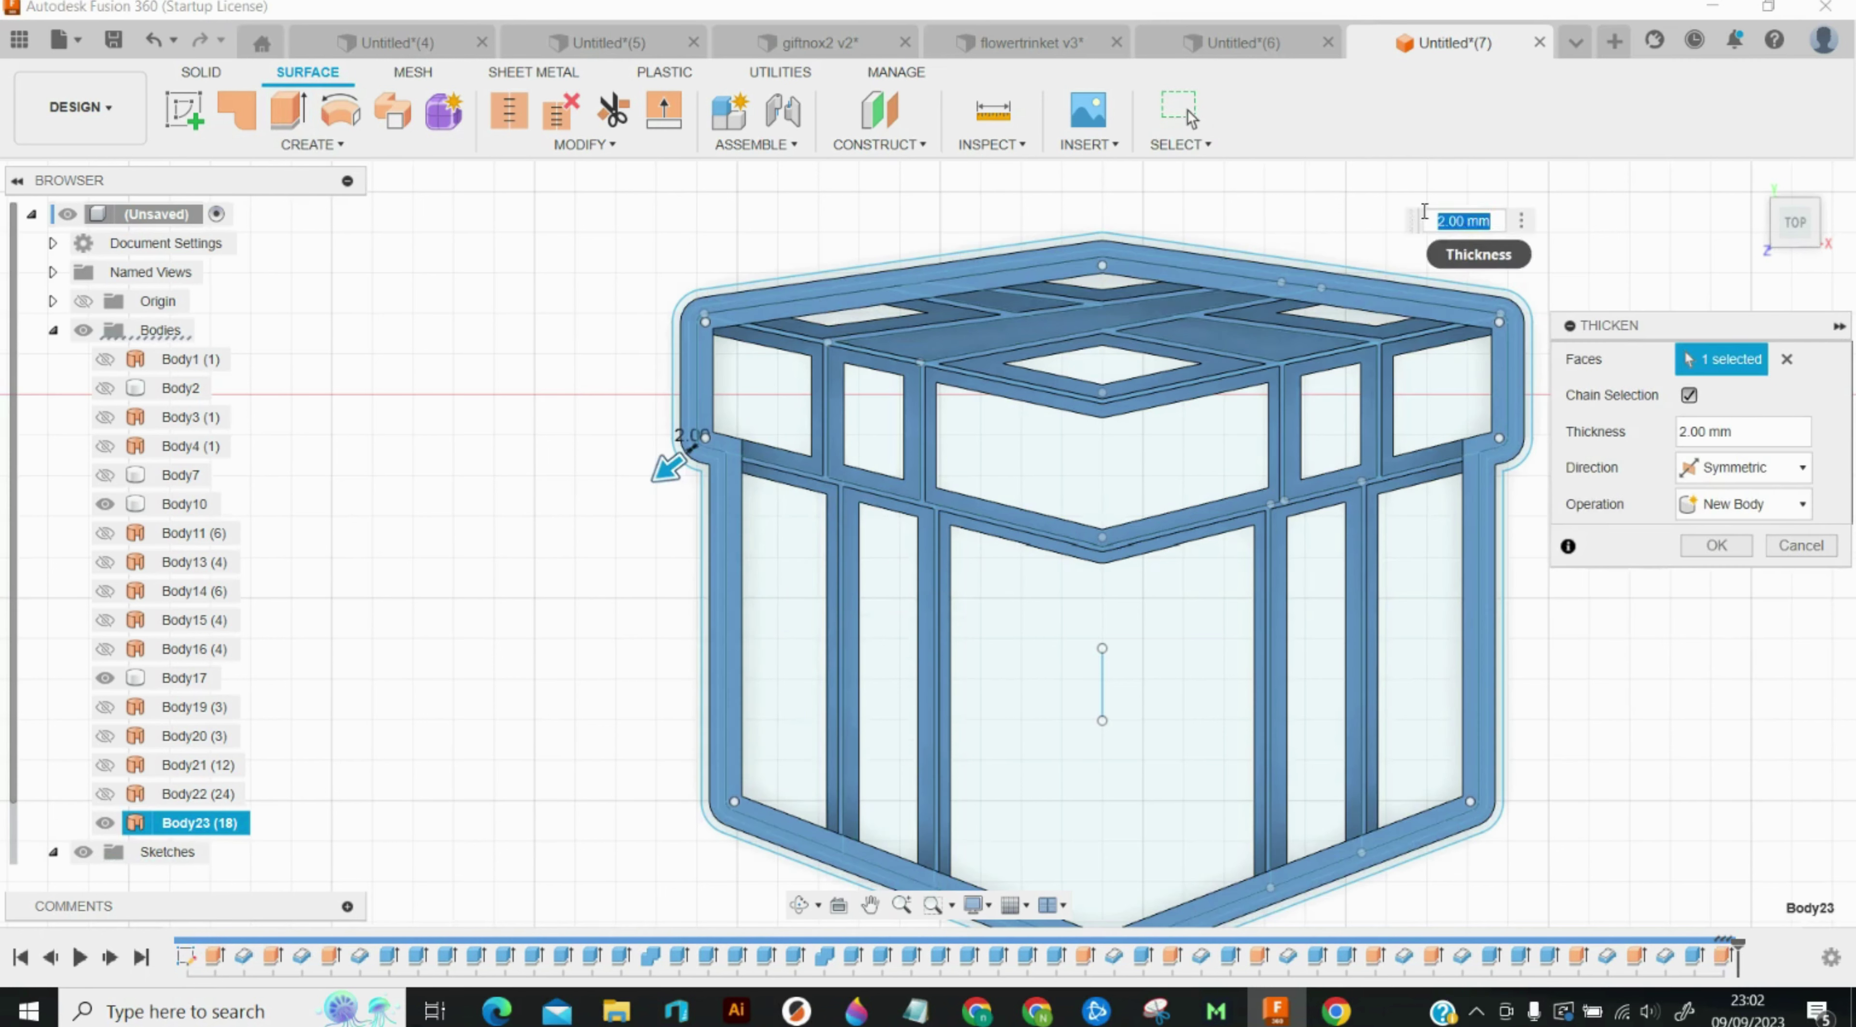
pyautogui.write('.7')
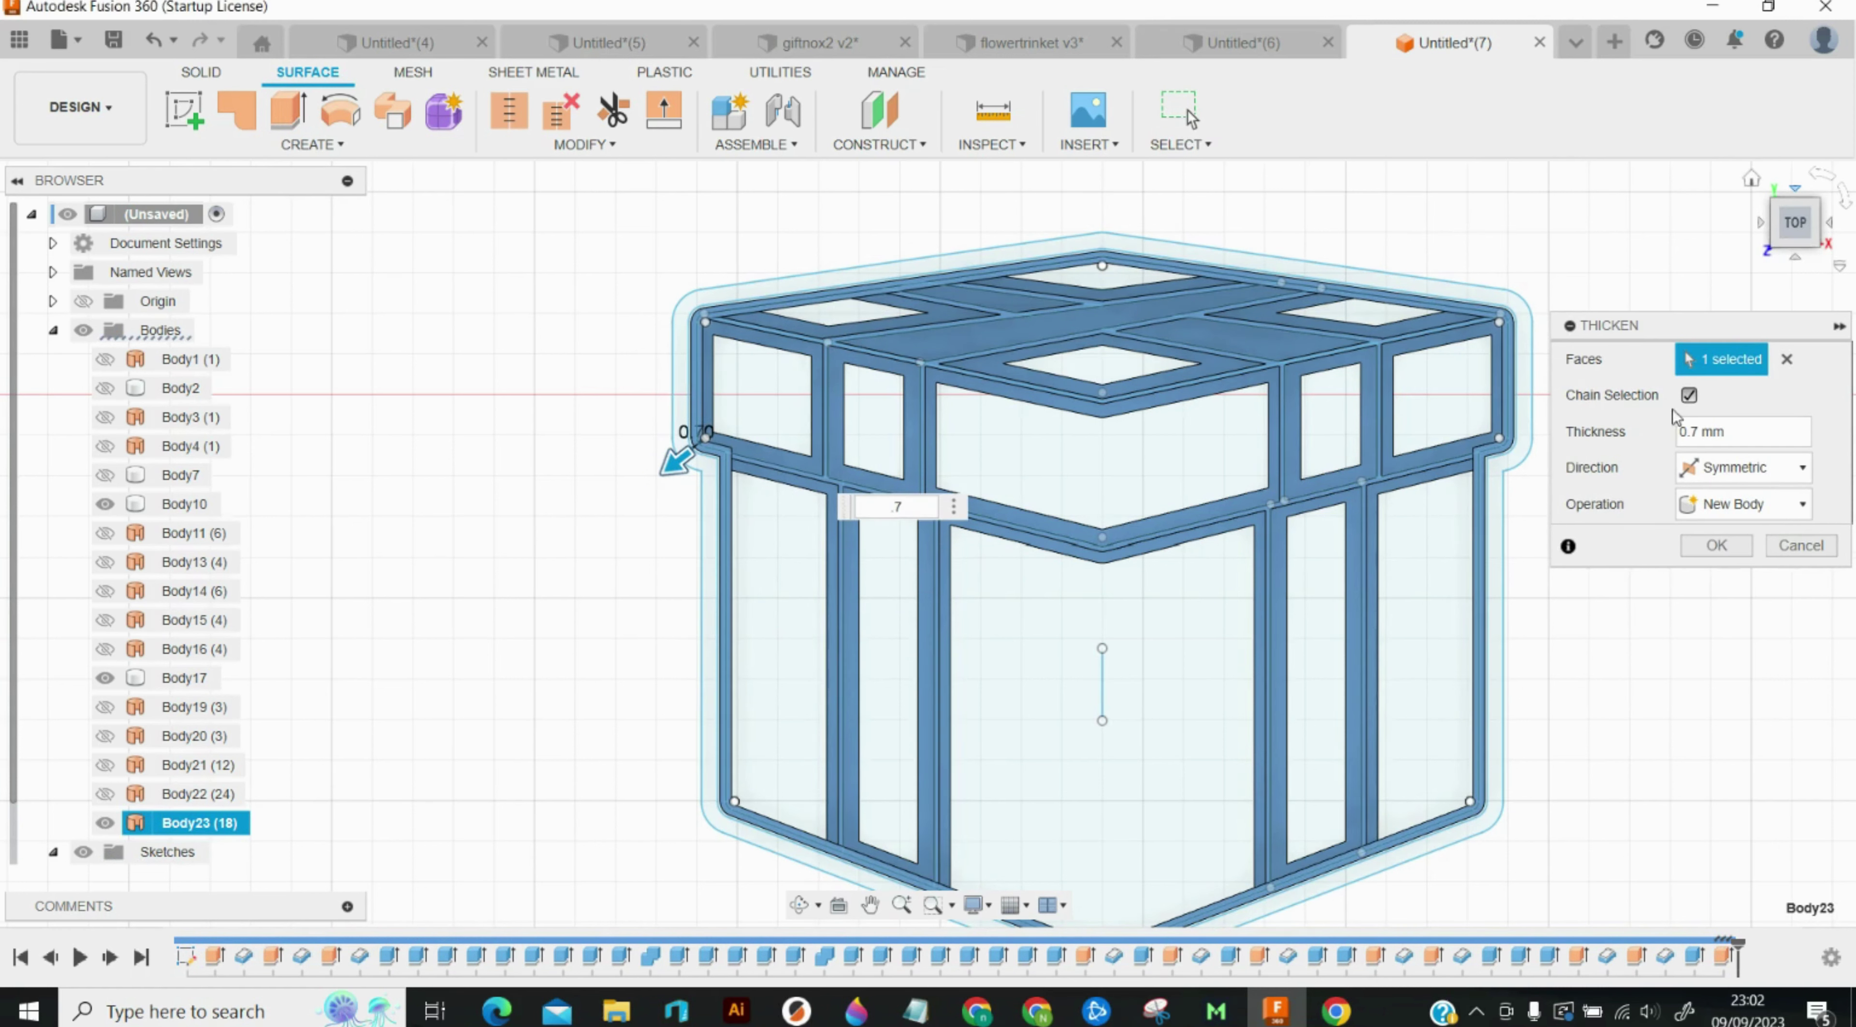
pyautogui.click(1760, 468)
pyautogui.click(1733, 490)
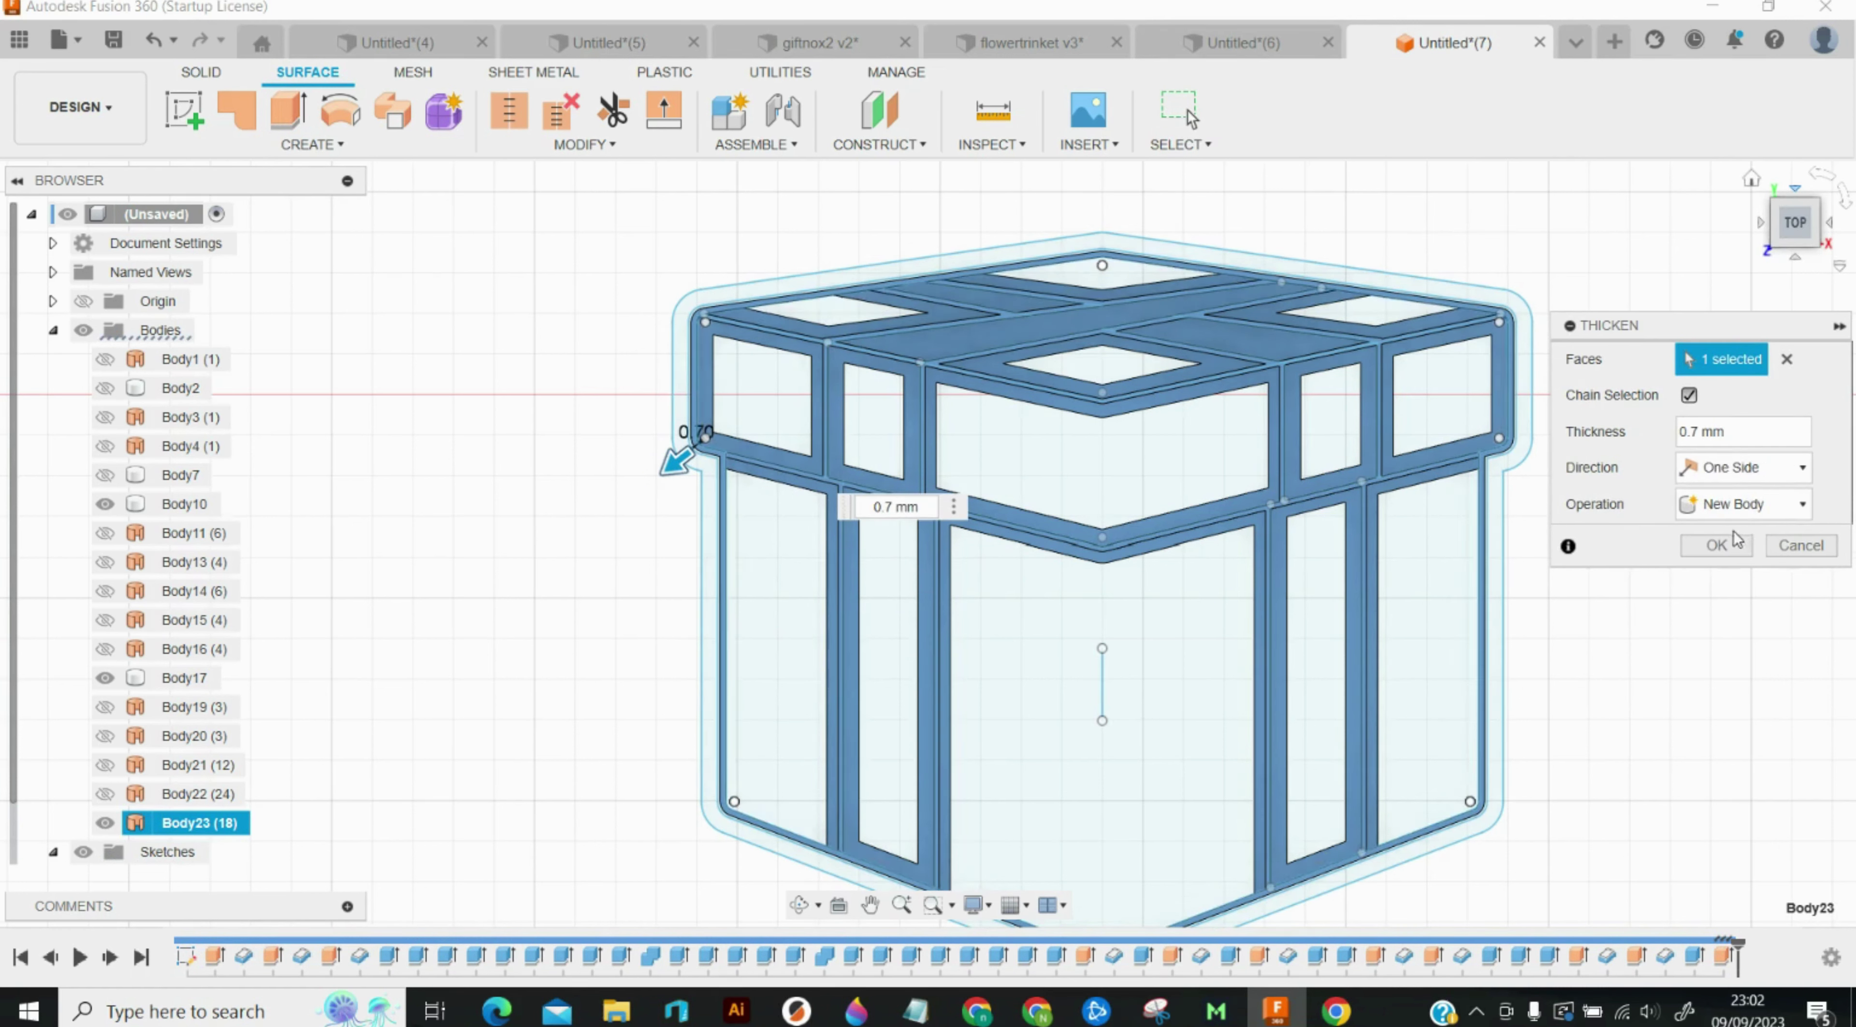
pyautogui.click(1735, 514)
pyautogui.click(1736, 549)
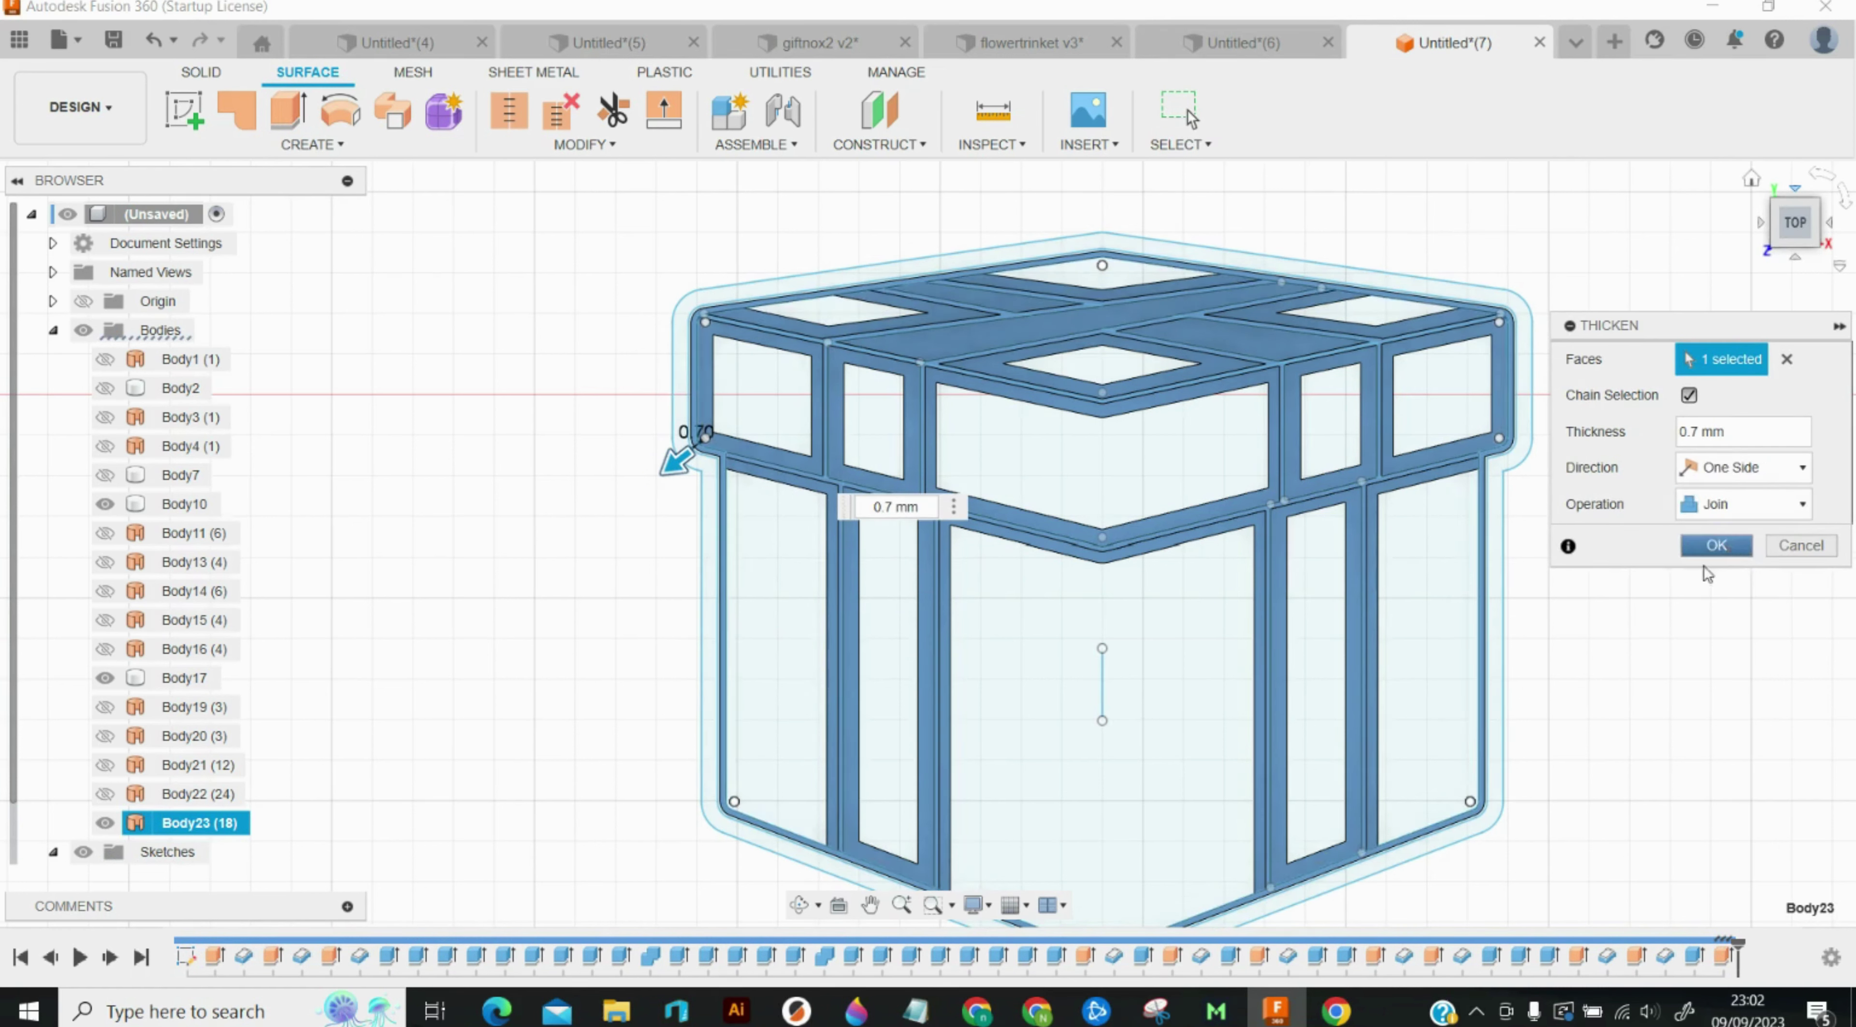
pyautogui.click(1711, 548)
pyautogui.press('e')
pyautogui.click(1489, 658)
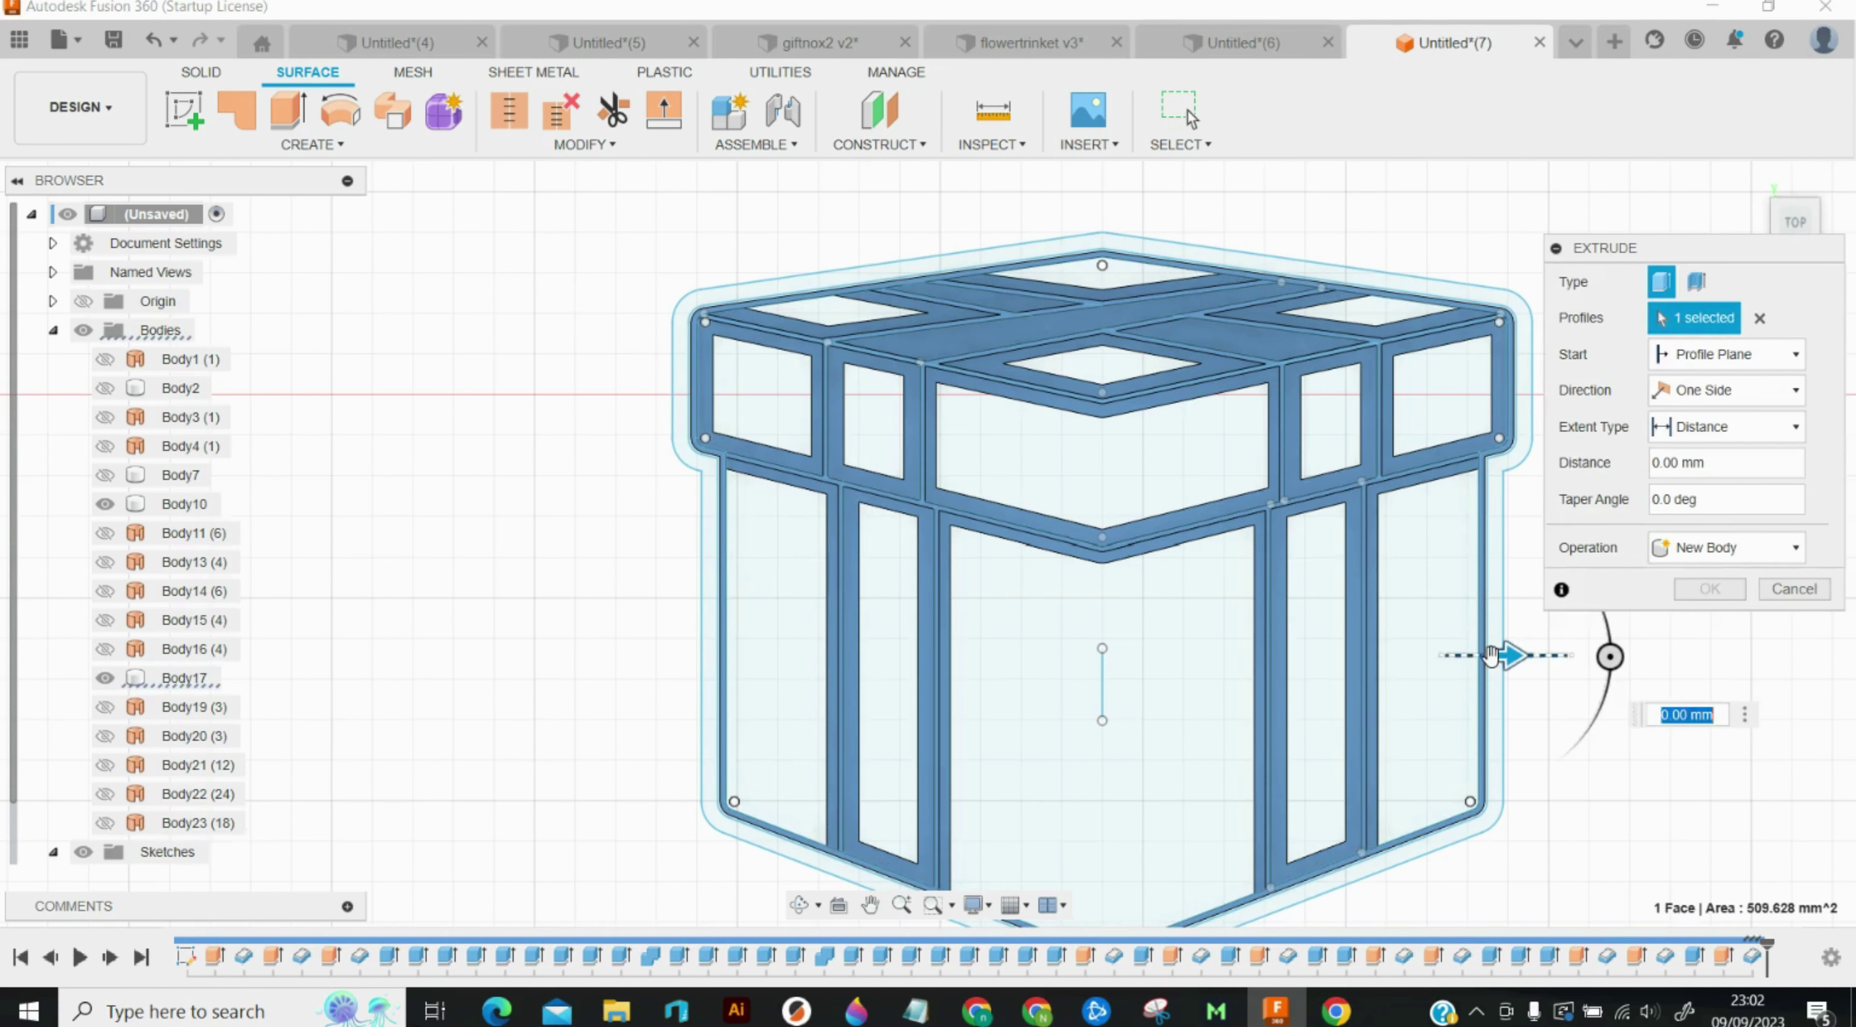
pyautogui.press('Escape')
# Step: Extrude both border ring profiles around the gift box outline 3 mm with the Join operation
pyautogui.press('e')
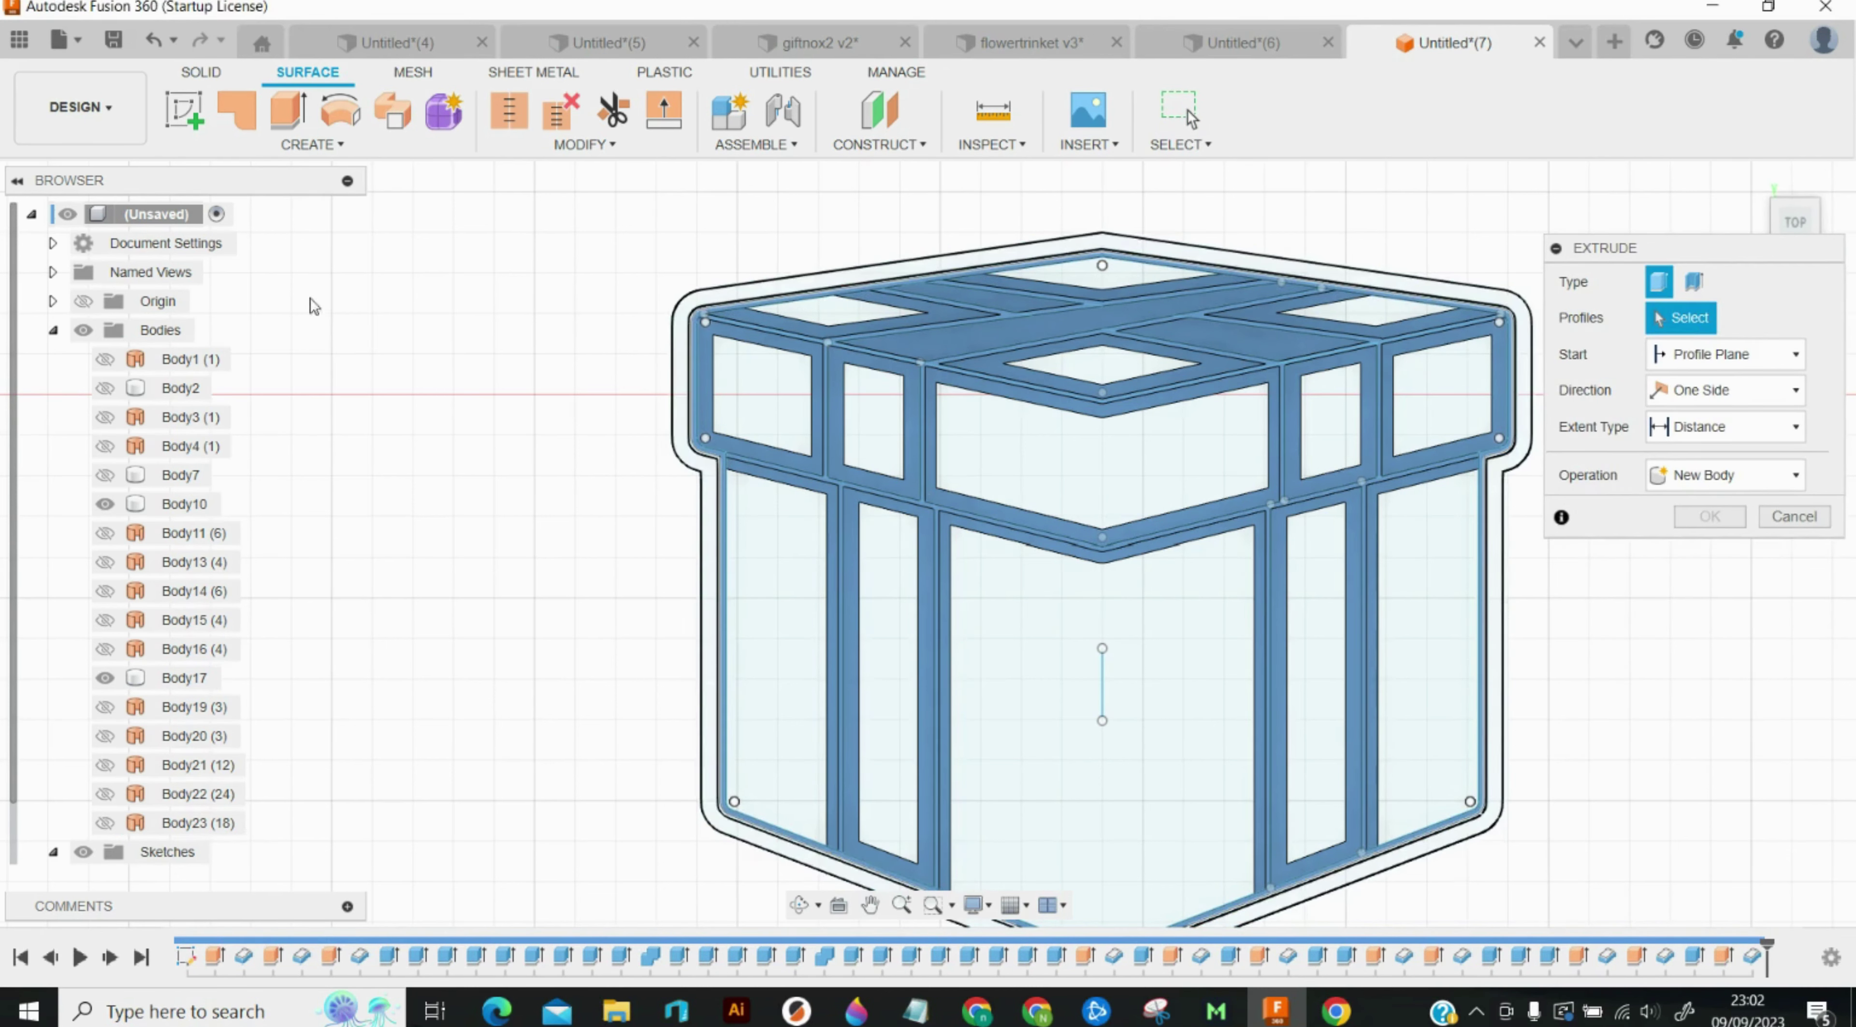
pyautogui.click(1492, 542)
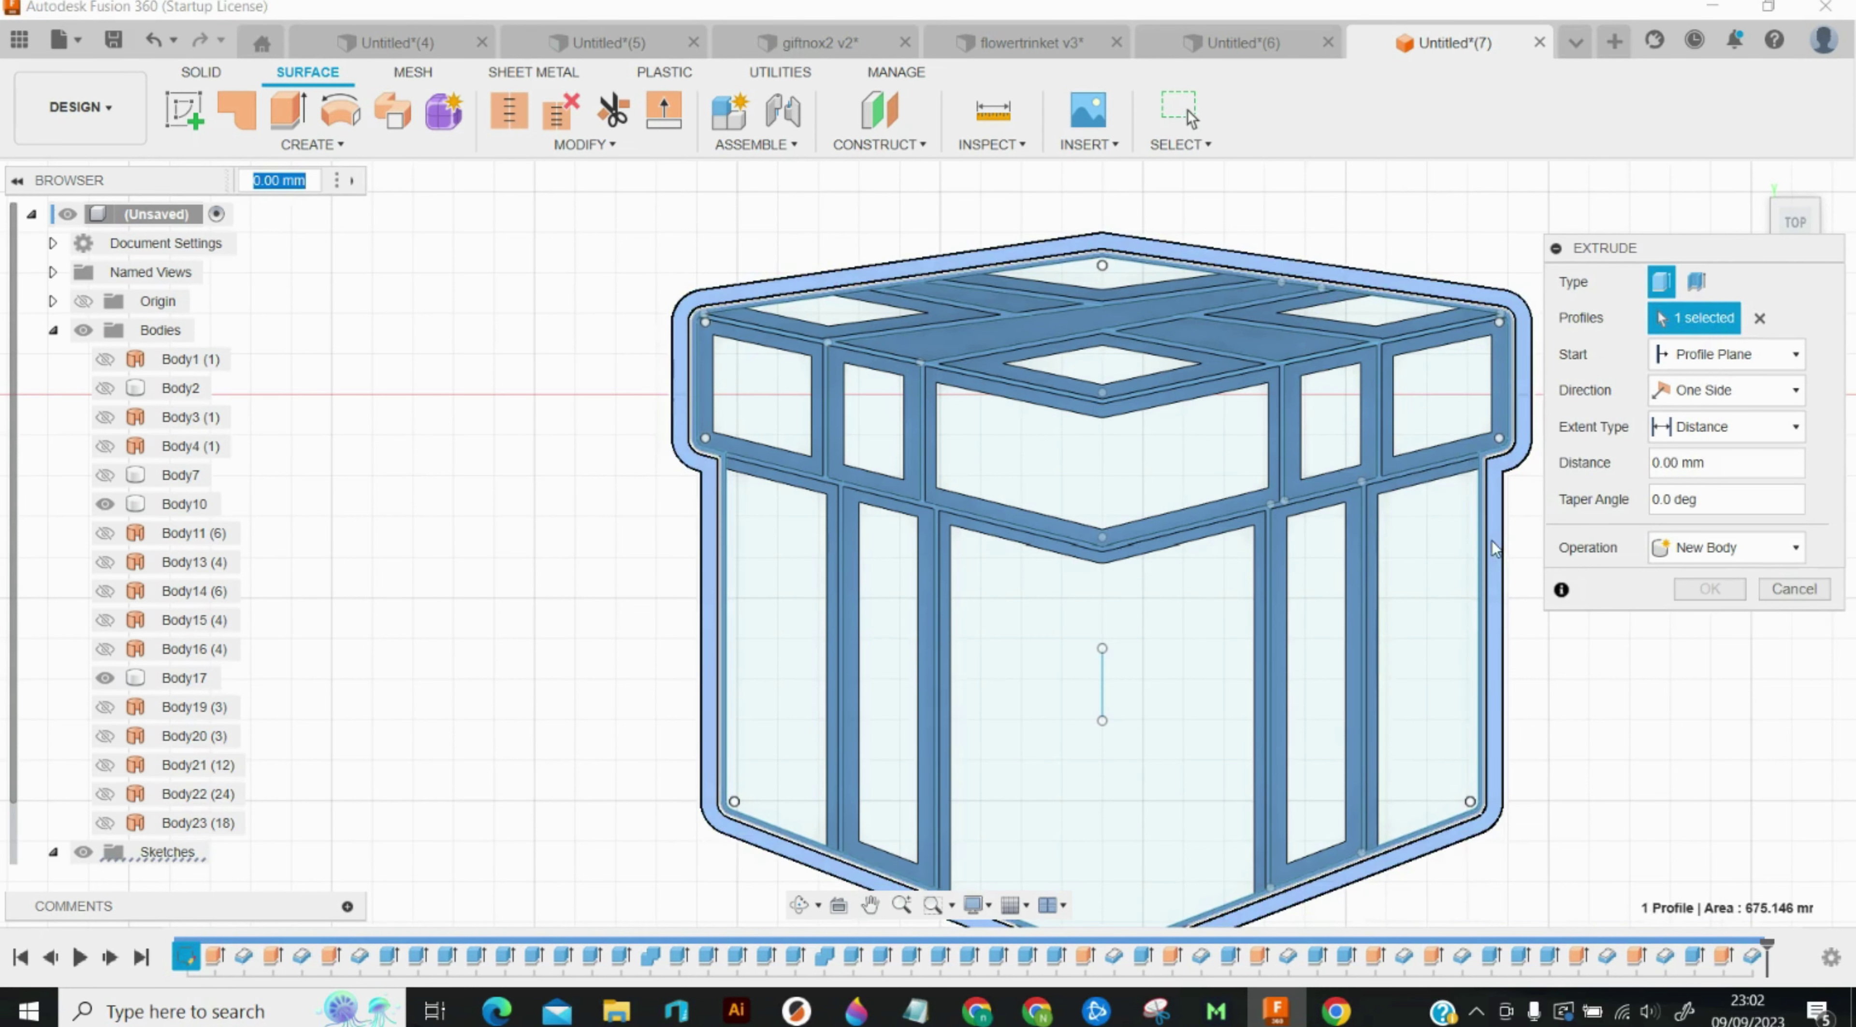
pyautogui.write('12')
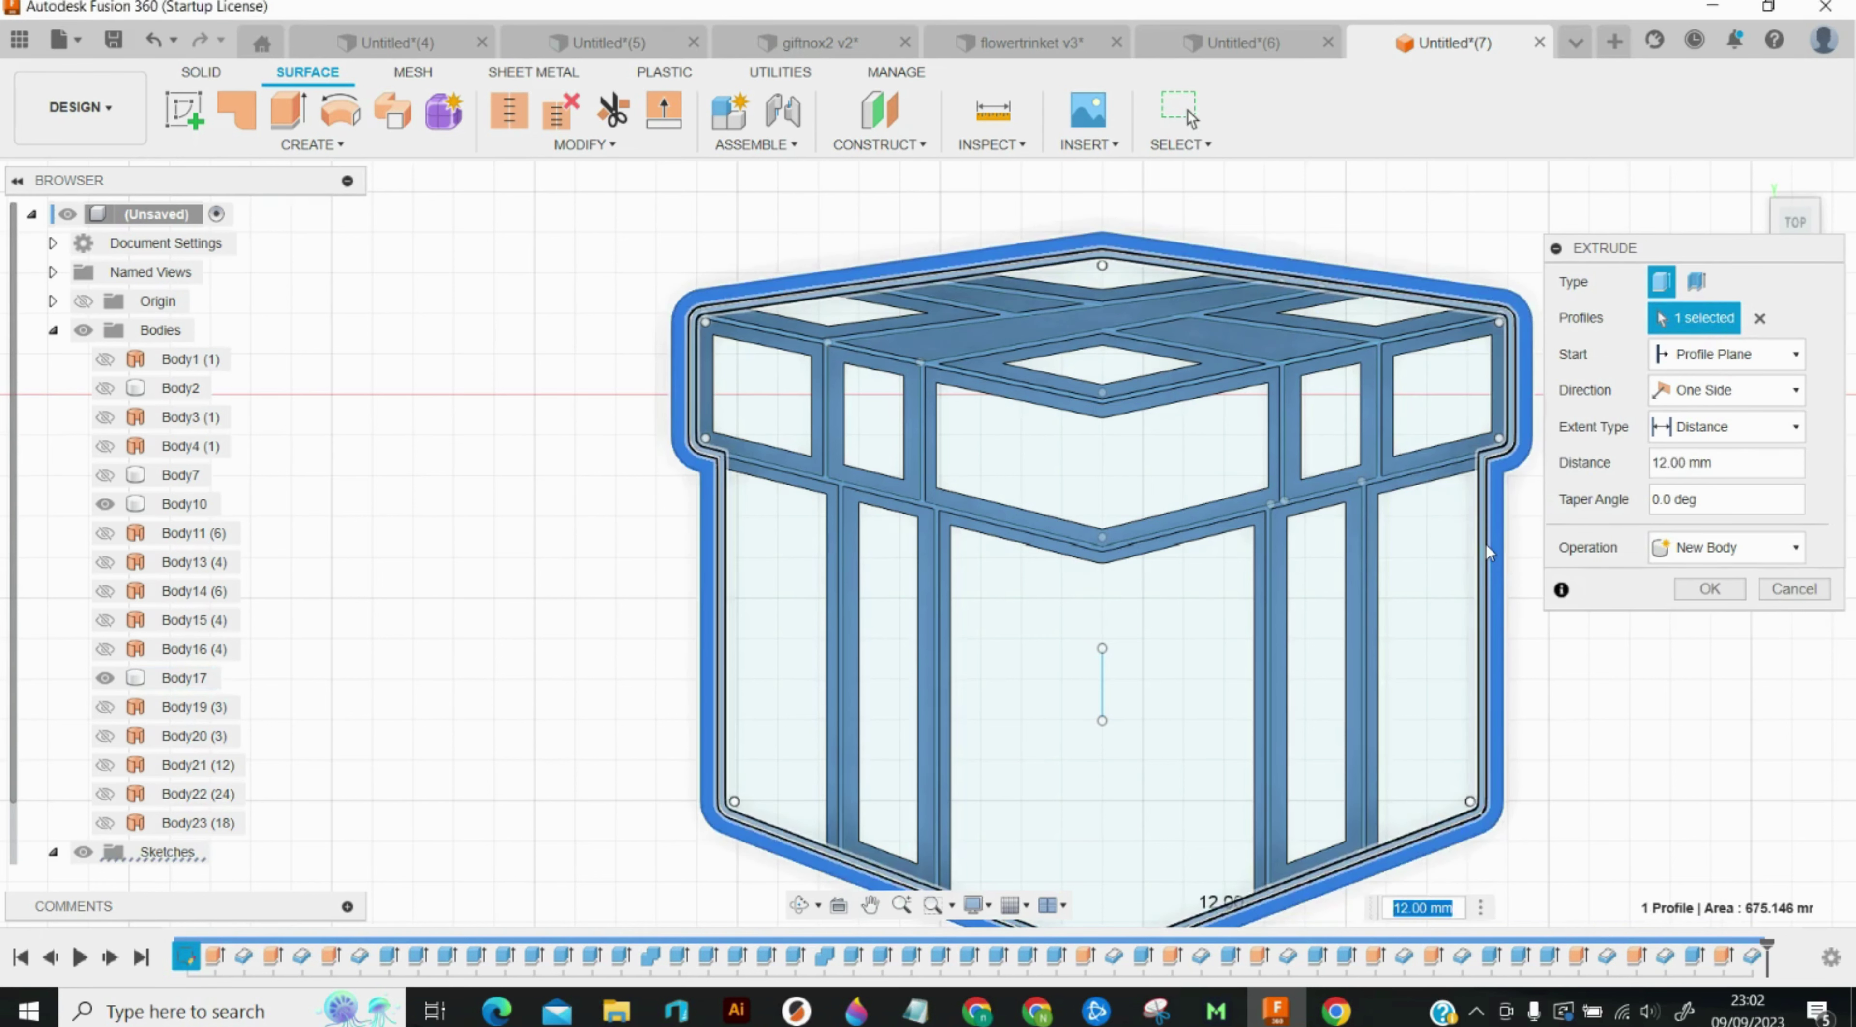
pyautogui.click(1486, 546)
pyautogui.write('3')
pyautogui.click(1733, 553)
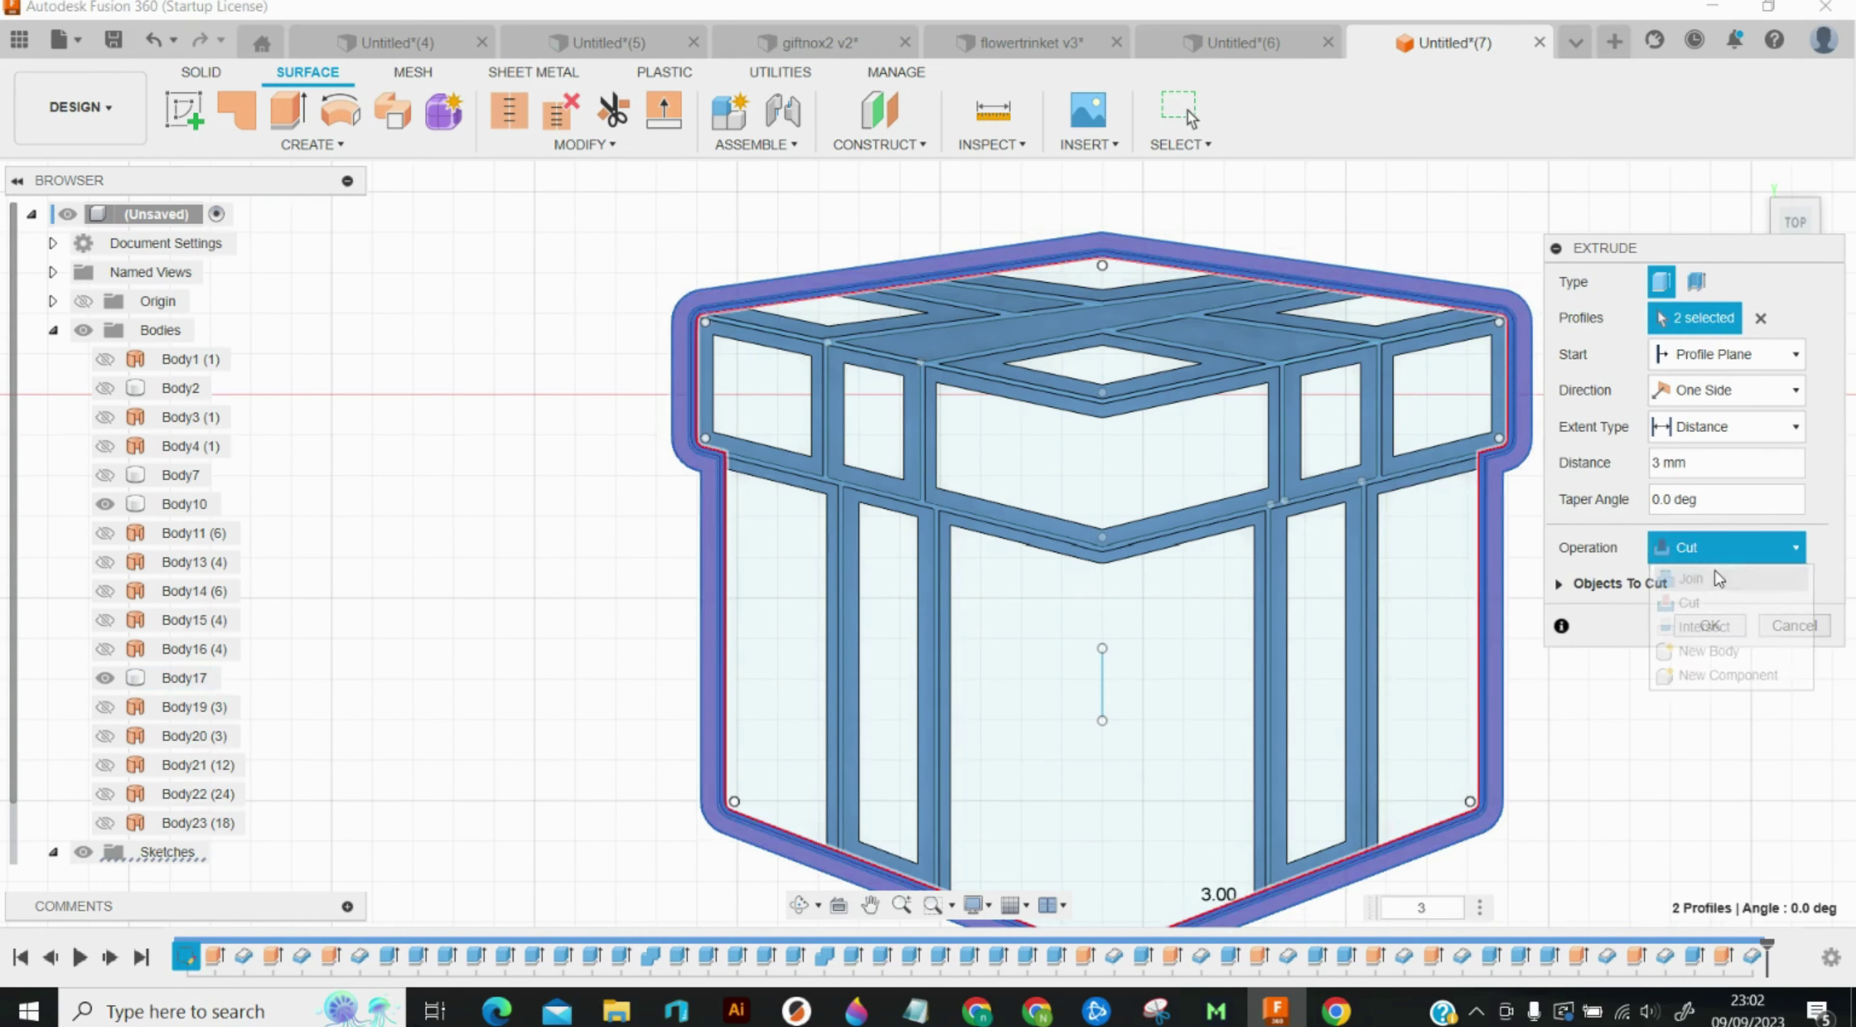
pyautogui.click(1701, 579)
pyautogui.click(1711, 589)
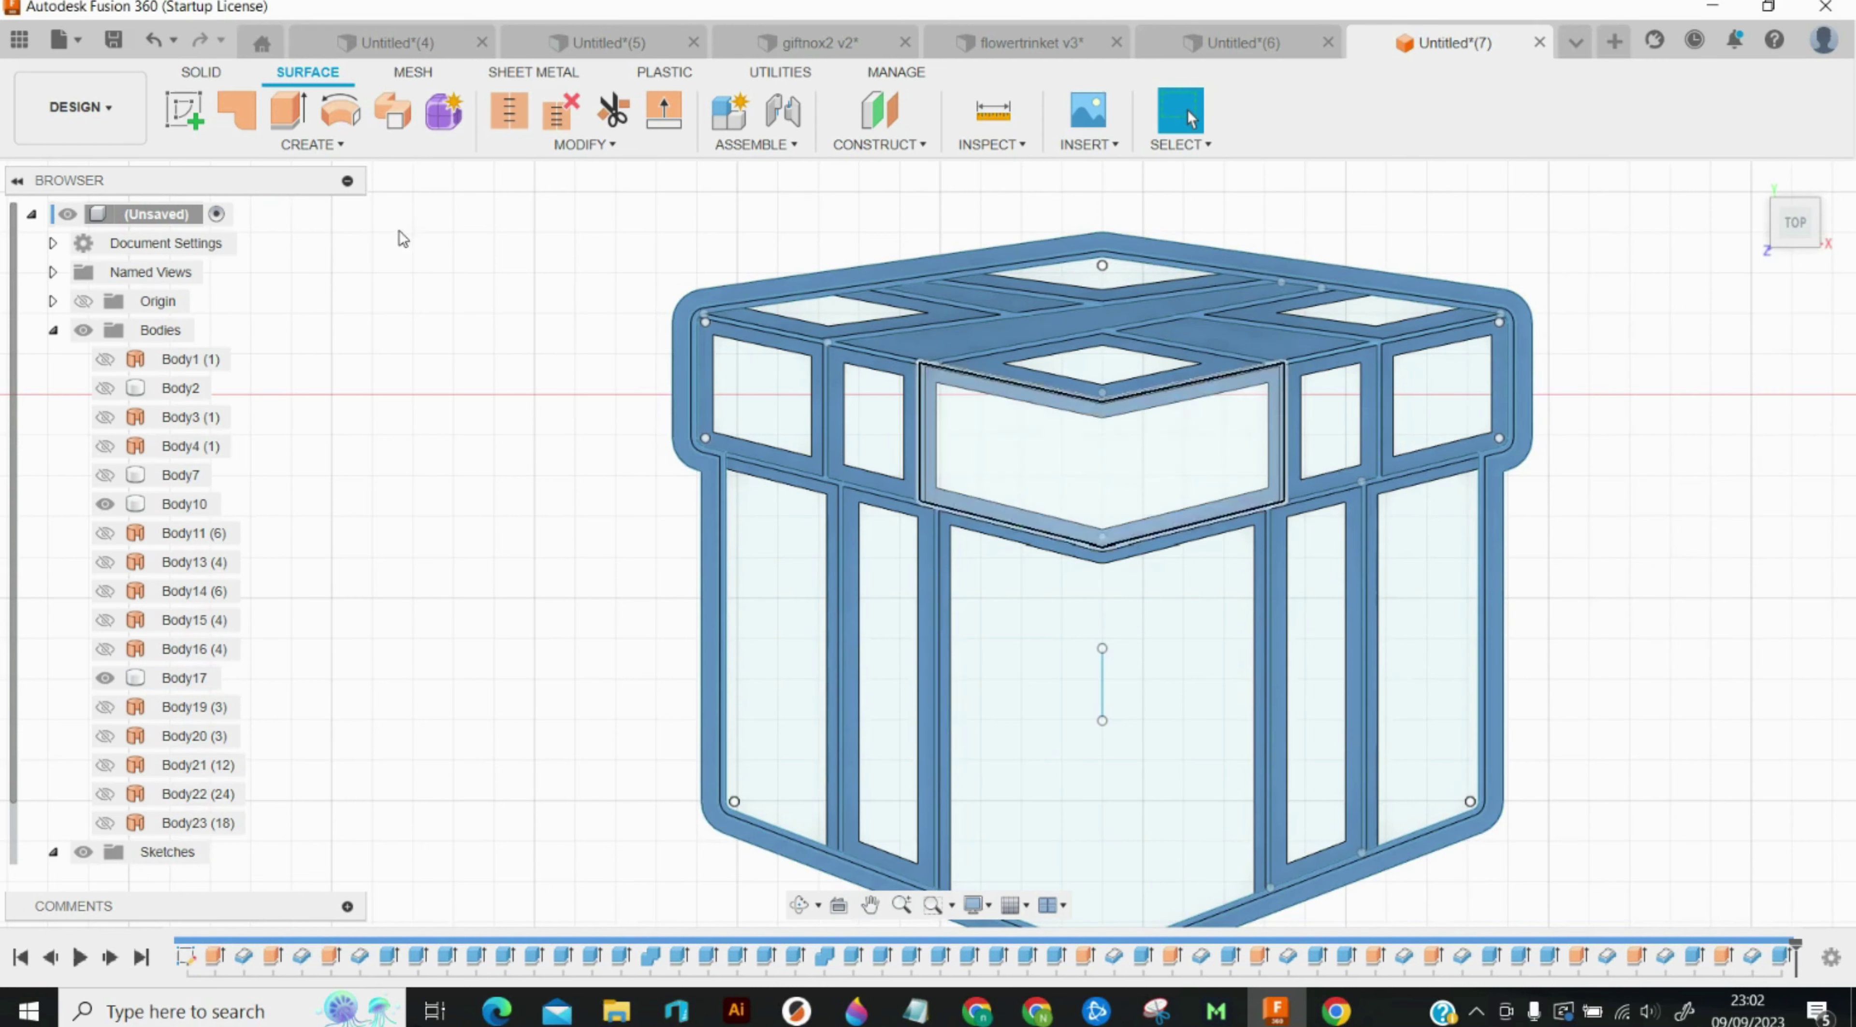
# Step: Undo the 3 mm border extrusion and the 0.7 mm thickening of the outer box outline
pyautogui.click(158, 683)
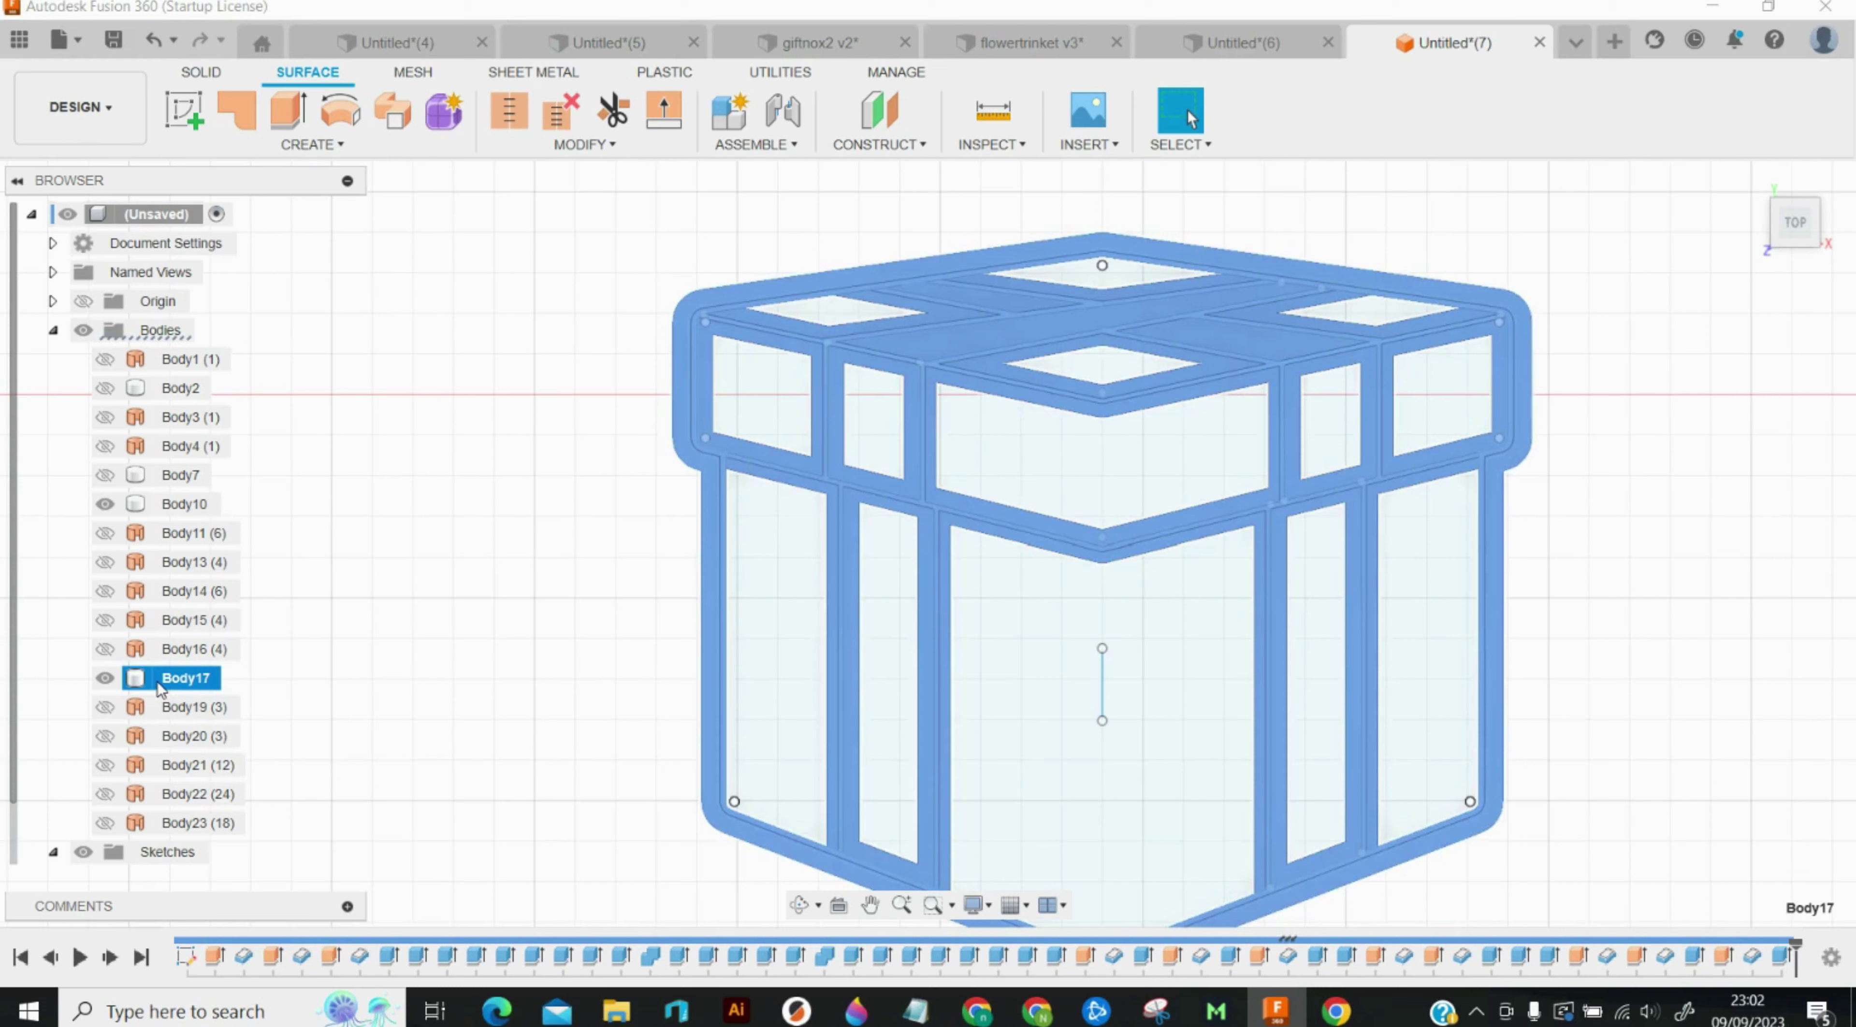
pyautogui.rightClick(157, 682)
pyautogui.click(429, 319)
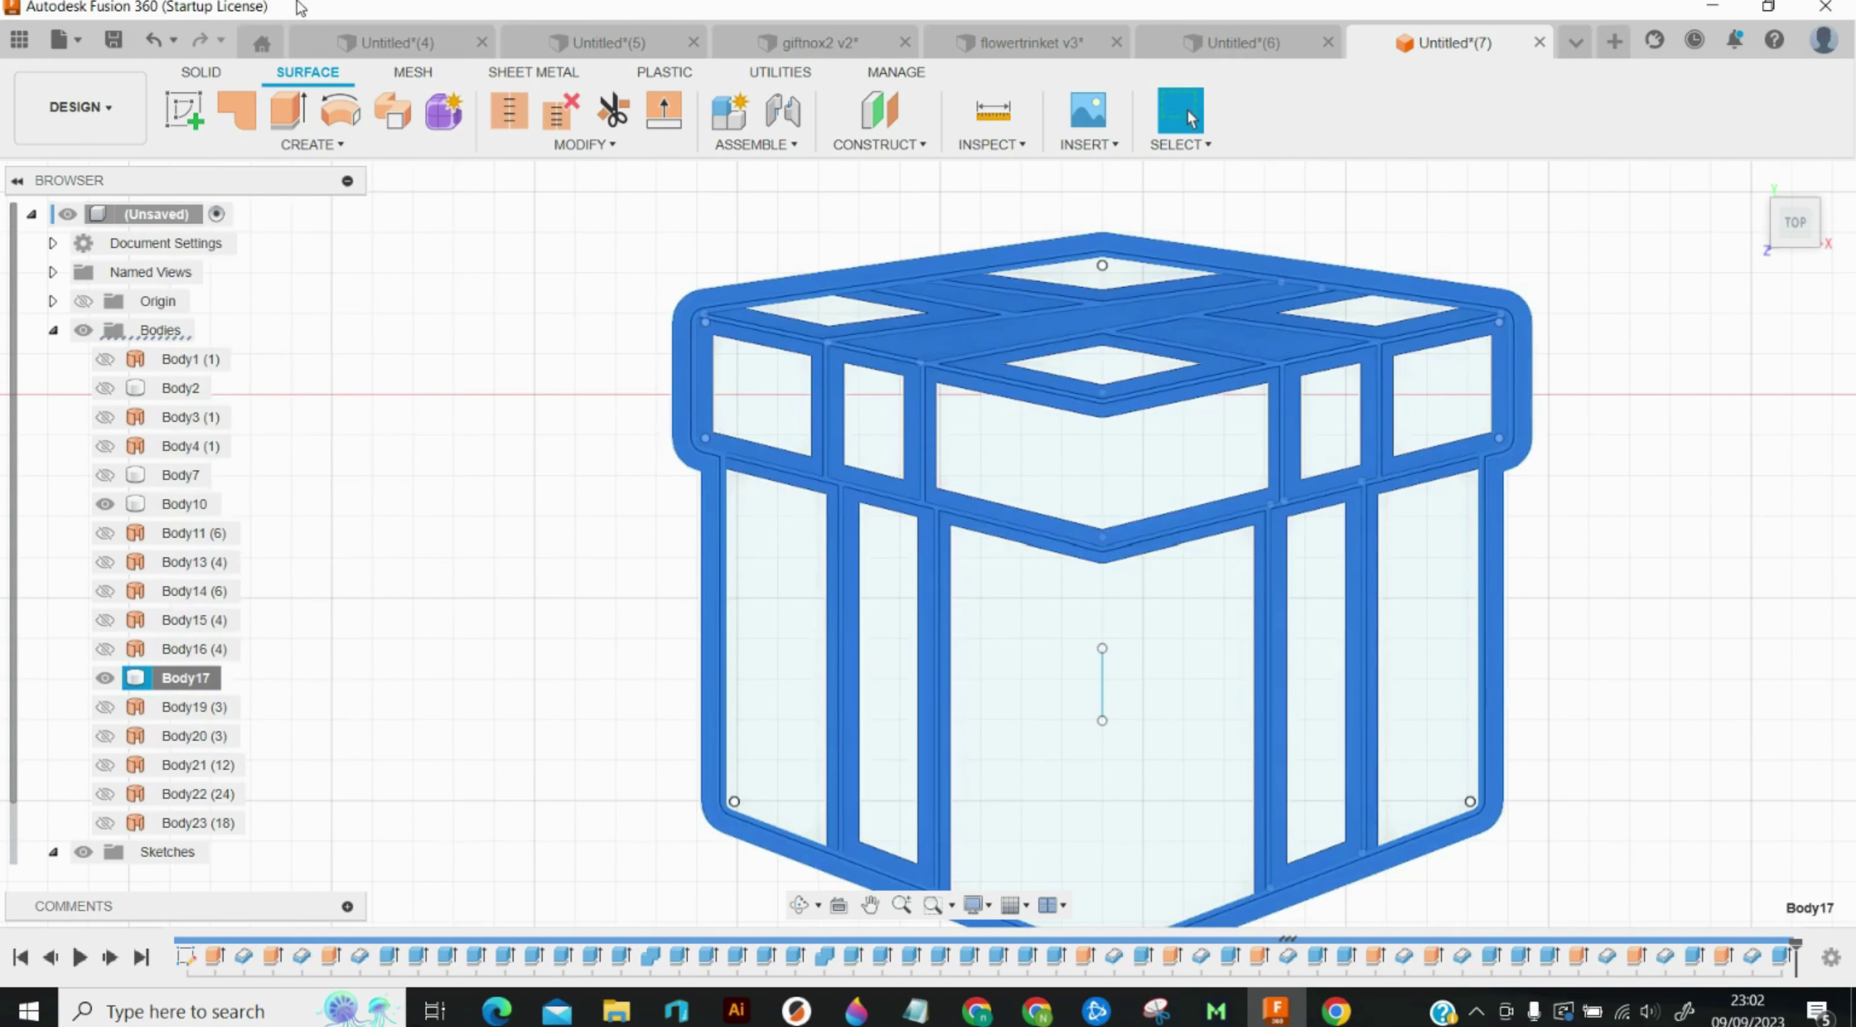
pyautogui.click(154, 40)
pyautogui.click(154, 40)
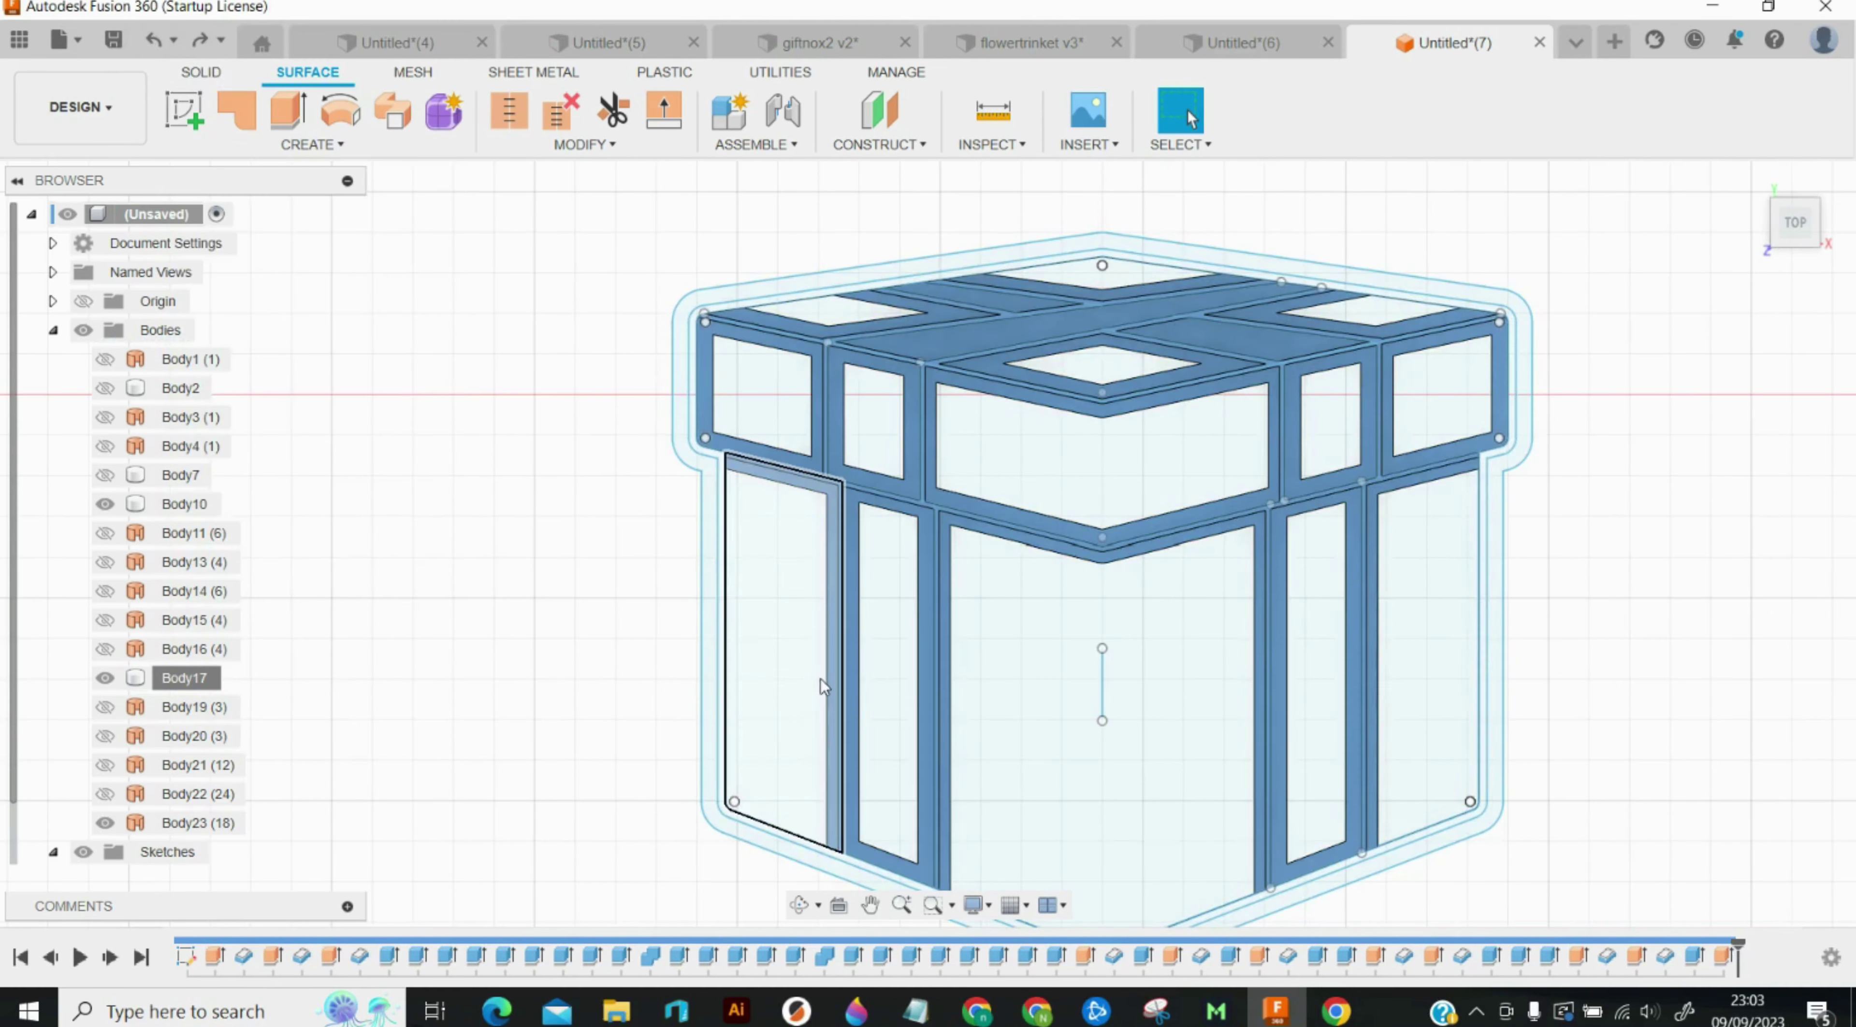
# Step: Thicken the outer box outline surface 0.44 mm on one side with the Join operation
pyautogui.press('t')
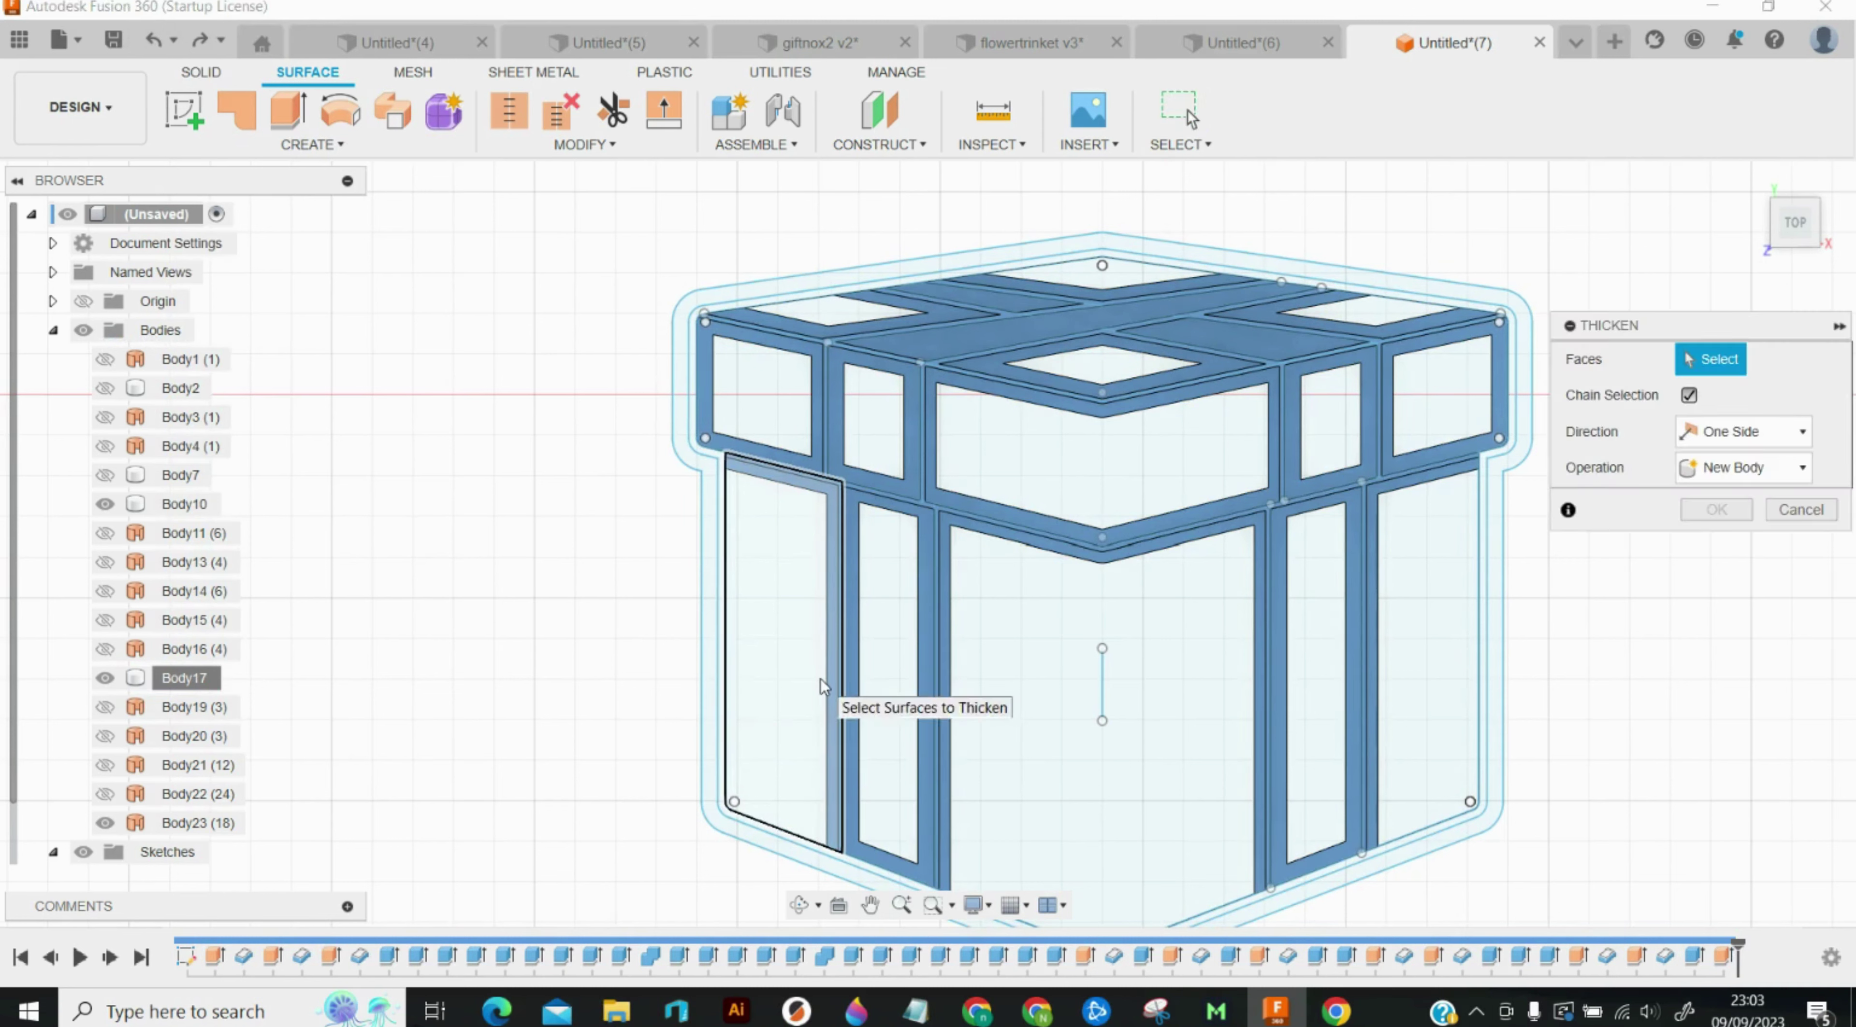
pyautogui.click(1466, 816)
pyautogui.write('.44')
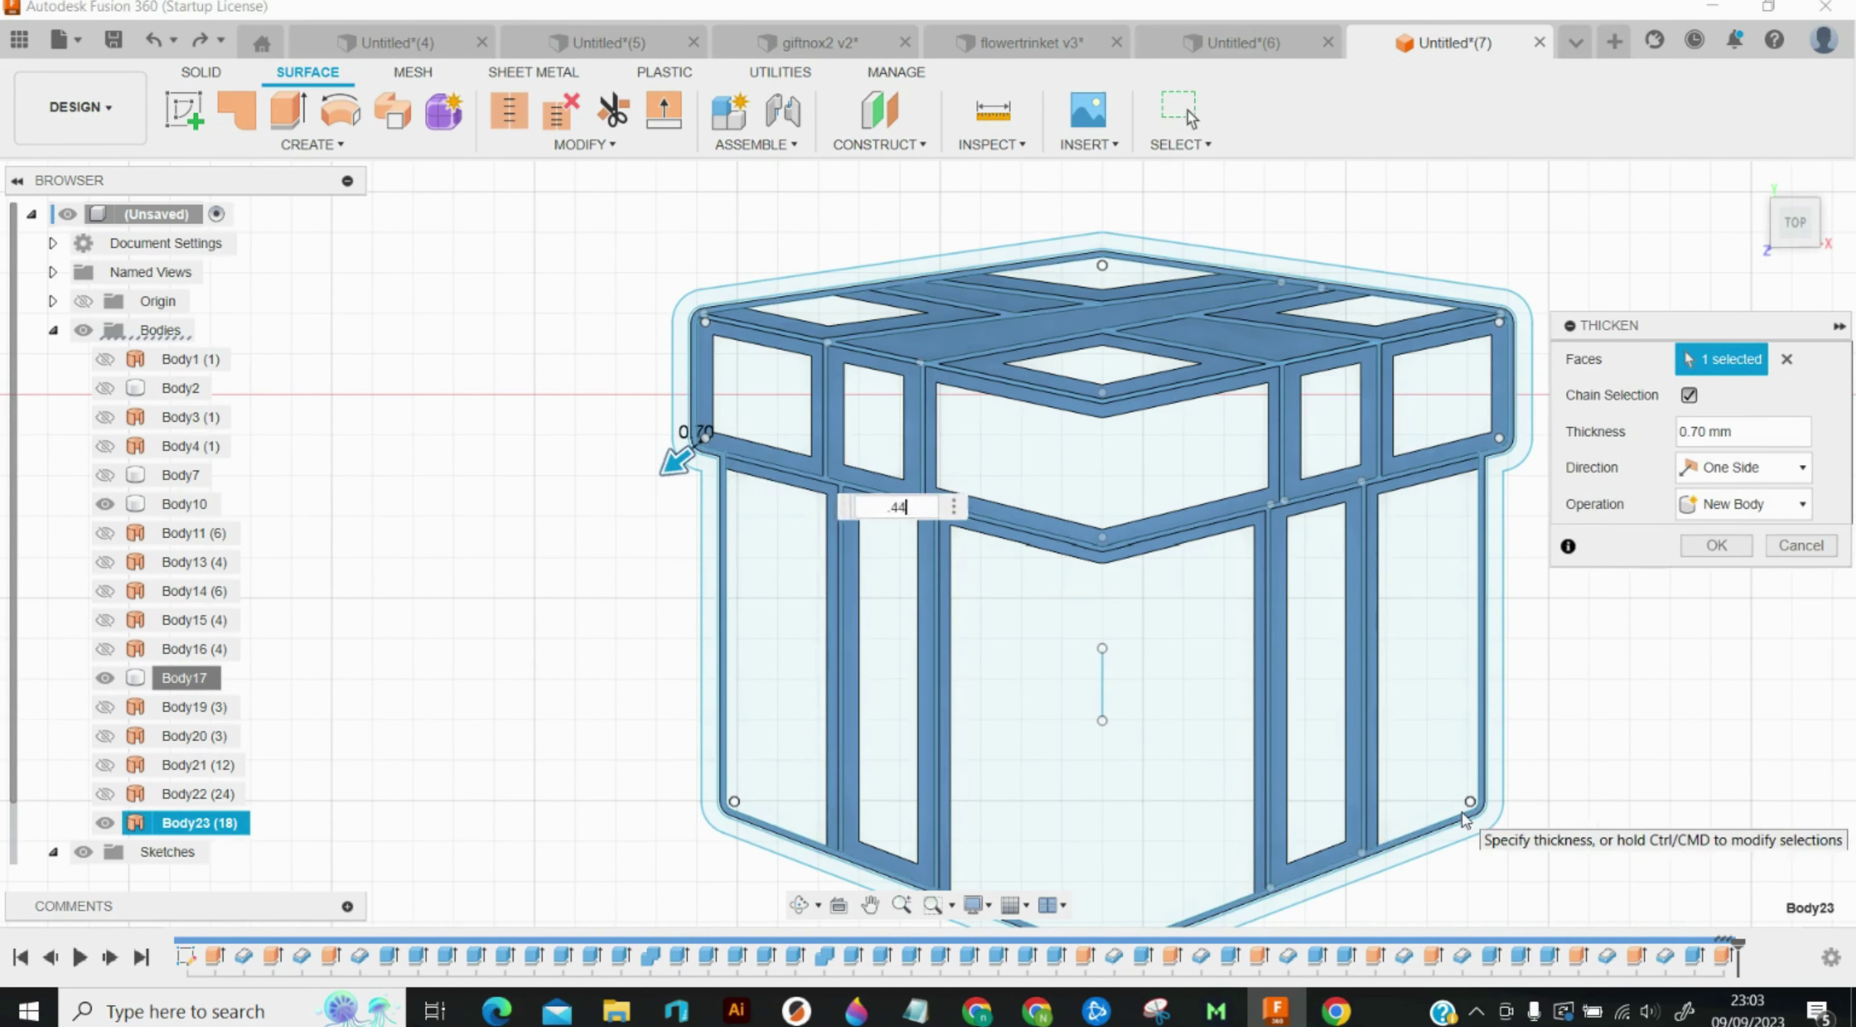
pyautogui.click(1729, 505)
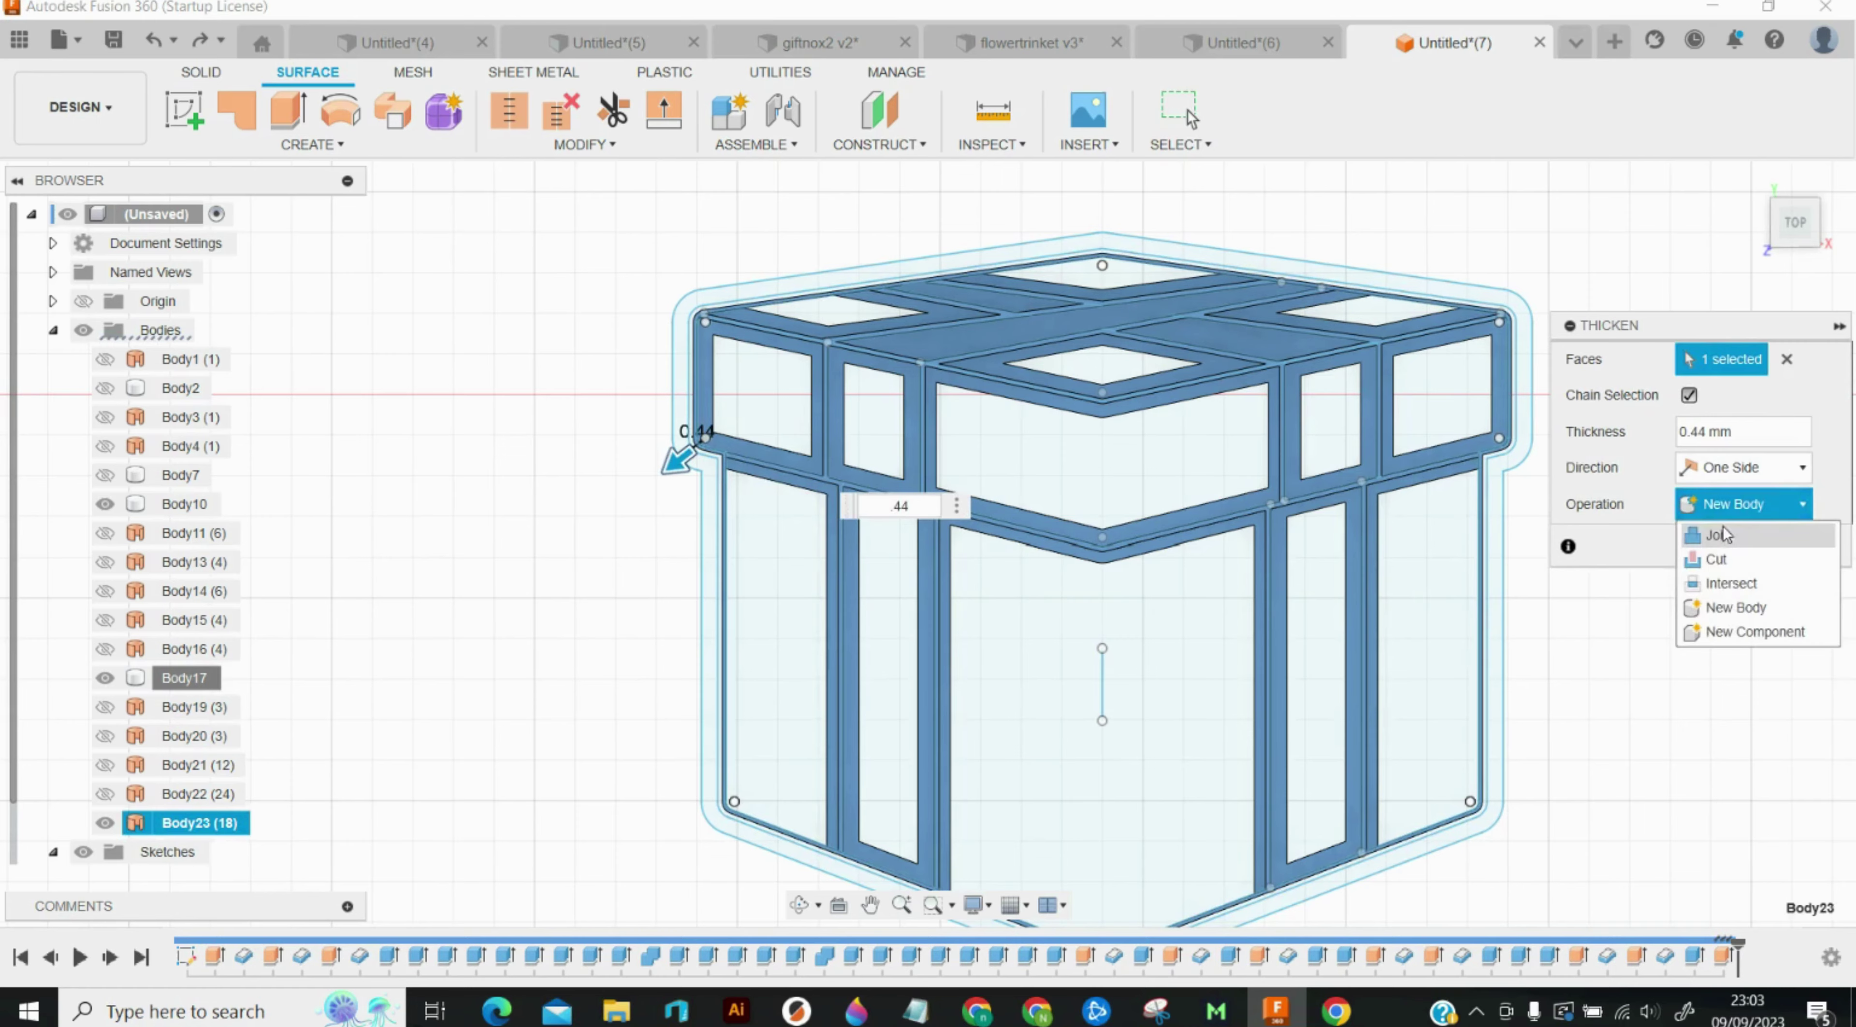
pyautogui.click(1722, 531)
pyautogui.press('Return')
# Step: Extrude the narrow inner border ring profile around the box 10 mm with the Join operation
pyautogui.press('e')
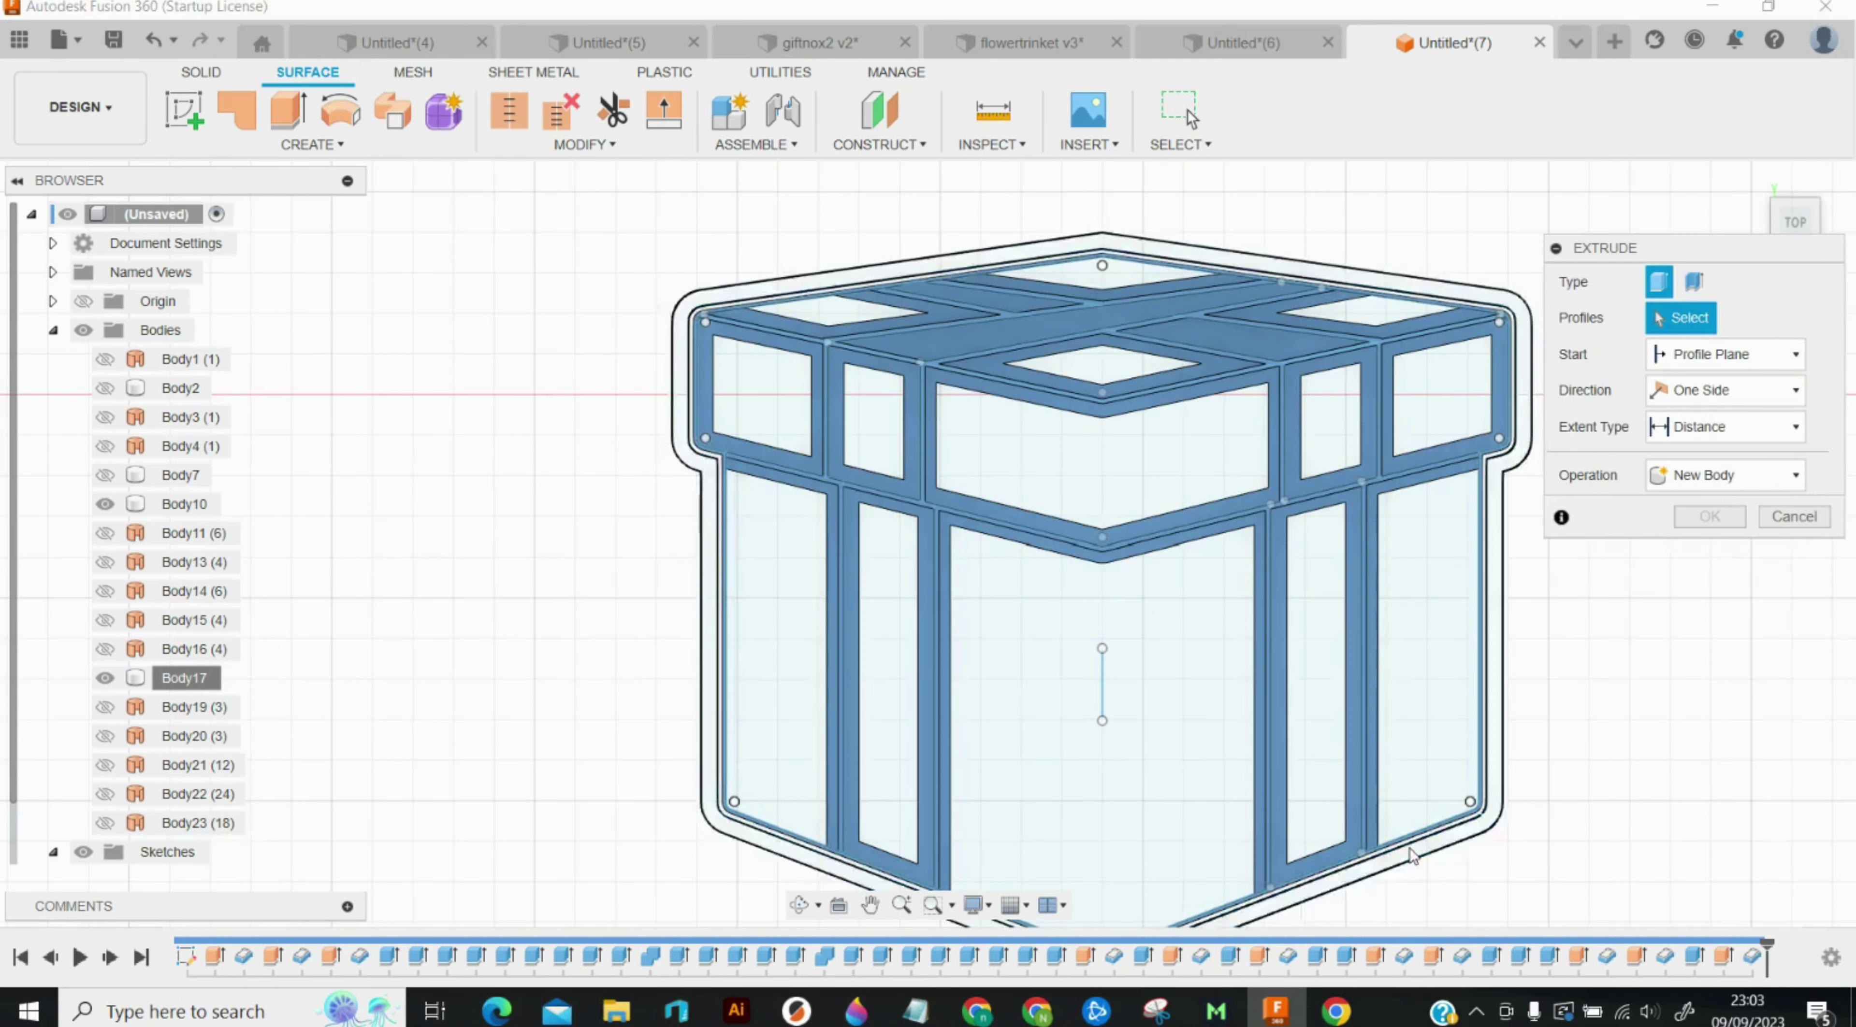
pyautogui.scroll(5, 1480, 824)
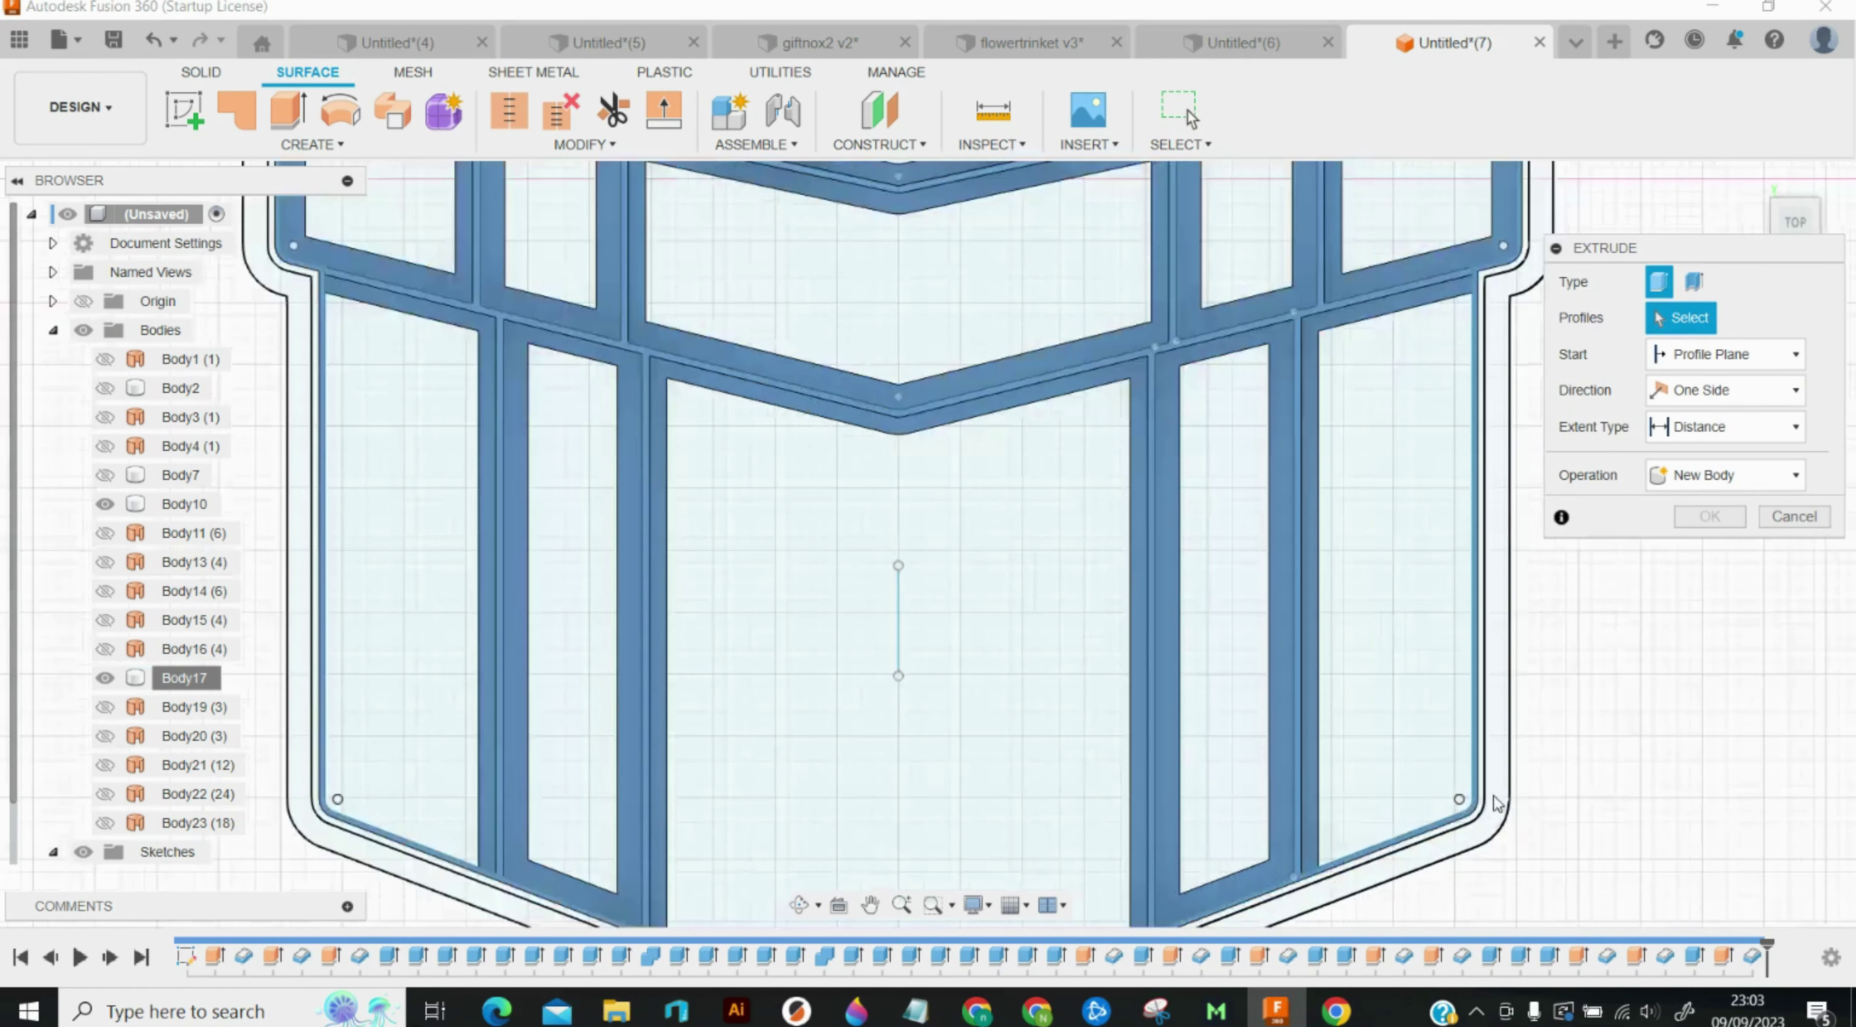
pyautogui.click(1468, 811)
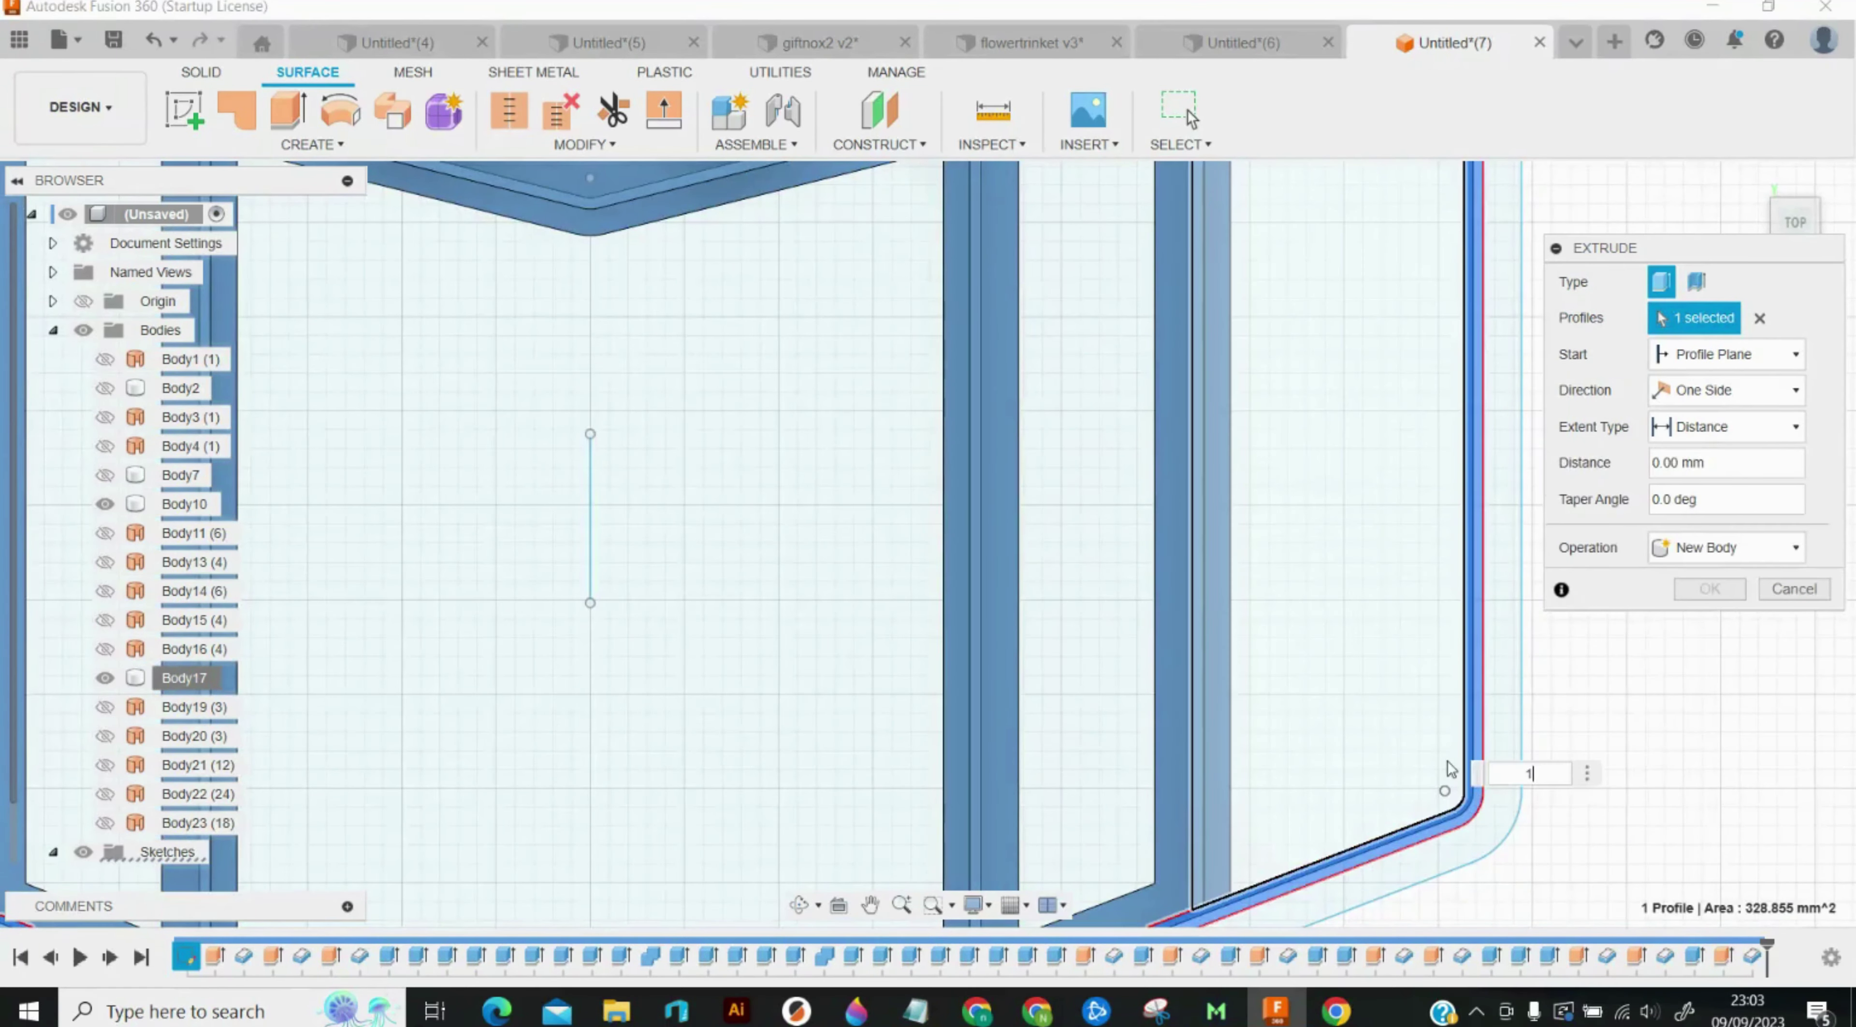
pyautogui.write('10')
pyautogui.click(1700, 547)
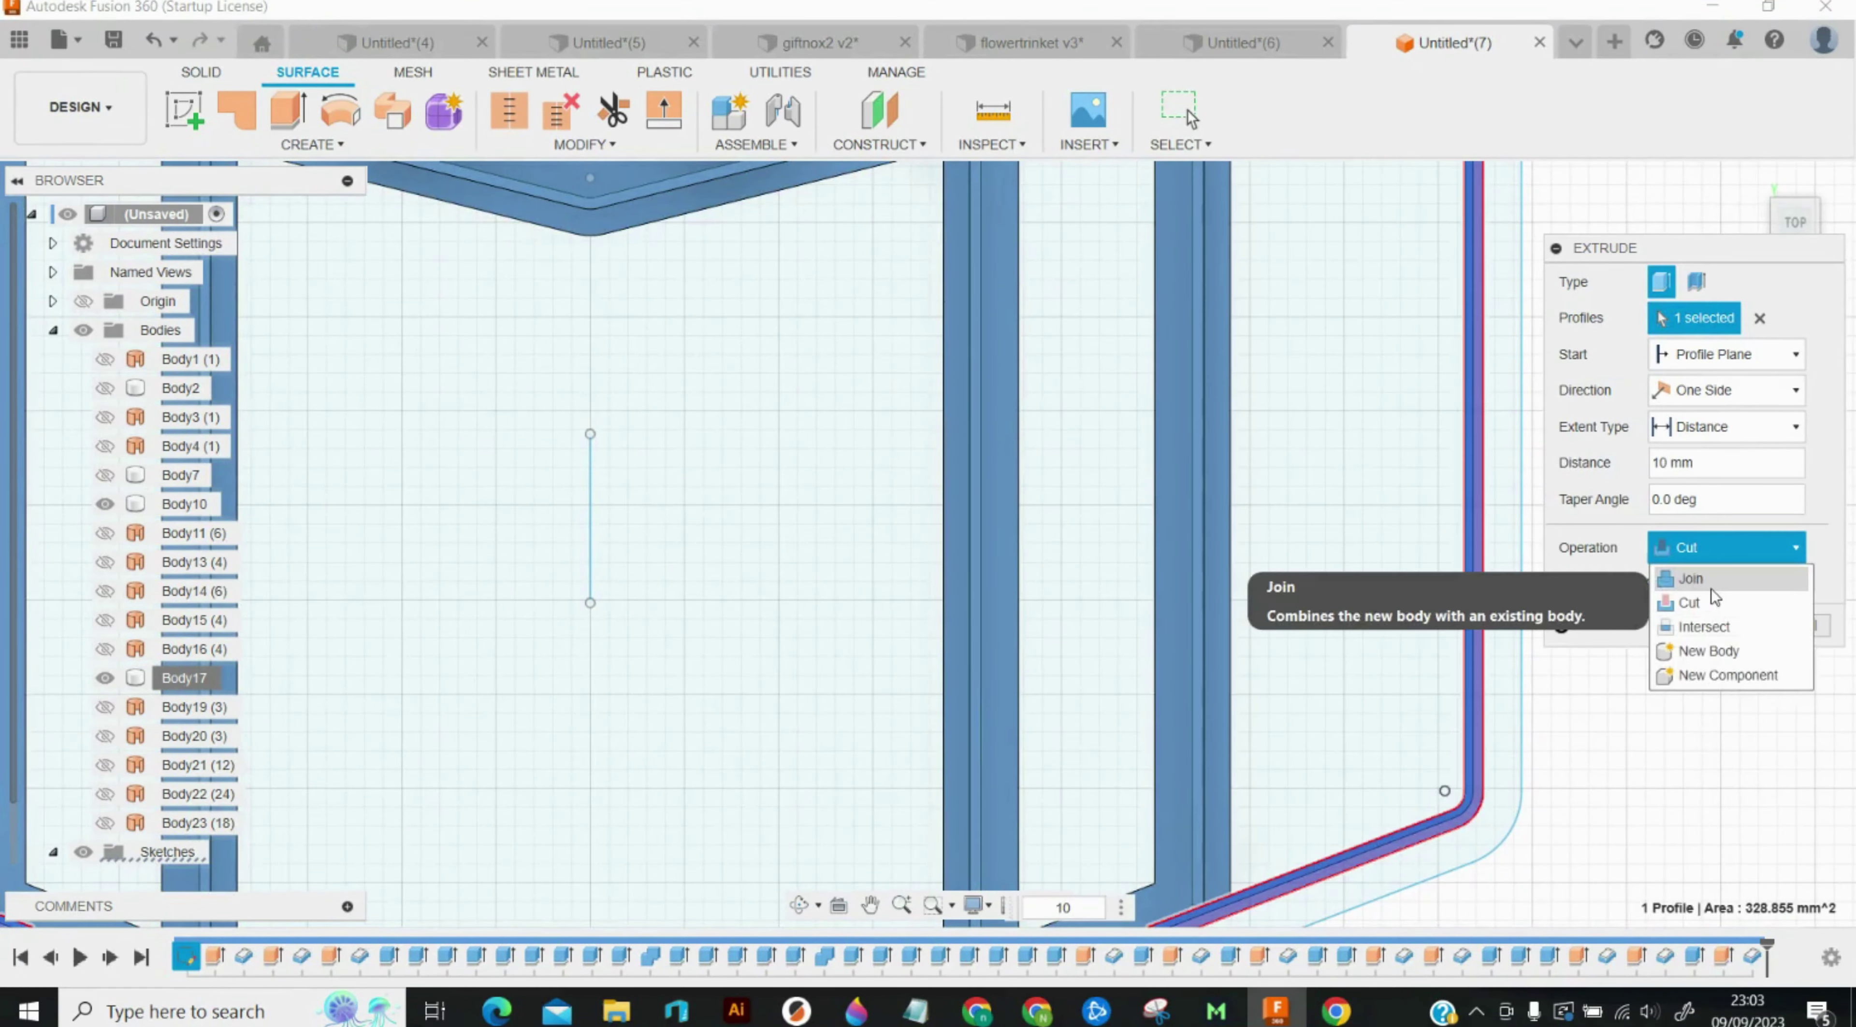
pyautogui.click(1711, 584)
pyautogui.click(201, 77)
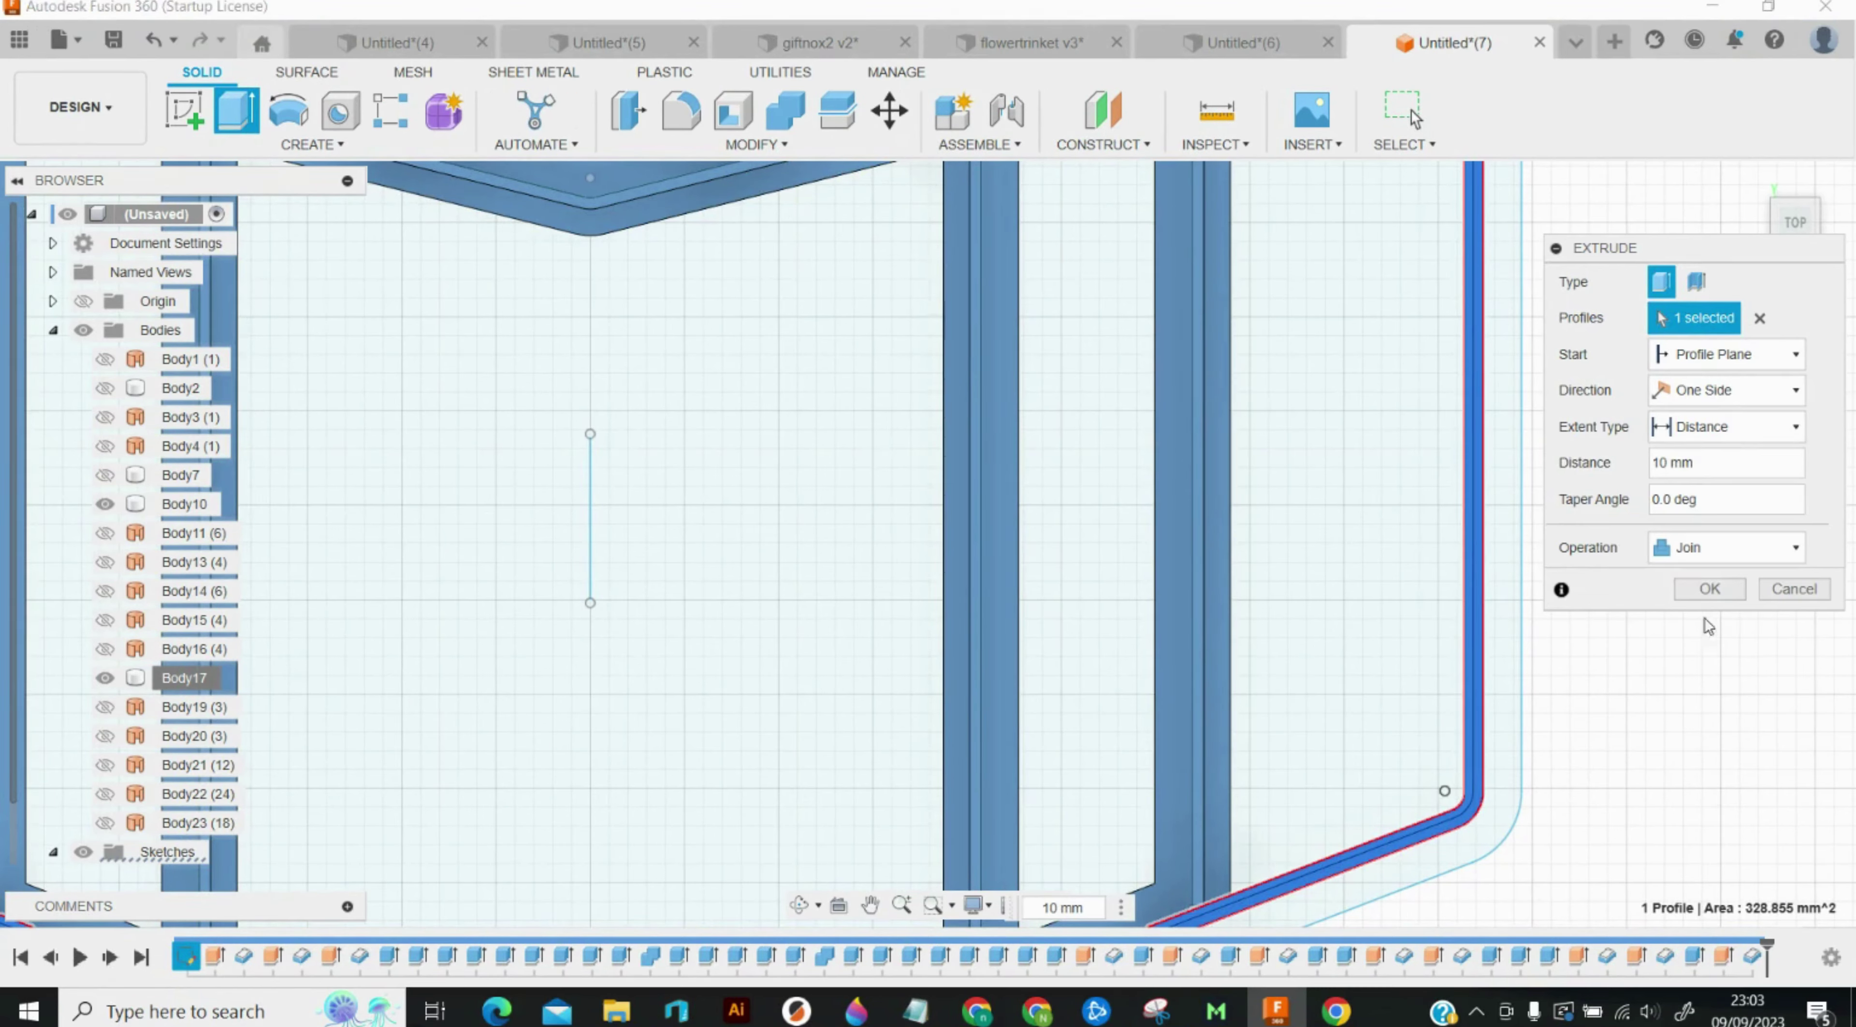
pyautogui.click(1709, 588)
# Step: Extrude the wider outermost border ring profile around the gift box 3 mm
pyautogui.press('e')
pyautogui.click(1420, 880)
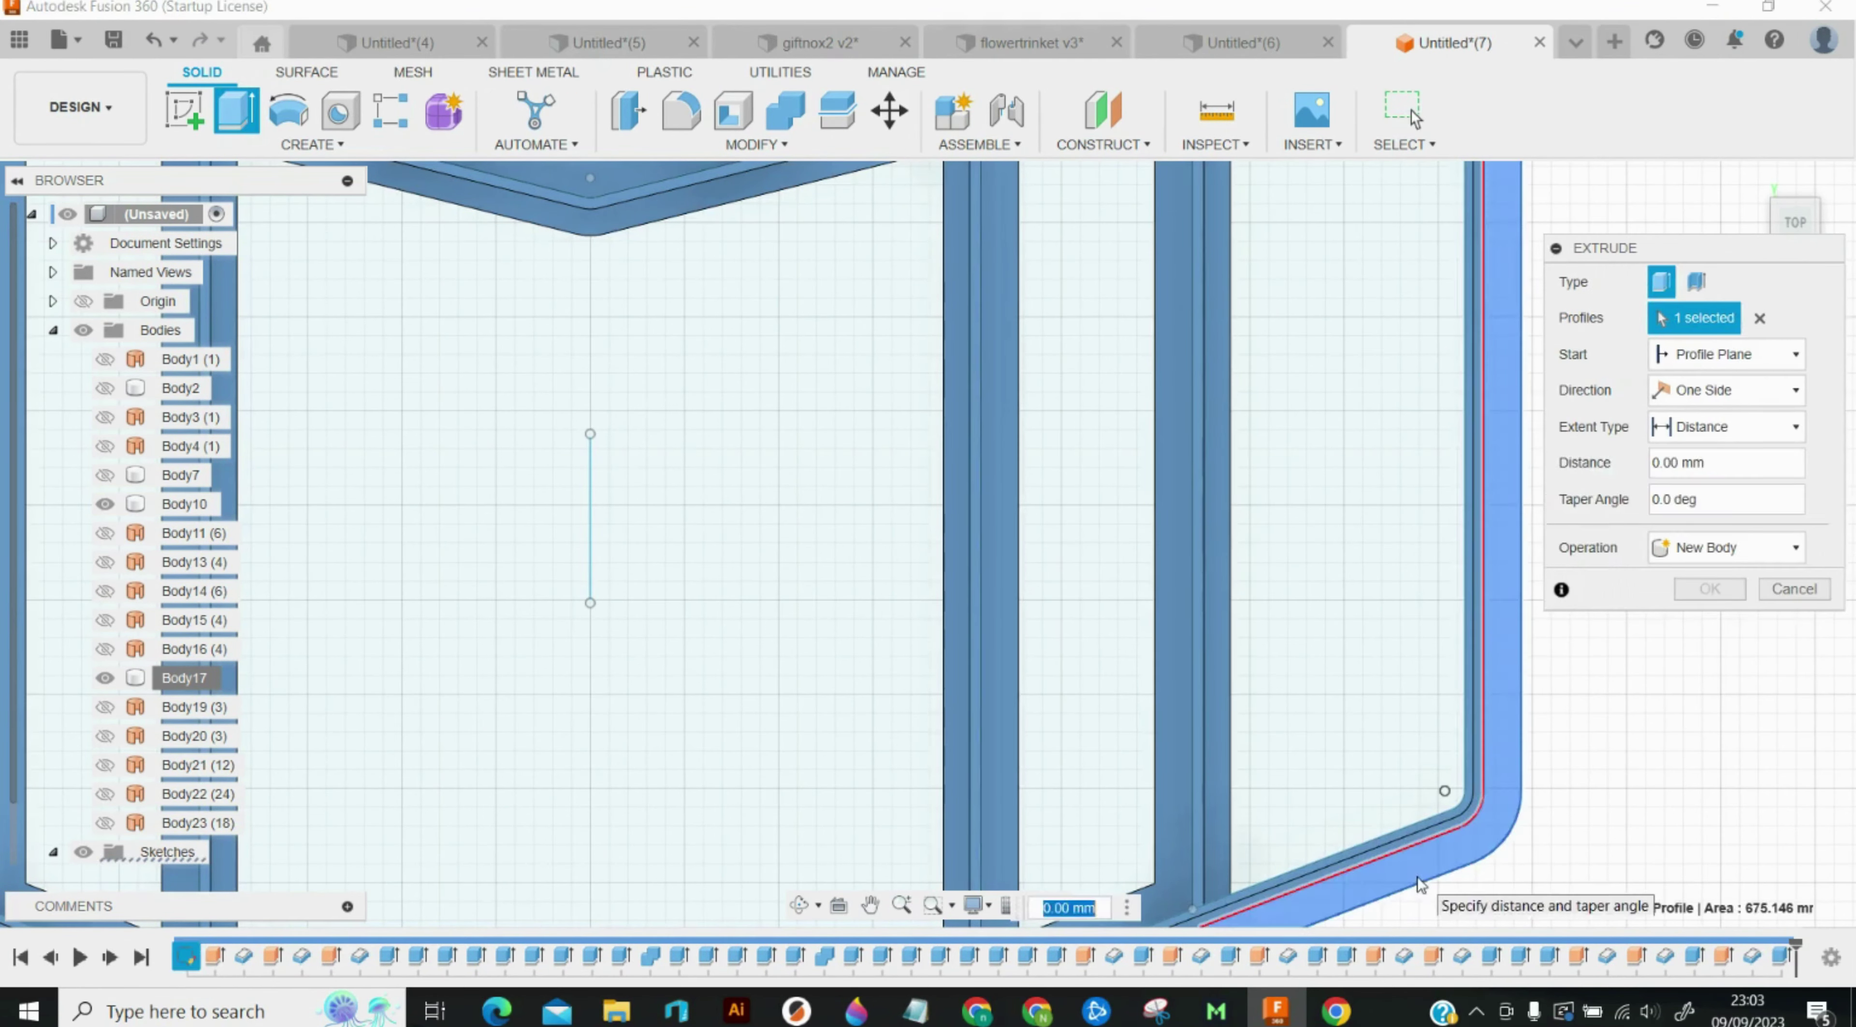
pyautogui.write('3')
pyautogui.press('Return')
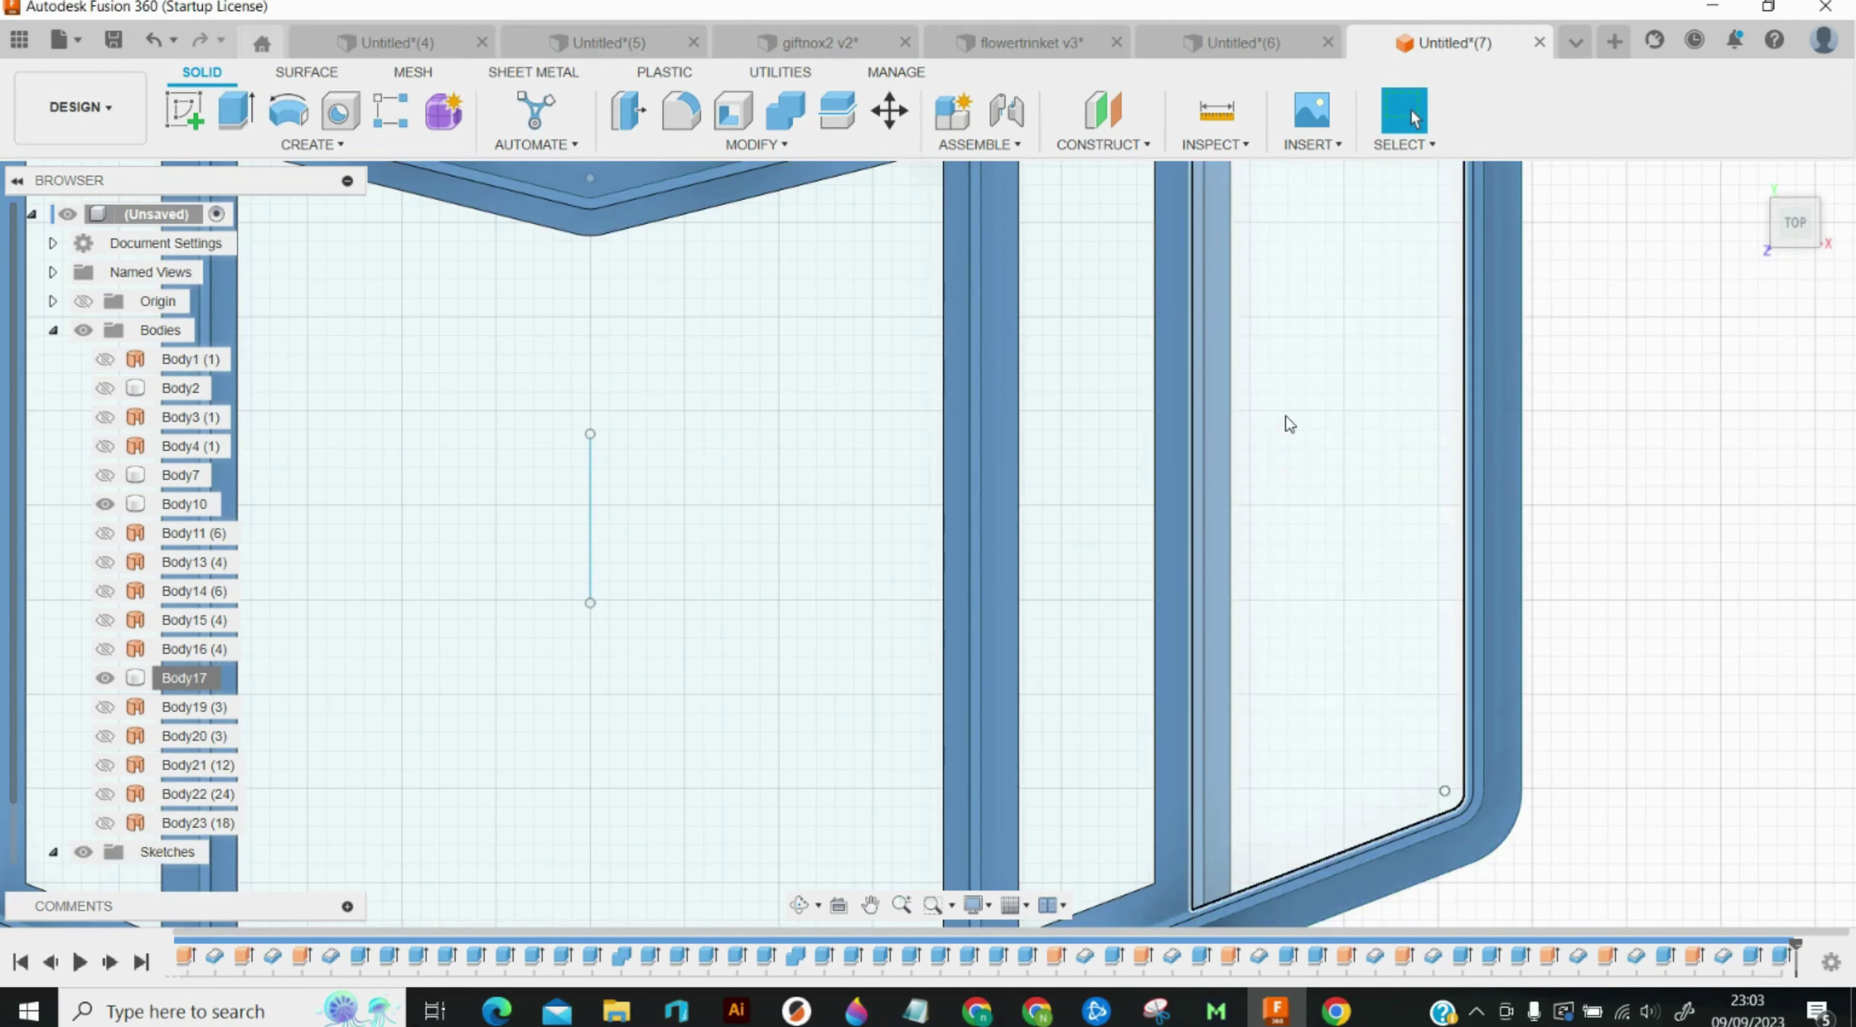
pyautogui.scroll(-8, 1288, 423)
pyautogui.scroll(6, 1096, 197)
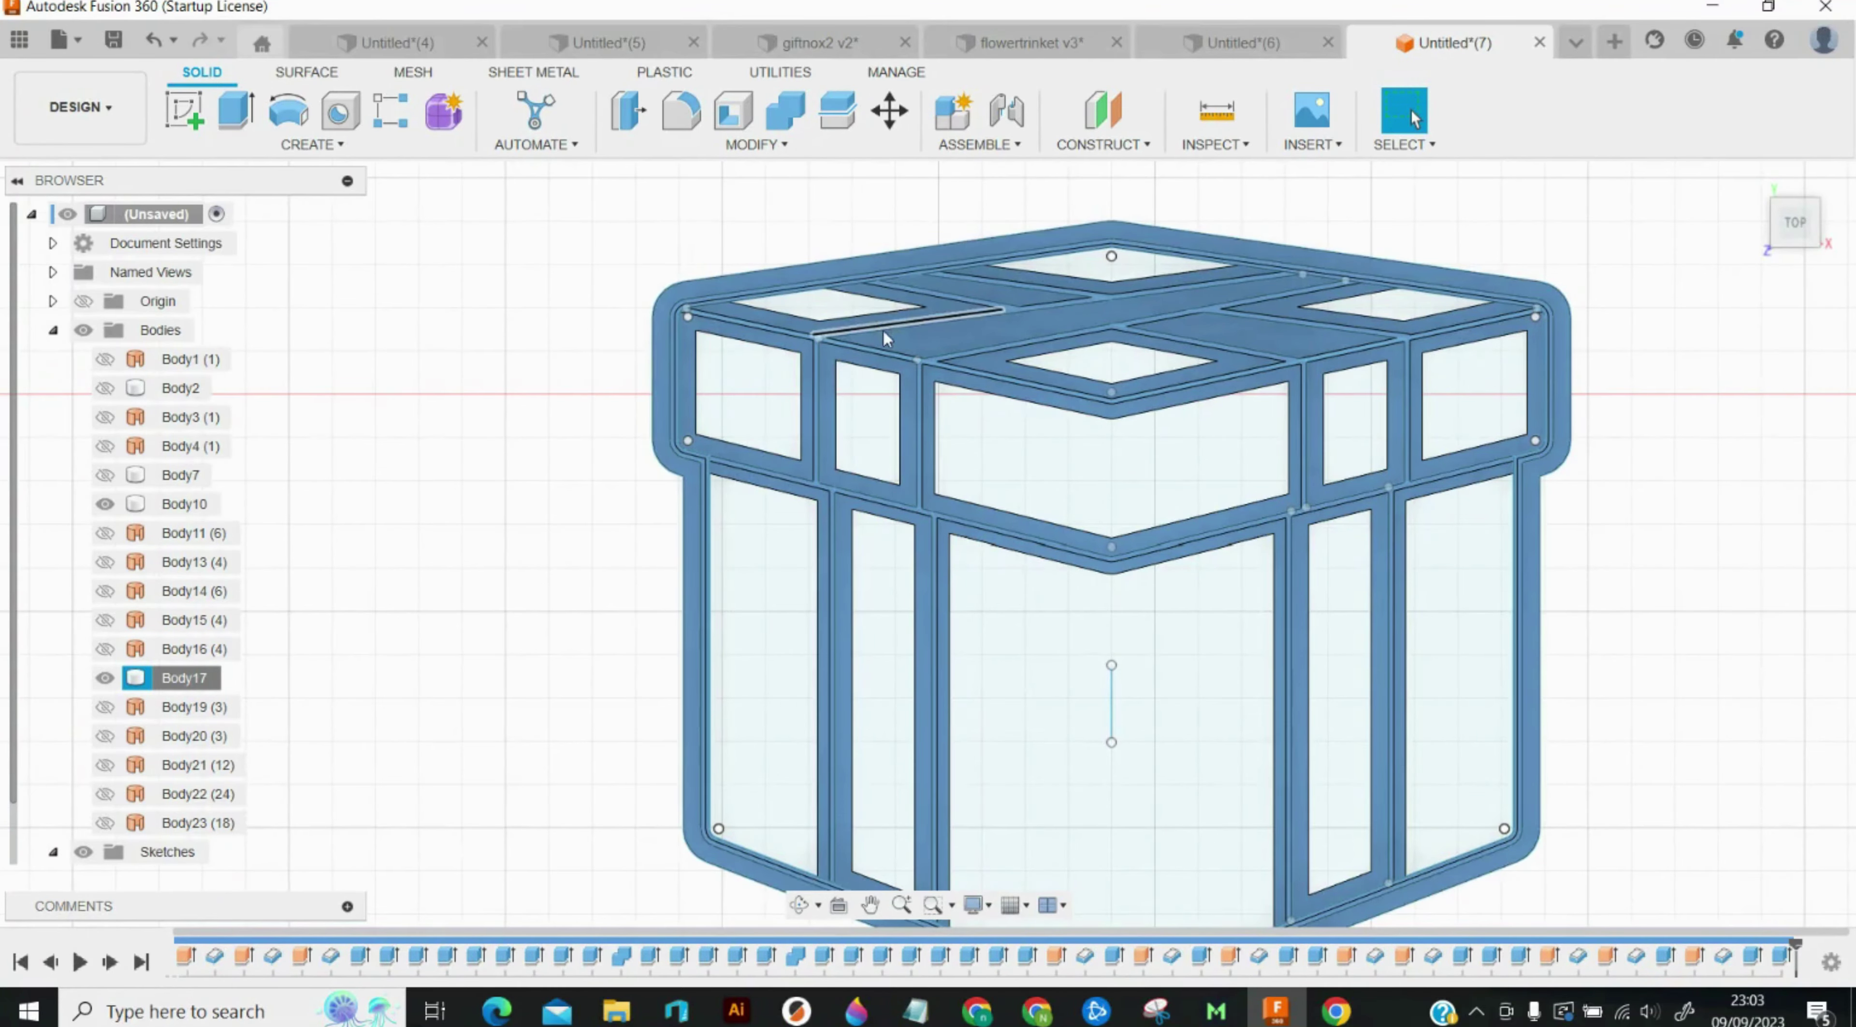
pyautogui.scroll(1, 883, 332)
pyautogui.scroll(-3, 907, 371)
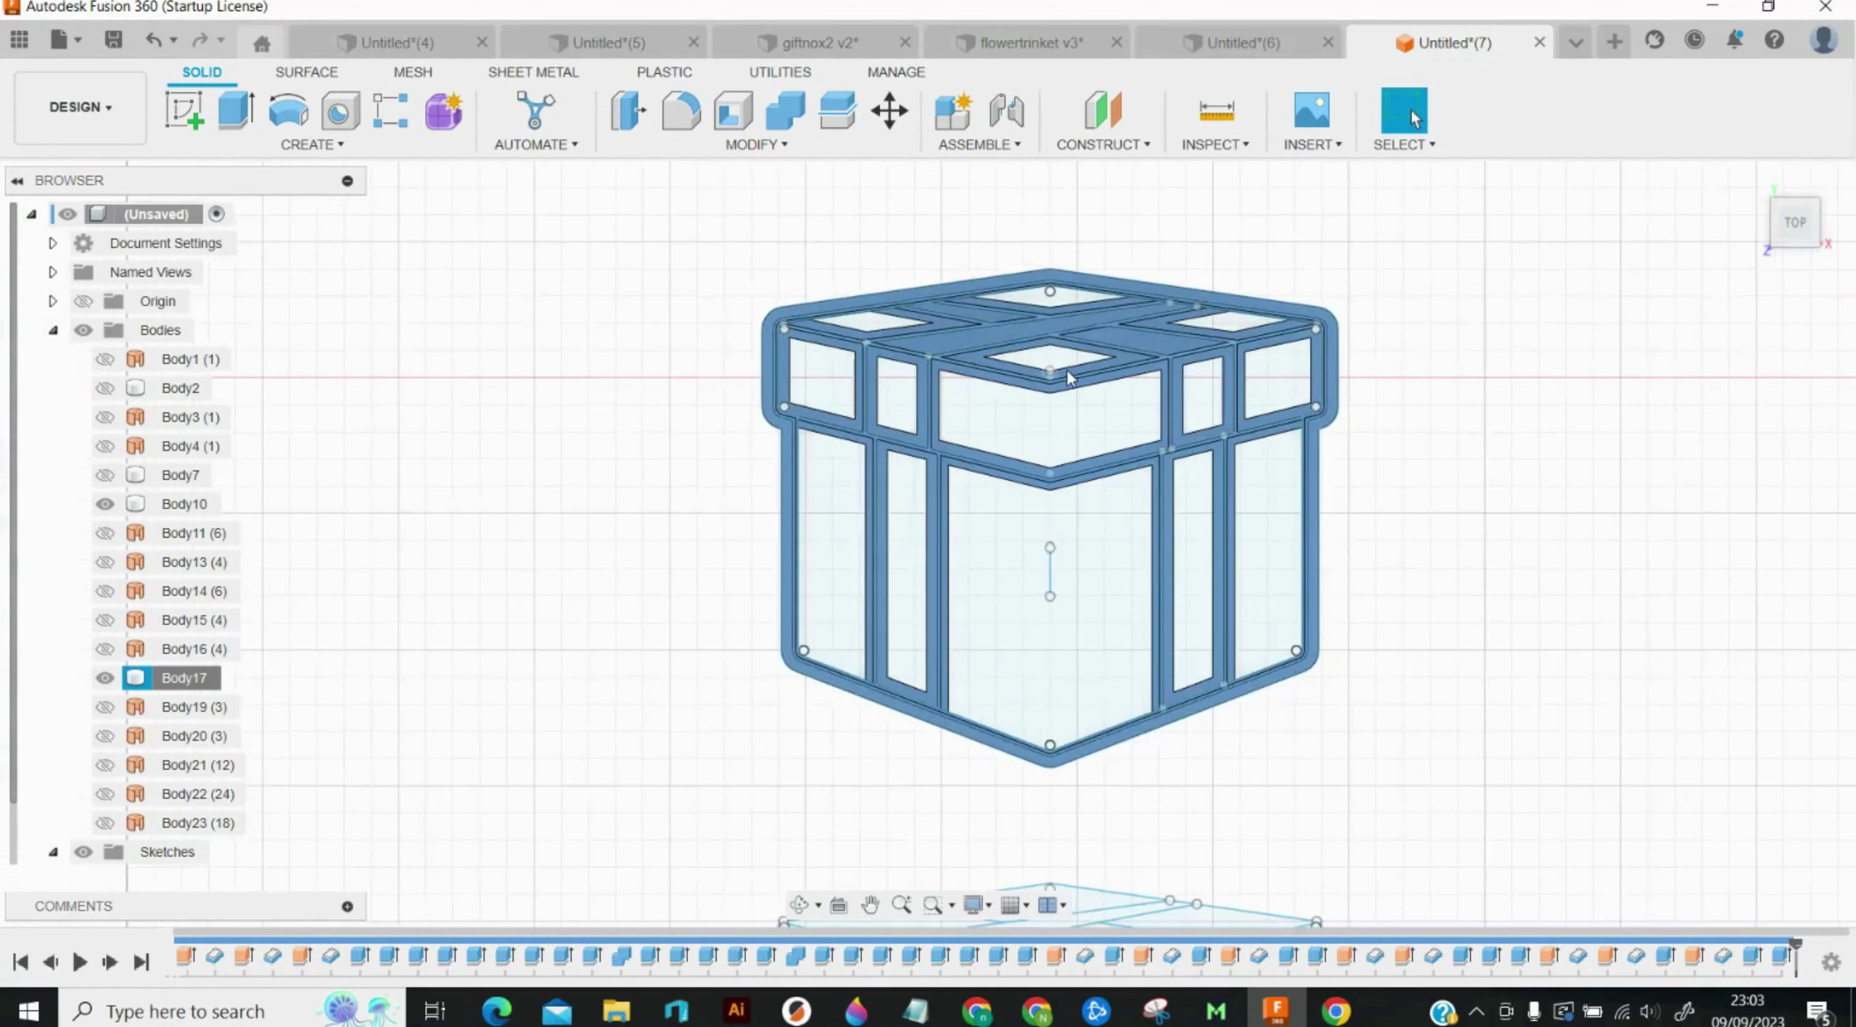
pyautogui.scroll(2, 1073, 380)
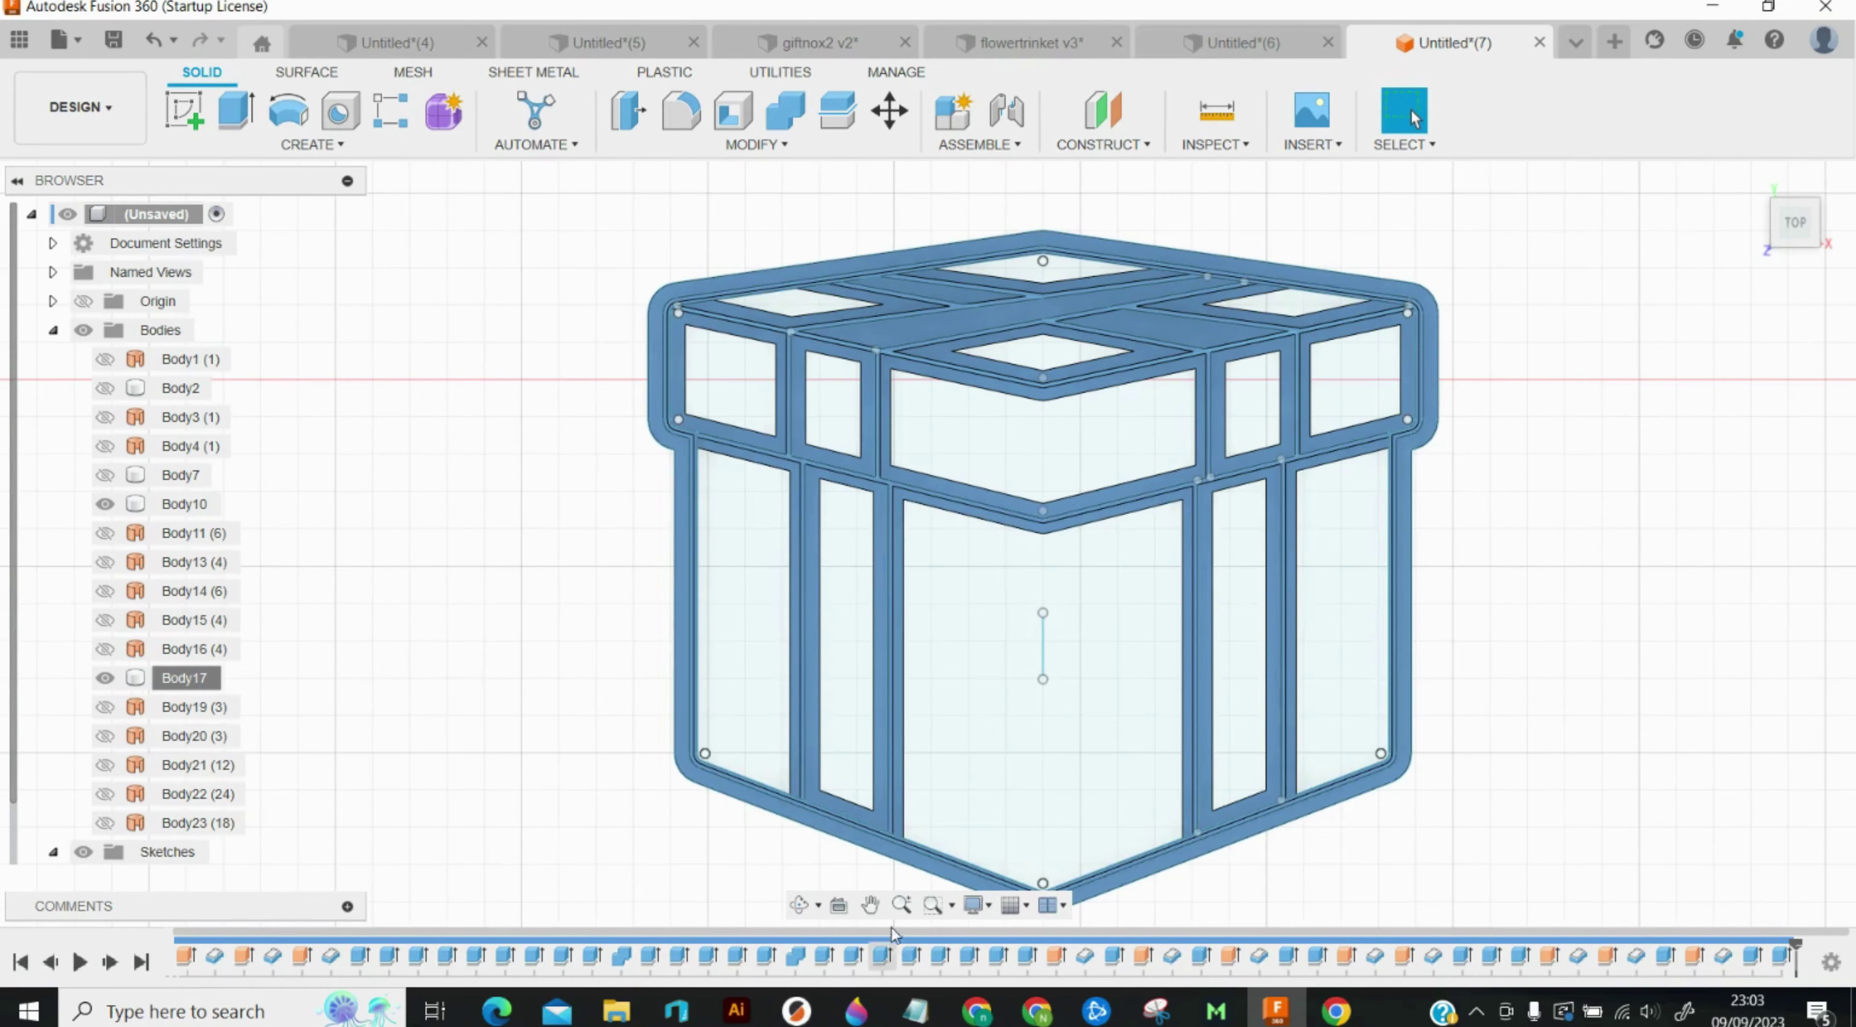
pyautogui.click(872, 907)
pyautogui.moveTo(882, 854)
pyautogui.mouseDown()
pyautogui.moveTo(514, 18)
pyautogui.moveTo(709, 38)
pyautogui.mouseUp()
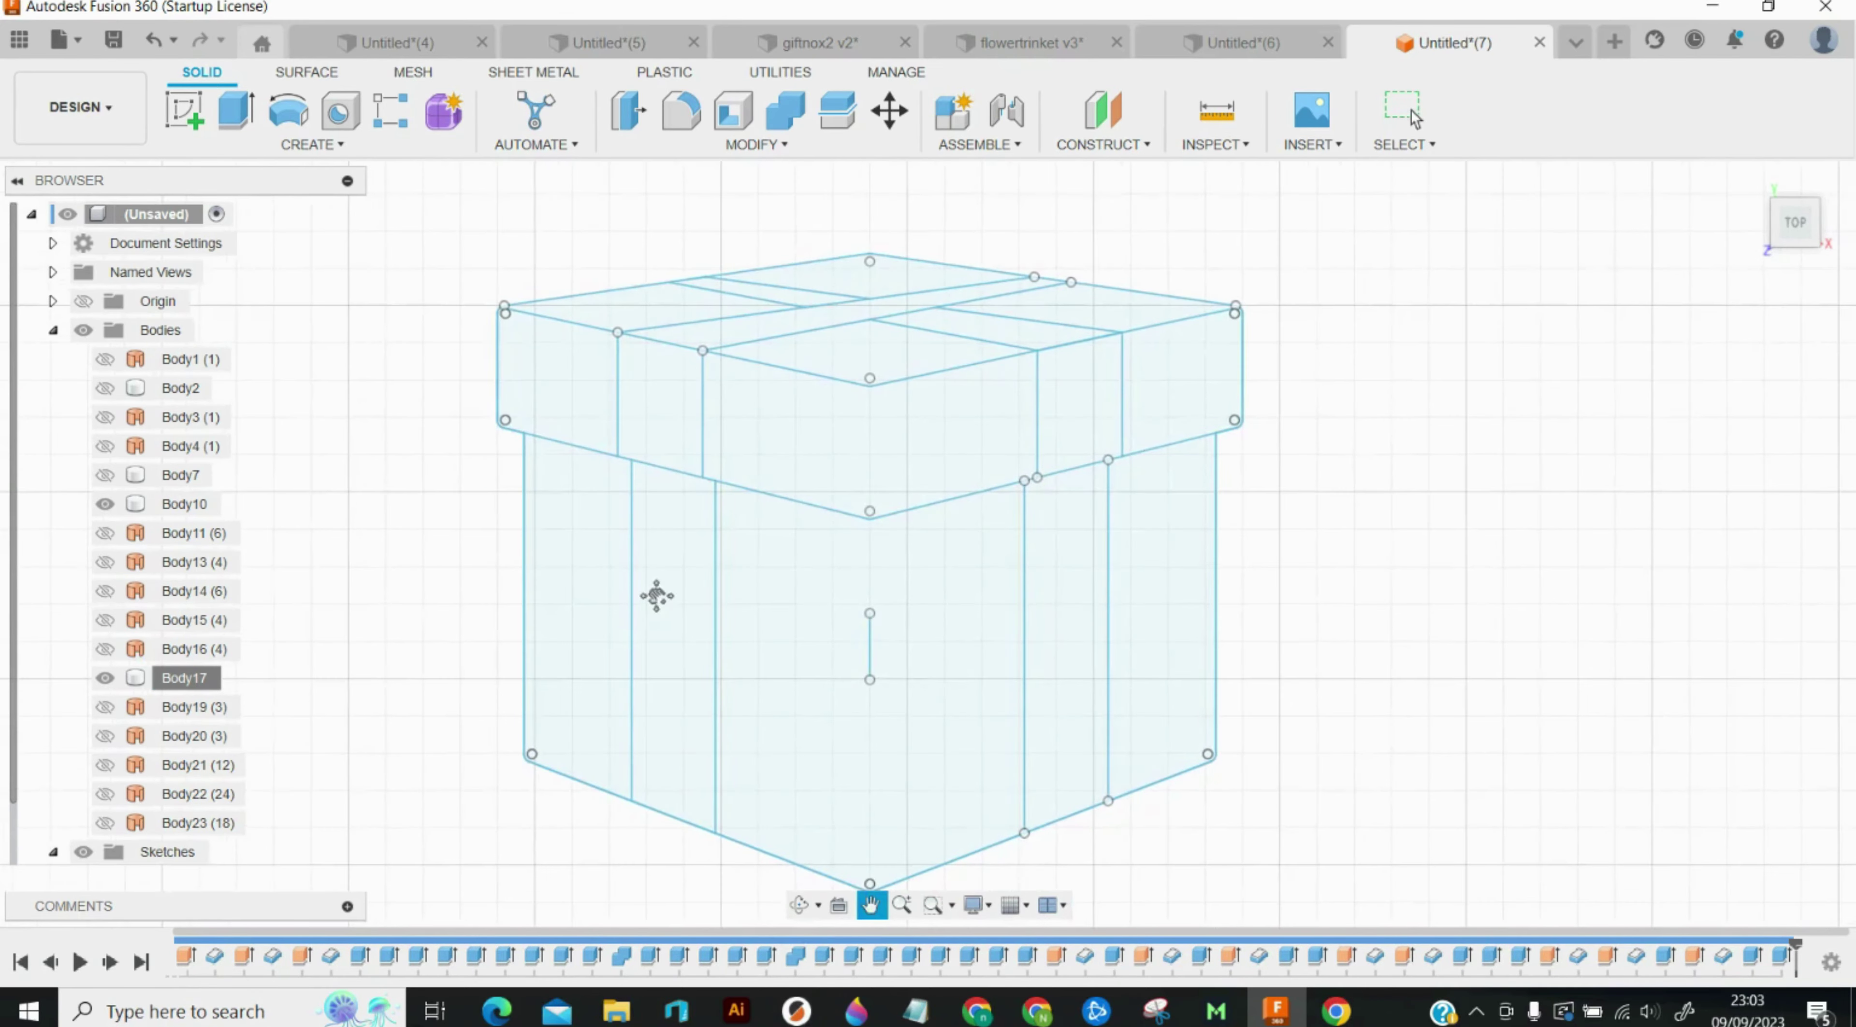
pyautogui.press('e')
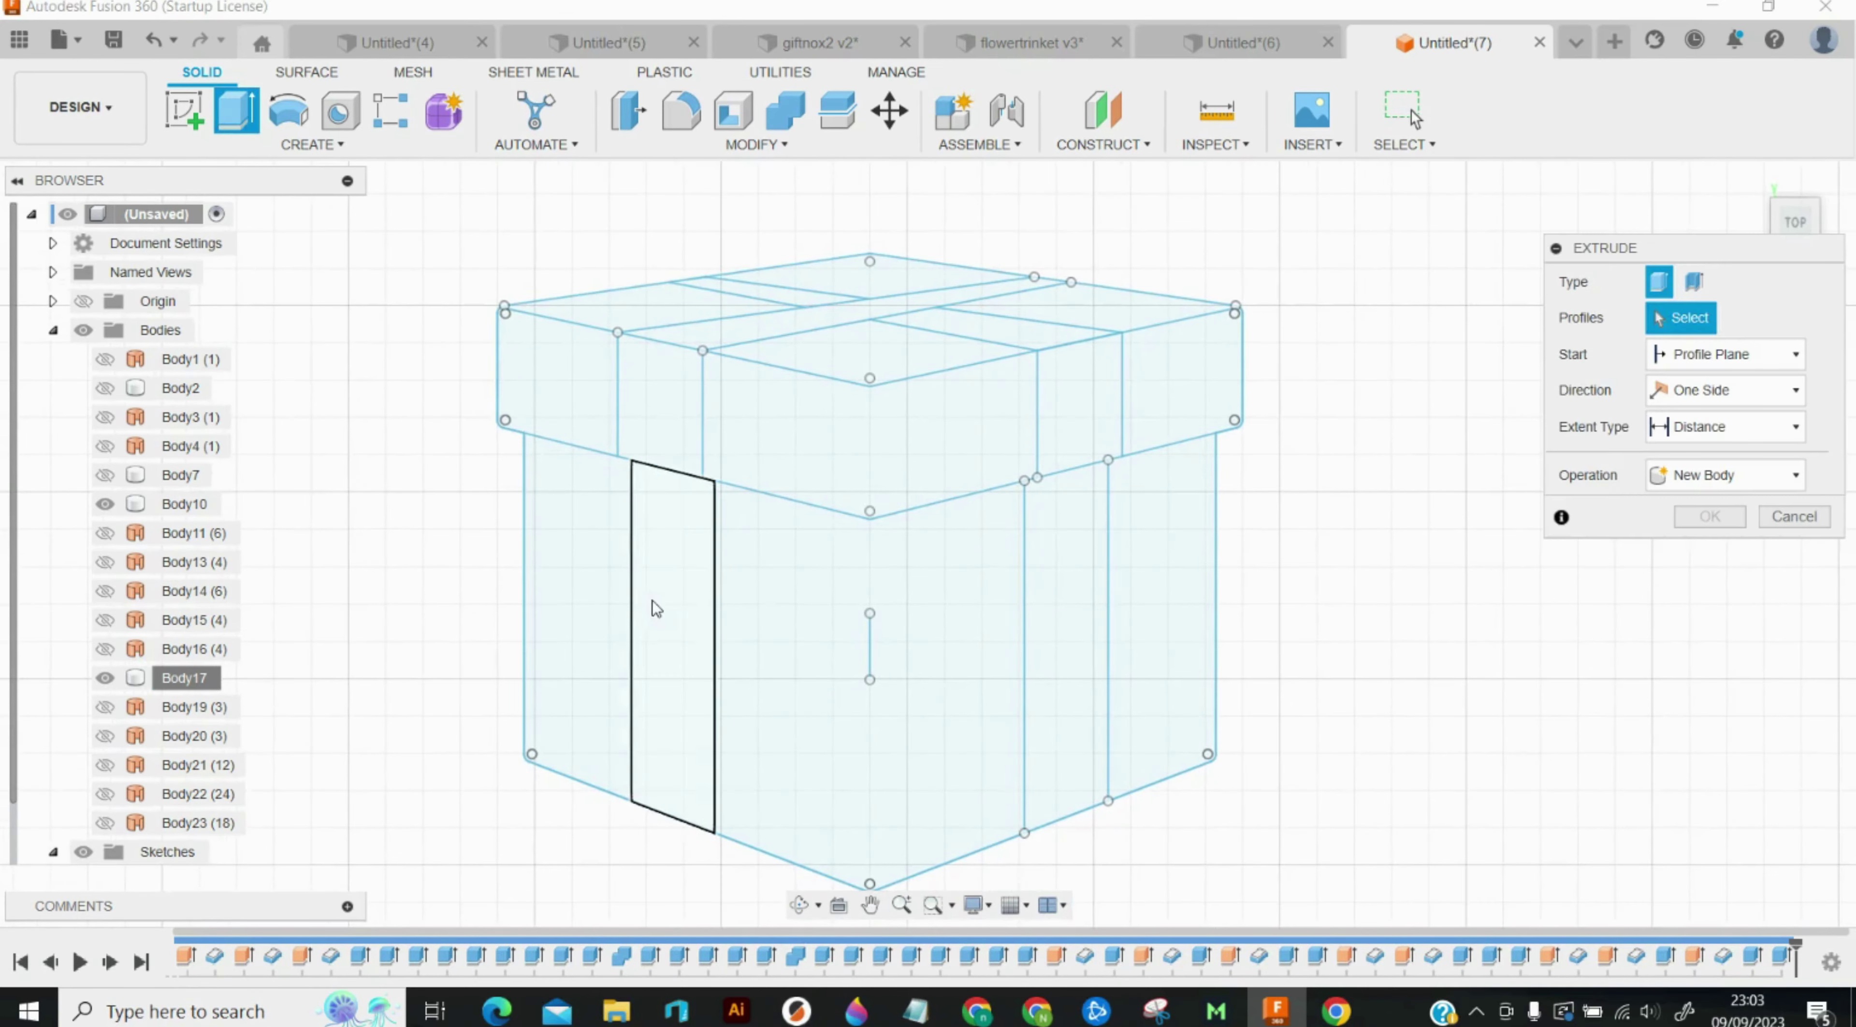
pyautogui.click(653, 609)
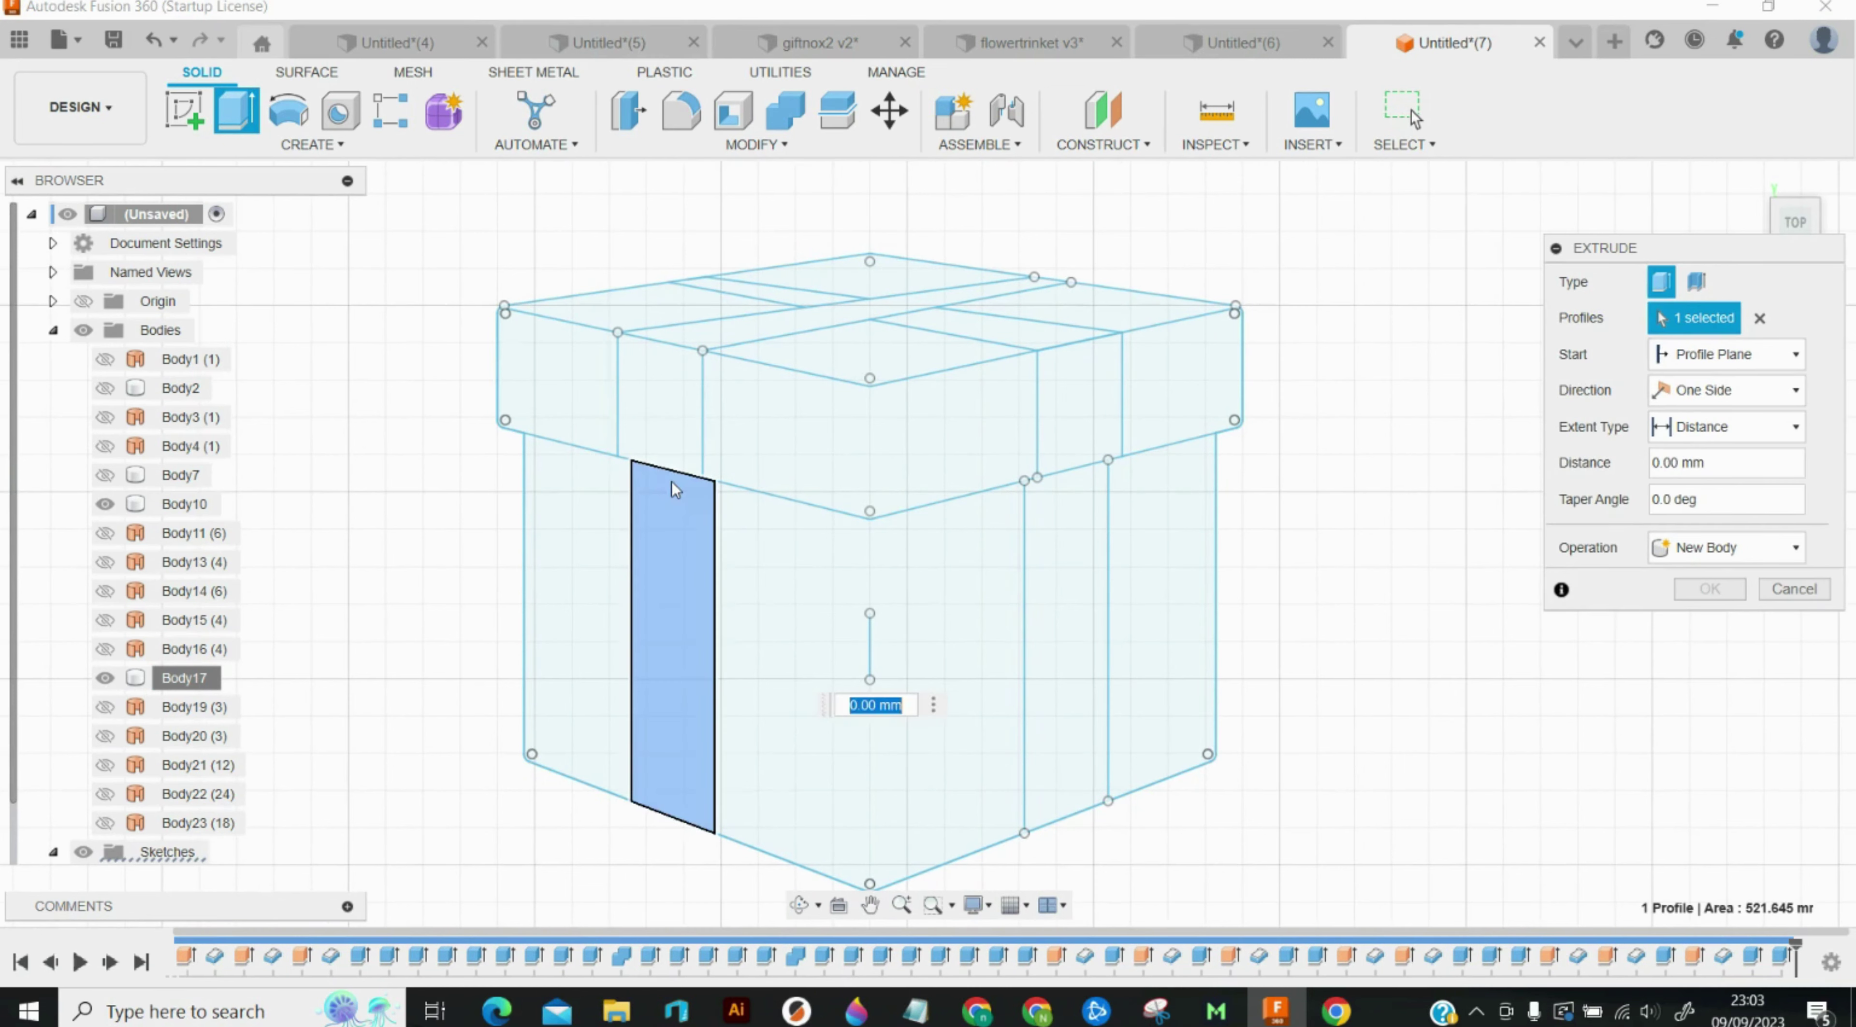
pyautogui.click(659, 403)
pyautogui.click(742, 333)
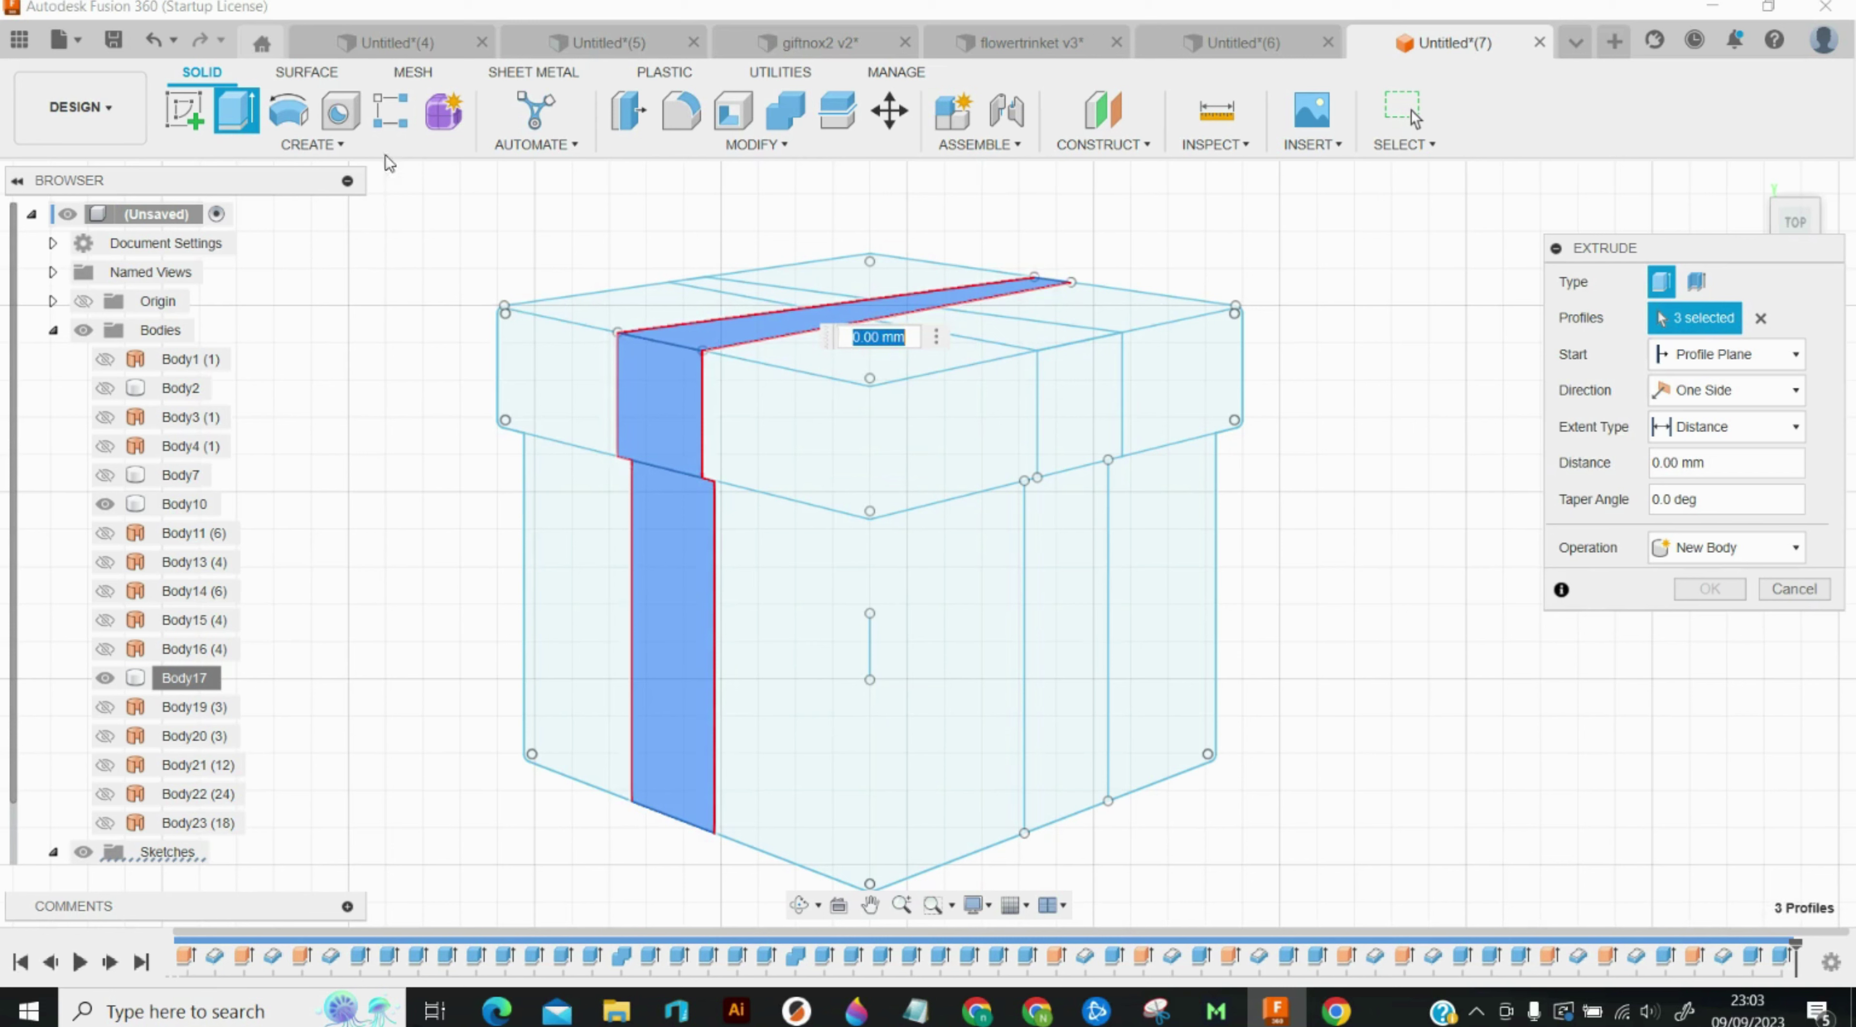
pyautogui.click(307, 72)
pyautogui.click(309, 119)
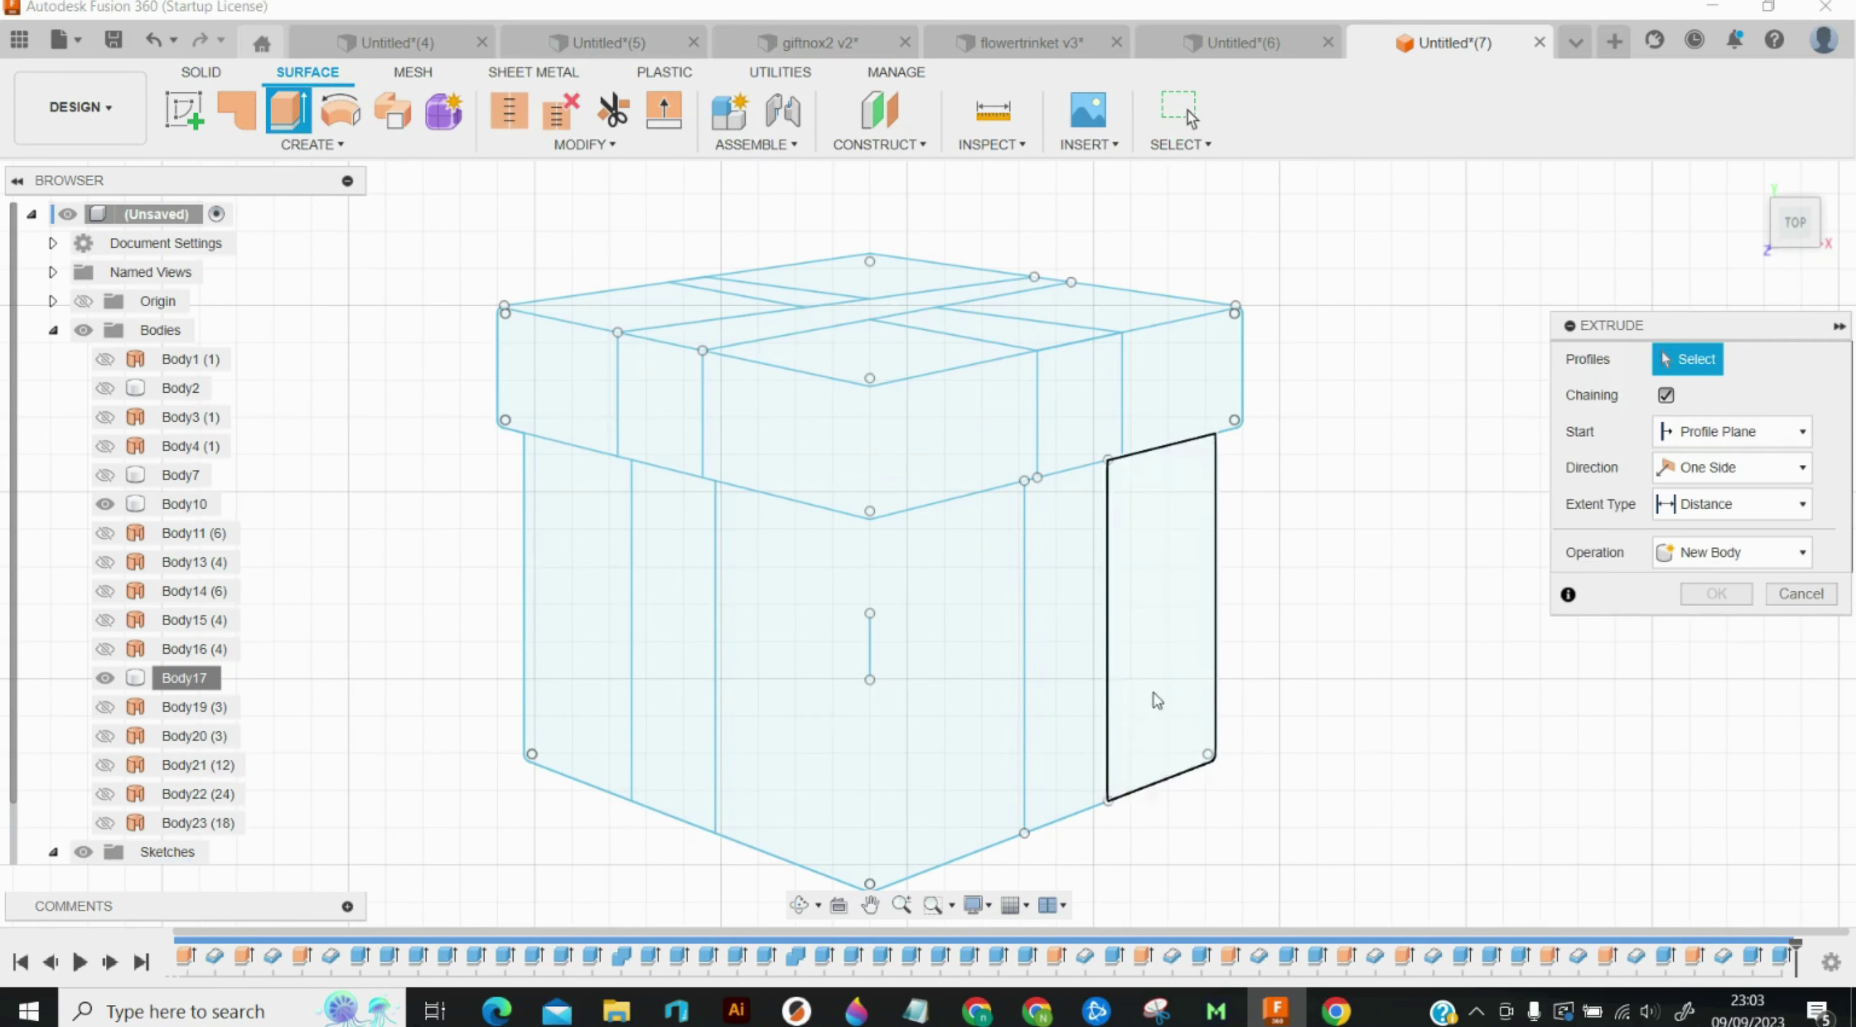
pyautogui.click(1028, 688)
pyautogui.click(1039, 442)
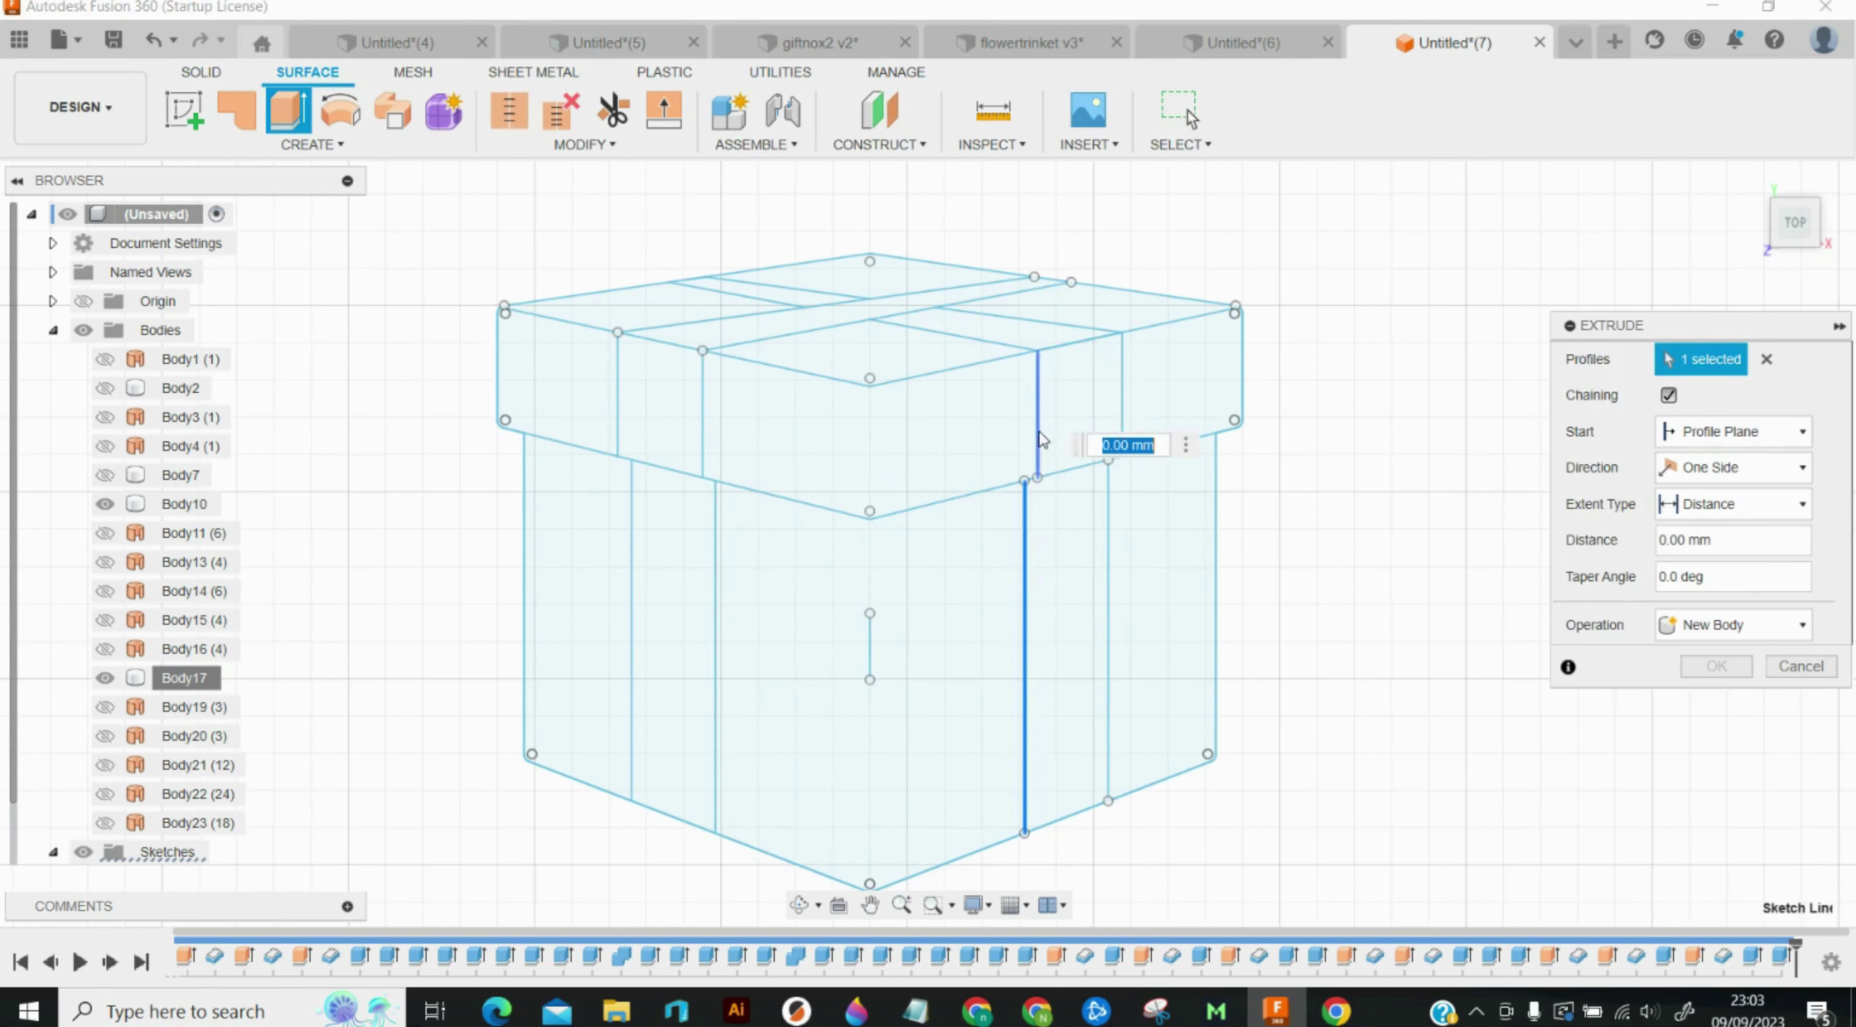
pyautogui.click(877, 326)
pyautogui.click(847, 322)
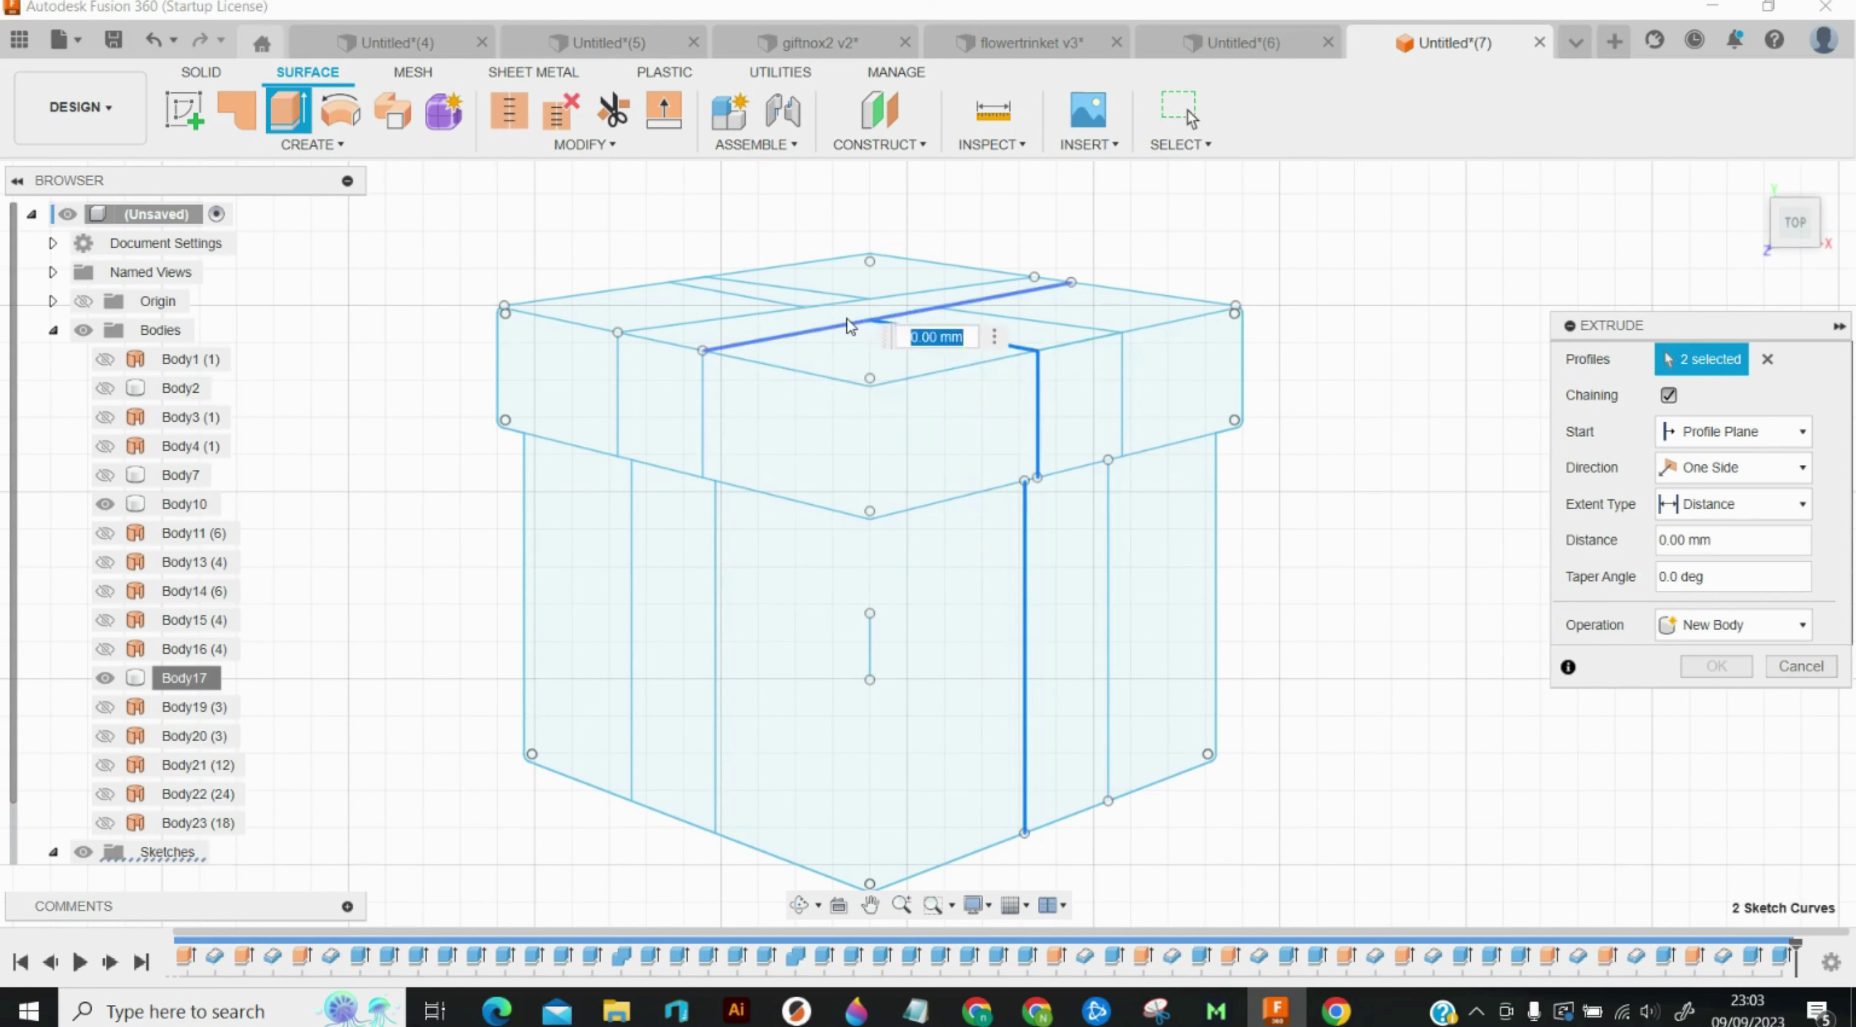
pyautogui.click(1032, 495)
pyautogui.press('Escape')
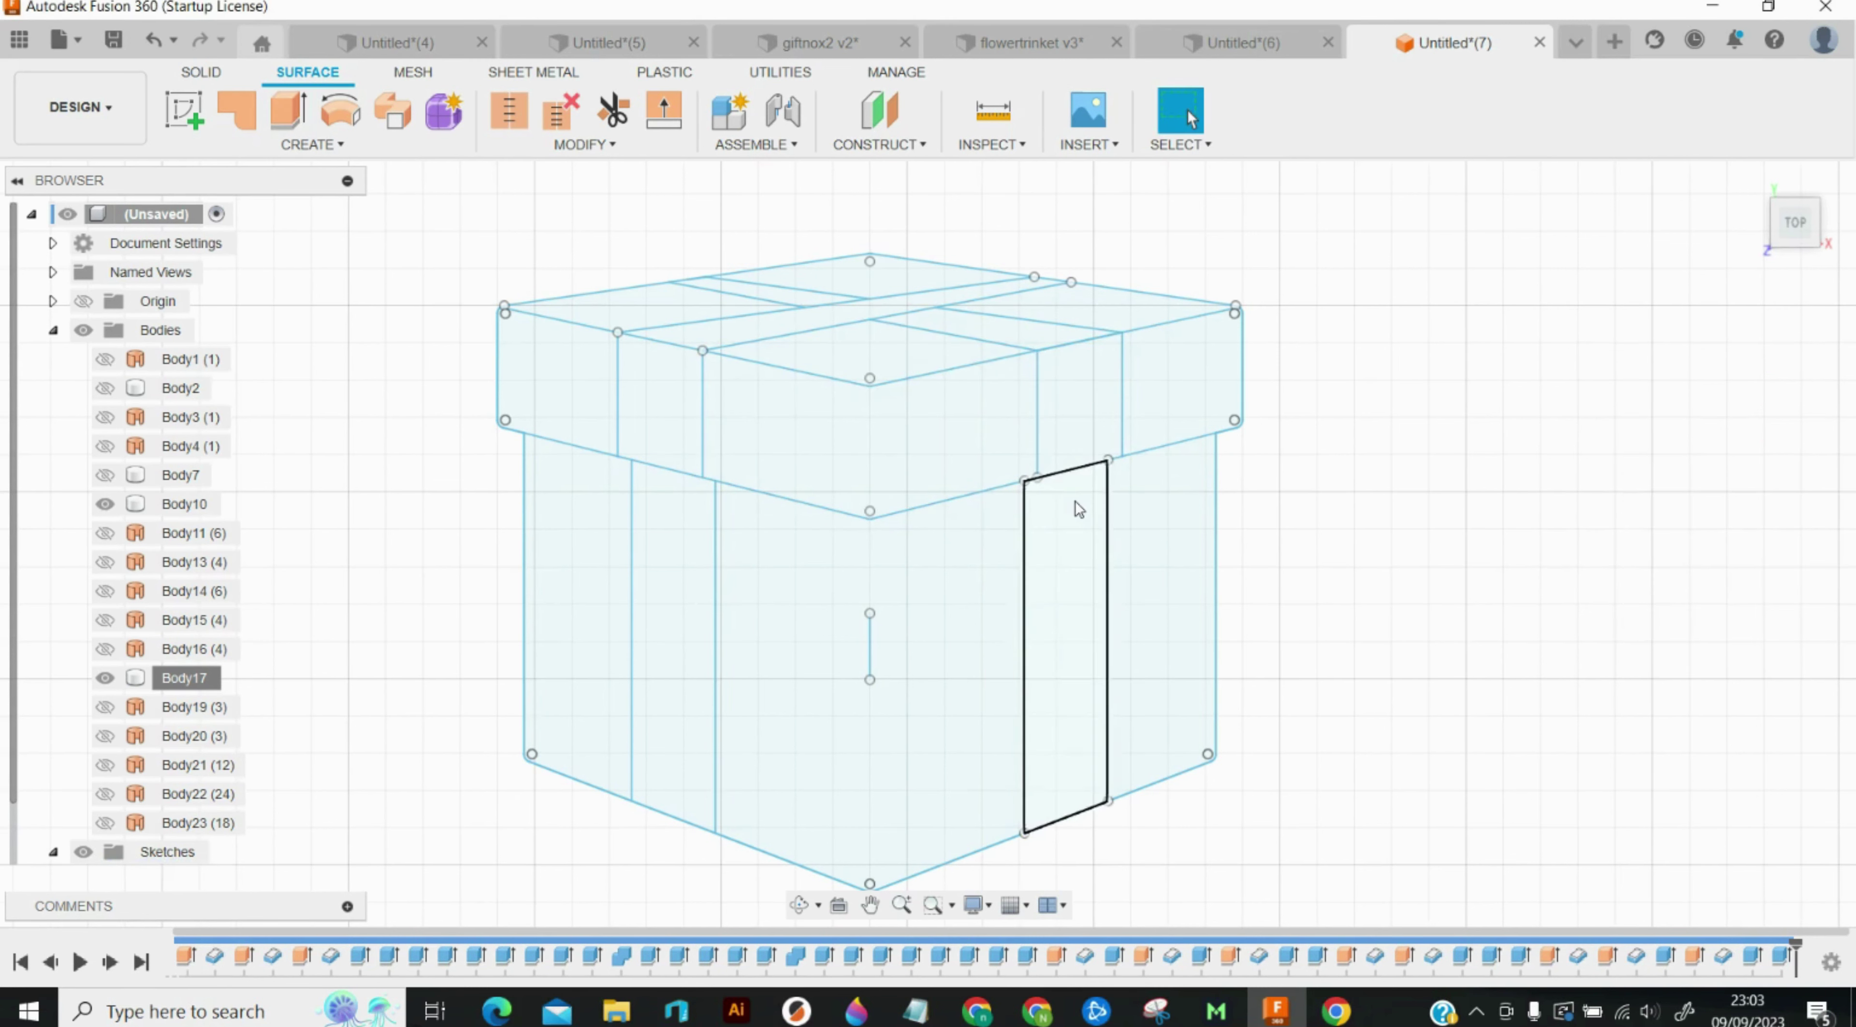